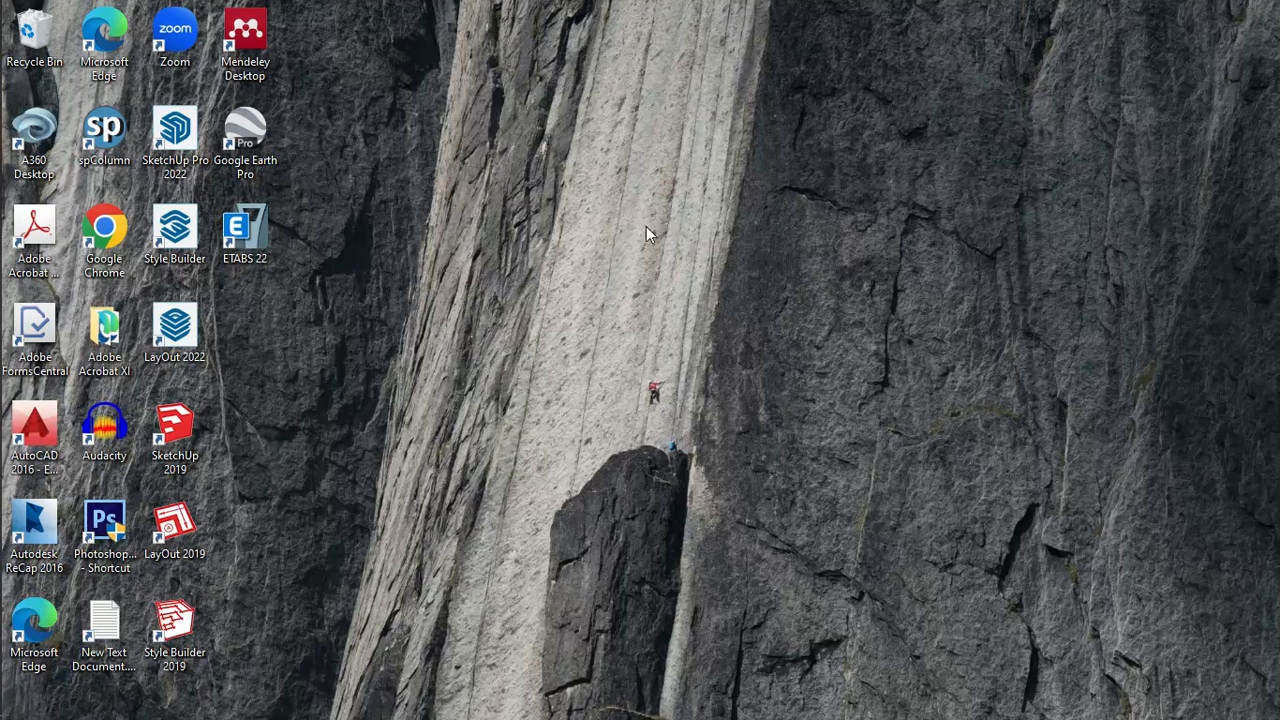
# - Open the Perencanaan Gedung Kantor.xlsx workbook in Excel and view the building section drawings on the Gambar Rencana sheet
pyautogui.moveTo(3, 226)
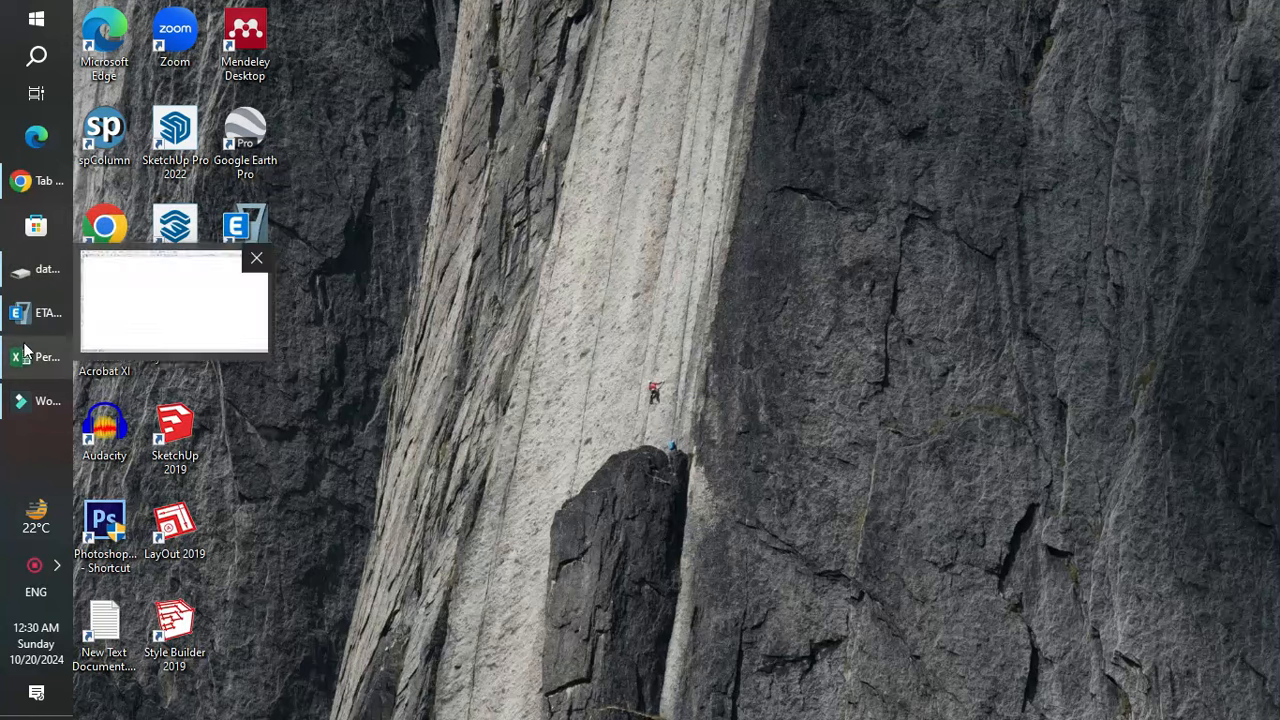
pyautogui.click(22, 352)
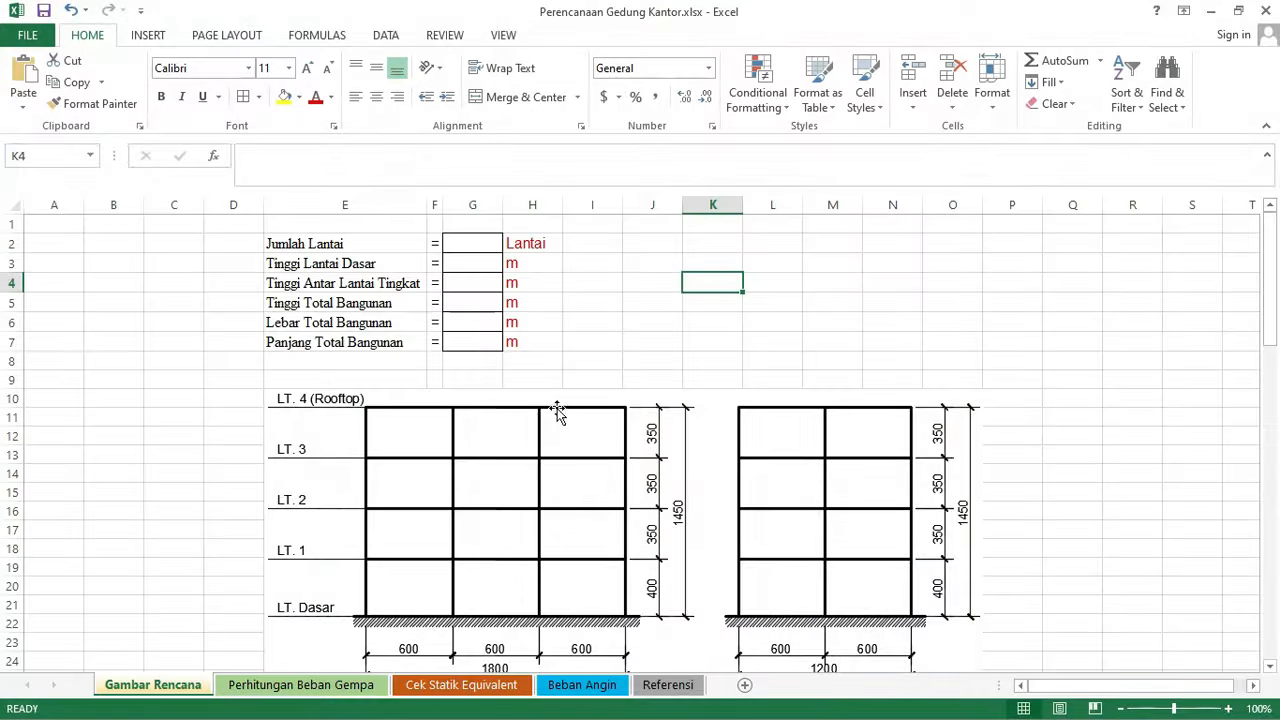
pyautogui.click(653, 323)
pyautogui.scroll(-1, 622, 397)
pyautogui.scroll(-2, 622, 397)
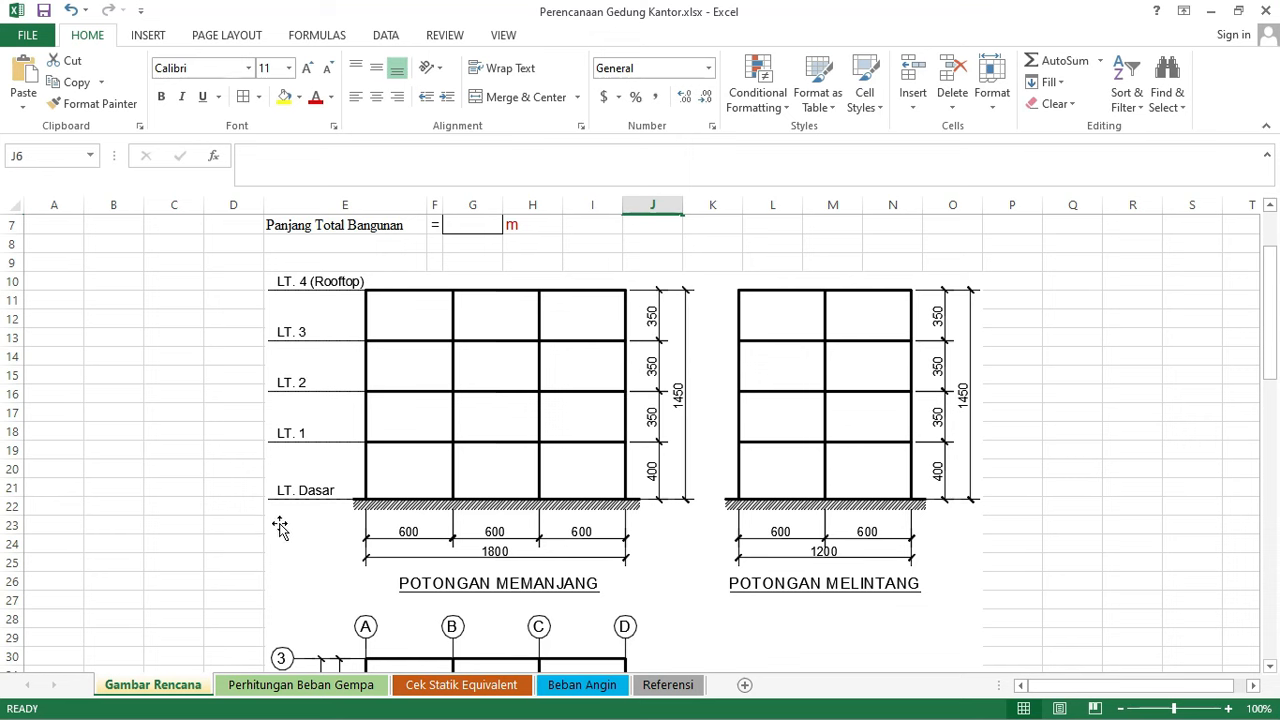
pyautogui.scroll(2, 282, 530)
# - Look through the Perhitungan Beban Gempa, Cek Statik Equivalent, Beban Angin and Referensi sheets and return to Gambar Rencana
pyautogui.click(290, 686)
pyautogui.scroll(6, 505, 543)
pyautogui.click(465, 687)
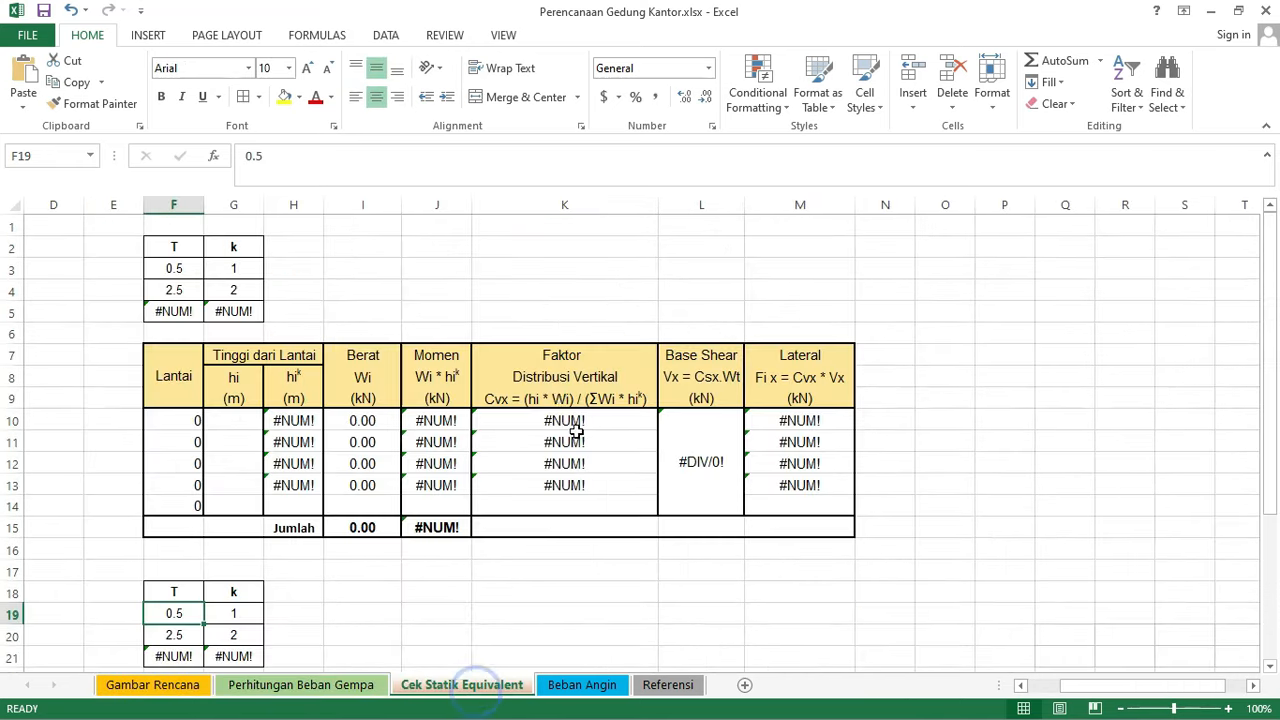
pyautogui.scroll(-2, 576, 430)
pyautogui.click(584, 686)
pyautogui.scroll(2, 658, 510)
pyautogui.scroll(-2, 658, 510)
pyautogui.click(667, 686)
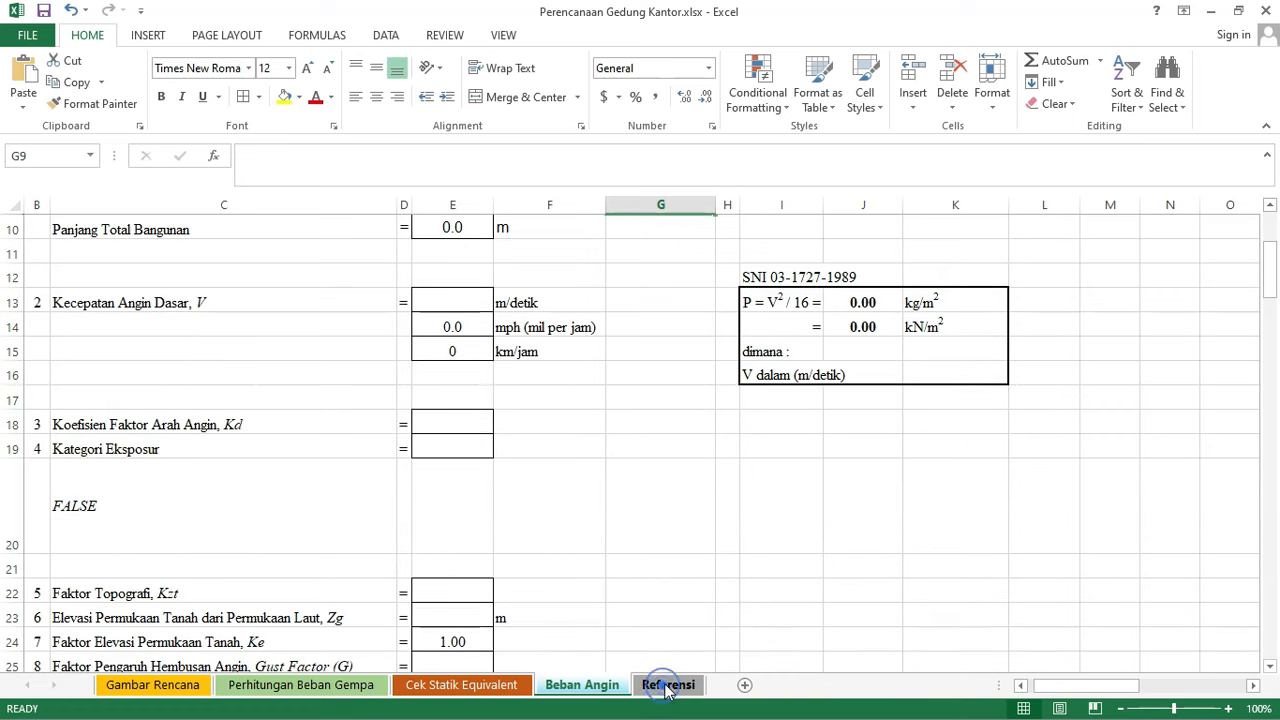
pyautogui.click(888, 264)
pyautogui.click(160, 686)
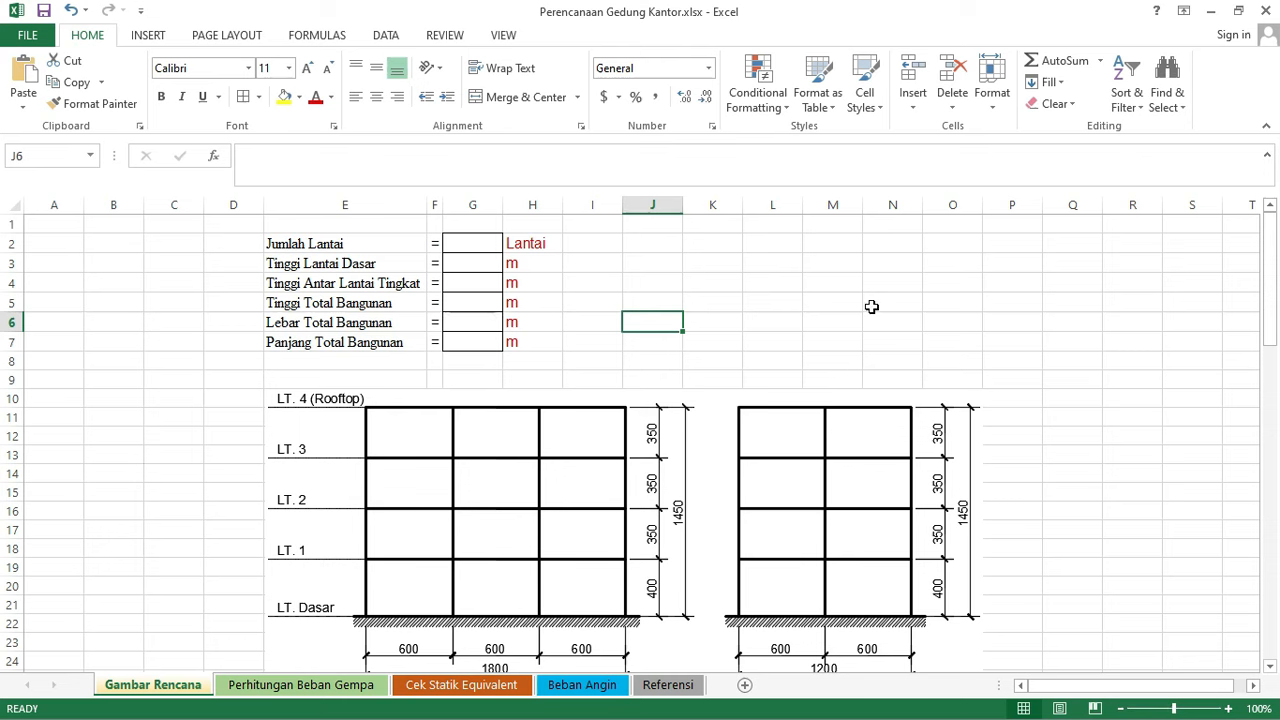
# - View the floor plan and the longitudinal and transverse sections on the Gambar Rencana sheet
pyautogui.click(871, 307)
pyautogui.scroll(-6, 766, 334)
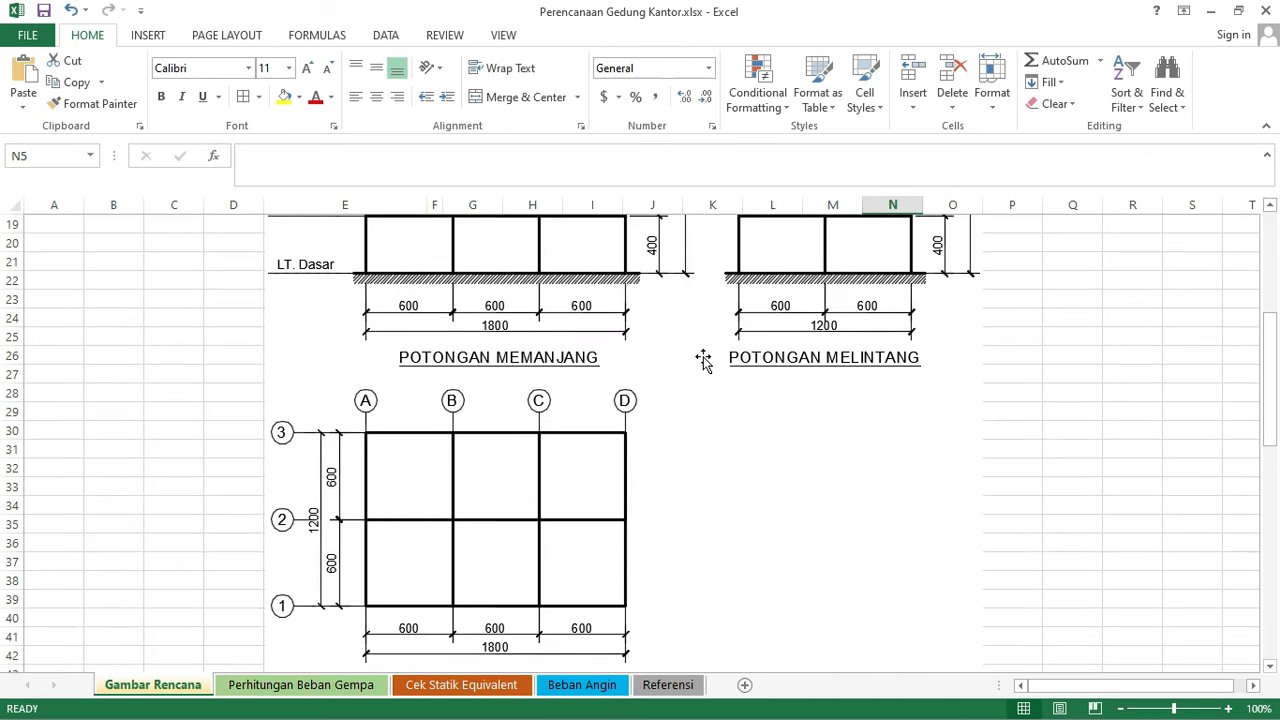
pyautogui.scroll(5, 703, 360)
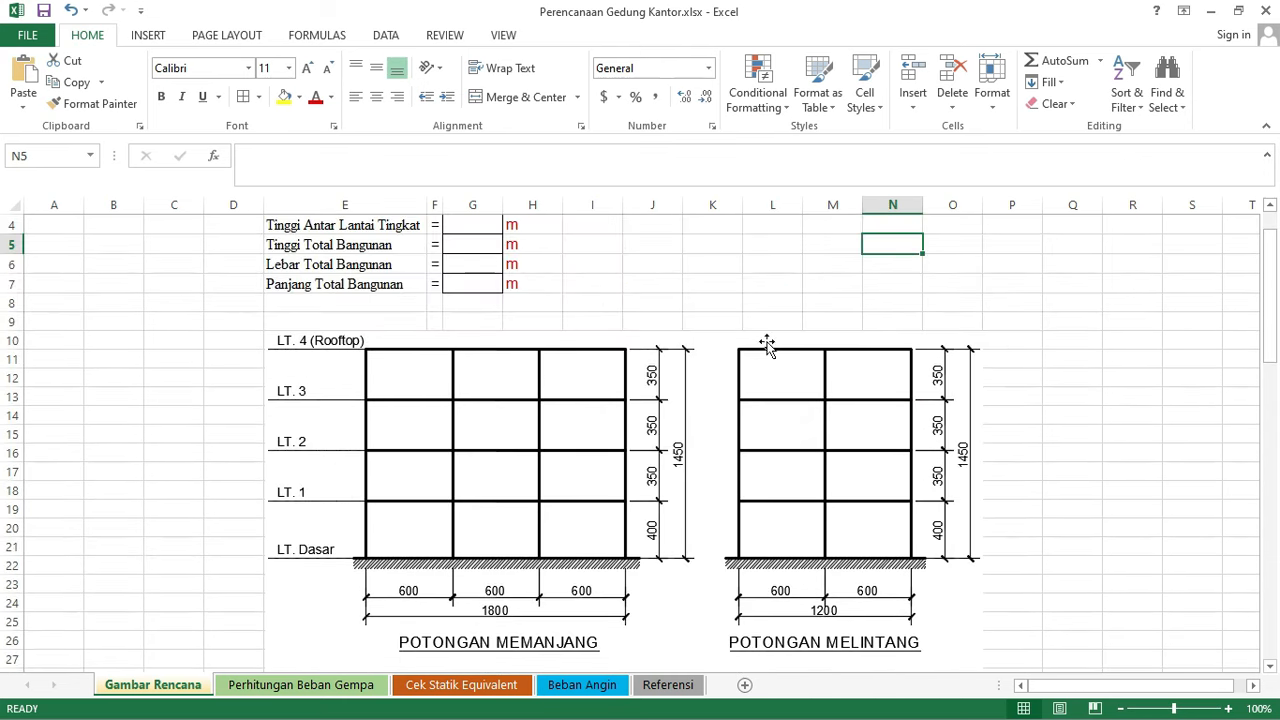
pyautogui.click(876, 282)
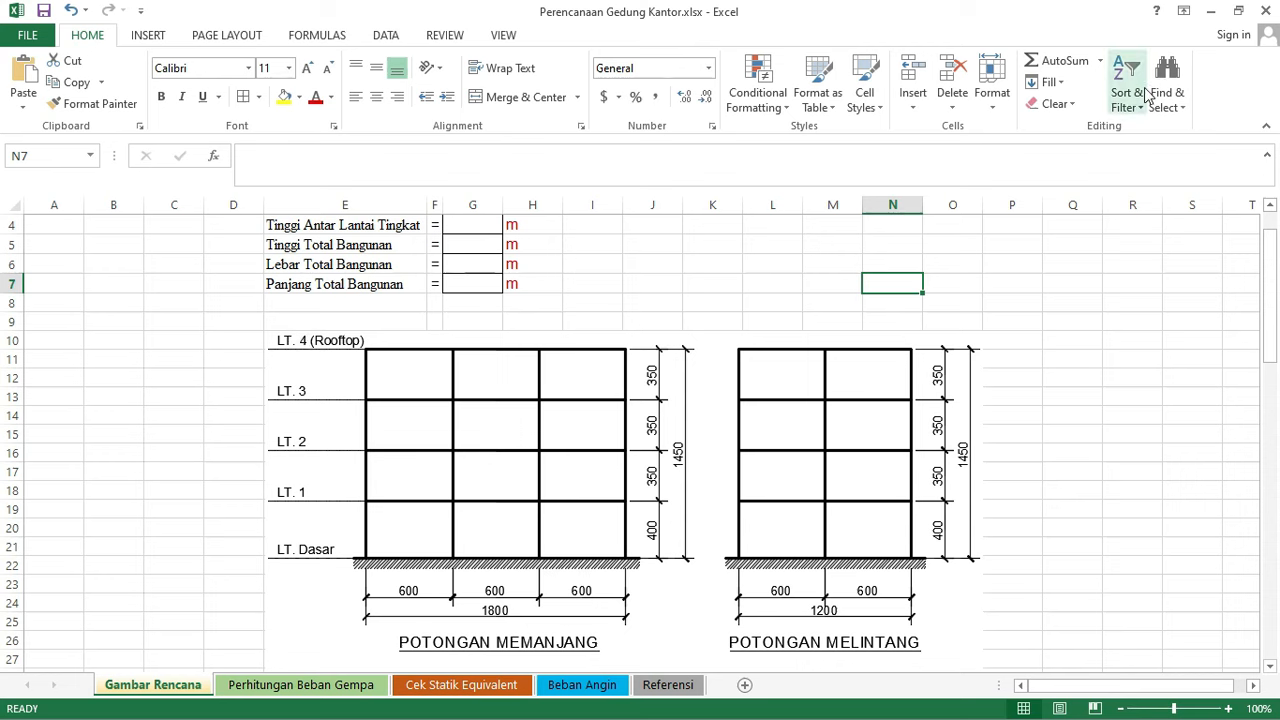
# - Minimise the workbook, bring up the ETABS window for a brief look, and minimise it again
pyautogui.click(1210, 11)
pyautogui.moveTo(5, 195)
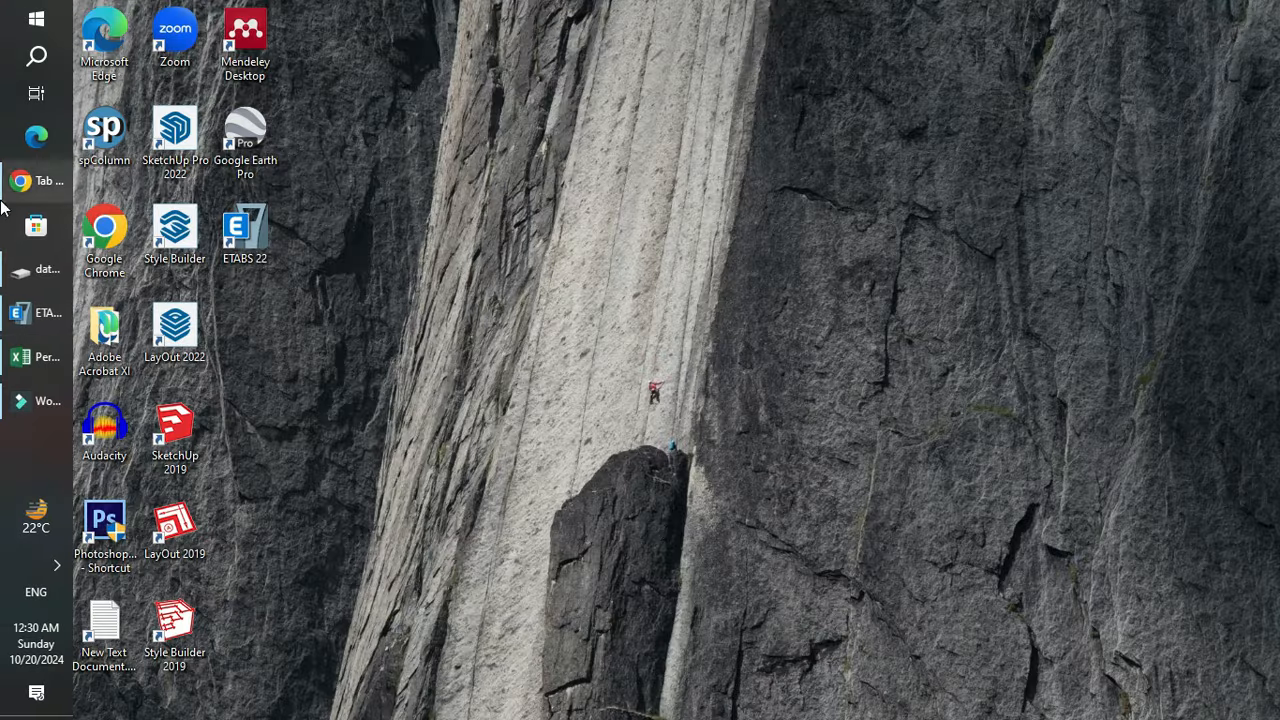
pyautogui.click(32, 316)
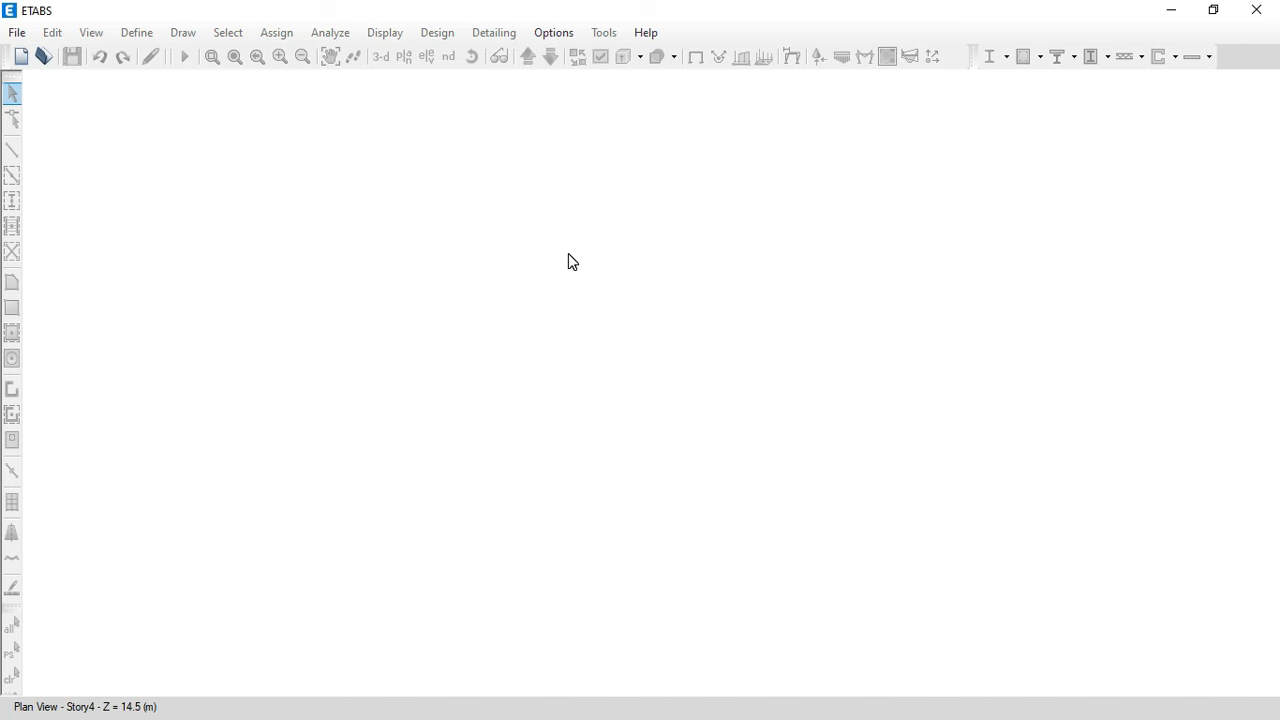
pyautogui.click(1172, 12)
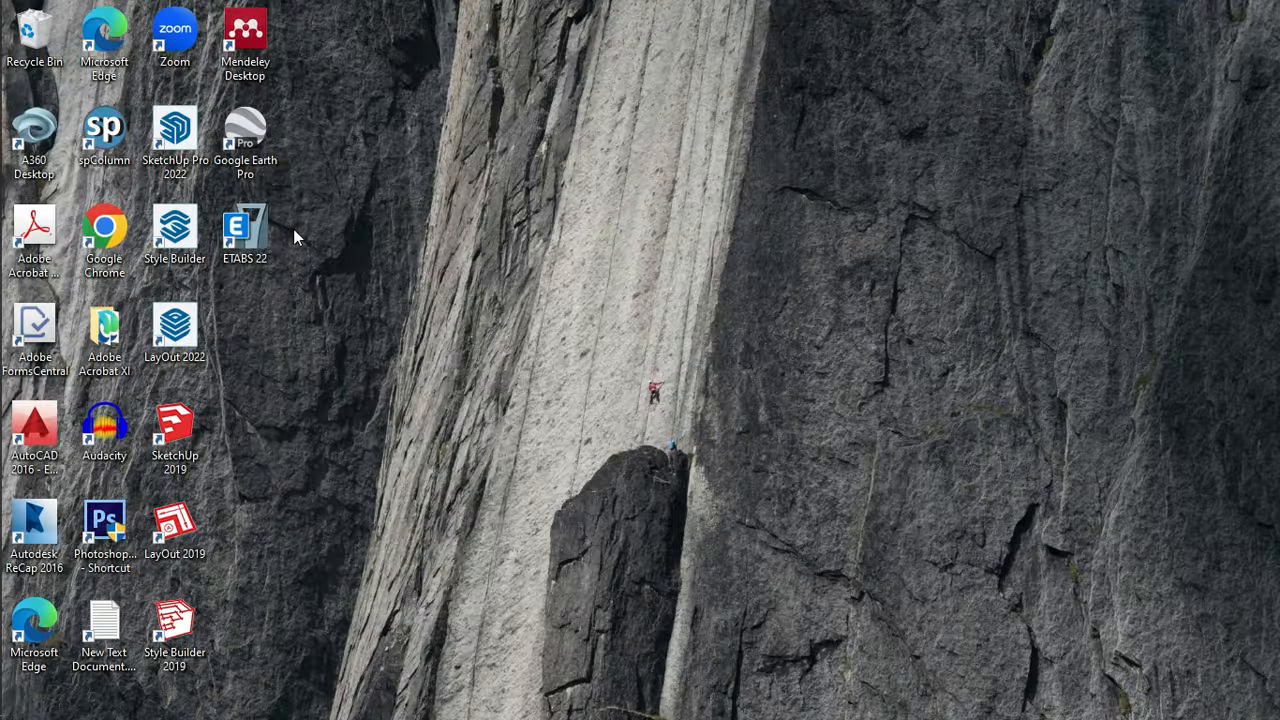
# - Return to the Excel workbook and examine the span dimensions and storey heights in the Gambar Rencana drawings
pyautogui.click(30, 357)
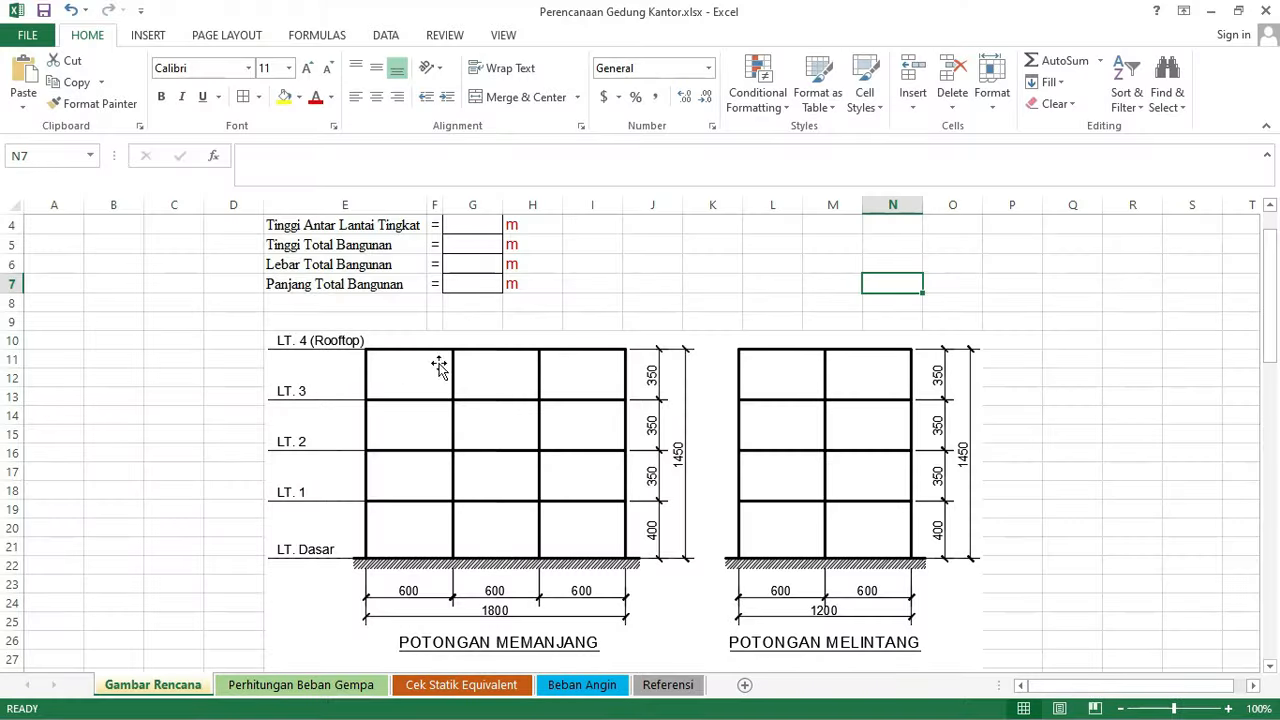
pyautogui.click(664, 277)
pyautogui.scroll(1, 609, 391)
pyautogui.scroll(-1, 586, 414)
pyautogui.scroll(-6, 586, 422)
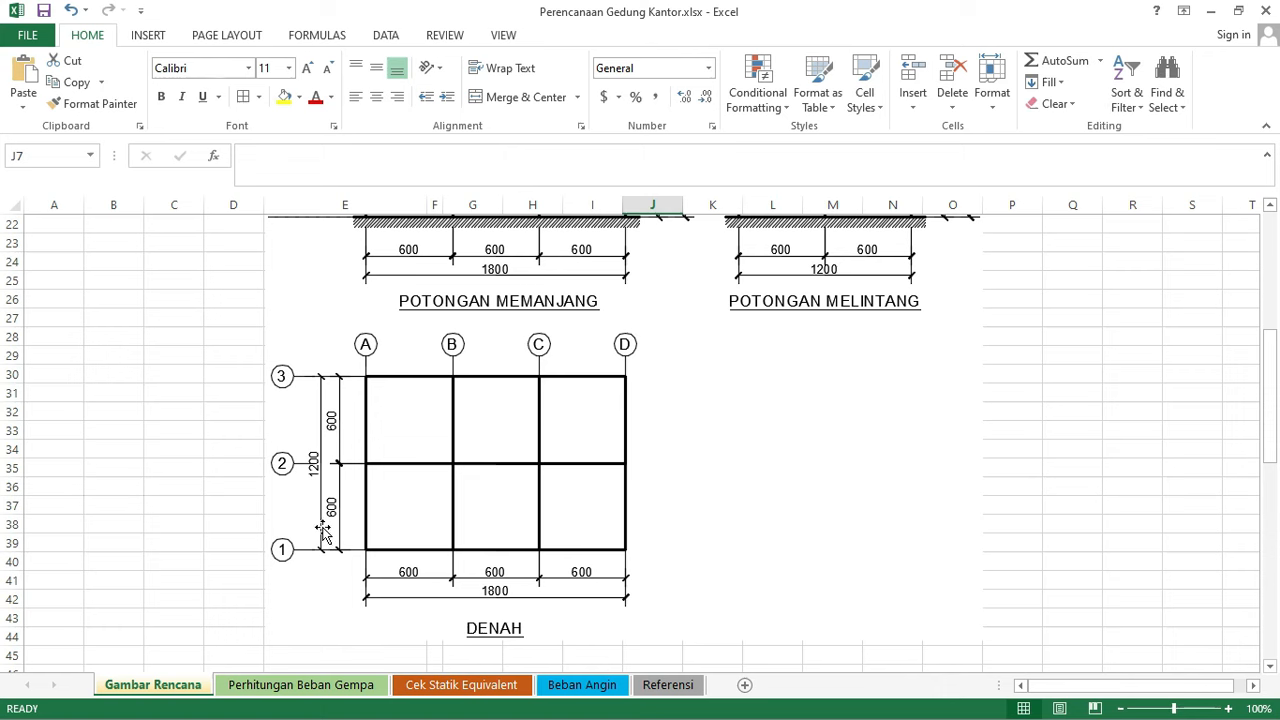
pyautogui.scroll(6, 323, 530)
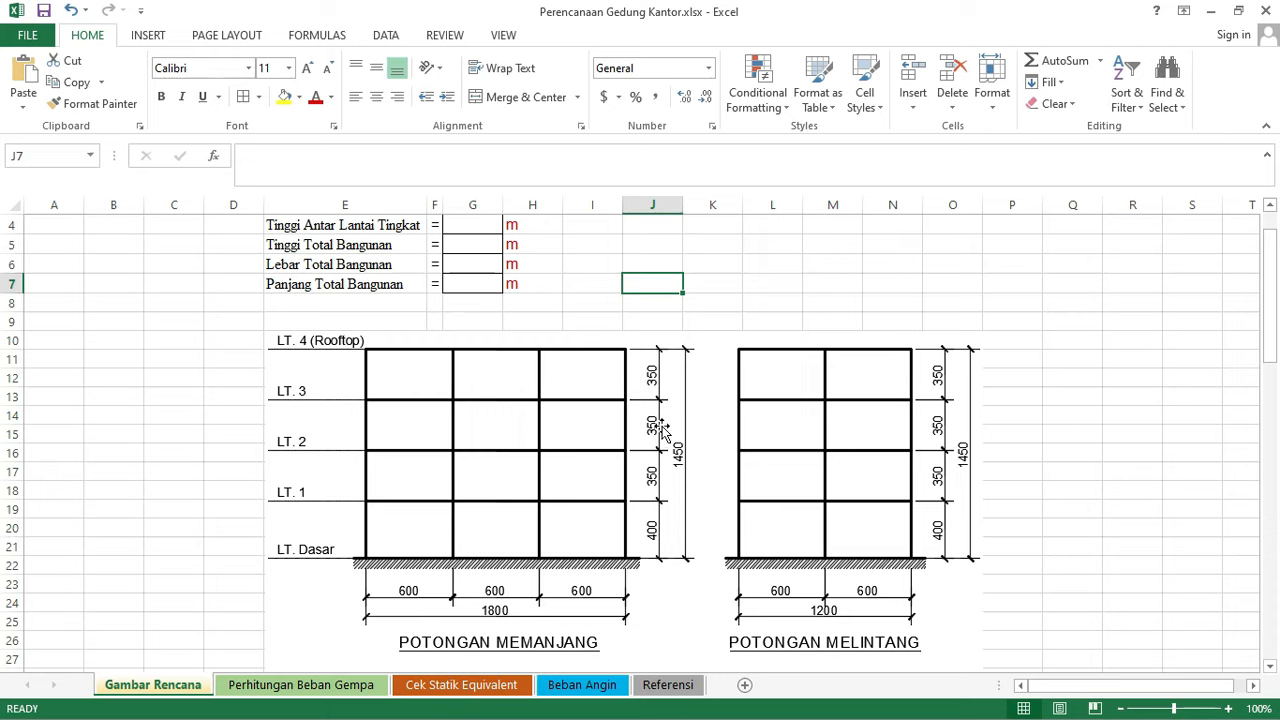
pyautogui.scroll(1, 655, 415)
pyautogui.click(748, 283)
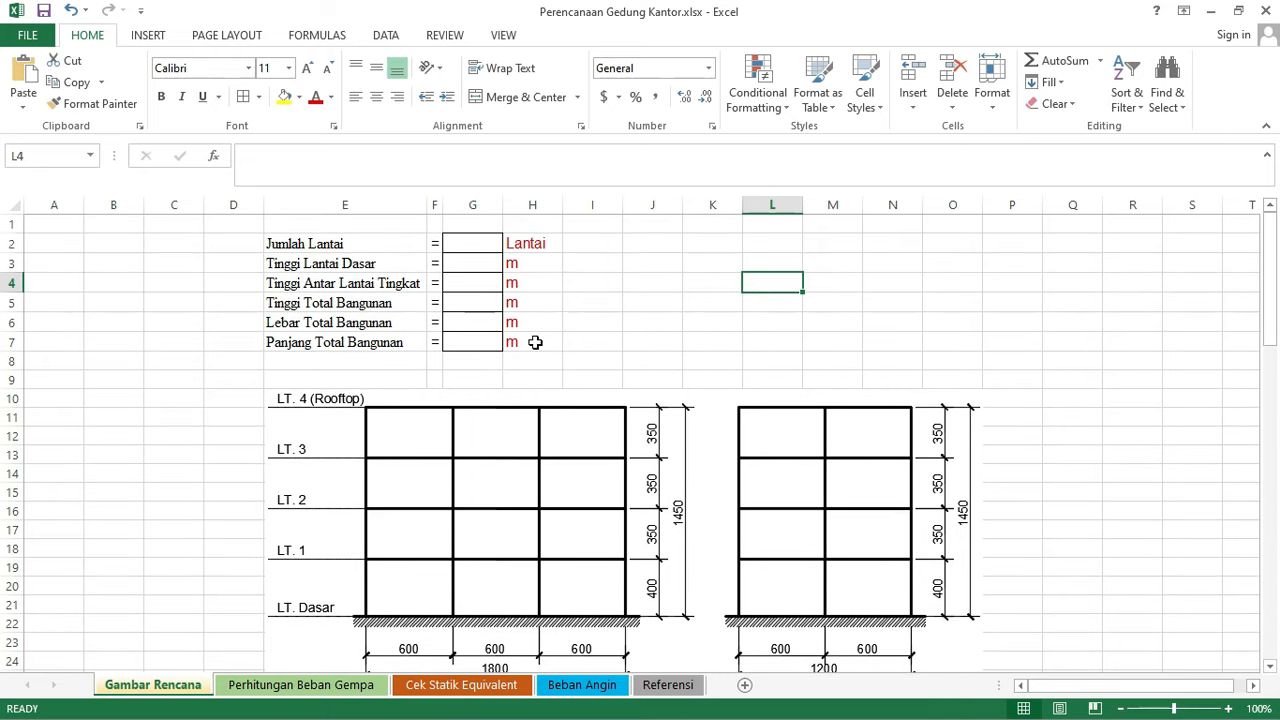
# - Set Jumlah Lantai to 4 and Tinggi Lantai Dasar to 4 m in the building data table
pyautogui.click(484, 243)
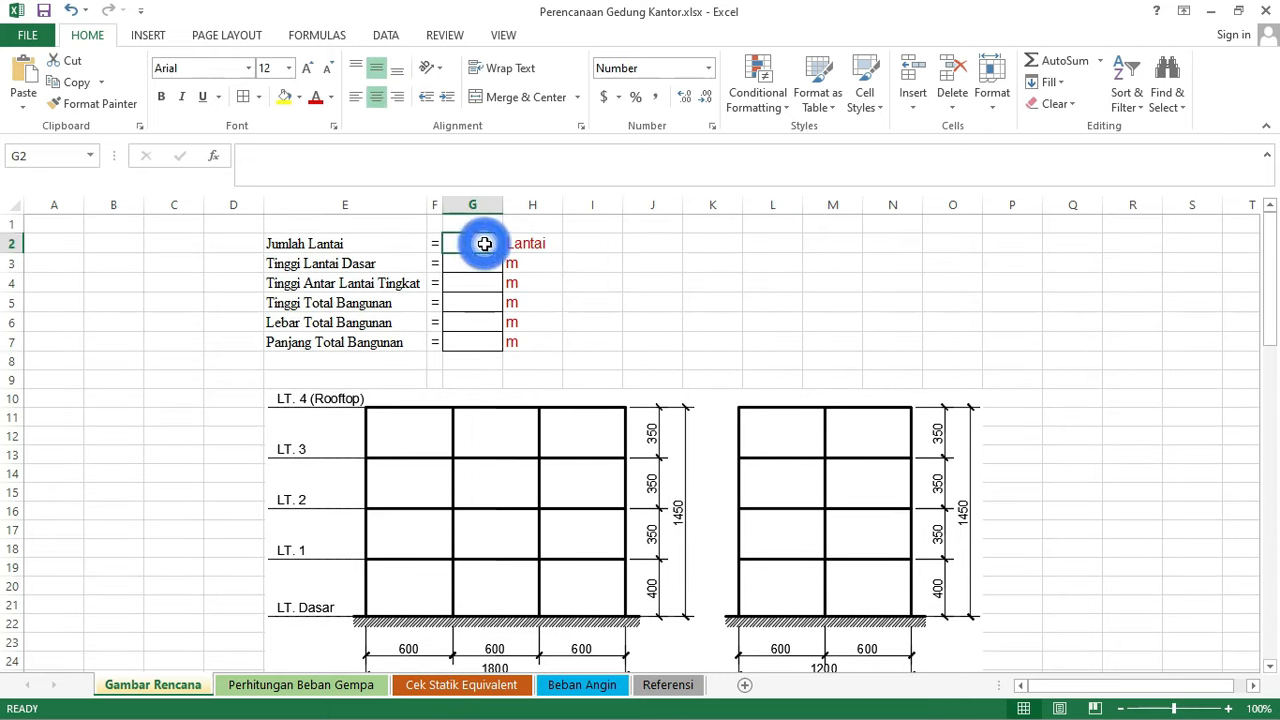
pyautogui.write('4')
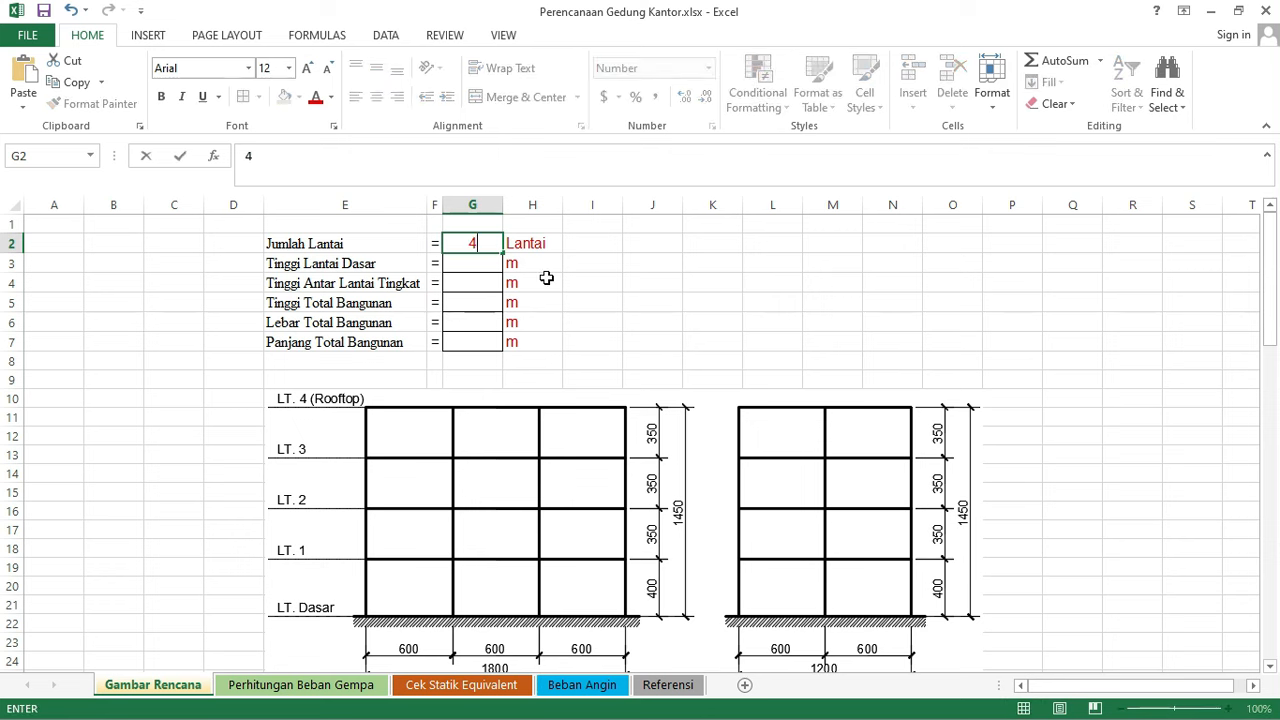
pyautogui.click(541, 279)
pyautogui.click(487, 264)
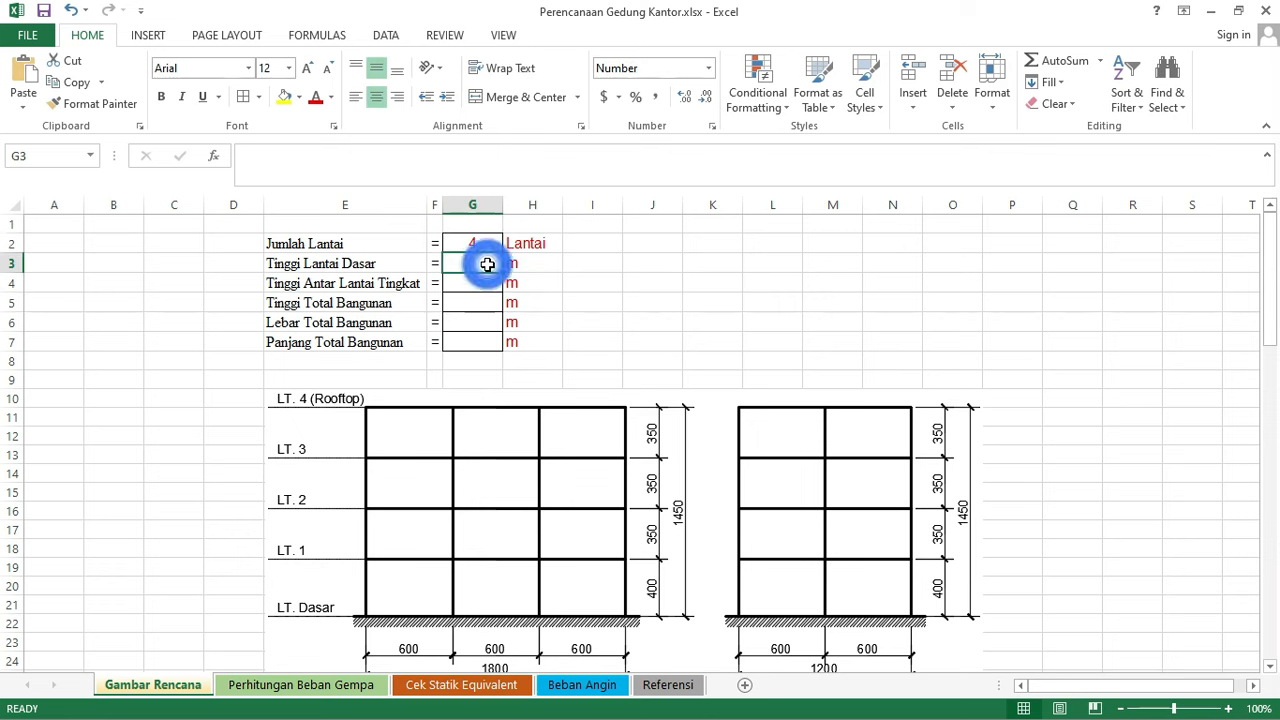
pyautogui.write('4')
pyautogui.click(574, 314)
# - Set Tinggi Antar Lantai Tingkat to 3.5 m and Tinggi Total Bangunan to 14.5 m
pyautogui.click(478, 283)
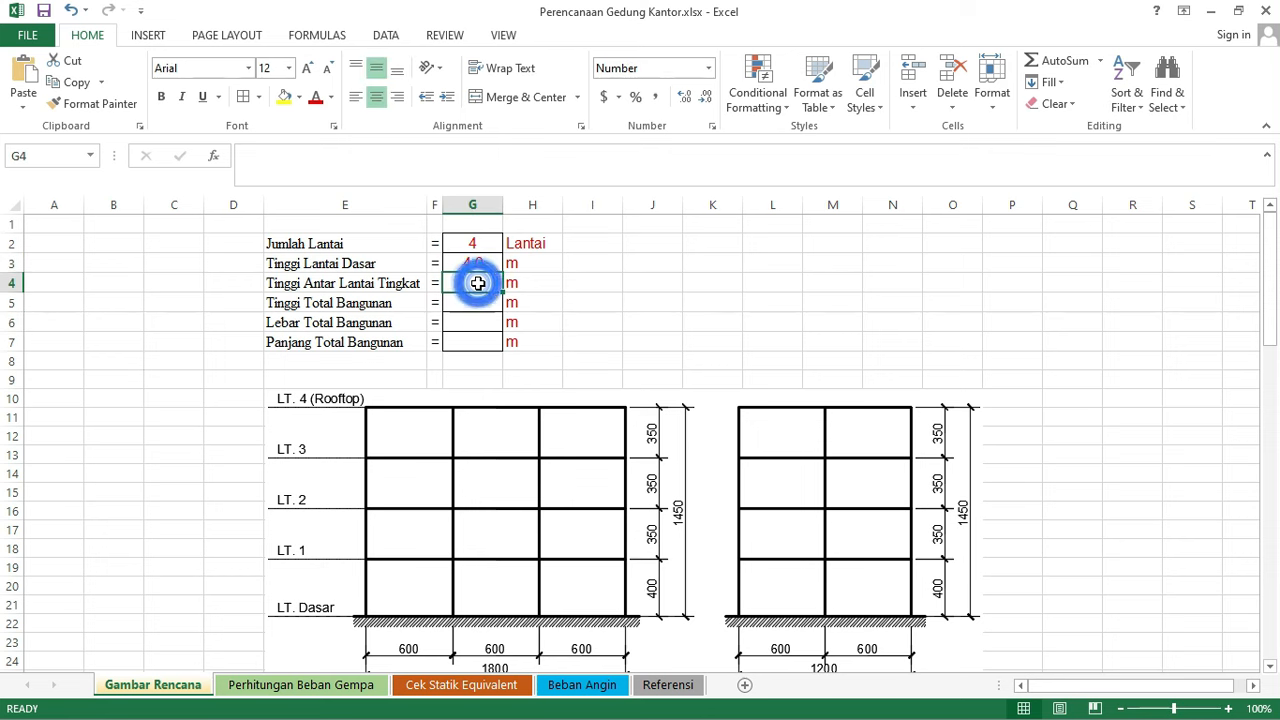
pyautogui.write('3.5')
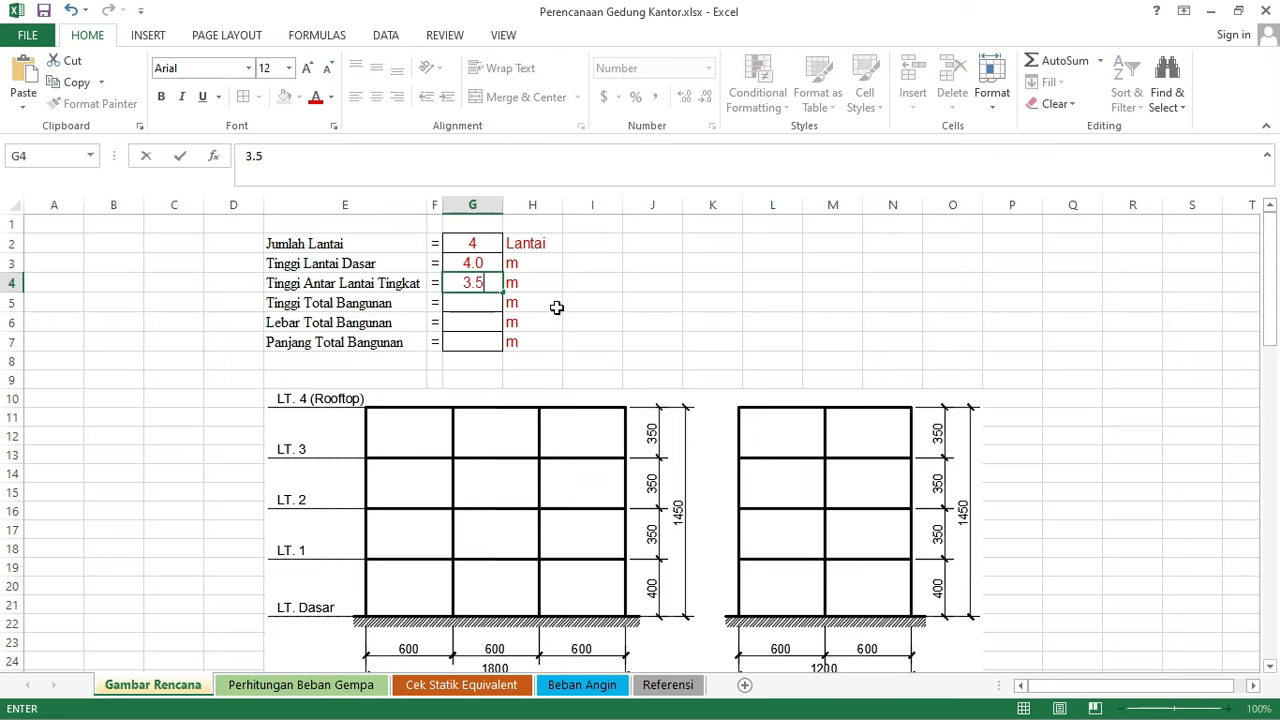
pyautogui.click(551, 306)
pyautogui.click(475, 300)
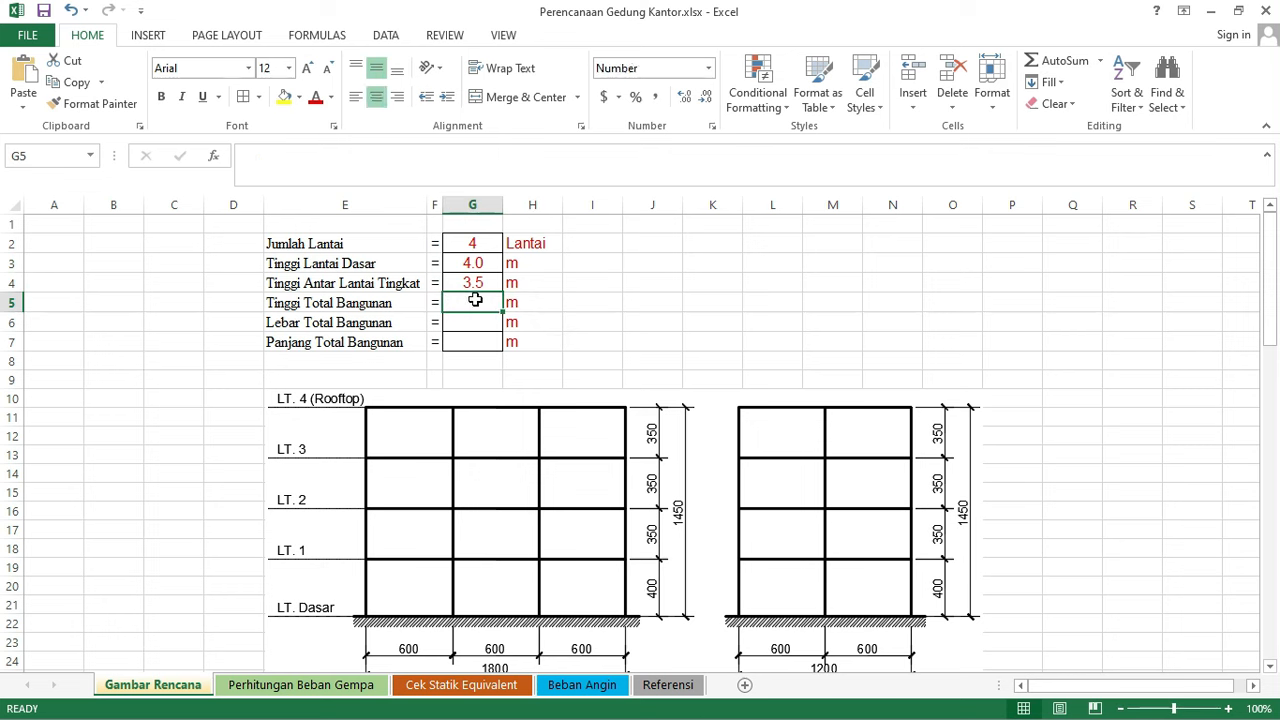
pyautogui.write('14.5')
# - Set Lebar Total Bangunan to 12 m and Panjang Total Bangunan to 18 m
pyautogui.click(480, 322)
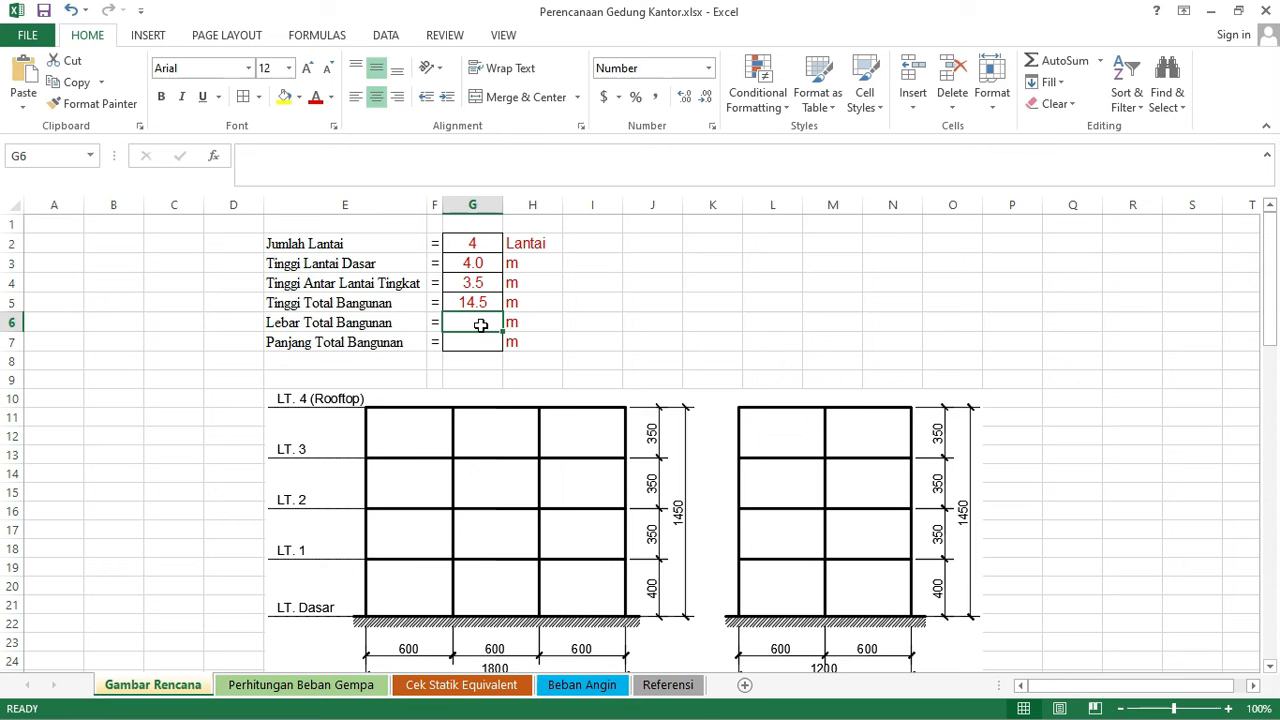
pyautogui.write('12')
pyautogui.click(486, 343)
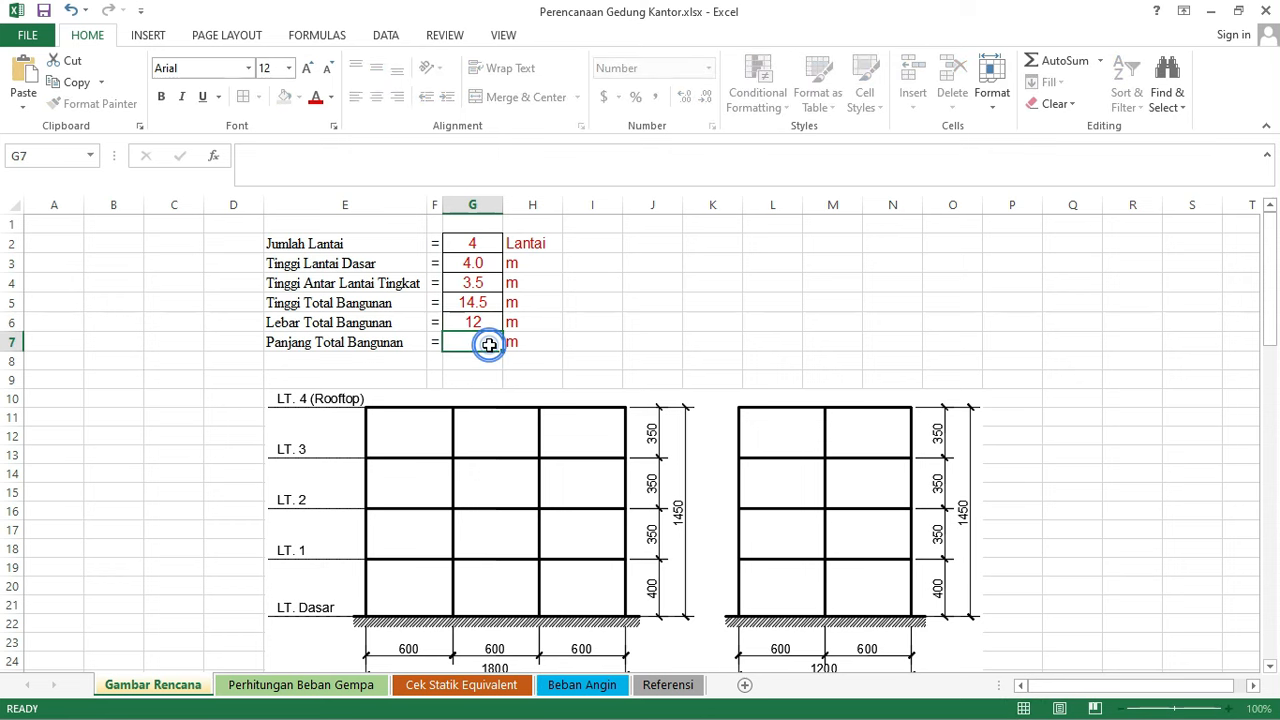
pyautogui.write('18')
pyautogui.click(595, 343)
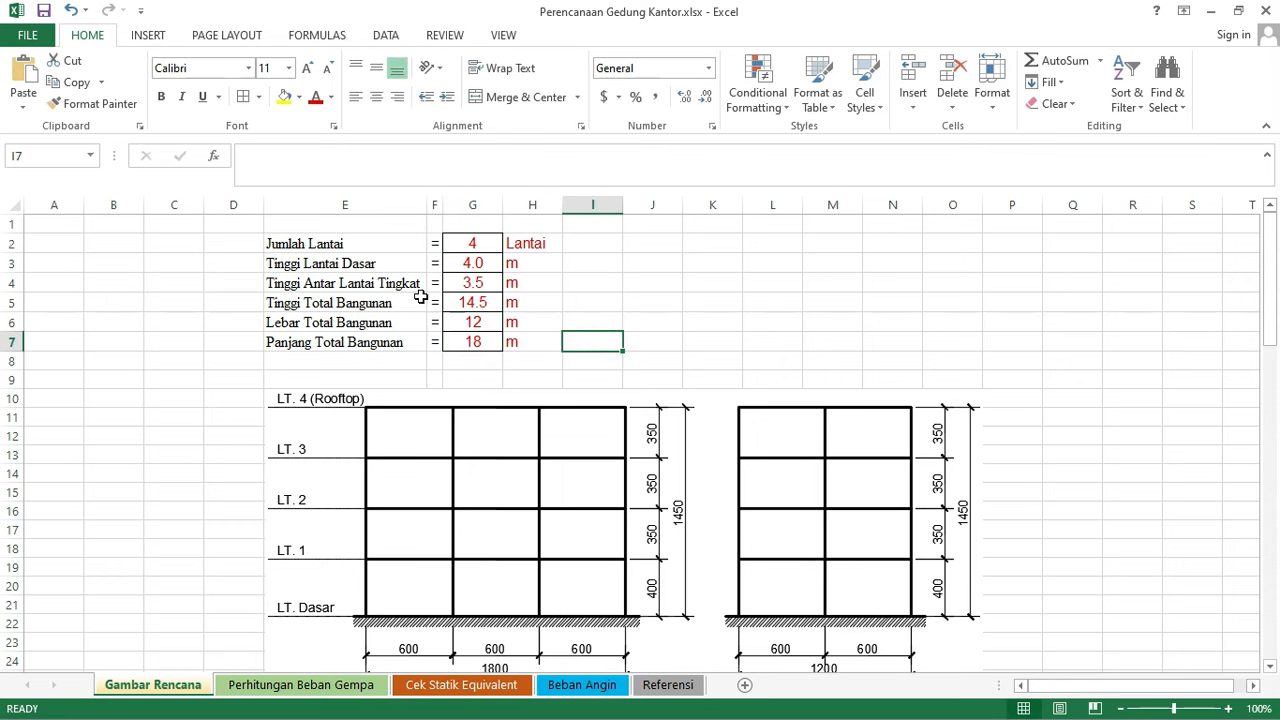
# - Check the linked building data on the Perhitungan Beban Gempa and Beban Angin sheets and return to Gambar Rencana
pyautogui.click(300, 685)
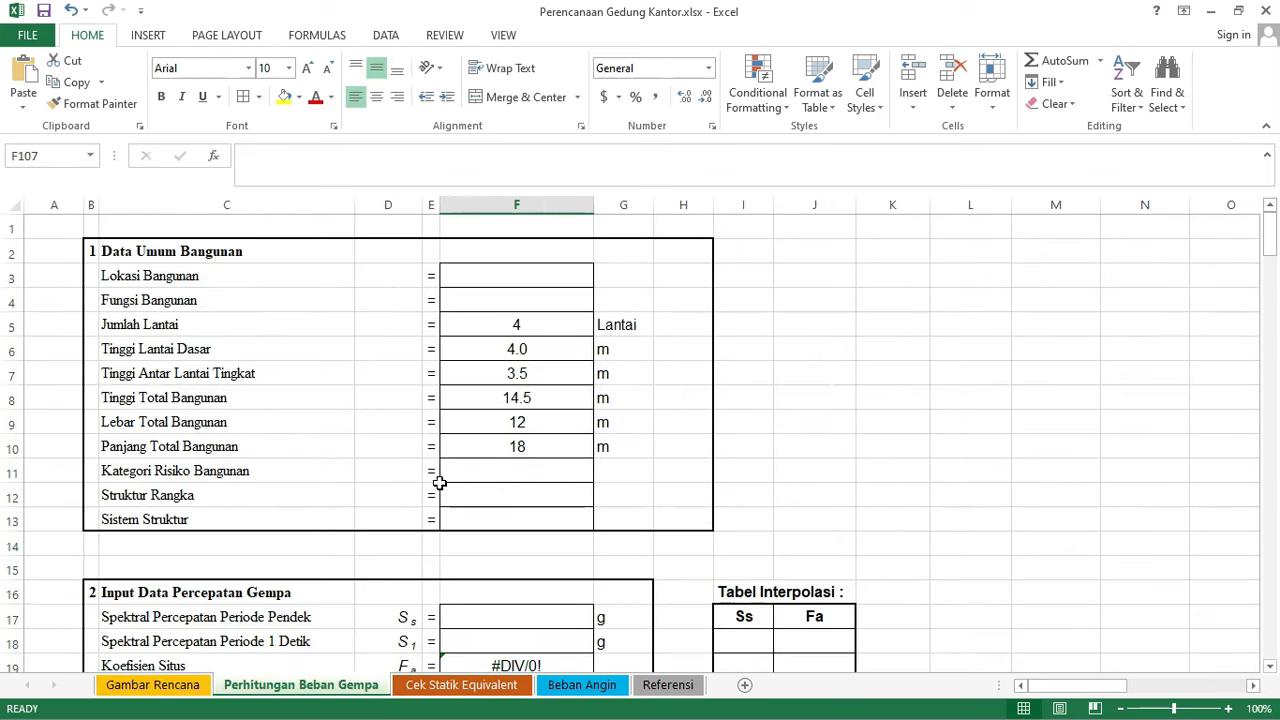
pyautogui.click(581, 685)
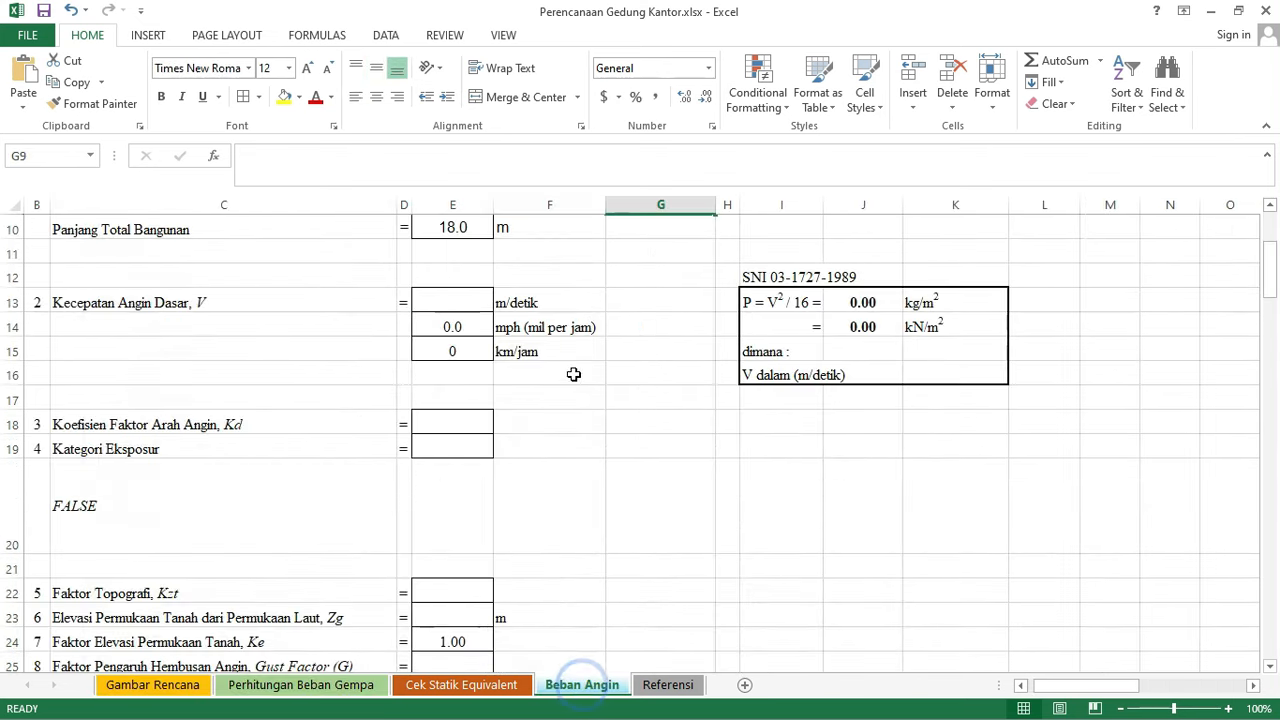
pyautogui.click(140, 685)
# - Examine the plan grid spacings and the storey heights in the Gambar Rencana drawings, and minimise the workbook
pyautogui.click(635, 319)
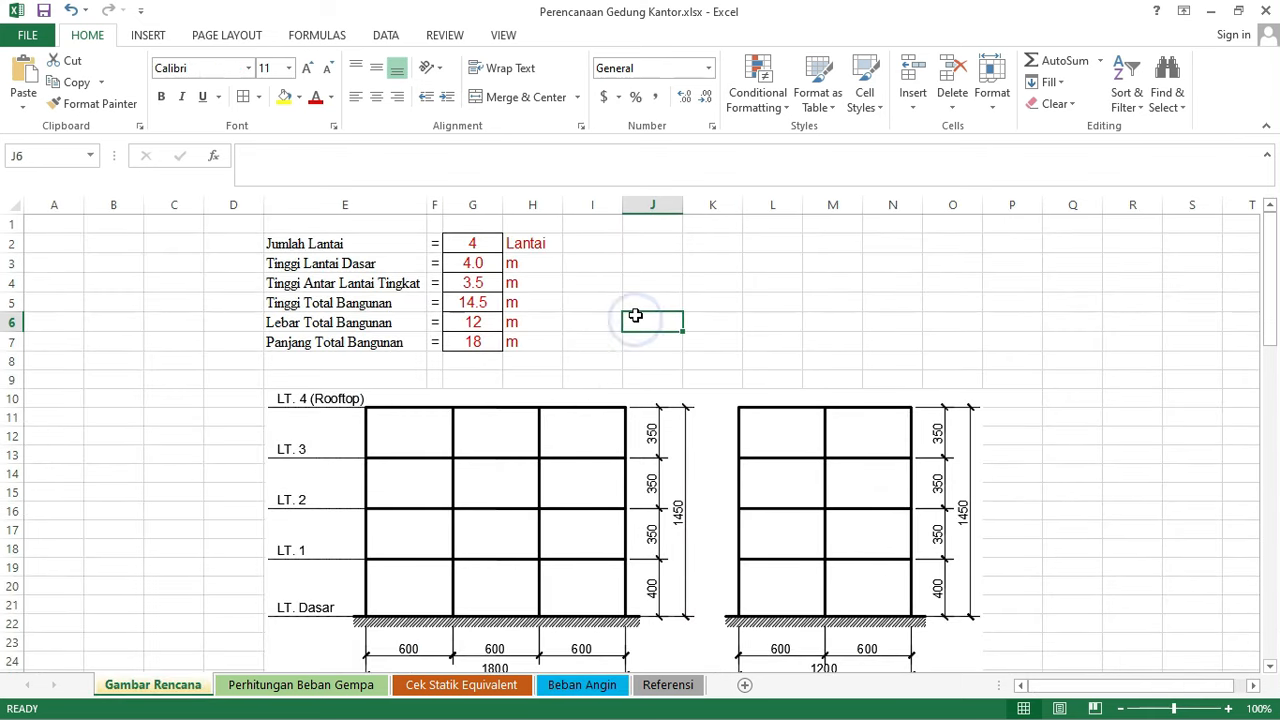
pyautogui.scroll(-1, 634, 316)
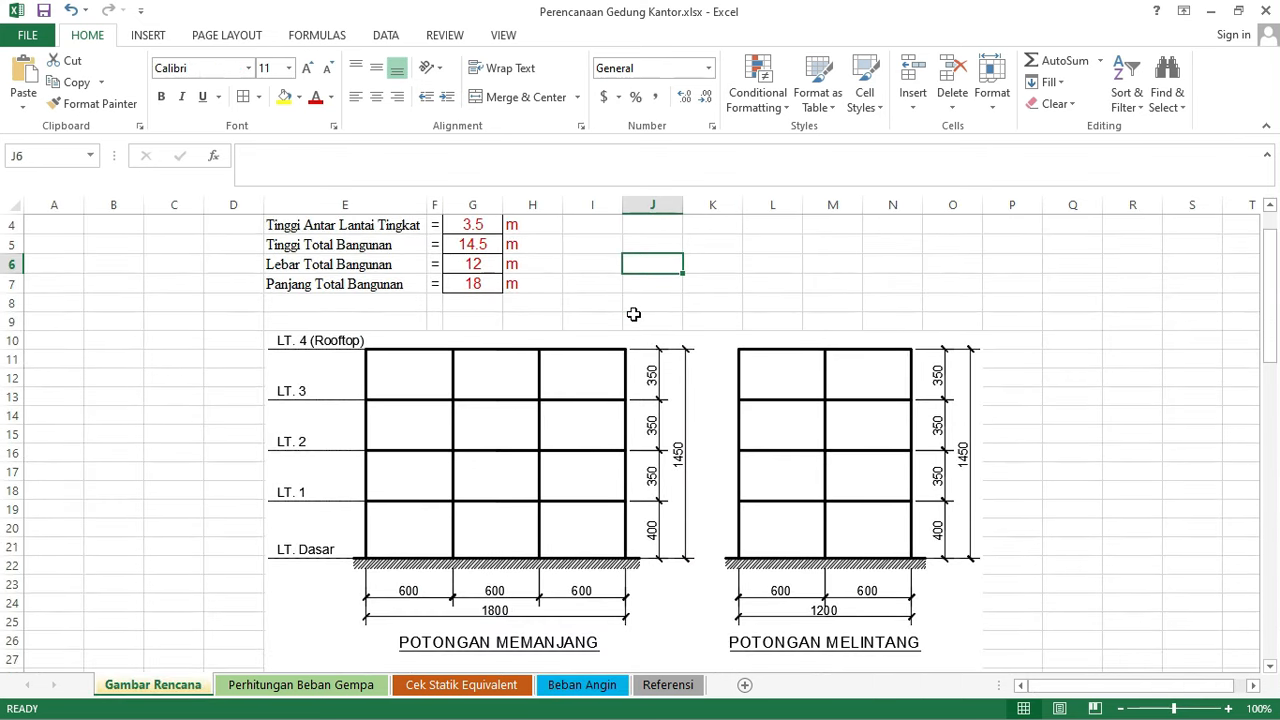
pyautogui.scroll(-2, 633, 315)
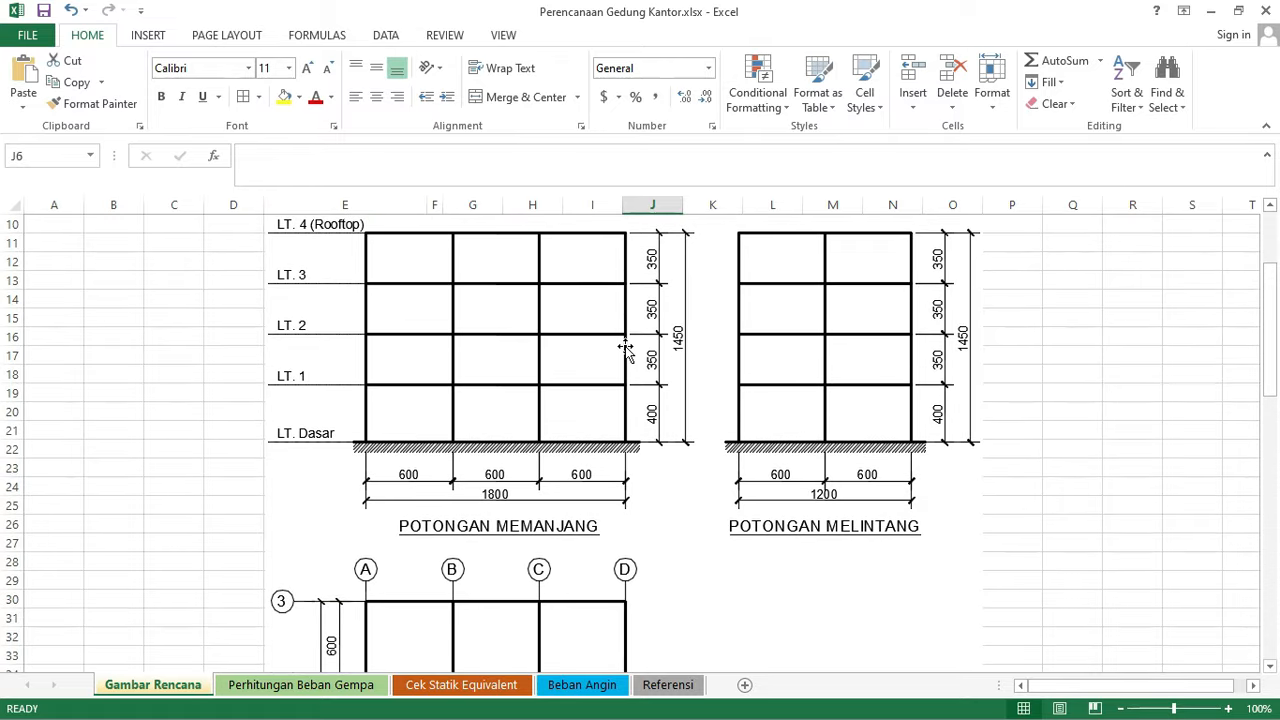
pyautogui.scroll(-2, 627, 350)
pyautogui.scroll(-2, 627, 352)
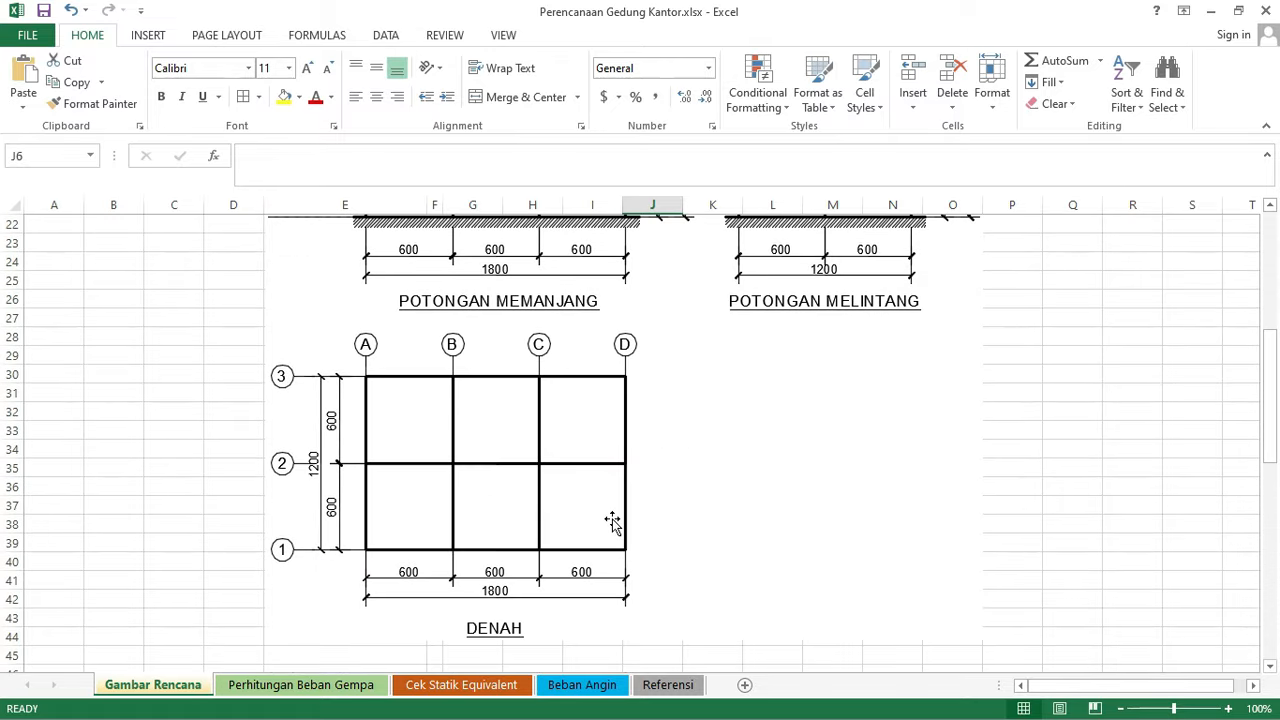
pyautogui.scroll(1, 580, 534)
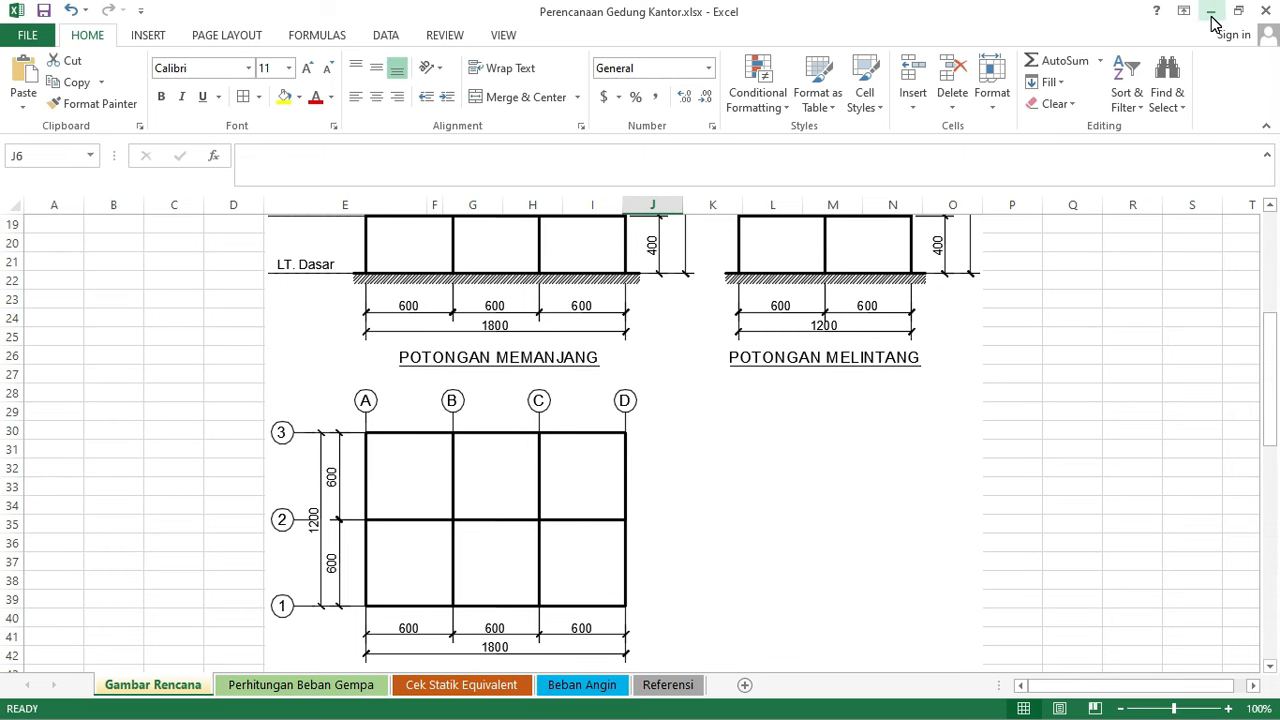
pyautogui.scroll(1, 630, 508)
pyautogui.scroll(-2, 630, 508)
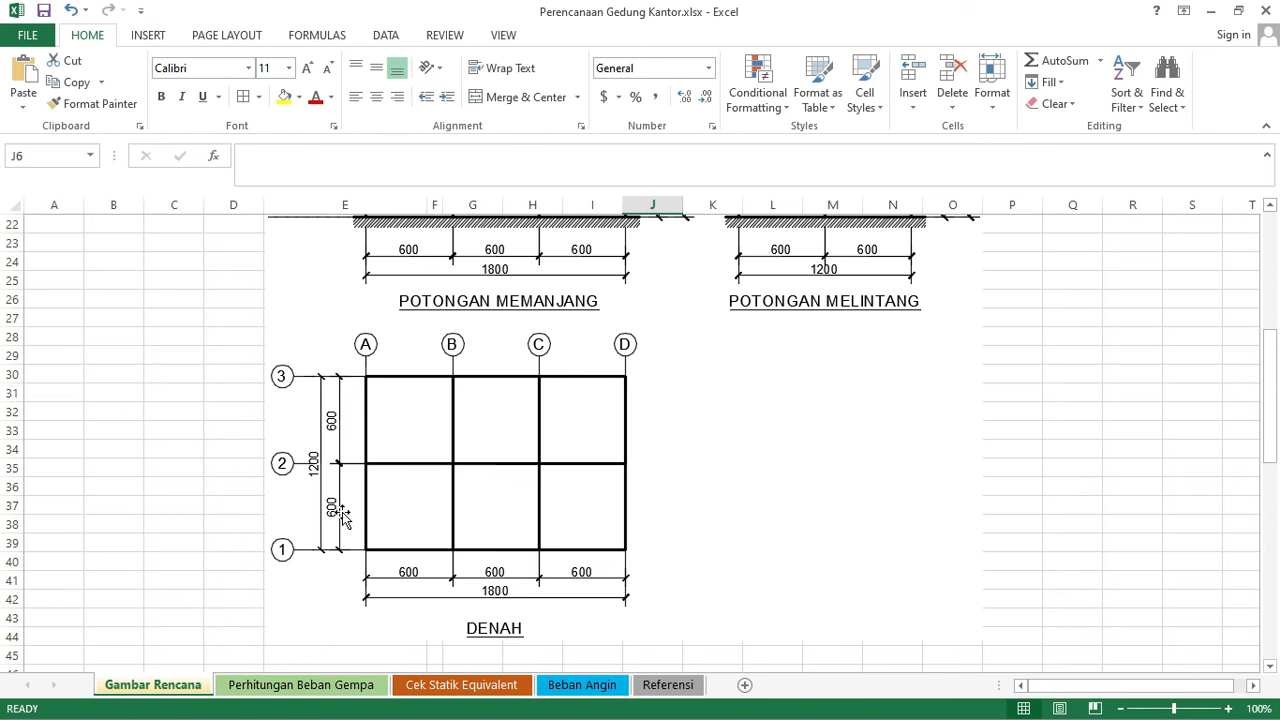
pyautogui.scroll(2, 466, 583)
pyautogui.scroll(-2, 469, 580)
pyautogui.scroll(7, 500, 597)
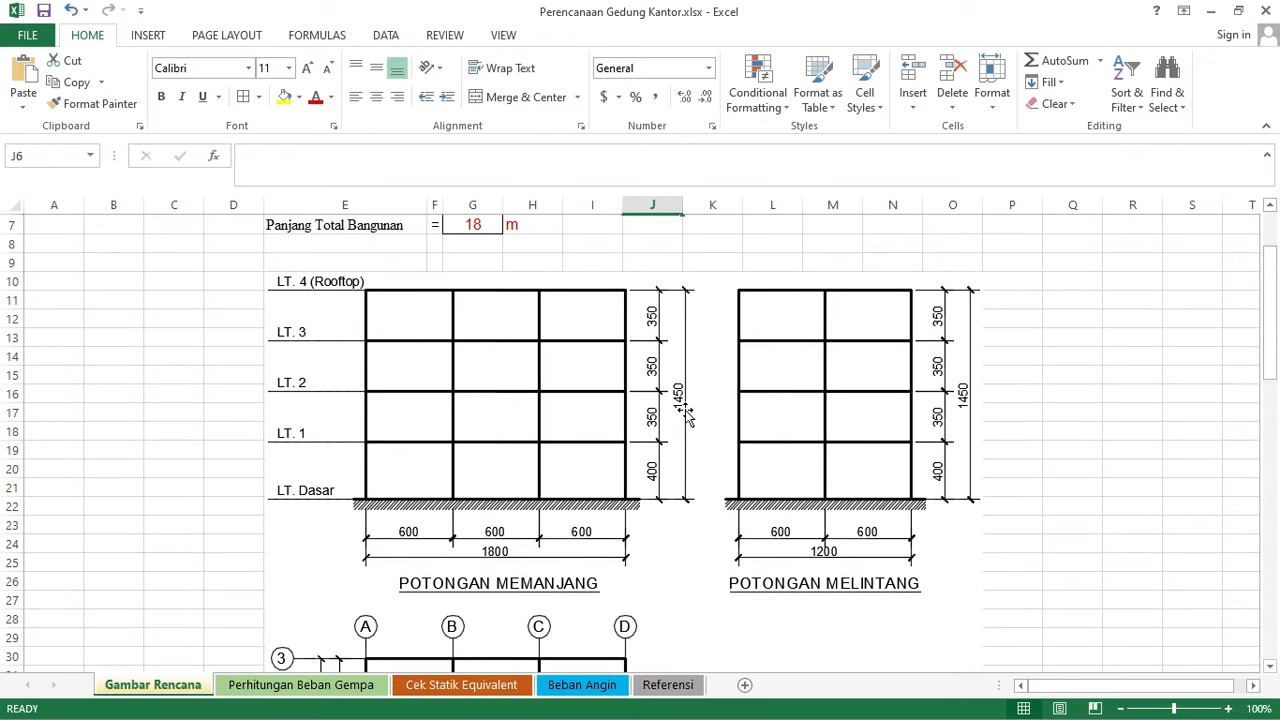
pyautogui.click(1210, 11)
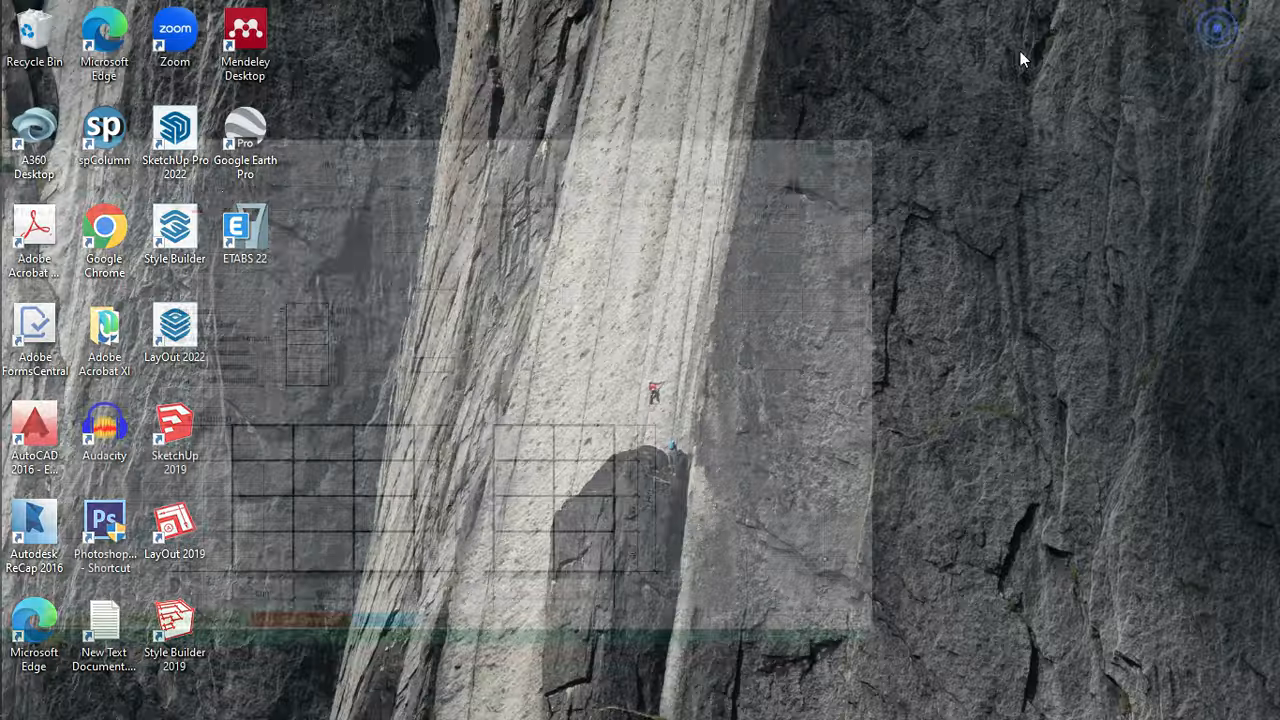
# - Switch to ETABS and start a new model using built-in settings with Metric SI display units
pyautogui.click(30, 300)
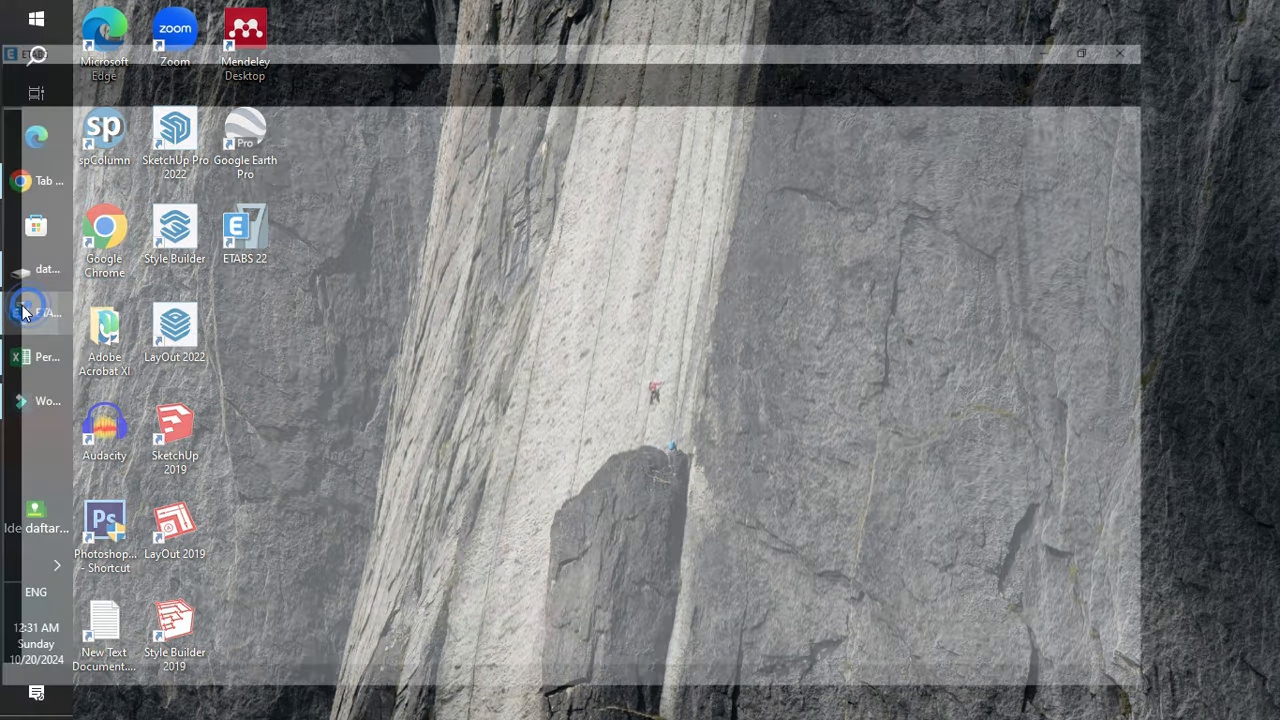
pyautogui.click(28, 55)
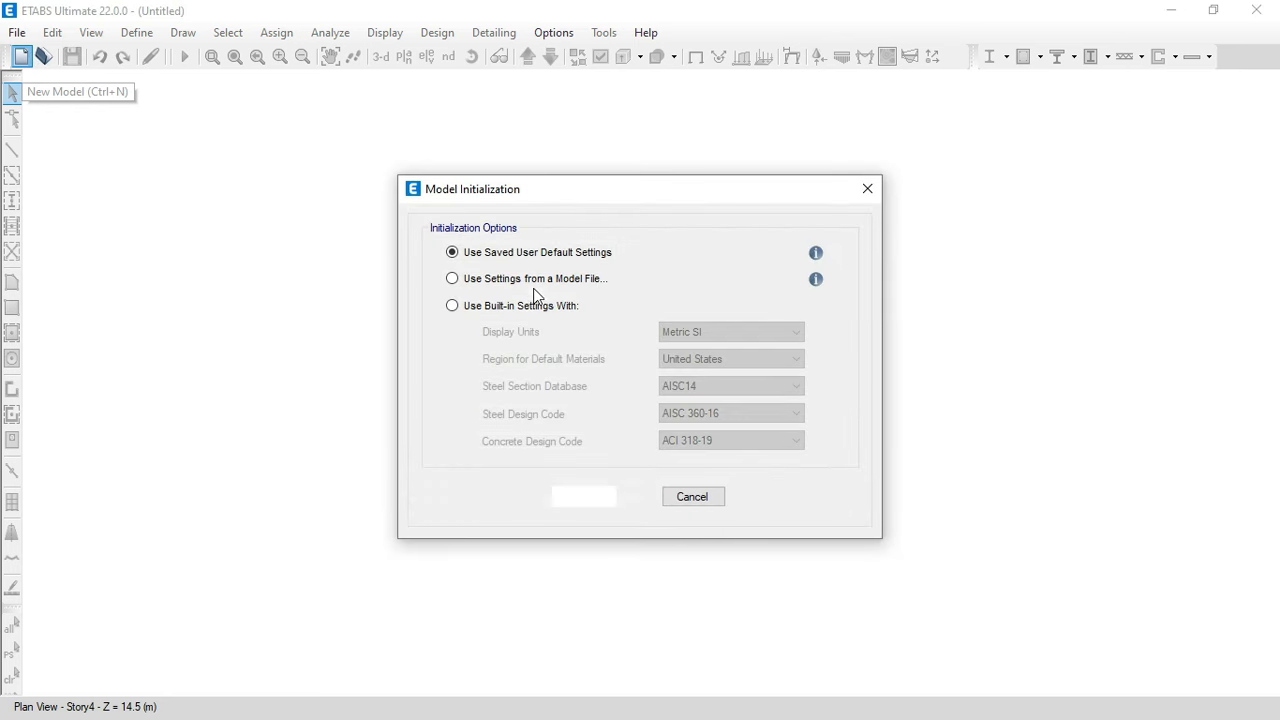
pyautogui.click(512, 306)
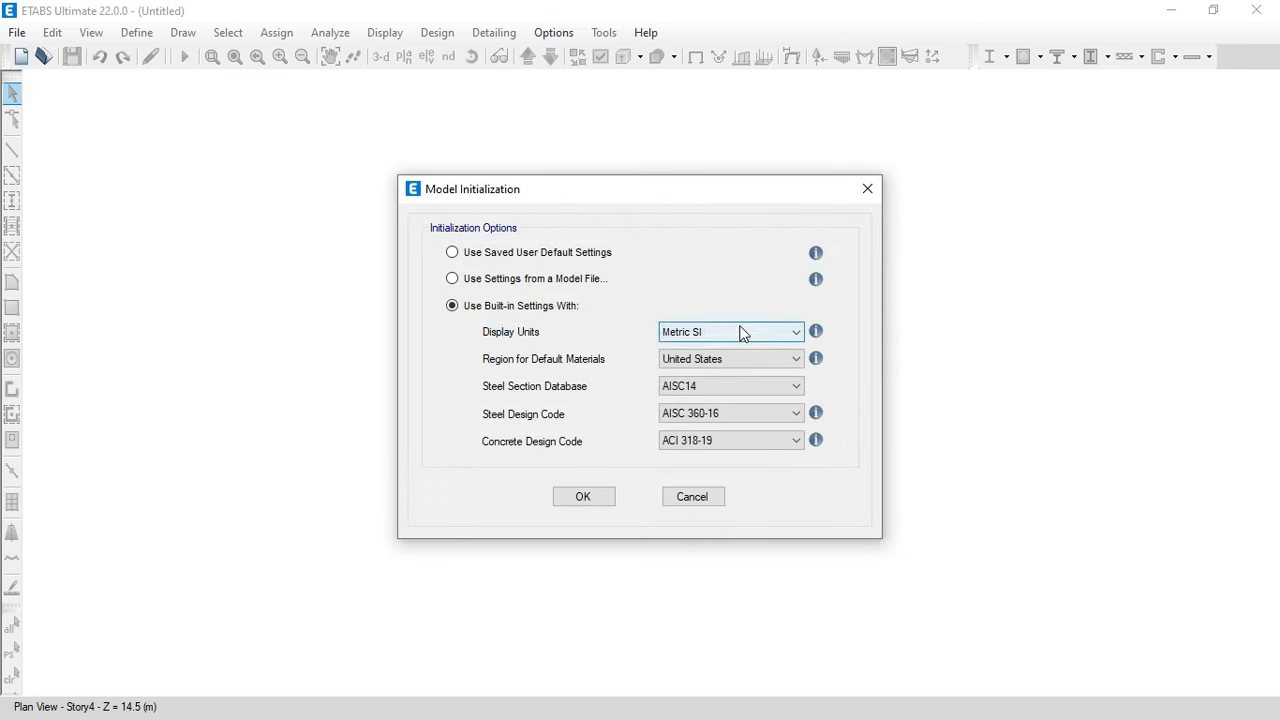
pyautogui.click(735, 331)
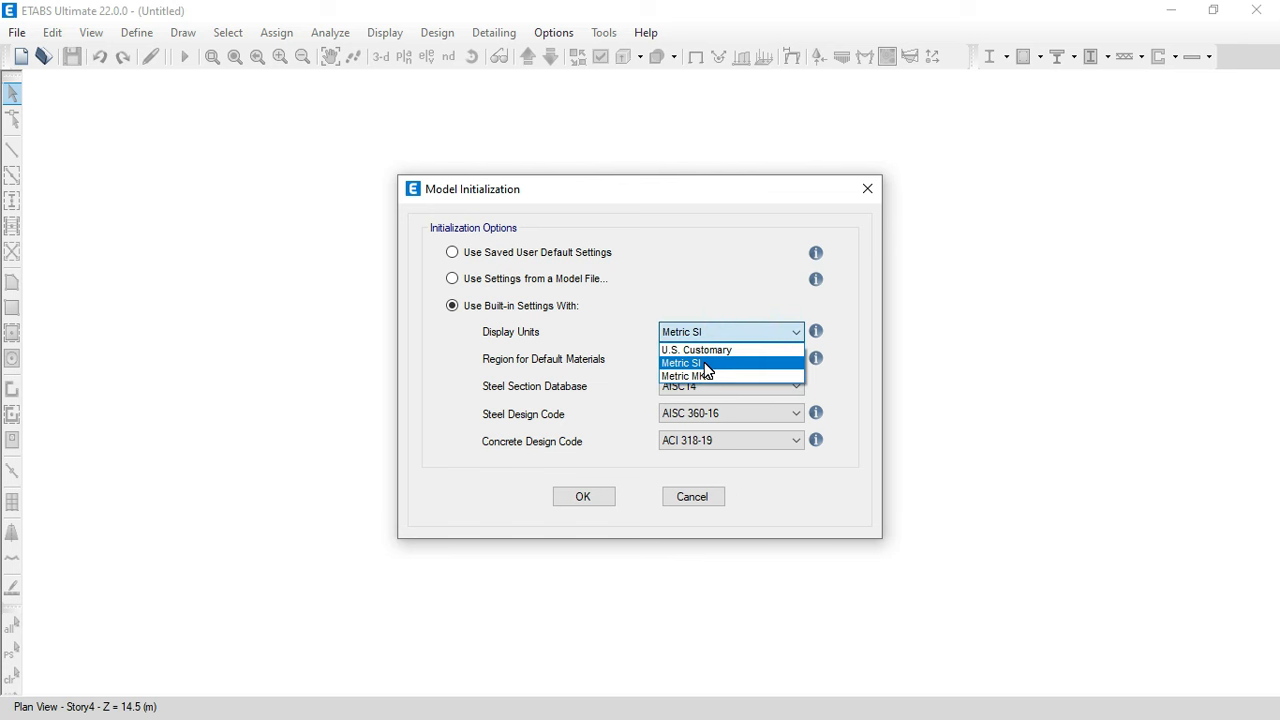
pyautogui.click(704, 362)
pyautogui.click(709, 362)
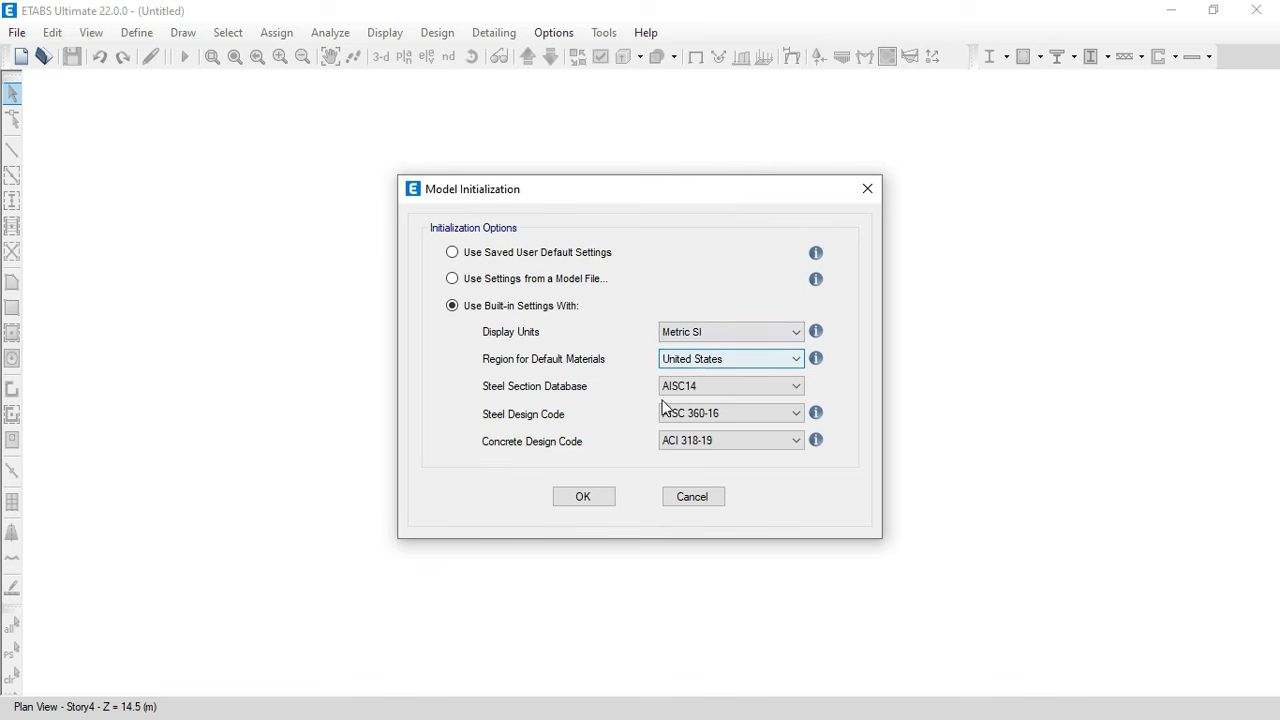
pyautogui.click(600, 497)
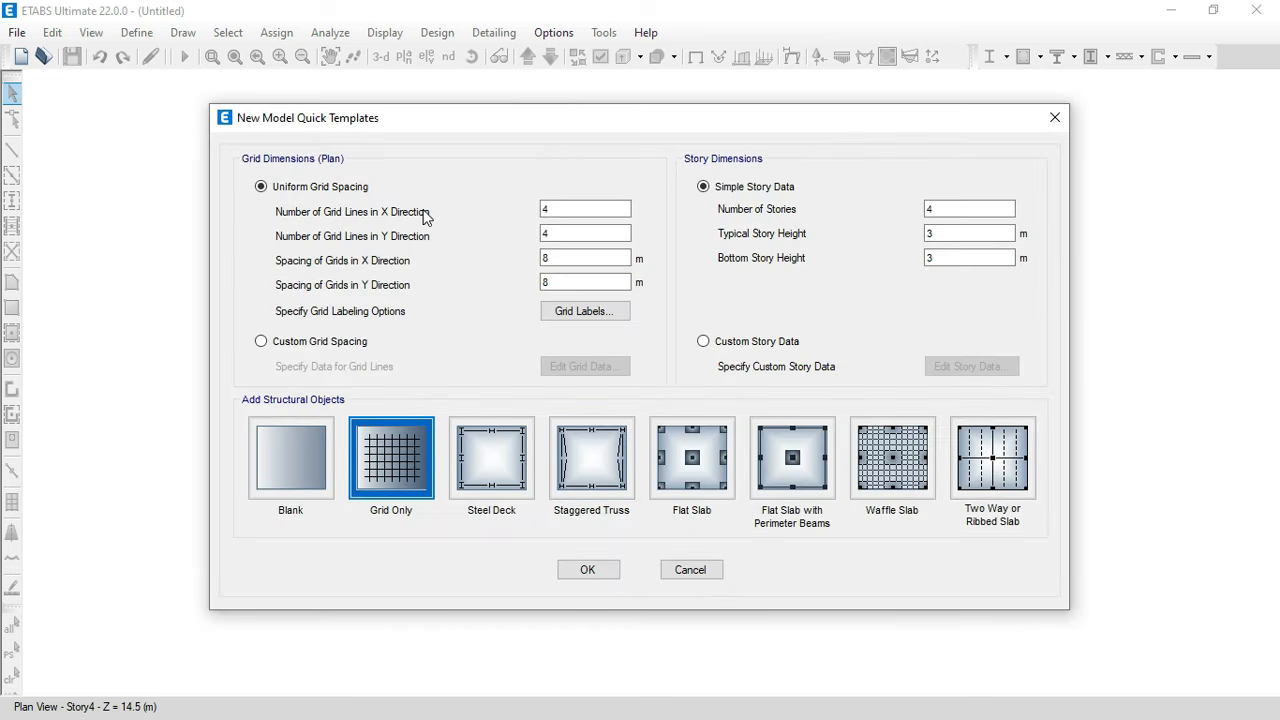
# - Define a uniform plan grid with 4 lines in X, 3 lines in Y and 6 m spacing in both directions
pyautogui.click(566, 211)
pyautogui.moveTo(558, 209); pyautogui.dragTo(535, 234)
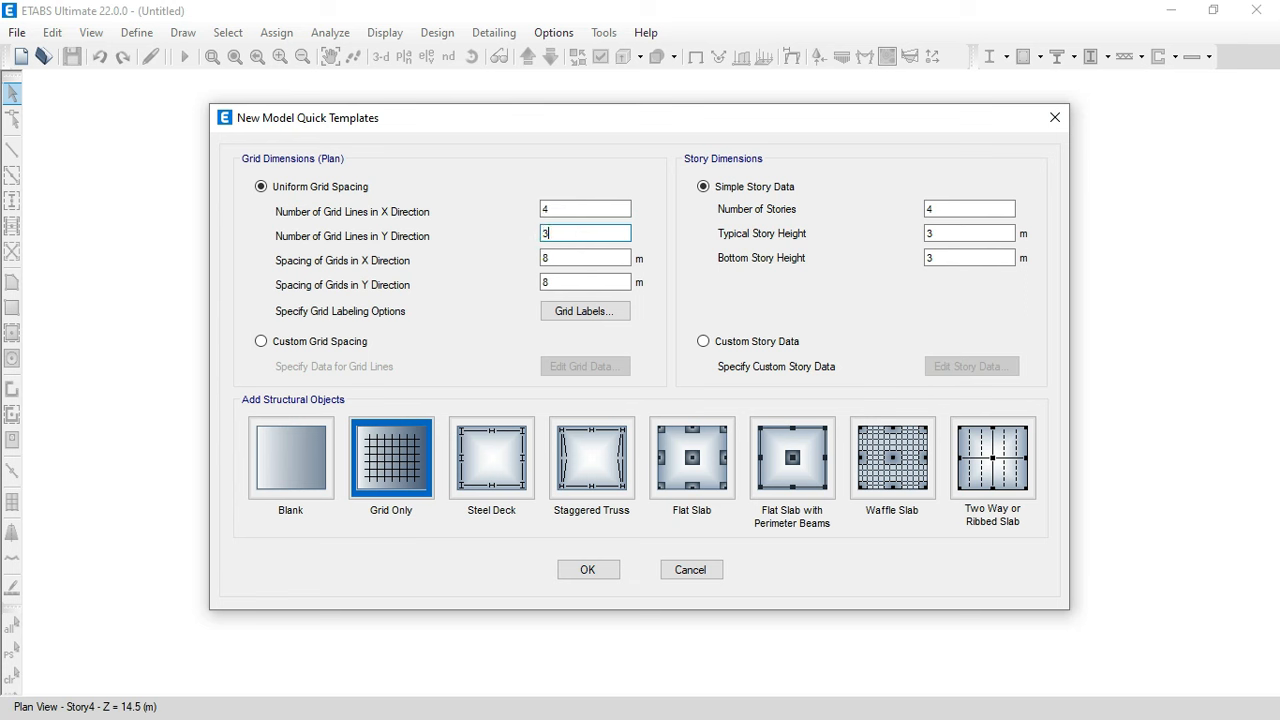
pyautogui.moveTo(566, 258); pyautogui.dragTo(508, 258)
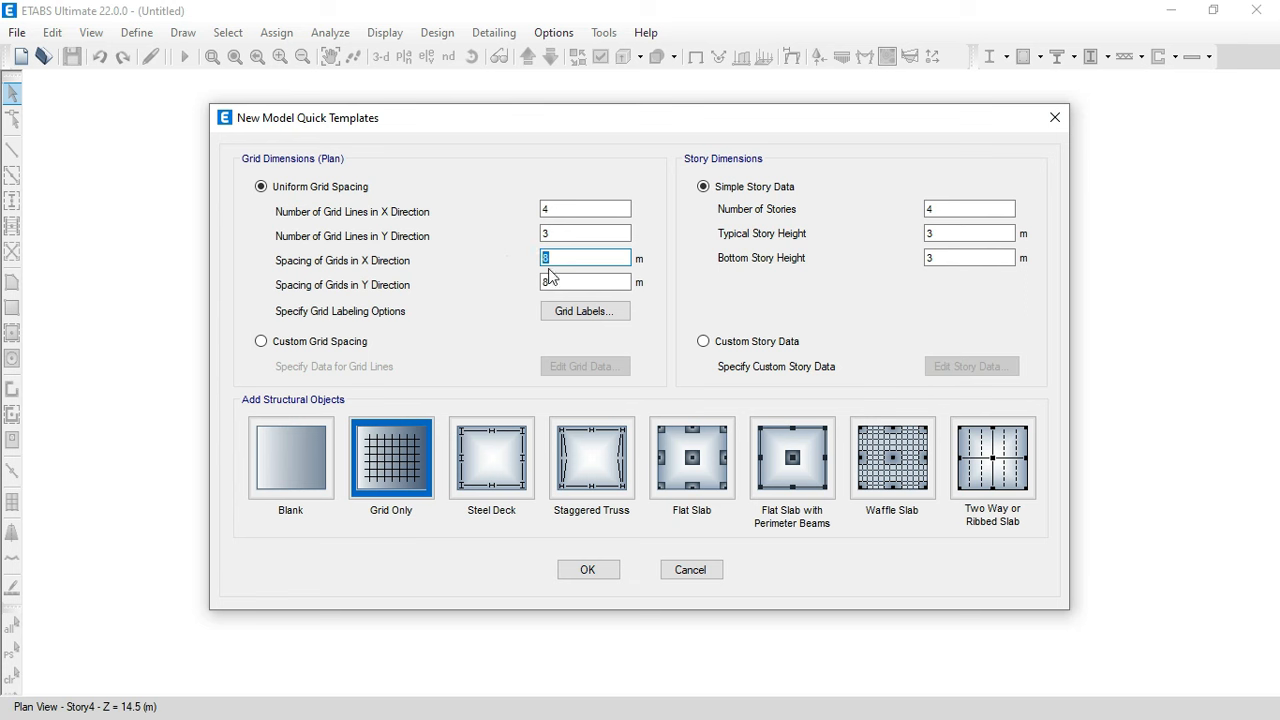
pyautogui.write('6')
pyautogui.moveTo(560, 281); pyautogui.dragTo(509, 285)
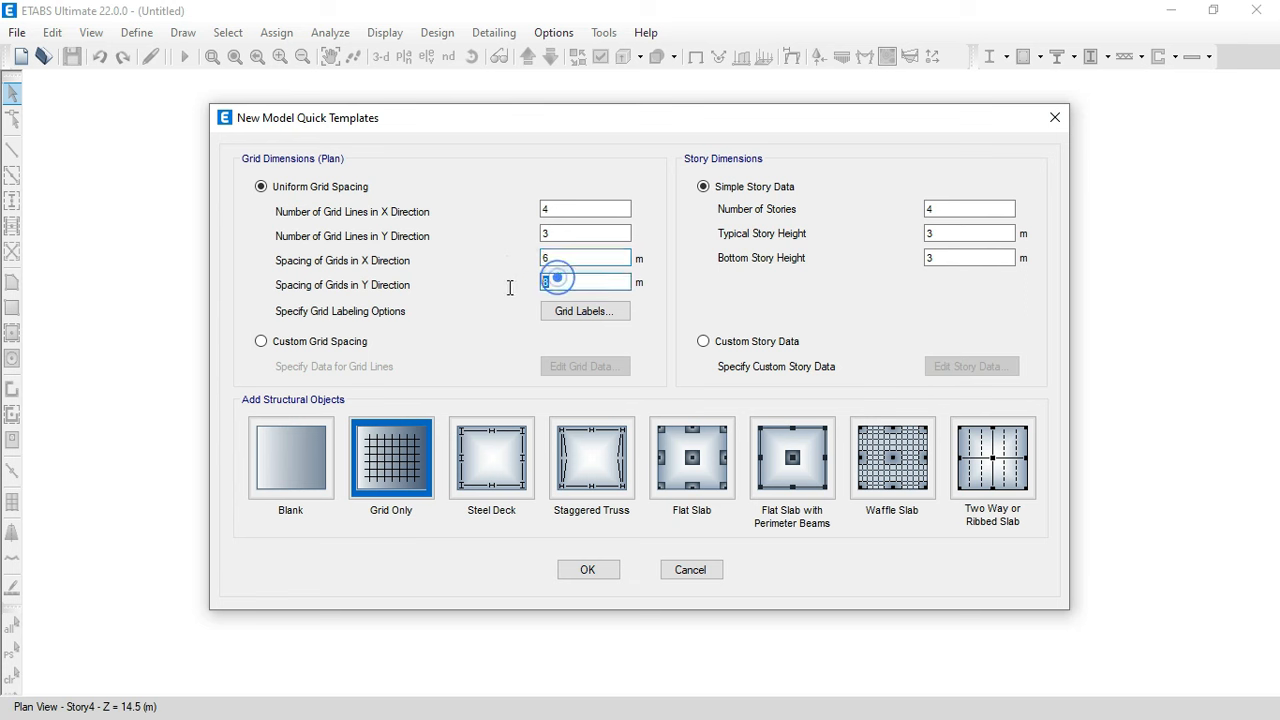
pyautogui.write('6')
# - Create the grid-only model with 4 stories, a typical story height of 3.5 m and a bottom story height of 4 m
pyautogui.doubleClick(963, 208)
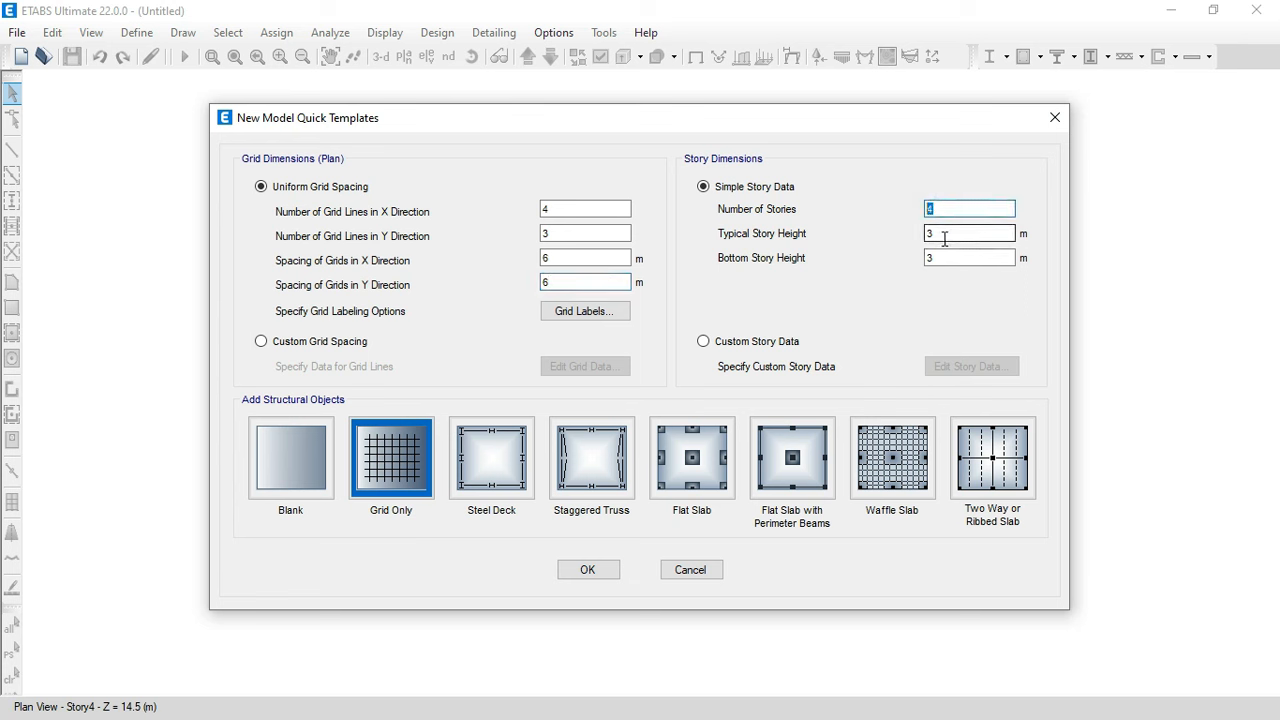
pyautogui.click(937, 233)
pyautogui.write('.')
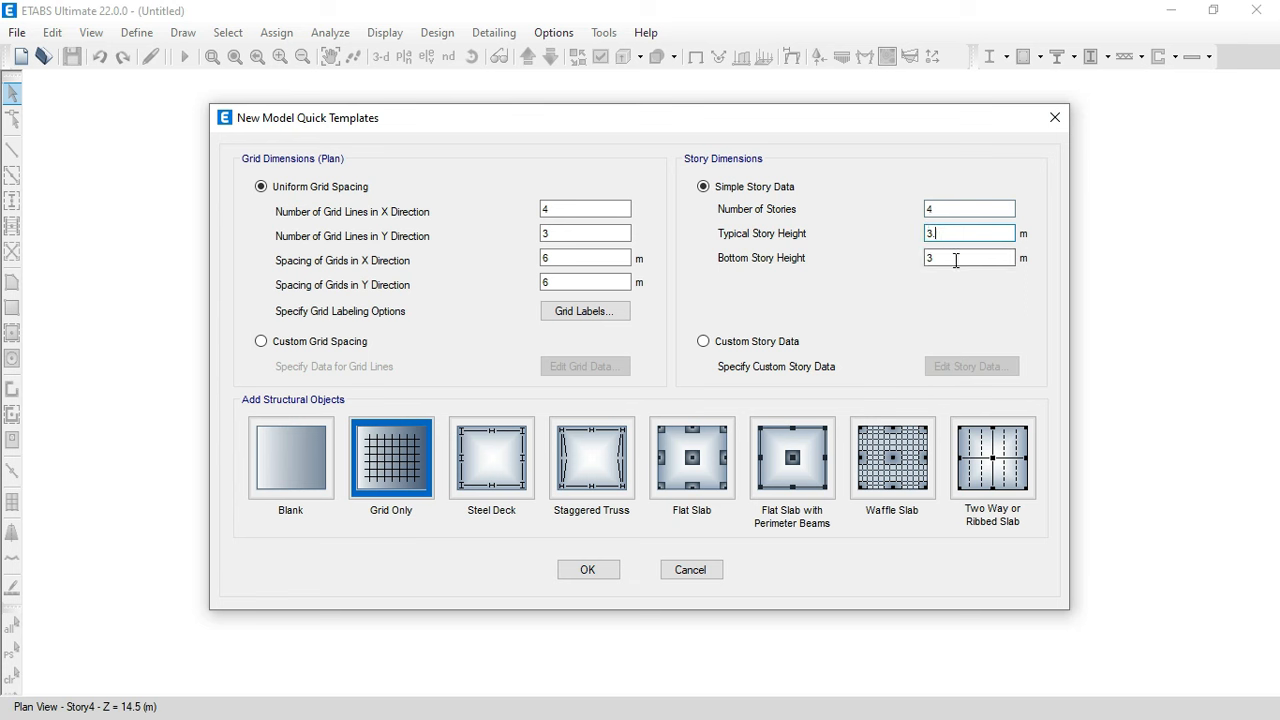
pyautogui.write('5')
pyautogui.click(943, 258)
pyautogui.doubleClick(938, 259)
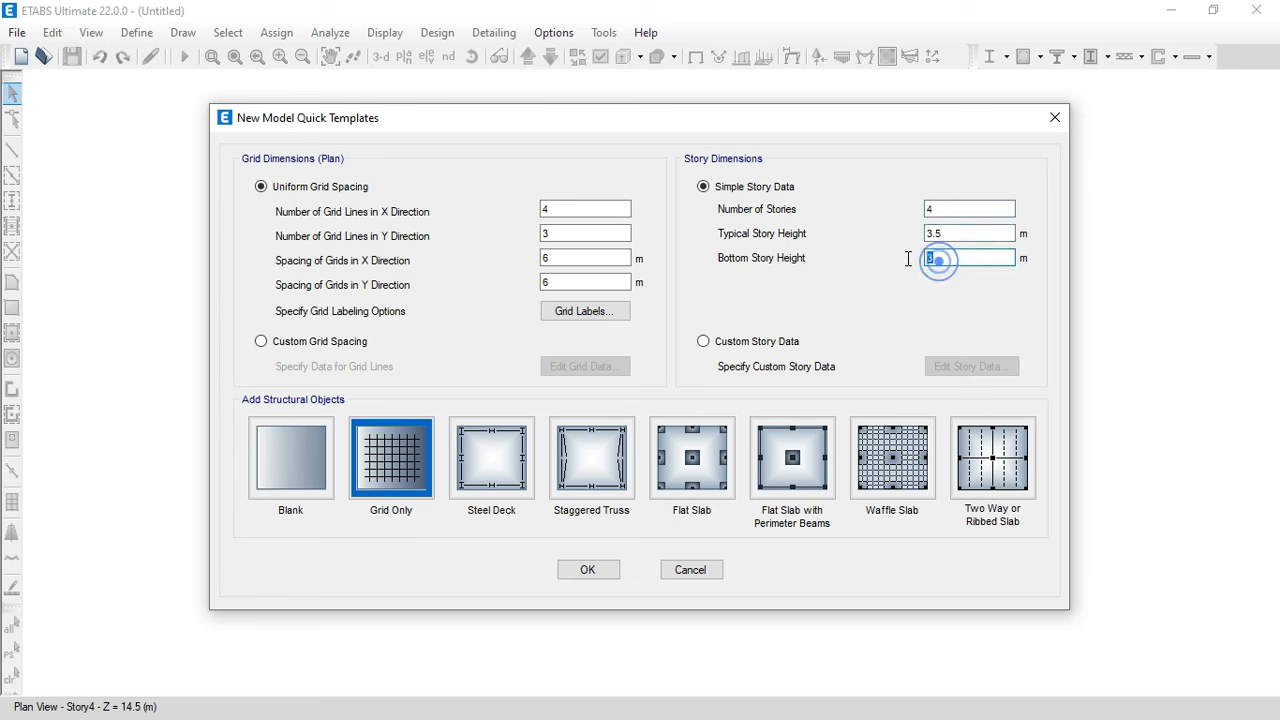
pyautogui.write('4')
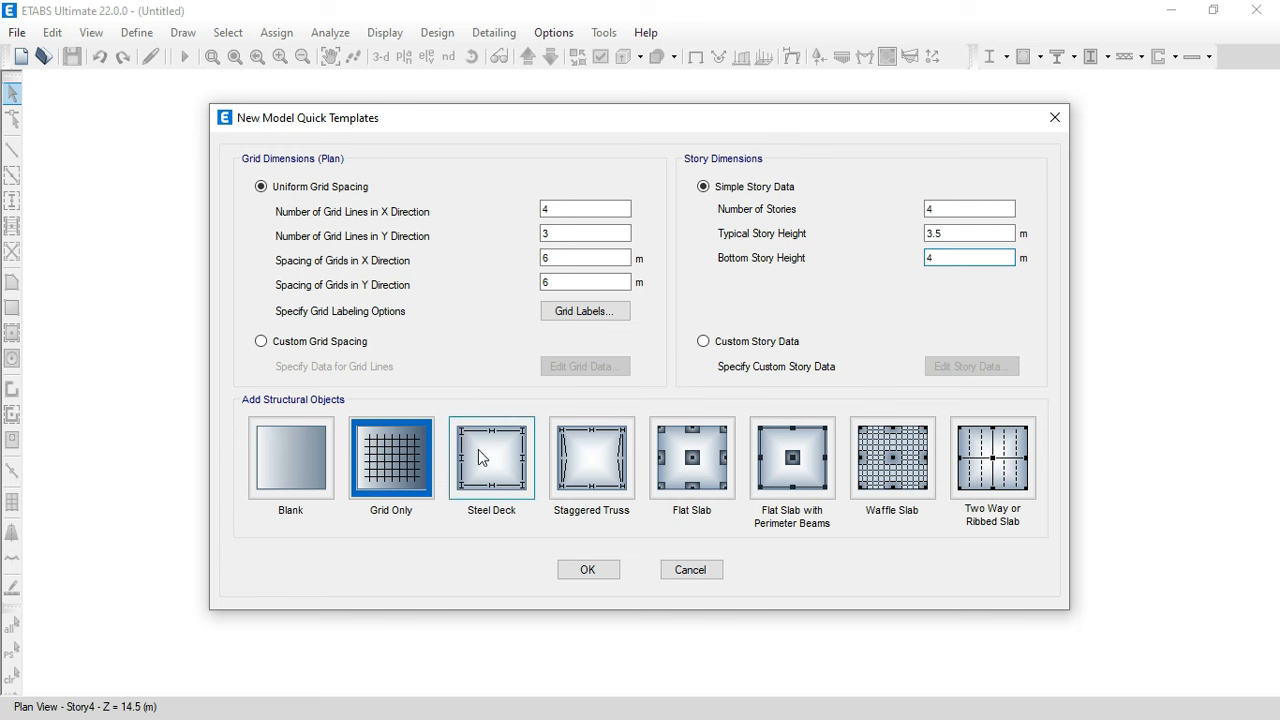
pyautogui.click(600, 566)
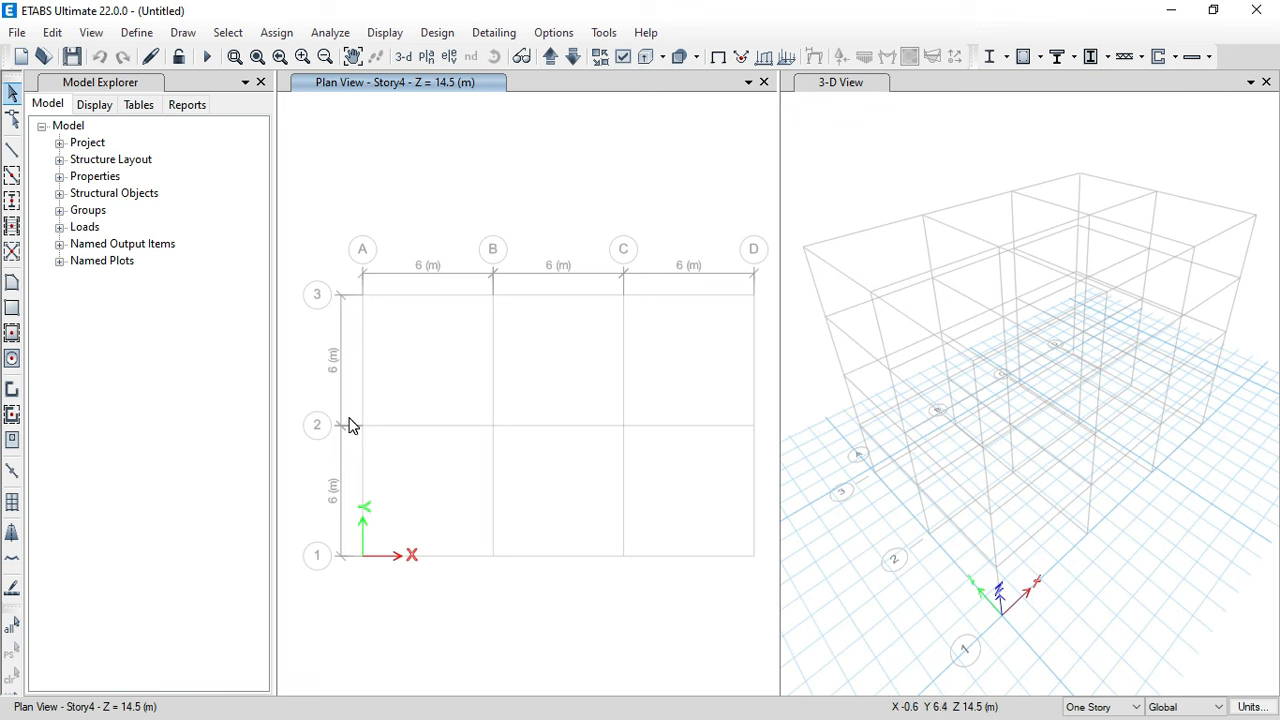
# - Inspect the building grid in 3D and check the height and elevation of each story in the story data
pyautogui.click(894, 163)
pyautogui.click(493, 56)
pyautogui.moveTo(903, 563); pyautogui.dragTo(857, 400)
pyautogui.rightClick(857, 400)
pyautogui.click(894, 404)
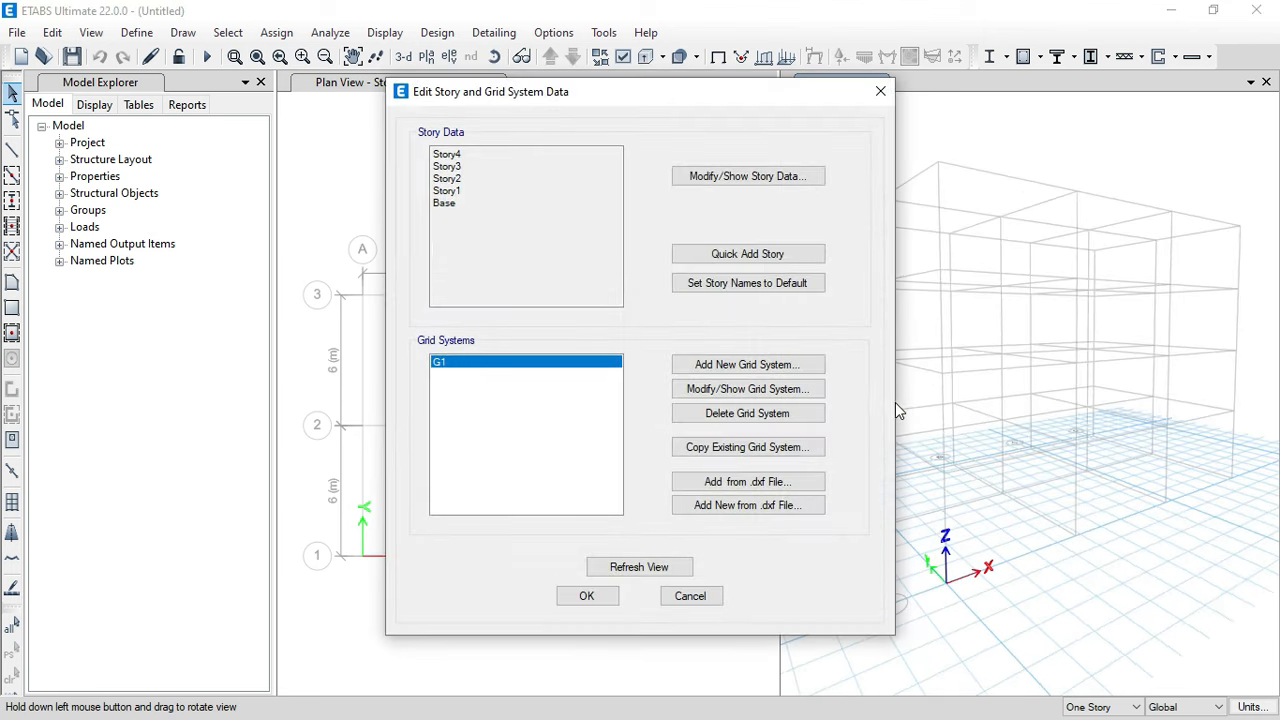
pyautogui.click(779, 177)
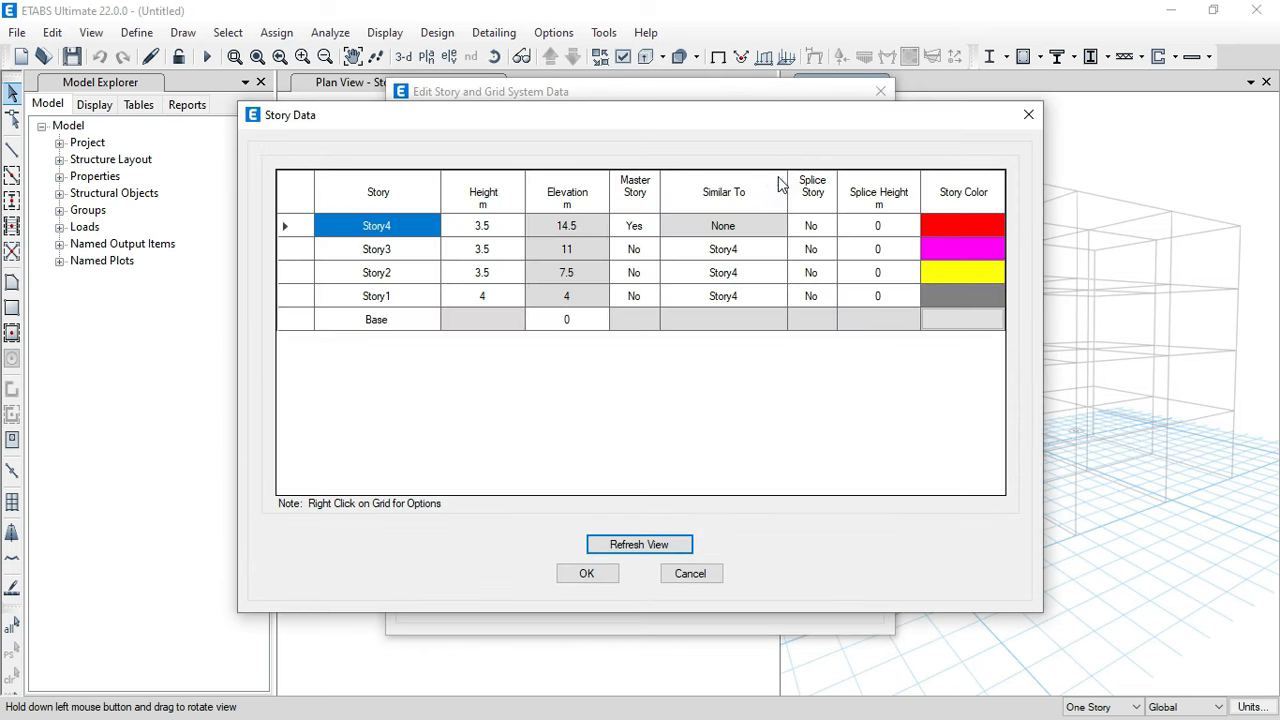
pyautogui.moveTo(575, 118); pyautogui.dragTo(686, 150)
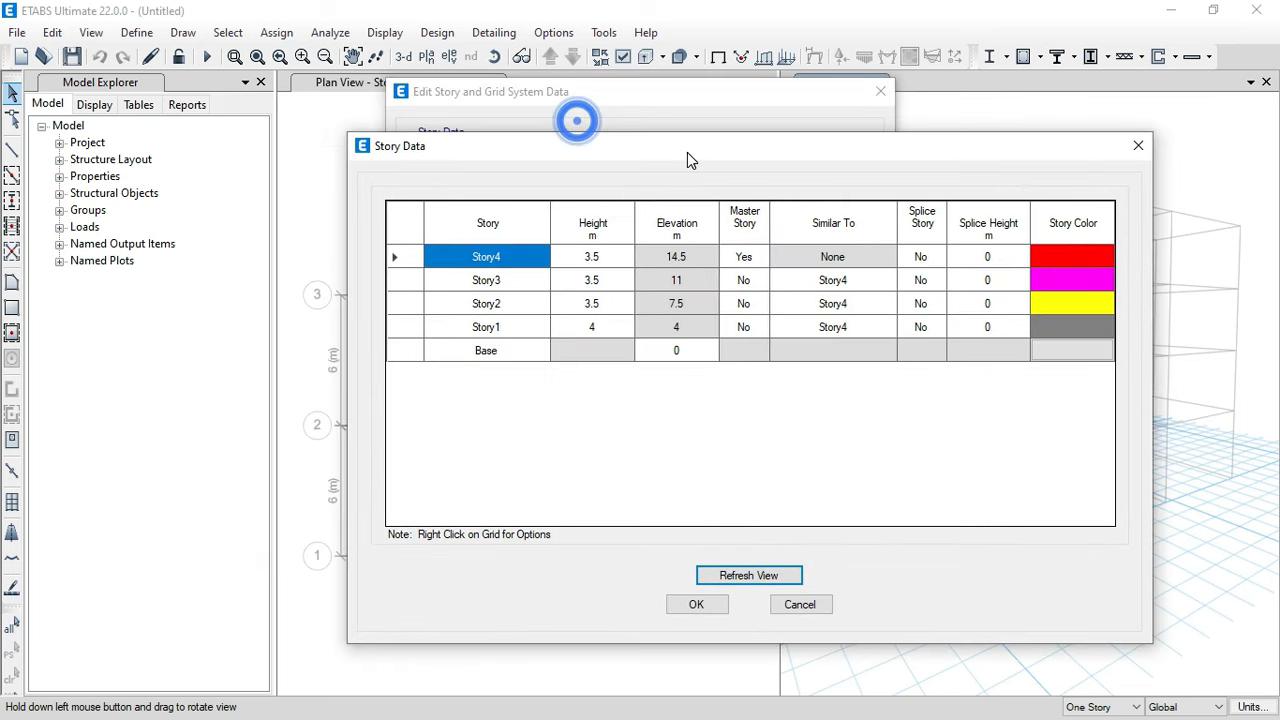
pyautogui.click(608, 327)
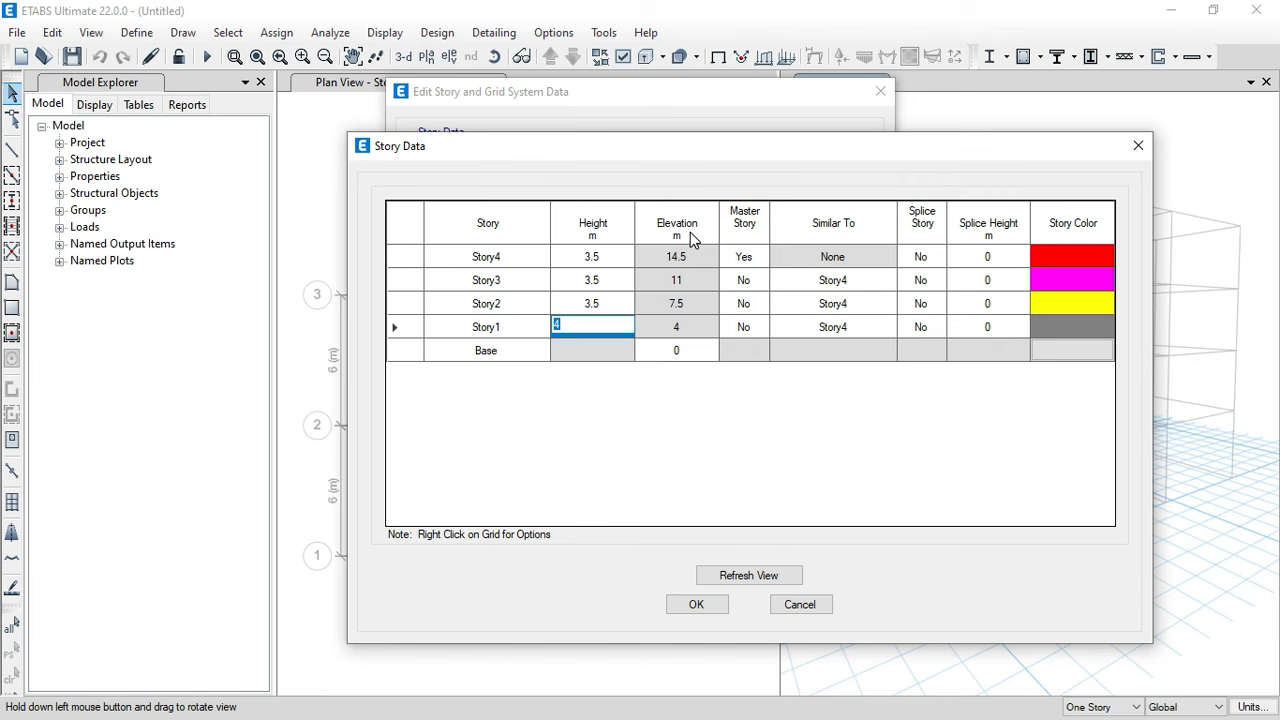
pyautogui.click(697, 608)
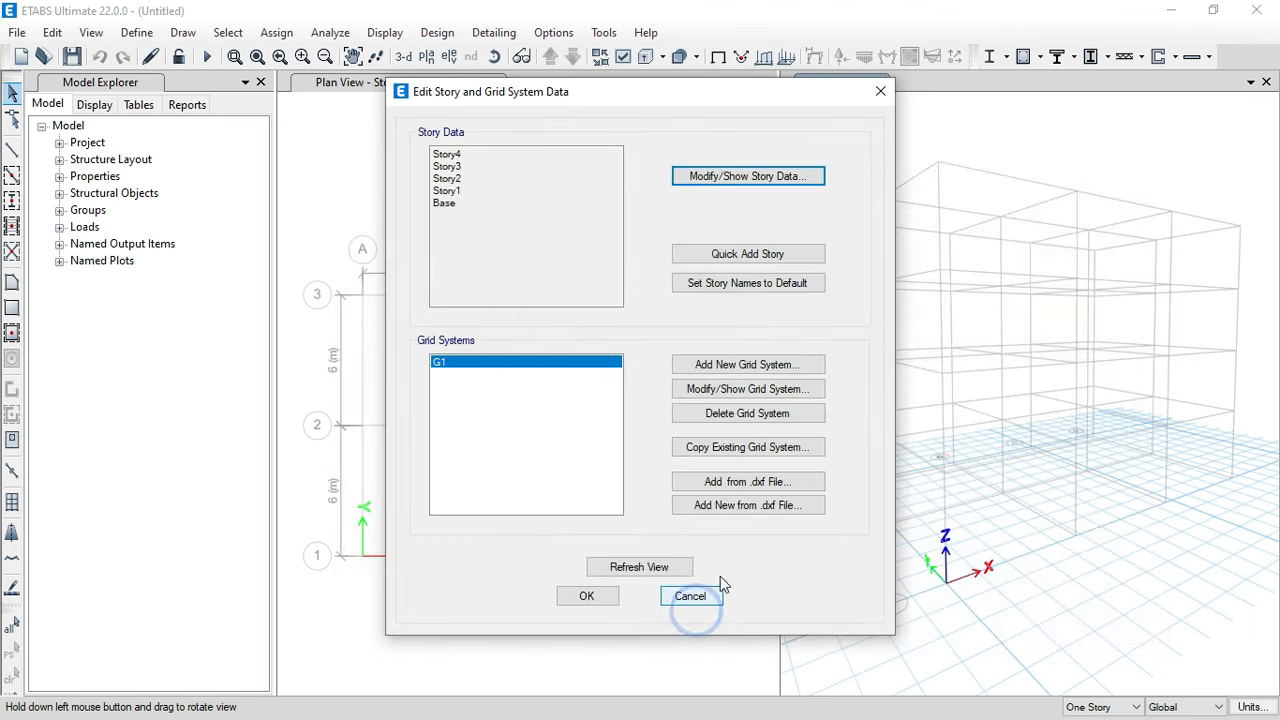
pyautogui.click(598, 598)
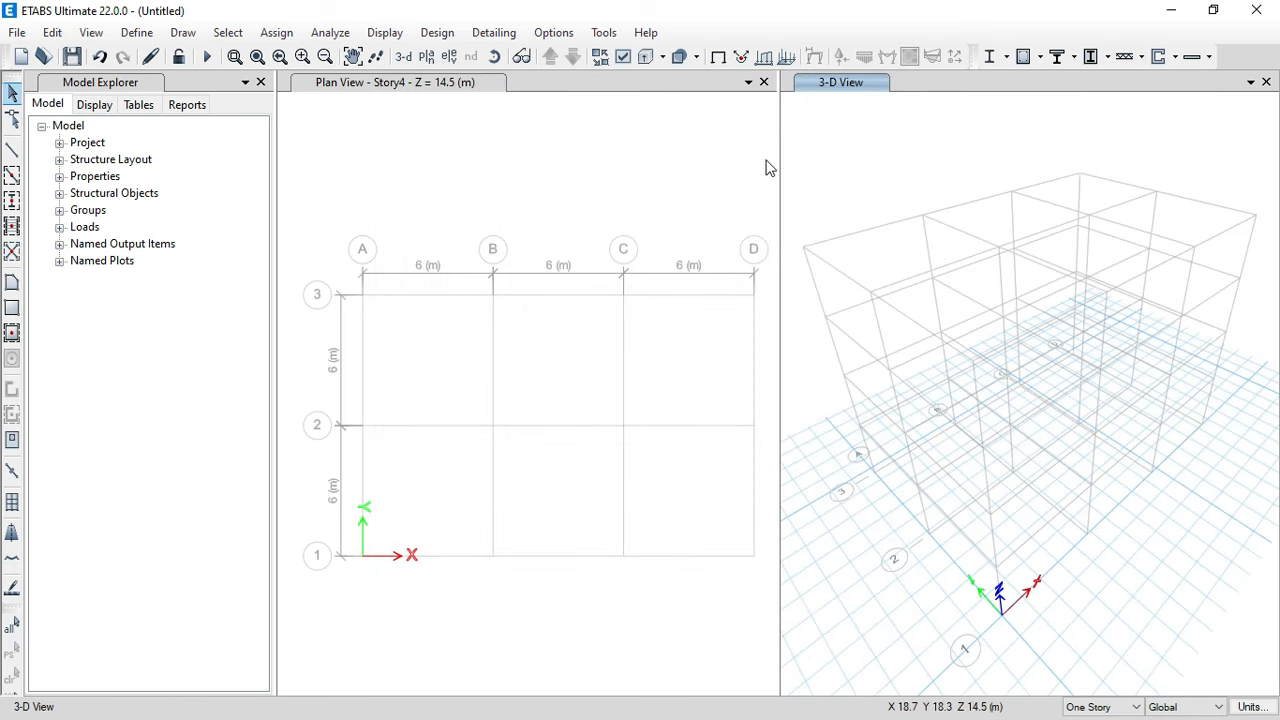
# - Add a new United States steel material using standard ASTM A36, Grade 36
pyautogui.click(137, 32)
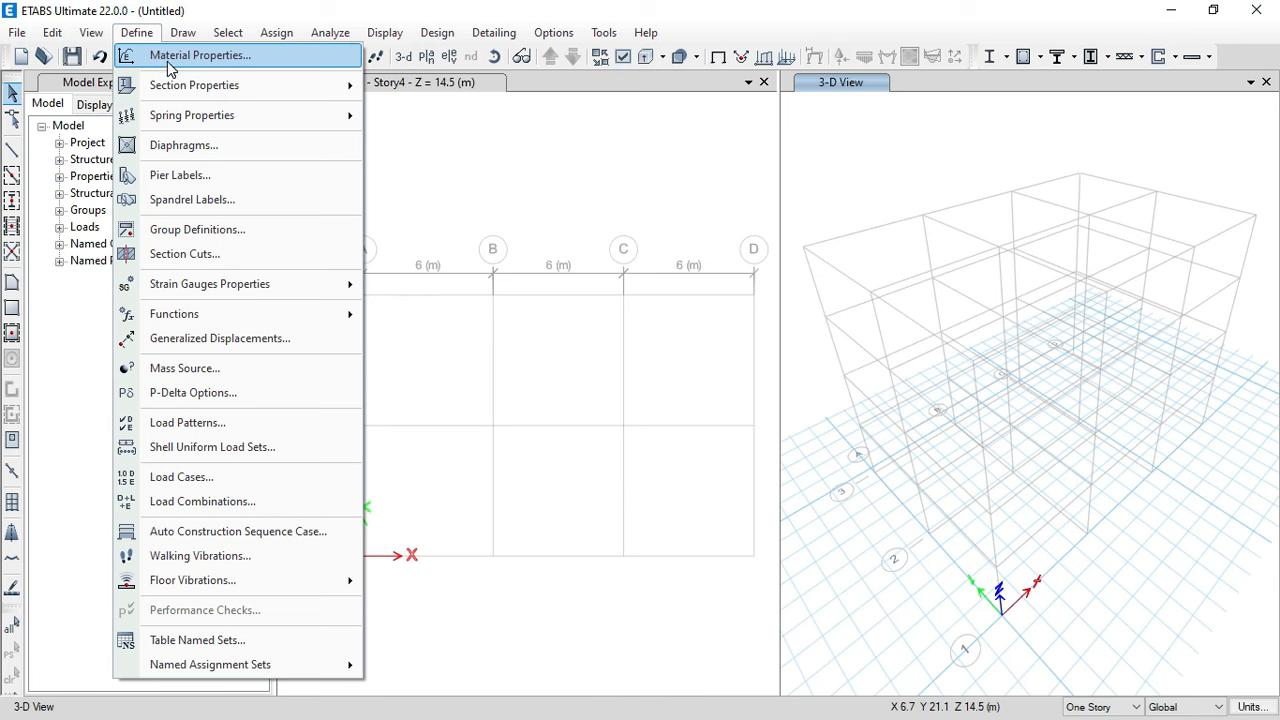
pyautogui.click(168, 60)
pyautogui.click(736, 268)
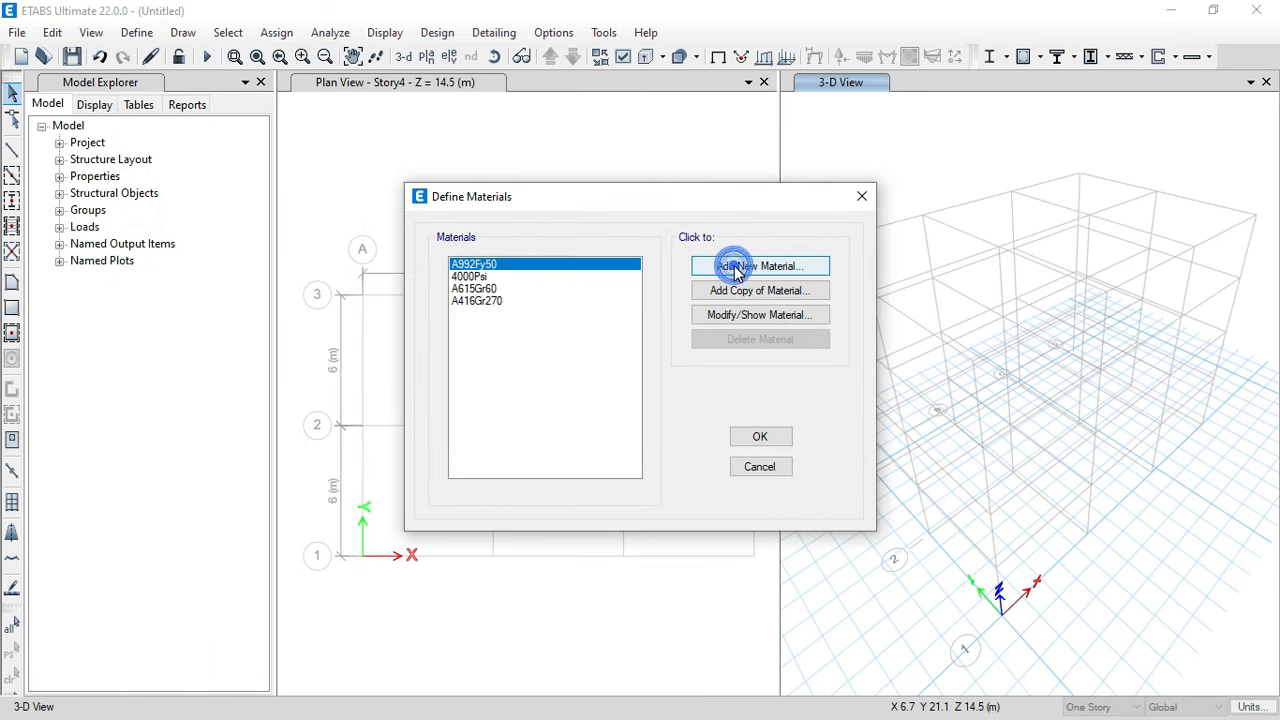
pyautogui.click(601, 313)
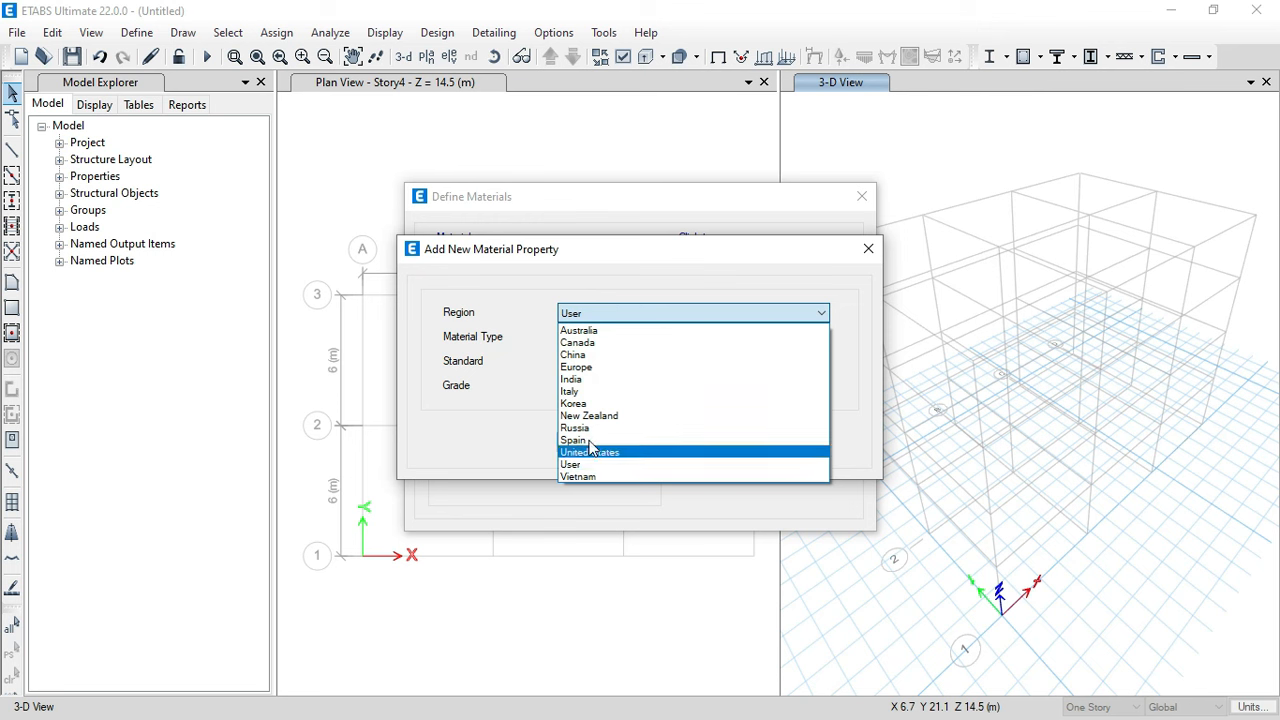
pyautogui.click(600, 452)
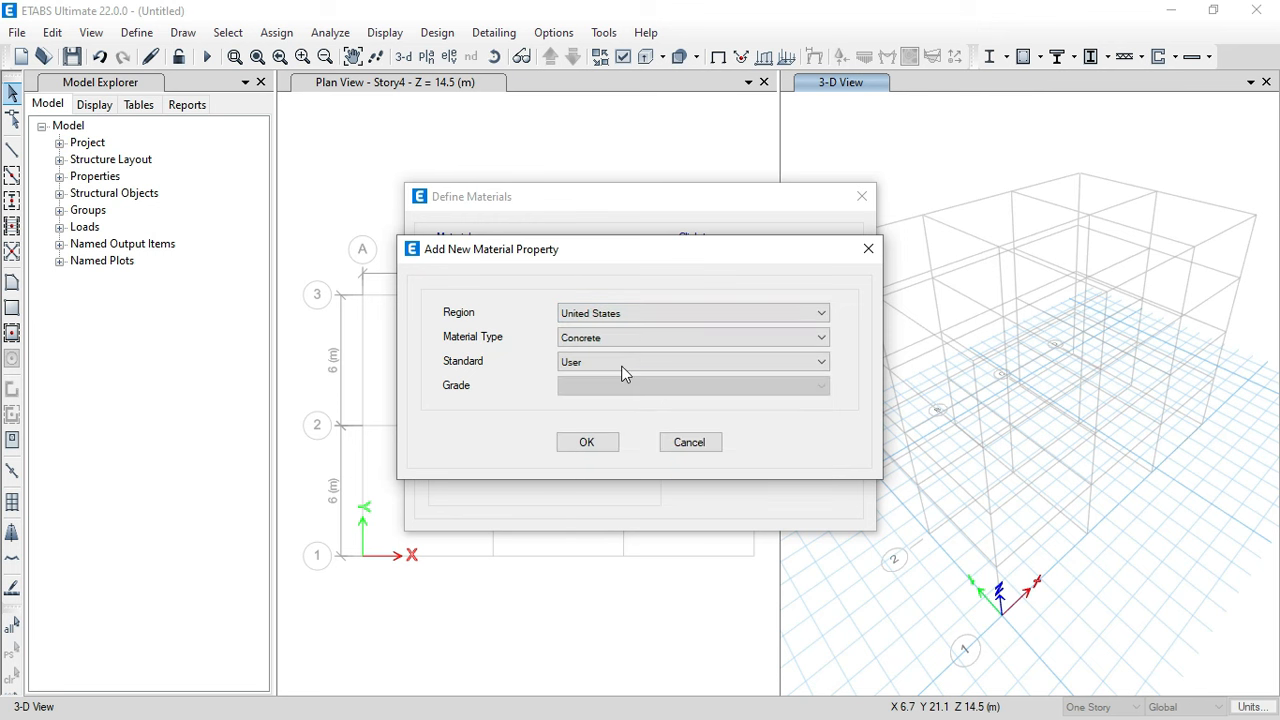
pyautogui.click(608, 337)
pyautogui.click(599, 352)
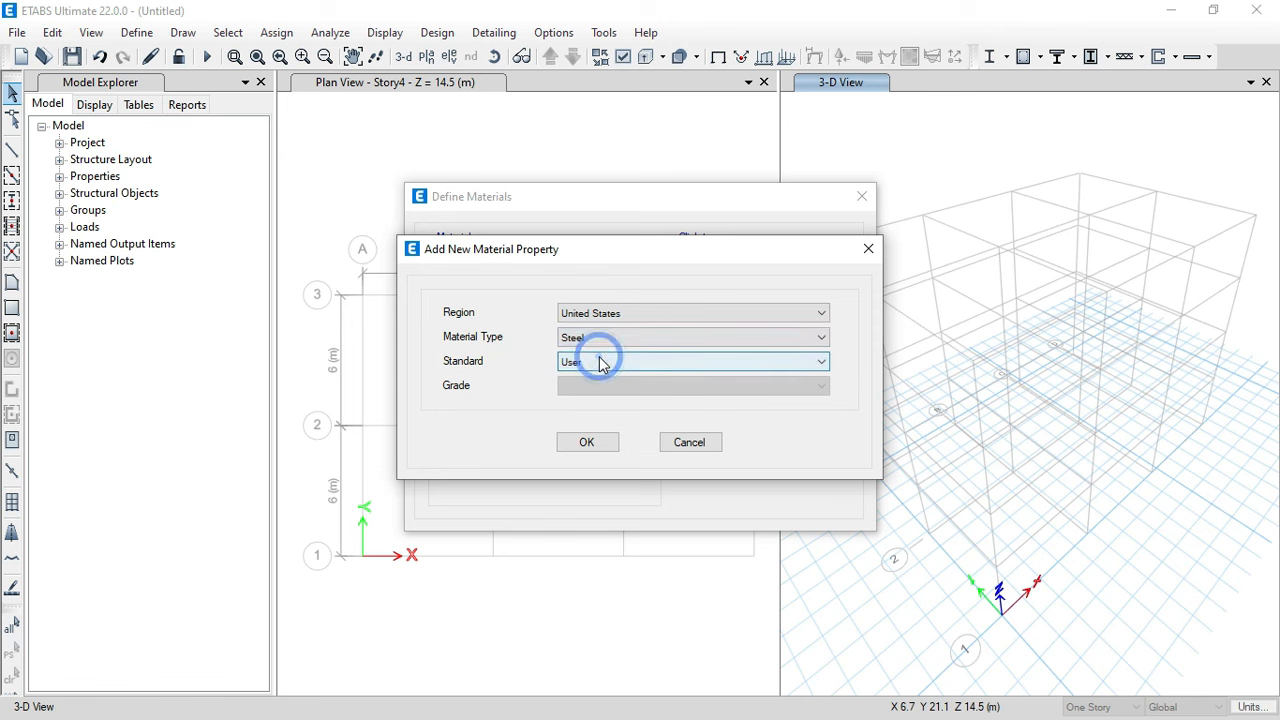
pyautogui.click(601, 364)
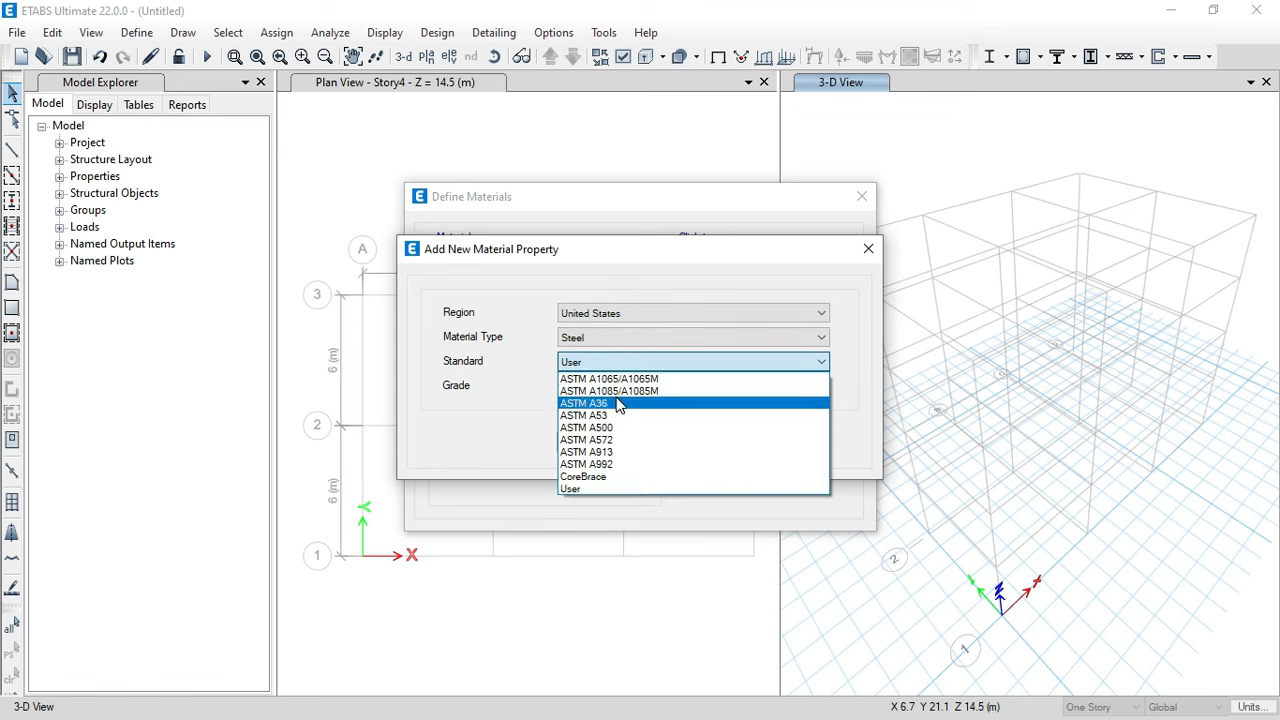
pyautogui.click(618, 403)
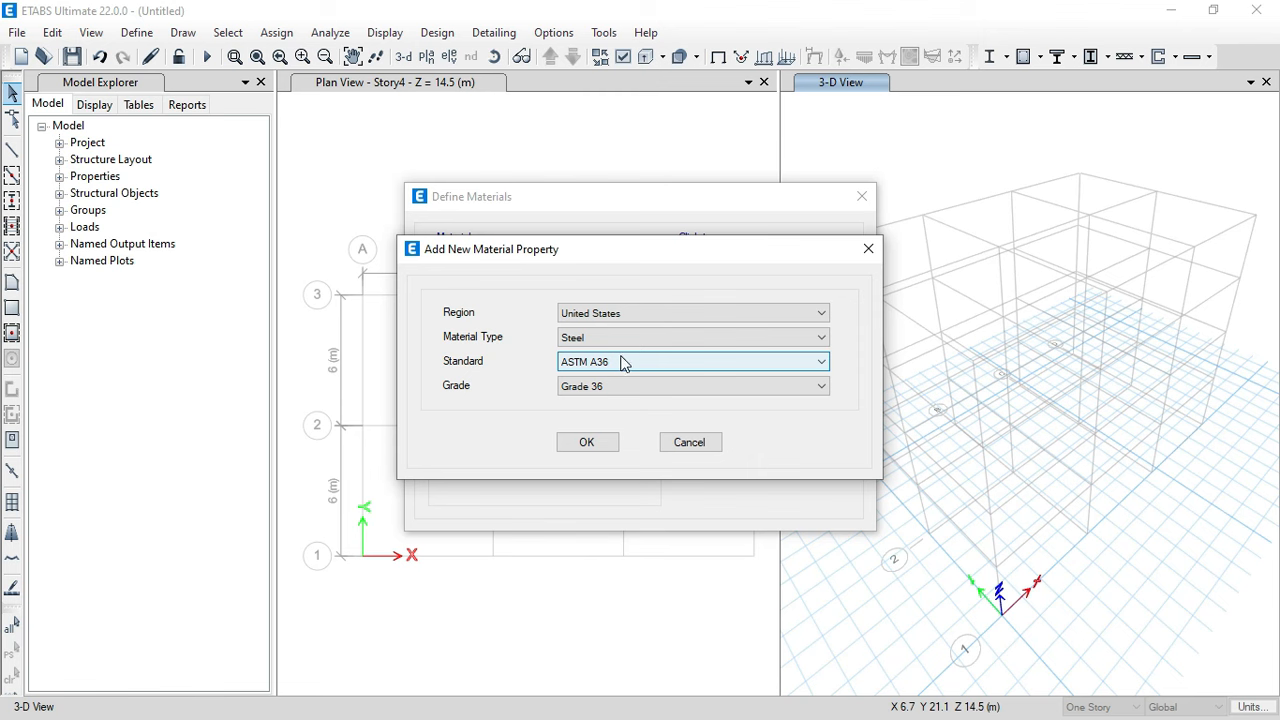
pyautogui.click(584, 443)
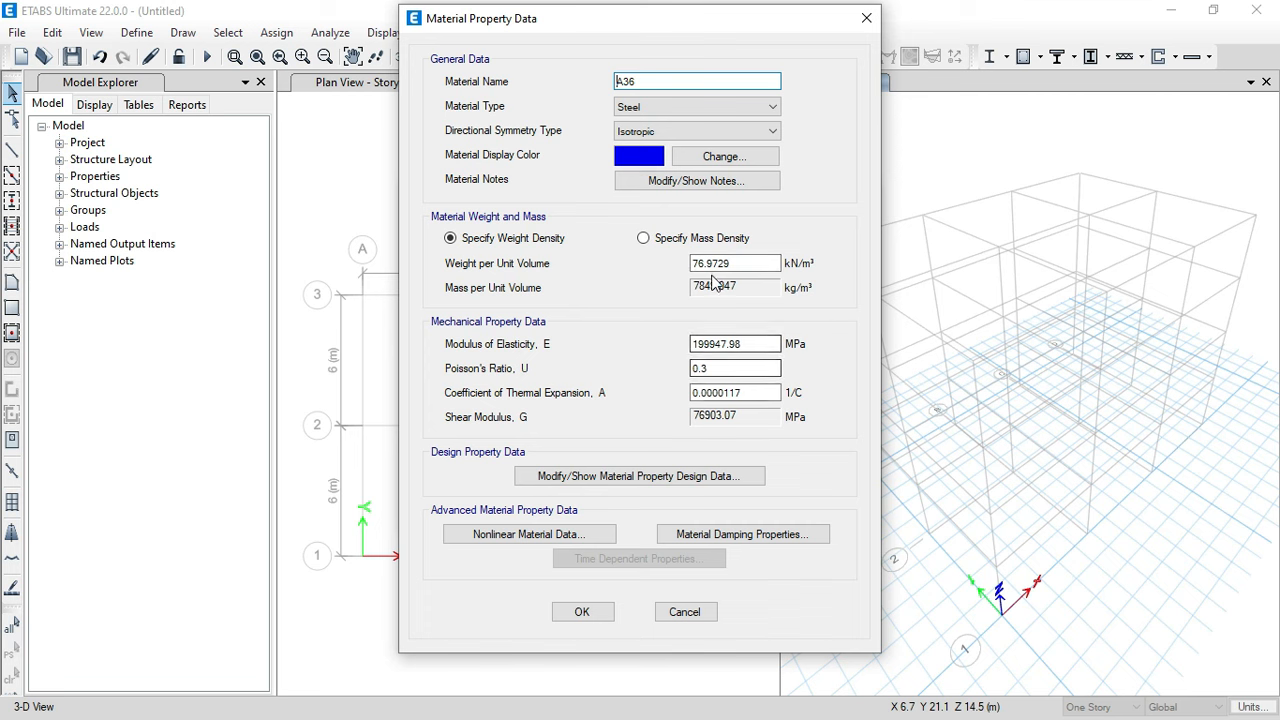
# - Review the yield and tensile design properties of the A36 steel and accept the material definition
pyautogui.click(639, 482)
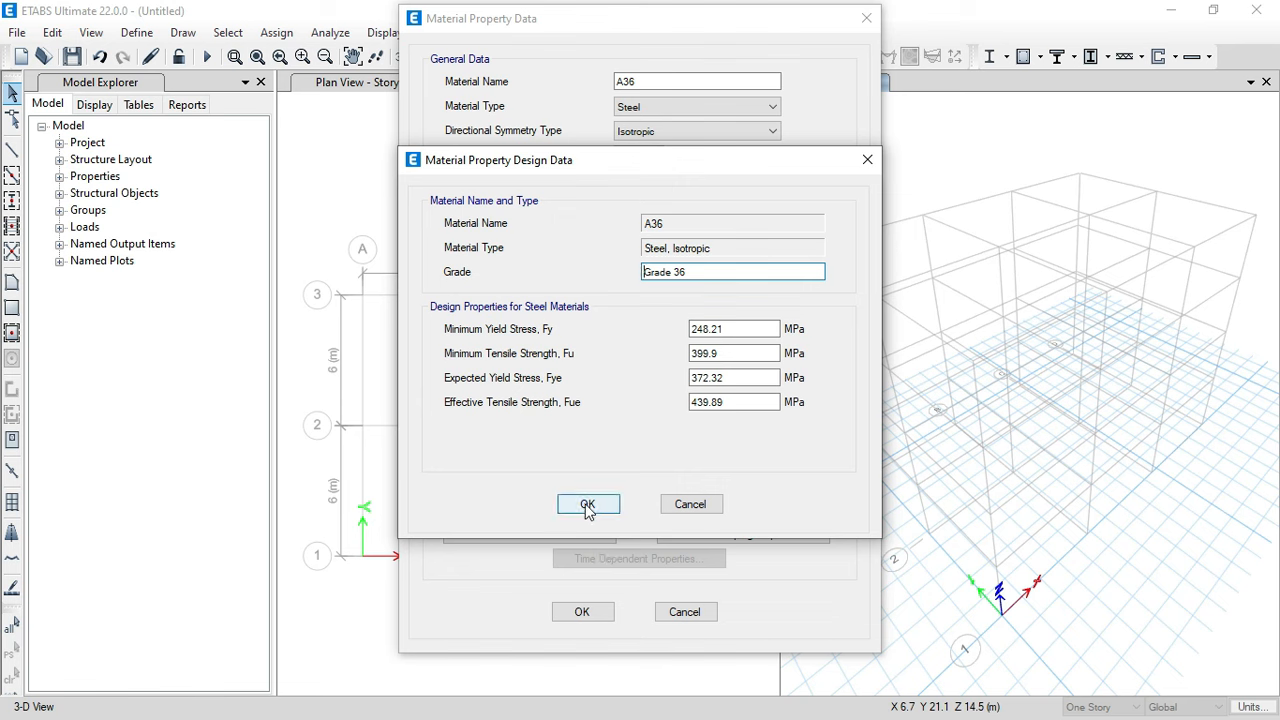
pyautogui.click(587, 504)
pyautogui.click(600, 612)
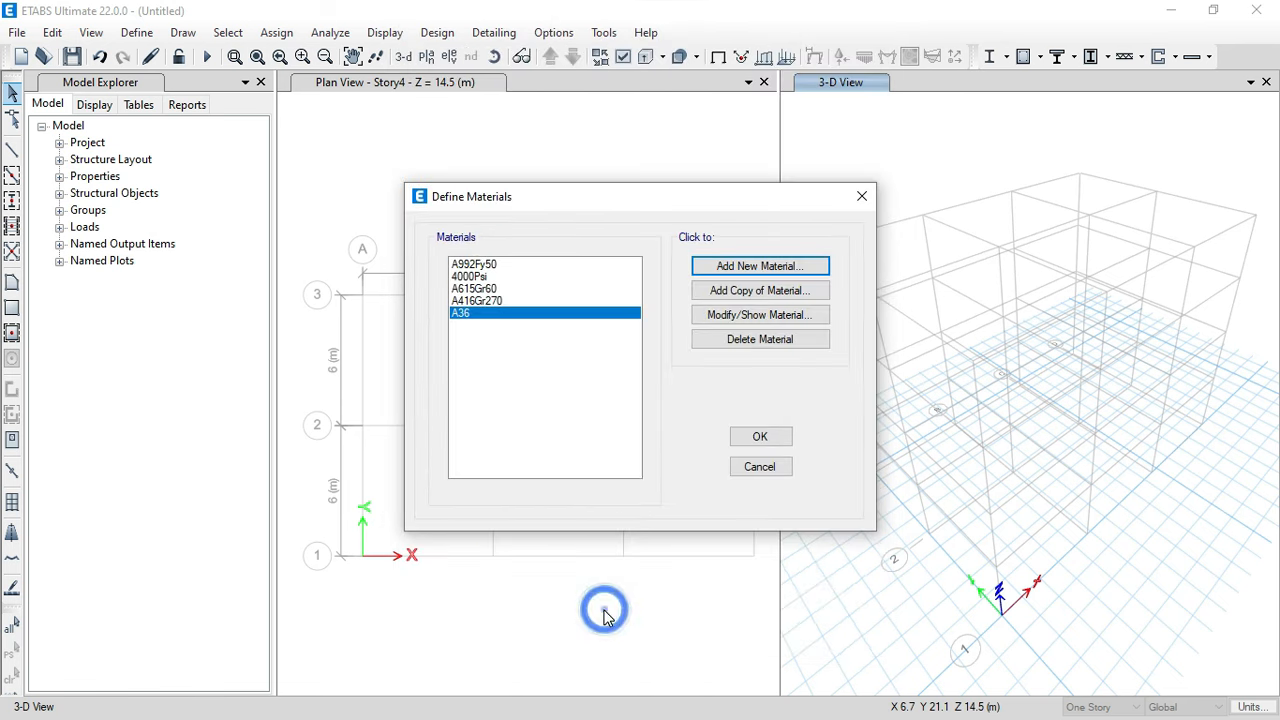
# - Add a United States cold-formed material using standard ASTM A653, SQ Grade 50, with its default properties
pyautogui.click(768, 267)
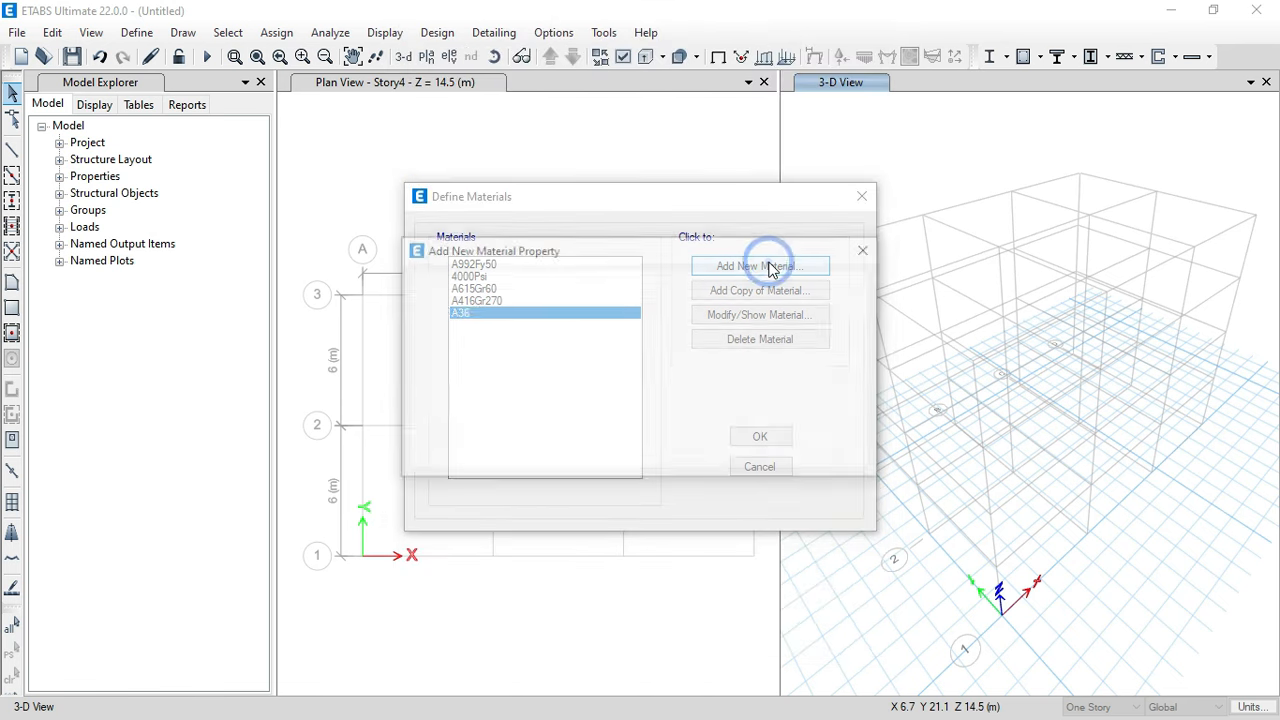
pyautogui.click(650, 338)
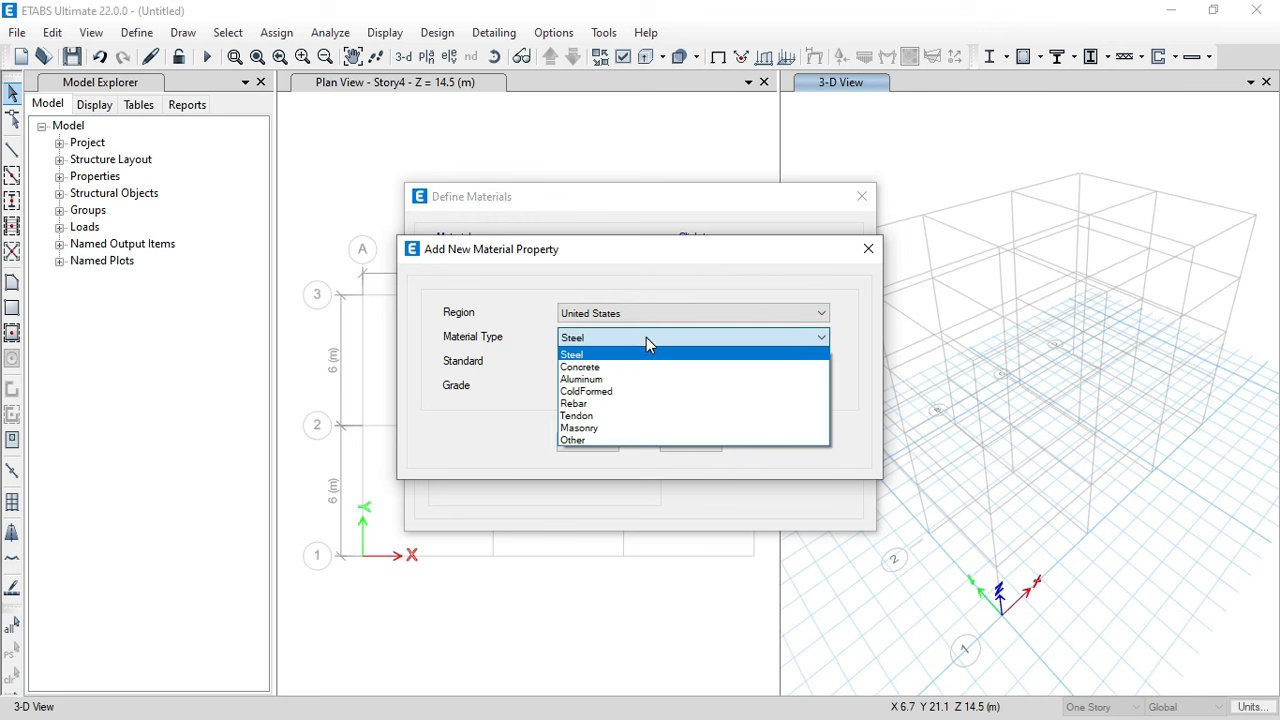
pyautogui.click(643, 391)
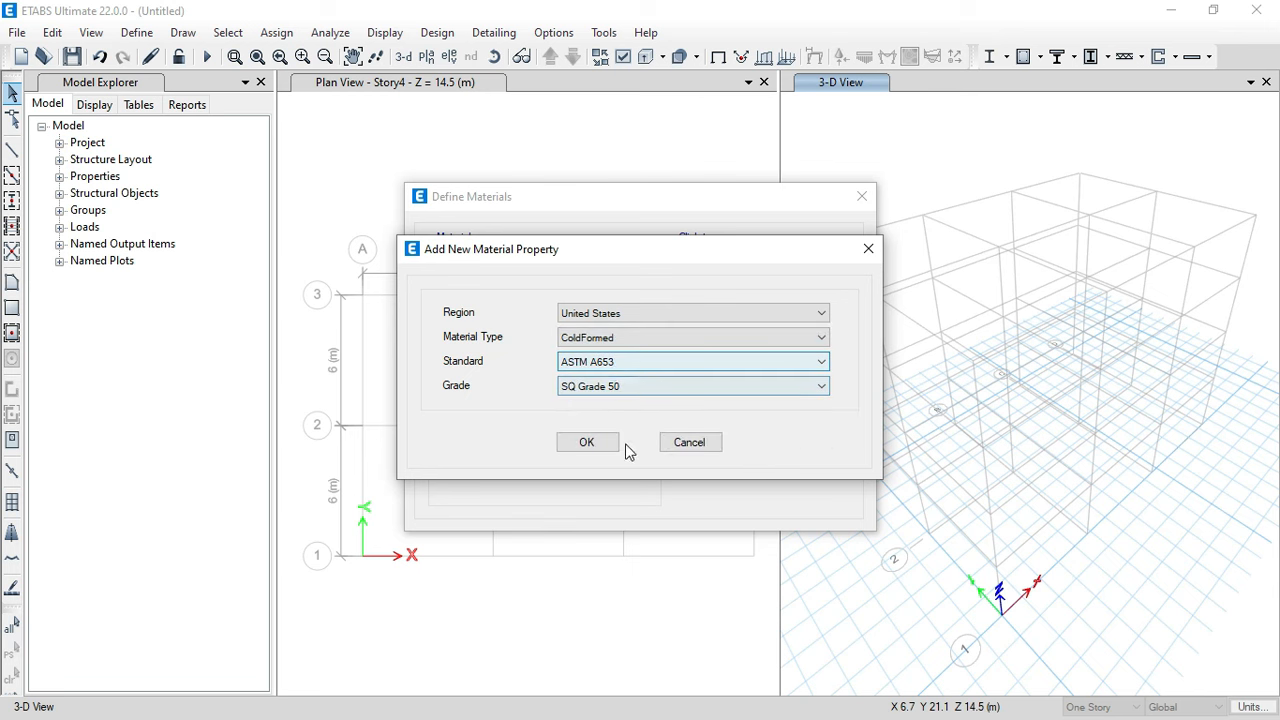
pyautogui.click(596, 446)
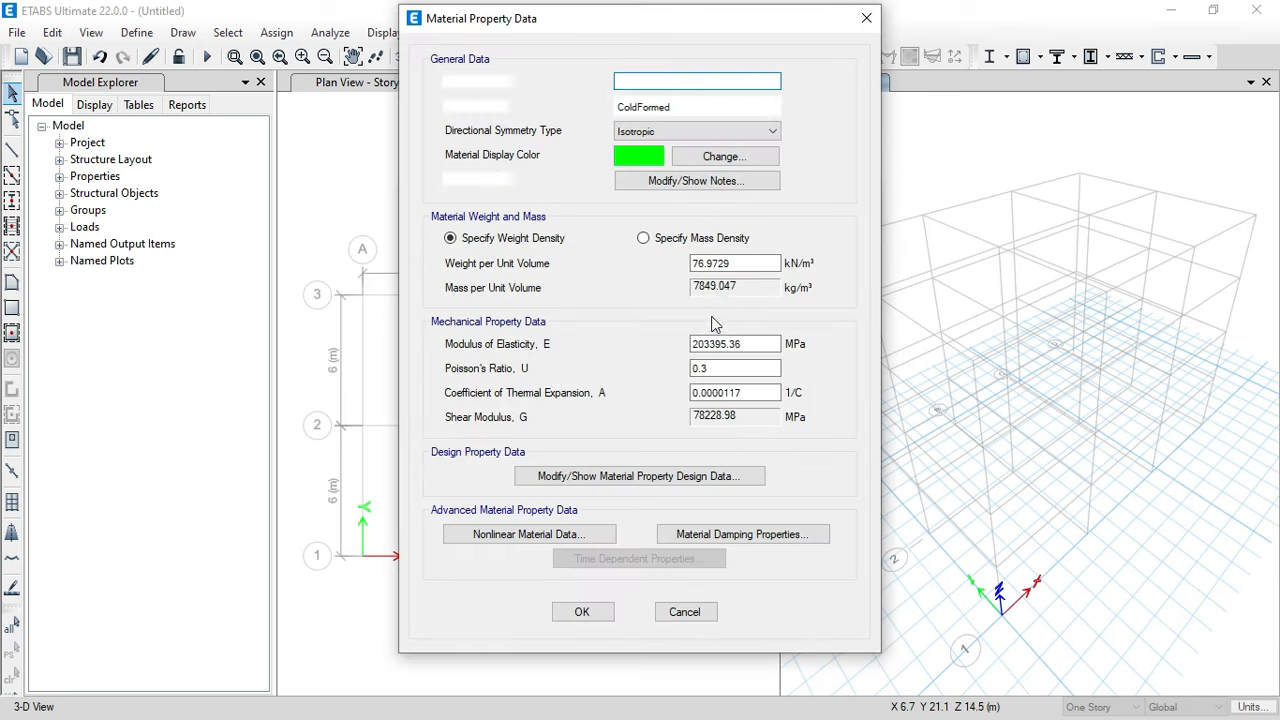
pyautogui.click(594, 614)
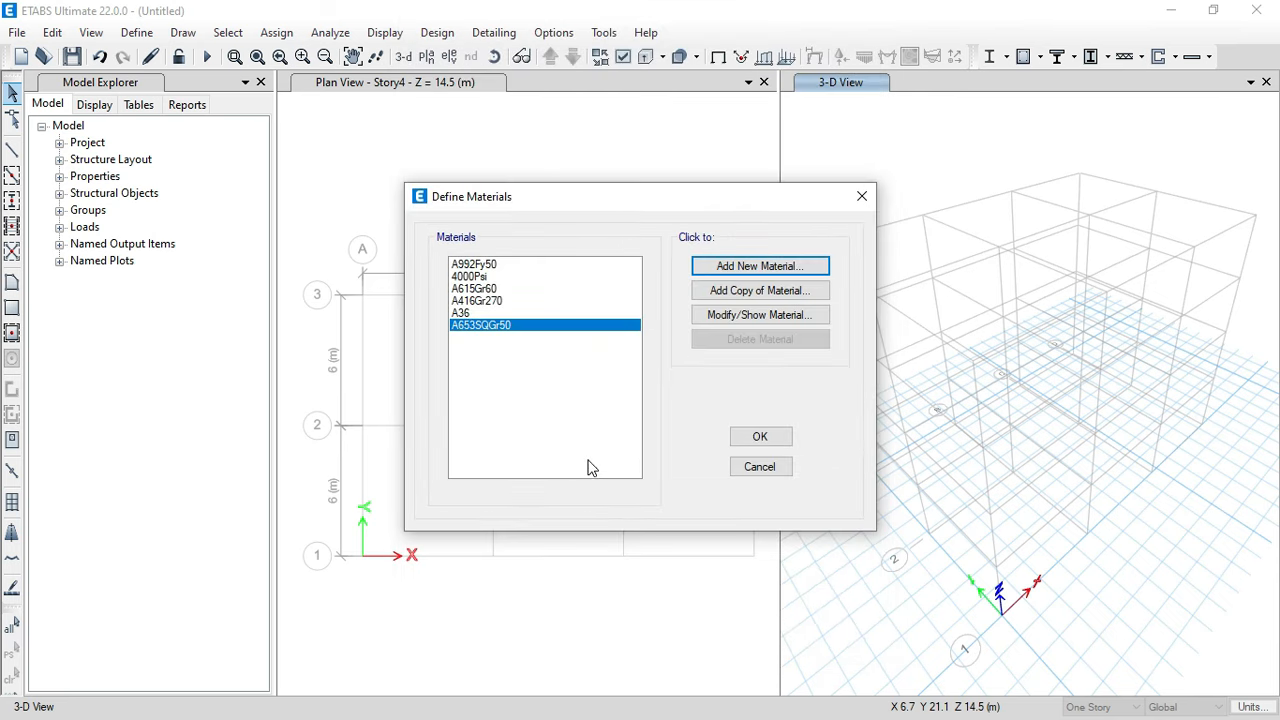
# - Add a new material with the User region and the Concrete material type
pyautogui.click(740, 265)
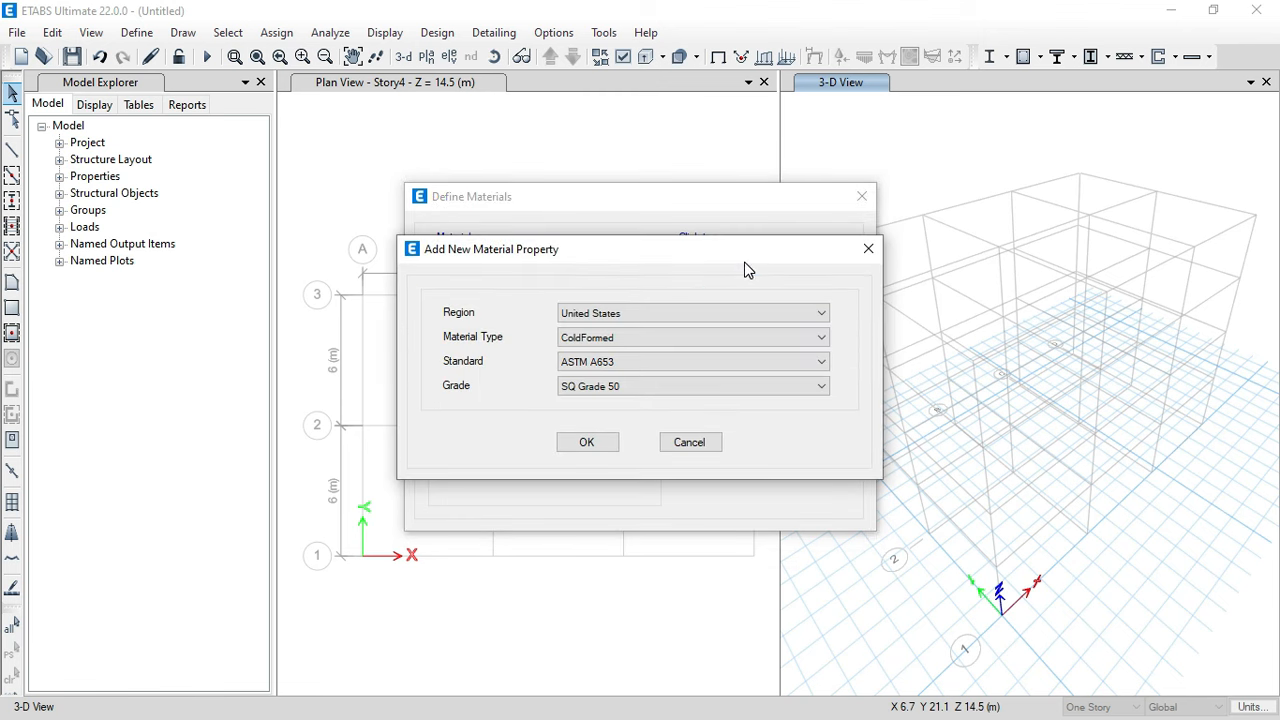
pyautogui.click(638, 320)
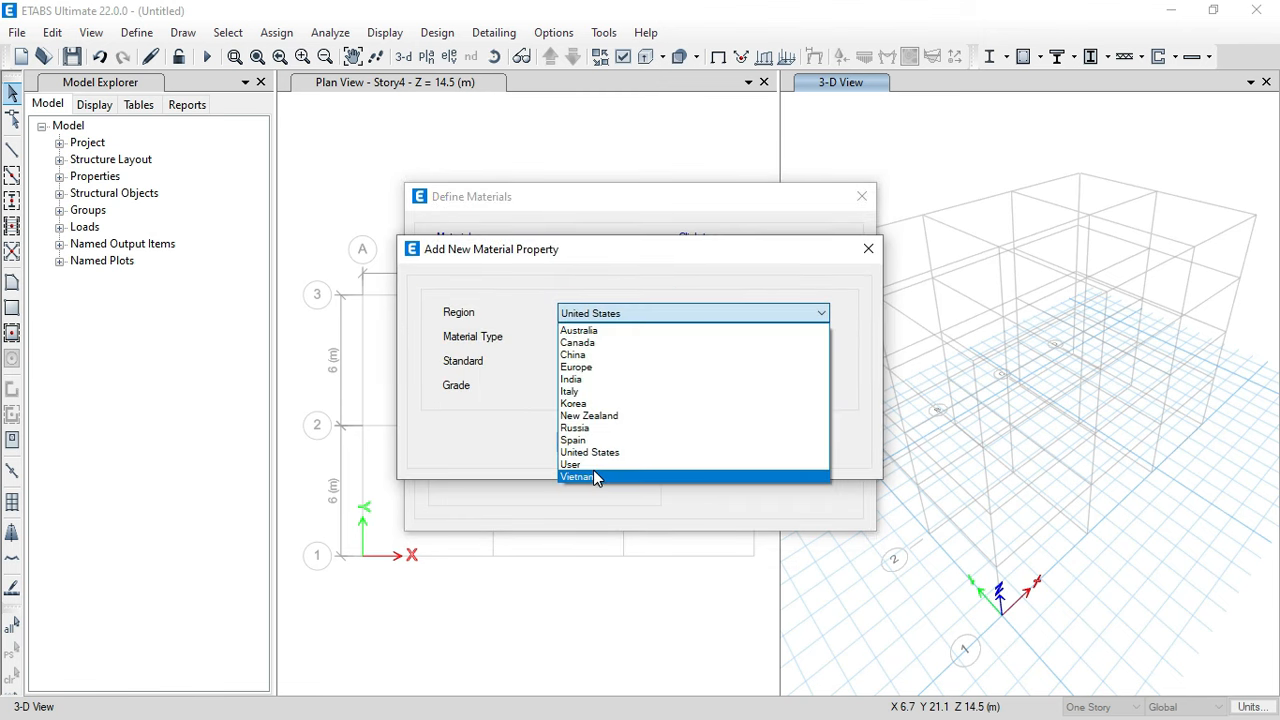
pyautogui.click(594, 465)
pyautogui.click(623, 339)
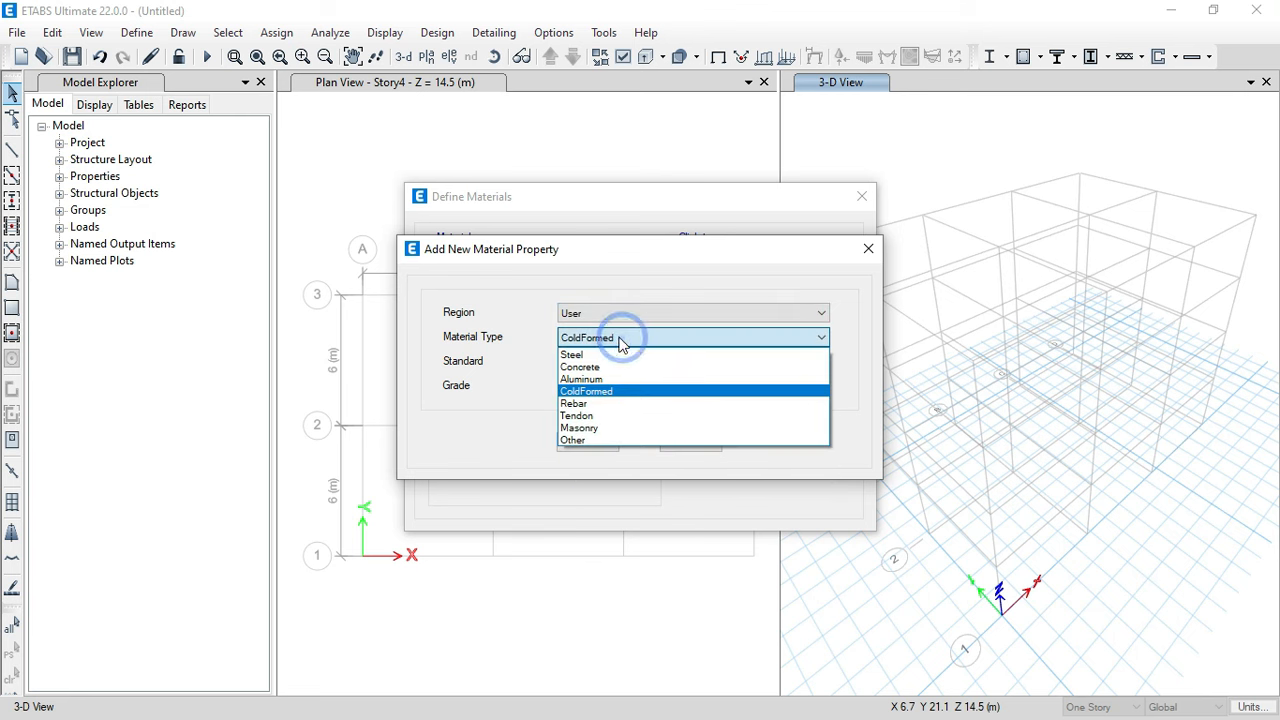
pyautogui.click(609, 368)
pyautogui.click(600, 440)
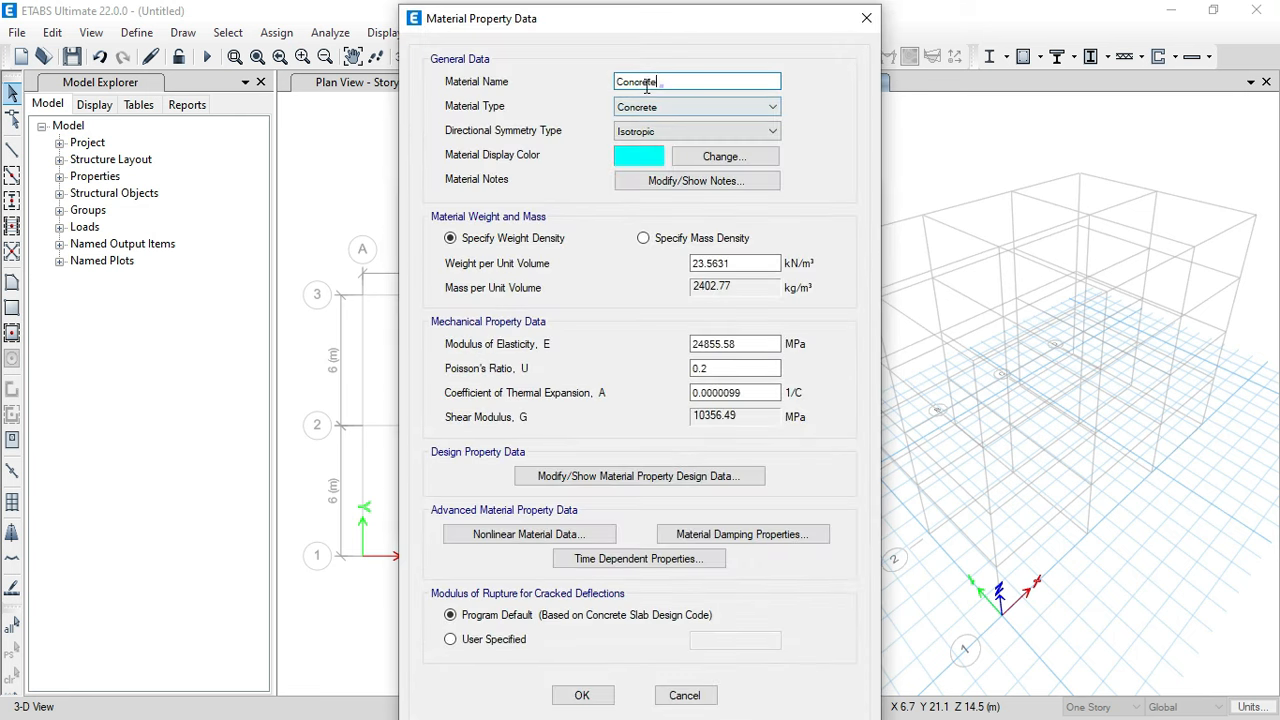
# - Name the new concrete material "K-250, fc' 20.75 MPa"
pyautogui.moveTo(668, 82); pyautogui.dragTo(580, 92)
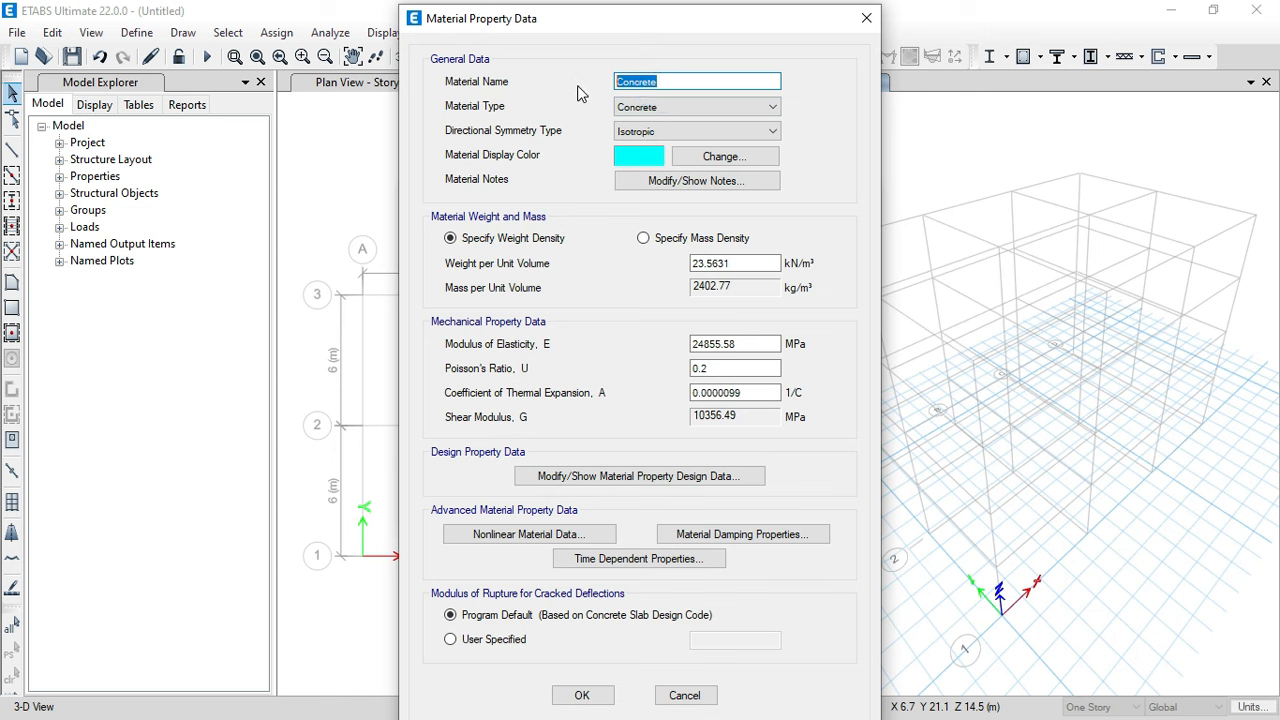
pyautogui.write("K-250, fc'20.75 MPa")
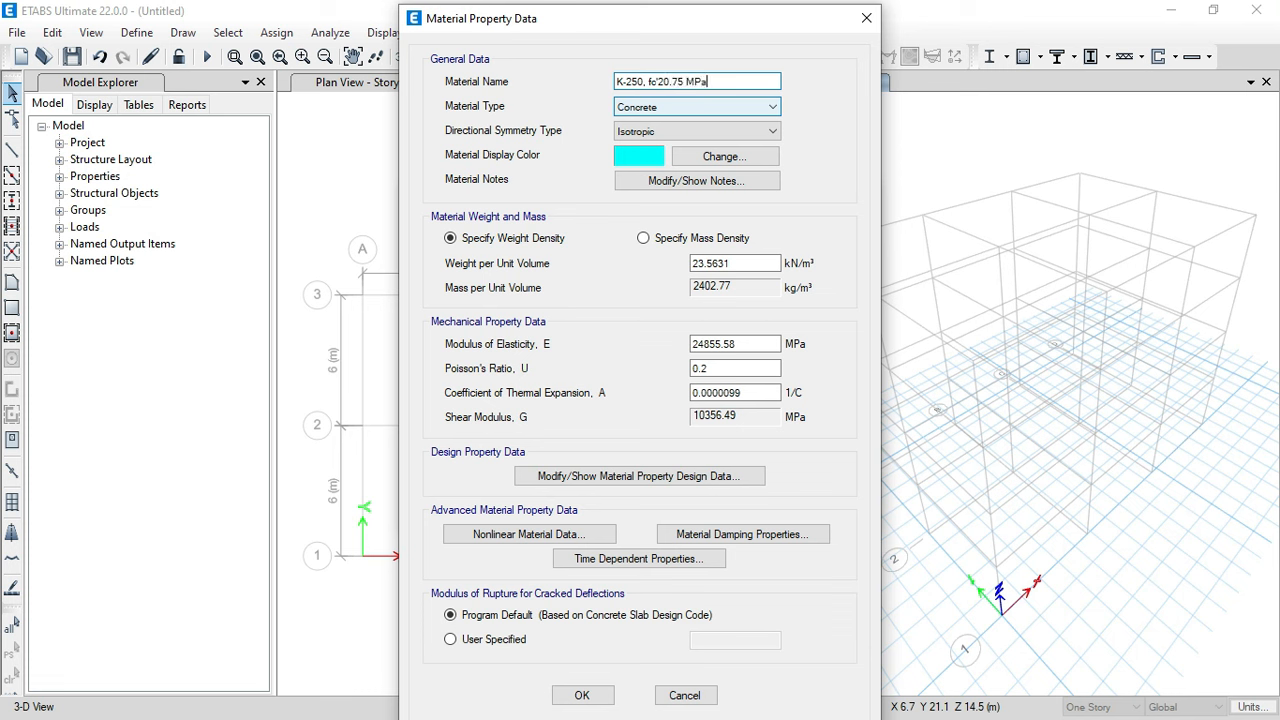
pyautogui.click(659, 83)
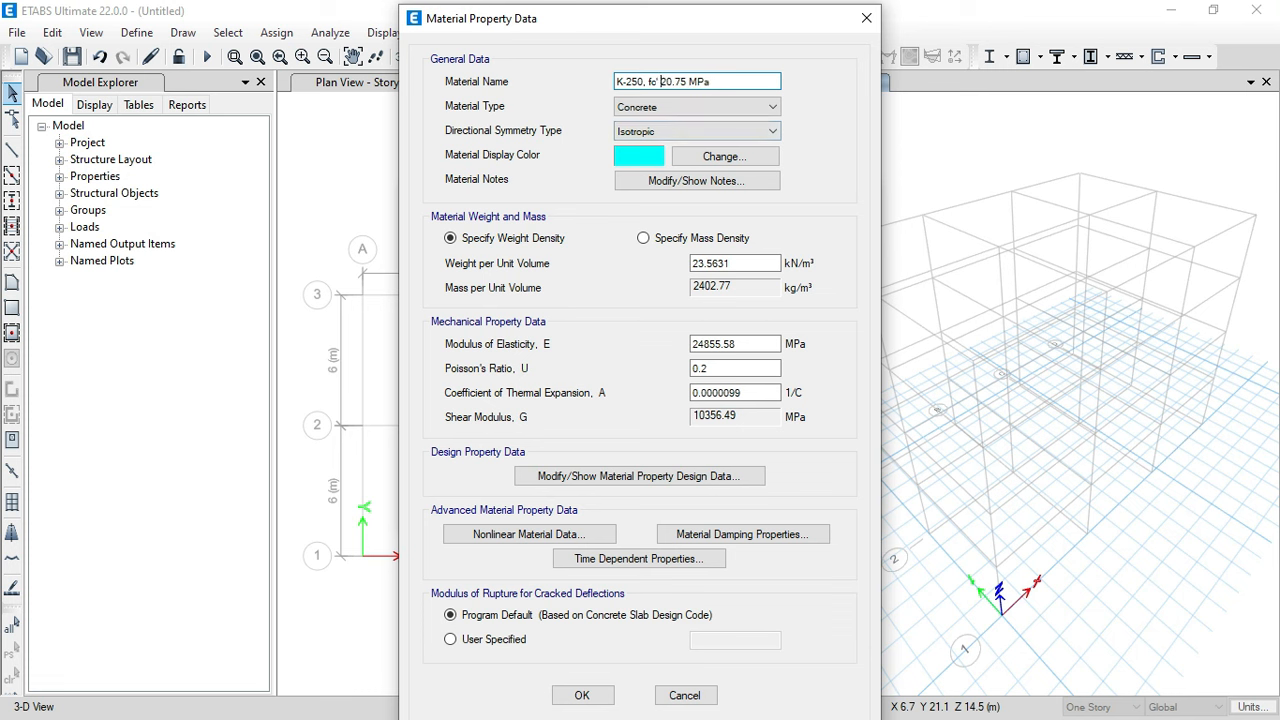
# - Specify the concrete by mass density with 2400 kg/m³ and set its modulus of elasticity to 4700*sqr(20.75) MPa
pyautogui.click(643, 238)
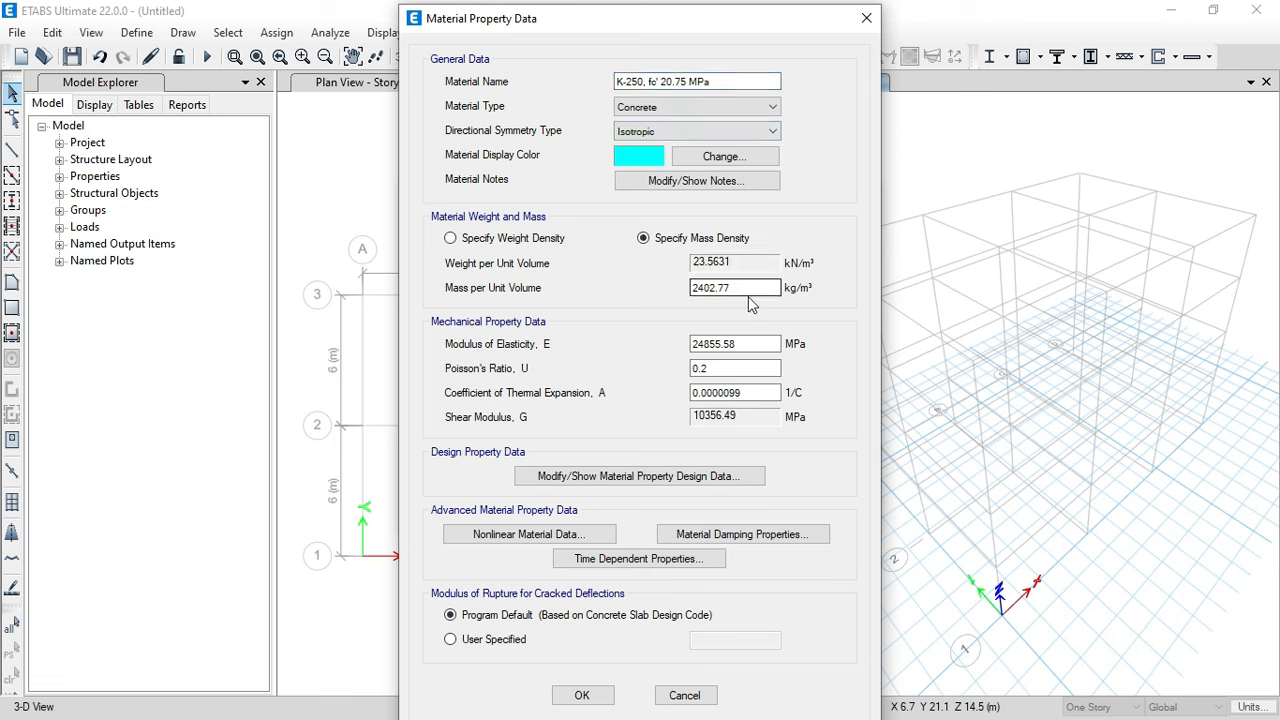
pyautogui.doubleClick(737, 287)
pyautogui.write('2400')
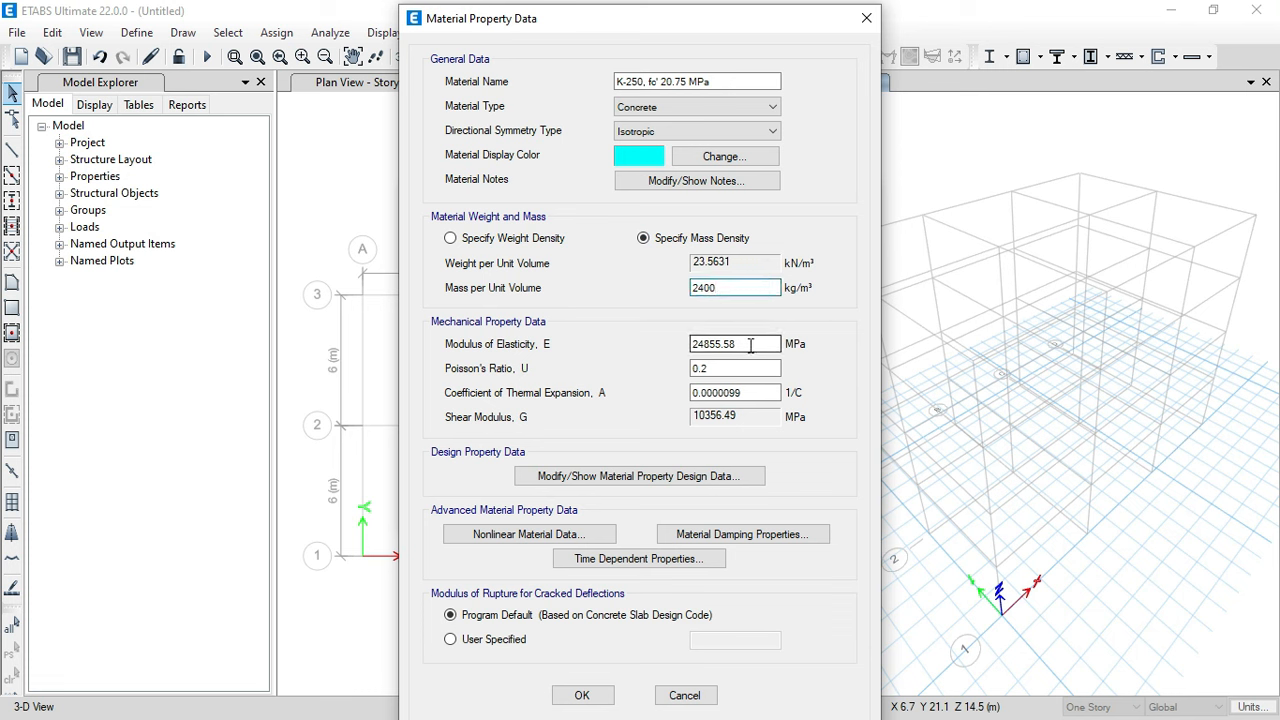
pyautogui.doubleClick(748, 341)
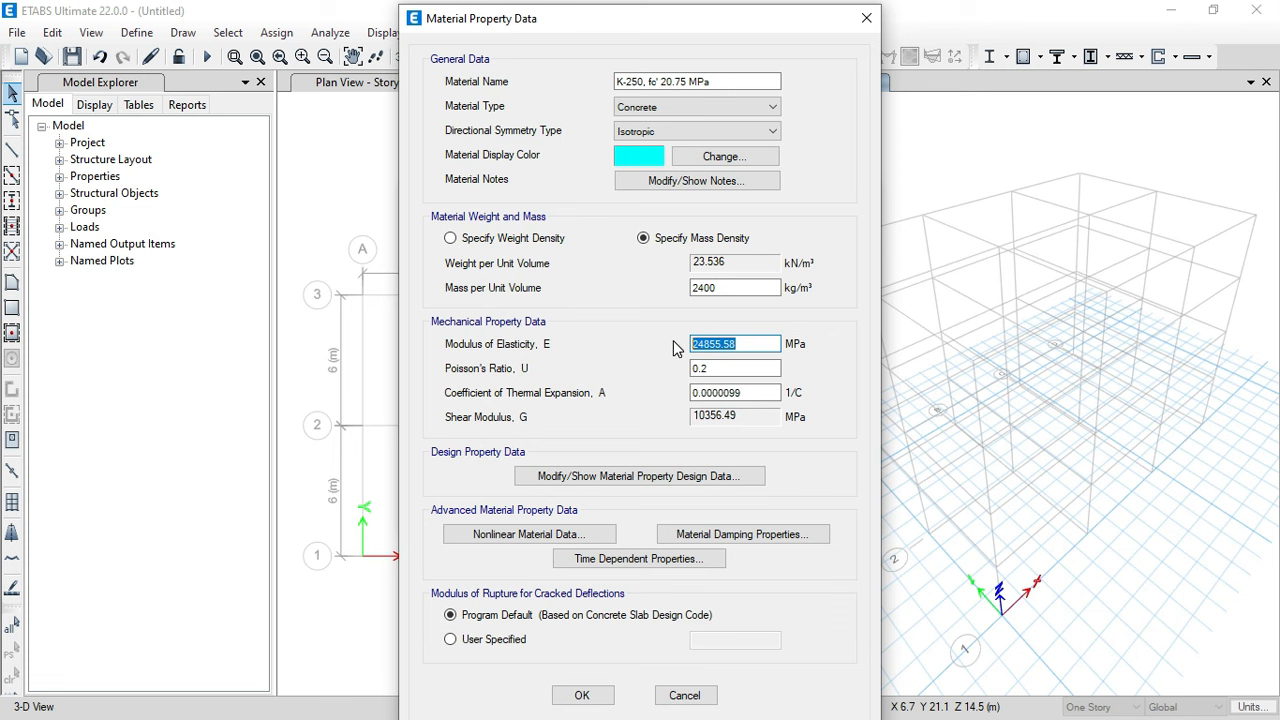
pyautogui.write('4700*sqr(20.75')
pyautogui.click(690, 369)
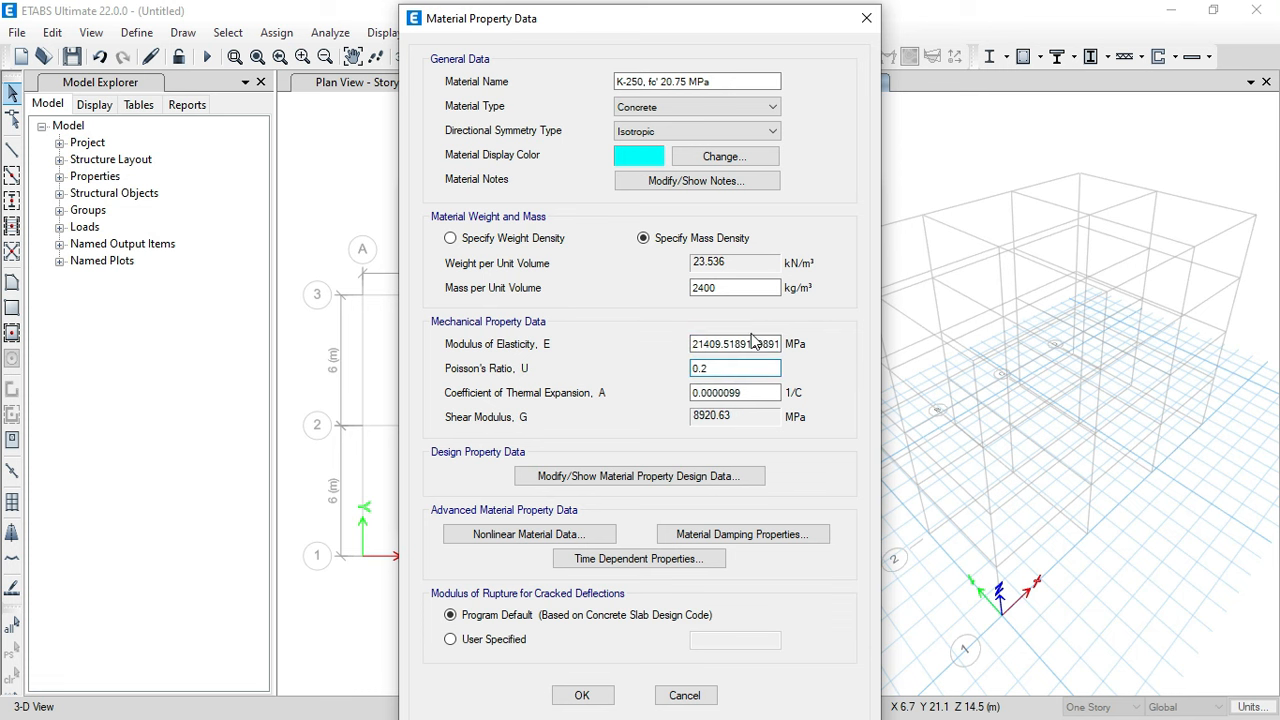
# - In the concrete's design data, clear the grade, set the compressive strength f'c to 20.75 MPa, and accept the material
pyautogui.click(675, 479)
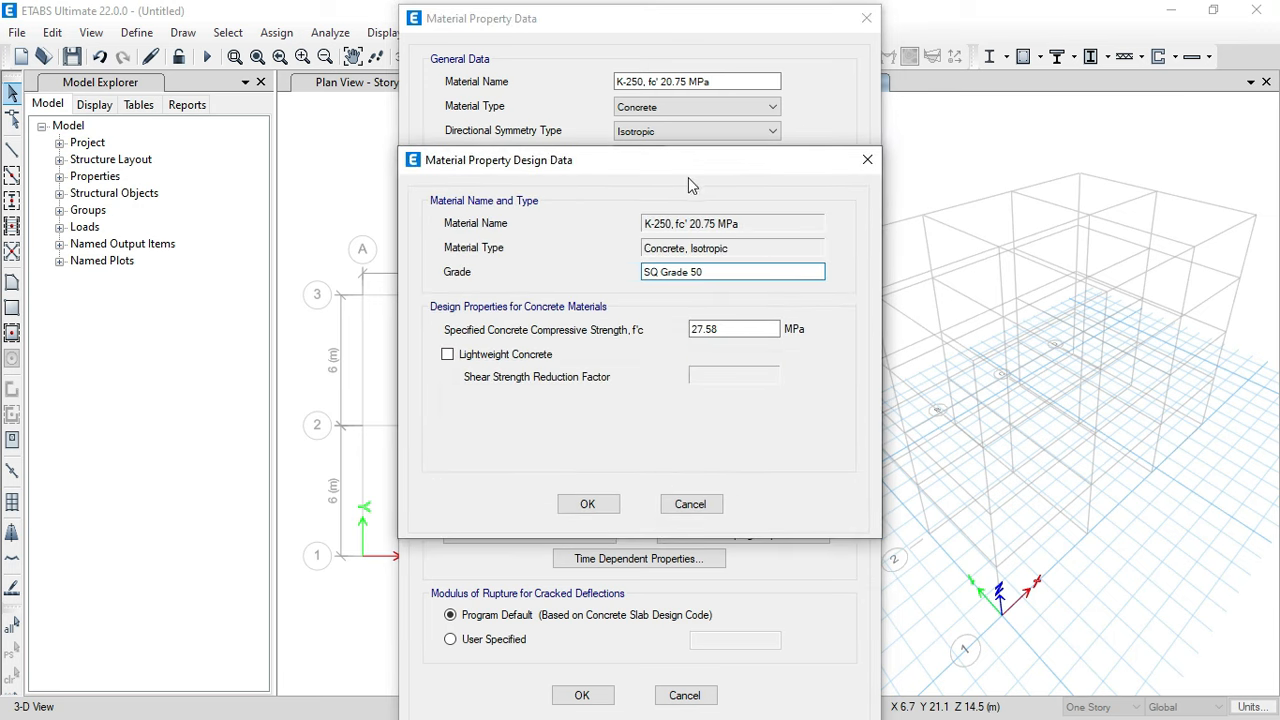
pyautogui.doubleClick(720, 273)
pyautogui.press('BackSpace')
pyautogui.doubleClick(726, 329)
pyautogui.write('20.75')
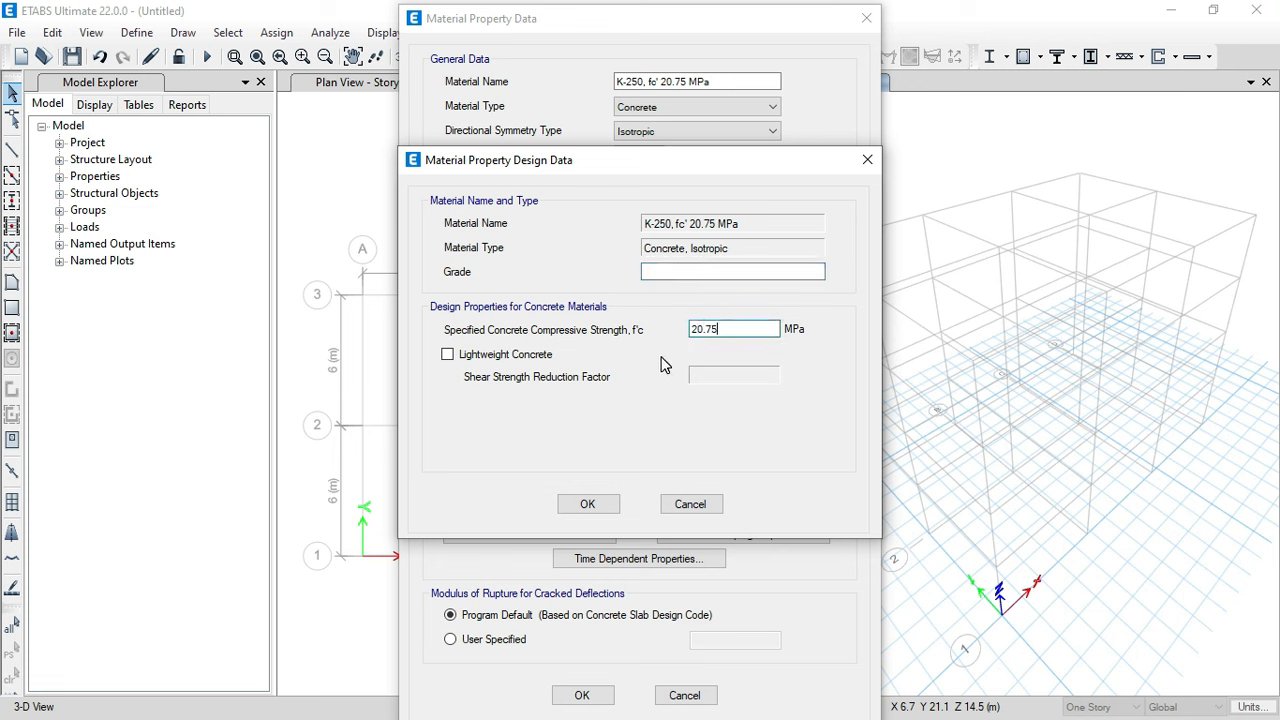
pyautogui.click(582, 504)
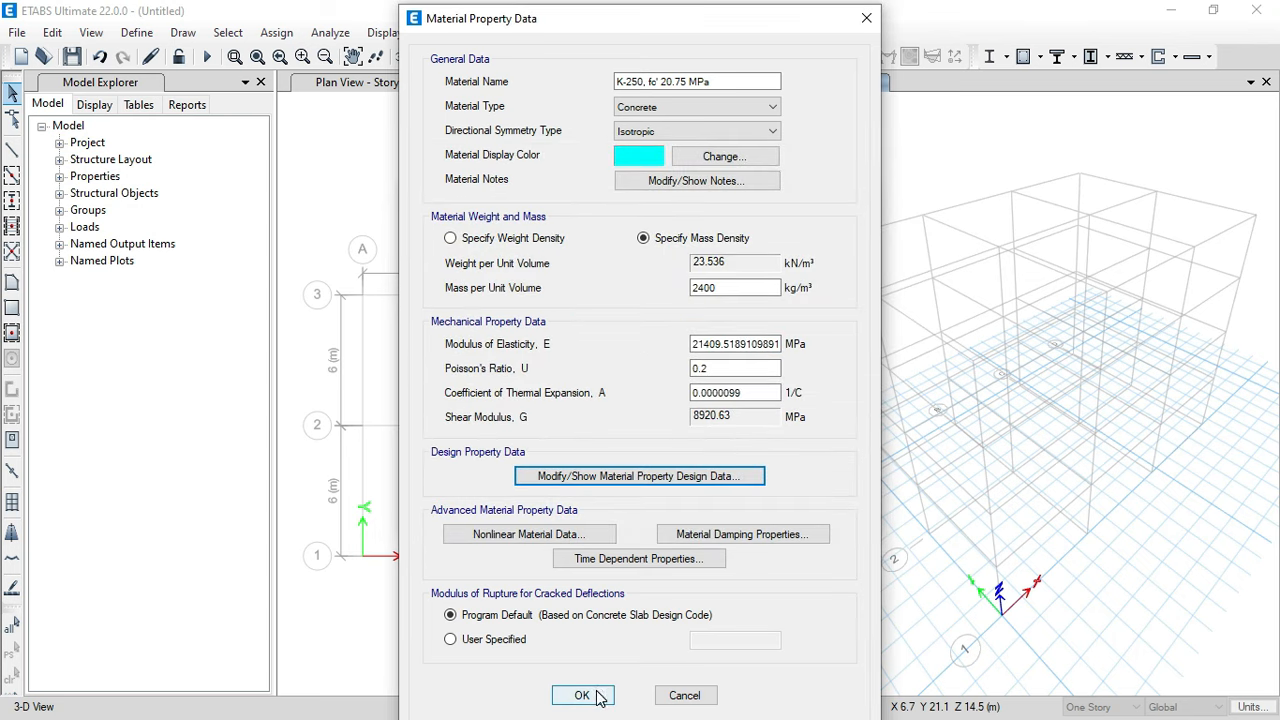
pyautogui.click(582, 695)
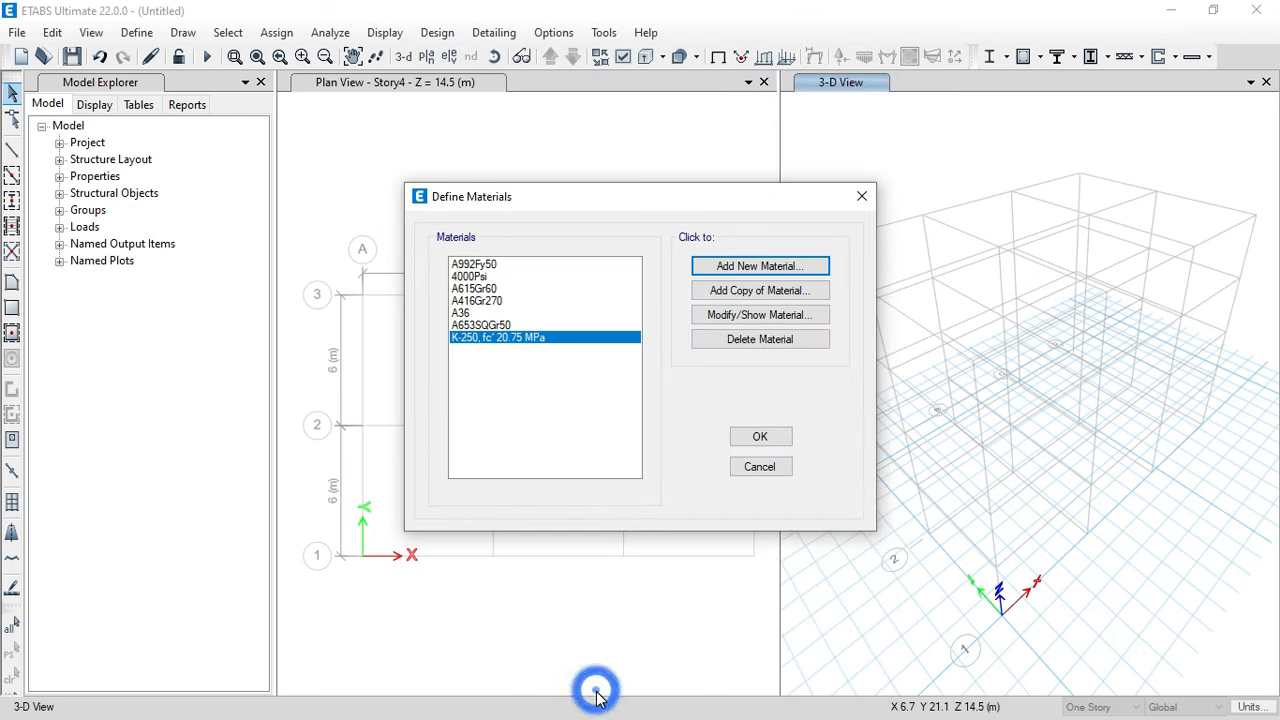
# - Check the A36, A653SQGr50 and K-250 entries in the materials list and accept the material definitions
pyautogui.click(477, 315)
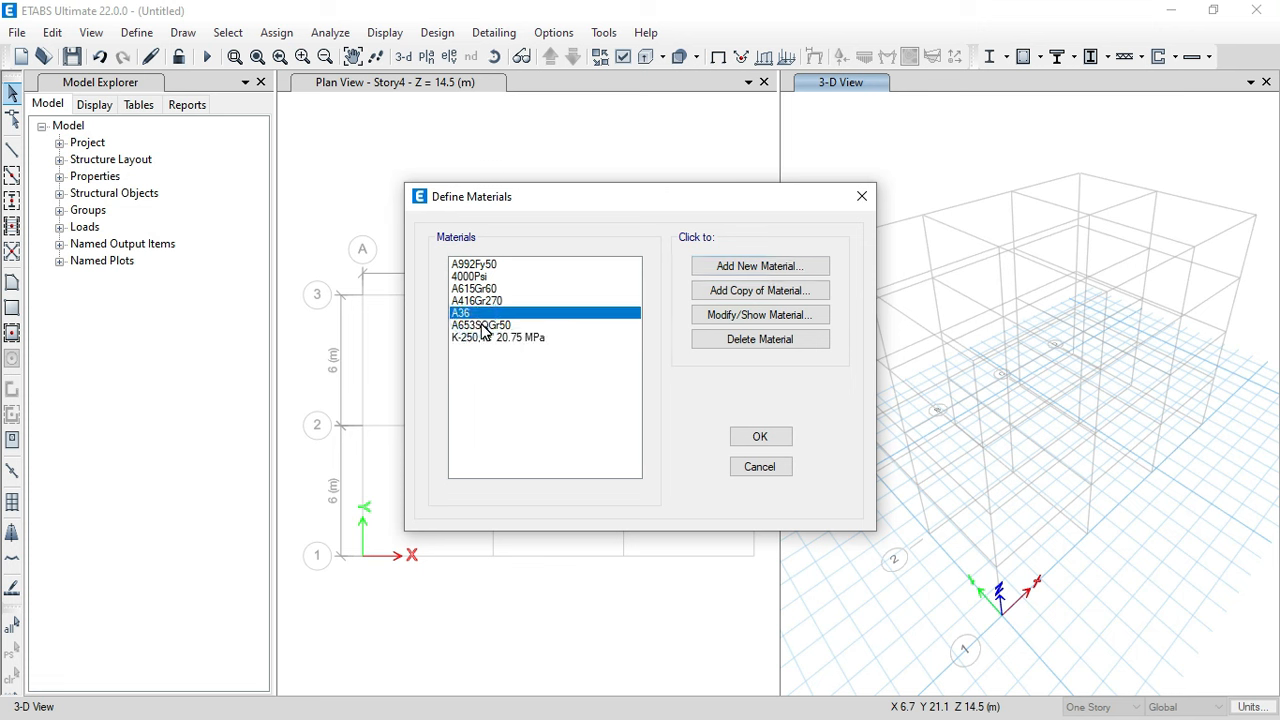
pyautogui.click(482, 326)
pyautogui.click(506, 339)
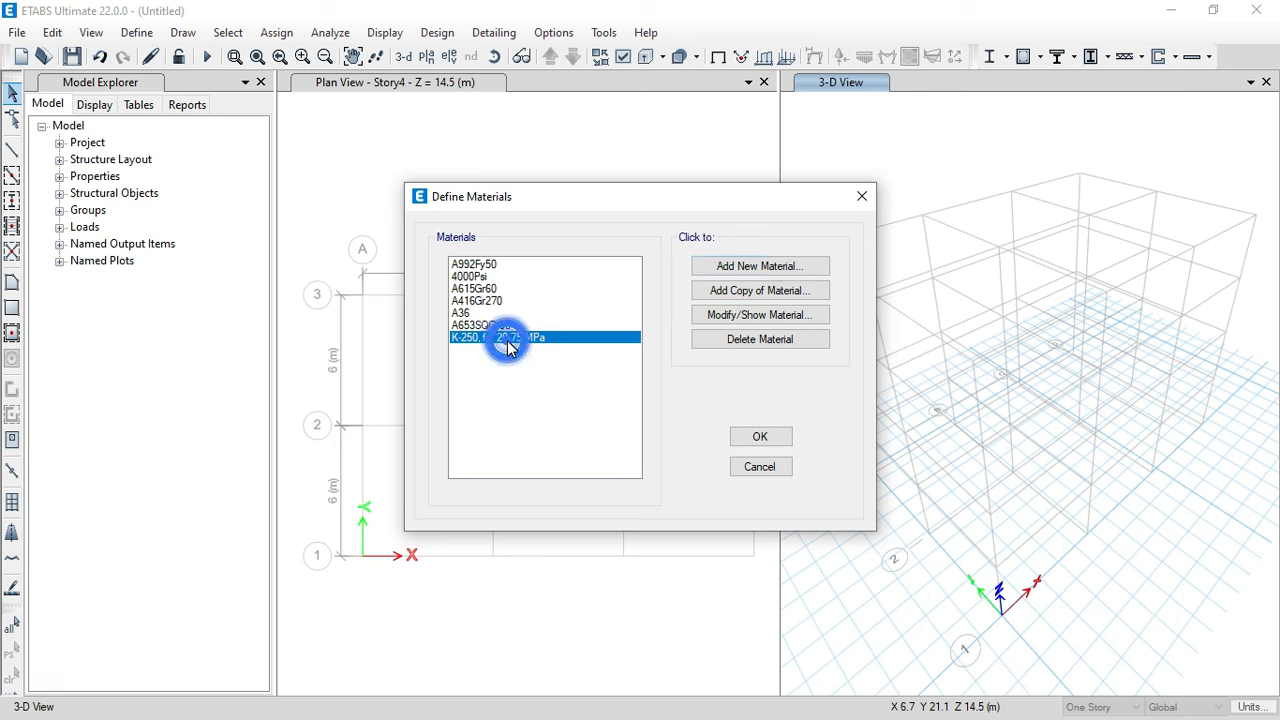
pyautogui.click(761, 437)
# - Open the frame section definitions and look over the existing frame properties
pyautogui.click(148, 32)
pyautogui.moveTo(172, 90)
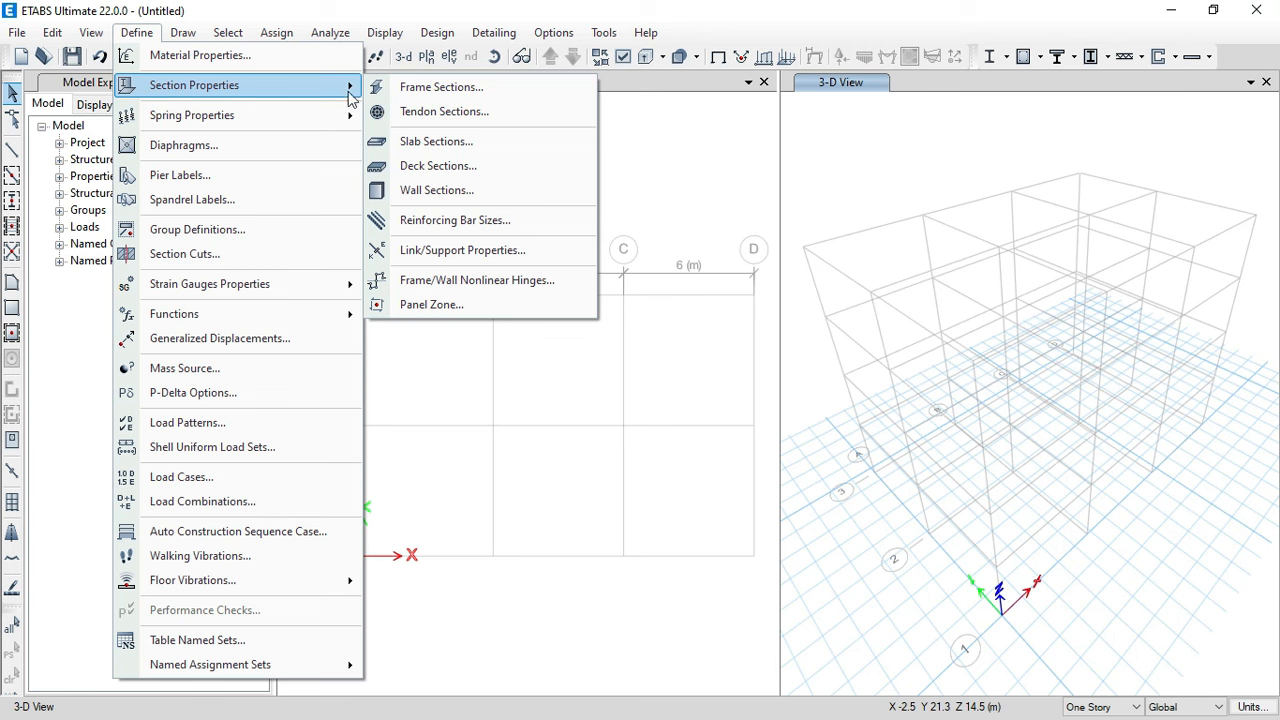
pyautogui.click(428, 90)
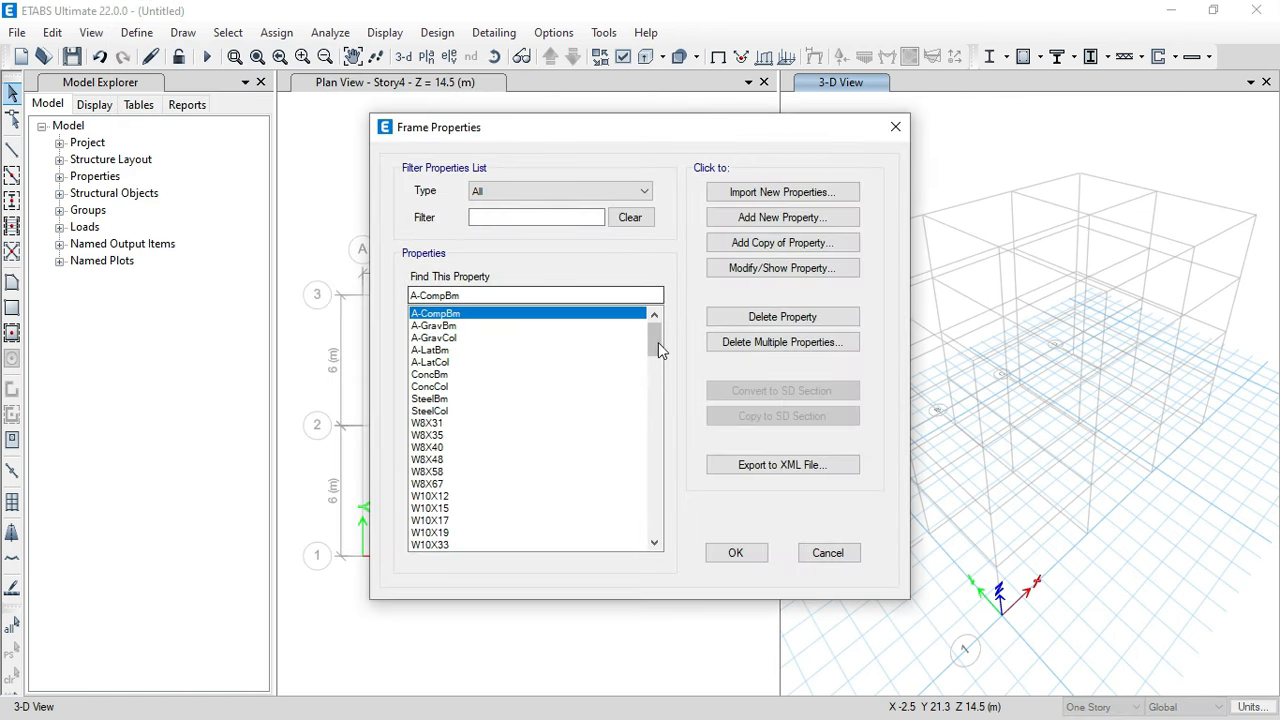
pyautogui.moveTo(655, 335)
pyautogui.mouseDown()
pyautogui.moveTo(652, 484)
pyautogui.moveTo(656, 317)
pyautogui.mouseUp()
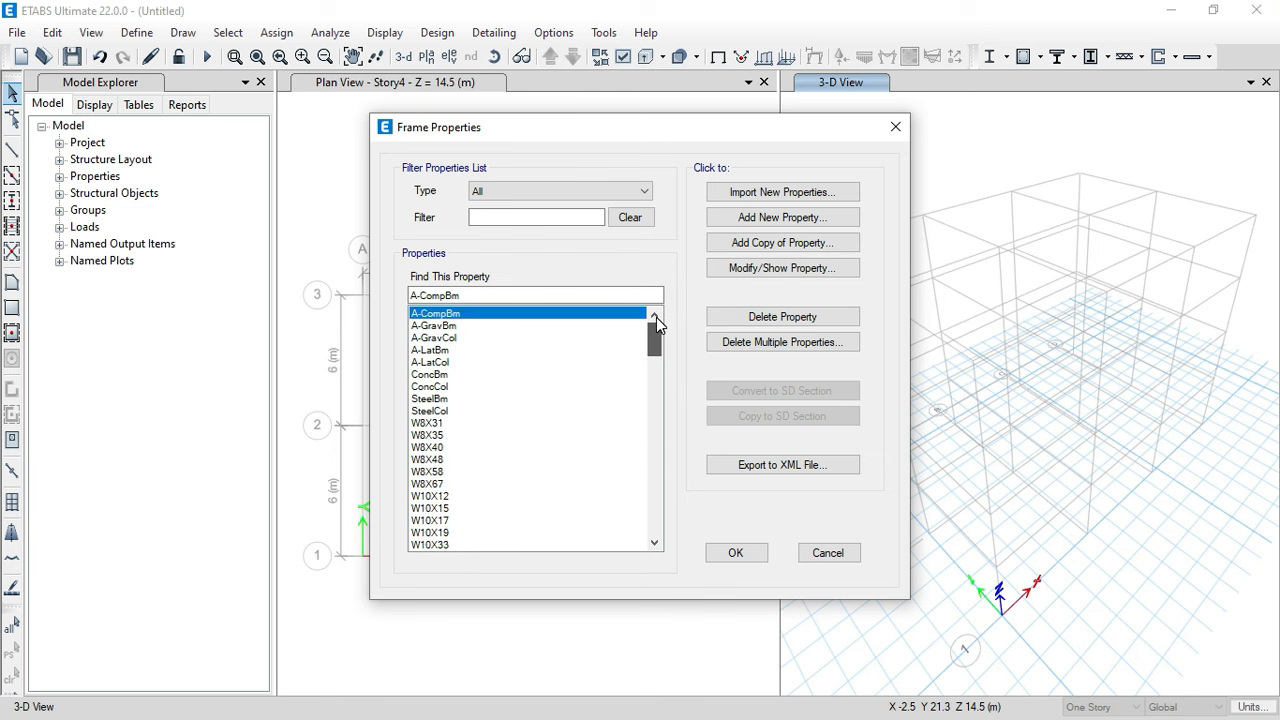
pyautogui.click(771, 219)
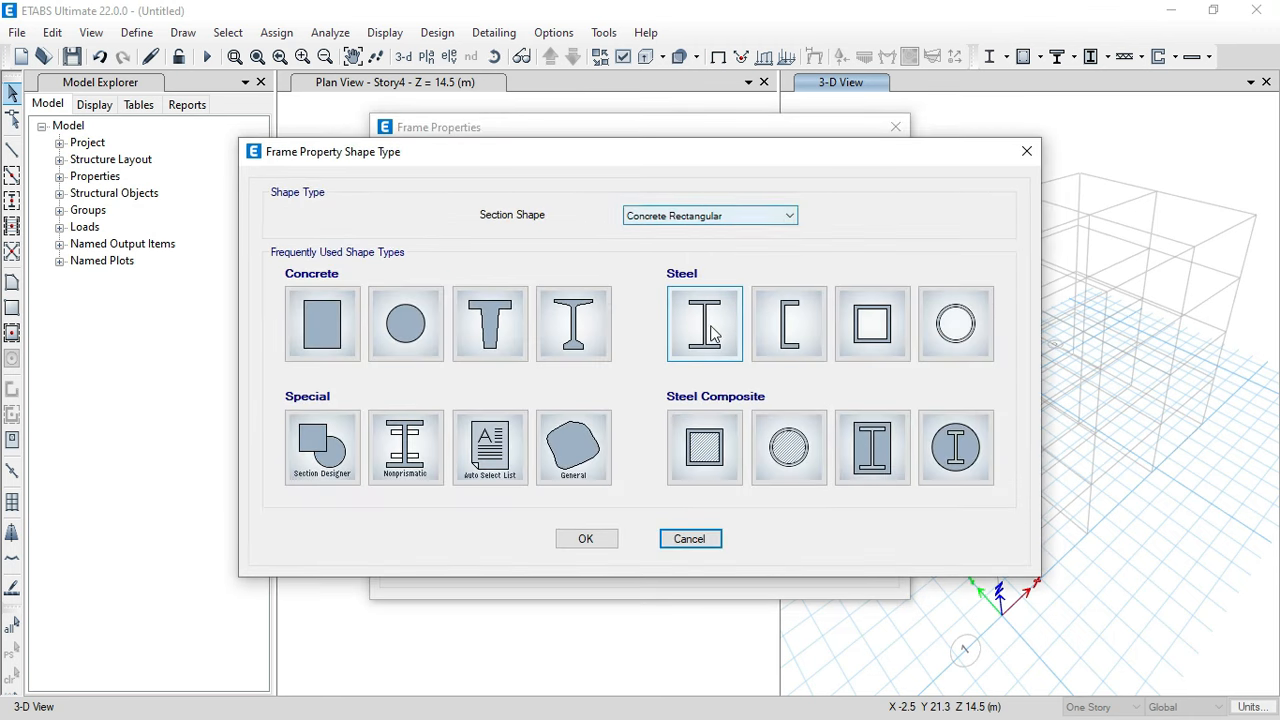
pyautogui.click(712, 330)
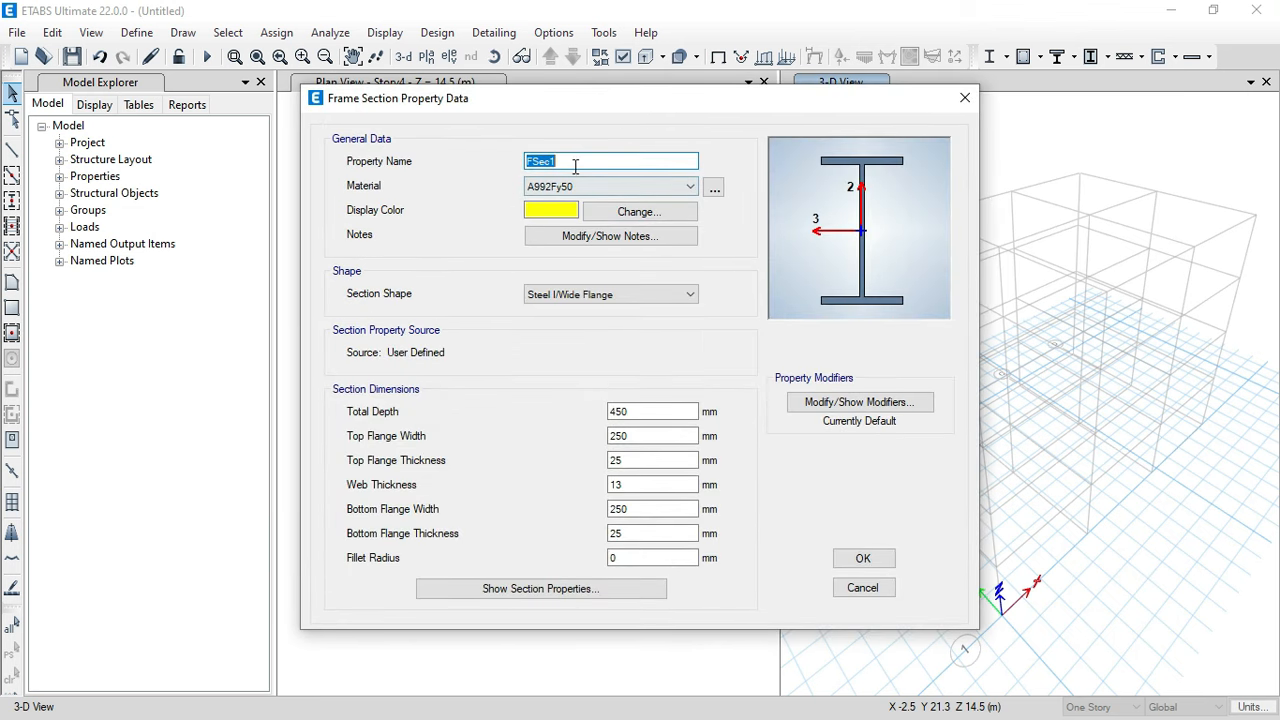
pyautogui.write('WF')
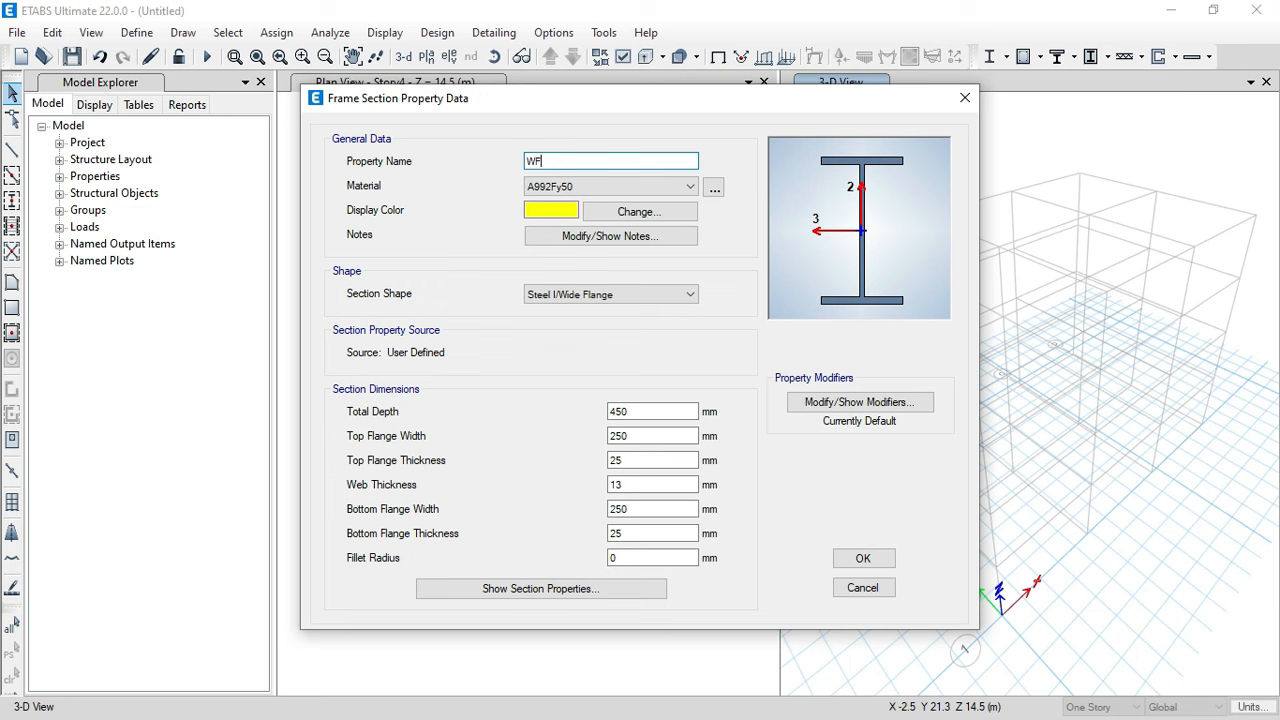
pyautogui.write('.400')
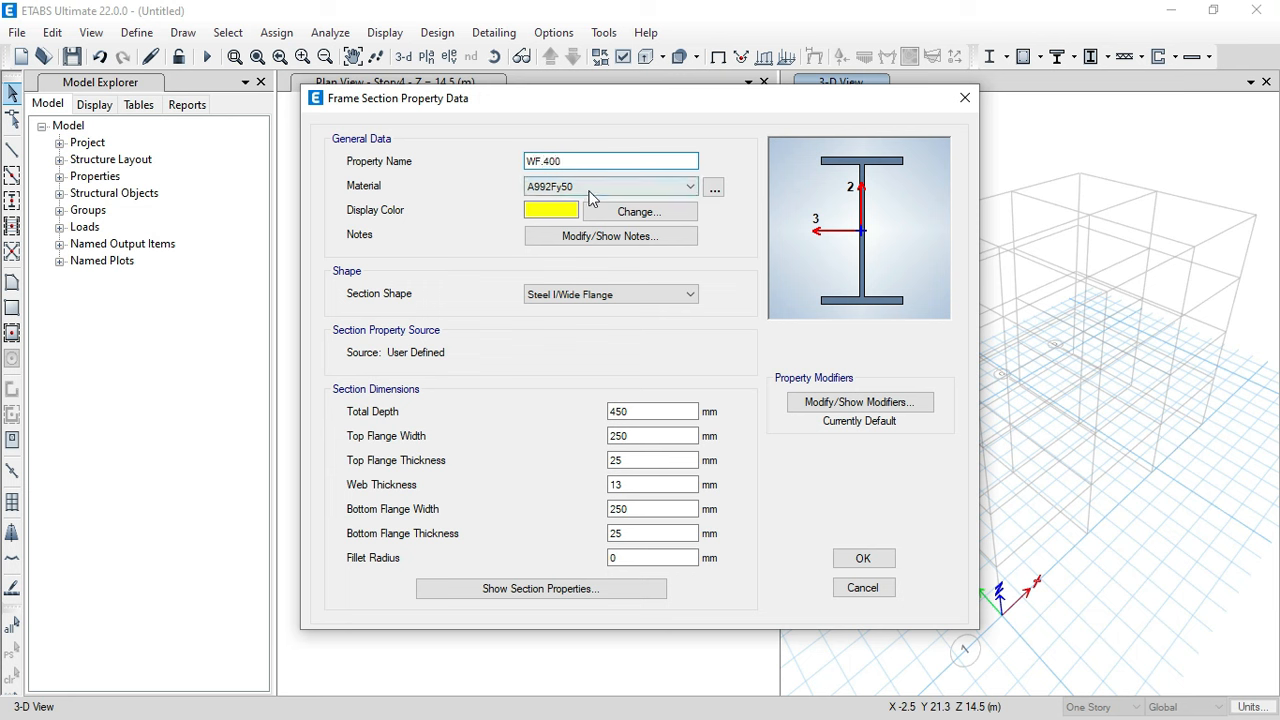
pyautogui.click(590, 187)
pyautogui.click(572, 253)
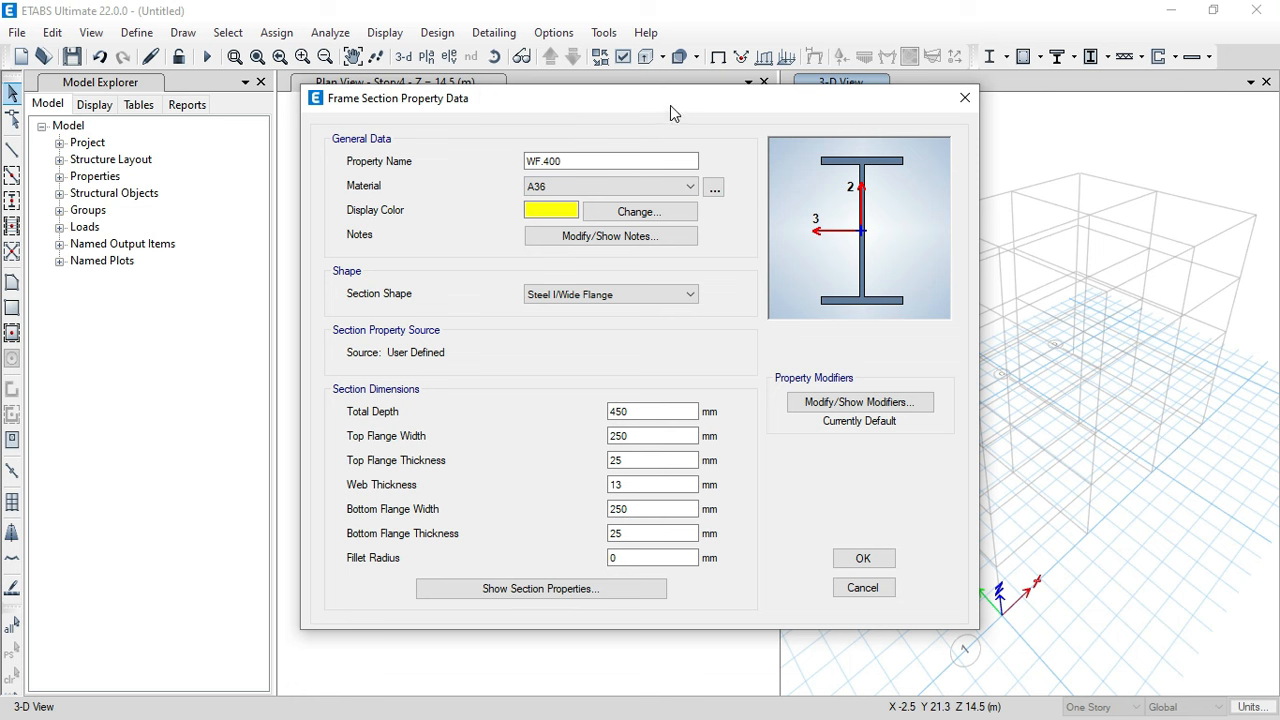
pyautogui.click(857, 586)
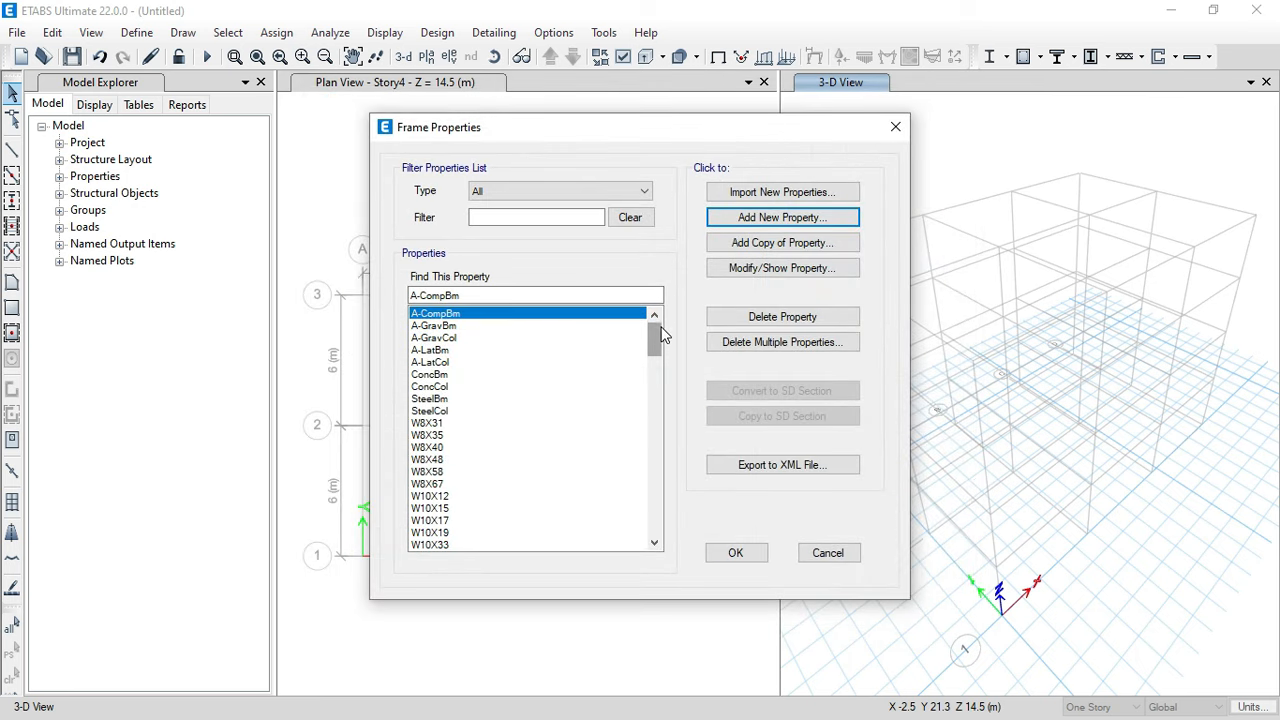
# - Start importing Steel I/Wide Flange sections and load My List Steel.xml from the DATA\SNI\Penampang Profil folder on drive D as the property file
pyautogui.click(757, 194)
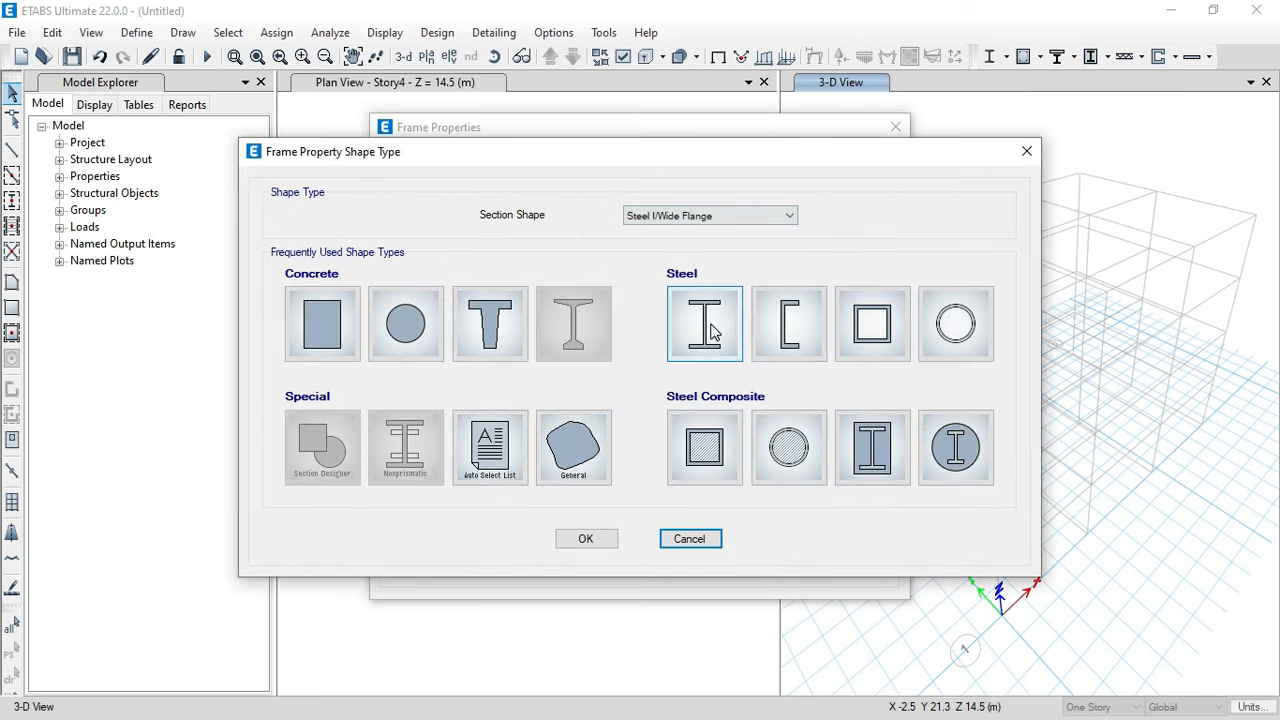
pyautogui.click(710, 330)
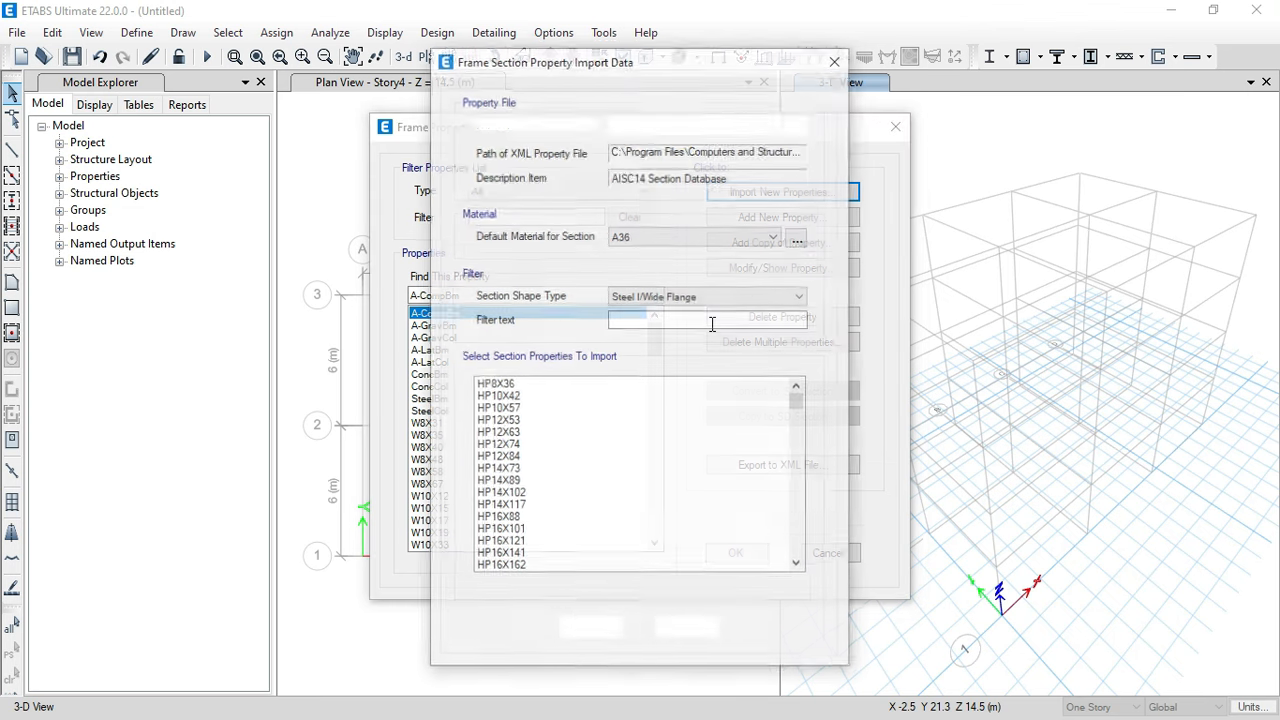
pyautogui.click(800, 124)
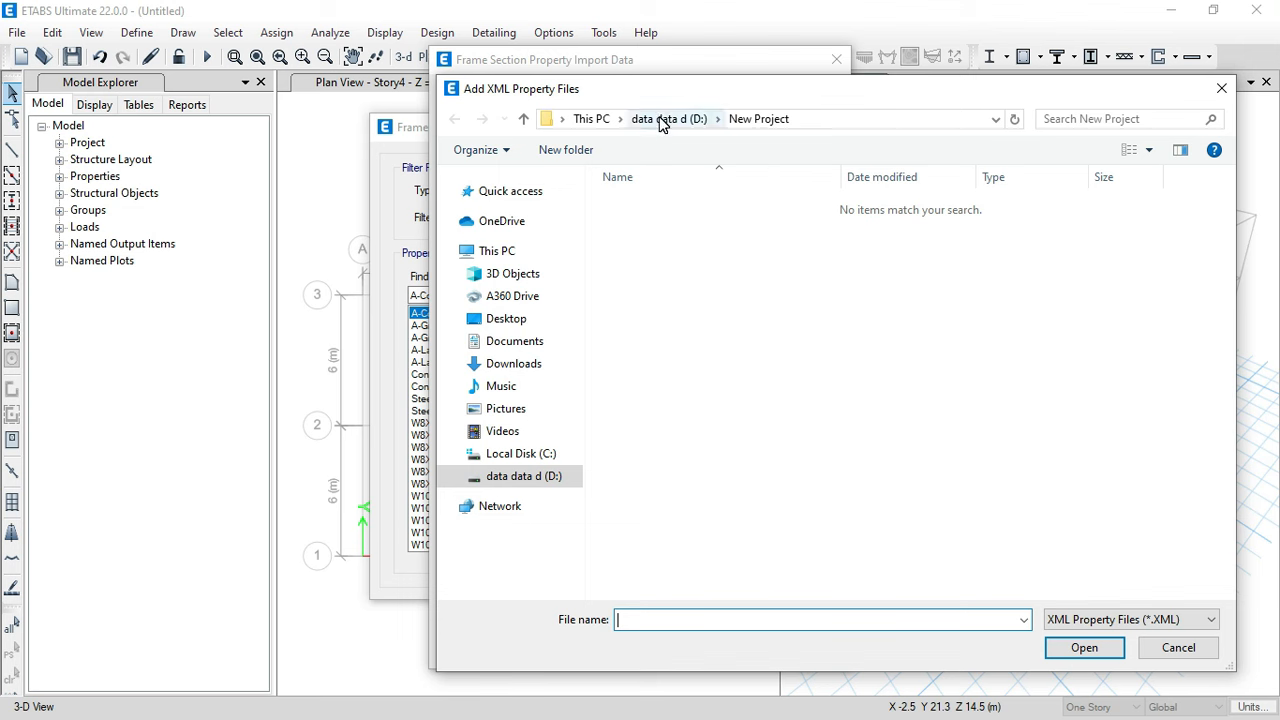
pyautogui.click(659, 120)
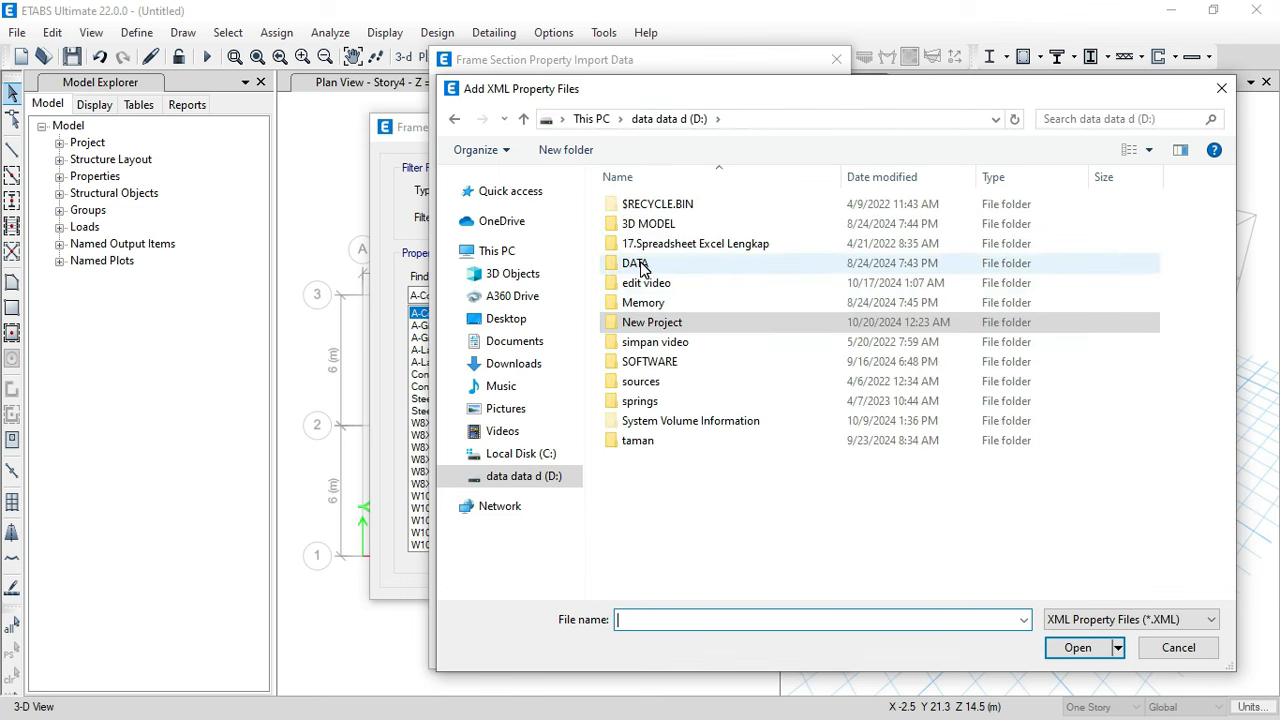
pyautogui.doubleClick(636, 264)
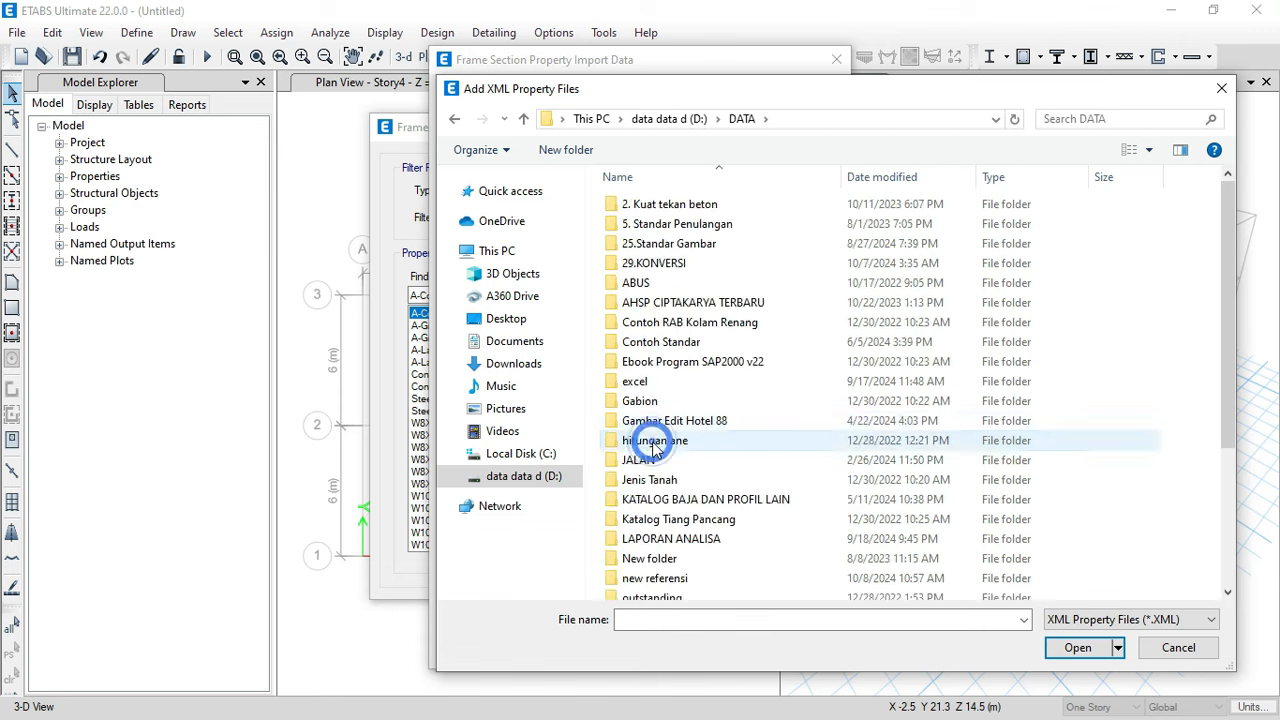
pyautogui.doubleClick(654, 441)
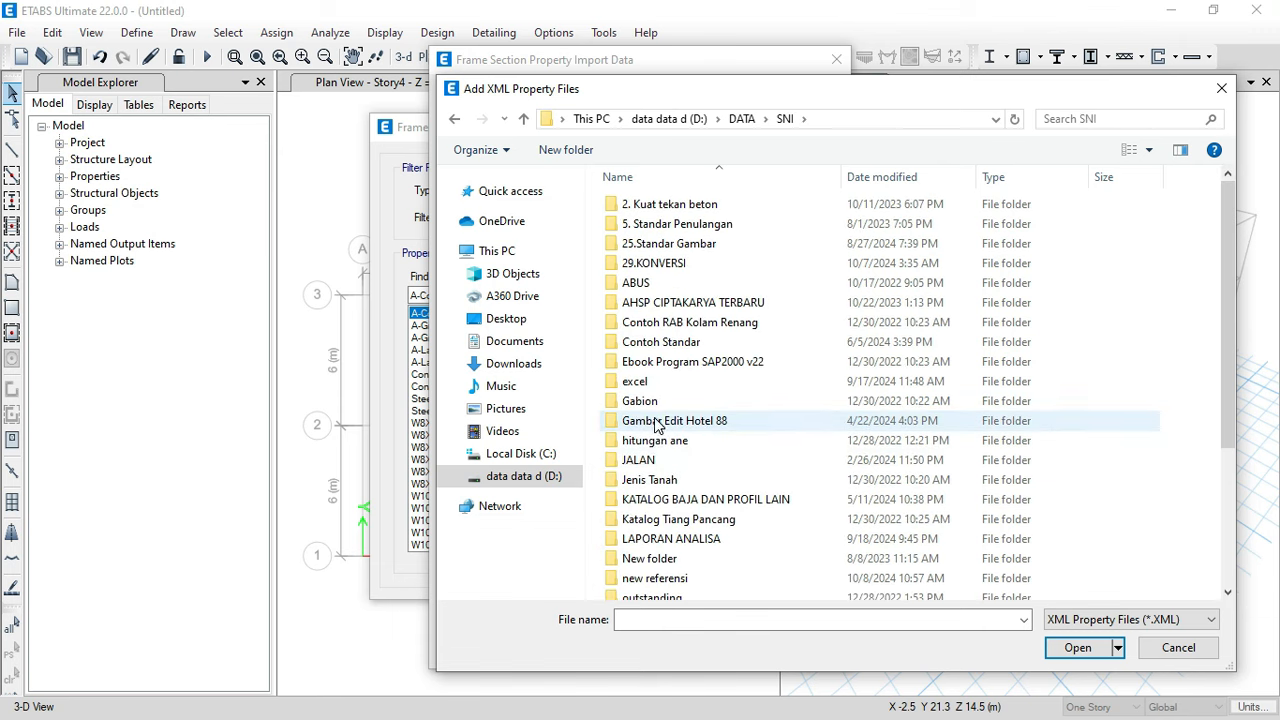
pyautogui.scroll(-2, 666, 545)
pyautogui.doubleClick(667, 531)
pyautogui.click(665, 206)
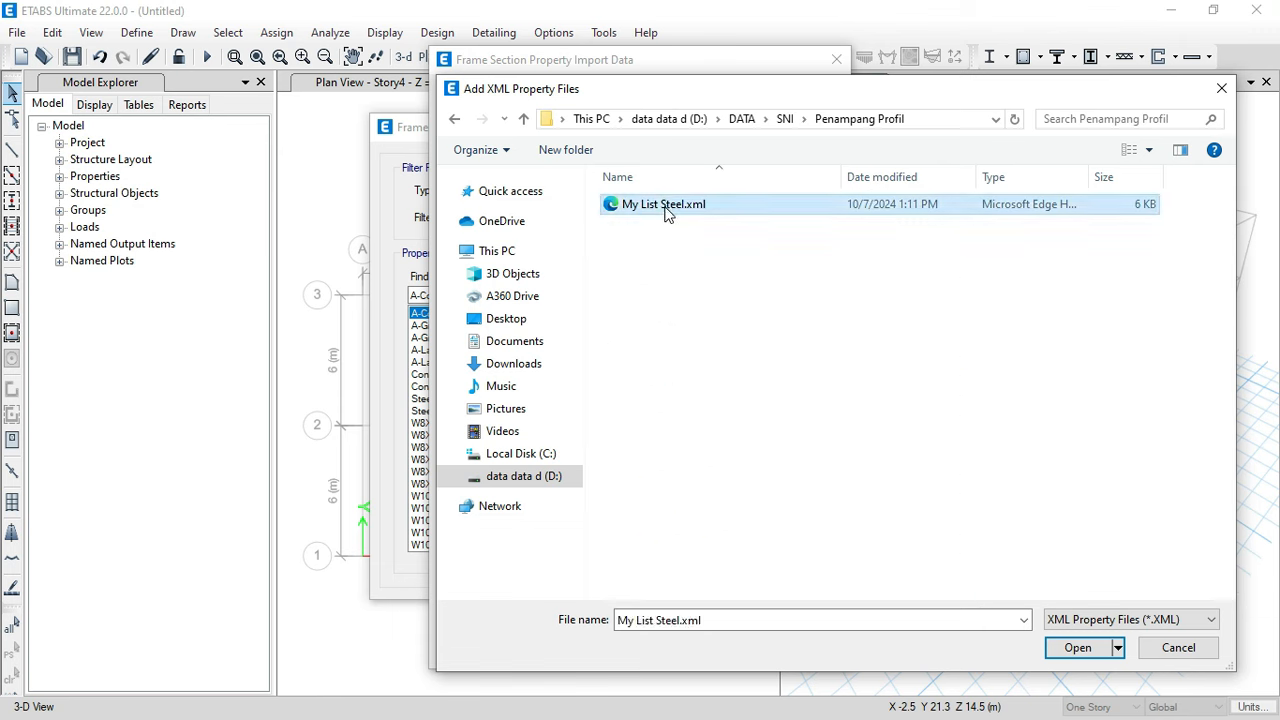
pyautogui.click(1072, 647)
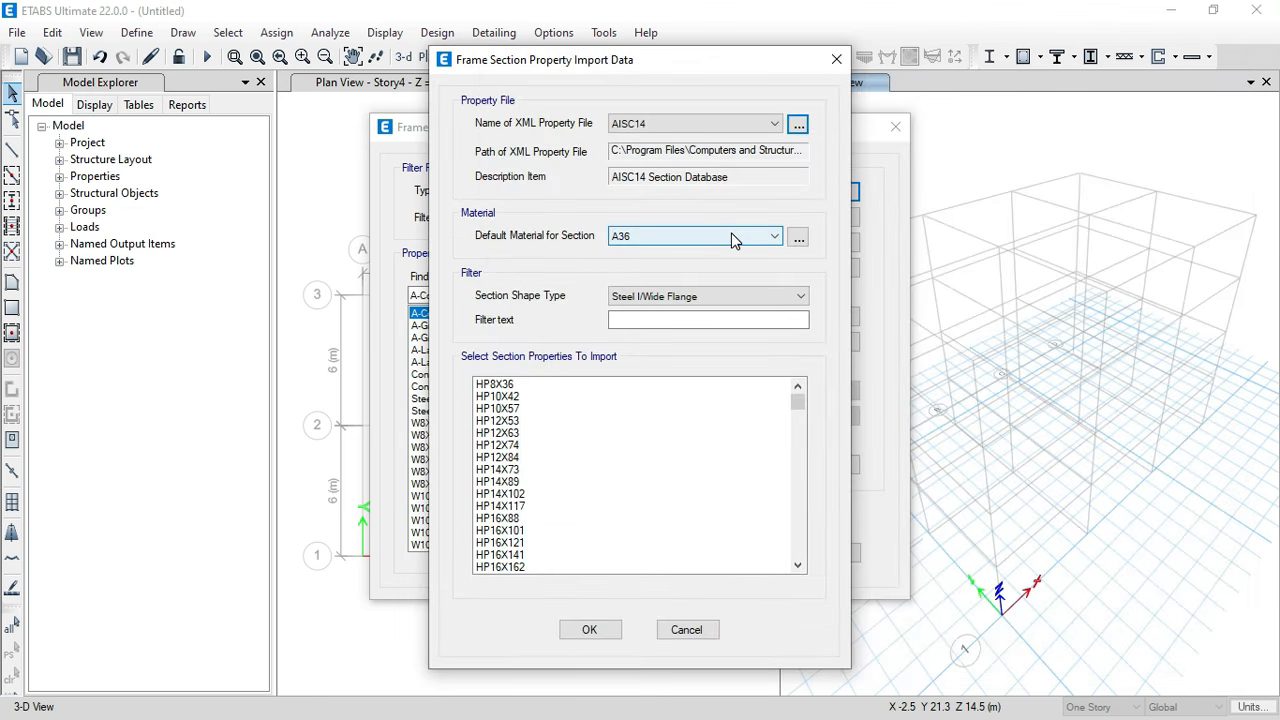
pyautogui.click(760, 130)
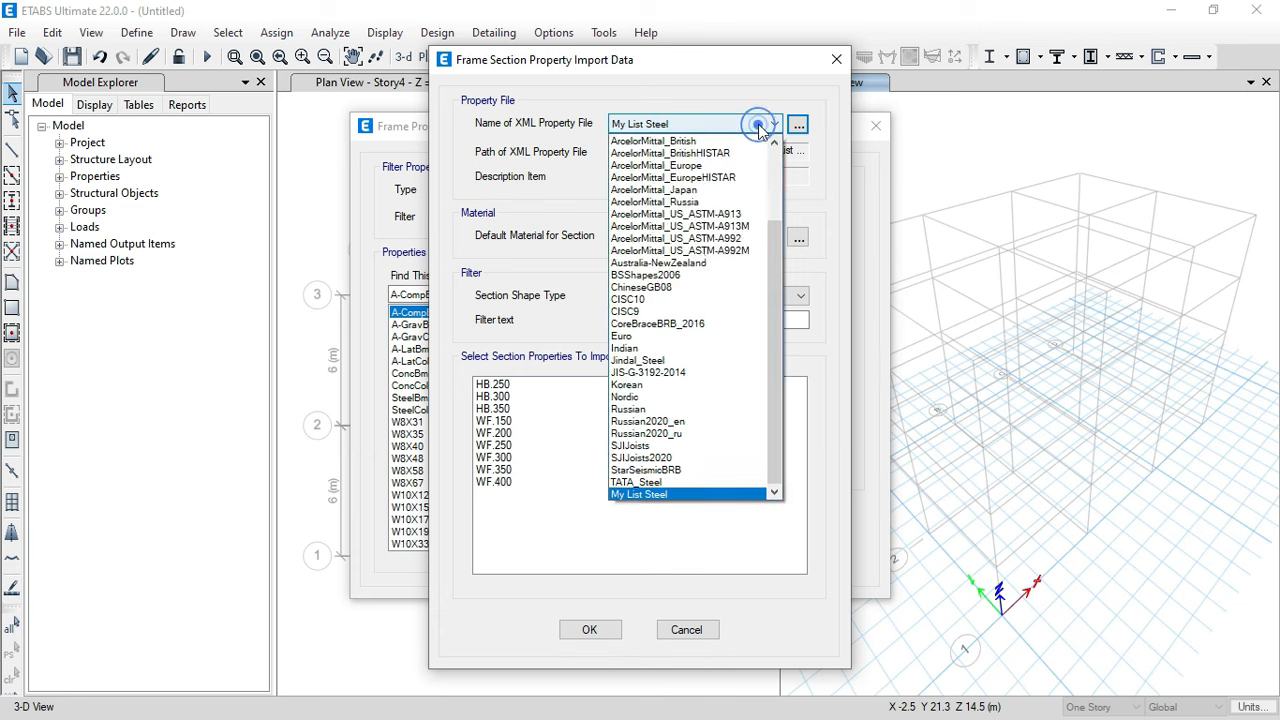
# - Import all nine listed sections, HB.250 to HB.350 and WF.150 to WF.400, from My List Steel with A36 as default material
pyautogui.click(686, 490)
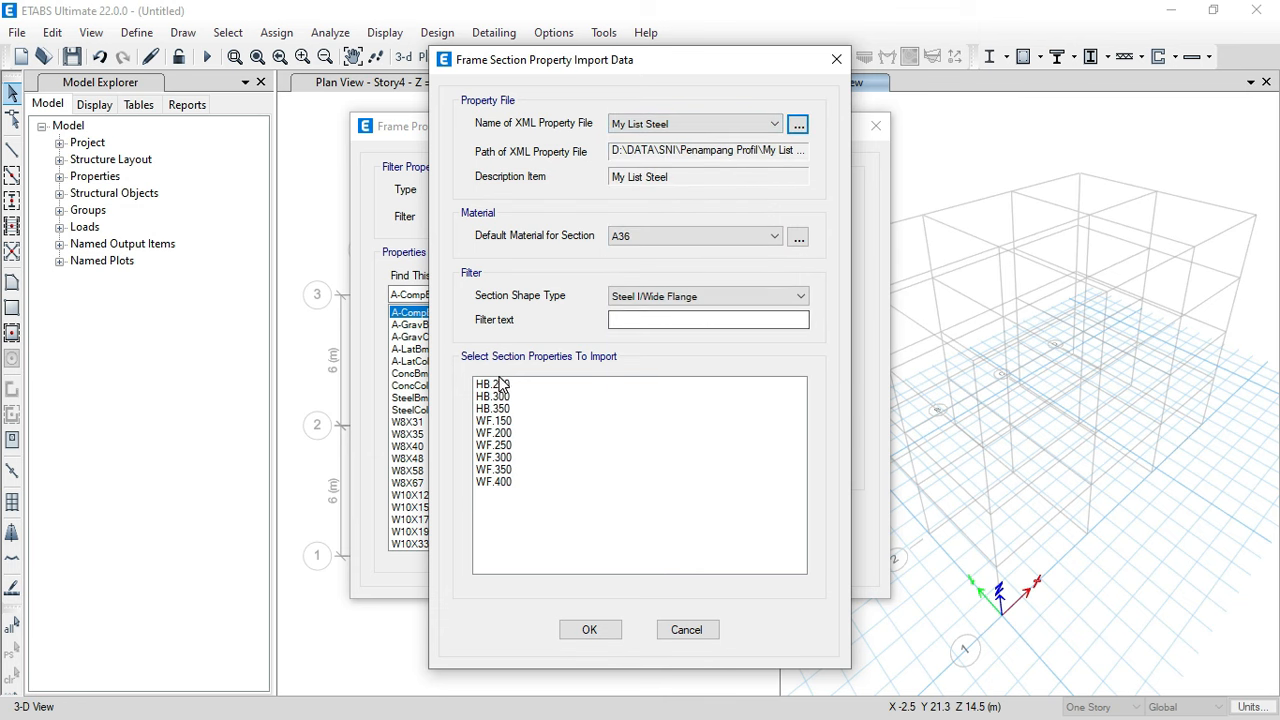
pyautogui.moveTo(498, 385); pyautogui.dragTo(502, 491)
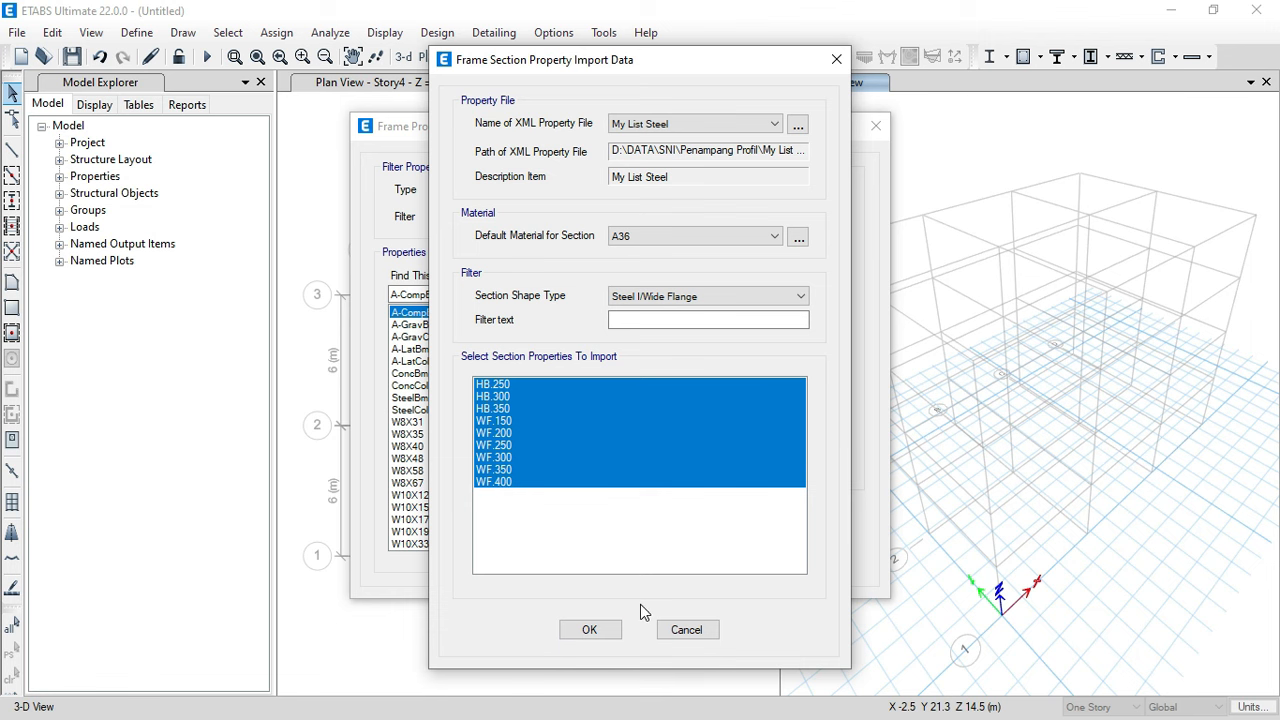
pyautogui.click(597, 629)
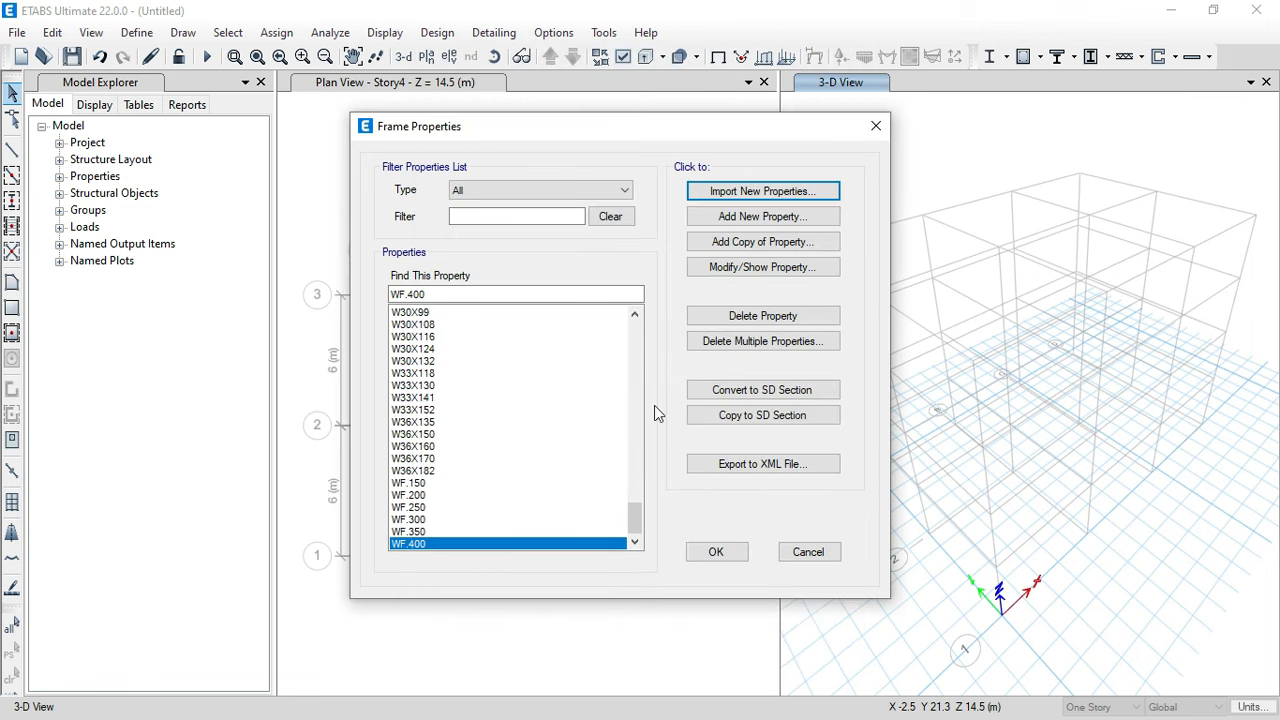
# - Find the imported HB.250 in the frame properties list and check its section dimensions and material
pyautogui.moveTo(637, 518); pyautogui.dragTo(464, 358)
pyautogui.click(440, 398)
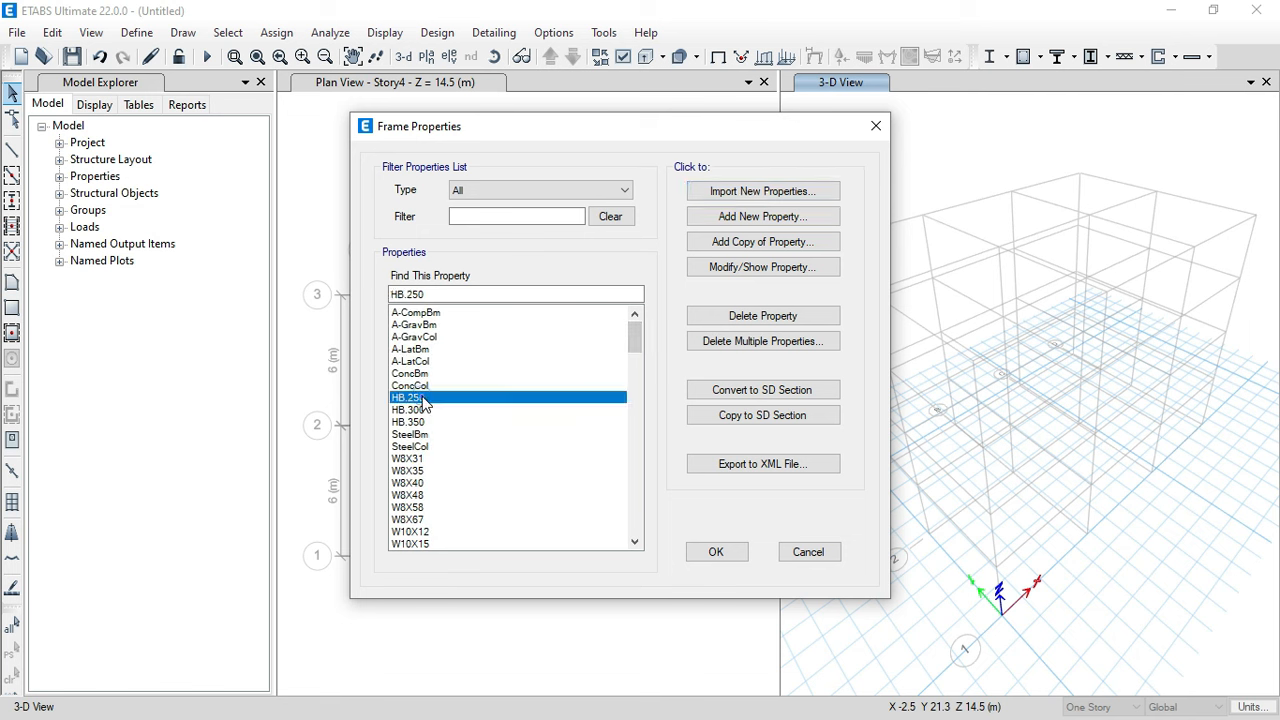
pyautogui.click(743, 268)
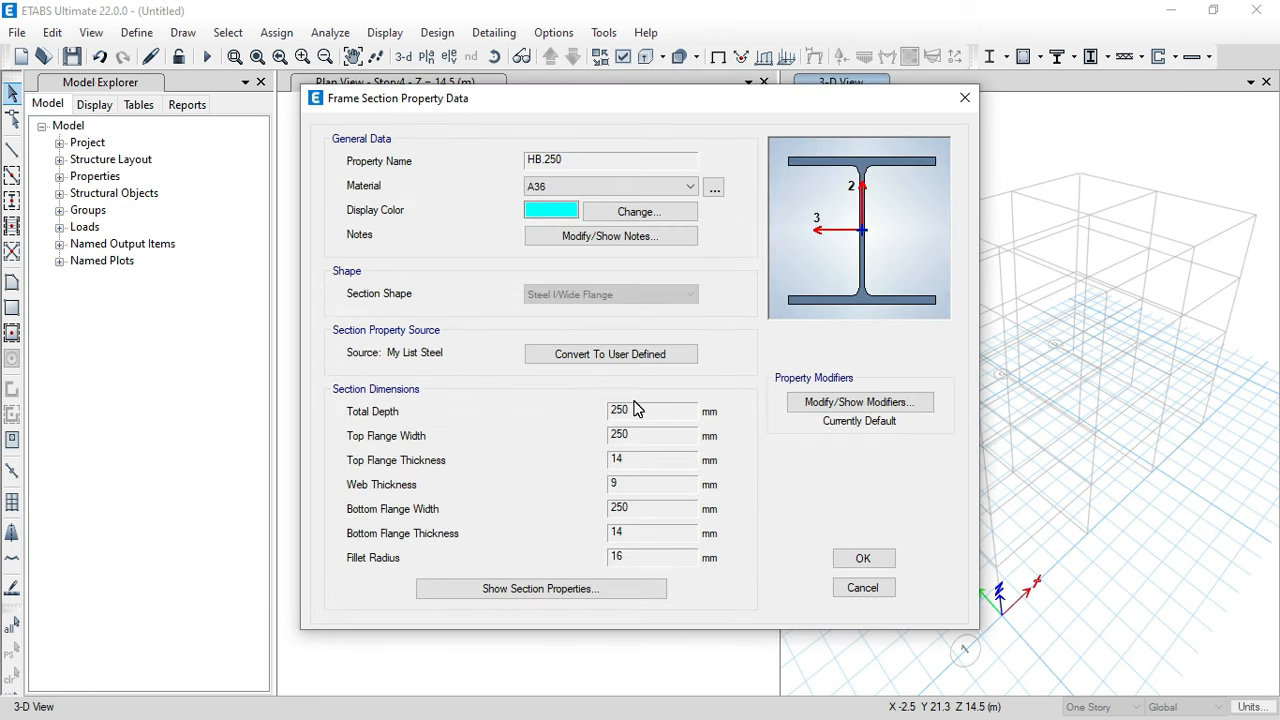
pyautogui.click(850, 565)
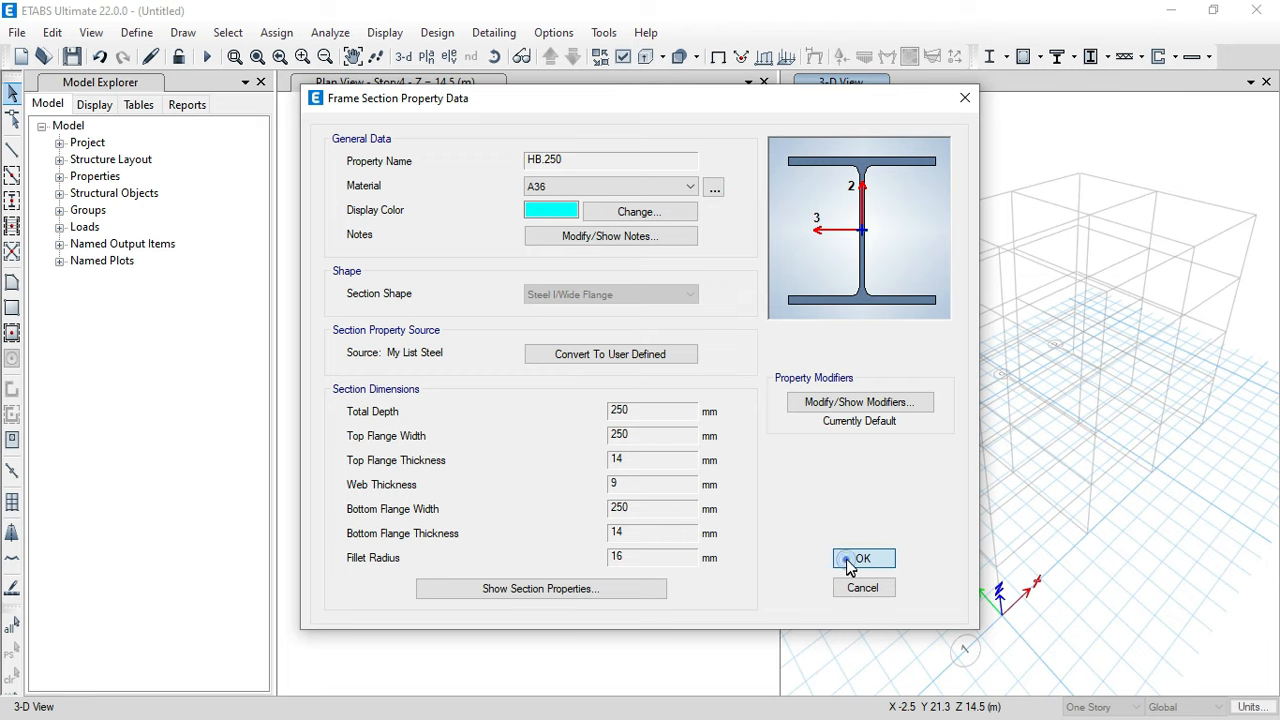
# - Check the section dimensions and material of the imported WF.400, and accept the frame properties
pyautogui.moveTo(634, 340); pyautogui.dragTo(640, 552)
pyautogui.click(446, 543)
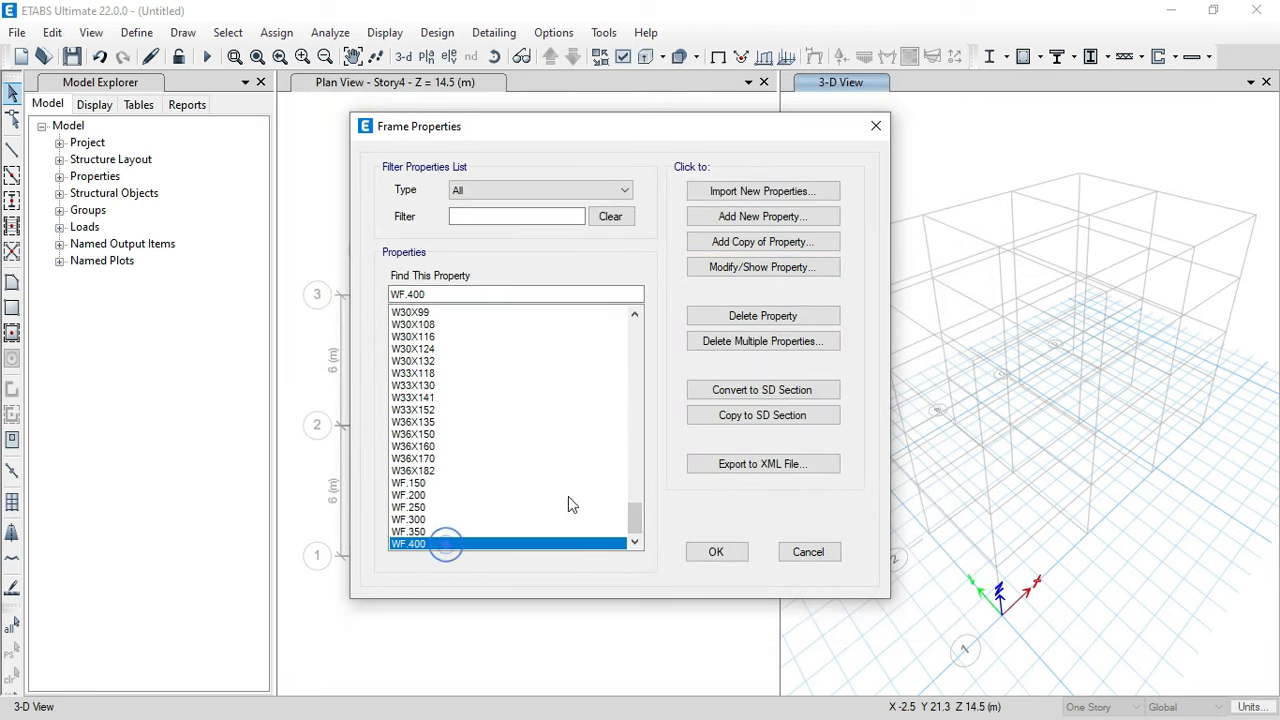
pyautogui.click(812, 268)
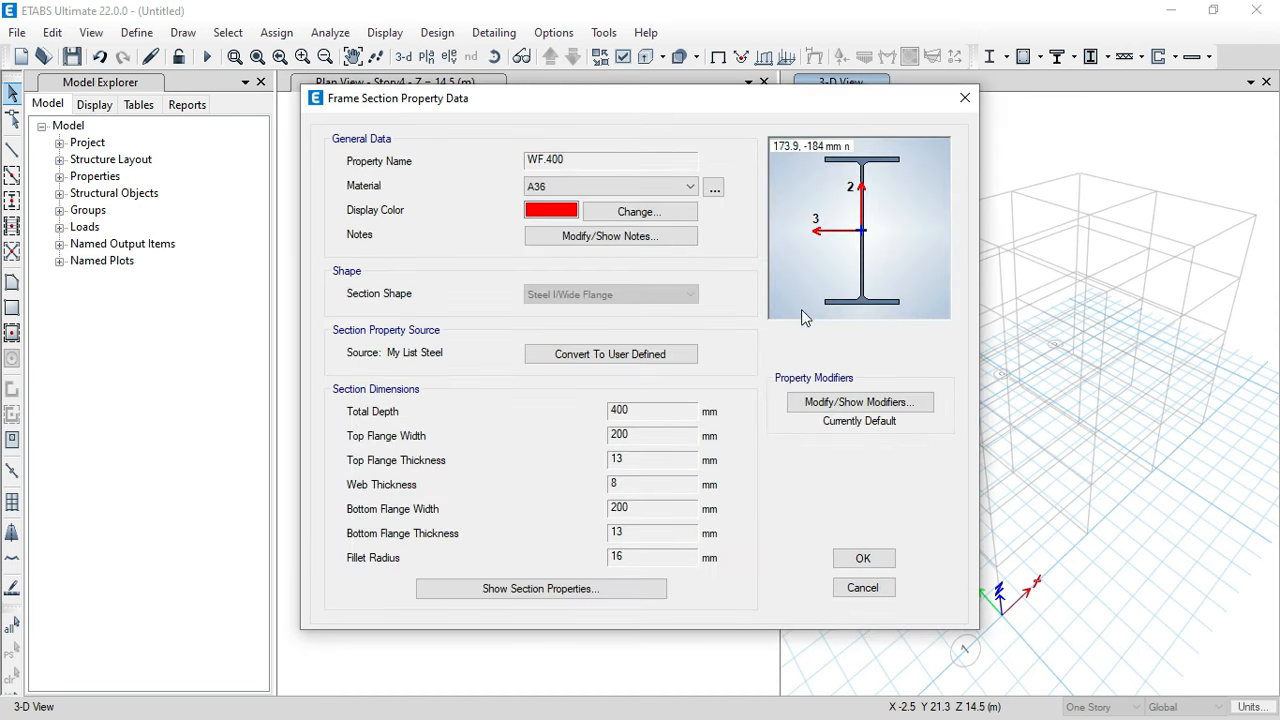
pyautogui.click(885, 562)
pyautogui.click(732, 553)
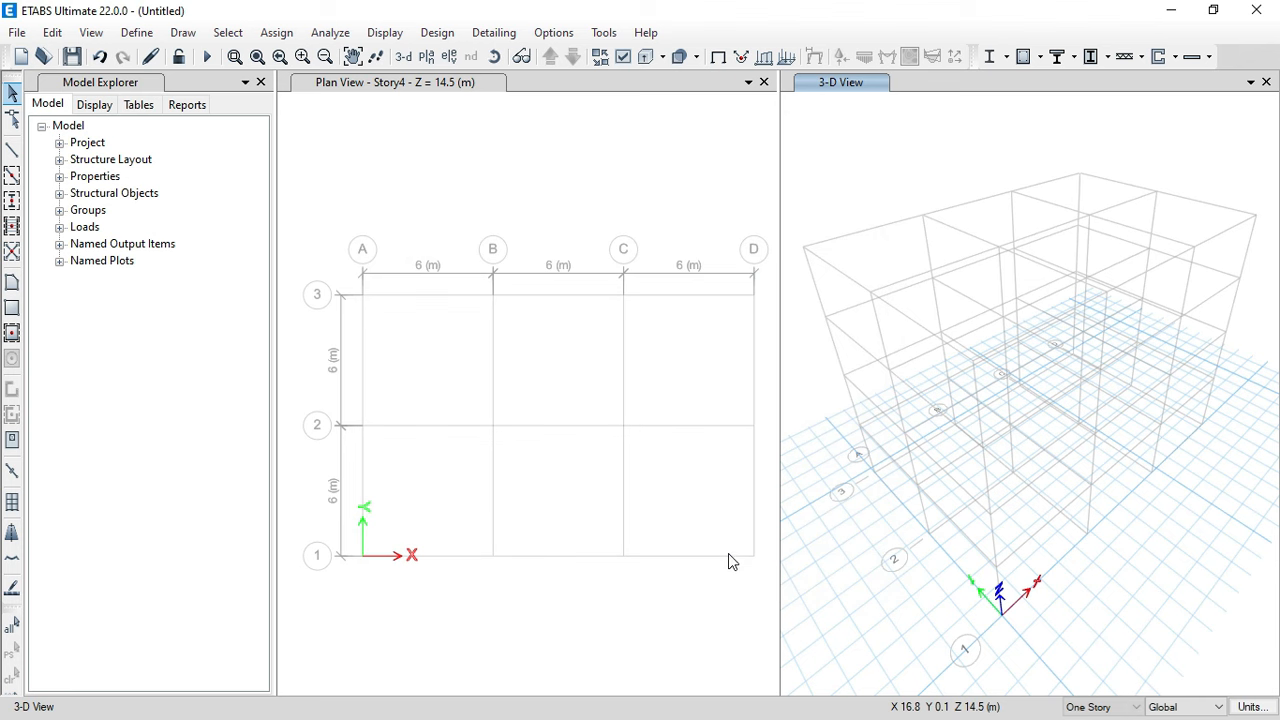
# - Add a new deck section property and name it D130
pyautogui.click(135, 33)
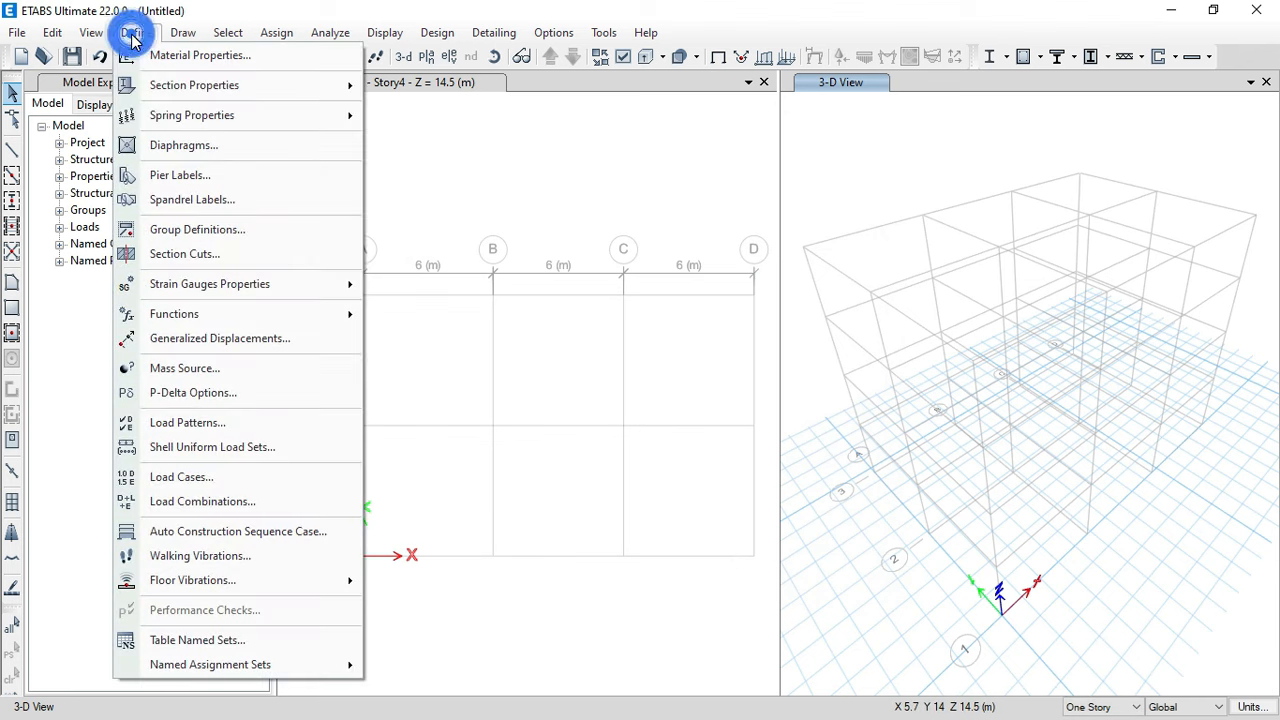
pyautogui.moveTo(155, 94)
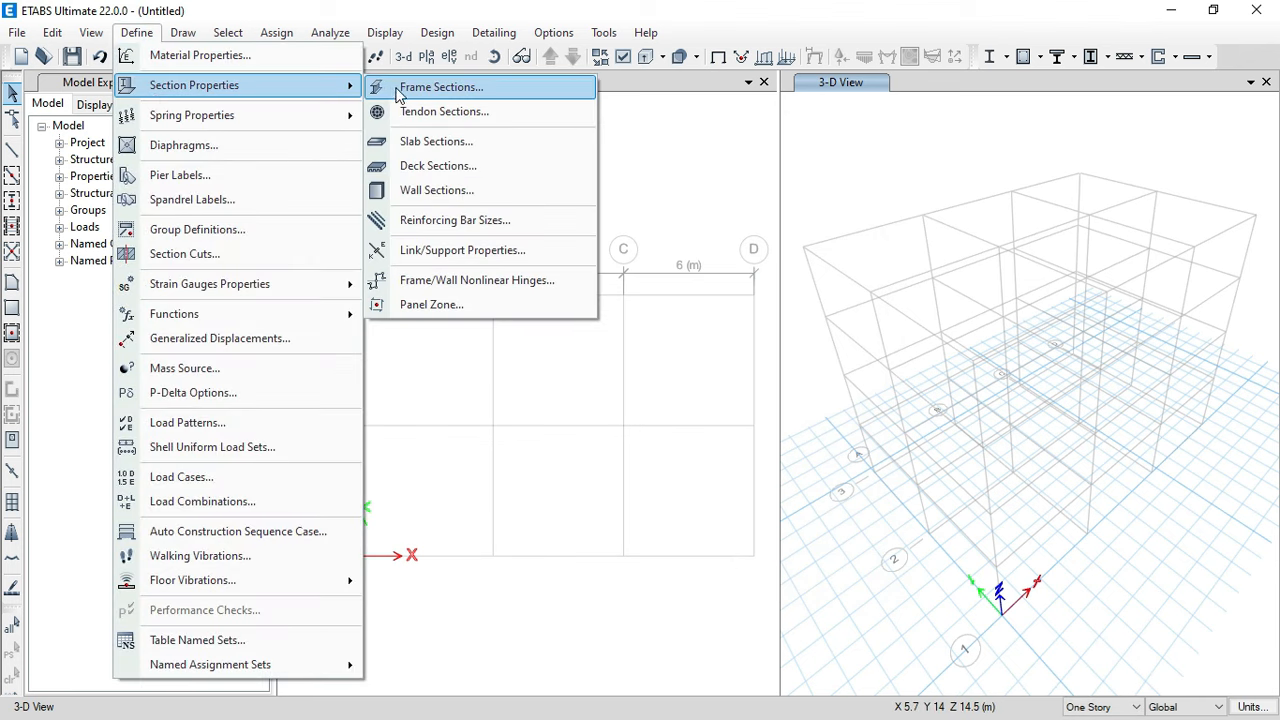
pyautogui.click(428, 170)
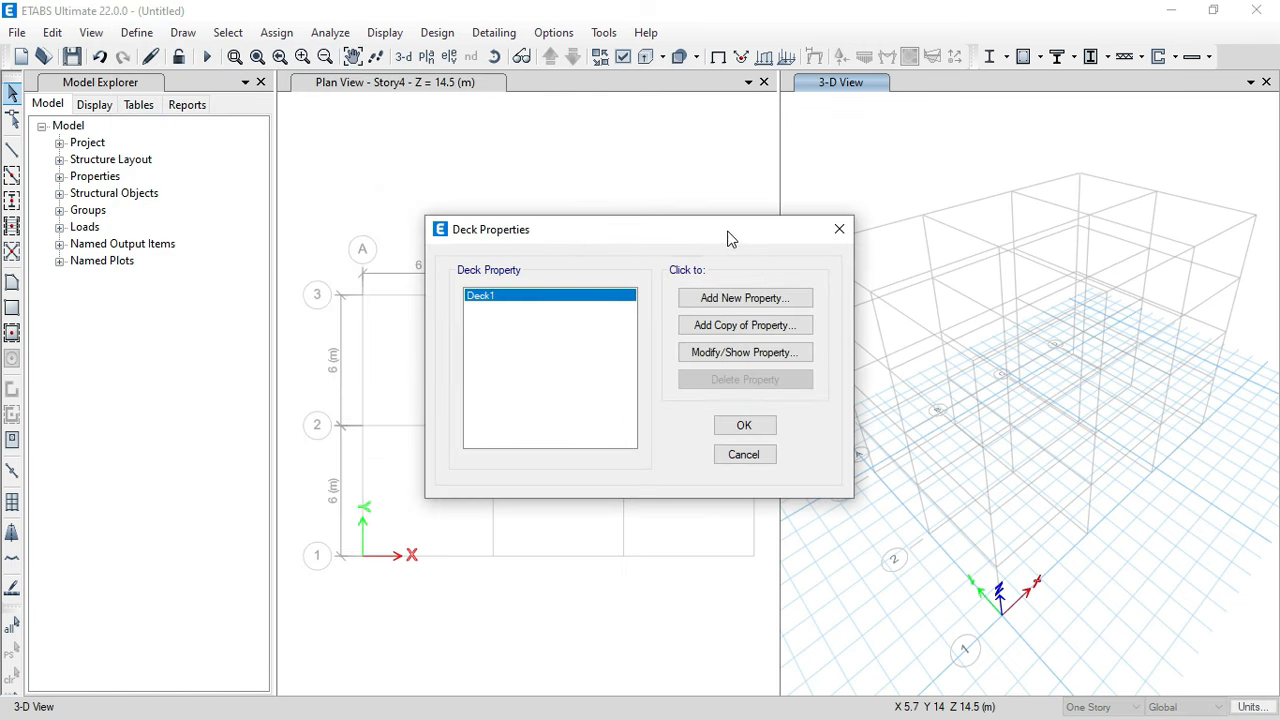
pyautogui.moveTo(728, 238); pyautogui.dragTo(681, 216)
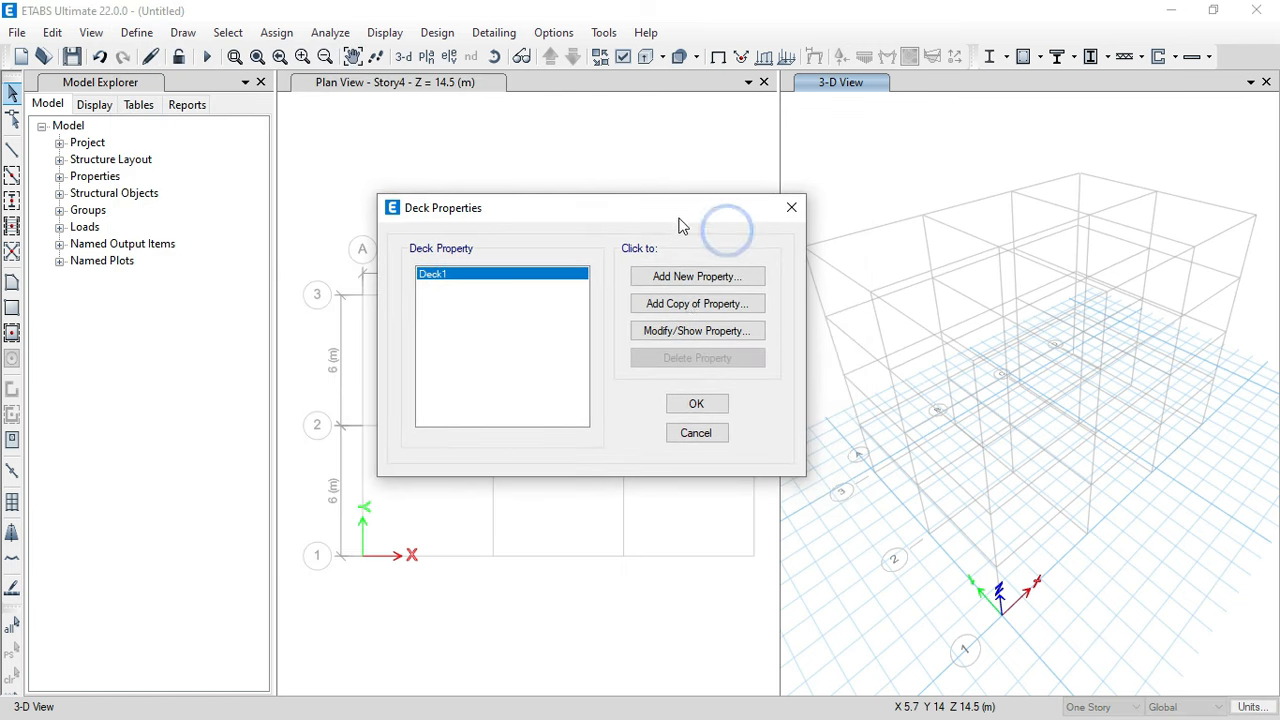
pyautogui.click(703, 276)
pyautogui.doubleClick(680, 117)
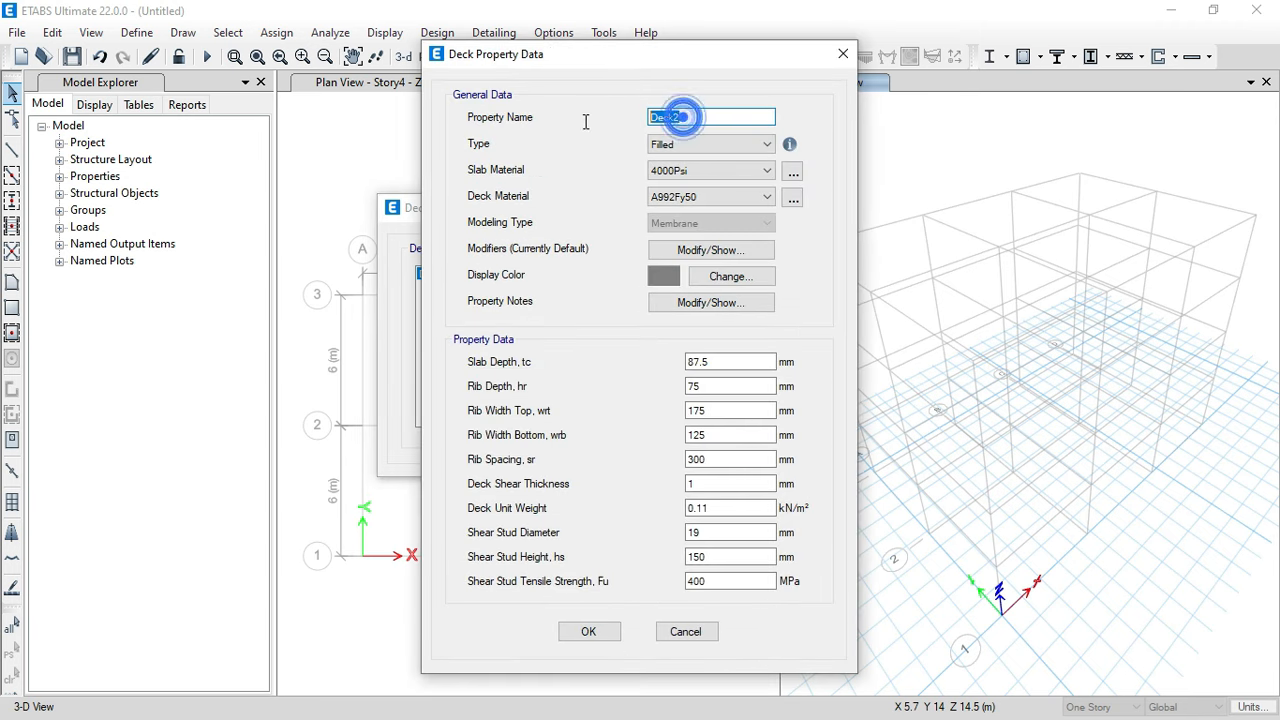
pyautogui.write('D130')
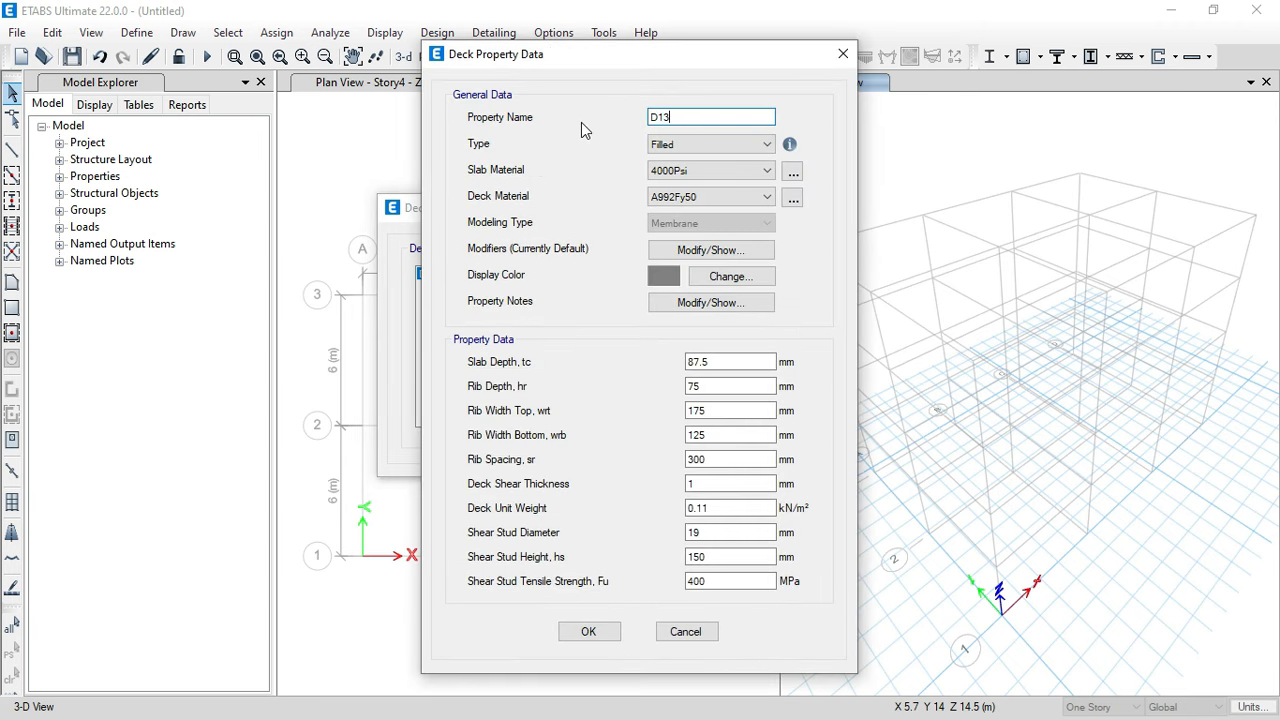
# - Set the D130 deck's slab material to K-250, fc' 20.75 MPa and its deck material to A653SQGr50
pyautogui.click(727, 177)
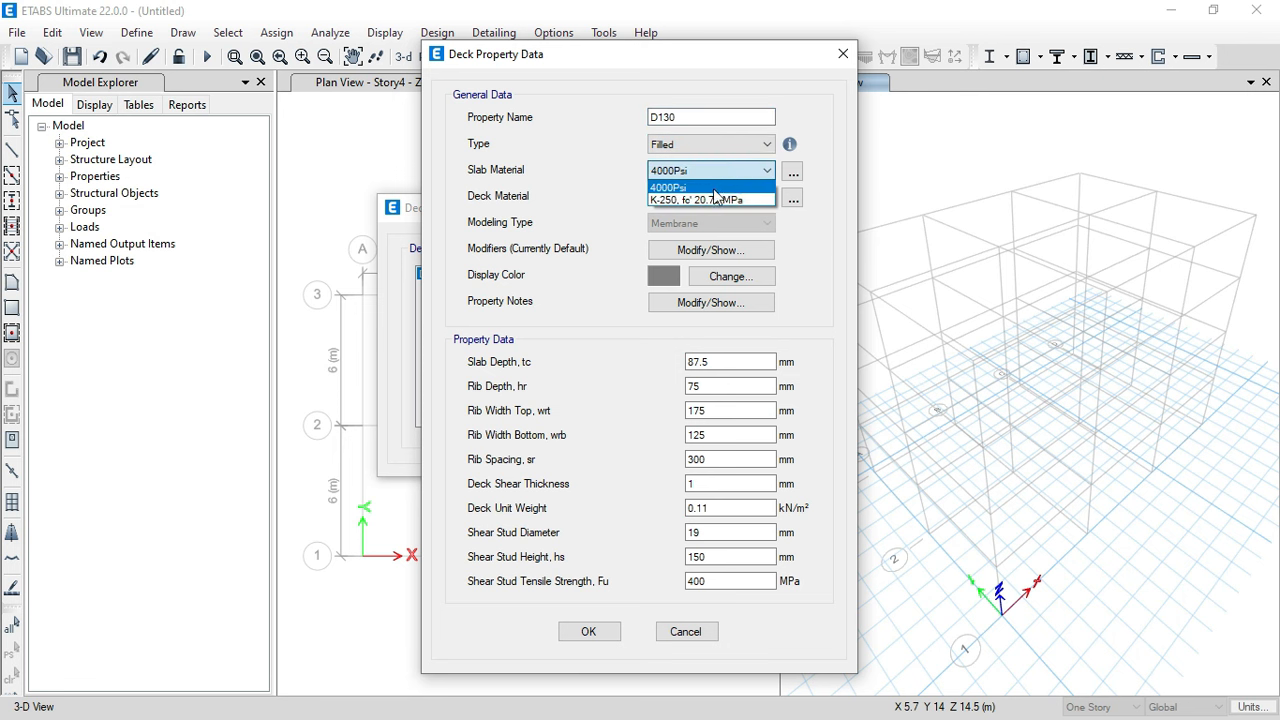
pyautogui.click(713, 200)
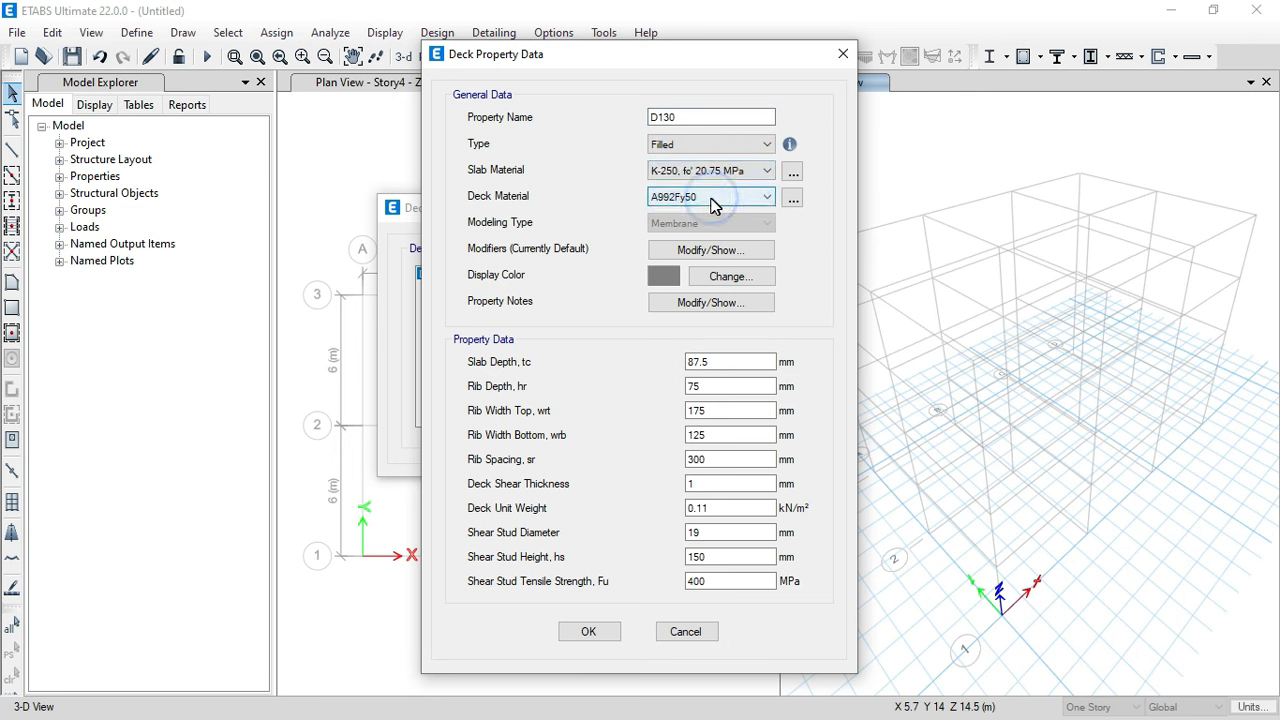
pyautogui.click(793, 199)
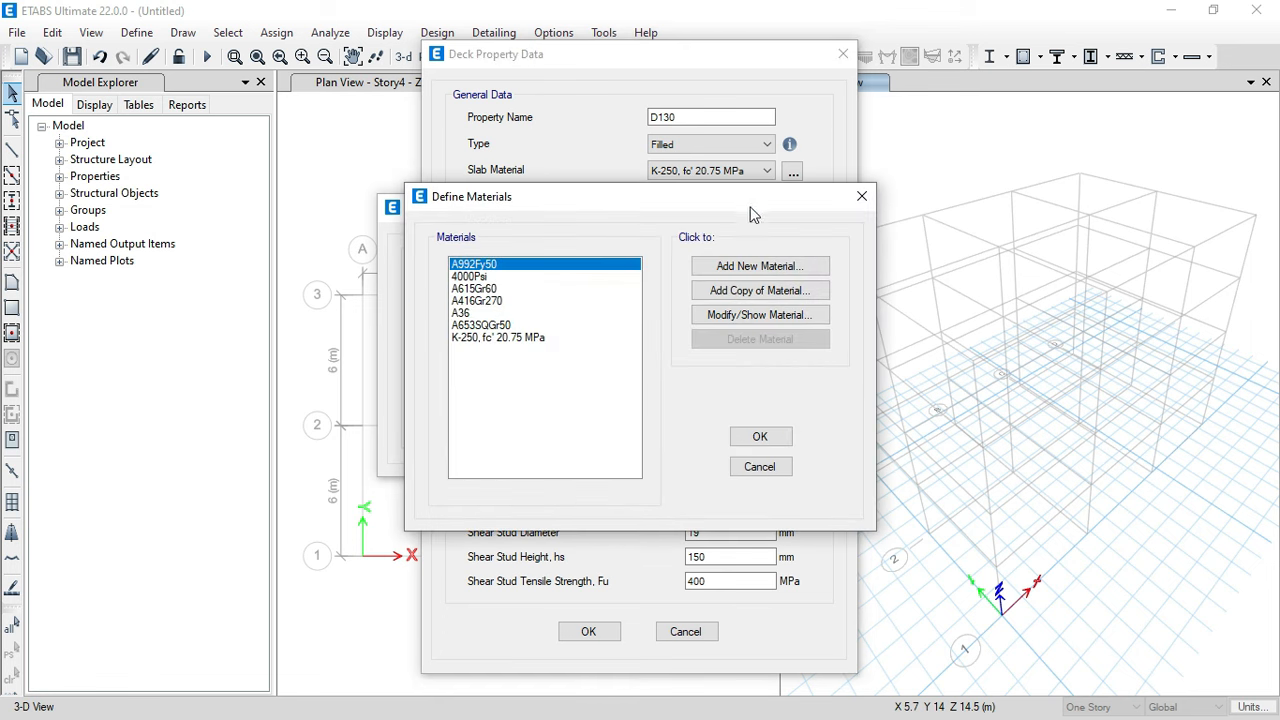
pyautogui.click(506, 326)
pyautogui.click(760, 438)
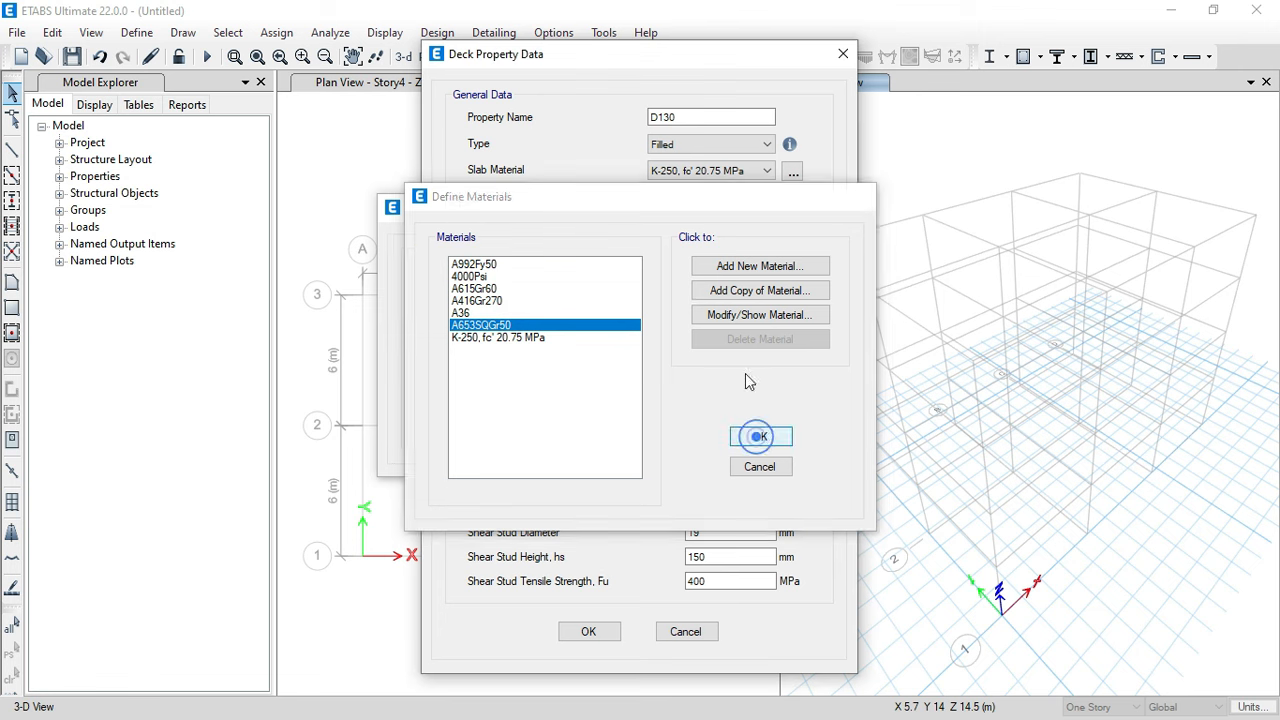
pyautogui.click(730, 197)
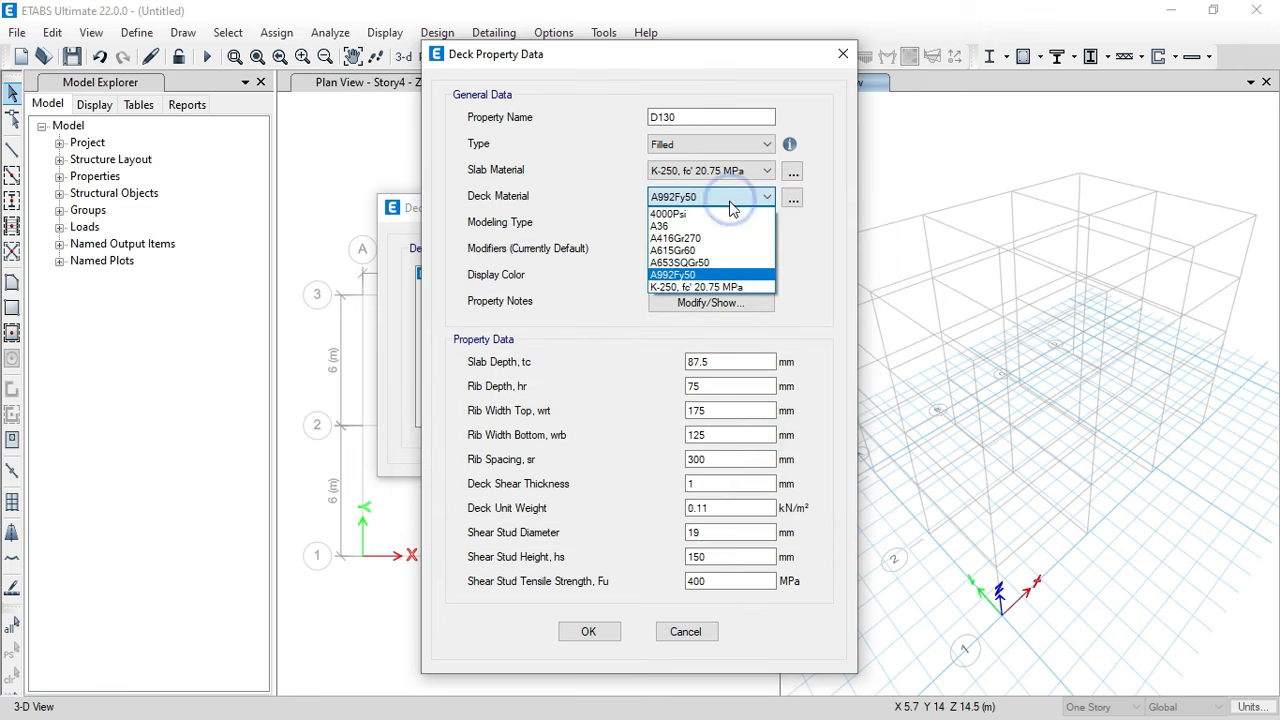
pyautogui.click(697, 263)
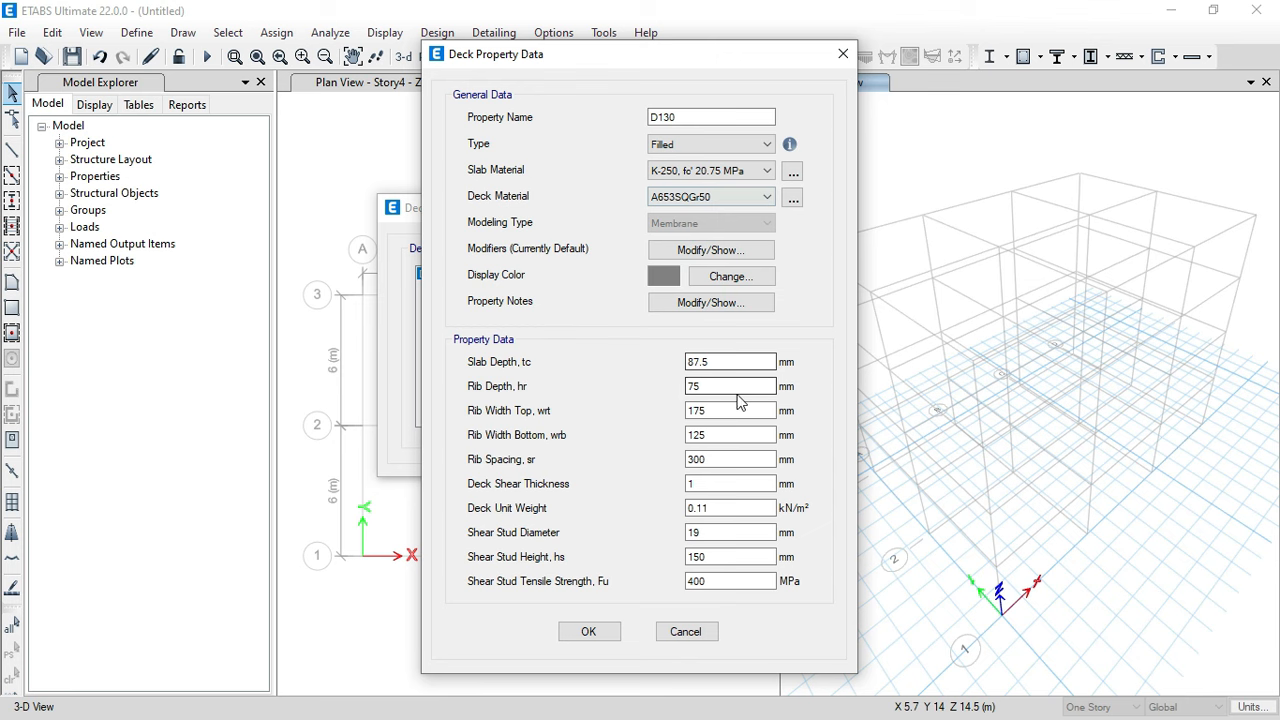
# - Consult the Filled deck dimension diagram and accept the D130 deck property and the deck definitions
pyautogui.moveTo(746, 57); pyautogui.dragTo(664, 36)
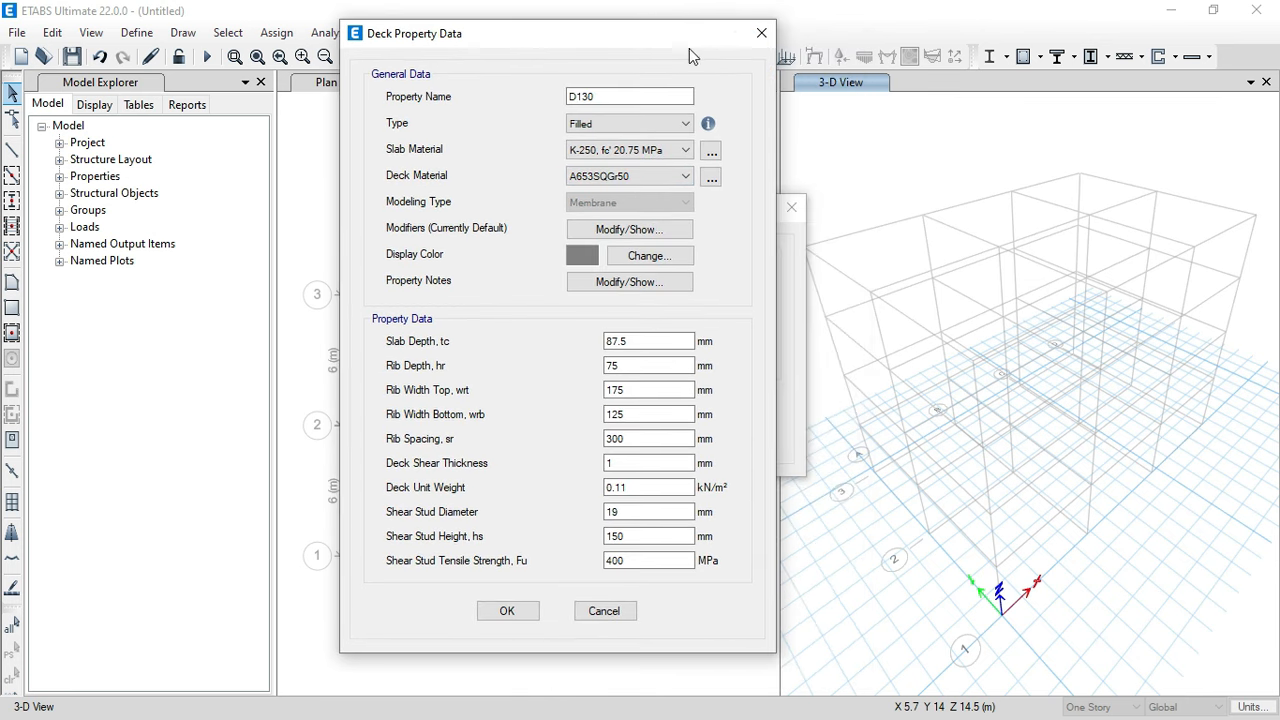
pyautogui.click(712, 122)
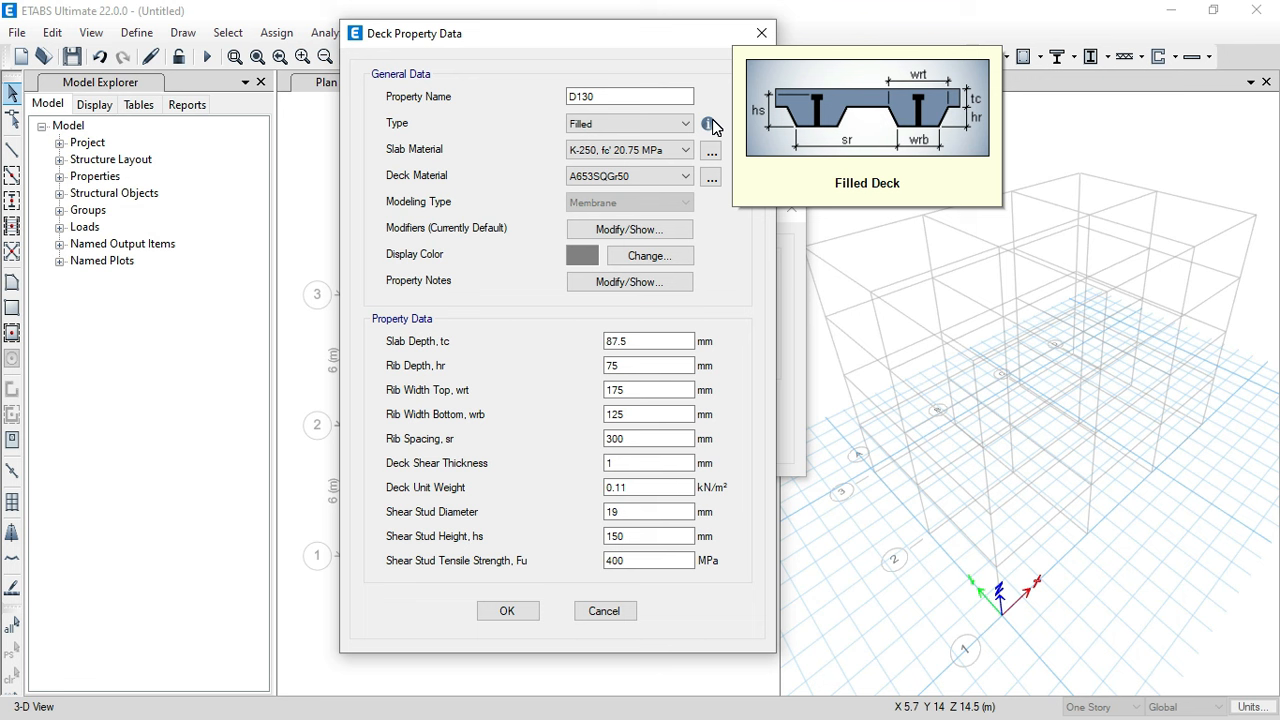
pyautogui.click(507, 611)
pyautogui.click(697, 404)
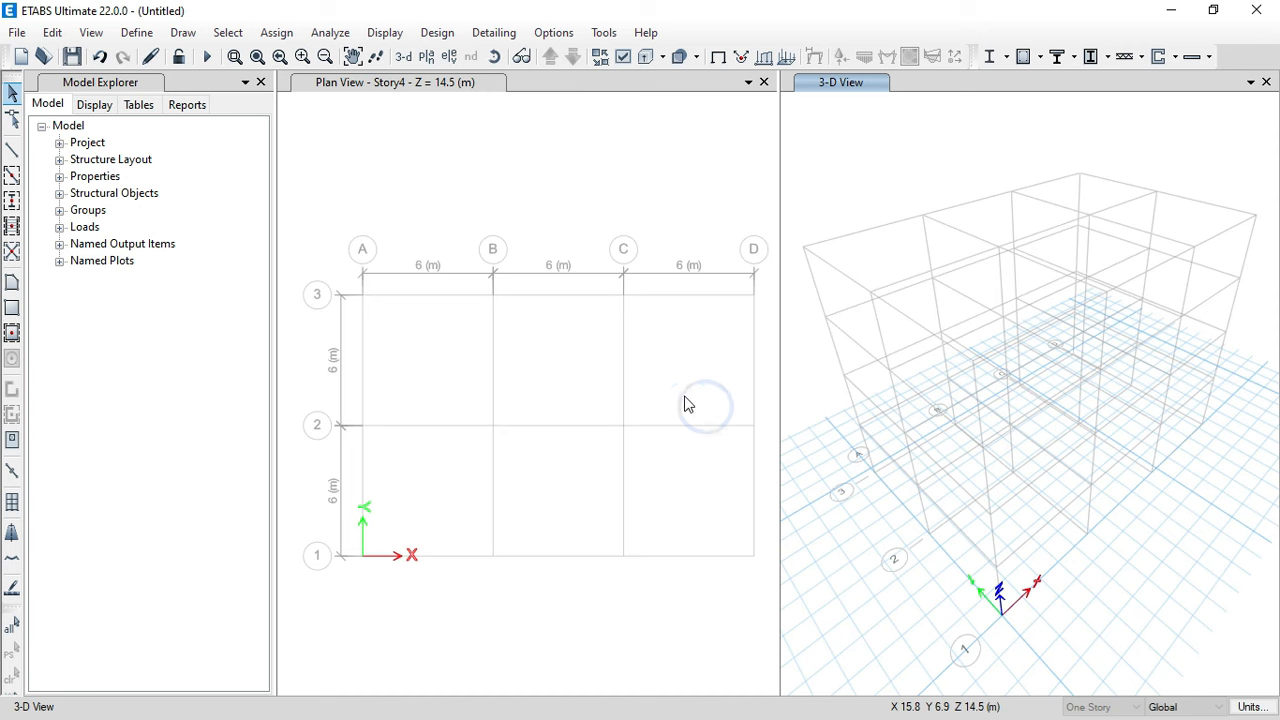
# - Switch to Perencanaan Gedung Kantor.xlsx in Excel and examine the metal deck profile drawing on the Gambar Rencana sheet for its dimensions
pyautogui.click(1170, 10)
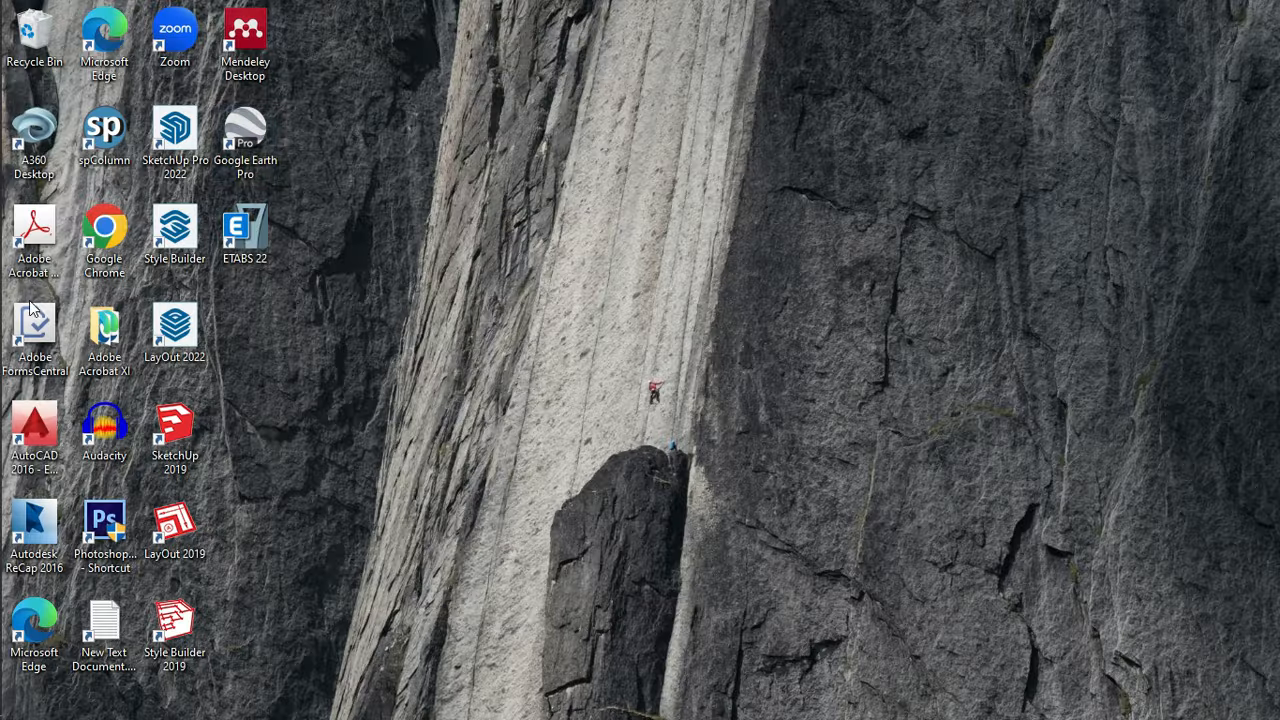
pyautogui.moveTo(40, 270)
pyautogui.click(44, 358)
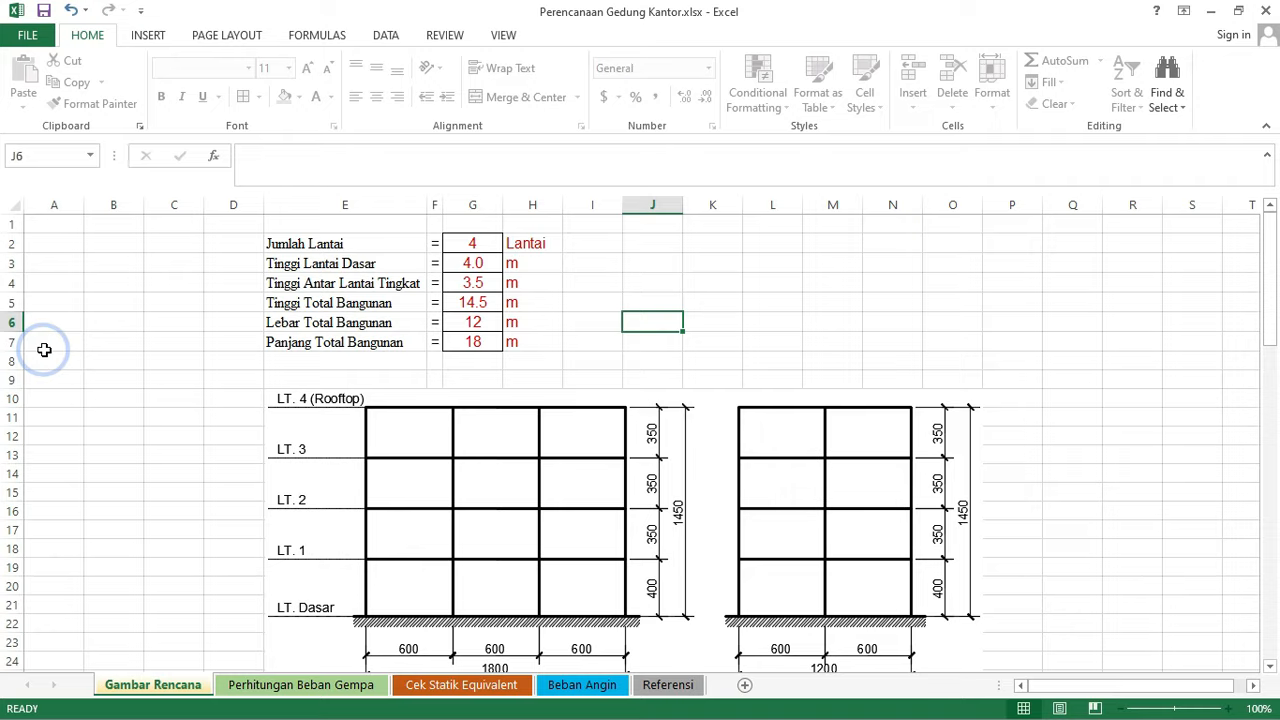
pyautogui.scroll(-16, 645, 391)
pyautogui.scroll(-3, 644, 391)
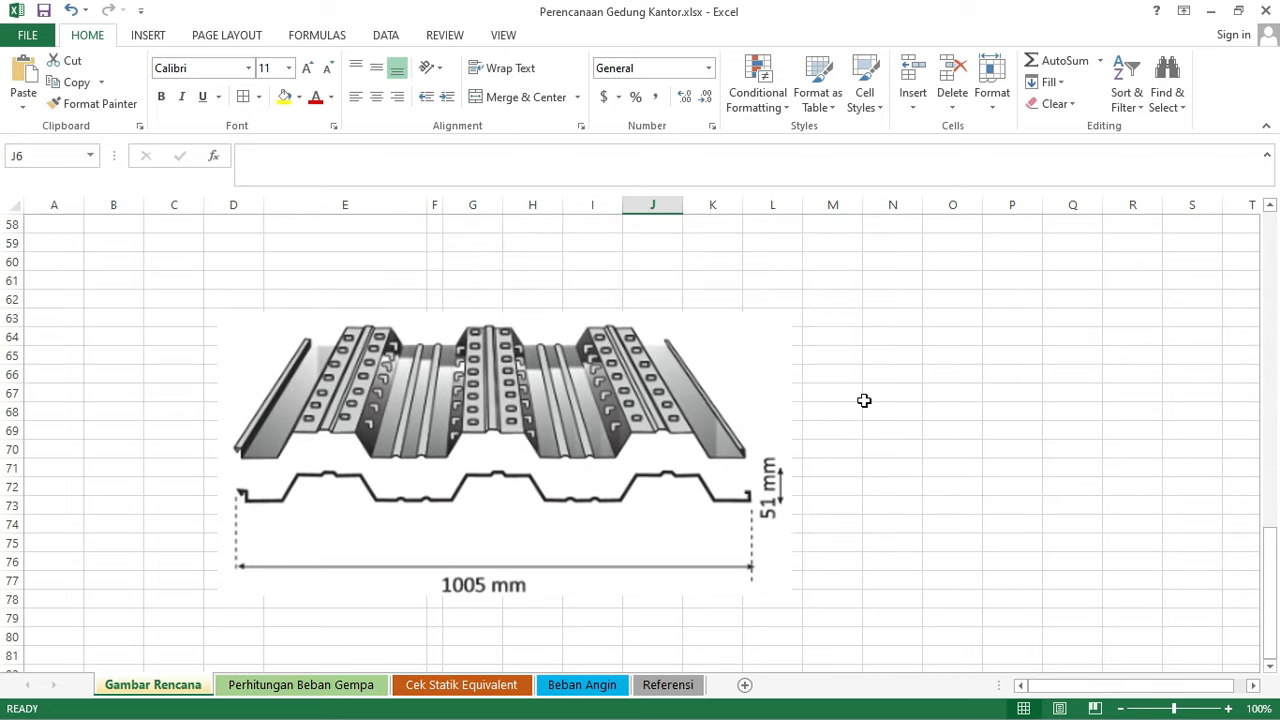
pyautogui.click(864, 394)
pyautogui.click(650, 405)
pyautogui.click(812, 481)
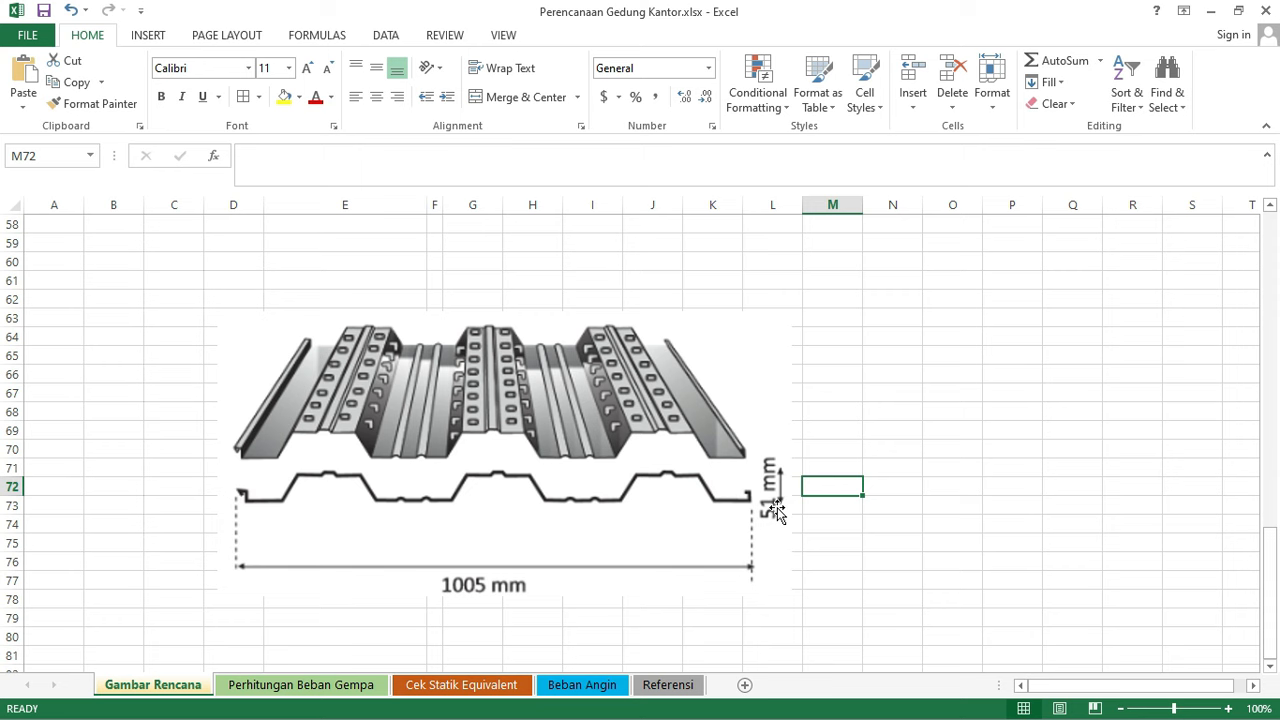
pyautogui.click(872, 487)
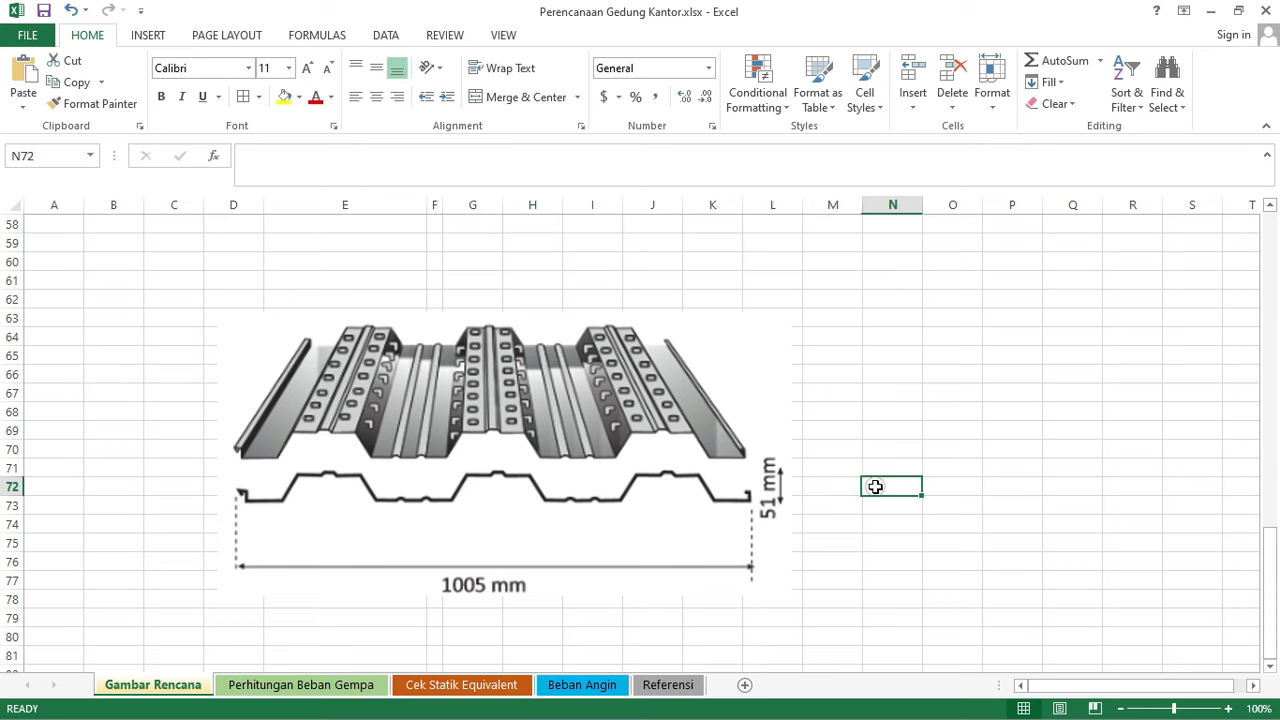
# - Switch back to ETABS, reopen the D130 deck property, and set its slab depth tc to 130-51 (79 mm)
pyautogui.click(1210, 11)
pyautogui.click(30, 310)
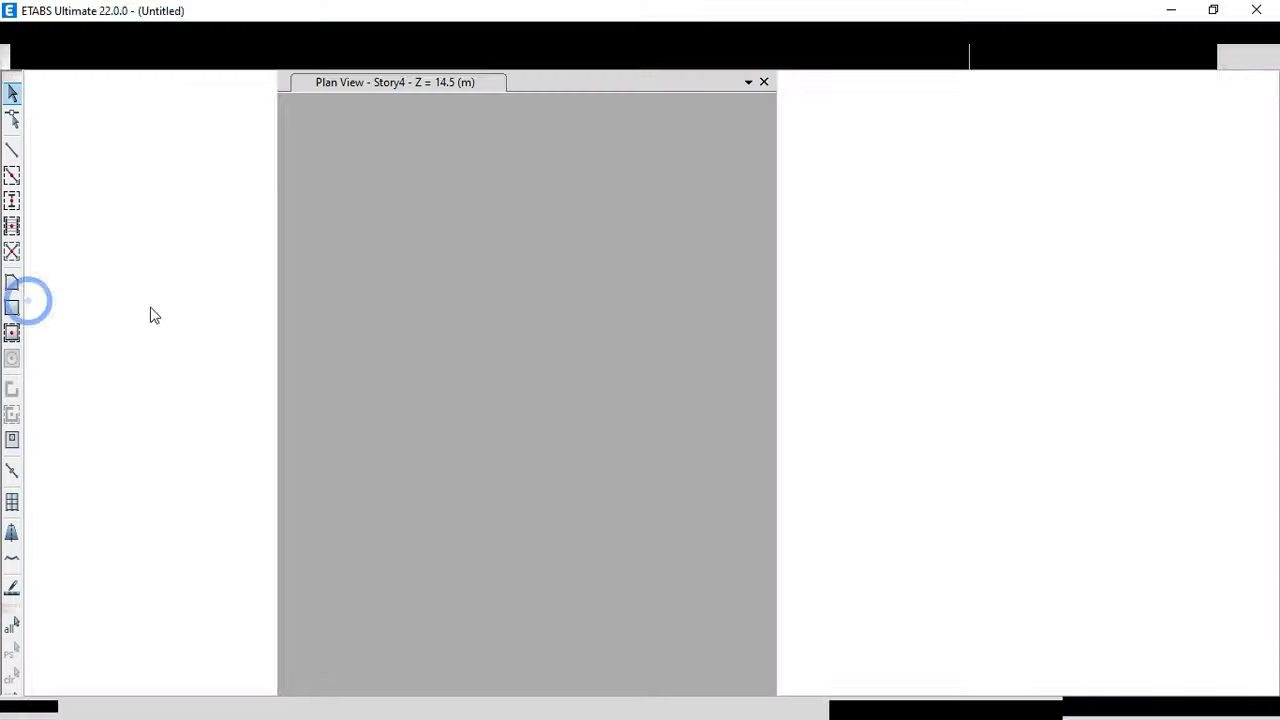
pyautogui.click(133, 38)
pyautogui.moveTo(163, 83)
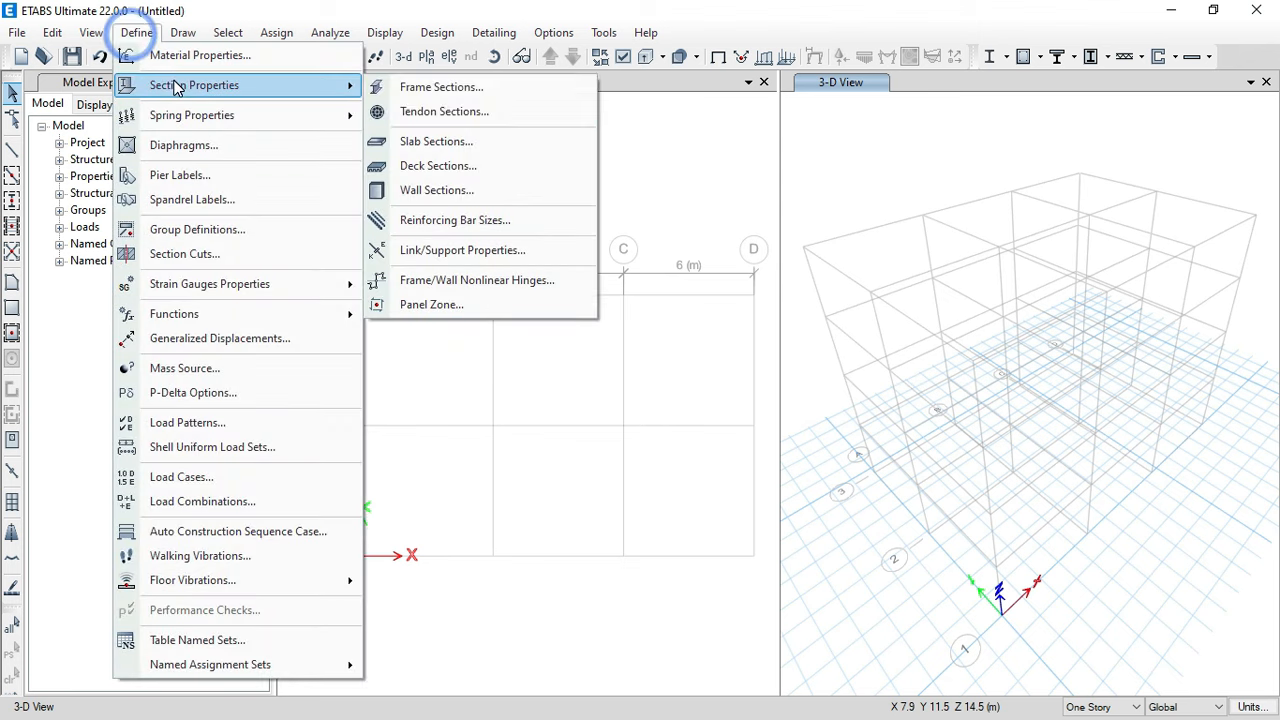
pyautogui.click(427, 165)
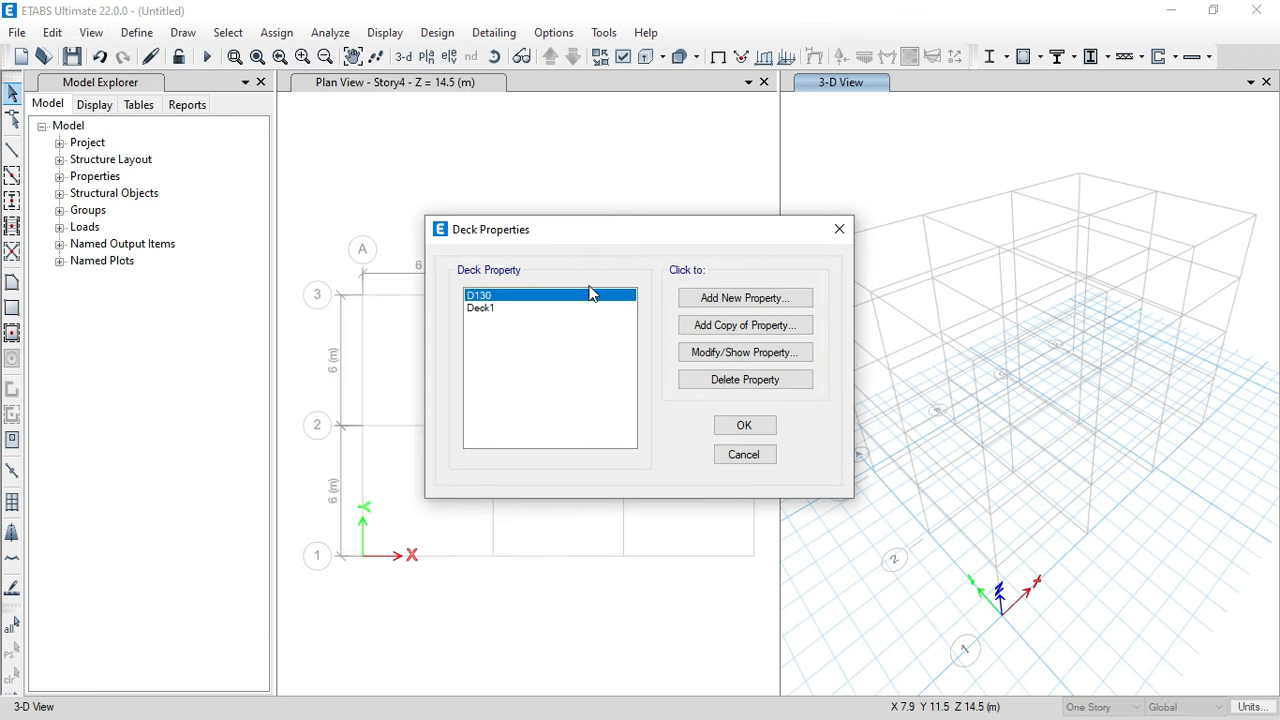
pyautogui.click(716, 353)
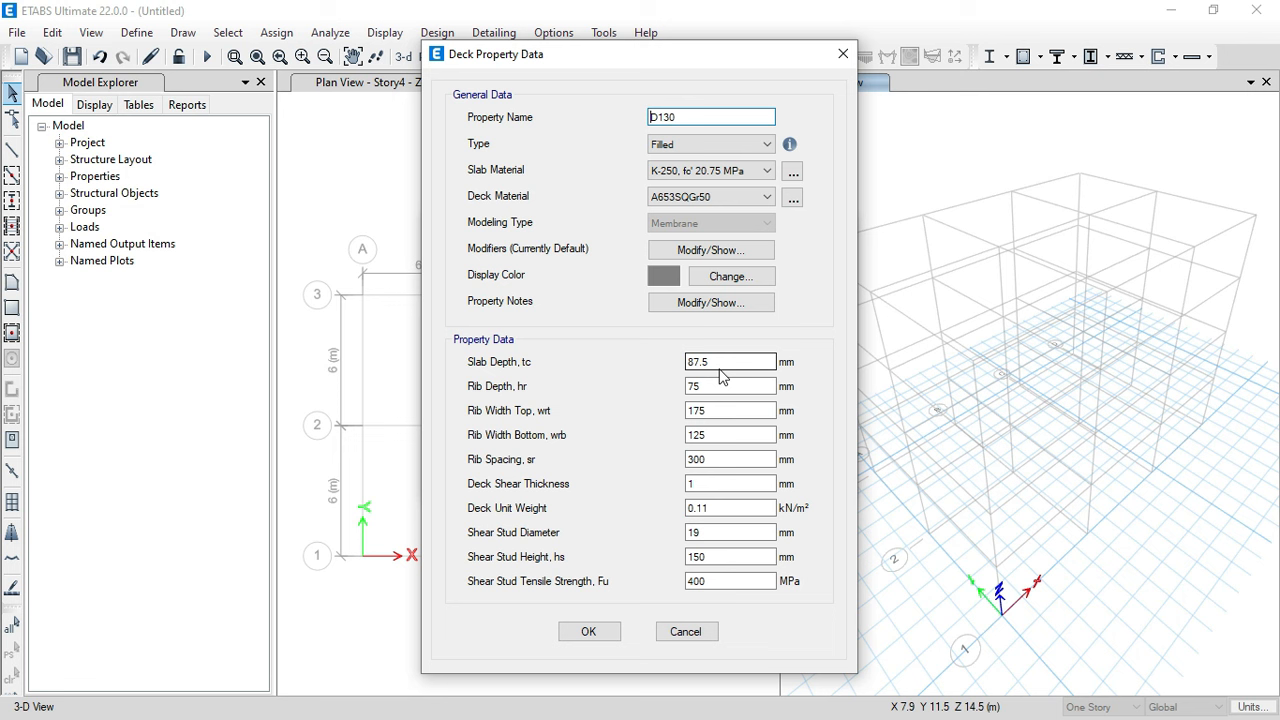
pyautogui.moveTo(722, 362); pyautogui.dragTo(668, 372)
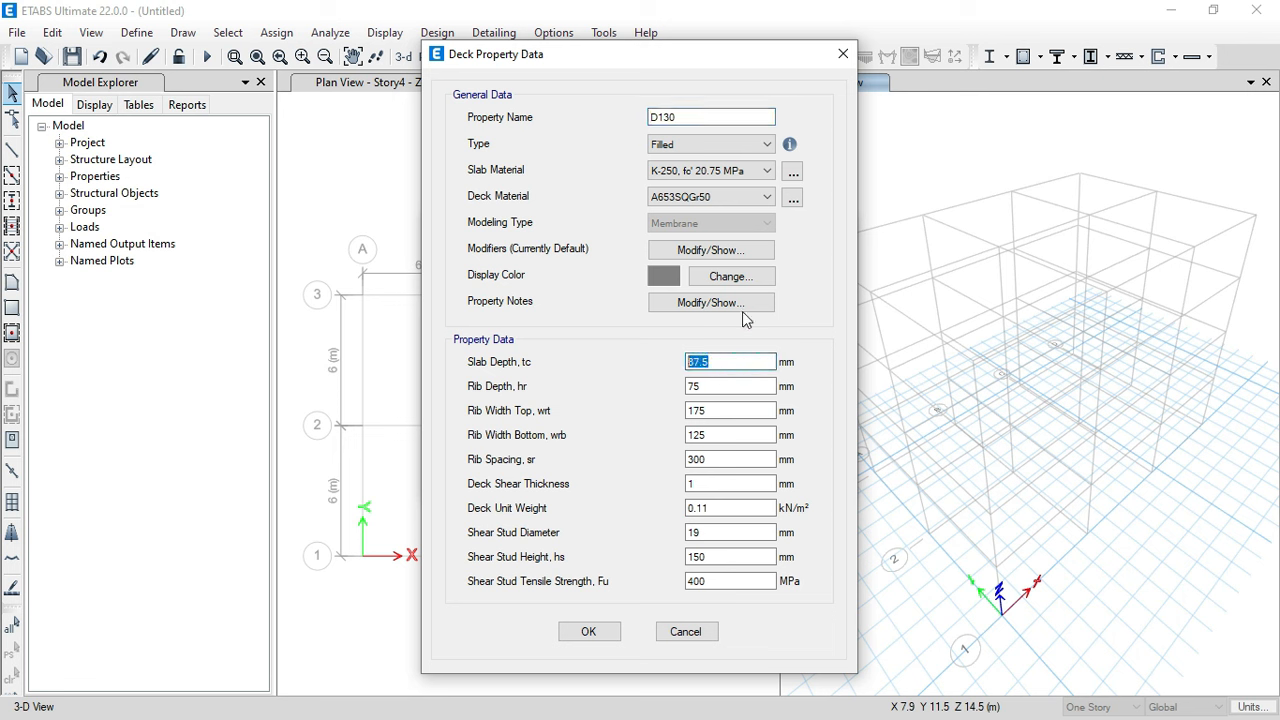
pyautogui.write('130-51')
pyautogui.click(716, 386)
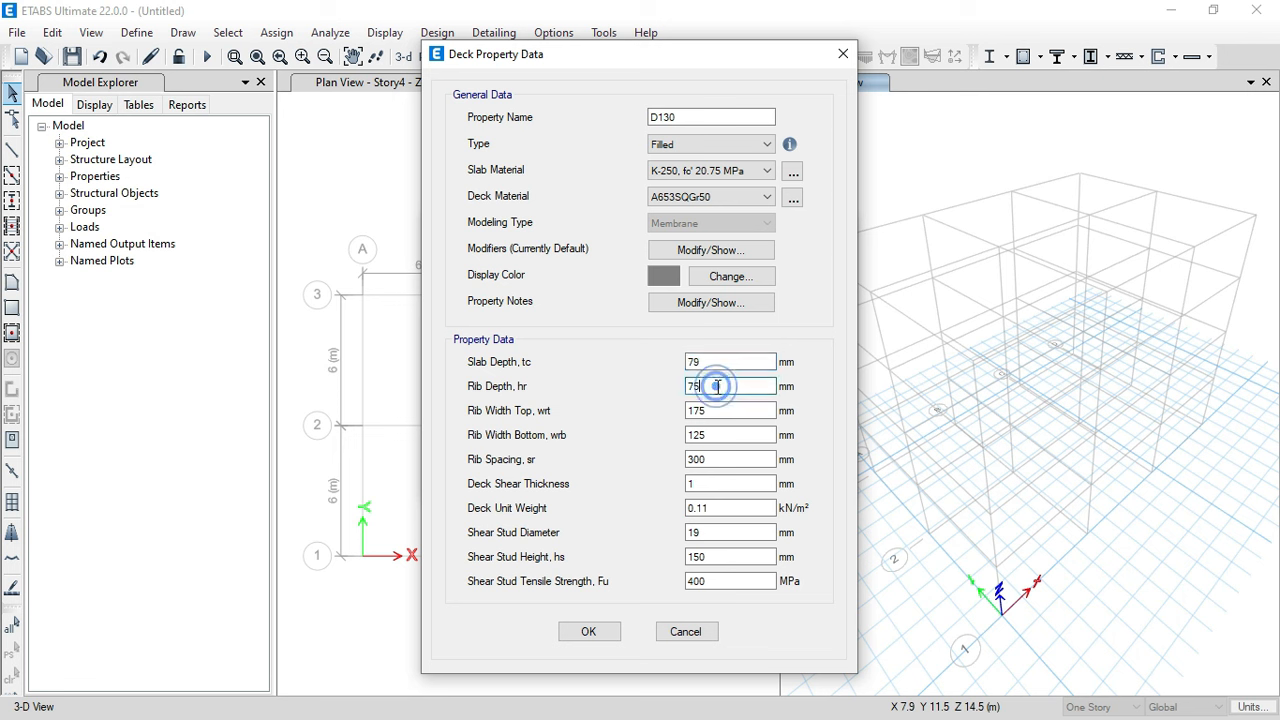
# - Consult the Filled deck diagram and set the D130 rib depth hr to 51 mm and deck shear thickness to 0.7 mm
pyautogui.moveTo(789, 150)
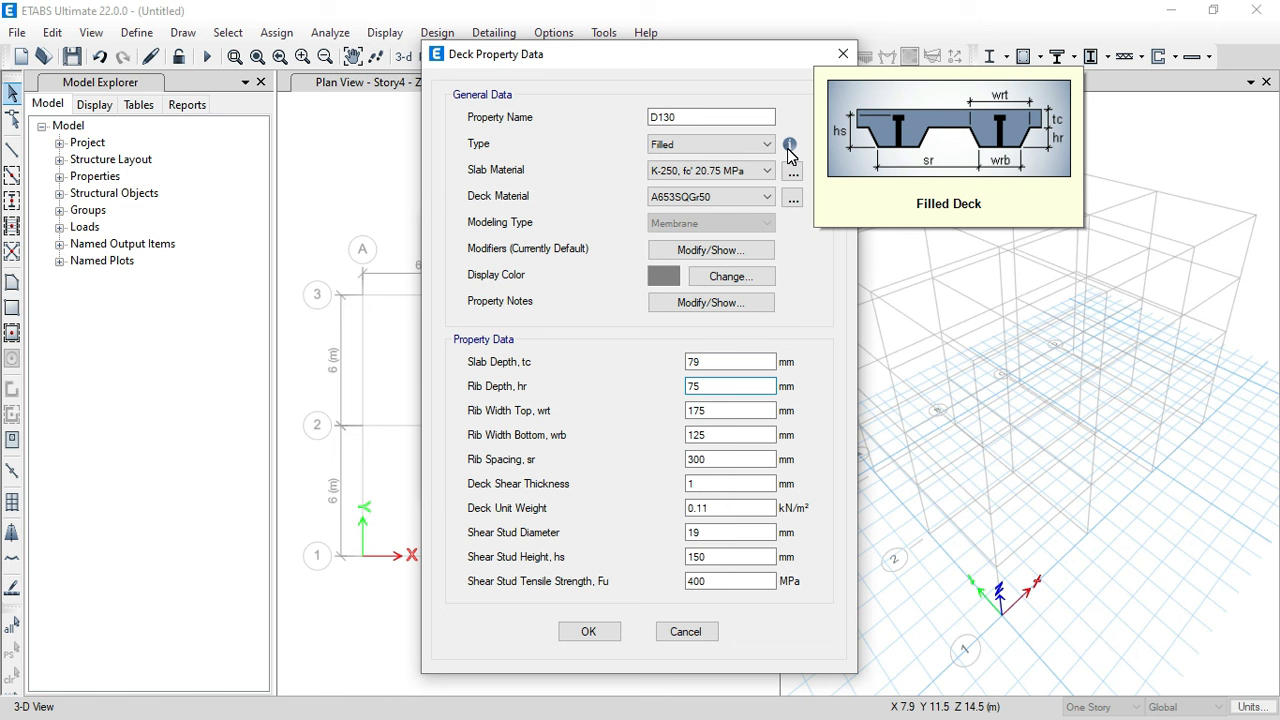
pyautogui.doubleClick(711, 385)
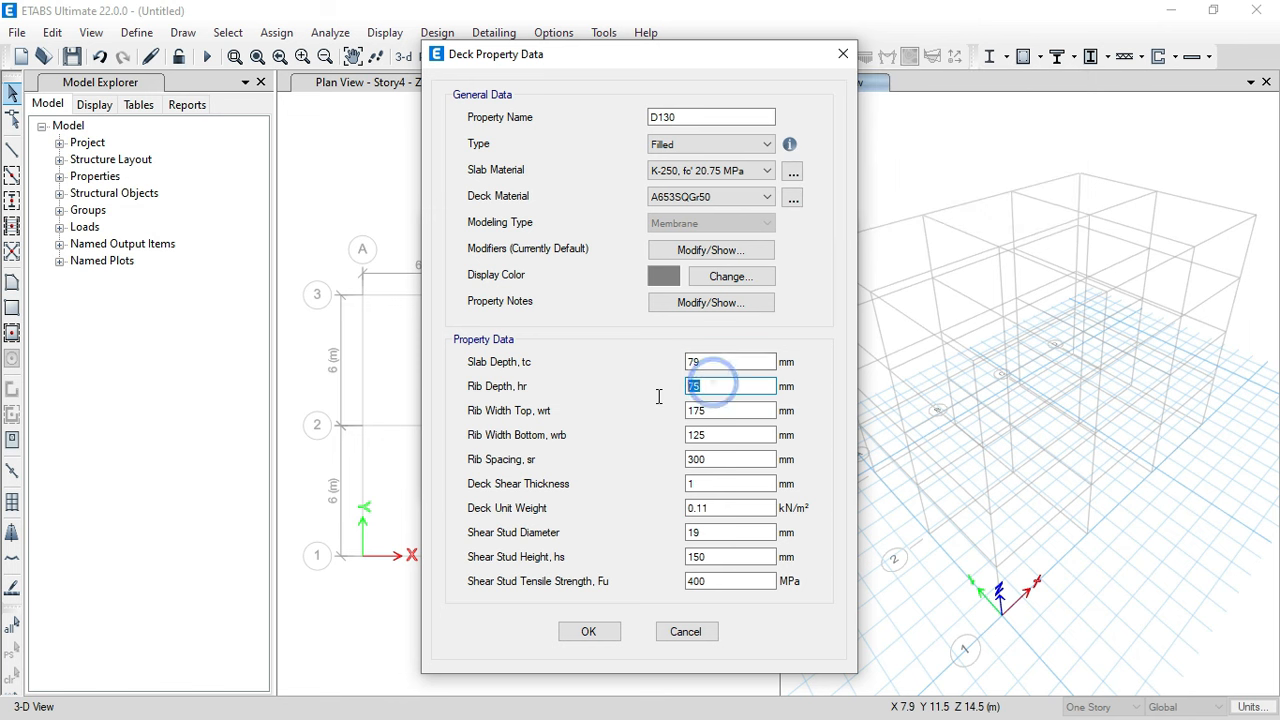
pyautogui.write('51')
pyautogui.click(718, 410)
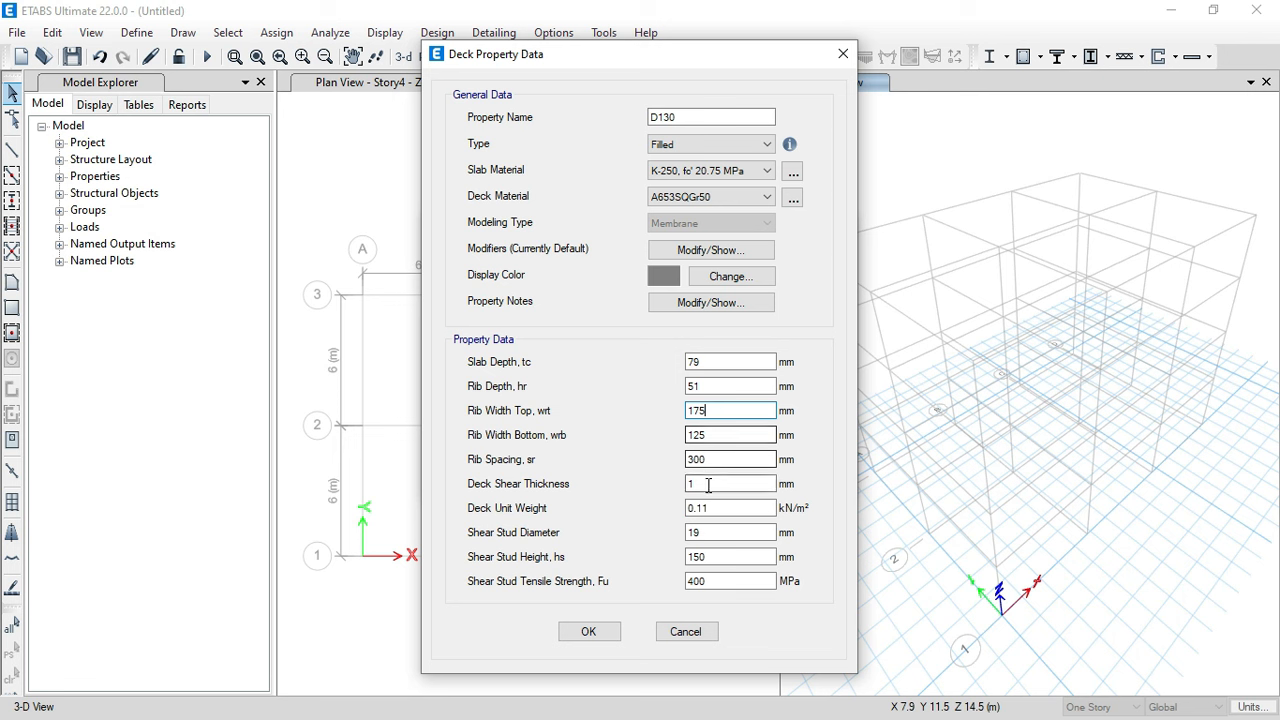
pyautogui.moveTo(708, 485); pyautogui.dragTo(674, 486)
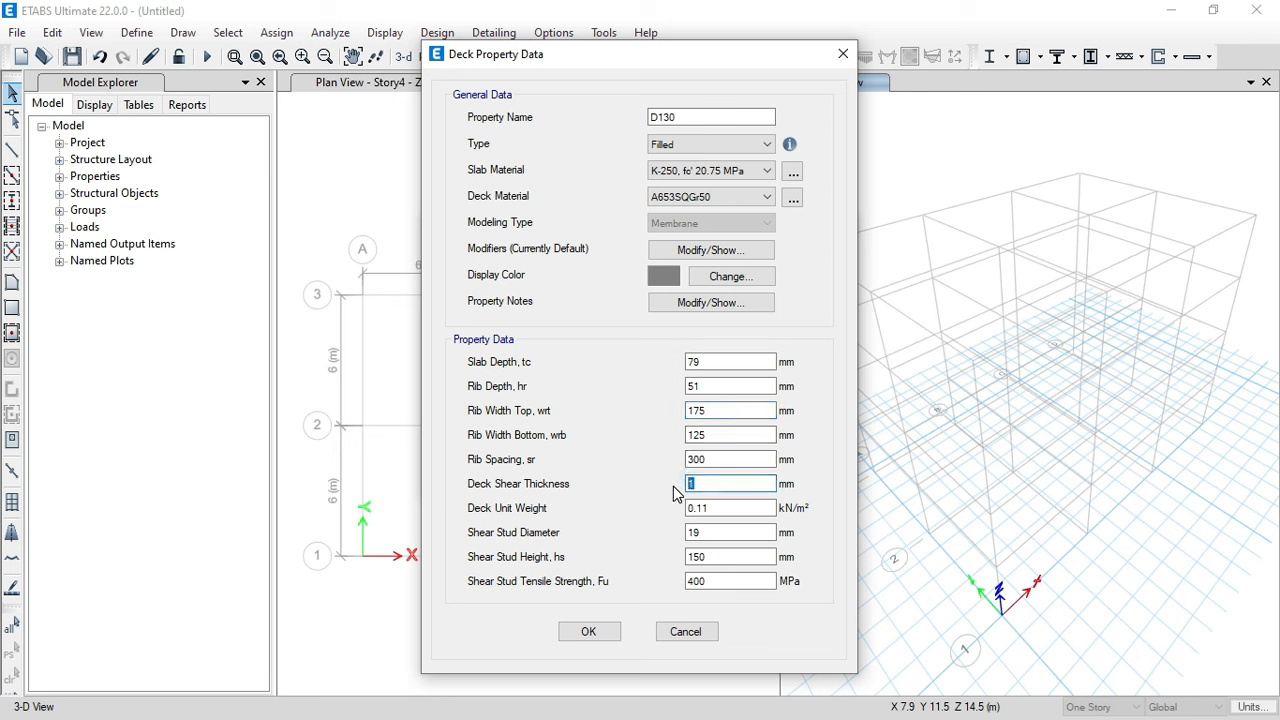
pyautogui.write('0.7')
# - Set the D130 shear stud diameter to 12 mm and stud height hs to 11 mm, and accept the deck definitions
pyautogui.click(708, 532)
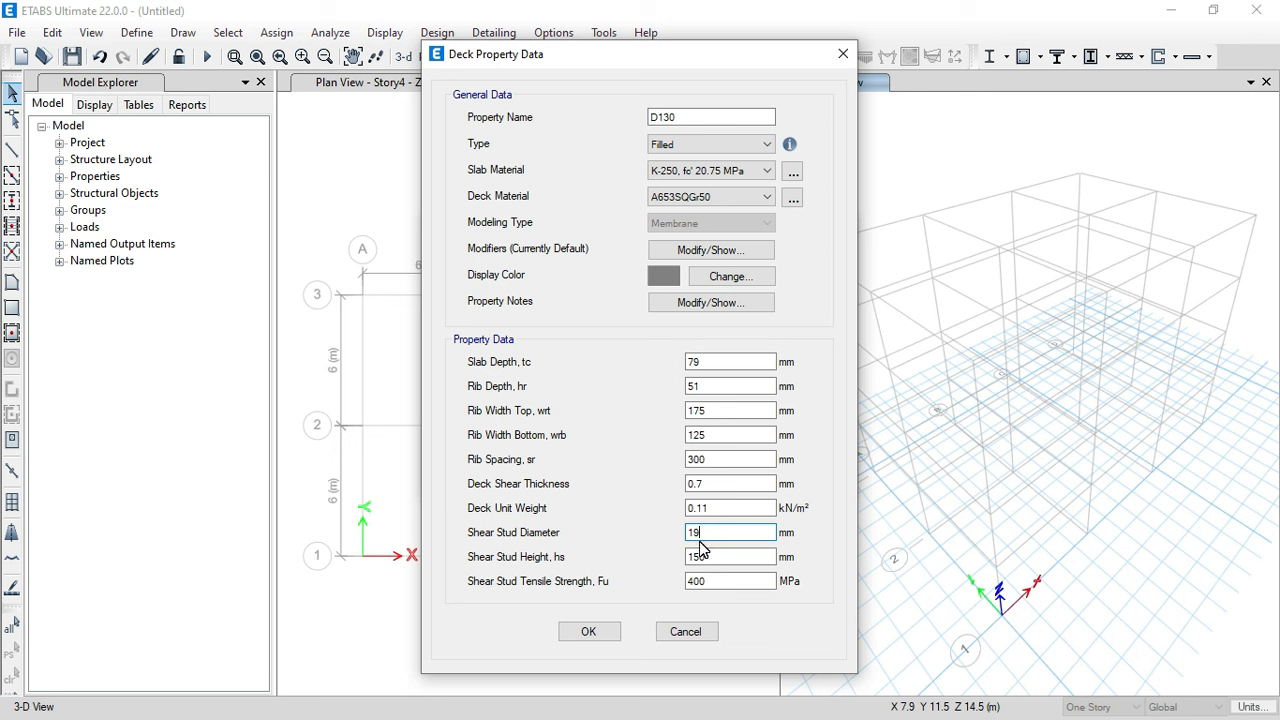
pyautogui.click(702, 556)
pyautogui.doubleClick(709, 533)
pyautogui.write('12')
pyautogui.doubleClick(709, 557)
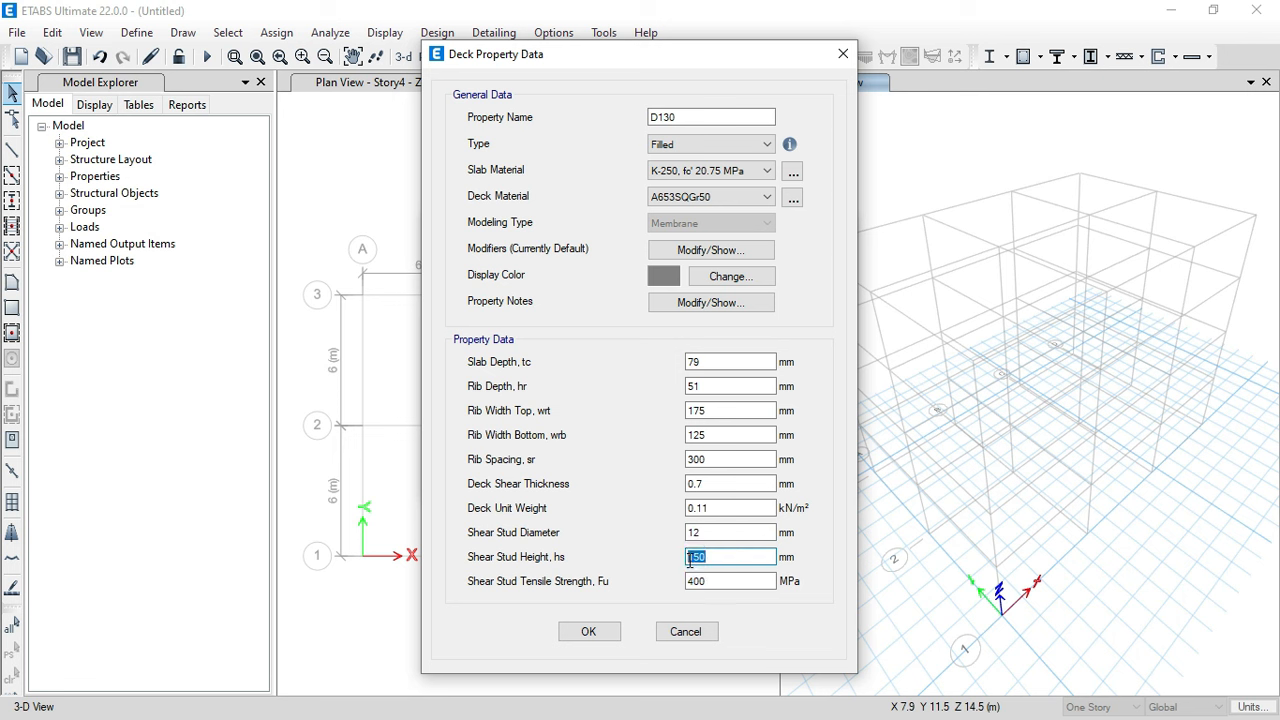
pyautogui.write('11')
pyautogui.click(714, 582)
pyautogui.click(590, 632)
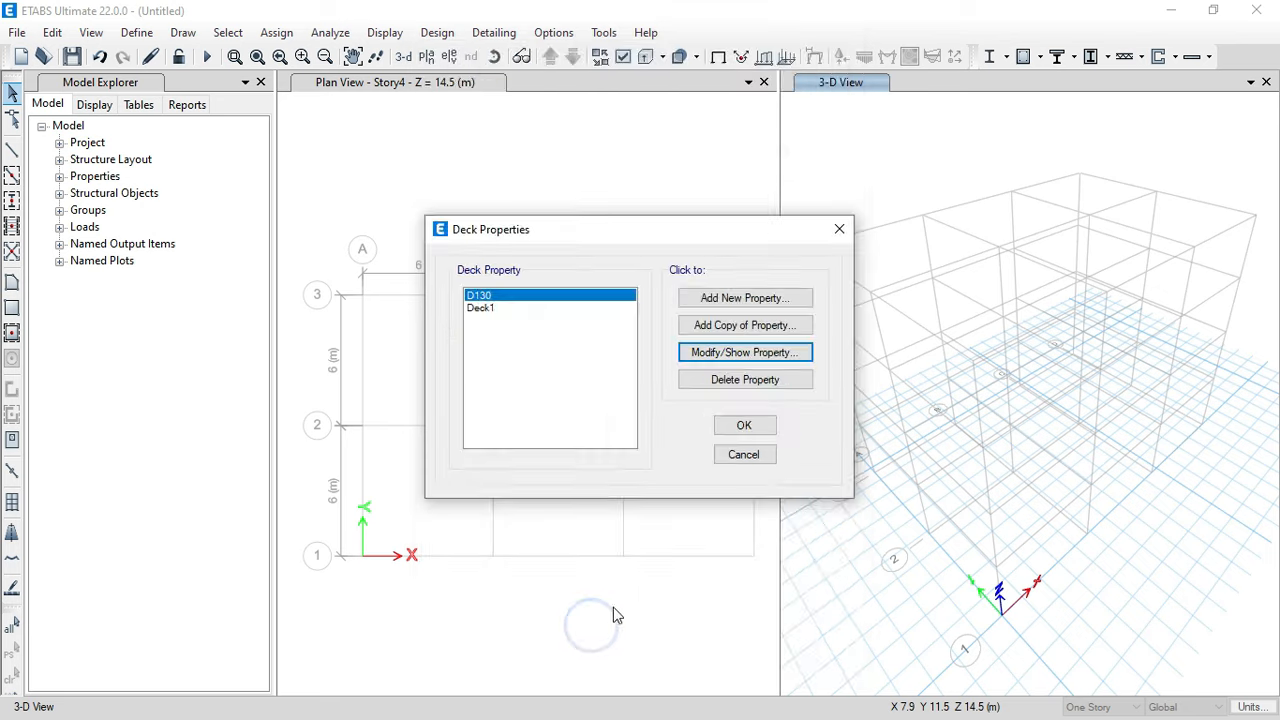
pyautogui.click(740, 431)
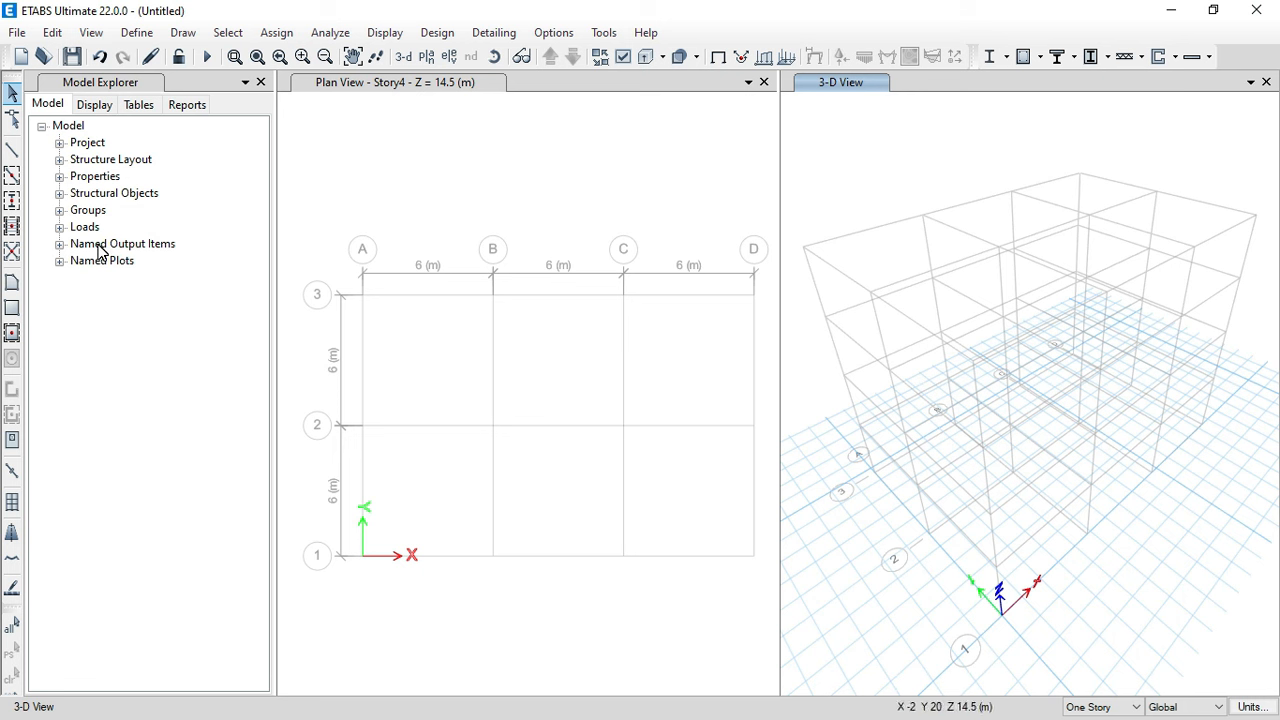
# - Define a steel auto select frame section named A-KOLOM containing HB.250, HB.300 and HB.350
pyautogui.click(140, 33)
pyautogui.moveTo(166, 85)
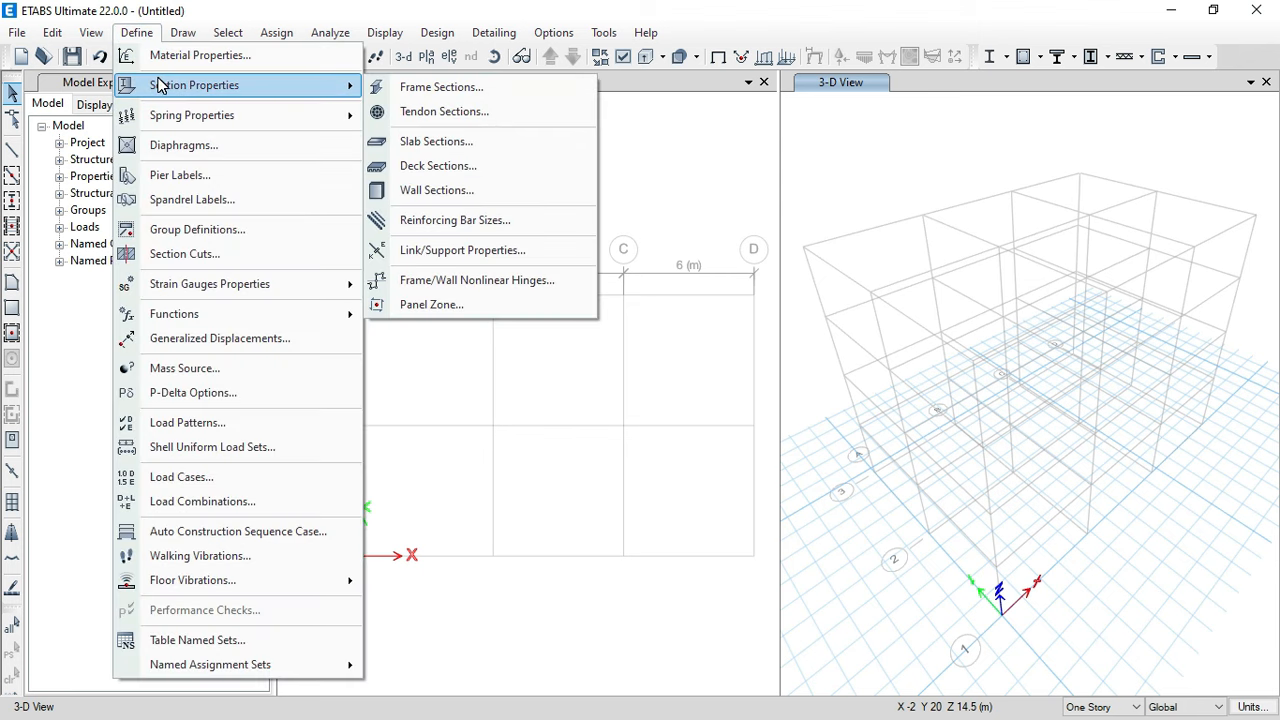
pyautogui.click(443, 88)
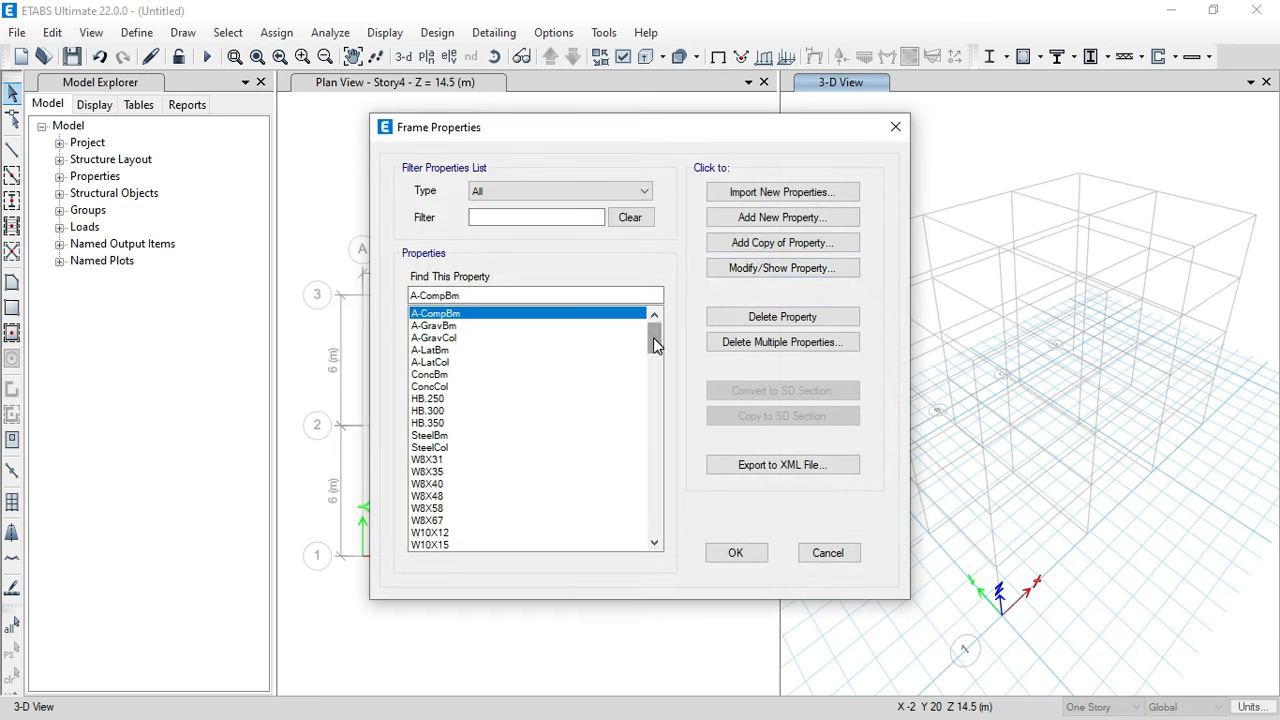
pyautogui.click(802, 220)
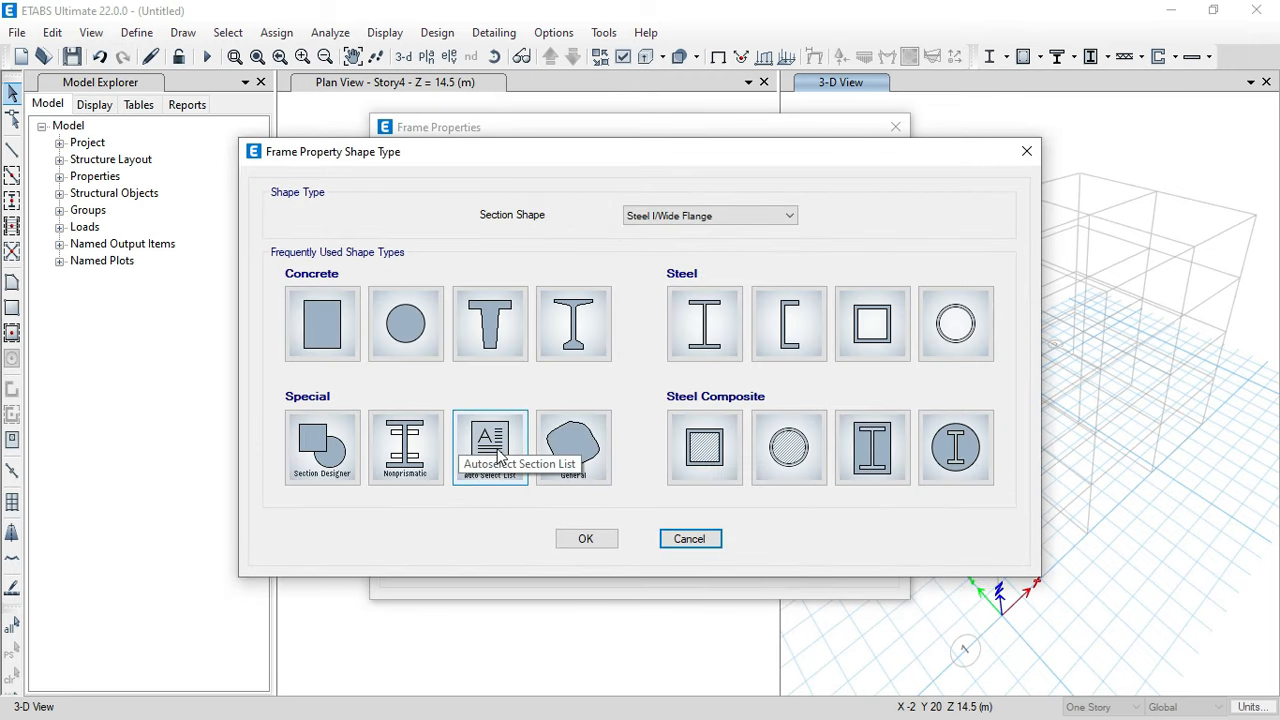
pyautogui.click(499, 447)
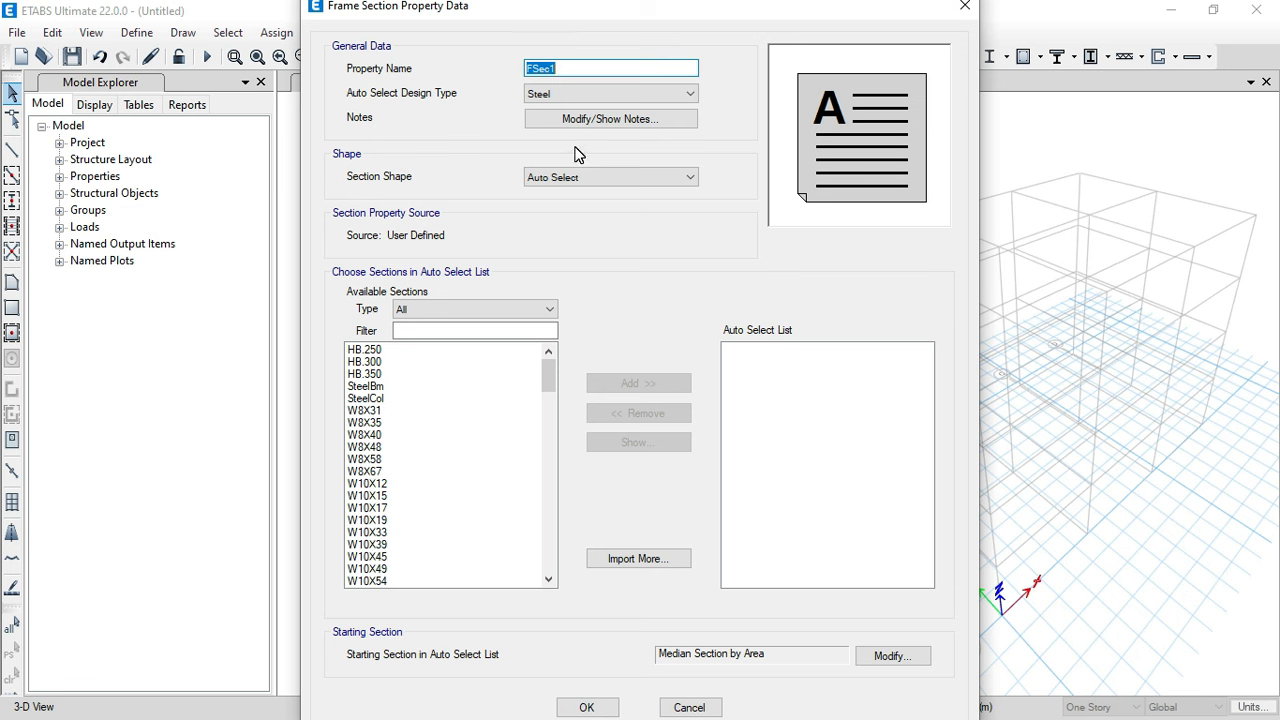
pyautogui.write('A-KOLOM')
pyautogui.click(368, 350)
pyautogui.keyDown('shift'); pyautogui.click(385, 374); pyautogui.keyUp('shift')
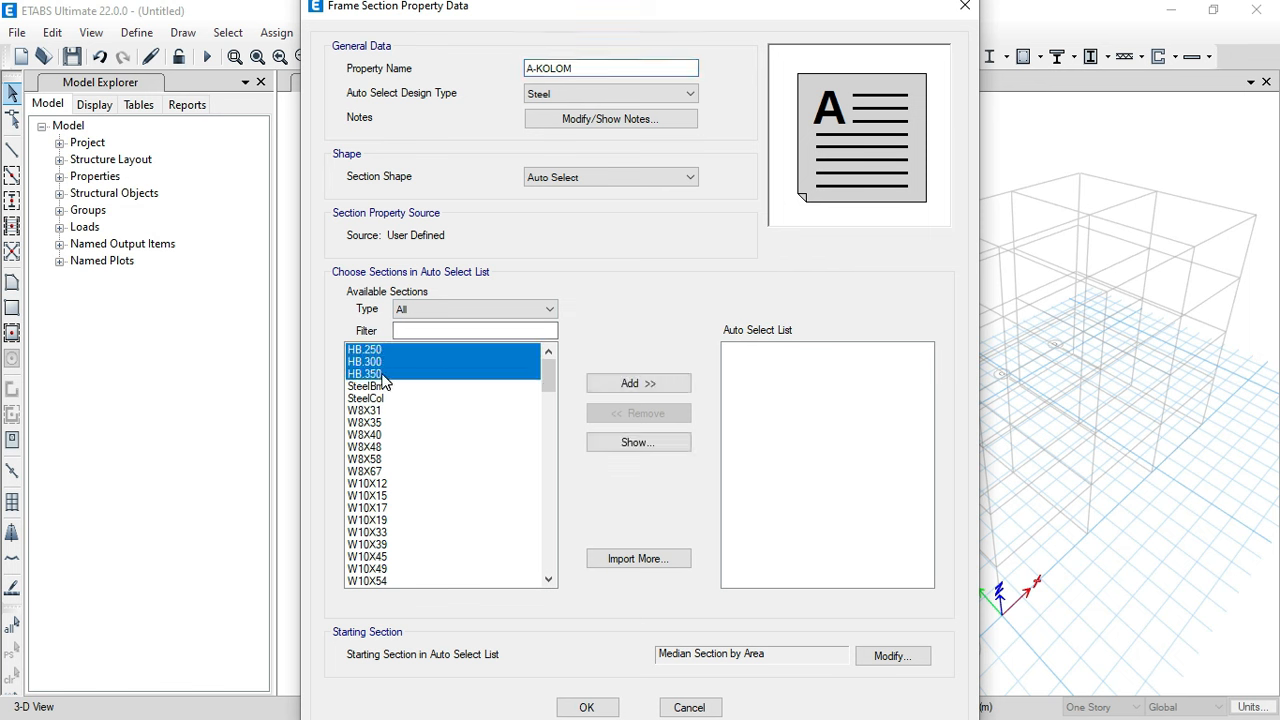
pyautogui.click(664, 390)
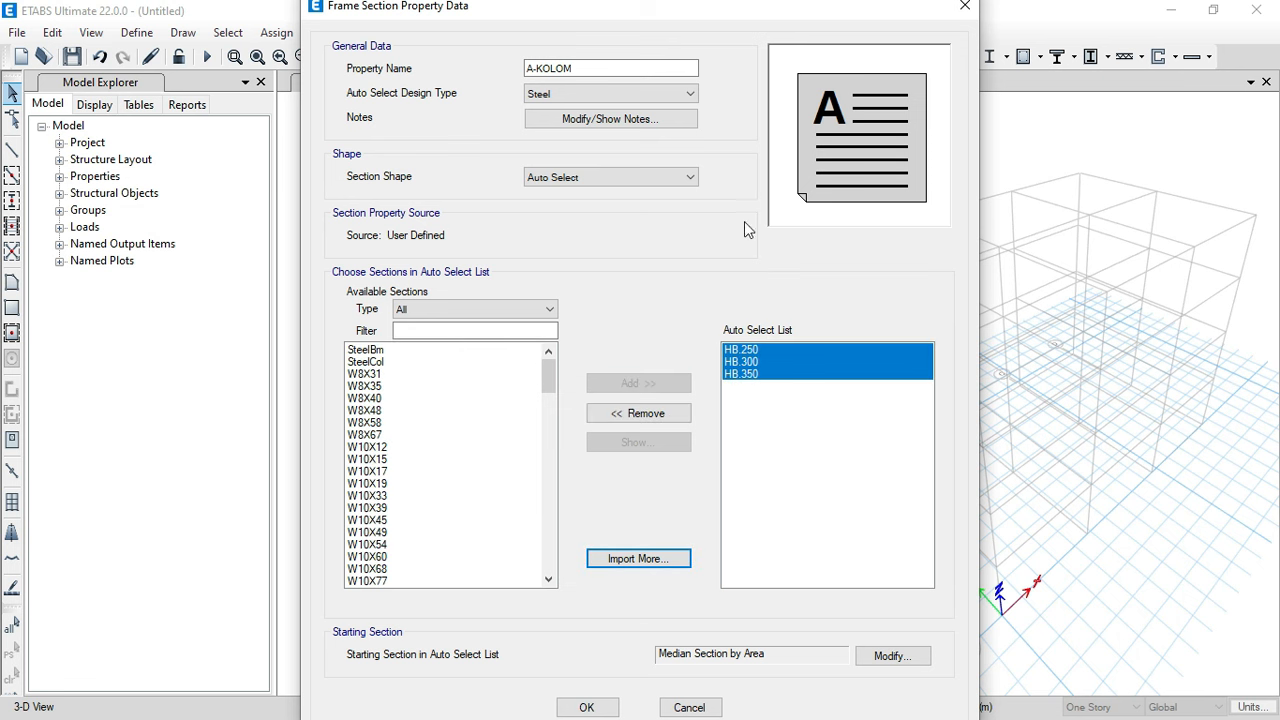
pyautogui.click(586, 705)
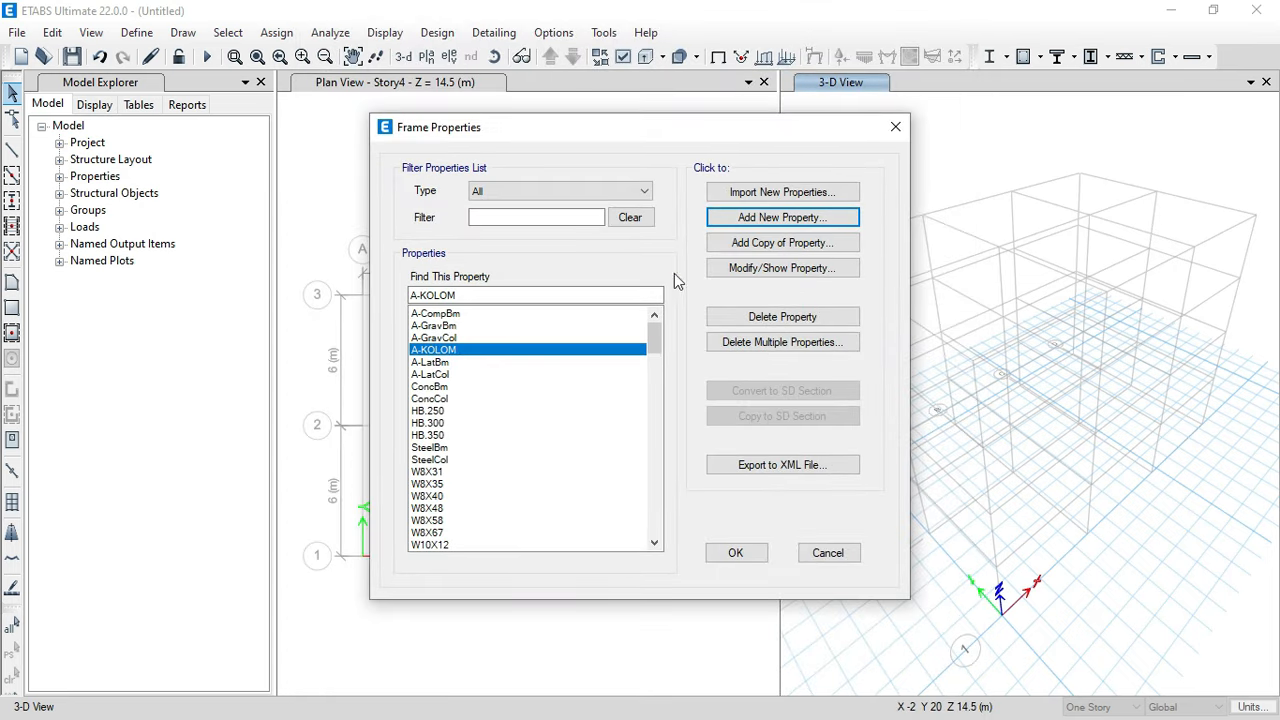
# - Copy the A-KOLOM section as A-BALOK UTAMA and remove HB.250, HB.300 and HB.350 from its auto select list
pyautogui.click(757, 245)
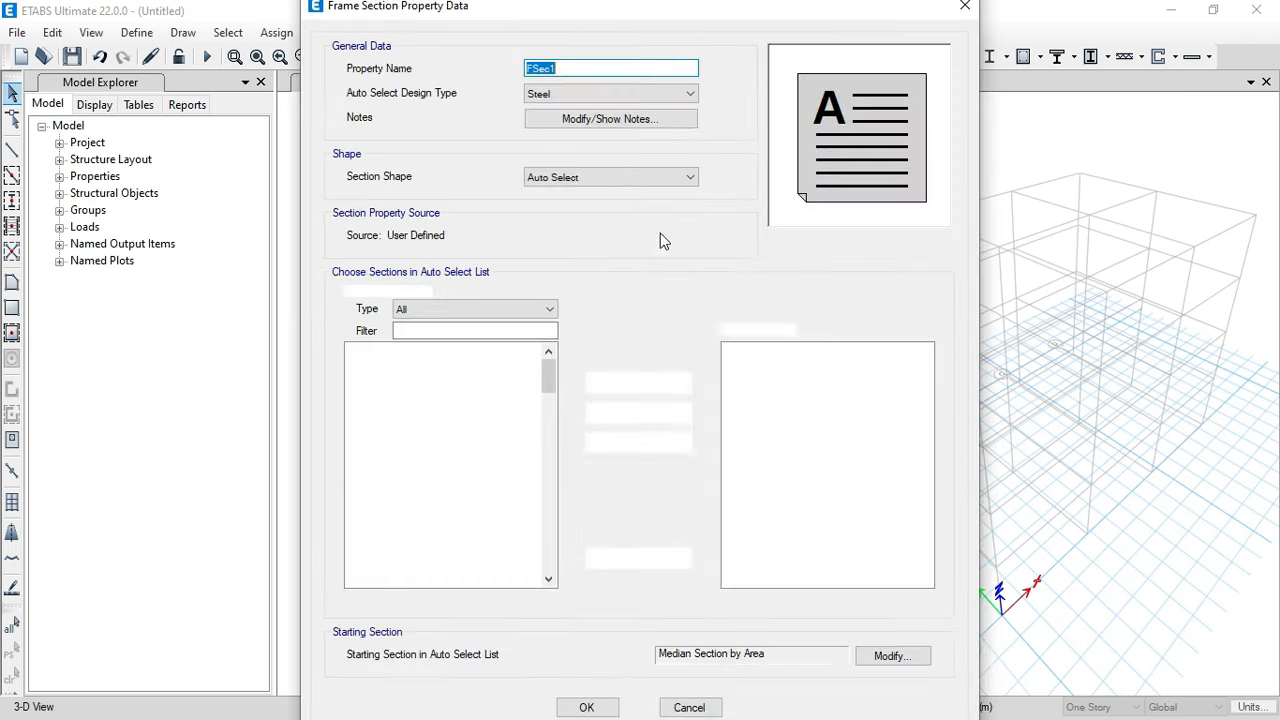
pyautogui.moveTo(580, 67); pyautogui.dragTo(512, 75)
pyautogui.write('A-BALOK UTAMA')
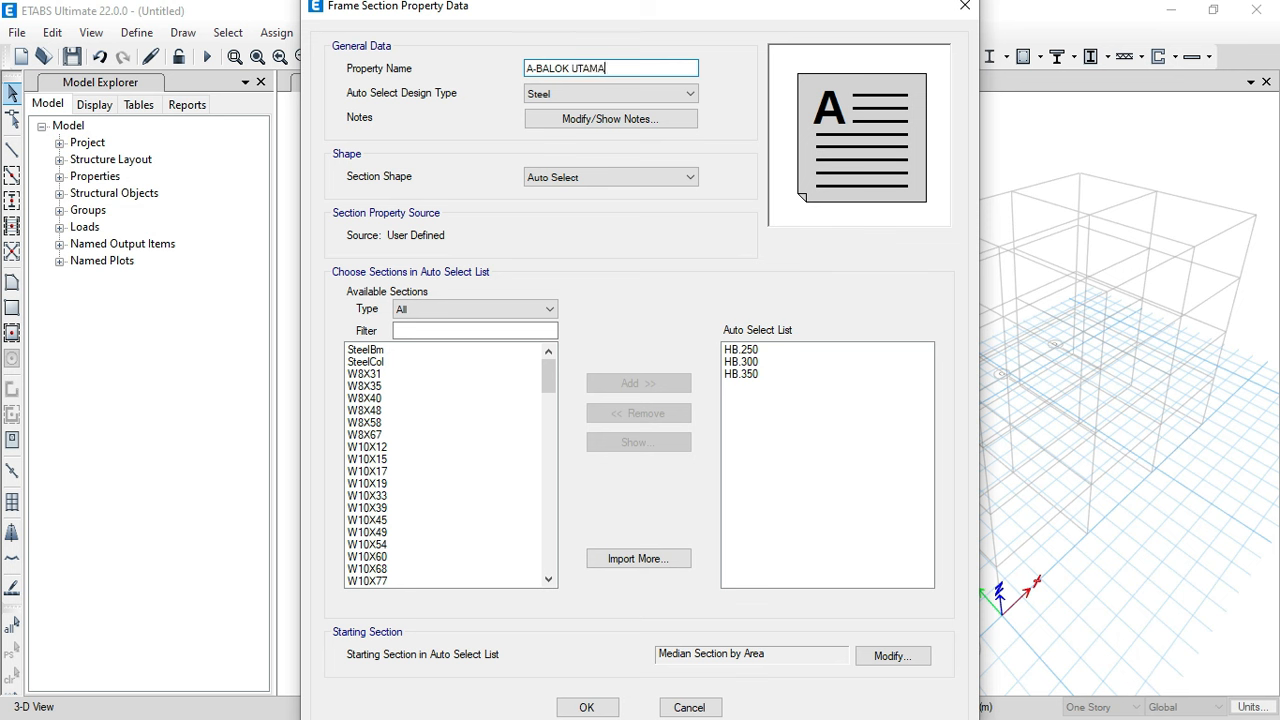
pyautogui.click(740, 352)
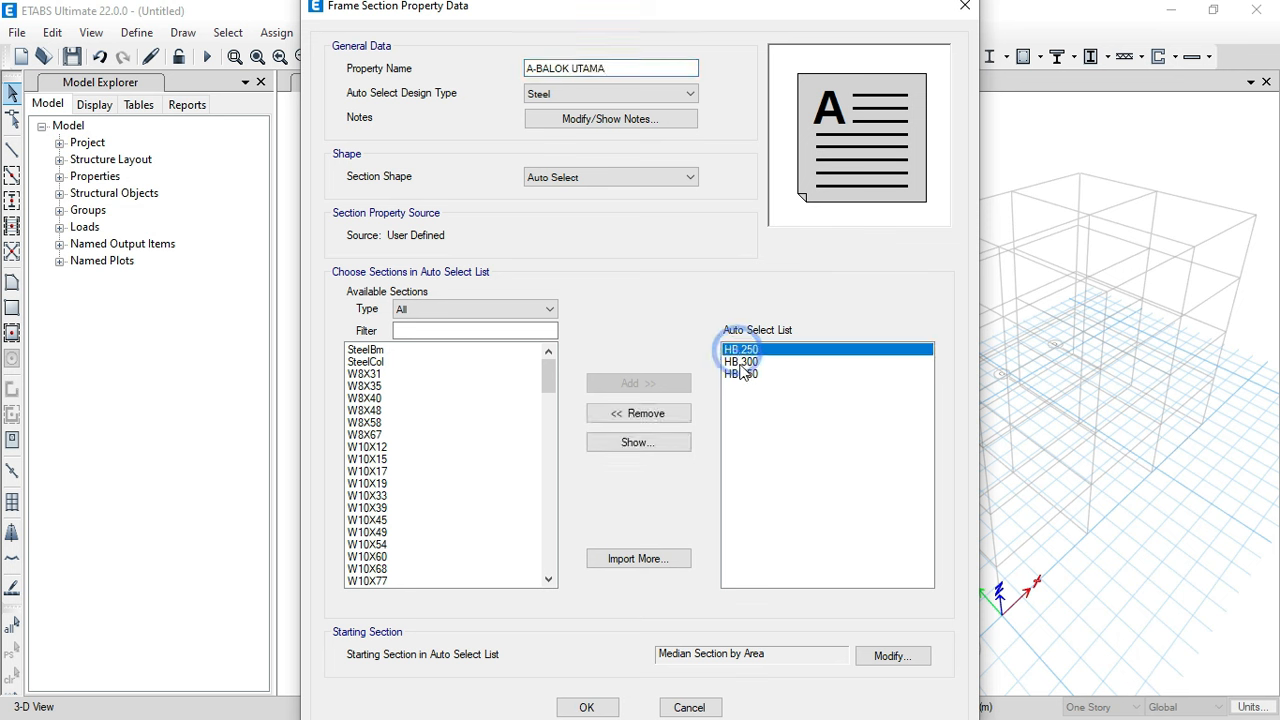
pyautogui.keyDown('shift'); pyautogui.click(741, 374); pyautogui.keyUp('shift')
pyautogui.click(620, 413)
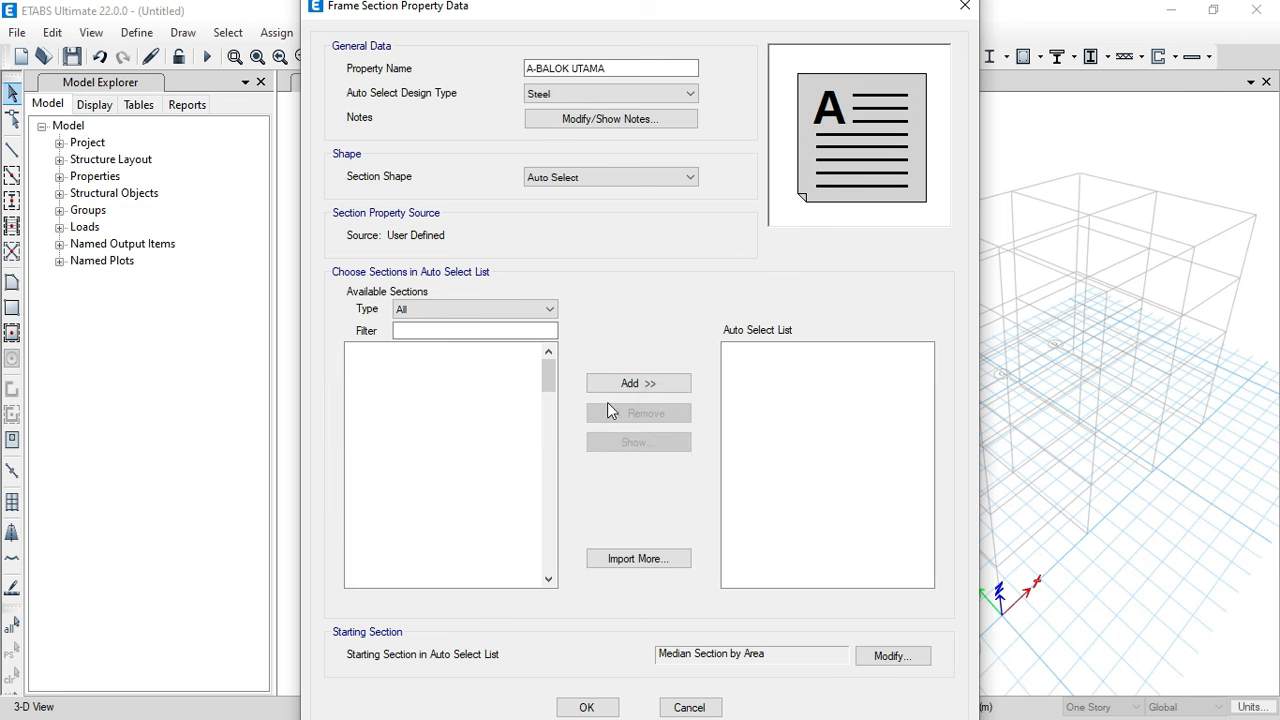
# - Add WF.150, WF.200, WF.250, WF.300, WF.350 and WF.400 to the A-BALOK UTAMA auto select list and accept the section
pyautogui.moveTo(548, 378); pyautogui.dragTo(546, 590)
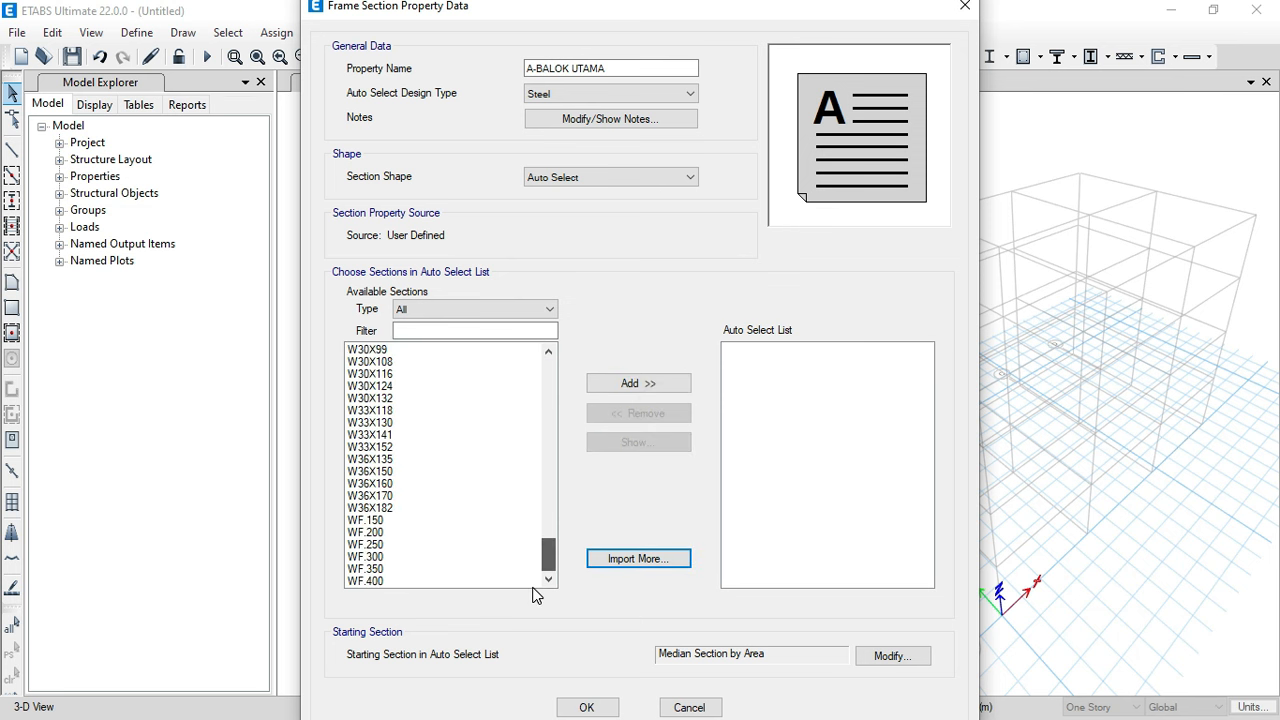
pyautogui.click(363, 520)
pyautogui.keyDown('shift'); pyautogui.click(380, 581); pyautogui.keyUp('shift')
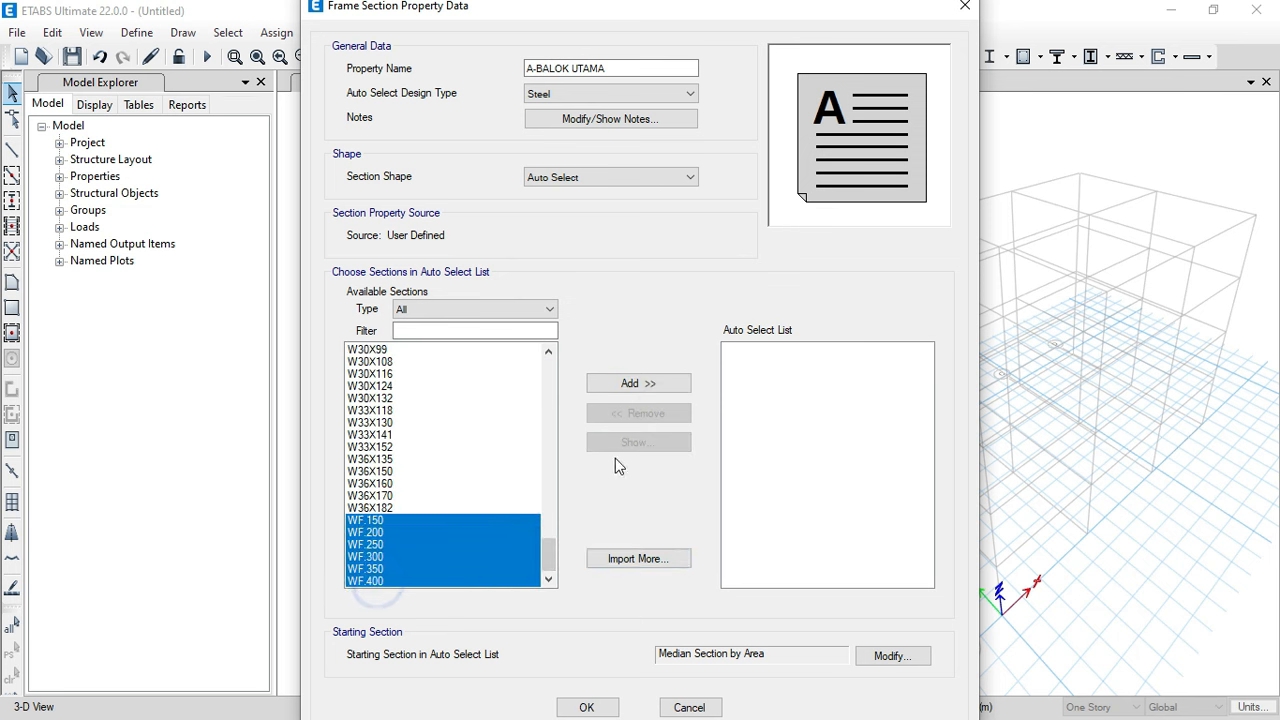
pyautogui.click(638, 384)
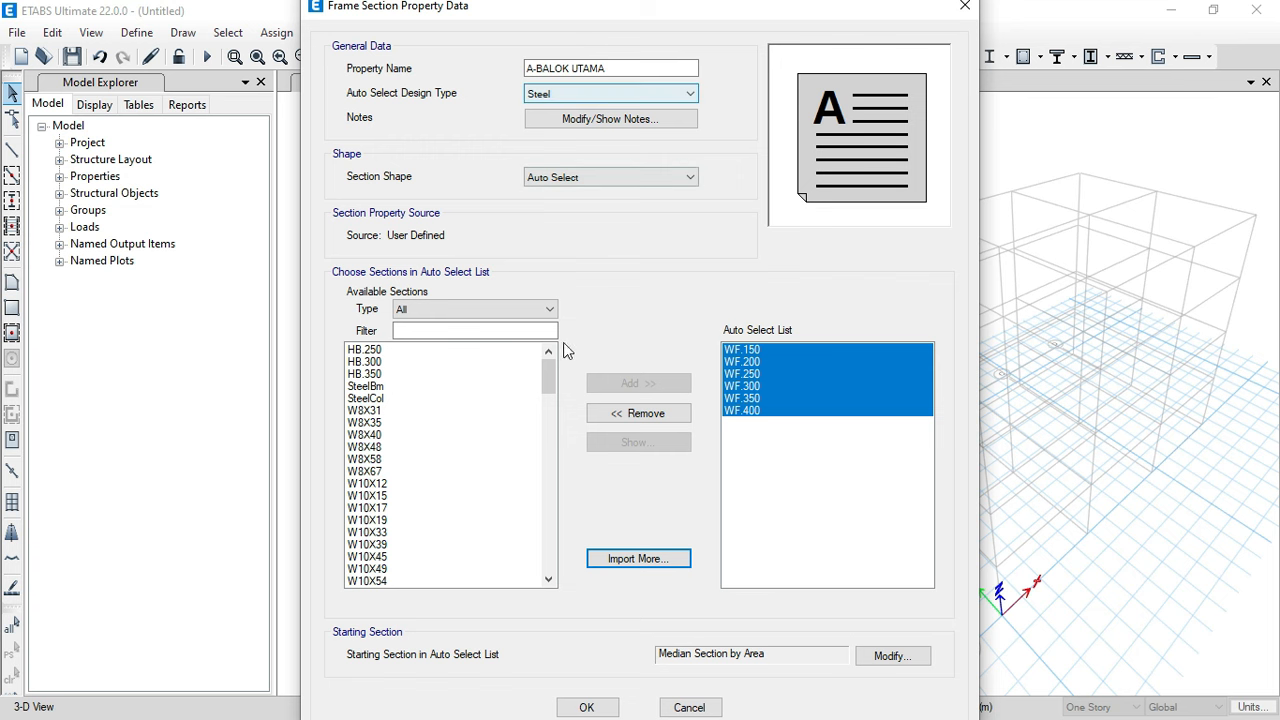
pyautogui.click(587, 707)
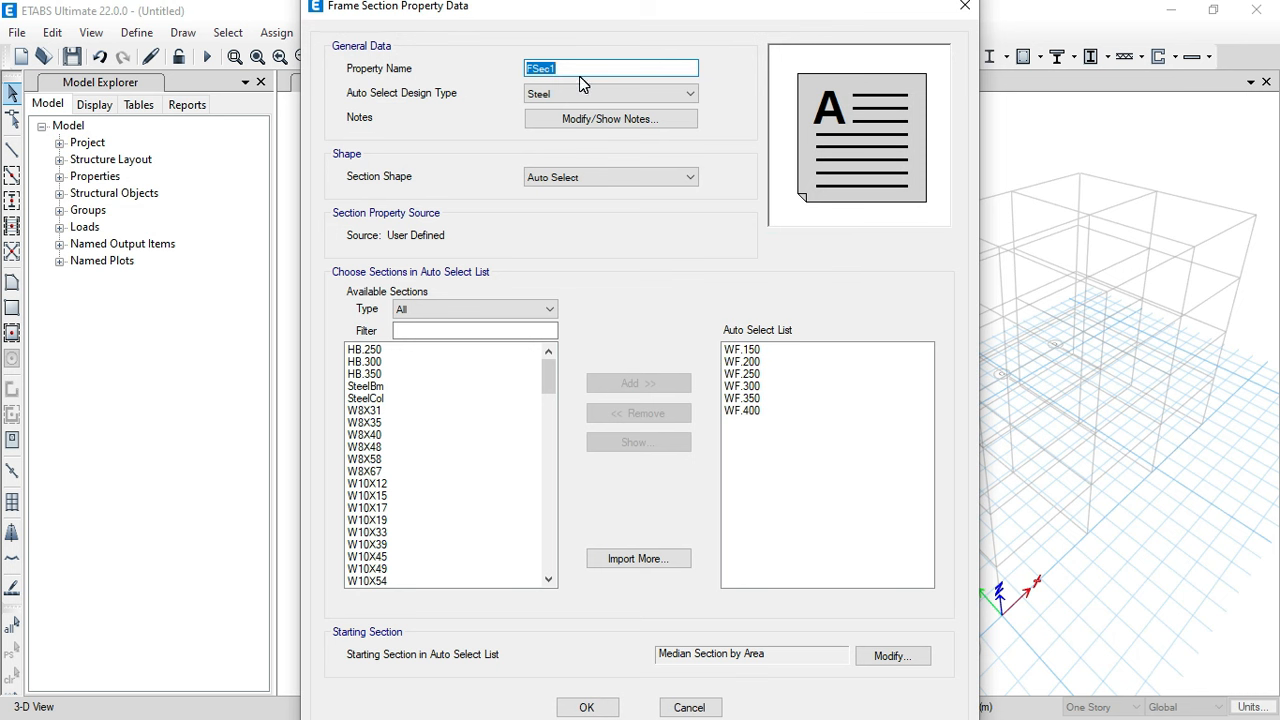
# - Create copies of the main beam auto select section named A-BALOK ANAK and A-BALOK TORSI, and accept the frame properties
pyautogui.write('A-BALOK ANAK')
pyautogui.click(586, 707)
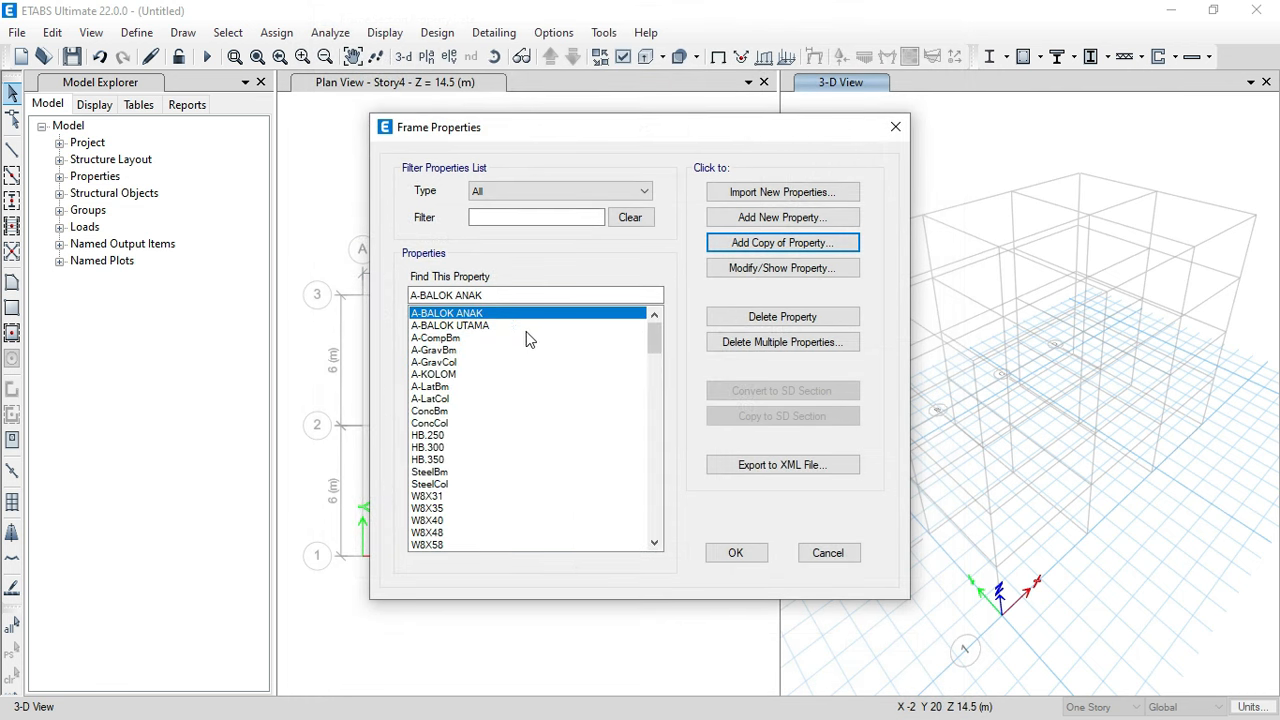
pyautogui.click(767, 247)
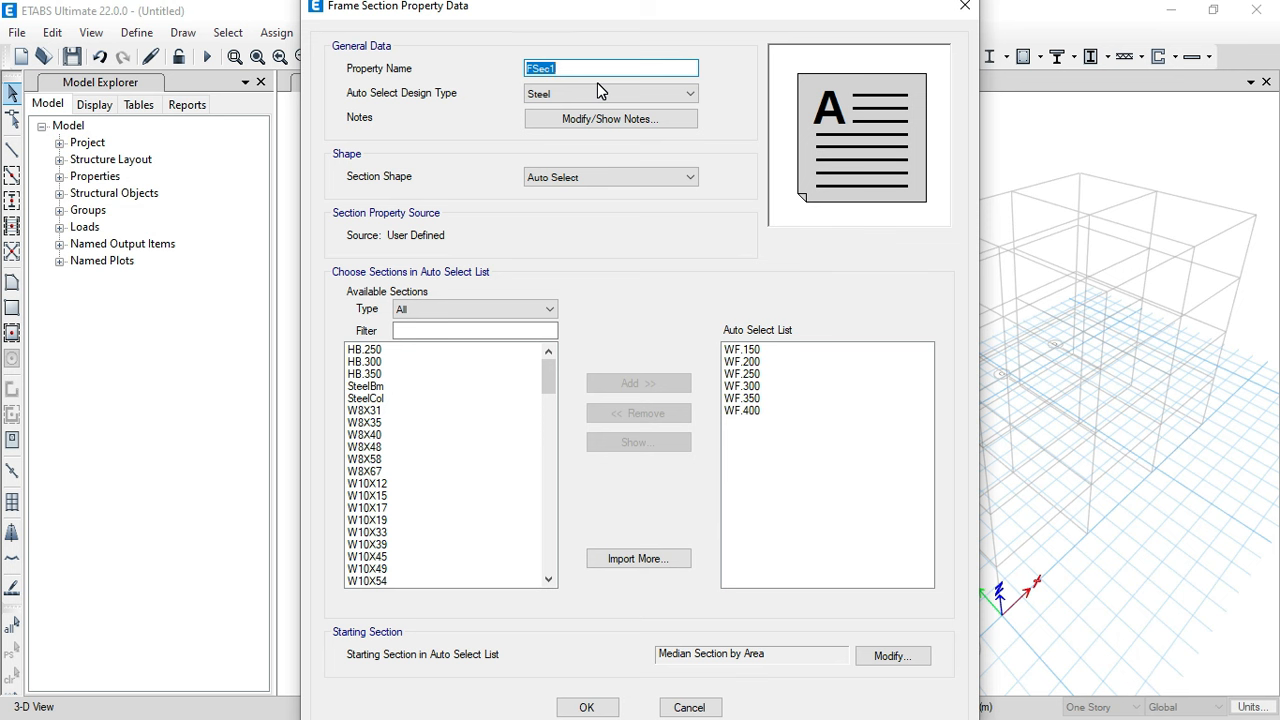
pyautogui.write('A-BALOK TORSI')
pyautogui.click(586, 707)
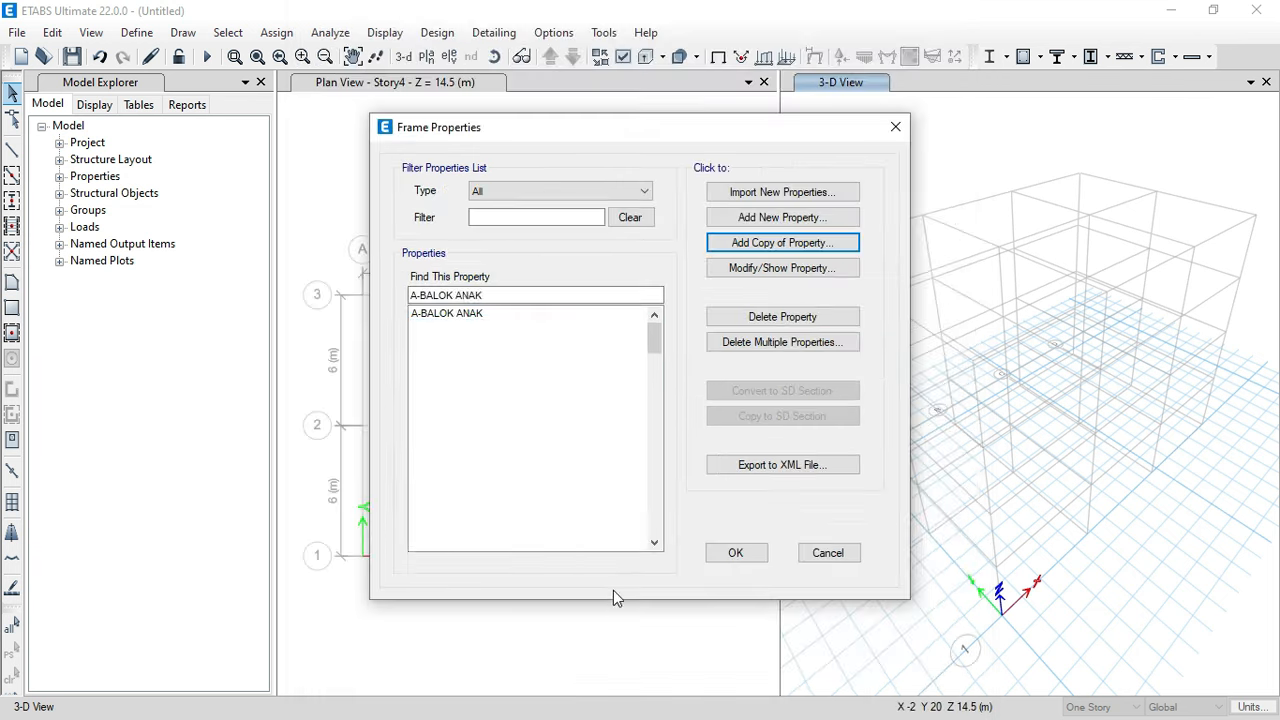
pyautogui.click(740, 554)
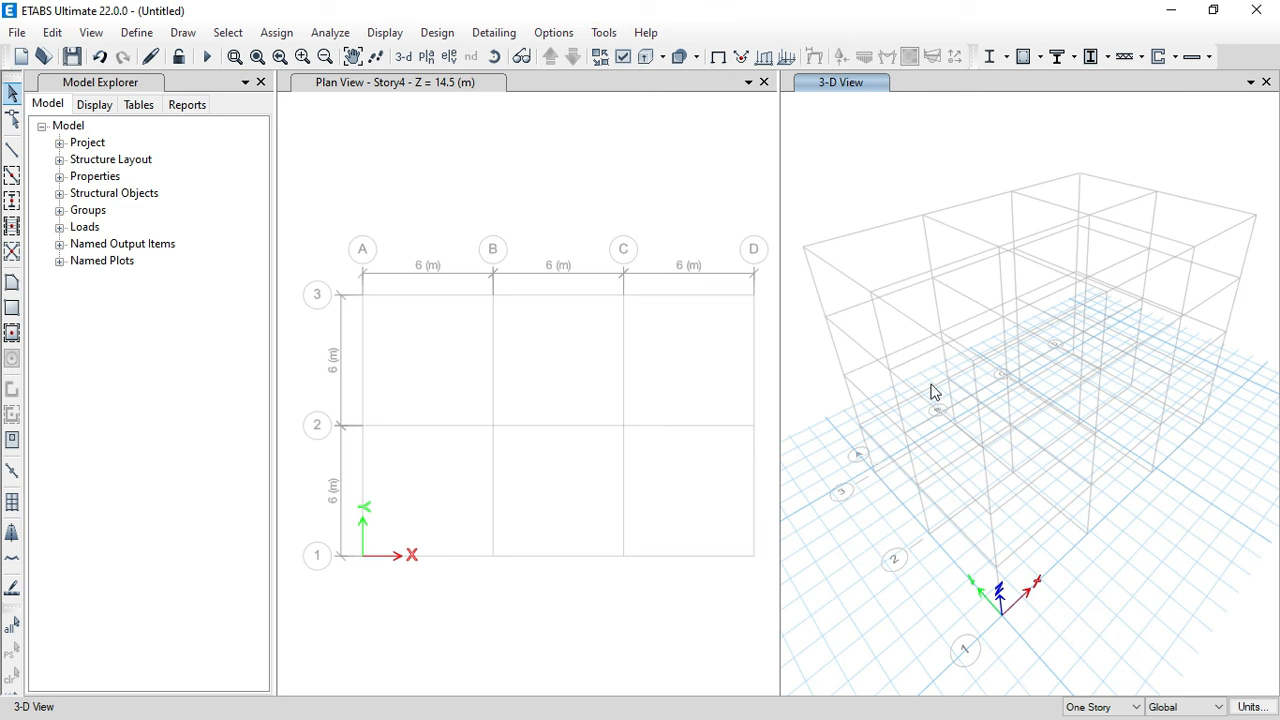
# - Apply drawing to All Stories in the plan view and start Quick Draw Columns with the A-KOLOM section
pyautogui.click(1102, 707)
pyautogui.click(1100, 682)
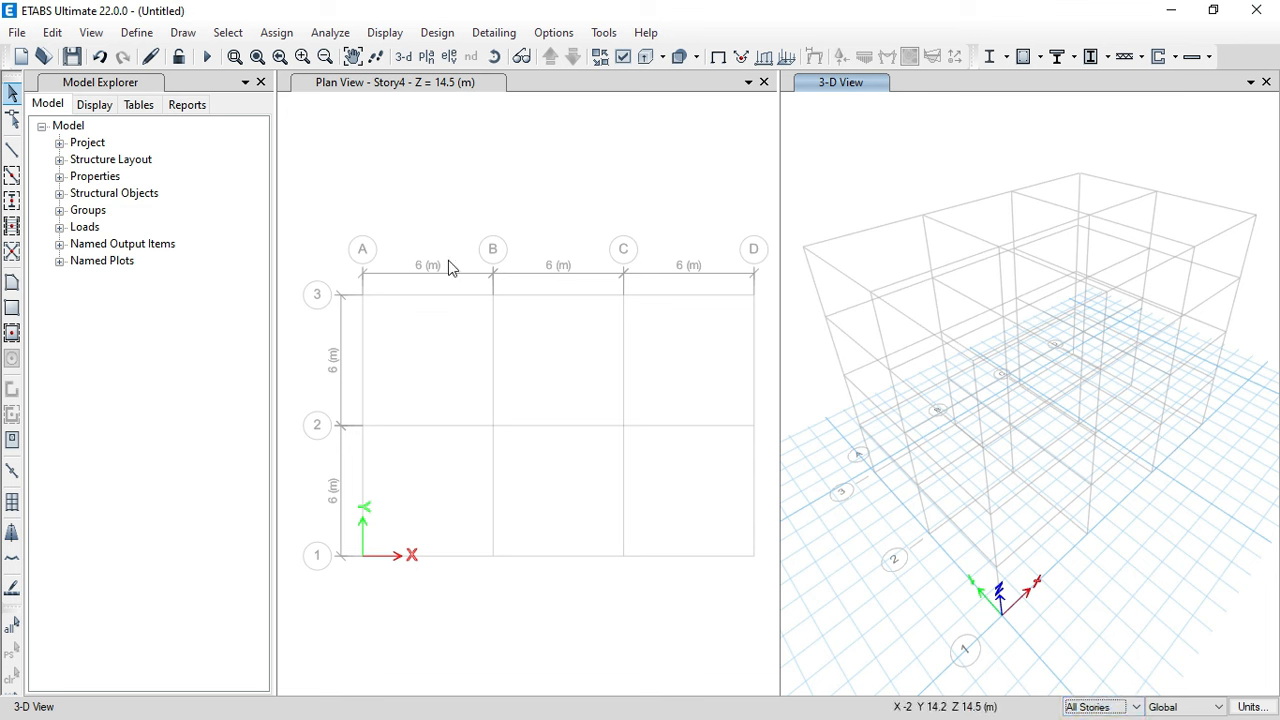
pyautogui.click(474, 229)
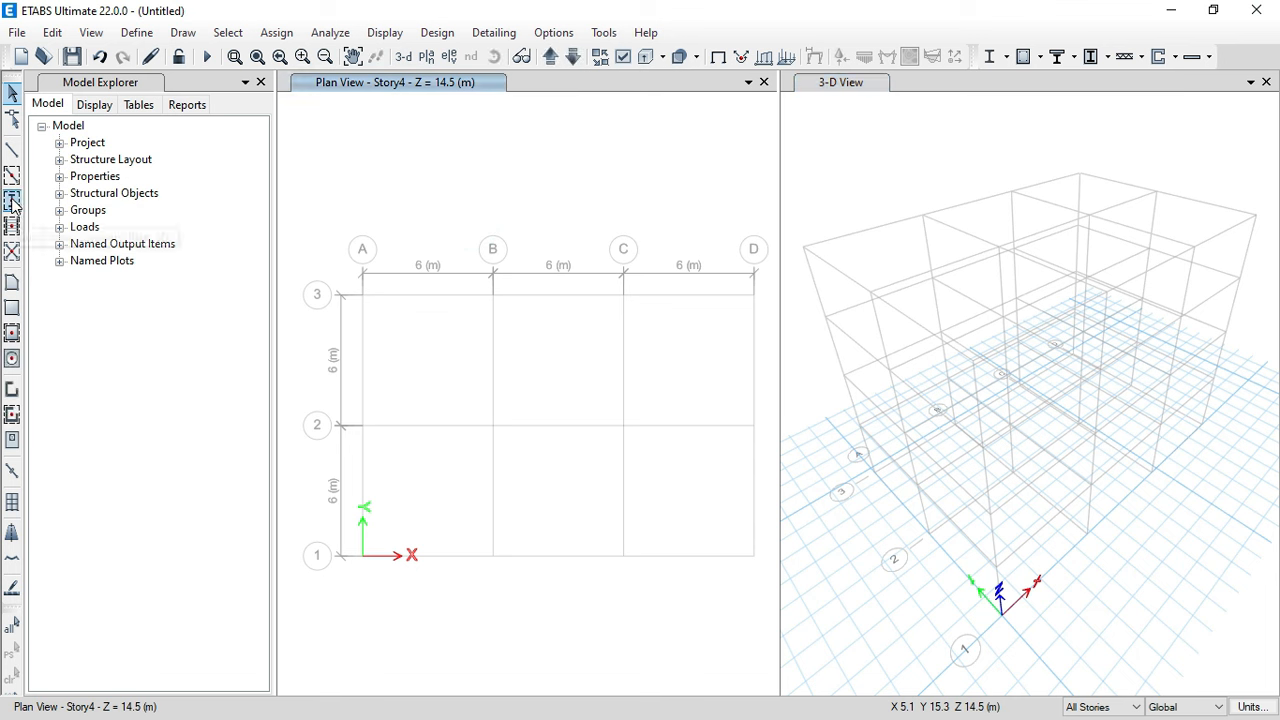
pyautogui.click(12, 204)
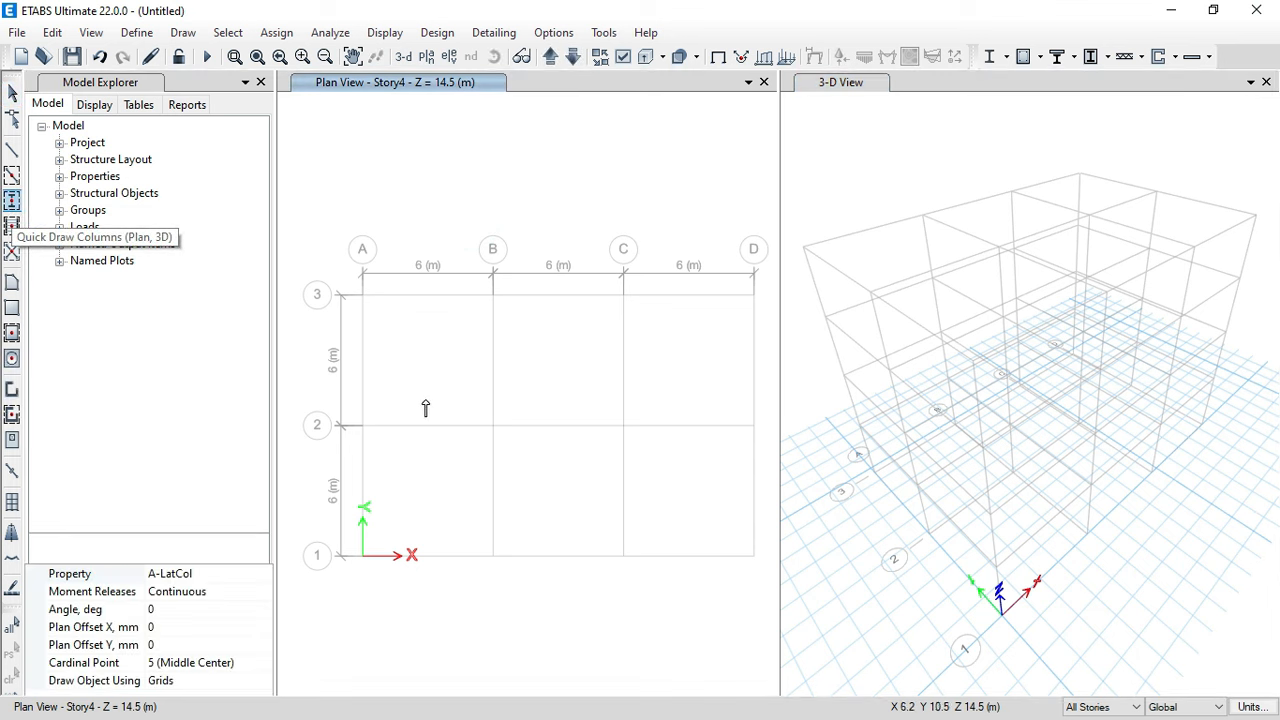
pyautogui.click(229, 574)
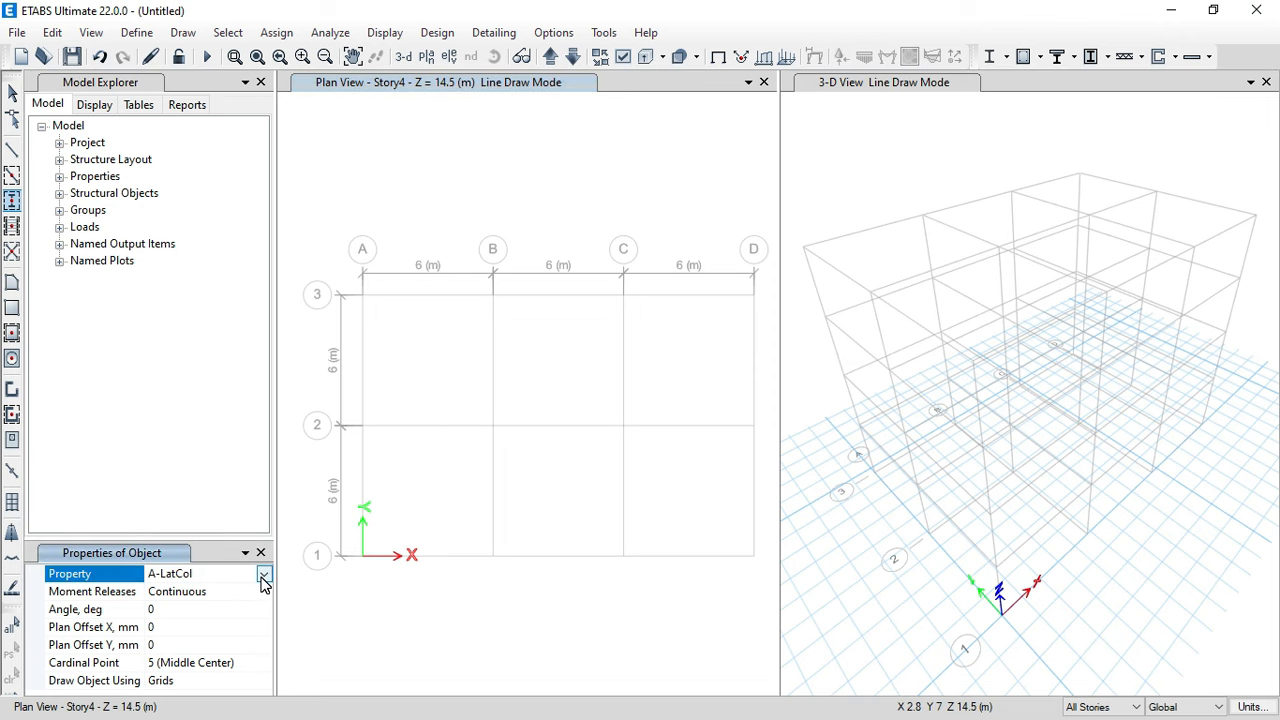
pyautogui.click(263, 576)
pyautogui.click(190, 637)
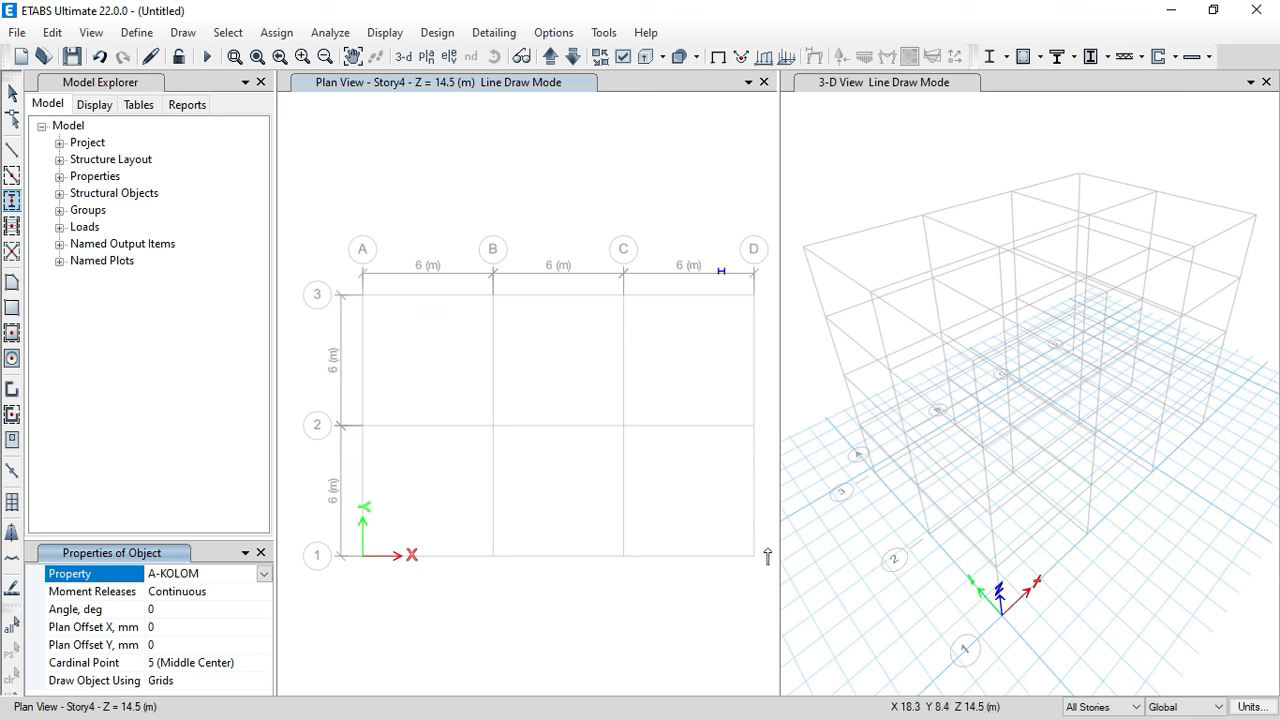
# - Set the column angle to 90 degrees with continuous moment releases and draw A-KOLOM columns at all grid intersections A–D by 1–3
pyautogui.click(243, 591)
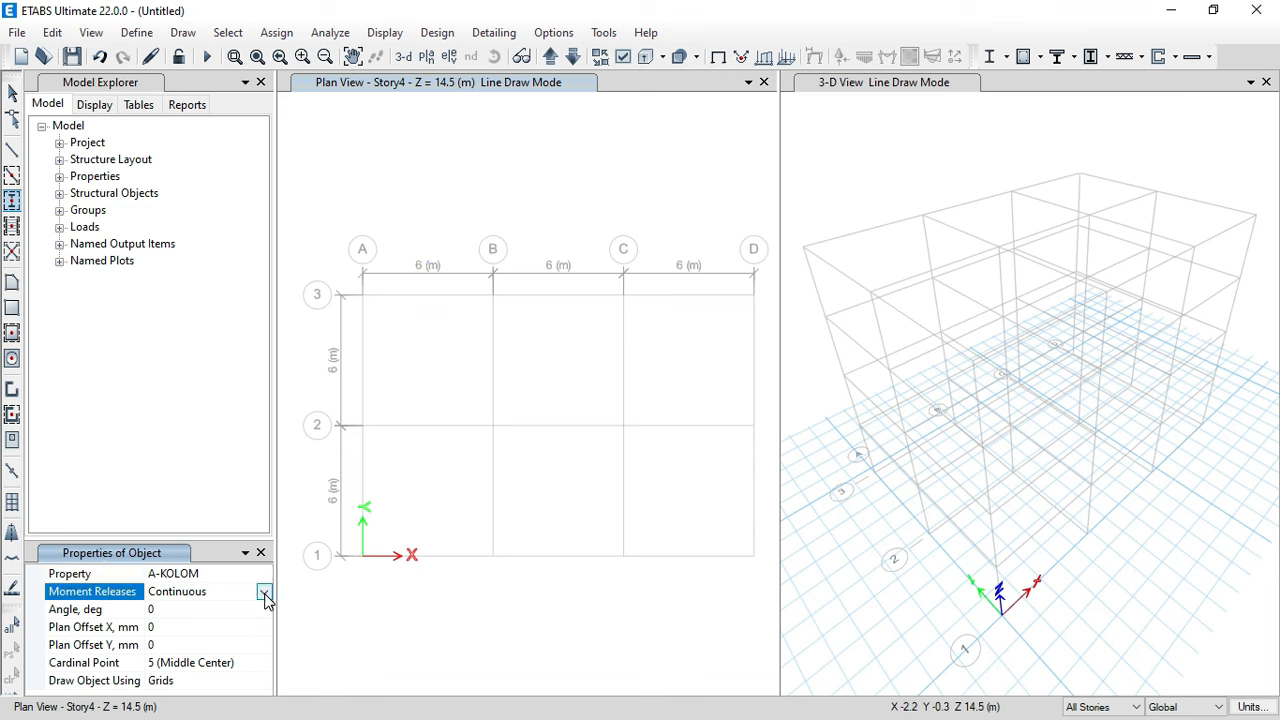
pyautogui.click(265, 593)
pyautogui.click(215, 589)
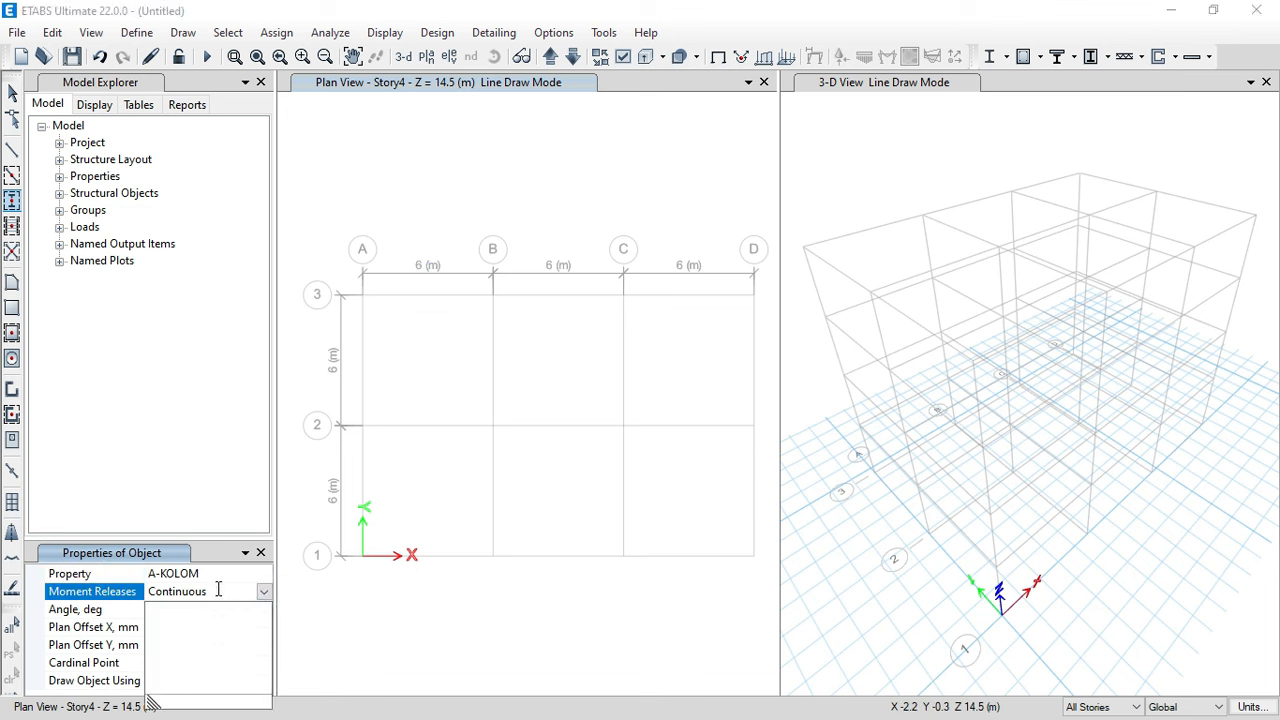
pyautogui.click(214, 612)
pyautogui.moveTo(261, 611); pyautogui.dragTo(148, 611)
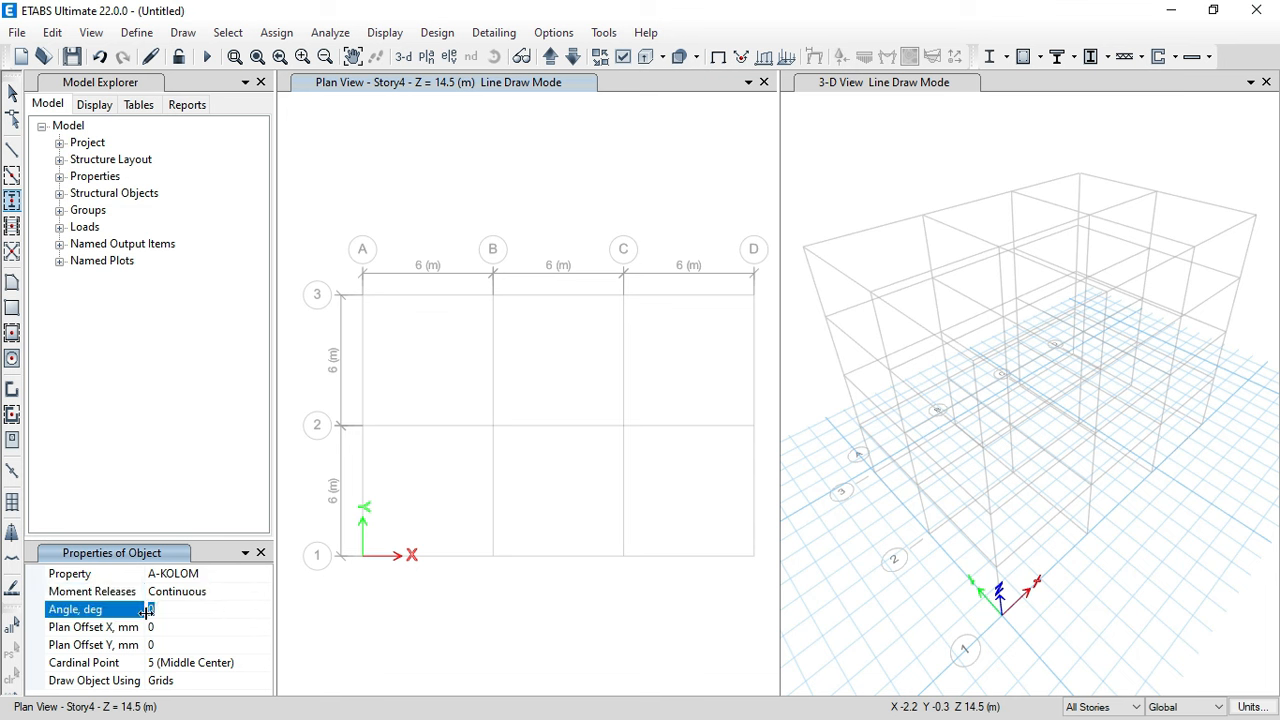
pyautogui.write('90')
pyautogui.click(185, 627)
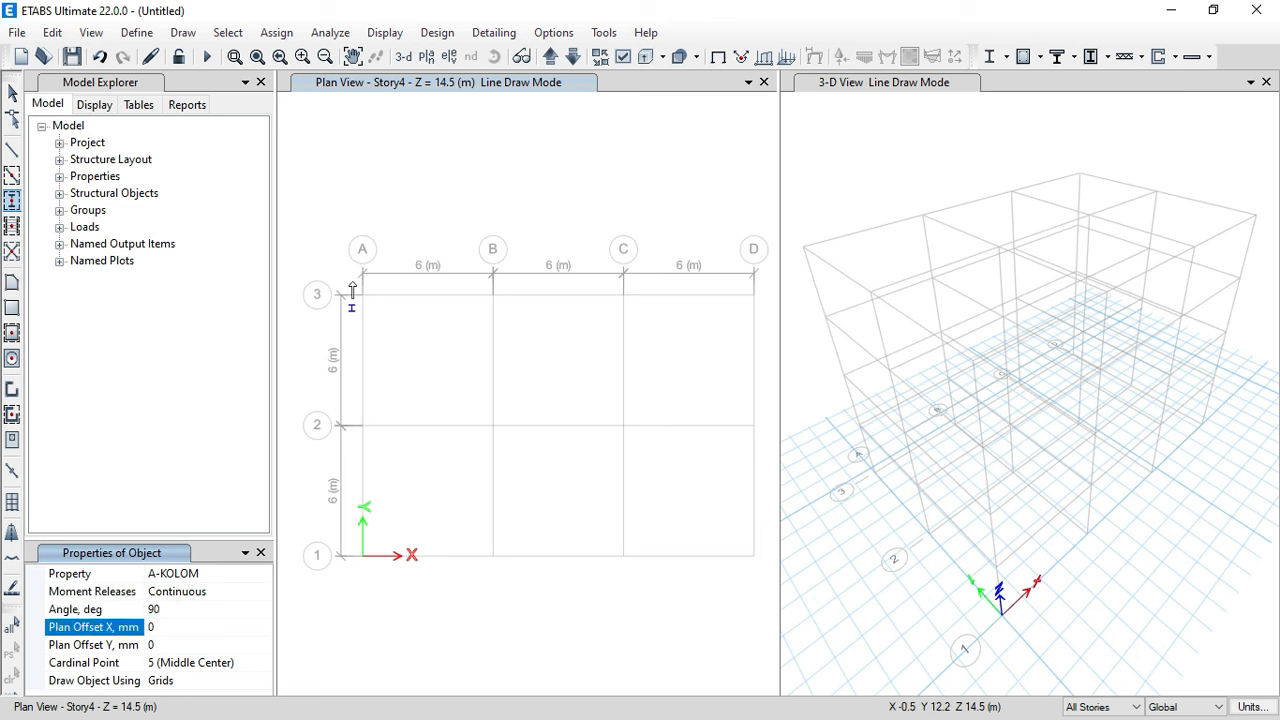
pyautogui.moveTo(366, 295)
pyautogui.mouseDown()
pyautogui.moveTo(560, 443)
pyautogui.moveTo(740, 553)
pyautogui.moveTo(767, 590)
pyautogui.mouseUp()
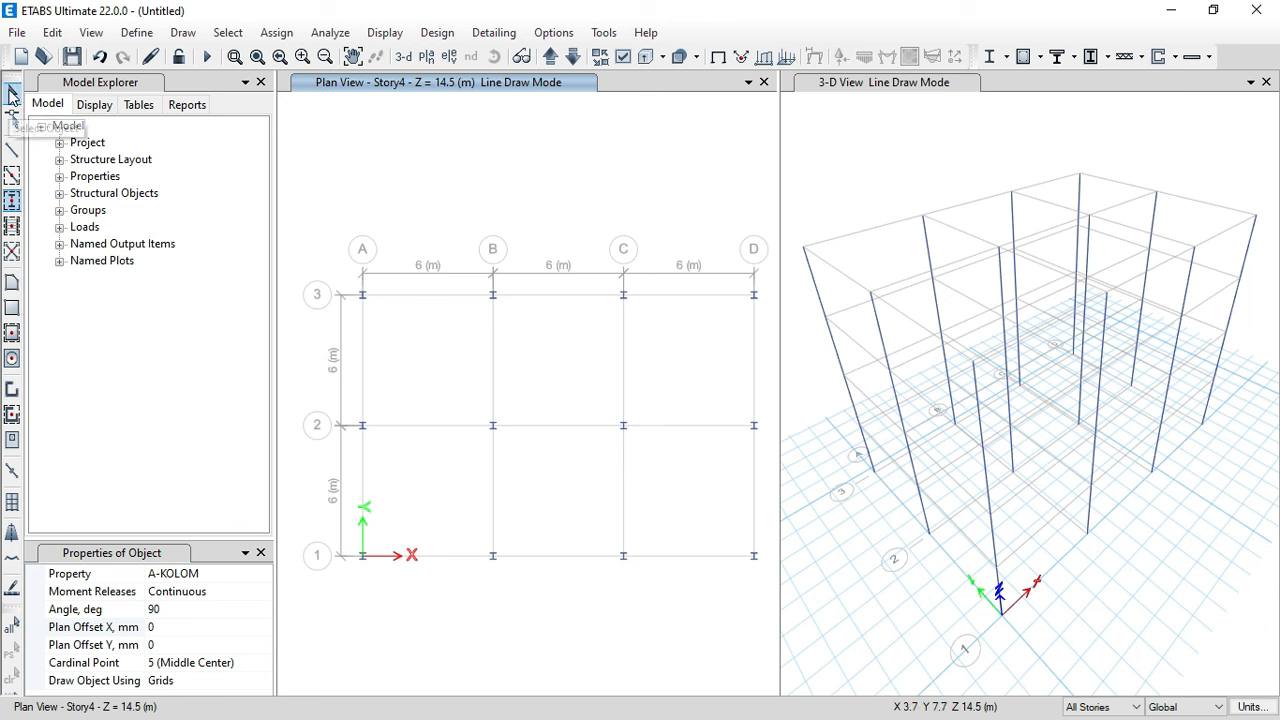
pyautogui.click(12, 93)
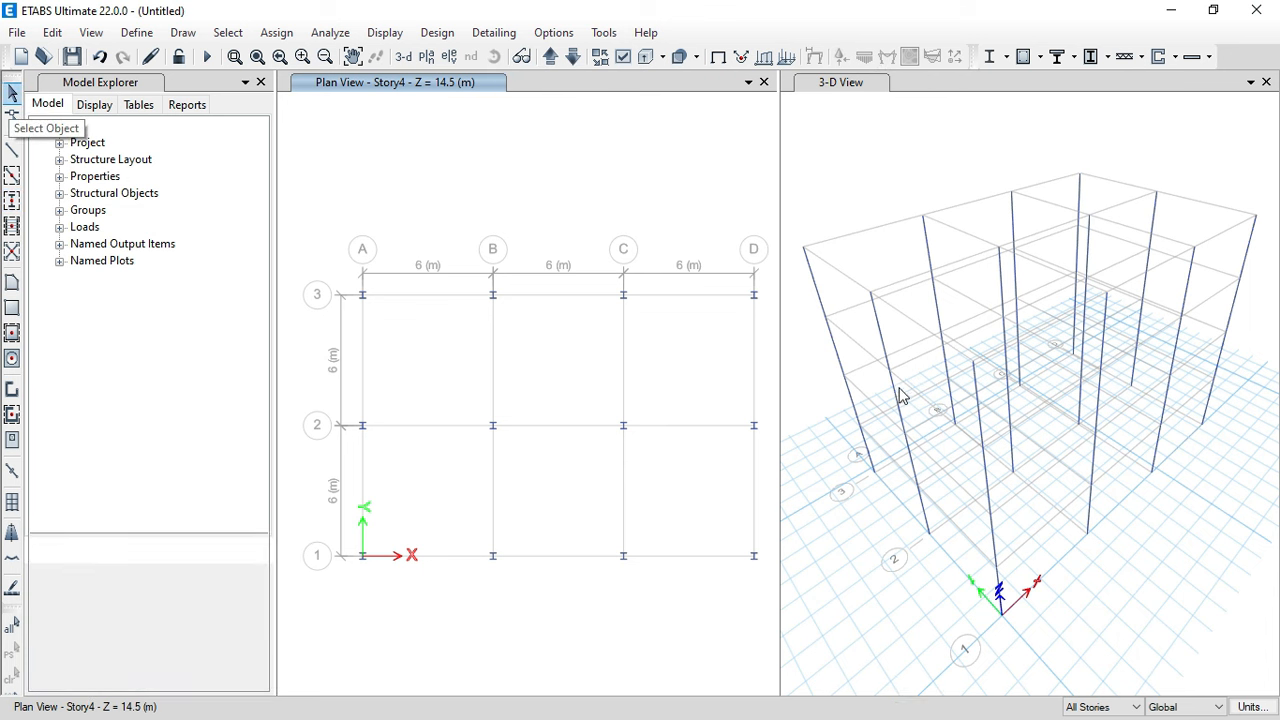
# - Quick draw A-BALOK UTAMA main beams with continuous moment releases along all grid lines A–D and 1–3
pyautogui.click(13, 174)
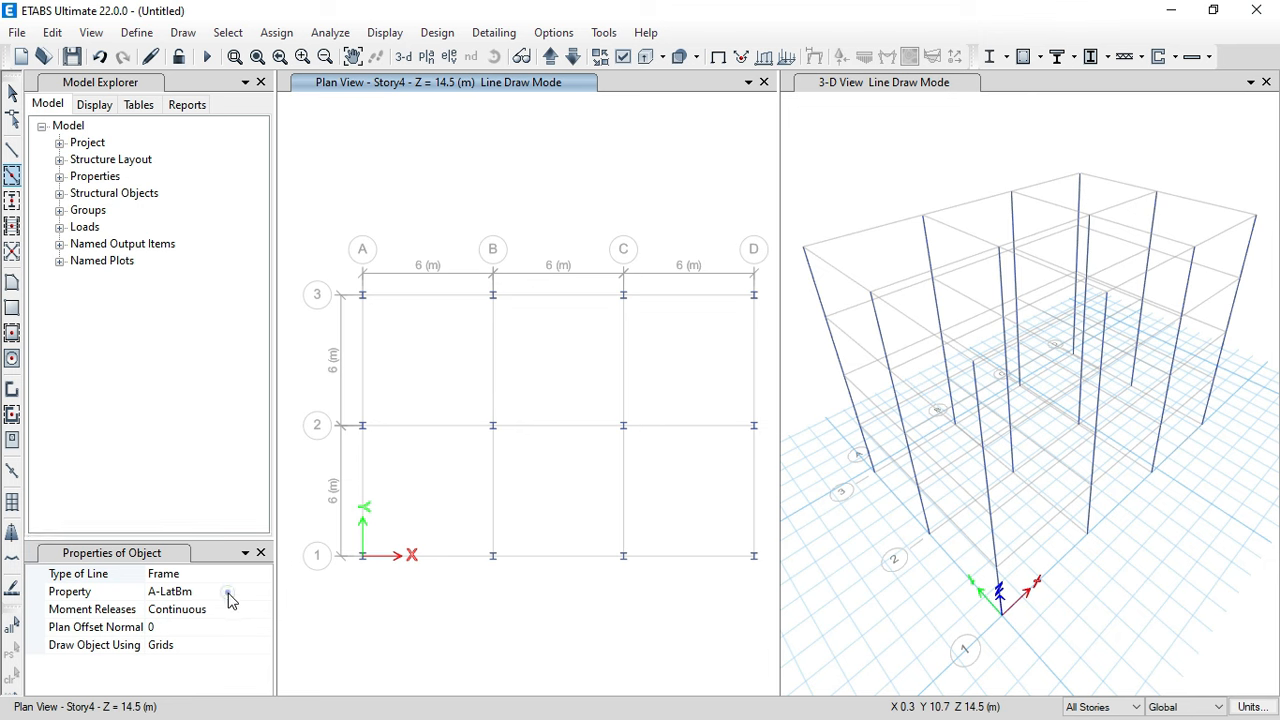
pyautogui.click(231, 591)
pyautogui.click(263, 591)
pyautogui.click(190, 609)
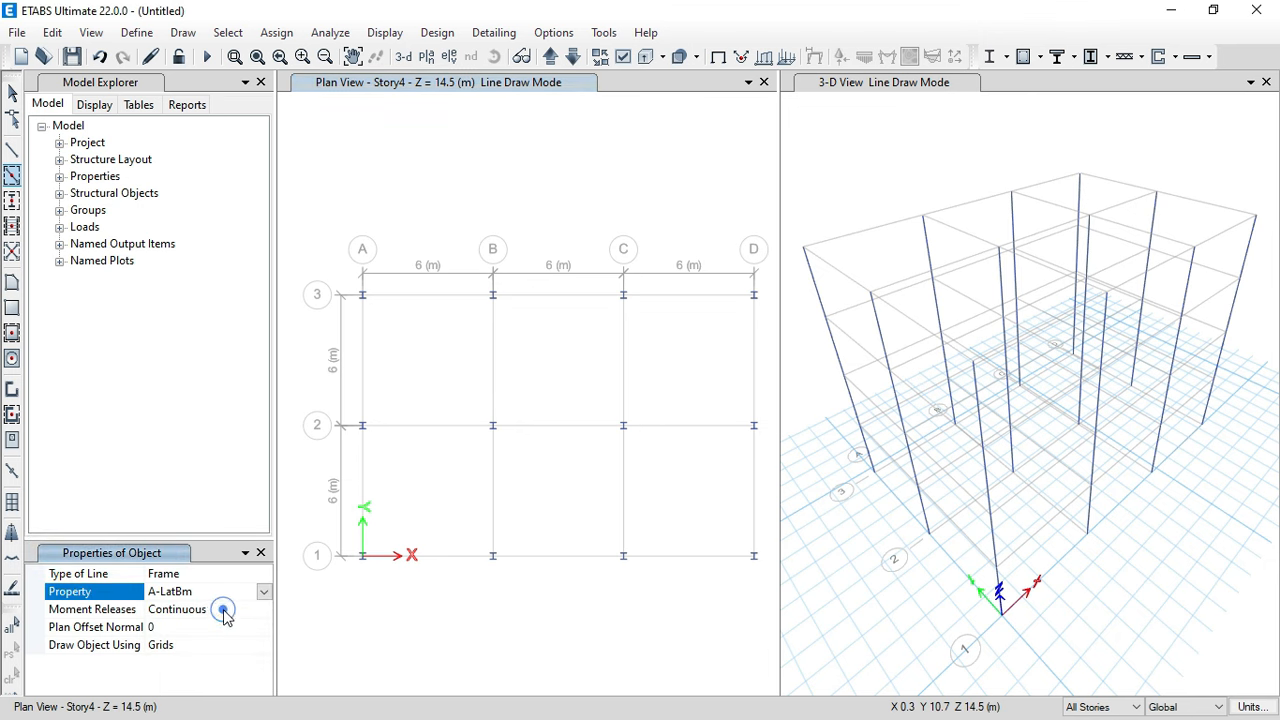
pyautogui.moveTo(341, 278); pyautogui.dragTo(776, 603)
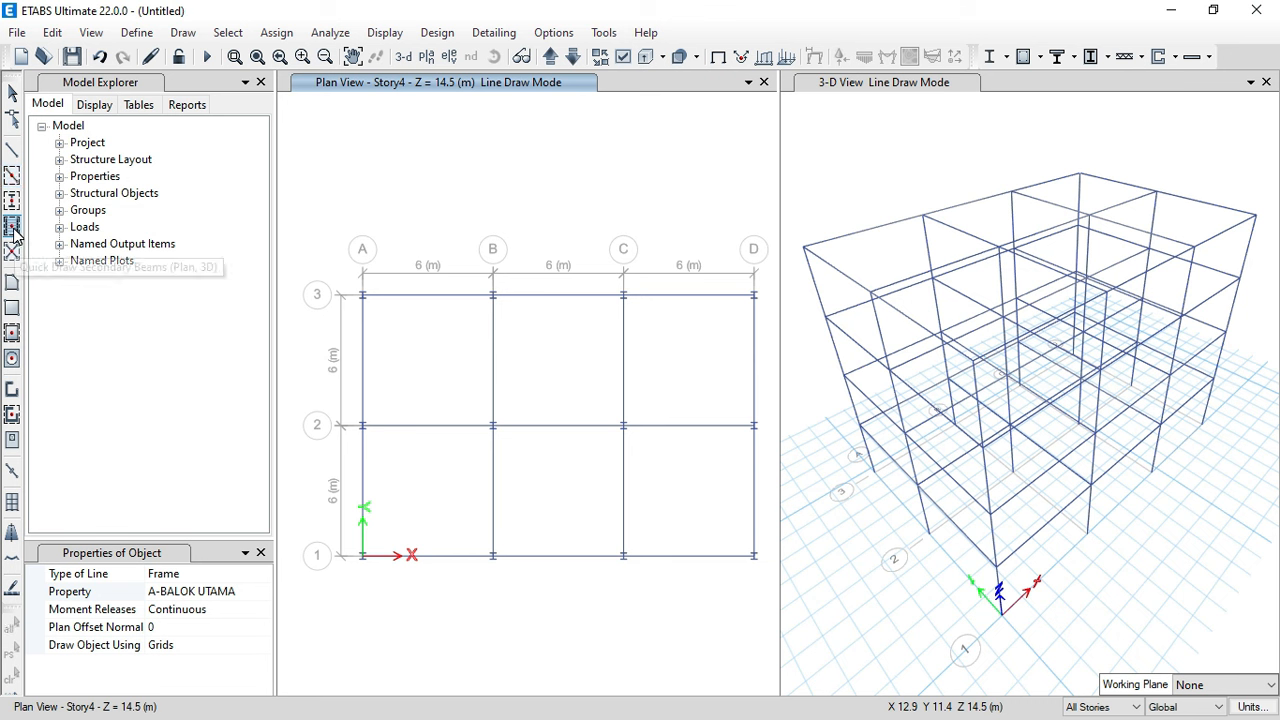
# - Set Quick Draw Secondary Beams to A-BALOK ANAK with 3 beams per bay, oriented parallel to X or T
pyautogui.click(235, 576)
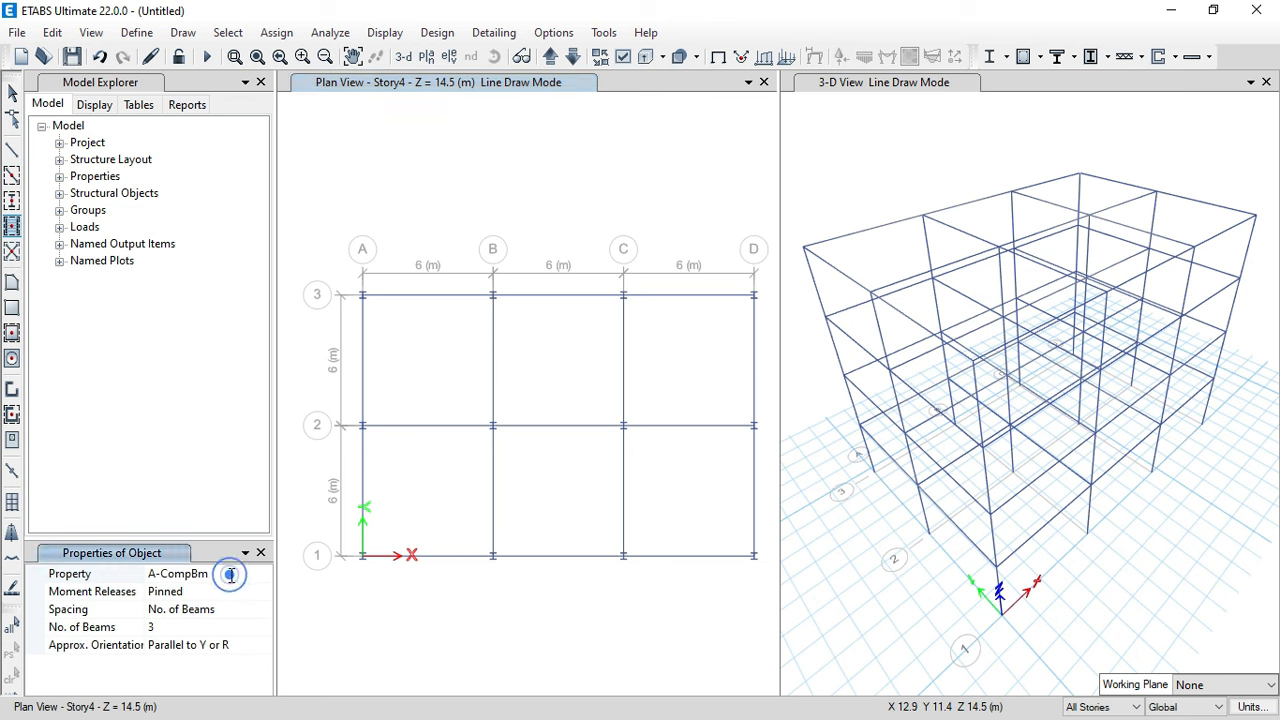
pyautogui.click(263, 577)
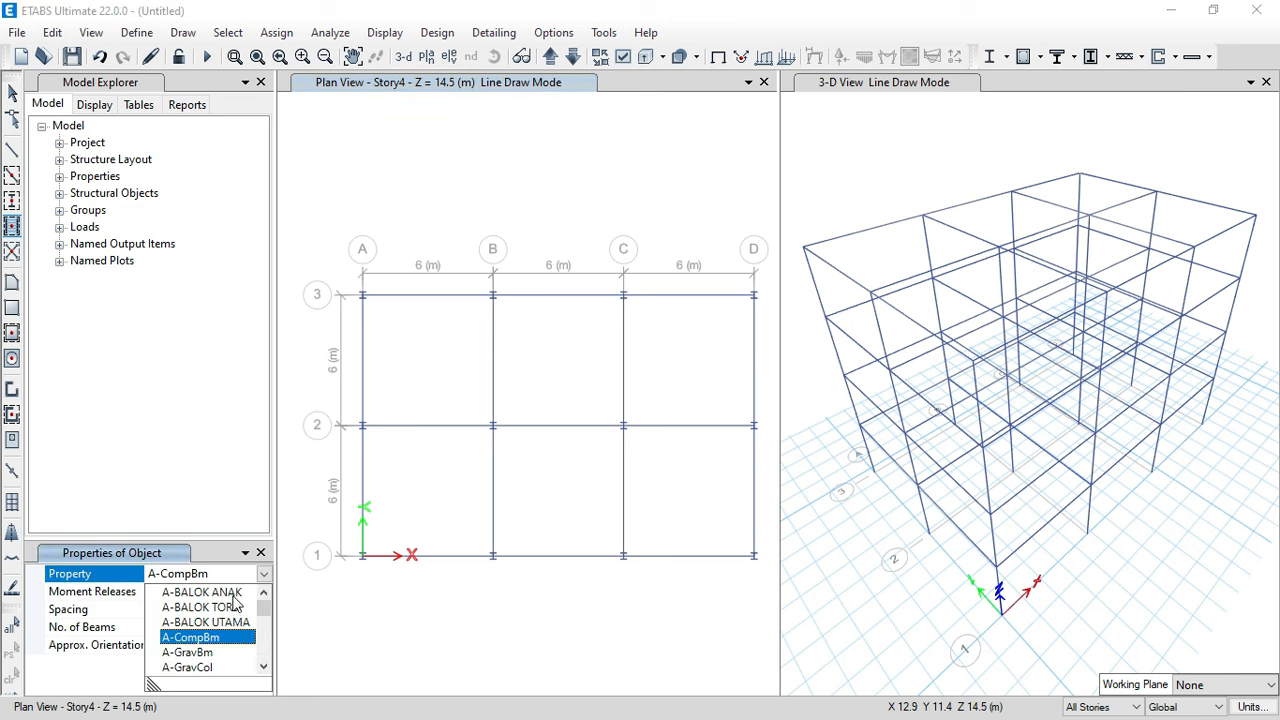
pyautogui.click(205, 592)
pyautogui.click(178, 628)
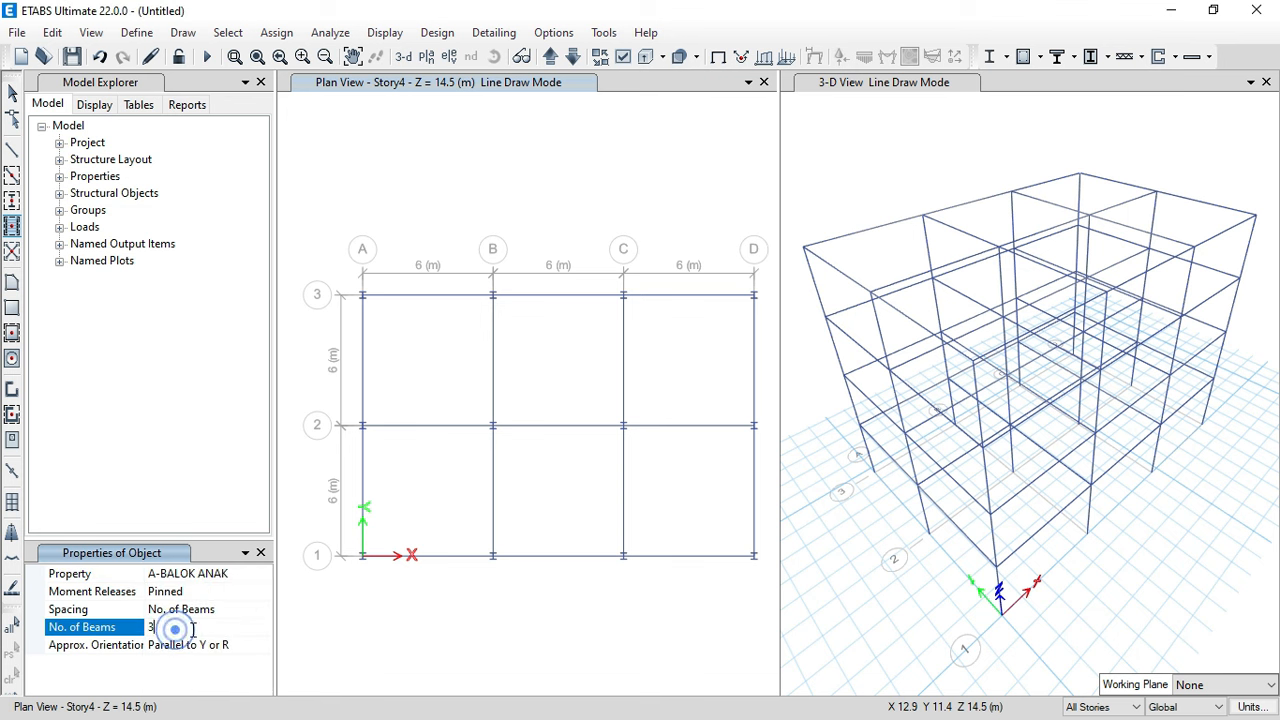
pyautogui.click(254, 646)
pyautogui.click(262, 642)
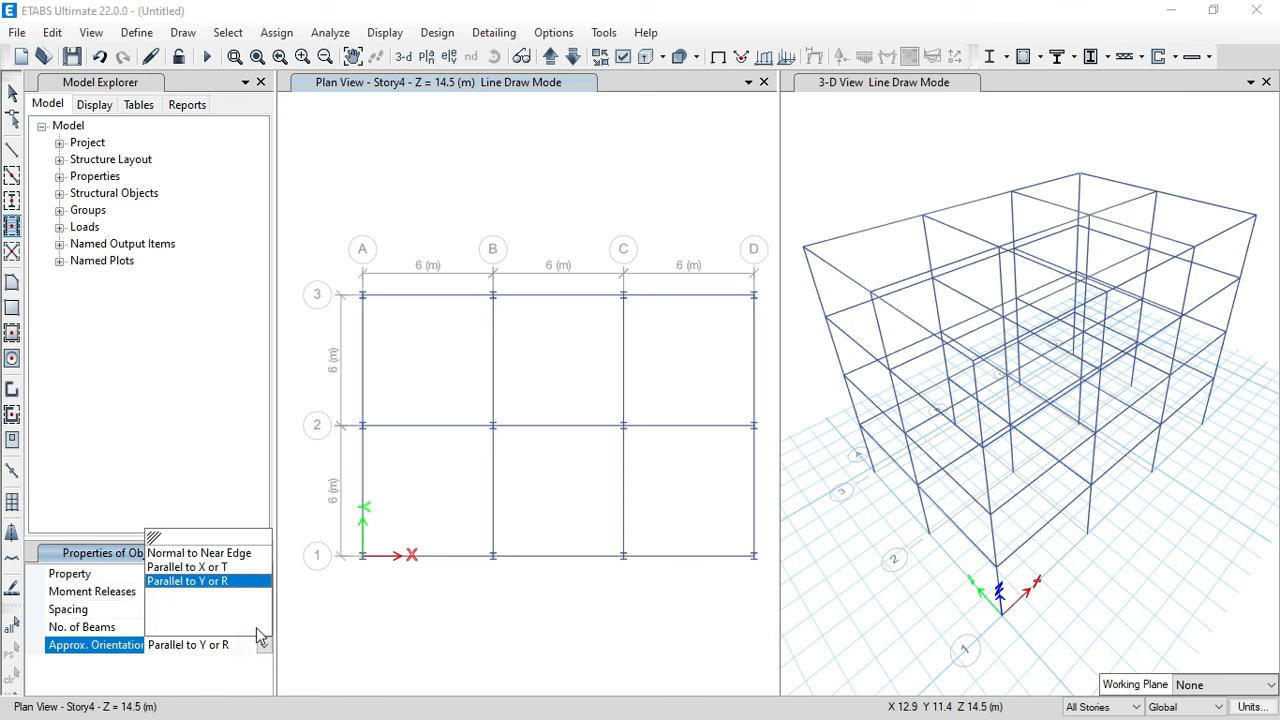
pyautogui.click(230, 569)
pyautogui.click(437, 522)
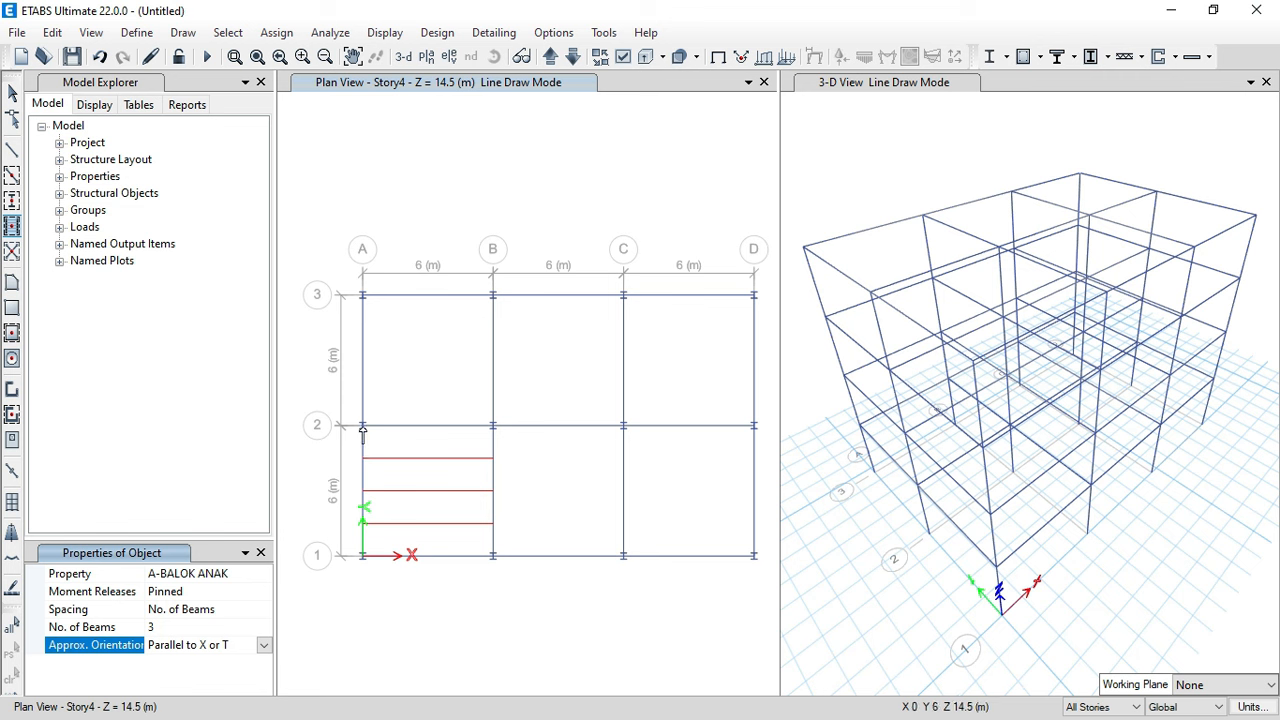
# - Preview the secondary beams with orientation parallel to Y or R, and return the orientation to parallel to X or T
pyautogui.scroll(4, 374, 423)
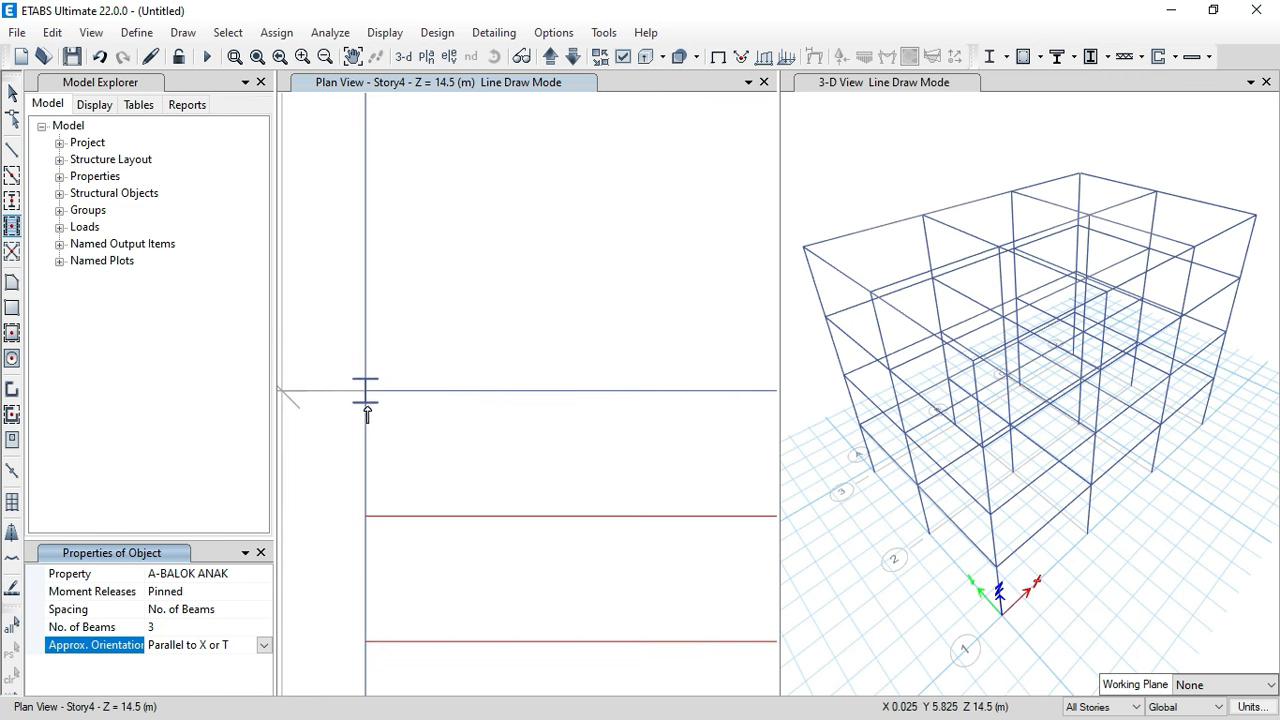
pyautogui.scroll(-4, 367, 413)
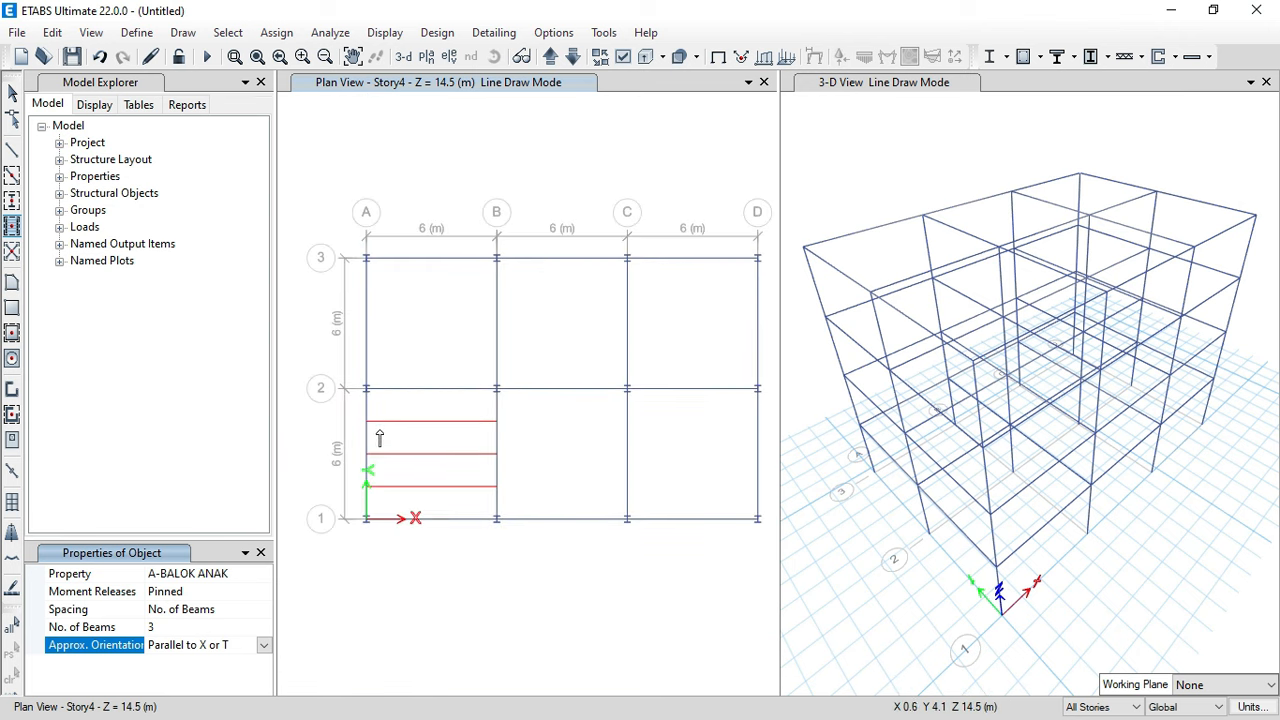
pyautogui.click(264, 645)
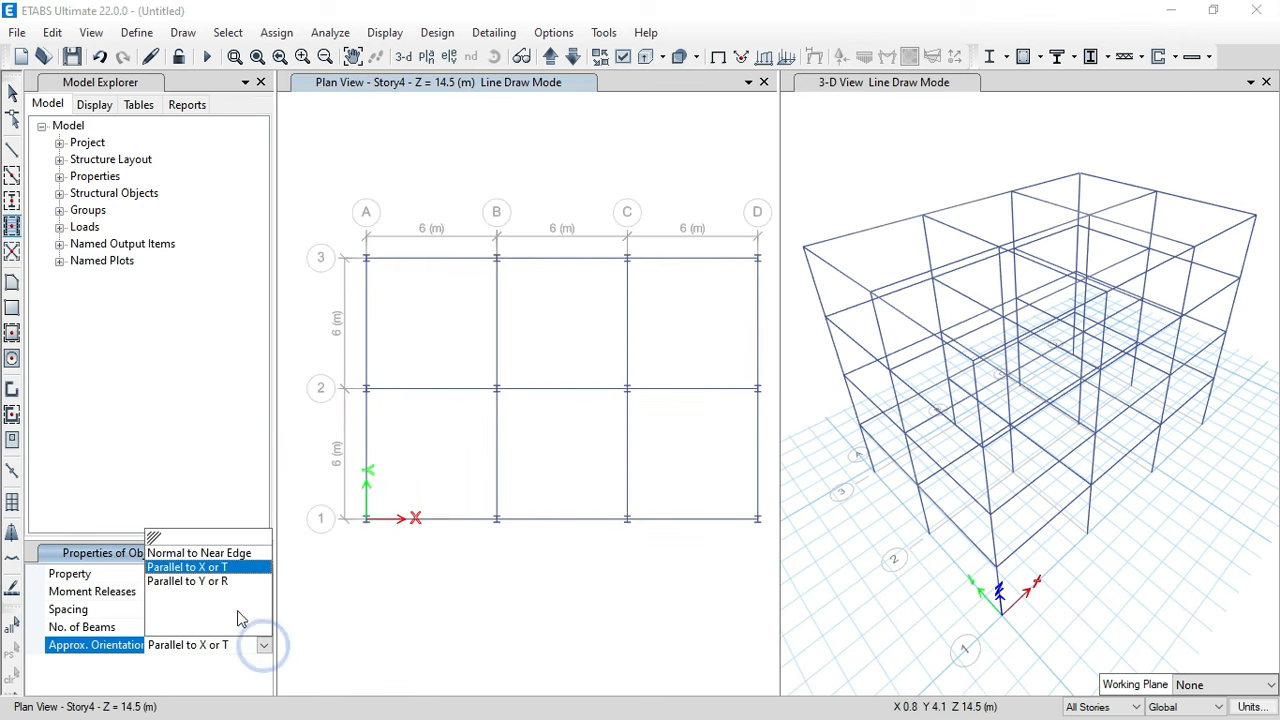
pyautogui.click(237, 582)
pyautogui.scroll(3, 432, 479)
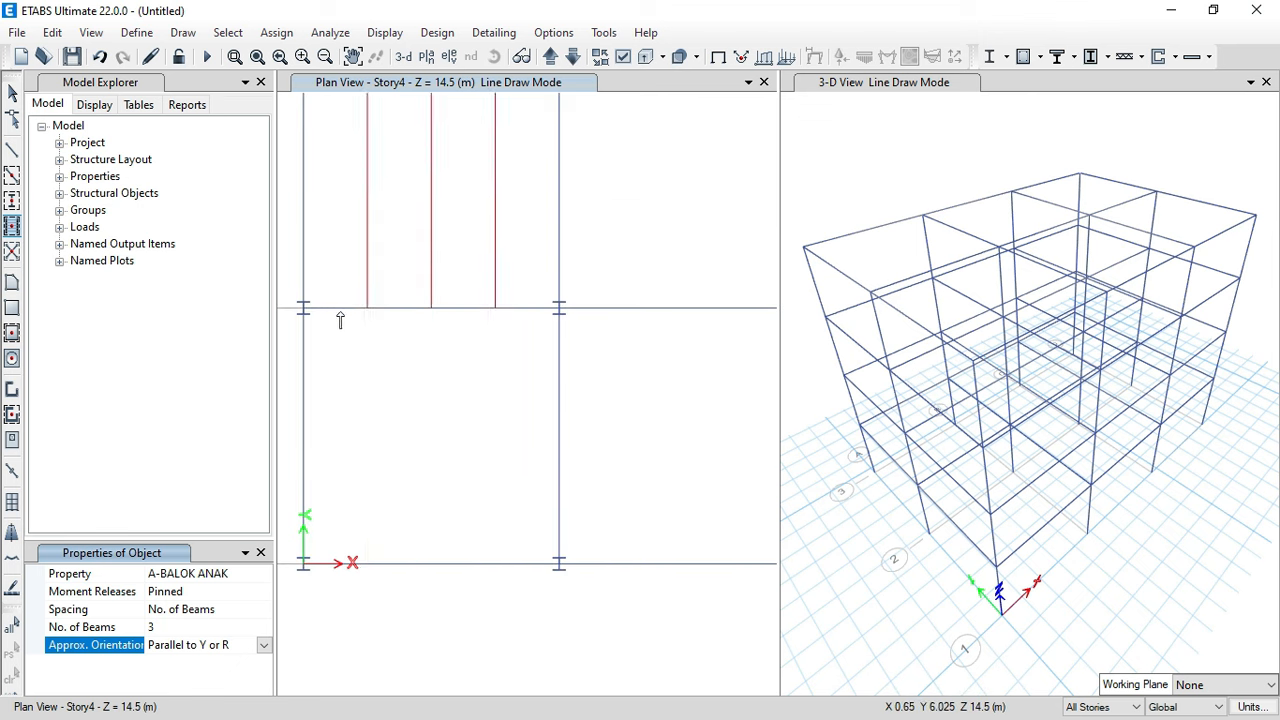
pyautogui.click(263, 645)
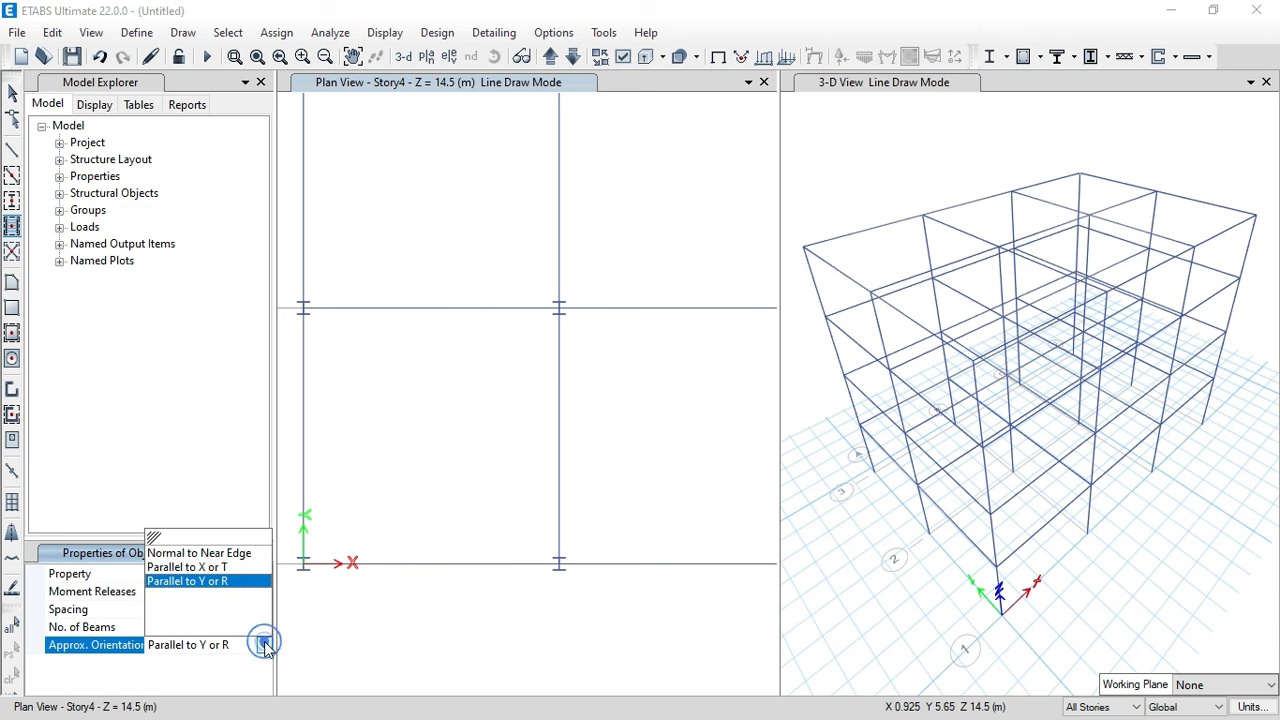
pyautogui.click(228, 566)
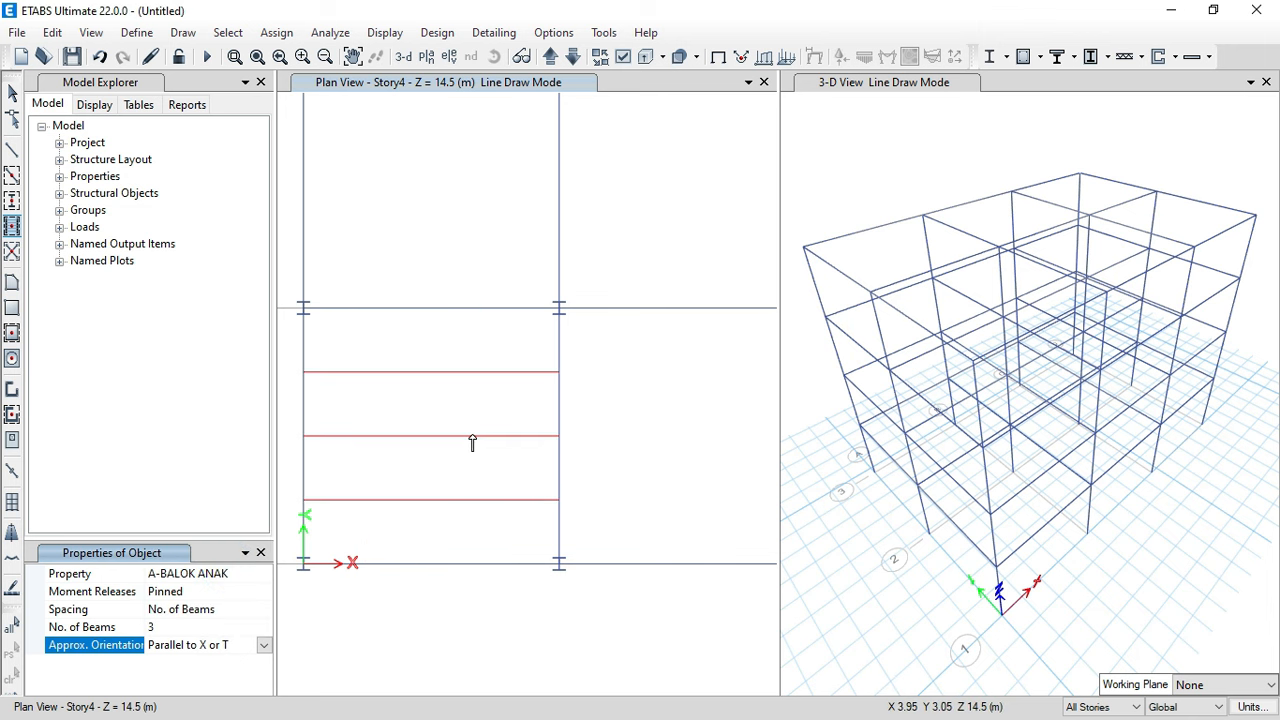
# - Draw the A-BALOK ANAK secondary beams in all six bays of the plan and finish drawing
pyautogui.click(472, 438)
pyautogui.scroll(-1, 414, 483)
pyautogui.scroll(-1, 414, 483)
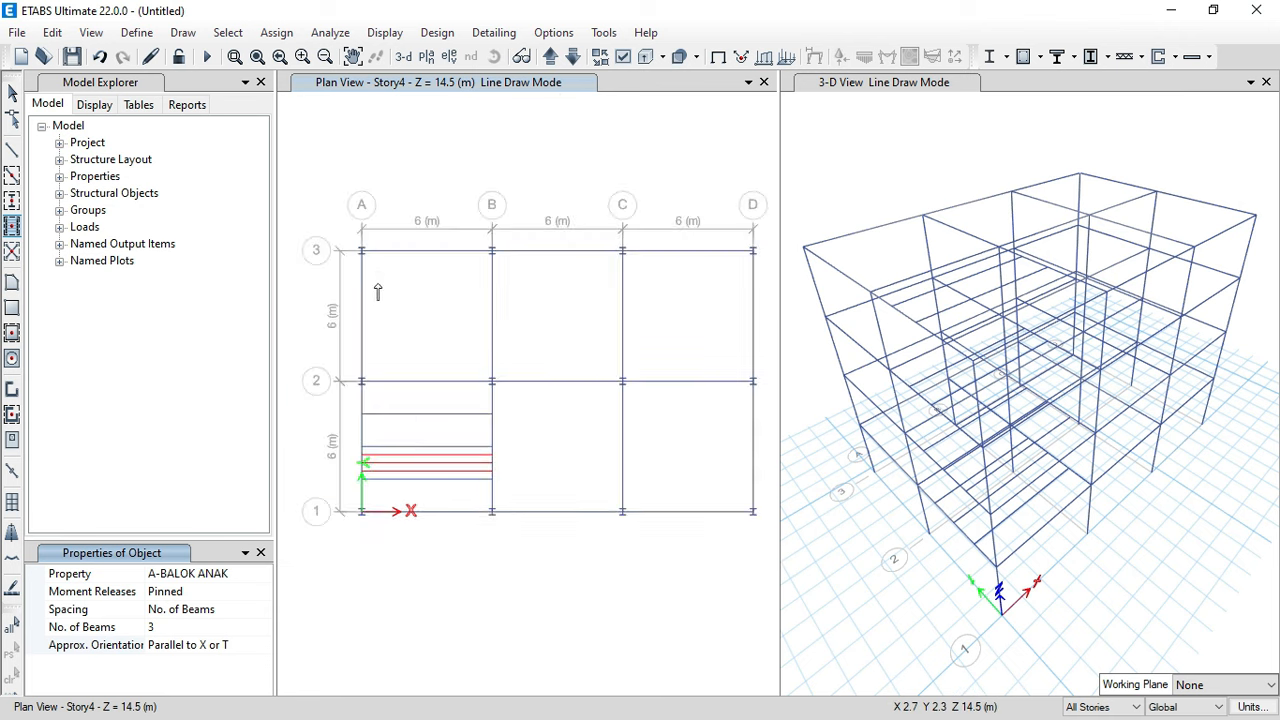
pyautogui.scroll(-1, 363, 251)
pyautogui.click(425, 384)
pyautogui.click(489, 391)
pyautogui.click(554, 399)
pyautogui.click(551, 470)
pyautogui.click(492, 466)
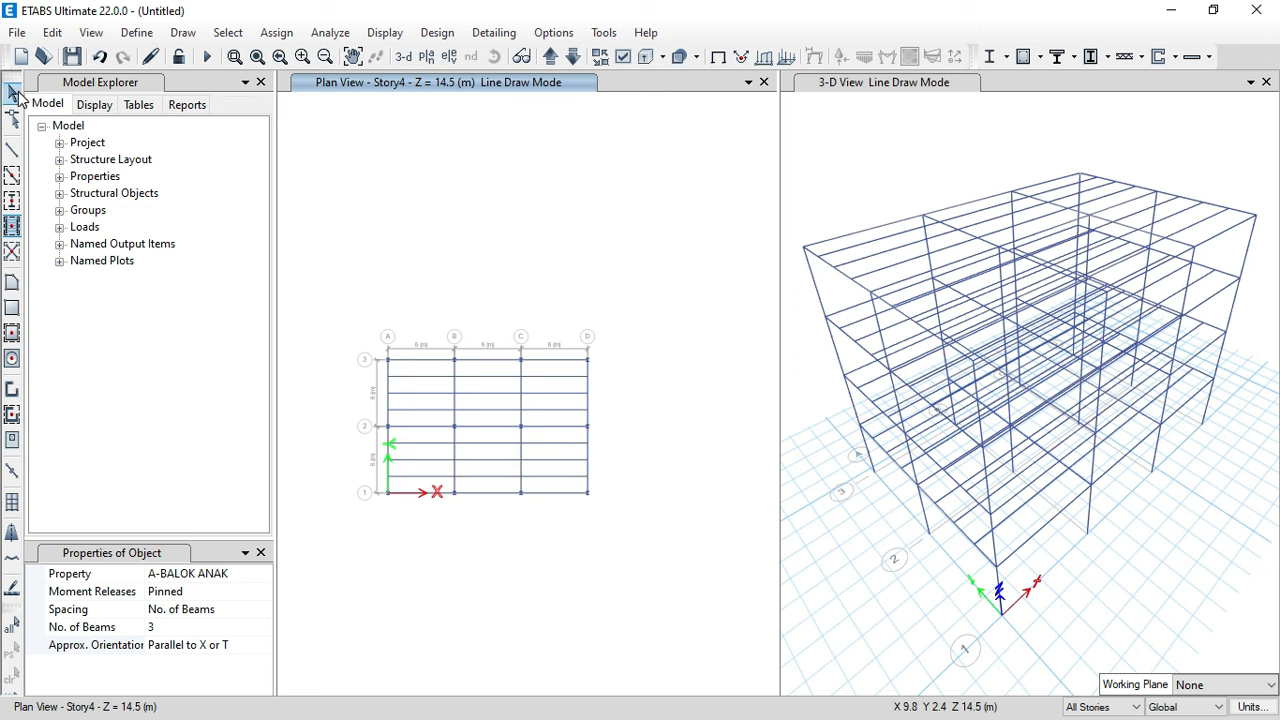
pyautogui.click(13, 92)
# - Set the secondary beam drawing to A-BALOK TORSI with 1 beam per space, oriented parallel to Y or R
pyautogui.click(889, 569)
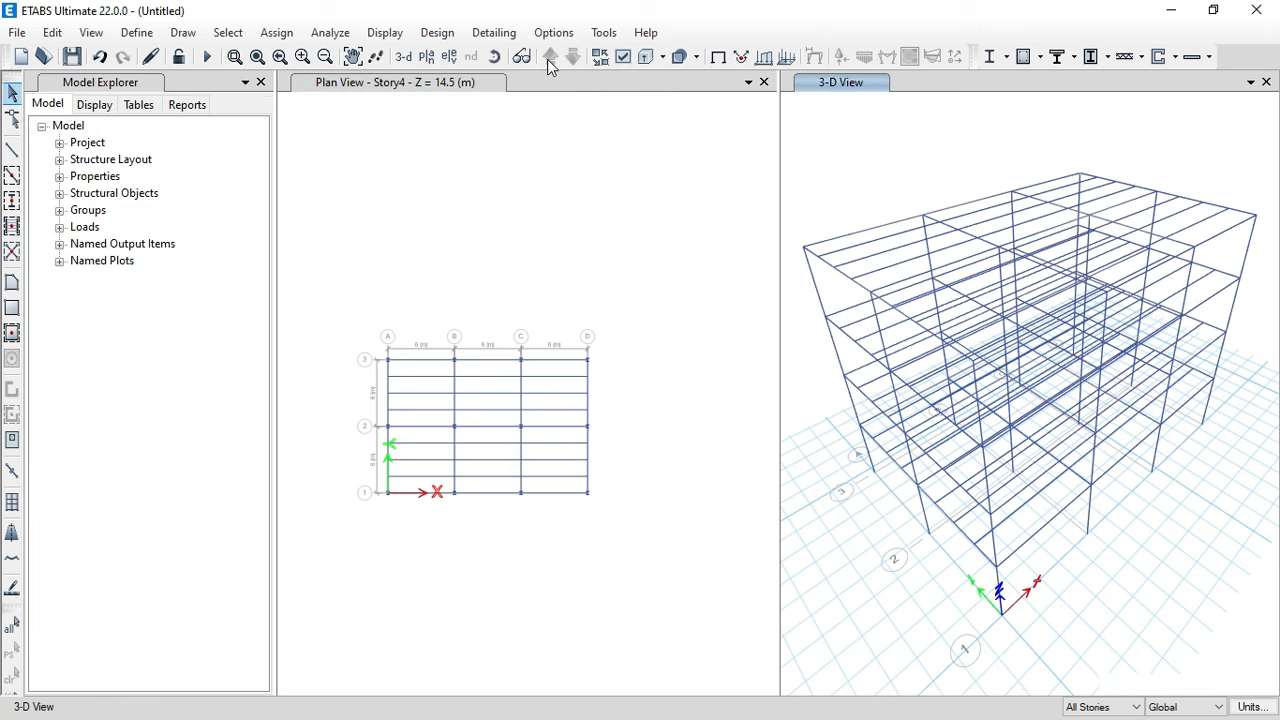
pyautogui.click(498, 56)
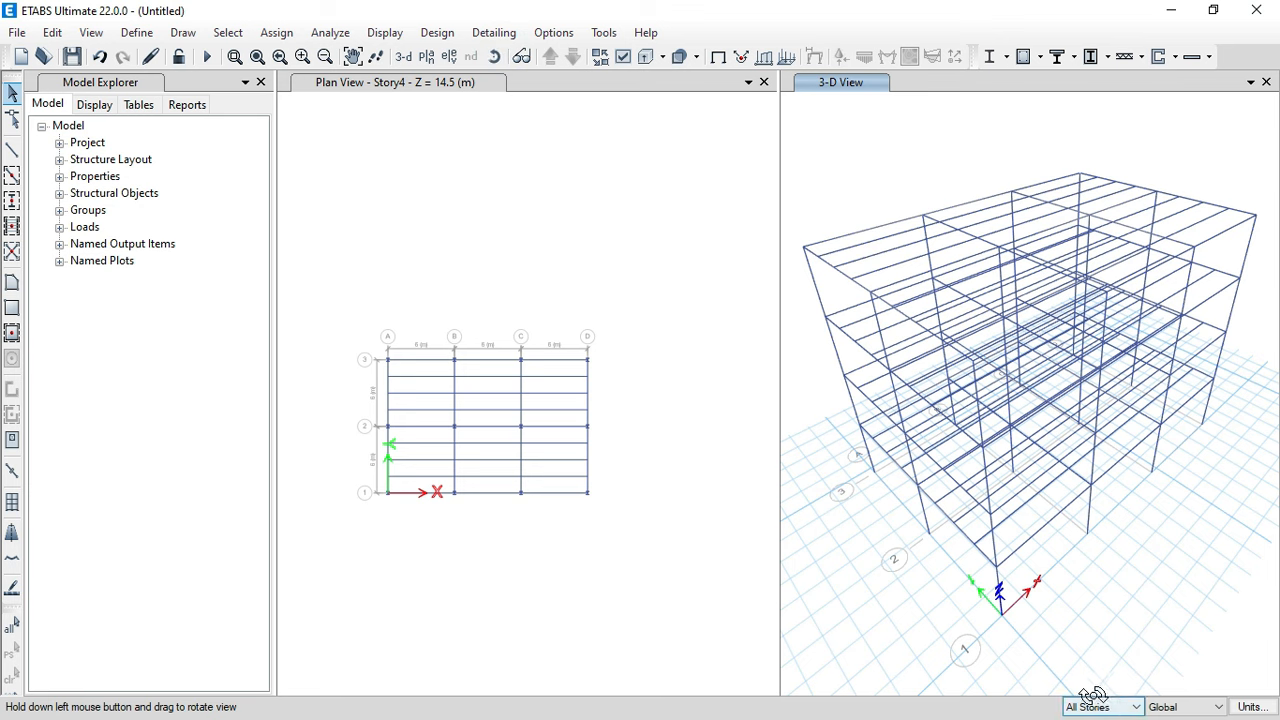
pyautogui.moveTo(918, 556); pyautogui.dragTo(884, 520)
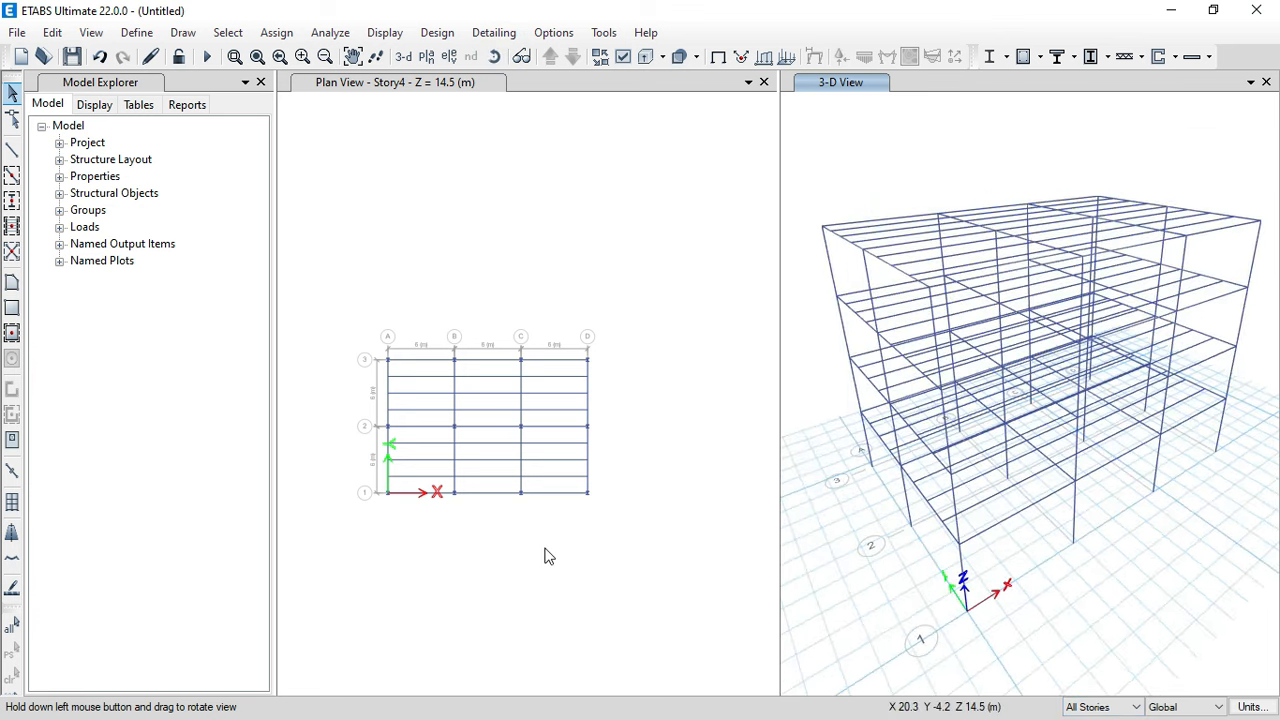
pyautogui.click(12, 175)
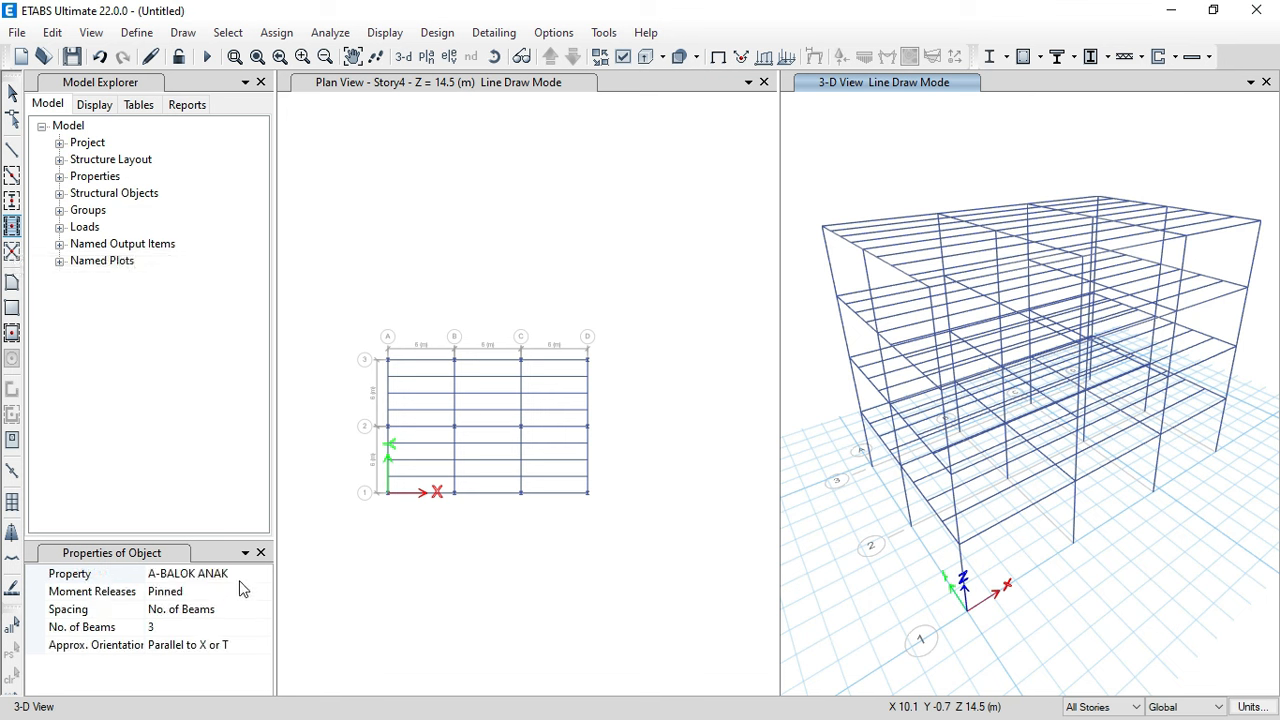
pyautogui.click(240, 576)
pyautogui.click(264, 573)
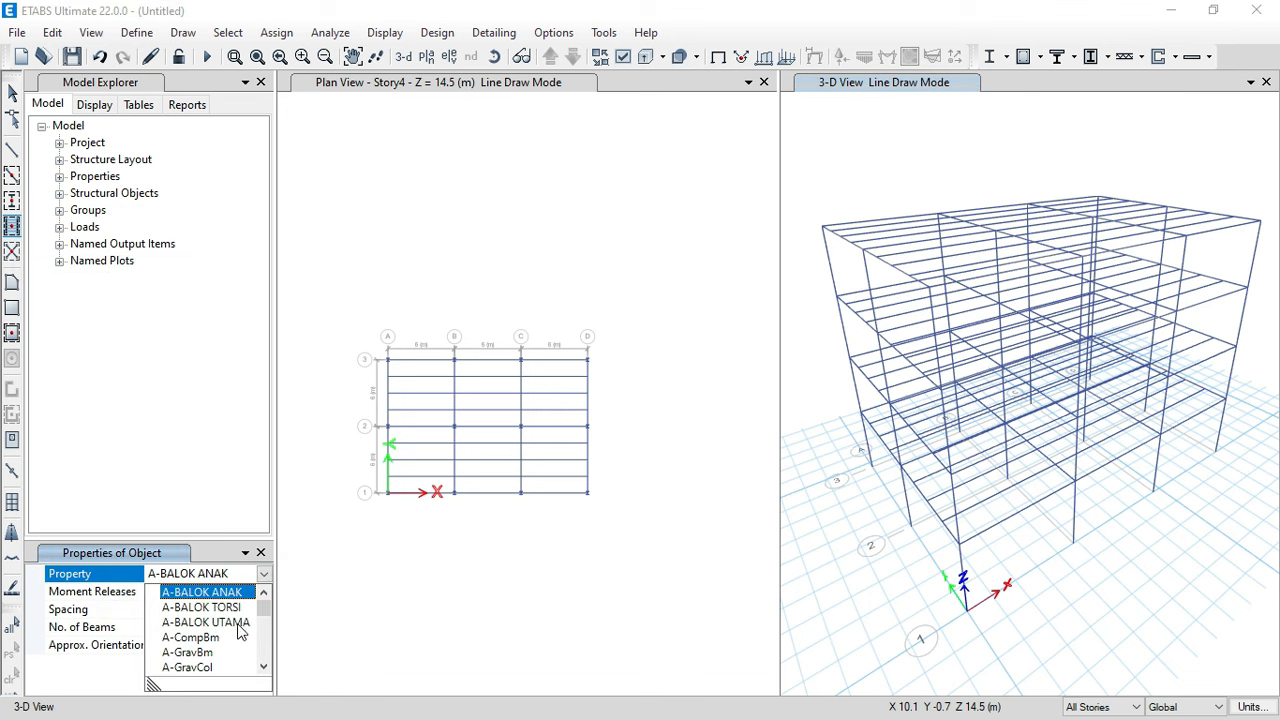
pyautogui.click(226, 608)
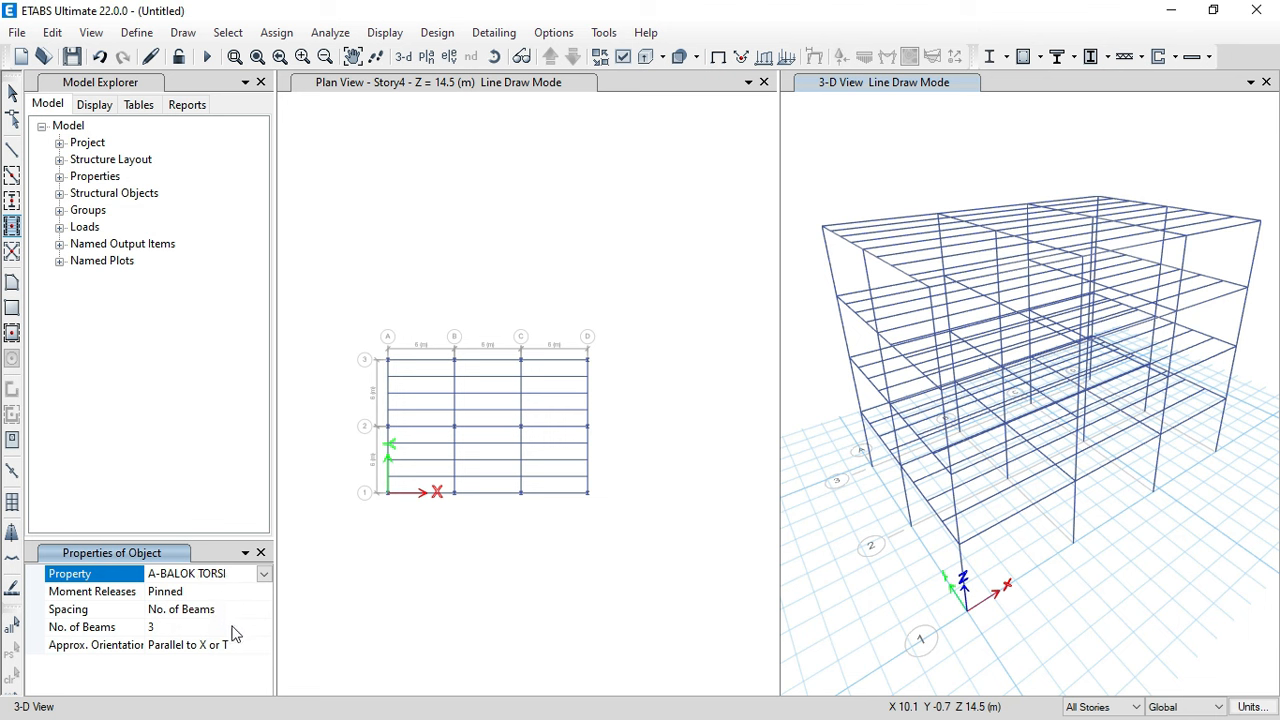
pyautogui.click(201, 628)
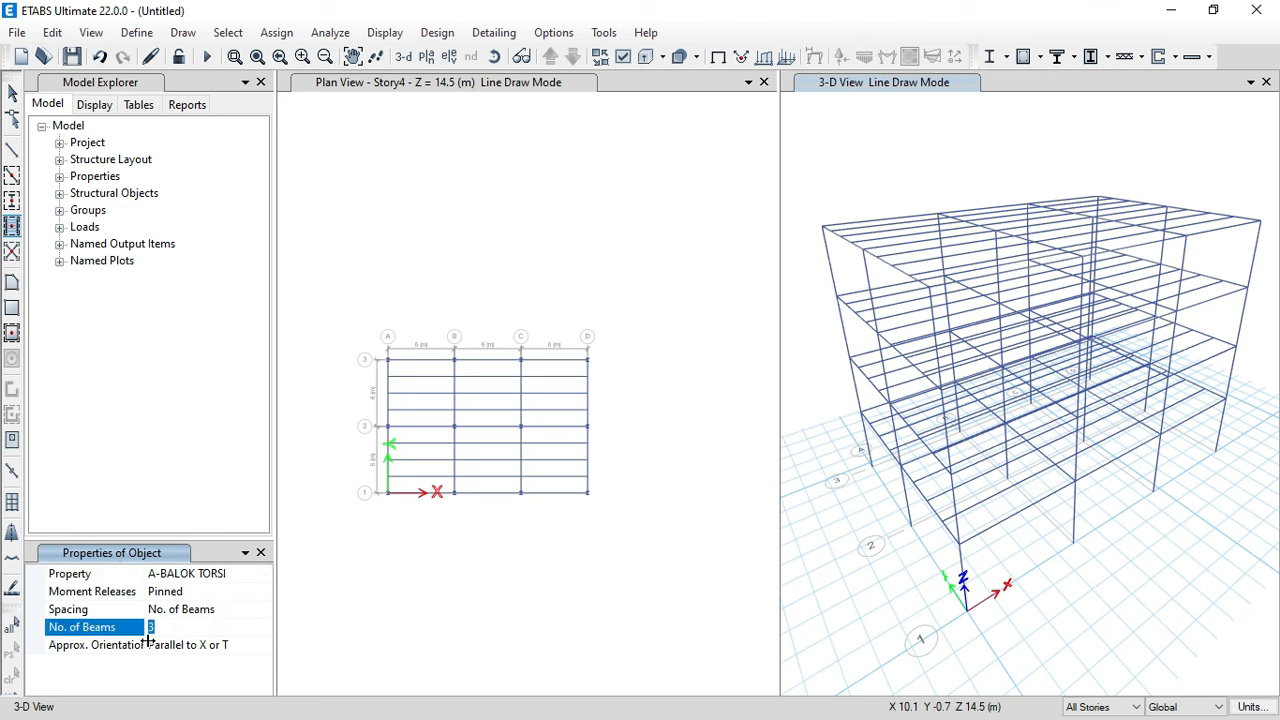
pyautogui.click(247, 646)
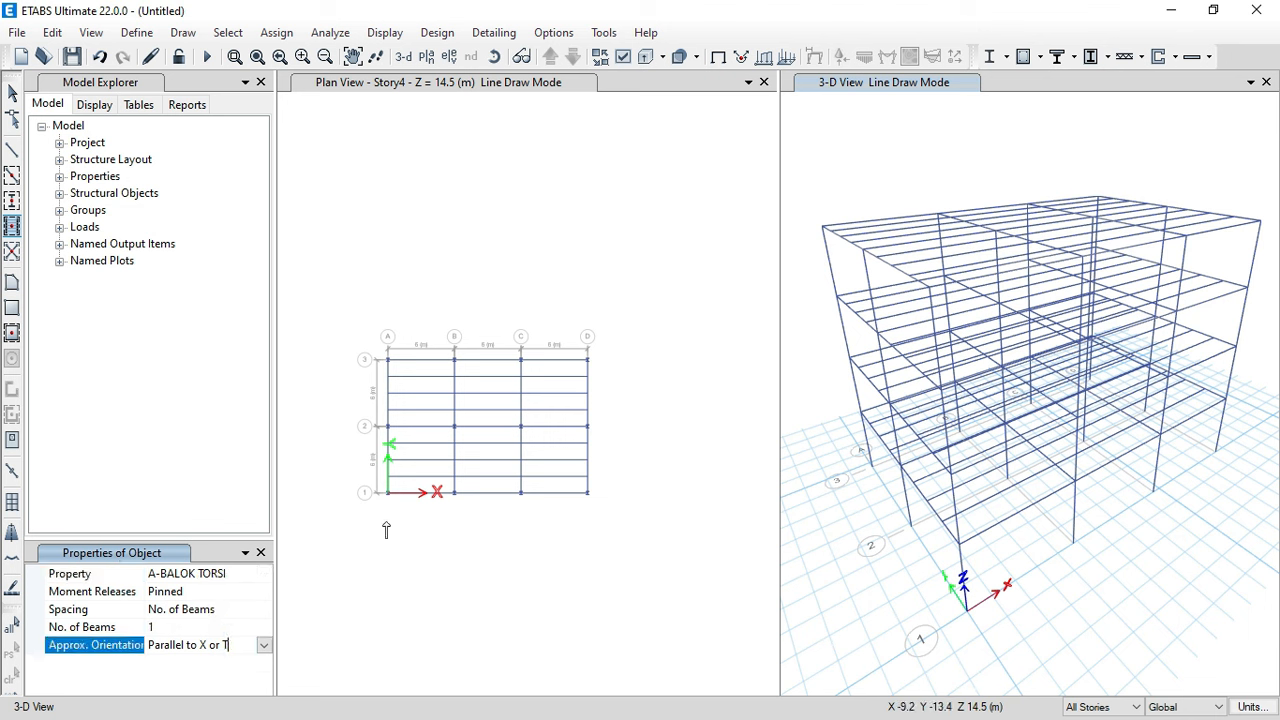
pyautogui.scroll(4, 420, 495)
pyautogui.click(264, 645)
pyautogui.click(234, 582)
# - Draw A-BALOK TORSI beams midway between grids A and B, in every space between the secondary beams from grid 1 to 3
pyautogui.click(454, 477)
pyautogui.scroll(-1, 455, 476)
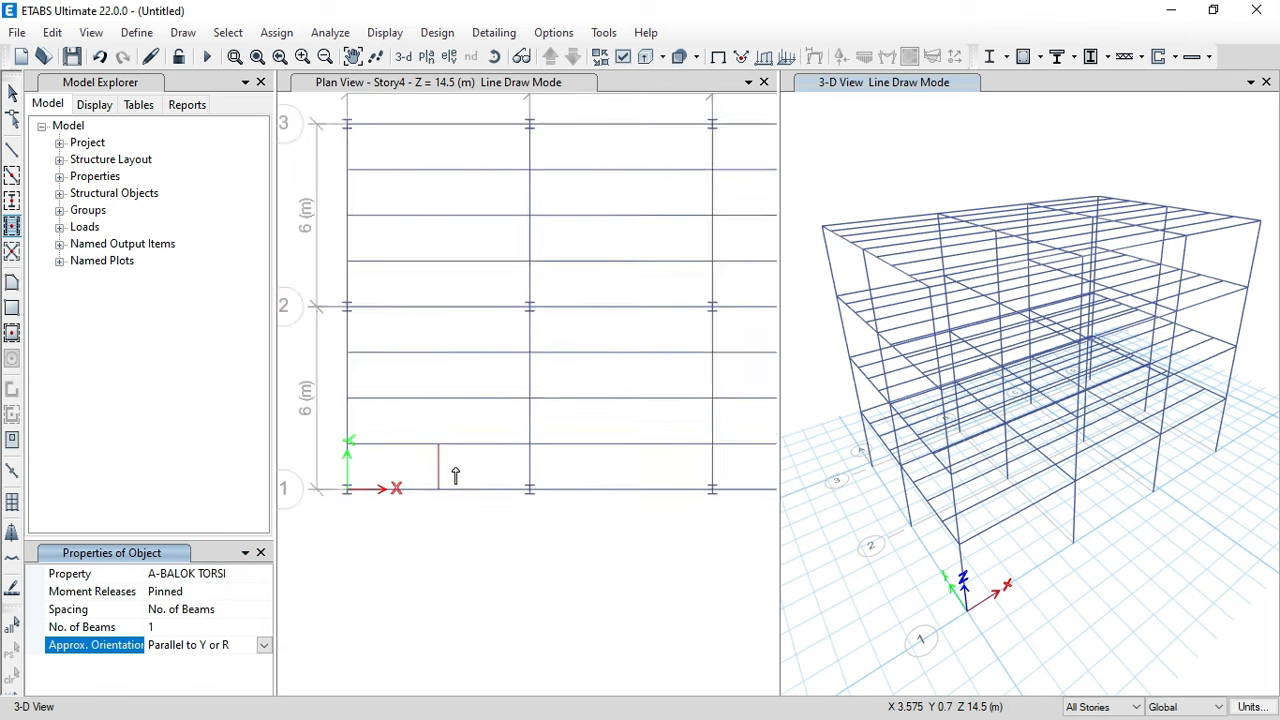
pyautogui.scroll(-1, 455, 476)
pyautogui.click(455, 466)
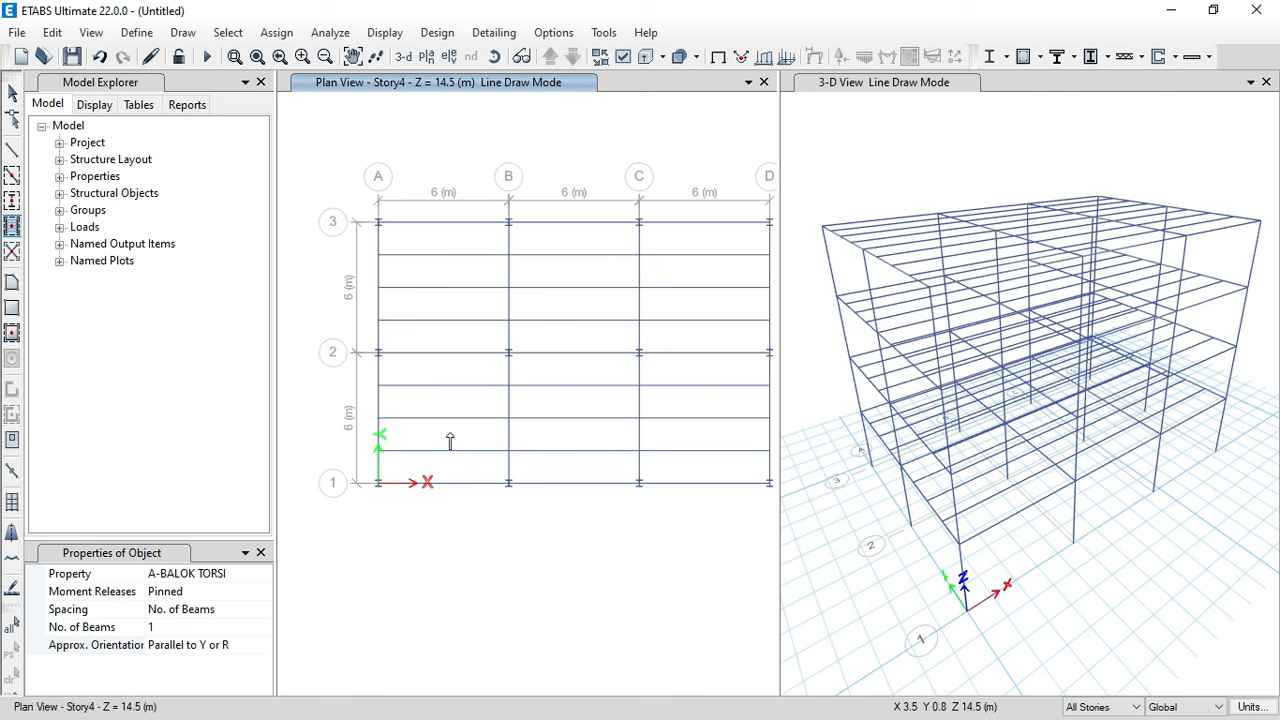
pyautogui.click(449, 439)
pyautogui.click(455, 394)
pyautogui.click(449, 369)
pyautogui.click(450, 338)
pyautogui.click(449, 303)
pyautogui.click(451, 270)
pyautogui.click(450, 245)
# - Draw A-BALOK TORSI beams midway between grids B and C, across every space from grid 1 to grid 3
pyautogui.click(593, 440)
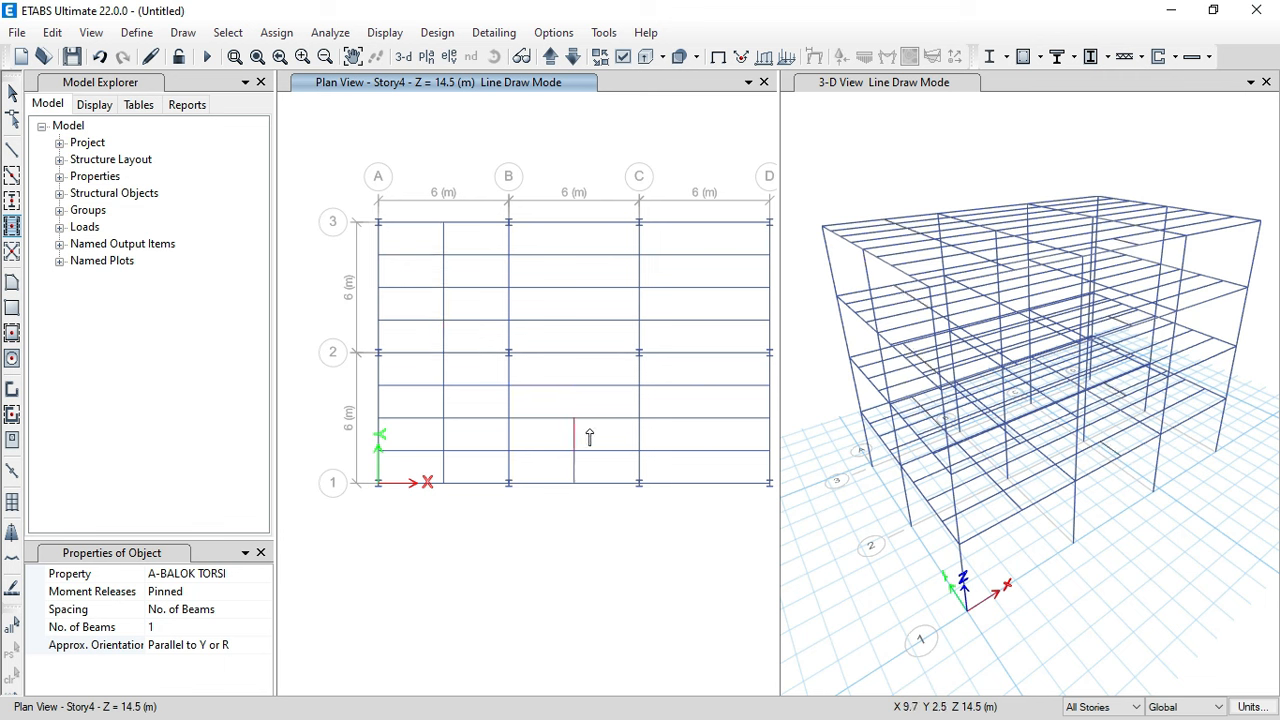
pyautogui.click(588, 410)
pyautogui.click(586, 379)
pyautogui.click(586, 373)
pyautogui.click(587, 339)
pyautogui.click(588, 308)
pyautogui.click(598, 270)
pyautogui.click(600, 251)
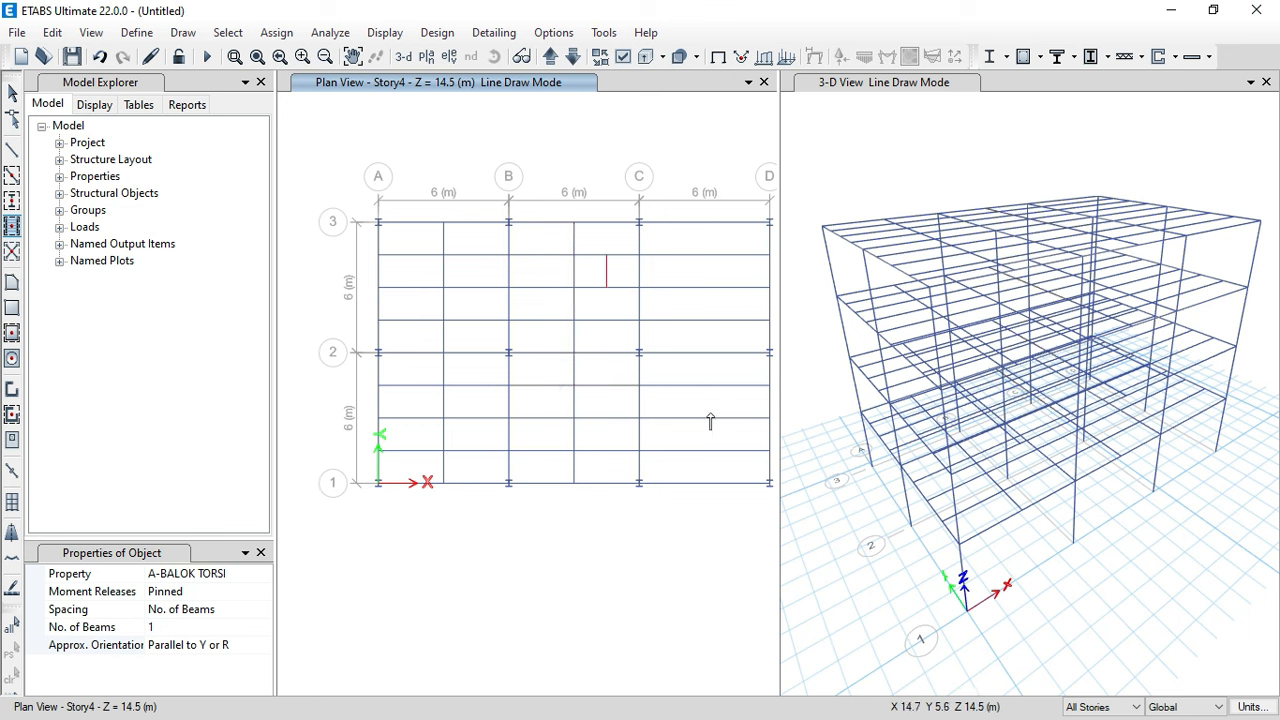
# - Draw A-BALOK TORSI beams midway between grids C and D, in every space from grid 1 to grid 3, and finish drawing
pyautogui.click(709, 472)
pyautogui.click(700, 395)
pyautogui.click(700, 376)
pyautogui.click(709, 333)
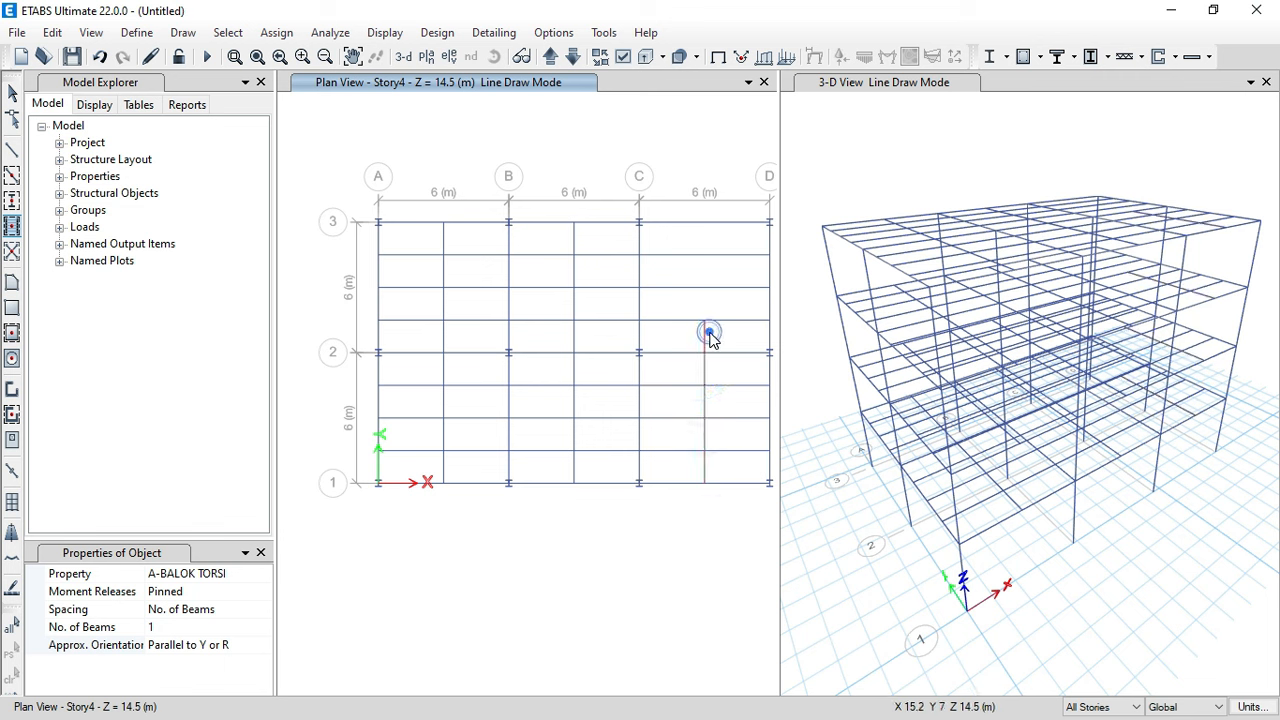
pyautogui.click(709, 303)
pyautogui.click(716, 268)
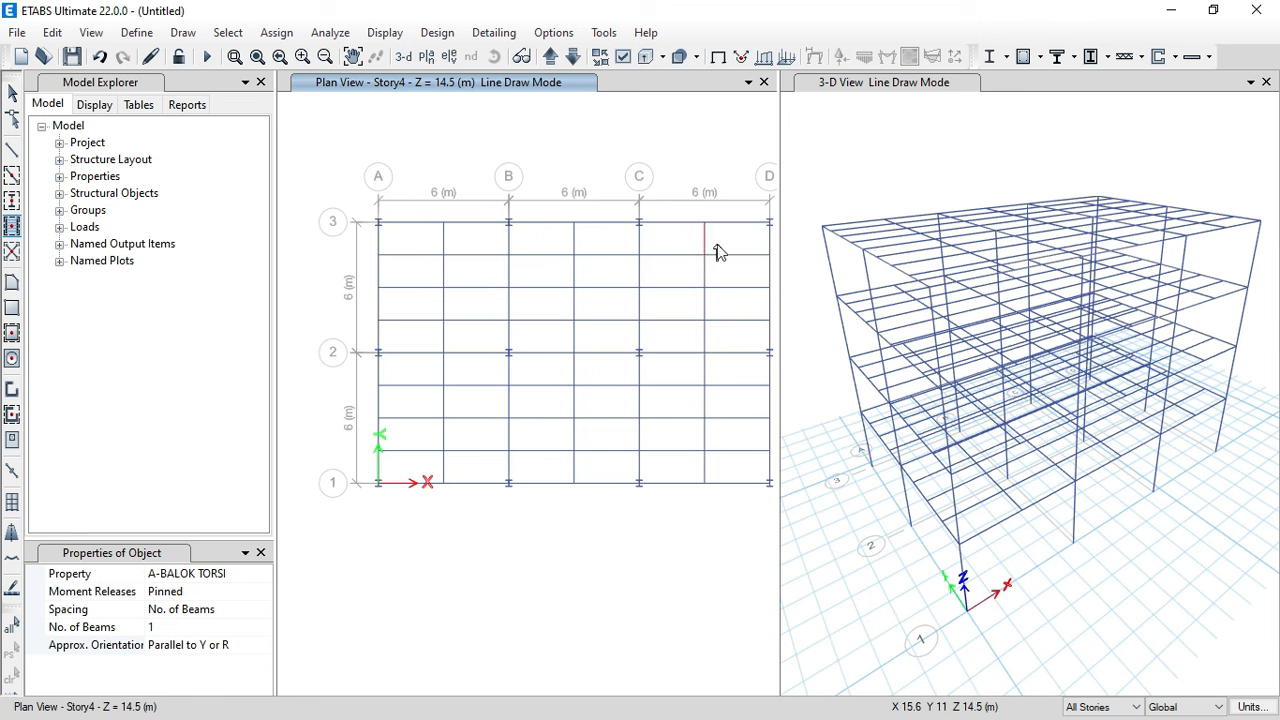
pyautogui.click(711, 246)
pyautogui.click(12, 92)
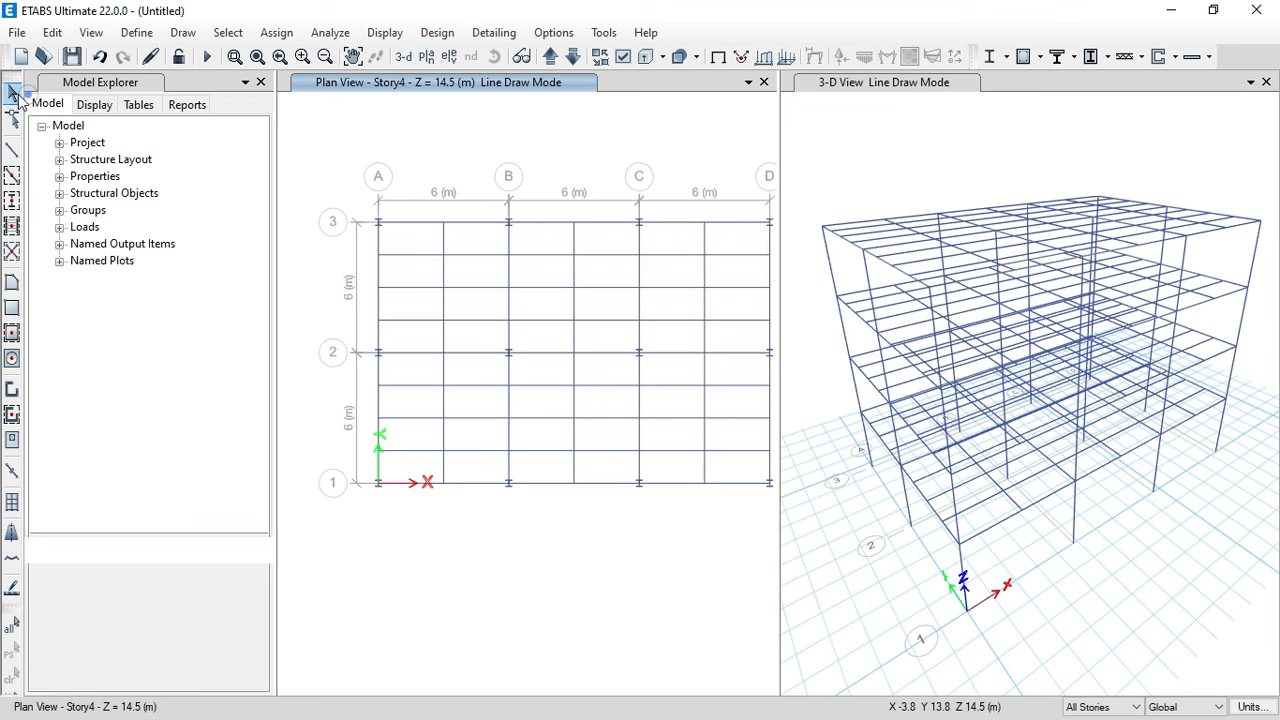
# - Orient the 3-D view so the column bases are exposed and set the story option to One Story
pyautogui.click(1040, 612)
pyautogui.moveTo(1095, 632); pyautogui.dragTo(1090, 582)
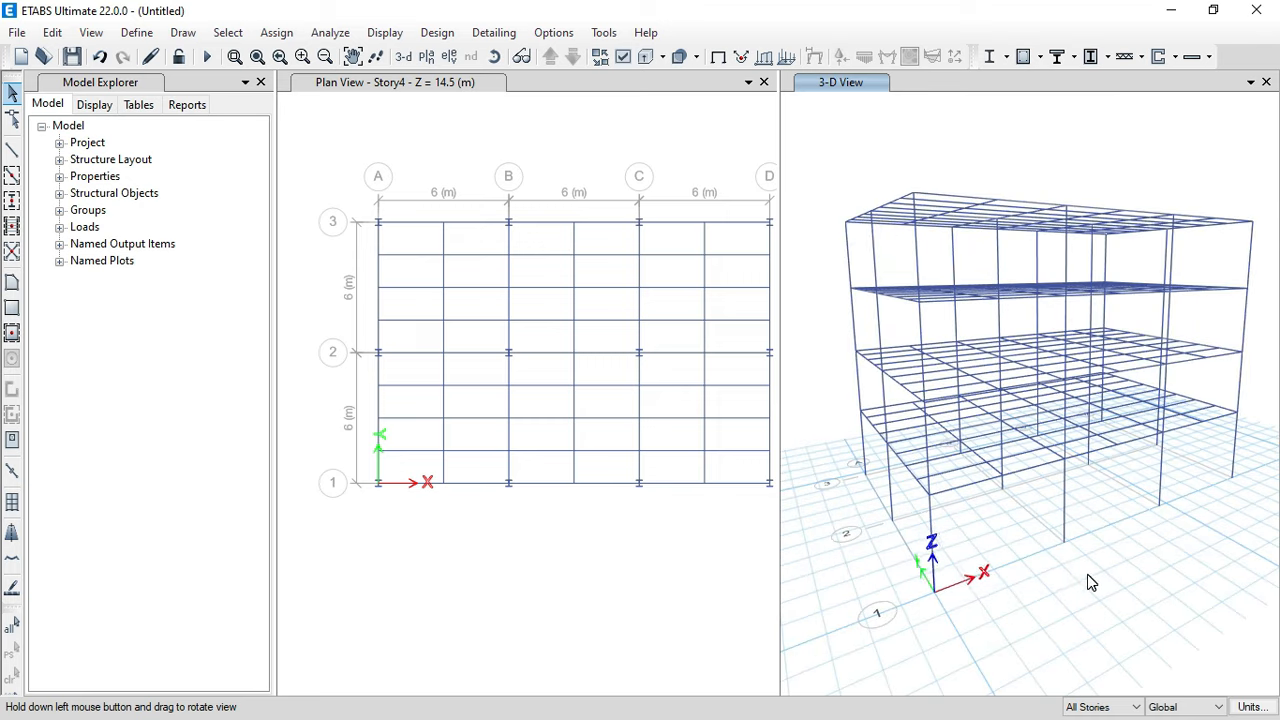
pyautogui.click(615, 537)
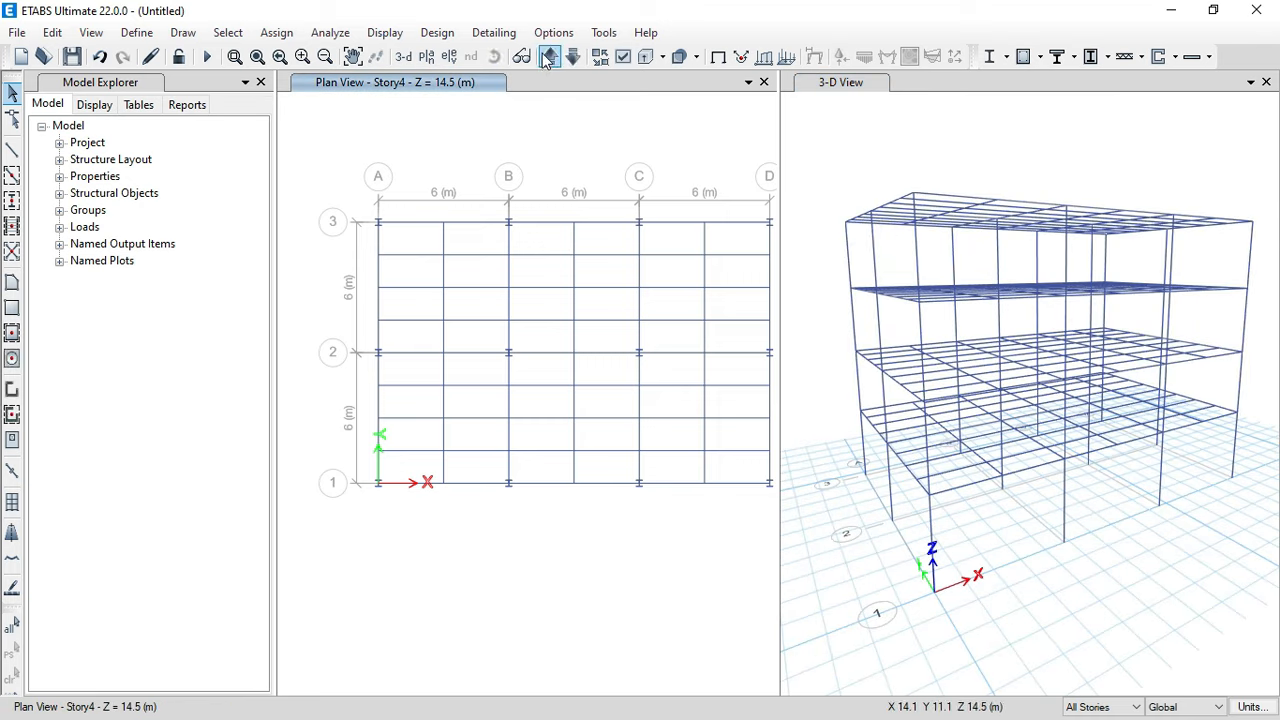
pyautogui.click(899, 151)
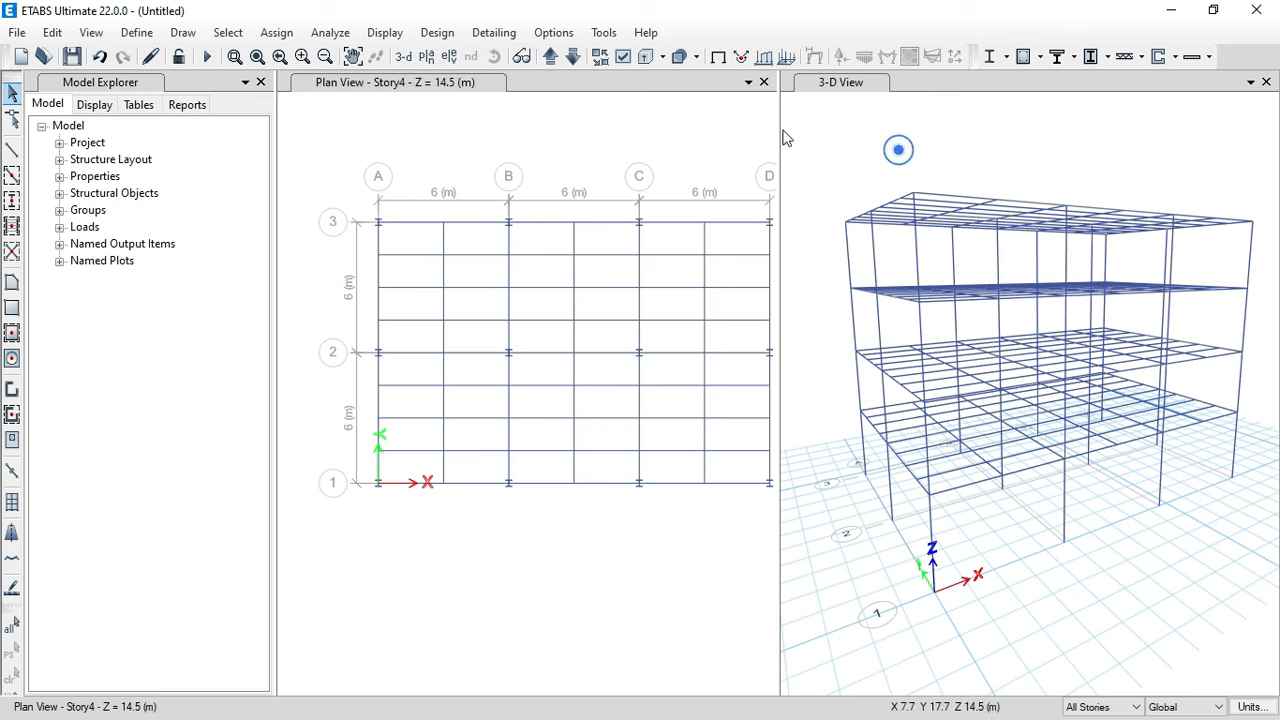
pyautogui.click(494, 57)
pyautogui.moveTo(1143, 606); pyautogui.dragTo(1123, 543)
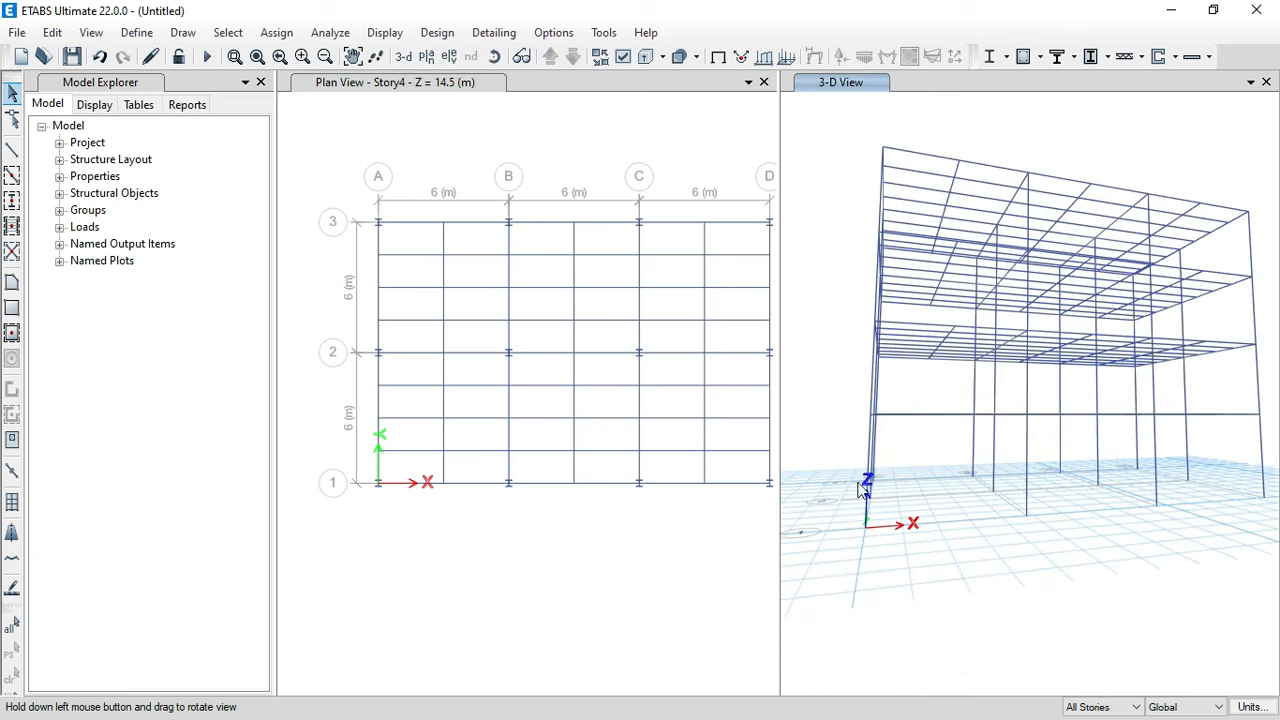
pyautogui.click(1094, 708)
pyautogui.click(1095, 666)
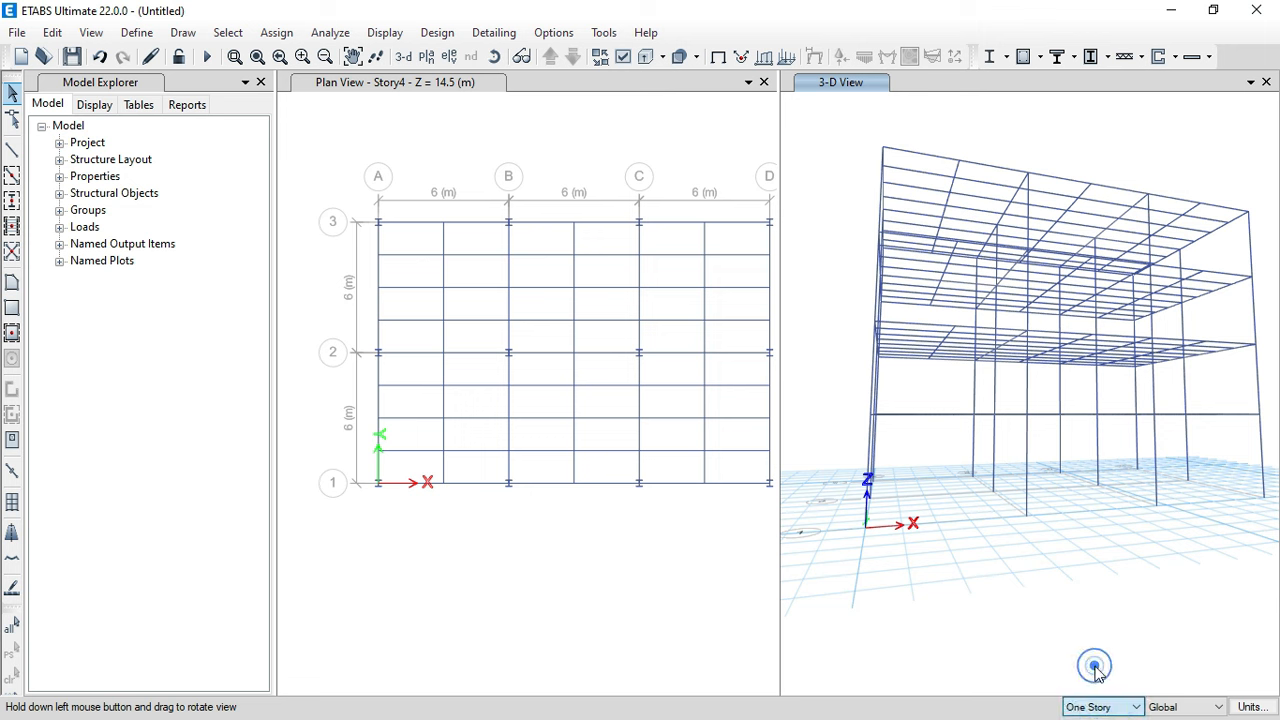
# - Select all column base joints in the 3-D view and assign fixed restraints in all translations and rotations
pyautogui.moveTo(832, 446); pyautogui.dragTo(1270, 552)
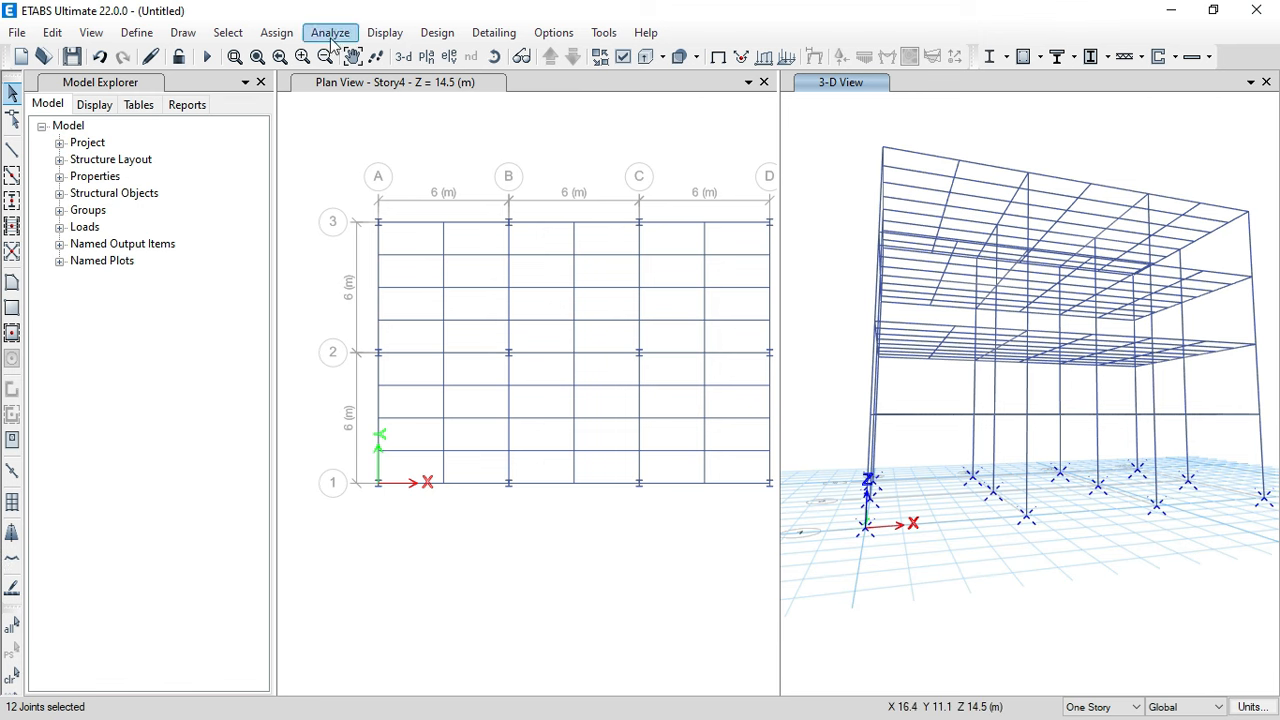
pyautogui.click(277, 32)
pyautogui.moveTo(295, 57)
pyautogui.click(590, 58)
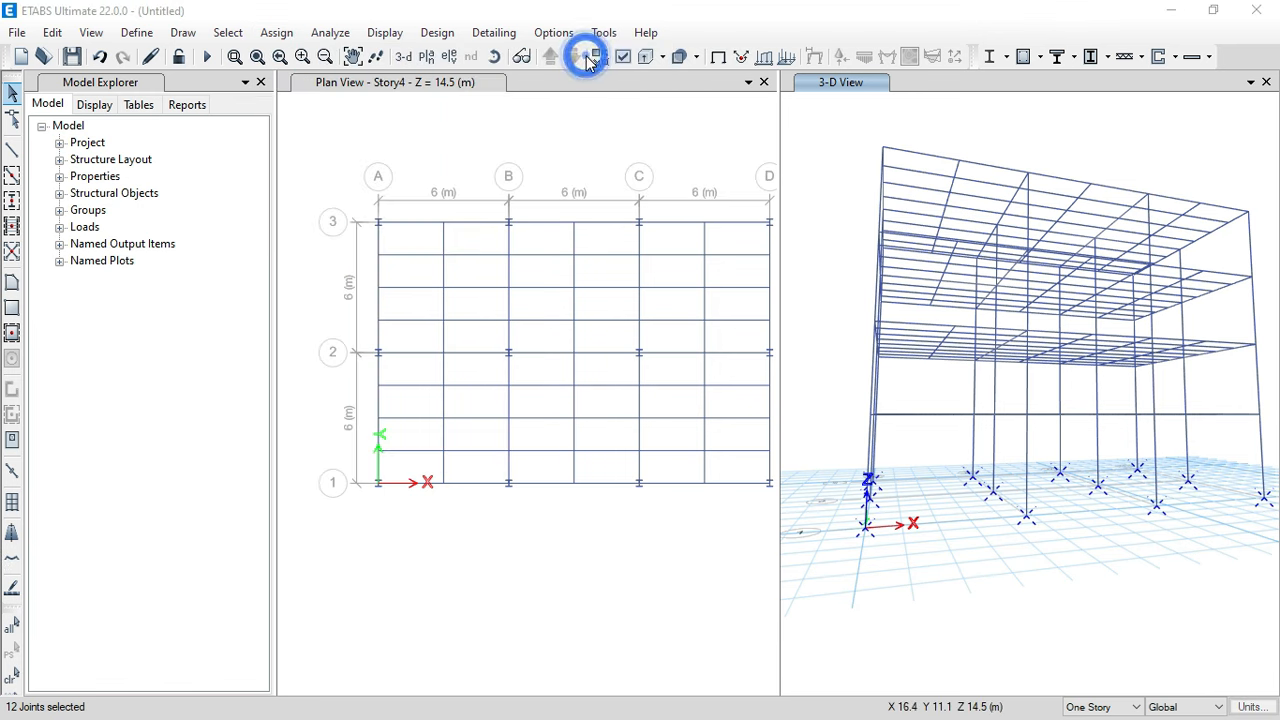
pyautogui.click(575, 411)
pyautogui.click(574, 458)
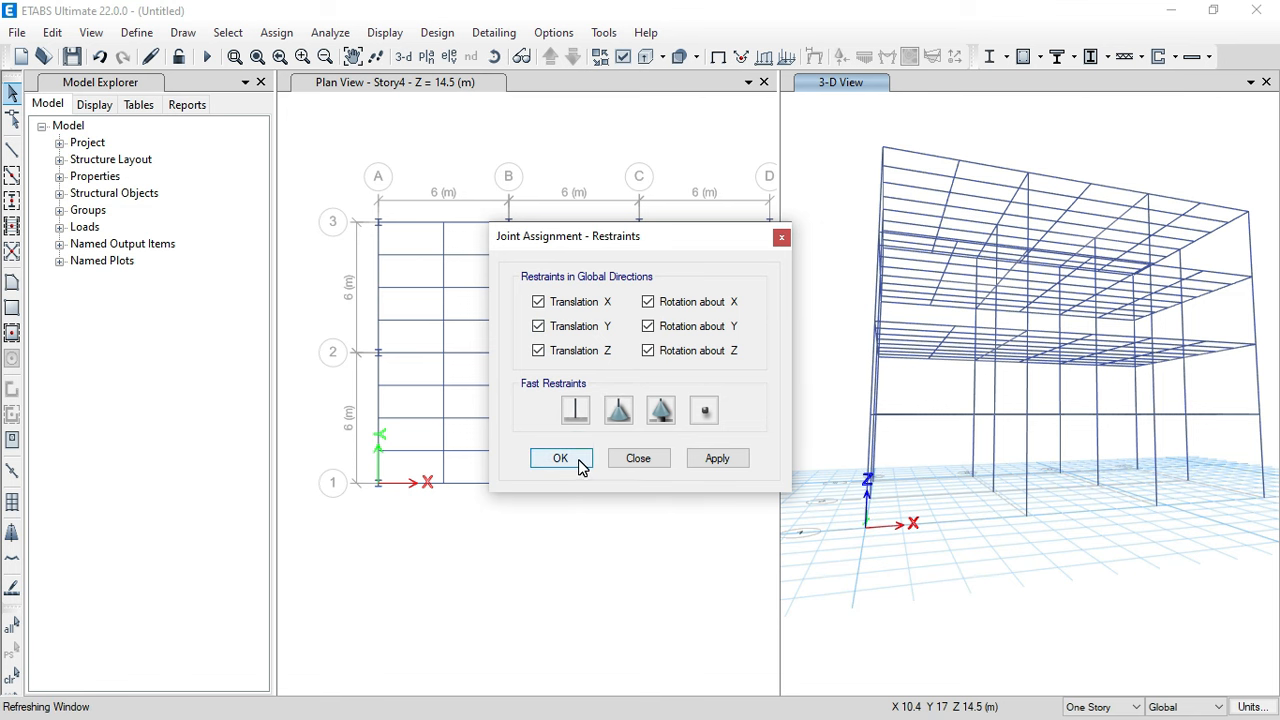
# - Show the restrained bases from above in the 3-D view and set the story option to All Stories
pyautogui.click(494, 56)
pyautogui.moveTo(890, 574); pyautogui.dragTo(910, 615)
pyautogui.click(518, 589)
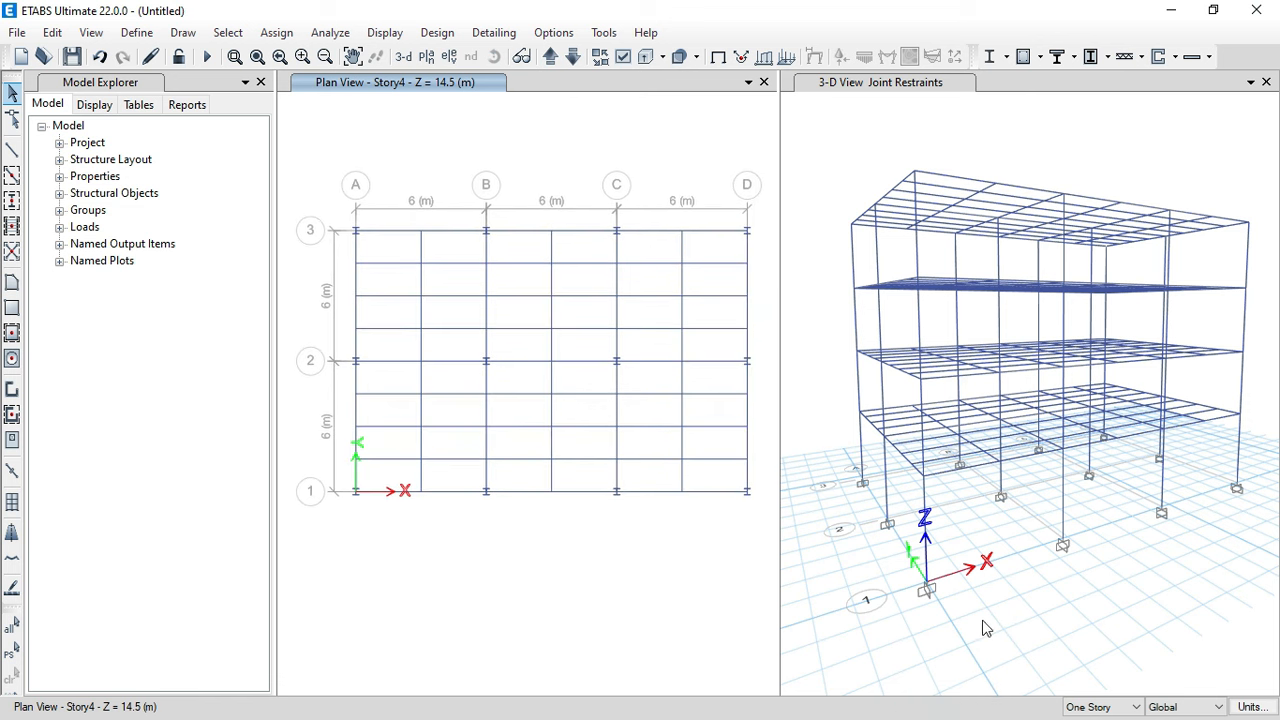
pyautogui.click(1095, 705)
pyautogui.click(1097, 678)
pyautogui.click(568, 549)
# - Start the Quick Draw Floor/Wall command and set its property to D130
pyautogui.click(12, 333)
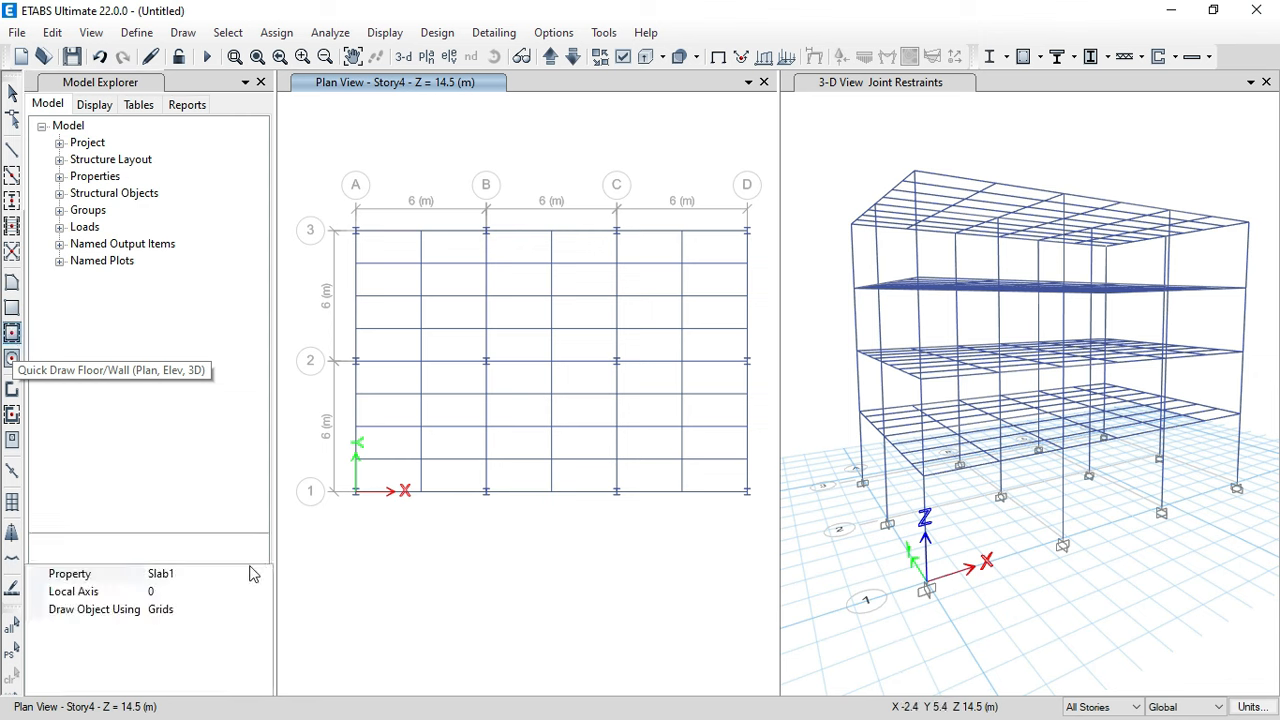
pyautogui.click(243, 574)
pyautogui.click(264, 575)
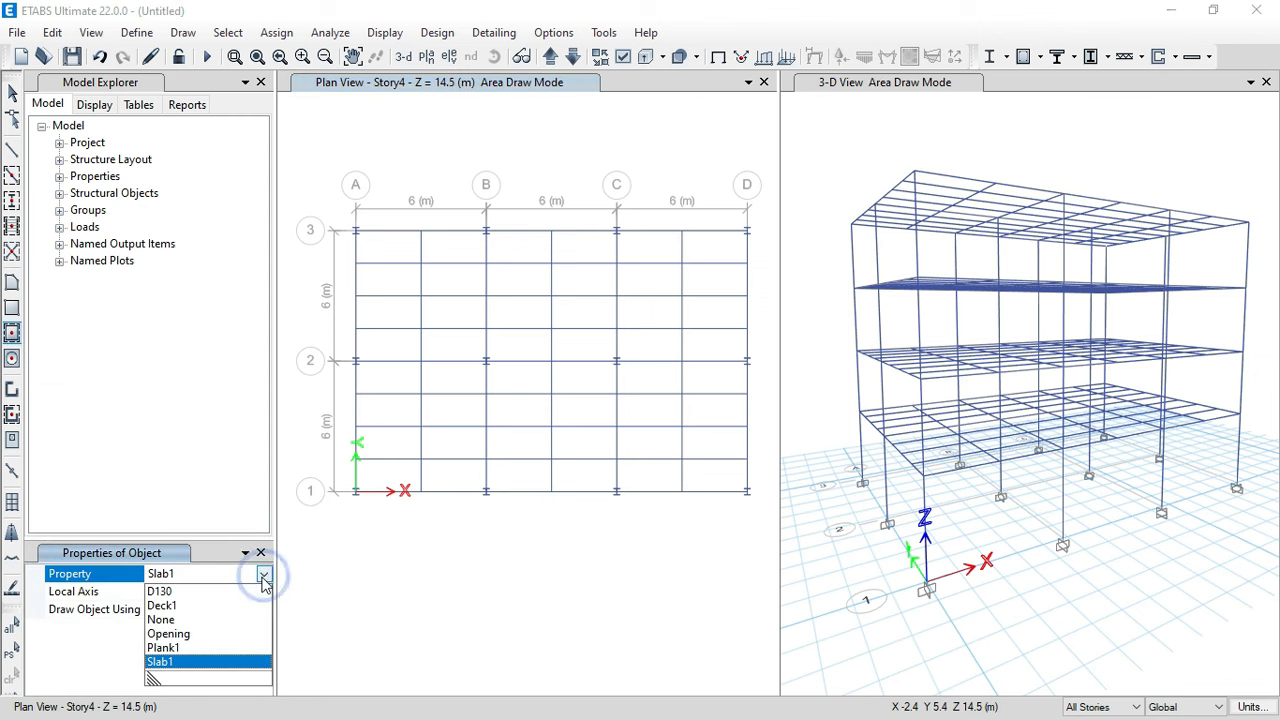
pyautogui.click(172, 590)
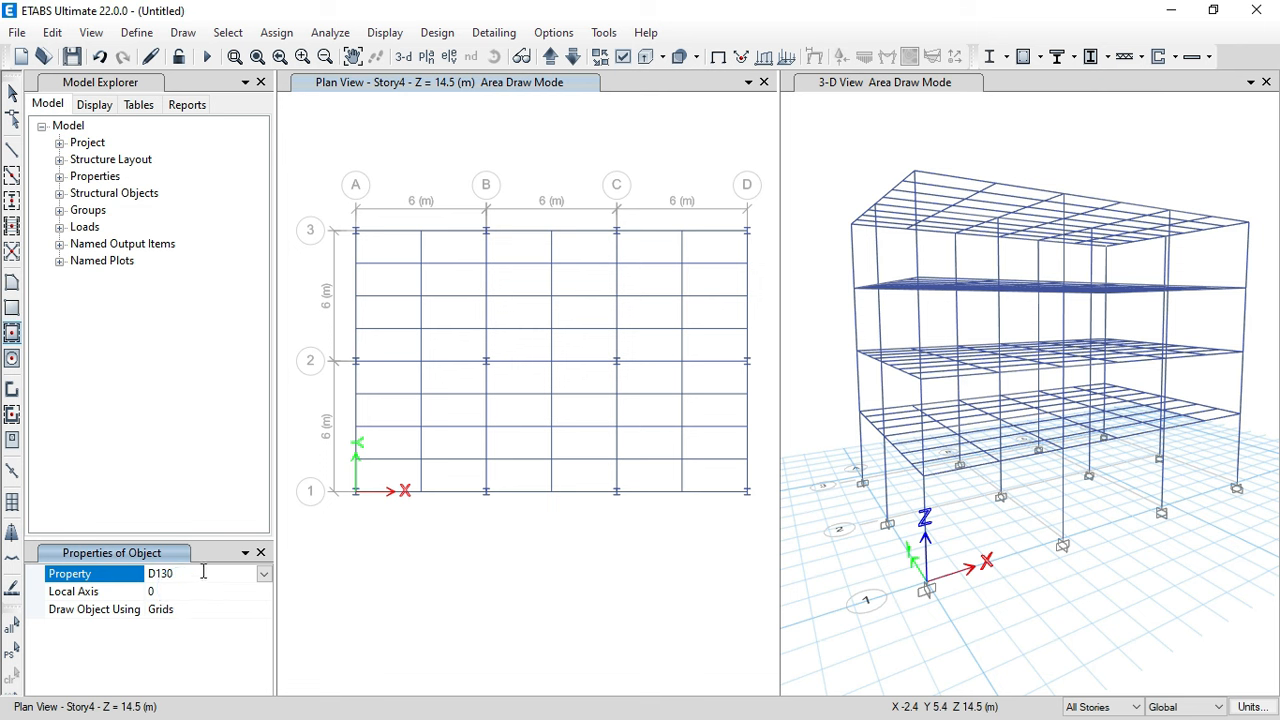
# - Draw a D130 floor with local axis 0 in bay A-B, 1-2 and refresh the view to check its span direction
pyautogui.click(440, 478)
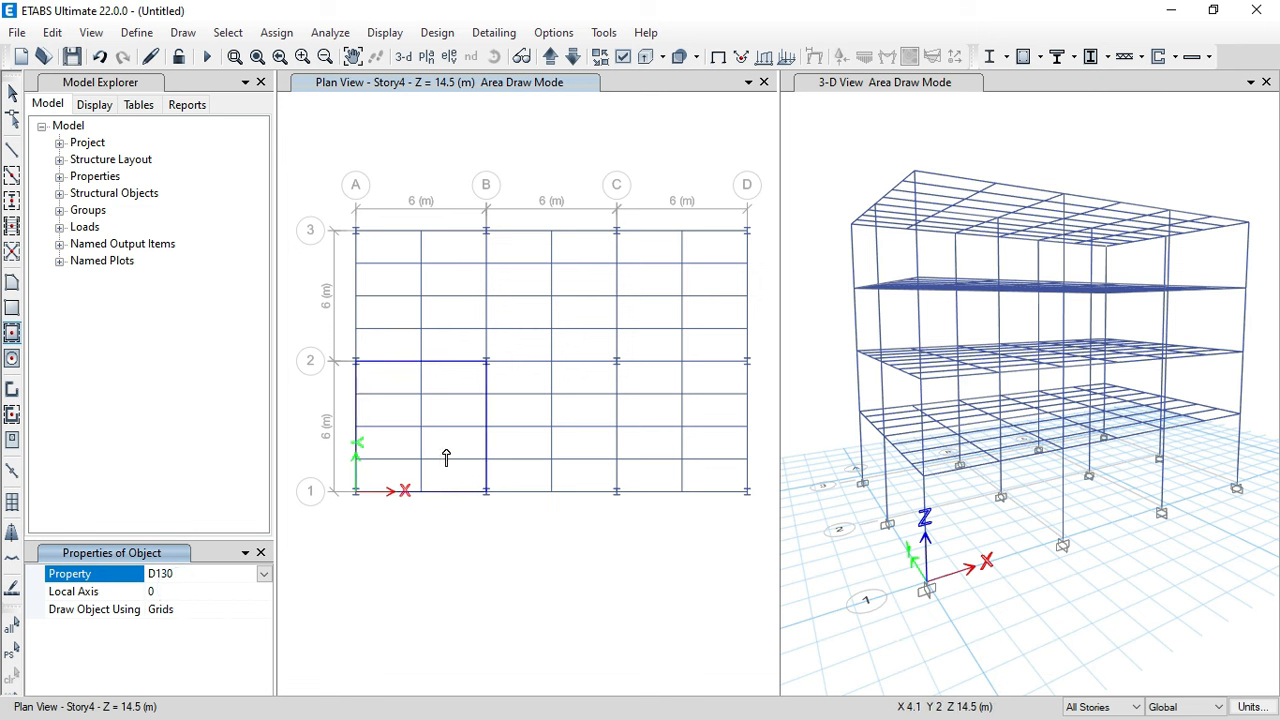
pyautogui.click(446, 457)
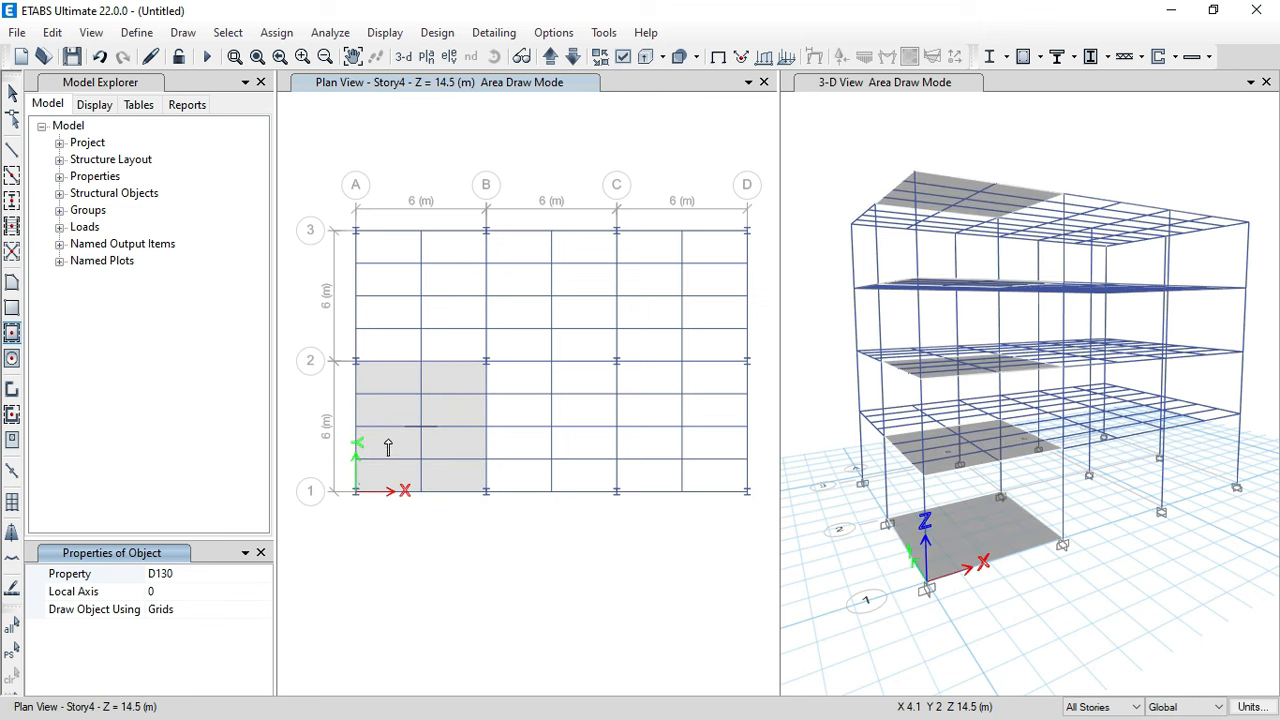
pyautogui.scroll(2, 386, 440)
pyautogui.click(92, 33)
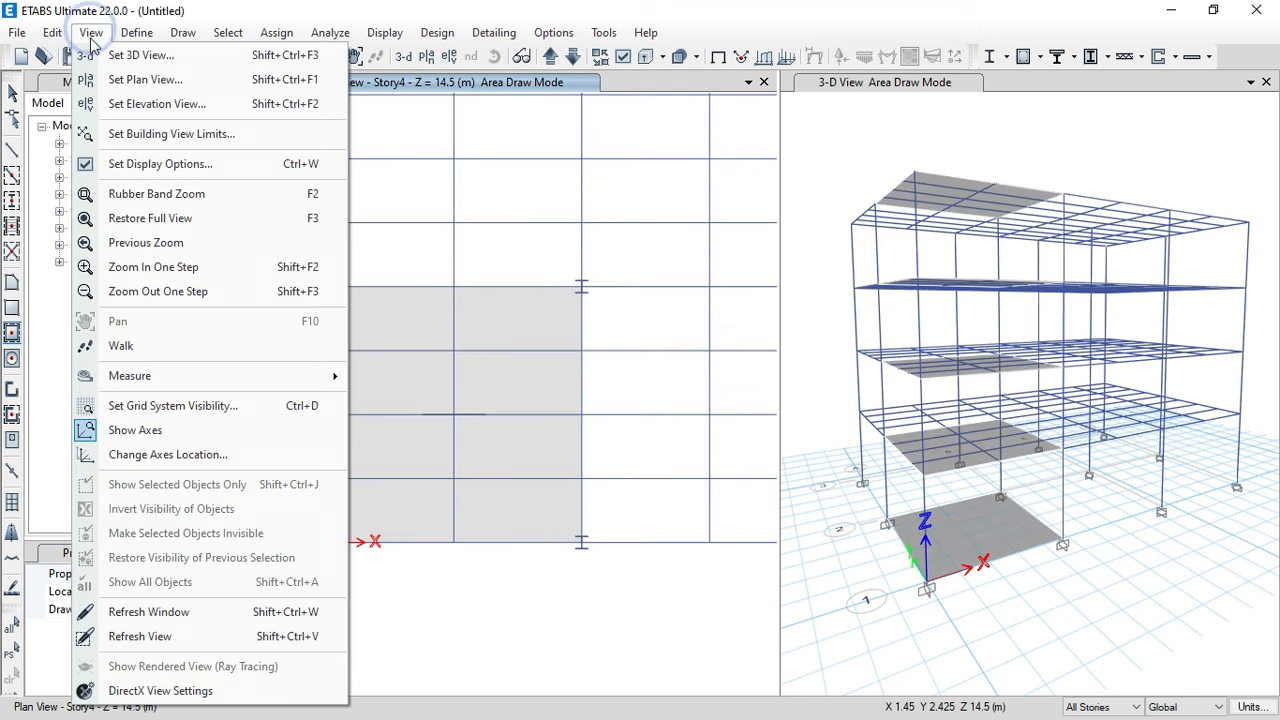
pyautogui.click(193, 643)
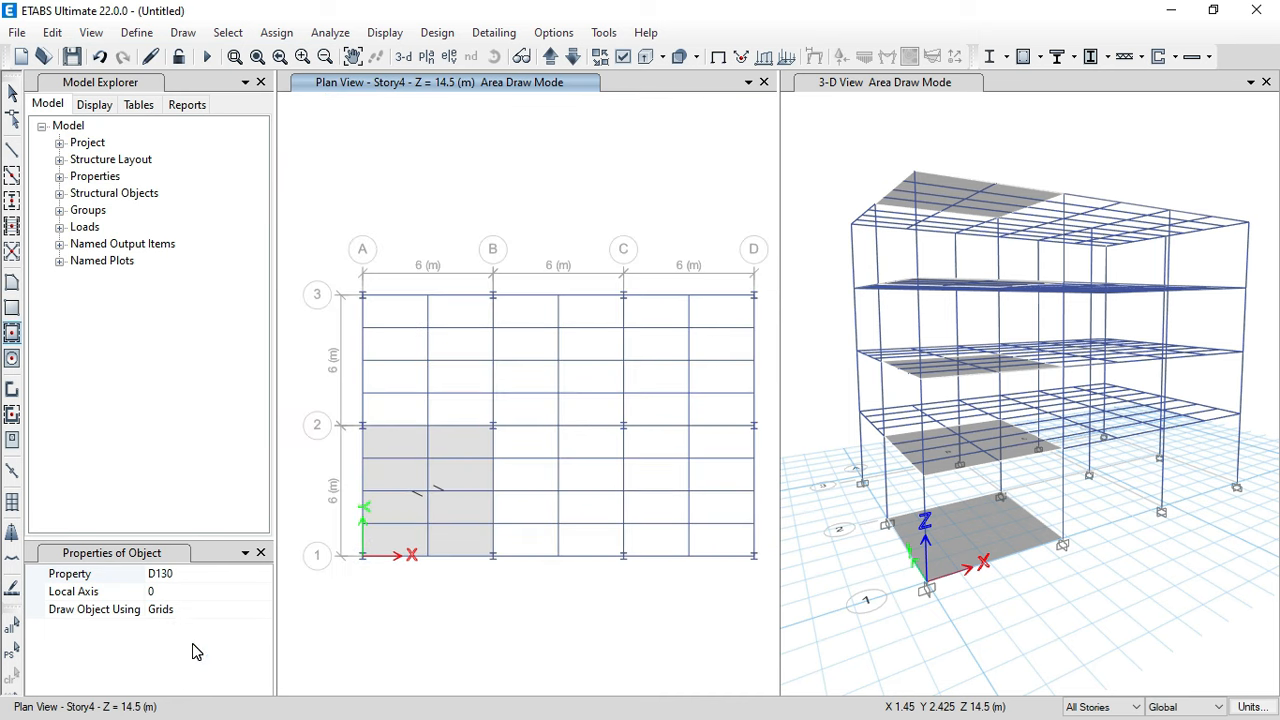
pyautogui.scroll(2, 398, 548)
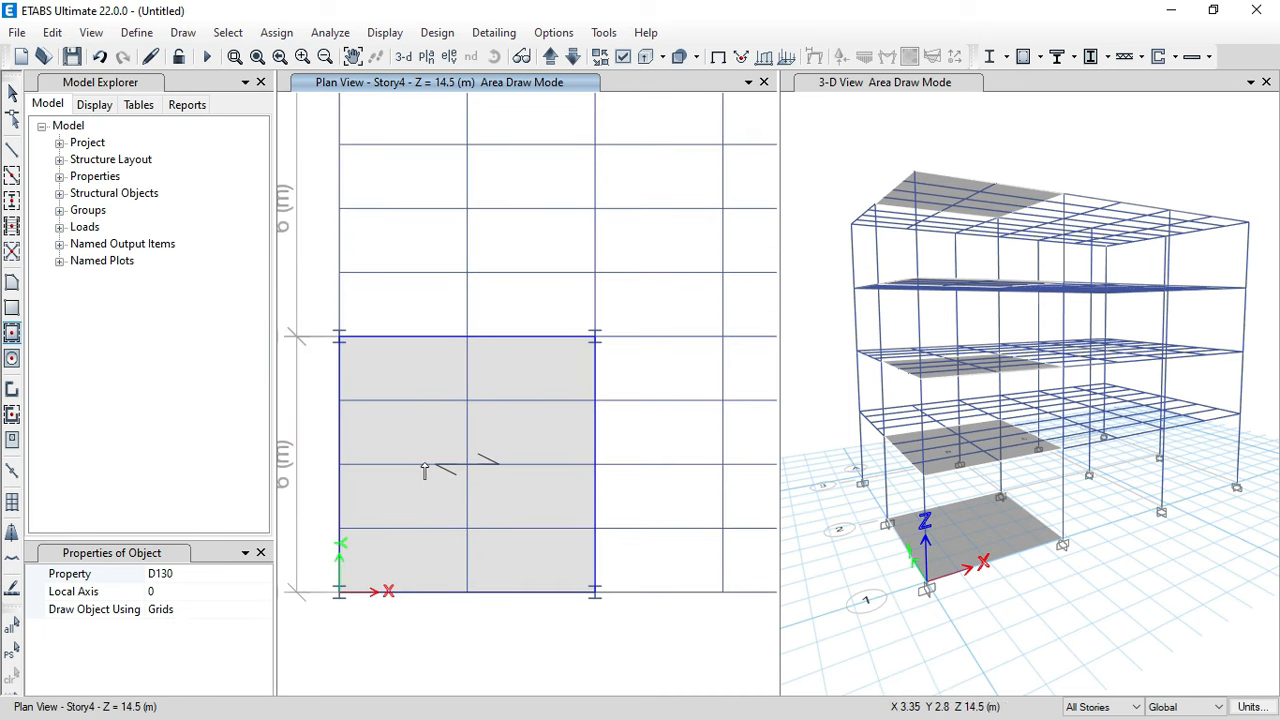
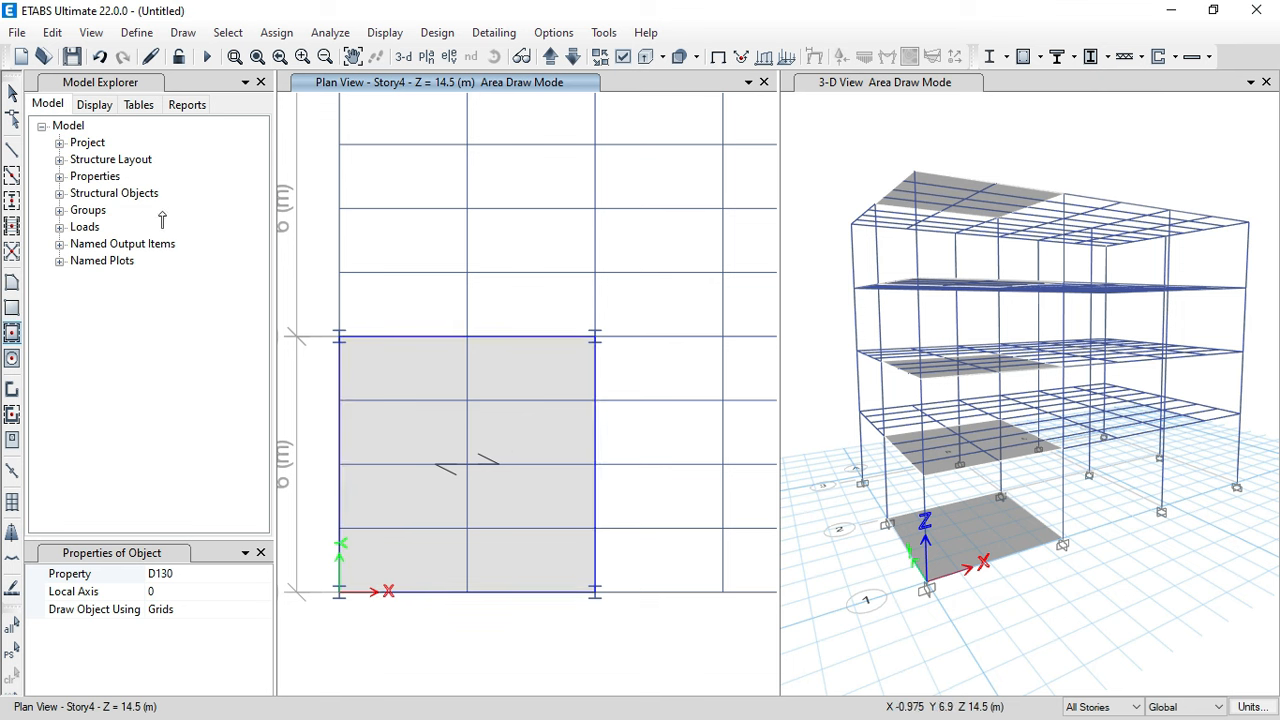
# - Delete the D130 floor in bay A-B, 1-2 on all stories
pyautogui.click(12, 93)
pyautogui.click(524, 421)
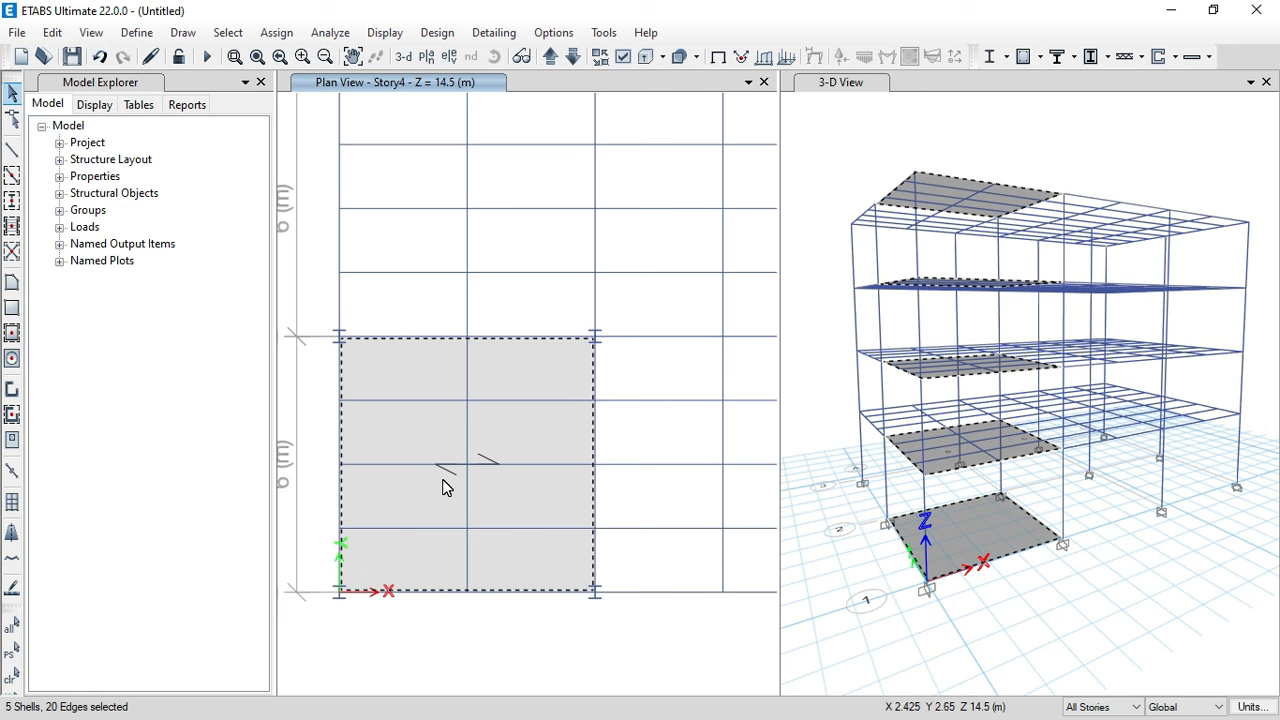
pyautogui.press('Delete')
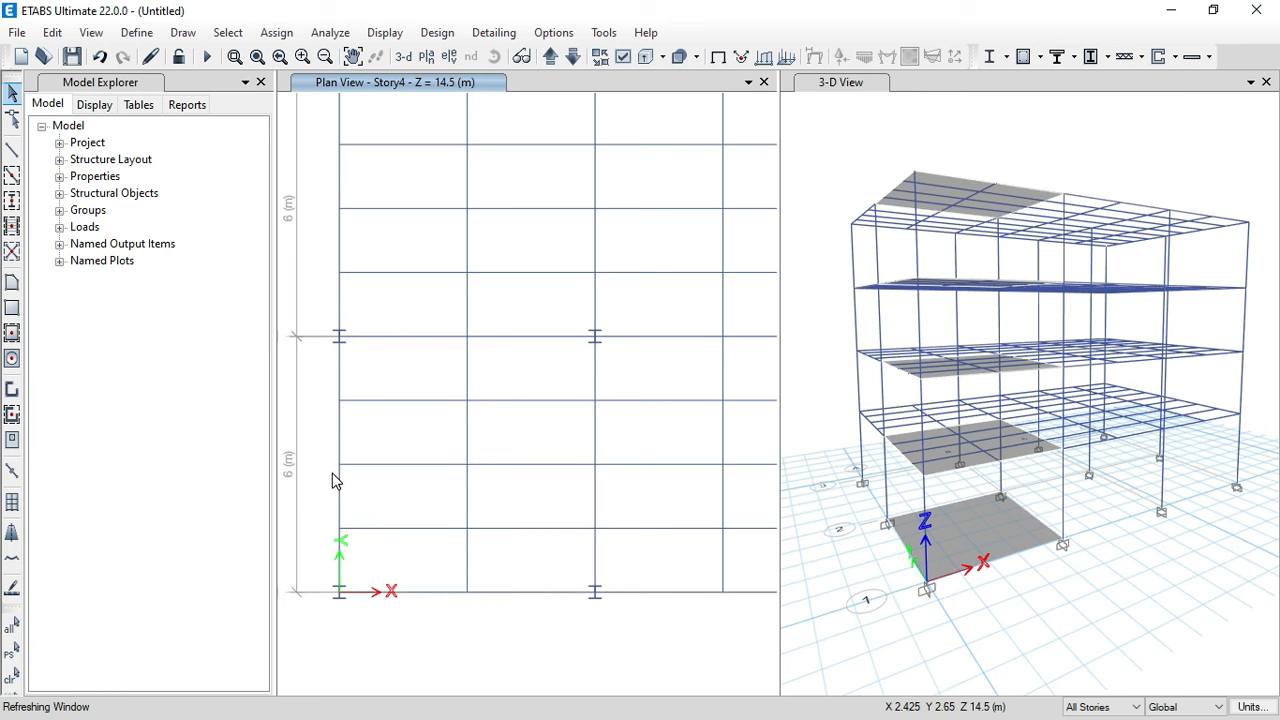
# - Restart Quick Draw Floor/Wall with property D130 and set the local axis to 90
pyautogui.click(16, 335)
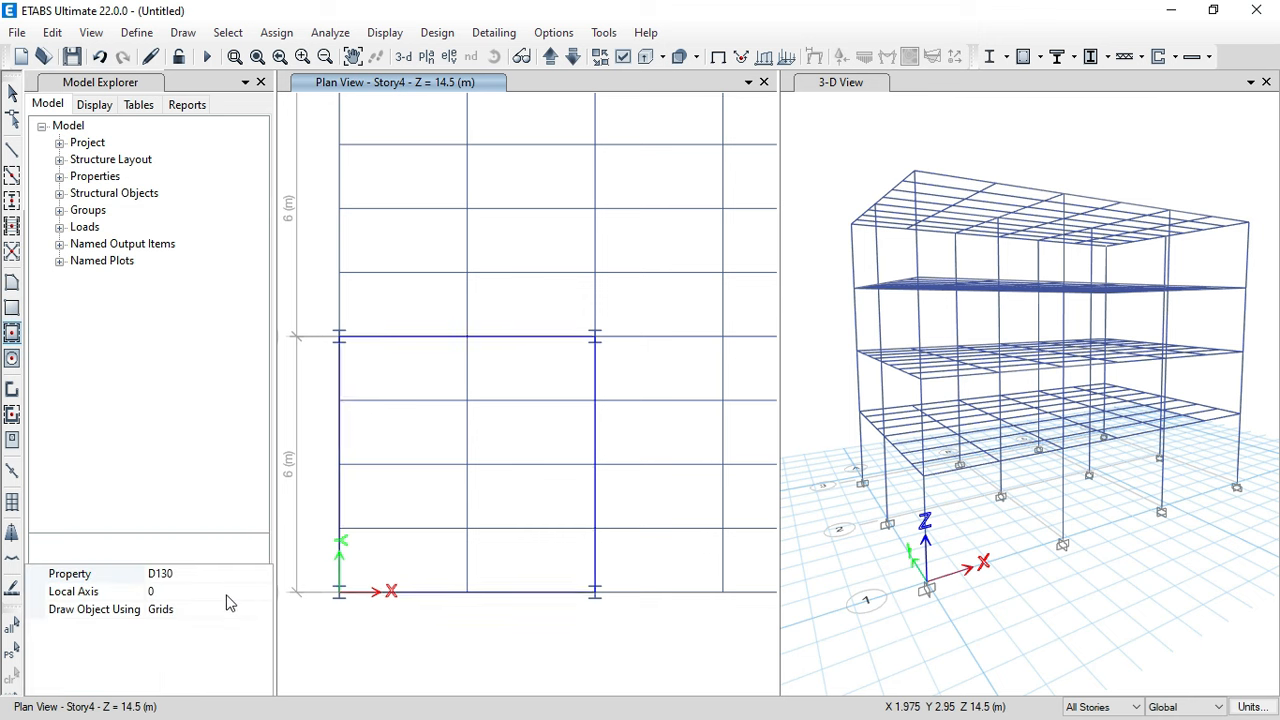
pyautogui.click(220, 596)
pyautogui.doubleClick(190, 592)
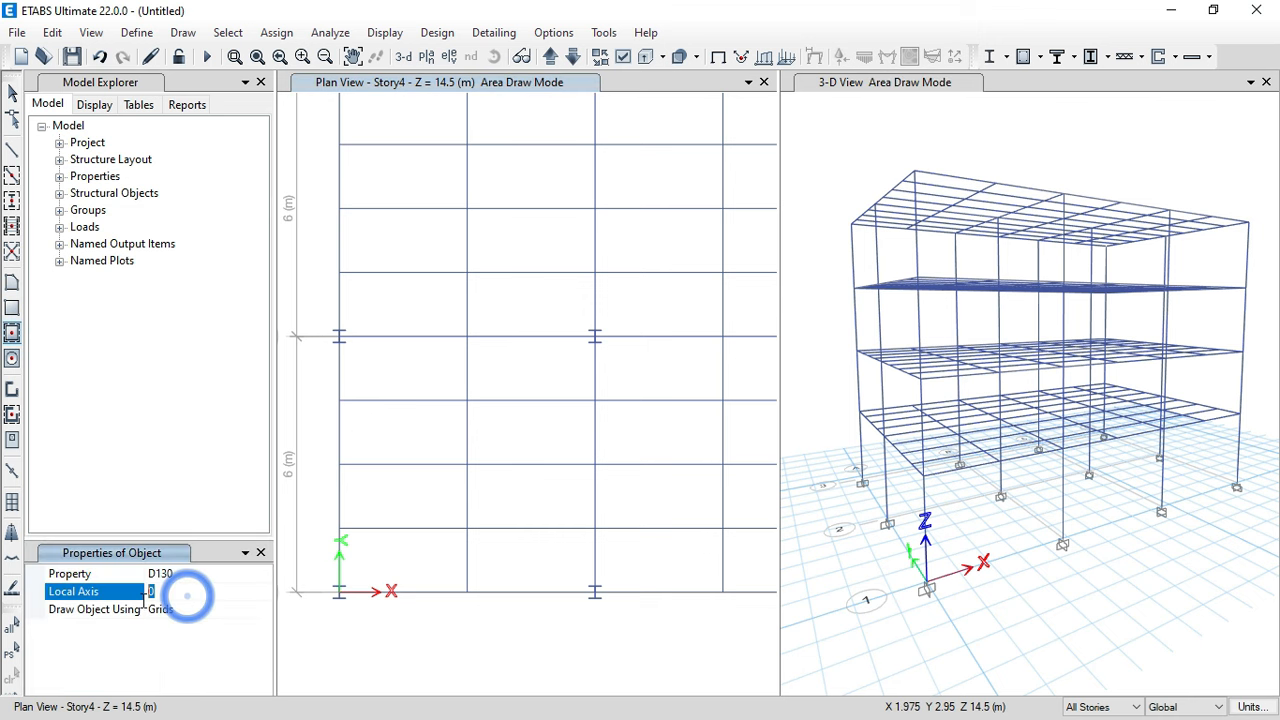
pyautogui.write('90')
pyautogui.click(185, 609)
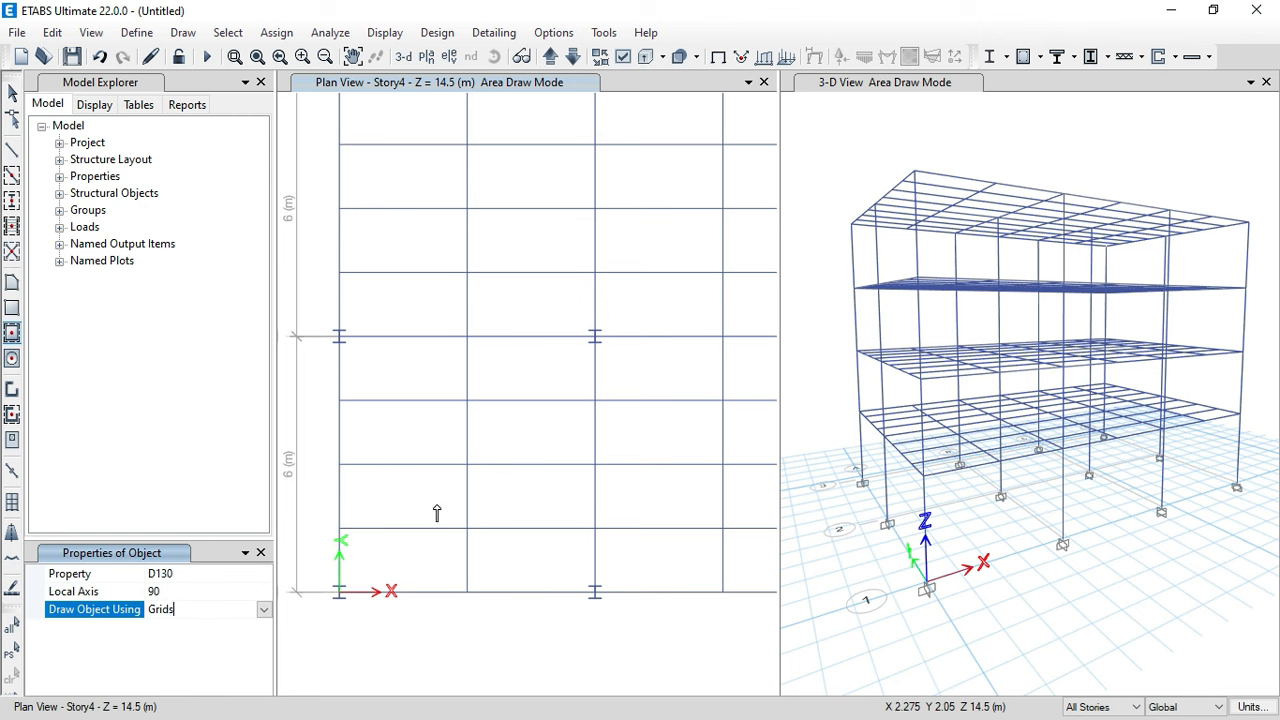
# - Draw the D130 floor in bay A-B, 1-2 and refresh the view to check its span direction
pyautogui.click(436, 512)
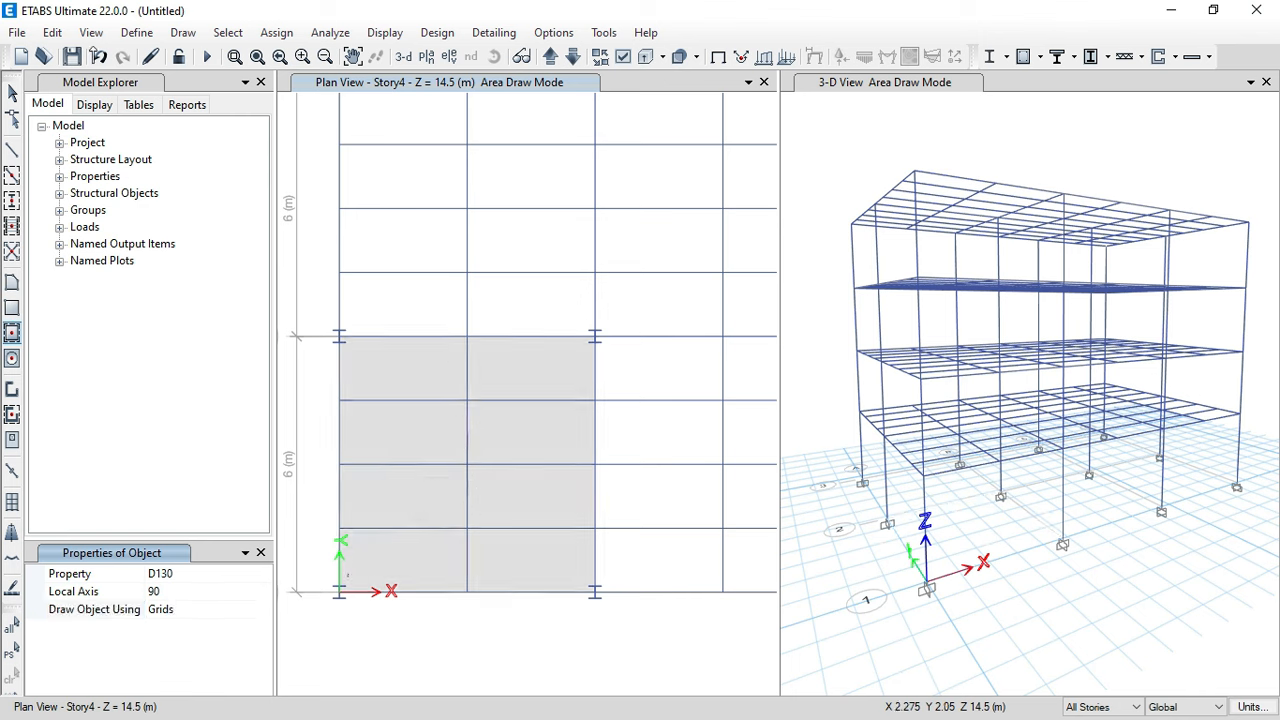
pyautogui.click(91, 32)
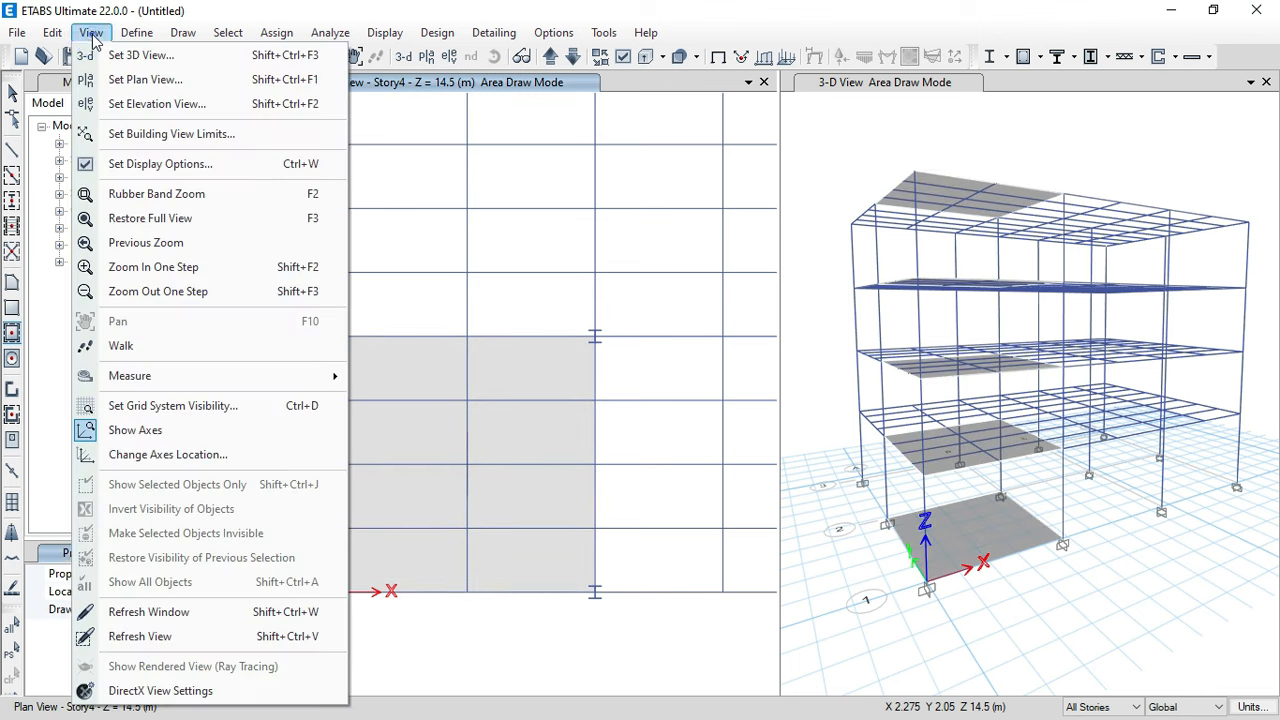
pyautogui.click(180, 636)
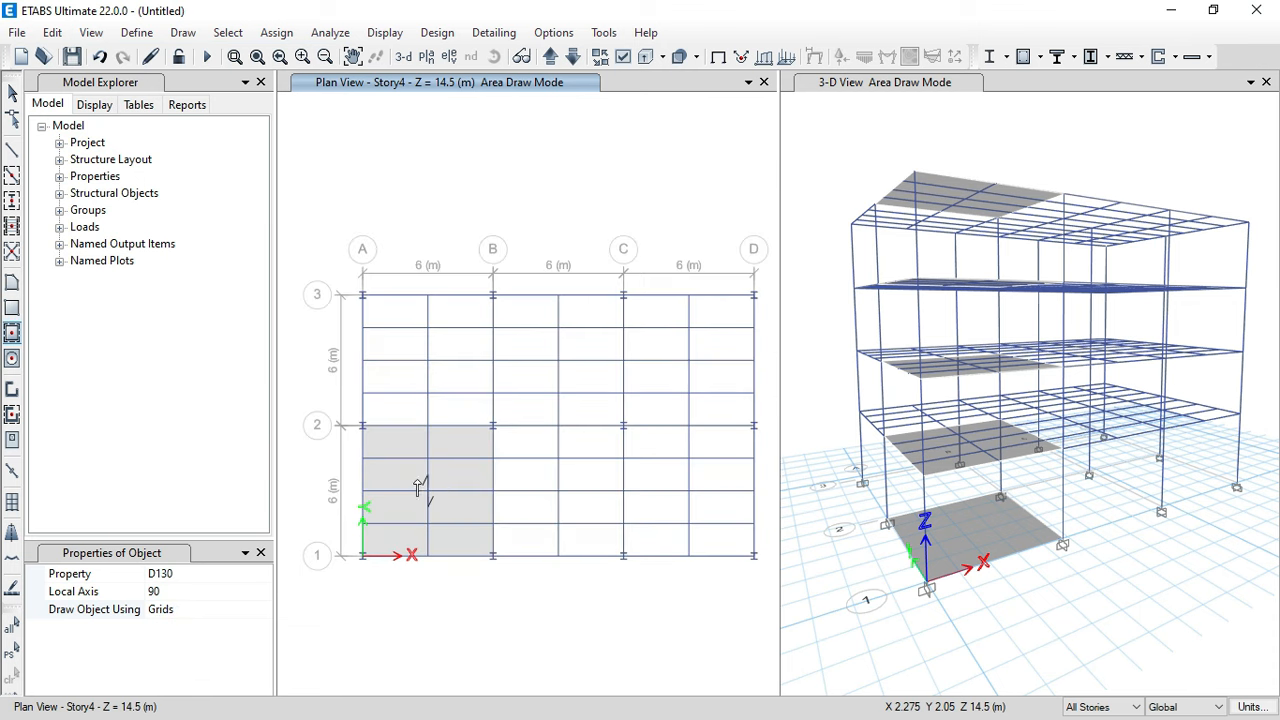
pyautogui.scroll(2, 432, 485)
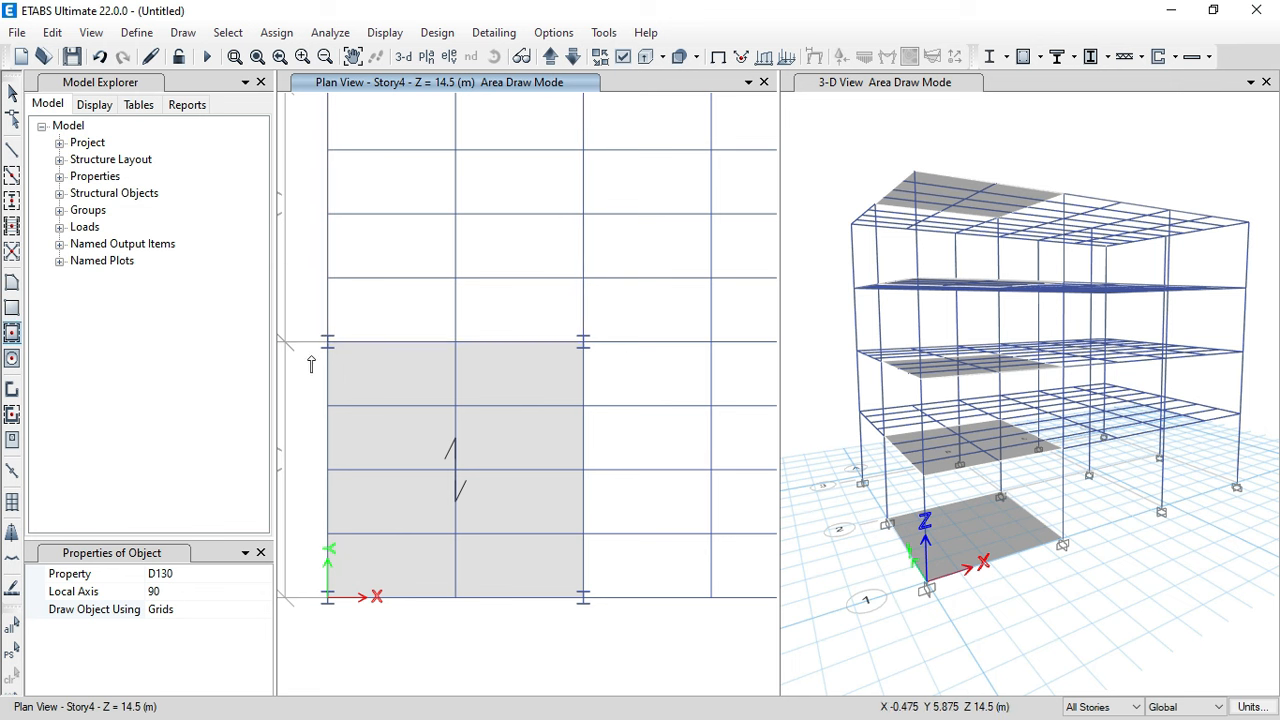
pyautogui.scroll(-2, 380, 595)
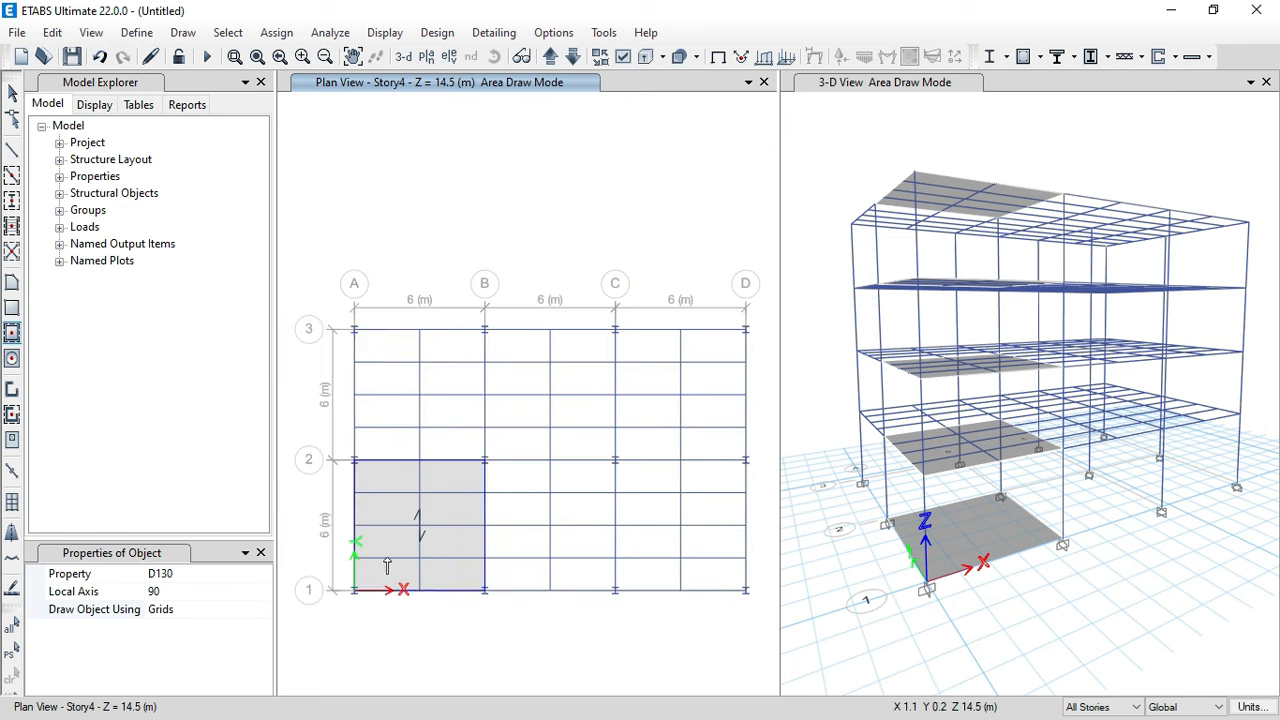
# - Draw D130 floors with local axis 90 in the remaining five bays of the plan
pyautogui.click(393, 383)
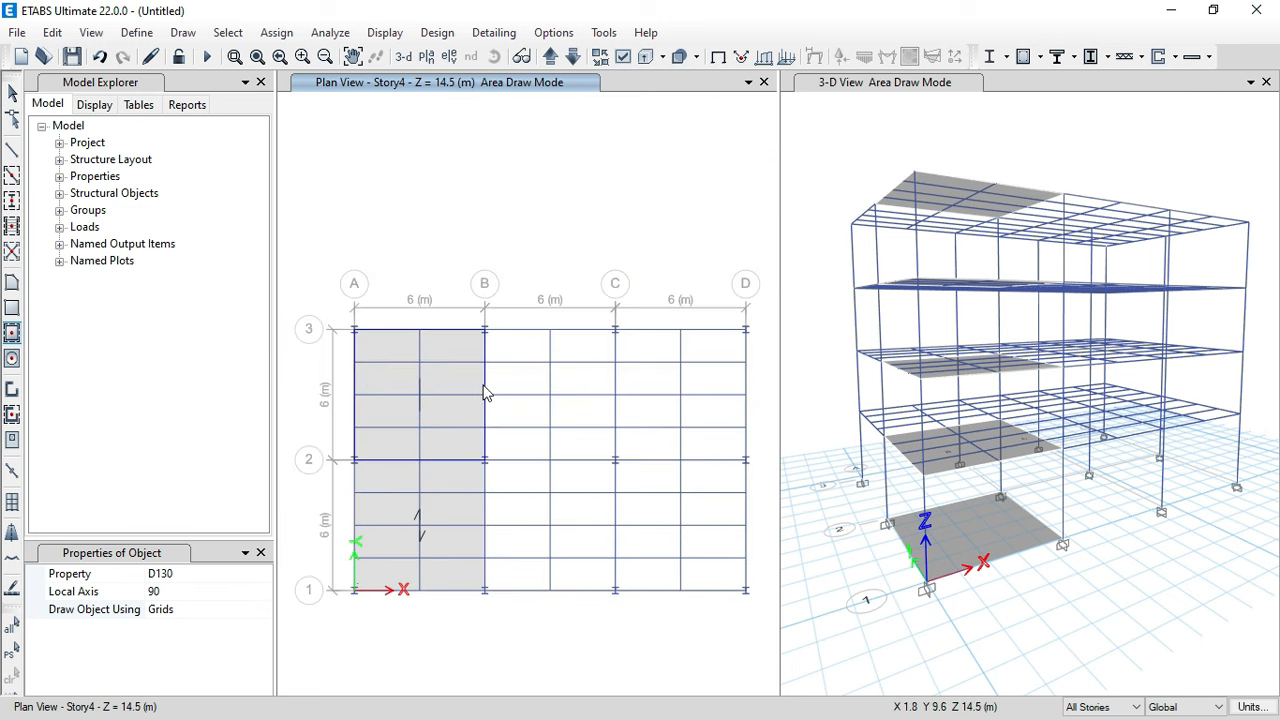
pyautogui.click(520, 386)
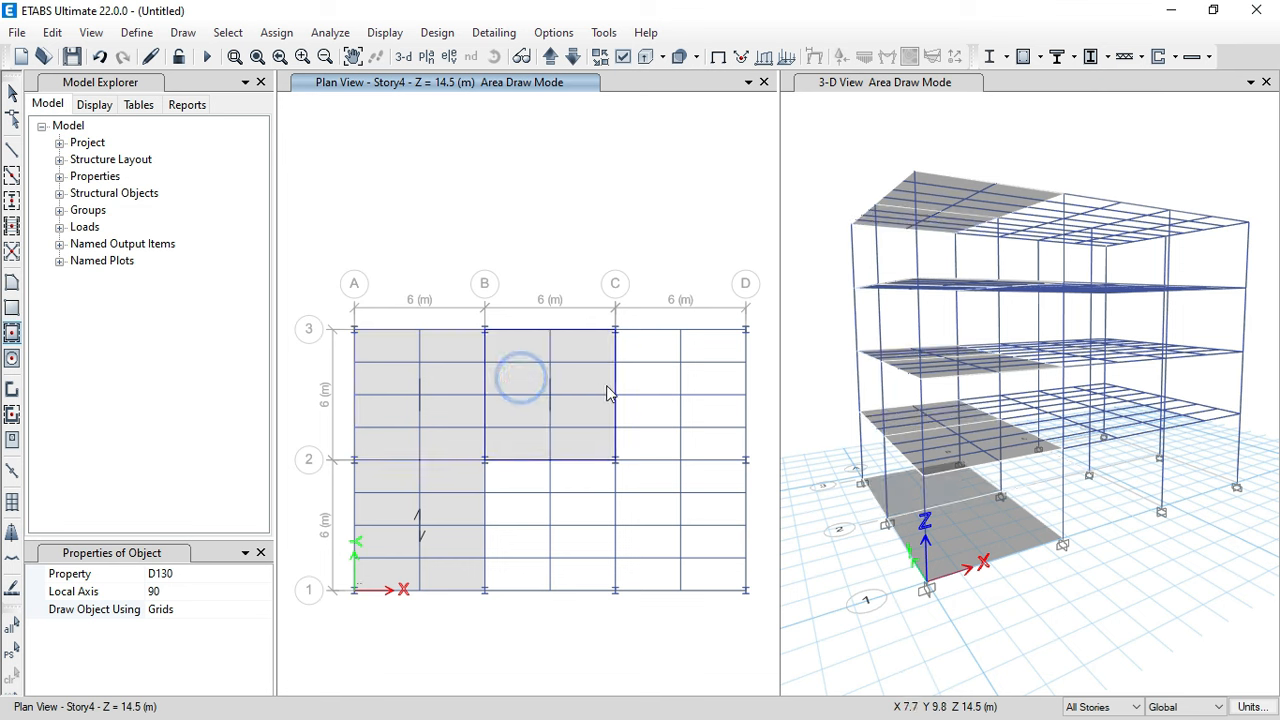
pyautogui.click(653, 386)
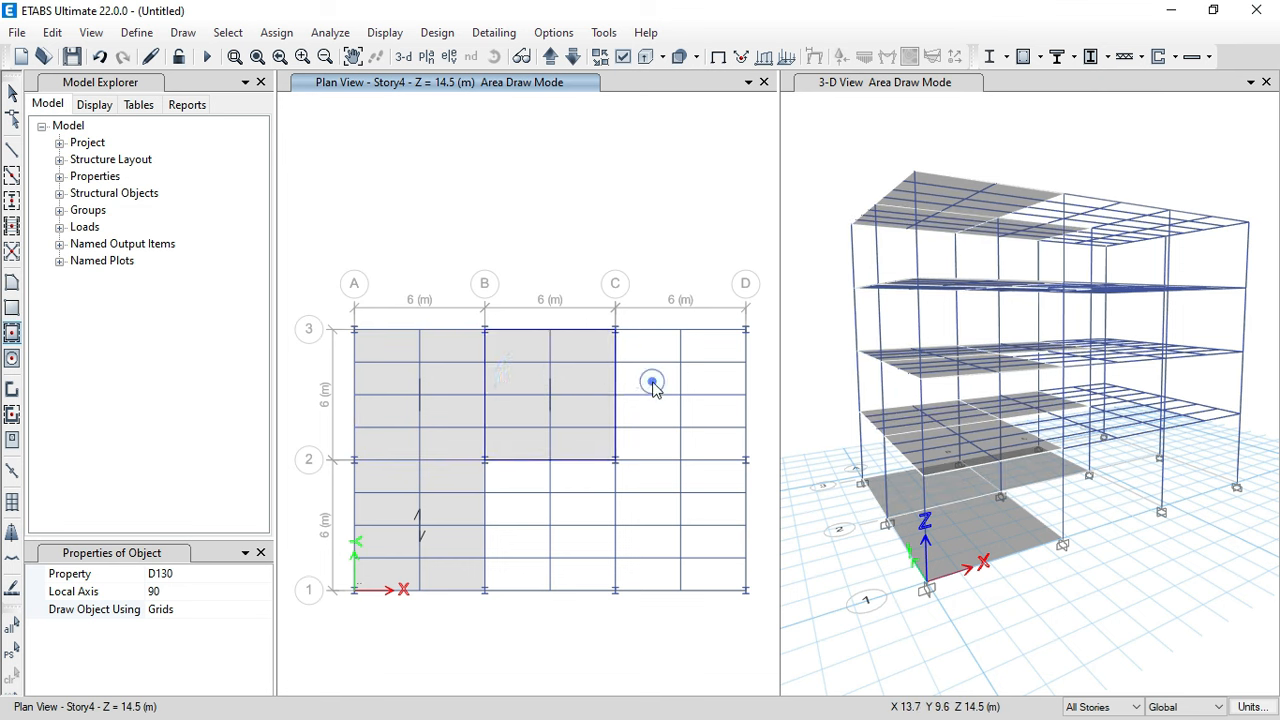
pyautogui.click(642, 505)
pyautogui.click(577, 520)
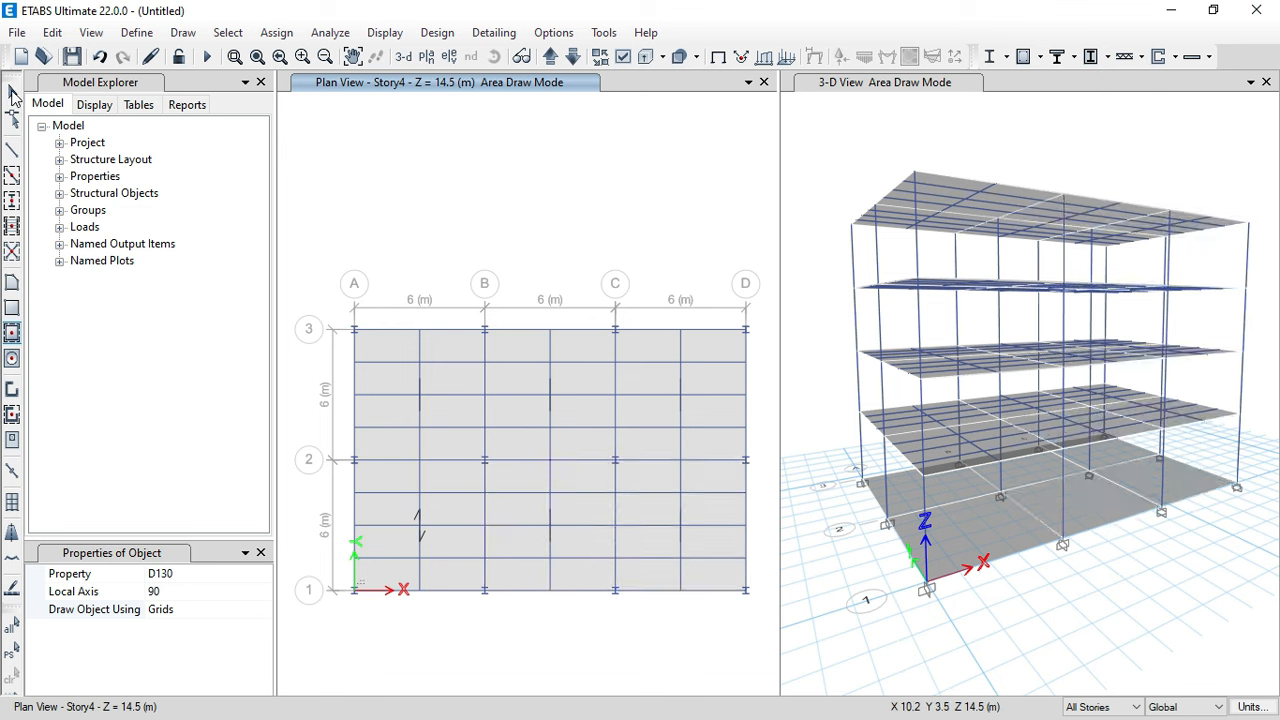
# - Leave floor drawing mode and refresh the view to check the span direction of the D130 floors in all bays
pyautogui.click(12, 91)
pyautogui.click(463, 200)
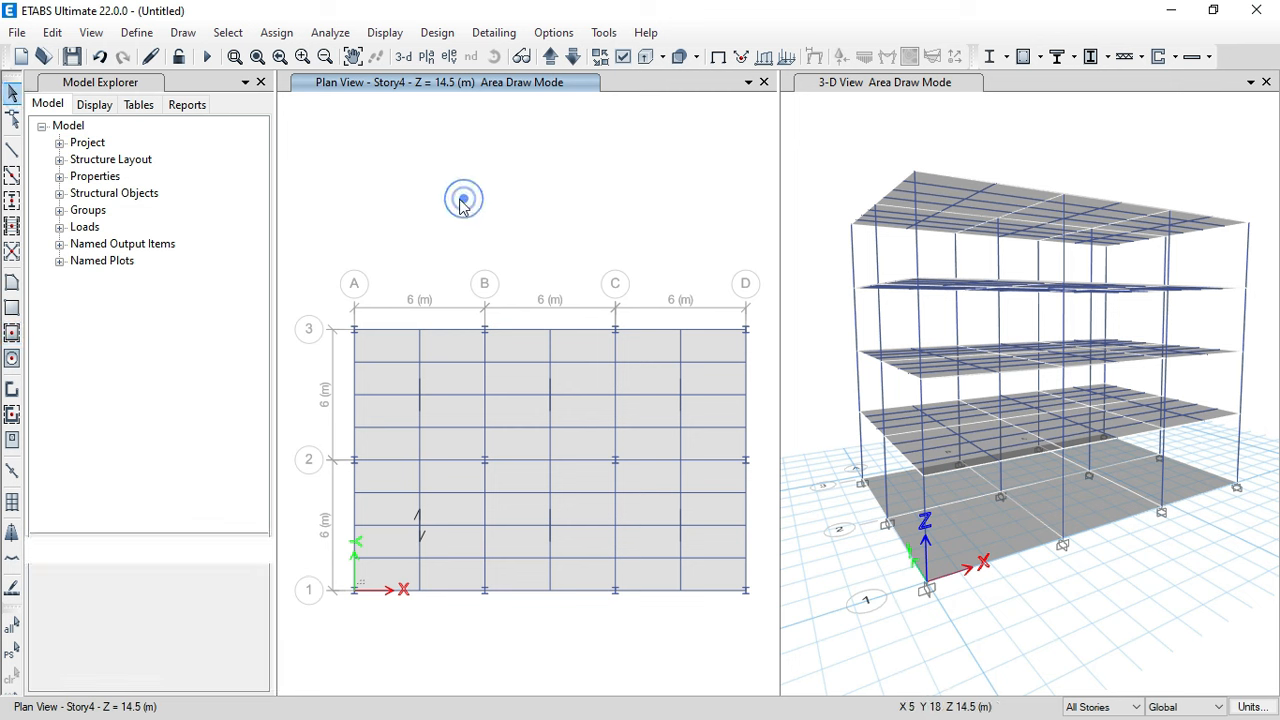
pyautogui.click(91, 32)
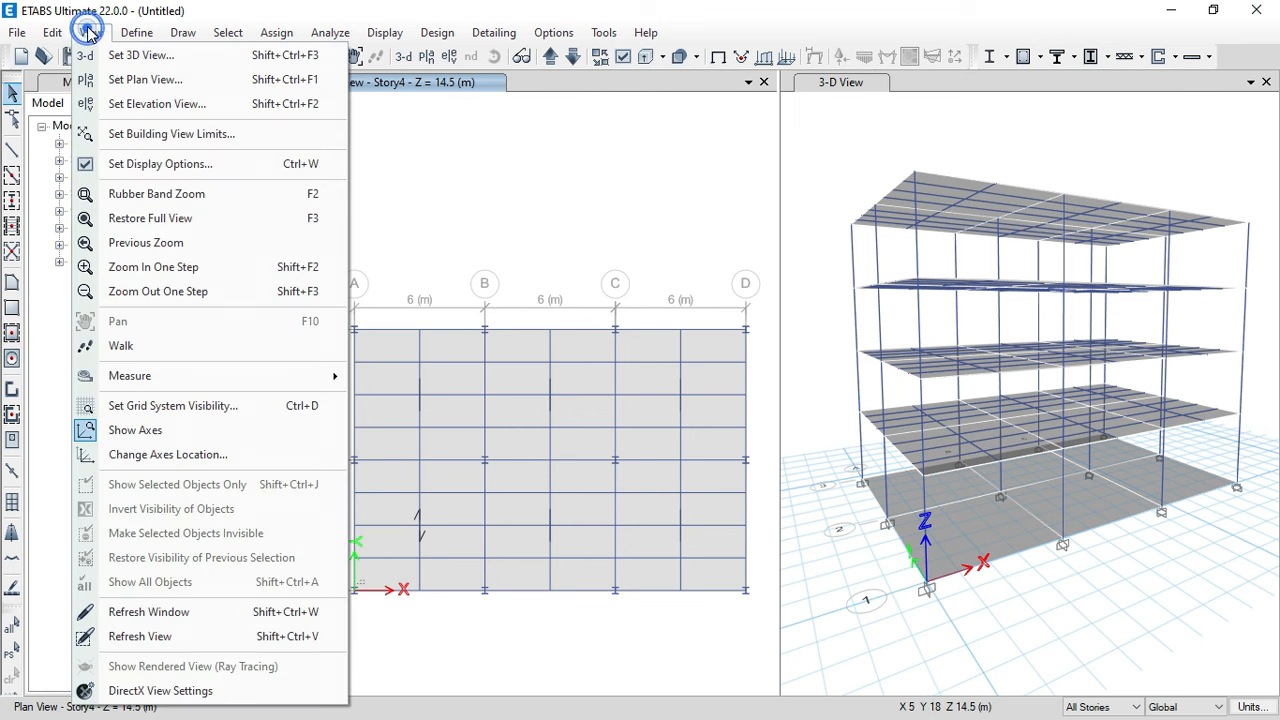
pyautogui.click(172, 637)
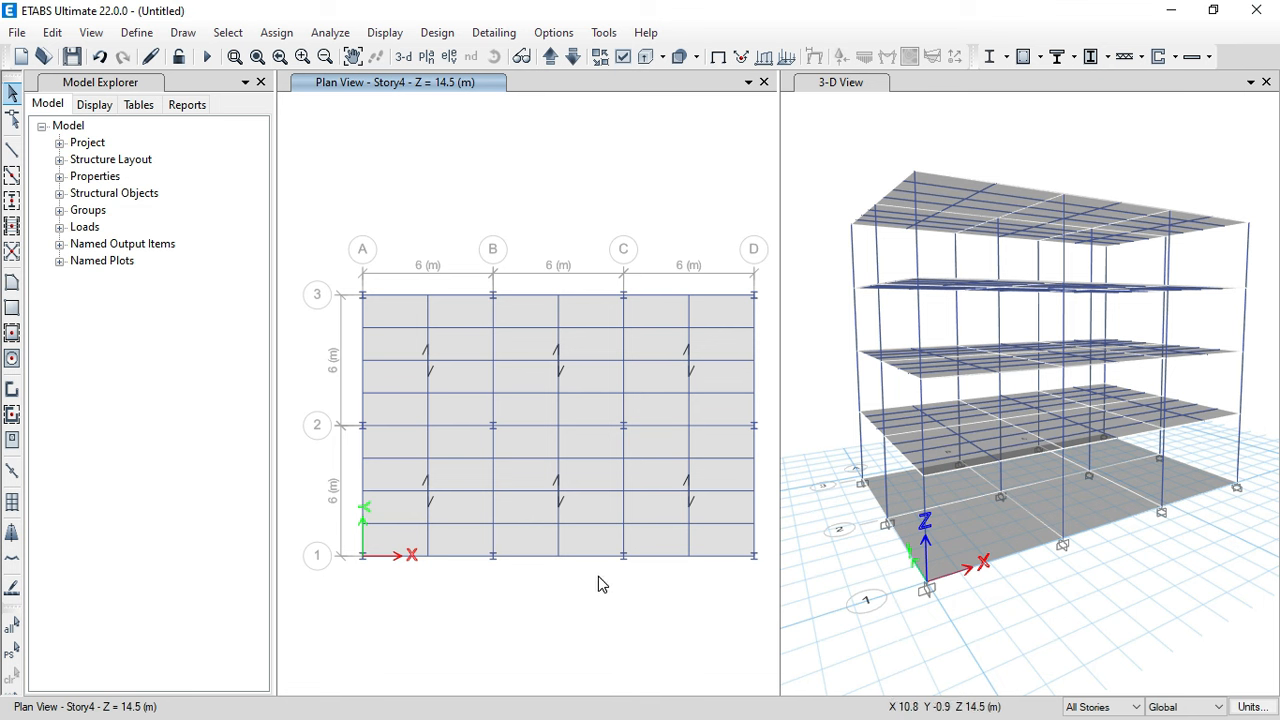
pyautogui.moveTo(597, 614); pyautogui.dragTo(577, 598, button='middle')
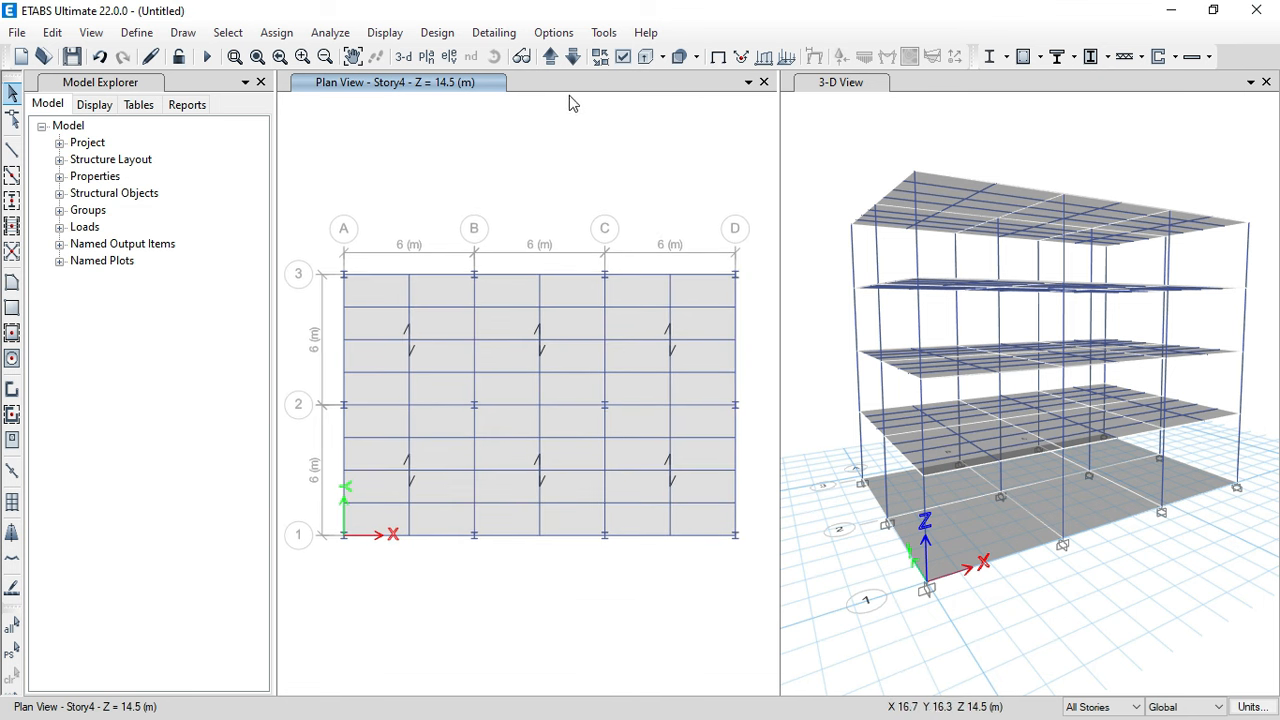
# - Restrict editing to One Story and switch the plan view from Story4 to the Base level
pyautogui.click(874, 134)
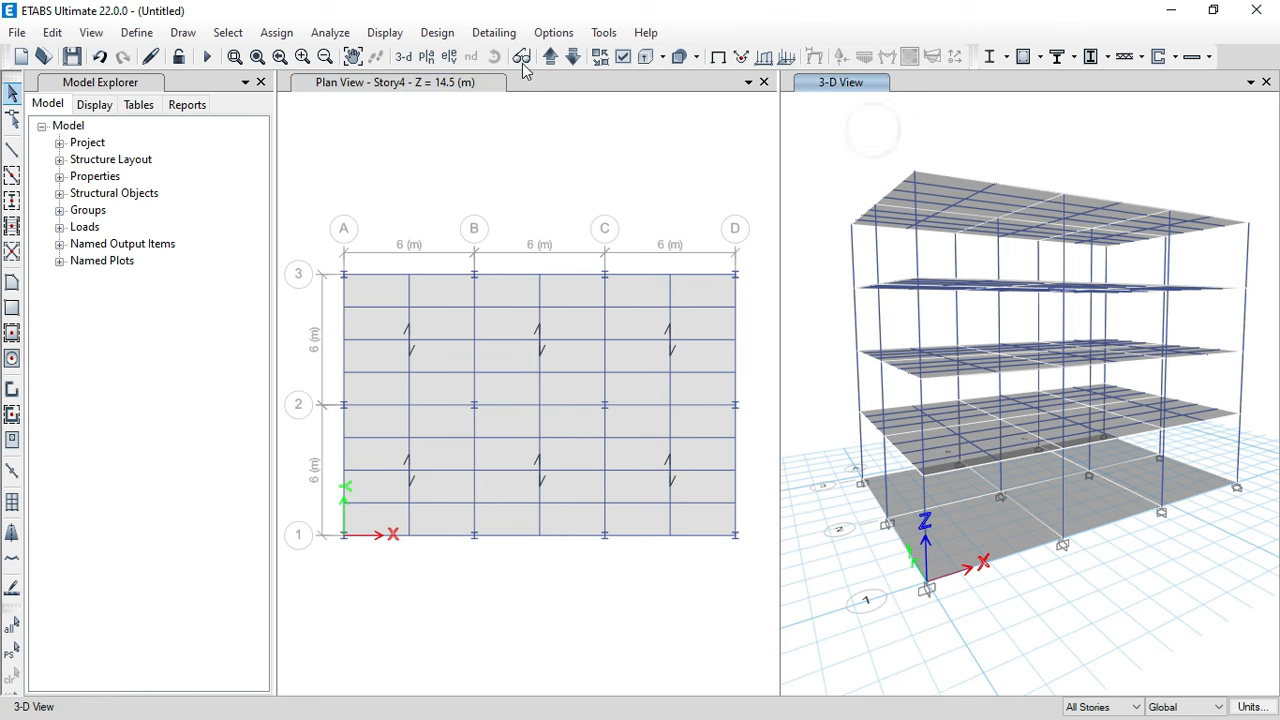
pyautogui.click(494, 57)
pyautogui.moveTo(1054, 623); pyautogui.dragTo(1046, 606)
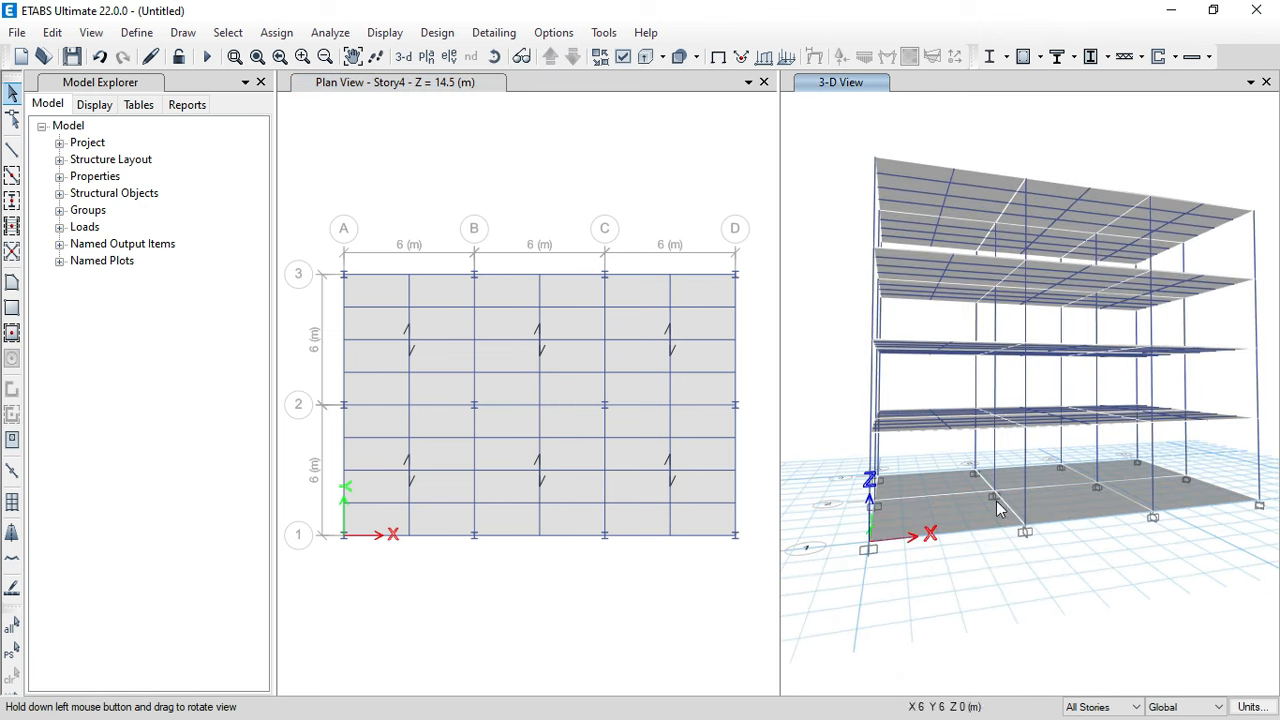
pyautogui.click(1100, 707)
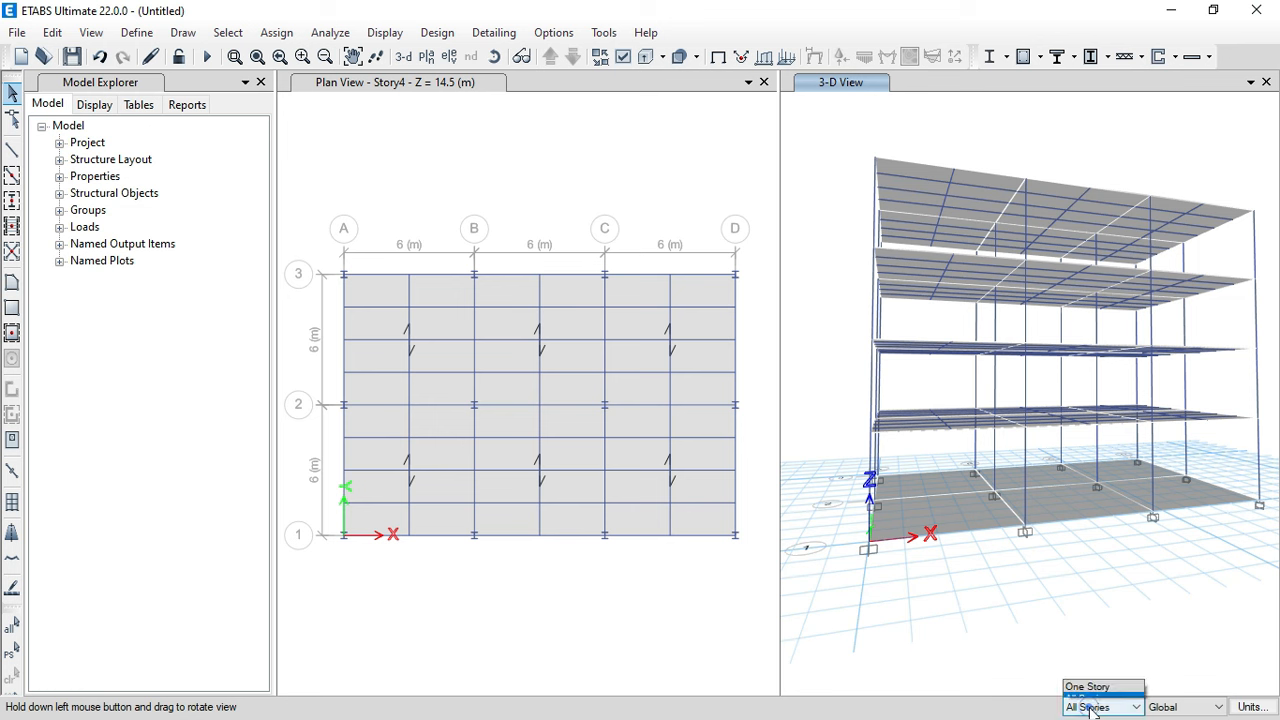
pyautogui.click(1088, 672)
pyautogui.click(517, 242)
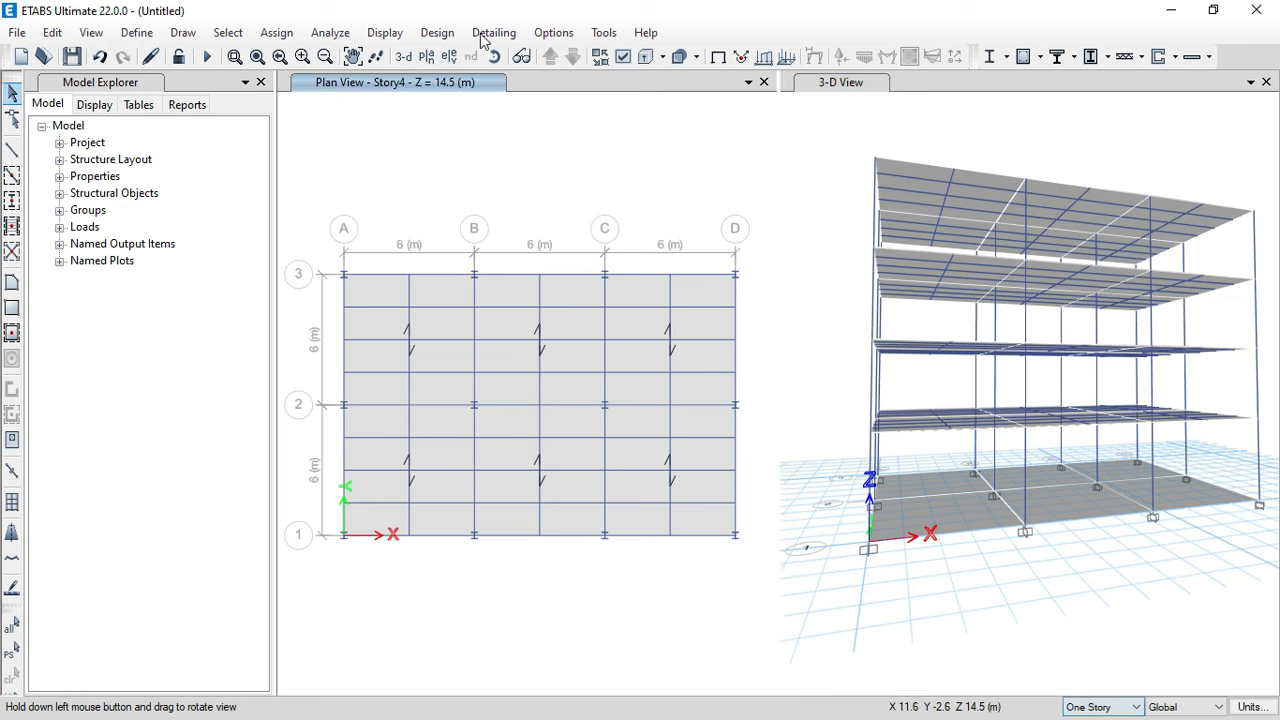
pyautogui.click(551, 57)
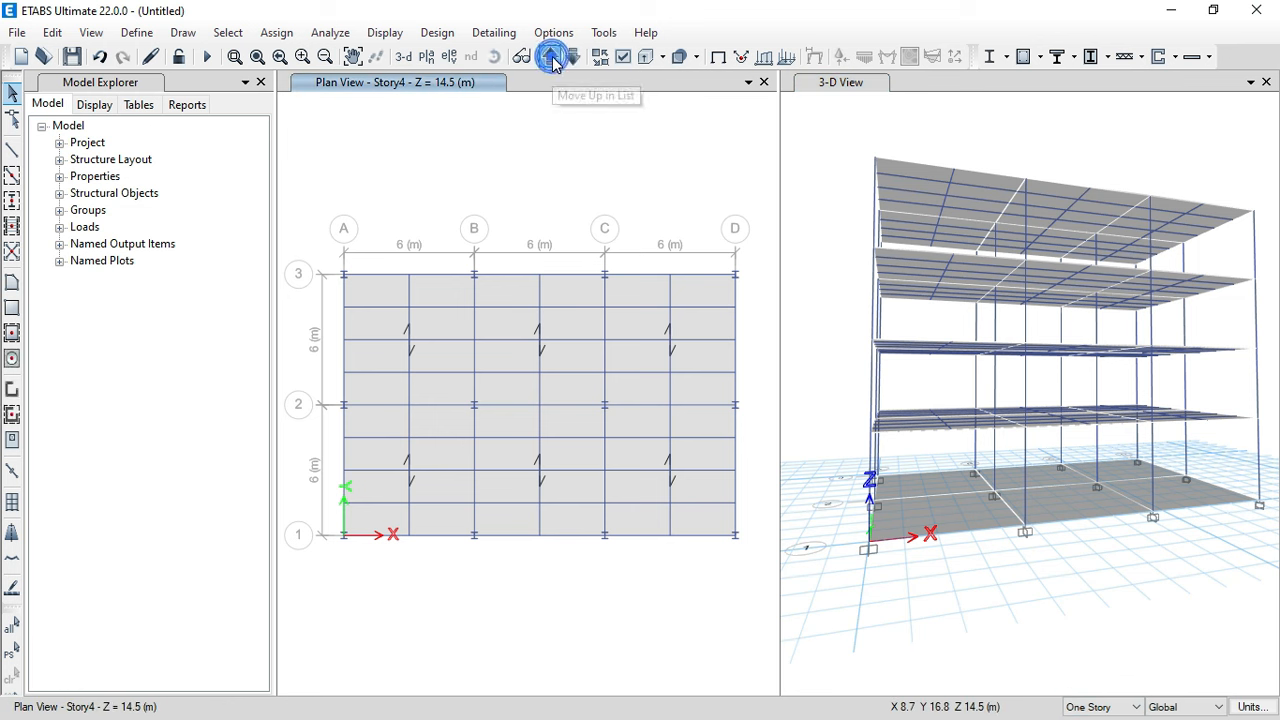
# - Select the six D130 floor panels at the Base level and delete them
pyautogui.click(560, 326)
pyautogui.click(449, 345)
pyautogui.click(428, 455)
pyautogui.click(643, 467)
pyautogui.click(657, 374)
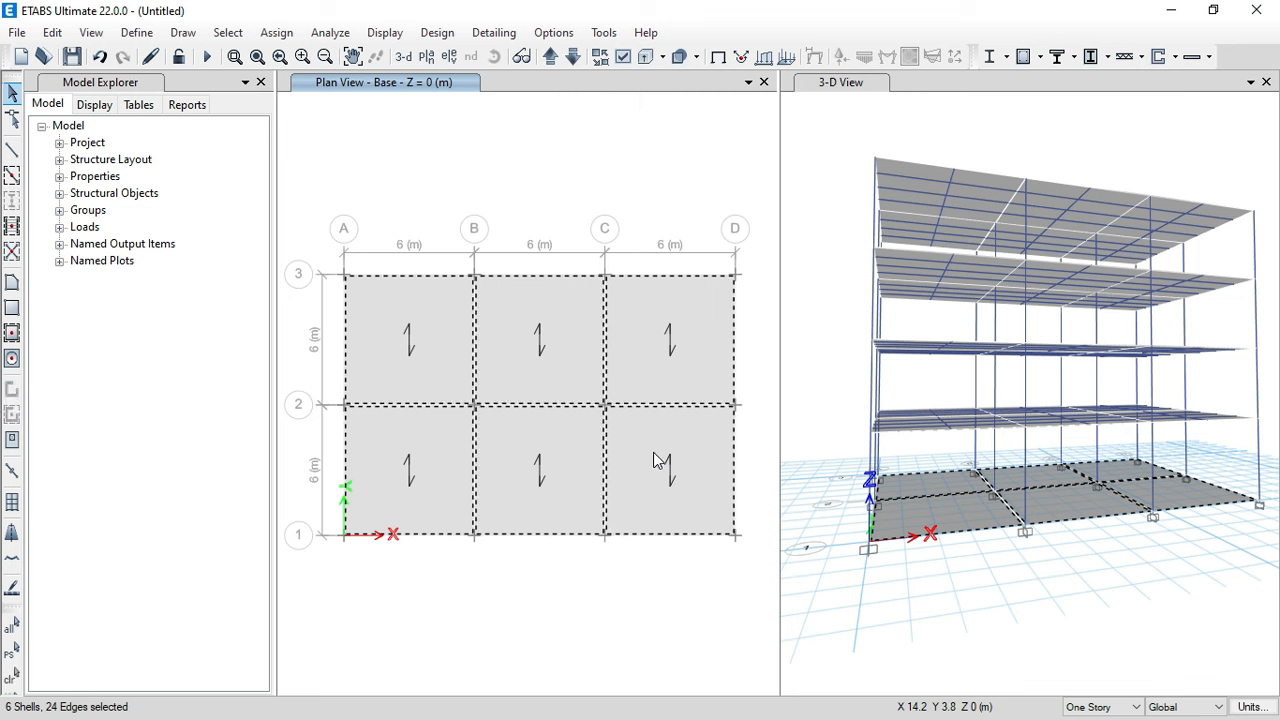
pyautogui.hotkey('ctrl', 'q')
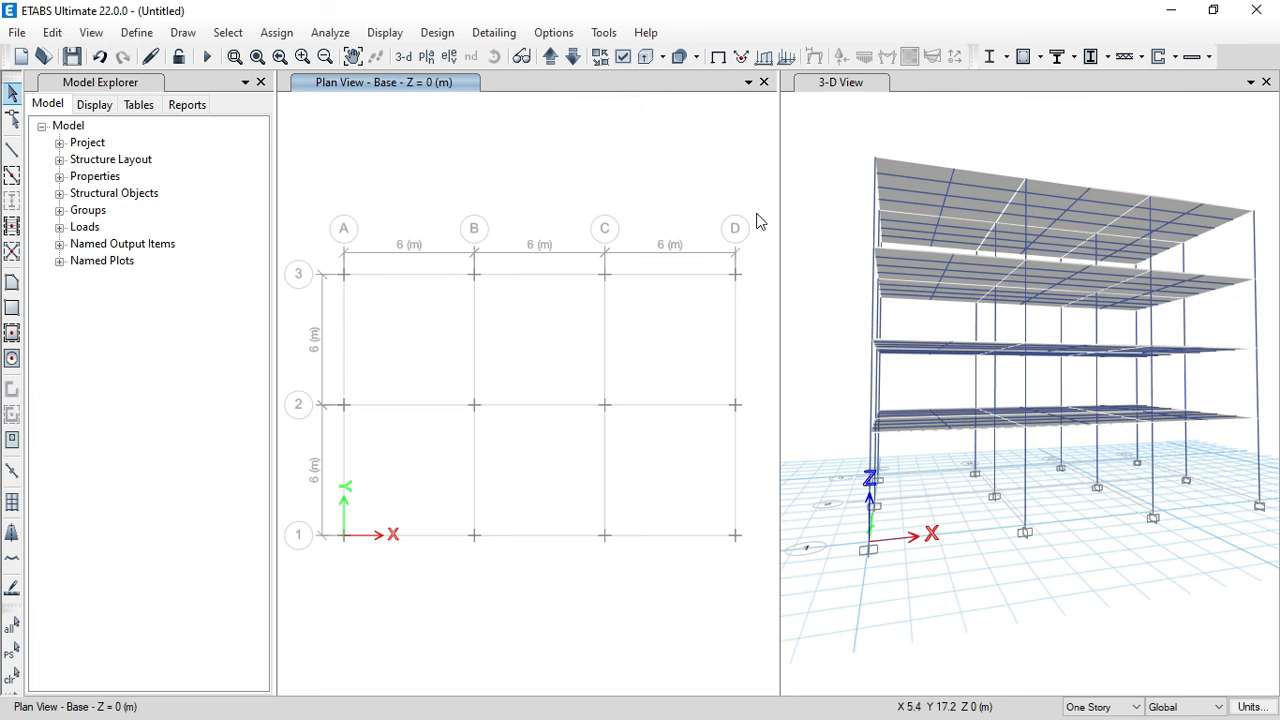
# - Examine the building in 3-D from several angles and switch the plan view to Story1
pyautogui.click(814, 137)
pyautogui.click(493, 56)
pyautogui.moveTo(943, 528); pyautogui.dragTo(963, 626)
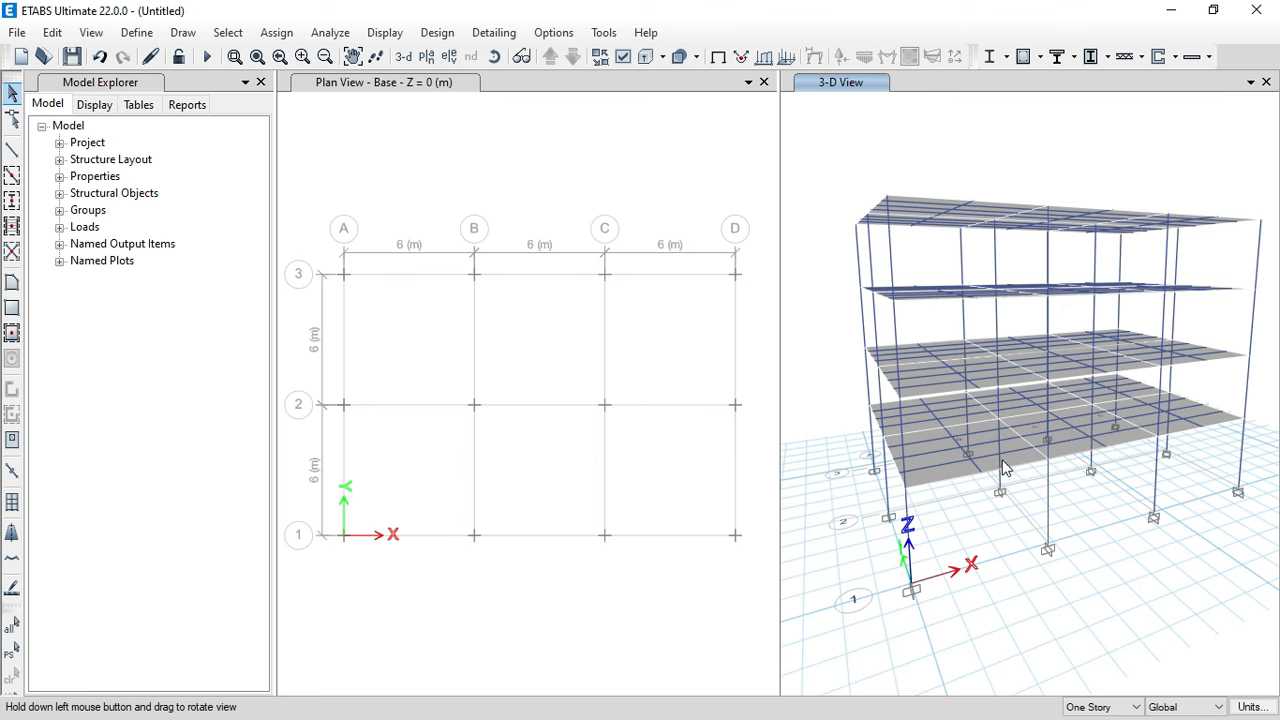
pyautogui.click(494, 56)
pyautogui.moveTo(1043, 537)
pyautogui.mouseDown()
pyautogui.moveTo(1043, 601)
pyautogui.moveTo(1086, 591)
pyautogui.moveTo(1098, 556)
pyautogui.moveTo(1060, 523)
pyautogui.moveTo(1040, 533)
pyautogui.mouseUp()
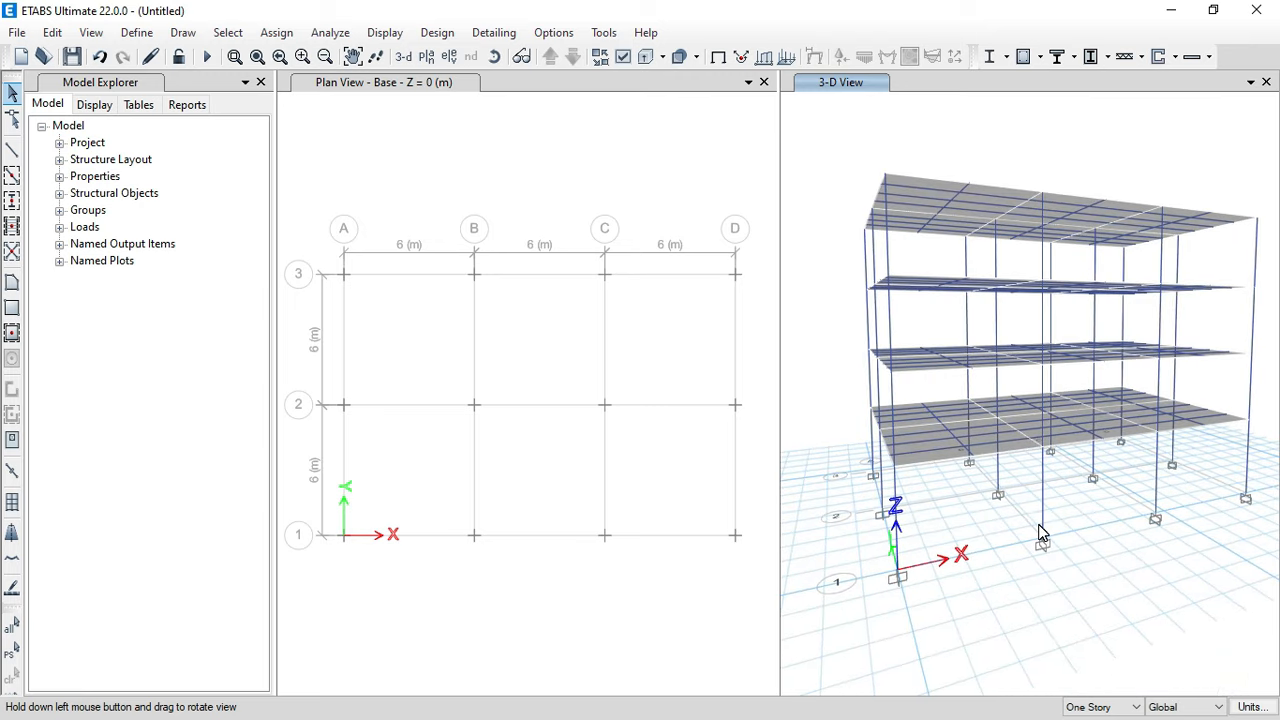
pyautogui.moveTo(1040, 533); pyautogui.dragTo(1089, 574)
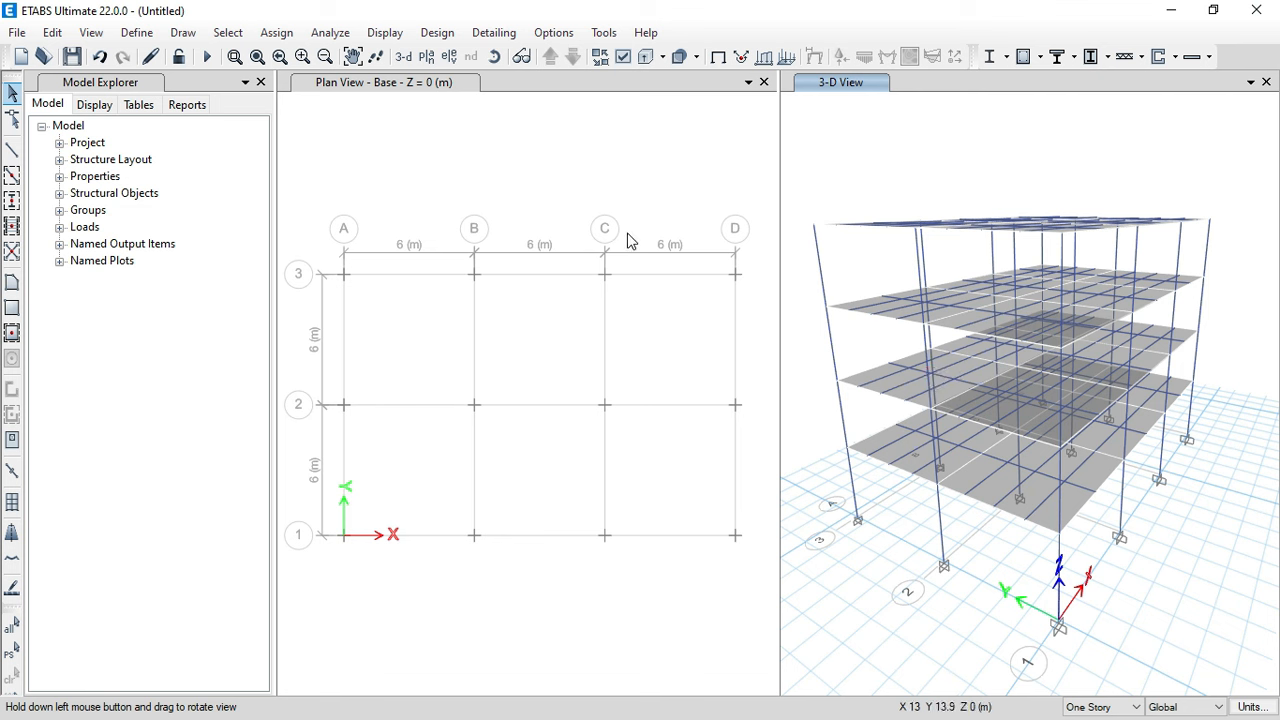
pyautogui.click(545, 155)
pyautogui.click(550, 57)
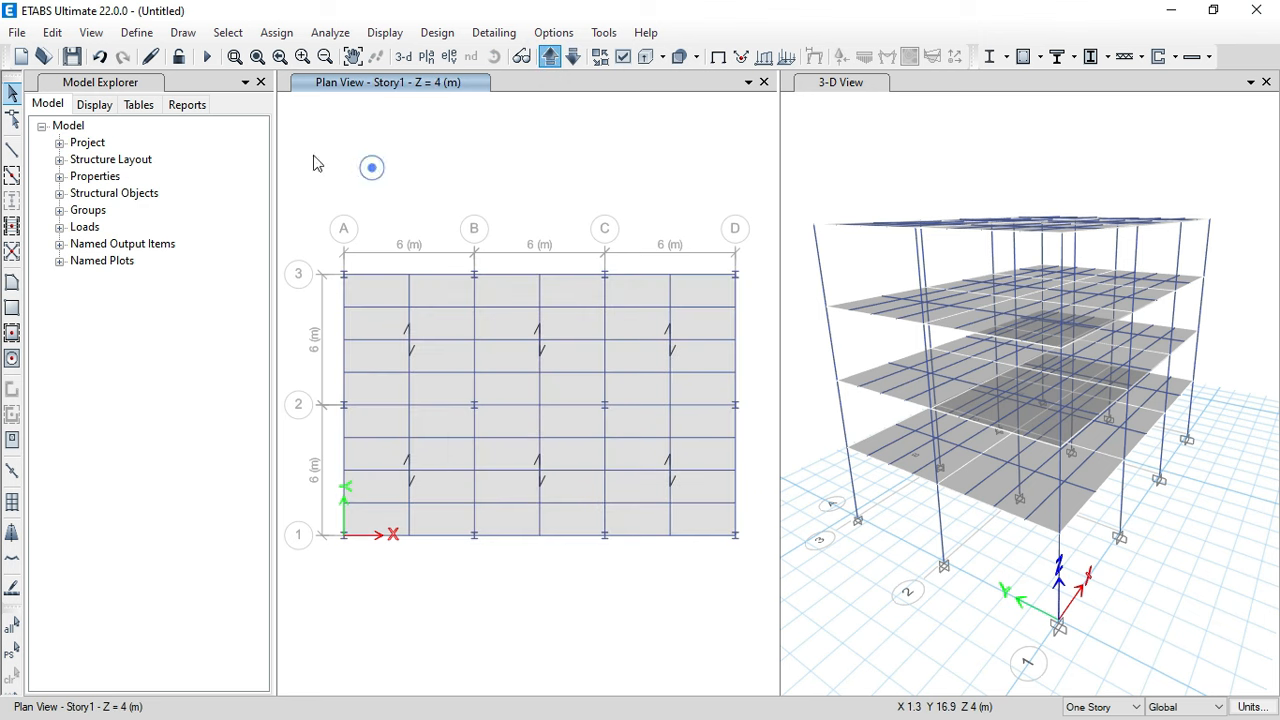
# - Add a load pattern named Super Dead of type Super Dead with self-weight multiplier 0
pyautogui.click(137, 33)
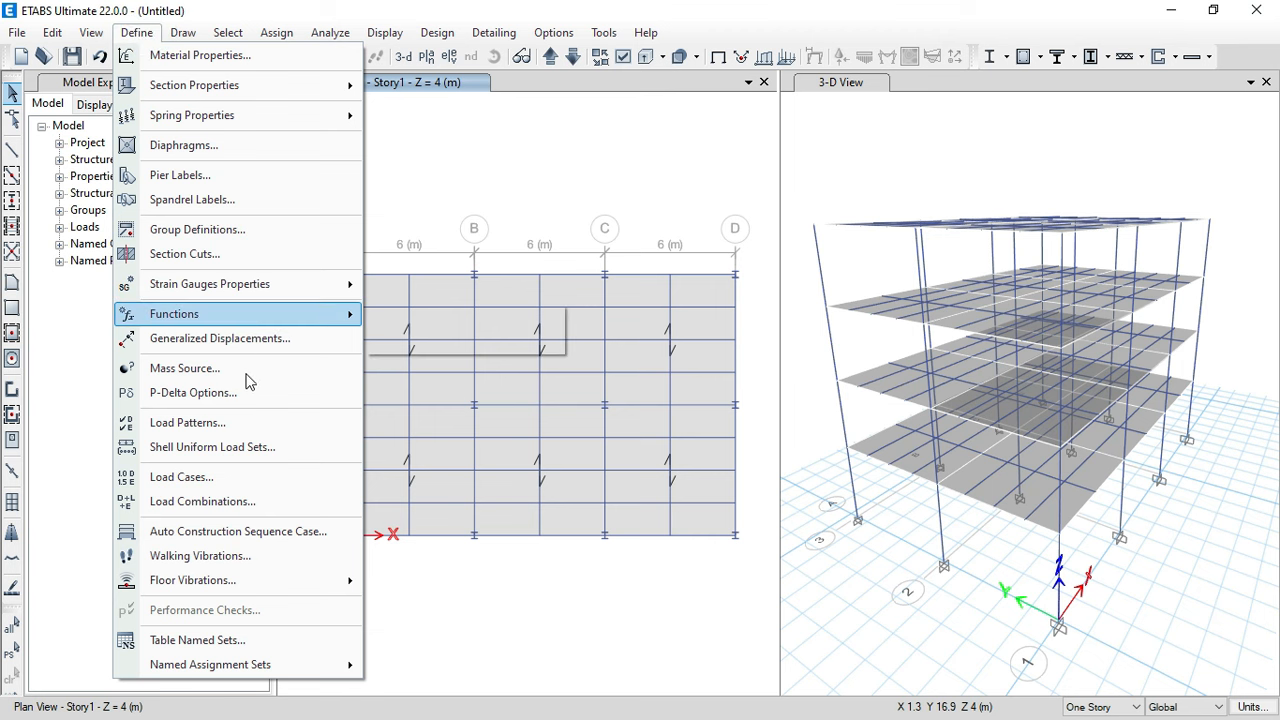
pyautogui.click(250, 421)
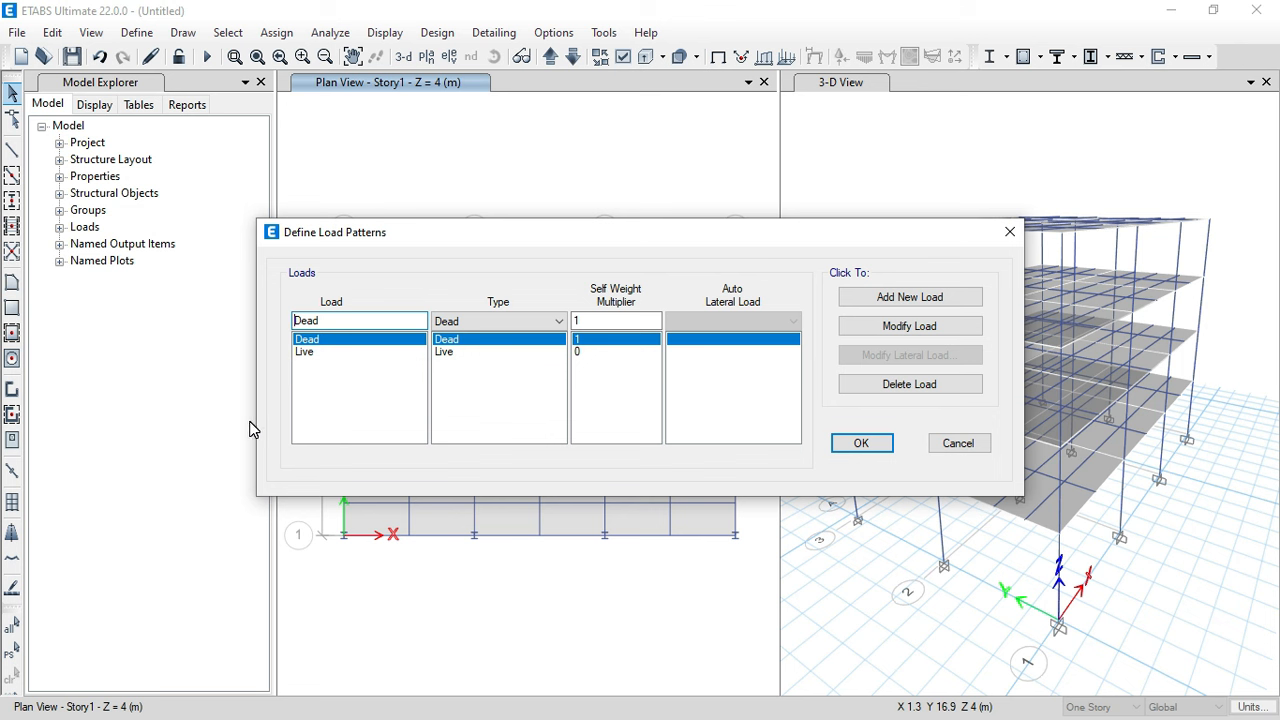
pyautogui.click(295, 321)
pyautogui.write('Super')
pyautogui.click(510, 320)
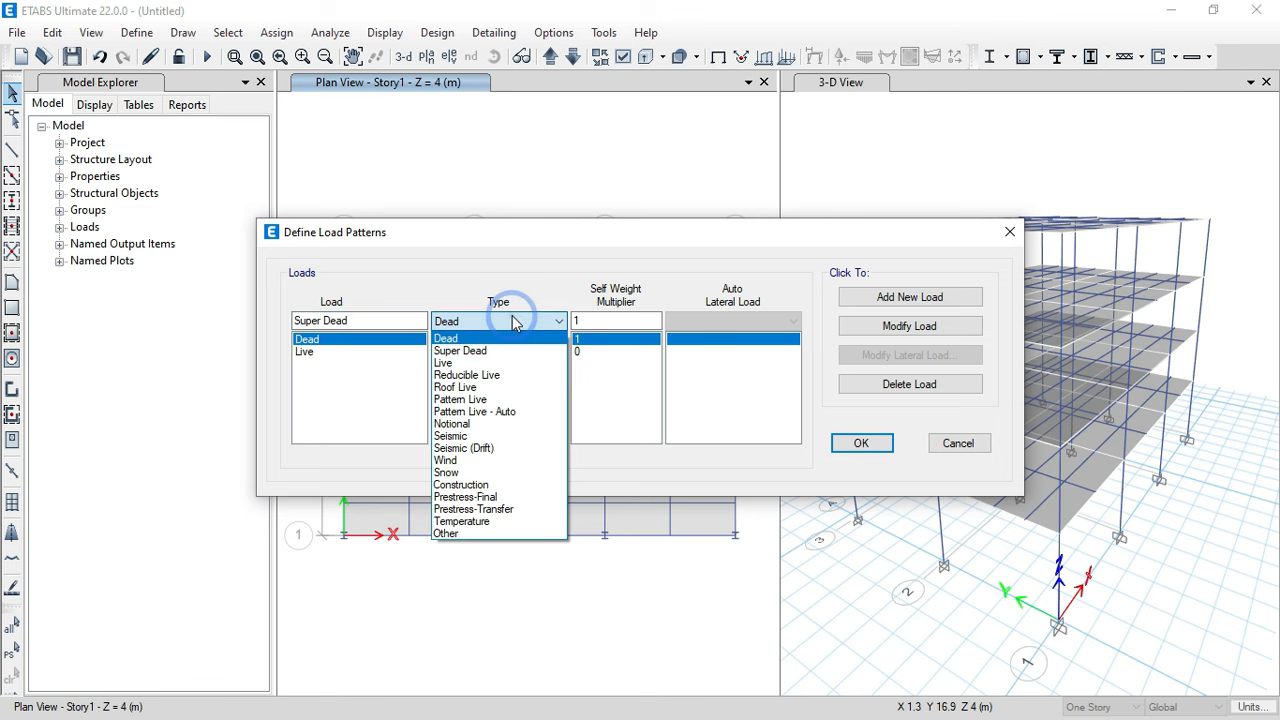
pyautogui.click(500, 351)
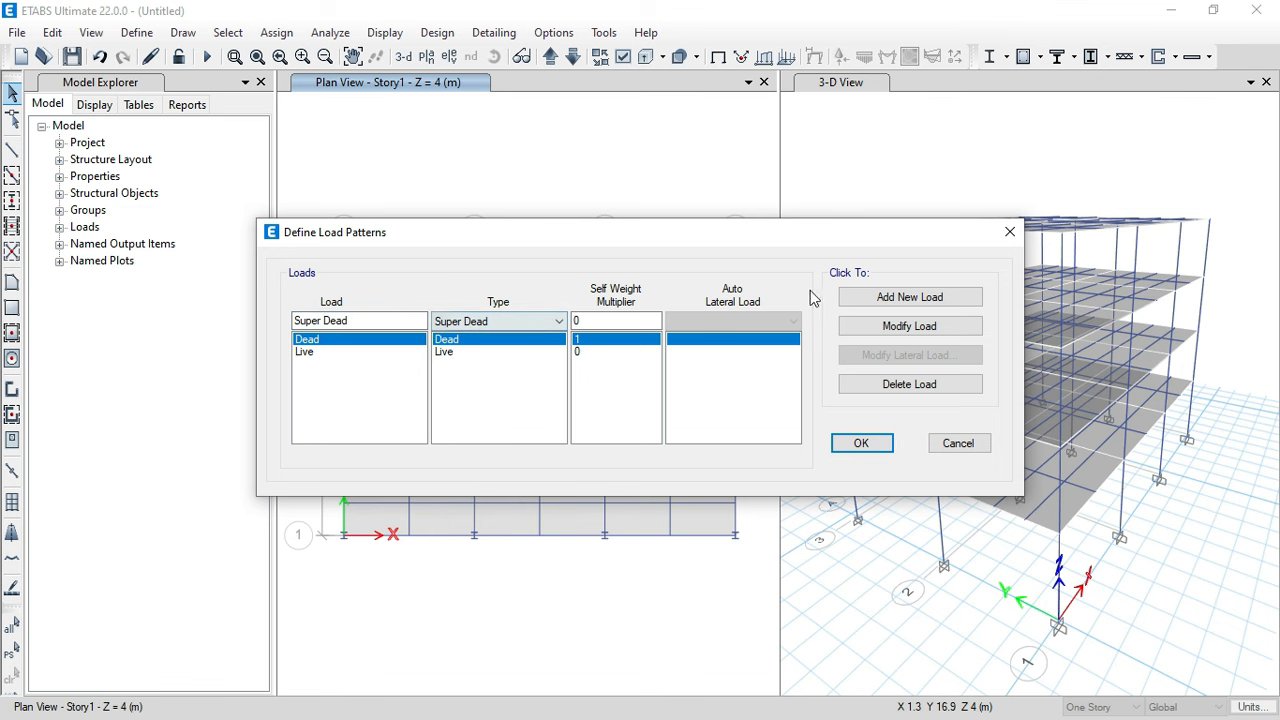
pyautogui.click(855, 302)
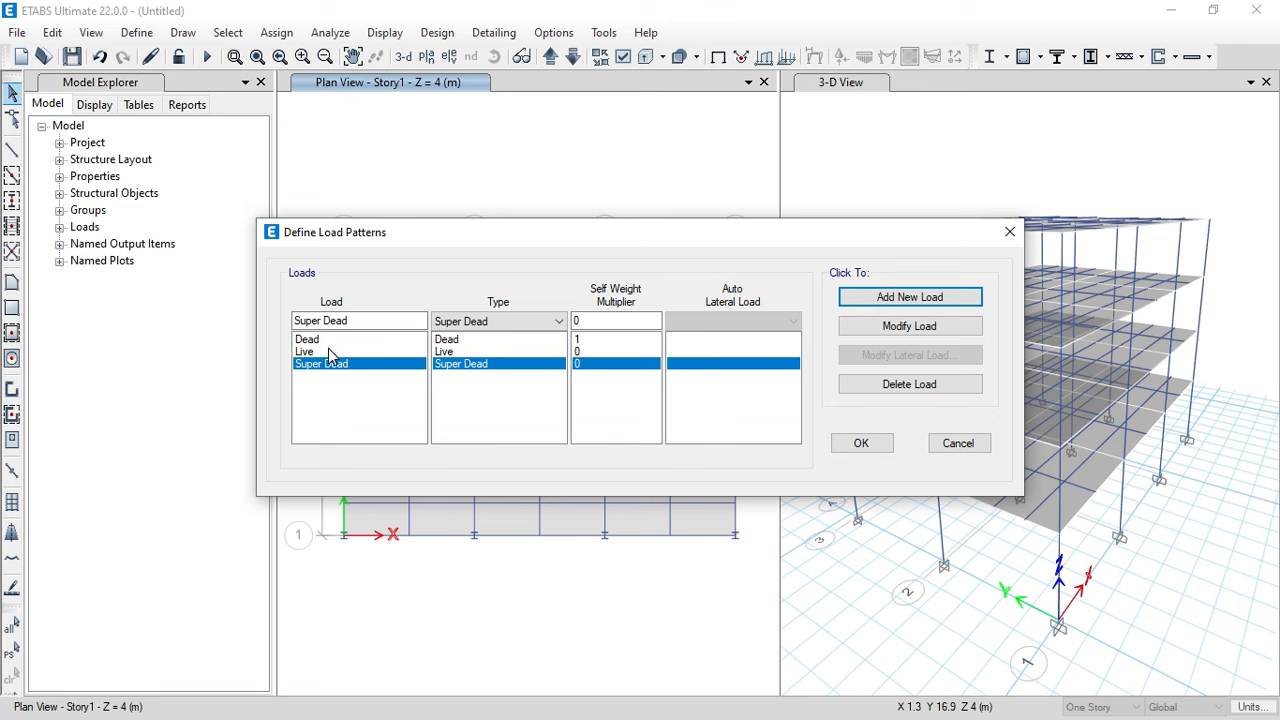
# - Add a load pattern named Lr of type Roof Live with self-weight multiplier 0
pyautogui.moveTo(378, 318); pyautogui.dragTo(258, 330)
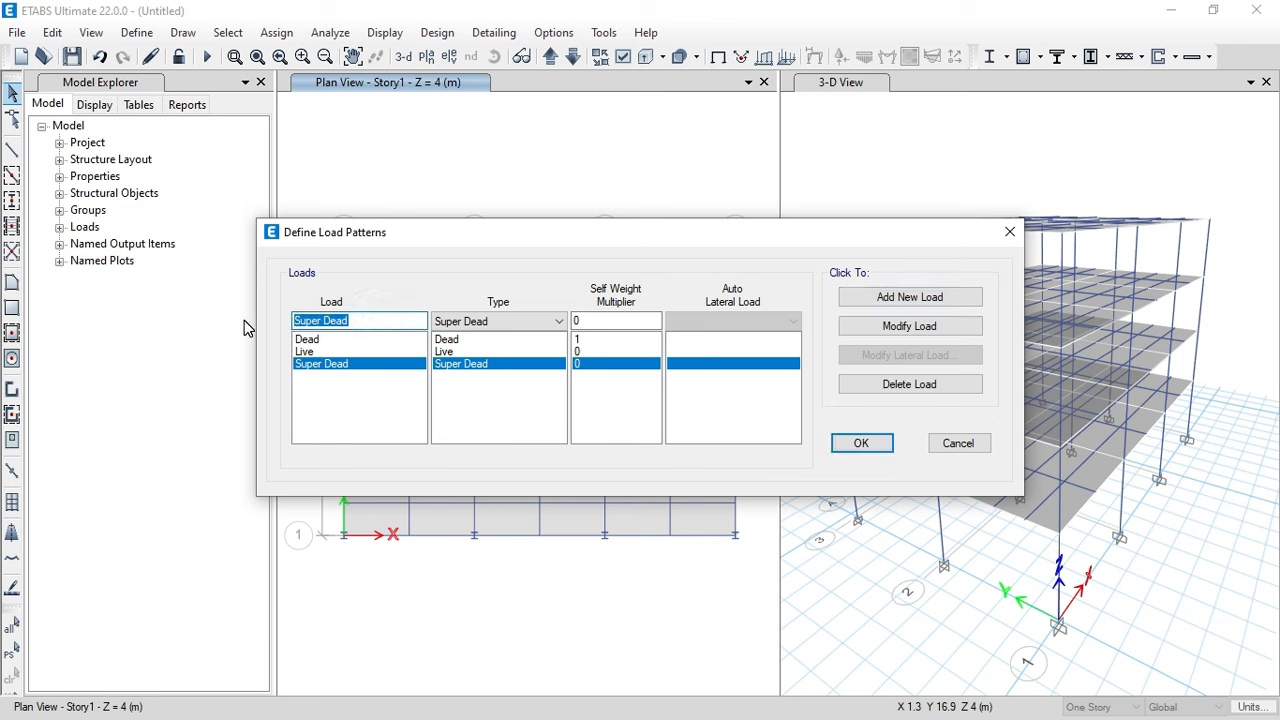
pyautogui.write('Lr')
pyautogui.click(477, 323)
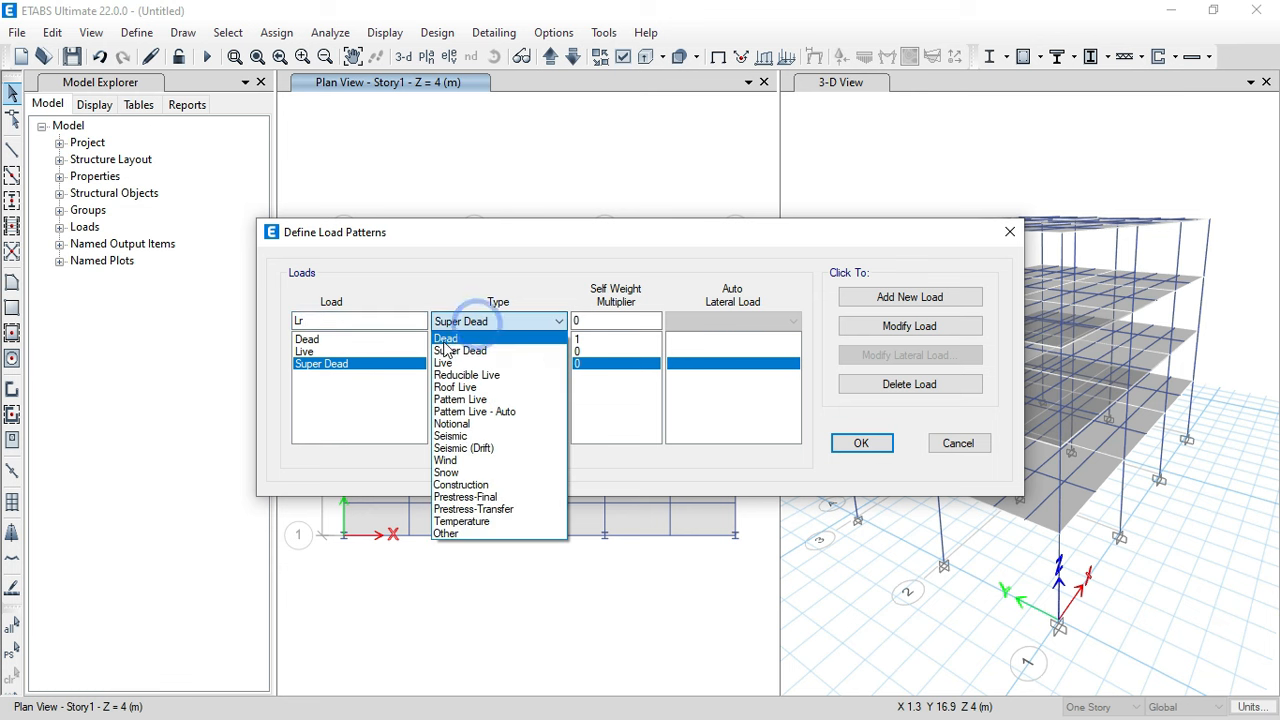
pyautogui.click(487, 389)
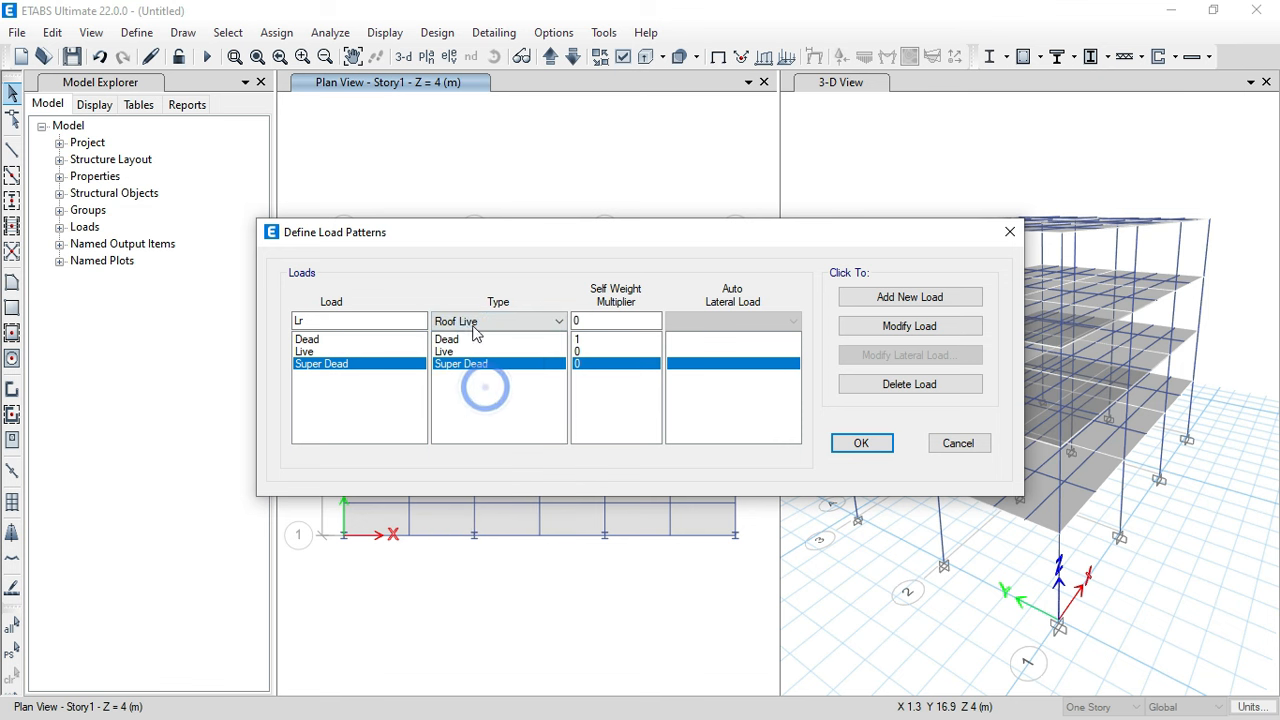
pyautogui.click(892, 296)
# - Add a load pattern named R of type Snow with self-weight multiplier 0
pyautogui.moveTo(330, 319); pyautogui.dragTo(286, 316)
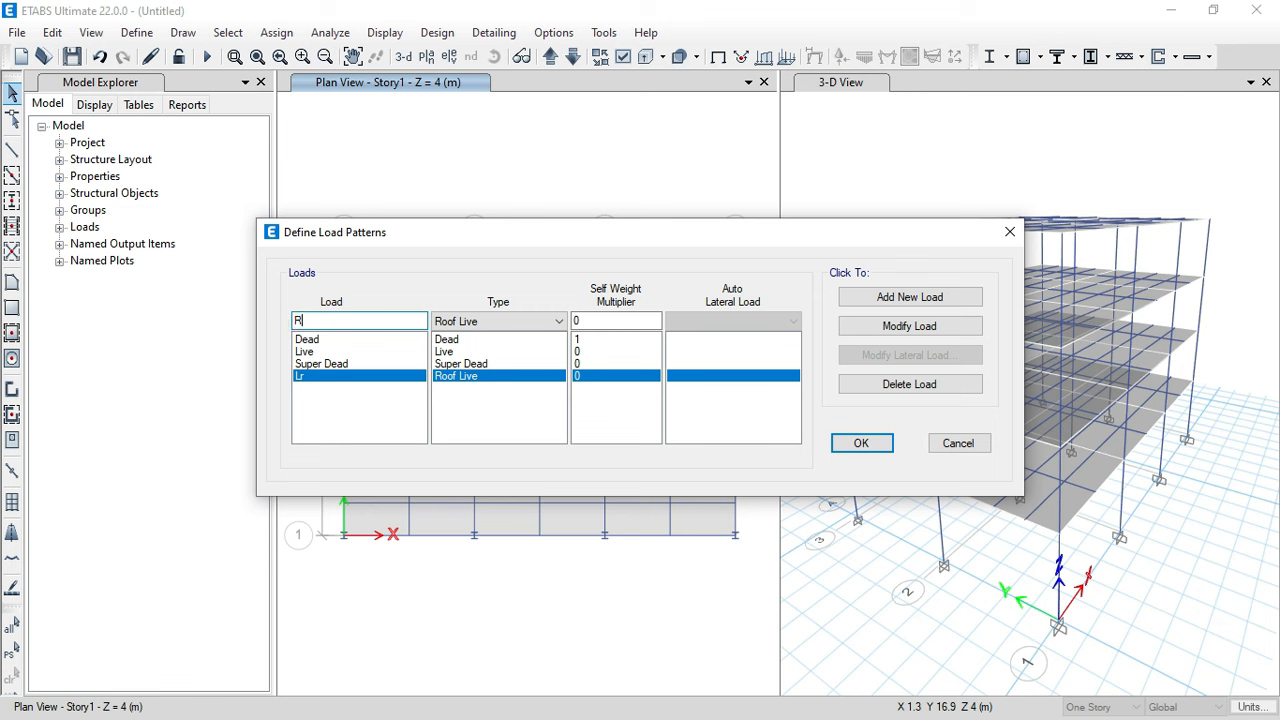
pyautogui.click(481, 322)
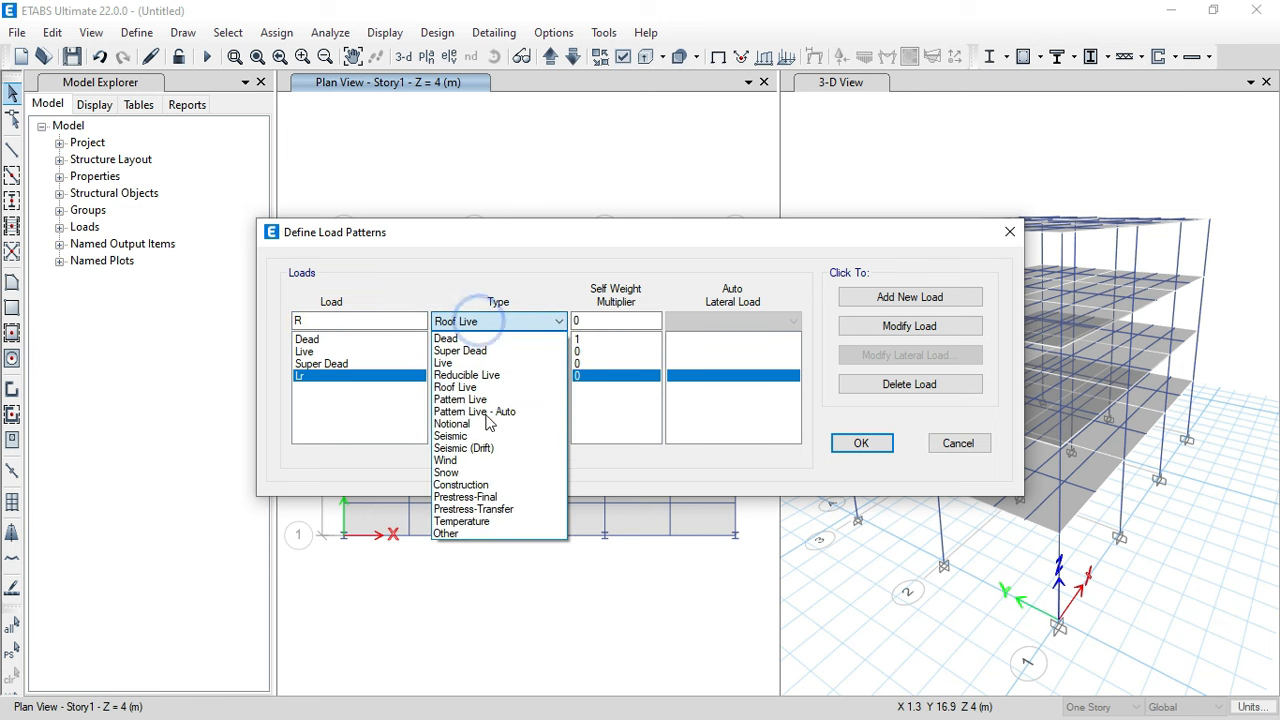
pyautogui.click(495, 472)
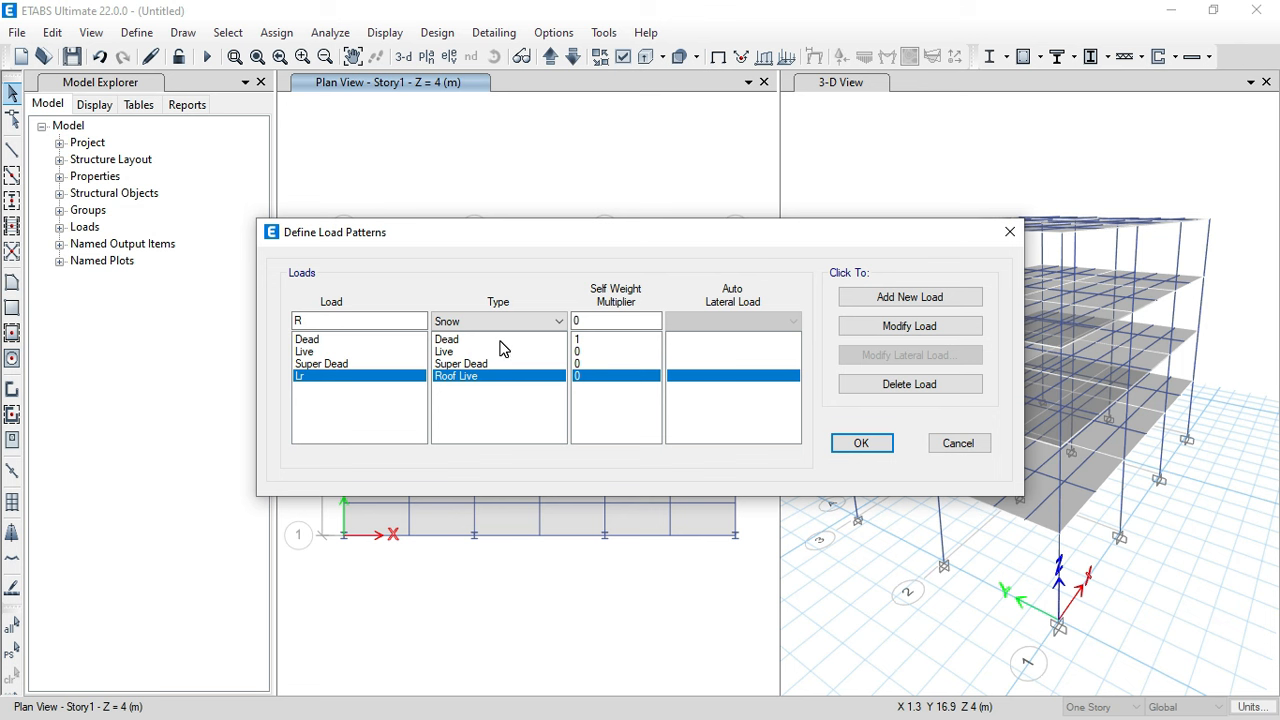
pyautogui.click(906, 297)
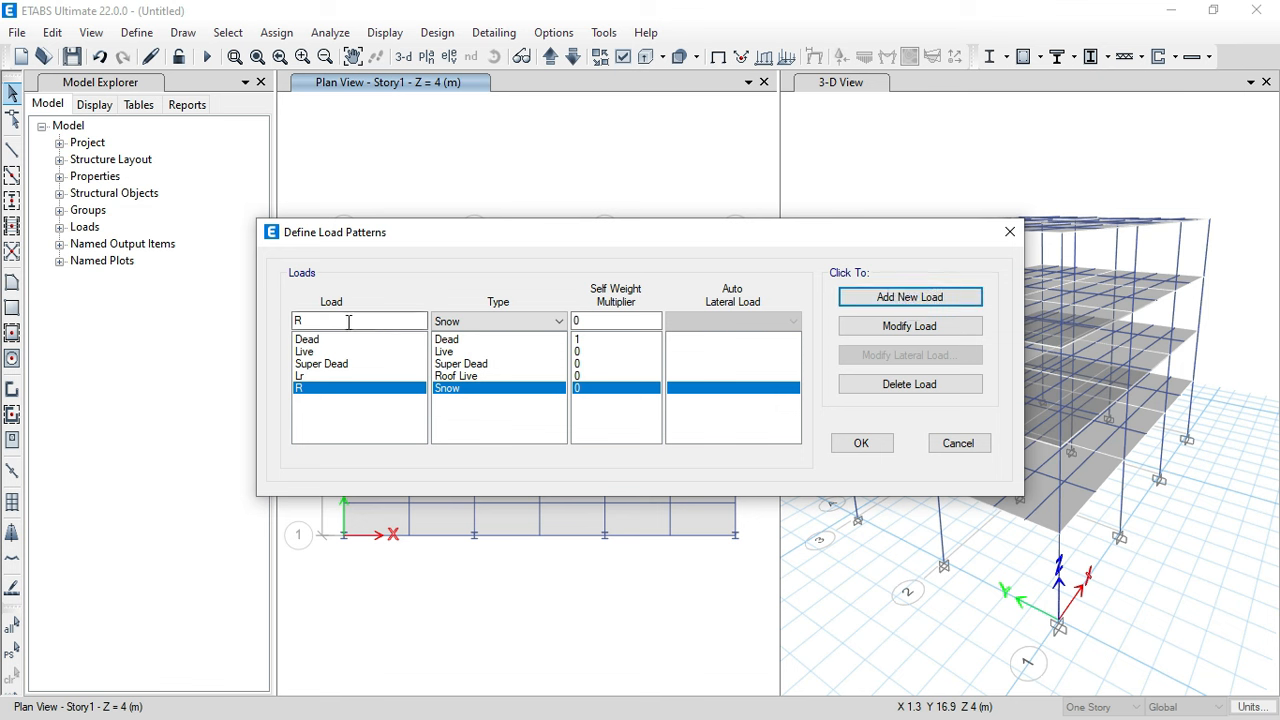
# - Review the Dead, Live, Super Dead, Lr and R load patterns and accept the definitions
pyautogui.click(308, 340)
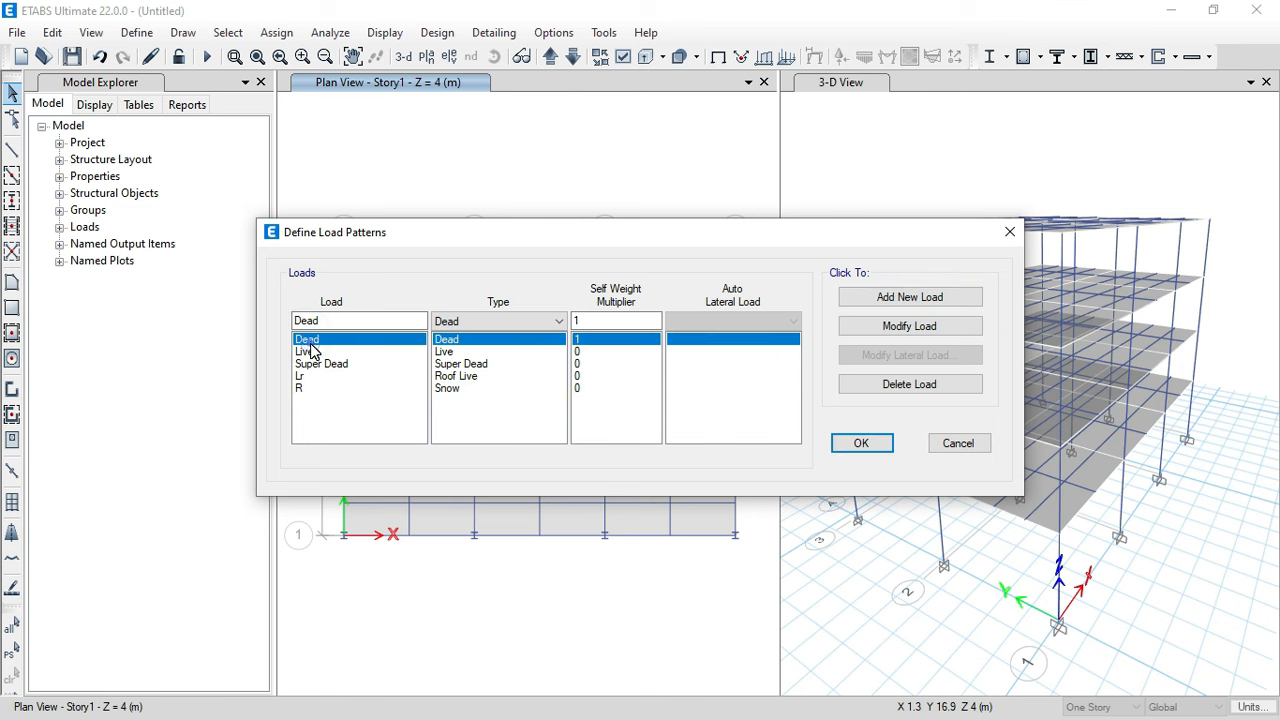
pyautogui.click(312, 352)
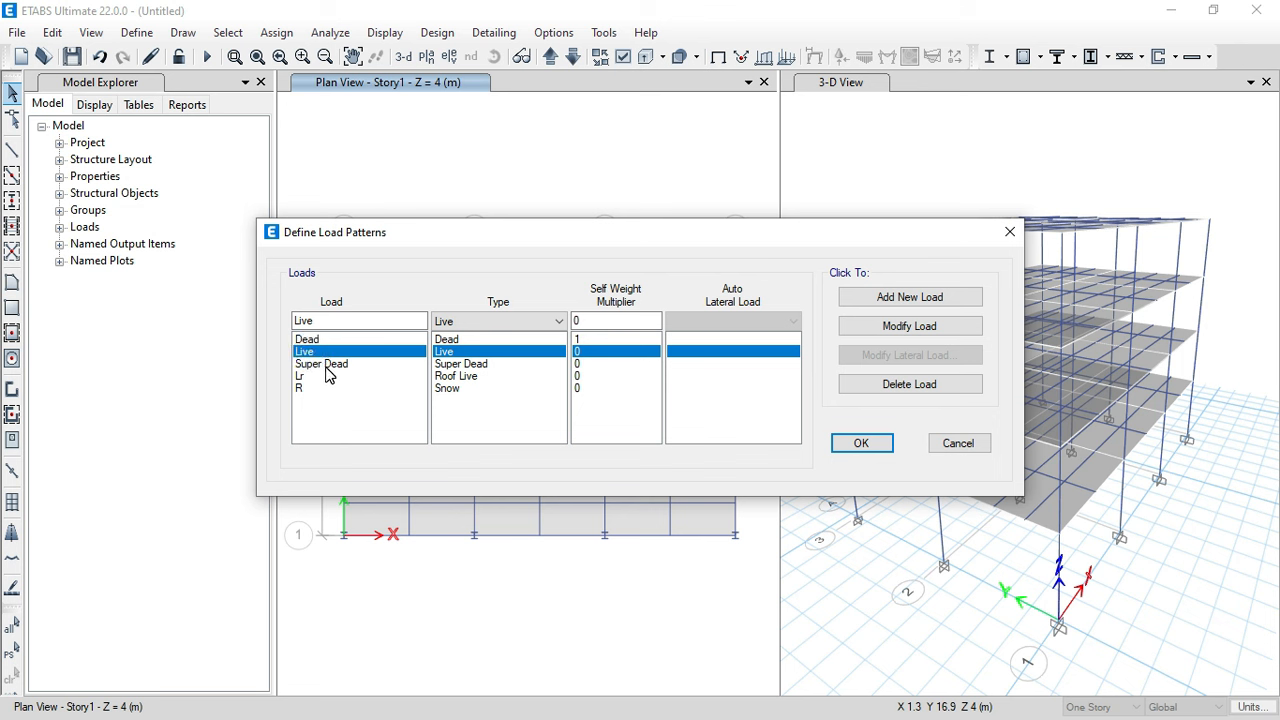
pyautogui.click(326, 366)
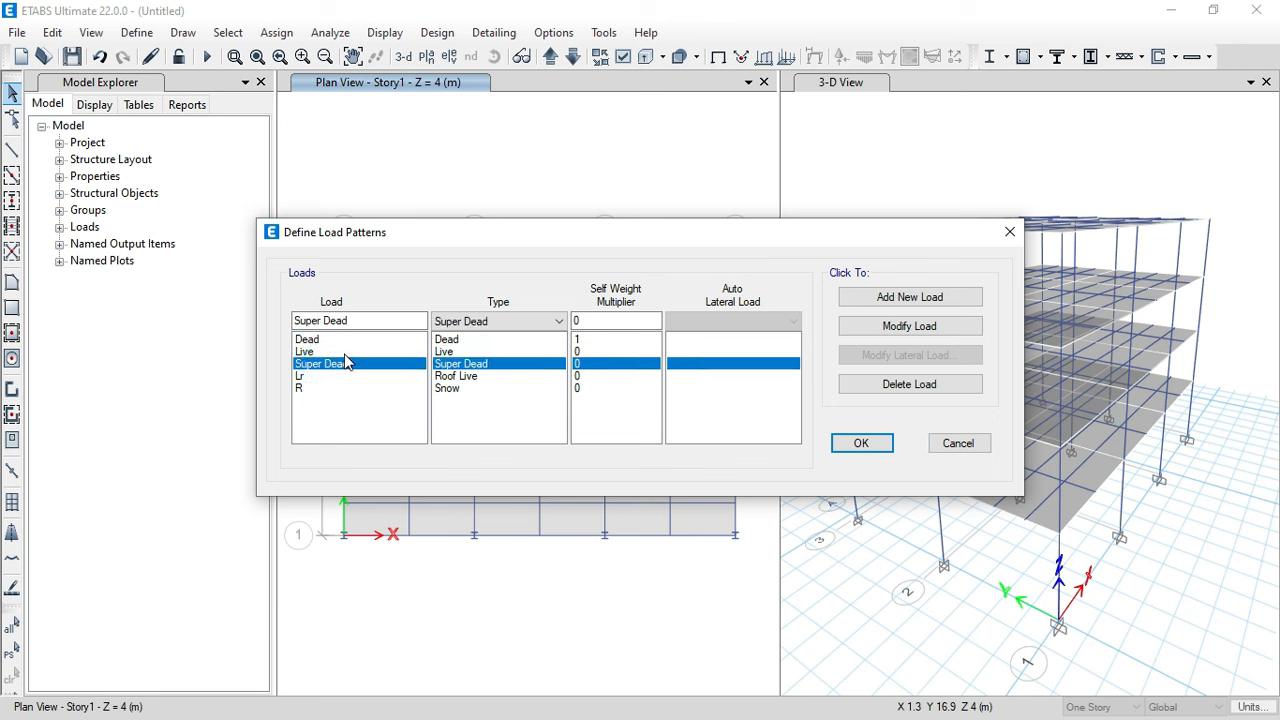
pyautogui.click(304, 375)
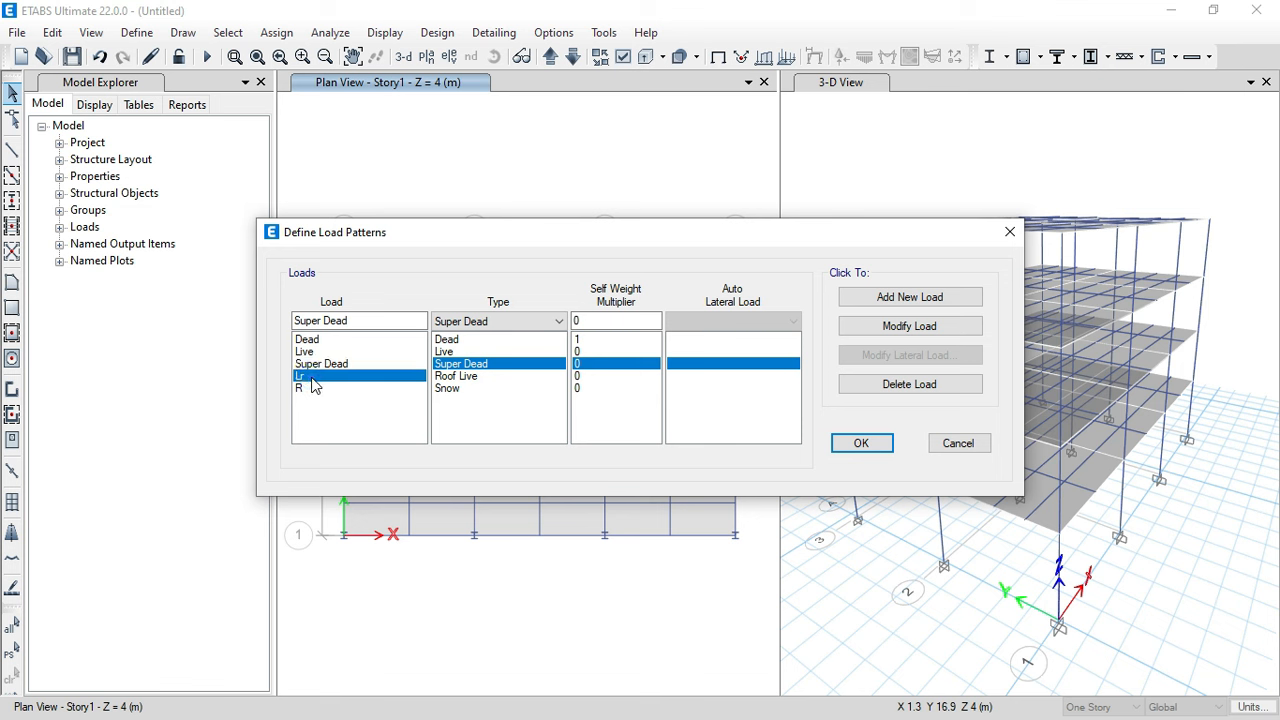
pyautogui.click(337, 397)
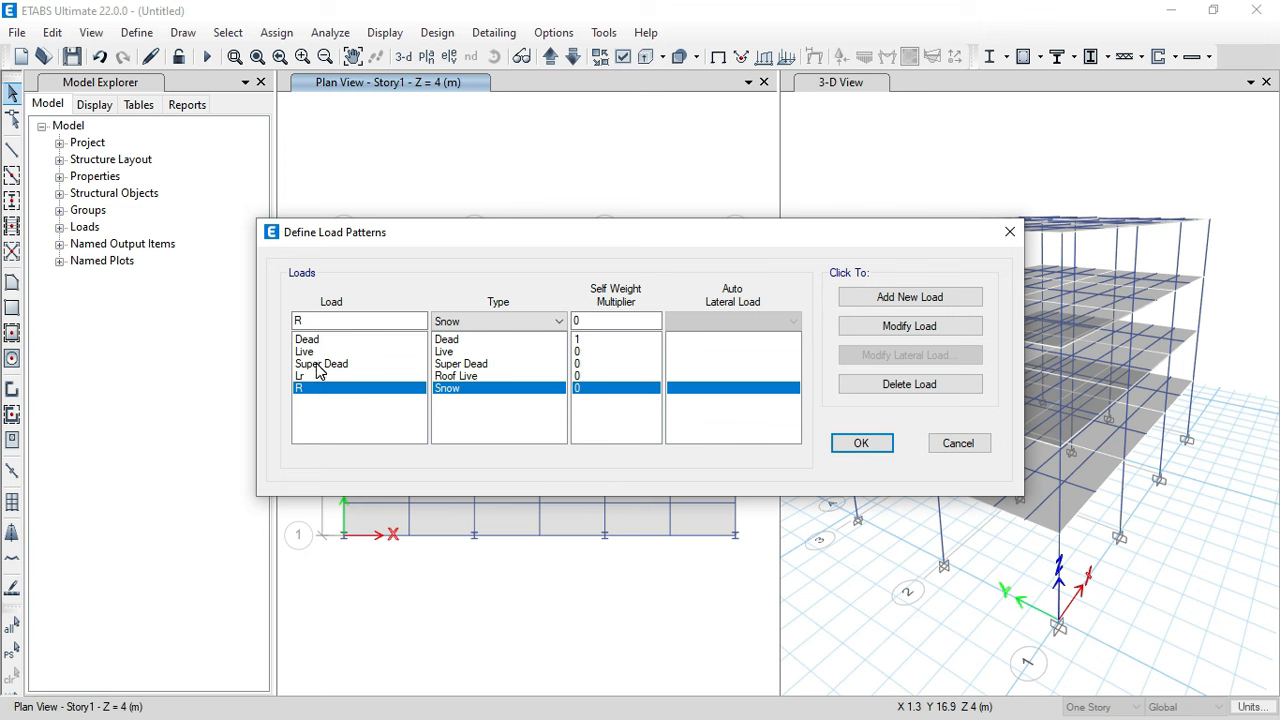
pyautogui.moveTo(382, 240); pyautogui.dragTo(334, 245)
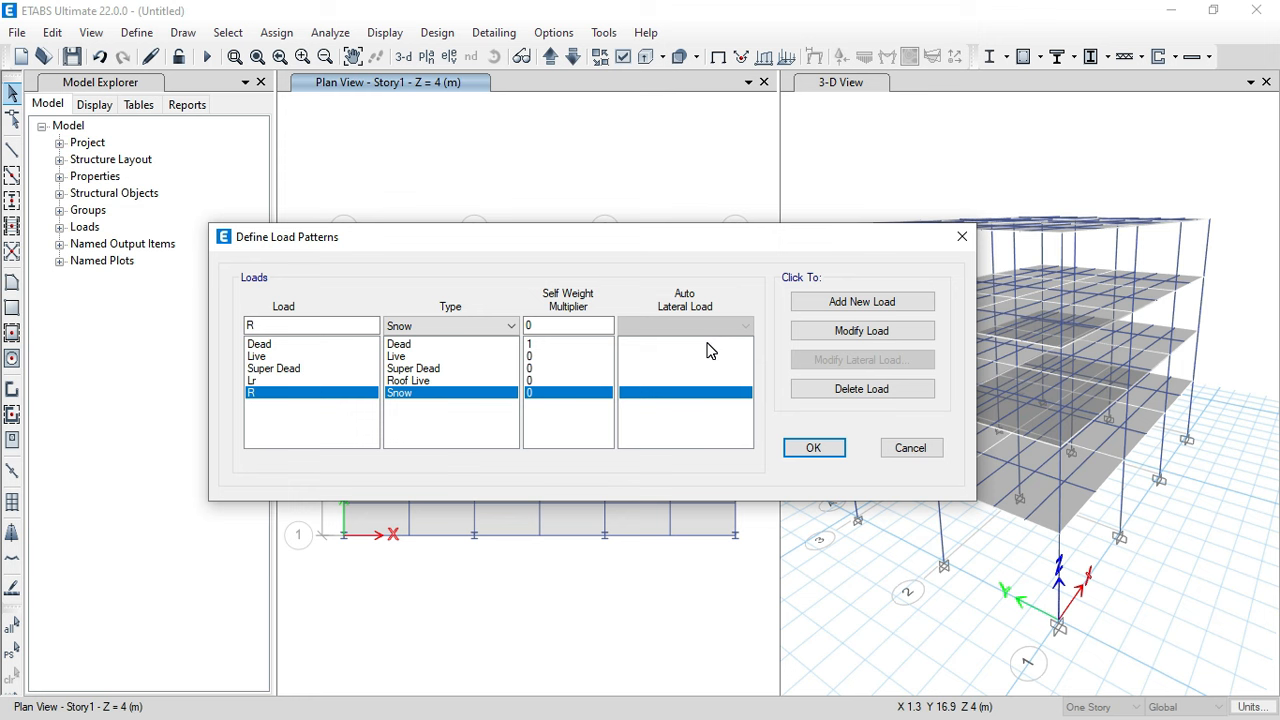
pyautogui.click(815, 449)
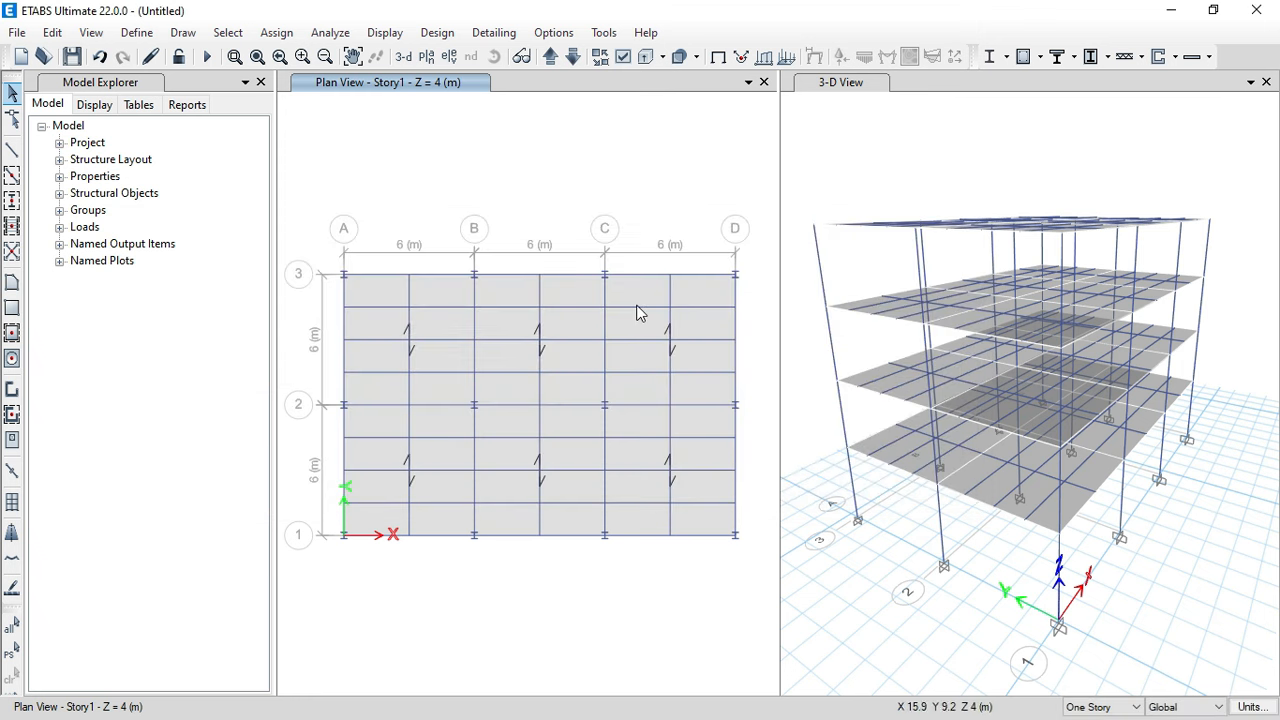
pyautogui.click(675, 160)
pyautogui.click(675, 166)
pyautogui.click(882, 605)
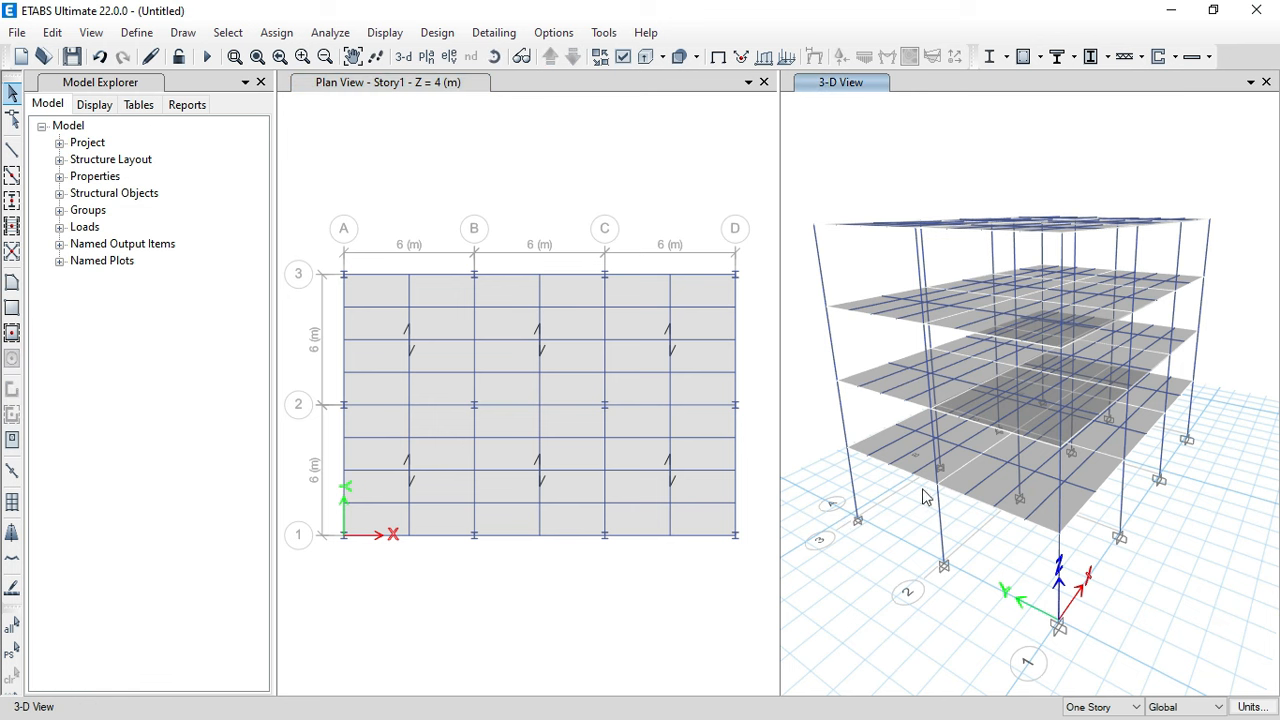
# - Select the three lower floors in the 3-D view and assign them a uniform Live gravity shell load of 2.4 kN/m²
pyautogui.click(873, 162)
pyautogui.click(491, 51)
pyautogui.moveTo(1000, 620); pyautogui.dragTo(929, 600)
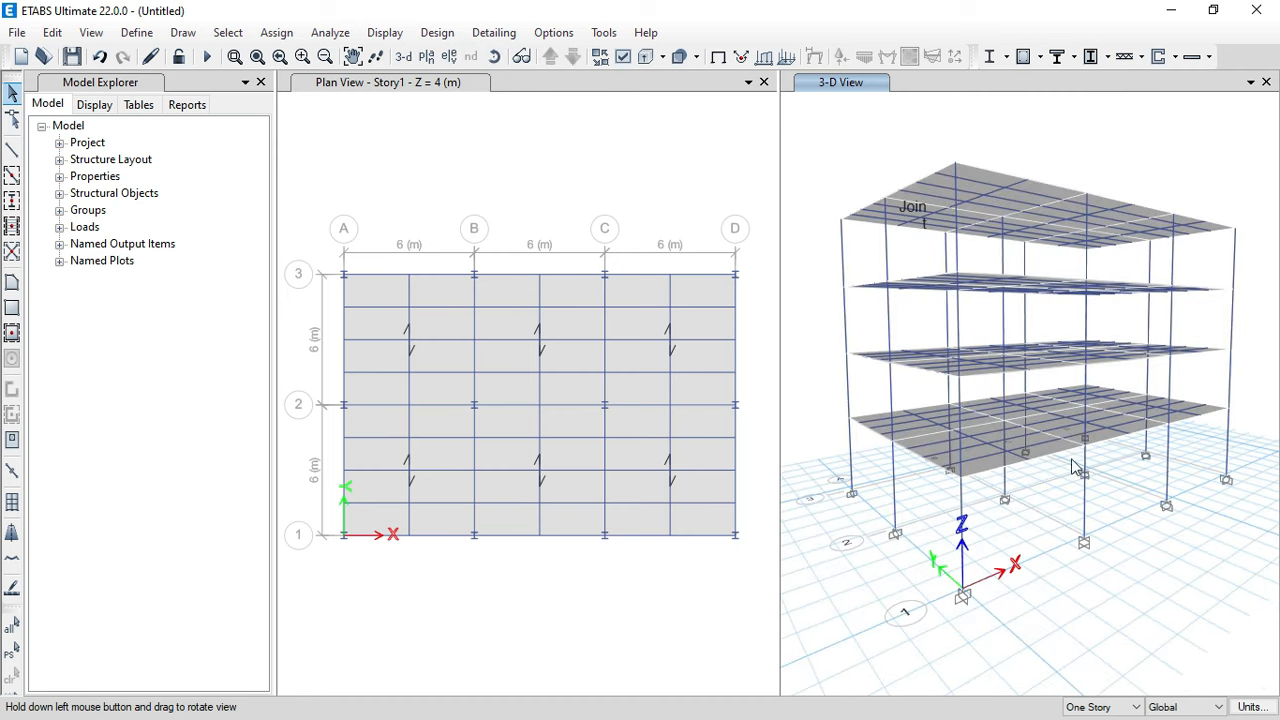
pyautogui.click(1226, 607)
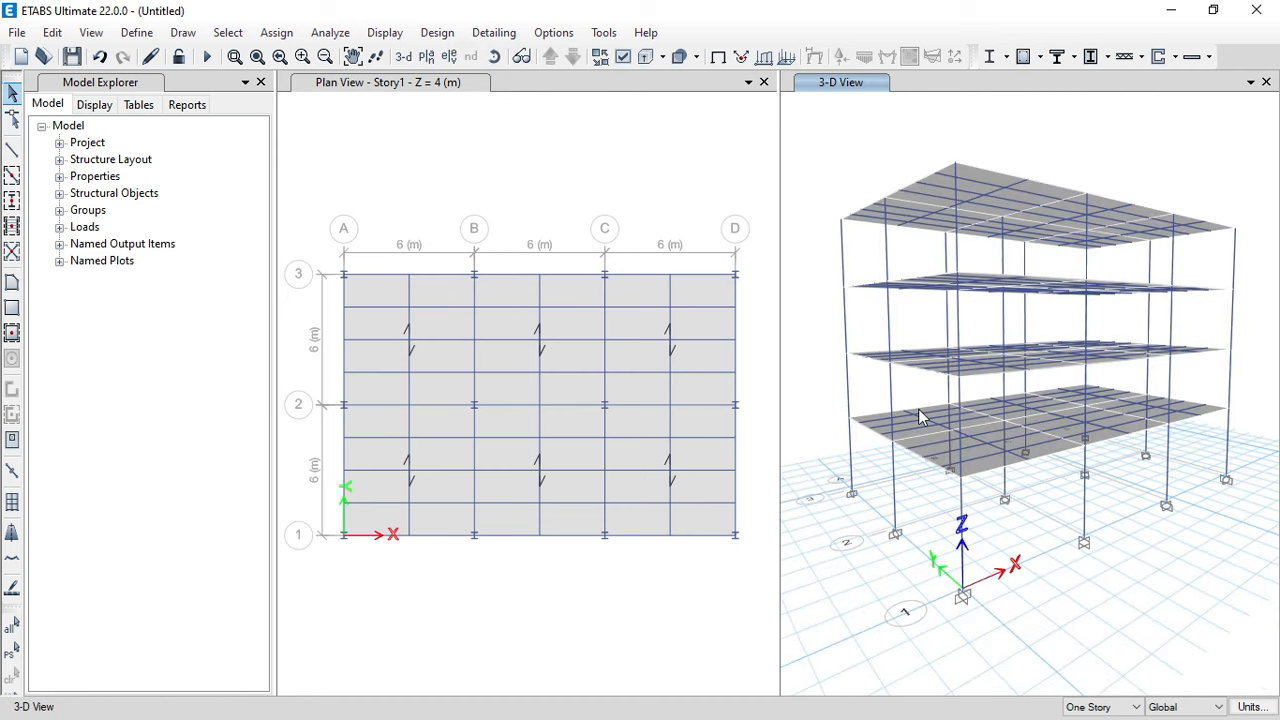
pyautogui.moveTo(813, 254); pyautogui.dragTo(1277, 496)
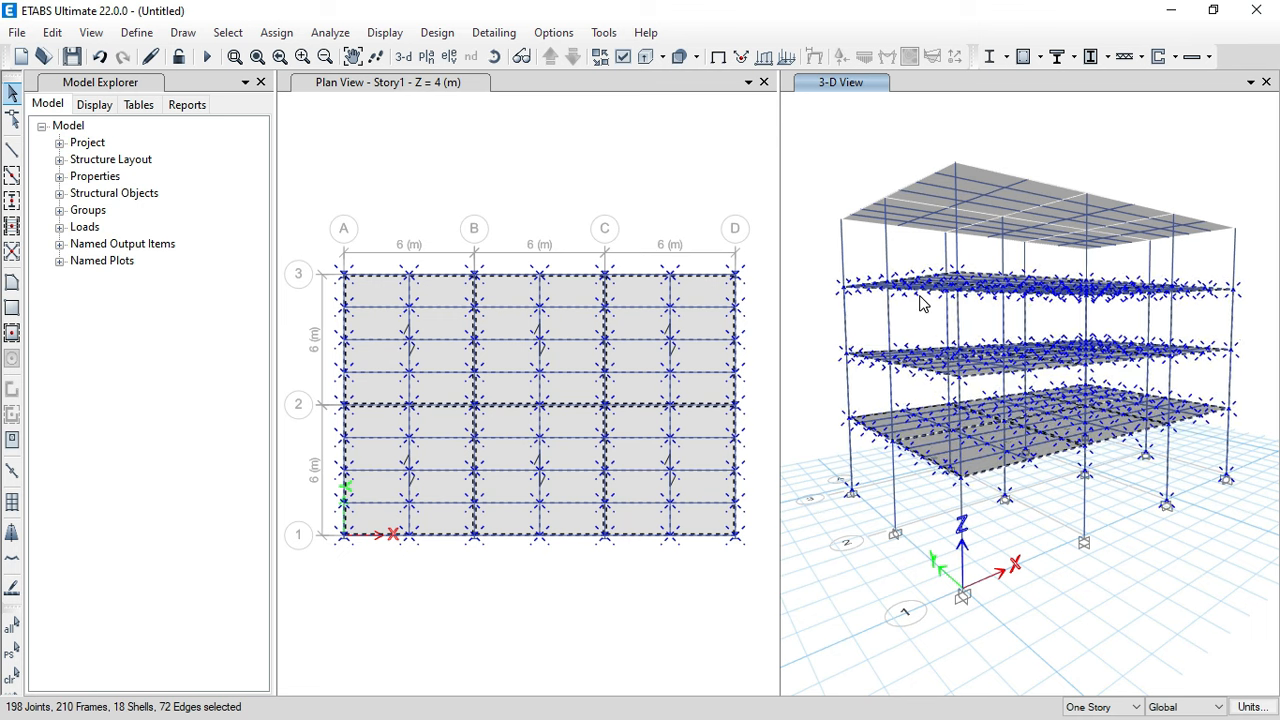
pyautogui.click(494, 56)
pyautogui.moveTo(1051, 563); pyautogui.dragTo(1100, 418)
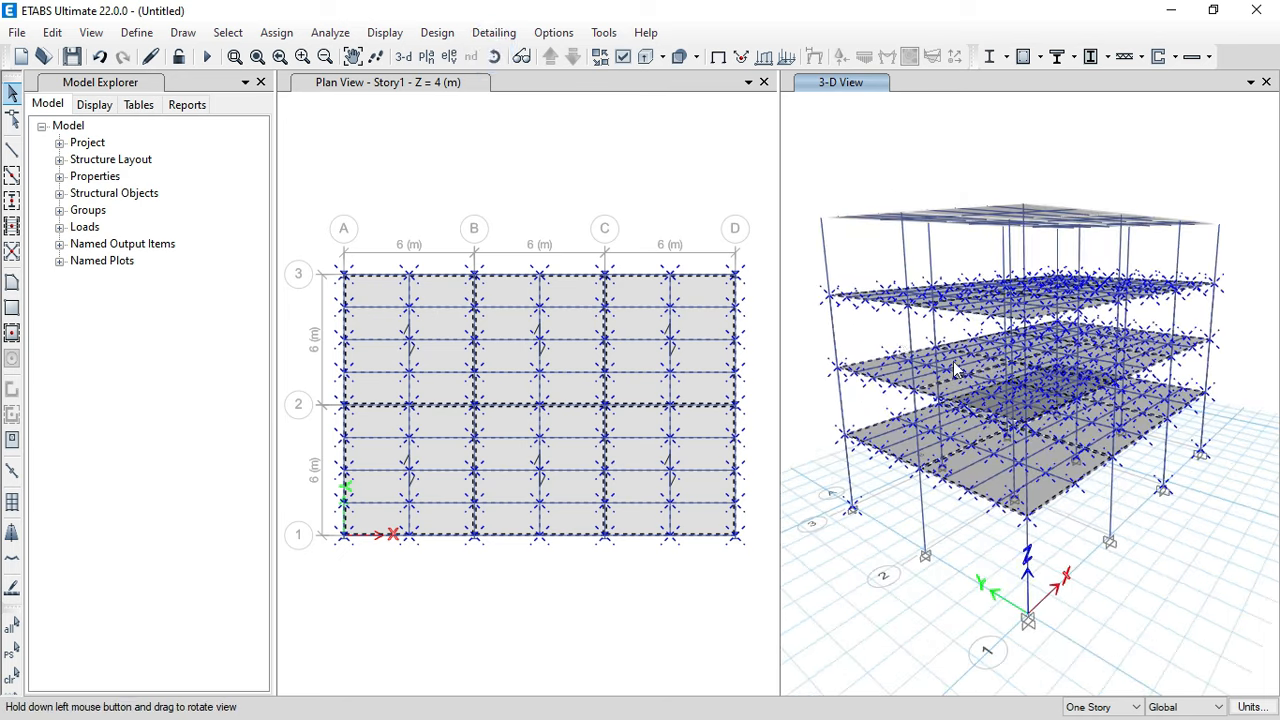
pyautogui.click(266, 33)
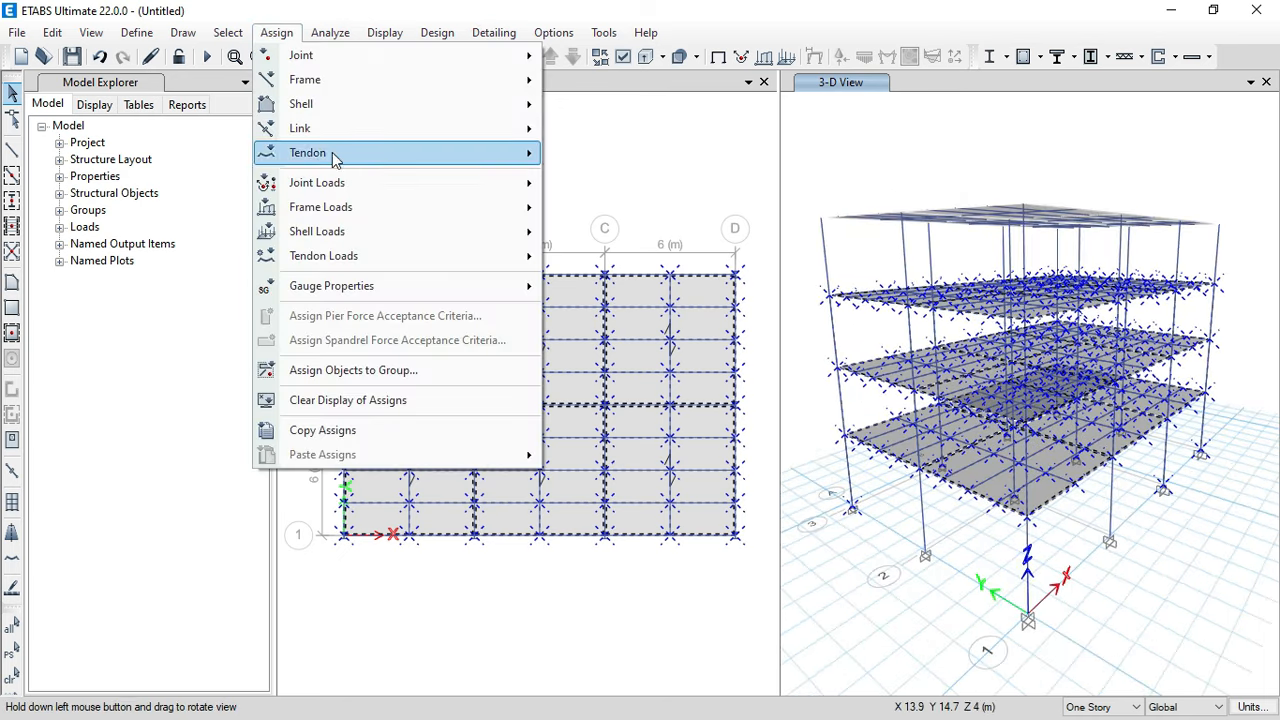
pyautogui.moveTo(361, 233)
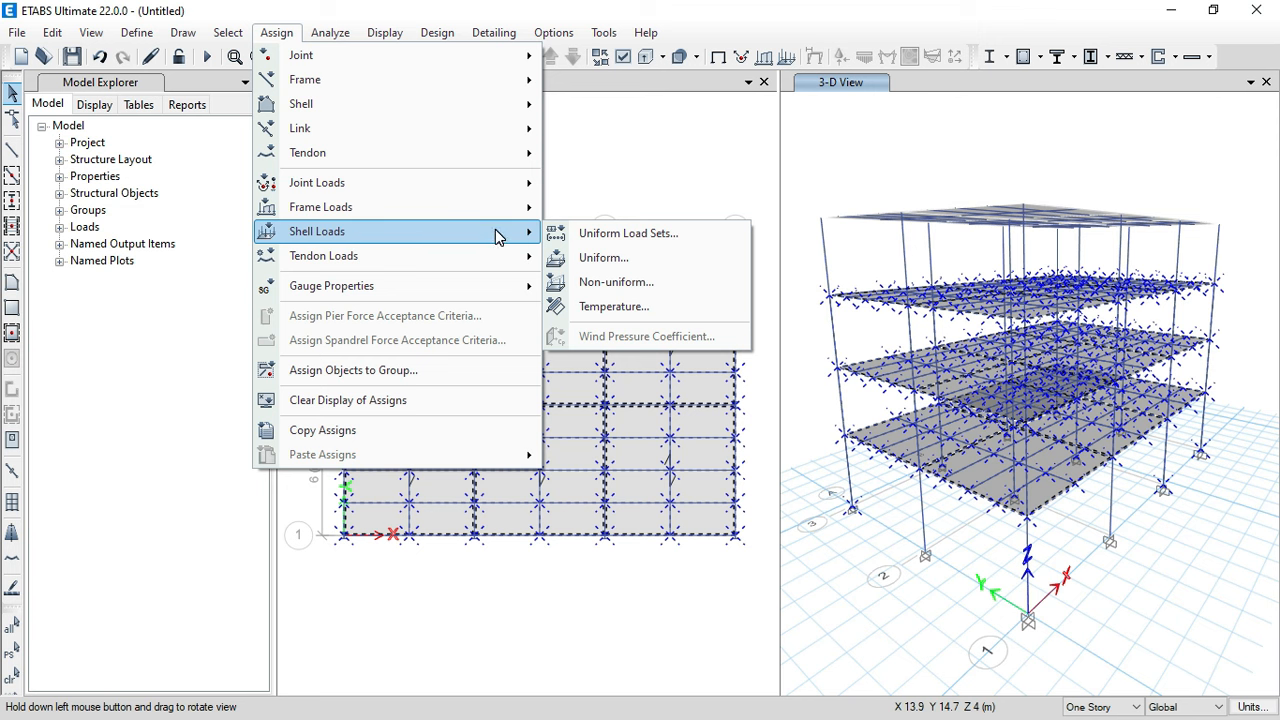
pyautogui.click(613, 260)
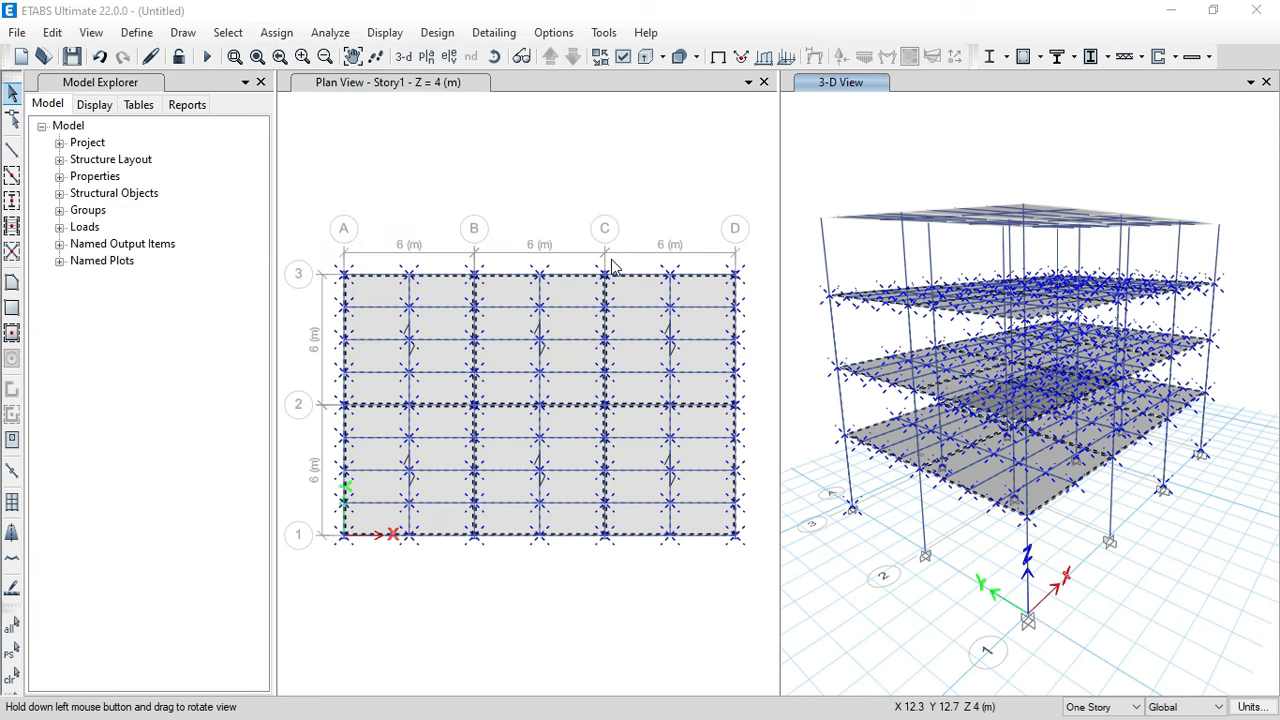
pyautogui.moveTo(530, 352); pyautogui.dragTo(575, 269)
pyautogui.click(517, 318)
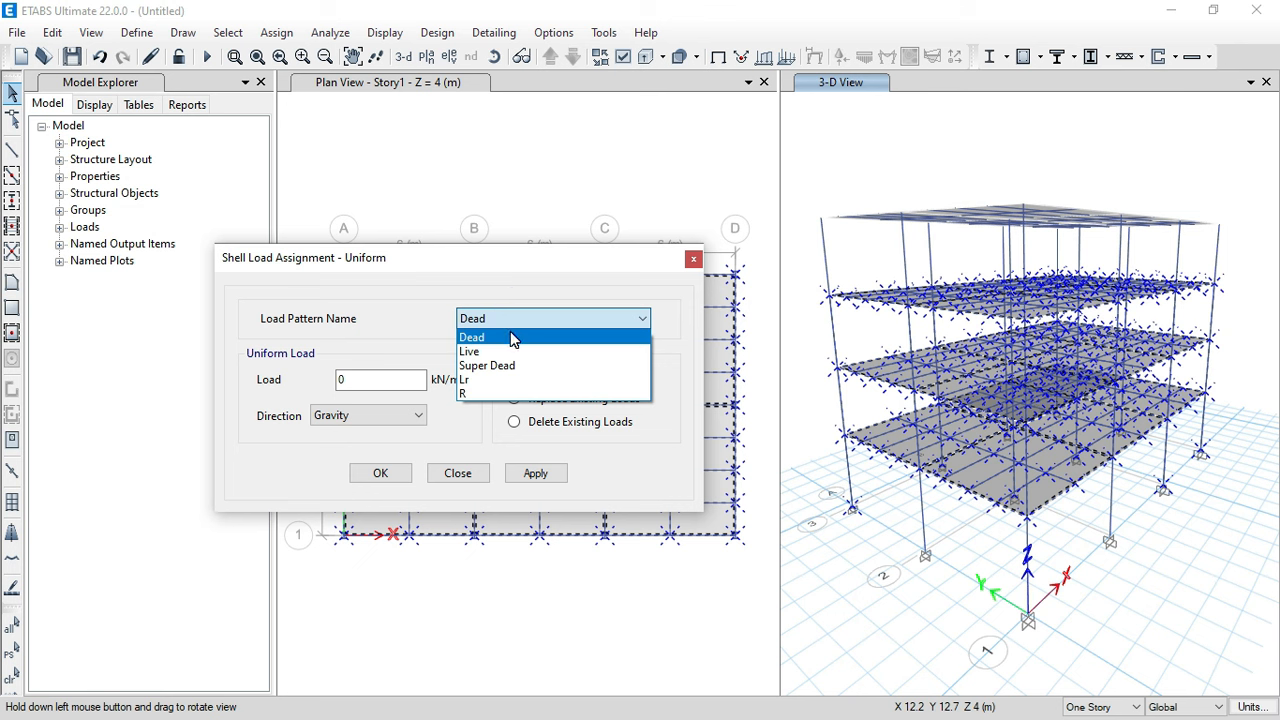
pyautogui.click(510, 352)
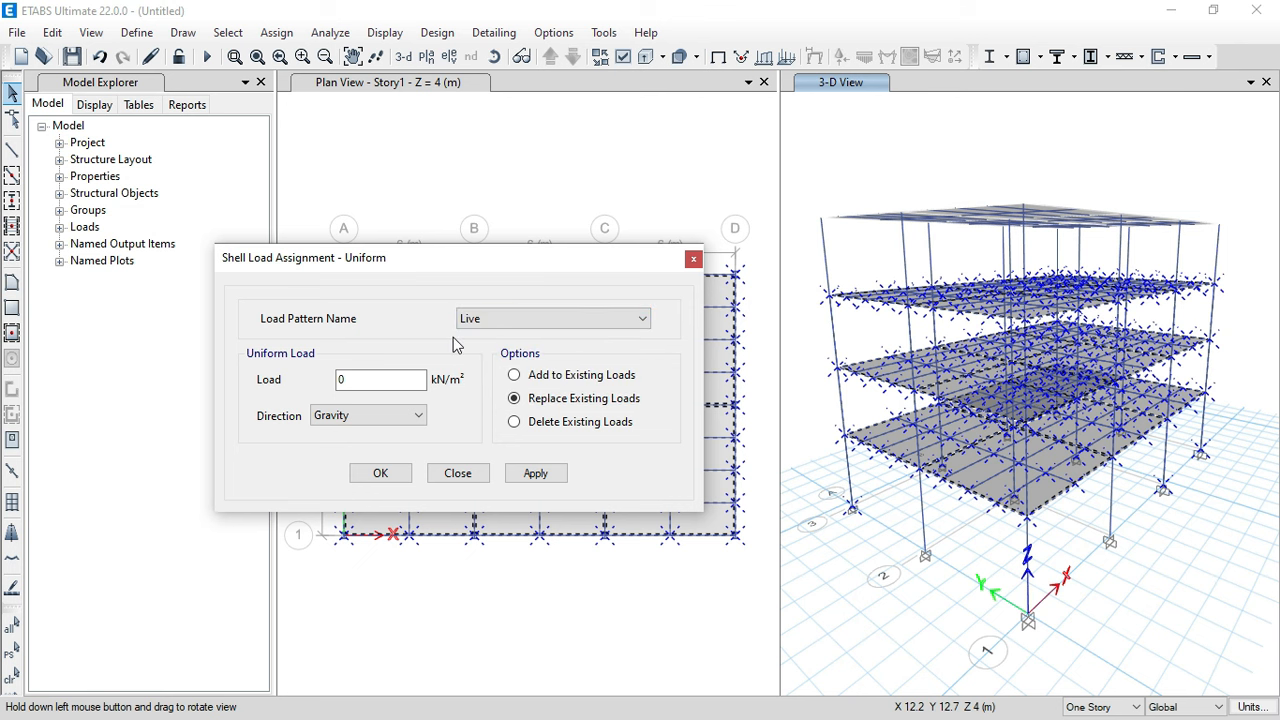
pyautogui.doubleClick(378, 379)
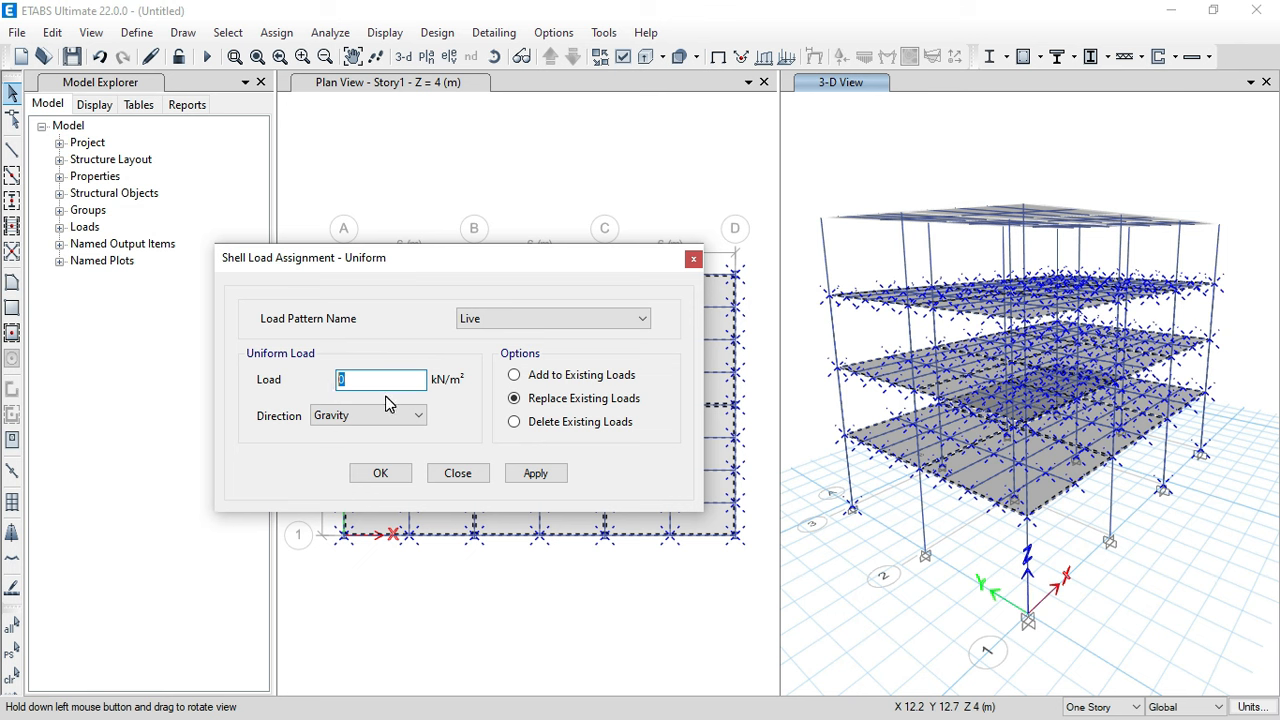
pyautogui.write('2.4')
pyautogui.click(550, 479)
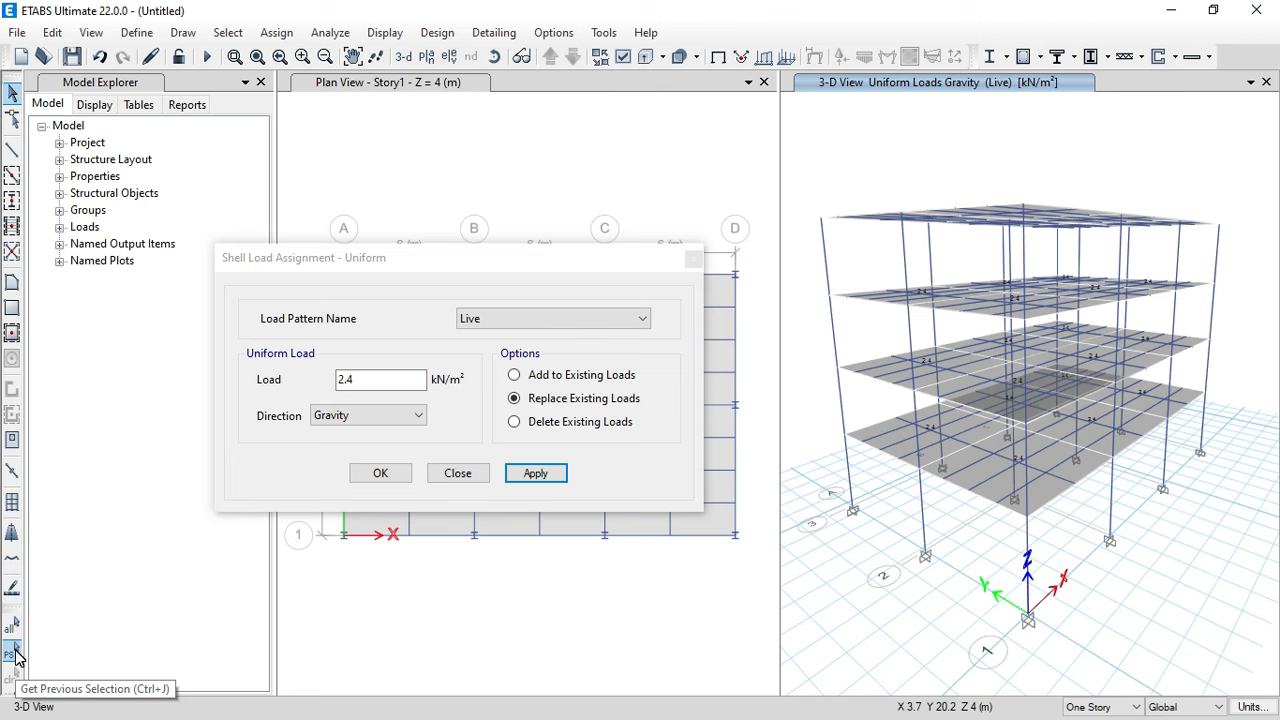
# - Reselect the three lower floors and assign them a uniform Super Dead gravity shell load of 1.5 kN/m²
pyautogui.click(13, 655)
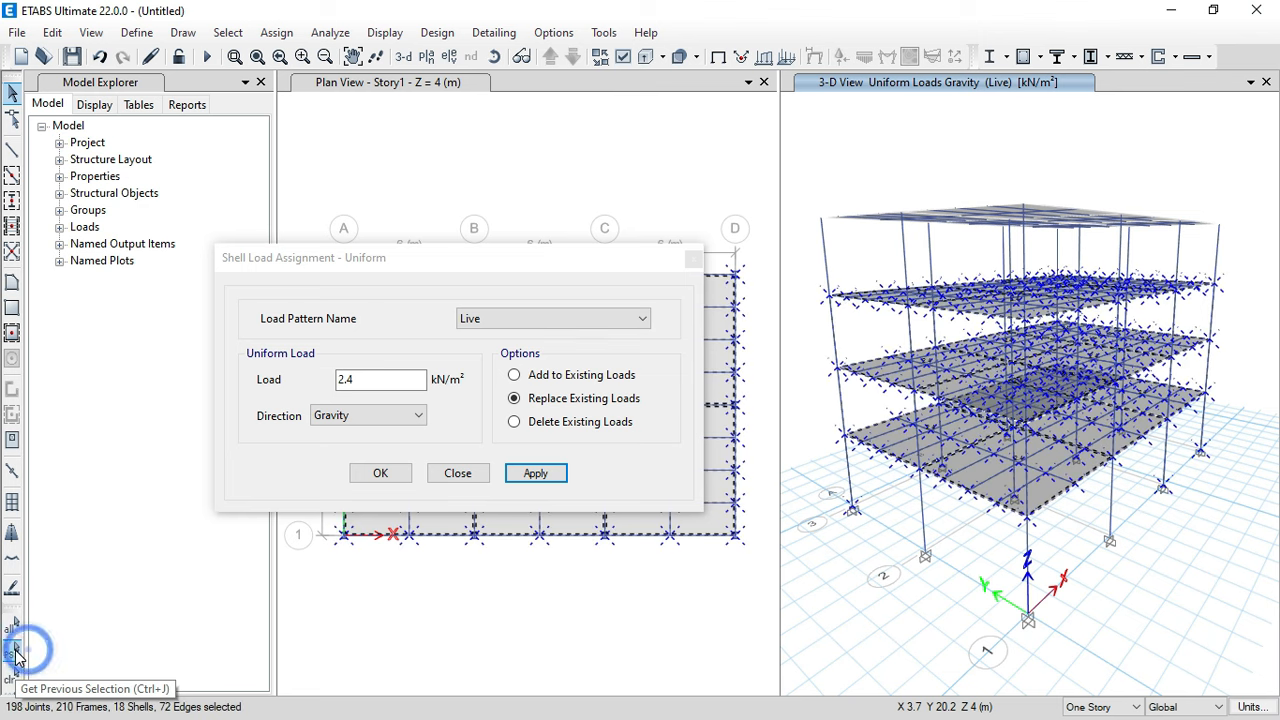
pyautogui.click(494, 320)
pyautogui.click(490, 366)
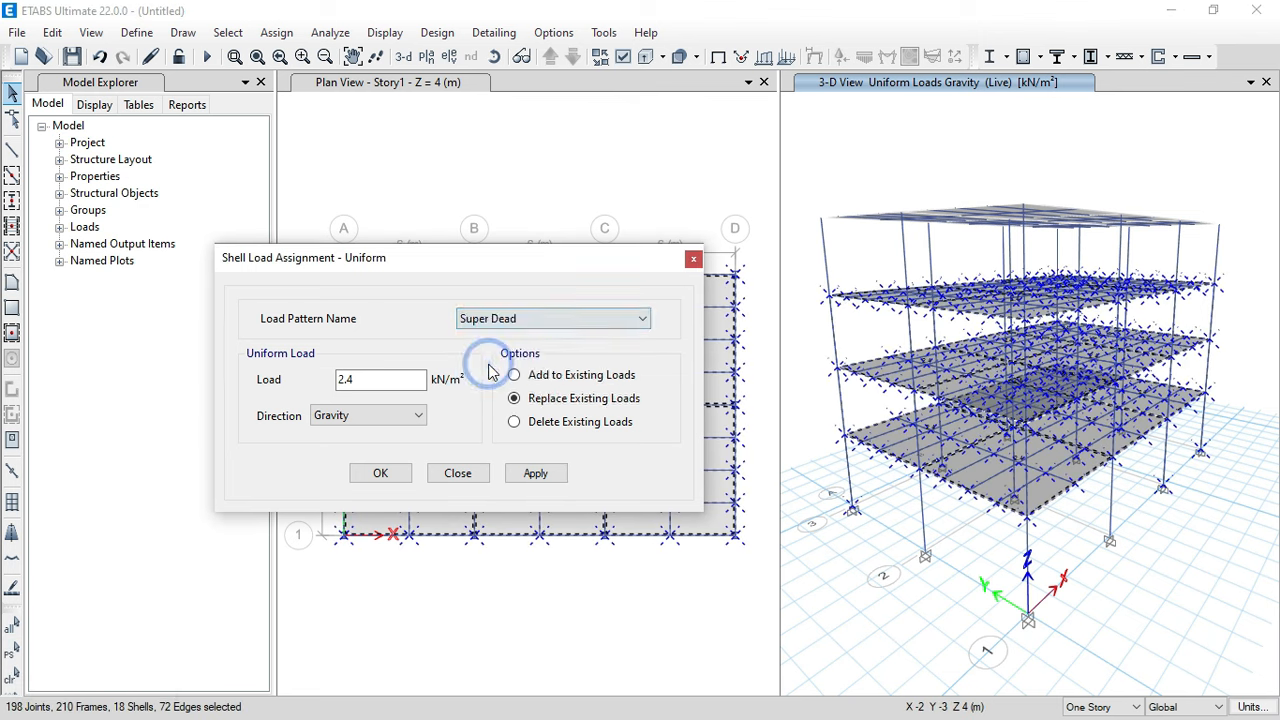
pyautogui.doubleClick(366, 380)
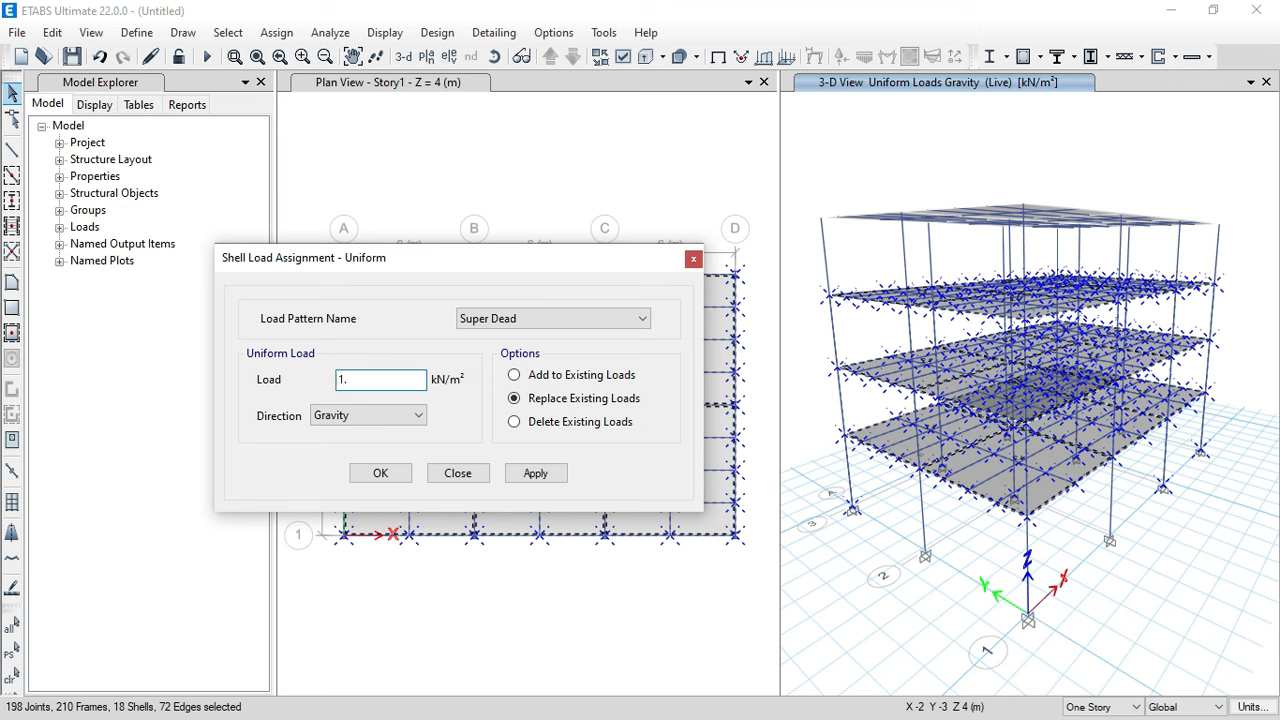
pyautogui.moveTo(437, 276); pyautogui.dragTo(392, 207)
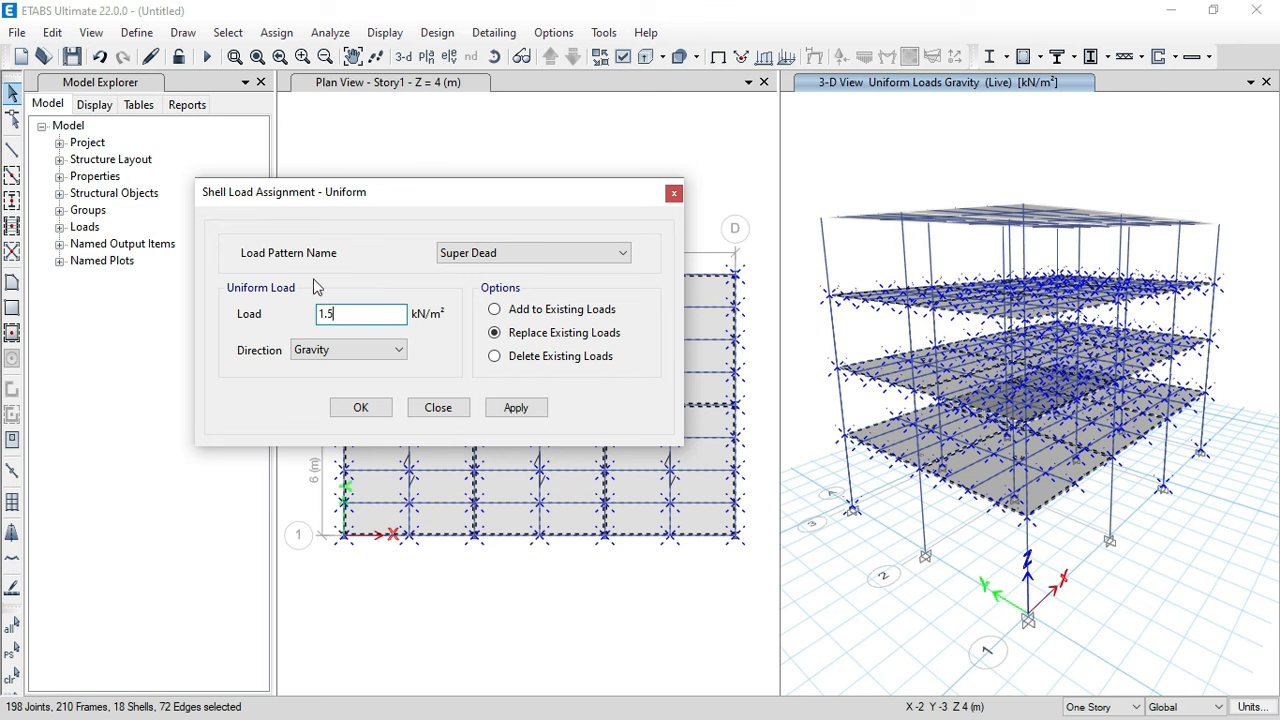
pyautogui.click(510, 408)
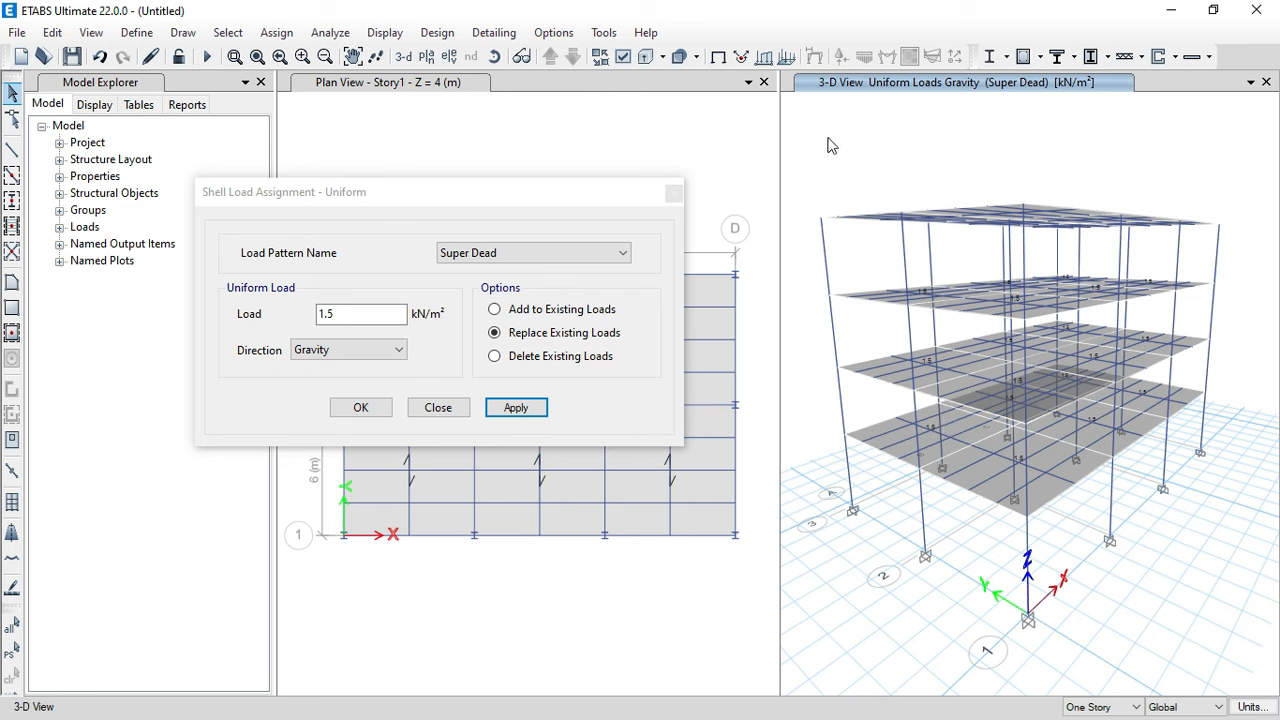
# - Select the roof floor in the 3-D view and assign it a uniform Lr gravity shell load of 0.96 kN/m²
pyautogui.moveTo(800, 160); pyautogui.dragTo(1260, 262)
pyautogui.click(494, 56)
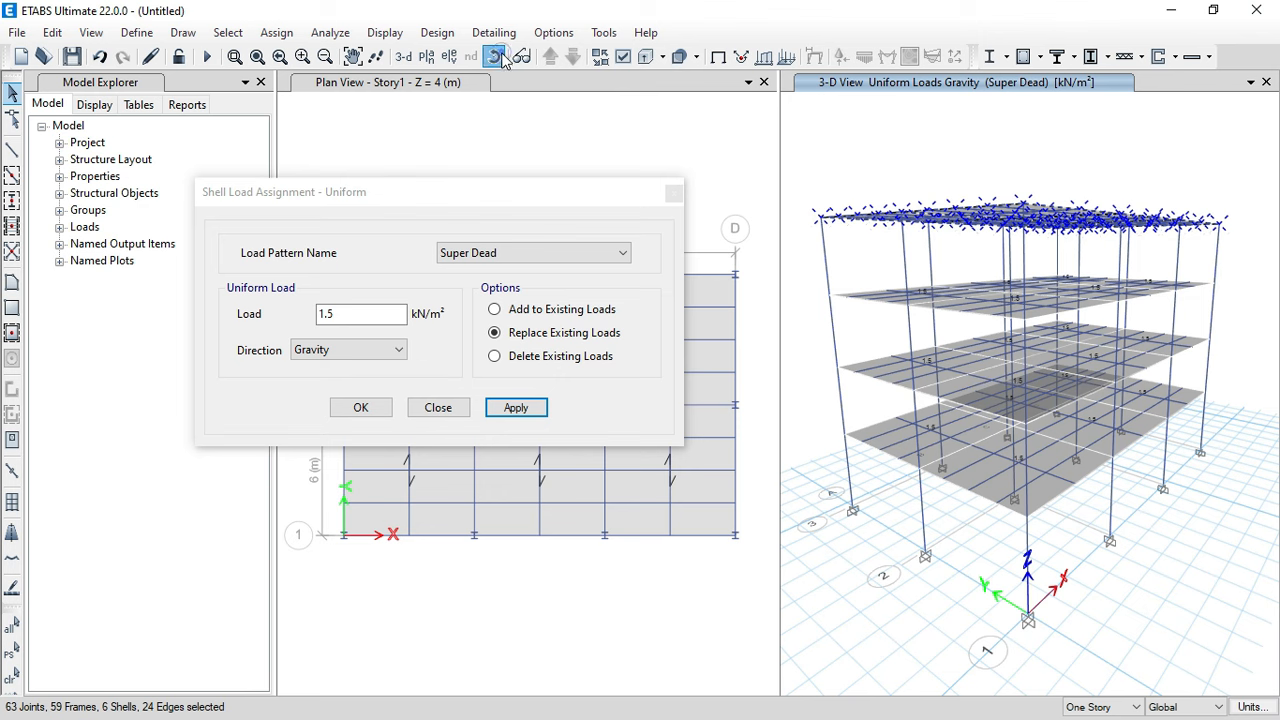
pyautogui.moveTo(945, 483); pyautogui.dragTo(947, 510)
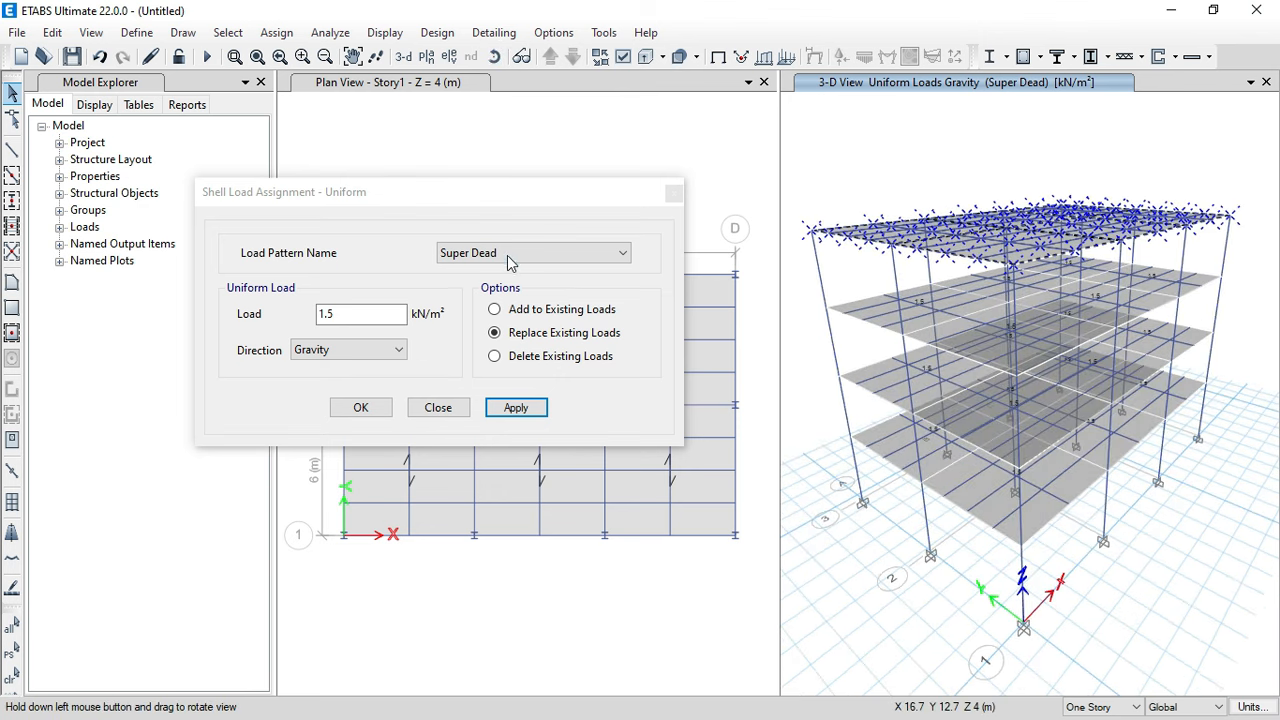
pyautogui.click(507, 254)
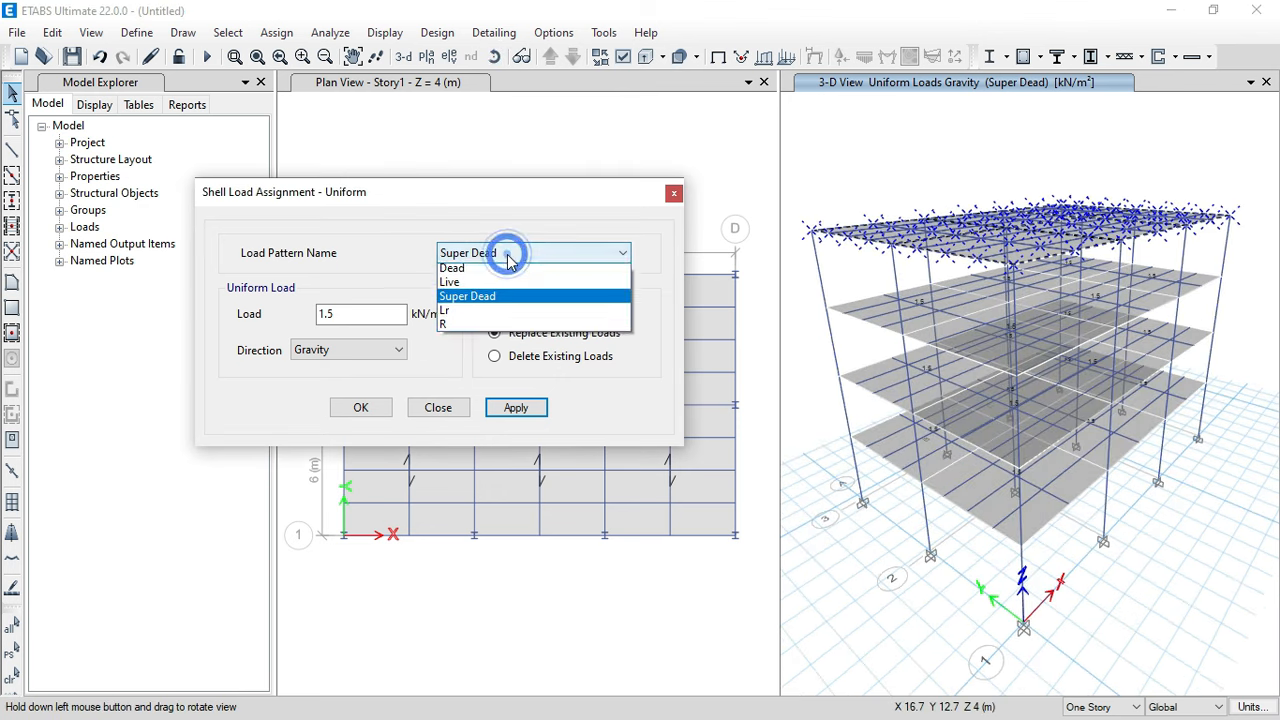
pyautogui.click(492, 320)
pyautogui.moveTo(370, 316); pyautogui.dragTo(300, 323)
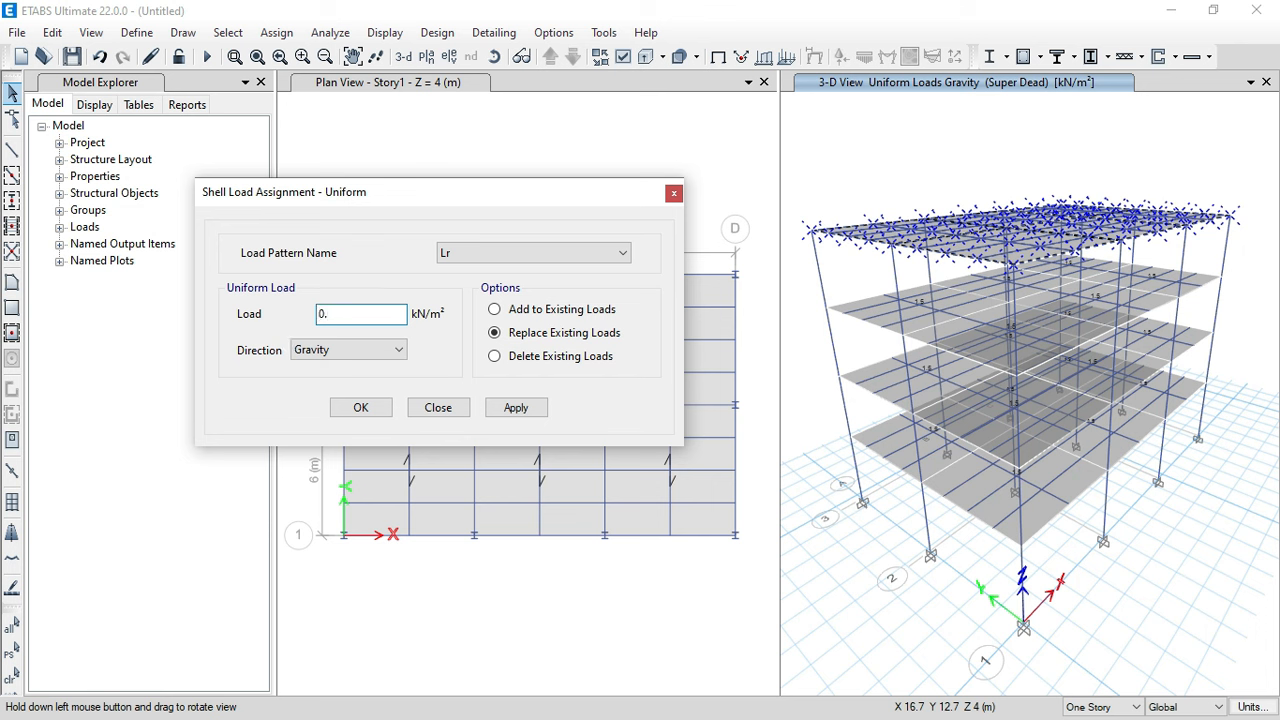
pyautogui.click(515, 408)
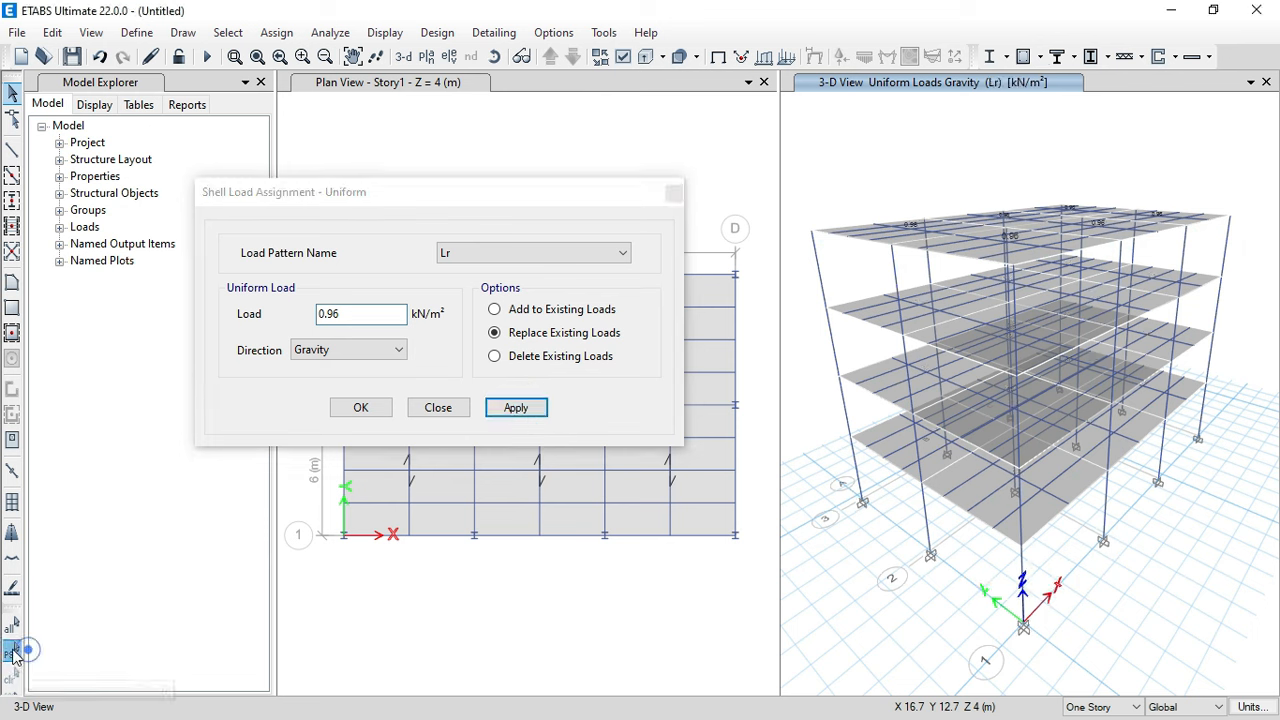
# - Reselect the roof floor, assign it a uniform R gravity shell load of 0.294 kN/m², and finish the load assignment
pyautogui.click(11, 650)
pyautogui.click(474, 253)
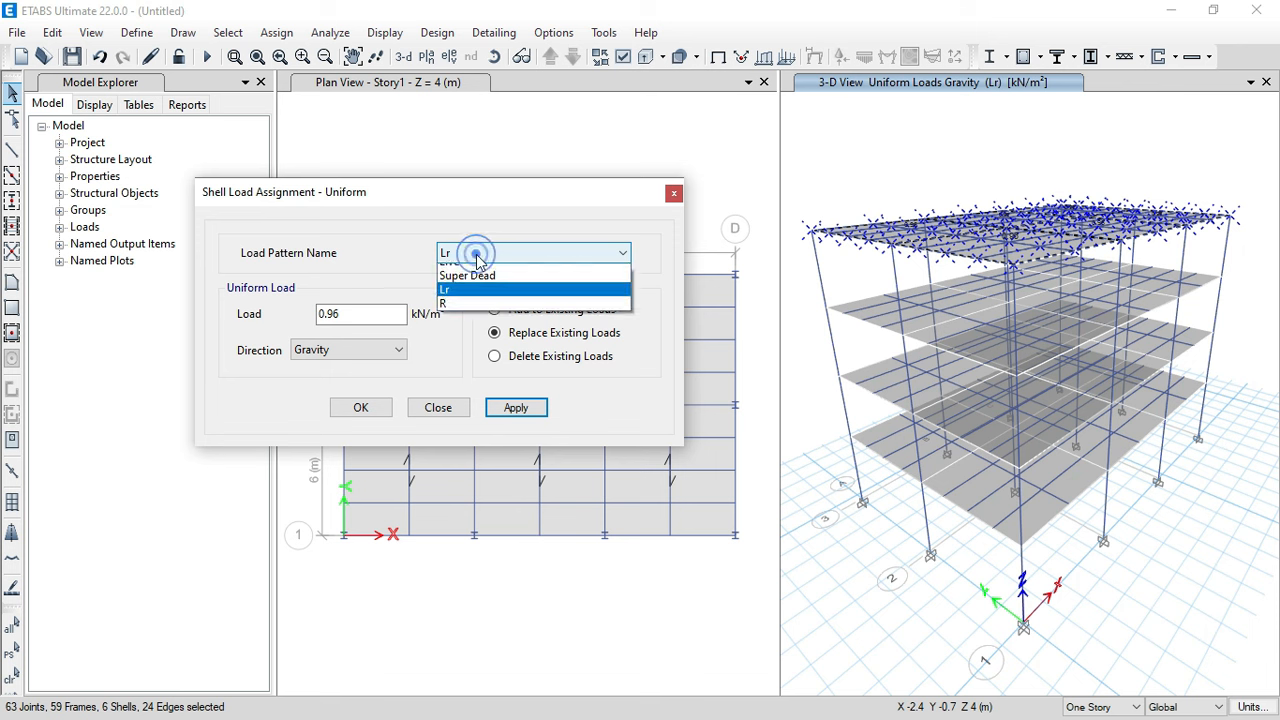
pyautogui.click(450, 328)
pyautogui.moveTo(372, 314); pyautogui.dragTo(331, 317)
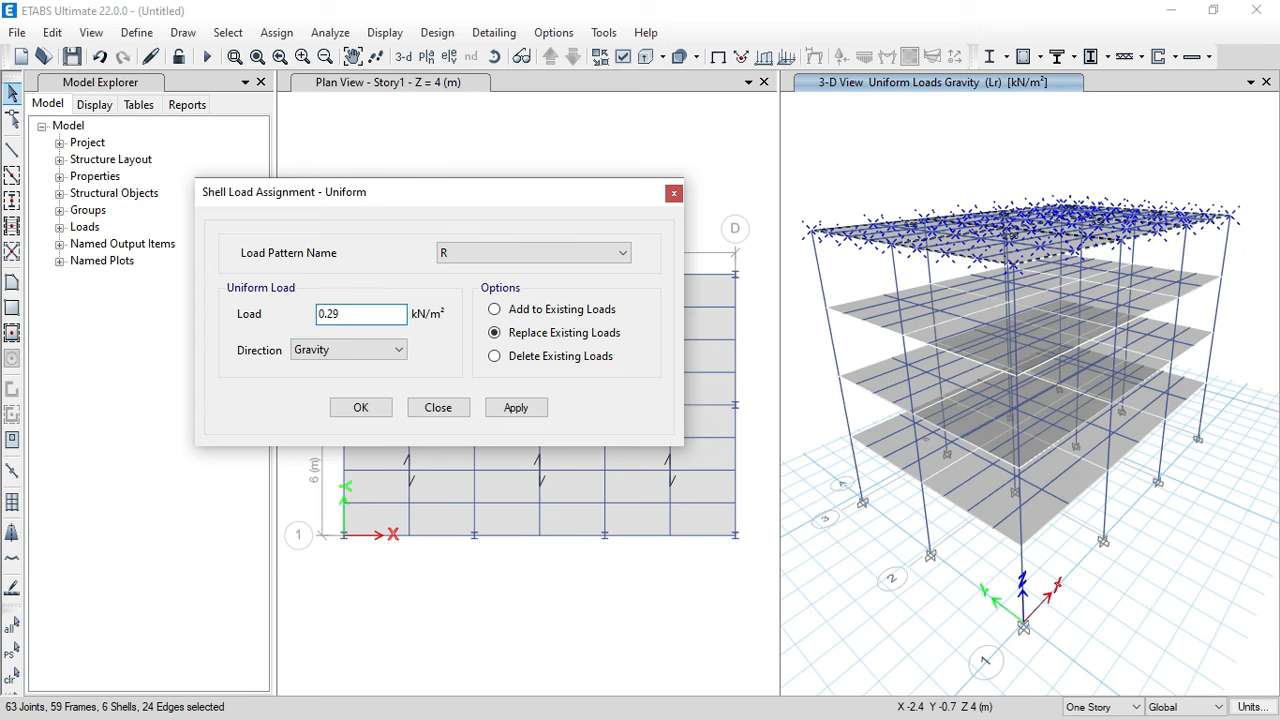
pyautogui.write('294')
pyautogui.moveTo(437, 204); pyautogui.dragTo(423, 198)
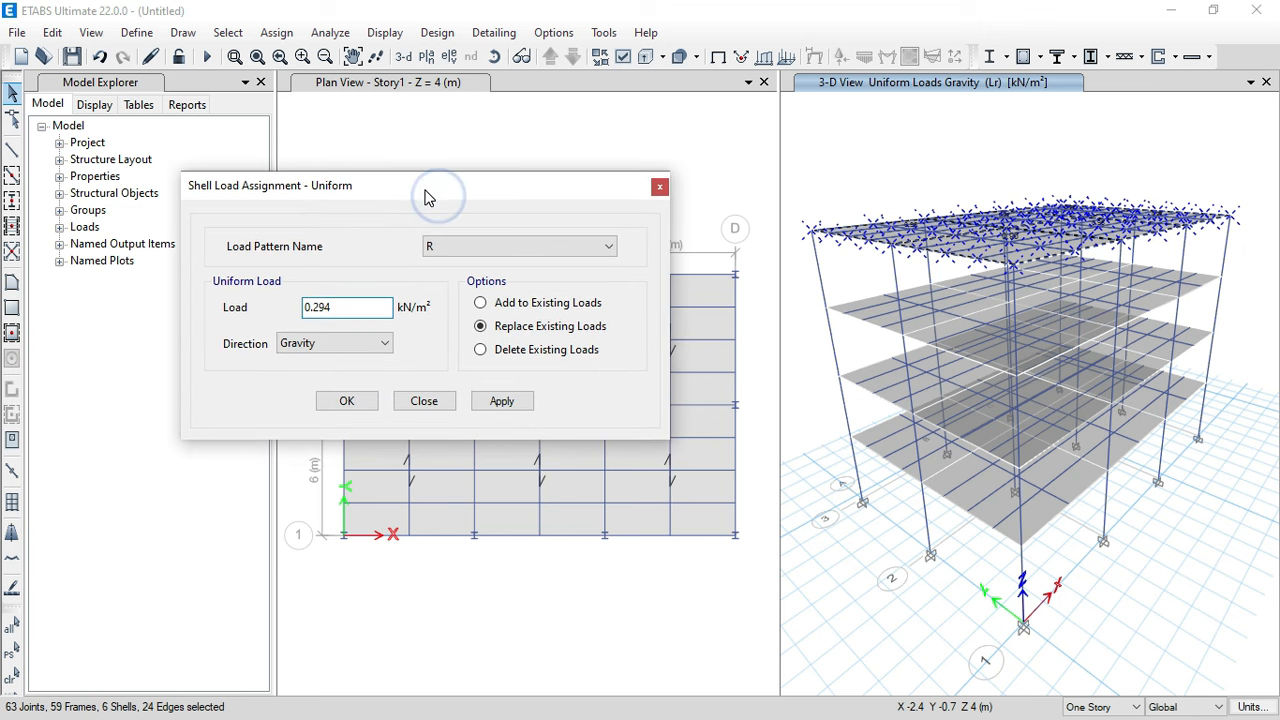
pyautogui.click(505, 402)
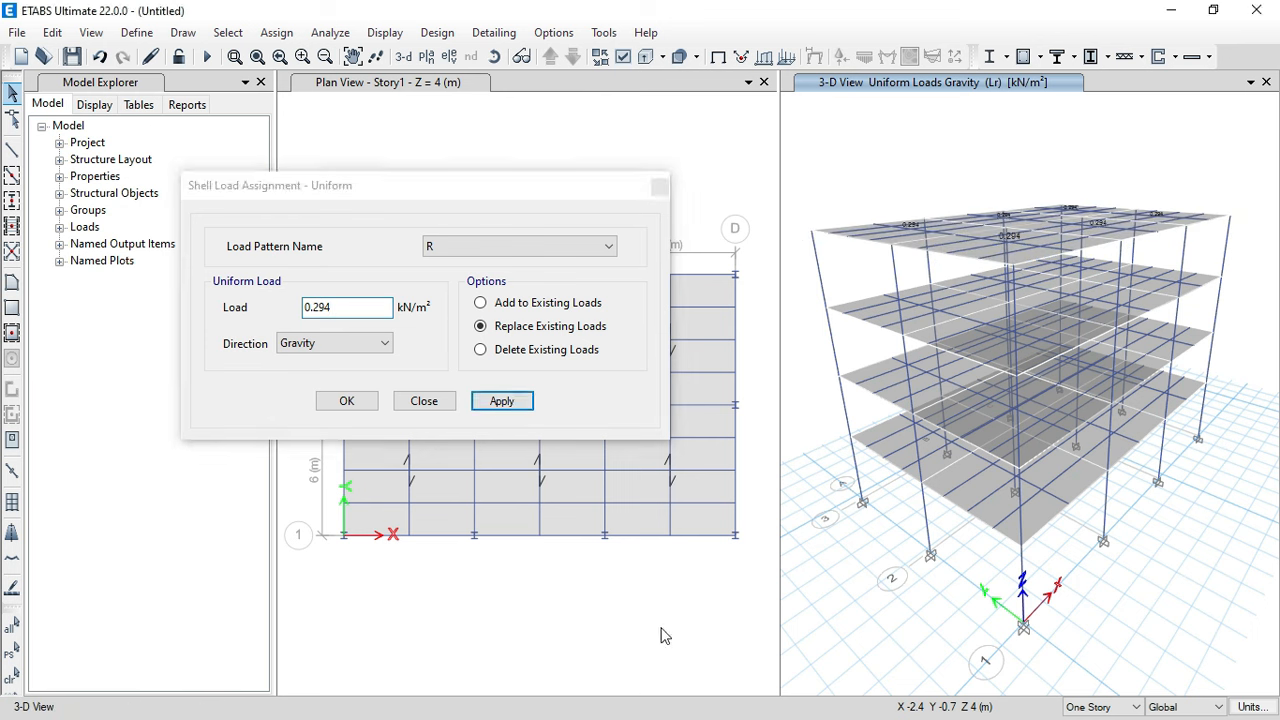
pyautogui.click(364, 404)
pyautogui.click(396, 406)
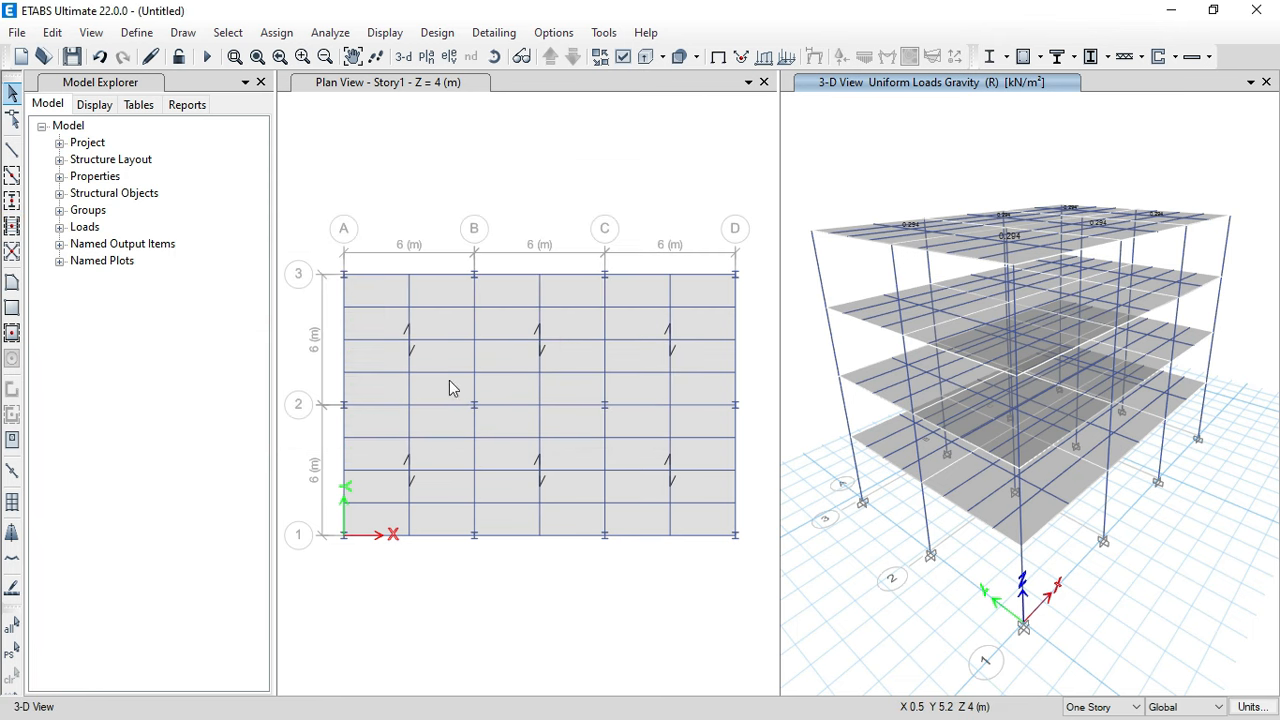
# - Switch to the Excel planning workbook and examine the section 8.3 design rain load formula and its R value on the Referensi sheet
pyautogui.click(1170, 10)
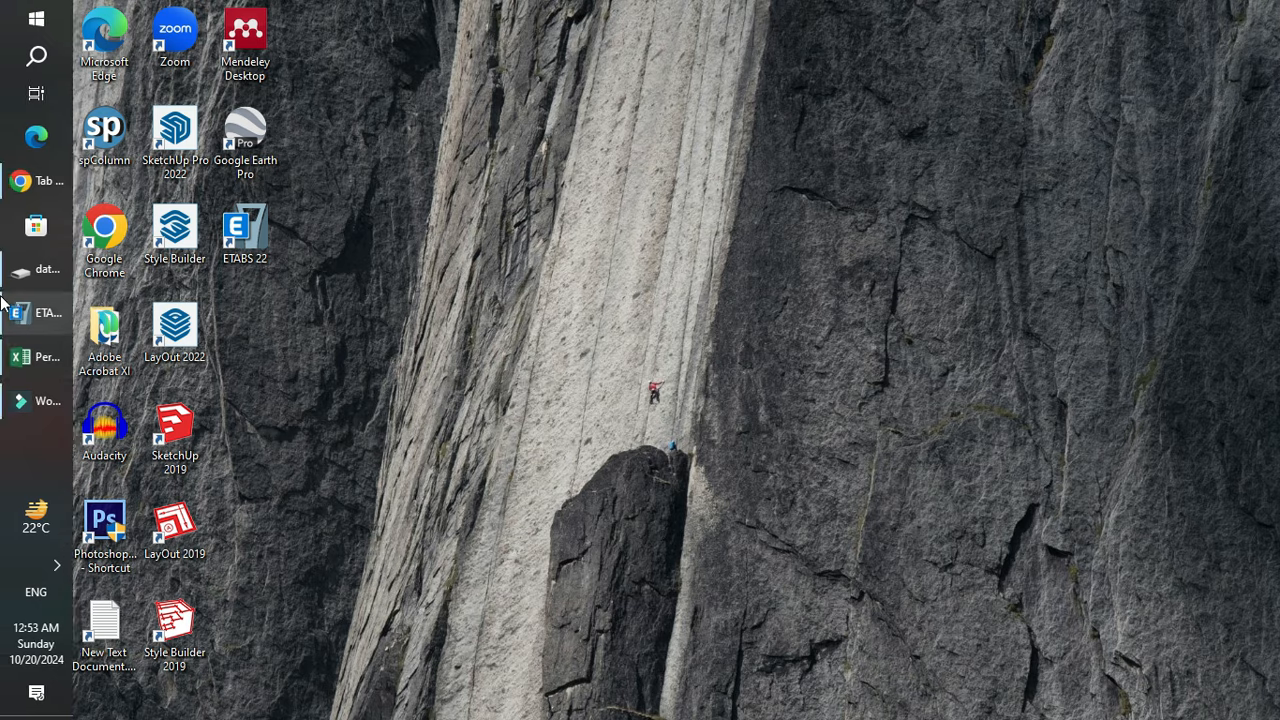
pyautogui.click(22, 362)
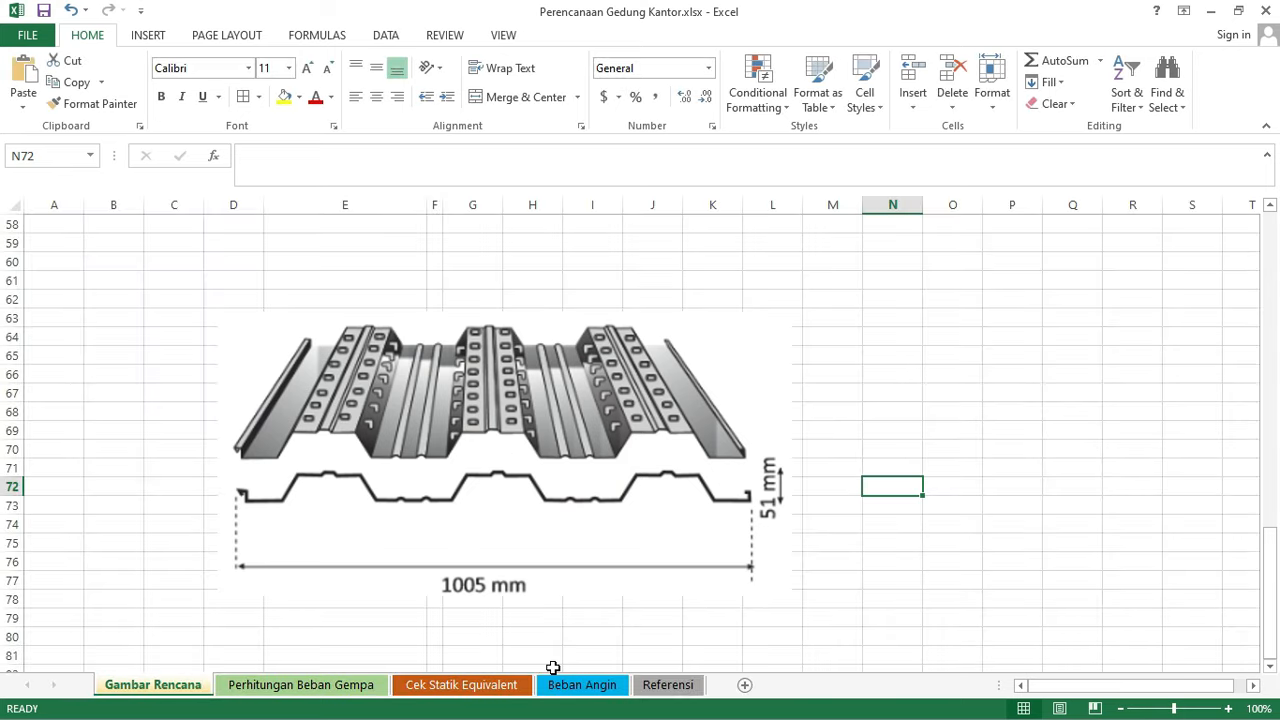
pyautogui.click(668, 687)
pyautogui.scroll(-9, 553, 527)
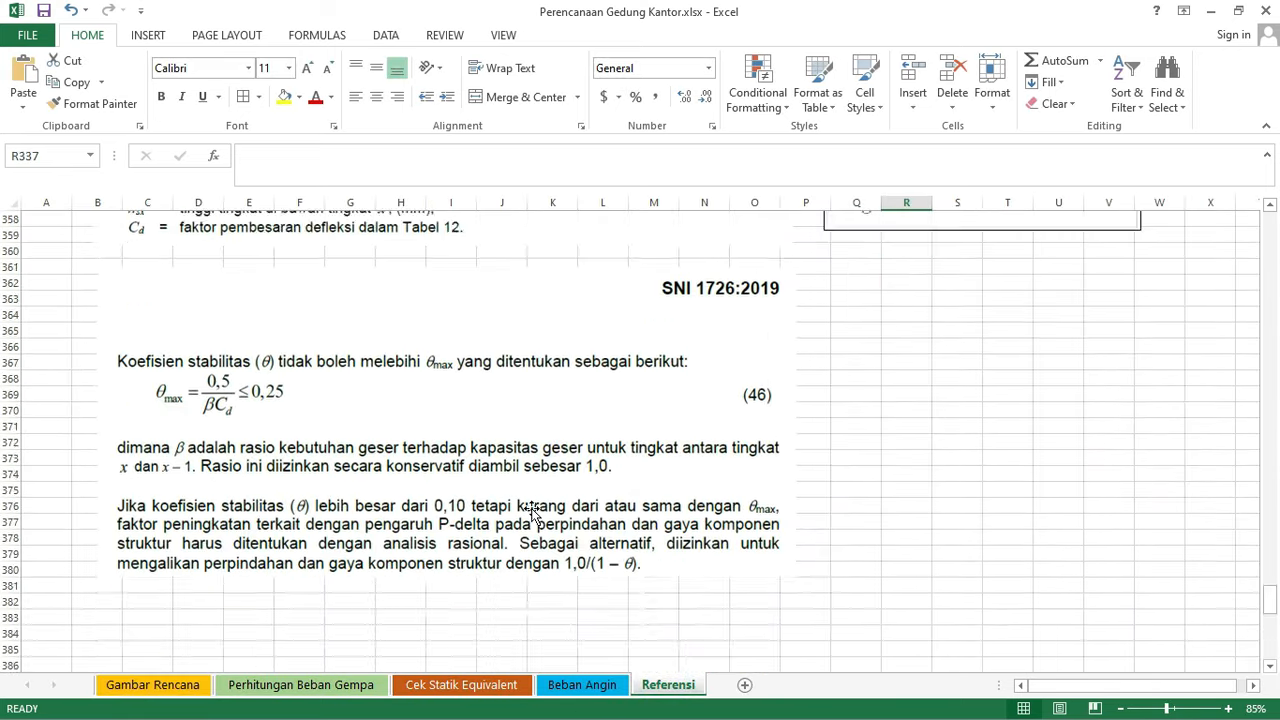
pyautogui.scroll(-17, 1262, 565)
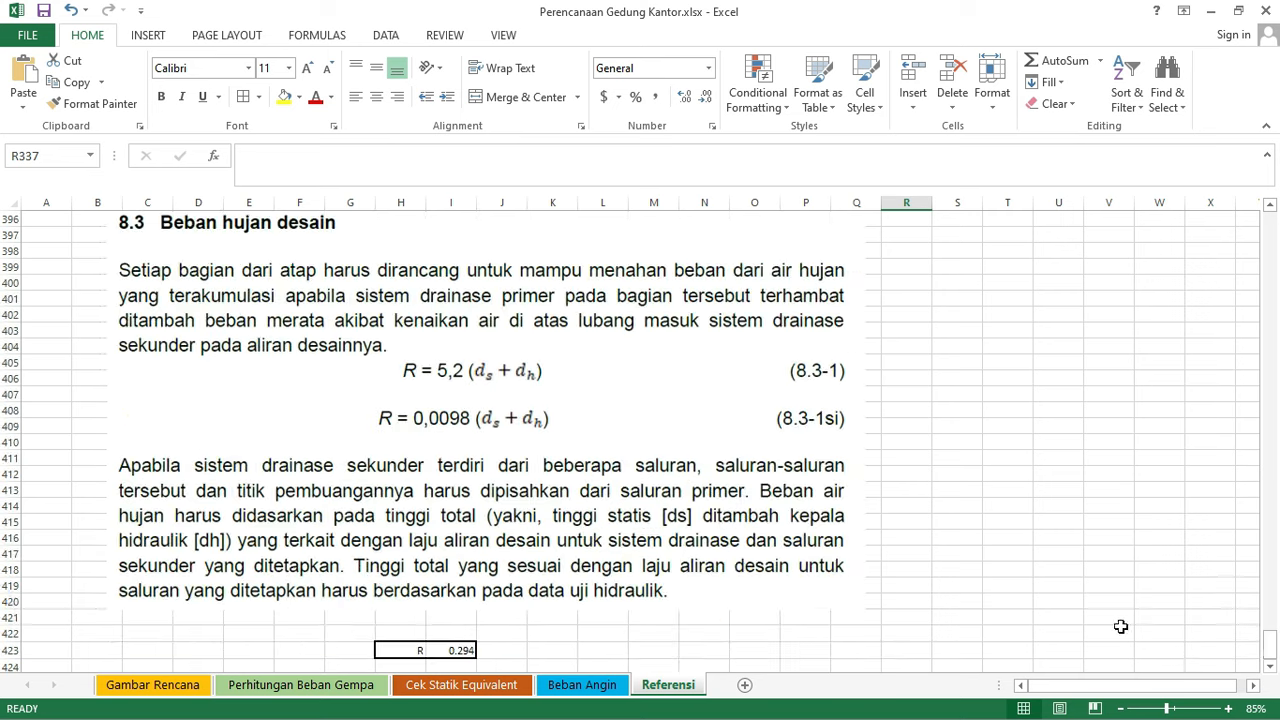
pyautogui.scroll(2, 803, 503)
pyautogui.scroll(6, 640, 485)
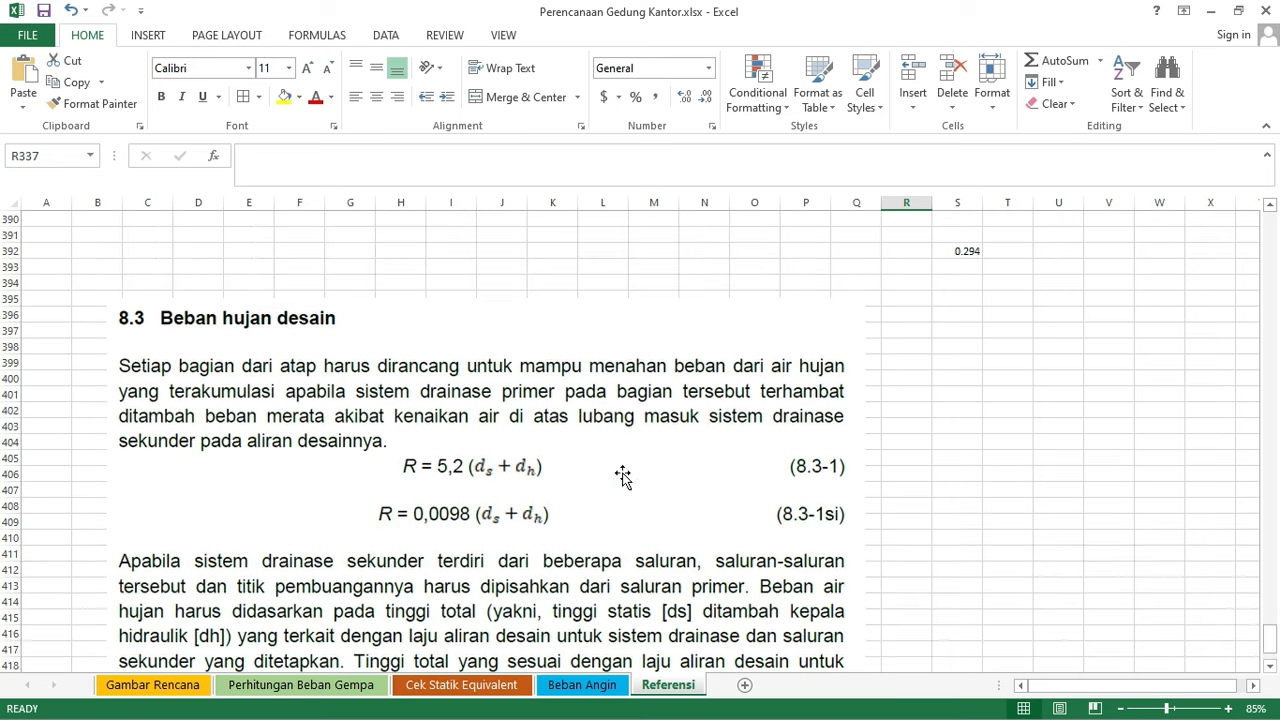
pyautogui.click(580, 440)
pyautogui.scroll(-2, 402, 359)
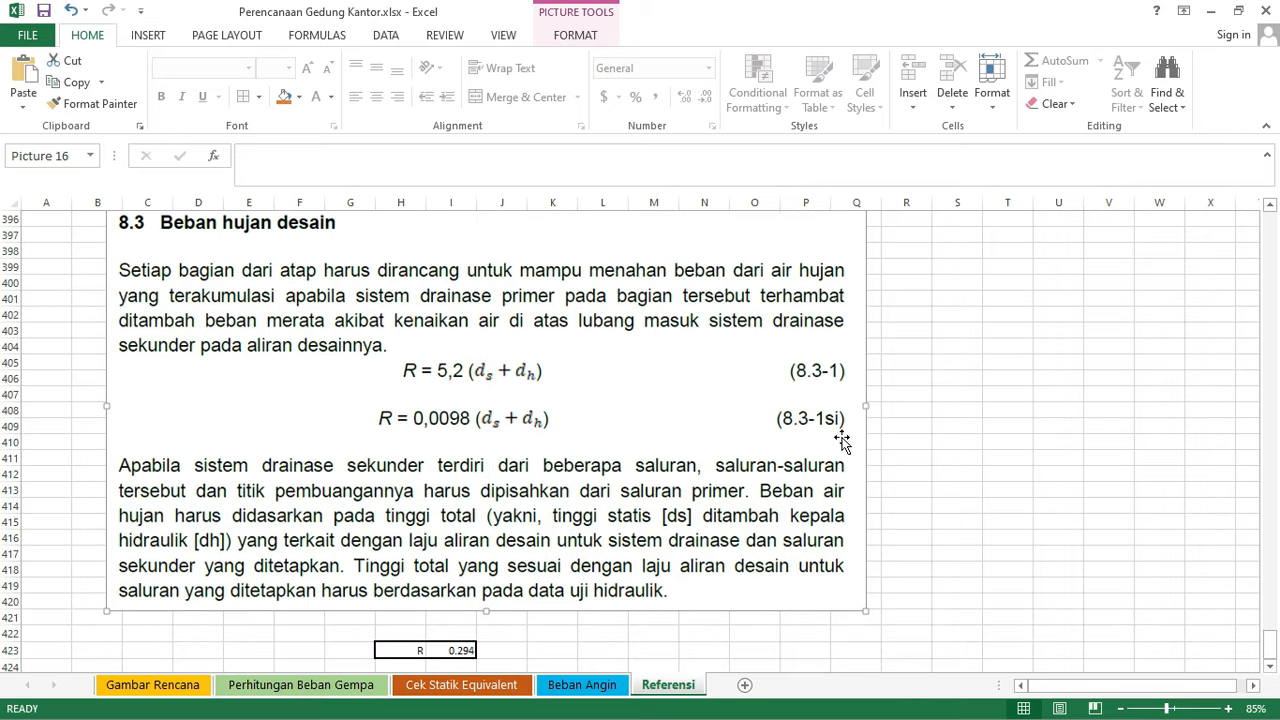
pyautogui.scroll(-1, 460, 412)
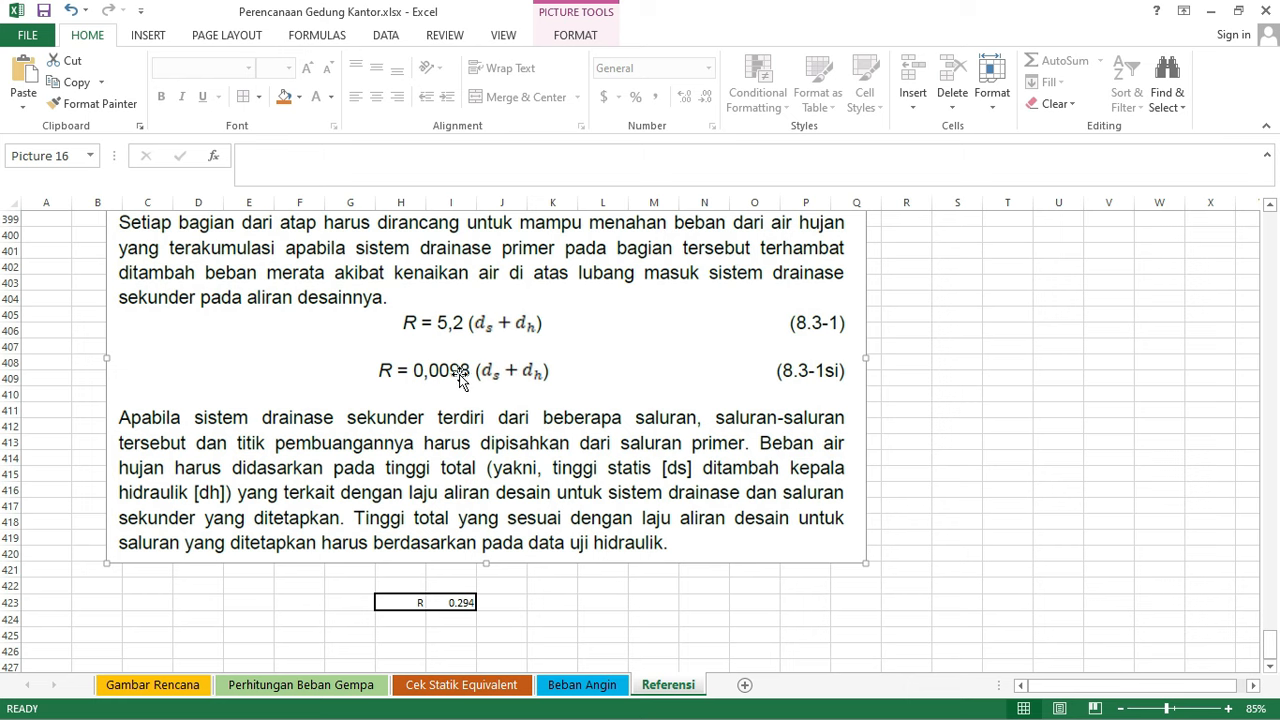
pyautogui.scroll(1, 530, 400)
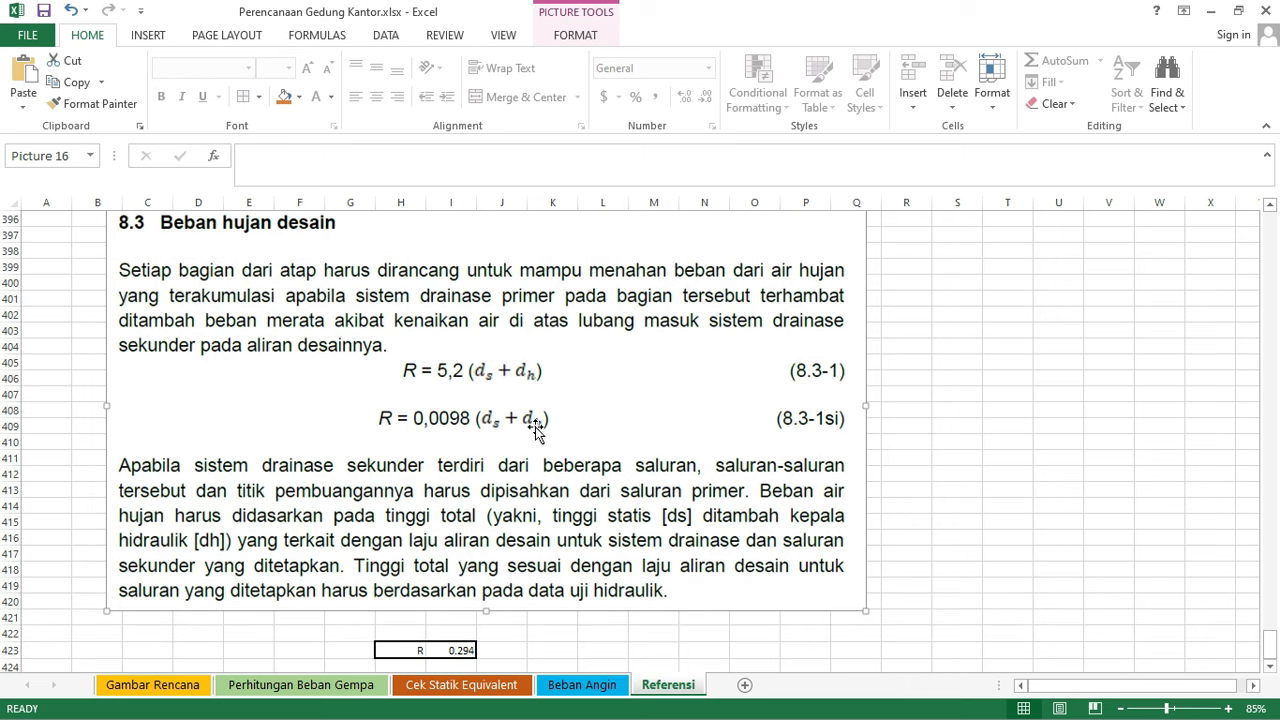
pyautogui.scroll(-1, 520, 420)
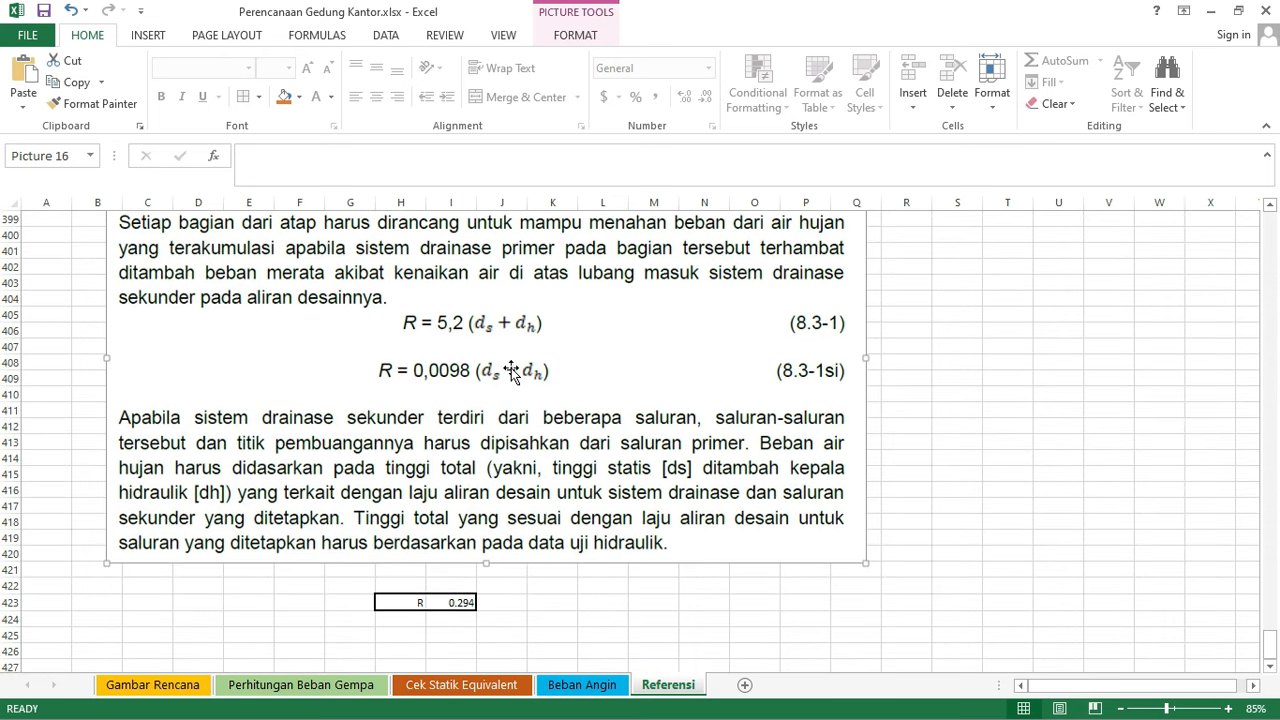
# - Examine the formula behind the rain load value R in cell I423 of the Referensi sheet
pyautogui.scroll(-1, 510, 423)
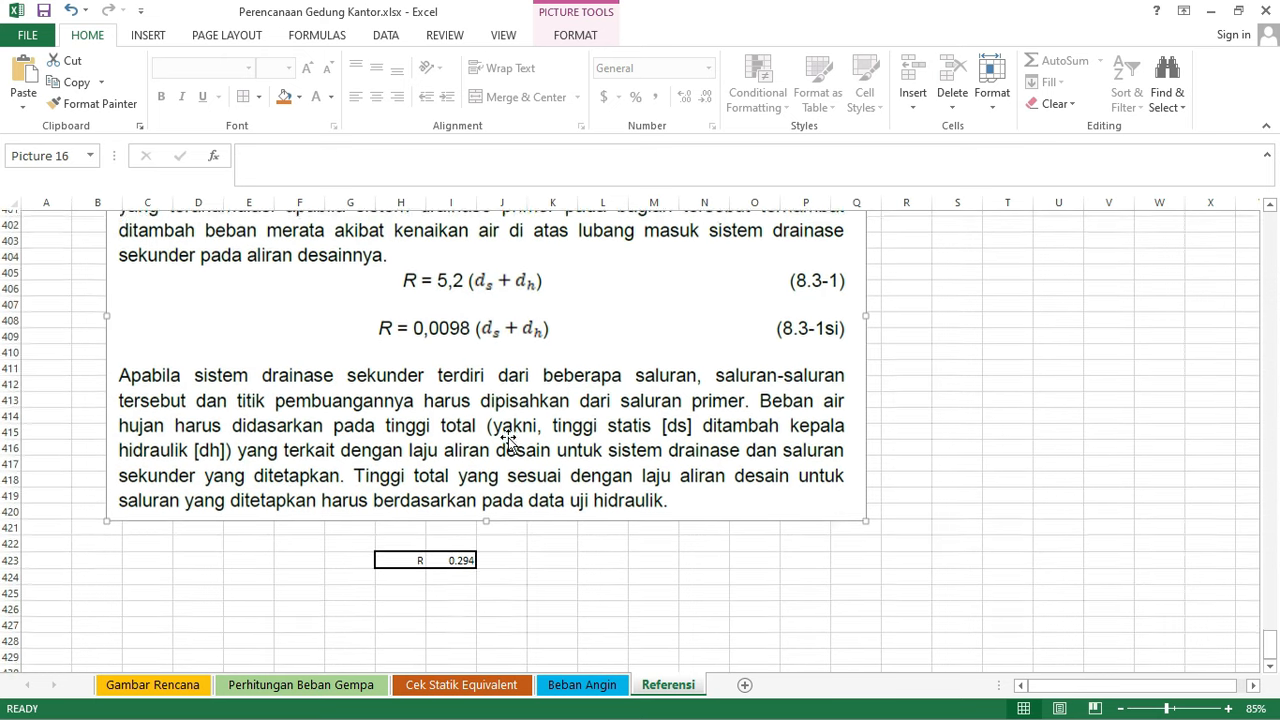
pyautogui.click(456, 555)
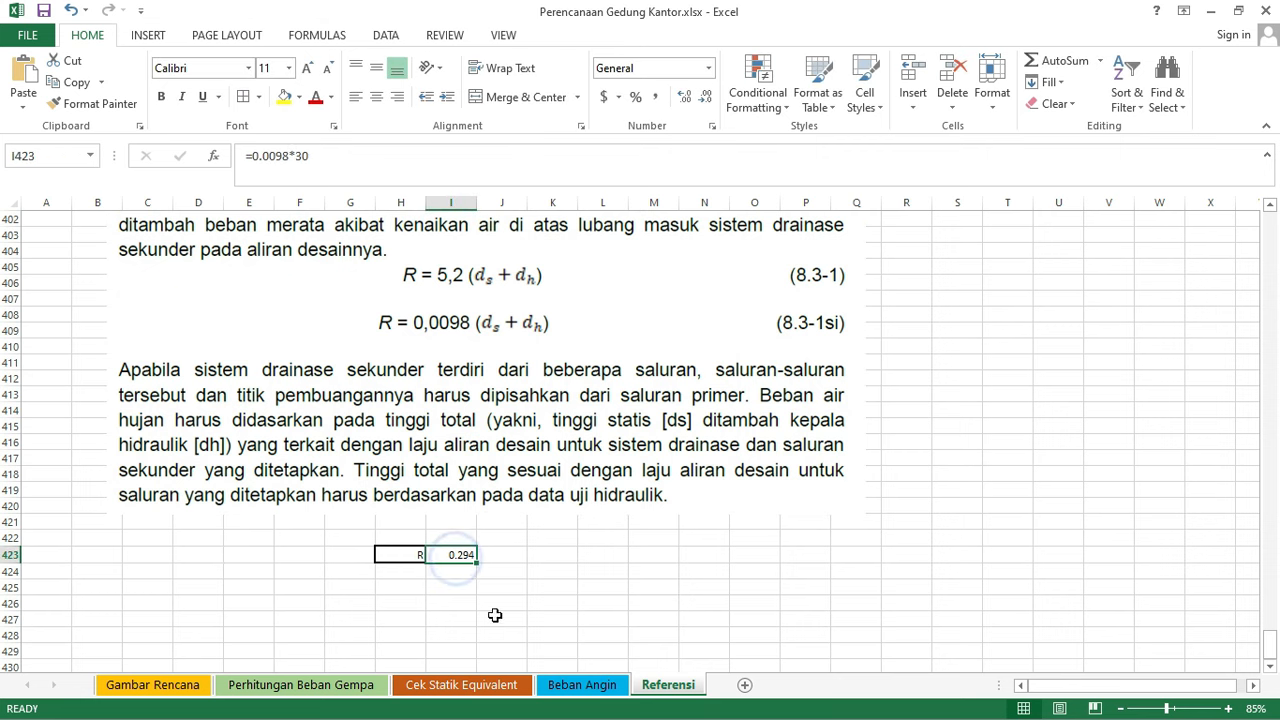
pyautogui.doubleClick(290, 158)
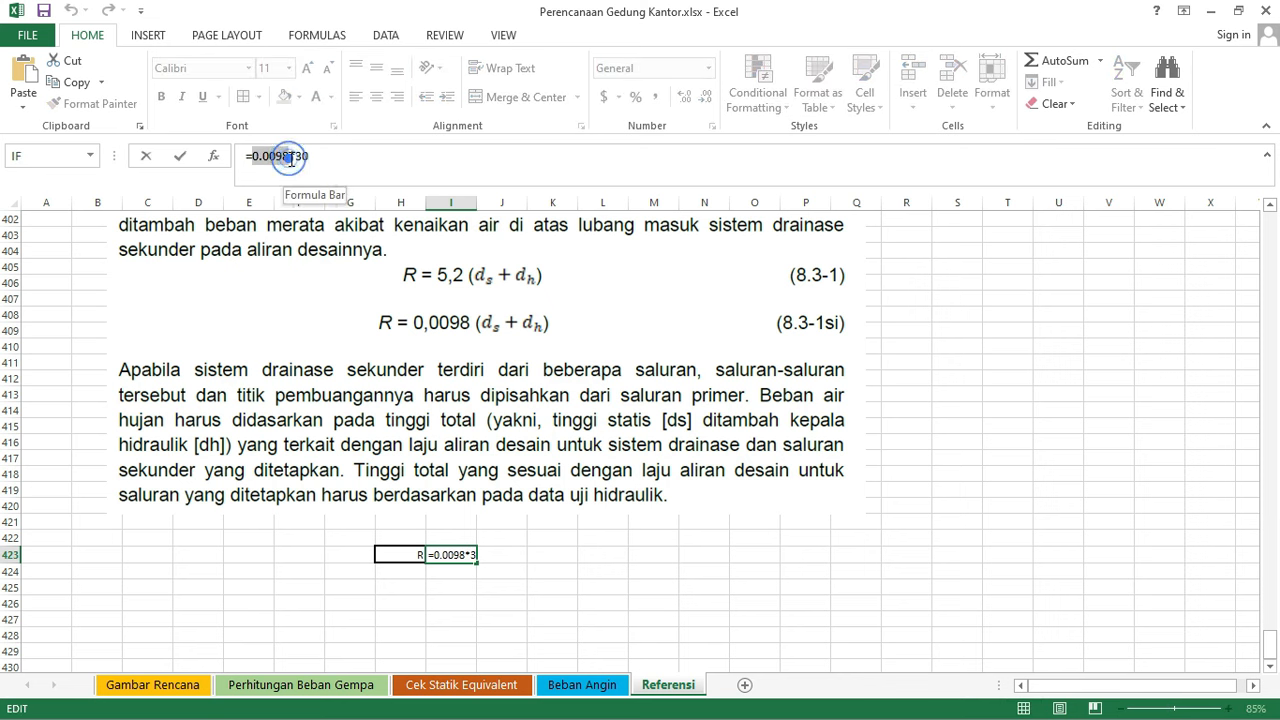
pyautogui.click(568, 570)
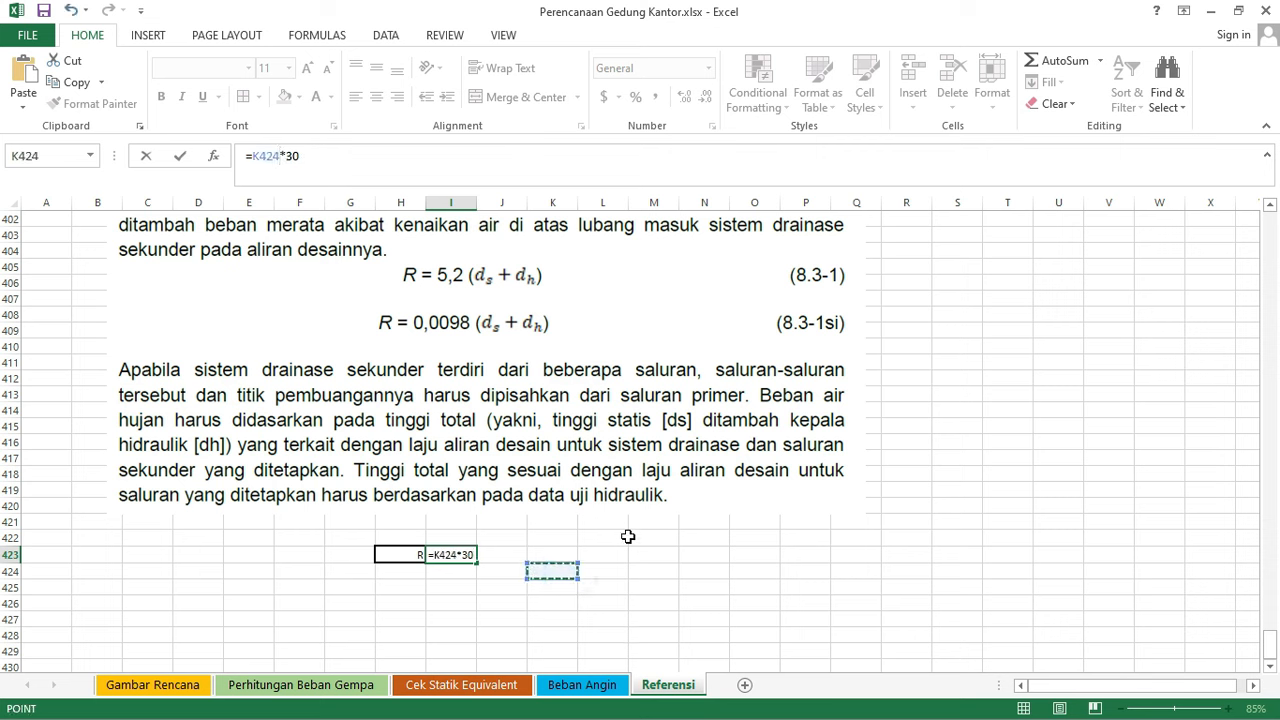
pyautogui.press('Escape')
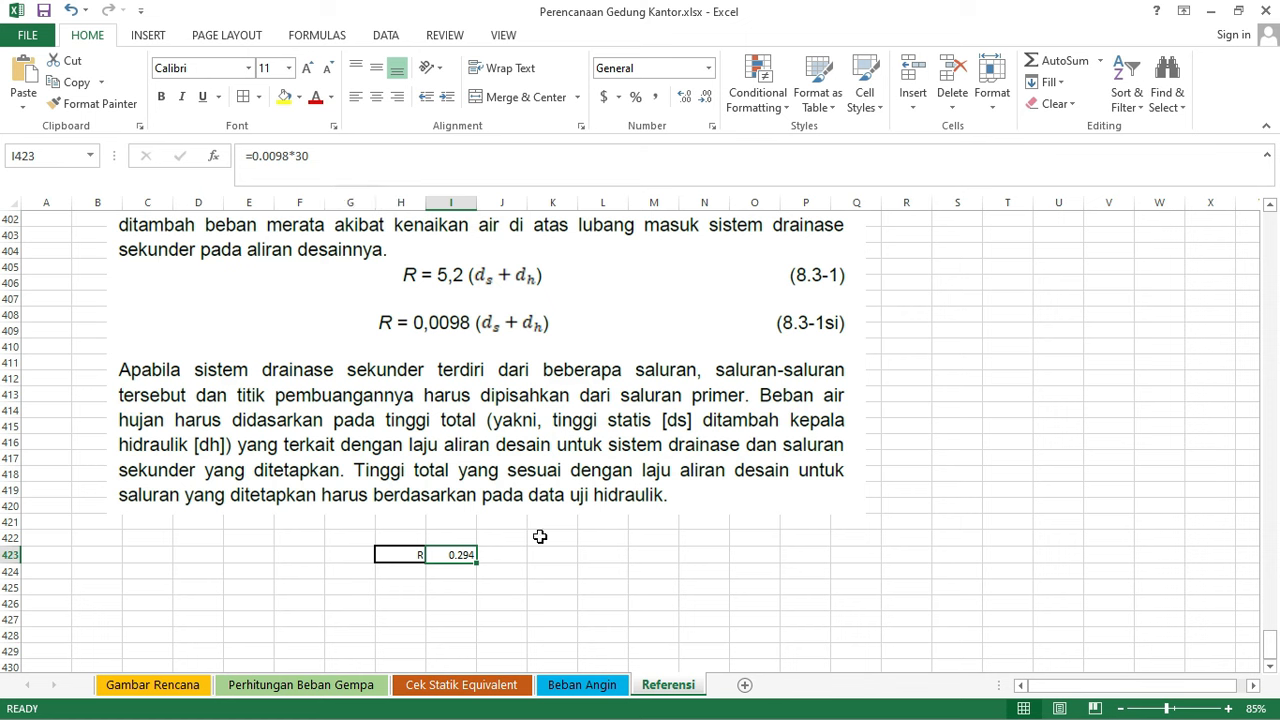
pyautogui.click(545, 572)
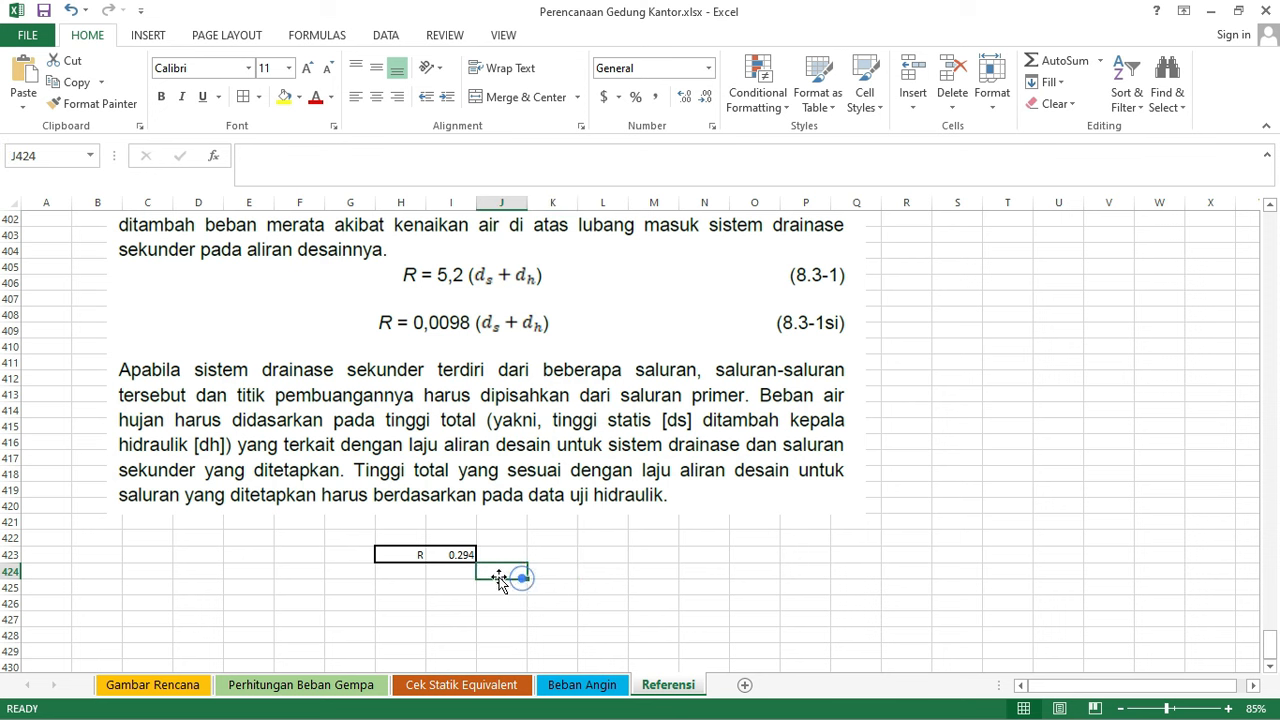
pyautogui.click(463, 554)
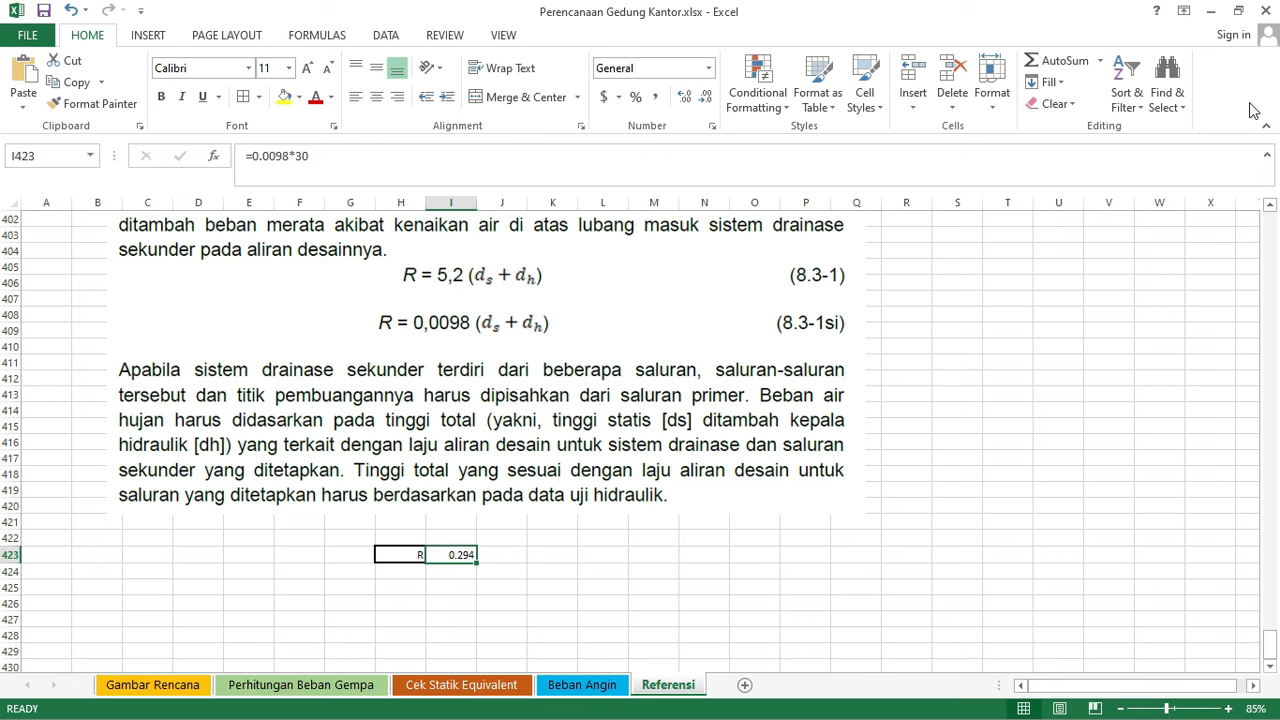
# - Switch back to ETABS and inspect the loads assigned to the Story1 slab between grids C–D and 2–3
pyautogui.click(1210, 10)
pyautogui.click(30, 314)
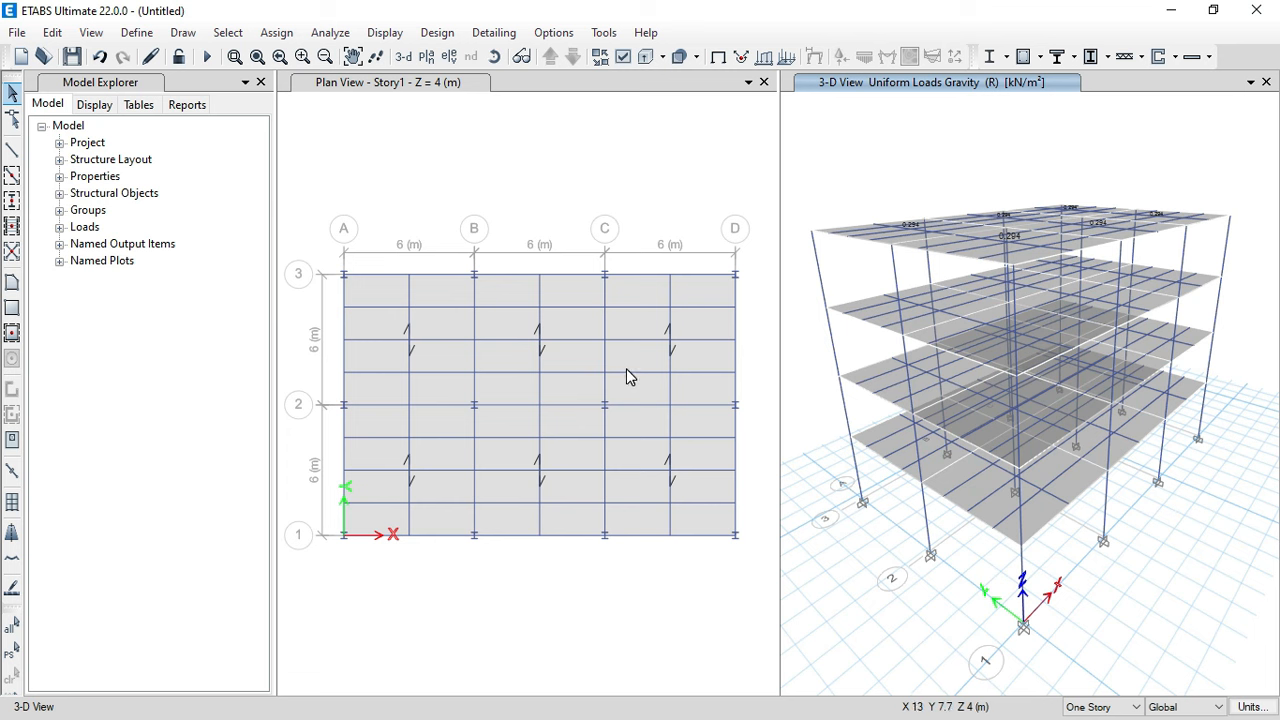
pyautogui.click(696, 166)
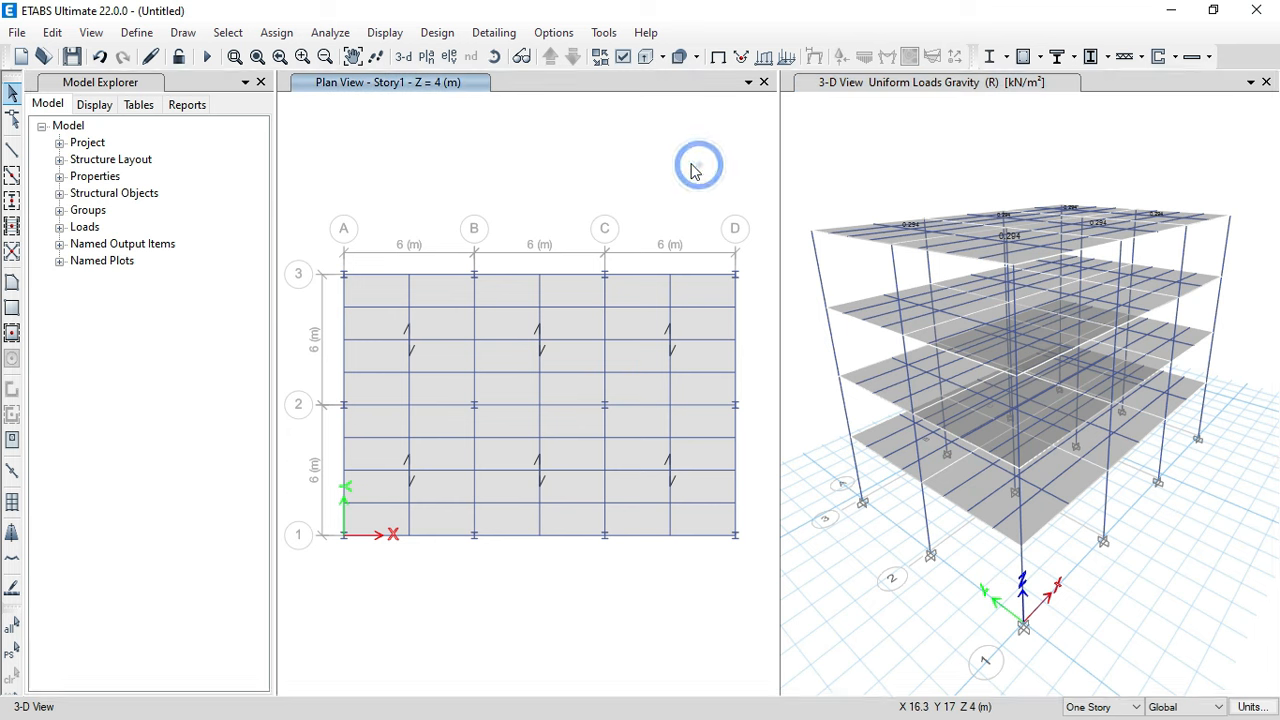
pyautogui.click(643, 366)
pyautogui.rightClick(643, 368)
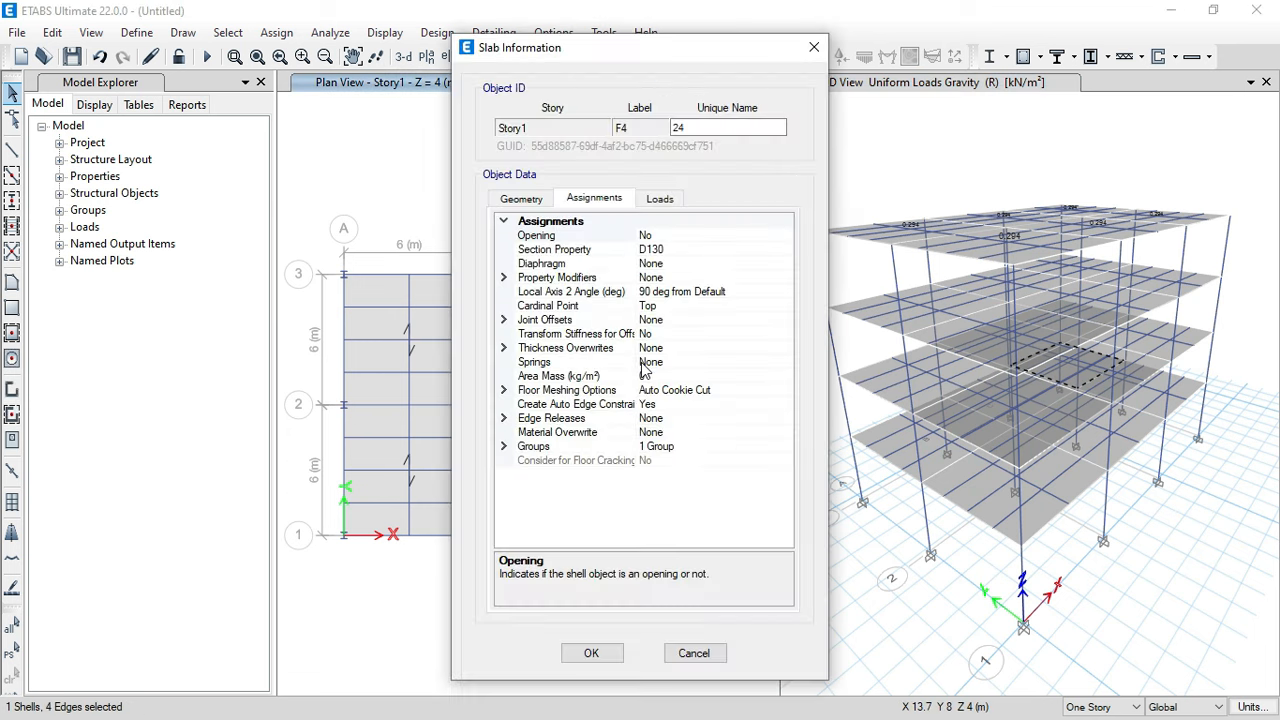
pyautogui.click(648, 199)
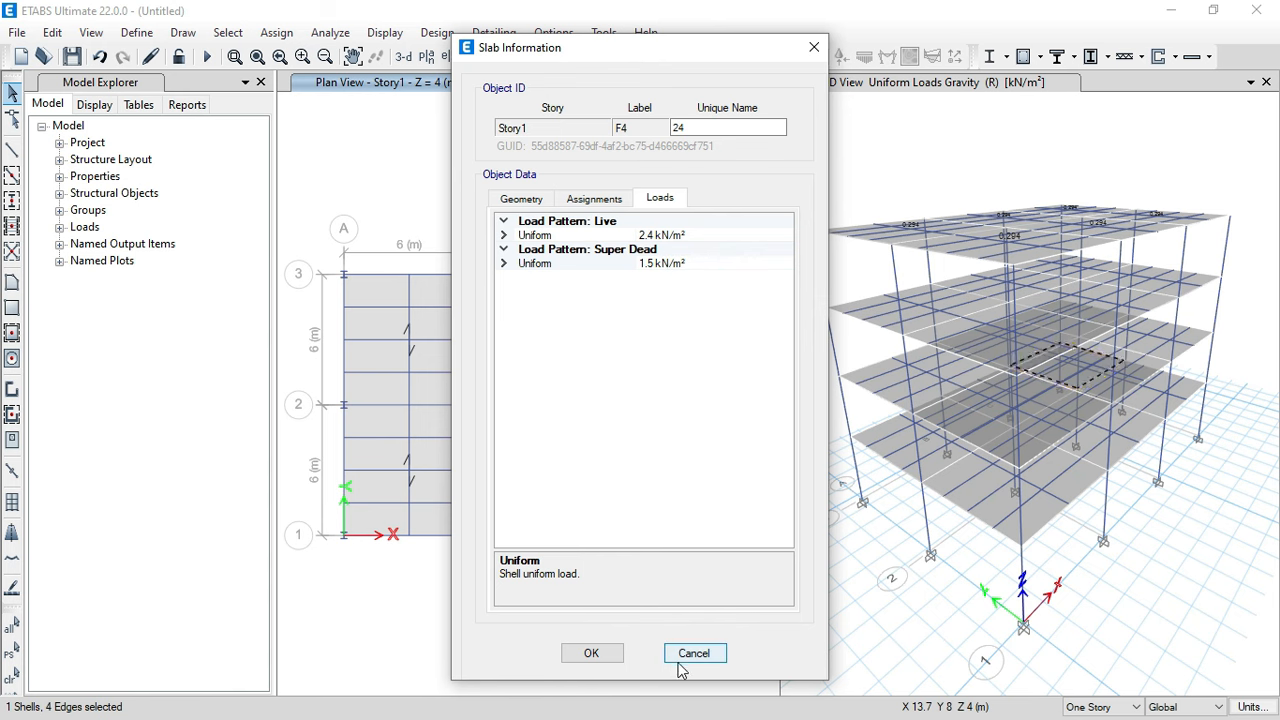
pyautogui.click(597, 655)
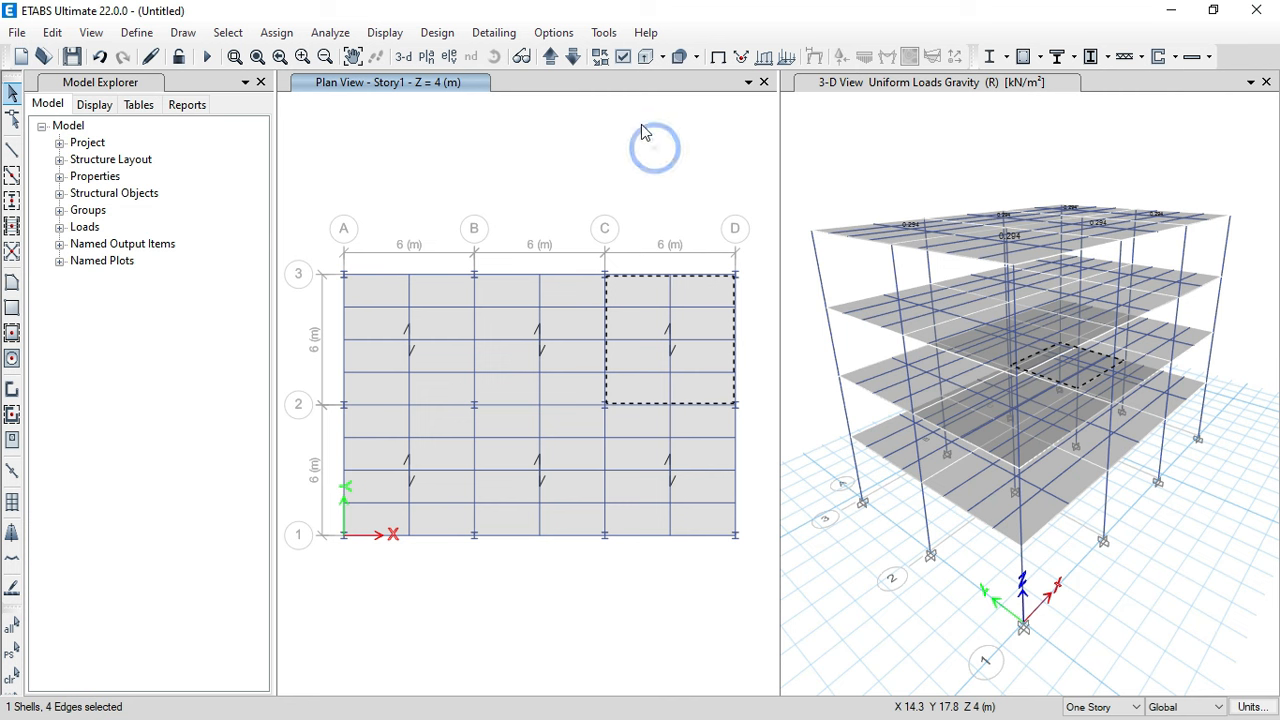
pyautogui.press('Escape')
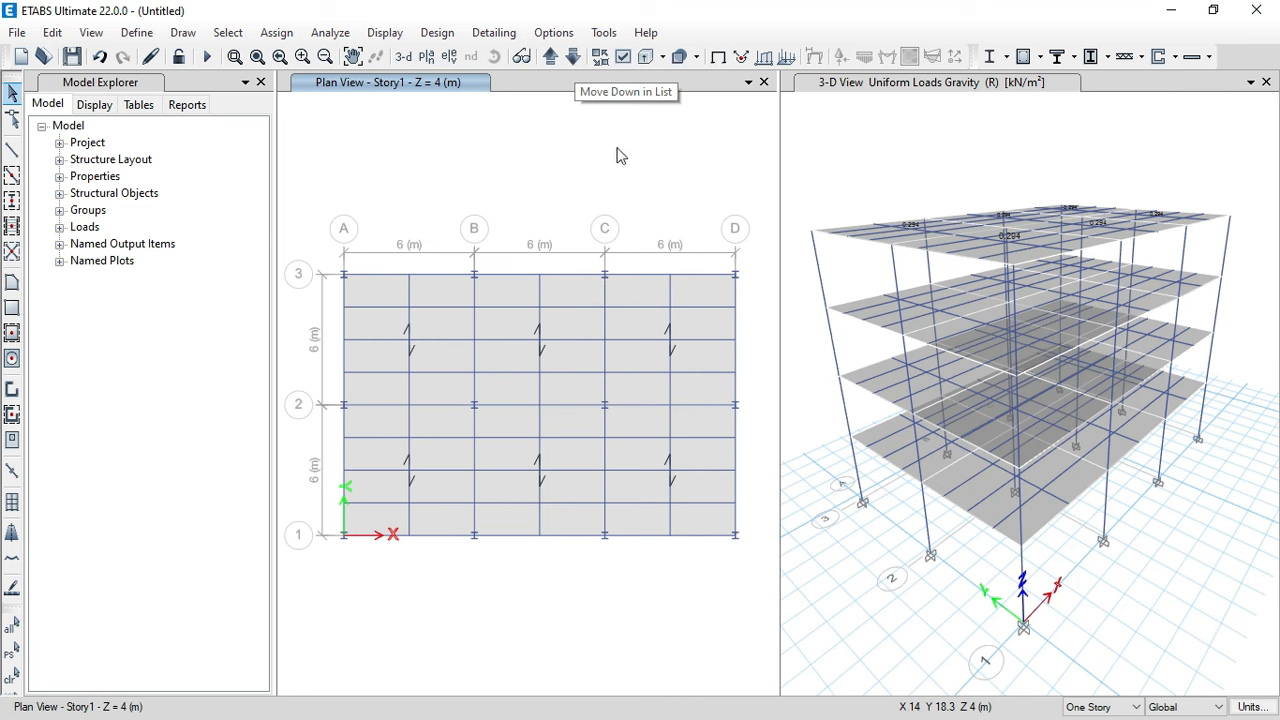
# - Display the Story4 plan and inspect the loads assigned to its slab between grids C–D and 2–3
pyautogui.click(577, 62)
pyautogui.click(574, 57)
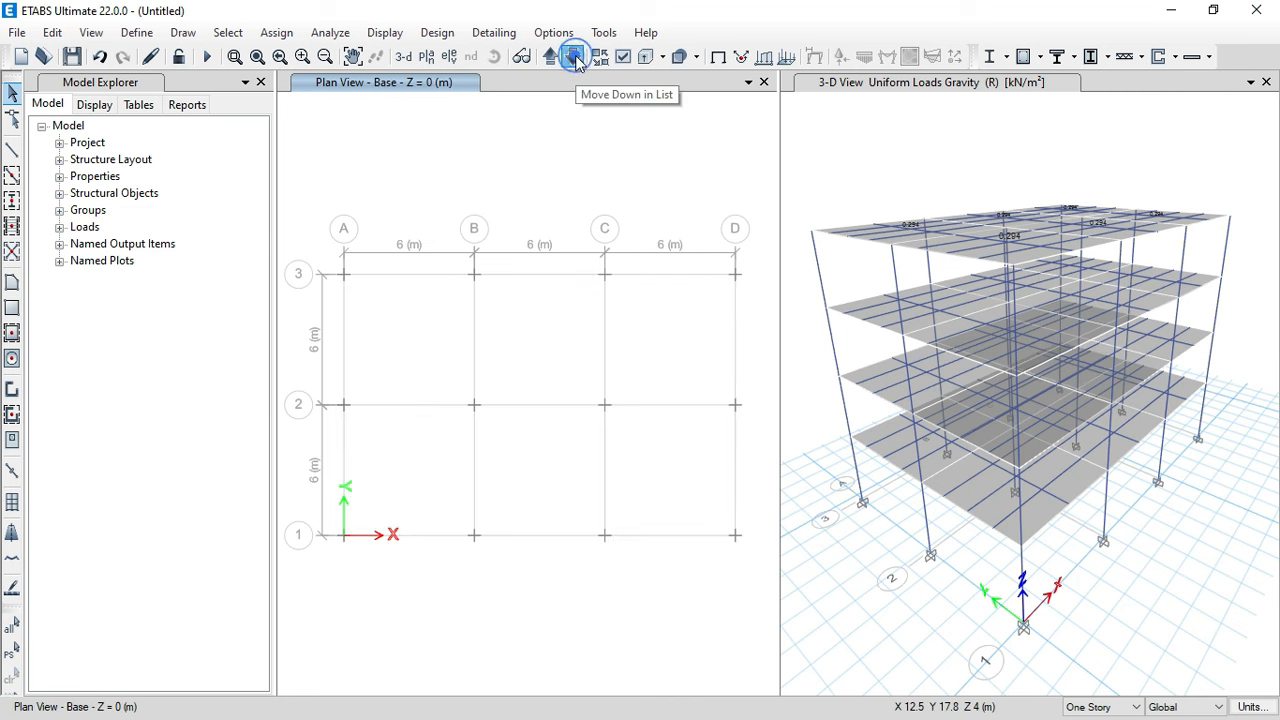
pyautogui.click(574, 57)
pyautogui.click(641, 325)
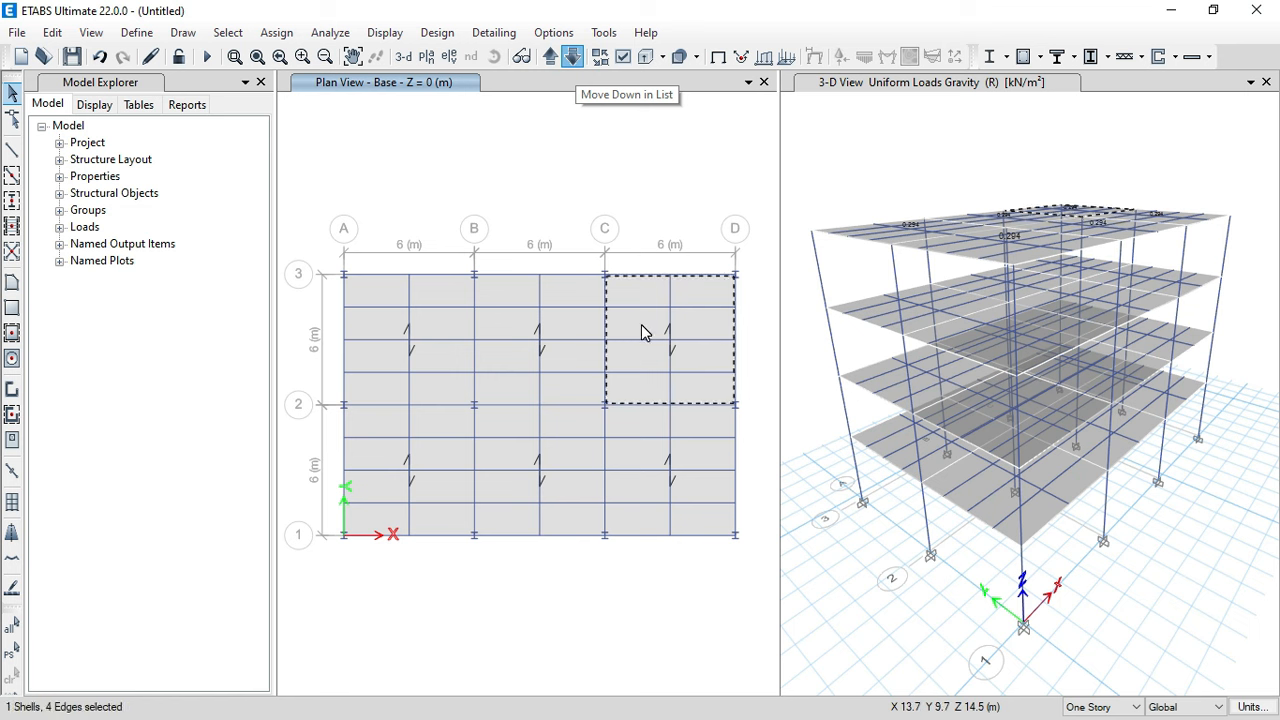
pyautogui.rightClick(641, 324)
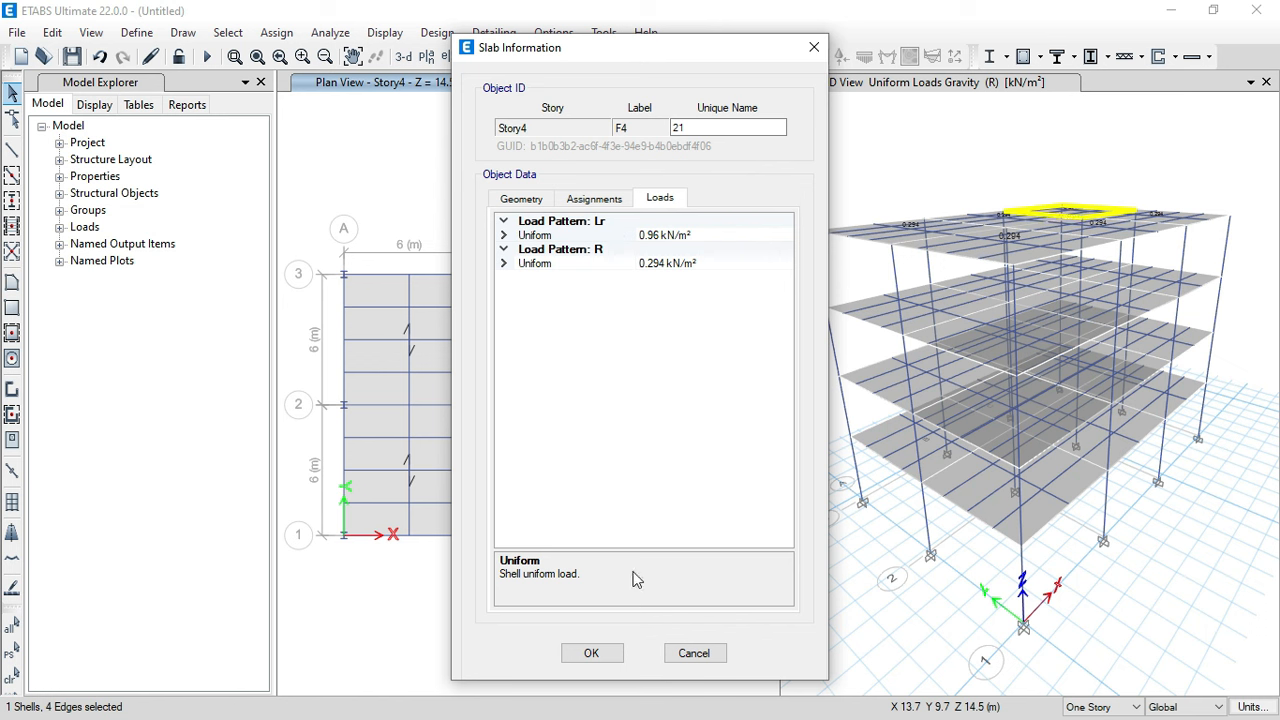
pyautogui.click(608, 654)
pyautogui.click(670, 188)
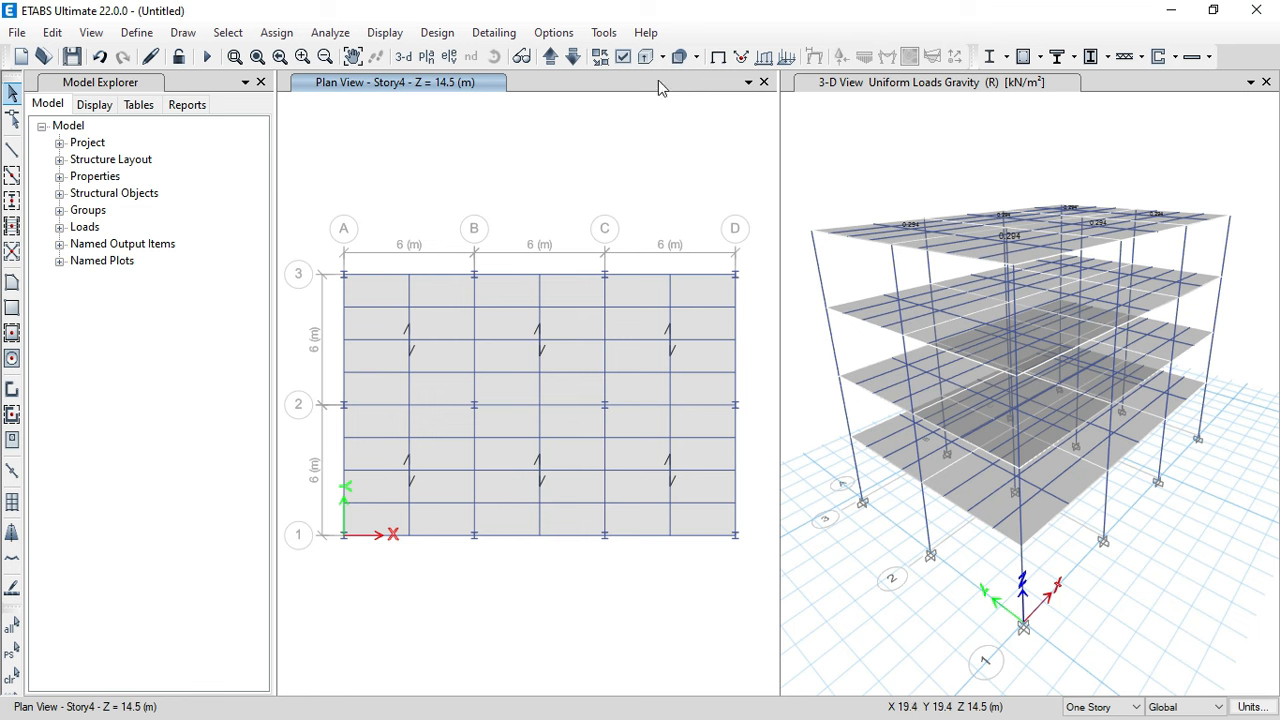
# - Select the whole roof floor in the 3-D view and assign it a uniform Super Dead gravity shell load of 1.5 kN/m²
pyautogui.click(972, 183)
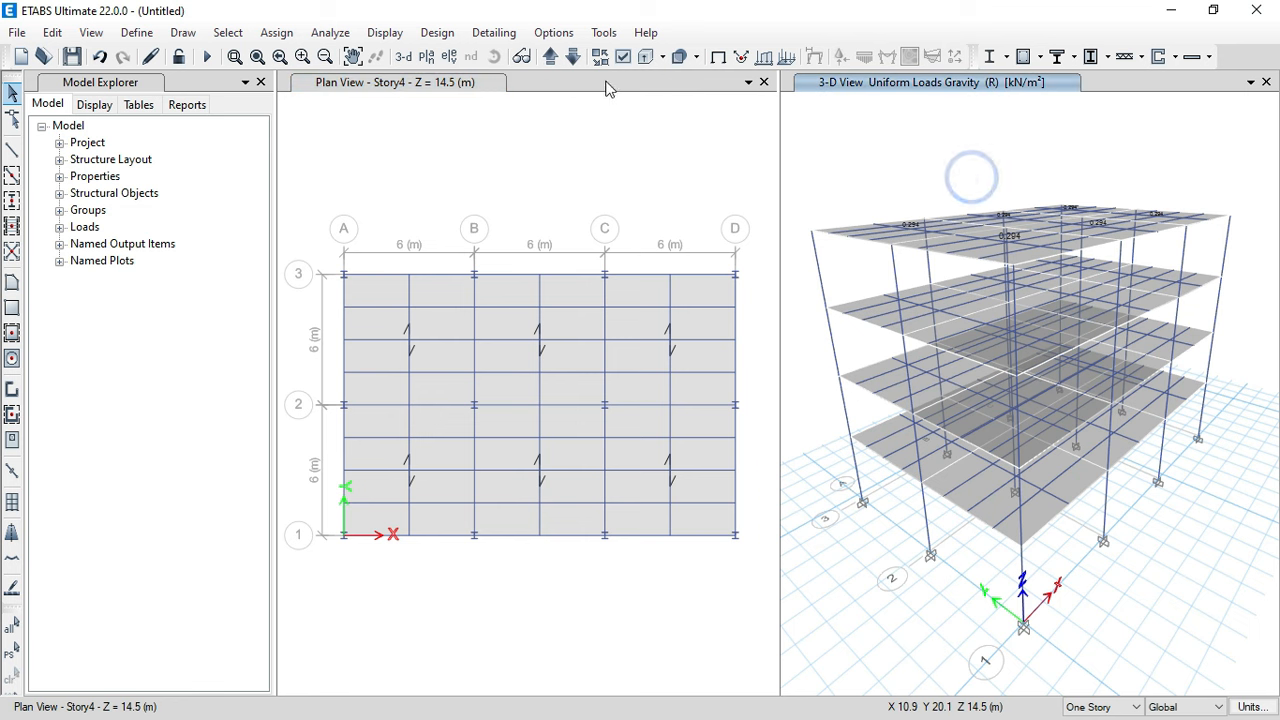
pyautogui.click(494, 56)
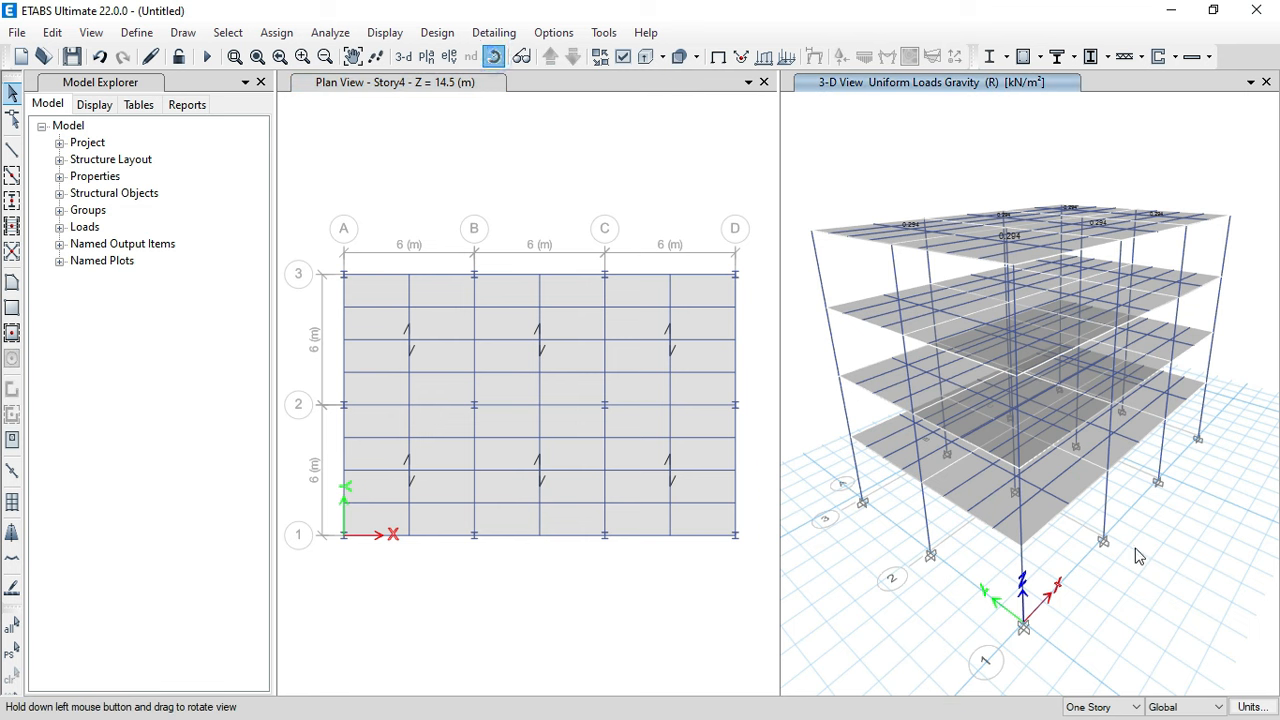
pyautogui.moveTo(1137, 557); pyautogui.dragTo(1143, 543)
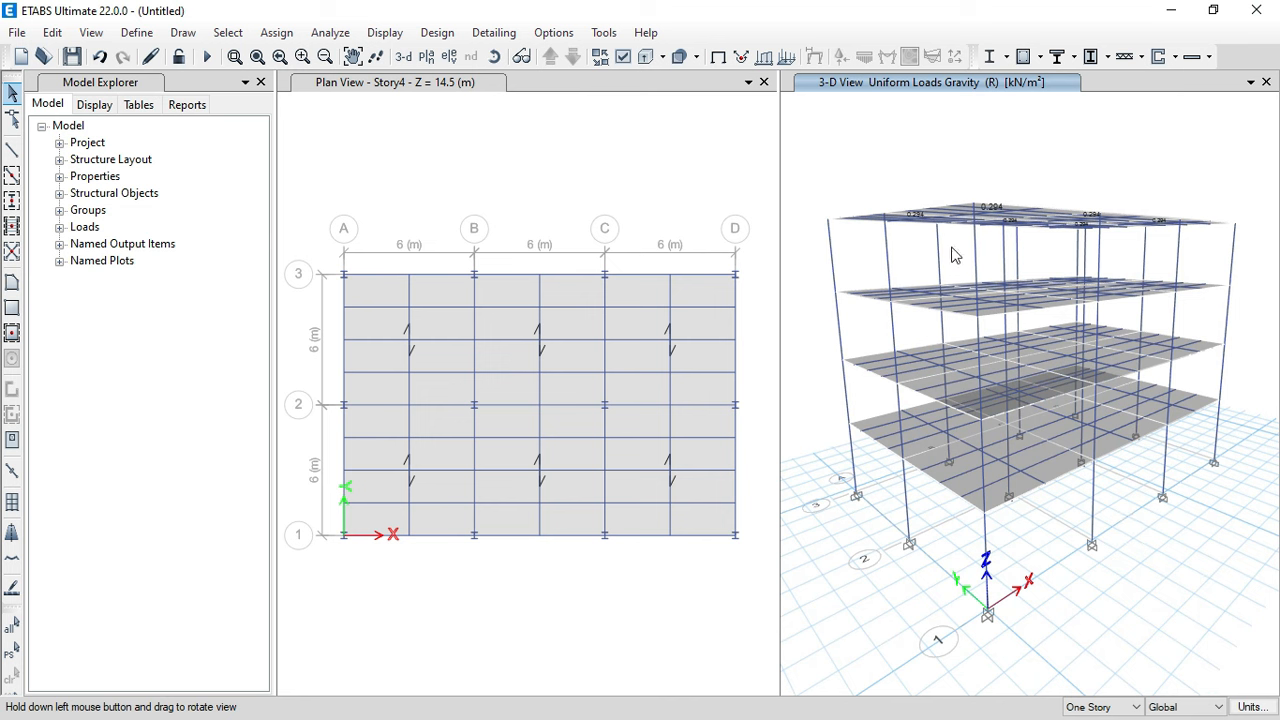
pyautogui.moveTo(809, 168); pyautogui.dragTo(1255, 266)
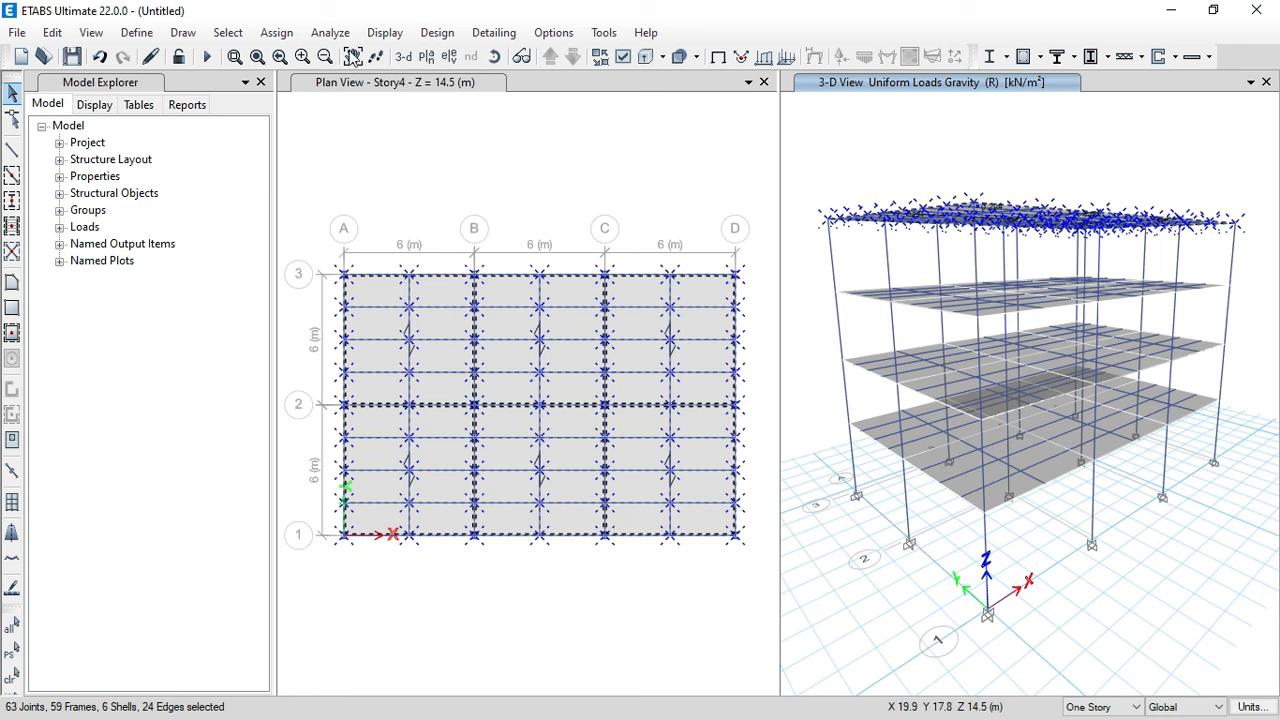
pyautogui.click(276, 32)
pyautogui.moveTo(350, 240)
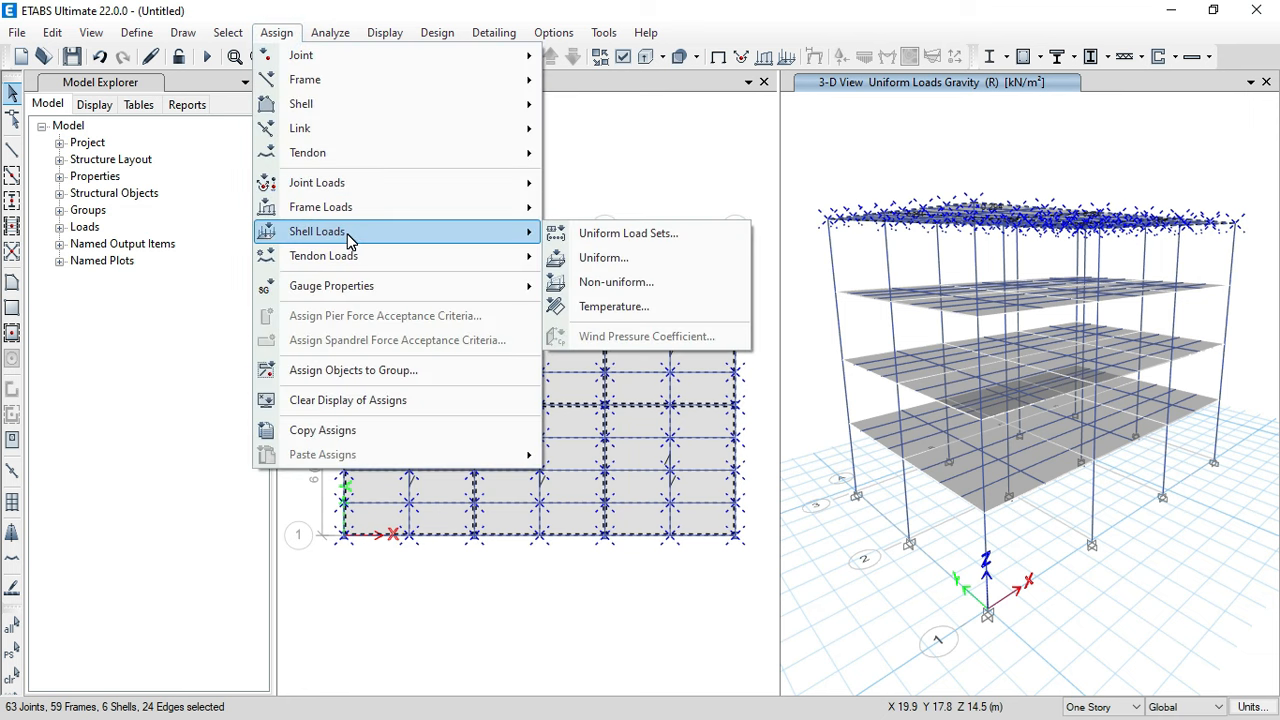
pyautogui.click(608, 256)
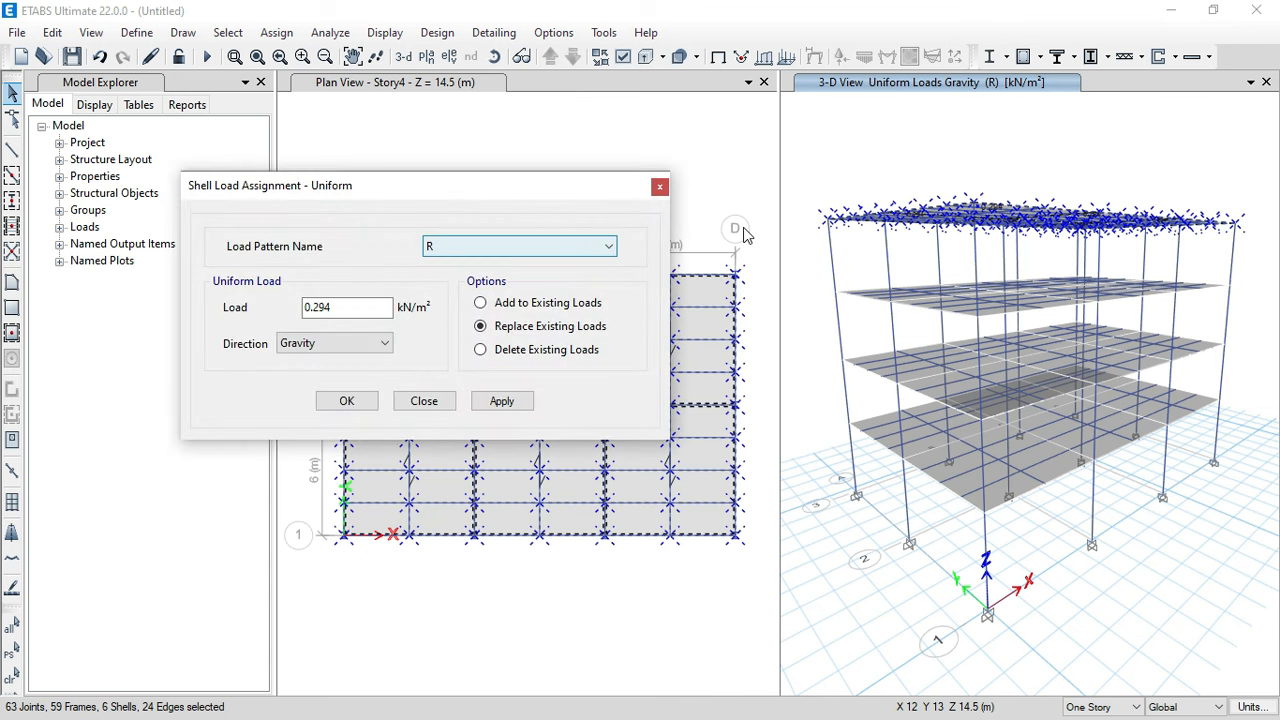
pyautogui.moveTo(497, 197); pyautogui.dragTo(535, 191)
pyautogui.click(523, 240)
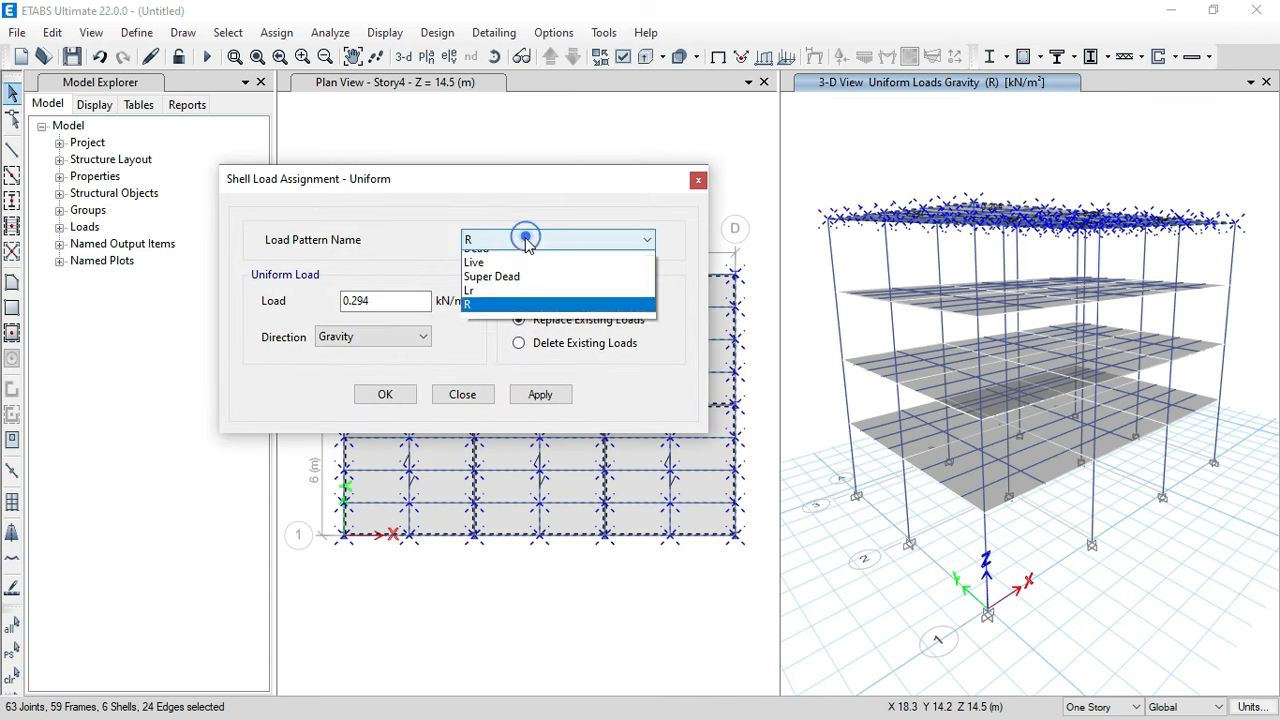
pyautogui.click(485, 286)
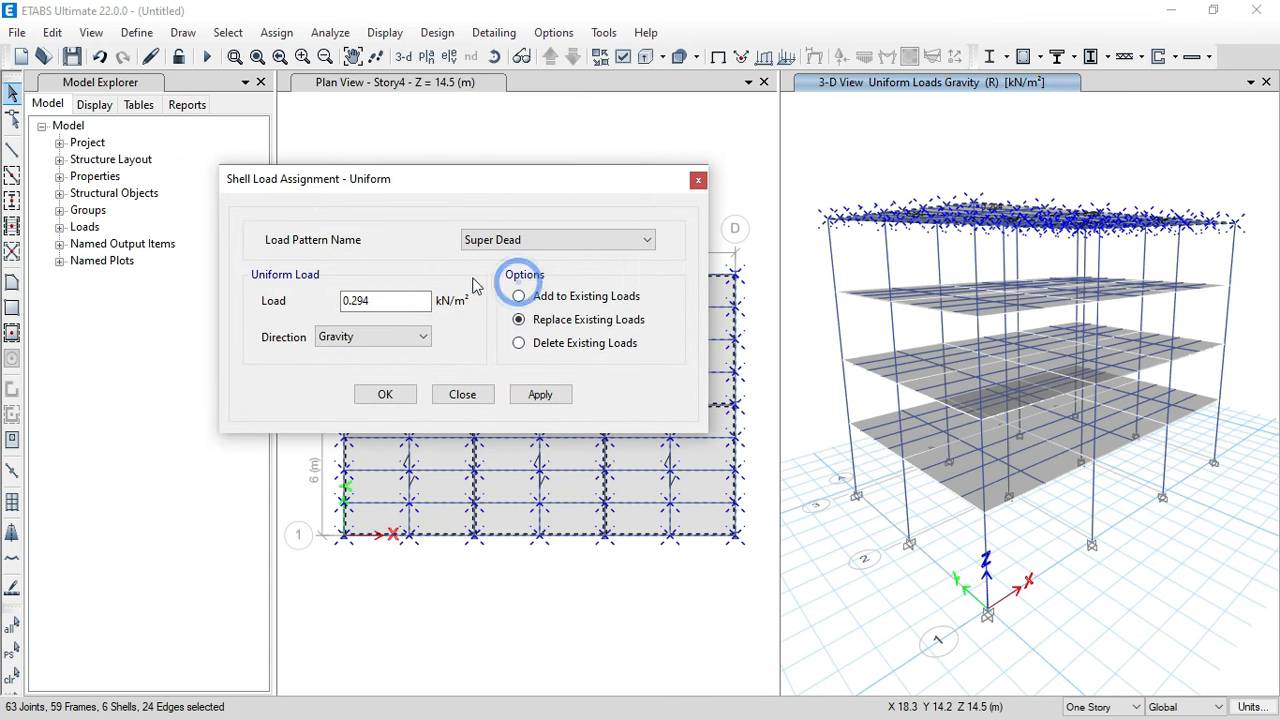
pyautogui.doubleClick(390, 300)
pyautogui.write('1.5')
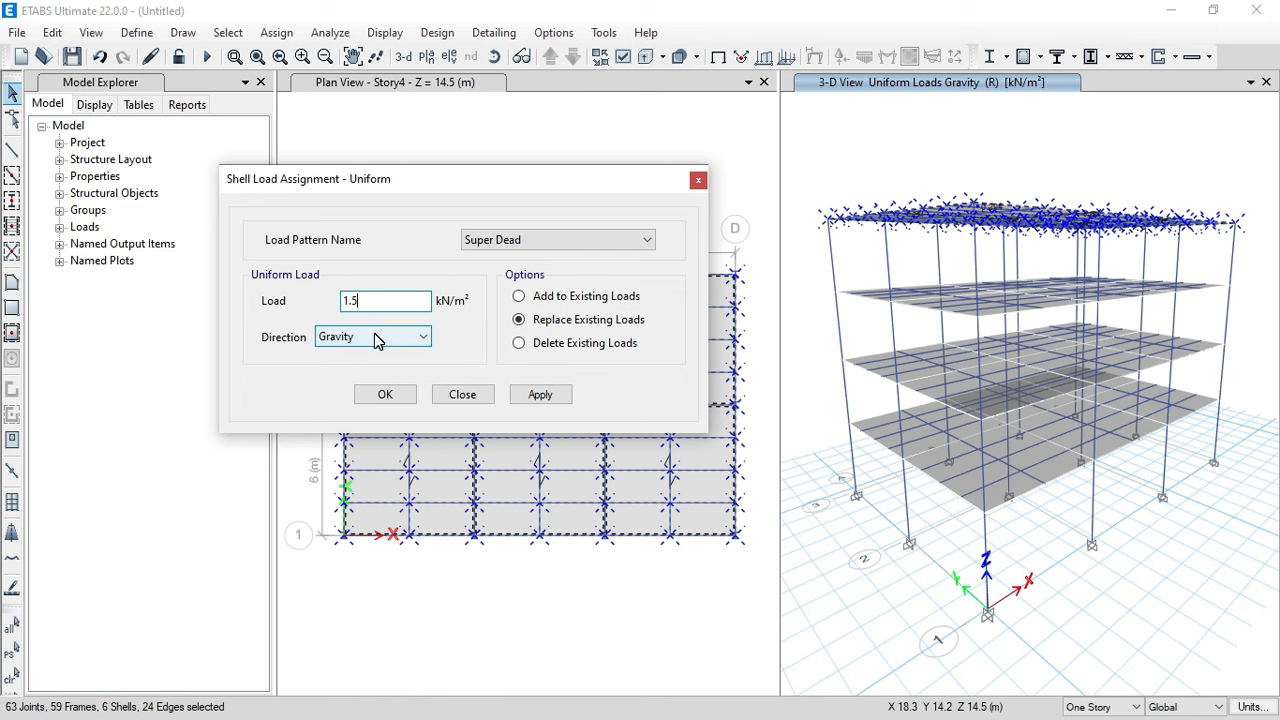
pyautogui.moveTo(460, 180); pyautogui.dragTo(505, 190)
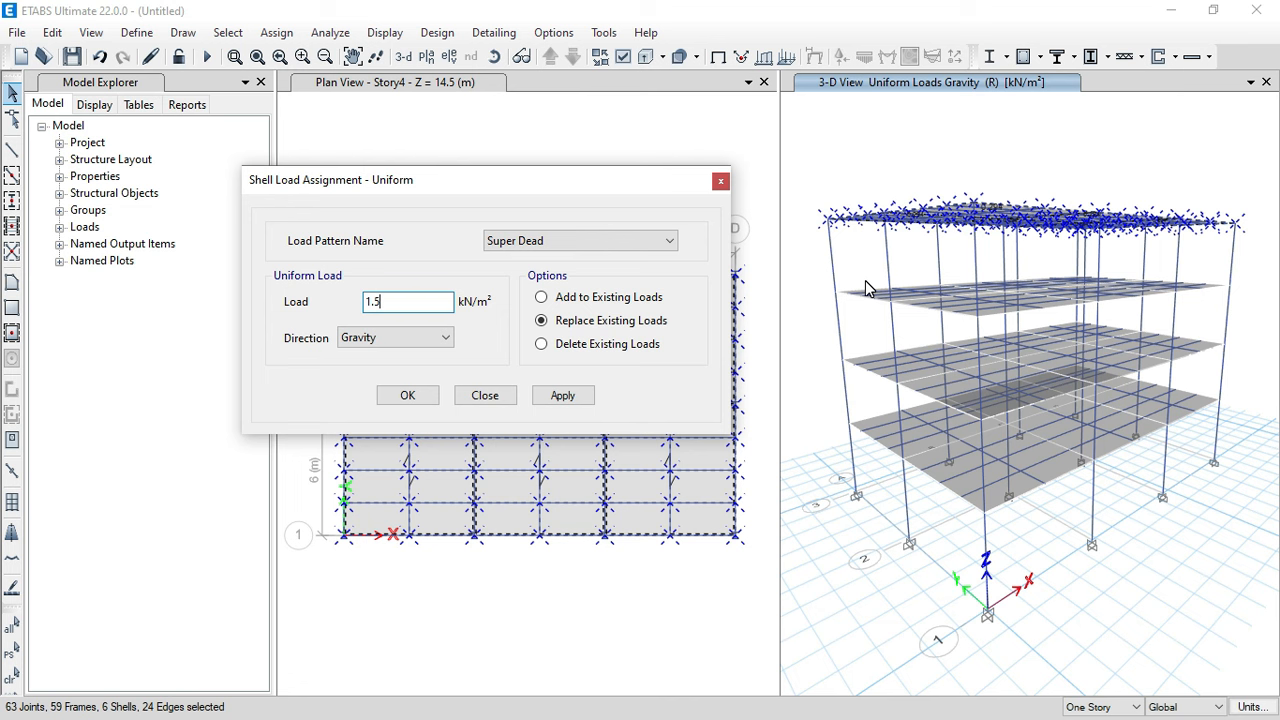
pyautogui.click(397, 396)
pyautogui.click(400, 396)
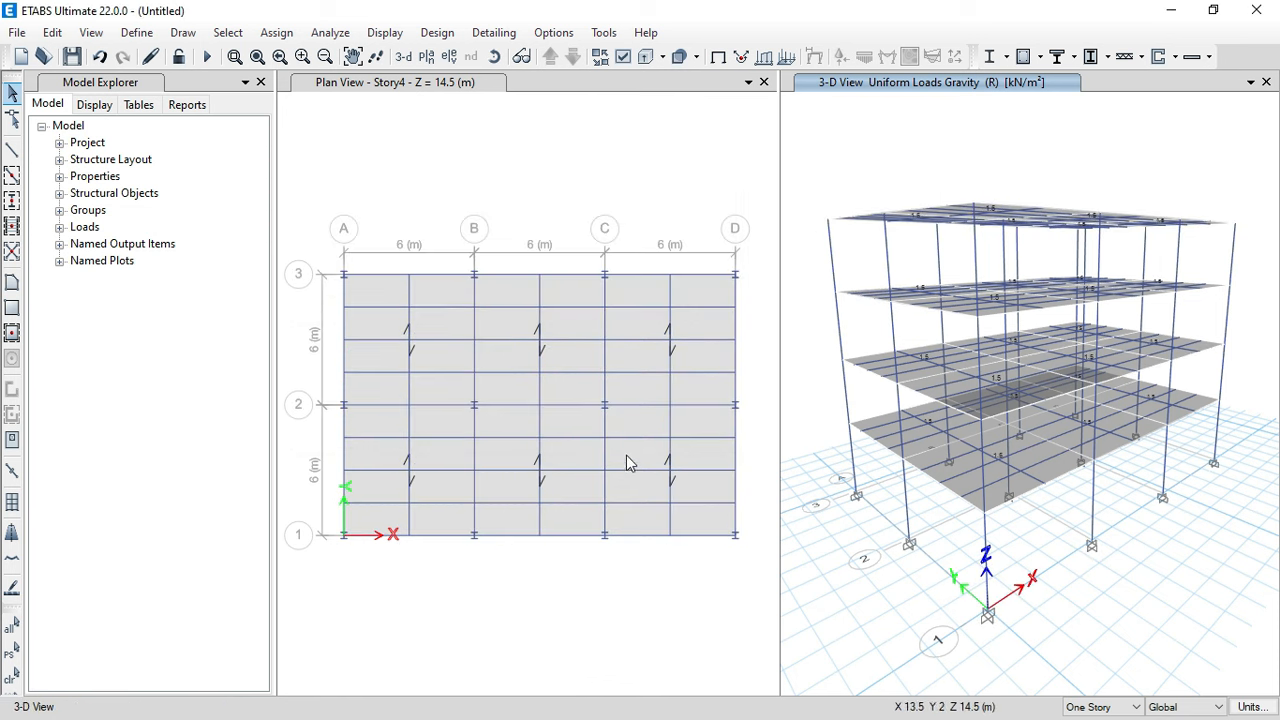
# - Check the updated load assignments of the Story4 slab between grids C–D and 2–3
pyautogui.click(639, 395)
pyautogui.click(639, 395)
pyautogui.rightClick(640, 400)
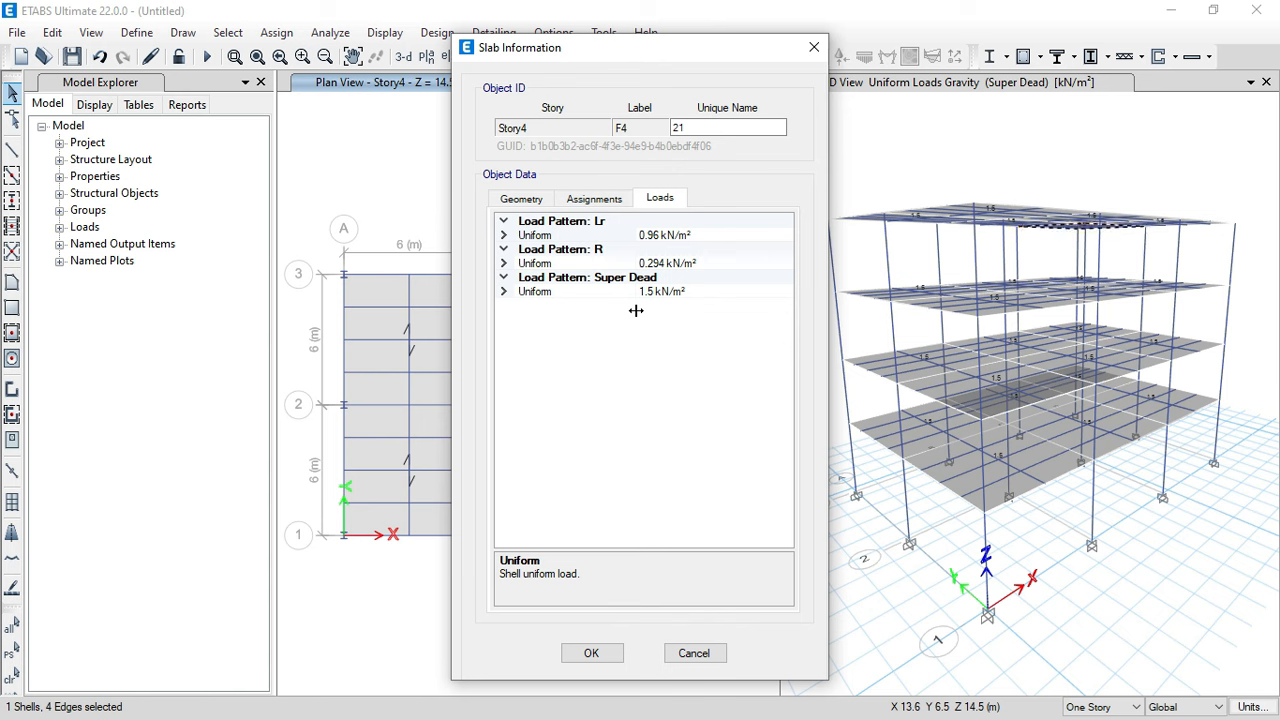
pyautogui.click(591, 654)
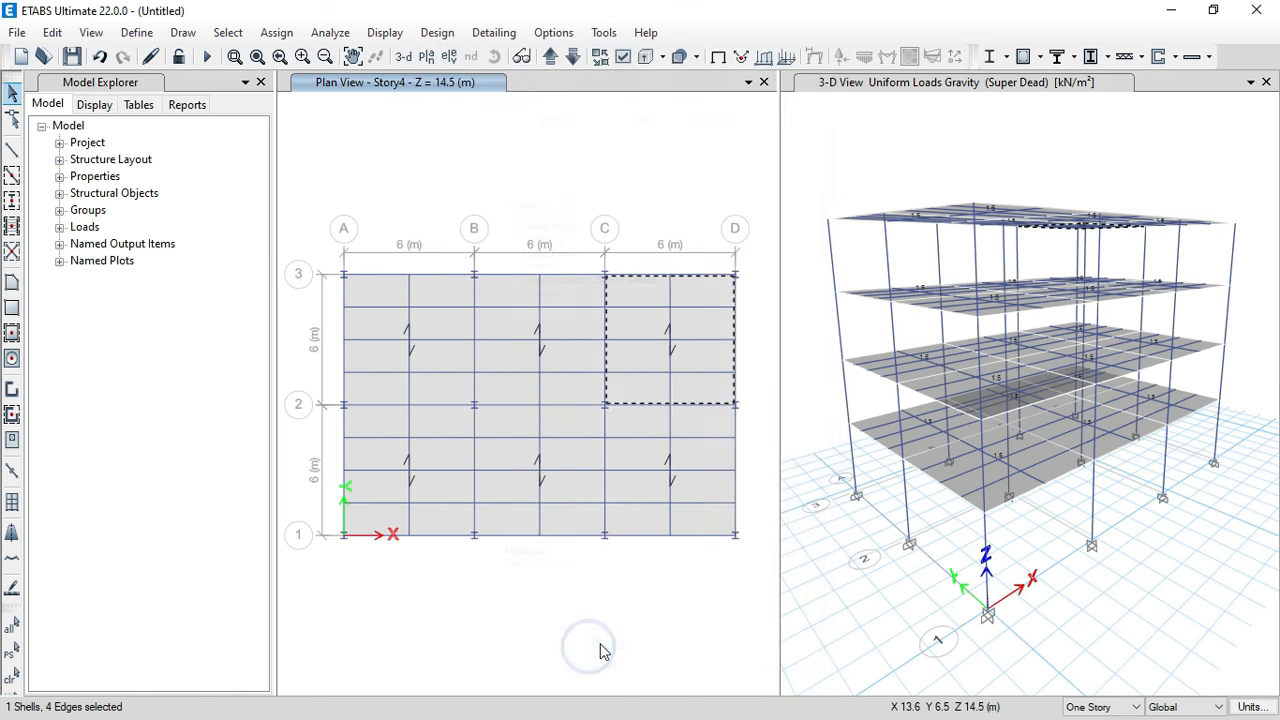
# - Clear the current slab selection and set the story scope for plan edits to All Stories
pyautogui.click(701, 616)
pyautogui.click(692, 603)
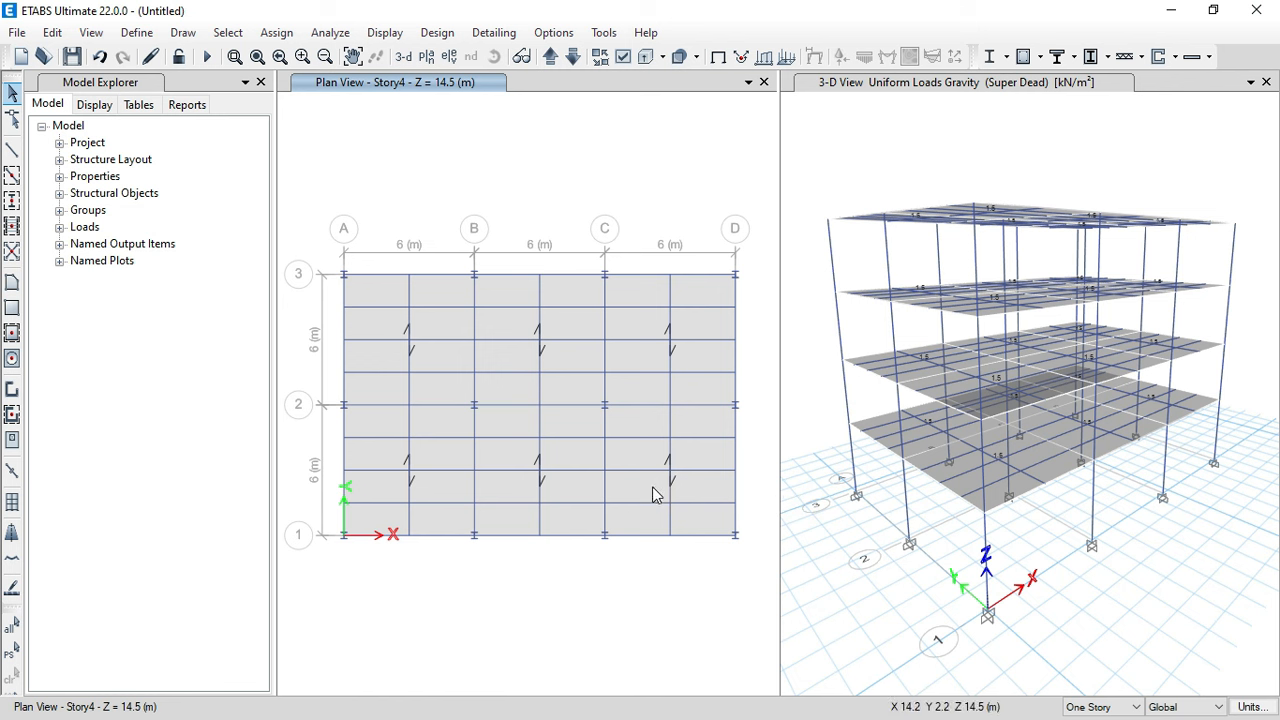
pyautogui.click(1092, 708)
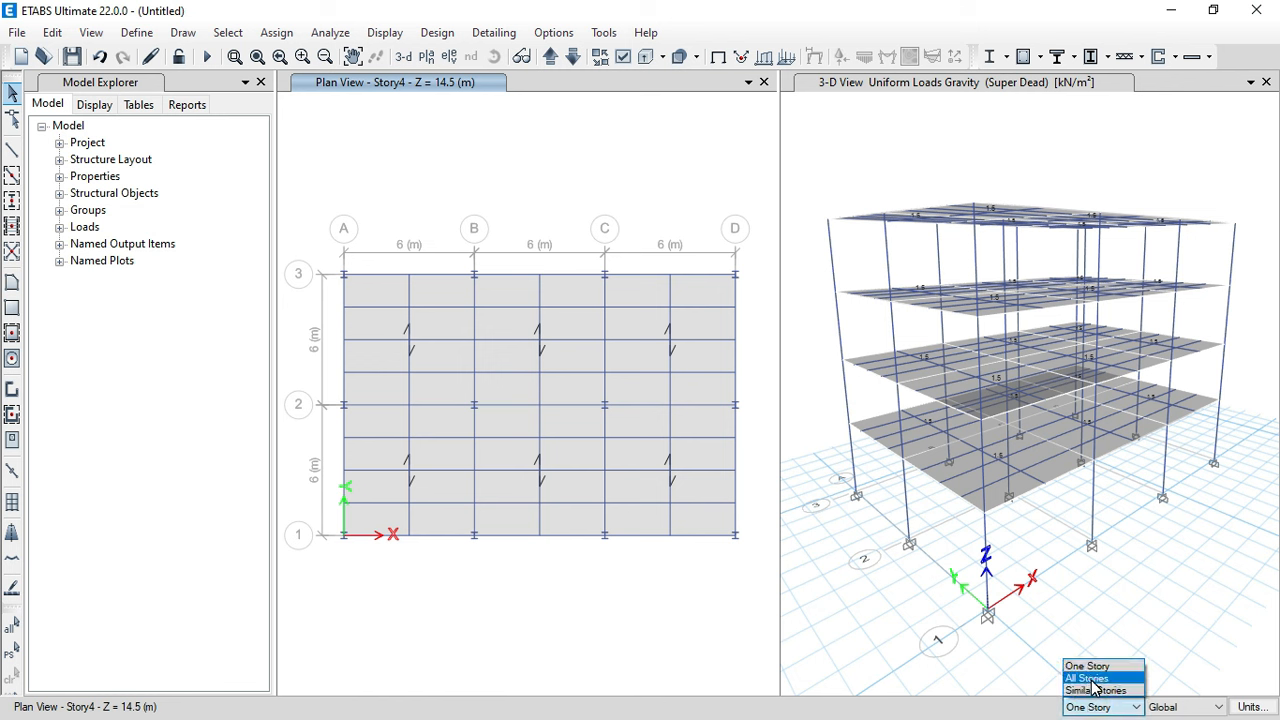
pyautogui.click(1088, 679)
pyautogui.click(549, 581)
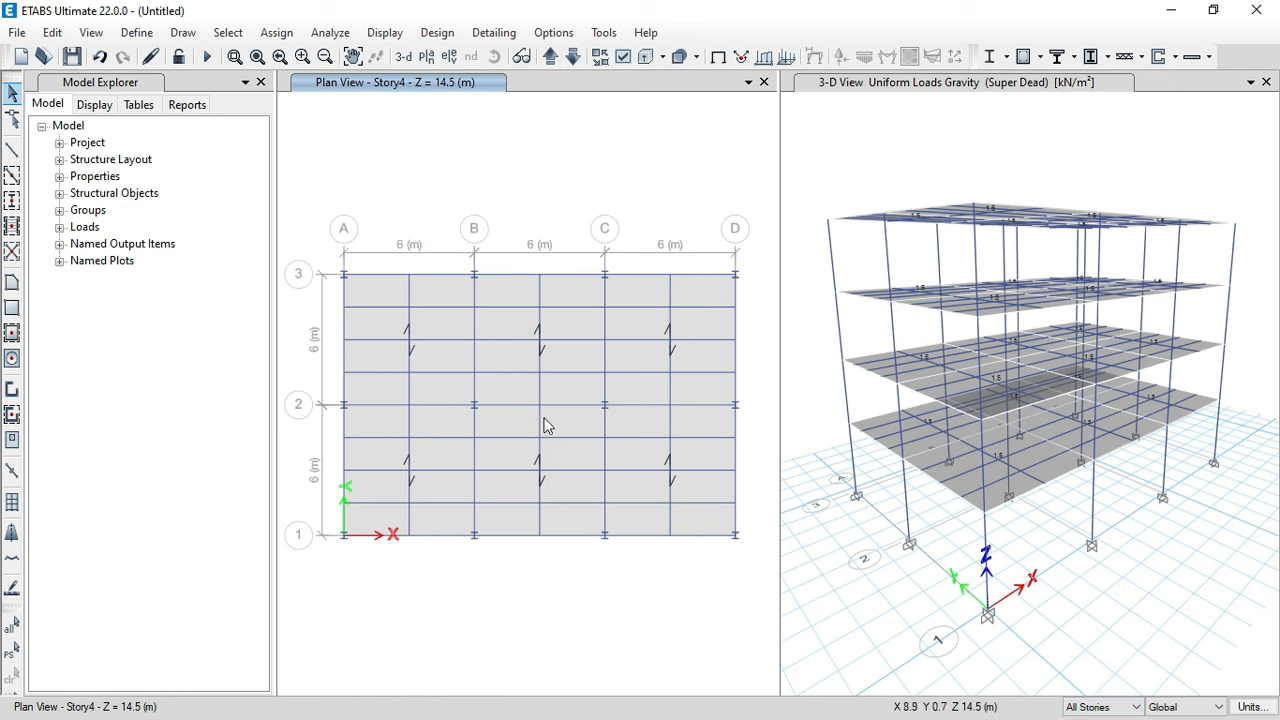
# - Select the perimeter beams along grid lines 3, D, 1 and A on all stories in the plan view
pyautogui.click(454, 277)
pyautogui.click(499, 275)
pyautogui.click(630, 276)
pyautogui.click(735, 290)
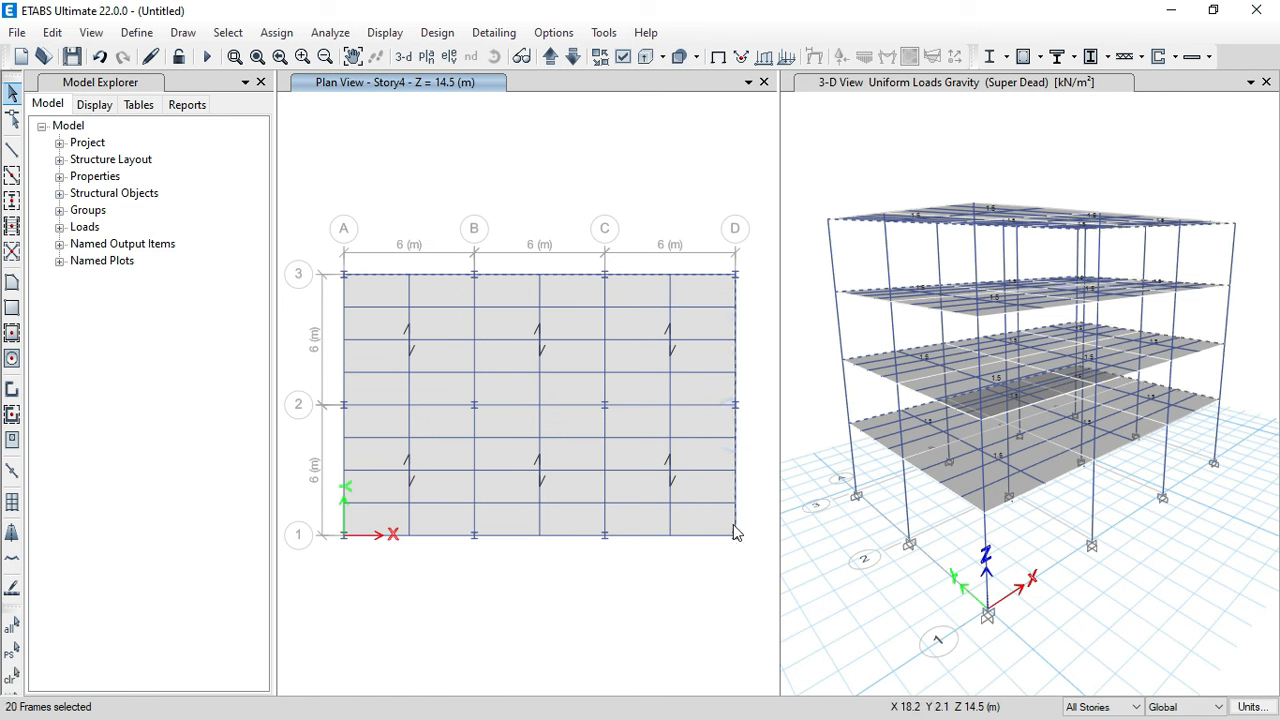
pyautogui.click(712, 535)
pyautogui.click(563, 536)
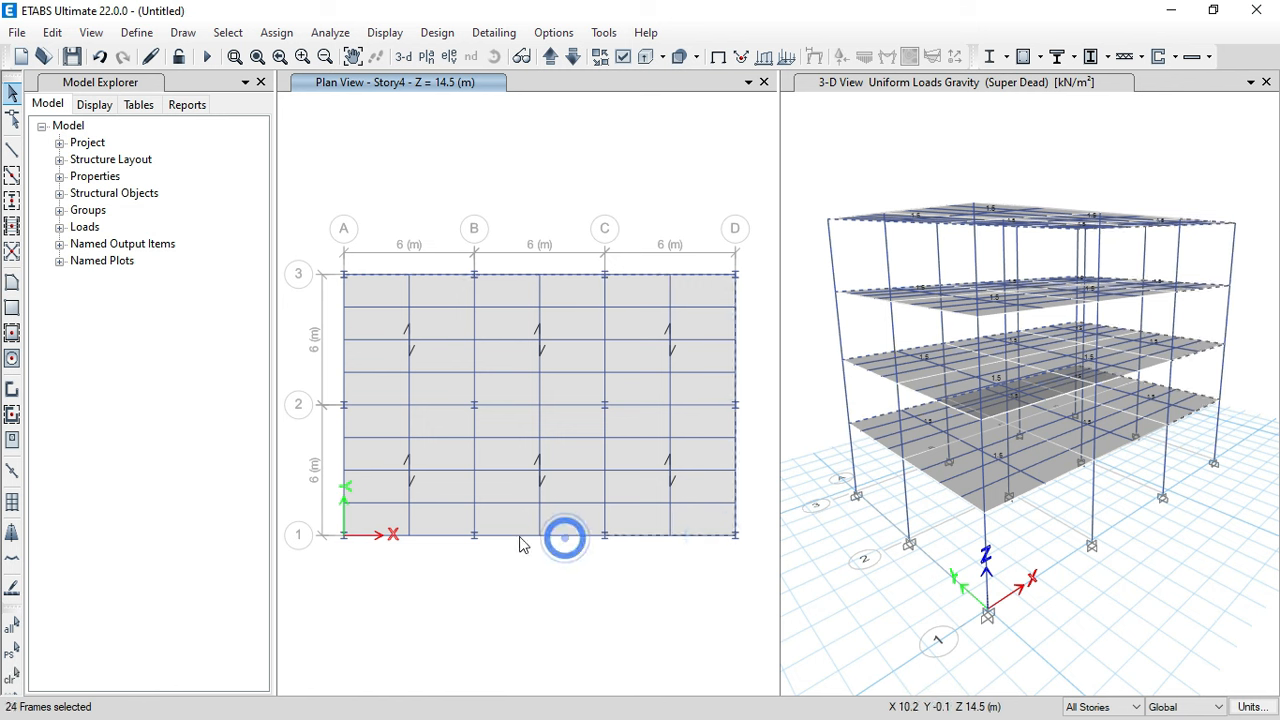
pyautogui.click(454, 536)
pyautogui.click(344, 457)
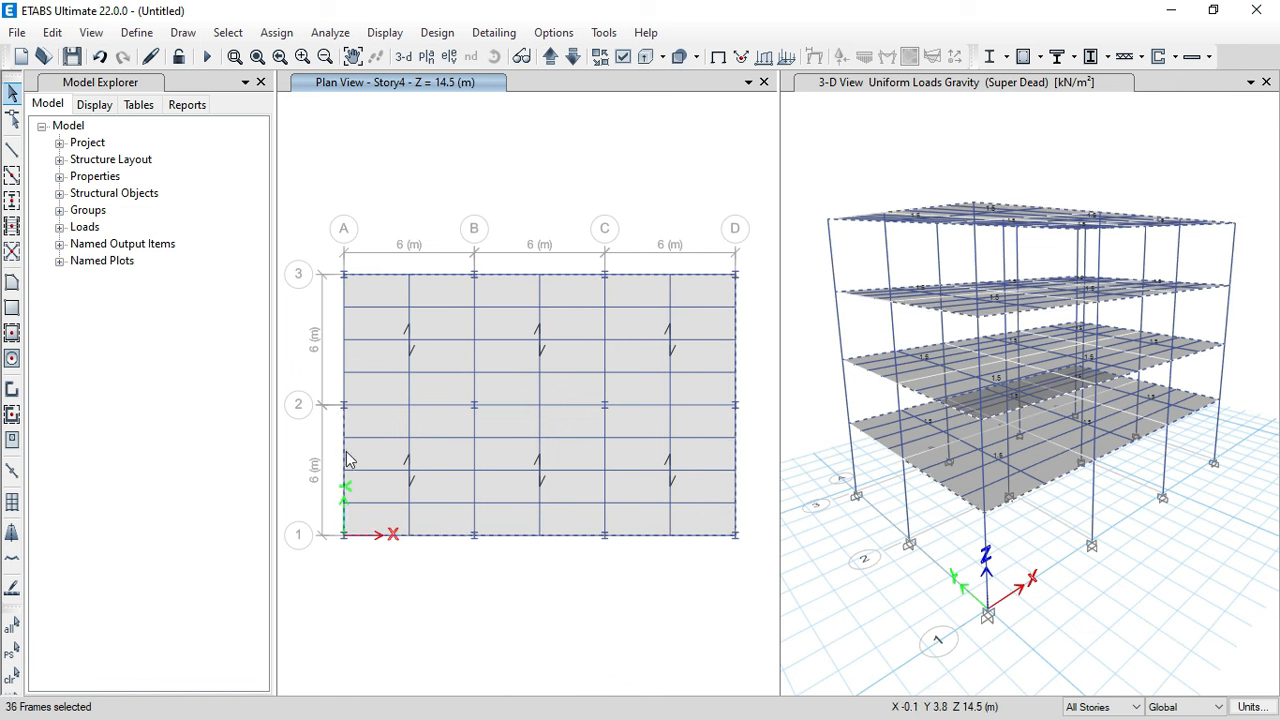
pyautogui.click(344, 356)
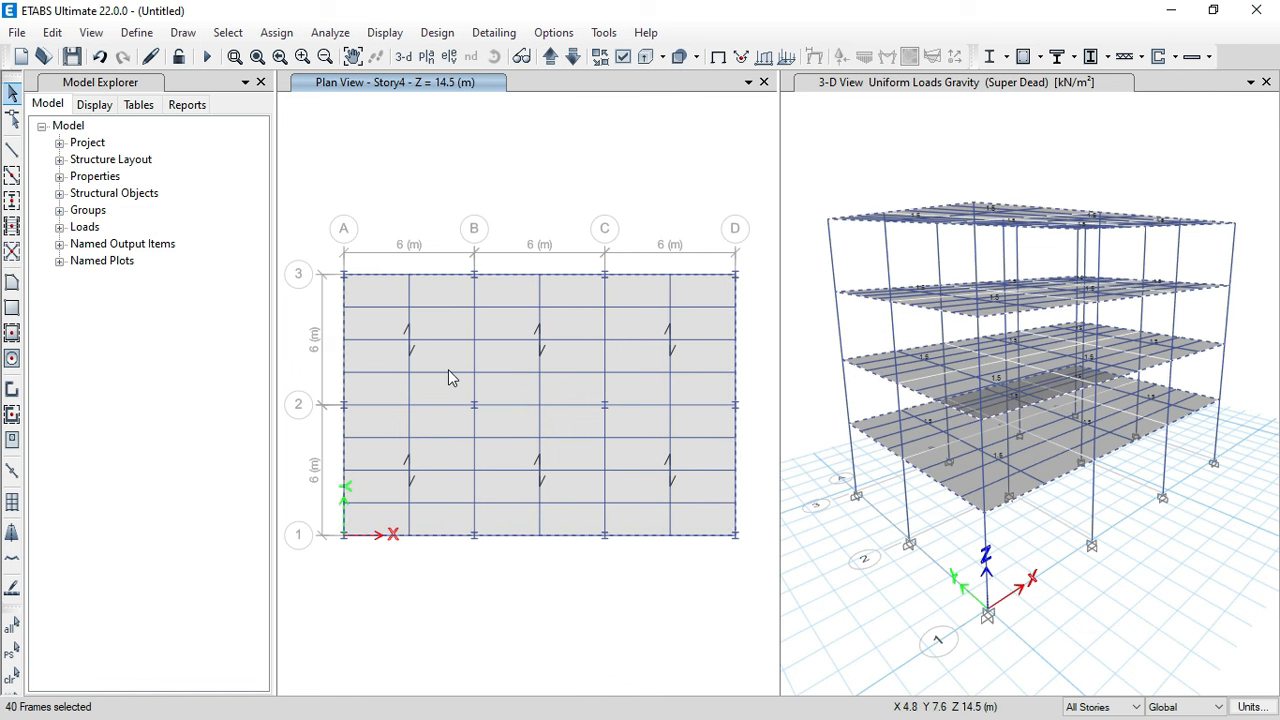
# - Start a distributed frame load assignment for the selected beams and choose the Super Dead load pattern
pyautogui.click(277, 33)
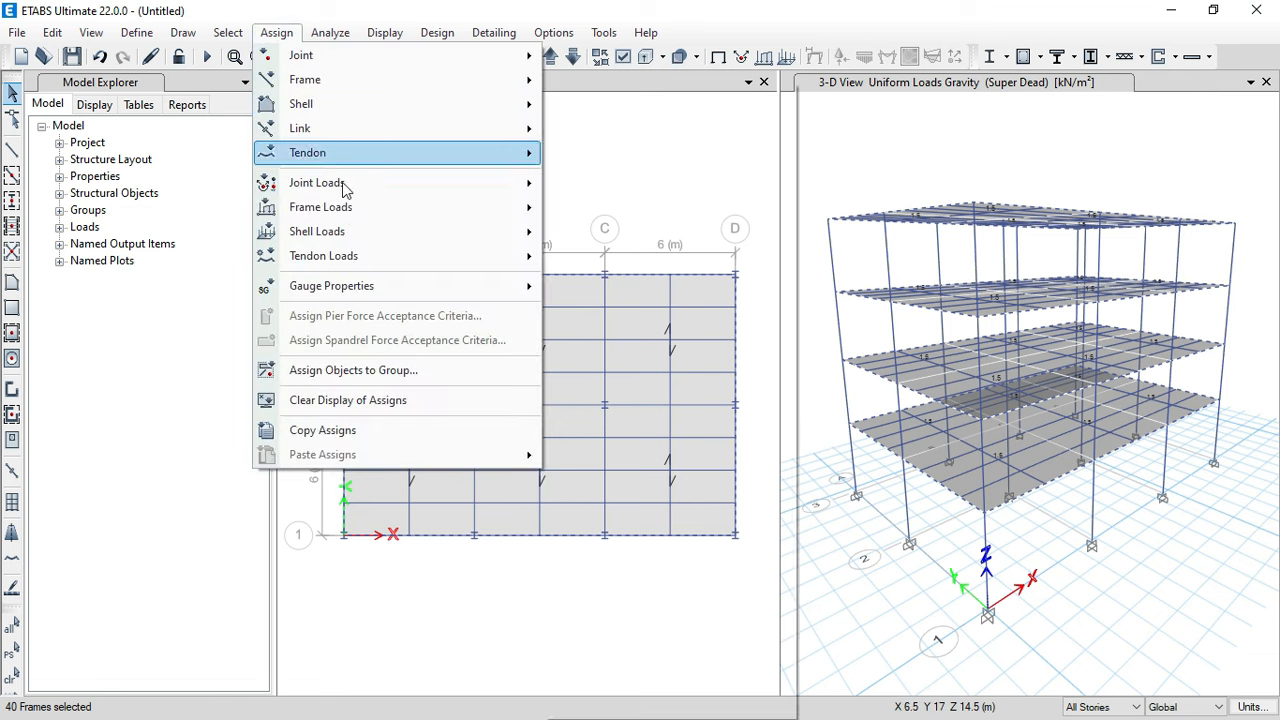
pyautogui.moveTo(350, 212)
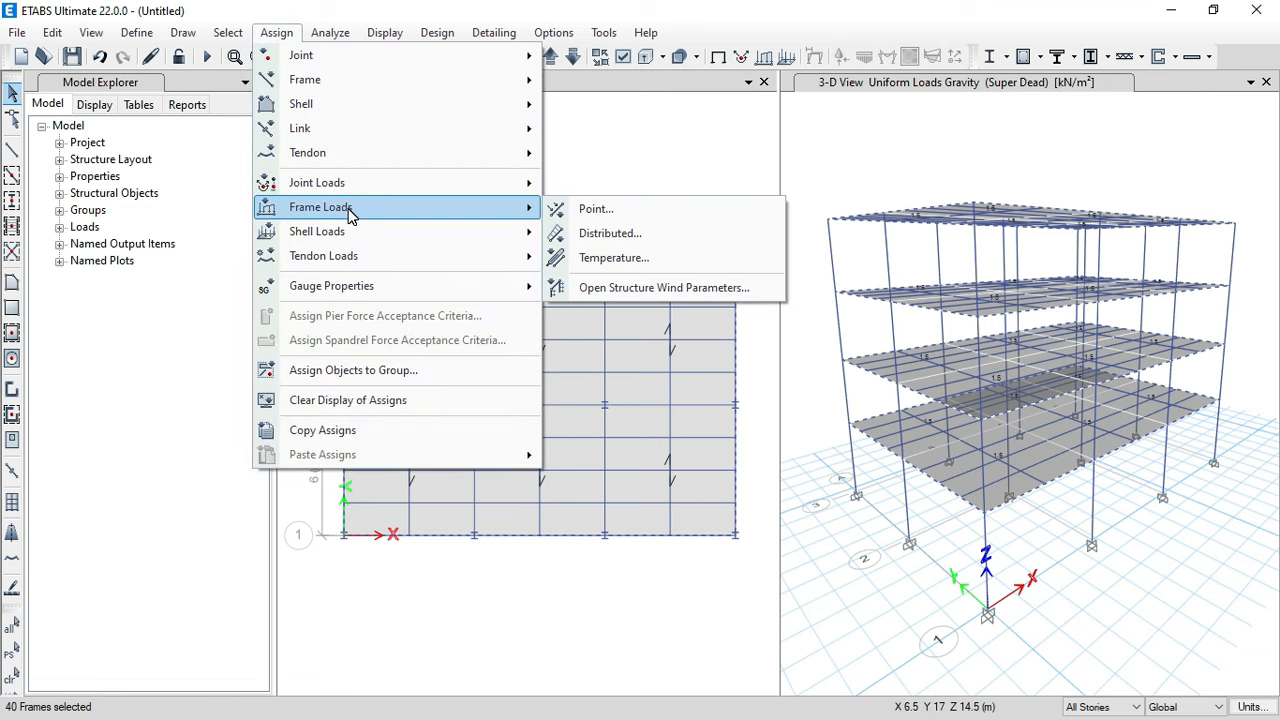
pyautogui.click(598, 231)
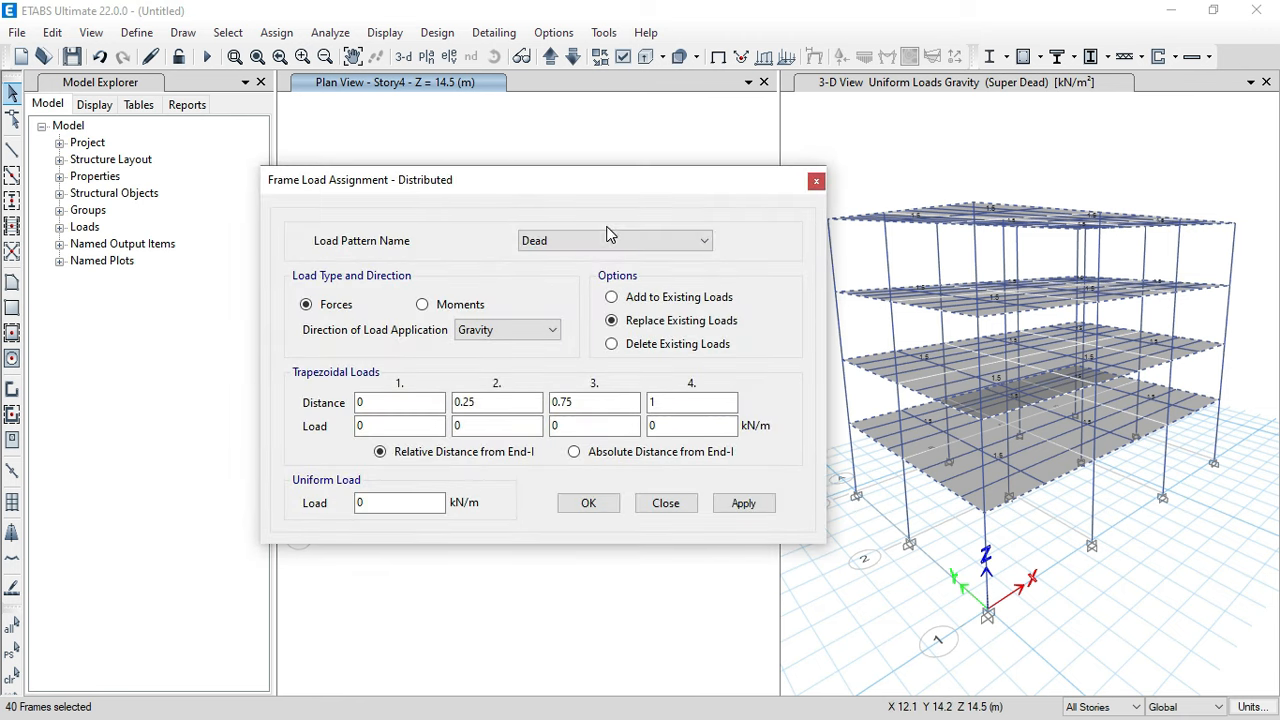
pyautogui.click(611, 240)
pyautogui.click(583, 287)
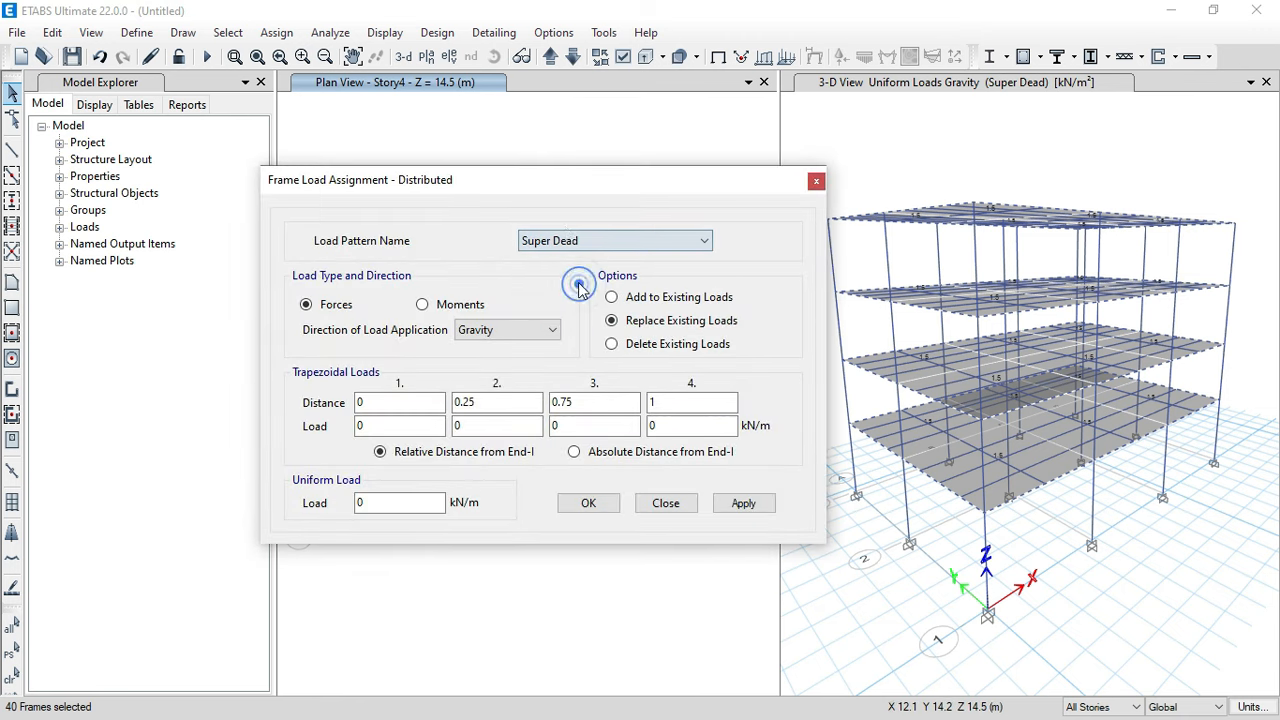
pyautogui.moveTo(528, 188); pyautogui.dragTo(560, 178)
# - Set the uniform load to 1.25*3.5 kN/m and apply it to the selected perimeter beams
pyautogui.moveTo(430, 502); pyautogui.dragTo(375, 504)
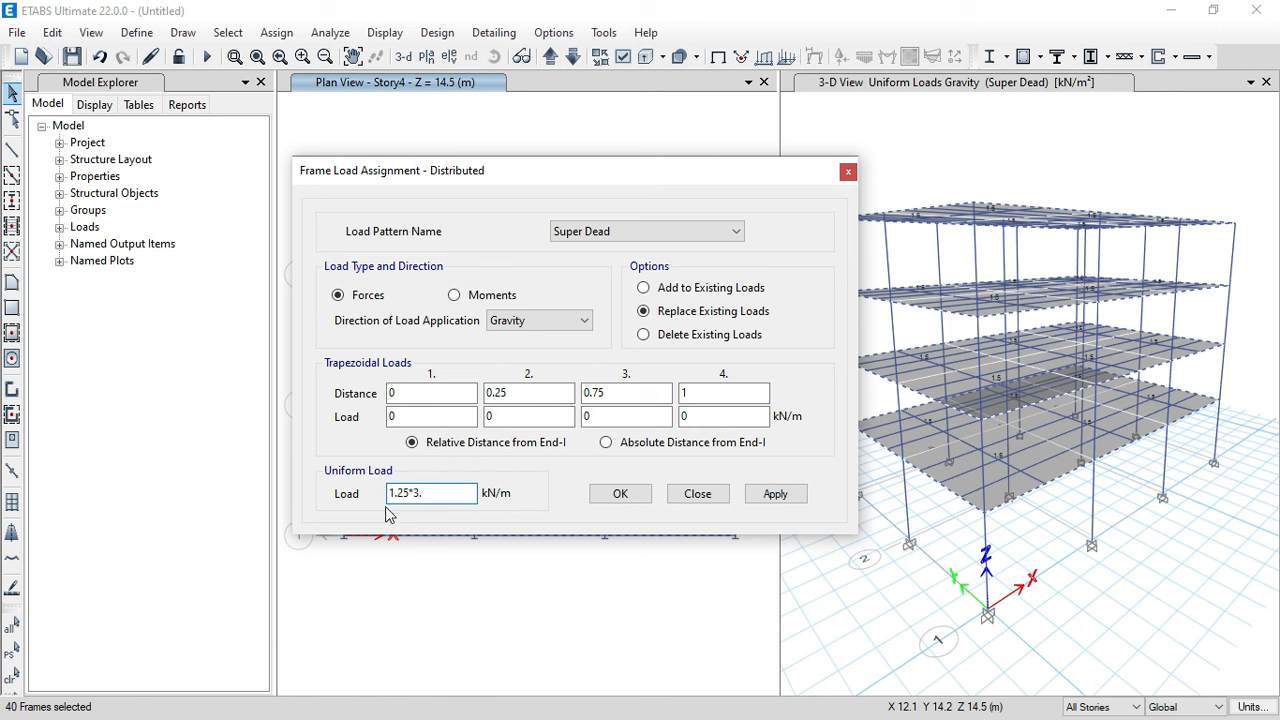
pyautogui.click(440, 493)
pyautogui.write('5')
pyautogui.click(432, 415)
pyautogui.click(424, 493)
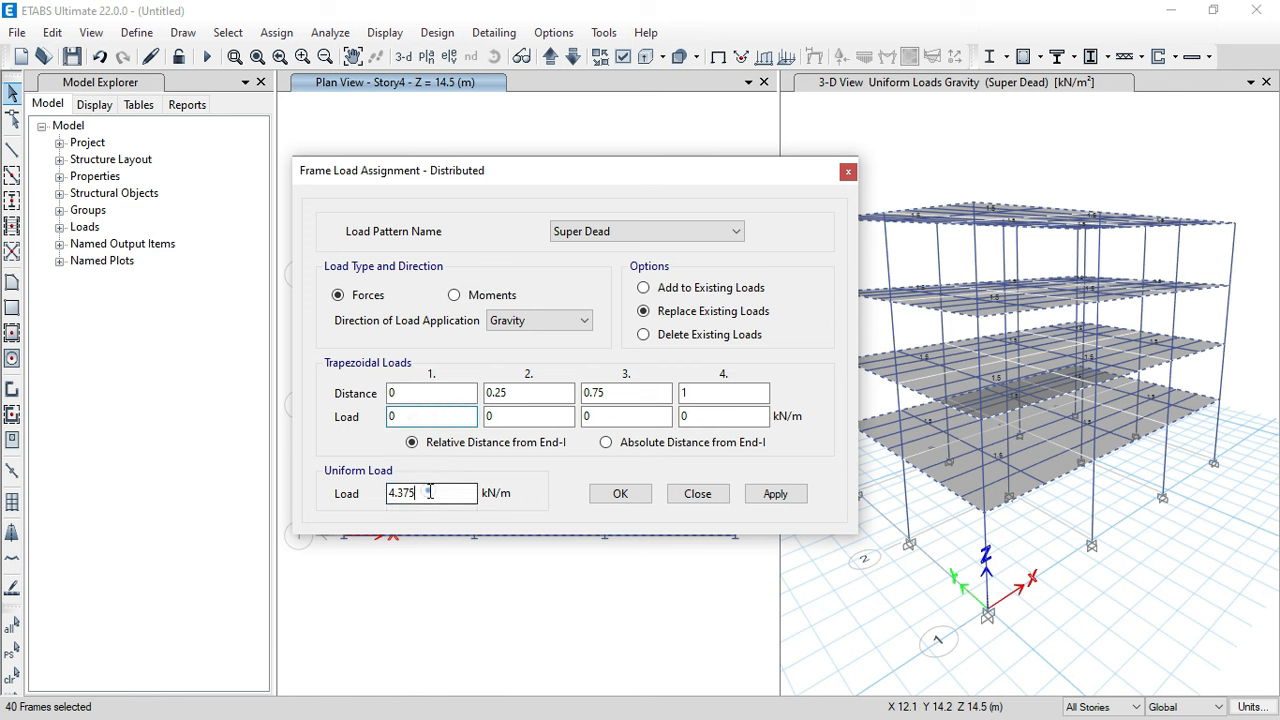
pyautogui.click(772, 494)
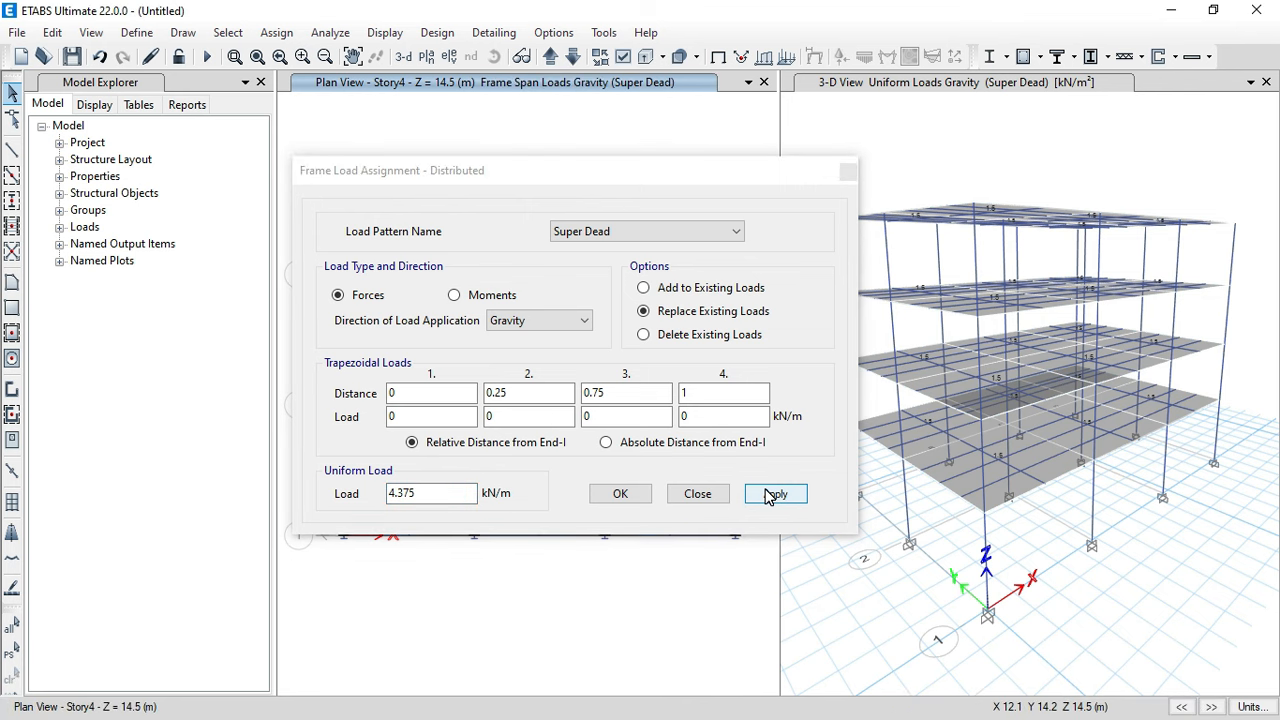
# - Check the applied perimeter beam loads in the plan view and inspect the upper floors in the 3-D view
pyautogui.moveTo(634, 183); pyautogui.dragTo(1008, 208)
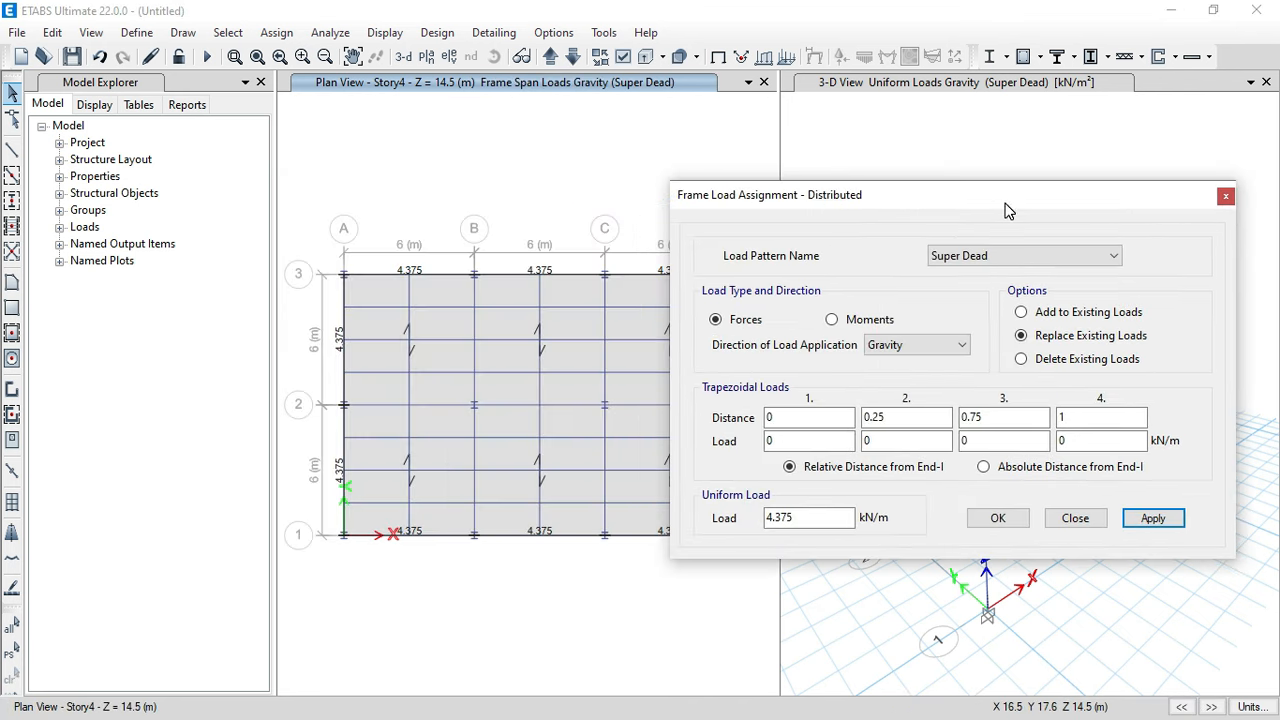
pyautogui.click(521, 202)
pyautogui.moveTo(508, 358); pyautogui.dragTo(453, 386, button='middle')
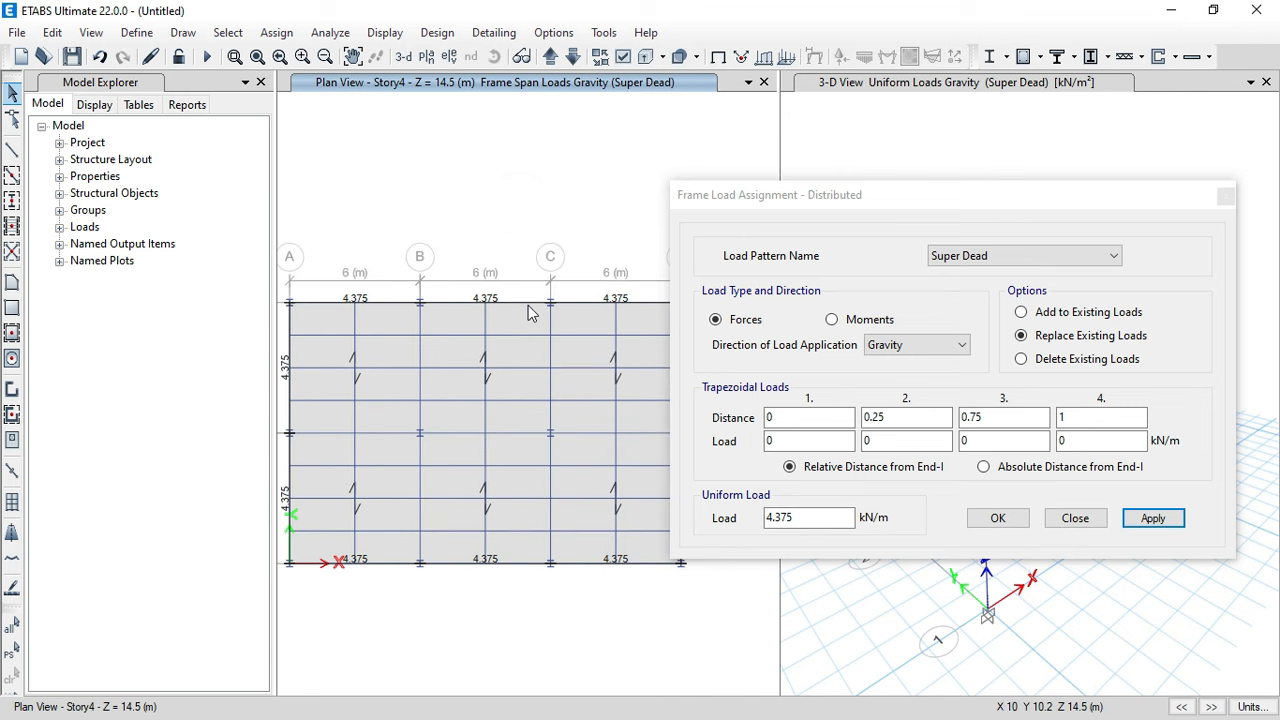
pyautogui.moveTo(789, 196); pyautogui.dragTo(256, 204)
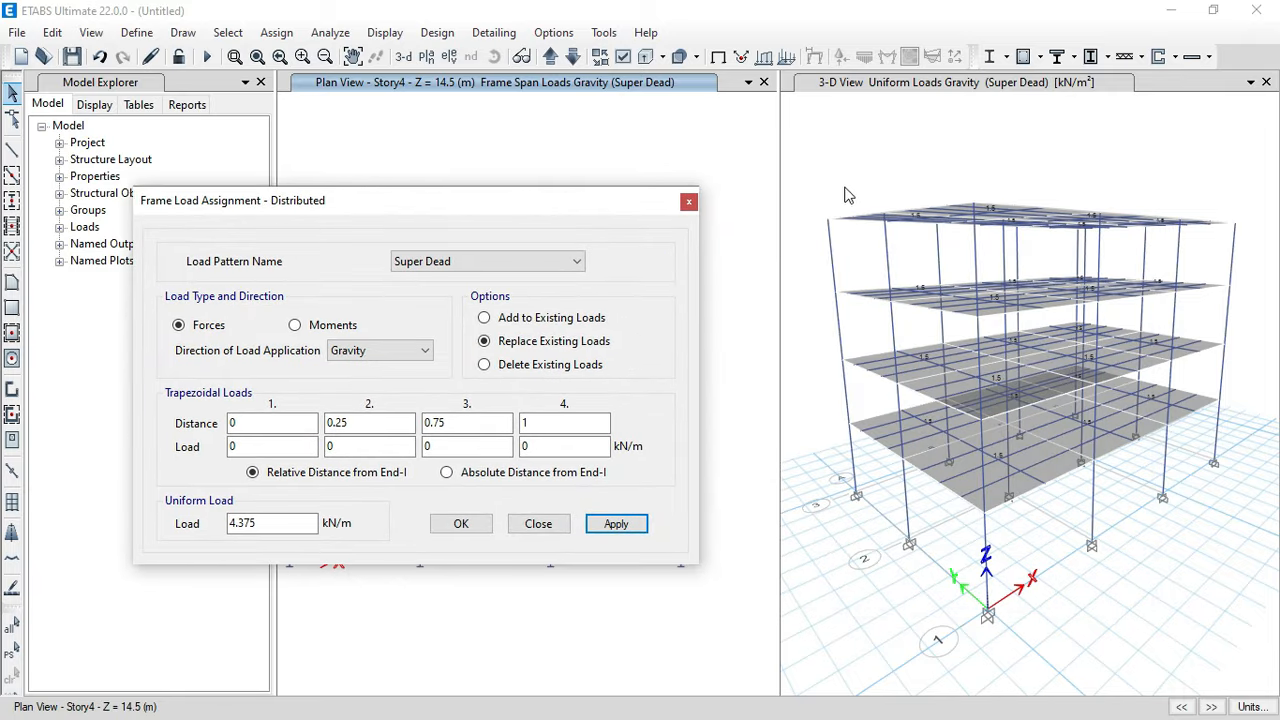
pyautogui.click(883, 199)
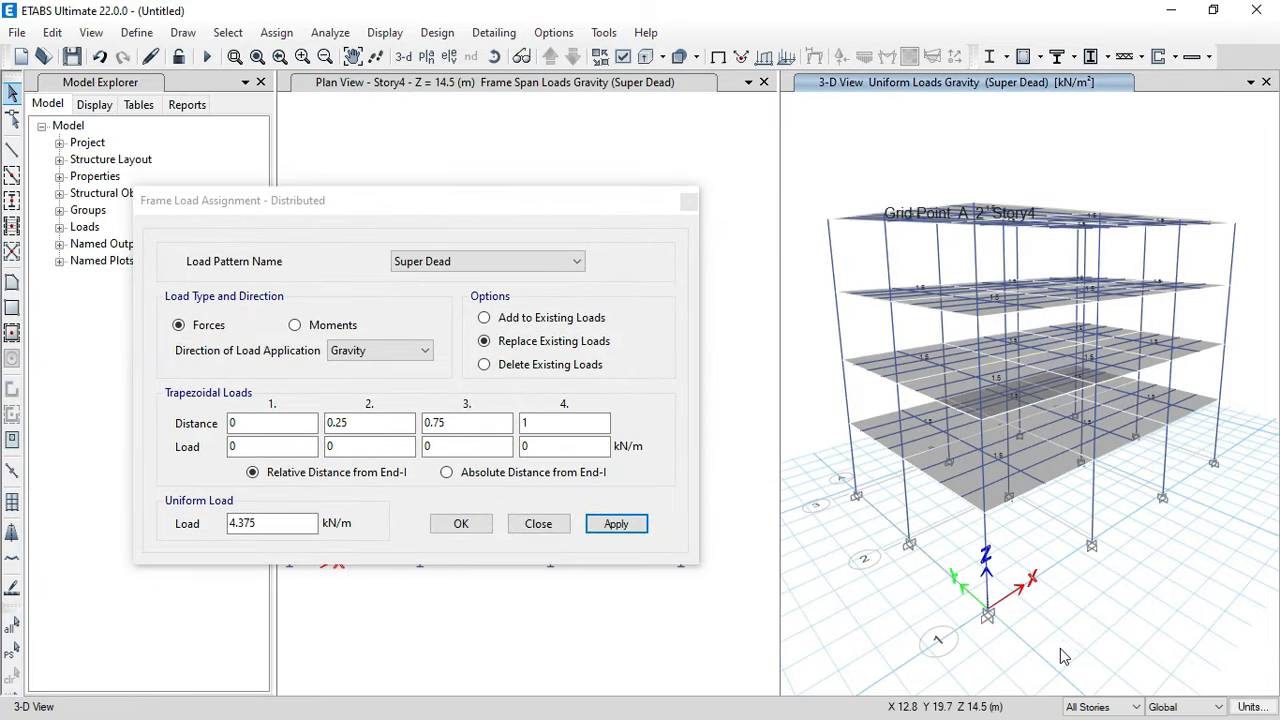
pyautogui.click(494, 56)
pyautogui.moveTo(909, 517); pyautogui.dragTo(880, 538)
pyautogui.scroll(5, 871, 215)
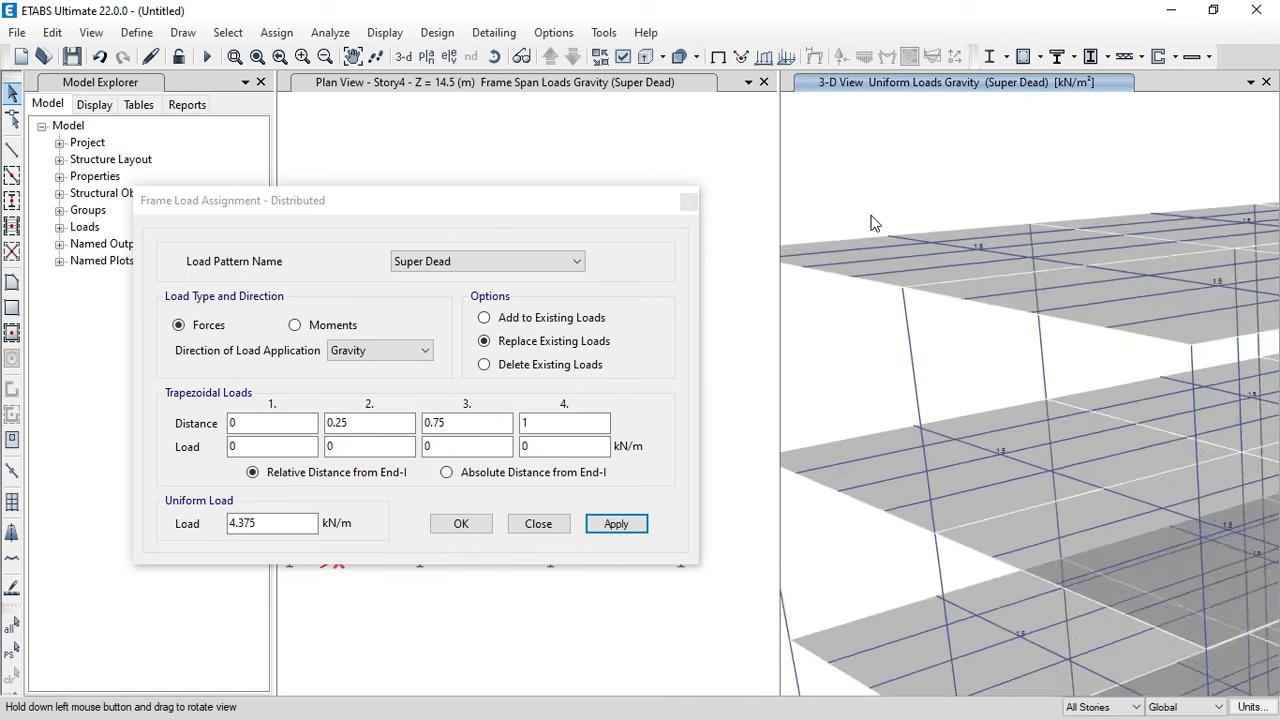
pyautogui.click(856, 251)
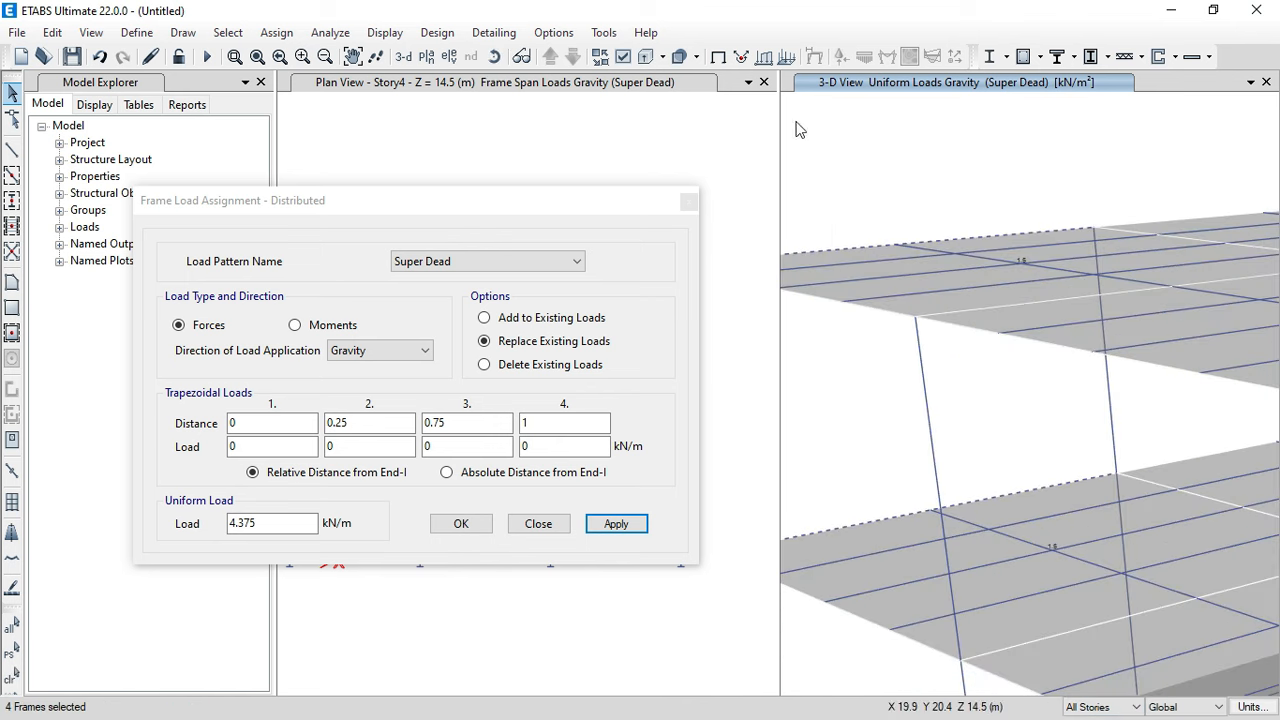
# - Display the Super Dead span loading forces on the frames in the 3-D view and inspect them on all floors
pyautogui.click(384, 32)
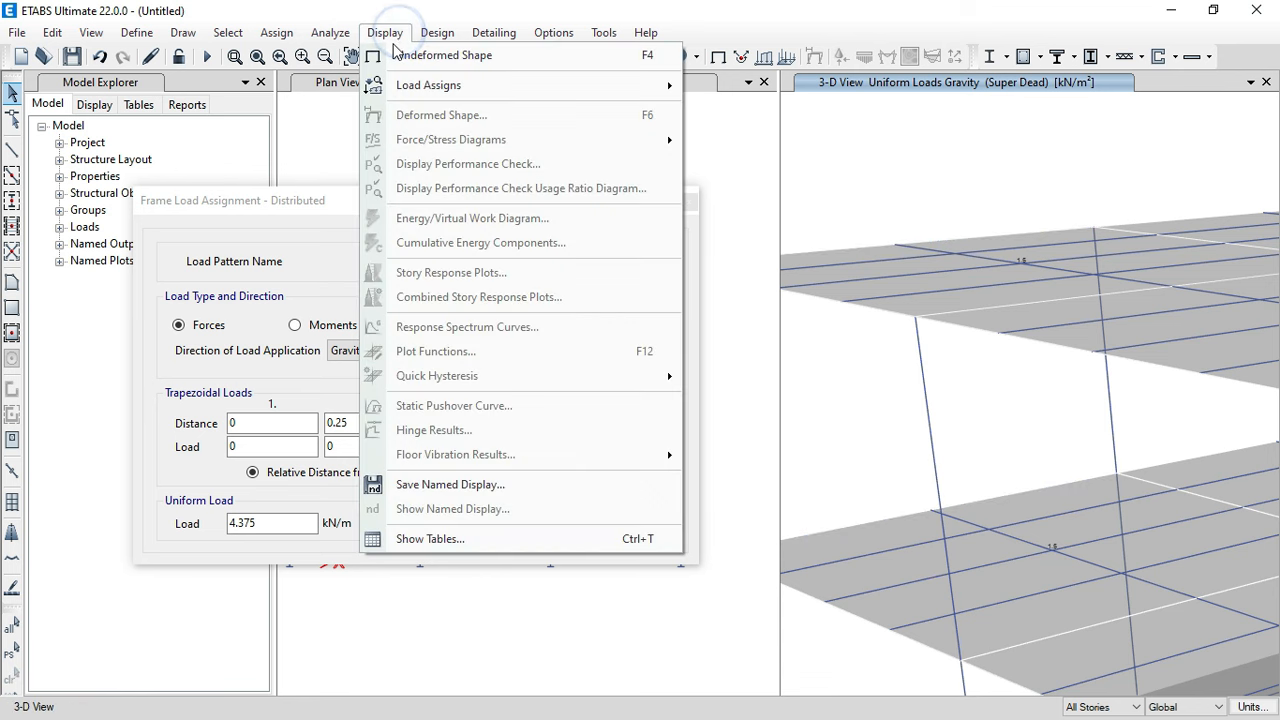
pyautogui.click(762, 110)
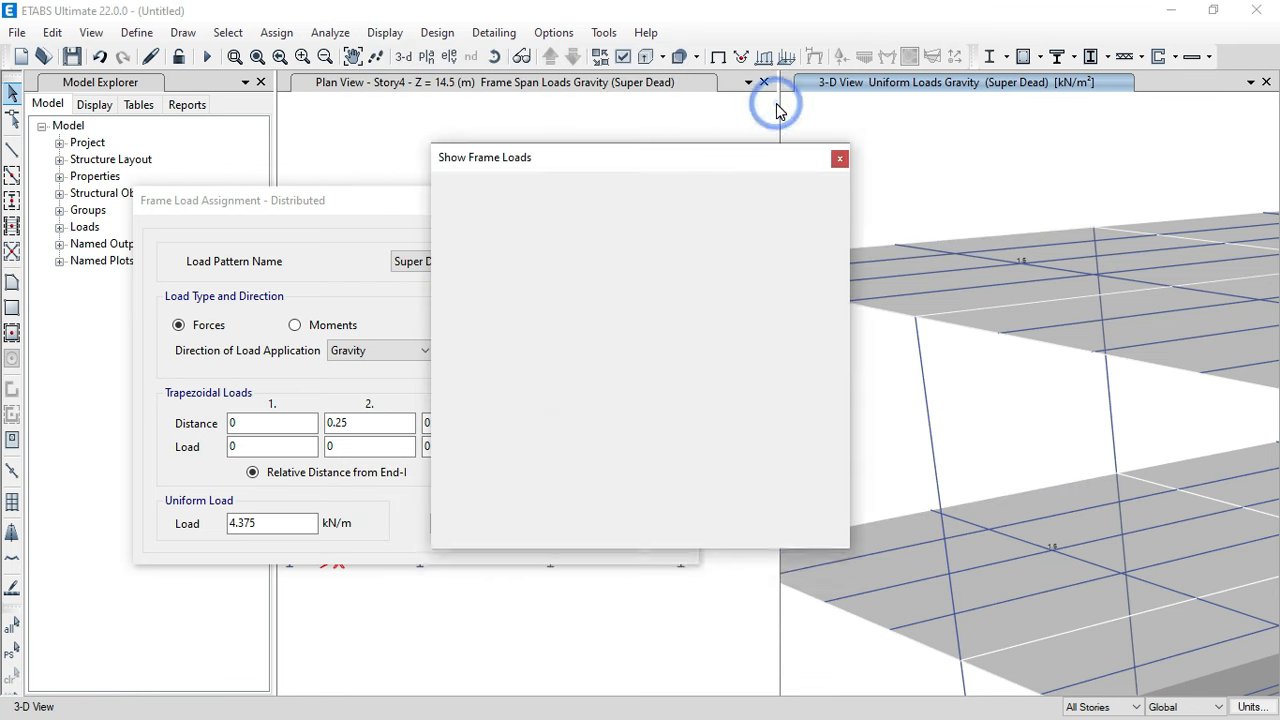
pyautogui.click(674, 219)
pyautogui.click(655, 265)
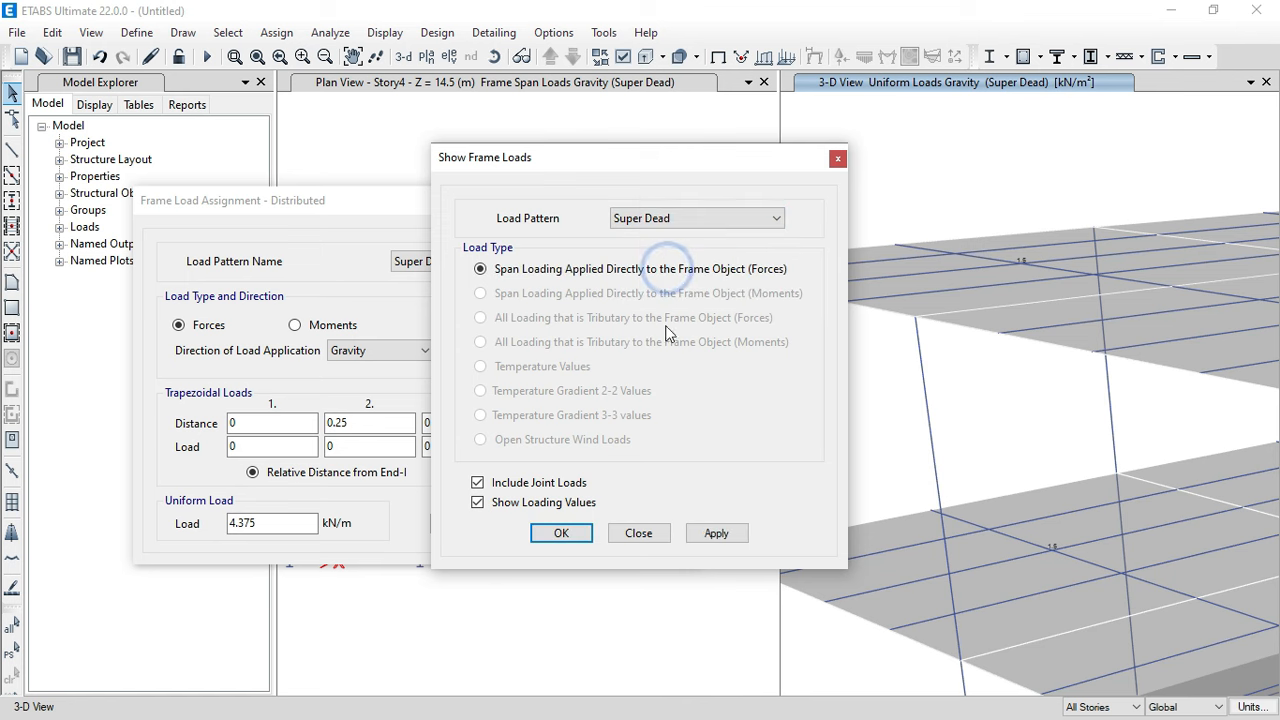
pyautogui.click(580, 533)
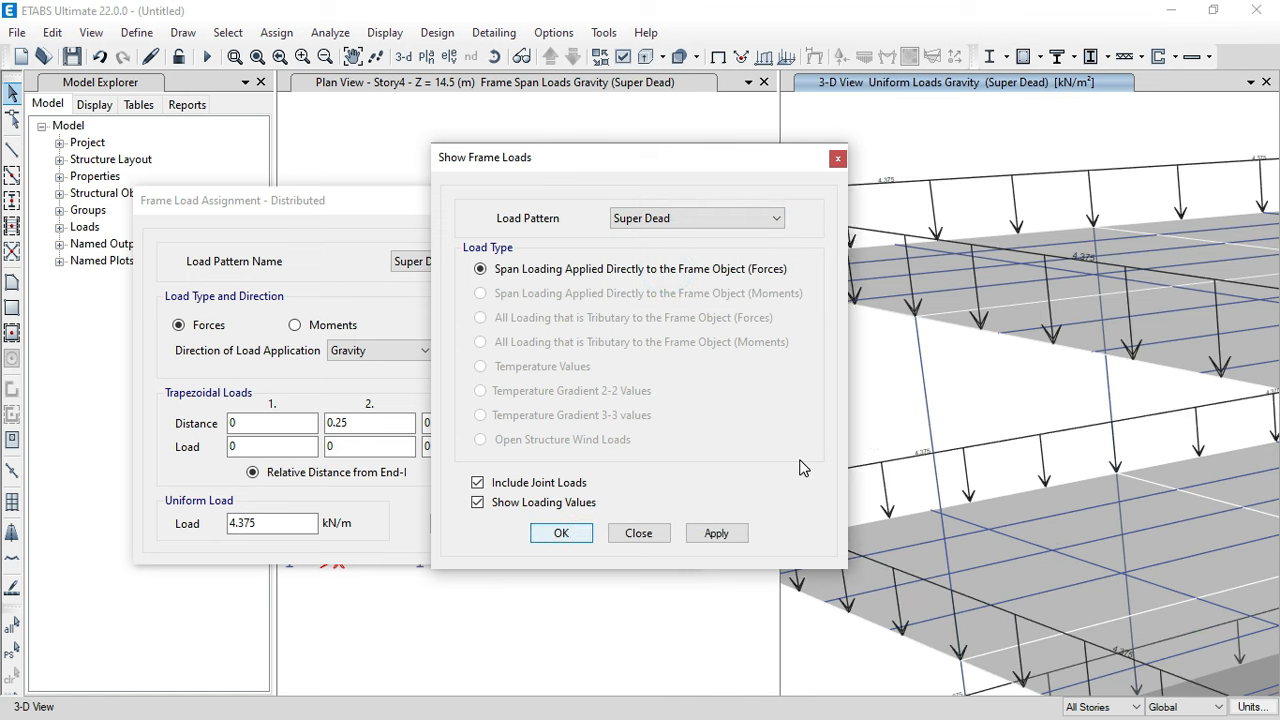
pyautogui.scroll(-3, 954, 298)
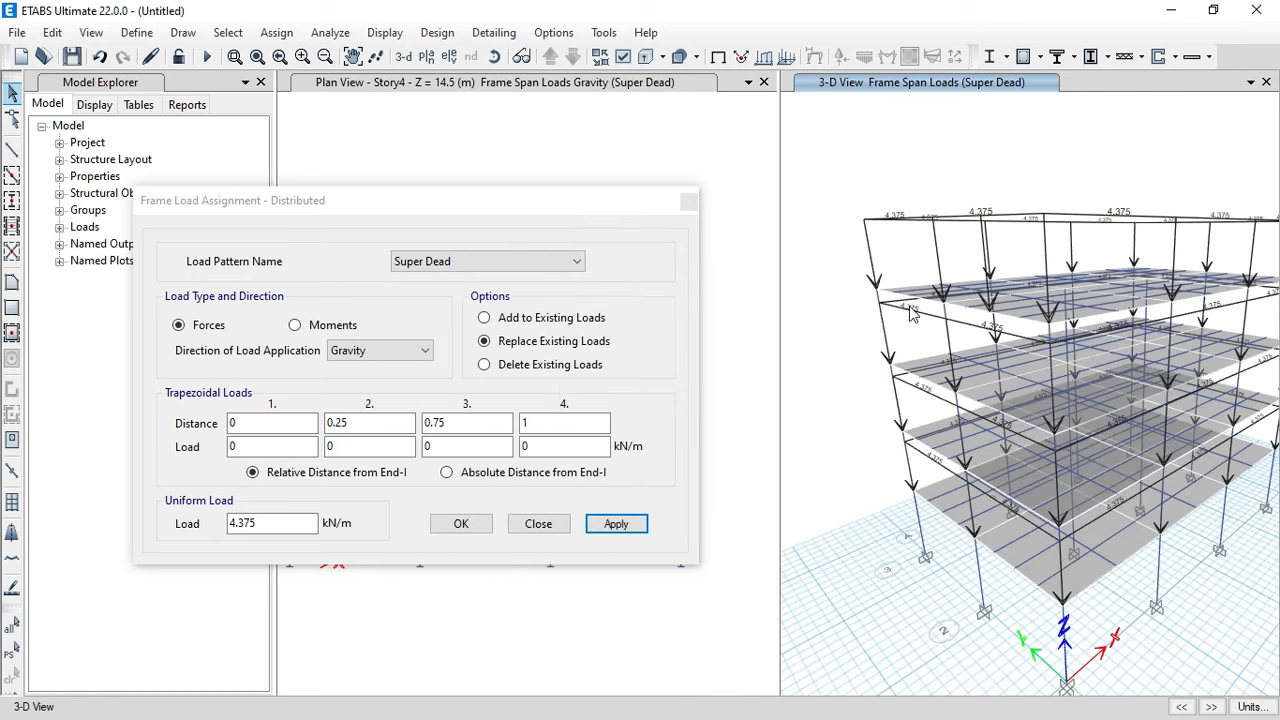
pyautogui.click(489, 52)
pyautogui.moveTo(885, 576); pyautogui.dragTo(871, 532)
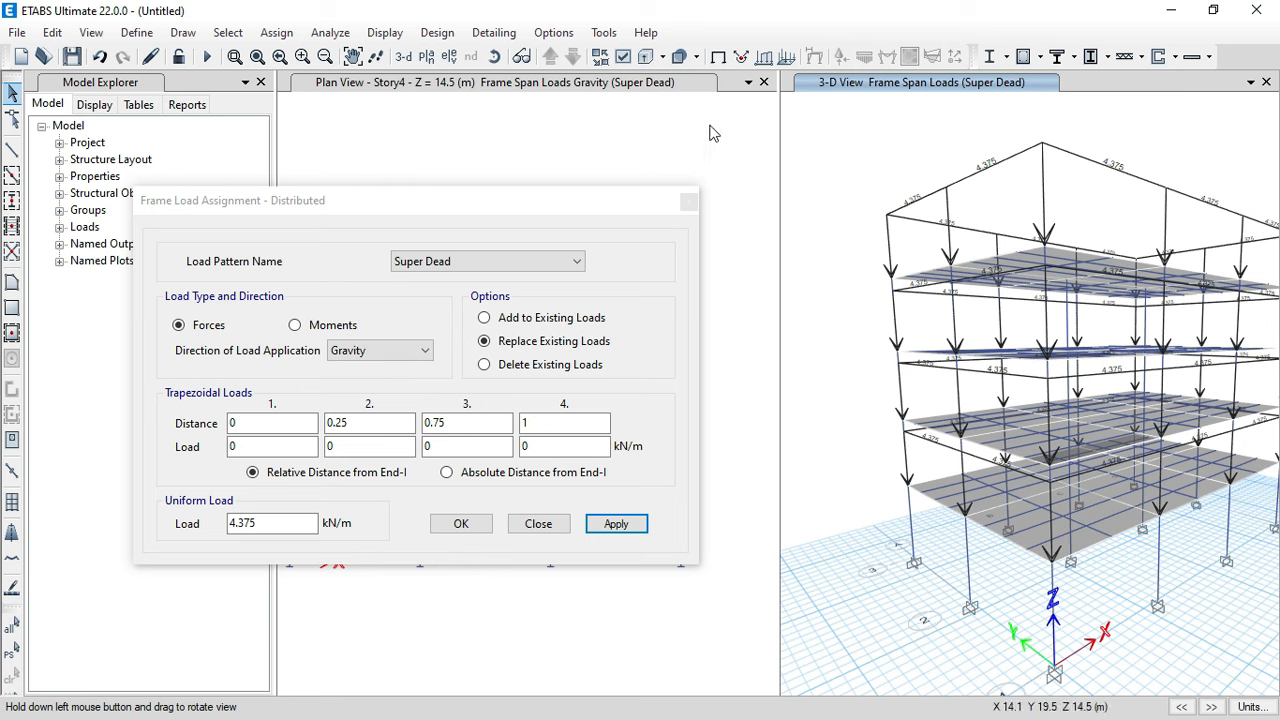
# - Return the 3-D view to the undeformed shape and set the story scope to One Story
pyautogui.click(719, 57)
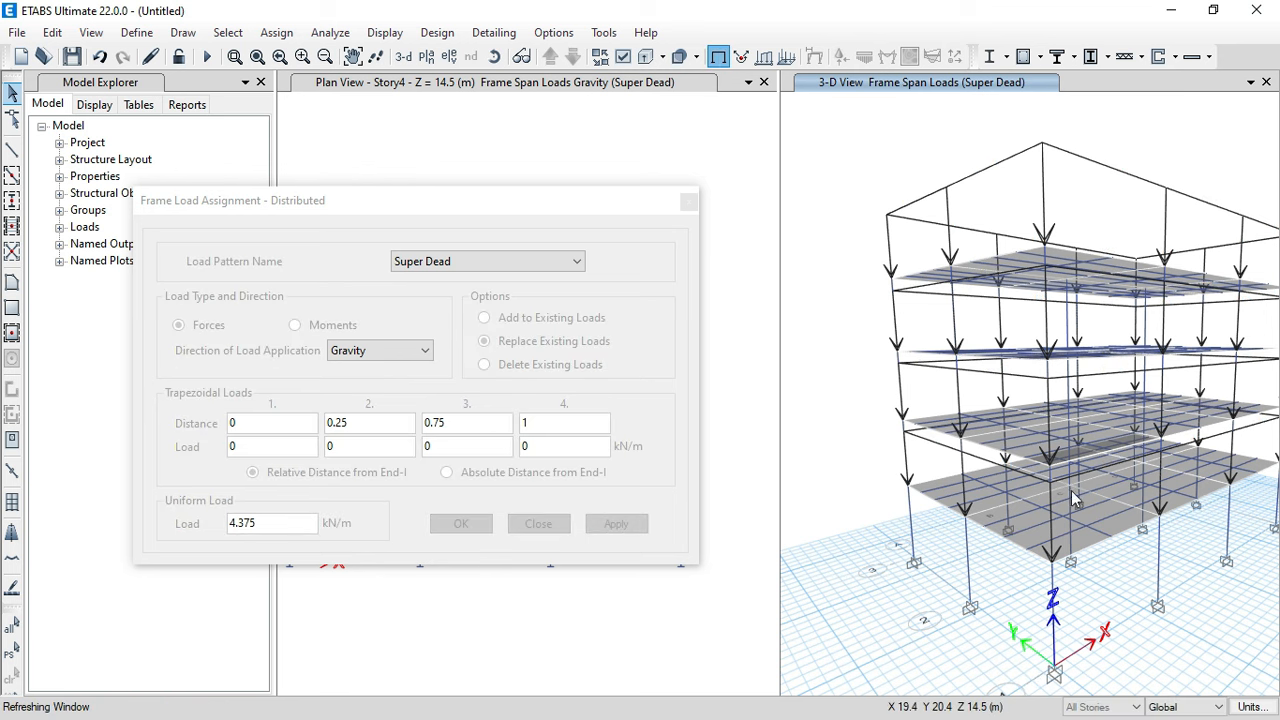
pyautogui.click(1099, 707)
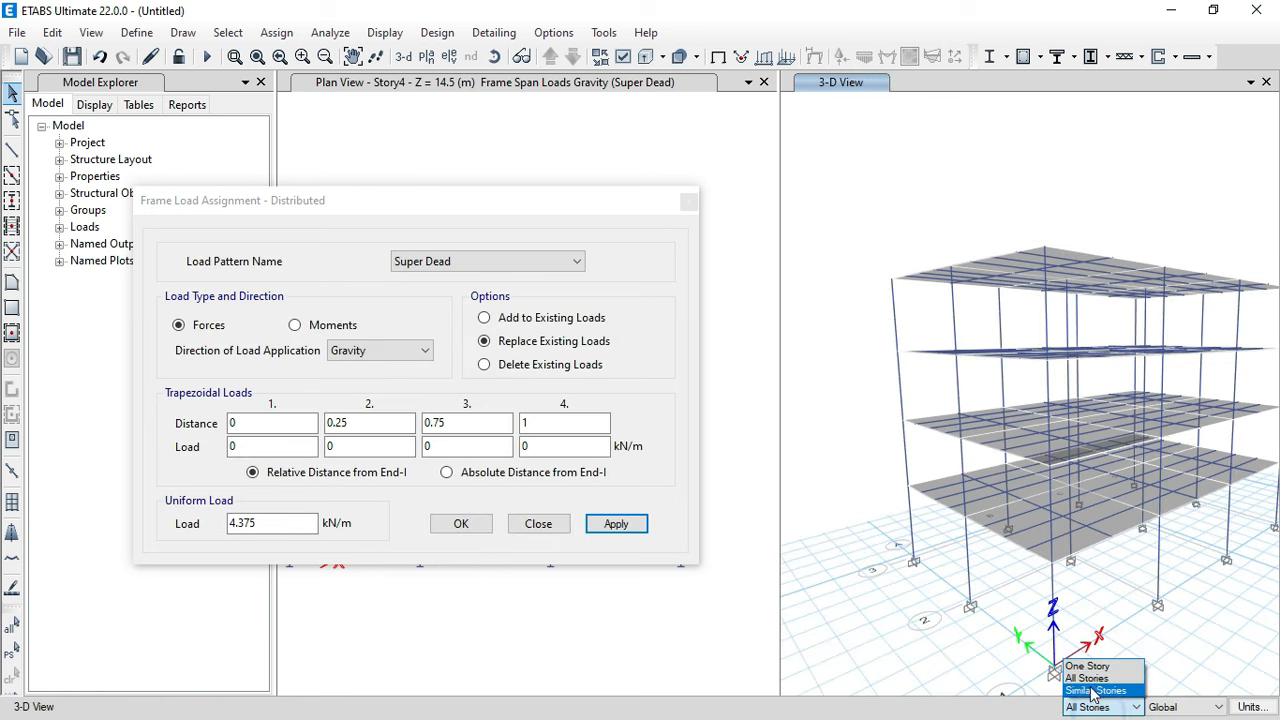
pyautogui.click(1090, 662)
# - Select only the Story4 perimeter beams along grid lines 3, A, 1 and D in the plan view
pyautogui.moveTo(548, 208); pyautogui.dragTo(1003, 192)
pyautogui.moveTo(683, 197); pyautogui.dragTo(825, 159)
pyautogui.click(637, 305)
pyautogui.click(606, 306)
pyautogui.click(395, 311)
pyautogui.click(395, 304)
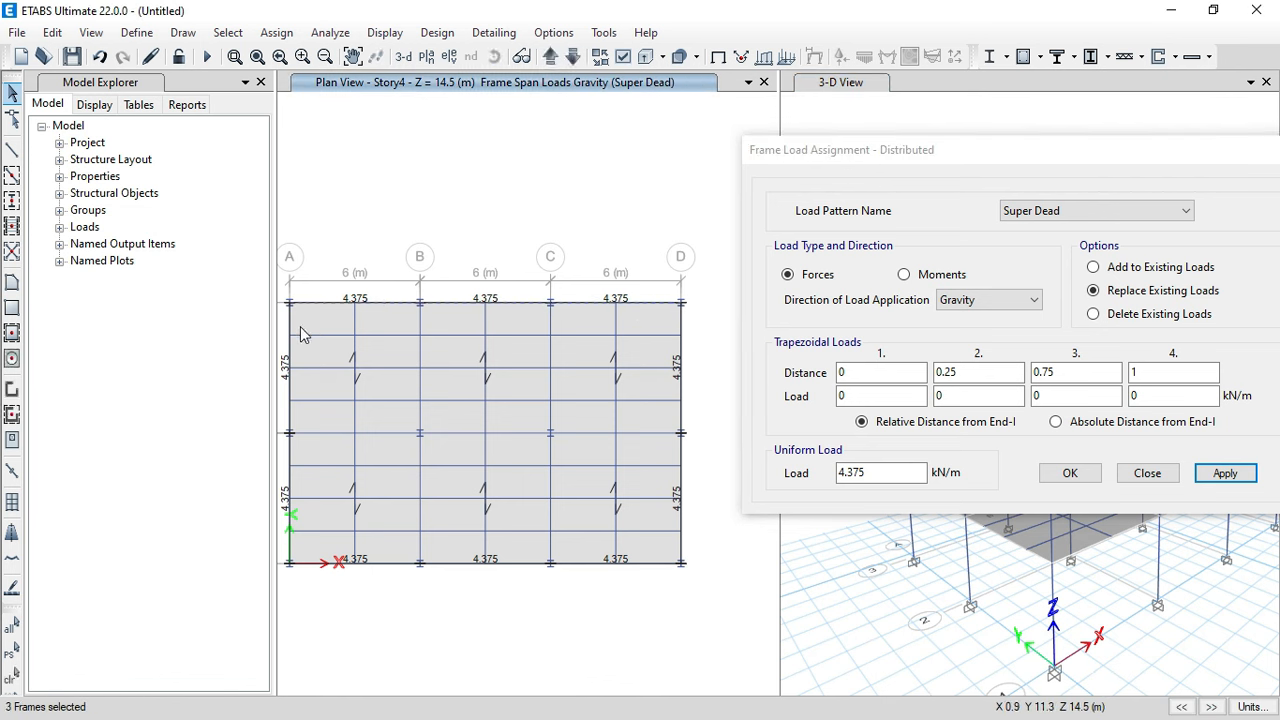
pyautogui.click(290, 455)
pyautogui.click(291, 393)
pyautogui.click(305, 563)
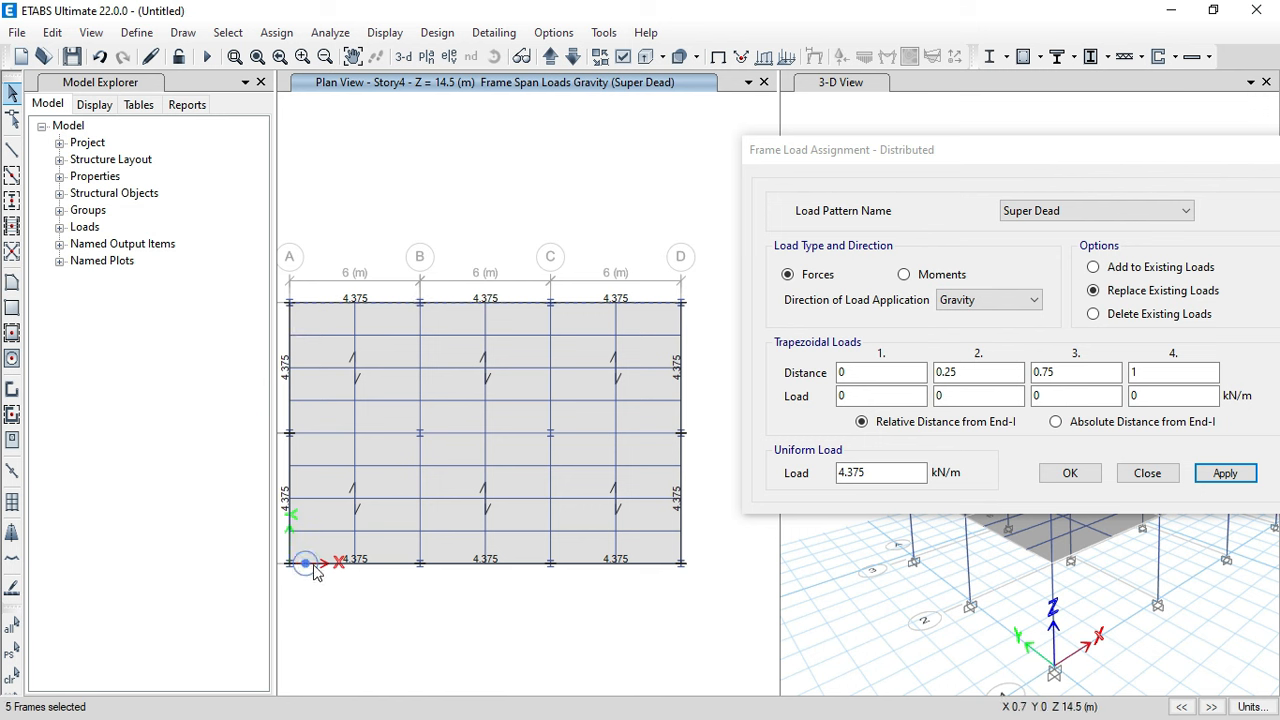
pyautogui.click(435, 562)
pyautogui.click(575, 562)
pyautogui.click(692, 487)
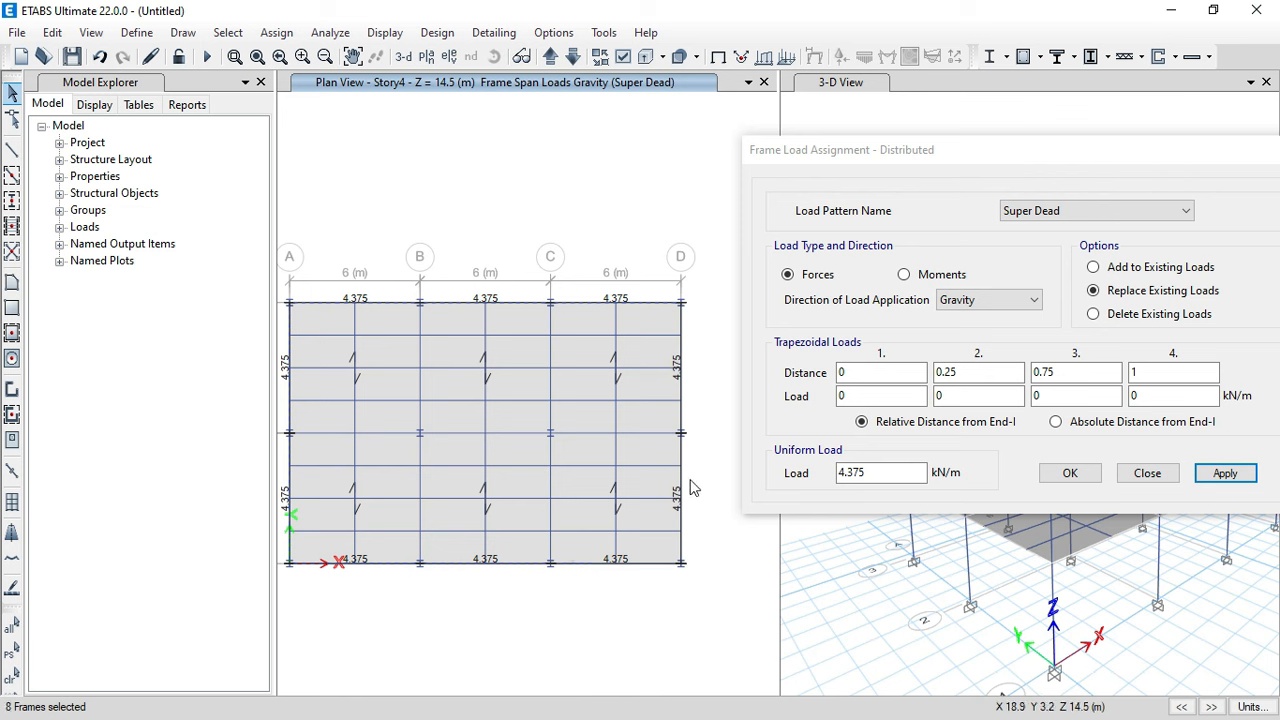
pyautogui.click(681, 472)
pyautogui.click(682, 410)
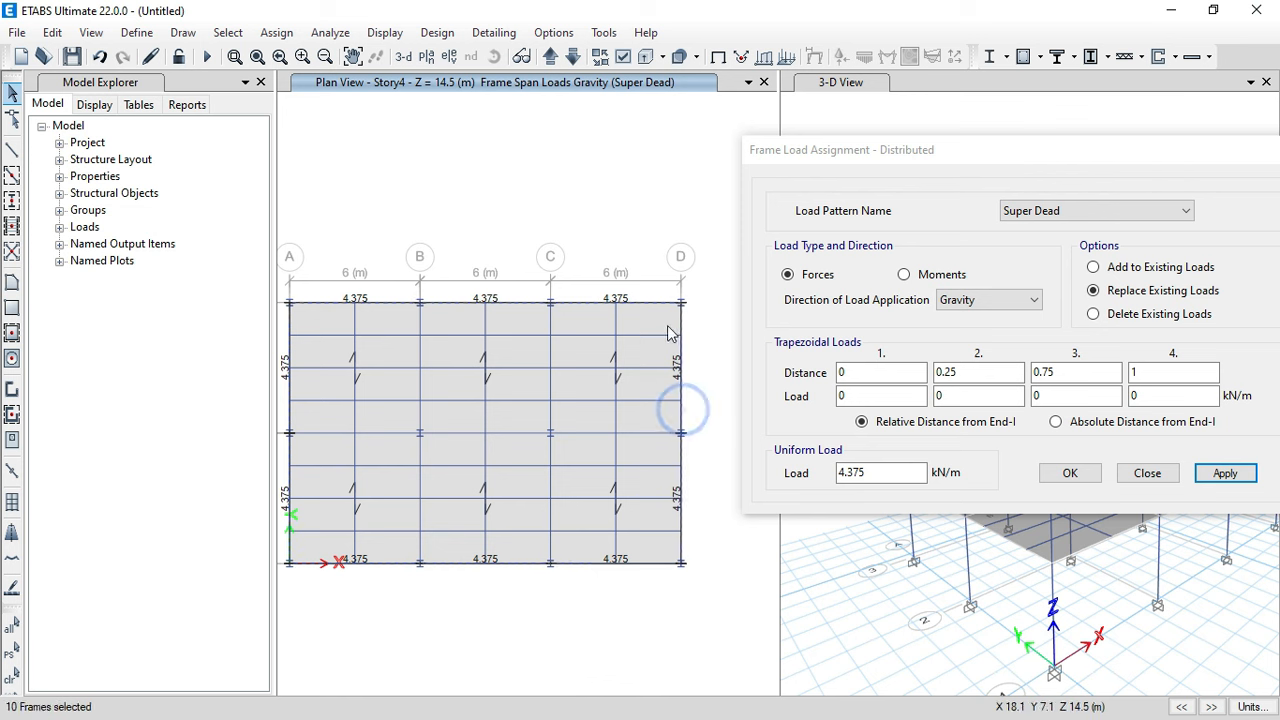
# - Replace the Super Dead uniform load on the selected Story4 perimeter beams with 1.25 kN/m
pyautogui.moveTo(866, 474); pyautogui.dragTo(806, 486)
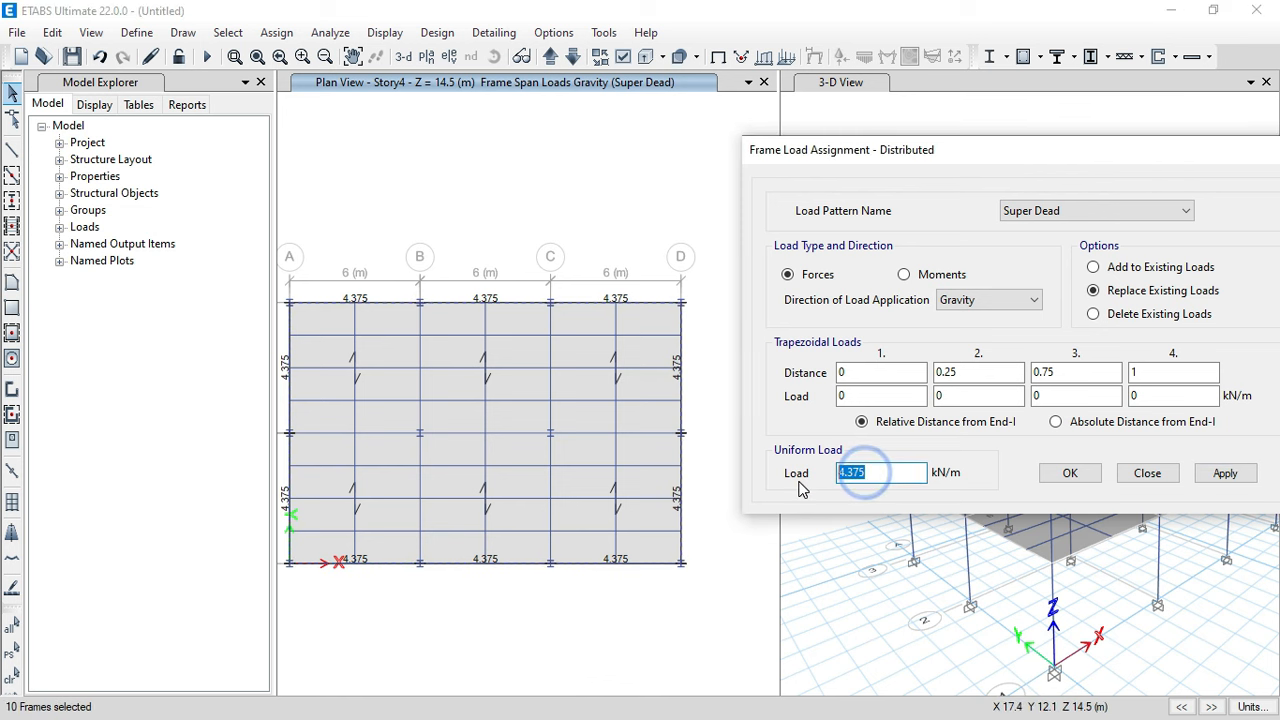
pyautogui.write('1.25')
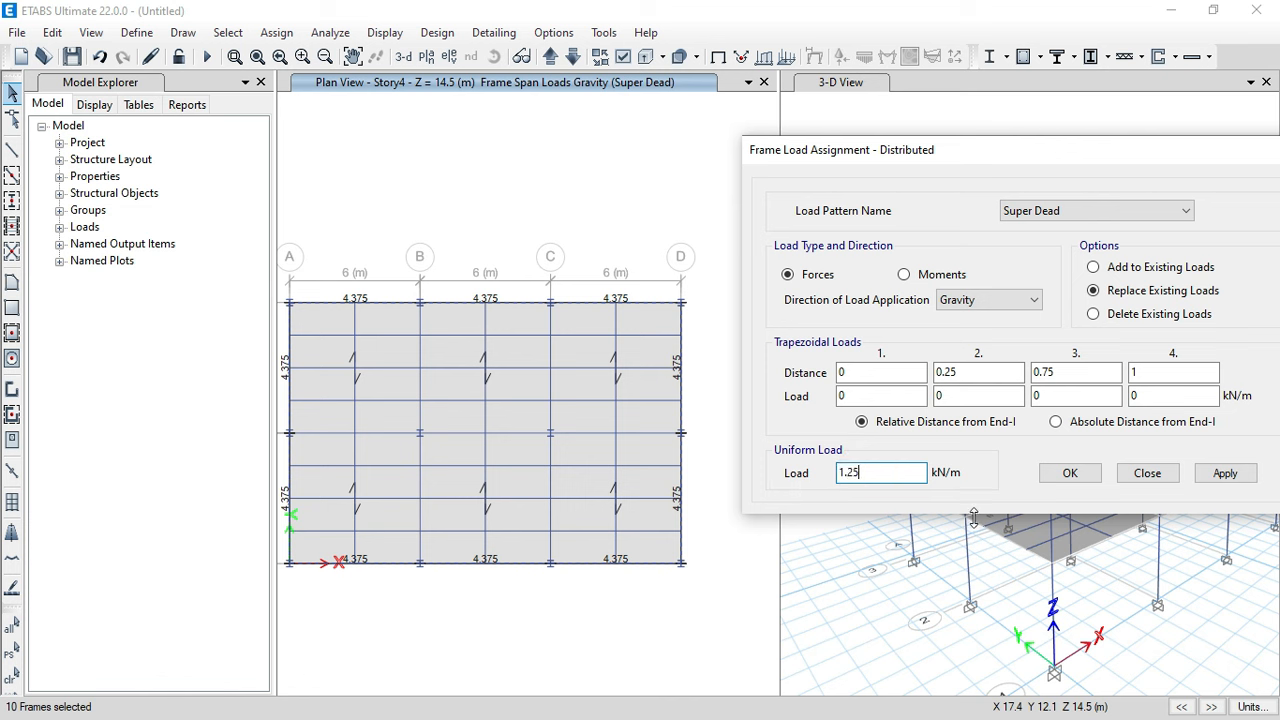
pyautogui.click(1240, 476)
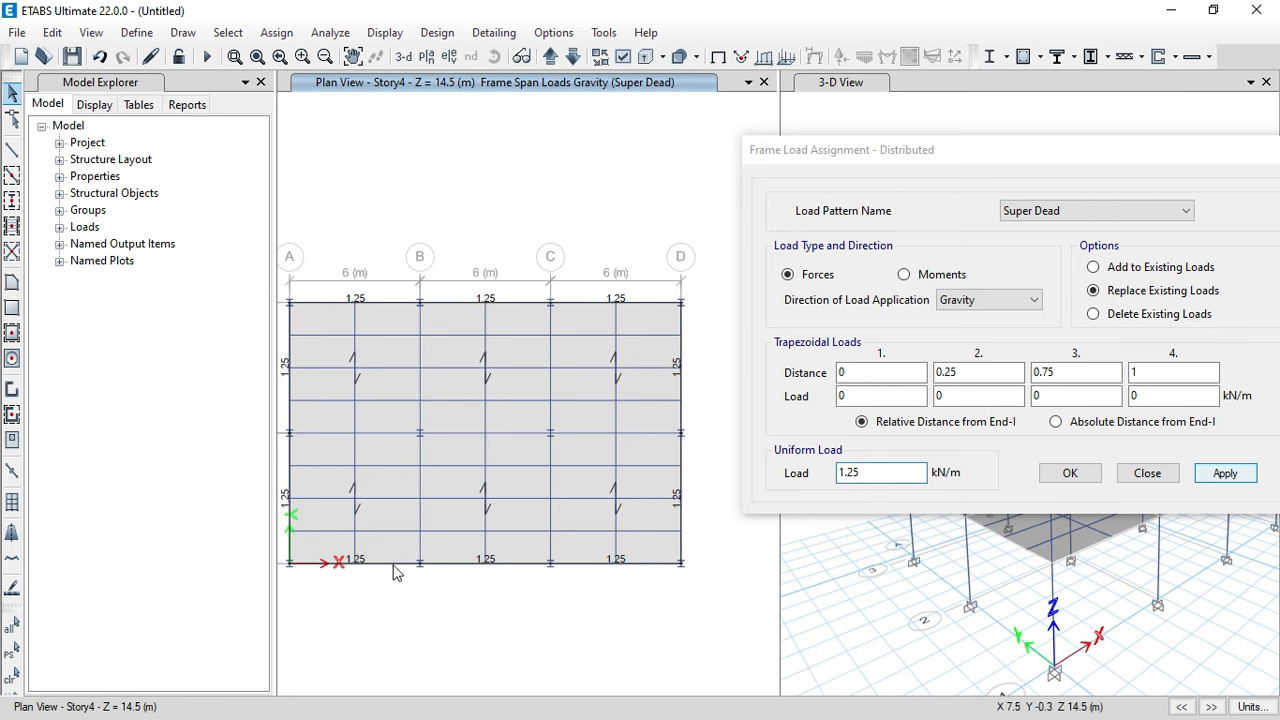
# - Close the frame load assignment and inspect the Super Dead span loads in plan view from Story4 down to Story1 and back
pyautogui.click(1066, 473)
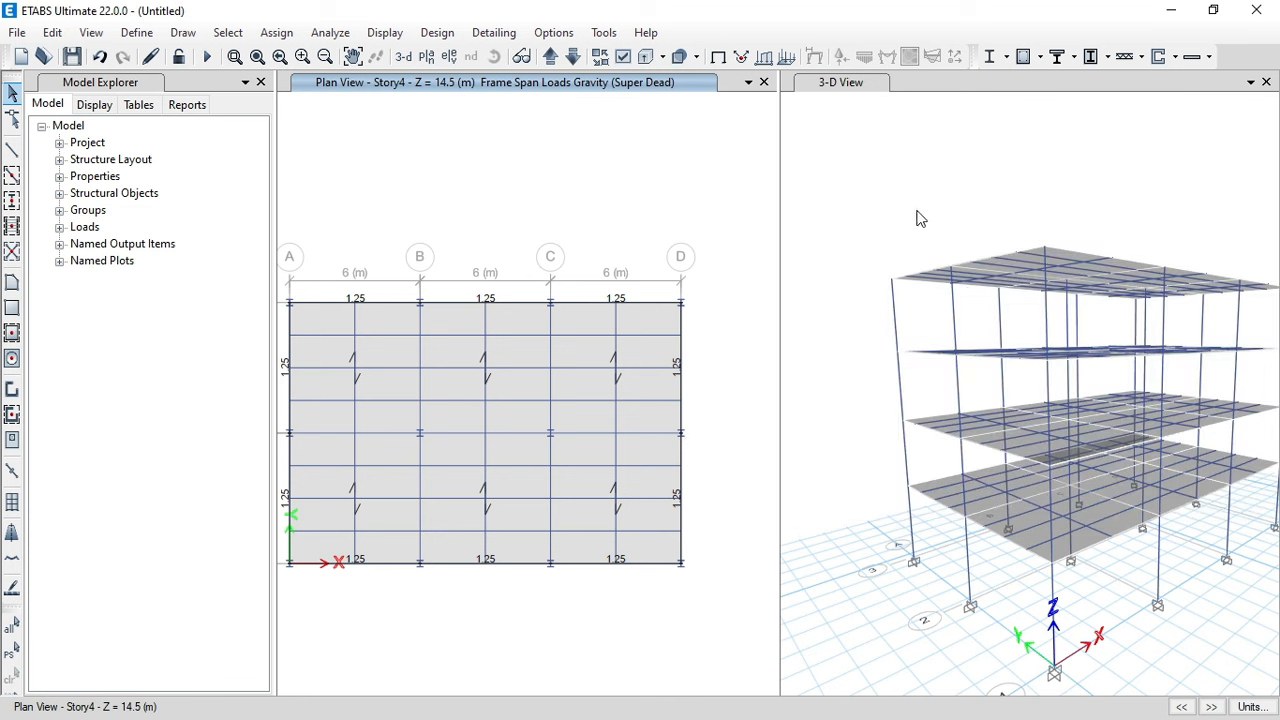
pyautogui.click(914, 209)
pyautogui.click(614, 149)
pyautogui.click(575, 58)
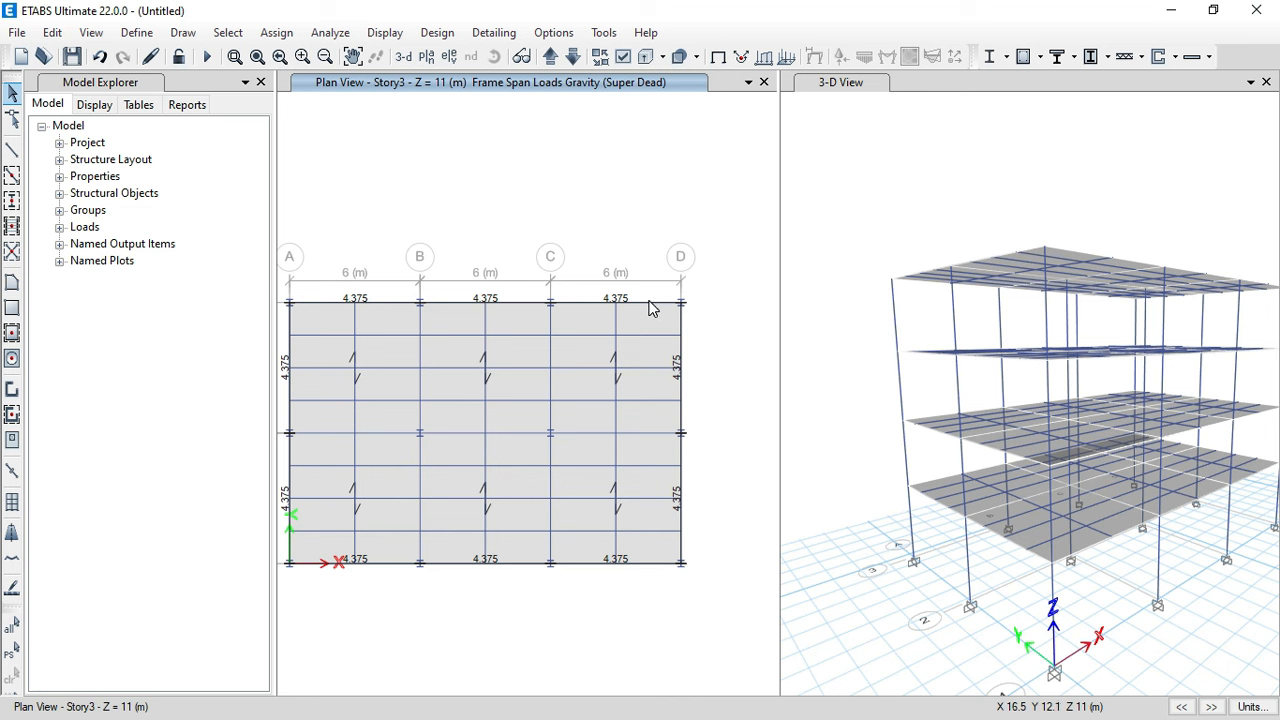
pyautogui.click(572, 58)
pyautogui.click(572, 58)
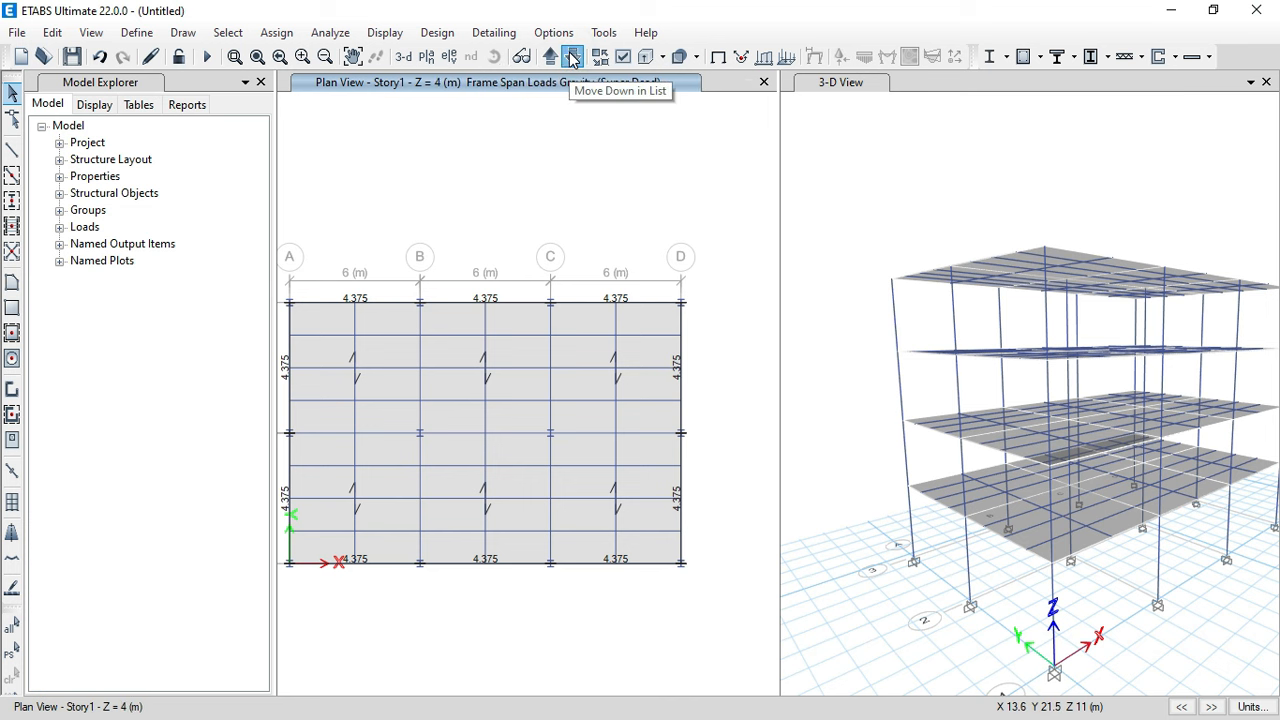
pyautogui.click(551, 57)
pyautogui.click(553, 60)
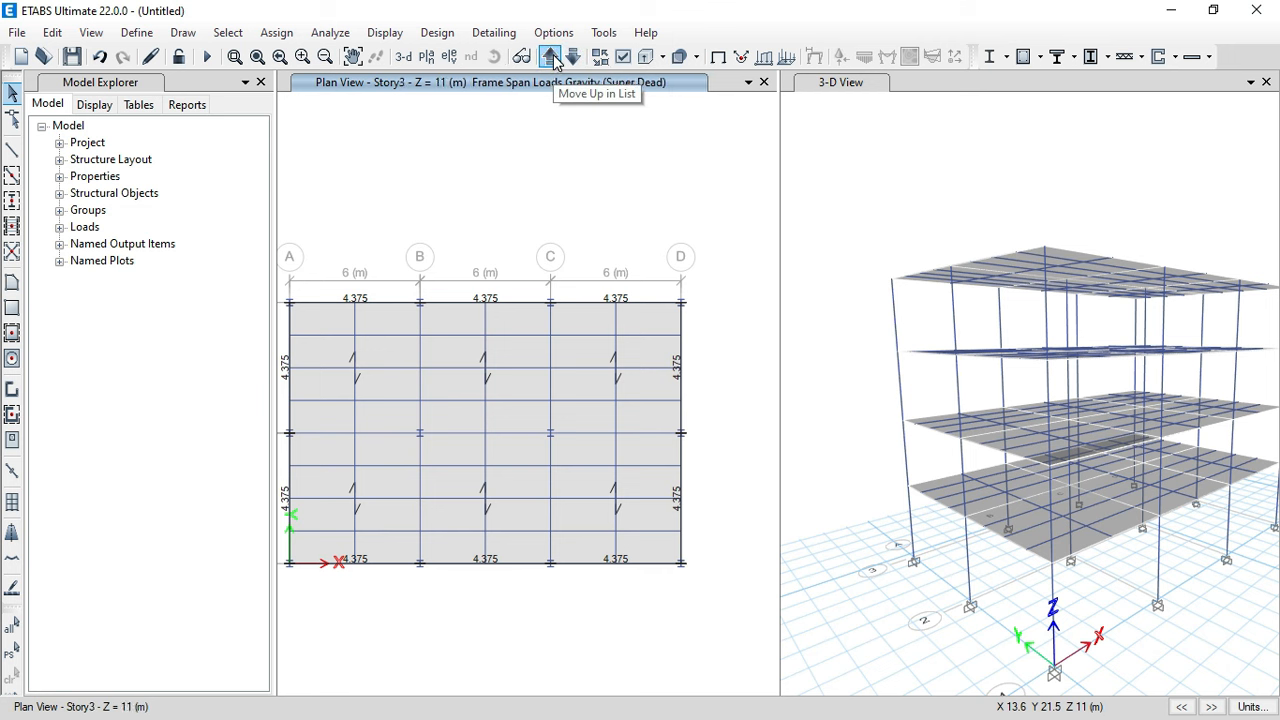
pyautogui.click(553, 60)
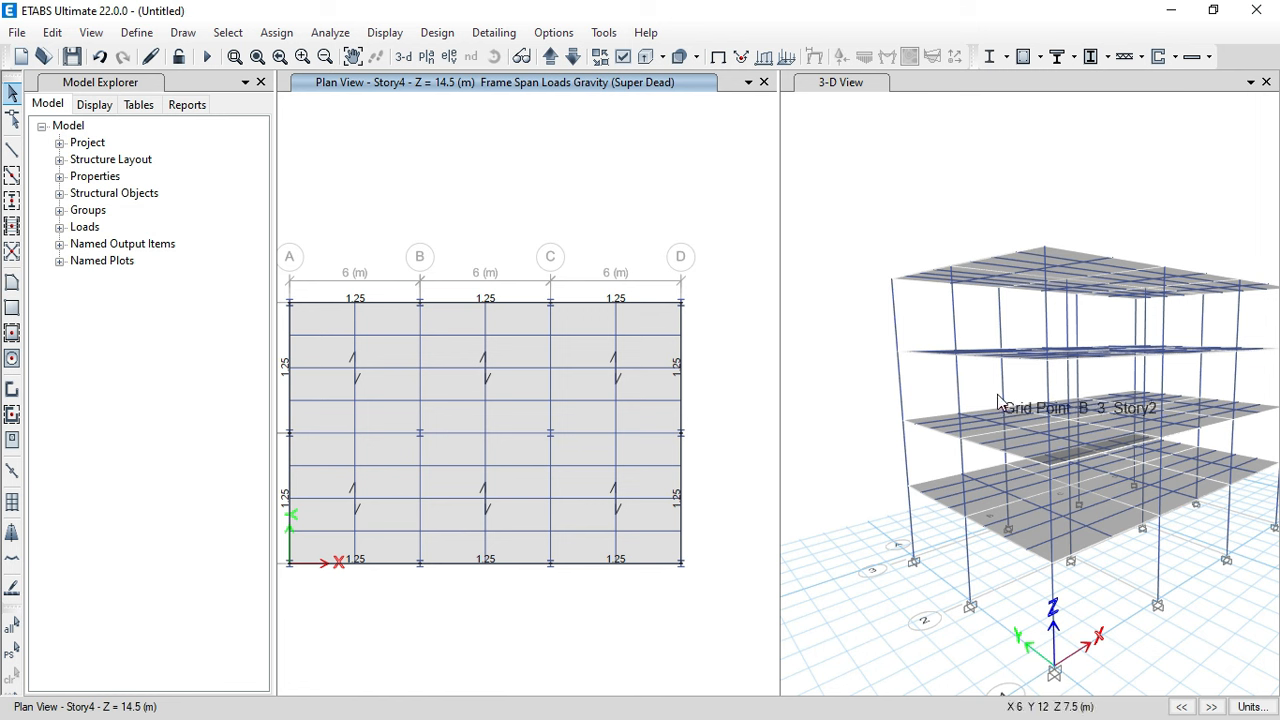
# - Rotate the 3-D view to face a corner of the building and return the Story4 plan view to the undeformed shape
pyautogui.click(828, 188)
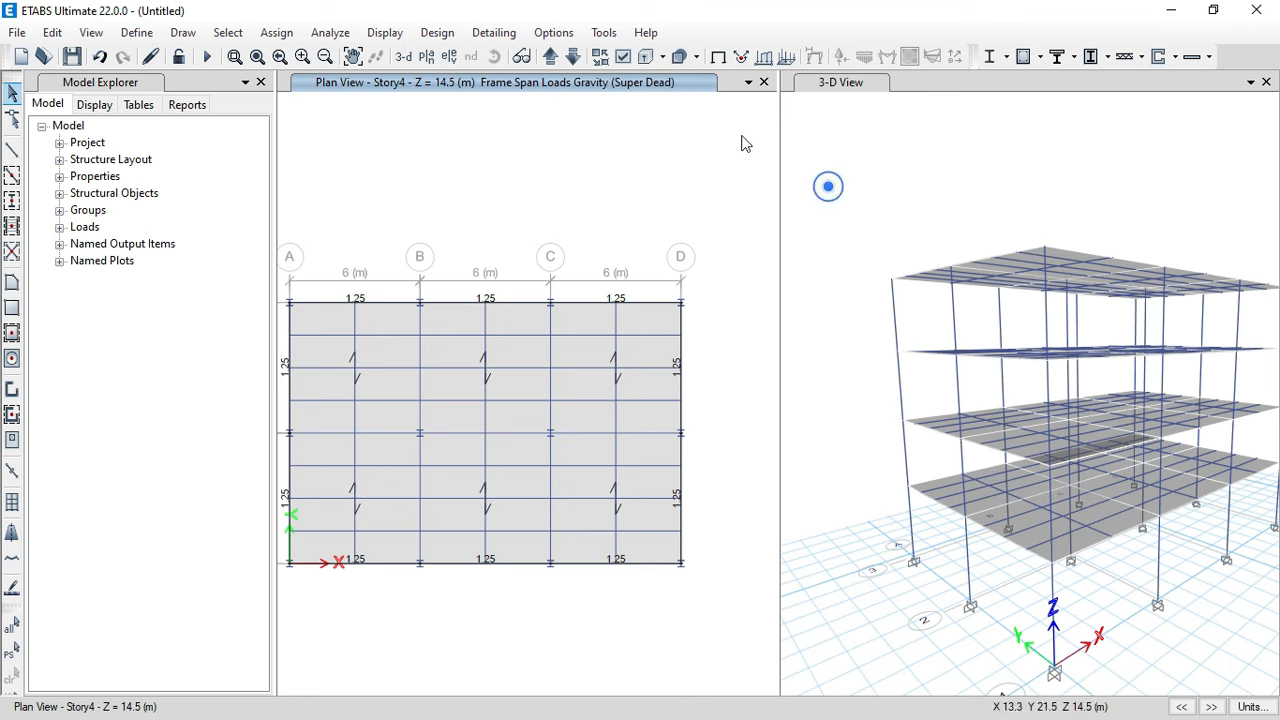
pyautogui.click(520, 57)
pyautogui.moveTo(885, 475); pyautogui.dragTo(800, 457)
pyautogui.click(724, 390)
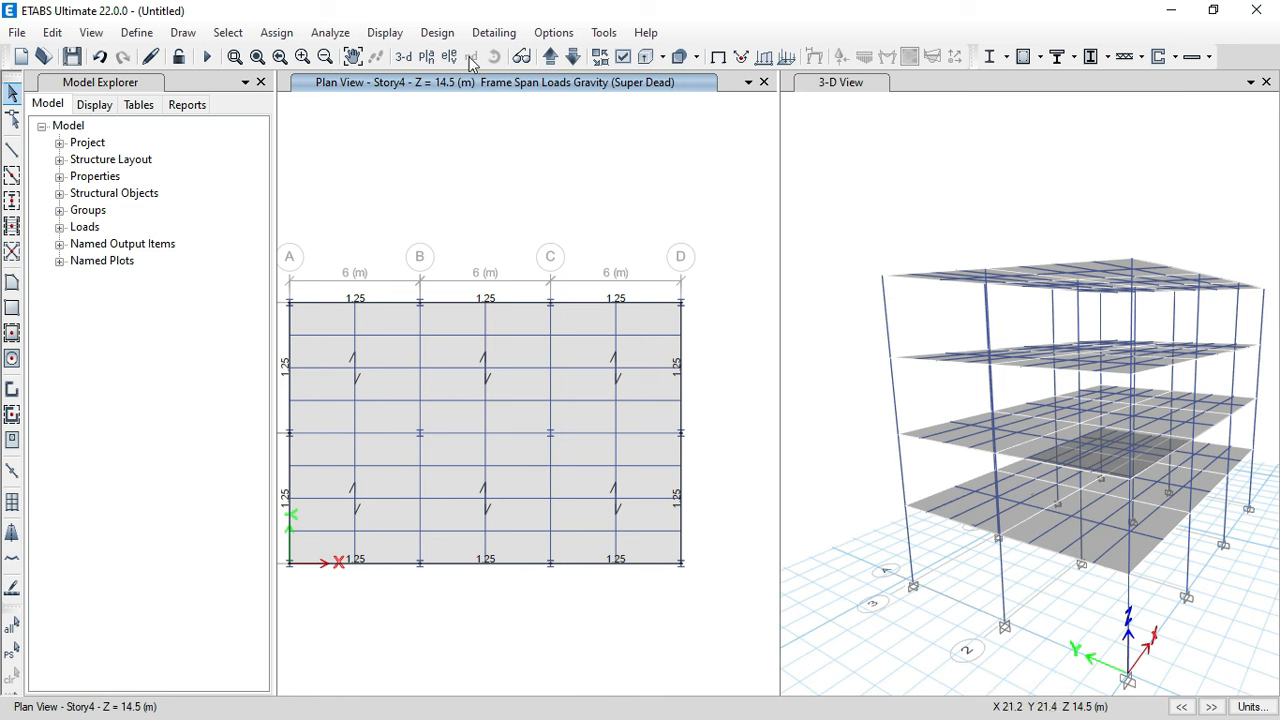
pyautogui.click(886, 196)
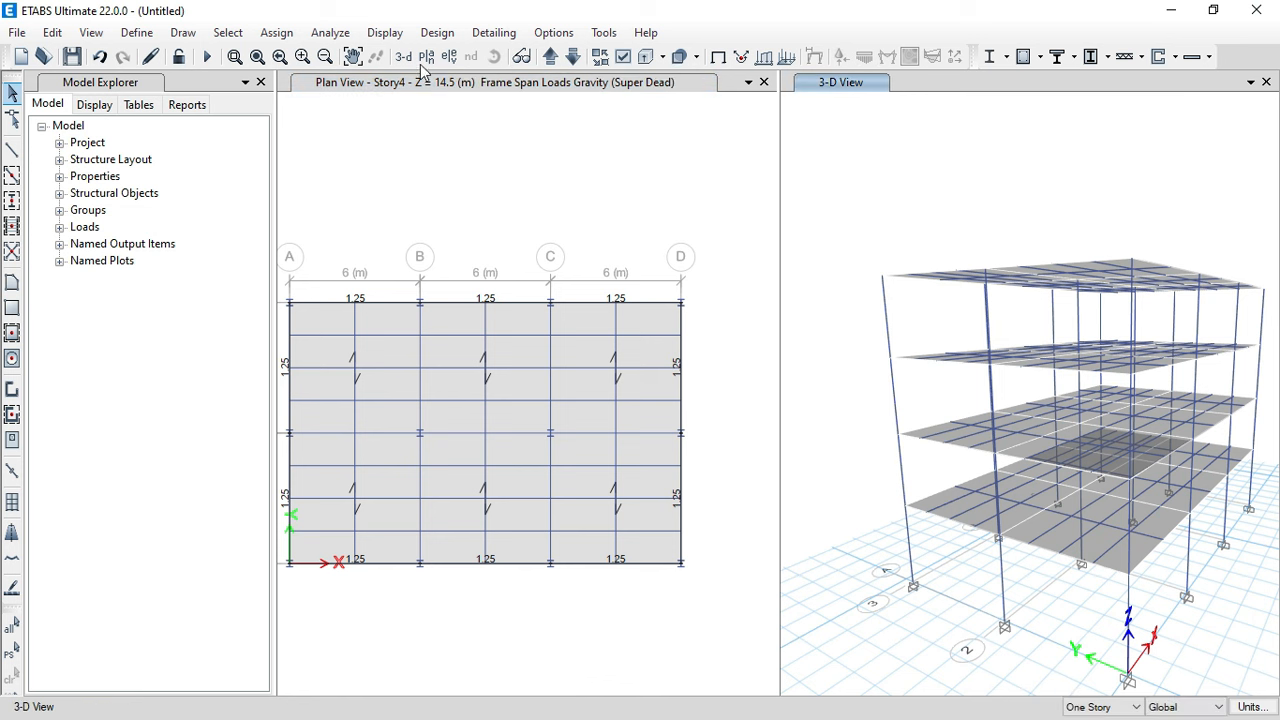
pyautogui.click(494, 56)
pyautogui.moveTo(960, 532); pyautogui.dragTo(929, 560)
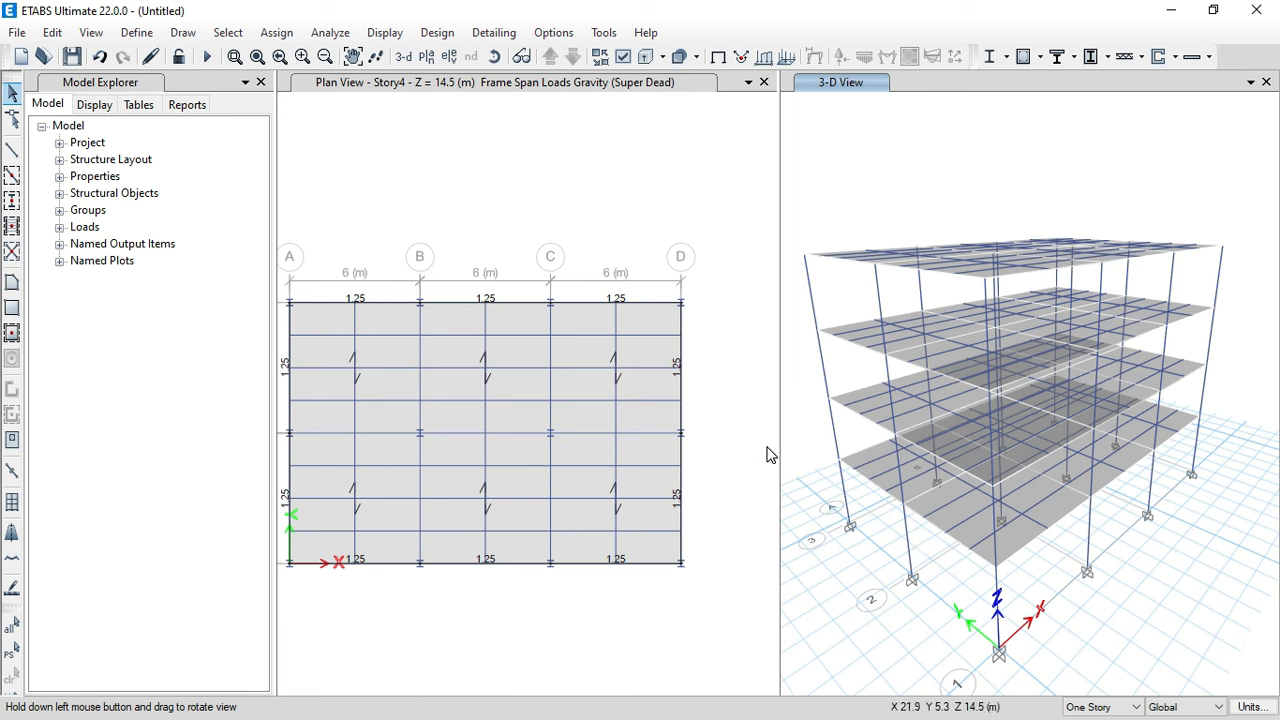
pyautogui.click(609, 163)
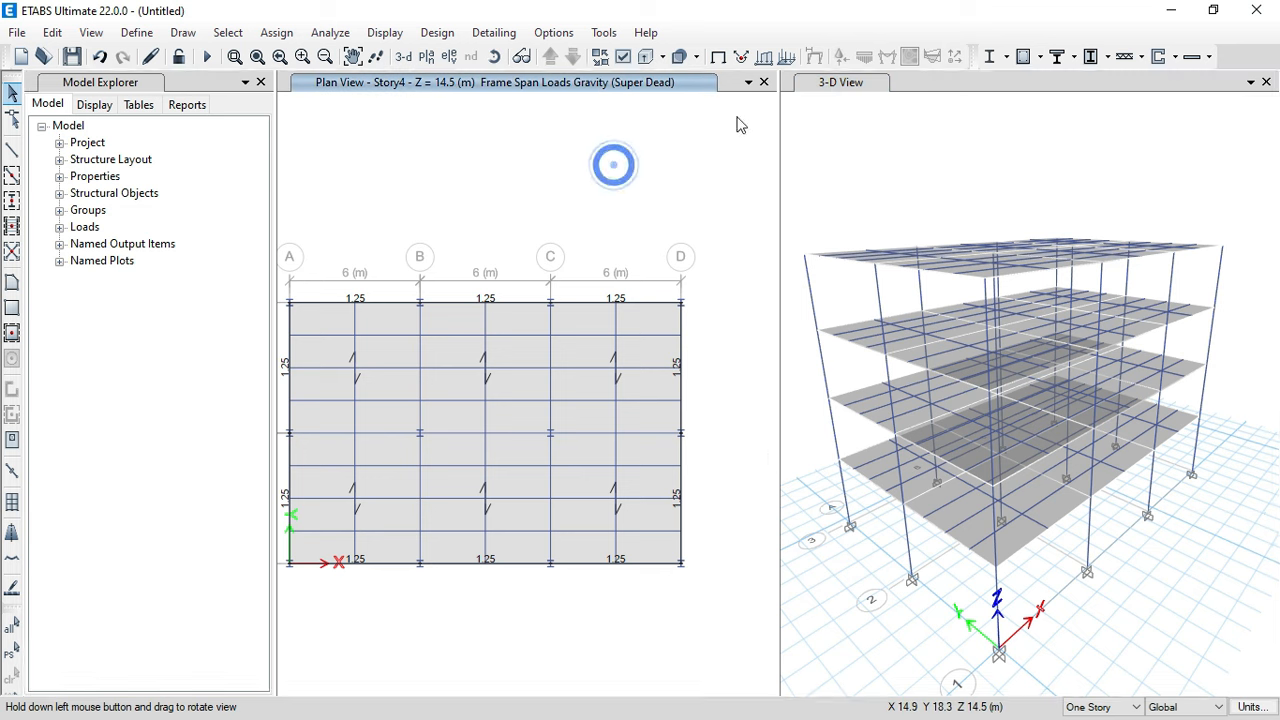
pyautogui.click(717, 58)
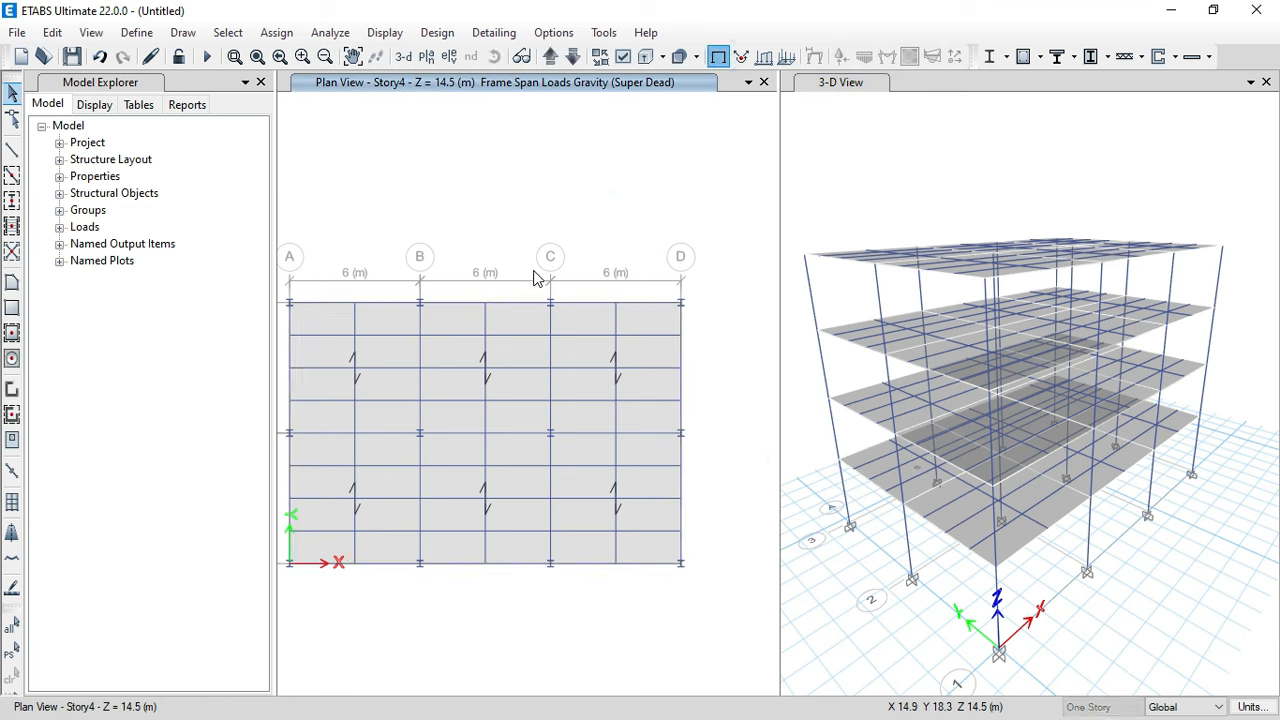
# - Add the default design load combinations for Steel Frame Design and Composite Beam Design
pyautogui.click(140, 33)
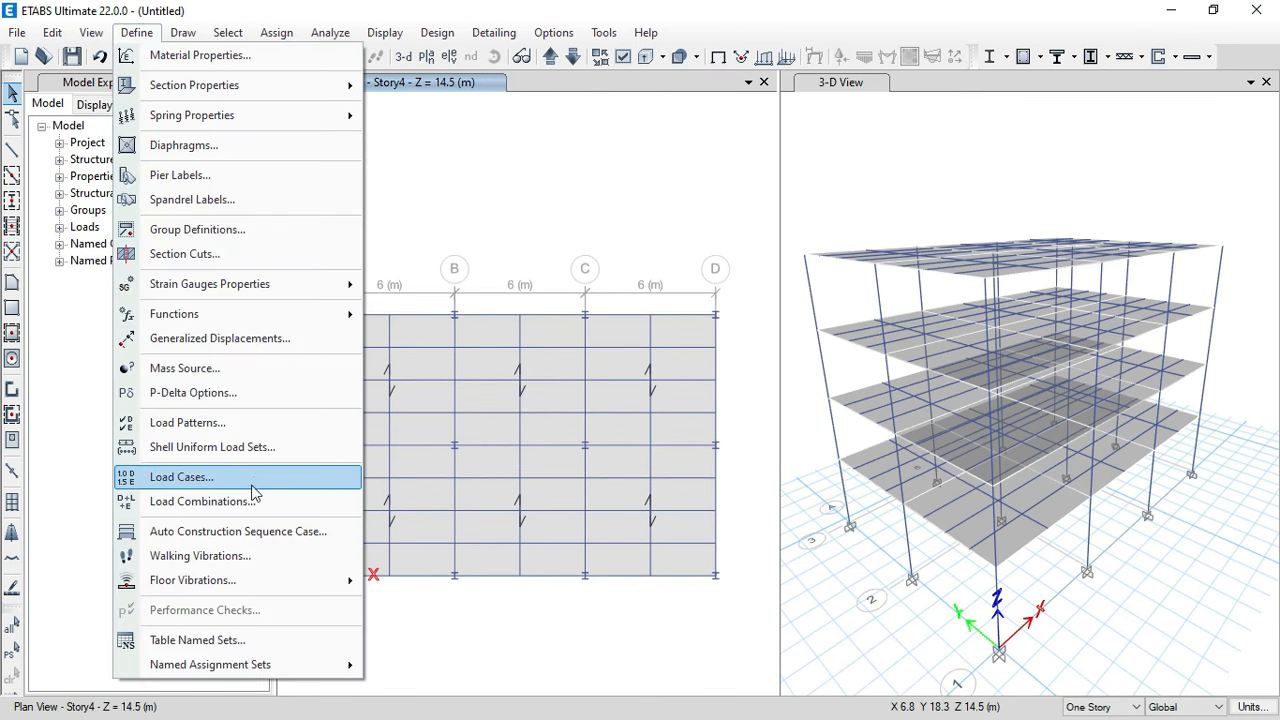
pyautogui.click(250, 502)
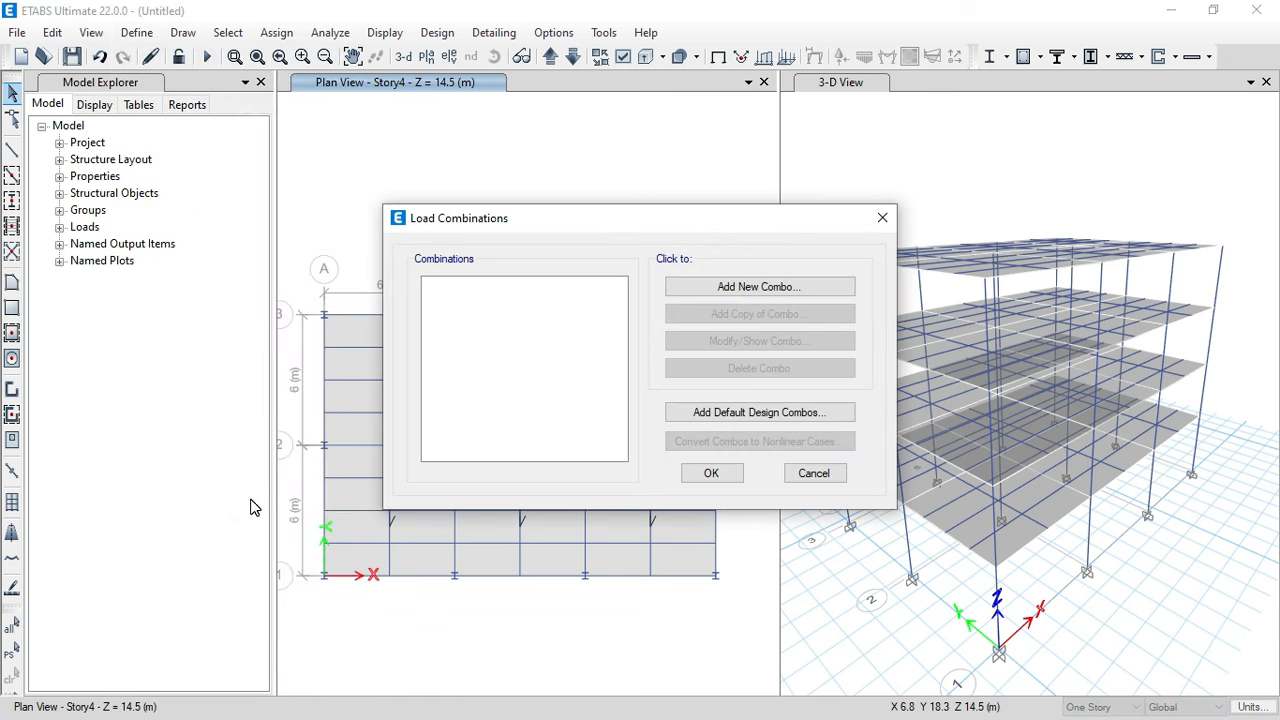
pyautogui.click(742, 420)
pyautogui.click(569, 290)
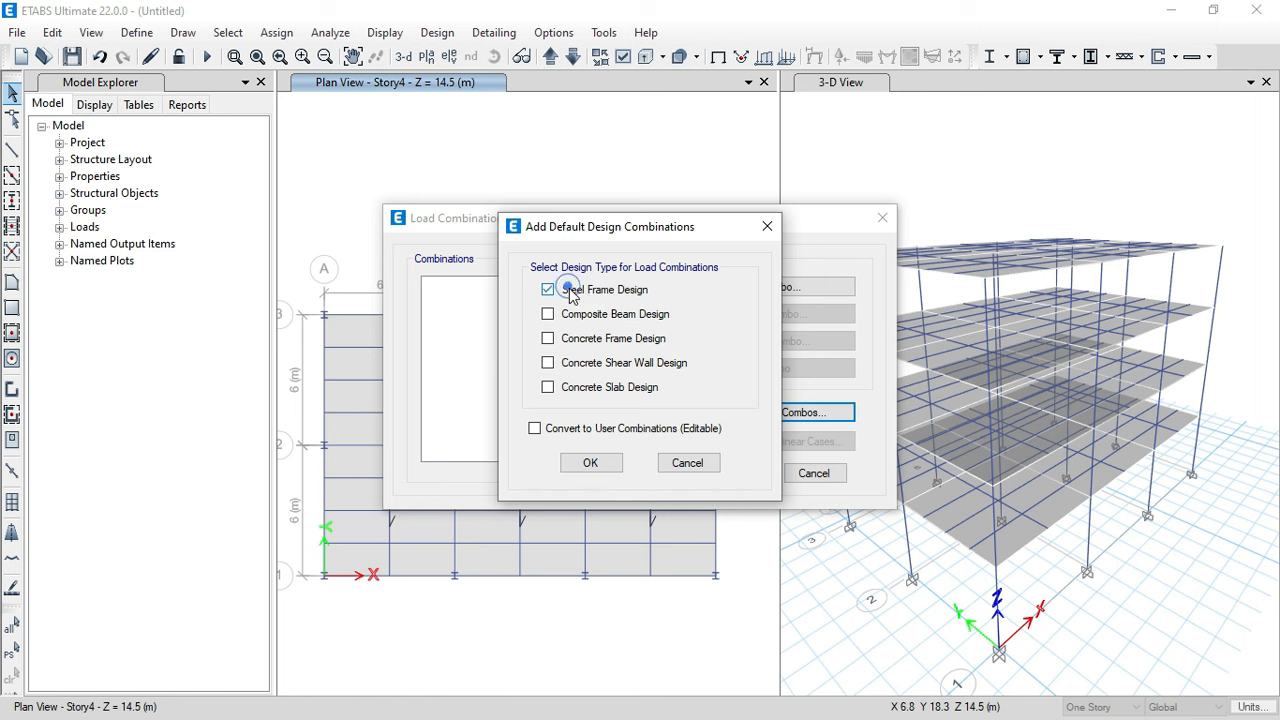
pyautogui.click(580, 319)
pyautogui.moveTo(651, 235); pyautogui.dragTo(892, 231)
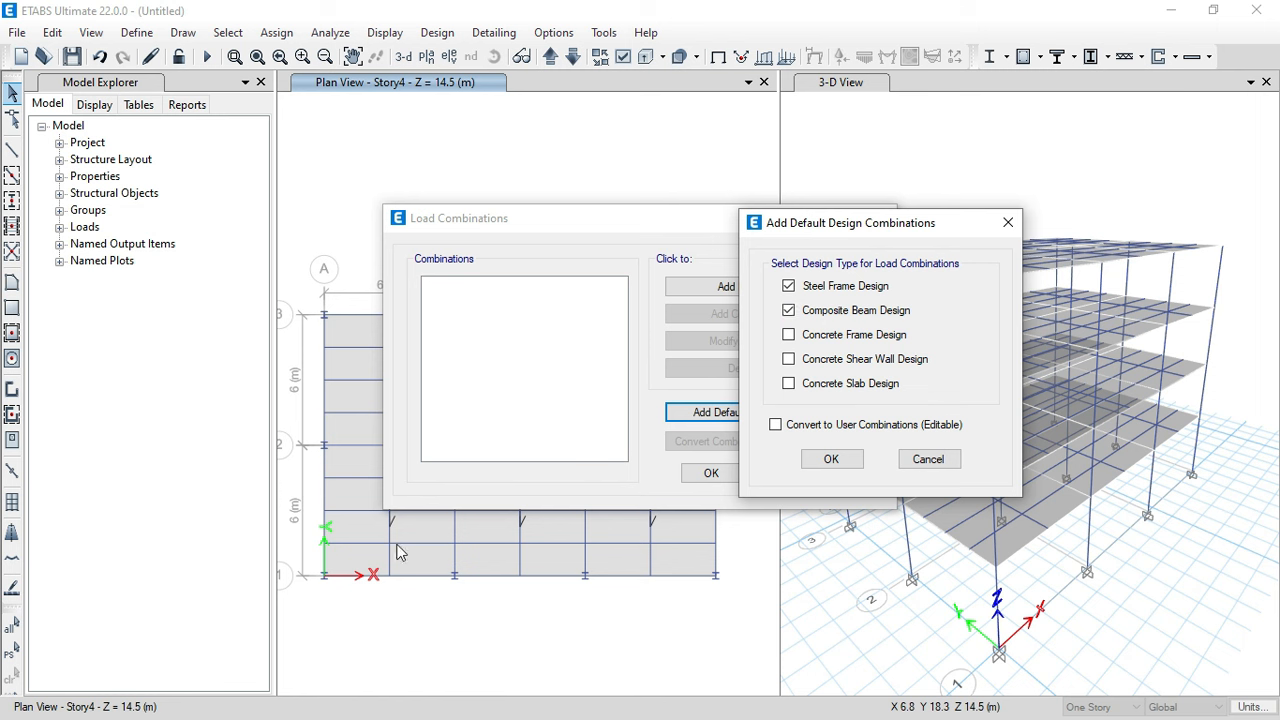
pyautogui.click(834, 460)
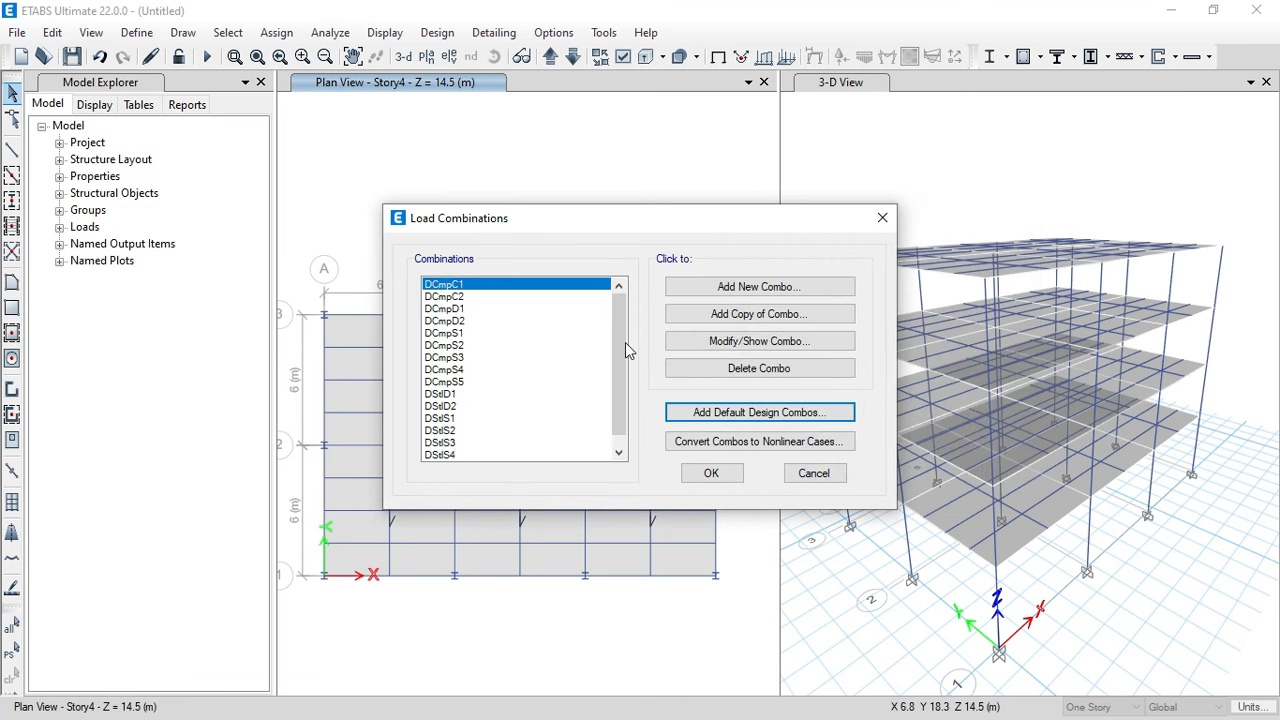
# - Examine the load cases and scale factors of load combination DStlS1
pyautogui.moveTo(625, 342); pyautogui.dragTo(610, 367)
pyautogui.click(490, 406)
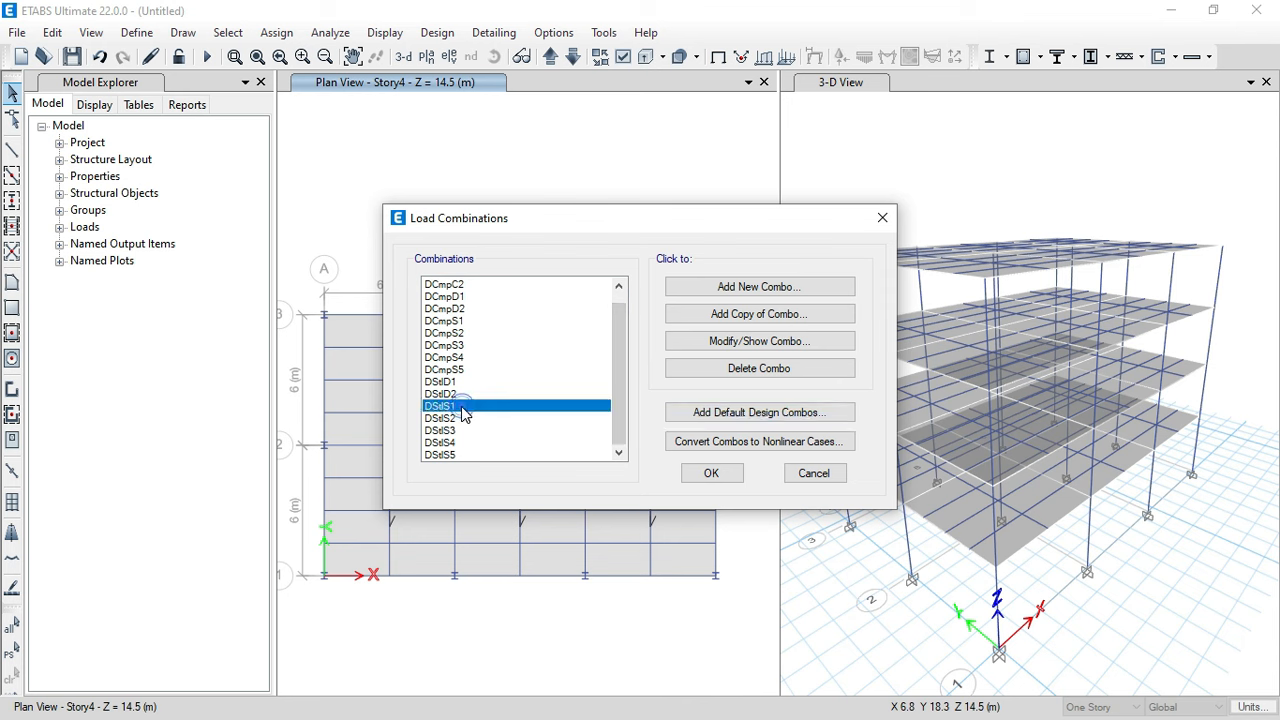
pyautogui.click(783, 343)
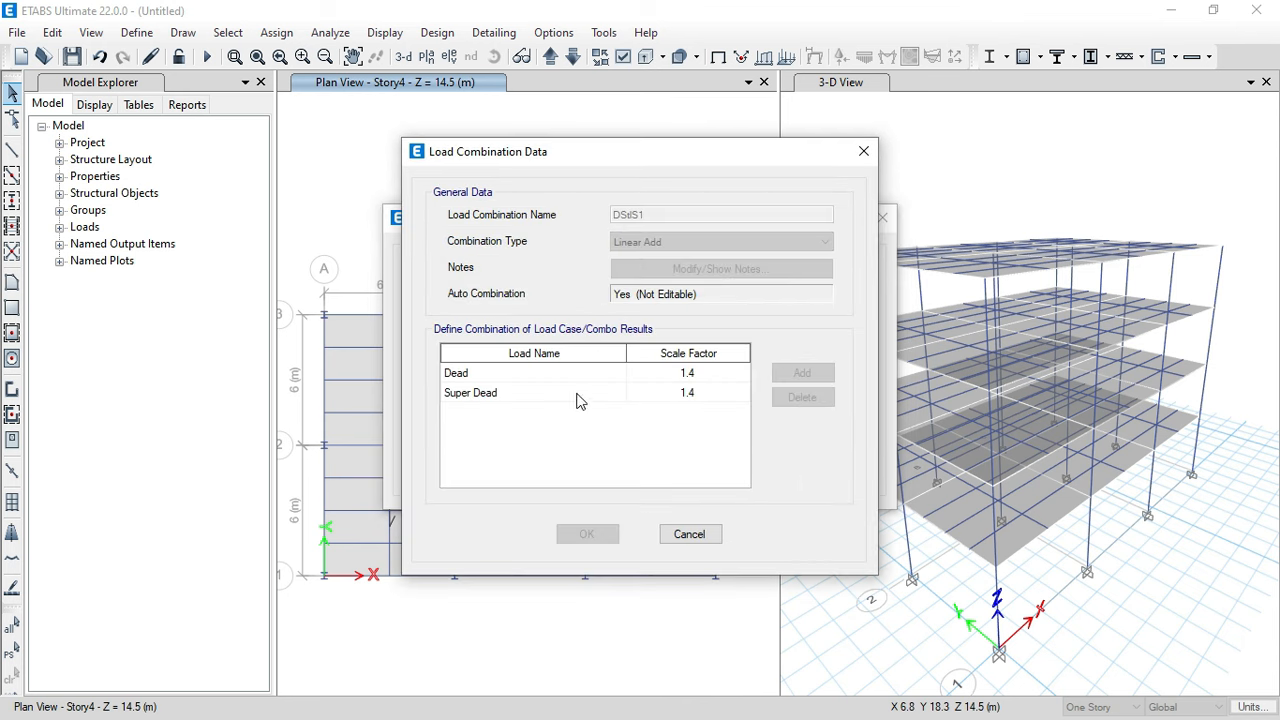
pyautogui.click(690, 534)
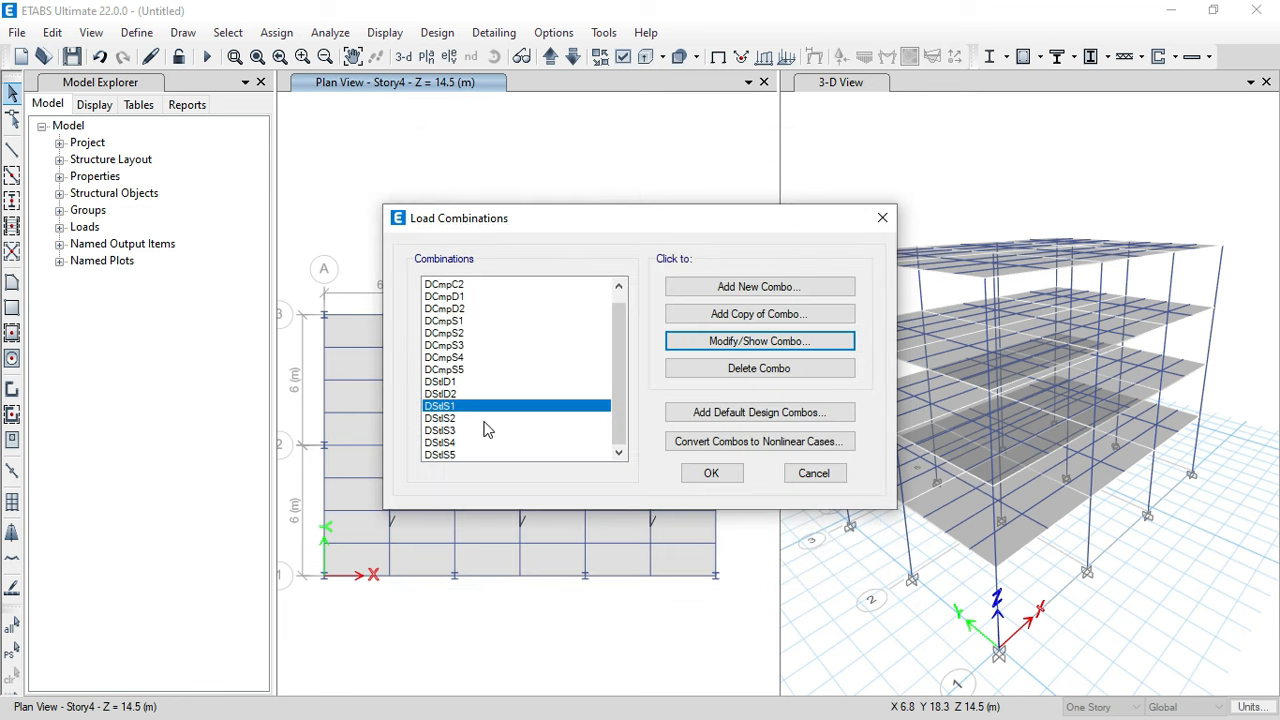
# - Examine the load cases and scale factors of combination DStlS2, and accept the list of load combinations
pyautogui.click(488, 420)
pyautogui.click(748, 344)
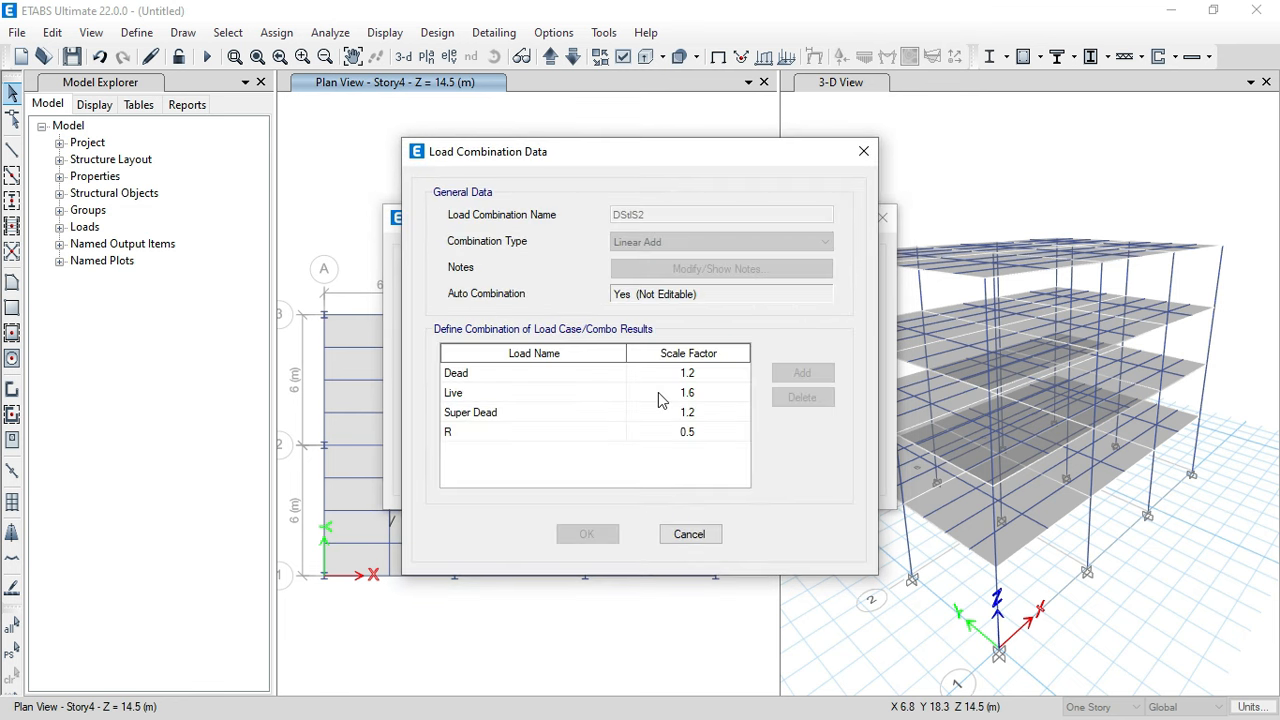
pyautogui.click(704, 376)
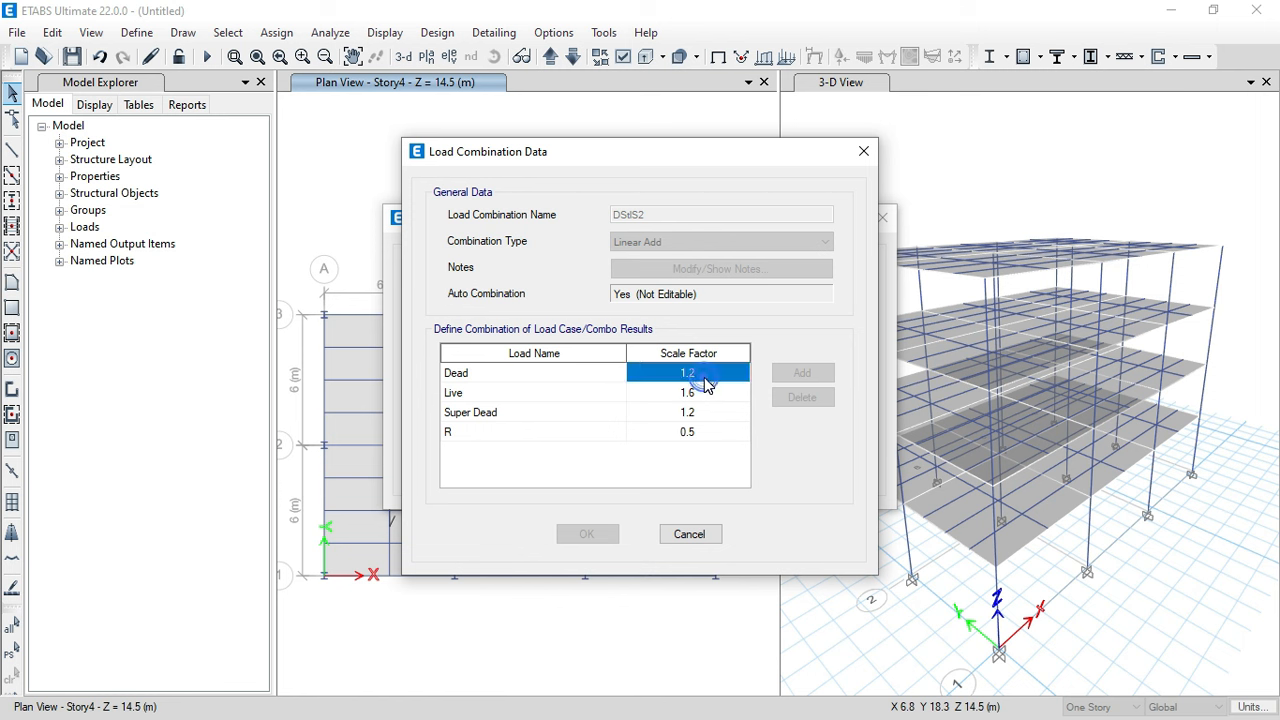
pyautogui.click(699, 394)
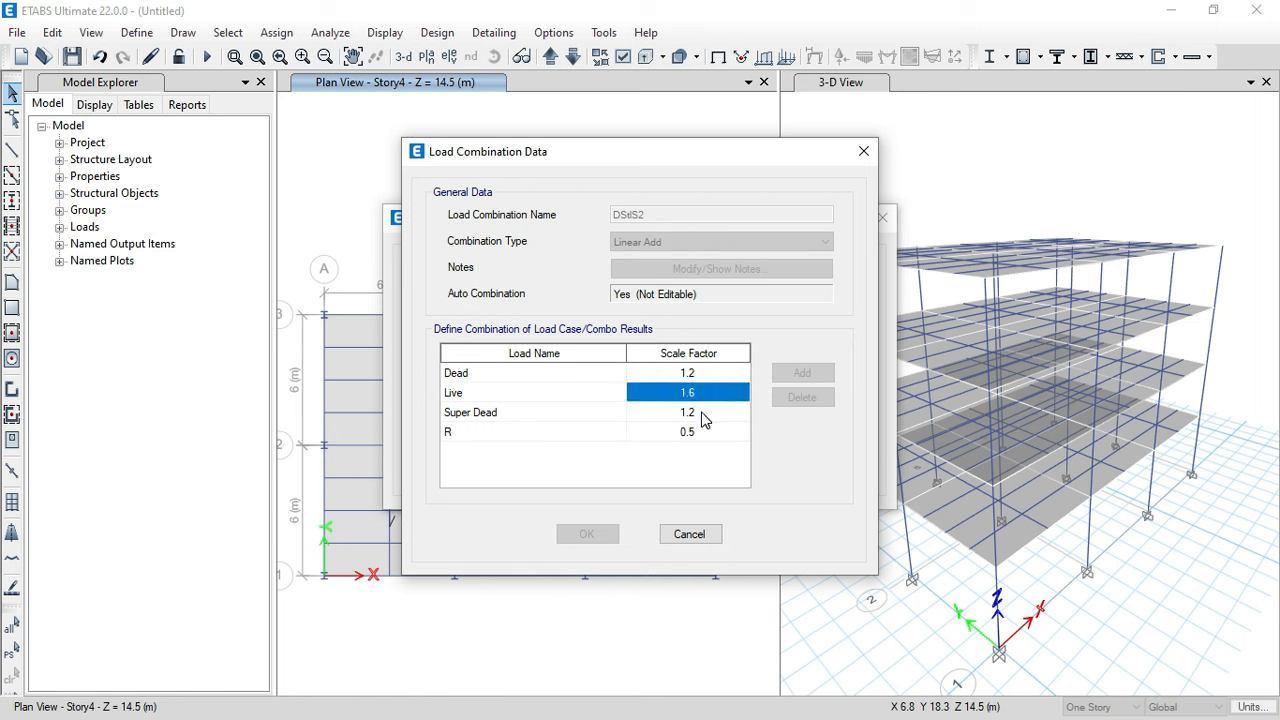
pyautogui.click(703, 418)
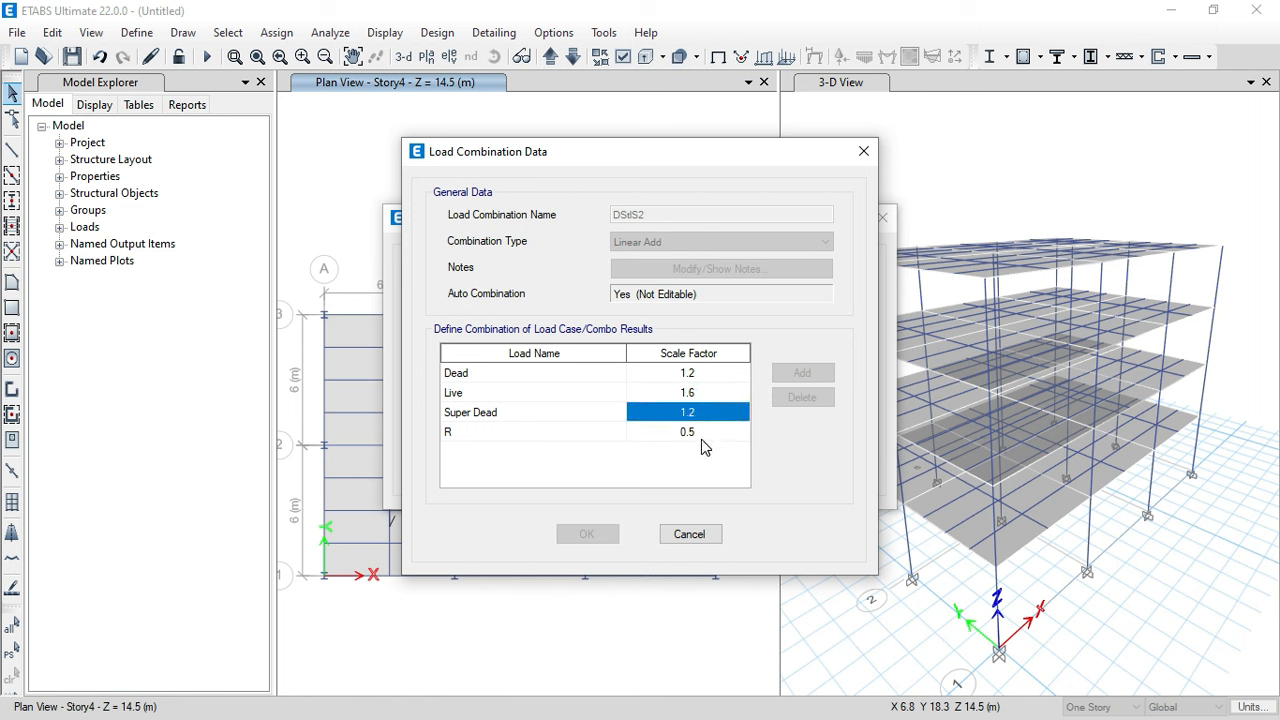
pyautogui.click(702, 438)
pyautogui.click(689, 534)
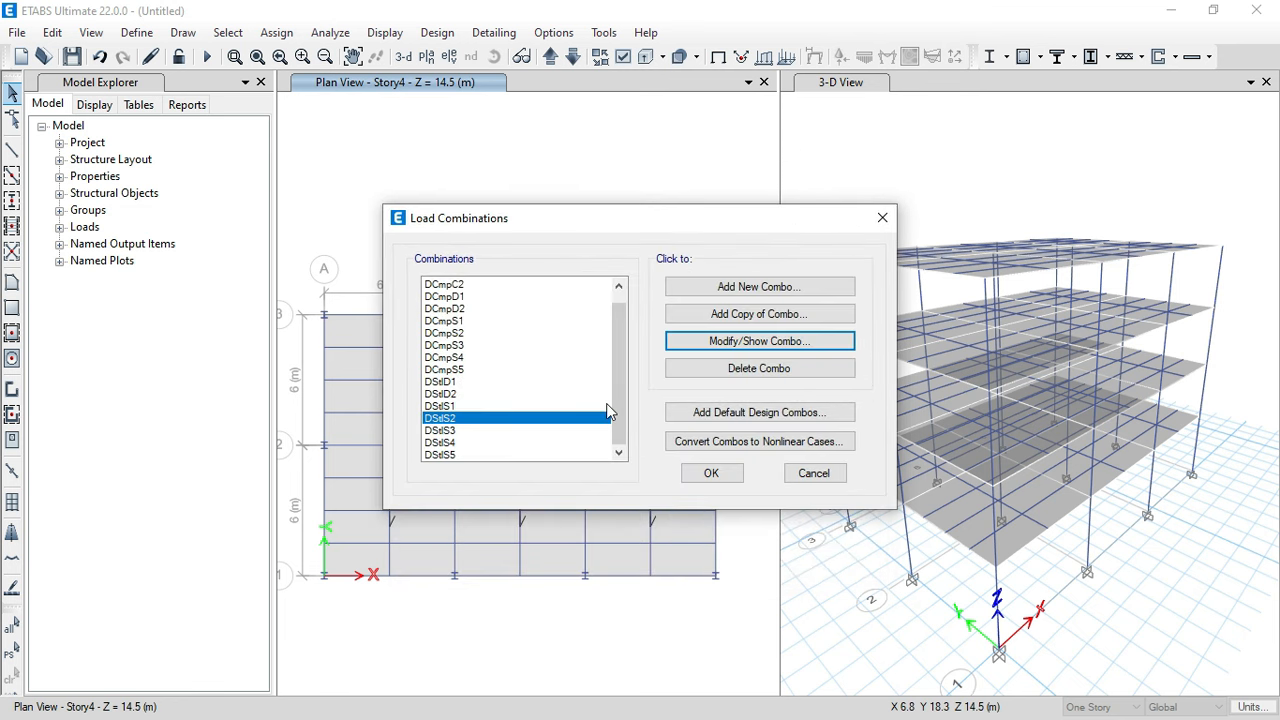
pyautogui.click(713, 474)
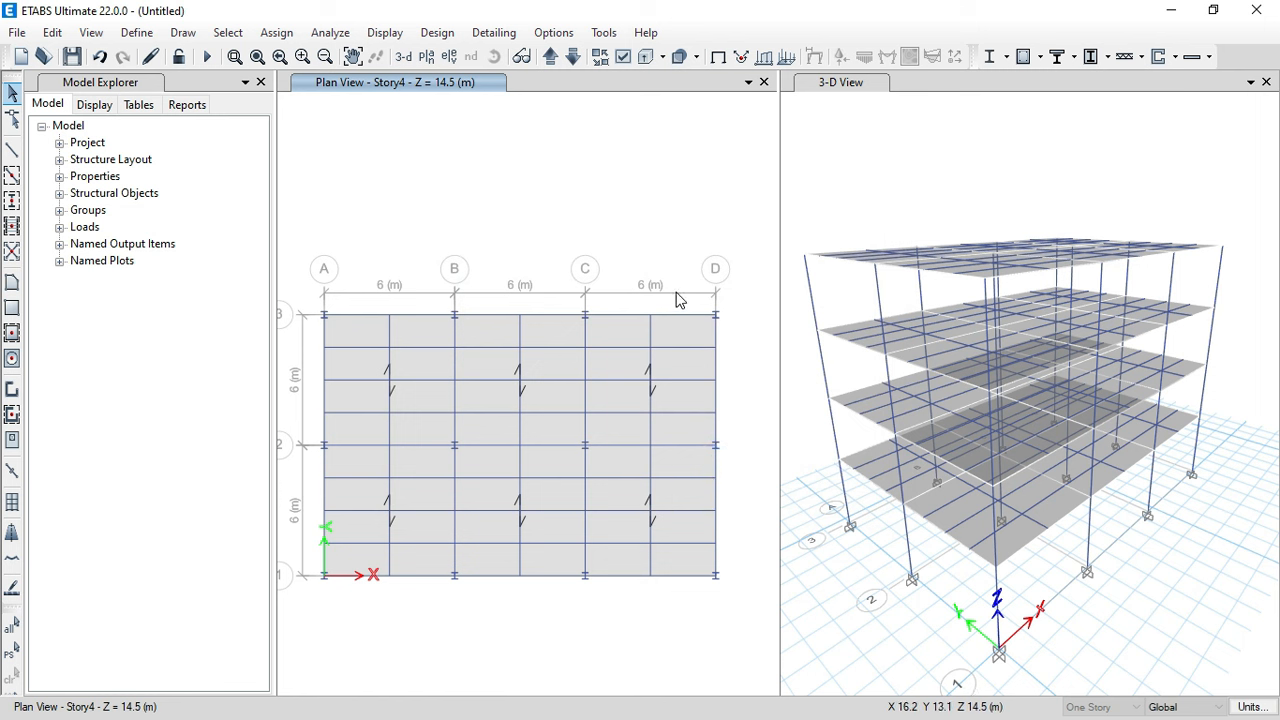
# - Check the model with all joint, frame, shell, meshing, loading and self-mass checks plus the trim/extend fix selected, and close the report
pyautogui.click(871, 162)
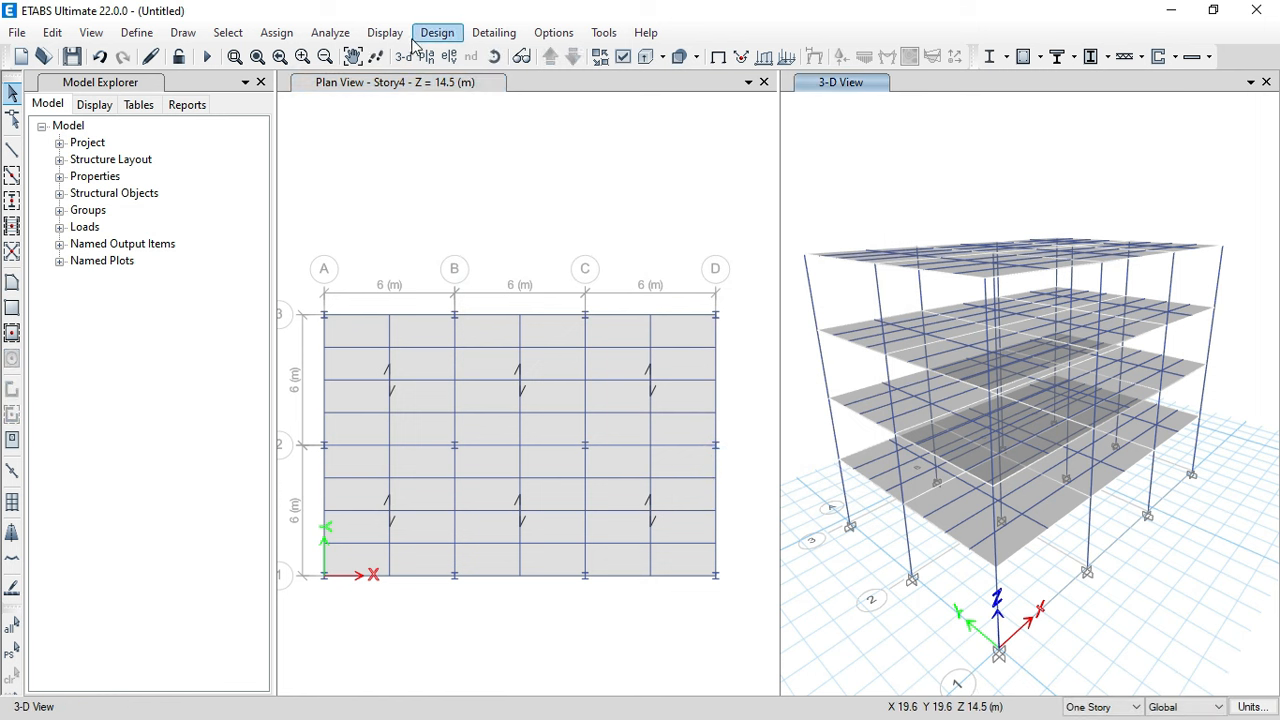
pyautogui.click(330, 34)
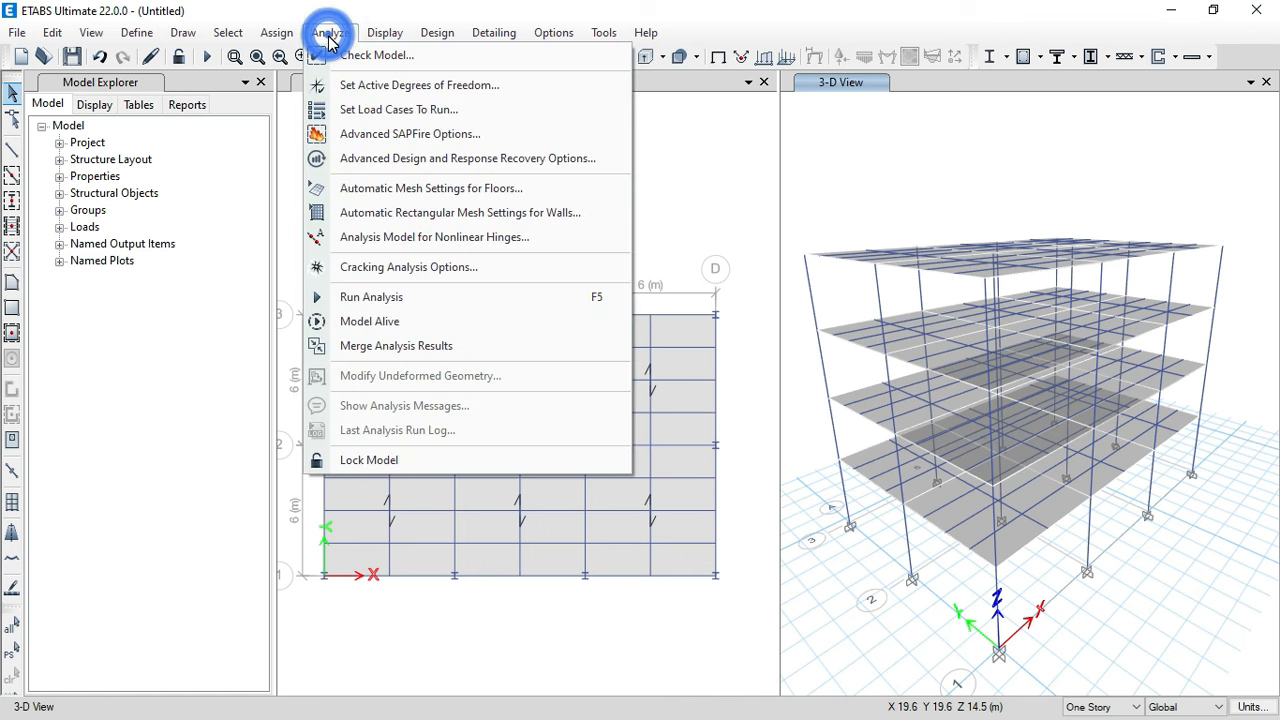
pyautogui.click(340, 28)
pyautogui.click(347, 32)
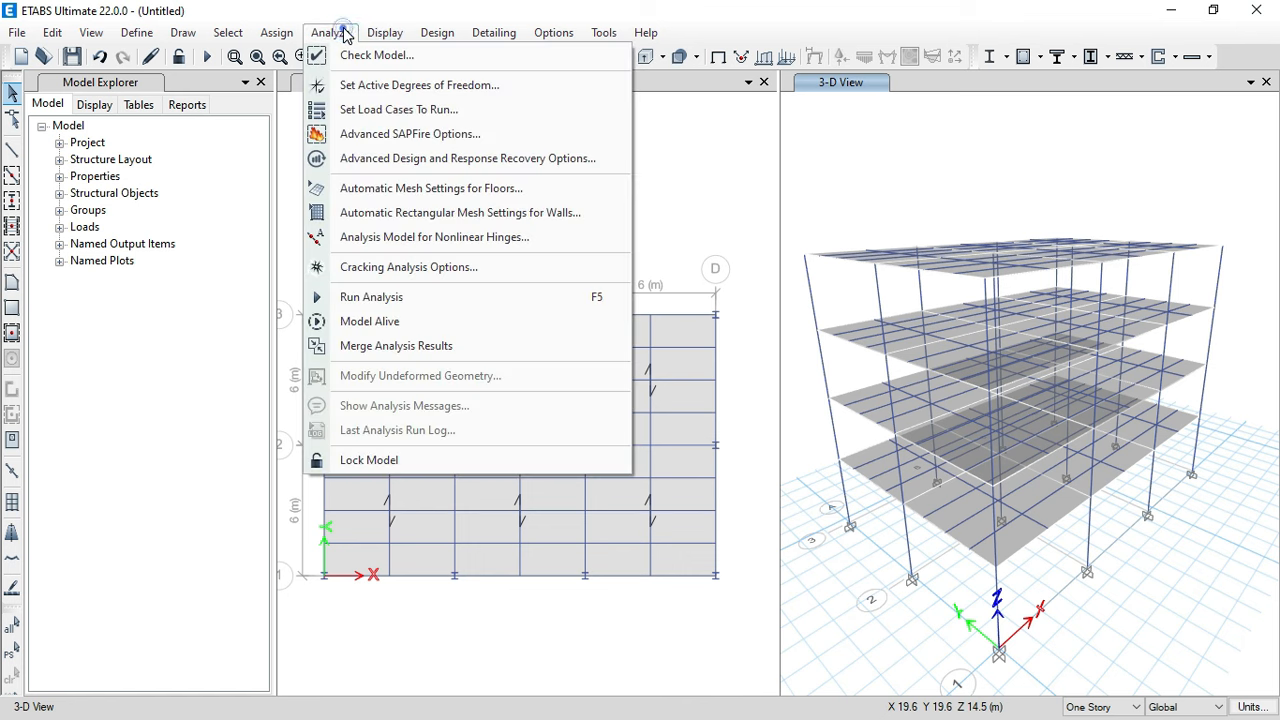
pyautogui.click(355, 58)
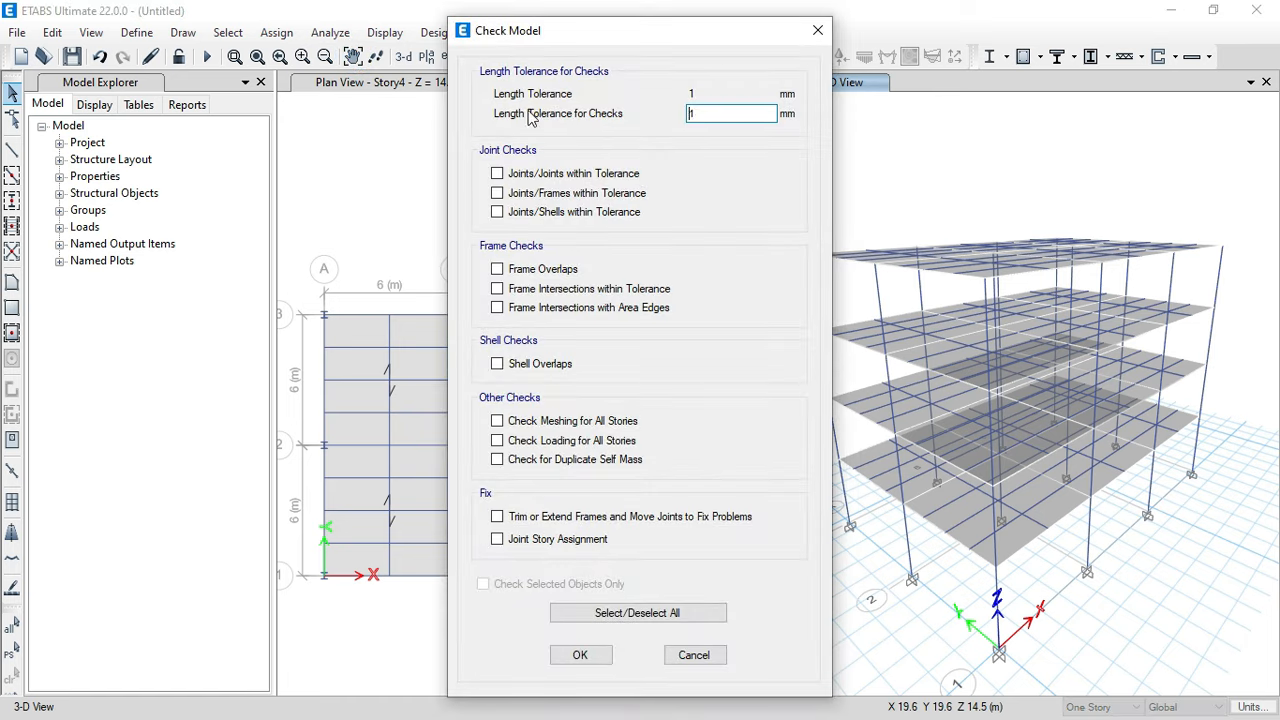
pyautogui.click(627, 615)
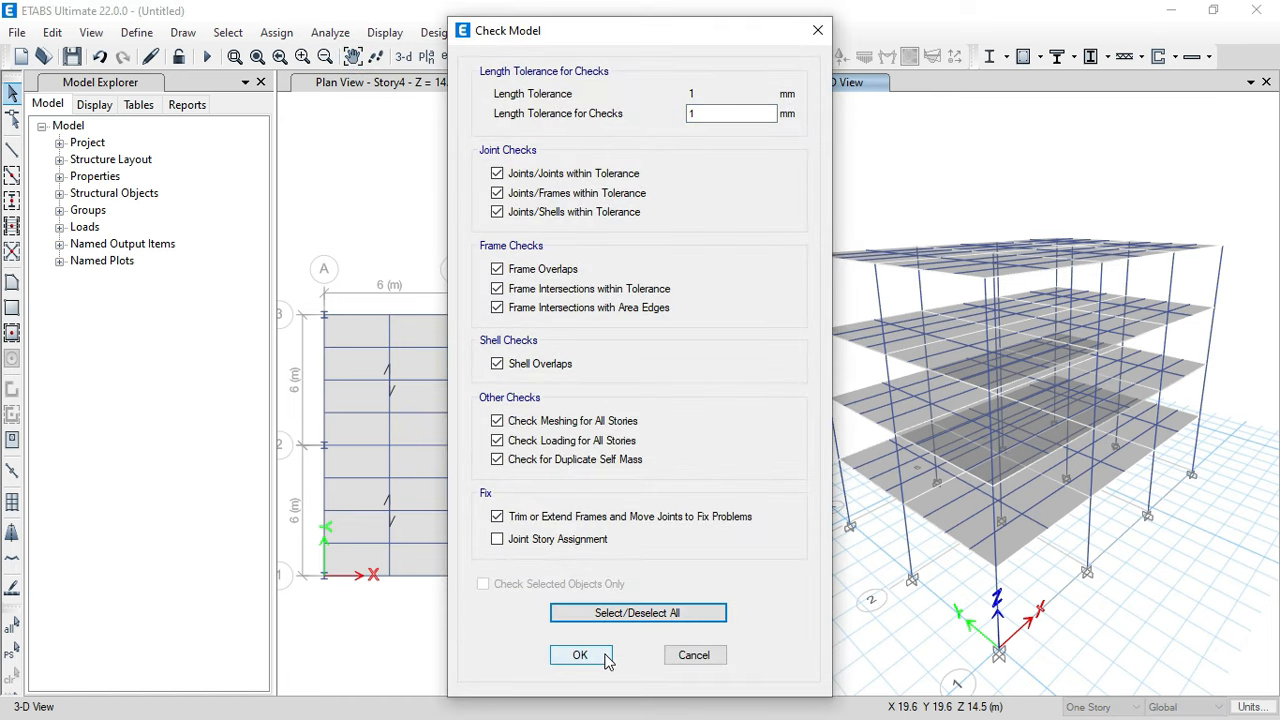
pyautogui.click(600, 656)
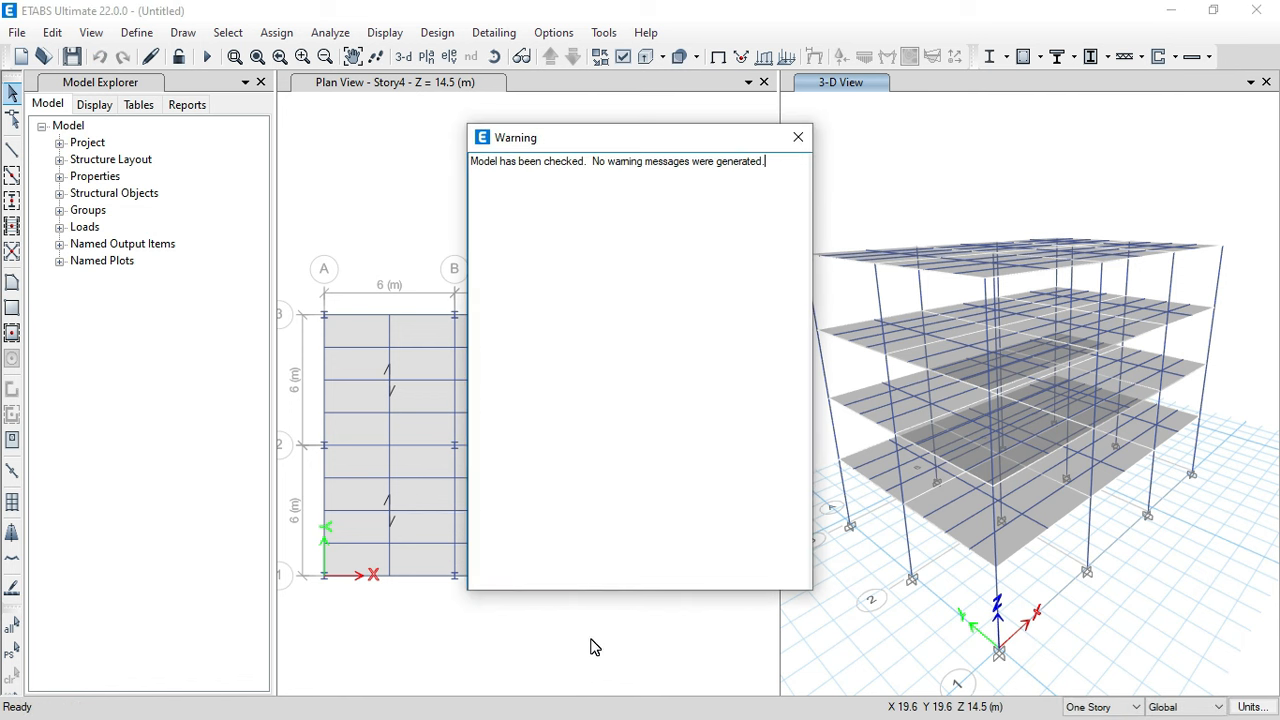
pyautogui.click(806, 142)
# - Review the load cases to run and accept them with every case set to Run
pyautogui.click(333, 34)
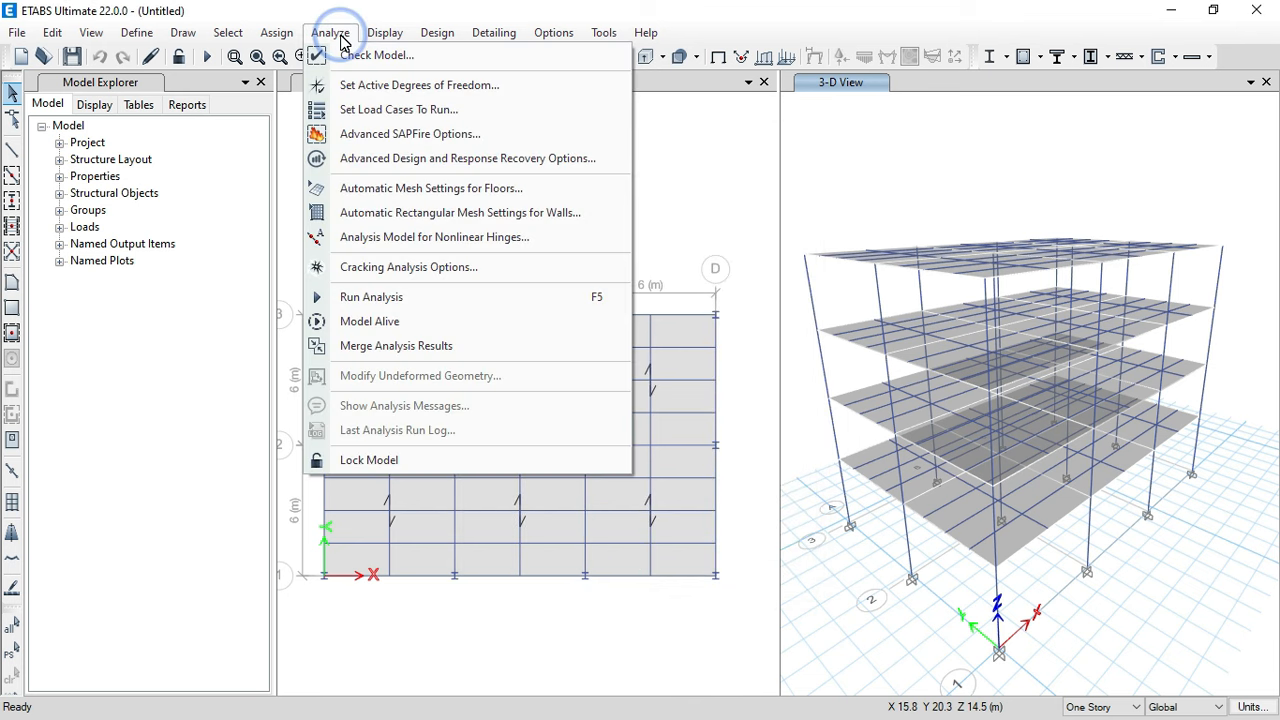
pyautogui.press('Escape')
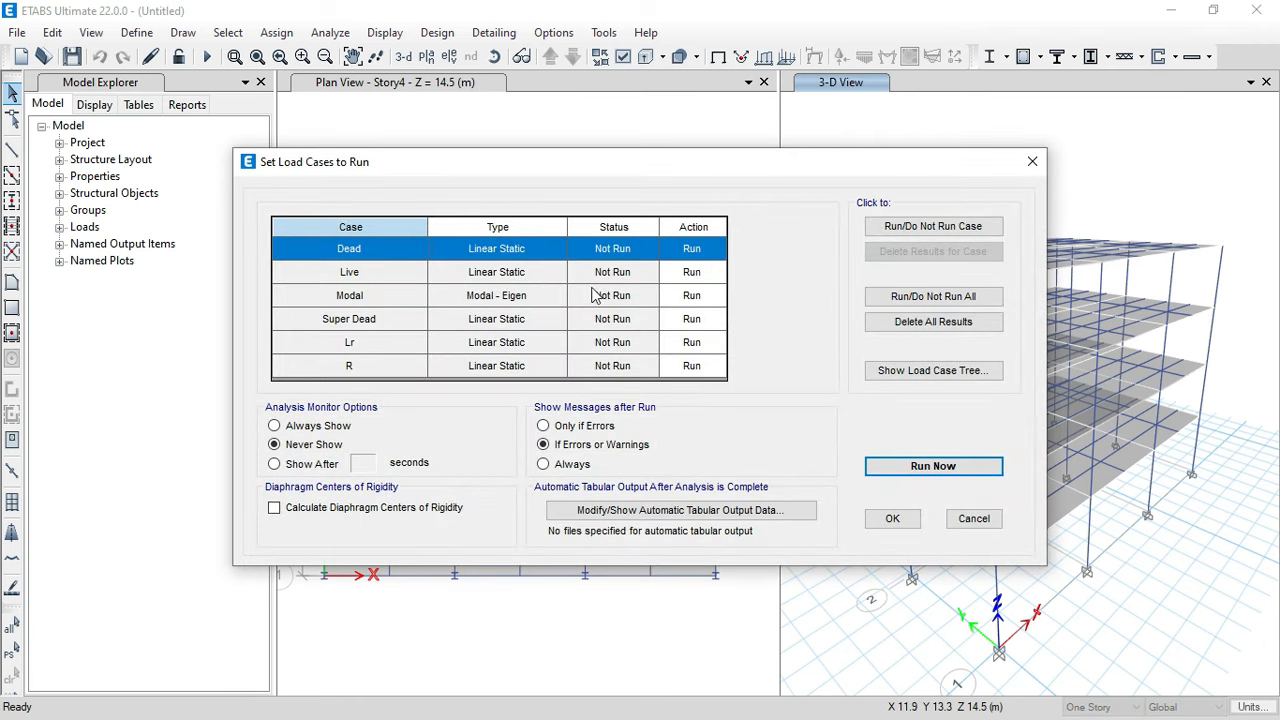
pyautogui.click(892, 518)
# - Start running the analysis, create a folder named ETABS inside Penampang Profil for the model file, and open it
pyautogui.click(331, 33)
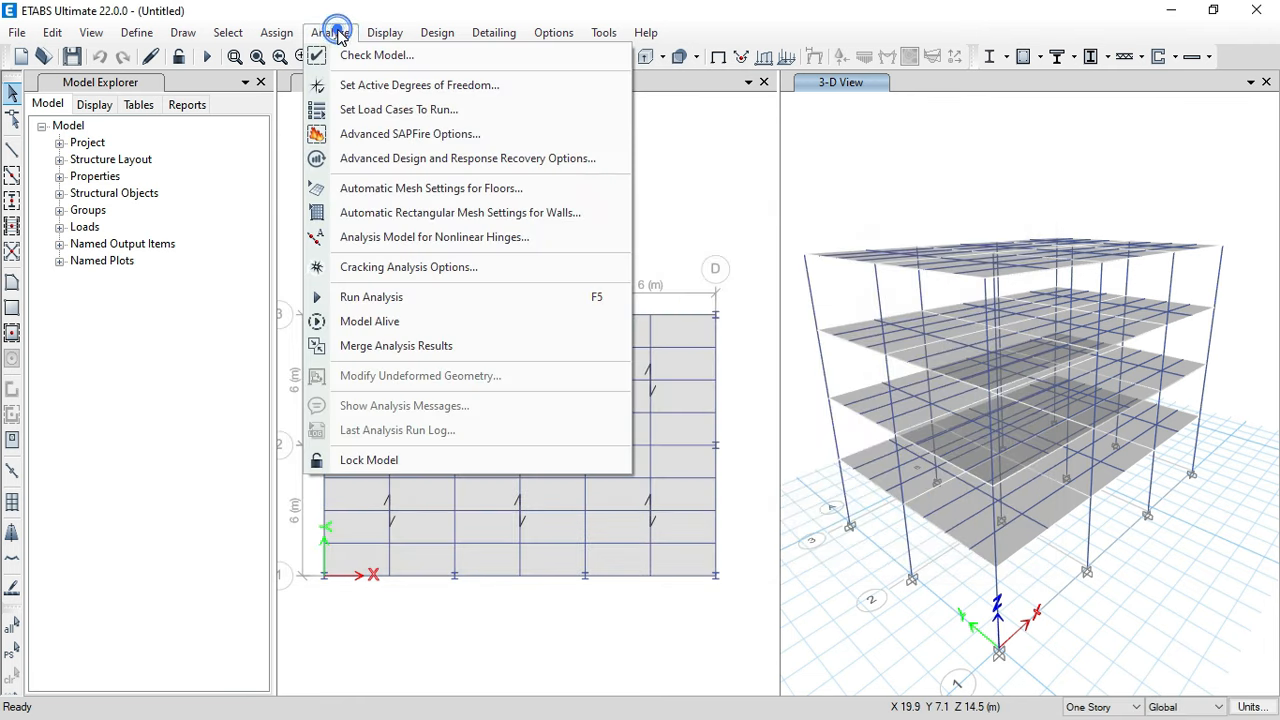
pyautogui.click(396, 300)
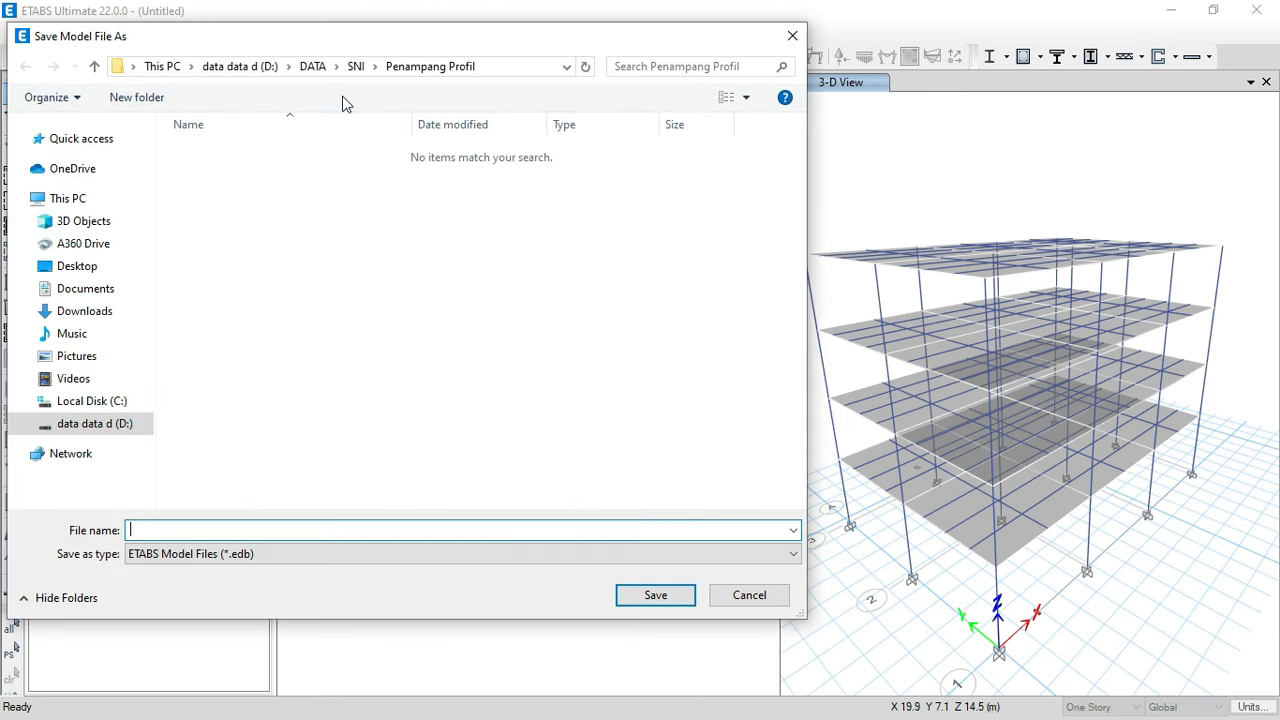
pyautogui.rightClick(329, 336)
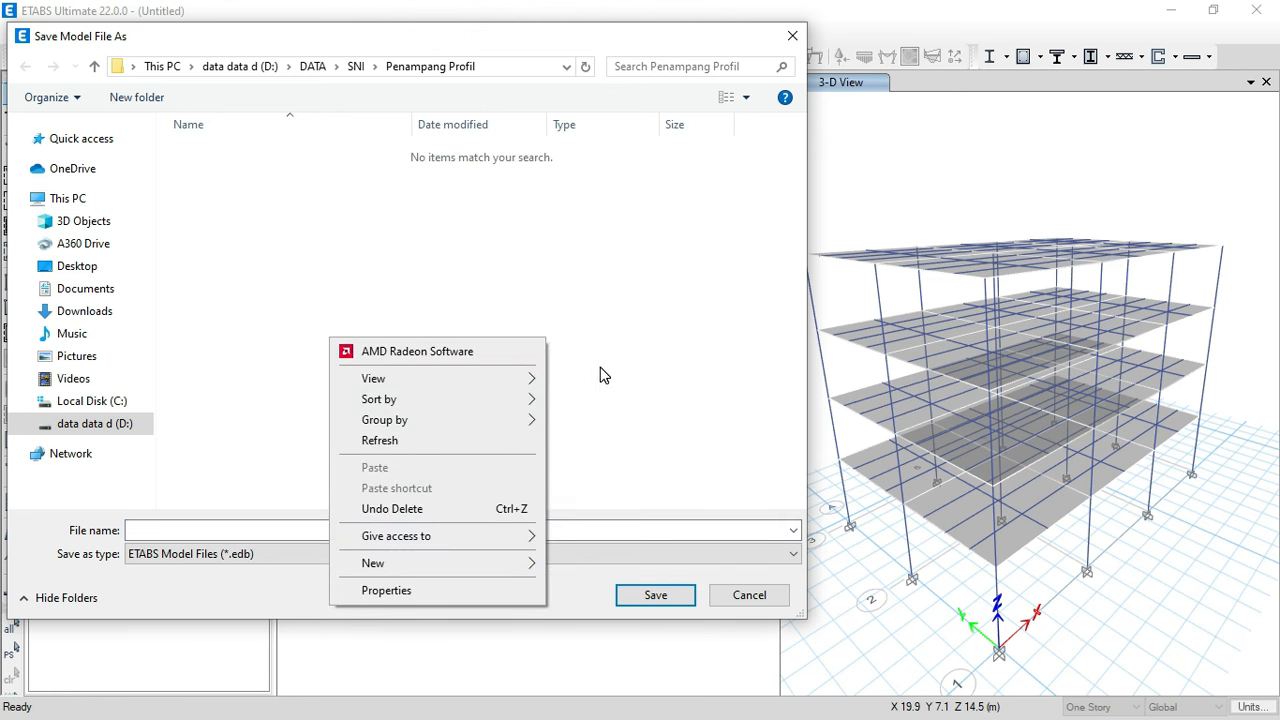
pyautogui.moveTo(531, 563)
pyautogui.click(618, 329)
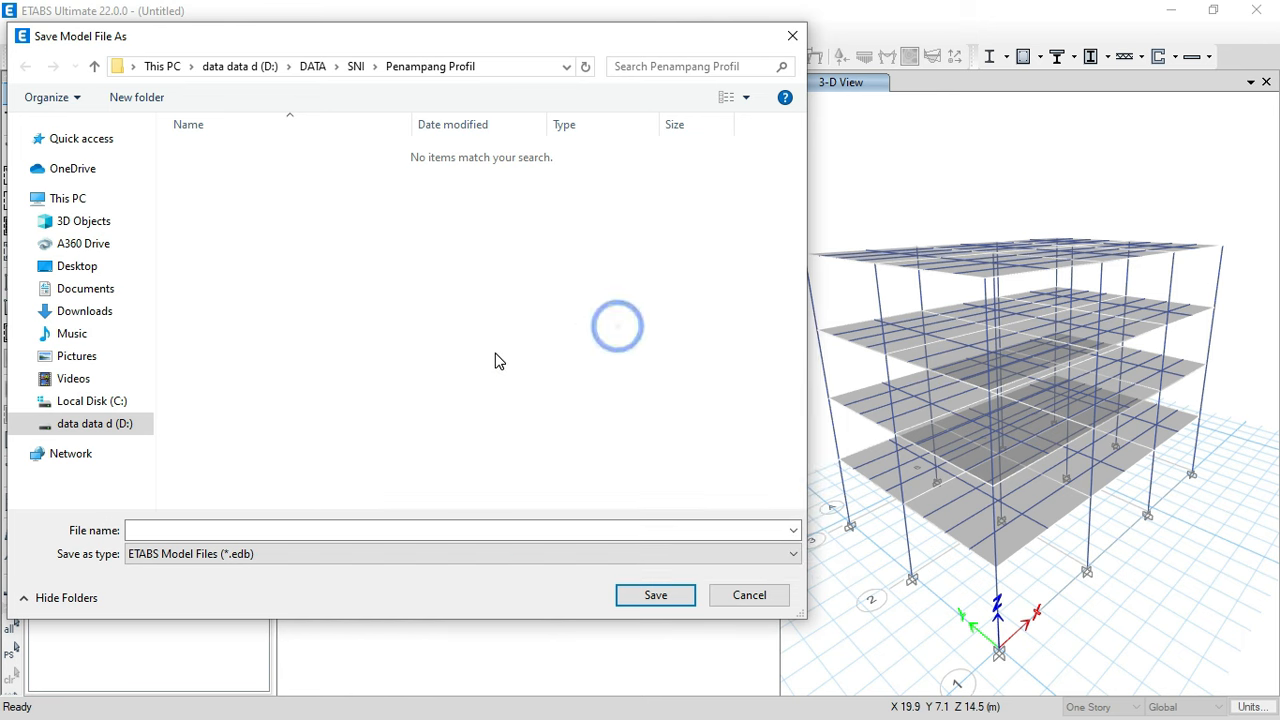
pyautogui.write('ETABS')
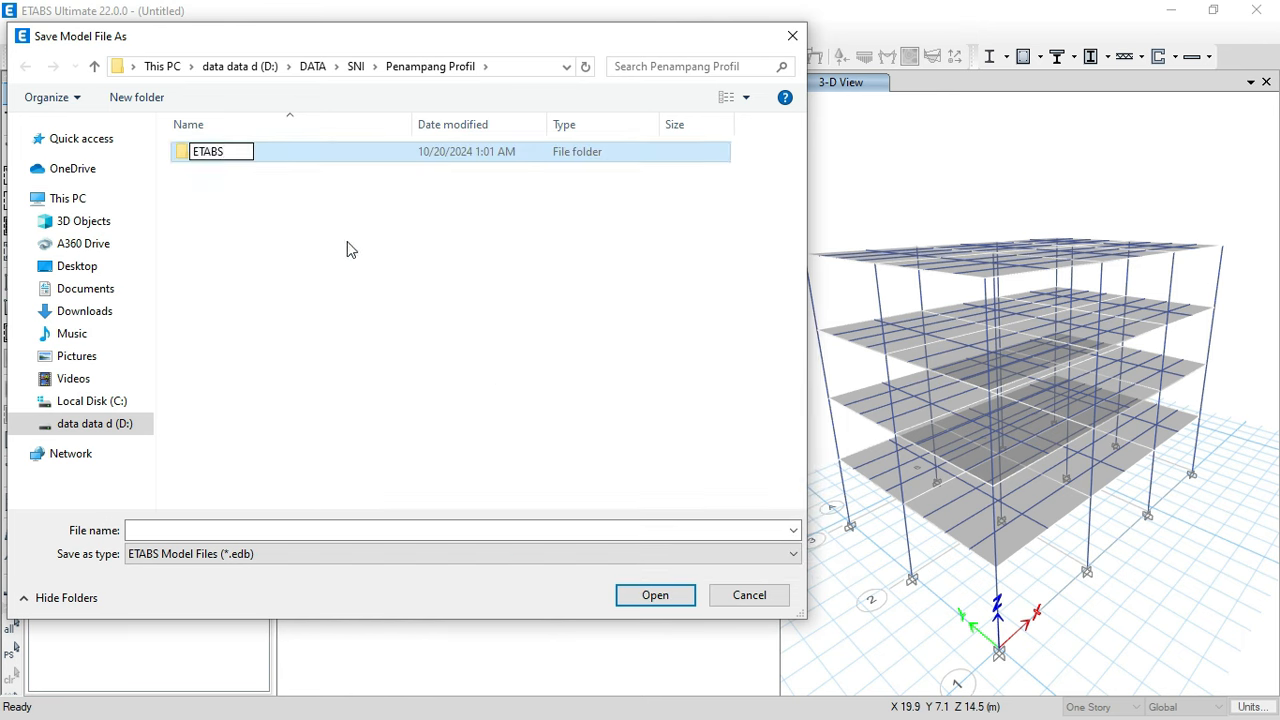
pyautogui.click(224, 168)
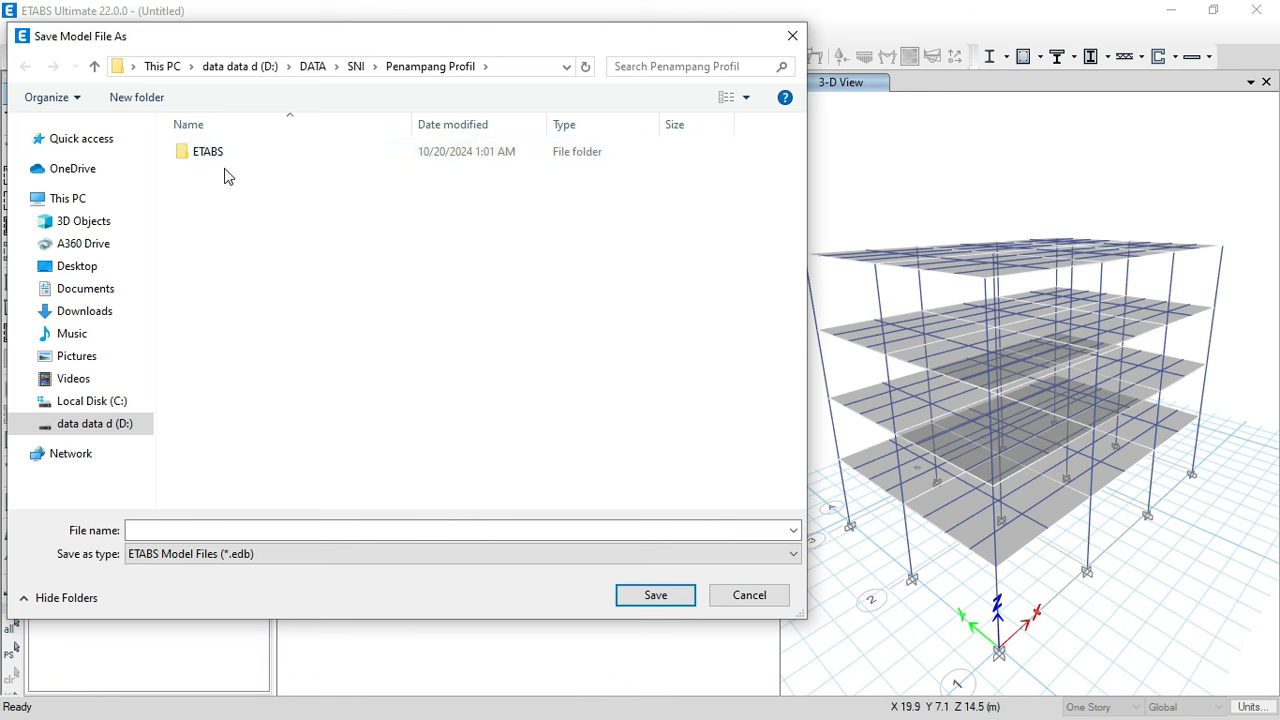
pyautogui.doubleClick(226, 156)
# - Save the model in the ETABS folder with the file name 27 so that the analysis runs
pyautogui.click(170, 530)
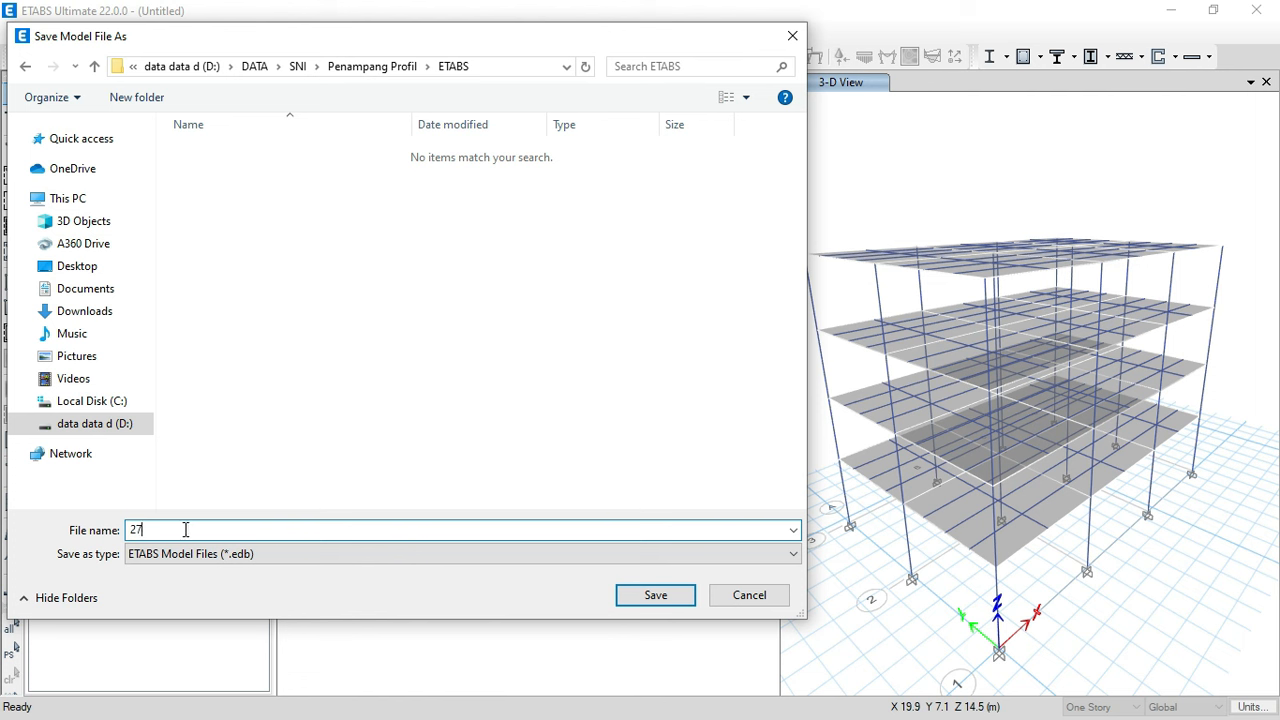
pyautogui.write('27 N')
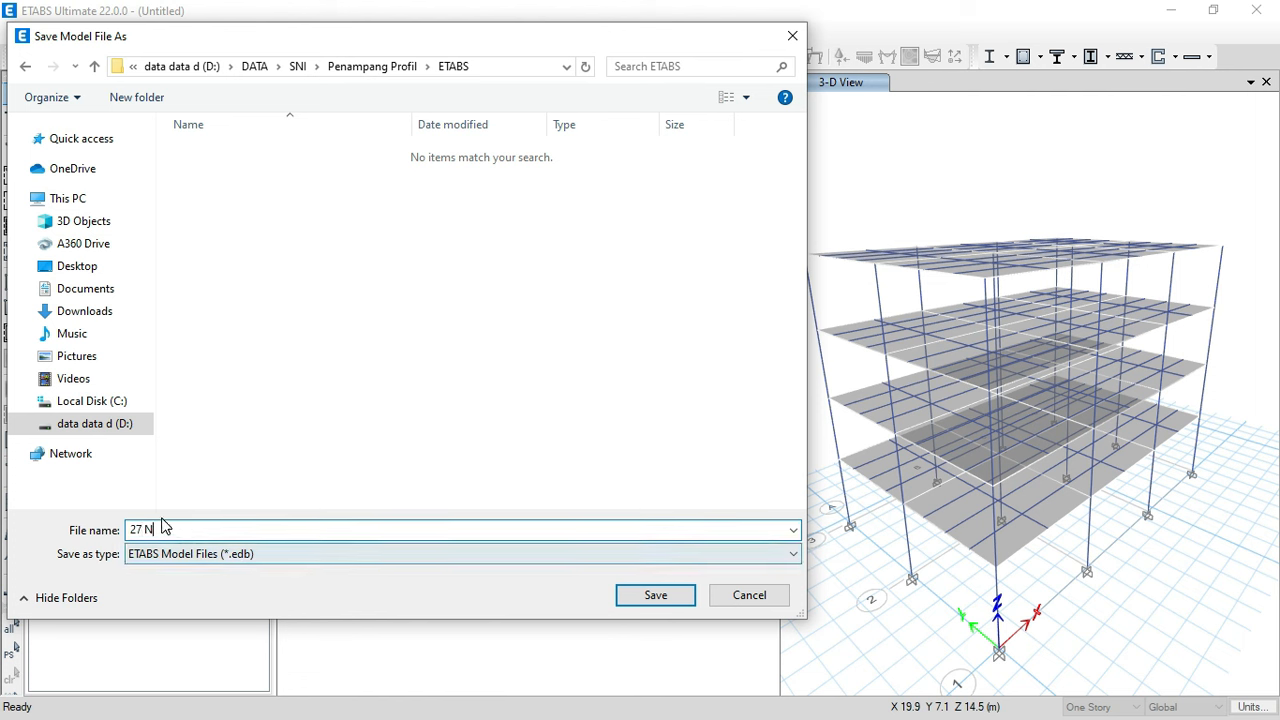
pyautogui.press('BackSpace')
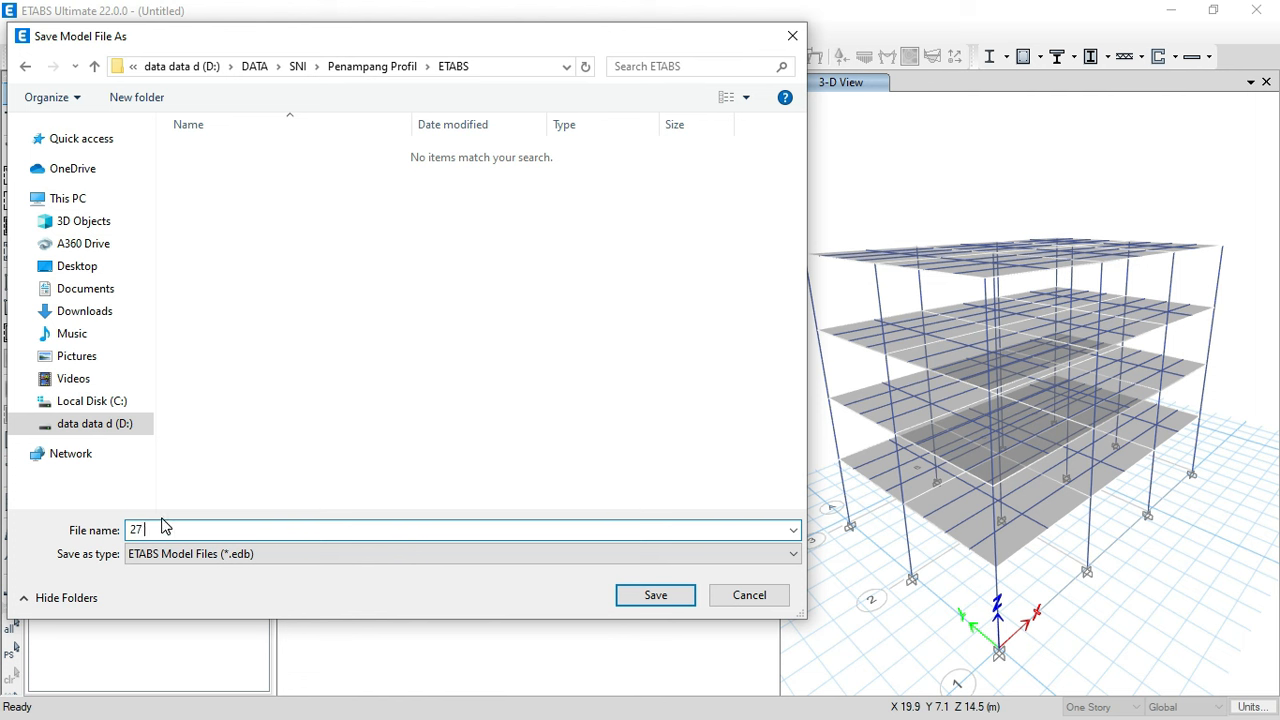
pyautogui.click(670, 598)
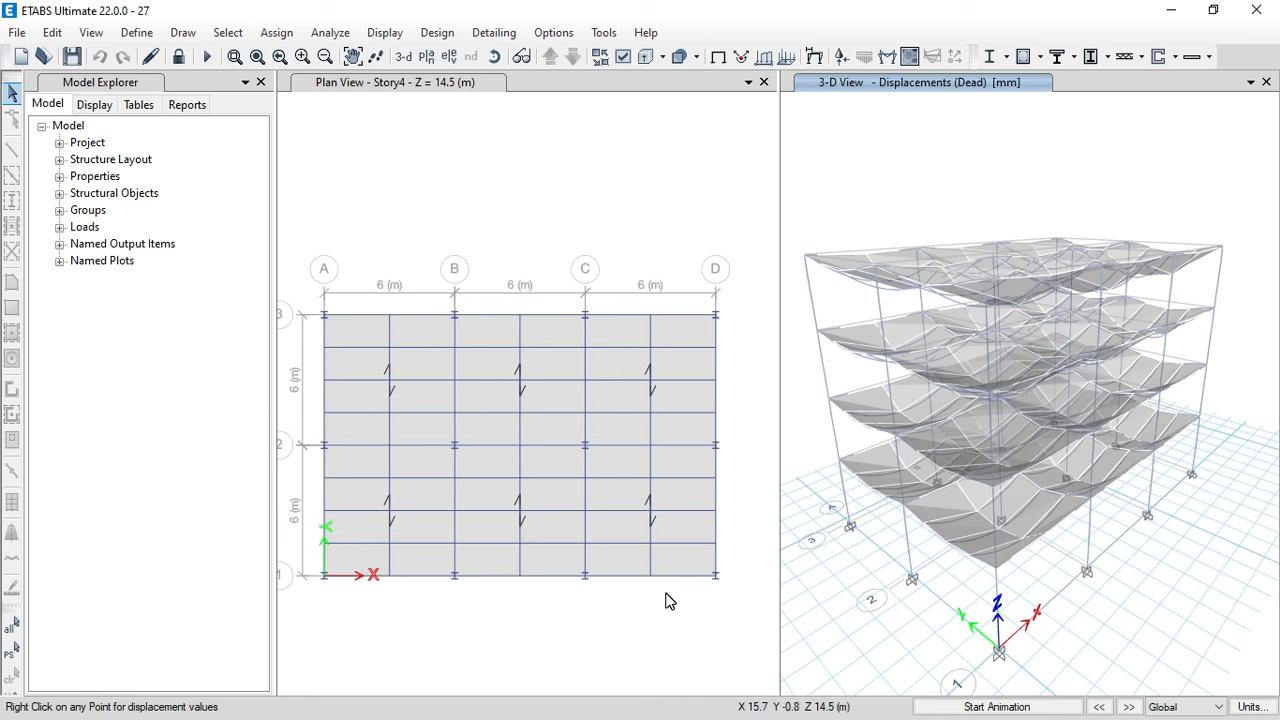
# - Display the filled Moment 3-3 diagram of the frames for the Dead case in the 3-D view
pyautogui.click(964, 186)
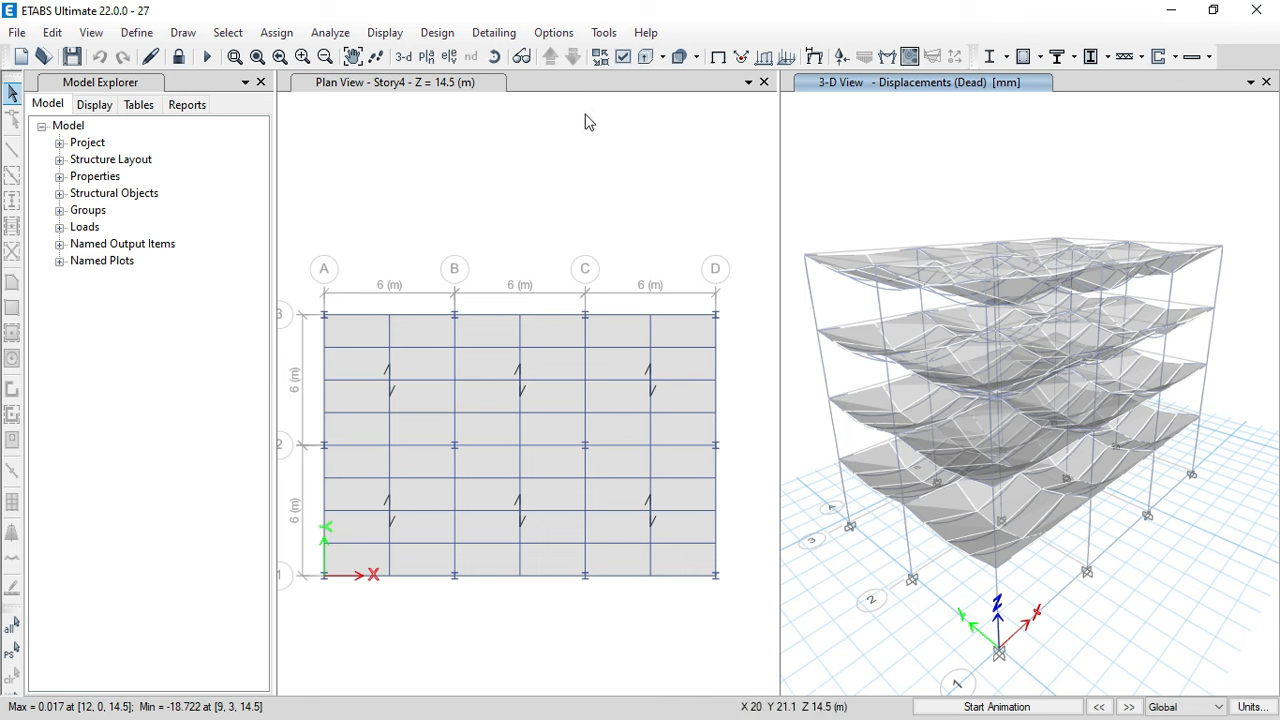
pyautogui.click(491, 56)
pyautogui.moveTo(860, 600); pyautogui.dragTo(869, 573)
pyautogui.click(869, 580)
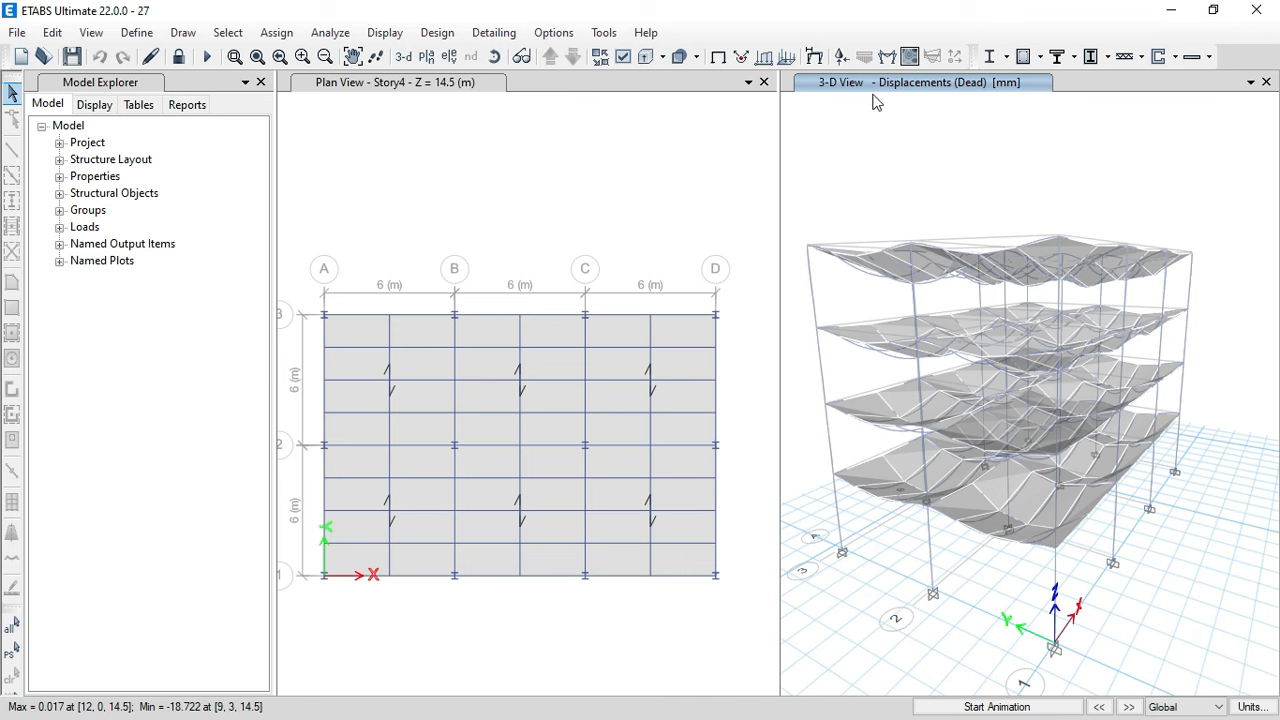
pyautogui.click(887, 56)
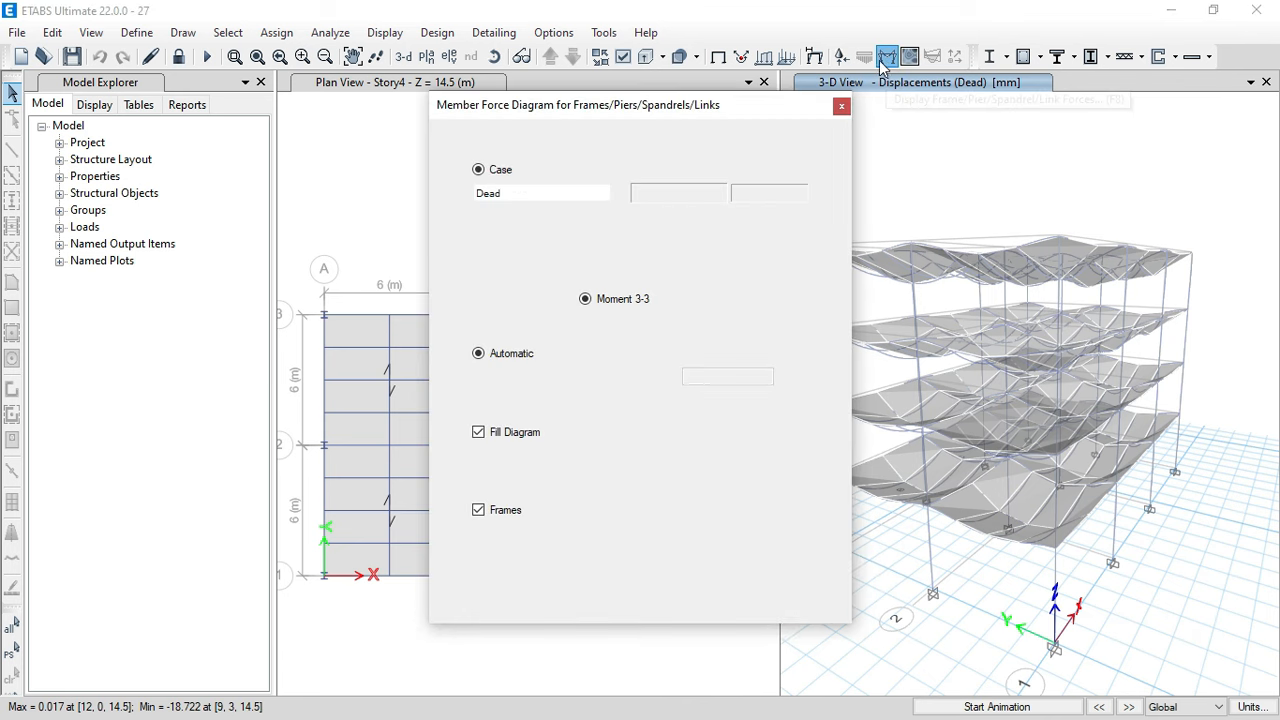
pyautogui.click(603, 197)
pyautogui.click(601, 197)
pyautogui.click(618, 298)
pyautogui.click(545, 585)
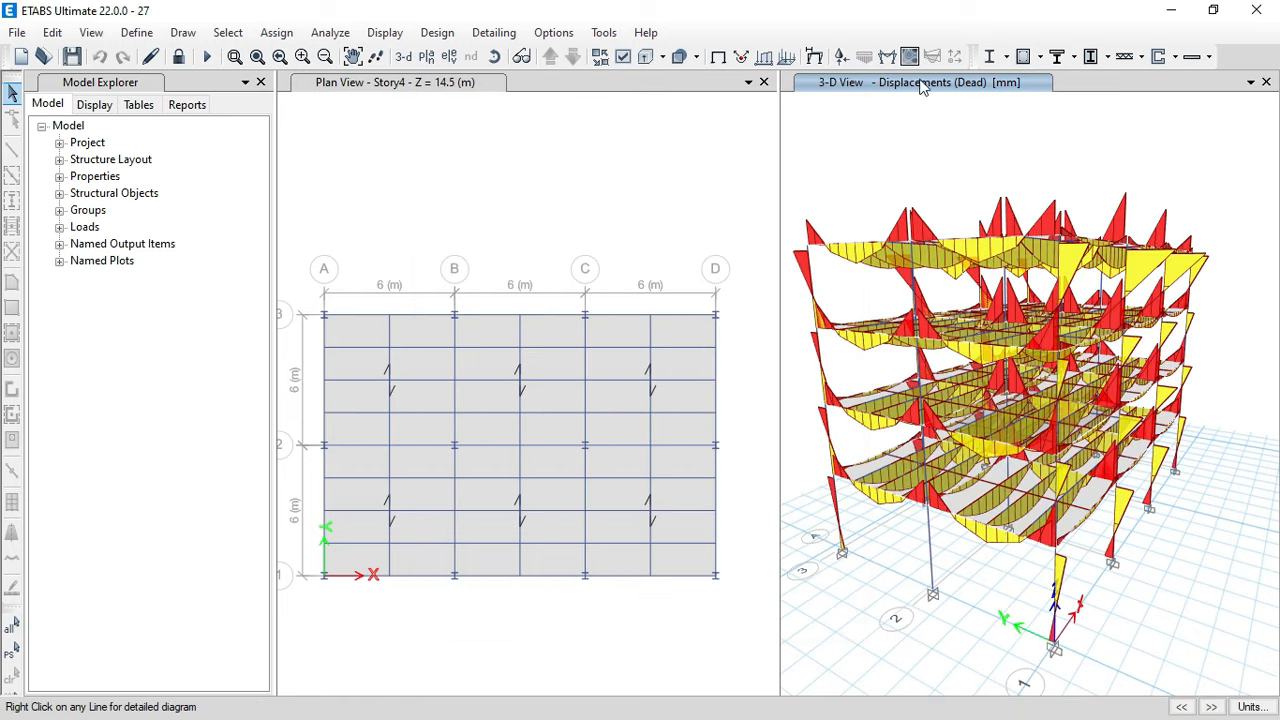
pyautogui.click(494, 56)
pyautogui.moveTo(896, 490); pyautogui.dragTo(940, 605)
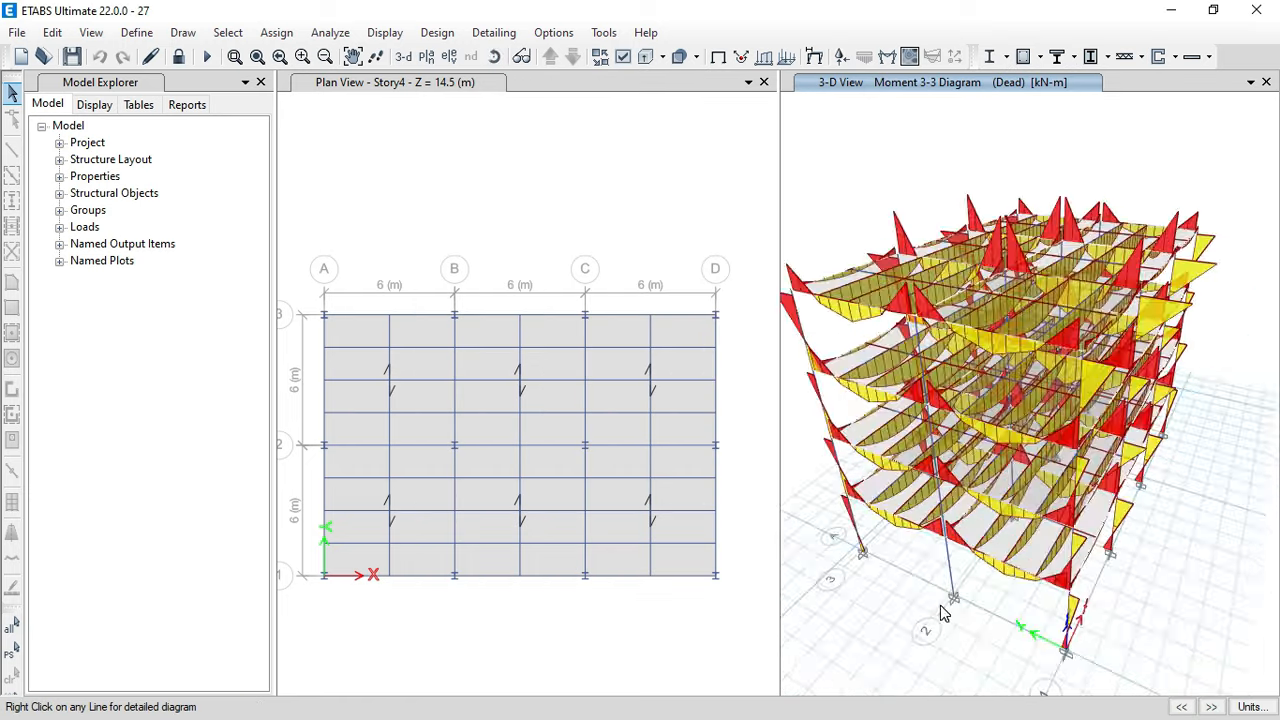
# - Turn off the diagram fill and show values at controlling stations on the Dead case Moment 3-3 diagram
pyautogui.click(886, 56)
pyautogui.click(529, 440)
pyautogui.click(522, 458)
pyautogui.click(531, 586)
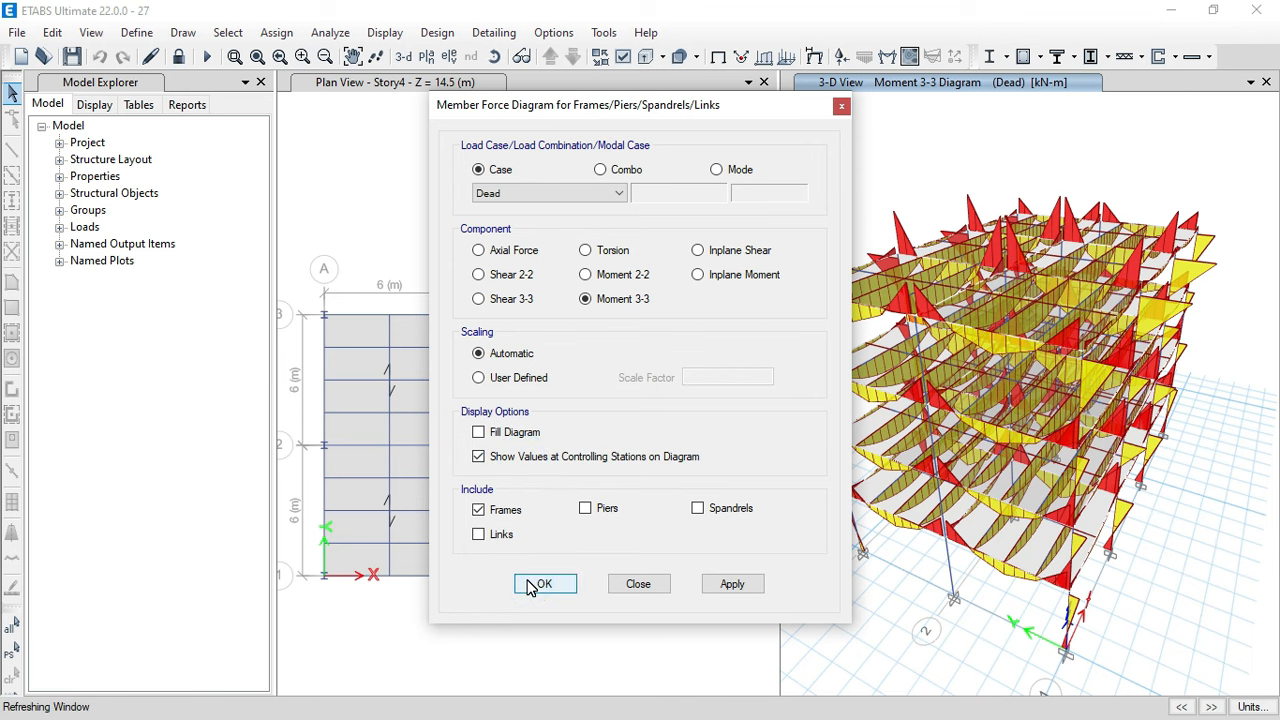
pyautogui.click(493, 56)
pyautogui.moveTo(922, 617); pyautogui.dragTo(896, 566)
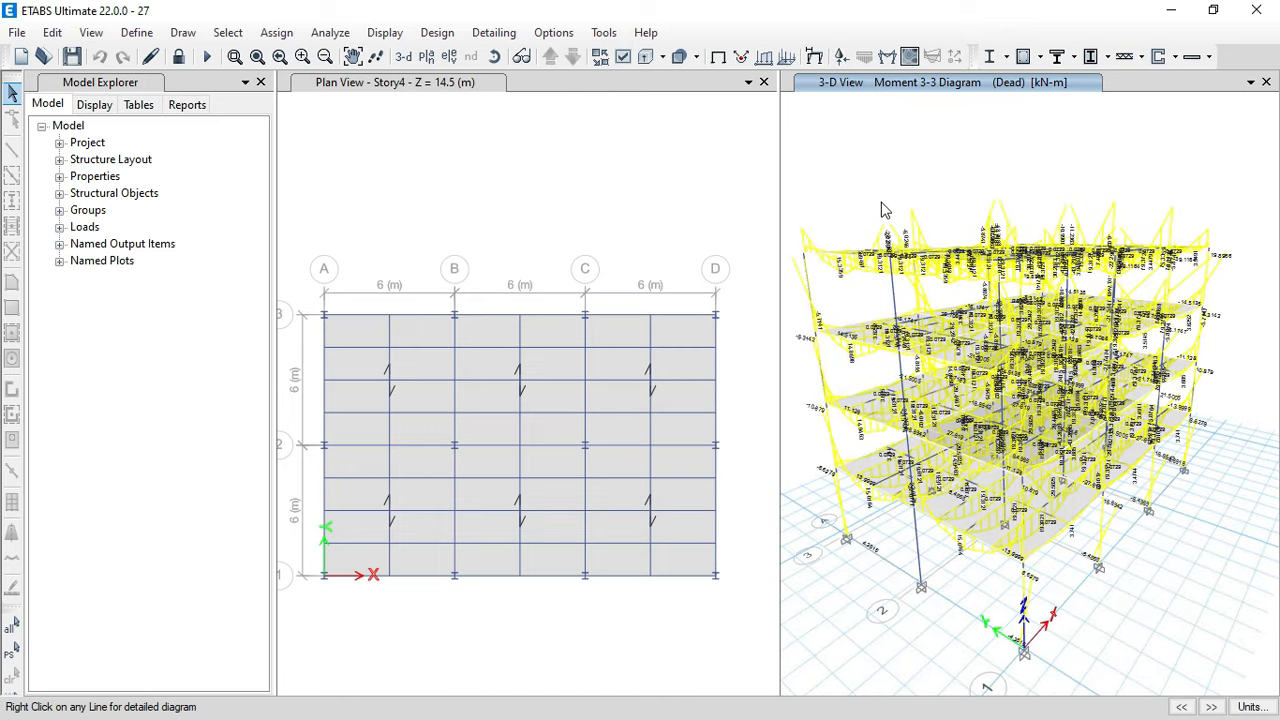
pyautogui.moveTo(884, 210); pyautogui.dragTo(894, 211)
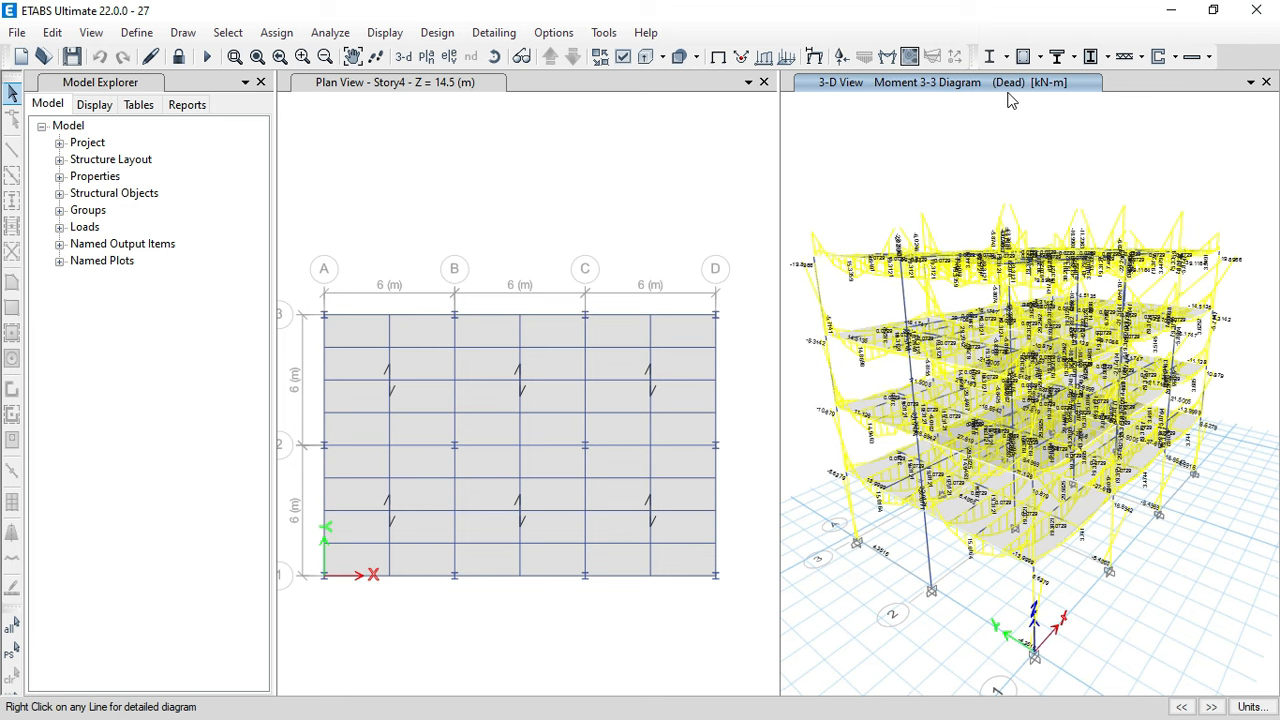
# - Review the strength and deflection load combinations selected for steel frame design, and accept them
pyautogui.click(1008, 58)
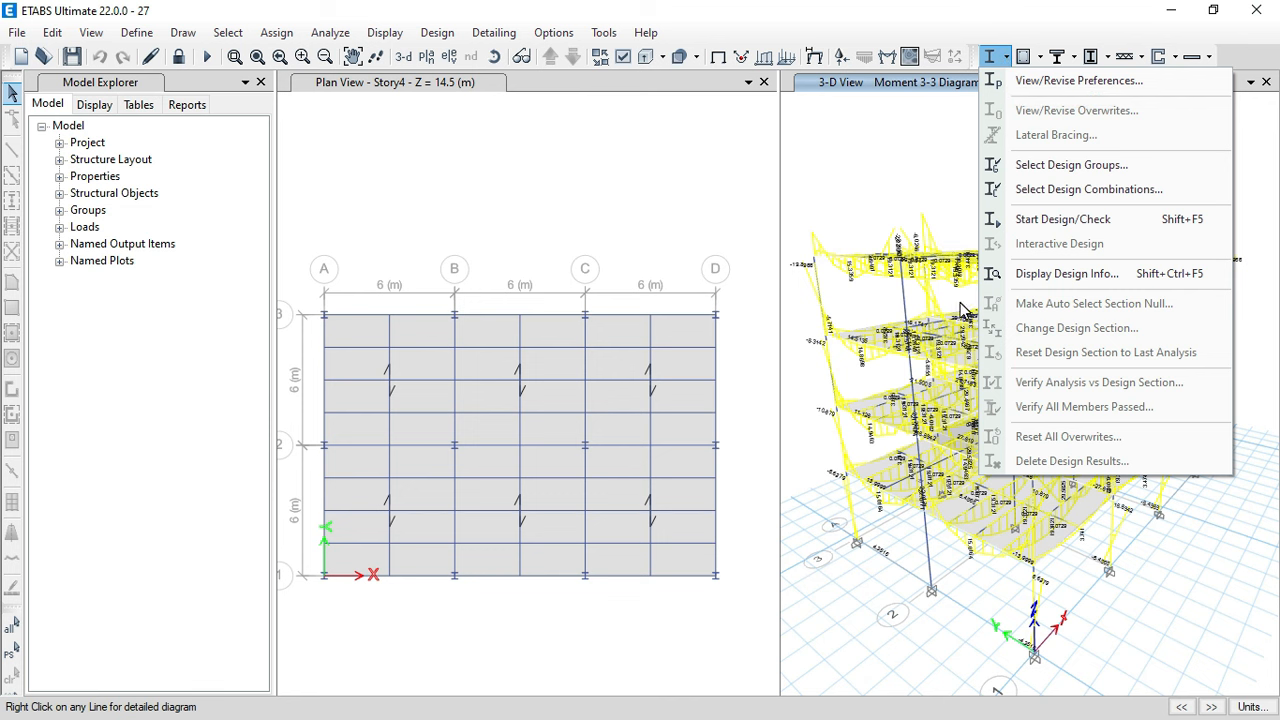
pyautogui.click(1104, 192)
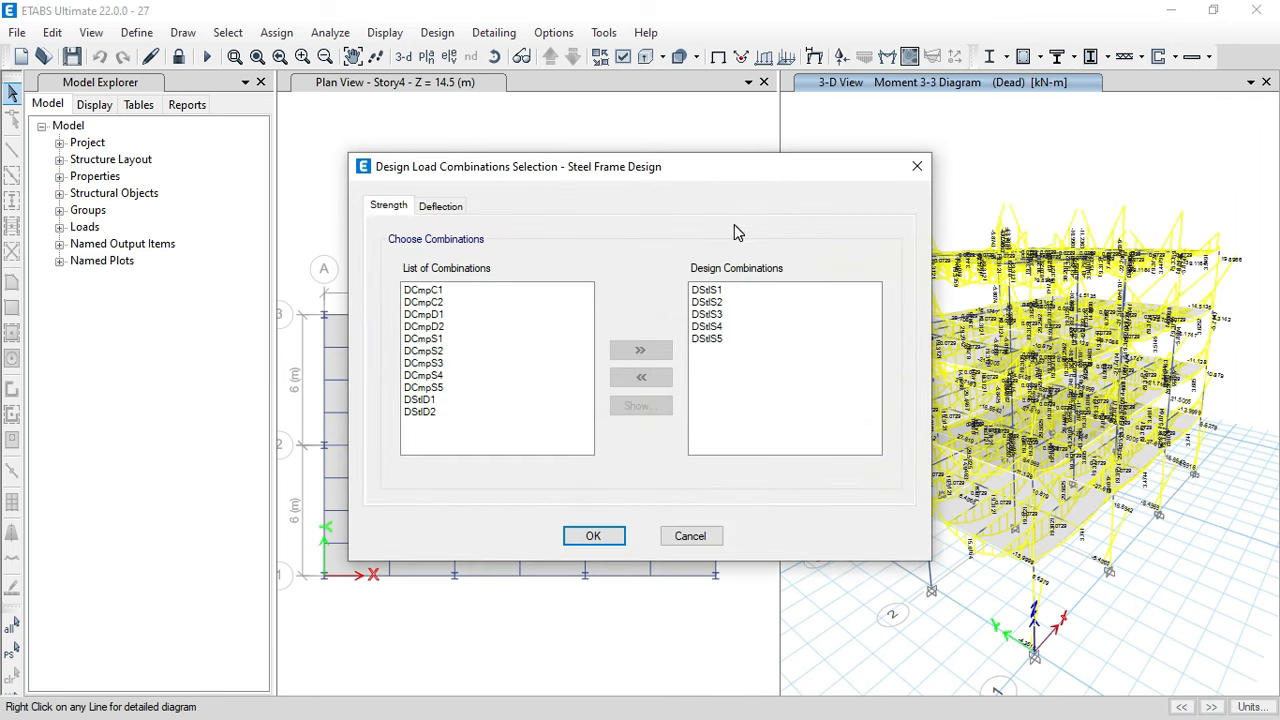
pyautogui.click(450, 208)
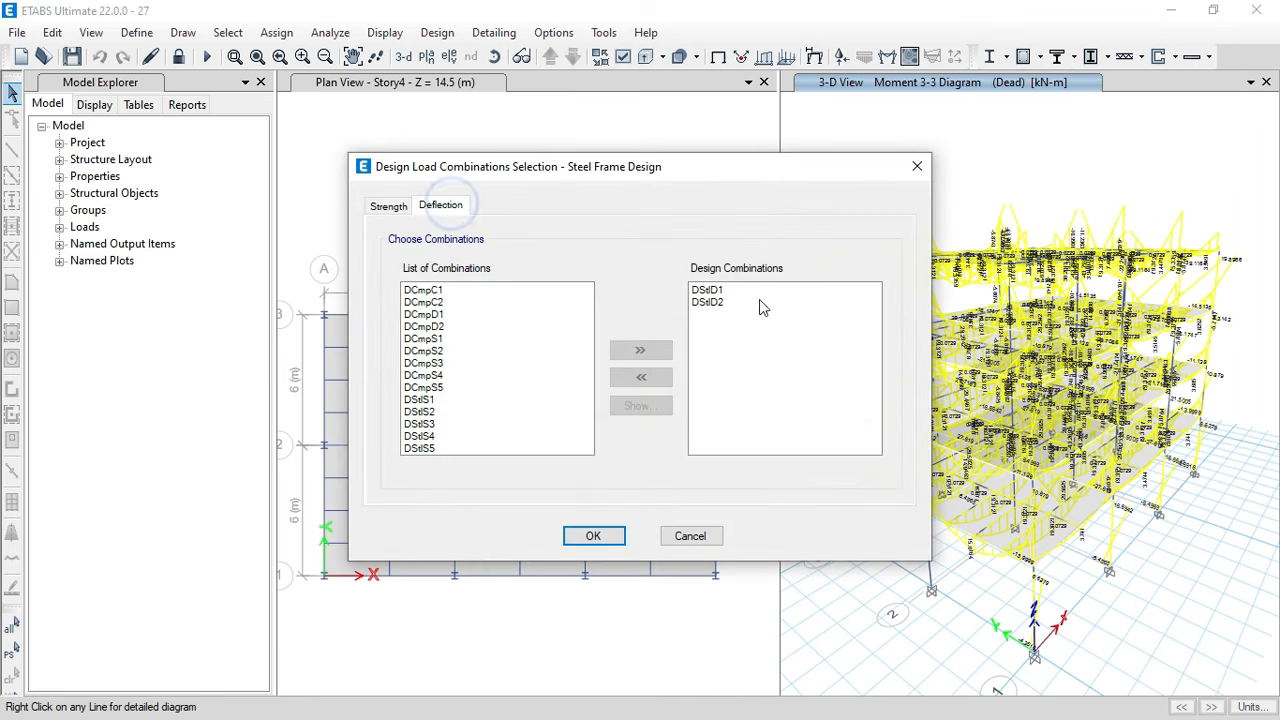
pyautogui.click(609, 536)
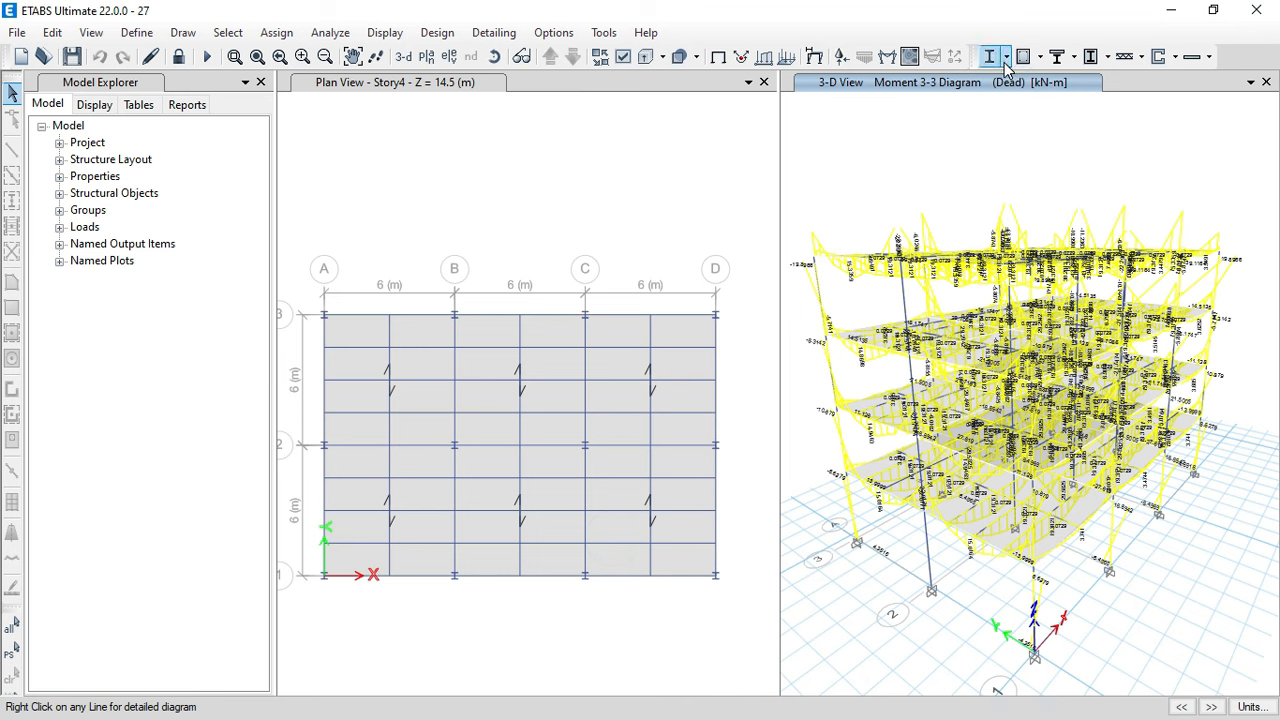
# - Open the load combination selection for composite beam design and review the construction combinations DCmpC1 and DCmpC2
pyautogui.click(1068, 57)
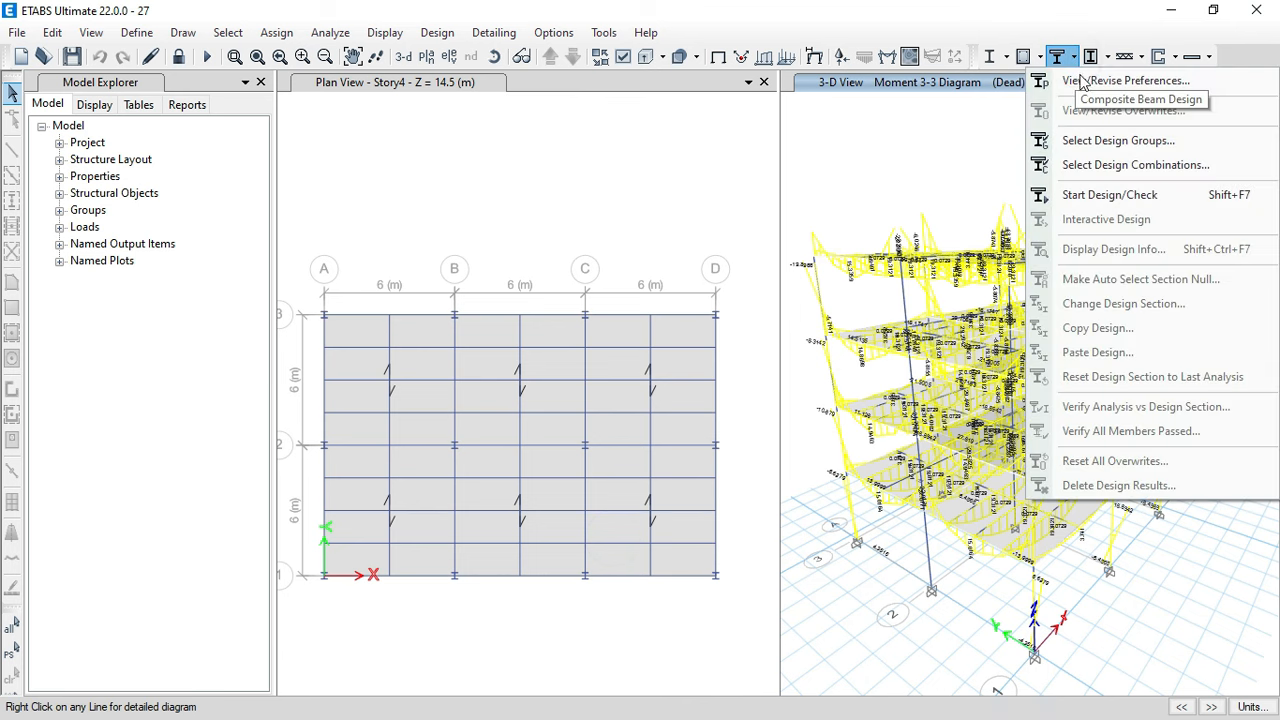
pyautogui.click(1110, 166)
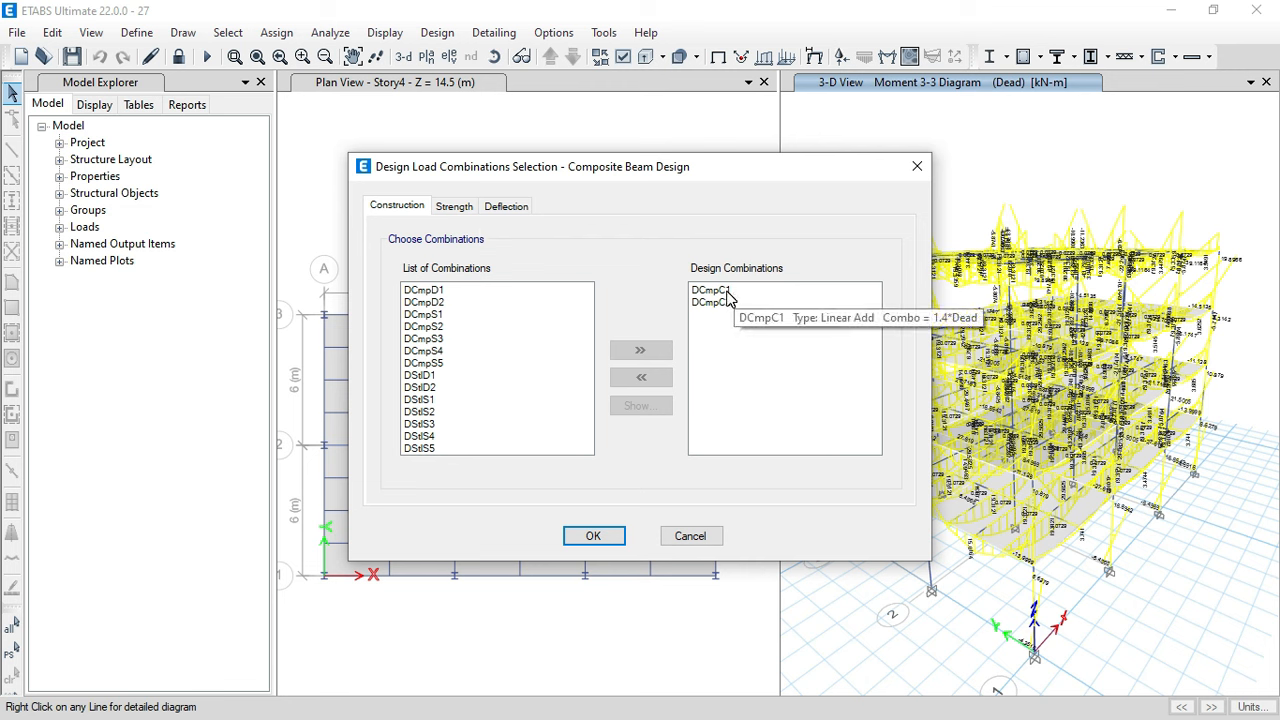
pyautogui.click(727, 291)
pyautogui.click(732, 303)
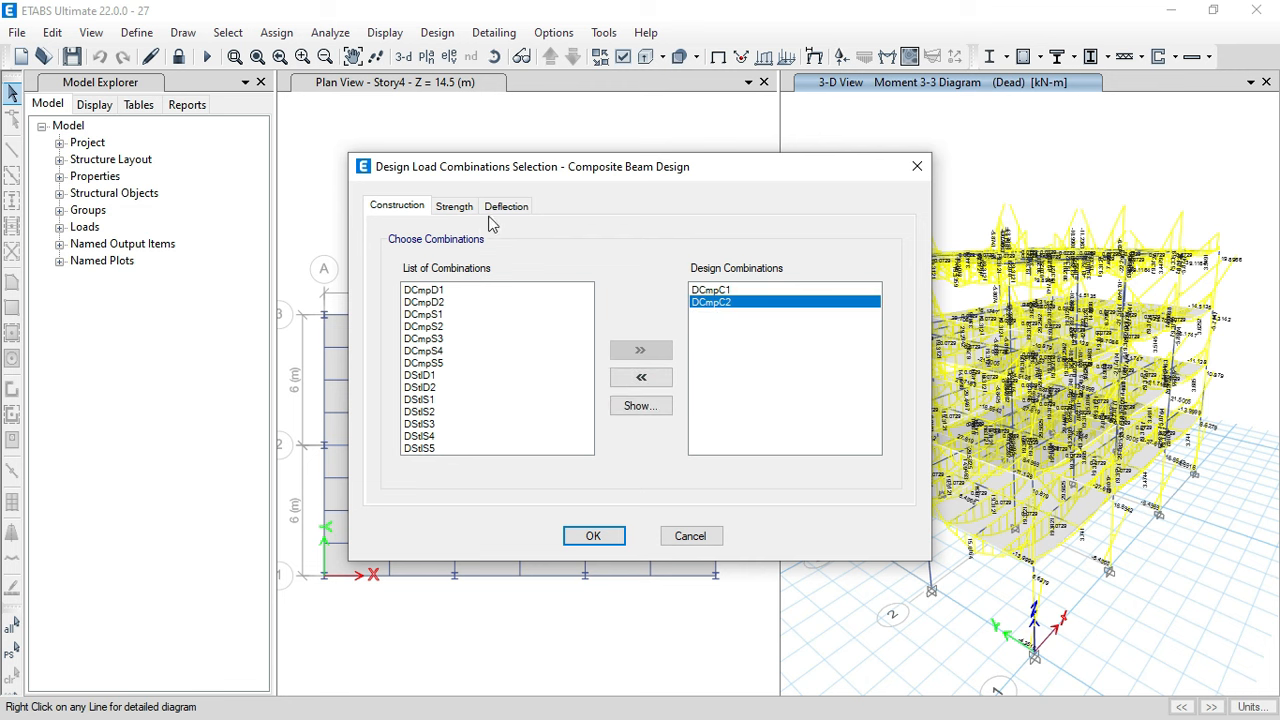
# - Examine the load cases and scale factors of the composite beam strength combinations DCmpS1 and DCmpS2
pyautogui.click(456, 206)
pyautogui.click(745, 291)
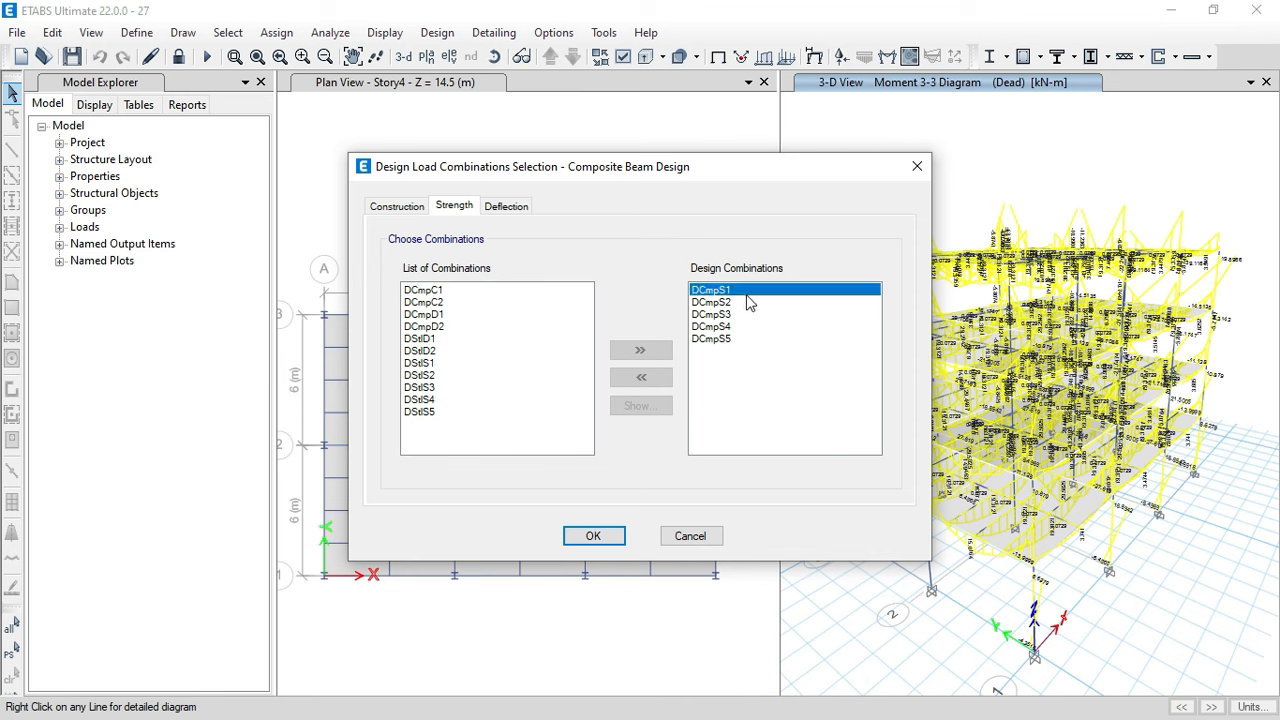
pyautogui.click(657, 404)
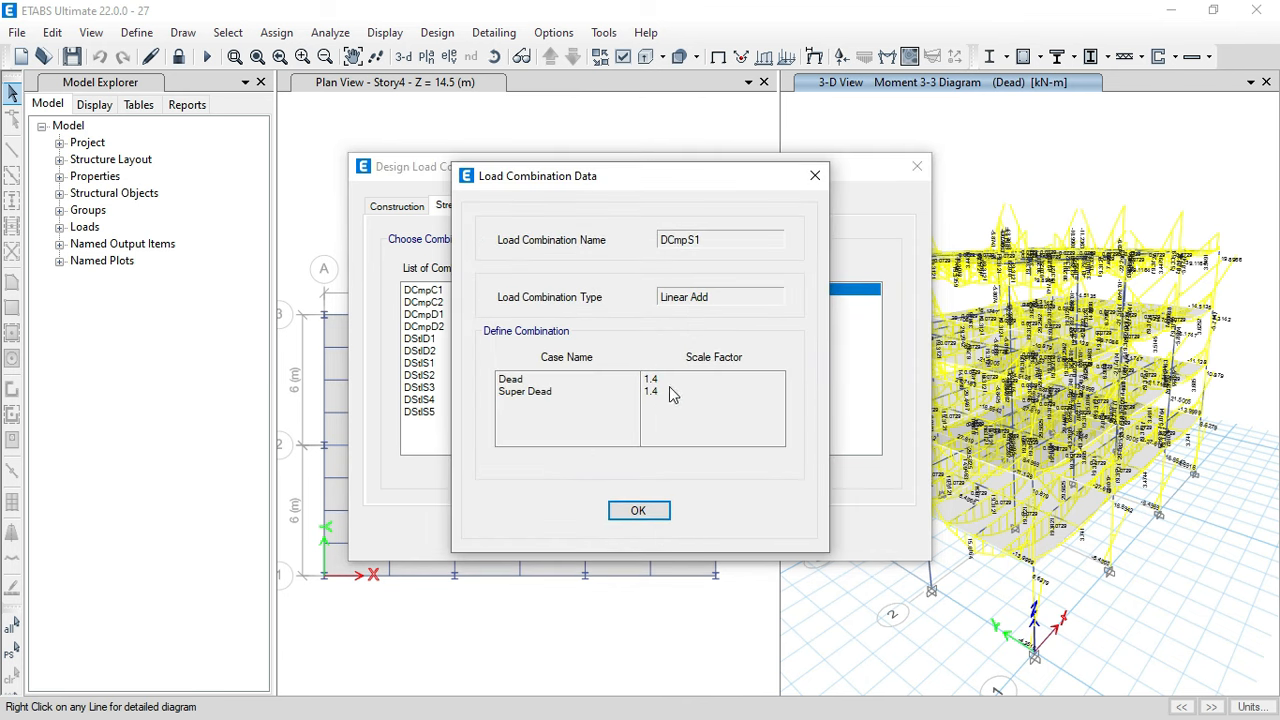
pyautogui.click(645, 514)
pyautogui.click(712, 302)
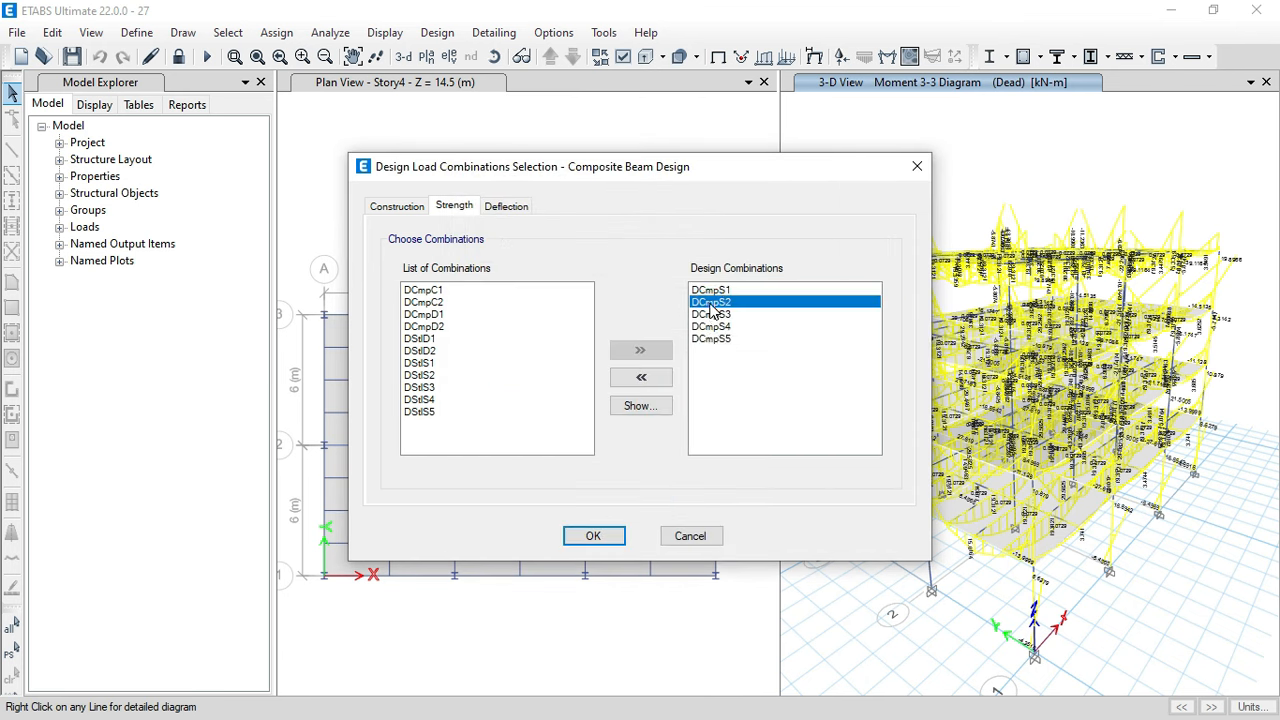
pyautogui.click(659, 411)
pyautogui.click(652, 508)
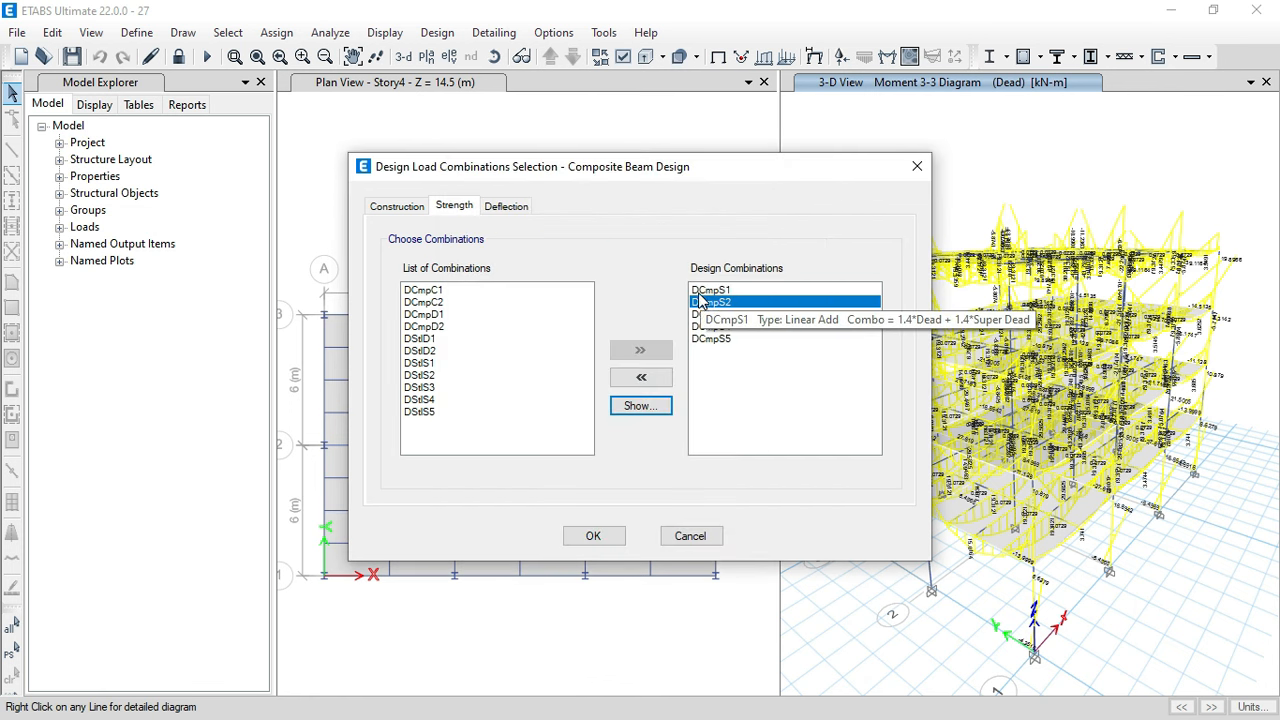
# - Examine the load cases and scale factors of deflection combinations DCmpD1 and DCmpD2, and accept the composite beam combination selection
pyautogui.click(505, 207)
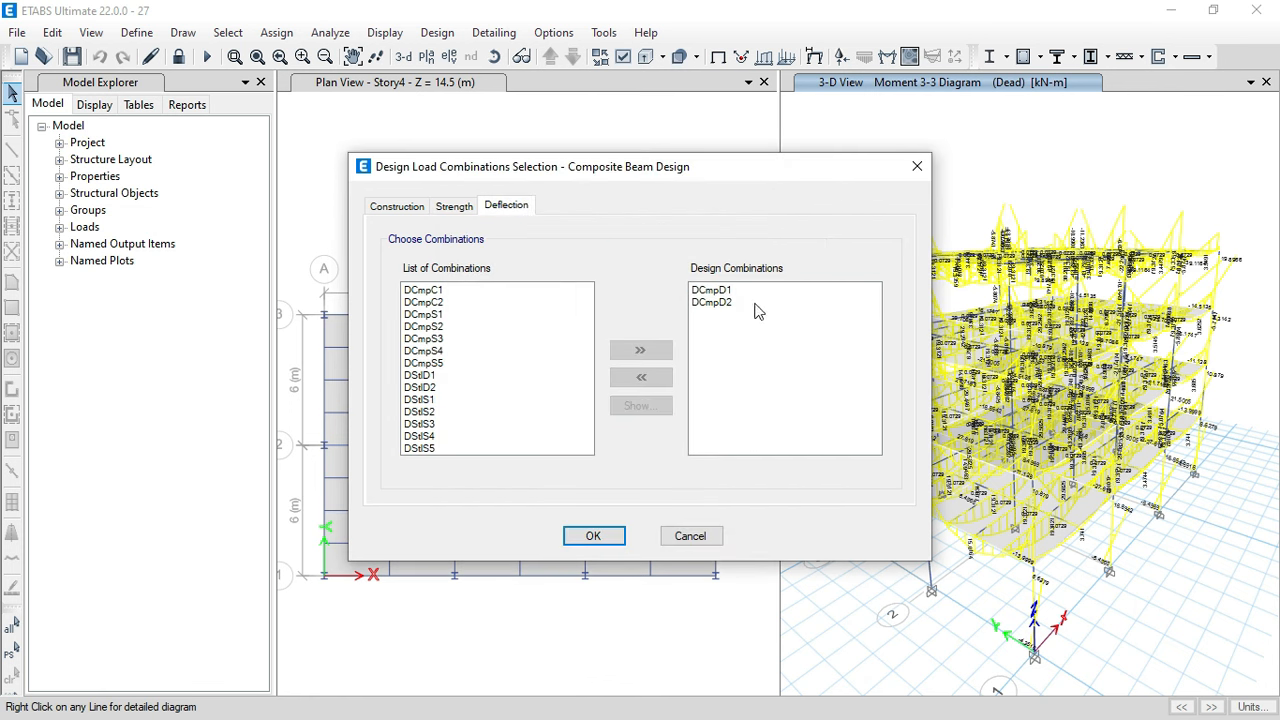
pyautogui.click(724, 292)
pyautogui.click(657, 408)
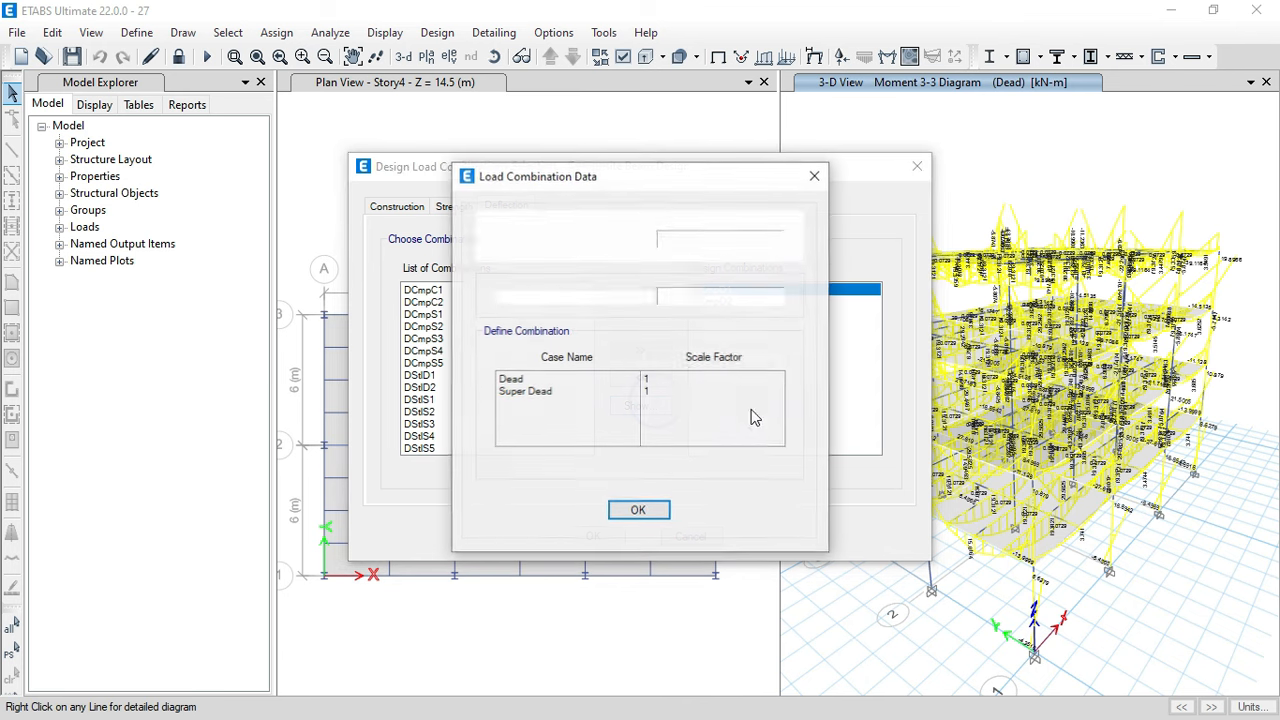
pyautogui.click(642, 514)
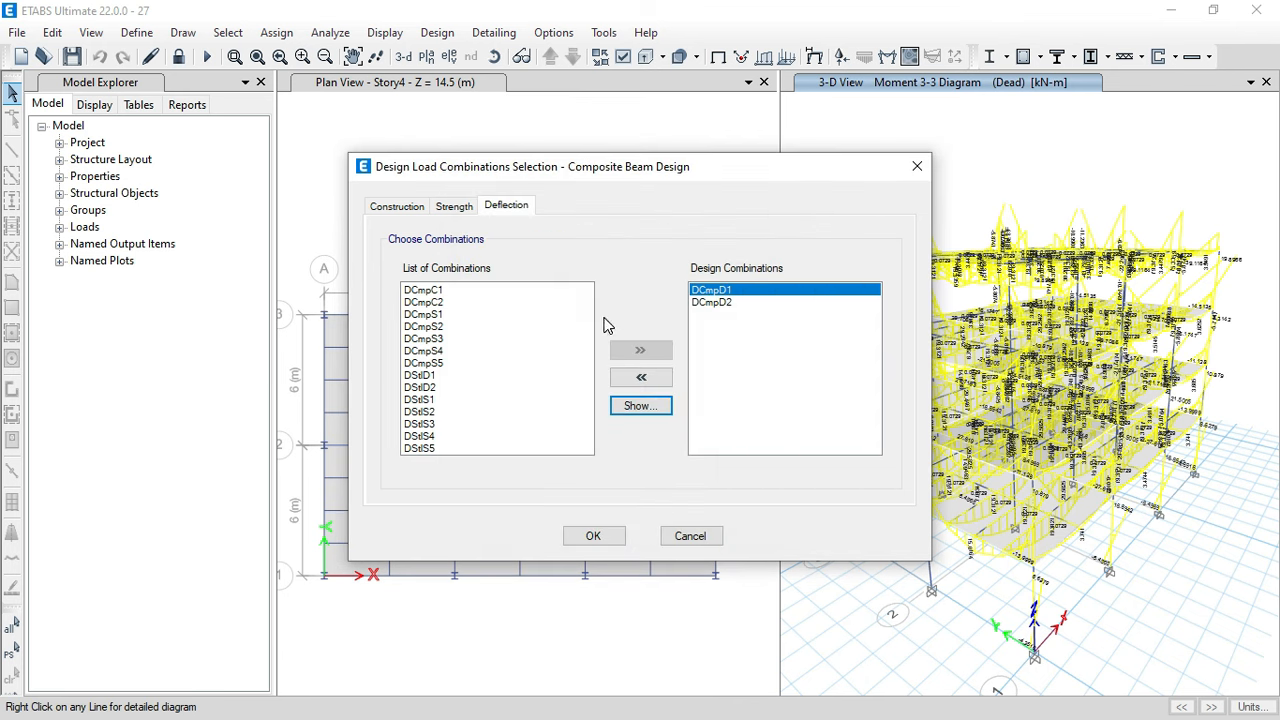
pyautogui.click(703, 304)
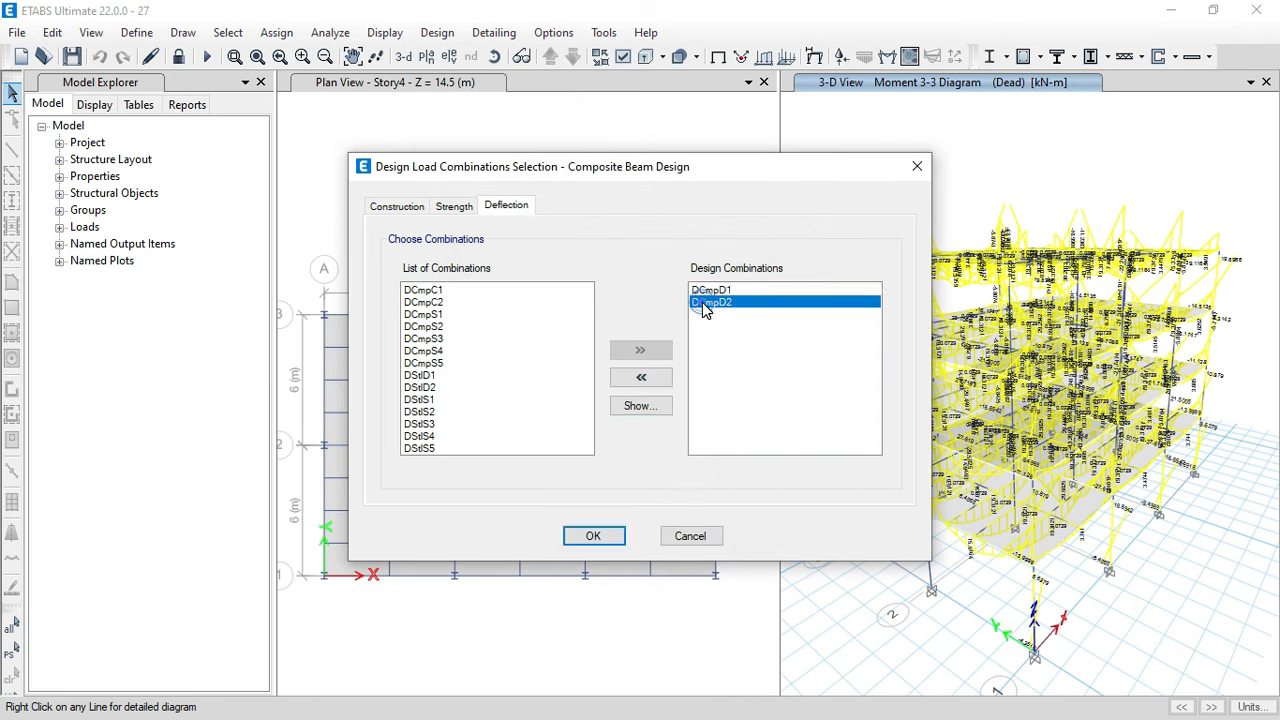
pyautogui.click(653, 405)
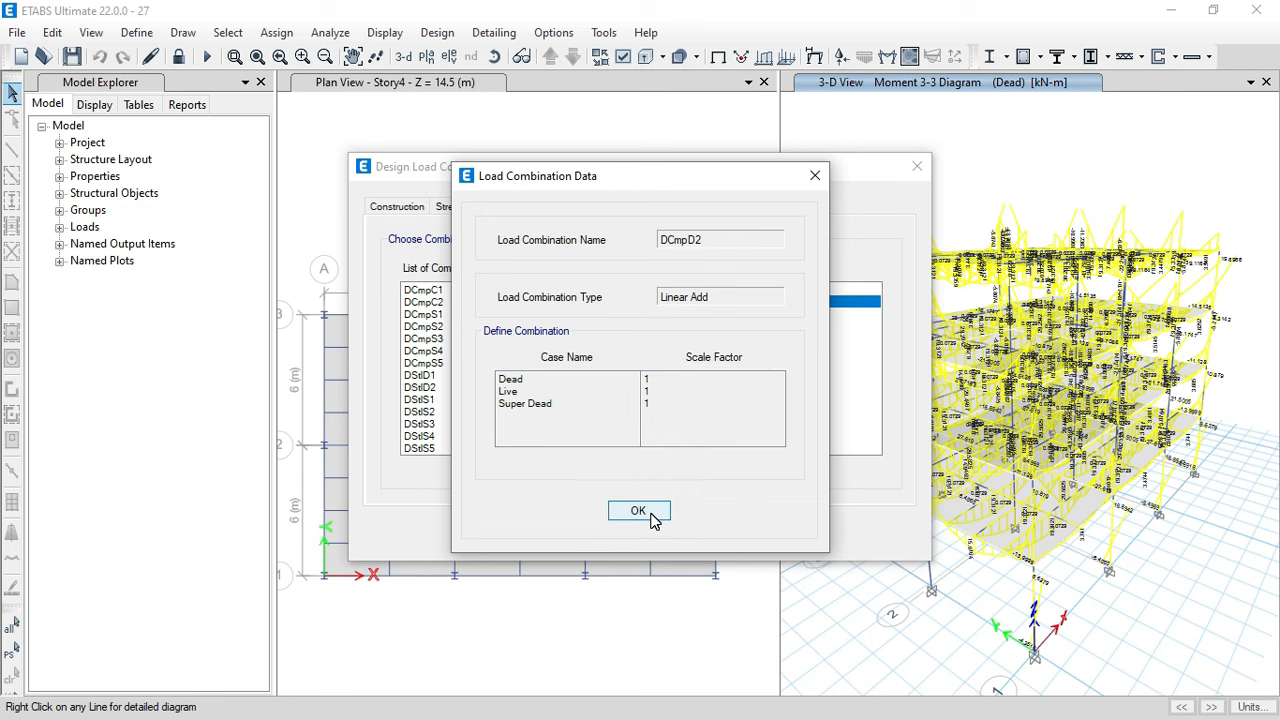
pyautogui.click(638, 511)
pyautogui.click(607, 535)
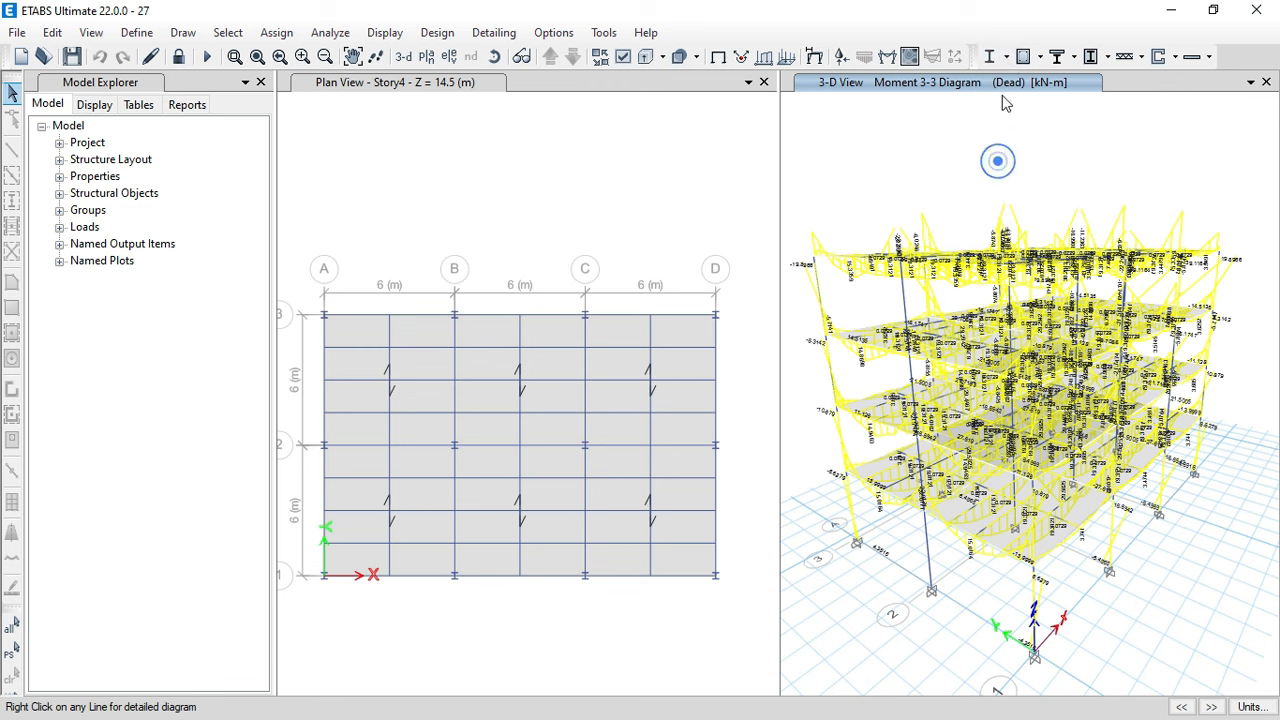
# - Run the steel frame design check and agree to reiterate analysis and design for the frames whose sections differ
pyautogui.click(1006, 58)
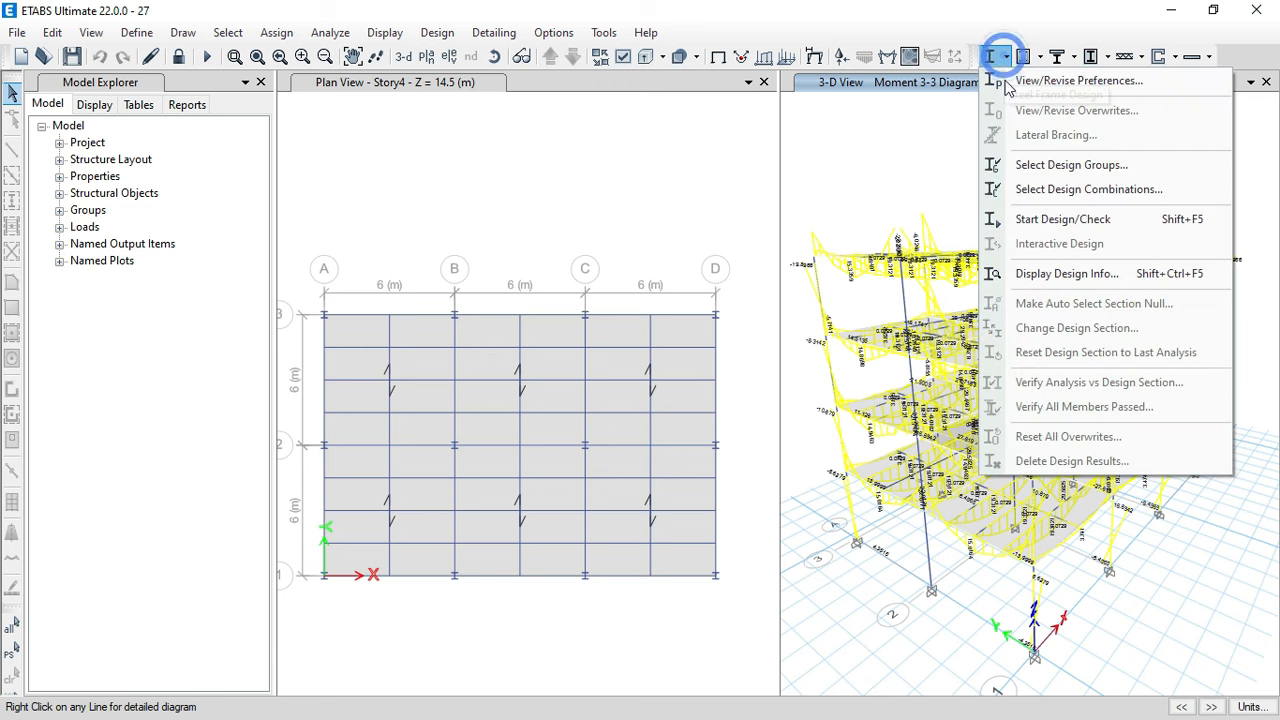
pyautogui.click(1058, 226)
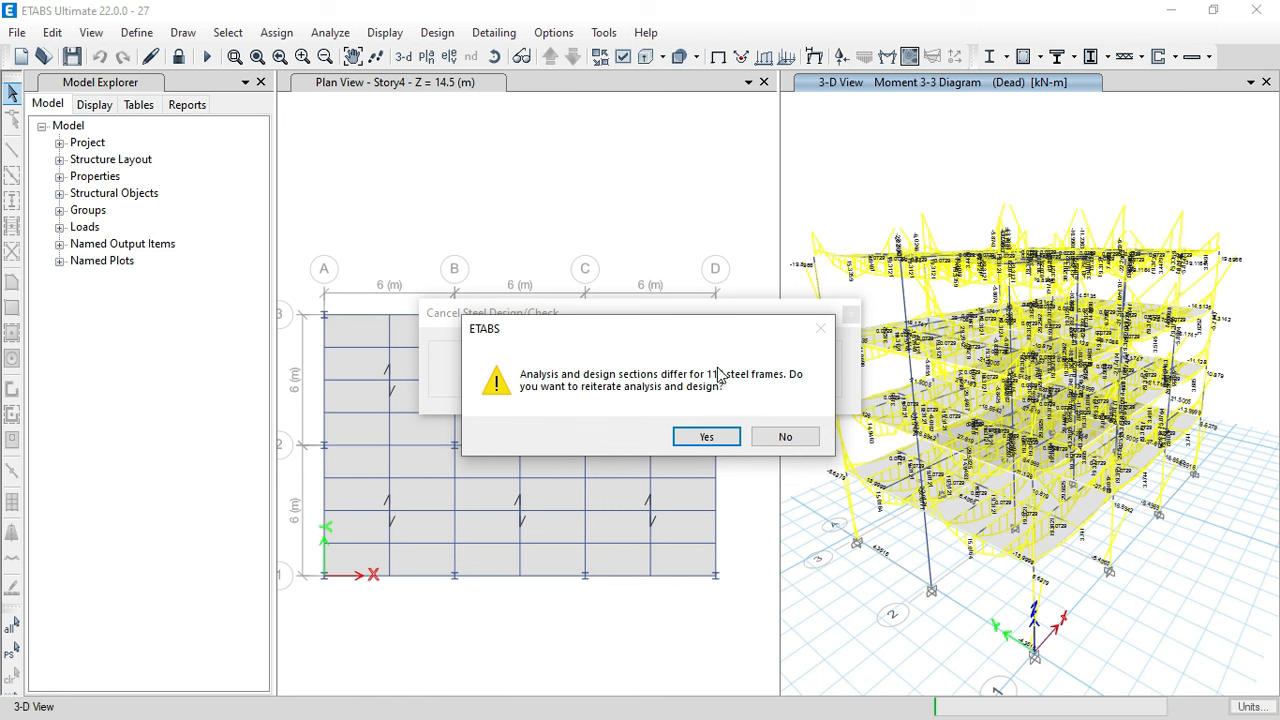
pyautogui.click(707, 437)
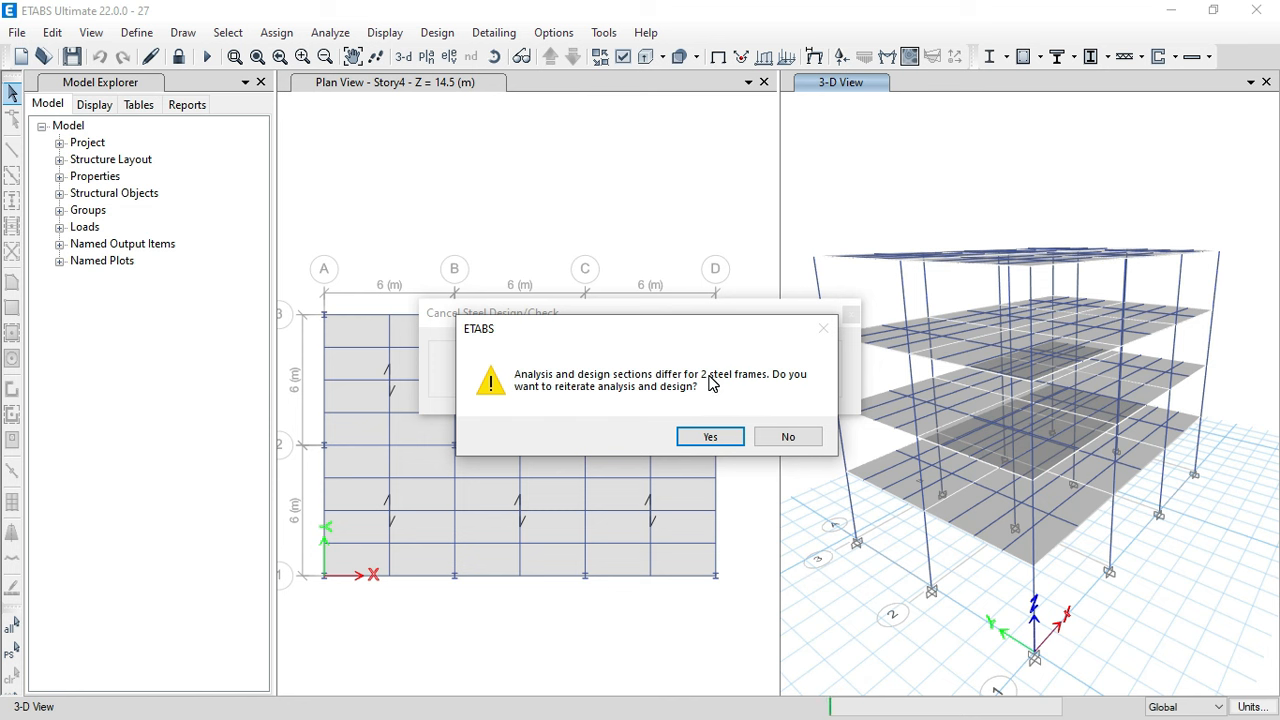
pyautogui.click(734, 438)
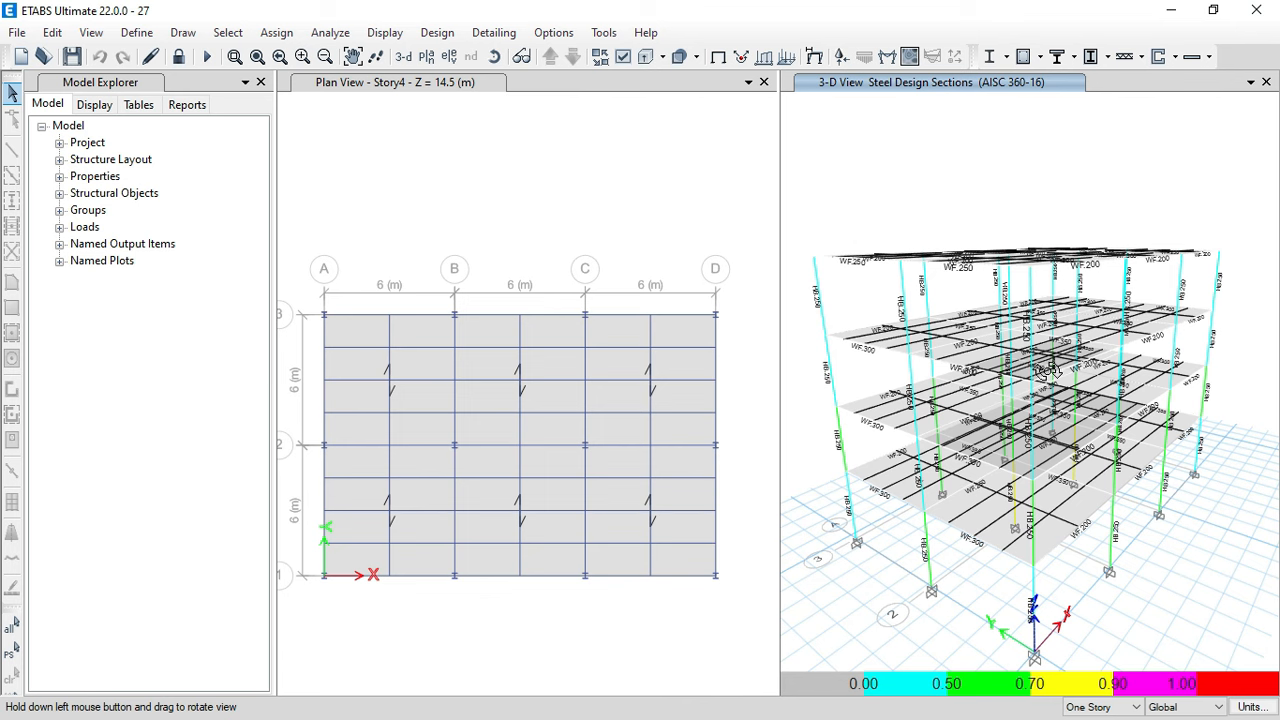
# - Examine the steel design sections and stress-ratio colours of the columns on all stories in the 3-D view
pyautogui.moveTo(1051, 490); pyautogui.dragTo(1026, 452)
pyautogui.scroll(3, 884, 560)
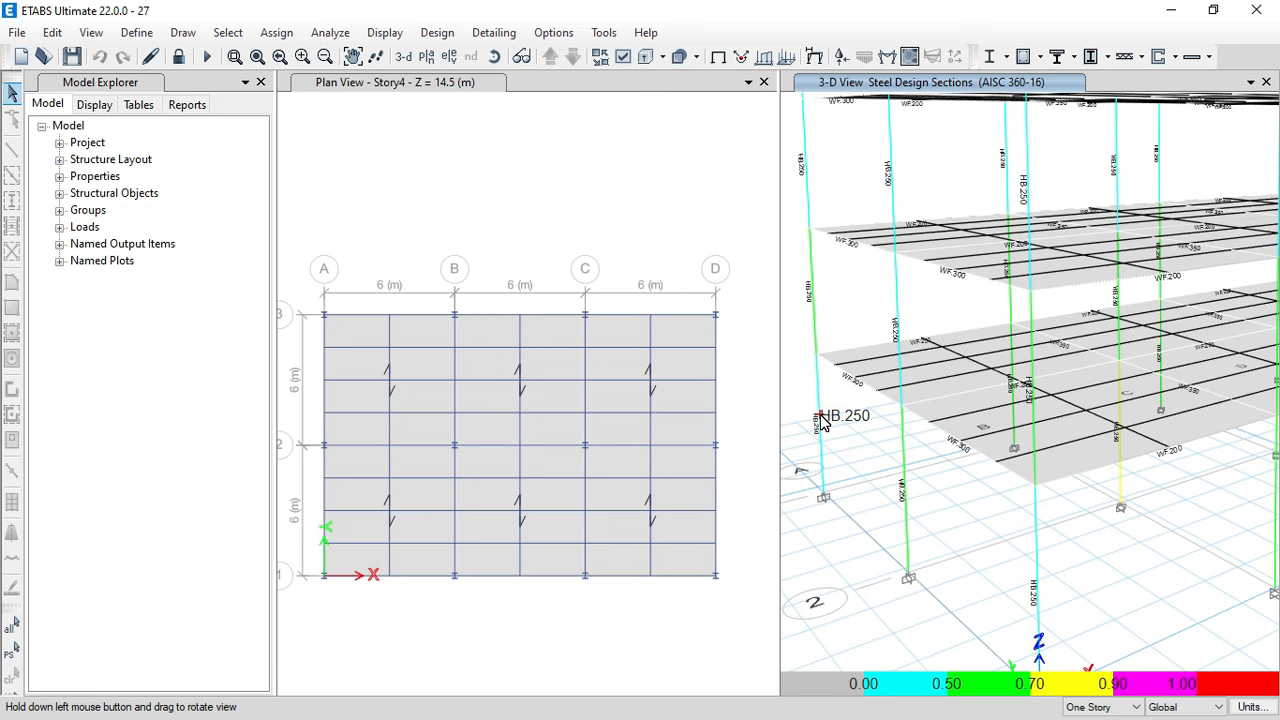
pyautogui.scroll(-3, 903, 512)
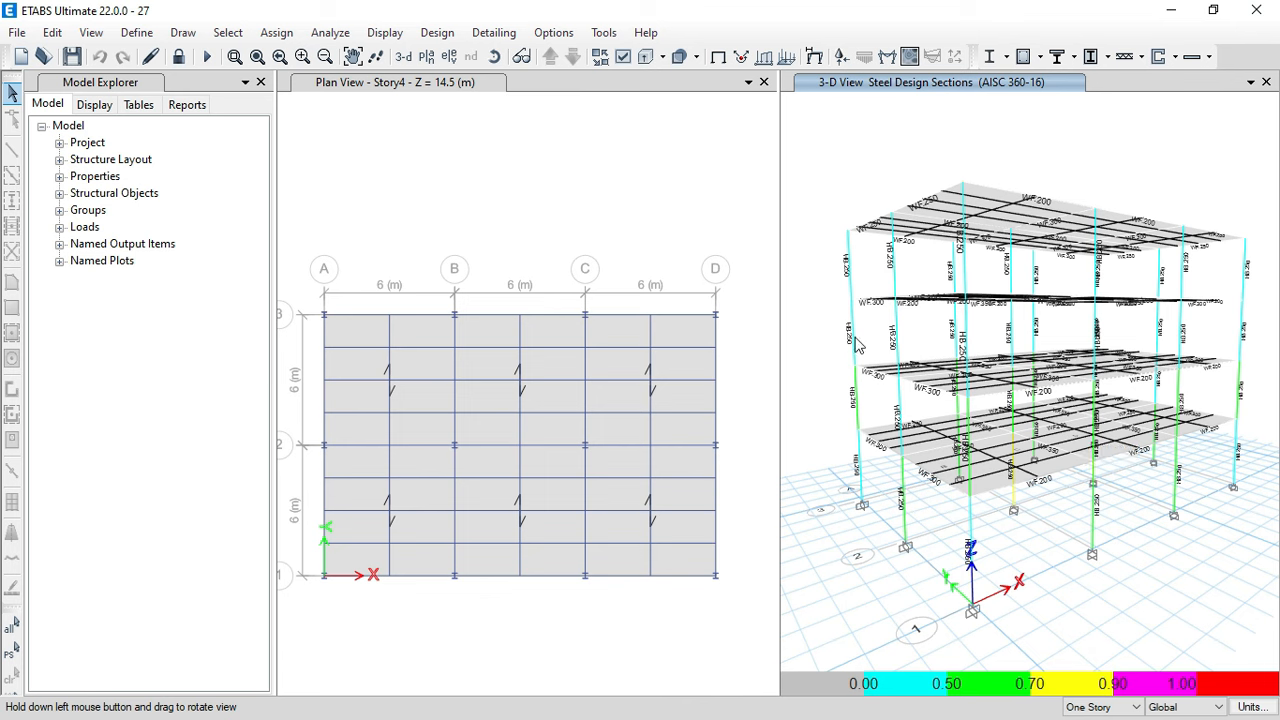
pyautogui.scroll(3, 857, 340)
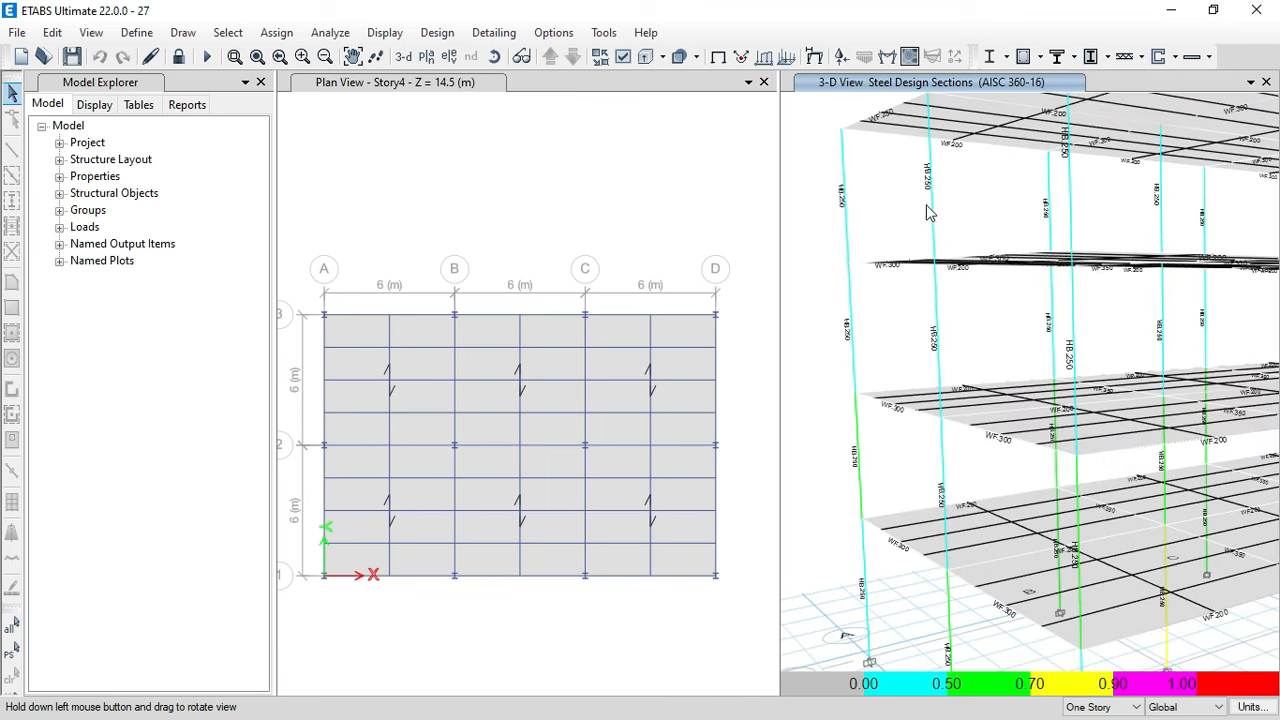
pyautogui.scroll(-3, 893, 256)
pyautogui.scroll(3, 1190, 245)
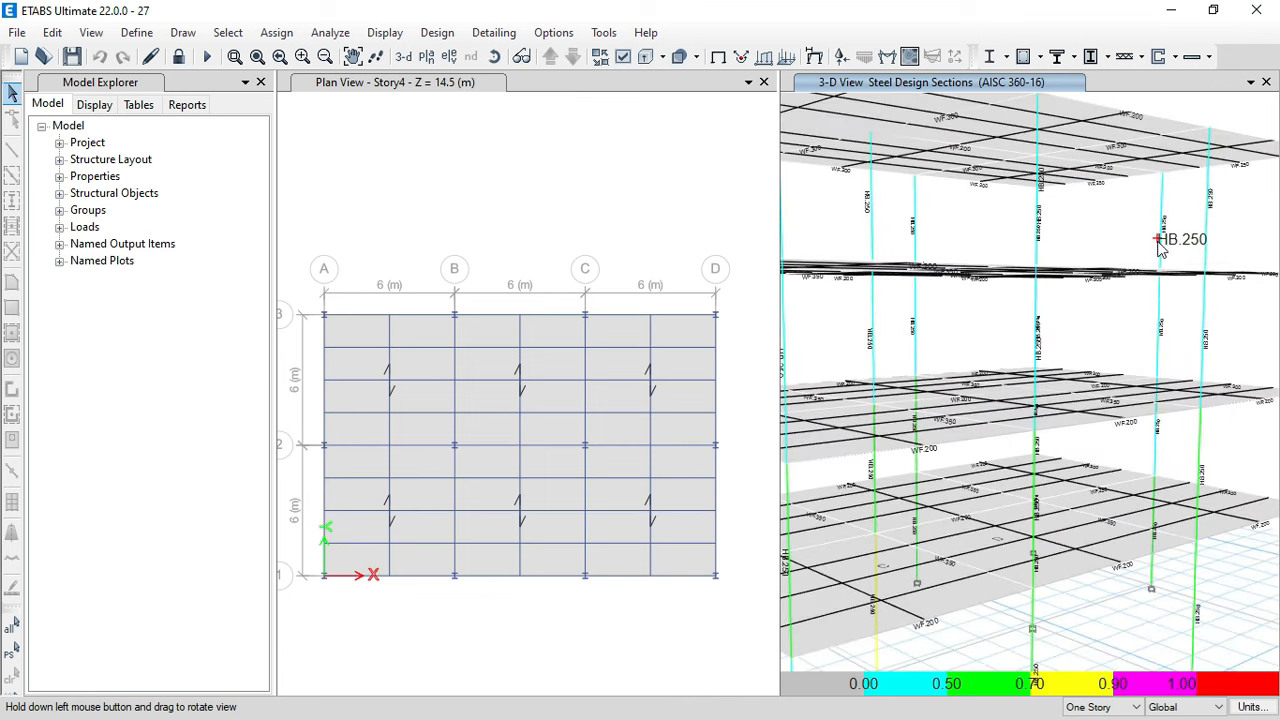
pyautogui.scroll(-3, 1157, 270)
pyautogui.click(492, 56)
pyautogui.moveTo(1097, 551); pyautogui.dragTo(1077, 577)
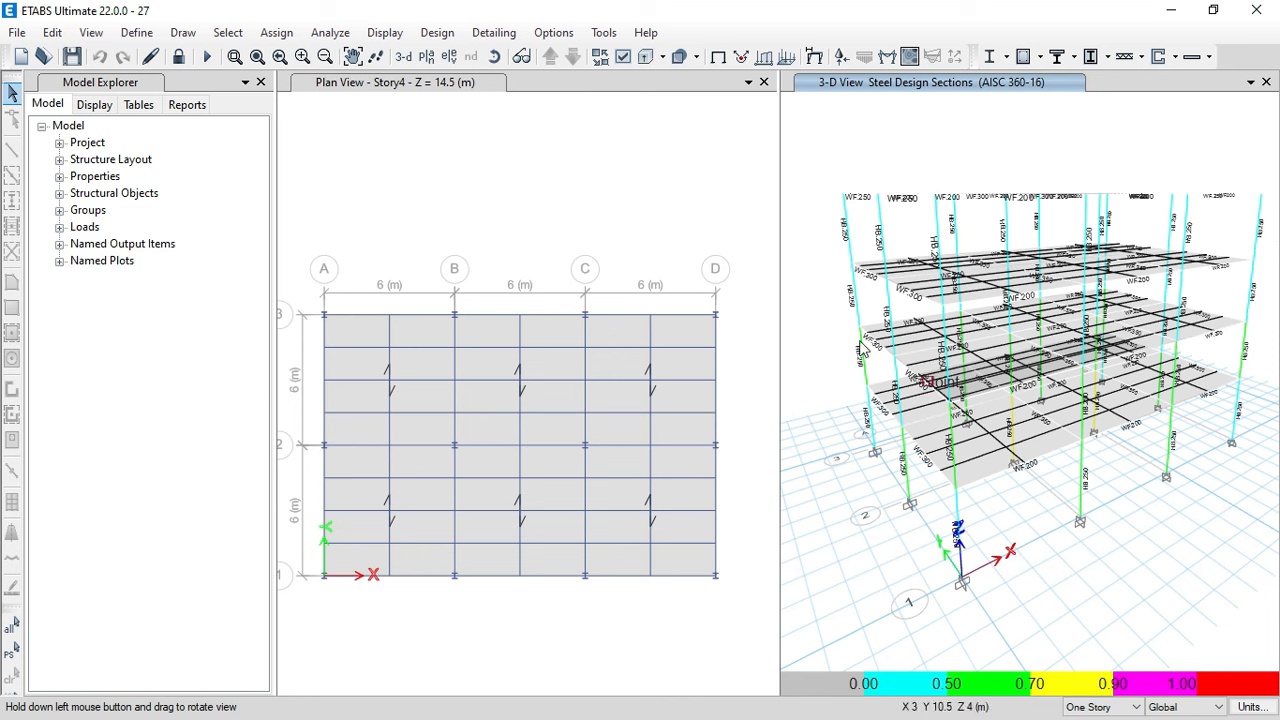
# - Run the steel frame design check for the Story4 plan view
pyautogui.click(657, 222)
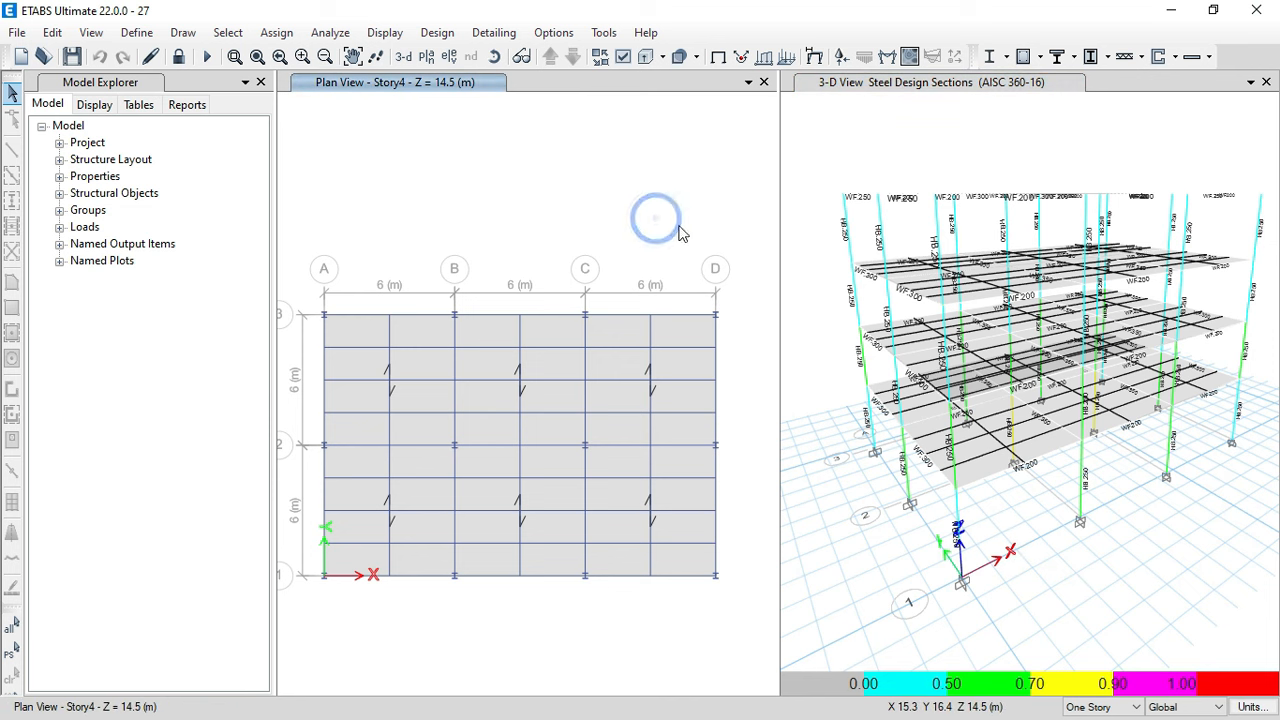
pyautogui.click(1002, 58)
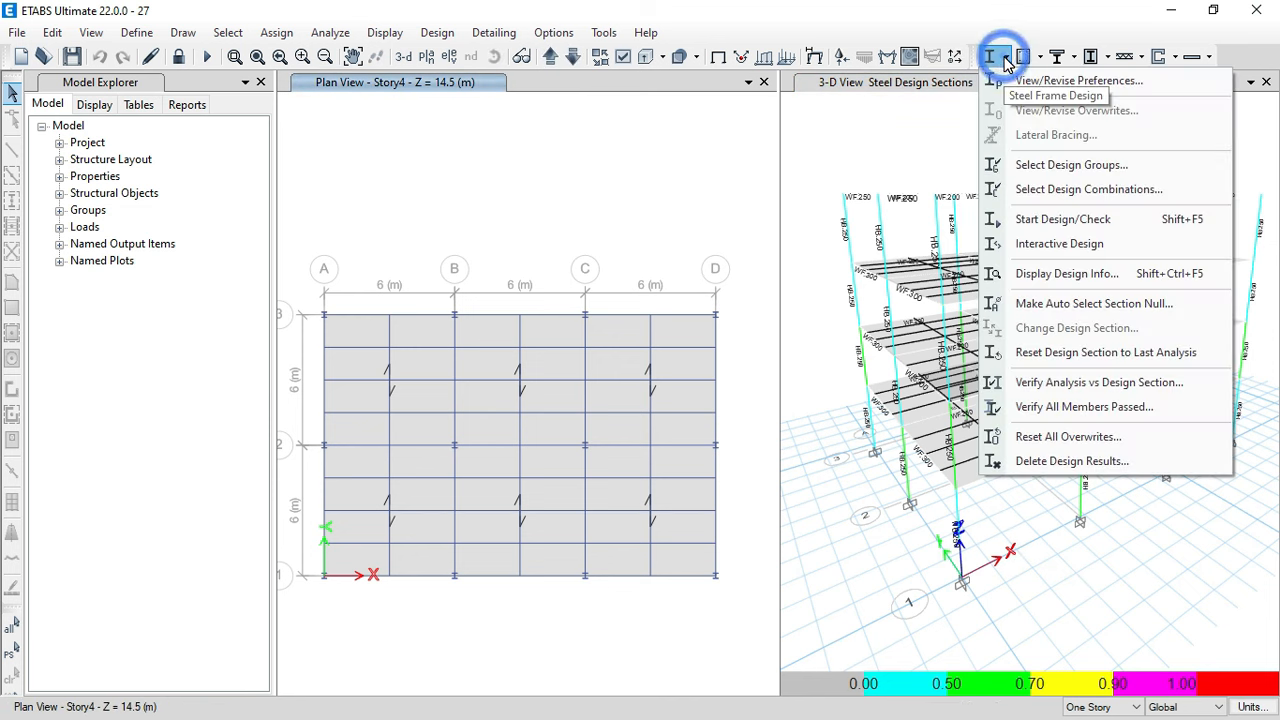
pyautogui.click(1057, 222)
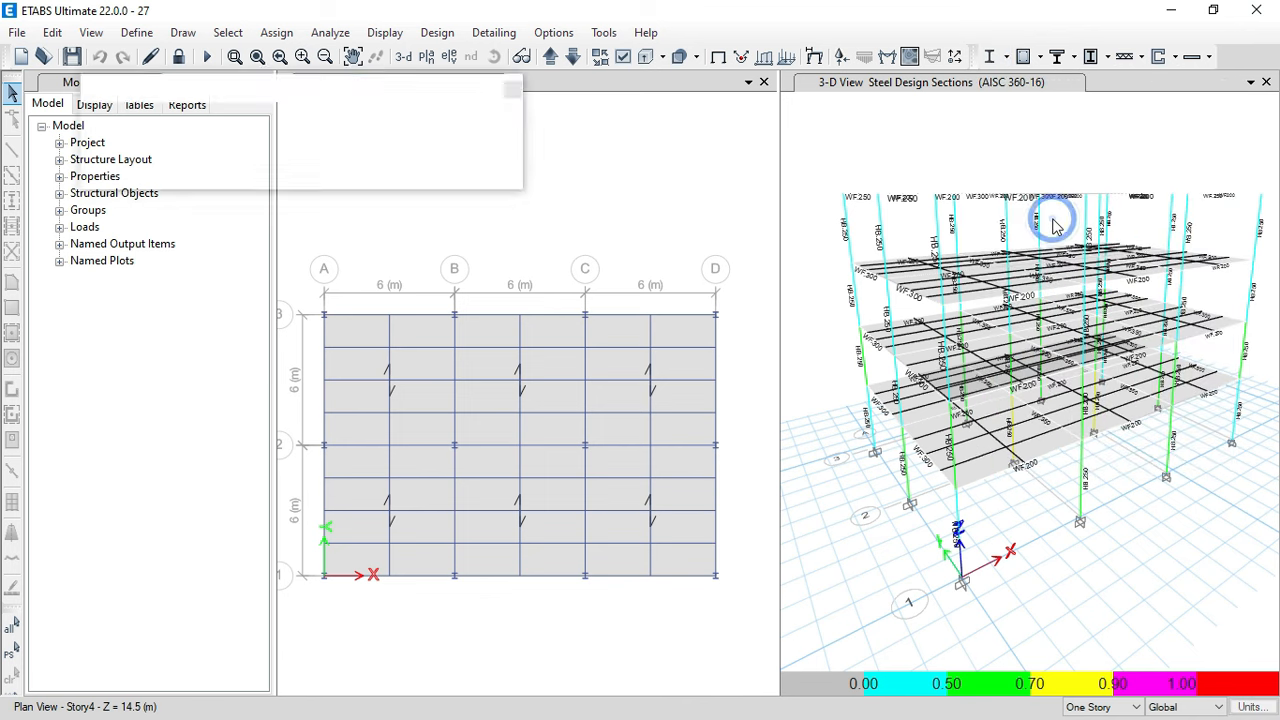
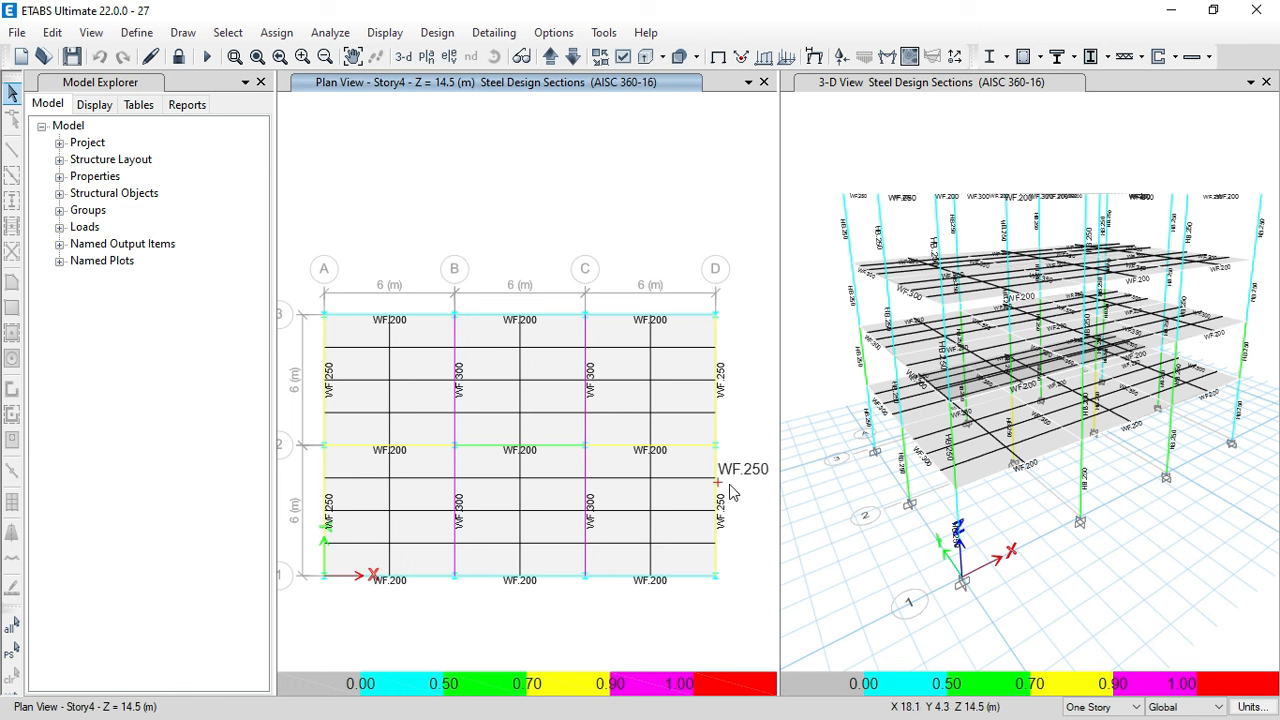
# - Compare the steel beam design sections and stress-ratio colours on the Story3 and Story4 plans
pyautogui.click(574, 58)
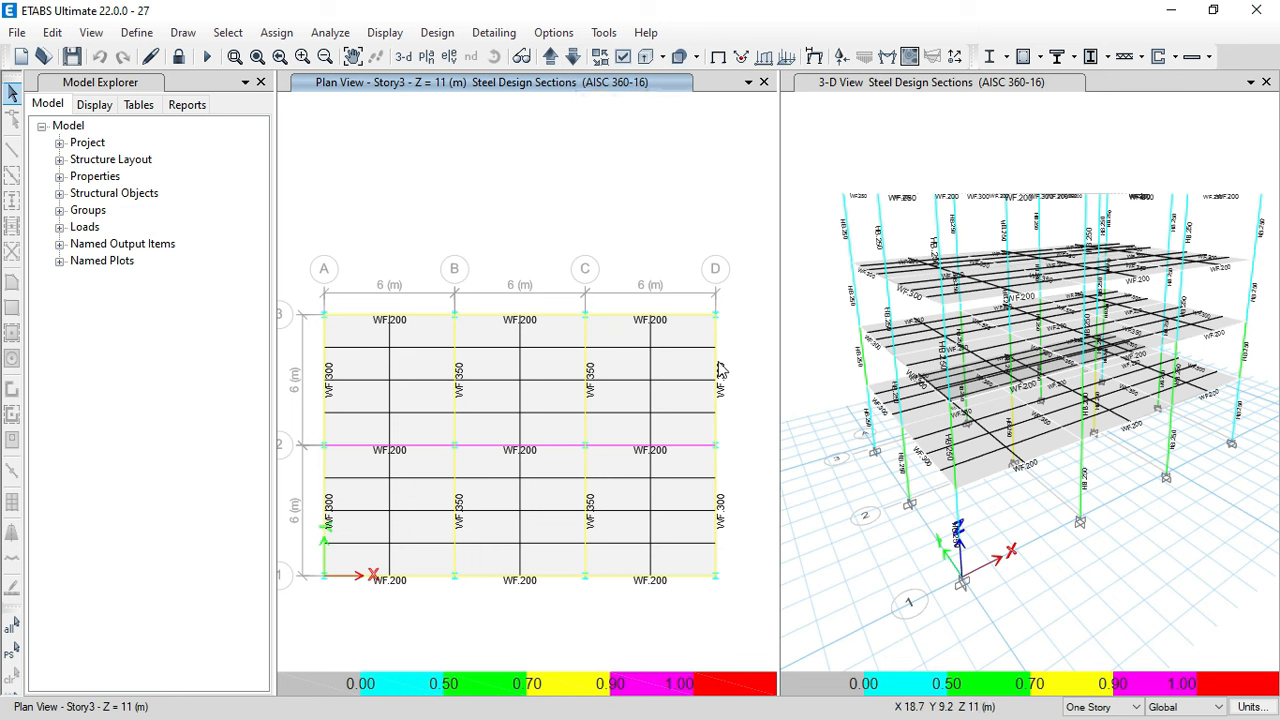
pyautogui.click(550, 56)
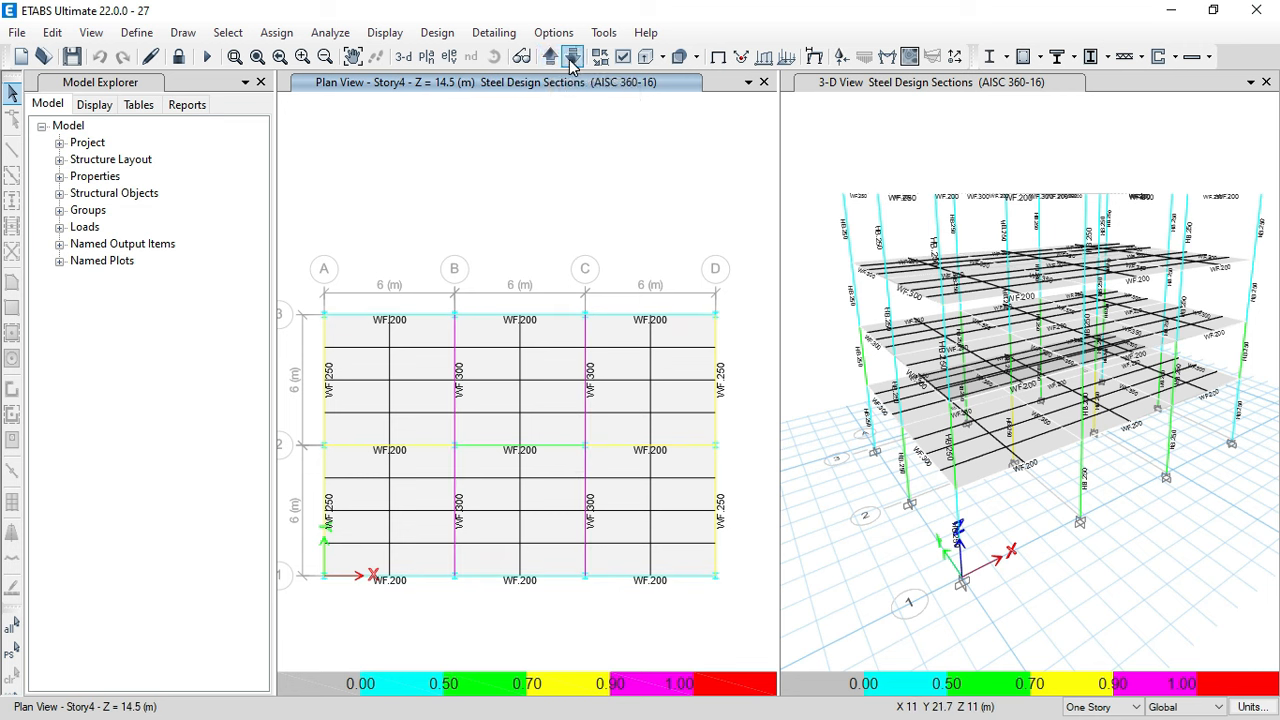
pyautogui.click(572, 56)
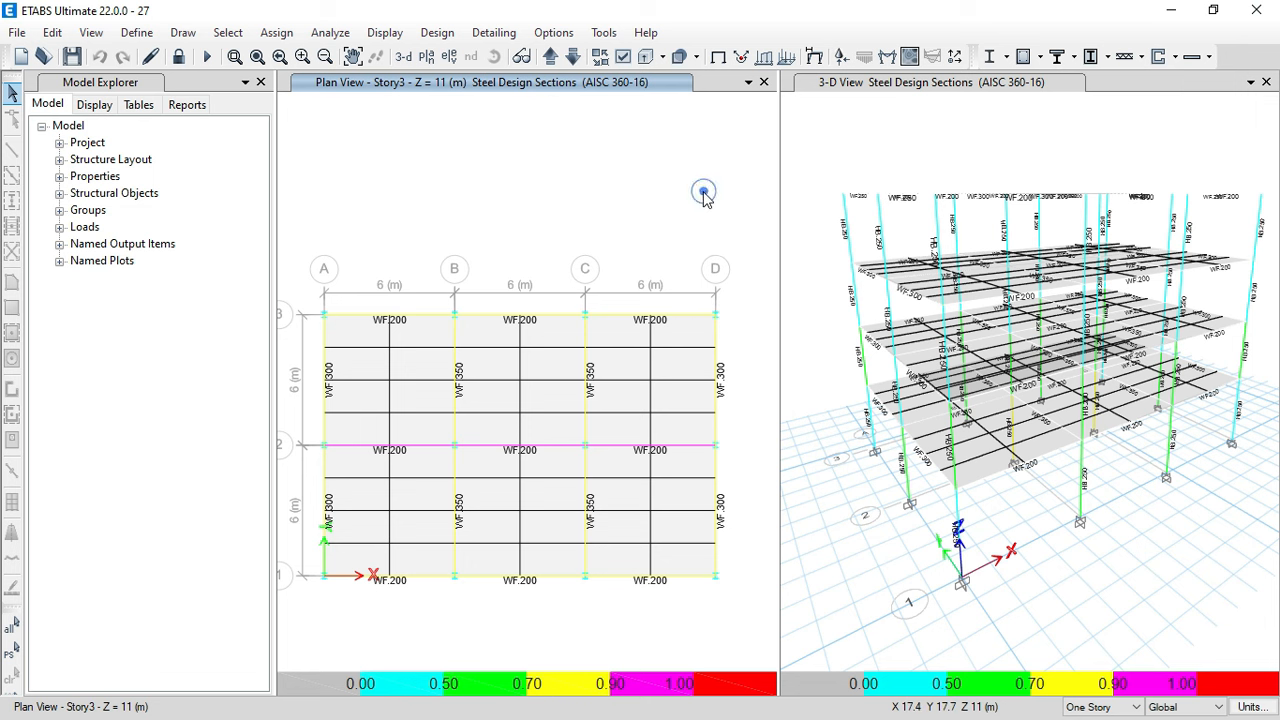
pyautogui.moveTo(896, 521); pyautogui.dragTo(880, 544, button='middle')
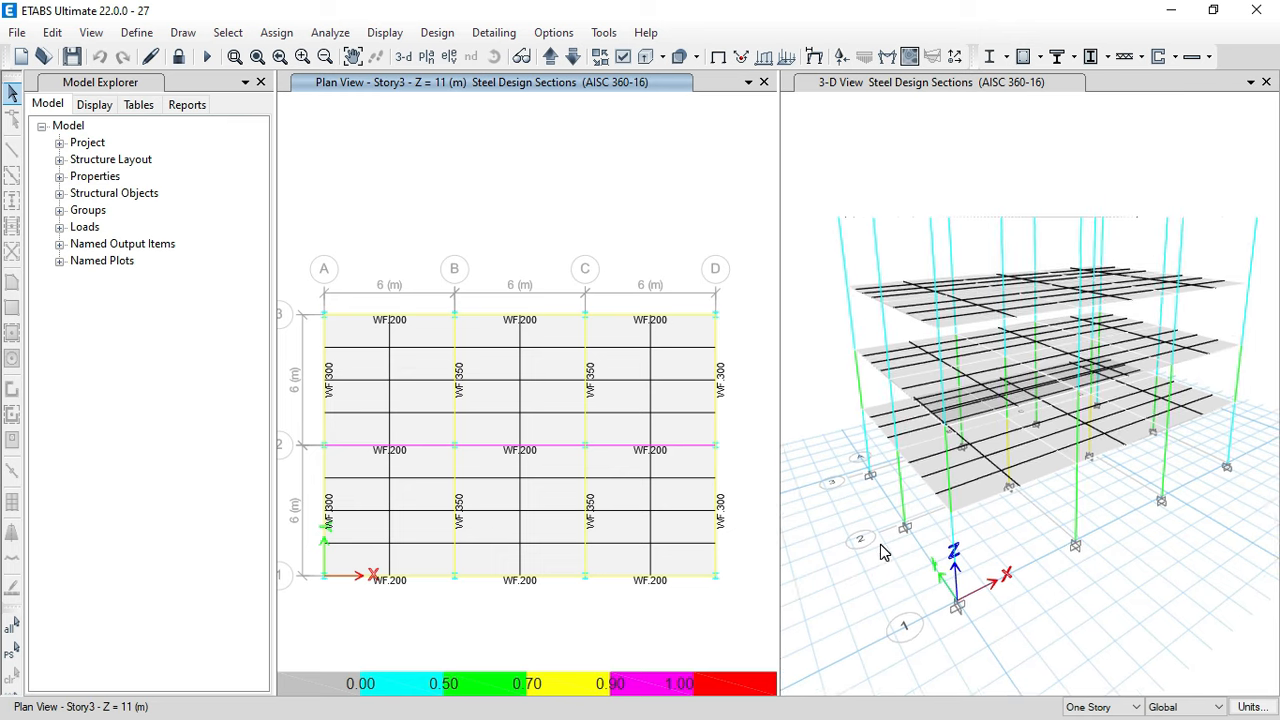
pyautogui.click(1009, 58)
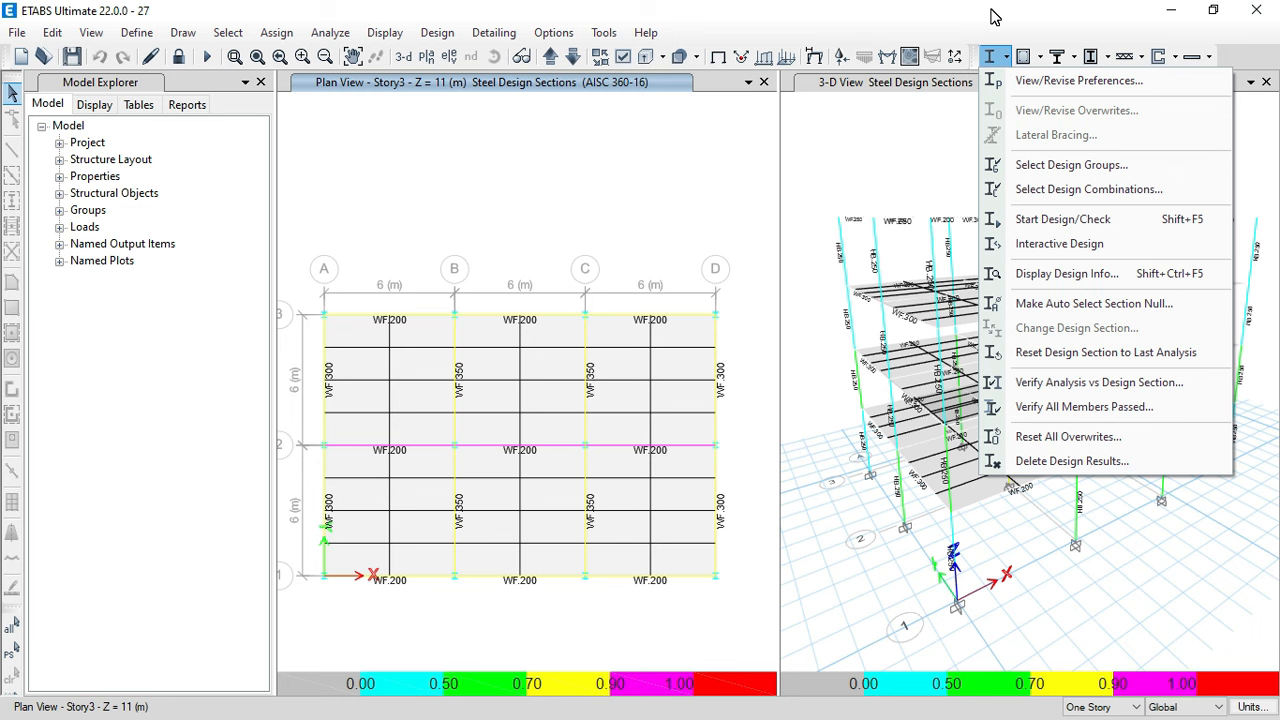
pyautogui.click(993, 16)
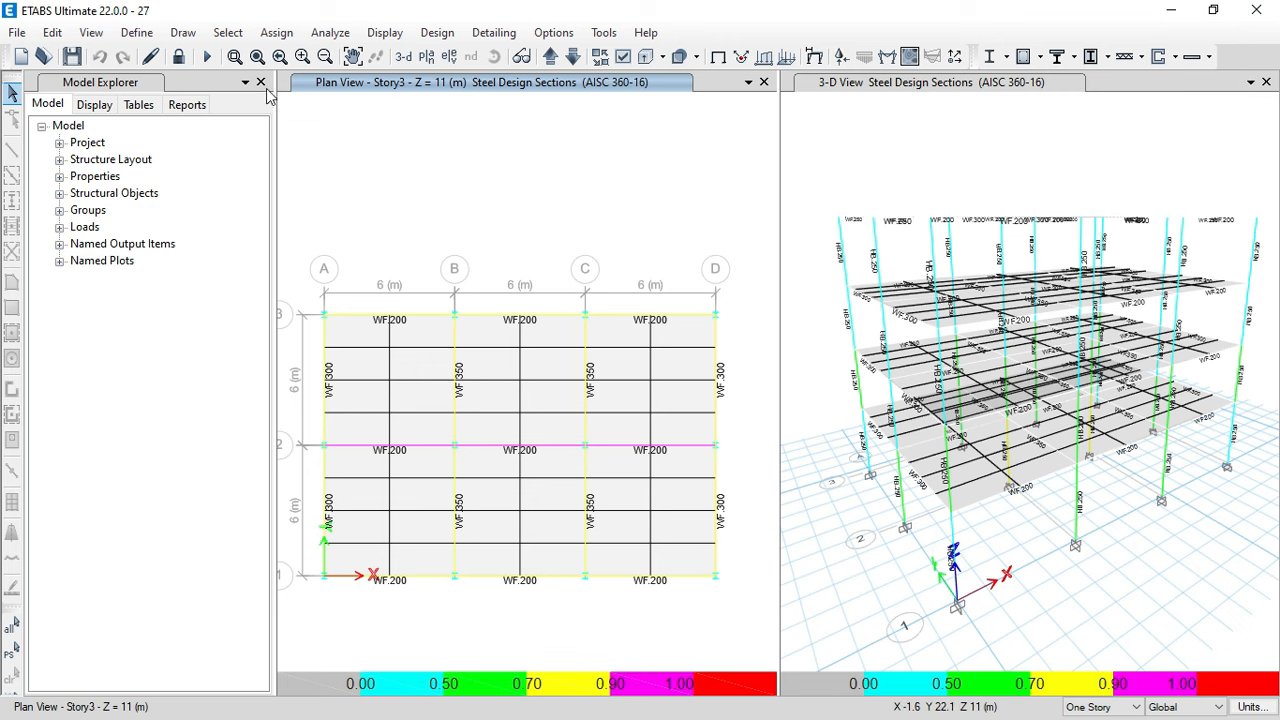
# - Unlock the model and accept deleting the analysis results
pyautogui.click(181, 58)
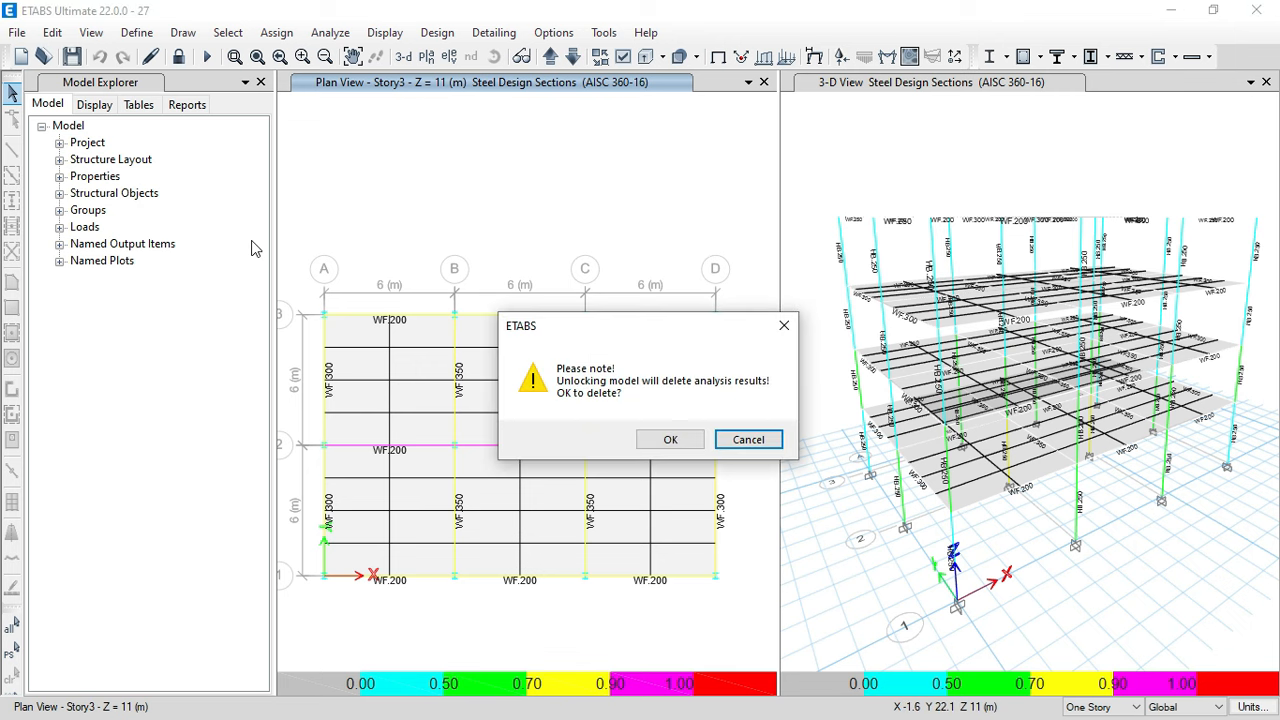
pyautogui.click(672, 444)
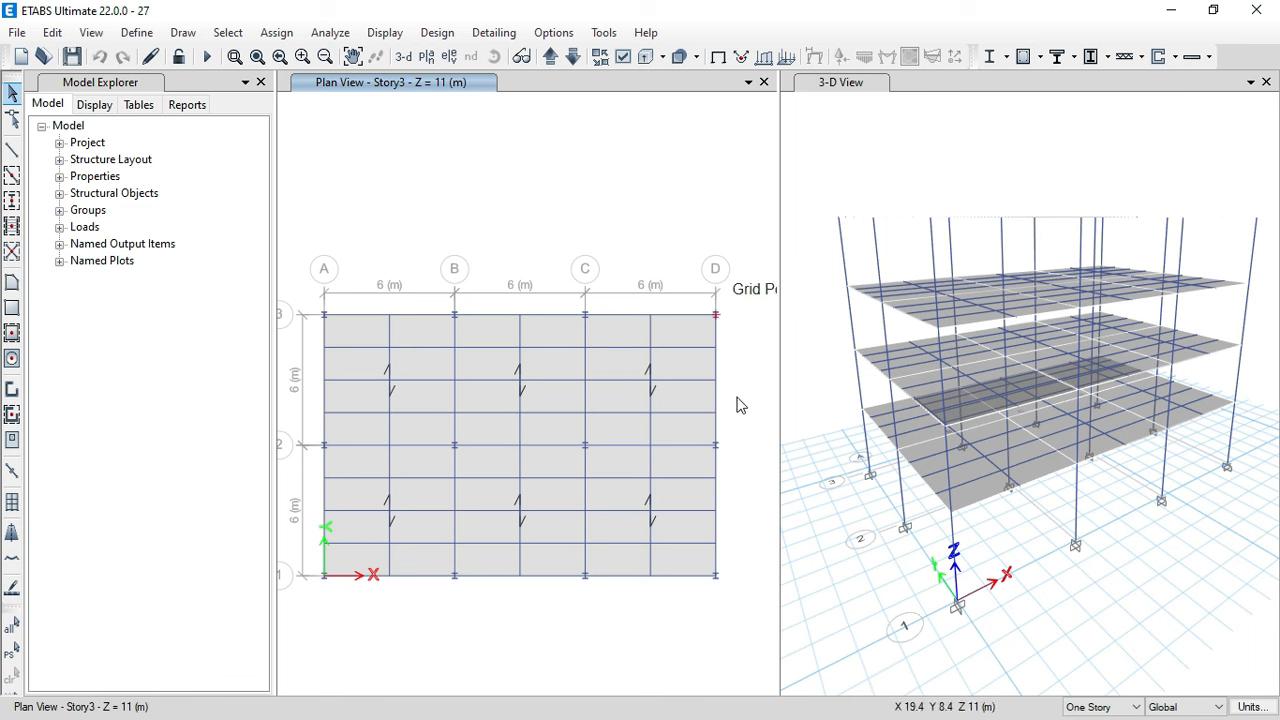
pyautogui.moveTo(604, 249); pyautogui.dragTo(614, 254, button='middle')
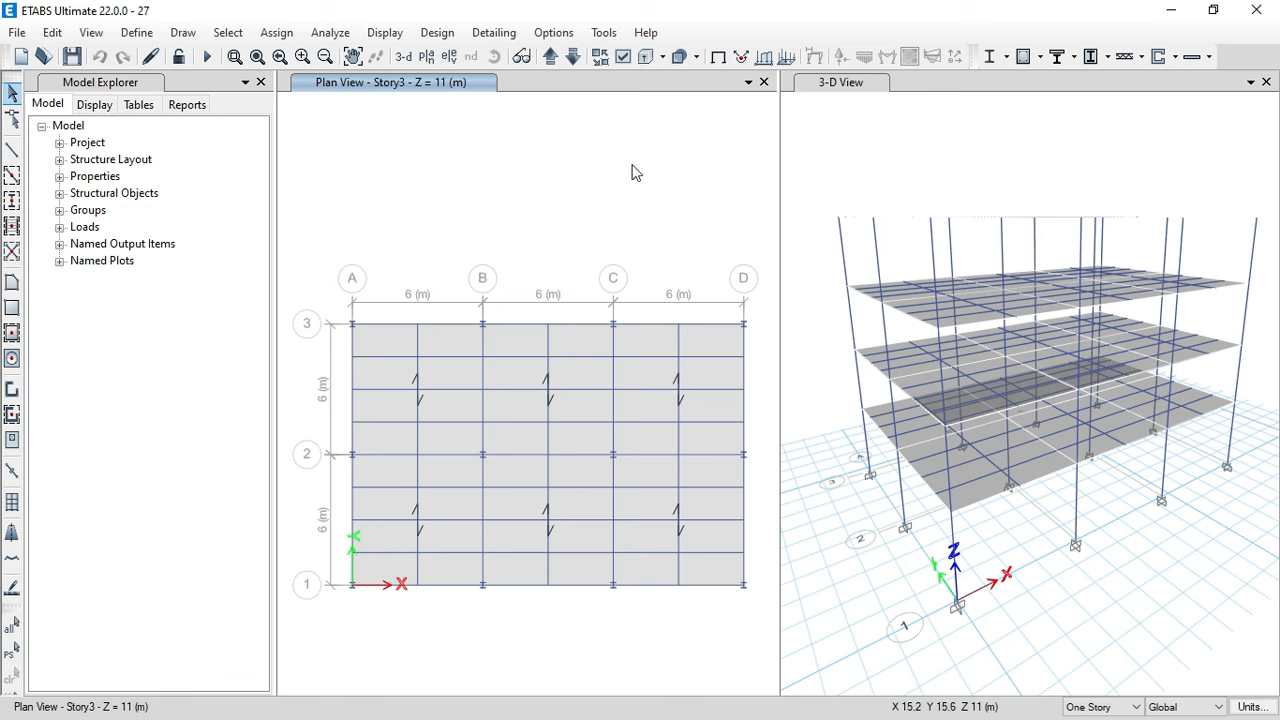
# - Switch to the Excel workbook Perencanaan Gedung Kantor.xlsx and open the Beban Angin sheet
pyautogui.click(1168, 14)
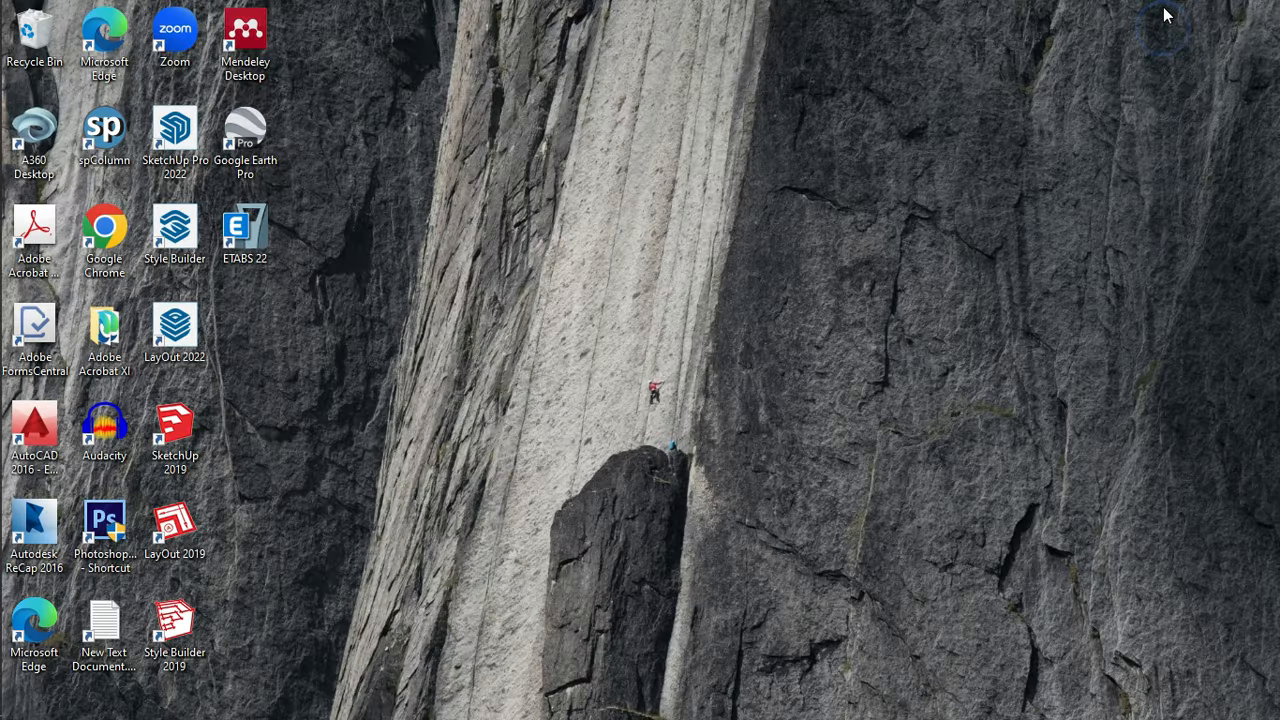
pyautogui.rightClick(601, 227)
pyautogui.click(685, 310)
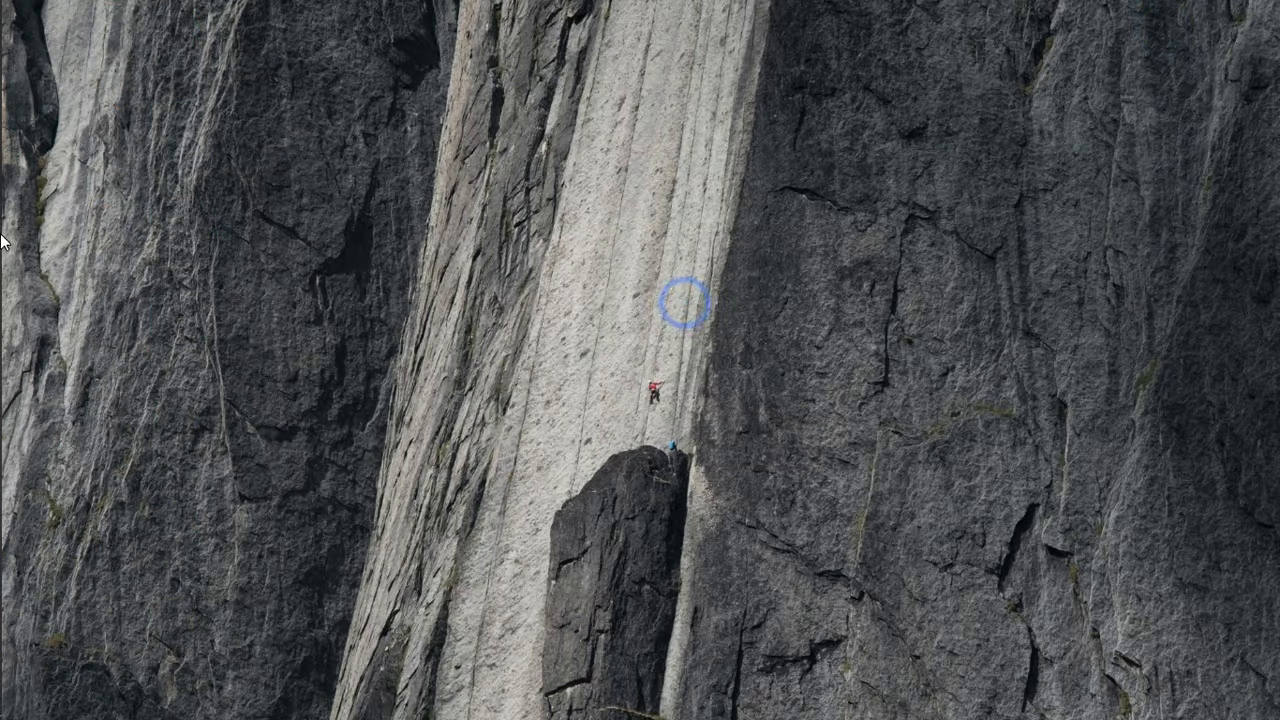
pyautogui.moveTo(33, 357)
pyautogui.click(33, 357)
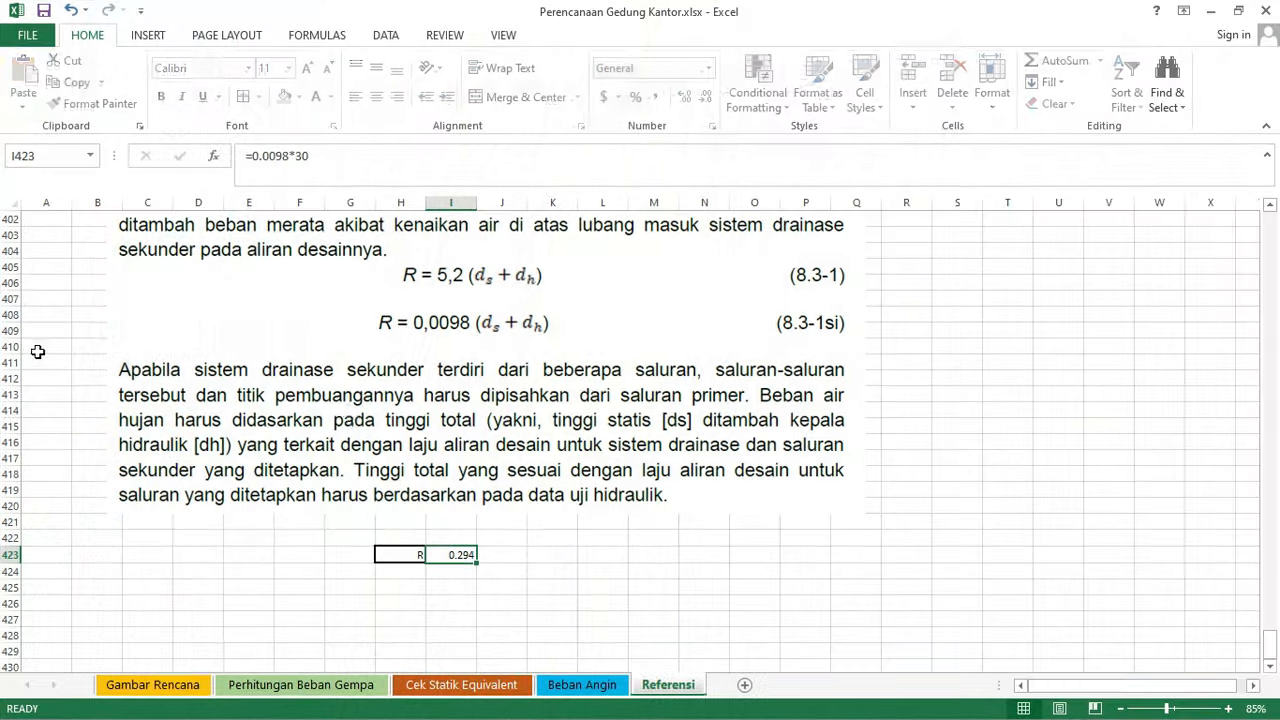
pyautogui.click(608, 692)
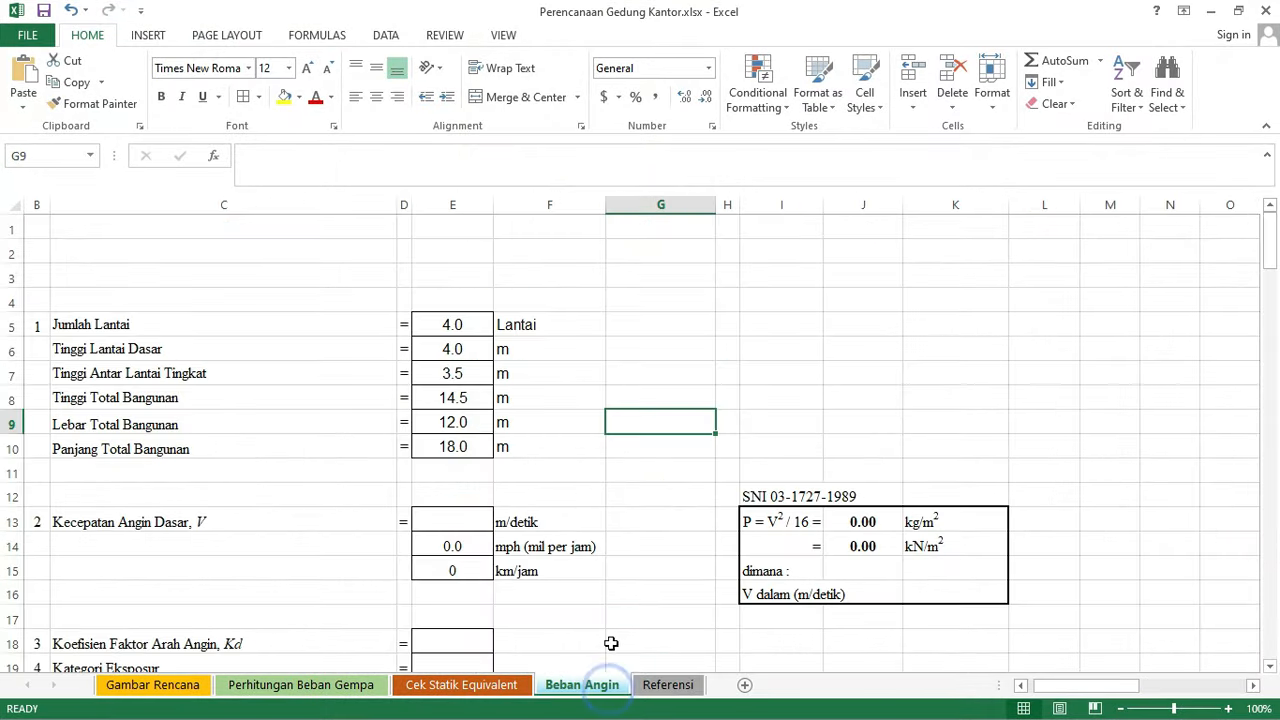
# - Check the building dimensions on the wind load sheet and set the basic wind speed in E13 to 40 m/detik
pyautogui.click(432, 326)
pyautogui.click(445, 398)
pyautogui.scroll(-3, 445, 400)
pyautogui.click(598, 378)
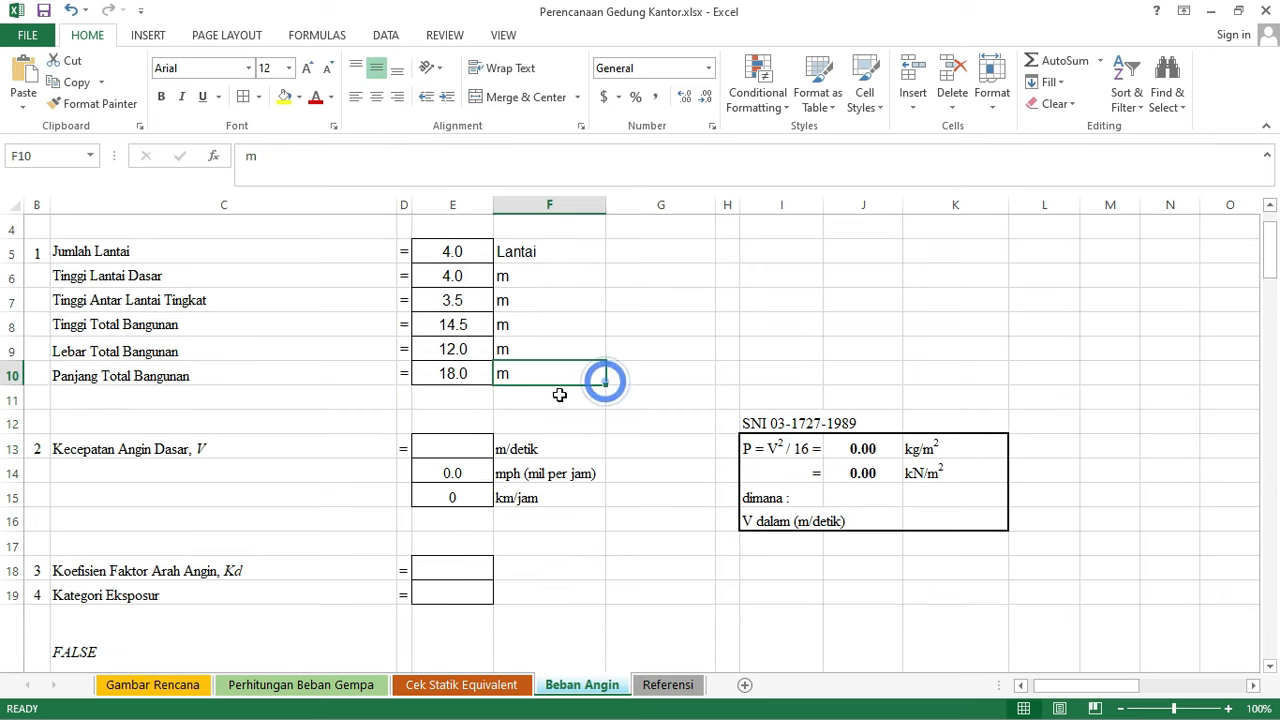
pyautogui.click(465, 456)
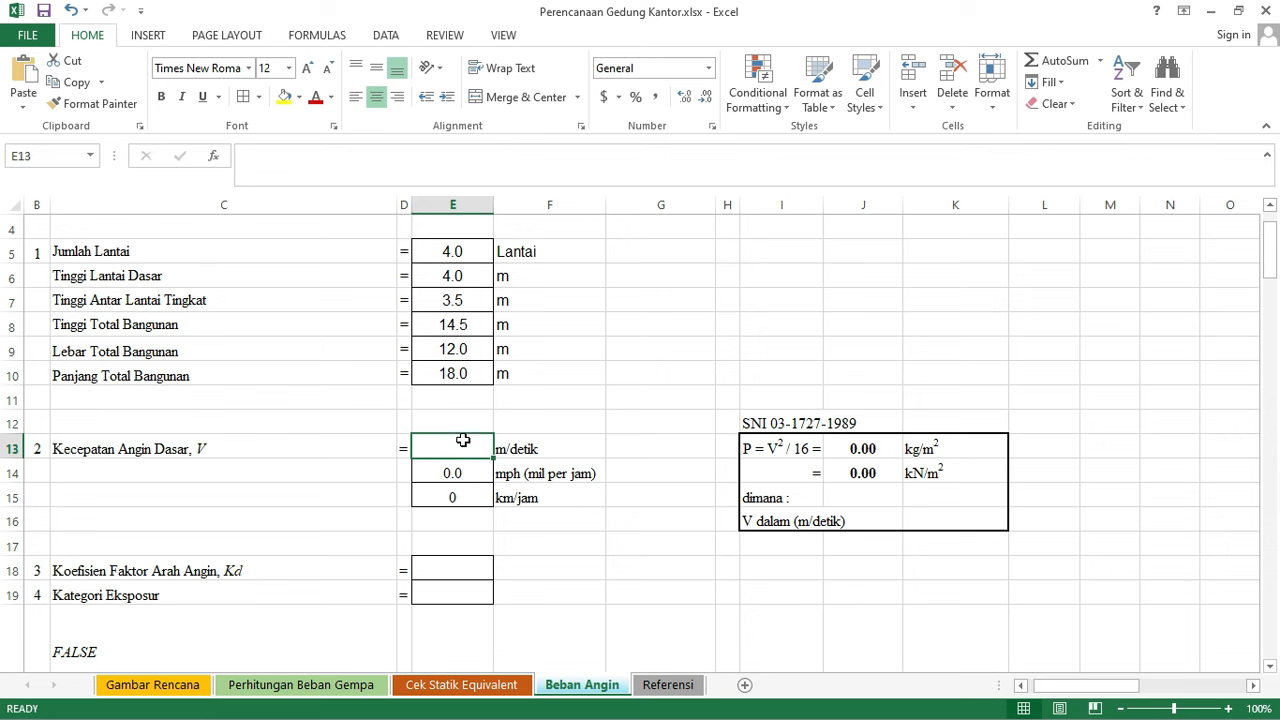
pyautogui.write('40')
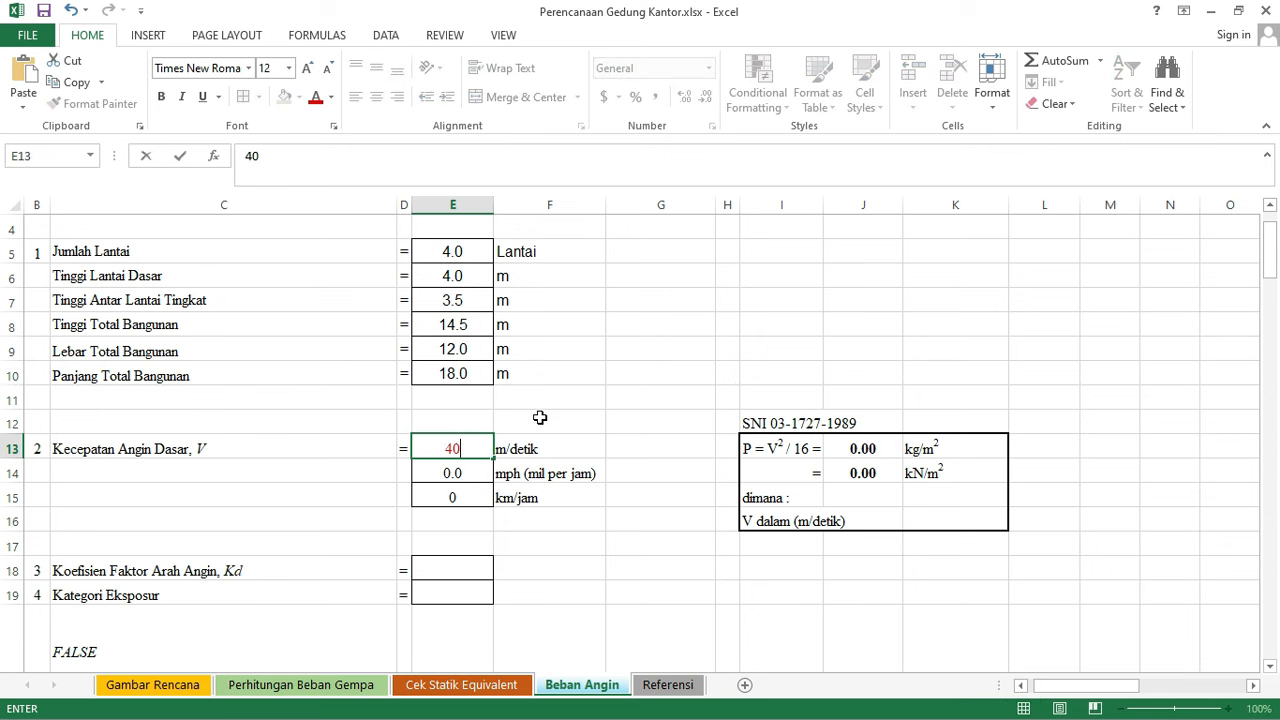
pyautogui.click(547, 409)
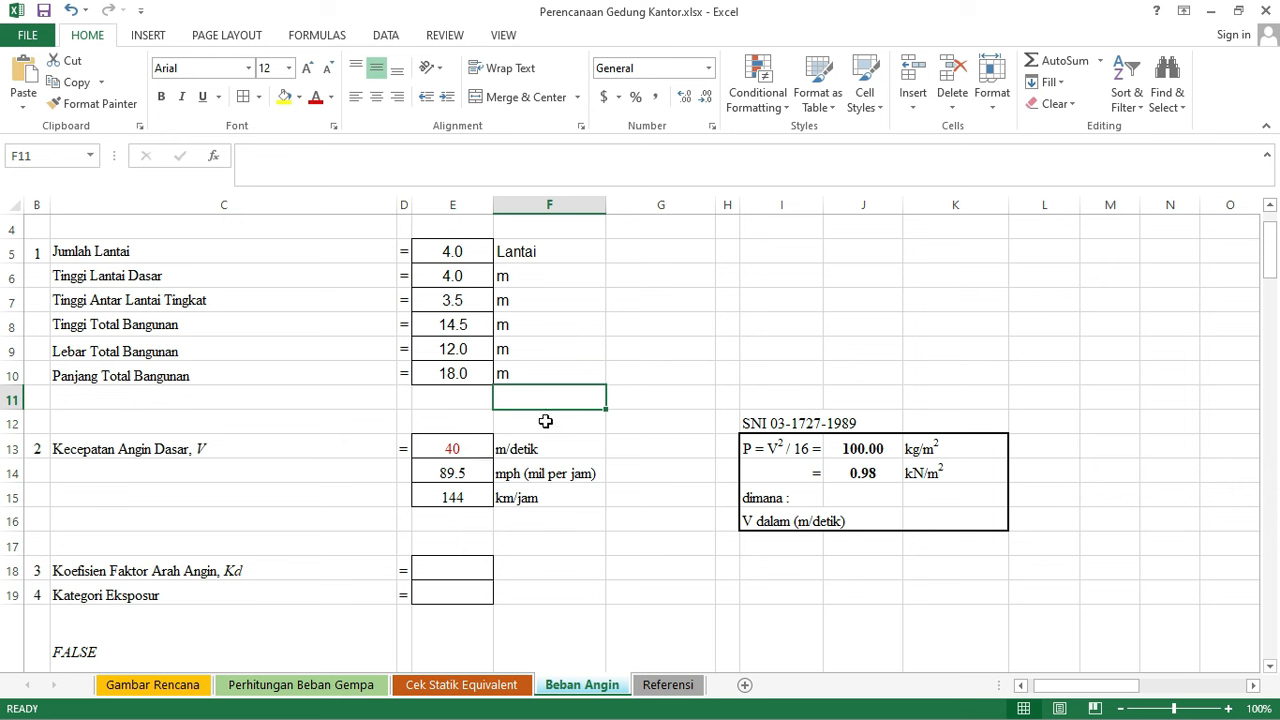
pyautogui.click(651, 353)
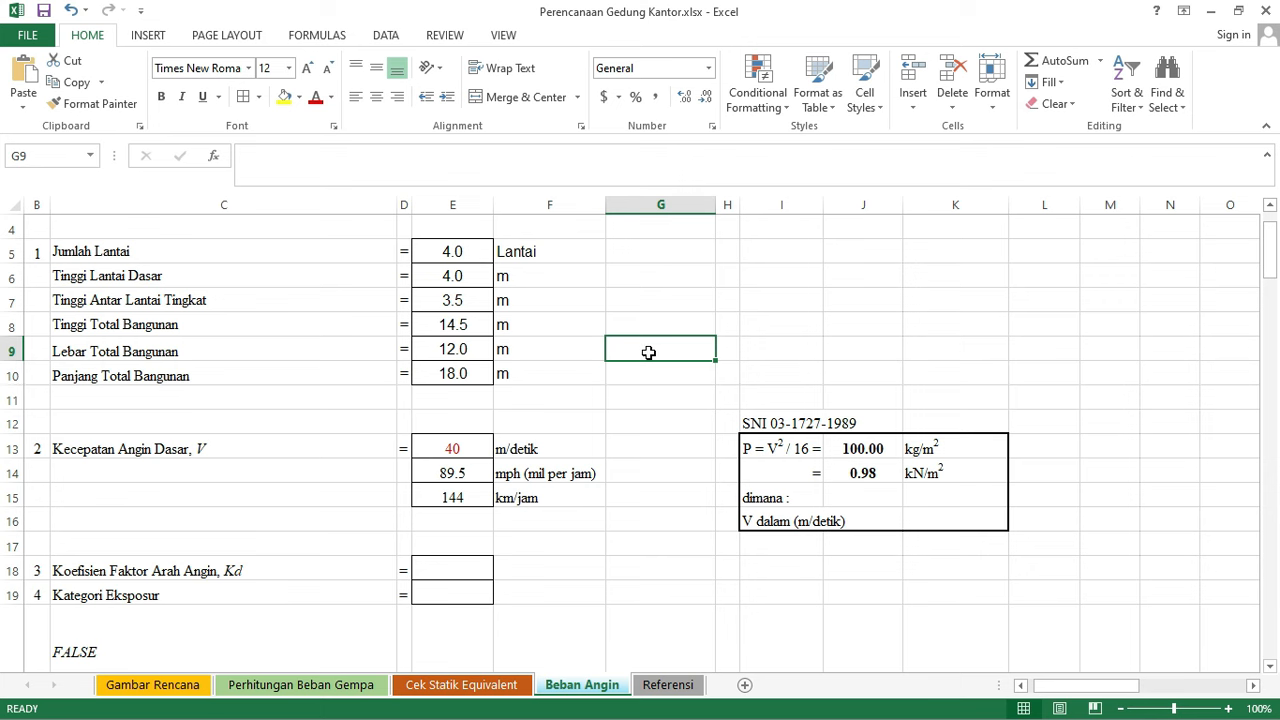
pyautogui.click(622, 396)
pyautogui.moveTo(1060, 686); pyautogui.dragTo(1090, 692)
pyautogui.click(538, 449)
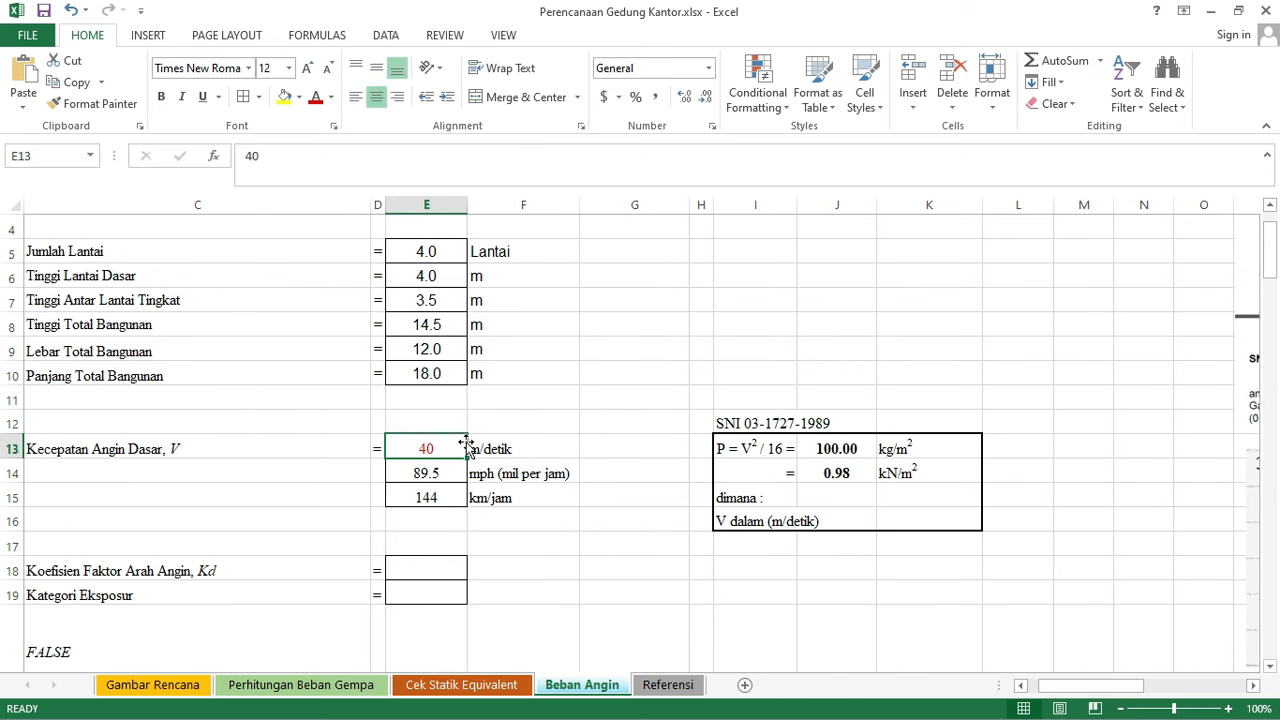
pyautogui.click(536, 481)
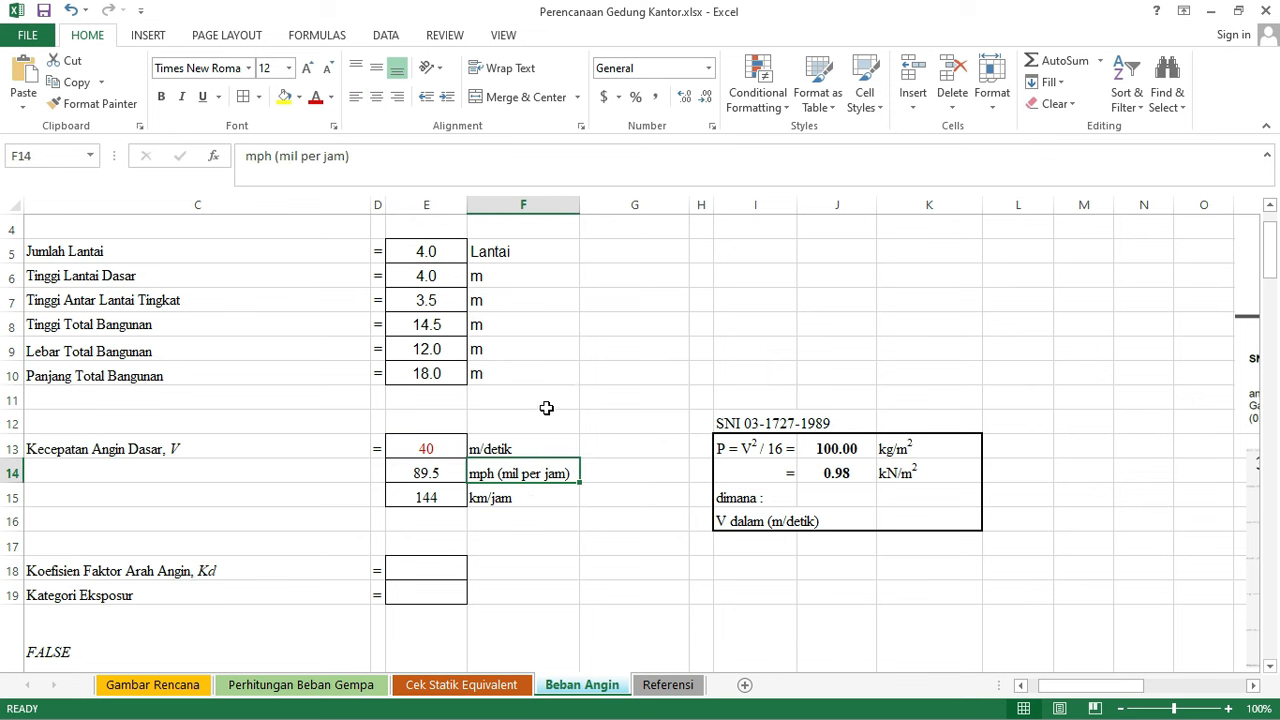
pyautogui.click(447, 473)
pyautogui.click(495, 500)
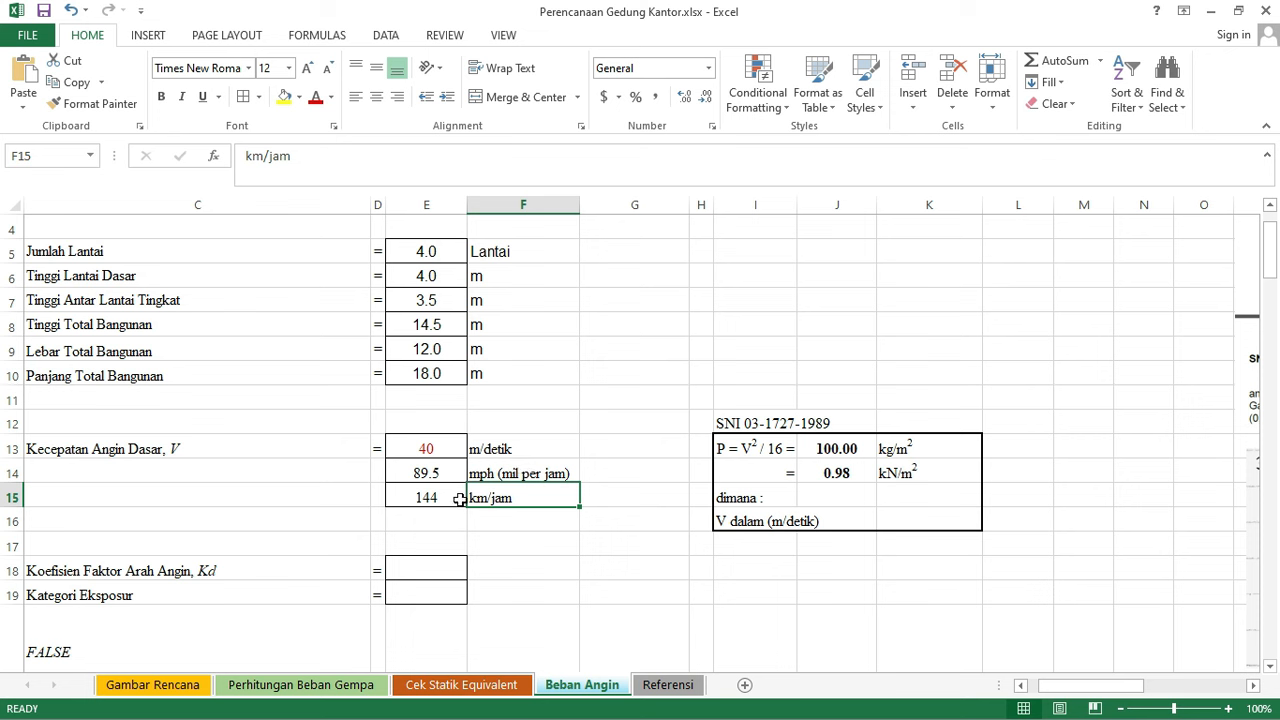
pyautogui.click(749, 393)
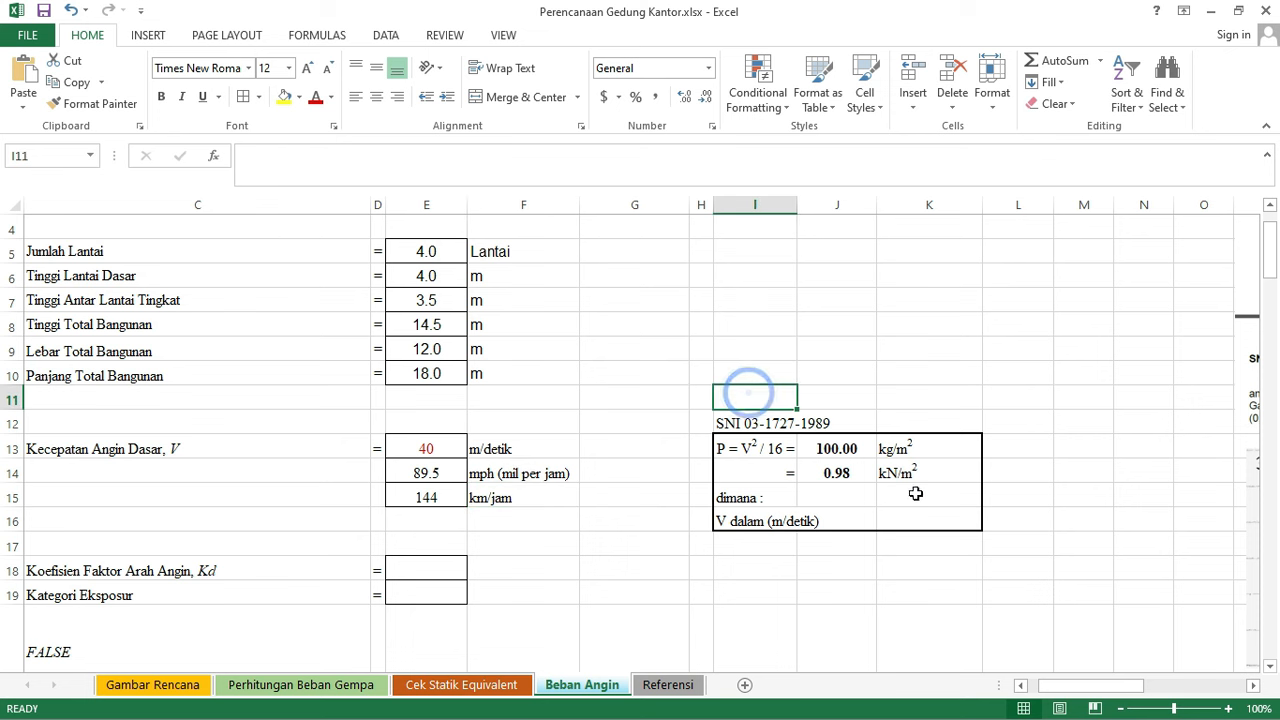
pyautogui.click(782, 424)
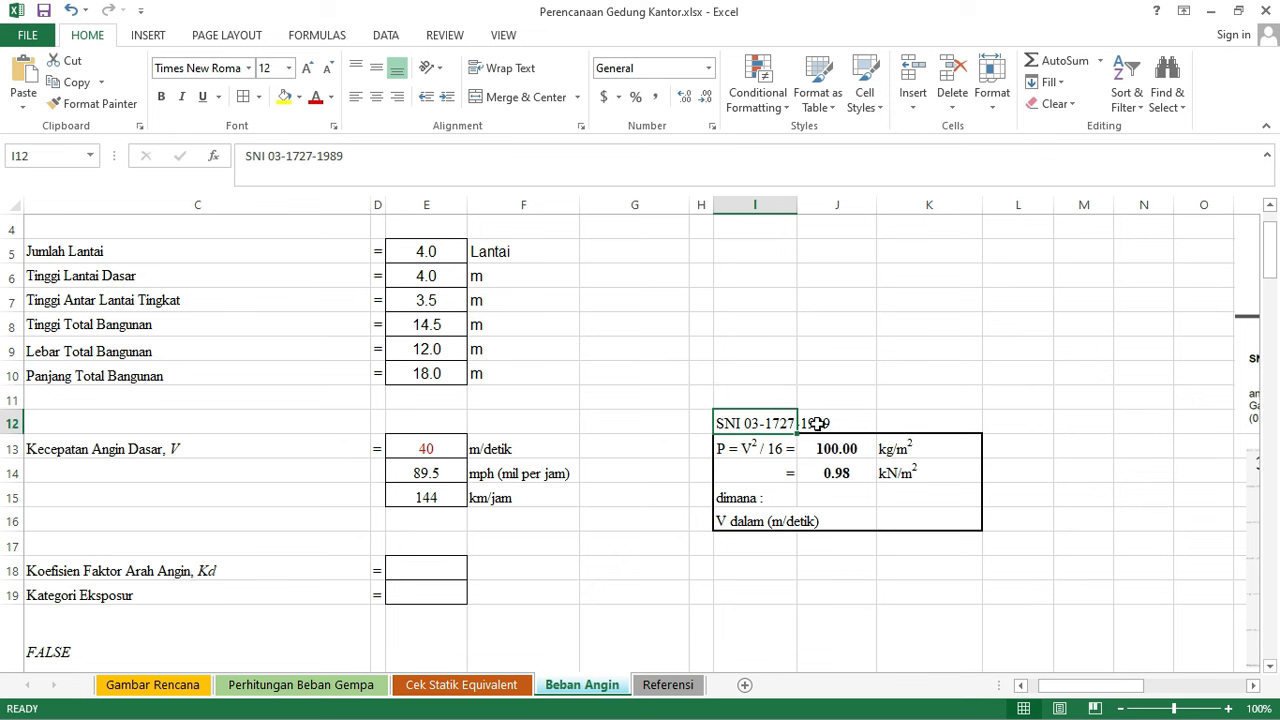
pyautogui.click(768, 447)
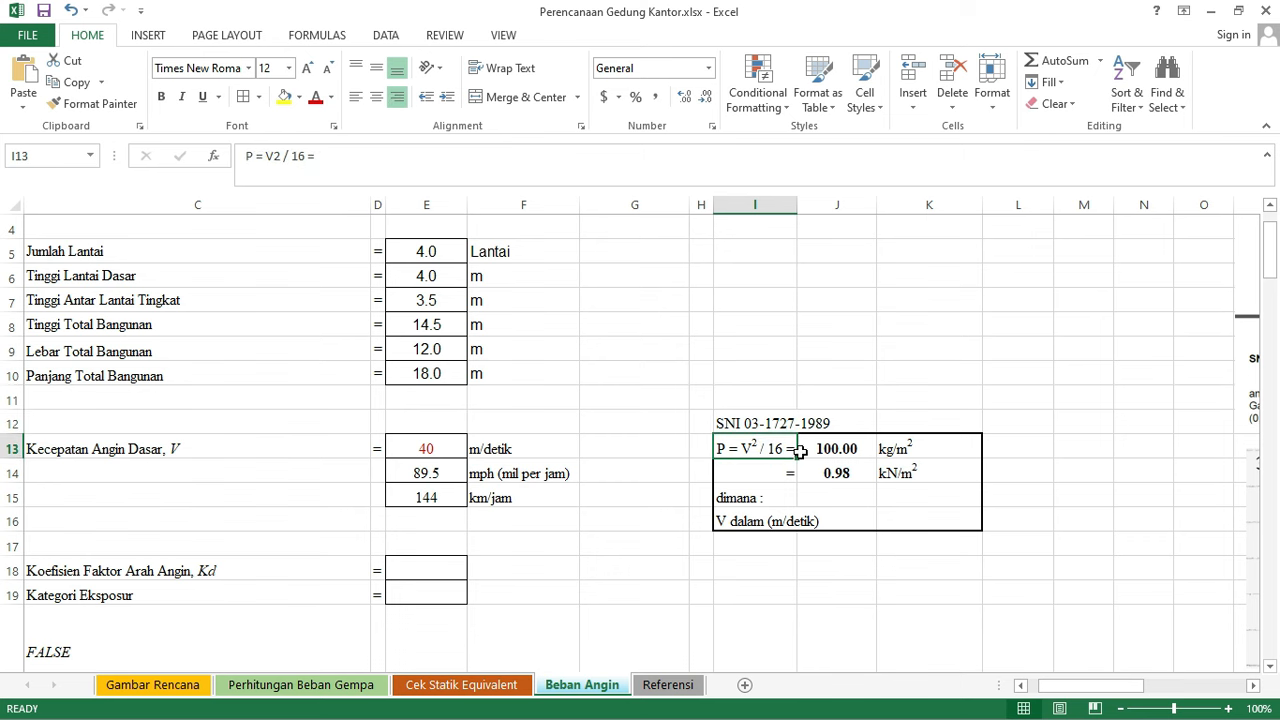
pyautogui.click(850, 451)
pyautogui.moveTo(1062, 686)
pyautogui.mouseDown()
pyautogui.moveTo(1094, 688)
pyautogui.moveTo(1070, 692)
pyautogui.mouseUp()
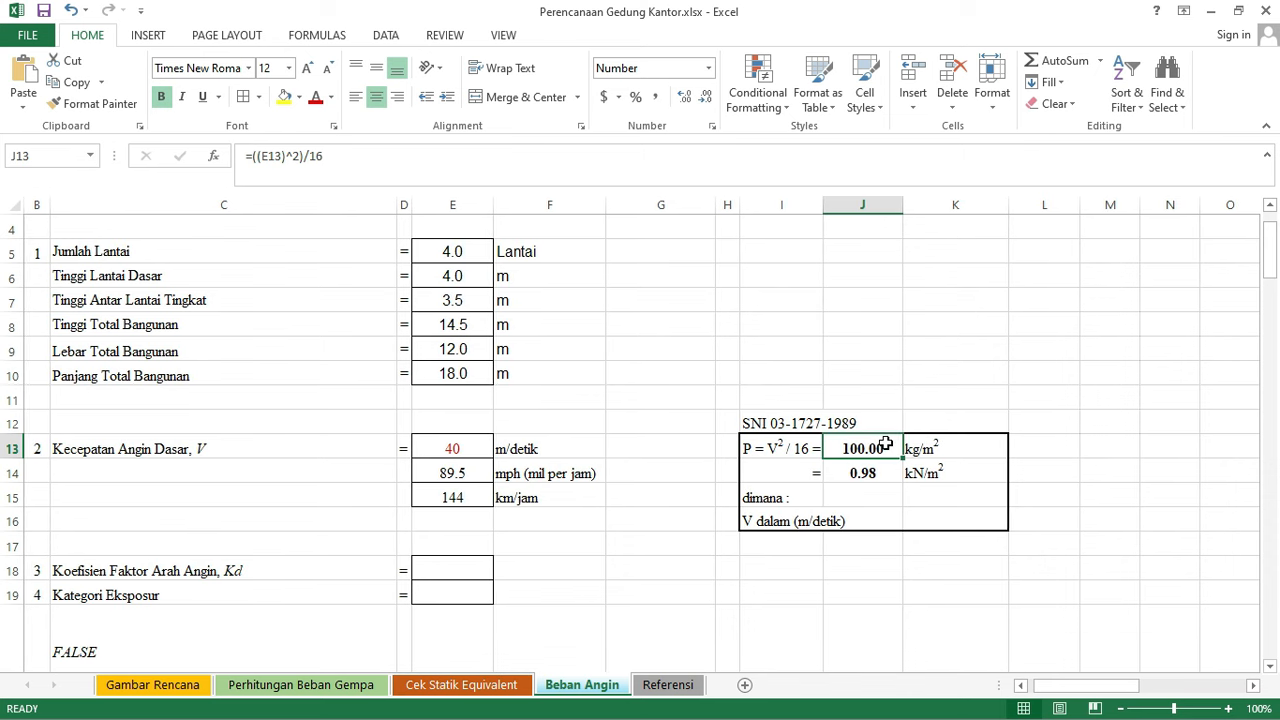
pyautogui.click(463, 445)
pyautogui.click(888, 449)
pyautogui.click(951, 443)
pyautogui.click(943, 470)
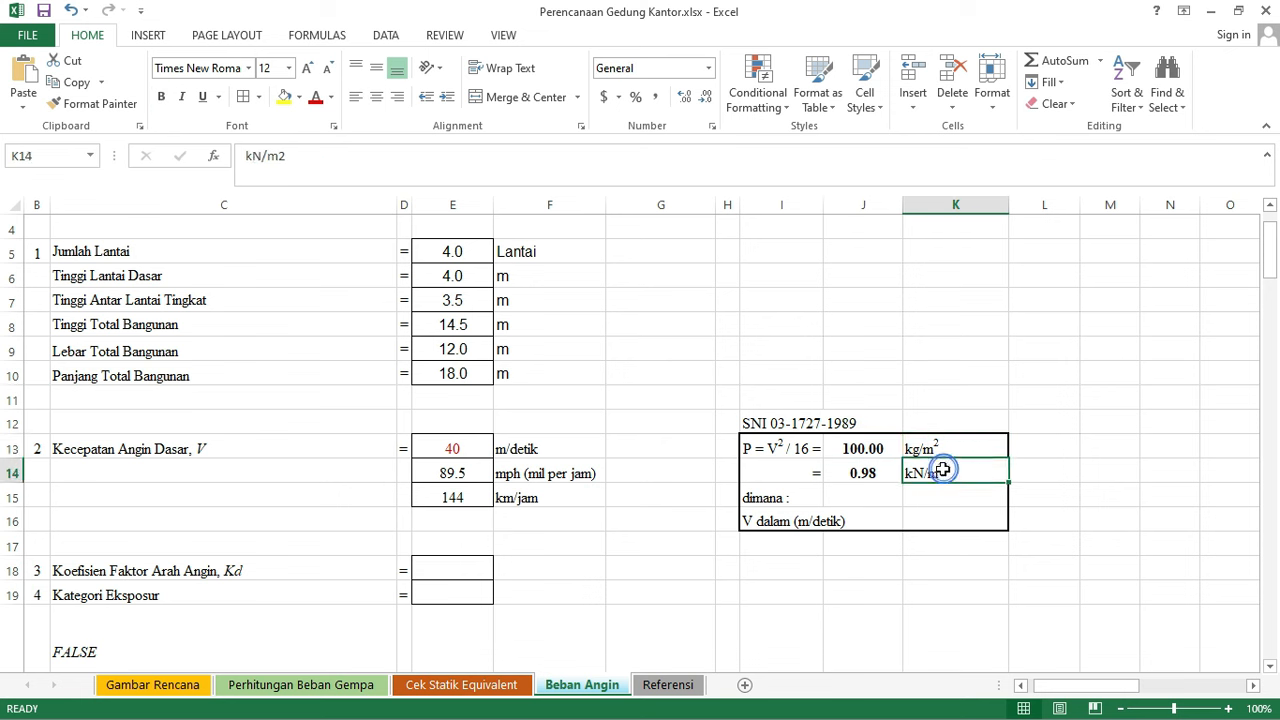
pyautogui.click(950, 445)
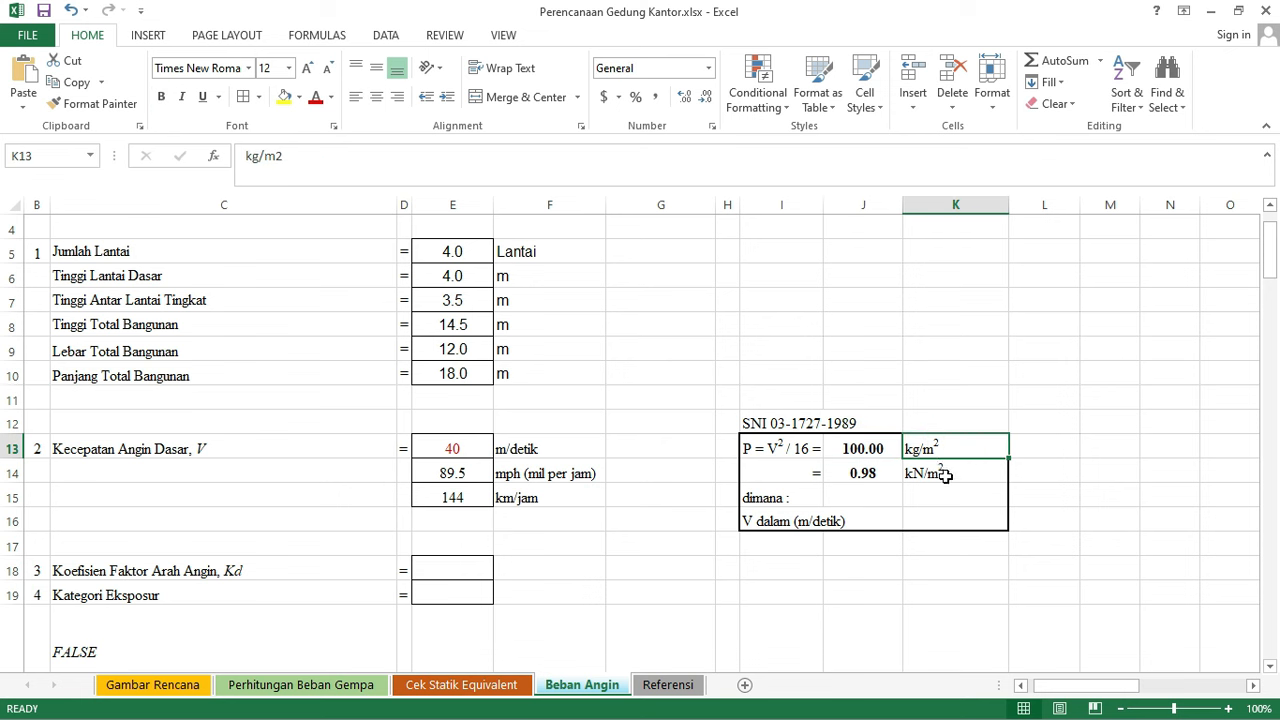
pyautogui.click(958, 474)
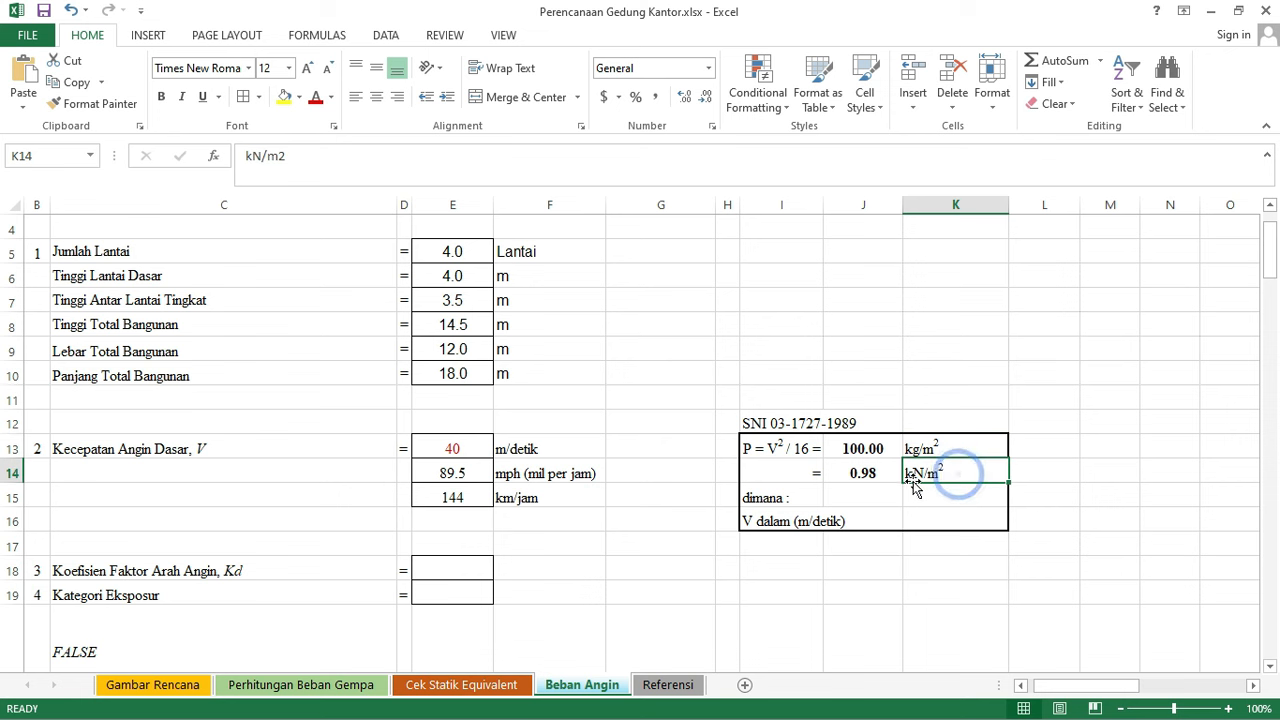
pyautogui.click(880, 476)
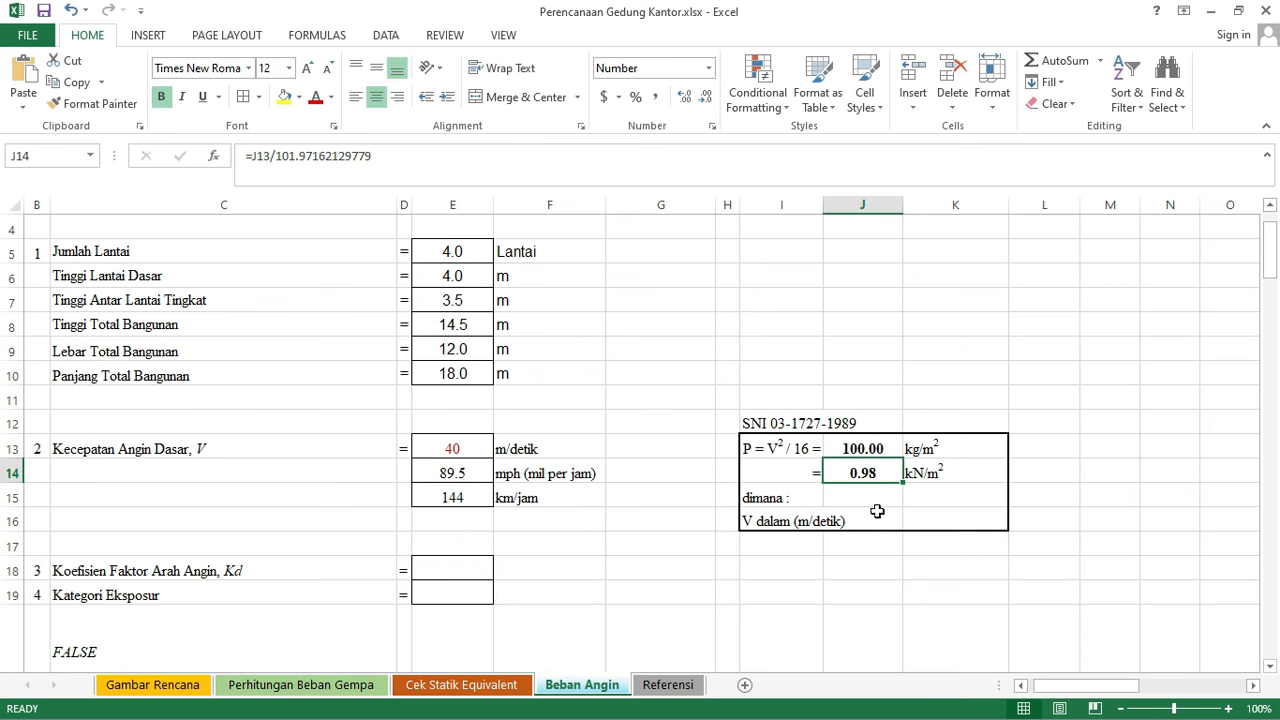
# - Compare the minimum design wind load in SNI 1727:2020 clause 27.1.5 with the calculated pressure in J14
pyautogui.moveTo(1048, 686); pyautogui.dragTo(1092, 686)
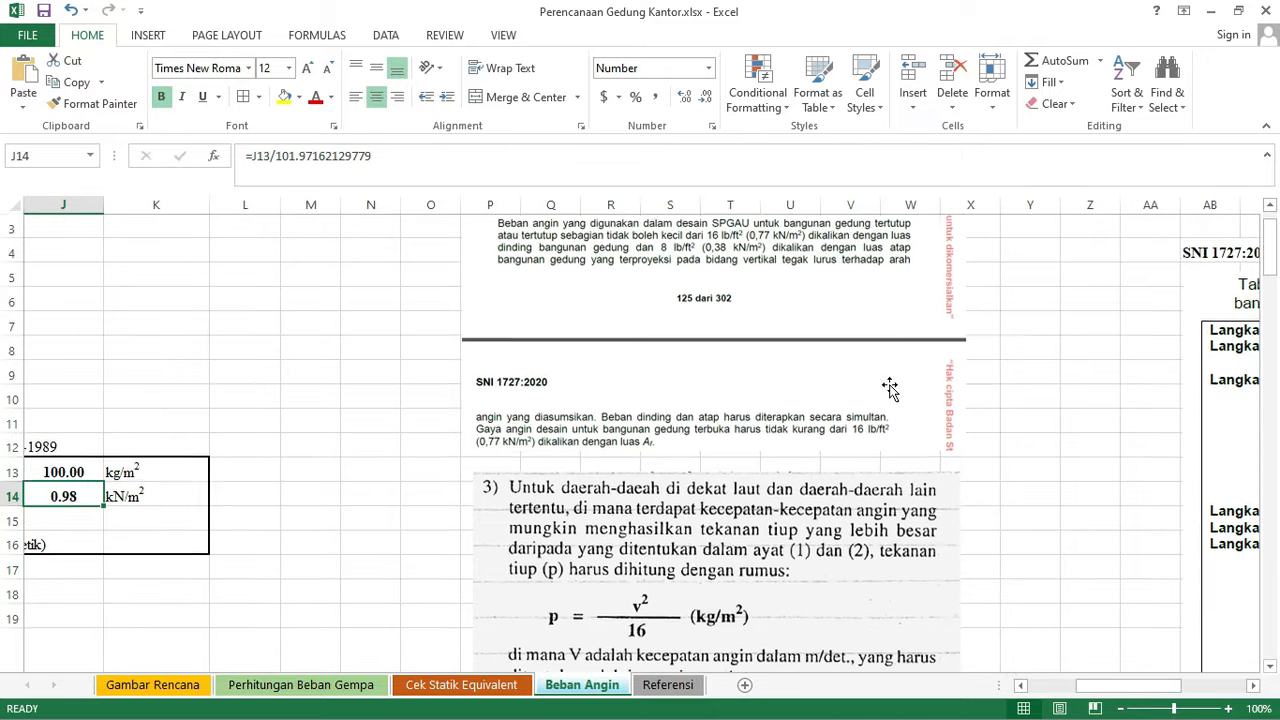
pyautogui.click(845, 285)
pyautogui.scroll(1, 829, 380)
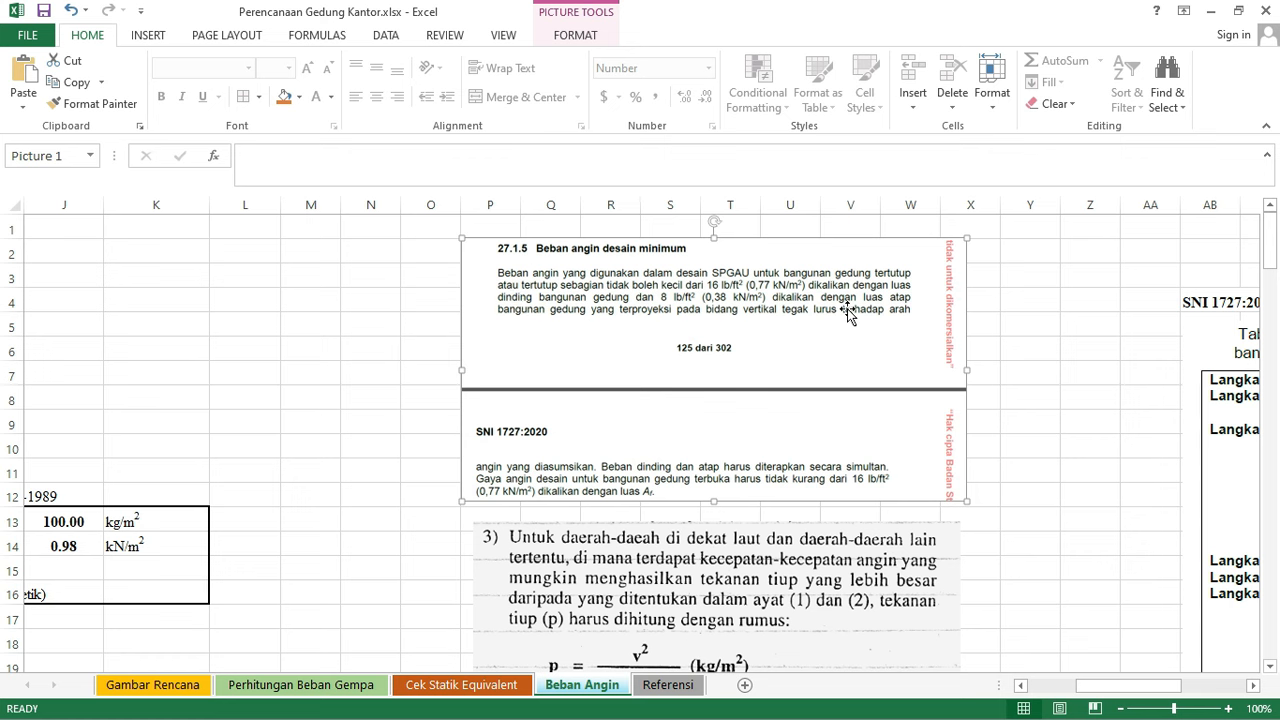
pyautogui.moveTo(1128, 692); pyautogui.dragTo(1114, 697)
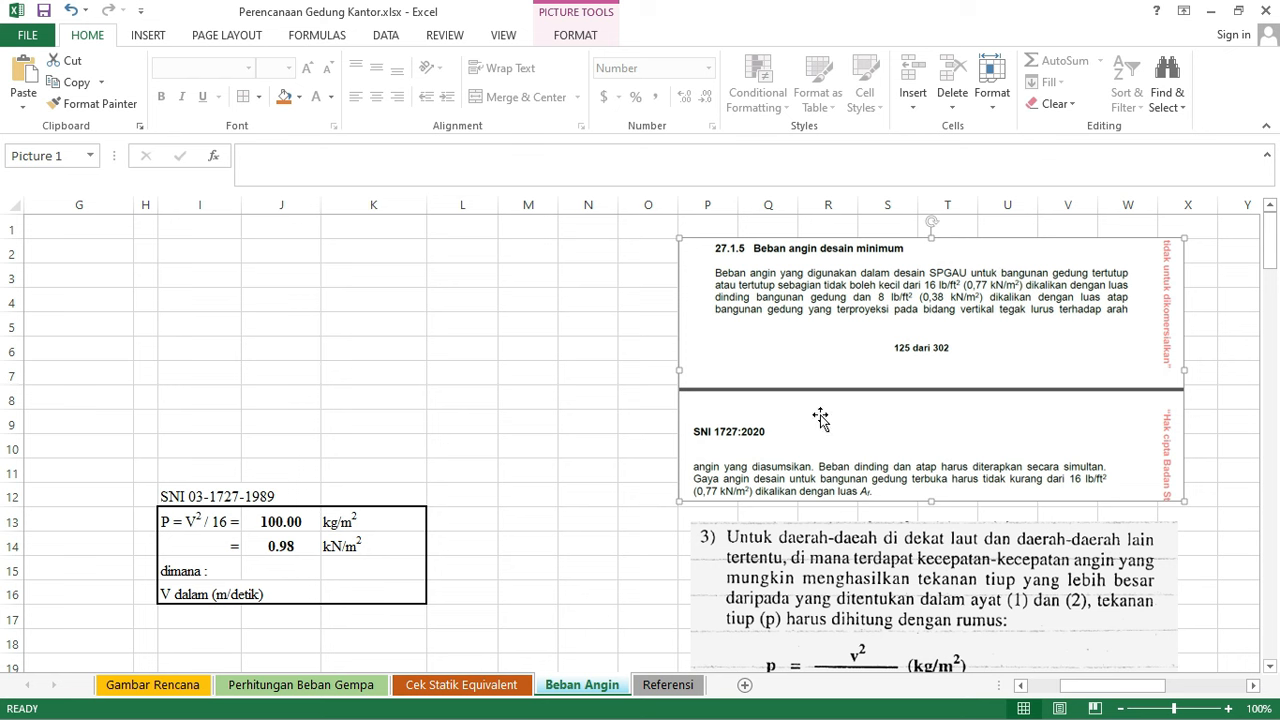
pyautogui.click(1200, 348)
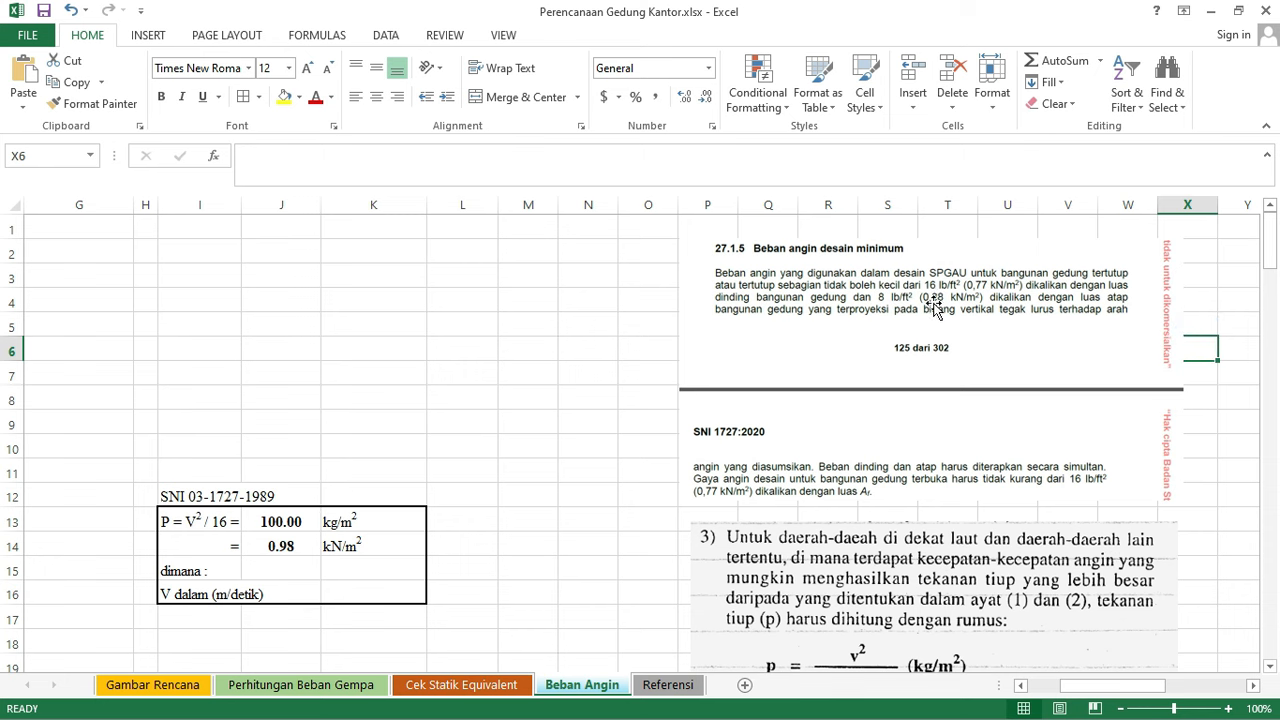
pyautogui.moveTo(1155, 692); pyautogui.dragTo(1123, 692)
pyautogui.click(941, 548)
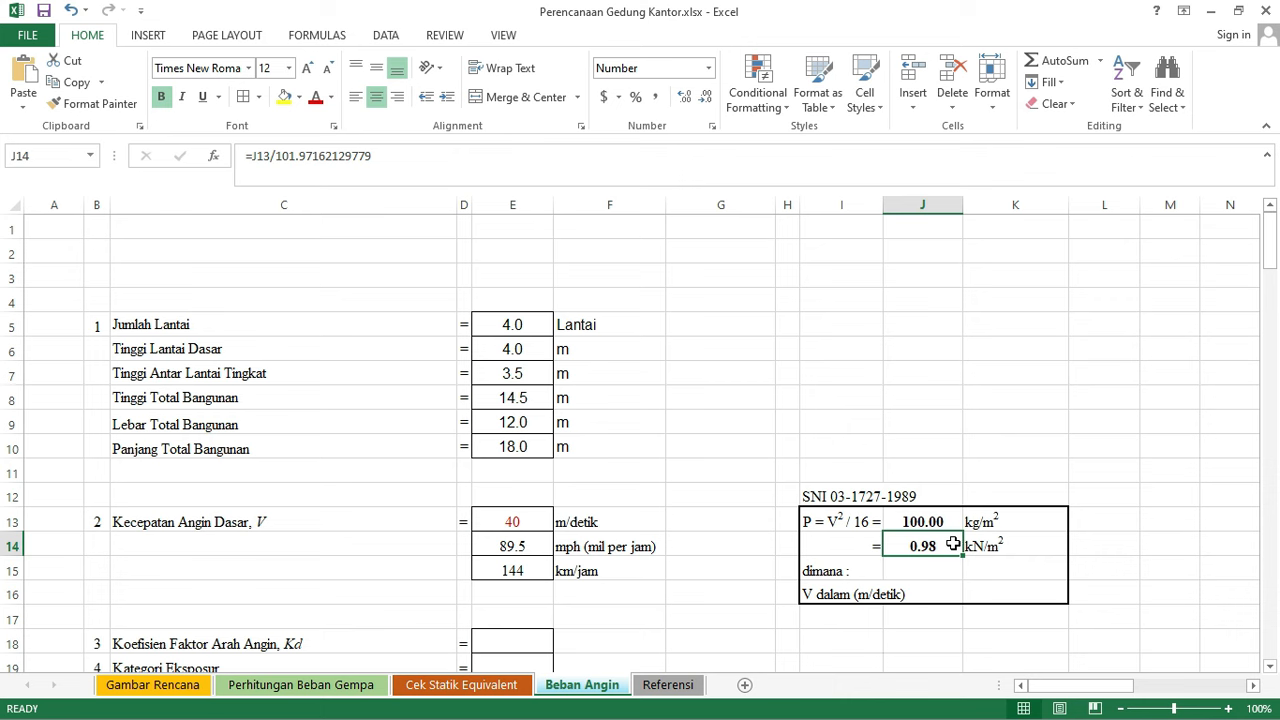
pyautogui.moveTo(1098, 697); pyautogui.dragTo(1105, 690)
pyautogui.scroll(-2, 866, 543)
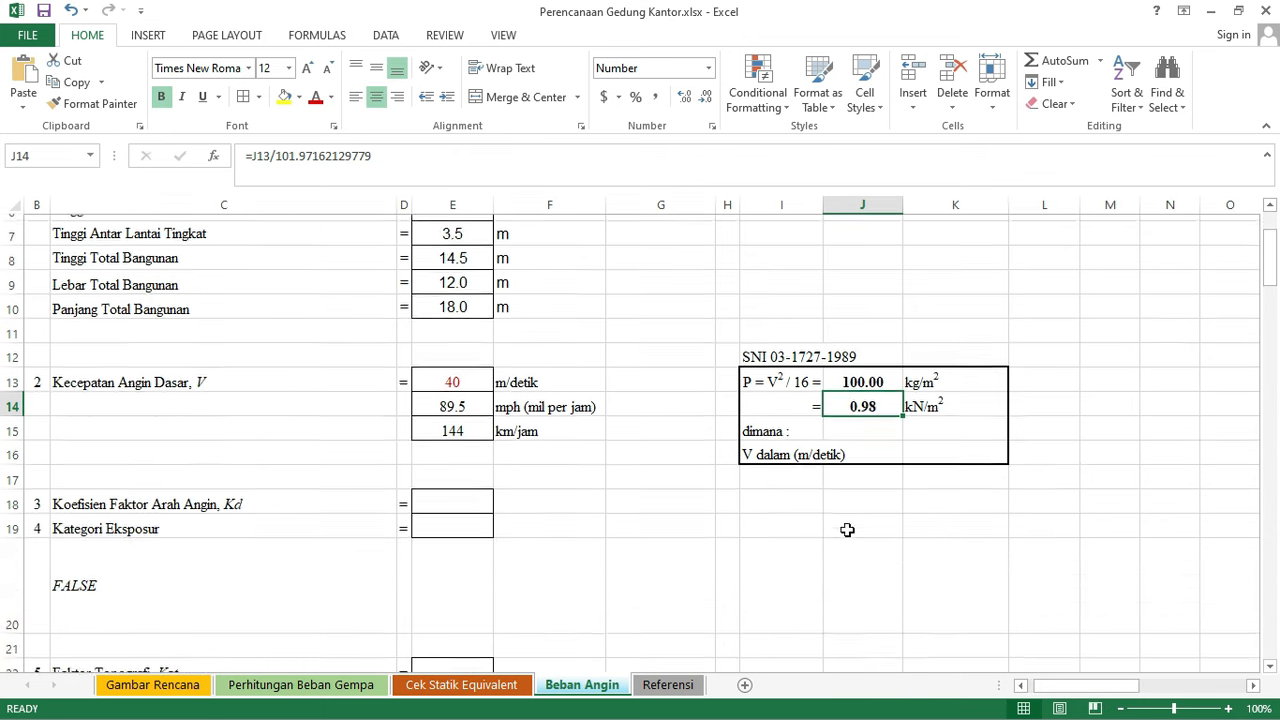
pyautogui.scroll(1, 872, 500)
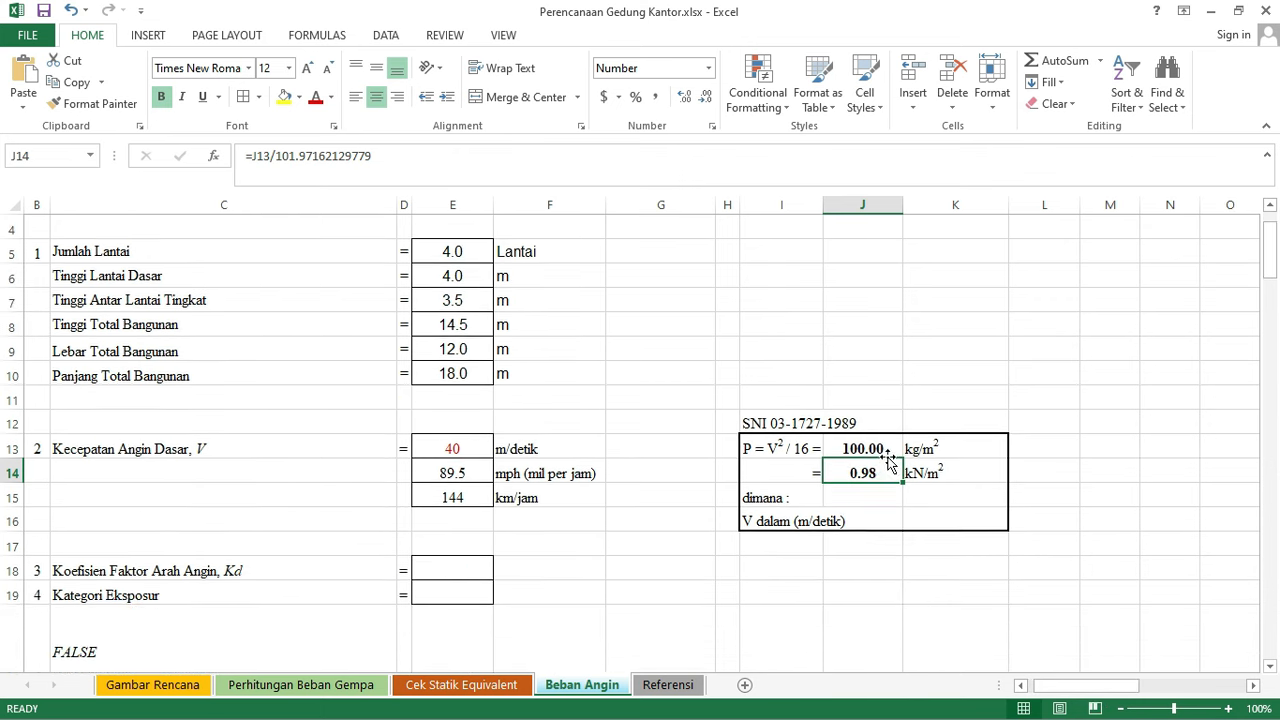
# - Review the remaining wind parameters on the sheet and the SNI 1727:2020 Tabel 27.2-1 procedure for determining wind load
pyautogui.scroll(-1, 841, 496)
pyautogui.click(845, 518)
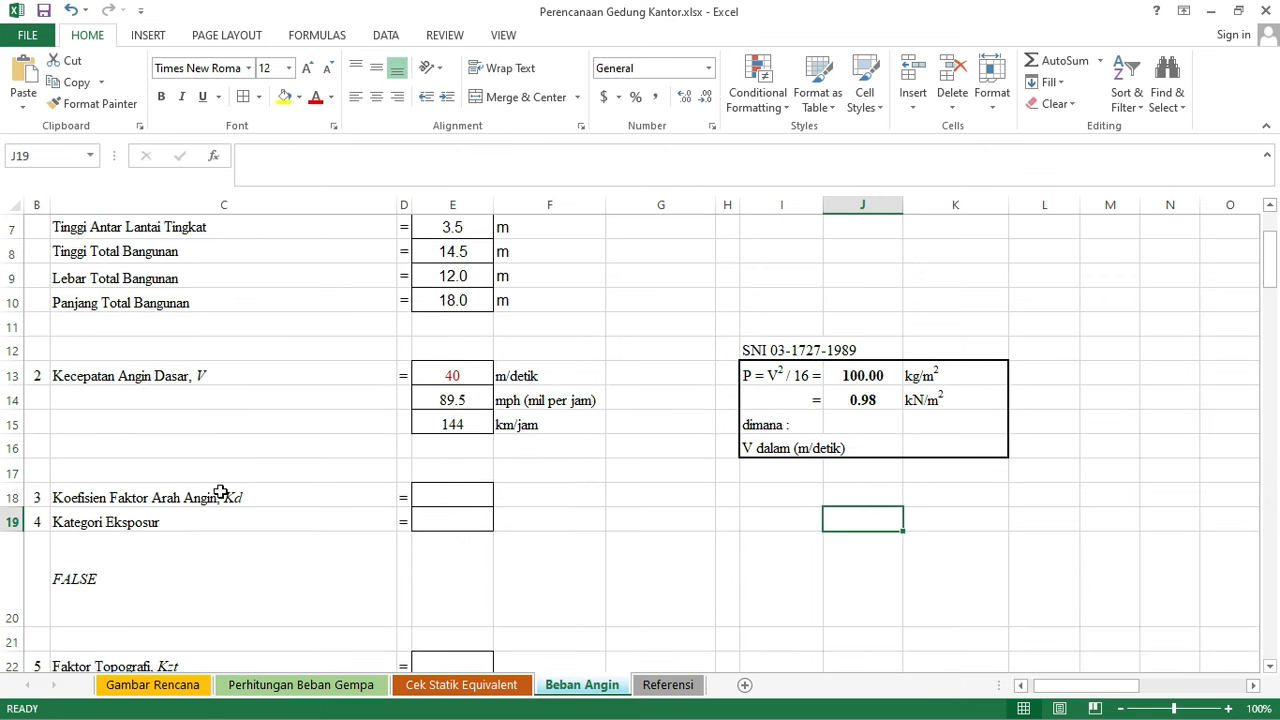
pyautogui.click(520, 497)
pyautogui.moveTo(1086, 685); pyautogui.dragTo(1080, 685)
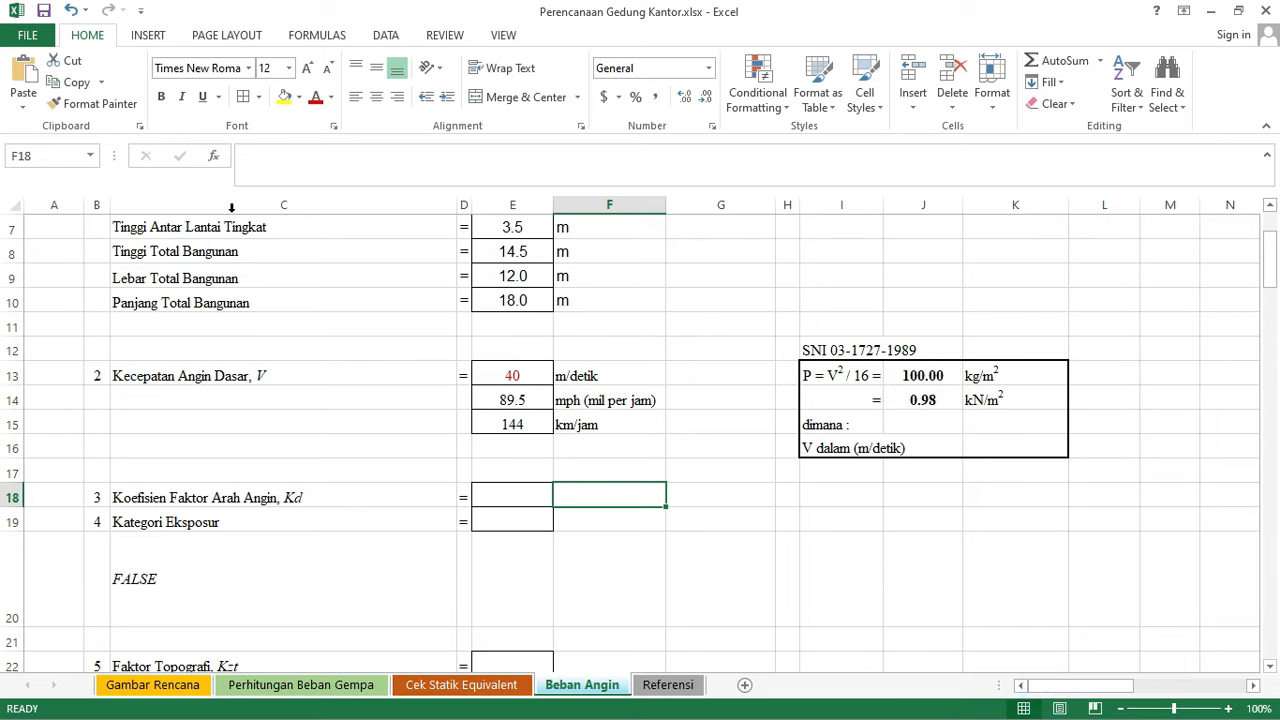
pyautogui.scroll(-5, 634, 403)
pyautogui.scroll(7, 706, 509)
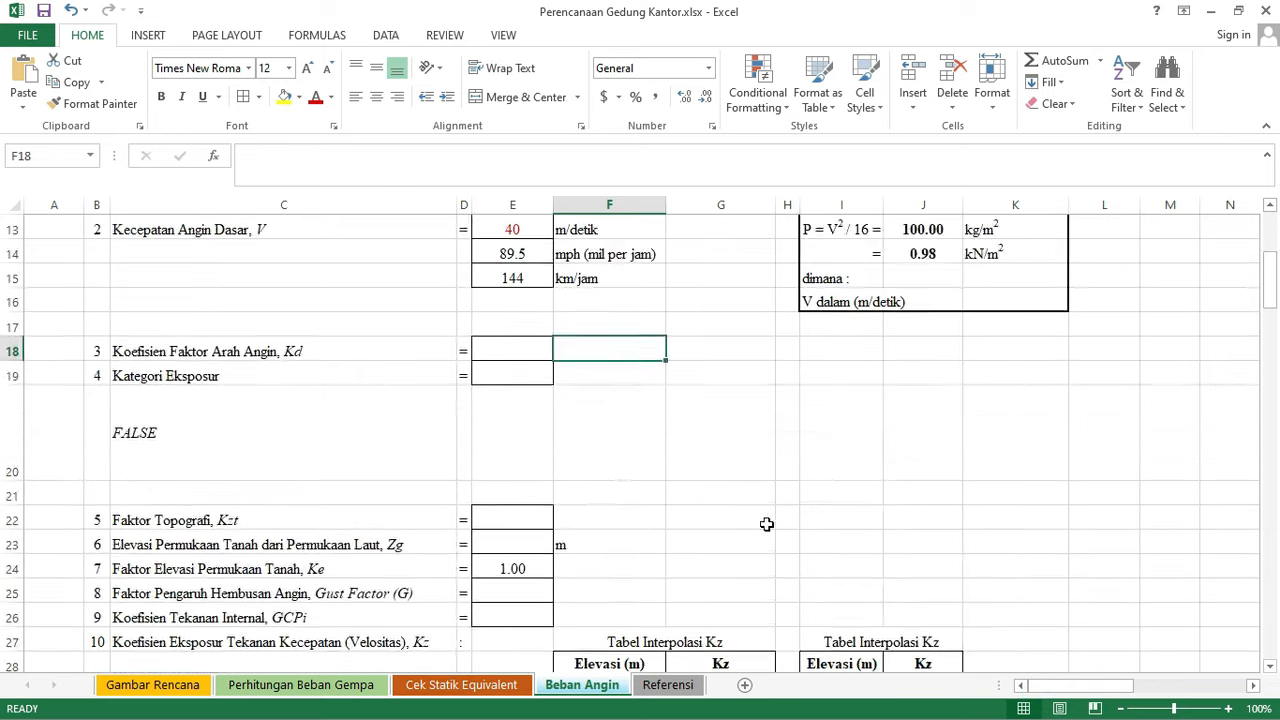
pyautogui.moveTo(1080, 688); pyautogui.dragTo(1175, 684)
pyautogui.click(1020, 437)
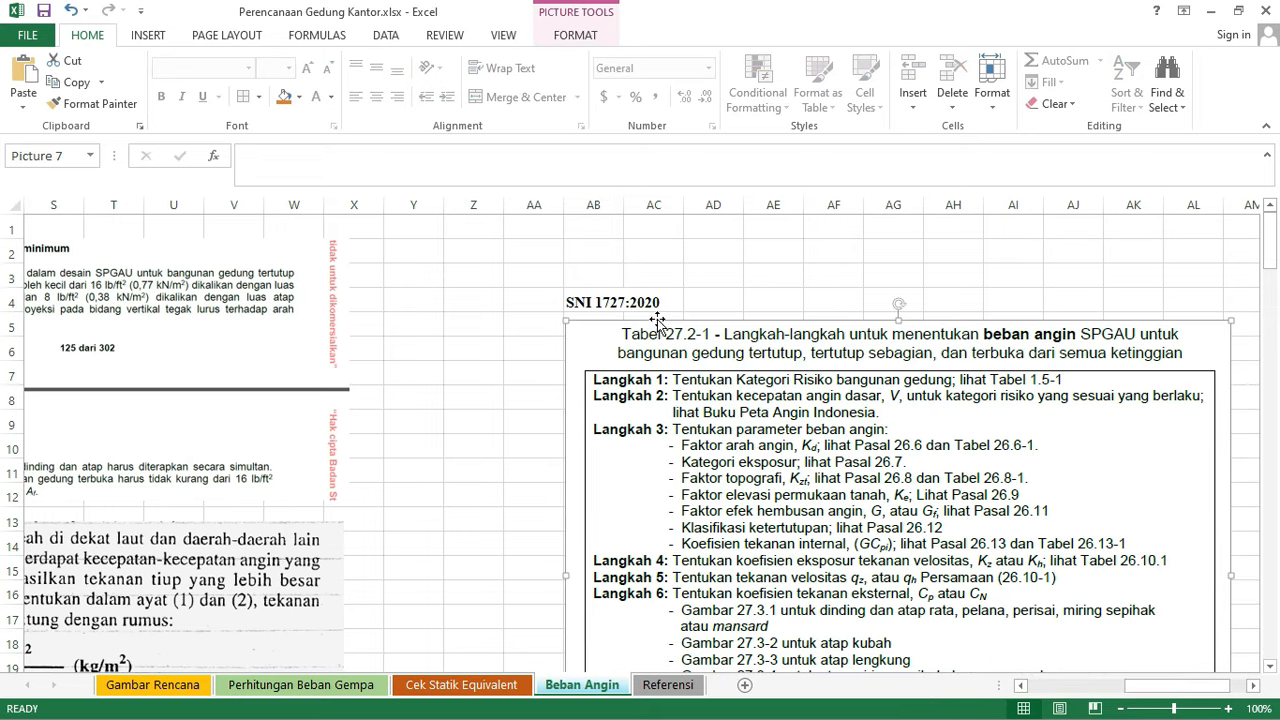
pyautogui.click(700, 309)
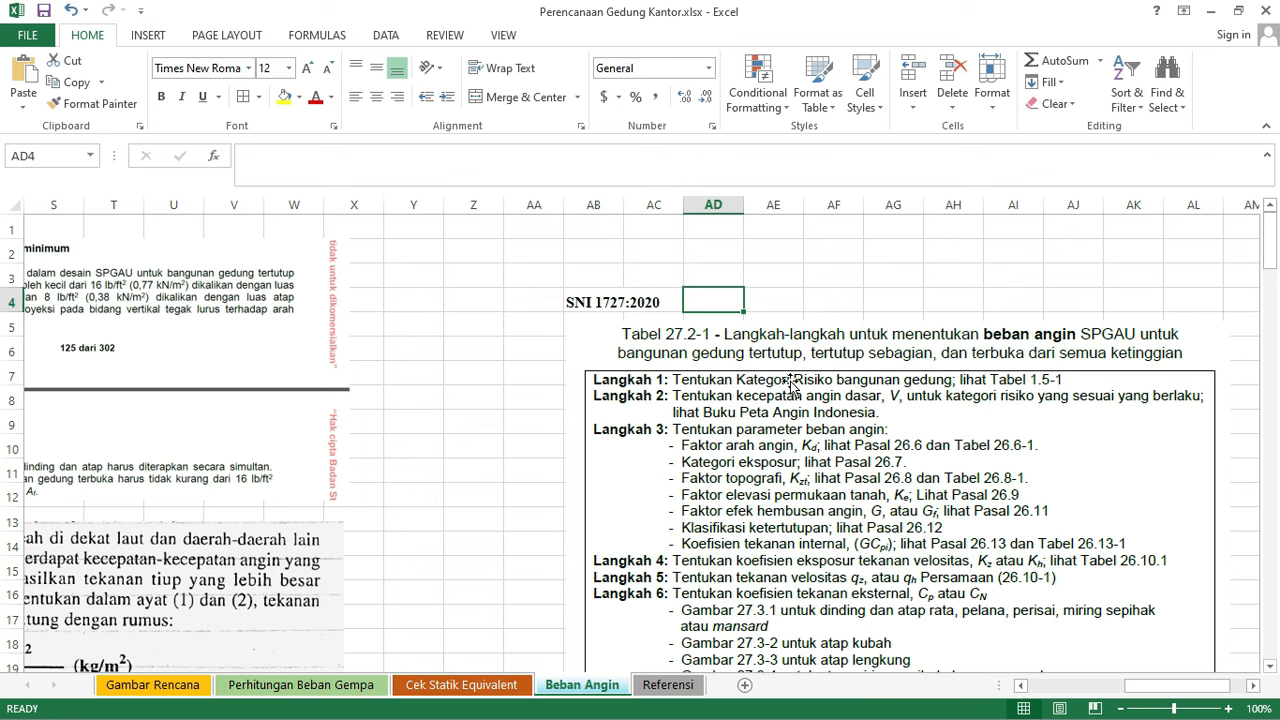
pyautogui.scroll(-1, 772, 383)
pyautogui.scroll(1, 775, 383)
pyautogui.scroll(-2, 778, 385)
pyautogui.scroll(2, 778, 385)
pyautogui.scroll(-1, 745, 320)
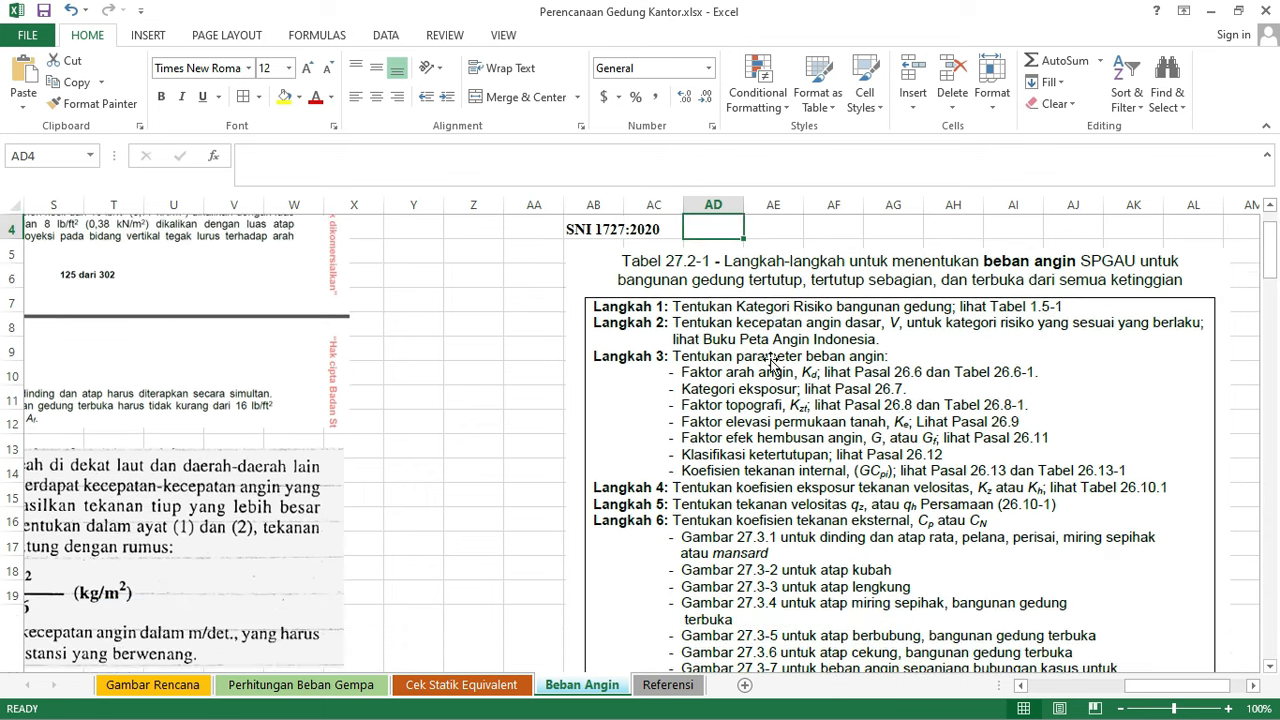
pyautogui.scroll(-1, 745, 330)
pyautogui.scroll(-2, 760, 340)
pyautogui.scroll(3, 860, 390)
pyautogui.moveTo(1142, 686); pyautogui.dragTo(1030, 688)
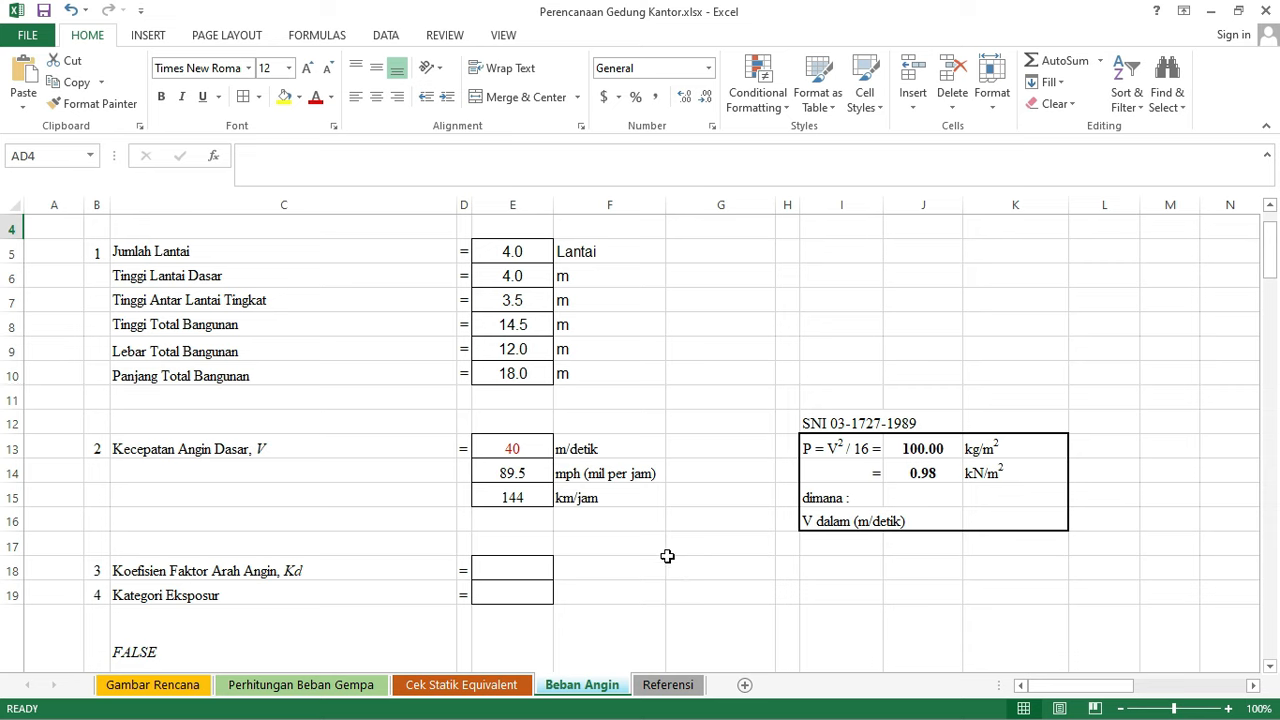
# - Look up the building's wind directionality factor Kd in Tabel 26.6-1 and set E18 to 0.85
pyautogui.scroll(-2, 667, 556)
pyautogui.click(661, 468)
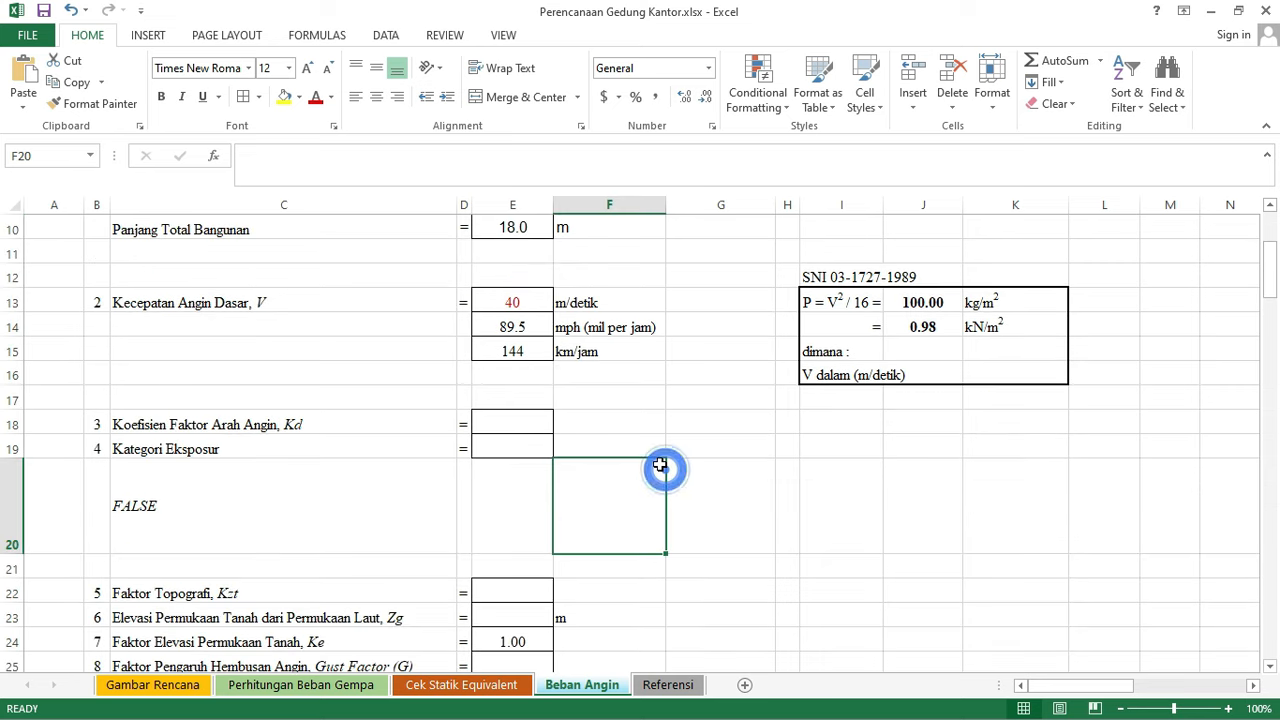
pyautogui.click(515, 420)
pyautogui.scroll(1, 512, 425)
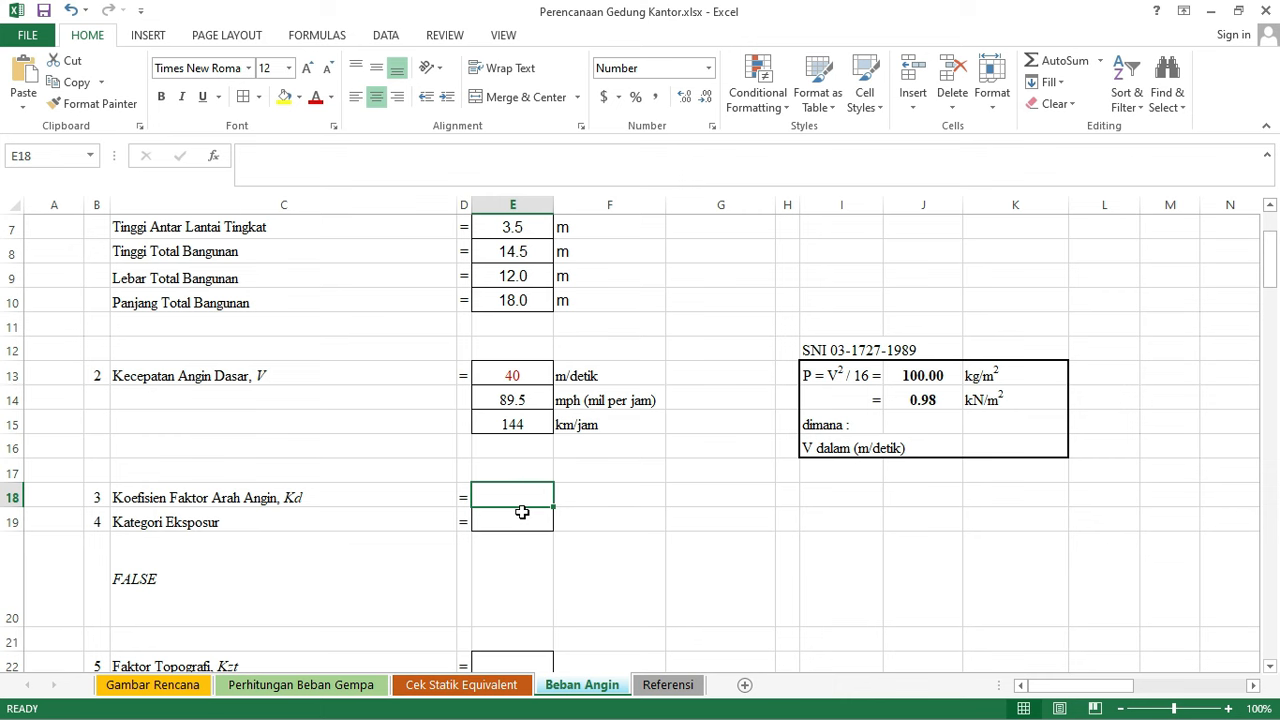
pyautogui.scroll(-3, 697, 546)
pyautogui.scroll(2, 480, 414)
pyautogui.moveTo(1037, 687); pyautogui.dragTo(1070, 686)
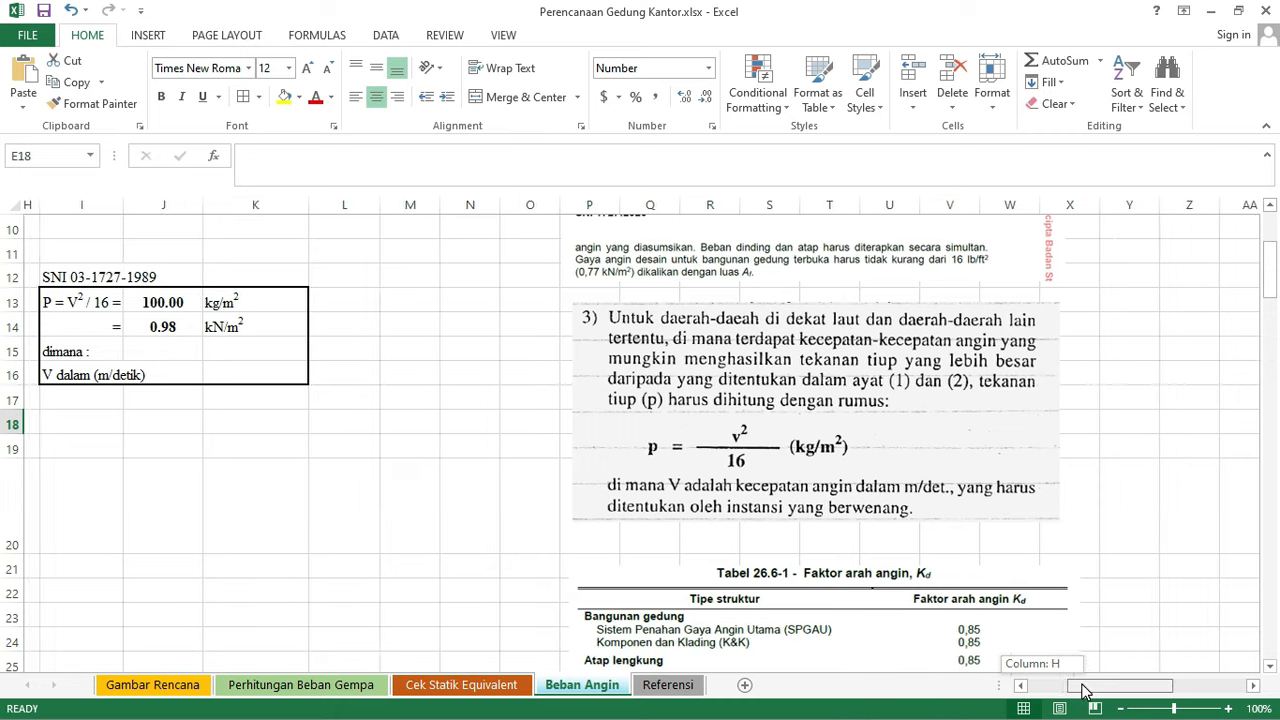
pyautogui.scroll(-3, 981, 519)
pyautogui.click(974, 482)
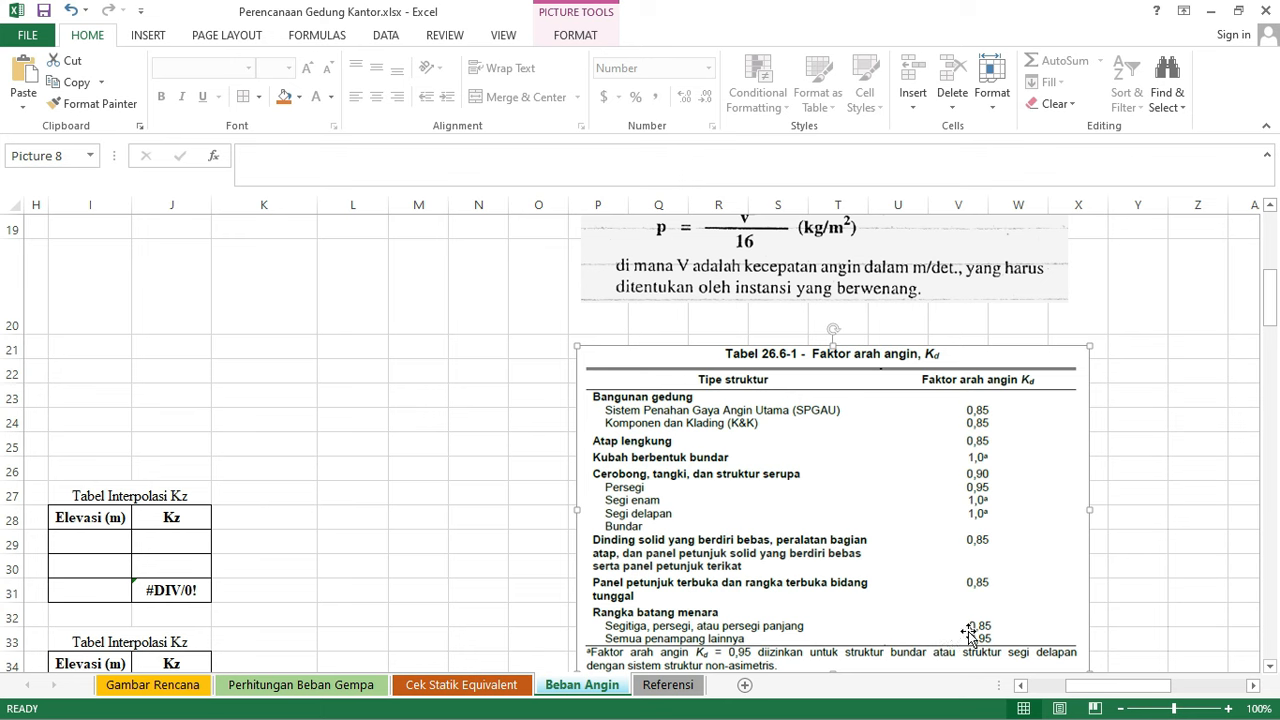
pyautogui.moveTo(1080, 688); pyautogui.dragTo(1042, 690)
pyautogui.scroll(3, 586, 497)
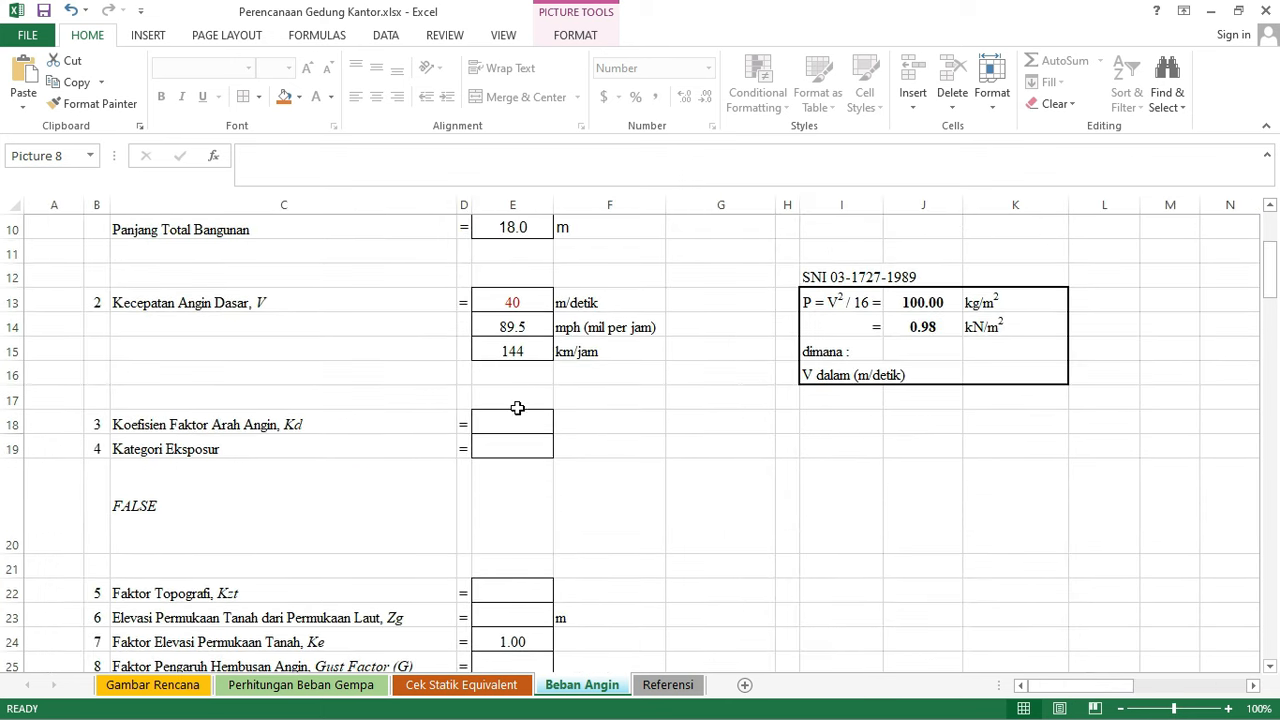
pyautogui.click(515, 422)
pyautogui.write('0')
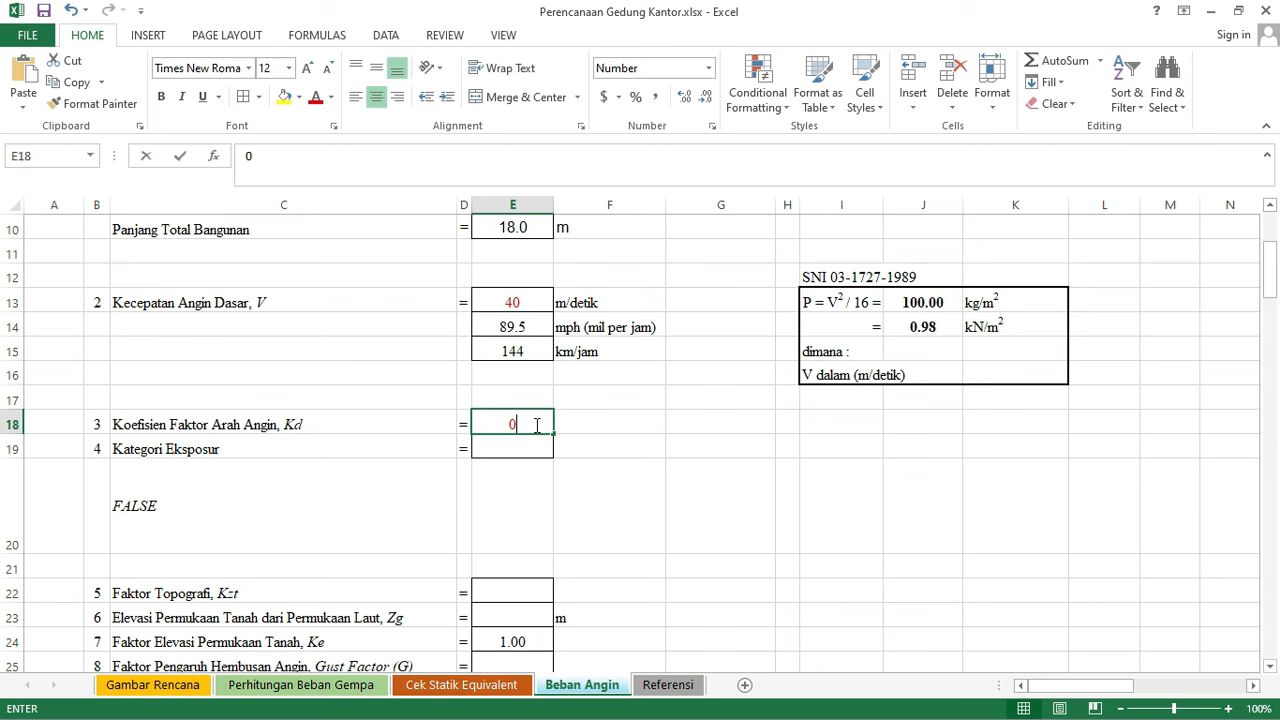
pyautogui.write('.85')
pyautogui.click(600, 446)
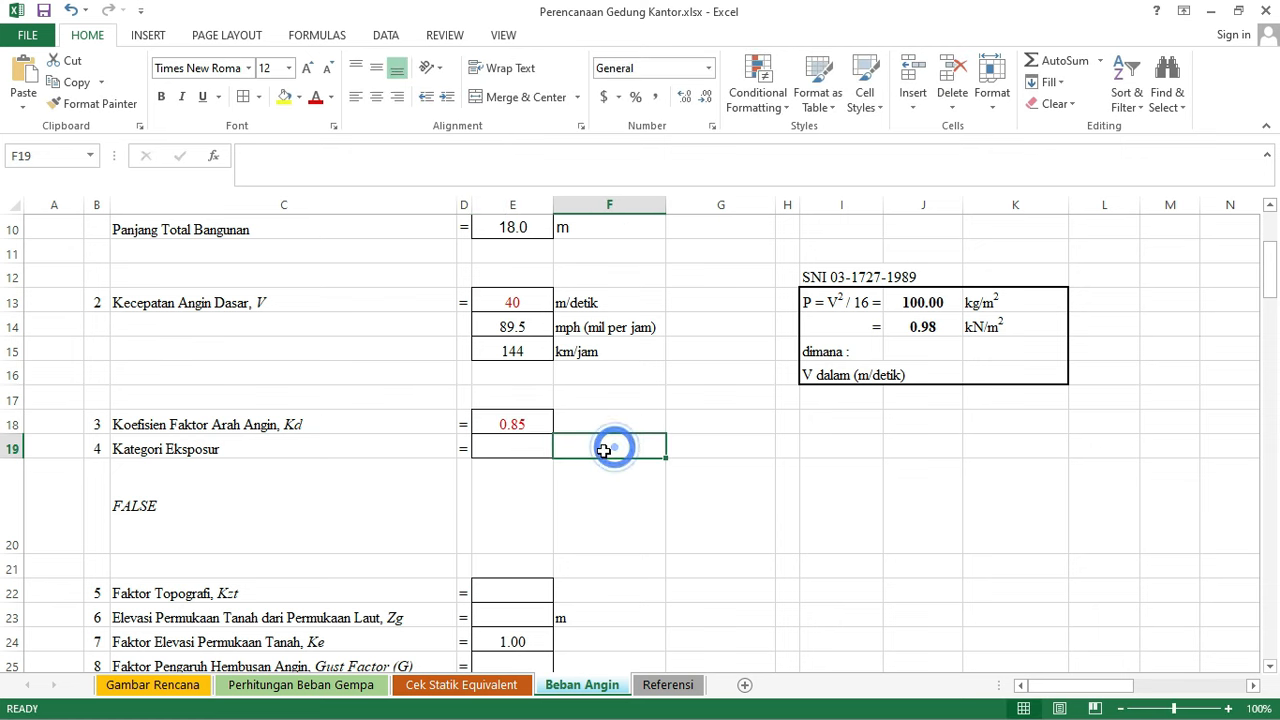
# - Read the surface roughness categories in clause 26.7.2 and set the Kategori Eksposur in E19 to B
pyautogui.click(512, 448)
pyautogui.moveTo(1057, 690); pyautogui.dragTo(1102, 690)
pyautogui.scroll(-5, 851, 503)
pyautogui.scroll(-4, 851, 503)
pyautogui.click(825, 437)
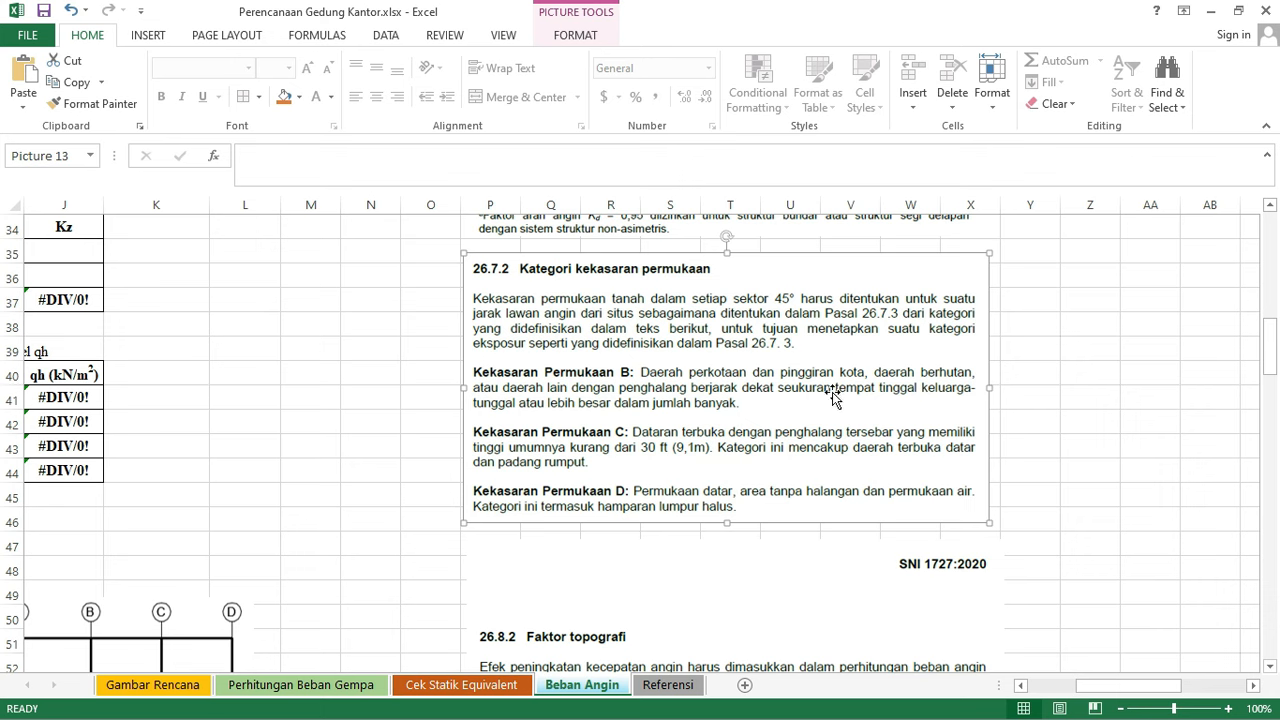
pyautogui.moveTo(1088, 688); pyautogui.dragTo(1052, 690)
pyautogui.scroll(8, 516, 532)
pyautogui.click(521, 446)
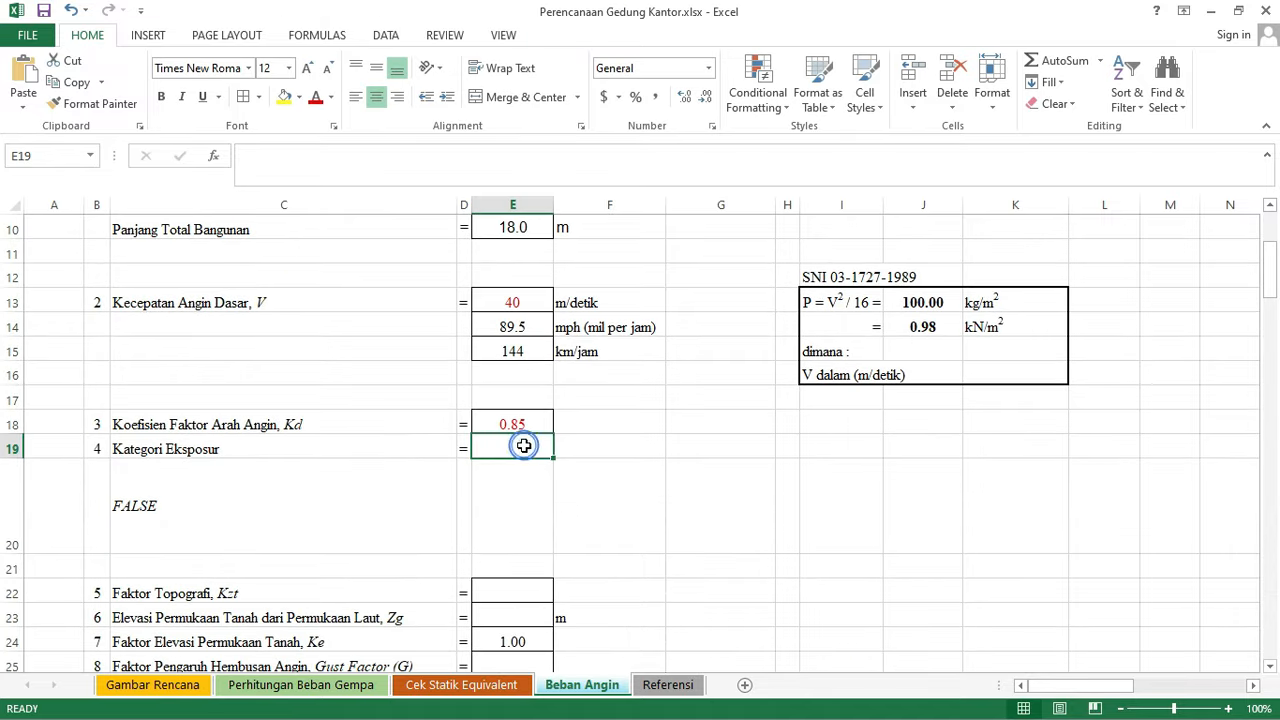
pyautogui.write('B')
pyautogui.click(669, 449)
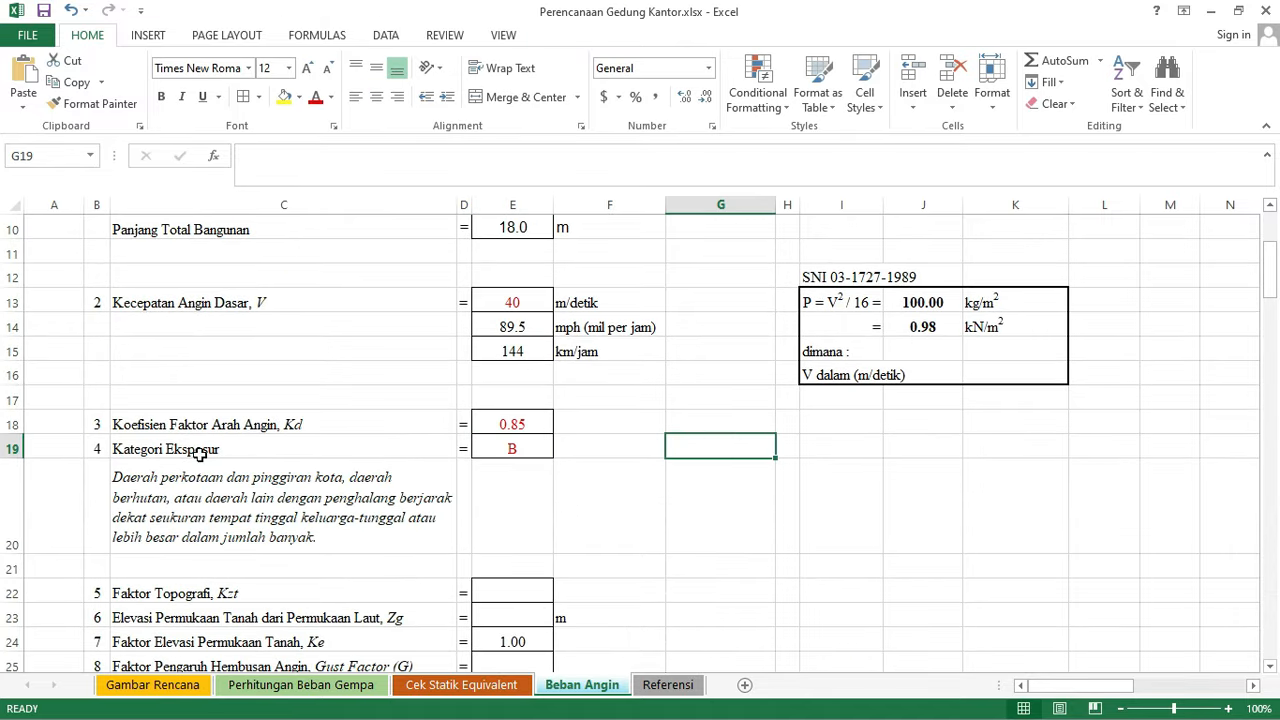
# - Try exposure categories C and D in E19 and return the category to B
pyautogui.click(529, 449)
pyautogui.write('C')
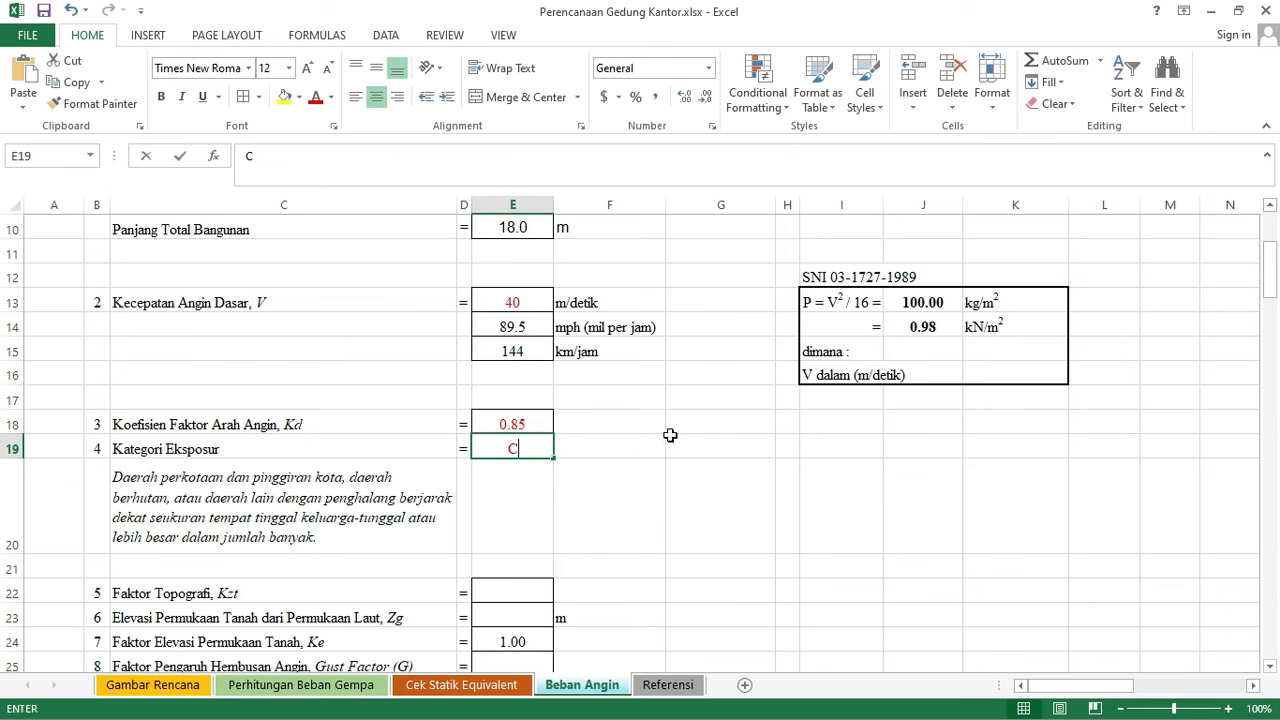
pyautogui.click(669, 440)
pyautogui.click(529, 447)
pyautogui.write('D')
pyautogui.click(651, 418)
pyautogui.click(525, 445)
pyautogui.write('B')
pyautogui.click(638, 420)
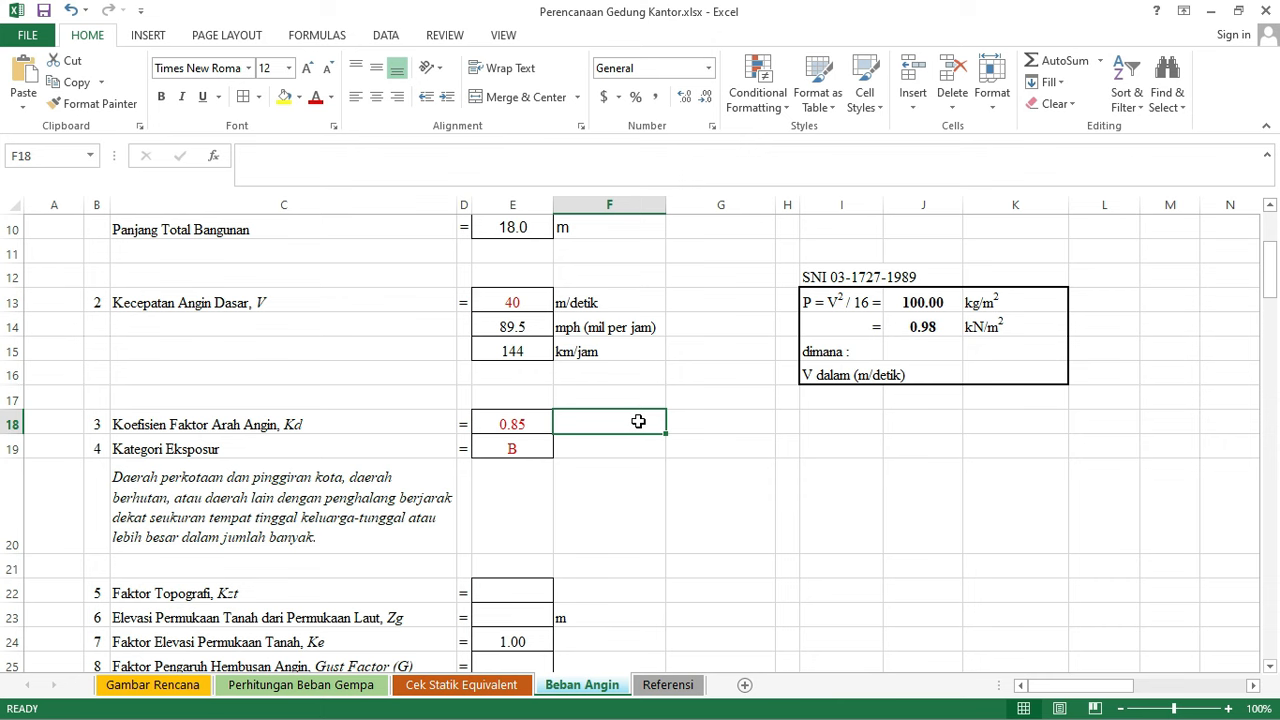
# - Set the topographic factor Kzt (Faktor Topografi) in E22 to 1
pyautogui.scroll(-1, 638, 421)
pyautogui.click(641, 569)
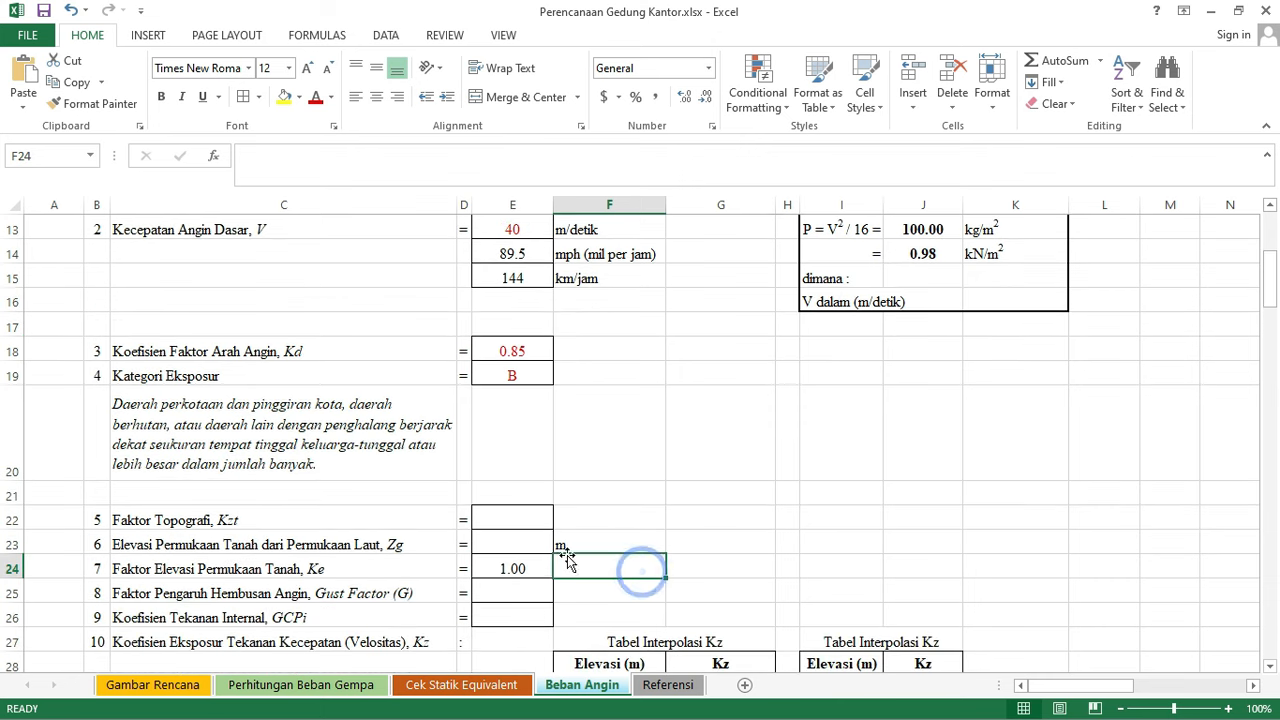
pyautogui.click(526, 518)
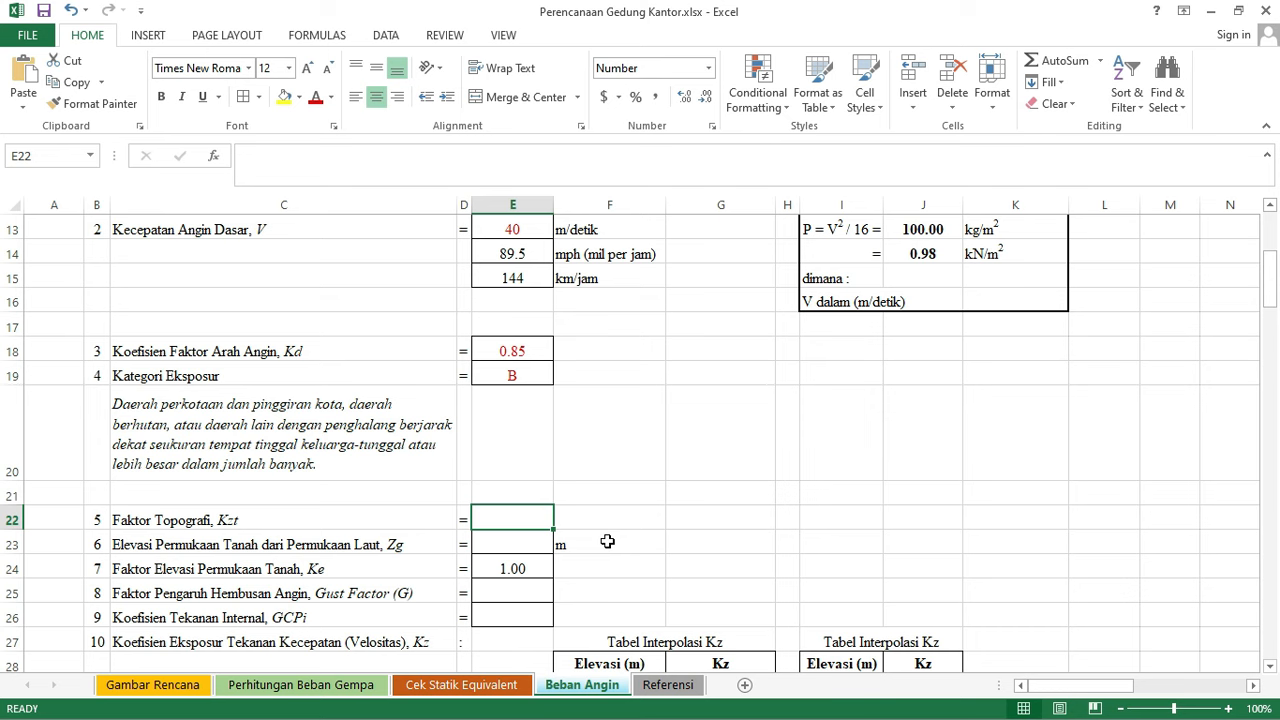
pyautogui.write('1')
pyautogui.click(714, 509)
# - Read clause 26.8.2 Faktor topografi of SNI 1727:2020 and compare it with the Kzt entry in E22
pyautogui.moveTo(1050, 690); pyautogui.dragTo(1083, 692)
pyautogui.scroll(-6, 1049, 537)
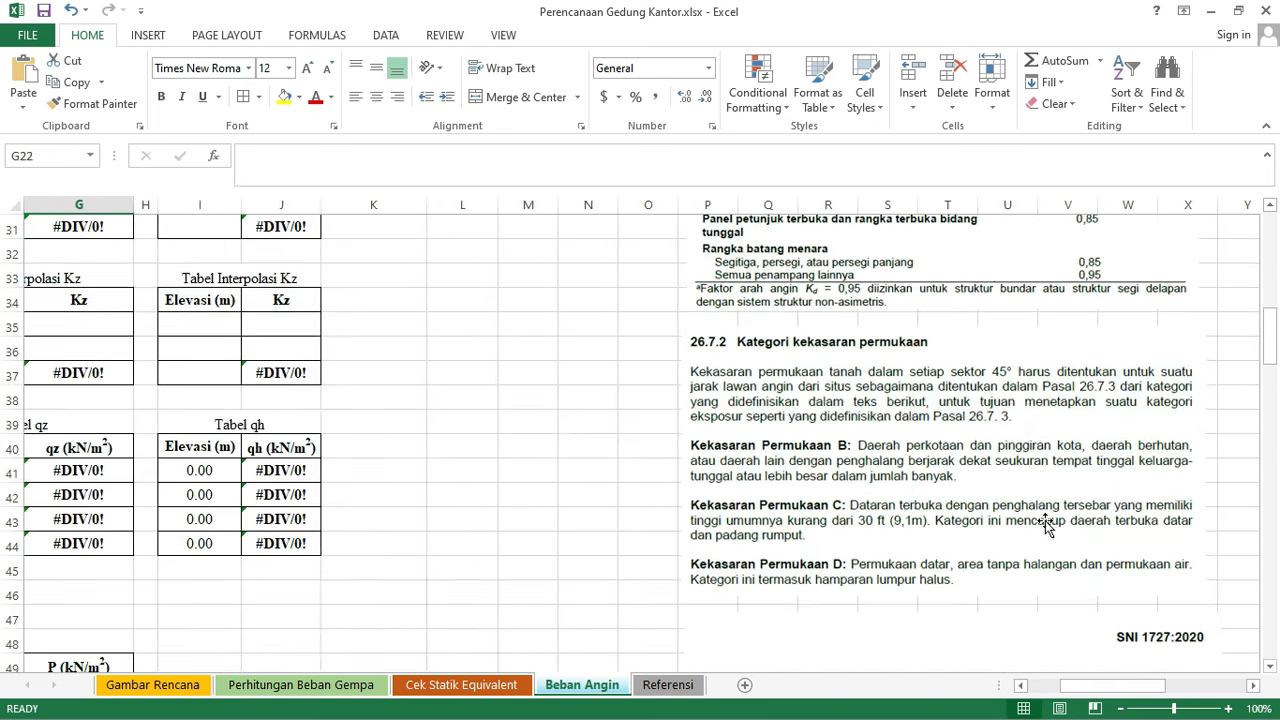
pyautogui.click(1040, 502)
pyautogui.scroll(-4, 1040, 502)
pyautogui.click(1038, 500)
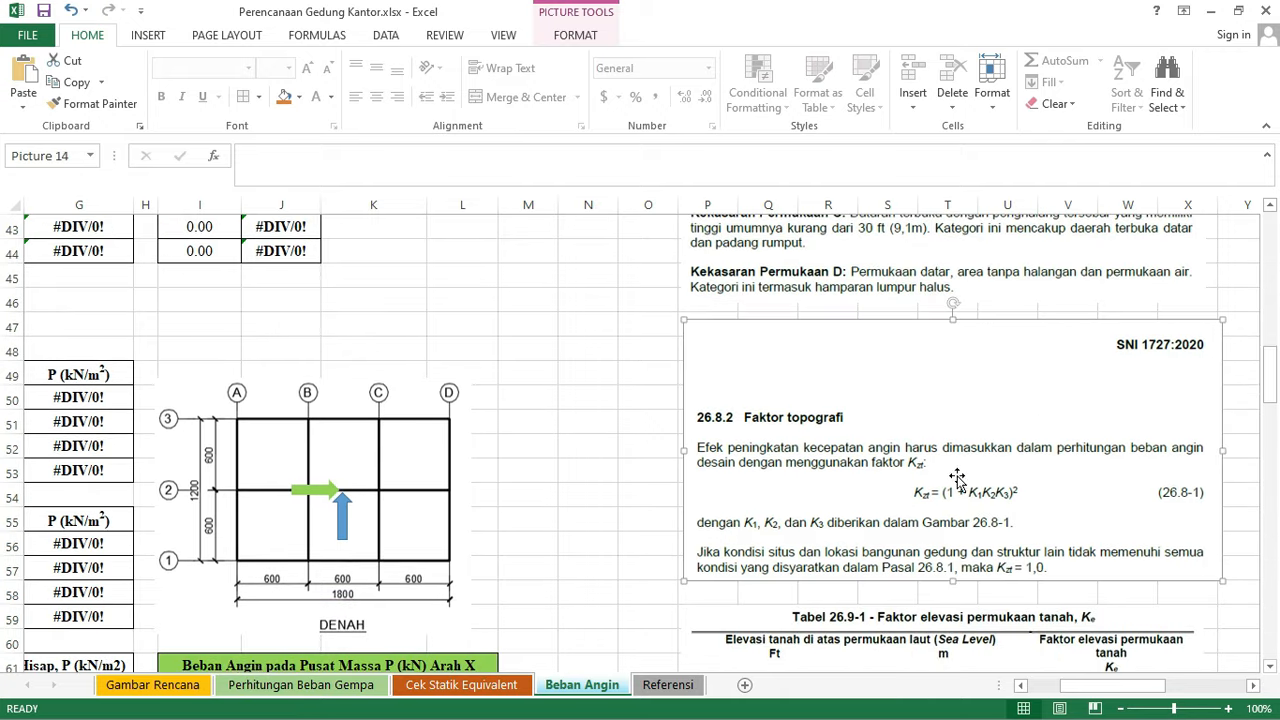
pyautogui.click(1238, 378)
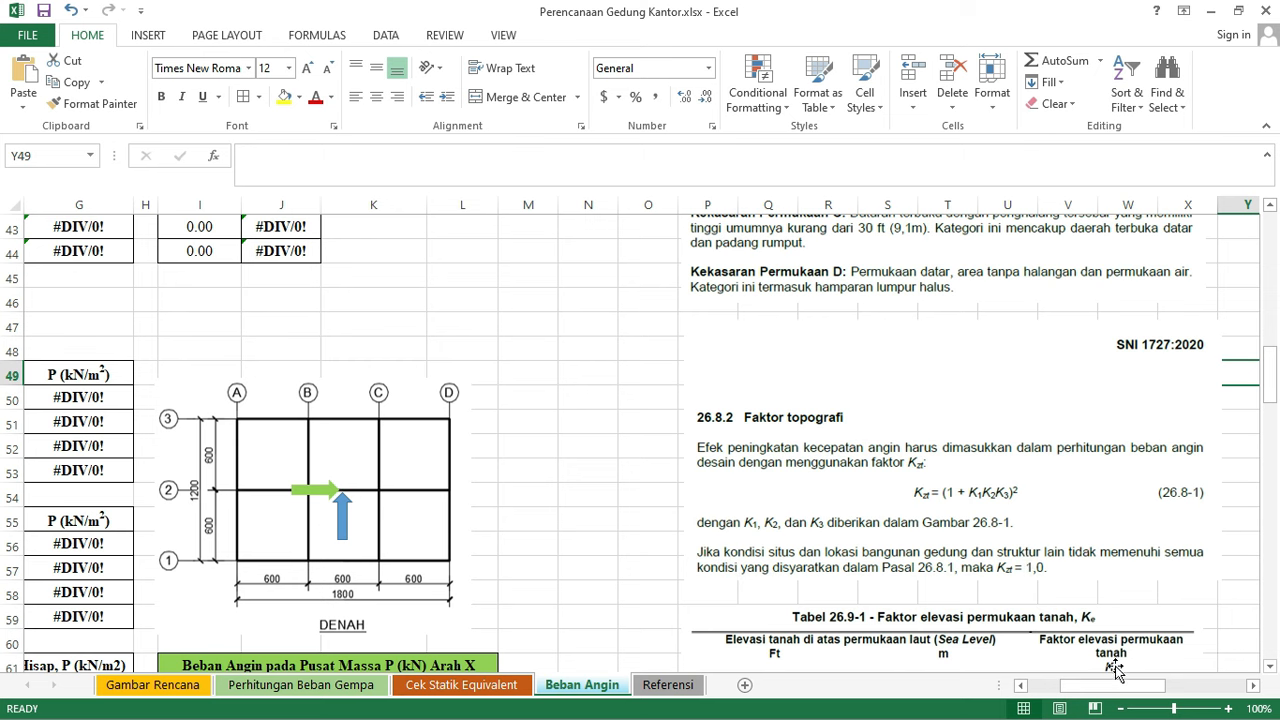
pyautogui.moveTo(1118, 694); pyautogui.dragTo(1075, 695)
pyautogui.scroll(11, 531, 531)
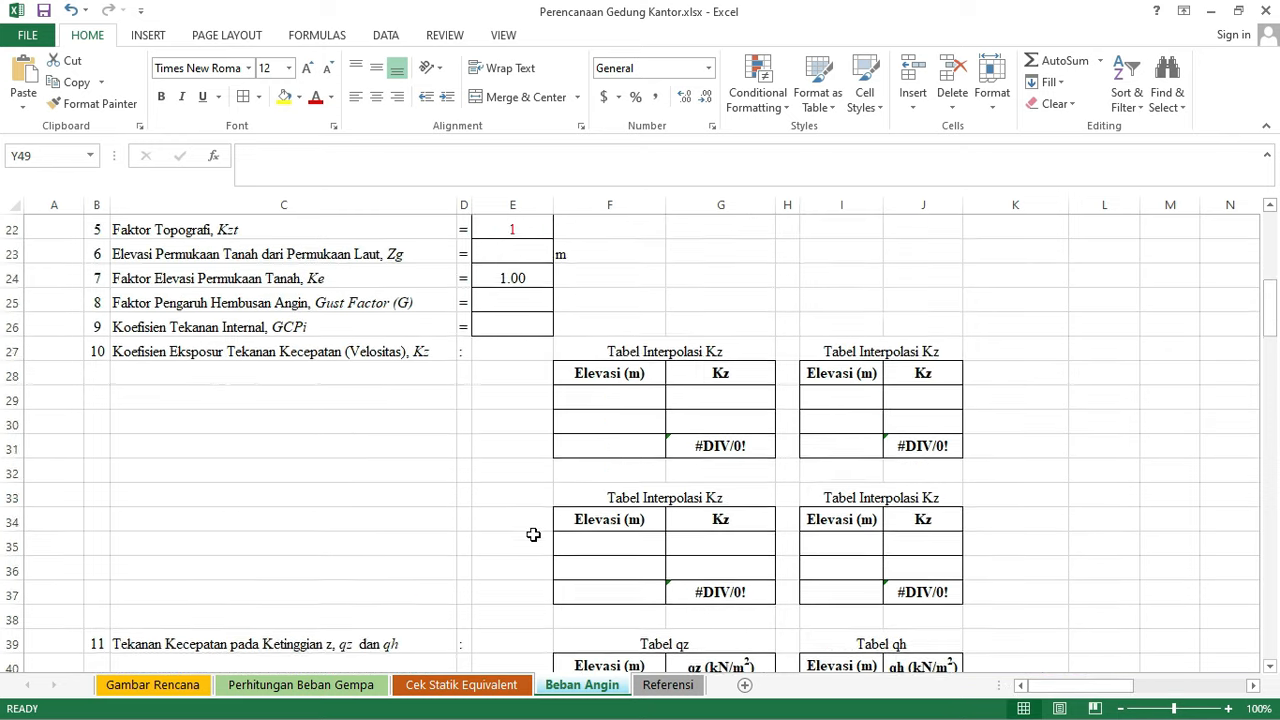
pyautogui.click(638, 549)
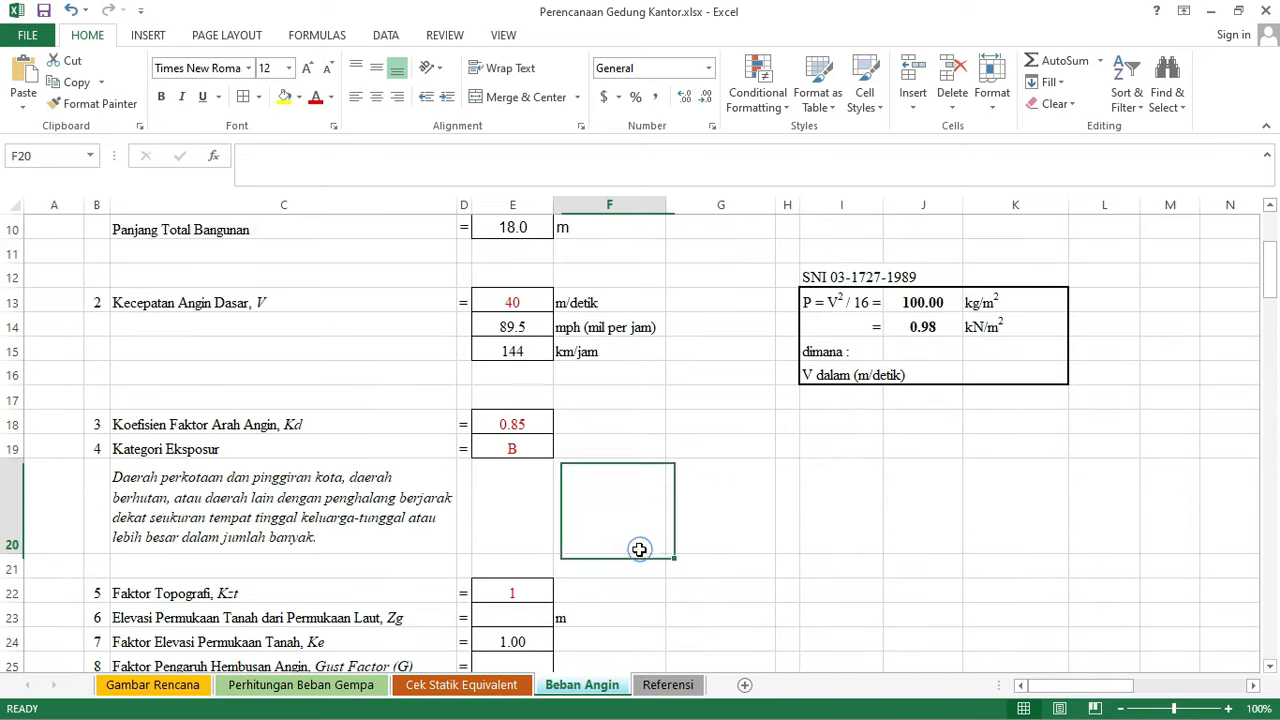
pyautogui.click(545, 587)
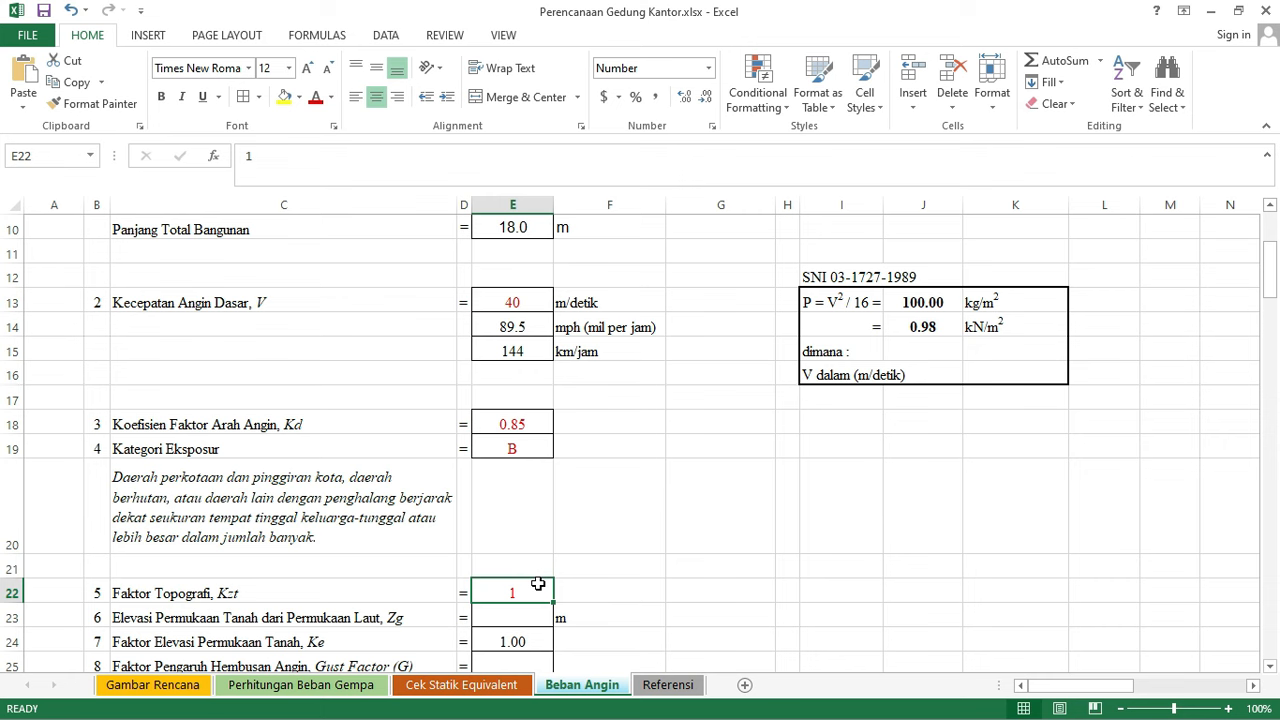
pyautogui.scroll(-1, 538, 584)
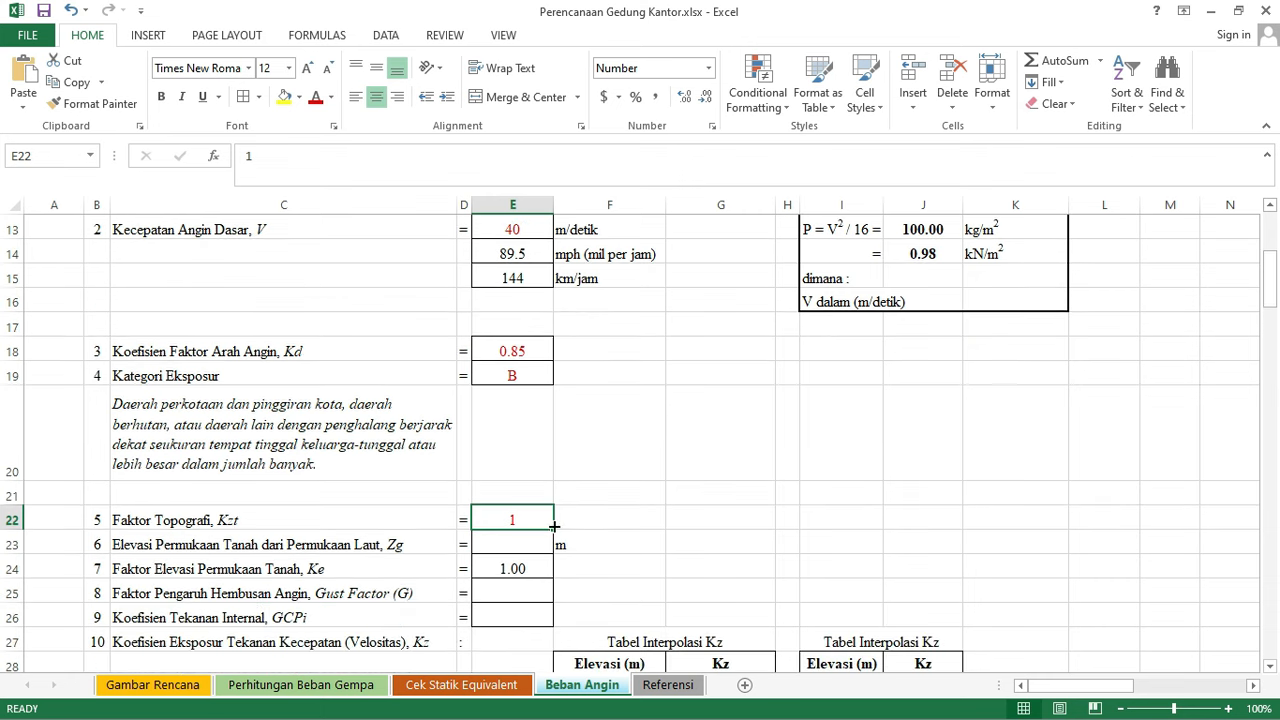
# - Set the ground elevation above sea level Zg in E23 to 8 m and inspect the Ke formula in E24
pyautogui.click(509, 545)
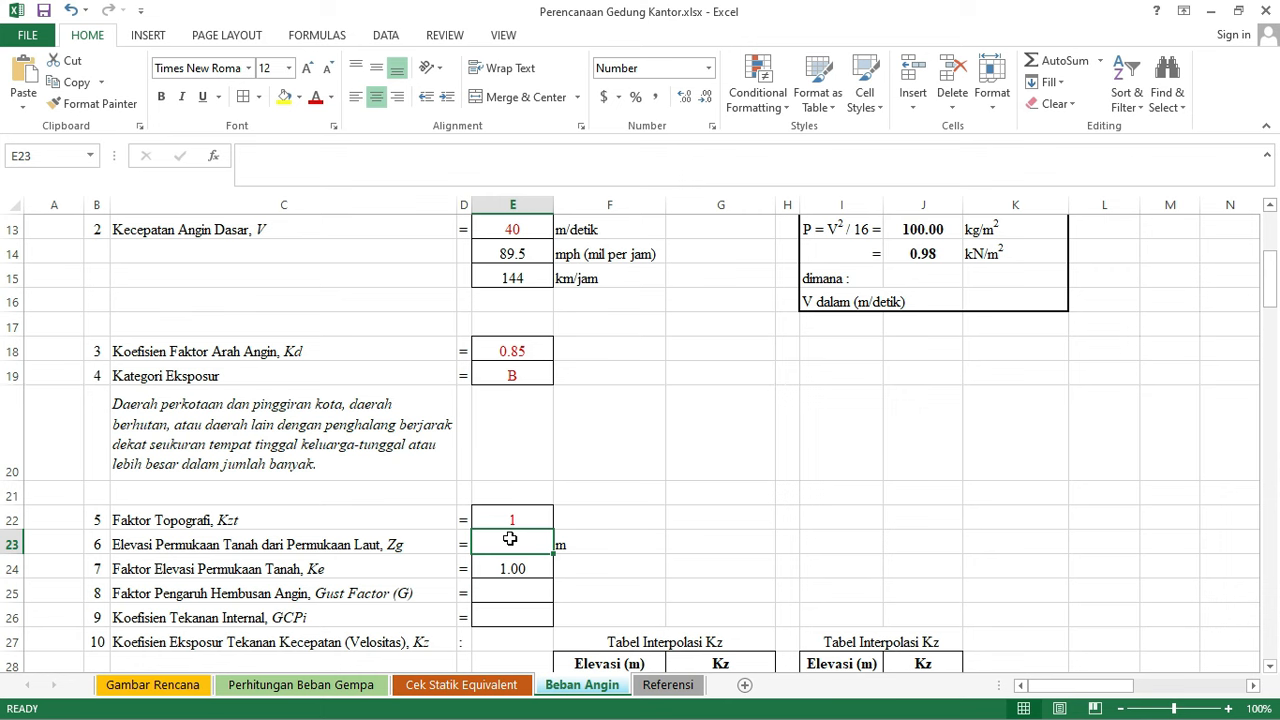
pyautogui.scroll(4, 511, 538)
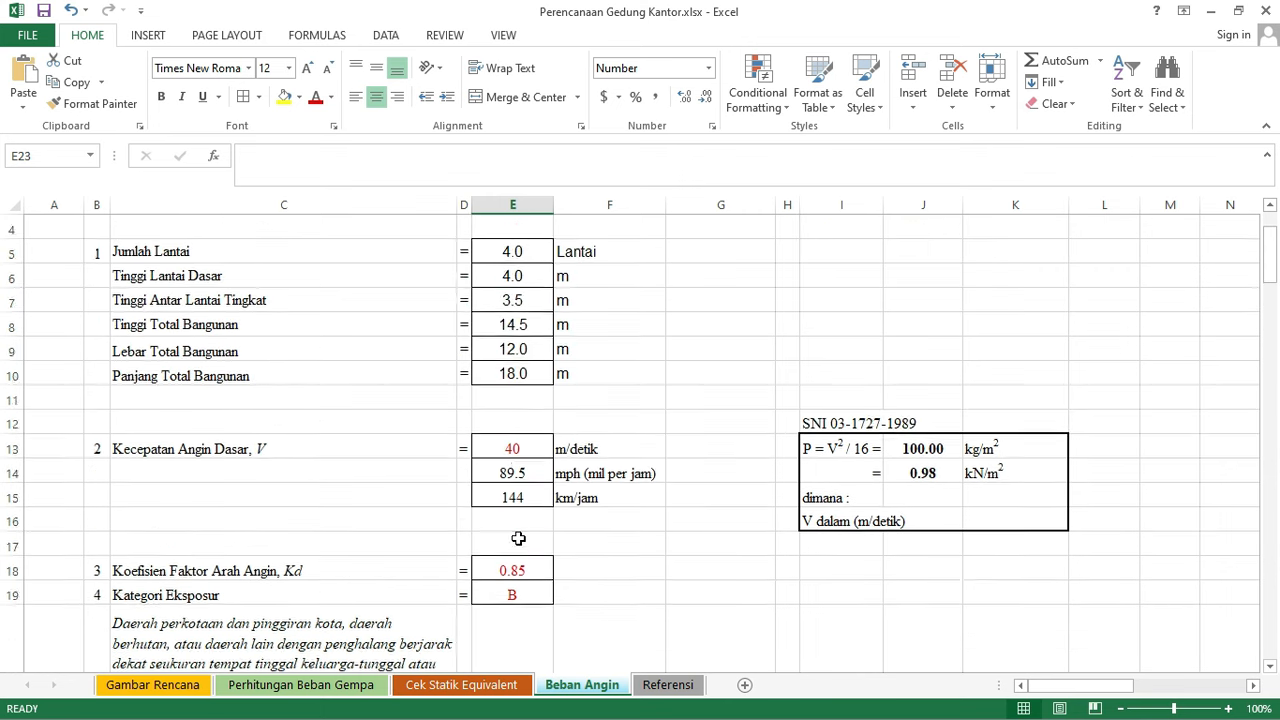
pyautogui.scroll(-3, 518, 538)
pyautogui.scroll(-2, 518, 538)
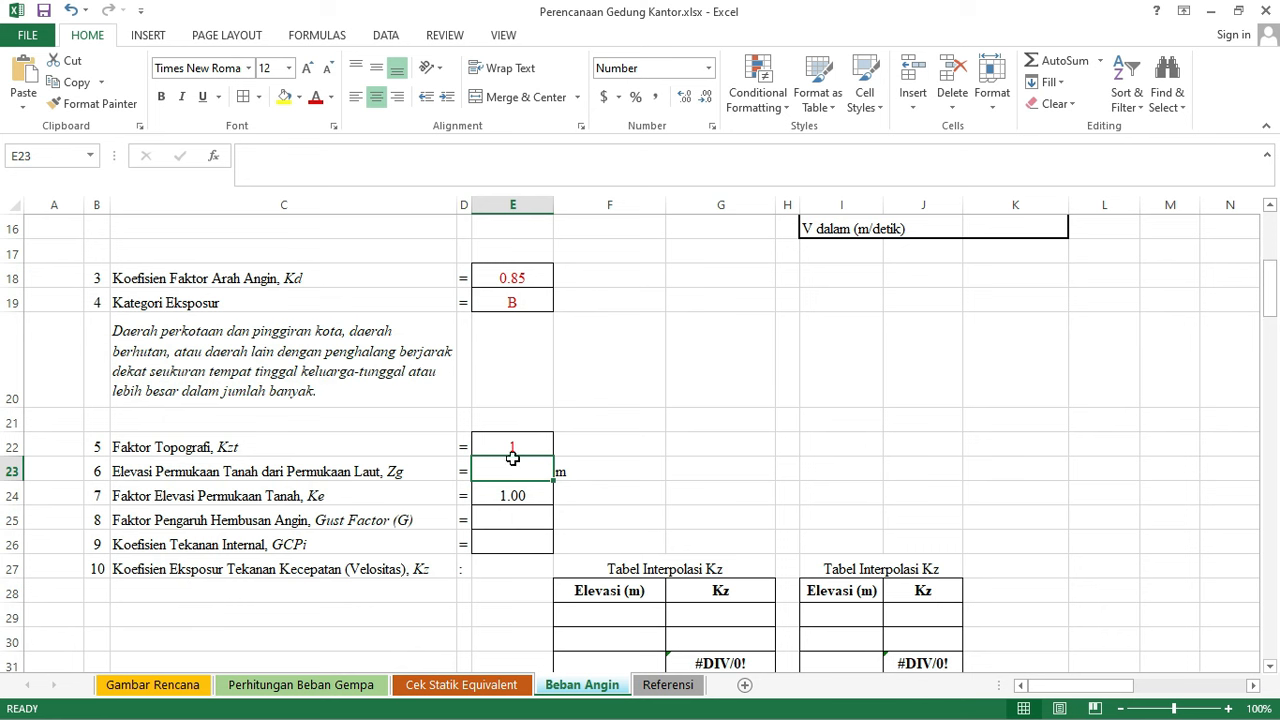
pyautogui.click(622, 489)
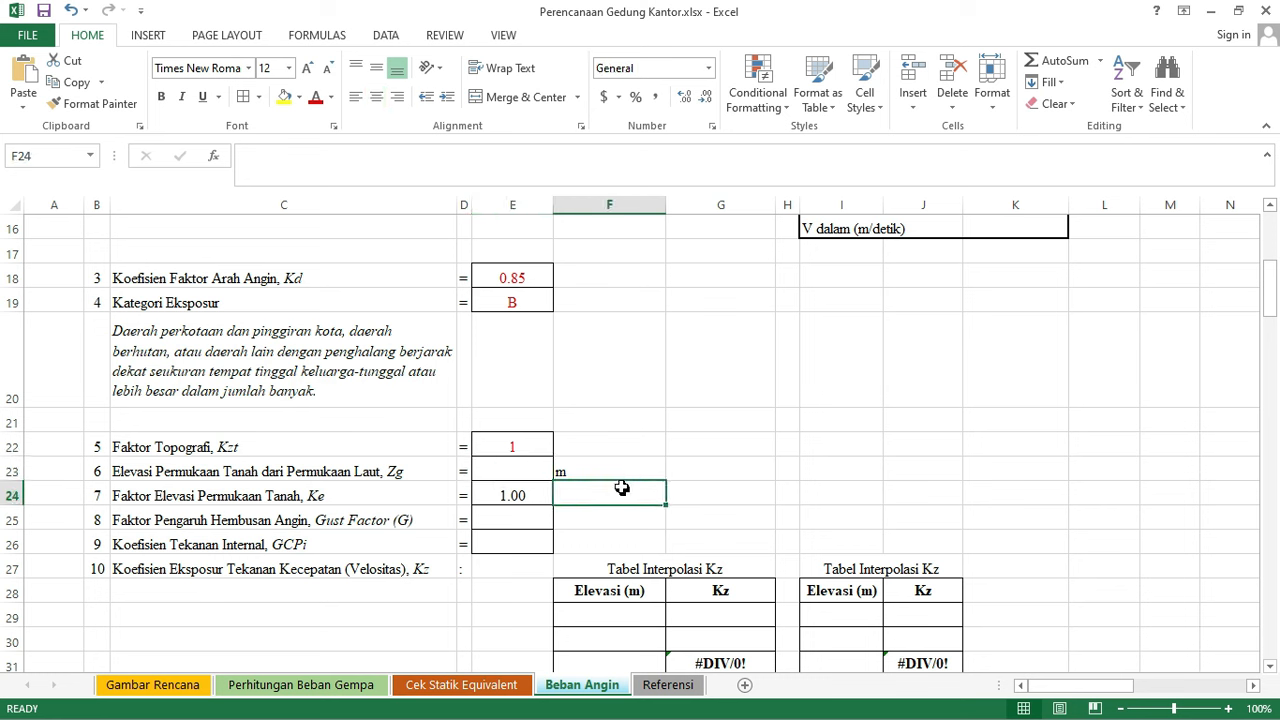
pyautogui.click(533, 470)
pyautogui.write('8')
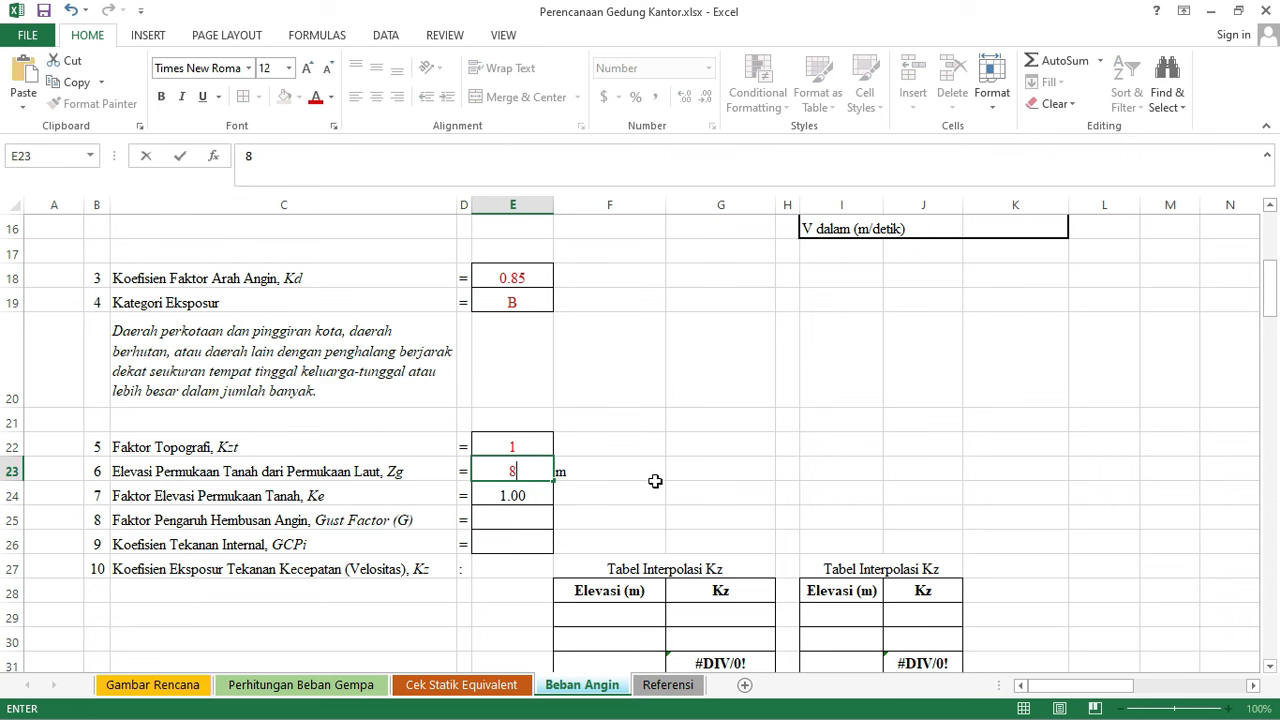
pyautogui.click(655, 486)
pyautogui.click(520, 494)
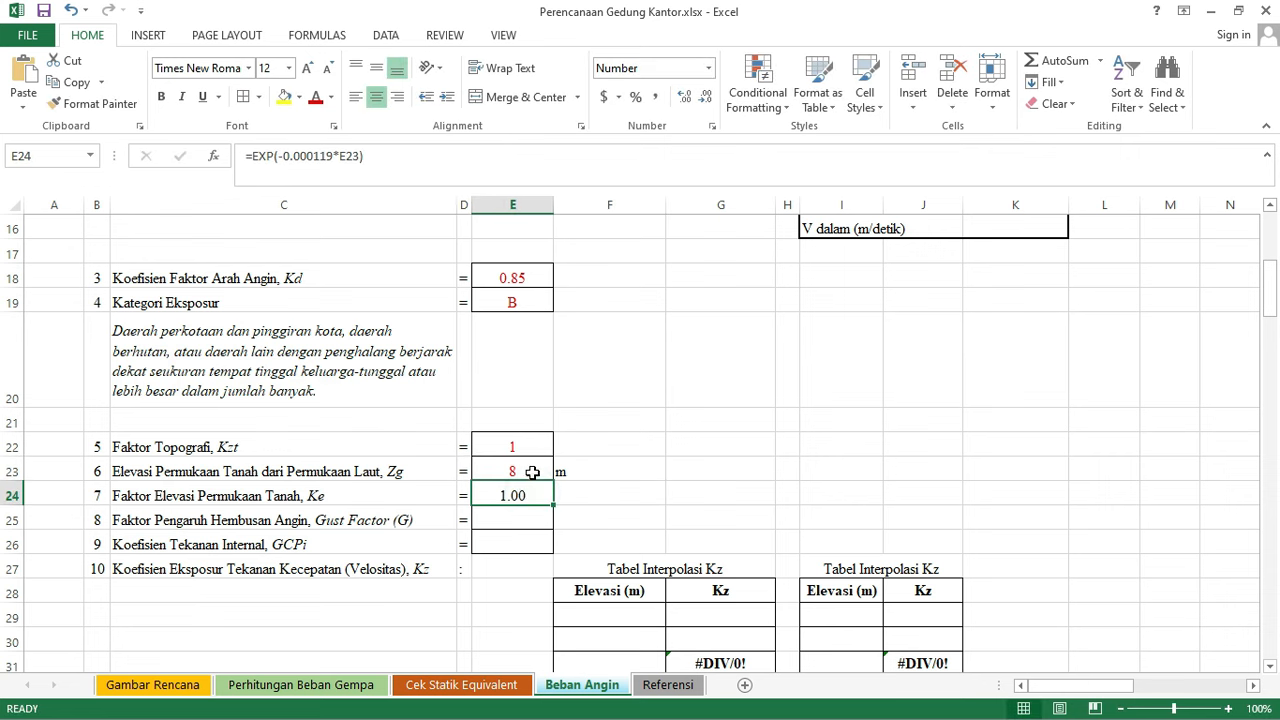
# - Try a ground elevation Zg of 1000 m in E23 to test its effect on Ke
pyautogui.click(532, 471)
pyautogui.write('1000')
pyautogui.click(616, 512)
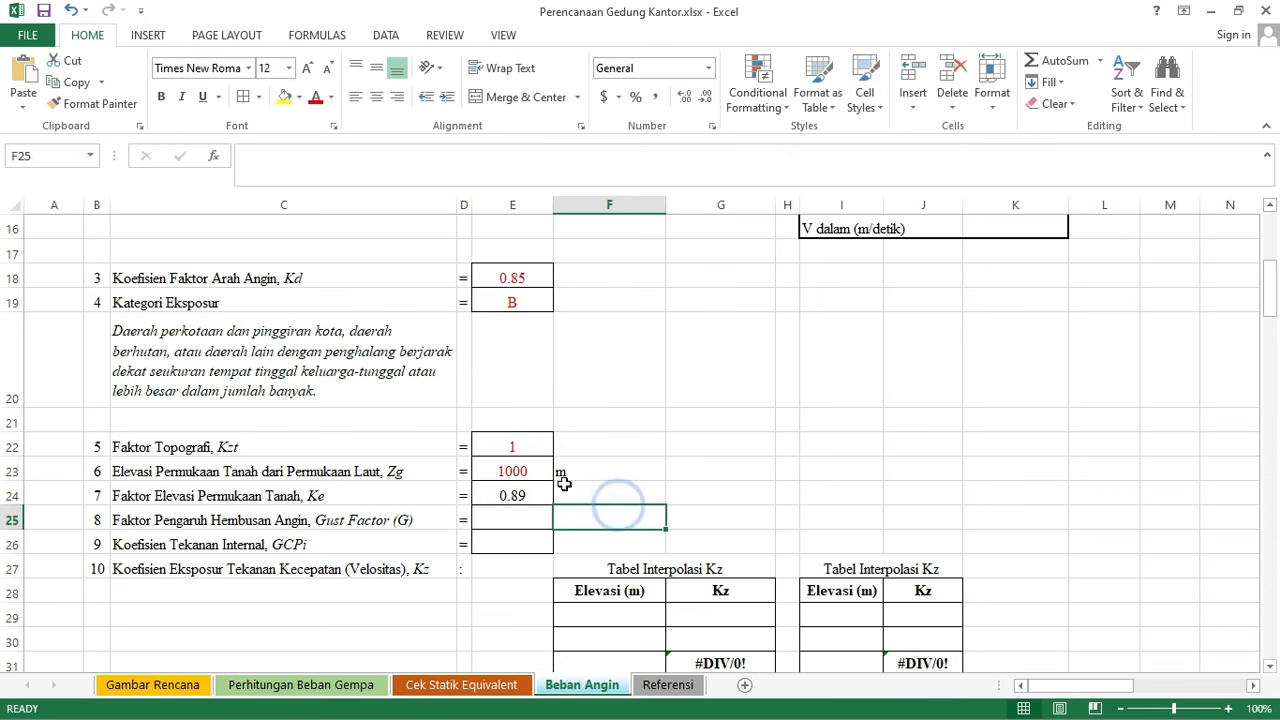
# - Examine the ground elevation factors Ke and their notes in Tabel 26.9-1
pyautogui.click(530, 471)
pyautogui.moveTo(1035, 688); pyautogui.dragTo(1100, 686)
pyautogui.scroll(-11, 731, 449)
pyautogui.scroll(-5, 676, 440)
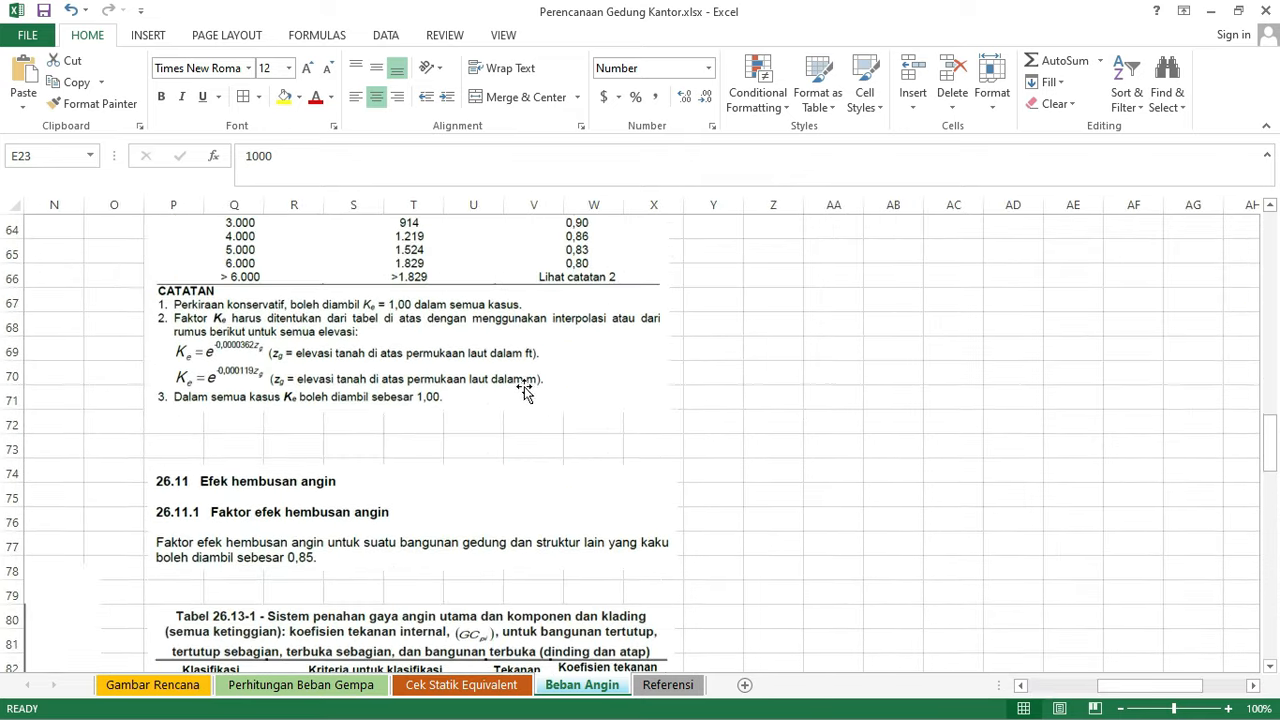
pyautogui.click(530, 395)
pyautogui.scroll(3, 517, 385)
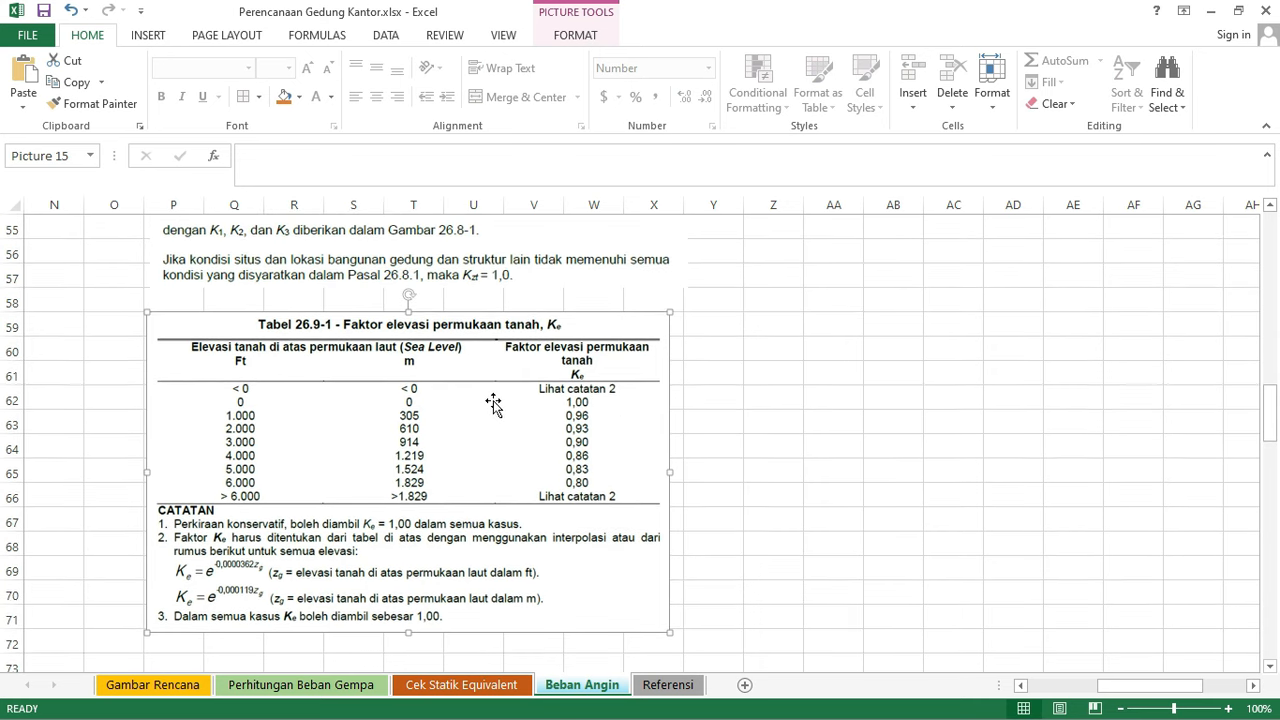
pyautogui.scroll(-1, 466, 408)
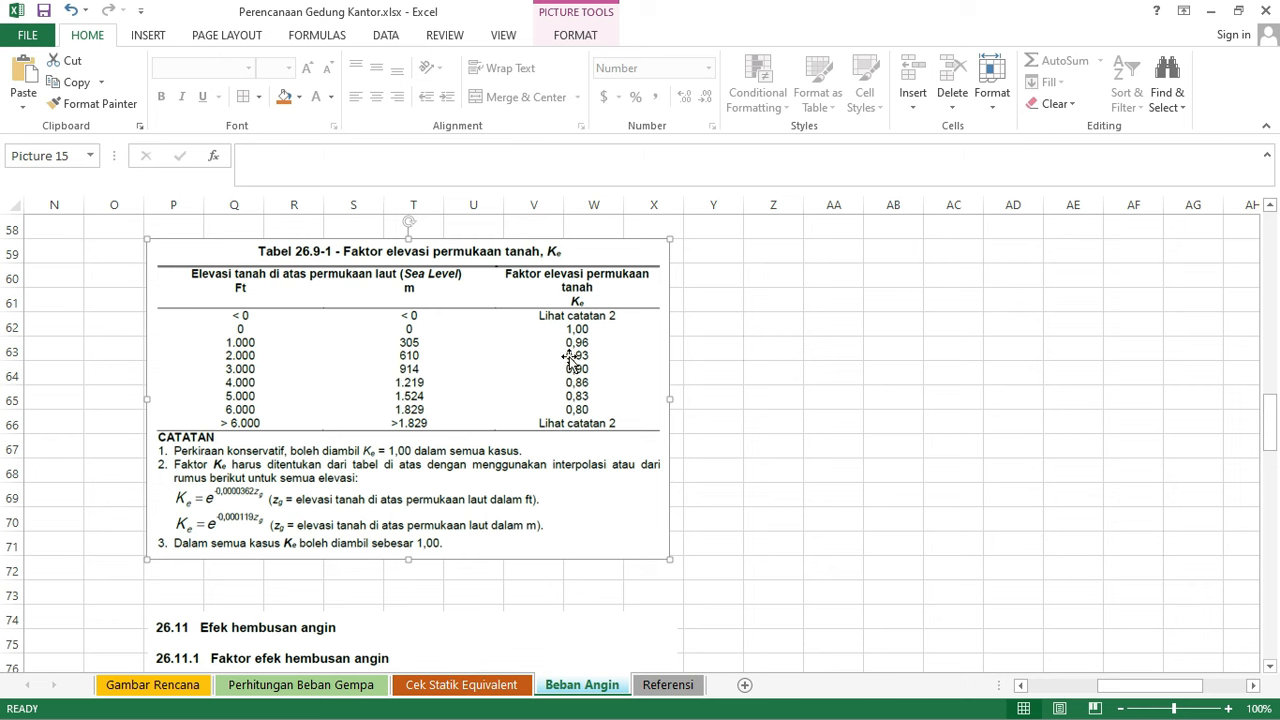
pyautogui.moveTo(1108, 688); pyautogui.dragTo(1088, 690)
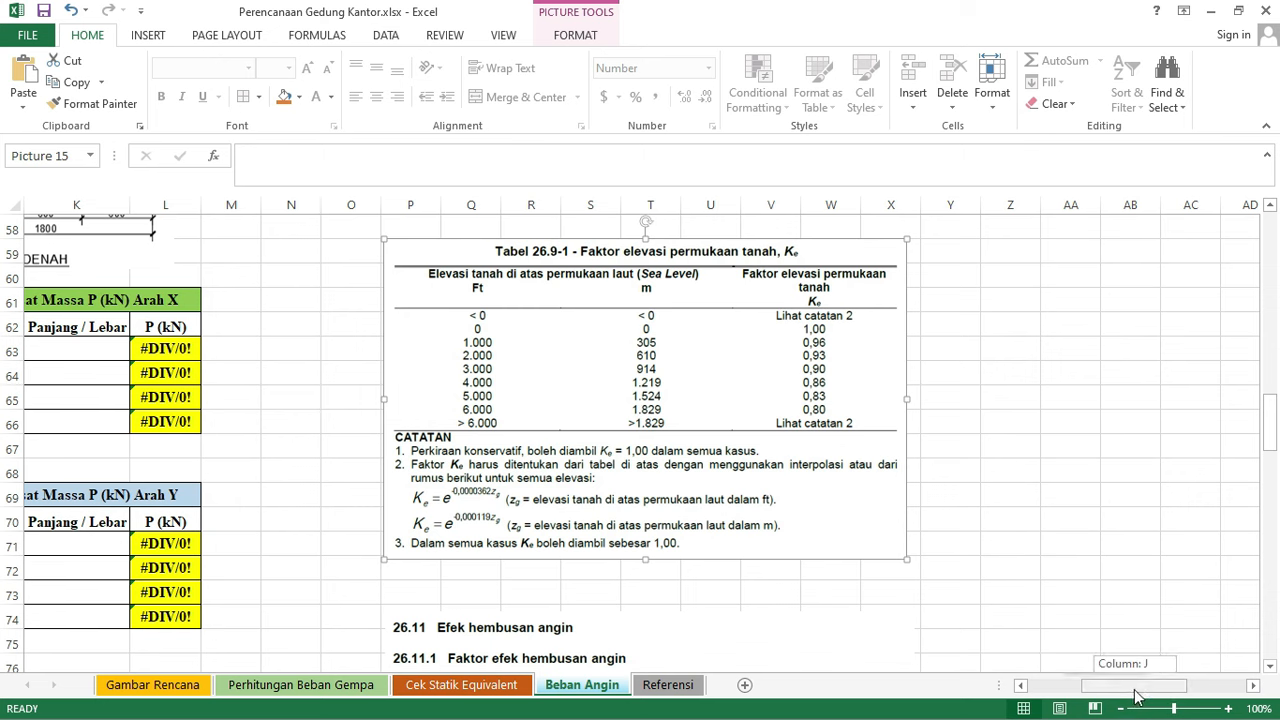
# - Try a ground elevation Zg of 305 m in E23 to compare Ke with Tabel 26.9-1
pyautogui.moveTo(1137, 690); pyautogui.dragTo(1084, 690)
pyautogui.scroll(18, 820, 591)
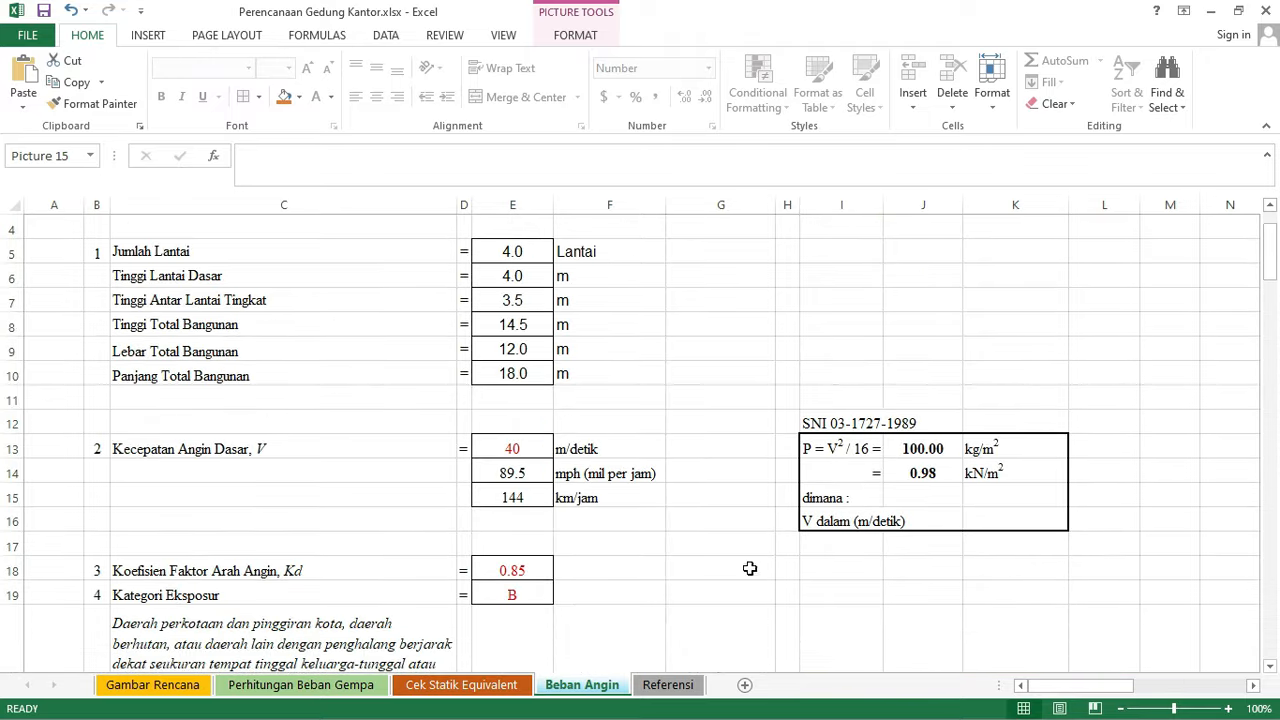
pyautogui.scroll(-2, 700, 560)
pyautogui.scroll(-2, 535, 420)
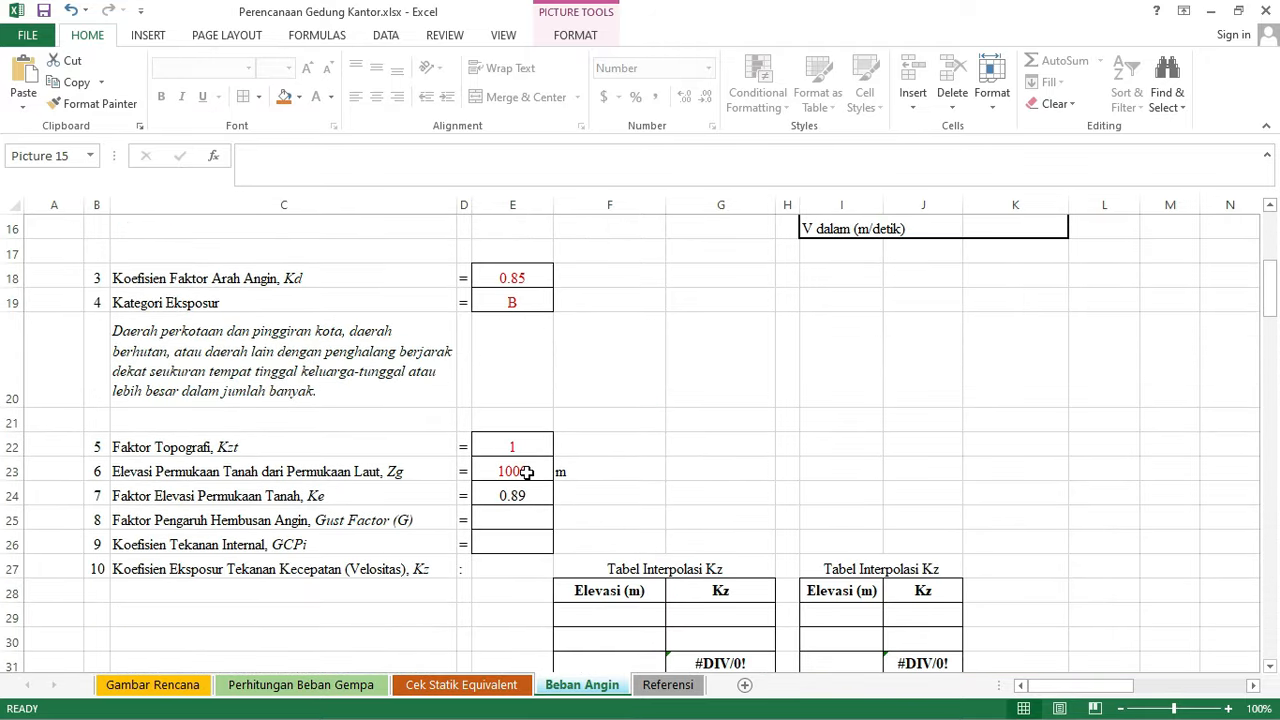
pyautogui.click(527, 472)
pyautogui.write('305')
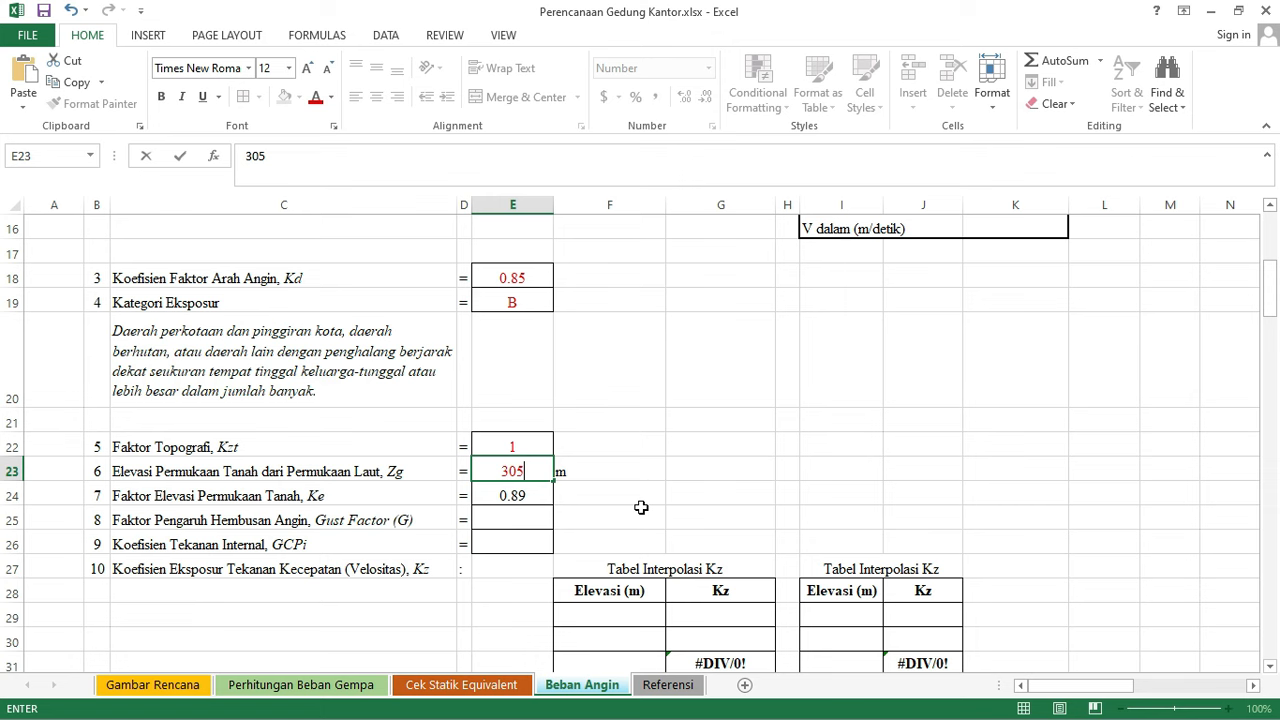
pyautogui.click(640, 512)
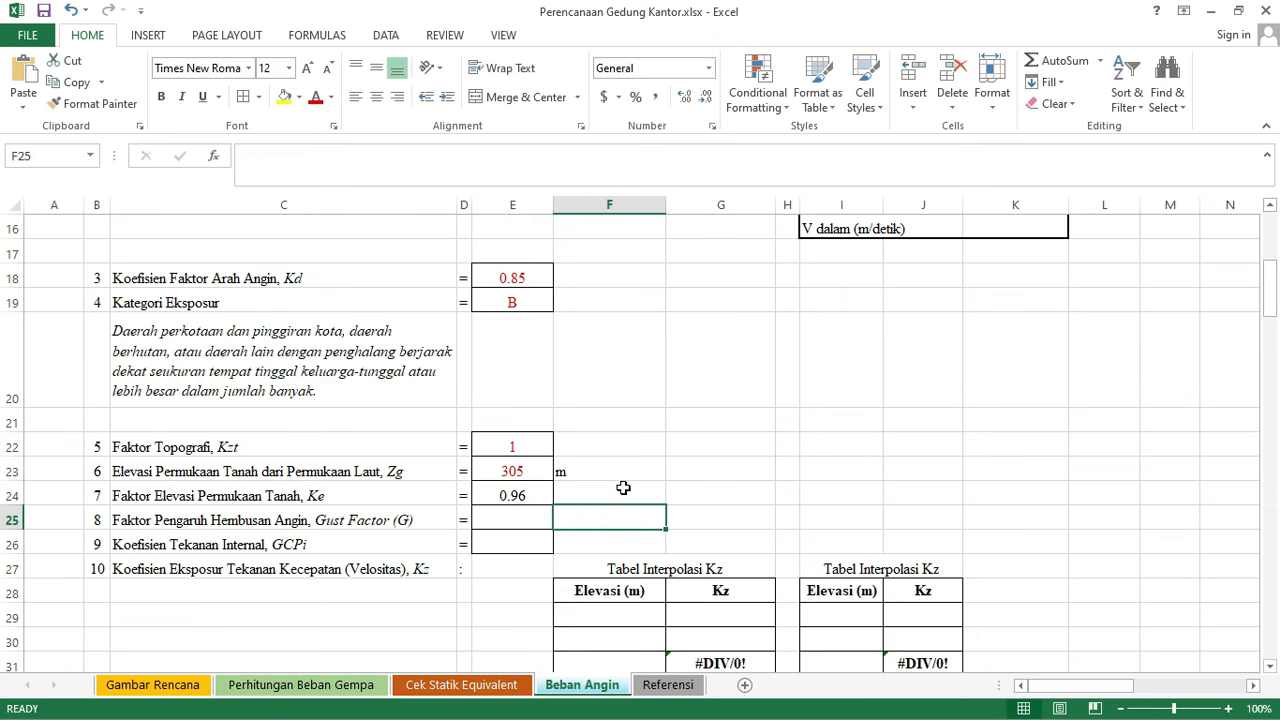
# - Review the exponential Ke formulas in the notes under Tabel 26.9-1
pyautogui.scroll(-3, 700, 491)
pyautogui.moveTo(1100, 686); pyautogui.dragTo(1162, 686)
pyautogui.scroll(-13, 800, 480)
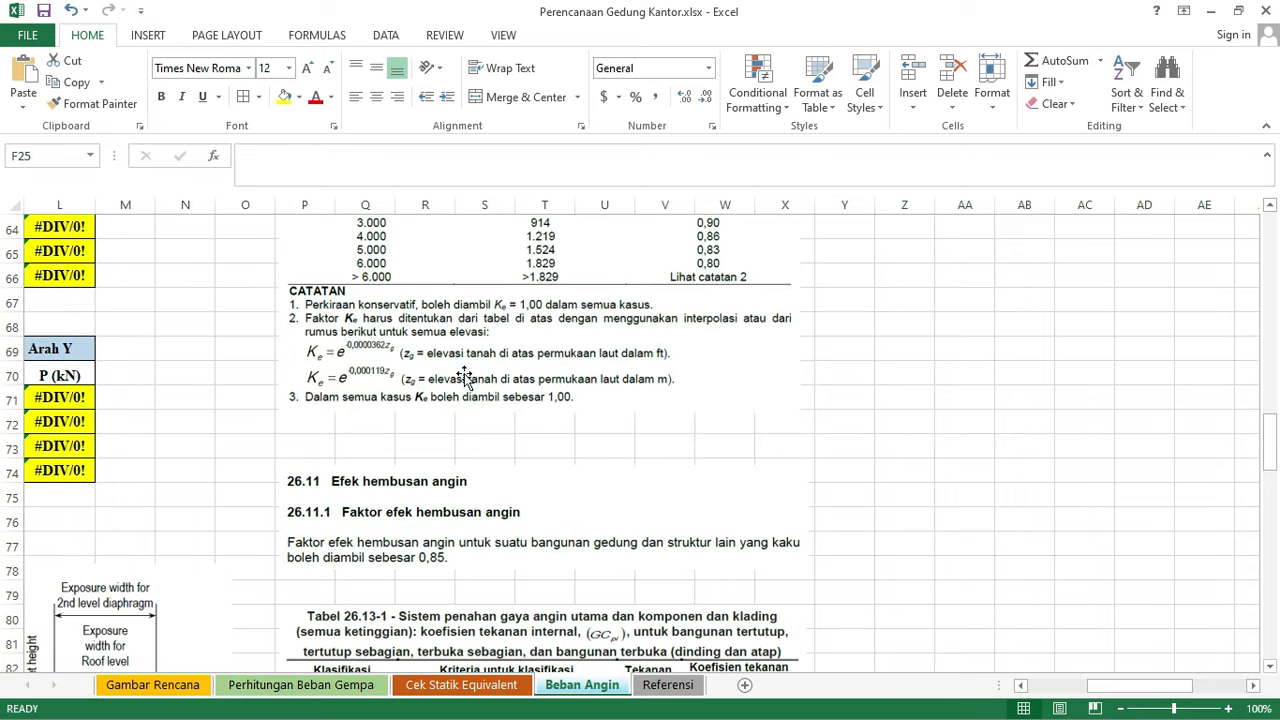
pyautogui.click(484, 390)
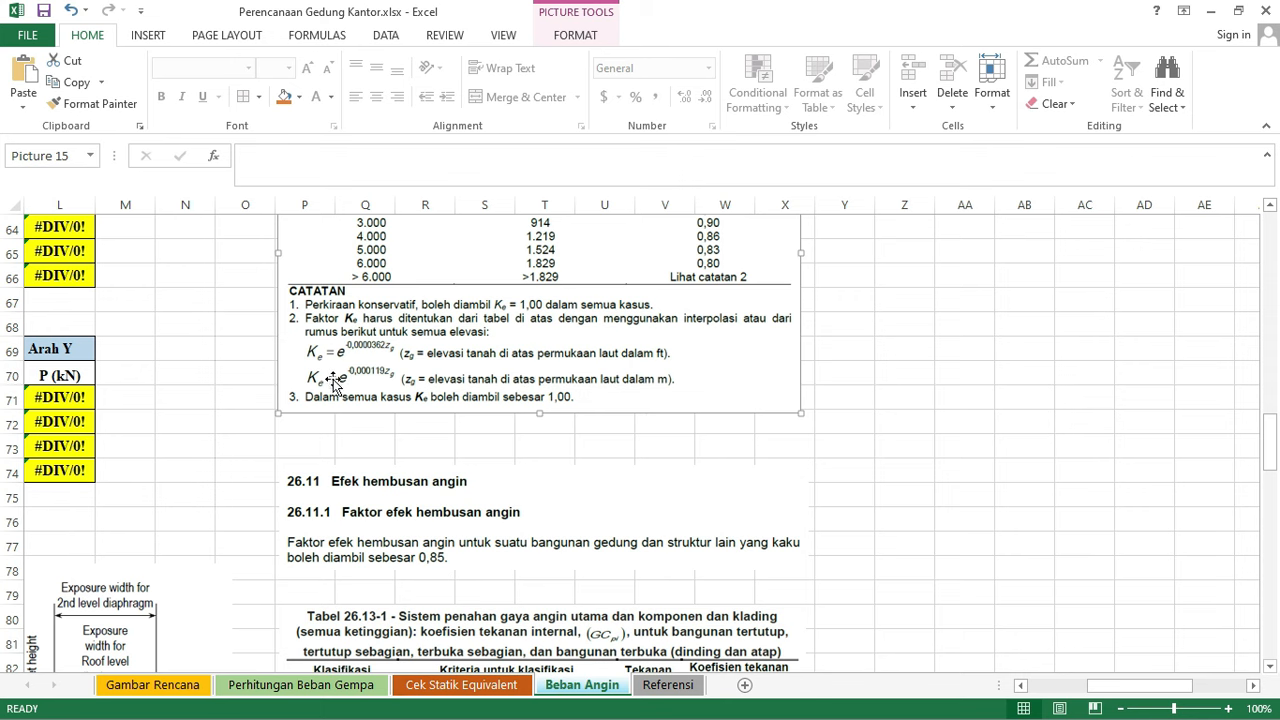
# - Set the ground elevation Zg in E23 back to 8 m
pyautogui.moveTo(1160, 688); pyautogui.dragTo(1100, 688)
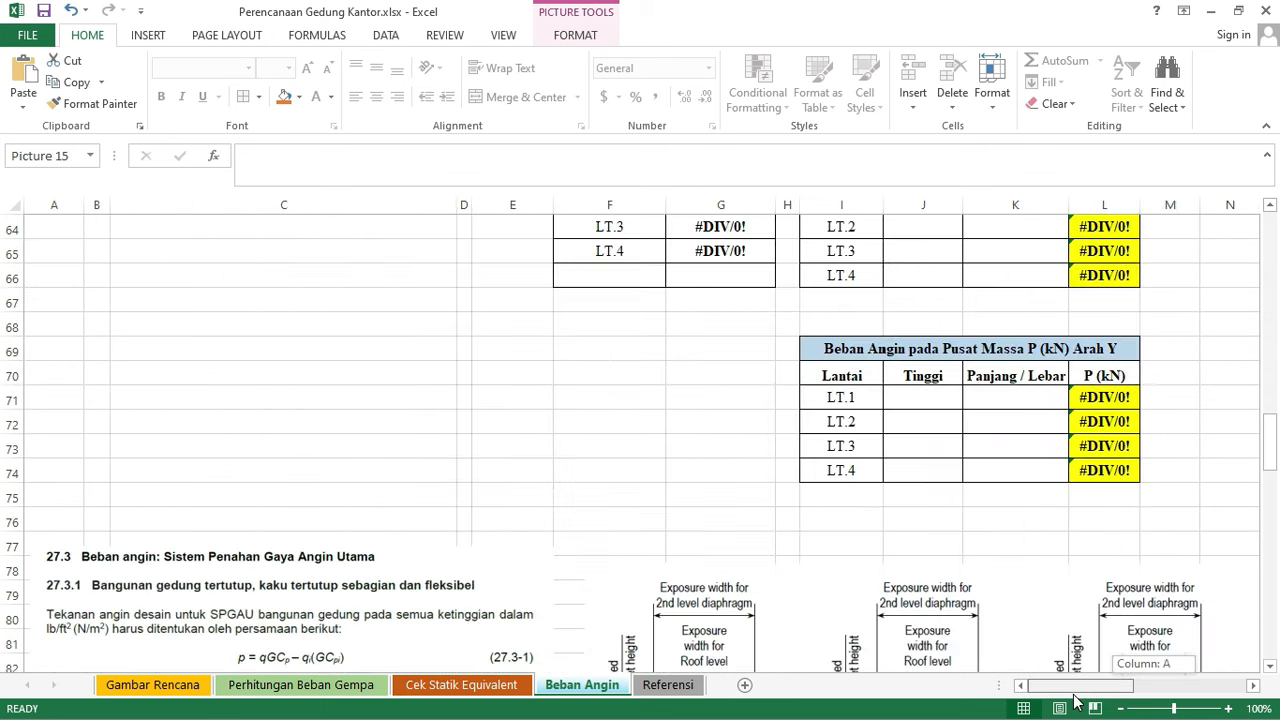
pyautogui.scroll(18, 460, 459)
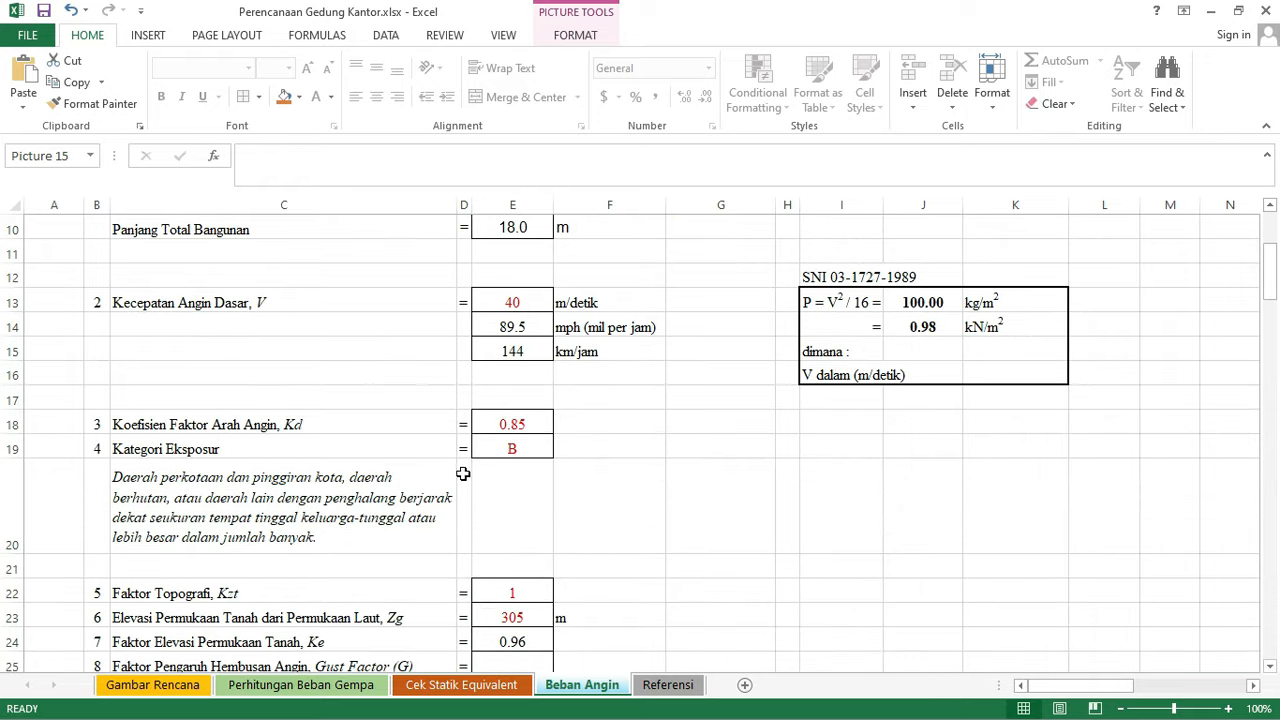
pyautogui.scroll(-2, 536, 522)
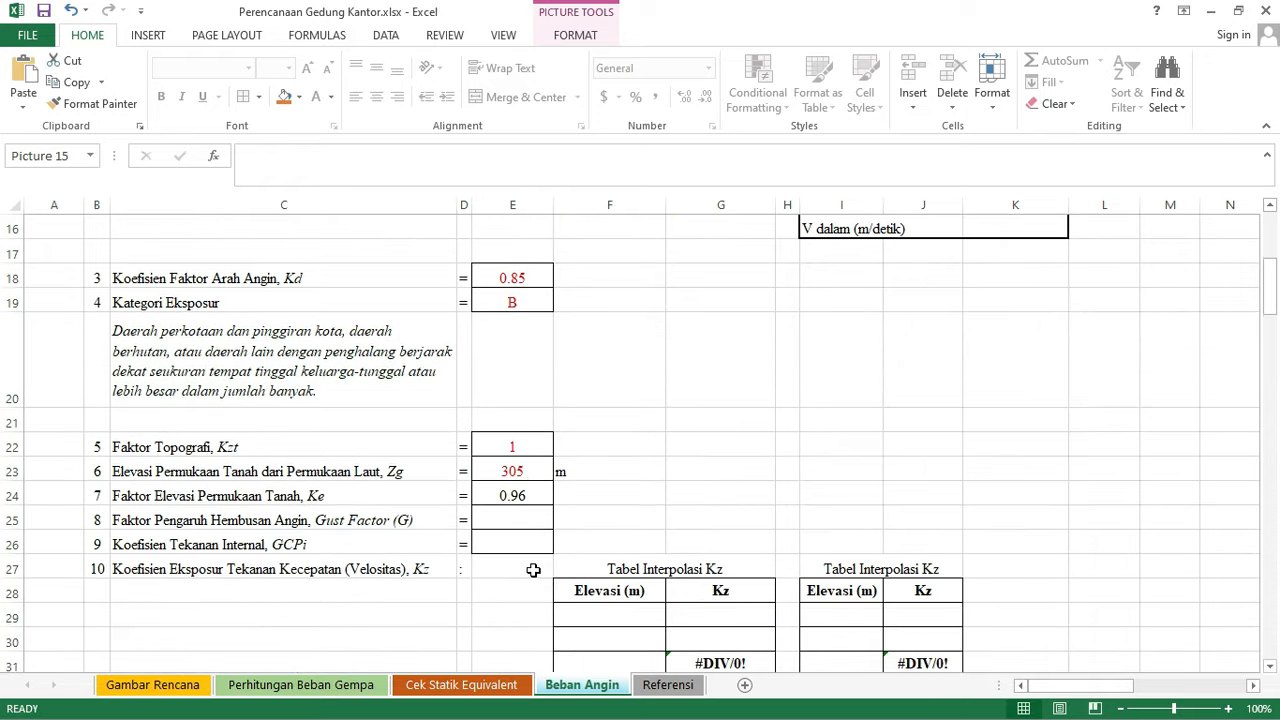
pyautogui.click(536, 469)
pyautogui.write('8')
pyautogui.press('Return')
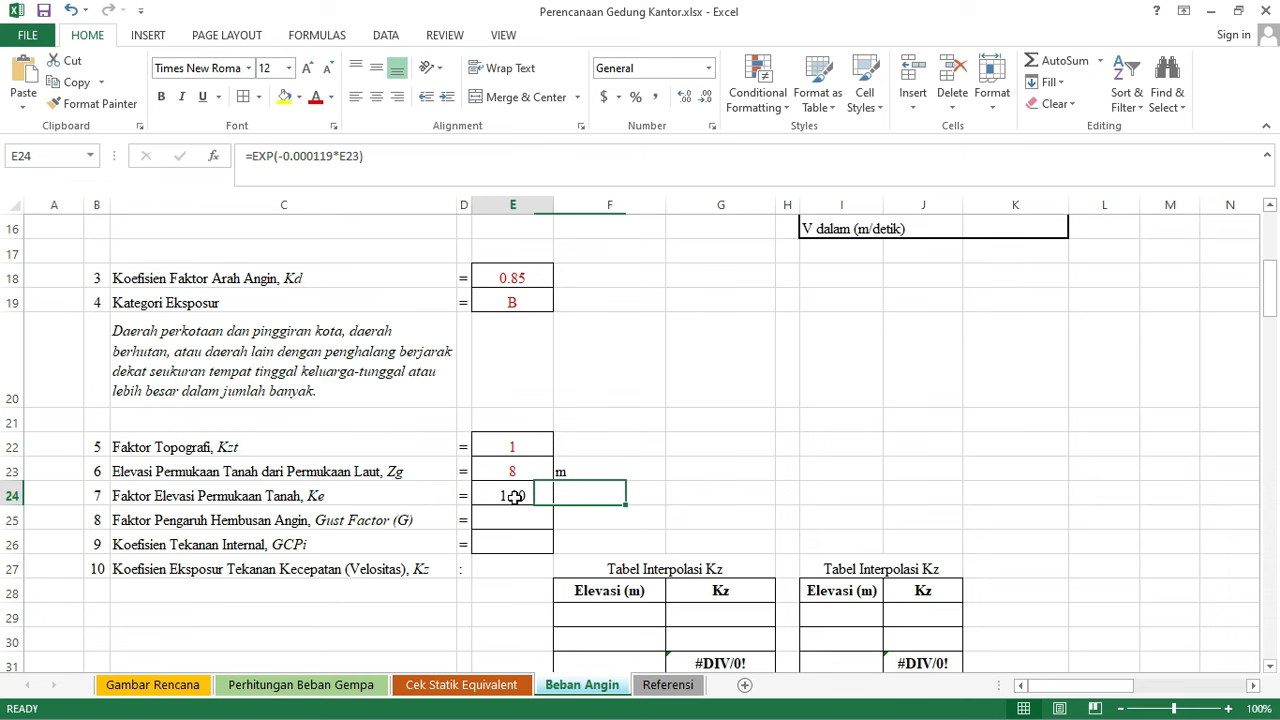
# - Look up the gust effect factor for rigid buildings in clause 26.11.1 beside the Beban Angin calculations
pyautogui.scroll(-1, 548, 486)
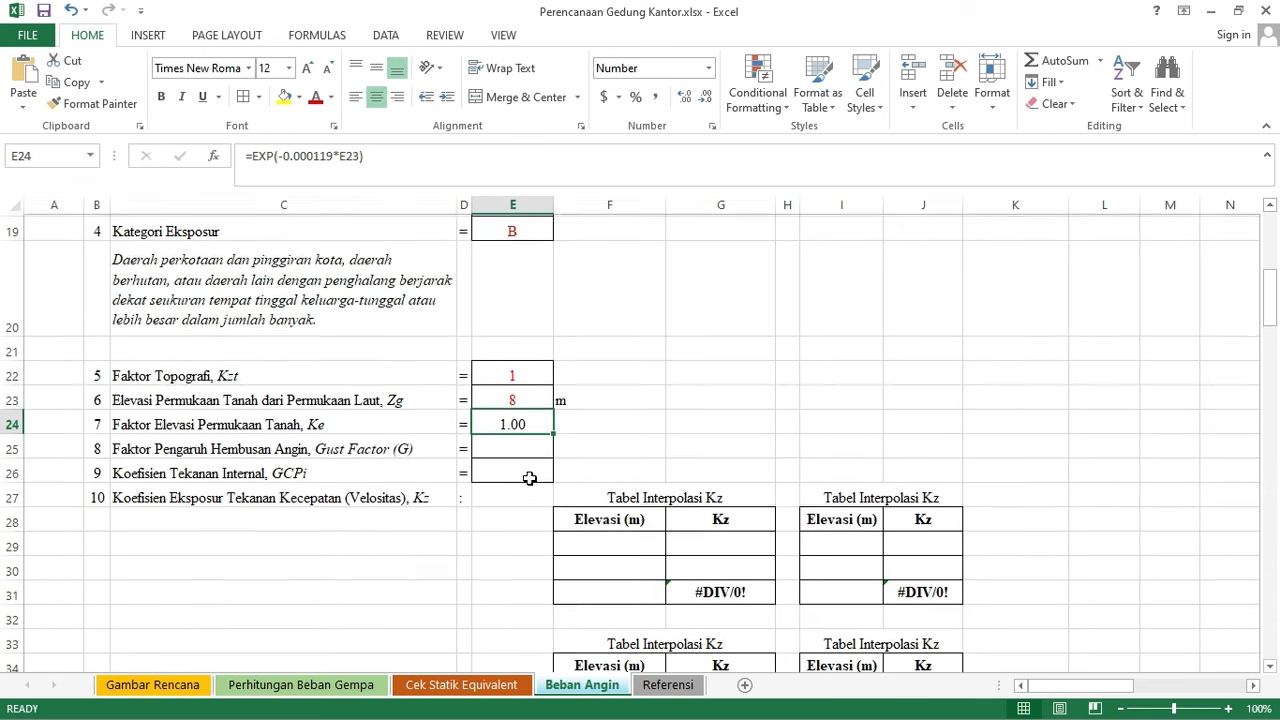
pyautogui.click(514, 448)
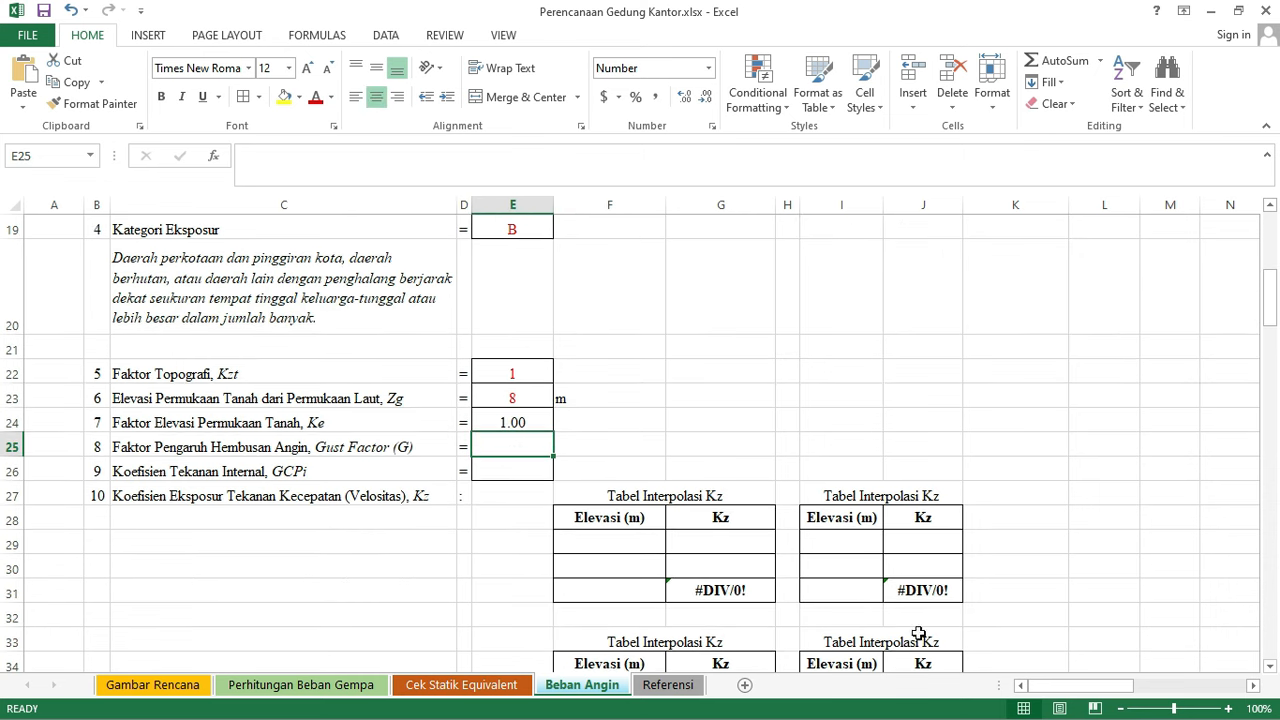
pyautogui.moveTo(1080, 686); pyautogui.dragTo(1157, 686)
pyautogui.scroll(-8, 703, 436)
pyautogui.scroll(-10, 580, 434)
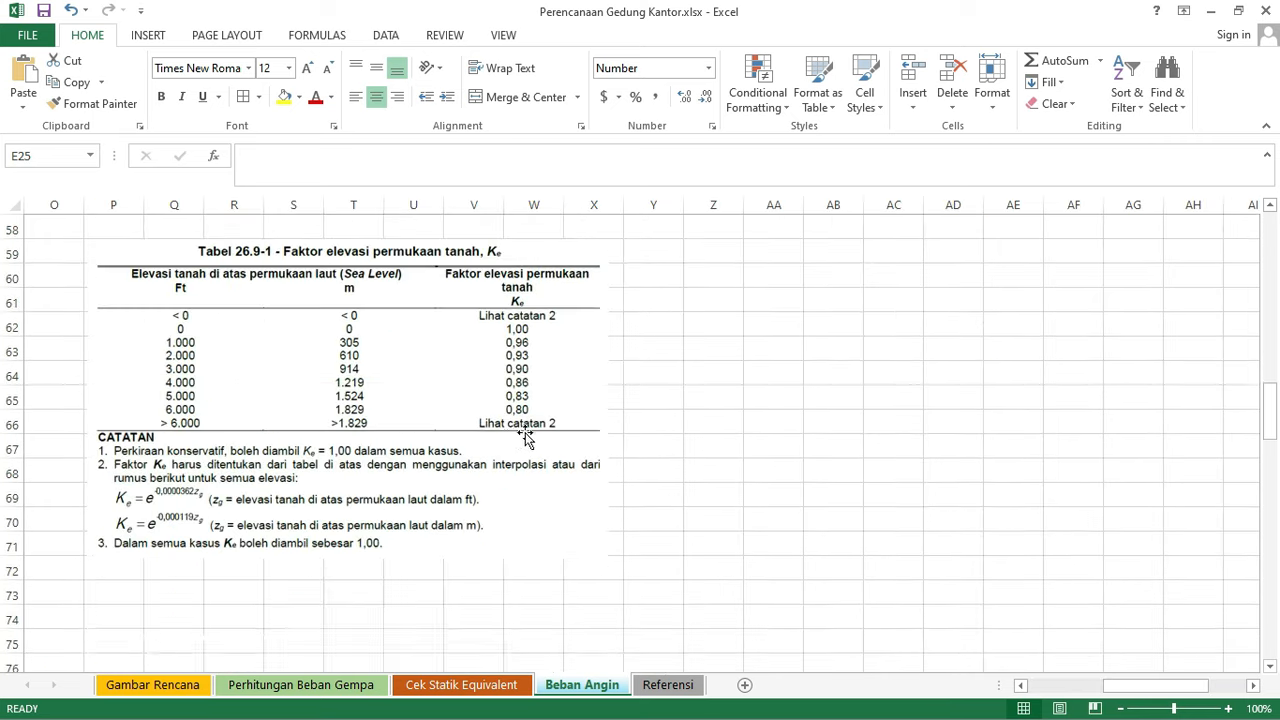
pyautogui.scroll(-1, 491, 409)
pyautogui.click(491, 400)
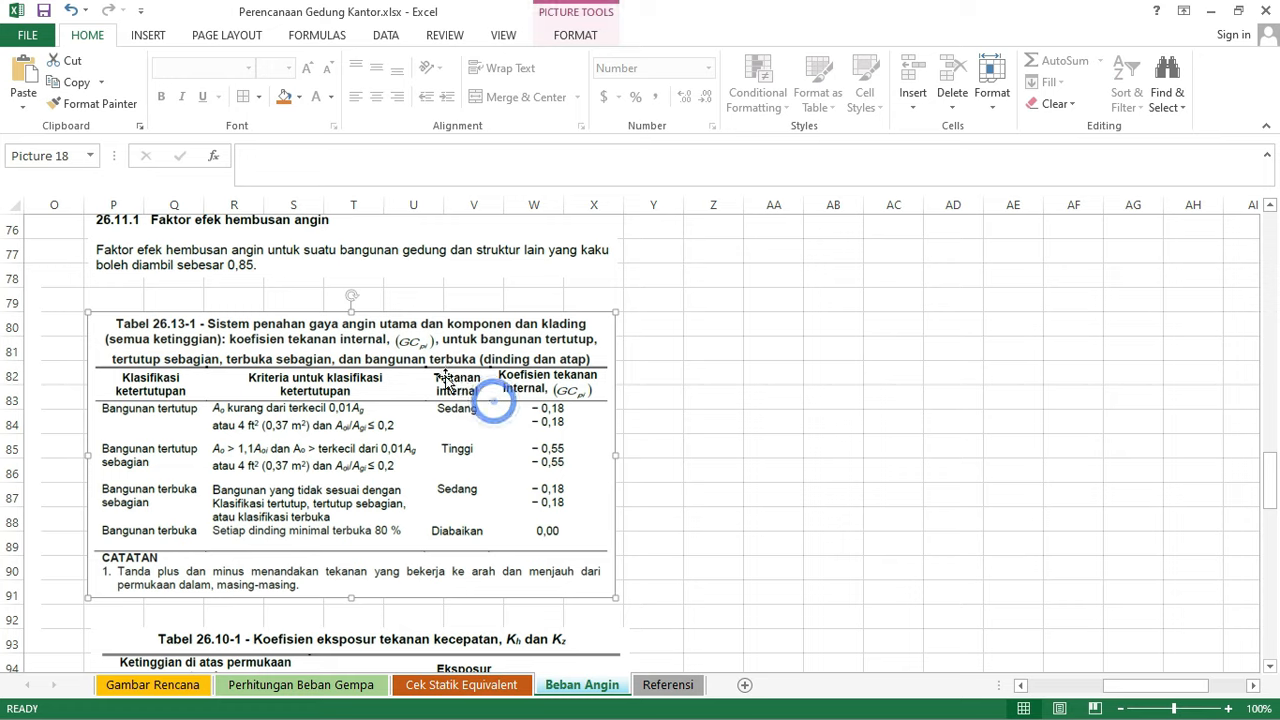
pyautogui.scroll(1, 394, 334)
pyautogui.click(389, 310)
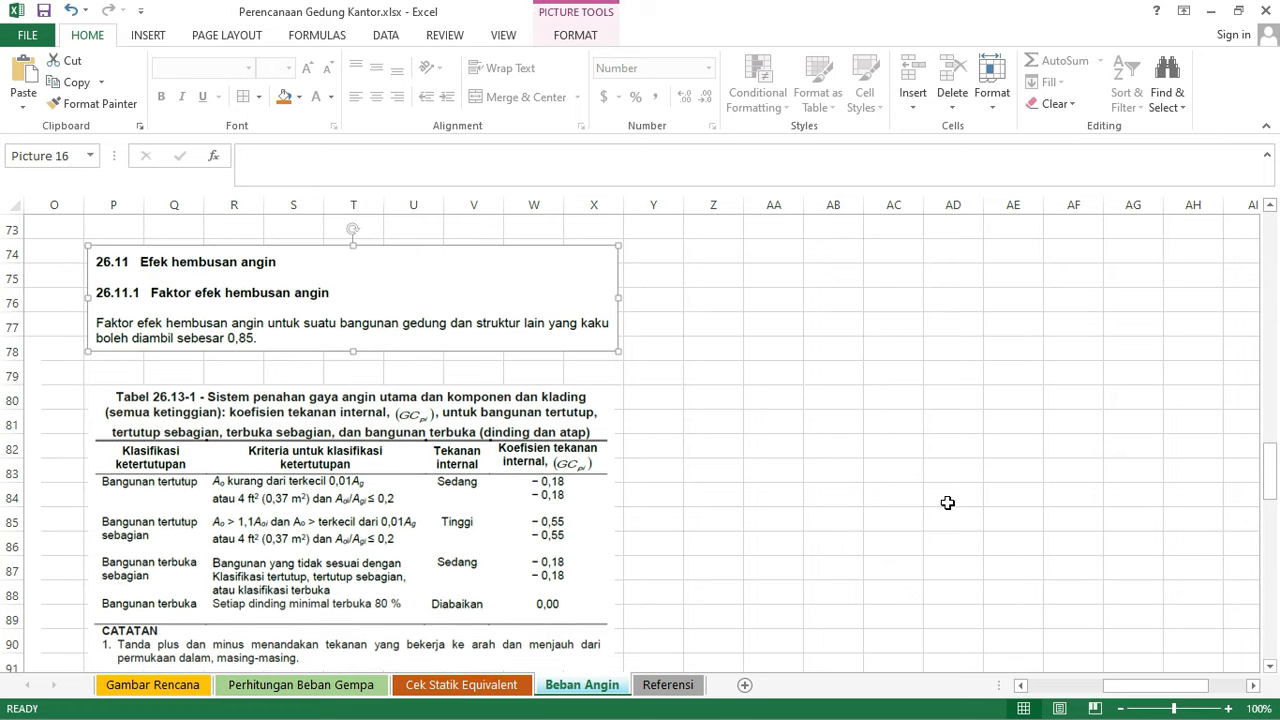
# - Set the Gust Factor (G) in E25 to 0.85
pyautogui.moveTo(1133, 693); pyautogui.dragTo(1050, 690)
pyautogui.scroll(5, 536, 513)
pyautogui.scroll(14, 536, 513)
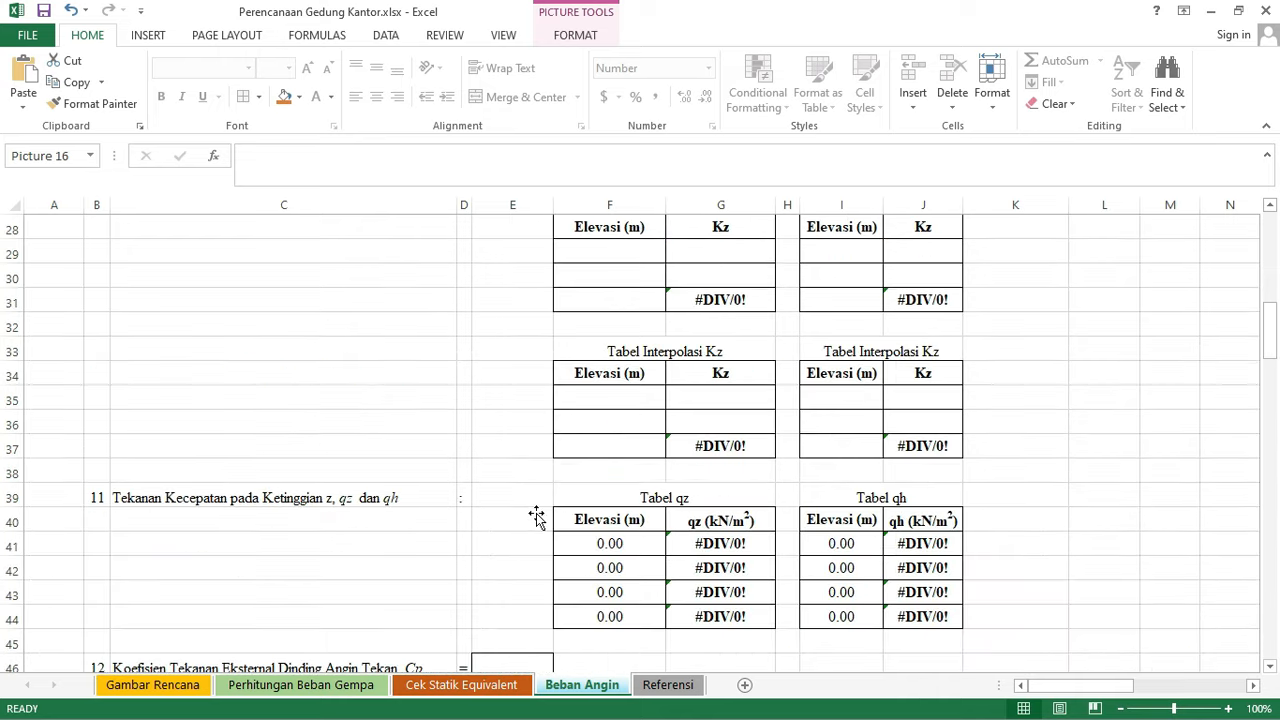
pyautogui.click(530, 523)
pyautogui.write('0.8')
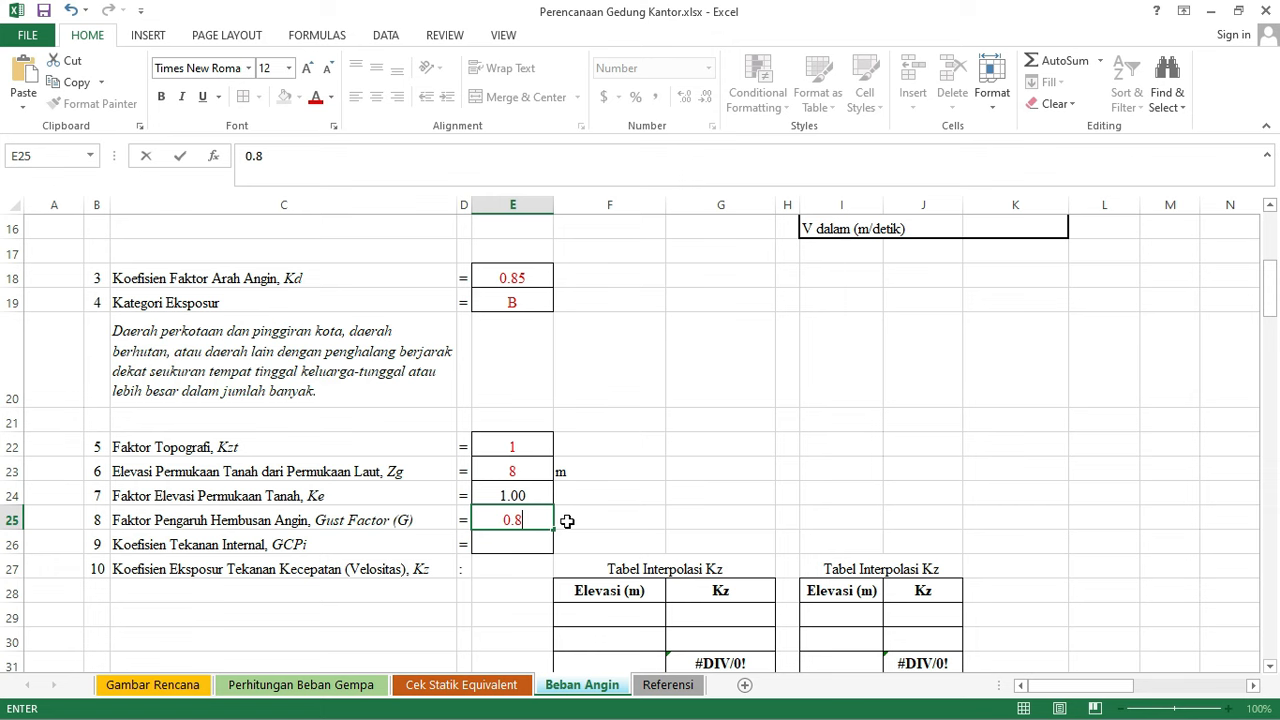
pyautogui.write('5')
pyautogui.click(640, 523)
# - Set the internal pressure coefficient GCPi in E26 to 0.18, using the enclosed-building row of Tabel 26.13-1
pyautogui.click(505, 541)
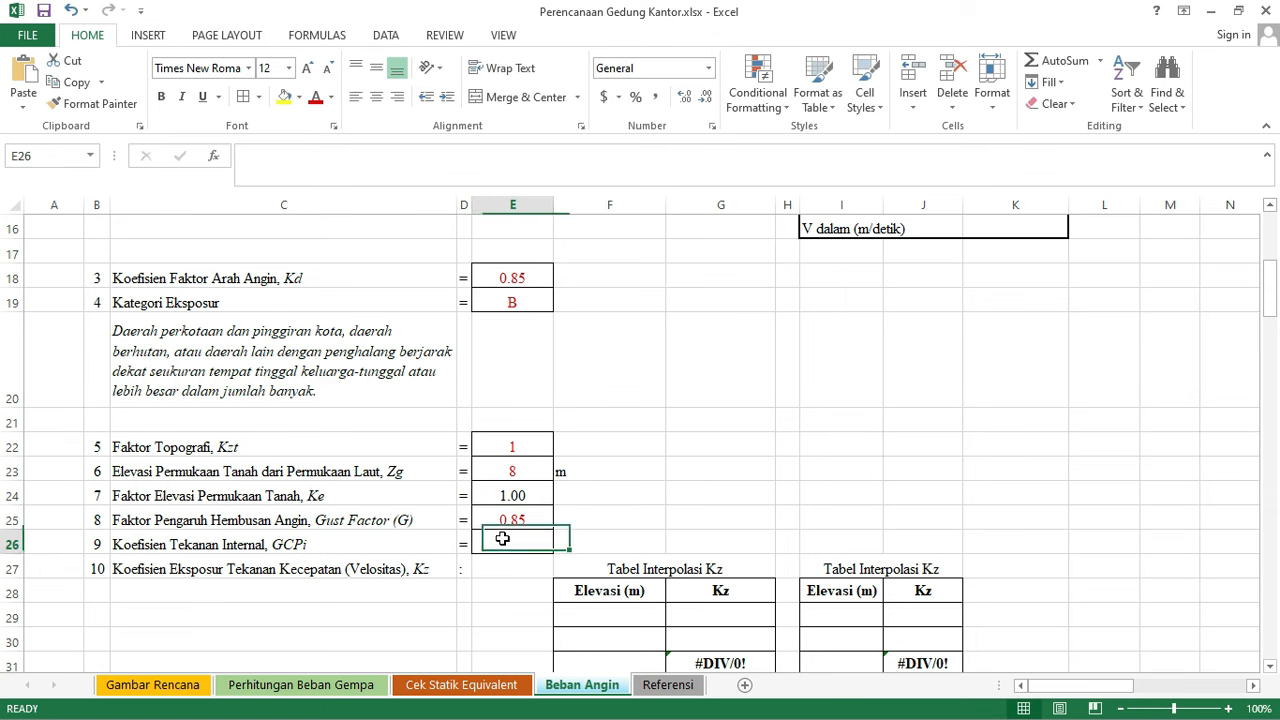
pyautogui.moveTo(1076, 687); pyautogui.dragTo(1121, 686)
pyautogui.scroll(-4, 988, 530)
pyautogui.scroll(-11, 985, 525)
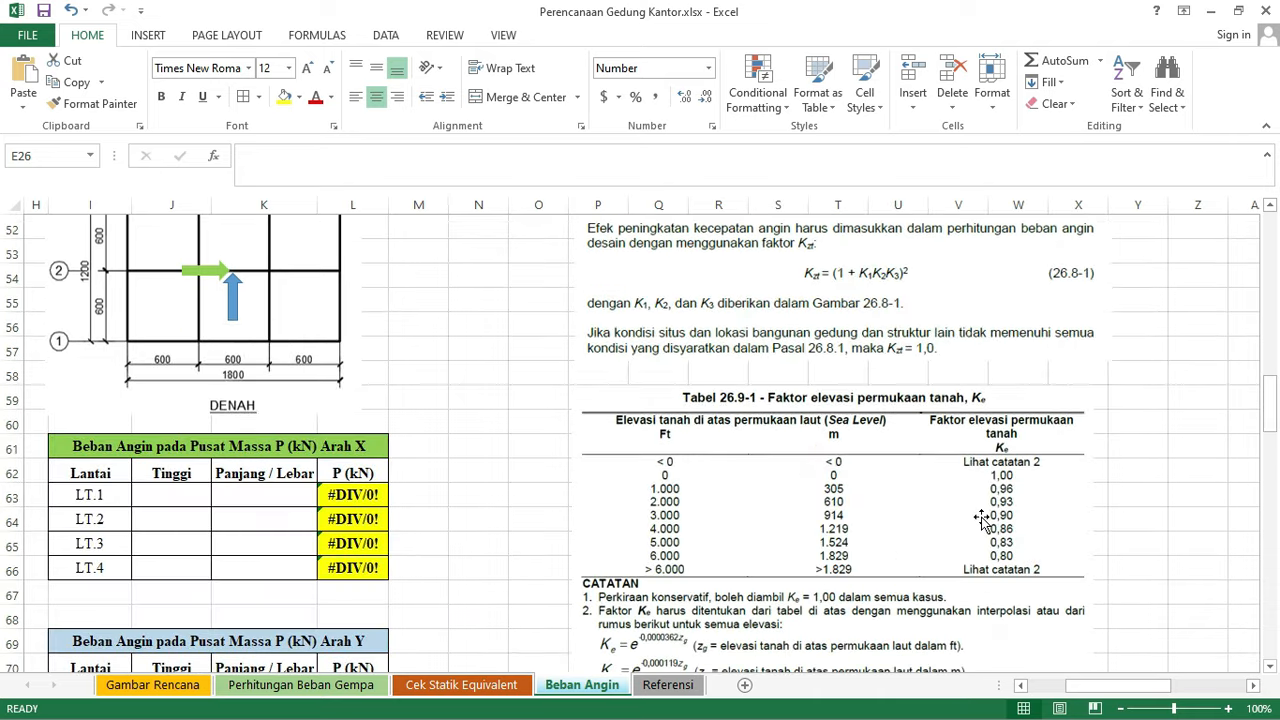
pyautogui.scroll(-7, 981, 519)
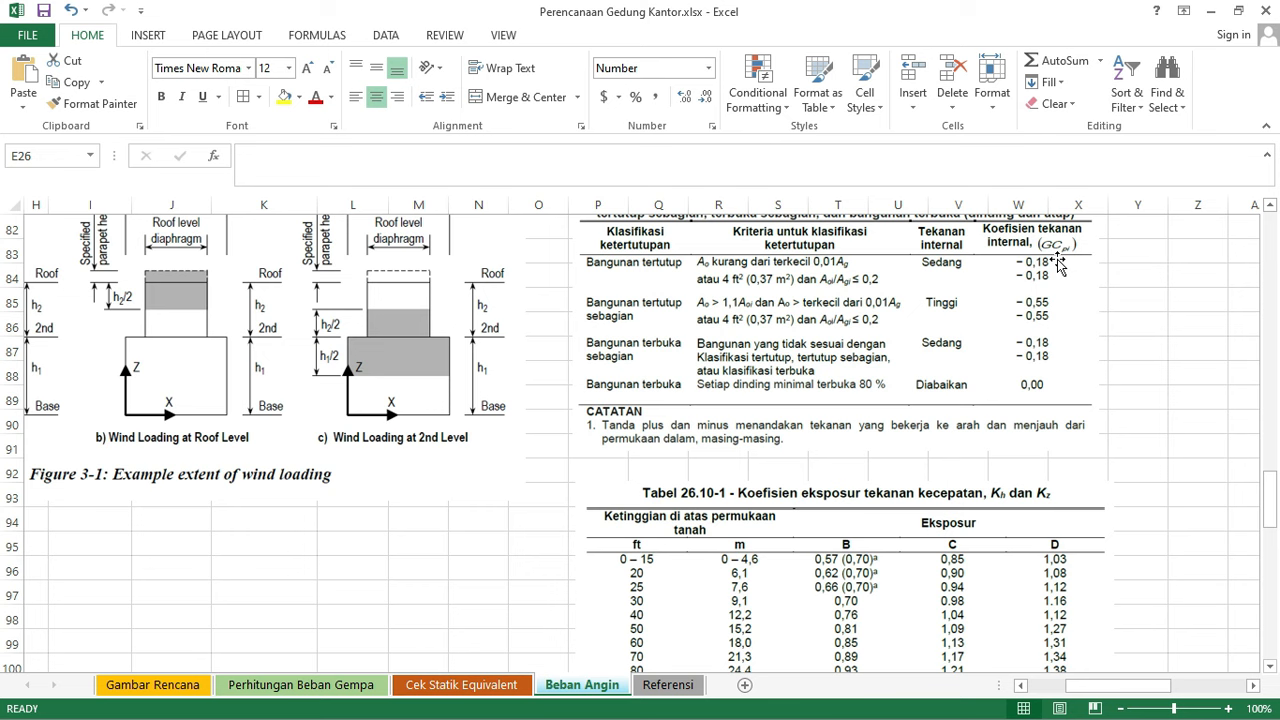
pyautogui.moveTo(1135, 688); pyautogui.dragTo(1088, 688)
pyautogui.scroll(11, 563, 451)
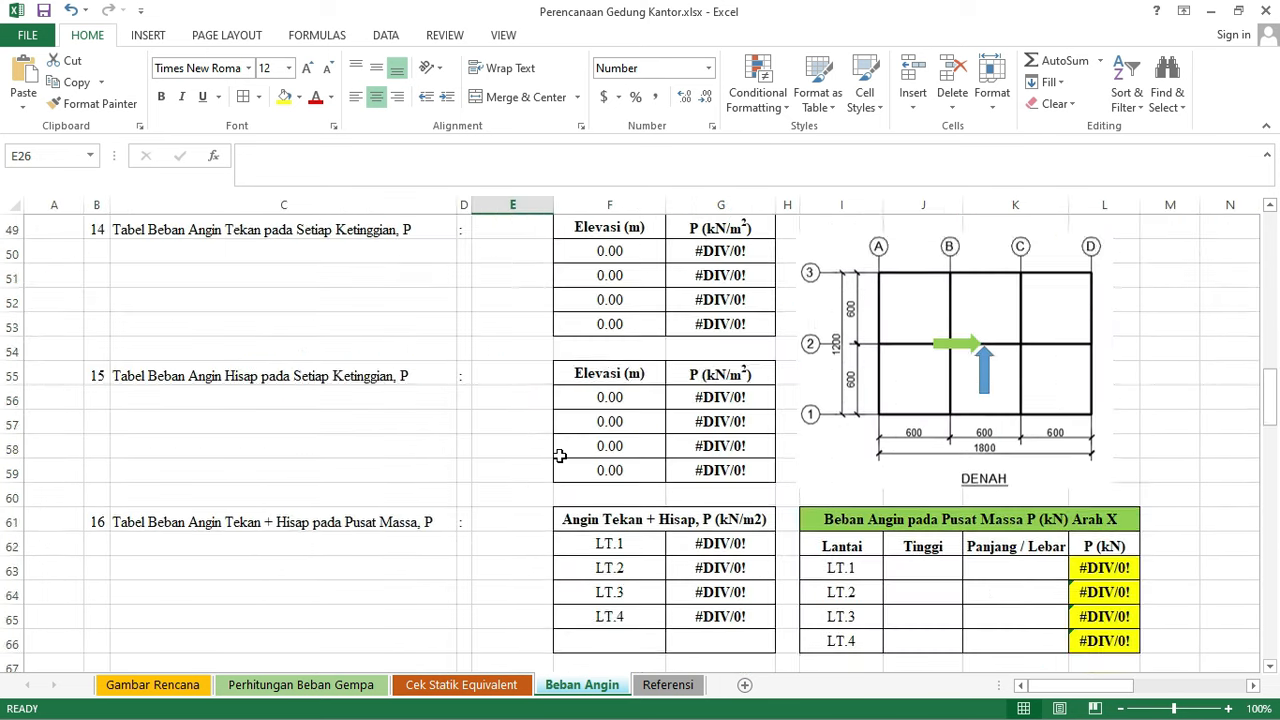
pyautogui.scroll(9, 560, 455)
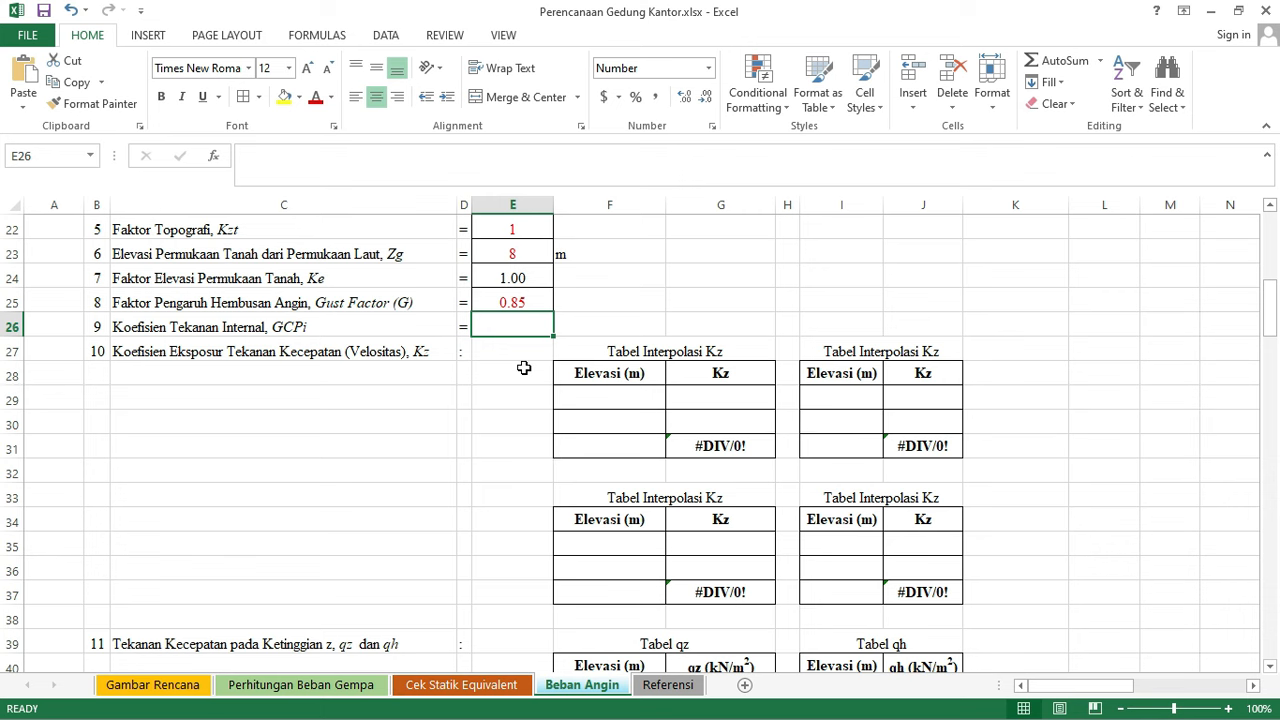
pyautogui.write('0.18')
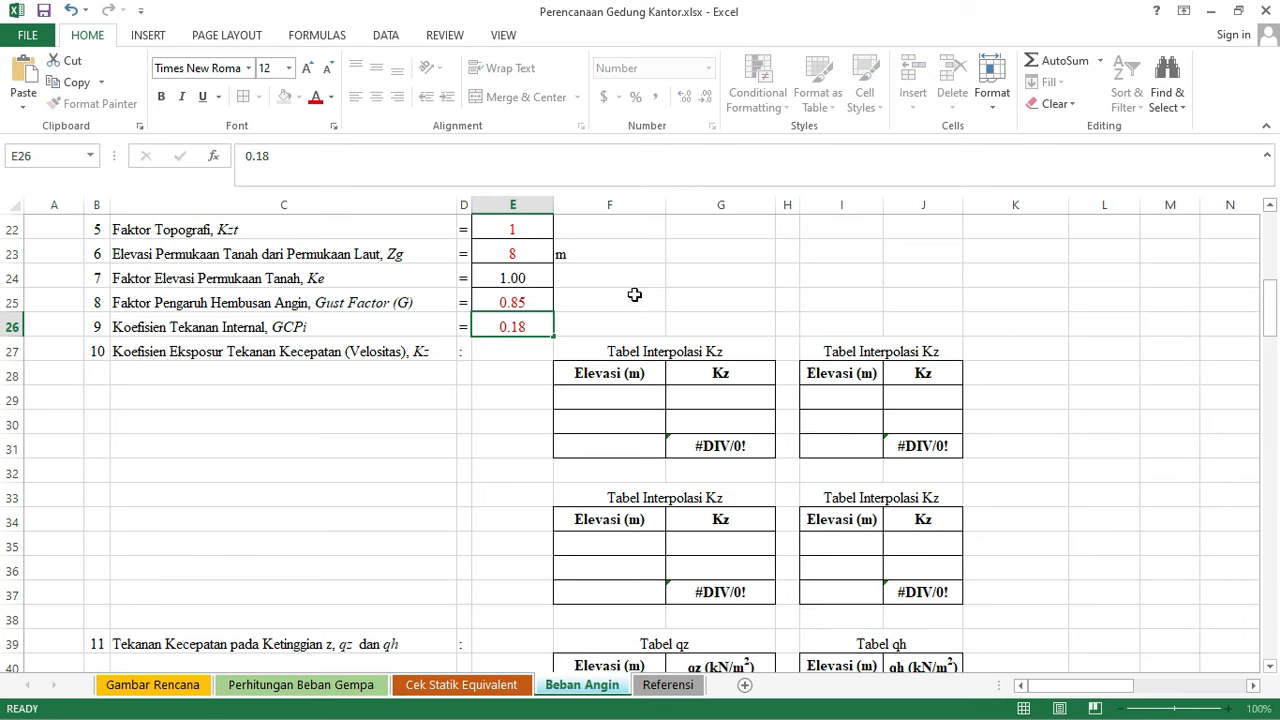
pyautogui.click(634, 296)
# - Find the velocity pressure exposure coefficients in Tabel 26.10-1 and copy that table's picture
pyautogui.scroll(-1, 586, 317)
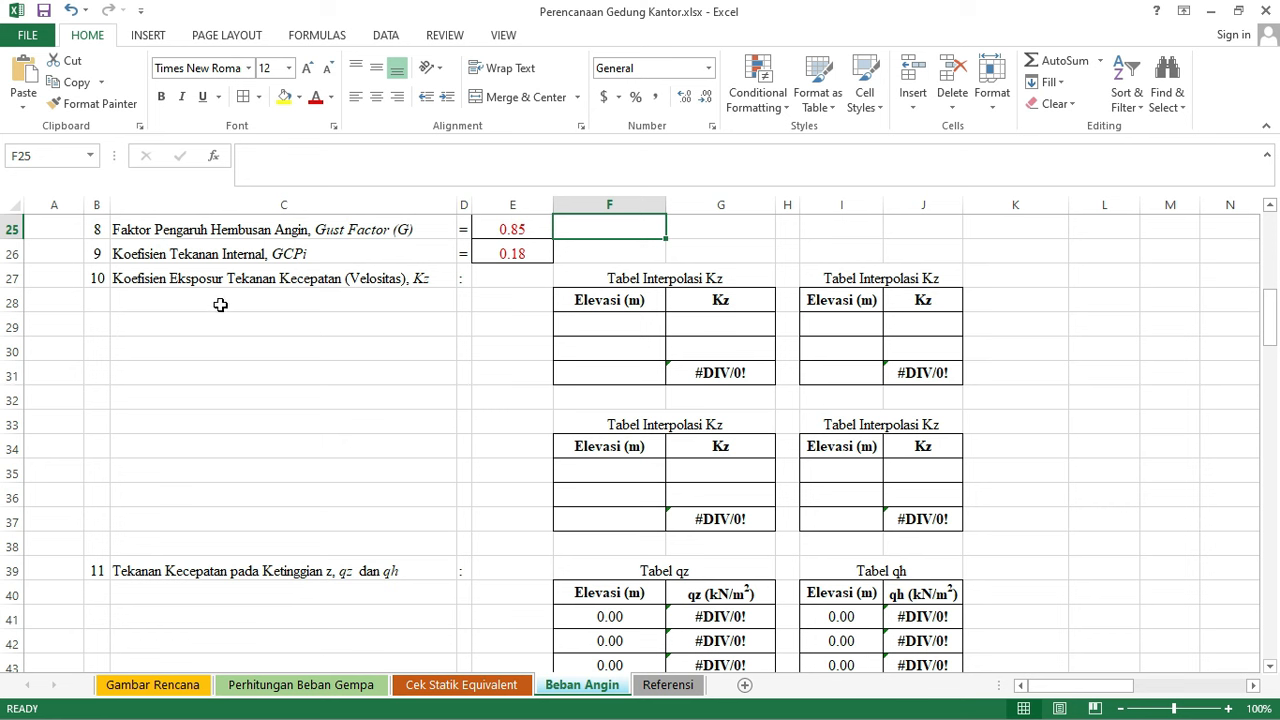
pyautogui.click(705, 312)
pyautogui.click(709, 323)
pyautogui.click(675, 342)
pyautogui.moveTo(1100, 686); pyautogui.dragTo(1143, 686)
pyautogui.scroll(-12, 963, 473)
pyautogui.scroll(-12, 963, 473)
pyautogui.scroll(2, 951, 460)
pyautogui.click(951, 435)
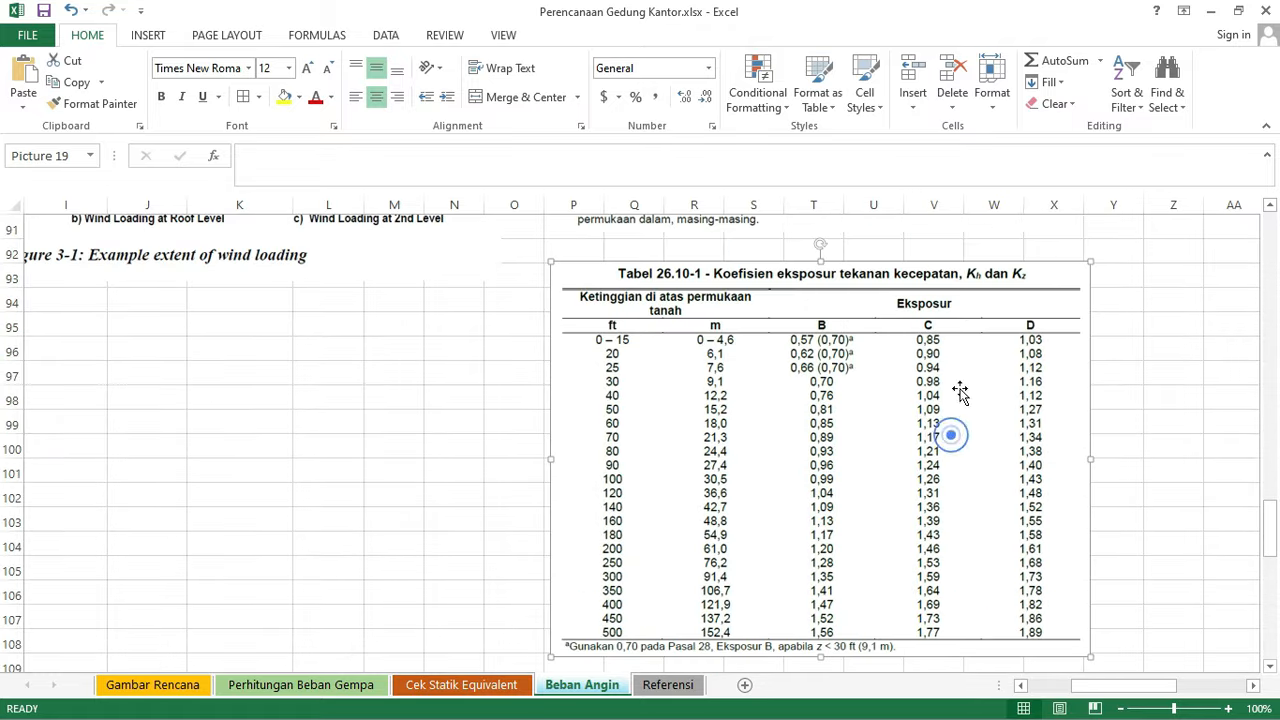
pyautogui.scroll(-1, 940, 343)
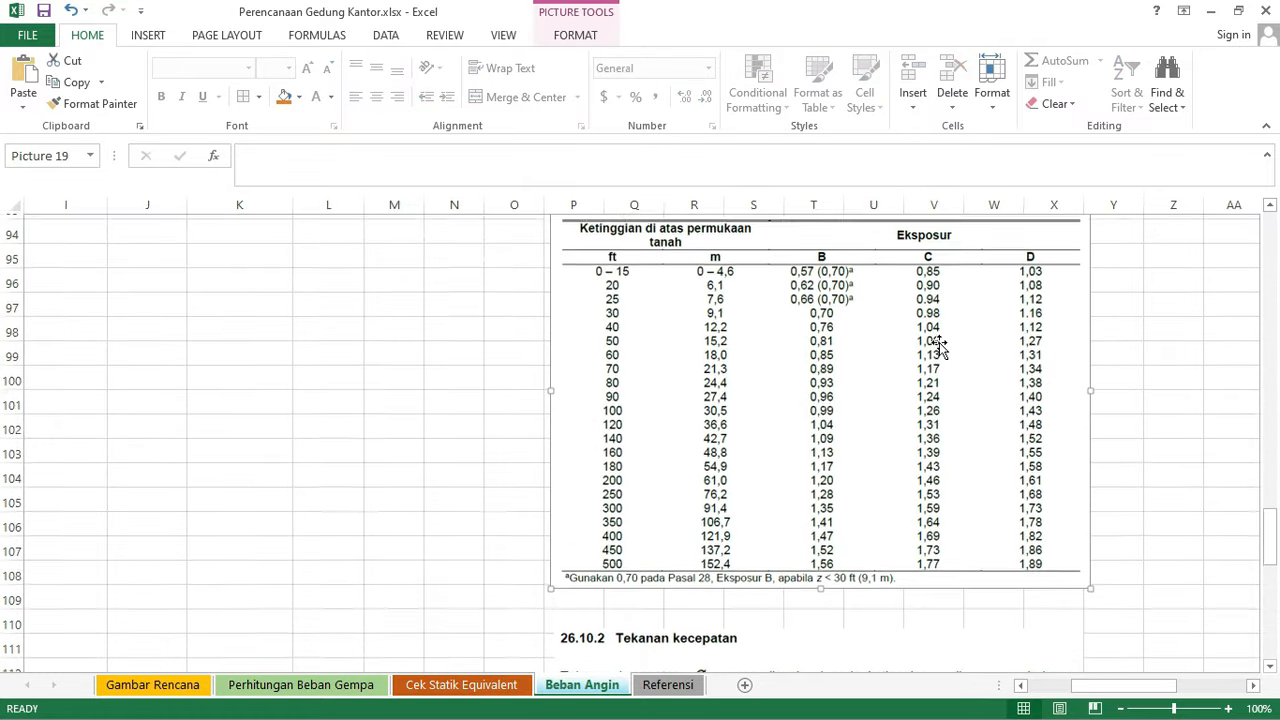
# - Paste the Tabel 26.10-1 picture at K27 and shift it slightly away from the Kz interpolation tables
pyautogui.moveTo(1123, 686); pyautogui.dragTo(1035, 686)
pyautogui.scroll(11, 849, 611)
pyautogui.scroll(15, 848, 610)
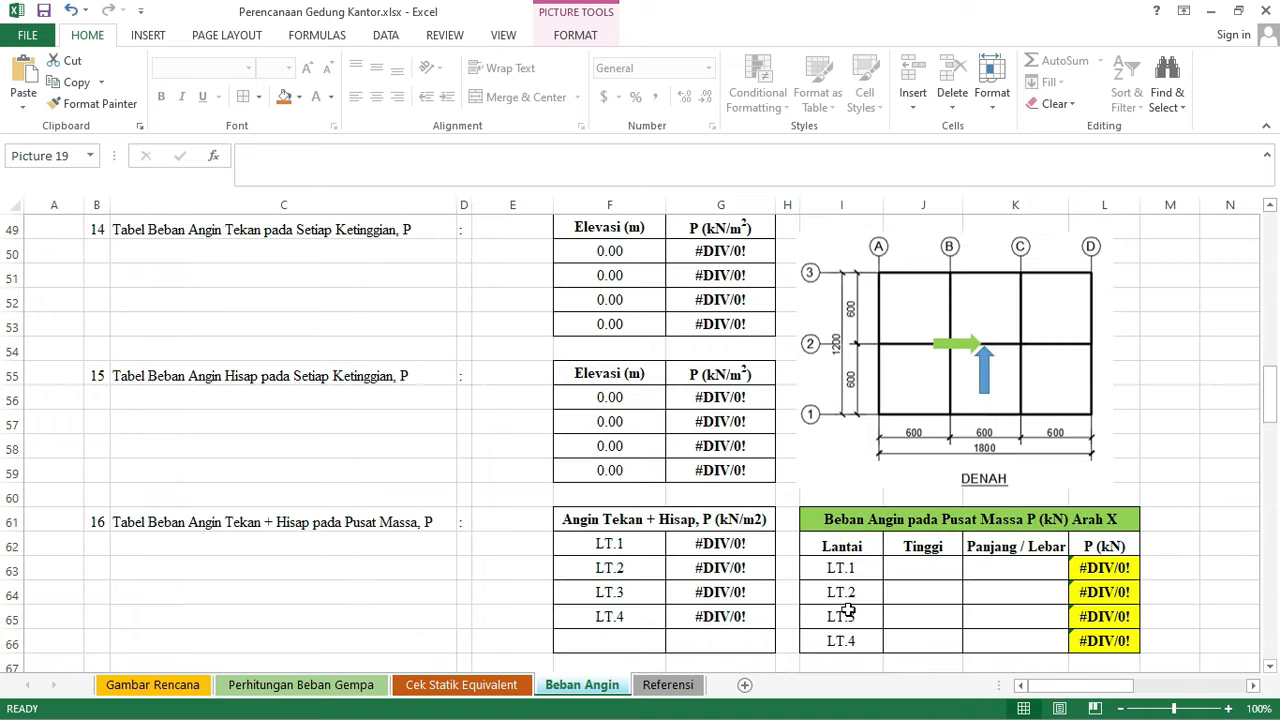
pyautogui.scroll(-2, 991, 497)
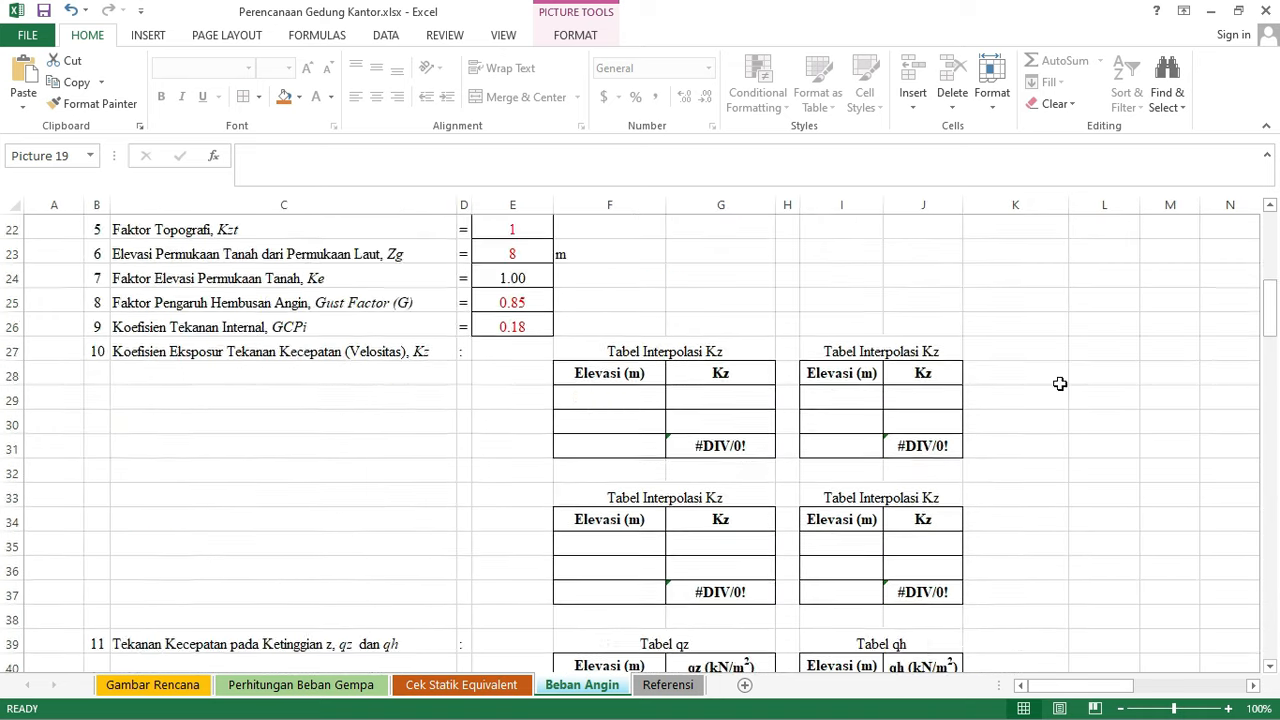
pyautogui.click(1062, 356)
pyautogui.hotkey('ctrl', 'v')
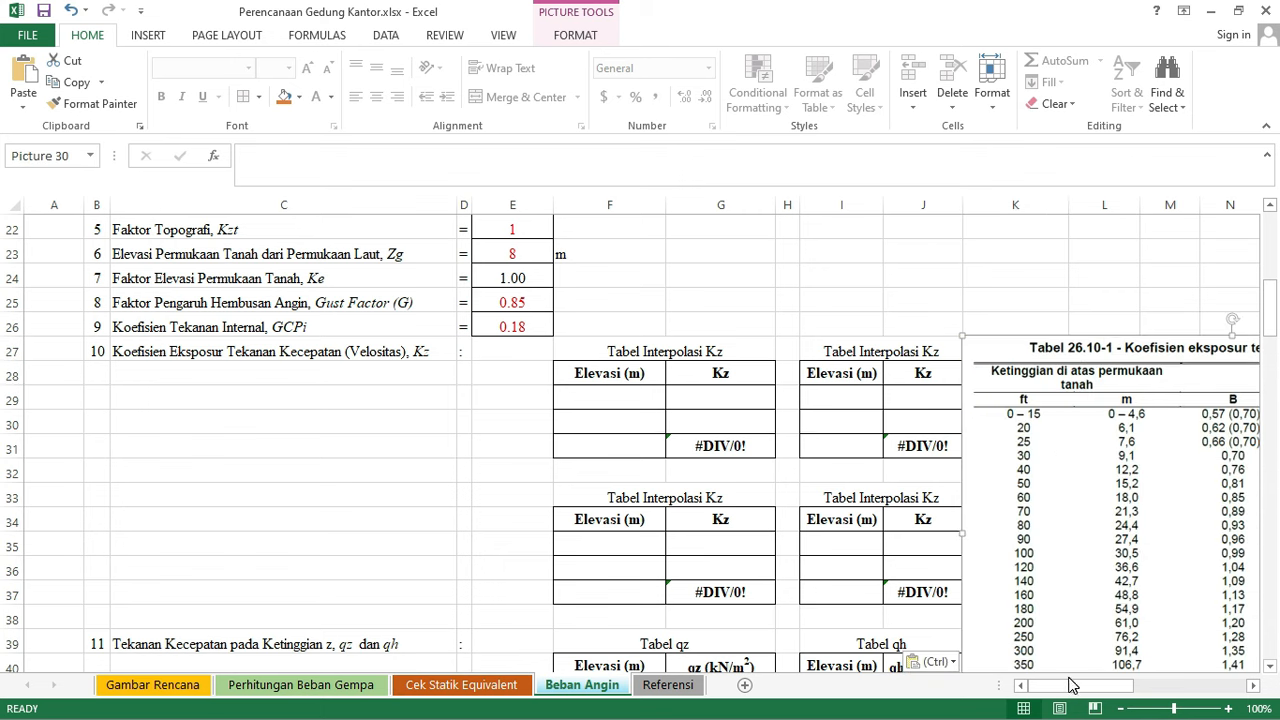
pyautogui.hscroll(3, 1071, 686)
pyautogui.moveTo(766, 447); pyautogui.dragTo(811, 446)
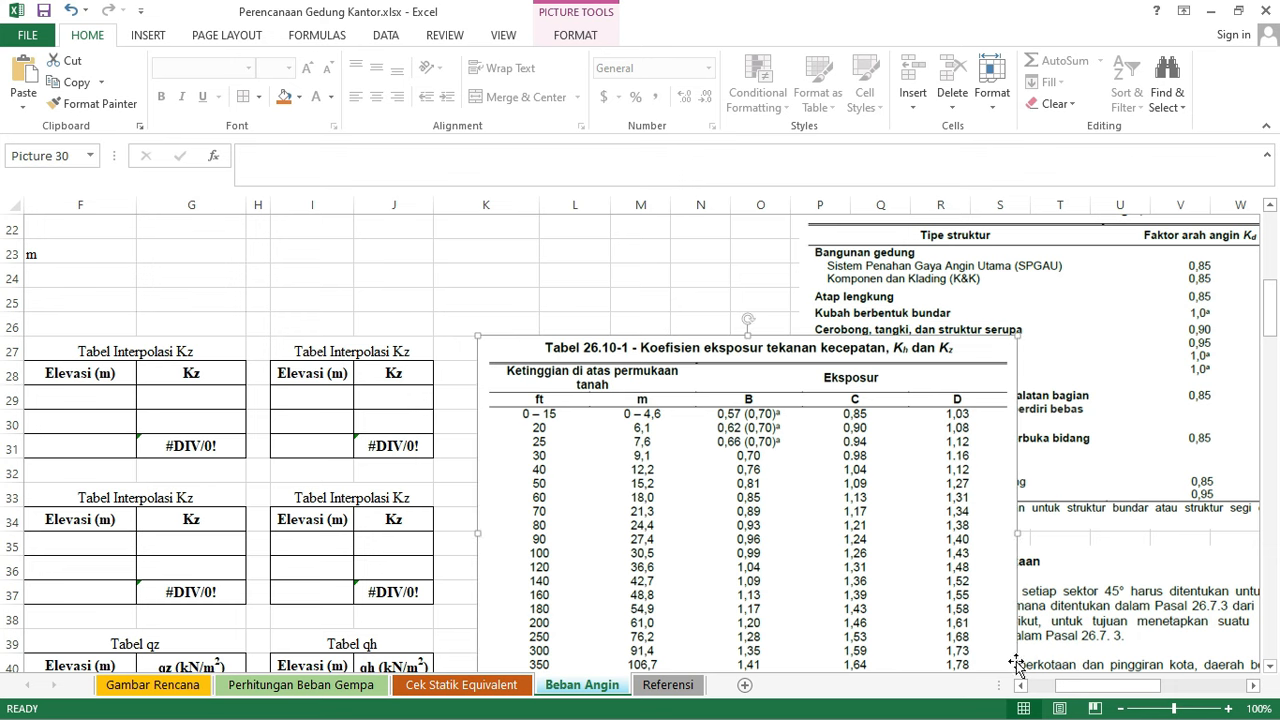
pyautogui.moveTo(1070, 686); pyautogui.dragTo(1113, 691)
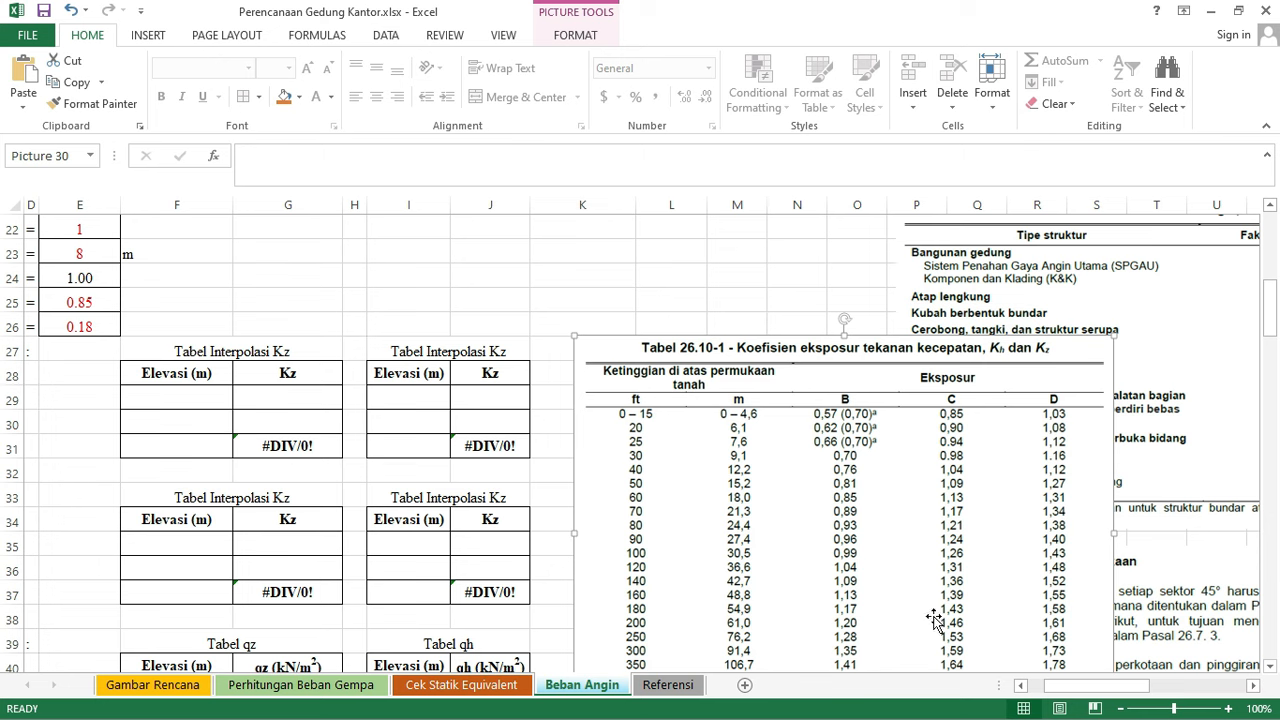
pyautogui.moveTo(1062, 695); pyautogui.dragTo(1055, 705)
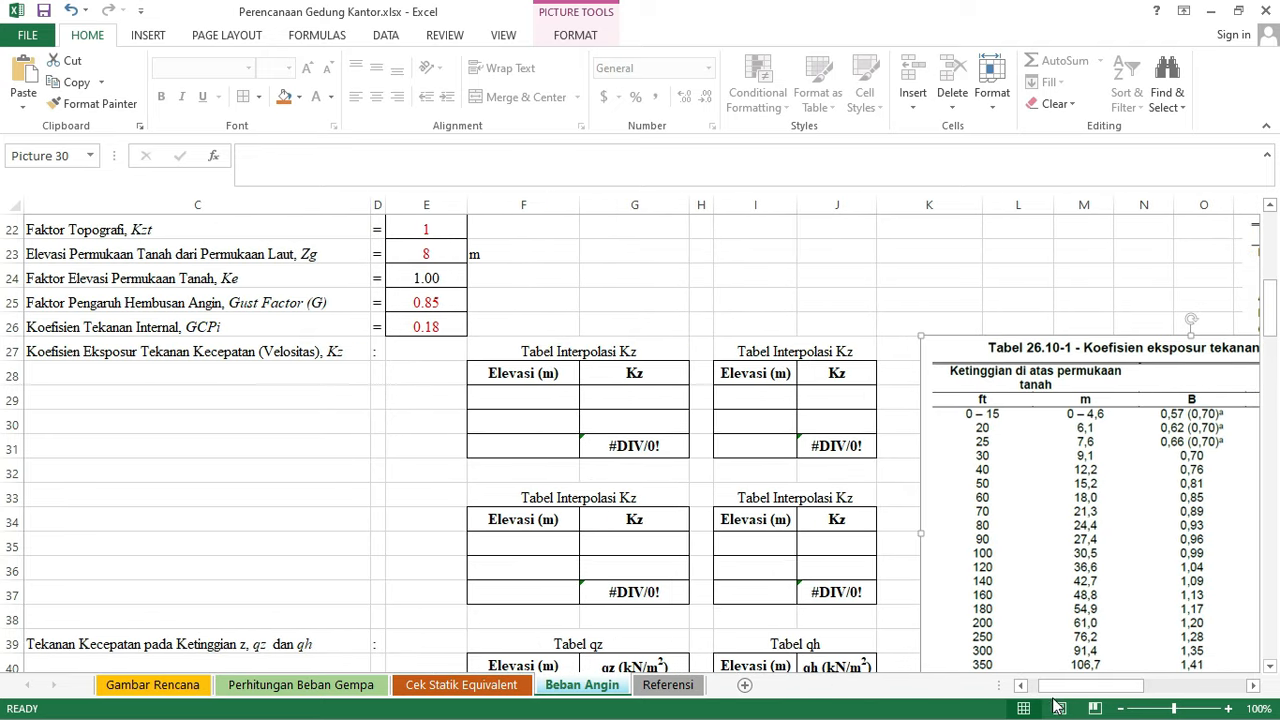
# - Review the storey heights in the building section drawings on the Gambar Rencana sheet
pyautogui.click(552, 450)
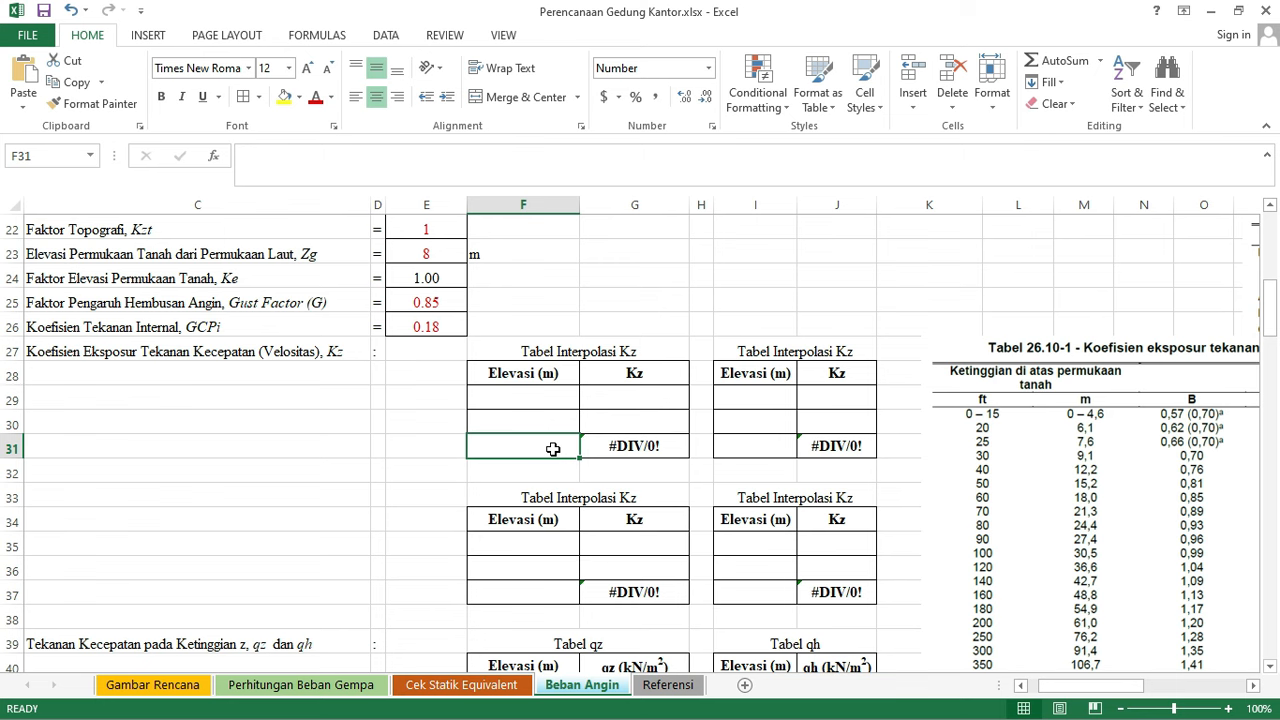
pyautogui.click(185, 690)
pyautogui.scroll(17, 640, 460)
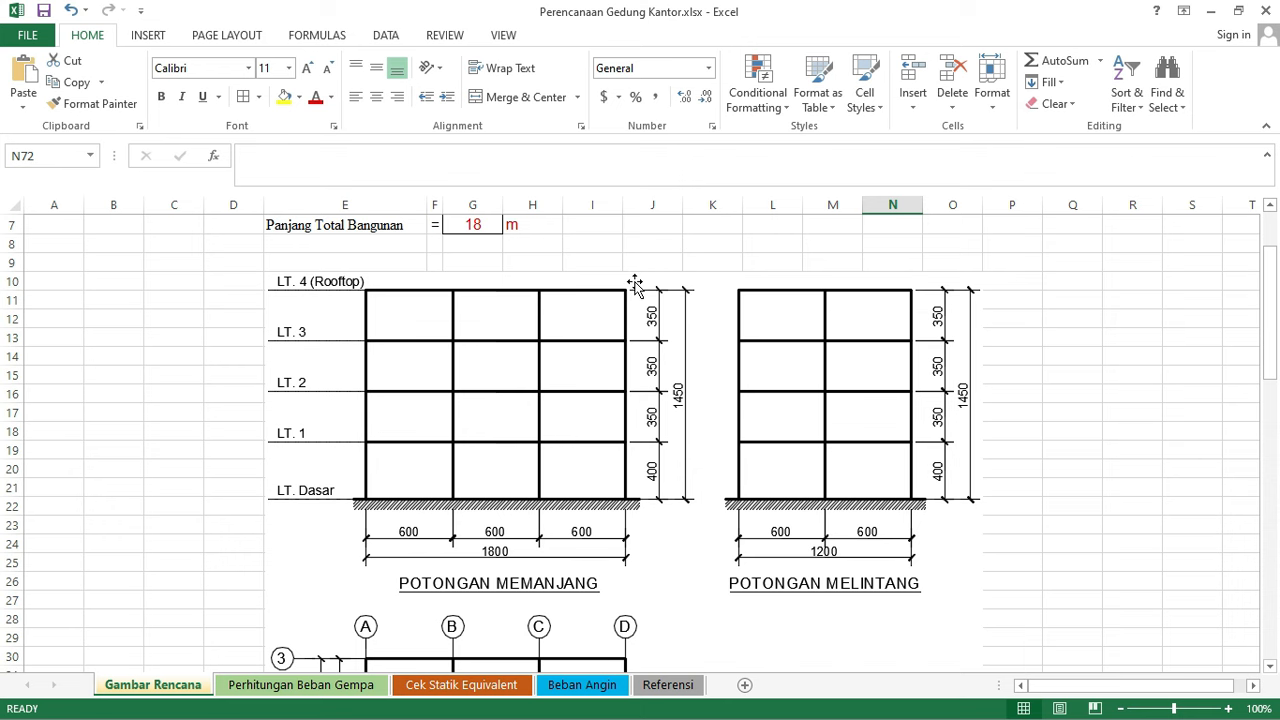
# - Enter the floor elevations 4, 7.5, 11 and 14.5 m in F31, I31, F37 and I37 of the Kz interpolation tables
pyautogui.click(580, 685)
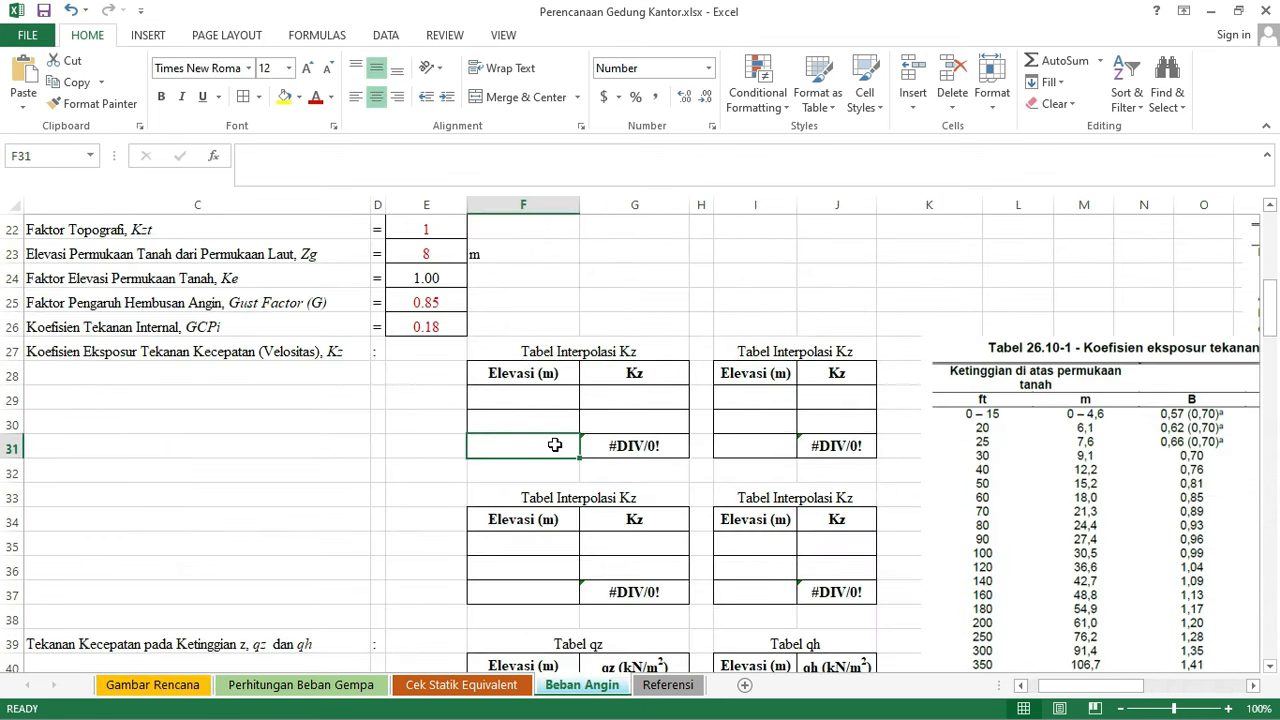
pyautogui.write('4')
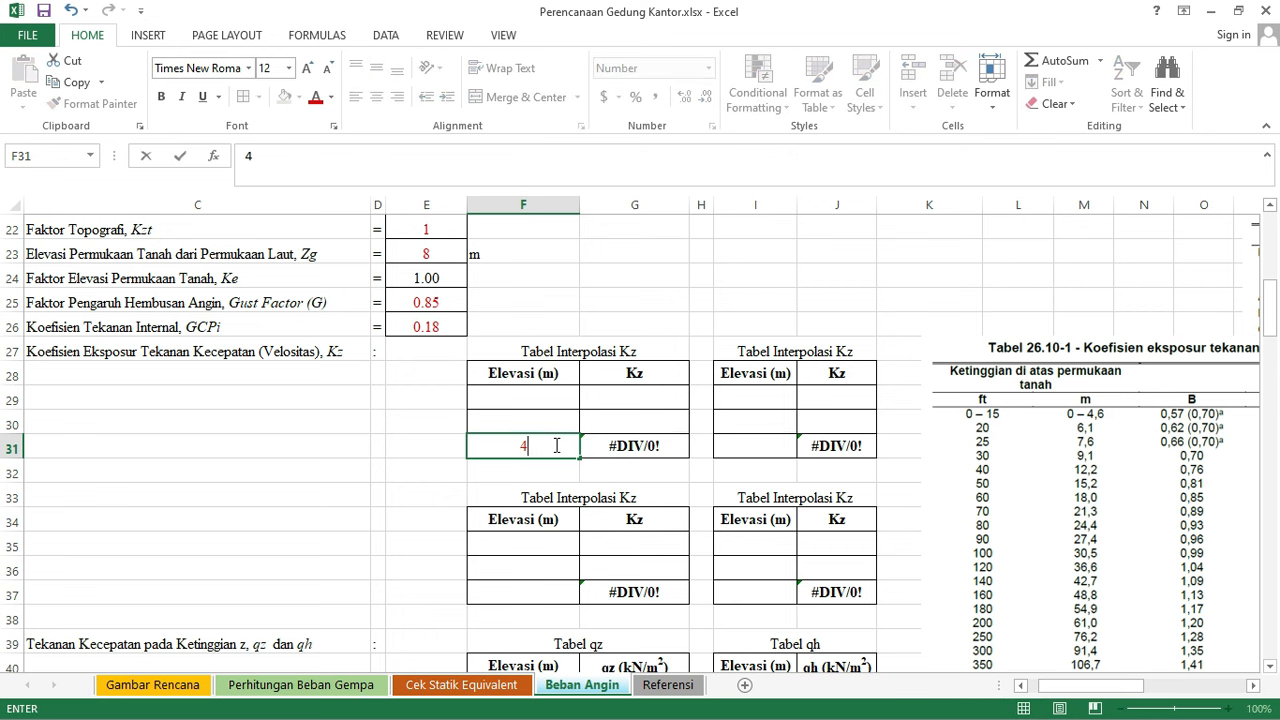
pyautogui.click(750, 456)
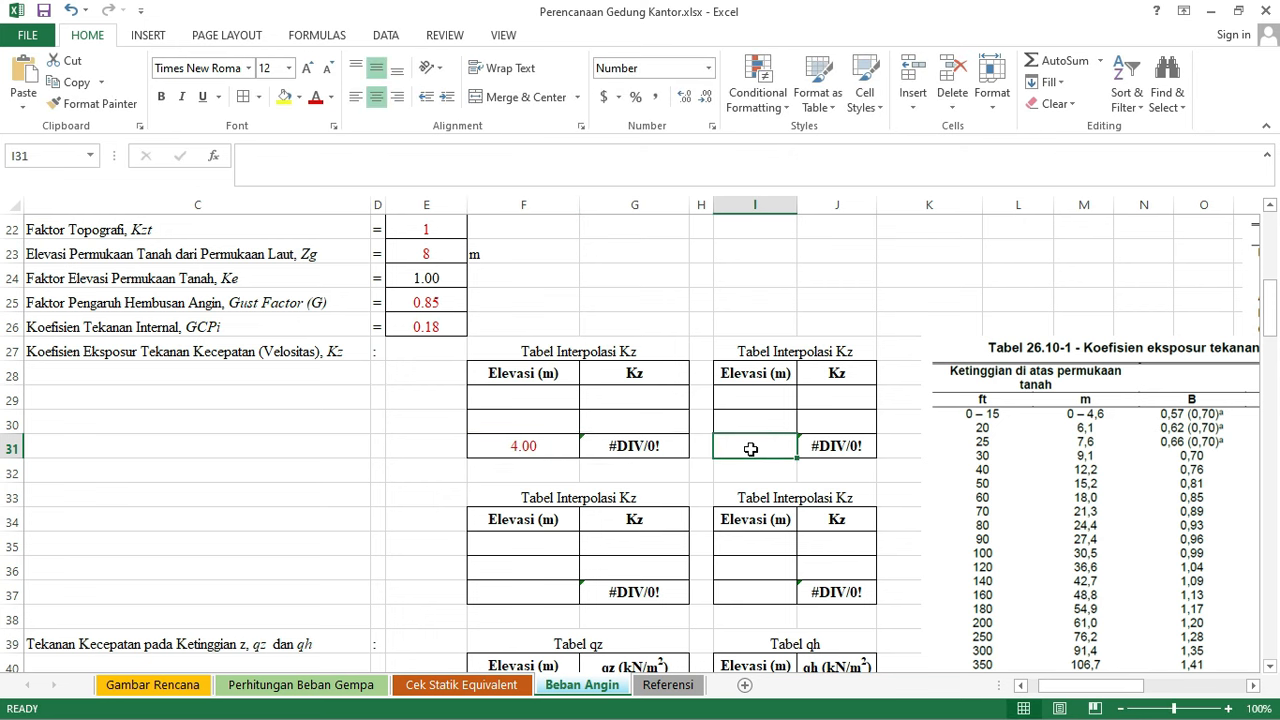
pyautogui.write('7.5')
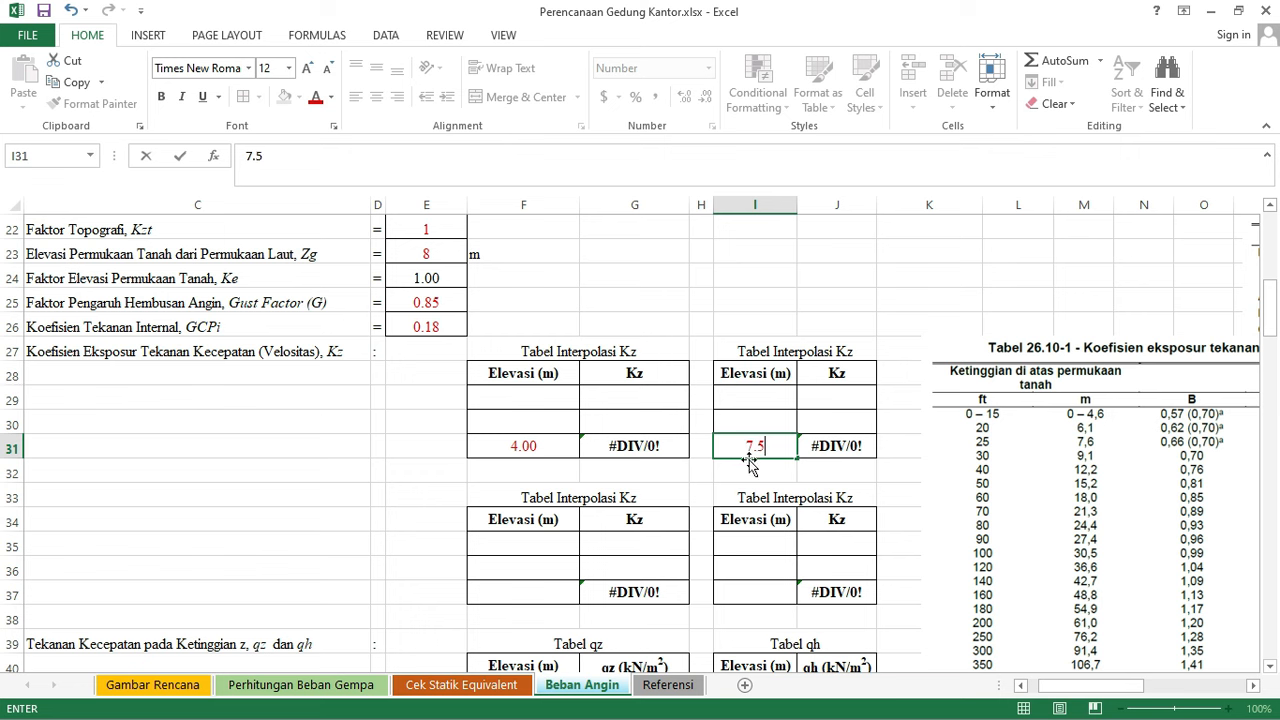
pyautogui.click(553, 588)
pyautogui.write('11')
pyautogui.click(785, 591)
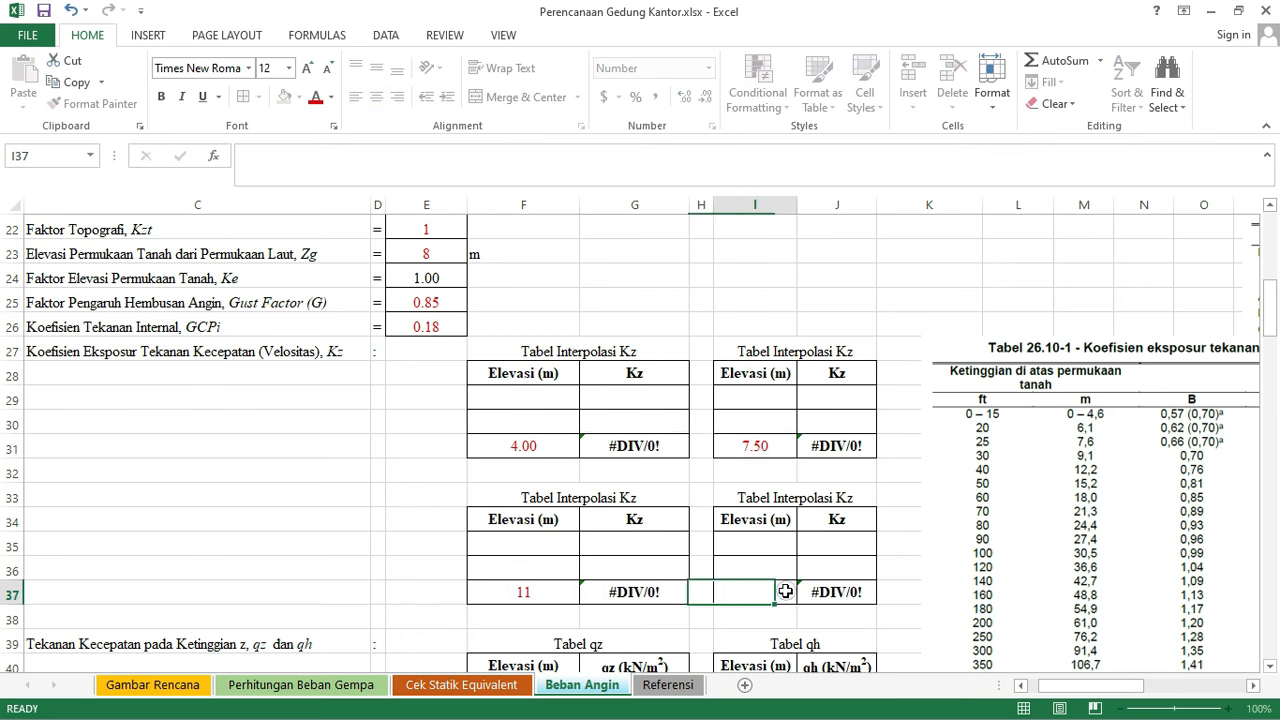
pyautogui.write('14.5')
pyautogui.click(918, 500)
pyautogui.scroll(-1, 673, 431)
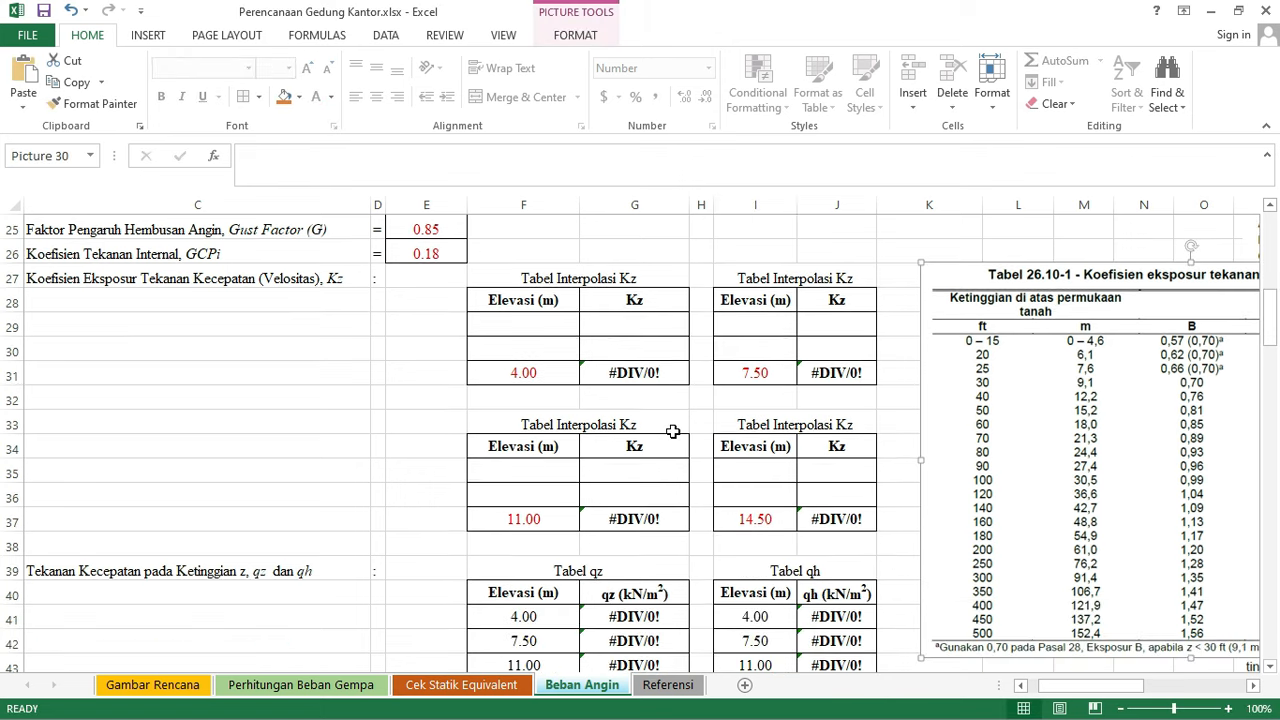
pyautogui.scroll(1, 673, 431)
pyautogui.click(634, 300)
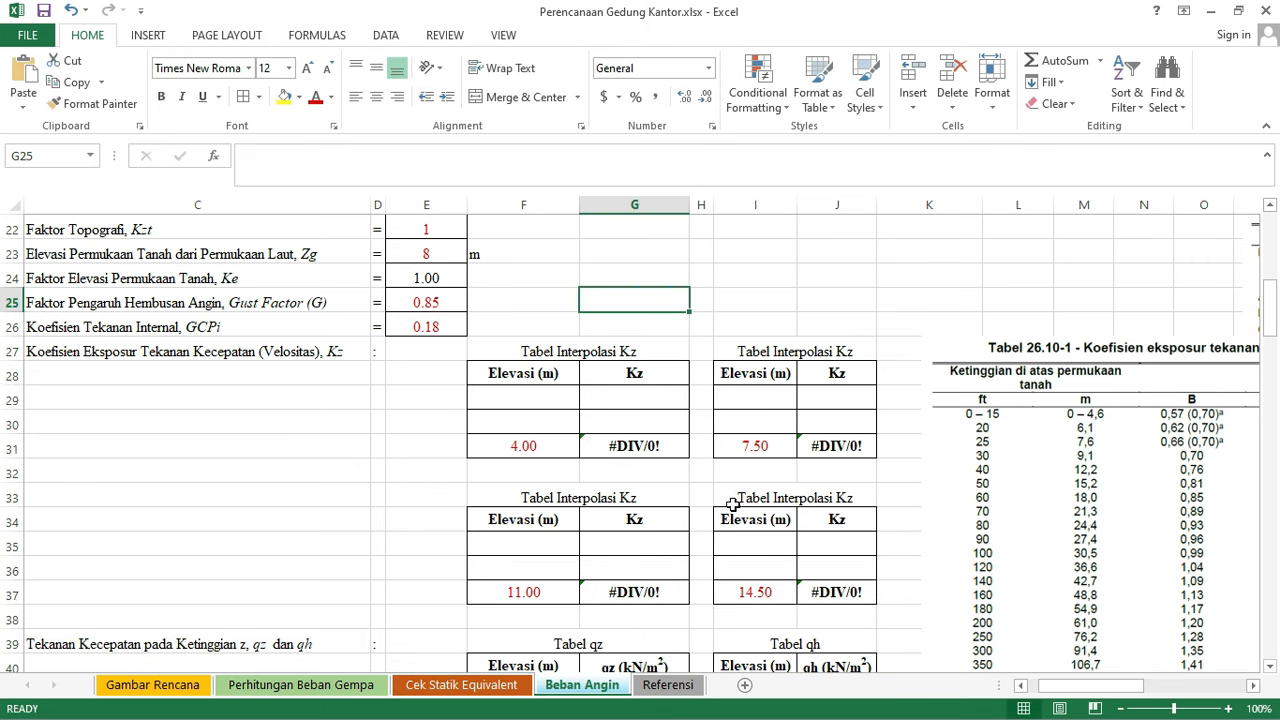
# - Enter the bracketing elevations 0 and 4.6 m in F29 and F30 of the 4 m Kz interpolation table
pyautogui.click(544, 423)
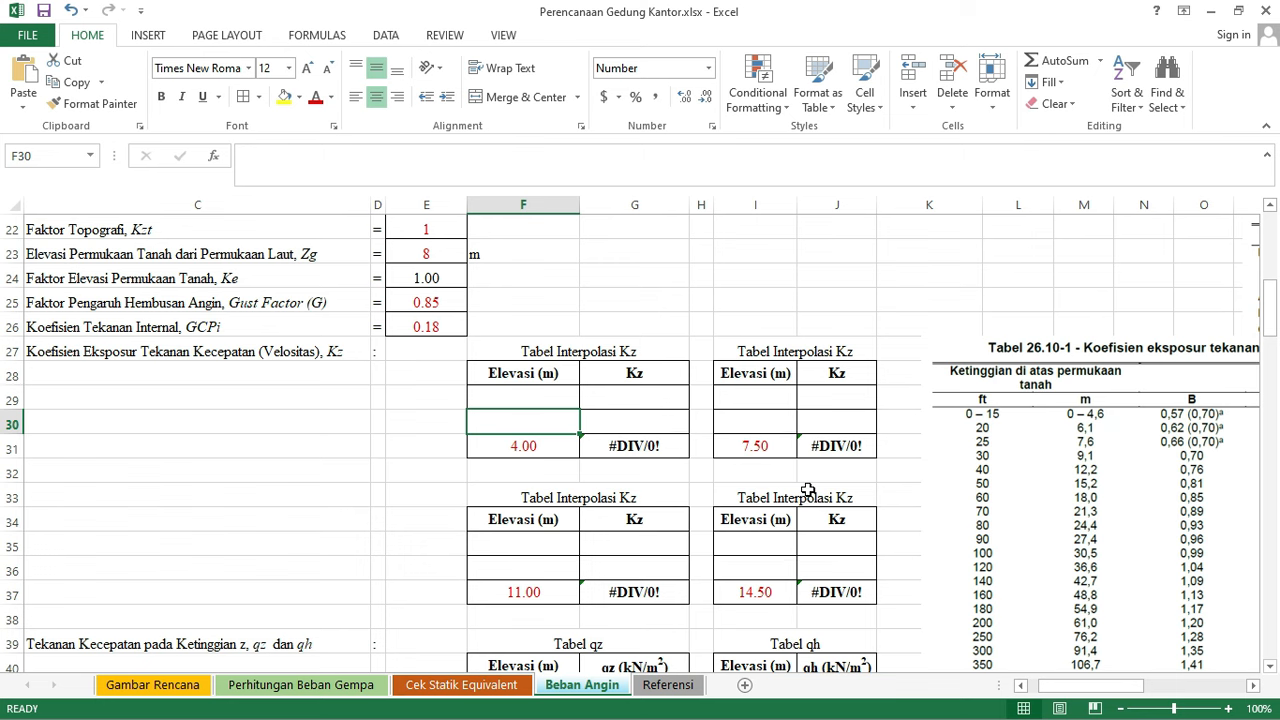
pyautogui.moveTo(1090, 686)
pyautogui.mouseDown()
pyautogui.moveTo(1112, 692)
pyautogui.moveTo(1098, 692)
pyautogui.mouseUp()
pyautogui.click(538, 451)
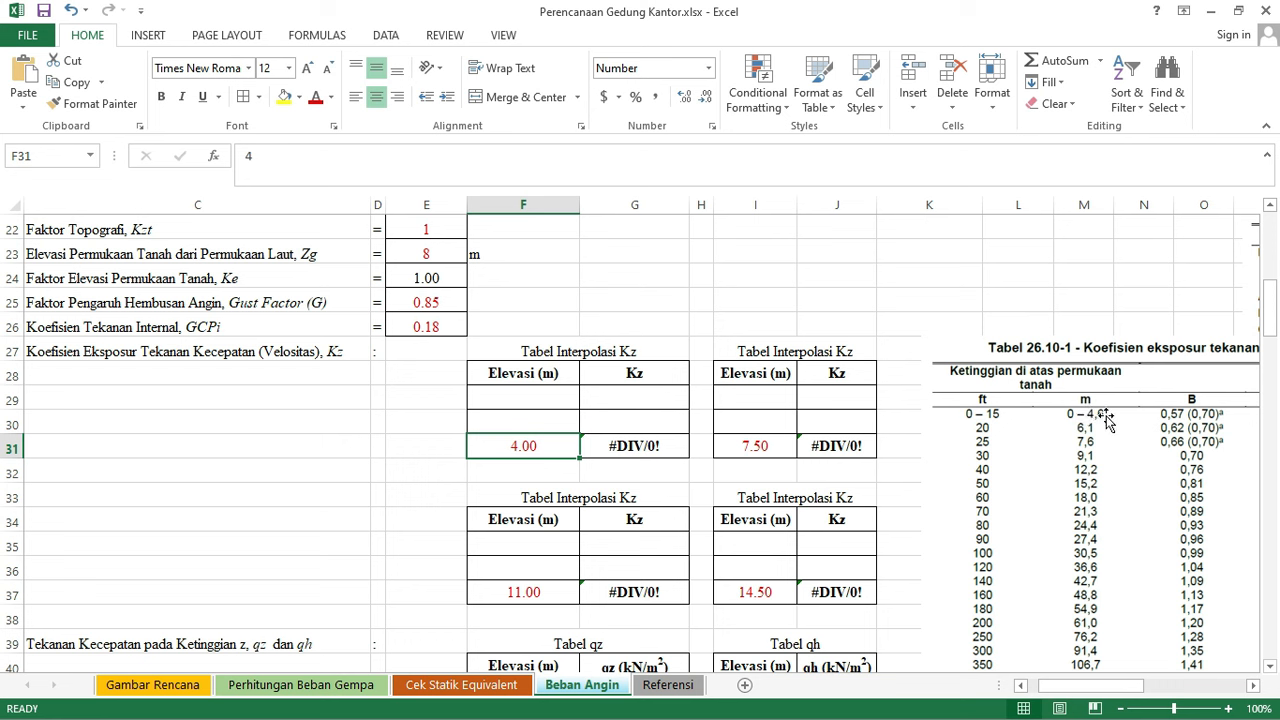
pyautogui.click(565, 400)
pyautogui.write('0')
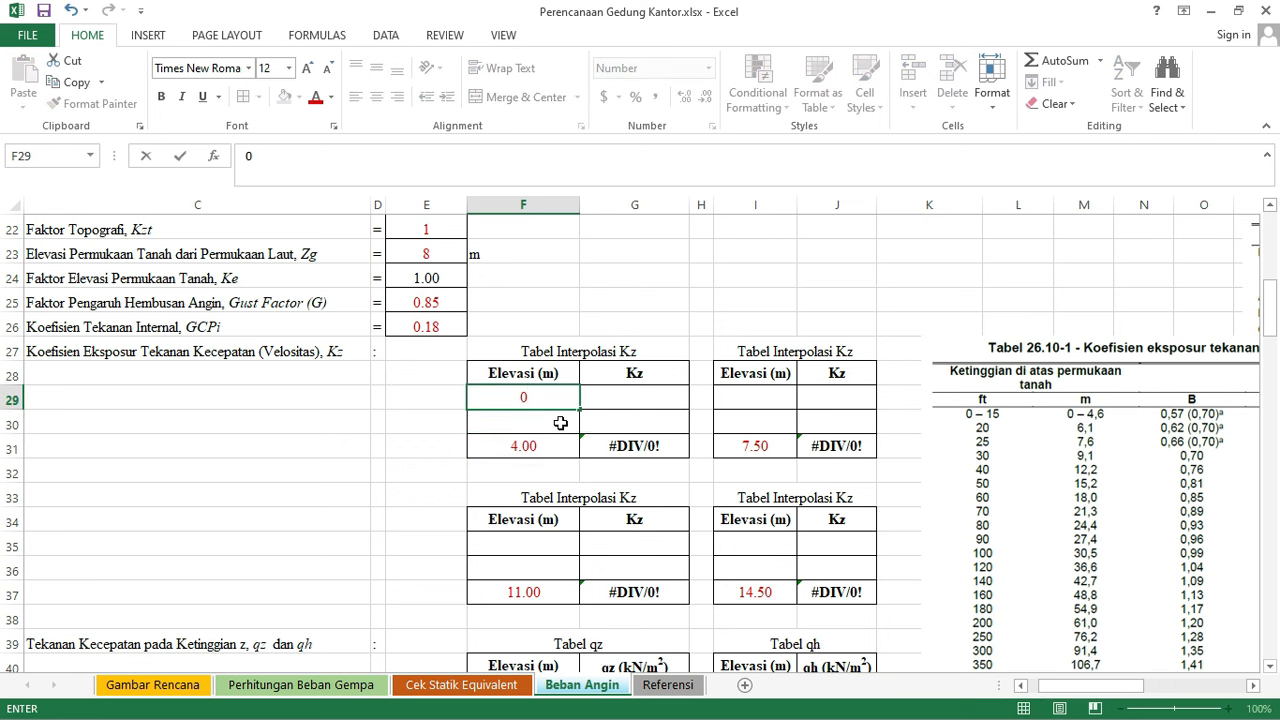
pyautogui.click(563, 421)
pyautogui.write('4.6')
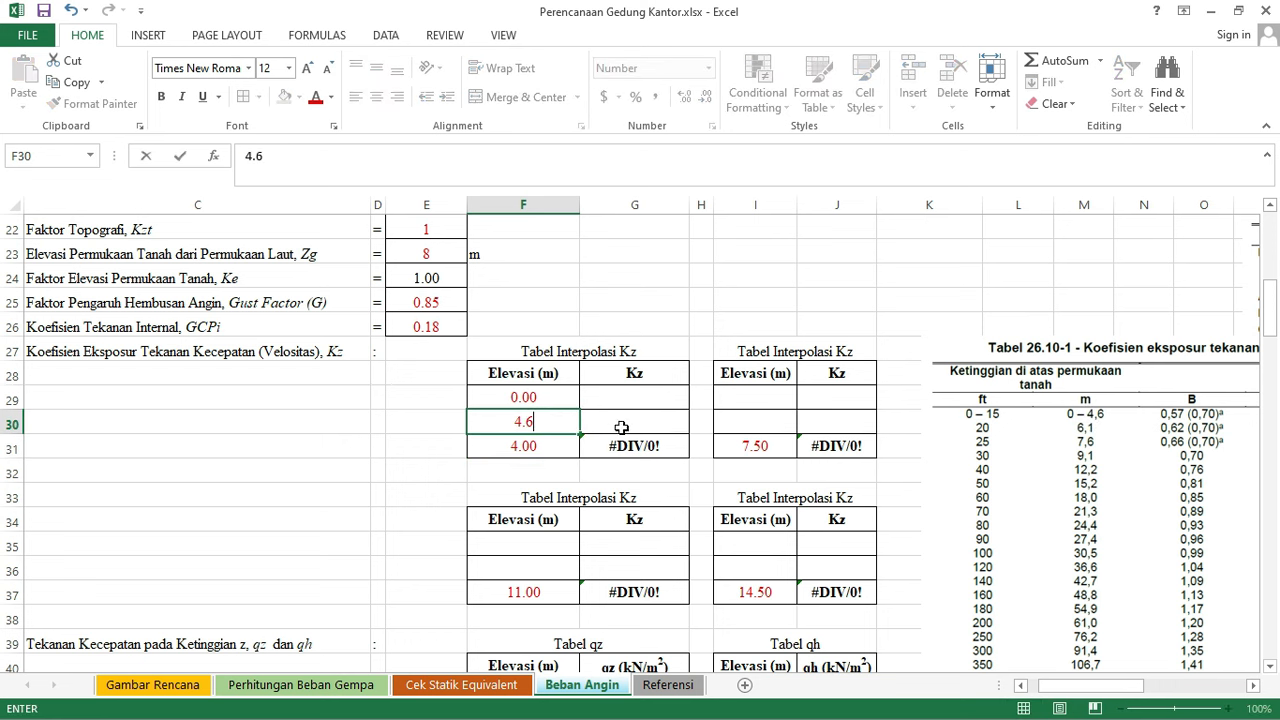
pyautogui.click(662, 326)
# - Enter the Exposure B Kz value 0.57 in both G29 and G30, and check the interpolation formula in G31
pyautogui.click(630, 398)
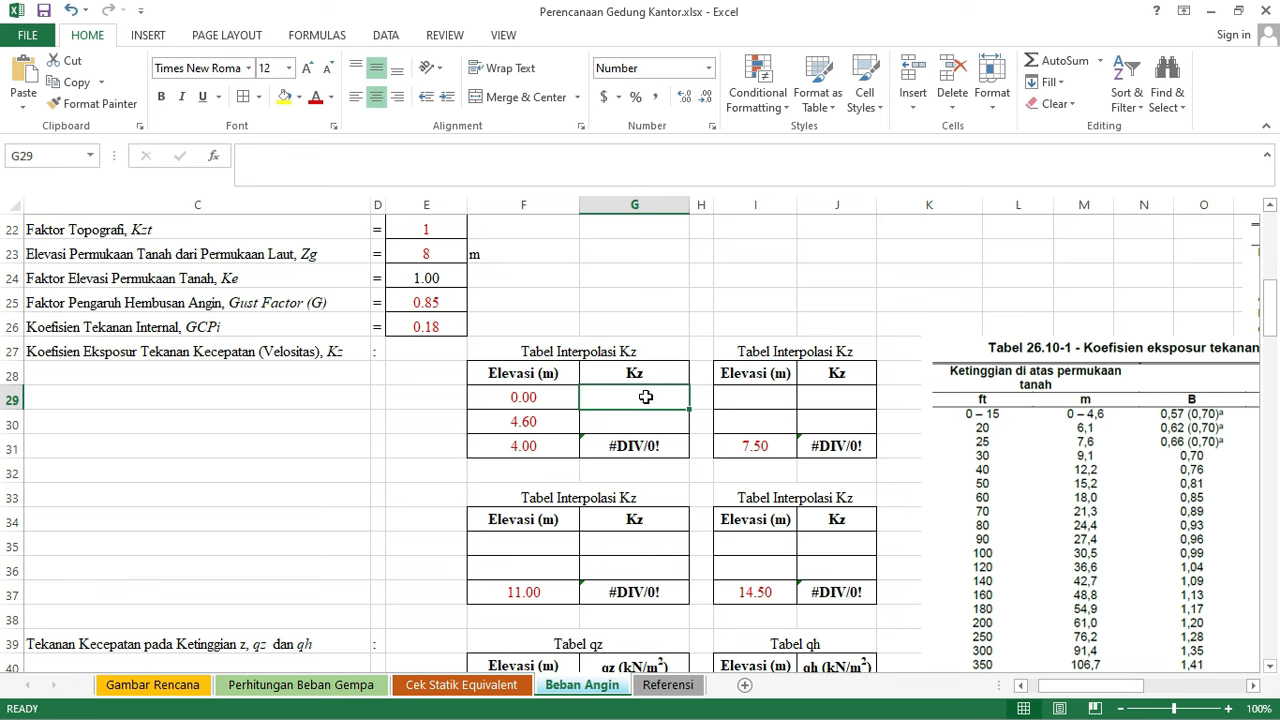
pyautogui.write('0.57')
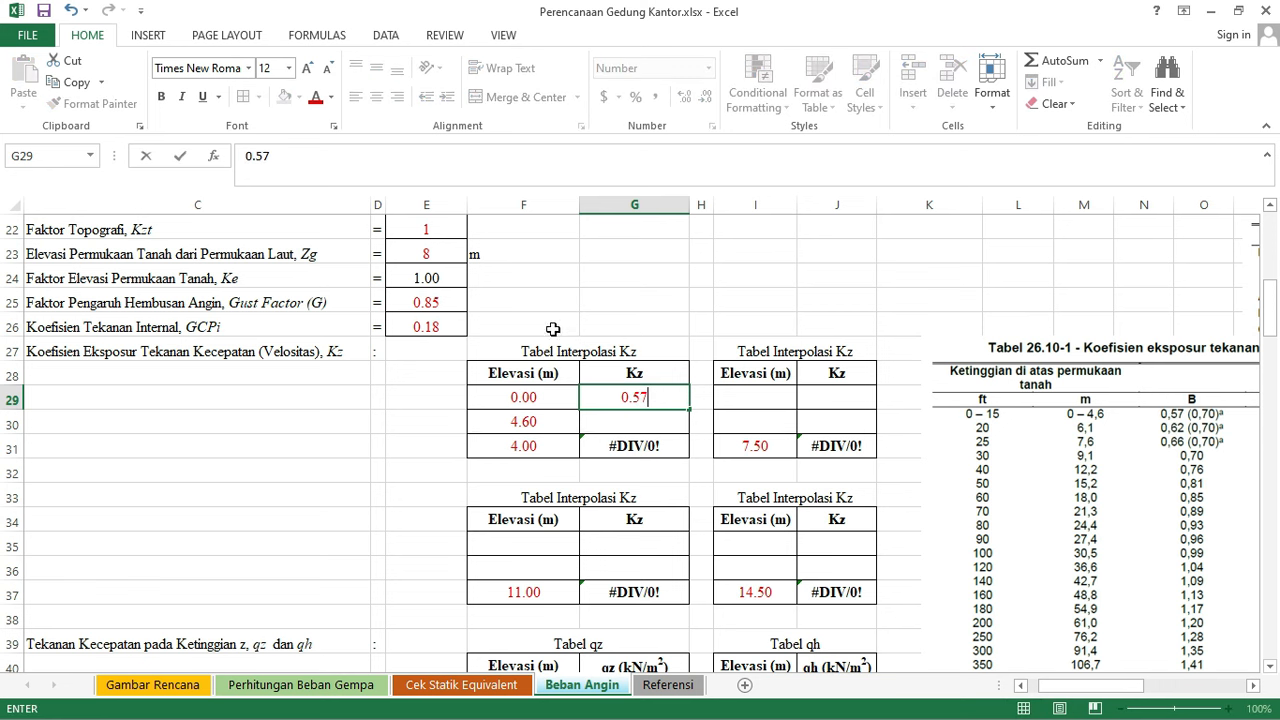
pyautogui.click(660, 421)
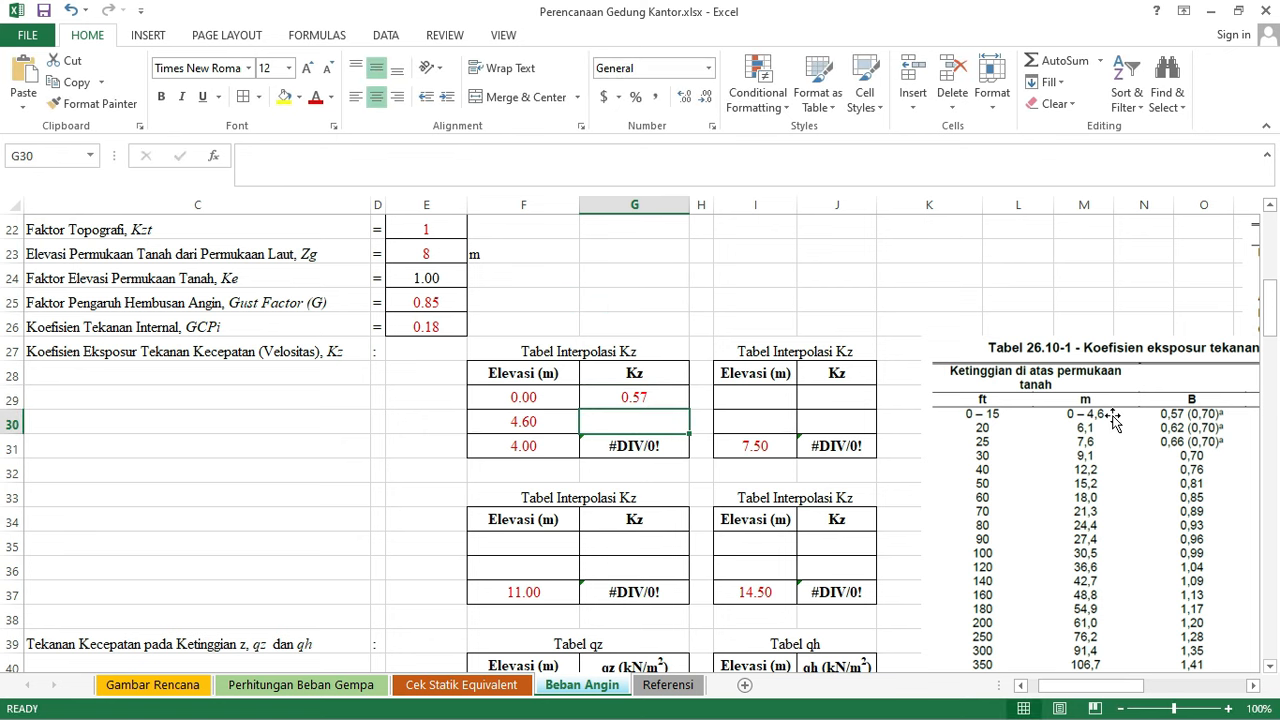
pyautogui.write('0.')
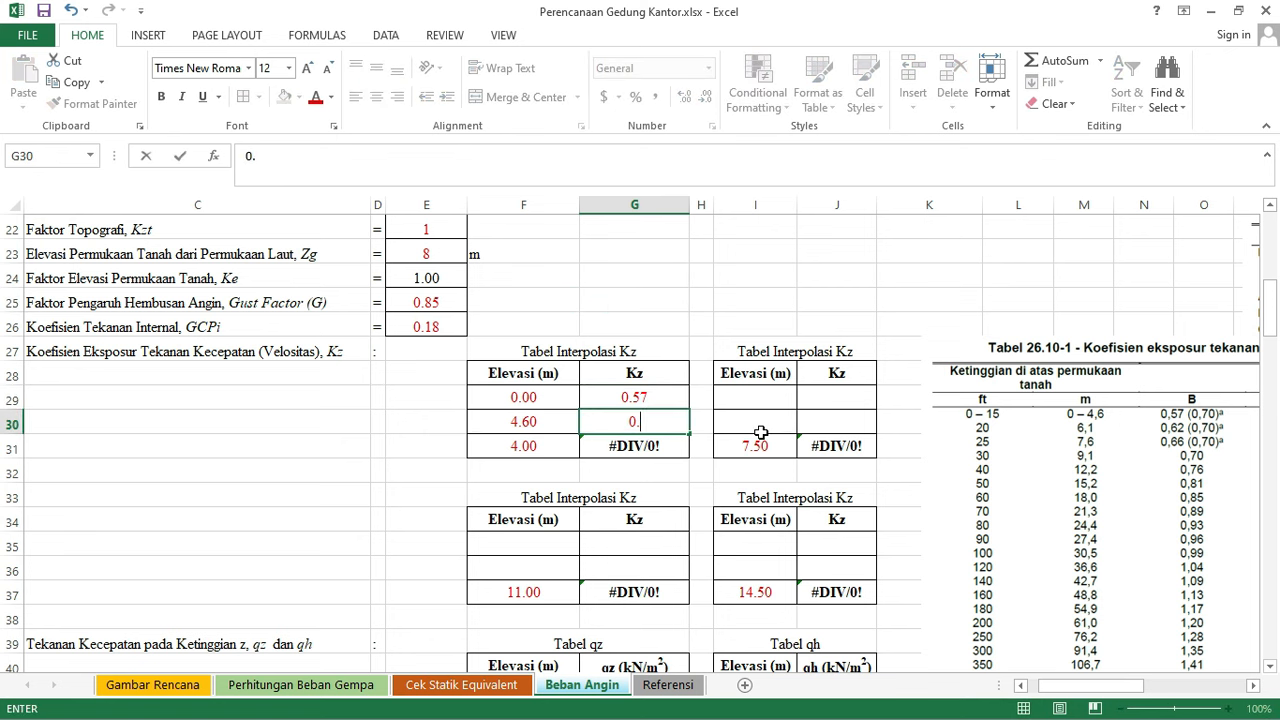
pyautogui.write('57')
pyautogui.click(668, 280)
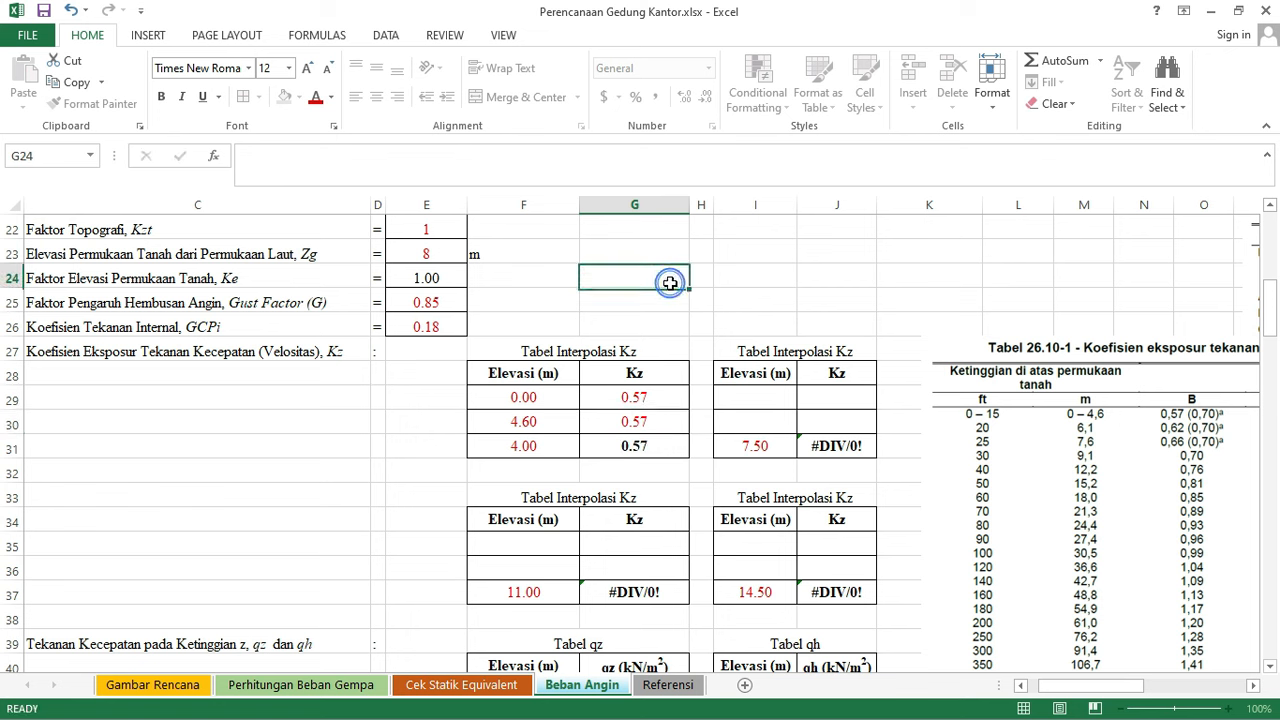
pyautogui.click(652, 446)
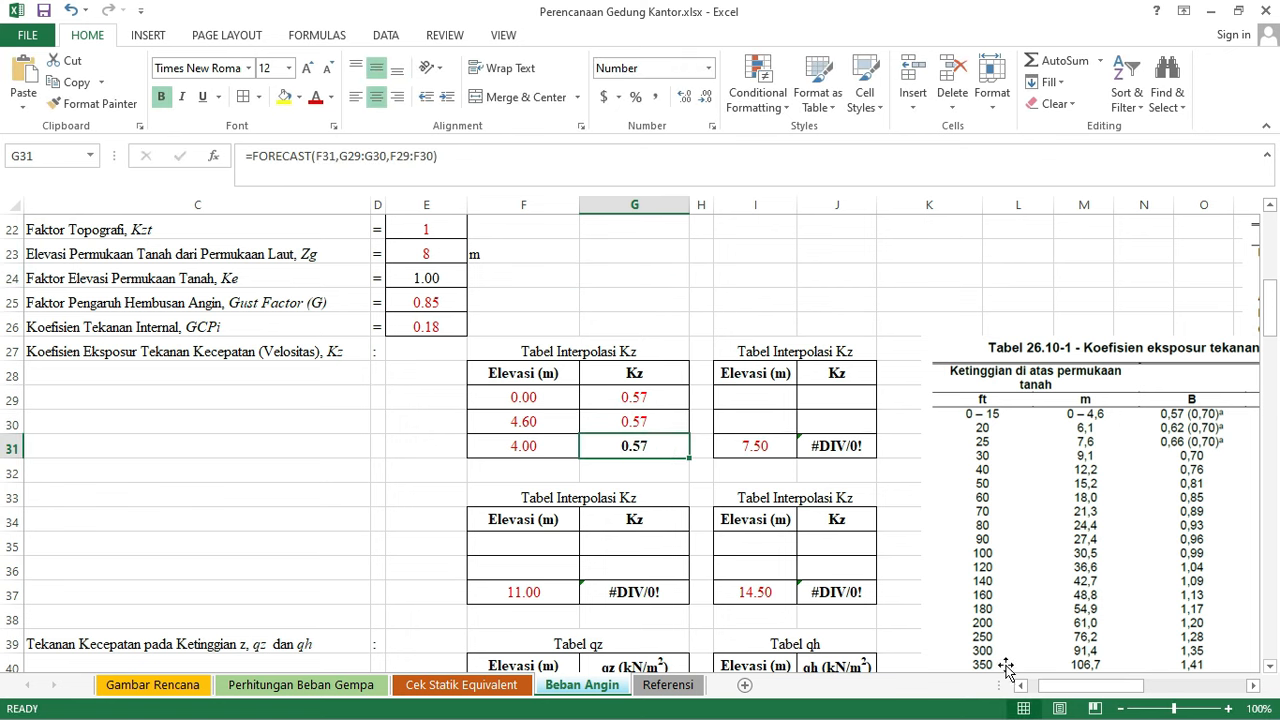
# - Enter the bracketing elevations 6.1 and 7.6 m in I29 and I30 of the 7.5 m Kz interpolation table
pyautogui.moveTo(1050, 688); pyautogui.dragTo(1060, 693)
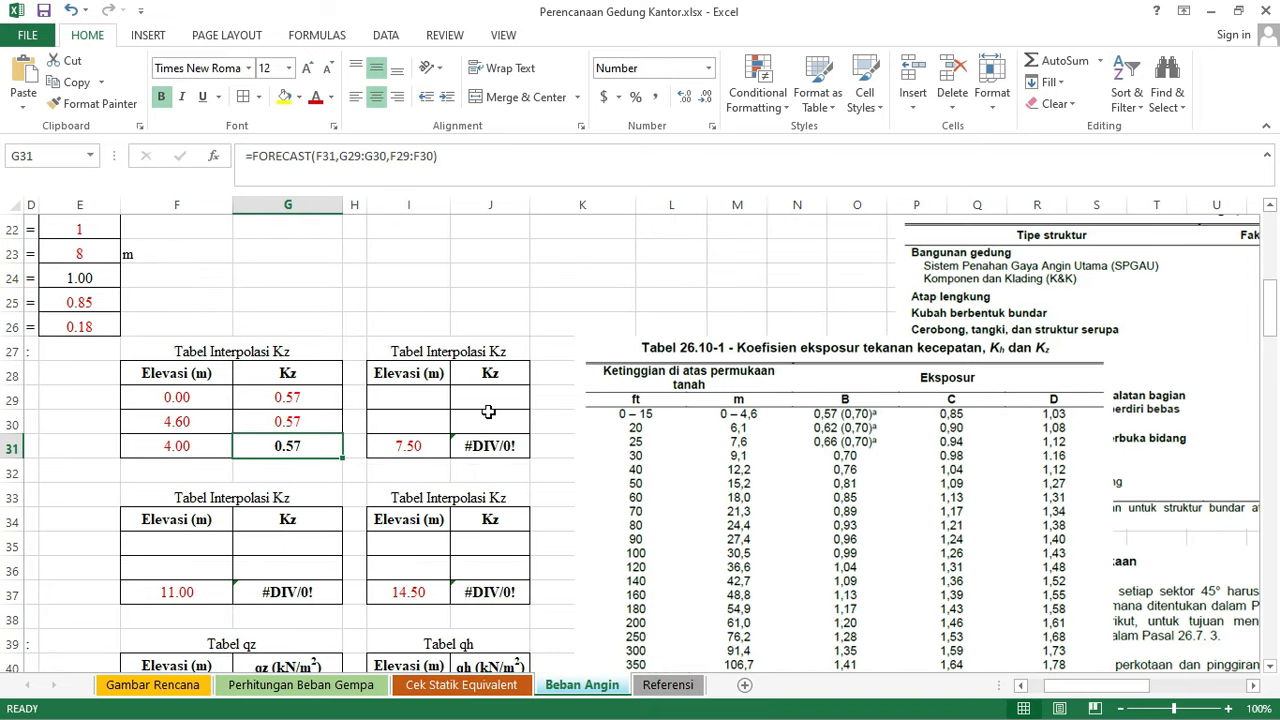
pyautogui.click(486, 301)
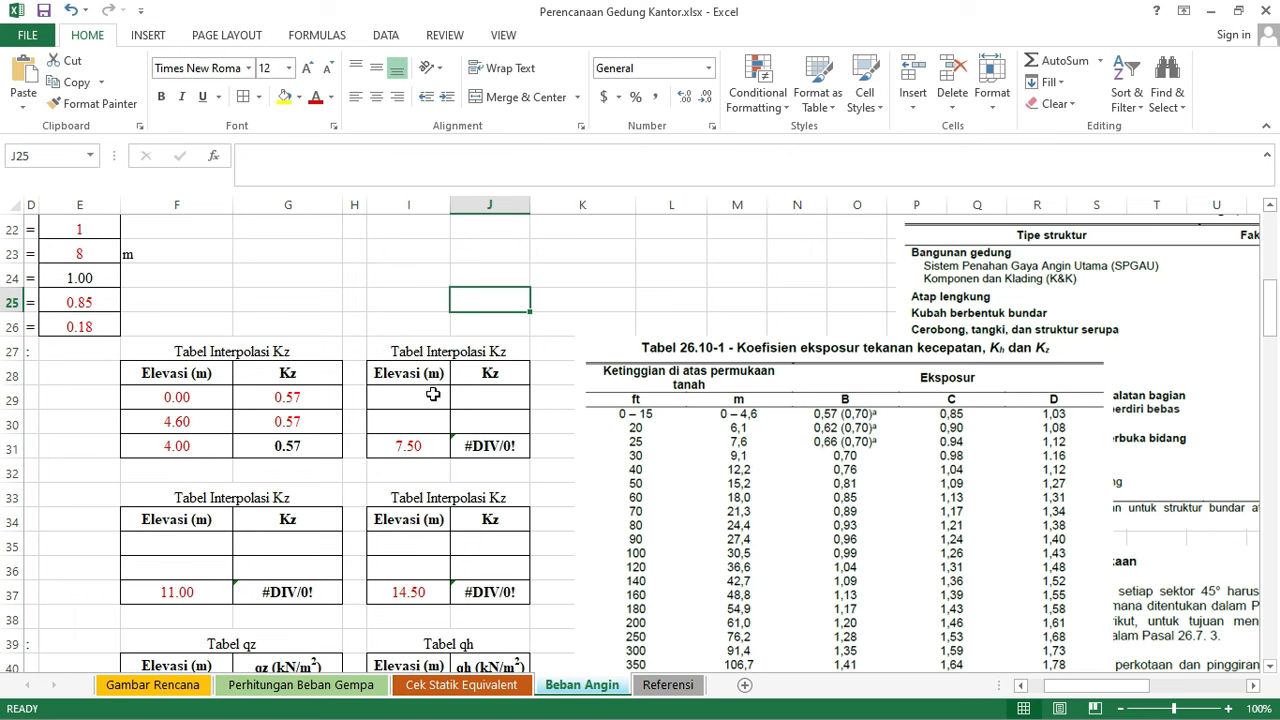
pyautogui.click(433, 395)
pyautogui.write('6.')
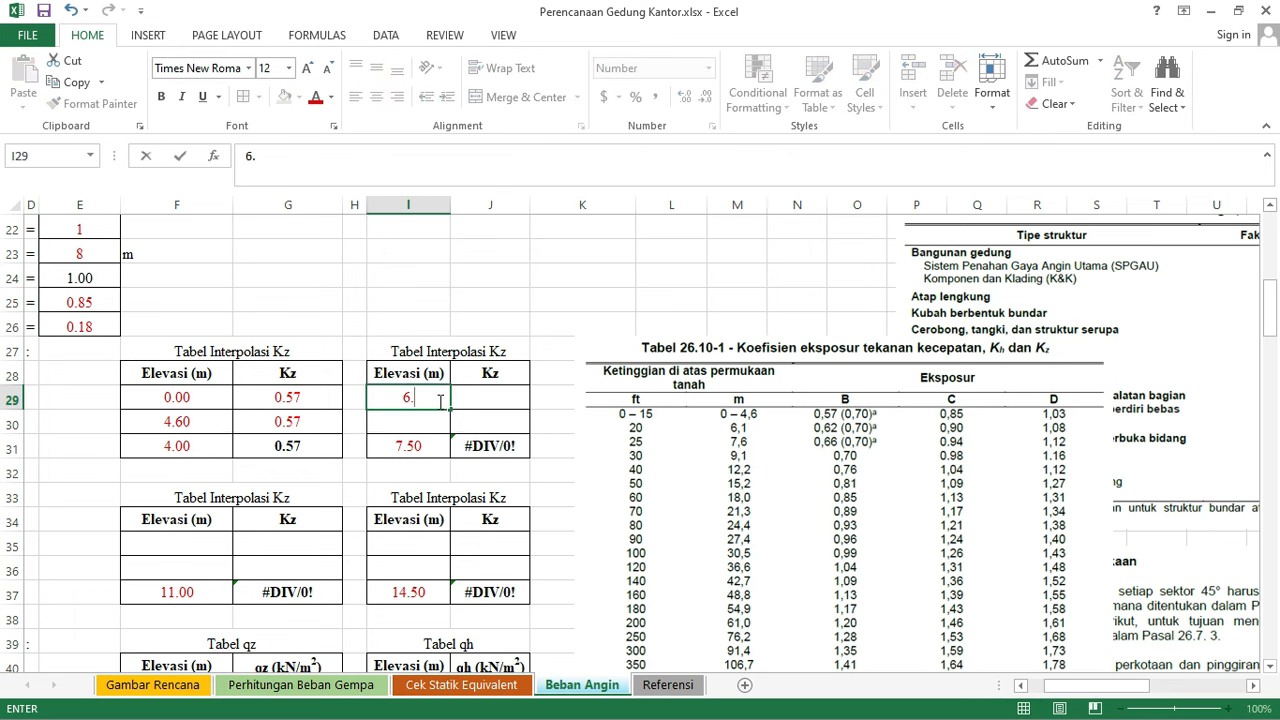
pyautogui.write('1')
pyautogui.click(436, 420)
pyautogui.write('7.')
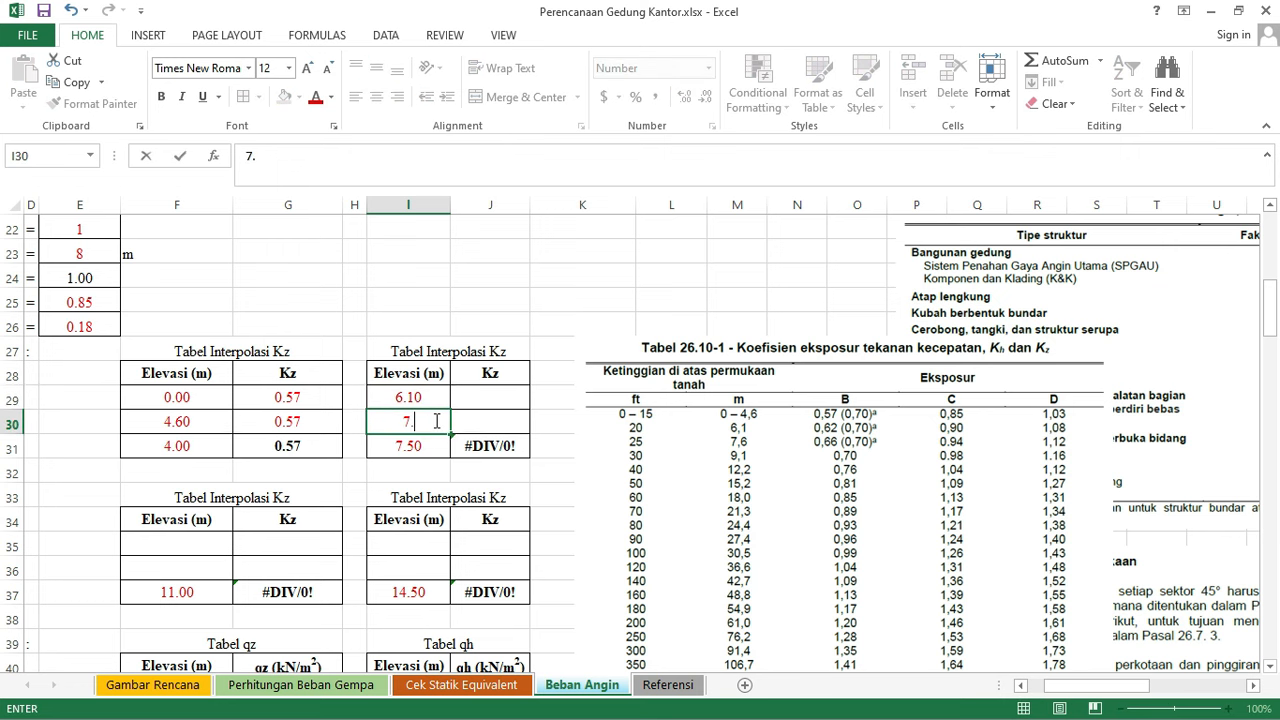
pyautogui.write('6')
pyautogui.click(536, 296)
# - Enter the Exposure B Kz values 0.62 and 0.66 in J29 and J30, and check the interpolation formula in J31
pyautogui.click(490, 397)
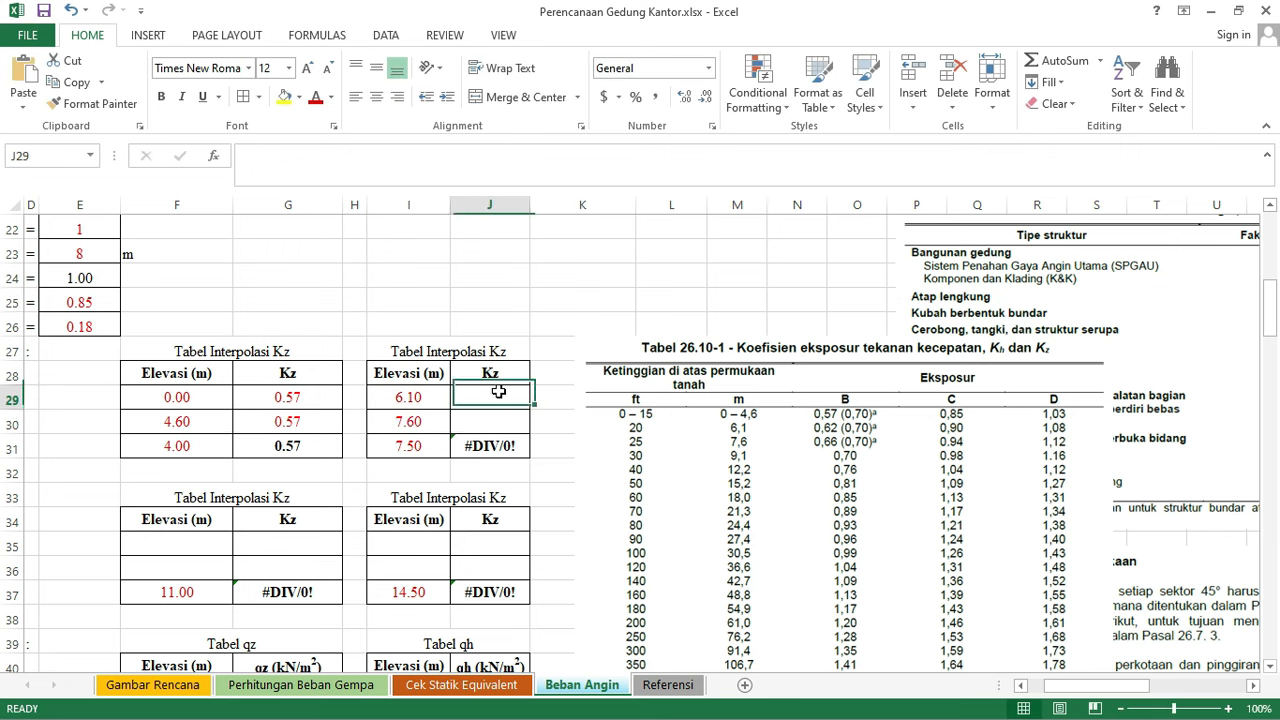
pyautogui.write('0')
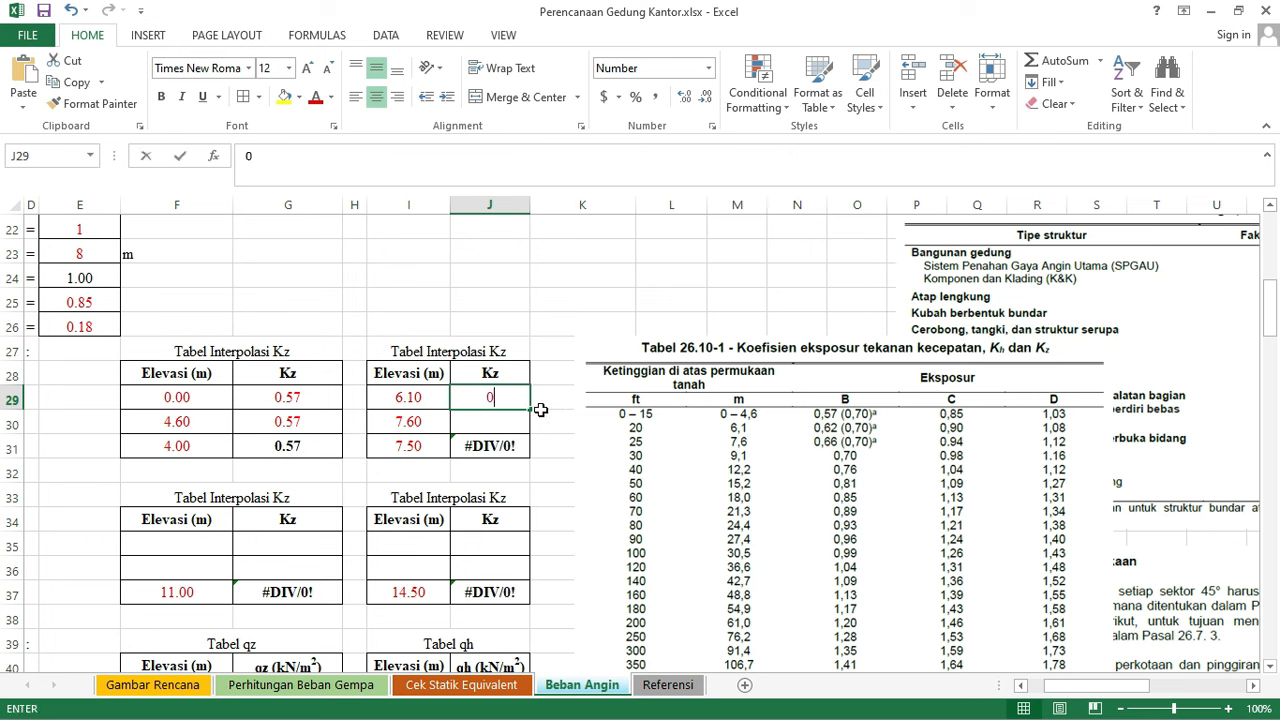
pyautogui.write('.62')
pyautogui.click(490, 421)
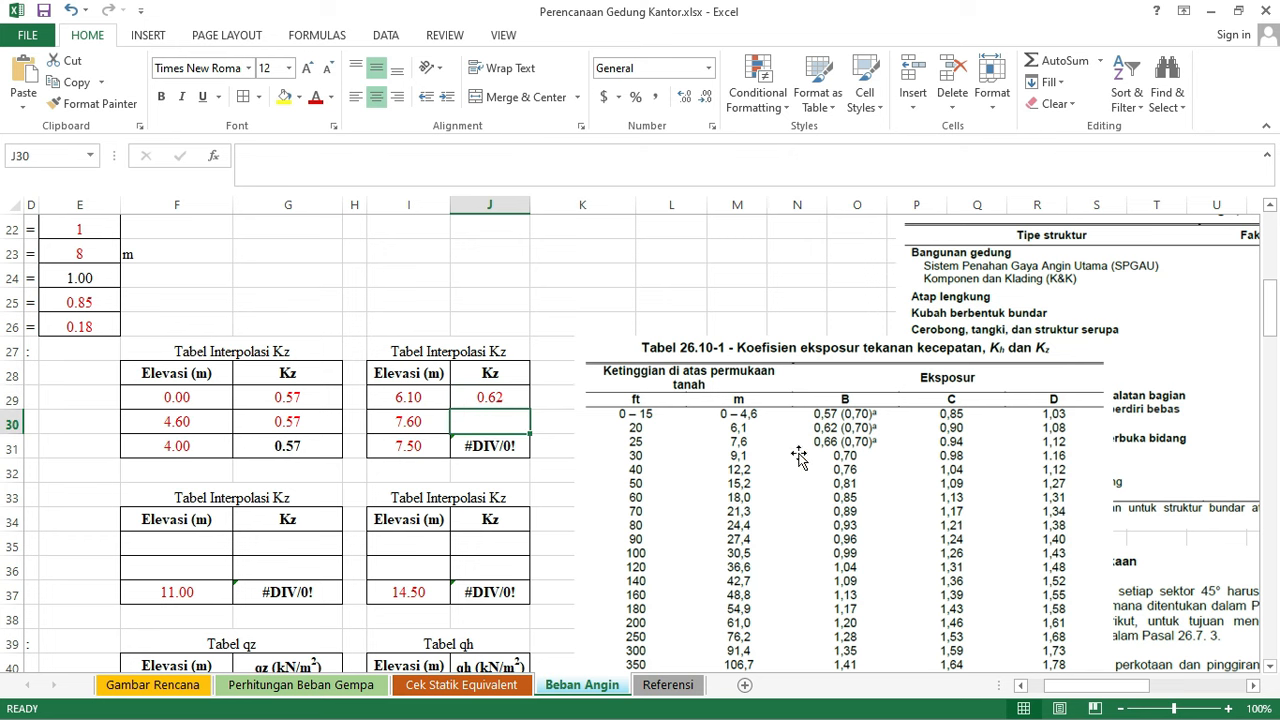
pyautogui.write('0.66')
pyautogui.click(564, 288)
pyautogui.click(490, 446)
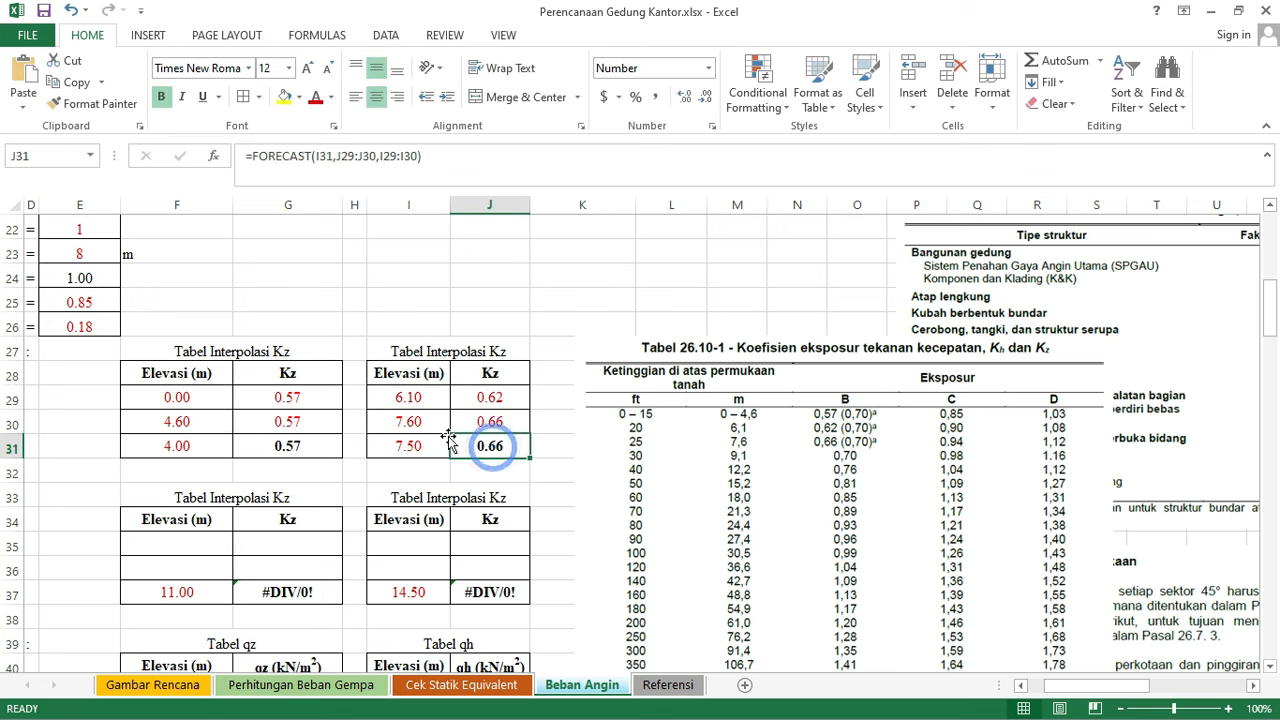
pyautogui.scroll(-1, 455, 400)
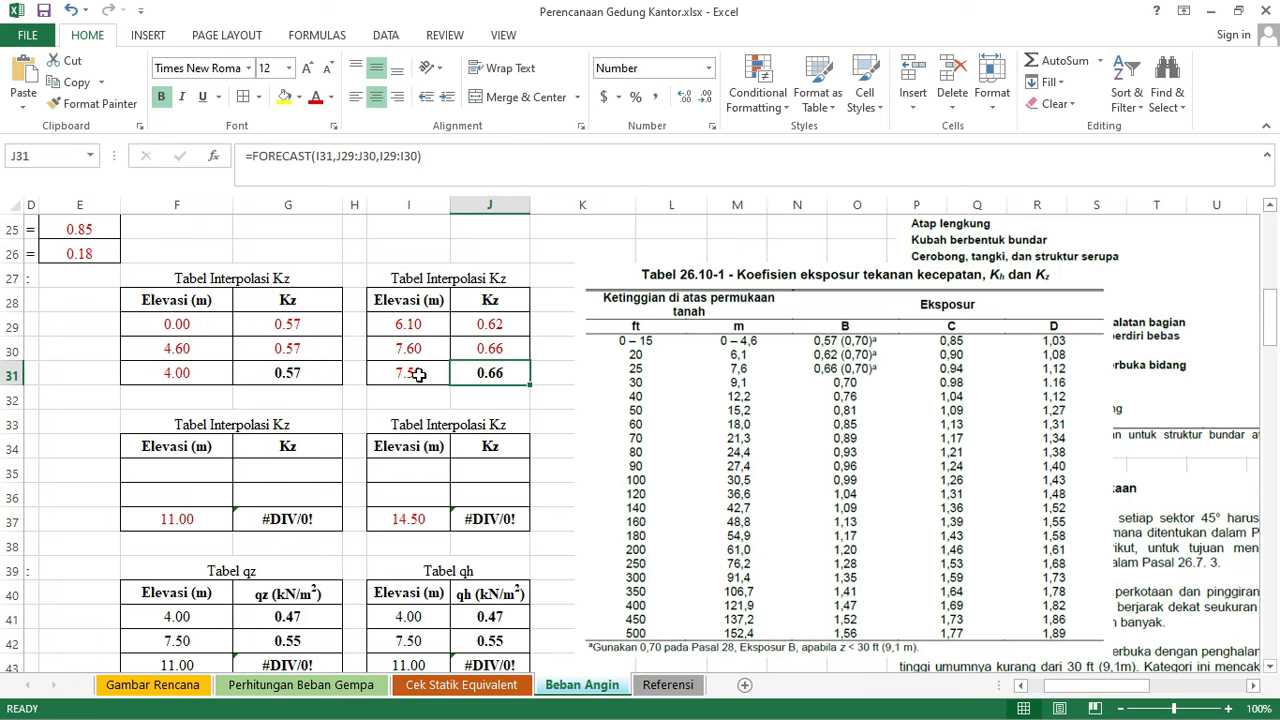
pyautogui.click(415, 346)
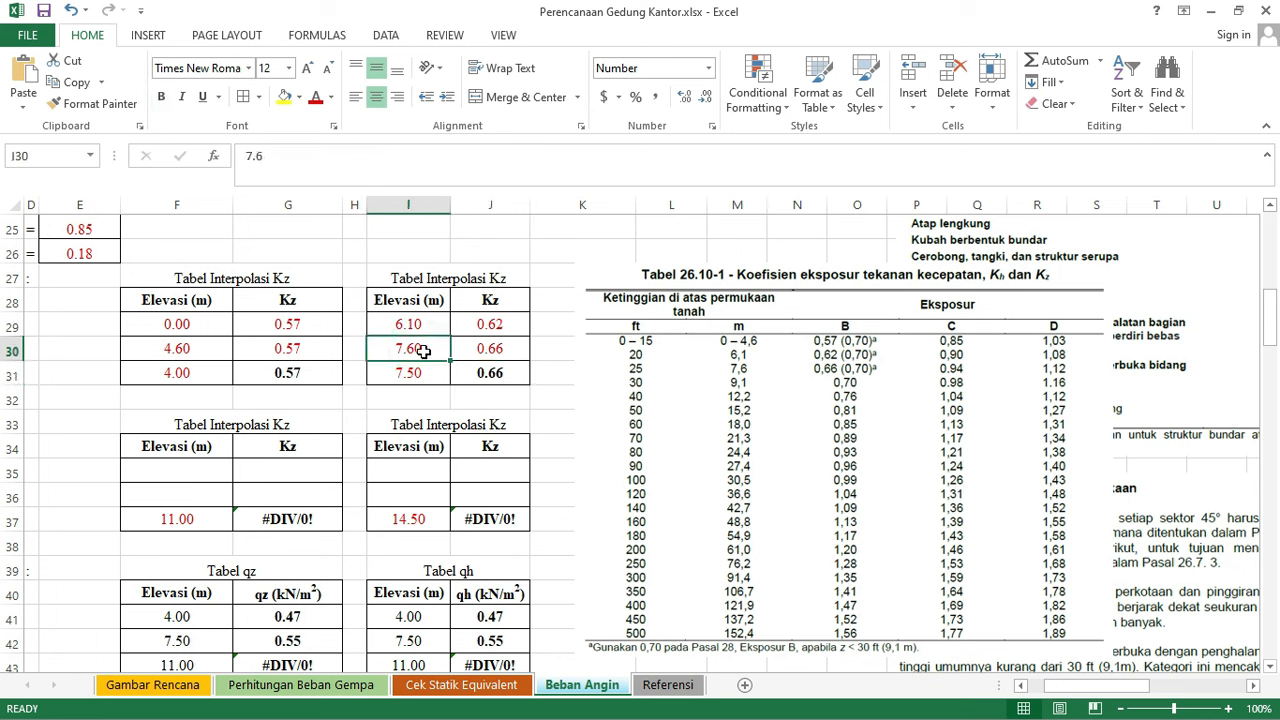
pyautogui.click(487, 373)
# - Enter the bracketing elevations 9.1 and 12.2 m in F35 and F36 of the 11 m Kz interpolation table
pyautogui.scroll(-1, 500, 440)
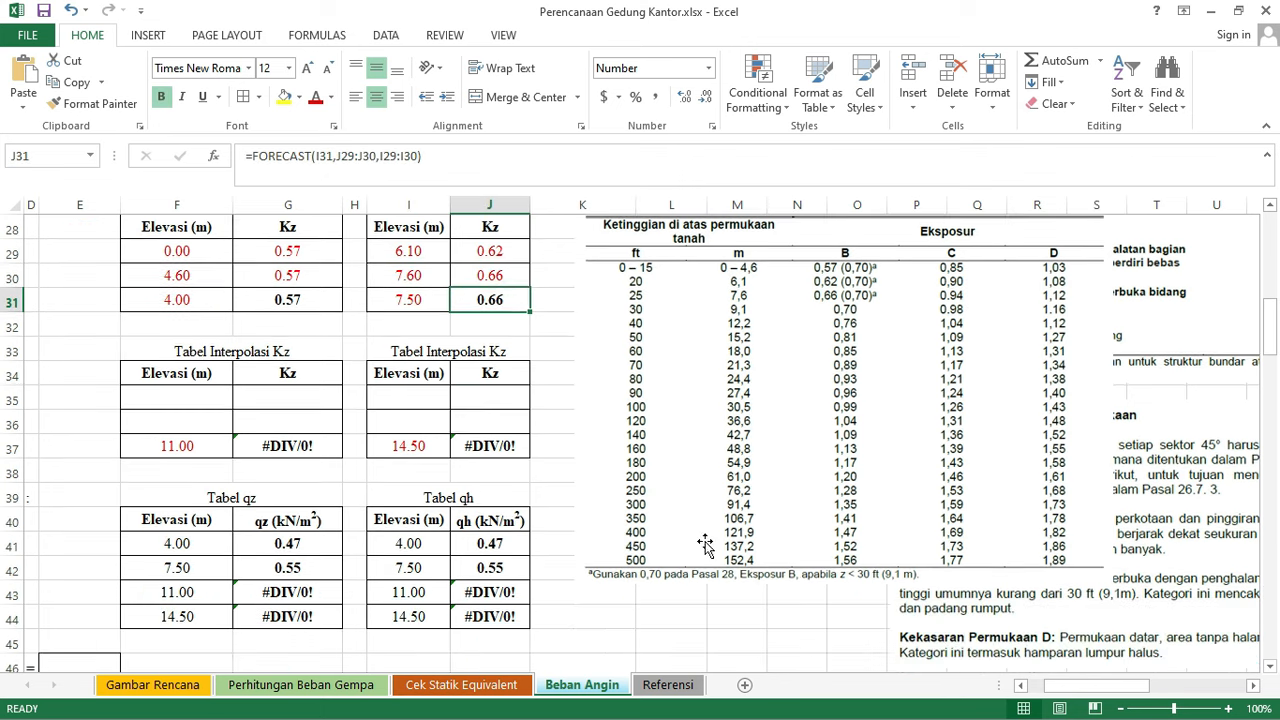
pyautogui.moveTo(1058, 688); pyautogui.dragTo(1051, 686)
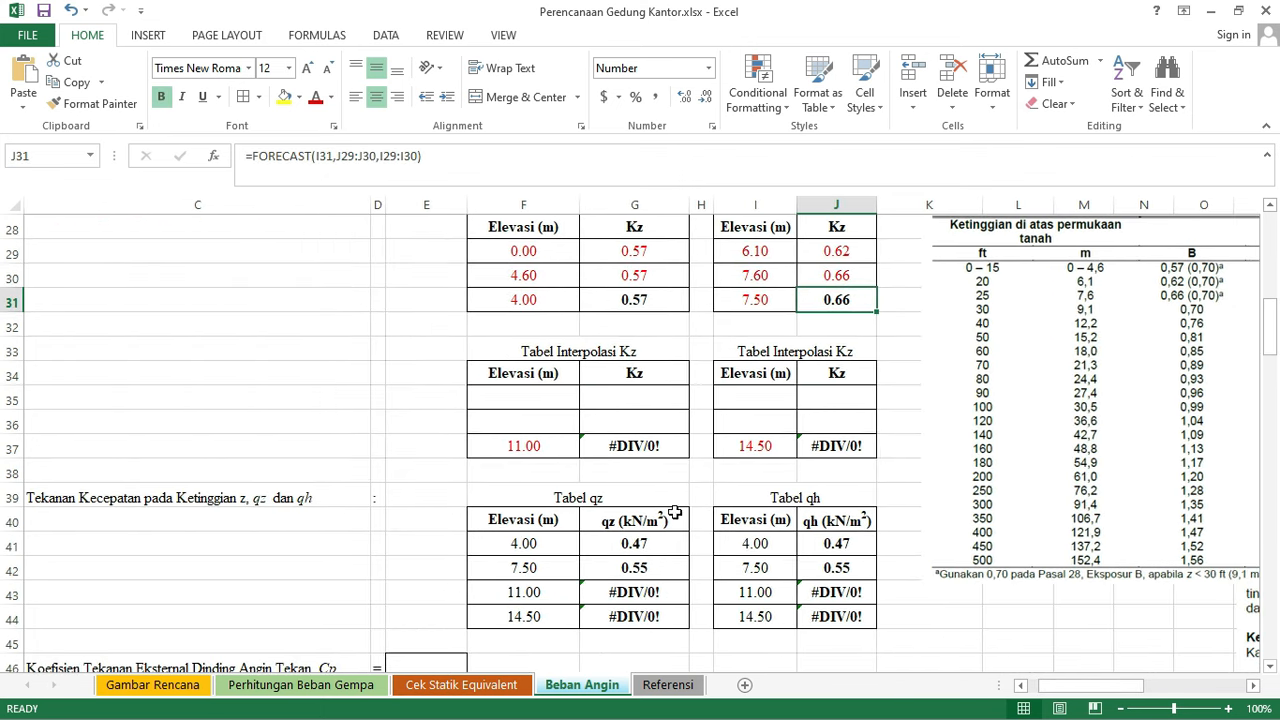
pyautogui.click(512, 397)
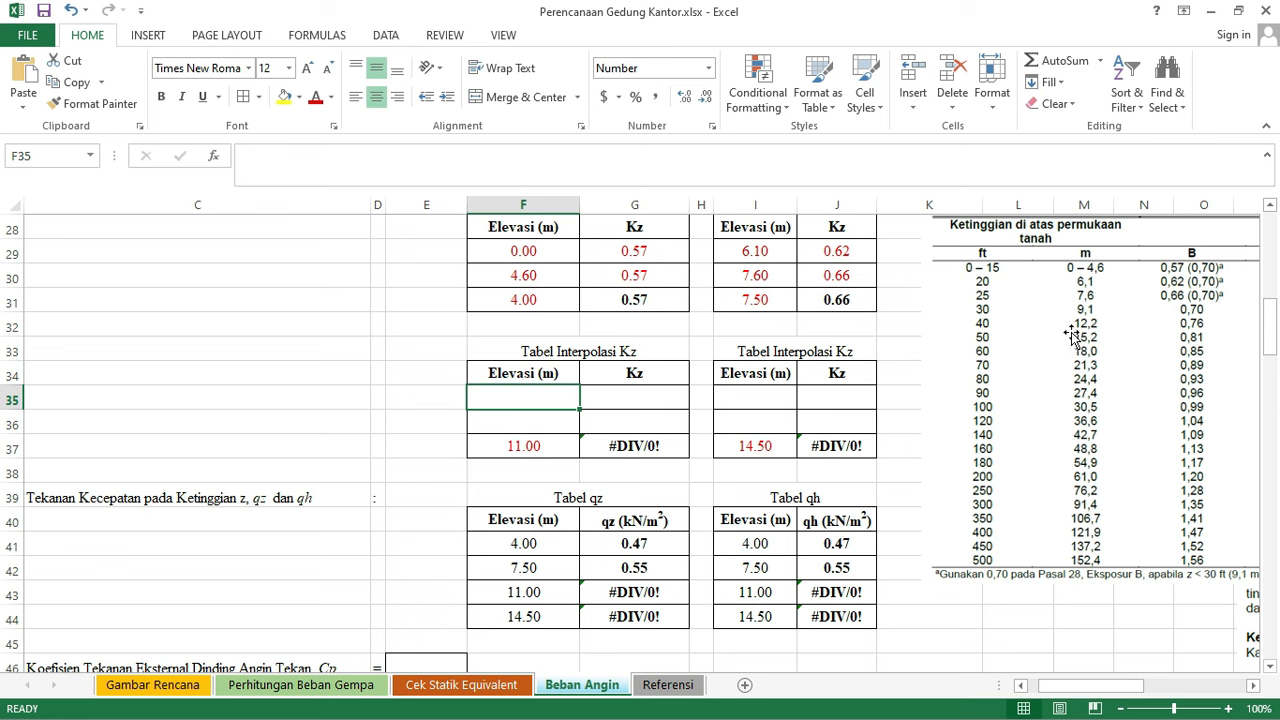
pyautogui.write('9.1')
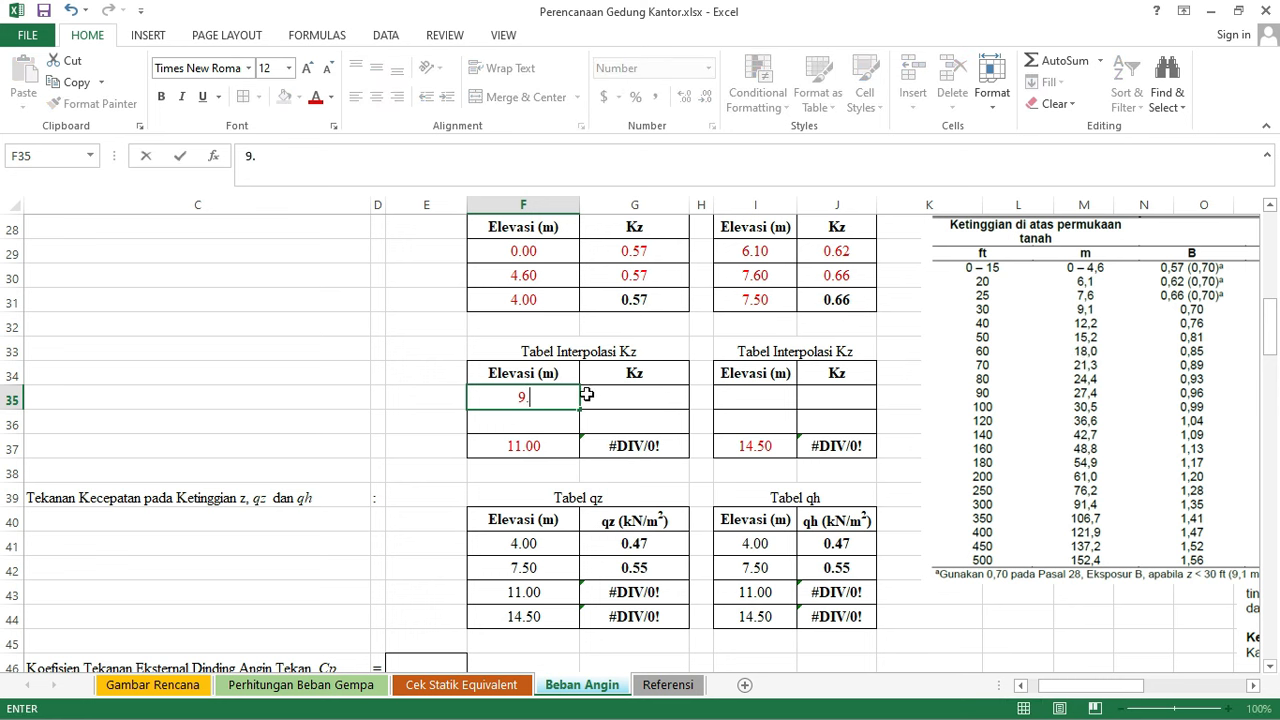
pyautogui.click(562, 422)
pyautogui.write('12.2')
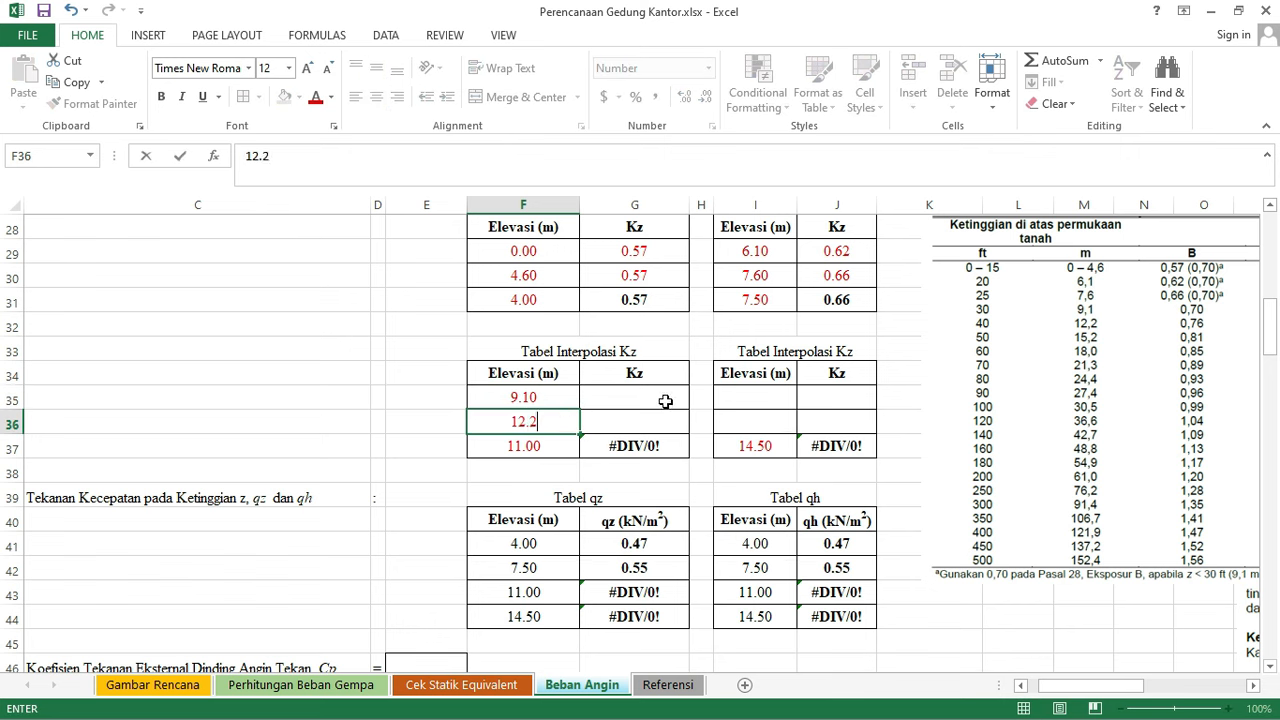
# - Enter the Exposure B Kz values 0.7 and 0.76 in G35 and G36 for the 11 m interpolation
pyautogui.click(664, 396)
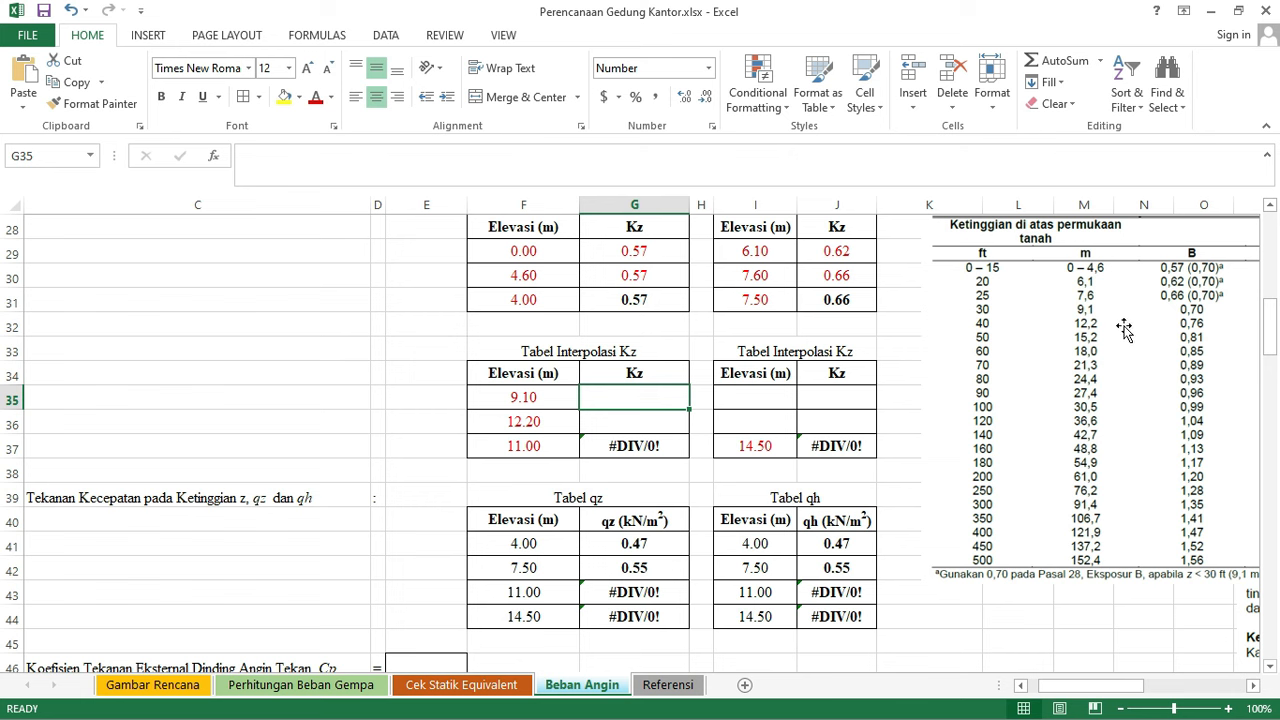
pyautogui.write('0.7')
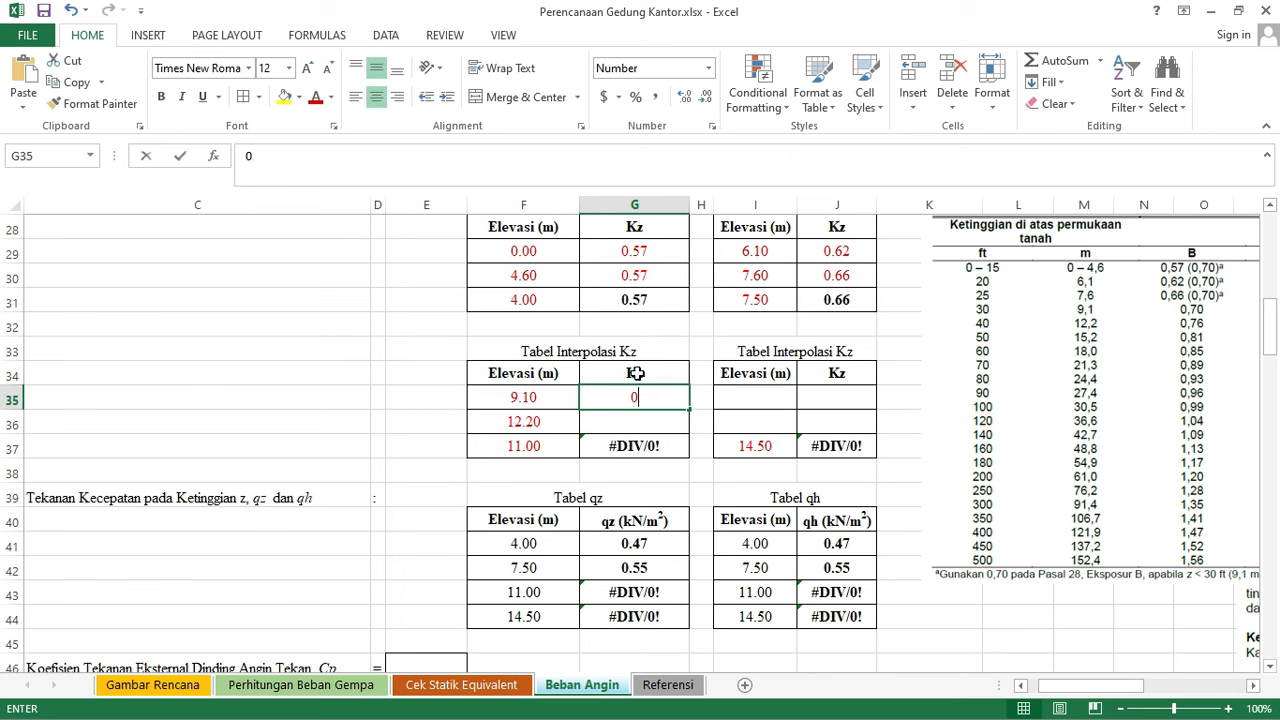
pyautogui.click(662, 420)
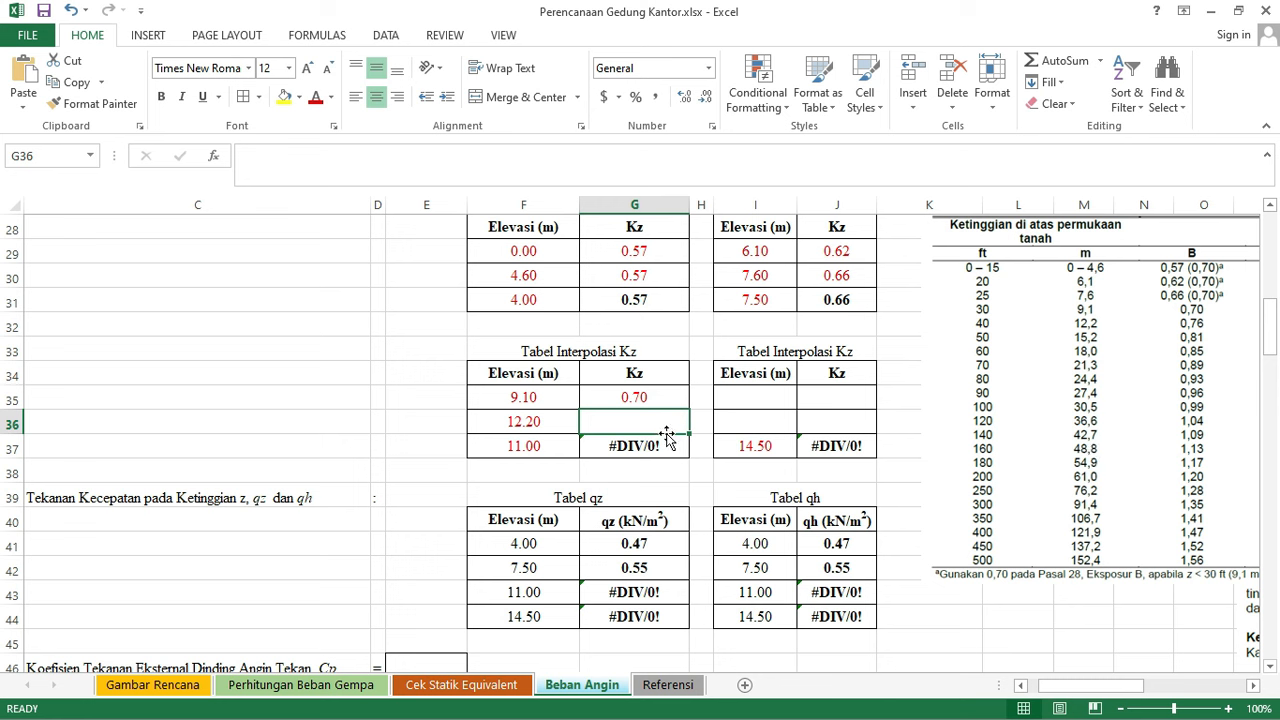
pyautogui.write('0.76')
pyautogui.click(767, 416)
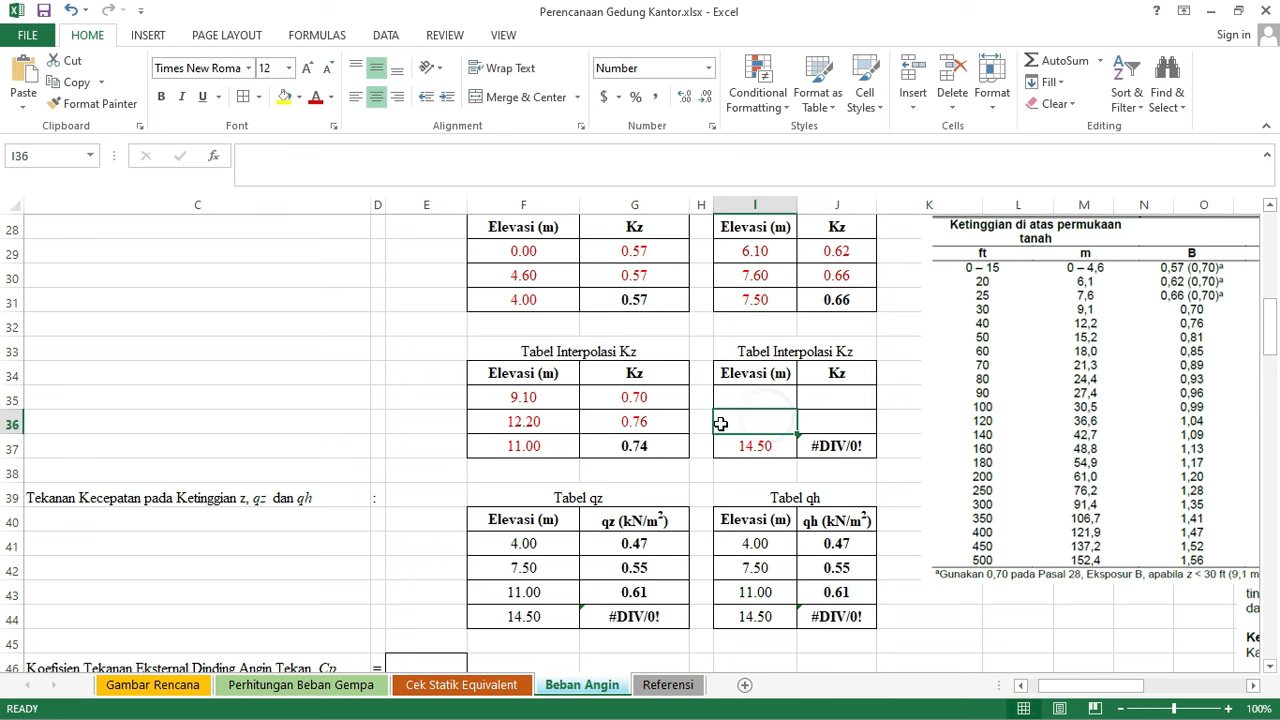
# - Enter the bracketing elevations 12.2 and 15.2 m in I35 and I36 of the 14.5 m Kz interpolation table
pyautogui.click(814, 418)
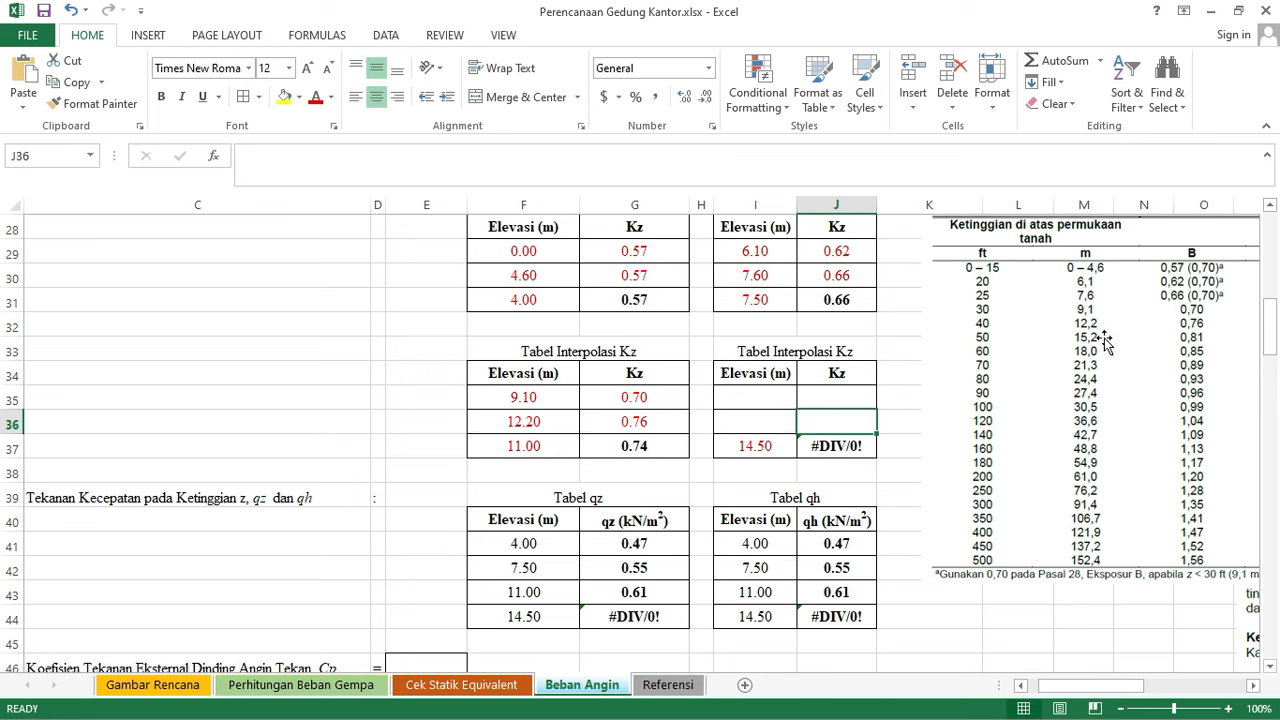
pyautogui.click(785, 395)
pyautogui.write('12.2')
pyautogui.click(773, 424)
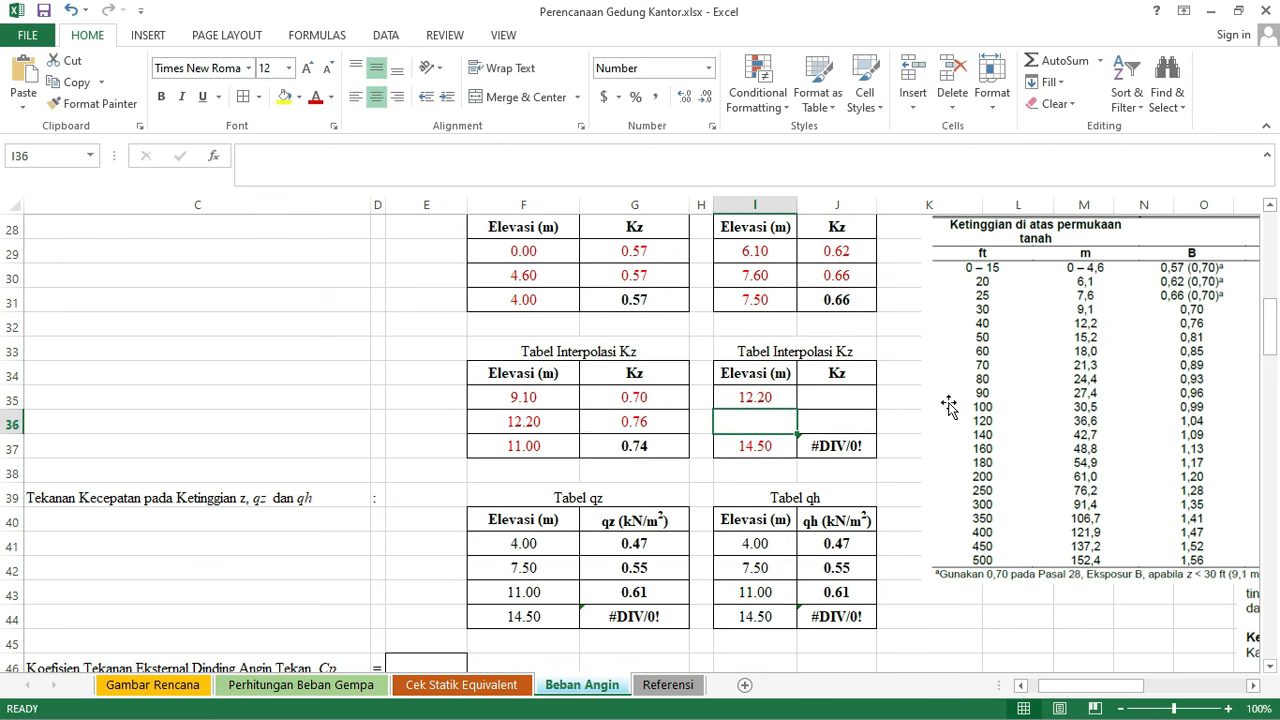
pyautogui.write('15')
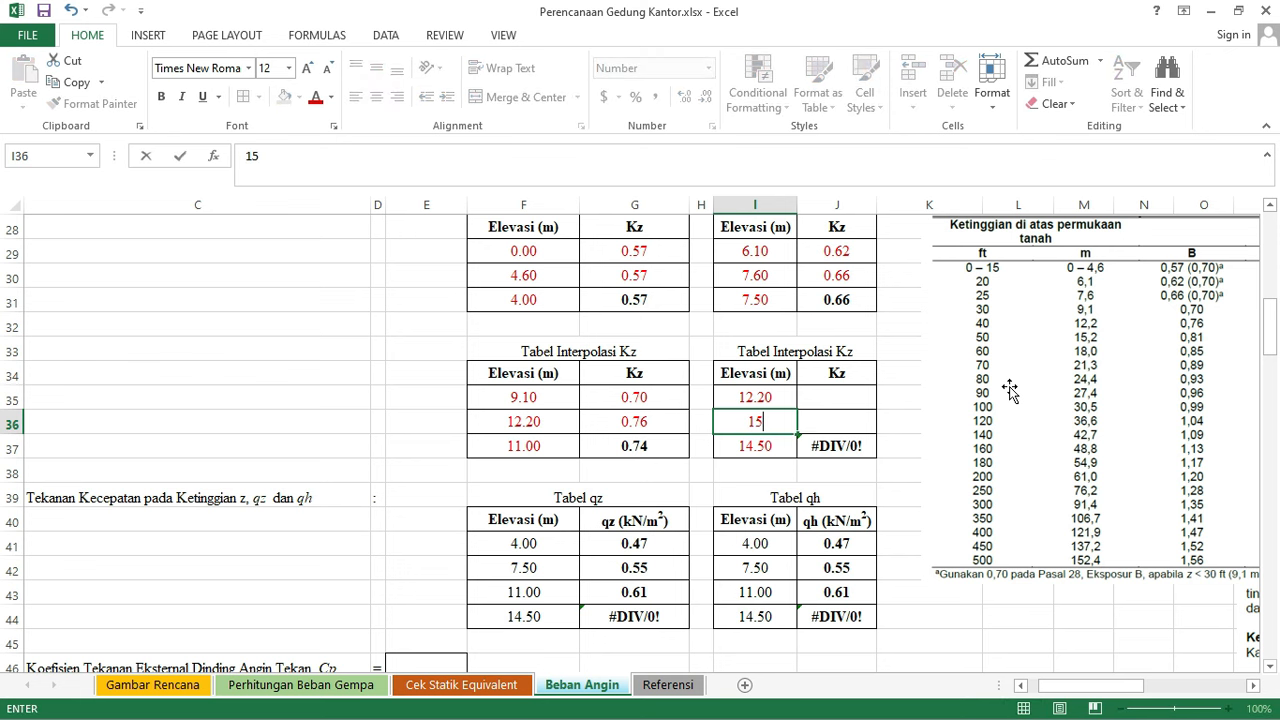
pyautogui.write('.2')
# - Enter the Exposure B Kz values 0.76 and 0.81 in J35 and J36 for the 14.5 m interpolation
pyautogui.click(826, 398)
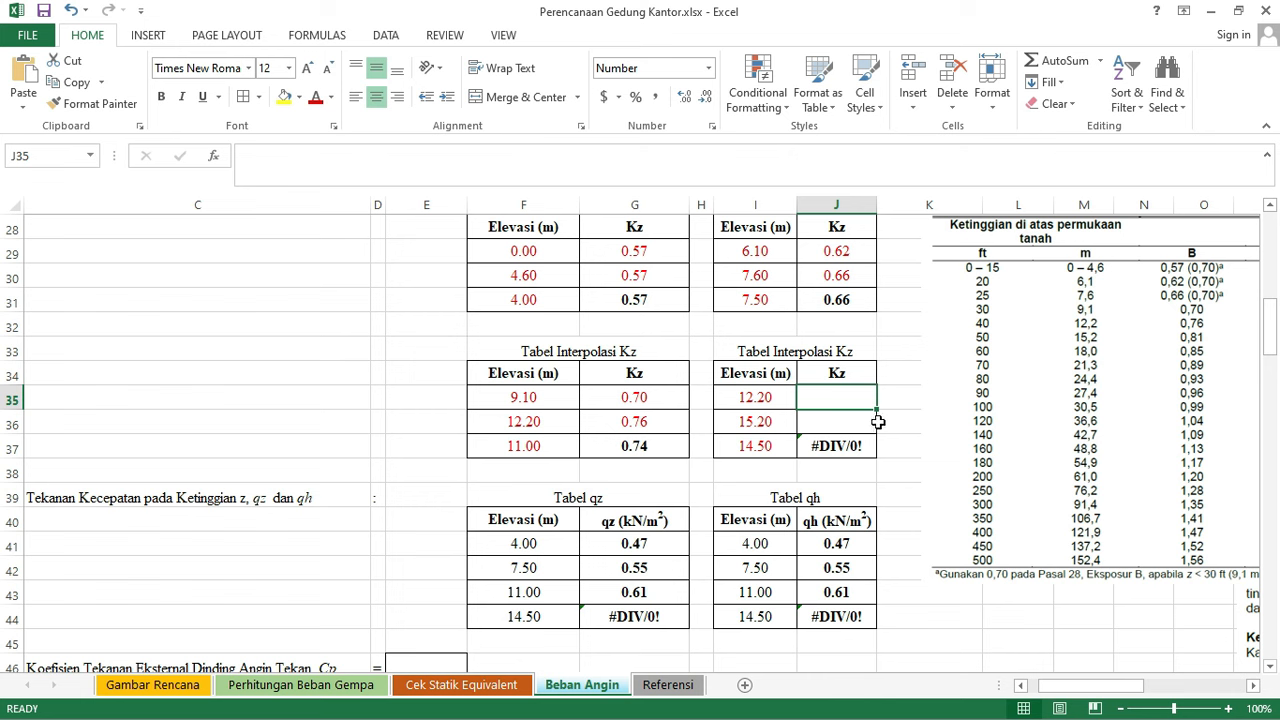
pyautogui.write('0.76')
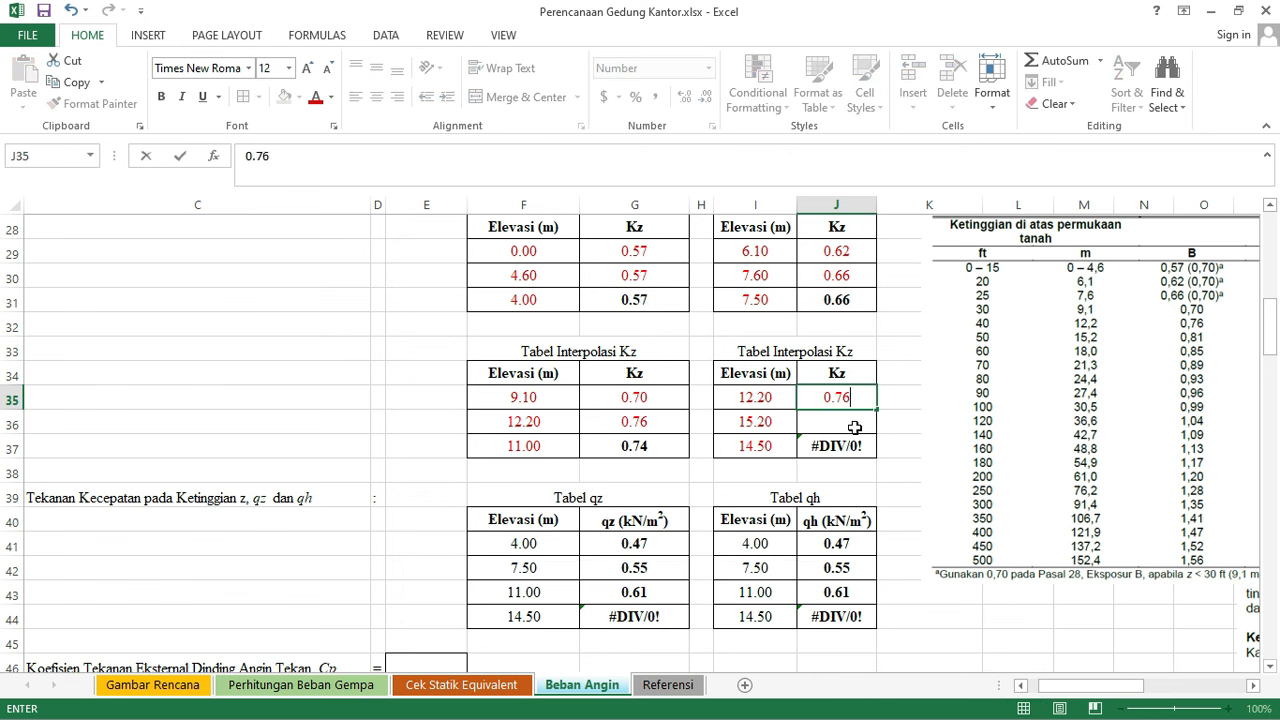
pyautogui.press('Return')
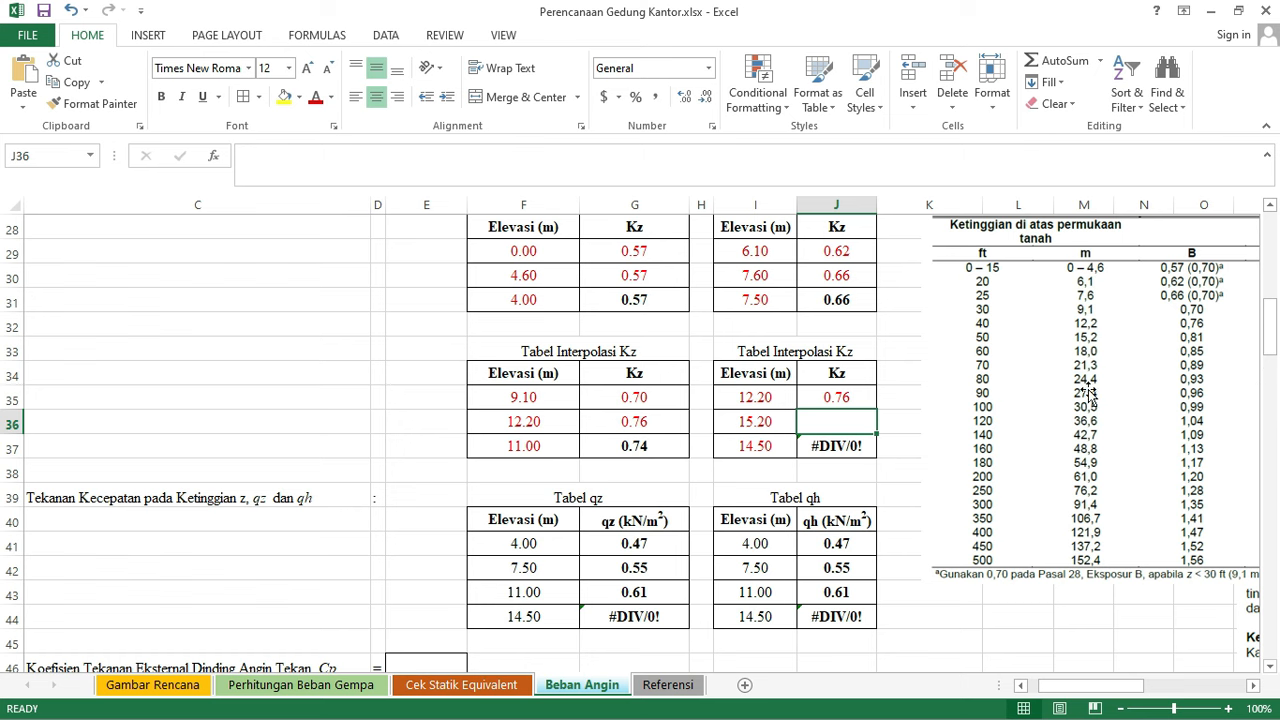
pyautogui.write('0.81')
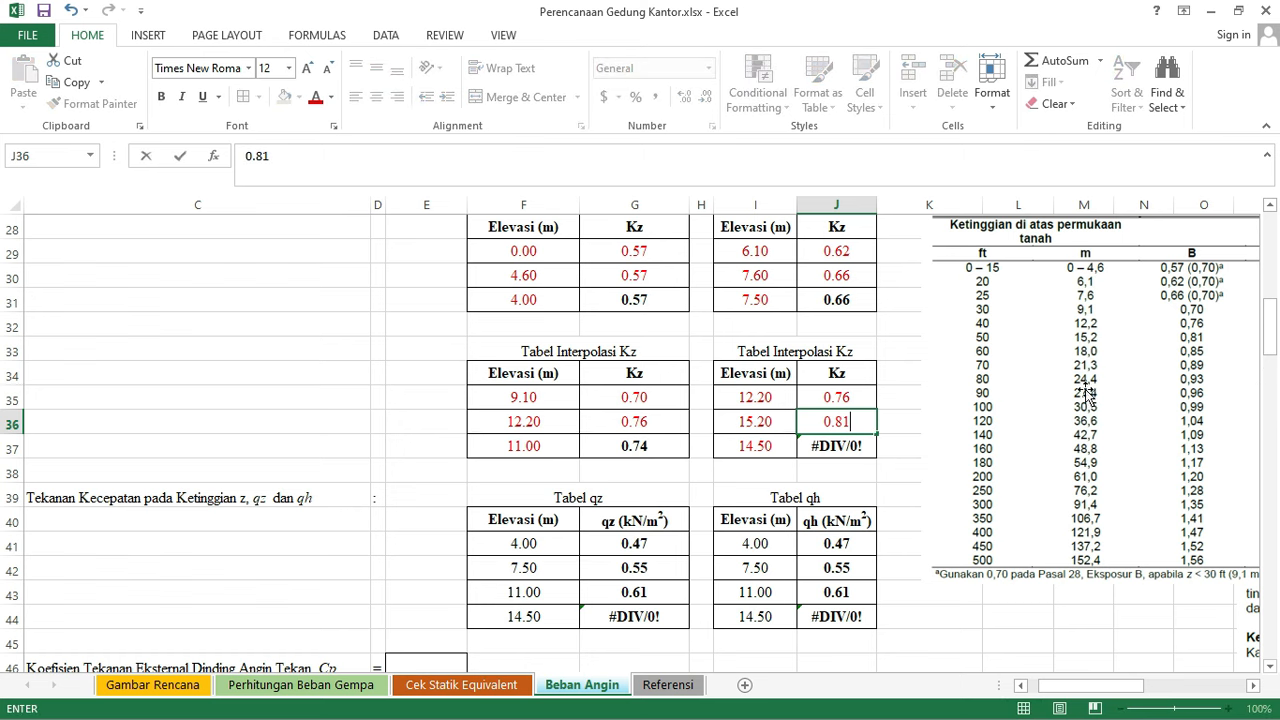
pyautogui.click(886, 348)
pyautogui.scroll(-1, 788, 527)
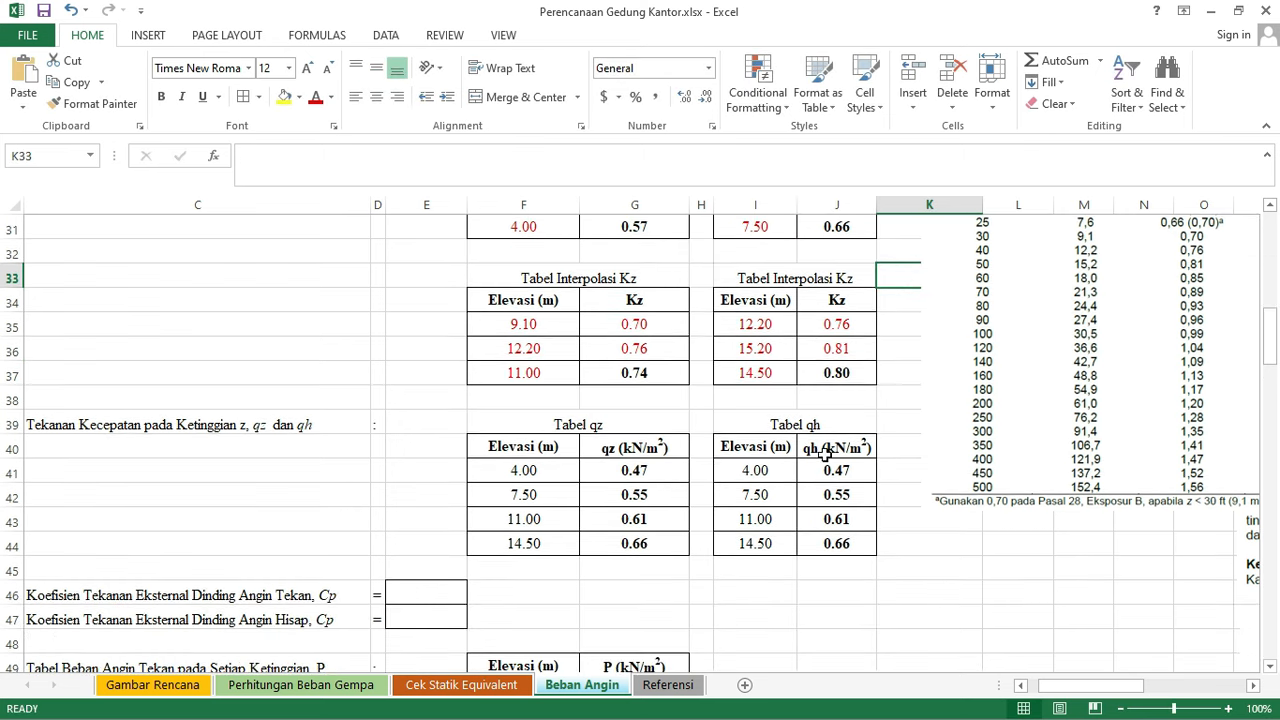
pyautogui.scroll(-1, 640, 465)
# - Inspect the qz formula for the 4 m elevation in G41 and its referenced cells, leaving it unedited
pyautogui.scroll(2, 646, 500)
pyautogui.doubleClick(646, 545)
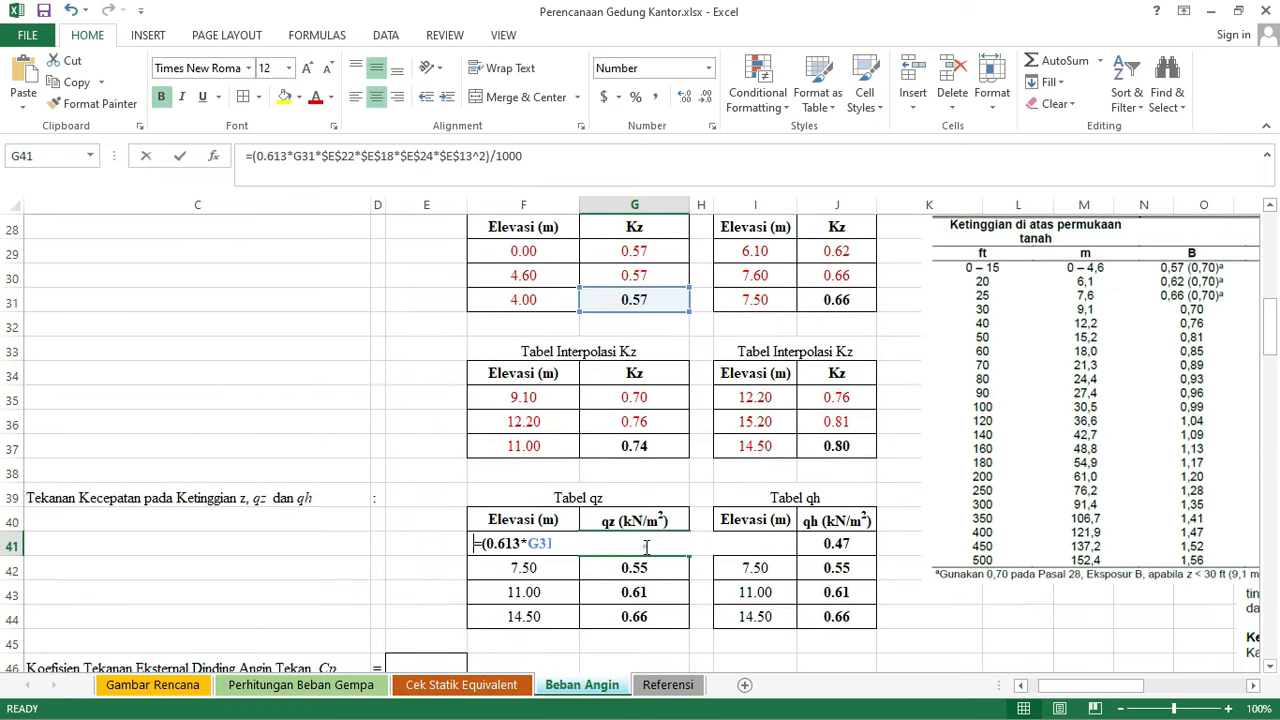
pyautogui.scroll(2, 667, 425)
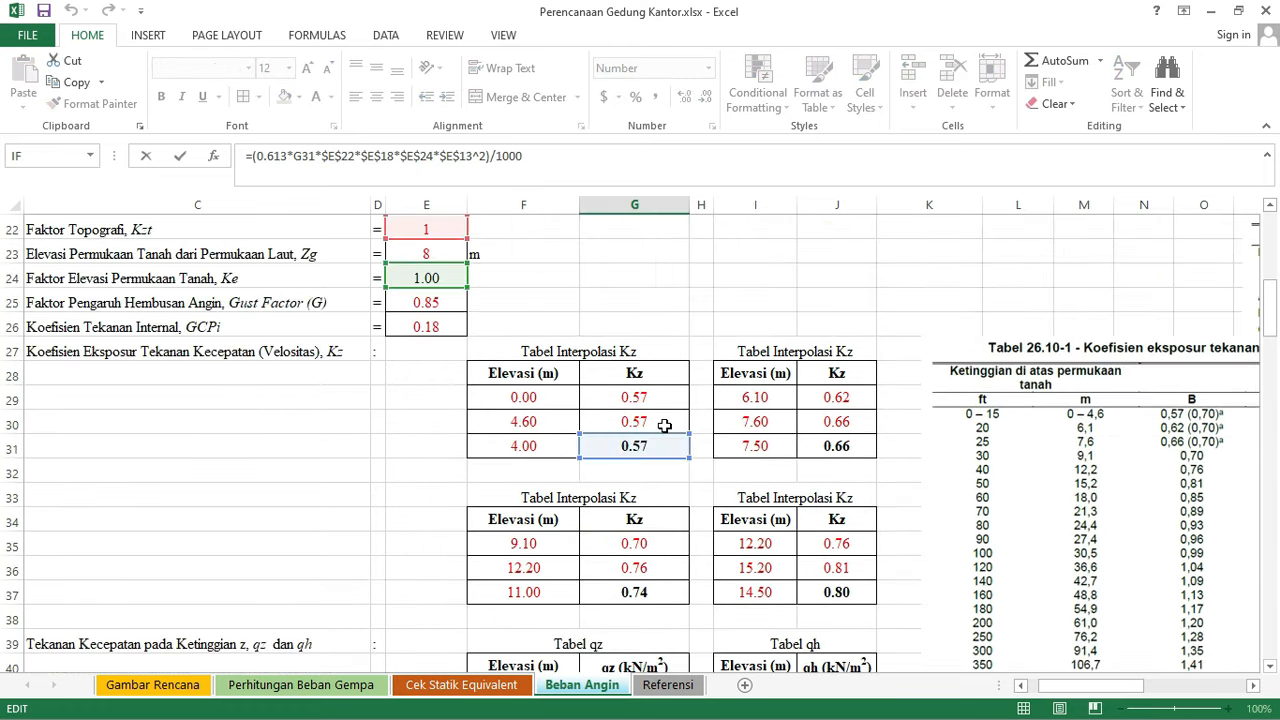
pyautogui.scroll(-3, 664, 425)
pyautogui.scroll(1, 1057, 470)
pyautogui.press('Escape')
# - Delete the copied Tabel 26.10-1 picture beside the Kz interpolation tables
pyautogui.click(1068, 465)
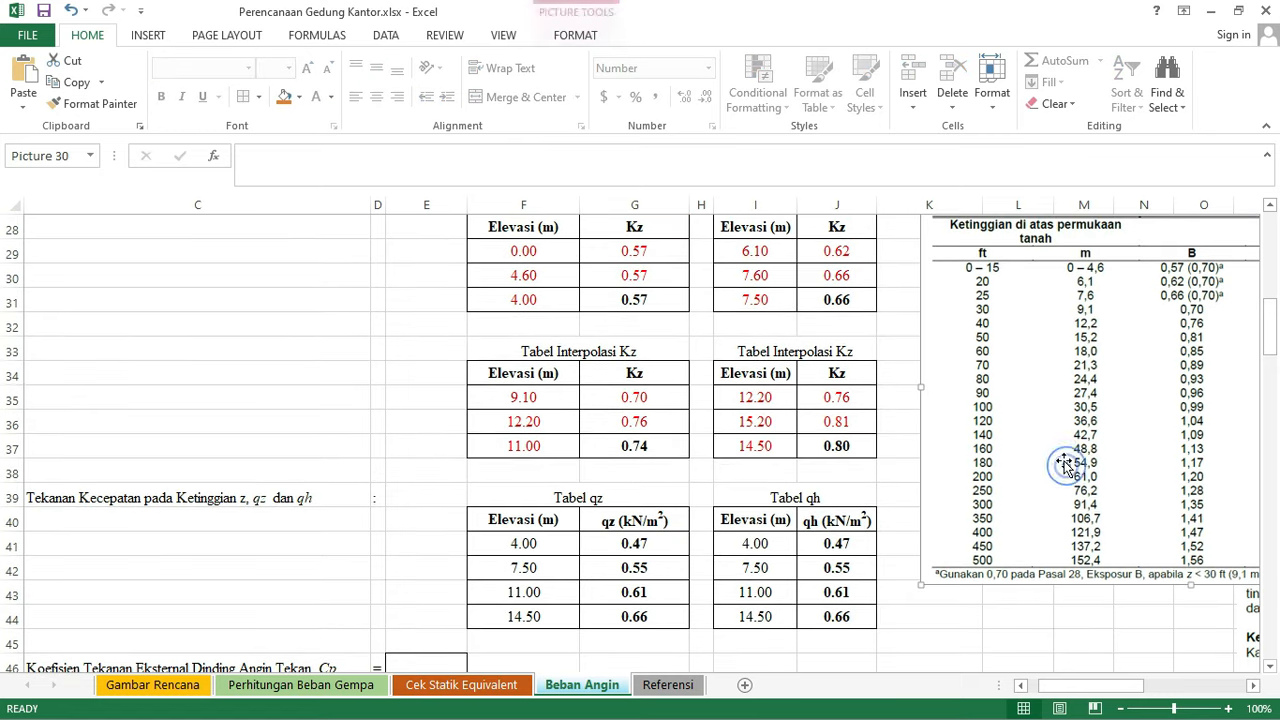
pyautogui.press('Delete')
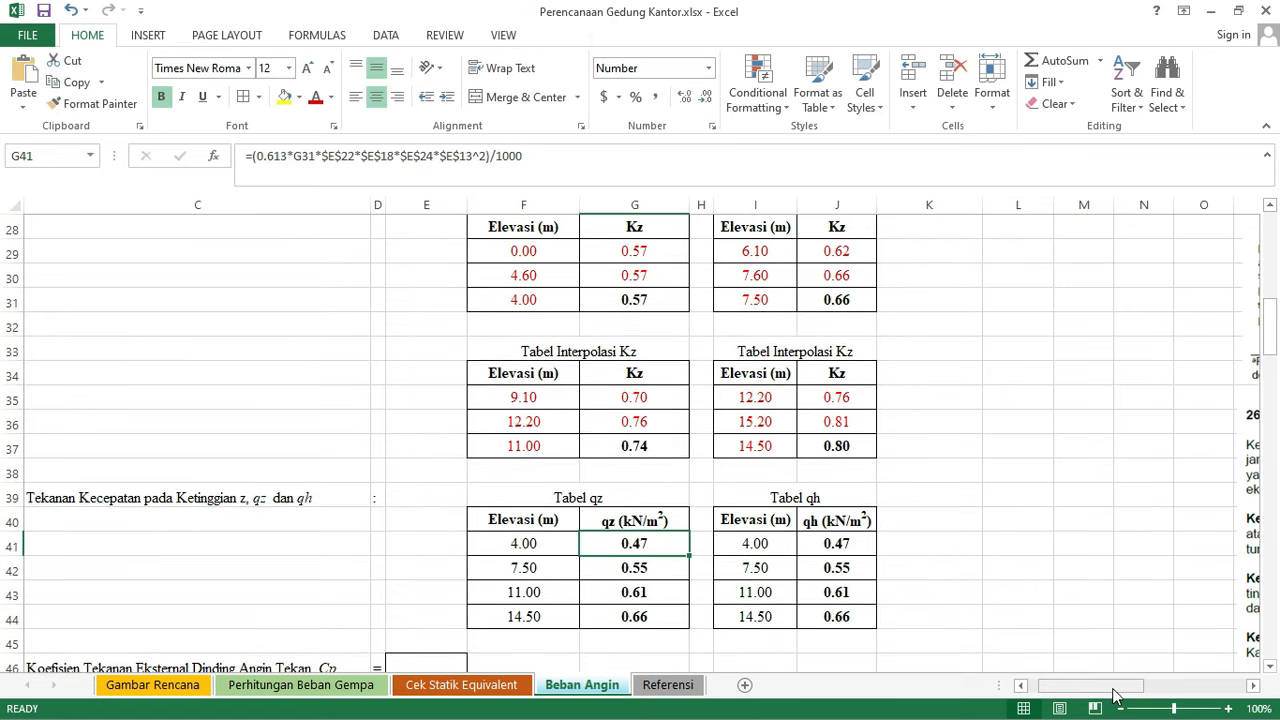
pyautogui.moveTo(1116, 695); pyautogui.dragTo(1106, 690)
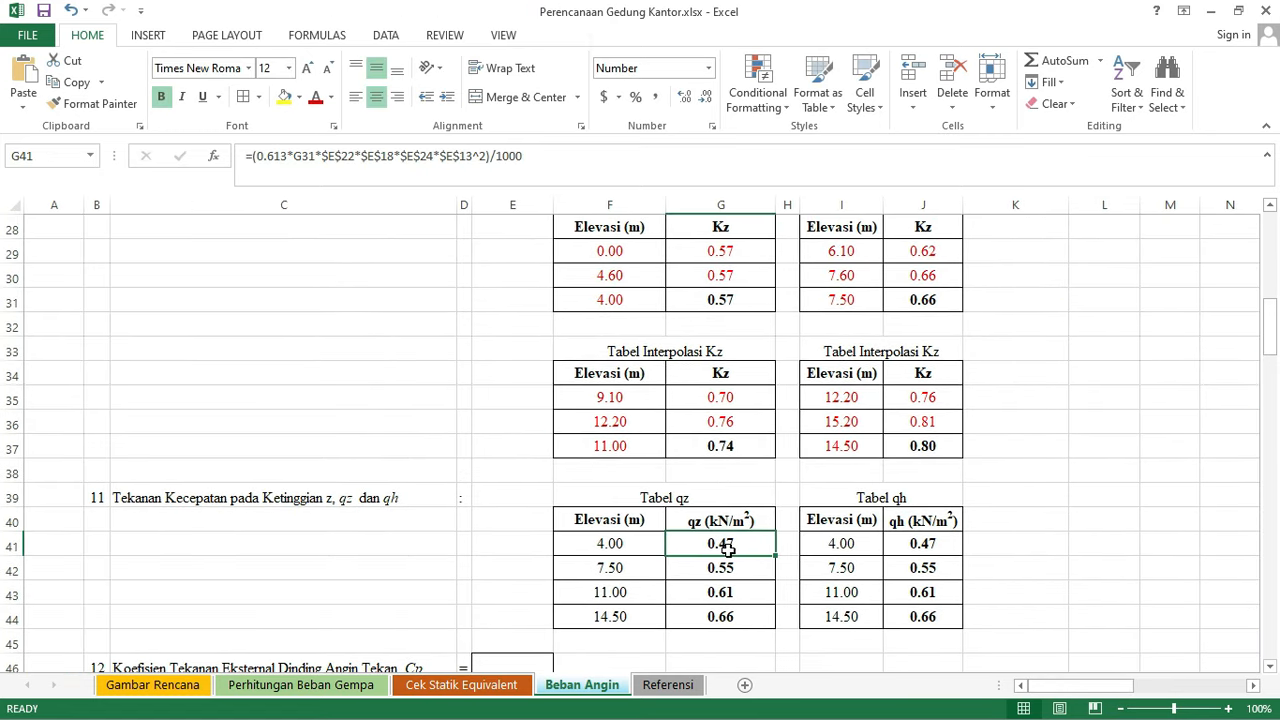
# - Trace the G41 velocity pressure formula back to its Kz, Kzt, Kd, Ke and V input cells
pyautogui.click(135, 497)
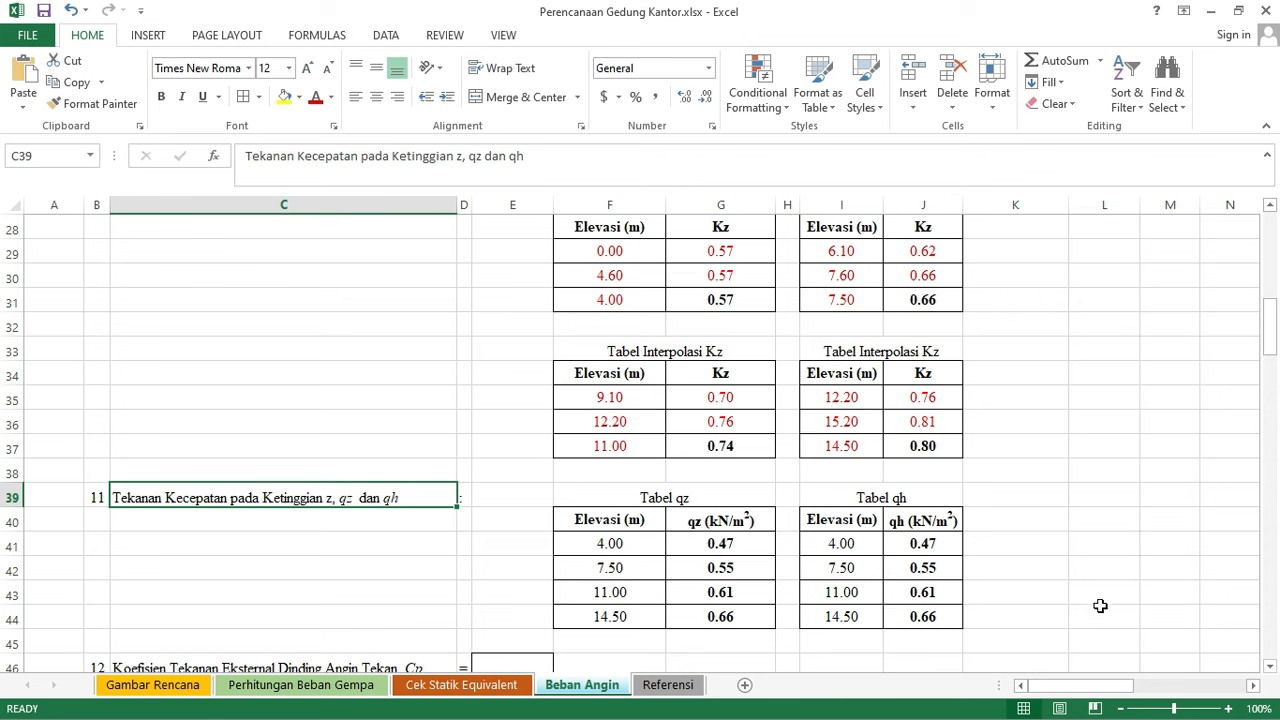
pyautogui.moveTo(1106, 689); pyautogui.dragTo(1075, 690)
pyautogui.click(648, 553)
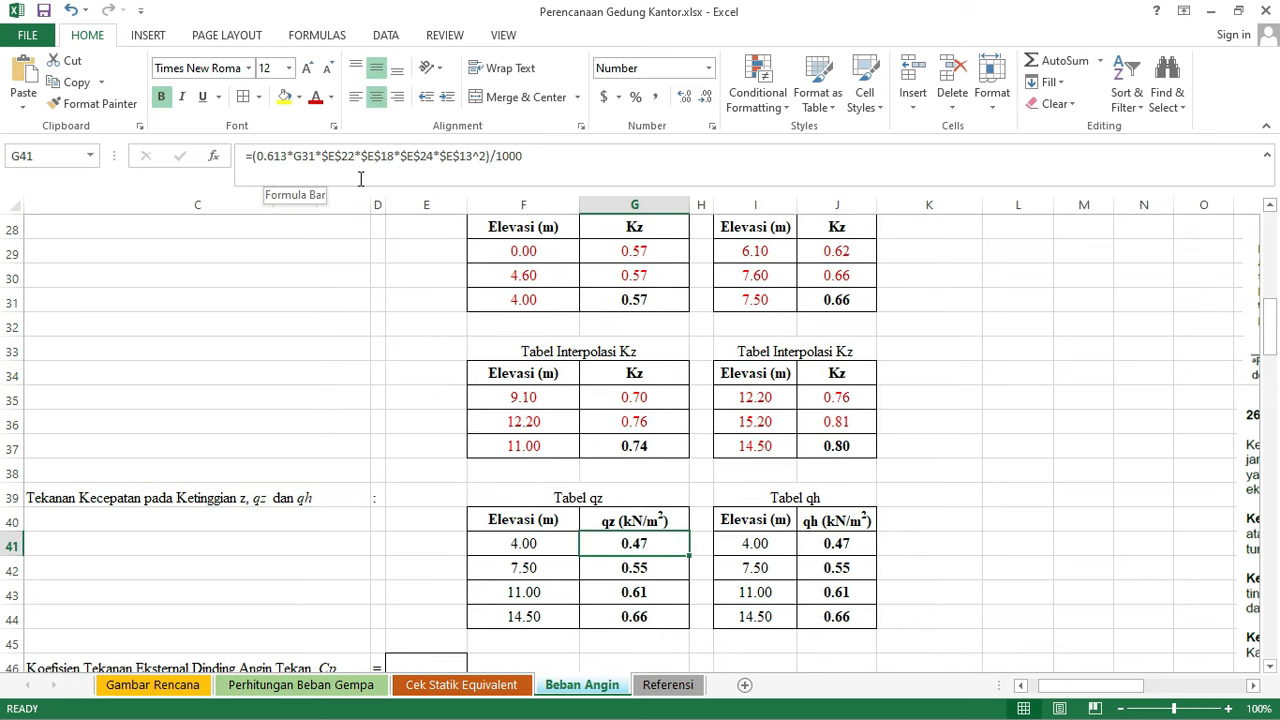
pyautogui.doubleClick(632, 543)
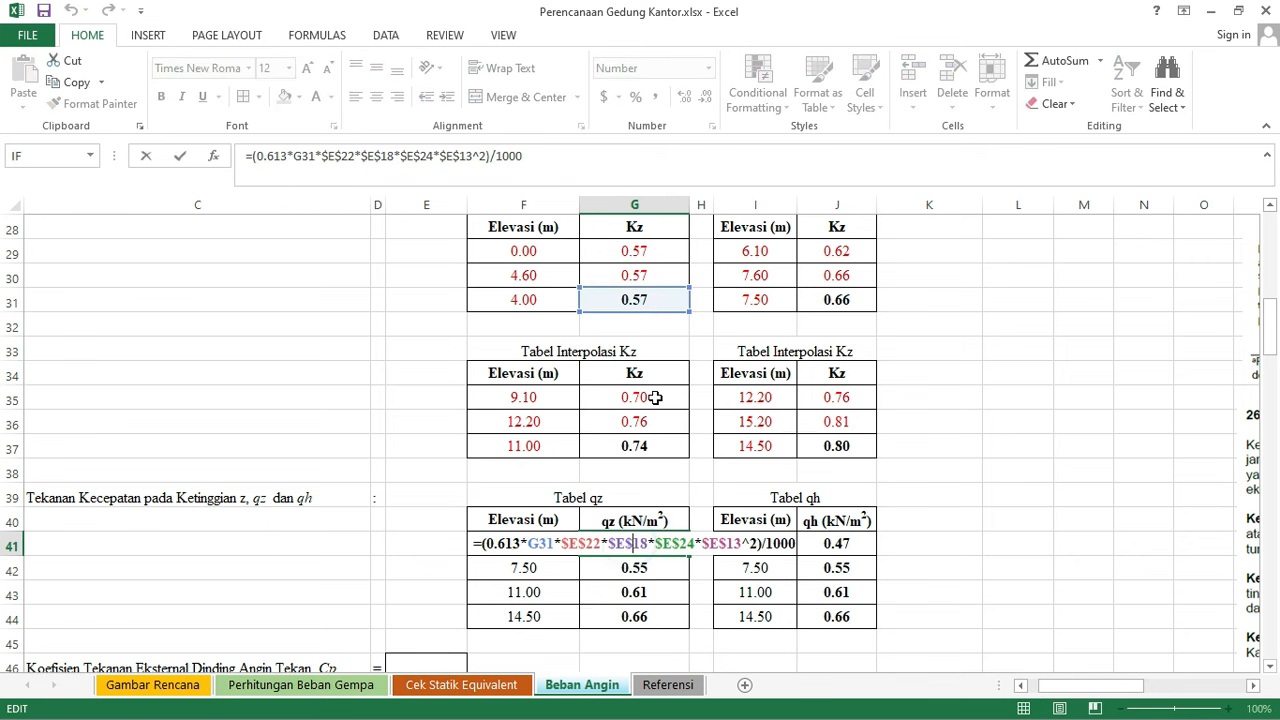
pyautogui.scroll(1, 663, 393)
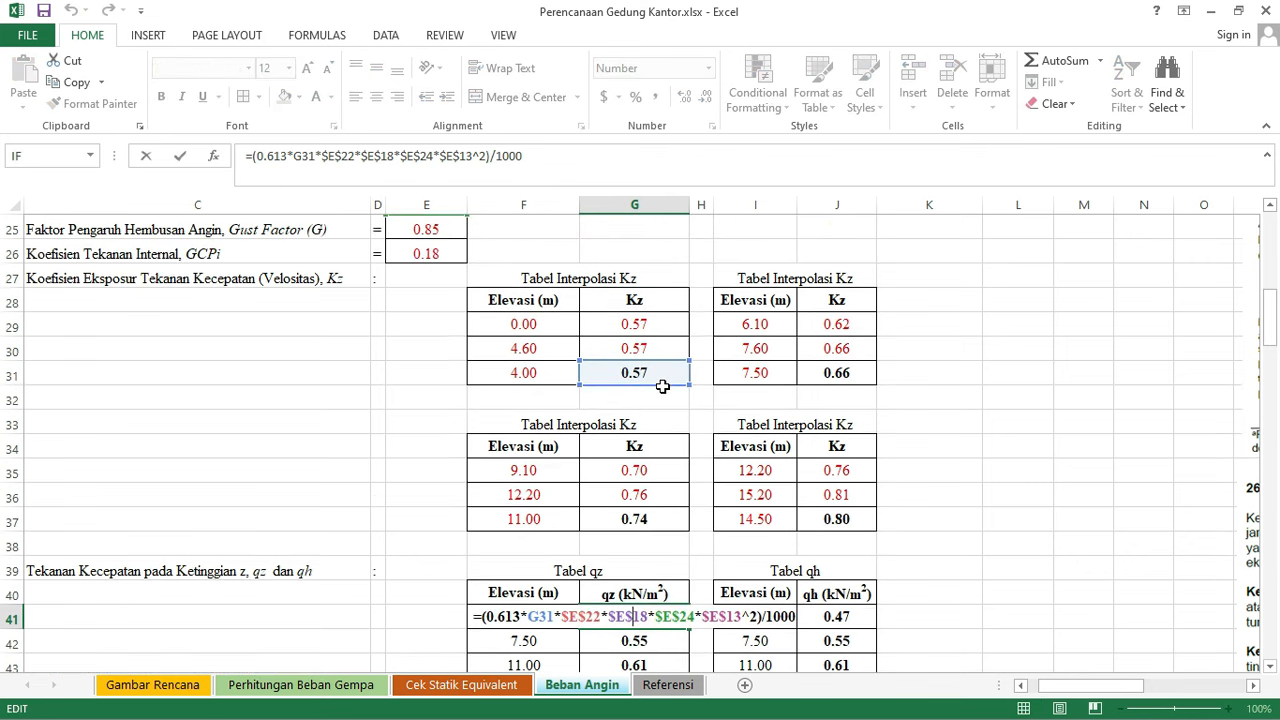
pyautogui.scroll(3, 650, 400)
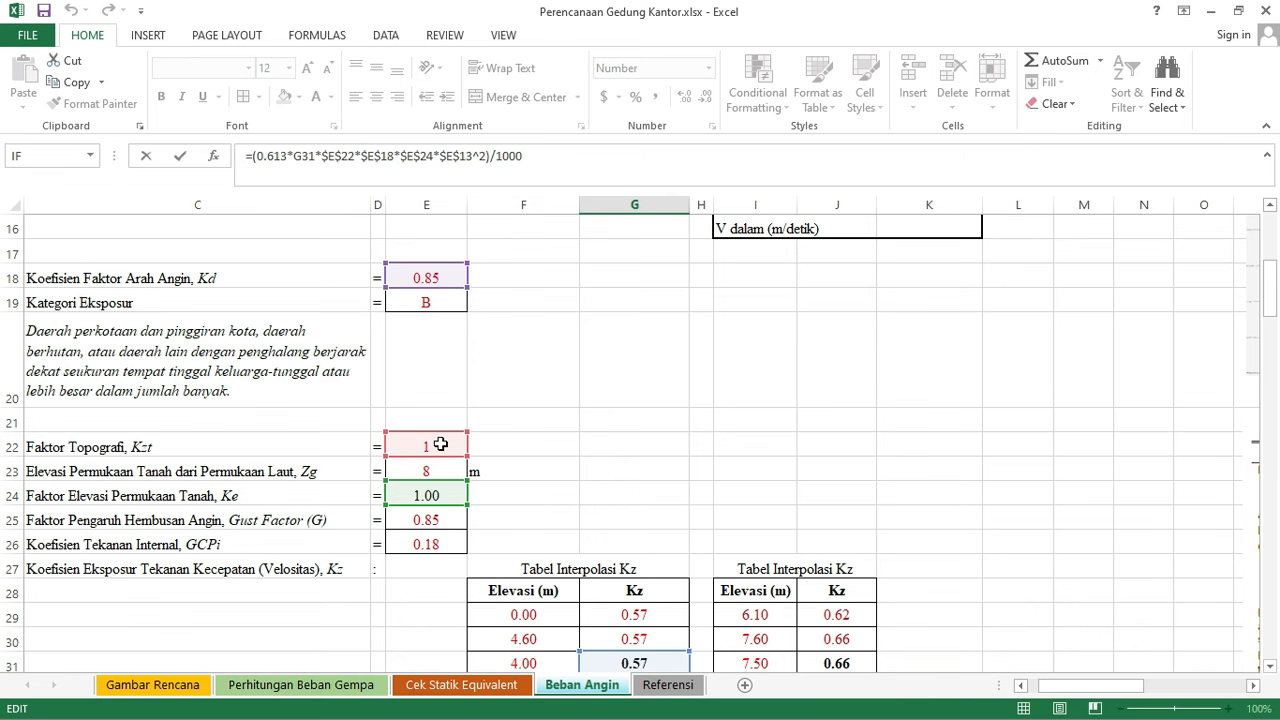
pyautogui.scroll(3, 440, 337)
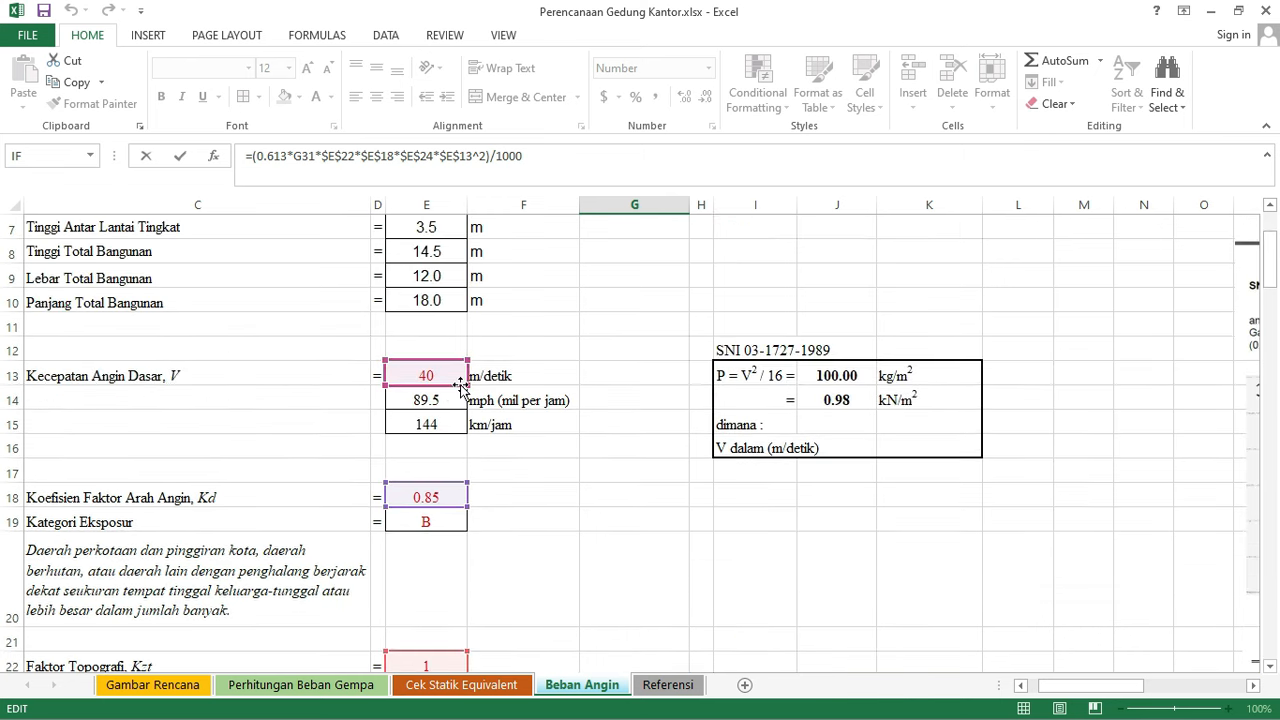
pyautogui.scroll(-9, 508, 352)
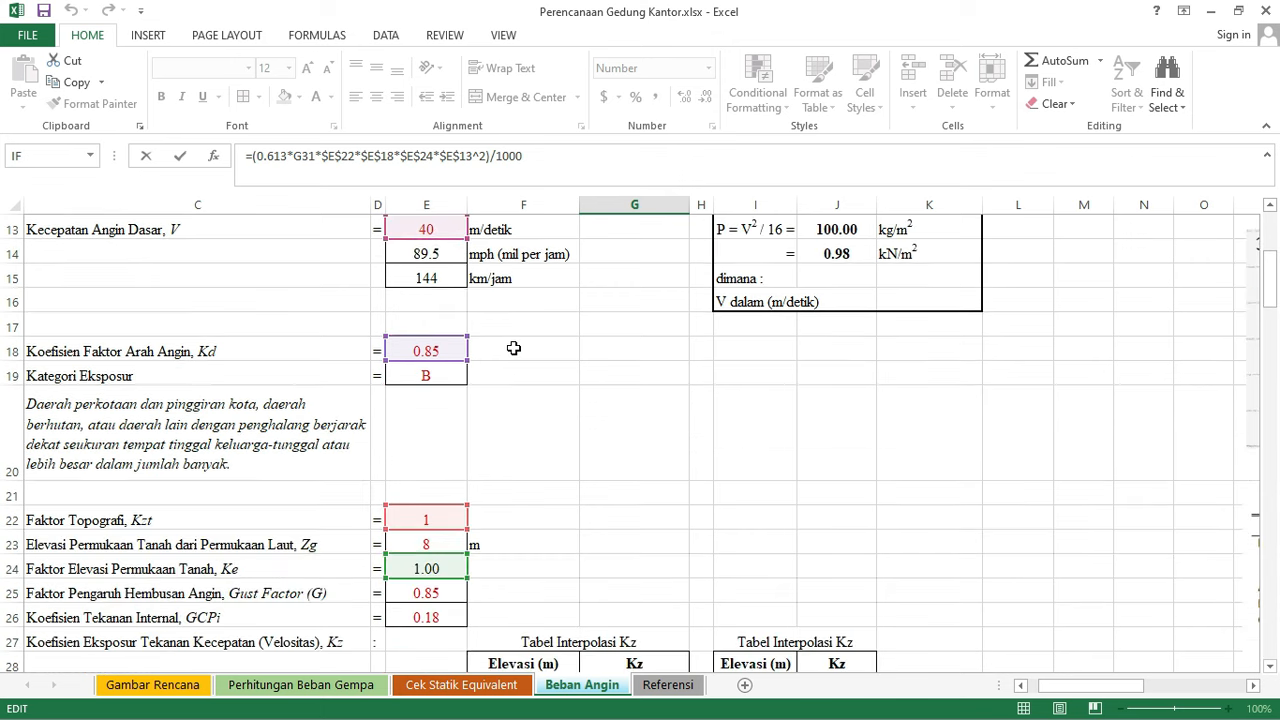
pyautogui.press('Escape')
# - Review the velocity pressure equation 26.10-1.si and its variable definitions in the SNI 1727:2020 reference for section 26.10.2
pyautogui.moveTo(1104, 687); pyautogui.dragTo(1131, 682)
pyautogui.scroll(-4, 1028, 546)
pyautogui.scroll(-20, 1026, 543)
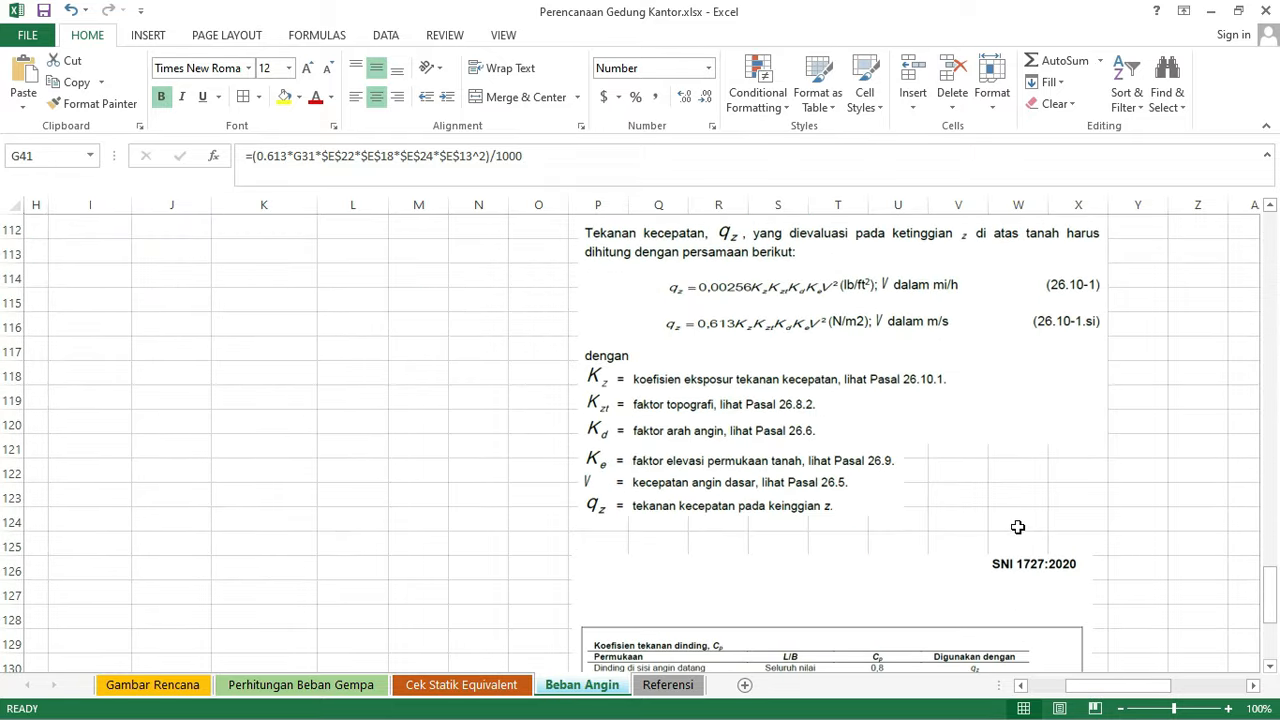
pyautogui.scroll(1, 1017, 527)
pyautogui.click(943, 437)
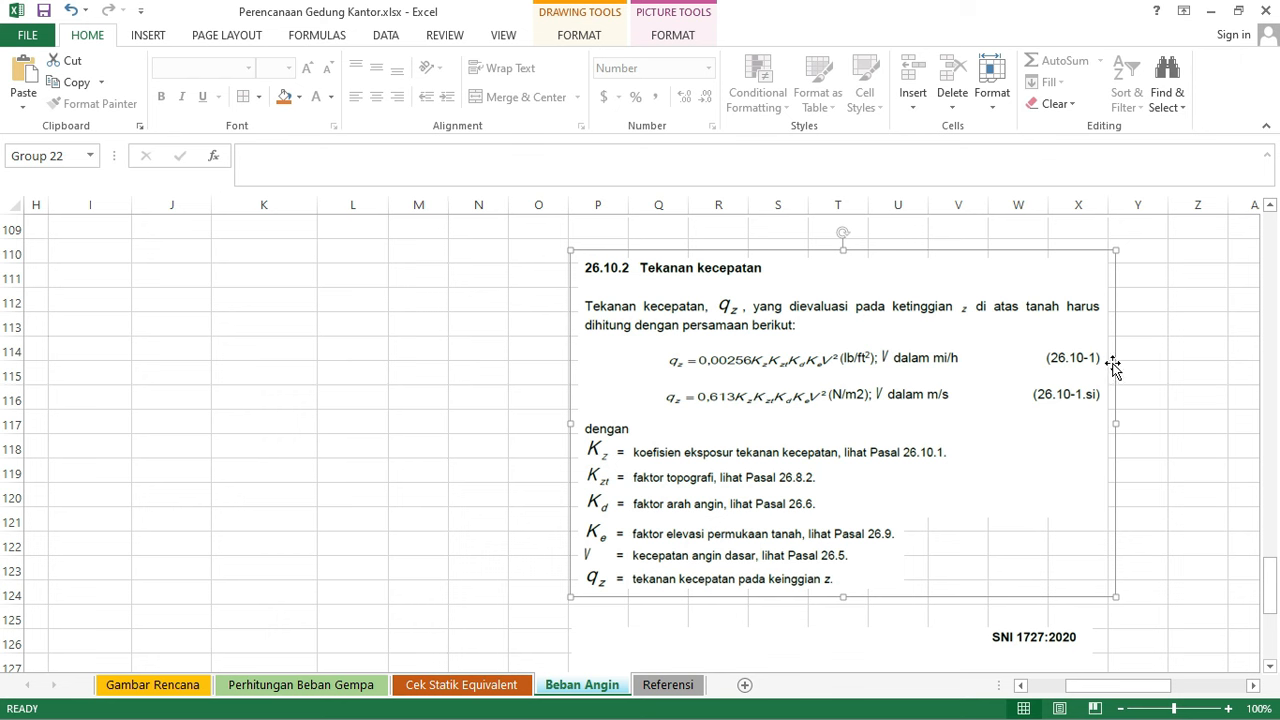
pyautogui.click(1172, 368)
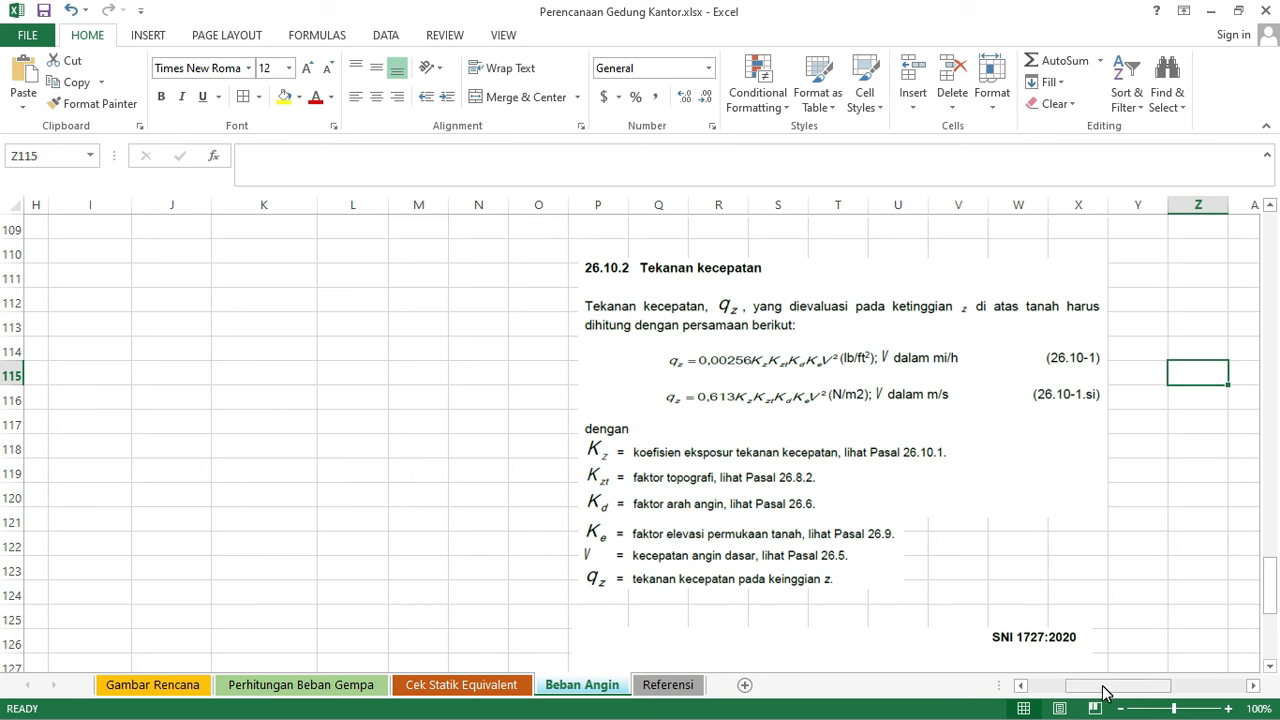
# - Return to the Tabel qz and compare the G41 formula with the reference equation, including its division by 1000
pyautogui.moveTo(1103, 693); pyautogui.dragTo(1045, 693)
pyautogui.scroll(16, 691, 538)
pyautogui.scroll(10, 691, 538)
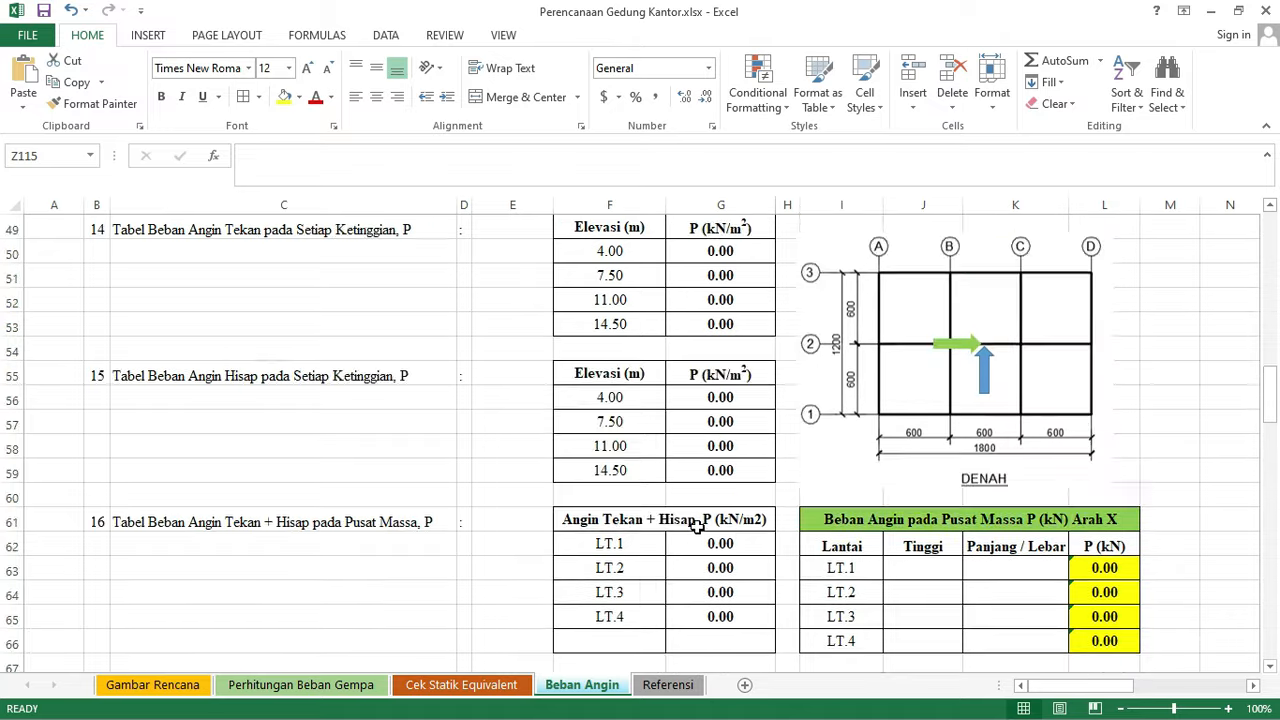
pyautogui.click(655, 478)
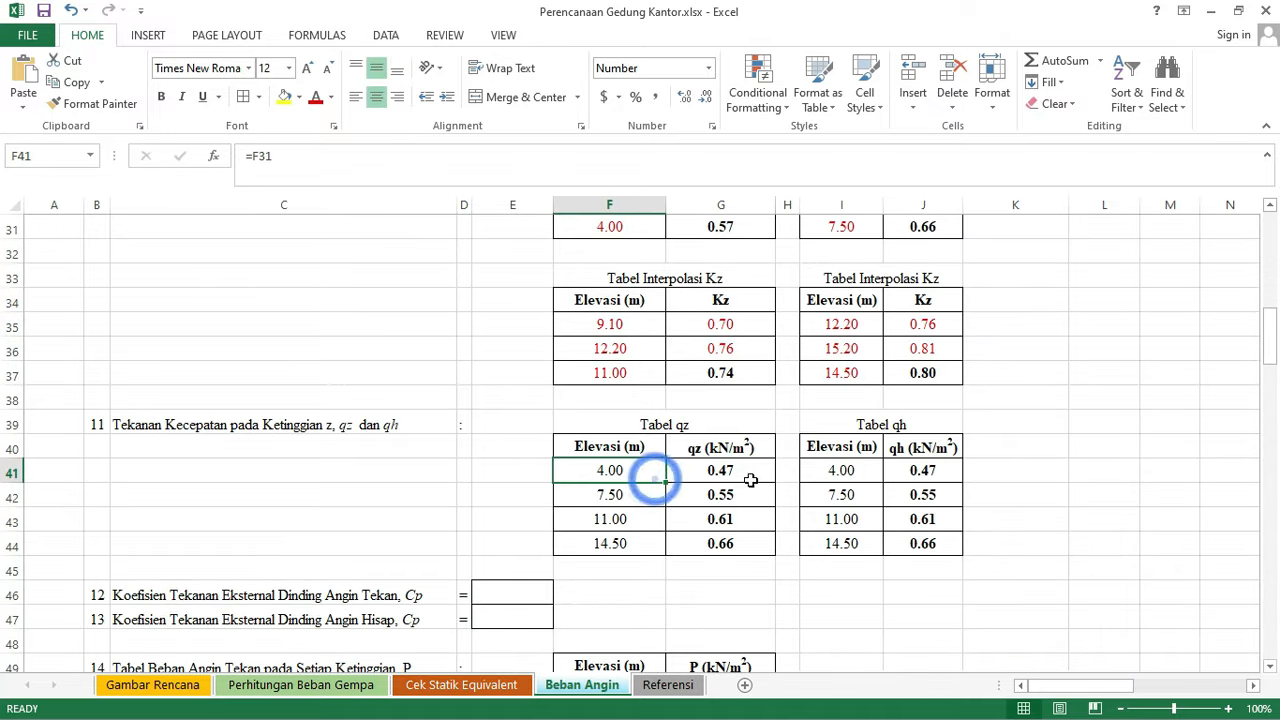
pyautogui.click(745, 474)
pyautogui.doubleClick(745, 474)
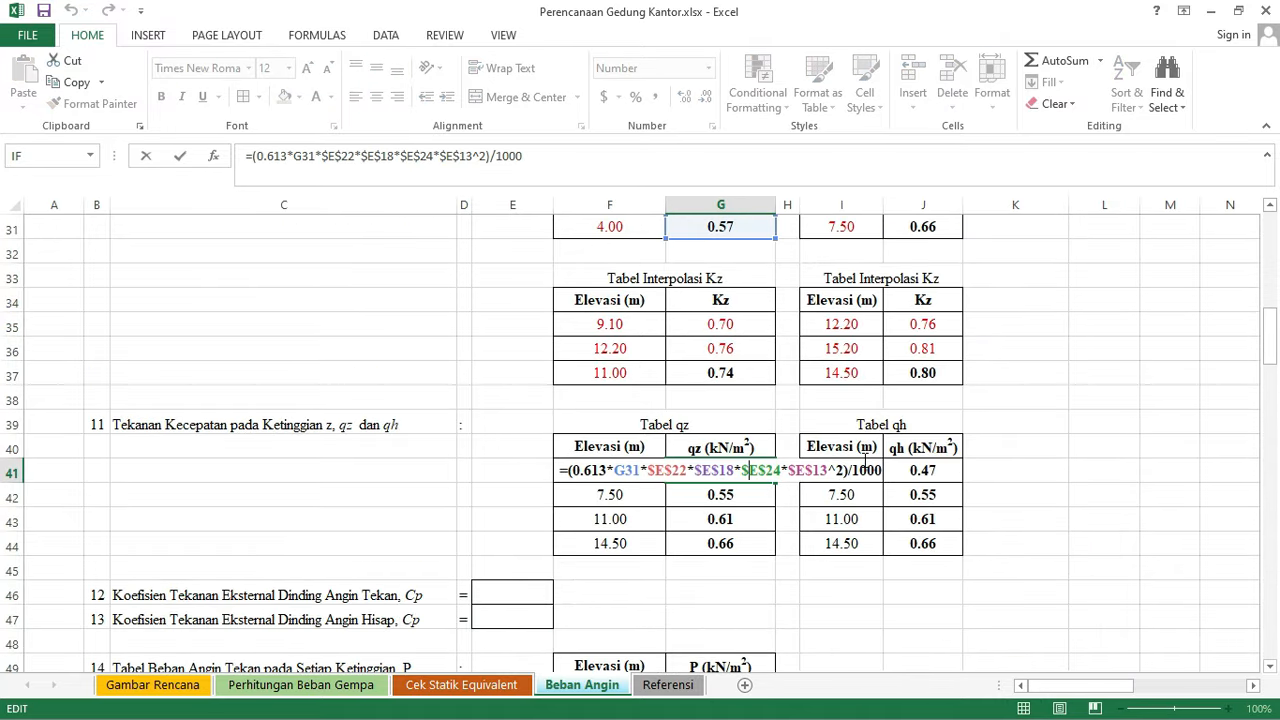
pyautogui.press('Escape')
pyautogui.click(735, 462)
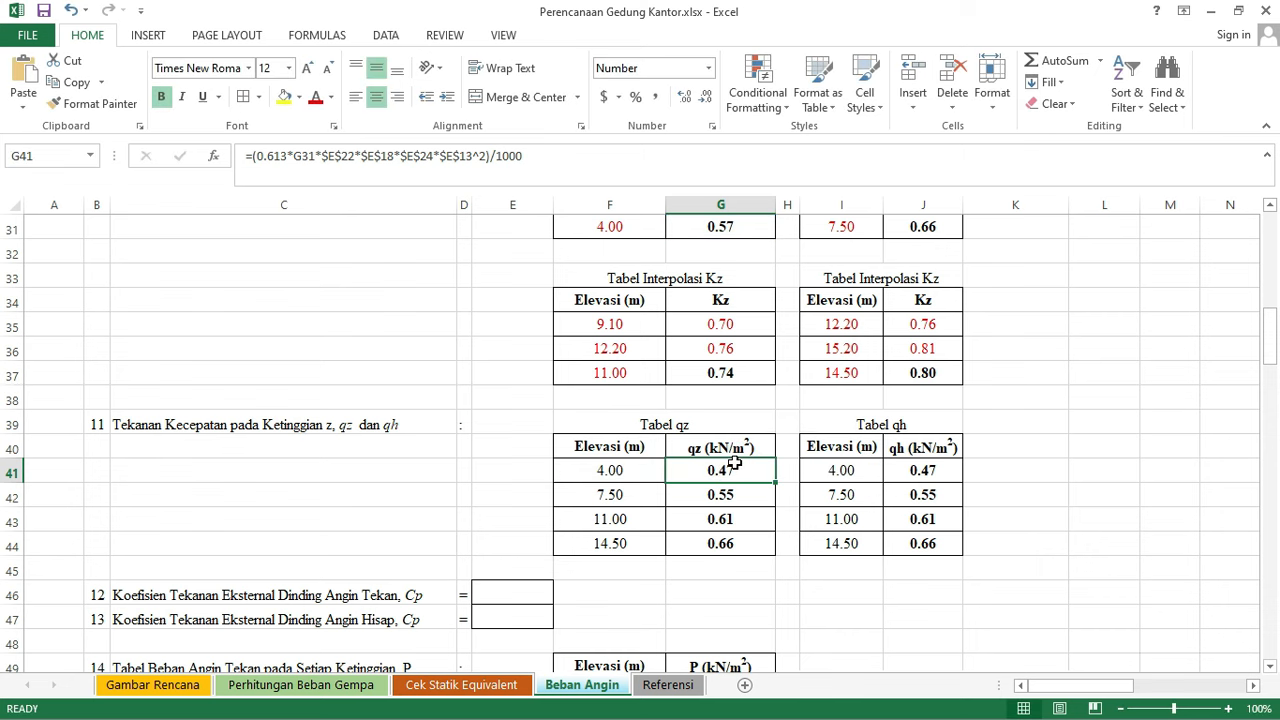
# - Check the qz formulas for the 7.5 m and 11 m elevations in G42 and G43
pyautogui.scroll(-1, 746, 475)
pyautogui.click(740, 420)
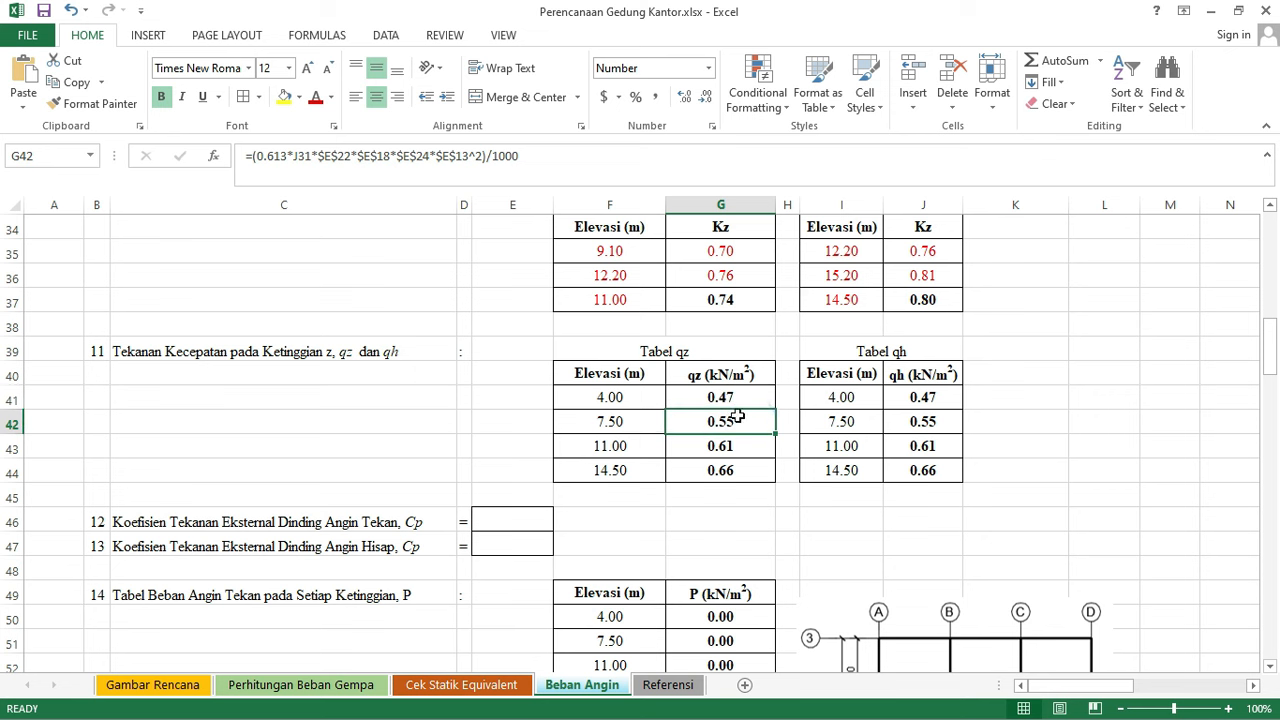
pyautogui.click(755, 397)
pyautogui.click(744, 421)
pyautogui.click(731, 443)
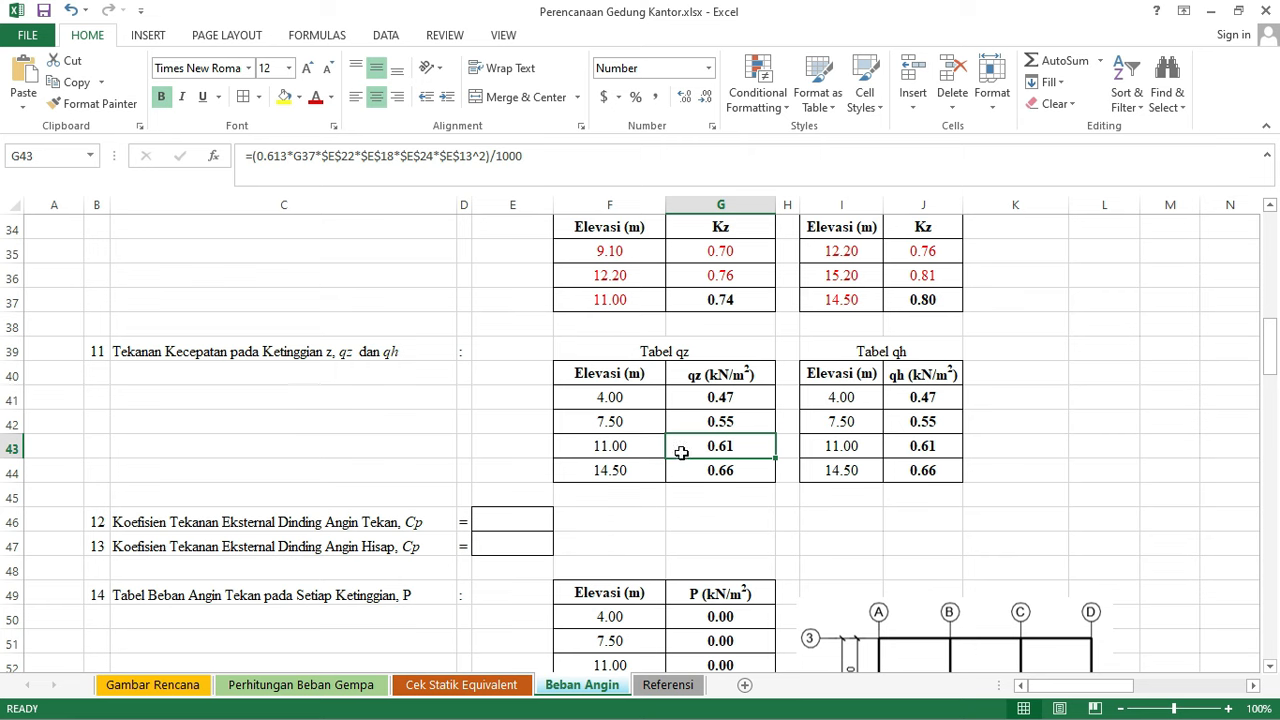
pyautogui.scroll(-1, 671, 446)
pyautogui.click(742, 424)
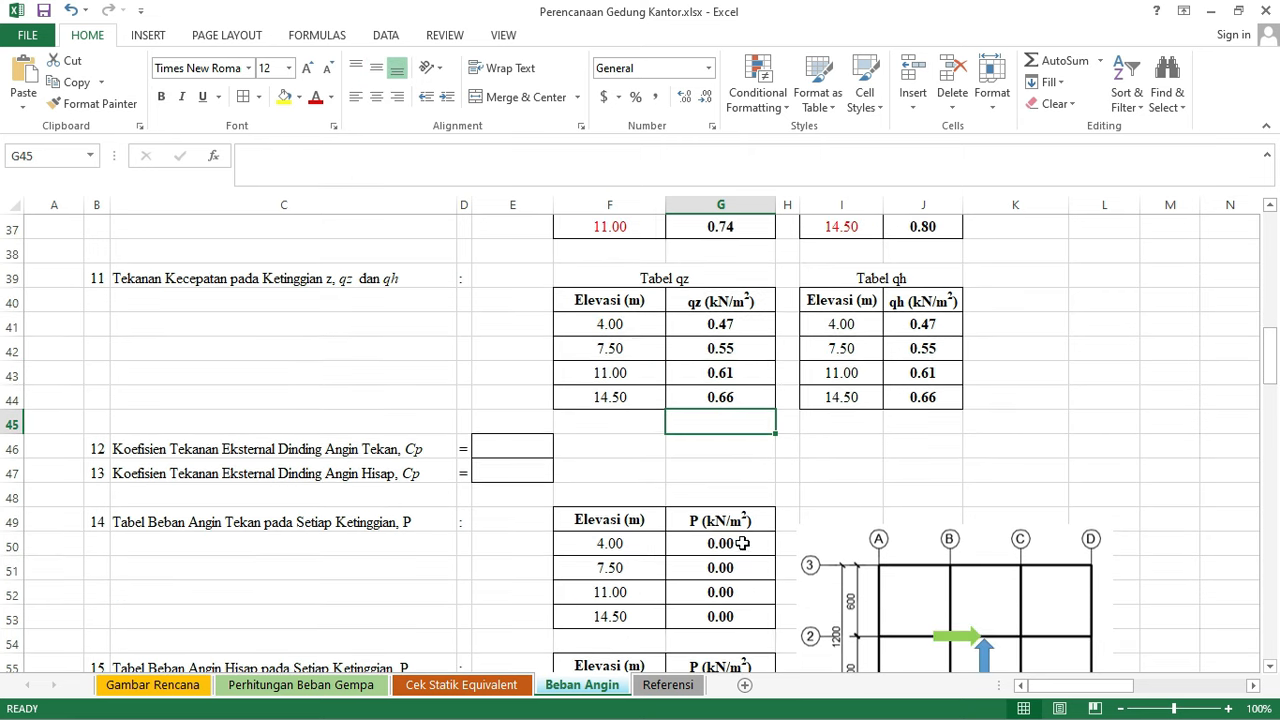
# - Enter the external wall pressure coefficients Cp as 0.8 for windward in E46 and 0.5 for leeward in E47
pyautogui.click(759, 446)
pyautogui.click(531, 448)
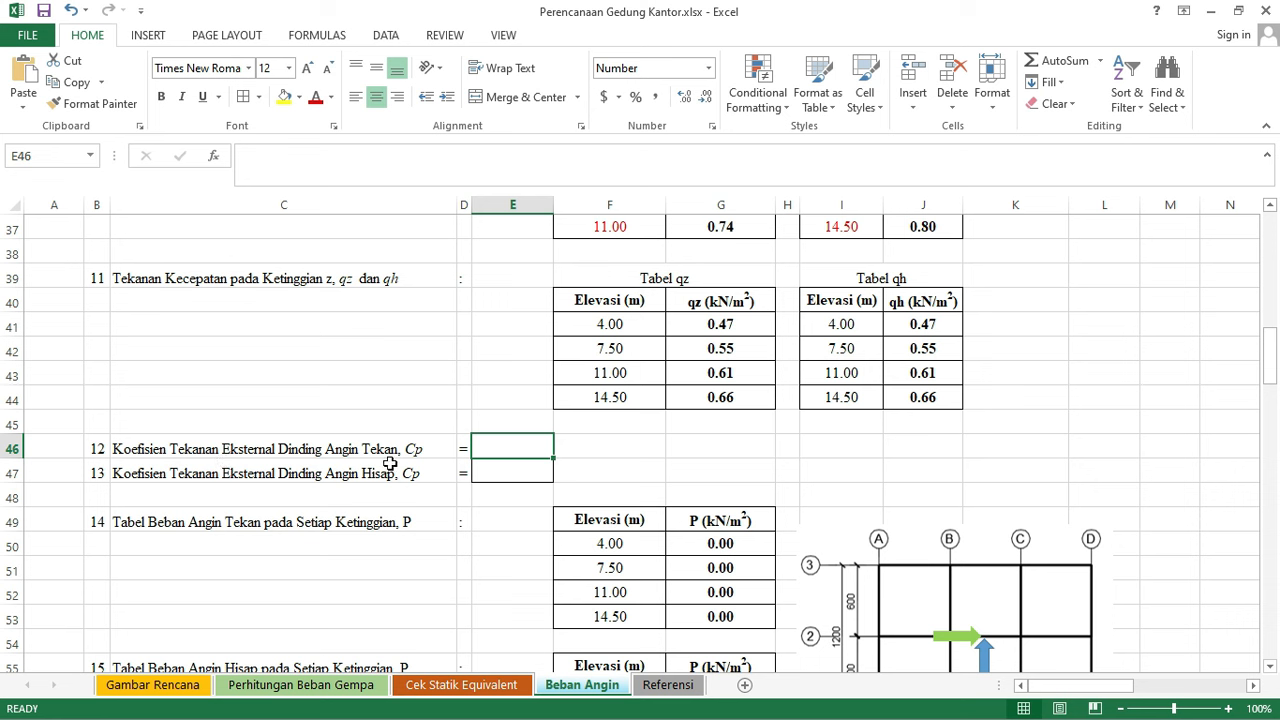
pyautogui.write('0.8')
pyautogui.click(489, 470)
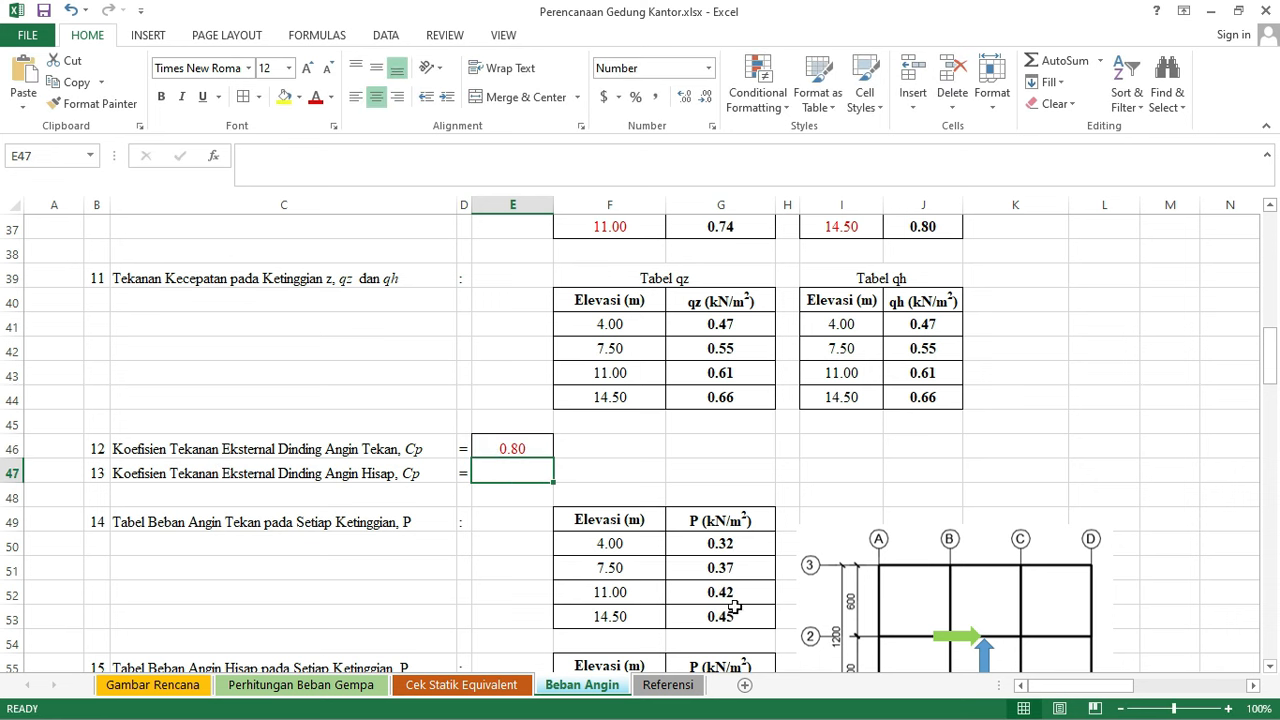
pyautogui.write('0')
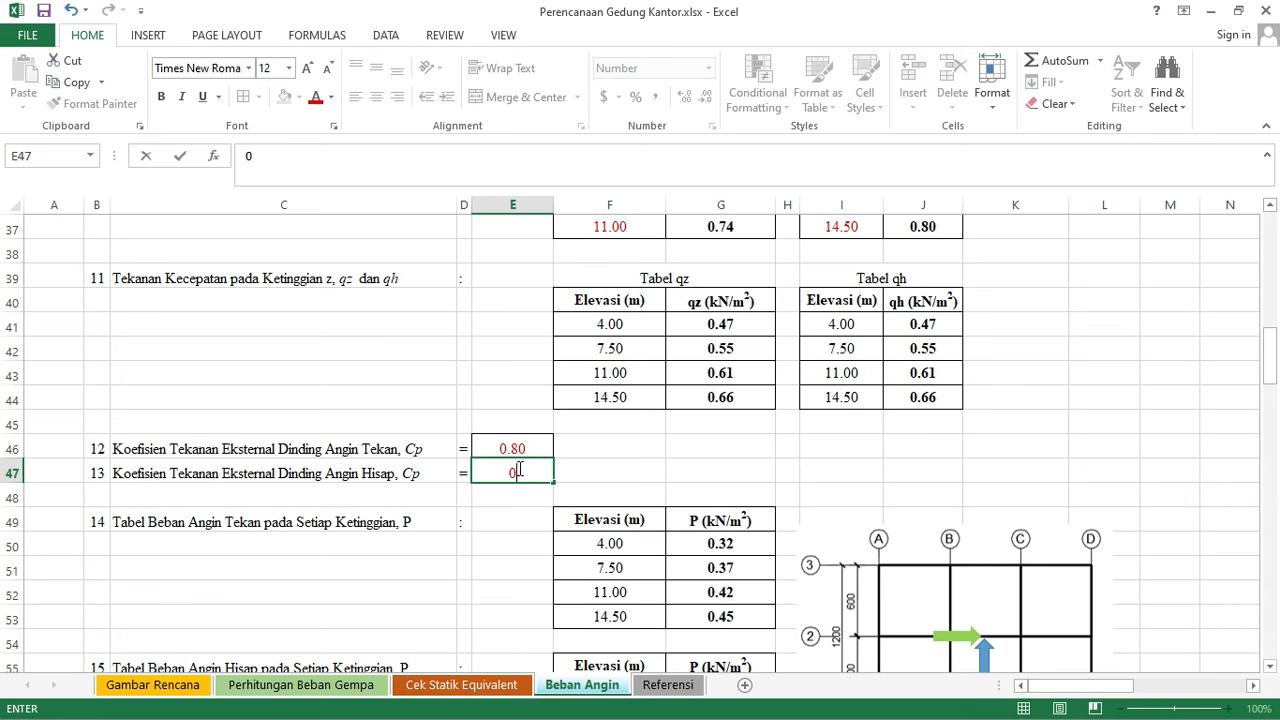
pyautogui.write('.5')
pyautogui.click(591, 472)
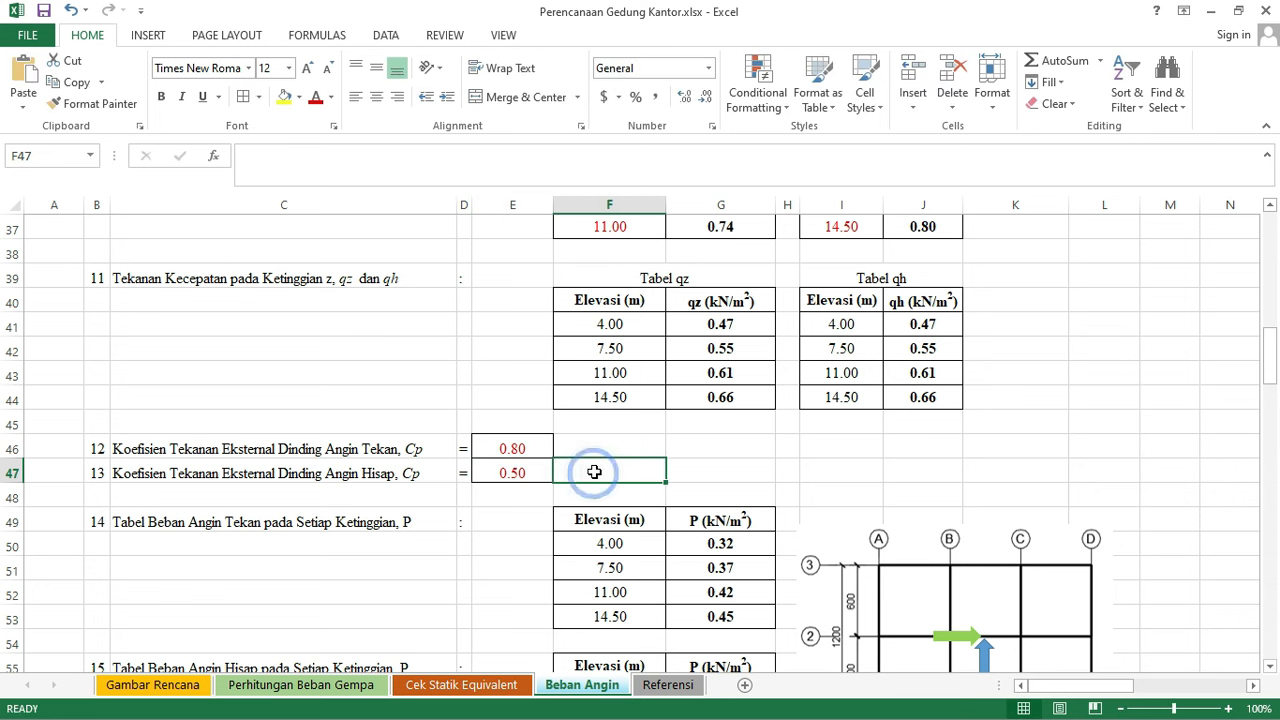
# - Find the wall pressure coefficient Cp table in the SNI 1727:2020 reference images to verify the windward and leeward values
pyautogui.scroll(-3, 543, 477)
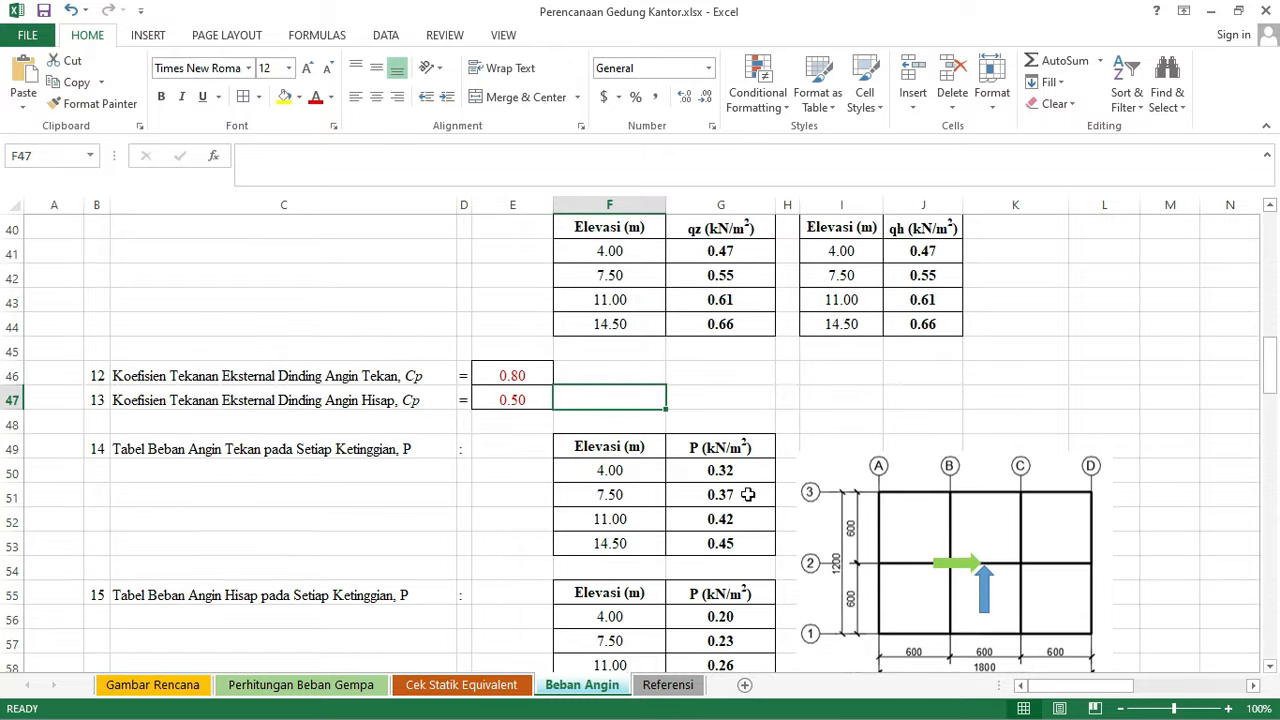
pyautogui.moveTo(1100, 685); pyautogui.dragTo(1138, 685)
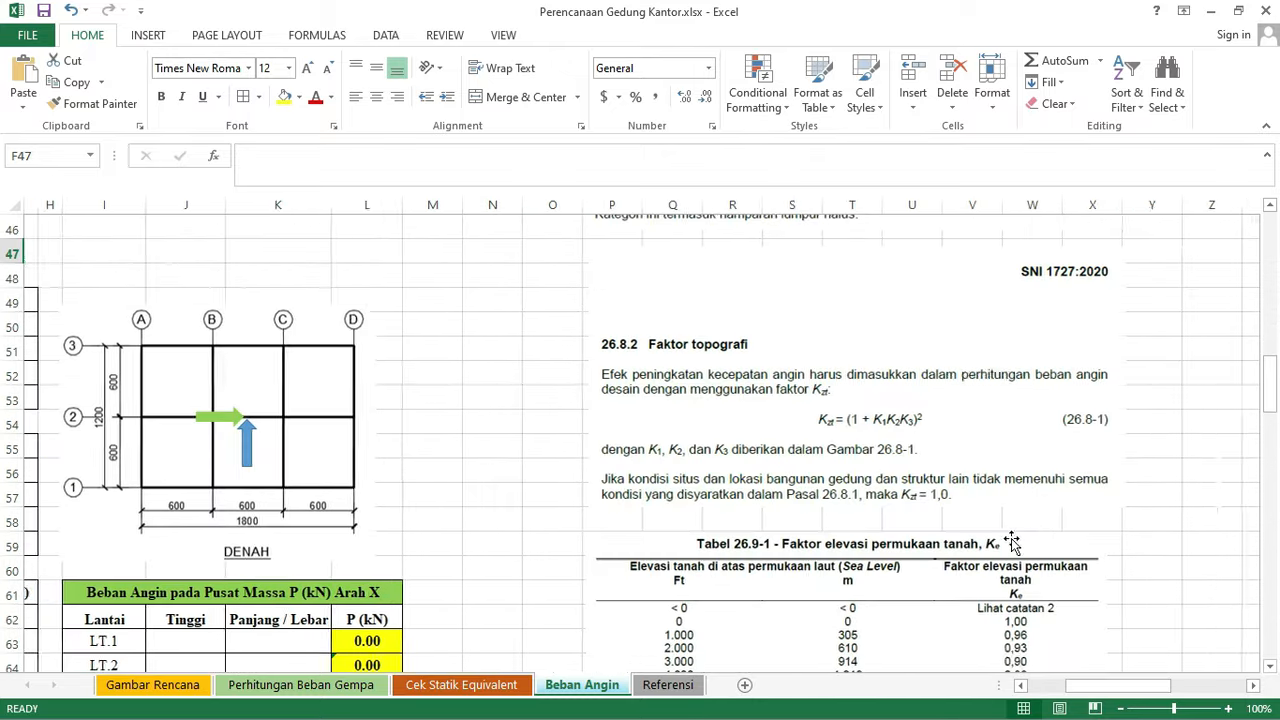
pyautogui.scroll(-11, 986, 490)
pyautogui.scroll(-5, 986, 490)
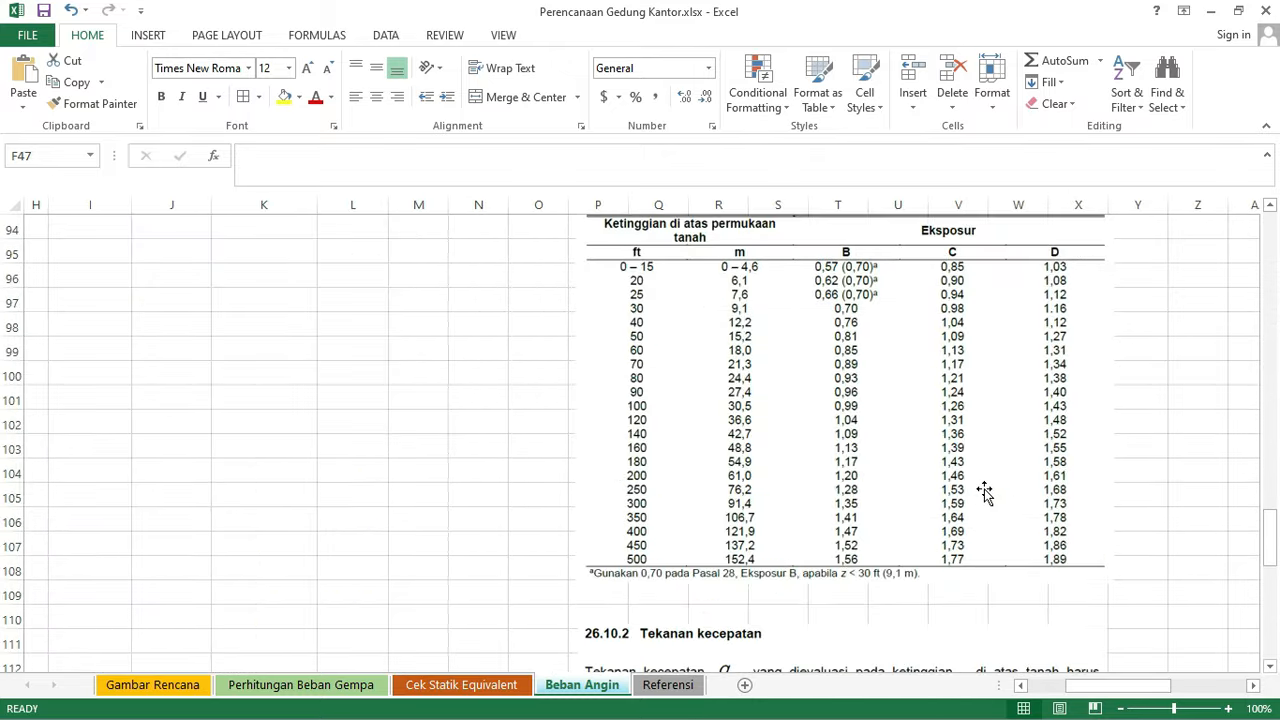
pyautogui.scroll(-11, 986, 490)
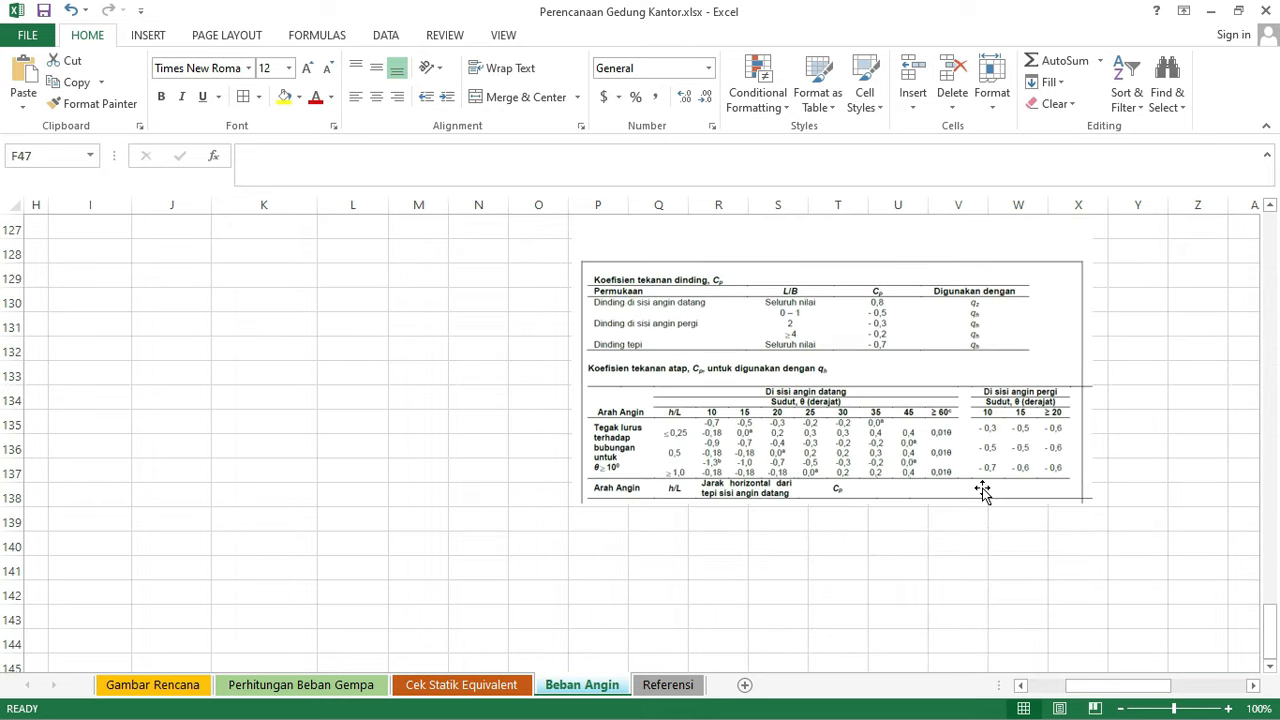
# - Examine the wall pressure coefficient Cp table in the SNI 1727:2020 reference for windward, leeward and side walls
pyautogui.keyDown('ctrl'); pyautogui.scroll(3, 982, 425); pyautogui.keyUp('ctrl')
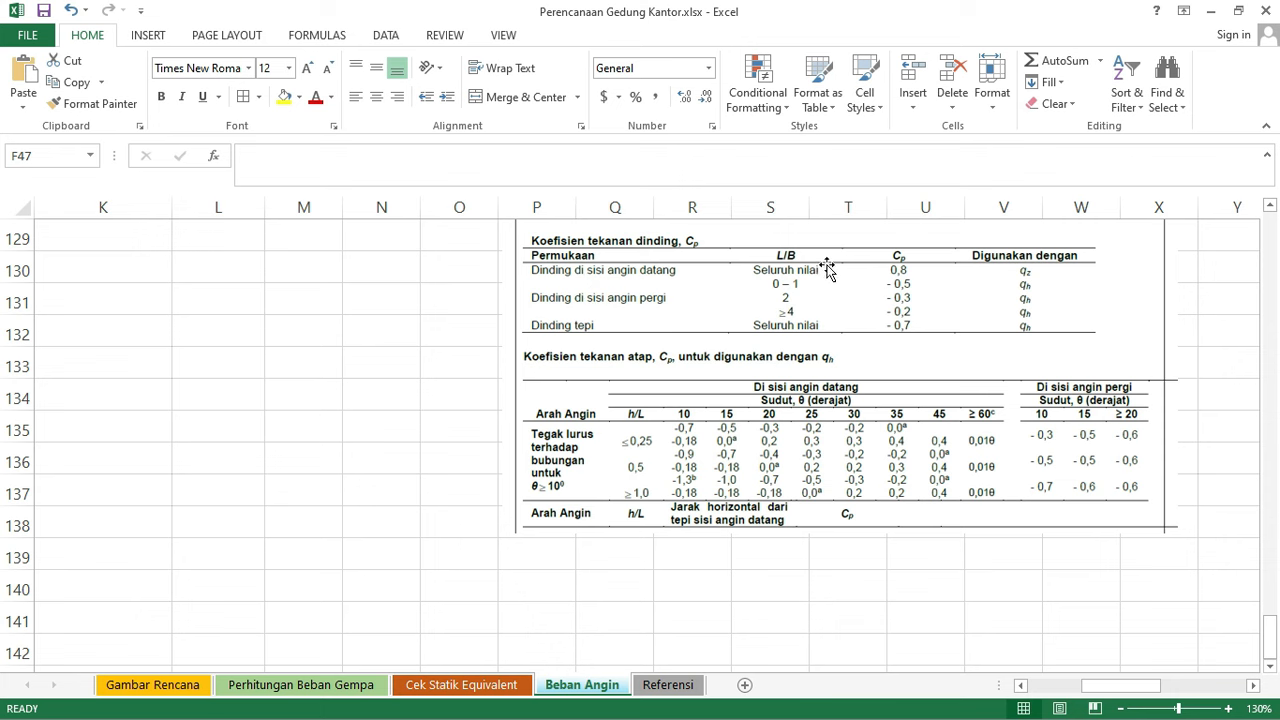
pyautogui.scroll(1, 793, 263)
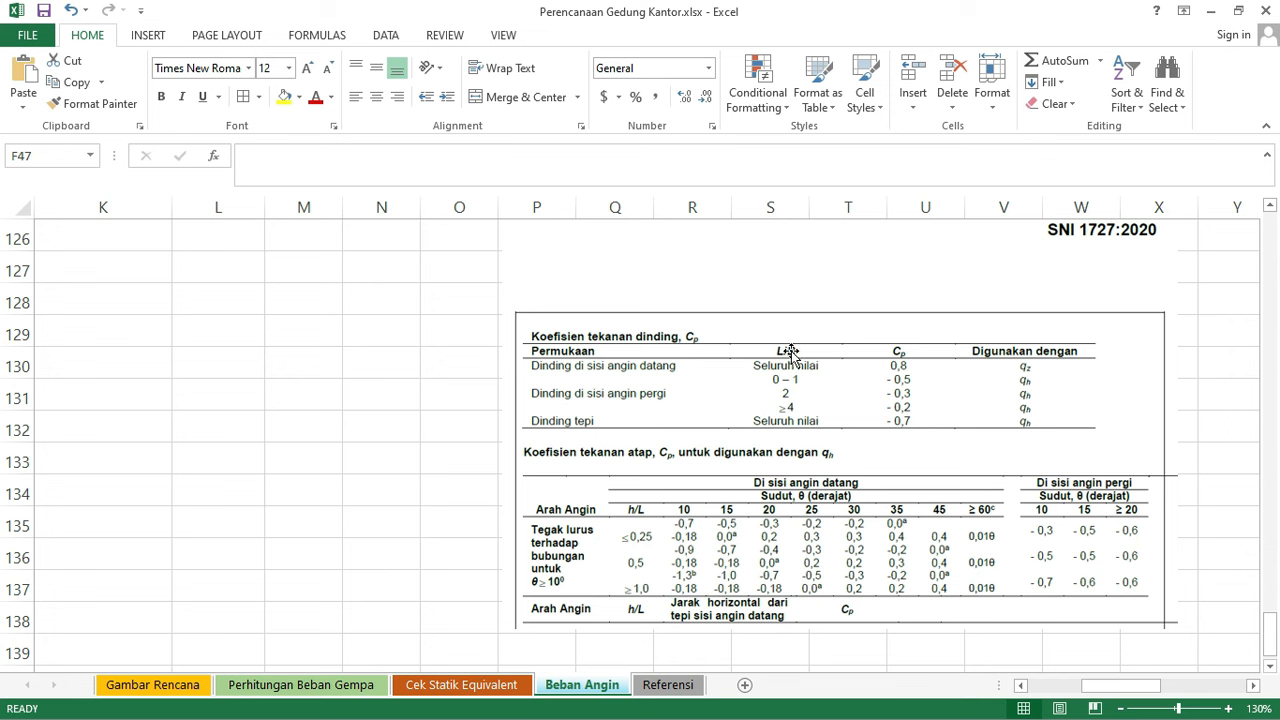
pyautogui.click(831, 278)
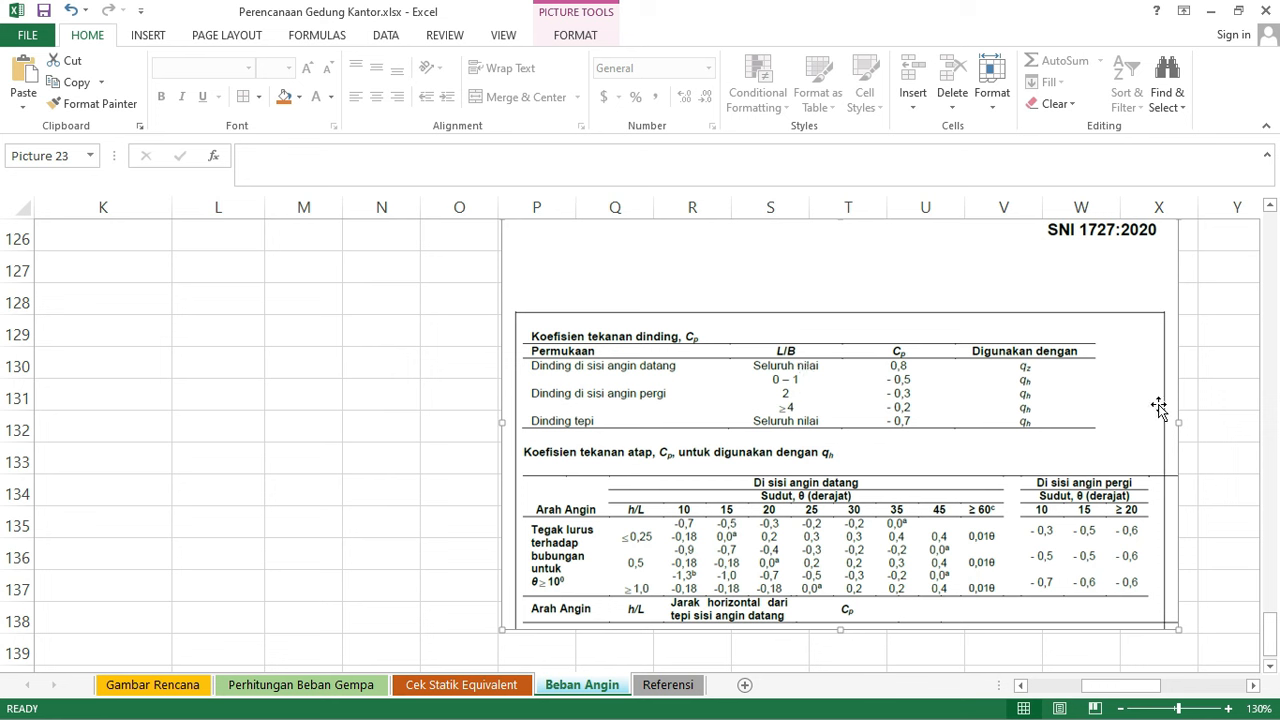
pyautogui.click(1228, 392)
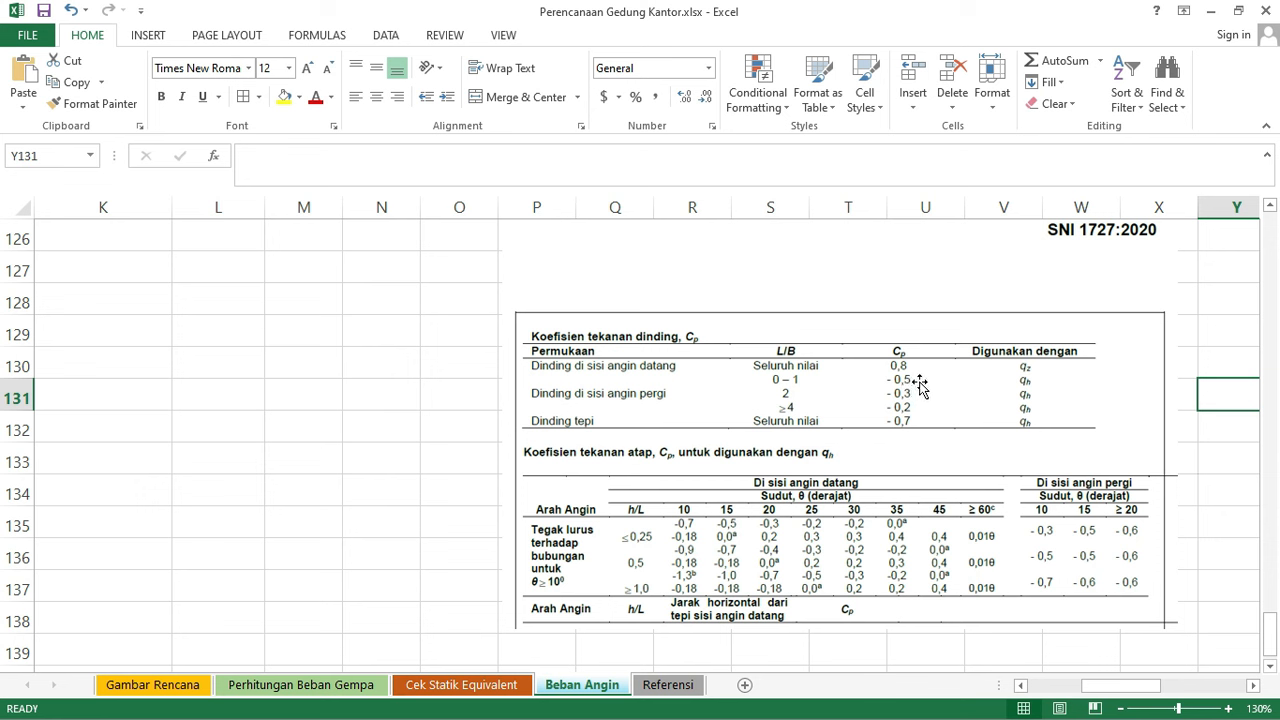
pyautogui.click(1212, 342)
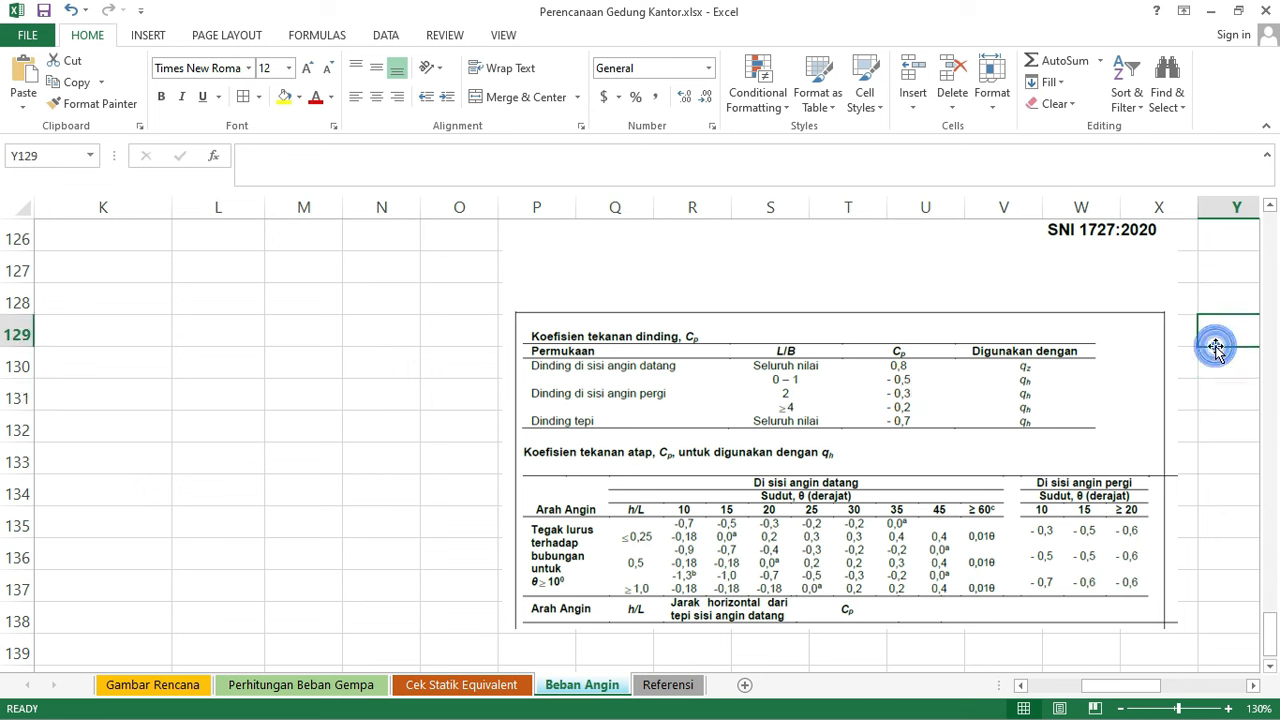
pyautogui.click(1234, 367)
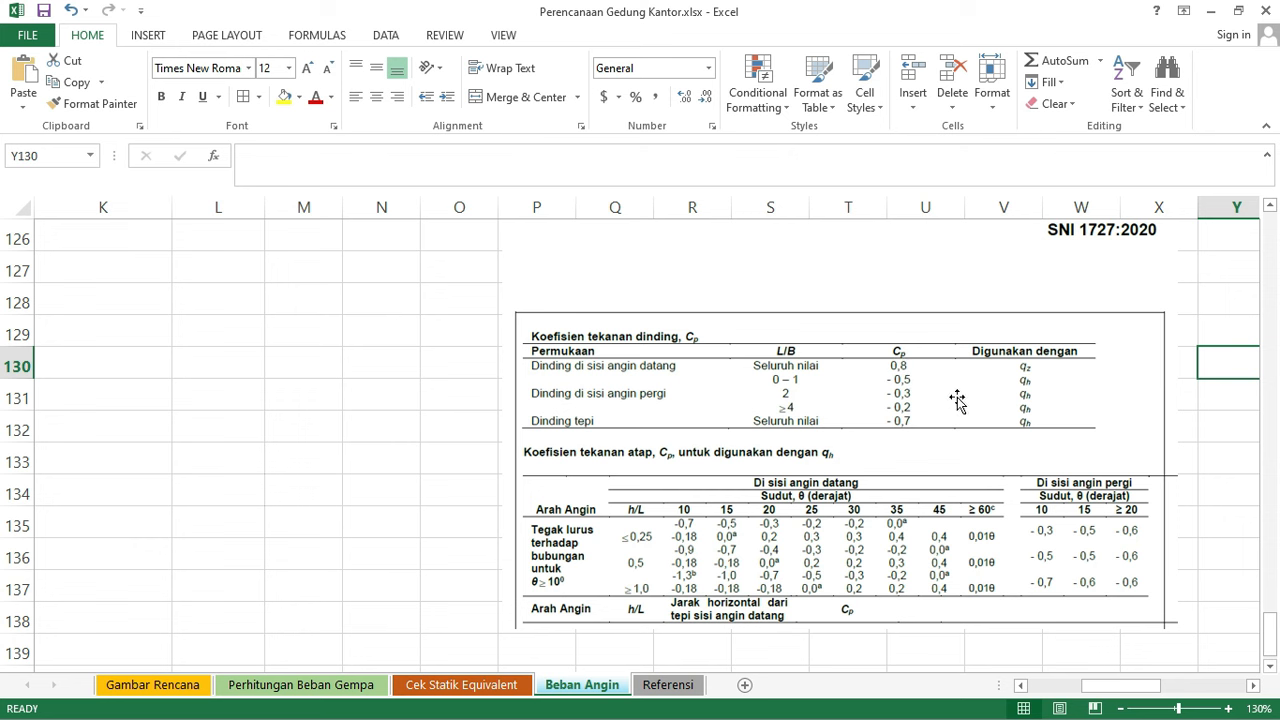
# - Return to the windward wind load table and inspect the pressure formula for the 4 m elevation in G50
pyautogui.moveTo(1137, 688); pyautogui.dragTo(1085, 688)
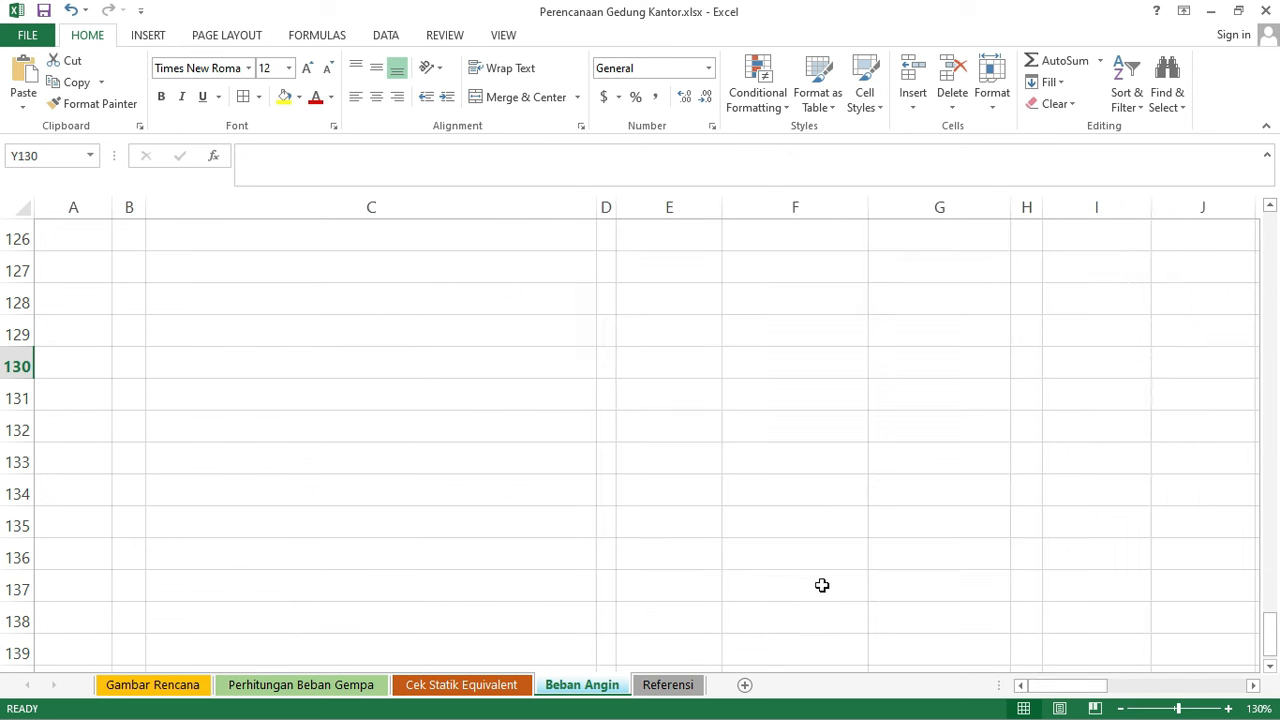
pyautogui.scroll(7, 804, 583)
pyautogui.scroll(20, 804, 583)
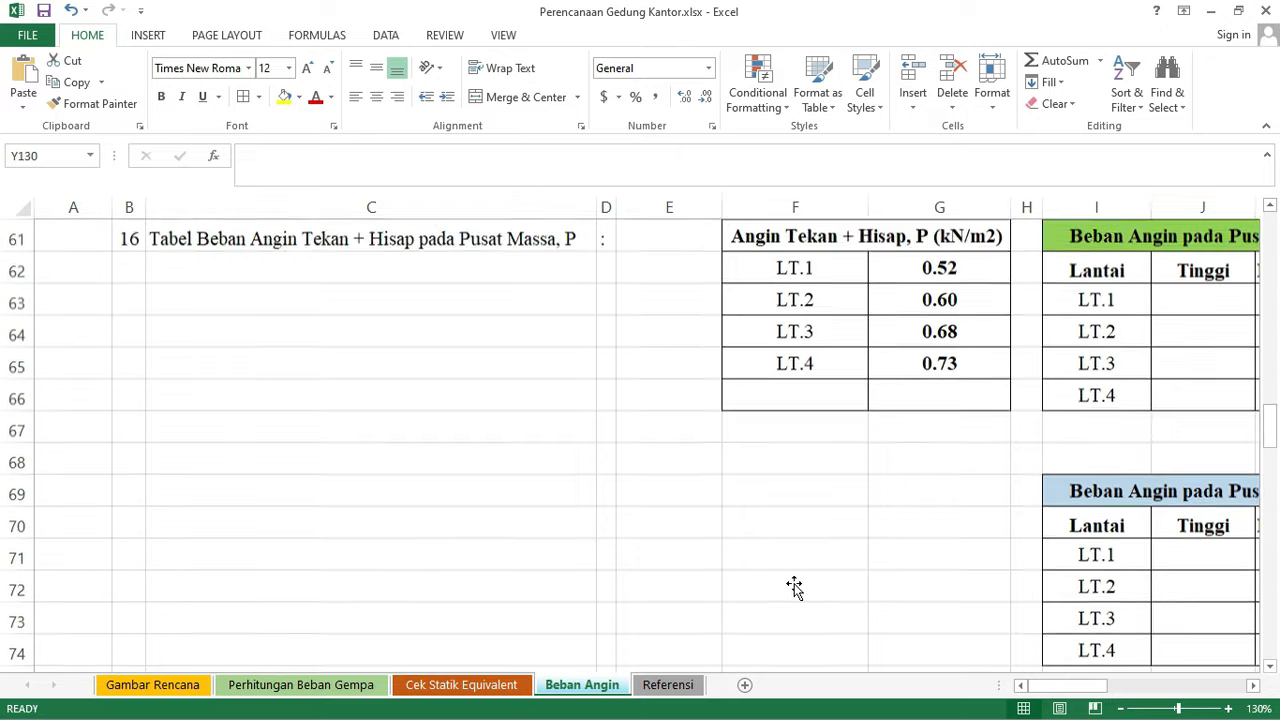
pyautogui.scroll(2, 795, 588)
pyautogui.scroll(-2, 814, 520)
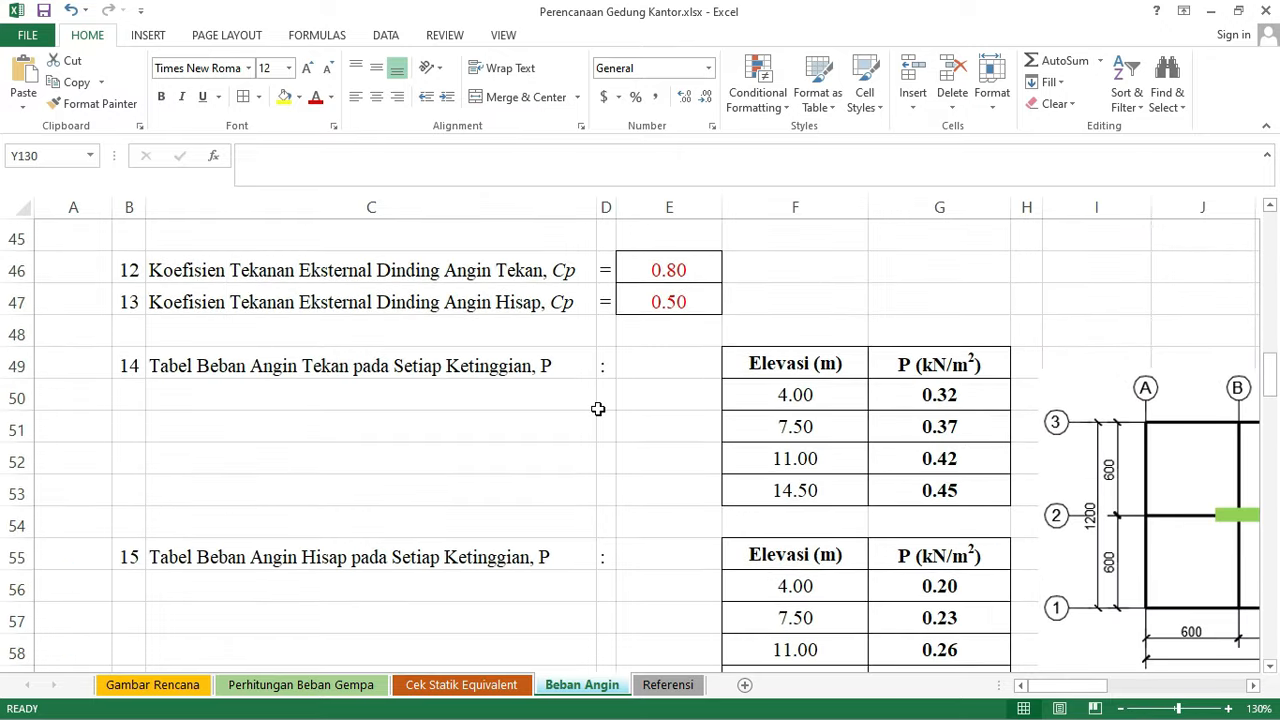
pyautogui.keyDown('ctrl'); pyautogui.scroll(-1, 598, 409); pyautogui.keyUp('ctrl')
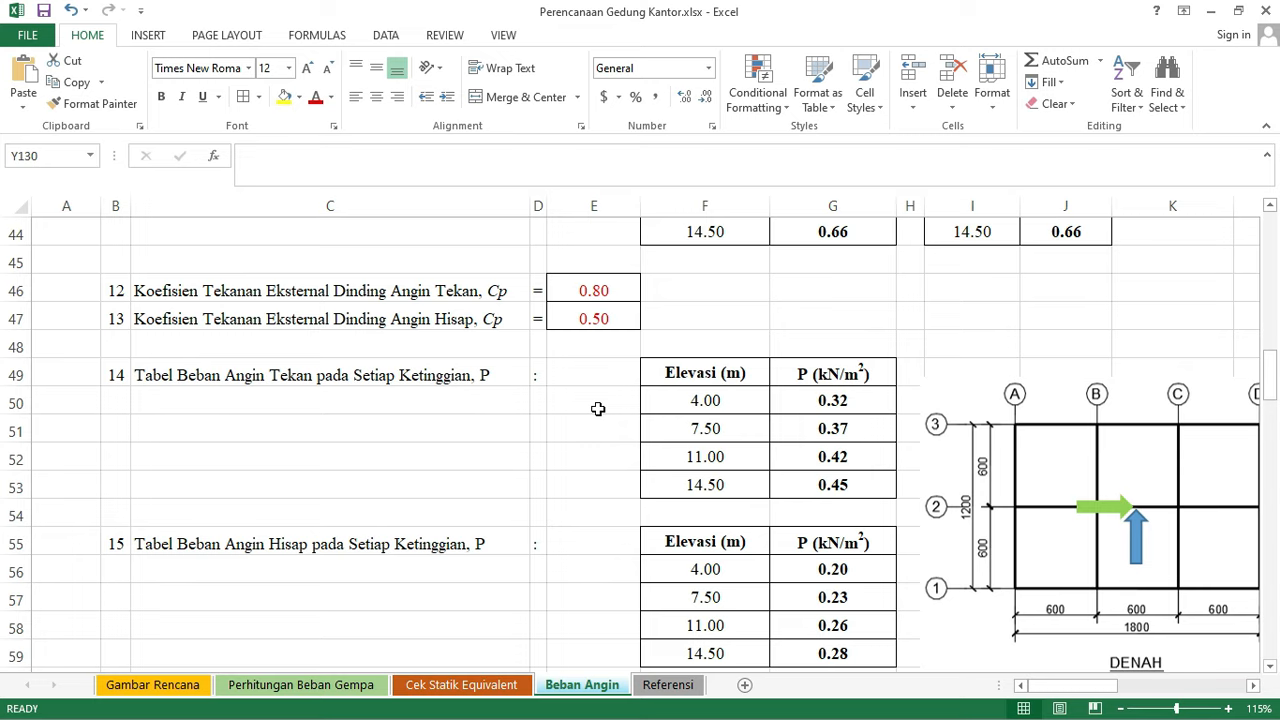
pyautogui.keyDown('ctrl'); pyautogui.scroll(-1, 598, 409); pyautogui.keyUp('ctrl')
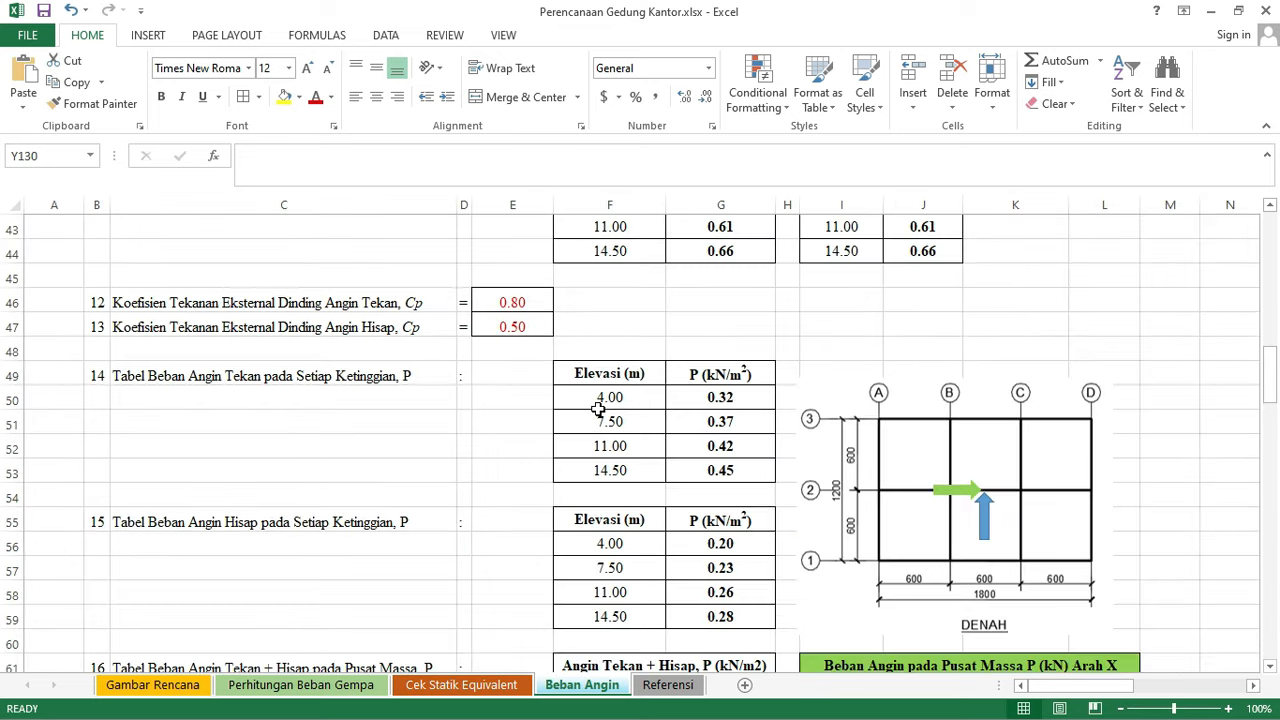
pyautogui.click(808, 328)
pyautogui.click(721, 395)
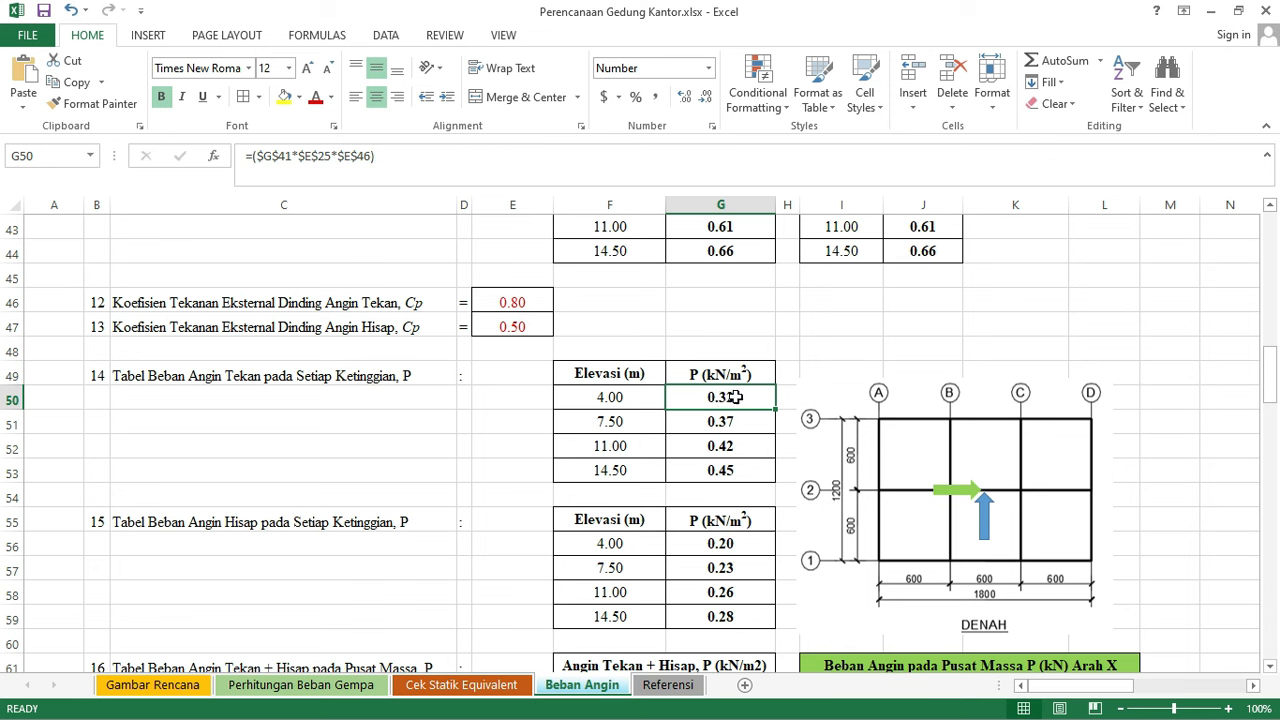
# - Check the elevation references in F50 and F51 and the windward pressure formulas in G51 to G53
pyautogui.click(625, 398)
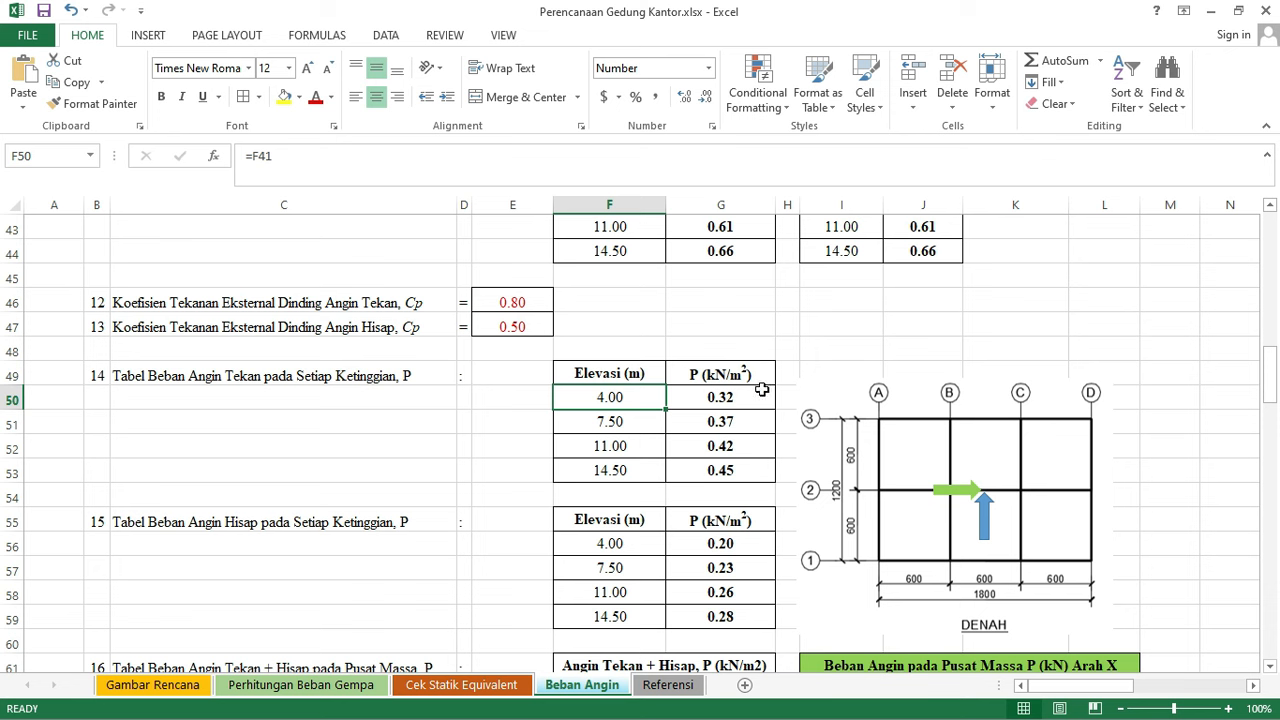
pyautogui.click(723, 394)
pyautogui.click(649, 421)
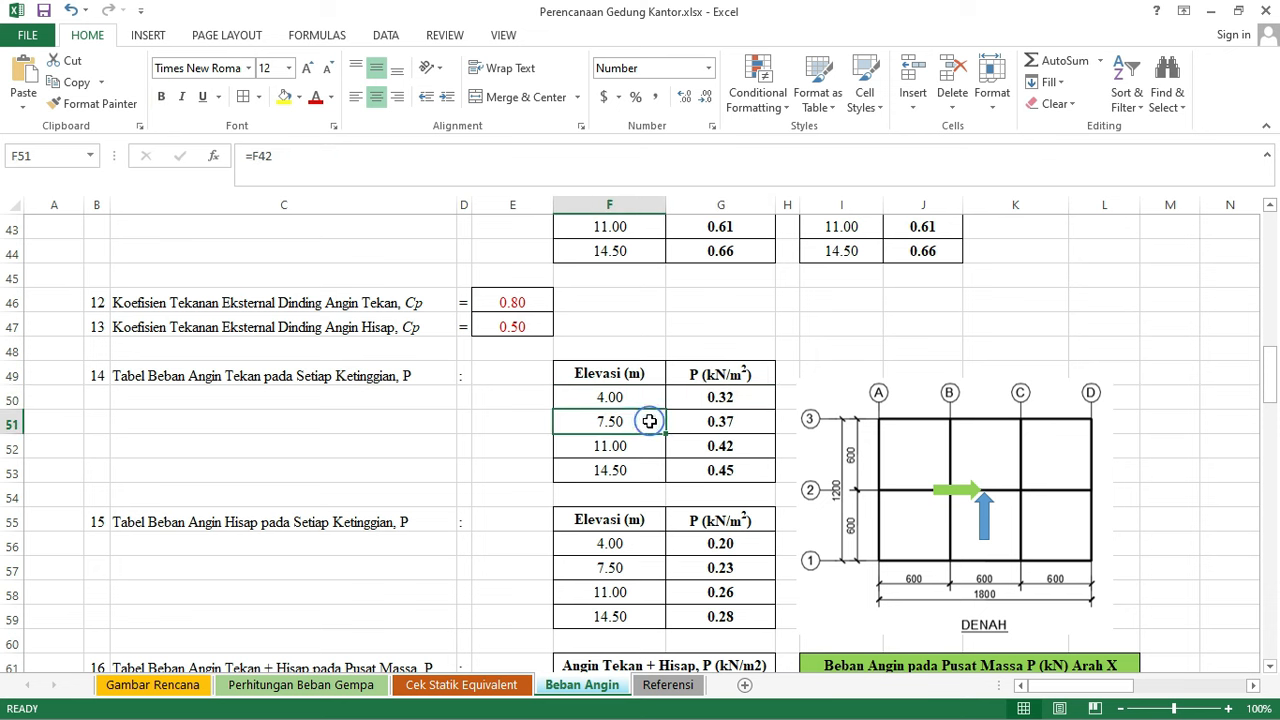
pyautogui.click(740, 424)
pyautogui.click(738, 446)
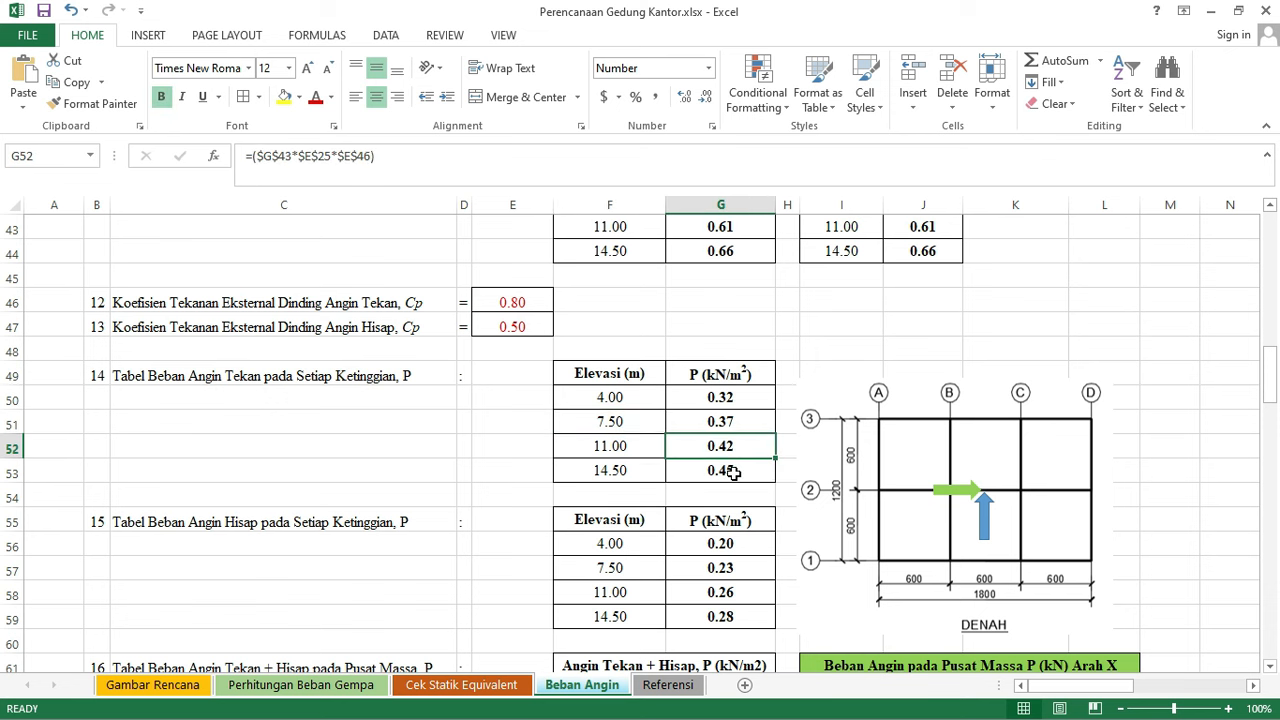
pyautogui.click(736, 470)
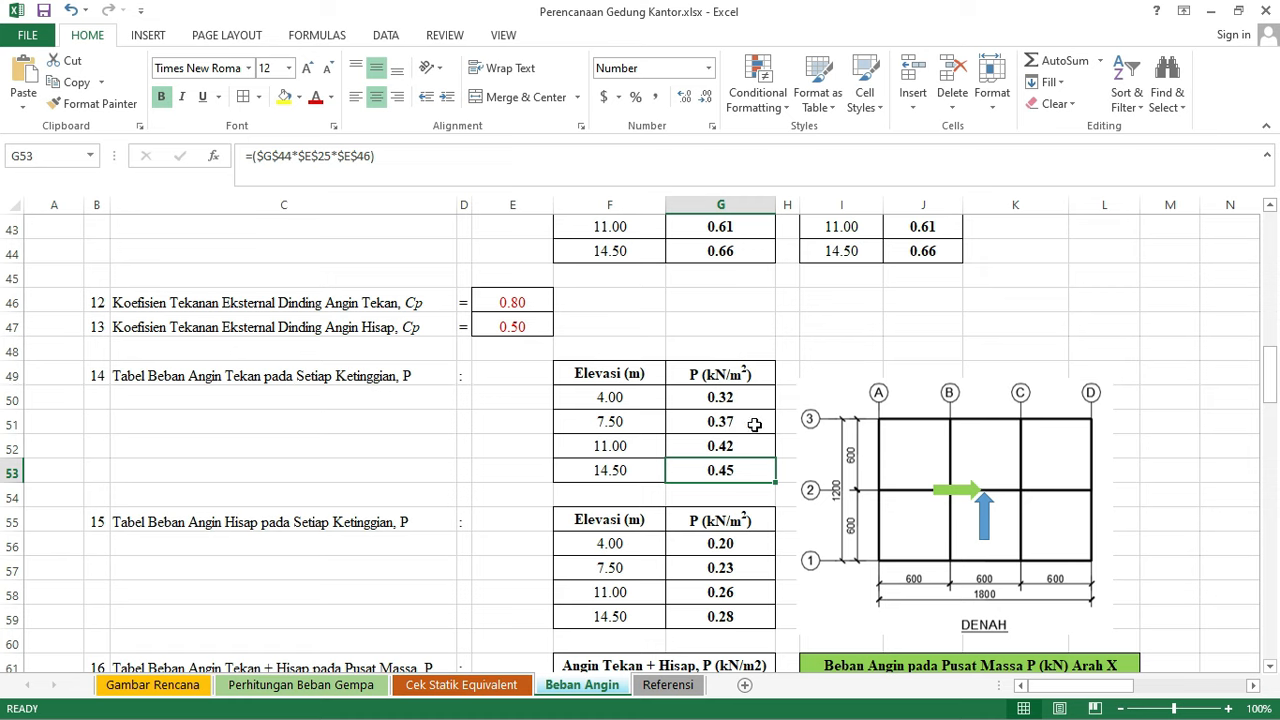
# - Check the leeward pressure formulas in G56 and G57 and compare them with the windward pressure column
pyautogui.scroll(-1, 749, 428)
pyautogui.click(754, 469)
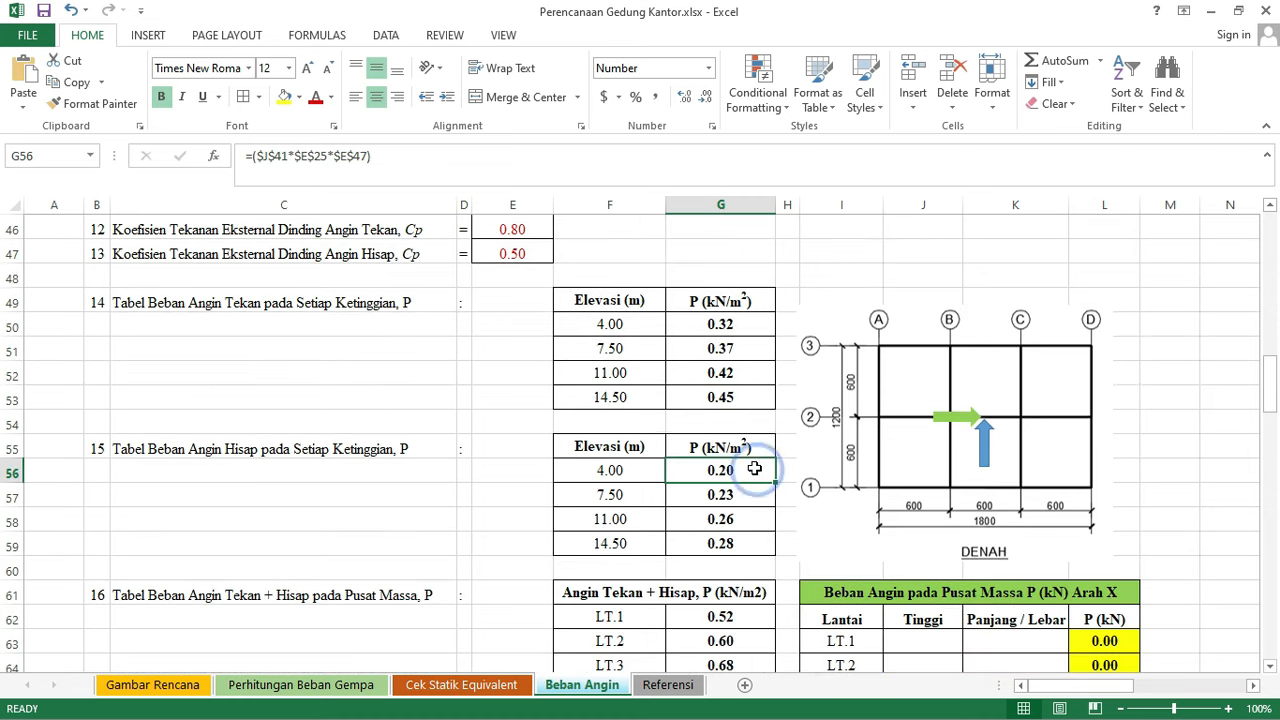
pyautogui.scroll(-1, 754, 469)
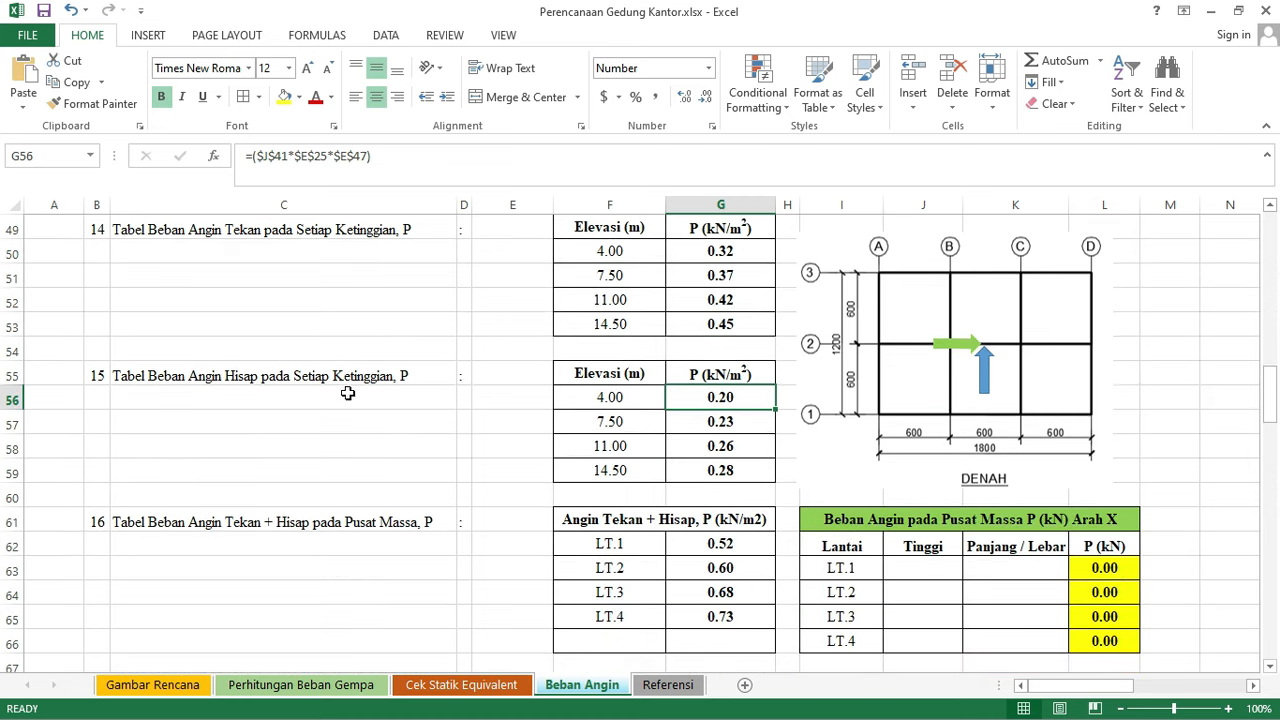
pyautogui.click(743, 416)
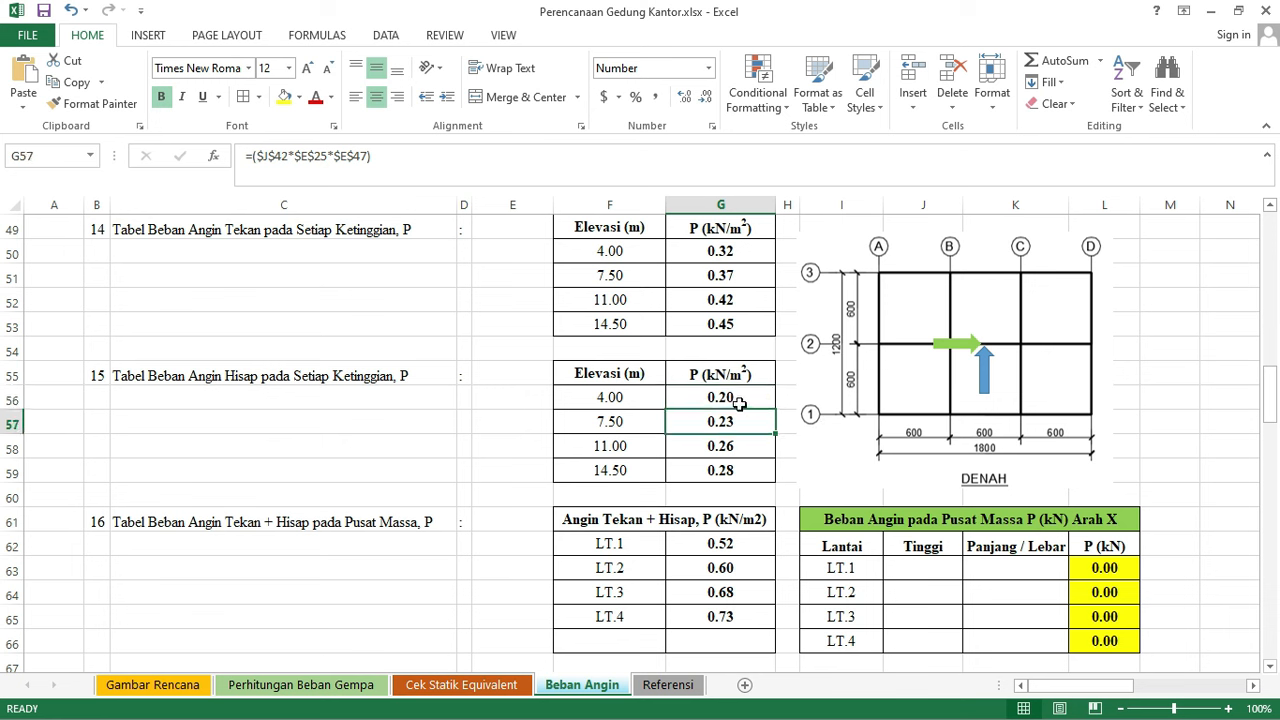
pyautogui.moveTo(716, 233); pyautogui.dragTo(724, 472)
pyautogui.scroll(1, 747, 386)
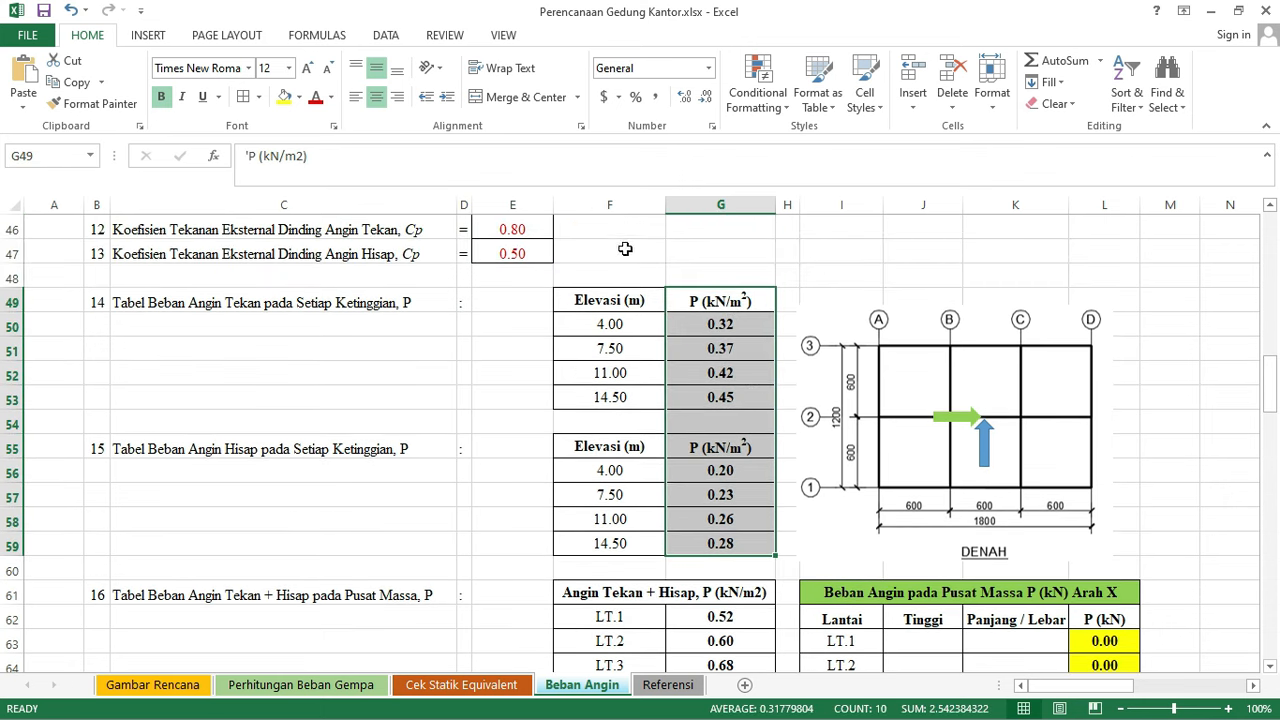
pyautogui.click(731, 382)
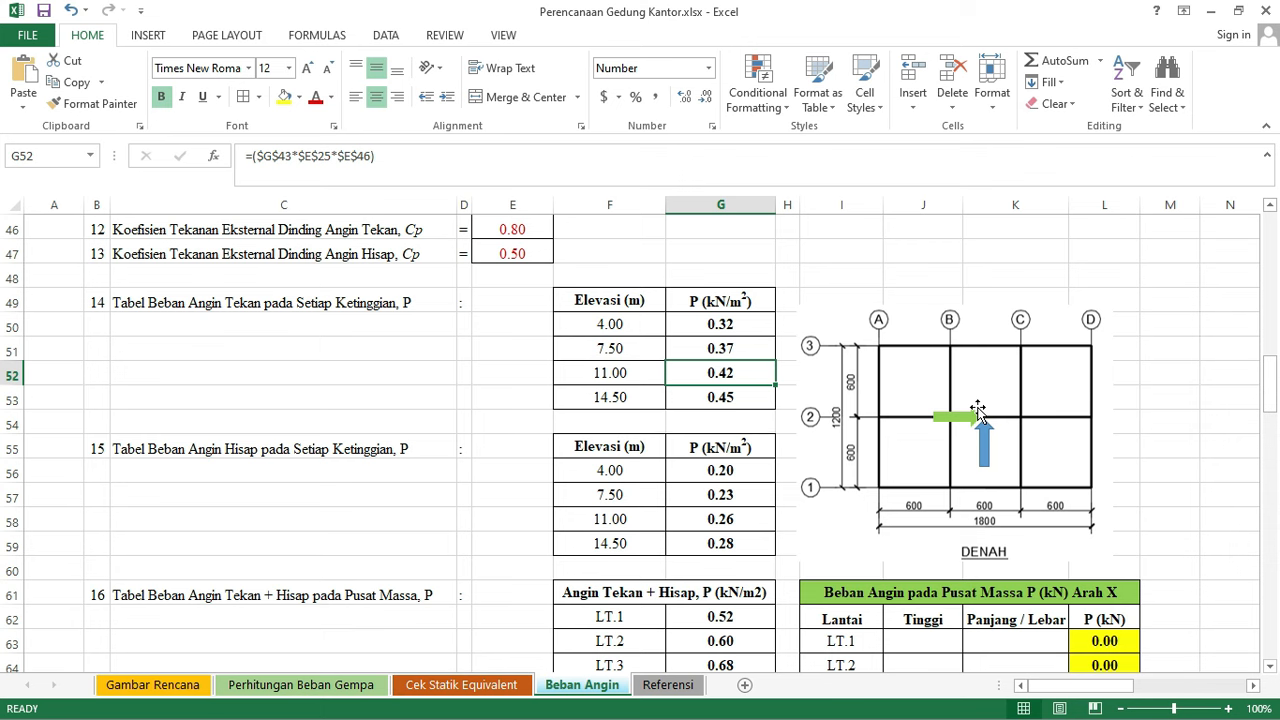
# - Trace the cells that the LT.1 combined windward and leeward pressure formula in G62 refers to
pyautogui.scroll(-1, 730, 458)
pyautogui.click(737, 447)
pyautogui.scroll(-1, 737, 447)
pyautogui.doubleClick(720, 470)
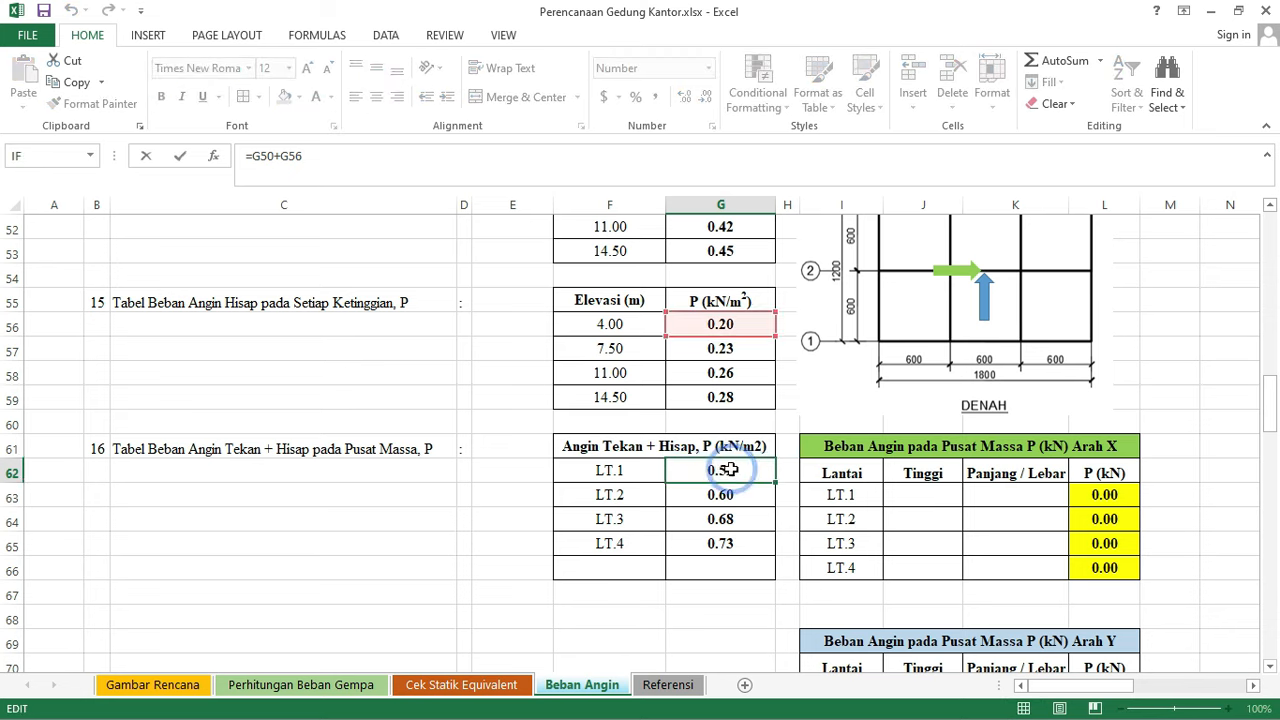
pyautogui.scroll(2, 725, 468)
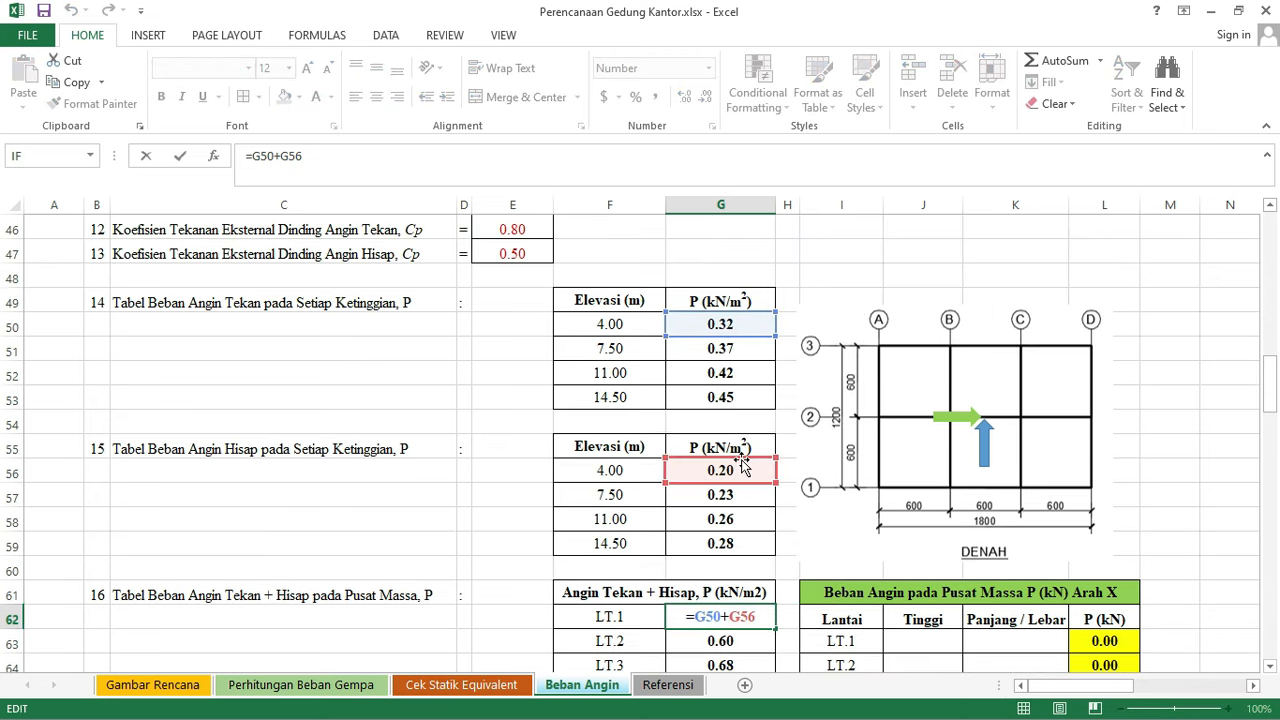
pyautogui.scroll(-2, 740, 467)
pyautogui.press('Return')
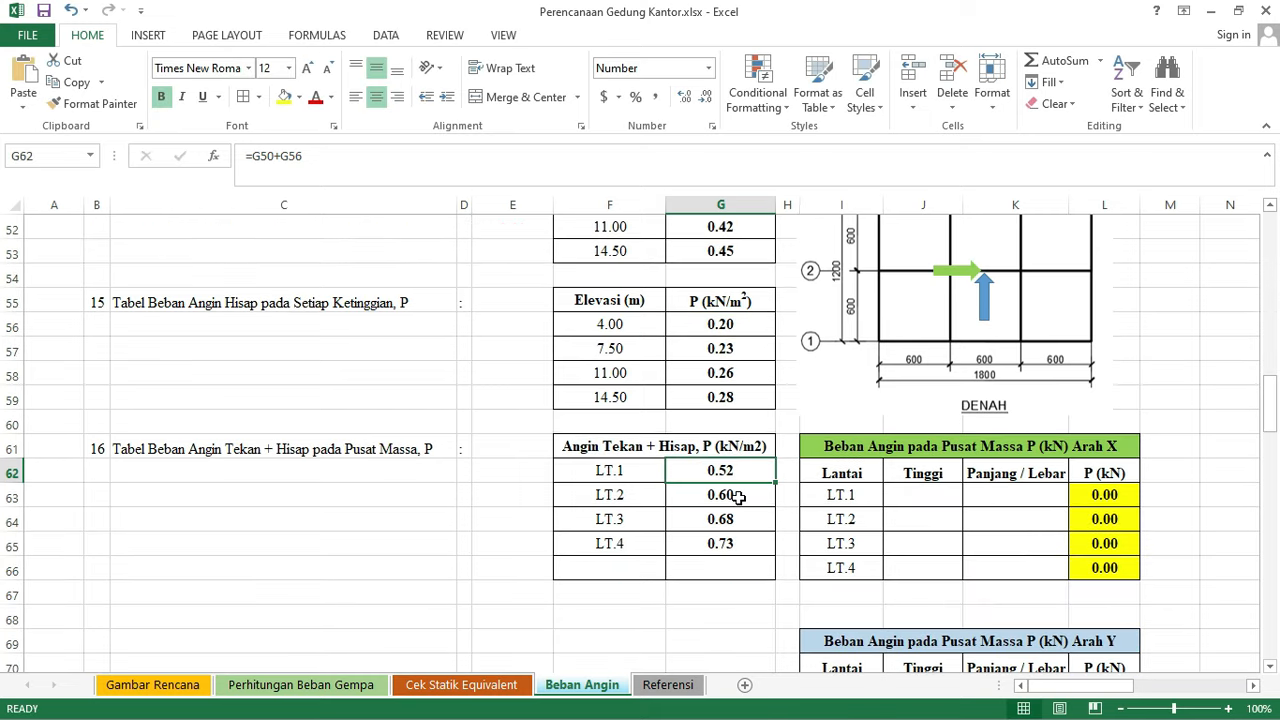
# - Review the combined windward and leeward pressures for LT.1 to LT.4 in G62:G65
pyautogui.click(738, 473)
pyautogui.scroll(1, 978, 405)
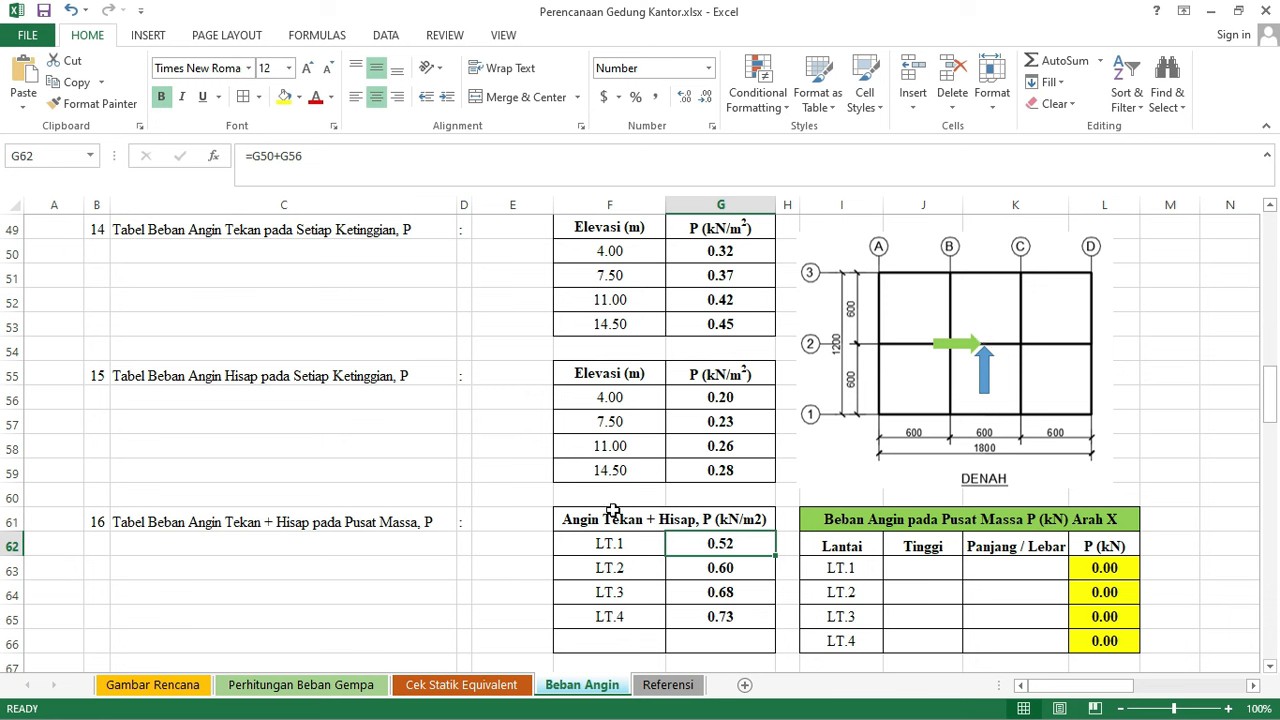
pyautogui.moveTo(751, 543); pyautogui.dragTo(749, 614)
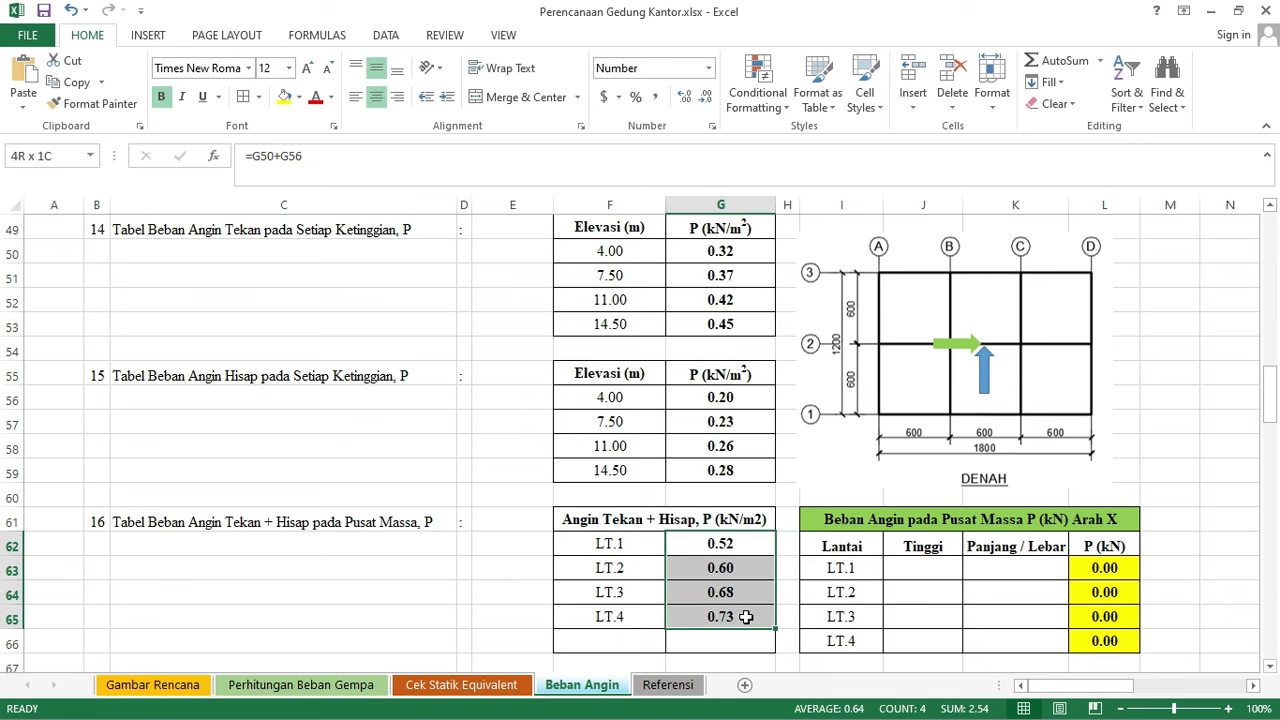
pyautogui.scroll(-1, 718, 575)
pyautogui.click(720, 614)
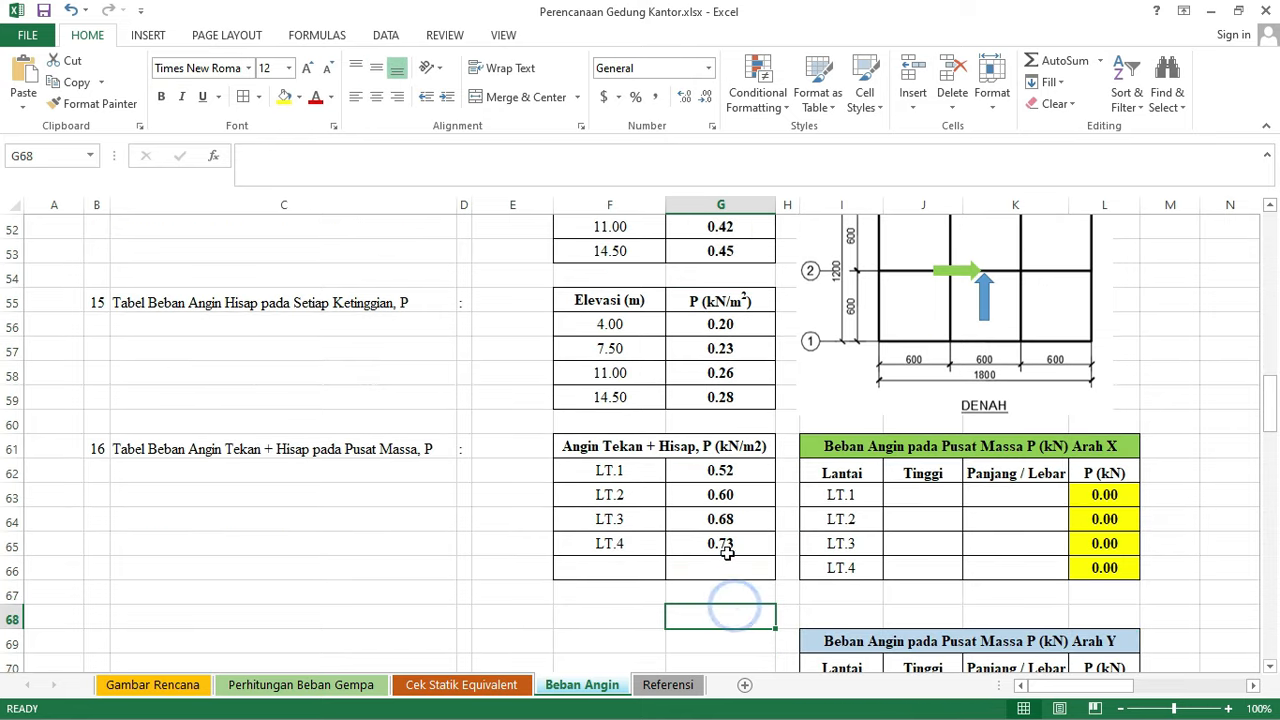
pyautogui.click(728, 473)
pyautogui.click(751, 612)
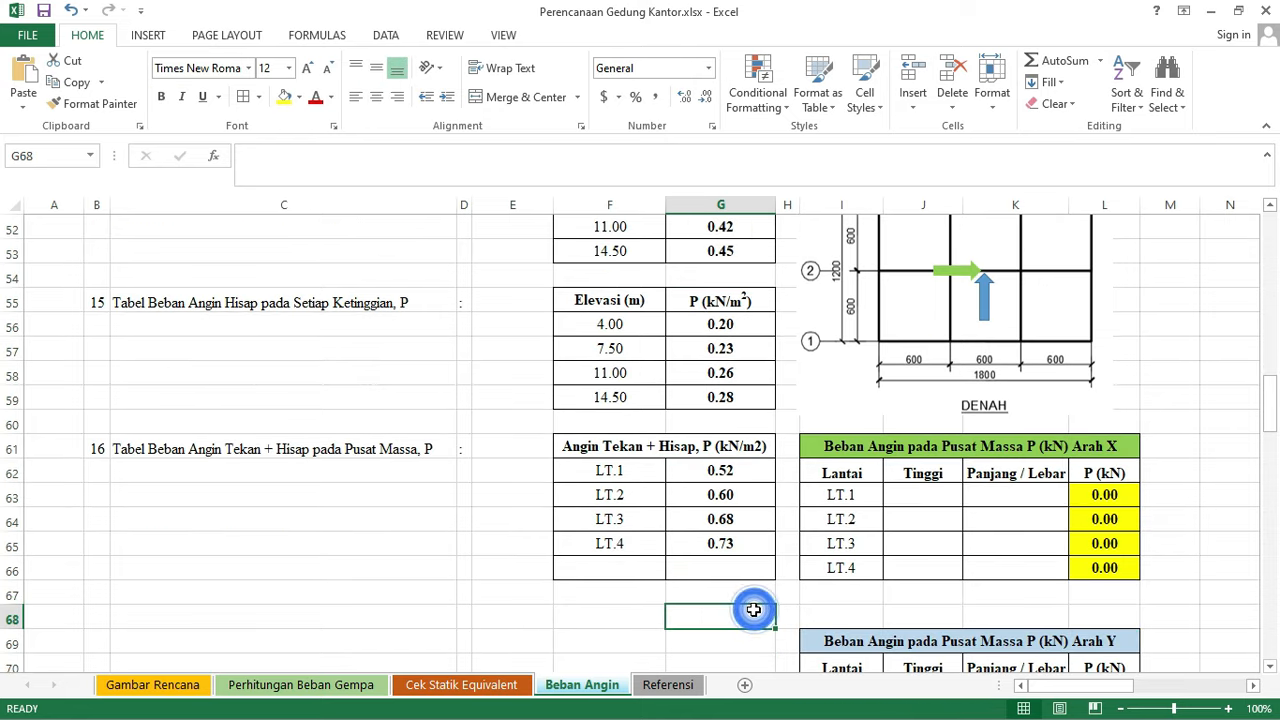
# - Recheck the 4 m elevation source pressures, leeward in G56 and windward in G50
pyautogui.scroll(2, 751, 608)
pyautogui.click(727, 495)
pyautogui.click(720, 471)
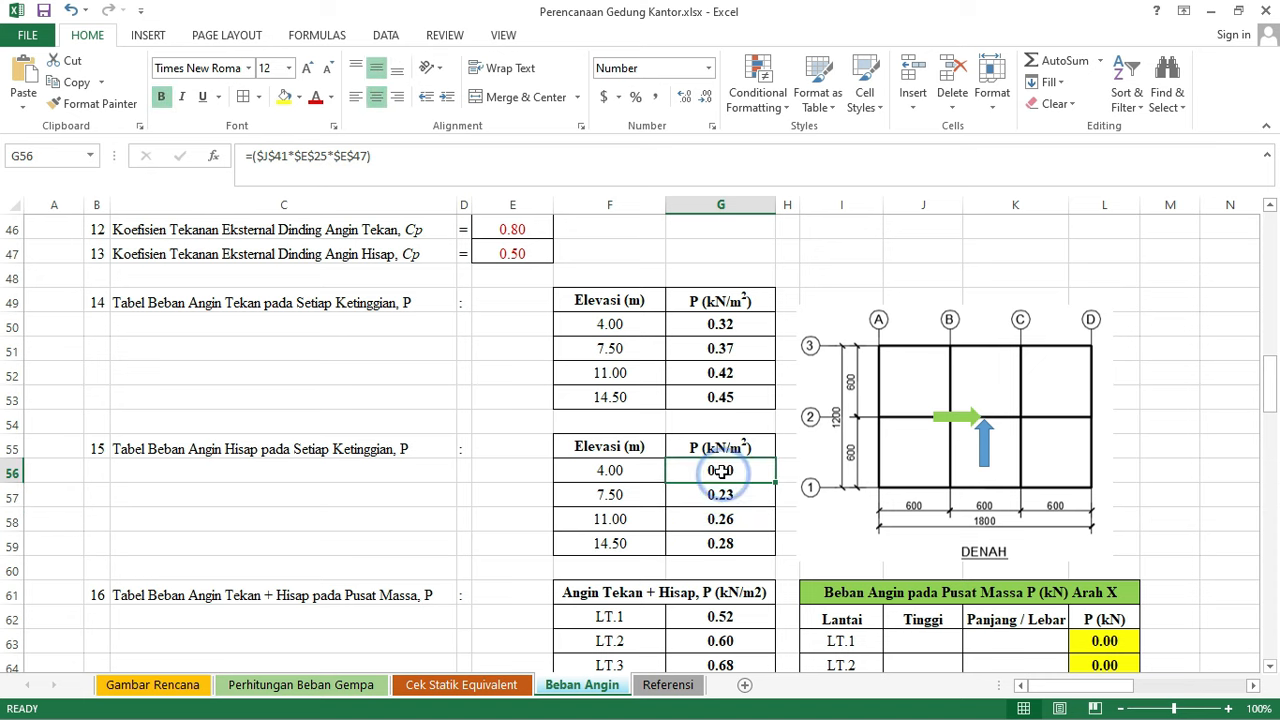
pyautogui.scroll(-2, 719, 473)
pyautogui.click(751, 630)
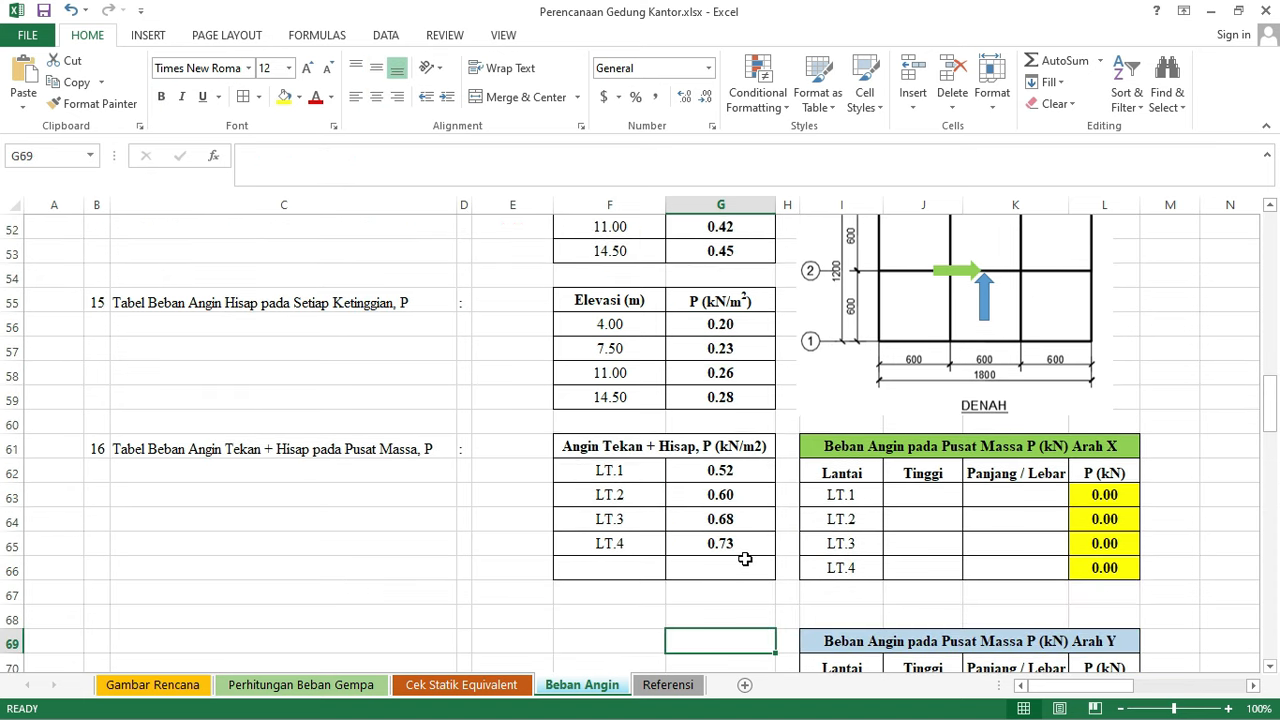
pyautogui.scroll(2, 739, 481)
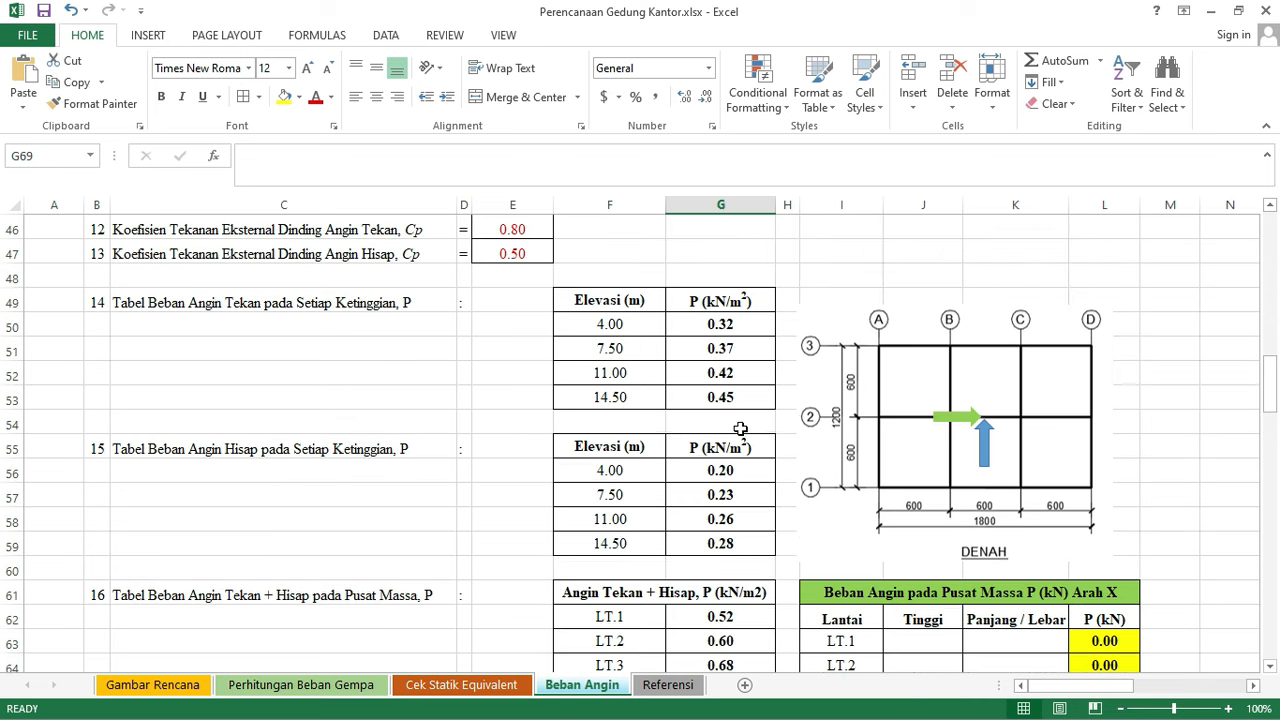
pyautogui.click(746, 323)
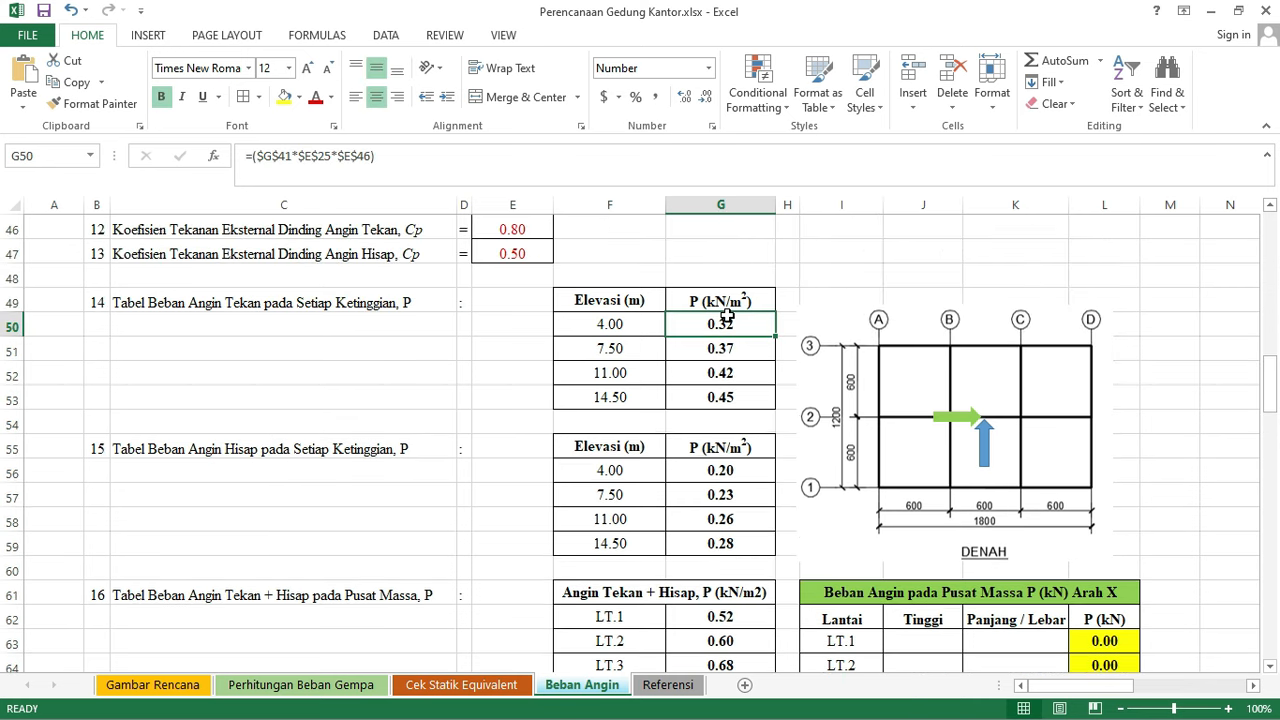
# - Check the combined pressure formulas for LT.1 and LT.2 in G62 and G63 beside the Arah X load table
pyautogui.scroll(-3, 727, 318)
pyautogui.scroll(2, 726, 398)
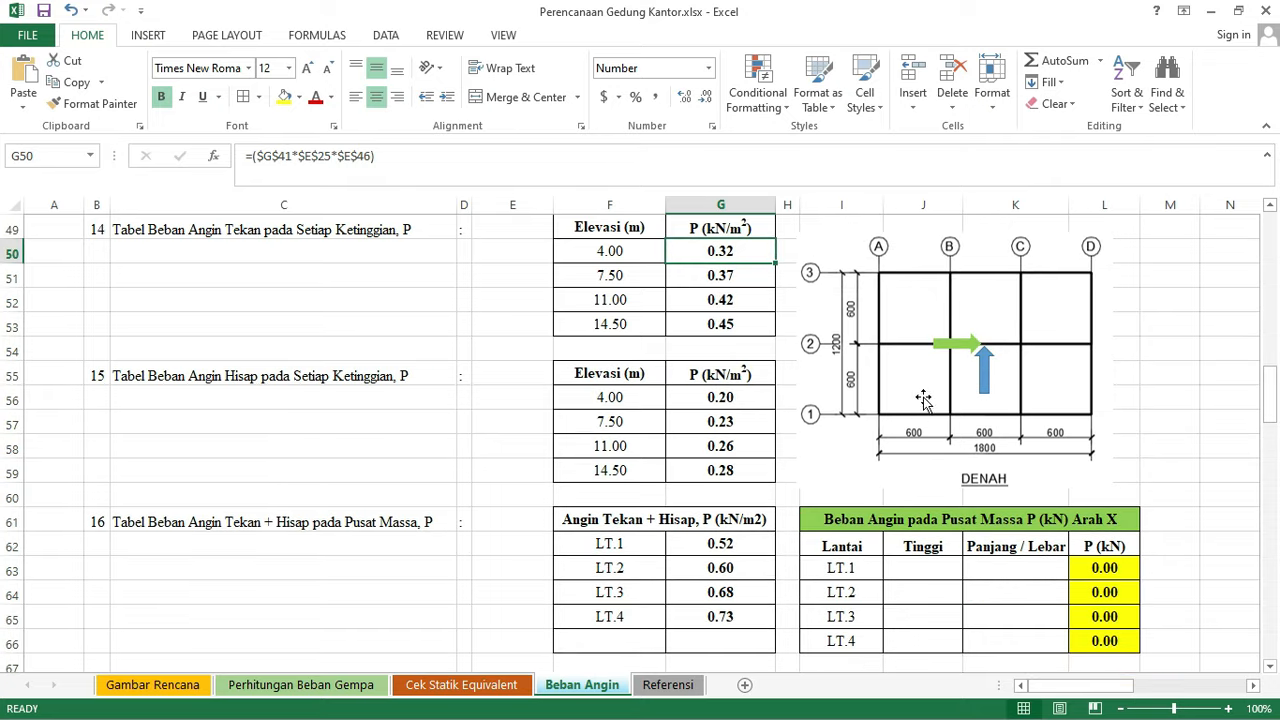
pyautogui.click(746, 549)
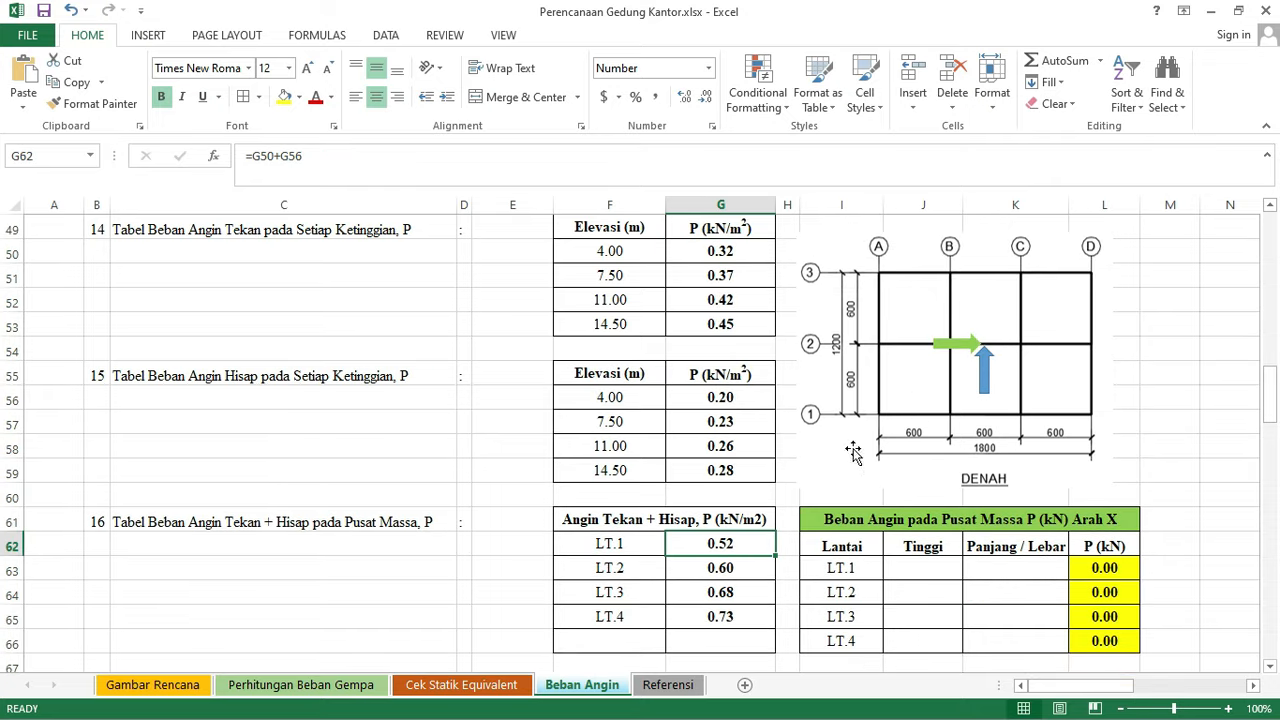
pyautogui.click(748, 565)
pyautogui.scroll(-2, 745, 568)
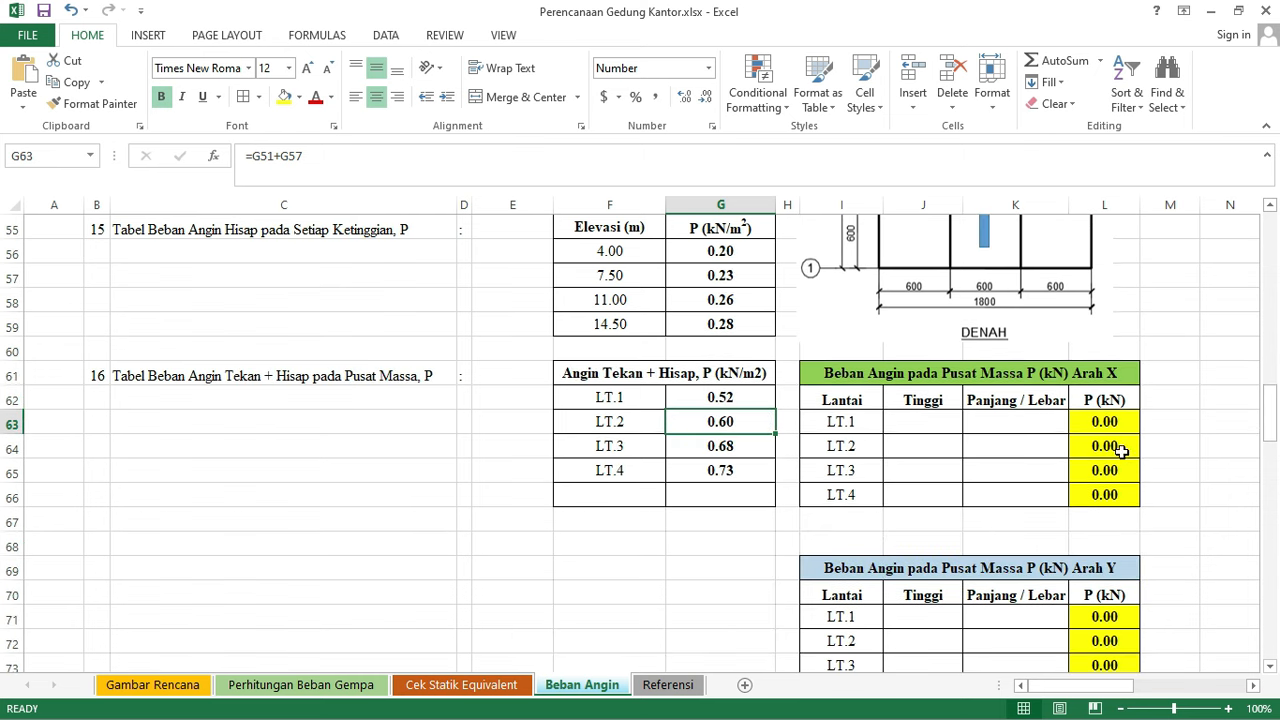
# - Compare the empty Arah X load table with the wind direction arrows on the DENAH floor plan
pyautogui.click(1160, 452)
pyautogui.scroll(2, 1095, 465)
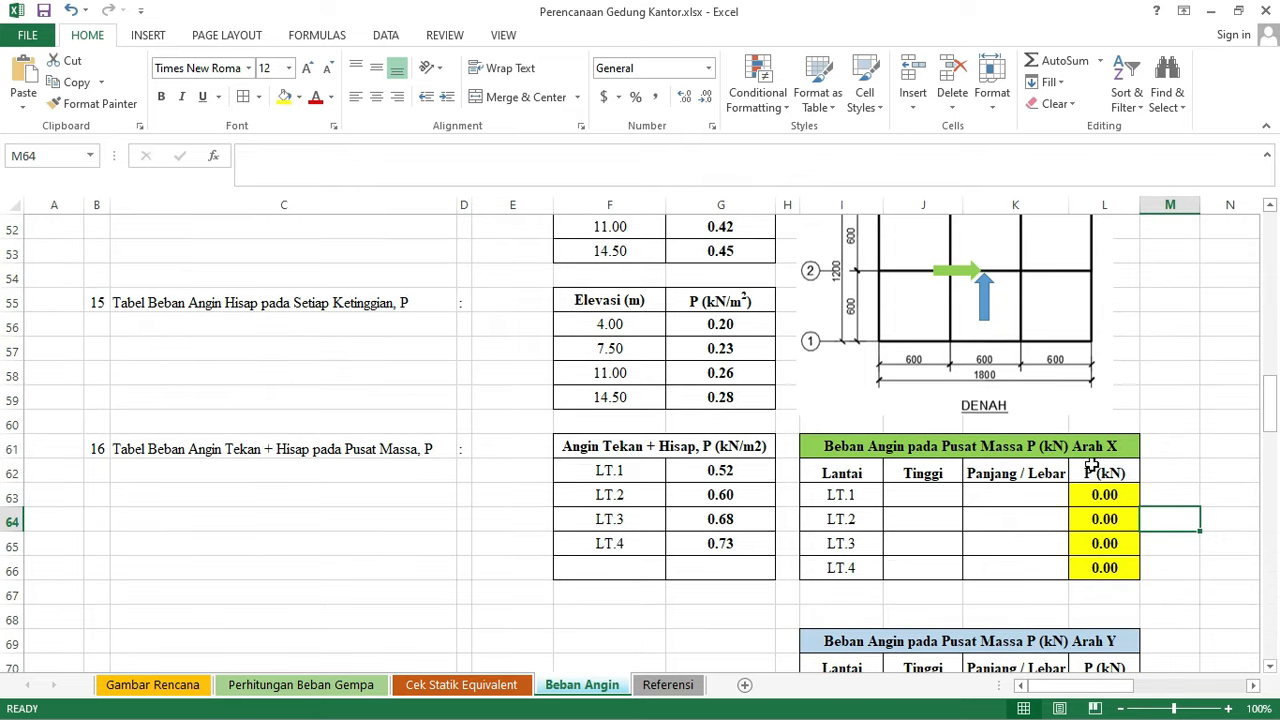
pyautogui.scroll(-1, 1092, 470)
pyautogui.click(1150, 472)
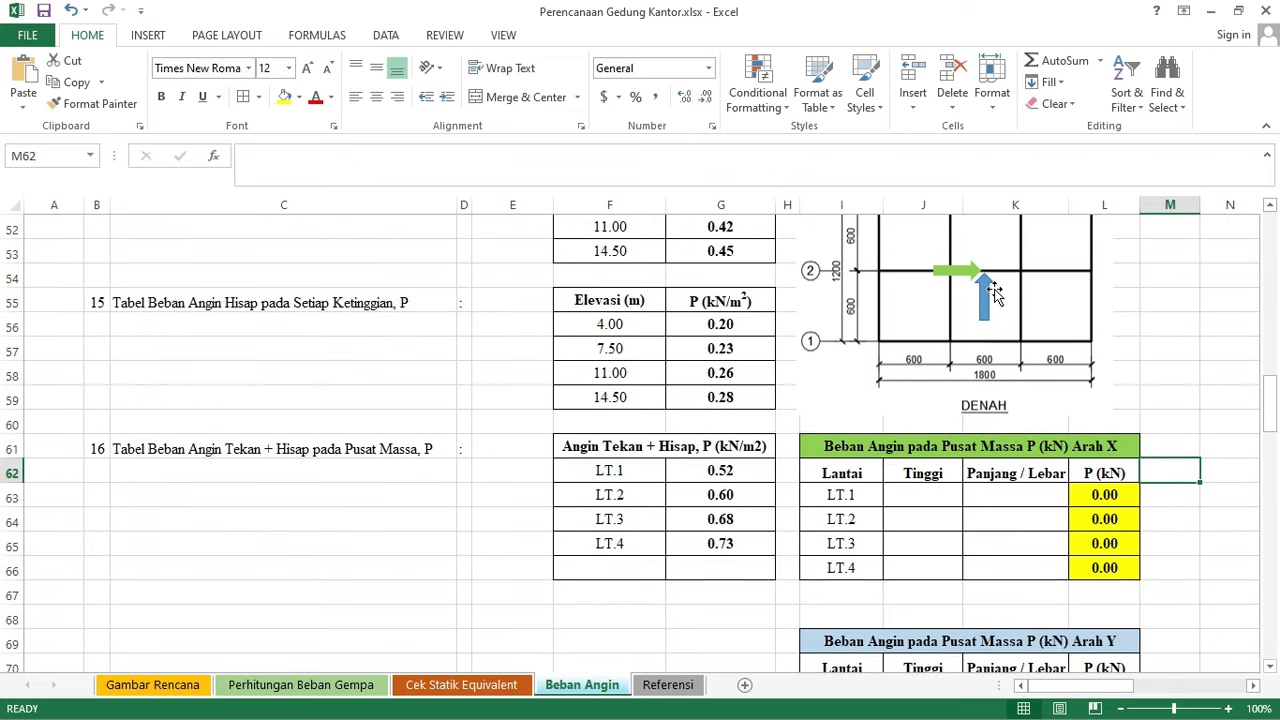
pyautogui.scroll(-1, 845, 484)
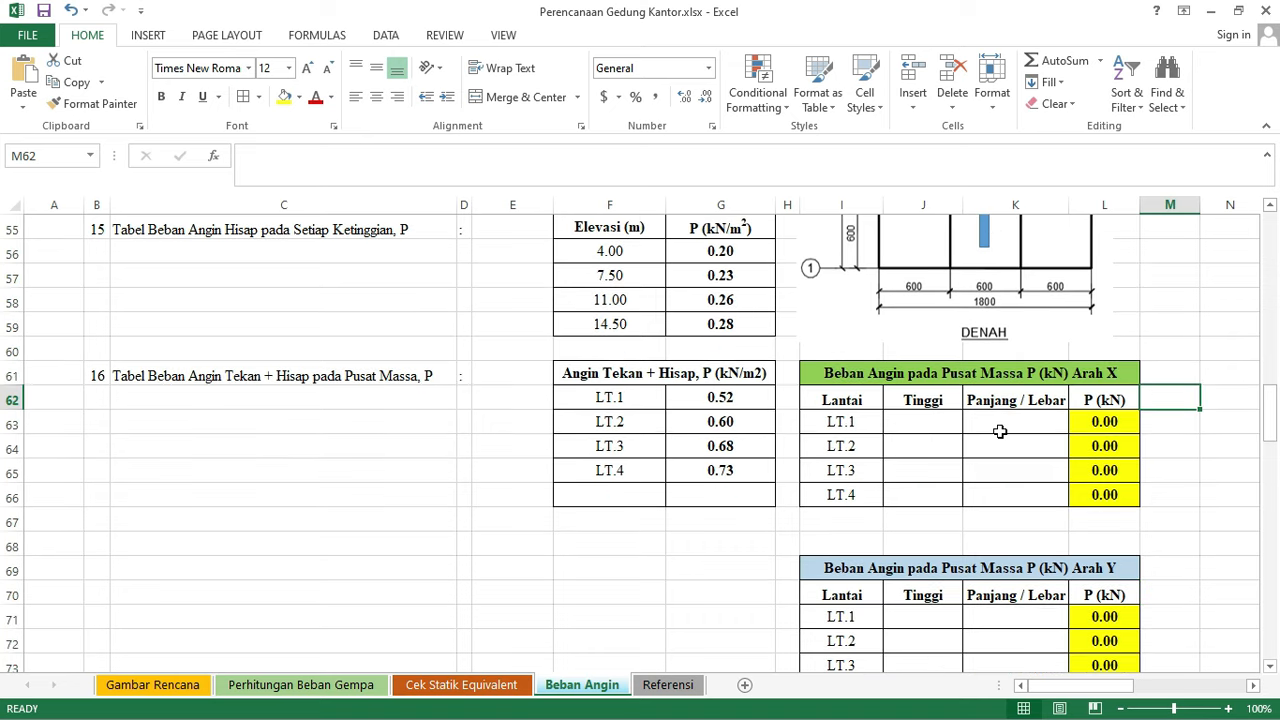
# - Check the LT.1 combined pressure in G62 and the Arah X load formula in L63 against the floor plan dimensions
pyautogui.click(758, 401)
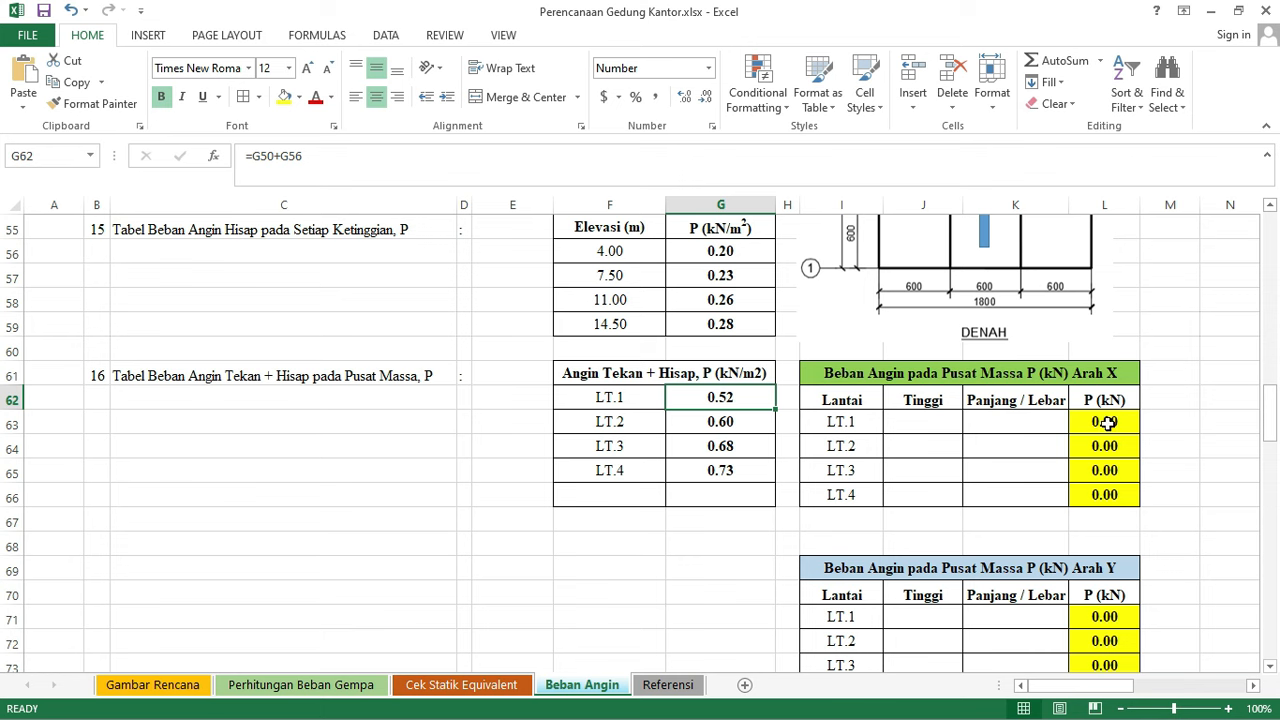
pyautogui.click(1108, 423)
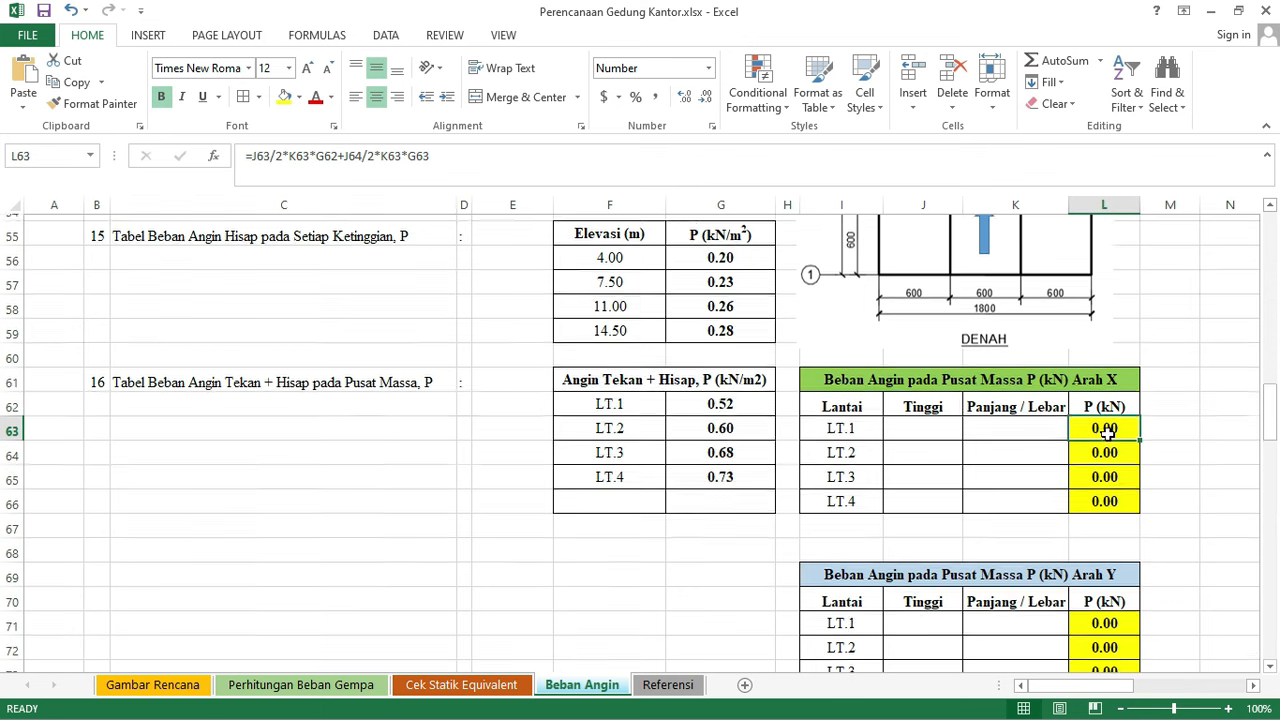
pyautogui.scroll(1, 1010, 410)
pyautogui.scroll(2, 1010, 410)
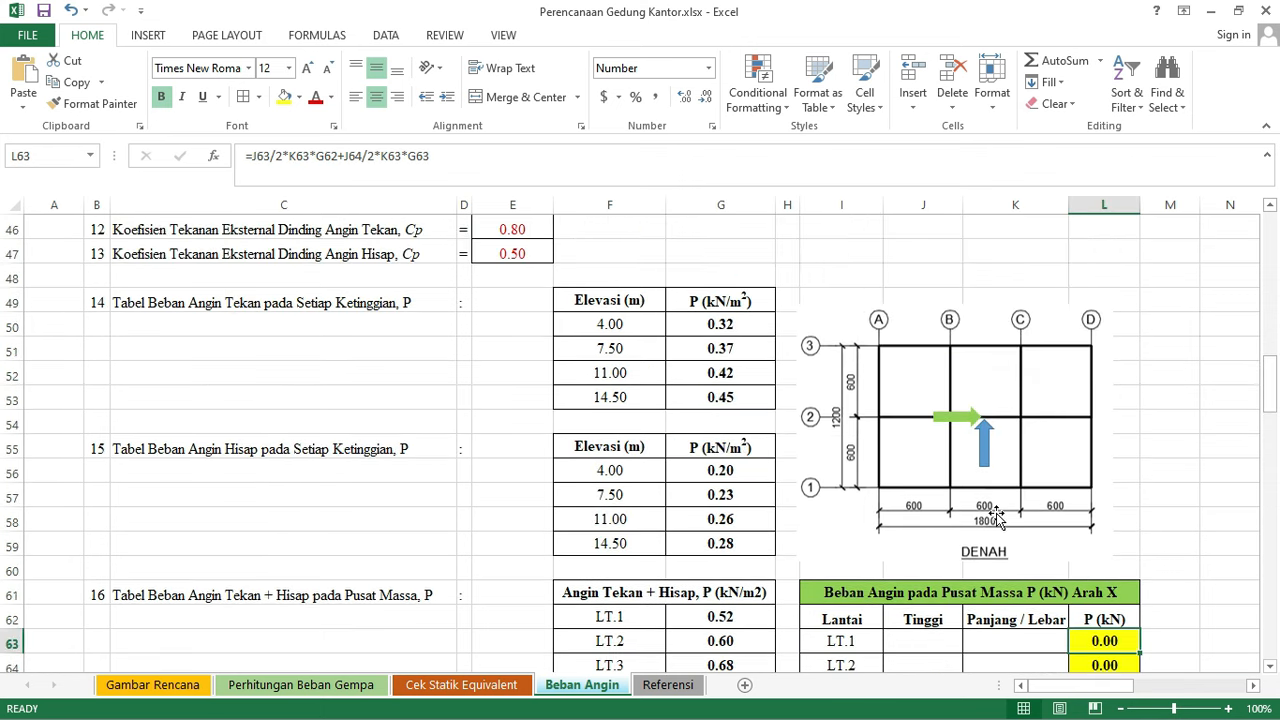
pyautogui.scroll(-1, 997, 497)
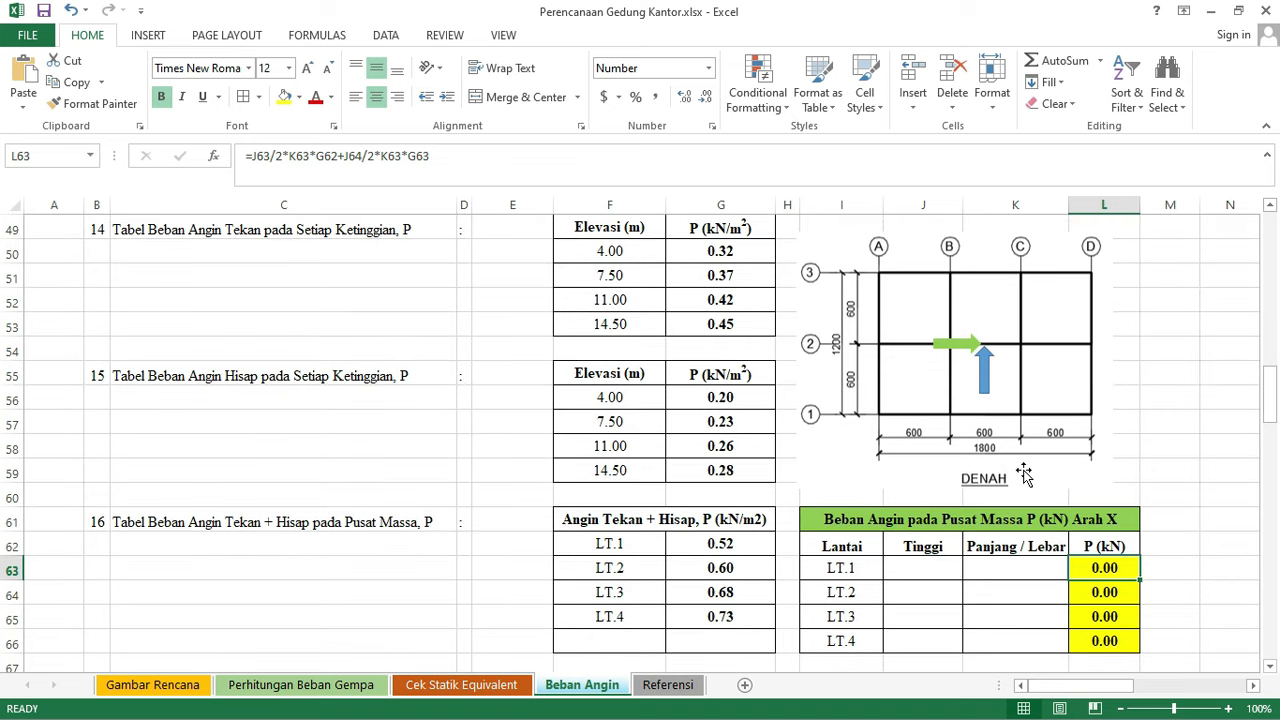
# - Enter the Tinggi values in the Arah X wind load table: 4 for LT.1 and 3.5 for LT.2, LT.3 and LT.4
pyautogui.scroll(-2, 1020, 471)
pyautogui.click(1229, 471)
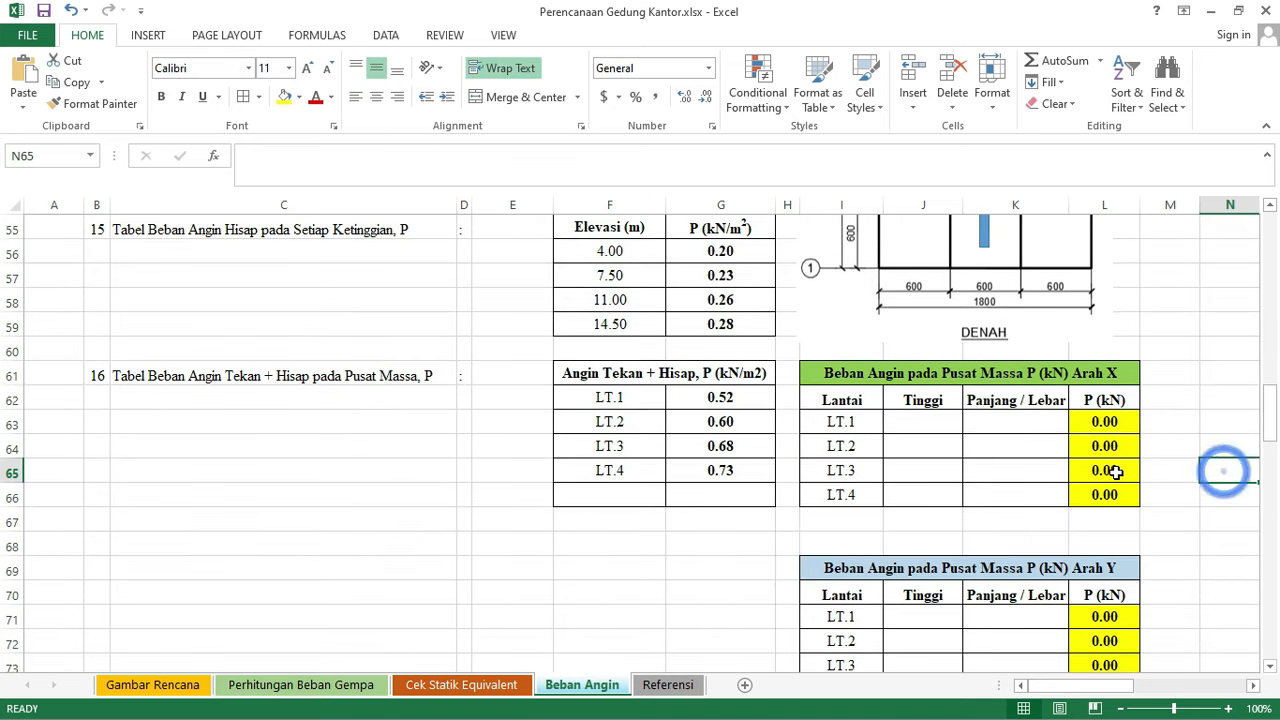
pyautogui.click(940, 430)
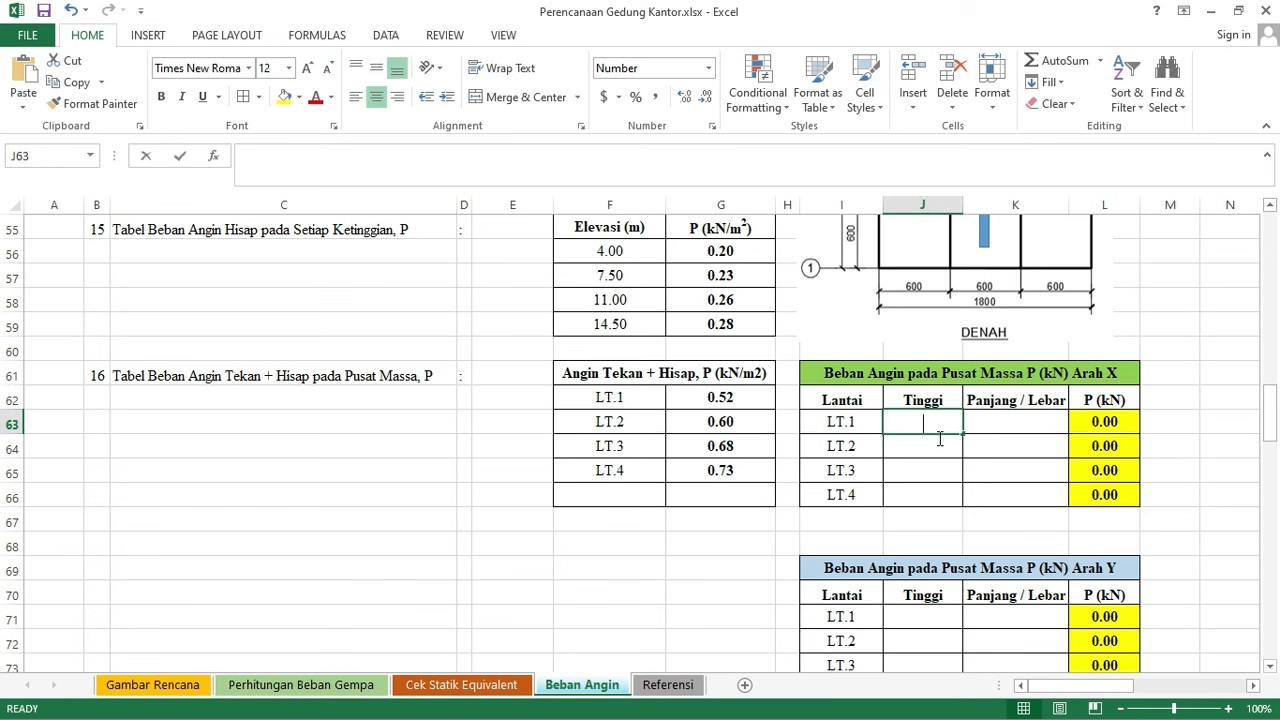
pyautogui.write('4')
pyautogui.press('Return')
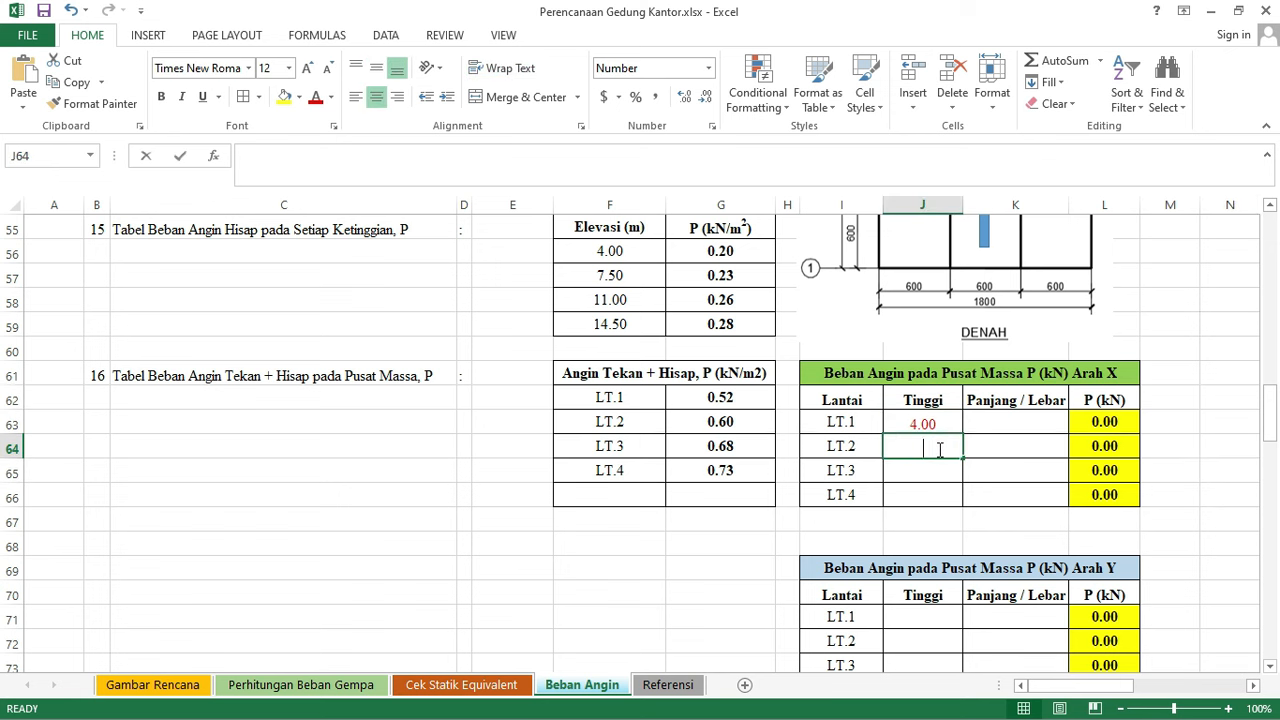
pyautogui.write('3.5')
pyautogui.press('Return')
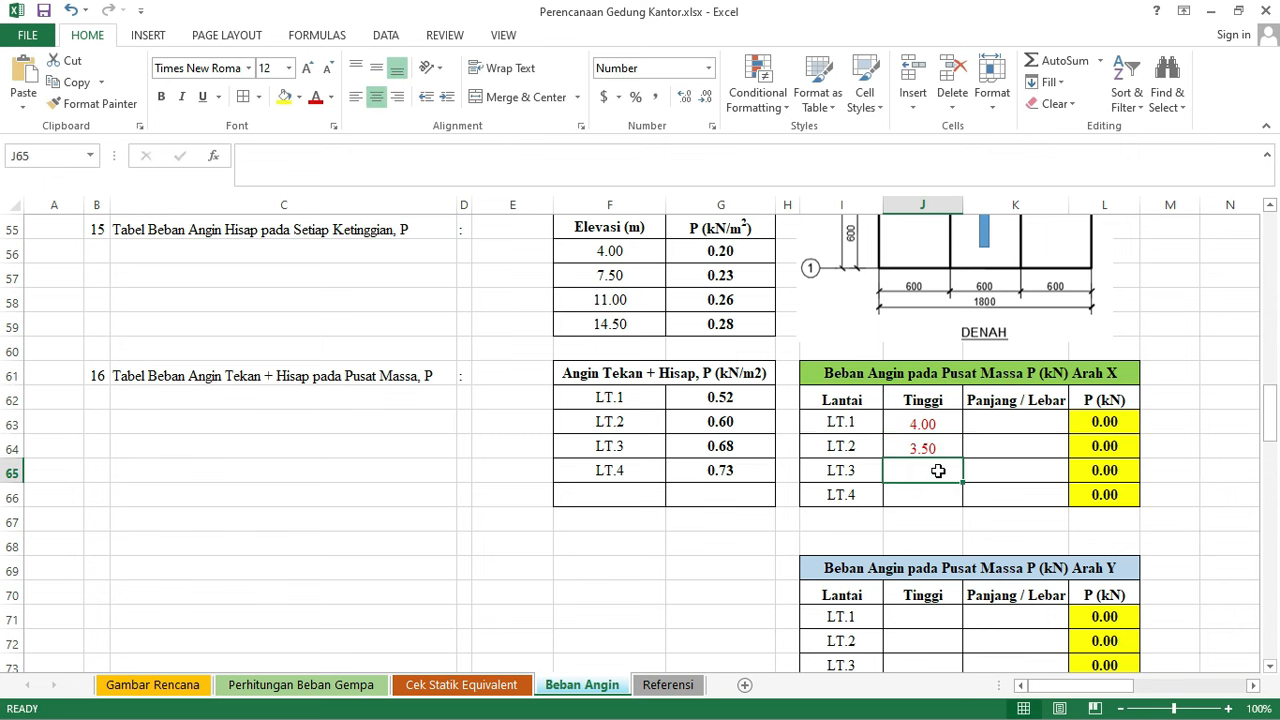
pyautogui.write('3.5')
pyautogui.click(934, 490)
pyautogui.write('3.5')
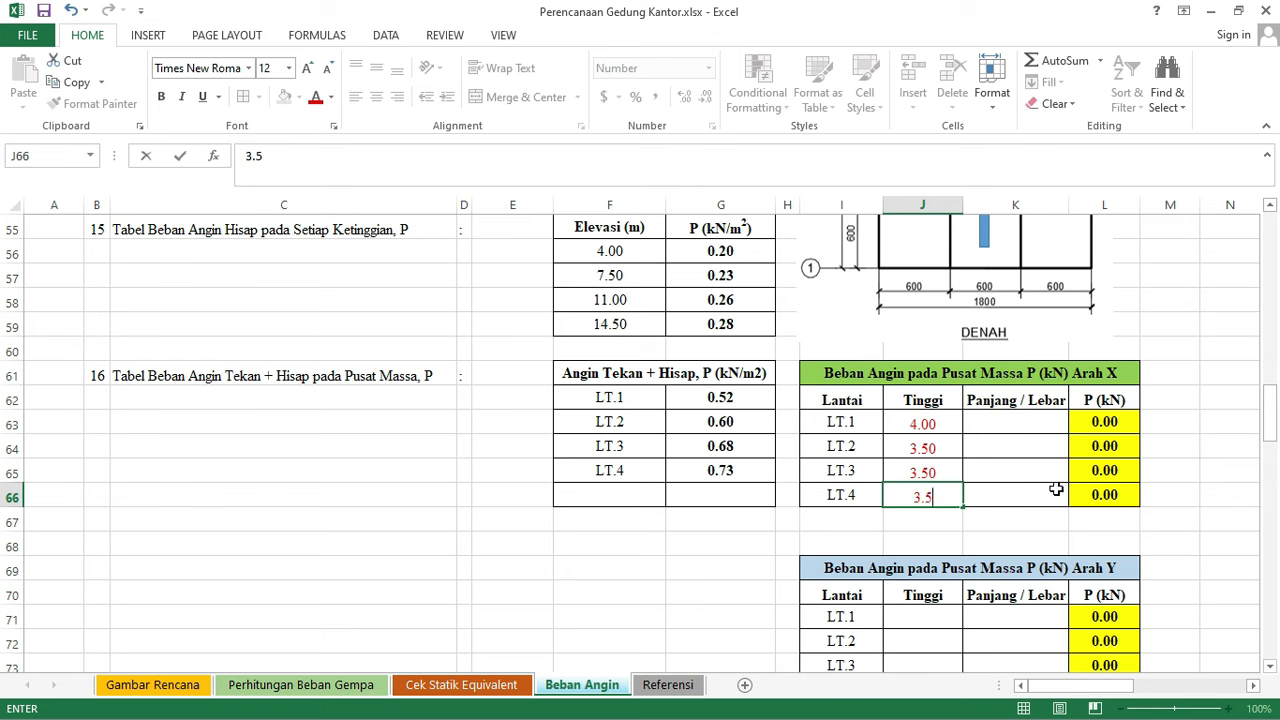
pyautogui.click(1208, 490)
# - Examine the wind loading extents in Figure 3-1 below the wind load tables
pyautogui.scroll(-1, 961, 438)
pyautogui.scroll(1, 961, 438)
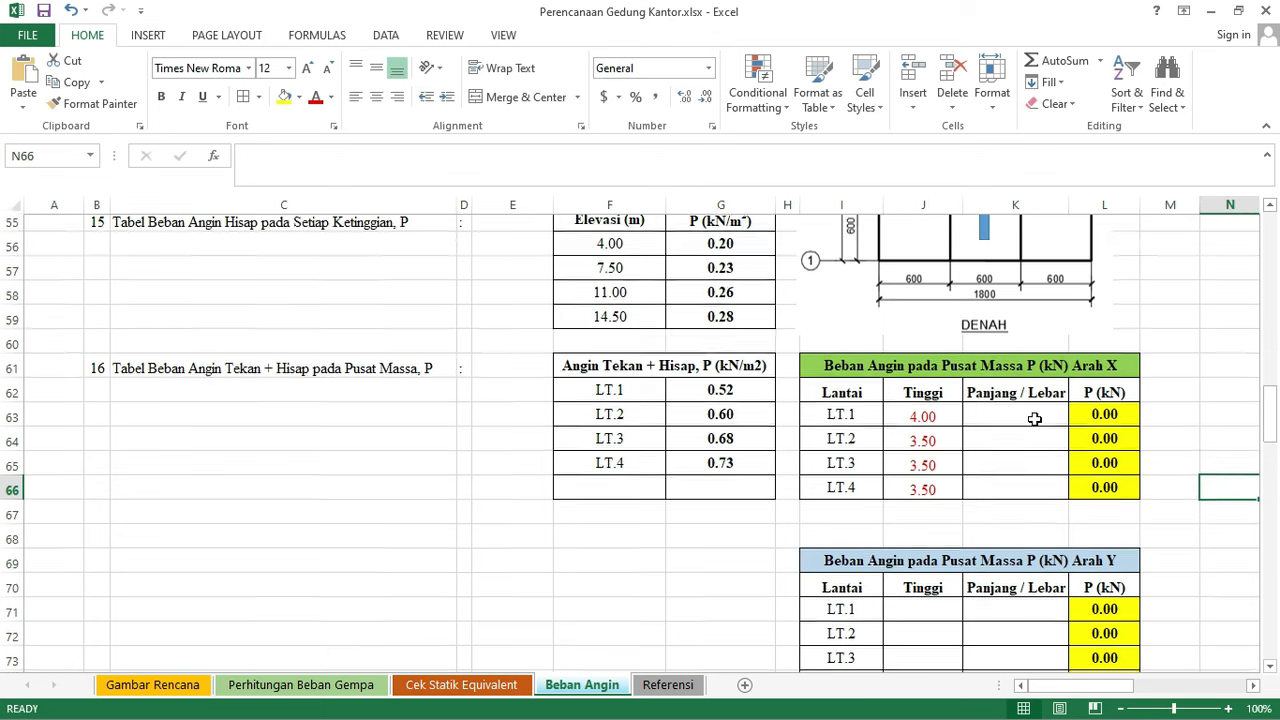
pyautogui.scroll(-8, 957, 399)
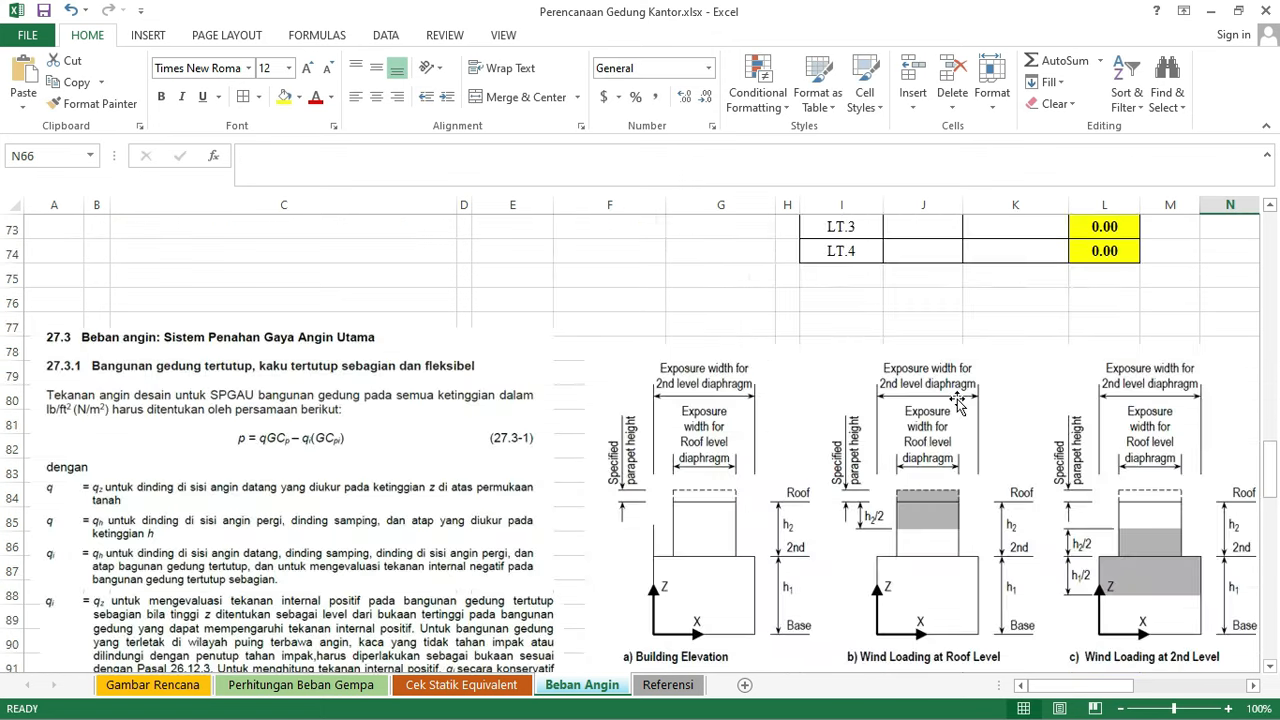
pyautogui.moveTo(1068, 693); pyautogui.dragTo(1078, 695)
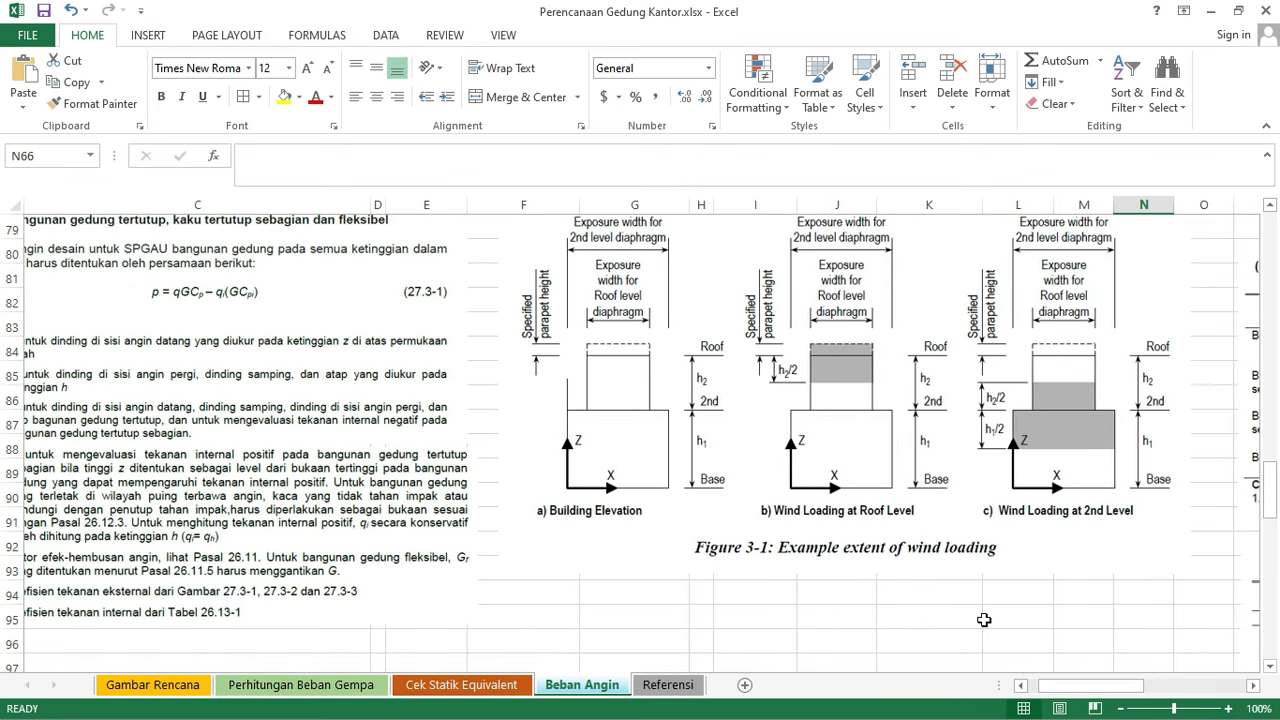
pyautogui.scroll(1, 950, 500)
pyautogui.click(937, 512)
pyautogui.click(1100, 660)
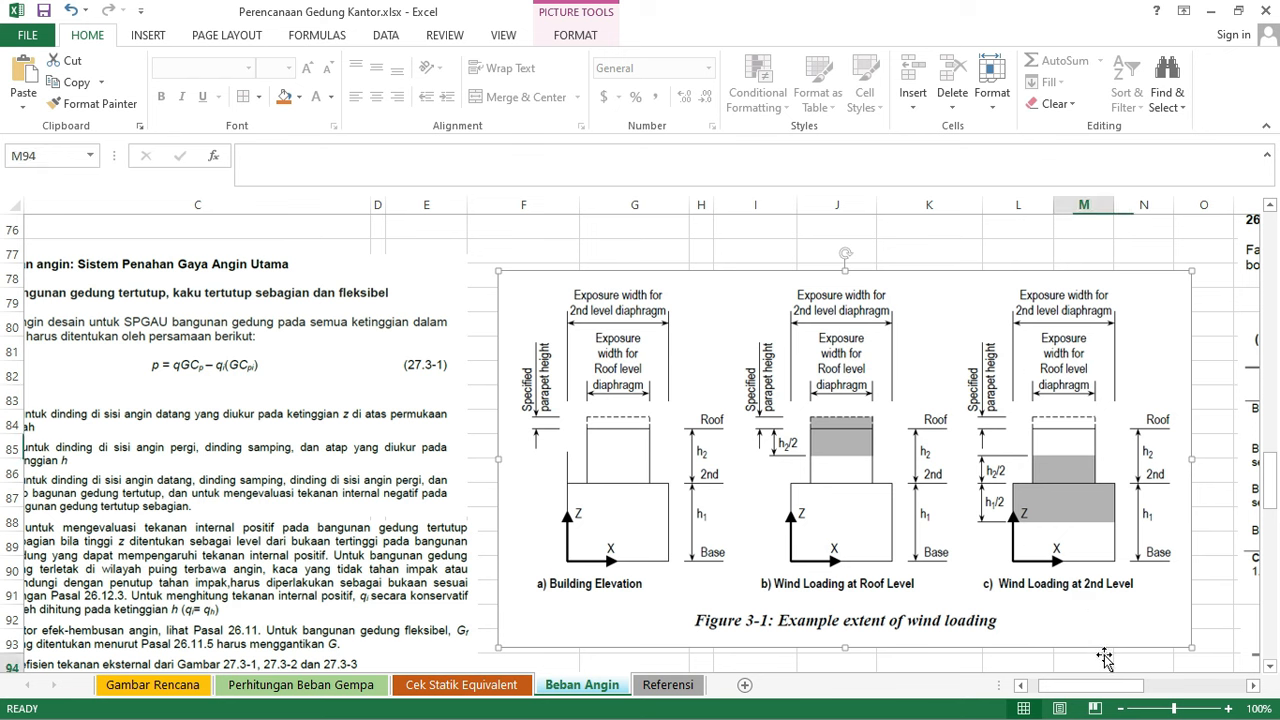
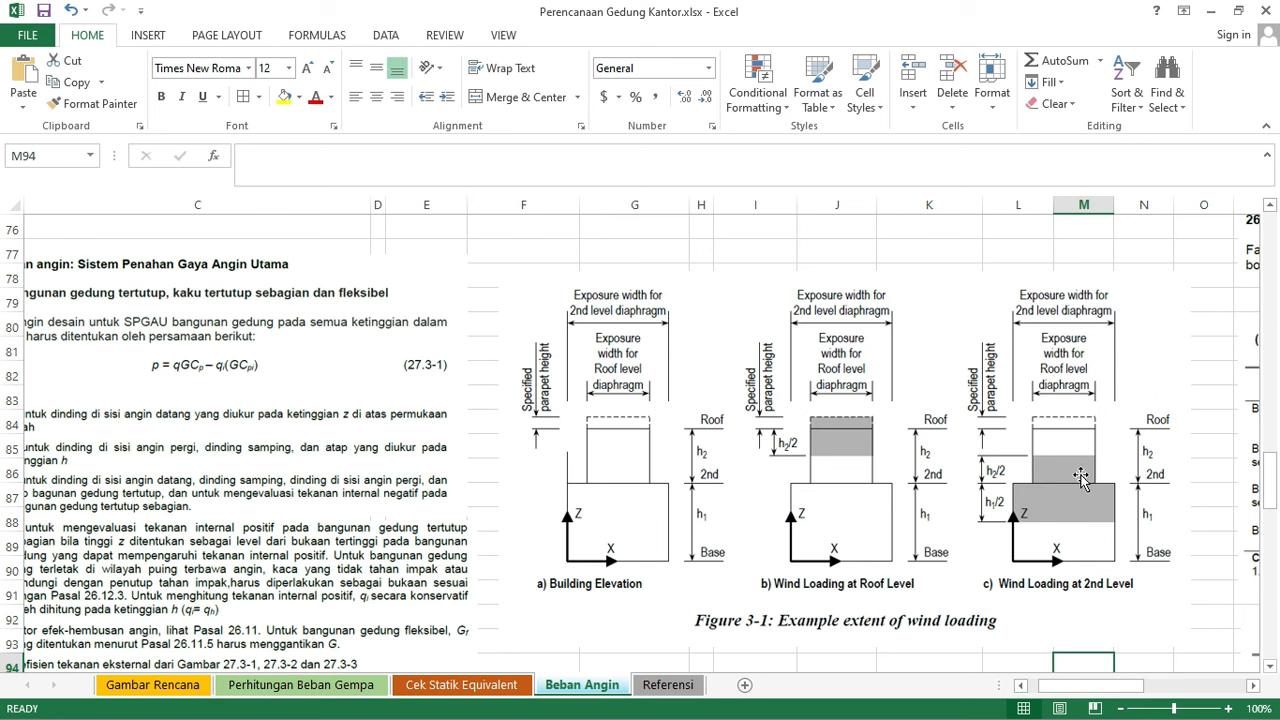
# - Compare the P (kN) cells of LT.1 to LT.4 in the Arah X table with the roof and 2nd level loading in Figure 3-1
pyautogui.scroll(4, 1052, 500)
pyautogui.scroll(2, 1052, 507)
pyautogui.click(1011, 349)
pyautogui.moveTo(1011, 349); pyautogui.dragTo(1012, 421)
pyautogui.scroll(-6, 1020, 418)
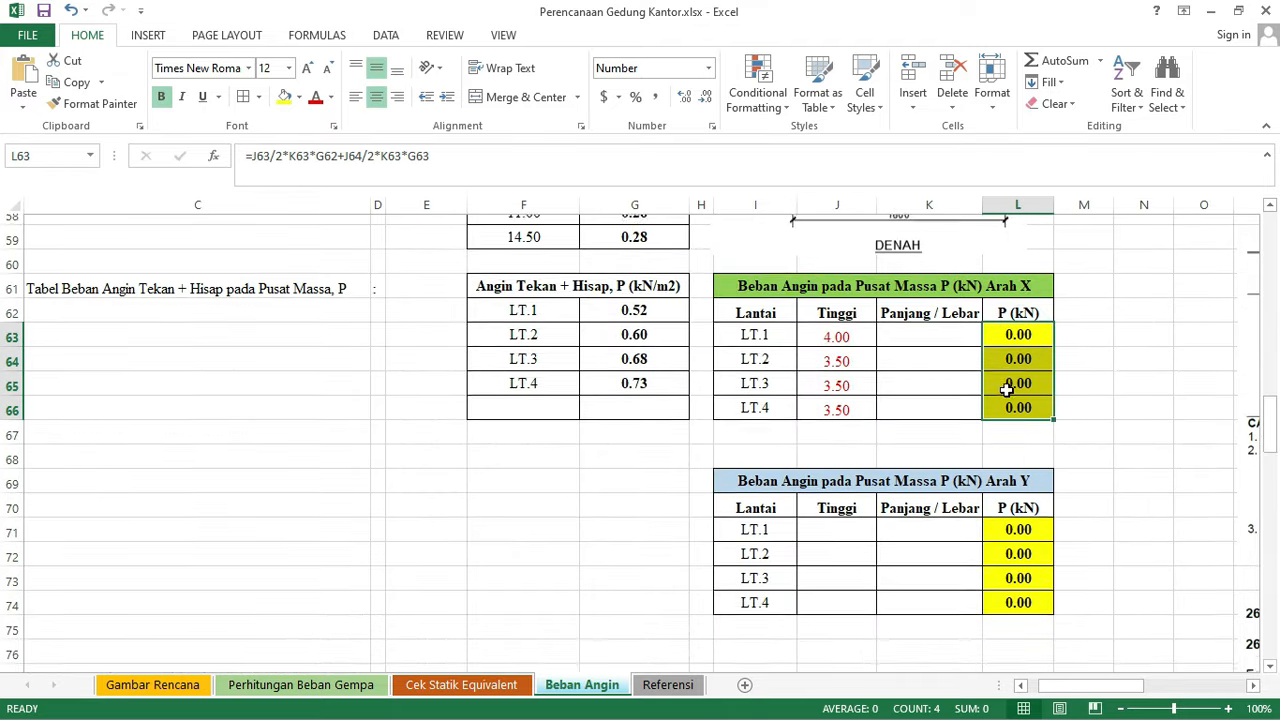
pyautogui.click(1125, 610)
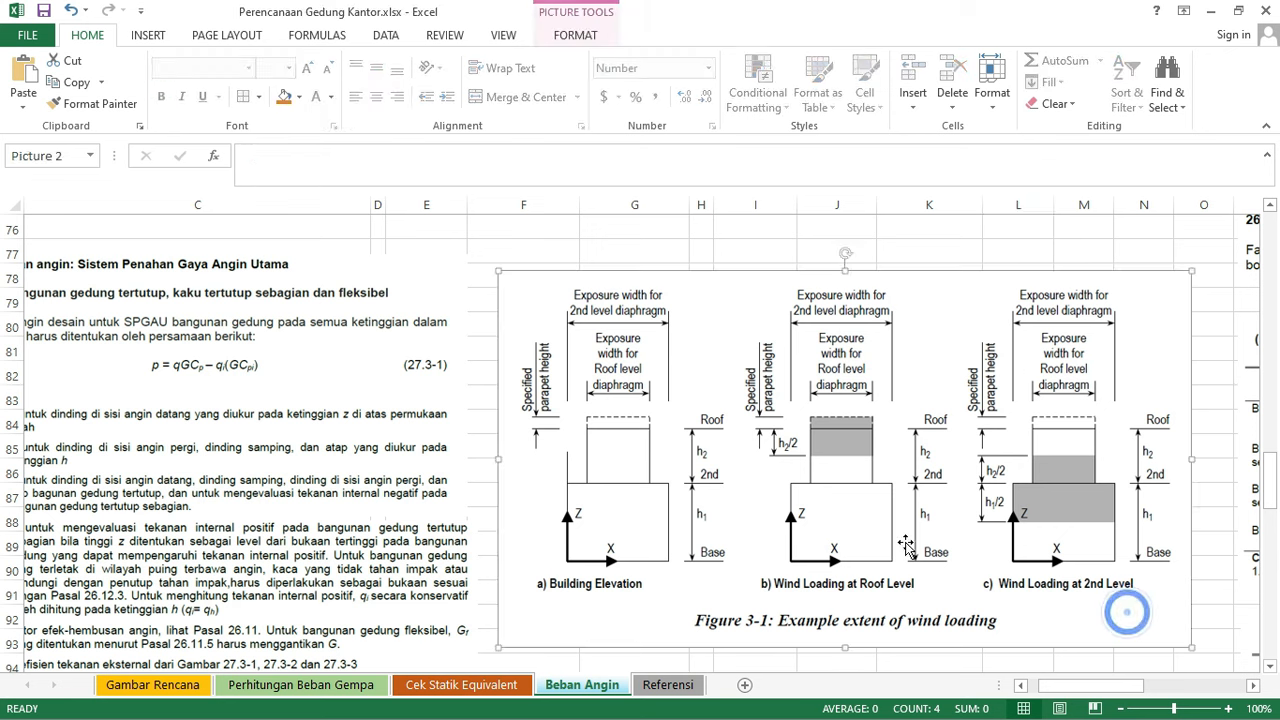
pyautogui.click(1204, 352)
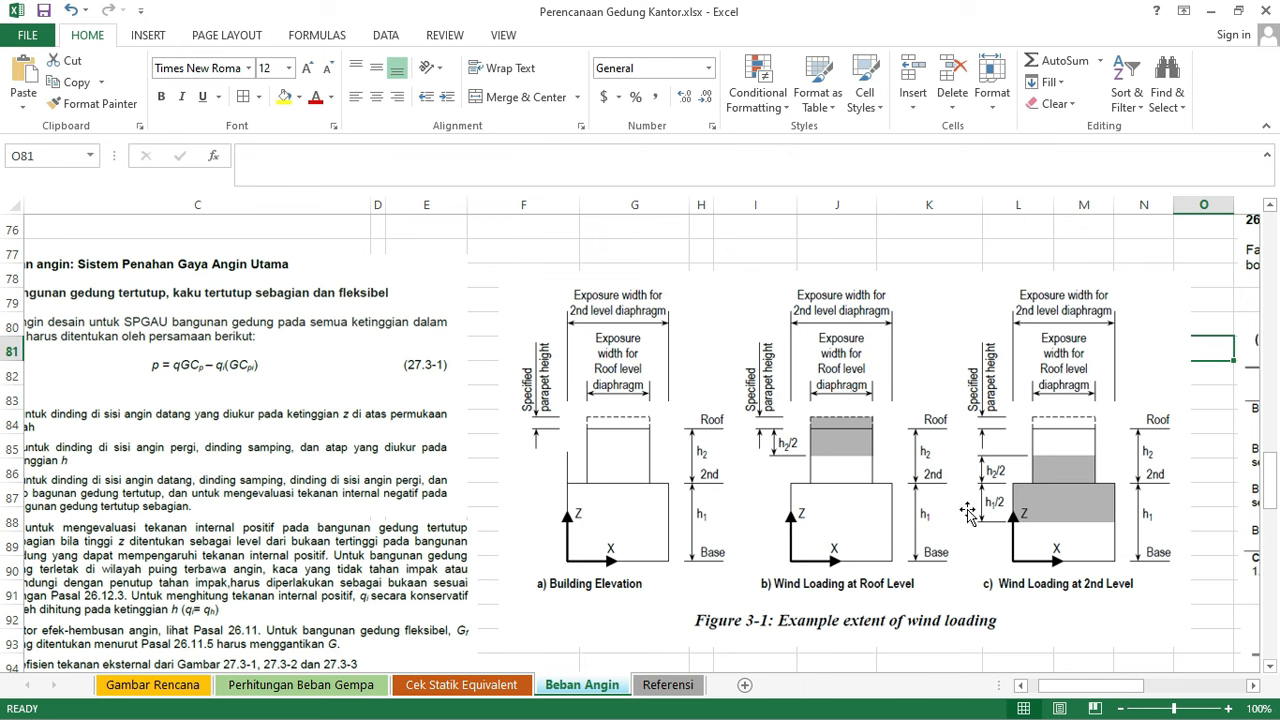
pyautogui.scroll(-1, 948, 533)
pyautogui.click(886, 535)
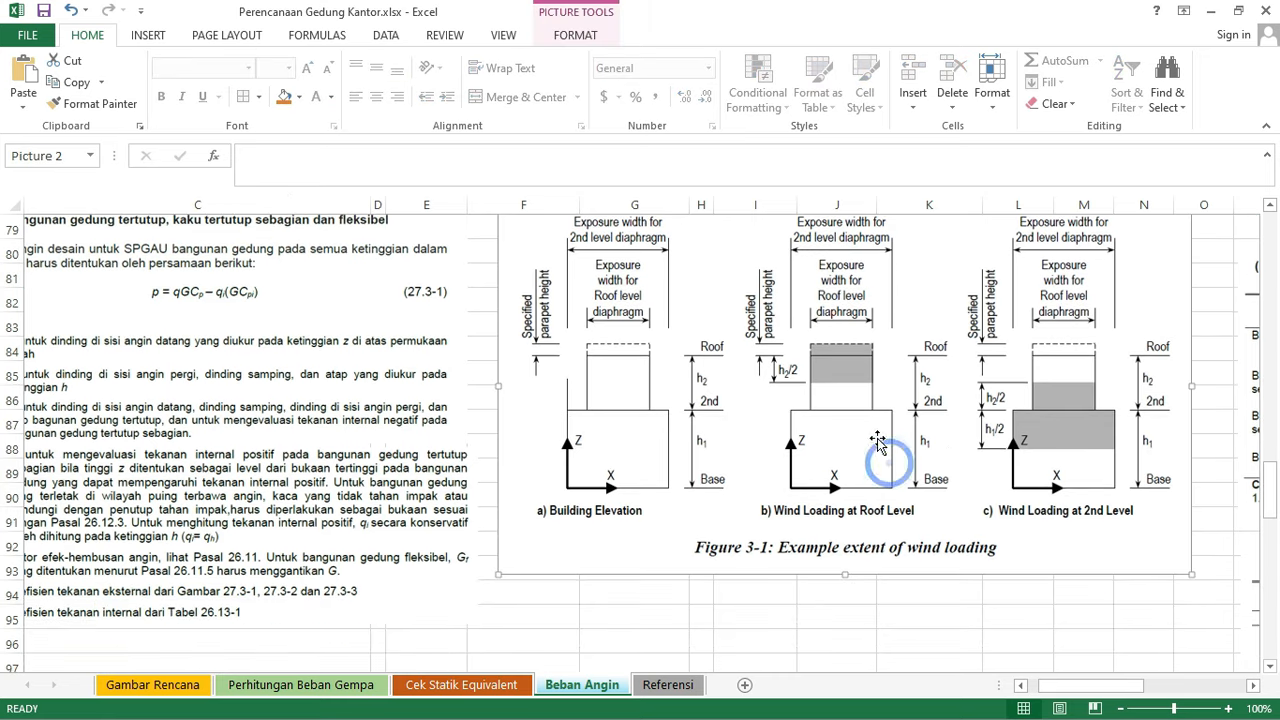
pyautogui.click(1008, 590)
# - Enter 12 as the Panjang / Lebar for LT.1 to LT.4 in the Arah X table, following the DENAH plan dimension
pyautogui.scroll(3, 1008, 590)
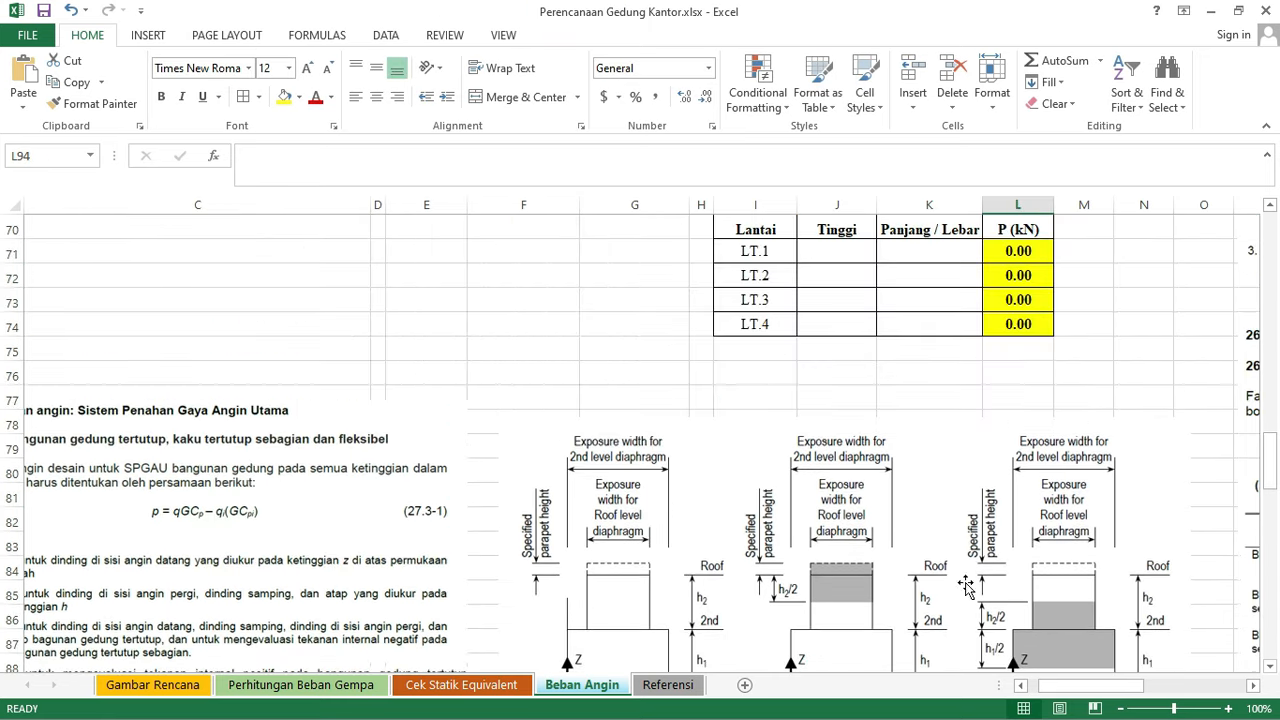
pyautogui.scroll(3, 973, 548)
pyautogui.click(1116, 493)
pyautogui.scroll(1, 1100, 486)
pyautogui.scroll(2, 953, 349)
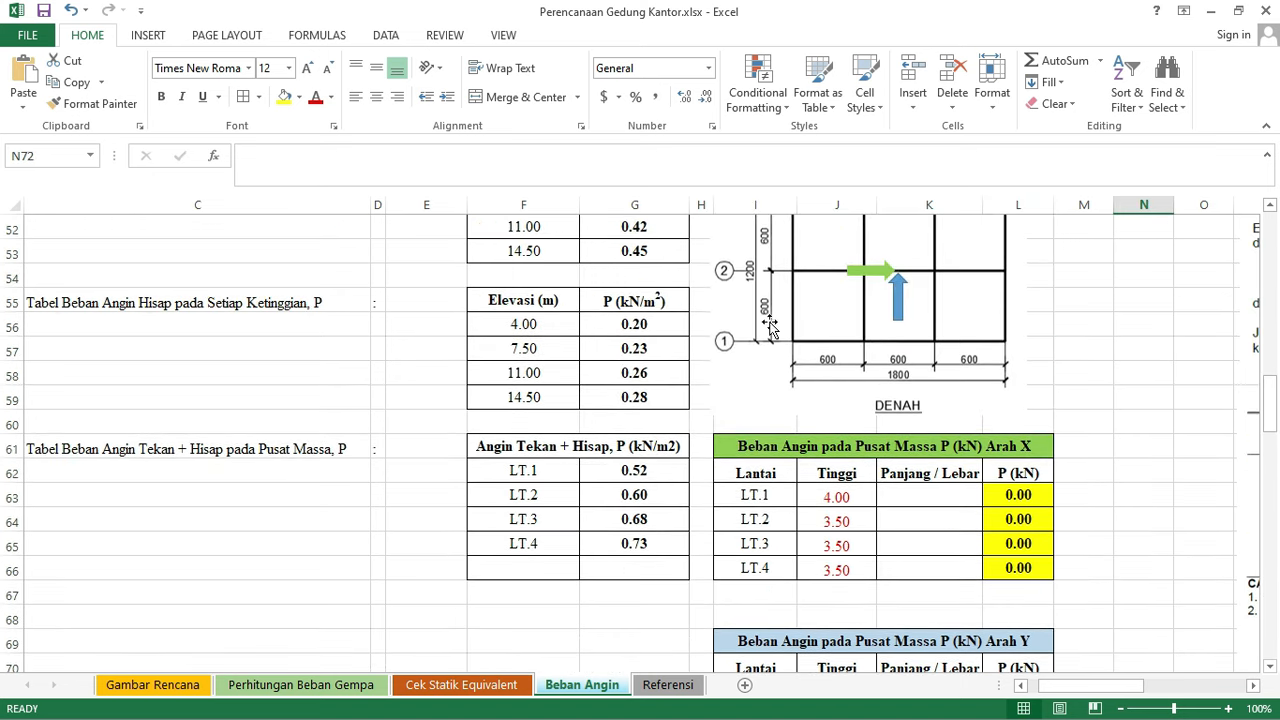
pyautogui.scroll(1, 772, 333)
pyautogui.click(905, 570)
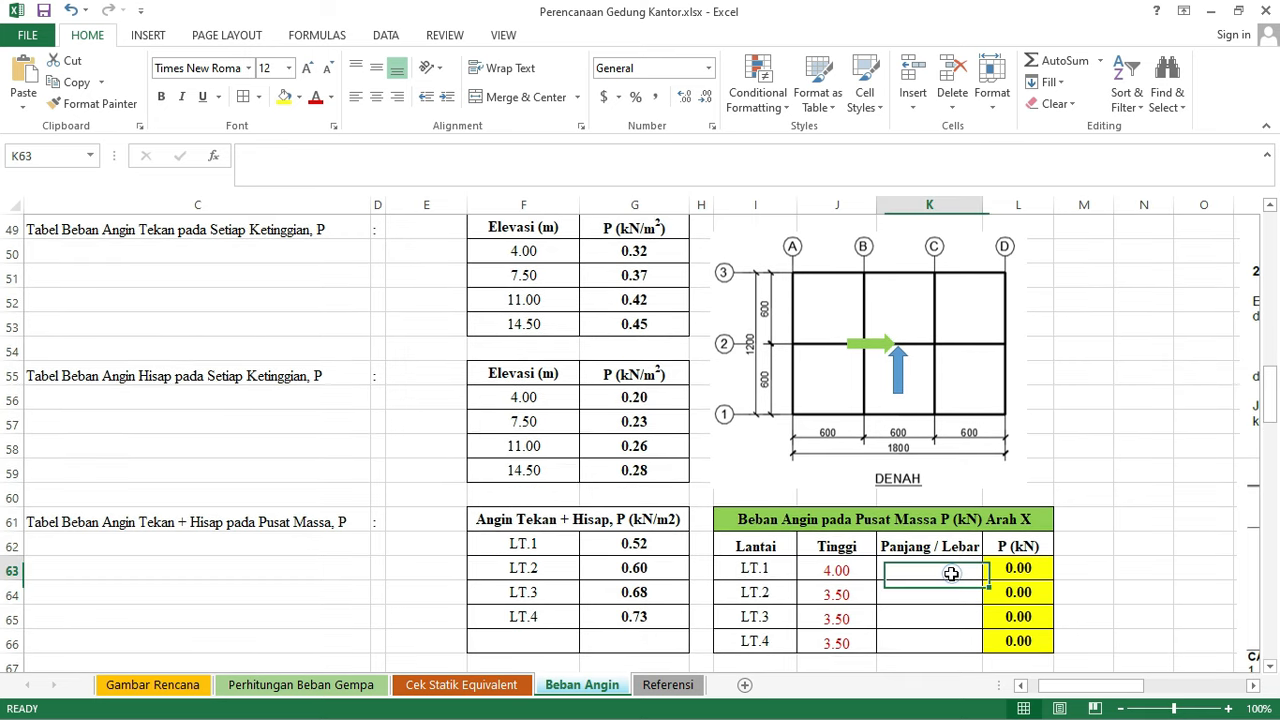
pyautogui.write('12')
pyautogui.press('Return')
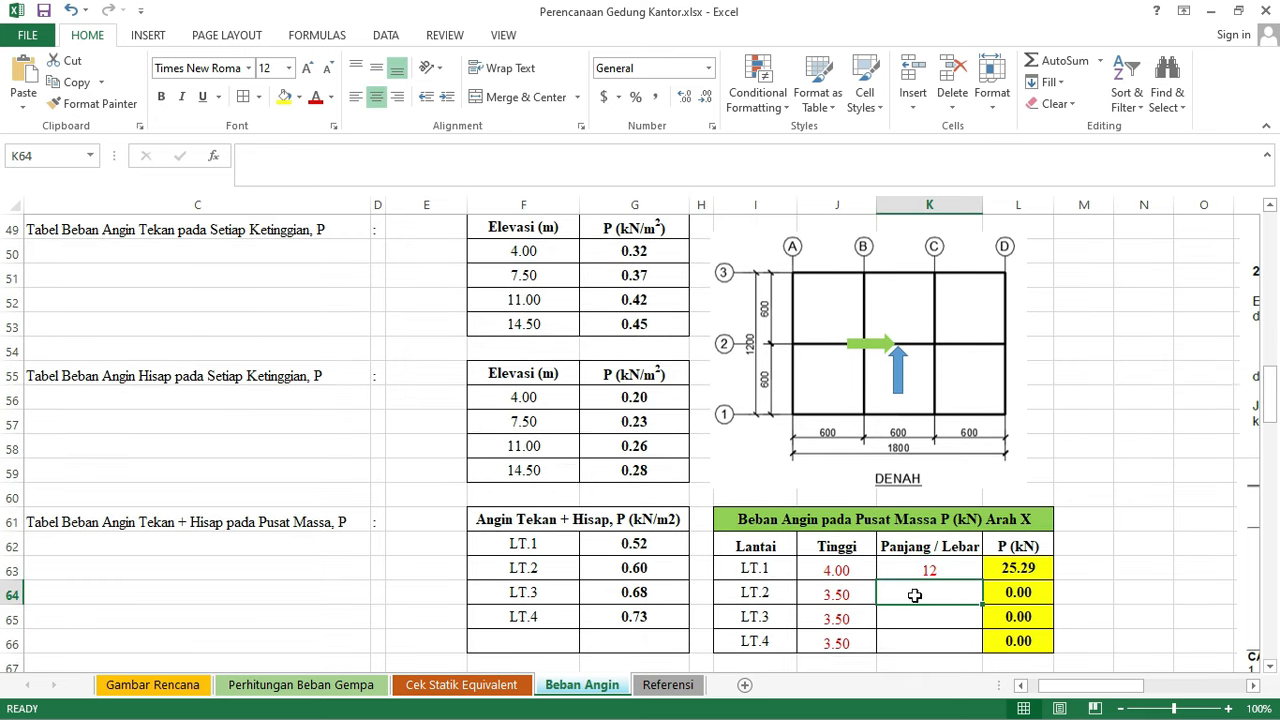
pyautogui.write('12')
pyautogui.click(946, 617)
pyautogui.write('12')
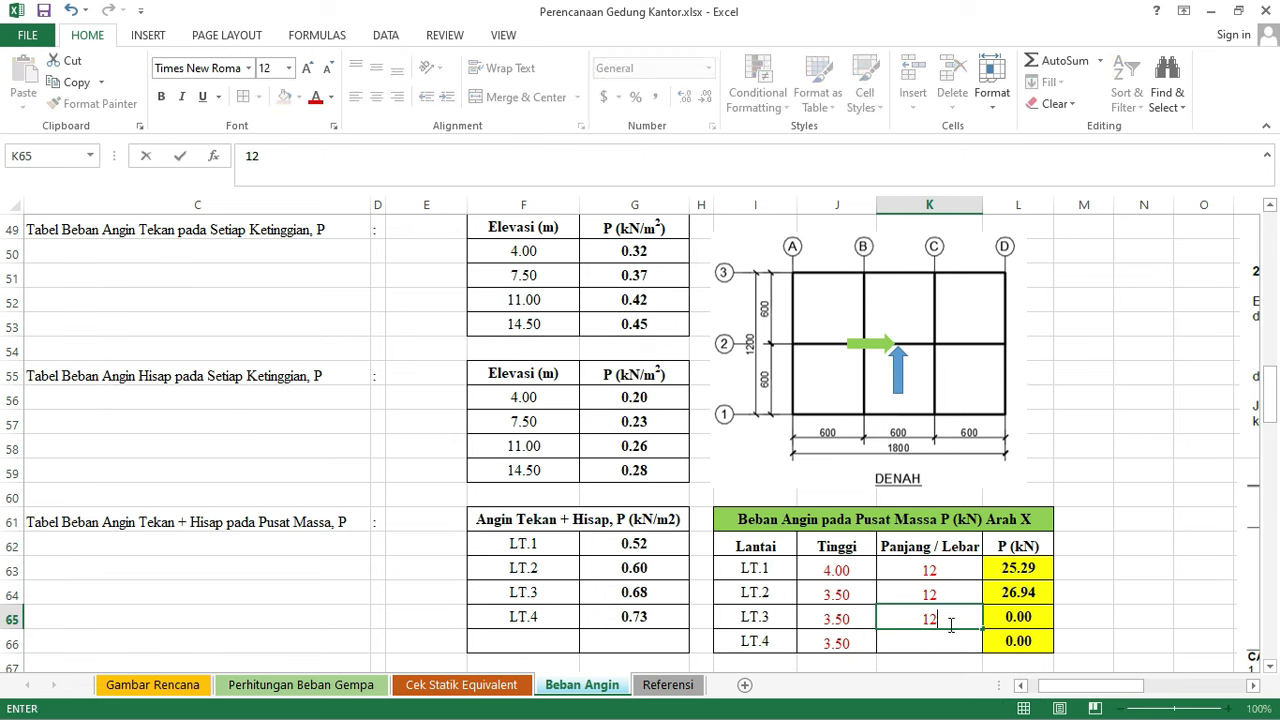
pyautogui.click(946, 643)
pyautogui.write('12')
pyautogui.click(1144, 617)
# - Inspect the P (kN) formula of LT.1 in the Arah X table without changing it
pyautogui.scroll(-1, 1100, 570)
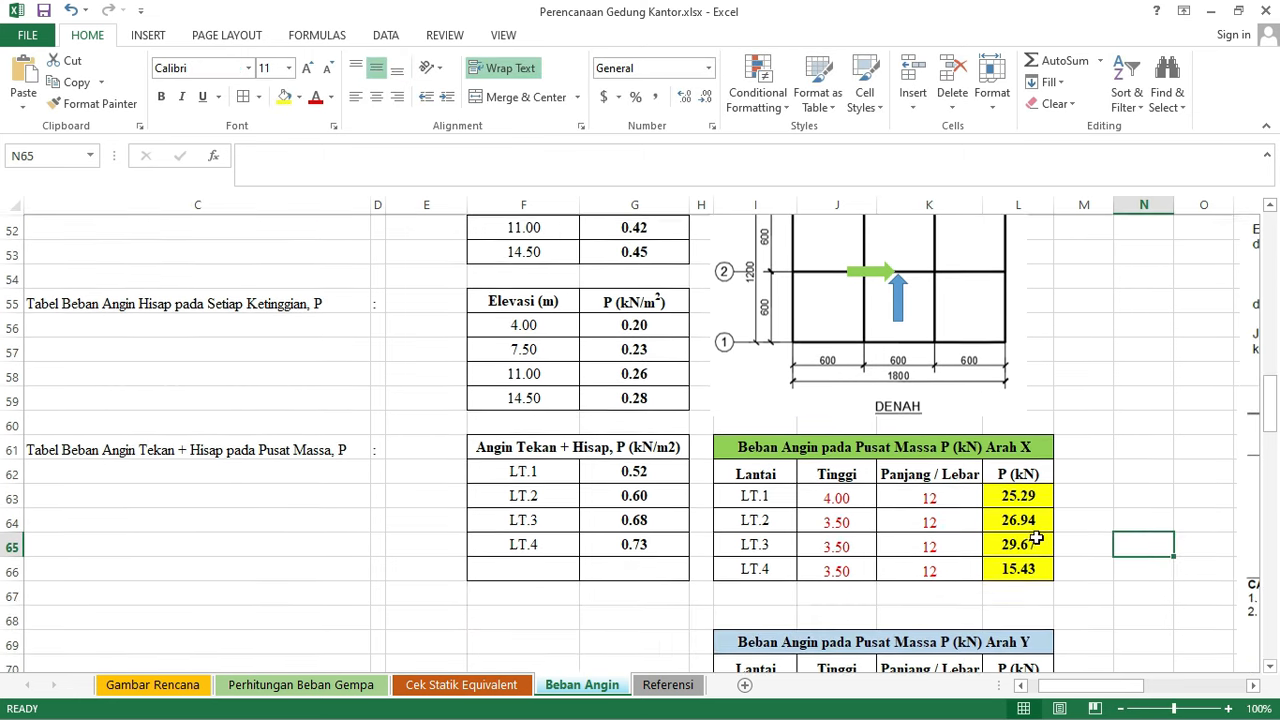
pyautogui.doubleClick(1019, 490)
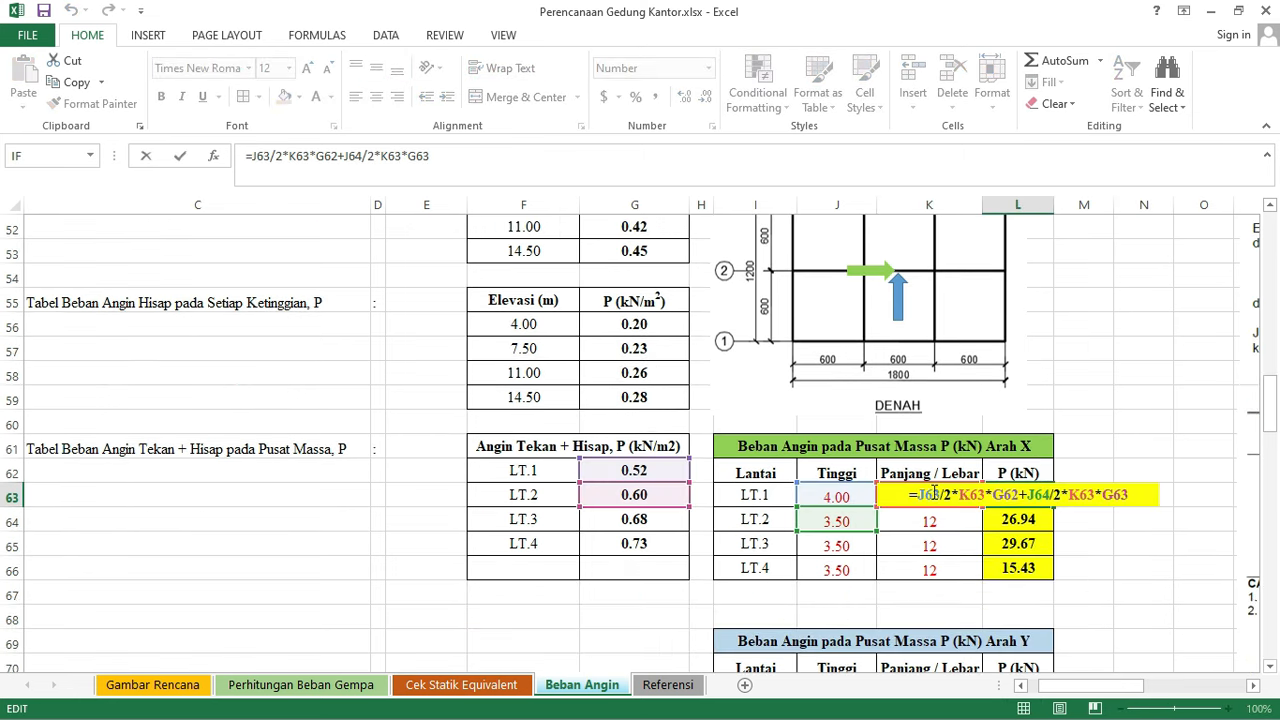
pyautogui.press('Escape')
pyautogui.doubleClick(1024, 492)
pyautogui.click(941, 507)
pyautogui.press('Return')
pyautogui.click(980, 517)
# - Review the half-height load areas in Figure 3-1 against the Arah X table's P (kN) column
pyautogui.scroll(-7, 975, 512)
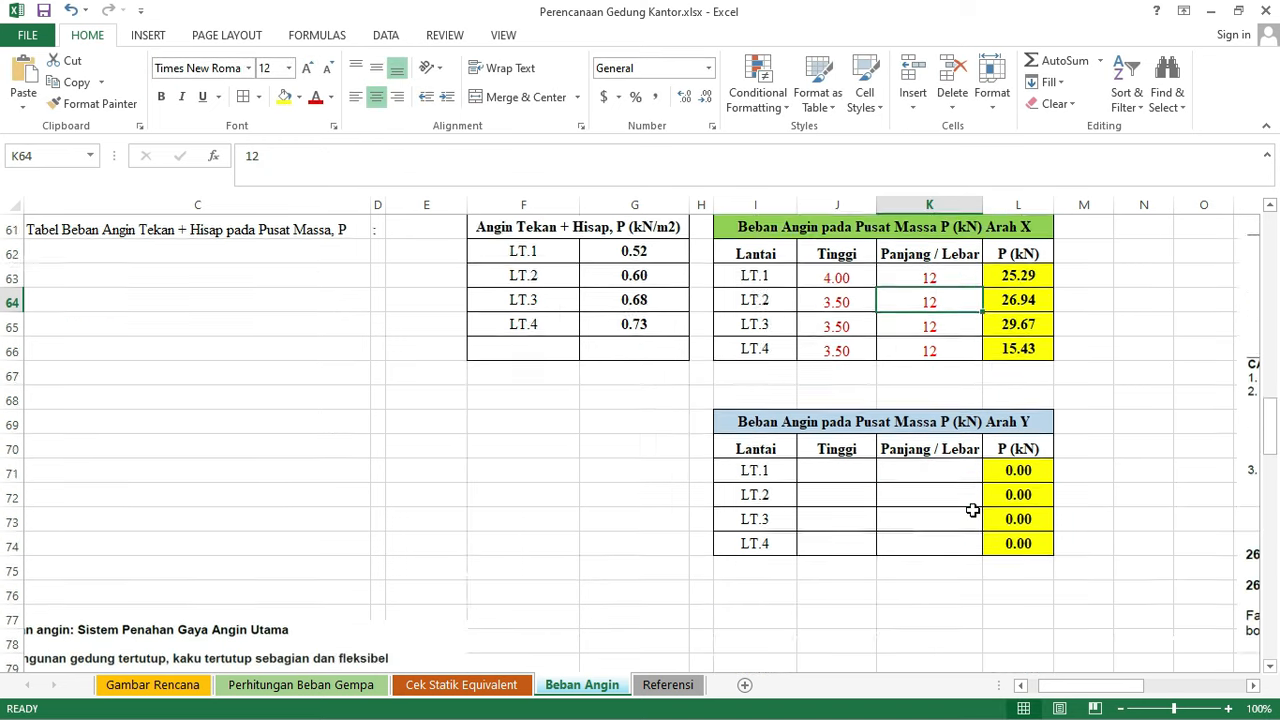
pyautogui.scroll(-3, 975, 512)
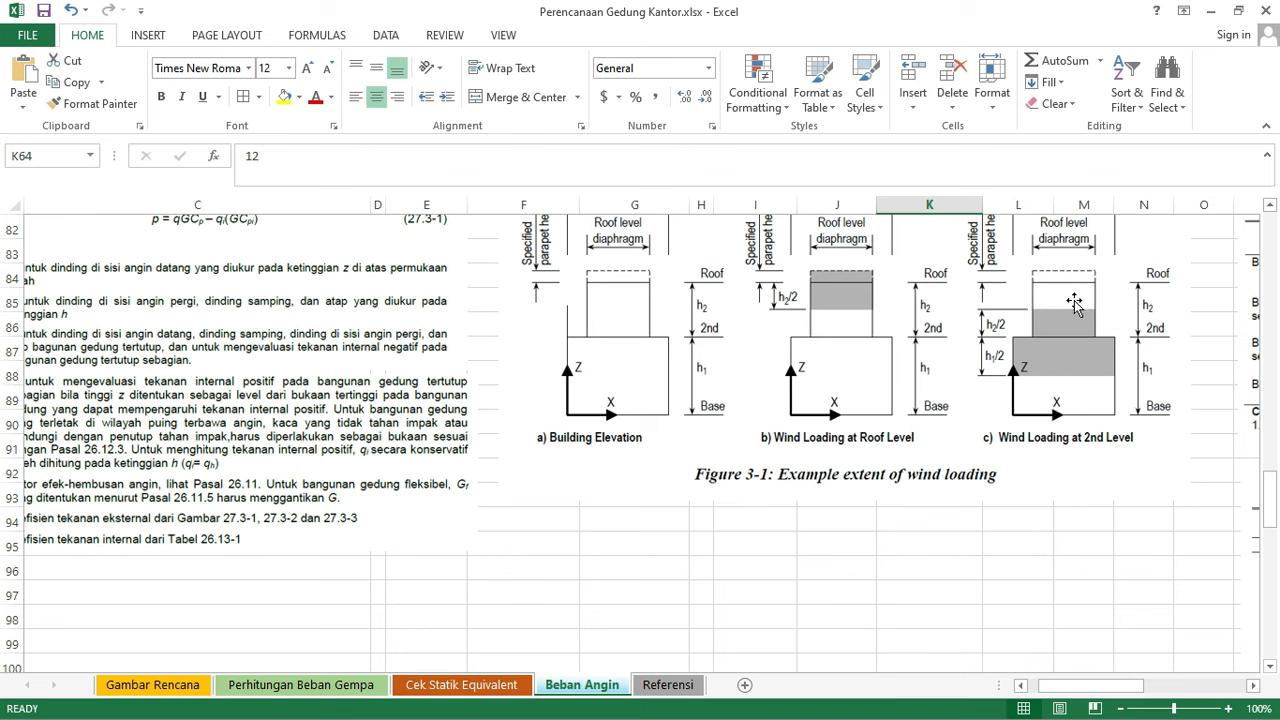
pyautogui.scroll(6, 1020, 510)
pyautogui.scroll(2, 1040, 420)
pyautogui.moveTo(1030, 350); pyautogui.dragTo(1020, 413)
pyautogui.click(1162, 466)
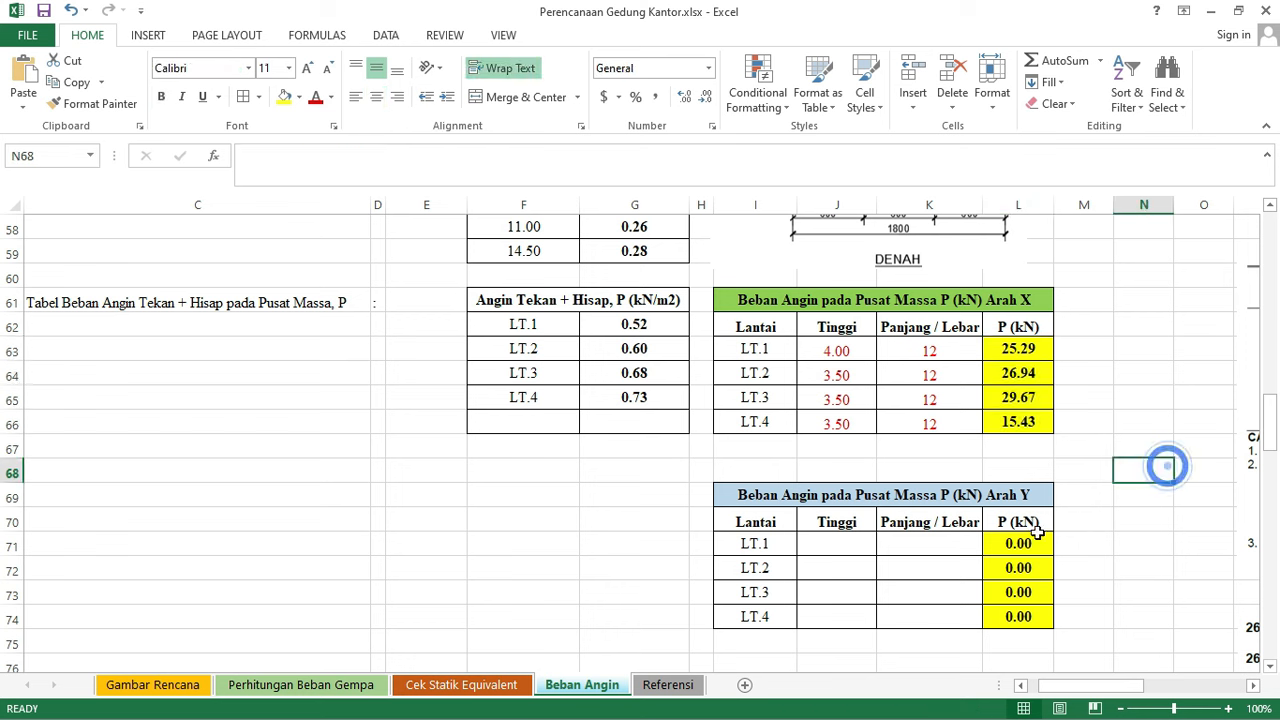
# - Copy the four Tinggi values from the Arah X table into the Tinggi column of the Arah Y table
pyautogui.click(846, 549)
pyautogui.moveTo(850, 352); pyautogui.dragTo(845, 421)
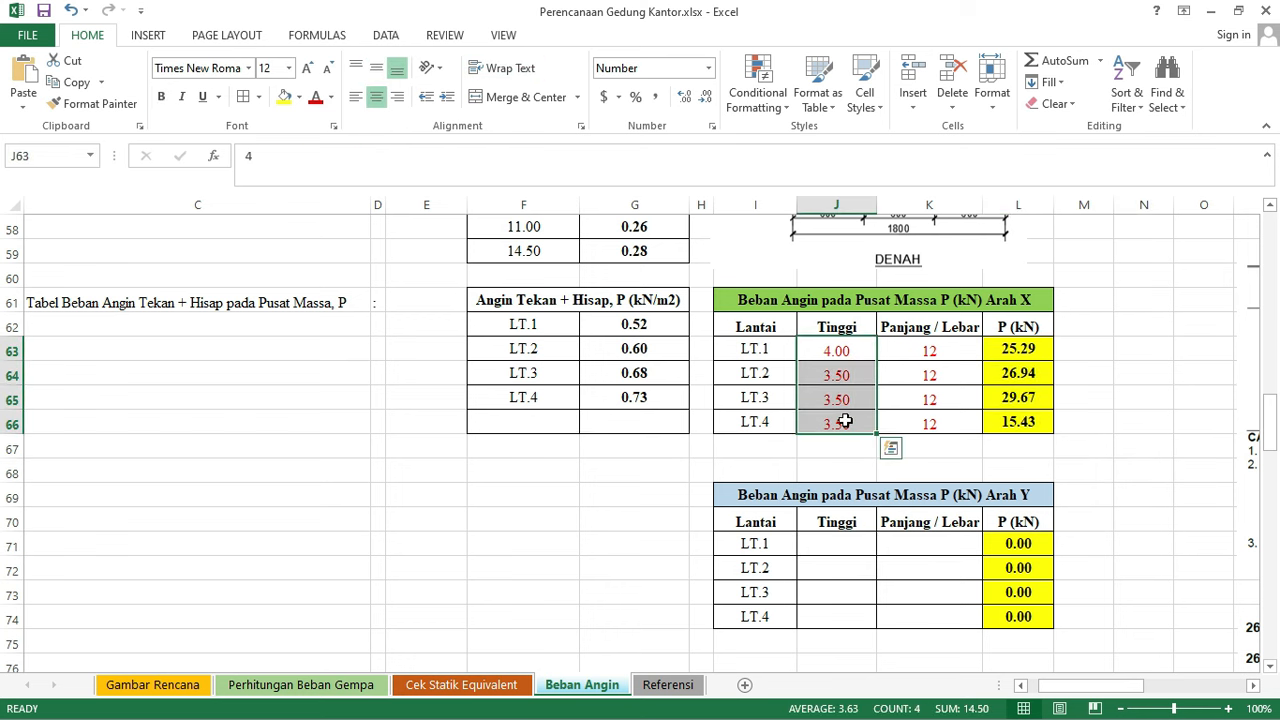
pyautogui.hotkey('ctrl', 'c')
pyautogui.click(837, 543)
pyautogui.hotkey('ctrl', 'v')
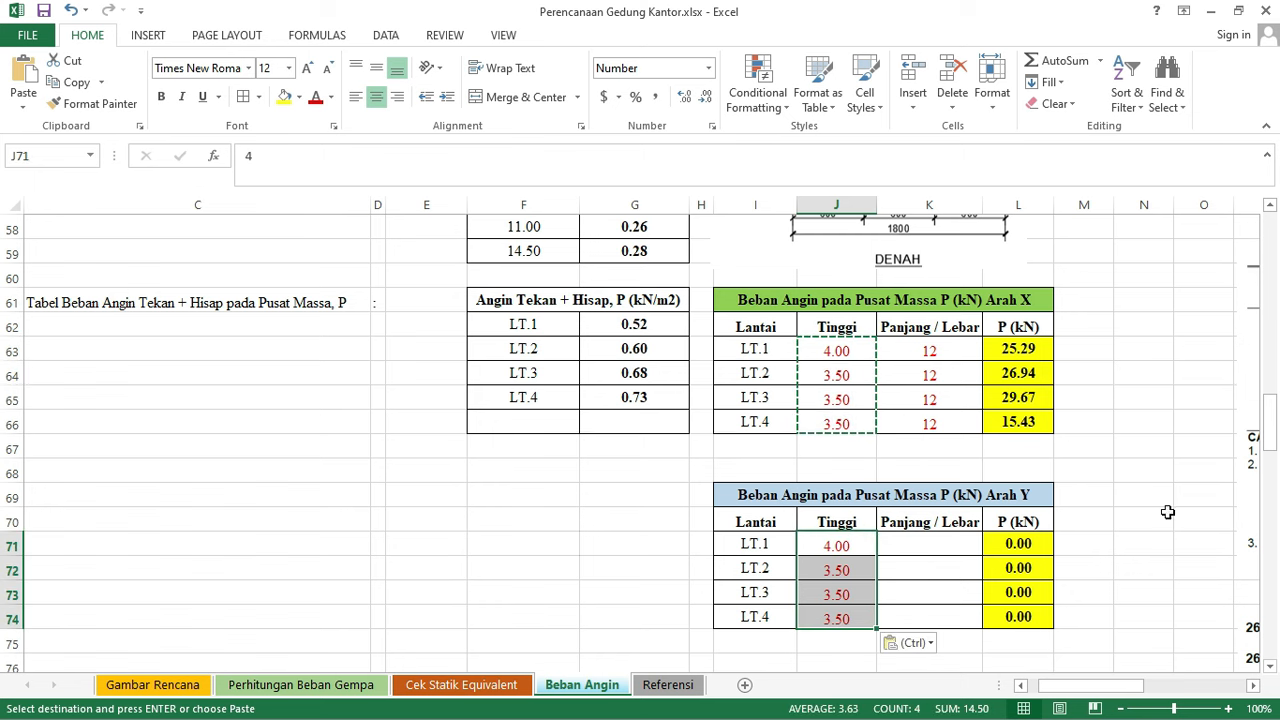
pyautogui.click(1186, 520)
pyautogui.press('Escape')
# - Fill the Panjang / Lebar cells for LT.1 to LT.4 in the Arah Y table with 18, following the DENAH plan dimension
pyautogui.click(943, 543)
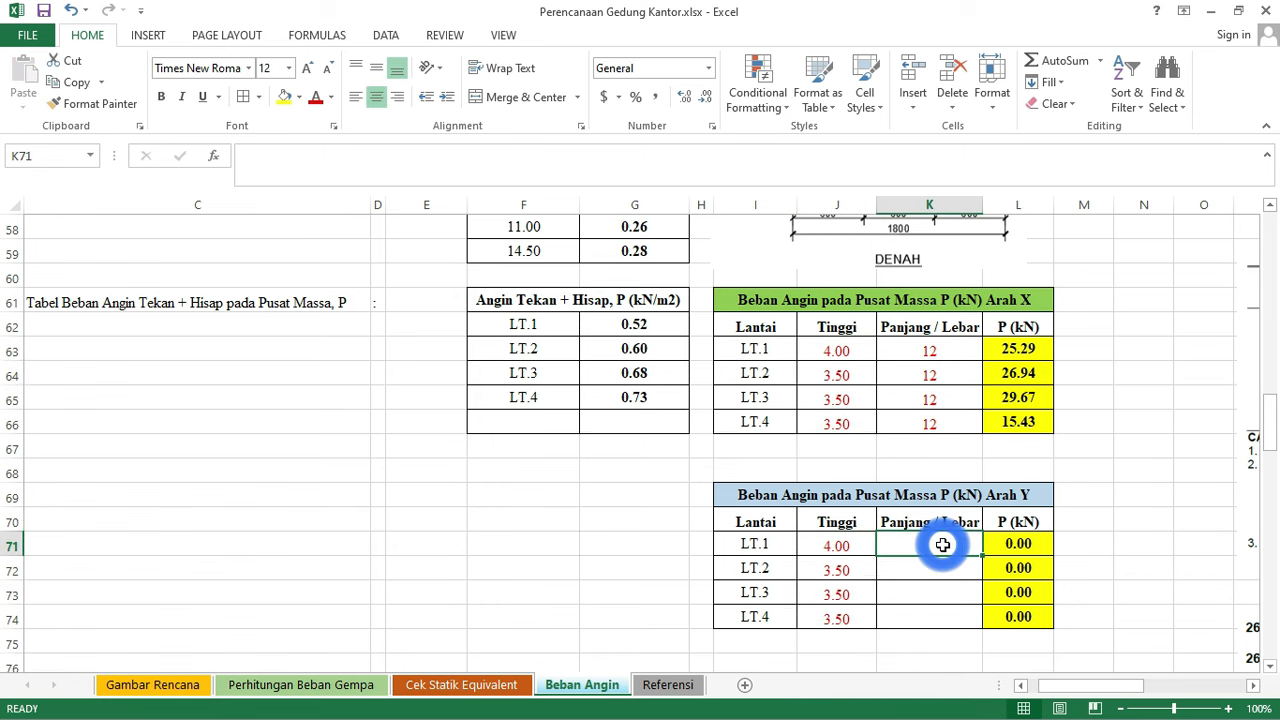
pyautogui.scroll(4, 940, 543)
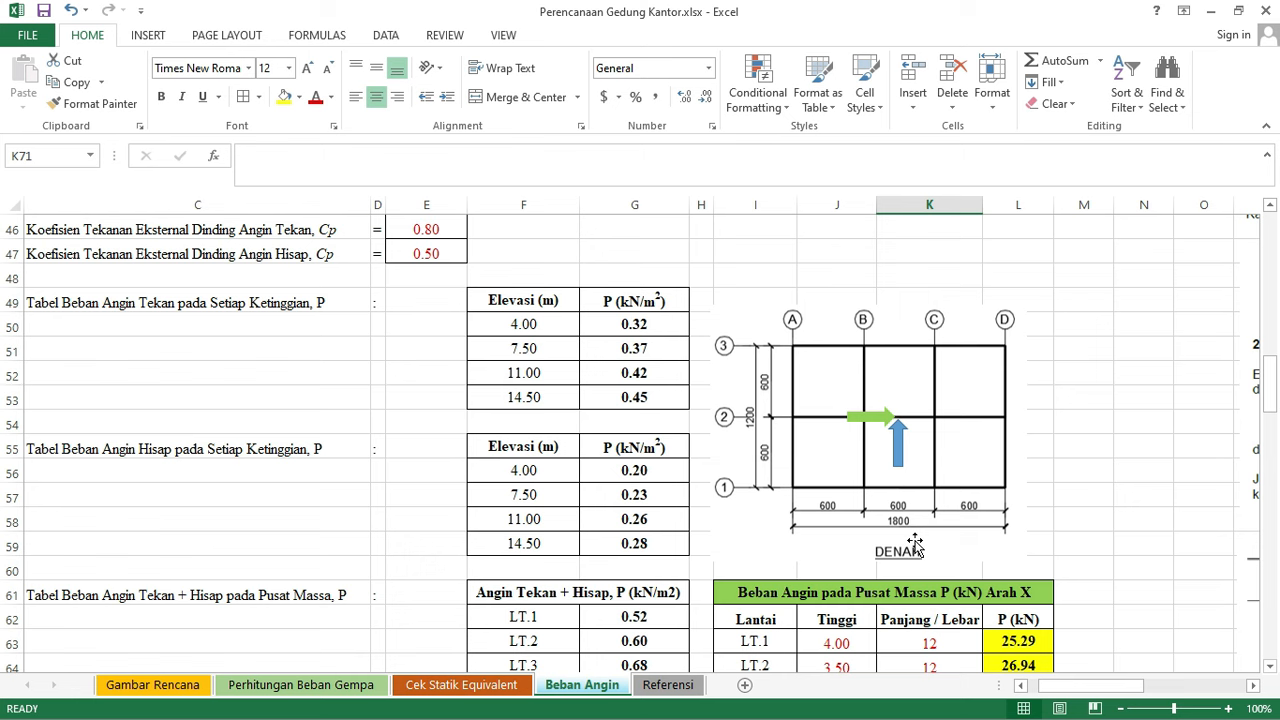
pyautogui.scroll(-4, 911, 377)
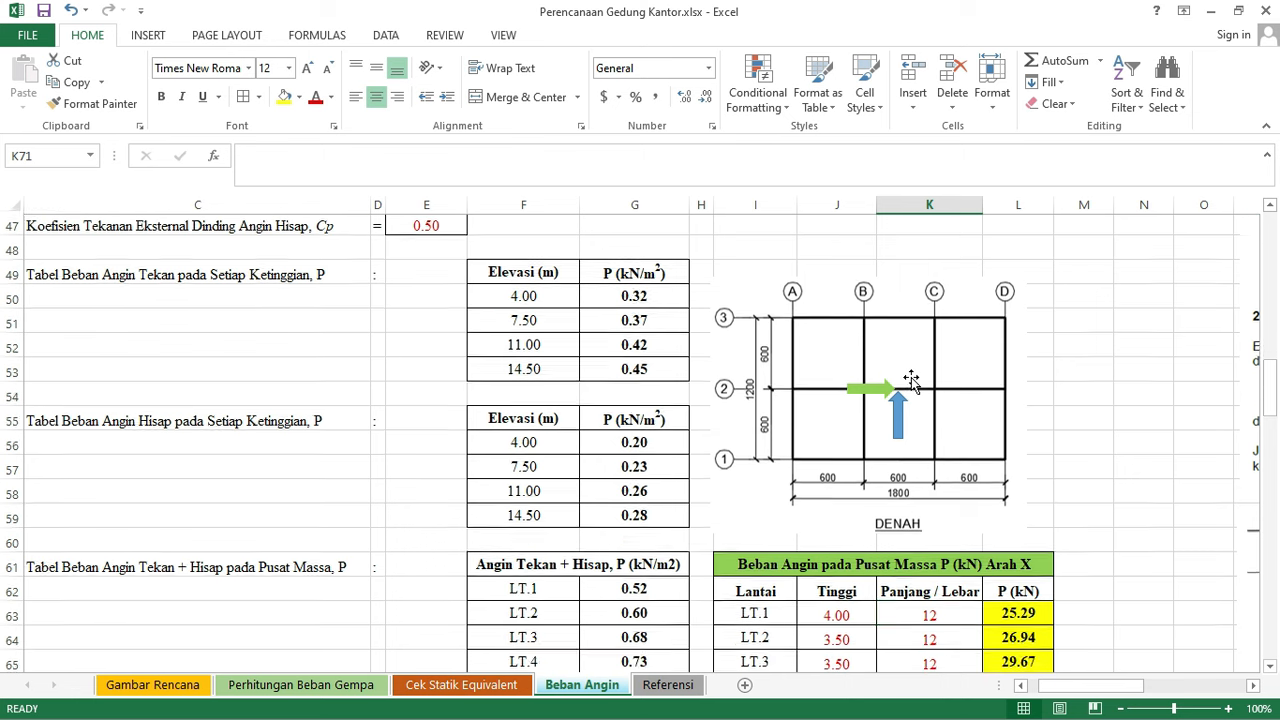
pyautogui.write('18')
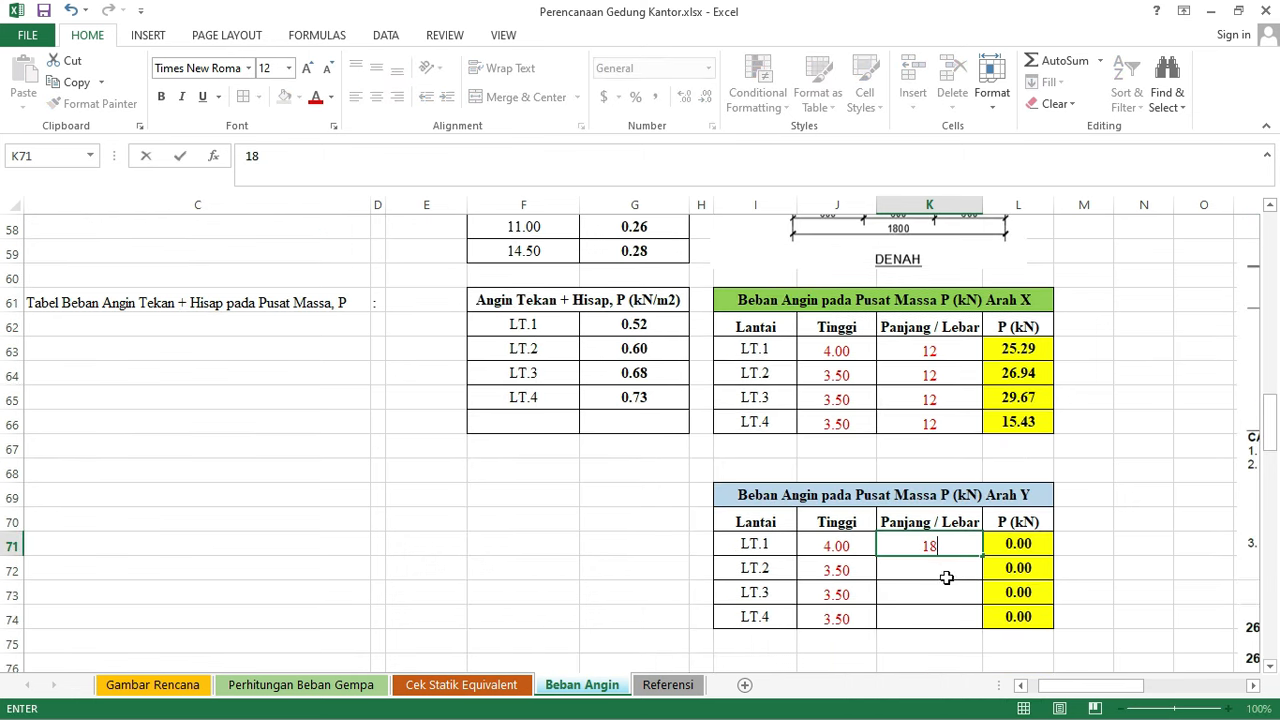
pyautogui.click(945, 569)
pyautogui.write('18')
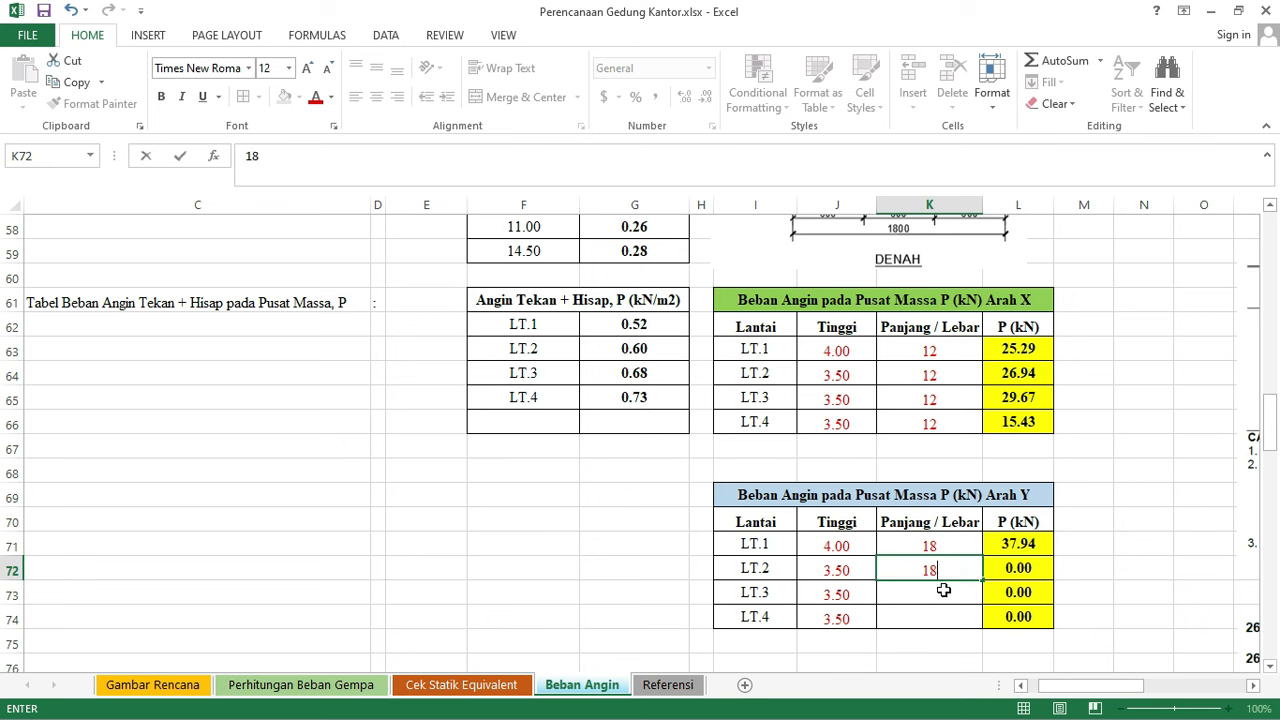
pyautogui.click(943, 591)
pyautogui.click(943, 566)
pyautogui.hotkey('ctrl', 'c')
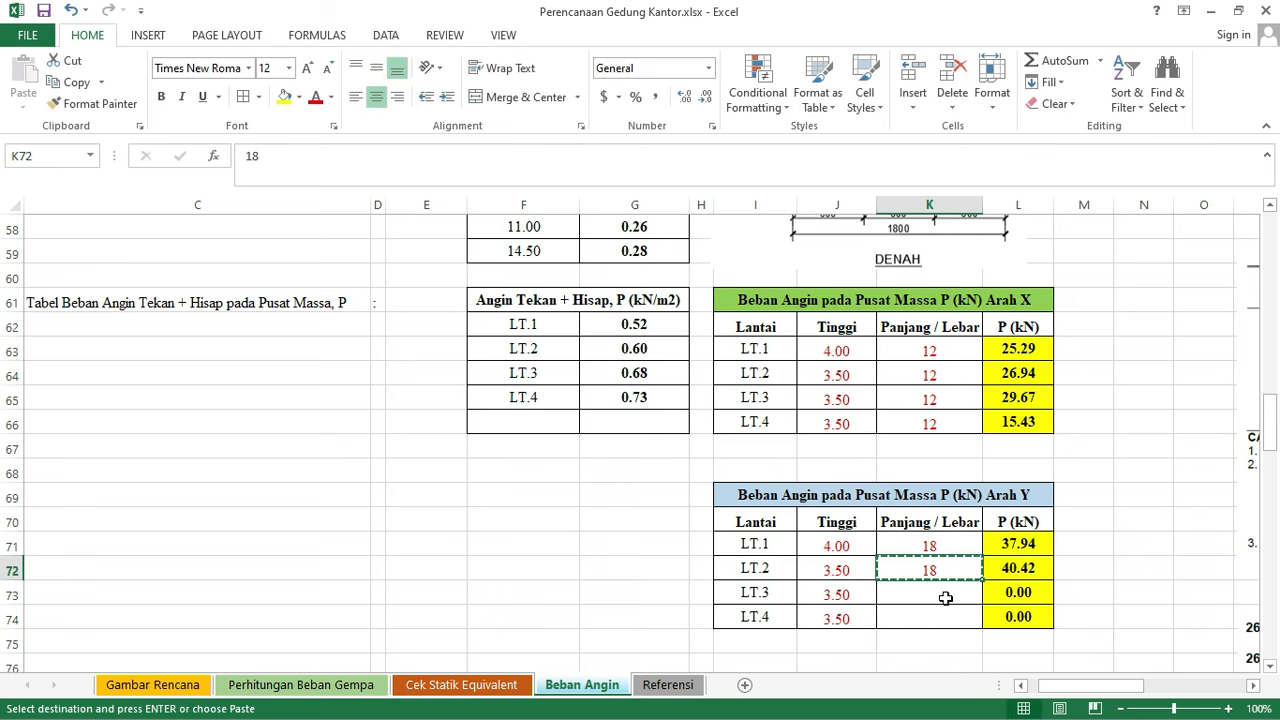
pyautogui.moveTo(943, 595); pyautogui.dragTo(943, 612)
pyautogui.hotkey('ctrl', 'v')
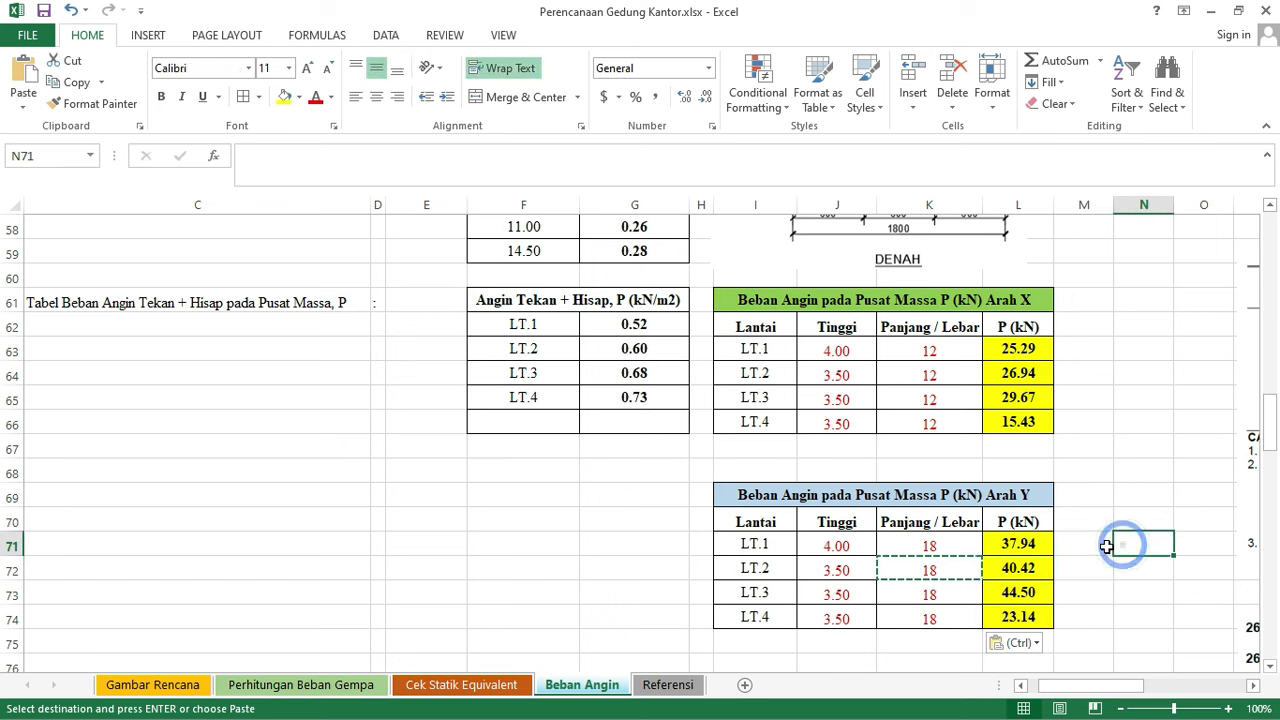
pyautogui.click(1087, 572)
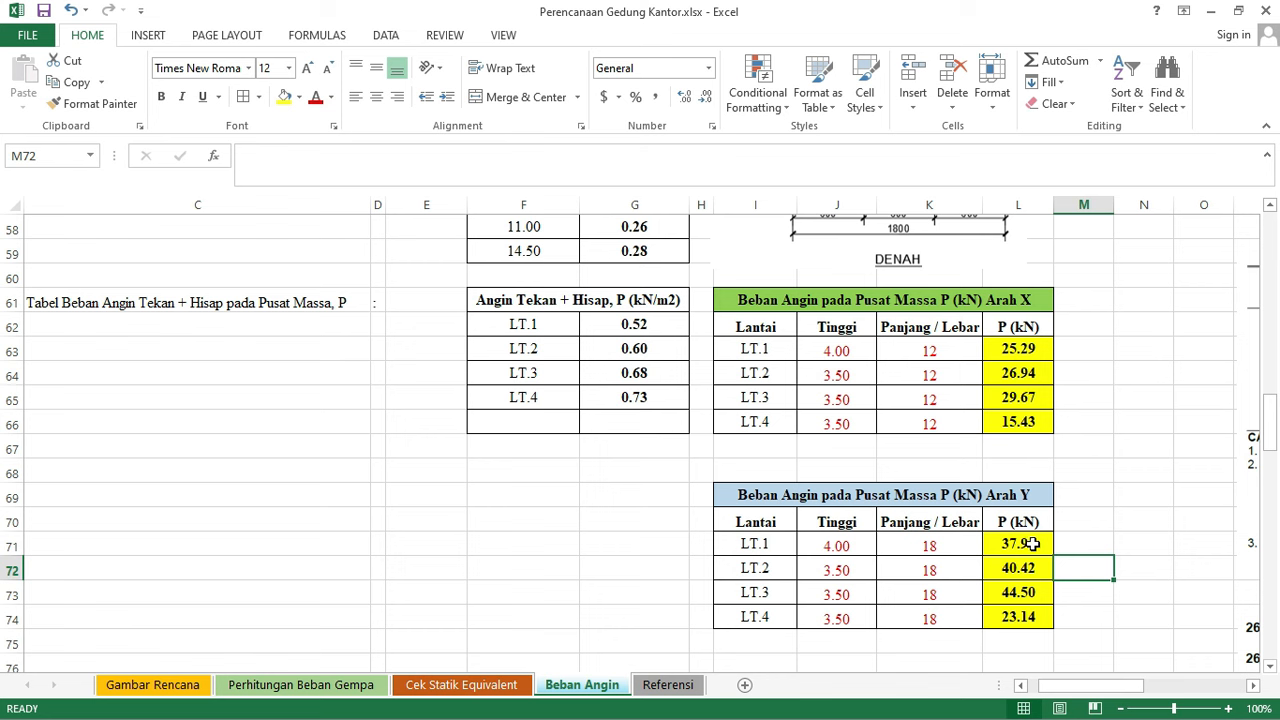
# - Inspect the P (kN) formula of LT.1 in the Arah Y table without changing it
pyautogui.doubleClick(1032, 543)
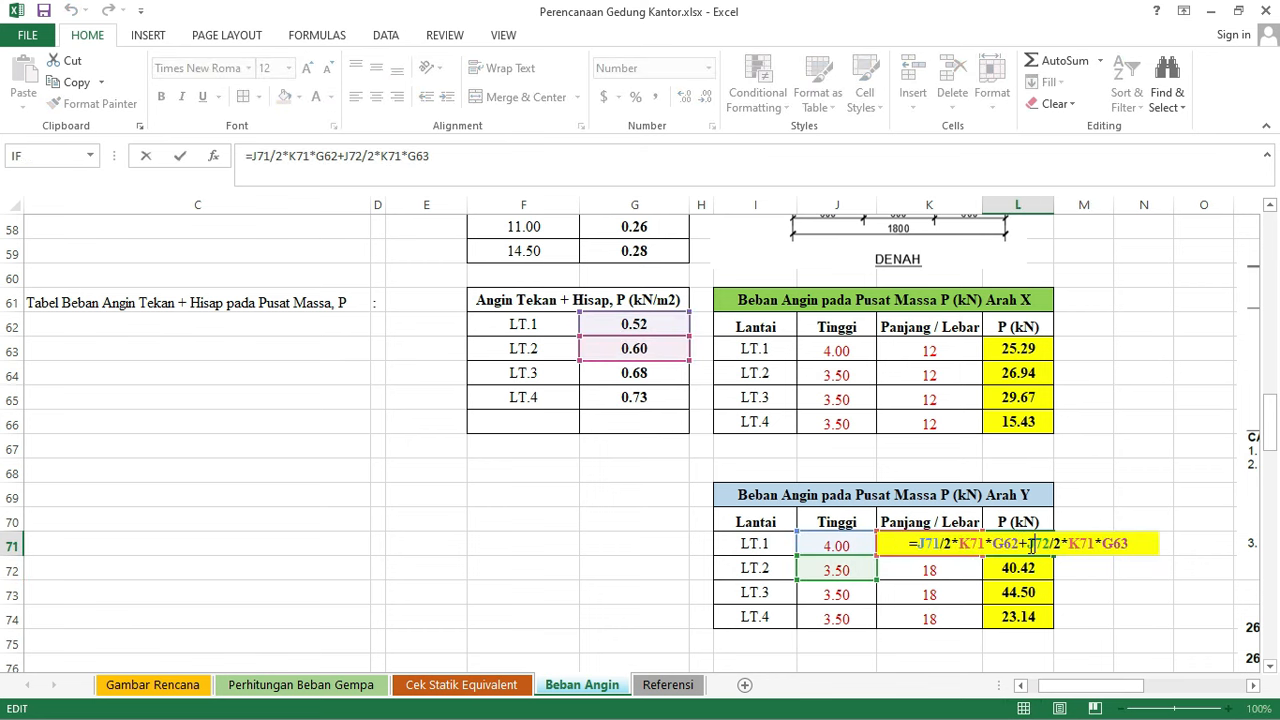
pyautogui.click(1045, 615)
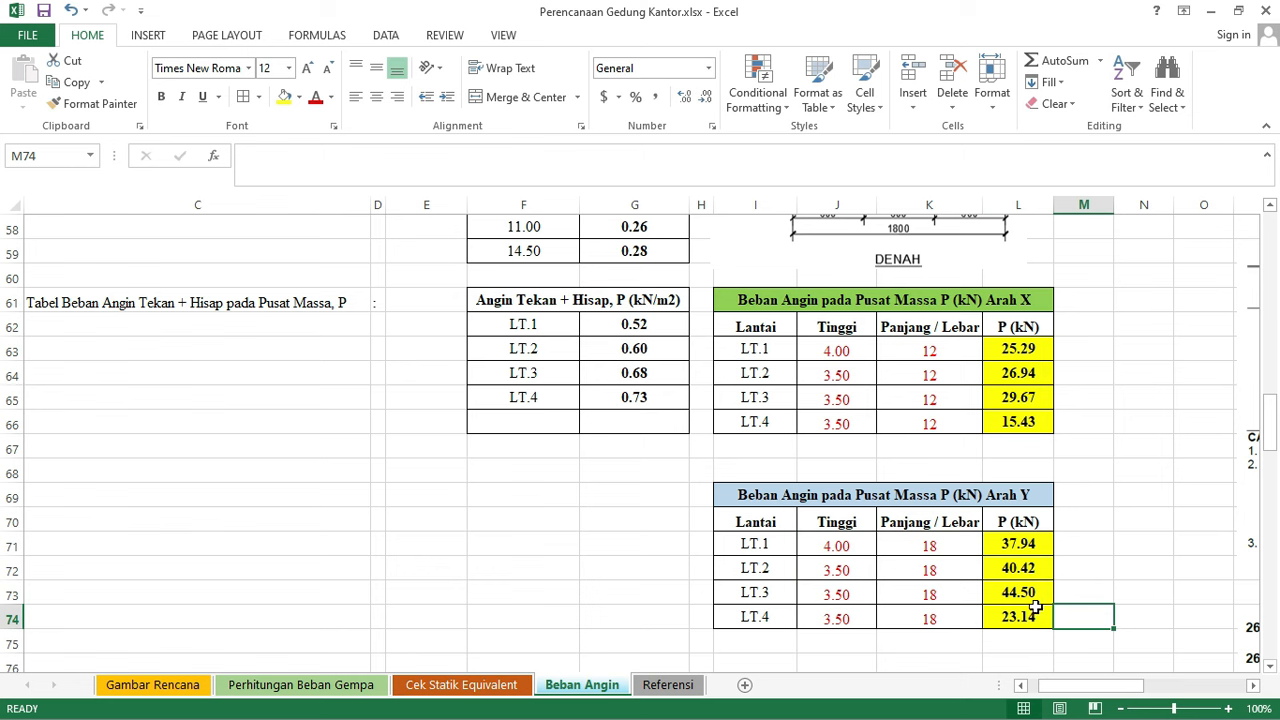
pyautogui.click(1089, 608)
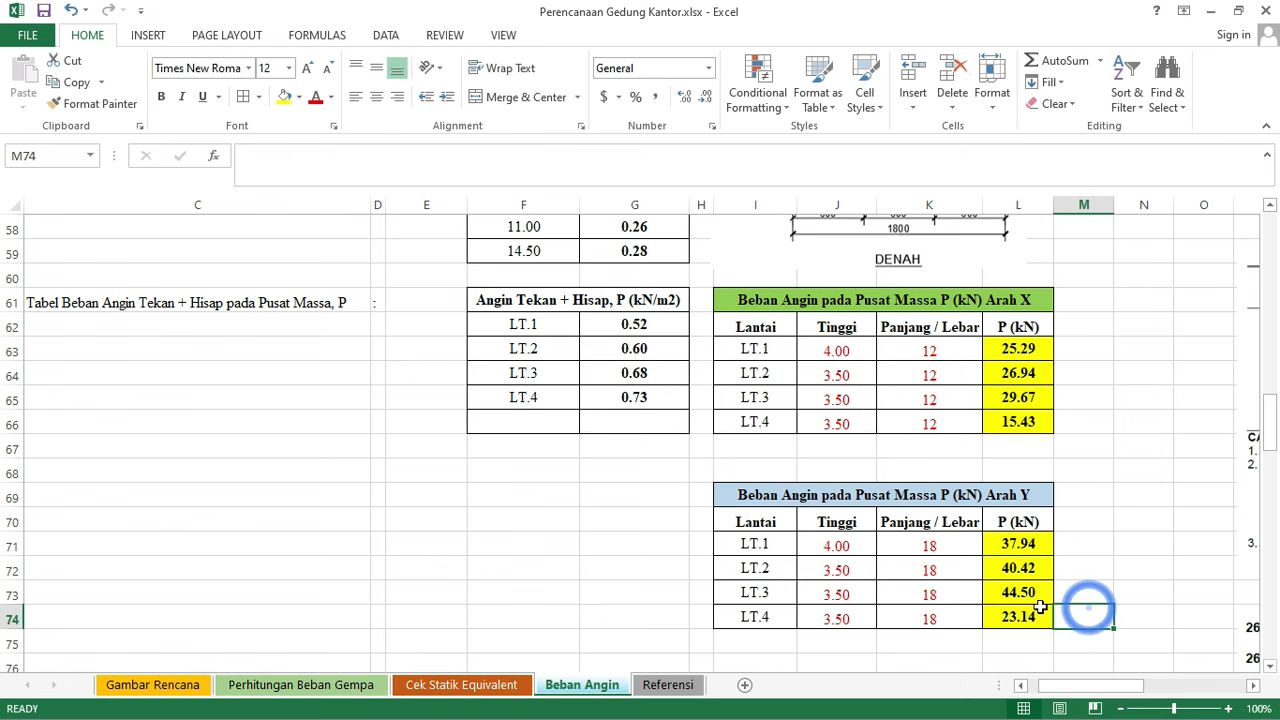
# - Review the Beban Angin sheet from the basic wind parameters through the Kz, qz and qh tables to the Arah X and Arah Y load tables
pyautogui.scroll(3, 1040, 607)
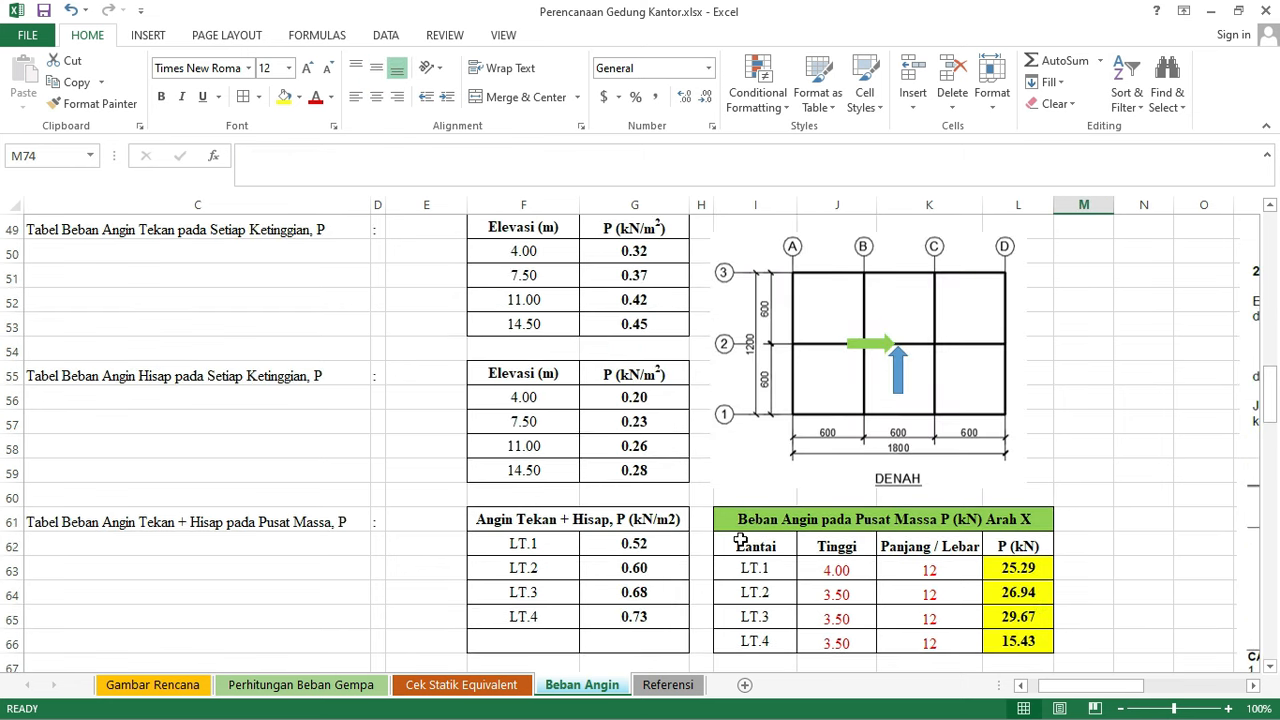
pyautogui.click(662, 457)
pyautogui.scroll(7, 660, 465)
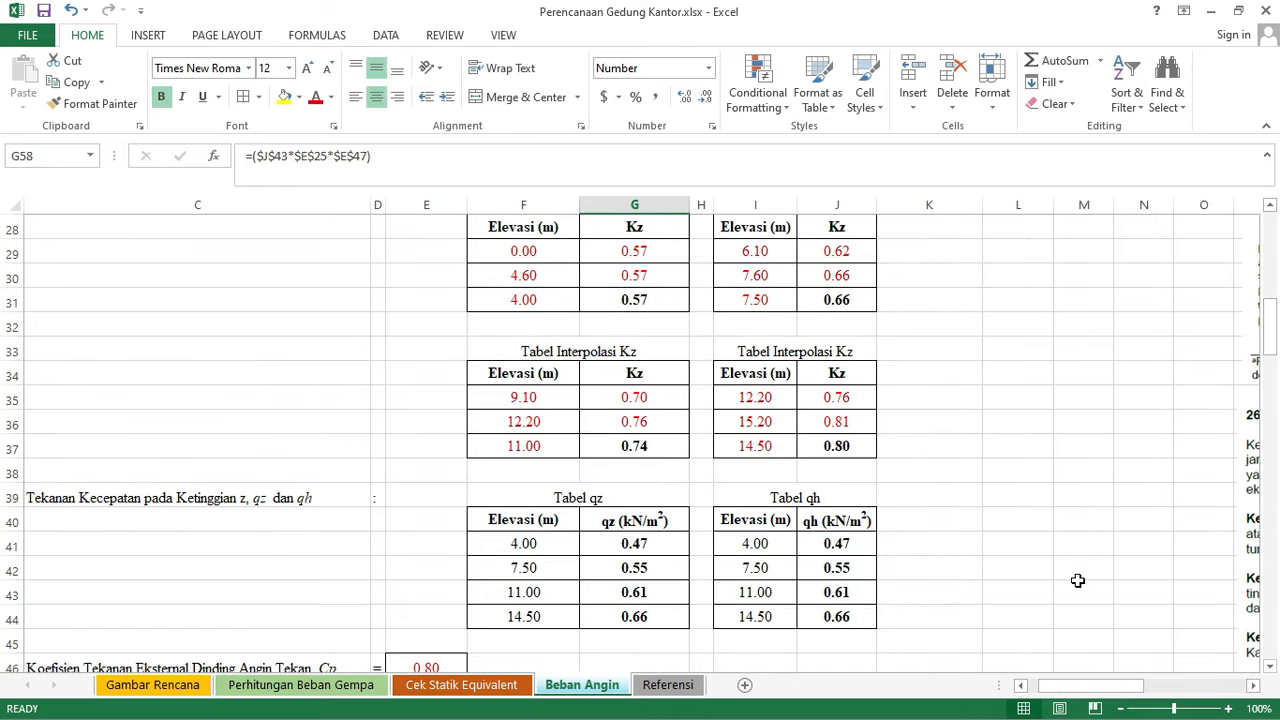
pyautogui.moveTo(1098, 690)
pyautogui.mouseDown()
pyautogui.moveTo(1115, 700)
pyautogui.moveTo(1074, 690)
pyautogui.mouseUp()
pyautogui.scroll(4, 945, 560)
pyautogui.scroll(2, 945, 560)
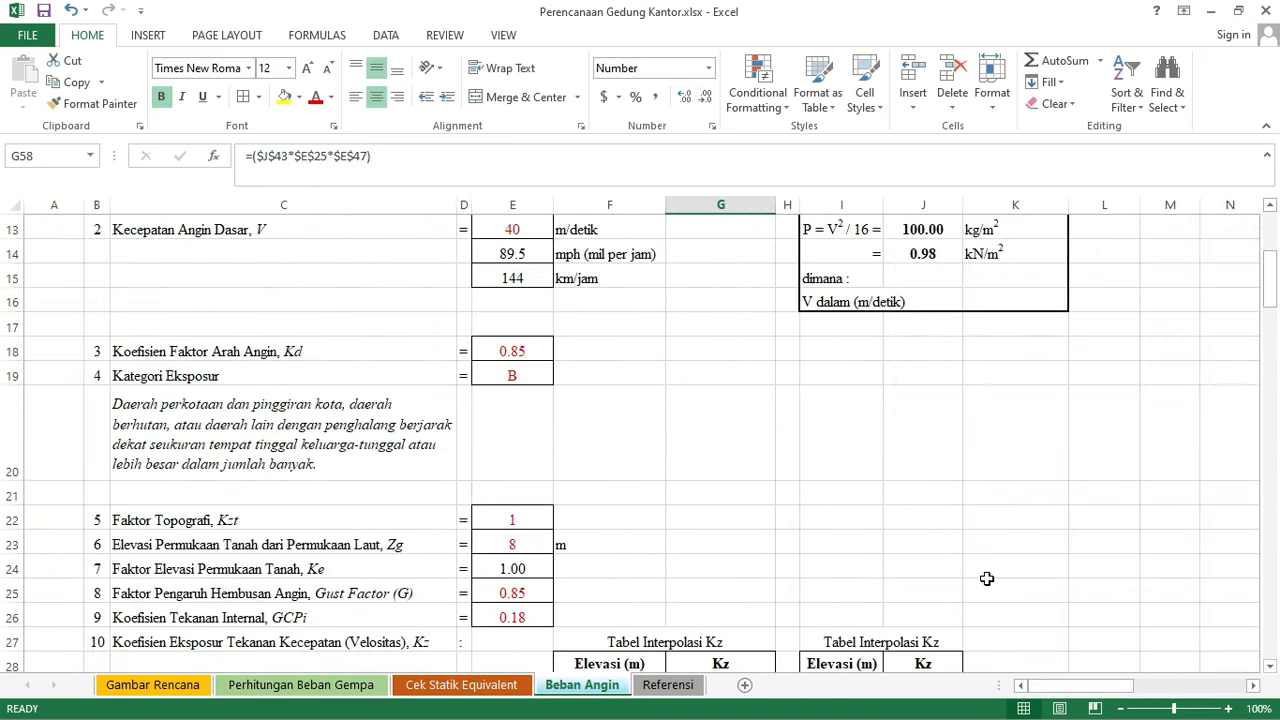
pyautogui.scroll(4, 986, 578)
pyautogui.scroll(-5, 986, 578)
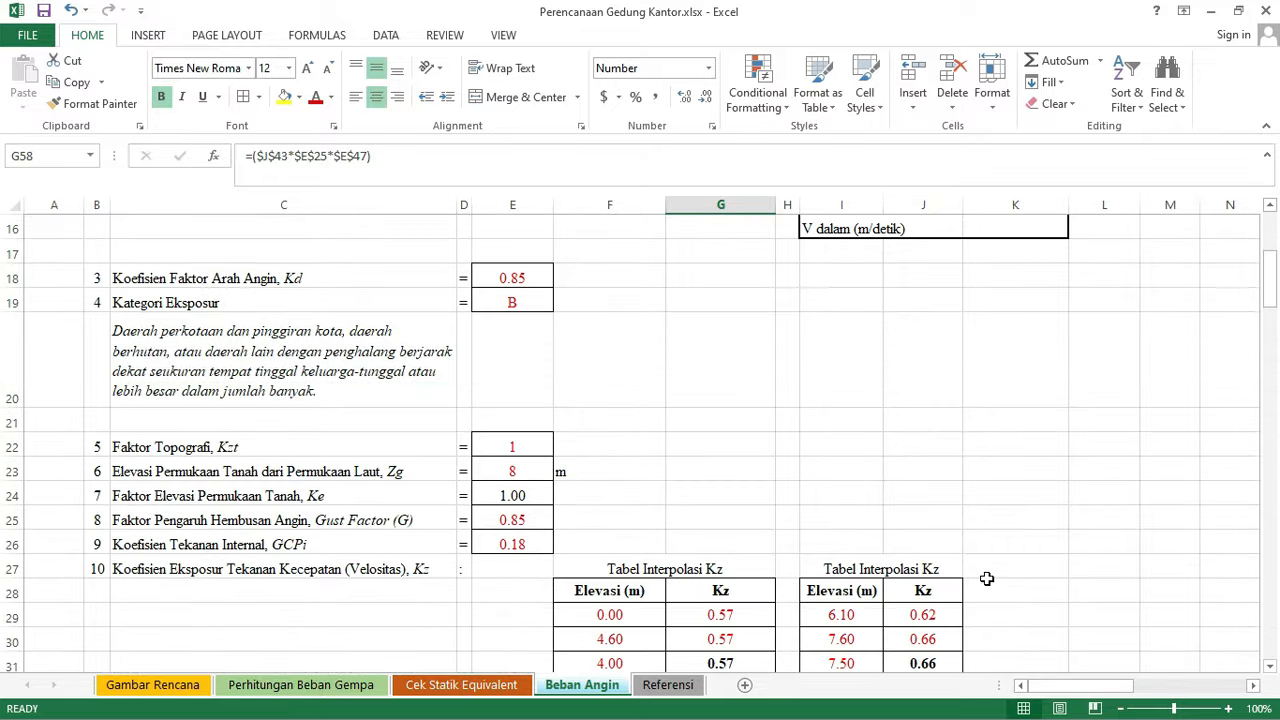
pyautogui.scroll(-1, 986, 578)
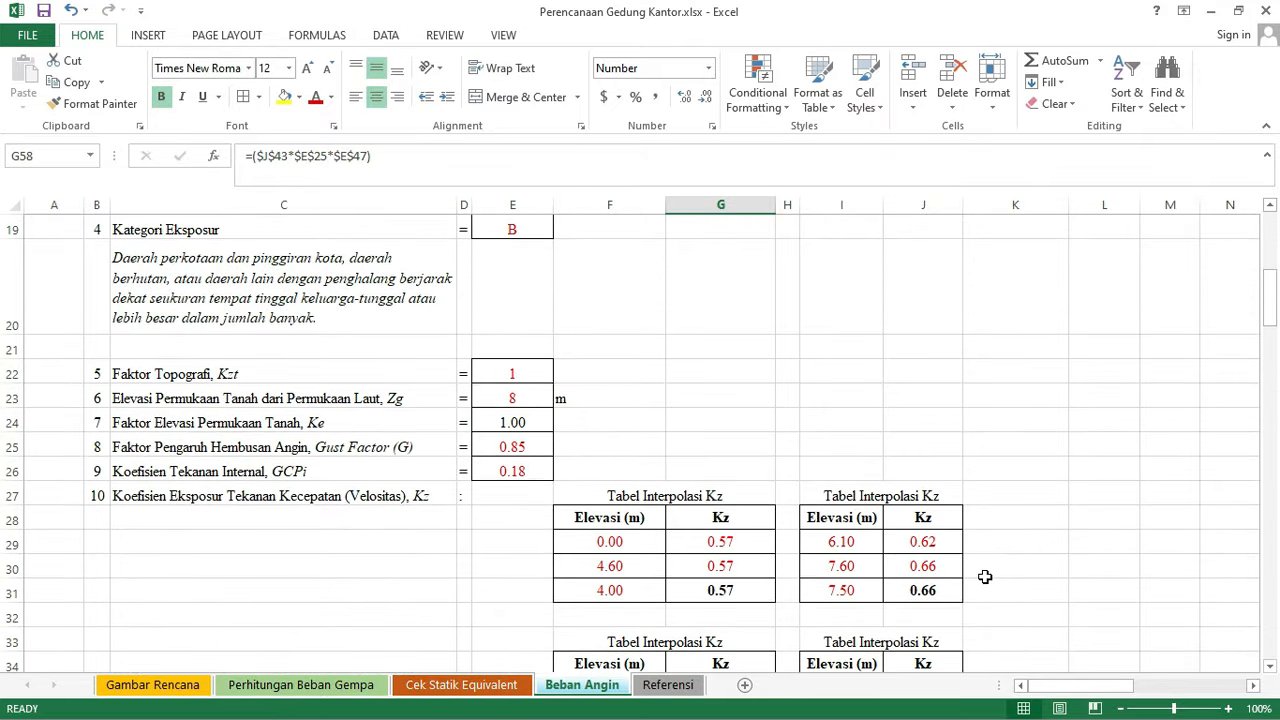
pyautogui.scroll(-1, 985, 577)
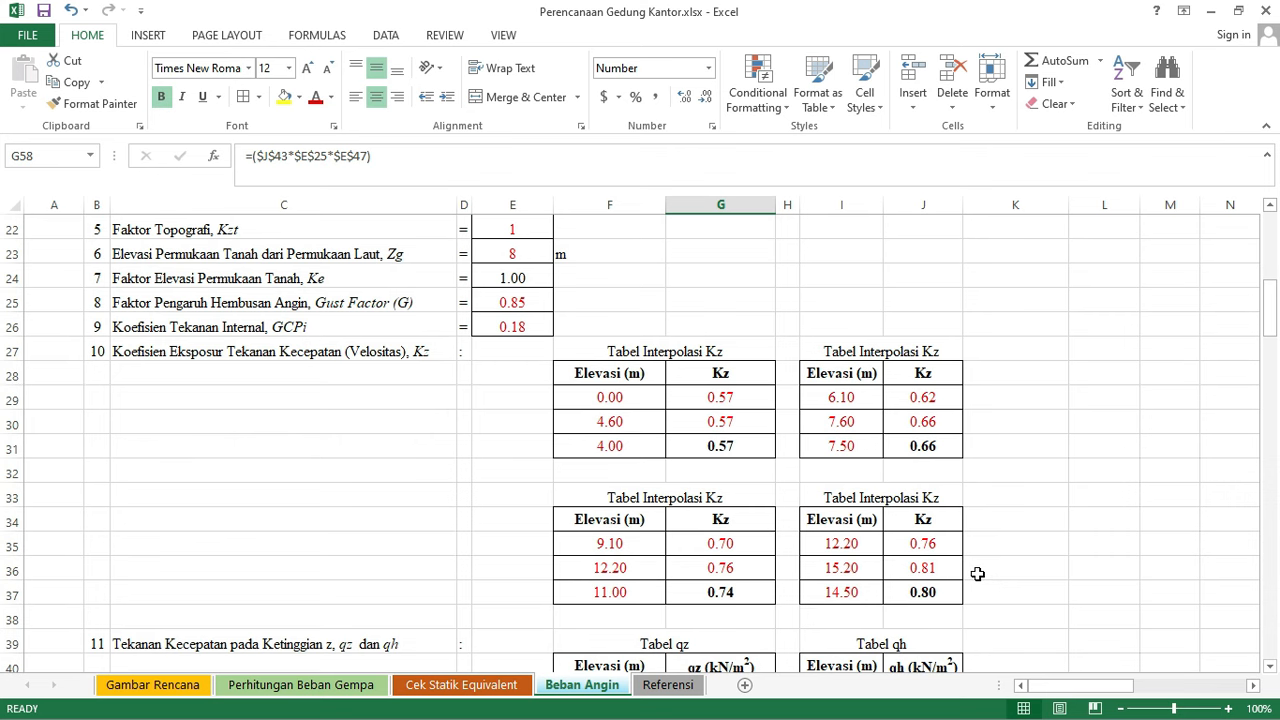
pyautogui.scroll(-4, 977, 573)
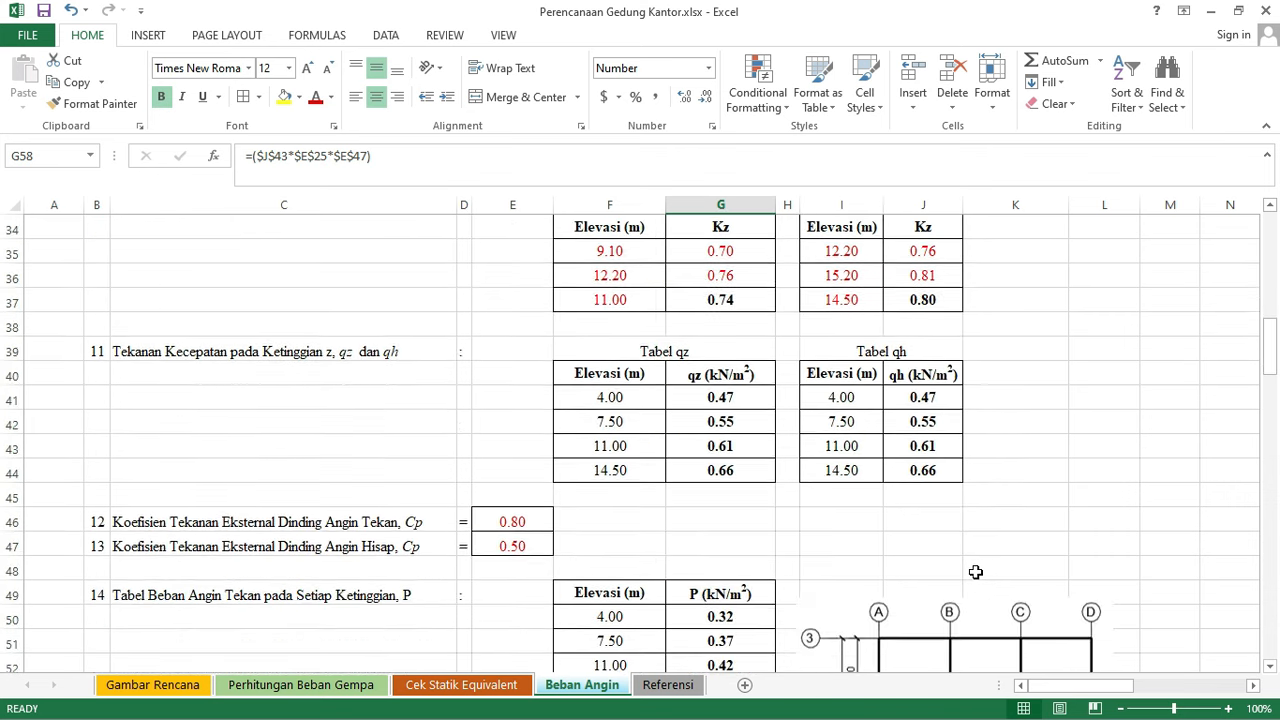
pyautogui.click(985, 500)
pyautogui.scroll(-7, 985, 505)
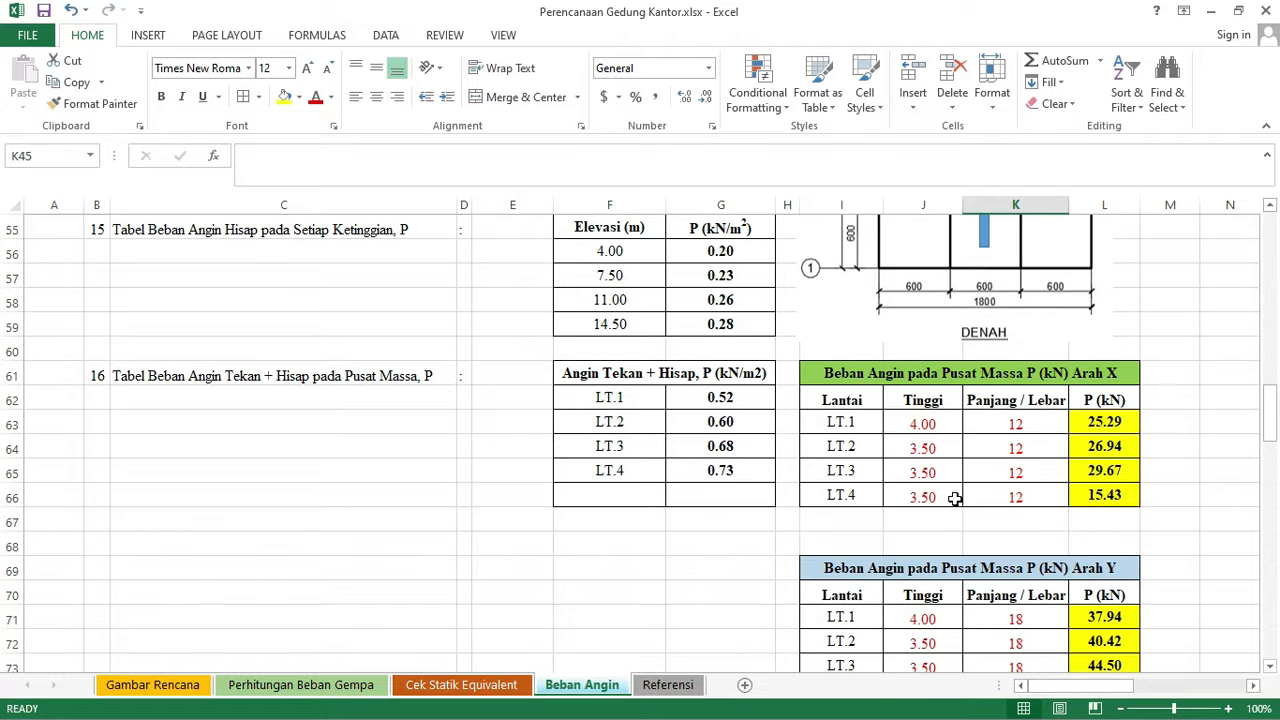
pyautogui.scroll(-1, 955, 498)
pyautogui.moveTo(1096, 690); pyautogui.dragTo(1100, 690)
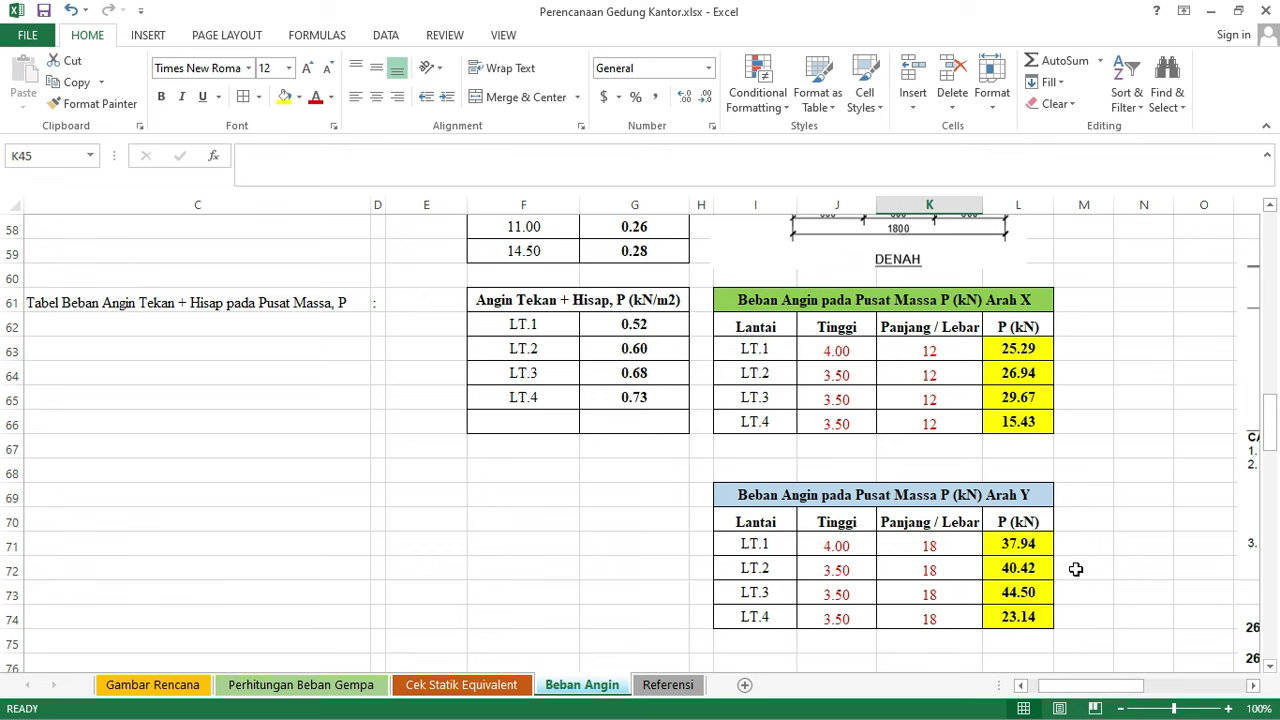
# - Check the P (kN) formulas for LT.1 to LT.3 in the Arah Y table and save the workbook
pyautogui.doubleClick(1043, 537)
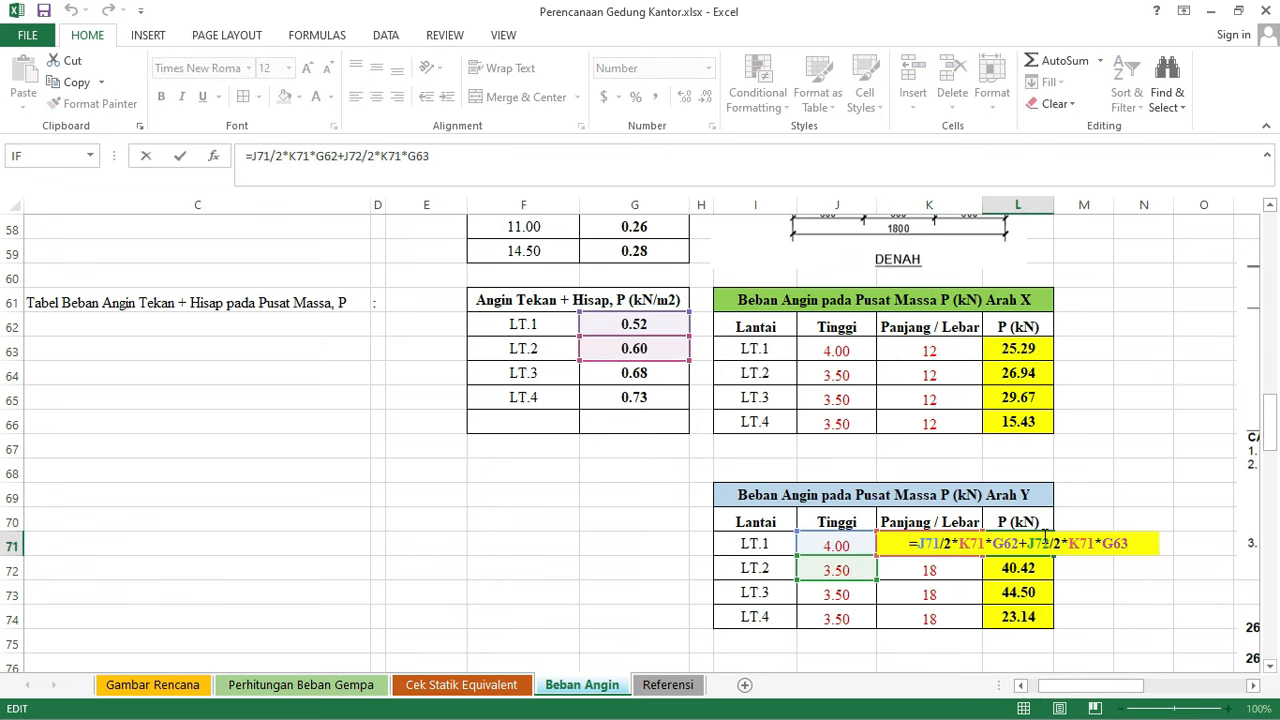
pyautogui.press('Return')
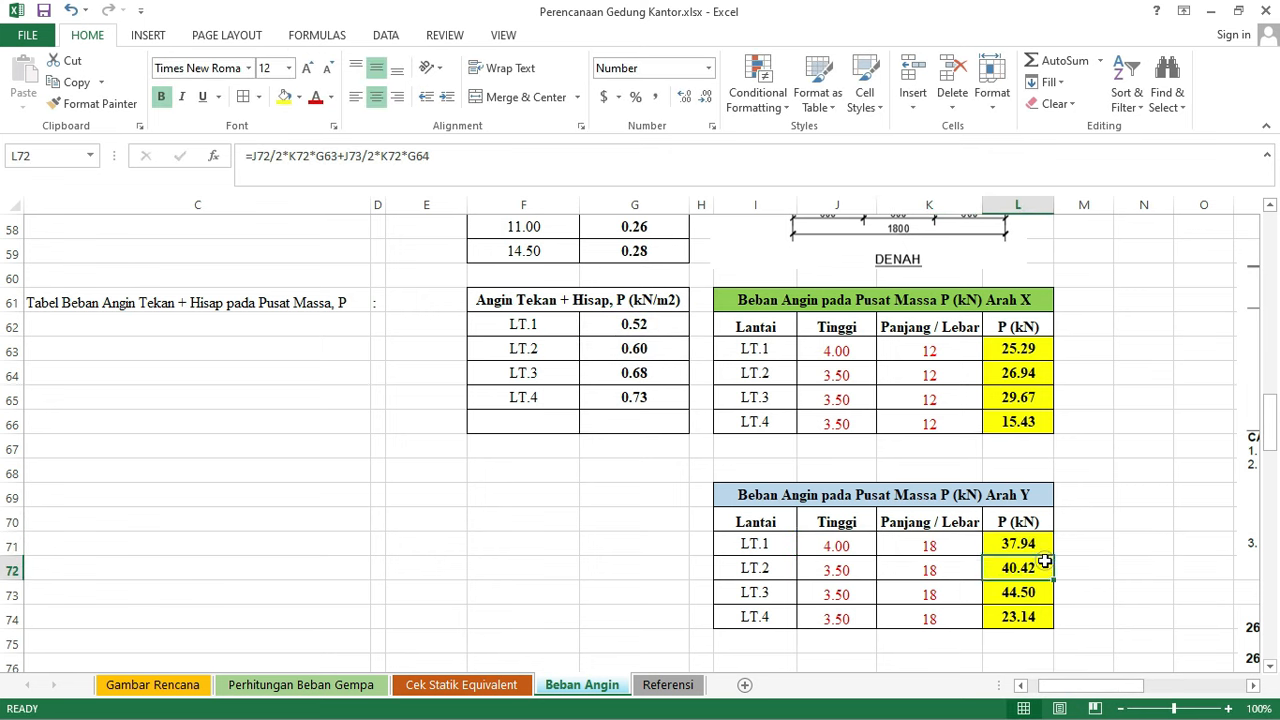
pyautogui.doubleClick(1045, 566)
pyautogui.press('Return')
pyautogui.doubleClick(1037, 612)
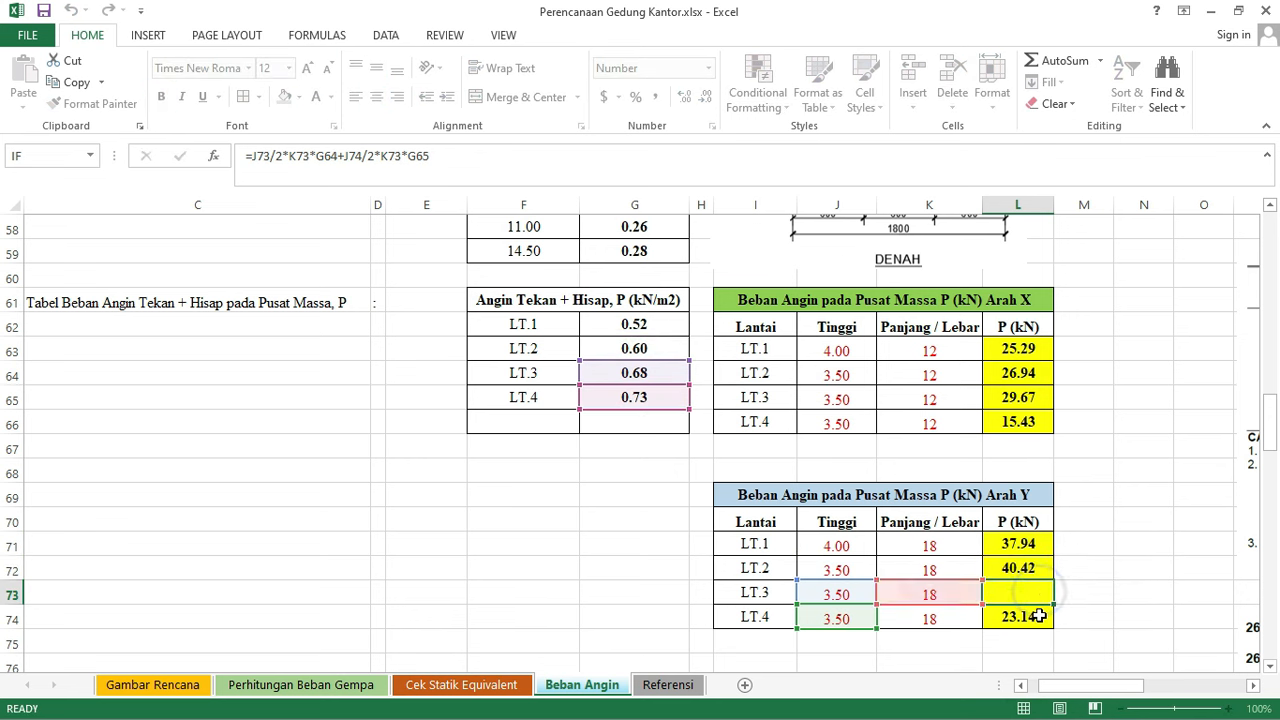
pyautogui.press('Escape')
pyautogui.click(1124, 562)
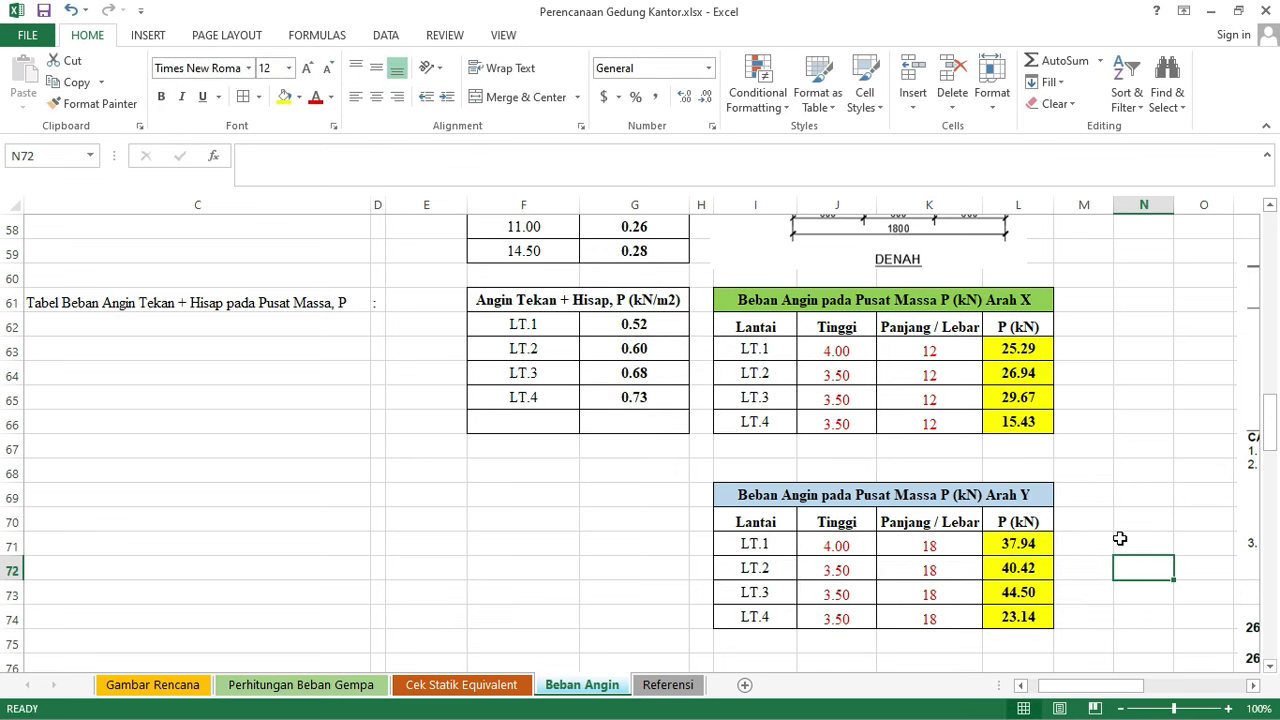
pyautogui.click(43, 11)
# - Review the wind parameters from the velocity pressure tables up to Kecepatan Angin Dasar, V
pyautogui.scroll(3, 534, 480)
pyautogui.scroll(7, 534, 480)
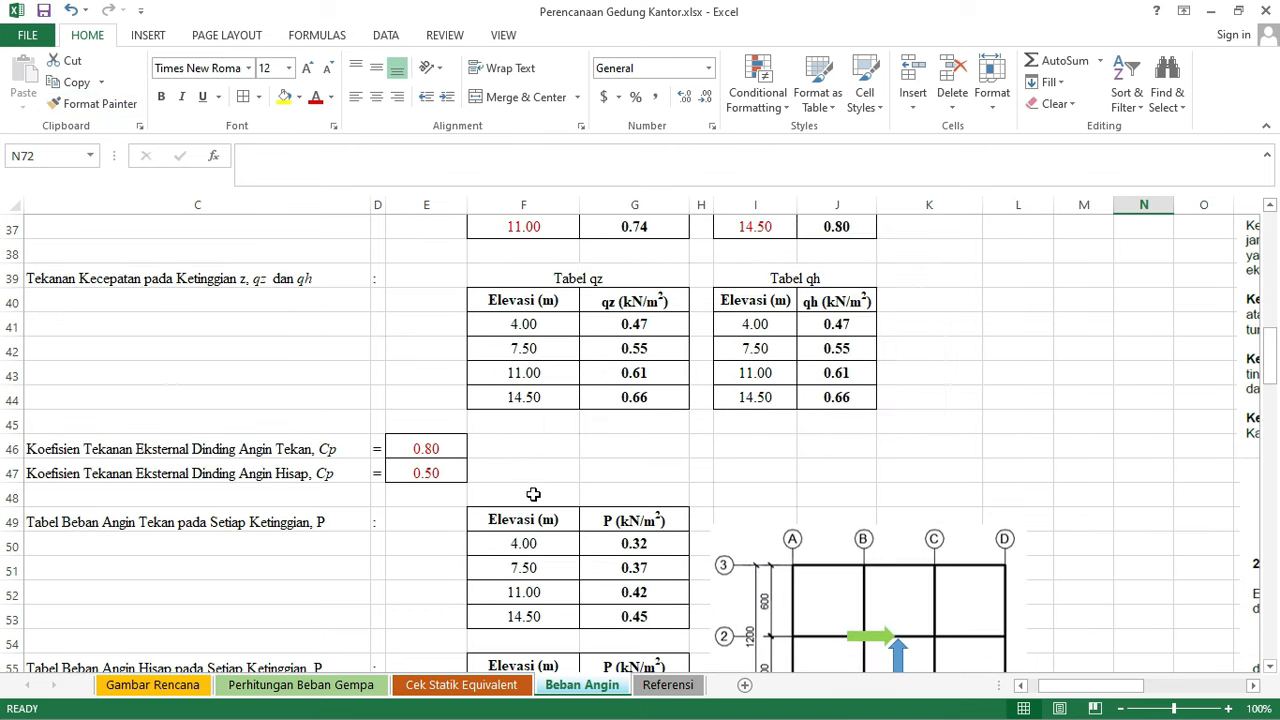
pyautogui.scroll(-2, 533, 495)
pyautogui.scroll(5, 529, 499)
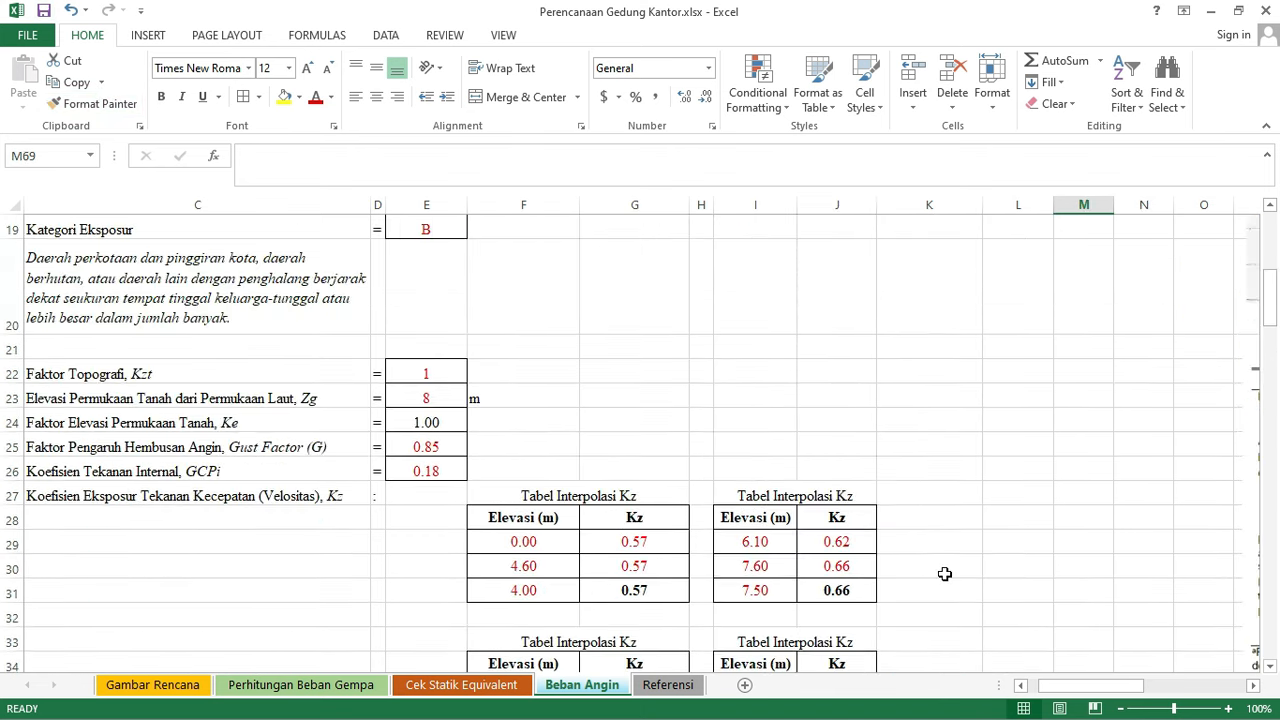
pyautogui.scroll(3, 944, 573)
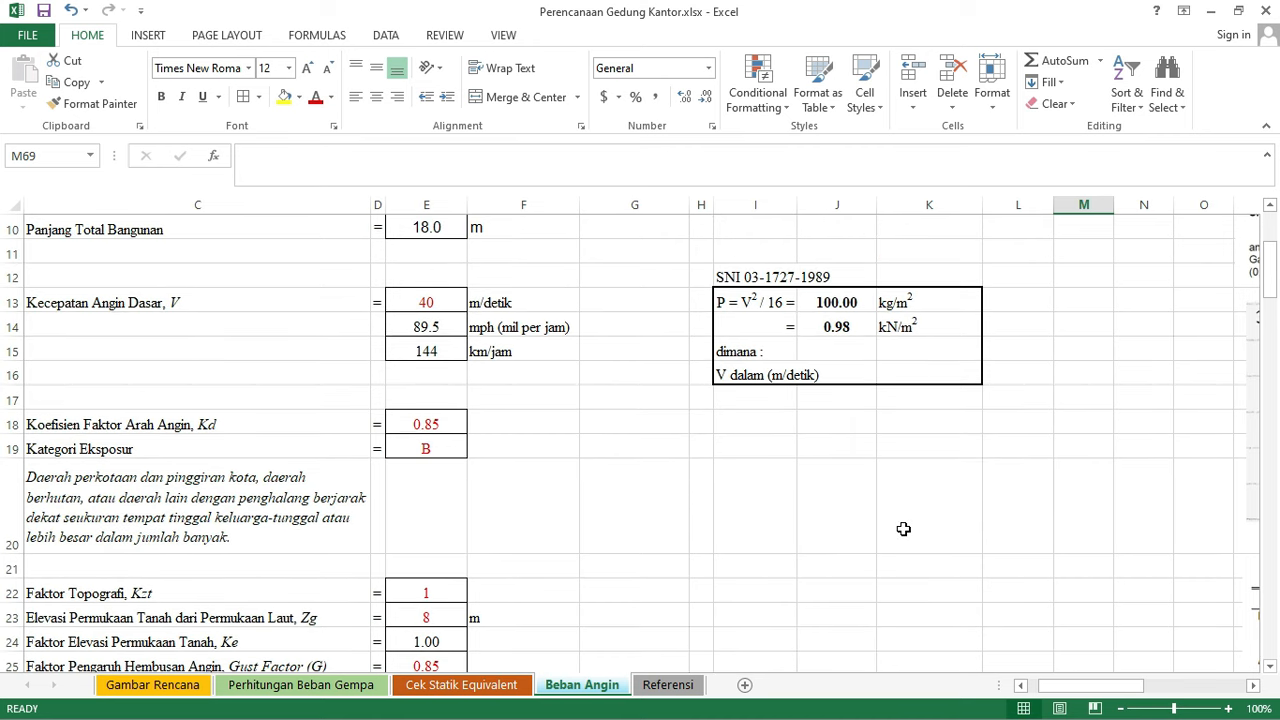
pyautogui.scroll(-2, 903, 528)
pyautogui.scroll(-3, 410, 480)
pyautogui.scroll(5, 430, 485)
# - Copy the mph (mil per jam) value of Kecepatan Angin Dasar, V, from cell E14
pyautogui.click(436, 417)
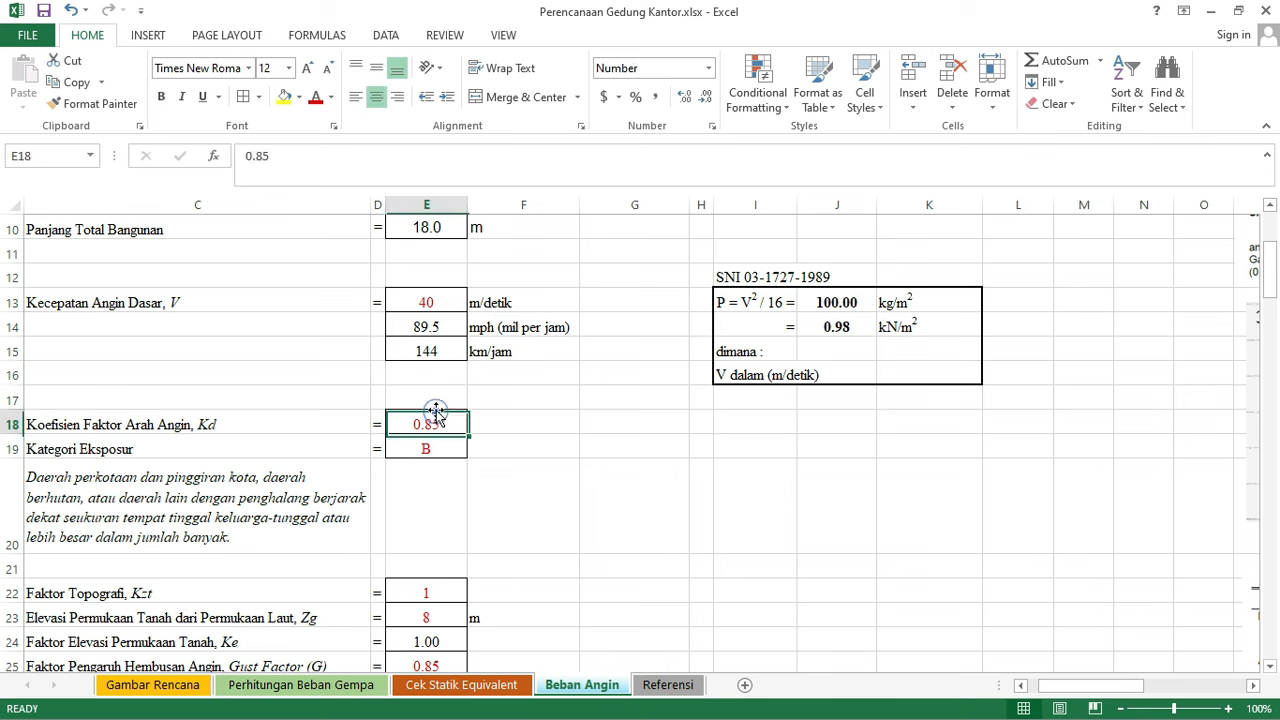
pyautogui.click(438, 326)
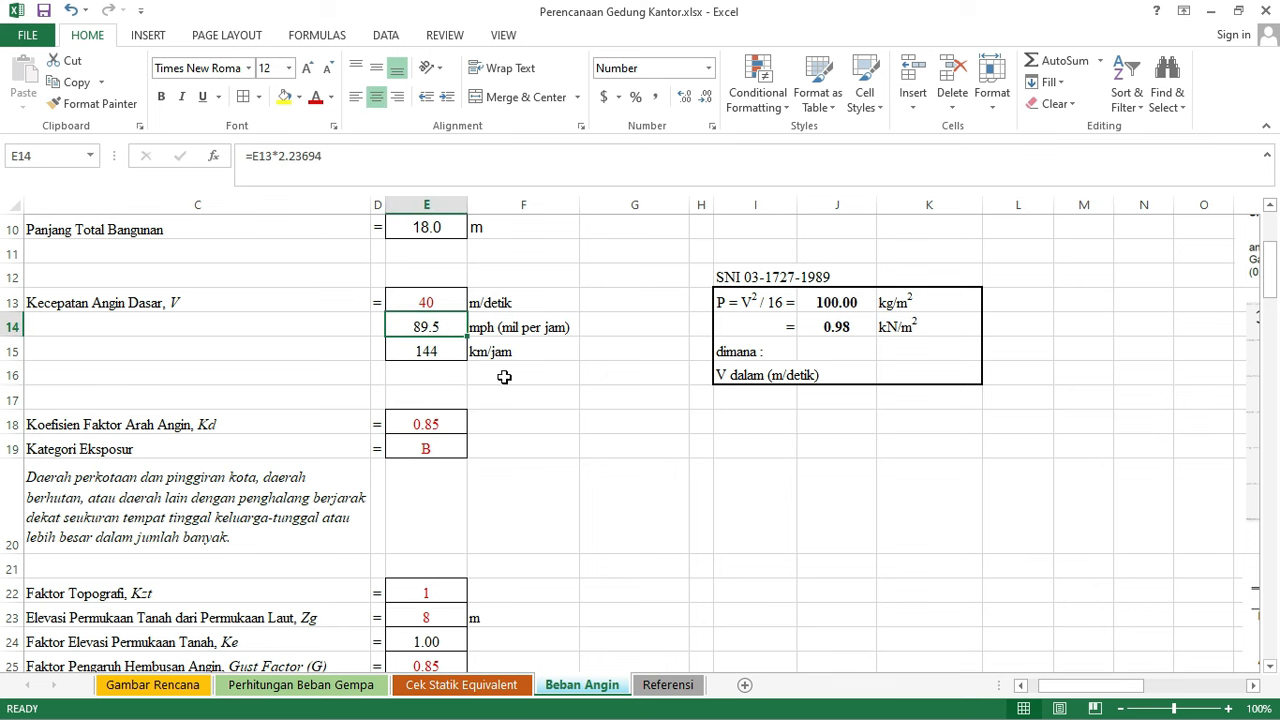
pyautogui.click(572, 437)
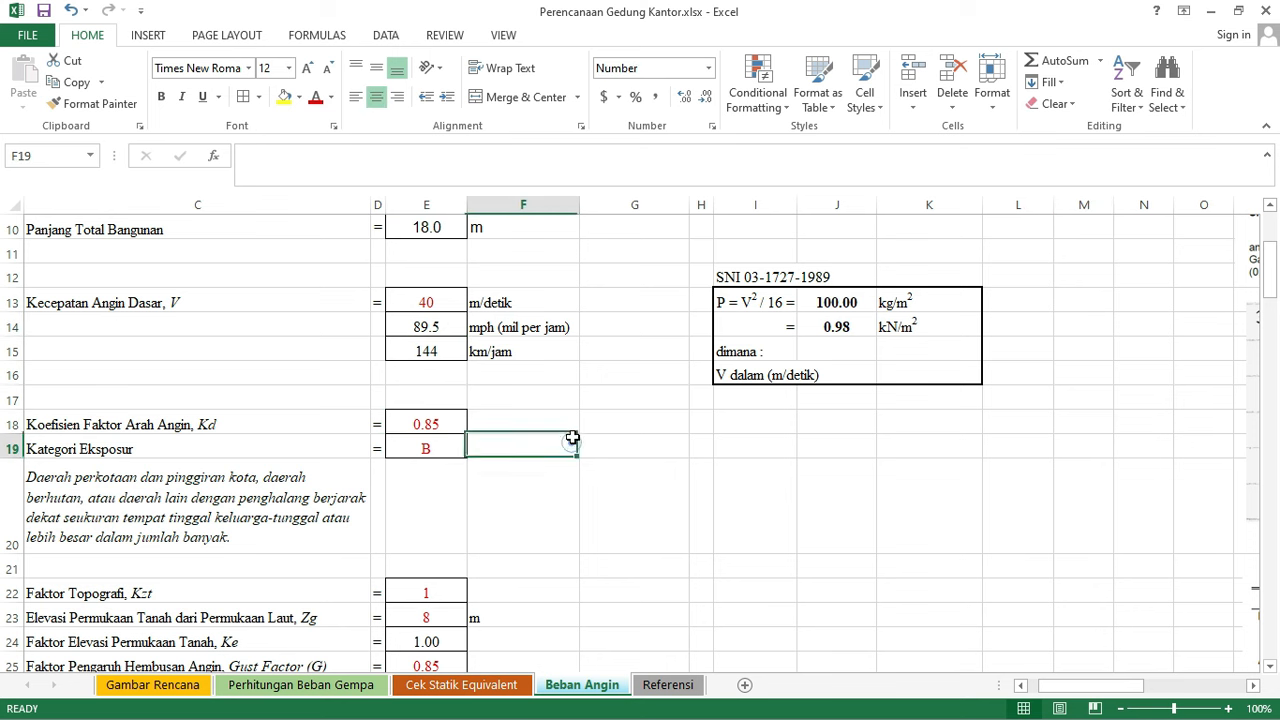
pyautogui.click(453, 328)
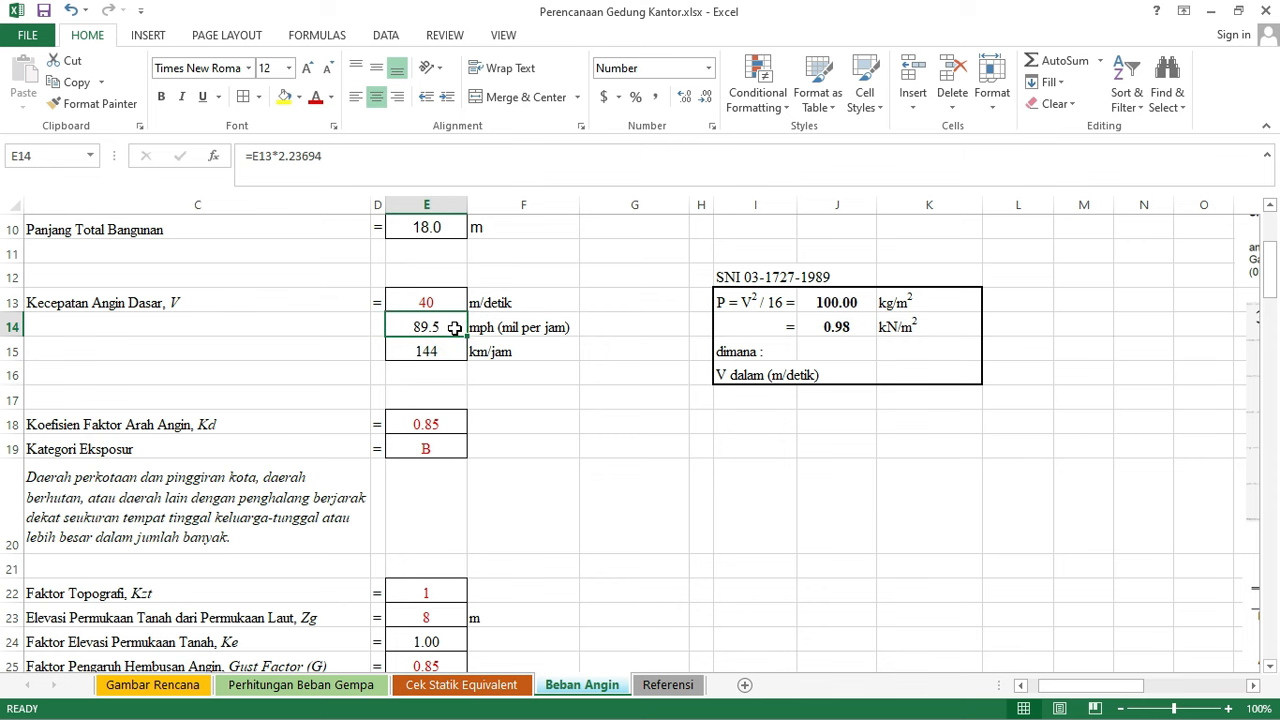
pyautogui.hotkey('ctrl', 'c')
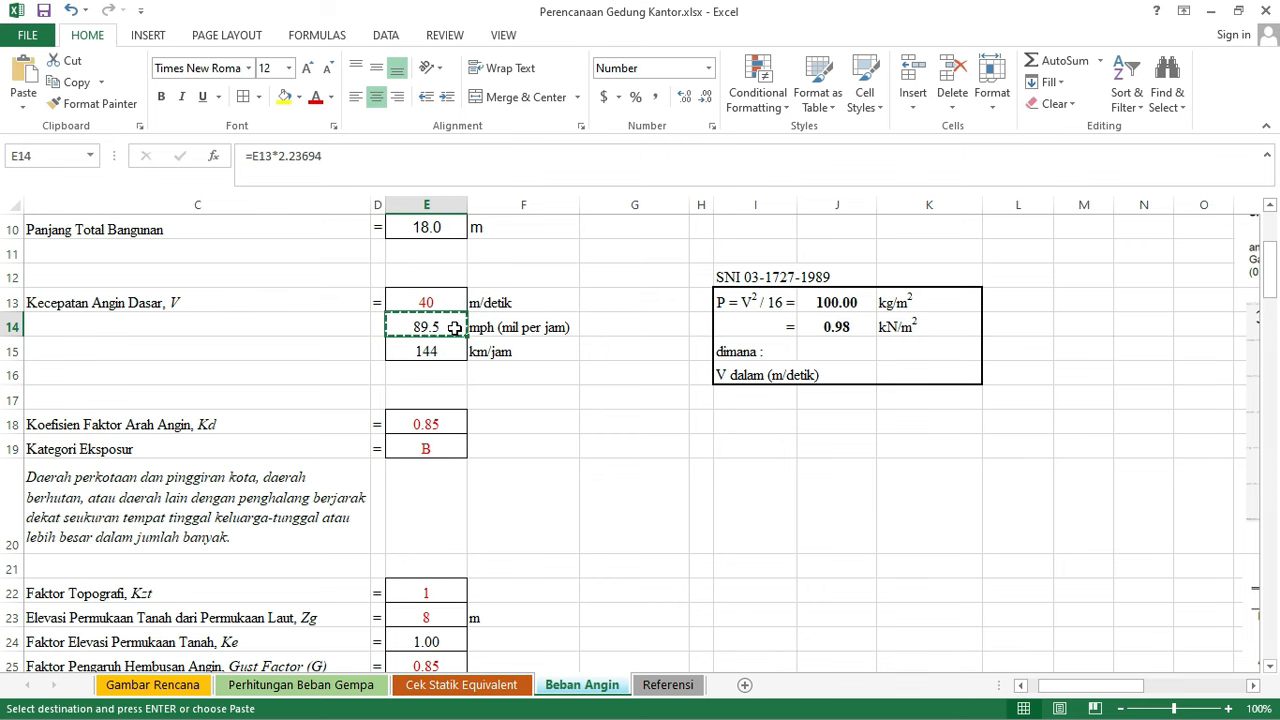
# - Switch to the ETABS model and open its load pattern definitions
pyautogui.click(1217, 12)
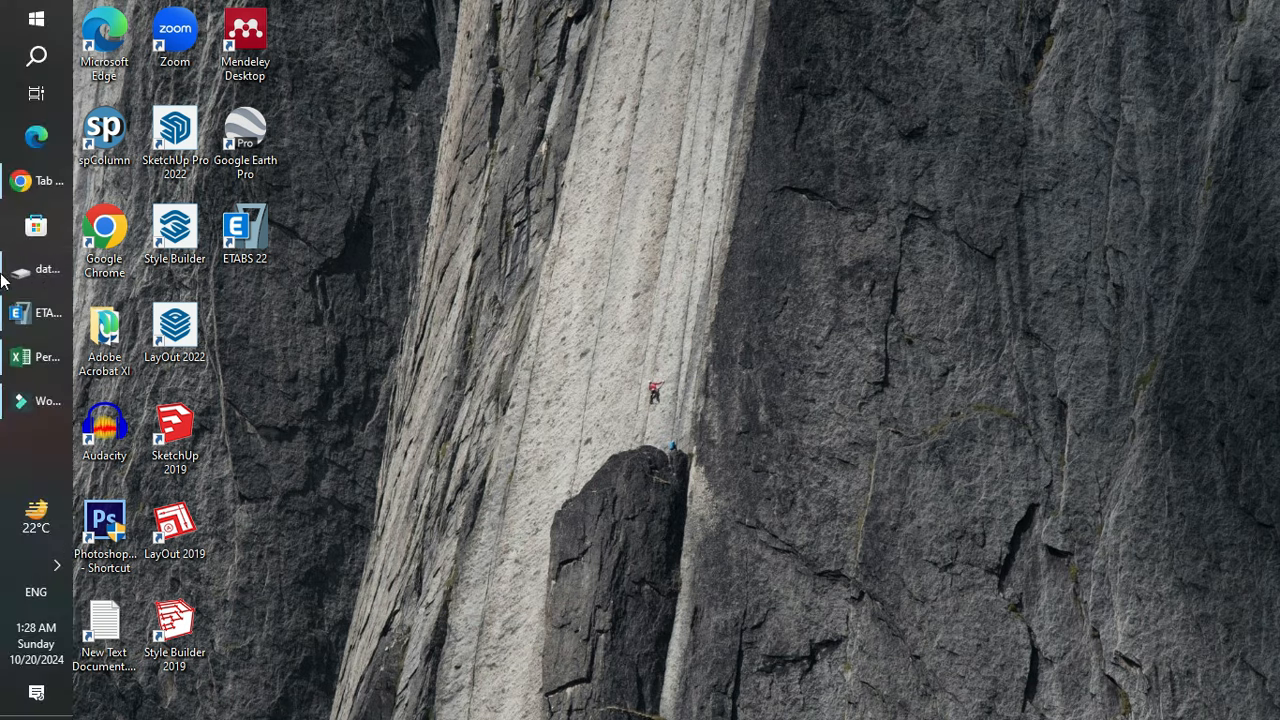
pyautogui.click(22, 314)
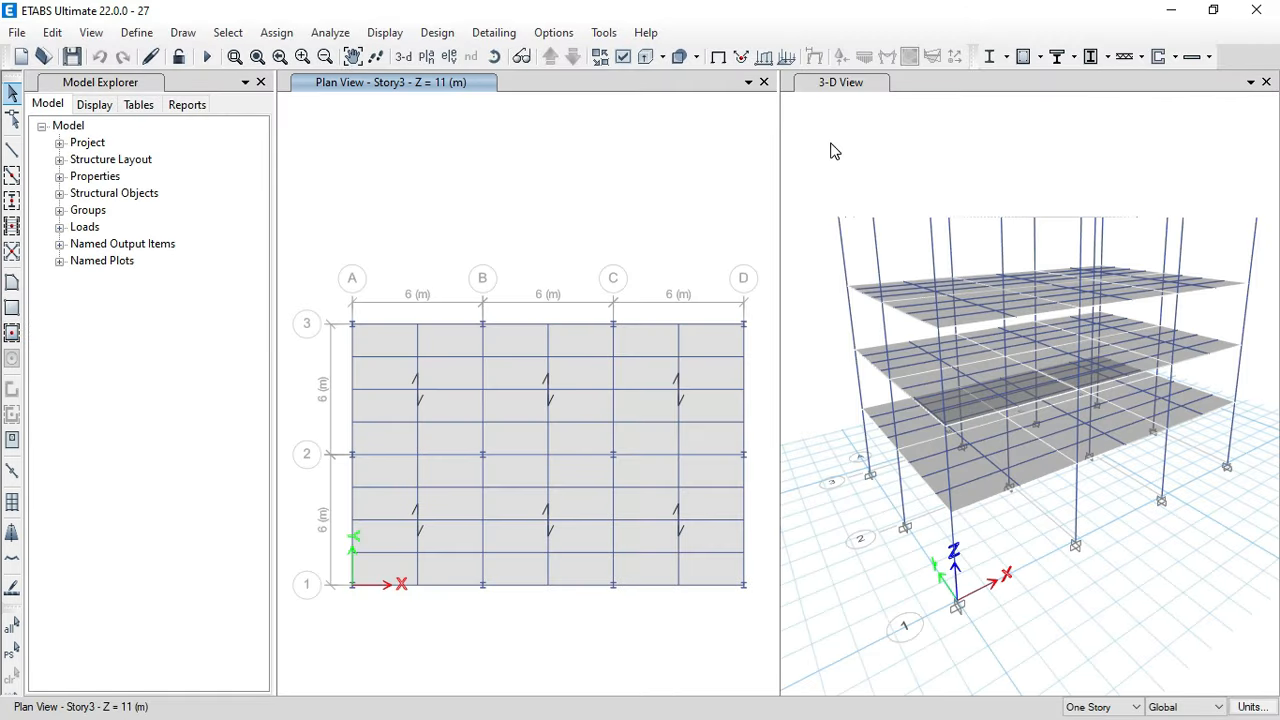
pyautogui.click(137, 32)
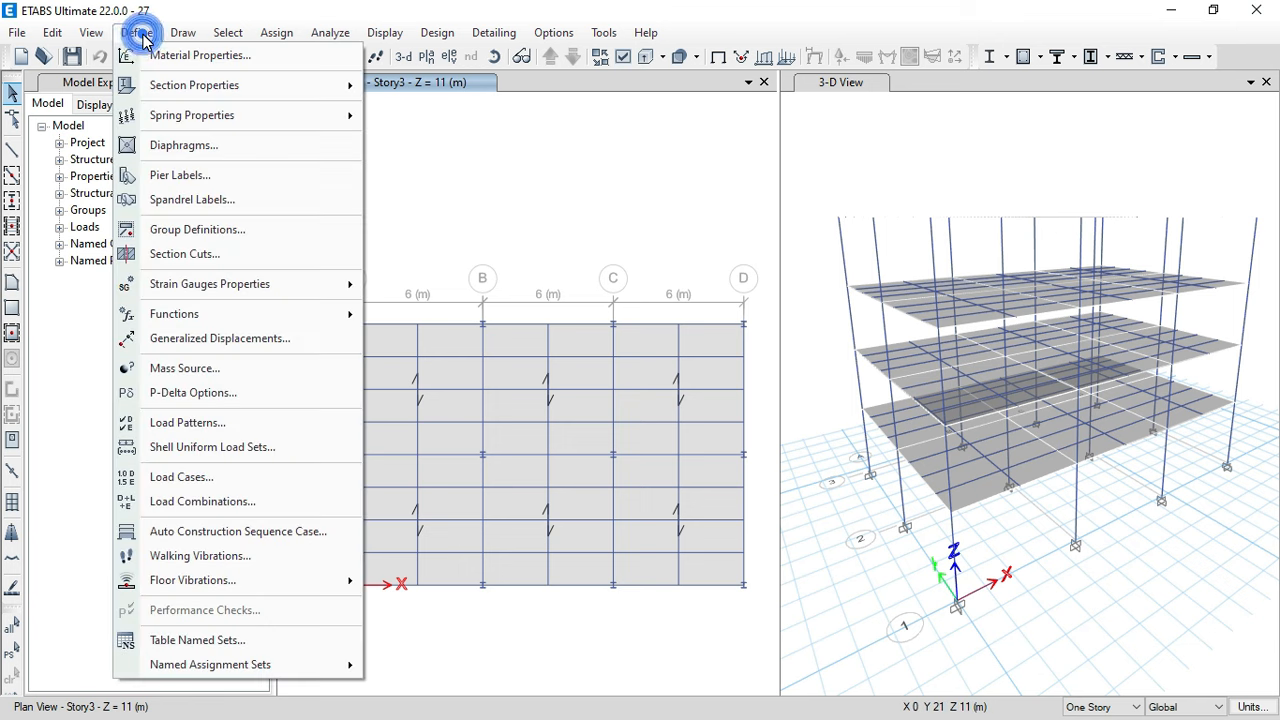
pyautogui.click(246, 426)
# - Add a load pattern named Wx with type Wind, self weight multiplier 0 and auto lateral load ASCE 7-16
pyautogui.doubleClick(337, 320)
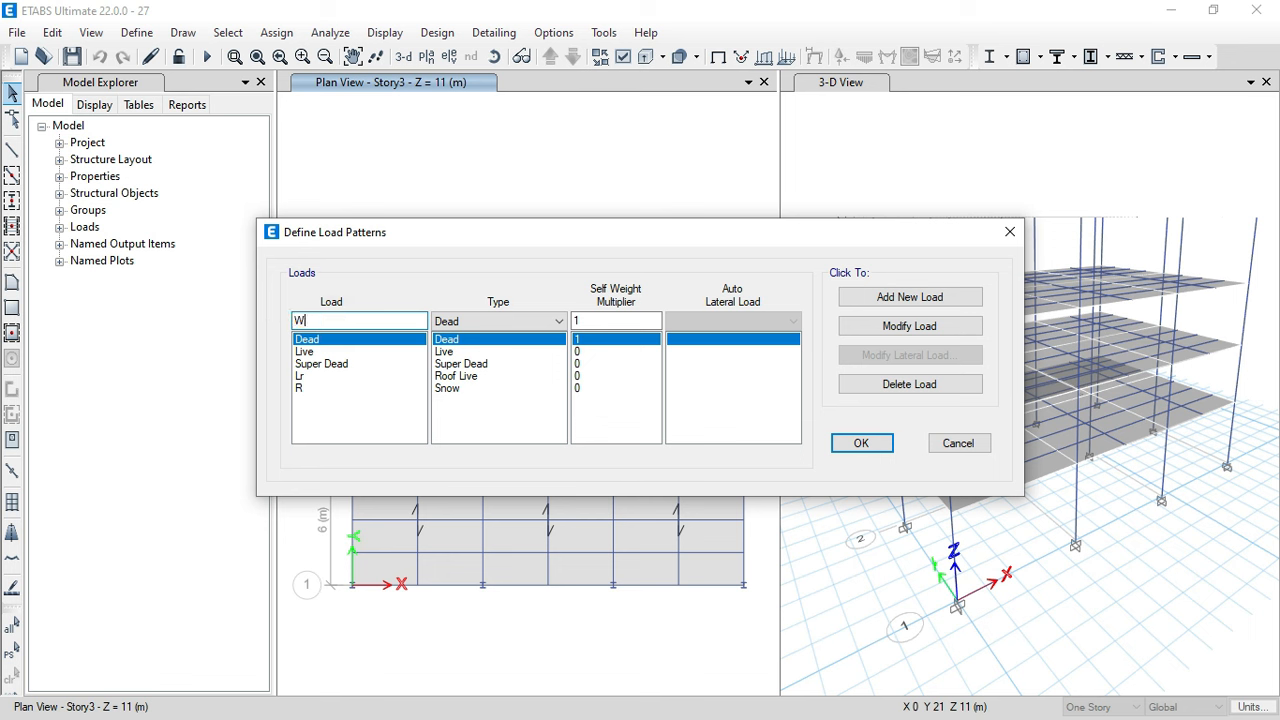
pyautogui.click(466, 320)
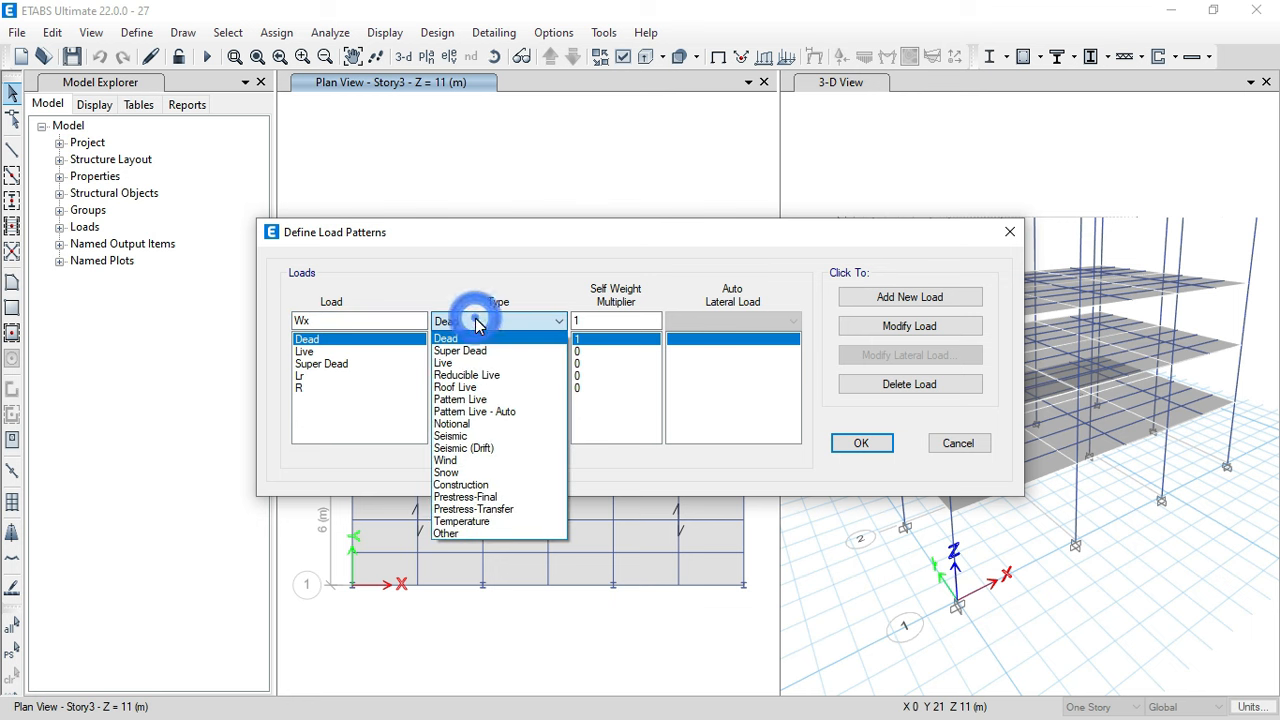
pyautogui.click(490, 460)
pyautogui.click(730, 321)
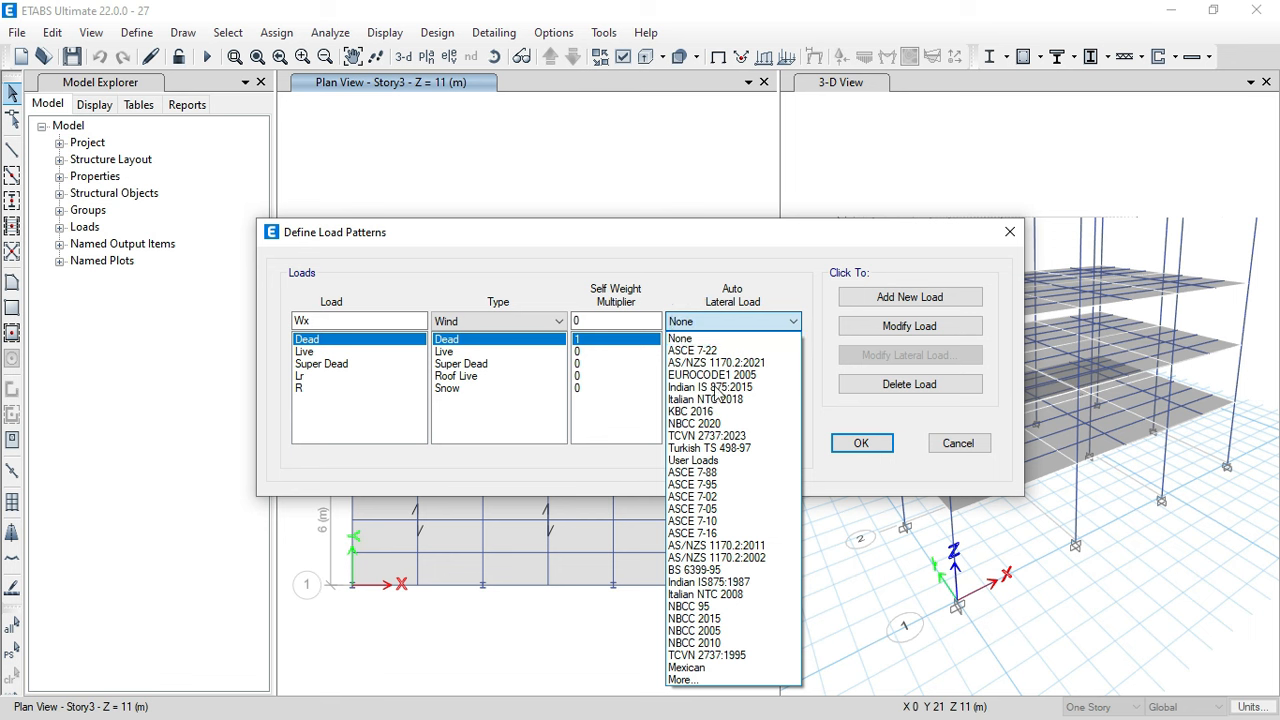
pyautogui.click(712, 521)
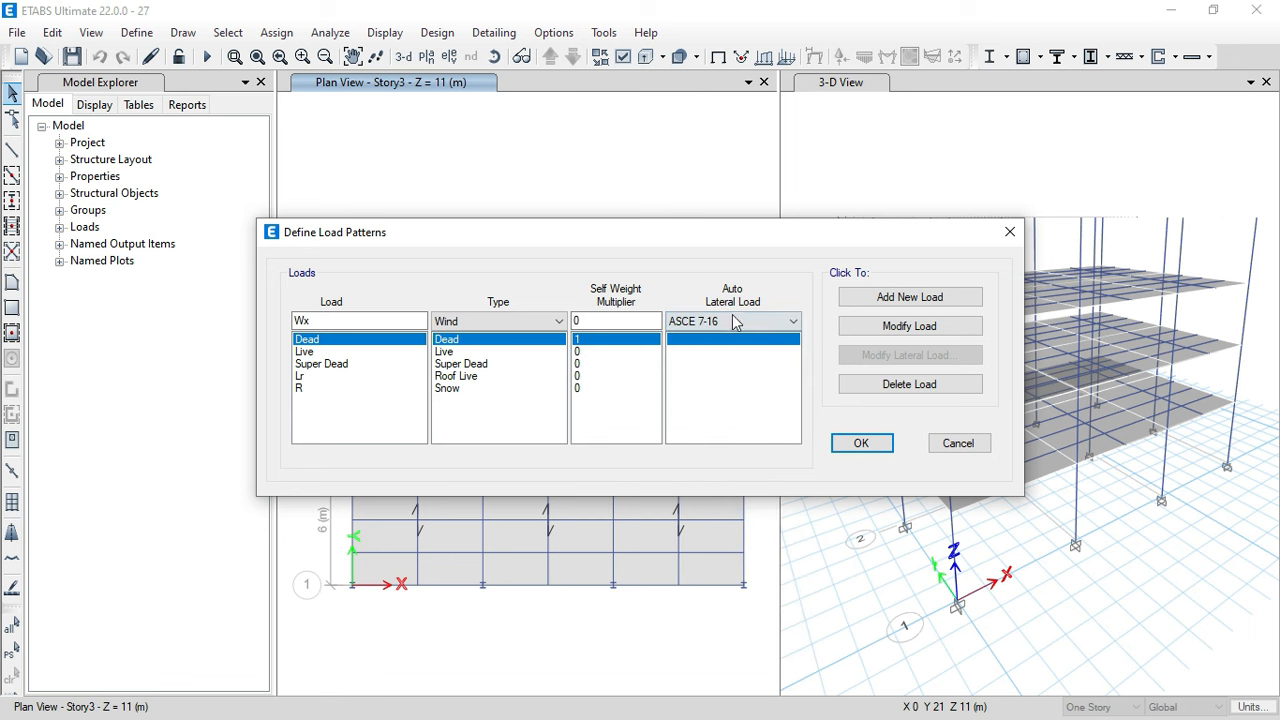
pyautogui.click(938, 297)
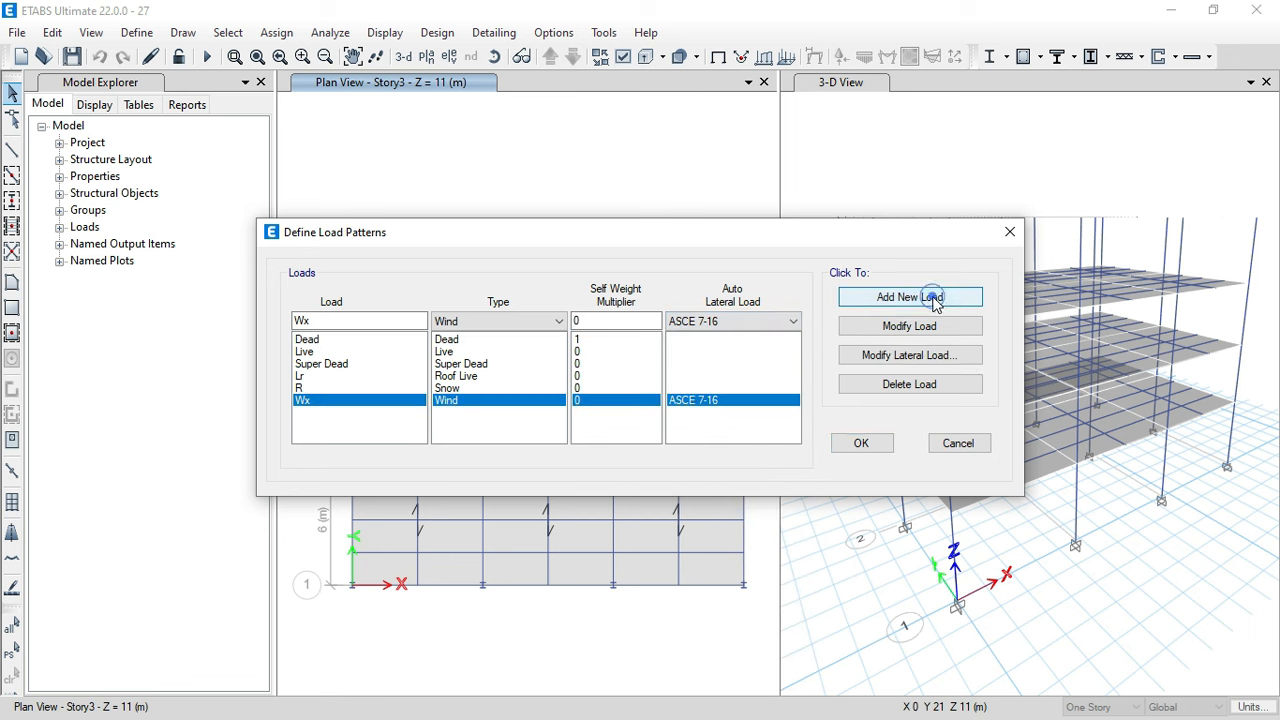
# - Add a second Wind load pattern named Wy, also with auto lateral load ASCE 7-16
pyautogui.click(326, 321)
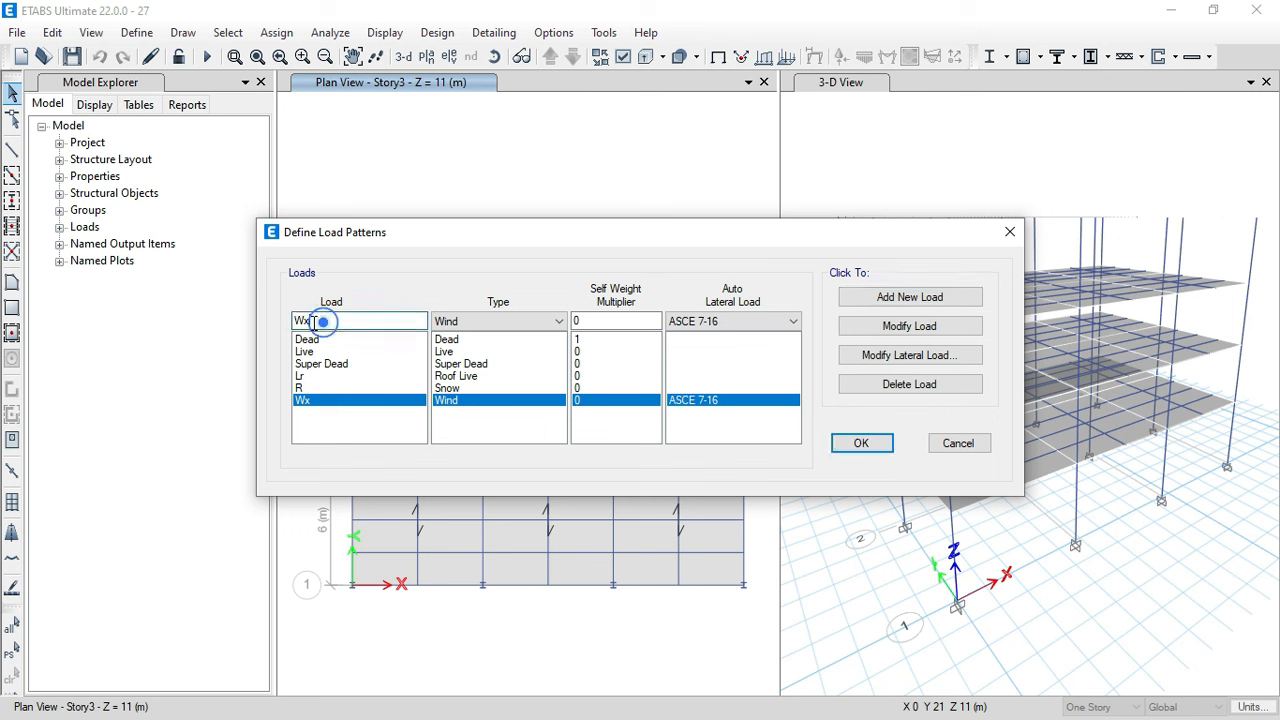
pyautogui.write('y')
pyautogui.click(894, 297)
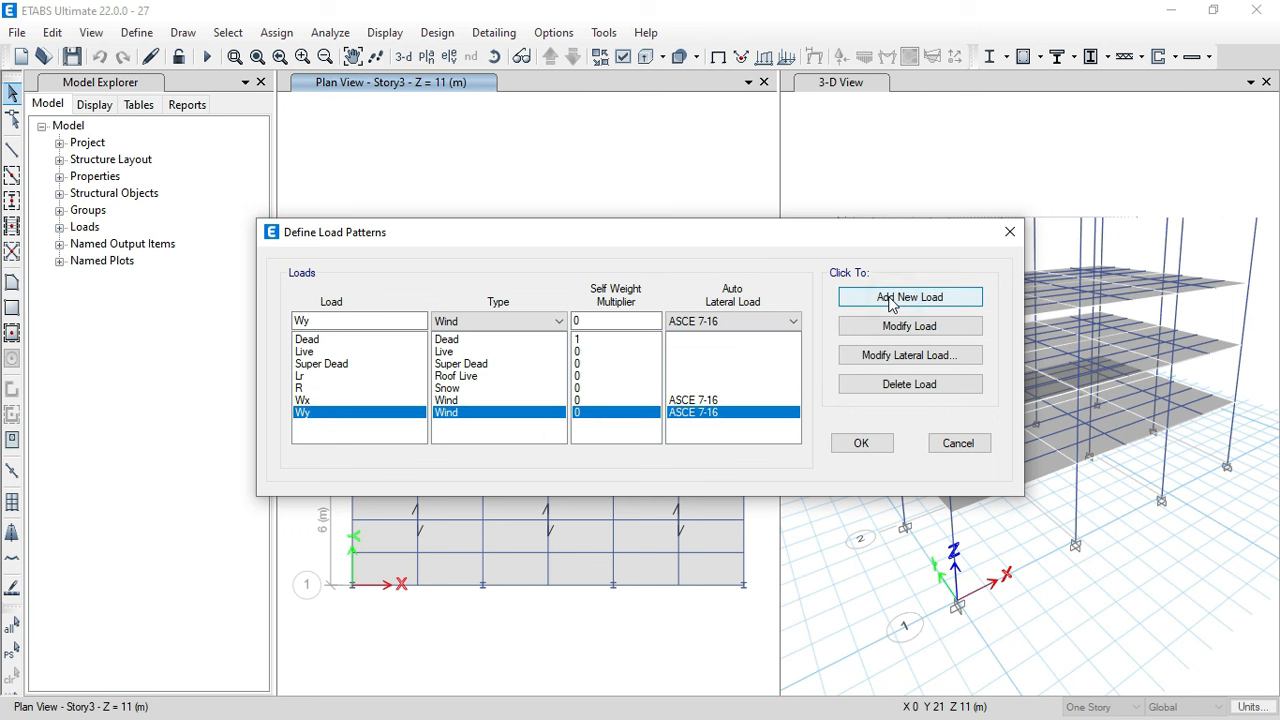
# - Set the Wx lateral load to exposure from frame and shell objects, including shell objects, with a wind speed of 89.5 mph
pyautogui.click(728, 401)
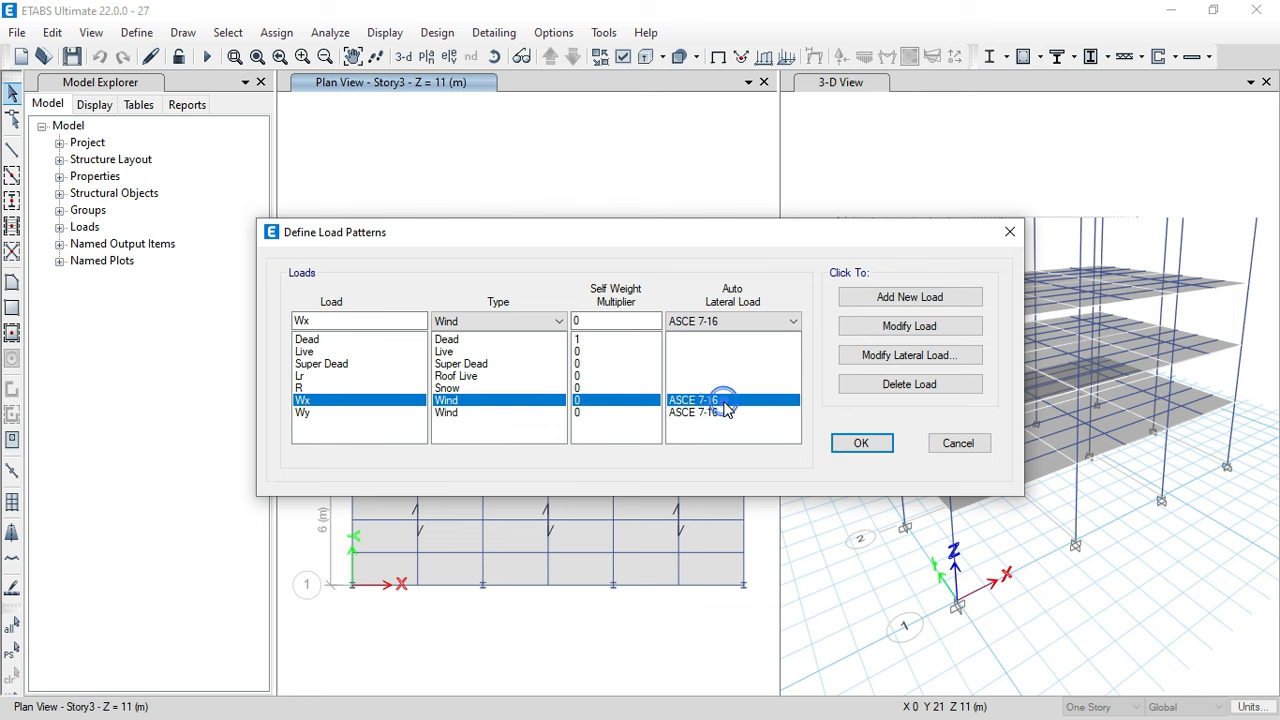
pyautogui.click(894, 357)
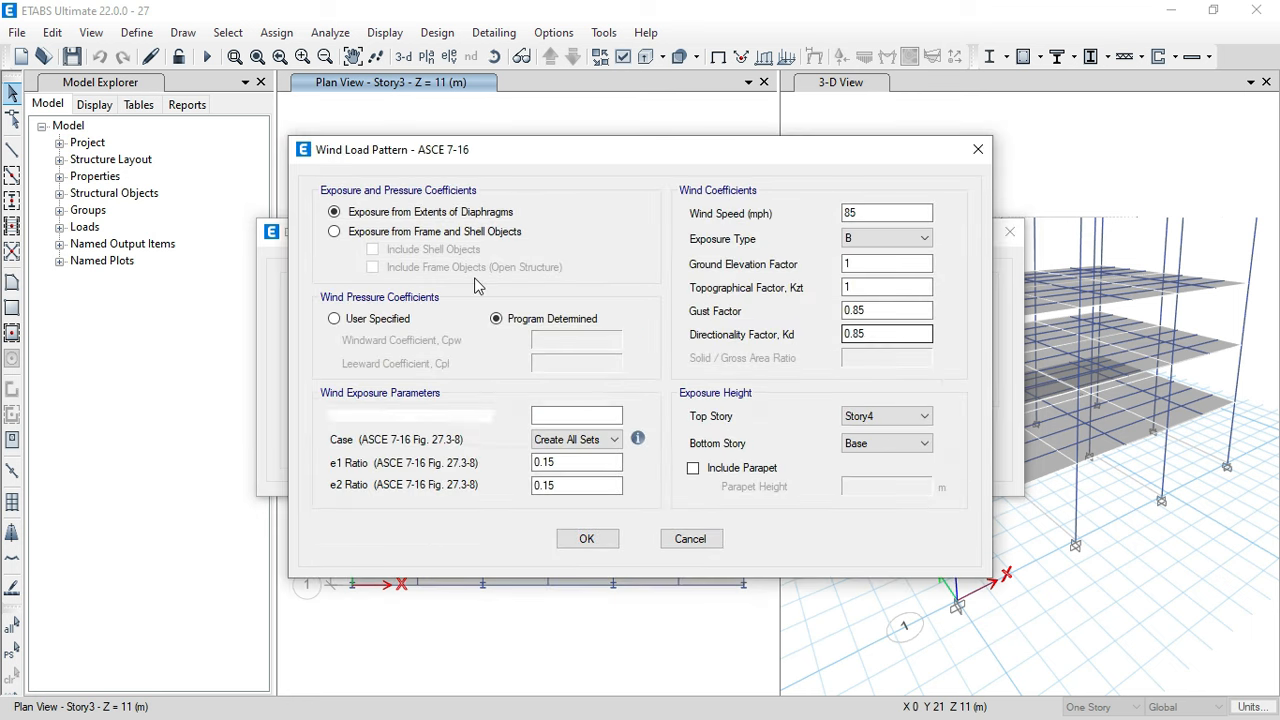
pyautogui.click(423, 236)
pyautogui.click(419, 253)
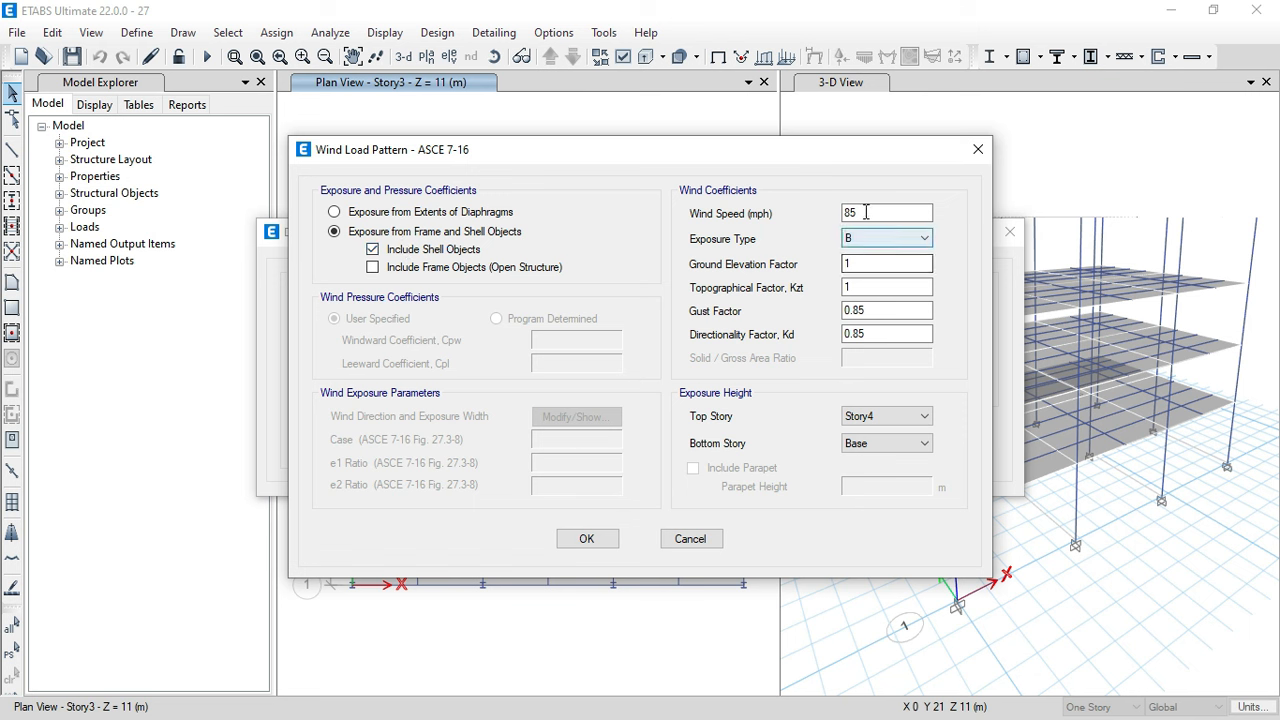
pyautogui.moveTo(860, 212); pyautogui.dragTo(833, 218)
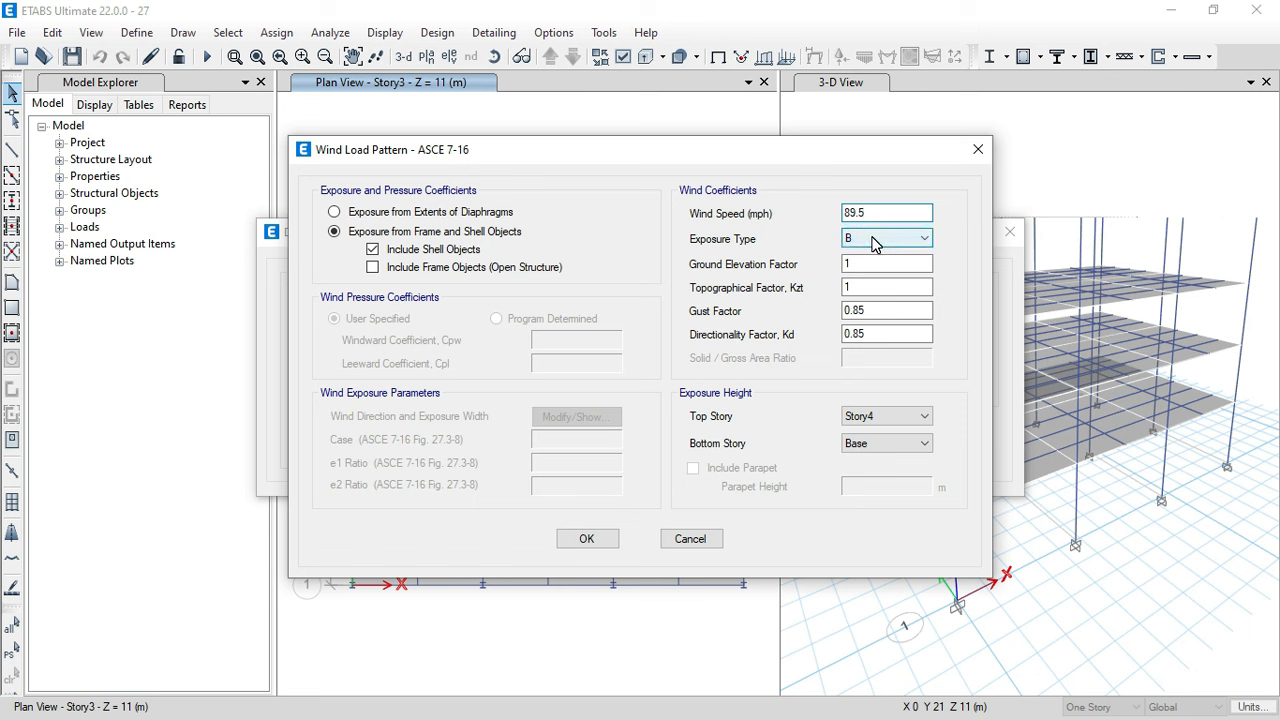
pyautogui.click(860, 263)
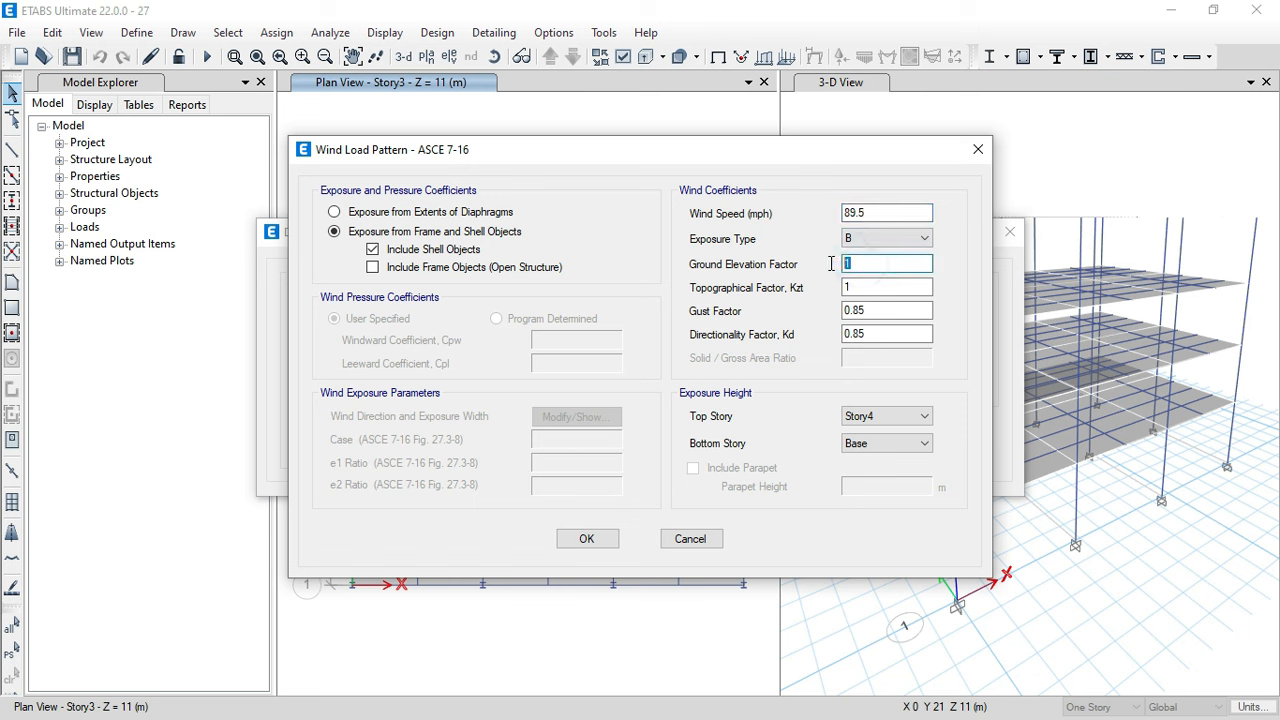
pyautogui.click(874, 285)
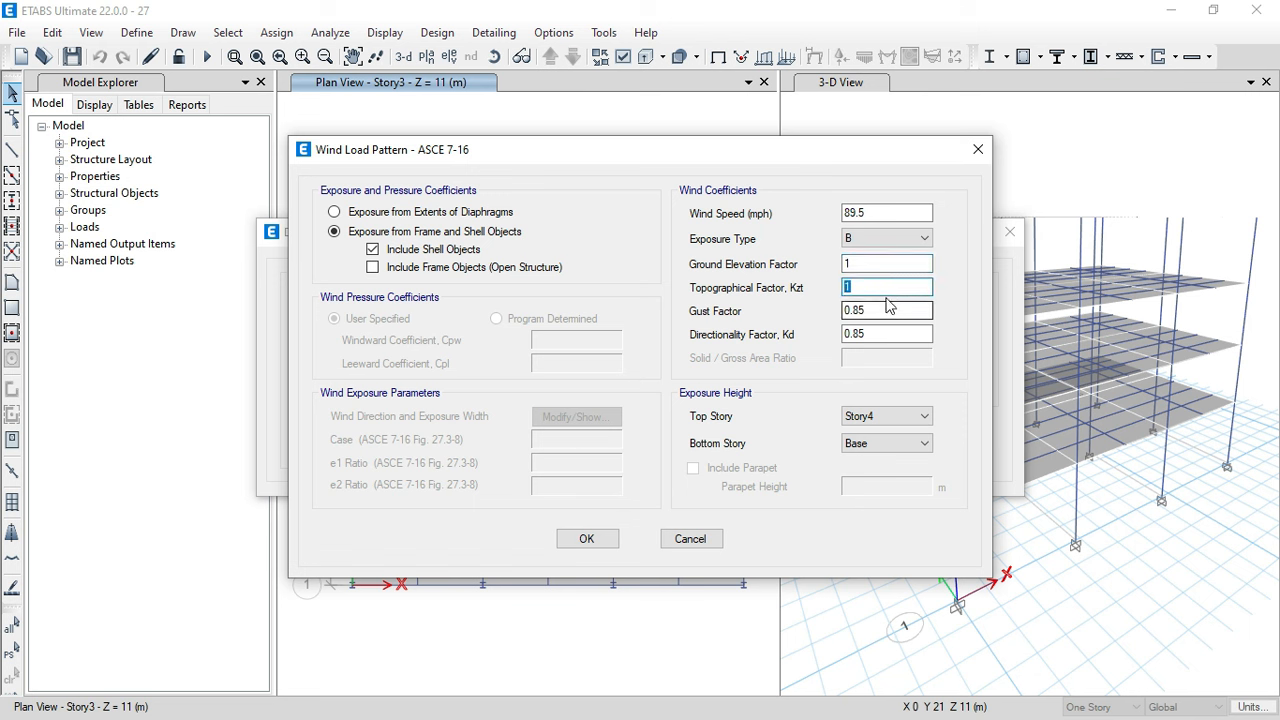
pyautogui.click(885, 287)
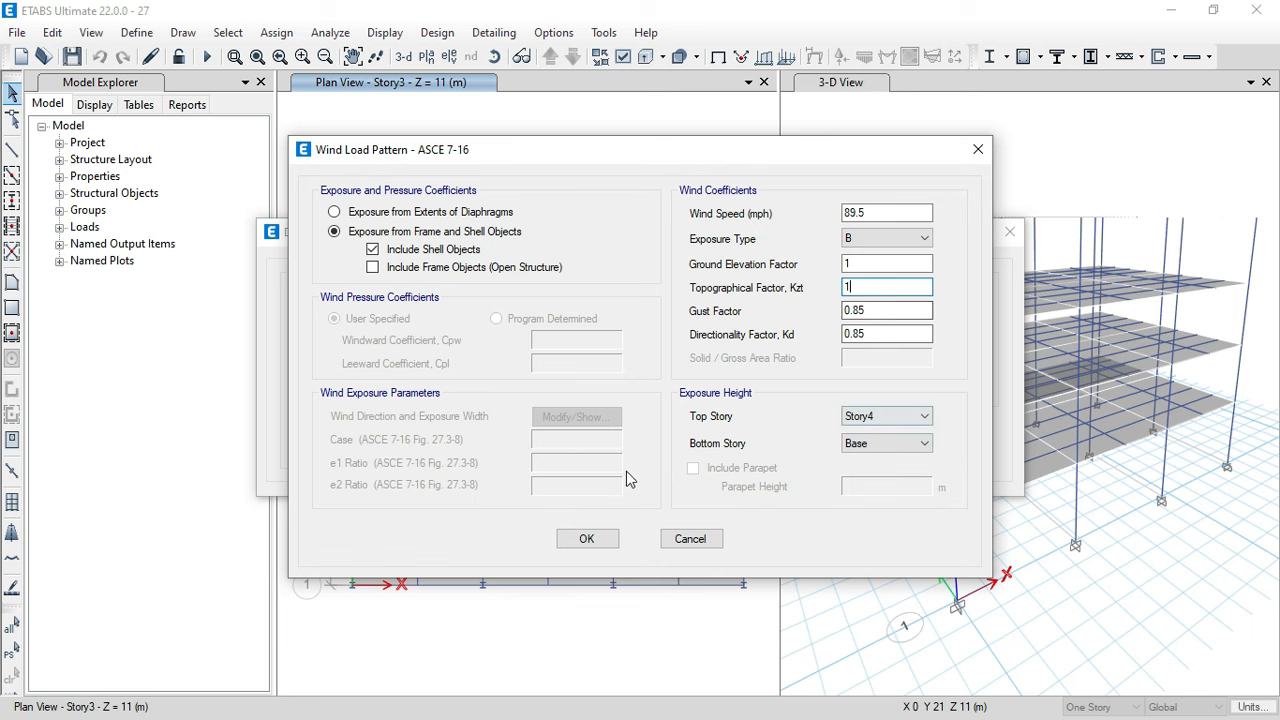
pyautogui.click(587, 540)
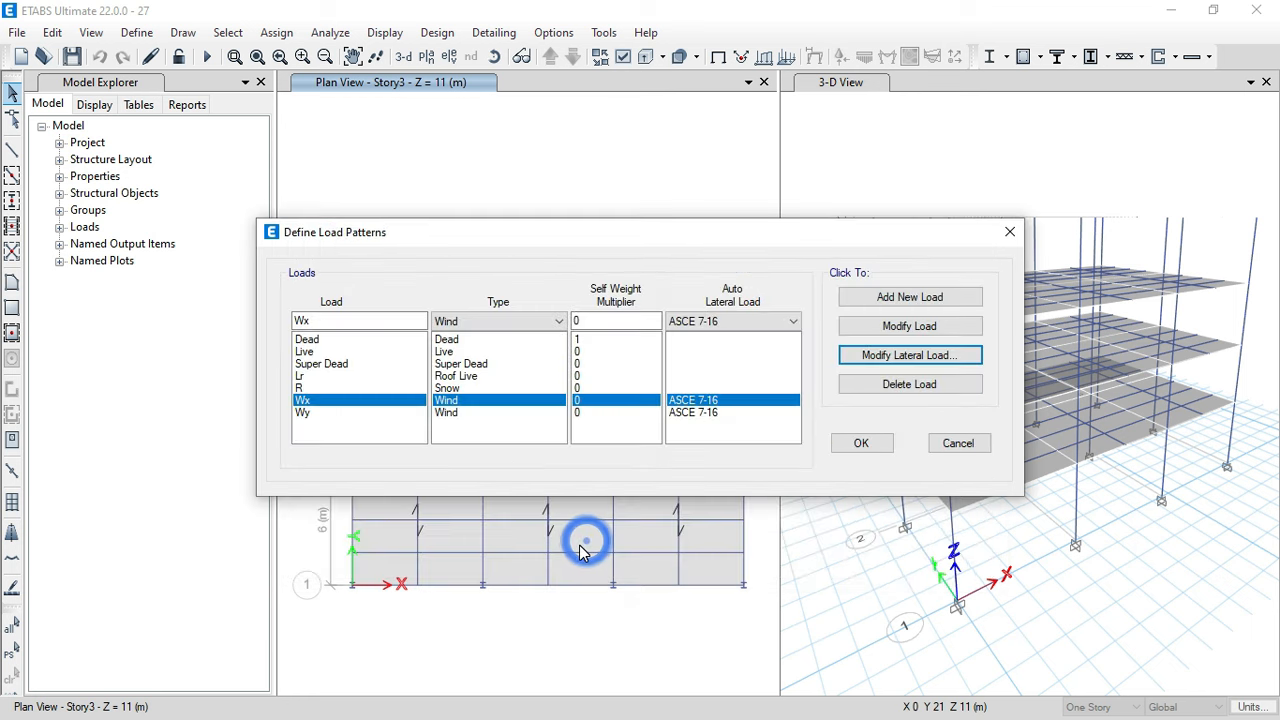
# - Give the Wy lateral load exposure from frame and shell objects with shell objects included and 89.5 mph wind speed, and accept the load patterns
pyautogui.click(453, 414)
pyautogui.click(934, 355)
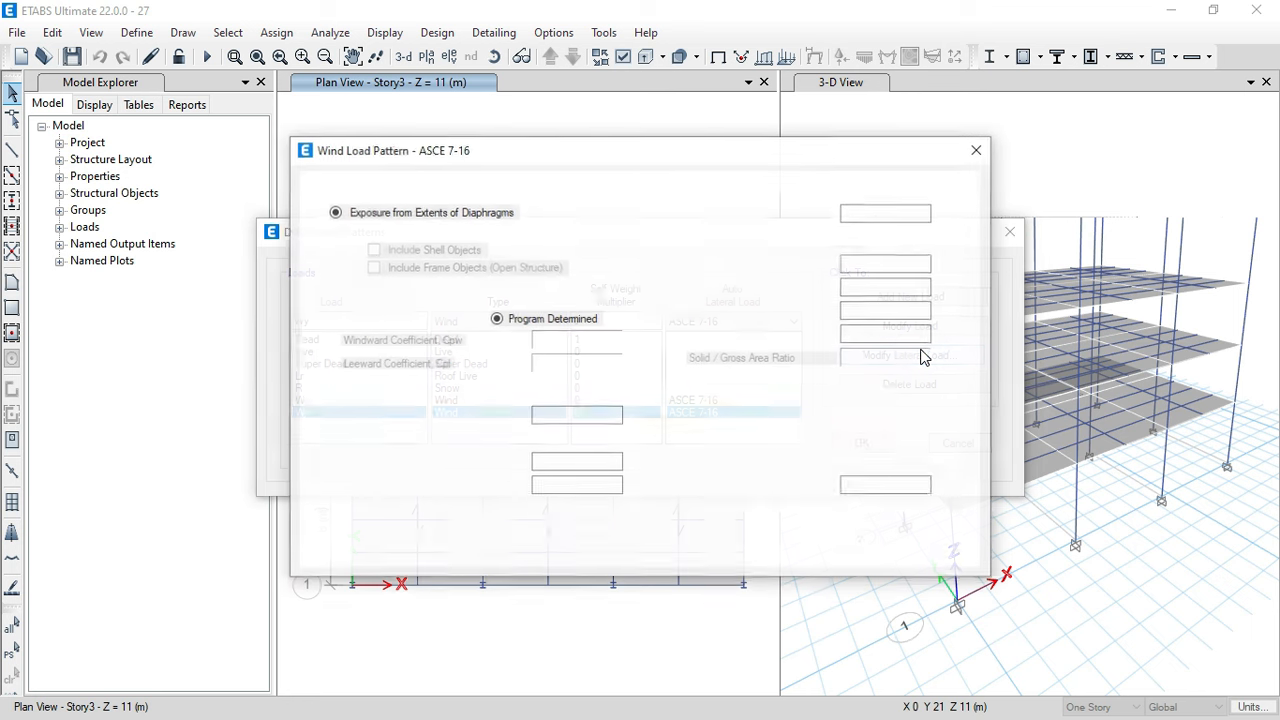
pyautogui.click(418, 231)
pyautogui.click(432, 249)
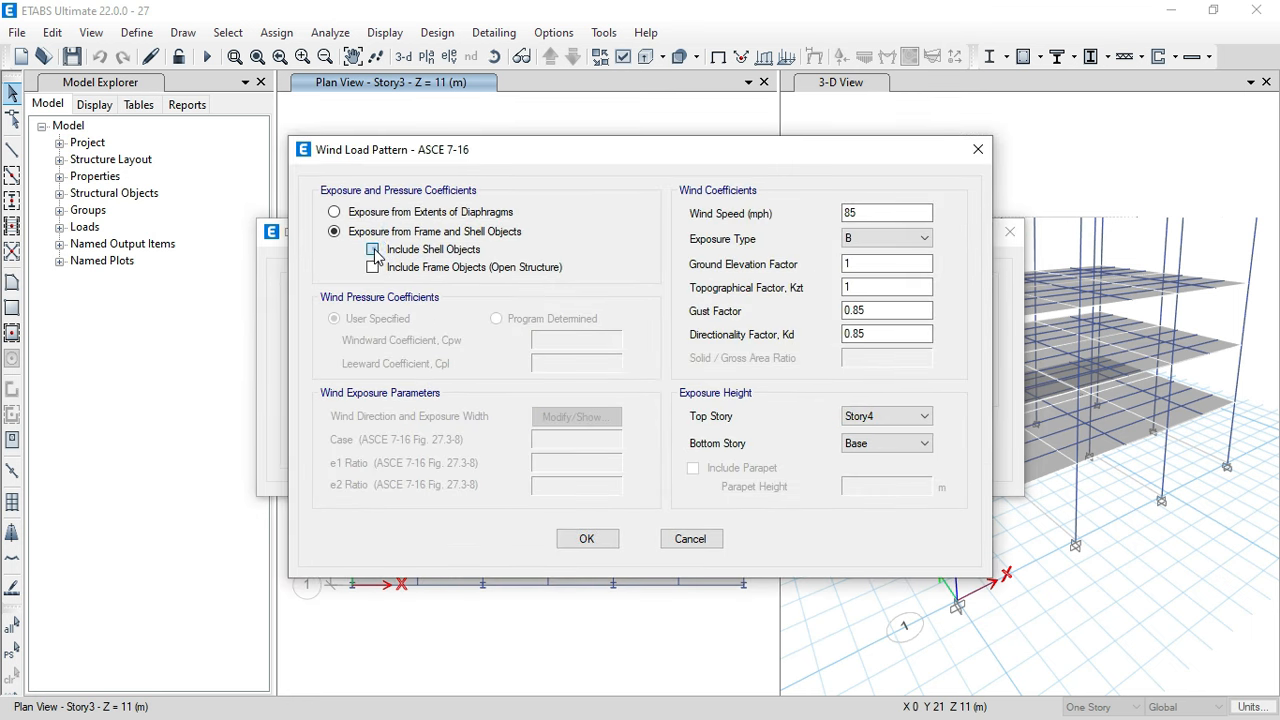
pyautogui.doubleClick(855, 213)
pyautogui.write('89.5')
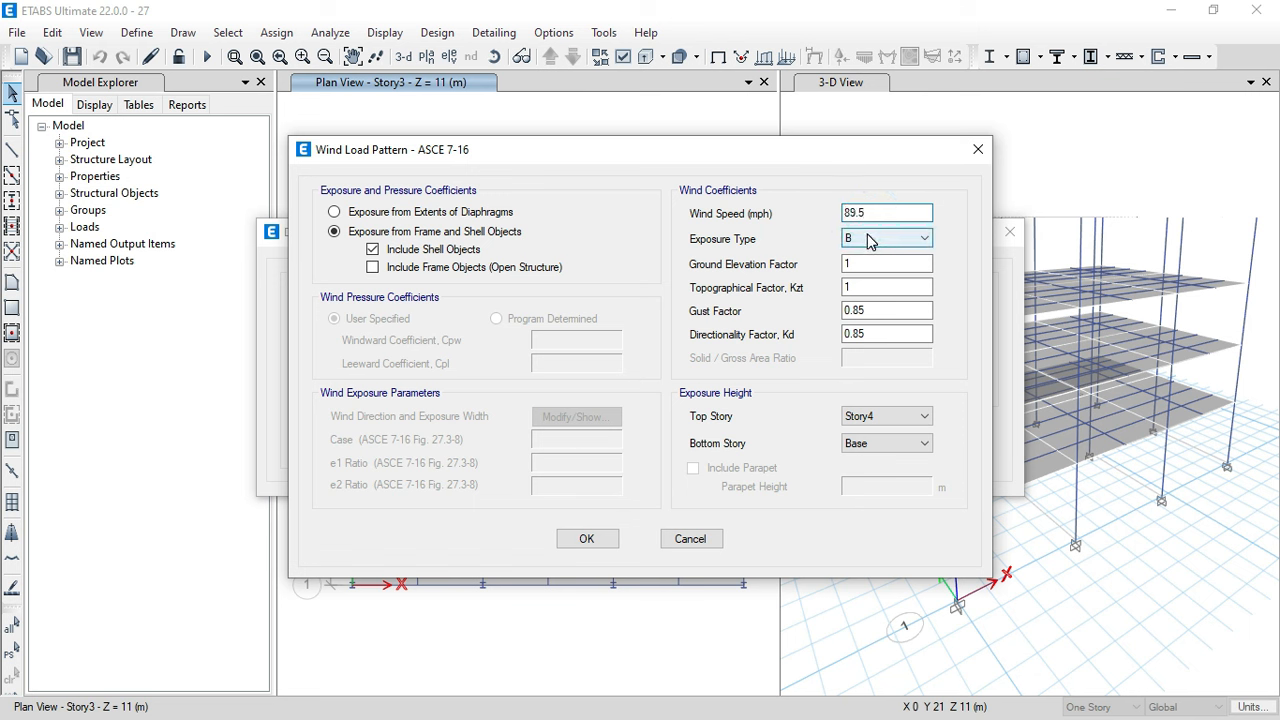
pyautogui.click(856, 263)
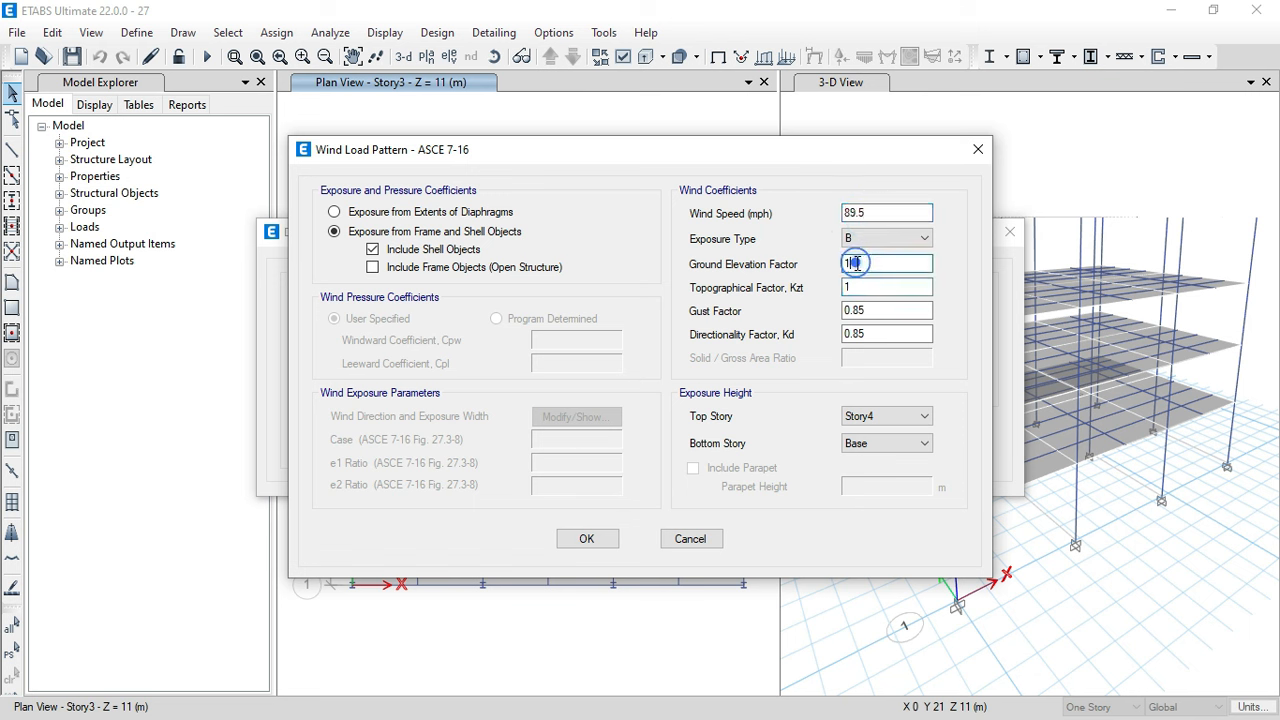
pyautogui.click(592, 538)
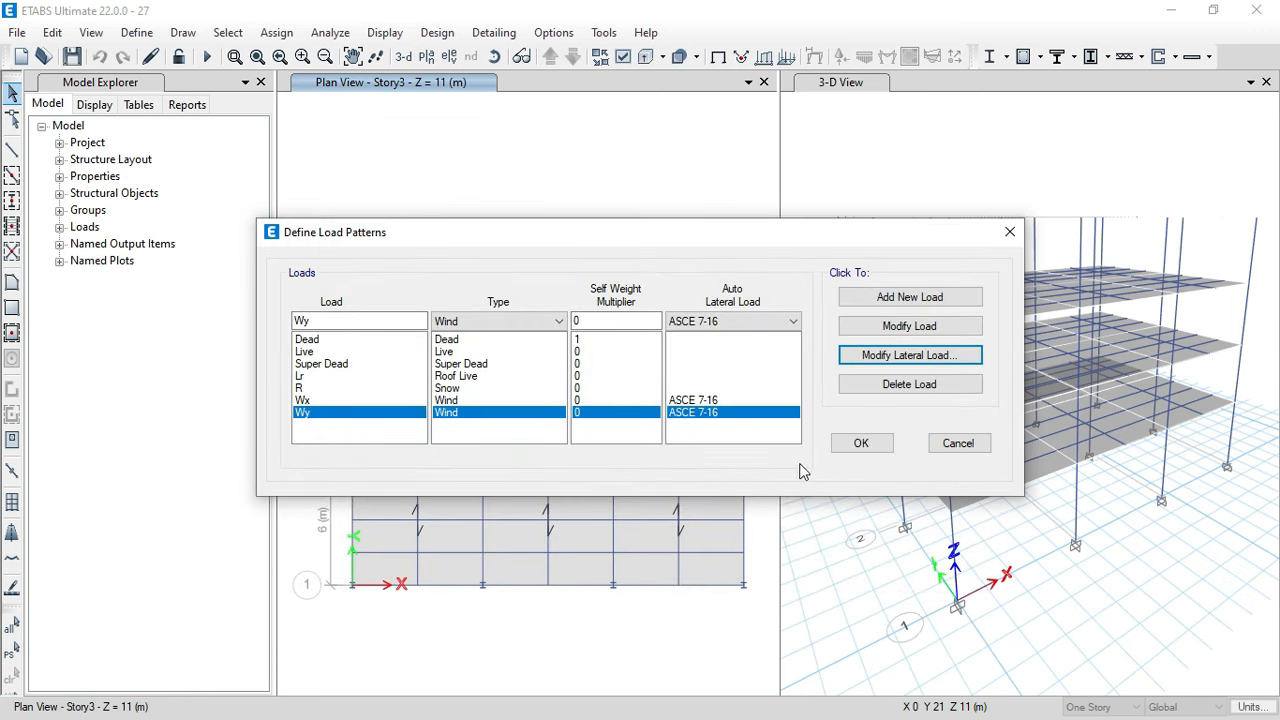
pyautogui.click(863, 443)
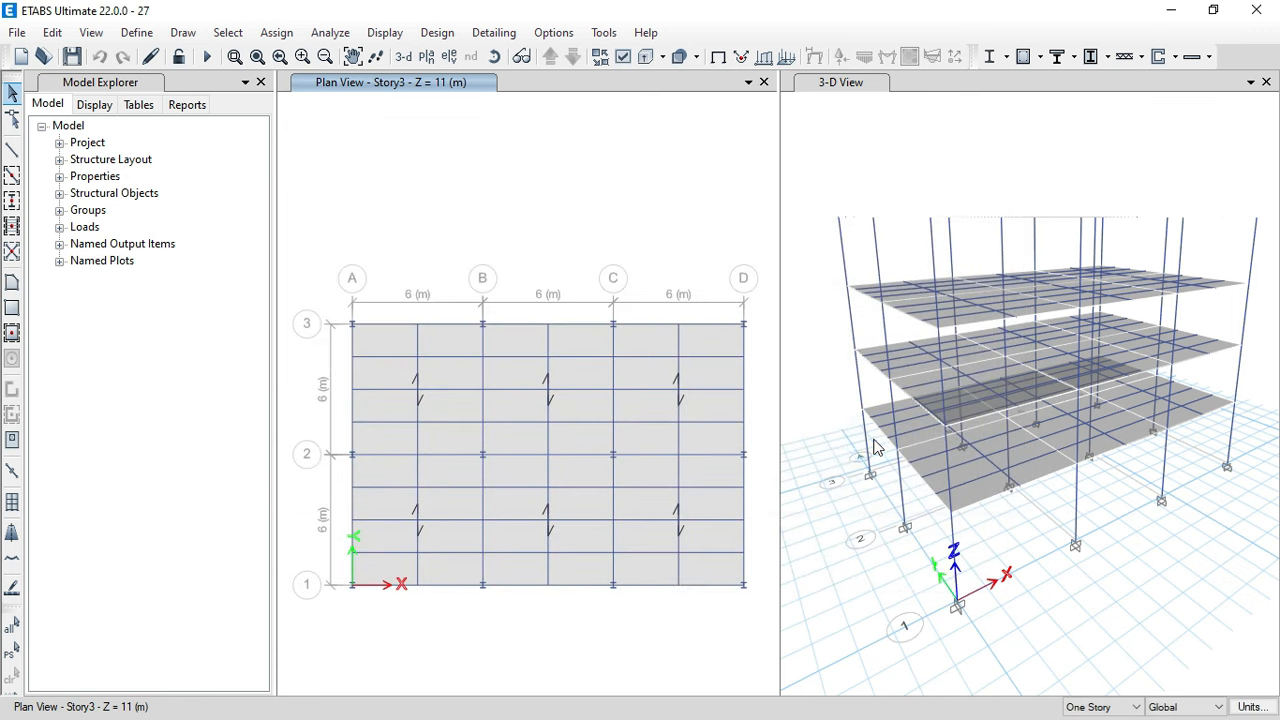
# - Generate automatic cladding around the whole building, using the floors as the basis
pyautogui.click(820, 584)
pyautogui.click(494, 56)
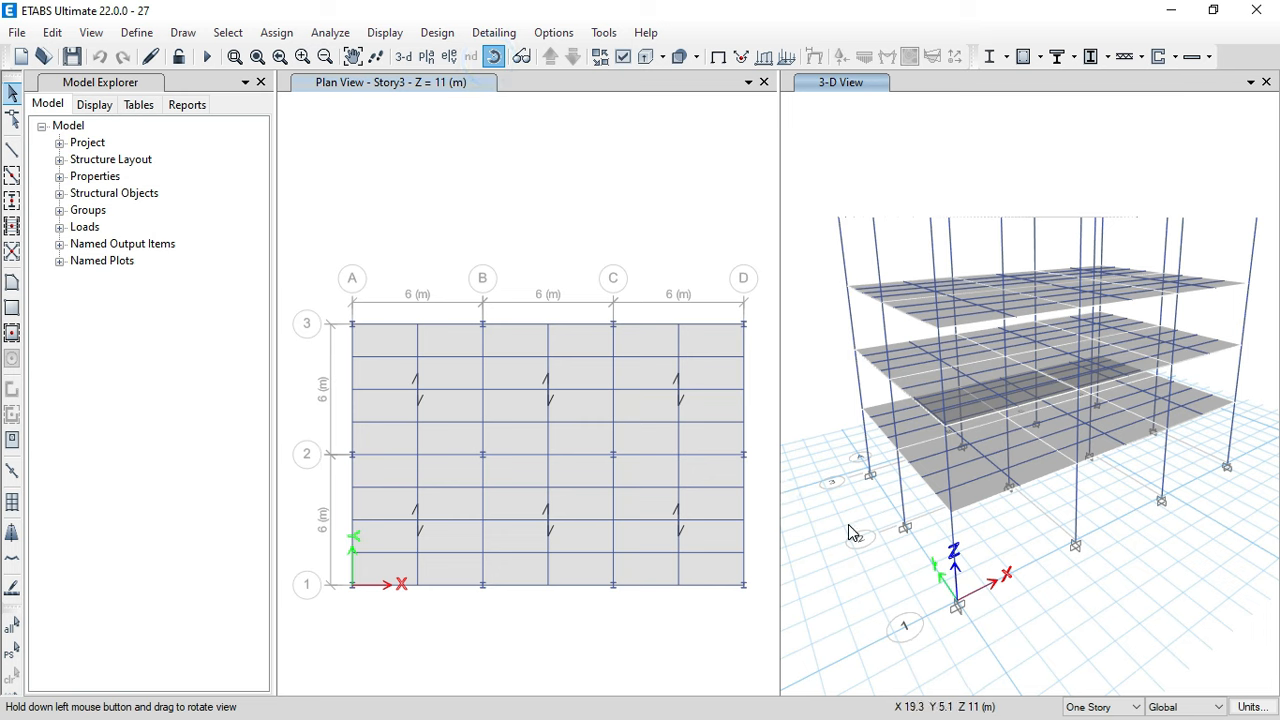
pyautogui.moveTo(848, 524); pyautogui.dragTo(846, 523)
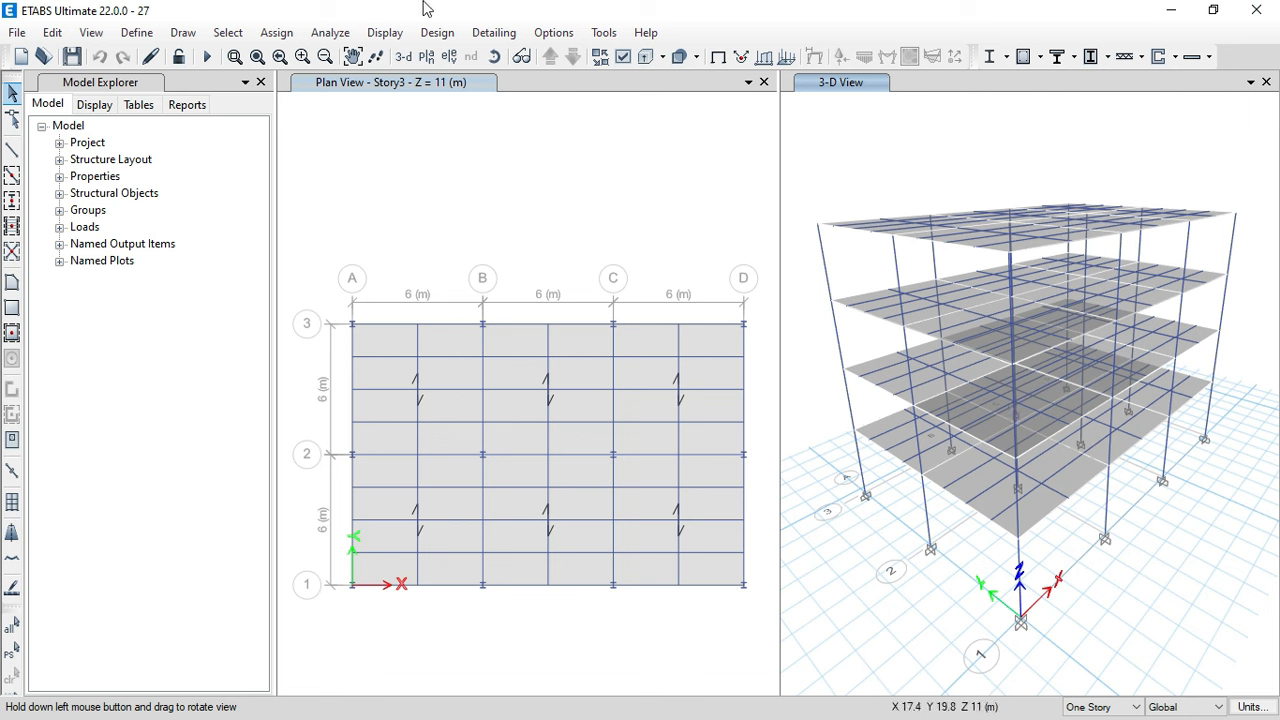
pyautogui.click(184, 33)
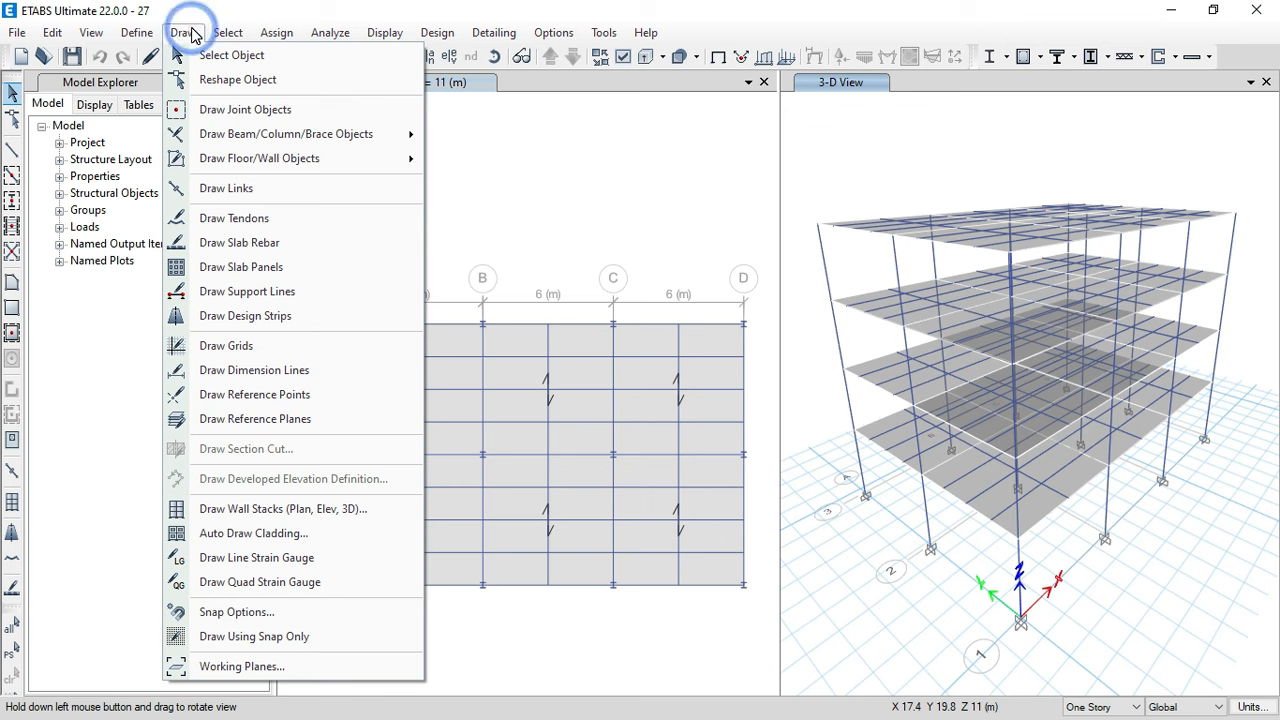
pyautogui.click(295, 536)
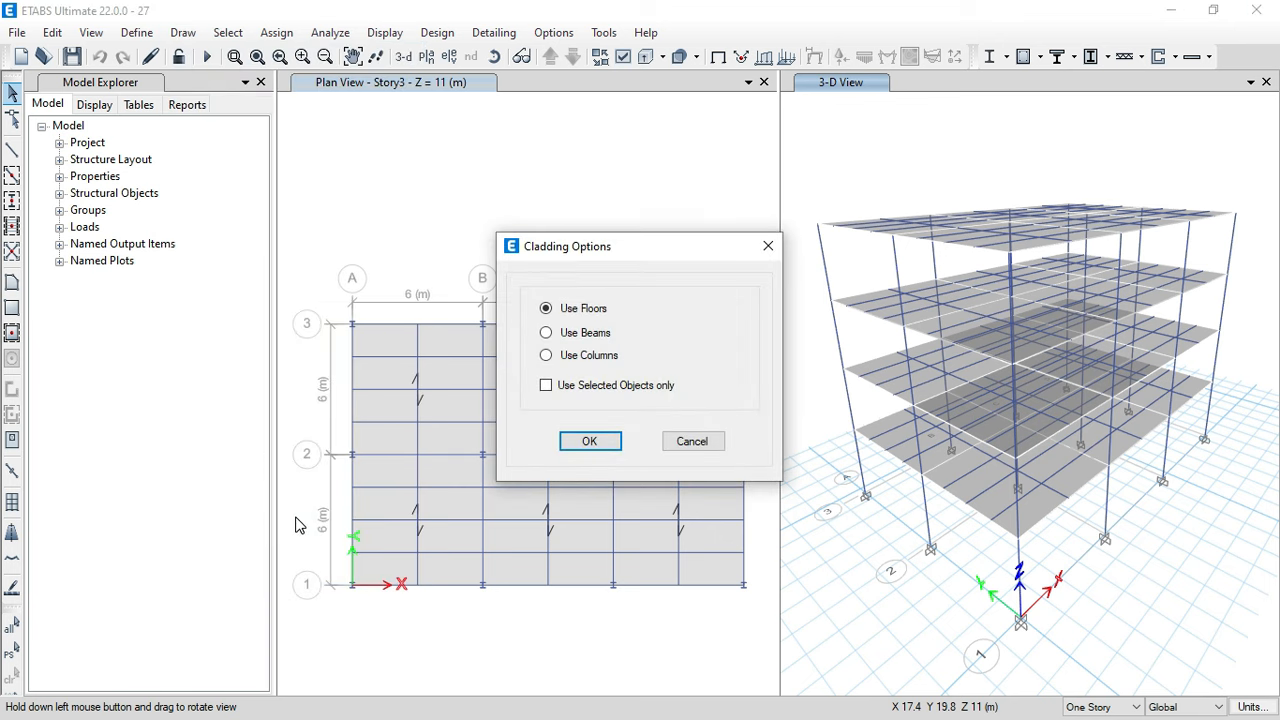
pyautogui.click(595, 444)
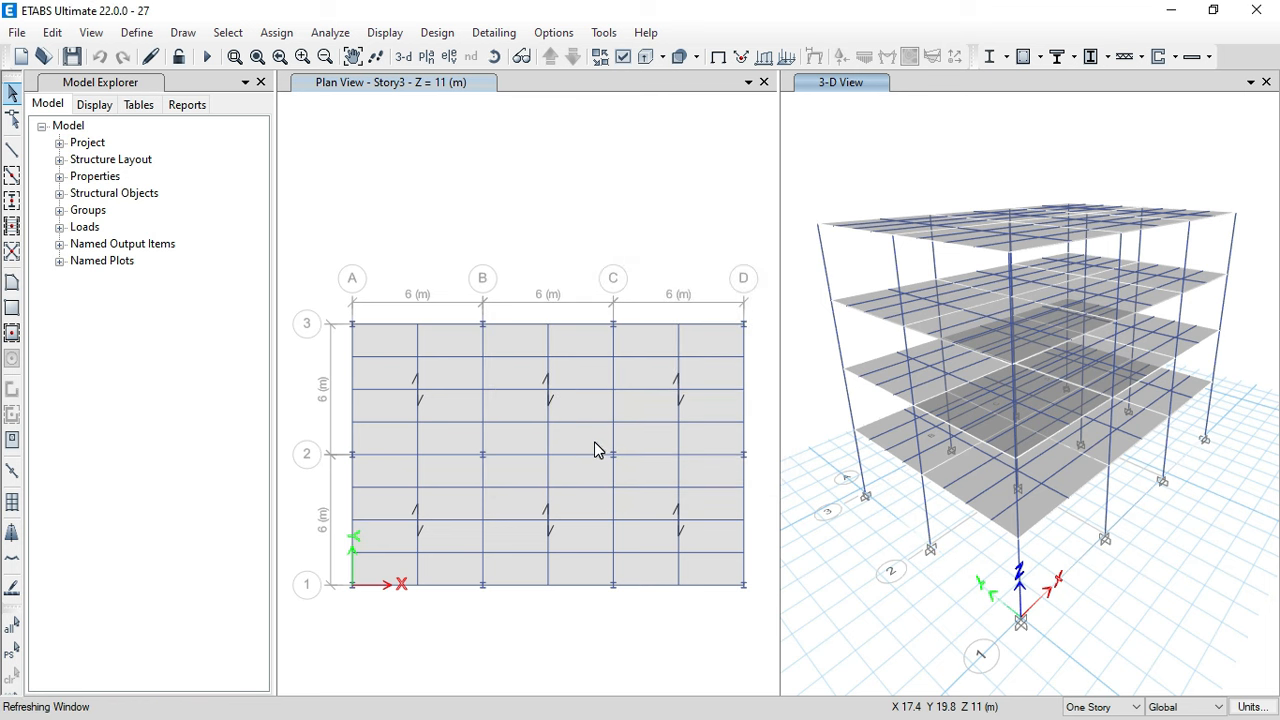
# - Inspect the loads and assignments of a Story1 cladding panel along grid 1
pyautogui.click(497, 57)
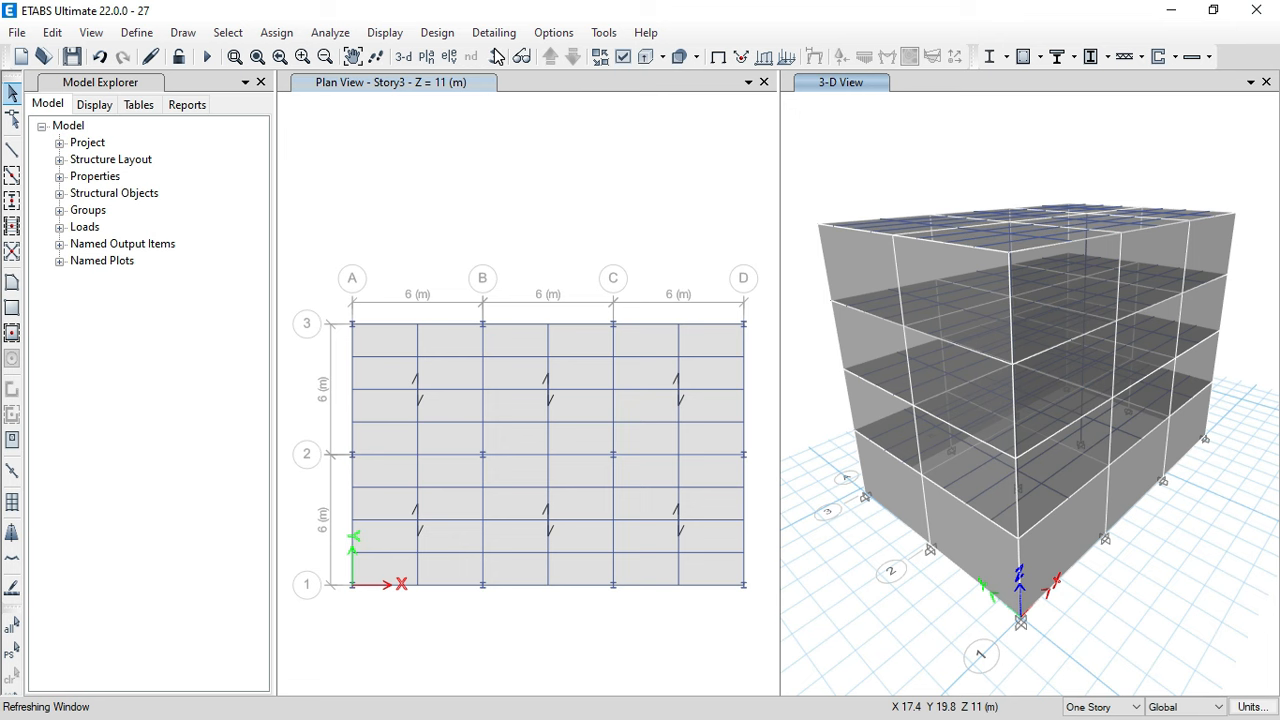
pyautogui.click(492, 52)
pyautogui.moveTo(1197, 599)
pyautogui.mouseDown()
pyautogui.moveTo(1098, 573)
pyautogui.moveTo(1178, 594)
pyautogui.mouseUp()
pyautogui.click(1038, 512)
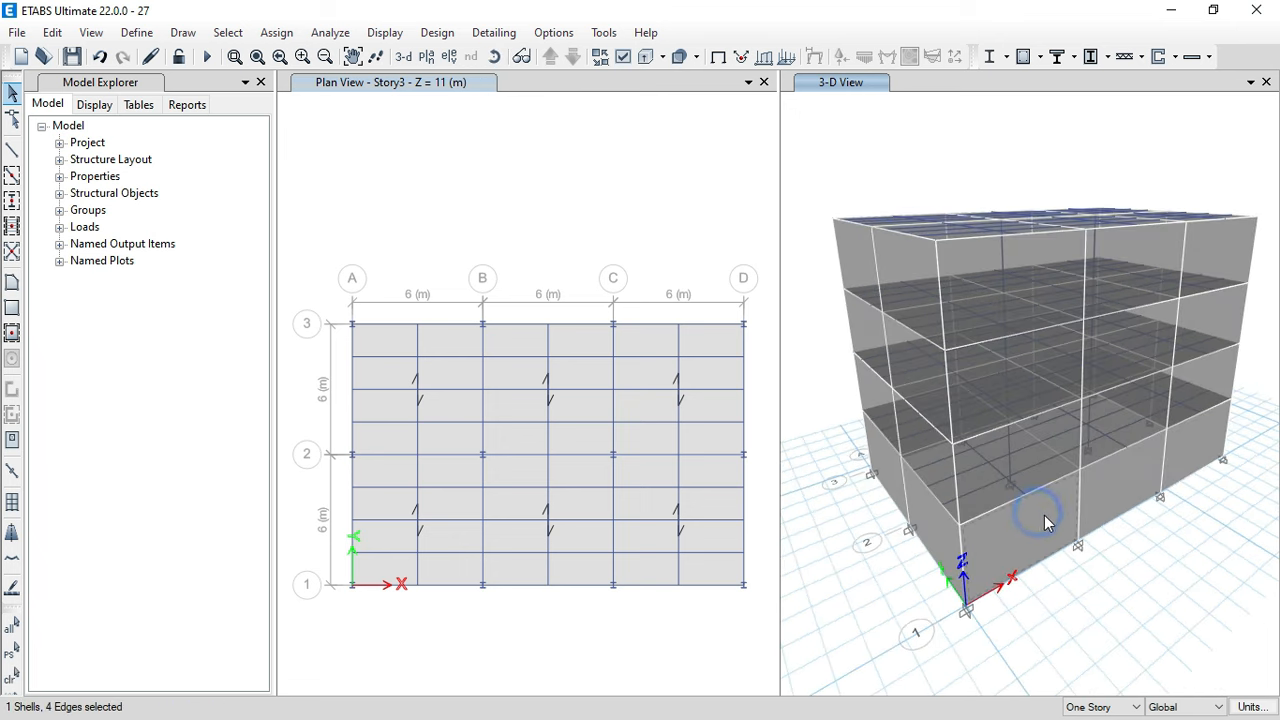
pyautogui.rightClick(1047, 516)
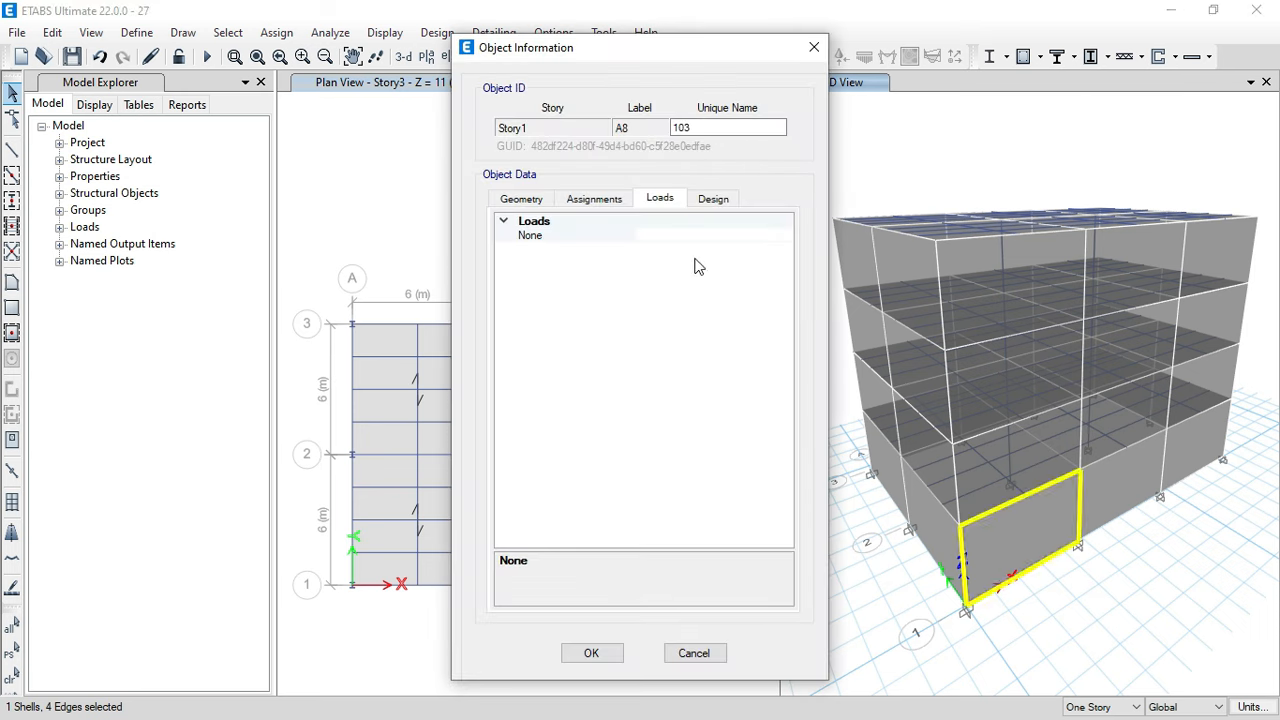
pyautogui.click(596, 198)
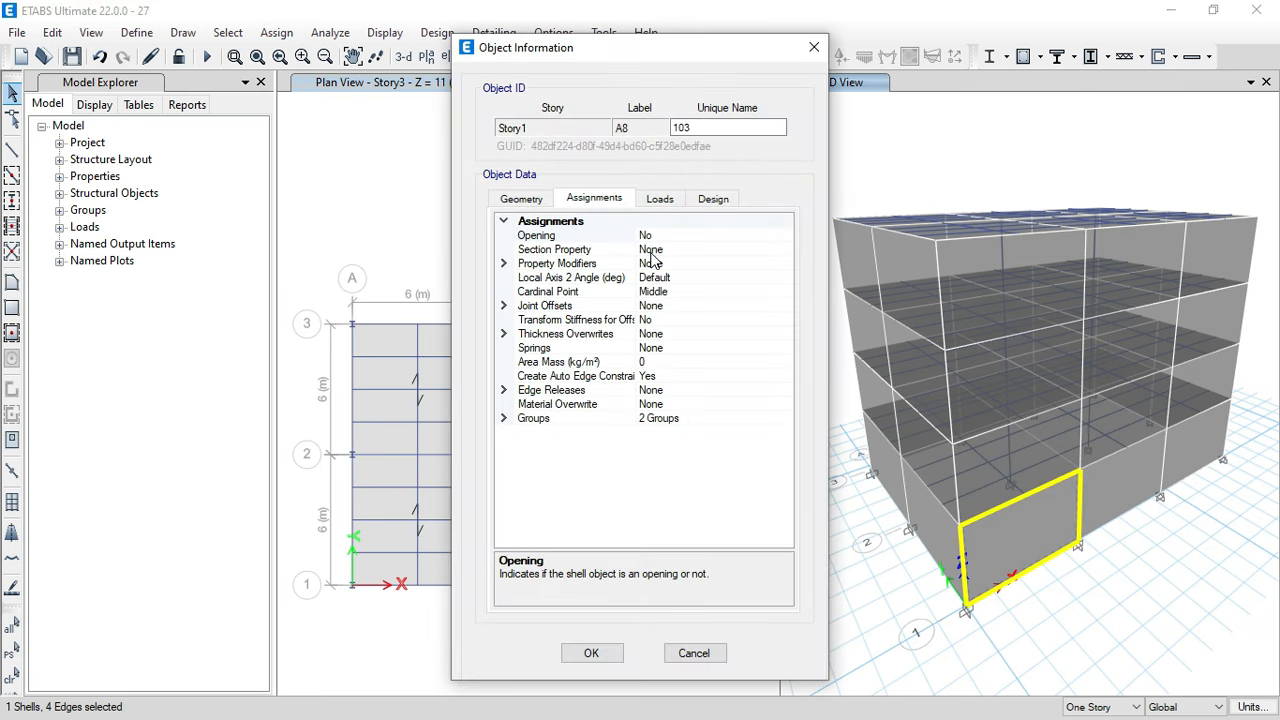
pyautogui.click(604, 653)
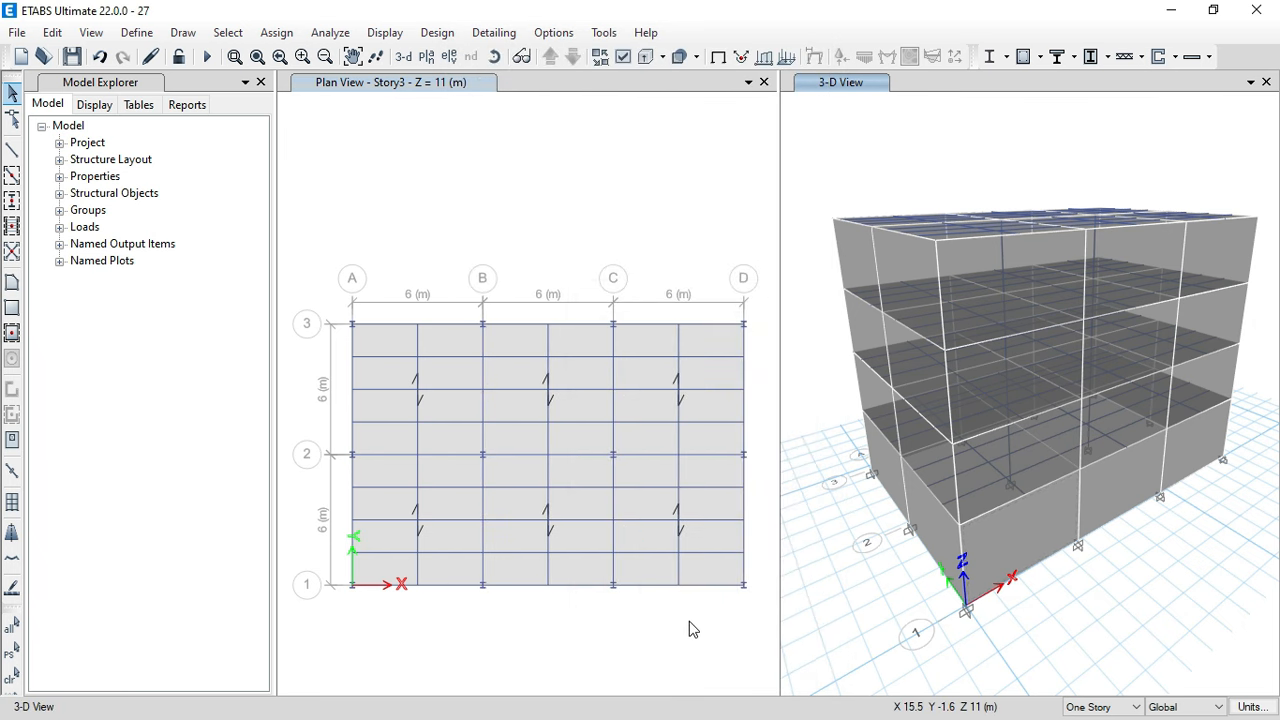
# - Display the local axes of the shell objects in the 3-D view
pyautogui.click(1083, 621)
pyautogui.click(496, 57)
pyautogui.moveTo(929, 606); pyautogui.dragTo(1030, 607)
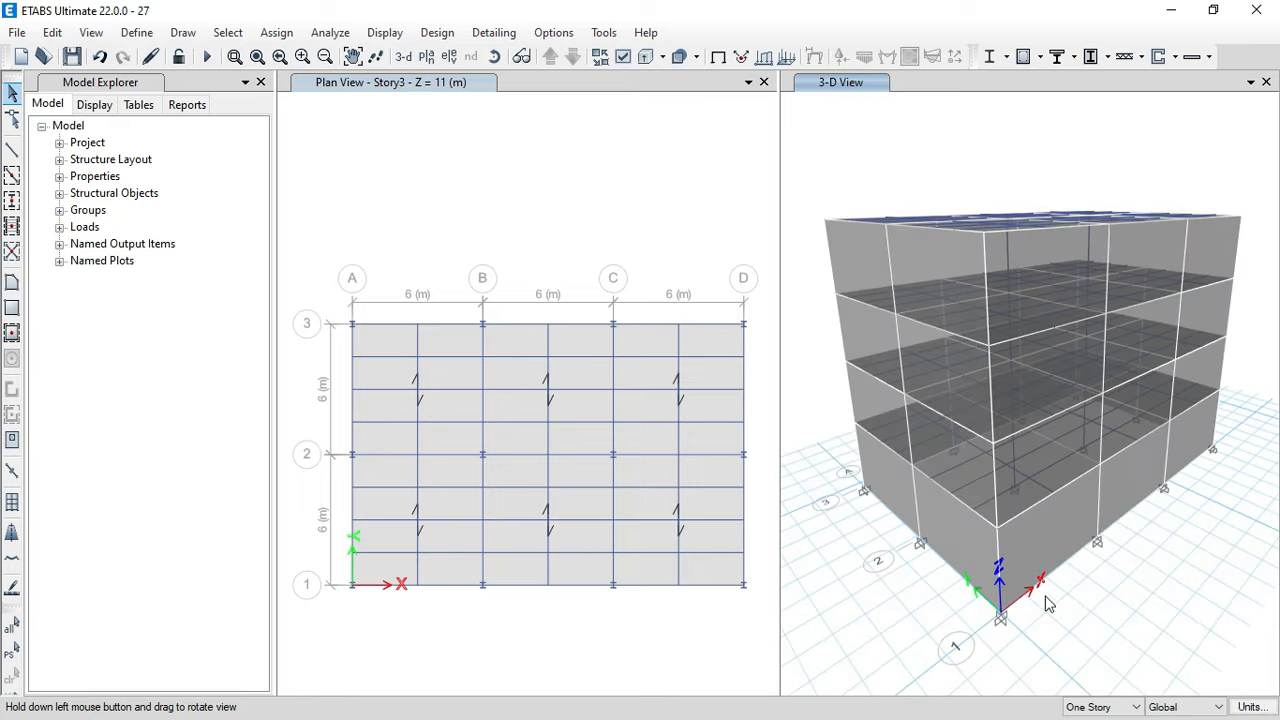
pyautogui.click(1057, 540)
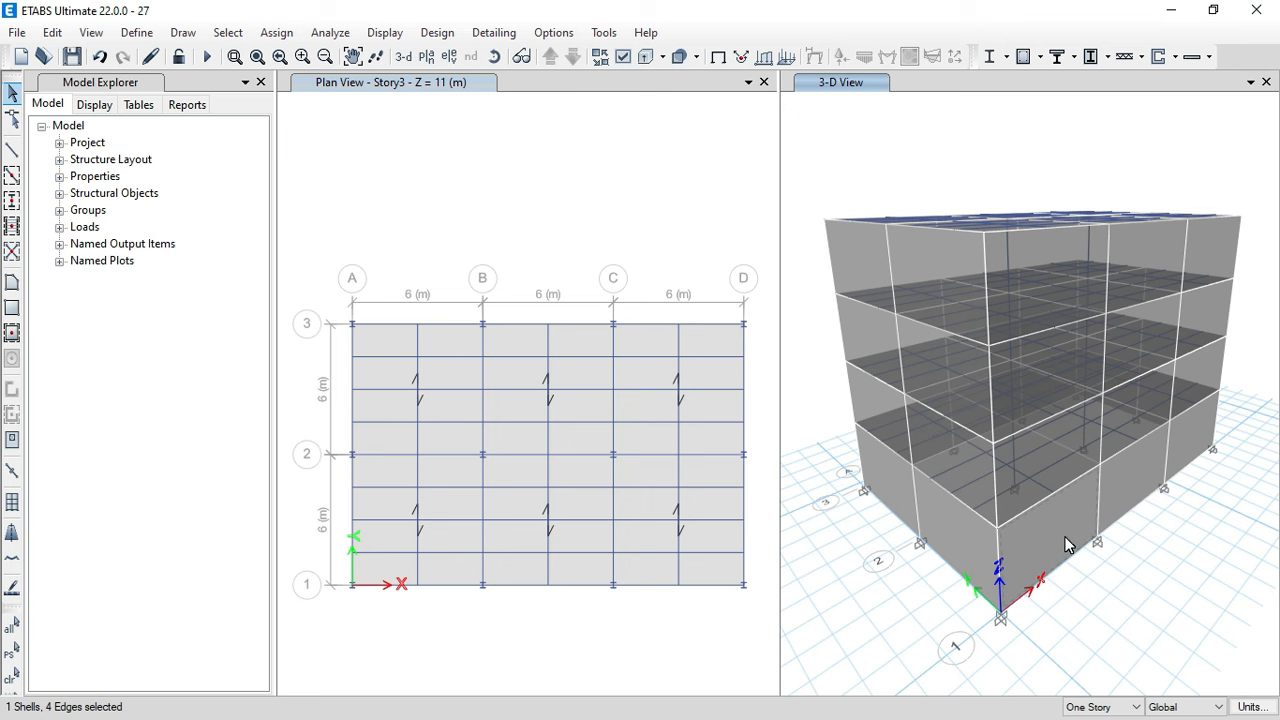
pyautogui.click(622, 58)
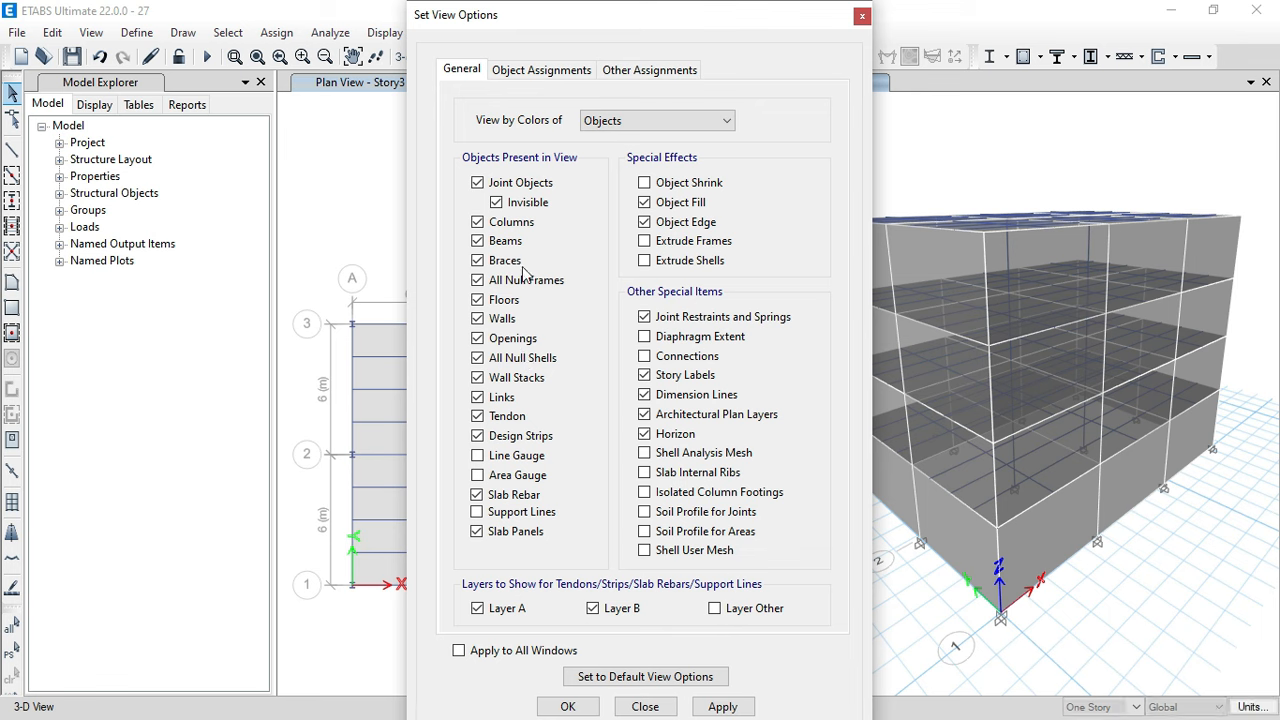
pyautogui.click(518, 78)
pyautogui.click(516, 343)
pyautogui.click(568, 706)
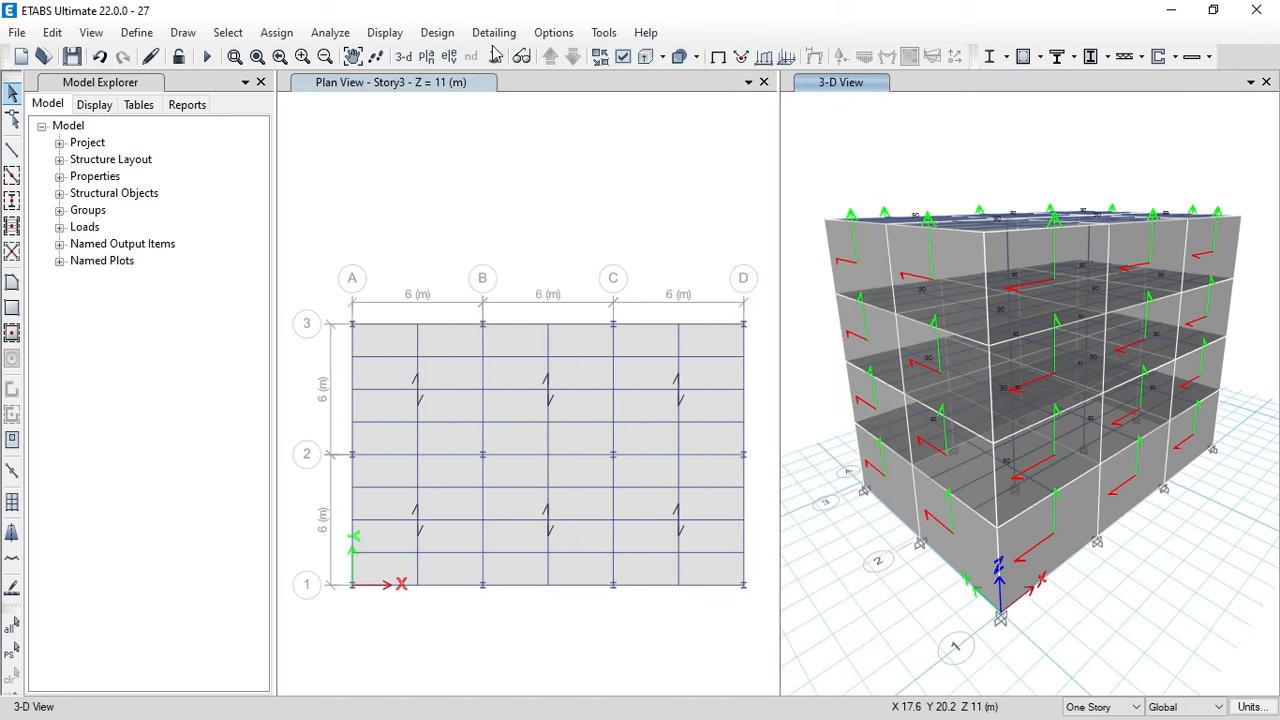
# - Turn off the object fill in the 3-D view so all the cladding panels' local axes can be seen
pyautogui.click(495, 56)
pyautogui.moveTo(1046, 603); pyautogui.dragTo(1003, 568)
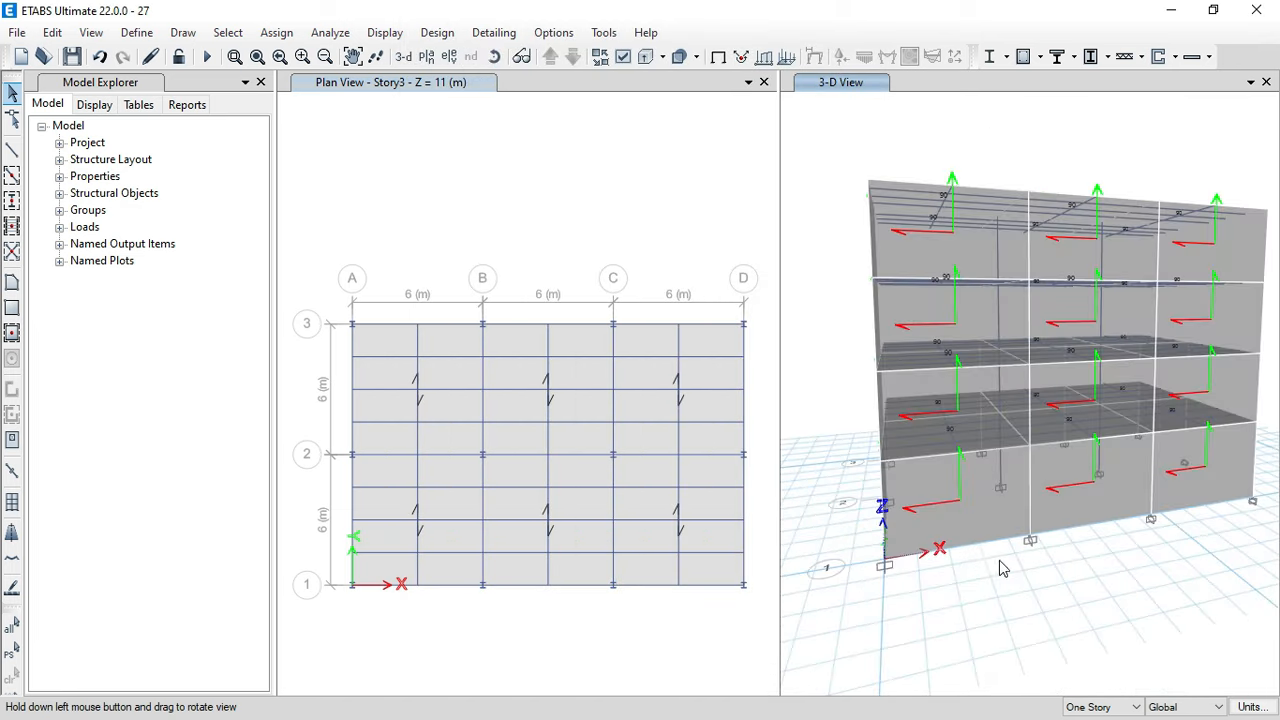
pyautogui.click(495, 56)
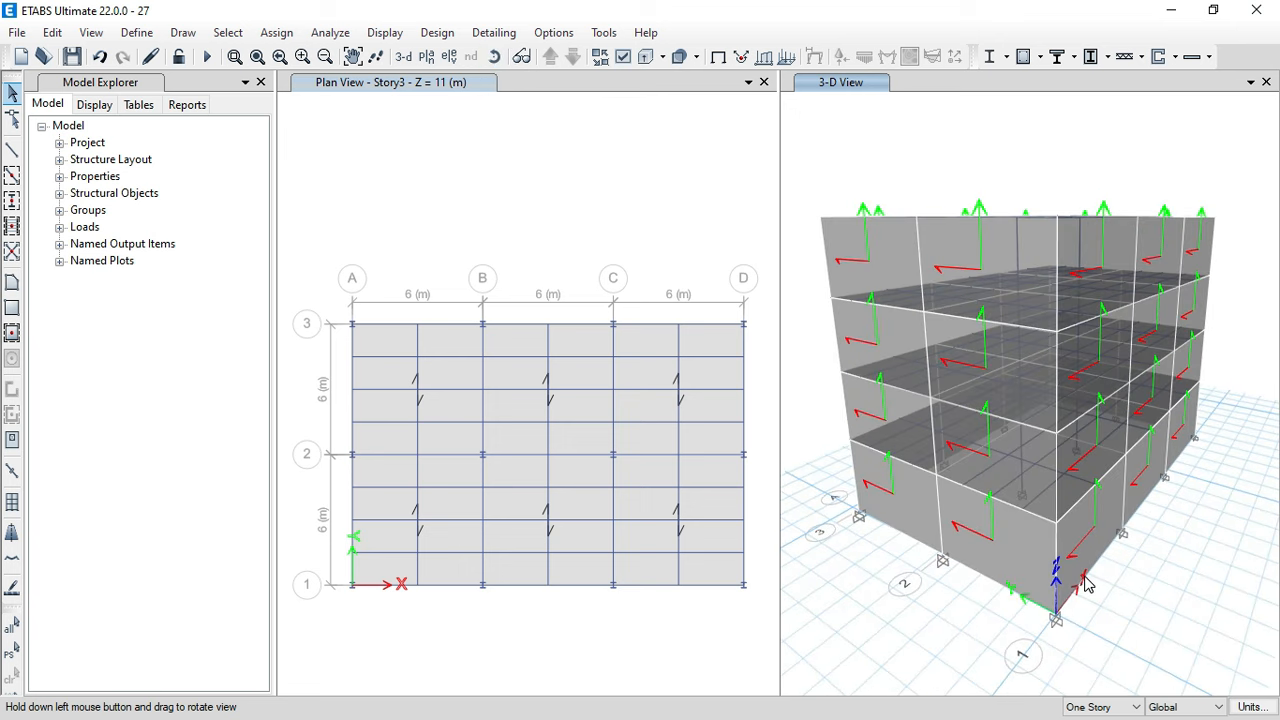
pyautogui.click(623, 56)
pyautogui.click(673, 200)
pyautogui.click(567, 705)
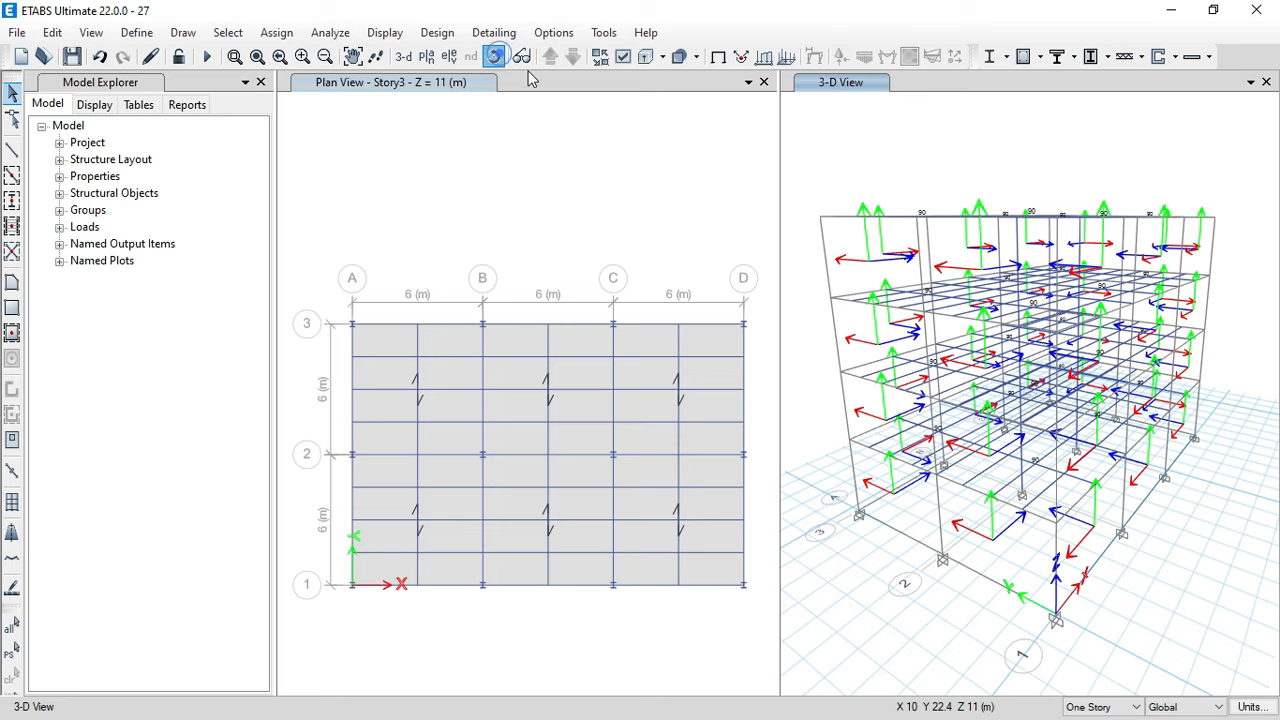
# - Examine the direction of the cladding panels' local axes on each side of the building
pyautogui.click(497, 57)
pyautogui.moveTo(1080, 580); pyautogui.dragTo(1048, 531)
pyautogui.click(497, 57)
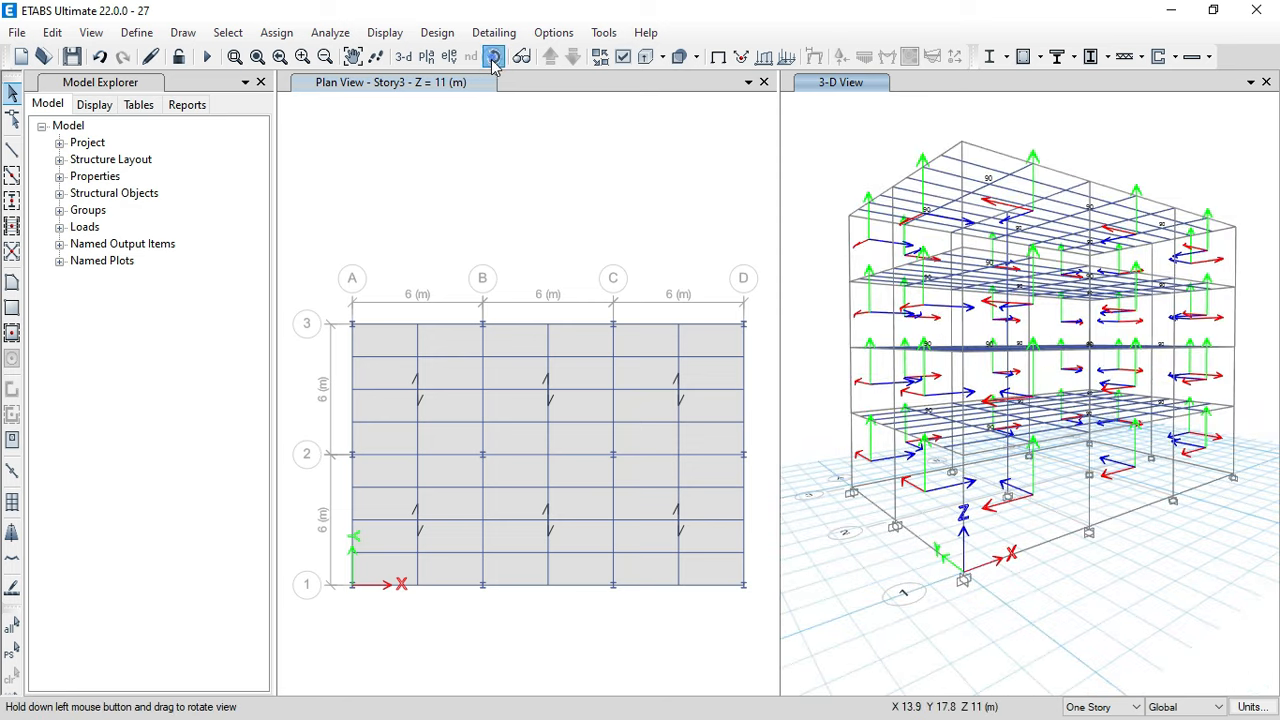
pyautogui.moveTo(1073, 565)
pyautogui.mouseDown()
pyautogui.moveTo(1088, 597)
pyautogui.moveTo(1070, 588)
pyautogui.mouseUp()
pyautogui.scroll(3, 1047, 575)
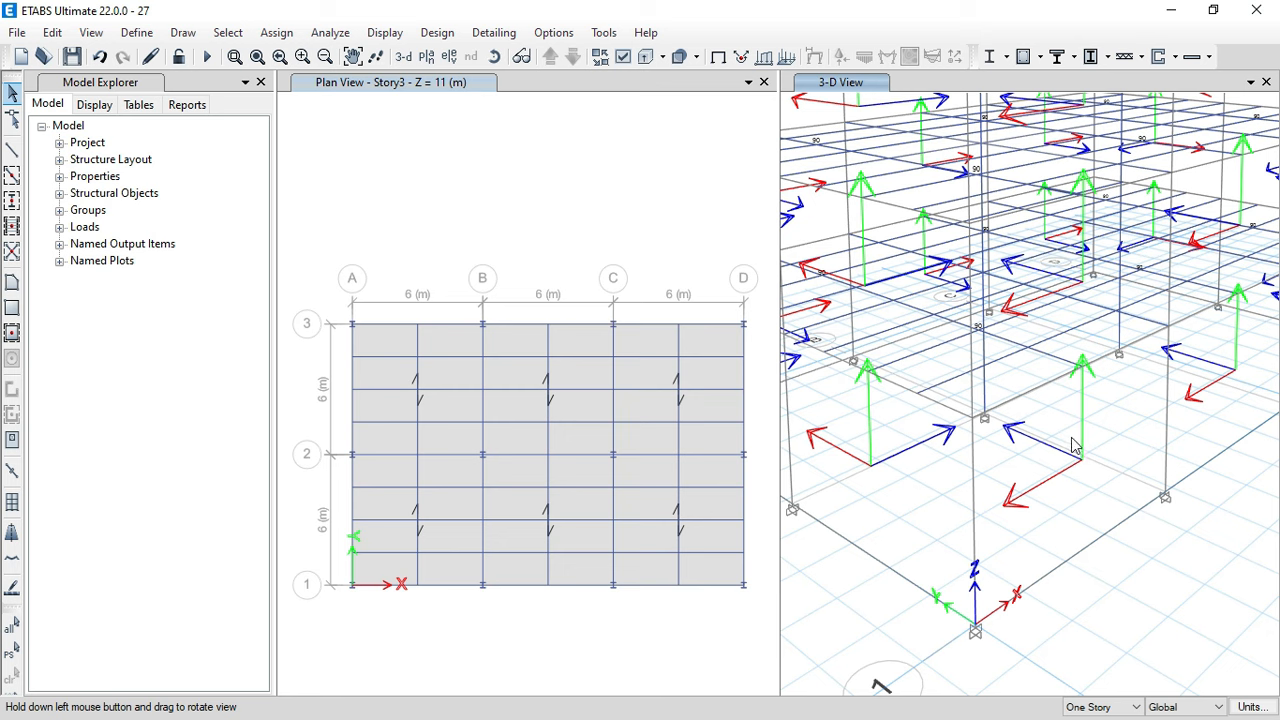
pyautogui.scroll(-5, 1040, 446)
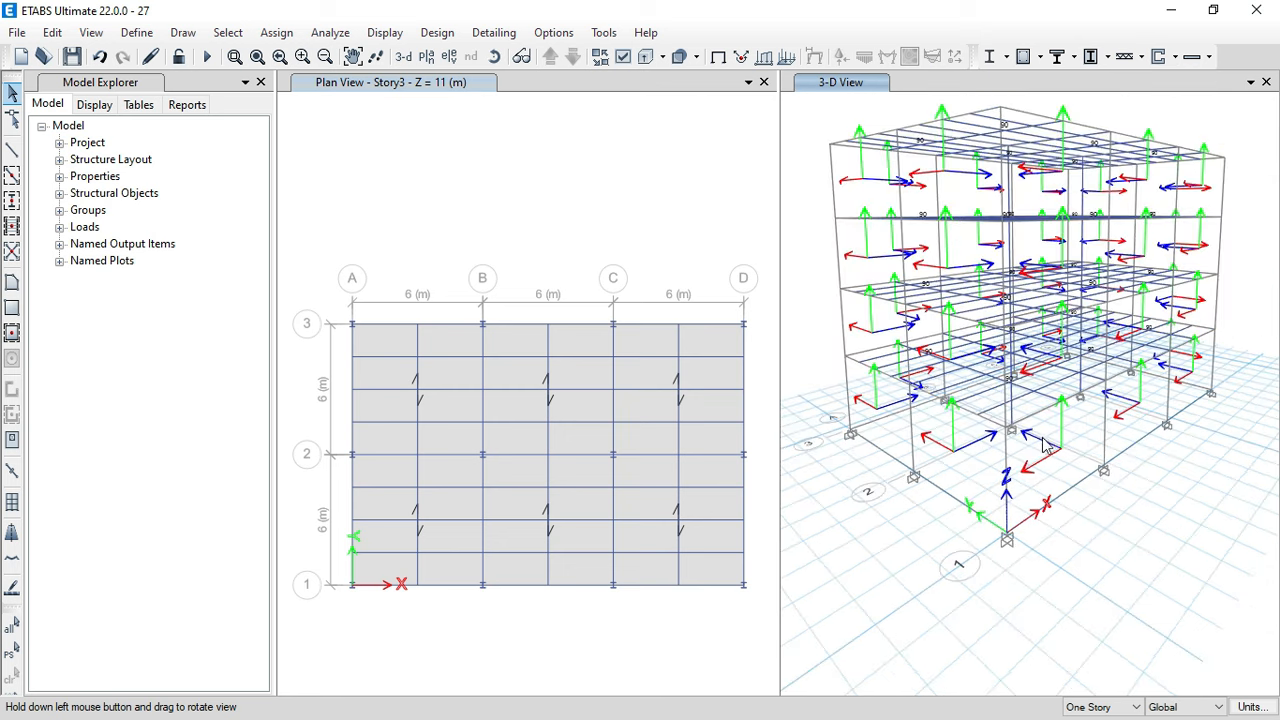
pyautogui.click(494, 56)
pyautogui.moveTo(970, 572); pyautogui.dragTo(1071, 586)
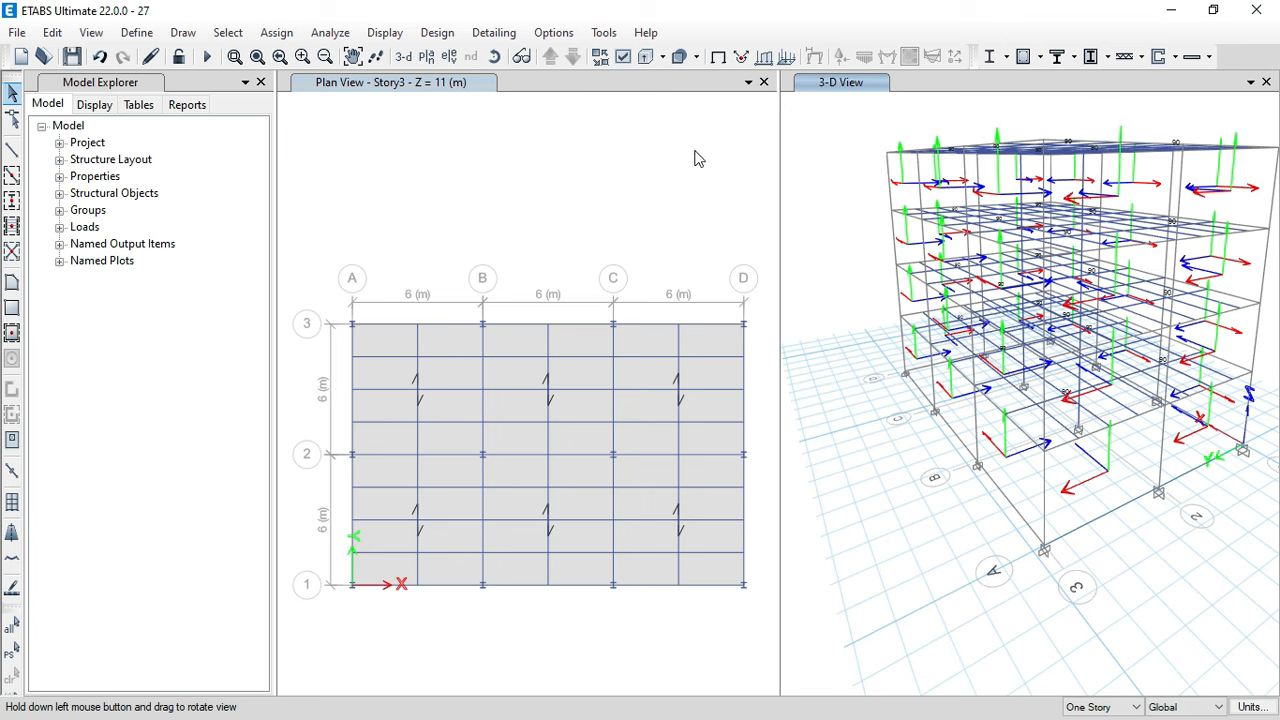
# - Turn the object fill back on in the 3-D view after checking the cladding panels' local axes
pyautogui.click(494, 56)
pyautogui.moveTo(1174, 569); pyautogui.dragTo(1173, 580)
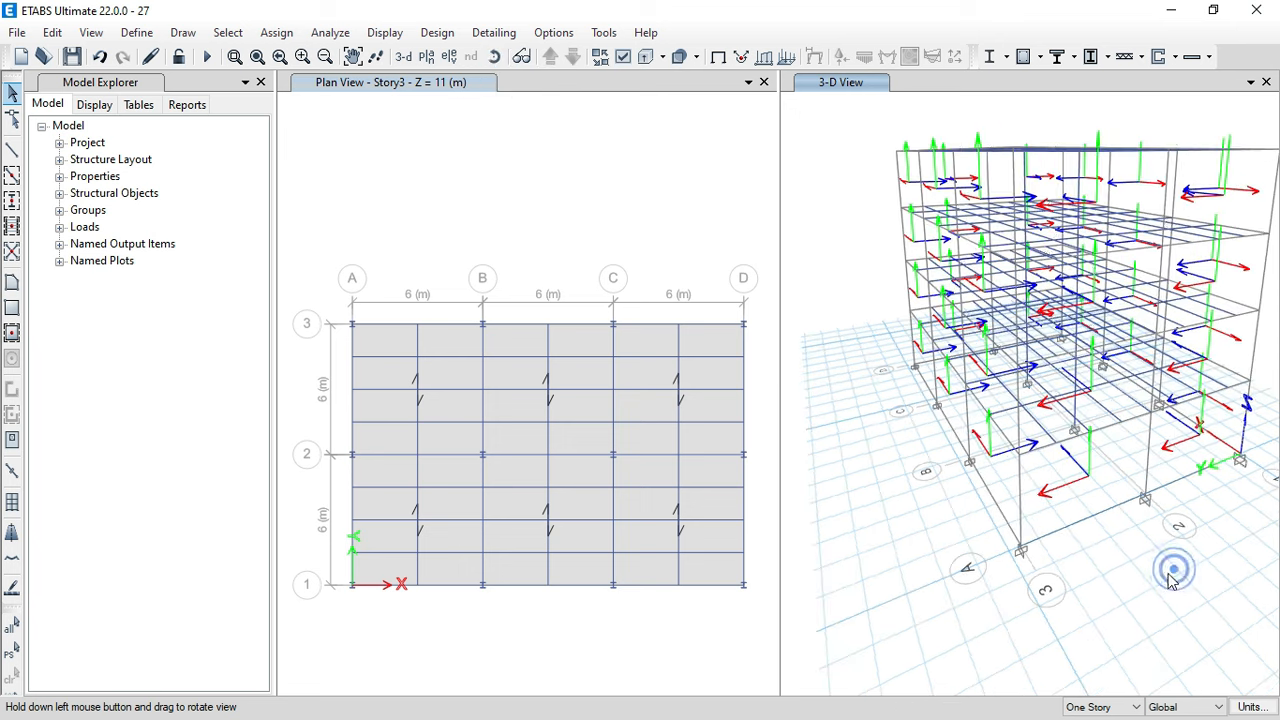
pyautogui.scroll(3, 1010, 500)
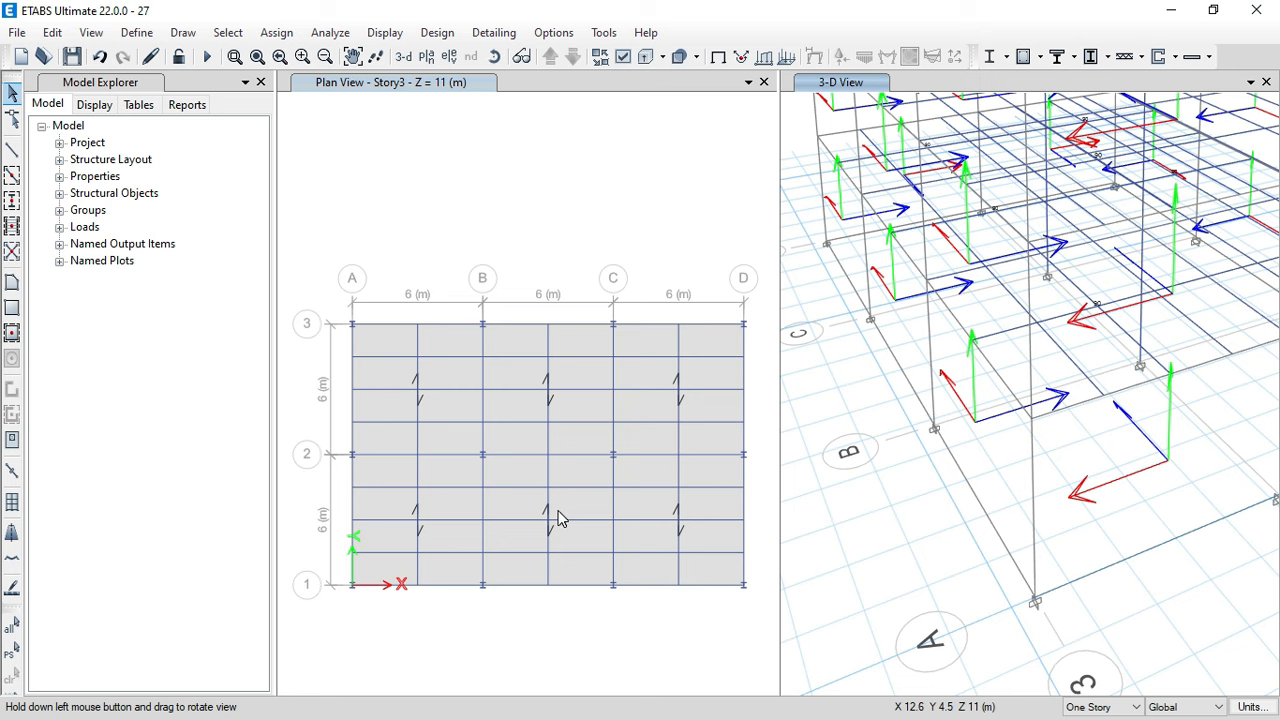
pyautogui.scroll(-5, 913, 440)
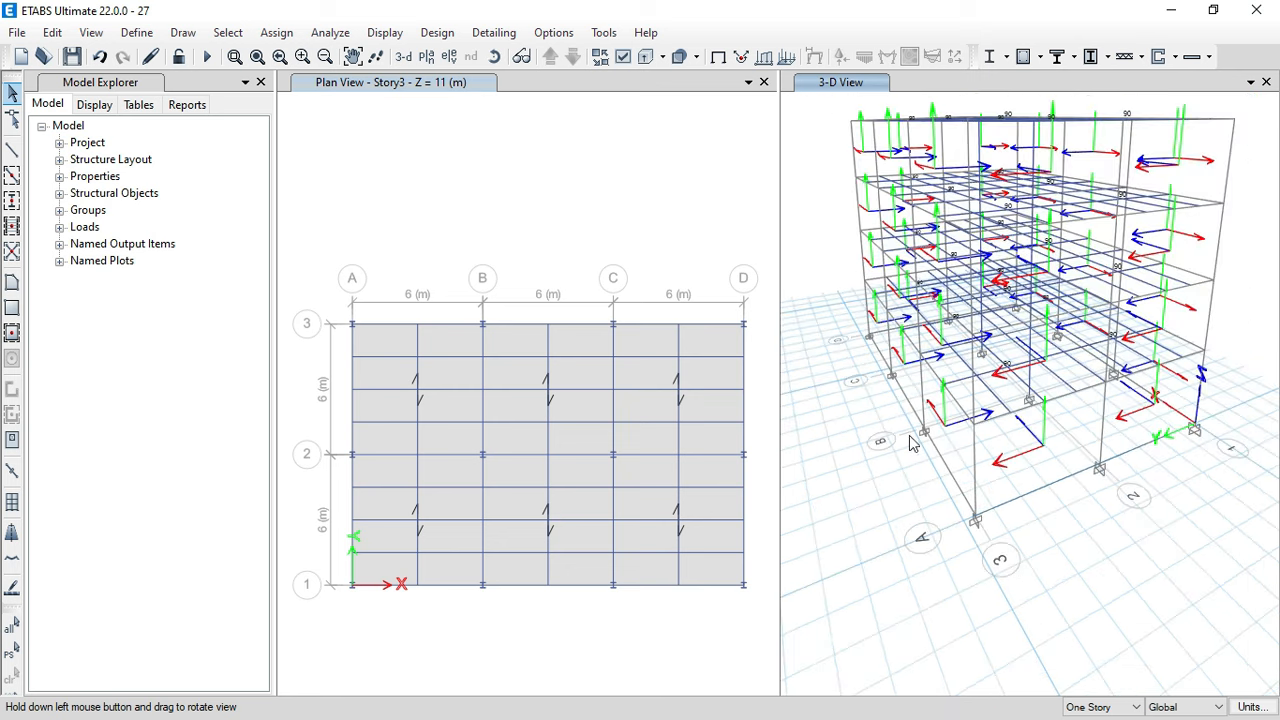
pyautogui.click(493, 56)
pyautogui.moveTo(1118, 512); pyautogui.dragTo(993, 519)
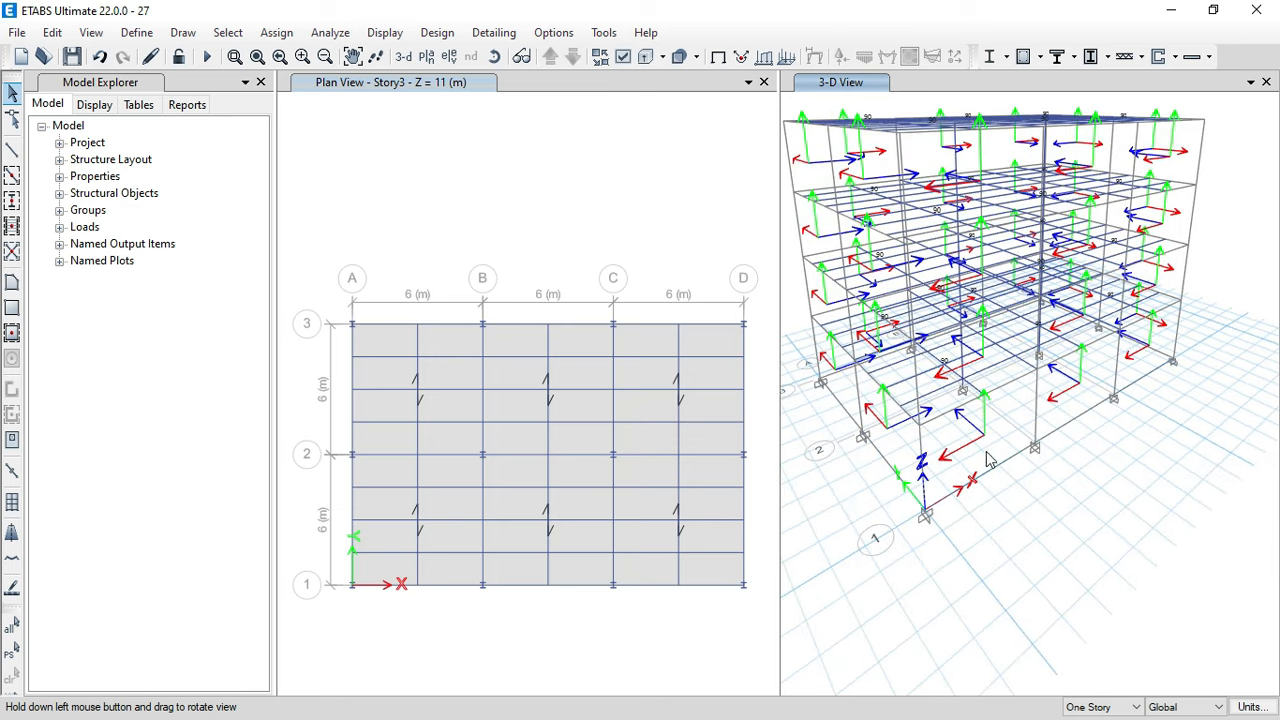
pyautogui.click(622, 56)
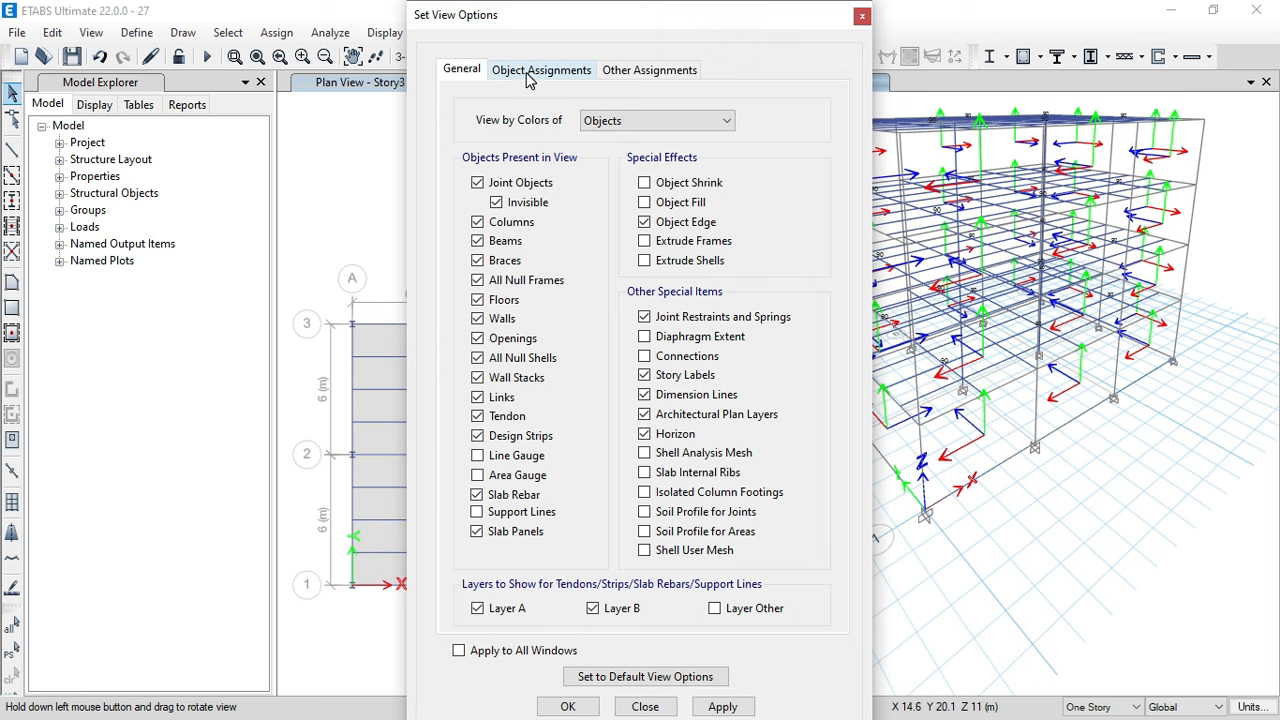
pyautogui.click(677, 202)
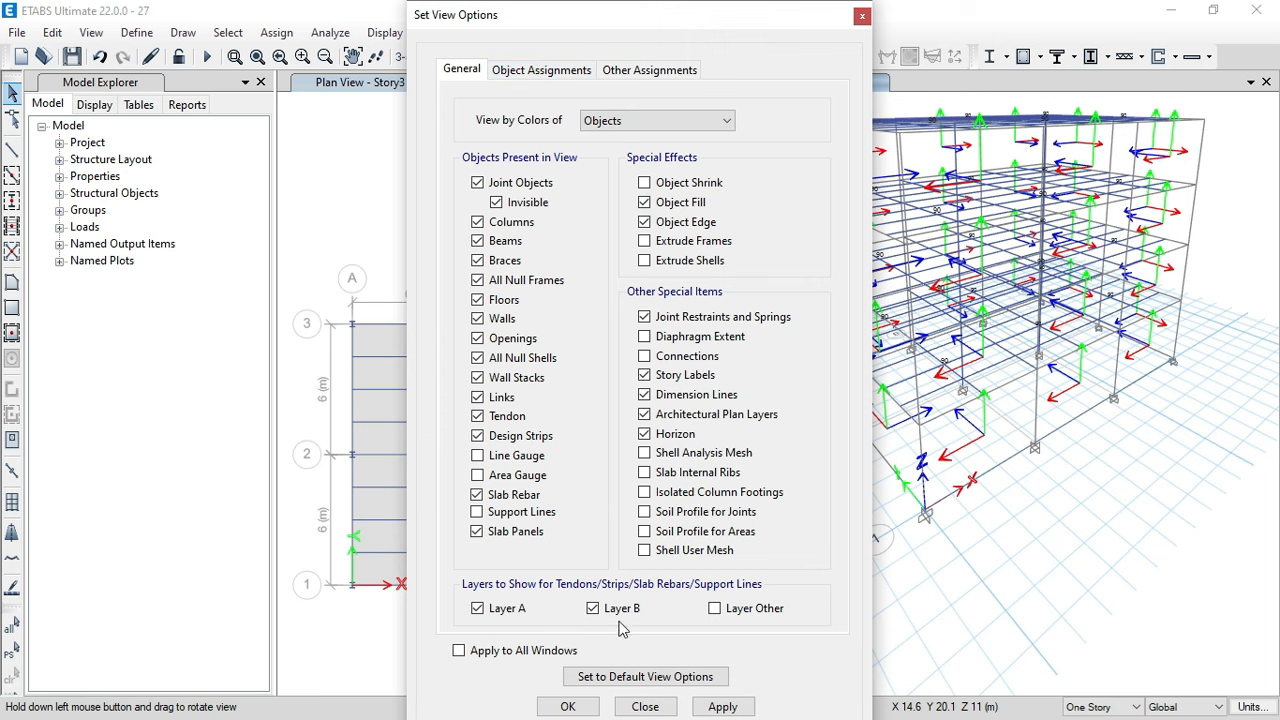
pyautogui.click(590, 706)
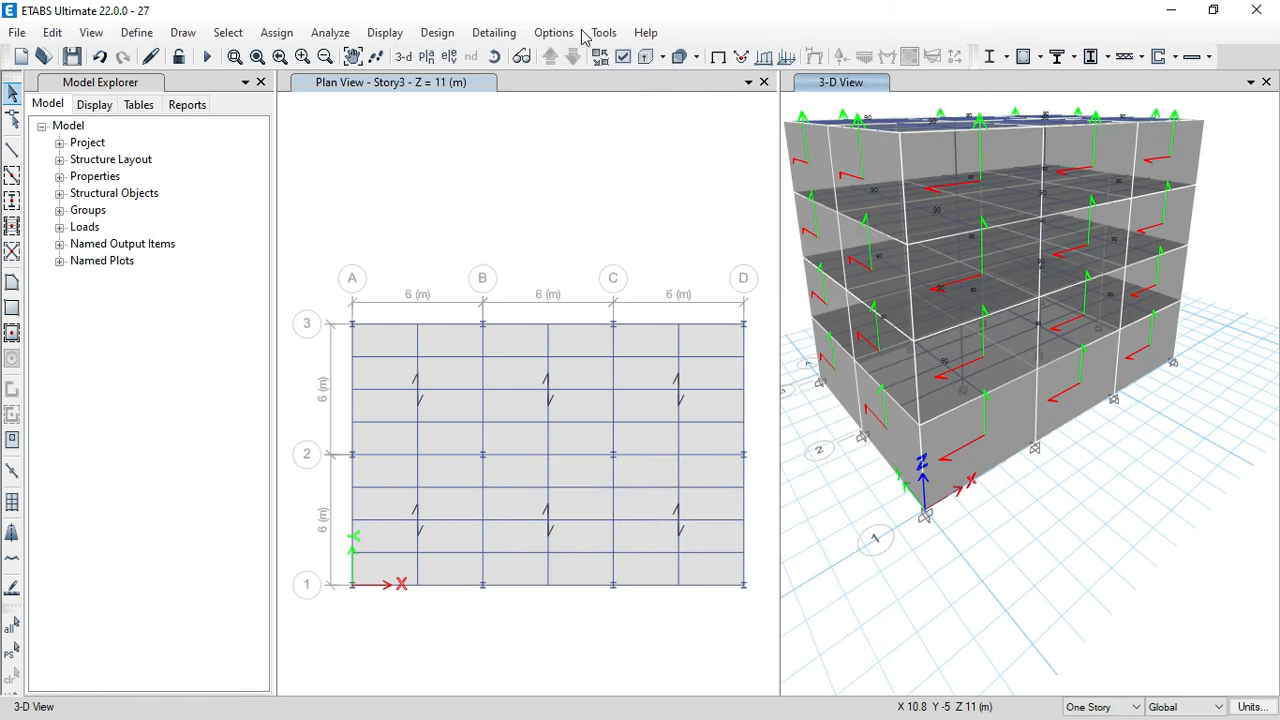
# - Select all objects on the building's grid 1 face, over its full height, in the 3-D view
pyautogui.click(494, 56)
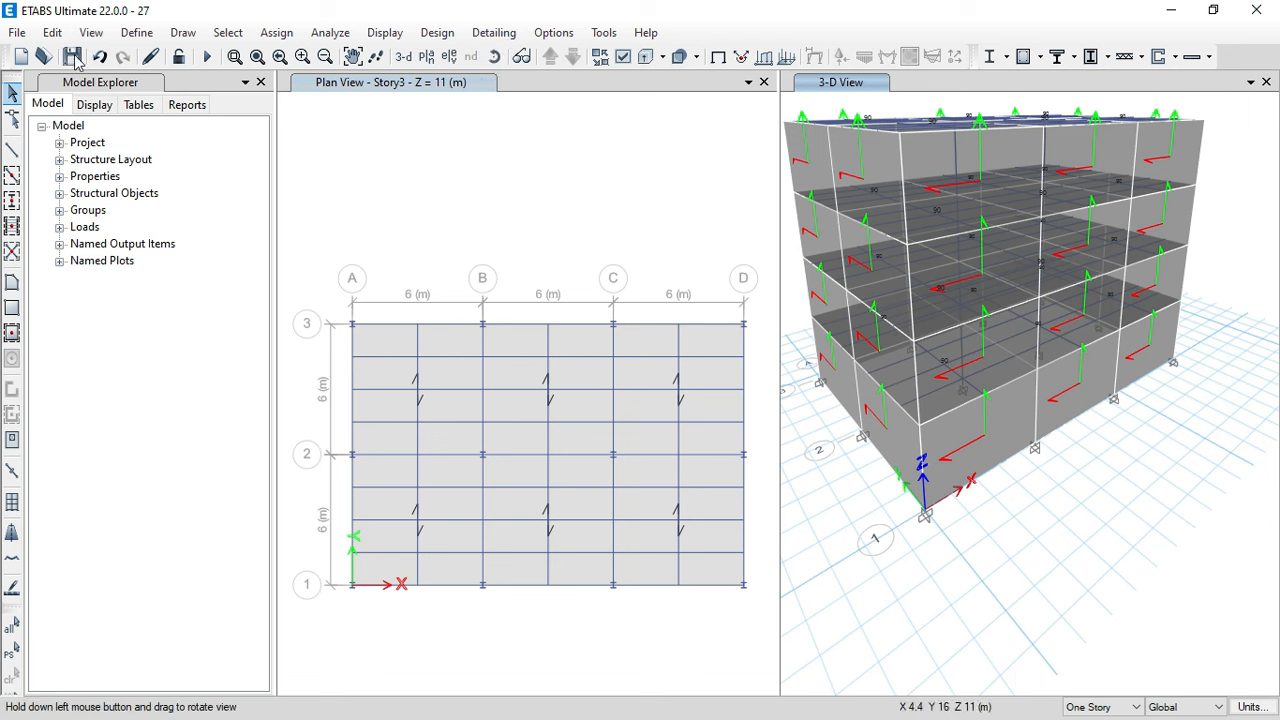
pyautogui.click(494, 56)
pyautogui.moveTo(1076, 532)
pyautogui.mouseDown()
pyautogui.moveTo(1120, 526)
pyautogui.moveTo(1087, 540)
pyautogui.mouseUp()
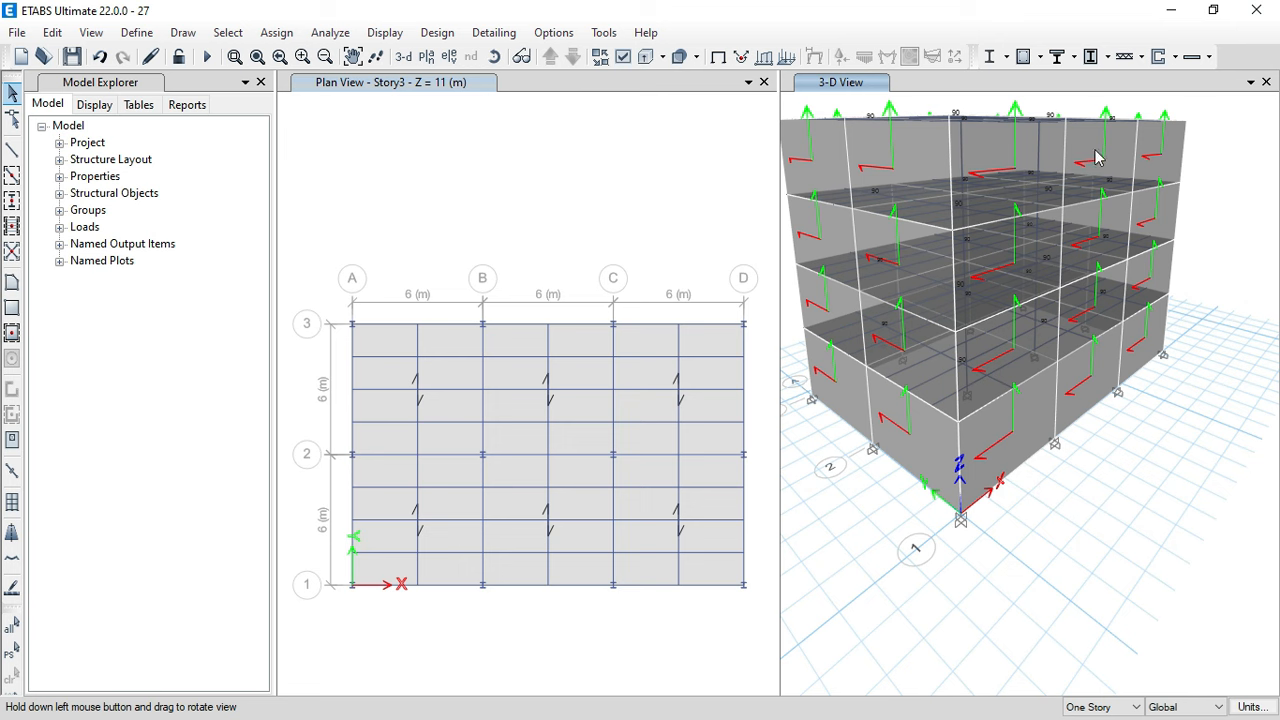
pyautogui.click(494, 56)
pyautogui.moveTo(1040, 622); pyautogui.dragTo(1080, 408)
pyautogui.moveTo(1064, 314); pyautogui.dragTo(1148, 597)
pyautogui.click(494, 56)
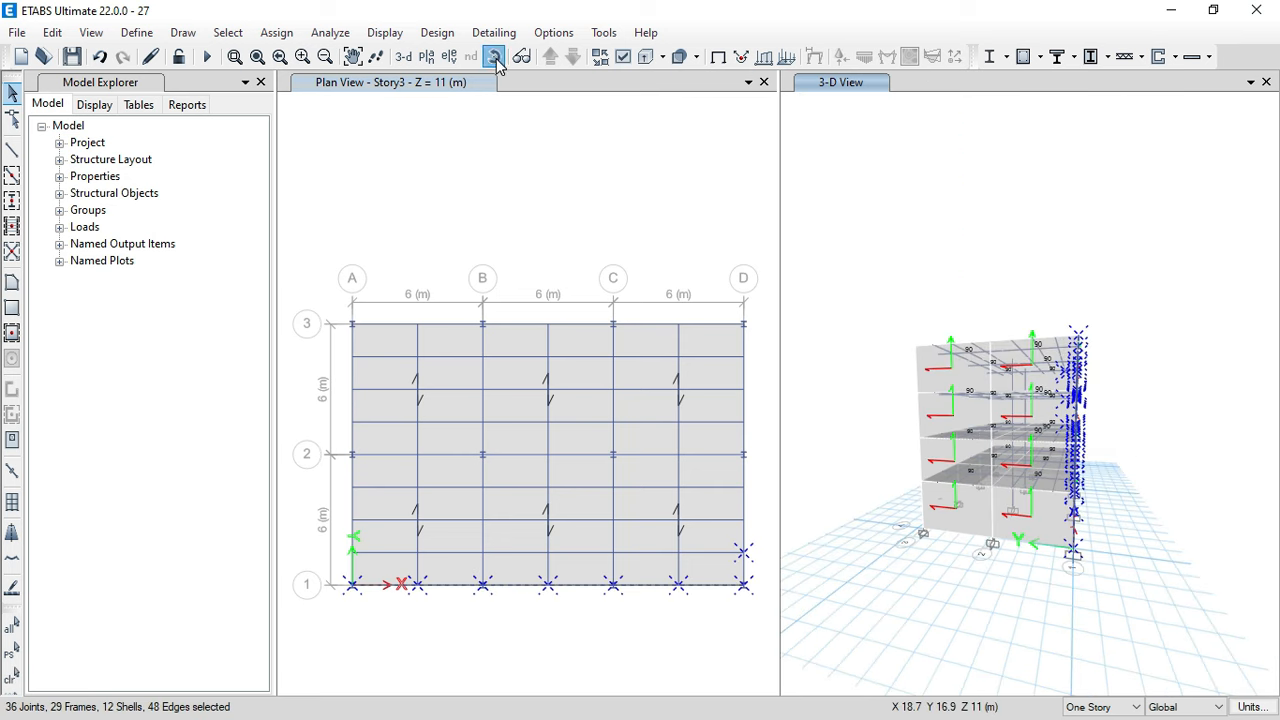
pyautogui.moveTo(1114, 531); pyautogui.dragTo(1052, 533)
pyautogui.scroll(5, 991, 440)
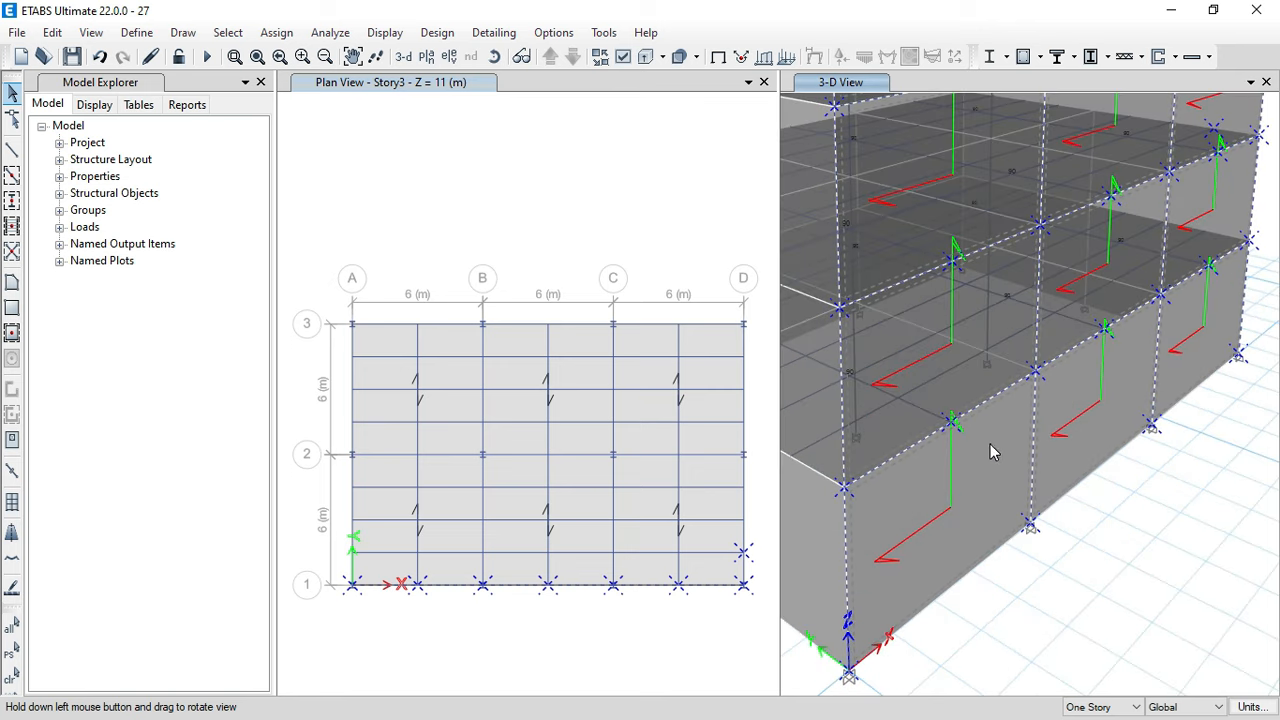
pyautogui.click(283, 35)
pyautogui.moveTo(325, 231)
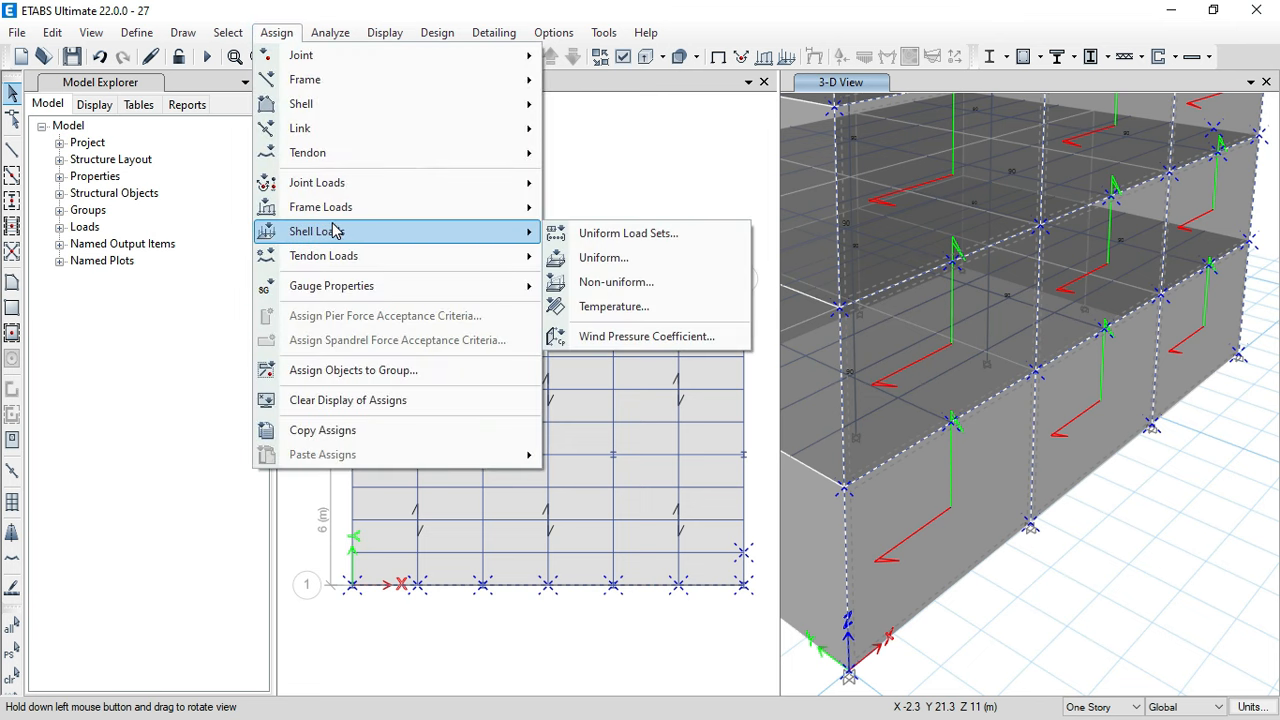
pyautogui.click(646, 336)
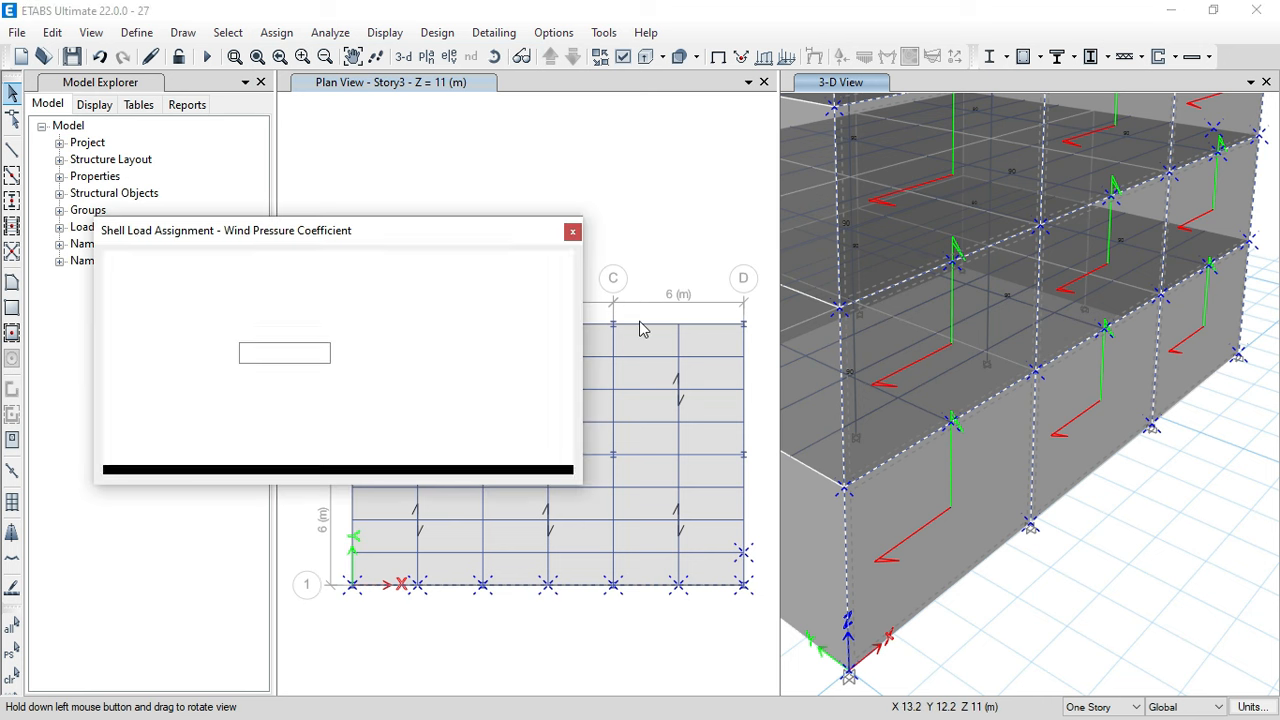
pyautogui.click(409, 291)
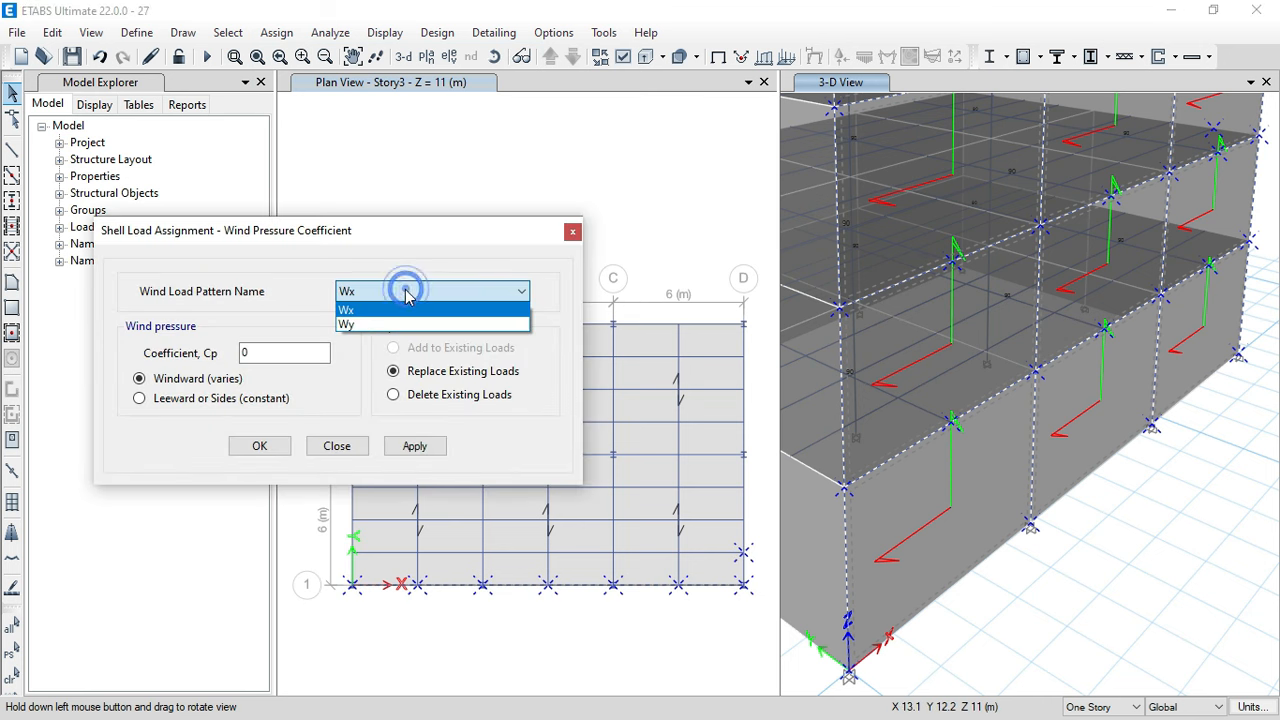
pyautogui.click(366, 318)
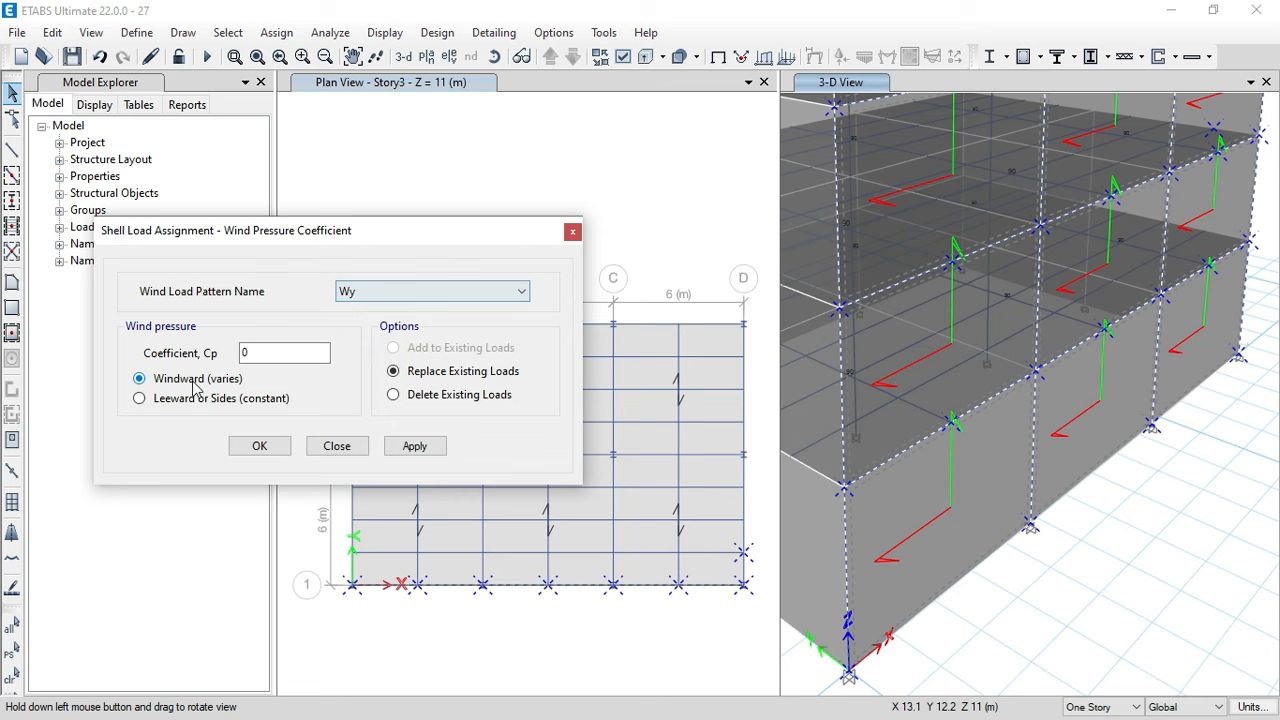
pyautogui.click(336, 446)
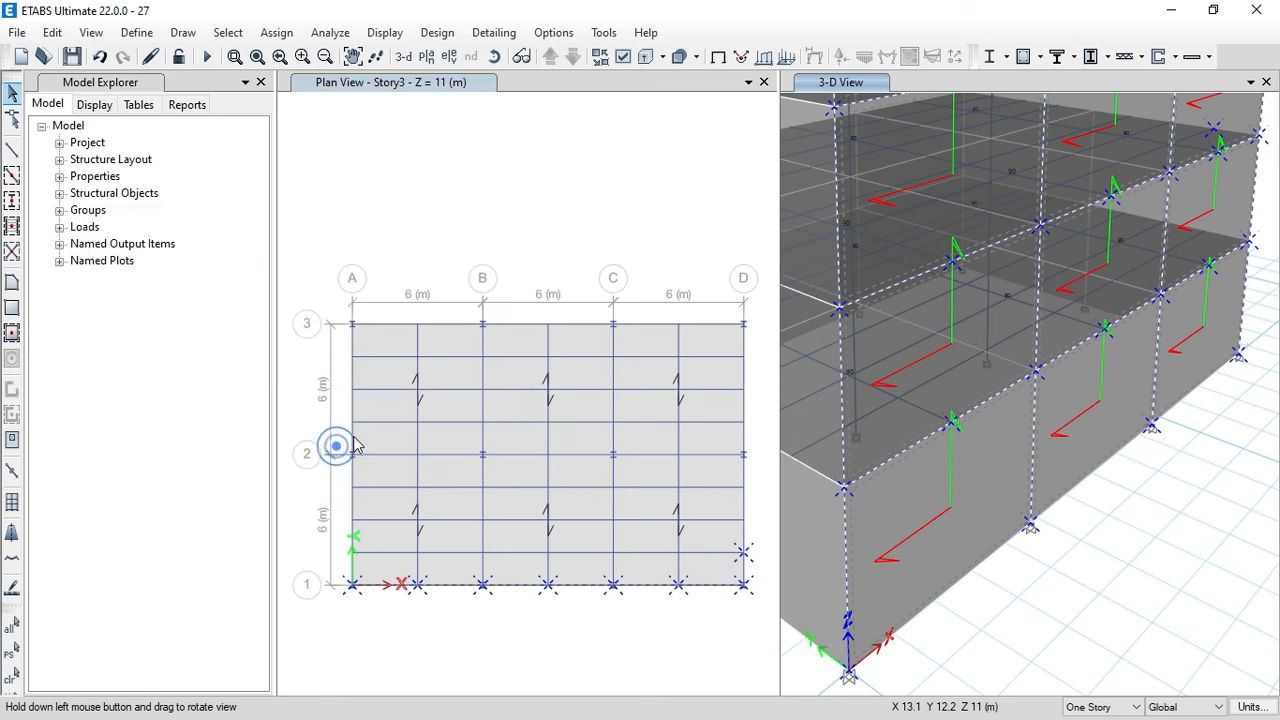
# - Look up the windward and leeward wall pressure coefficients Cp on the Beban Angin sheet in Excel, and return to ETABS
pyautogui.click(1172, 12)
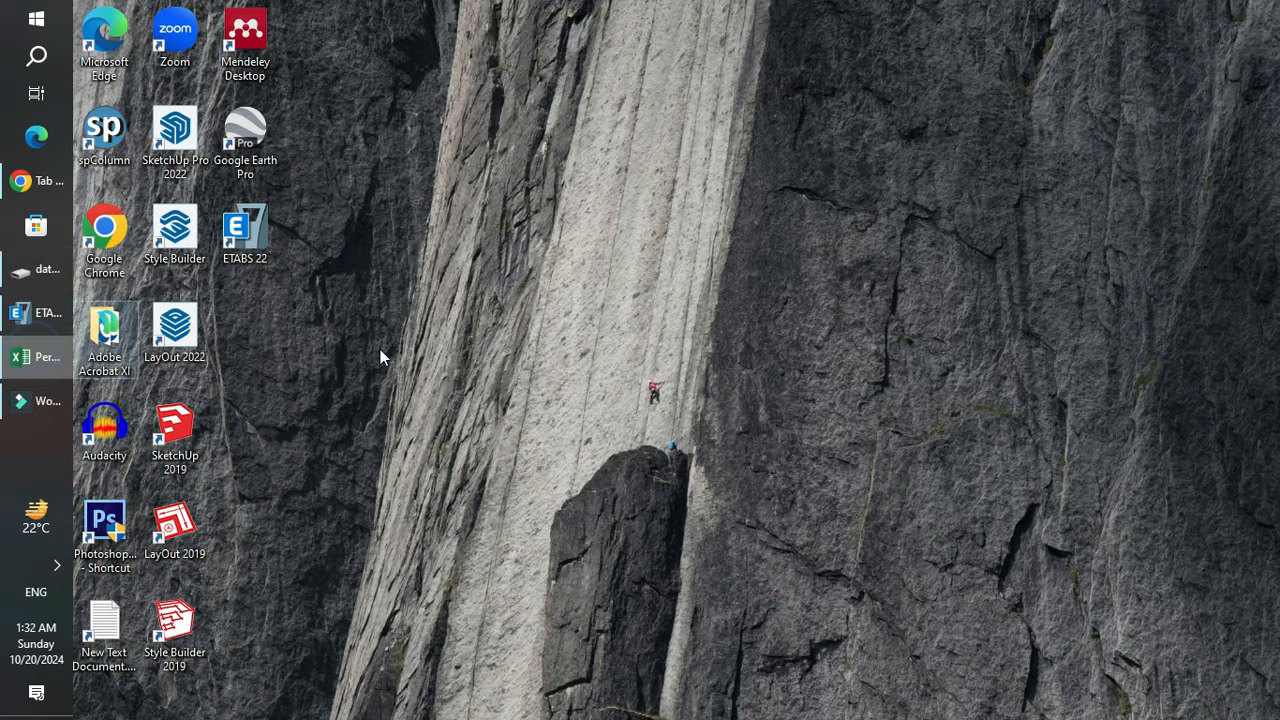
pyautogui.hotkey('alt', 'Tab')
pyautogui.click(520, 450)
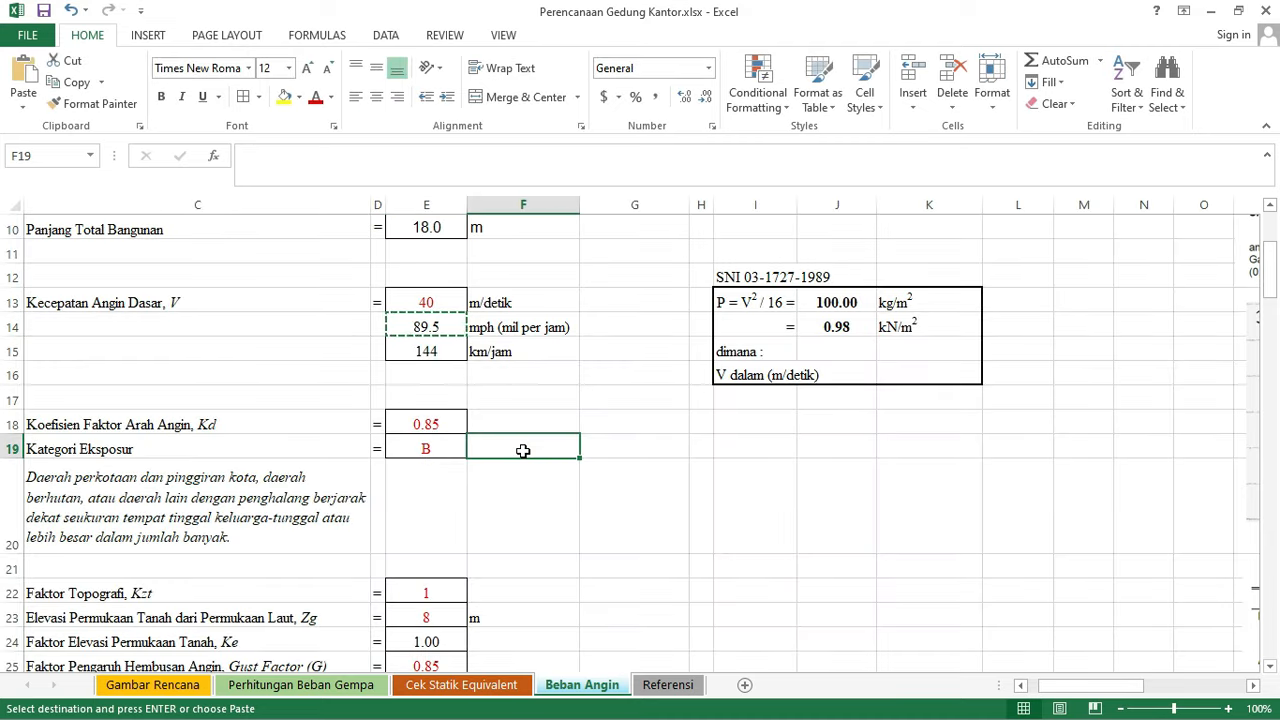
pyautogui.press('Escape')
pyautogui.scroll(-9, 520, 451)
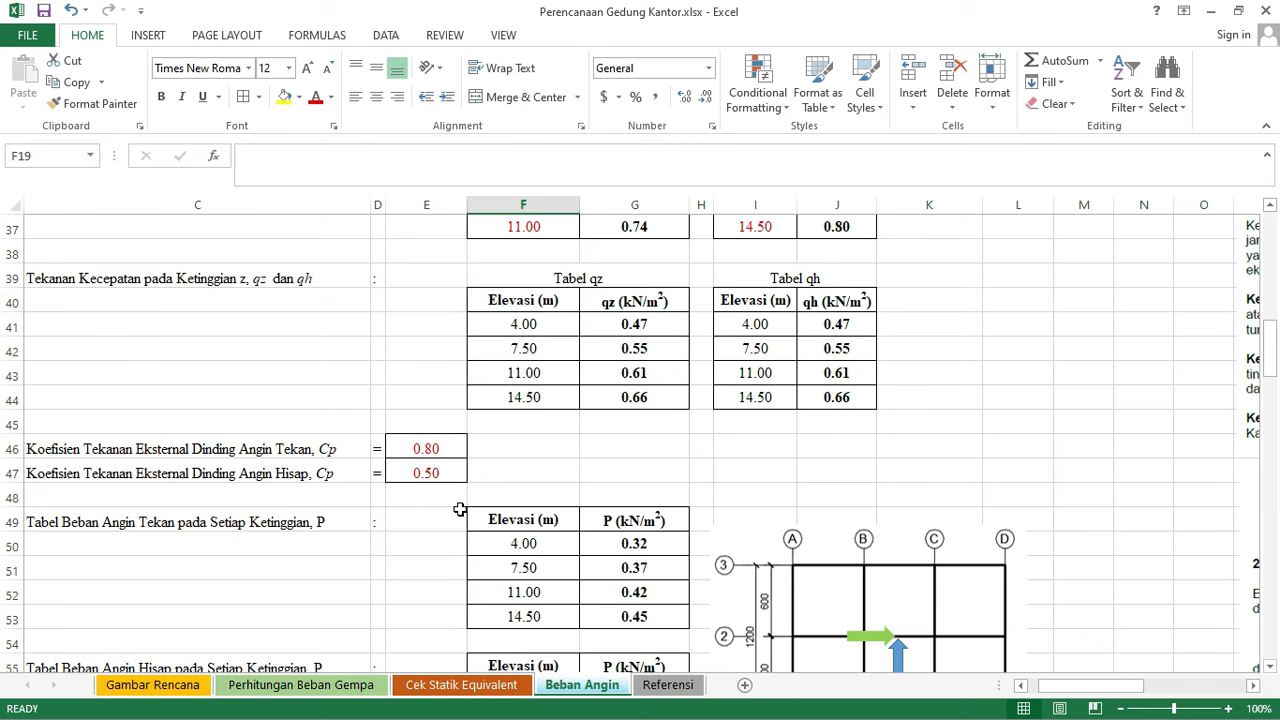
pyautogui.click(437, 450)
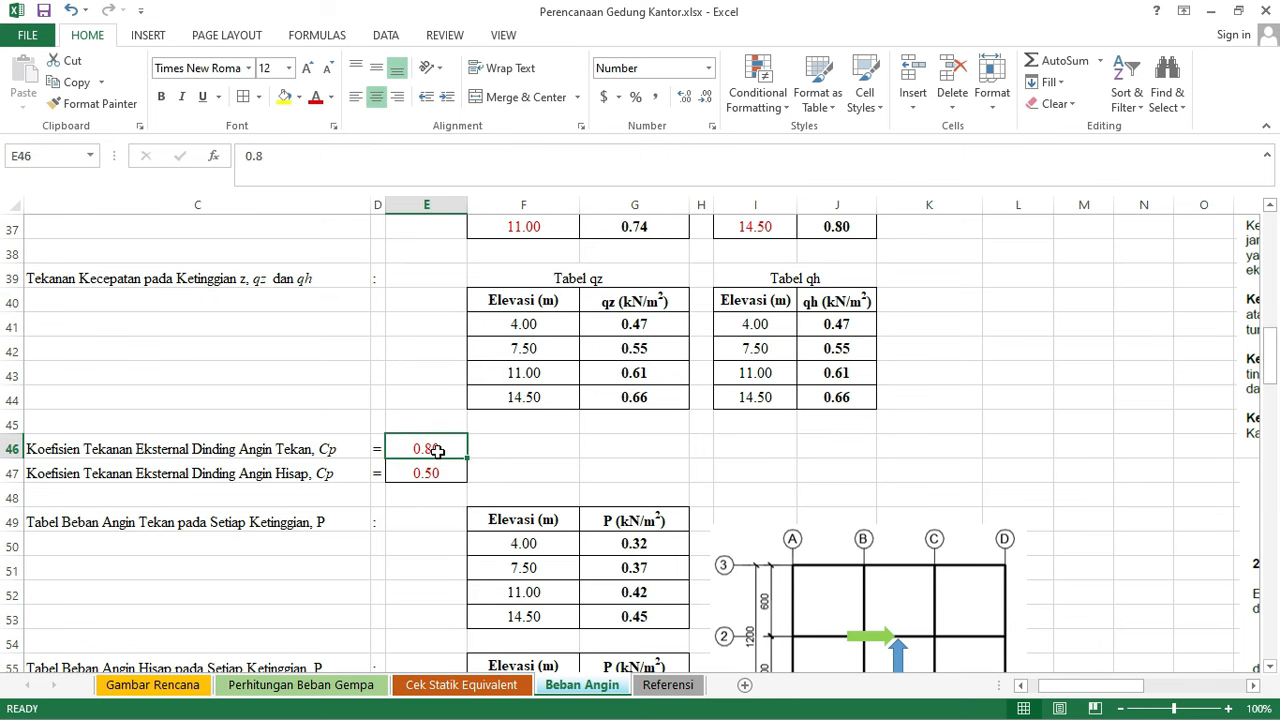
pyautogui.click(444, 476)
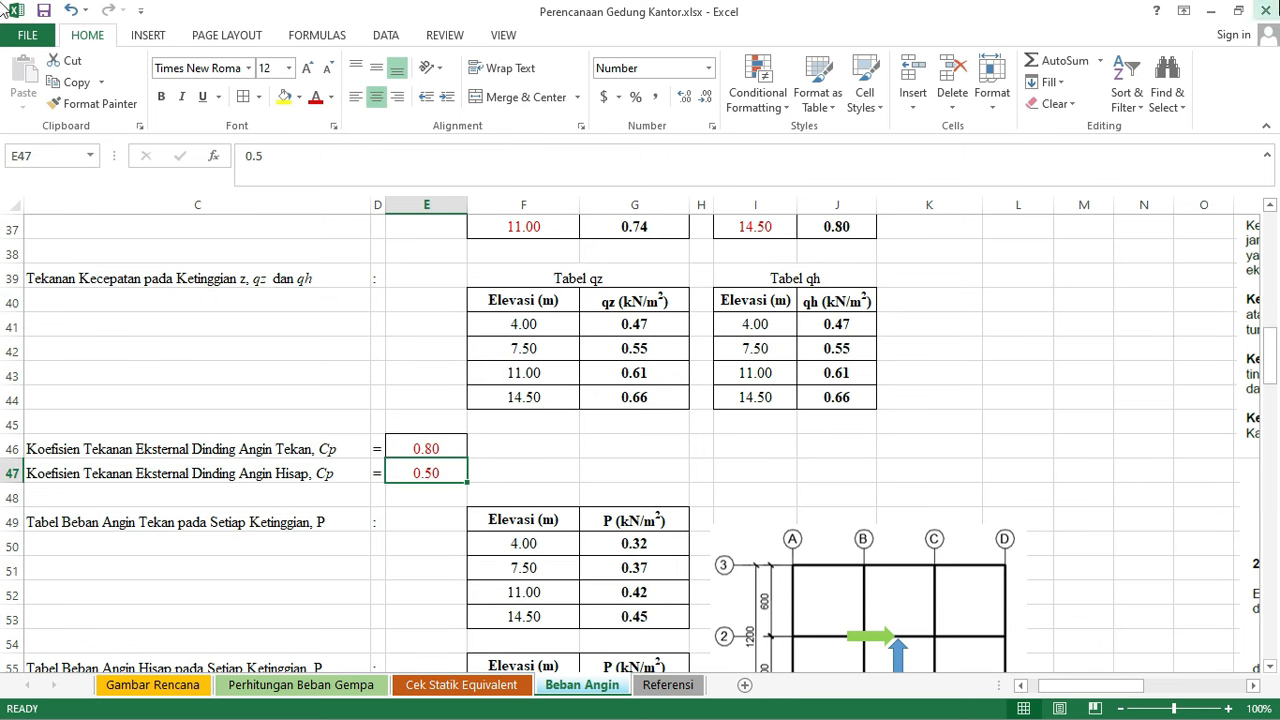
pyautogui.click(1214, 18)
pyautogui.moveTo(3, 300)
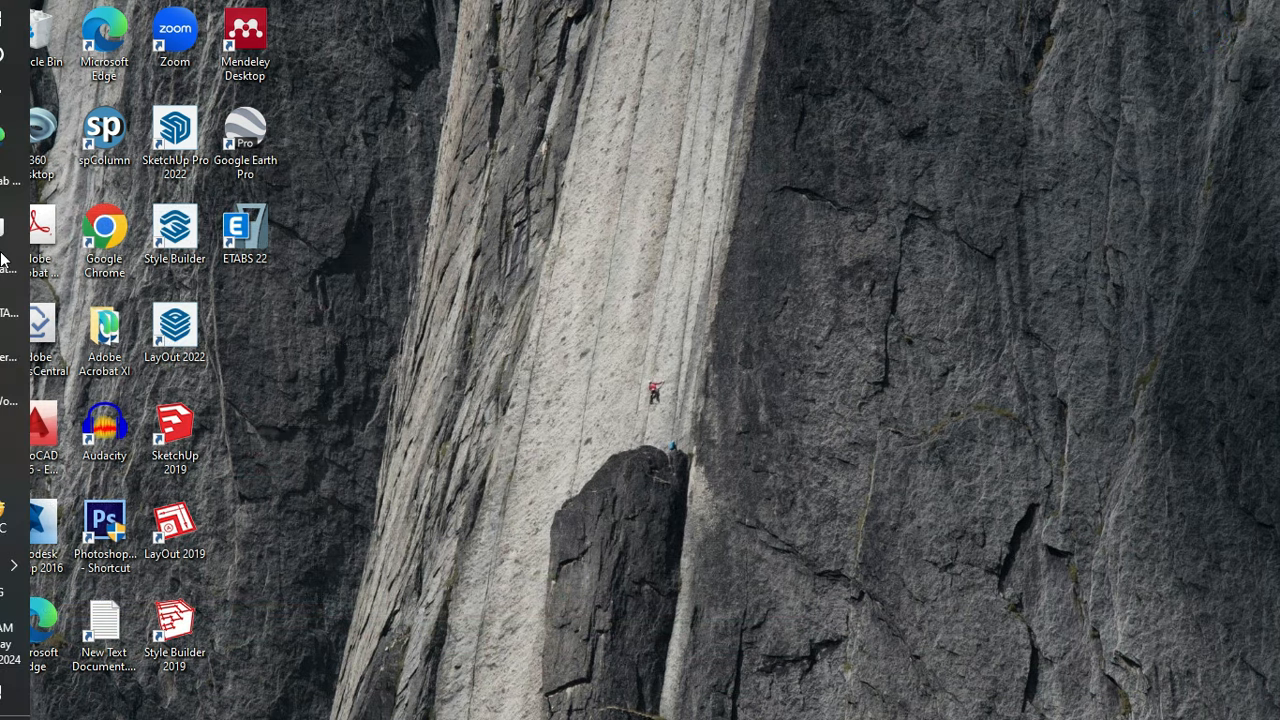
pyautogui.click(28, 313)
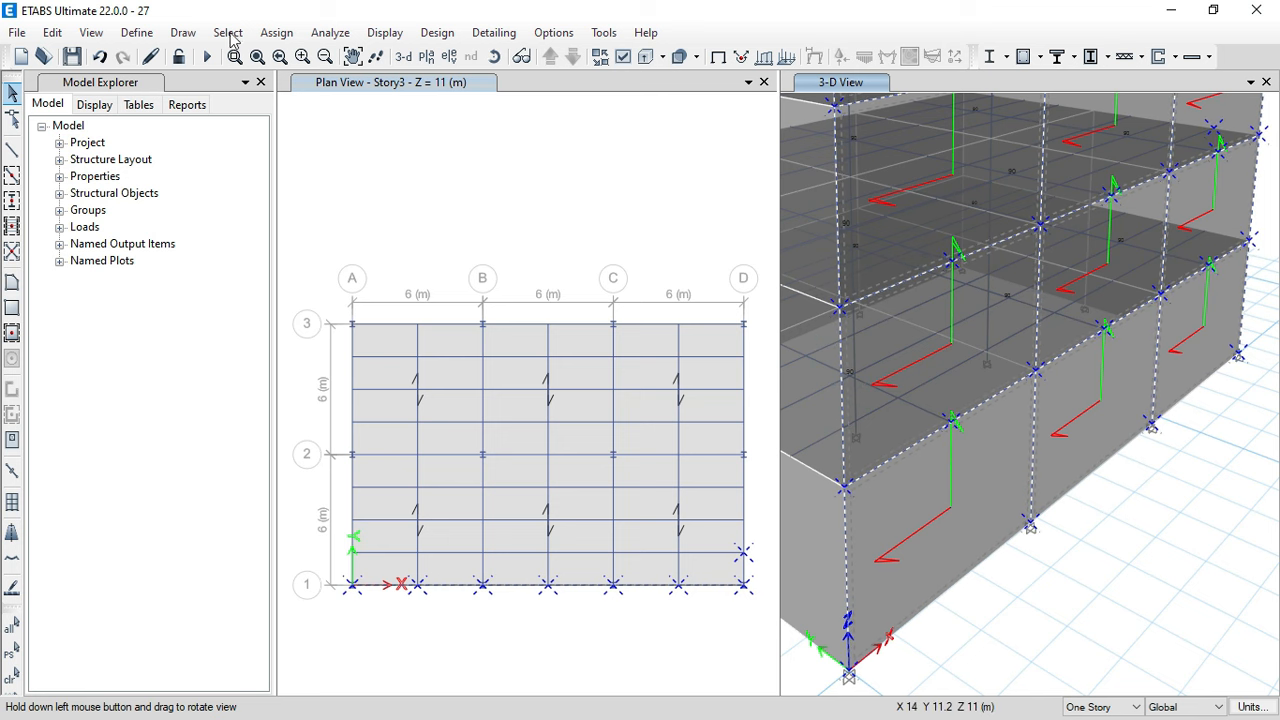
# - Assign a windward wind pressure coefficient Cp of 0.8 for load pattern Wy to the selected grid 1 cladding, replacing existing loads
pyautogui.click(277, 32)
pyautogui.moveTo(398, 236)
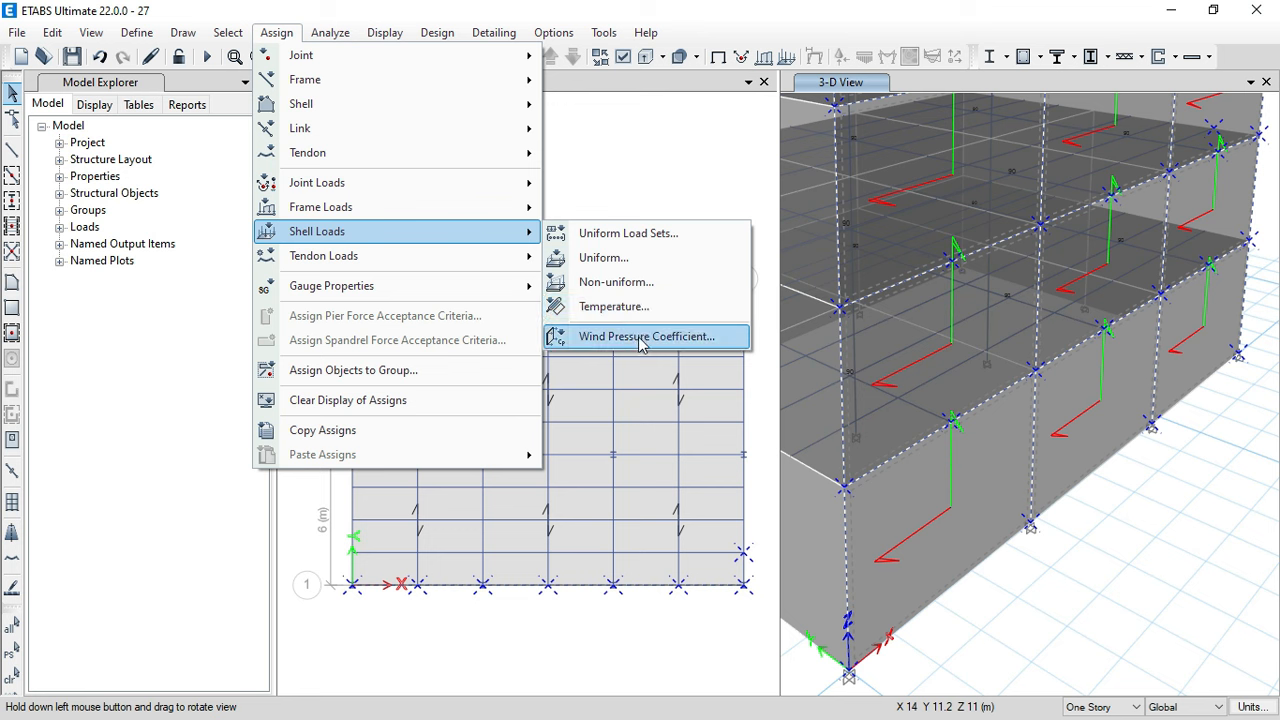
pyautogui.click(672, 338)
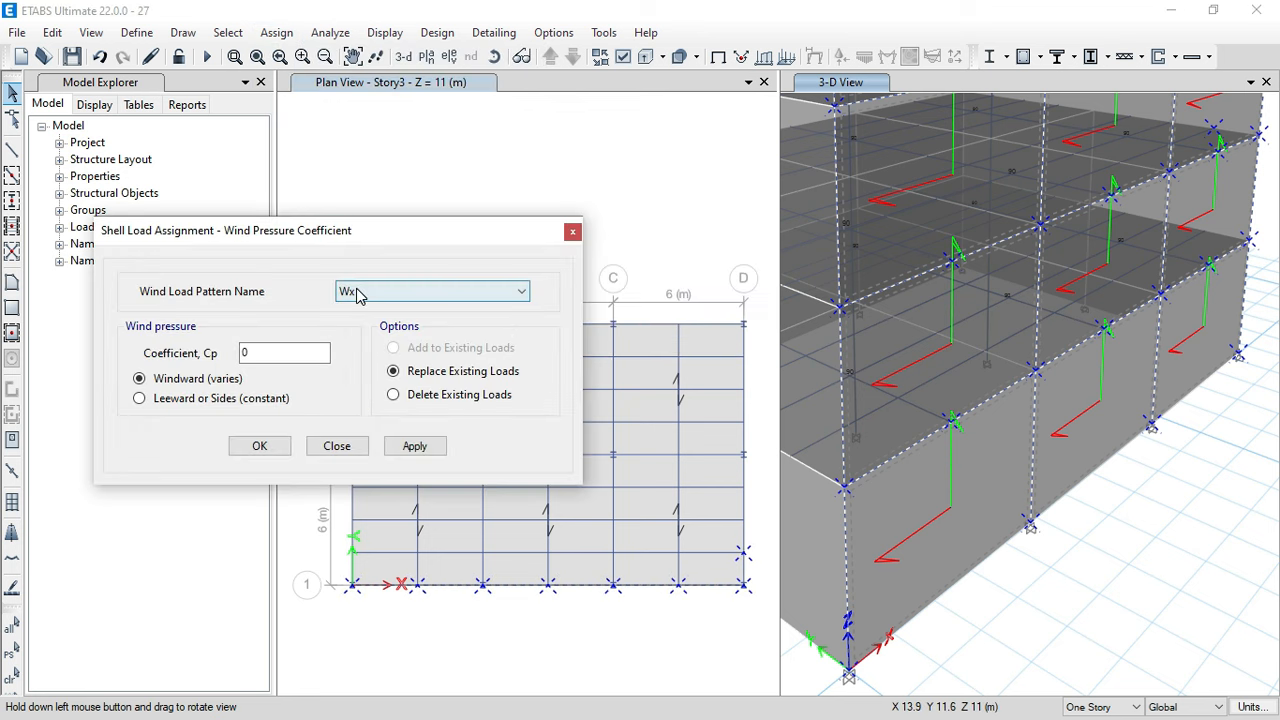
pyautogui.click(358, 296)
pyautogui.click(358, 322)
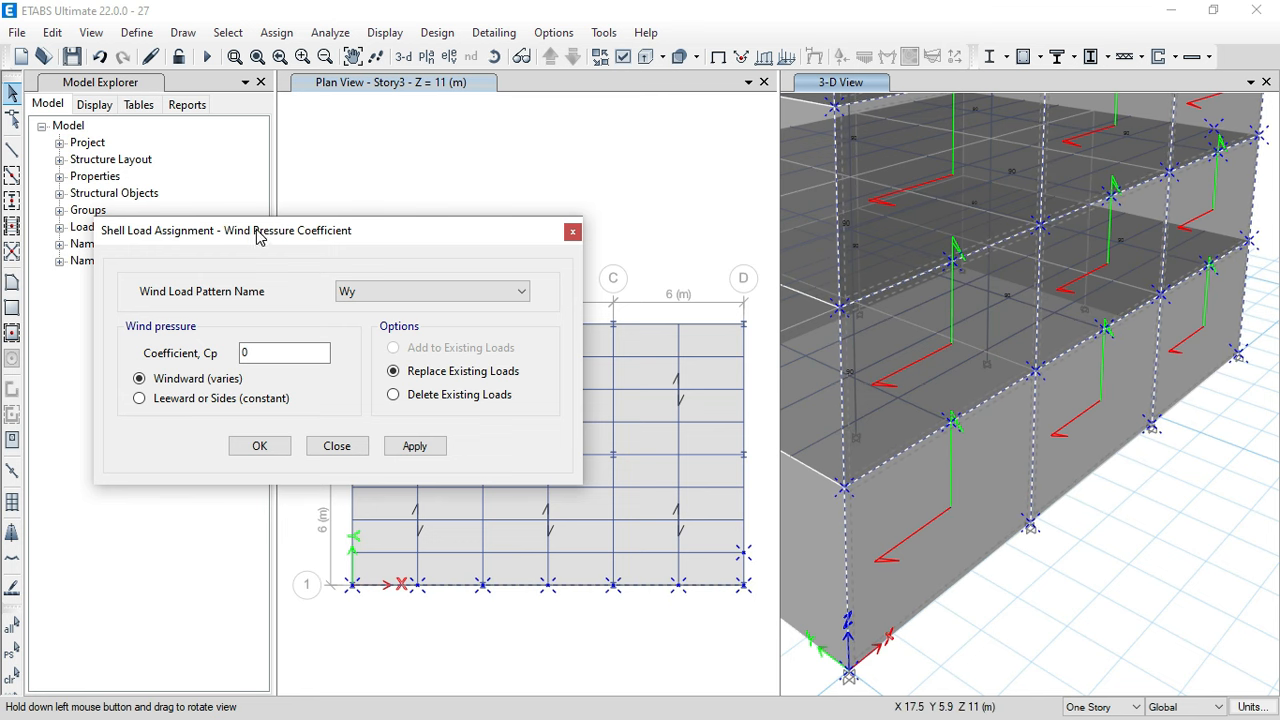
pyautogui.moveTo(258, 237); pyautogui.dragTo(296, 254)
pyautogui.click(302, 367)
pyautogui.write('.8')
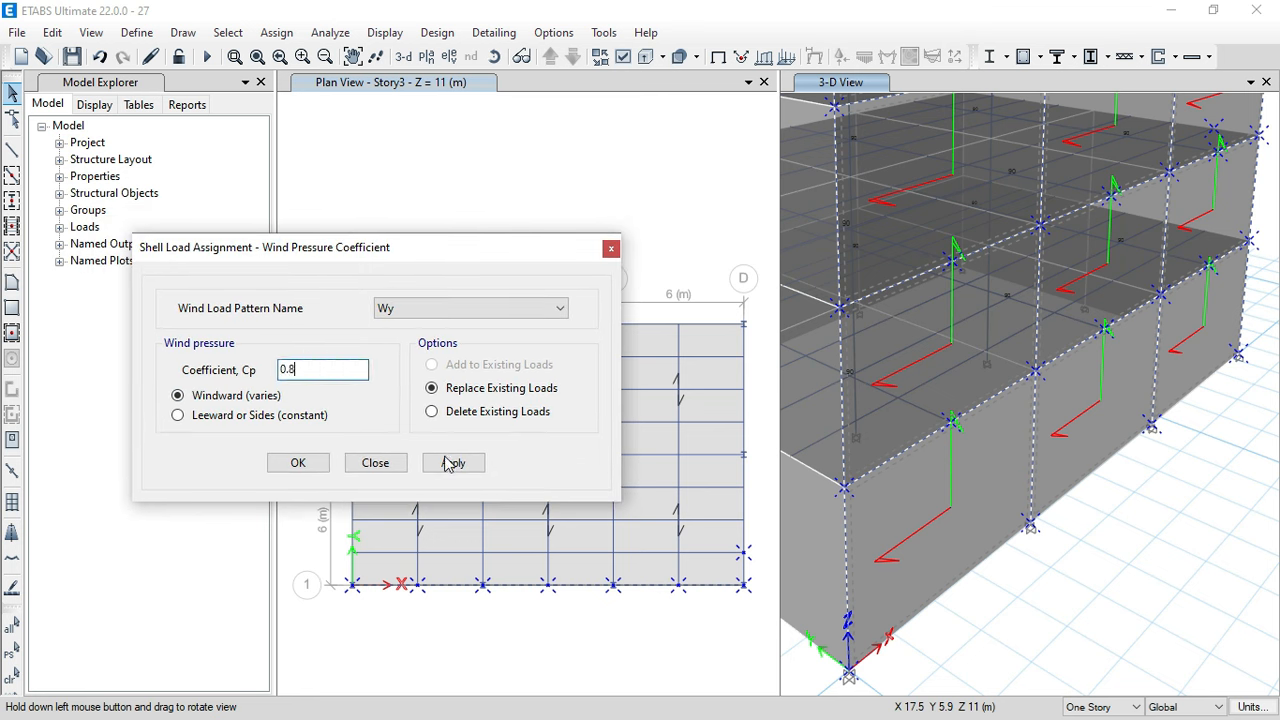
pyautogui.click(448, 465)
pyautogui.click(456, 465)
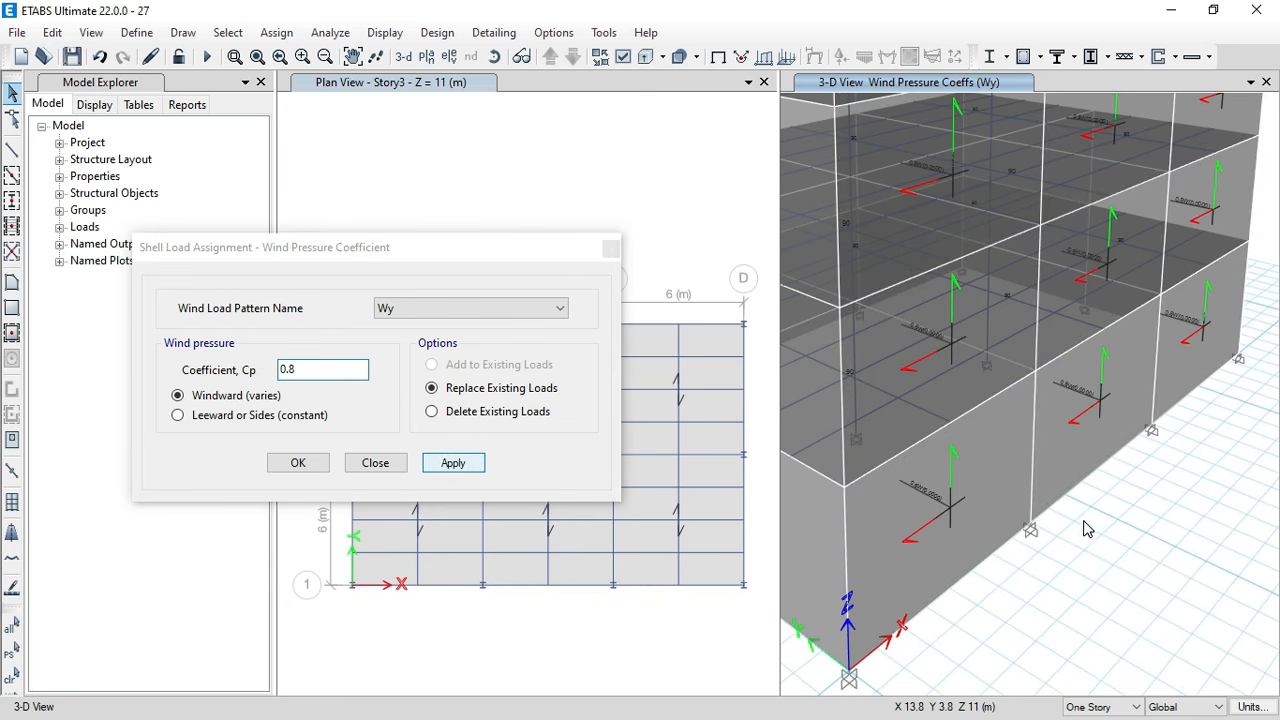
# - Select all objects on the opposite grid 3 face of the building in the 3-D view
pyautogui.scroll(-4, 1088, 470)
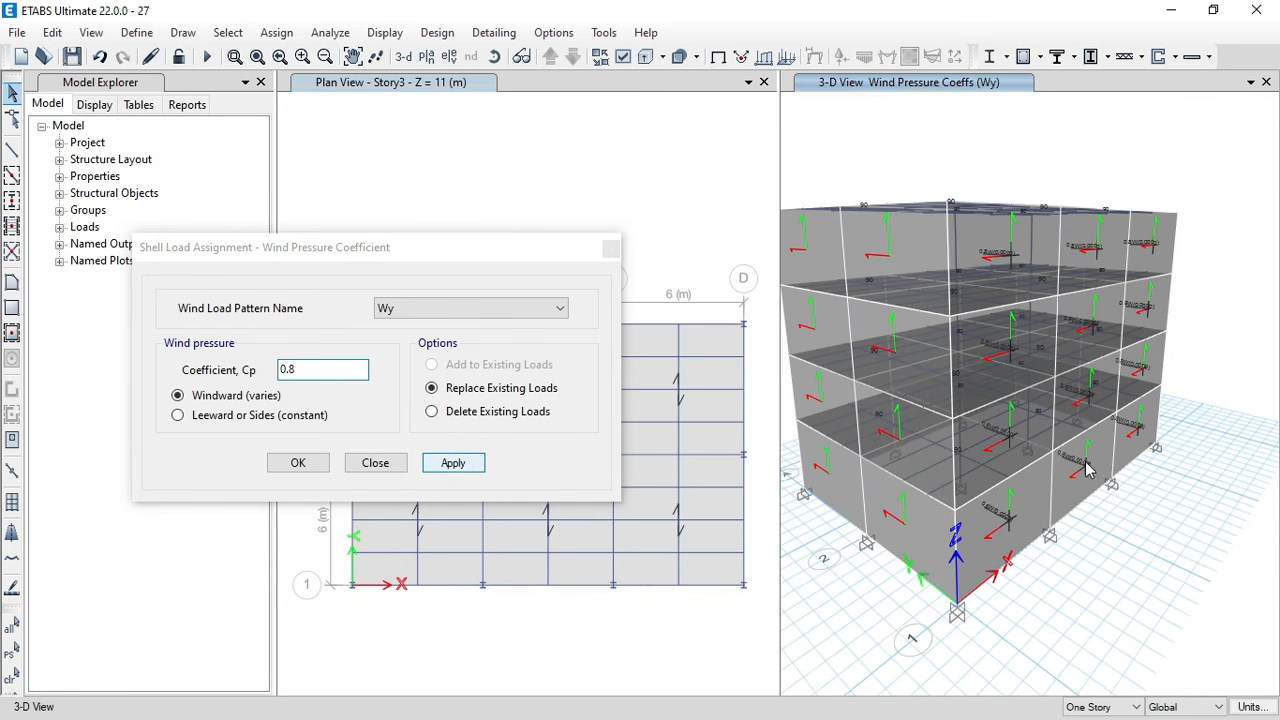
pyautogui.click(496, 56)
pyautogui.moveTo(992, 645); pyautogui.dragTo(1063, 592)
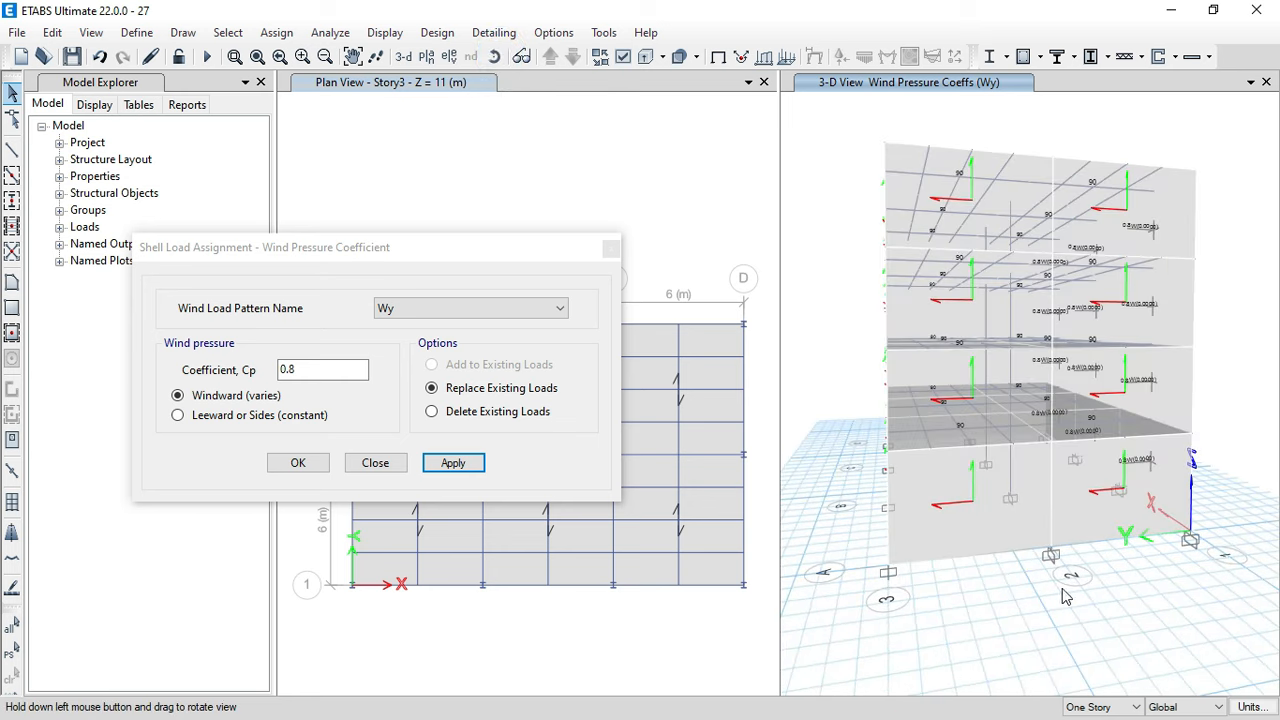
pyautogui.moveTo(819, 123); pyautogui.dragTo(905, 632)
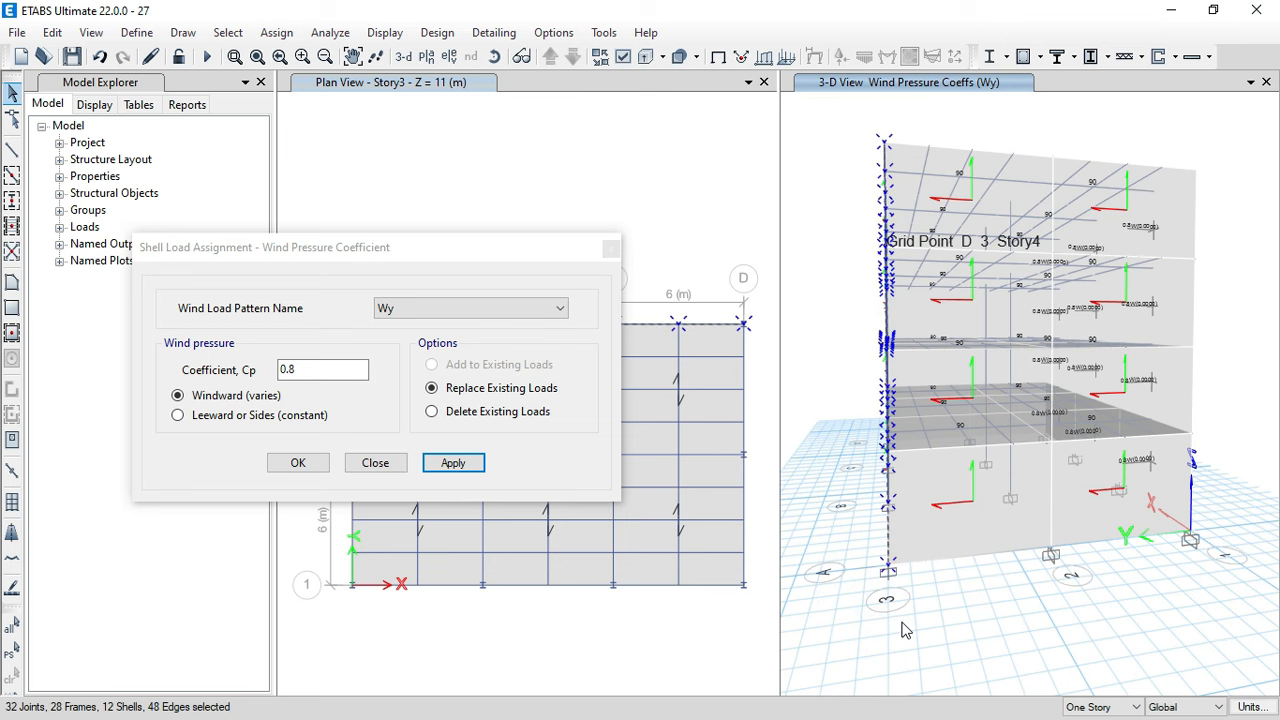
pyautogui.click(494, 56)
pyautogui.moveTo(1230, 655); pyautogui.dragTo(1147, 610)
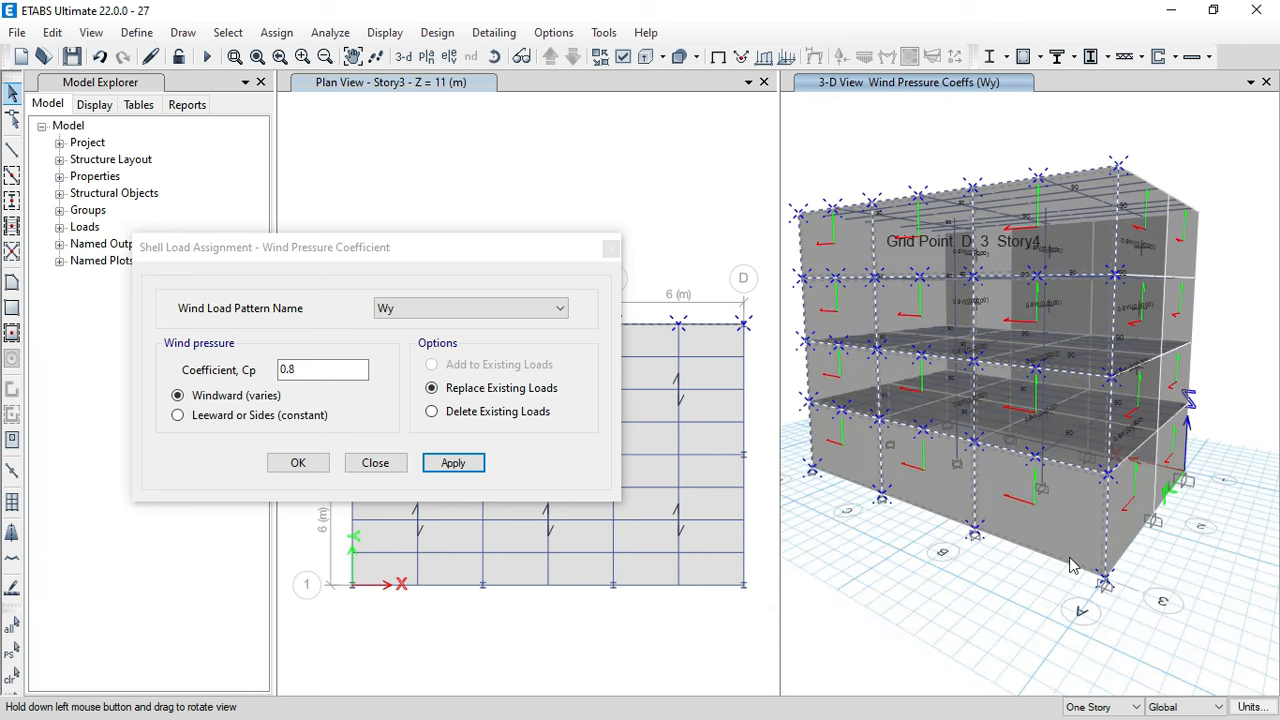
# - Assign a constant leeward wind pressure coefficient Cp of -0.5 for Wy to the selected grid 3 cladding
pyautogui.click(243, 420)
pyautogui.moveTo(298, 372); pyautogui.dragTo(281, 372)
pyautogui.click(281, 372)
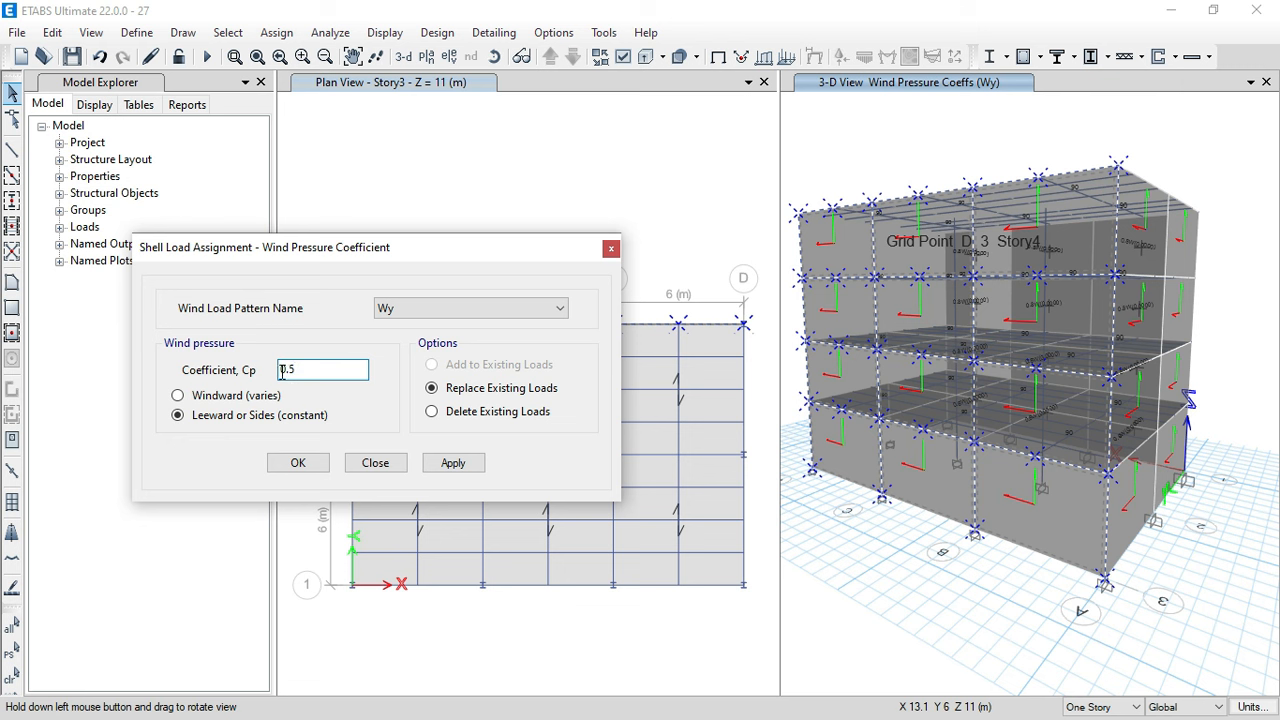
pyautogui.click(452, 464)
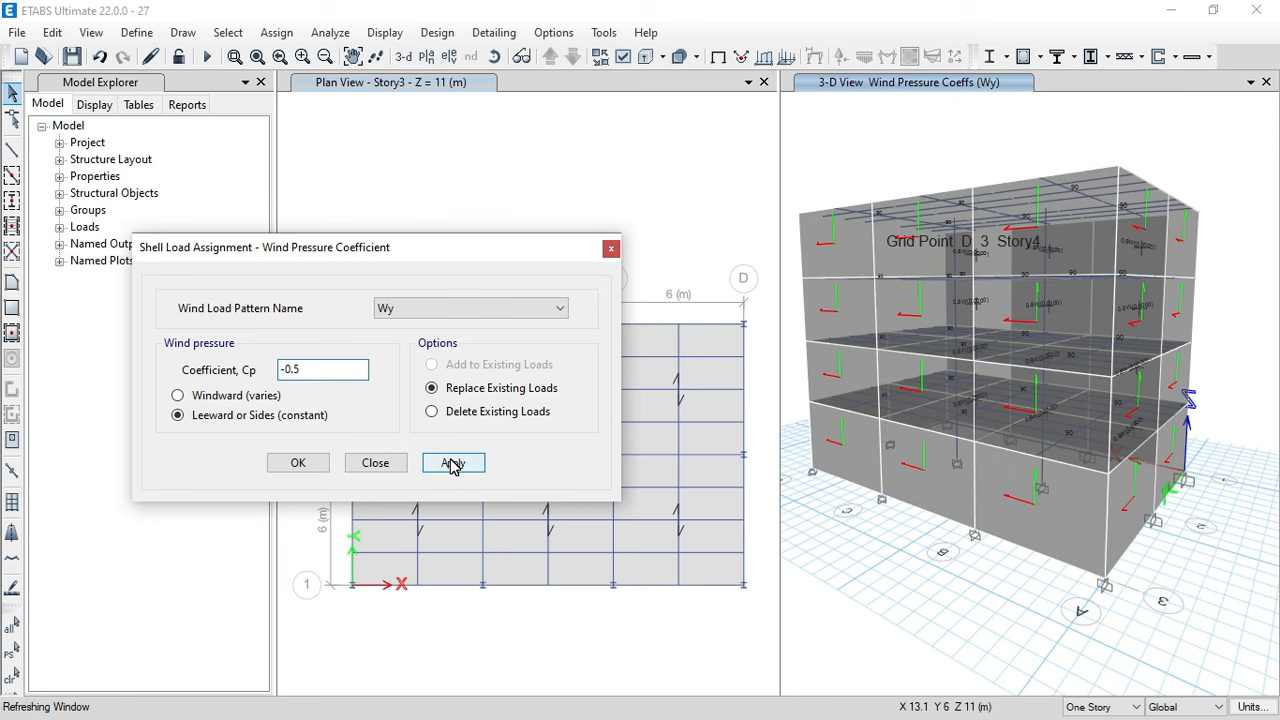
pyautogui.click(495, 56)
pyautogui.moveTo(1007, 591); pyautogui.dragTo(945, 609)
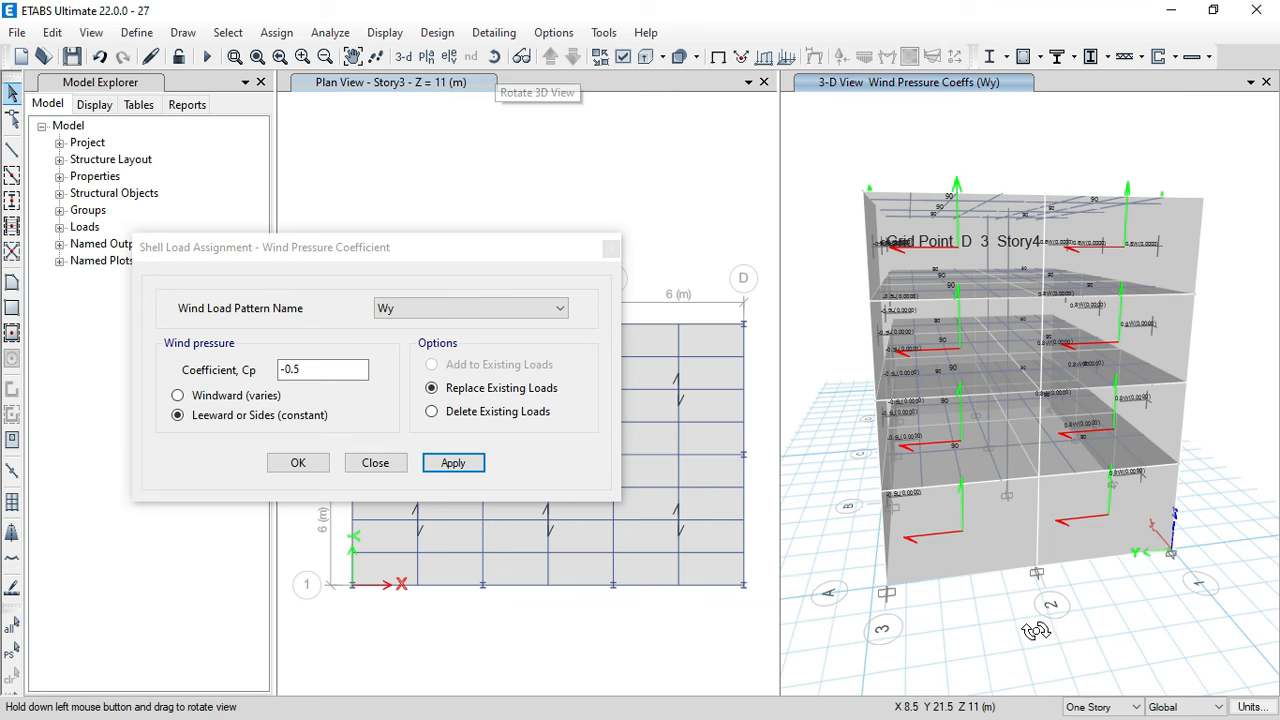
# - Select all objects on the grid A face of the building in the 3-D view
pyautogui.moveTo(1030, 631); pyautogui.dragTo(1014, 609)
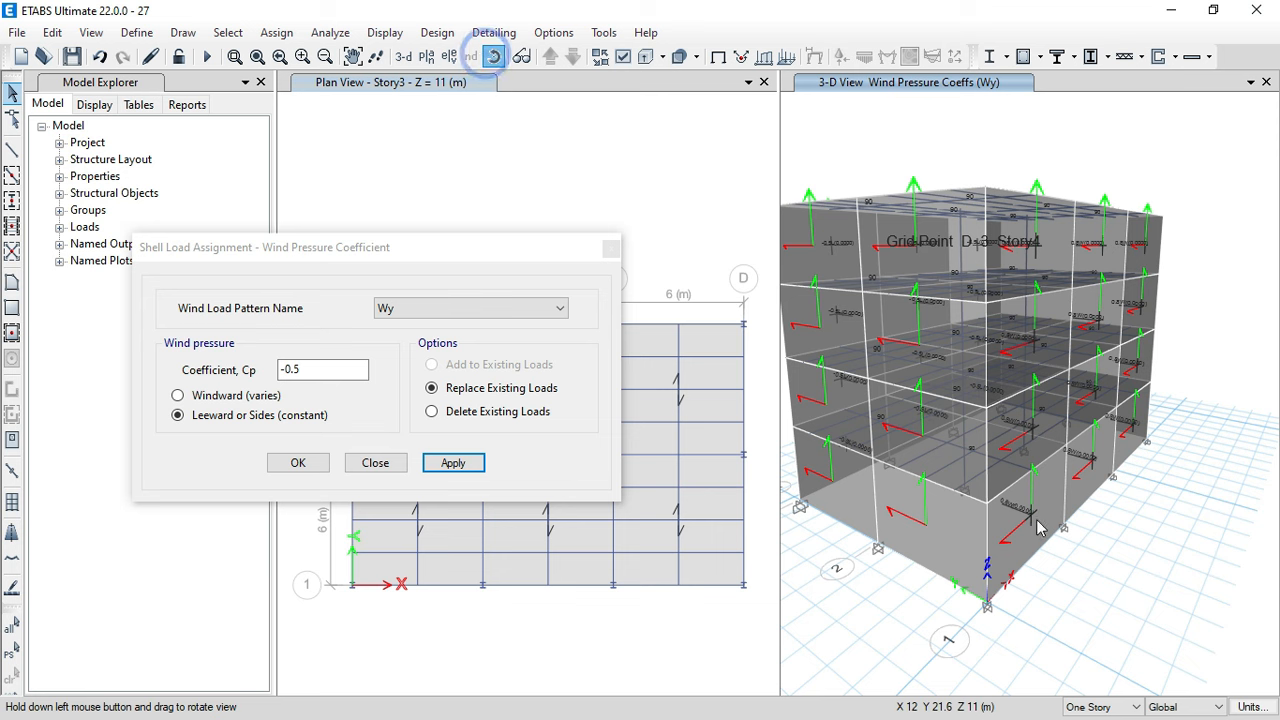
pyautogui.moveTo(1060, 552); pyautogui.dragTo(1045, 568)
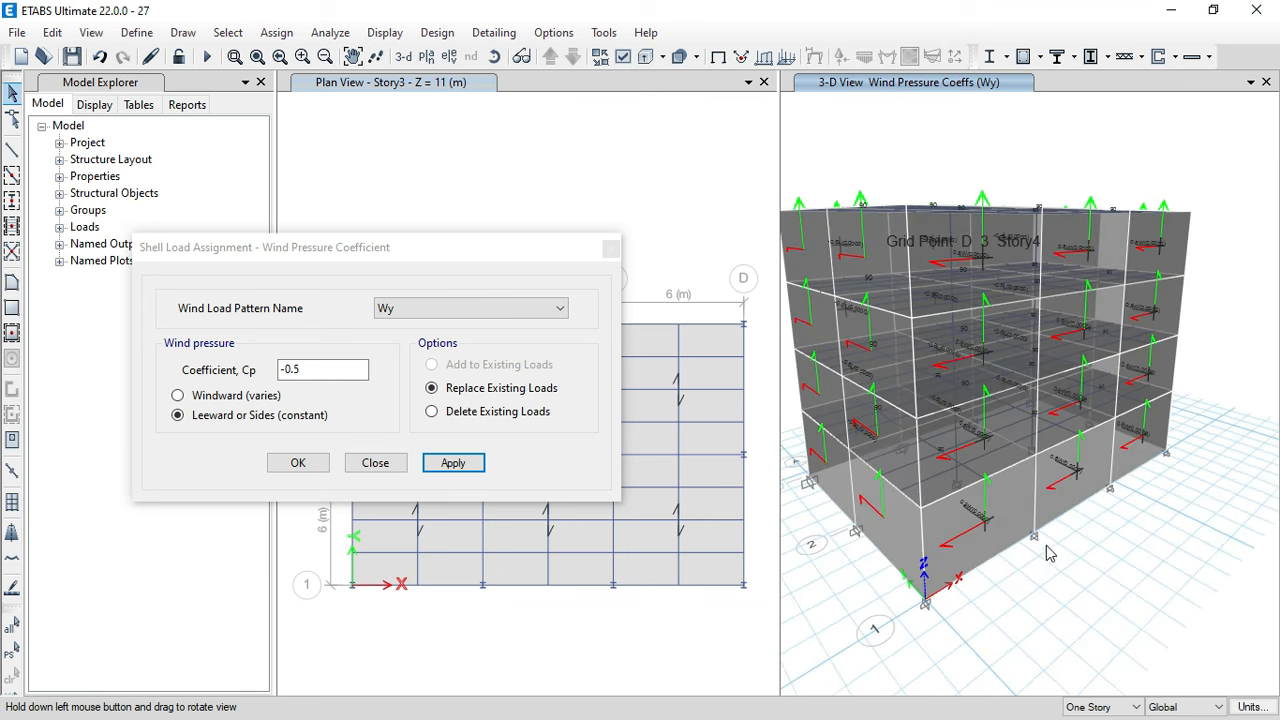
pyautogui.moveTo(1085, 585); pyautogui.dragTo(1080, 546)
pyautogui.moveTo(793, 131); pyautogui.dragTo(840, 612)
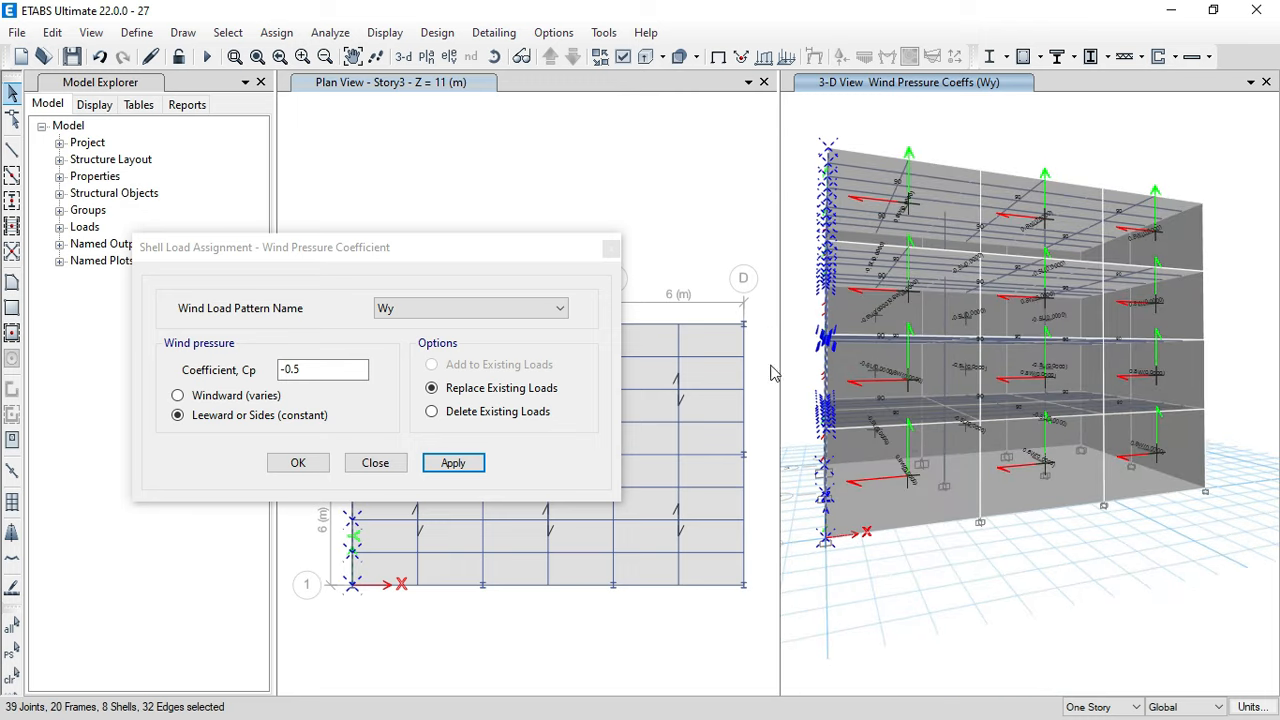
pyautogui.click(494, 56)
pyautogui.moveTo(900, 405); pyautogui.dragTo(1045, 666)
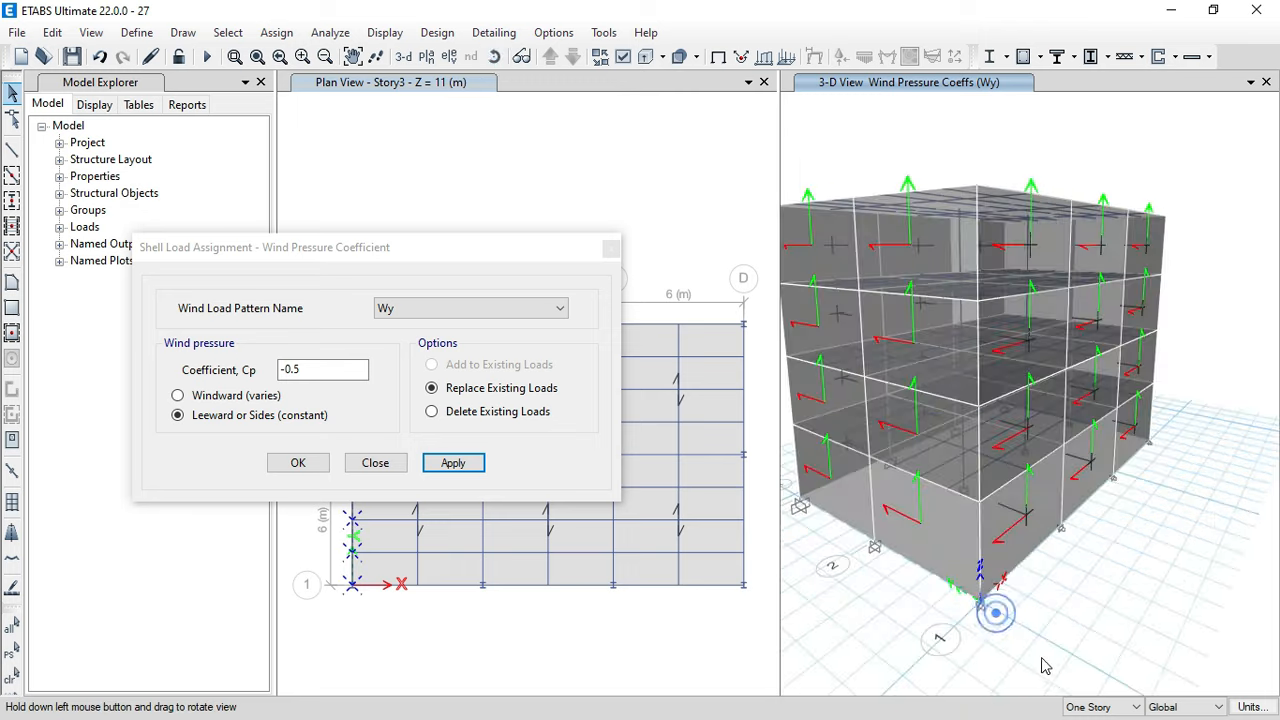
# - Assign a windward wind pressure coefficient Cp of 0.8 for load pattern Wx to the selected grid A cladding, replacing existing loads
pyautogui.click(392, 309)
pyautogui.click(398, 327)
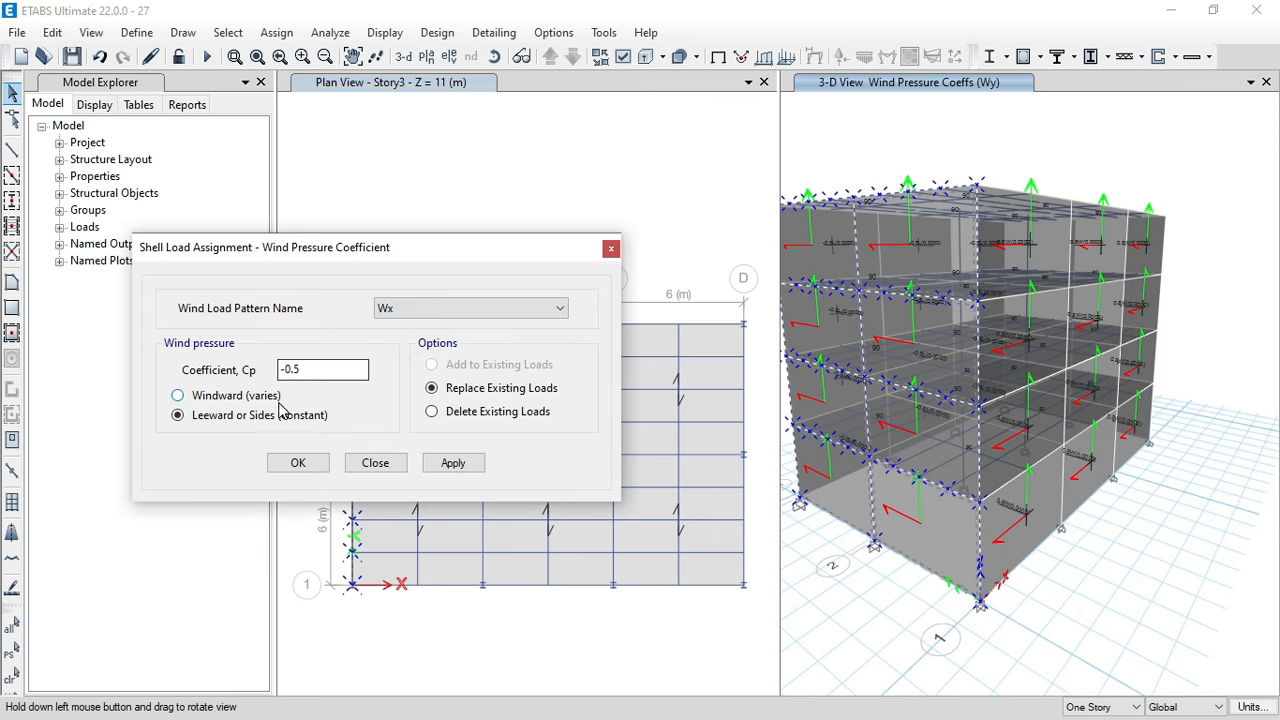
pyautogui.click(275, 400)
pyautogui.doubleClick(300, 369)
pyautogui.write('0')
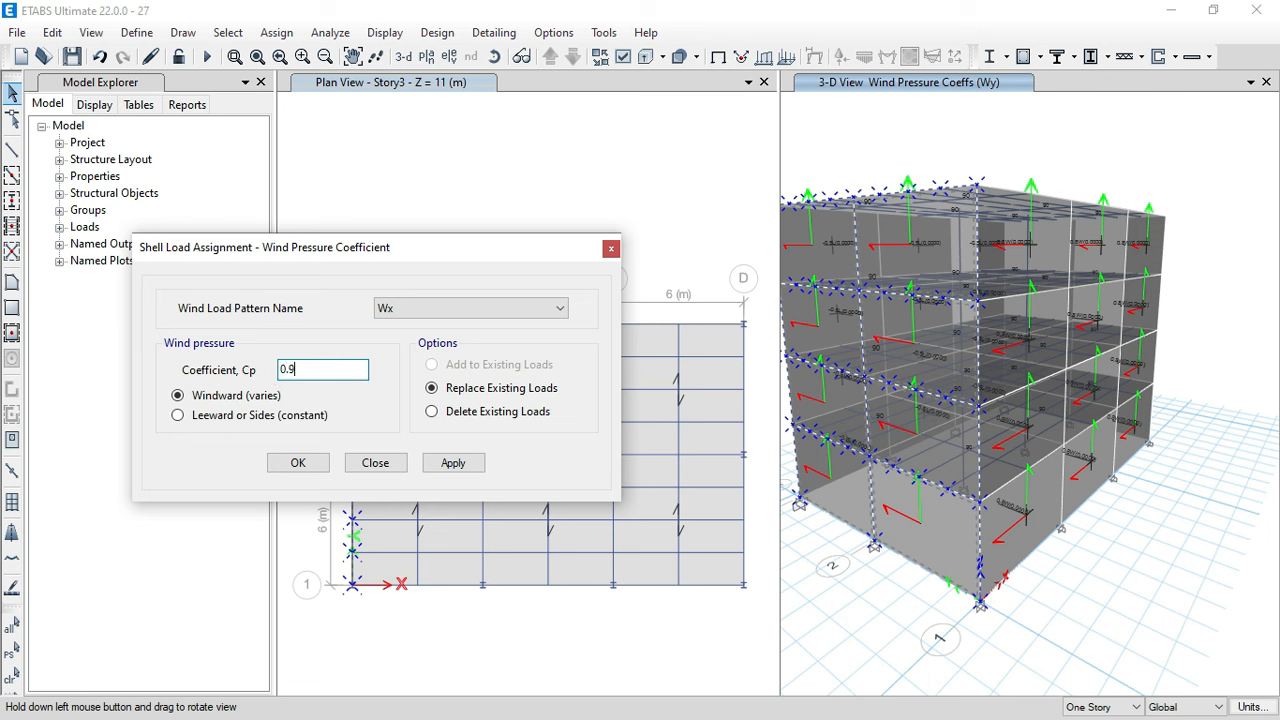
pyautogui.write('.8')
pyautogui.click(470, 466)
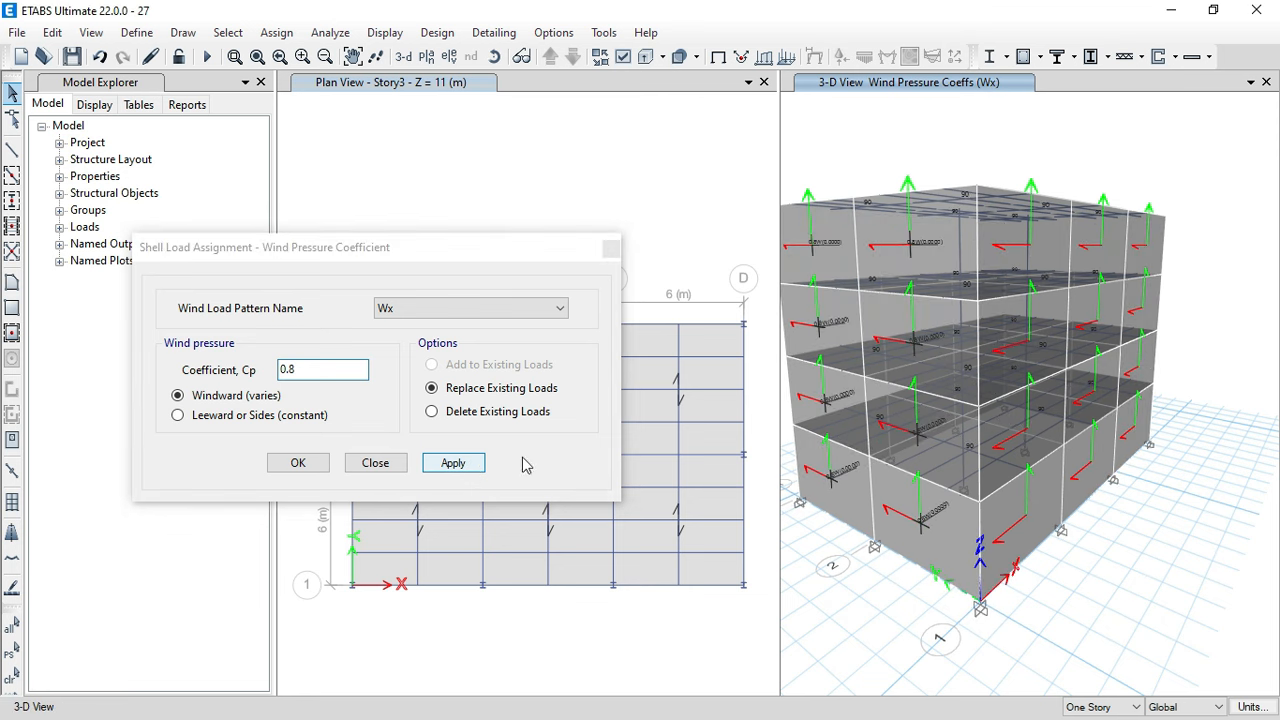
# - Select all objects on the opposite grid D face of the building in the 3-D view
pyautogui.click(494, 56)
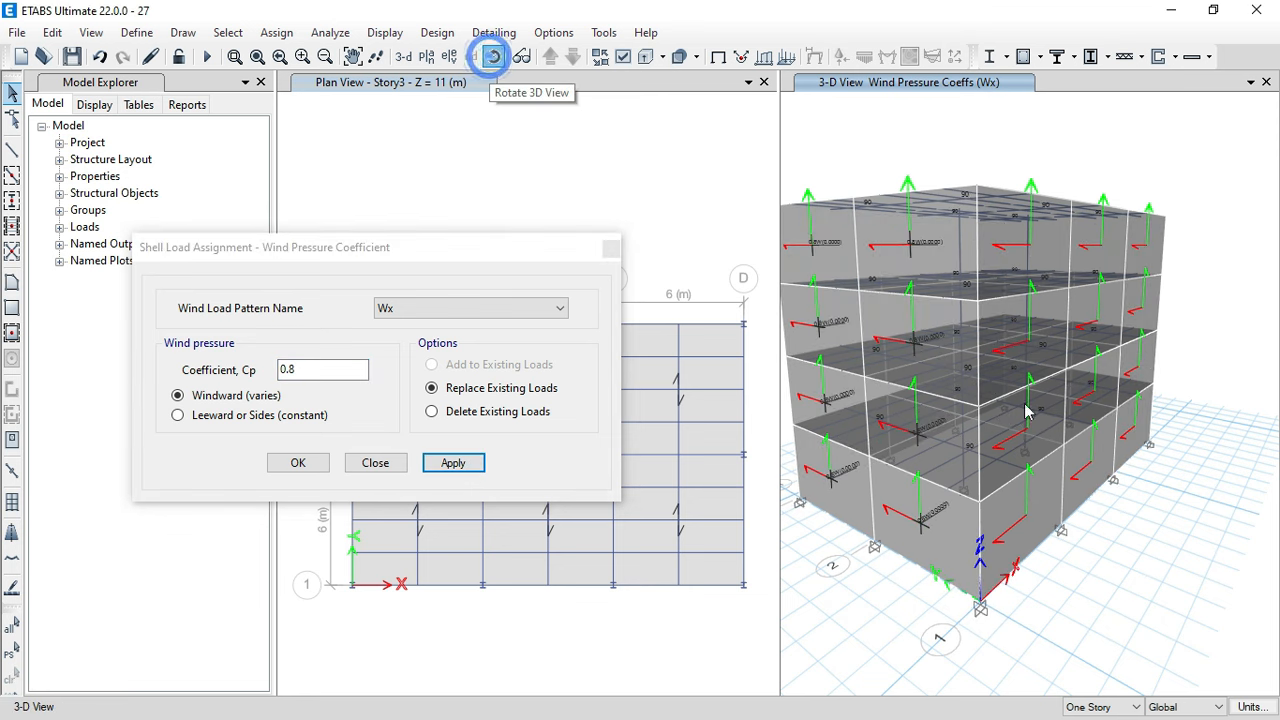
pyautogui.moveTo(1133, 588); pyautogui.dragTo(1036, 540)
pyautogui.moveTo(1150, 332); pyautogui.dragTo(1226, 665)
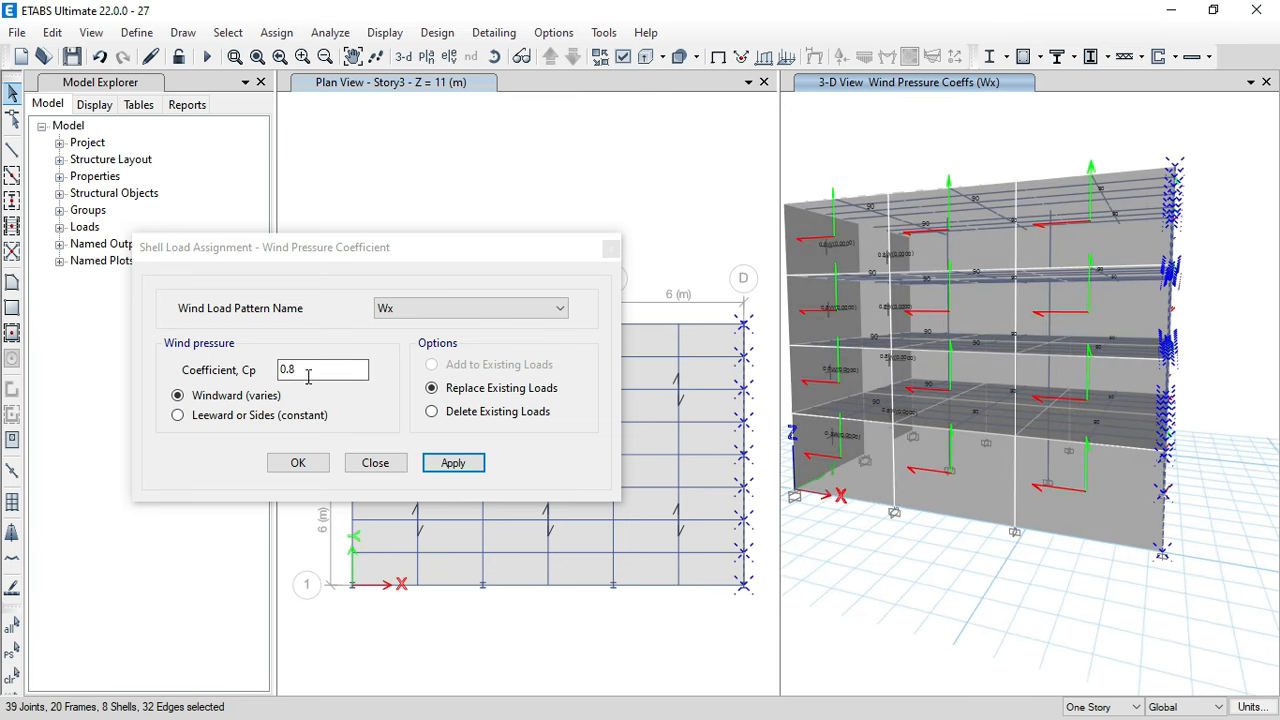
# - Assign a constant leeward wind pressure coefficient Cp of -0.5 for Wx to the selected grid D cladding
pyautogui.click(238, 418)
pyautogui.click(316, 370)
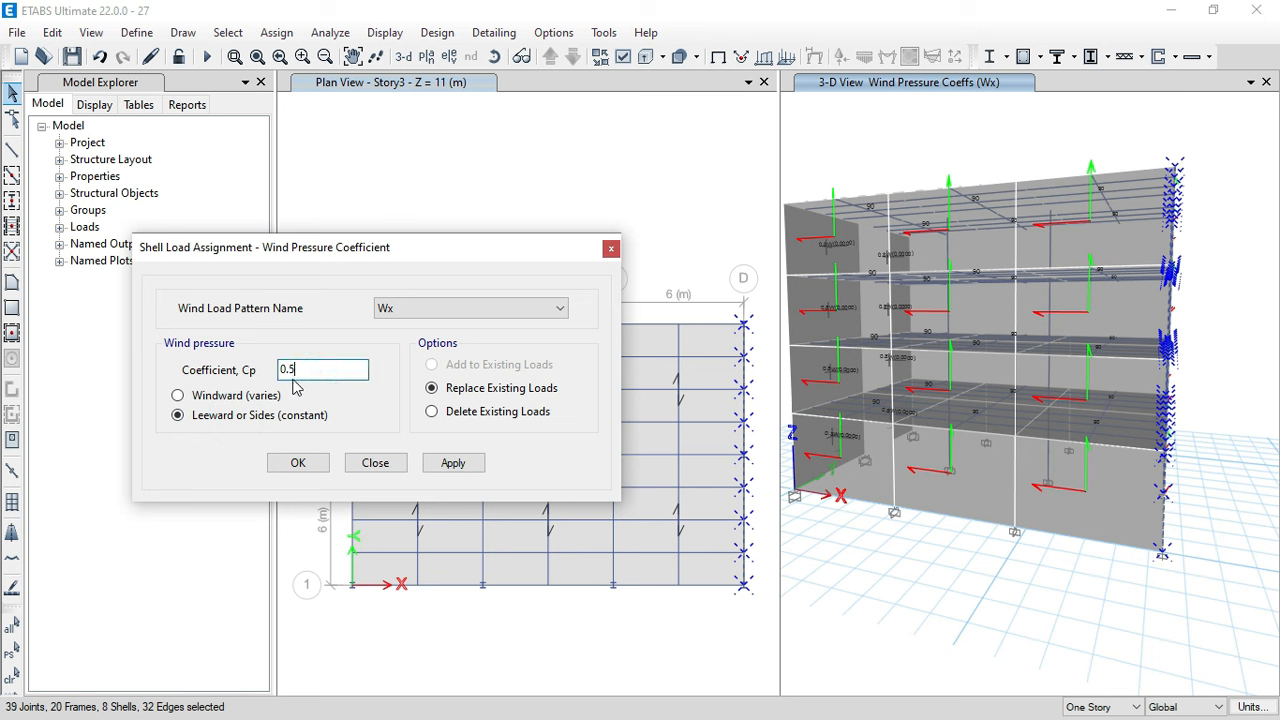
pyautogui.click(282, 372)
pyautogui.write('-')
pyautogui.click(298, 463)
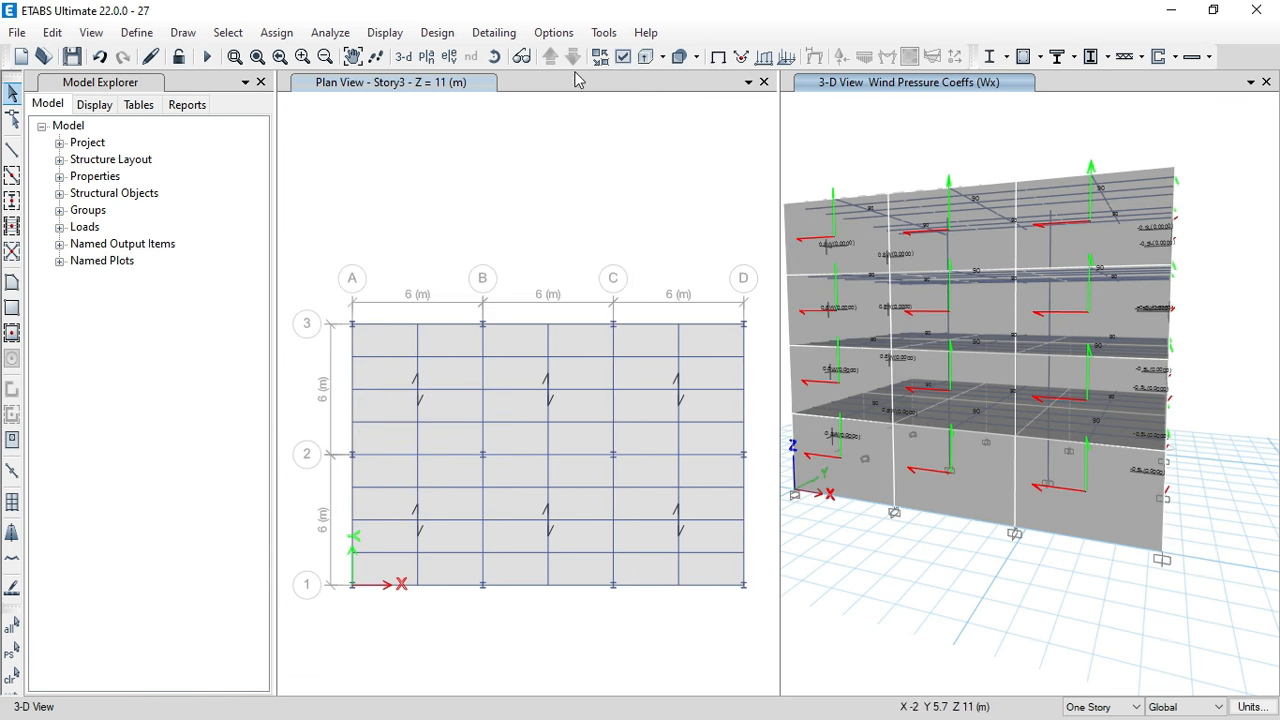
# - Restore the default 3-D view and turn off the display of shell local axes
pyautogui.moveTo(1057, 560); pyautogui.dragTo(1035, 580)
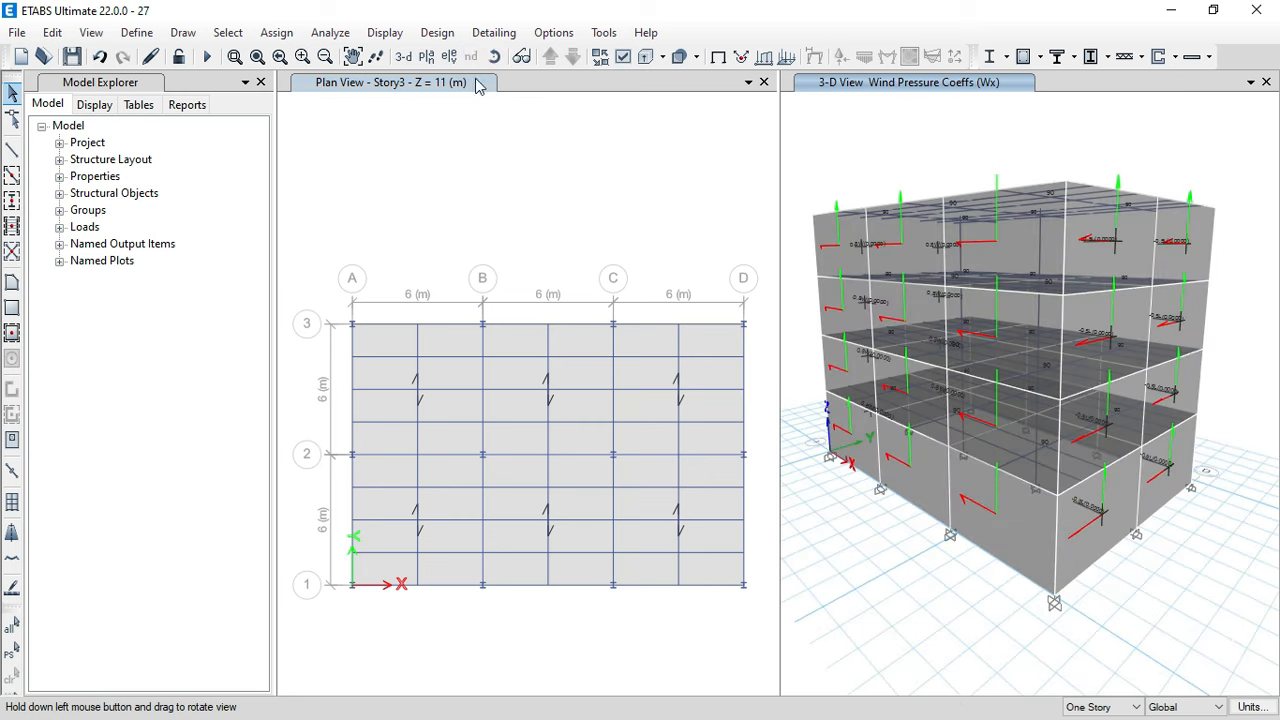
pyautogui.click(405, 57)
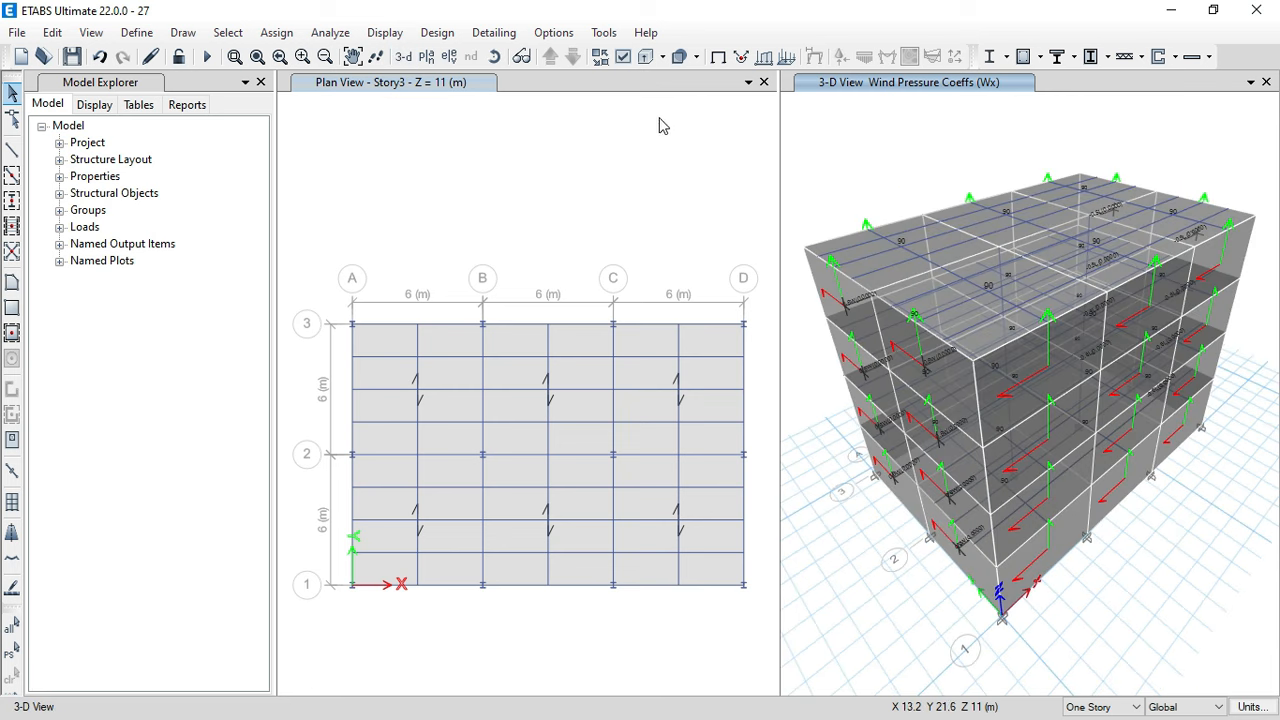
pyautogui.click(622, 56)
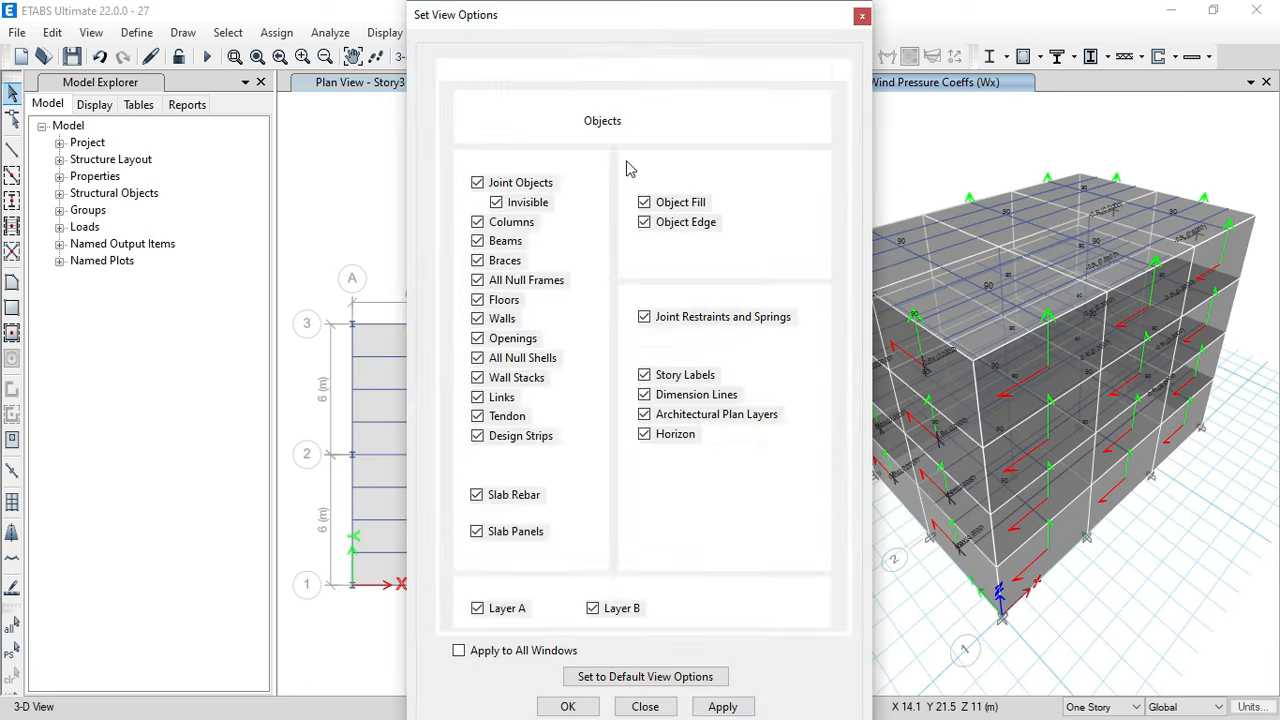
pyautogui.click(525, 72)
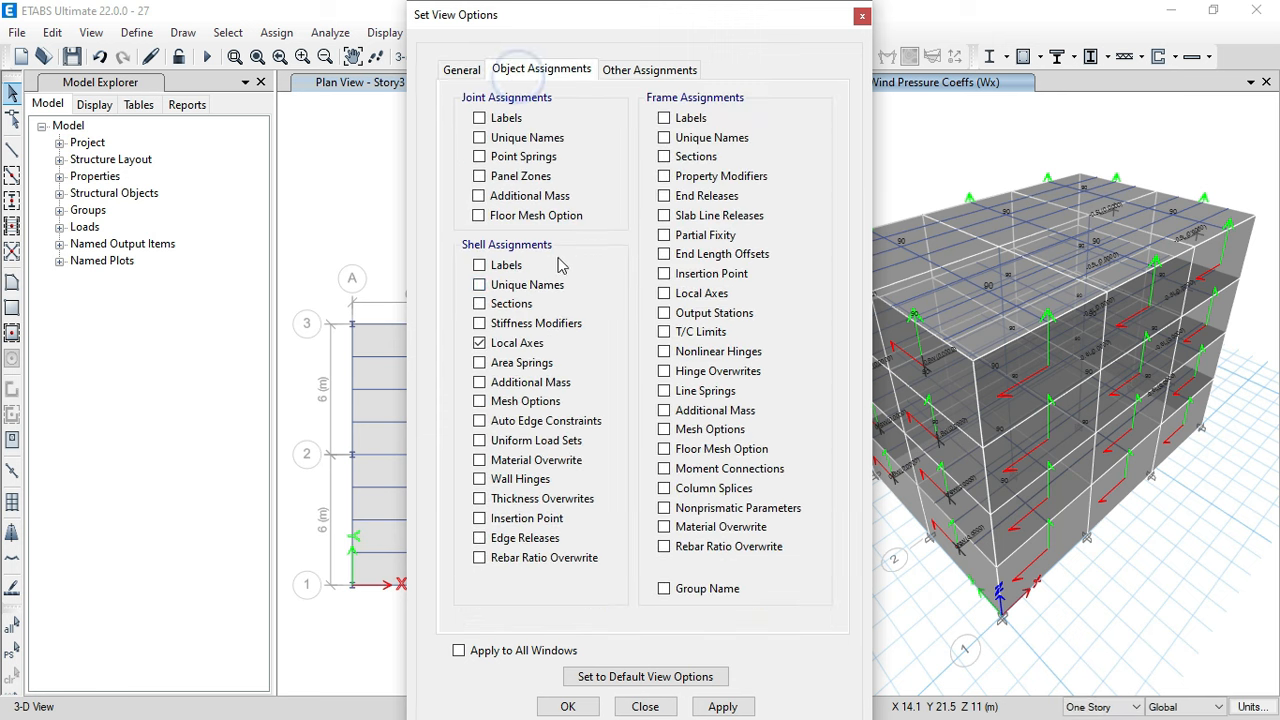
pyautogui.click(521, 346)
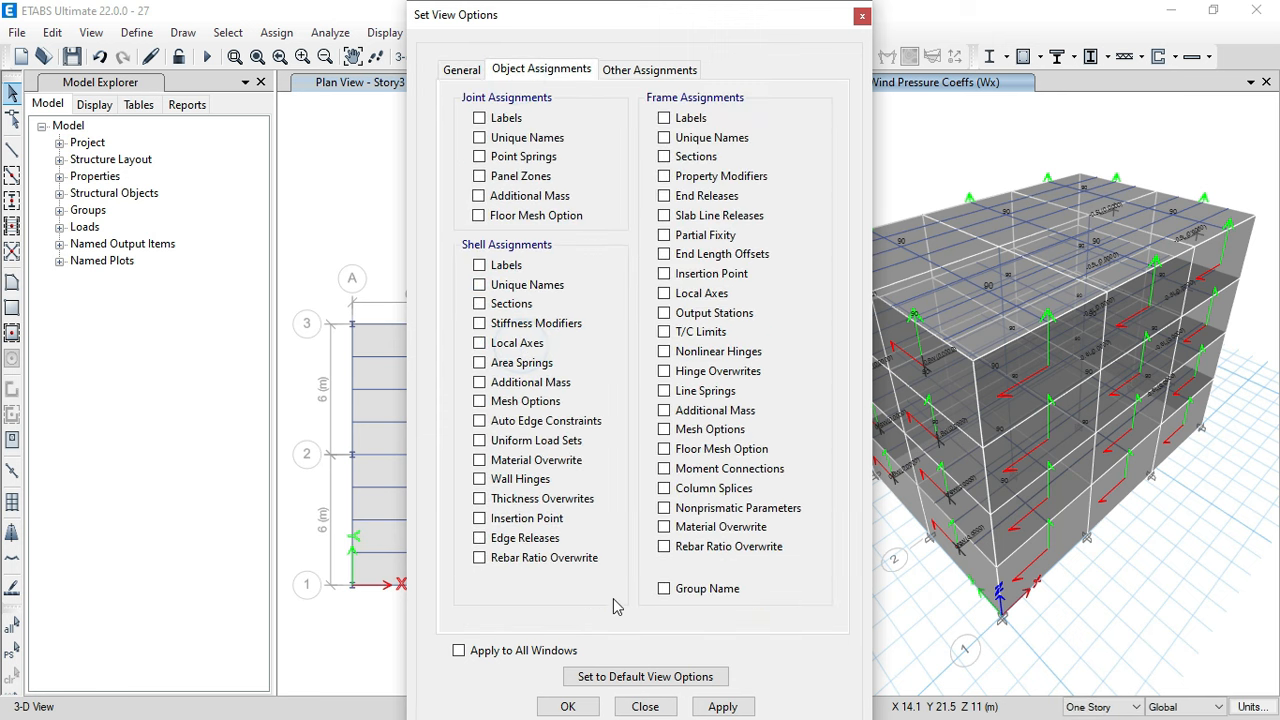
pyautogui.click(585, 706)
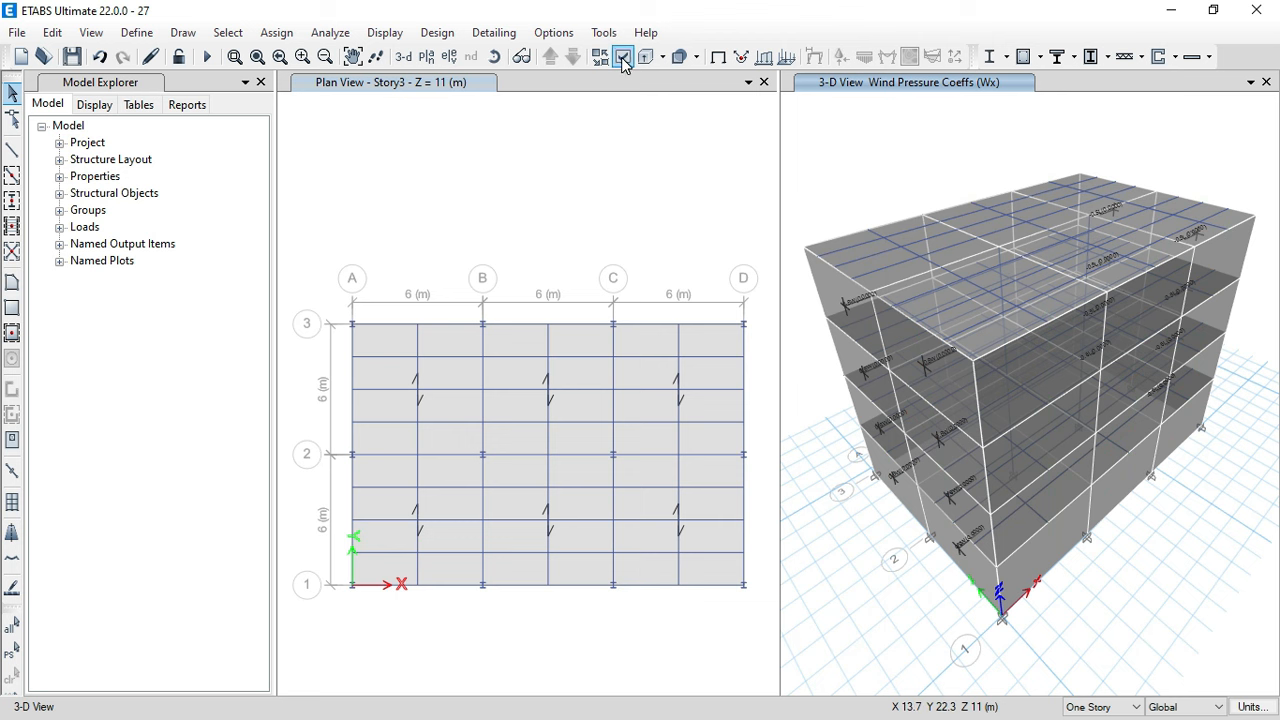
# - Hide all null shells in the 3-D view so the cladding panels are not shown
pyautogui.click(622, 57)
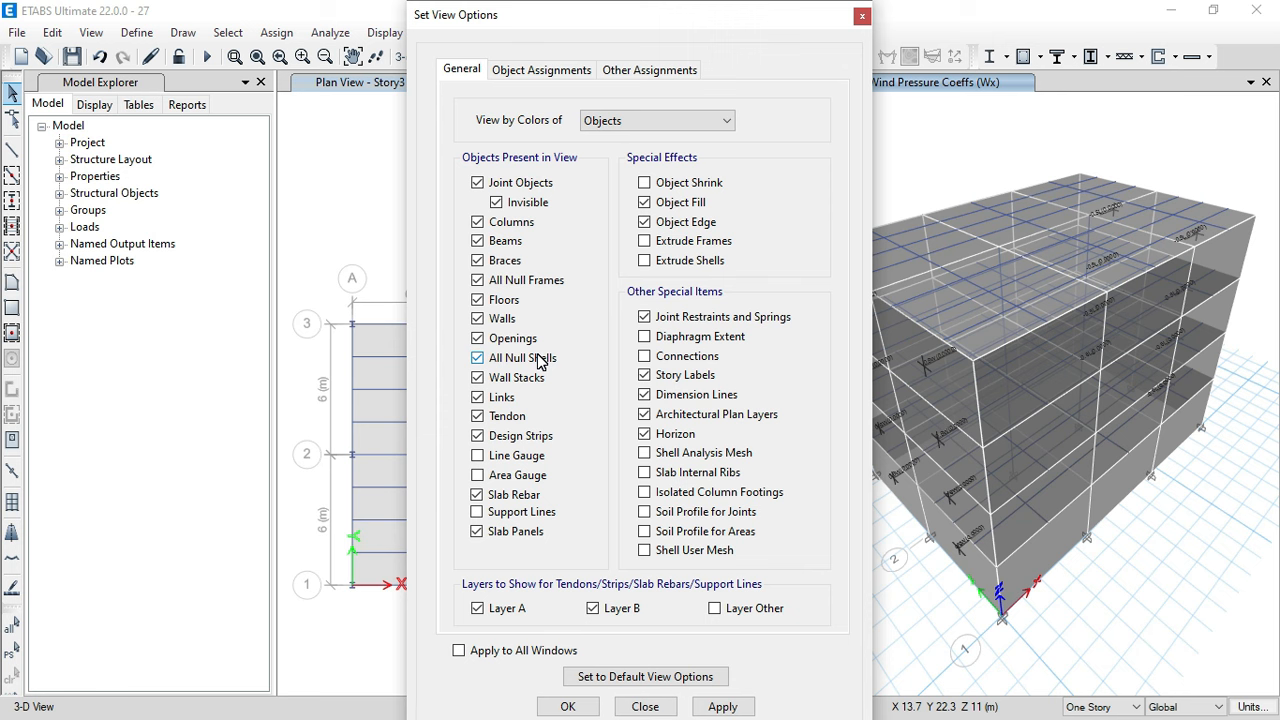
pyautogui.click(540, 360)
pyautogui.click(580, 706)
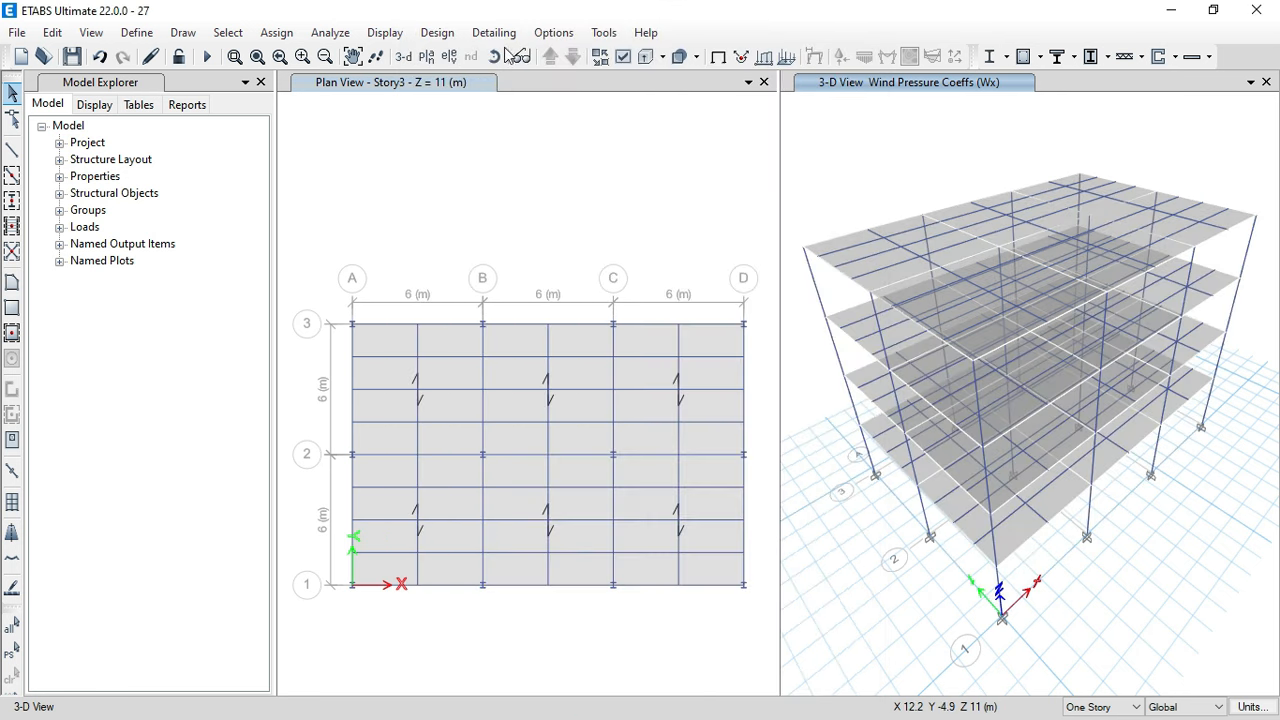
pyautogui.moveTo(1000, 600); pyautogui.dragTo(1000, 560)
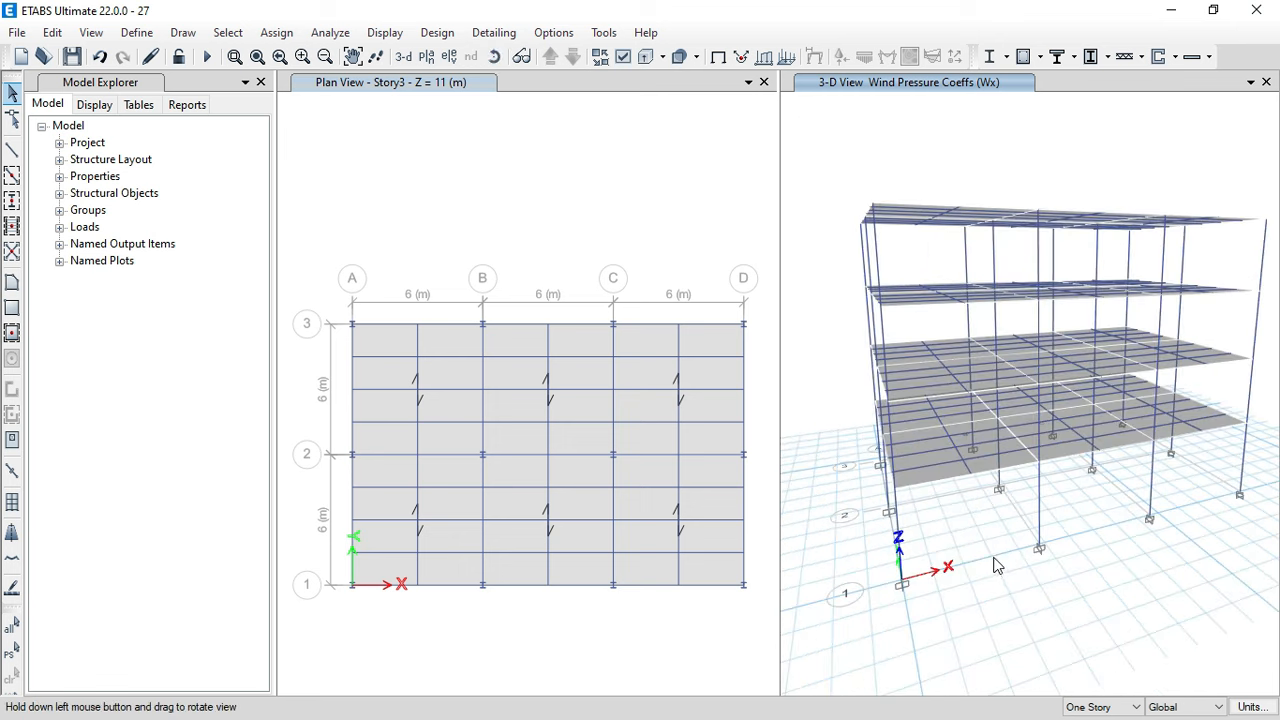
pyautogui.click(494, 56)
pyautogui.moveTo(935, 595); pyautogui.dragTo(980, 625)
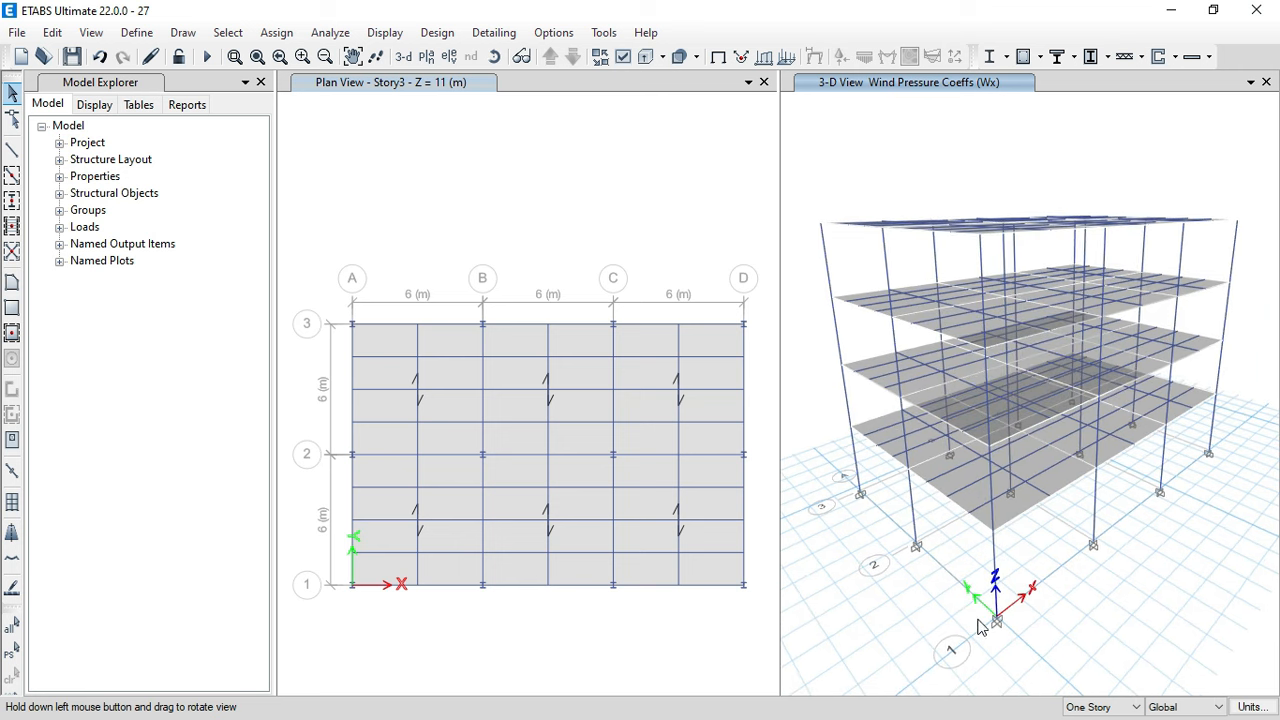
# - Review the load cases and scale factors of load combinations DStlS25 and DStlS24 without changing them
pyautogui.click(136, 32)
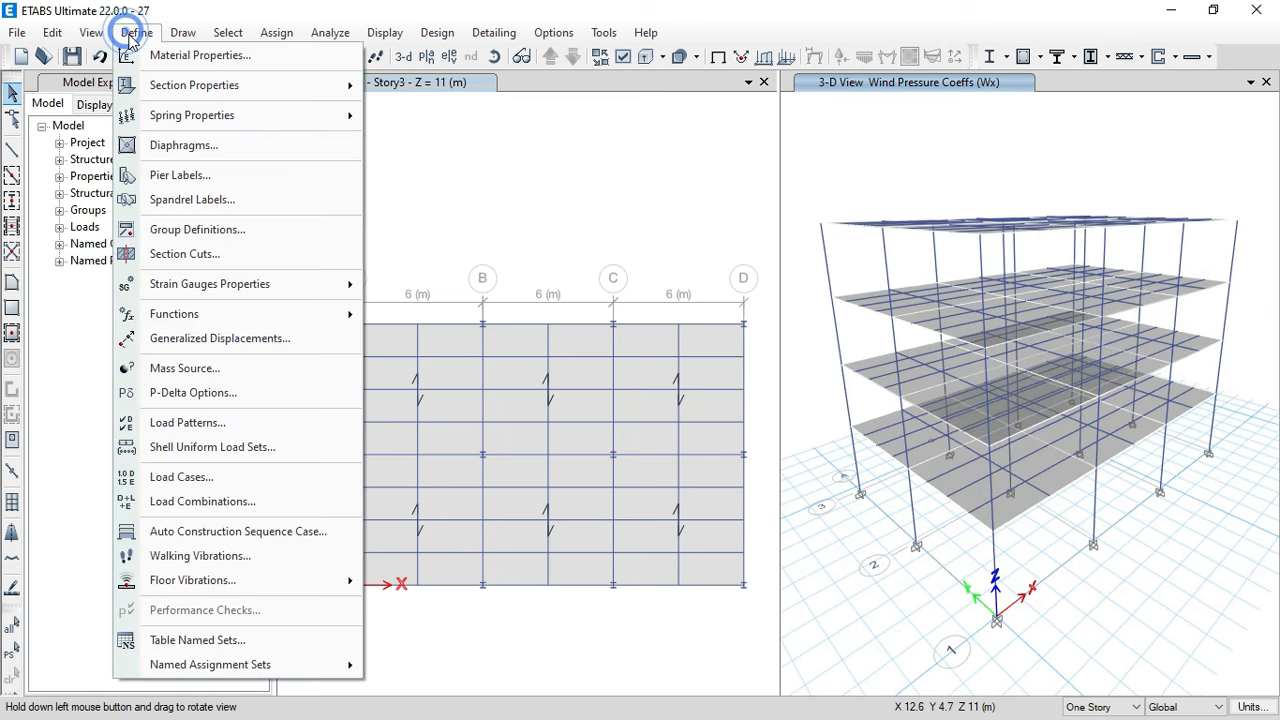
pyautogui.click(249, 503)
pyautogui.moveTo(620, 343); pyautogui.dragTo(618, 425)
pyautogui.click(457, 455)
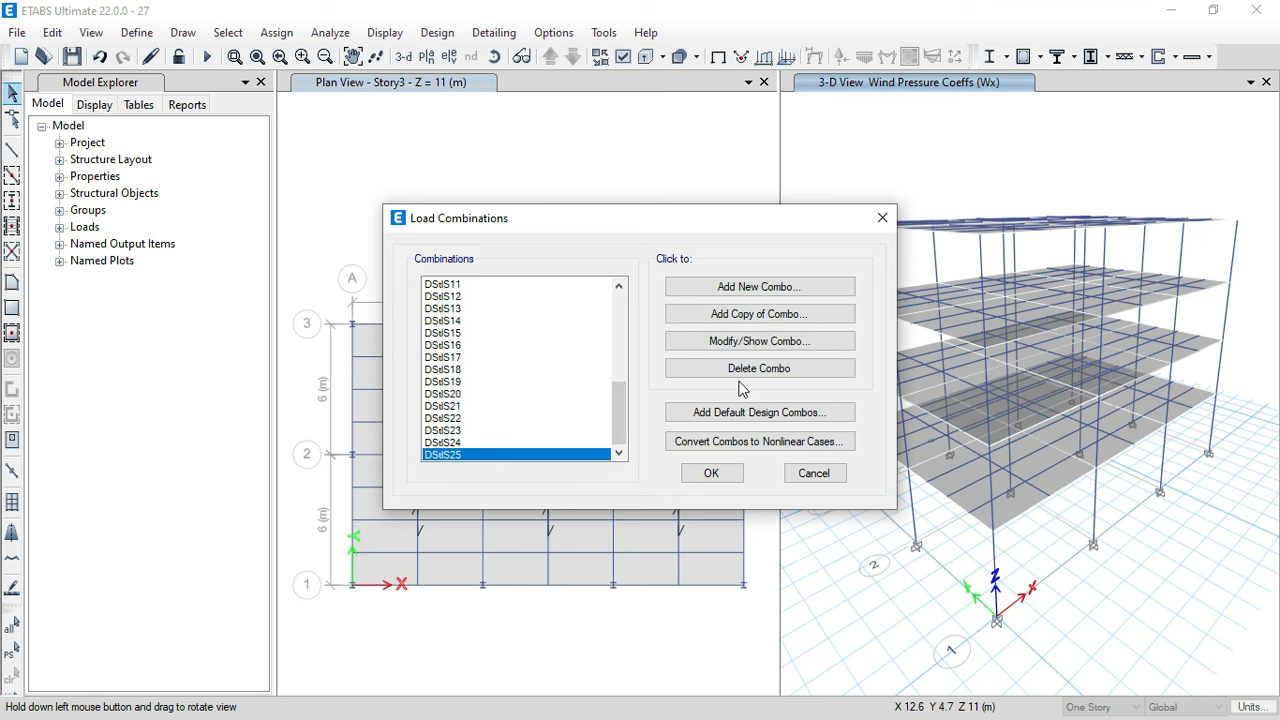
pyautogui.click(743, 343)
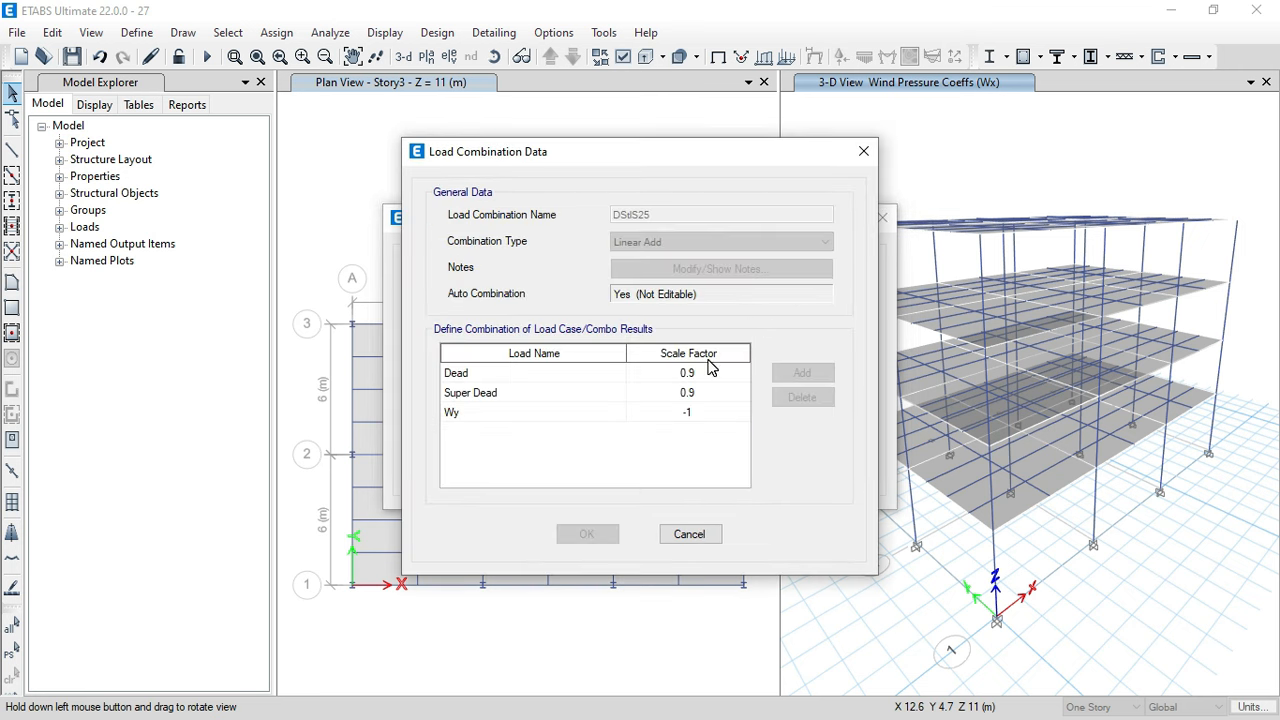
pyautogui.click(445, 415)
pyautogui.click(687, 534)
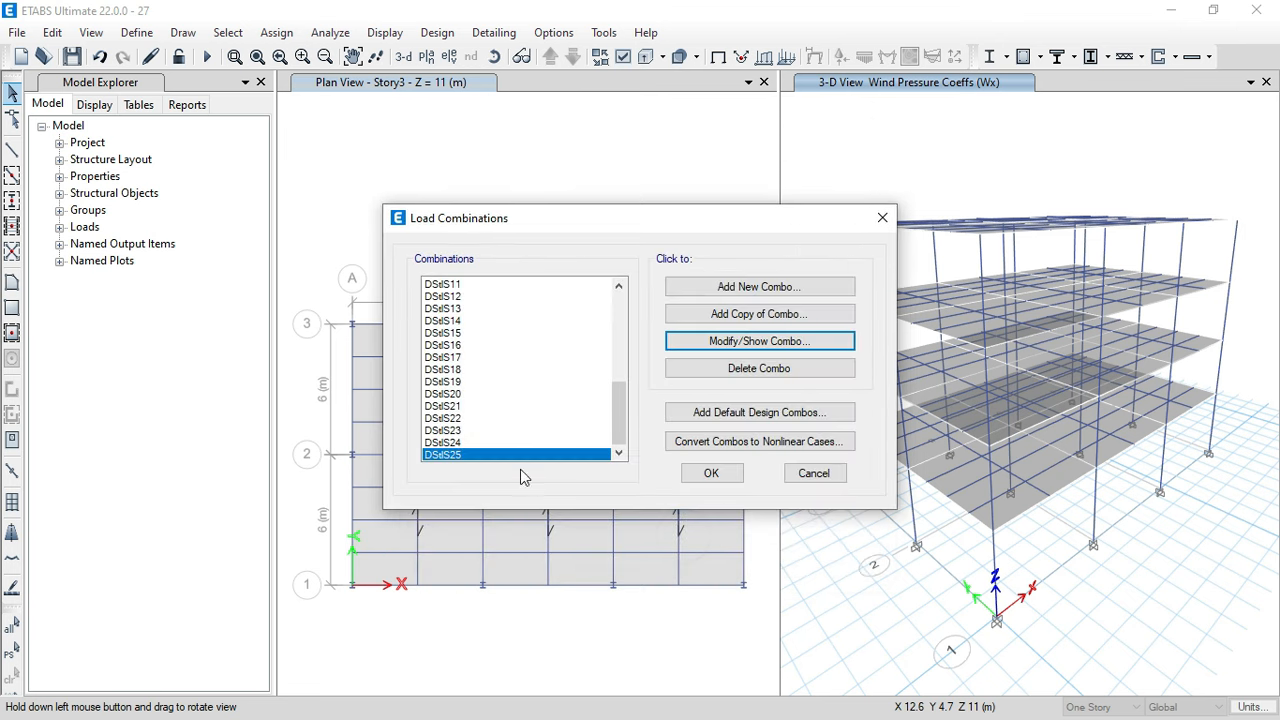
pyautogui.click(490, 443)
pyautogui.click(710, 340)
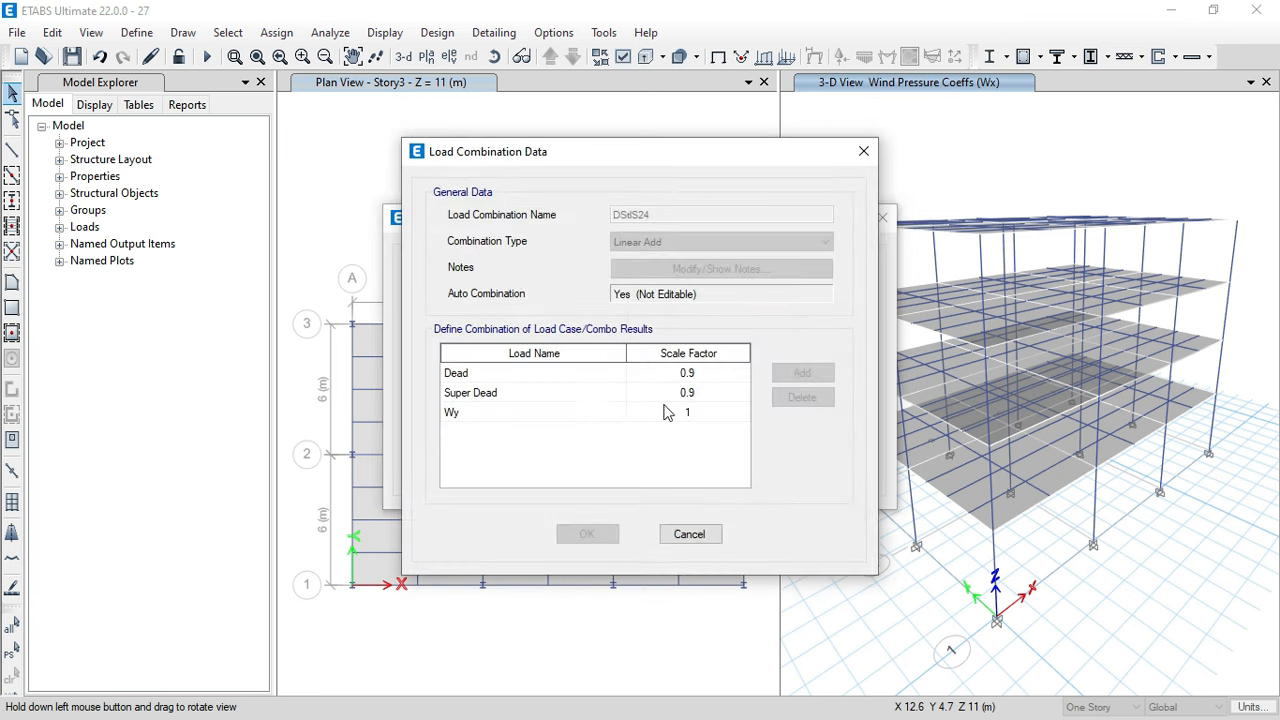
pyautogui.click(690, 534)
# - Review the load cases and scale factors of load combinations DStlS23 and DStlS22, and close the load combinations
pyautogui.click(470, 430)
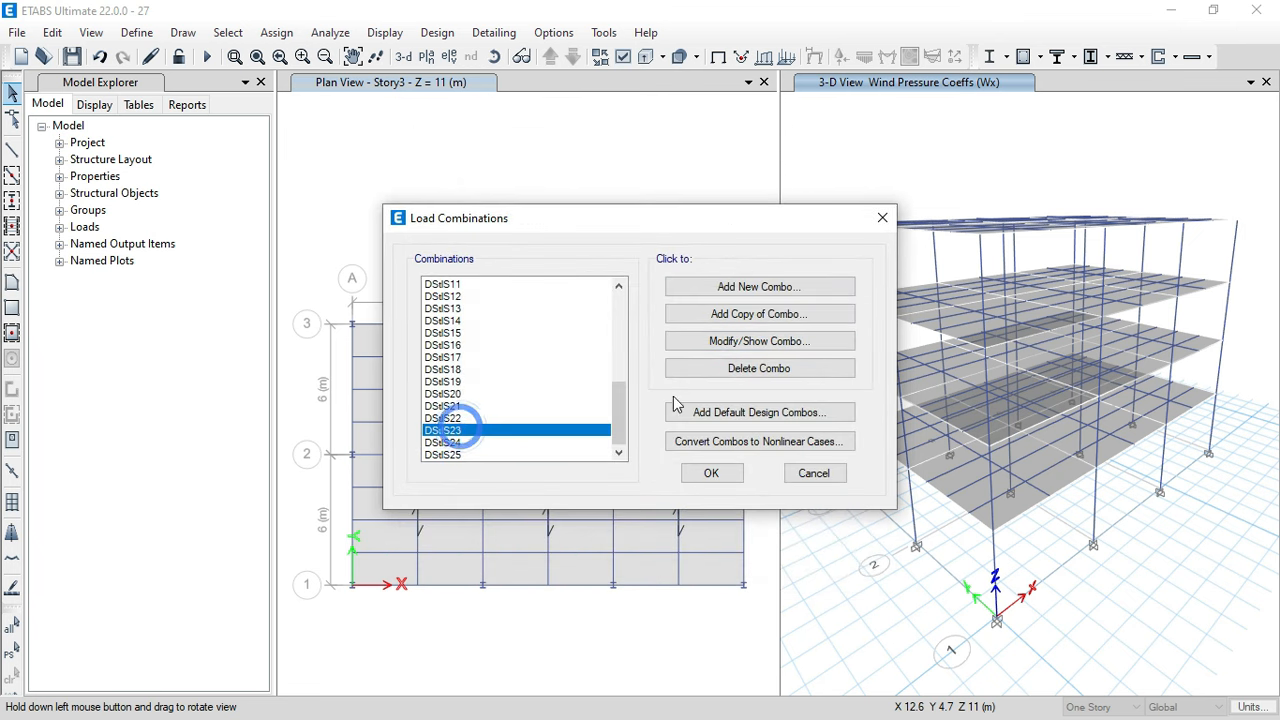
pyautogui.click(712, 344)
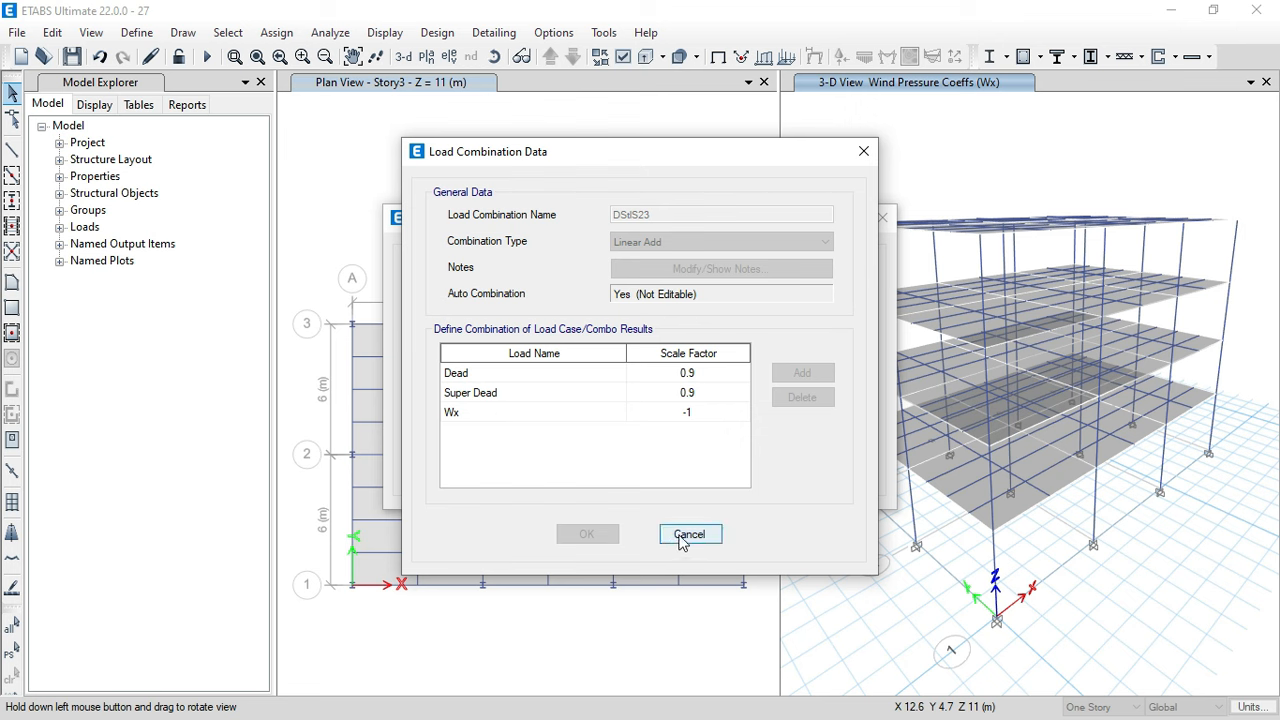
pyautogui.click(680, 536)
pyautogui.click(491, 416)
pyautogui.click(745, 343)
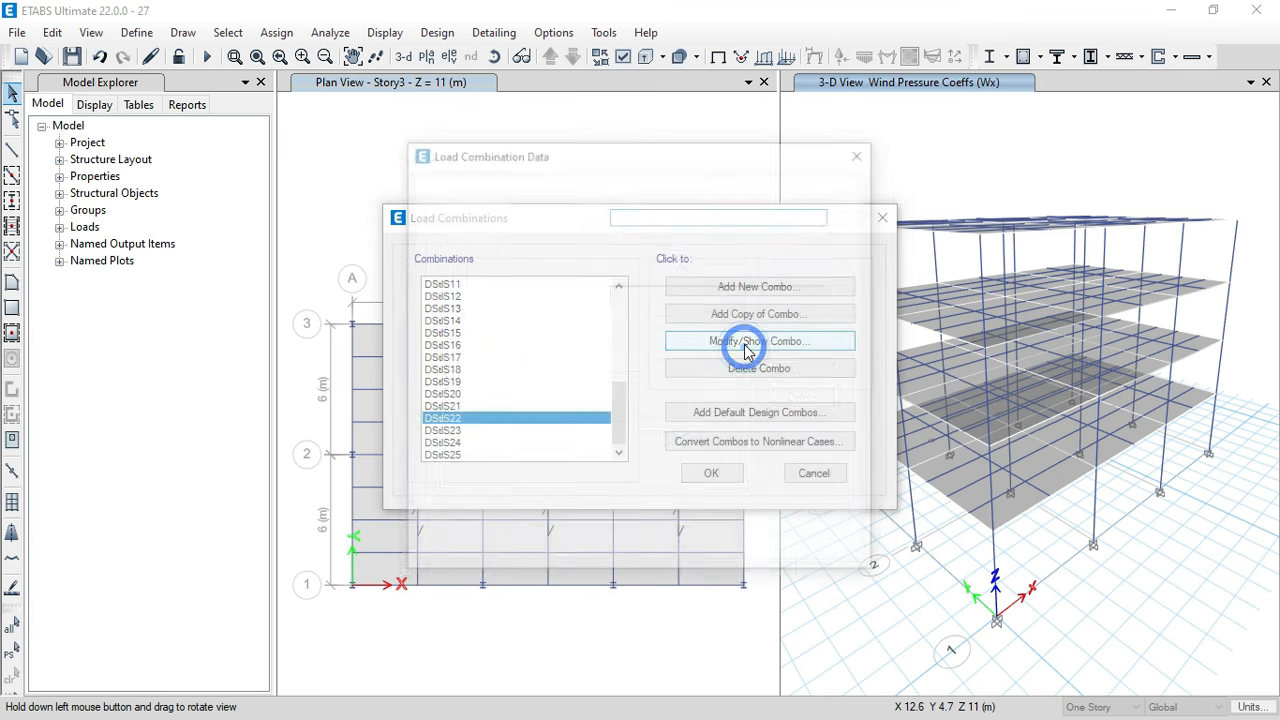
pyautogui.click(688, 410)
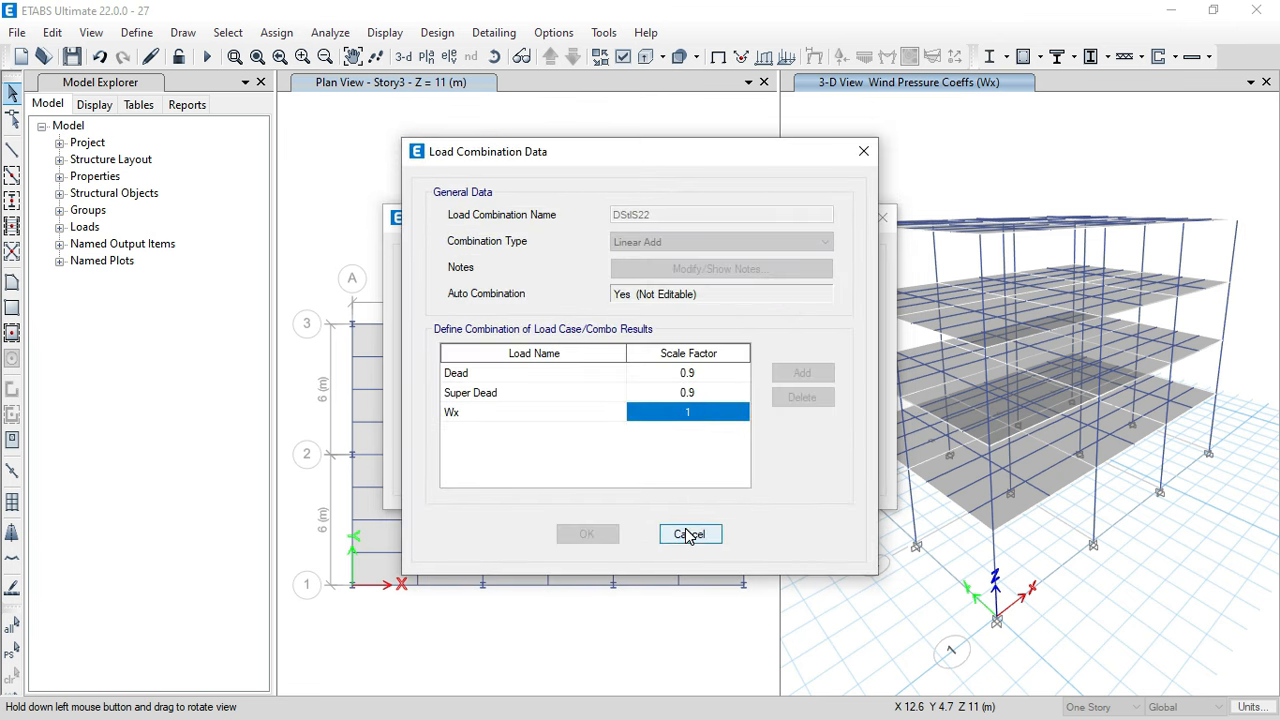
pyautogui.click(689, 534)
pyautogui.click(711, 474)
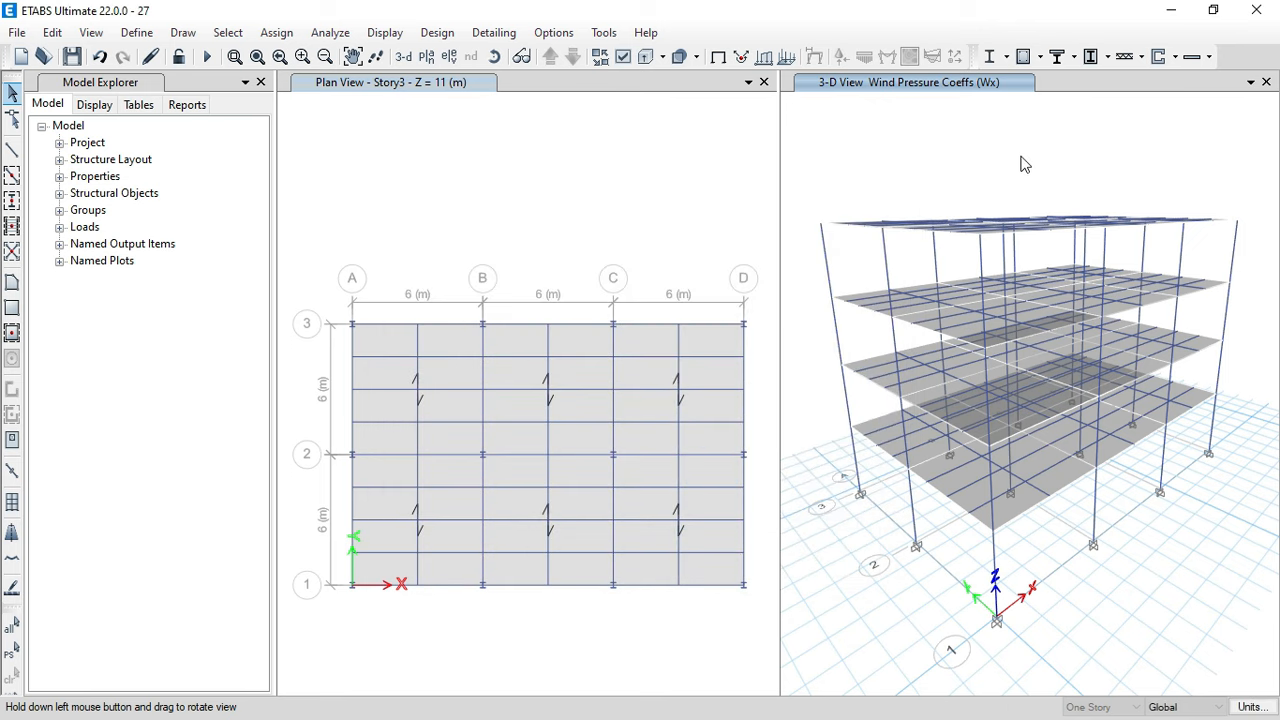
# - Run the analysis and inspect the building's deformed shape under the Dead load in the 3-D view
pyautogui.click(330, 32)
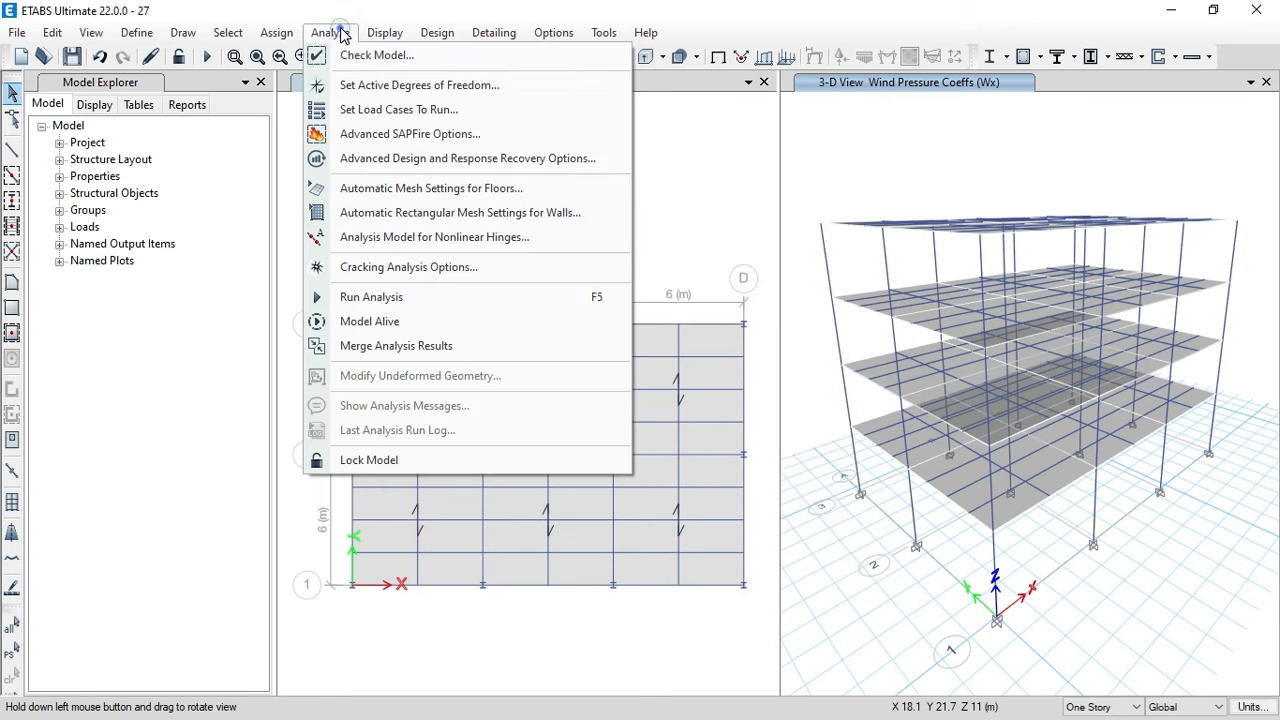
pyautogui.click(388, 298)
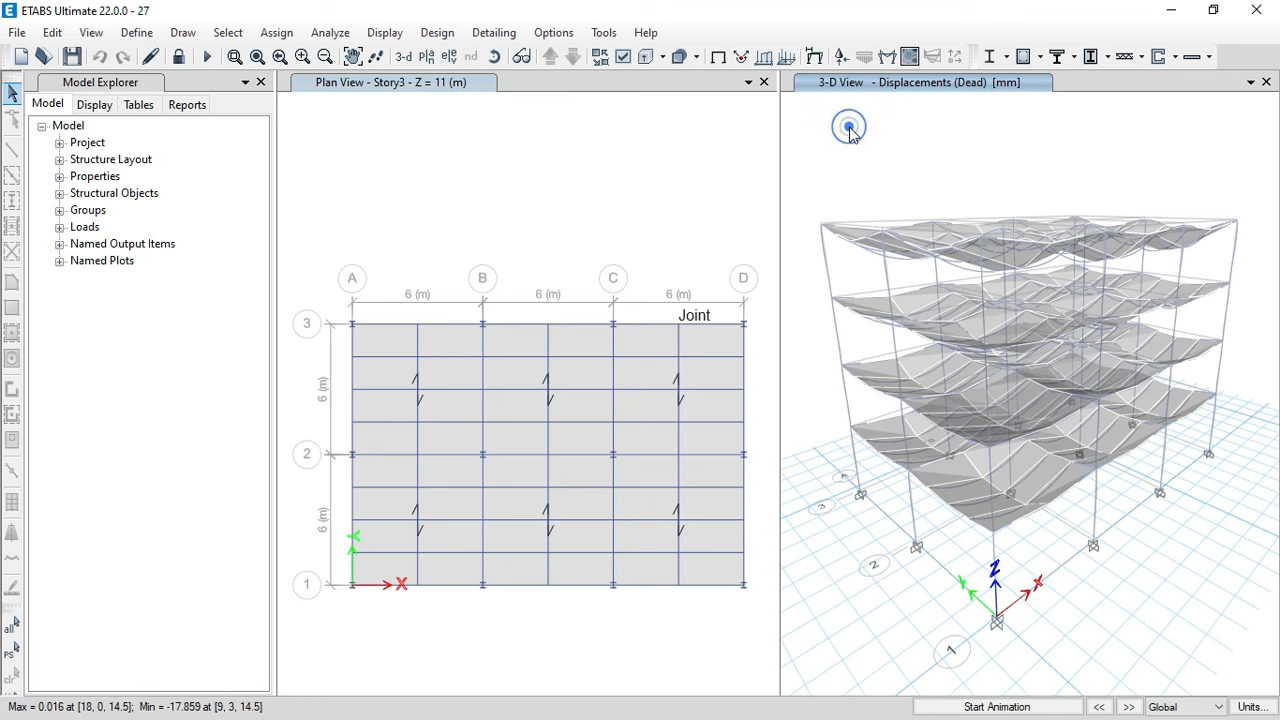
pyautogui.scroll(3, 893, 278)
pyautogui.scroll(-3, 893, 278)
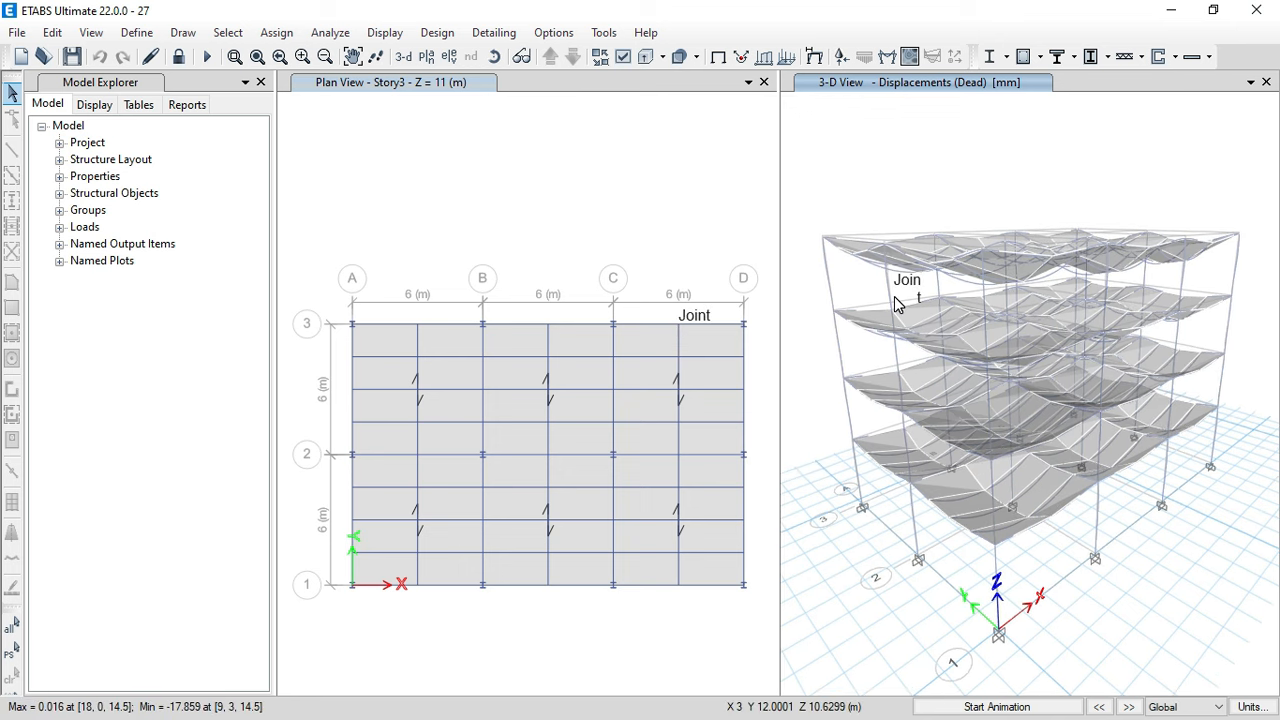
pyautogui.click(495, 58)
pyautogui.moveTo(883, 590); pyautogui.dragTo(872, 515)
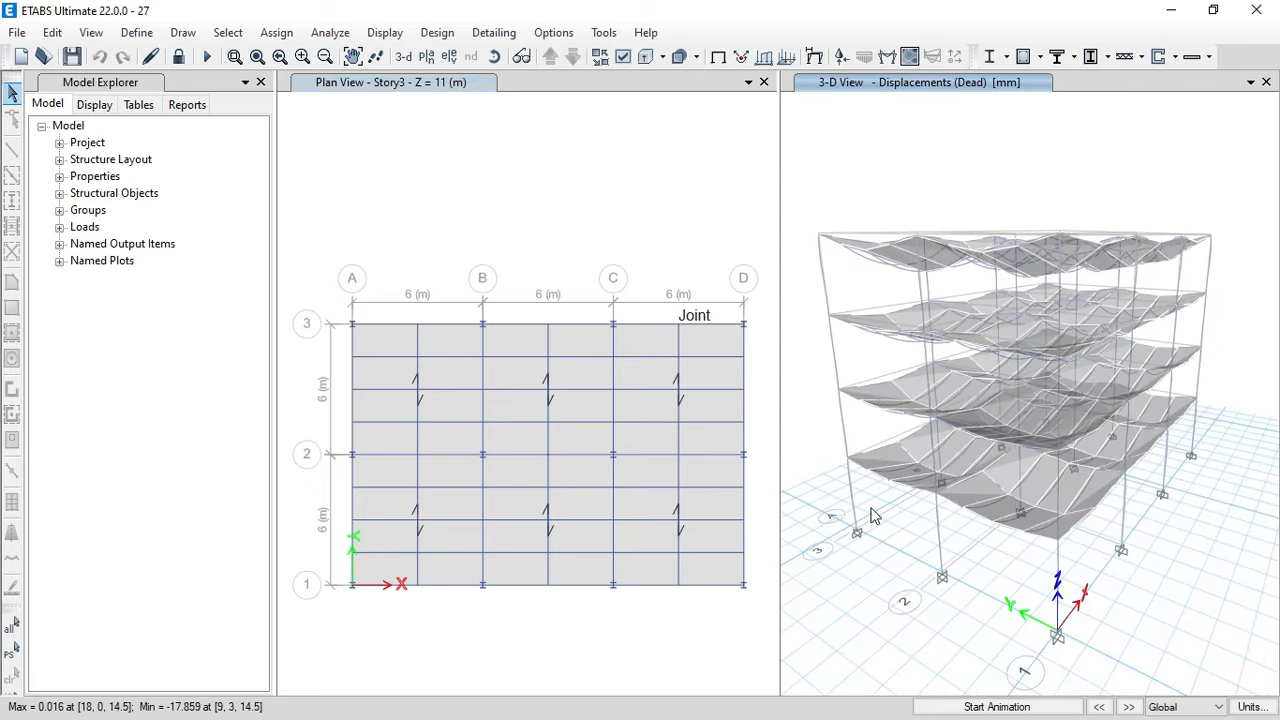
# - Display the deformed shape for load case Wx in the 3-D view and inspect the building's sway
pyautogui.click(816, 58)
pyautogui.click(588, 116)
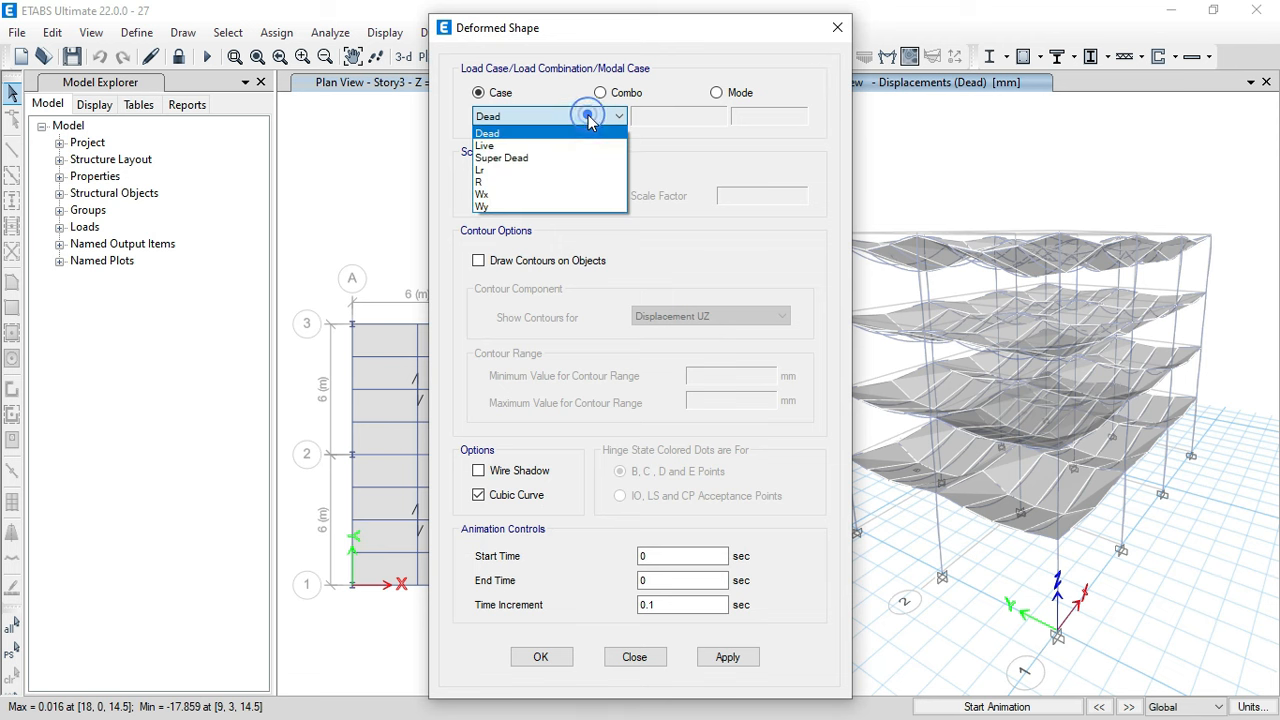
pyautogui.click(556, 193)
pyautogui.click(730, 657)
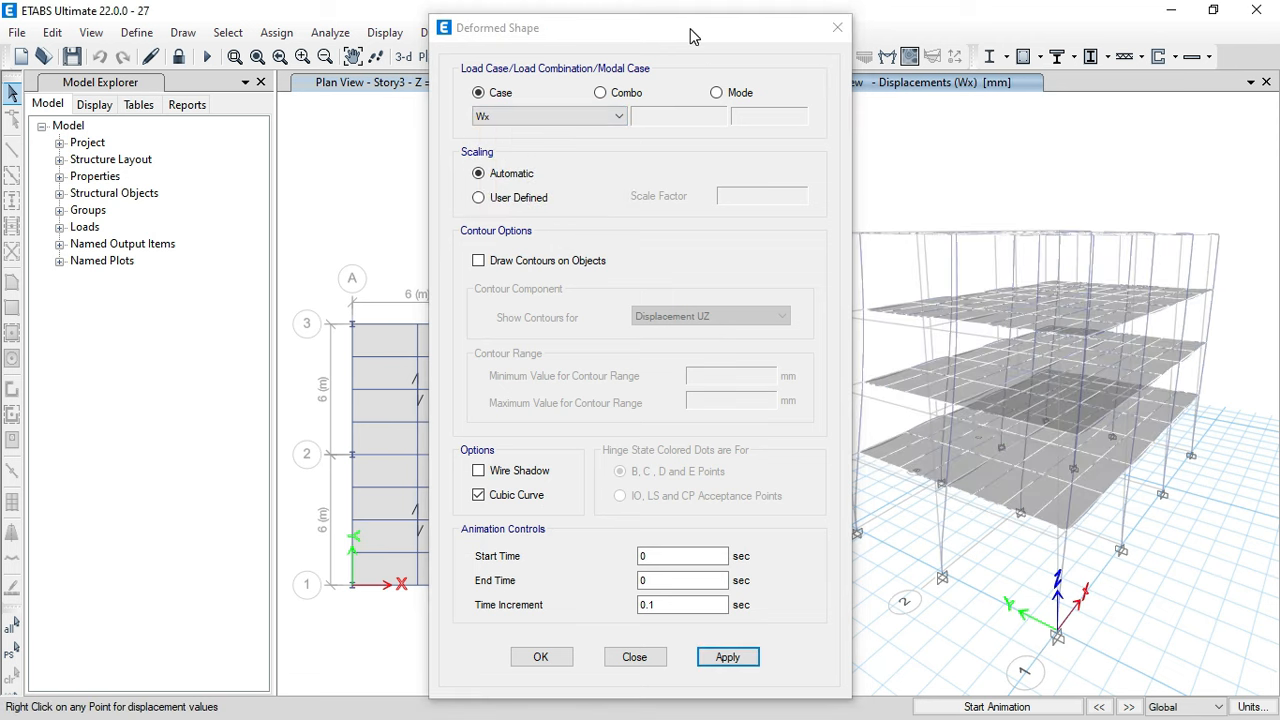
pyautogui.moveTo(680, 30); pyautogui.dragTo(384, 53)
pyautogui.moveTo(500, 51); pyautogui.dragTo(457, 78)
pyautogui.moveTo(1180, 525); pyautogui.dragTo(1179, 570)
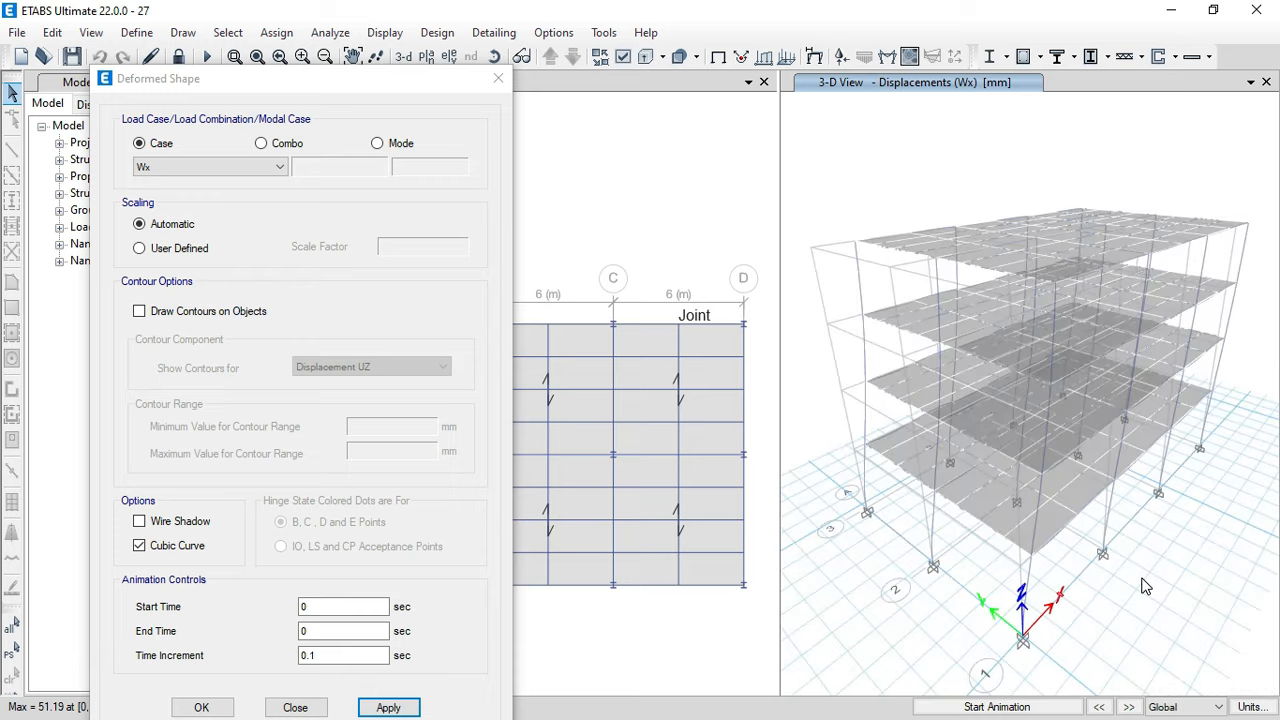
# - Display and inspect the deformed shape for load case Wy, and return the 3-D view to the undeformed shape
pyautogui.click(190, 168)
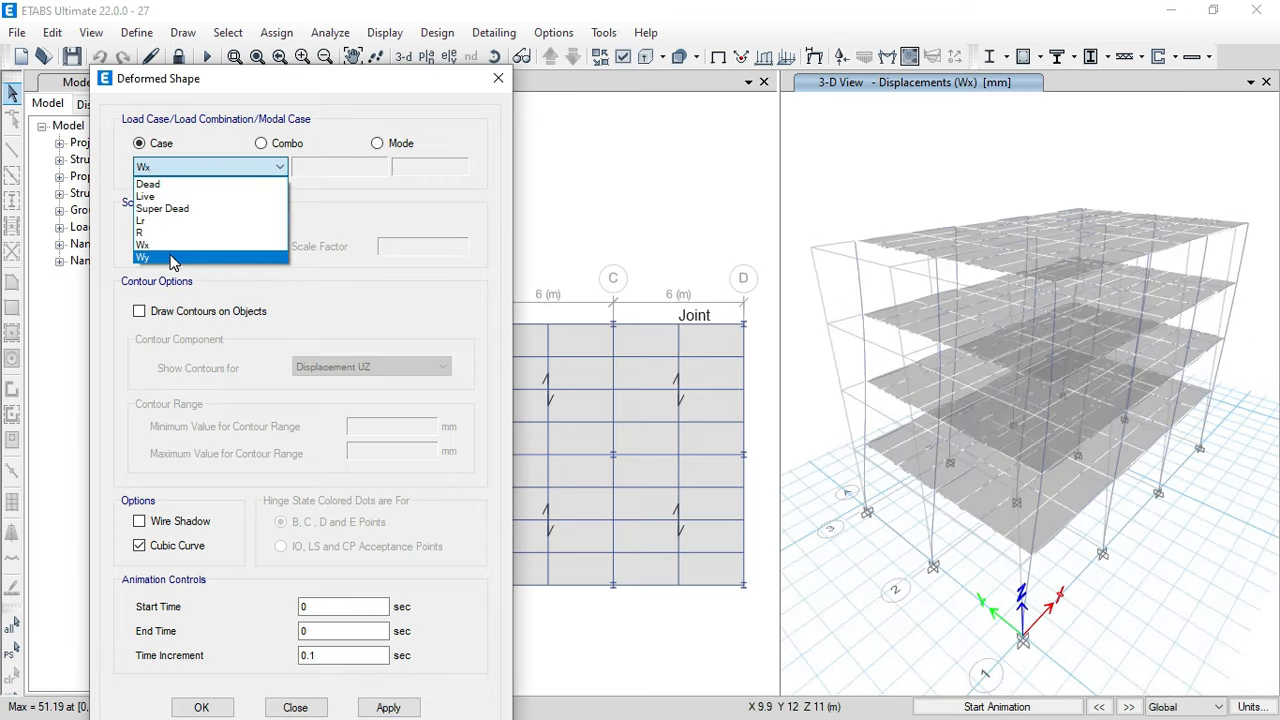
pyautogui.click(172, 258)
pyautogui.click(386, 707)
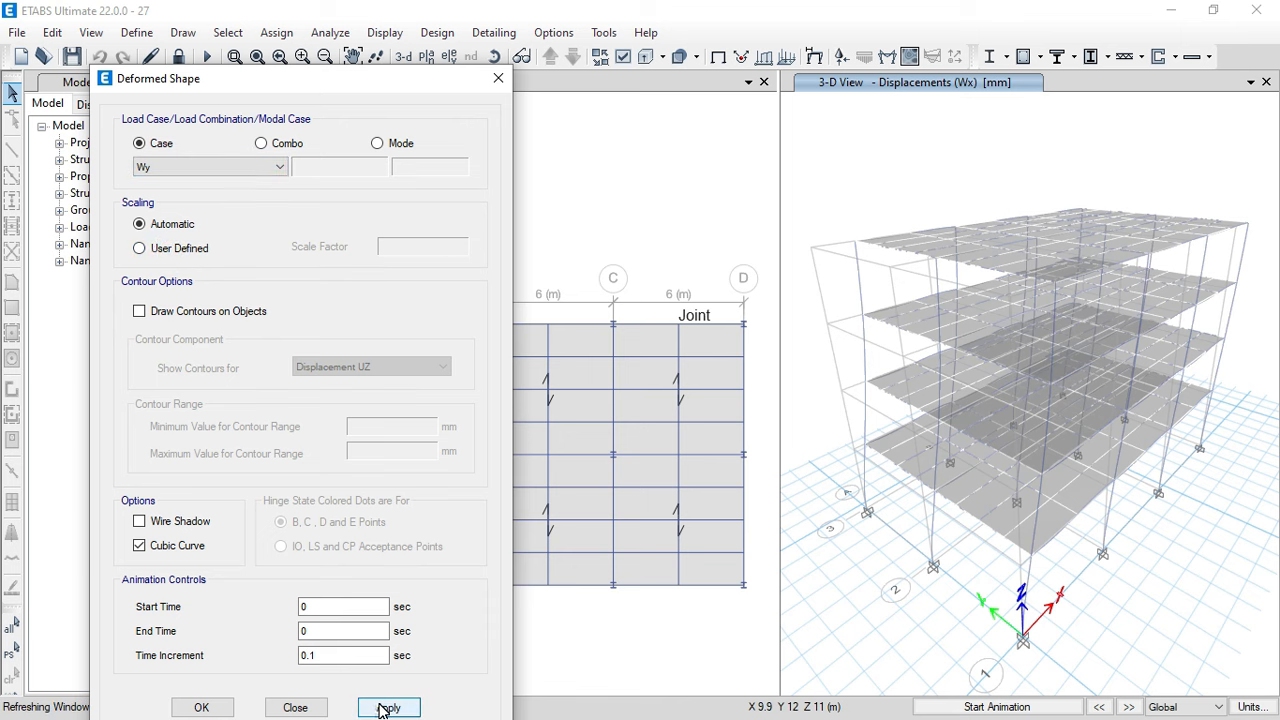
pyautogui.click(496, 56)
pyautogui.moveTo(894, 549)
pyautogui.mouseDown()
pyautogui.moveTo(1025, 541)
pyautogui.moveTo(871, 541)
pyautogui.mouseUp()
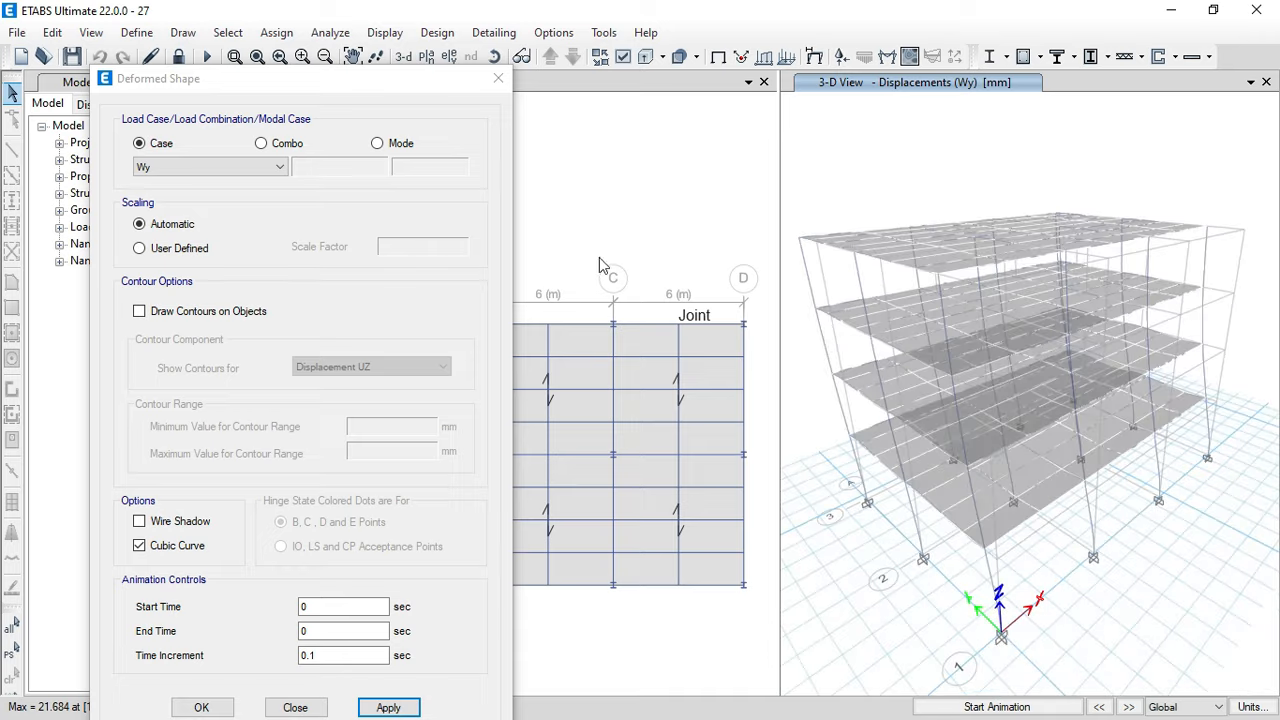
pyautogui.click(498, 79)
pyautogui.click(718, 56)
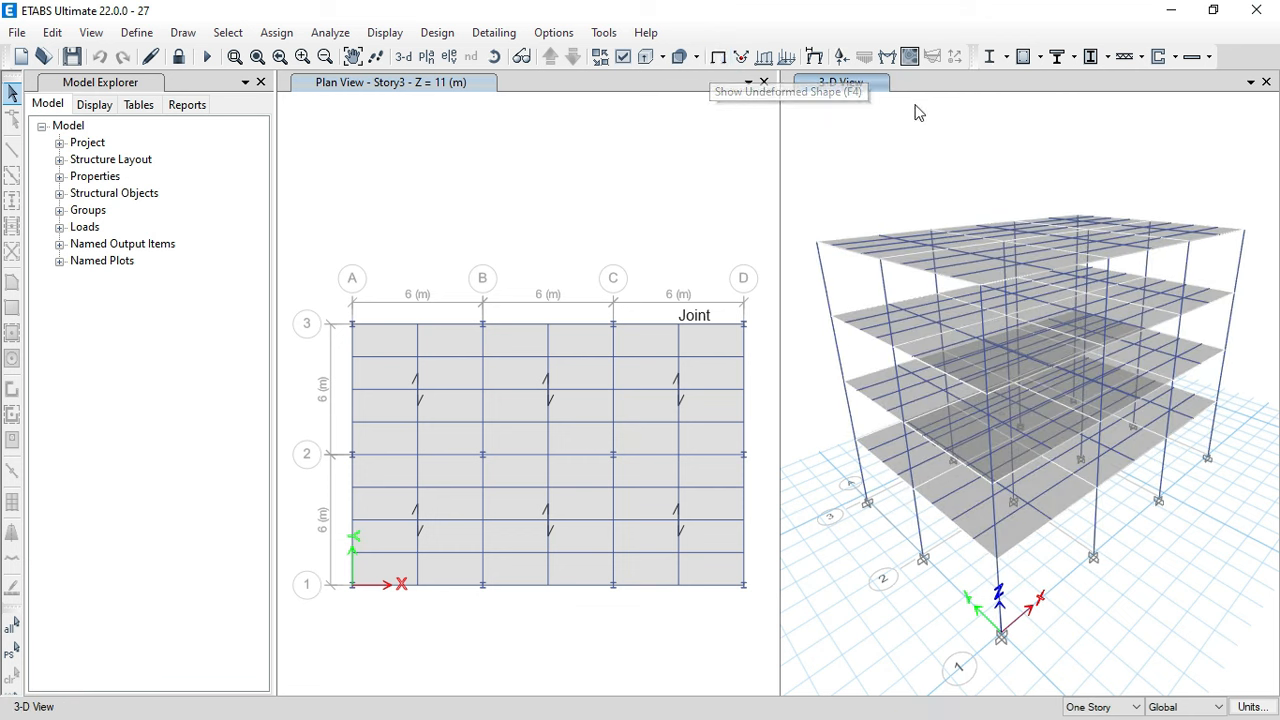
# - Run the steel frame design check and let analysis and design reiterate for the frames whose sections differ
pyautogui.click(1008, 57)
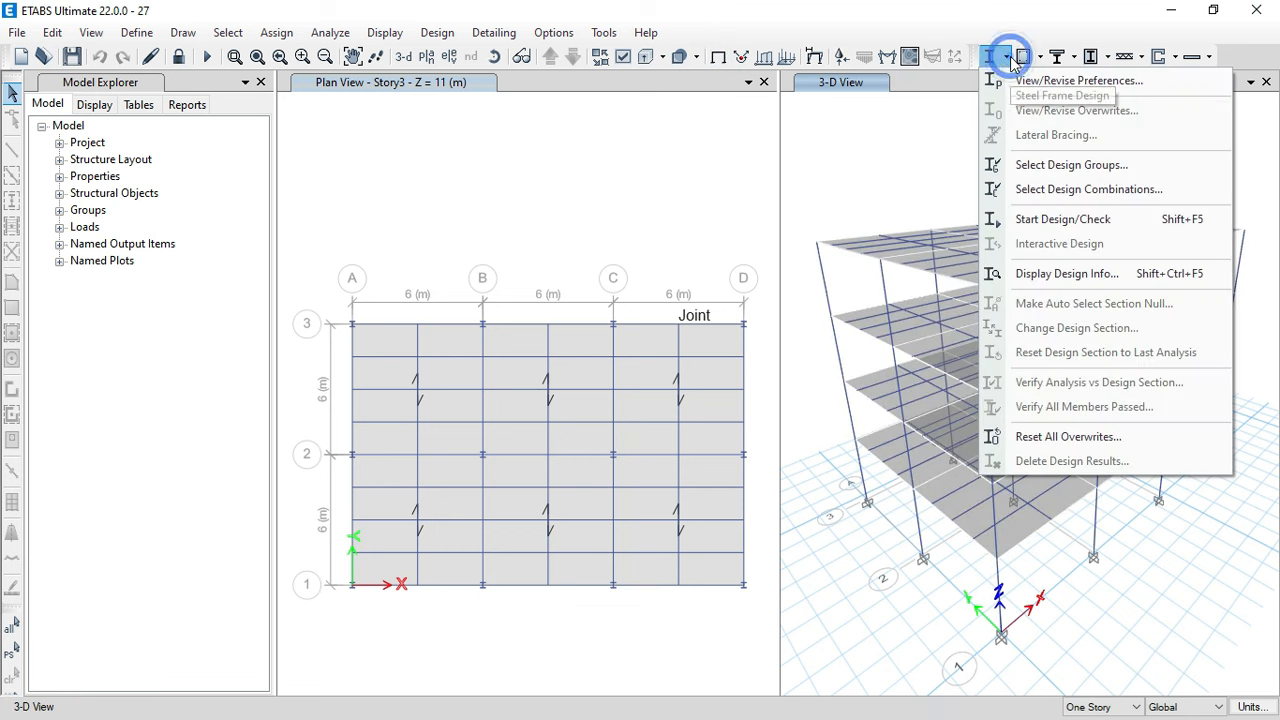
pyautogui.click(1058, 219)
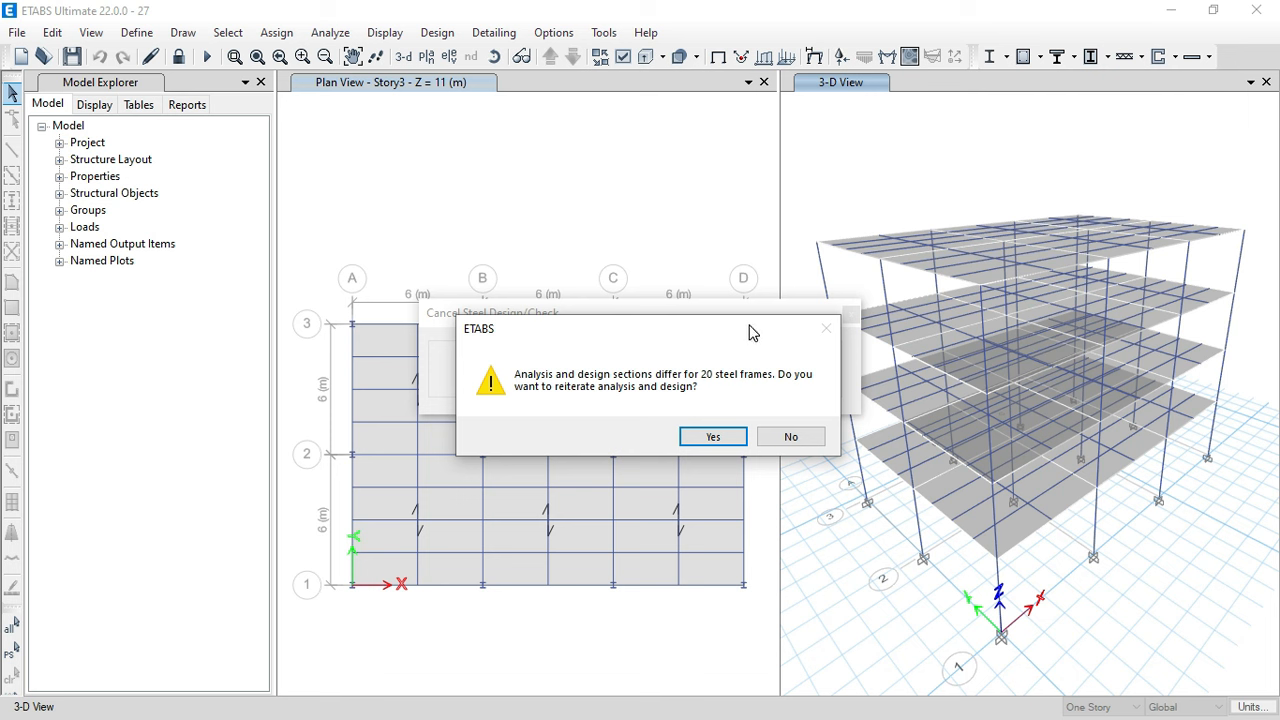
pyautogui.moveTo(752, 333); pyautogui.dragTo(778, 342)
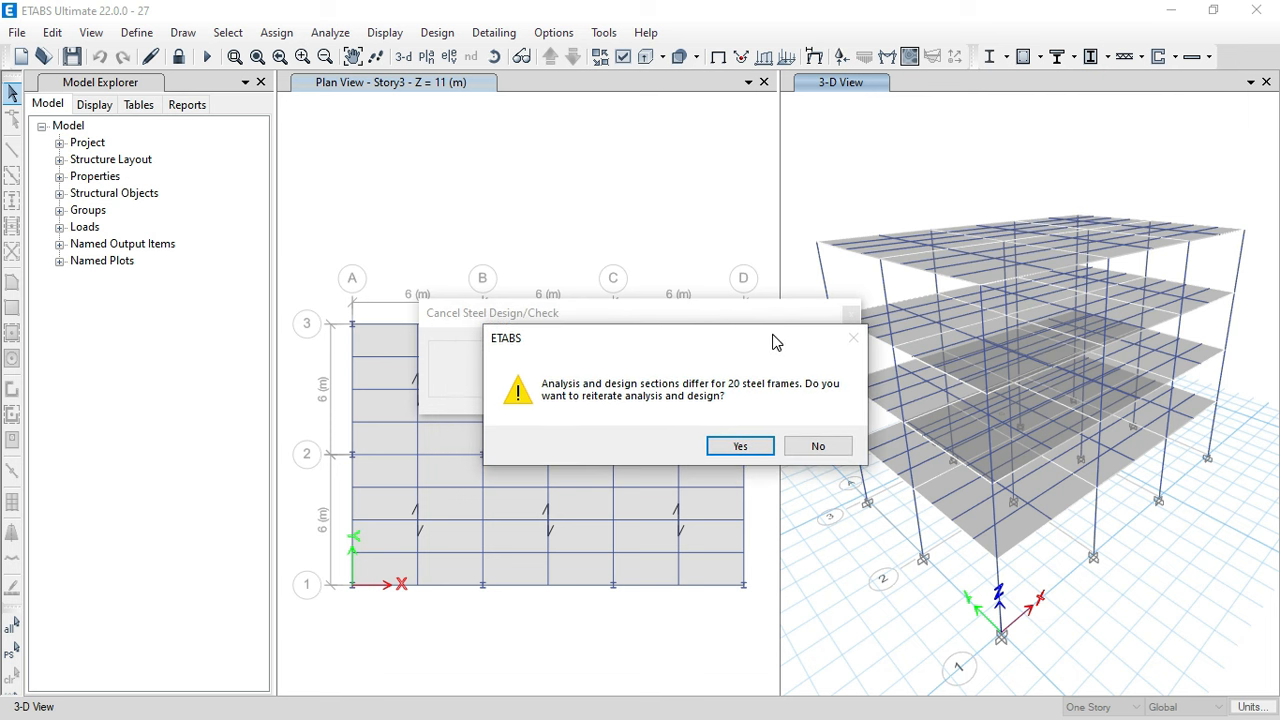
pyautogui.click(760, 446)
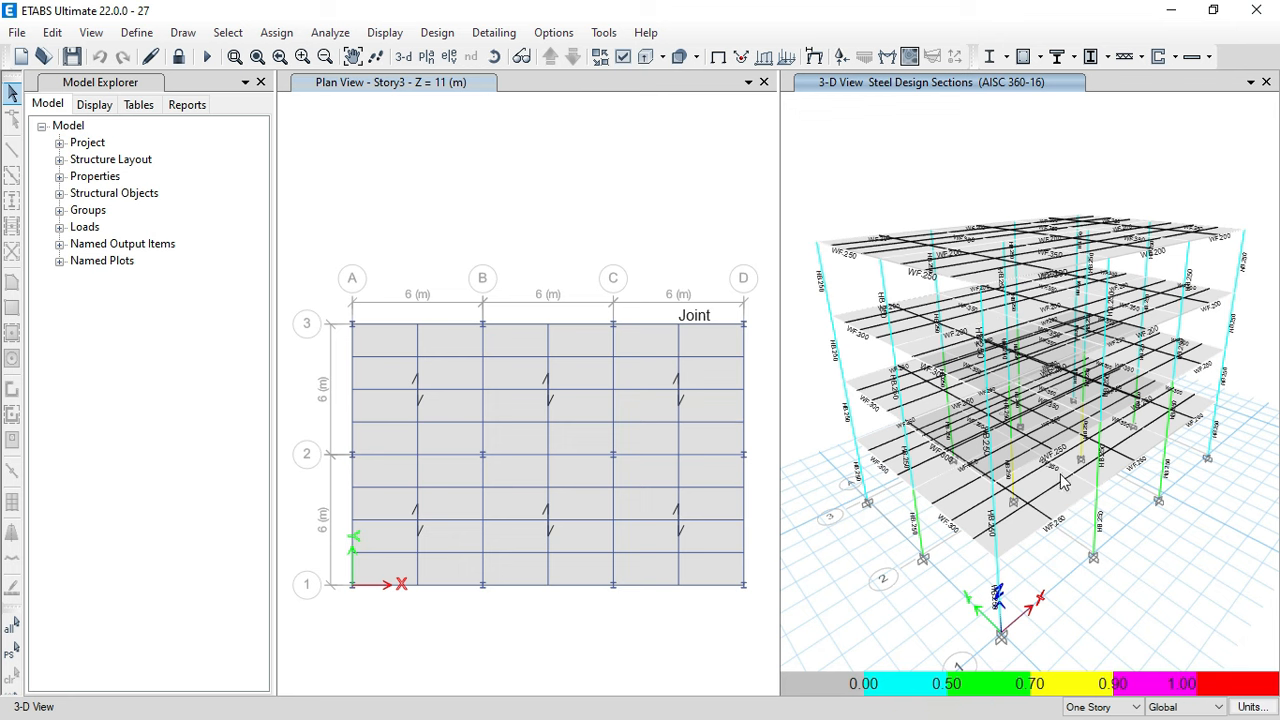
# - Examine the steel design sections and capacity ratio colours of the columns and beams in the 3-D view
pyautogui.click(1145, 596)
pyautogui.click(494, 56)
pyautogui.moveTo(903, 617); pyautogui.dragTo(918, 600)
pyautogui.scroll(3, 918, 600)
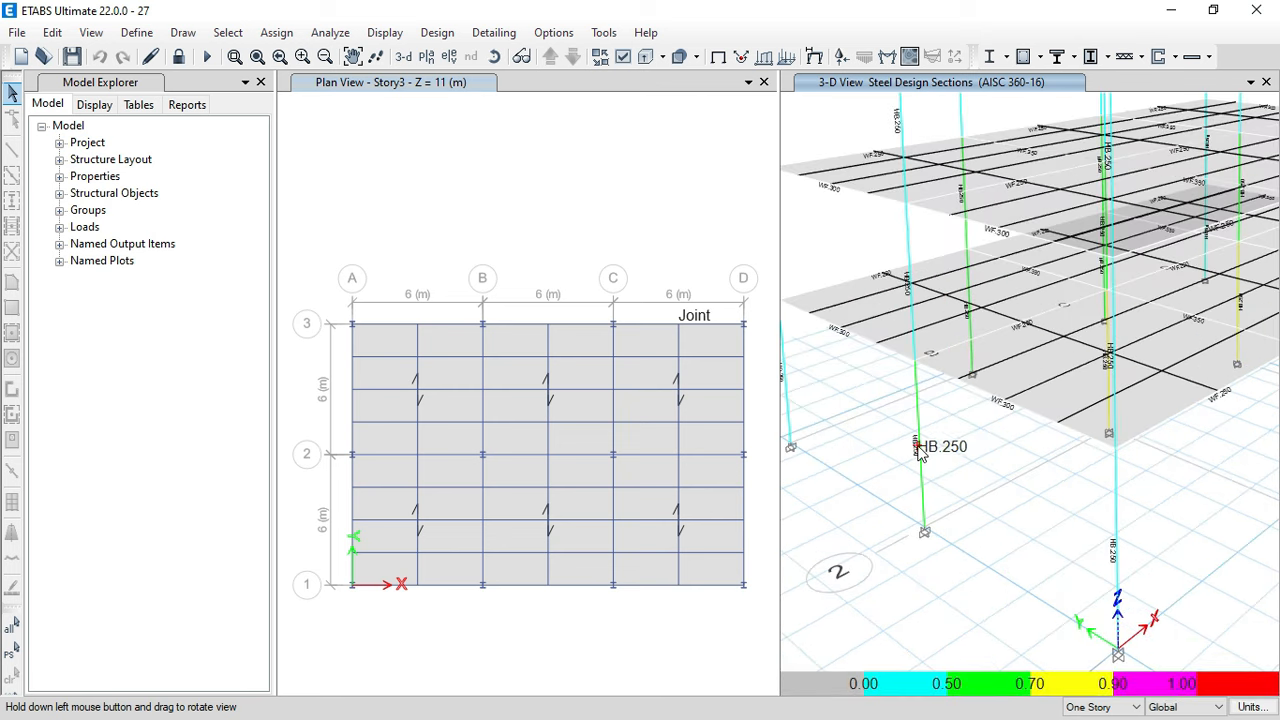
pyautogui.press('F3')
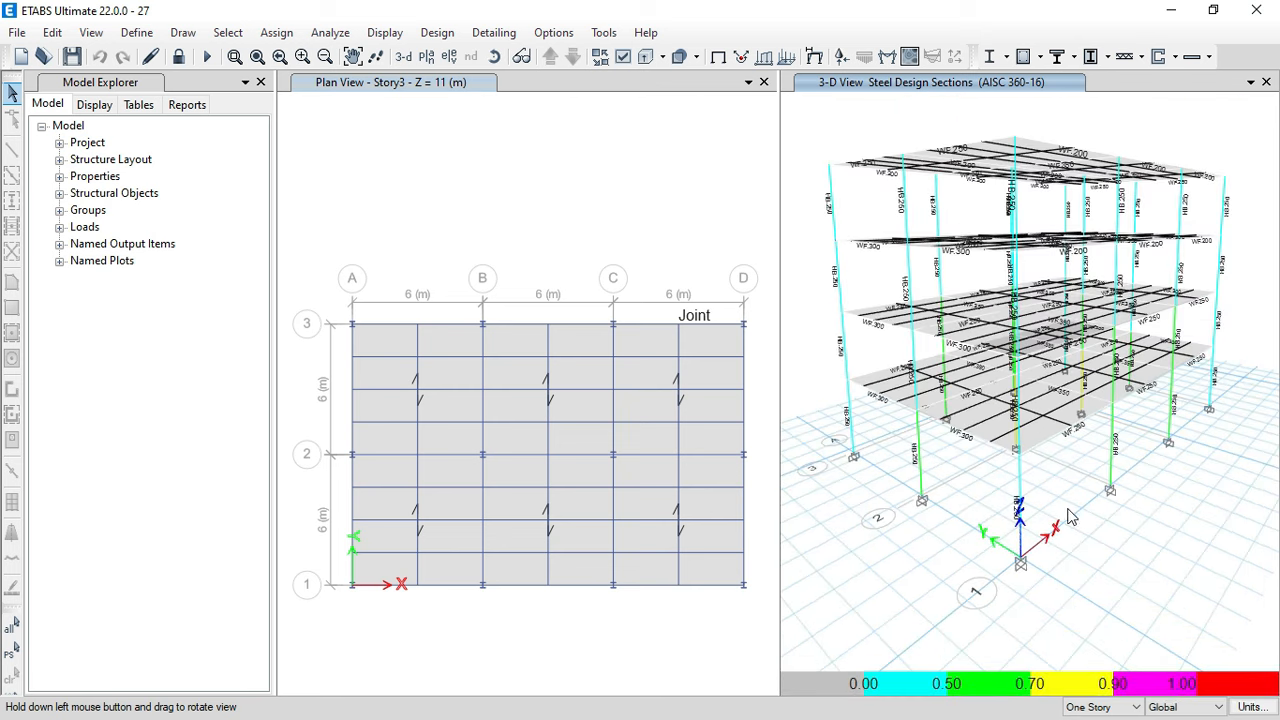
pyautogui.click(519, 57)
pyautogui.moveTo(1000, 600); pyautogui.dragTo(1068, 505)
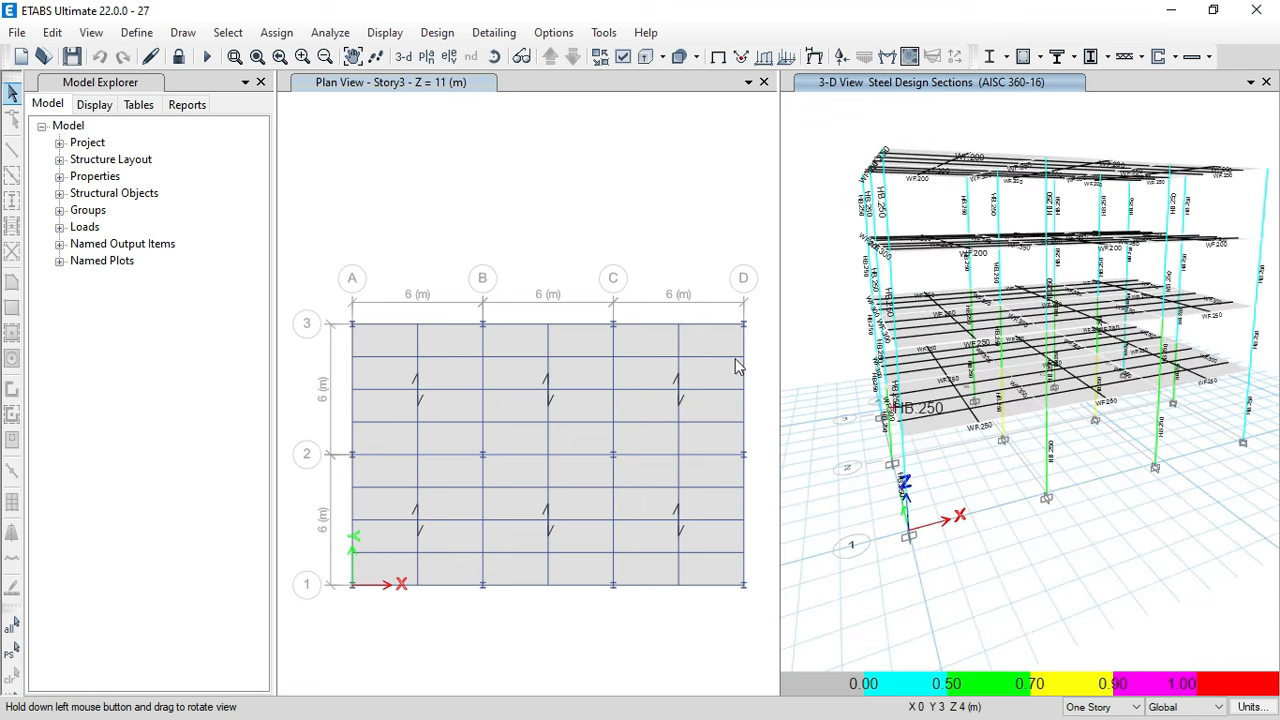
# - Run the steel frame design check for the Story3 plan view and examine the beam results on Story3 and Story4
pyautogui.click(623, 227)
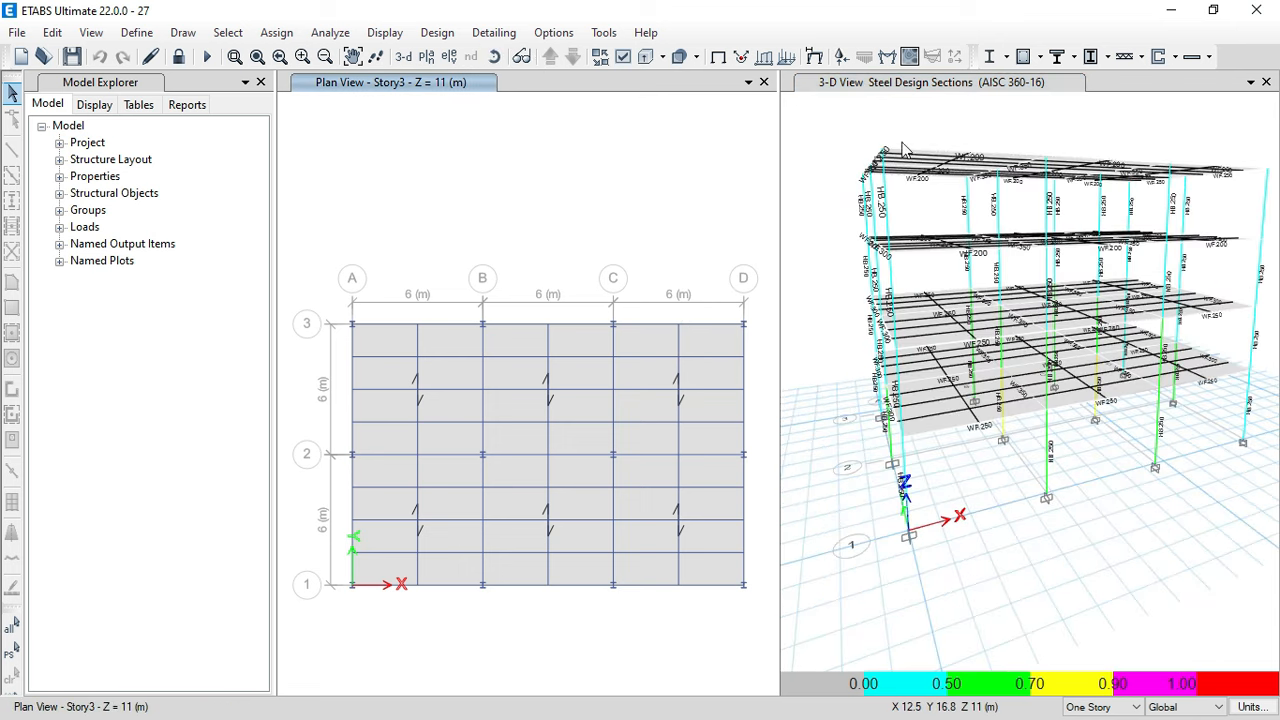
pyautogui.click(990, 57)
pyautogui.click(1052, 222)
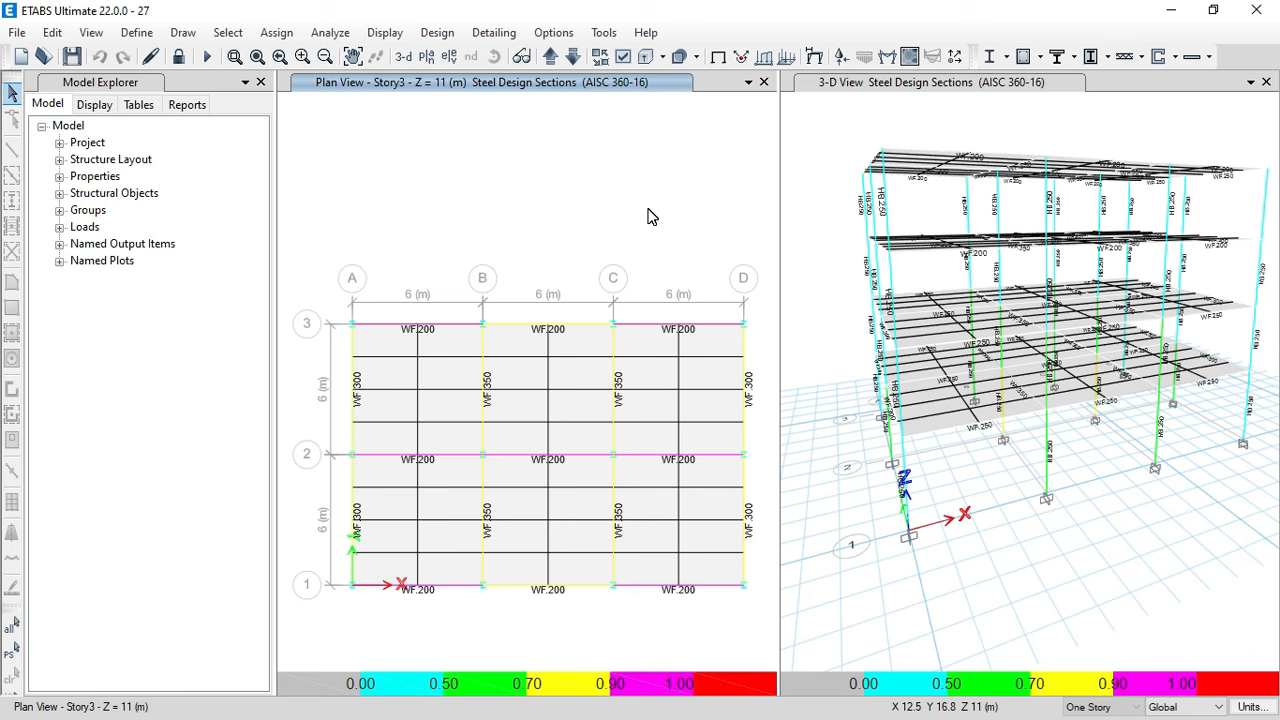
pyautogui.moveTo(678, 463); pyautogui.dragTo(660, 420, button='middle')
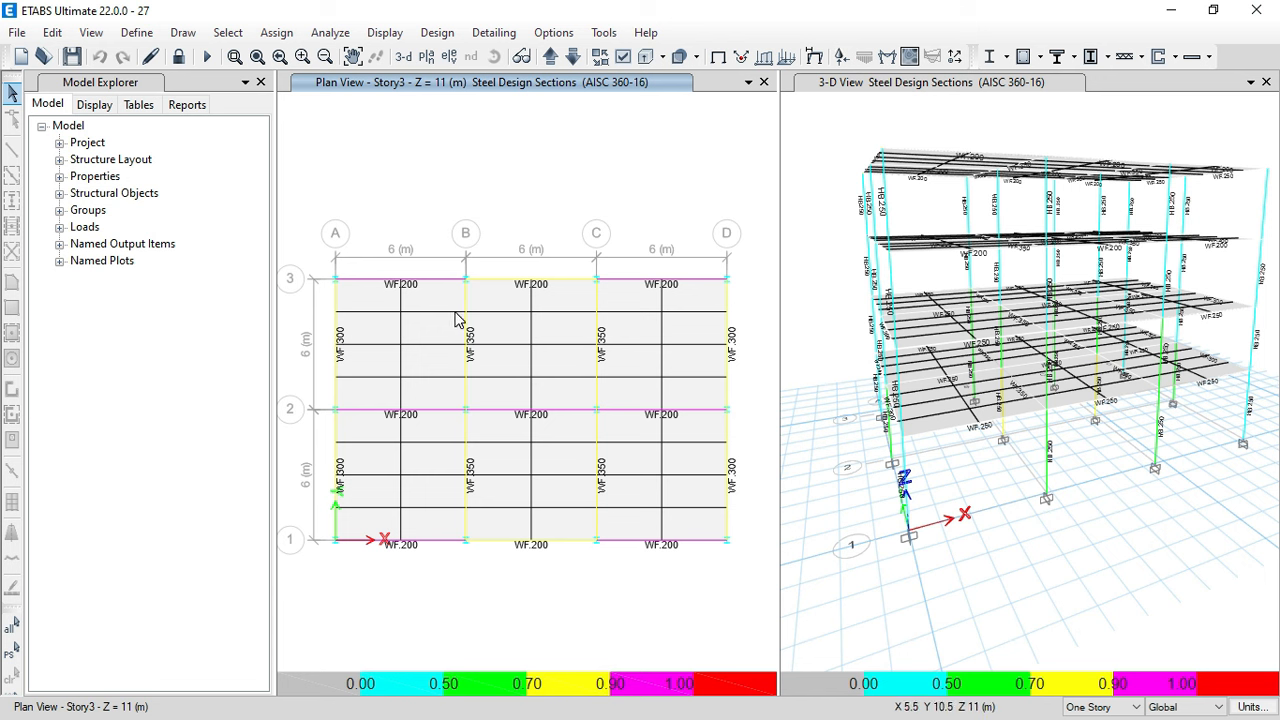
pyautogui.click(550, 57)
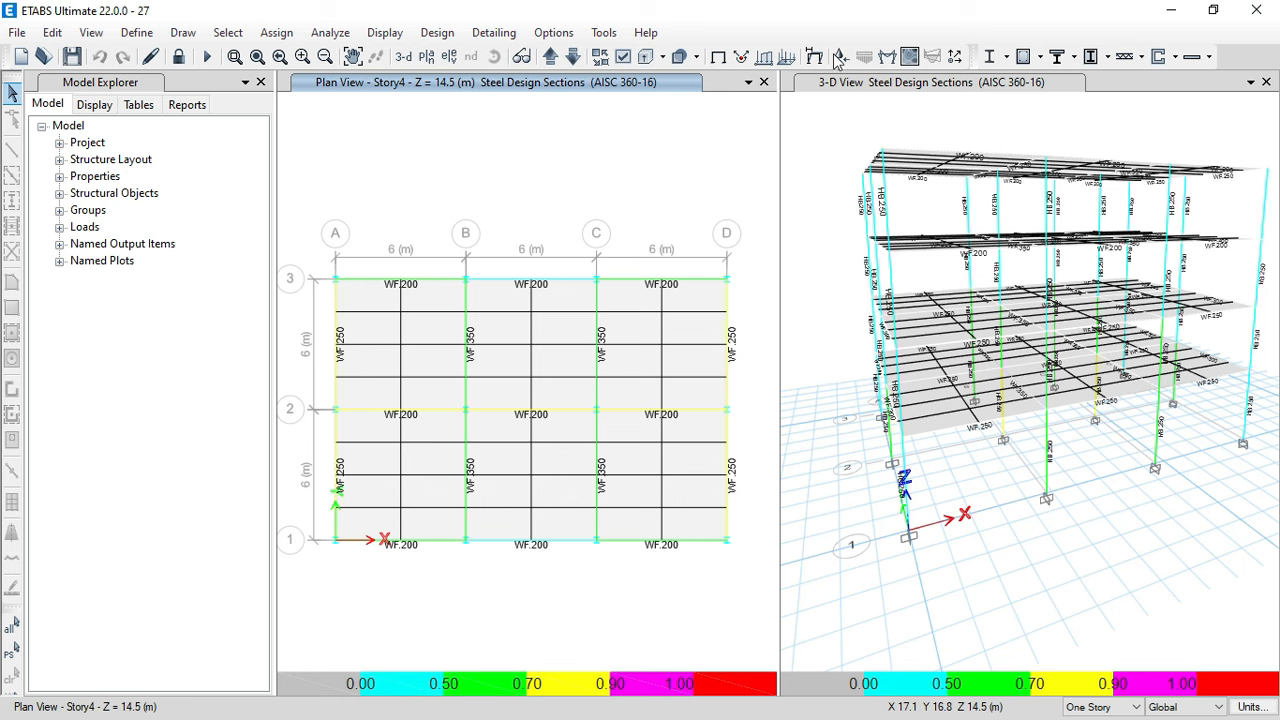
# - Verify that all steel frame members pass the stress/capacity check
pyautogui.click(1005, 58)
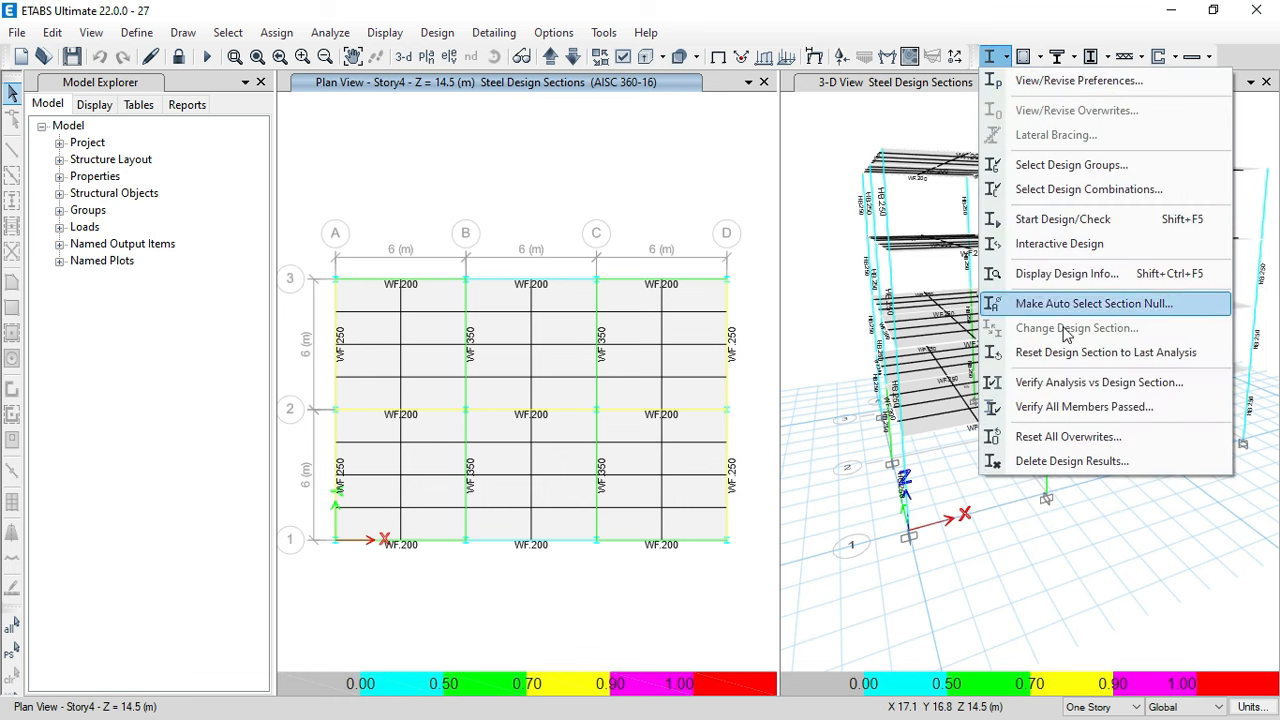
pyautogui.click(1064, 410)
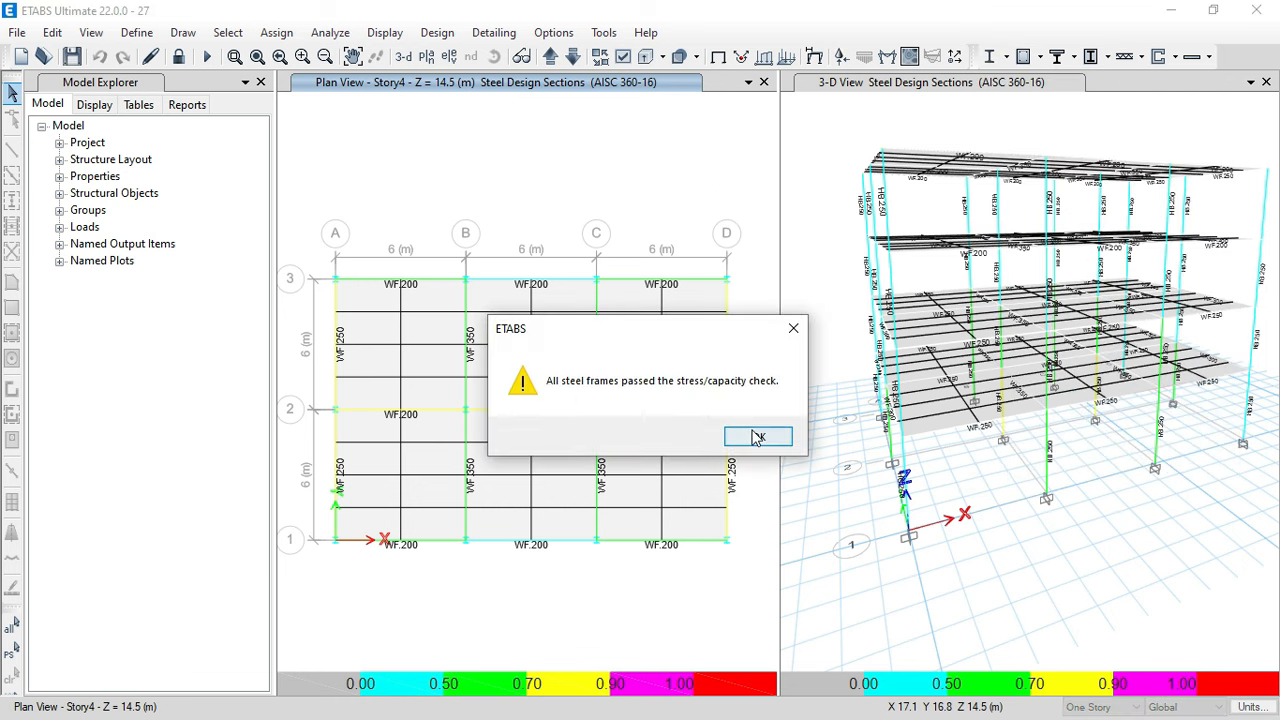
pyautogui.click(753, 433)
# - Run the composite beam design check and examine the secondary beam sections and shear connectors in the Story4 plan
pyautogui.click(1062, 57)
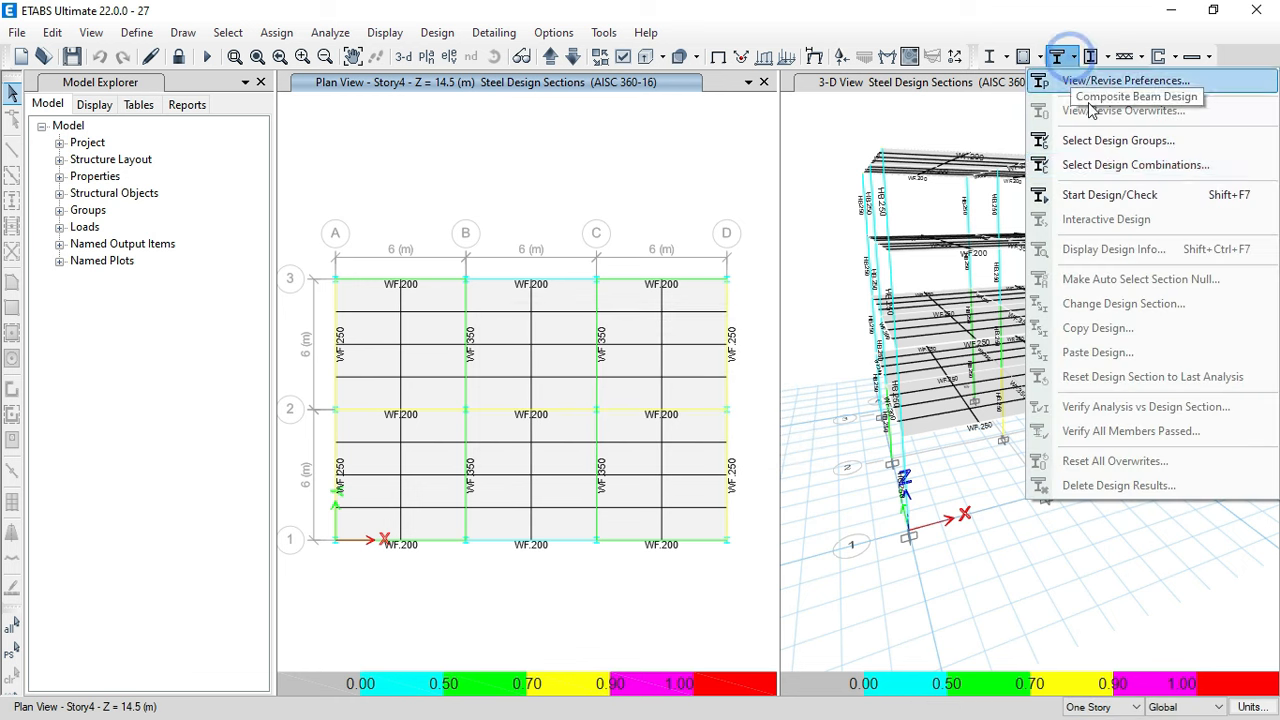
pyautogui.click(1097, 195)
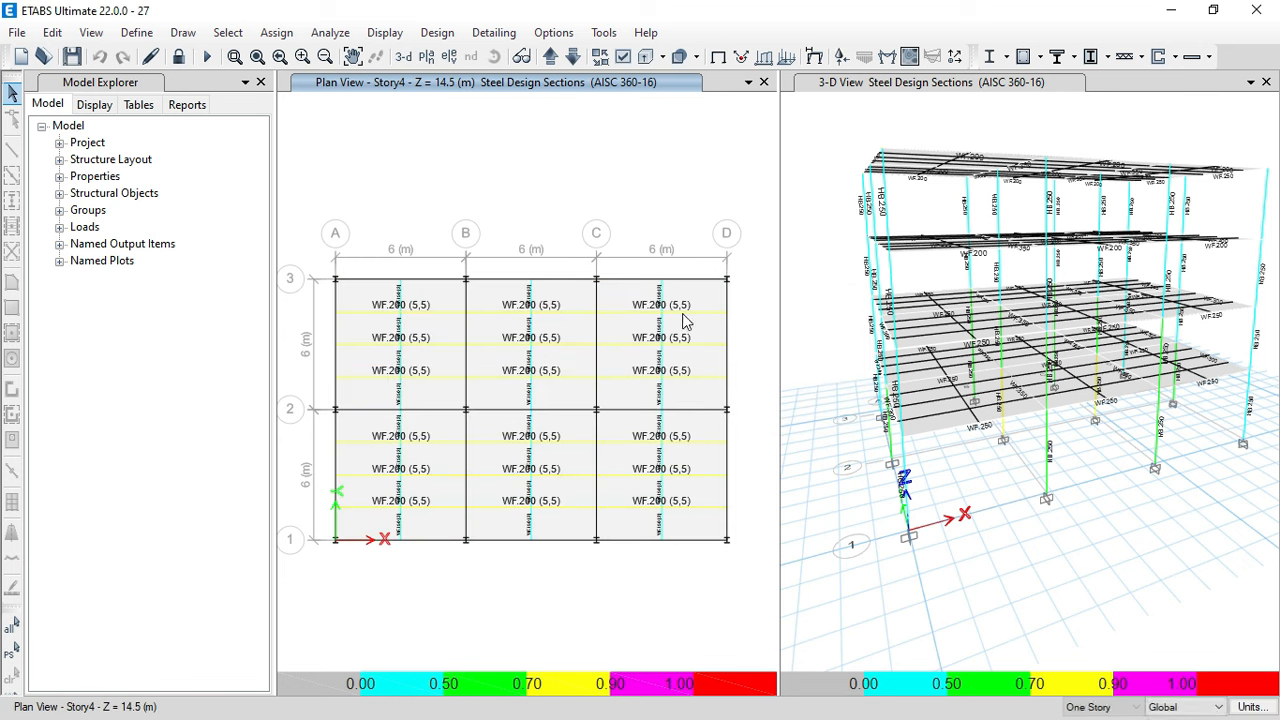
pyautogui.scroll(3, 683, 325)
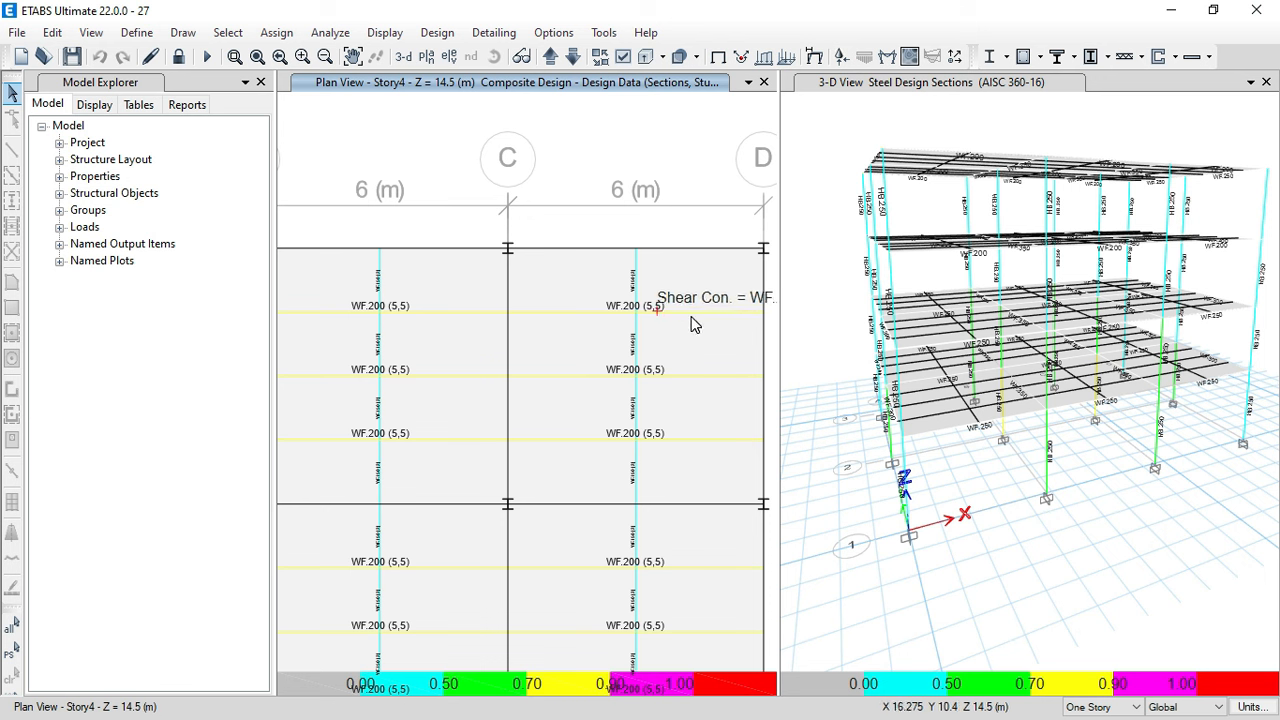
pyautogui.click(636, 340)
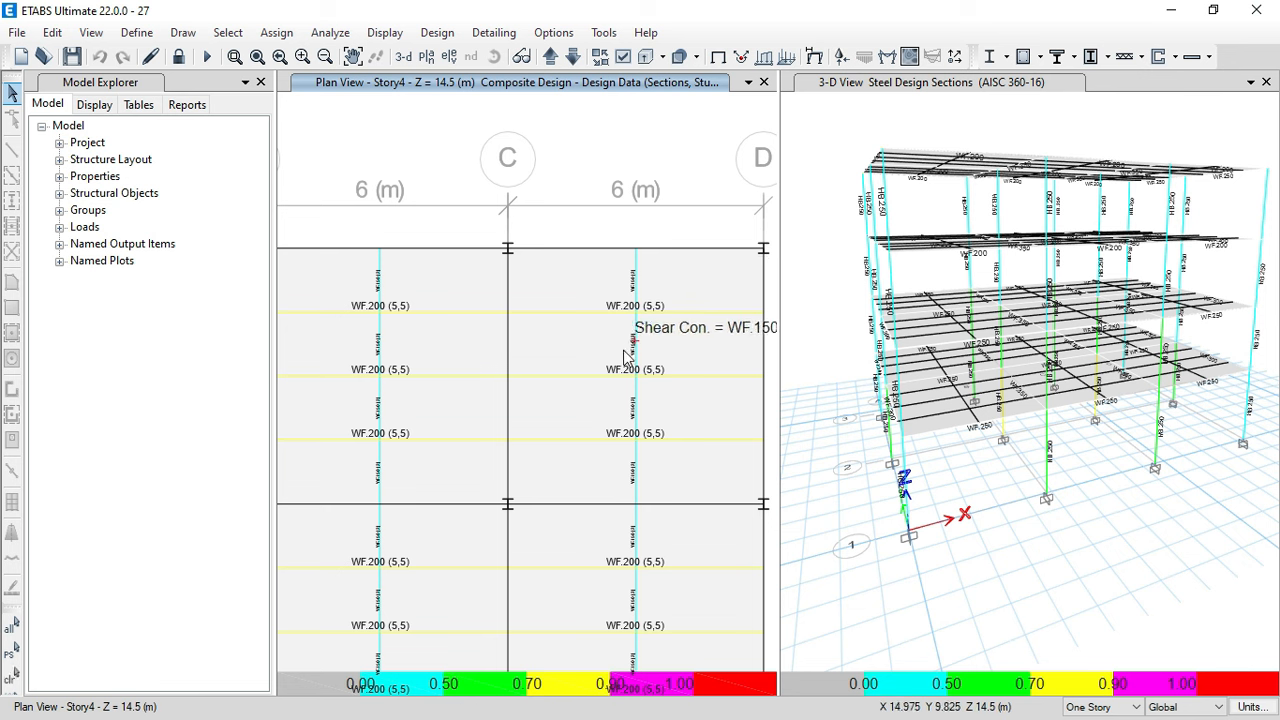
pyautogui.scroll(-2, 630, 355)
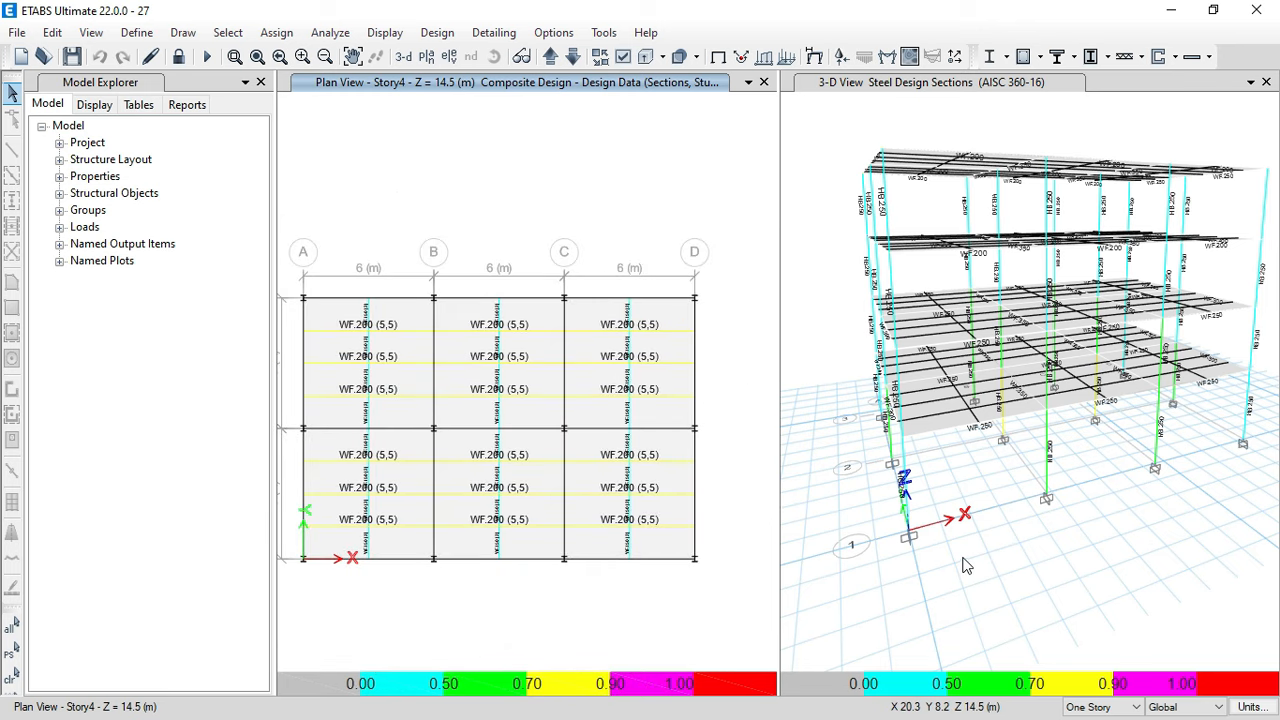
pyautogui.click(960, 555)
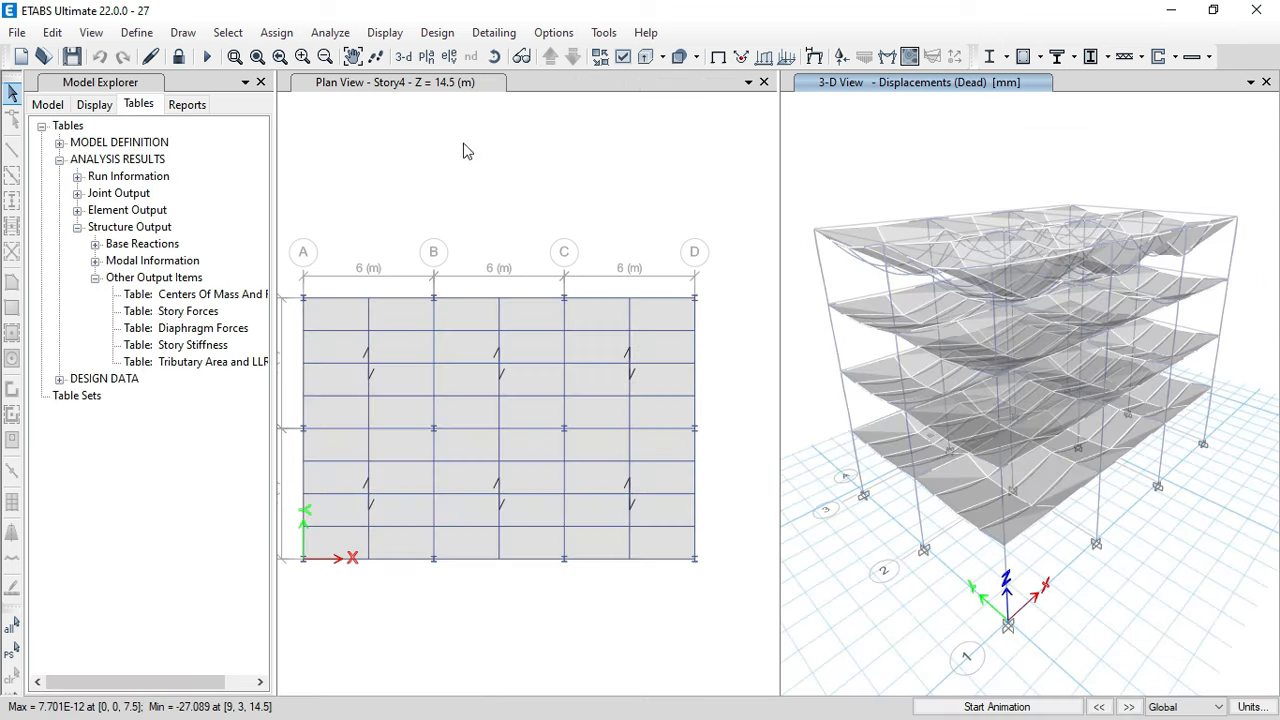
# - Create a story response plot of the auto lateral loads to stories for load pattern Wx
pyautogui.click(398, 33)
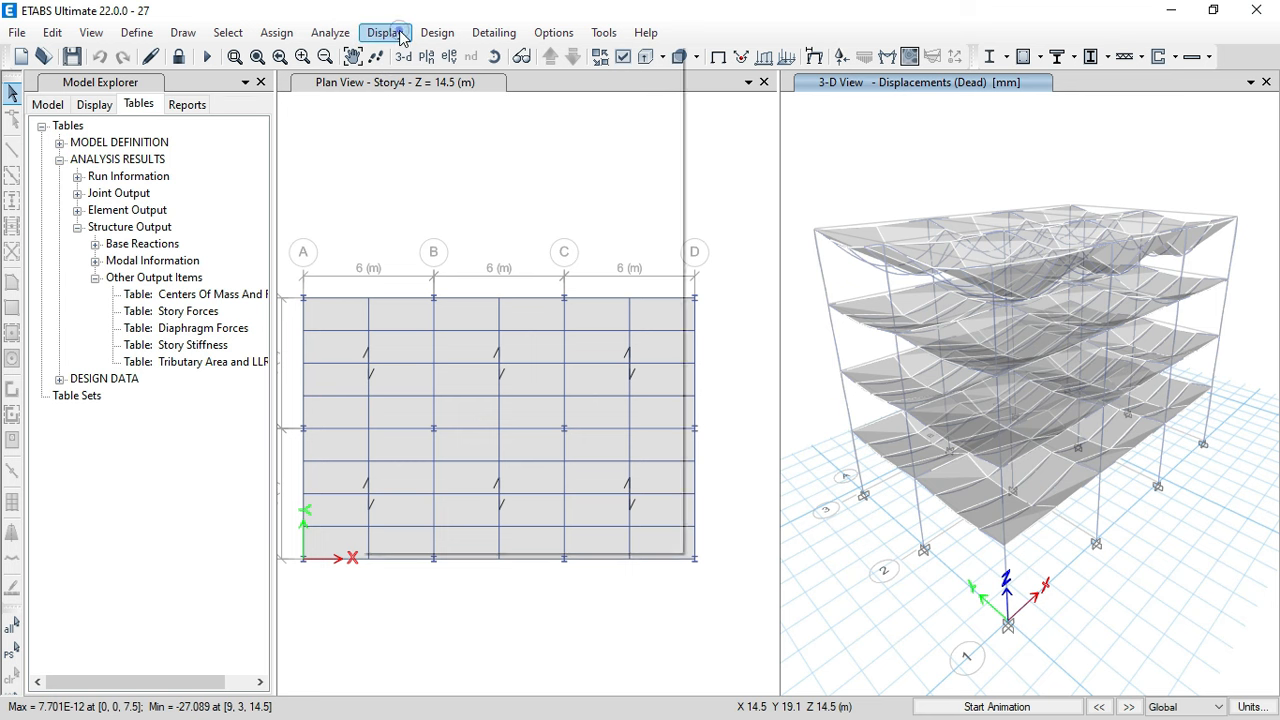
pyautogui.click(469, 271)
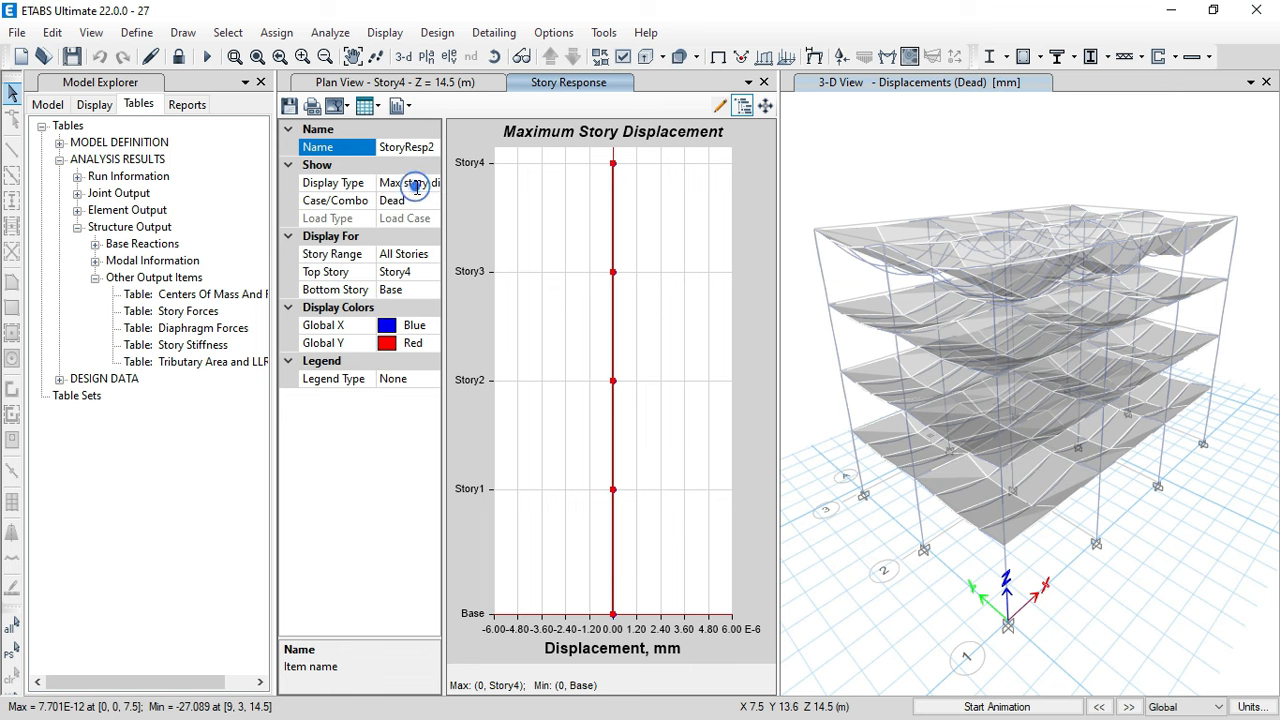
pyautogui.click(415, 185)
pyautogui.click(420, 183)
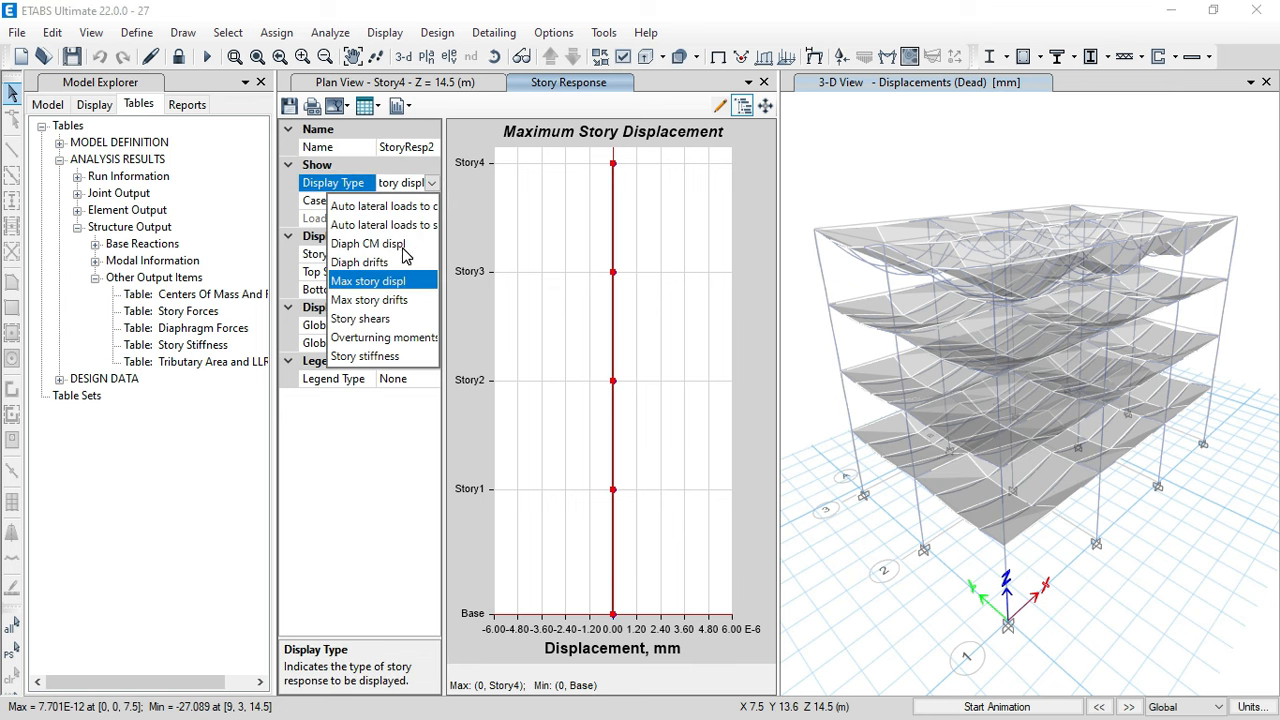
pyautogui.click(400, 225)
pyautogui.click(420, 201)
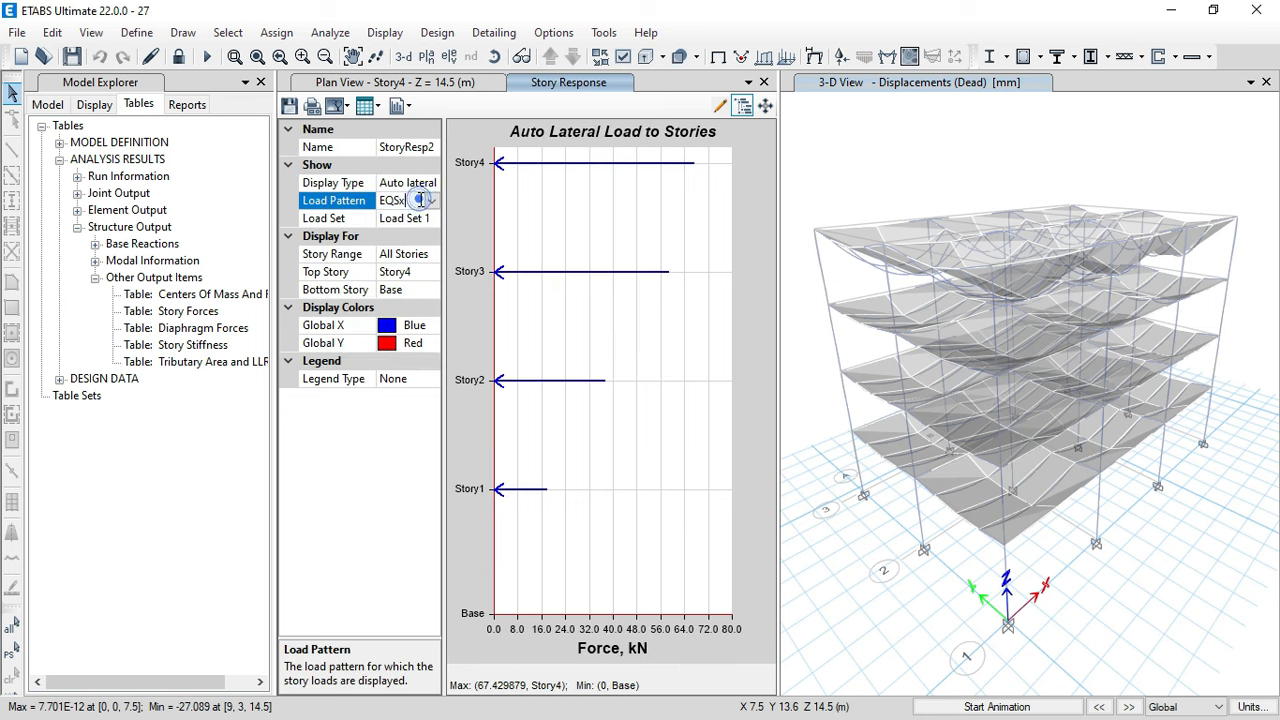
pyautogui.click(432, 201)
pyautogui.click(395, 260)
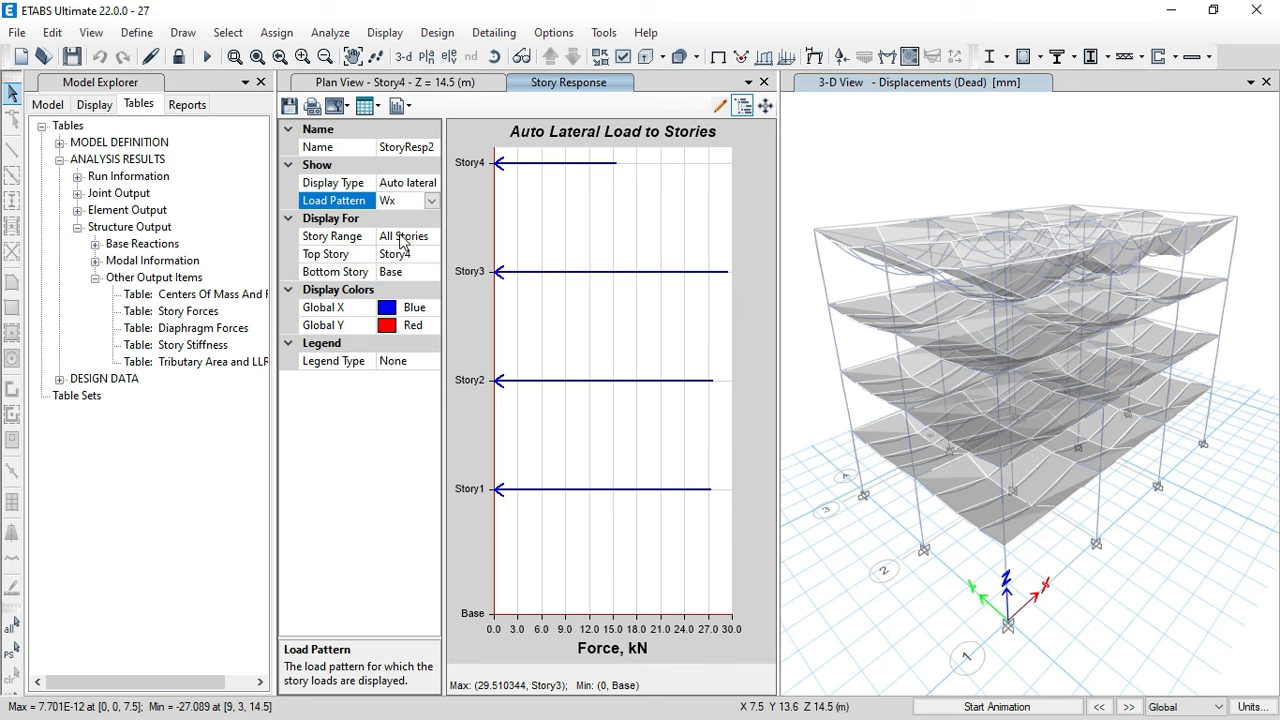
# - Show the Wx auto lateral loads as a formatted table and take a screenshot of its story rows
pyautogui.click(370, 106)
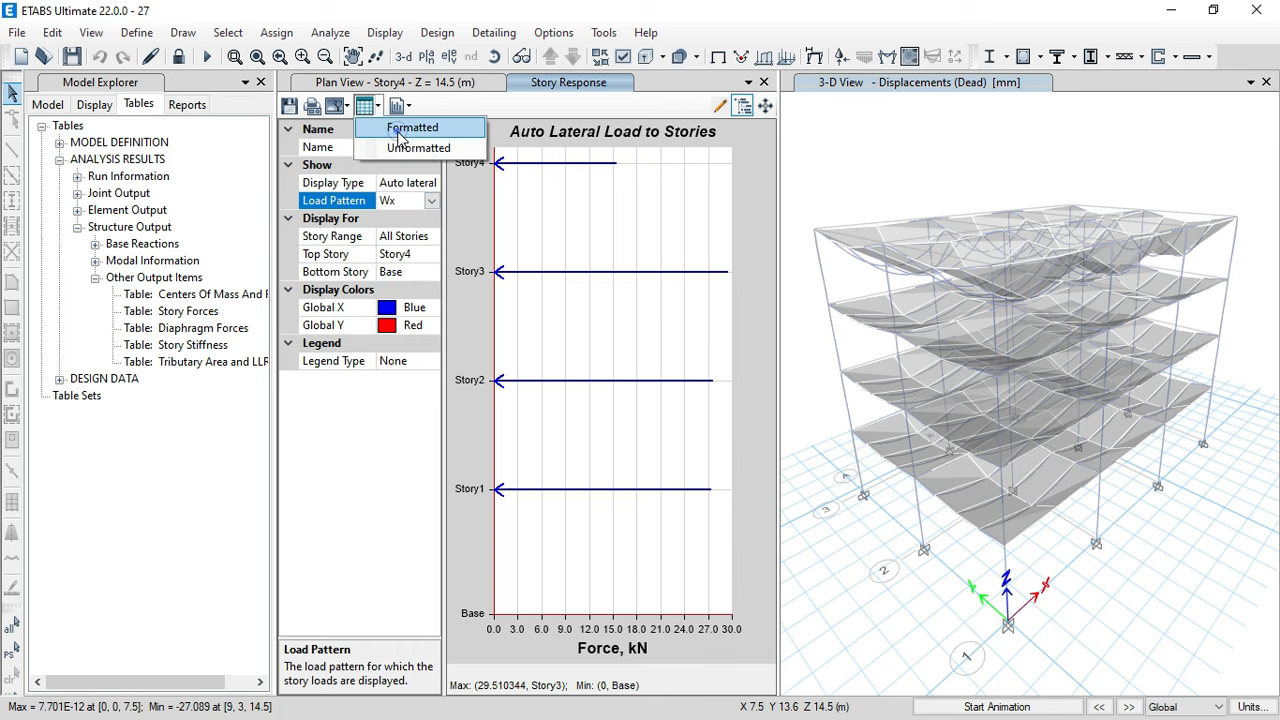
pyautogui.click(400, 128)
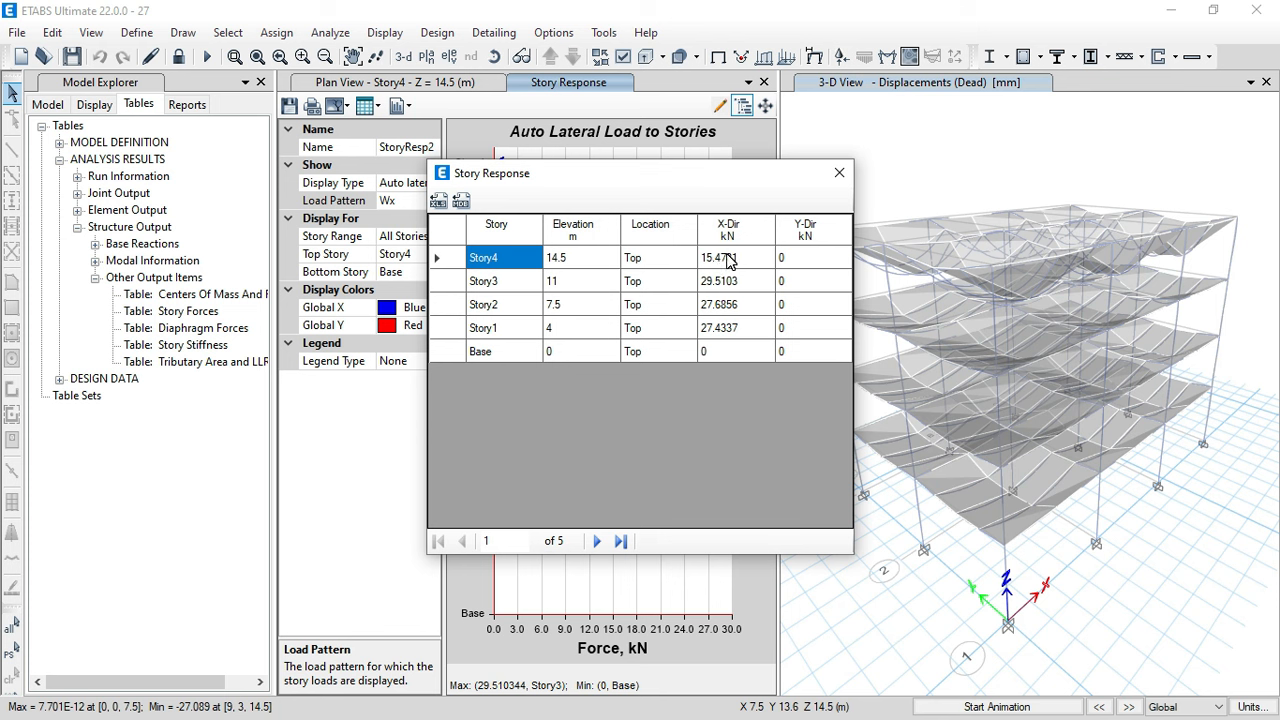
pyautogui.moveTo(729, 260); pyautogui.dragTo(736, 333)
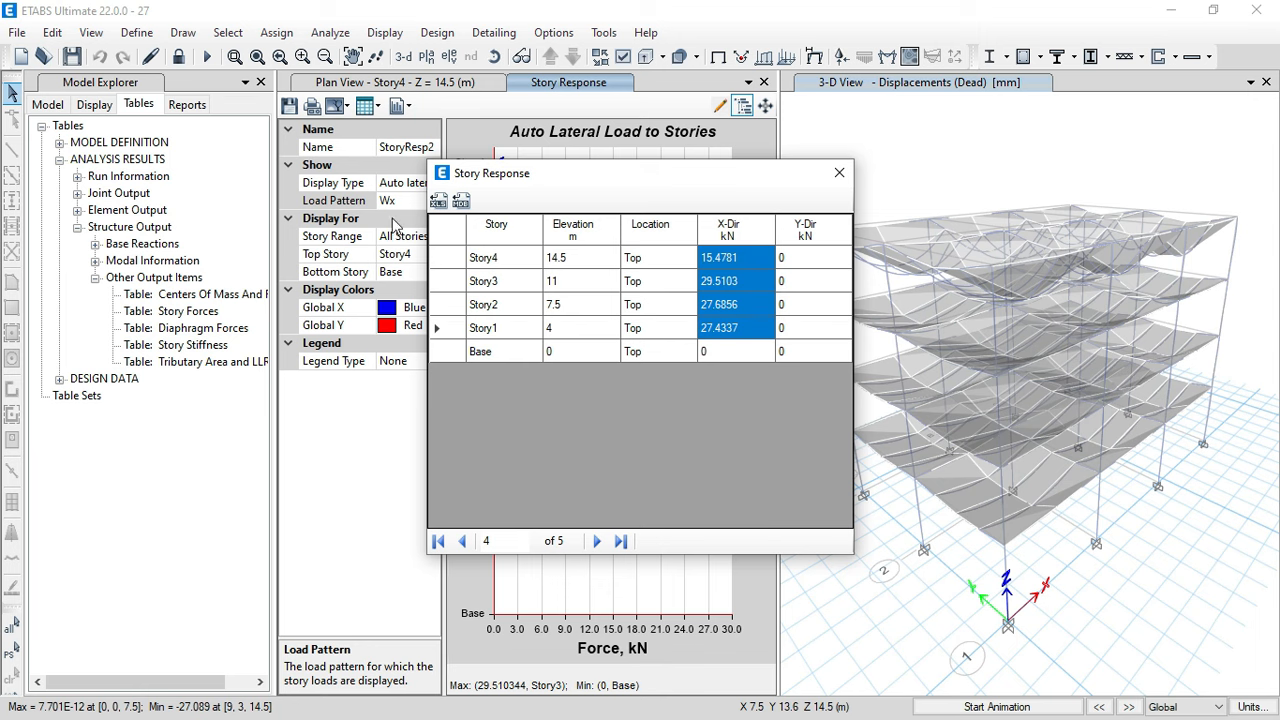
pyautogui.press('super+shift+s')
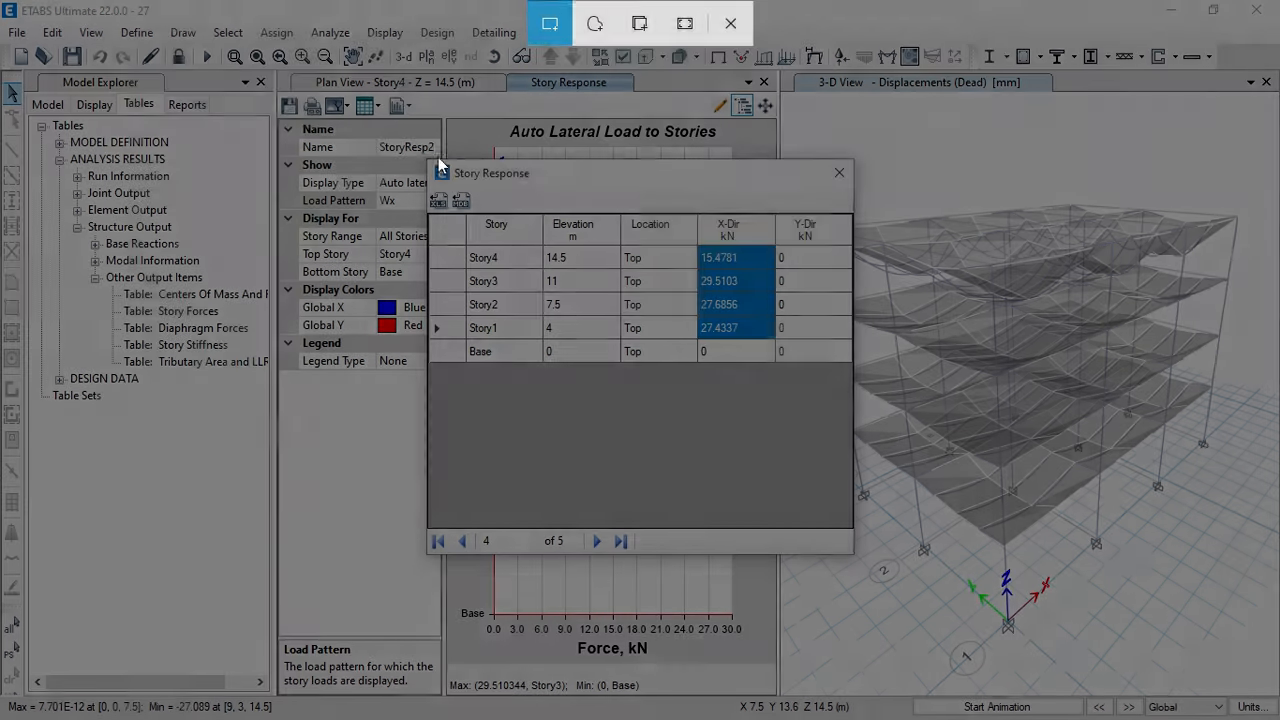
pyautogui.moveTo(428, 160); pyautogui.dragTo(855, 364)
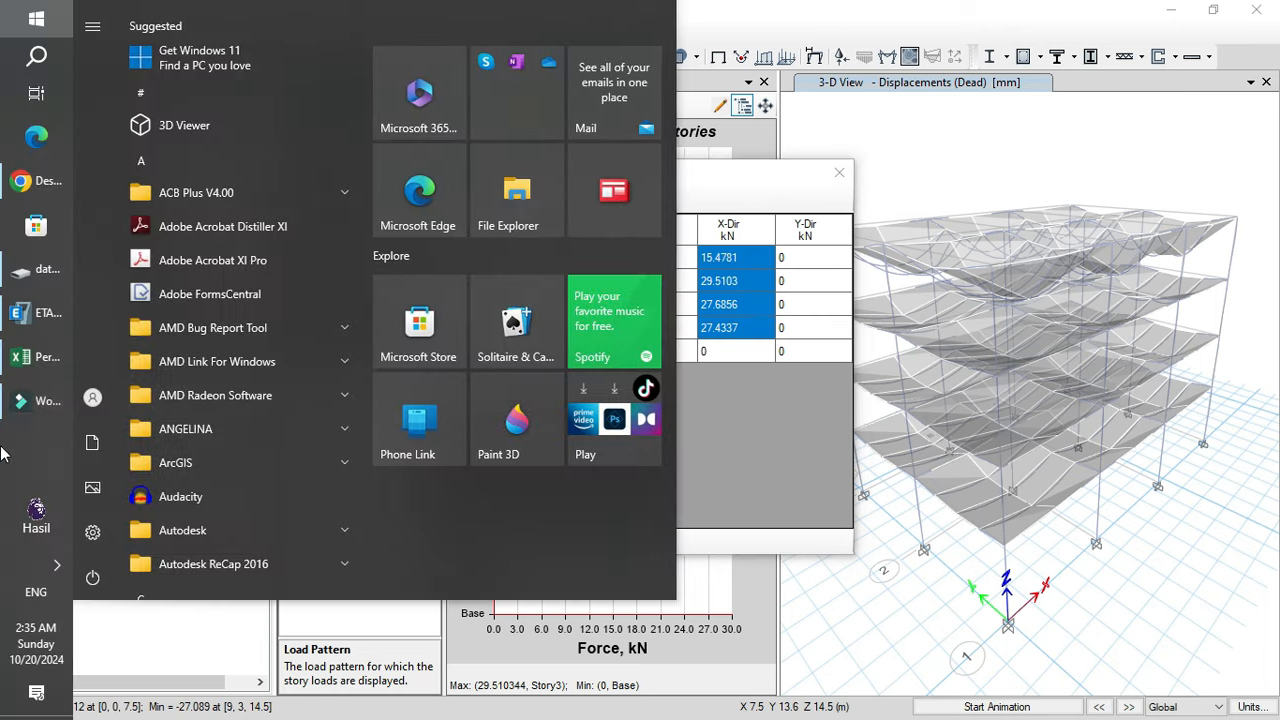
# - Switch to the Excel workbook and paste the Wx table screenshot beside the Arah X wind load table on the Beban Angin sheet
pyautogui.press('super')
pyautogui.click(26, 362)
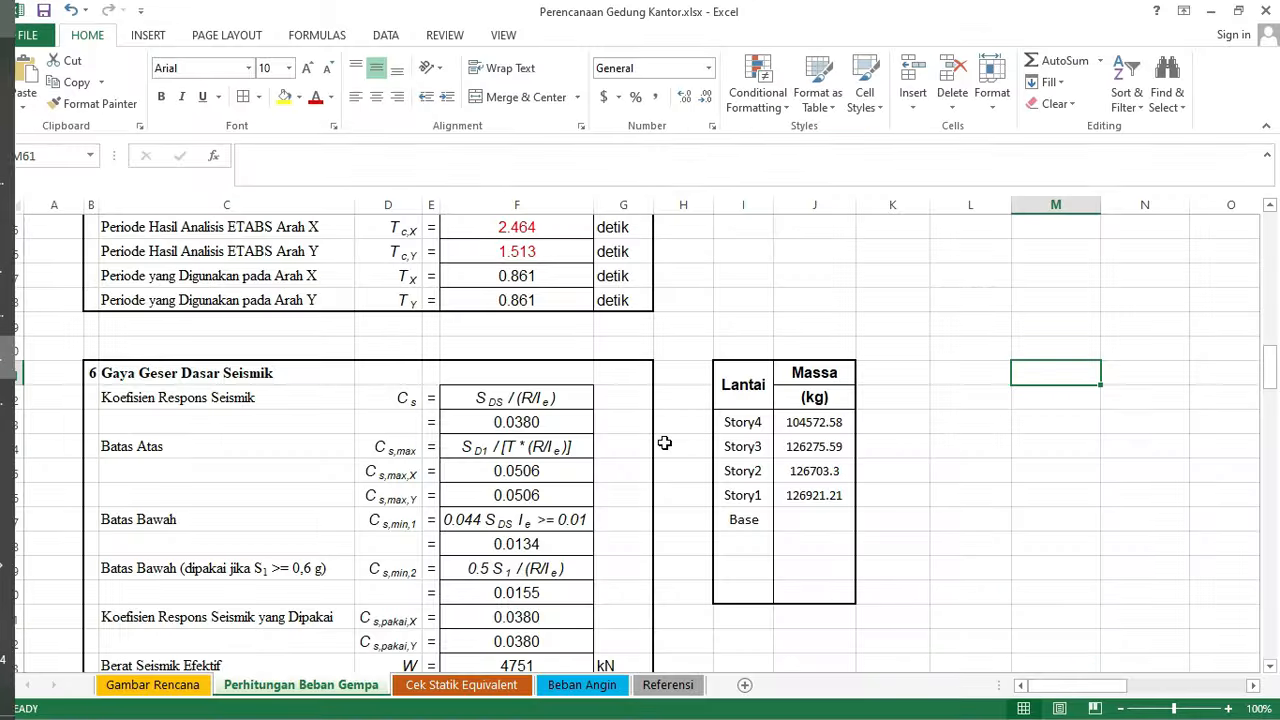
pyautogui.click(600, 684)
pyautogui.scroll(-8, 766, 463)
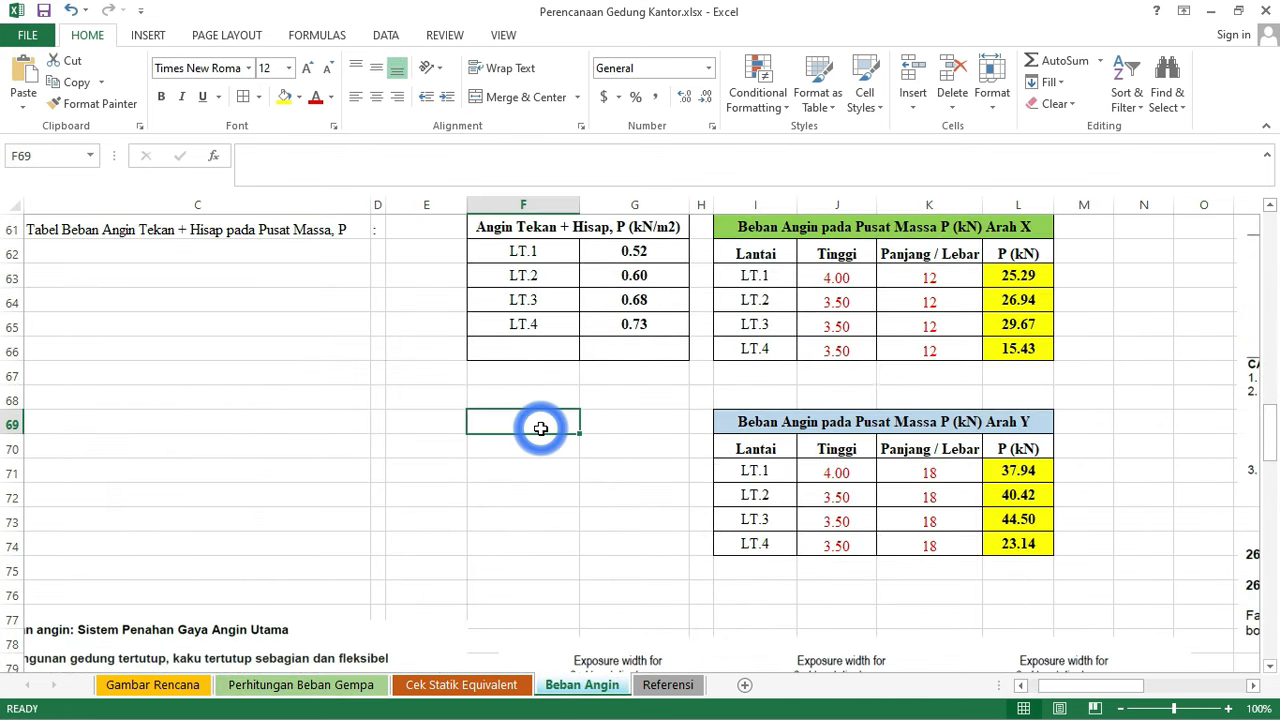
pyautogui.hotkey('ctrl', 'v')
pyautogui.moveTo(672, 492); pyautogui.dragTo(459, 461)
pyautogui.moveTo(566, 498); pyautogui.dragTo(642, 368)
pyautogui.scroll(2, 605, 400)
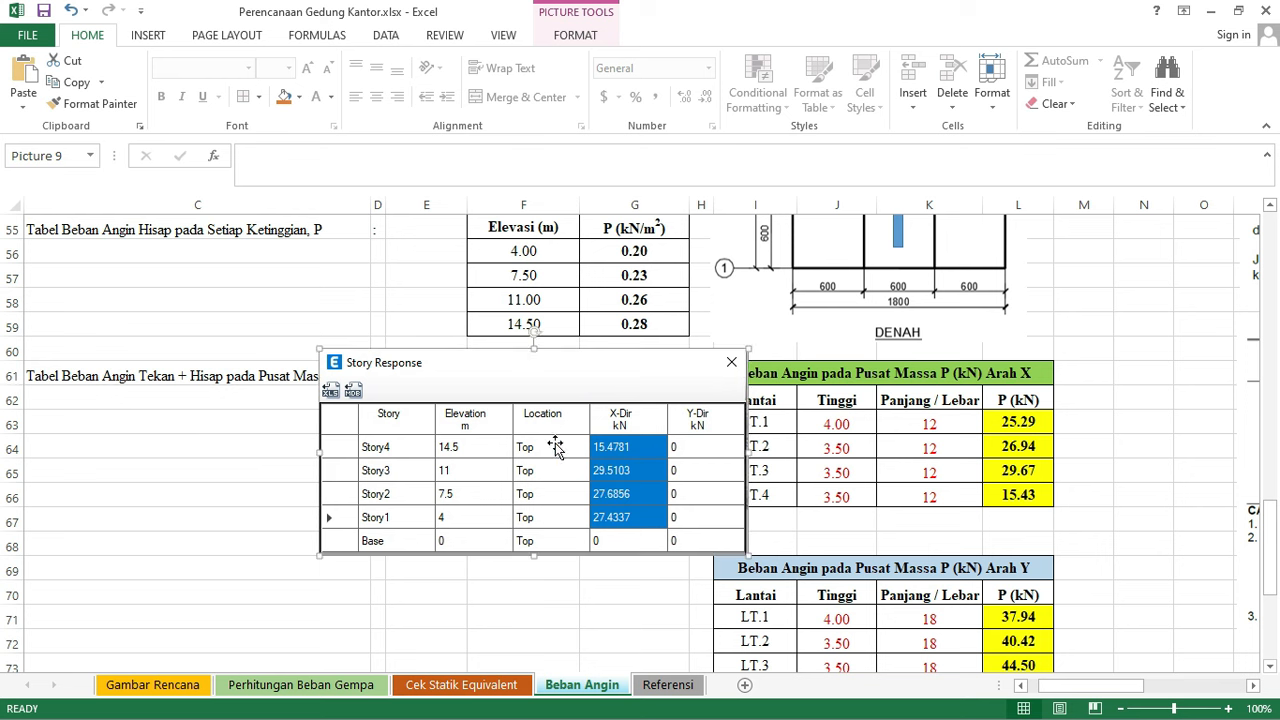
# - Compare the Arah X wind loads per floor with the pasted X-Dir story forces, and delete the picture
pyautogui.click(1028, 497)
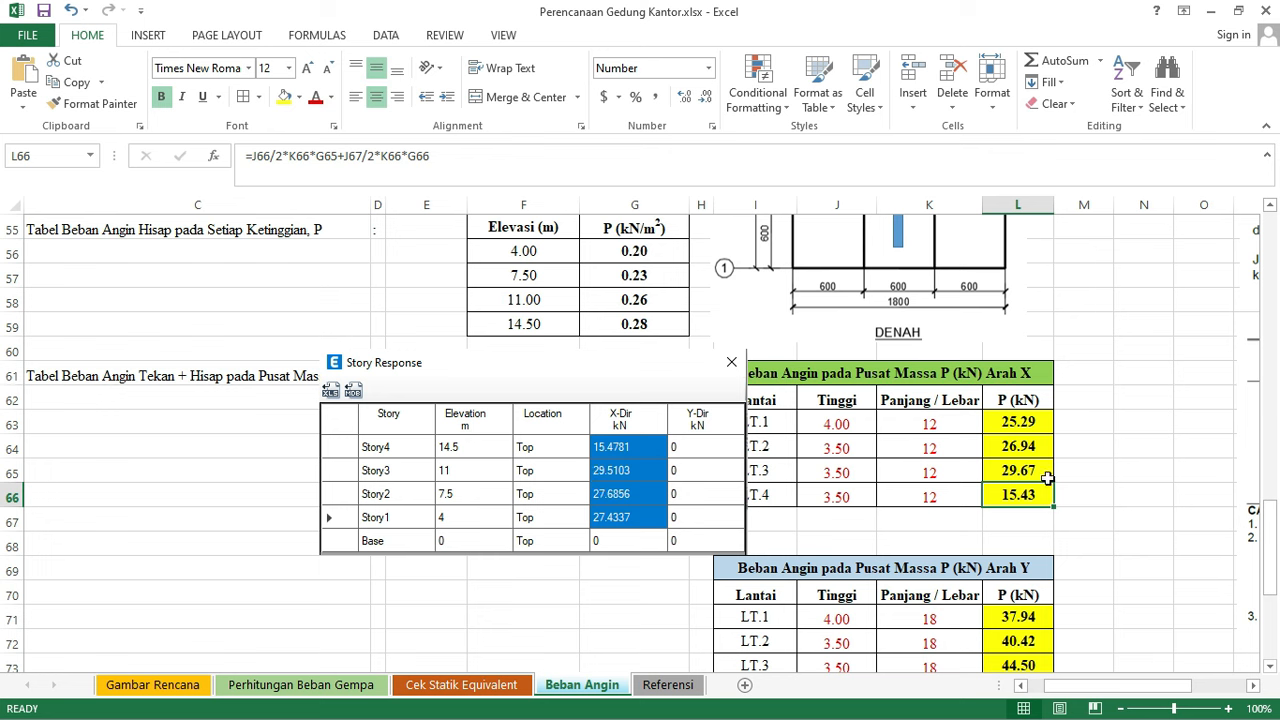
pyautogui.click(1041, 472)
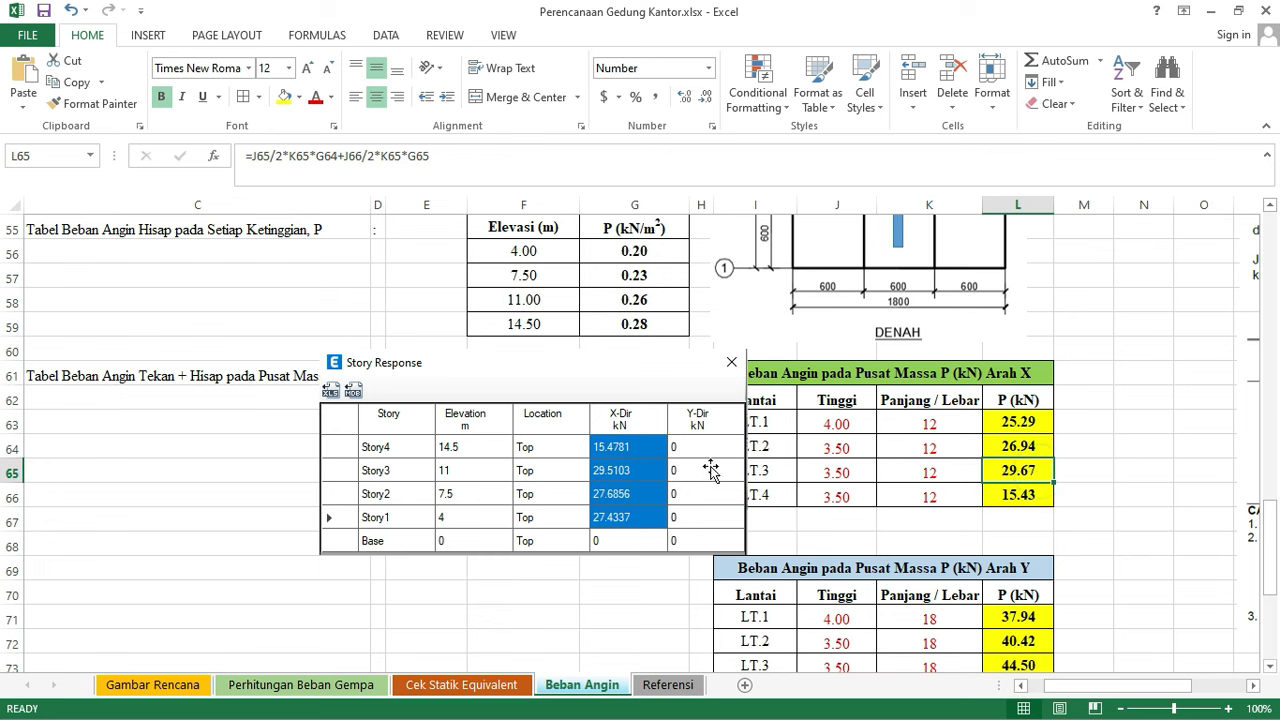
pyautogui.moveTo(671, 378); pyautogui.dragTo(645, 368)
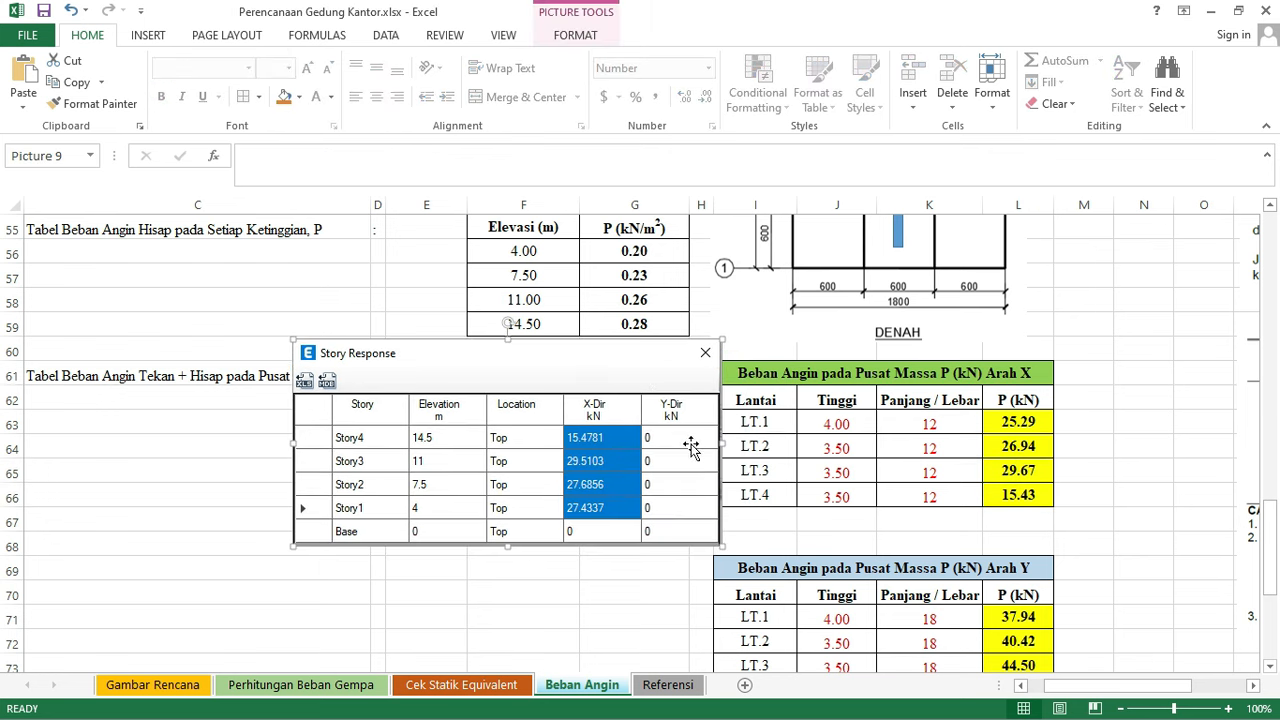
pyautogui.click(1018, 470)
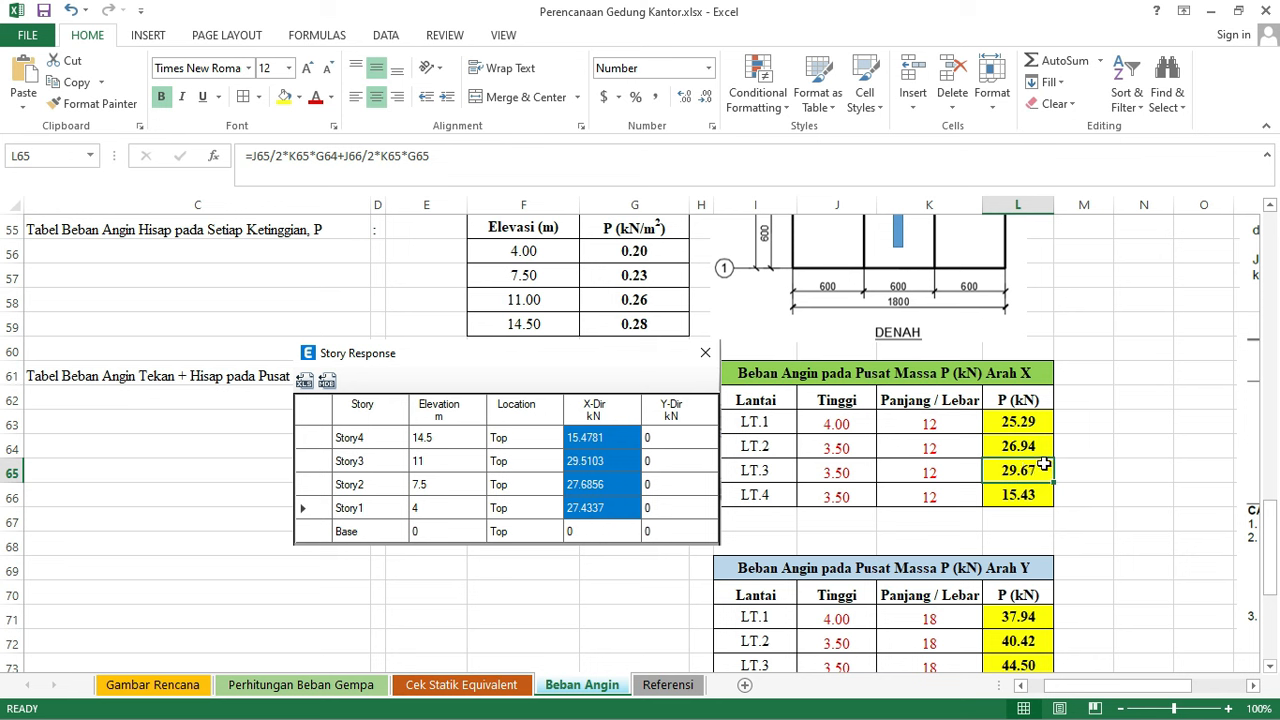
pyautogui.moveTo(609, 418); pyautogui.dragTo(601, 432)
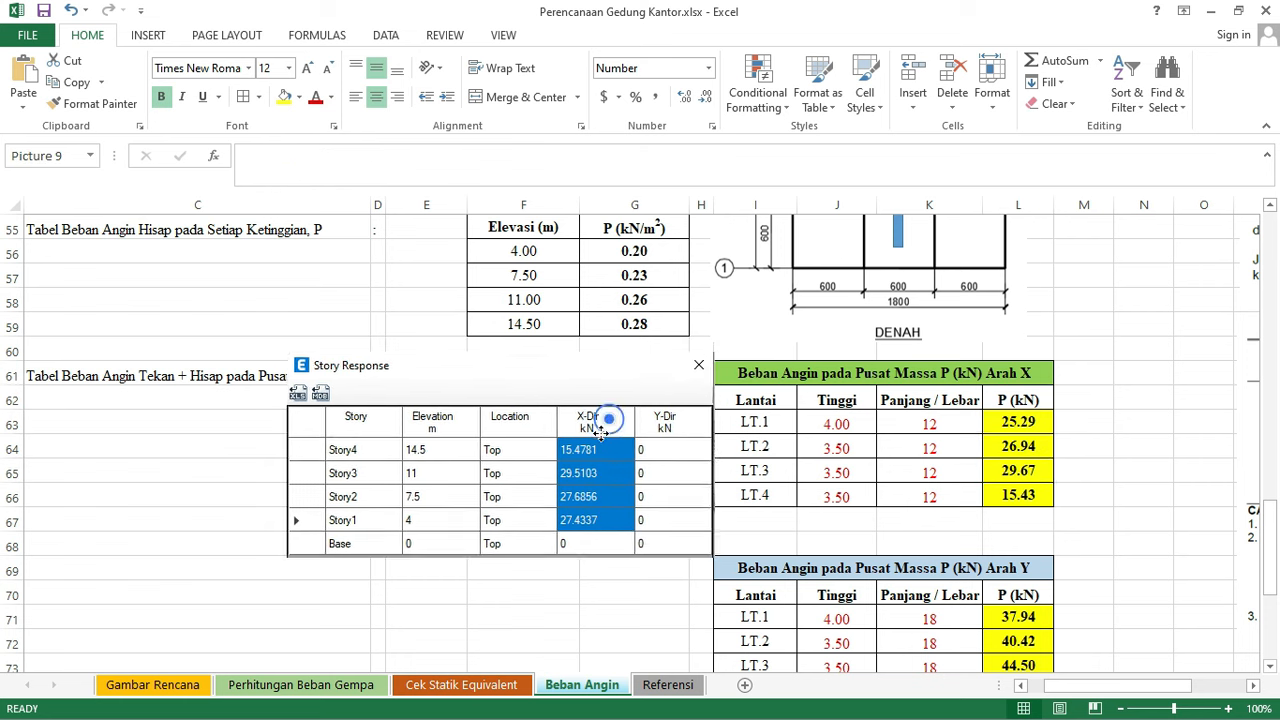
pyautogui.press('Delete')
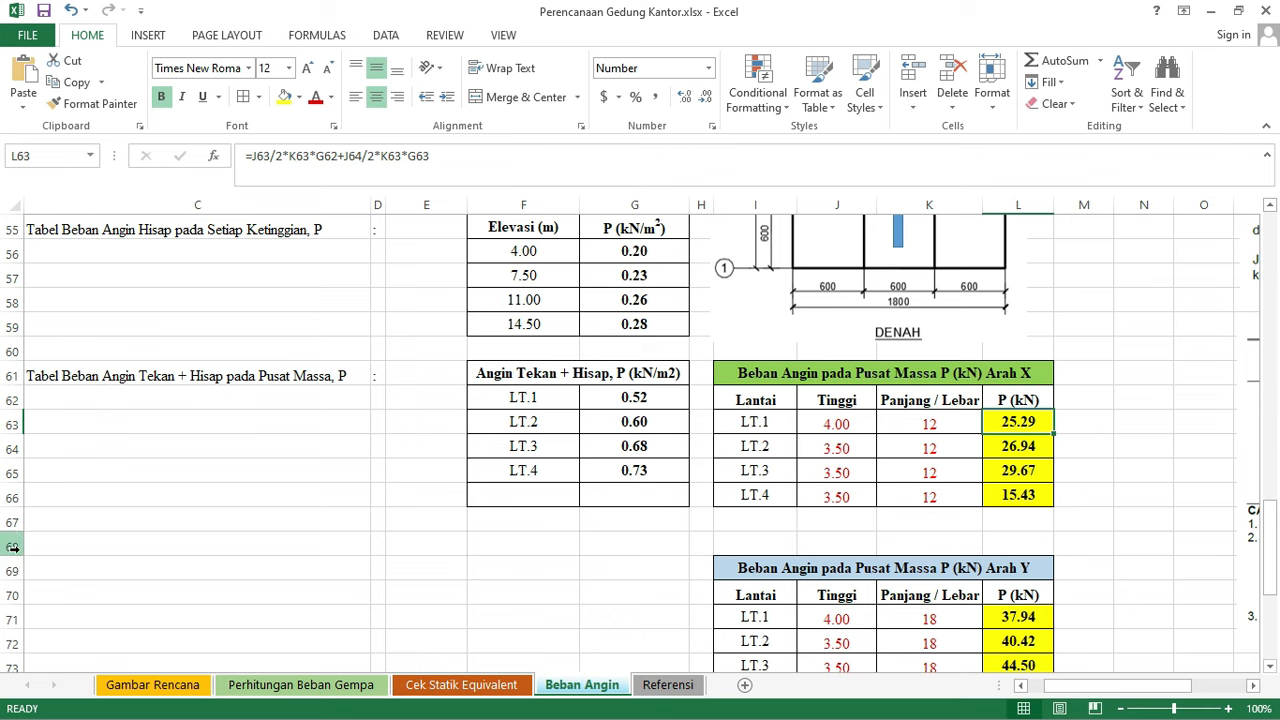
# - Return to ETABS, close the story response table, and set the plot's load pattern to Wy
pyautogui.press('super')
pyautogui.click(52, 326)
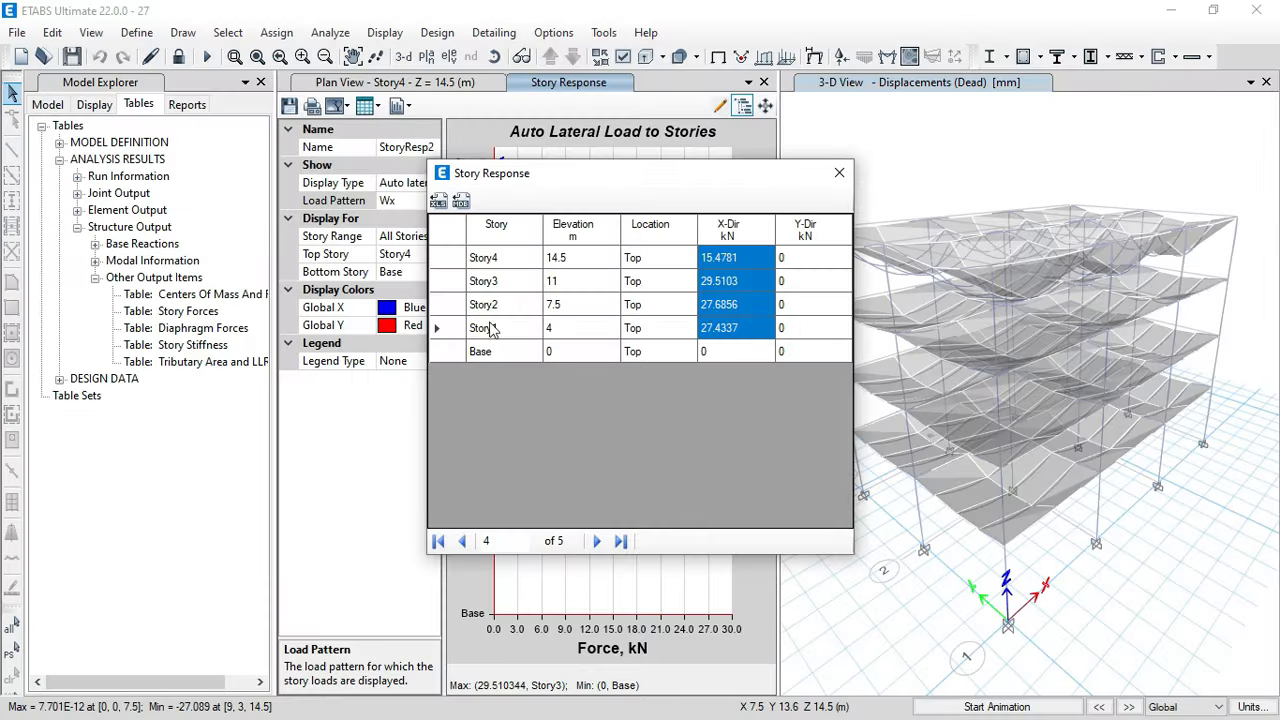
pyautogui.click(839, 173)
pyautogui.click(408, 200)
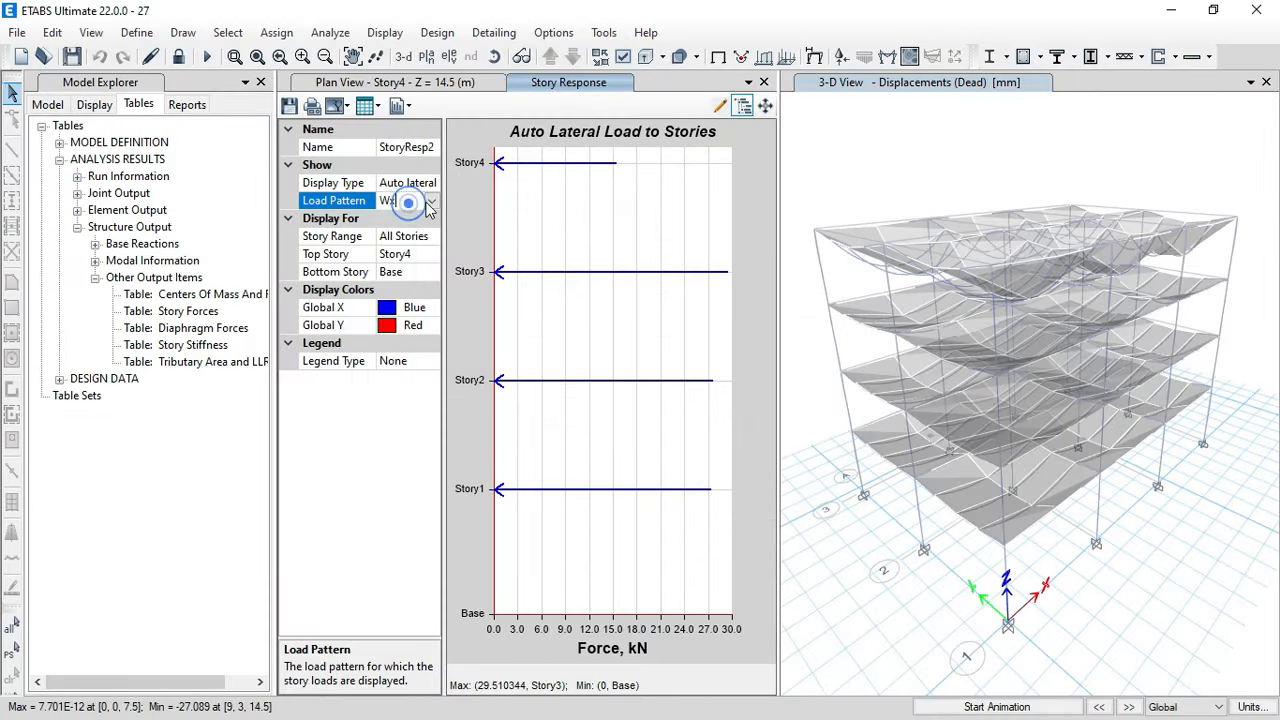
pyautogui.click(432, 200)
pyautogui.click(345, 280)
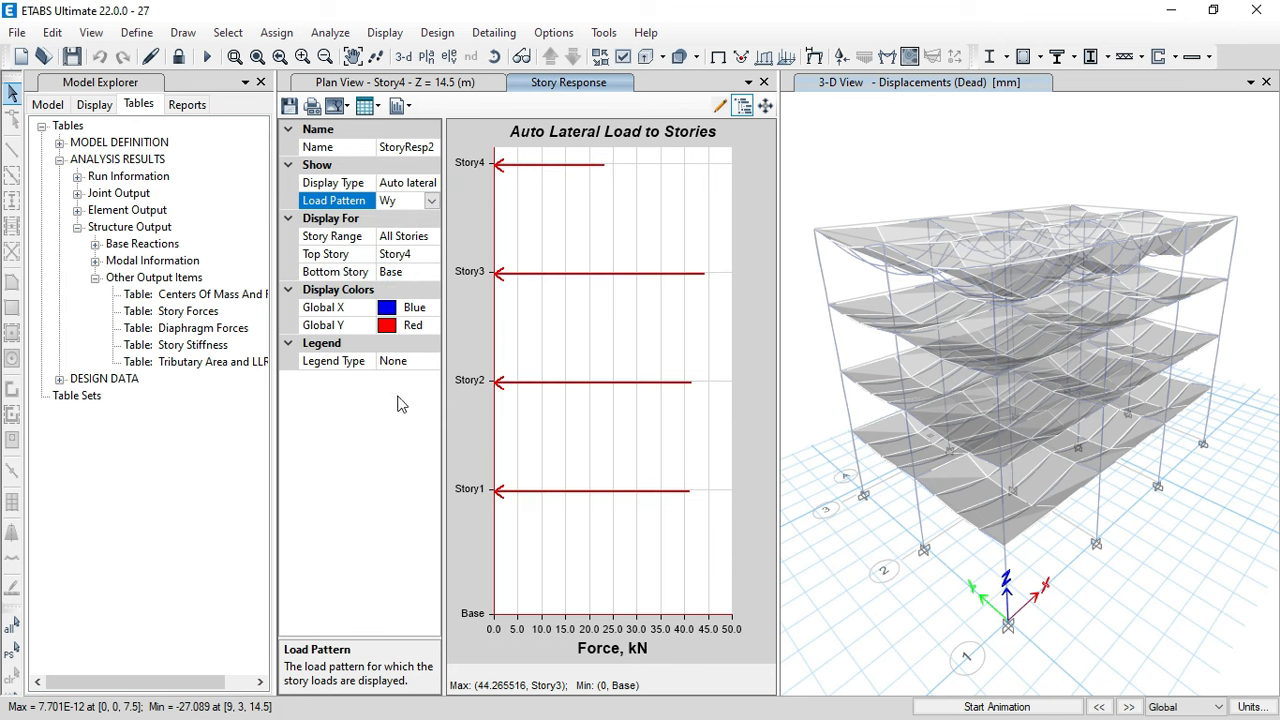
# - Show the Wy auto lateral loads as a formatted table and take a screenshot of it before closing
pyautogui.click(368, 105)
pyautogui.click(412, 126)
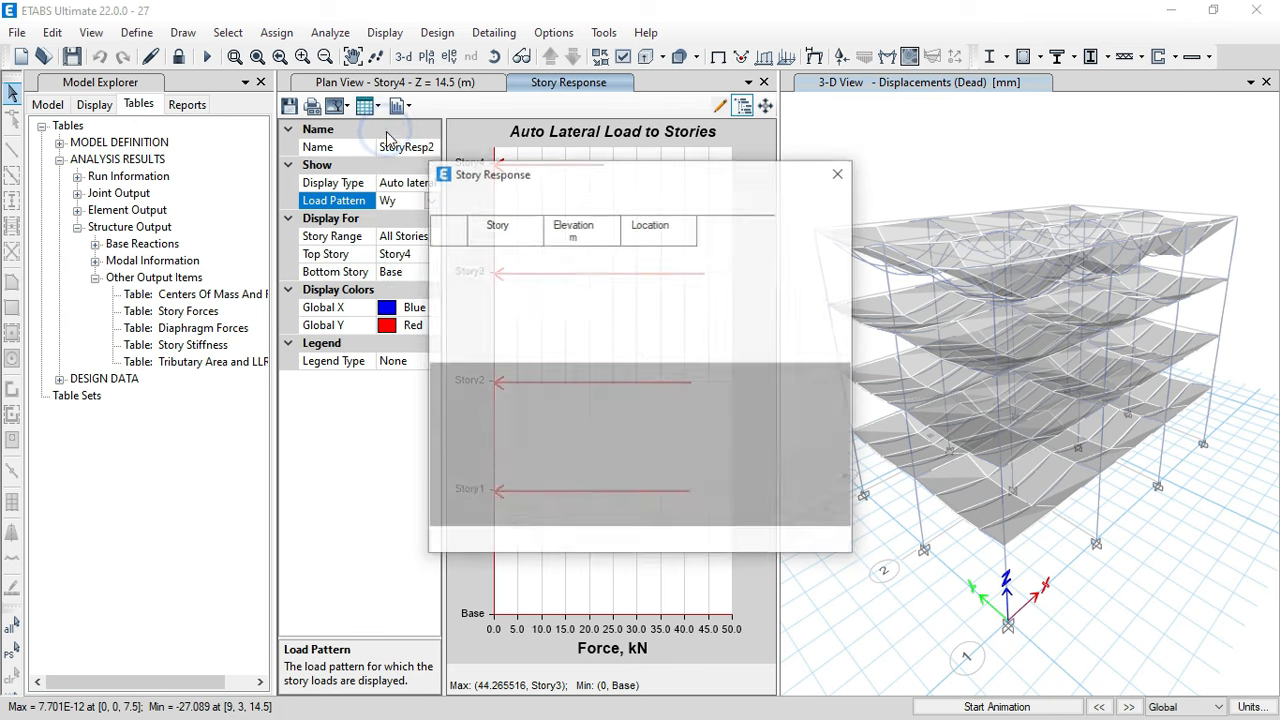
pyautogui.moveTo(796, 258); pyautogui.dragTo(812, 338)
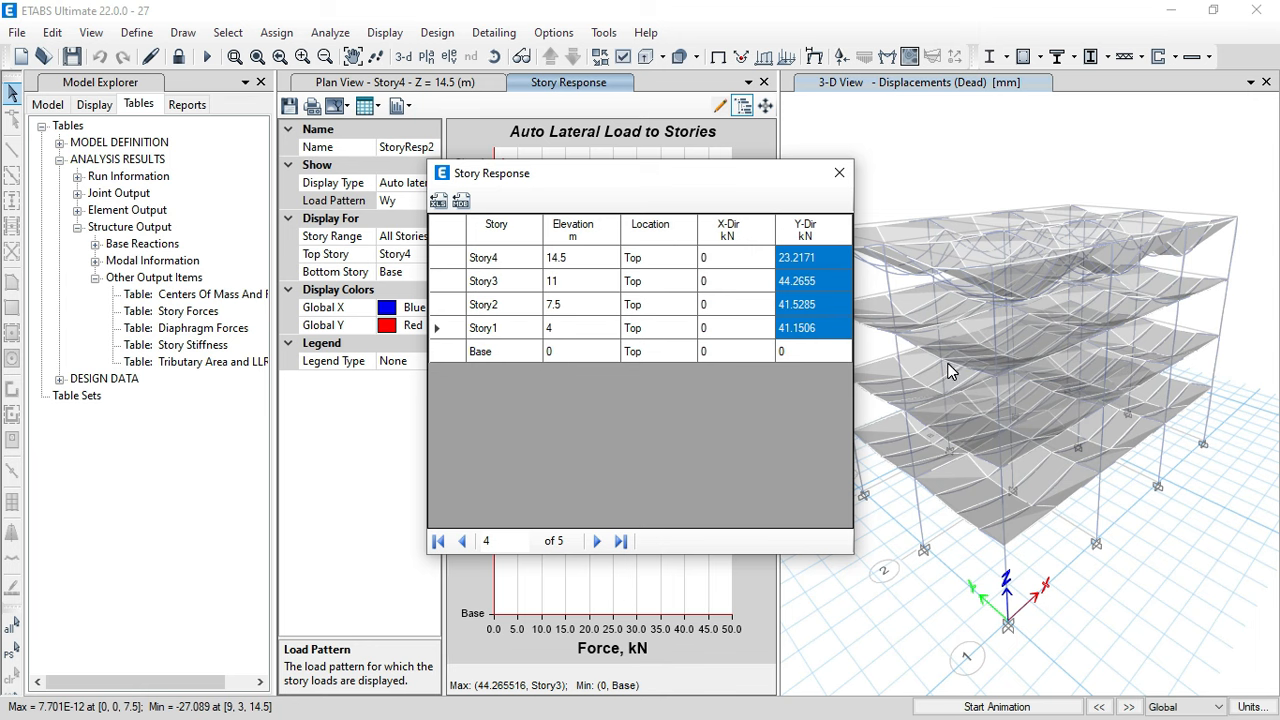
pyautogui.press('super+shift+s')
pyautogui.moveTo(425, 155); pyautogui.dragTo(854, 554)
pyautogui.click(839, 173)
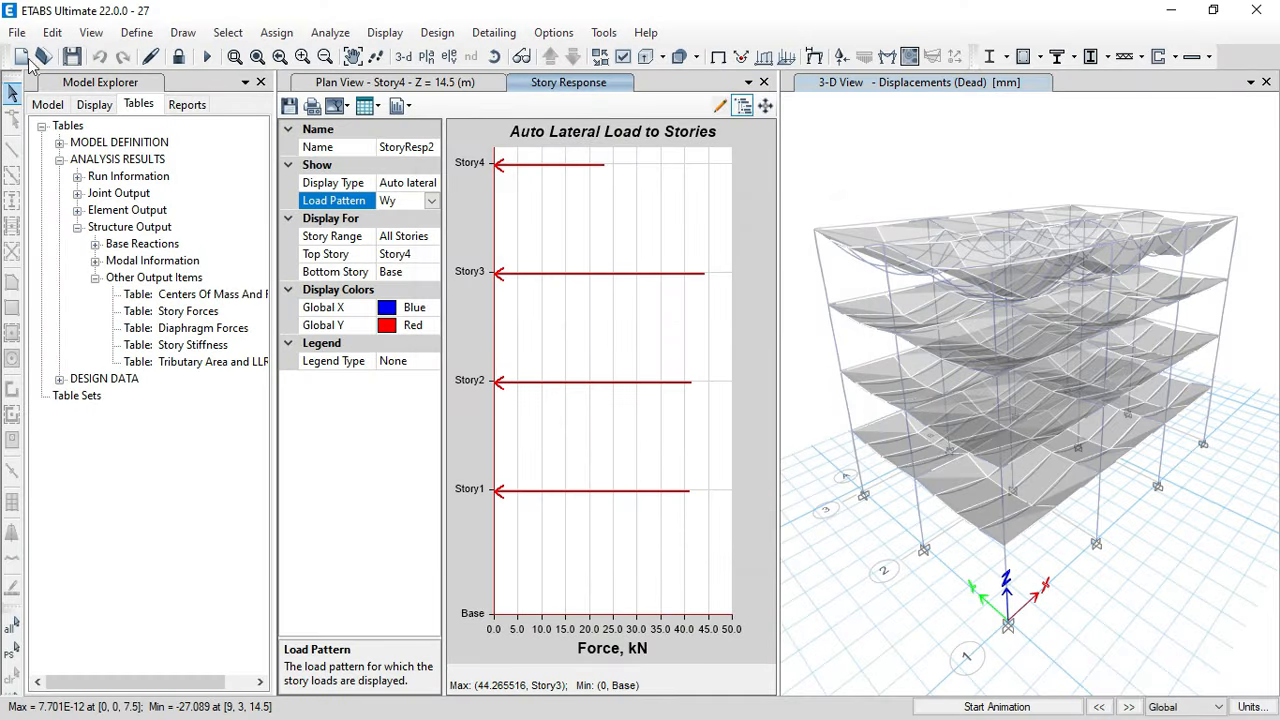
# - Switch to Excel and paste the Wy table screenshot beside the Arah Y wind load table on the Beban Angin sheet
pyautogui.press('super')
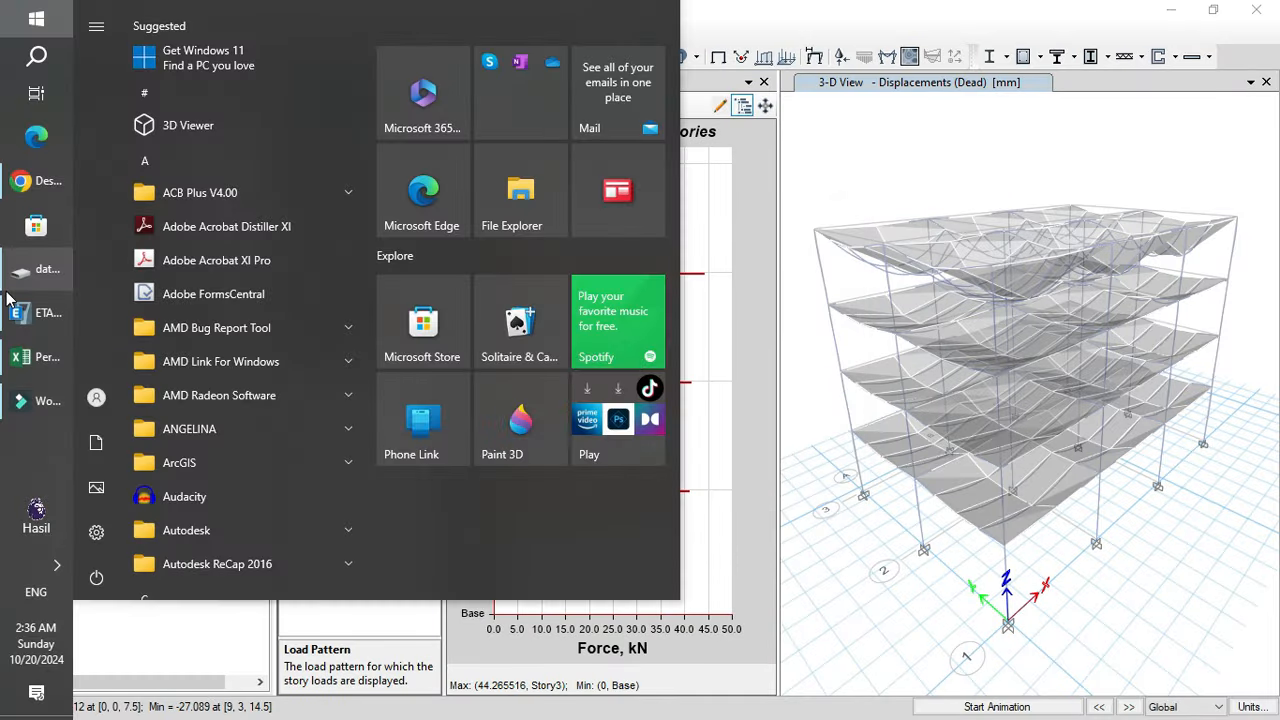
pyautogui.click(36, 357)
pyautogui.click(893, 537)
pyautogui.scroll(-2, 640, 472)
pyautogui.hotkey('ctrl', 'v')
pyautogui.moveTo(978, 480); pyautogui.dragTo(441, 453)
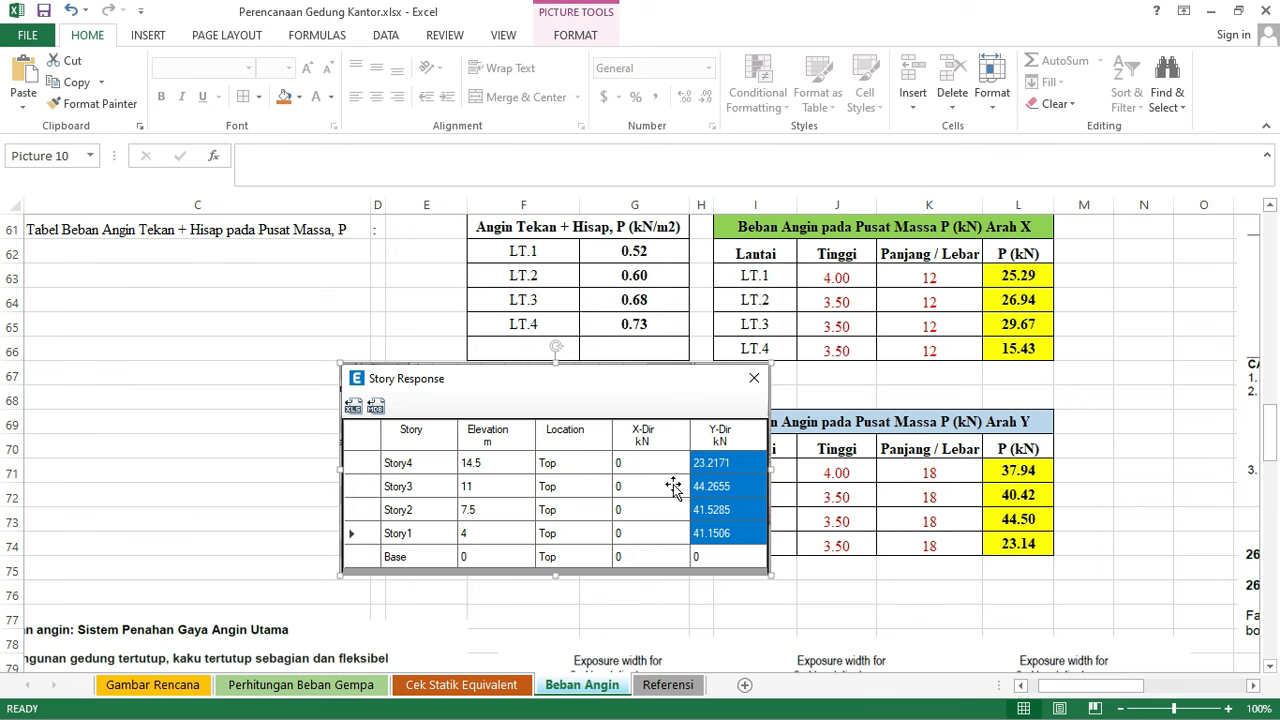
pyautogui.moveTo(683, 392); pyautogui.dragTo(640, 406)
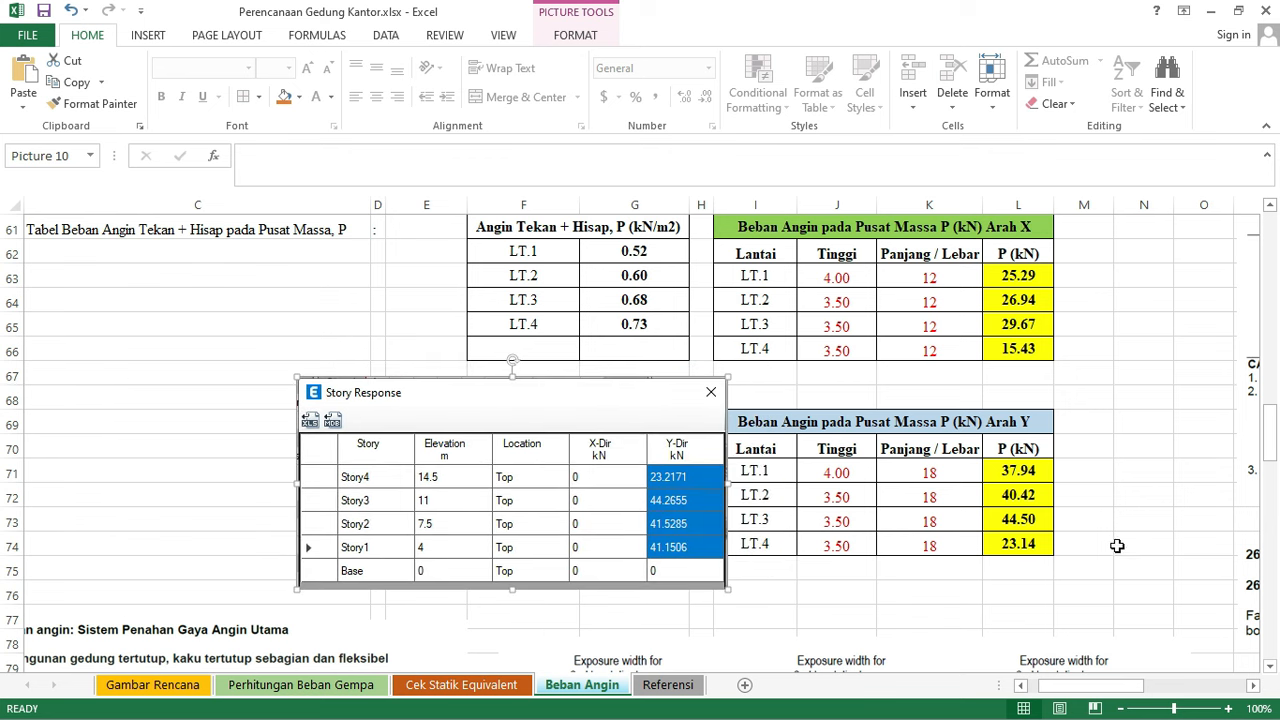
# - Compare the Arah Y wind loads per floor with the pasted Y-Dir story forces, and delete the picture
pyautogui.click(1020, 537)
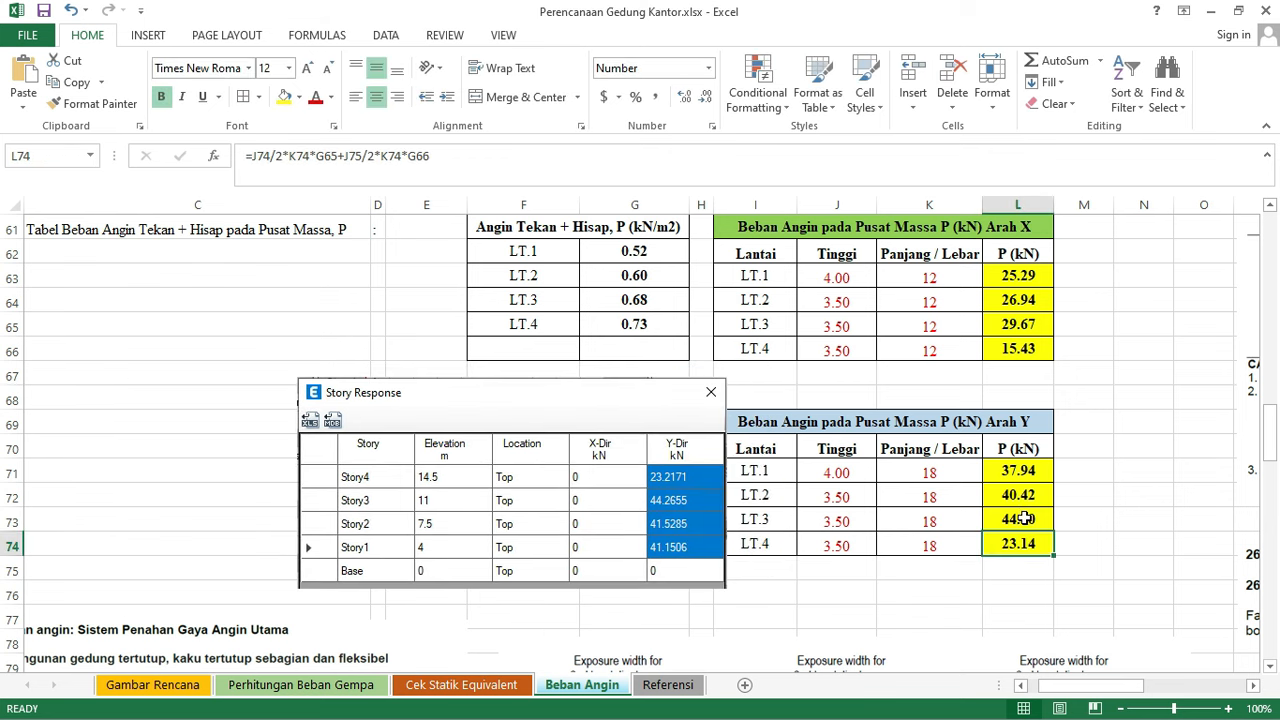
pyautogui.click(1033, 520)
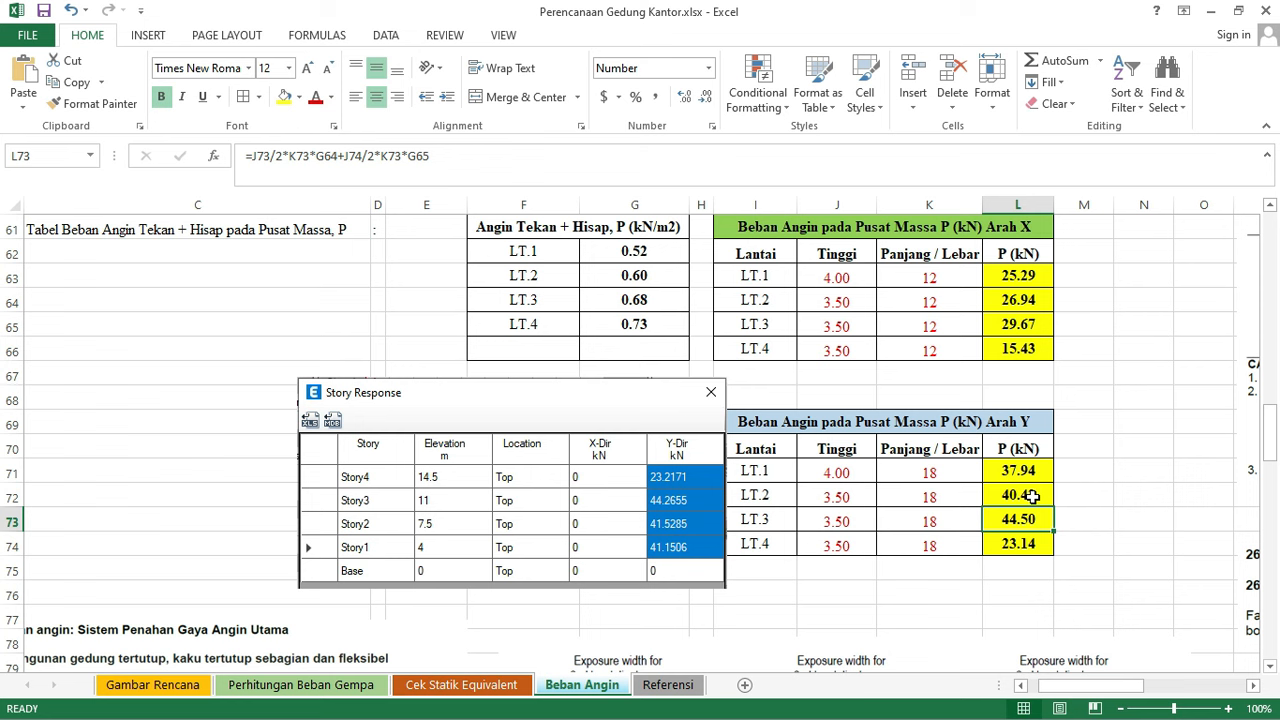
pyautogui.click(1032, 496)
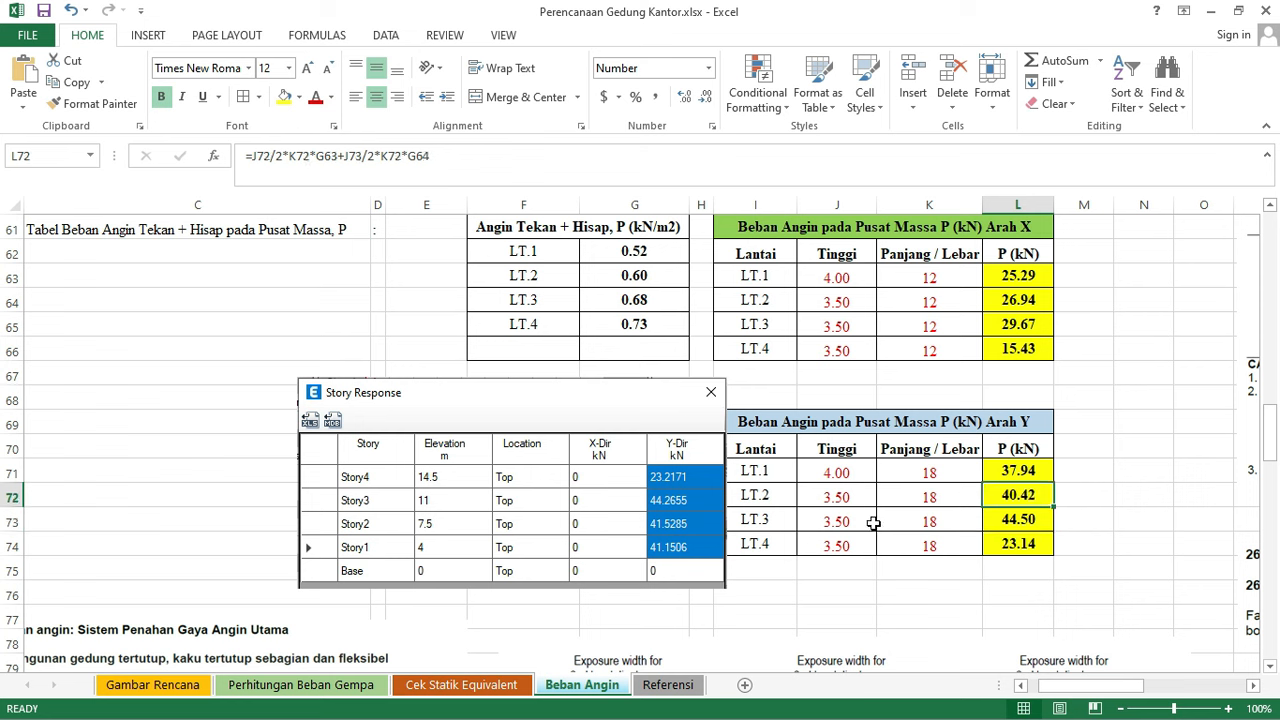
pyautogui.click(1030, 478)
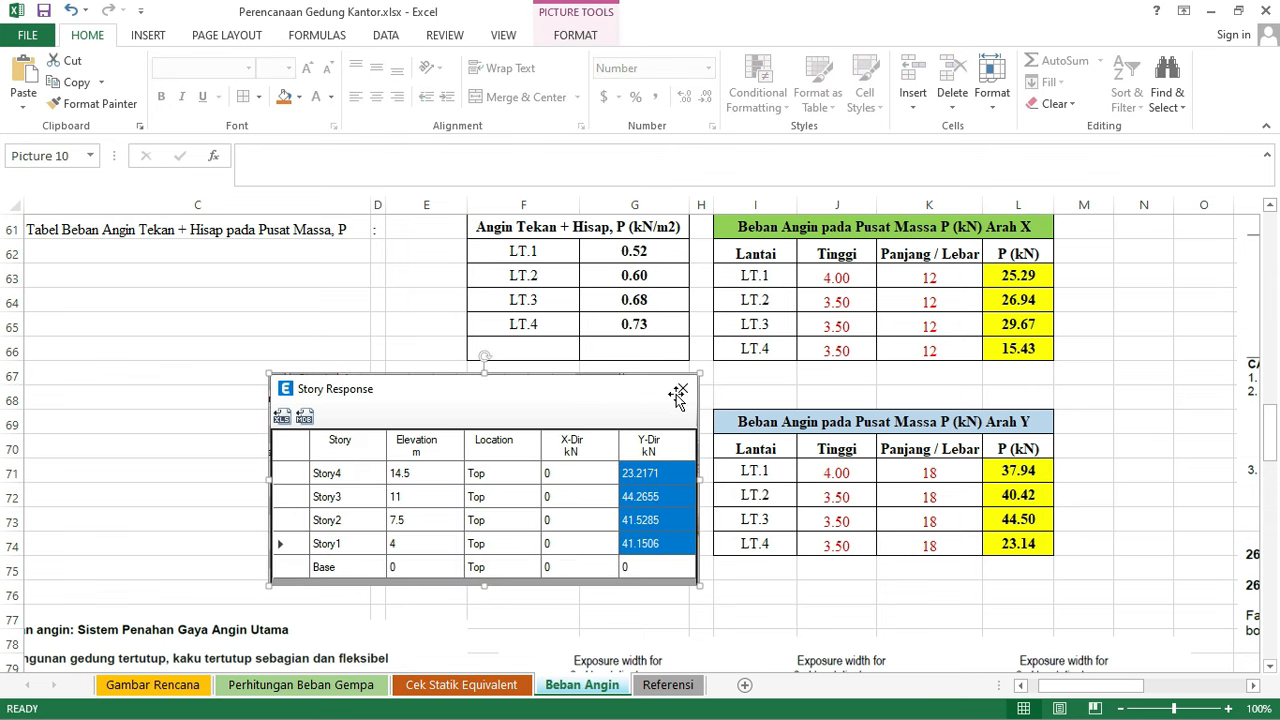
pyautogui.press('Delete')
pyautogui.click(908, 595)
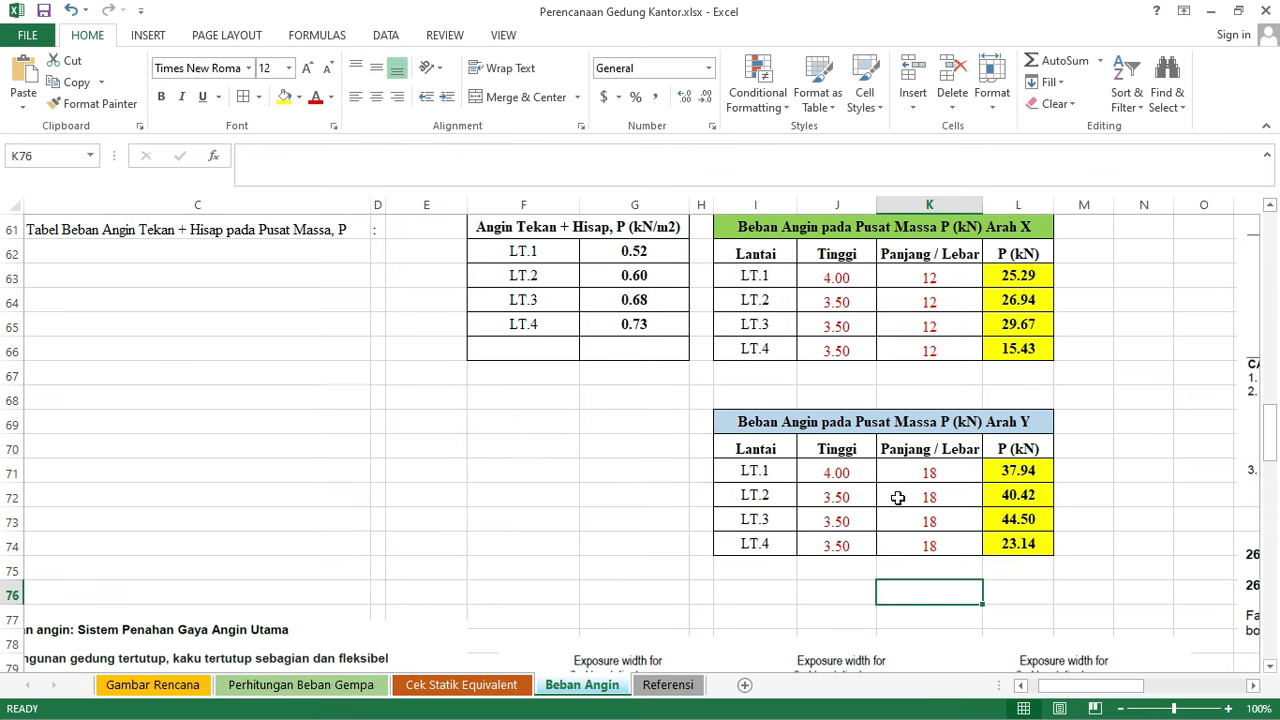
# - Leave the wind load tables and open the Perhitungan Beban Gempa sheet
pyautogui.scroll(-1, 584, 375)
pyautogui.press('super')
pyautogui.click(808, 537)
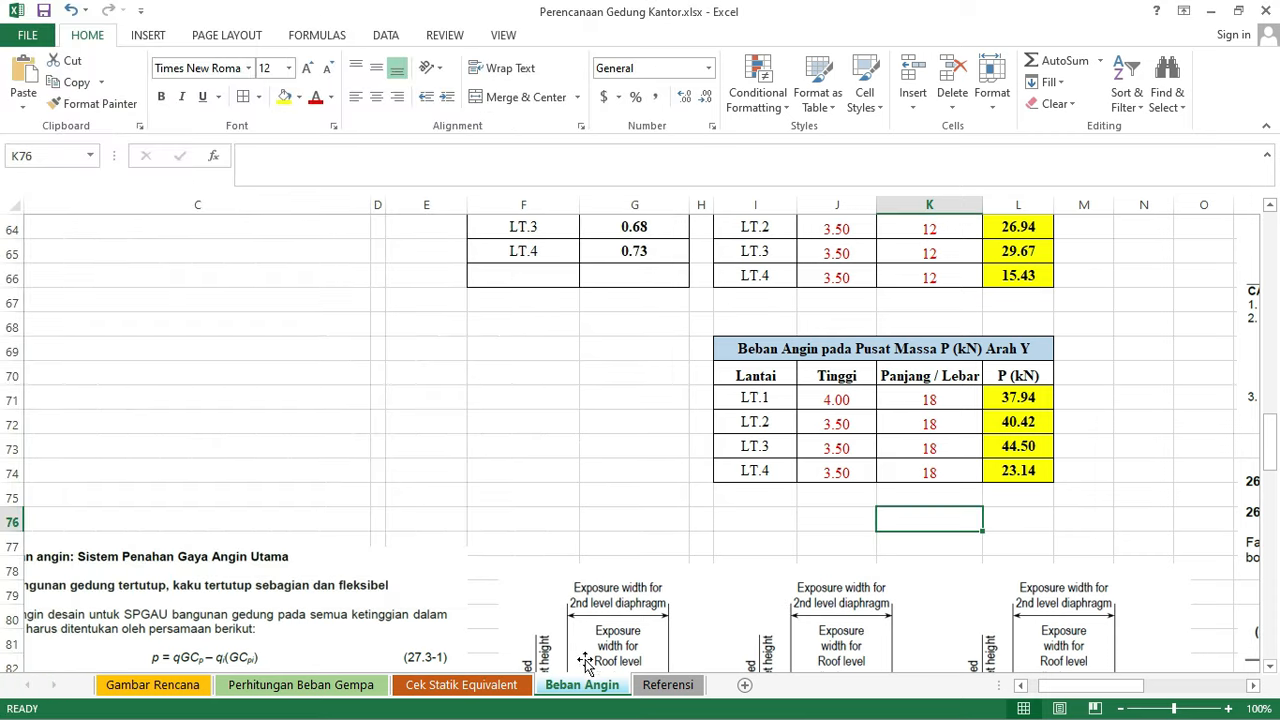
pyautogui.click(311, 685)
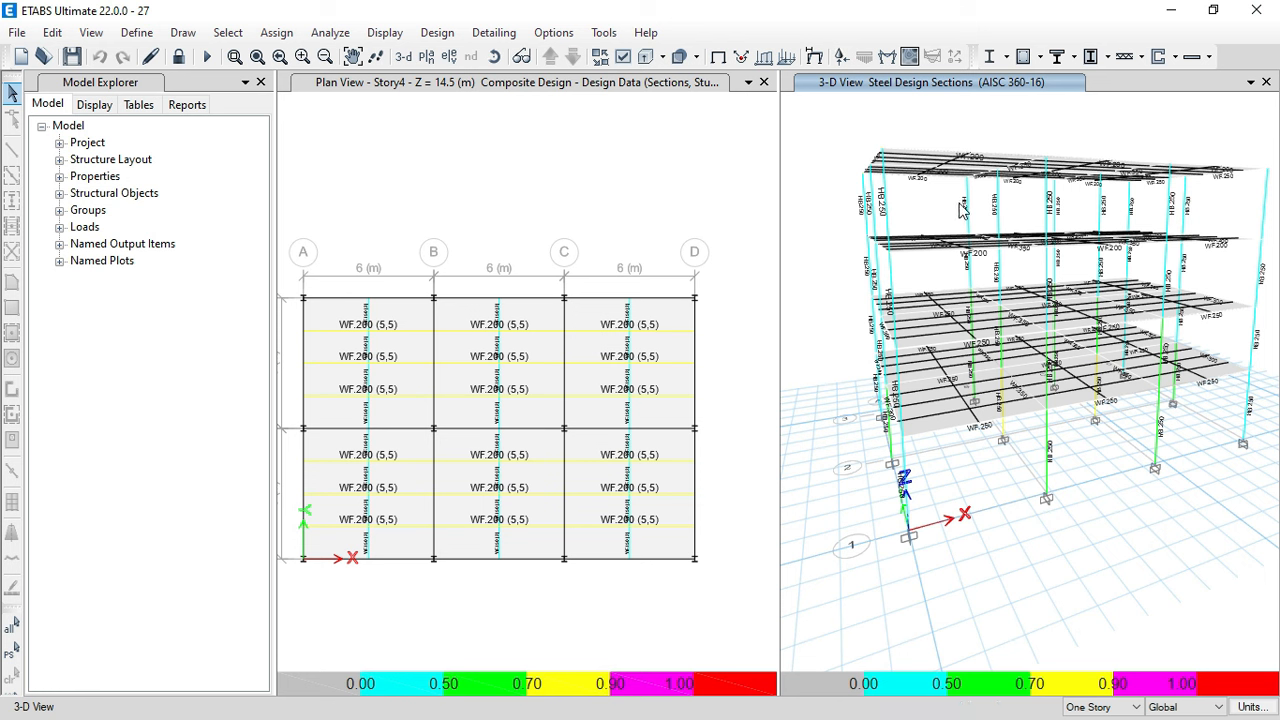
# - Switch from ETABS to the Perencanaan Gedung Kantor workbook in Excel and open the Perhitungan Beban Gempa sheet
pyautogui.click(1165, 16)
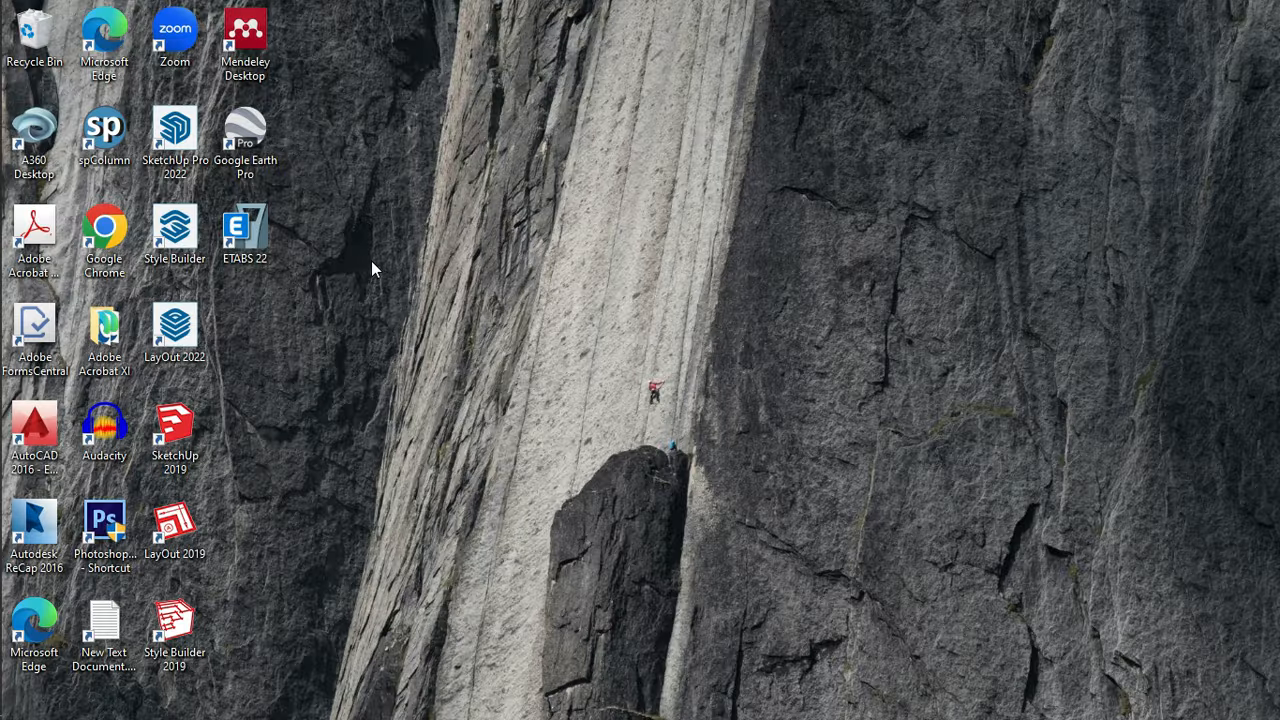
pyautogui.moveTo(5, 288)
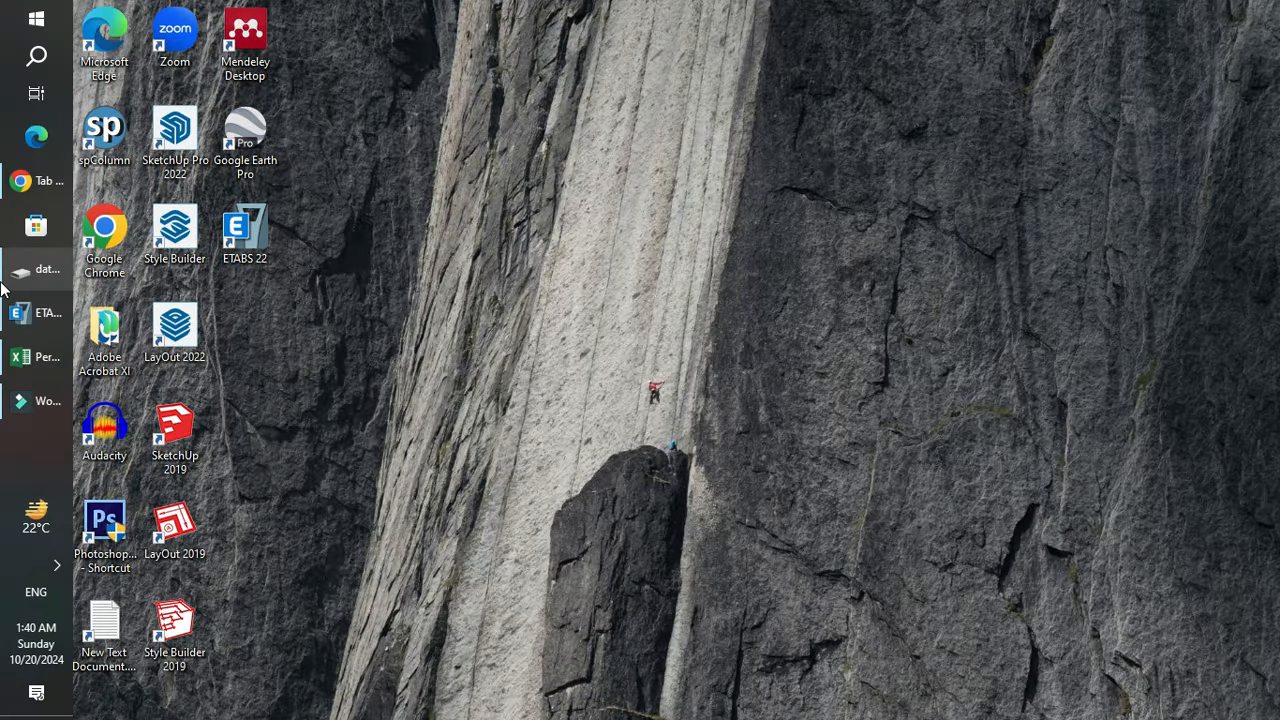
pyautogui.click(22, 358)
pyautogui.click(365, 545)
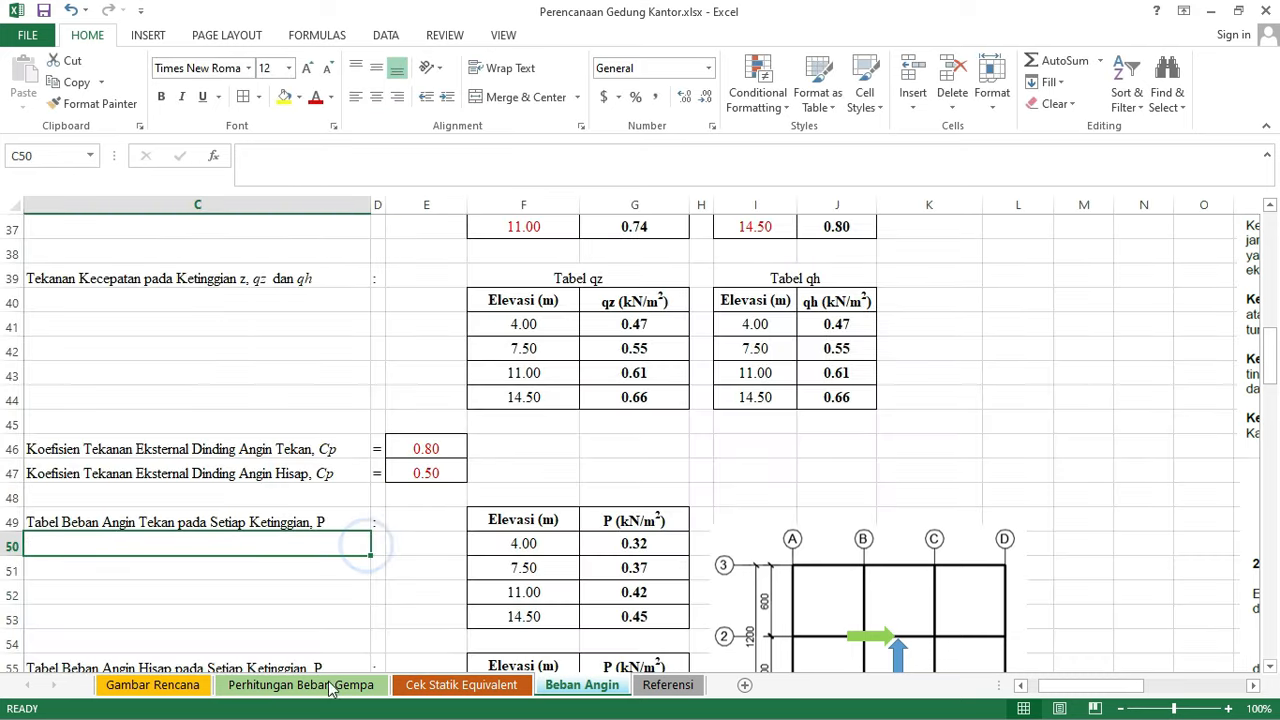
pyautogui.click(303, 685)
pyautogui.click(759, 463)
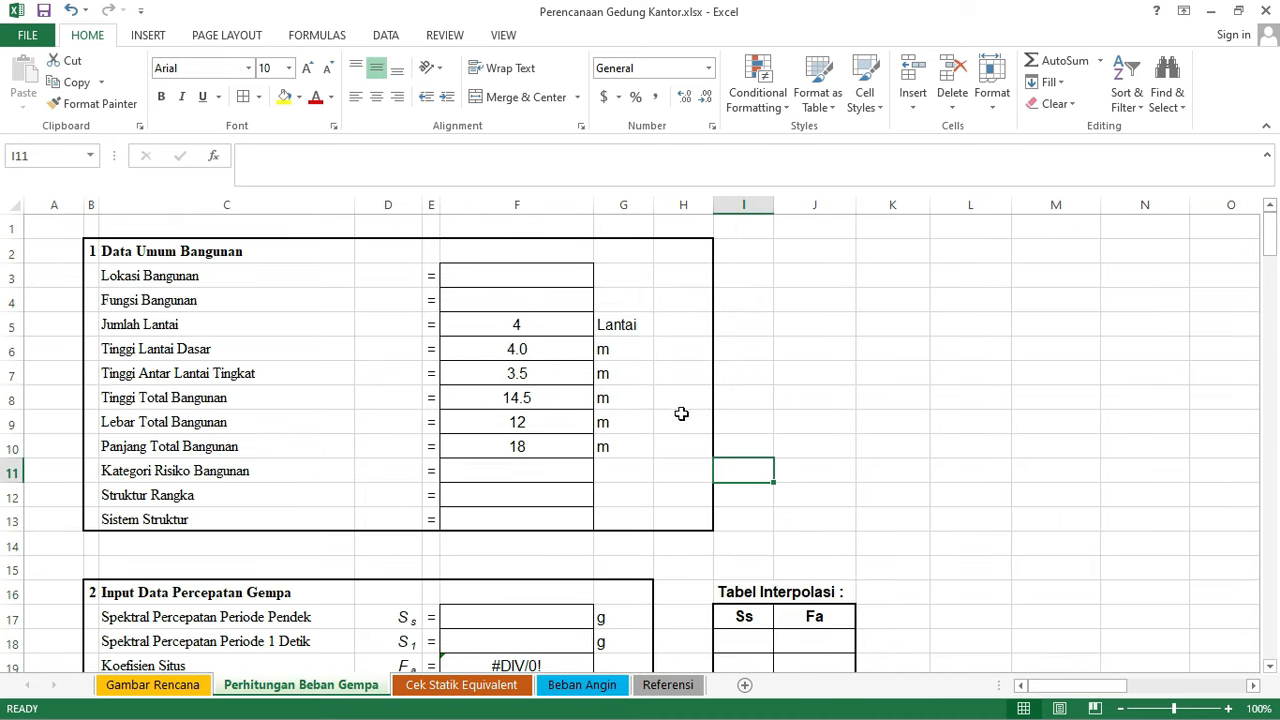
# - Enter Kota Palembang as the Lokasi Bangunan and Kantor as the Fungsi Bangunan in Data Umum Bangunan
pyautogui.click(528, 274)
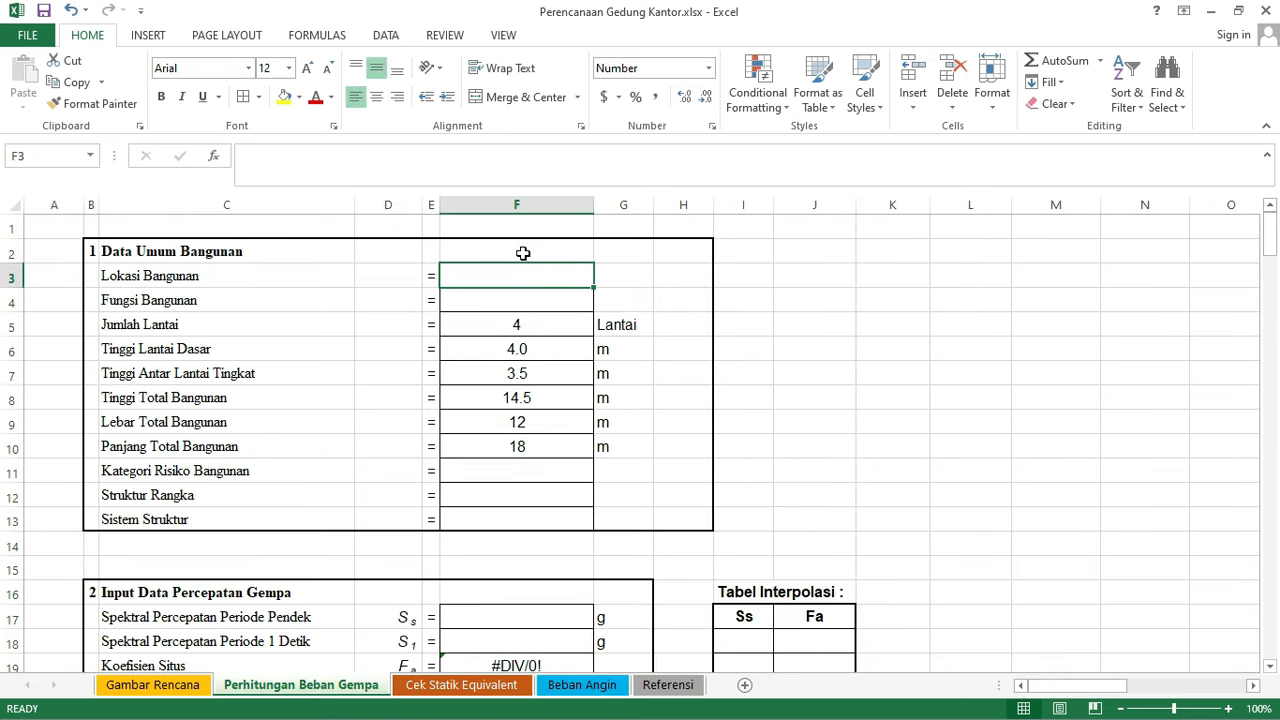
pyautogui.write('Kota Palebang')
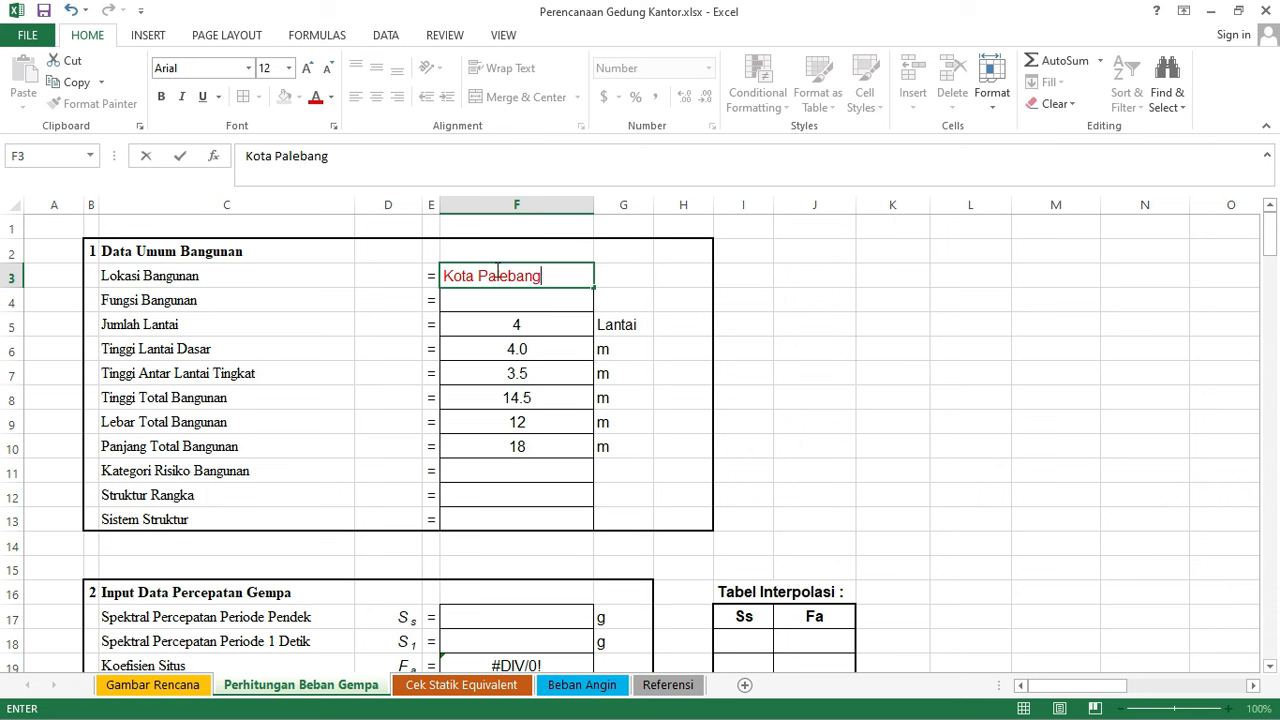
pyautogui.click(509, 280)
pyautogui.write('m')
pyautogui.click(550, 302)
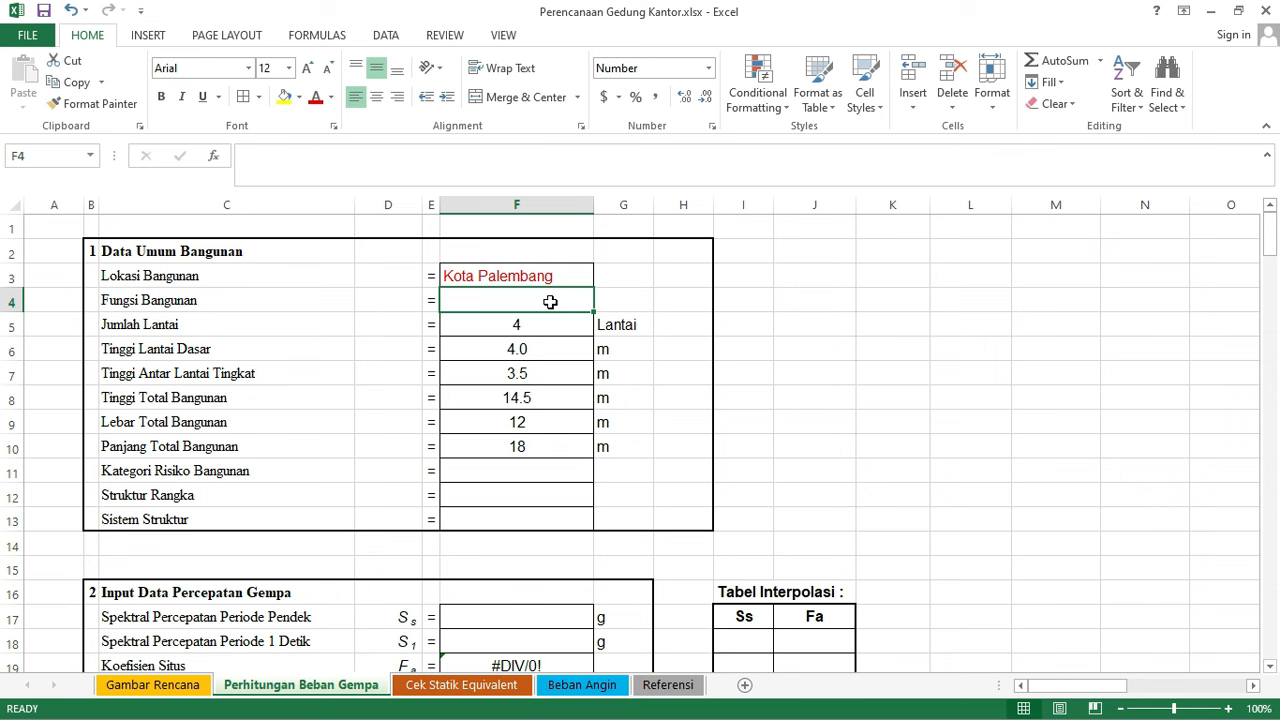
pyautogui.write('Ka')
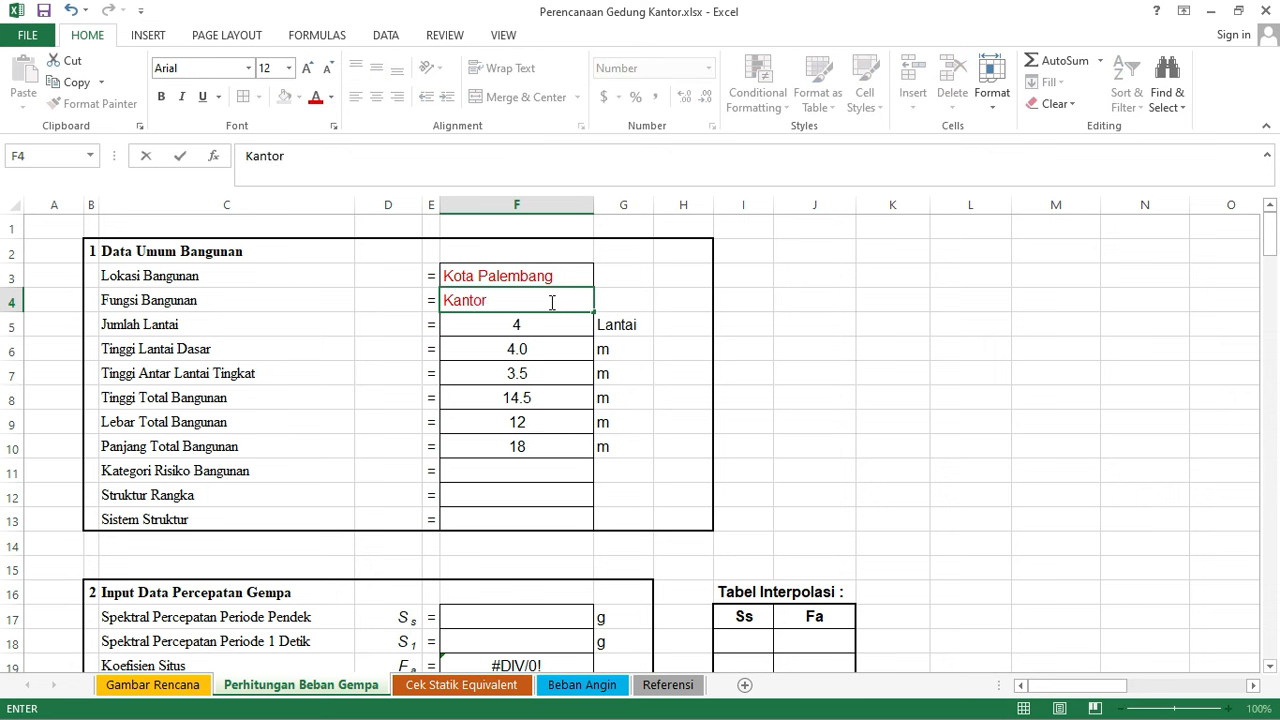
pyautogui.write('ntor')
pyautogui.click(630, 461)
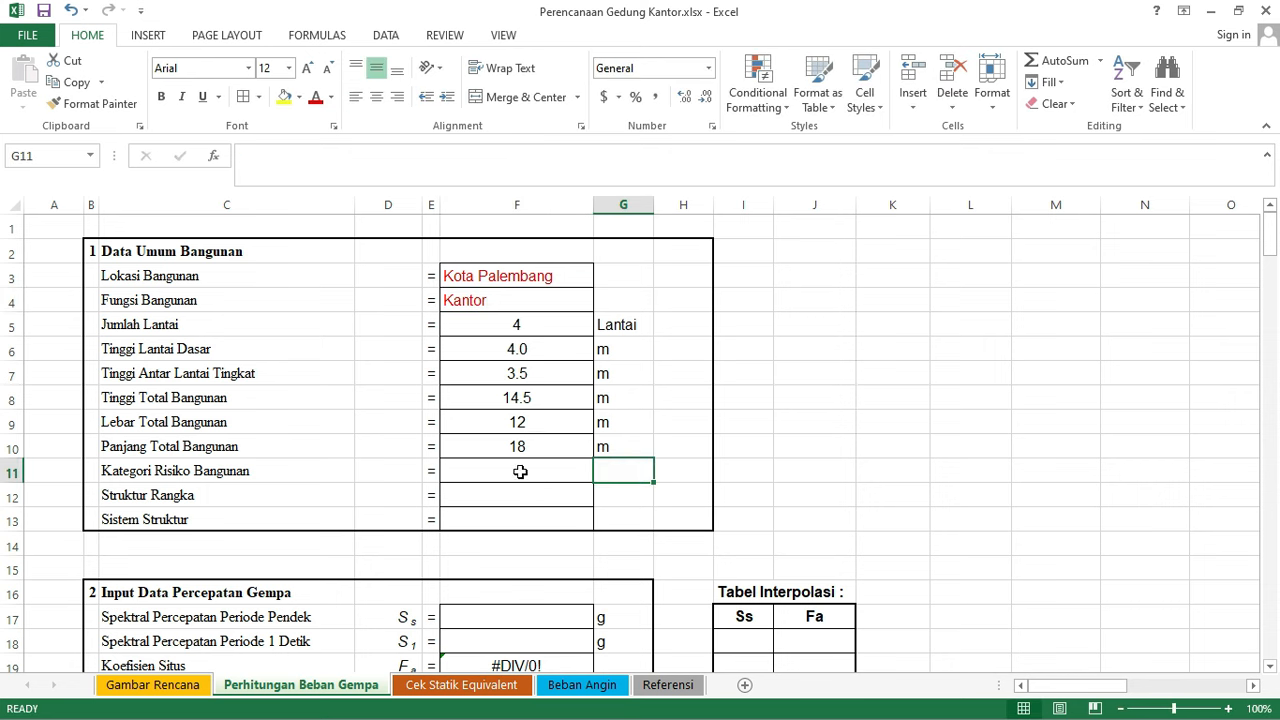
# - Look up the office building's risk category in Tabel 3 on the Referensi sheet and set Kategori Risiko Bangunan to II
pyautogui.click(520, 471)
pyautogui.click(668, 685)
pyautogui.scroll(10, 605, 495)
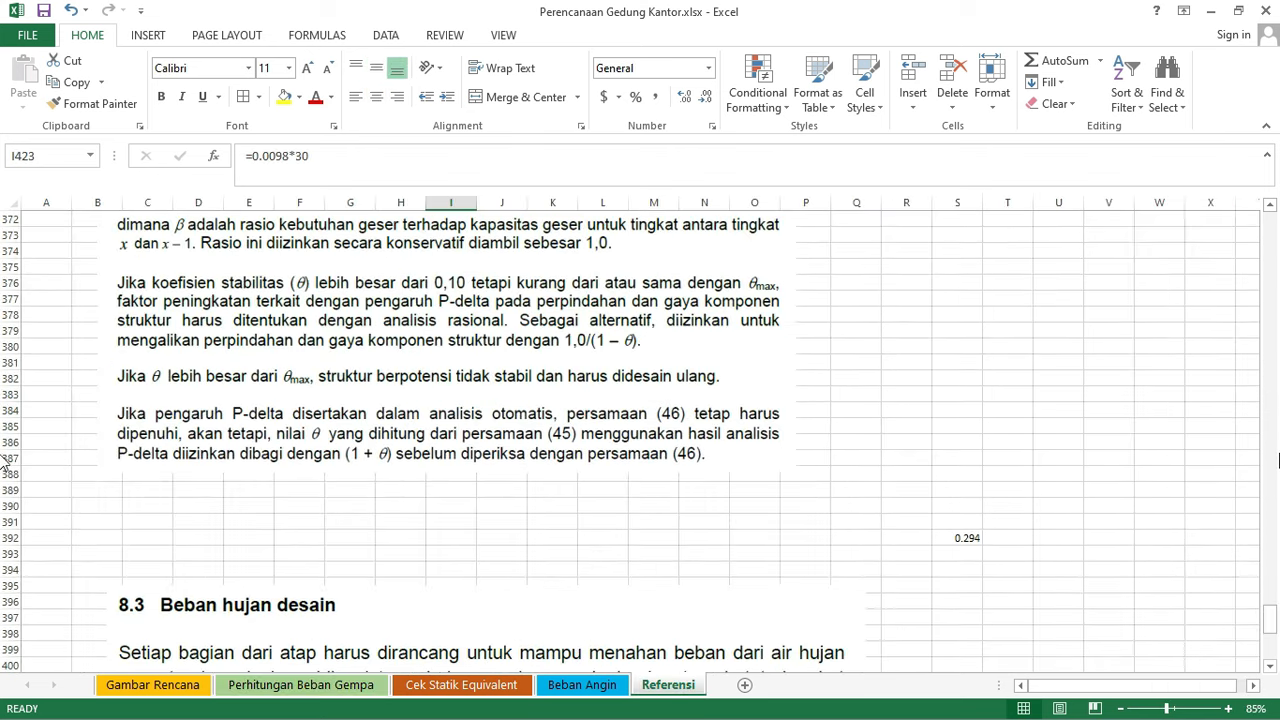
pyautogui.moveTo(1272, 622); pyautogui.dragTo(1266, 400)
pyautogui.scroll(20, 745, 390)
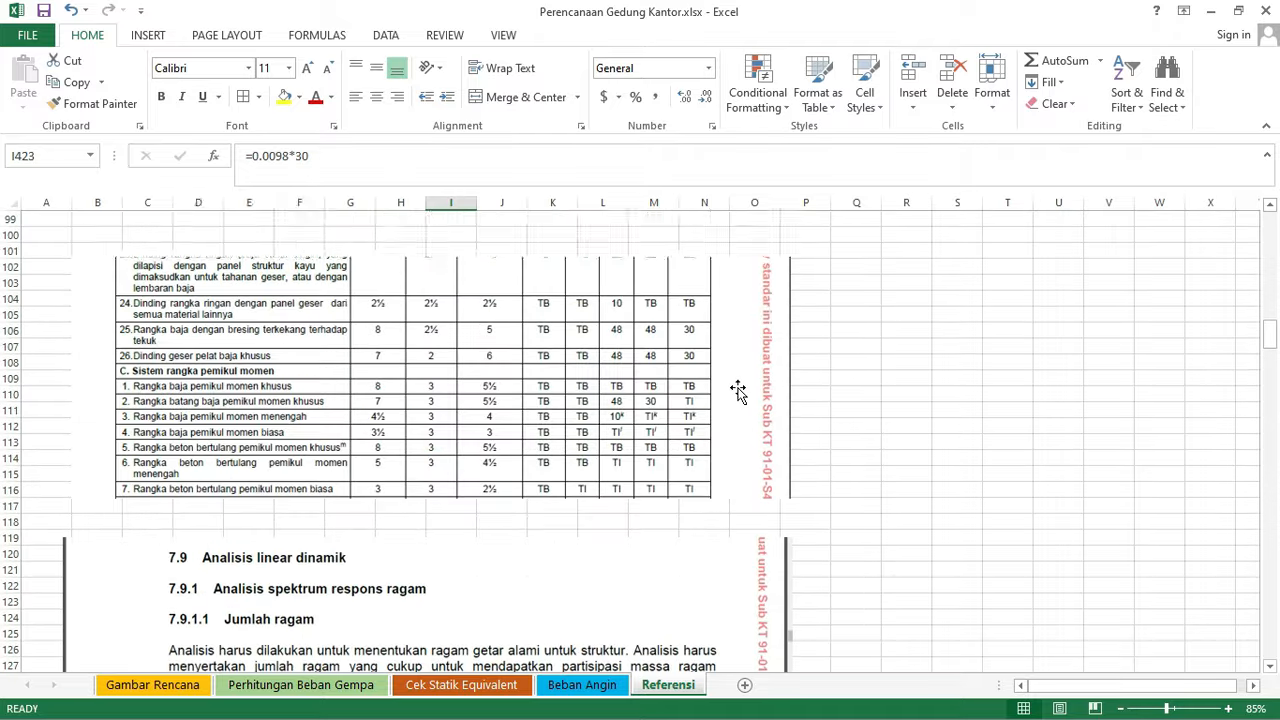
pyautogui.scroll(9, 737, 390)
pyautogui.scroll(14, 735, 390)
pyautogui.scroll(4, 716, 401)
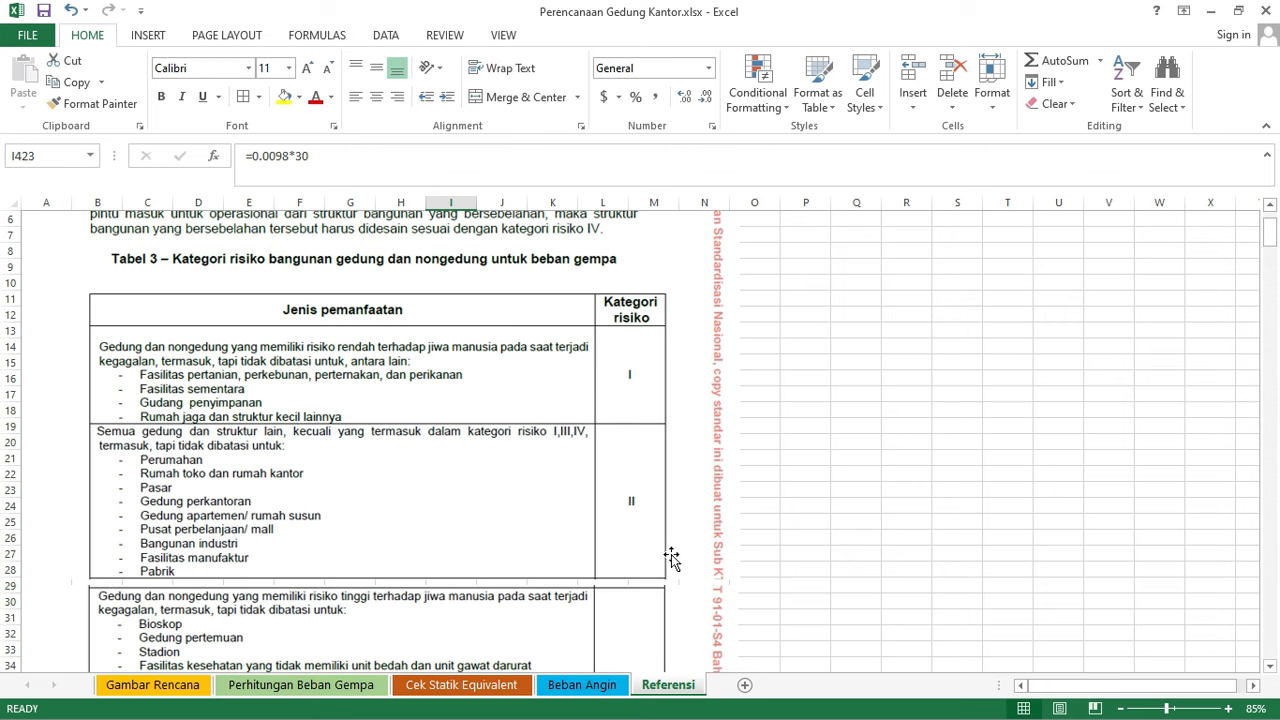
pyautogui.scroll(-11, 613, 479)
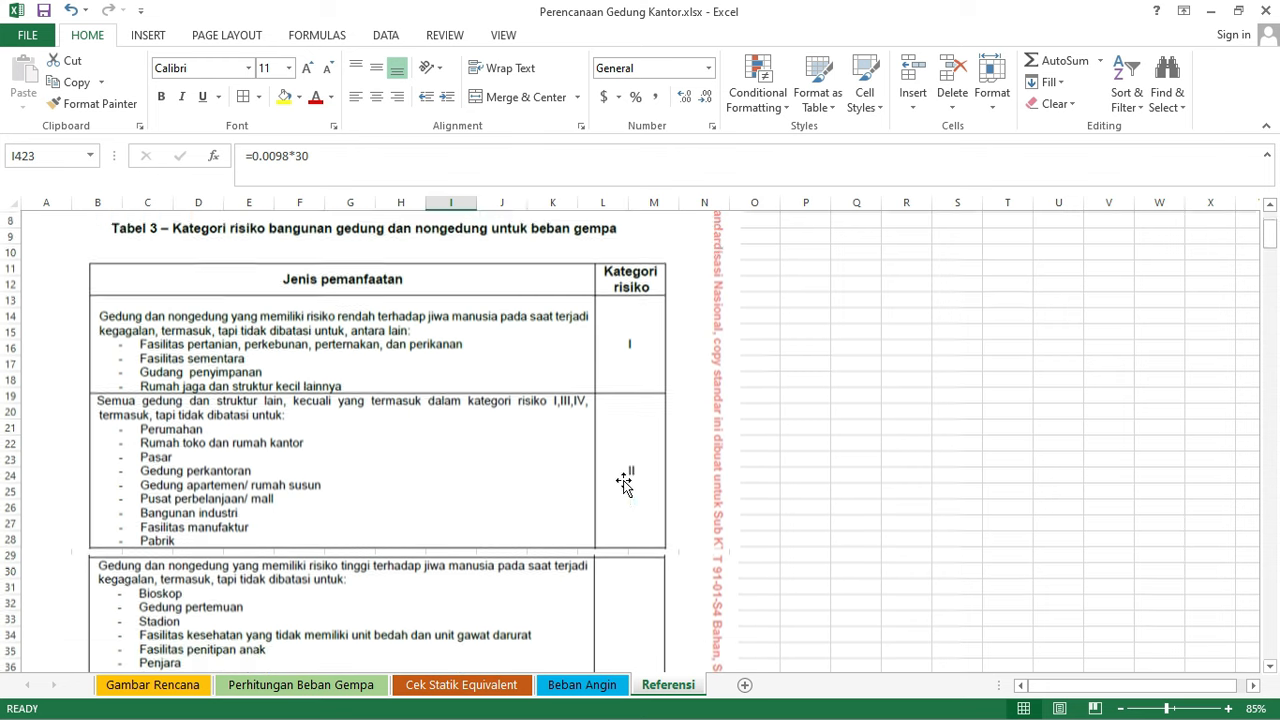
pyautogui.scroll(-10, 632, 407)
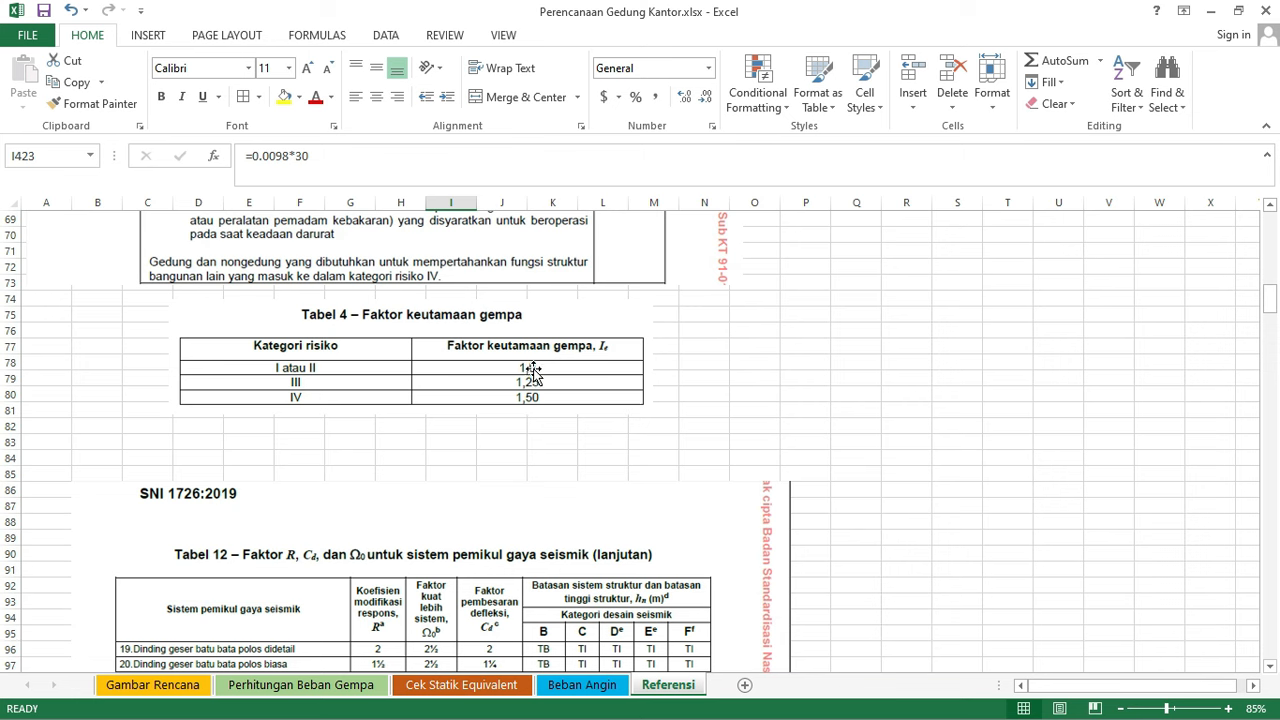
pyautogui.click(340, 690)
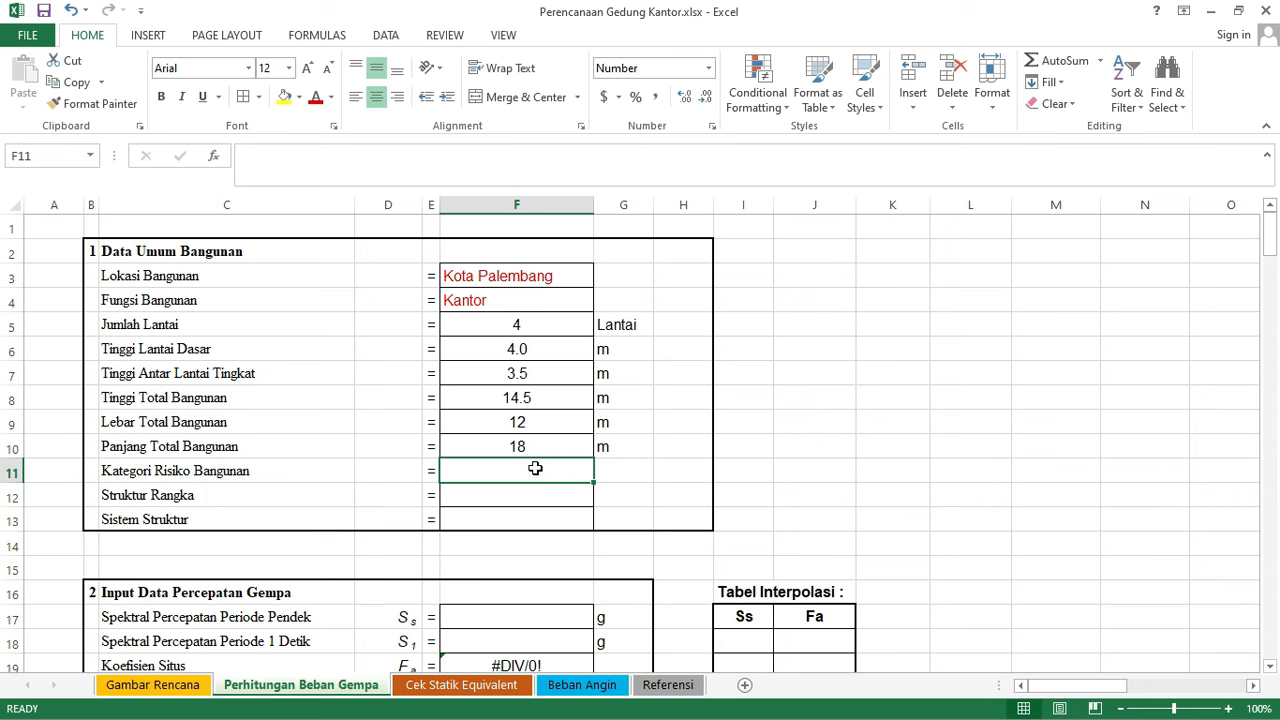
pyautogui.write('II')
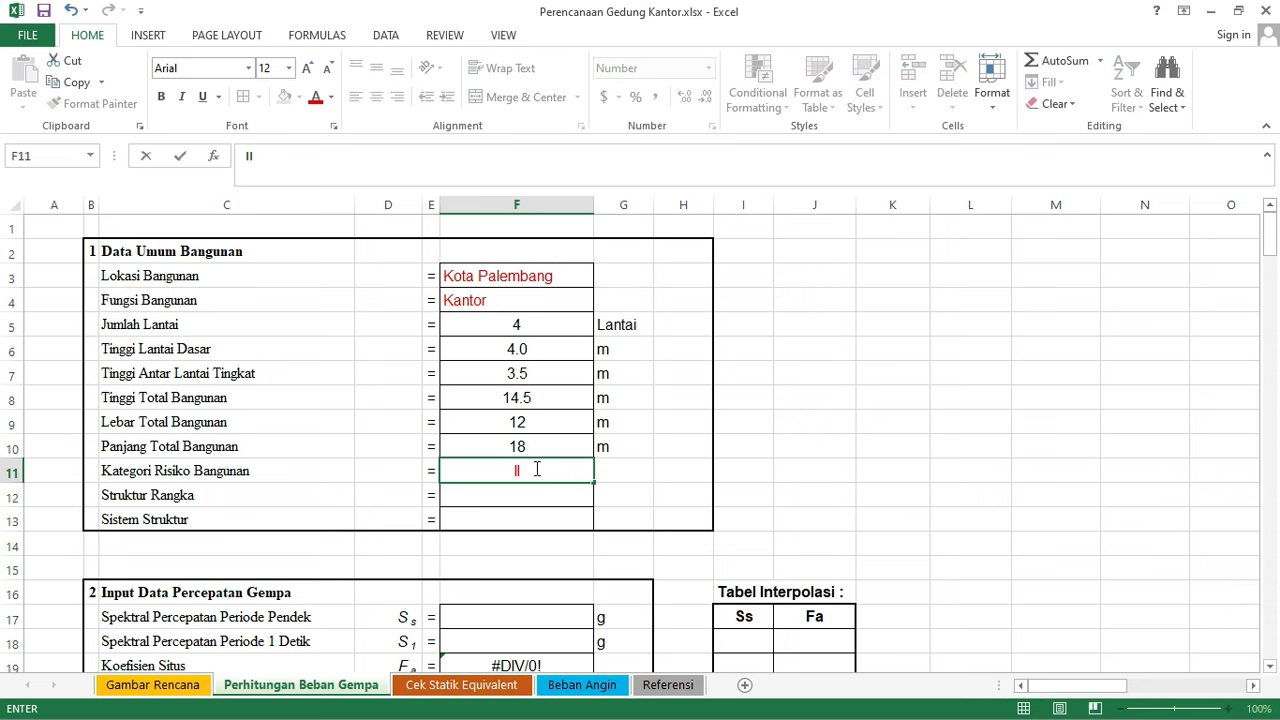
# - Set Struktur Rangka to Rangka Baja and Sistem Struktur to Rangka Baja Pemikul Momen
pyautogui.click(508, 503)
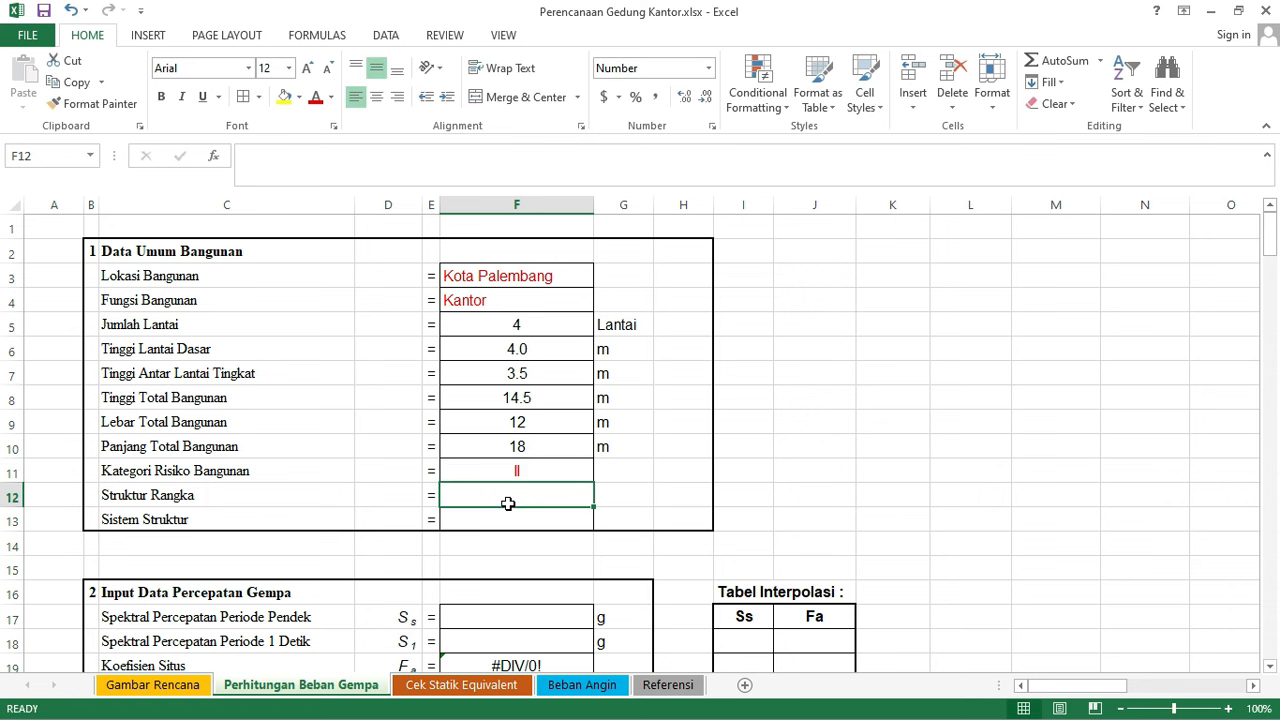
pyautogui.write('R')
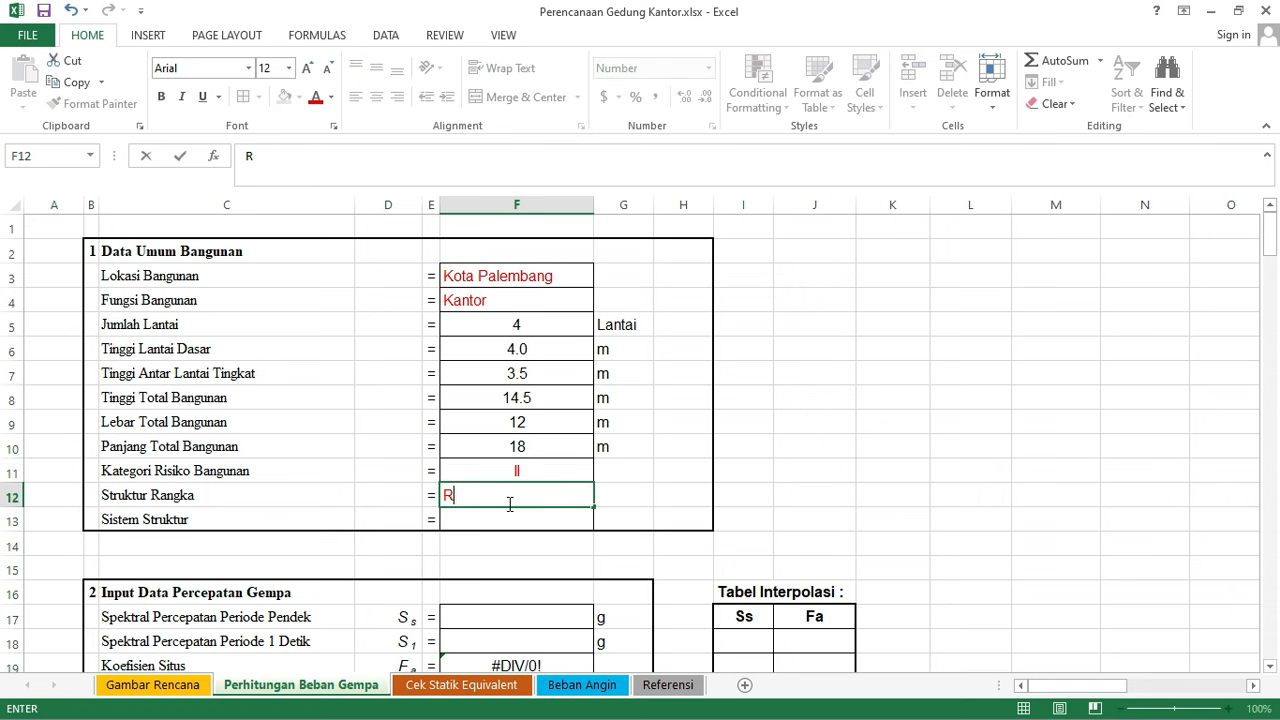
pyautogui.write('Agka Baja')
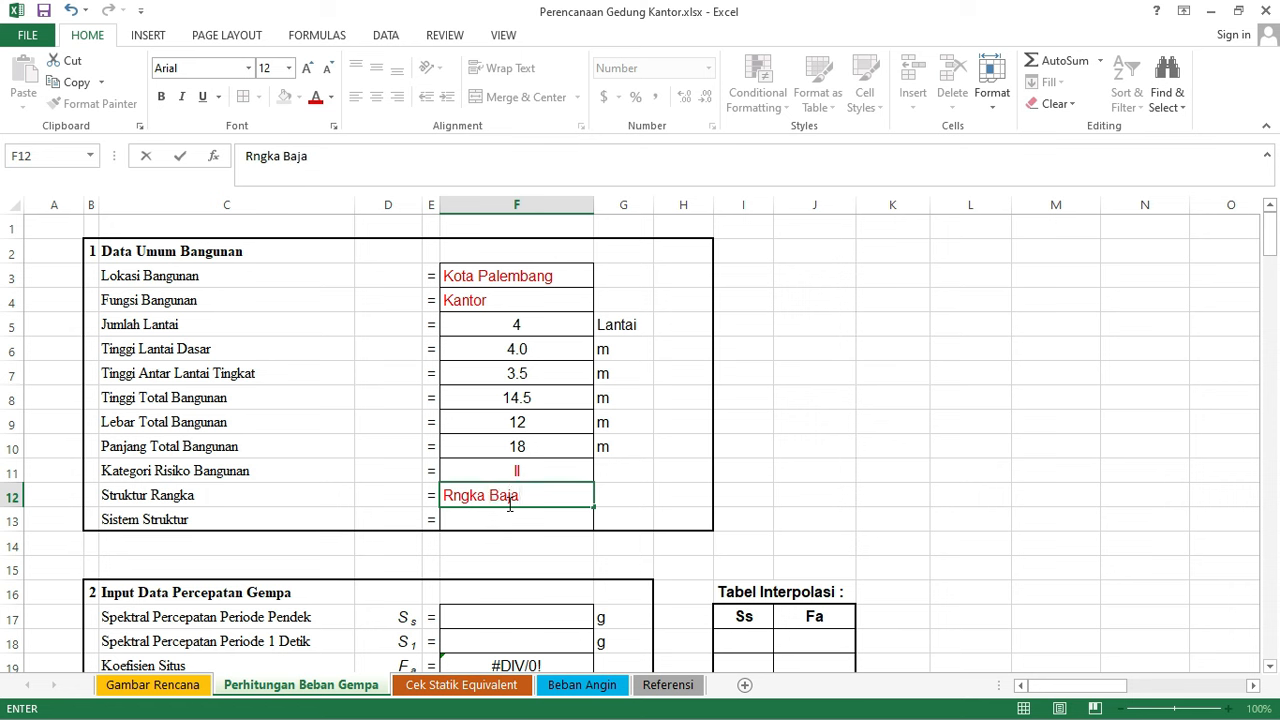
pyautogui.click(453, 495)
pyautogui.write('a')
pyautogui.click(475, 517)
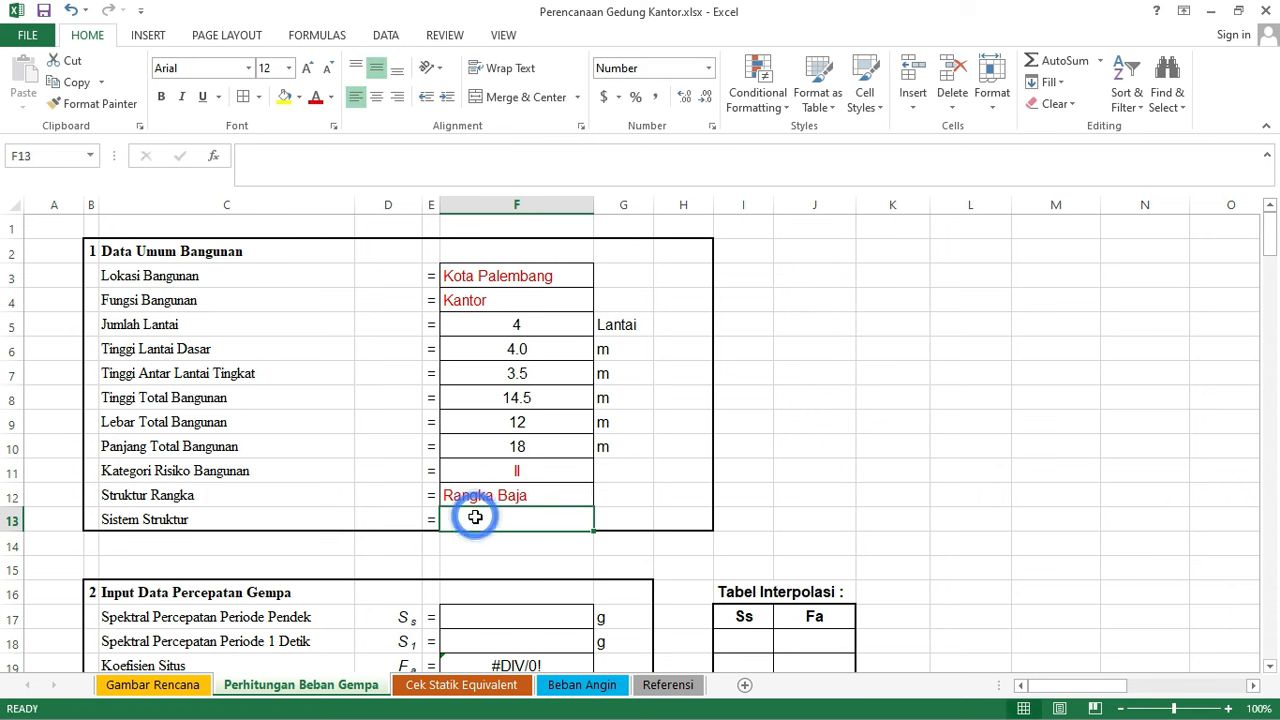
pyautogui.write('Rangka Baja')
pyautogui.click(548, 519)
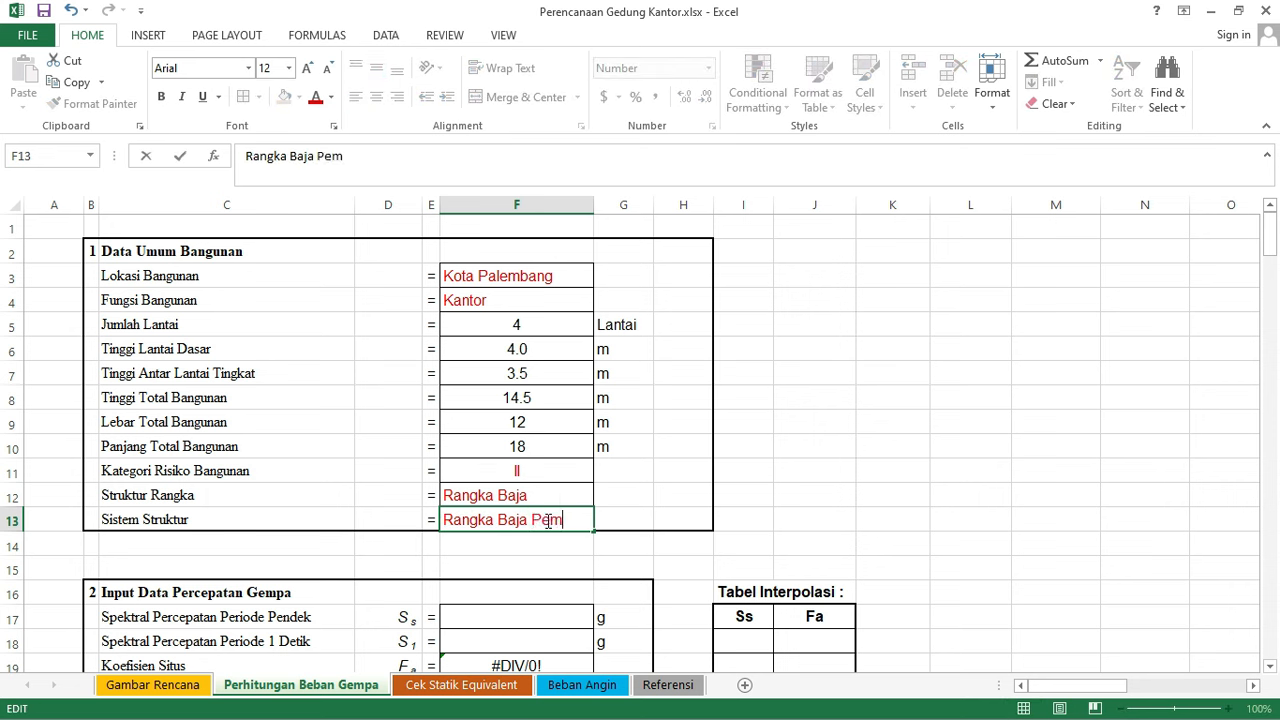
pyautogui.write('Pemikul Momen')
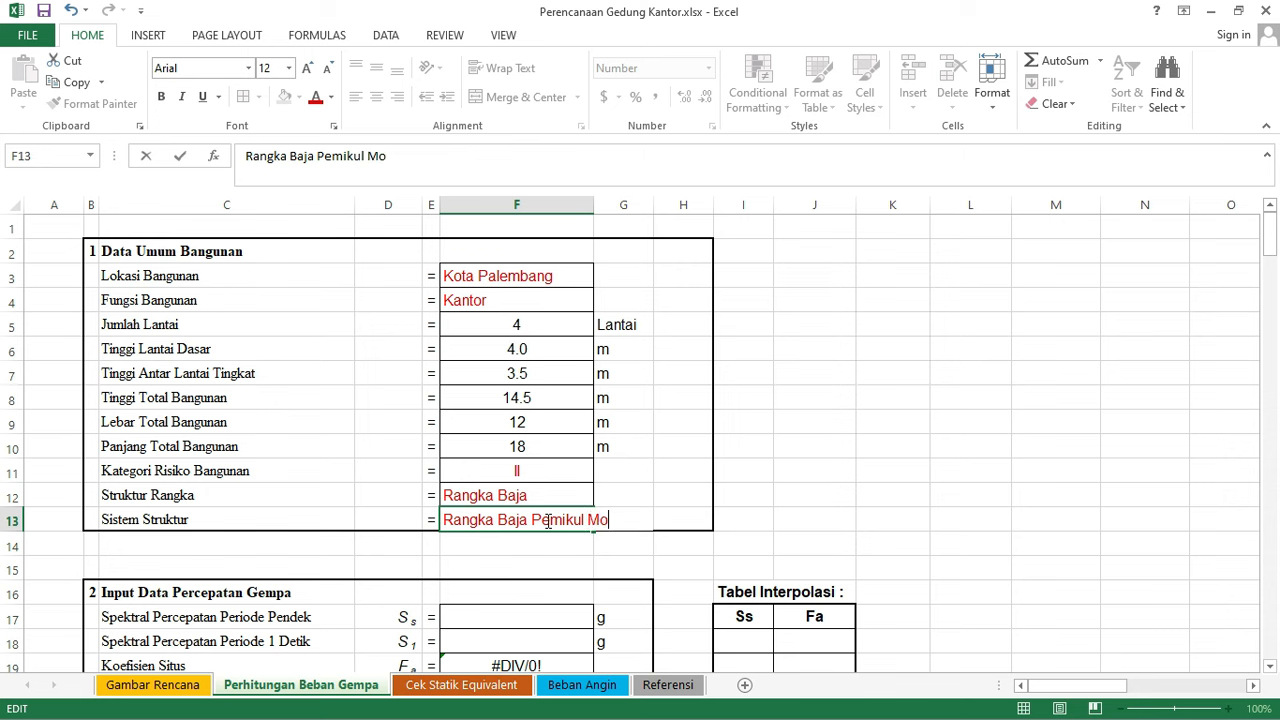
pyautogui.click(760, 555)
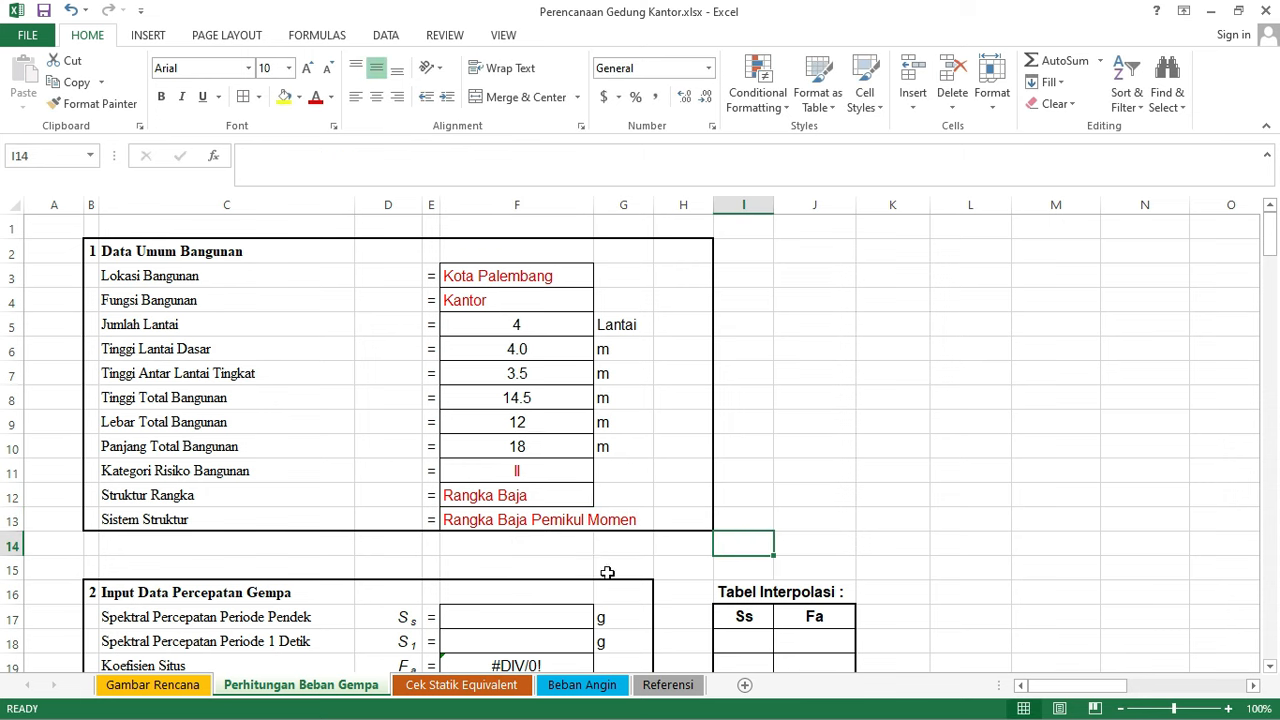
# - Check the structure type against Tabel 18 on the Referensi sheet, and return to the Perhitungan Beban Gempa sheet
pyautogui.click(668, 685)
pyautogui.scroll(2, 555, 443)
pyautogui.scroll(-20, 555, 443)
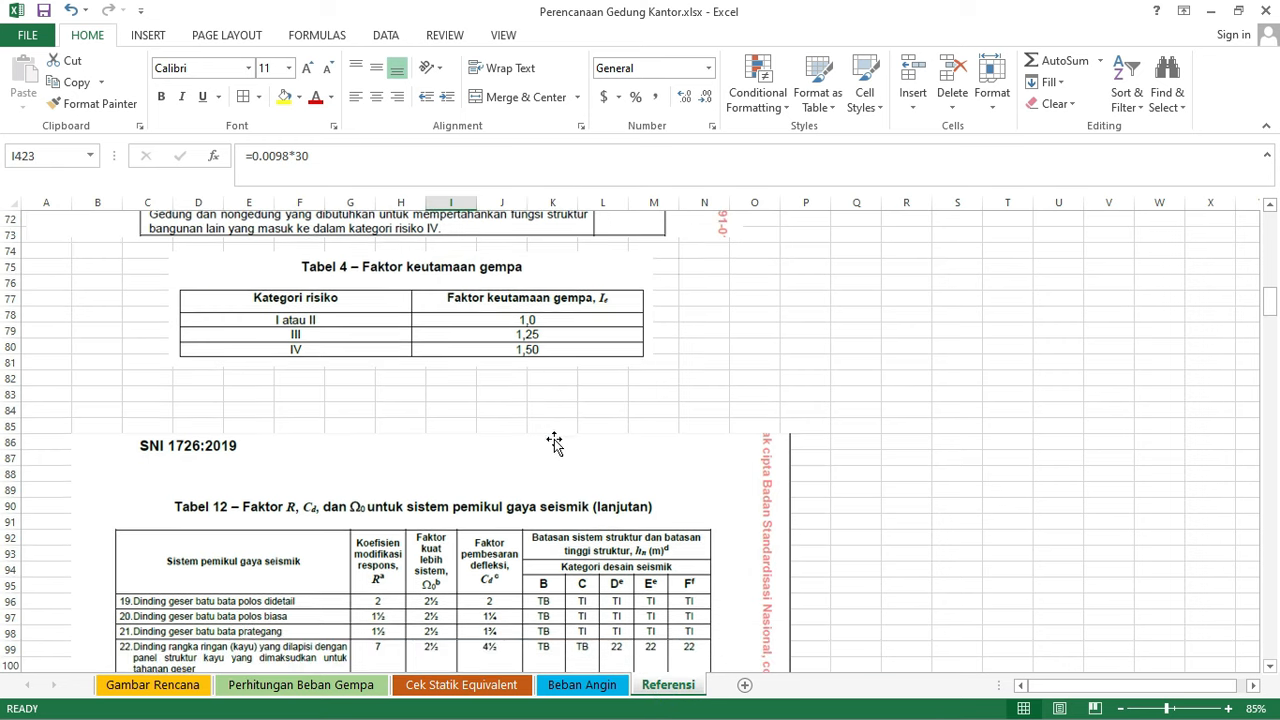
pyautogui.scroll(-4, 547, 440)
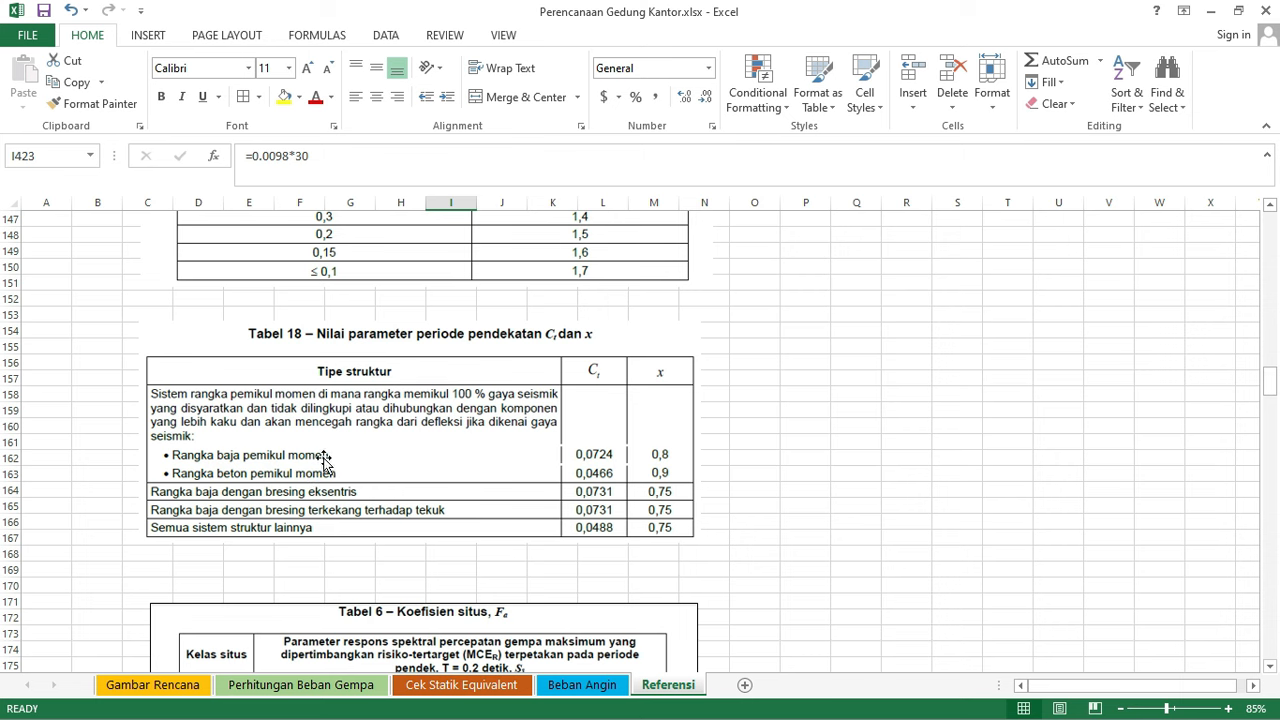
pyautogui.click(330, 685)
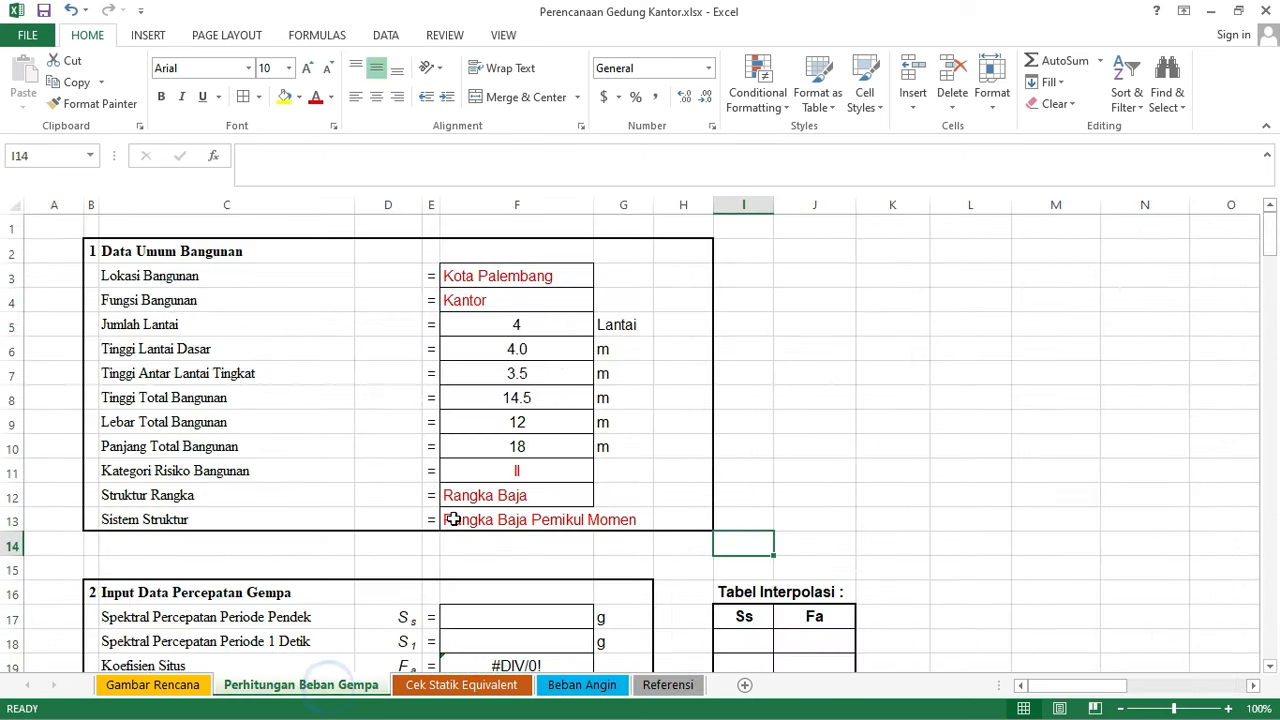
# - Examine the empty Ss and S1 cells in the Input Data Percepatan Gempa section
pyautogui.scroll(-3, 539, 421)
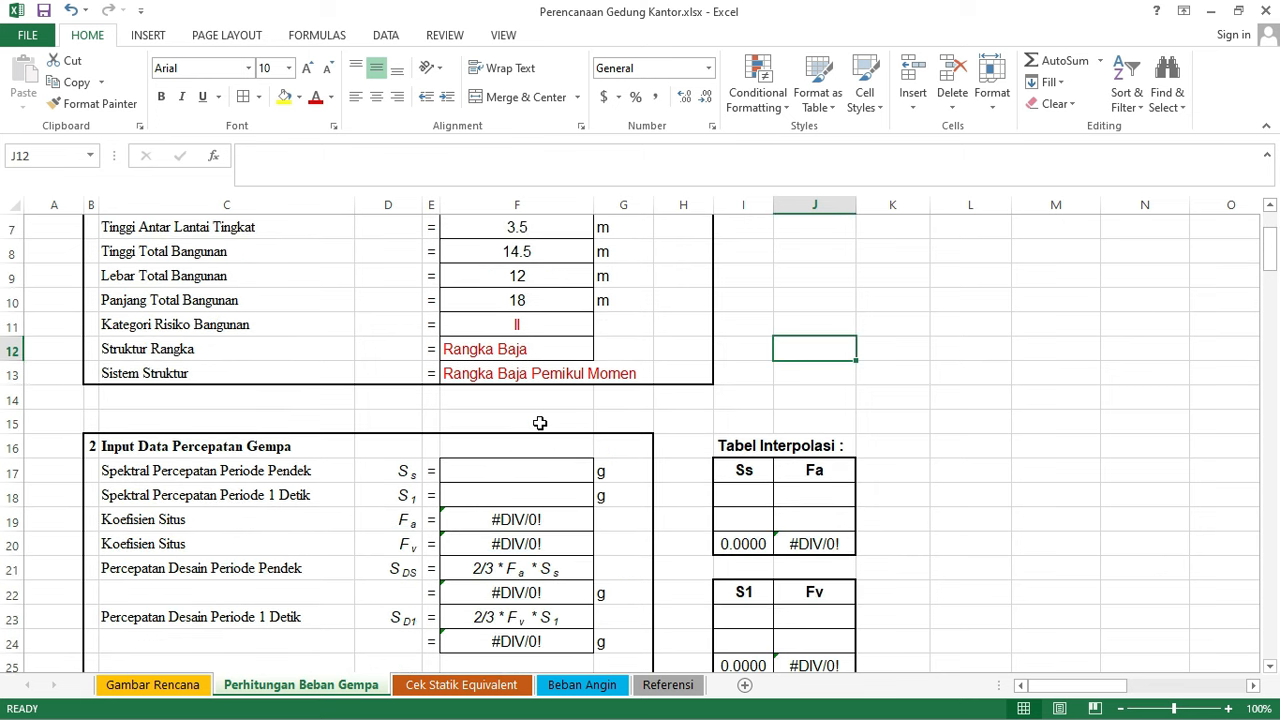
pyautogui.click(570, 400)
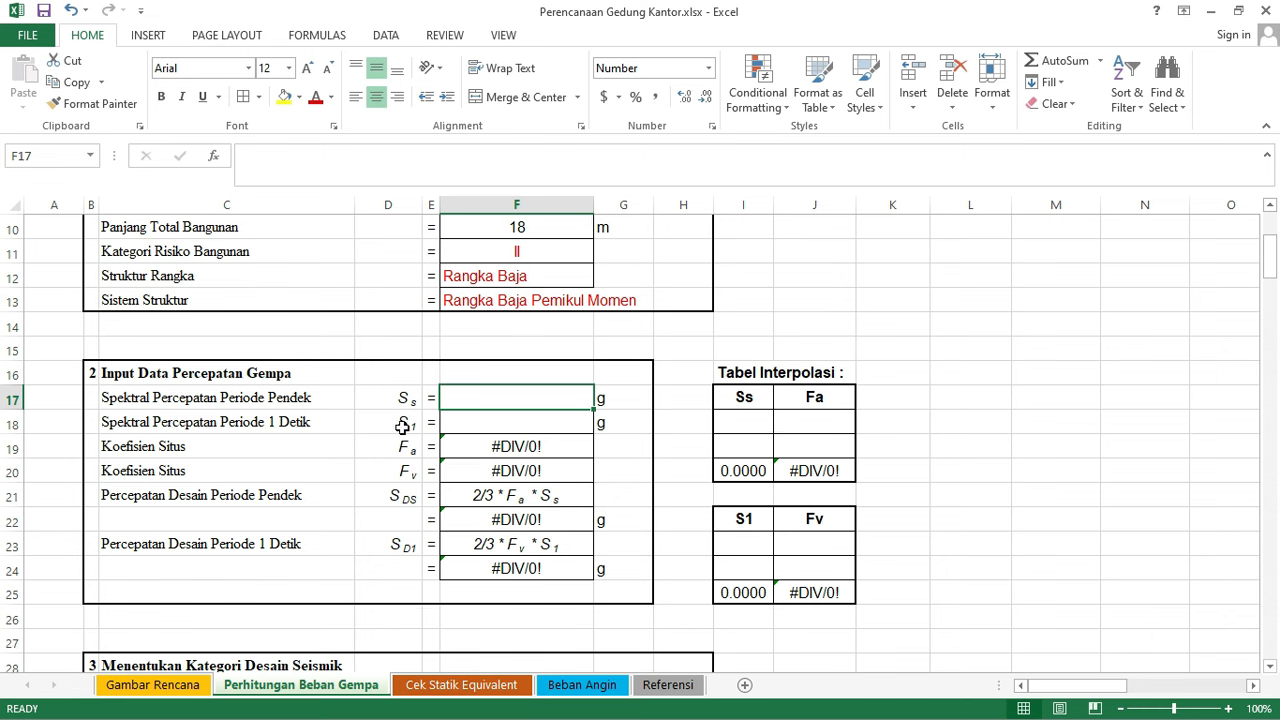
pyautogui.click(512, 421)
pyautogui.click(562, 398)
pyautogui.scroll(1, 523, 449)
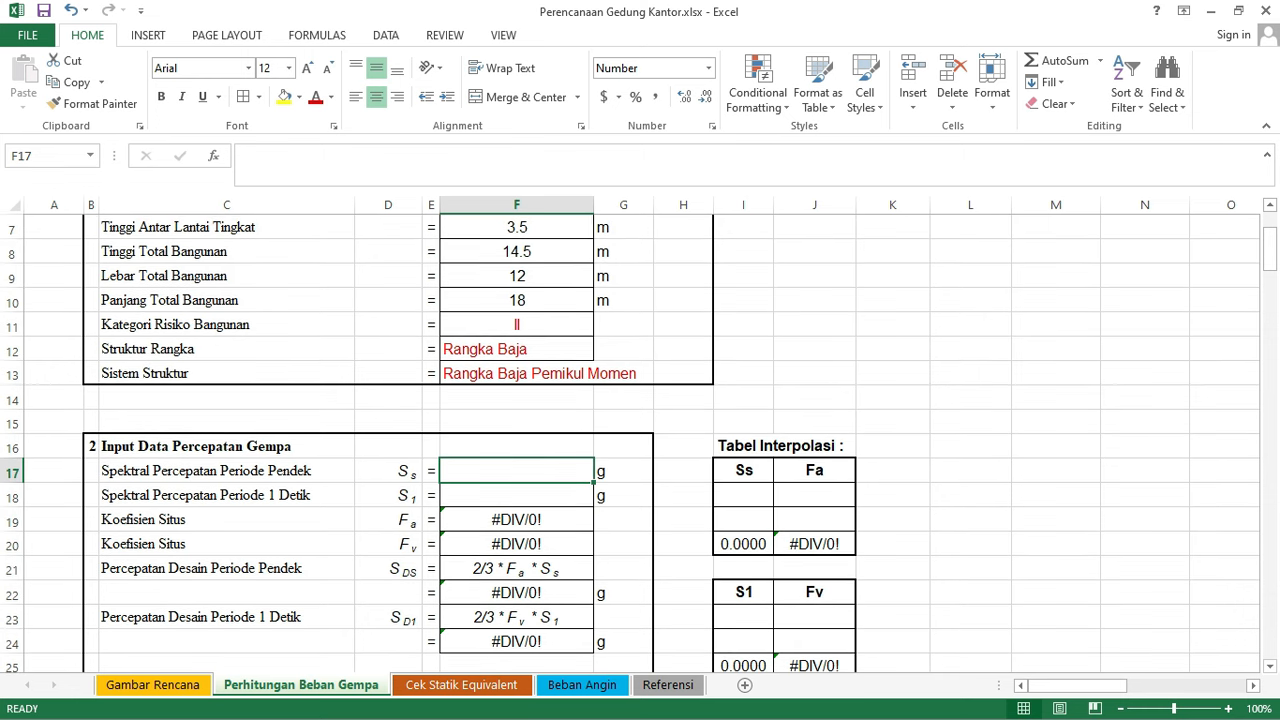
# - Switch to Google Chrome and open the Desain Spektra Indonesia page at rsa.ciptakarya.pu.go.id/2021
pyautogui.click(1212, 11)
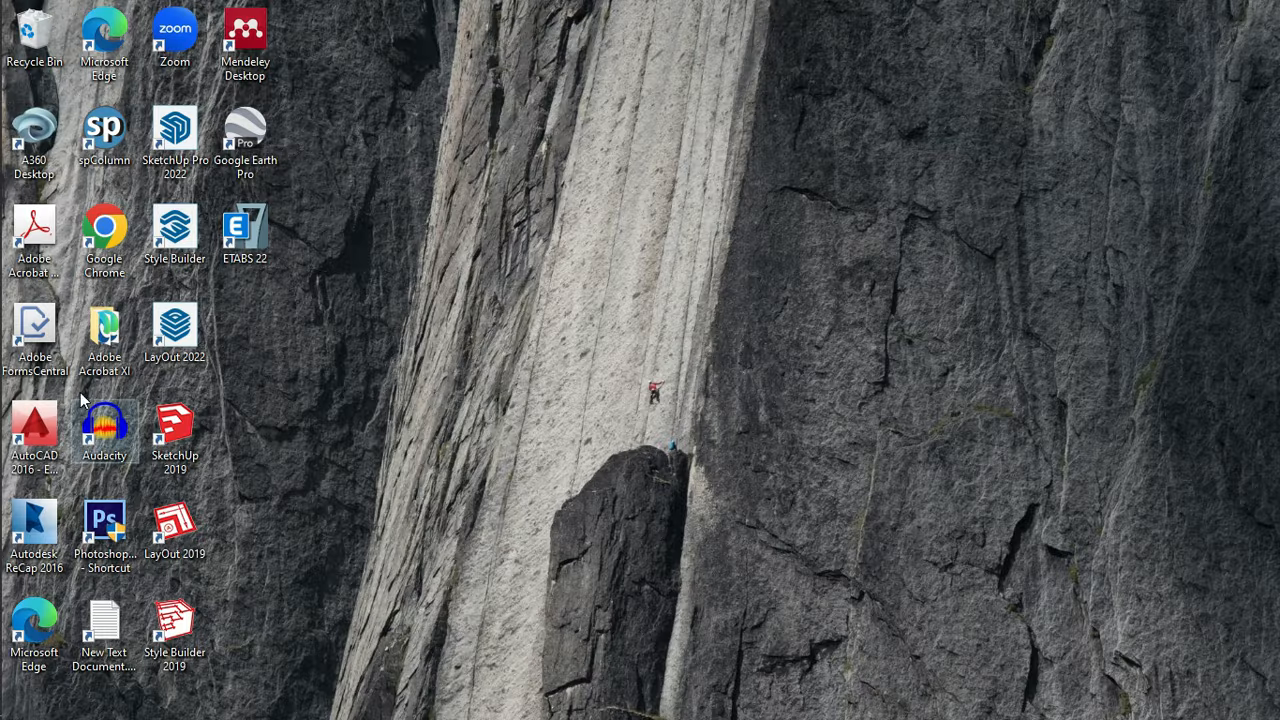
pyautogui.moveTo(4, 282)
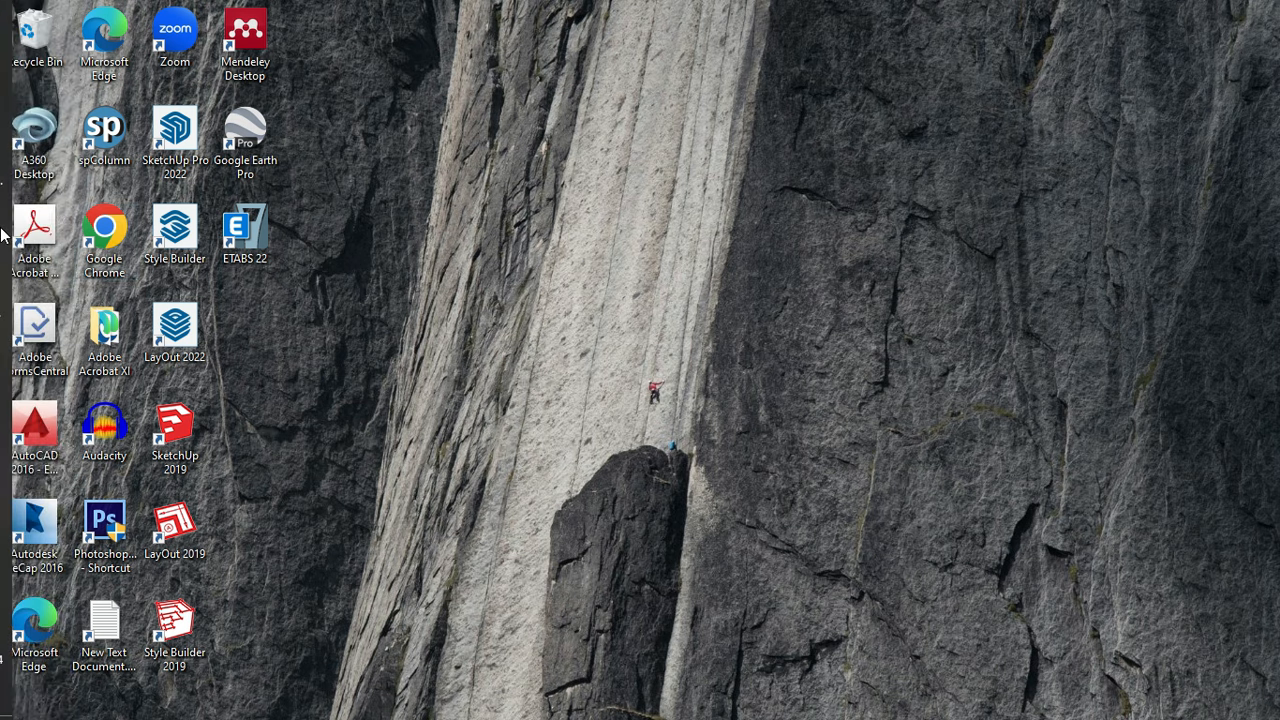
pyautogui.click(30, 180)
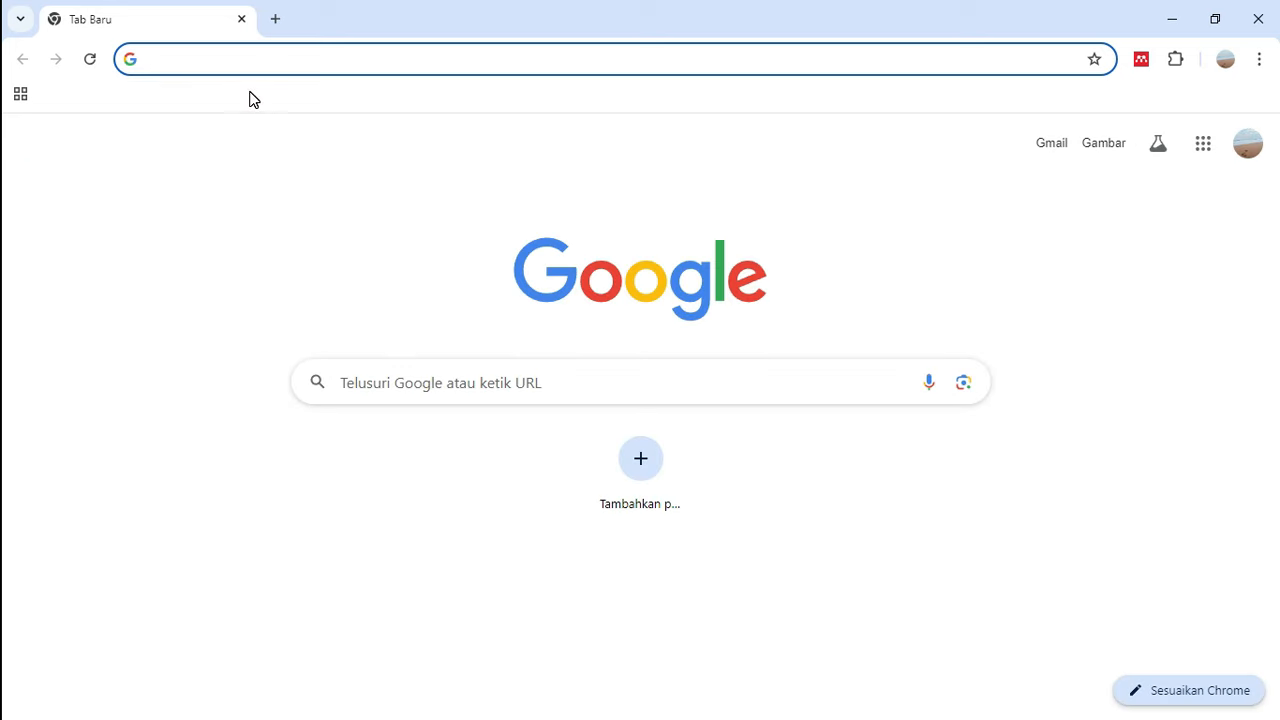
pyautogui.write('rsa')
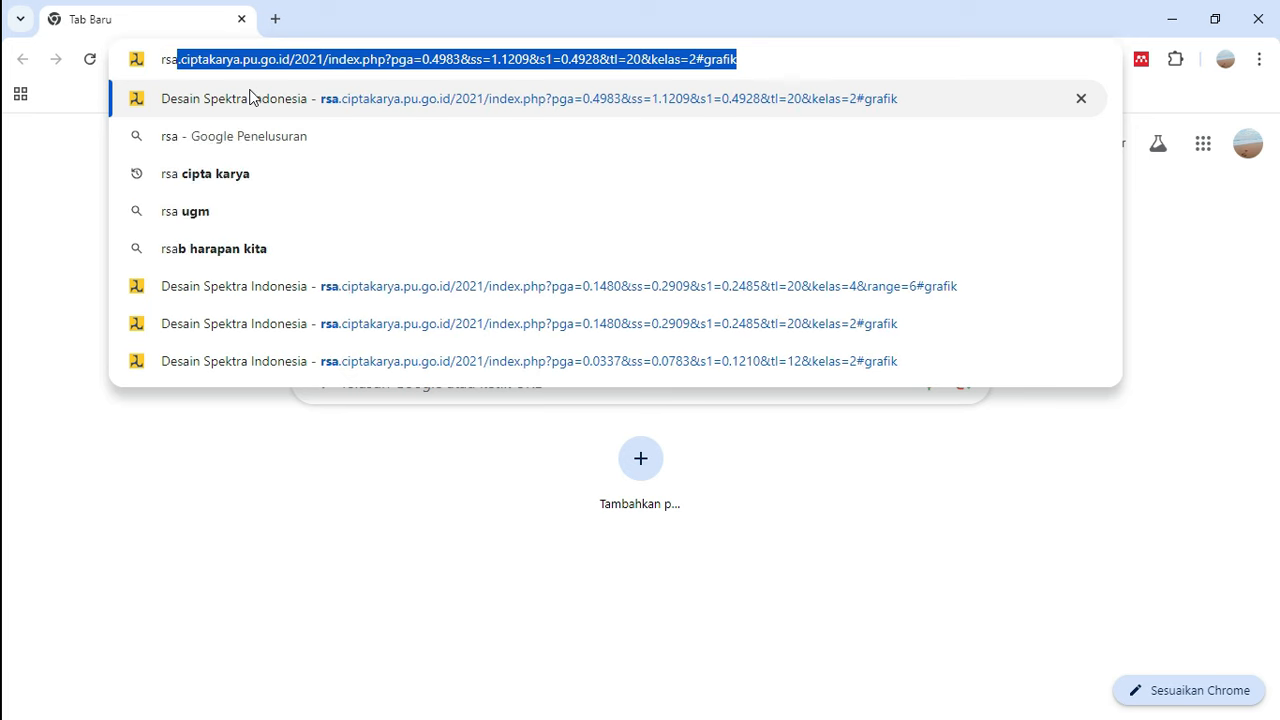
pyautogui.click(367, 99)
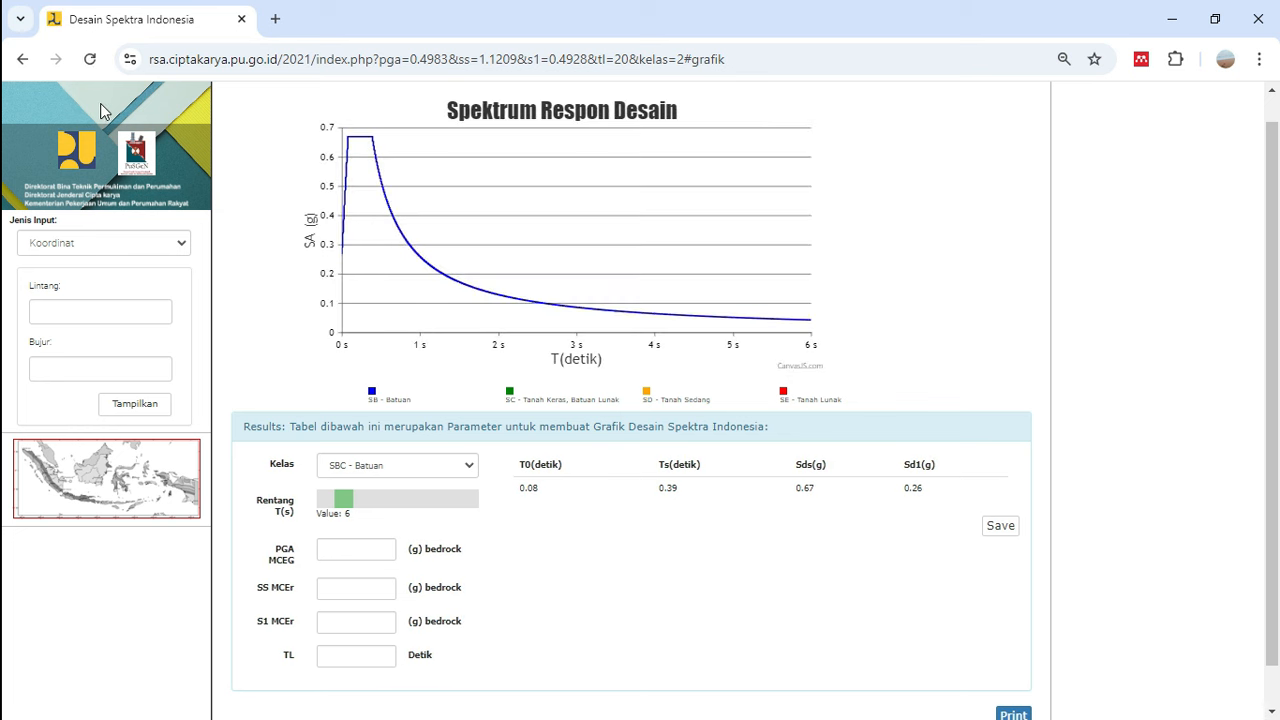
pyautogui.click(180, 248)
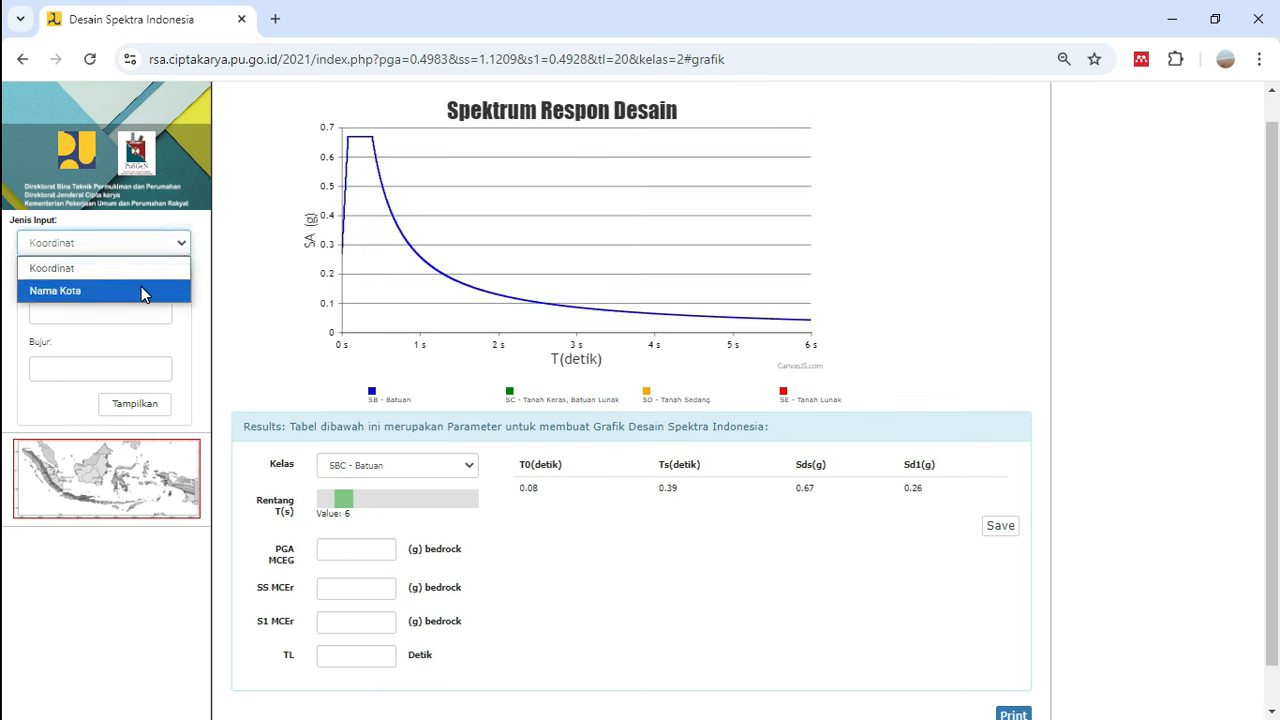
pyautogui.click(204, 238)
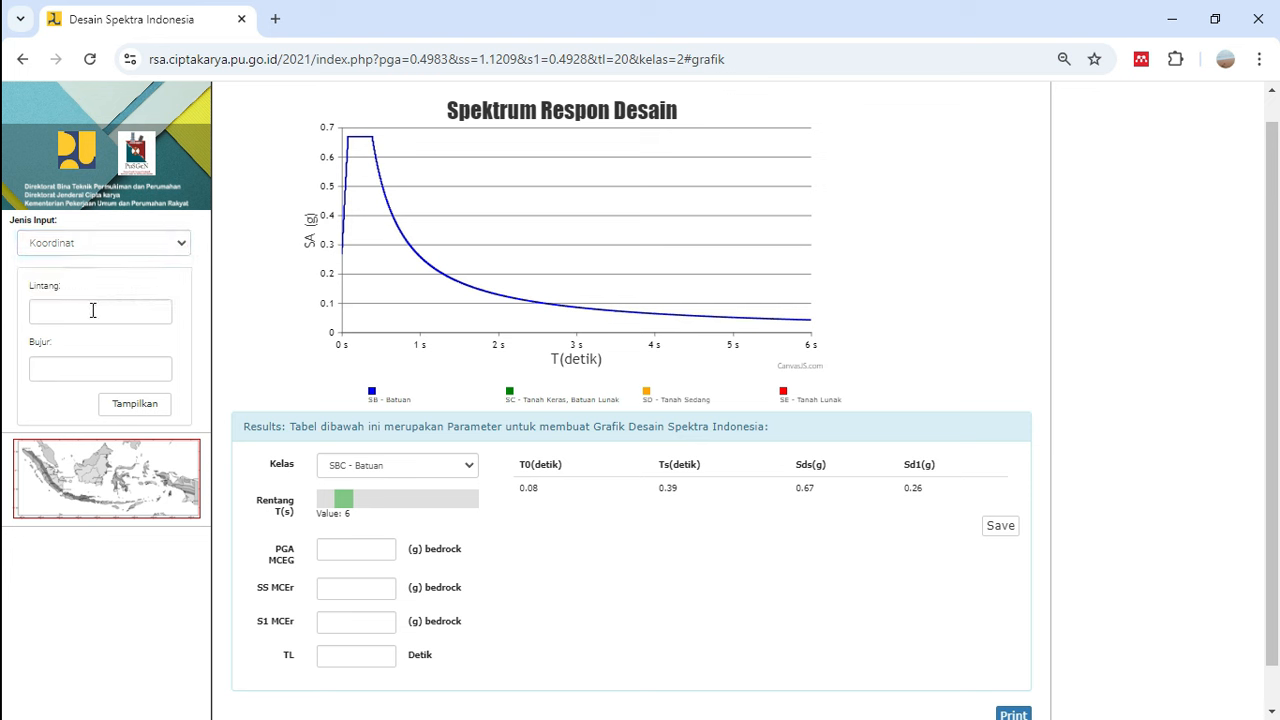
pyautogui.click(169, 243)
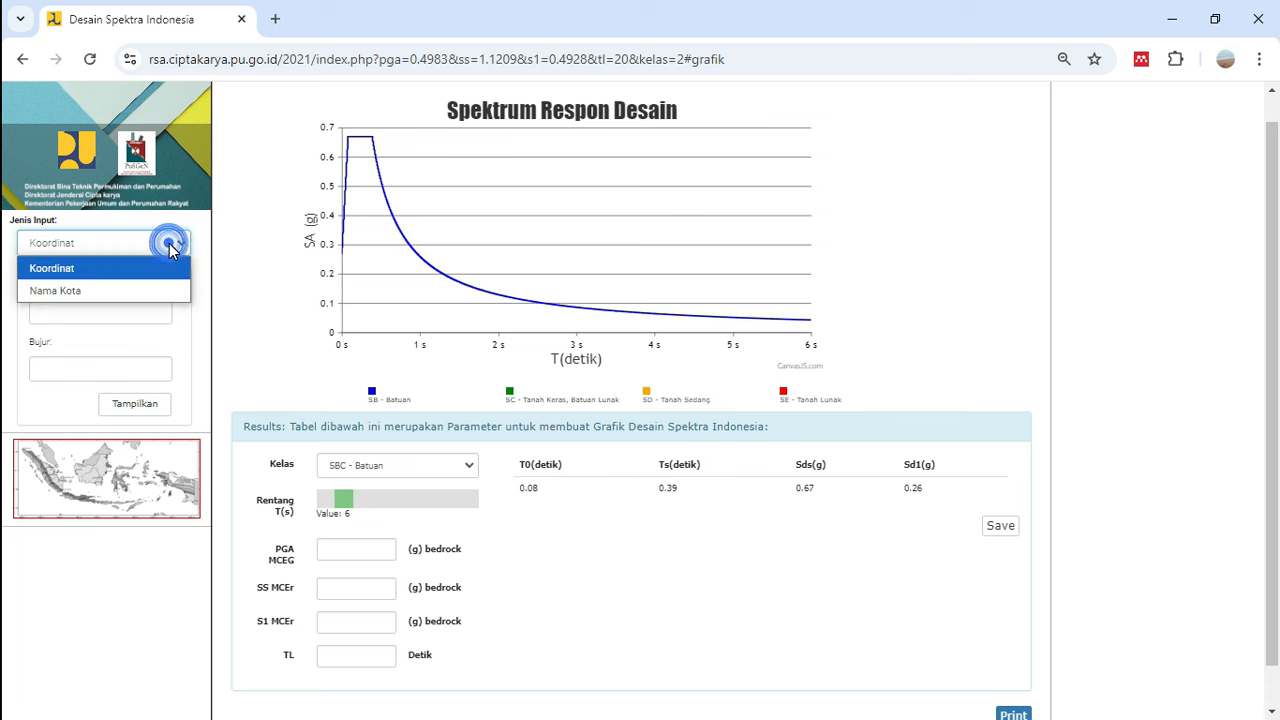
pyautogui.click(241, 313)
# - Pick a point in central Palembang on the Peta Google map and display the design response spectrum for its coordinates
pyautogui.scroll(1, 283, 286)
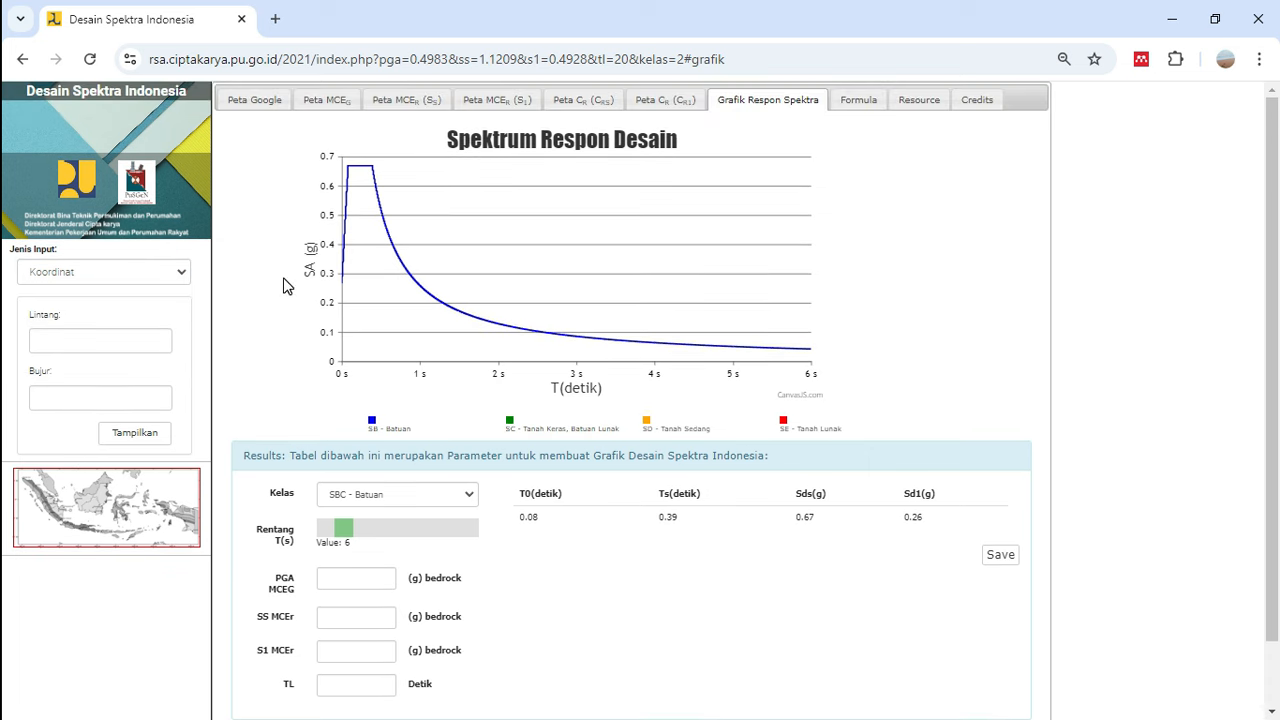
pyautogui.click(257, 100)
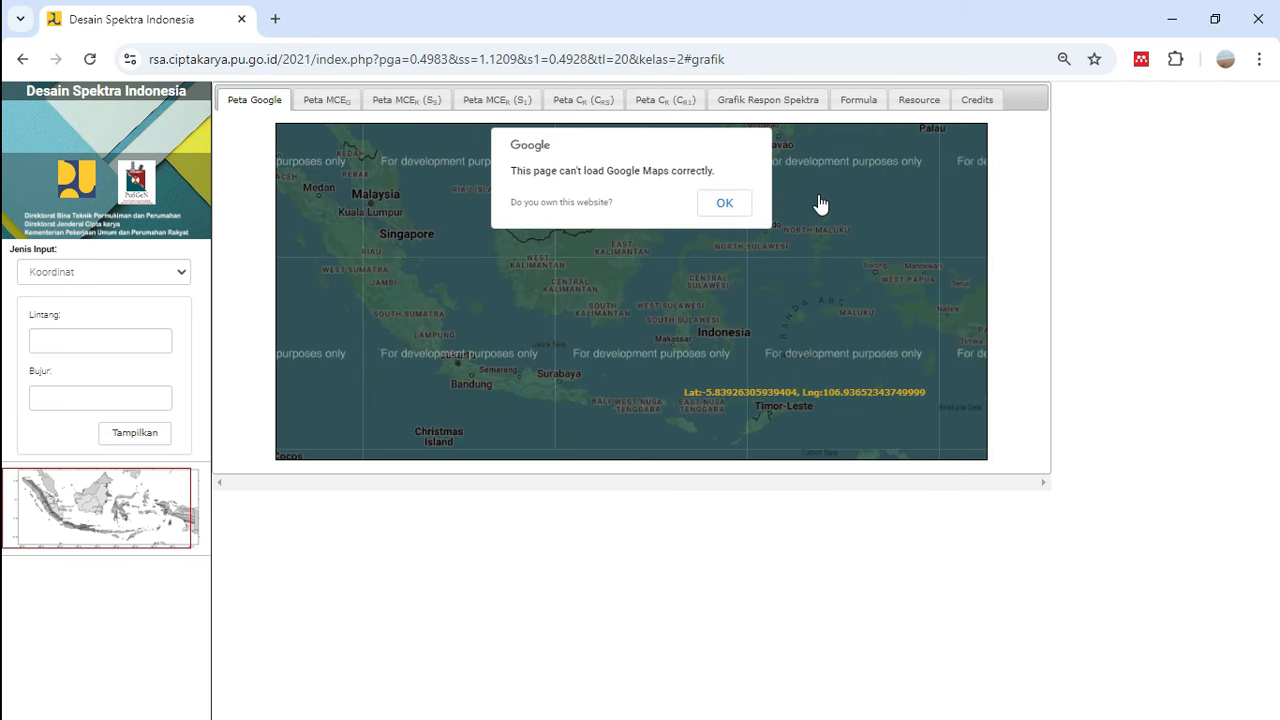
pyautogui.click(731, 207)
pyautogui.scroll(5, 443, 363)
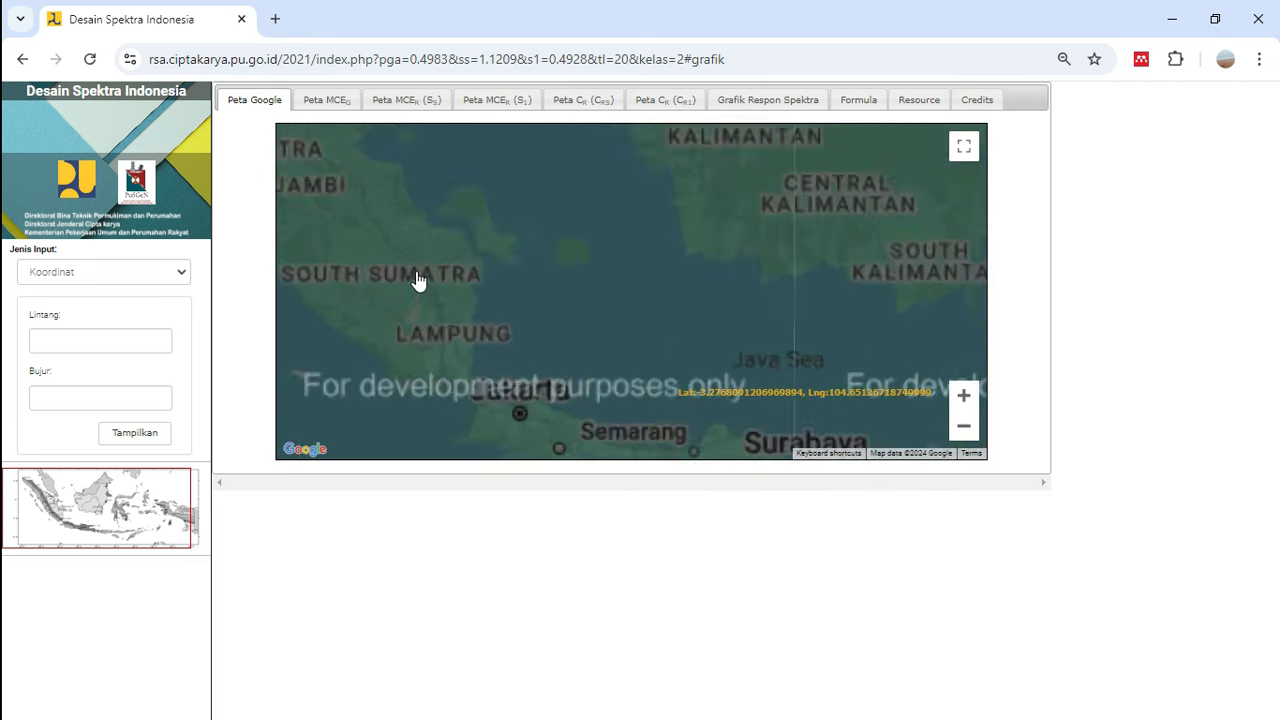
pyautogui.scroll(5, 420, 245)
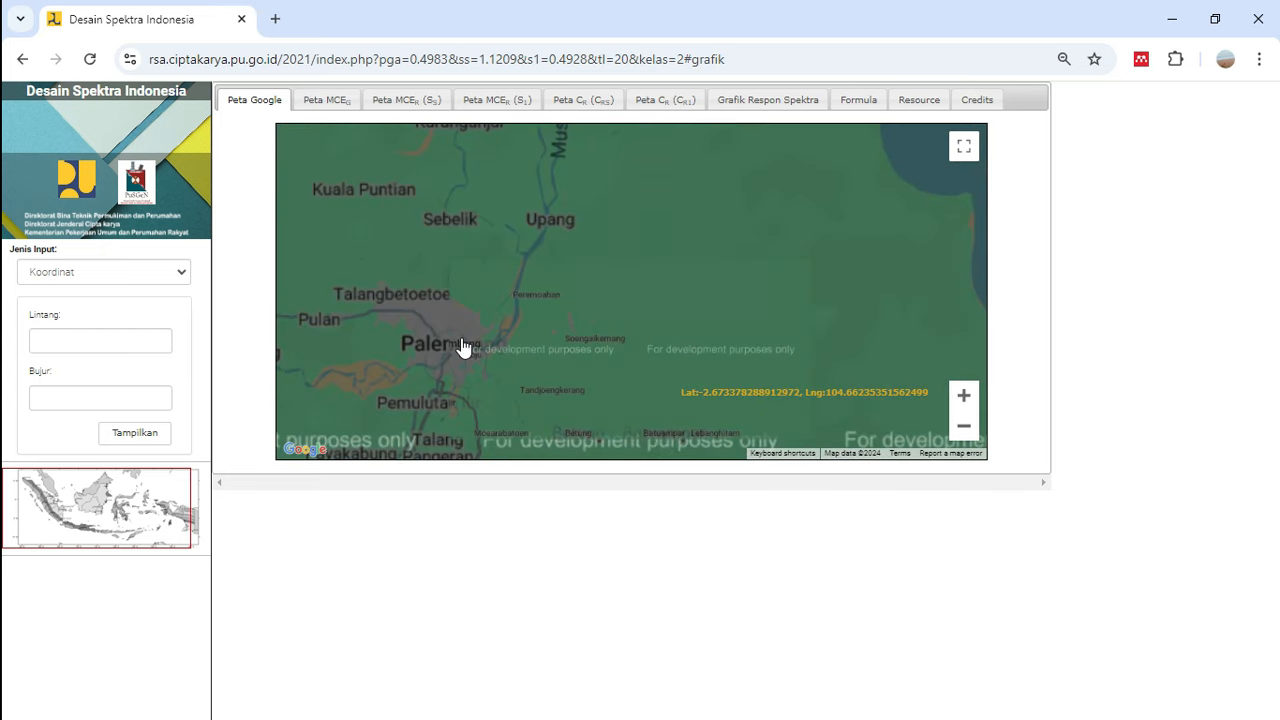
pyautogui.scroll(5, 448, 362)
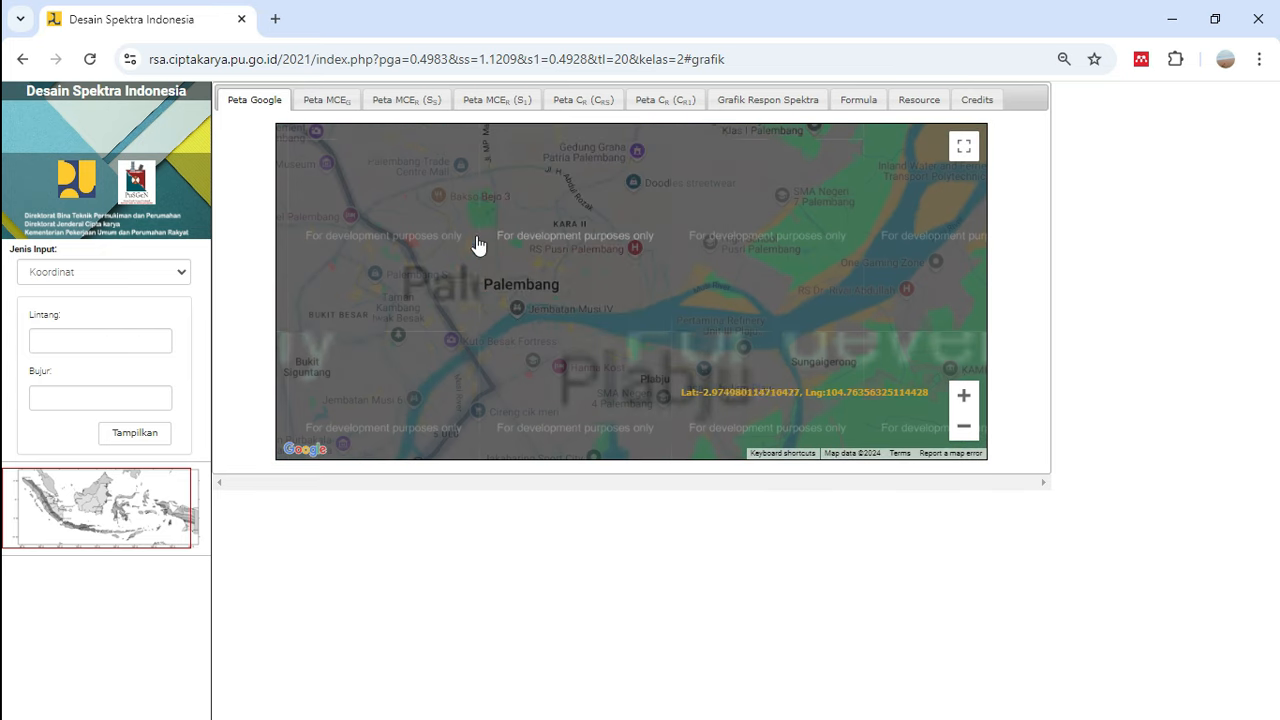
pyautogui.click(458, 300)
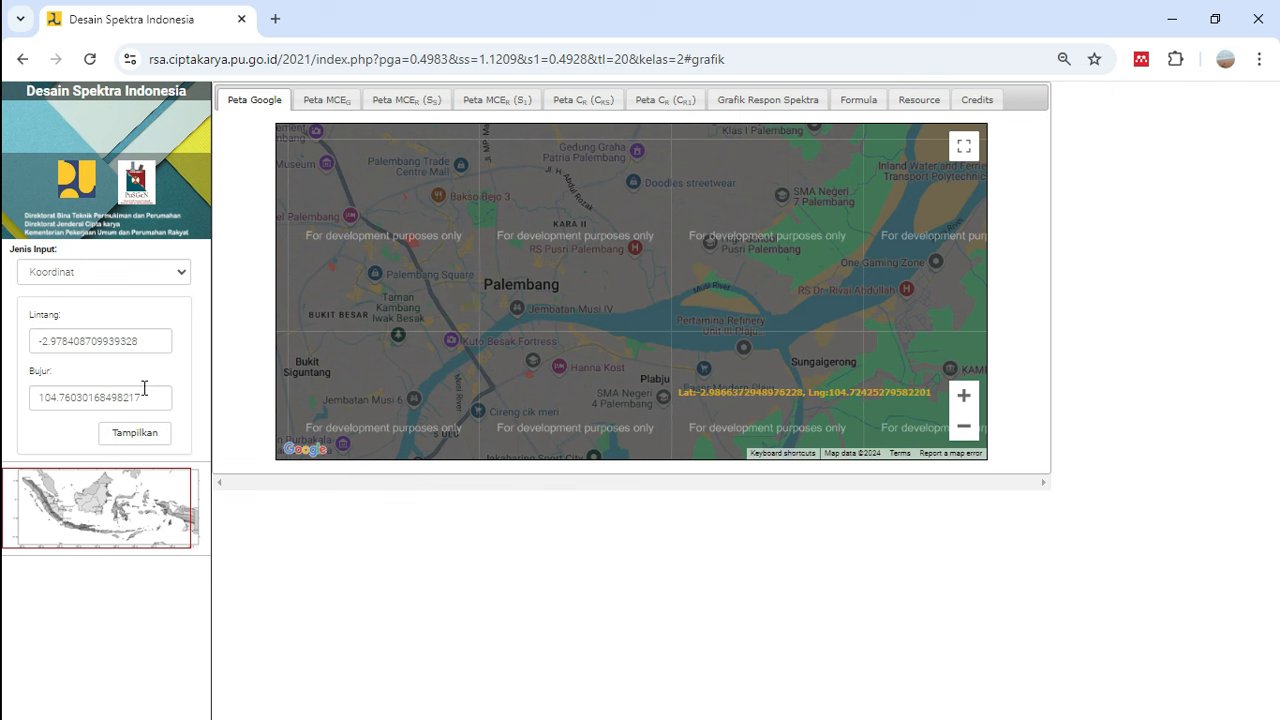
pyautogui.click(127, 437)
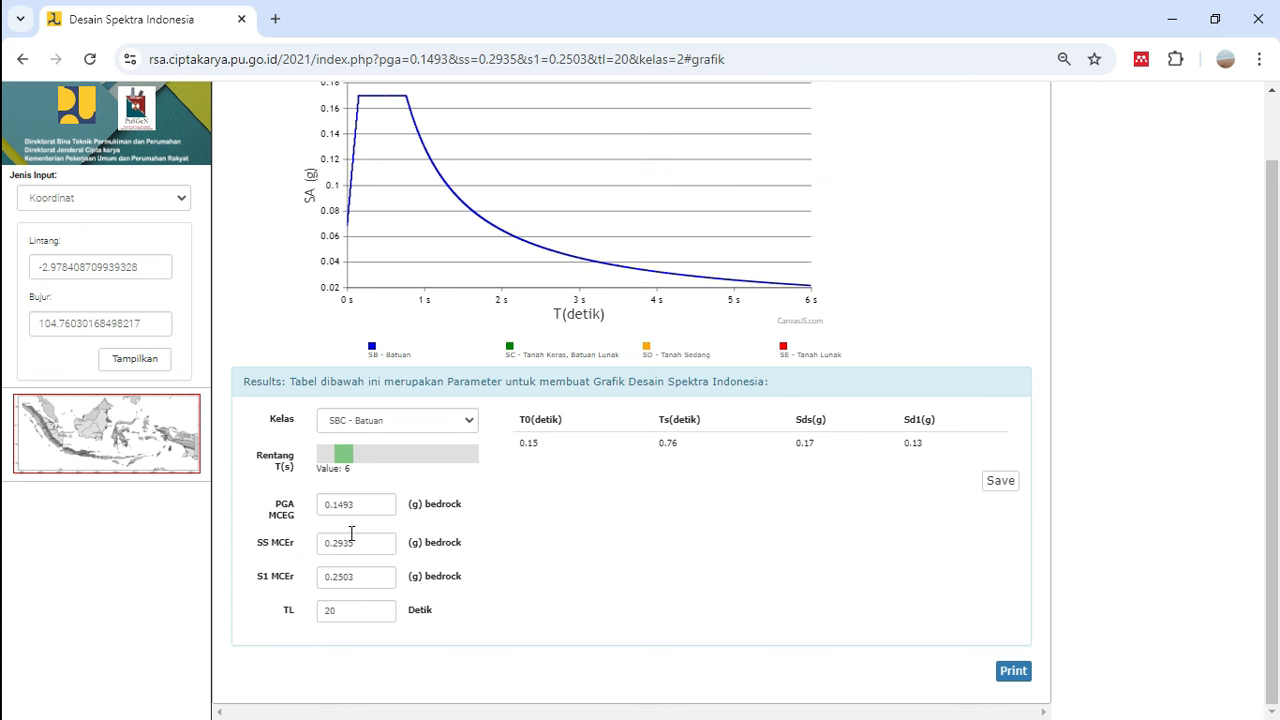
# - Reopen the Peta Google map and examine the Java and South Sumatra area together with the Lintang and Bujur fields
pyautogui.scroll(1, 225, 305)
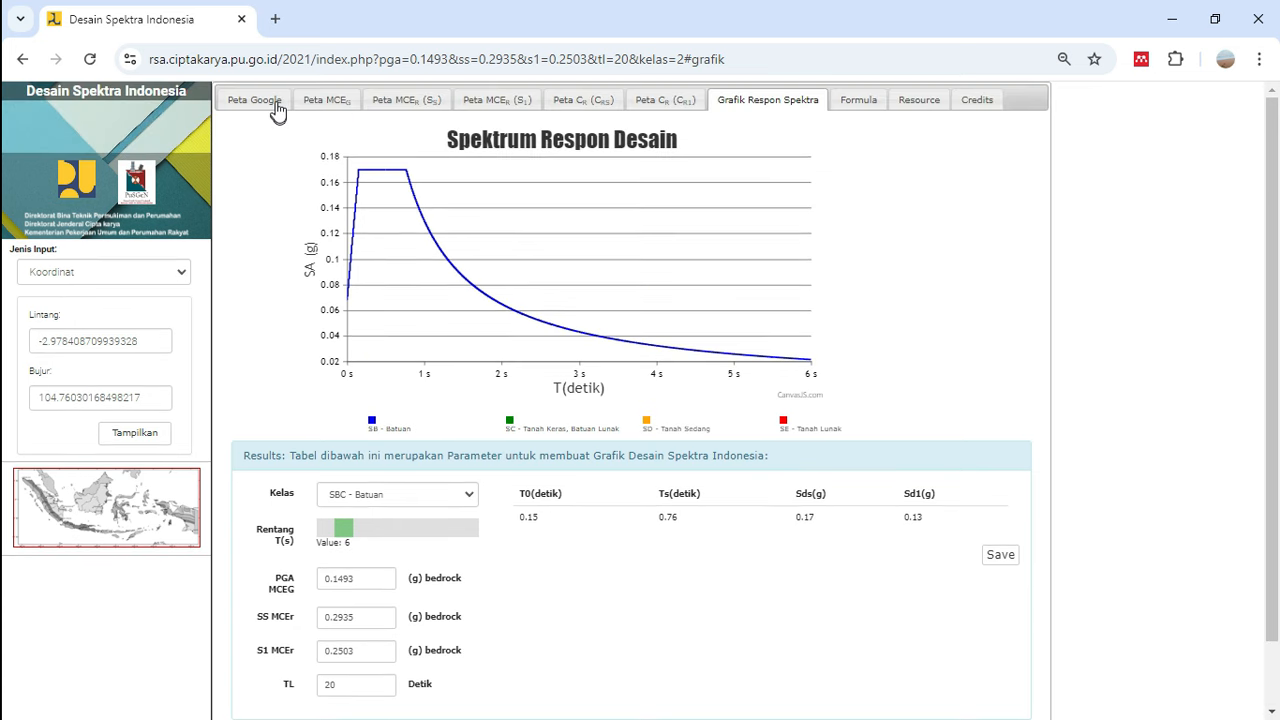
pyautogui.click(268, 104)
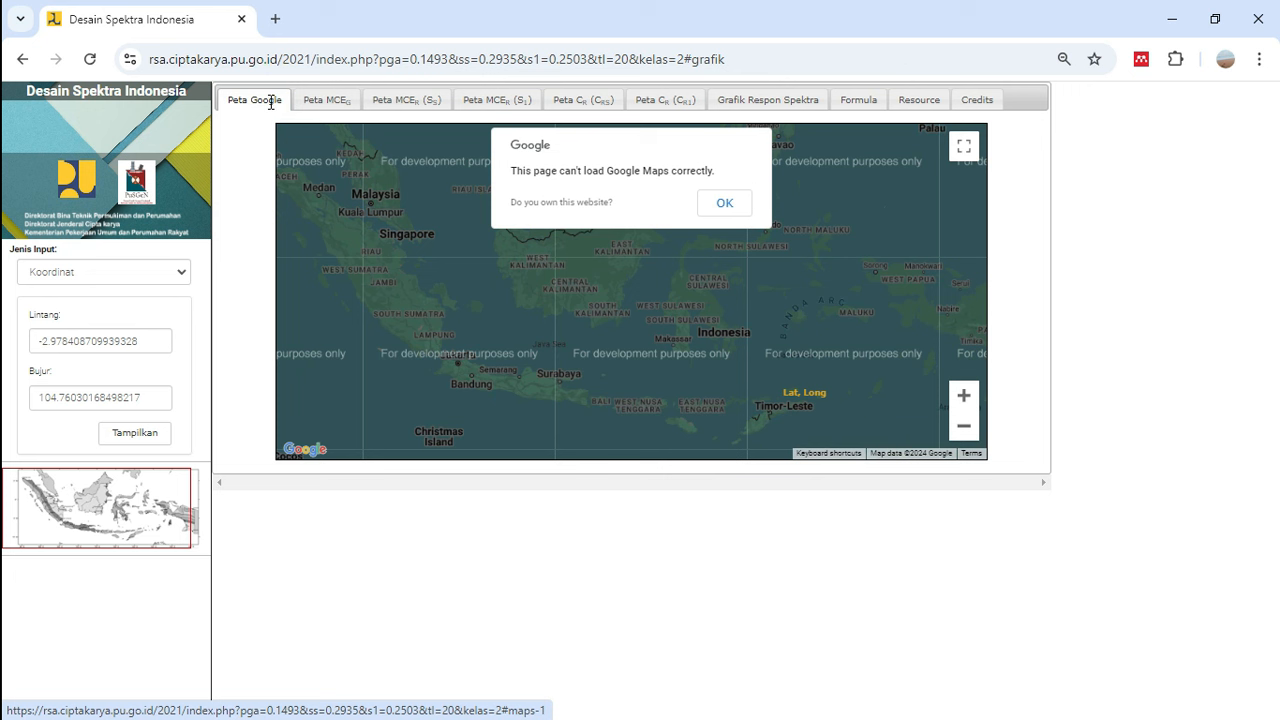
pyautogui.click(731, 206)
pyautogui.click(471, 397)
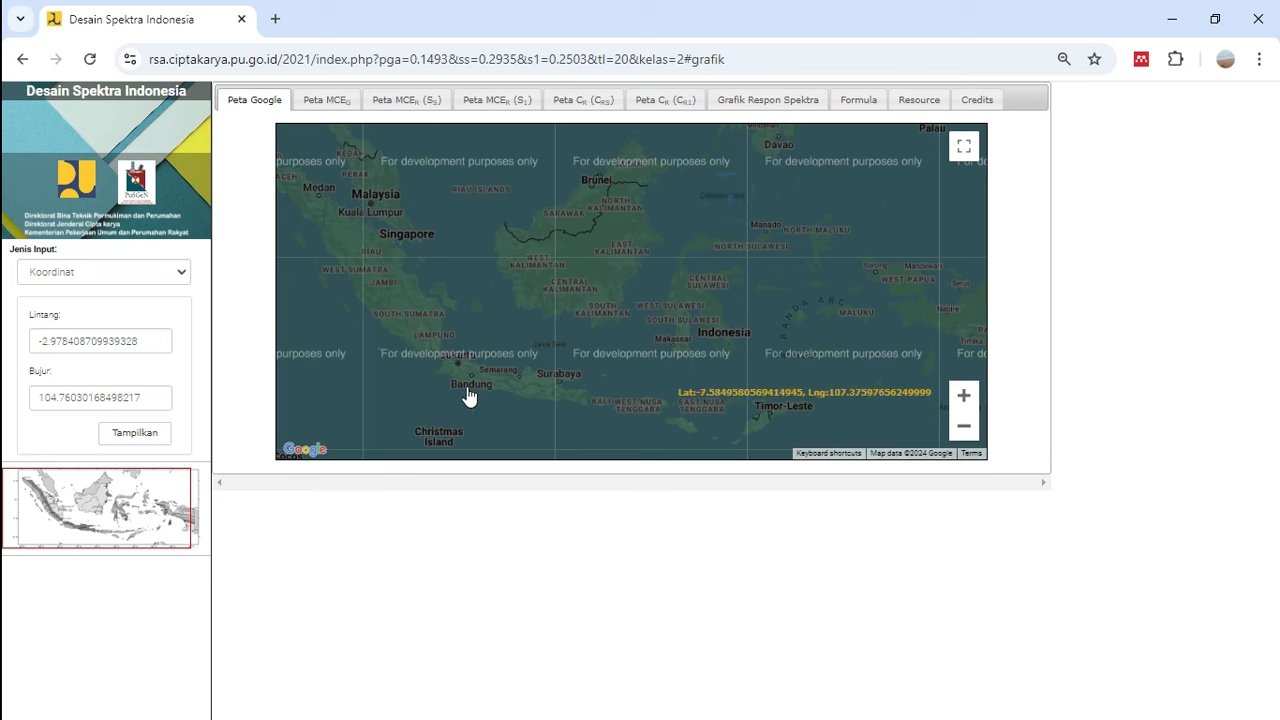
pyautogui.scroll(2, 466, 385)
pyautogui.scroll(2, 461, 371)
pyautogui.scroll(-3, 724, 392)
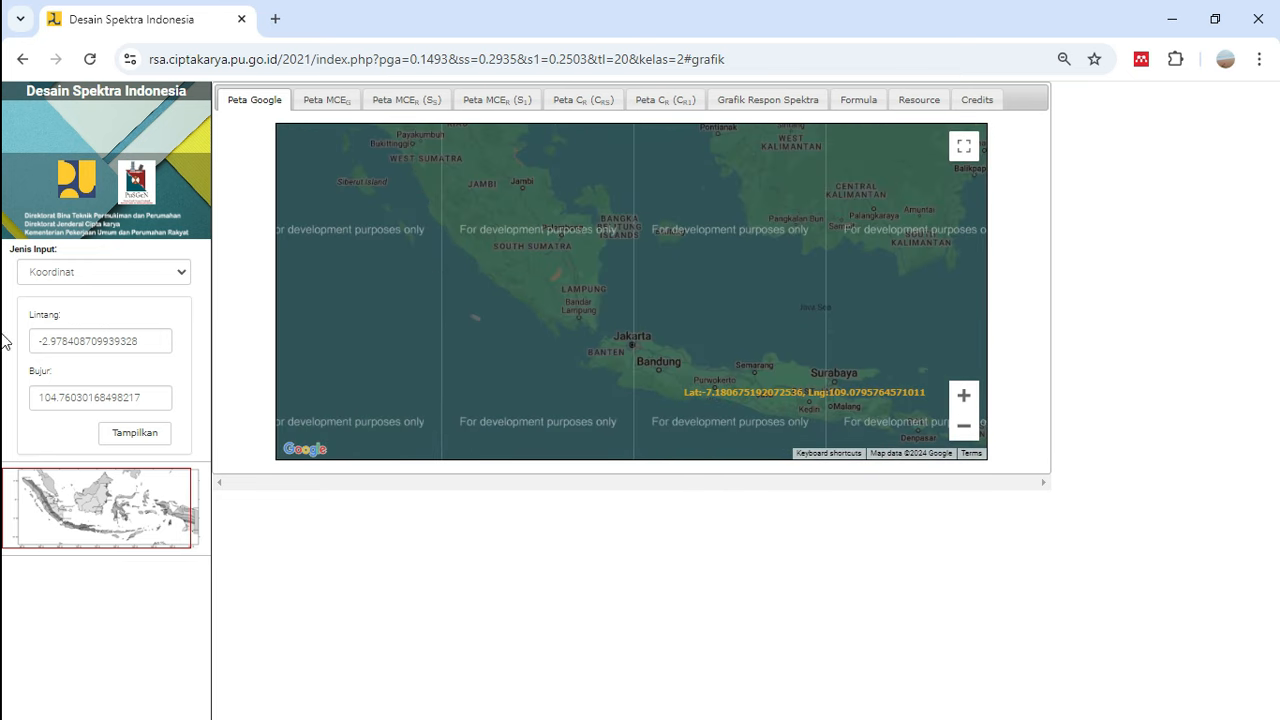
pyautogui.click(153, 340)
pyautogui.click(164, 397)
pyautogui.click(155, 340)
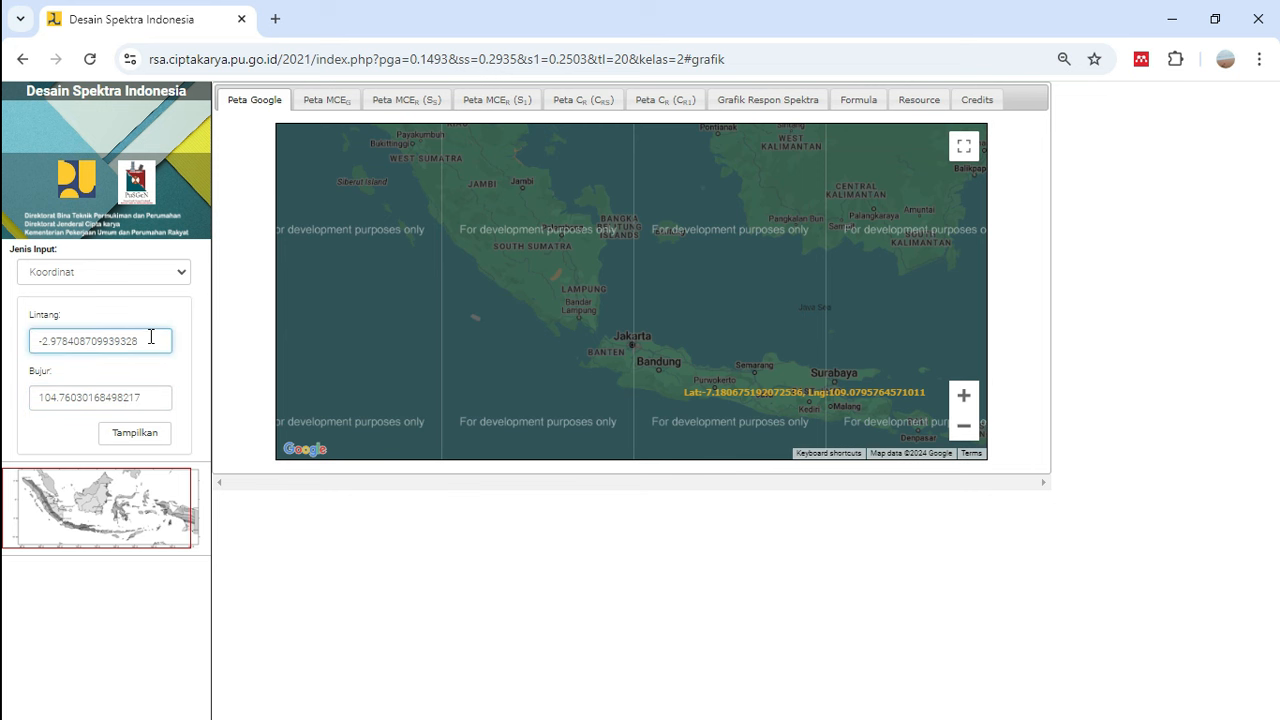
pyautogui.scroll(2, 629, 189)
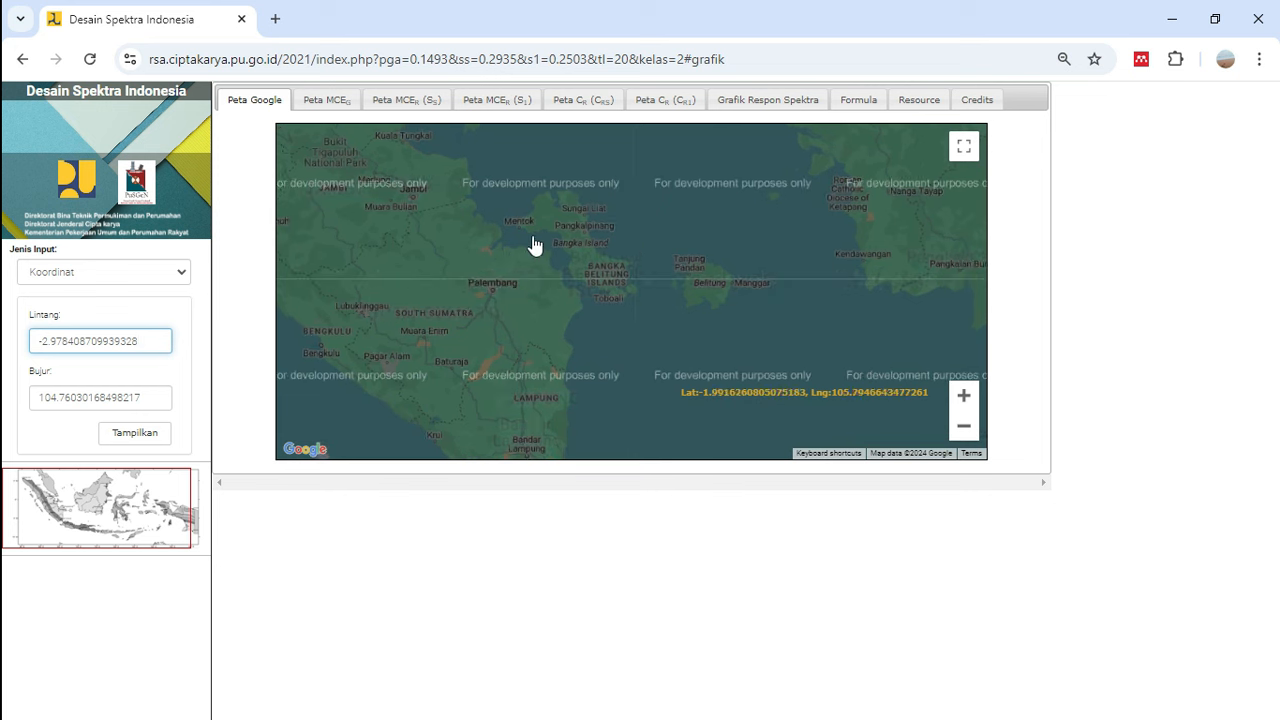
# - Set Jenis Input to Nama Kota, enter Palembang as the city, and display its design response spectrum
pyautogui.click(184, 273)
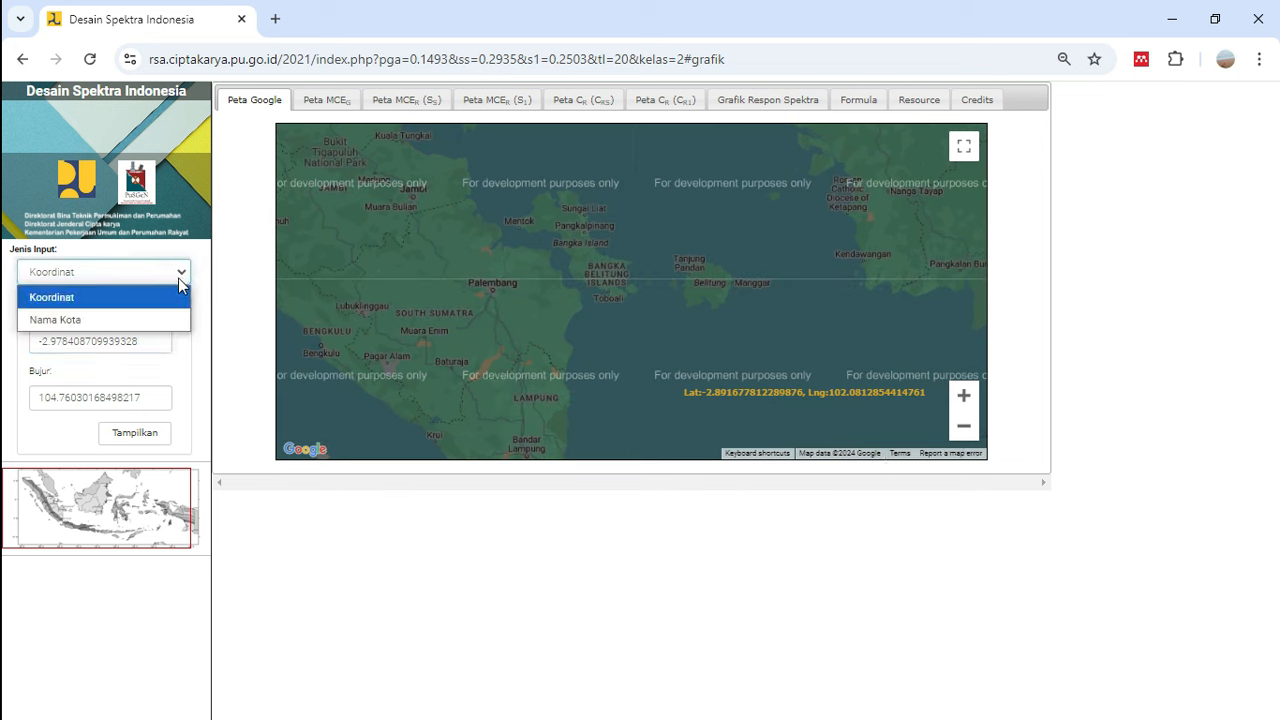
pyautogui.click(144, 318)
pyautogui.click(113, 341)
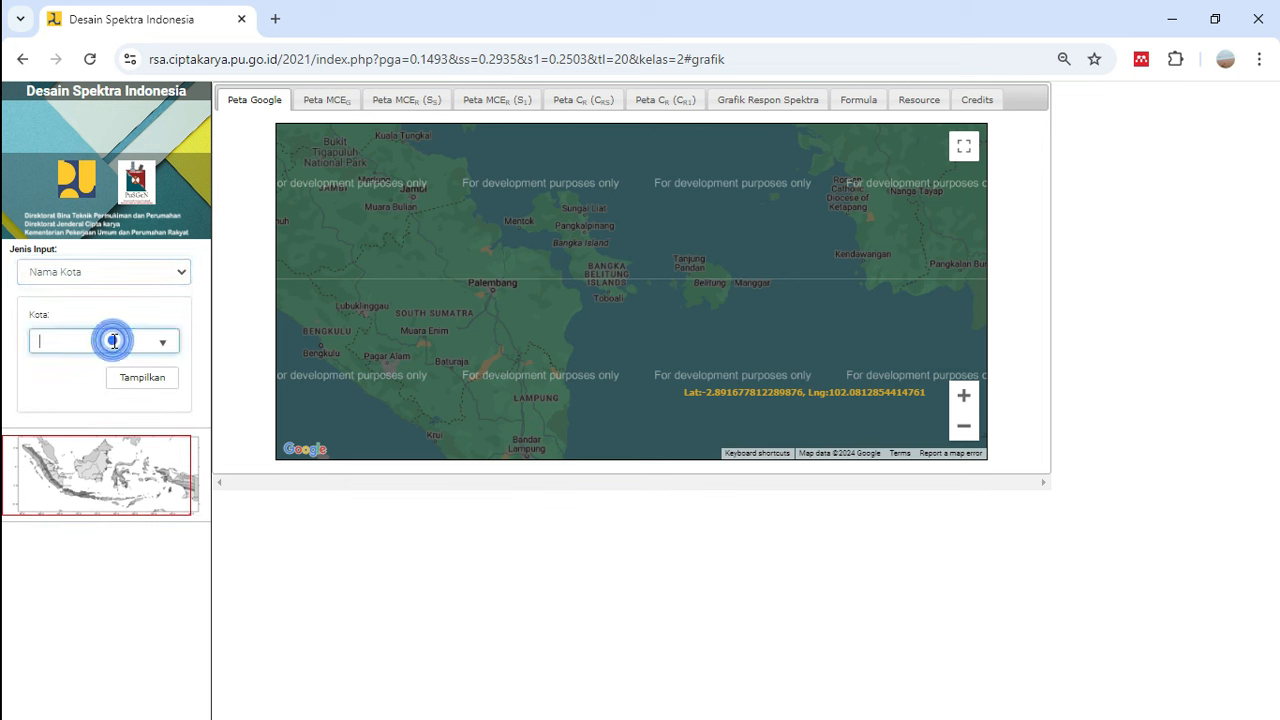
pyautogui.write('Palembang')
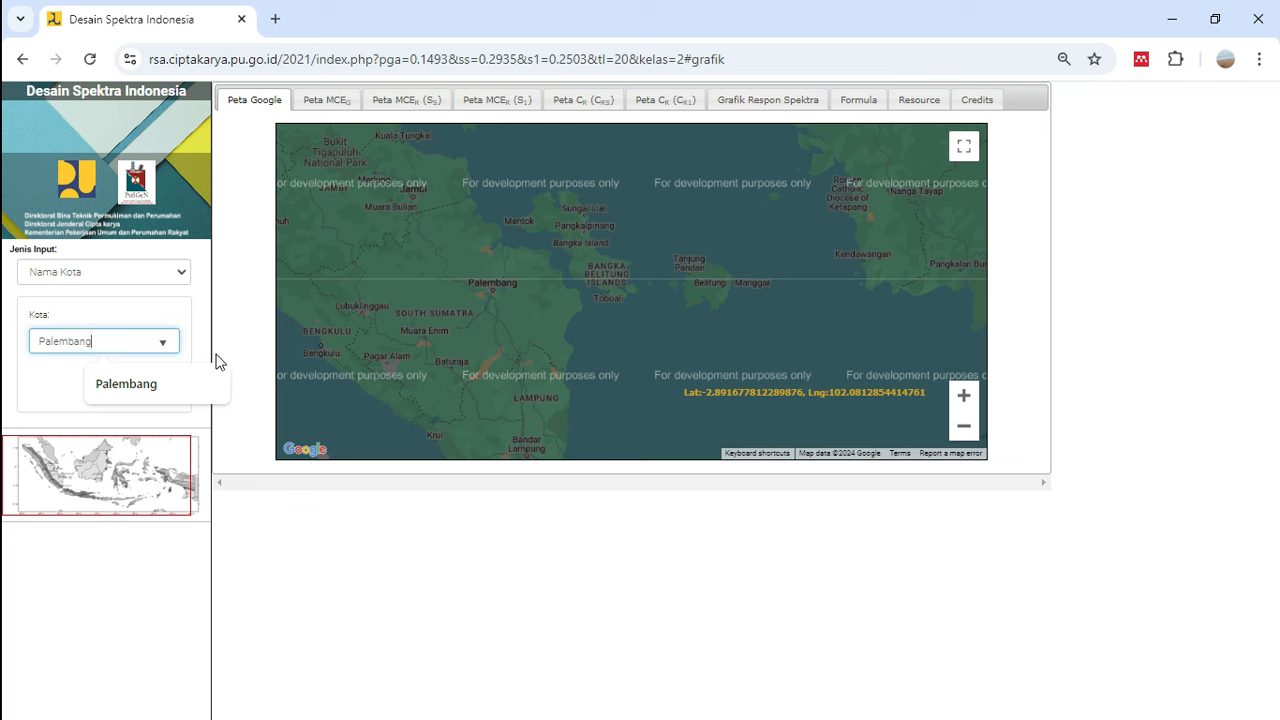
pyautogui.click(171, 392)
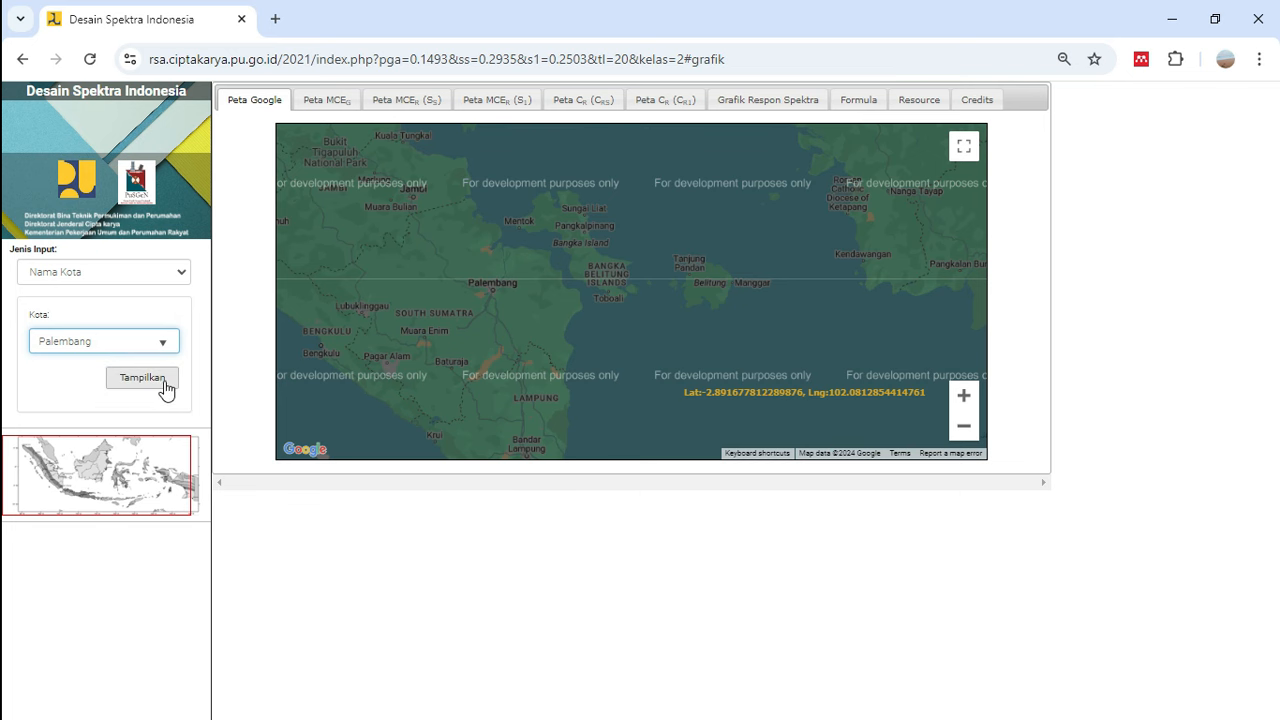
pyautogui.click(142, 378)
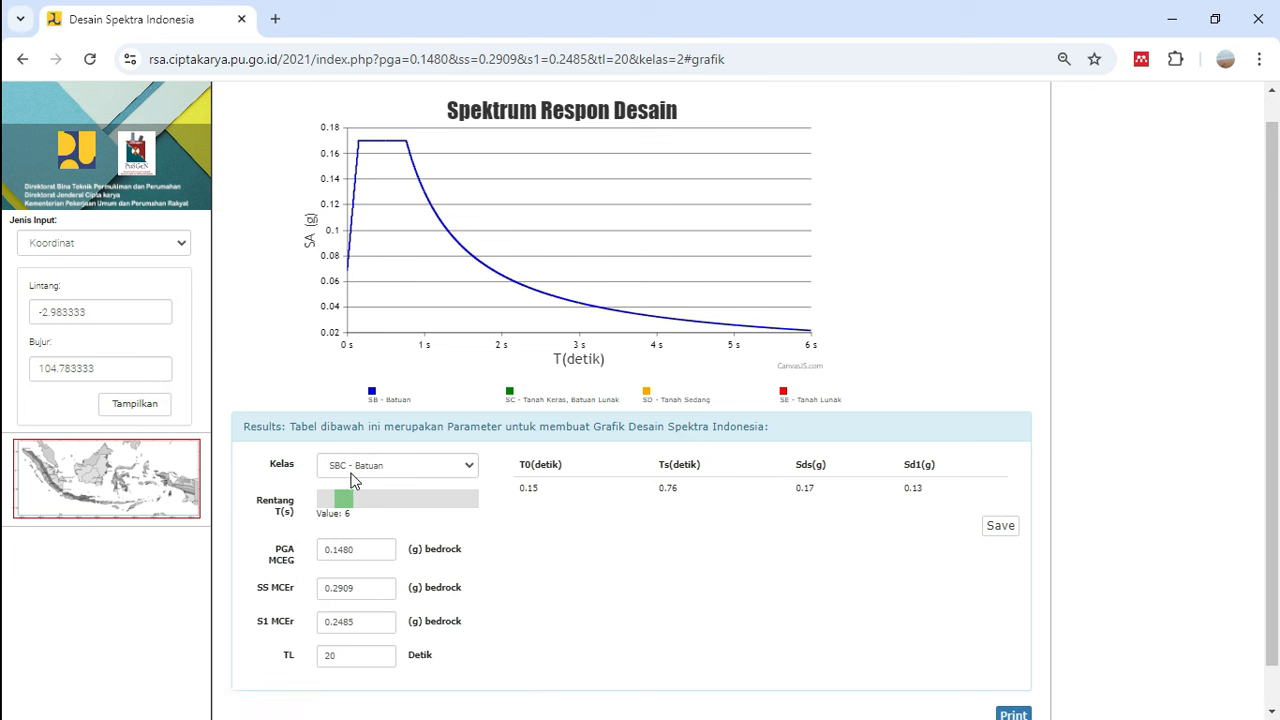
# - Compare the results for site classes SD - Tanah Sedang and SE - Tanah Lunak, and set Kelas to SD - Tanah Sedang
pyautogui.click(418, 472)
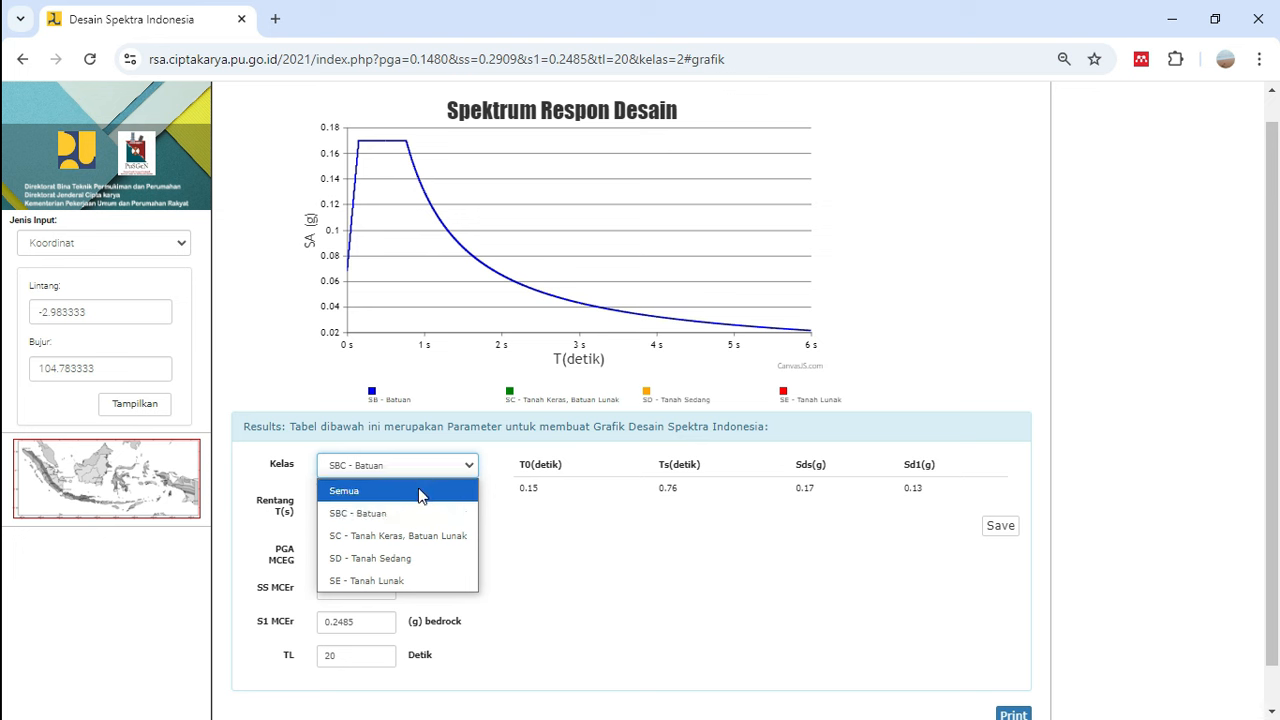
pyautogui.click(369, 558)
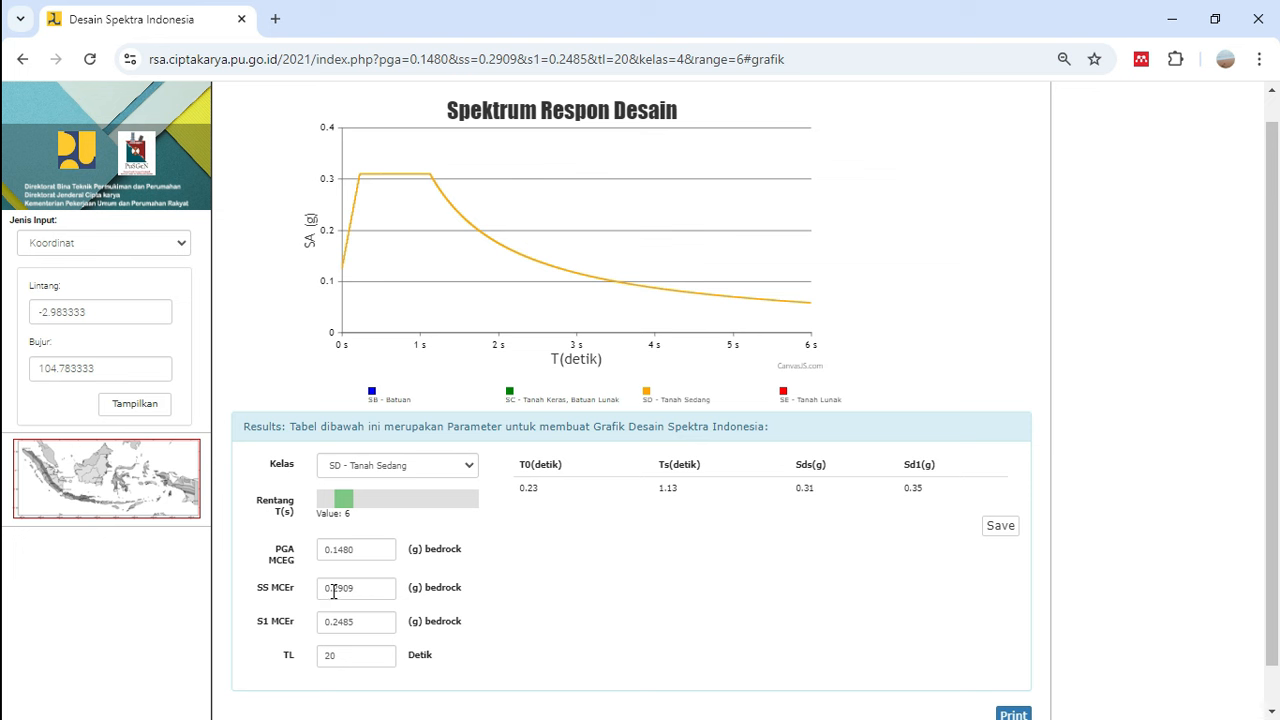
pyautogui.click(398, 472)
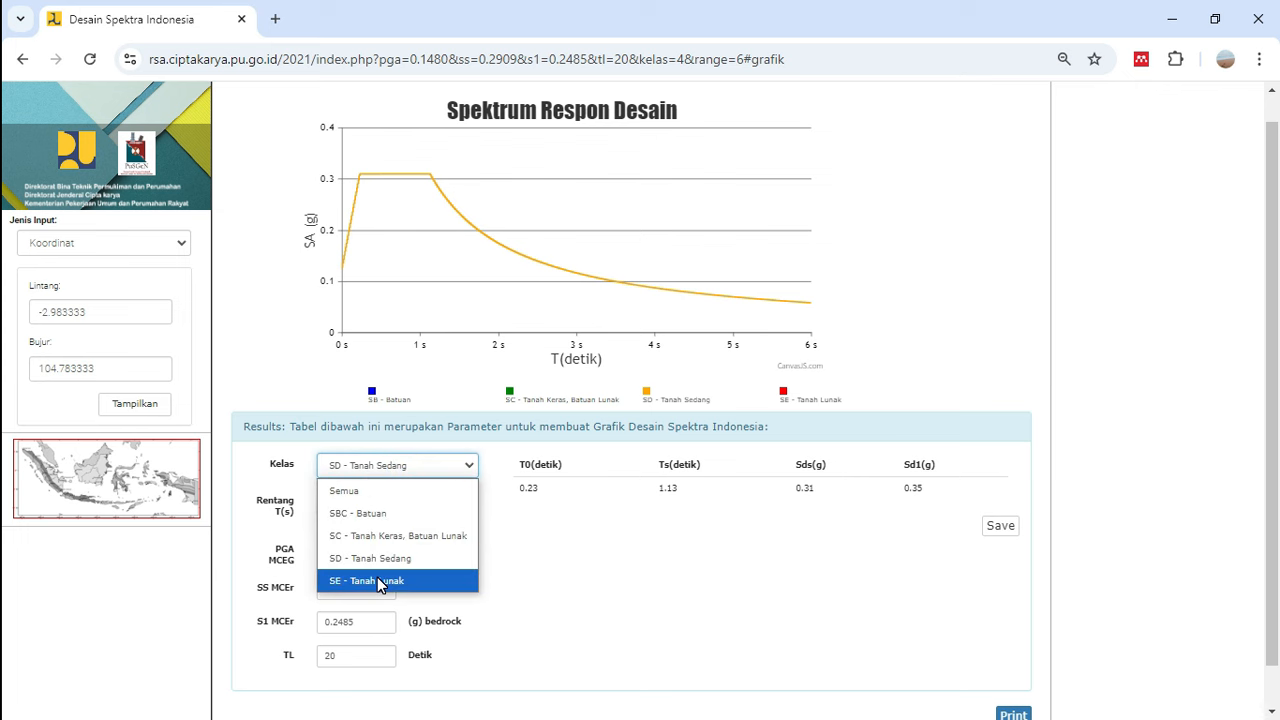
pyautogui.click(383, 581)
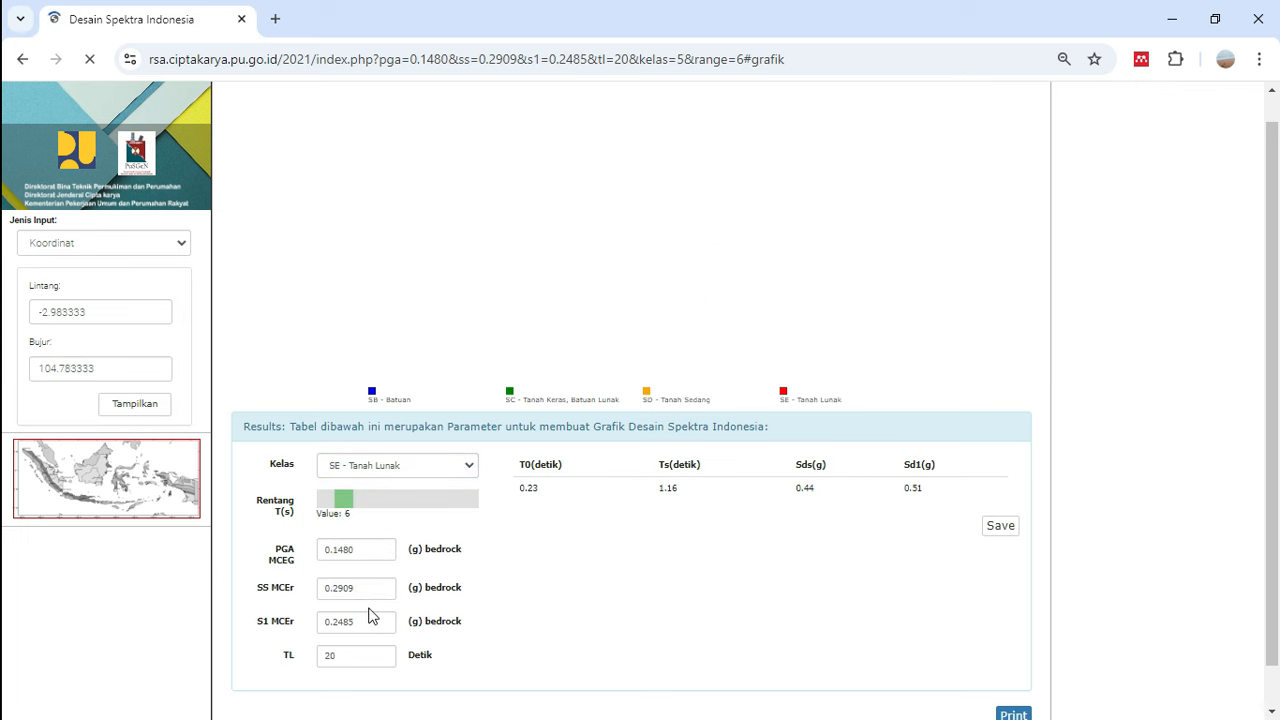
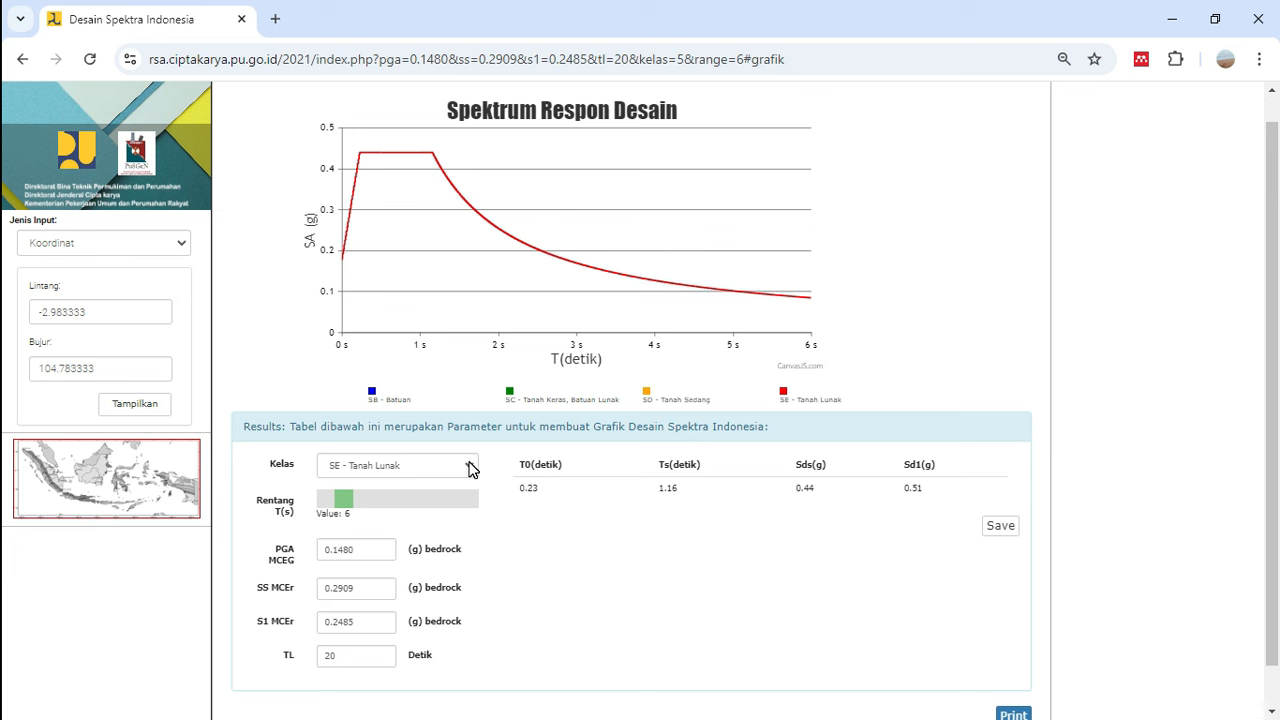
pyautogui.click(471, 470)
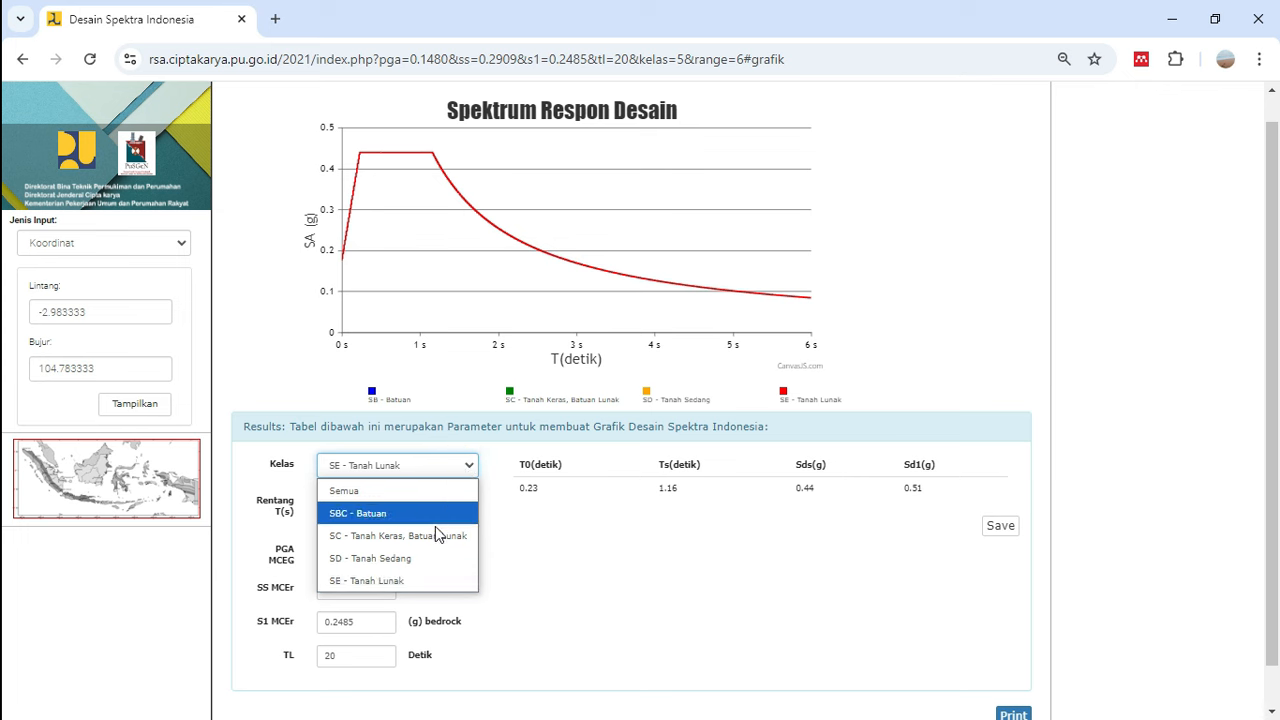
pyautogui.click(430, 557)
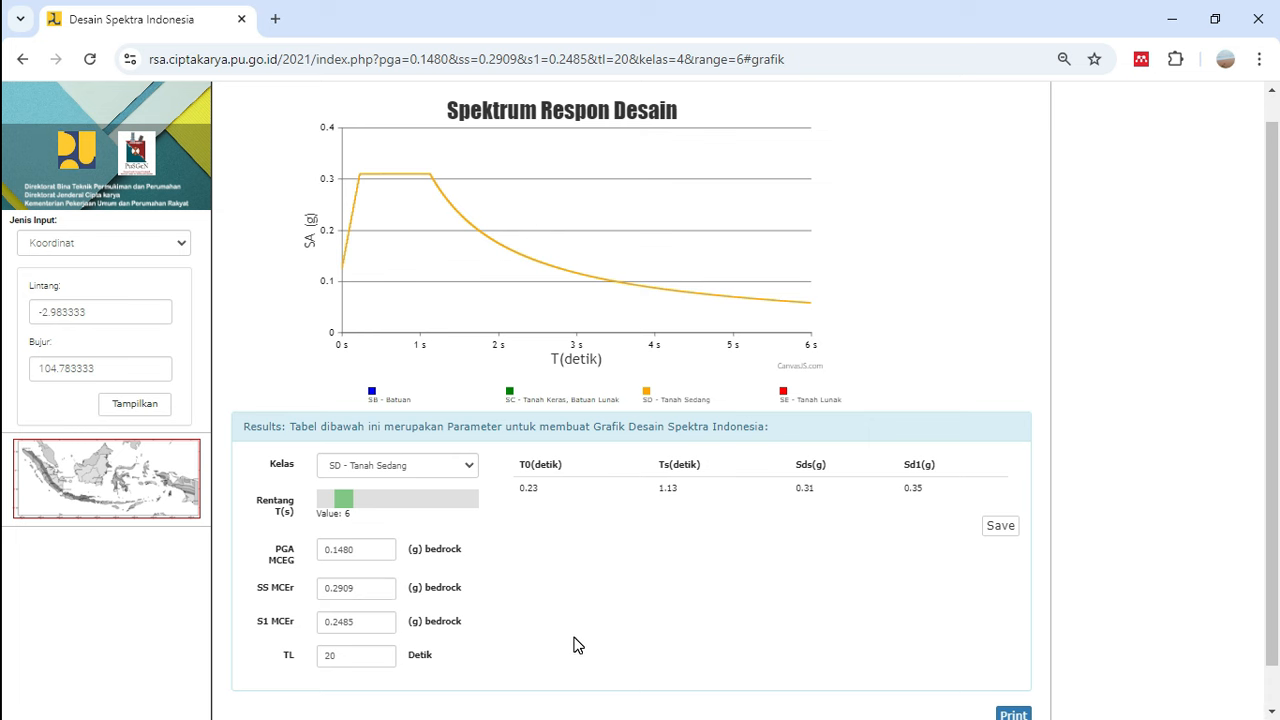
# - Capture a screen snip of the results area from Kelas to TL, including the PGA, SS and S1 values
pyautogui.press('super+shift+s')
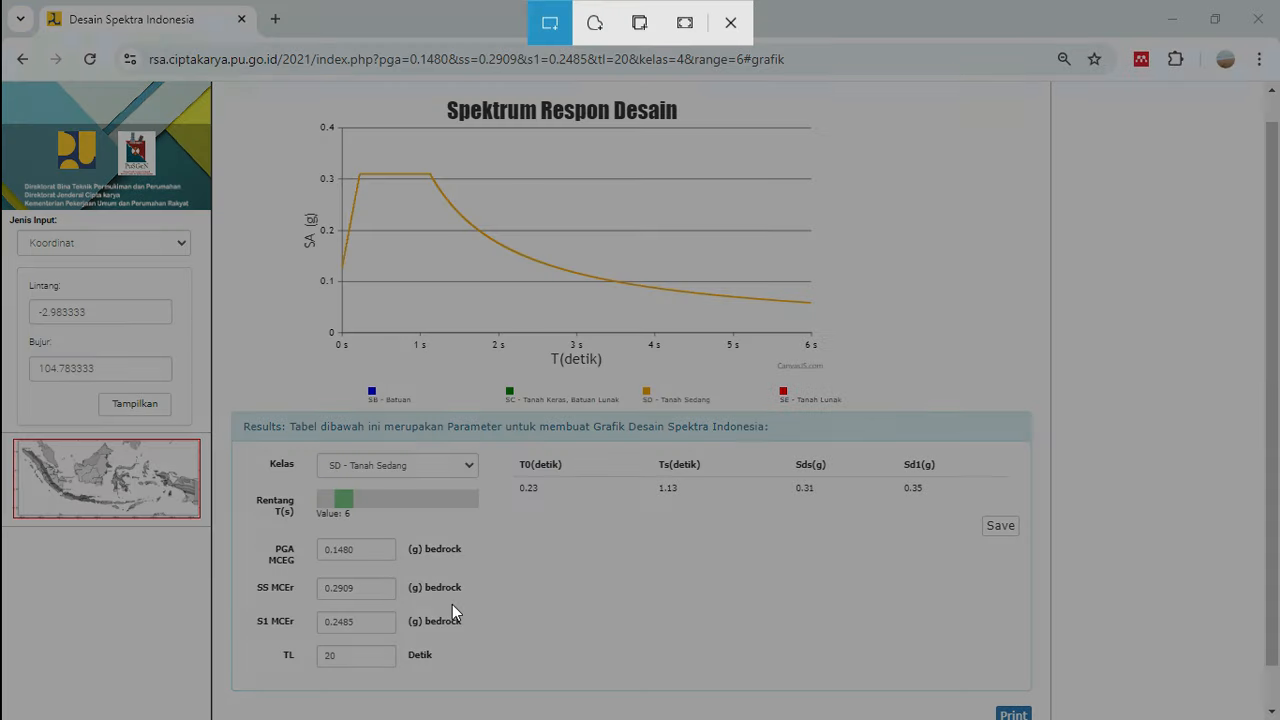
pyautogui.moveTo(238, 442); pyautogui.dragTo(503, 674)
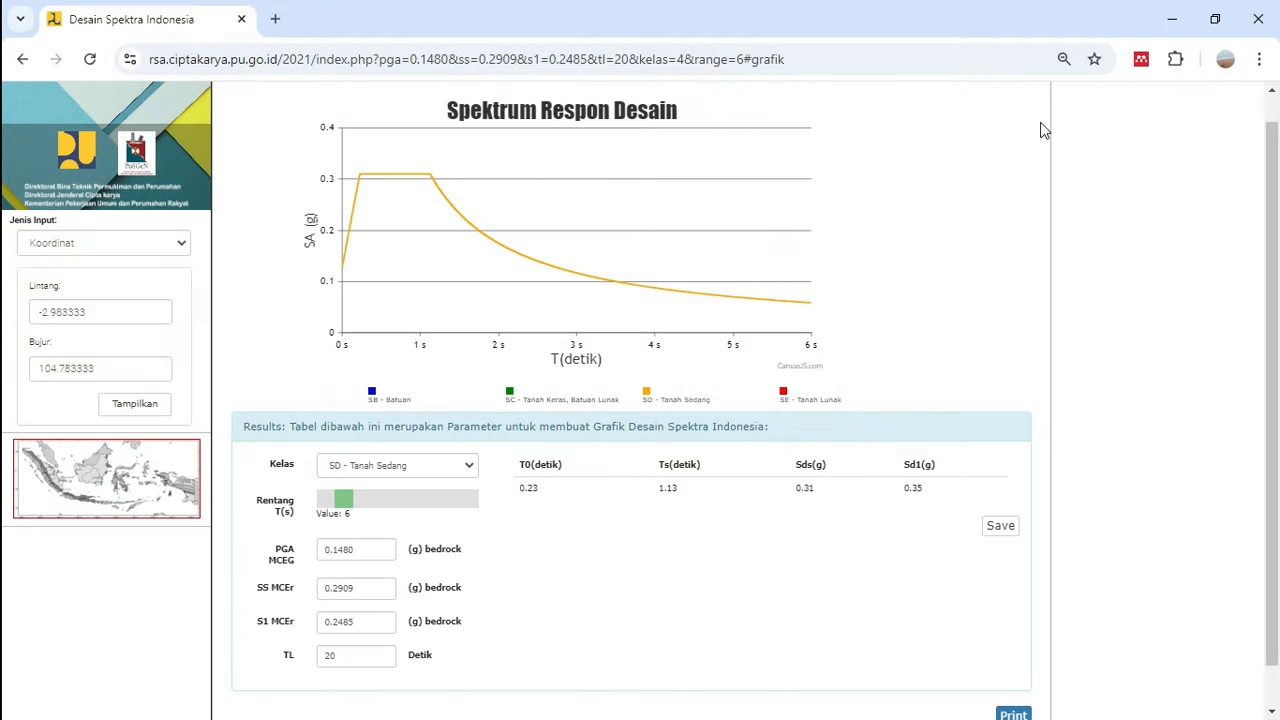
# - Switch to the Perencanaan Gedung Kantor.xlsx workbook in Excel and paste the captured spectrum results beside the Tabel Interpolasi tables
pyautogui.click(1176, 21)
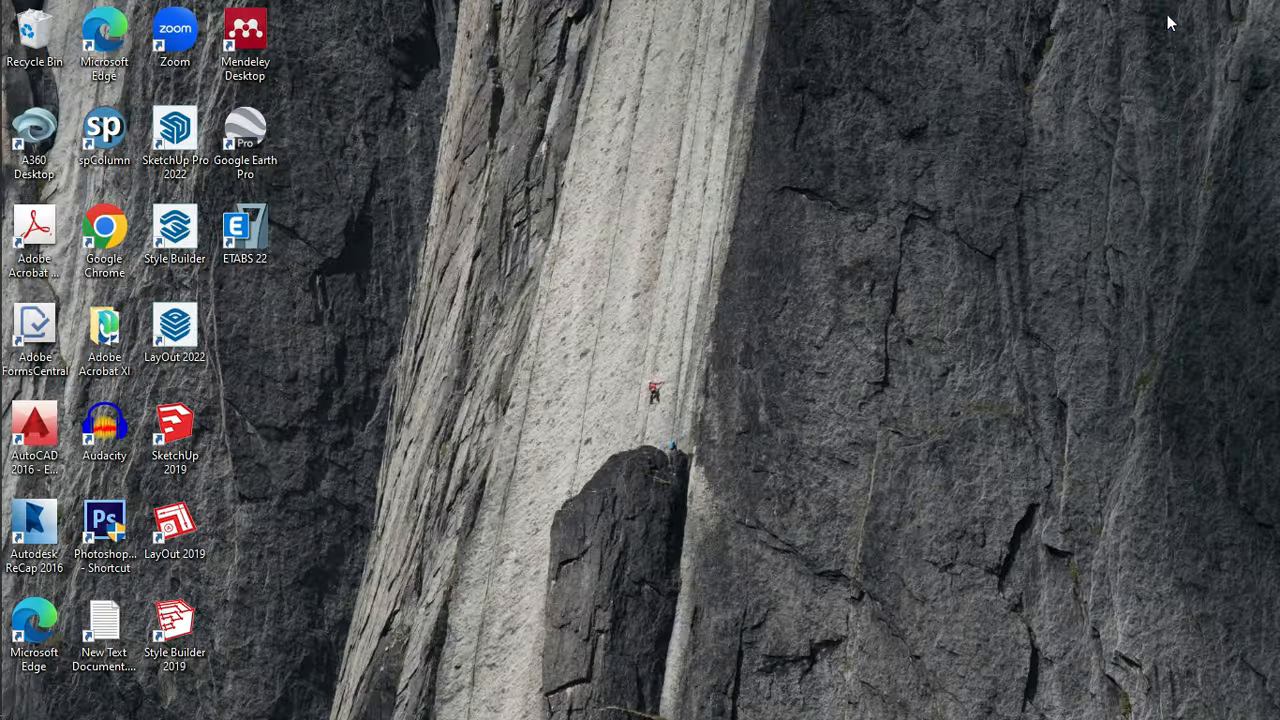
pyautogui.moveTo(3, 282)
pyautogui.click(36, 312)
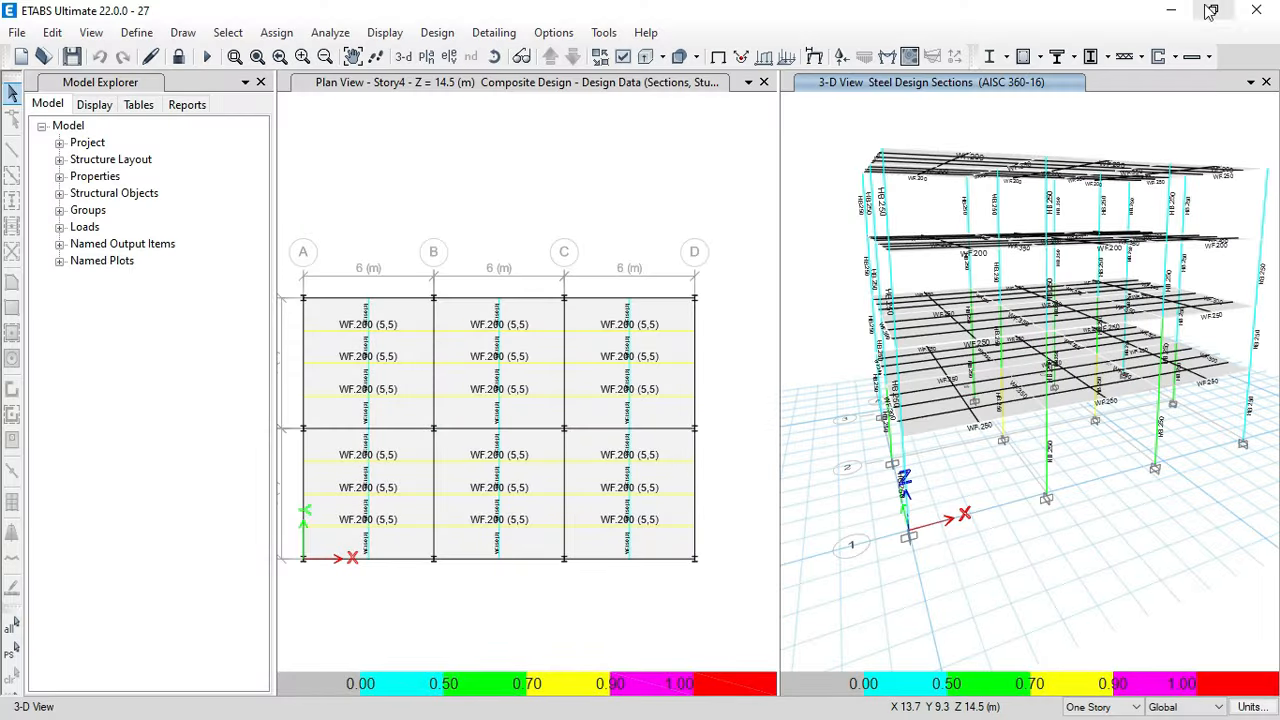
pyautogui.click(1171, 10)
pyautogui.moveTo(3, 300)
pyautogui.moveTo(36, 357)
pyautogui.click(133, 358)
pyautogui.click(949, 452)
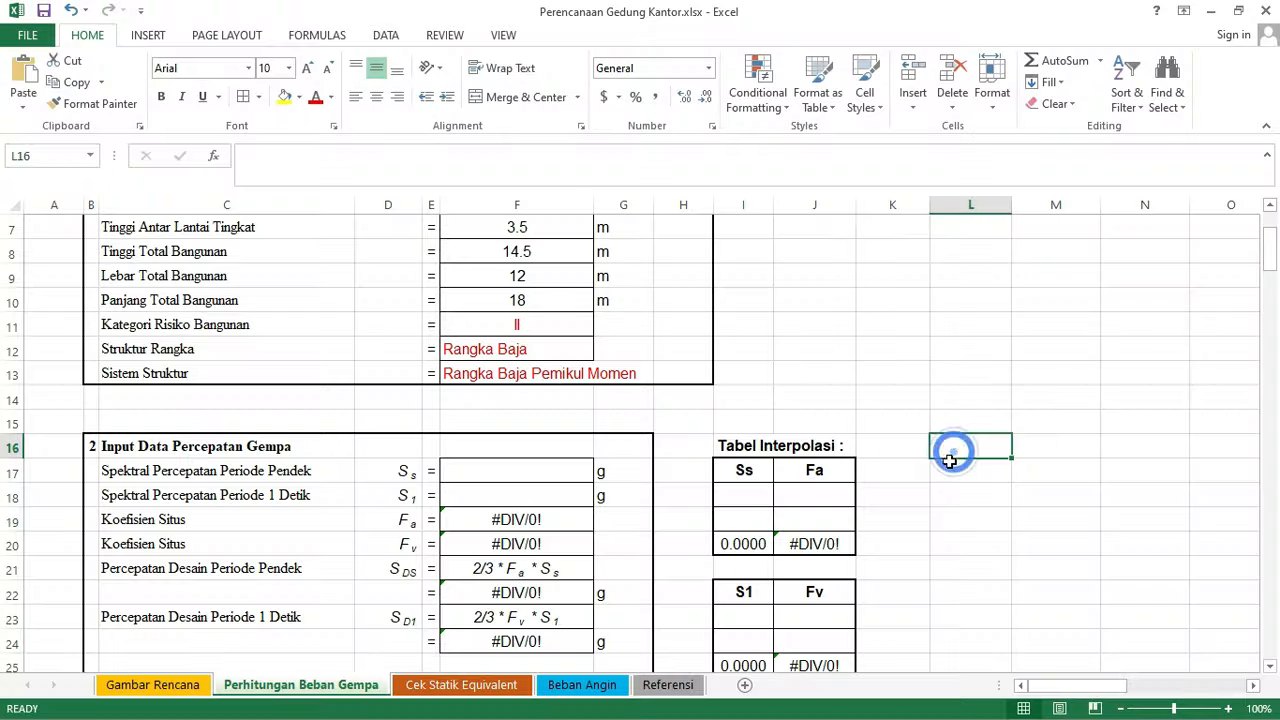
pyautogui.scroll(-1, 974, 451)
pyautogui.click(977, 455)
pyautogui.click(1040, 466)
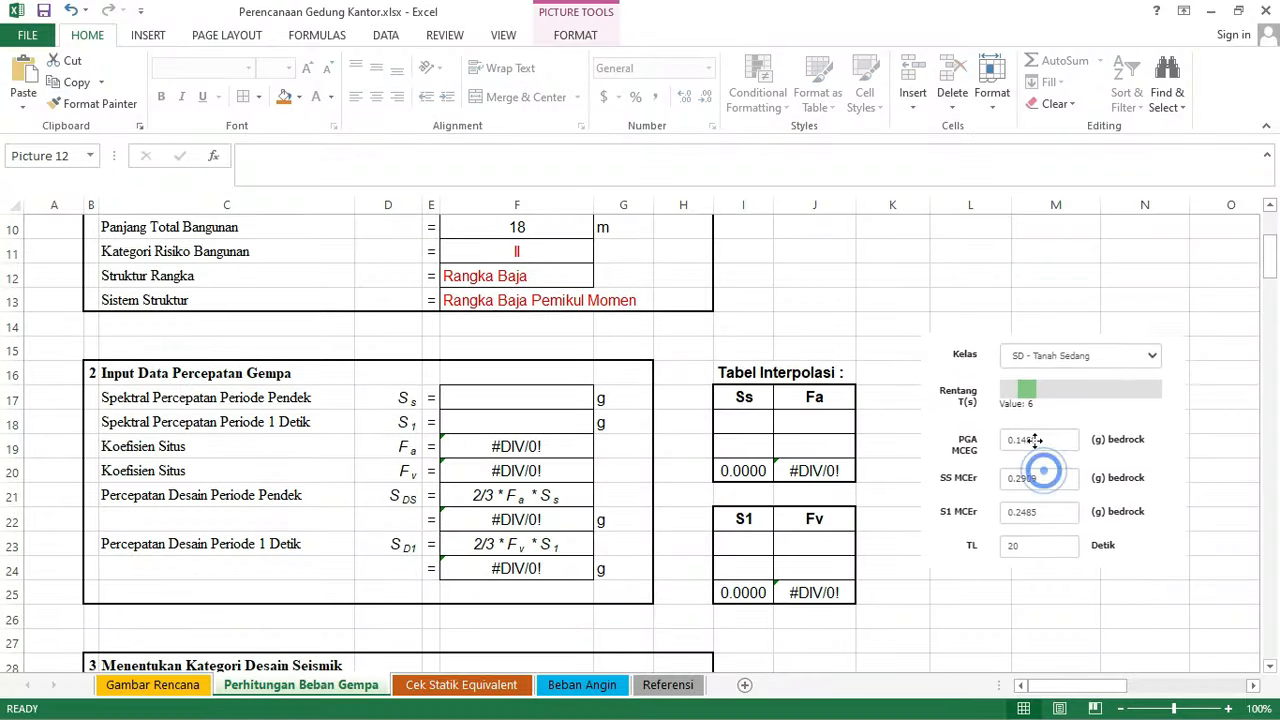
pyautogui.click(1030, 583)
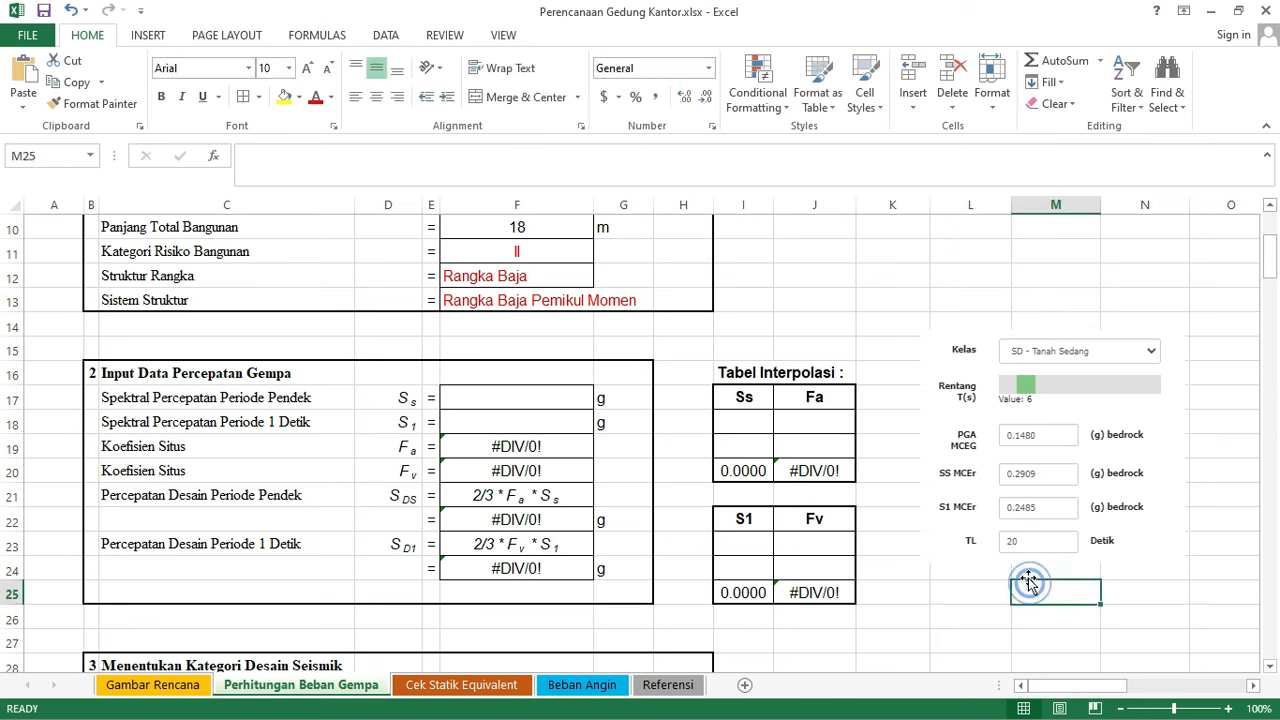
# - Enter 0.2909 for Ss in F17 and 0.2485 for S1 in F18 under Input Data Percepatan Gempa
pyautogui.click(480, 397)
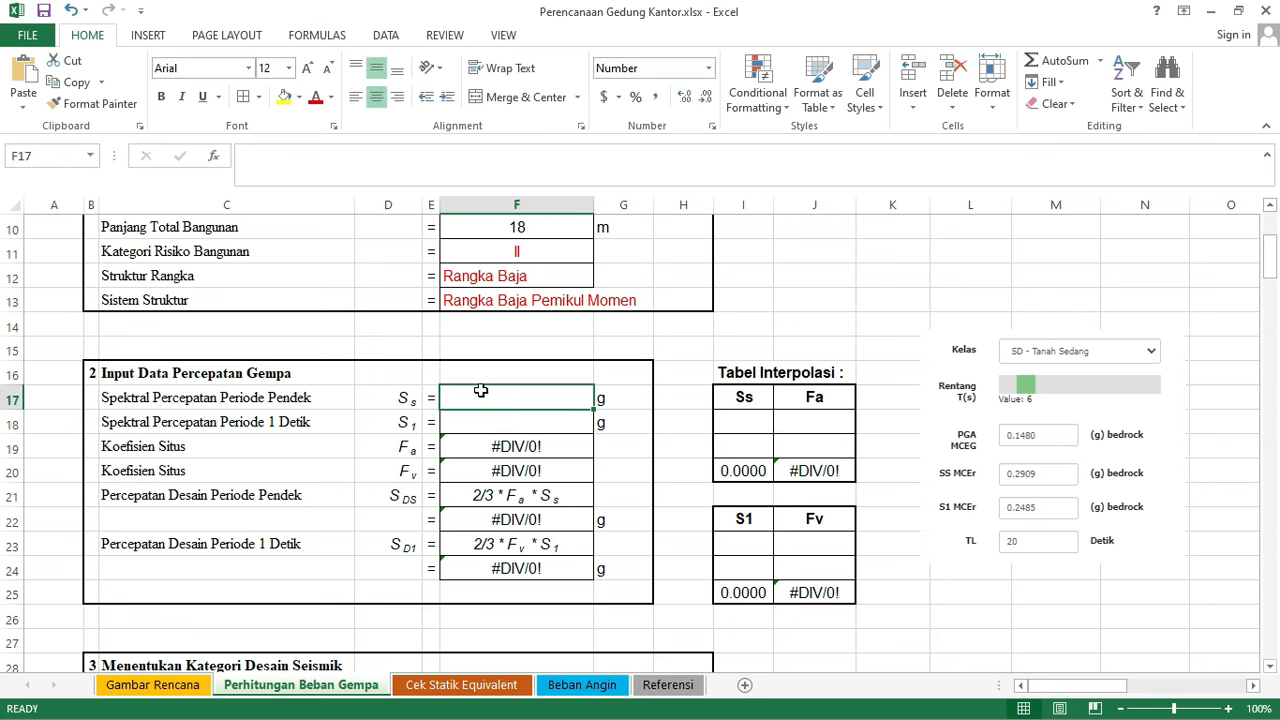
pyautogui.write('0.2')
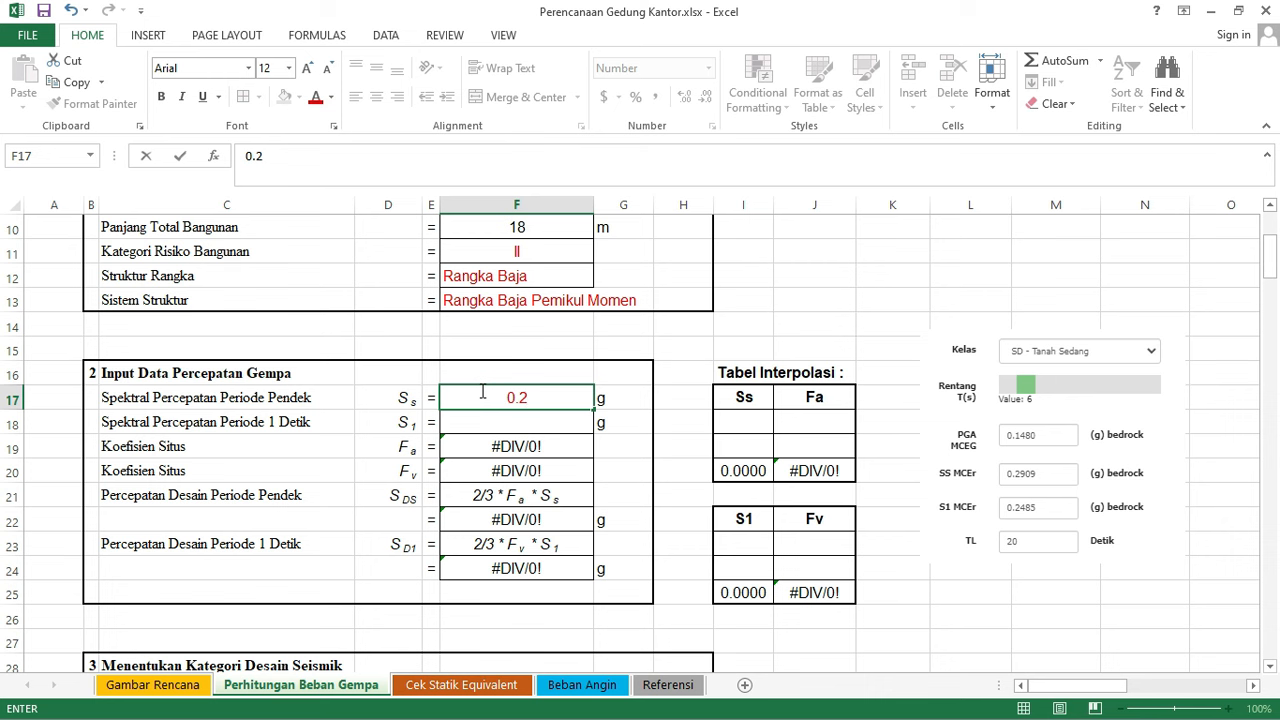
pyautogui.write('909')
pyautogui.press('Return')
pyautogui.write('0.2')
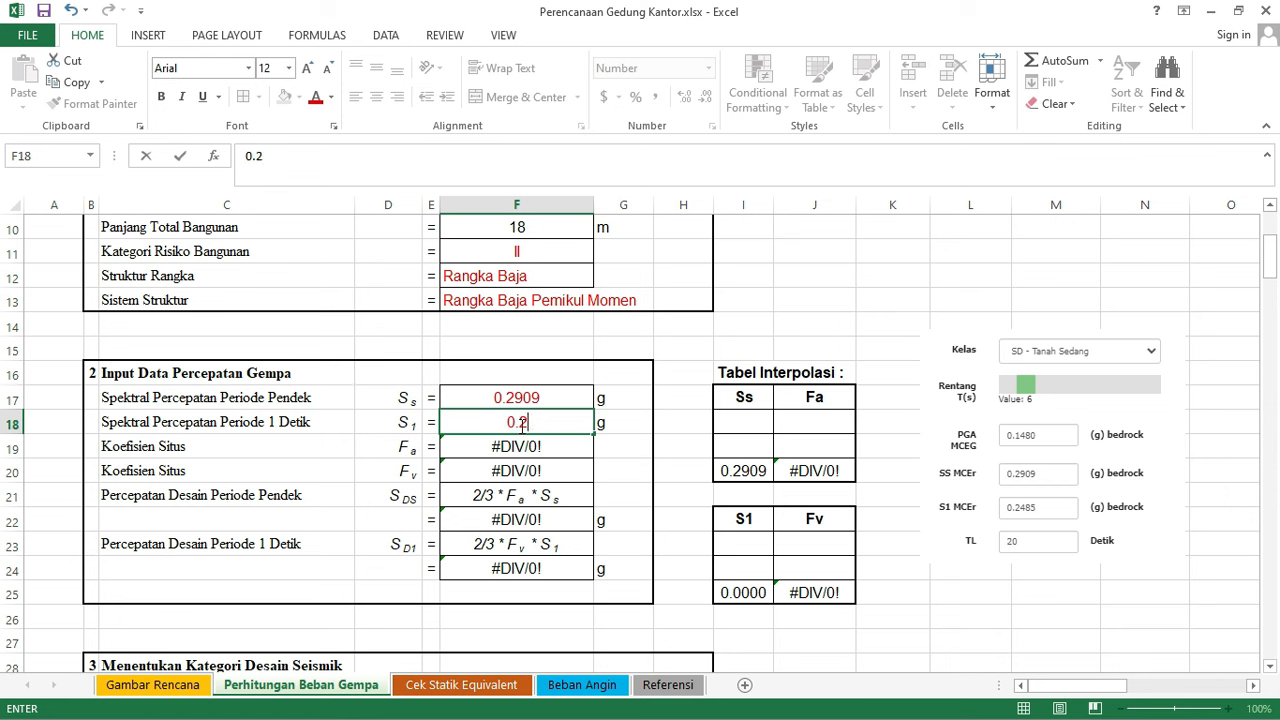
pyautogui.write('485')
pyautogui.click(825, 325)
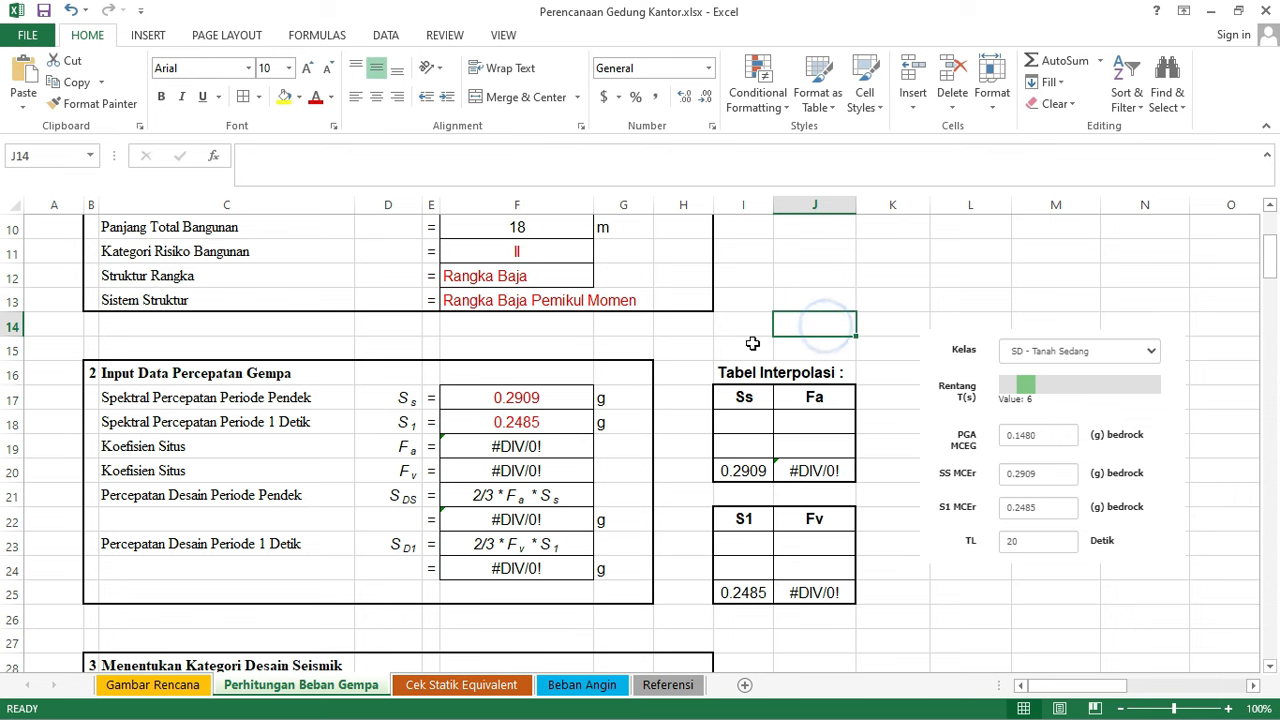
# - Inspect the formulas in the last Ss and S1 cells of the interpolation tables and in the Fa and Fv coefficient cells
pyautogui.doubleClick(745, 470)
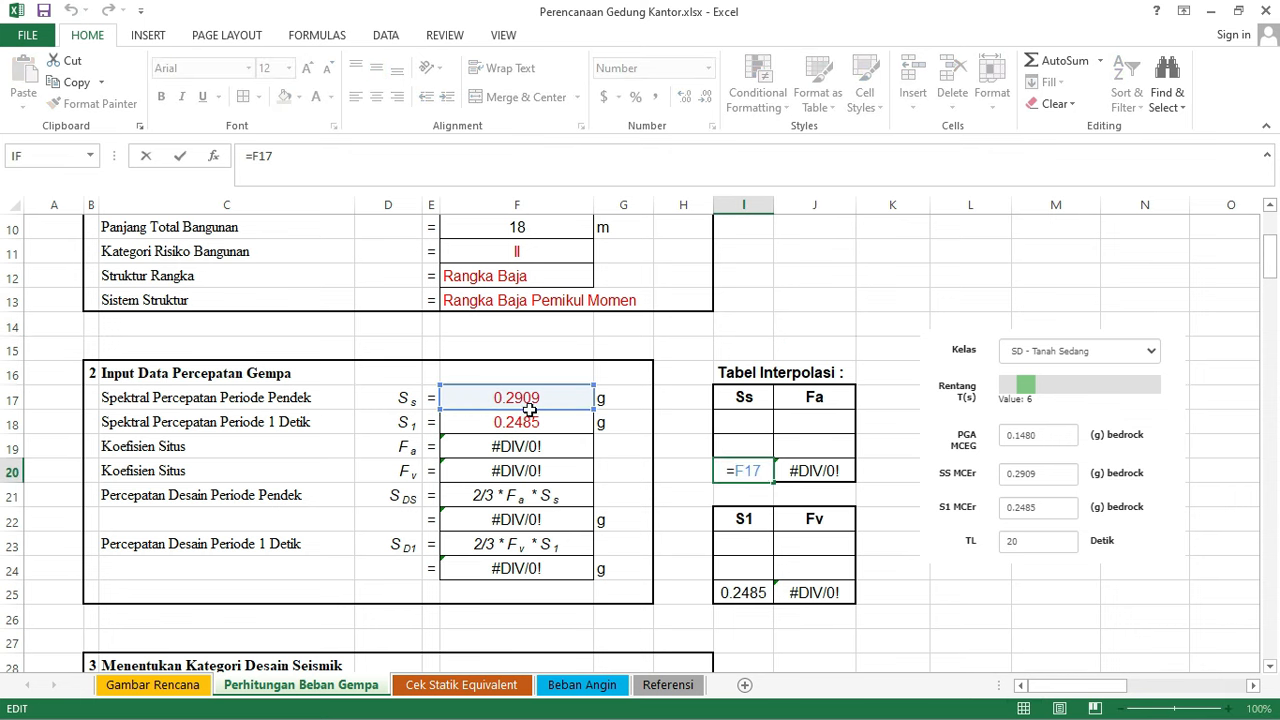
pyautogui.press('Escape')
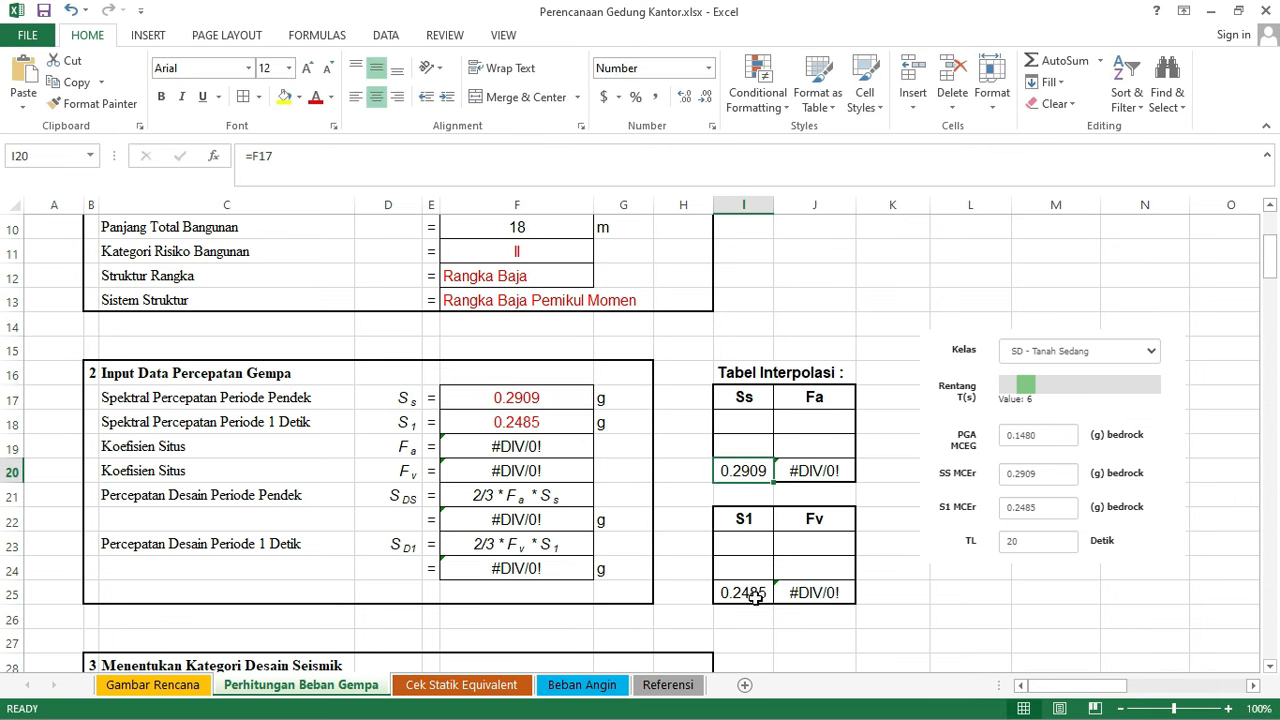
pyautogui.doubleClick(745, 592)
pyautogui.press('Escape')
pyautogui.click(860, 621)
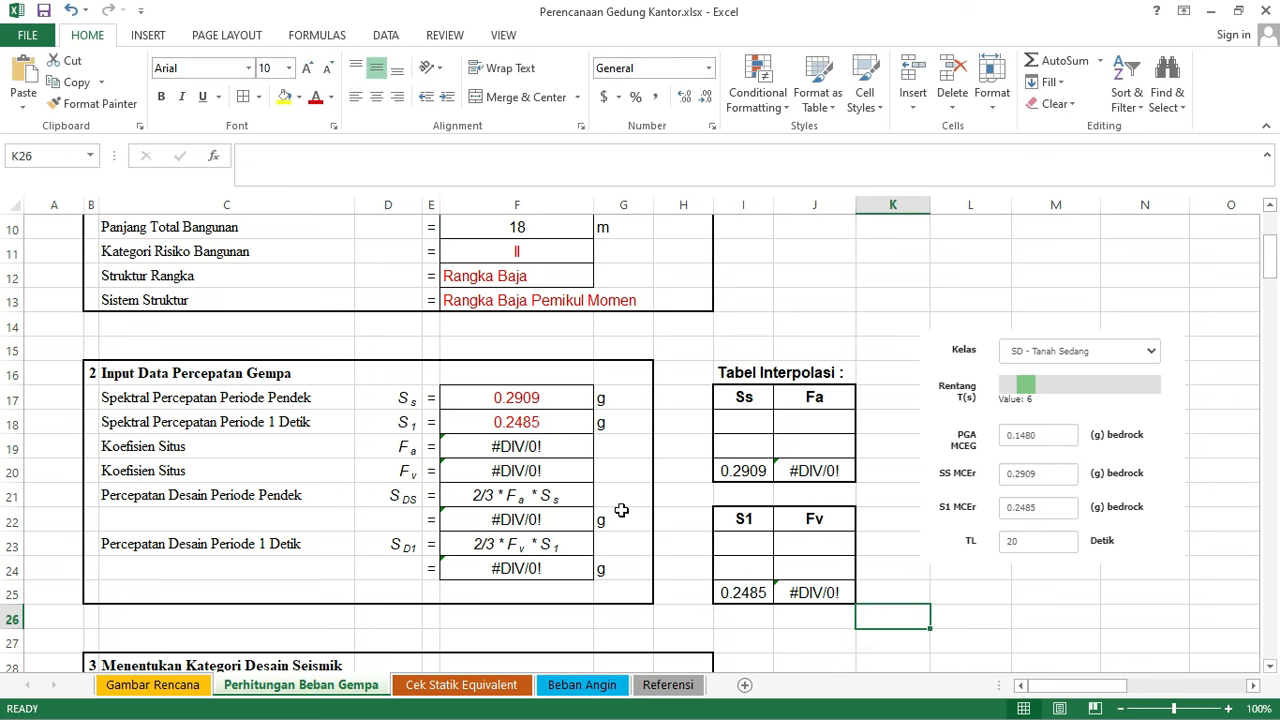
pyautogui.click(1030, 455)
pyautogui.click(537, 446)
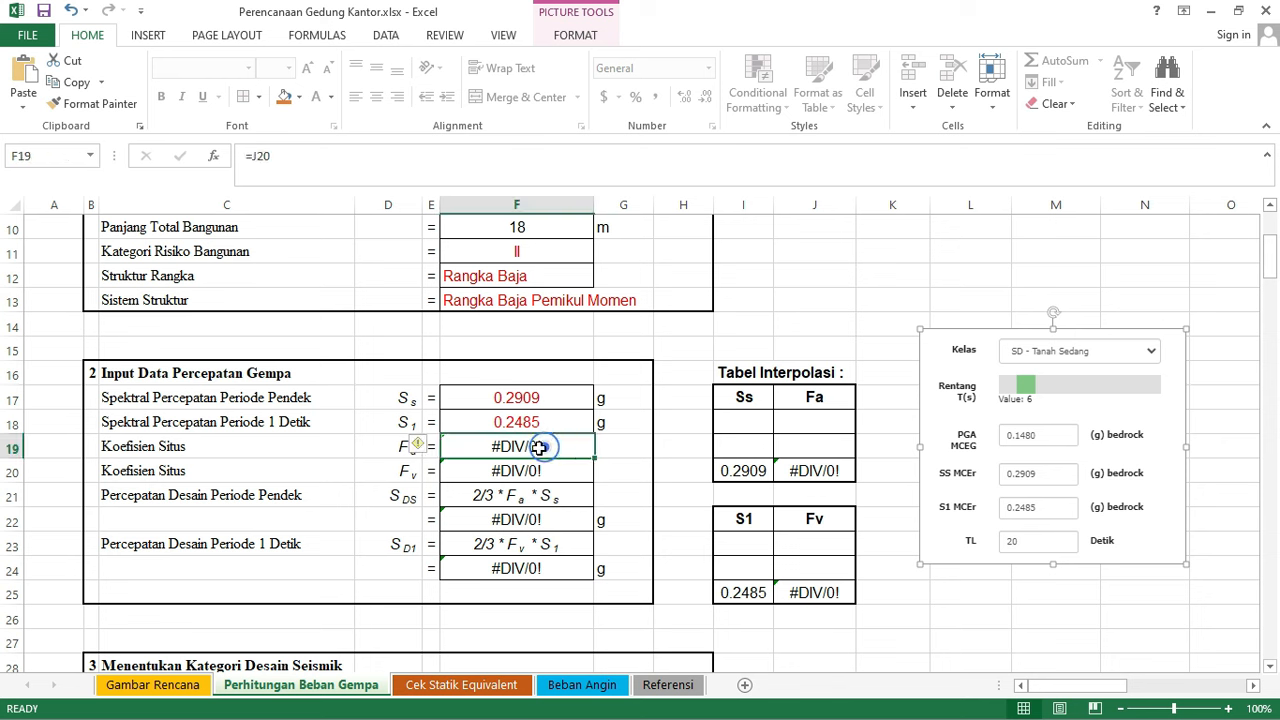
pyautogui.click(572, 469)
pyautogui.click(752, 473)
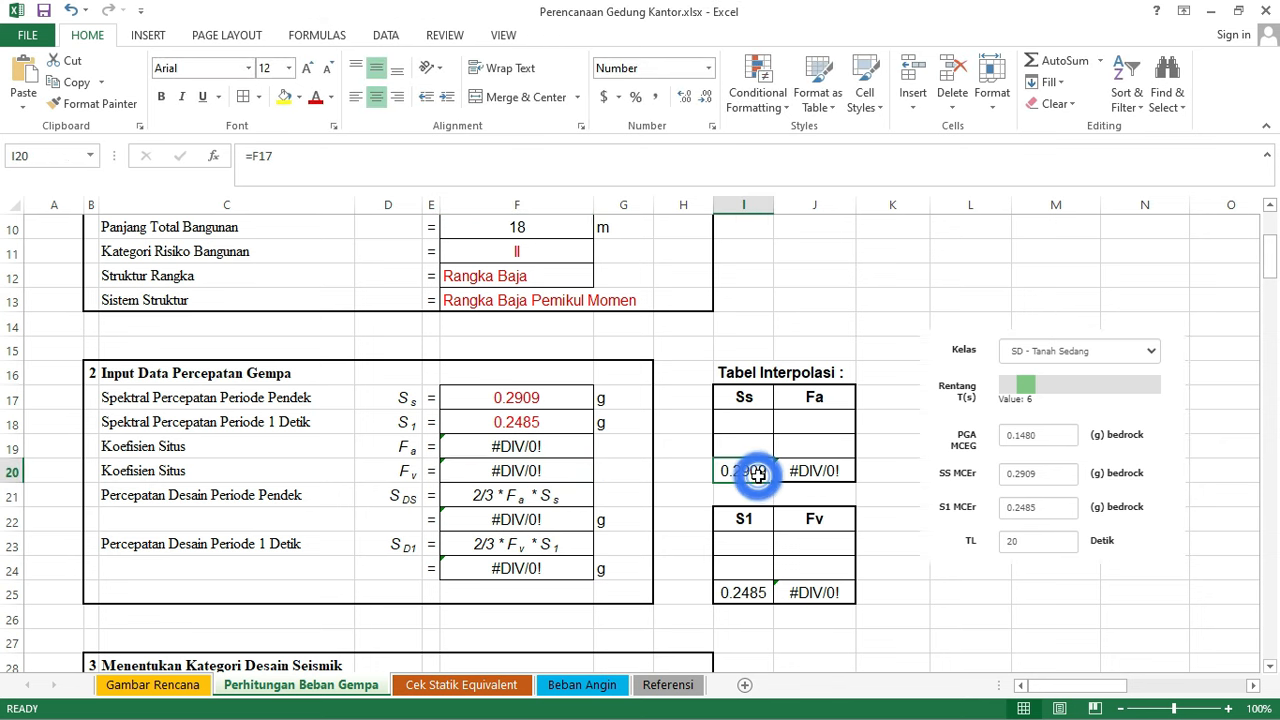
pyautogui.click(747, 587)
pyautogui.click(1068, 612)
pyautogui.moveTo(1044, 688); pyautogui.dragTo(1052, 686)
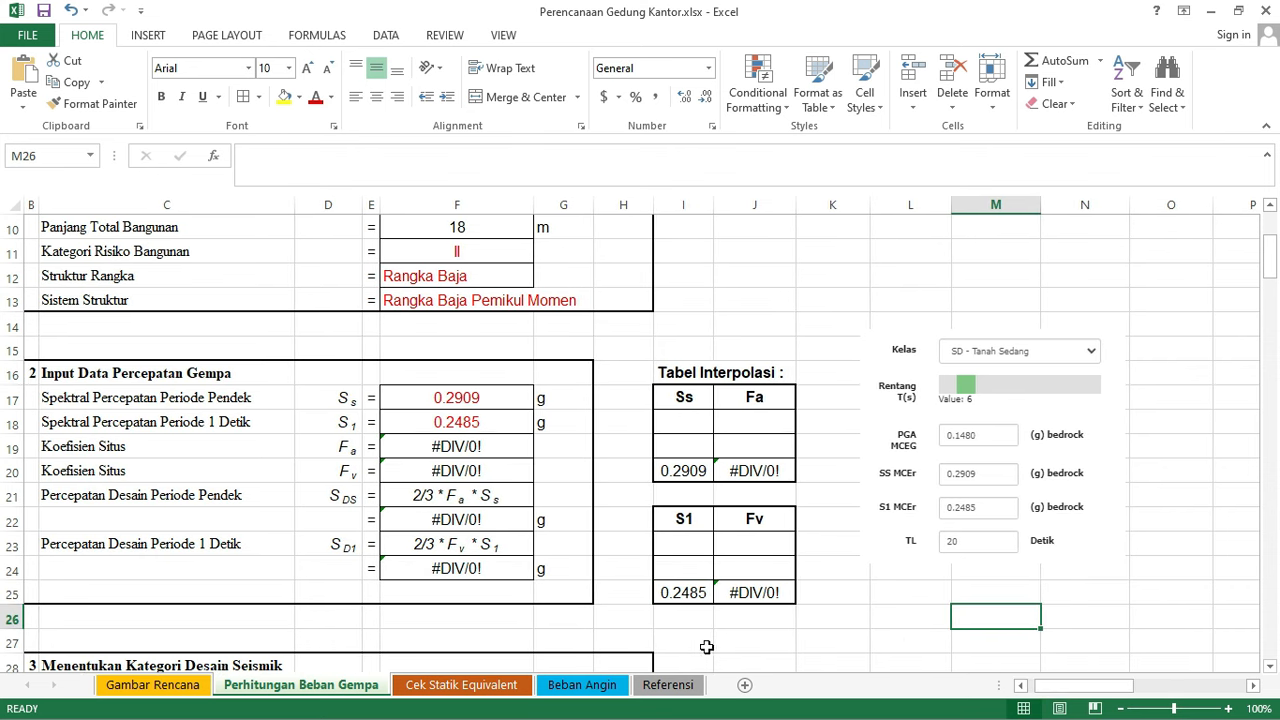
# - Copy the Tabel 6 and Tabel 7 site coefficient picture from the Referensi sheet and place it beside the interpolation tables on Perhitungan Beban Gempa
pyautogui.click(663, 685)
pyautogui.scroll(-1, 651, 508)
pyautogui.scroll(4, 653, 500)
pyautogui.scroll(-10, 653, 500)
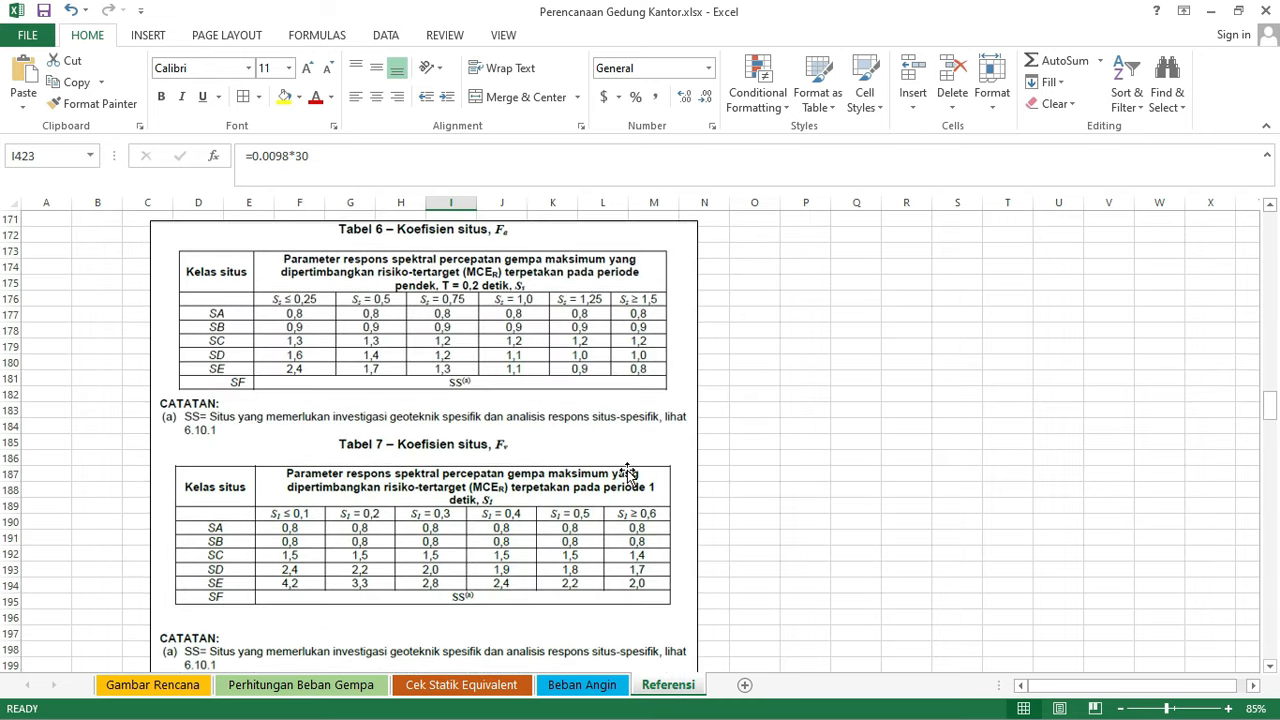
pyautogui.click(610, 429)
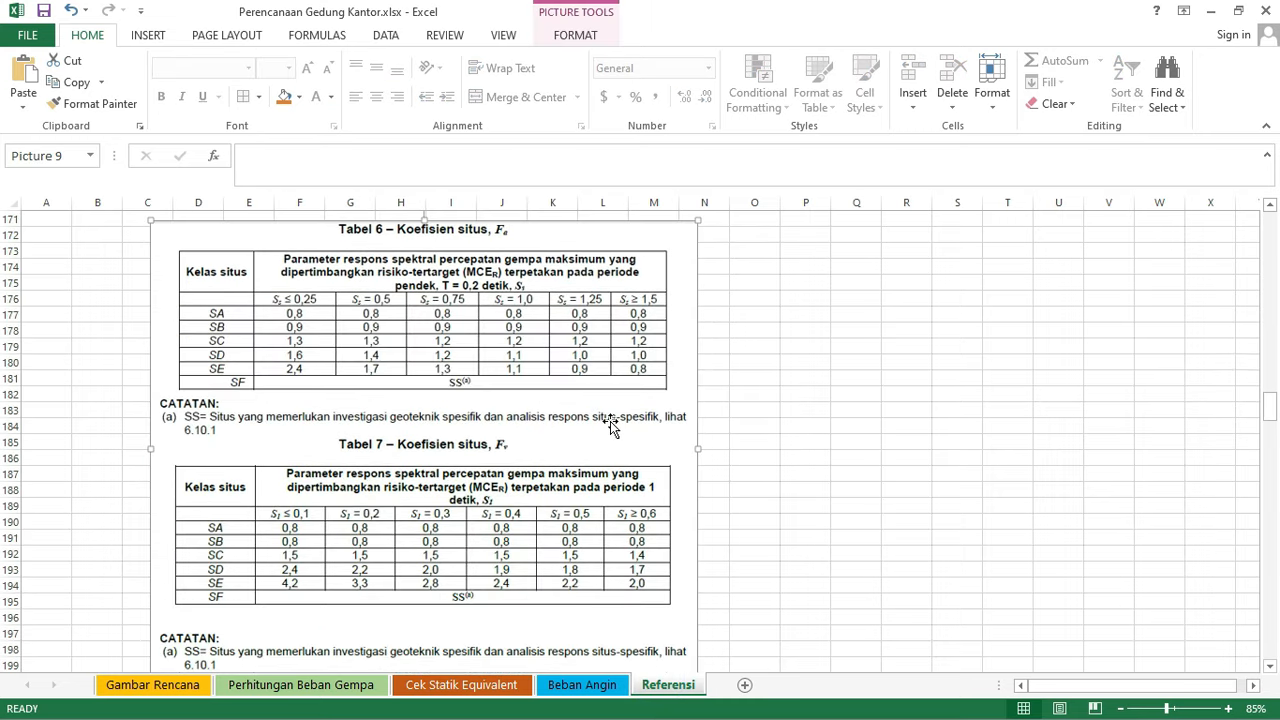
pyautogui.click(310, 688)
pyautogui.scroll(-1, 962, 497)
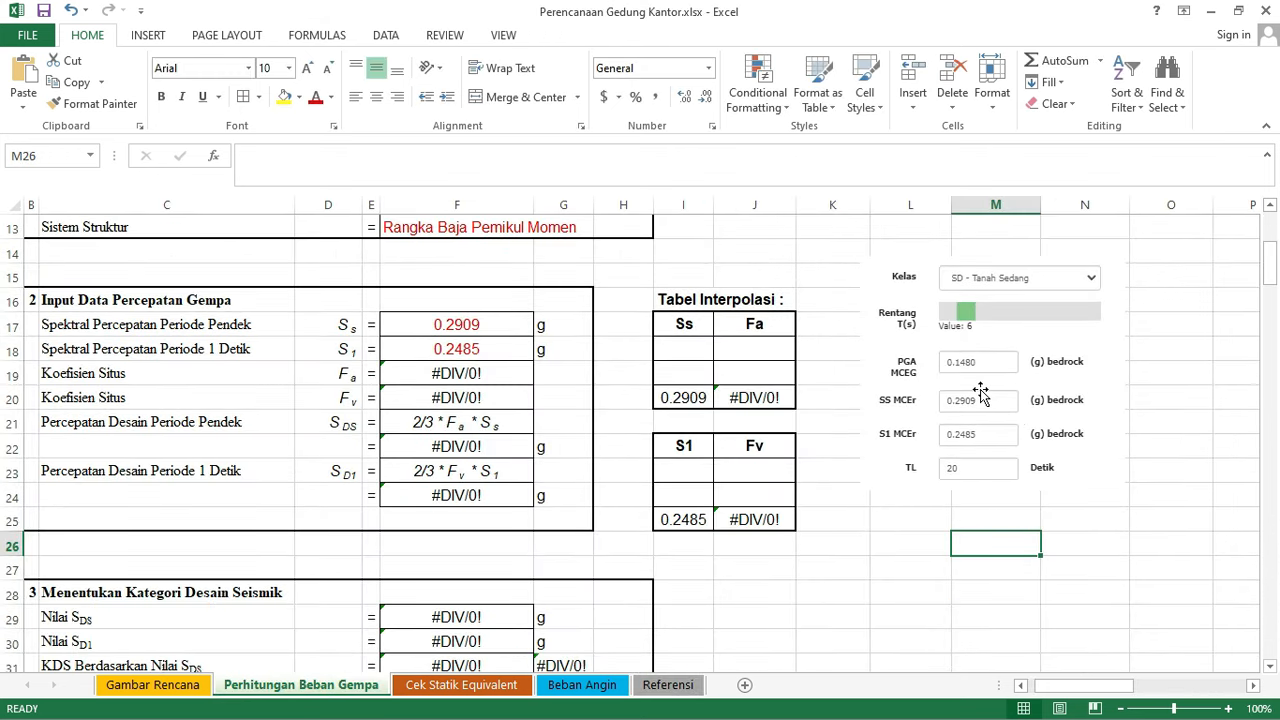
pyautogui.click(910, 538)
pyautogui.hotkey('ctrl', 'v')
pyautogui.moveTo(917, 546); pyautogui.dragTo(917, 310)
pyautogui.moveTo(1078, 687); pyautogui.dragTo(1090, 687)
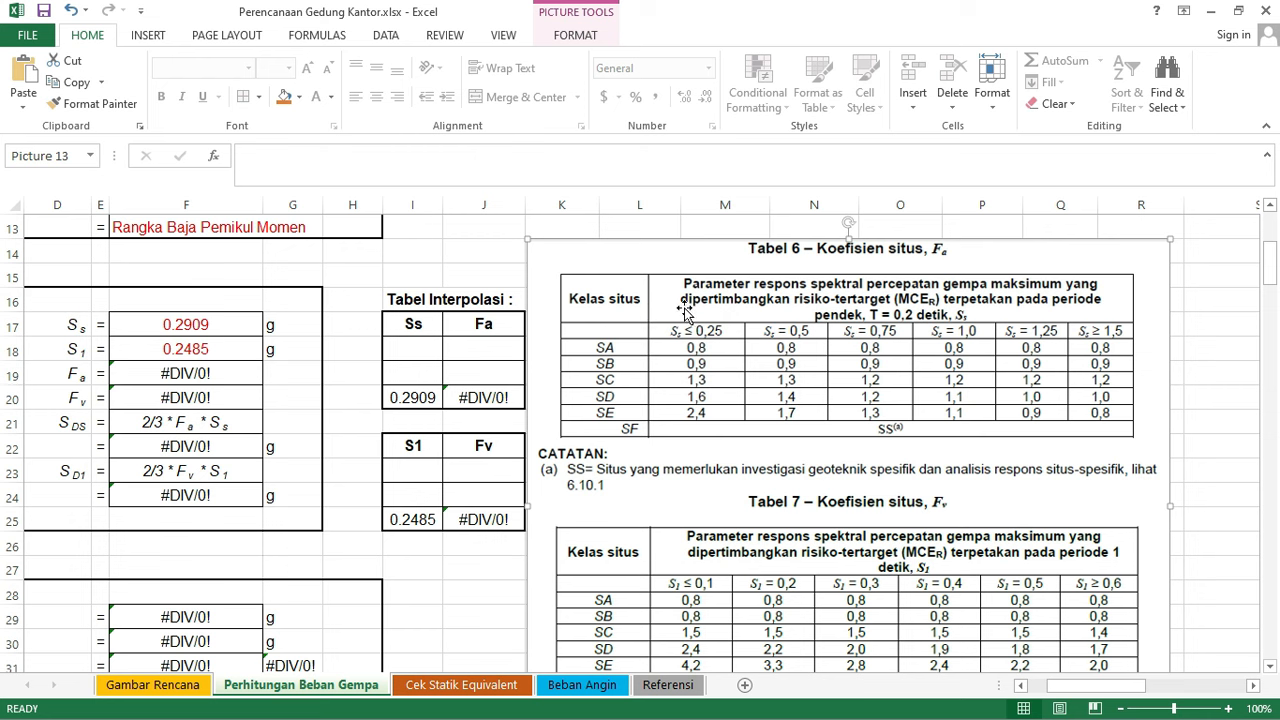
pyautogui.moveTo(422, 300); pyautogui.dragTo(511, 516)
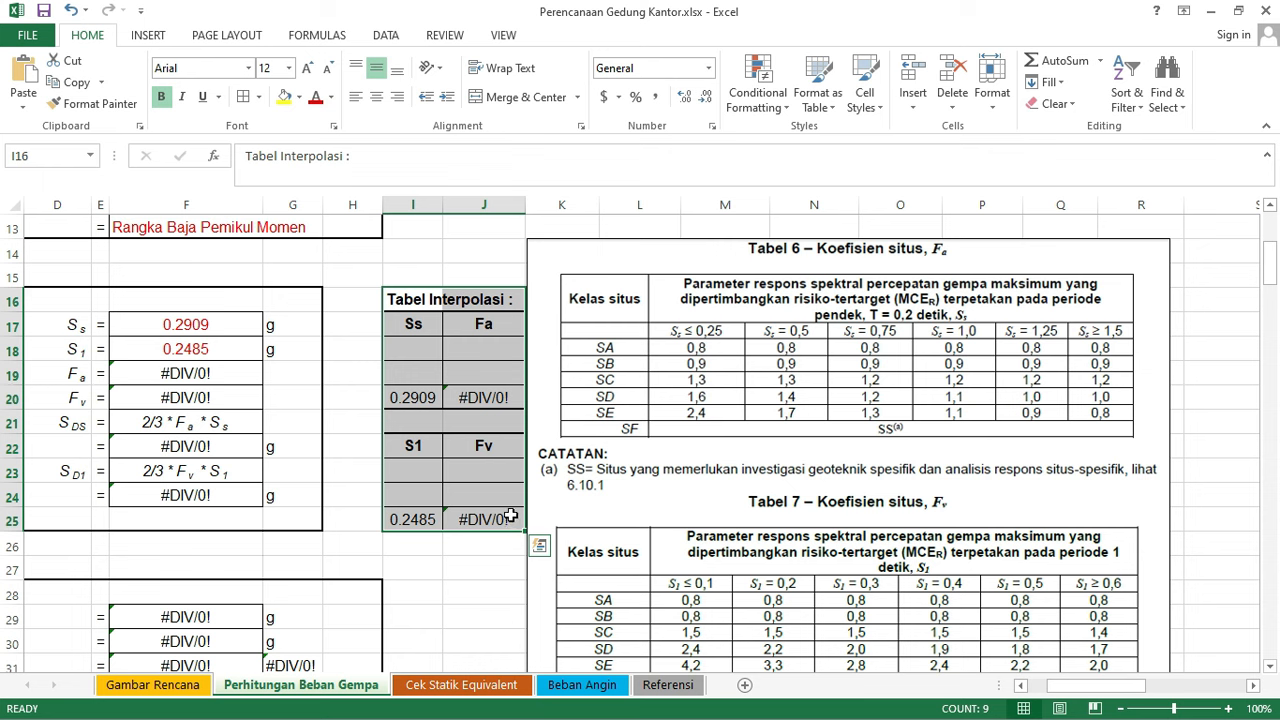
pyautogui.moveTo(640, 410); pyautogui.dragTo(659, 409)
pyautogui.click(482, 568)
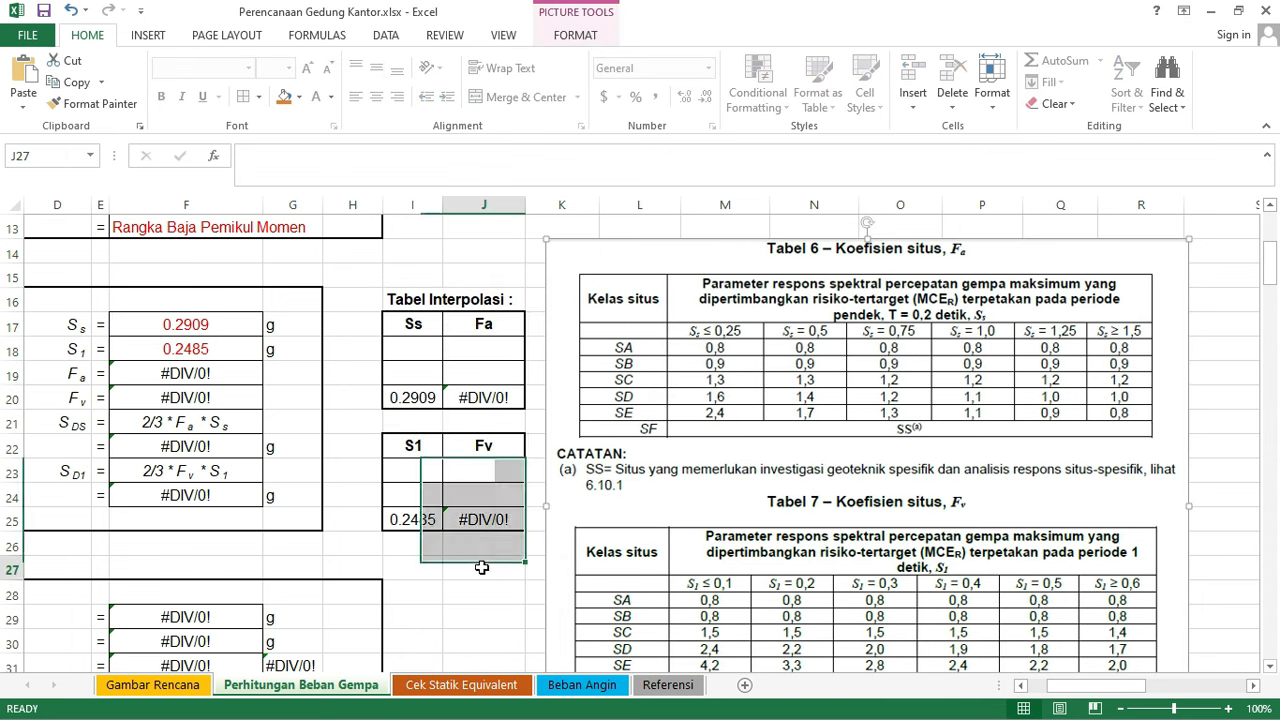
# - Enter the Ss interpolation bounds 0.25 in I18 and 0.5 in I19
pyautogui.click(430, 396)
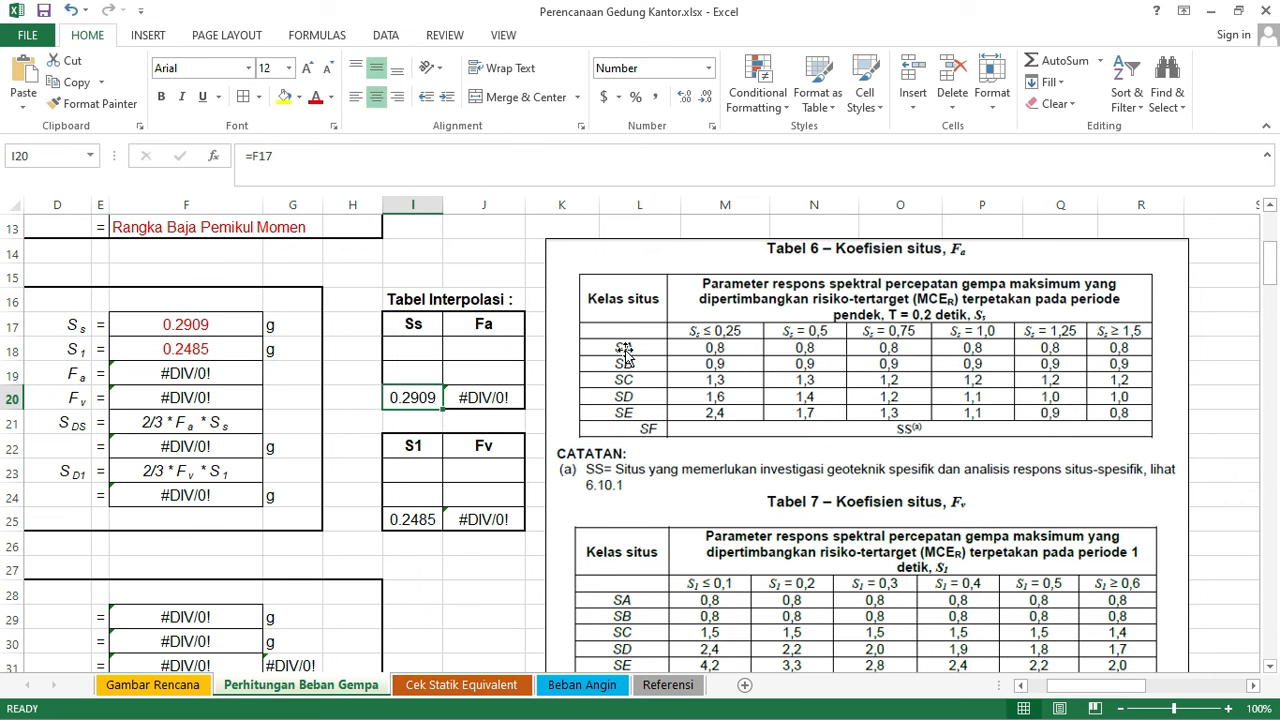
pyautogui.click(418, 348)
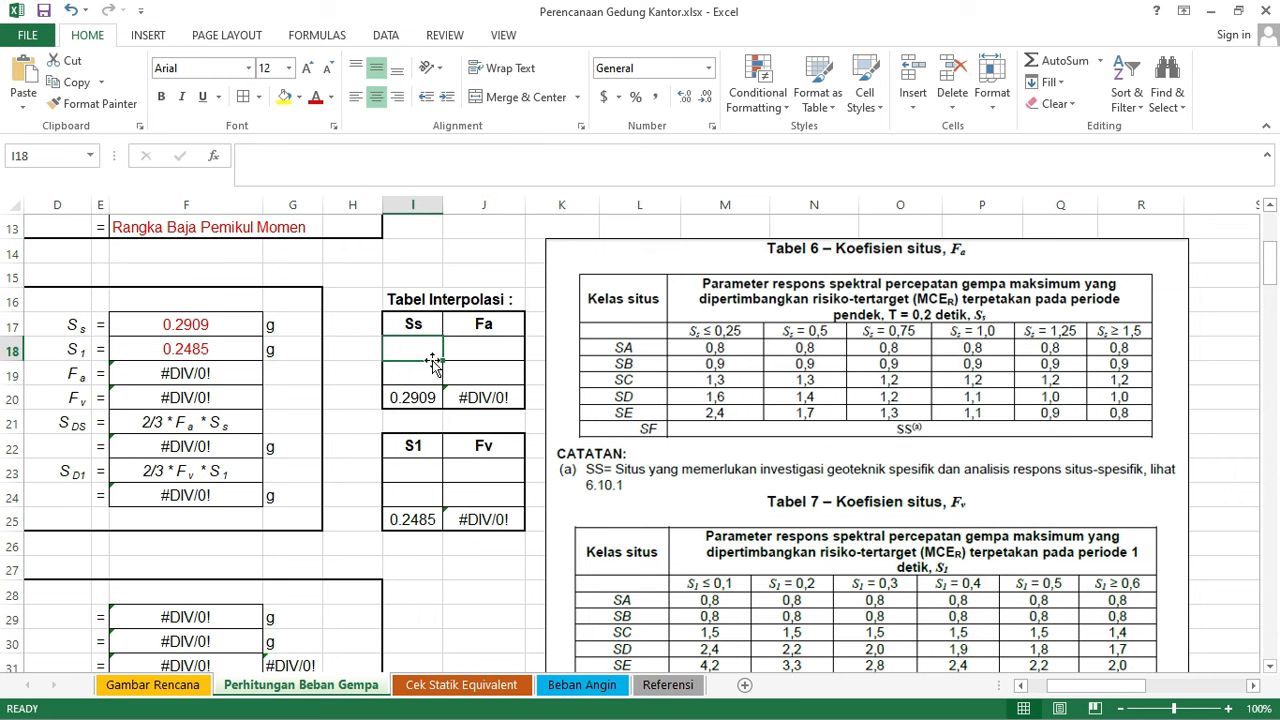
pyautogui.write('0.25')
pyautogui.click(427, 377)
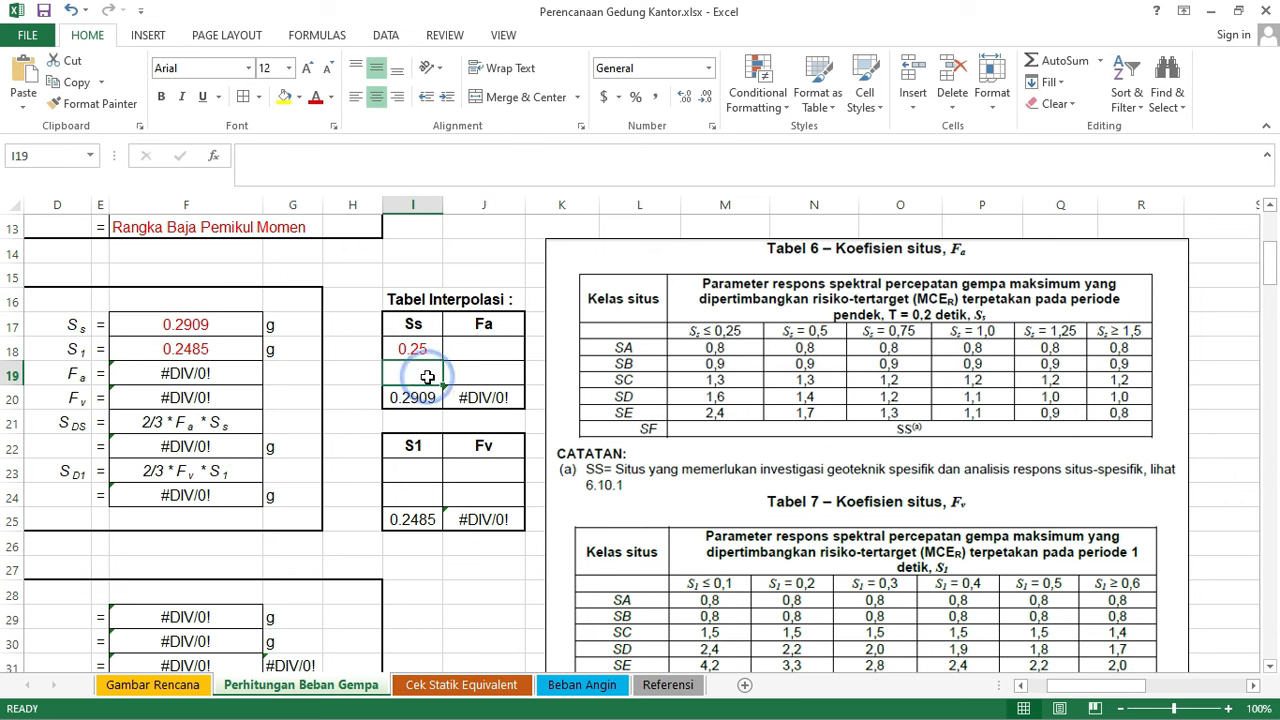
pyautogui.write('0.5')
# - Check the Fa interpolation formula in J20 and examine the site class rows in Tabel 6 and Tabel 7
pyautogui.click(457, 397)
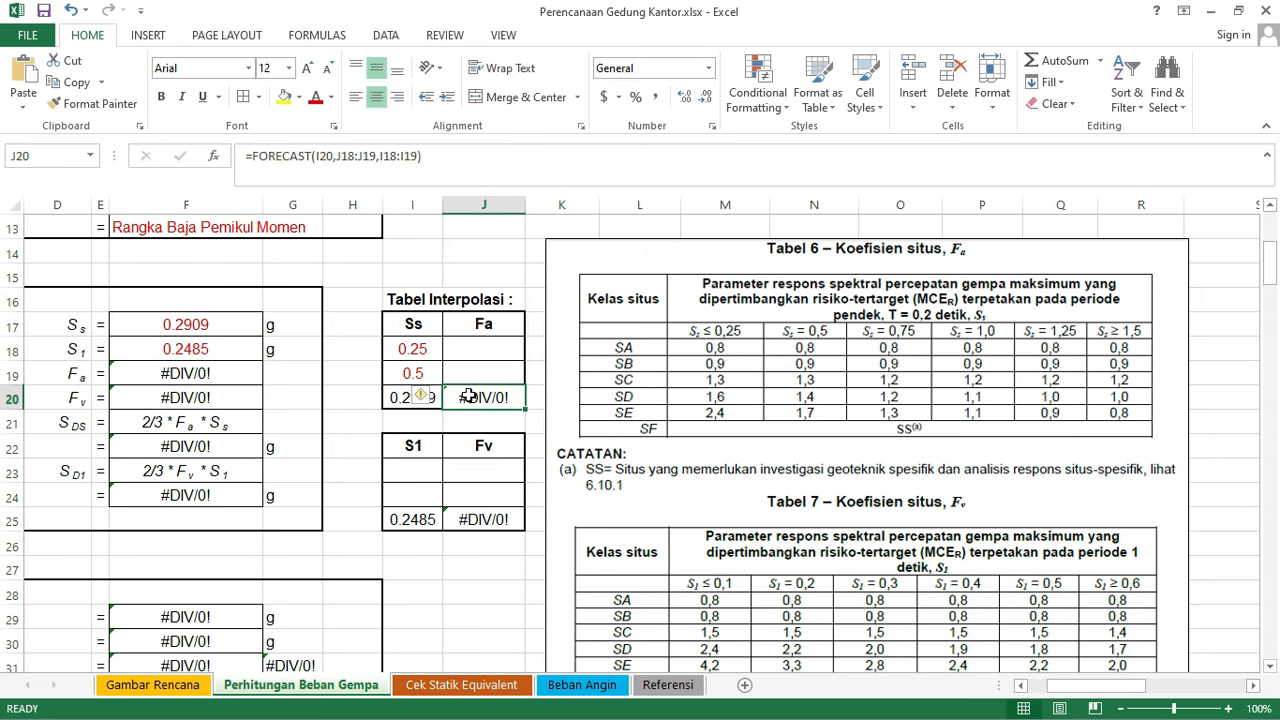
pyautogui.click(497, 367)
pyautogui.click(492, 346)
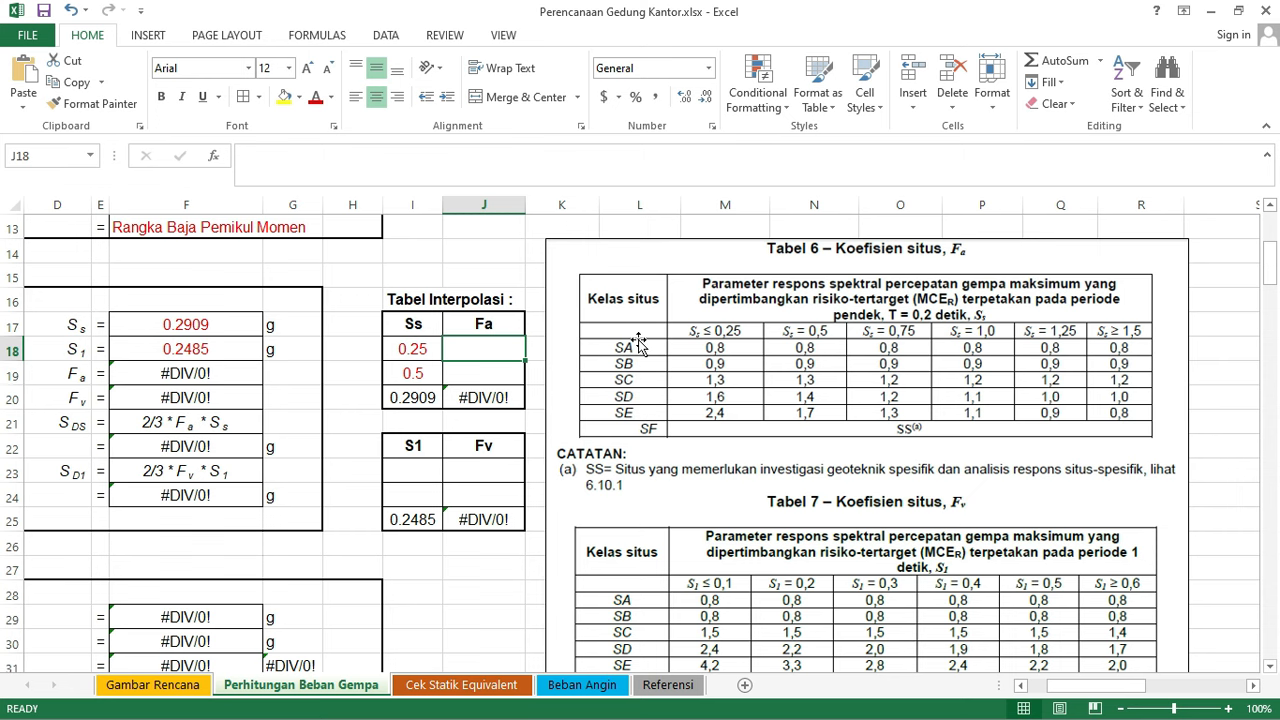
pyautogui.scroll(-1, 638, 344)
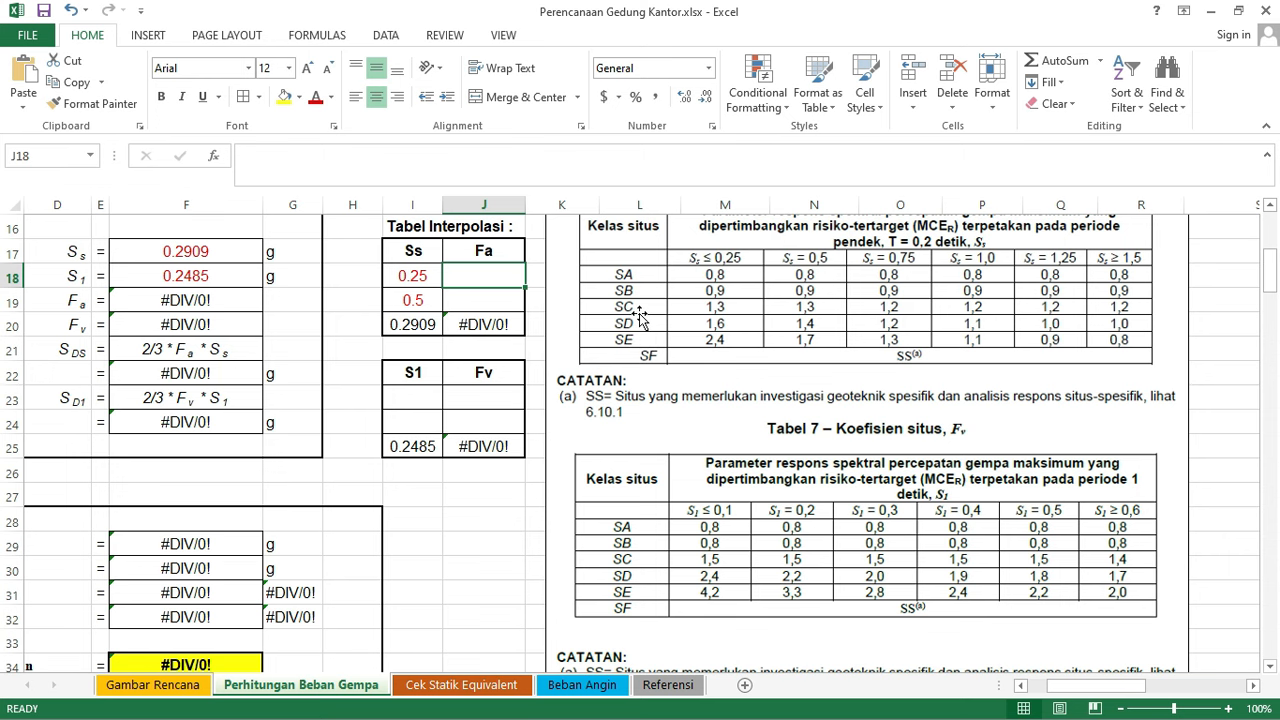
pyautogui.scroll(-2, 640, 316)
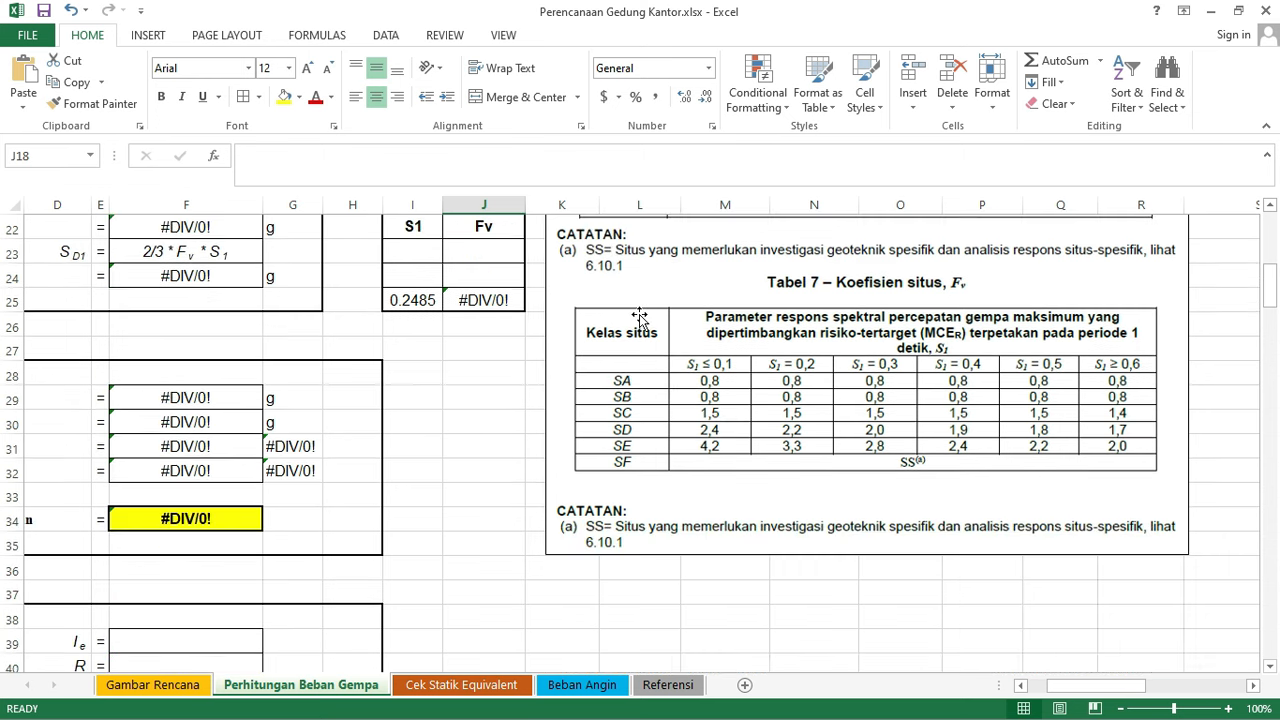
pyautogui.click(728, 588)
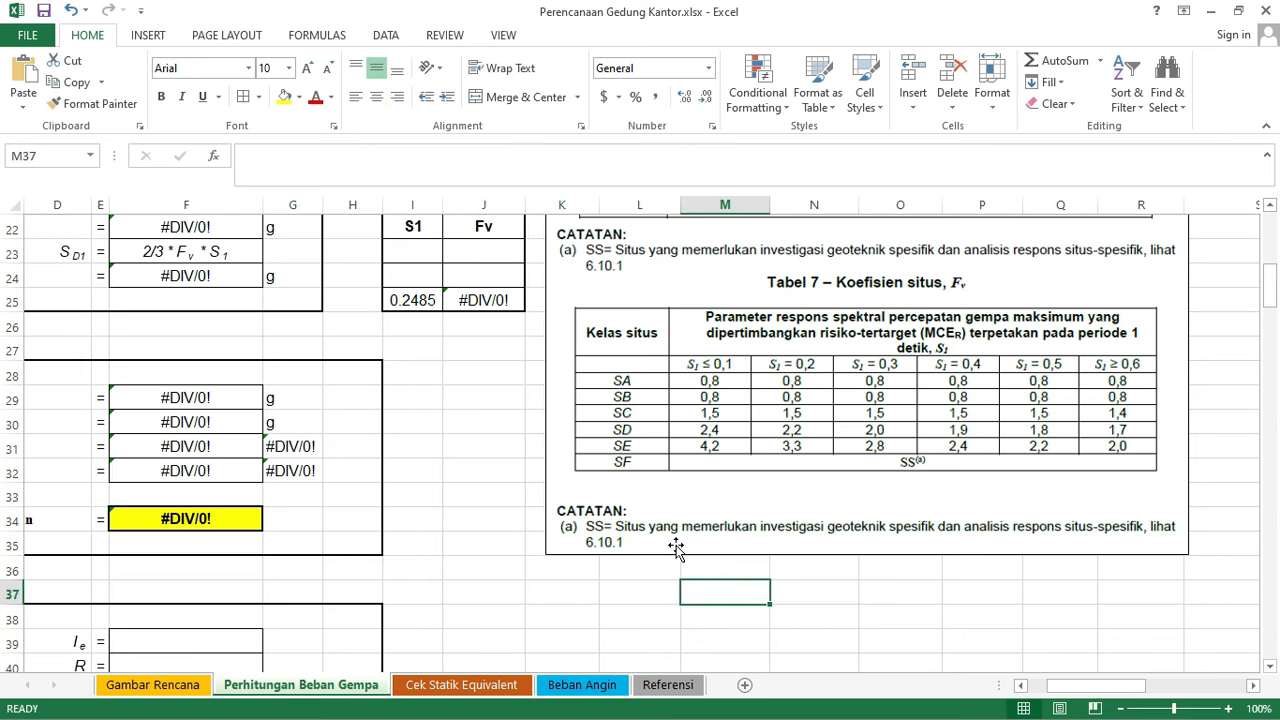
pyautogui.scroll(3, 676, 548)
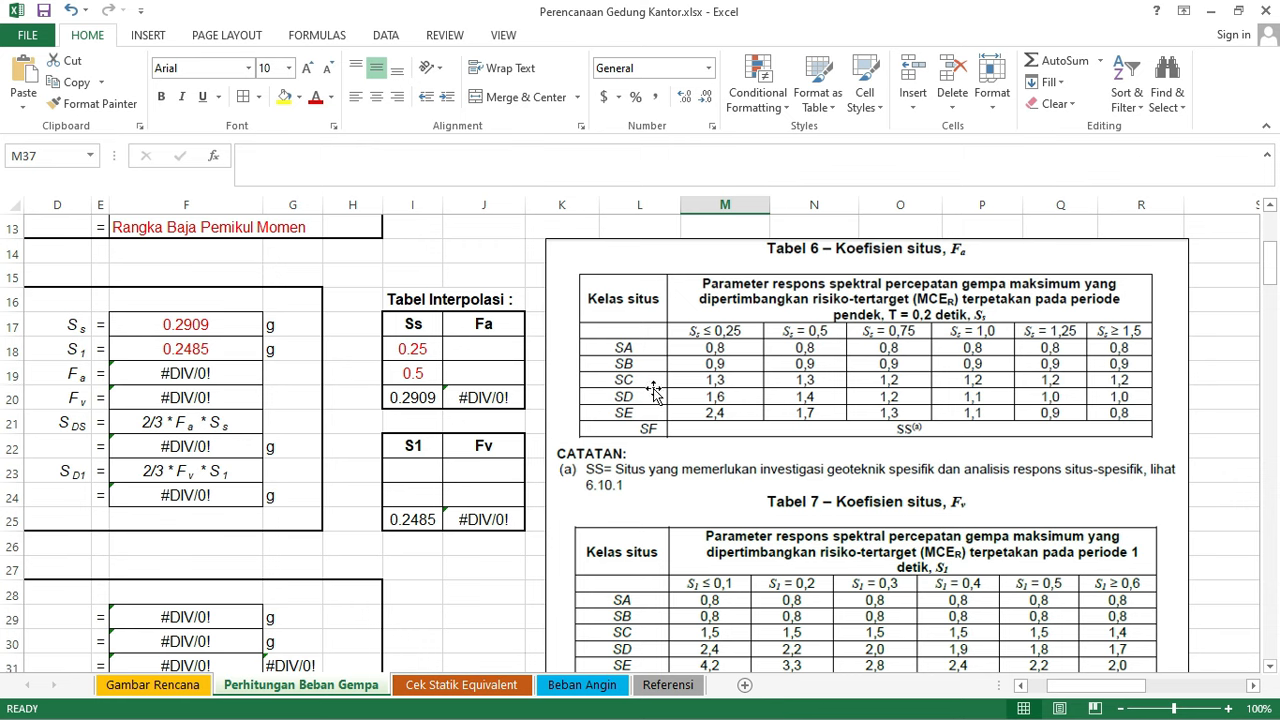
# - Review the Kelas site class options on the Desain Spektra Indonesia page in Chrome, and return to the coefficient tables in Excel
pyautogui.click(1210, 10)
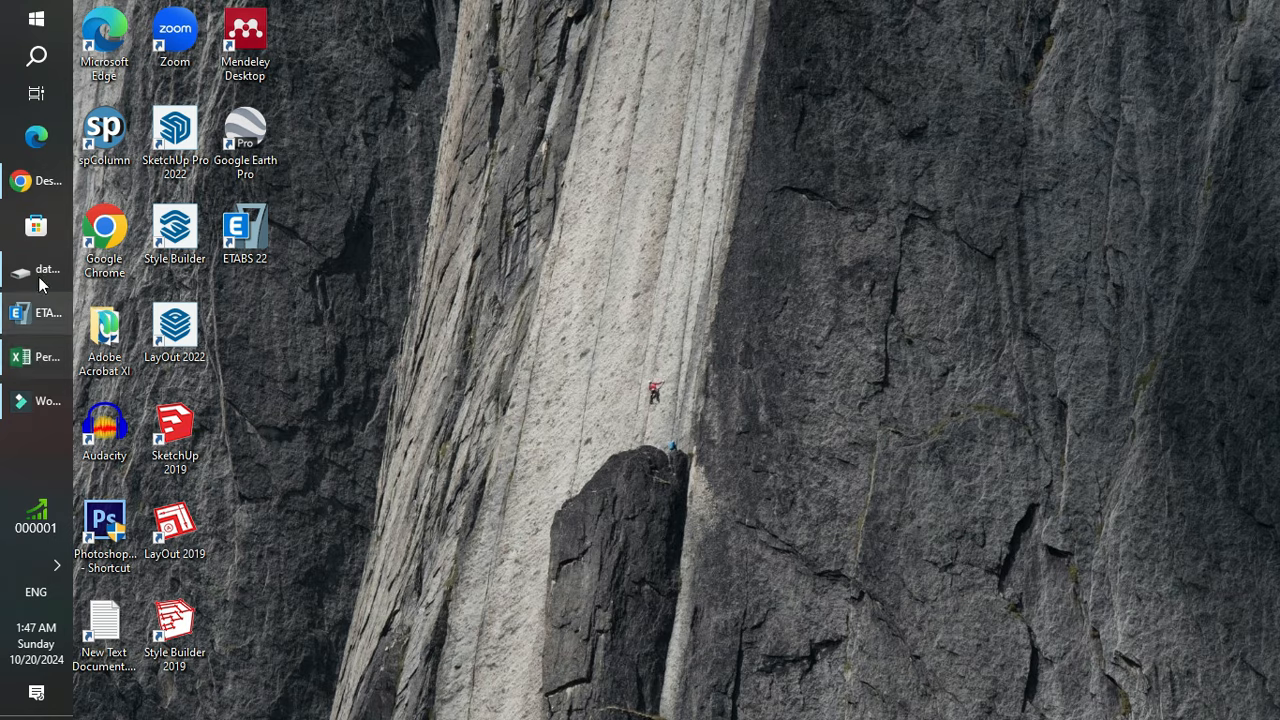
pyautogui.click(22, 180)
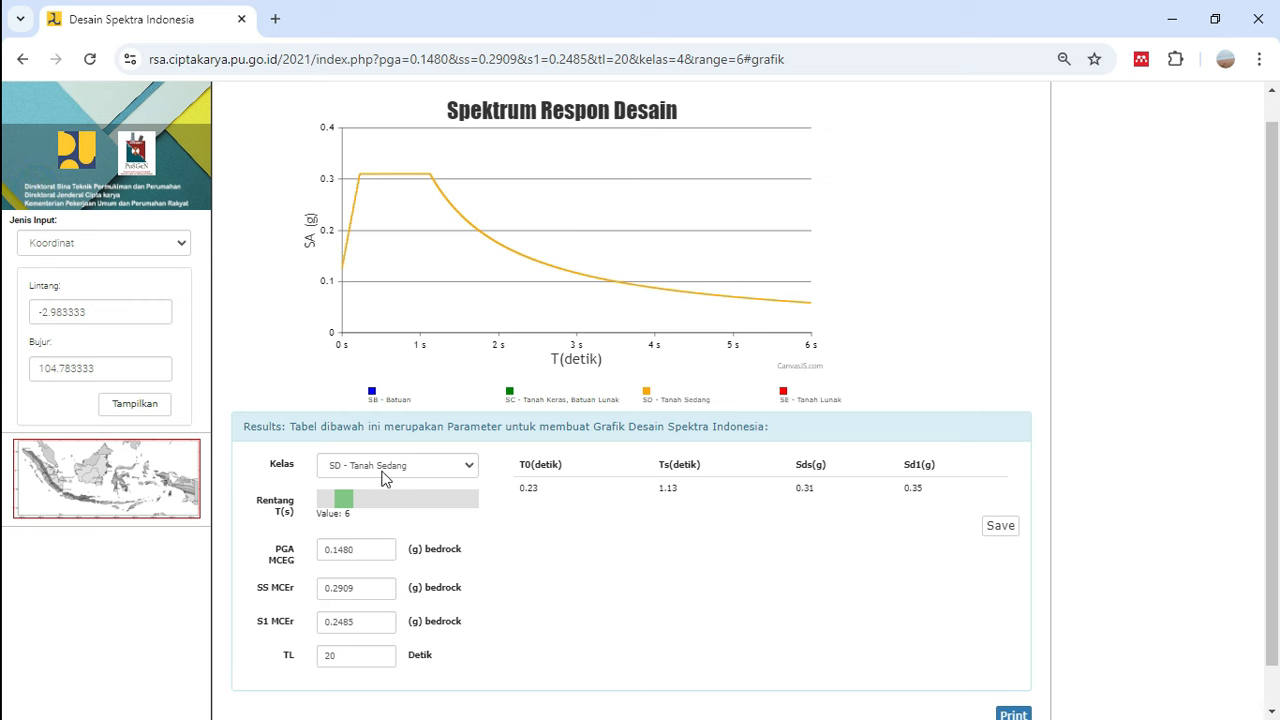
pyautogui.click(469, 467)
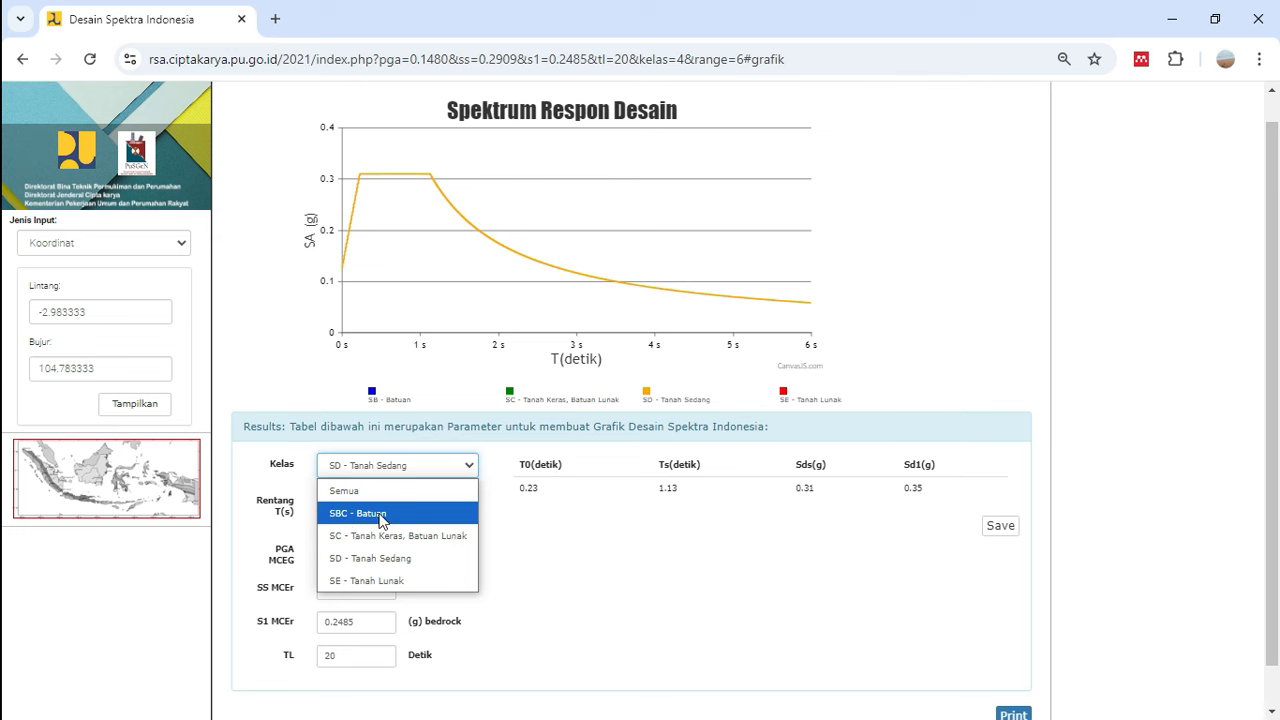
pyautogui.click(1152, 303)
pyautogui.click(1172, 19)
pyautogui.moveTo(2, 370)
pyautogui.click(26, 367)
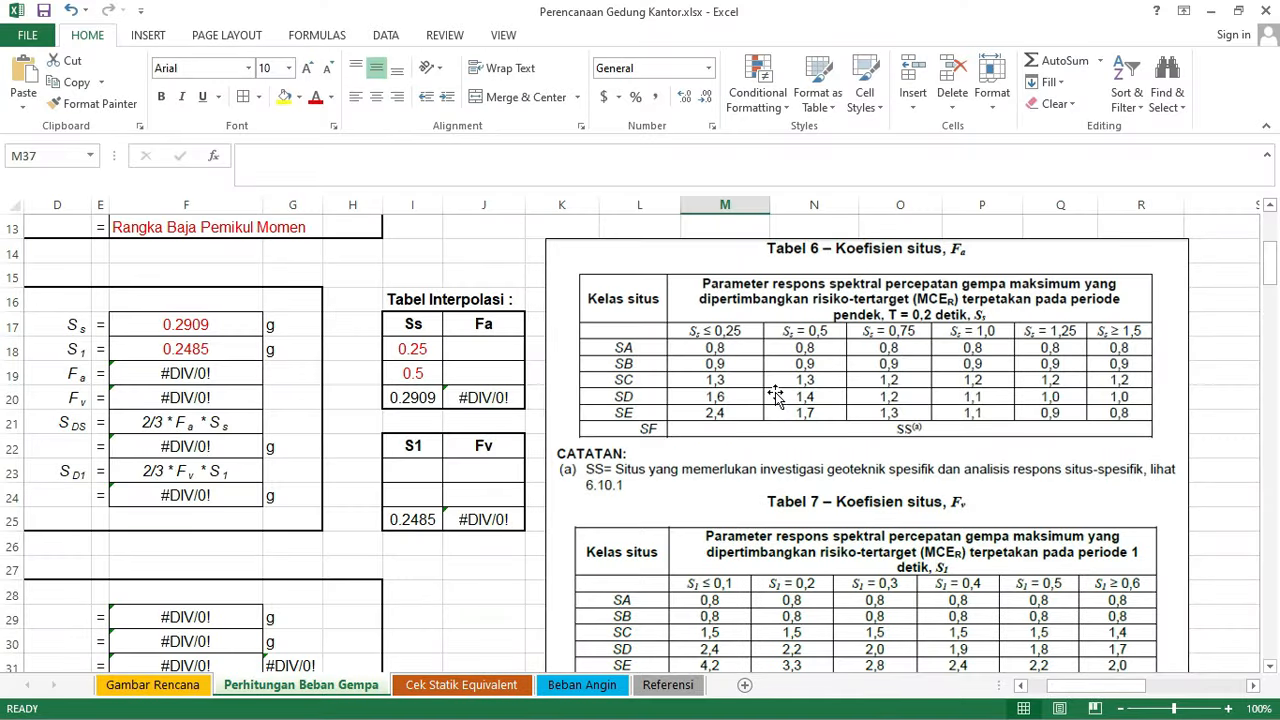
pyautogui.click(815, 357)
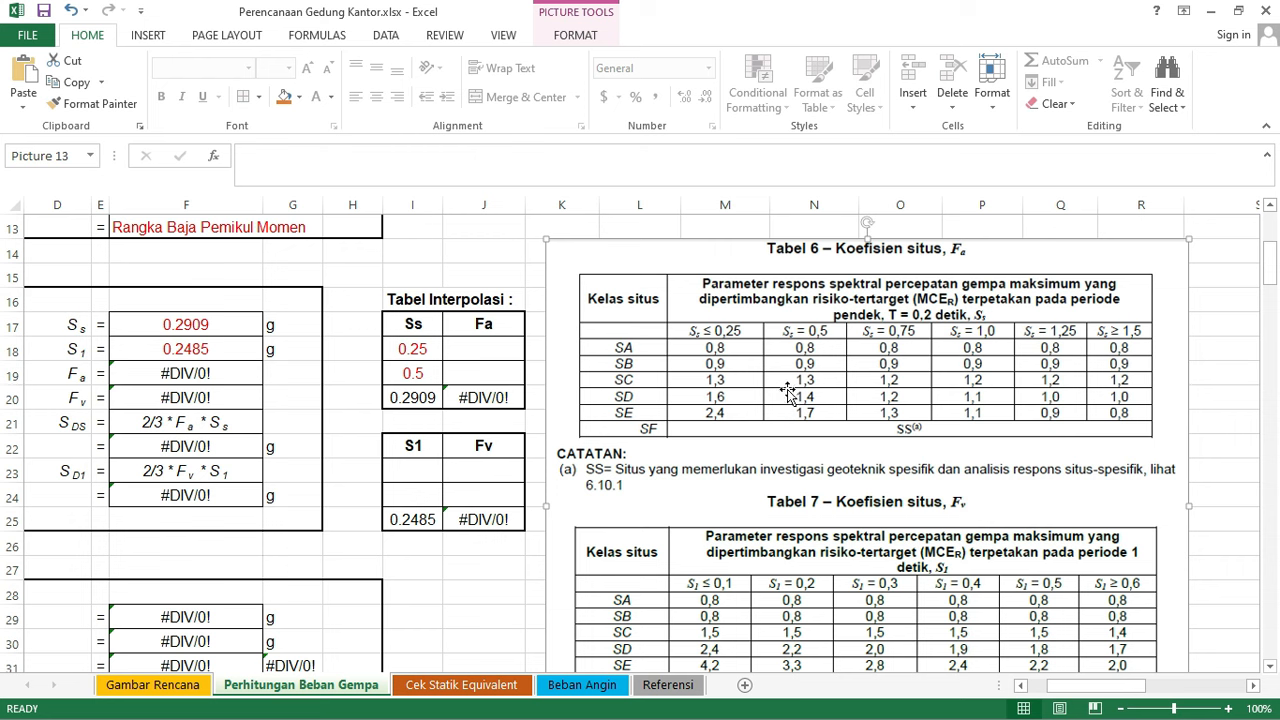
# - Enter the Fa coefficients for site class SD, 1.6 in J18 and 1.4 in J19, and check the interpolation formula in J20
pyautogui.click(500, 348)
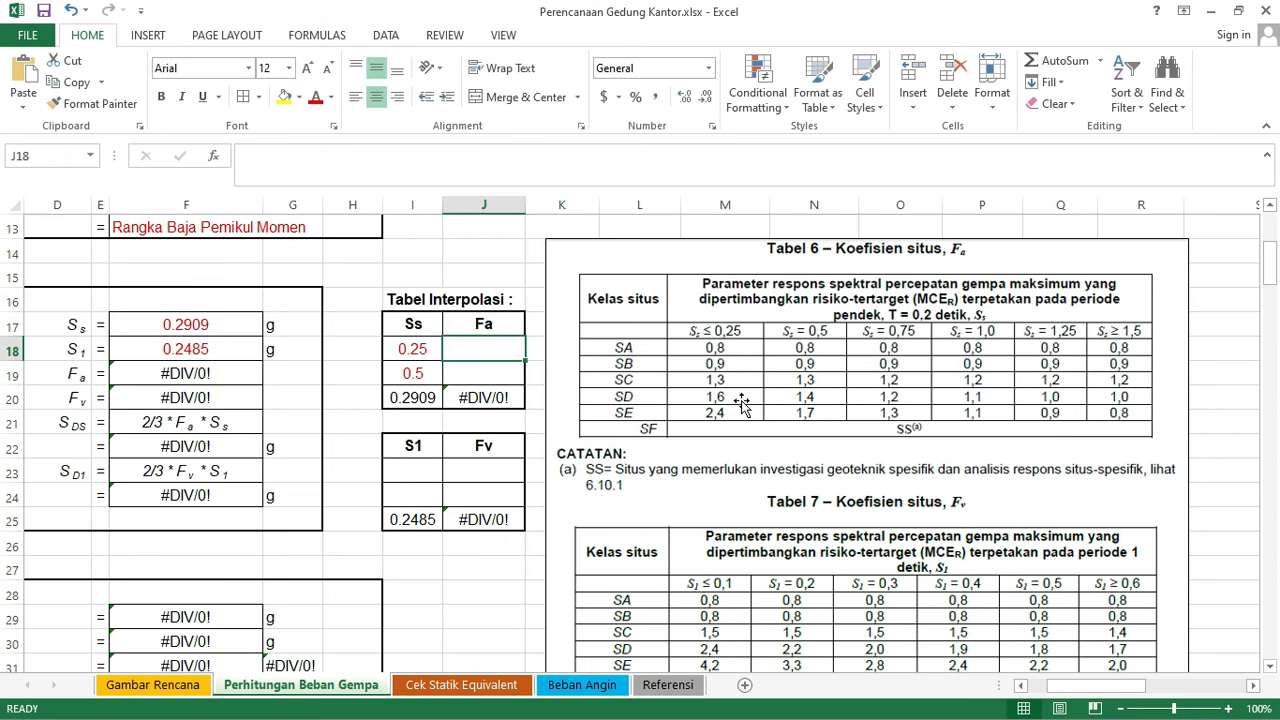
pyautogui.write('1.6')
pyautogui.click(505, 373)
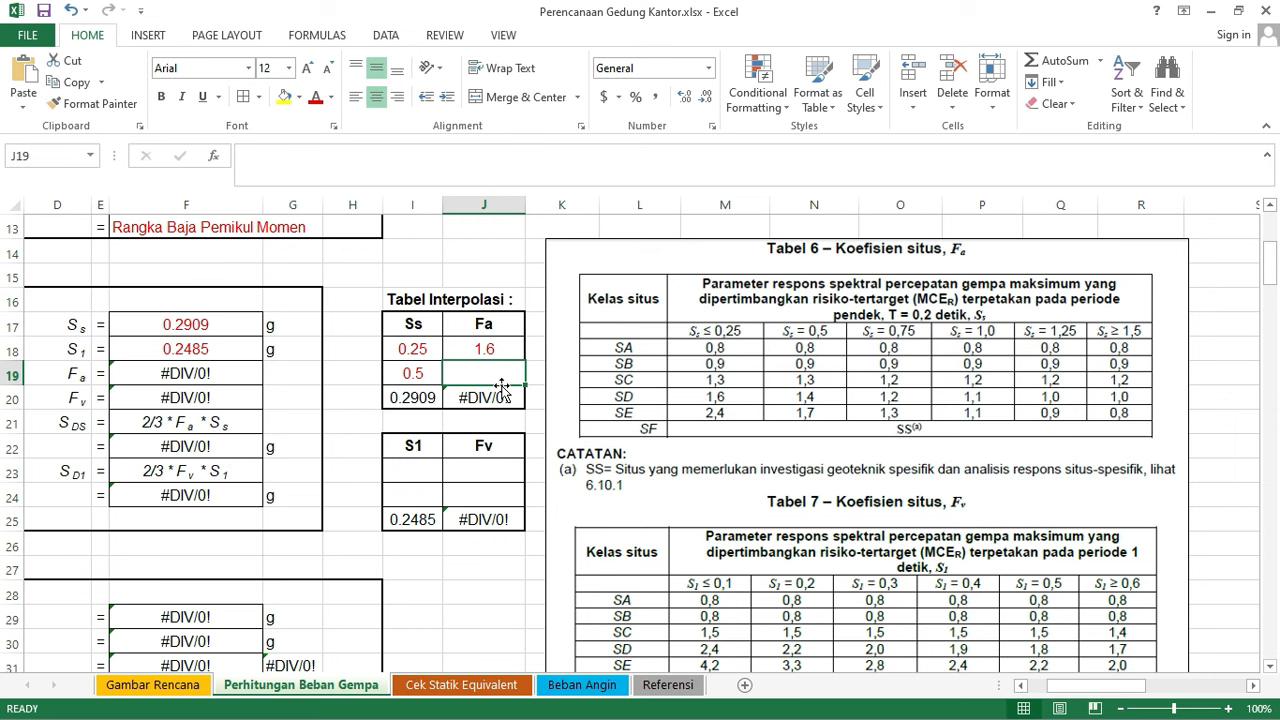
pyautogui.write('1.4')
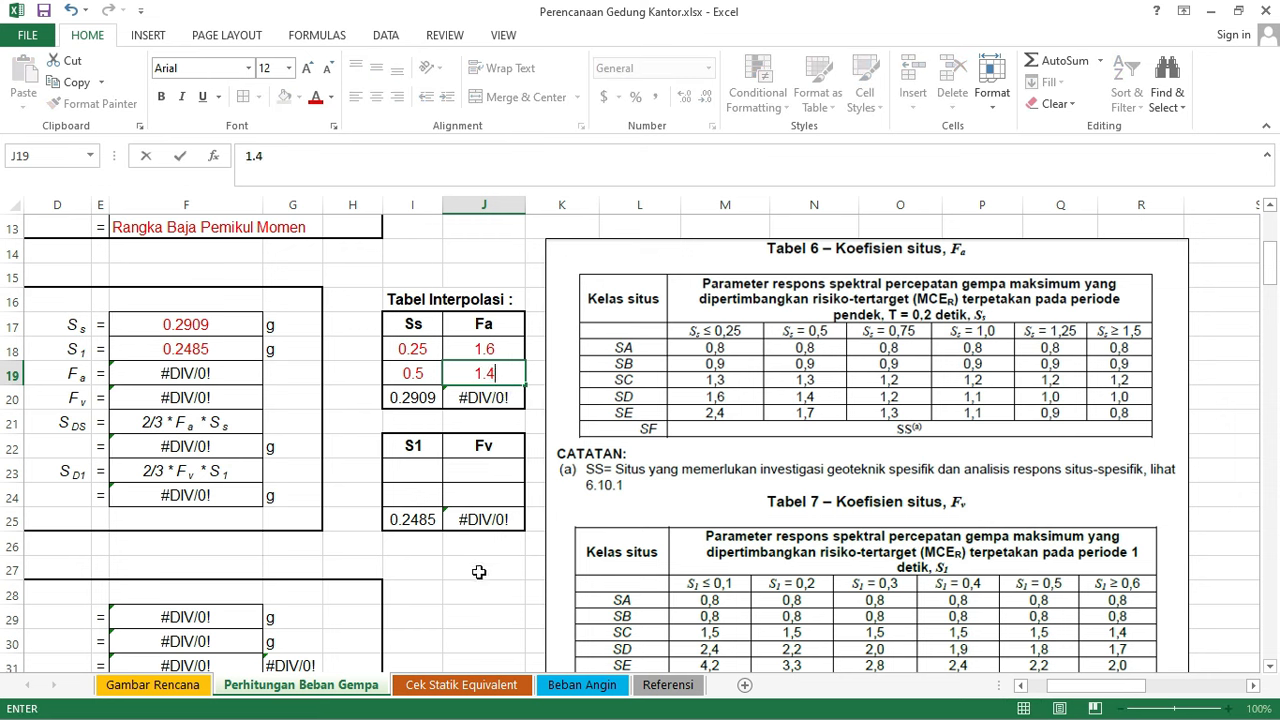
pyautogui.click(480, 570)
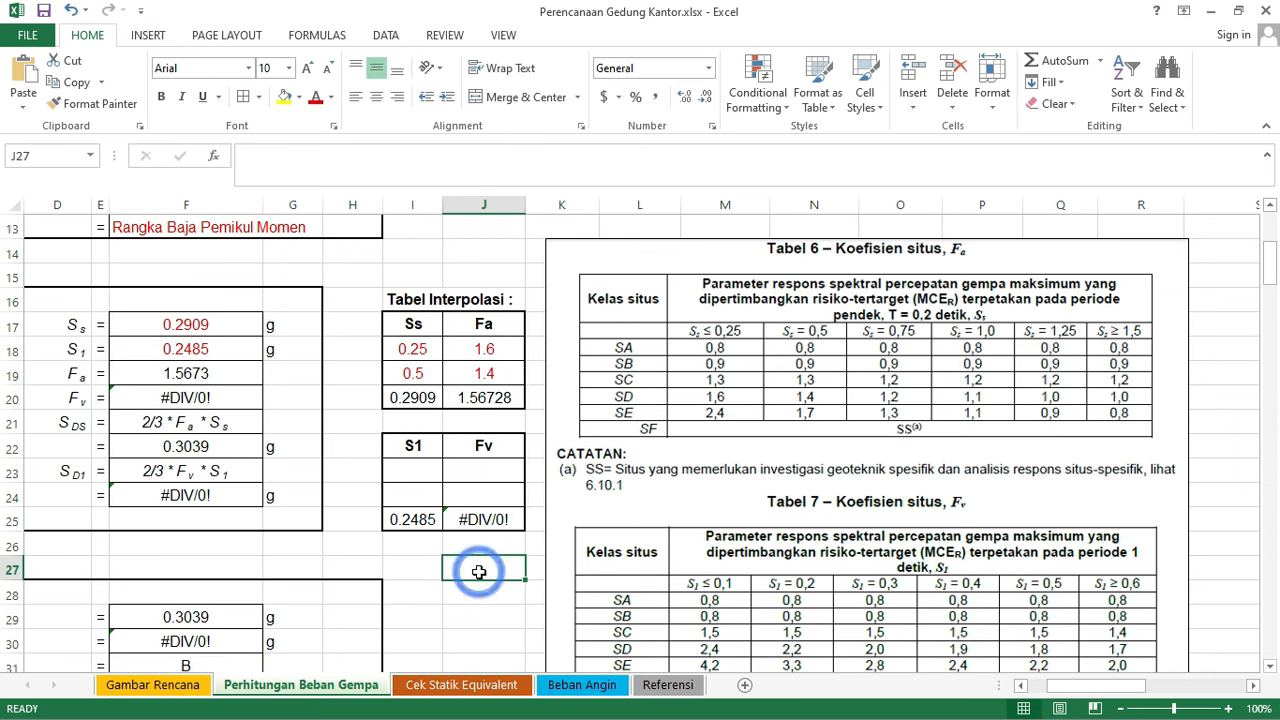
pyautogui.click(492, 398)
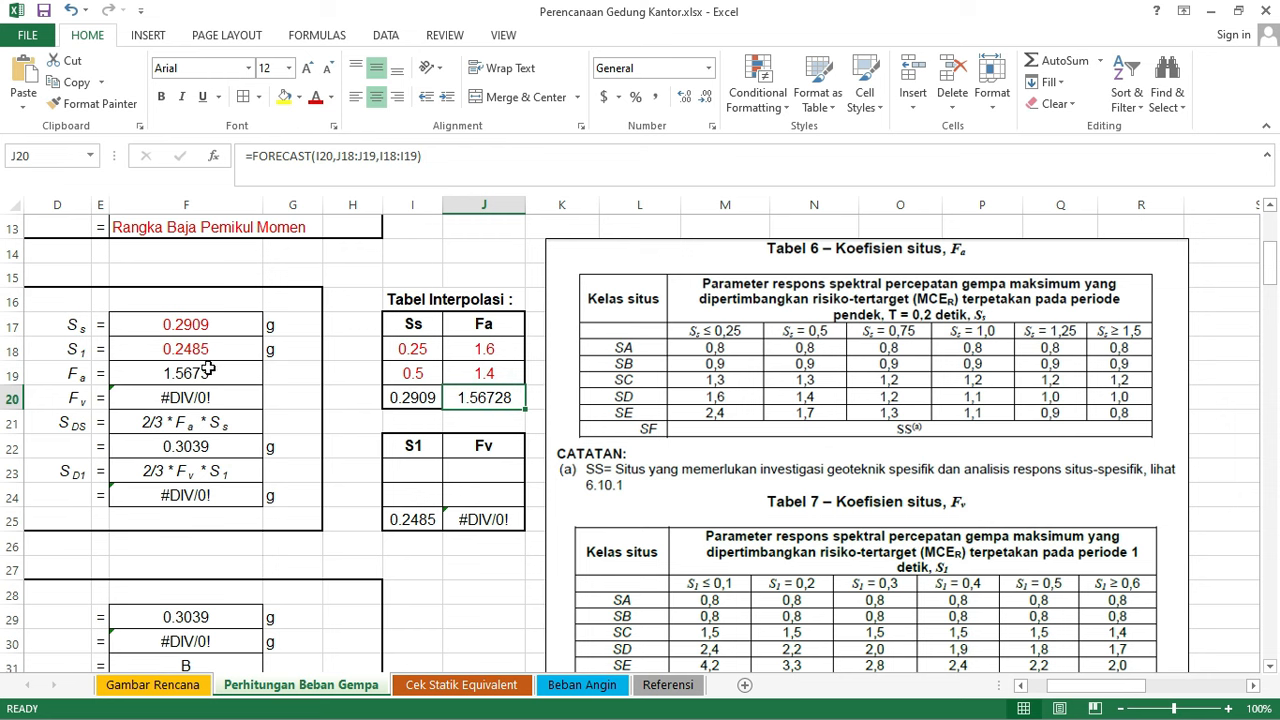
# - Enter the S1 interpolation bounds from Tabel 7, 0.2 in I23 and 0.3 in I24
pyautogui.click(431, 468)
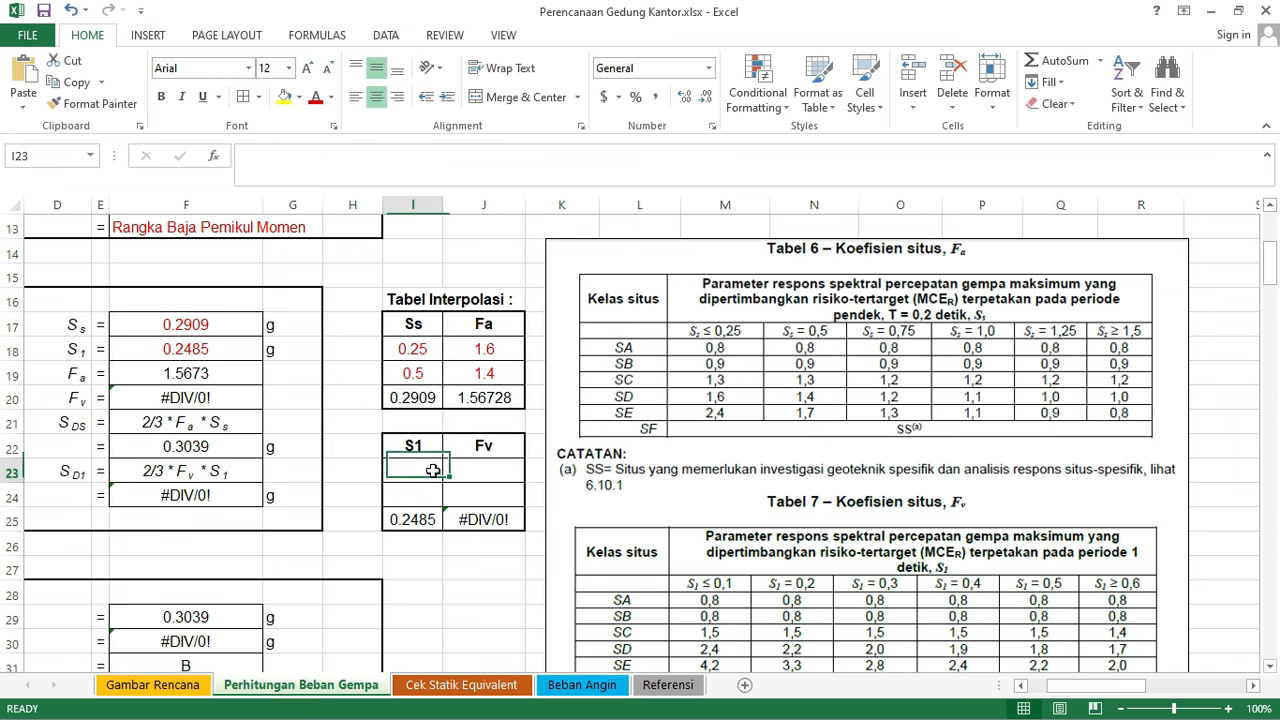
pyautogui.scroll(-2, 458, 492)
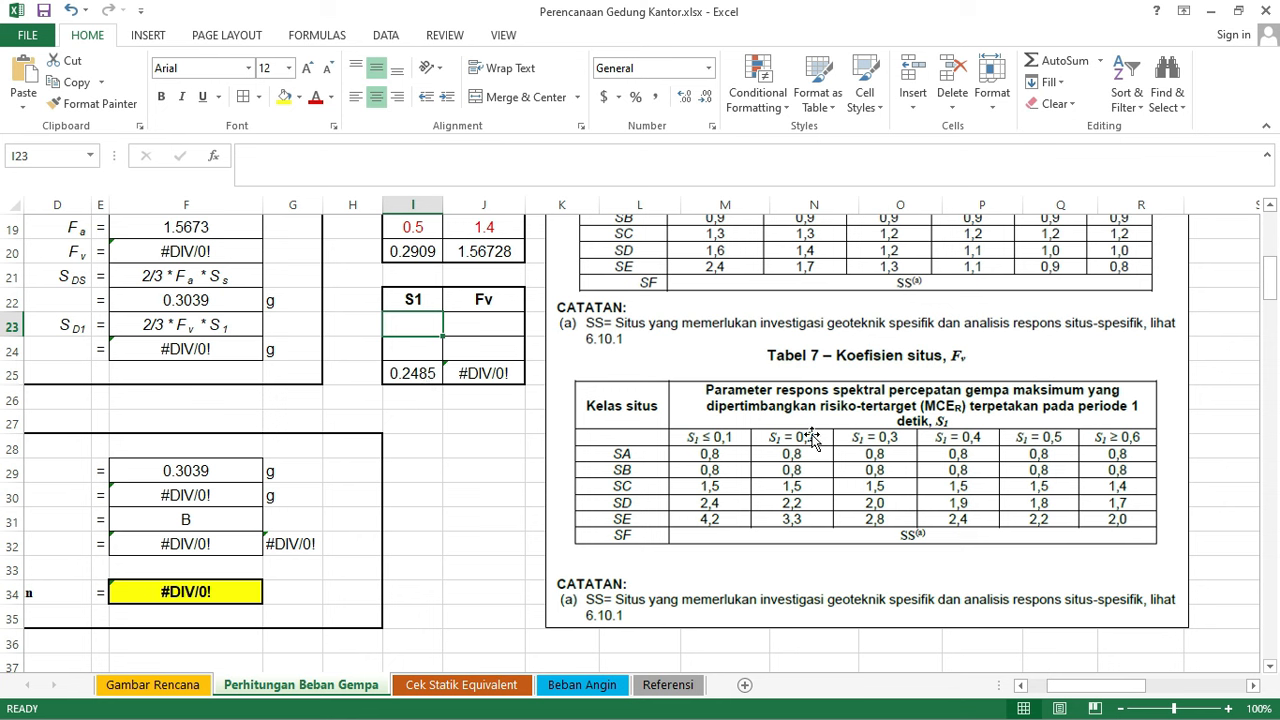
pyautogui.write('0.2')
pyautogui.press('Return')
pyautogui.write('0.3')
pyautogui.click(457, 451)
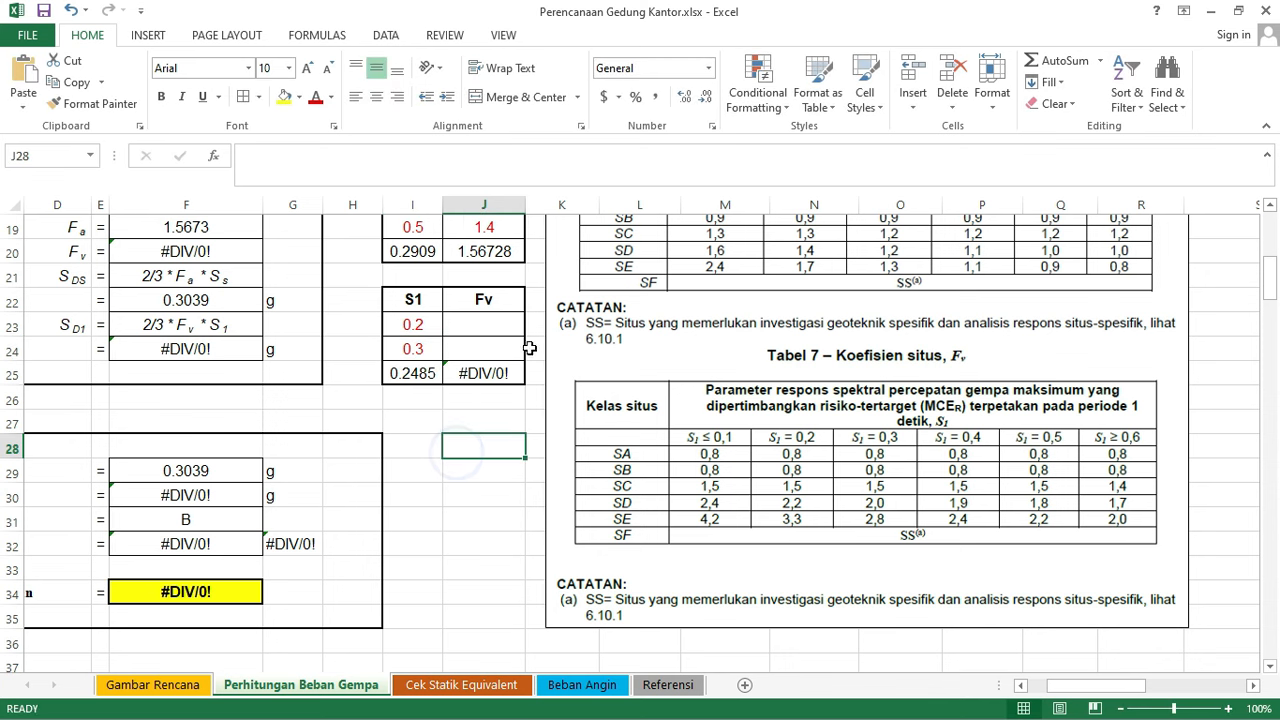
# - Fill in the Fv interpolation table with 2.2 for S1 = 0.2 and 2 for S1 = 0.3
pyautogui.click(505, 328)
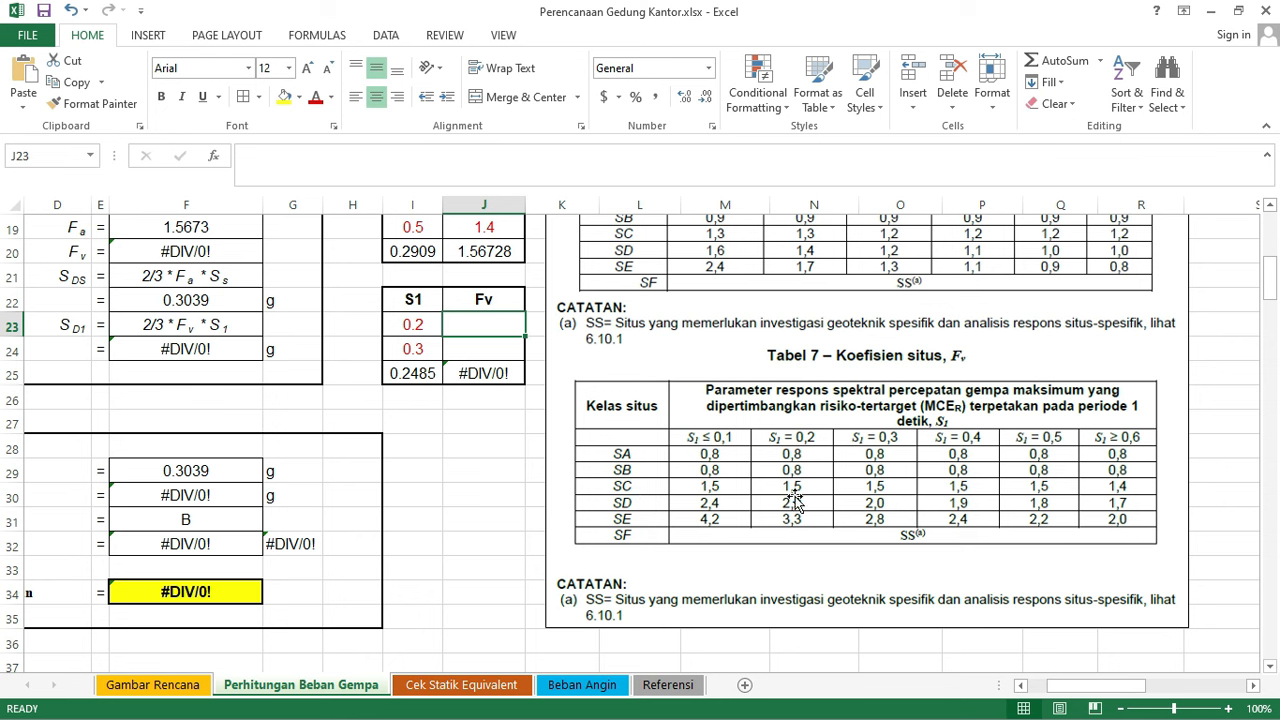
pyautogui.write('2.2')
pyautogui.press('Return')
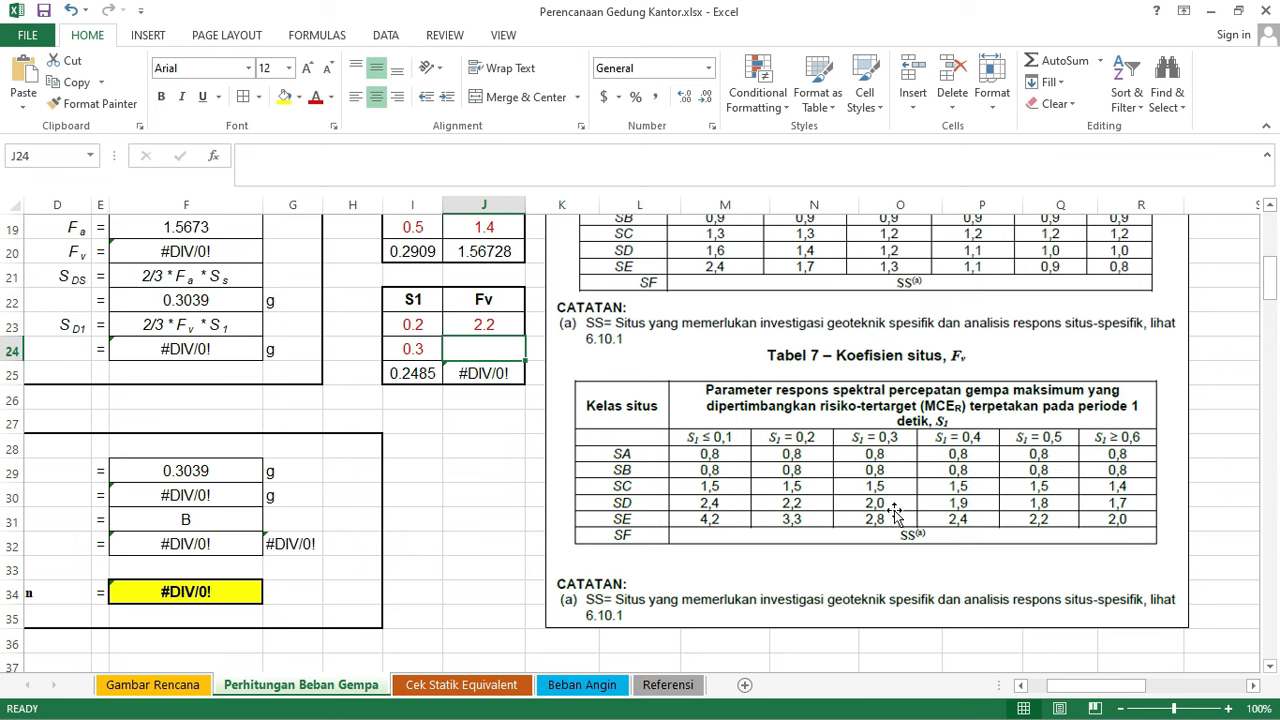
pyautogui.write('2')
pyautogui.press('Return')
pyautogui.press('Return')
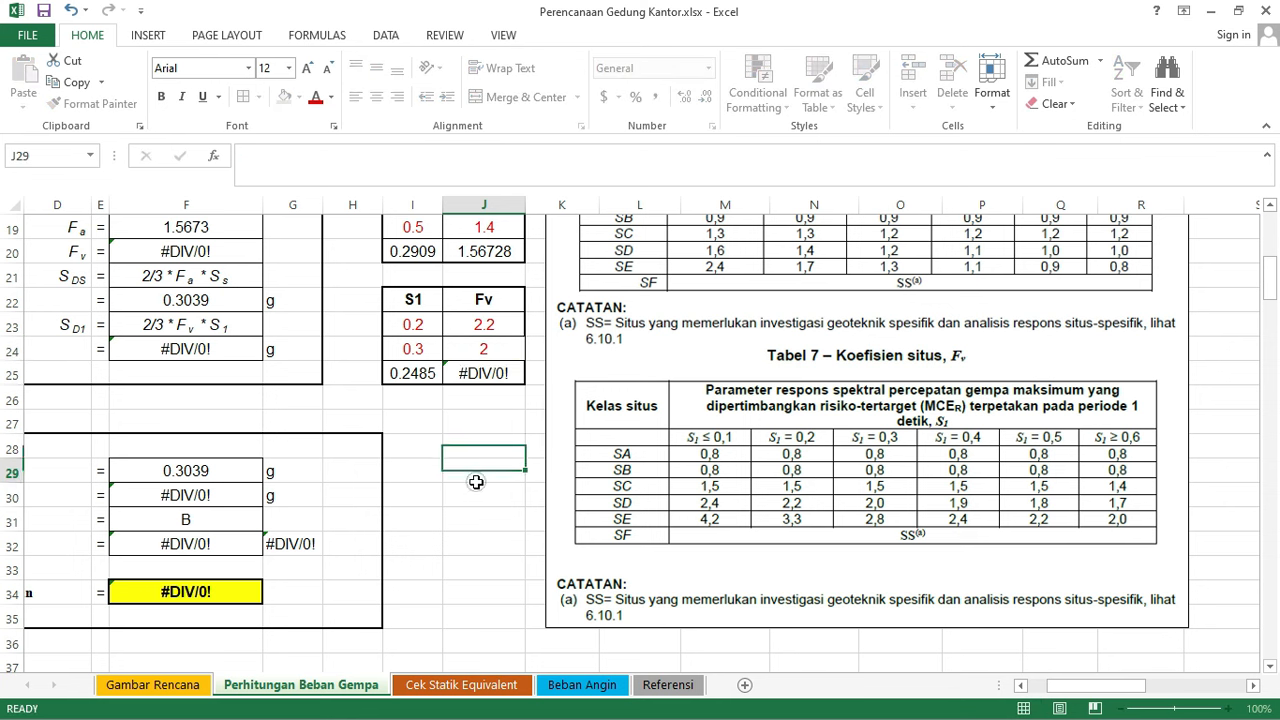
pyautogui.click(488, 478)
# - Check the formulas for Fa, Fv, SDS and SD1, and delete the pasted picture of Tables 6 and 7
pyautogui.scroll(1, 1060, 634)
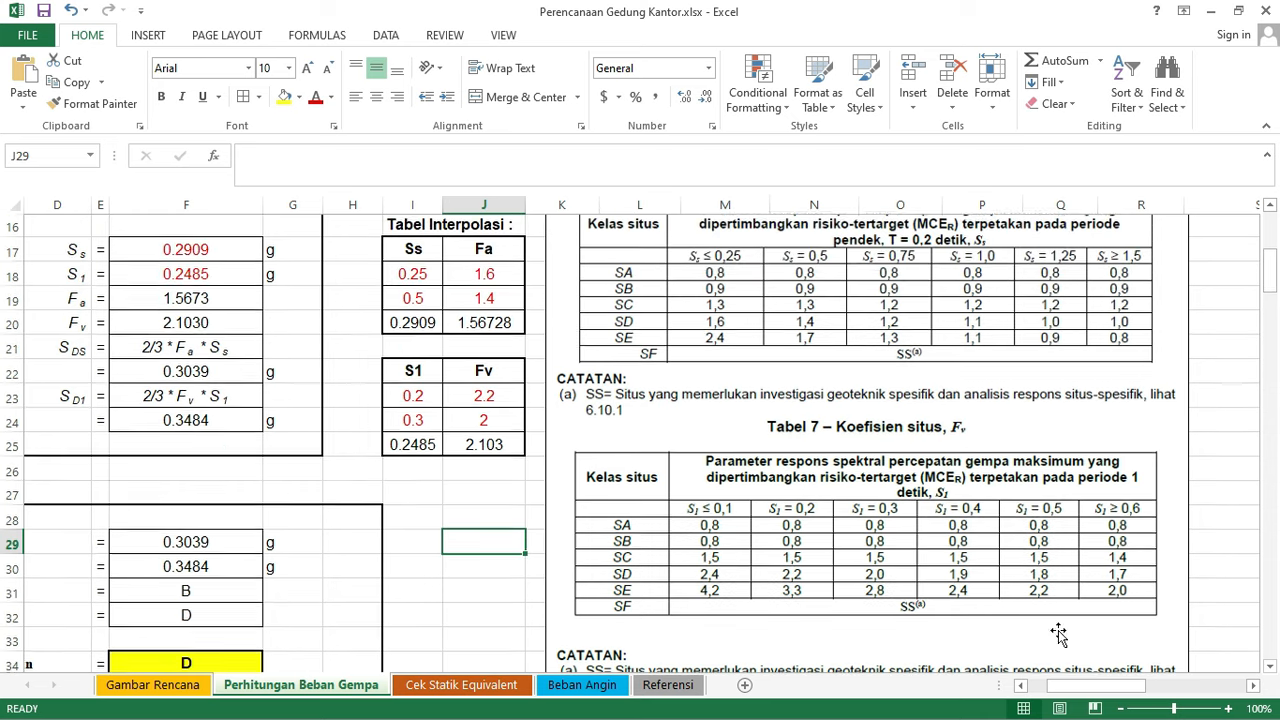
pyautogui.moveTo(1060, 686); pyautogui.dragTo(1043, 686)
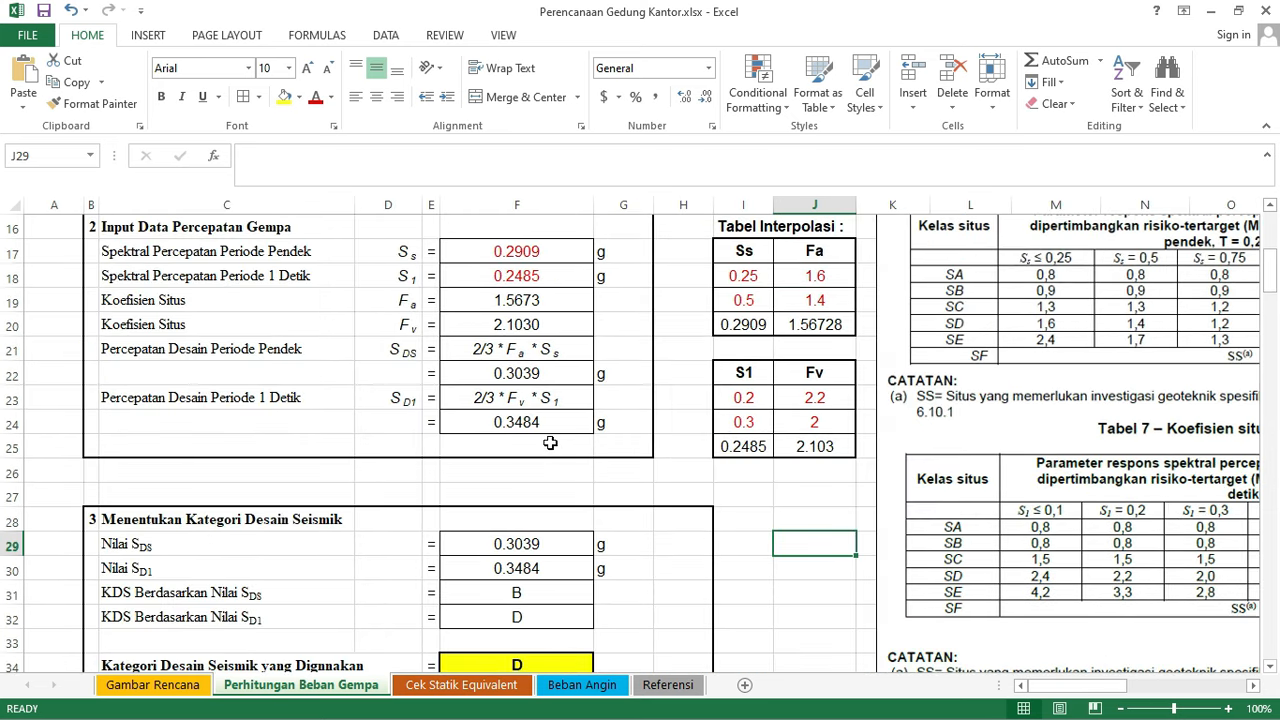
pyautogui.click(545, 299)
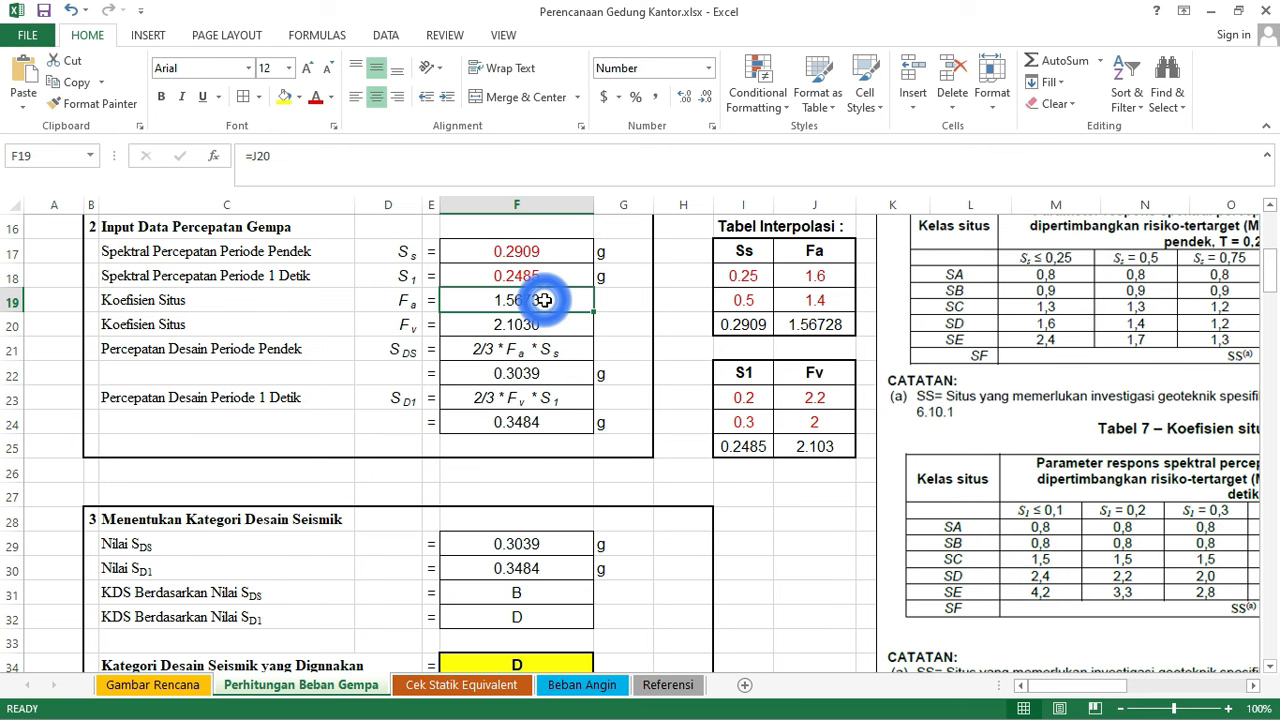
pyautogui.click(543, 320)
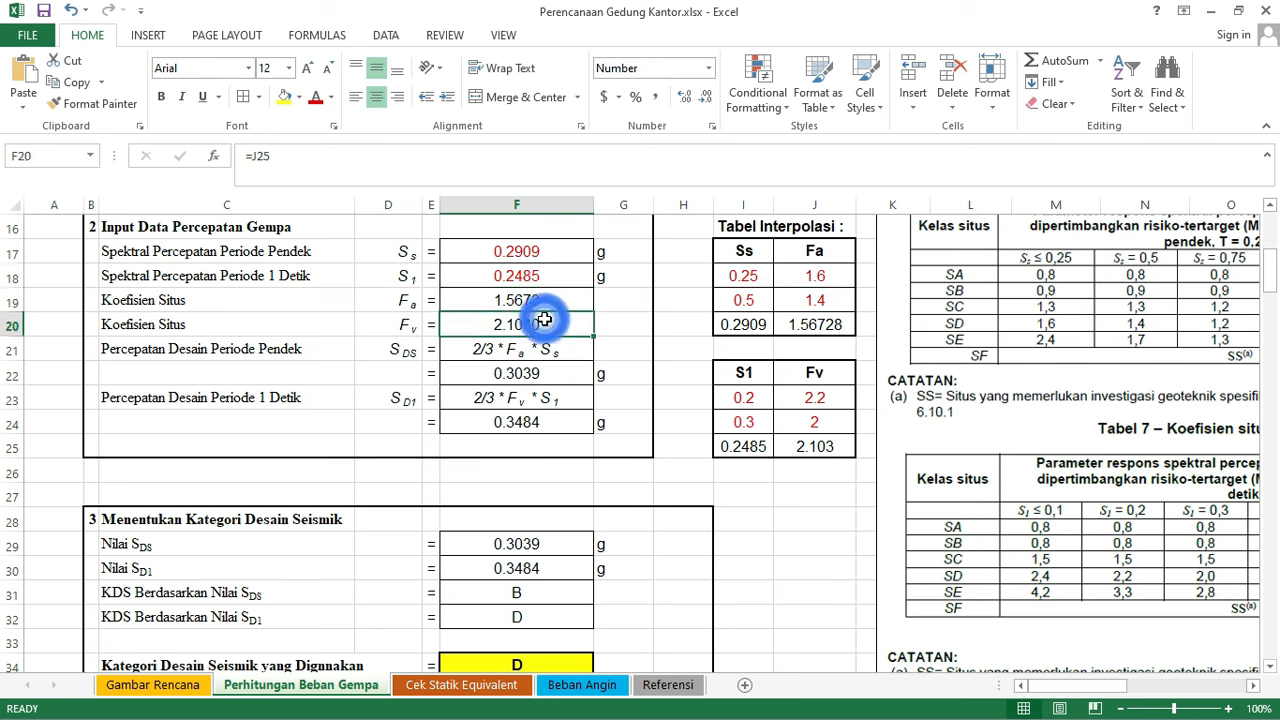
pyautogui.click(545, 373)
pyautogui.click(545, 416)
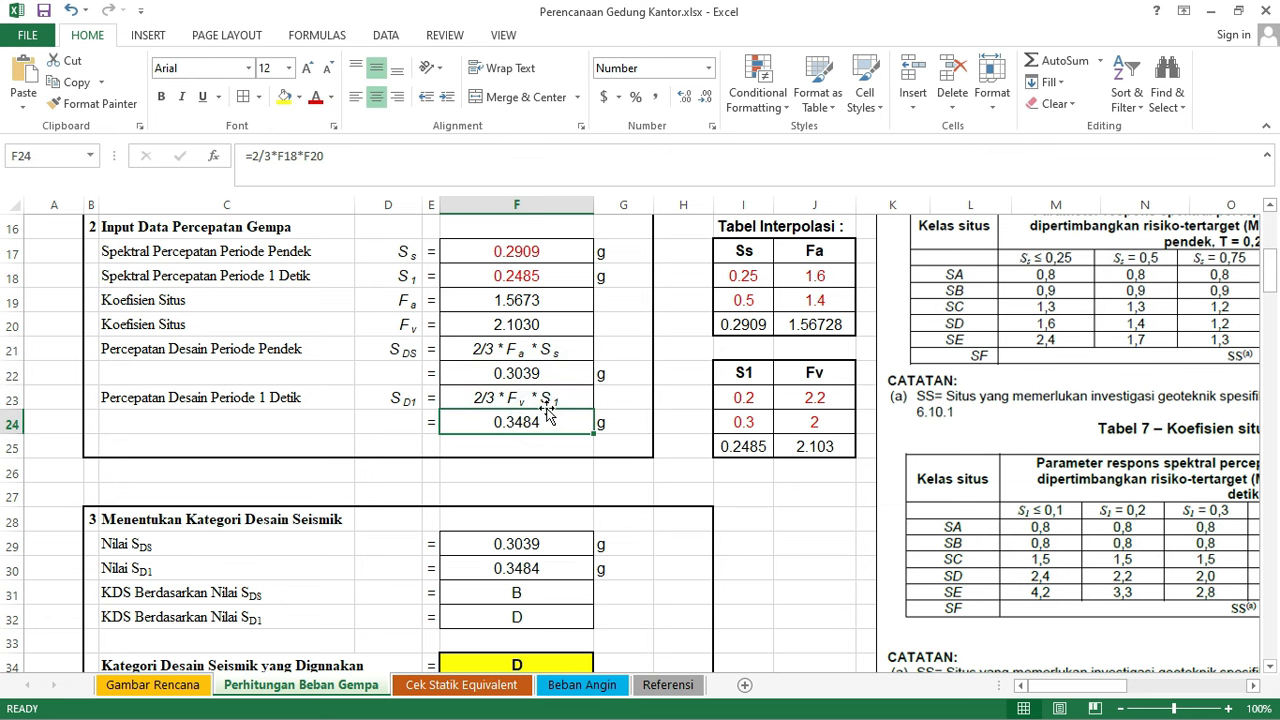
pyautogui.click(1003, 478)
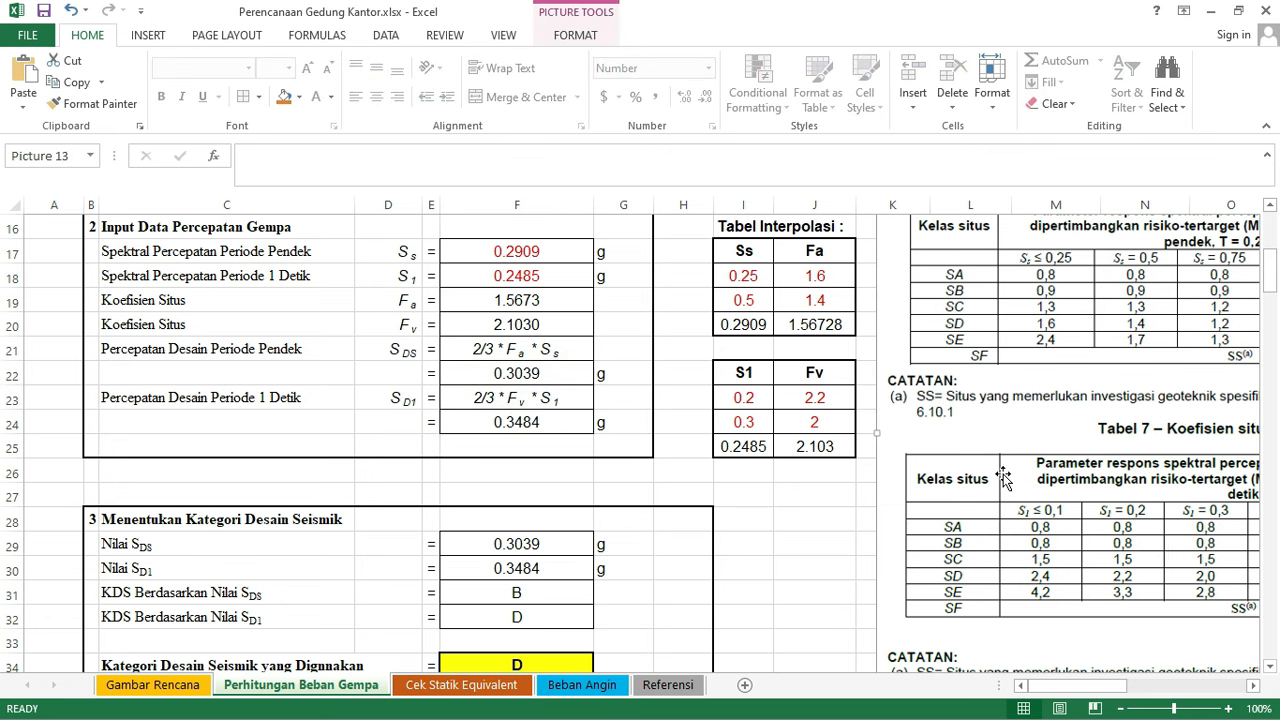
pyautogui.press('Delete')
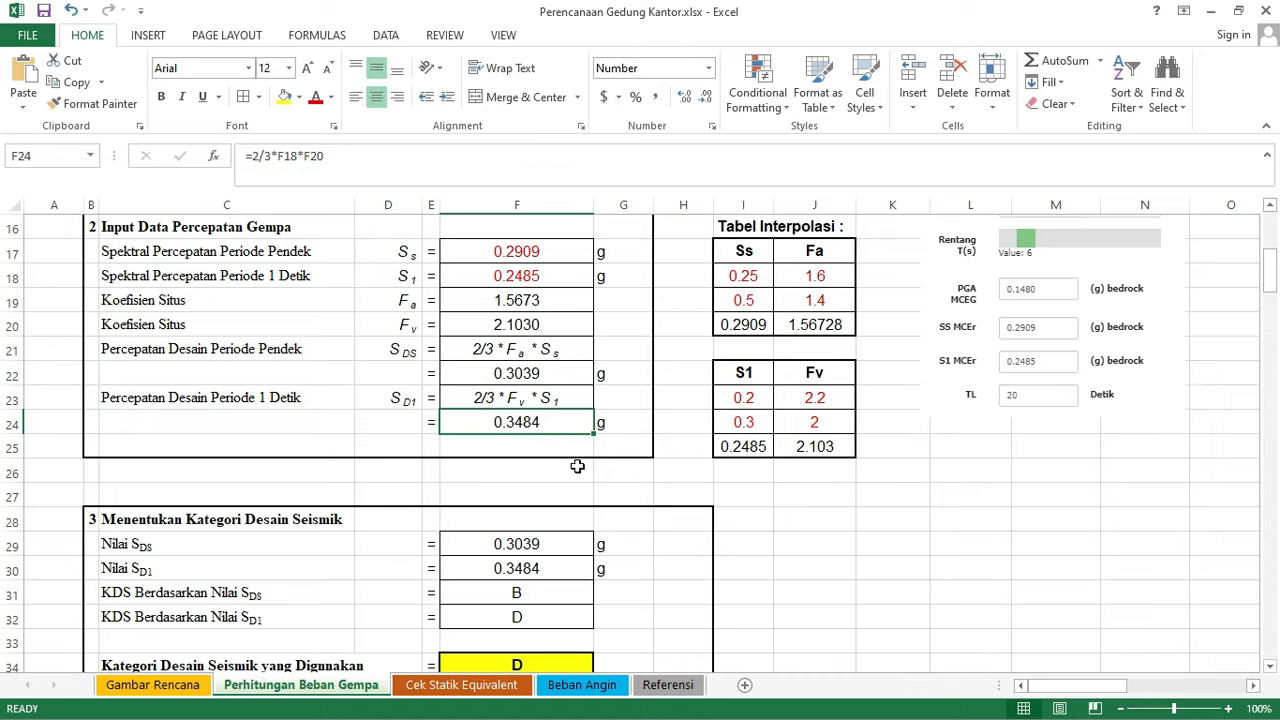
# - Review the seismic design category section, the earthquake parameter fields in section 4 and the acceleration inputs they rely on
pyautogui.scroll(-1, 577, 466)
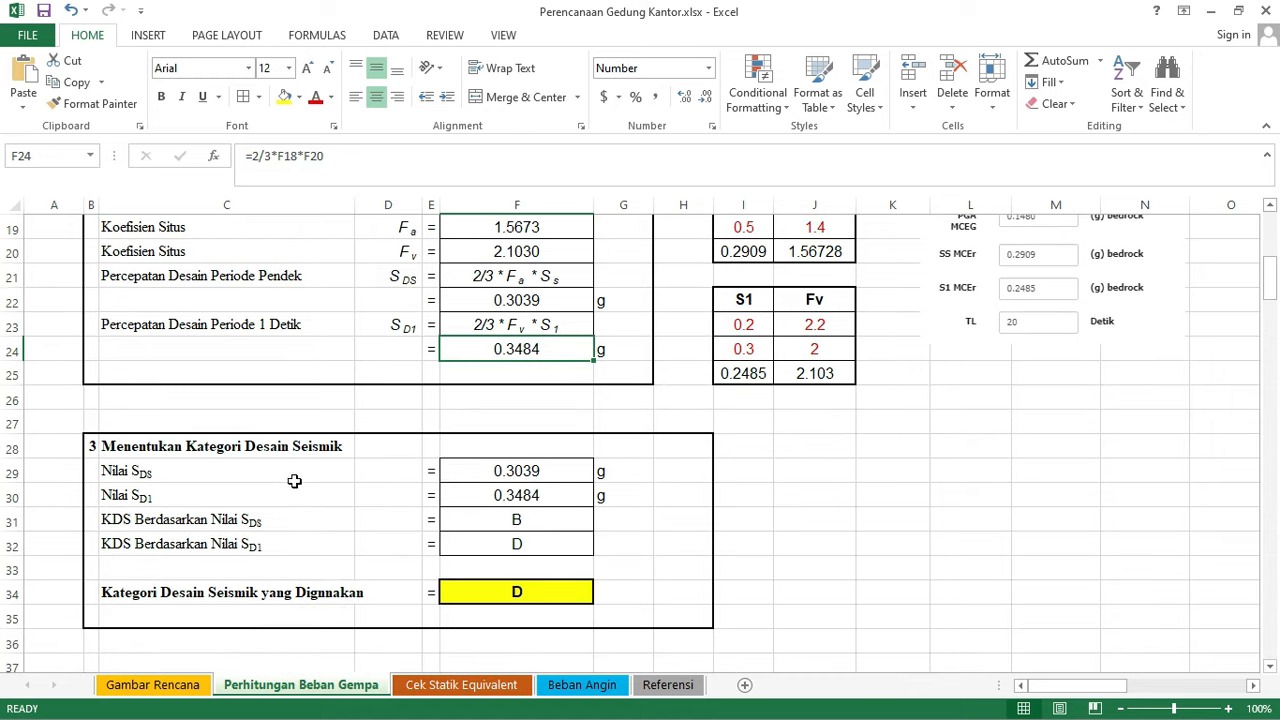
pyautogui.click(555, 536)
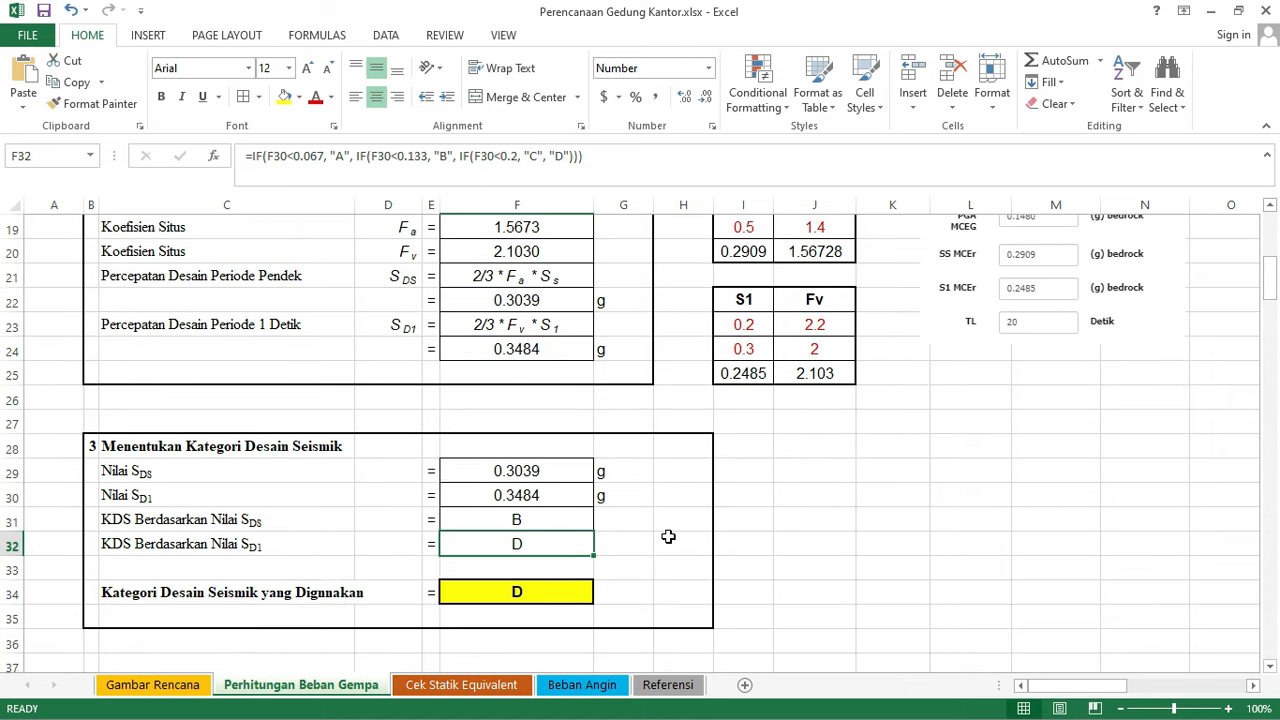
pyautogui.click(662, 515)
pyautogui.scroll(-1, 580, 476)
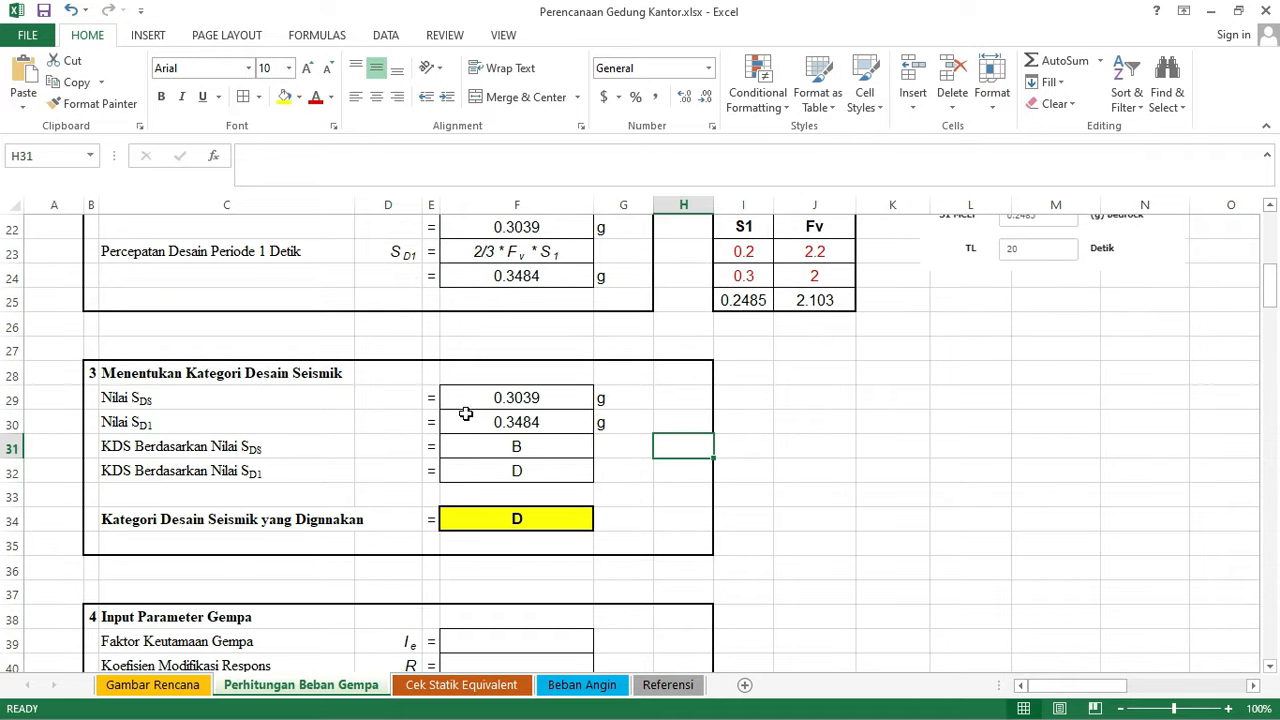
pyautogui.scroll(-3, 566, 447)
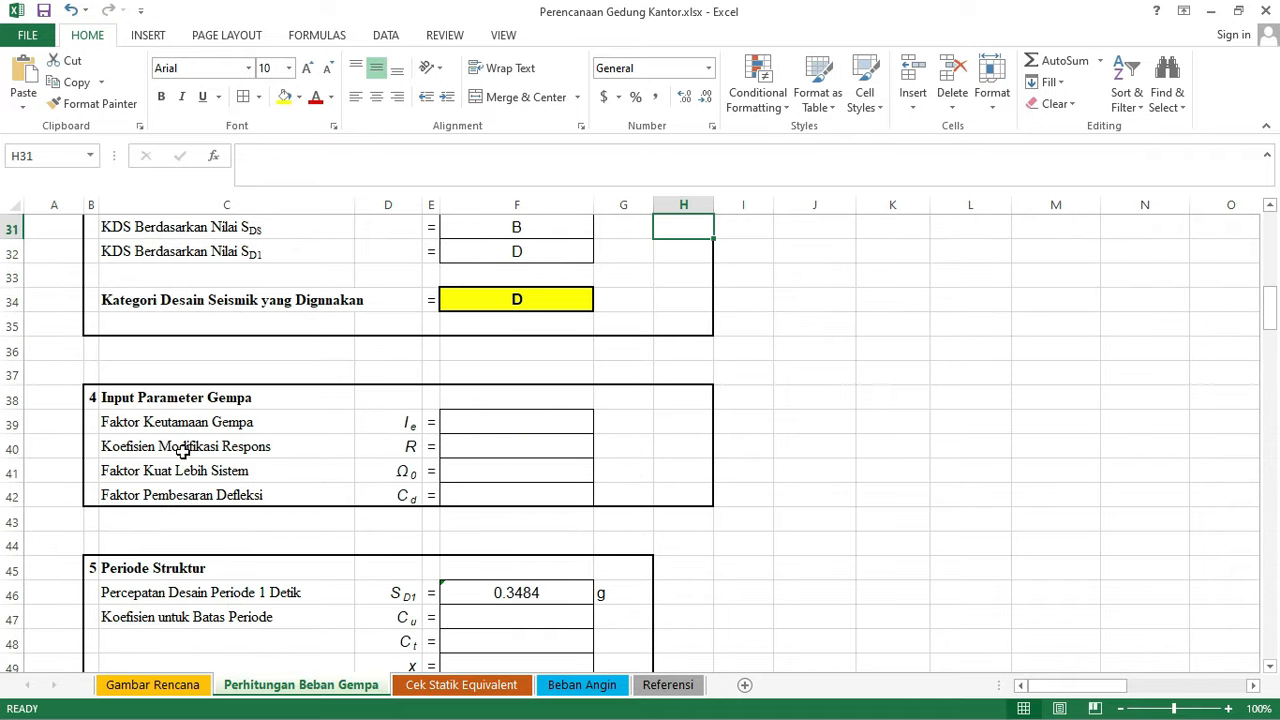
pyautogui.click(537, 443)
pyautogui.click(523, 468)
pyautogui.click(520, 492)
pyautogui.scroll(1, 523, 505)
pyautogui.scroll(5, 523, 515)
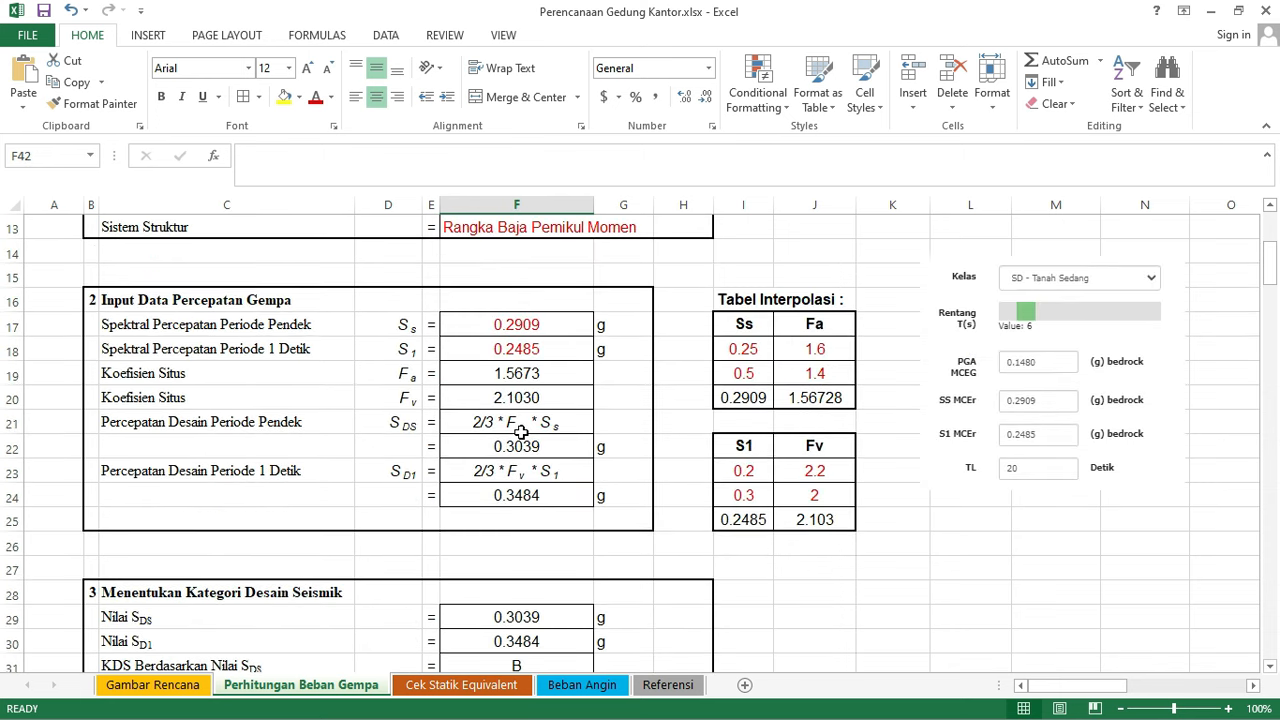
pyautogui.scroll(-3, 521, 432)
pyautogui.scroll(1, 563, 437)
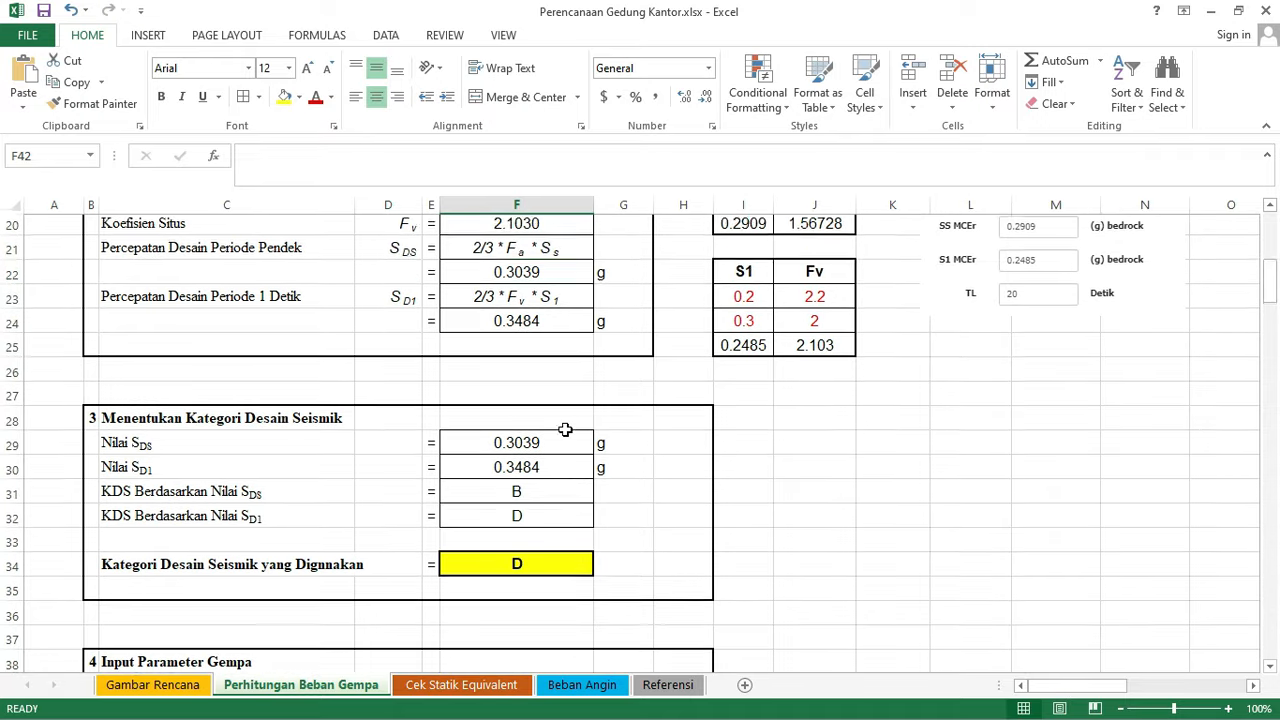
pyautogui.scroll(2, 521, 276)
pyautogui.scroll(-2, 563, 519)
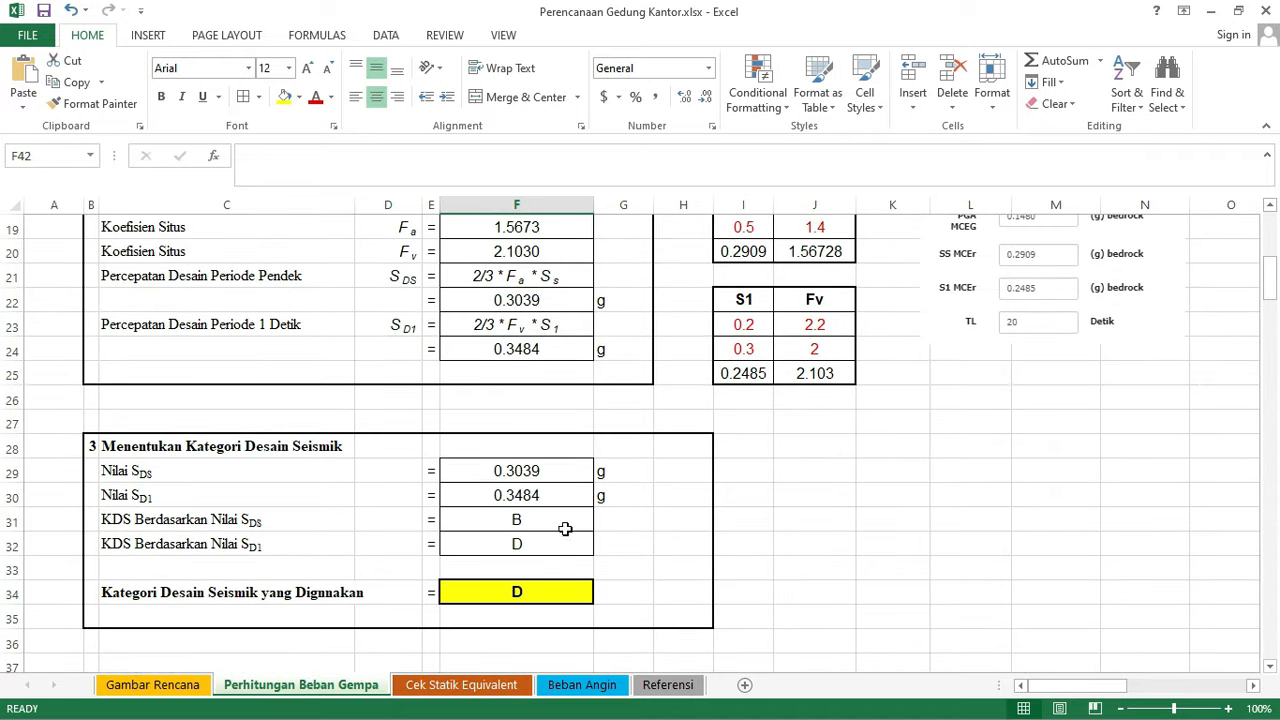
pyautogui.click(543, 591)
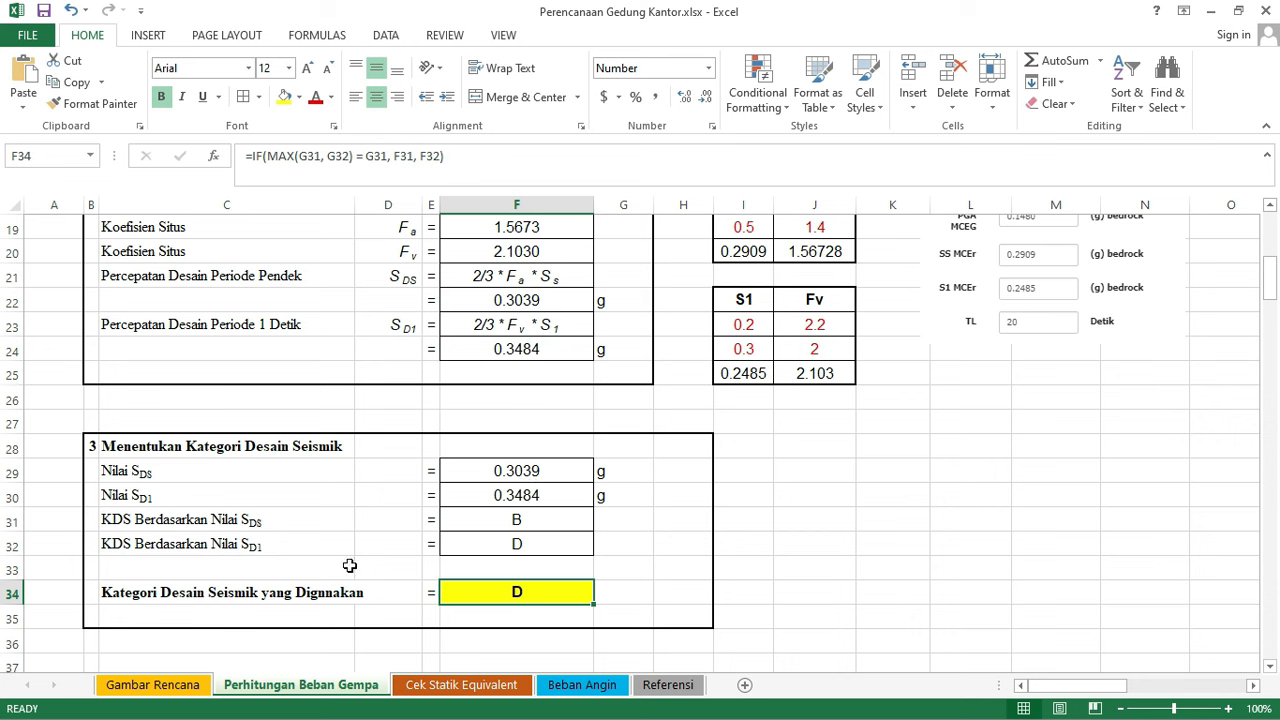
# - Copy the picture of Tables 8 and 9 from the Referensi sheet and place it beside section 3 of Perhitungan Beban Gempa
pyautogui.click(667, 684)
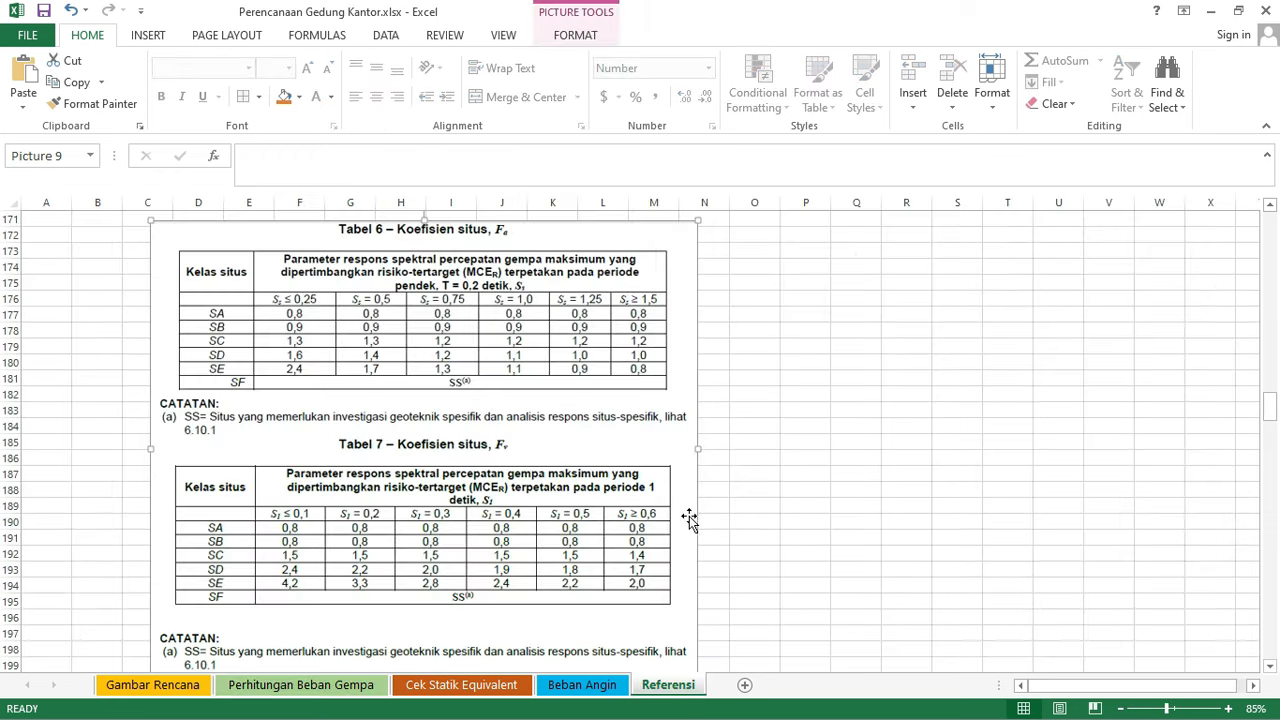
pyautogui.scroll(-4, 688, 507)
pyautogui.scroll(-8, 685, 522)
pyautogui.click(596, 401)
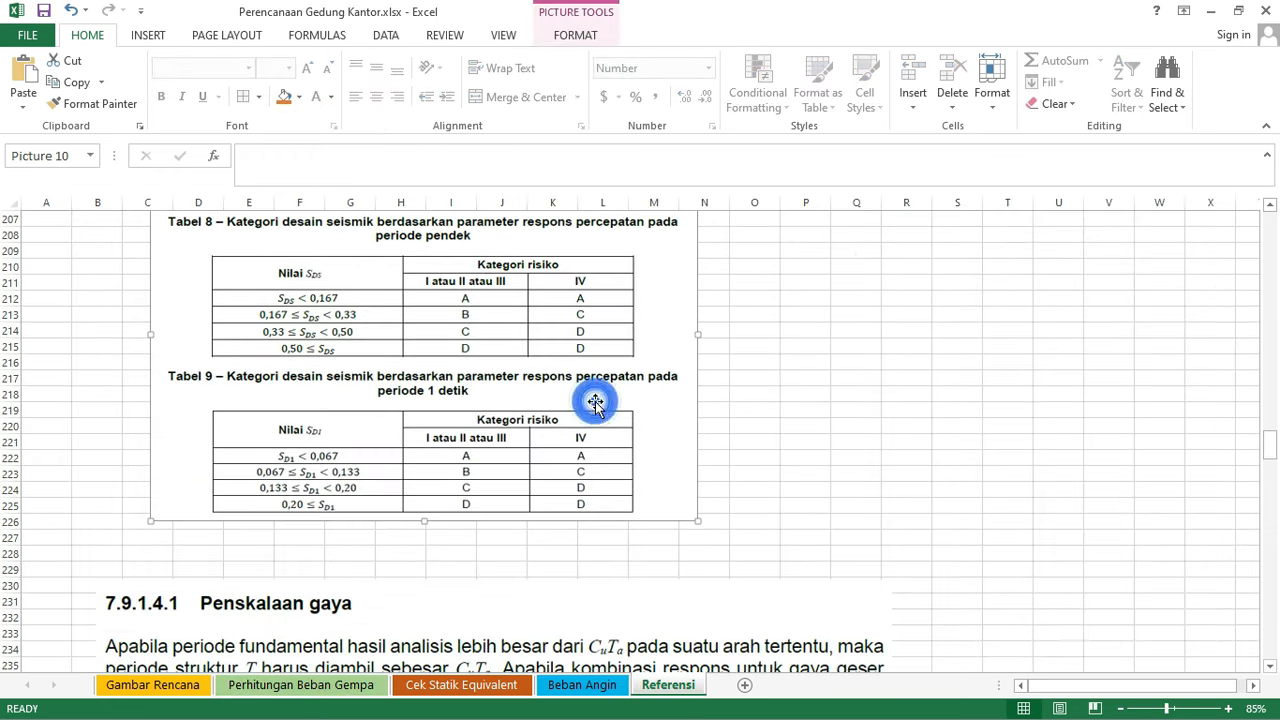
pyautogui.click(352, 692)
pyautogui.hotkey('ctrl', 'v')
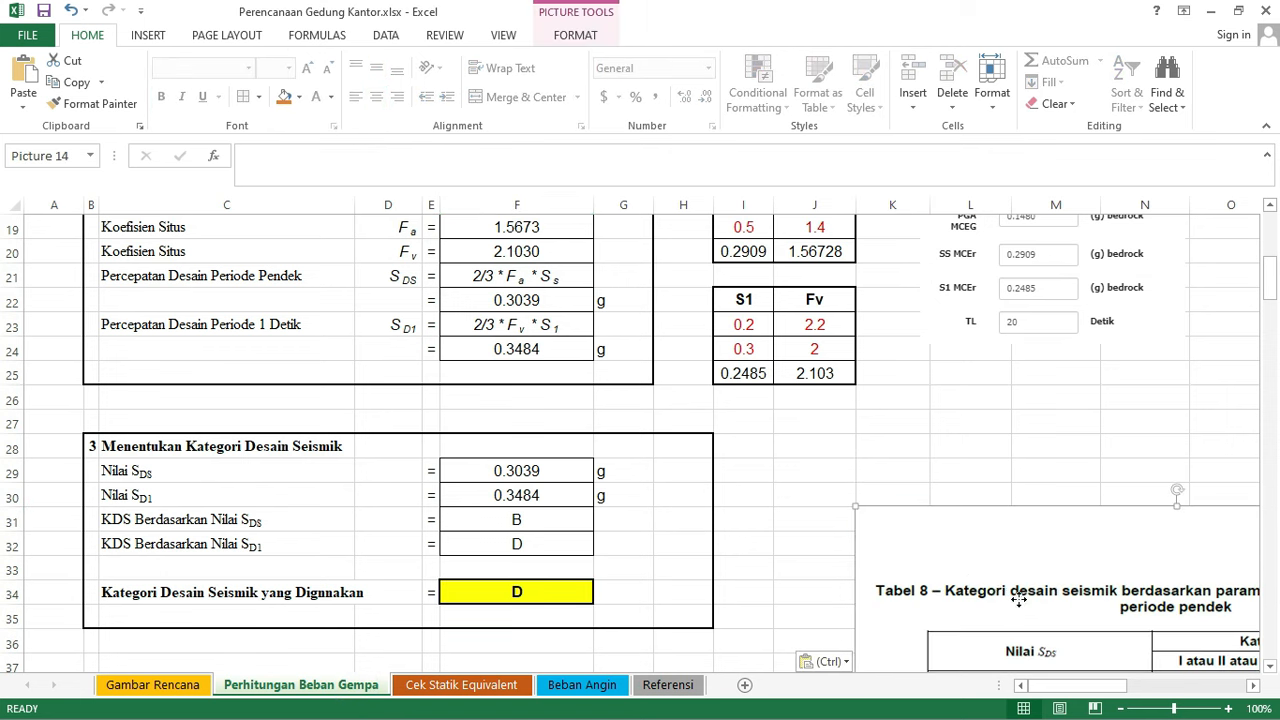
pyautogui.moveTo(862, 495); pyautogui.dragTo(521, 293)
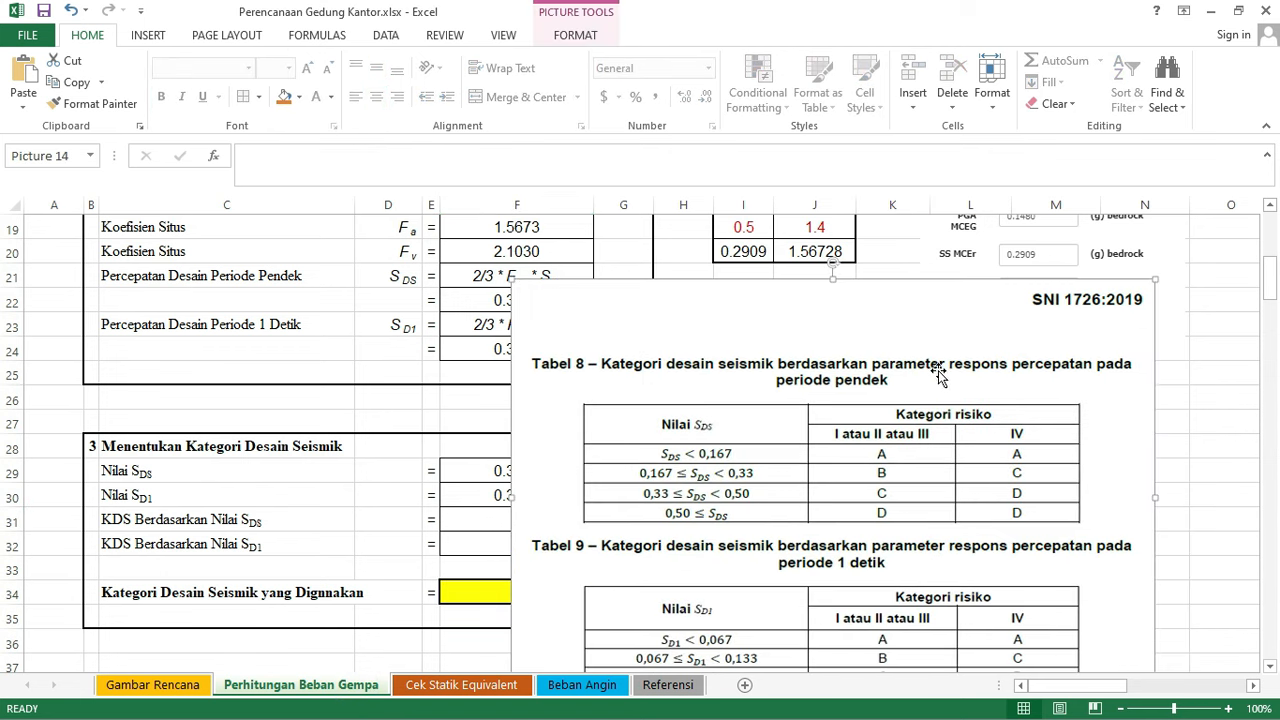
pyautogui.moveTo(842, 442); pyautogui.dragTo(956, 451)
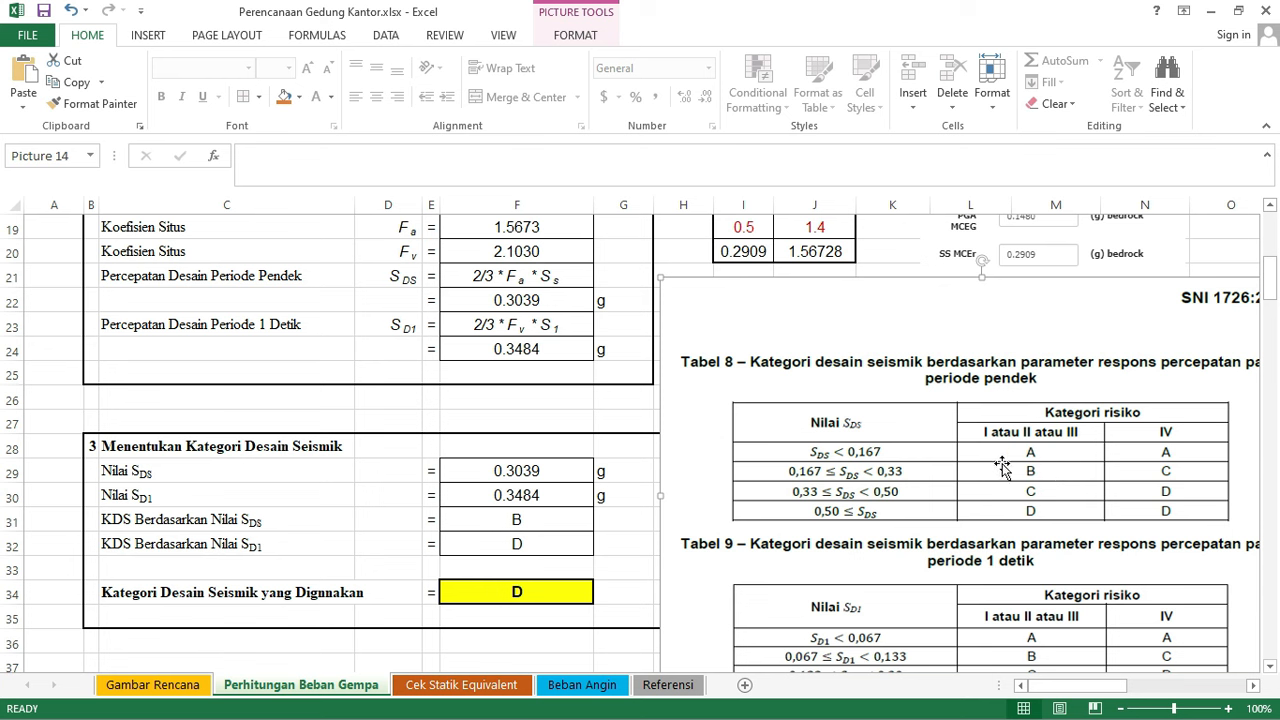
# - Compare the SDS and SD1 values with Tables 8 and 9, and inspect the IF formula for the SDS-based category
pyautogui.scroll(-1, 1002, 466)
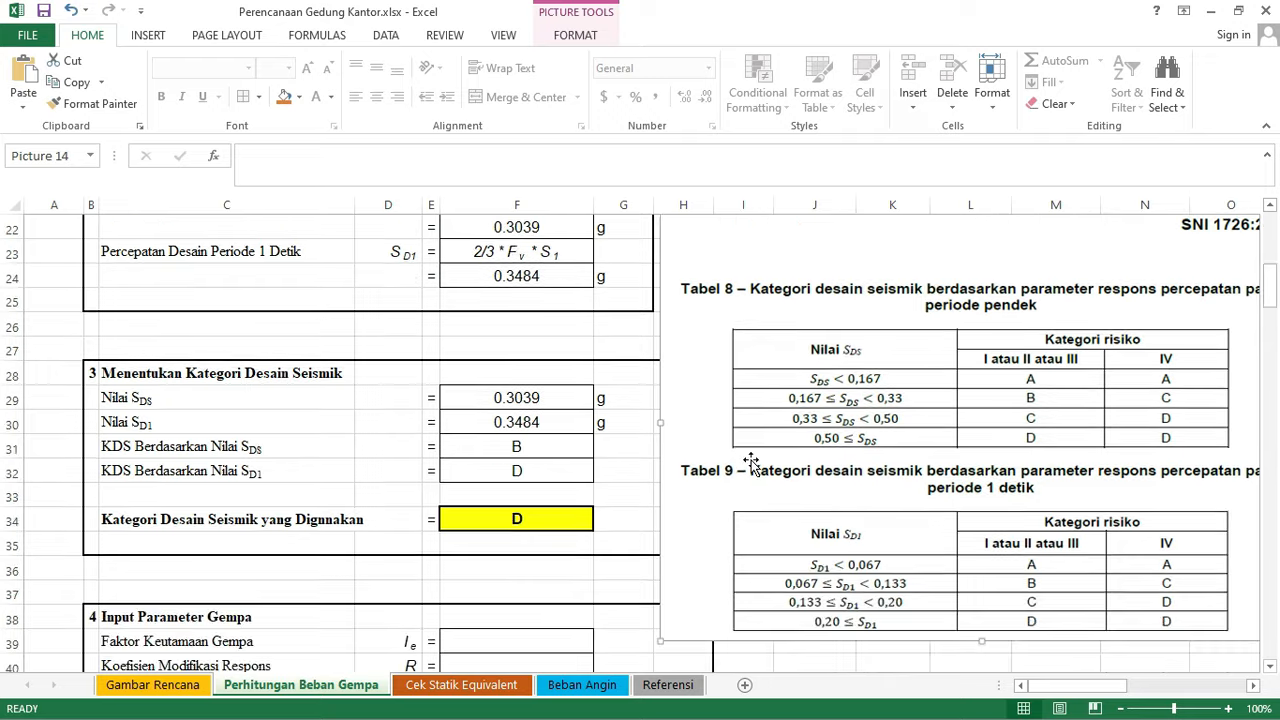
pyautogui.click(535, 400)
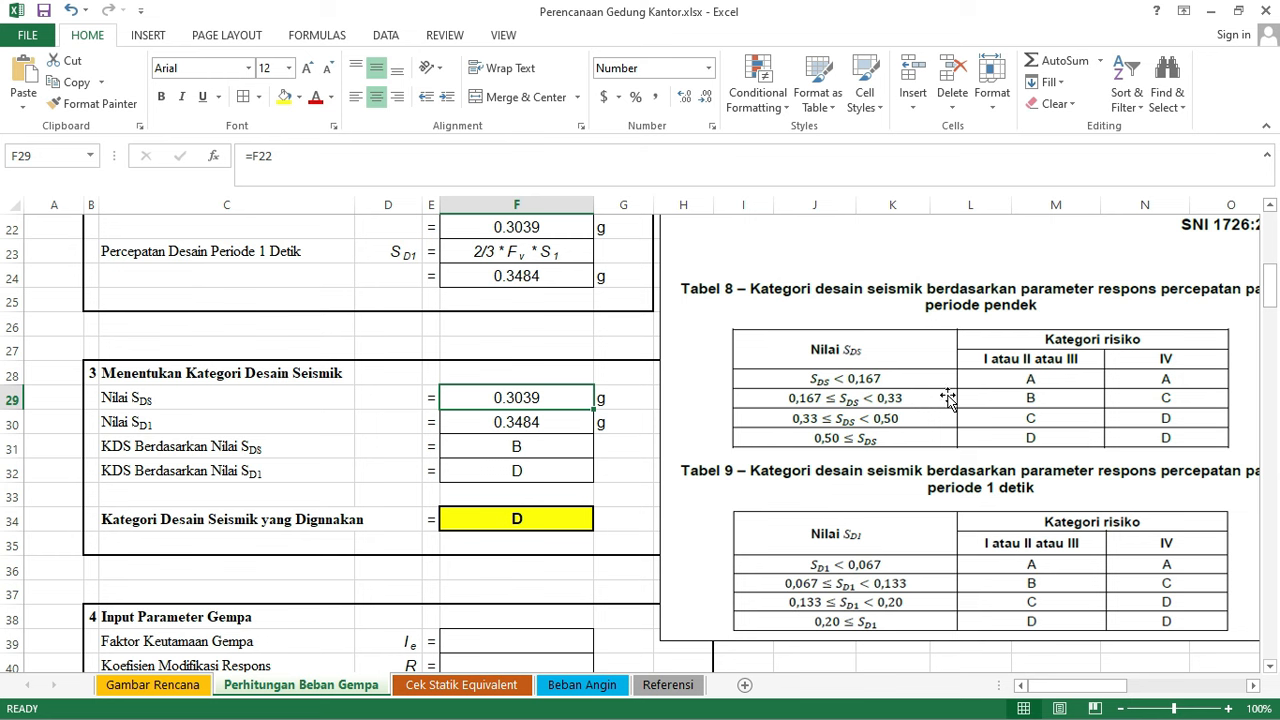
pyautogui.doubleClick(538, 458)
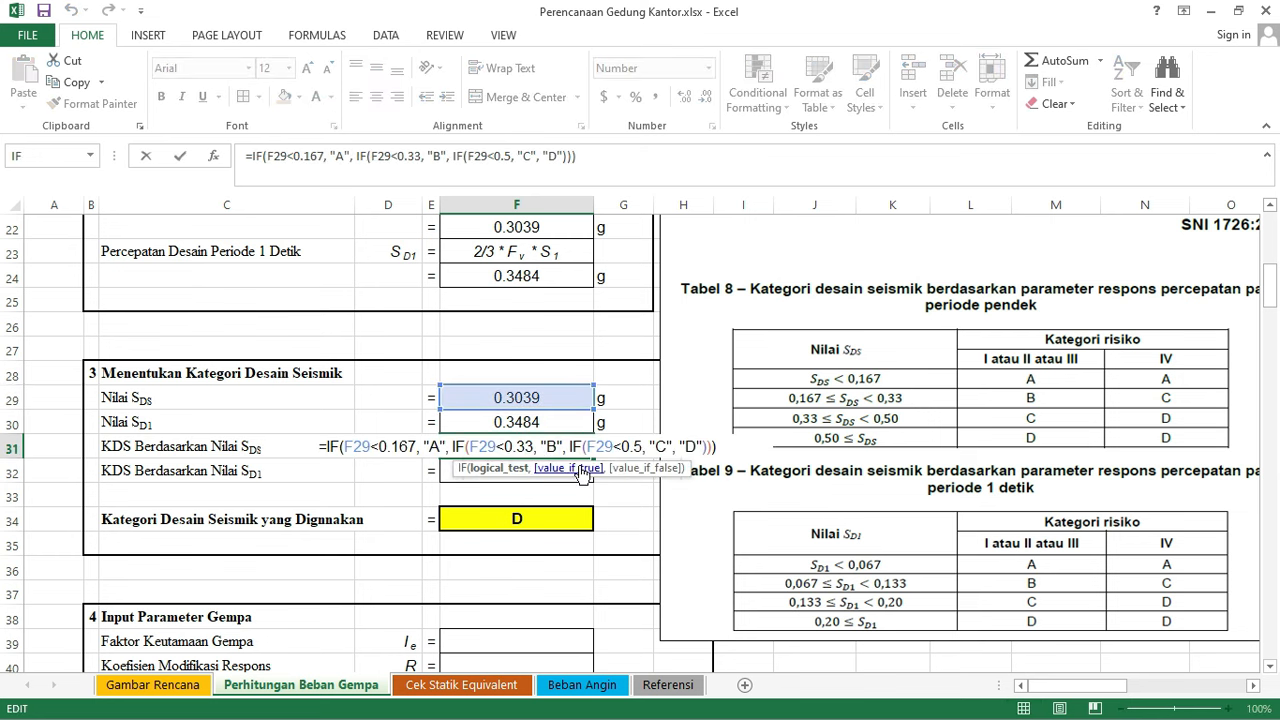
pyautogui.press('Return')
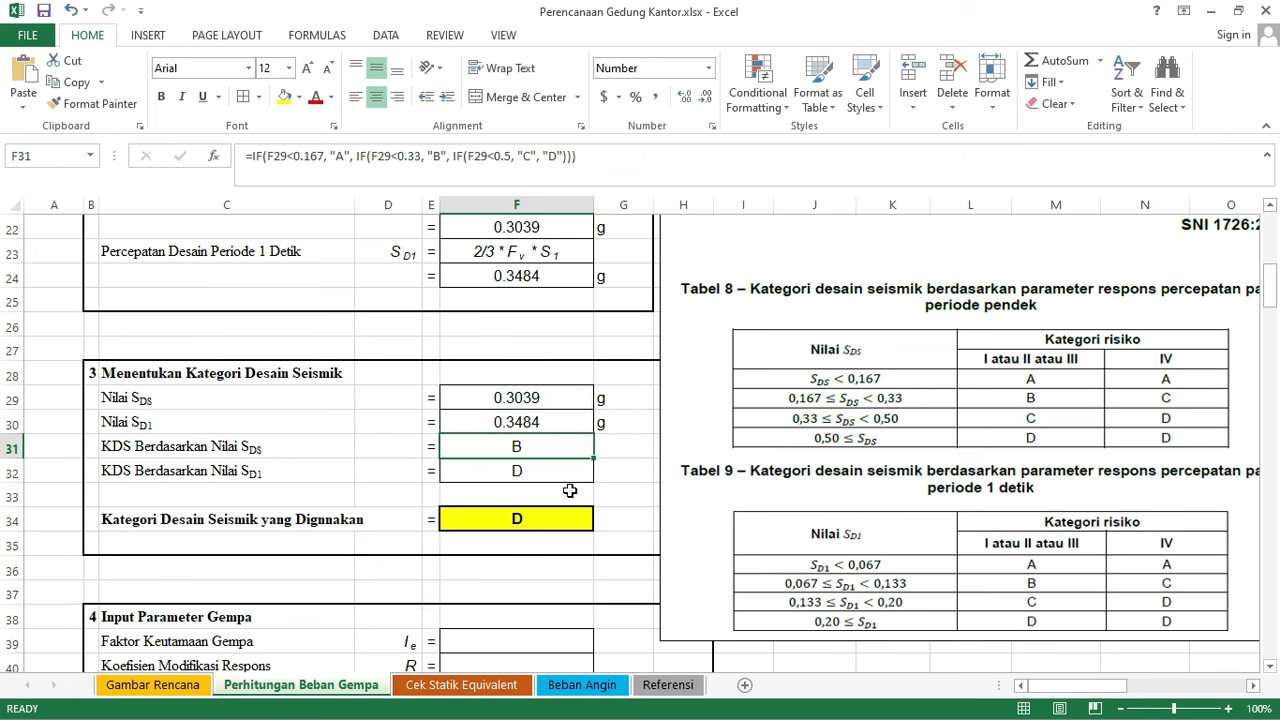
pyautogui.click(534, 420)
pyautogui.scroll(-1, 887, 430)
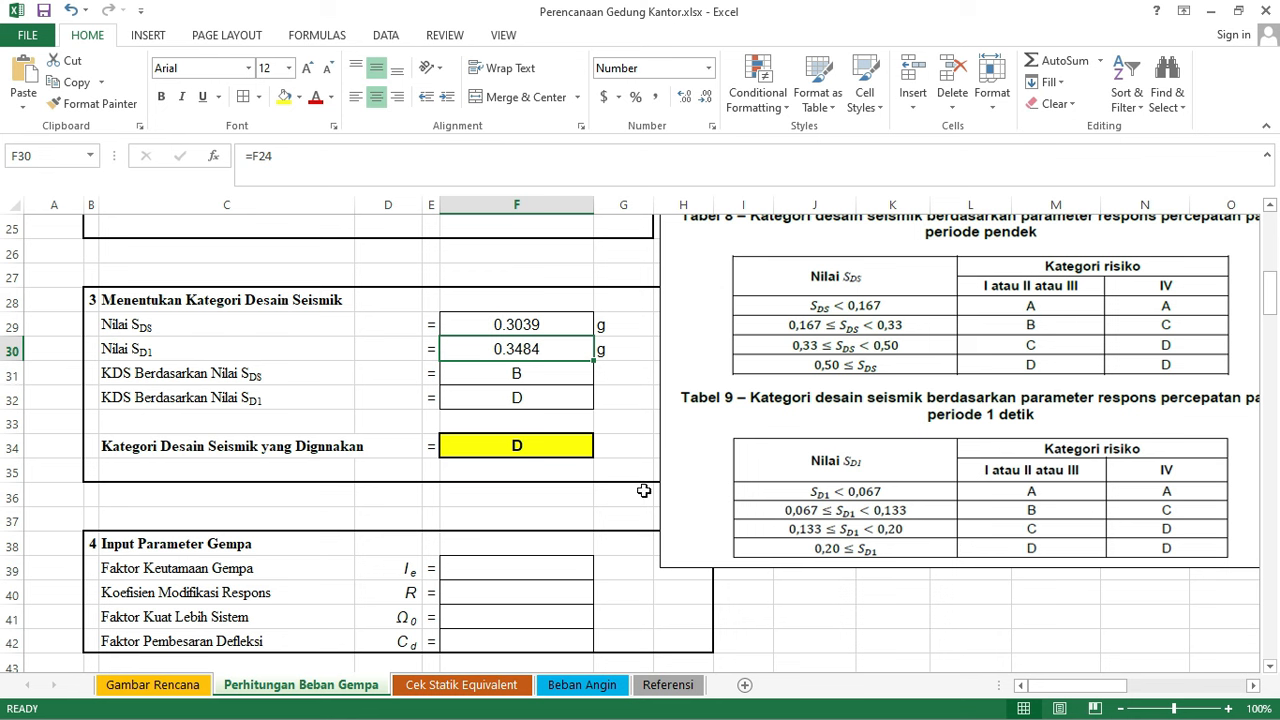
# - Inspect the IF formulas for the SDS-based, SD1-based and final seismic design categories in section 3, comparing them with Tables 8 and 9
pyautogui.click(562, 449)
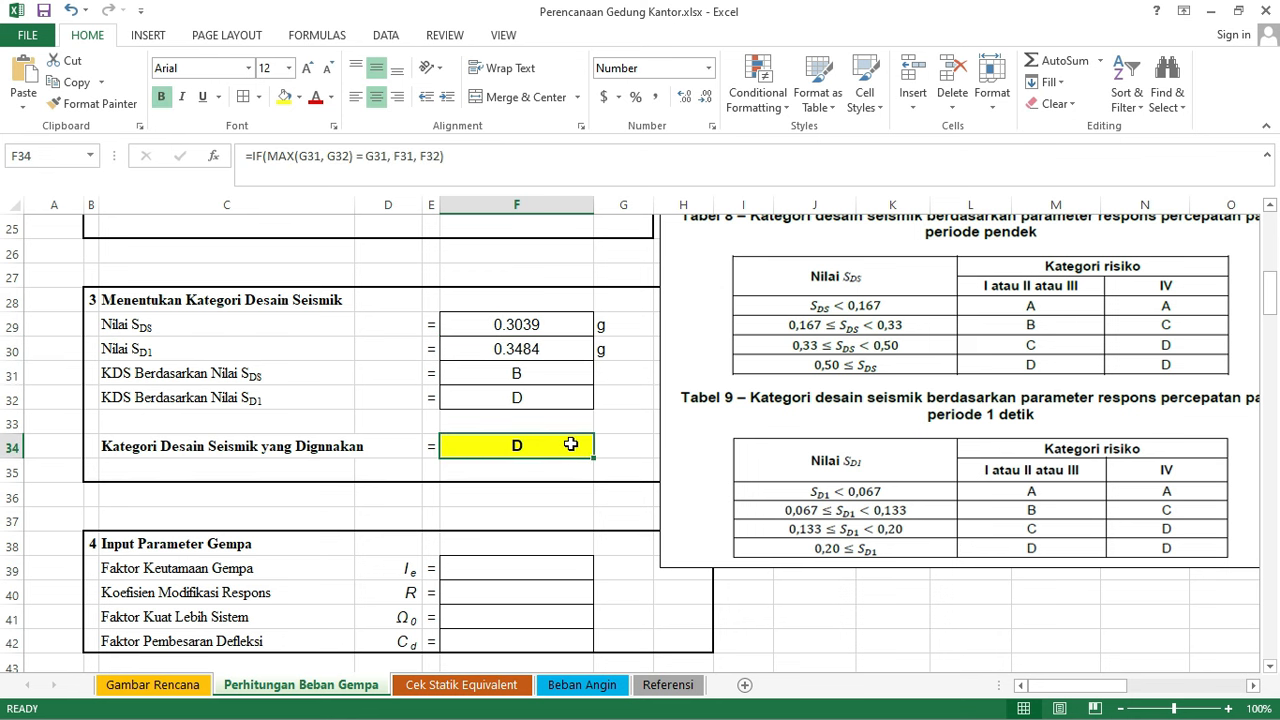
pyautogui.click(543, 376)
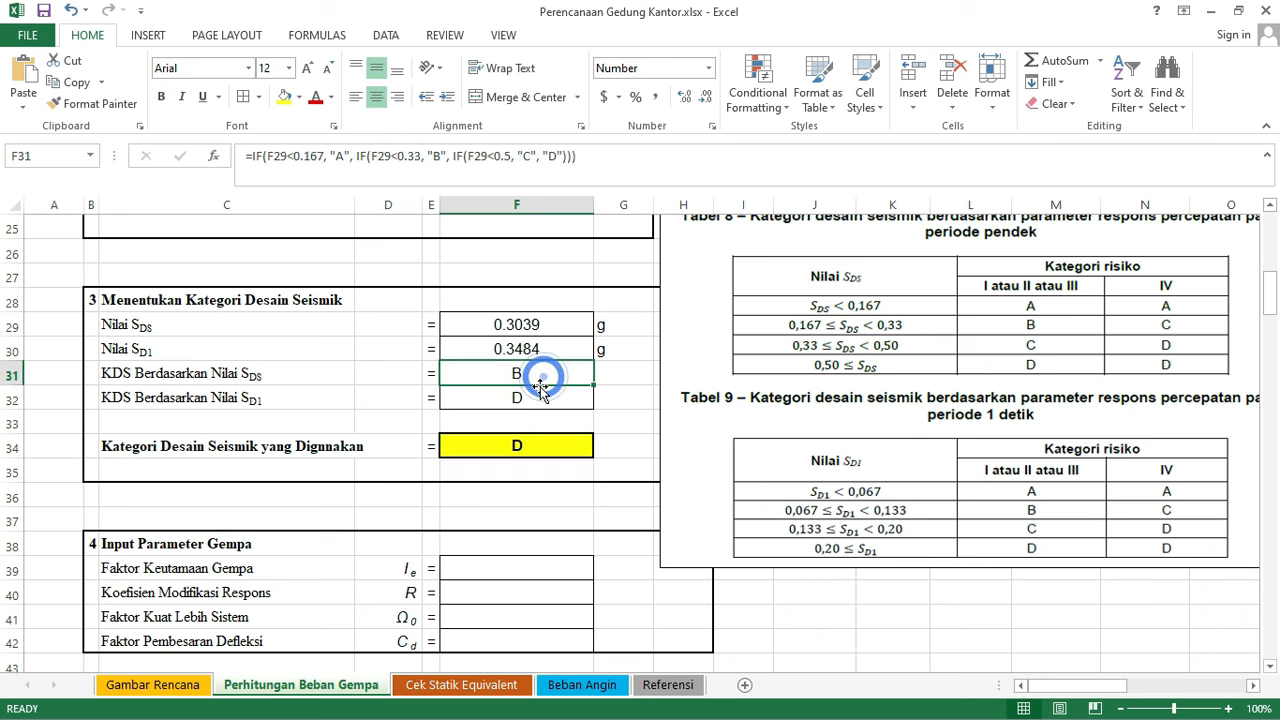
pyautogui.click(541, 406)
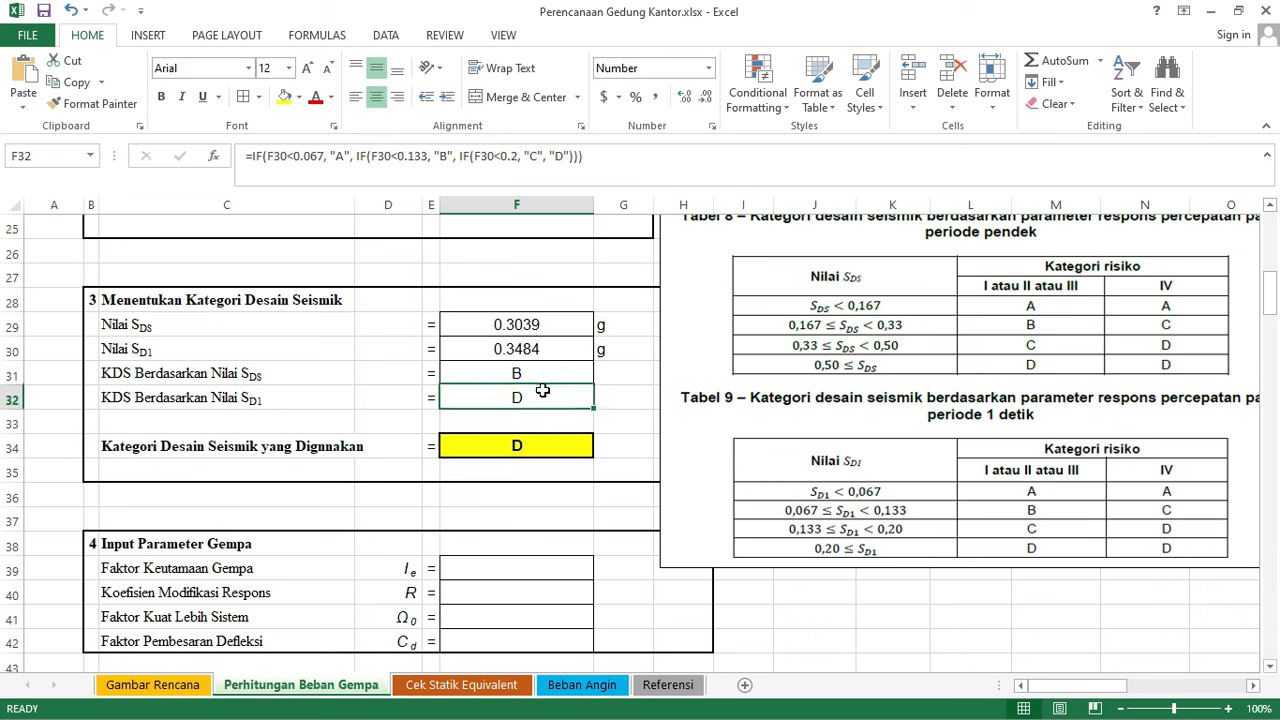
pyautogui.click(533, 449)
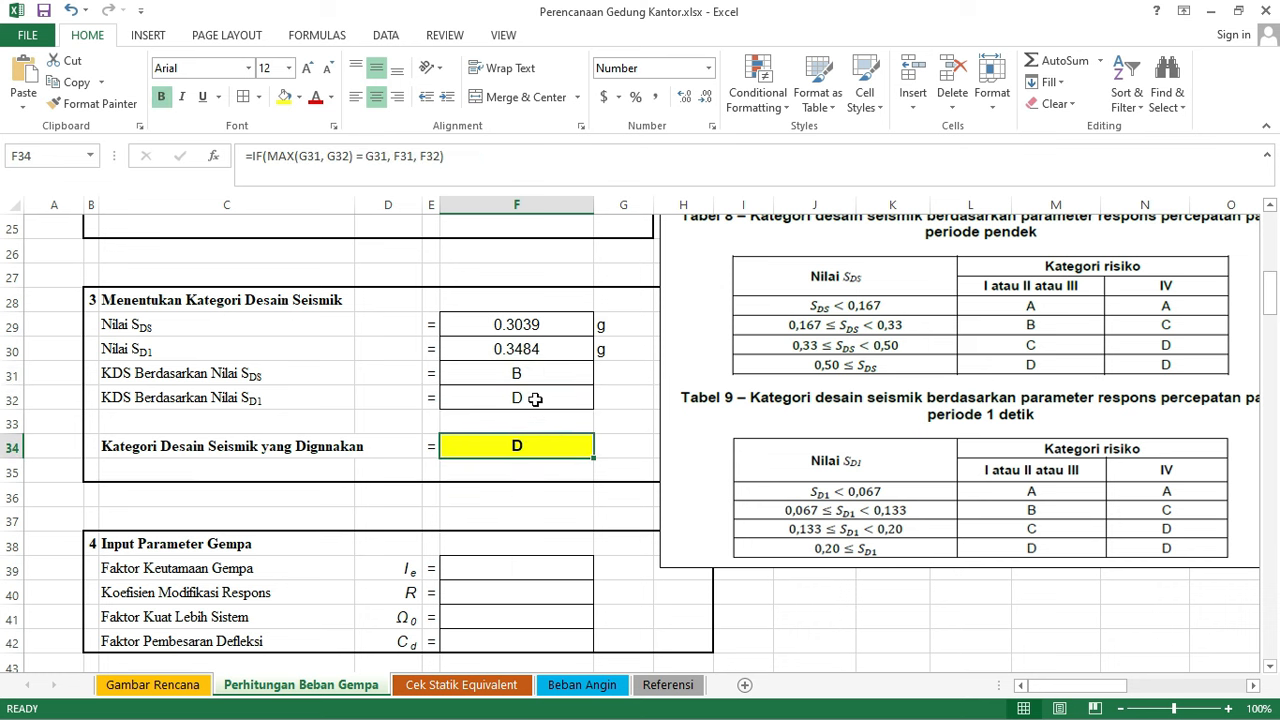
pyautogui.click(536, 400)
pyautogui.click(536, 374)
pyautogui.click(530, 400)
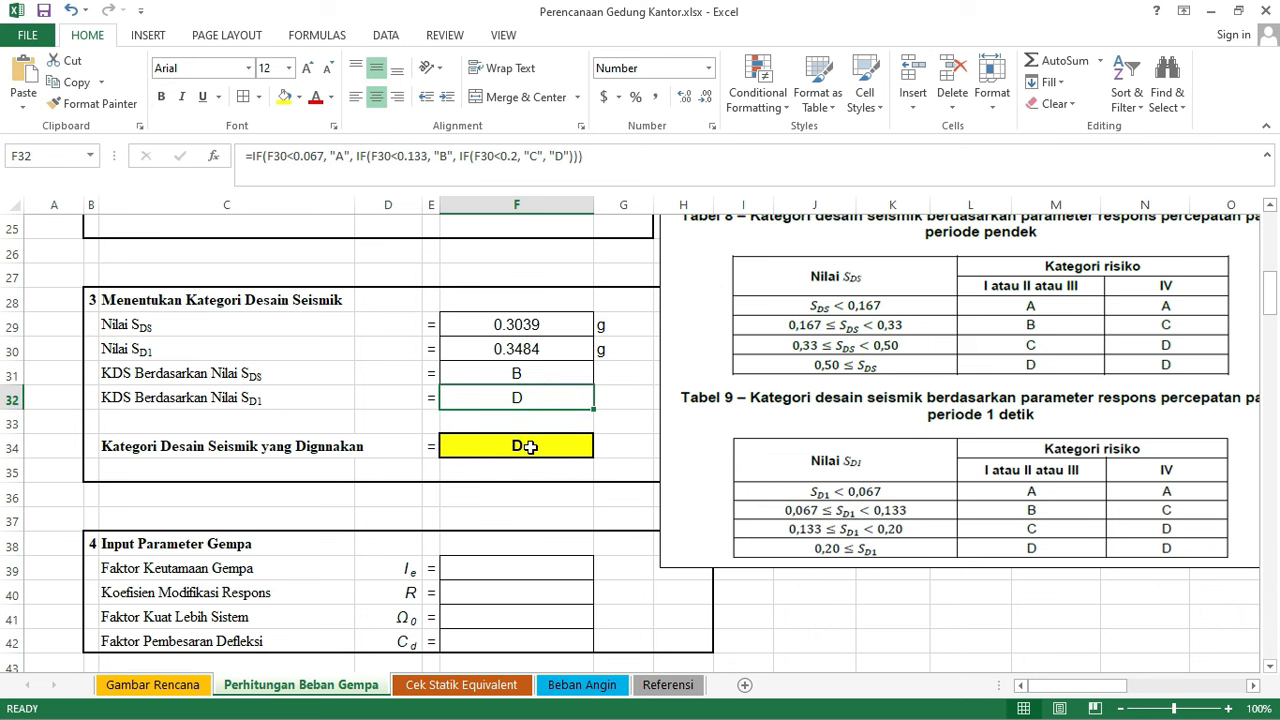
pyautogui.click(530, 447)
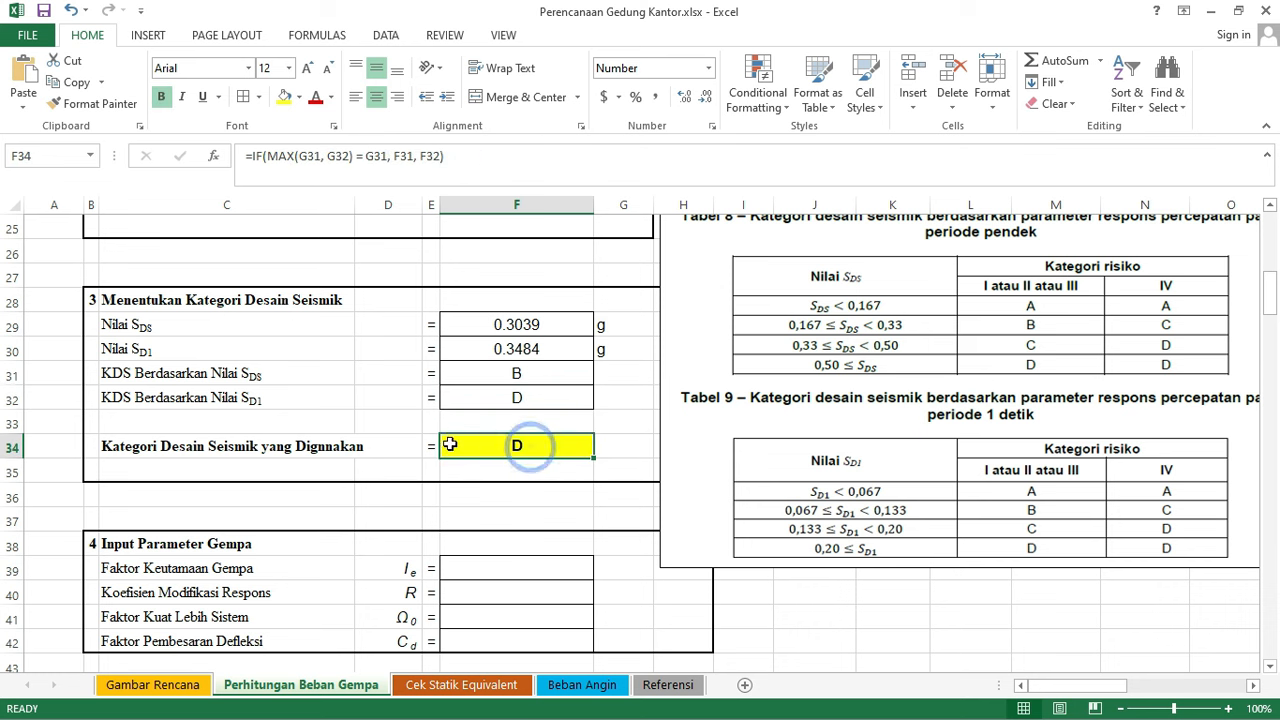
pyautogui.click(815, 432)
pyautogui.doubleClick(554, 448)
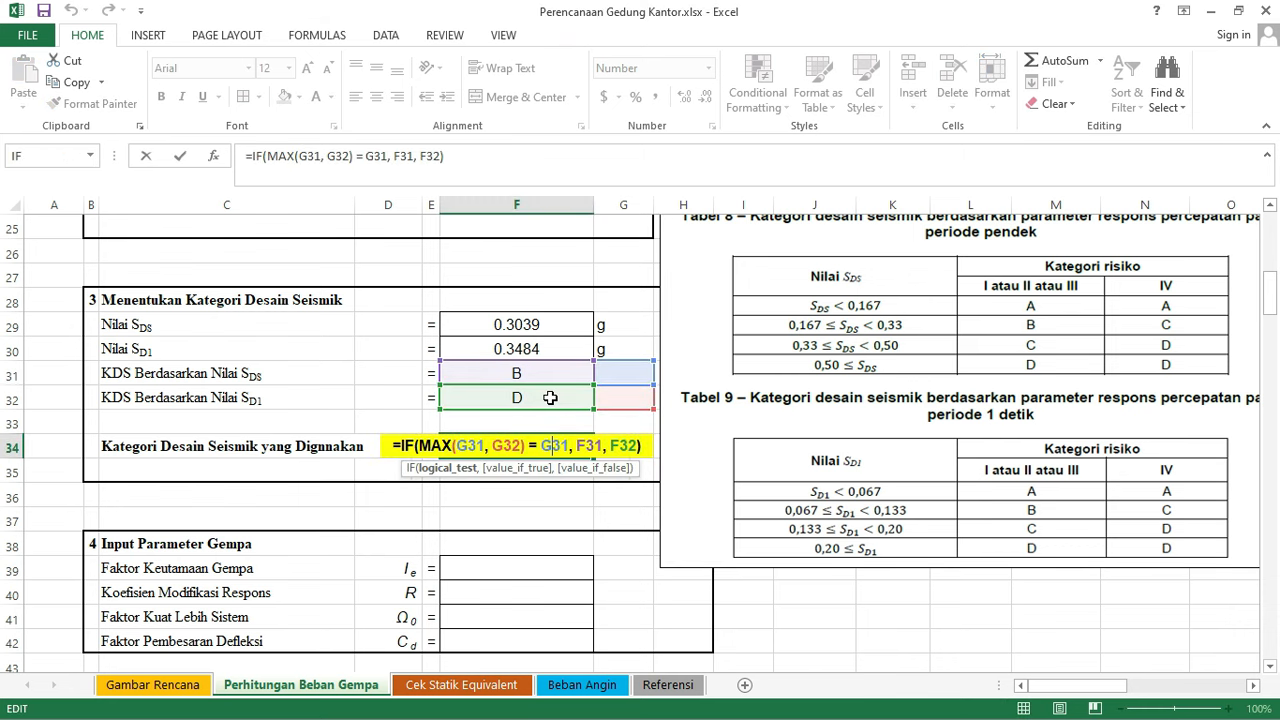
pyautogui.press('Escape')
# - Delete the pasted picture of Tables 8 and 9 and look over the preceding sections of the sheet
pyautogui.click(885, 478)
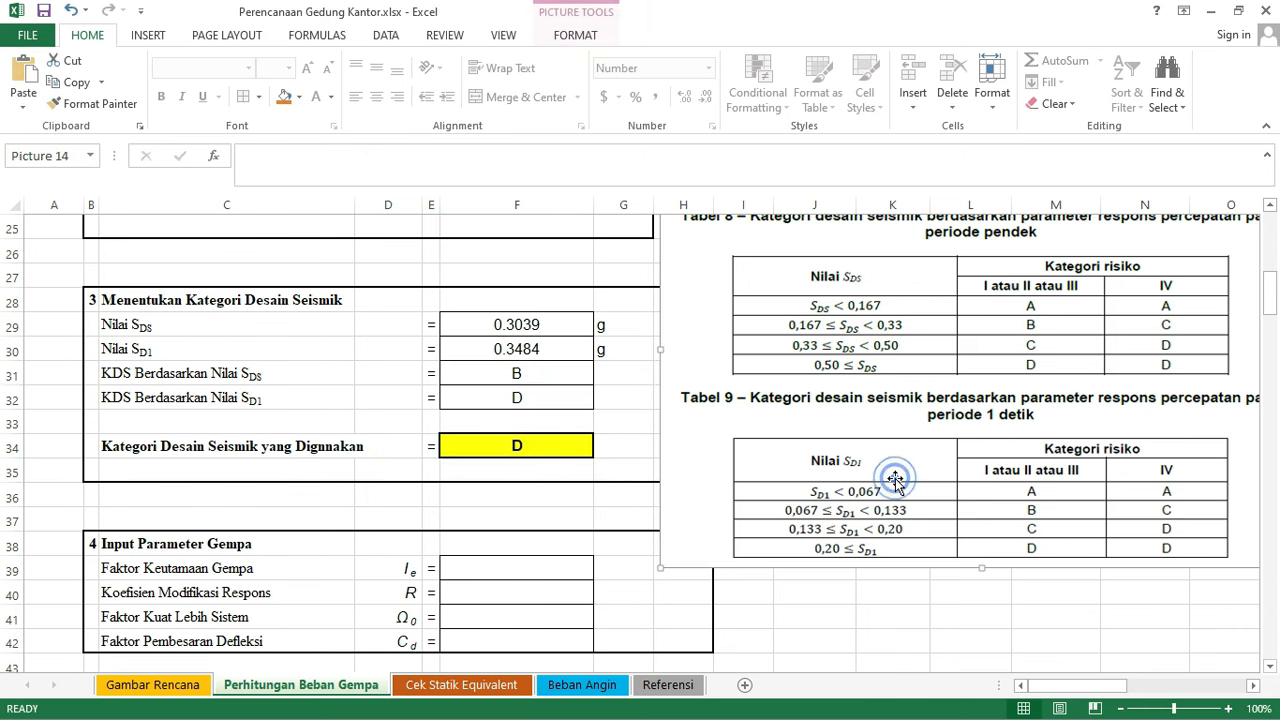
pyautogui.press('Delete')
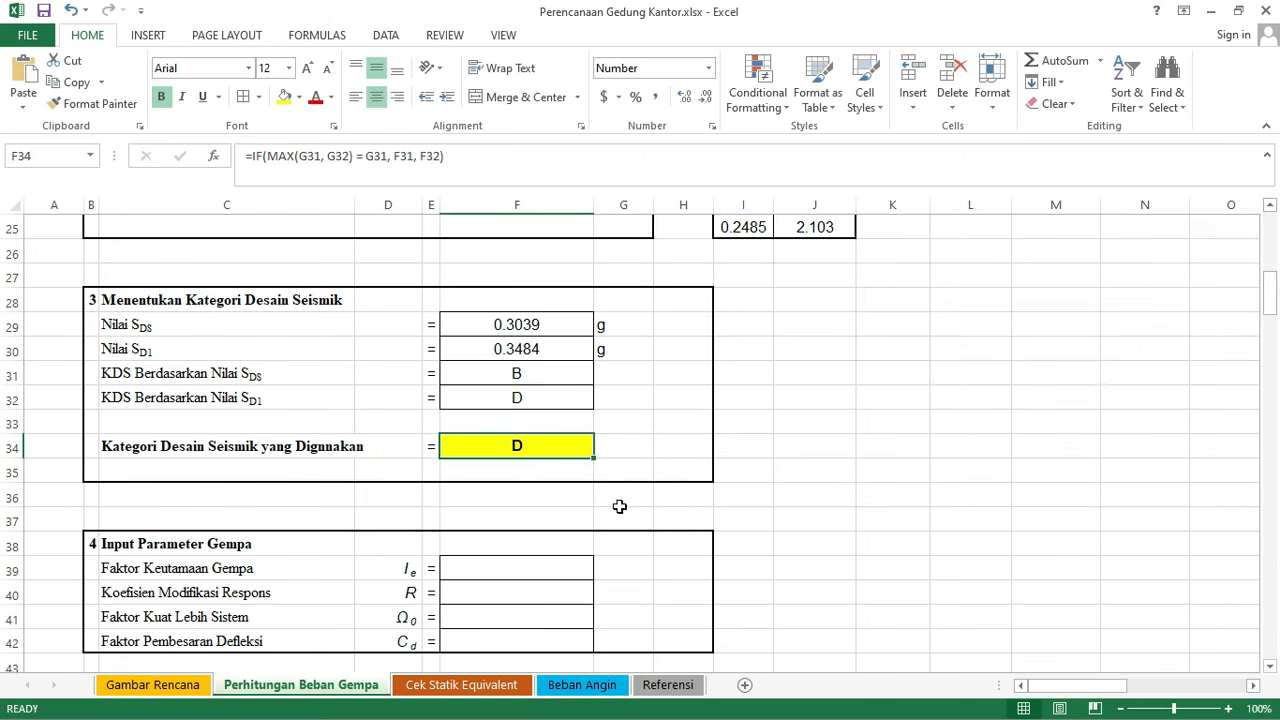
pyautogui.scroll(2, 598, 493)
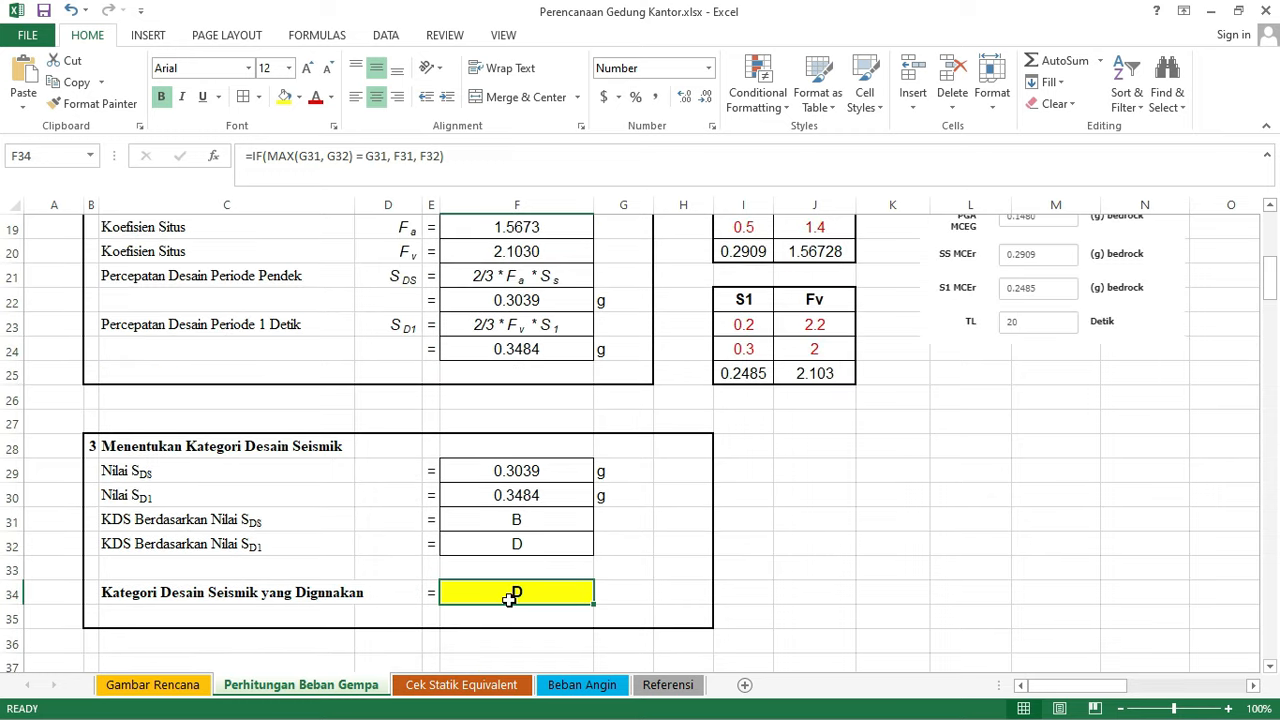
pyautogui.scroll(6, 642, 562)
pyautogui.scroll(-10, 634, 552)
# - Look up the factor for risk category I or II in Table 4 of the Referensi sheet and enter 1 as Faktor Keutamaan Gempa Ie
pyautogui.click(717, 537)
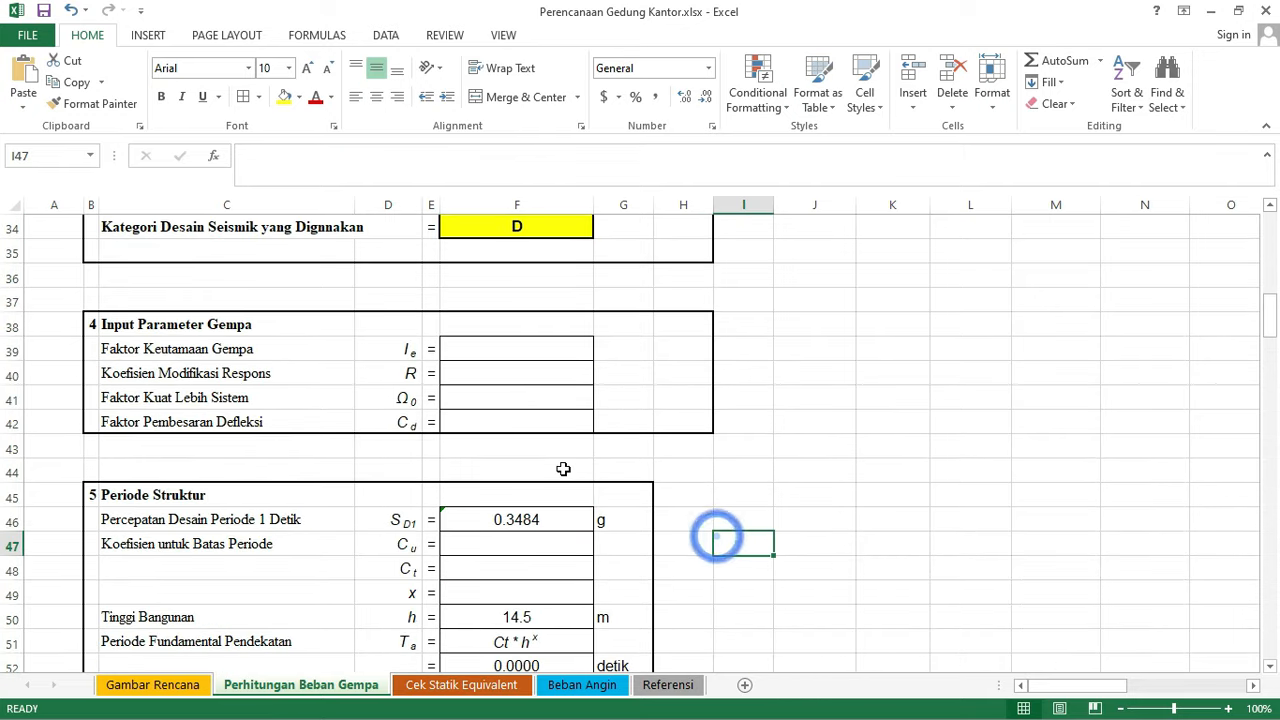
pyautogui.click(508, 348)
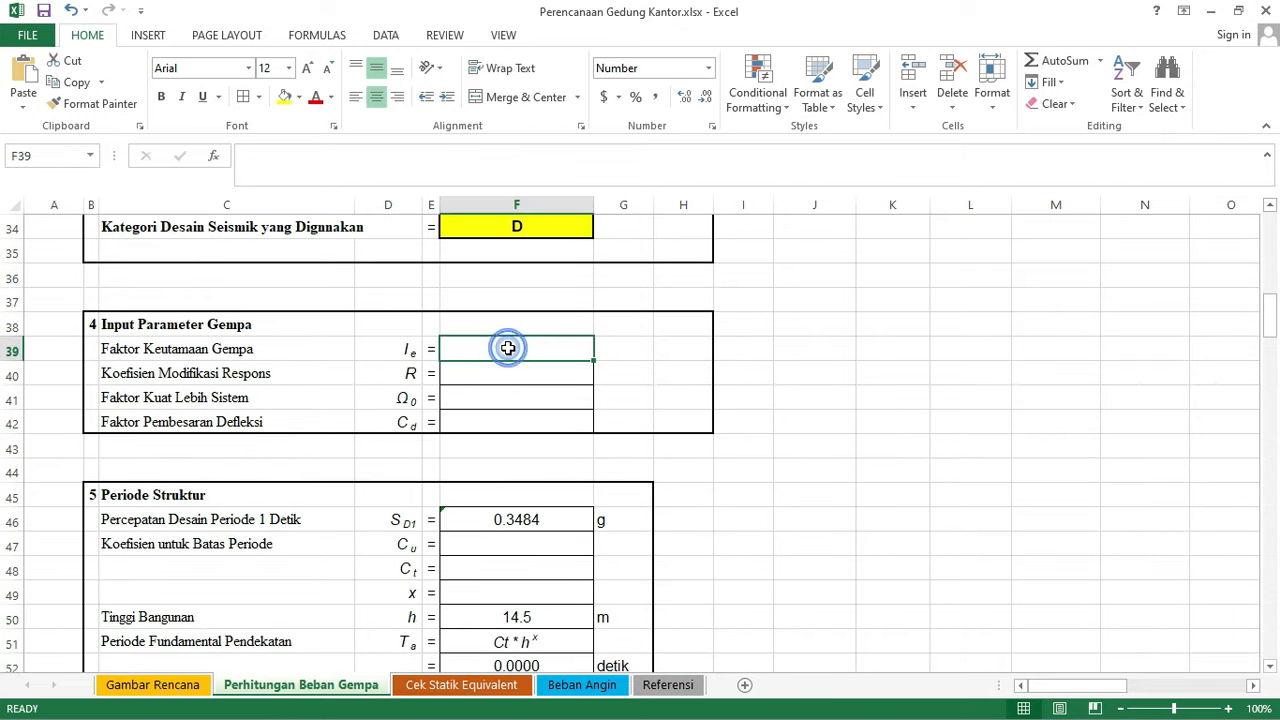
pyautogui.click(666, 686)
pyautogui.scroll(8, 632, 512)
pyautogui.scroll(7, 632, 512)
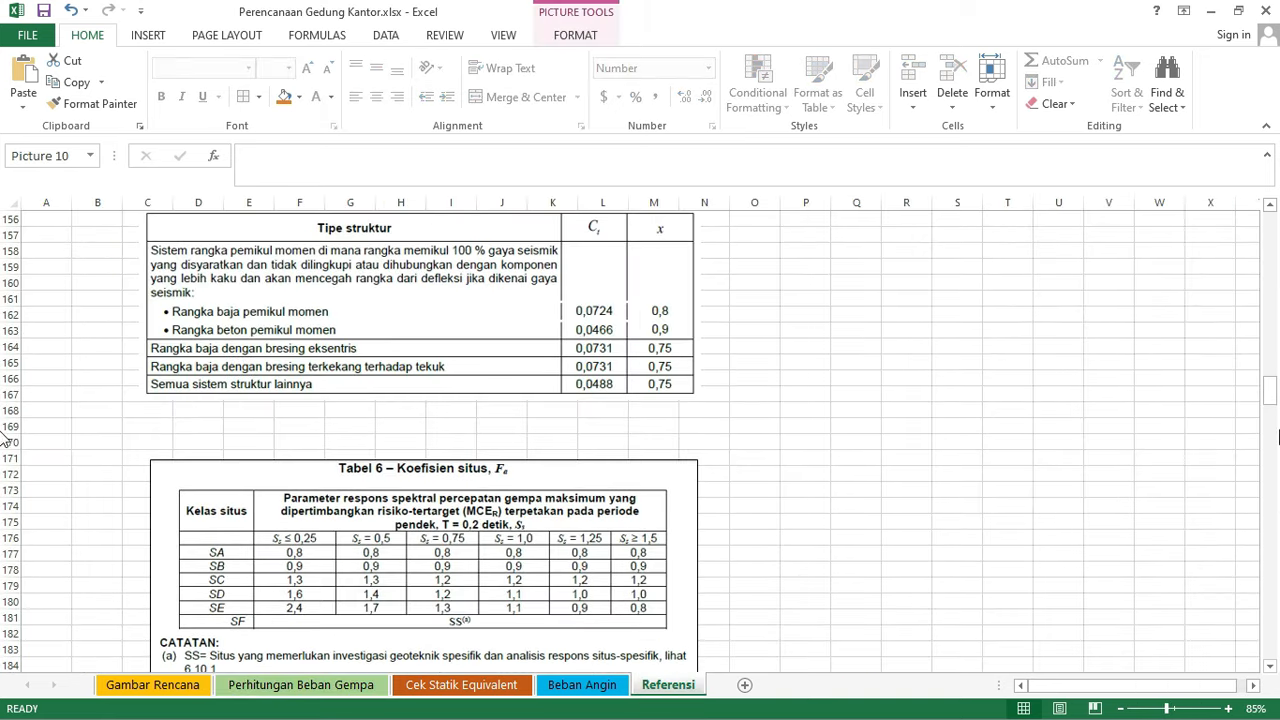
pyautogui.moveTo(1272, 395); pyautogui.dragTo(1270, 316)
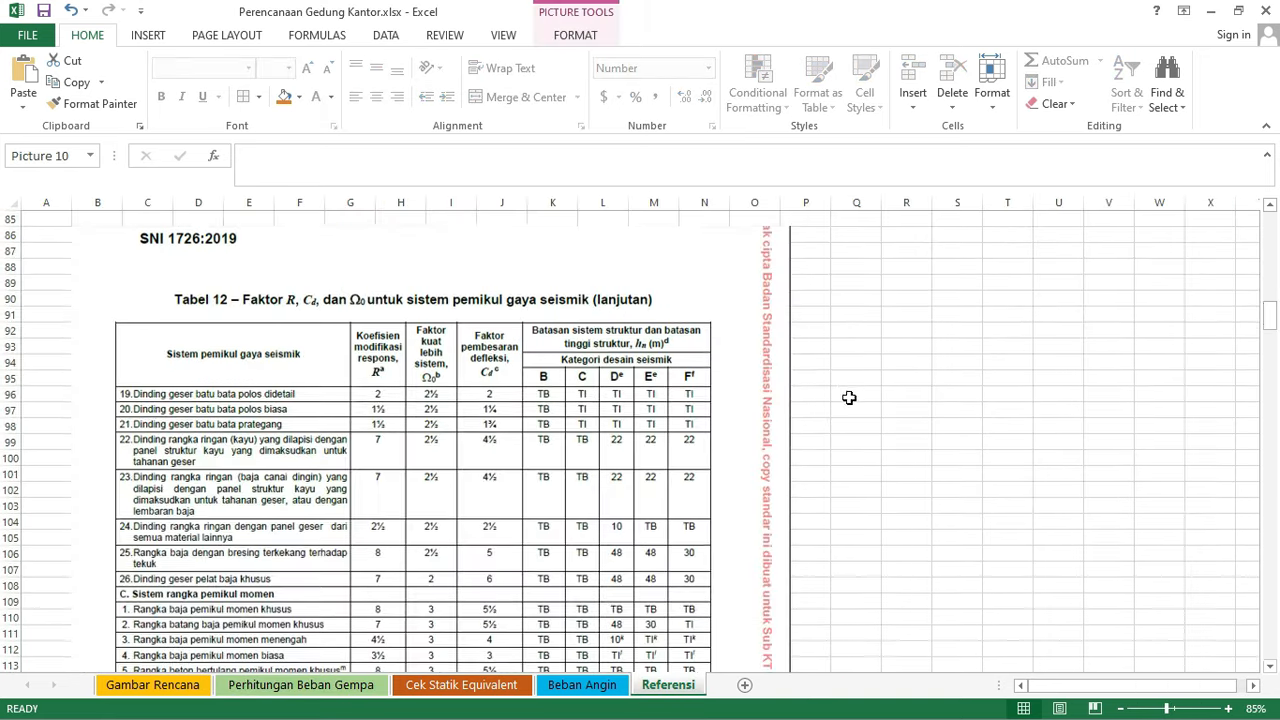
pyautogui.scroll(10, 830, 406)
pyautogui.scroll(-2, 790, 420)
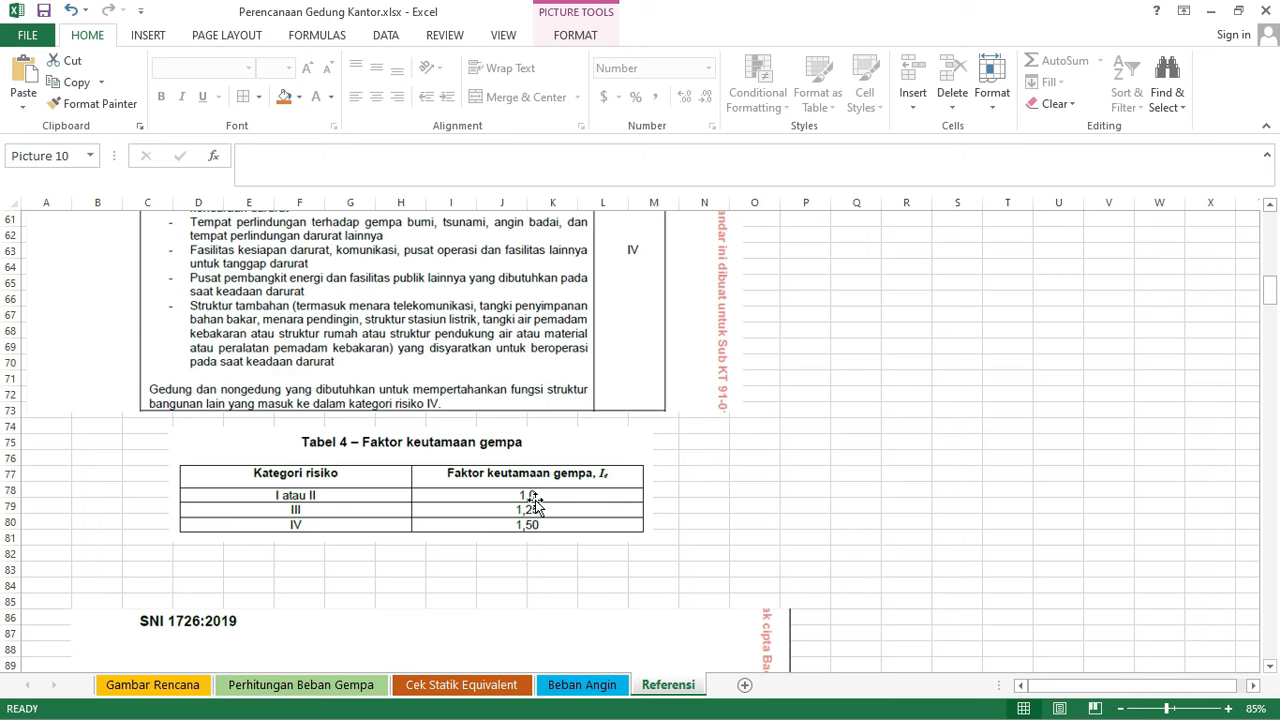
pyautogui.click(318, 498)
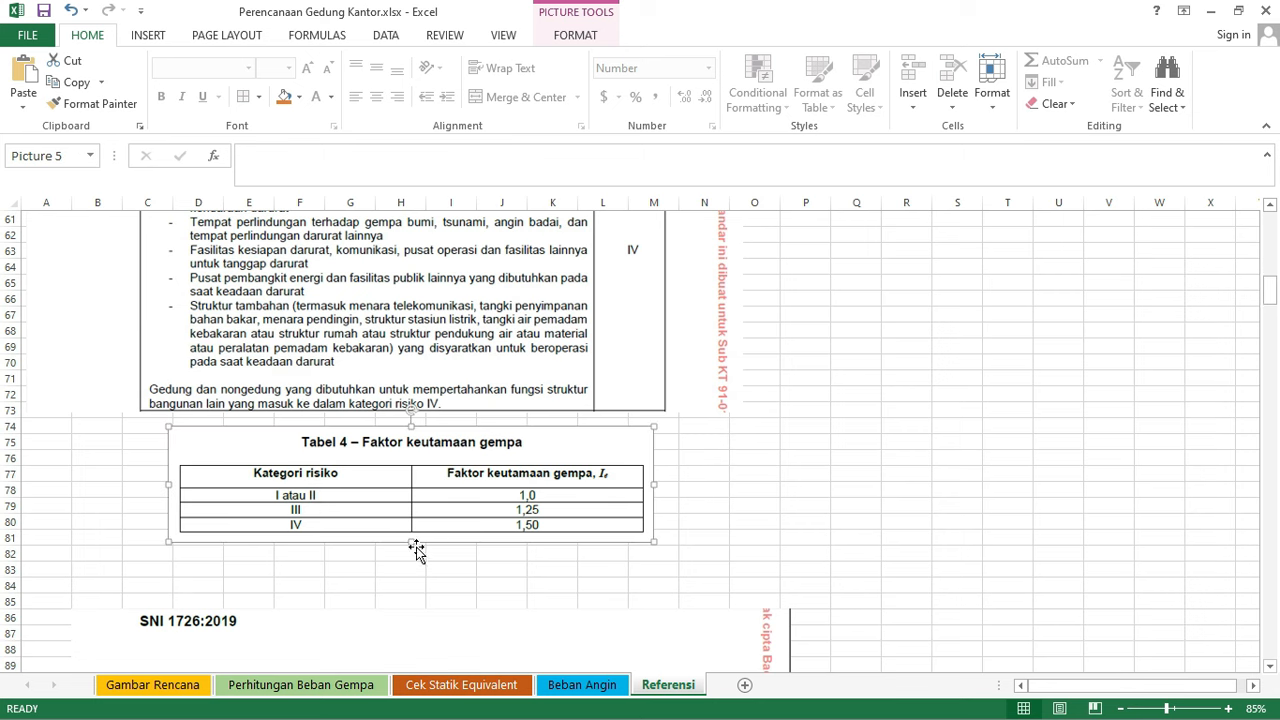
pyautogui.click(290, 688)
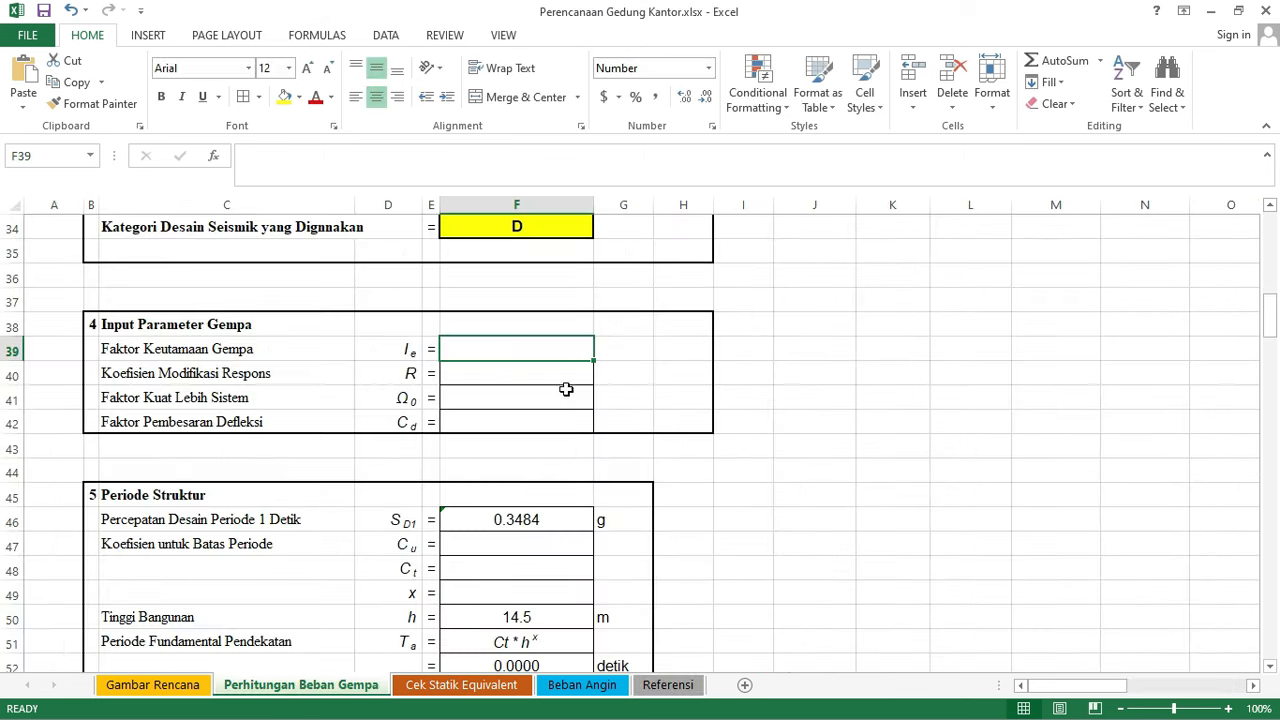
pyautogui.write('1')
pyautogui.click(829, 428)
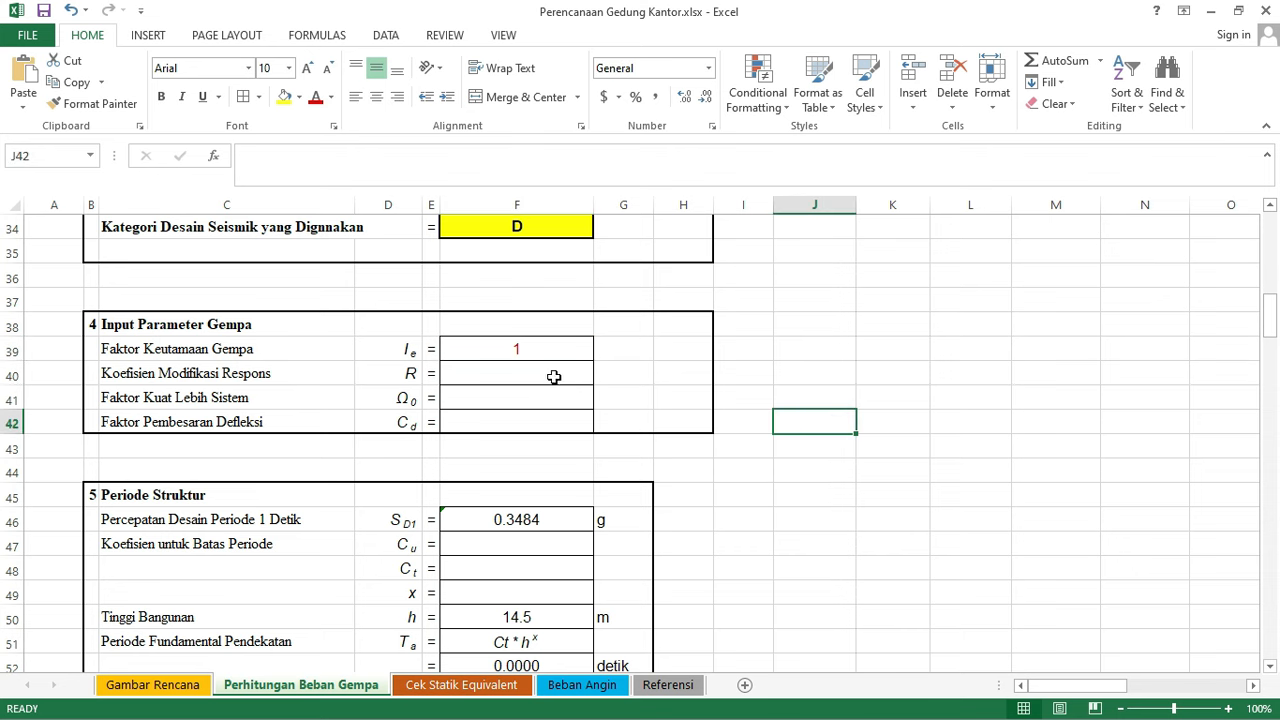
# - Copy the Table 12 picture of R, Cd and Ω0 factors from the Referensi sheet and paste it into Perhitungan Beban Gempa
pyautogui.click(668, 685)
pyautogui.scroll(8, 621, 508)
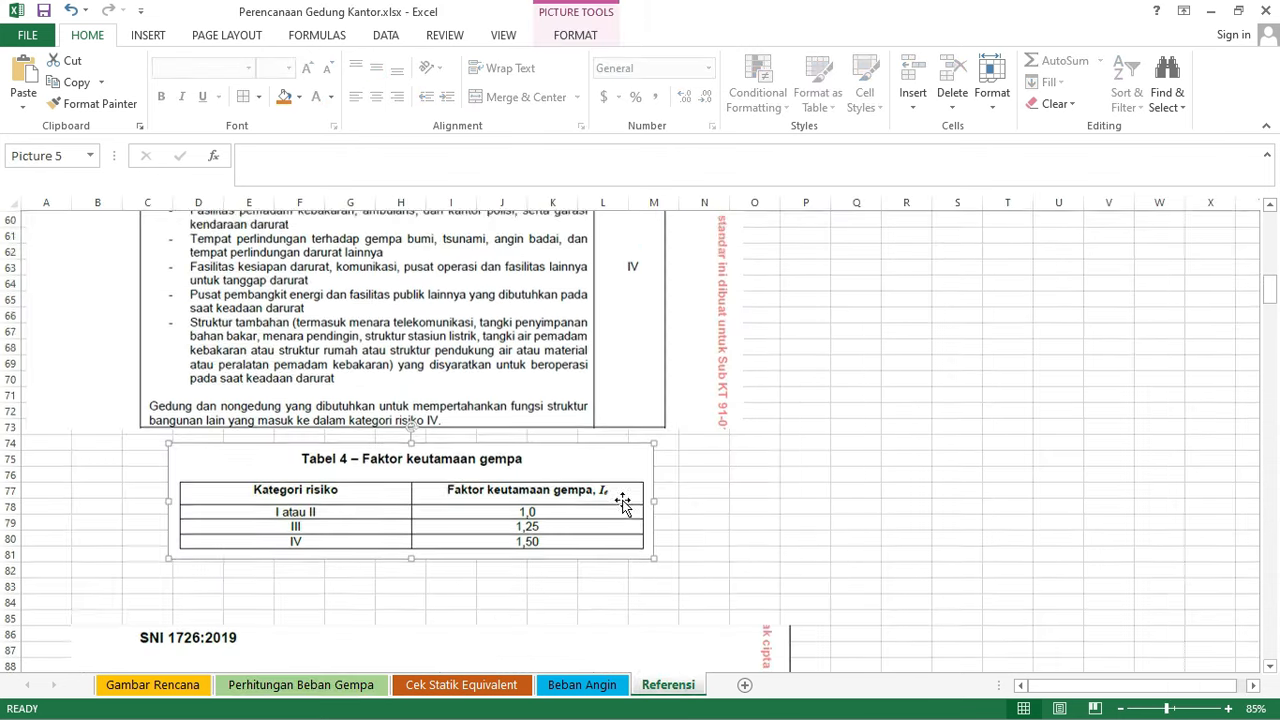
pyautogui.scroll(4, 622, 507)
pyautogui.scroll(-20, 622, 503)
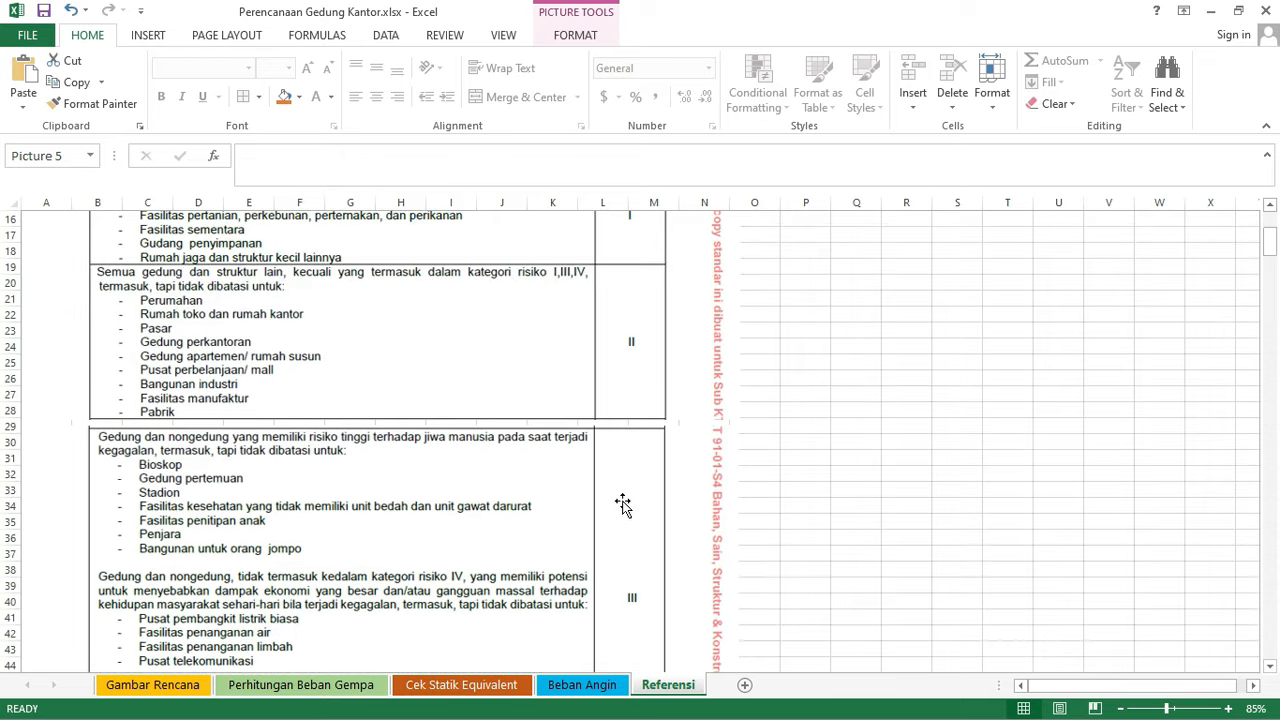
pyautogui.scroll(-4, 619, 505)
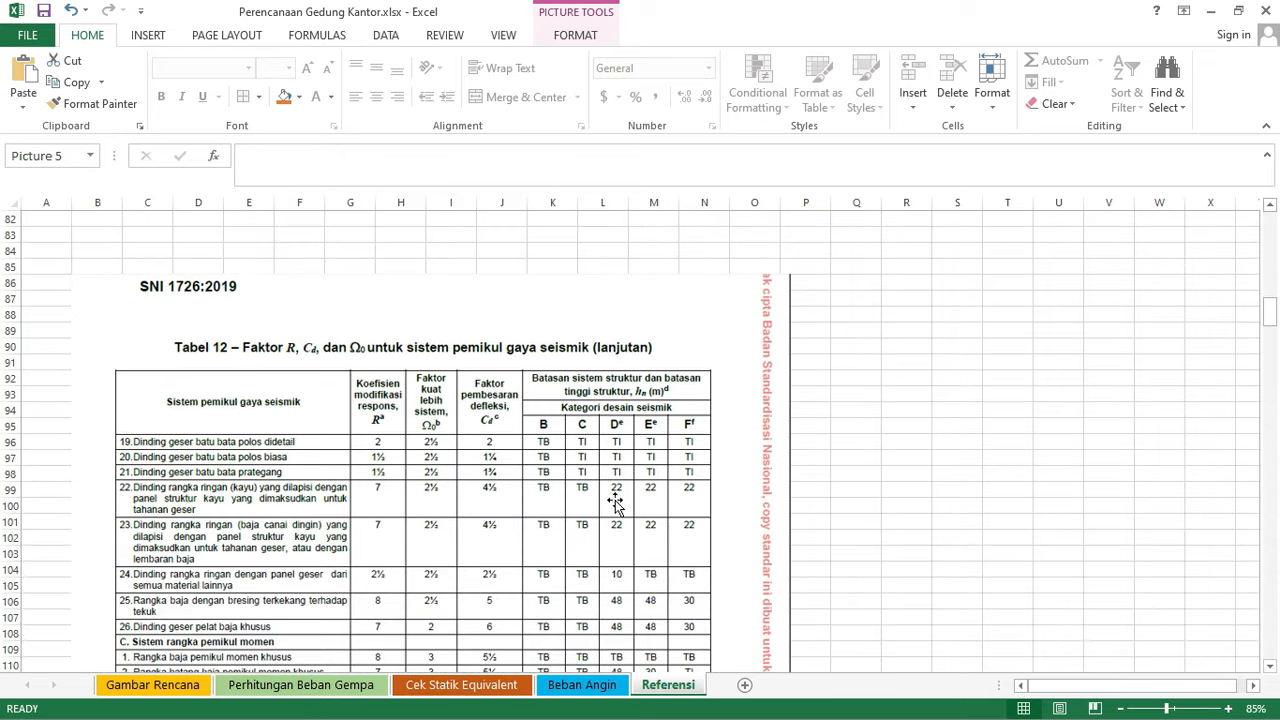
pyautogui.click(604, 480)
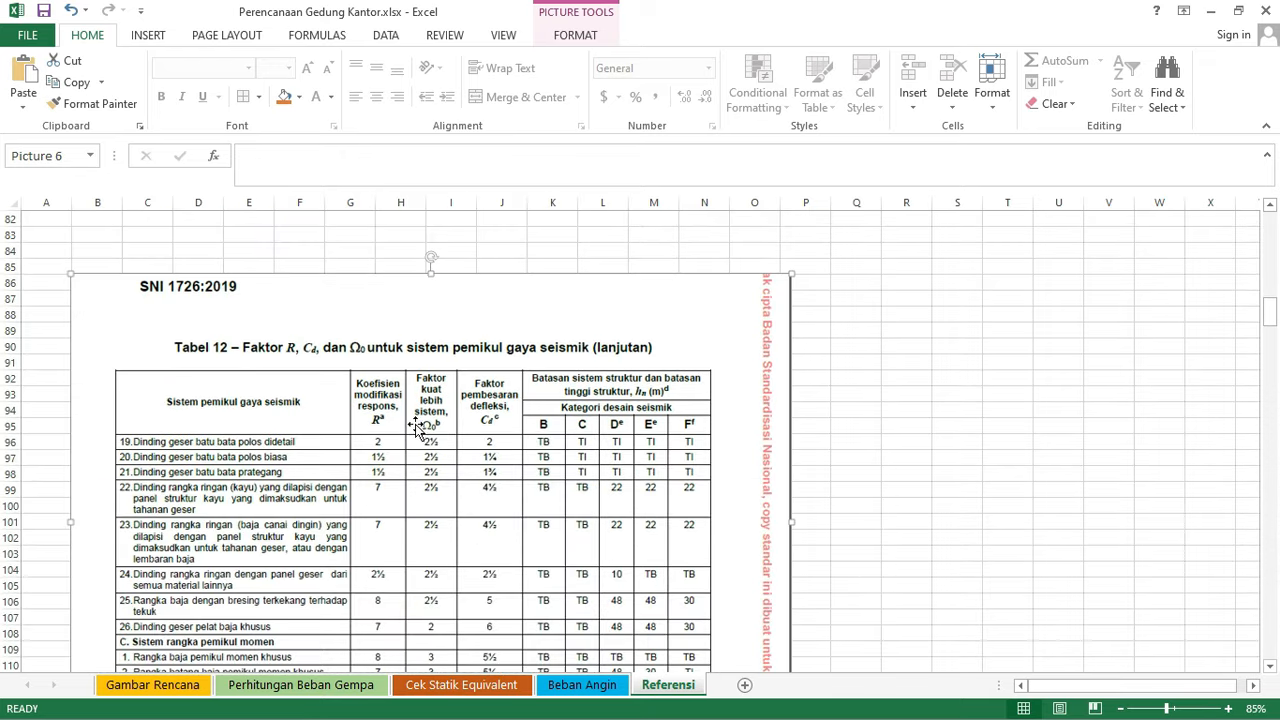
pyautogui.scroll(-1, 440, 415)
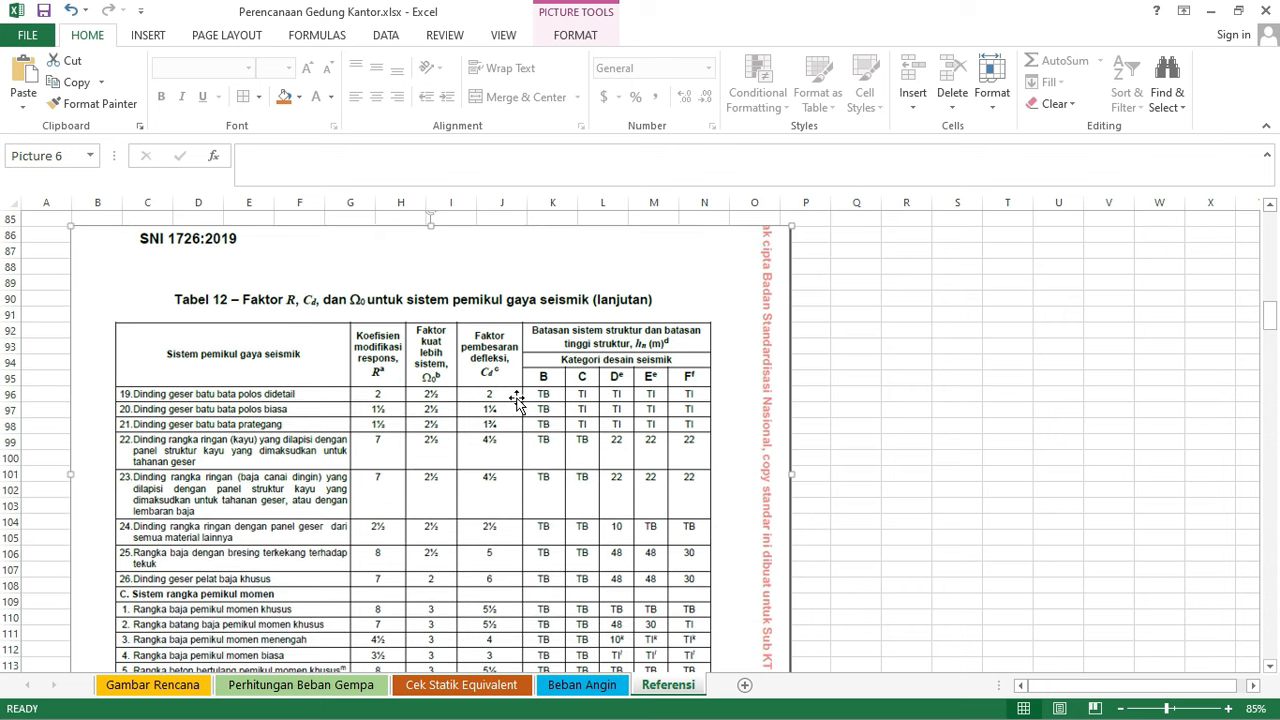
pyautogui.scroll(-1, 552, 360)
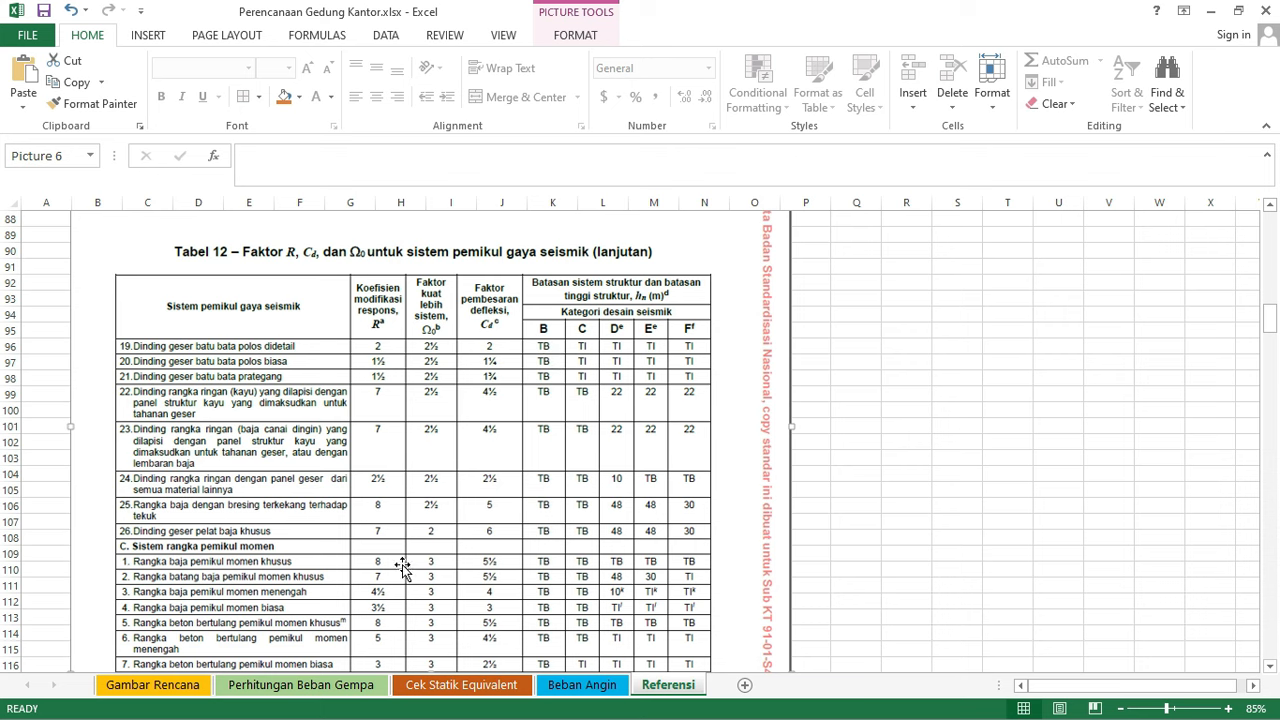
pyautogui.click(372, 688)
pyautogui.click(906, 302)
pyautogui.hotkey('ctrl', 'v')
# - Move the pasted Table 12 picture near section 4 so its moment-frame rows and seismic design category columns can be read
pyautogui.moveTo(1040, 480); pyautogui.dragTo(469, 438)
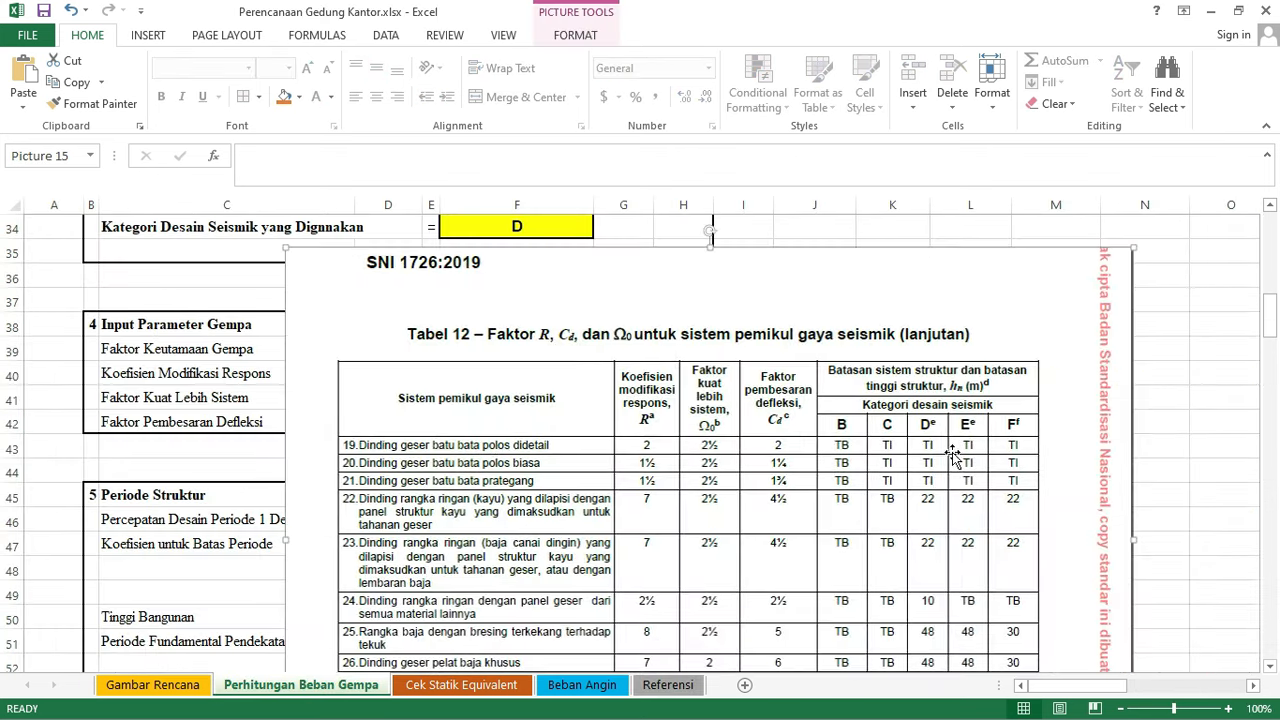
pyautogui.moveTo(798, 508); pyautogui.dragTo(804, 405)
pyautogui.moveTo(892, 431); pyautogui.dragTo(1137, 673)
pyautogui.scroll(5, 822, 542)
pyautogui.moveTo(683, 534); pyautogui.dragTo(878, 606)
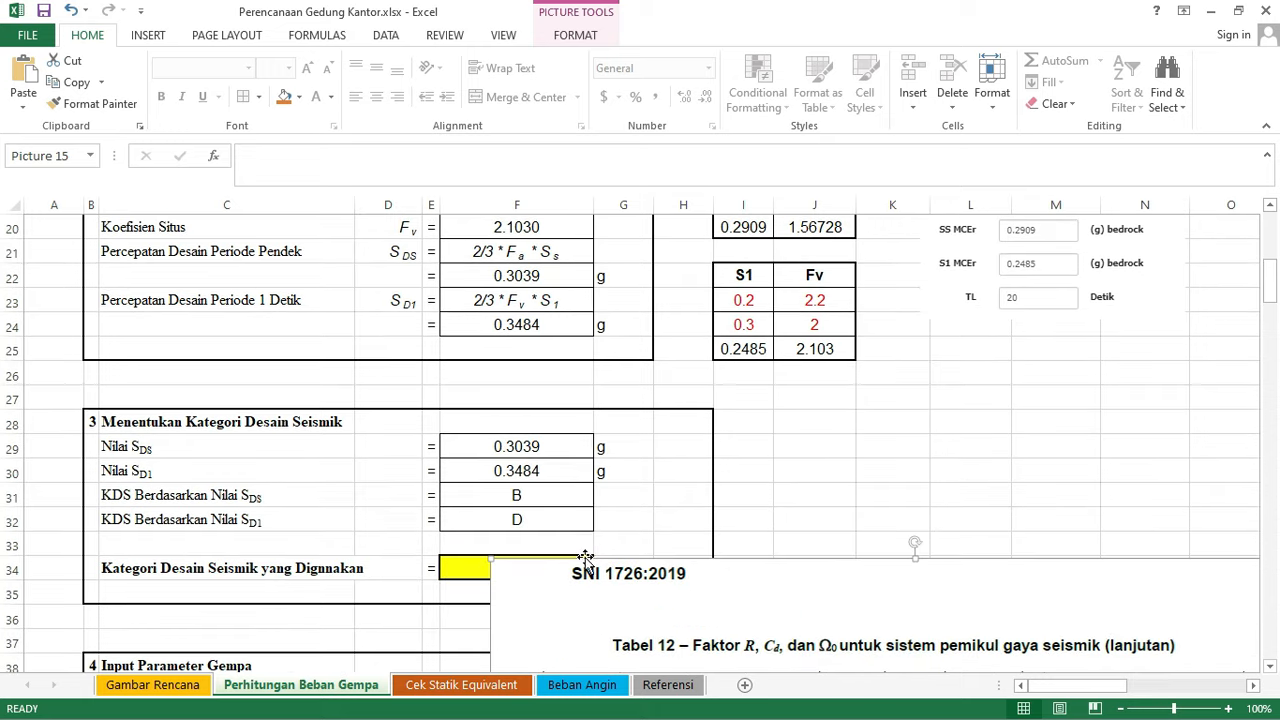
pyautogui.scroll(-1, 546, 523)
pyautogui.moveTo(559, 527); pyautogui.dragTo(648, 511)
pyautogui.scroll(-4, 648, 511)
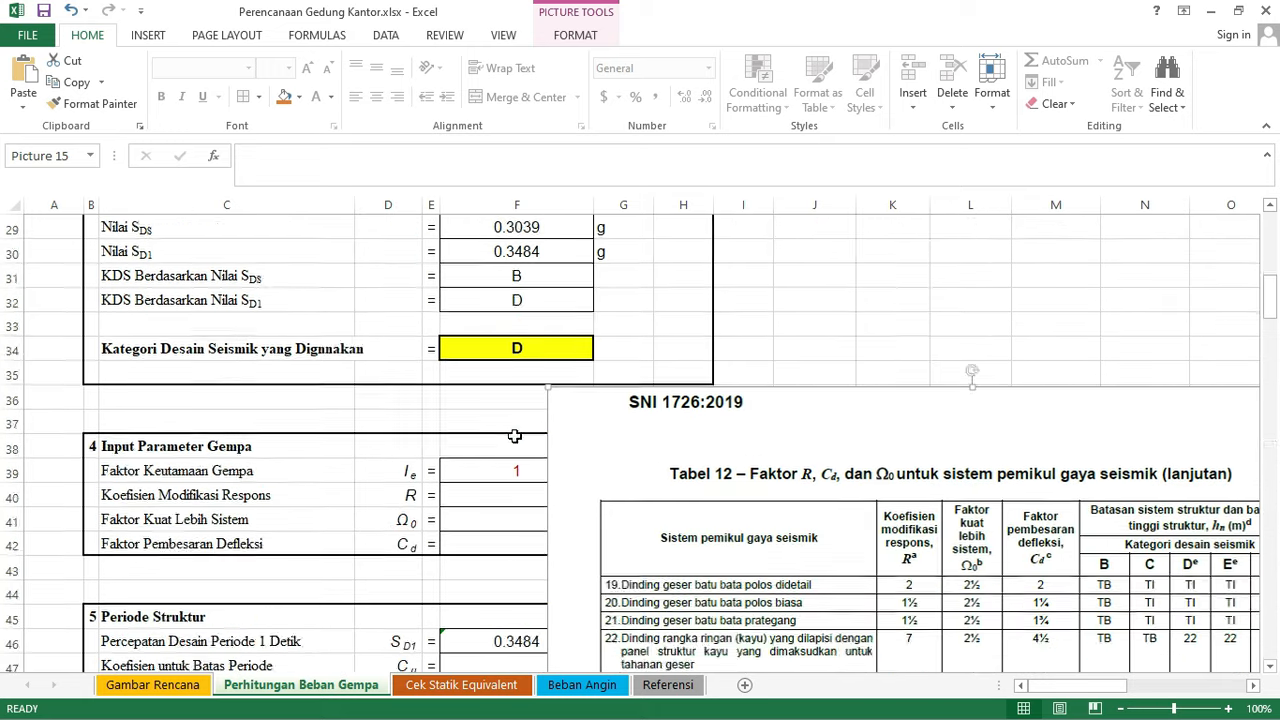
pyautogui.moveTo(1069, 418); pyautogui.dragTo(683, 398)
pyautogui.scroll(-1, 683, 398)
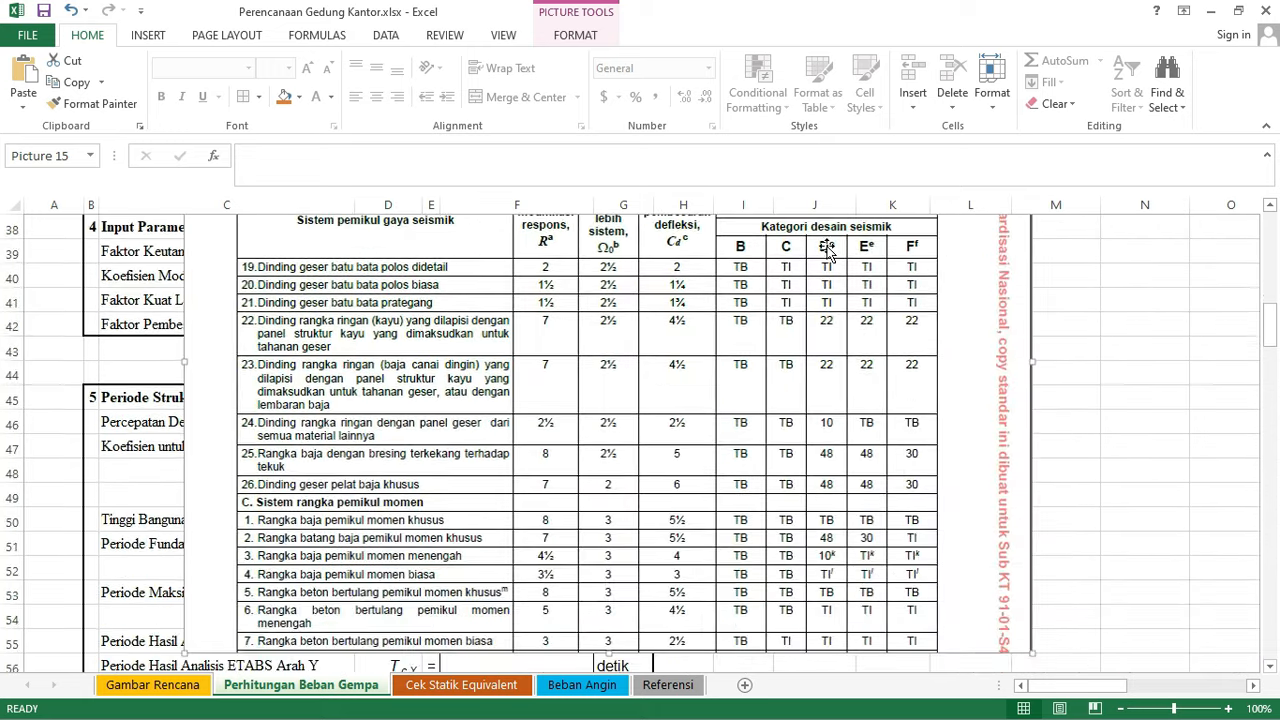
# - Reposition the Table 12 picture beside the section 4 value cells, keeping its special steel moment frame row readable
pyautogui.moveTo(812, 593); pyautogui.dragTo(826, 629)
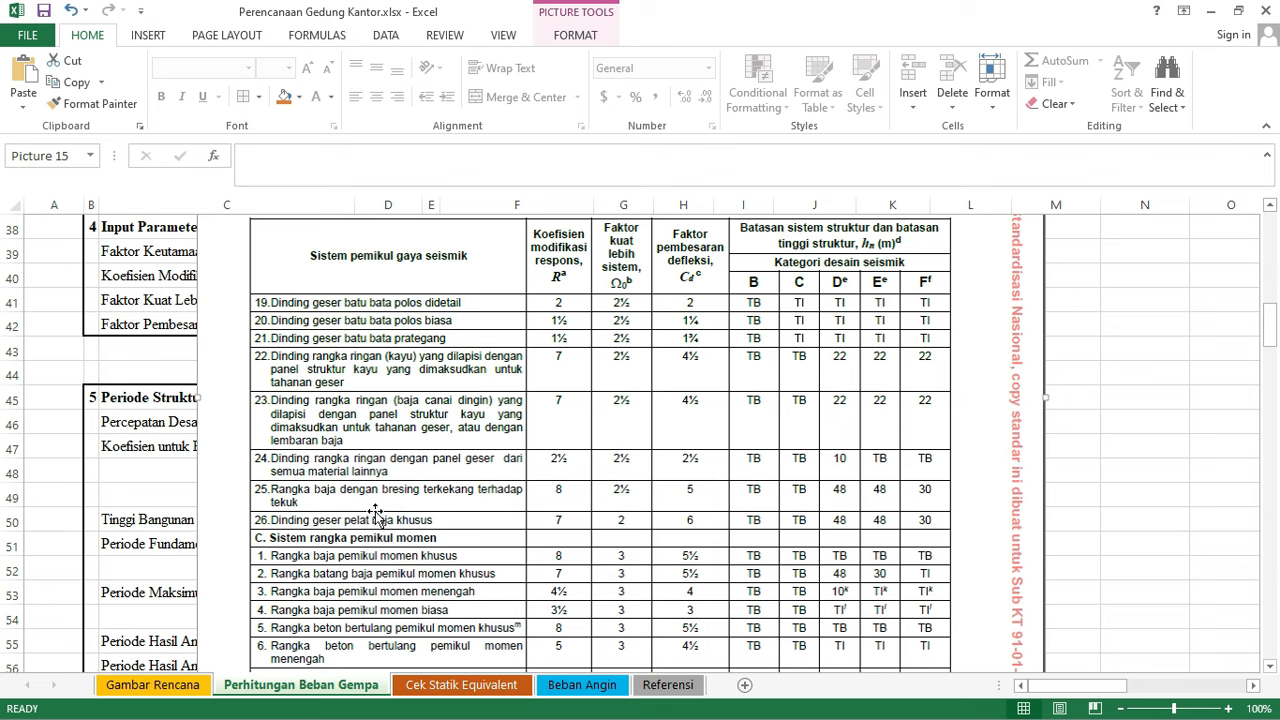
pyautogui.moveTo(379, 505); pyautogui.dragTo(601, 508)
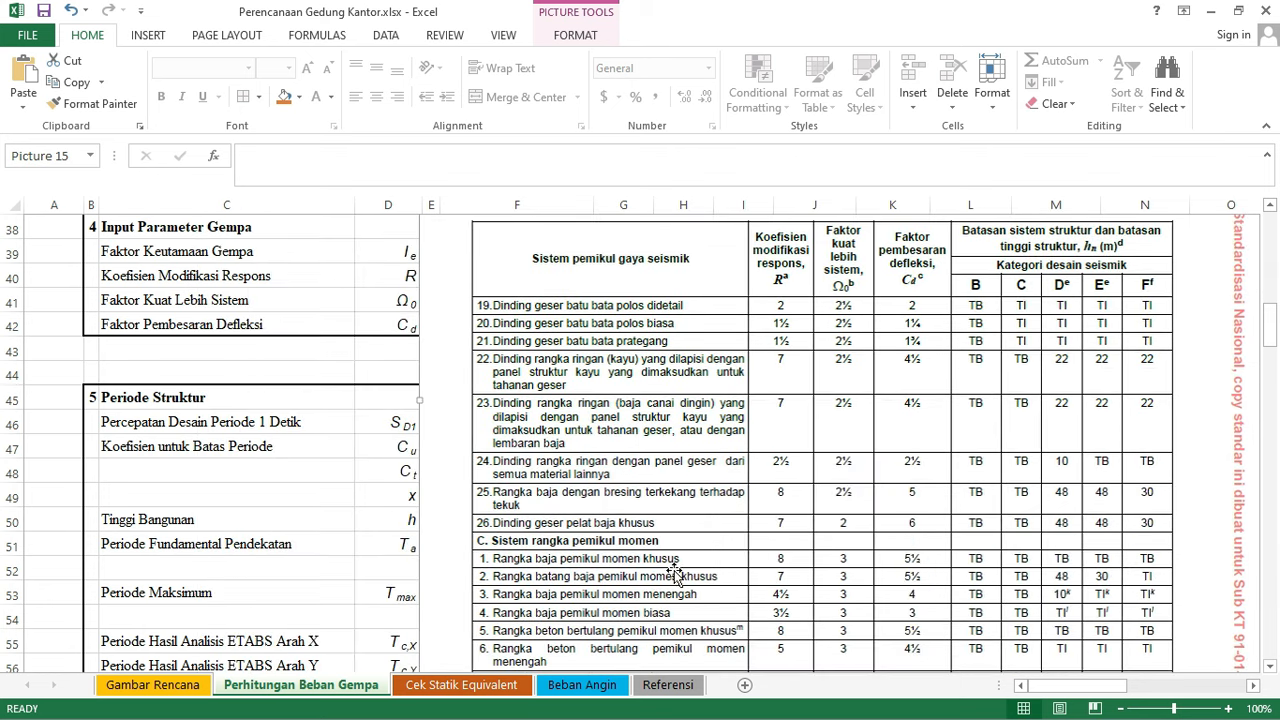
pyautogui.scroll(-1, 808, 564)
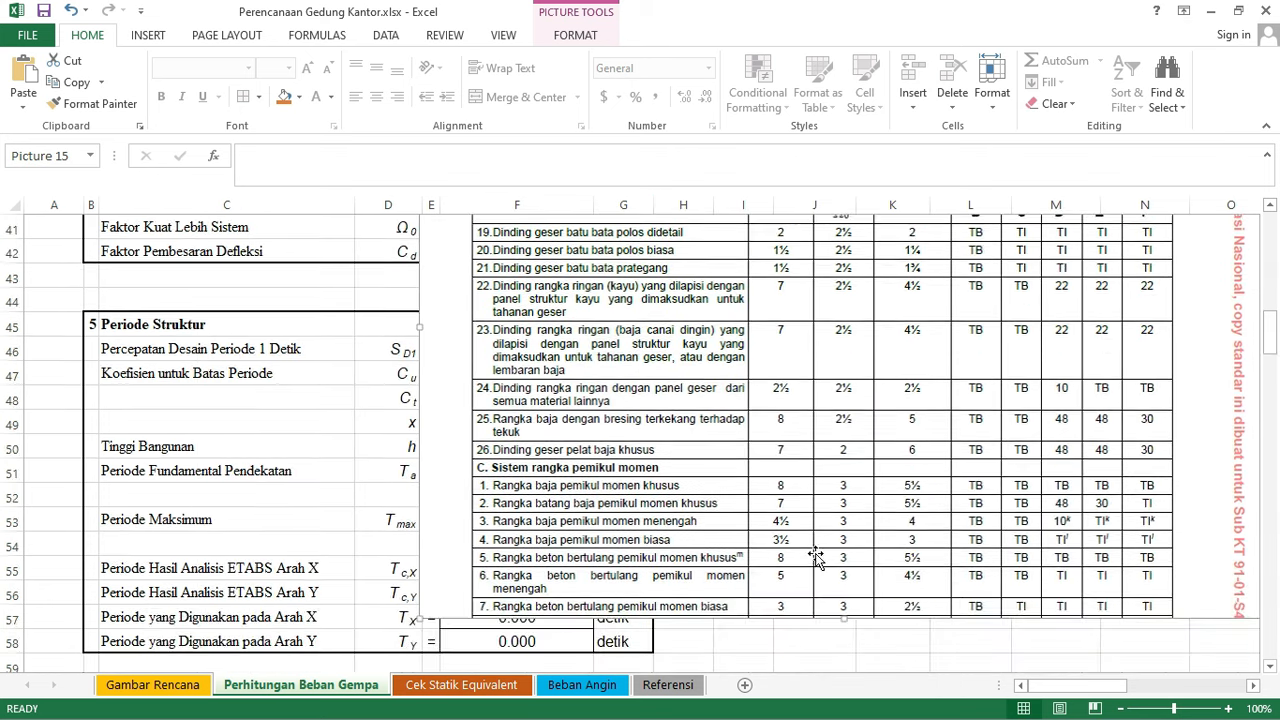
pyautogui.scroll(1, 1068, 522)
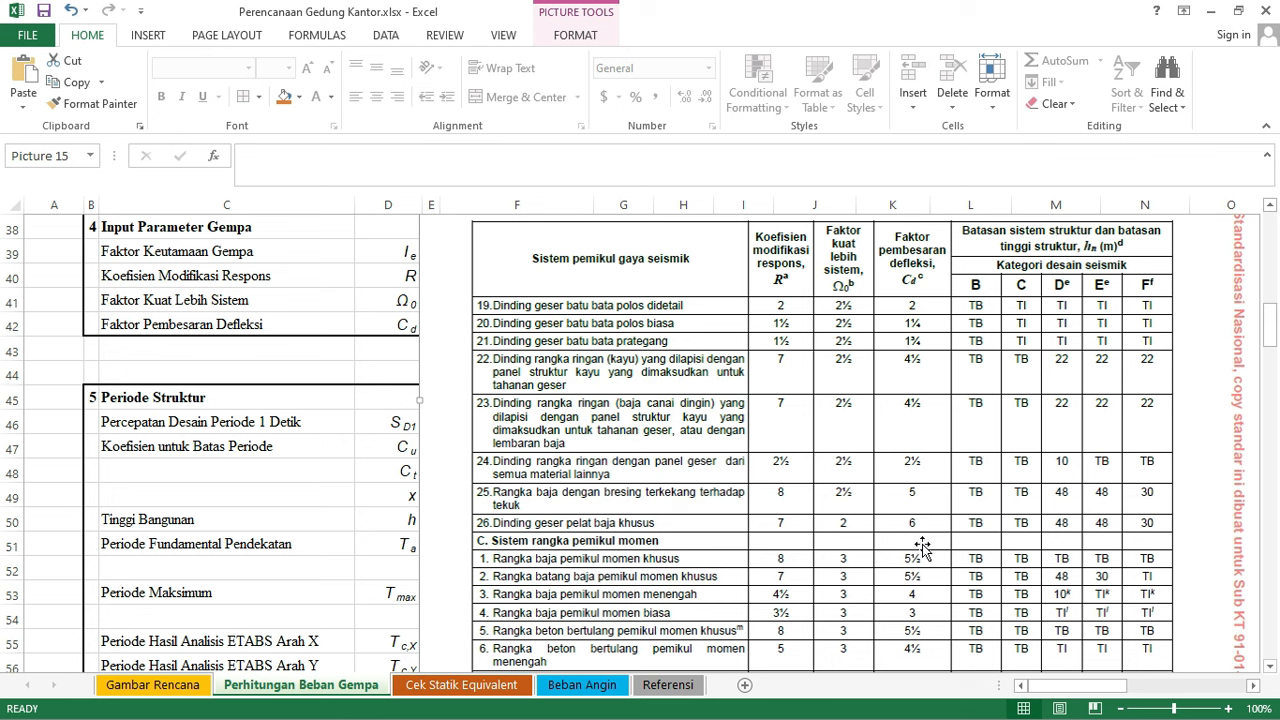
pyautogui.moveTo(751, 541); pyautogui.dragTo(680, 469)
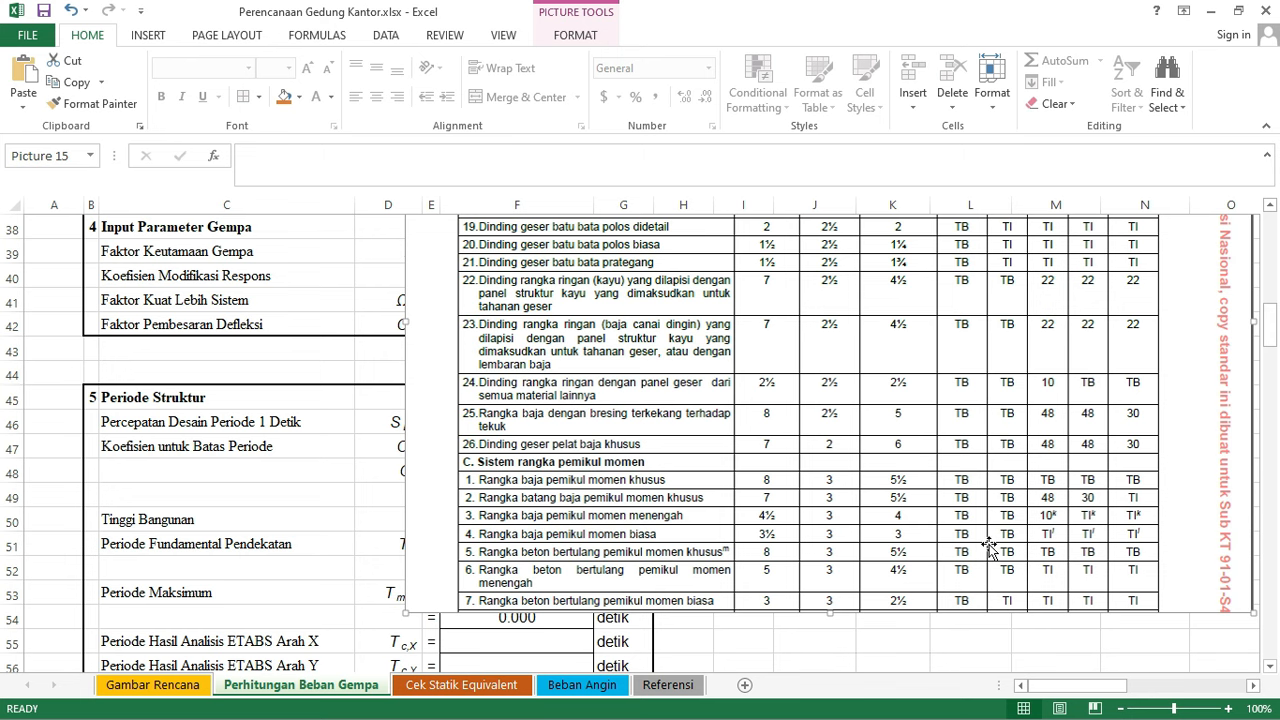
pyautogui.moveTo(792, 500); pyautogui.dragTo(949, 510)
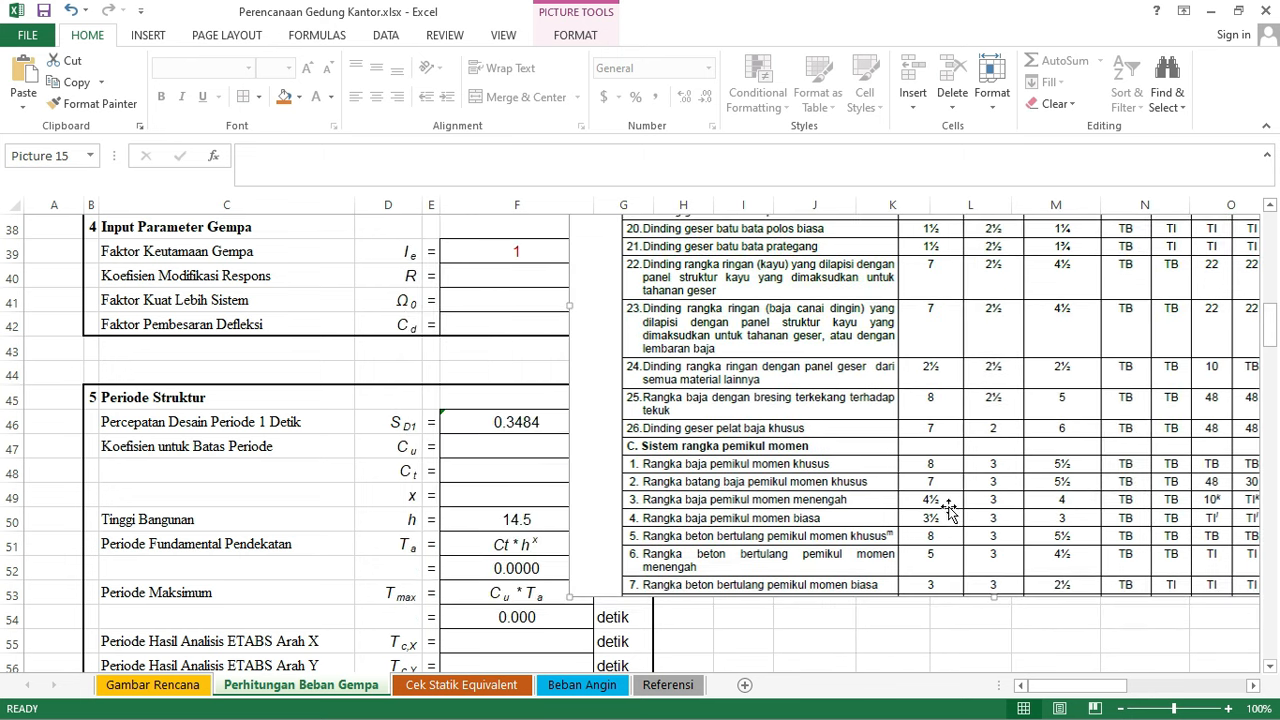
# - Enter the Table 12 factors for special steel moment frames in section 4: R 8, Ω0 3 and Cd 5.5
pyautogui.click(502, 284)
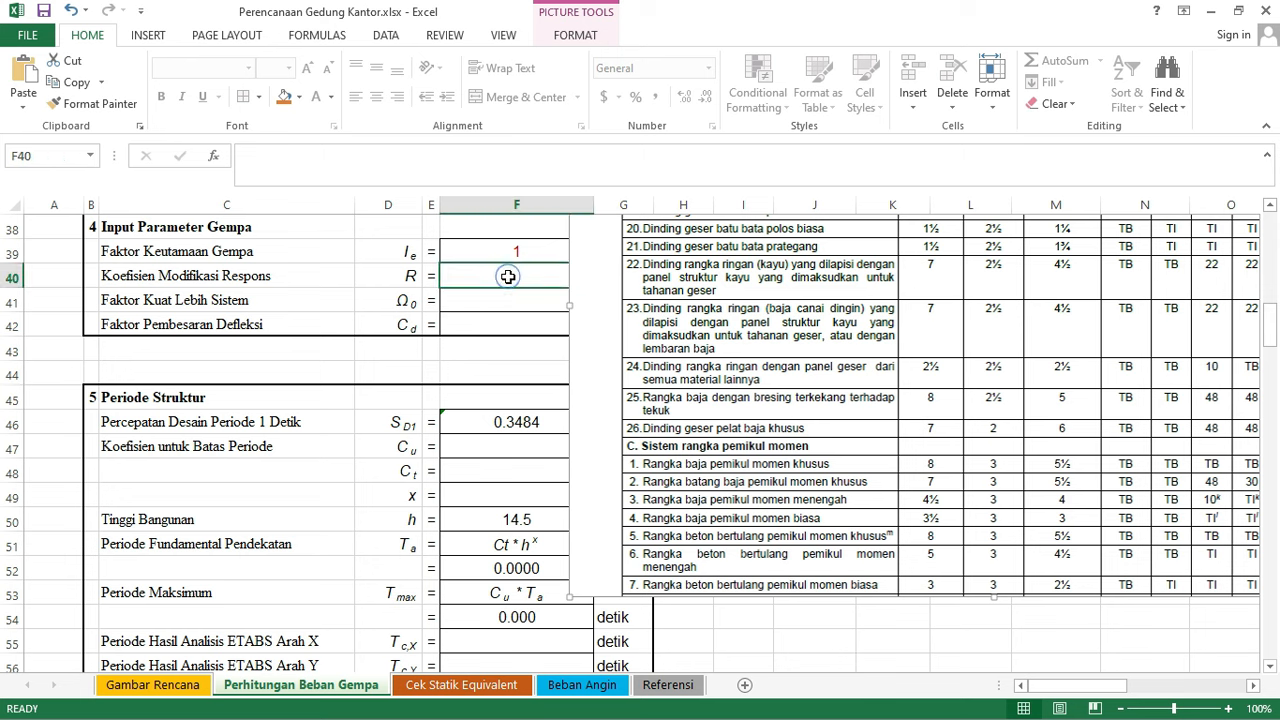
pyautogui.write('8')
pyautogui.press('Return')
pyautogui.click(530, 299)
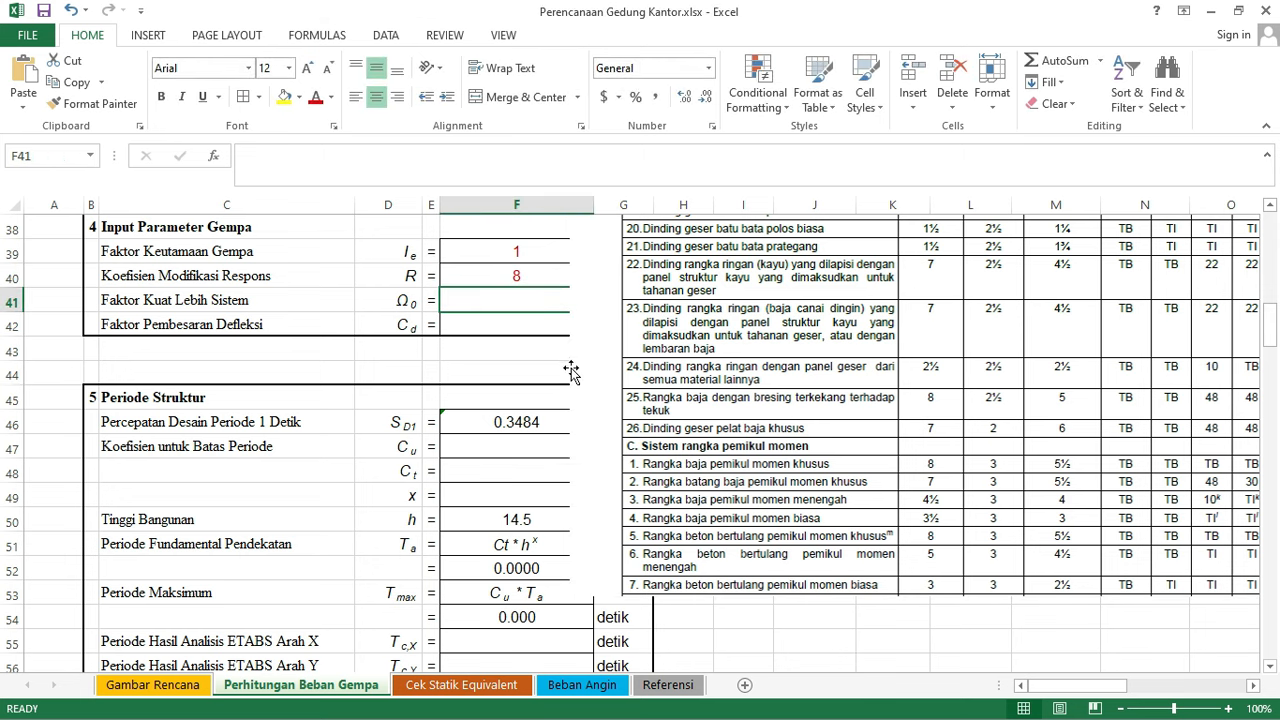
pyautogui.scroll(2, 570, 370)
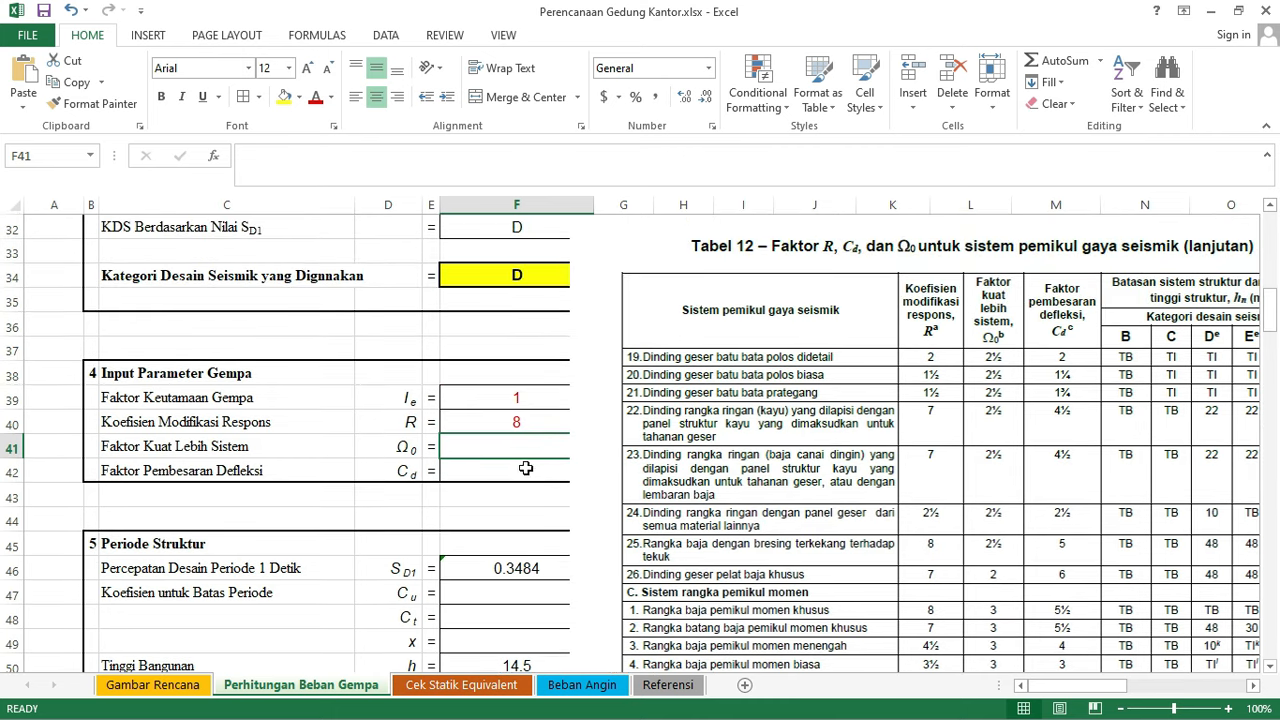
pyautogui.write('3')
pyautogui.press('Return')
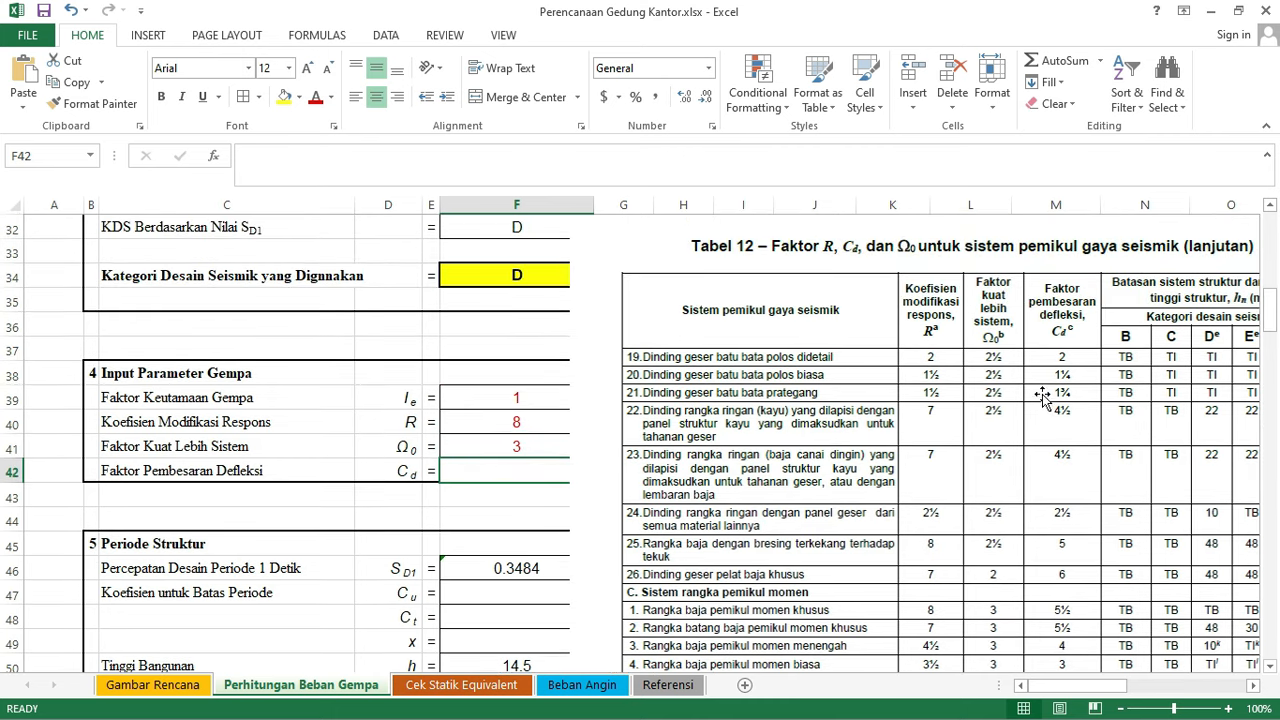
pyautogui.click(531, 475)
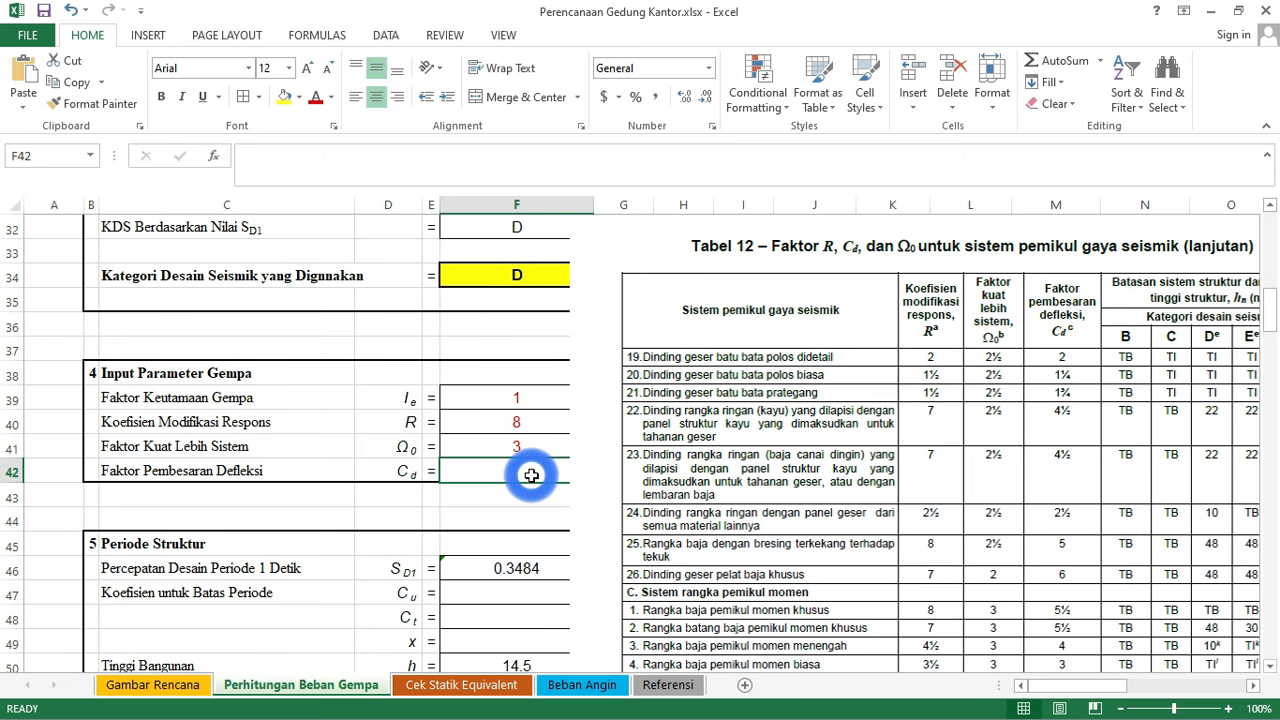
pyautogui.write('5.5')
pyautogui.click(531, 500)
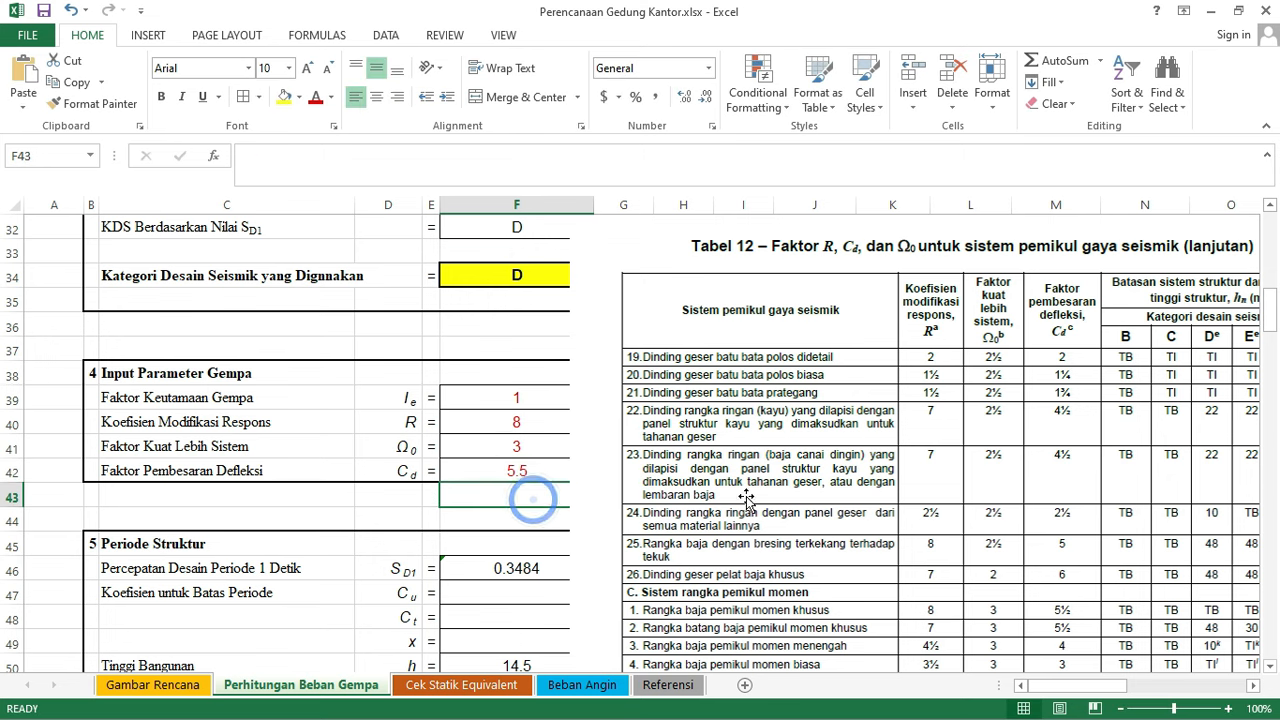
# - Delete the Table 12 picture and go to the empty Cu and Ct cells in section 5, Periode Struktur
pyautogui.click(750, 490)
pyautogui.moveTo(745, 540); pyautogui.dragTo(392, 498)
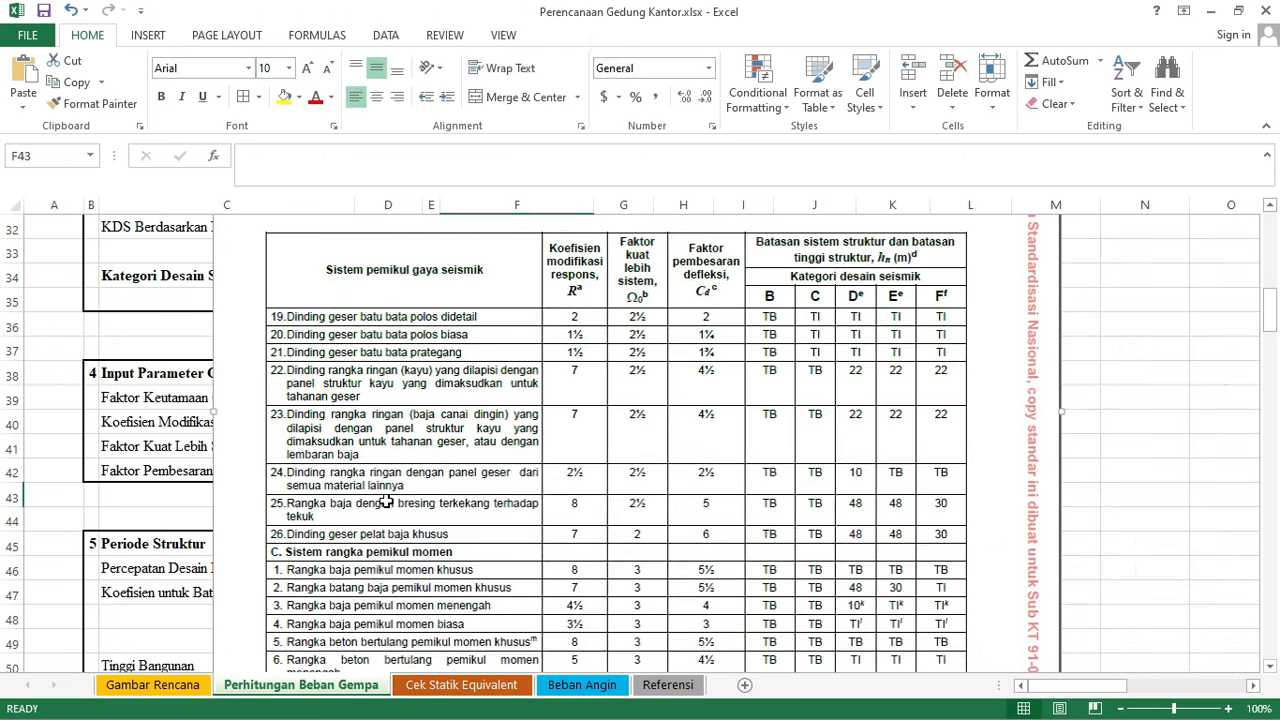
pyautogui.press('Delete')
pyautogui.scroll(10, 688, 468)
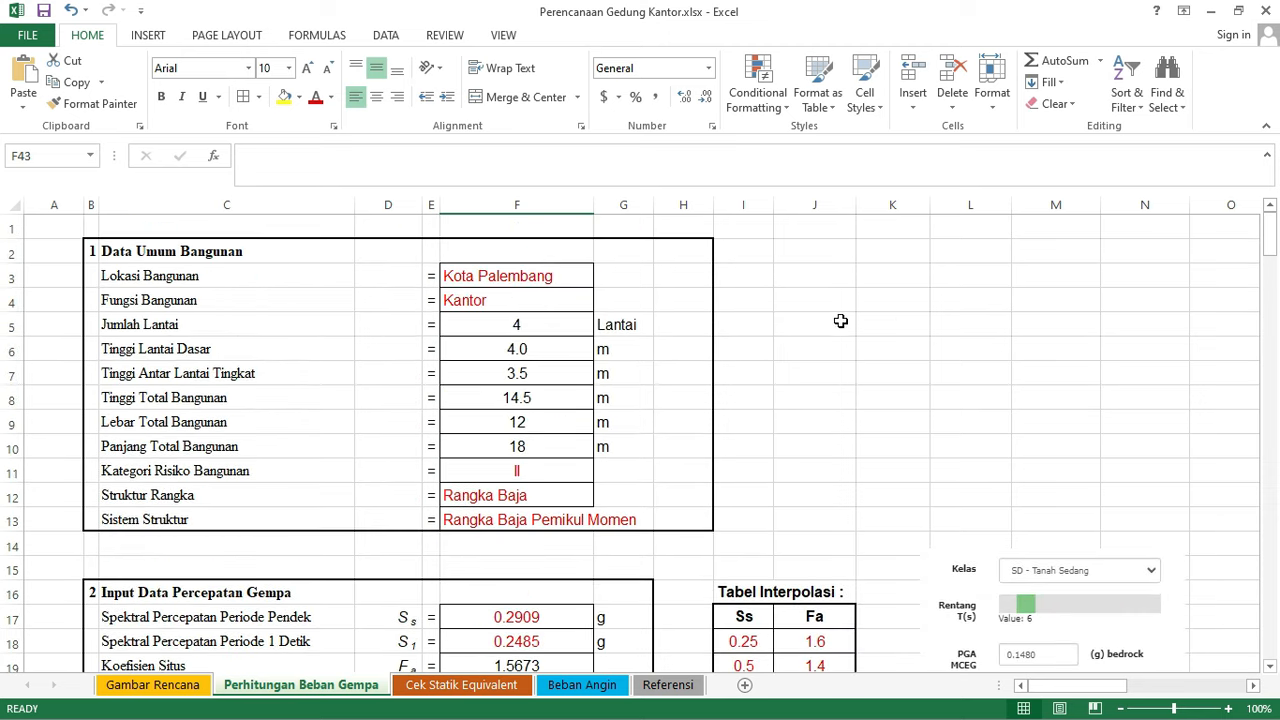
pyautogui.scroll(-15, 862, 340)
pyautogui.scroll(1, 758, 408)
pyautogui.click(758, 408)
pyautogui.click(540, 328)
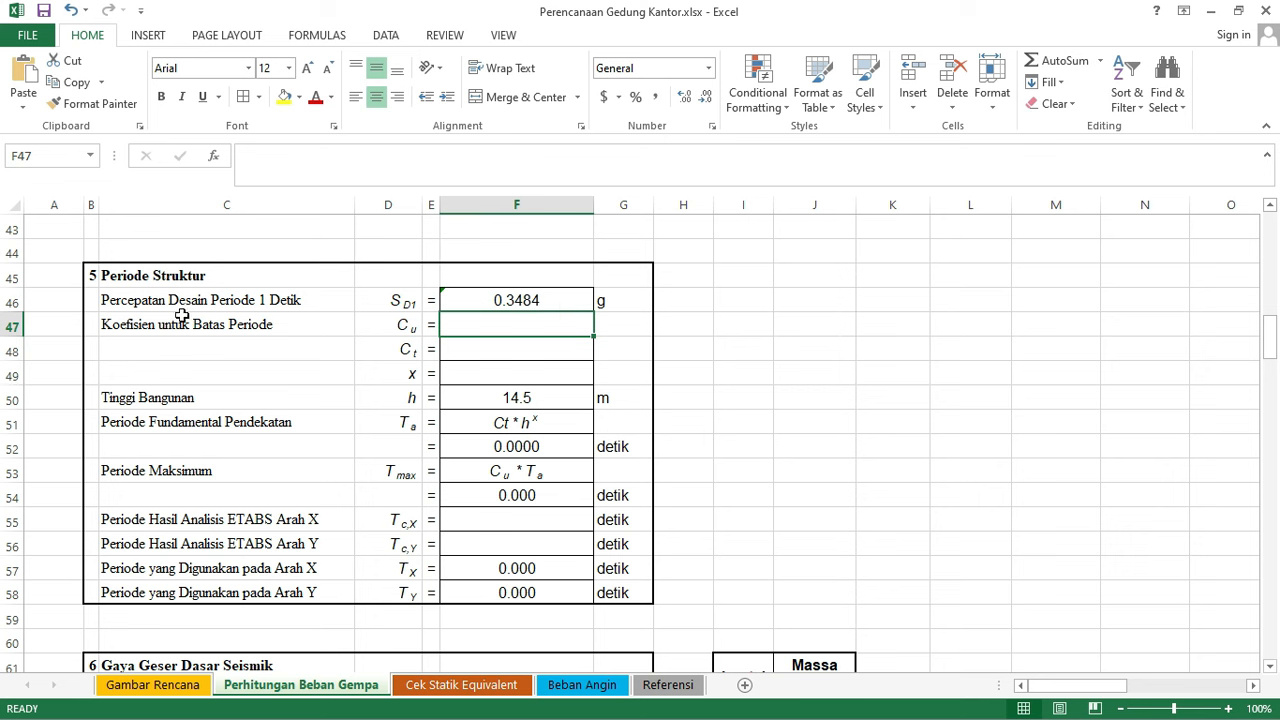
pyautogui.click(542, 346)
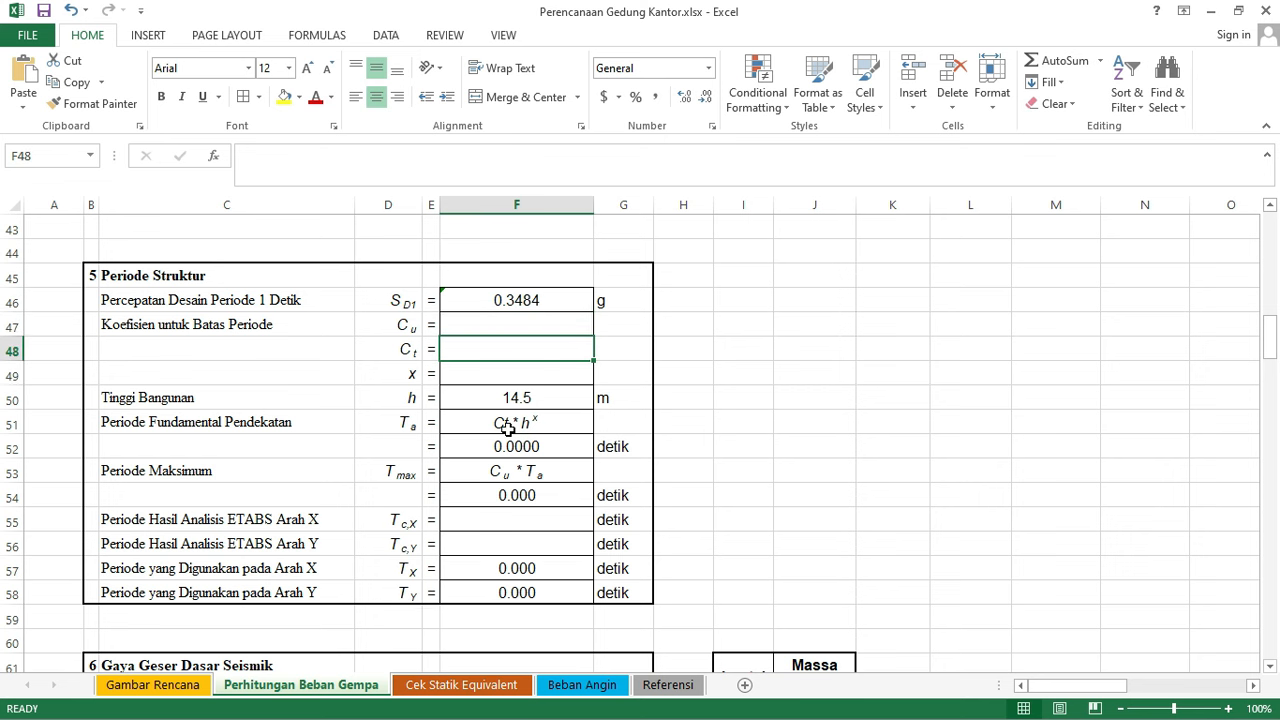
pyautogui.click(481, 348)
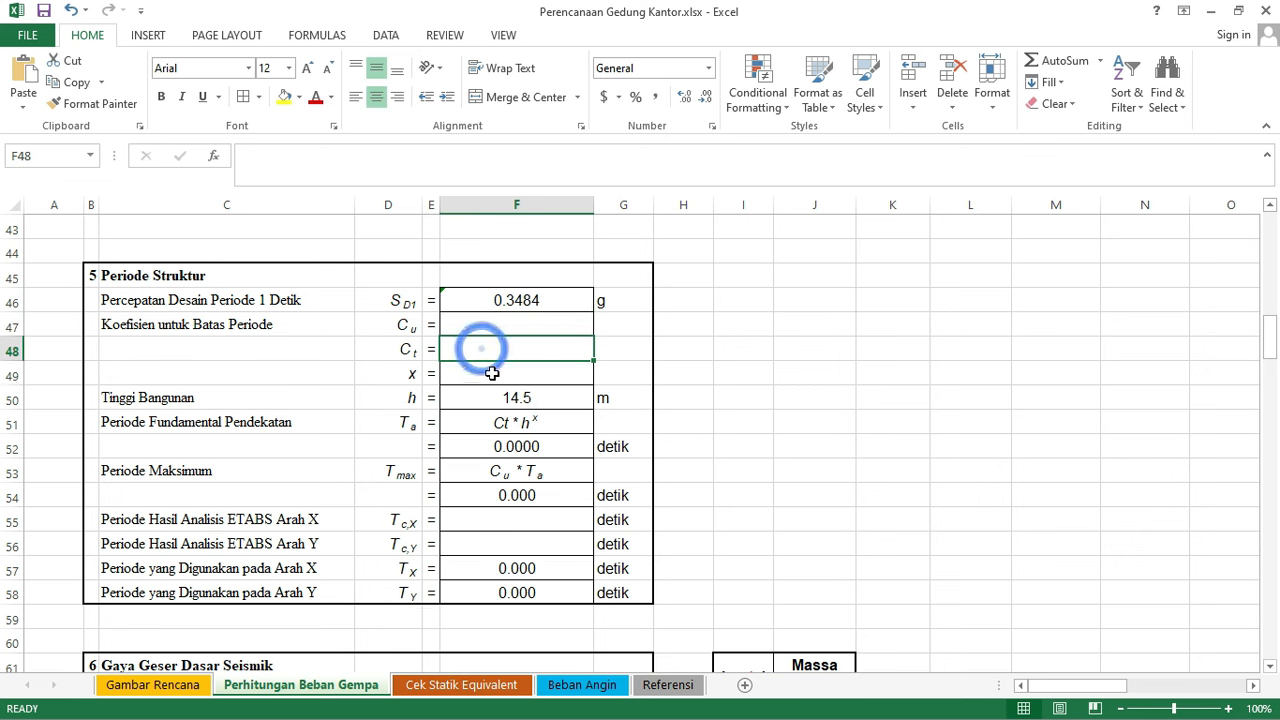
# - Copy the Table 17 and Table 18 pictures from the Referensi sheet and paste them beside section 5 of Perhitungan Beban Gempa
pyautogui.click(668, 685)
pyautogui.scroll(-15, 835, 530)
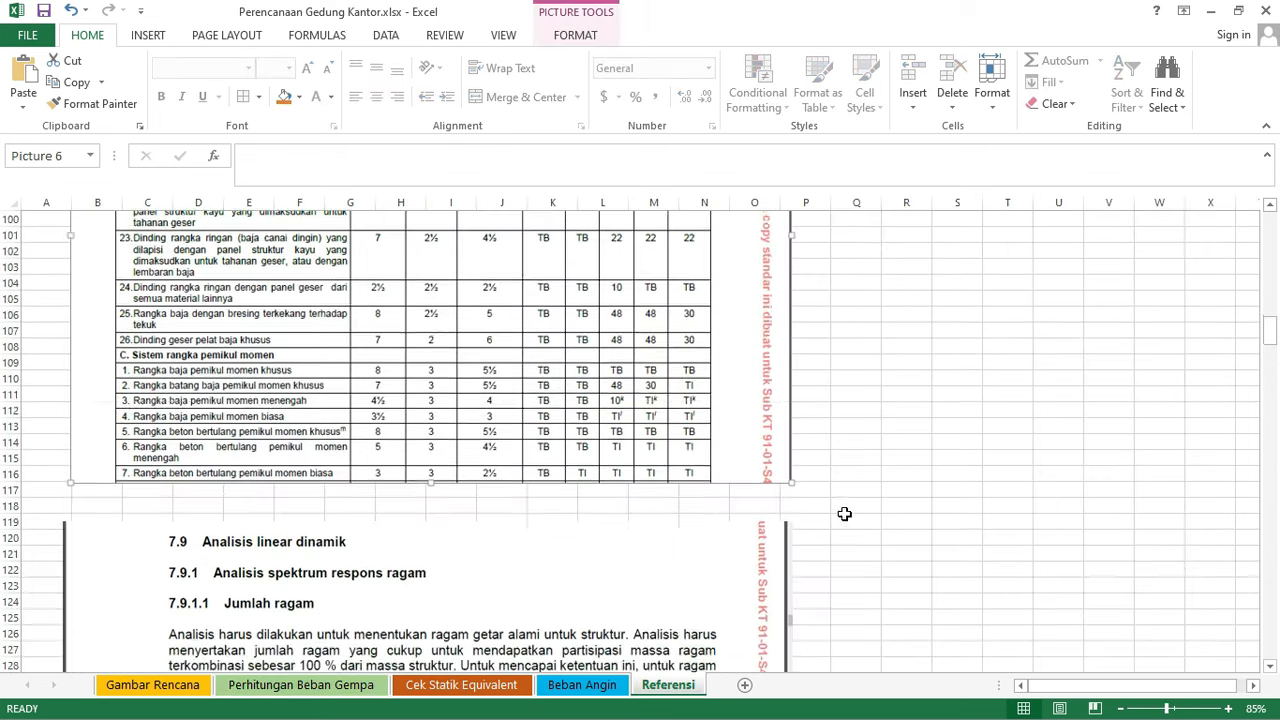
pyautogui.scroll(-2, 651, 446)
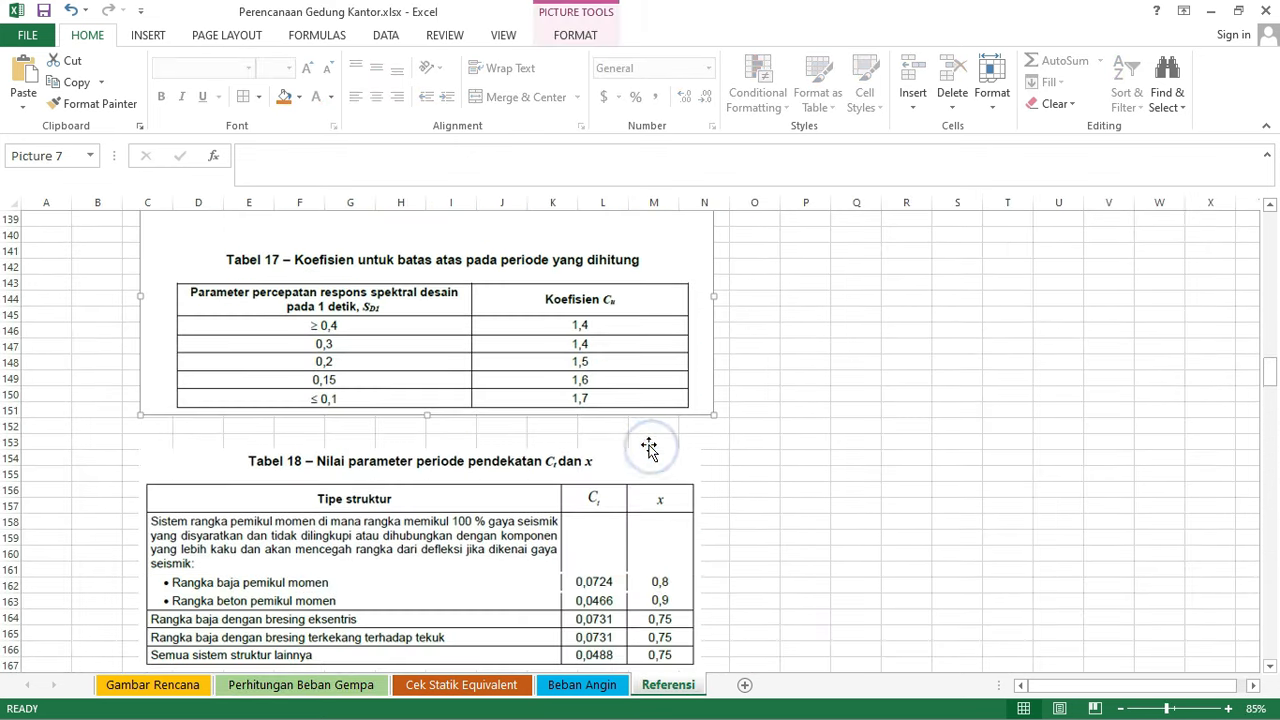
pyautogui.keyDown('ctrl'); pyautogui.click(594, 503); pyautogui.keyUp('ctrl')
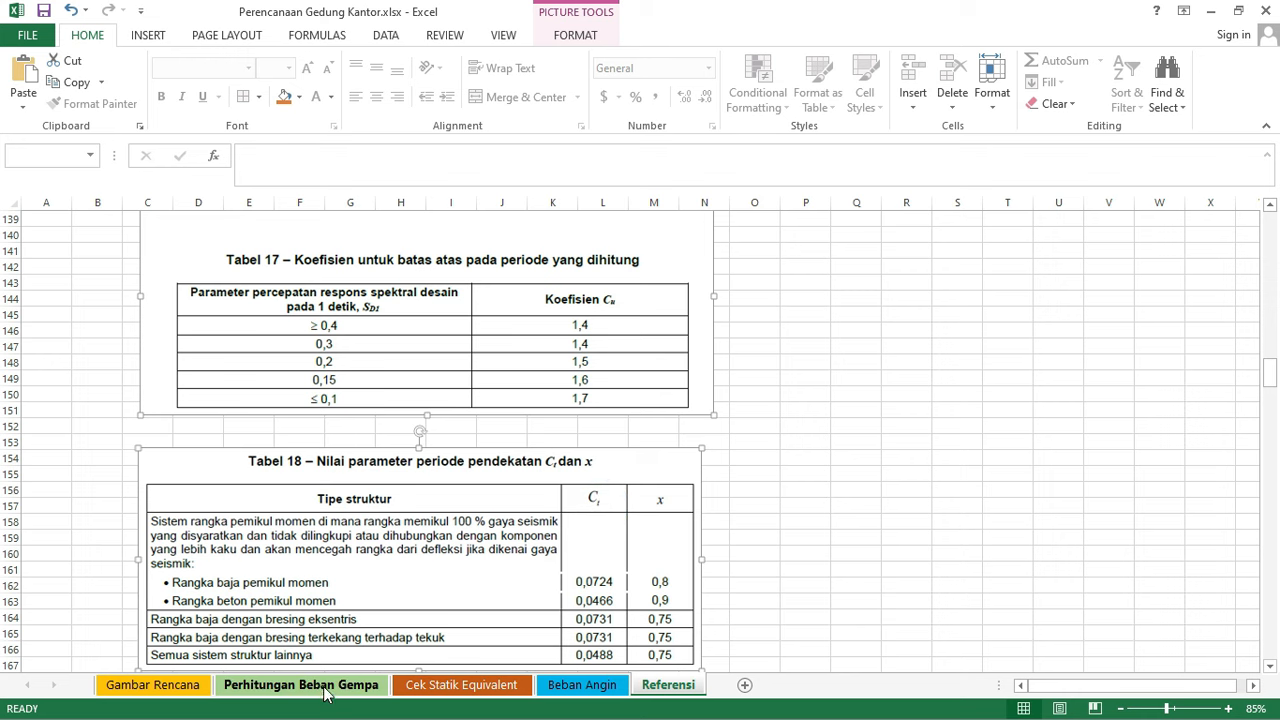
pyautogui.click(325, 685)
pyautogui.click(783, 399)
pyautogui.hotkey('ctrl', 'v')
pyautogui.moveTo(929, 500); pyautogui.dragTo(676, 262)
pyautogui.moveTo(943, 418); pyautogui.dragTo(1020, 340)
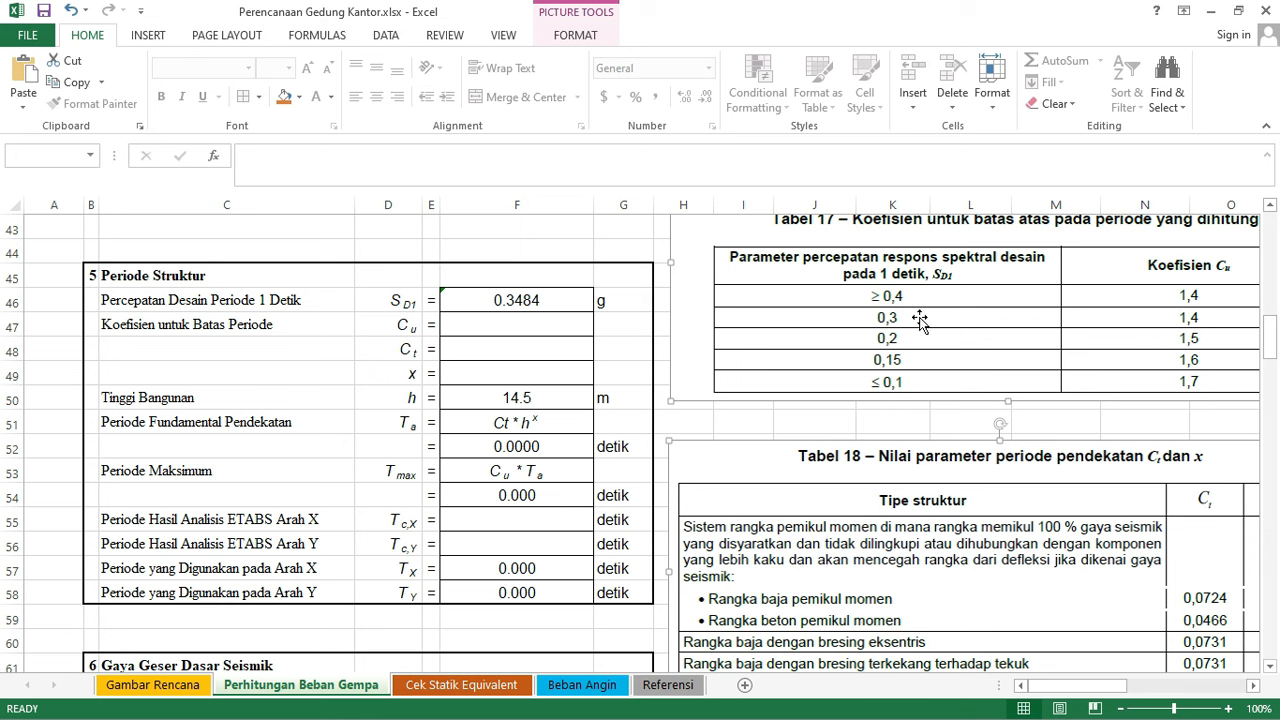
# - Enter 1.4 from Table 17 as the period limit coefficient Cu
pyautogui.click(513, 323)
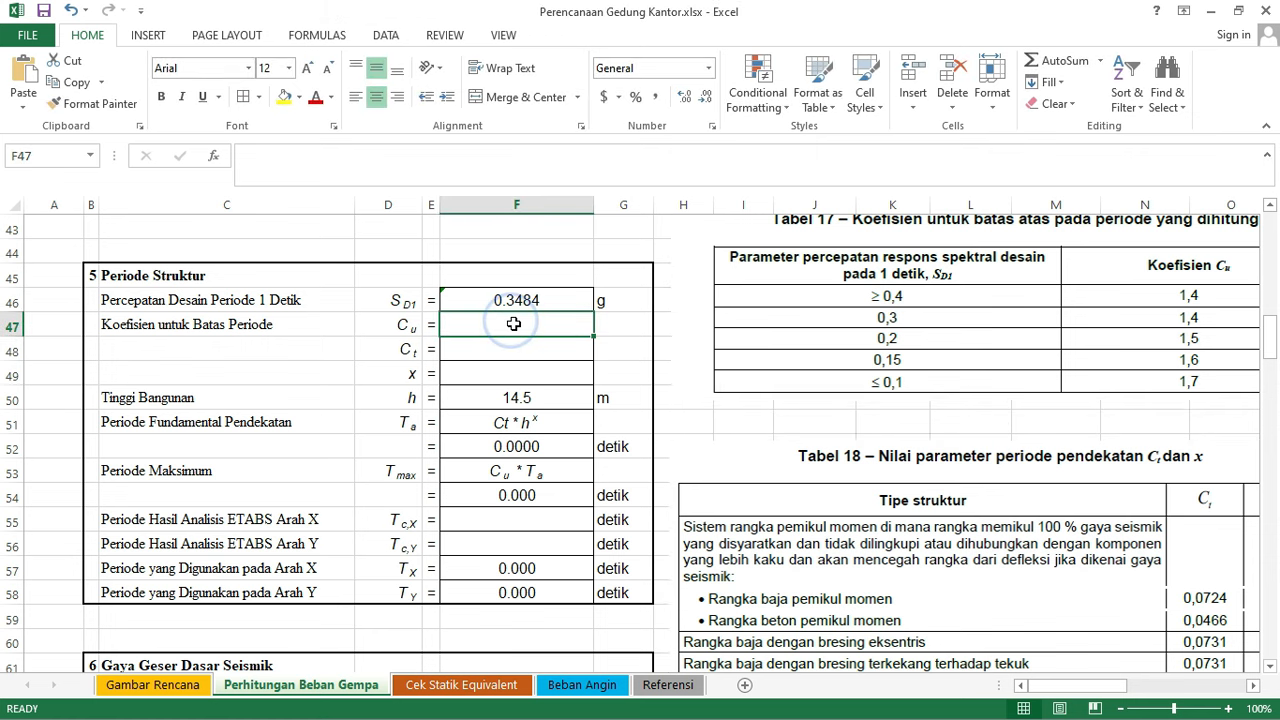
pyautogui.write('1.4')
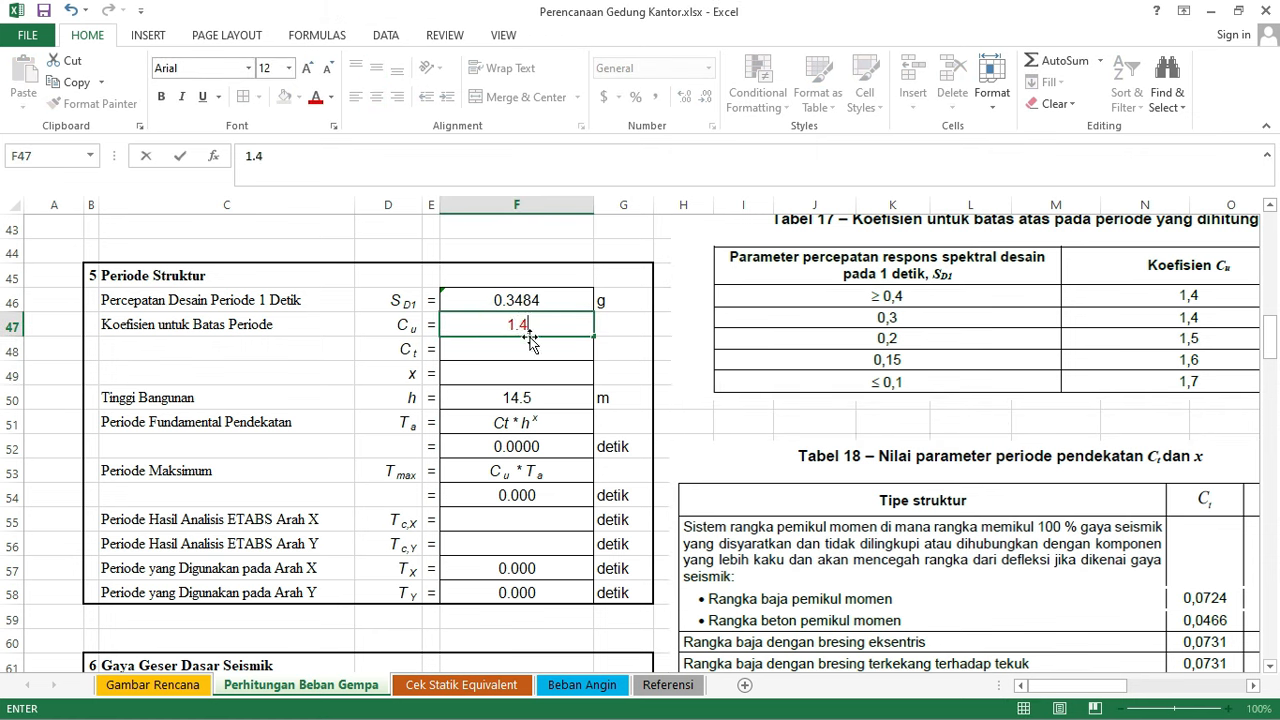
pyautogui.press('Return')
# - Bring the Table 18 picture closer to section 5 and enter 0.0724 as Ct for Rangka baja pemikul momen
pyautogui.click(1022, 513)
pyautogui.moveTo(1022, 513); pyautogui.dragTo(918, 427)
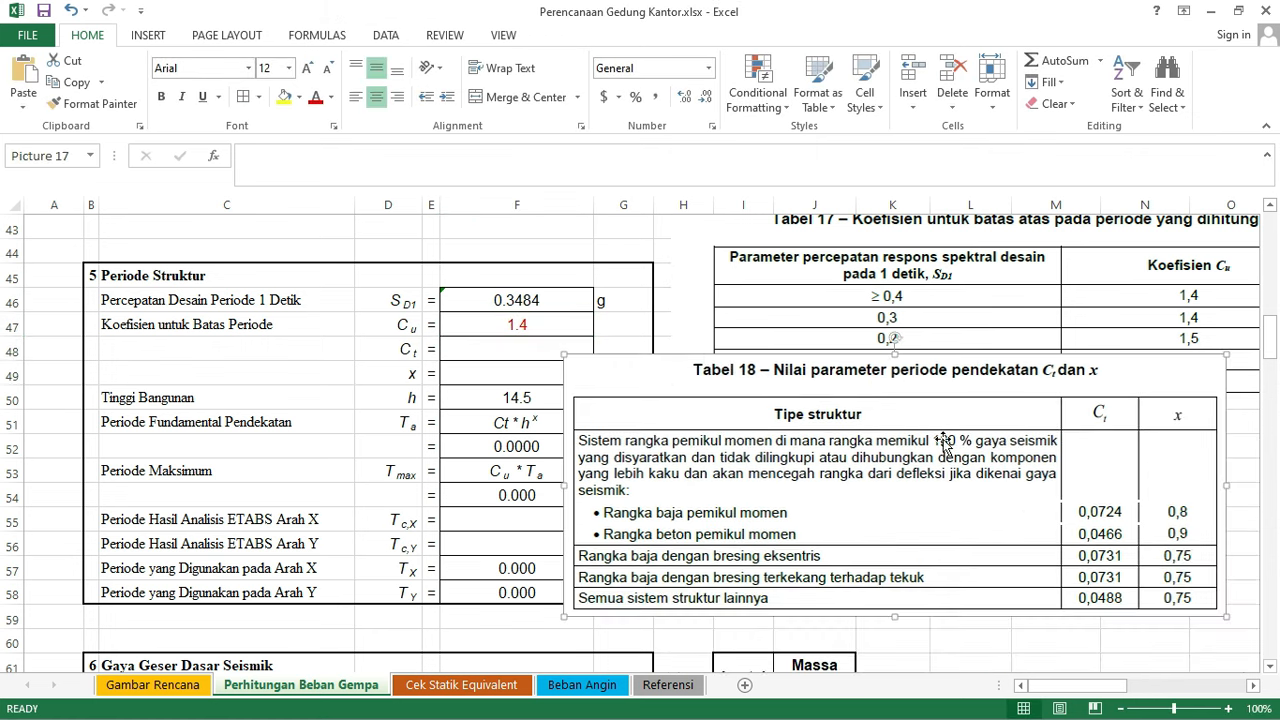
pyautogui.moveTo(829, 529); pyautogui.dragTo(917, 542)
pyautogui.click(505, 349)
pyautogui.write('0.')
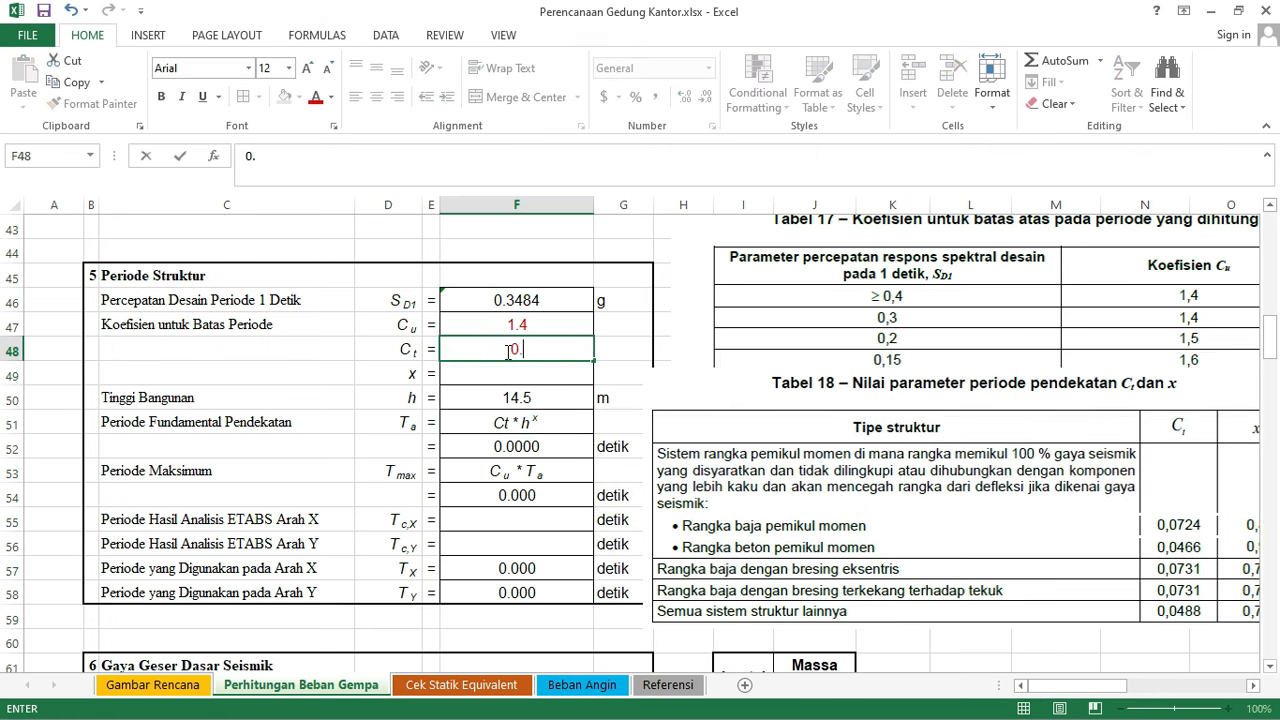
pyautogui.write('0724')
pyautogui.click(544, 371)
# - Look up the exponent for Rangka baja pemikul momen in Table 18 and enter 0.8 as x
pyautogui.moveTo(1044, 495); pyautogui.dragTo(902, 490)
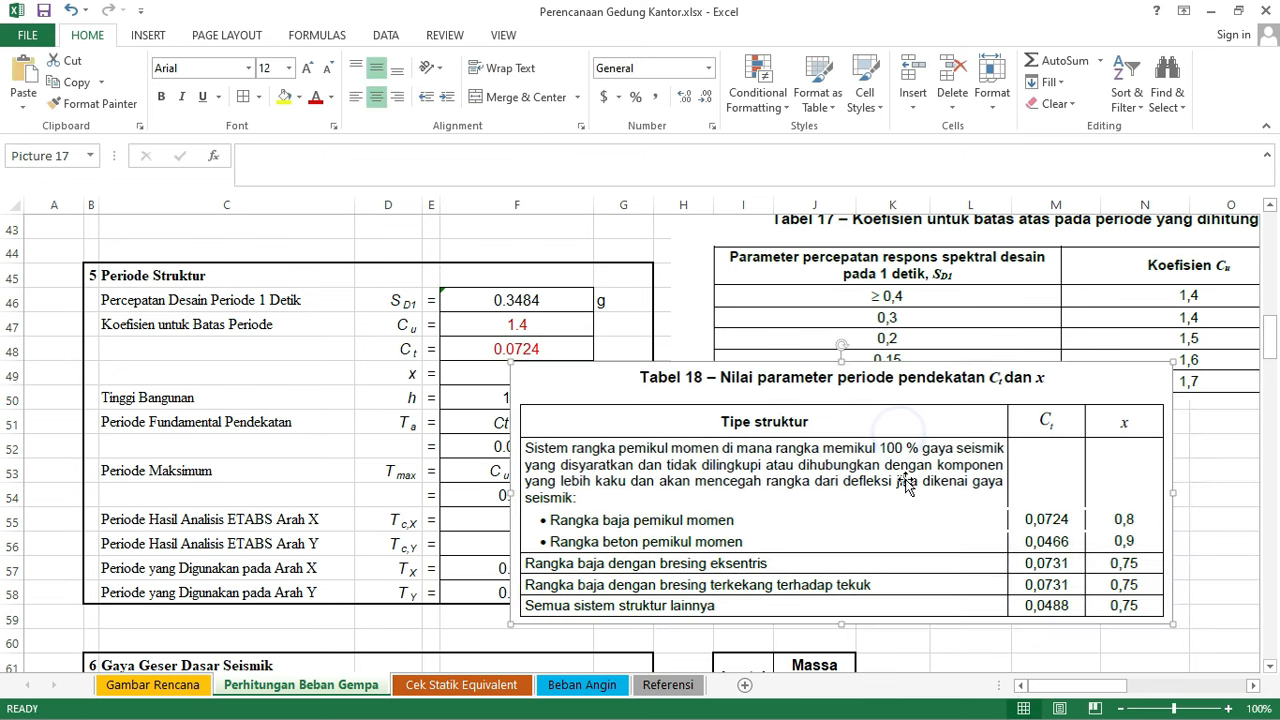
pyautogui.hotkey('ctrl', 'z')
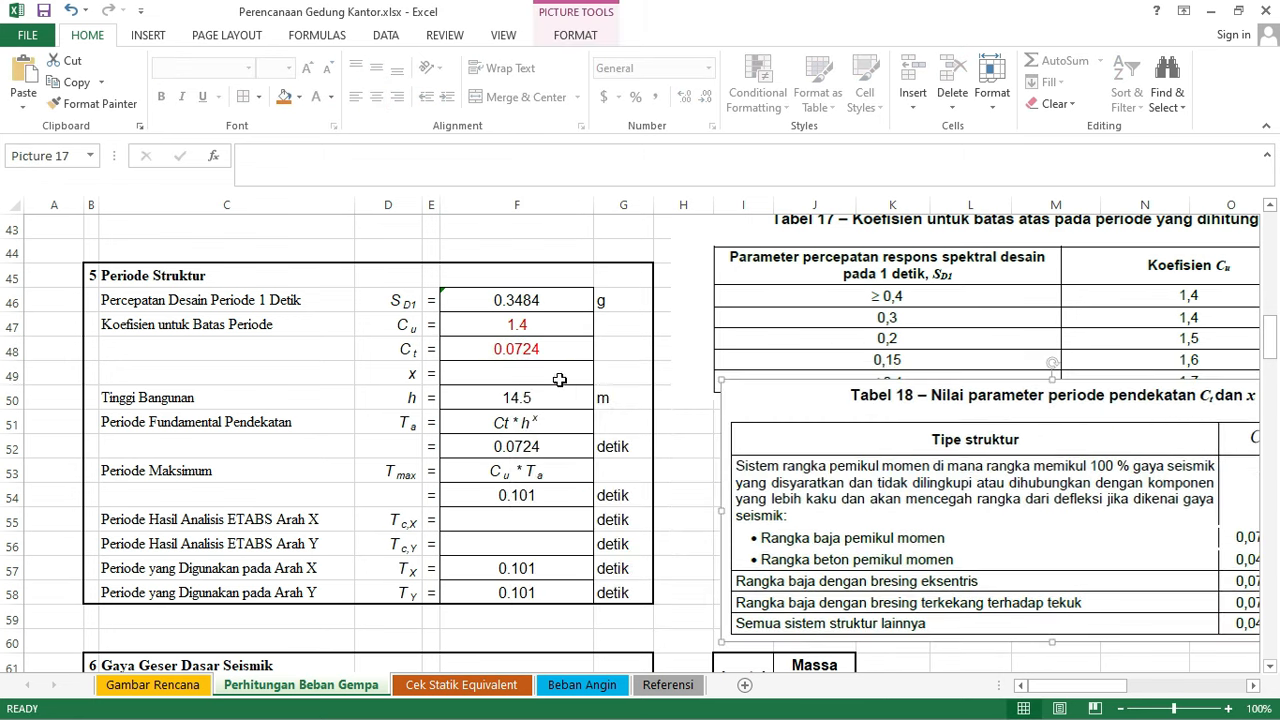
pyautogui.click(553, 377)
pyautogui.write('0.8')
pyautogui.press('Return')
pyautogui.press('Return')
pyautogui.click(568, 394)
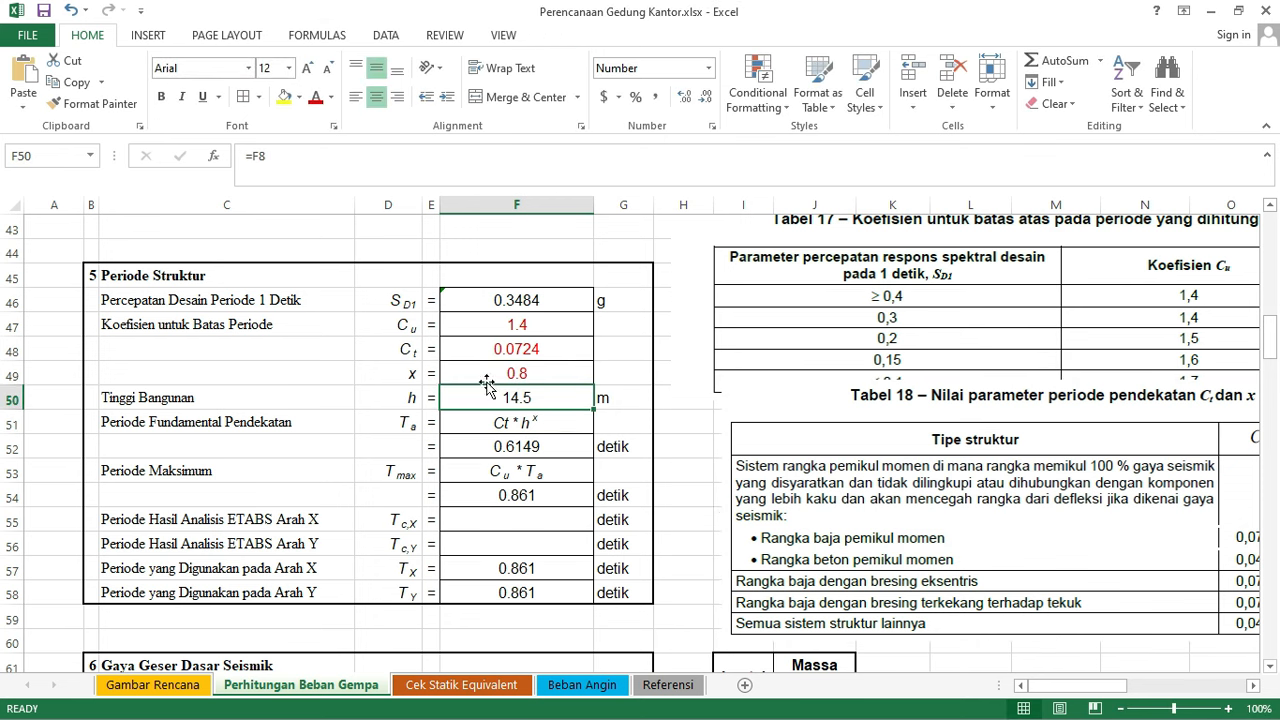
# - Delete the pasted Table 18 and Table 17 pictures from the calculation sheet
pyautogui.moveTo(884, 452); pyautogui.dragTo(832, 432)
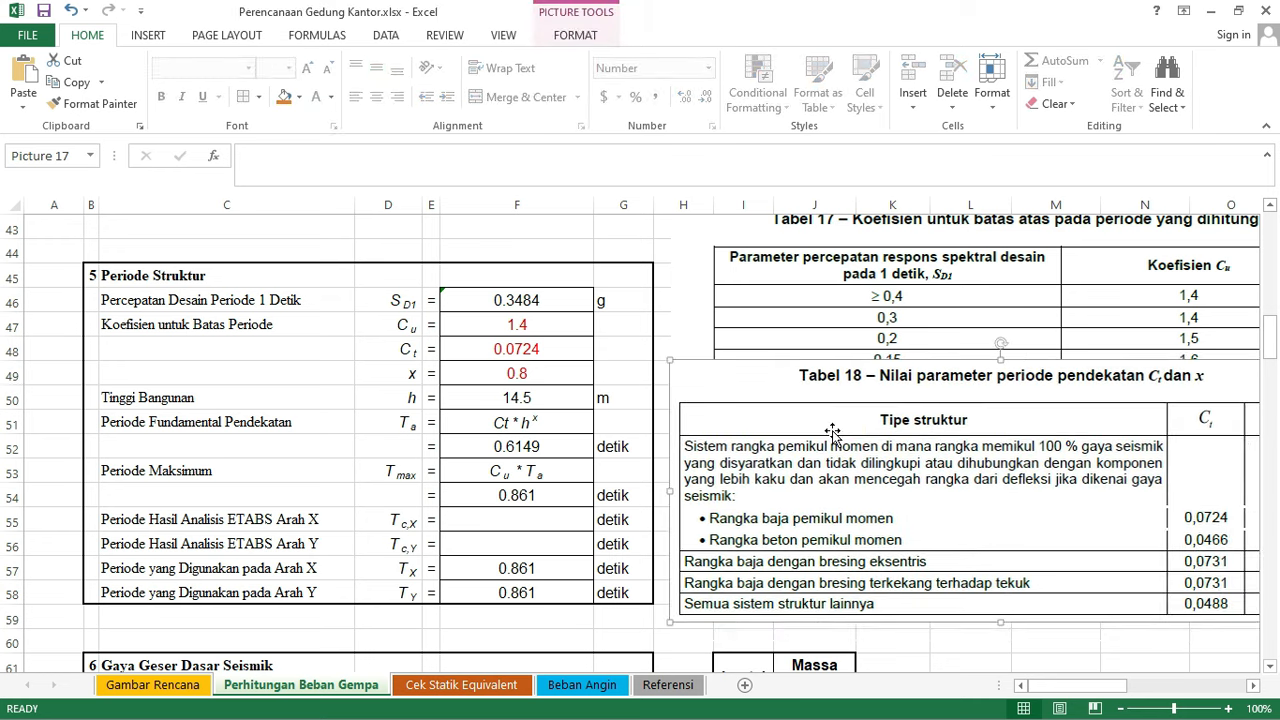
pyautogui.press('Delete')
pyautogui.click(860, 357)
pyautogui.press('Delete')
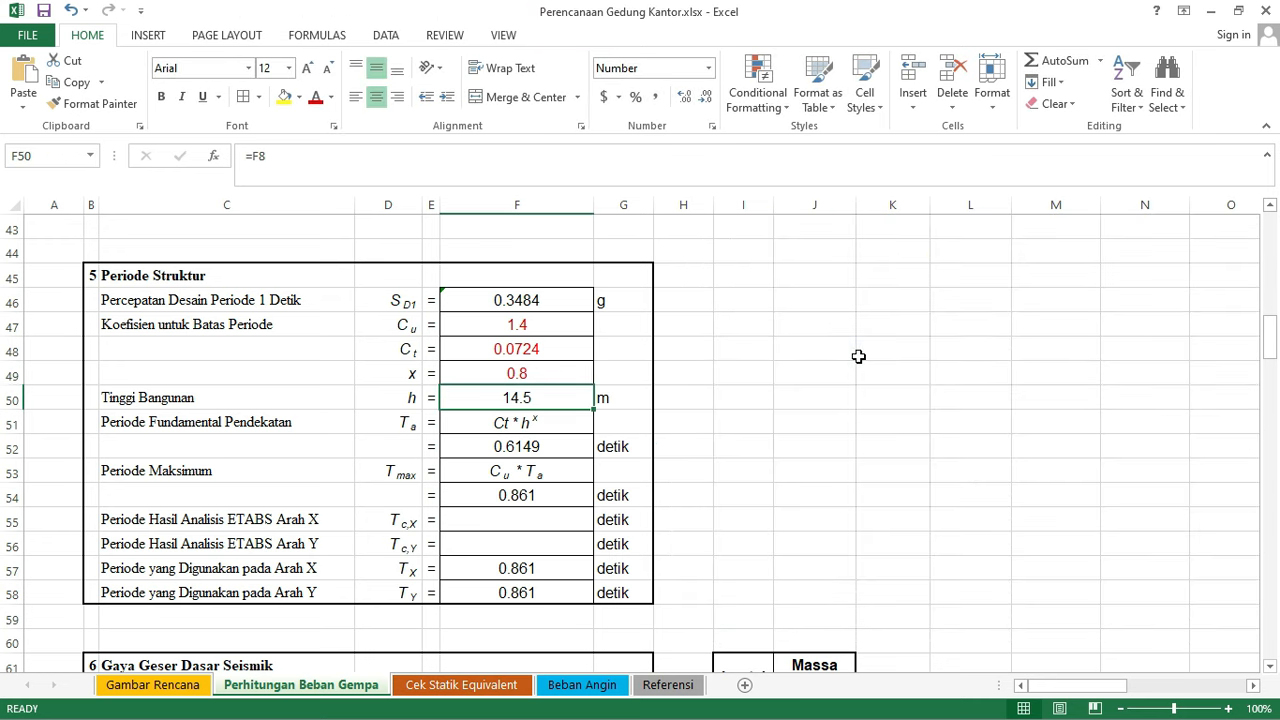
pyautogui.click(701, 487)
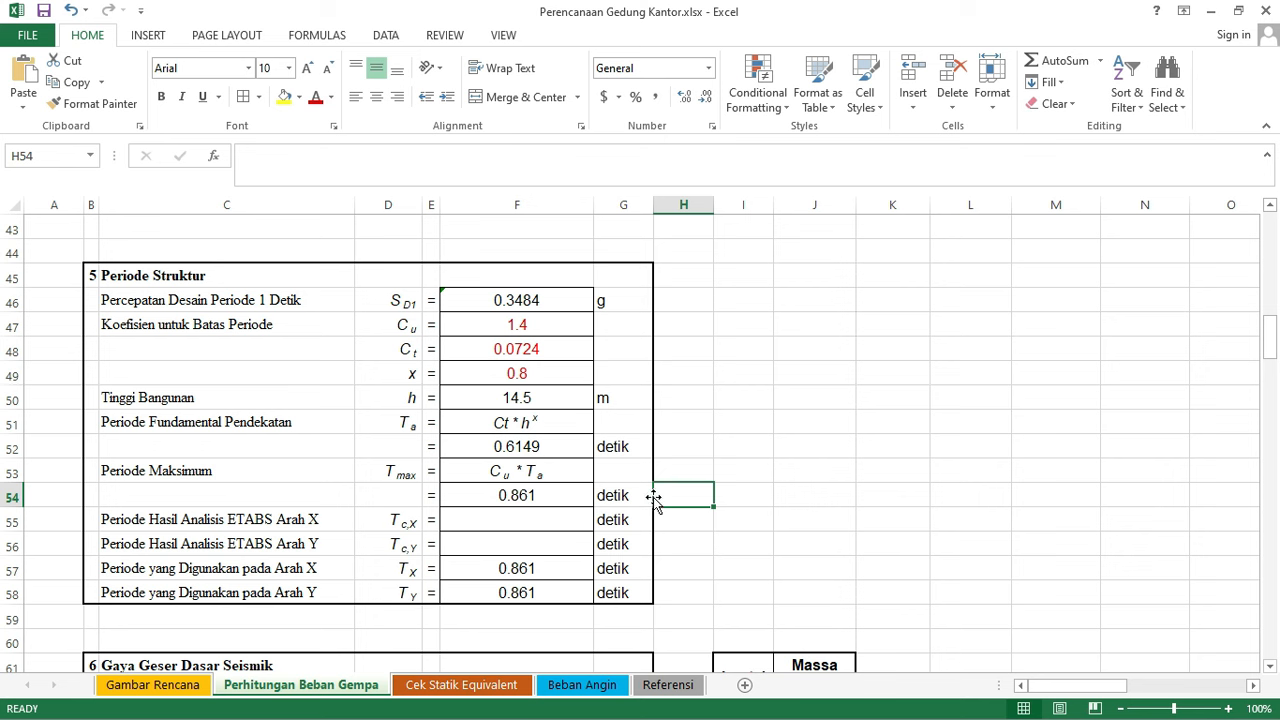
# - Examine the Periode Maksimum formula and the cells for the ETABS periods in the X and Y directions
pyautogui.click(557, 495)
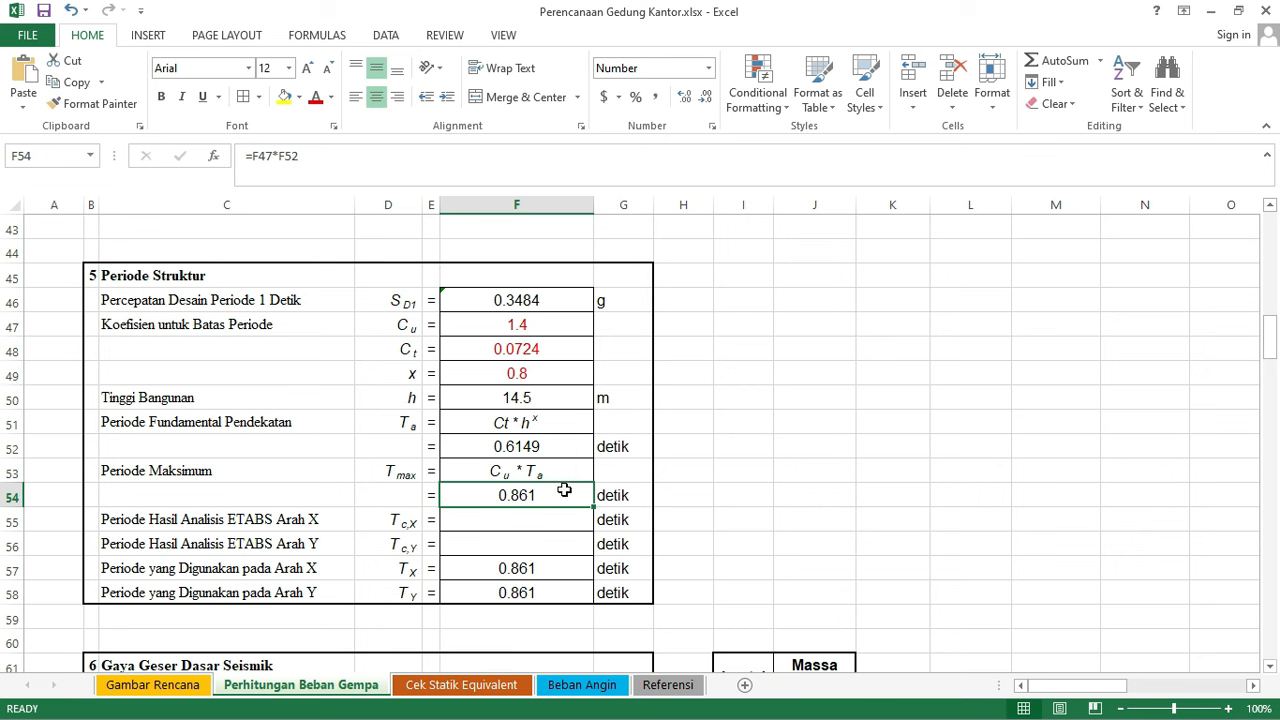
pyautogui.click(729, 512)
pyautogui.click(551, 514)
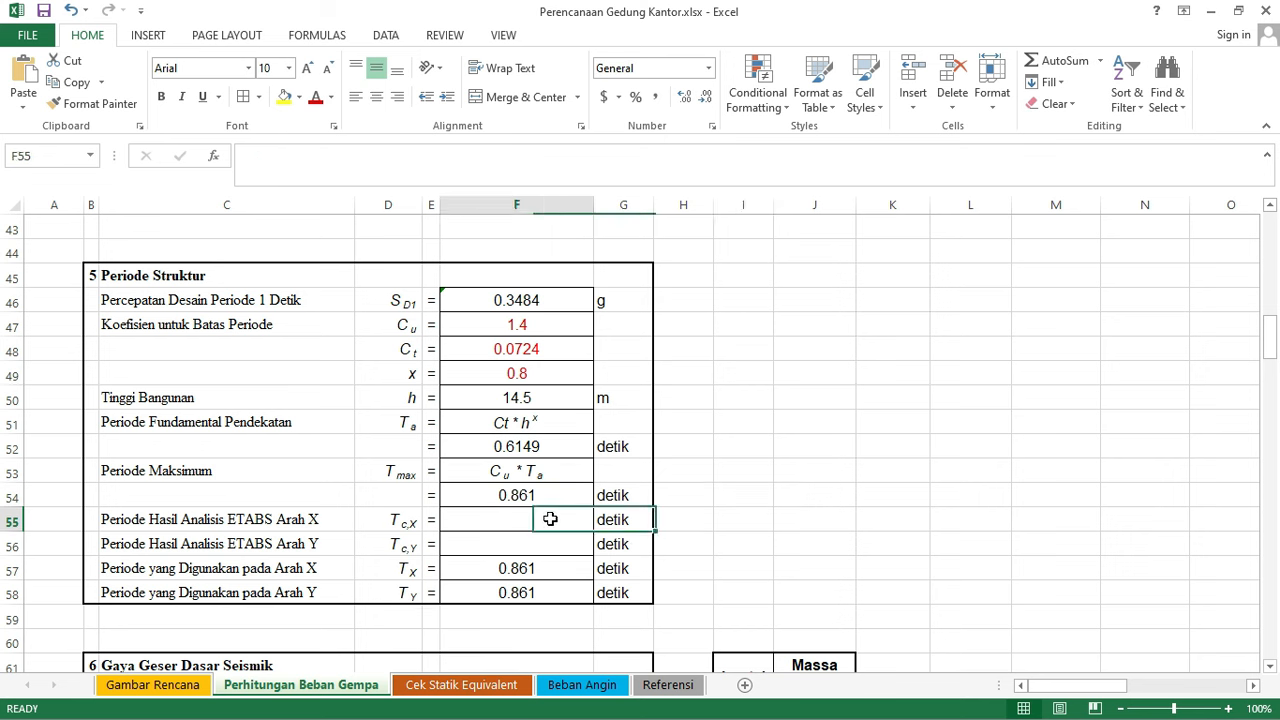
pyautogui.click(543, 540)
pyautogui.moveTo(538, 526); pyautogui.dragTo(517, 533)
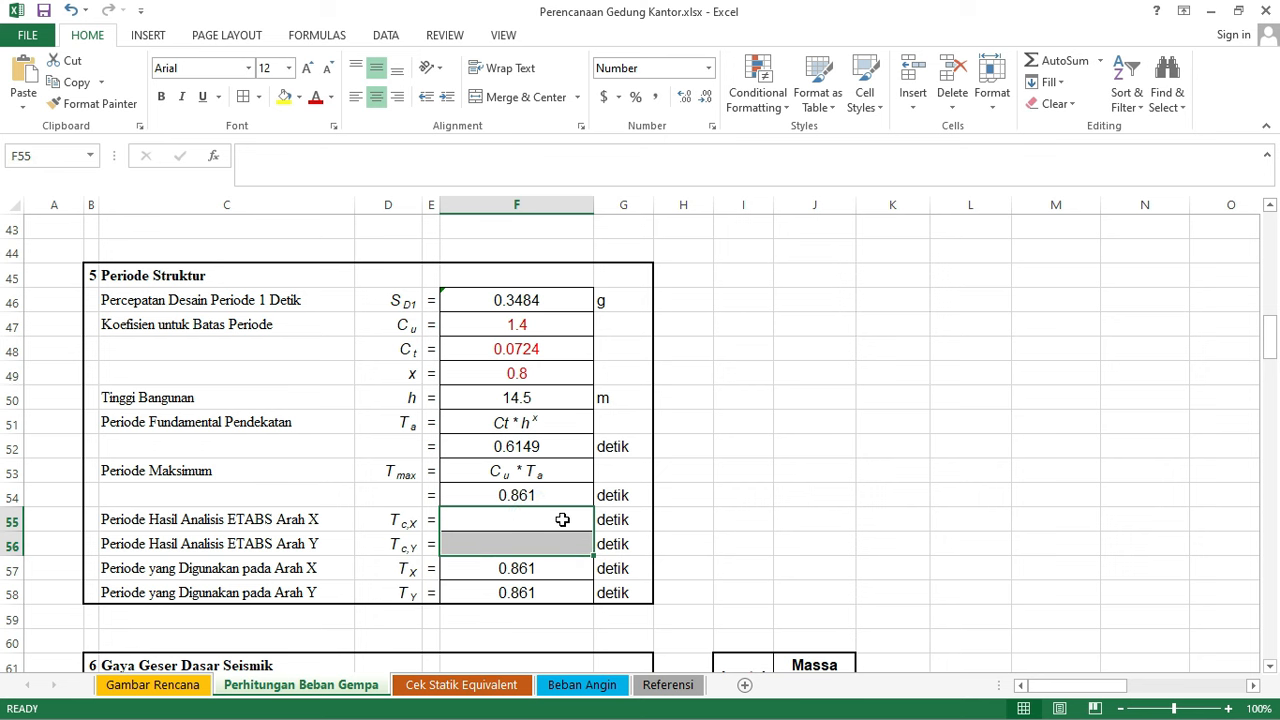
pyautogui.click(529, 523)
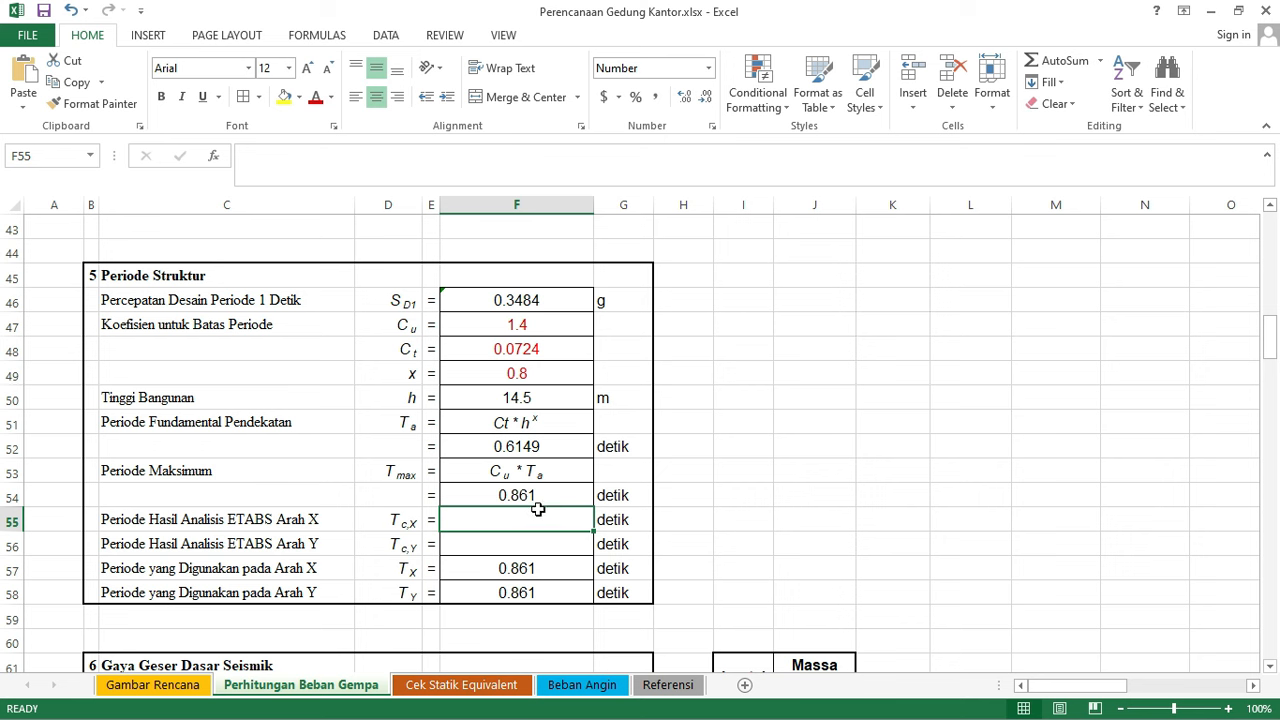
# - Check the Periode Maksimum formula in section 5 and look over the start of section 6, Gaya Geser Dasar Seismik
pyautogui.click(537, 490)
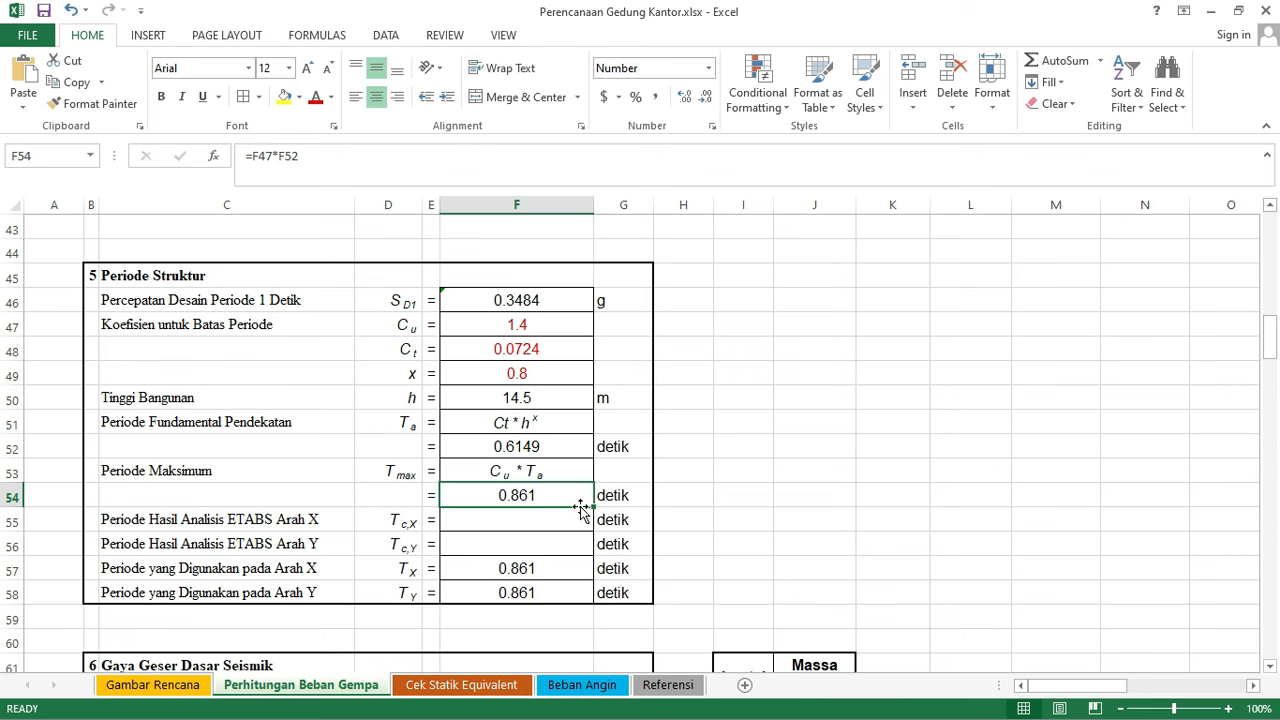
pyautogui.scroll(-1, 580, 500)
pyautogui.click(906, 437)
pyautogui.scroll(-1, 880, 430)
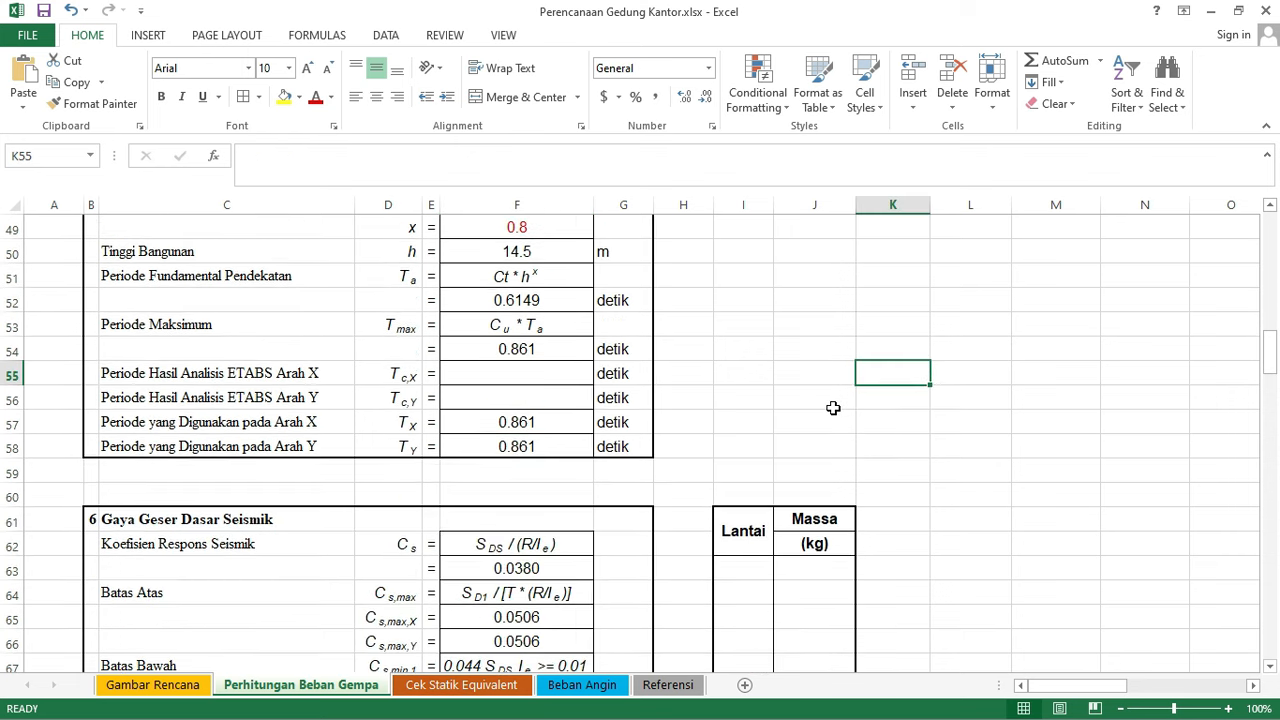
pyautogui.scroll(-1, 810, 410)
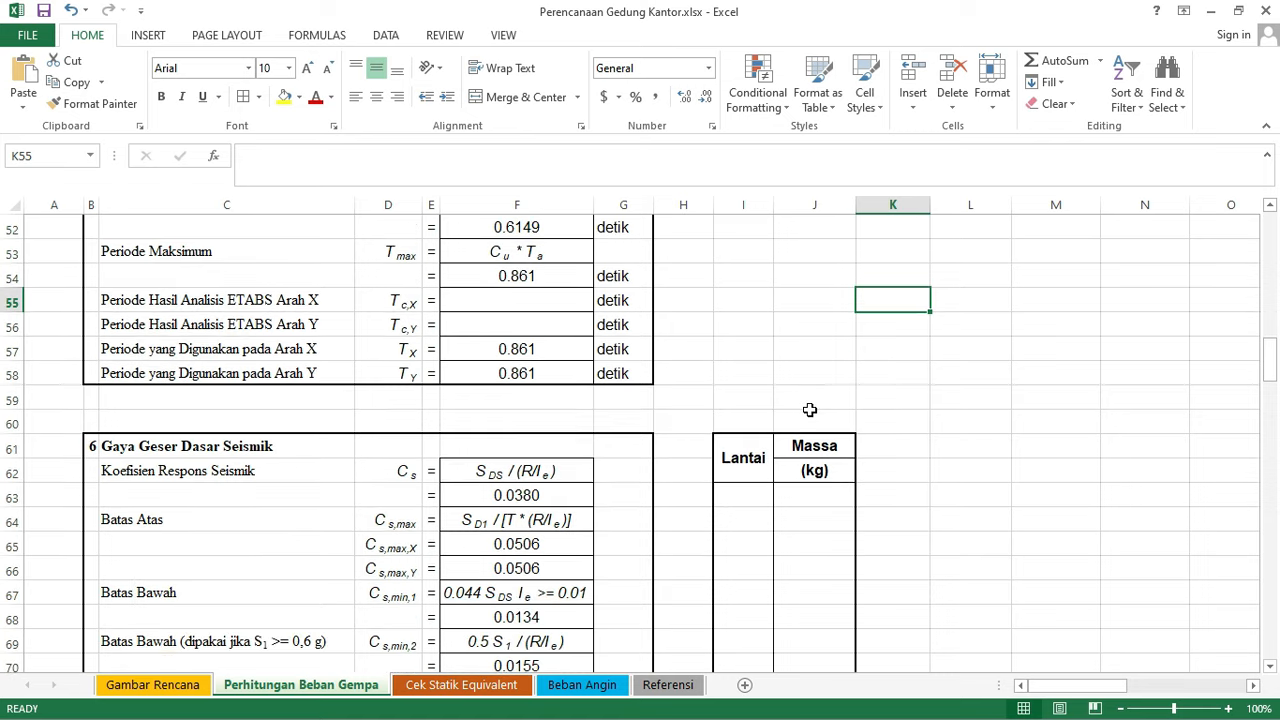
pyautogui.scroll(2, 810, 410)
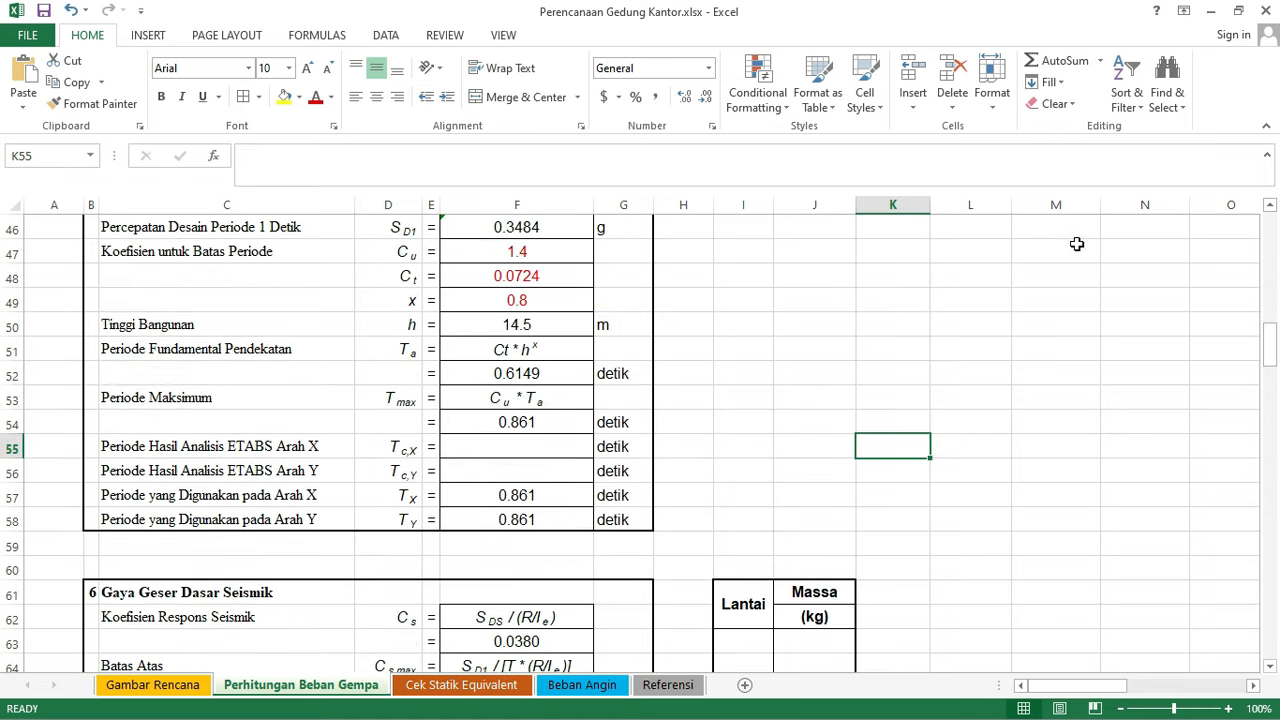
# - Copy the short-period spectral acceleration Ss of 0.2909 from section 2 and switch to the ETABS model
pyautogui.scroll(11, 674, 434)
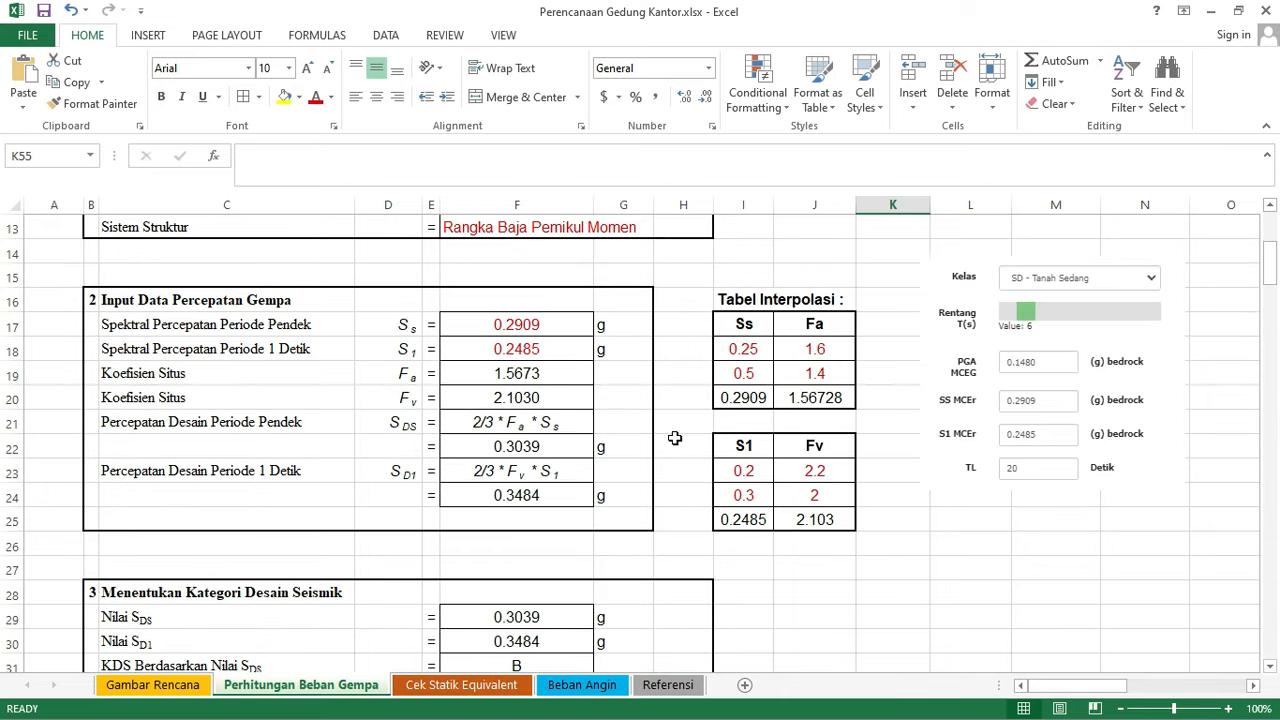
pyautogui.scroll(1, 675, 438)
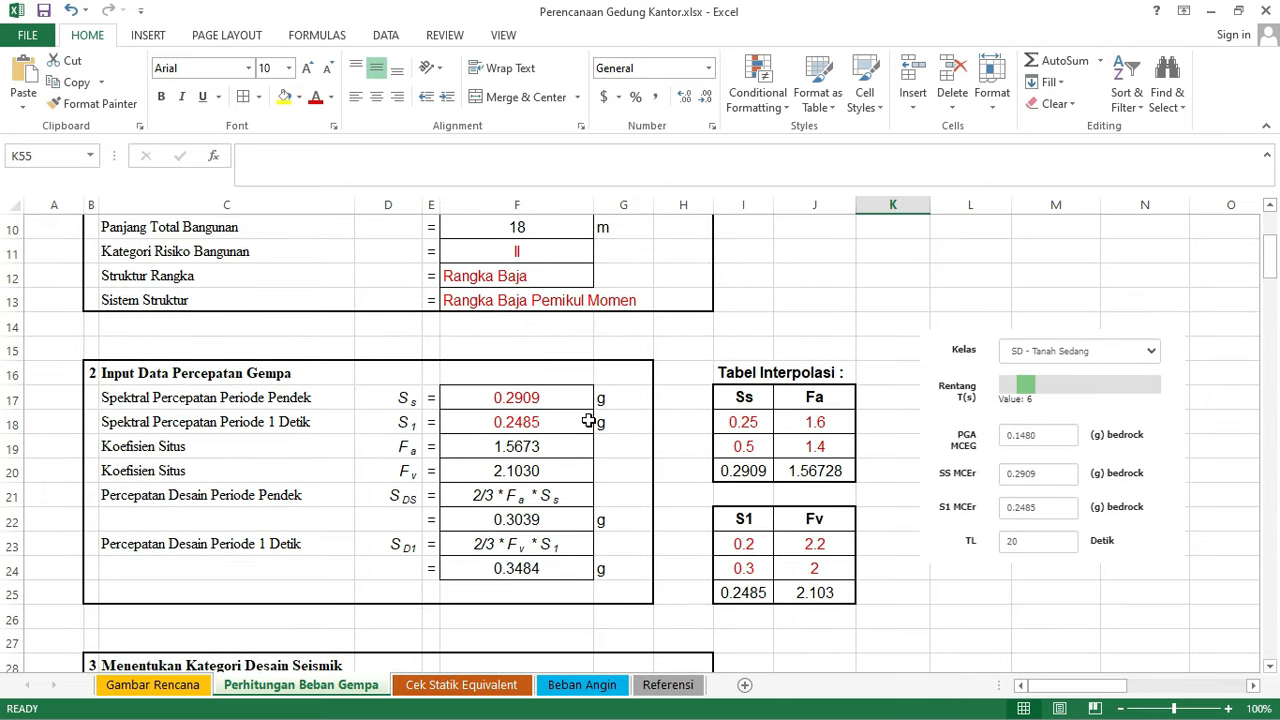
pyautogui.click(564, 403)
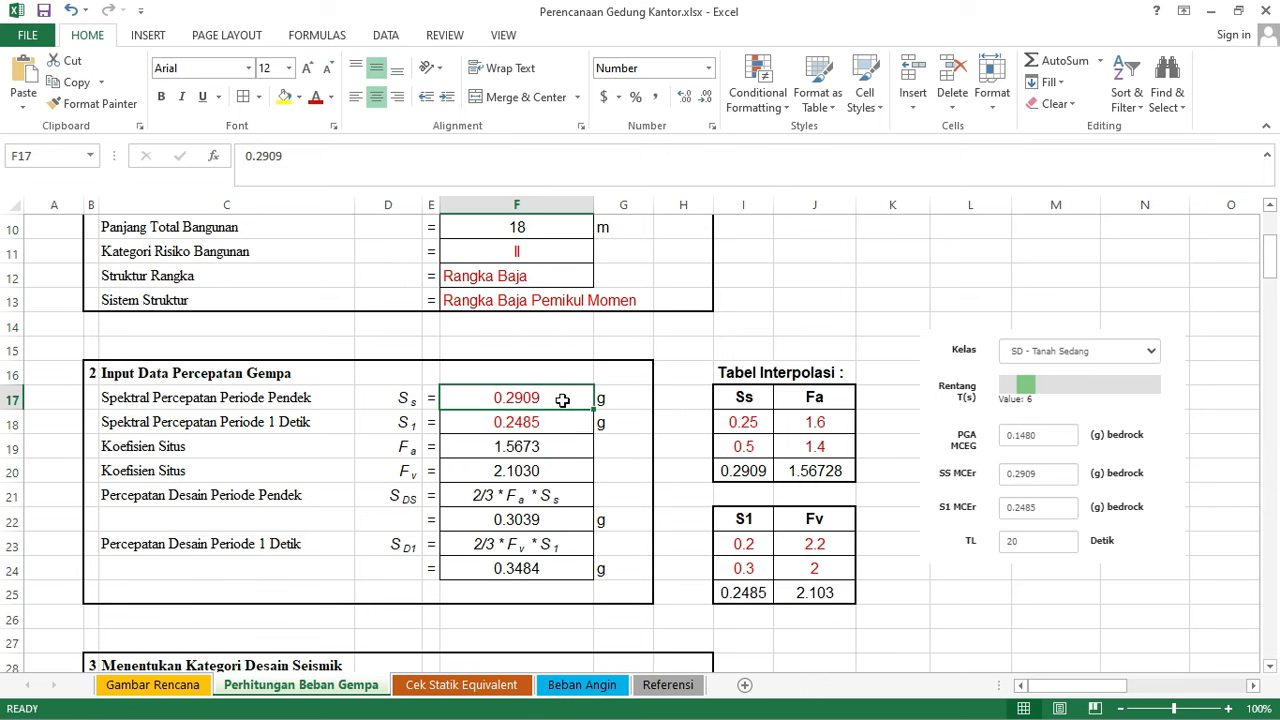
pyautogui.hotkey('ctrl', 'c')
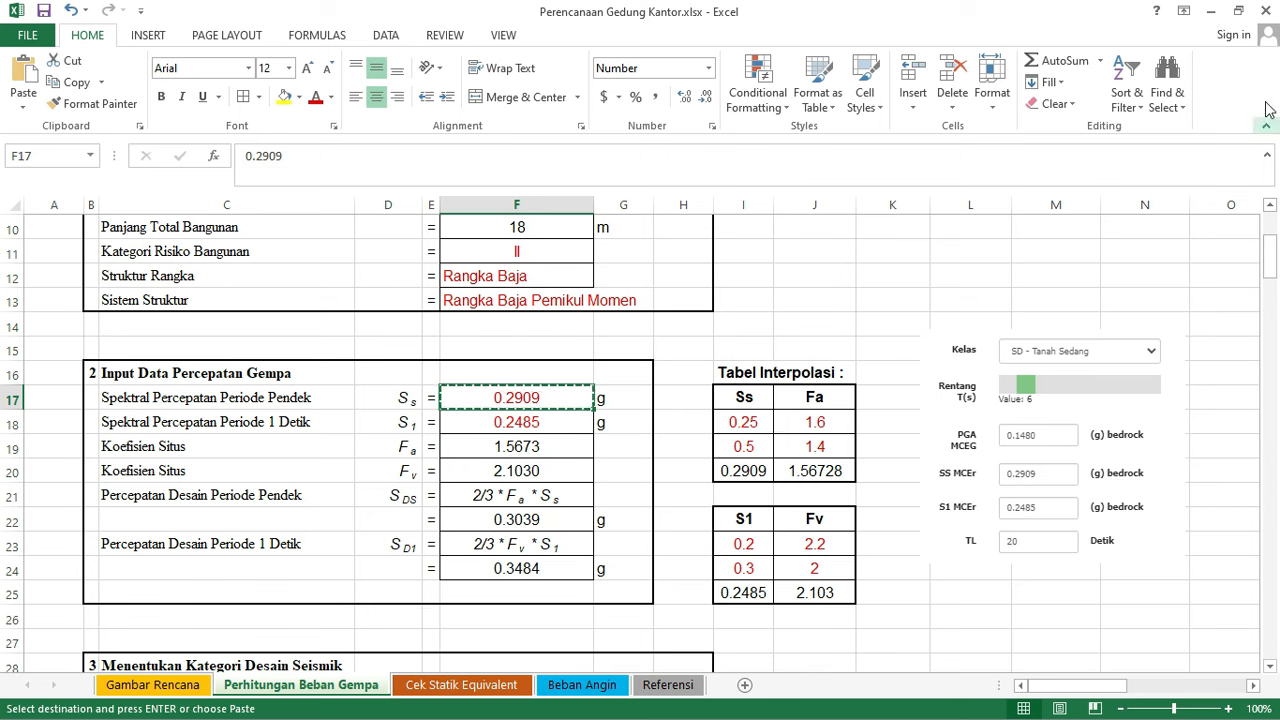
pyautogui.click(1211, 11)
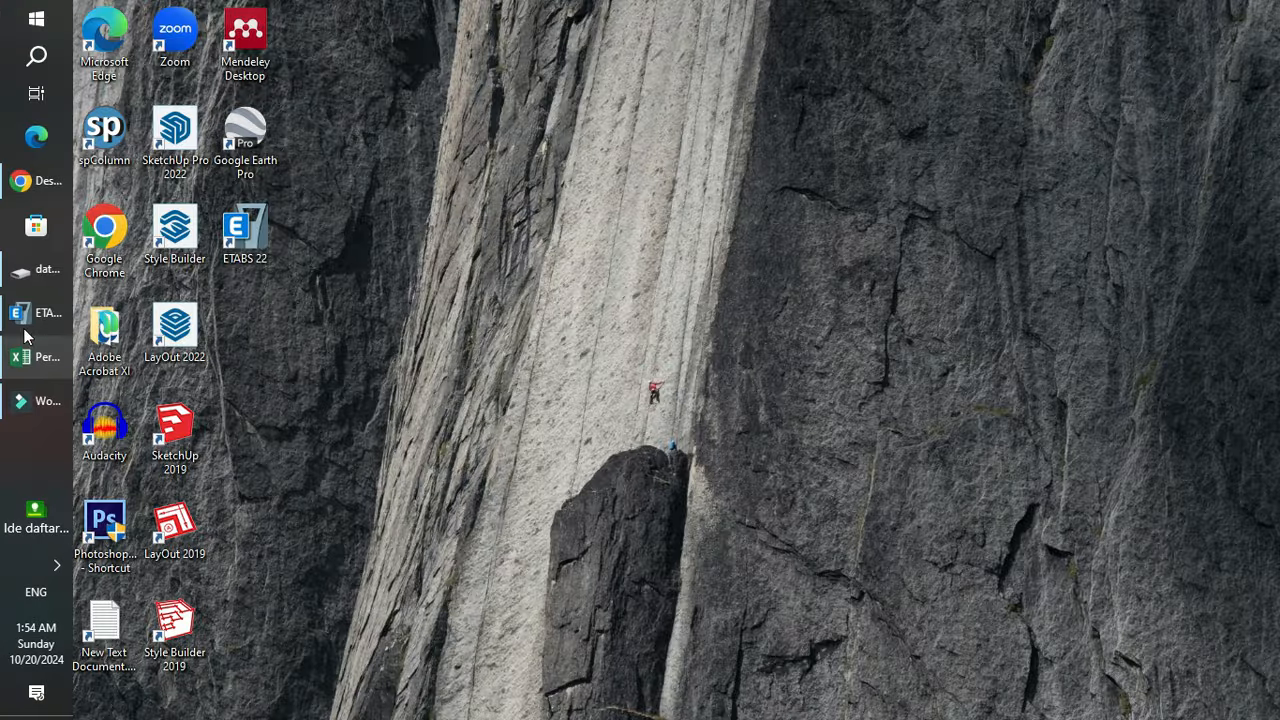
pyautogui.click(36, 328)
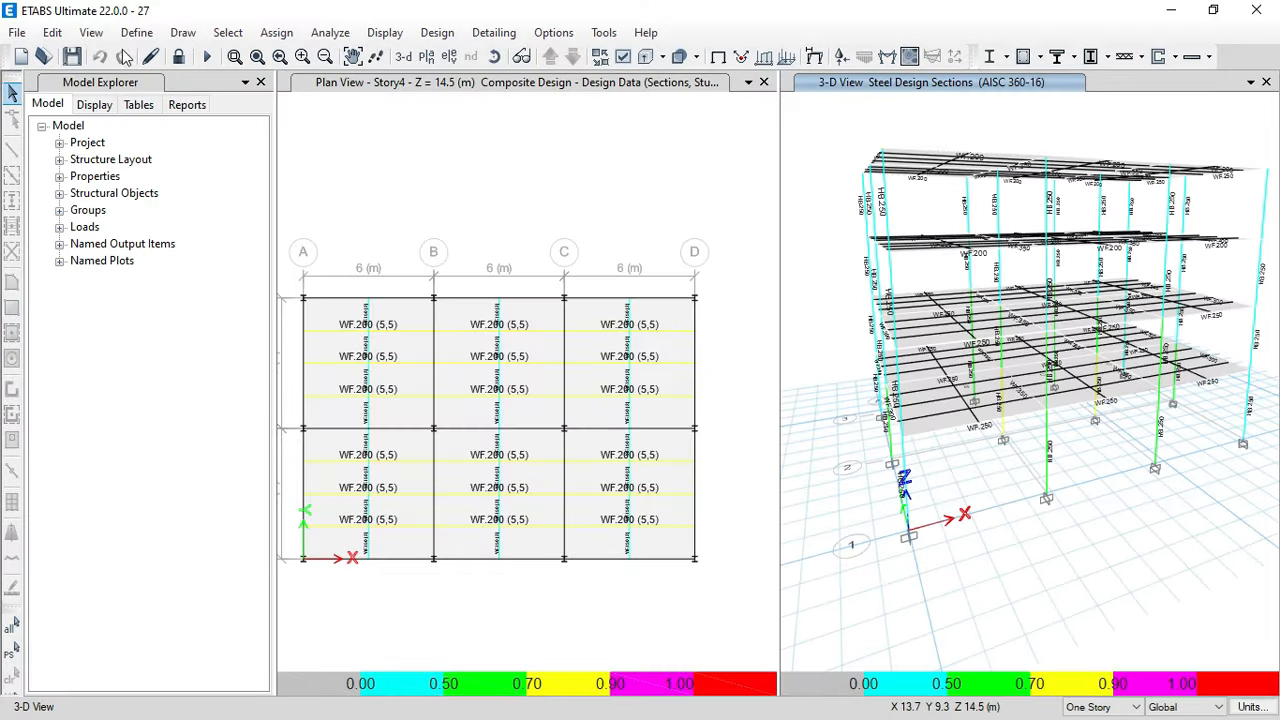
# - Unlock the model, accepting deletion of the analysis results, and open the load pattern definitions
pyautogui.click(178, 57)
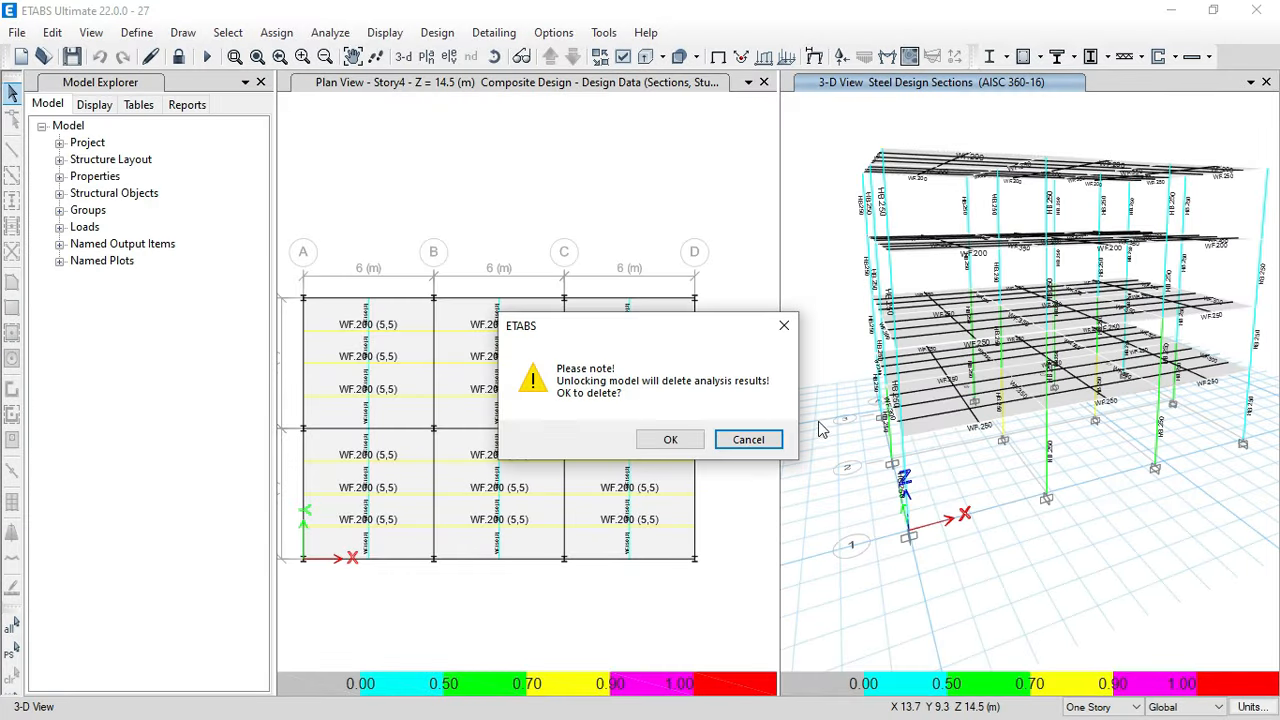
pyautogui.click(671, 439)
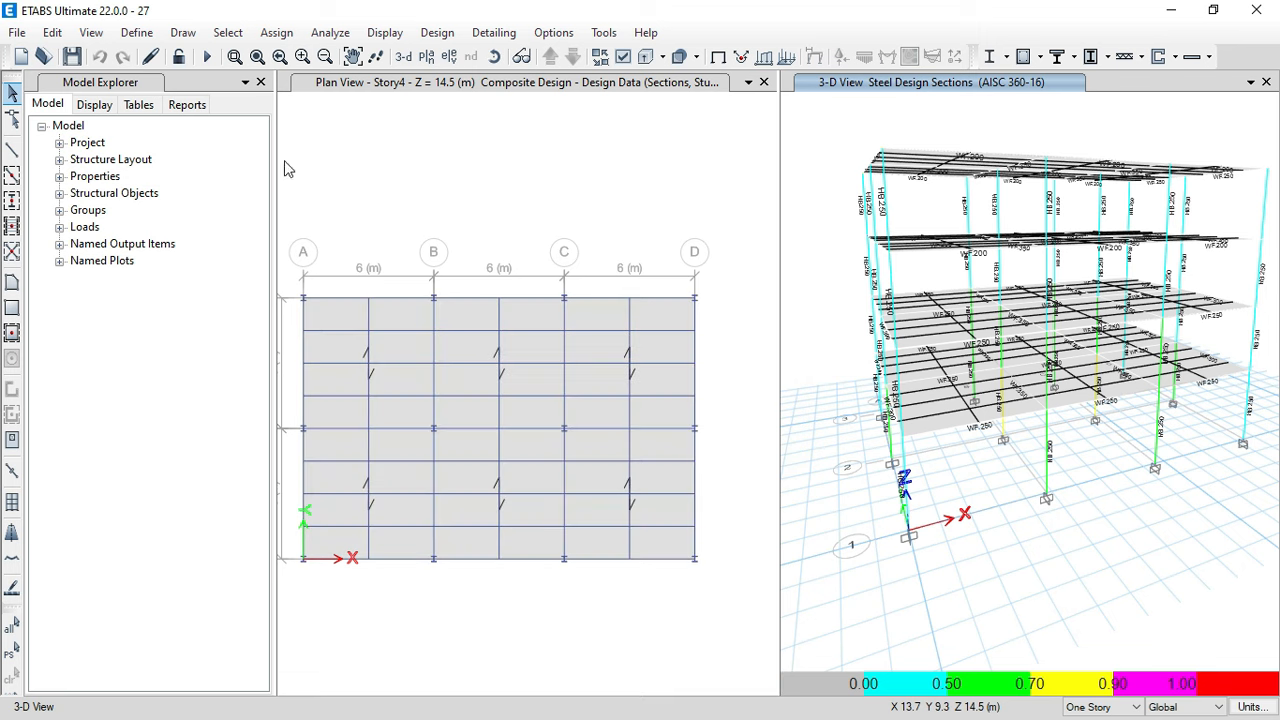
pyautogui.click(143, 34)
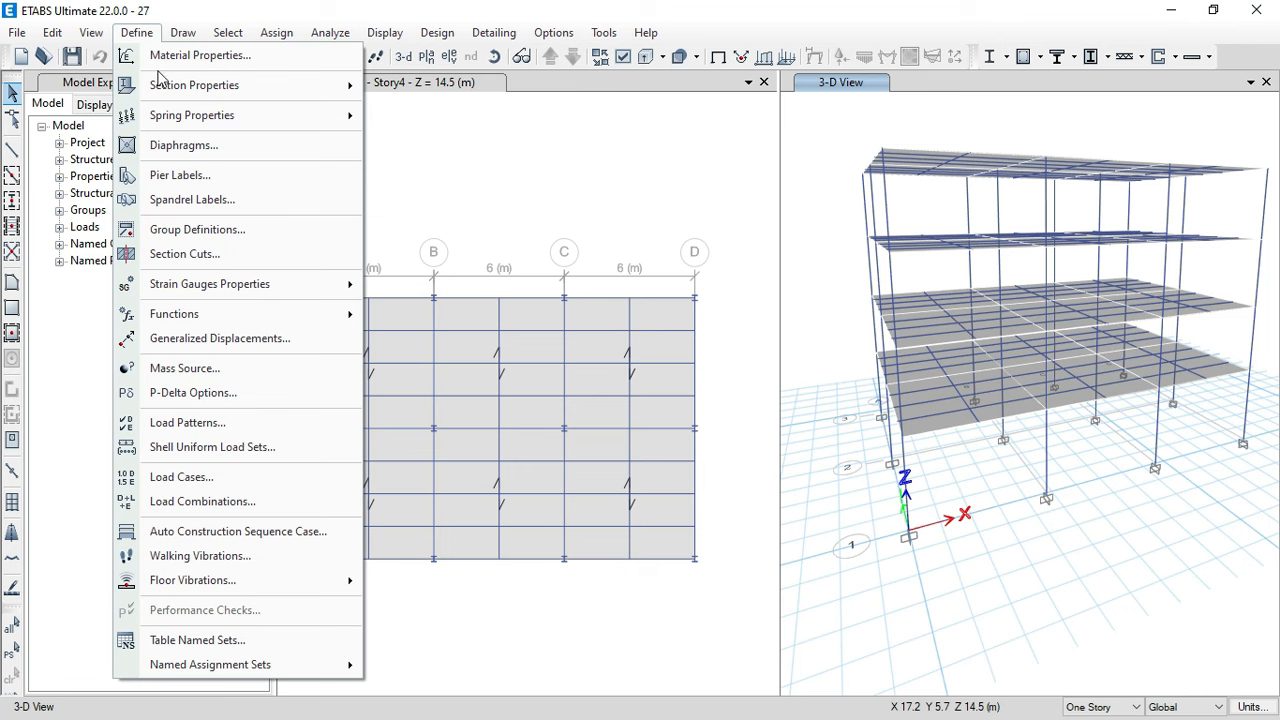
pyautogui.click(257, 422)
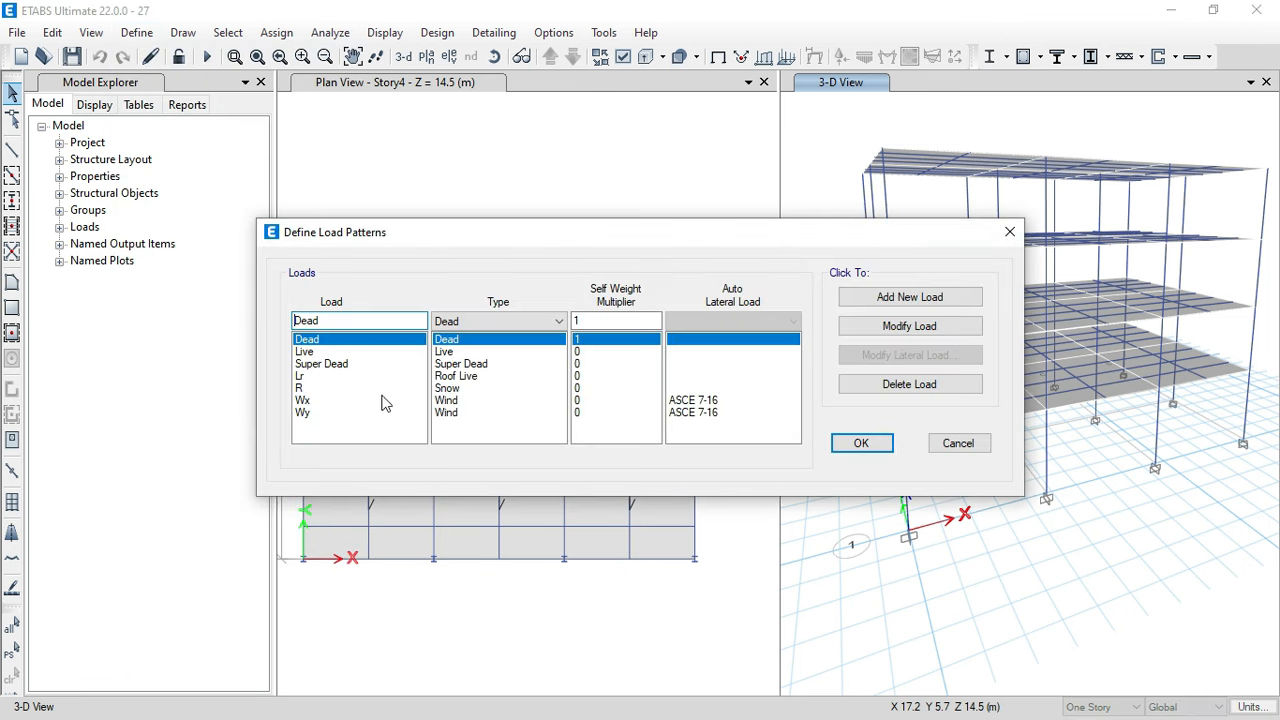
# - Add two Seismic load patterns named EQSx and EQSy, with self weight multiplier 0 and ASCE 7-16 auto lateral load
pyautogui.doubleClick(342, 322)
pyautogui.click(493, 322)
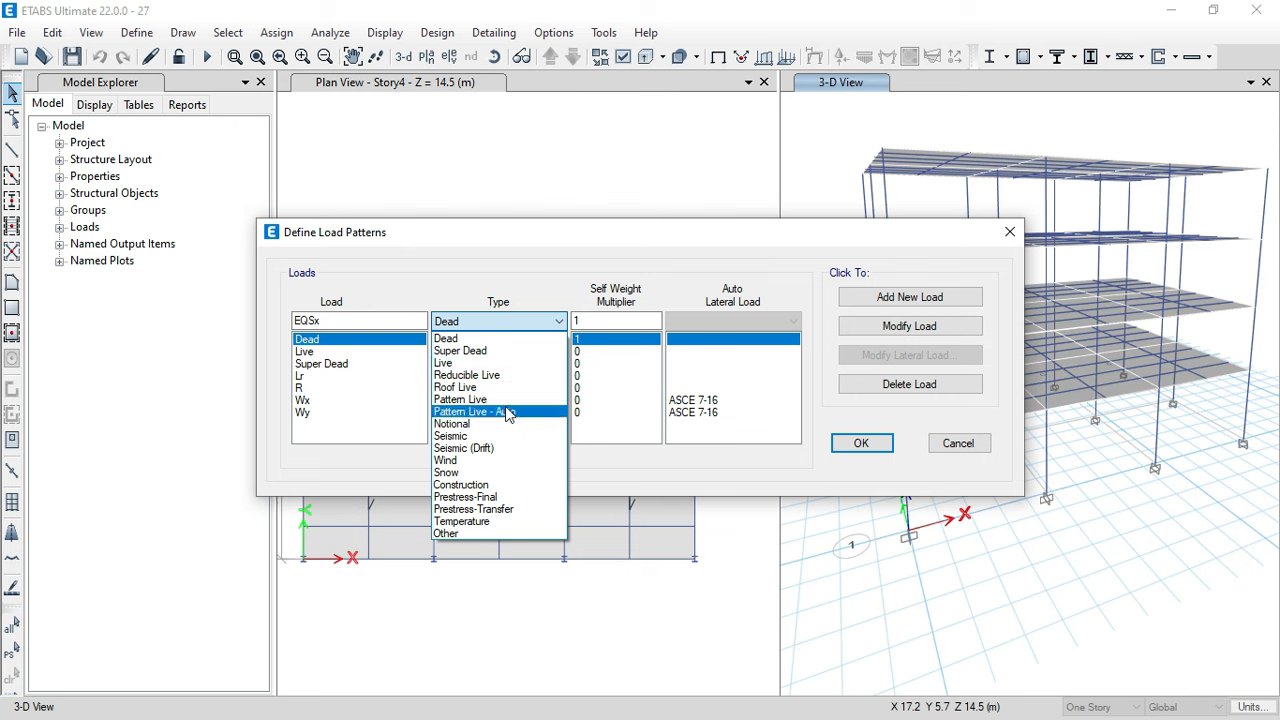
pyautogui.click(505, 435)
pyautogui.click(749, 321)
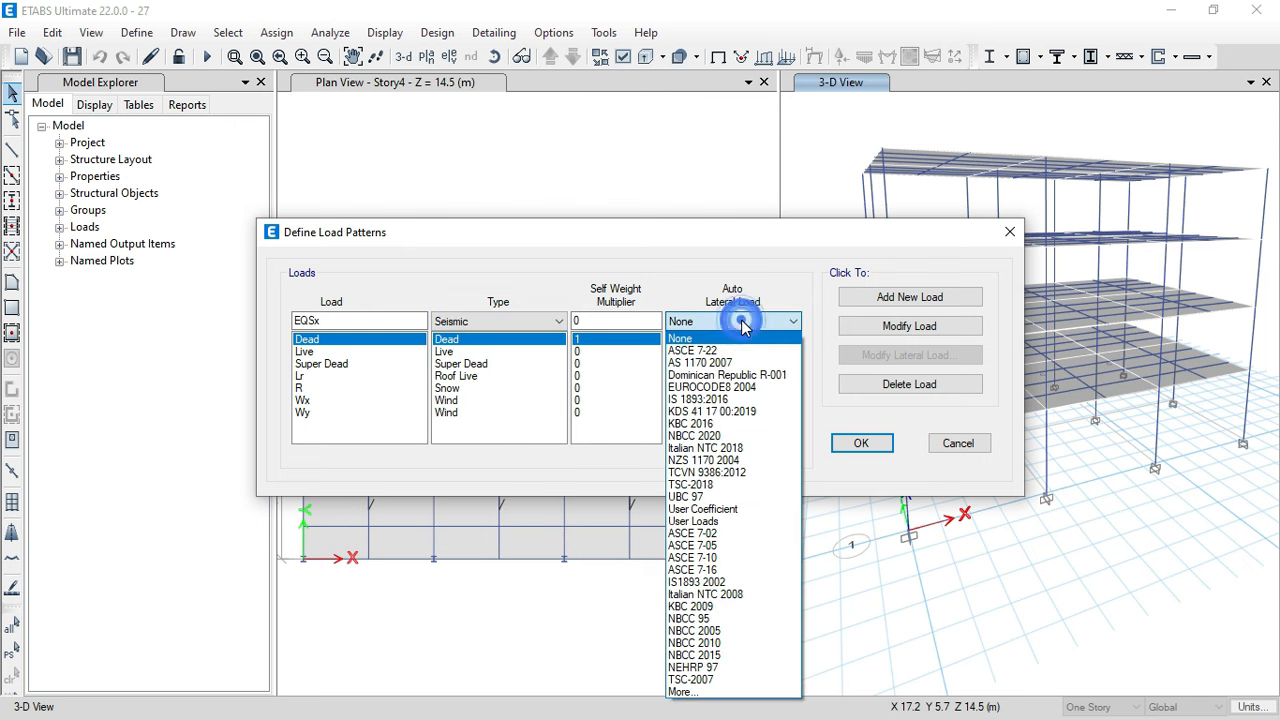
pyautogui.click(731, 569)
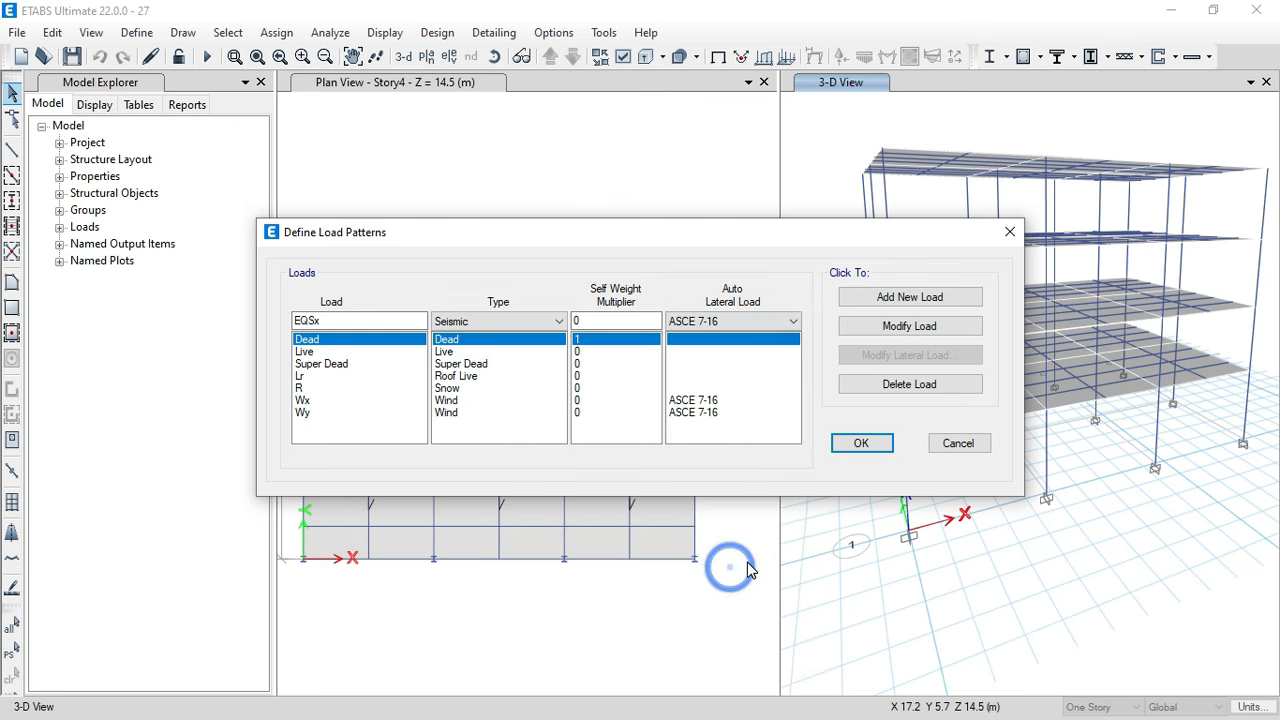
pyautogui.click(933, 298)
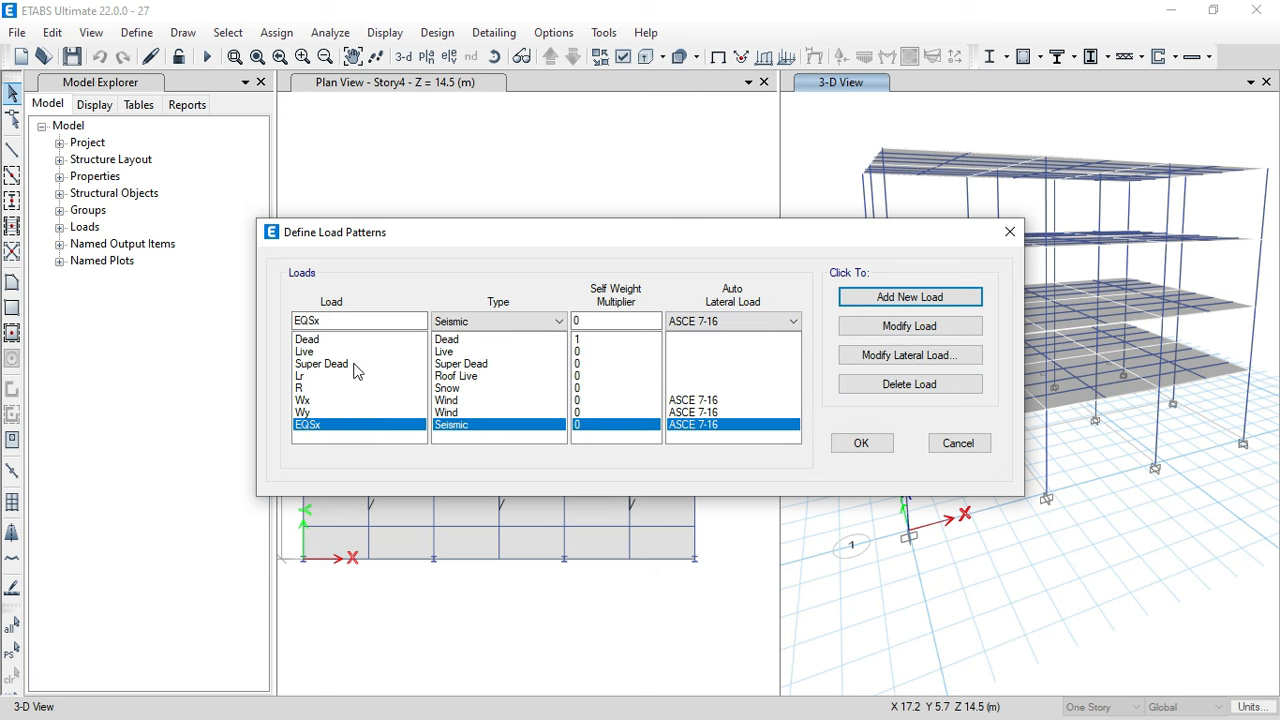
pyautogui.moveTo(332, 323); pyautogui.dragTo(317, 322)
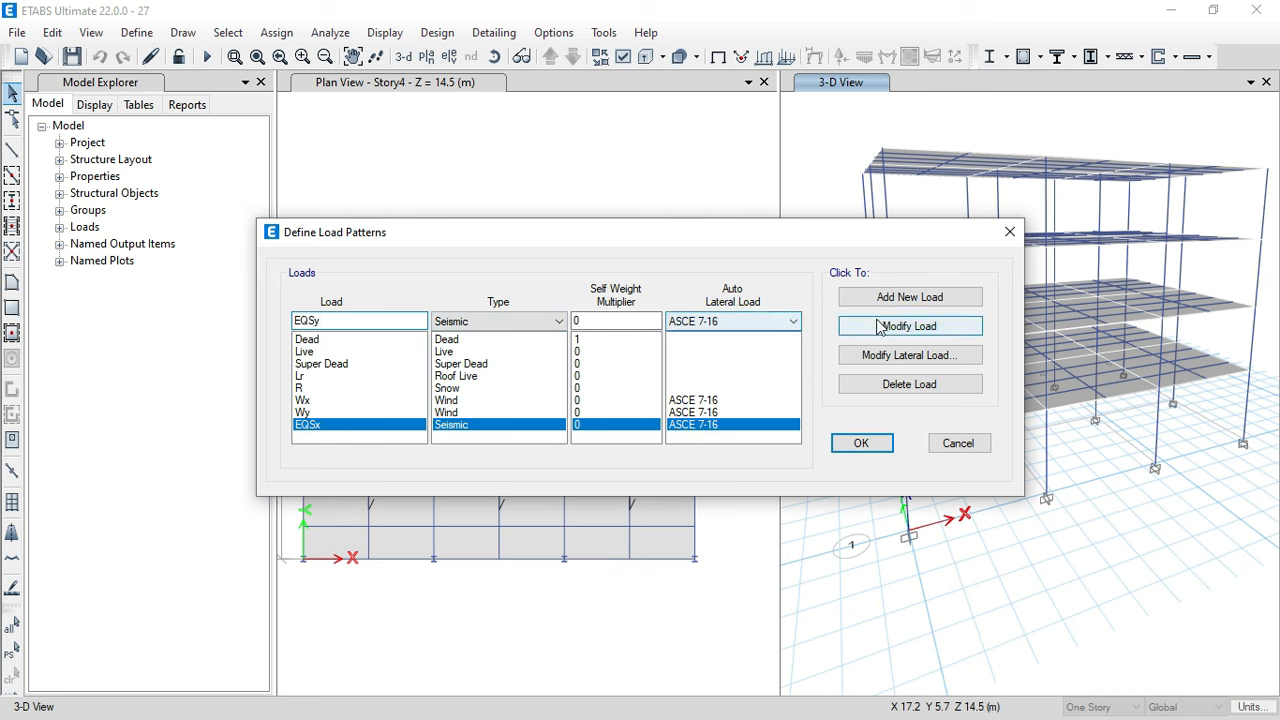
pyautogui.click(909, 297)
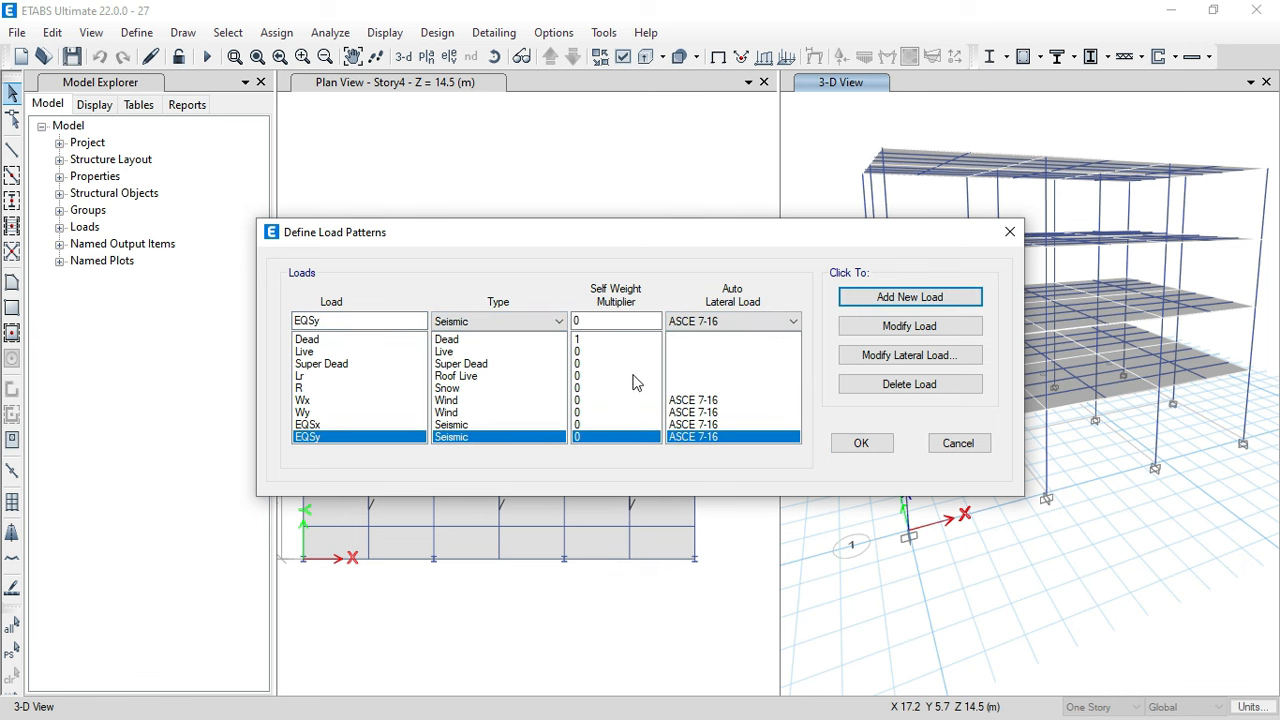
# - Open the lateral load settings of EQSx and disable Y Dir, Y Dir + Eccentricity and Y Dir - Eccentricity
pyautogui.click(722, 425)
pyautogui.click(916, 353)
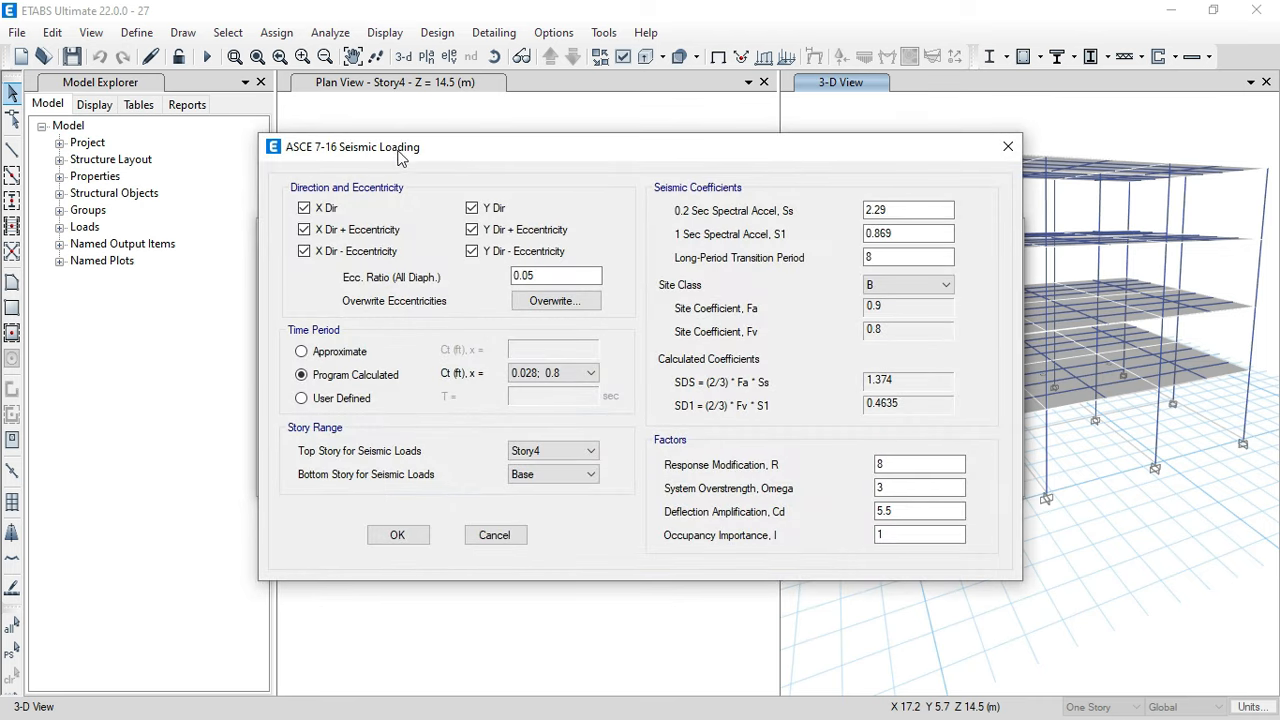
pyautogui.moveTo(400, 152); pyautogui.dragTo(686, 172)
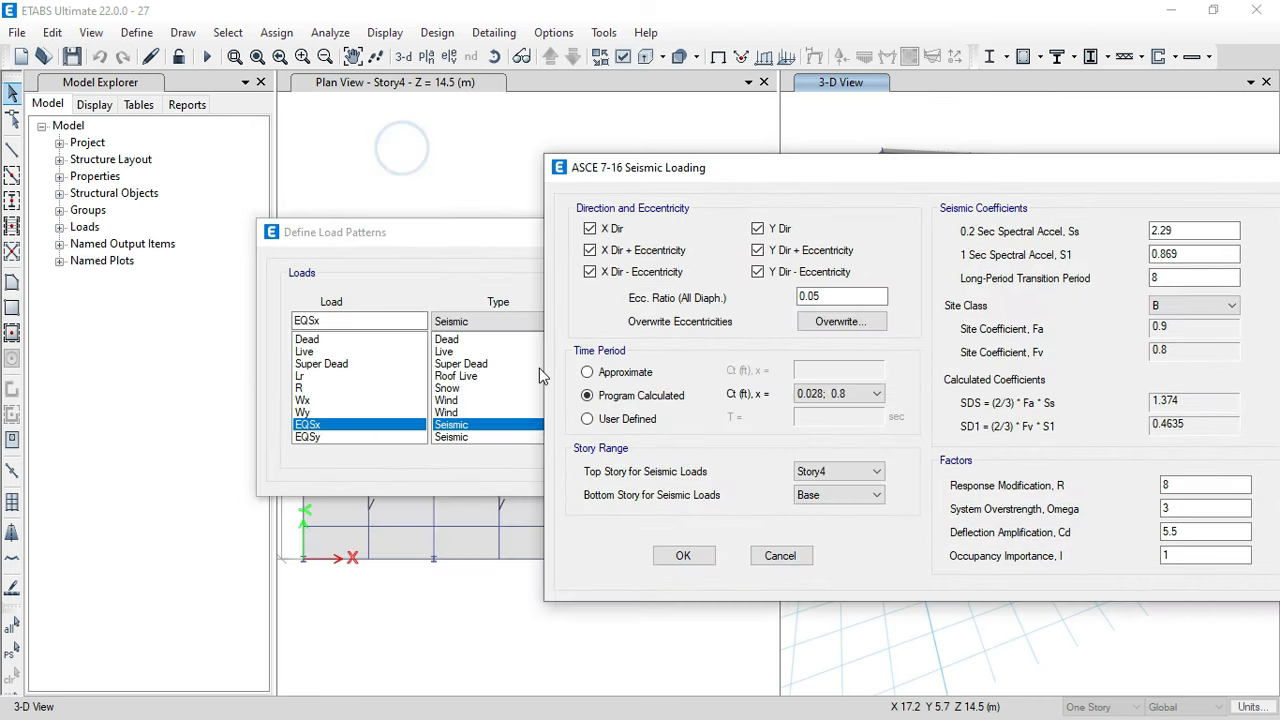
pyautogui.click(762, 230)
pyautogui.click(758, 251)
pyautogui.click(758, 273)
pyautogui.moveTo(845, 178); pyautogui.dragTo(806, 183)
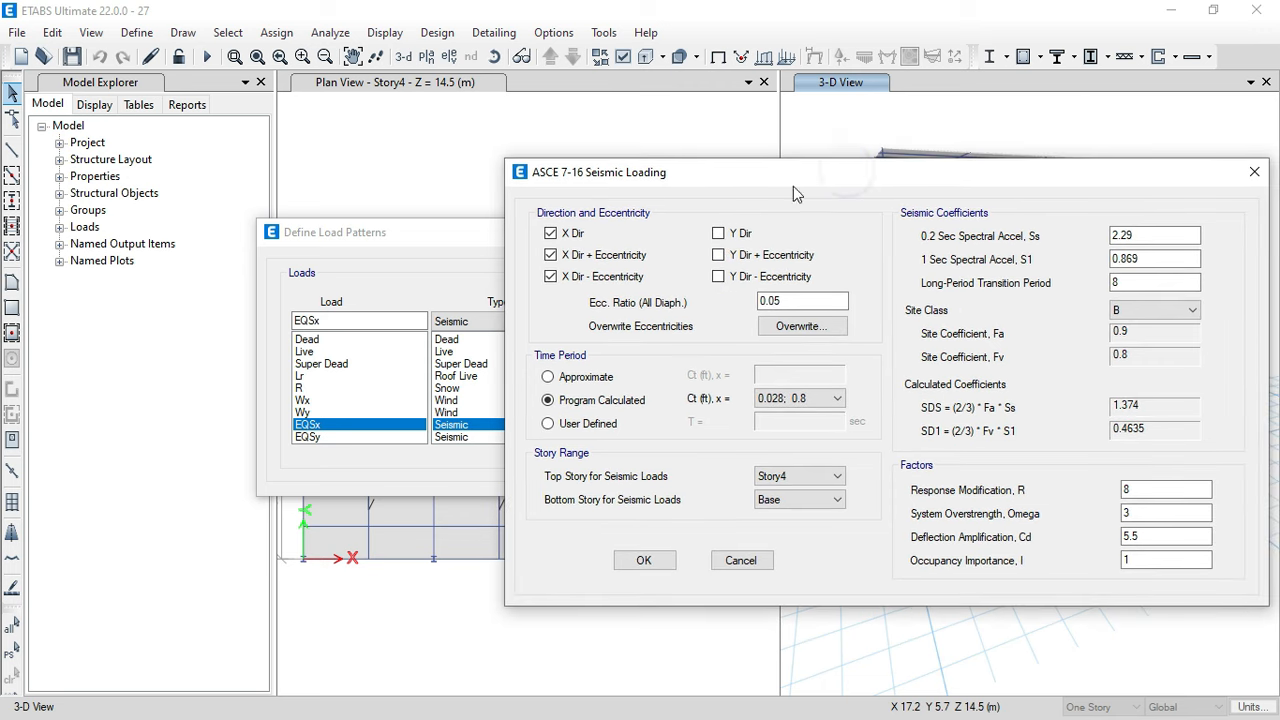
# - Choose 0.028; 0.8 as Ct and x for the program-calculated period and check the seismic story range from Story4 to Base
pyautogui.click(808, 399)
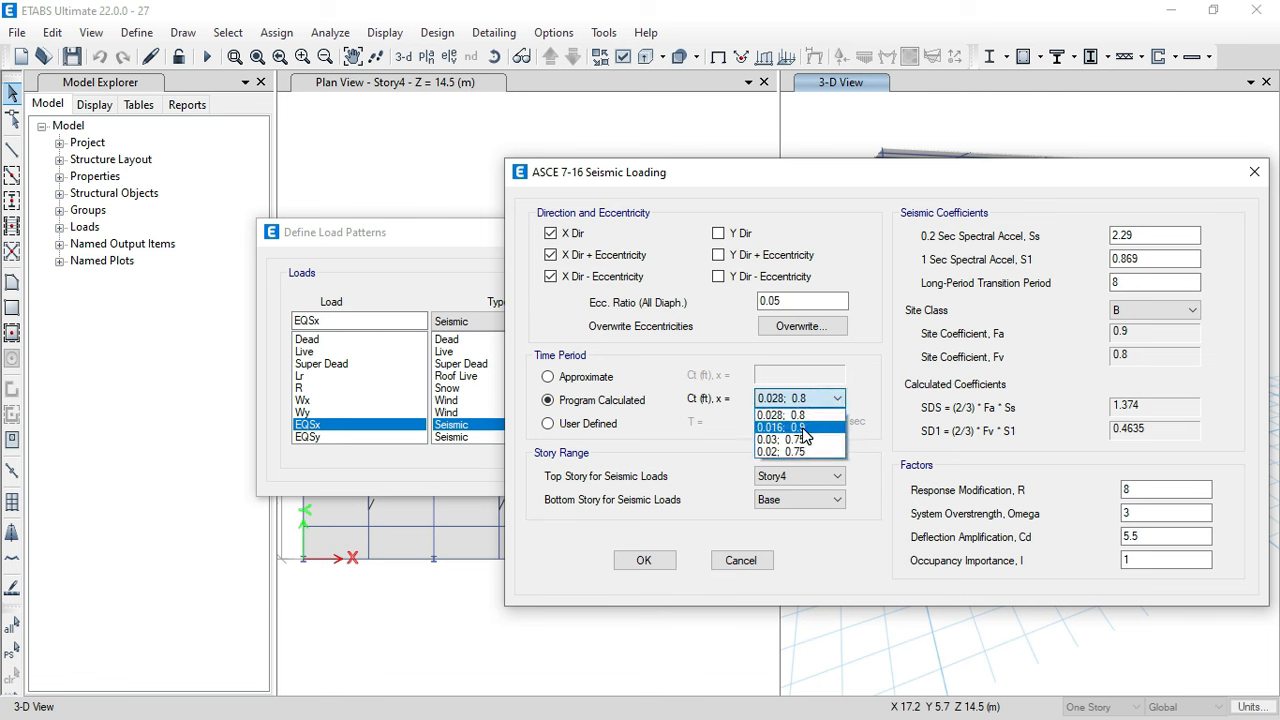
pyautogui.click(805, 414)
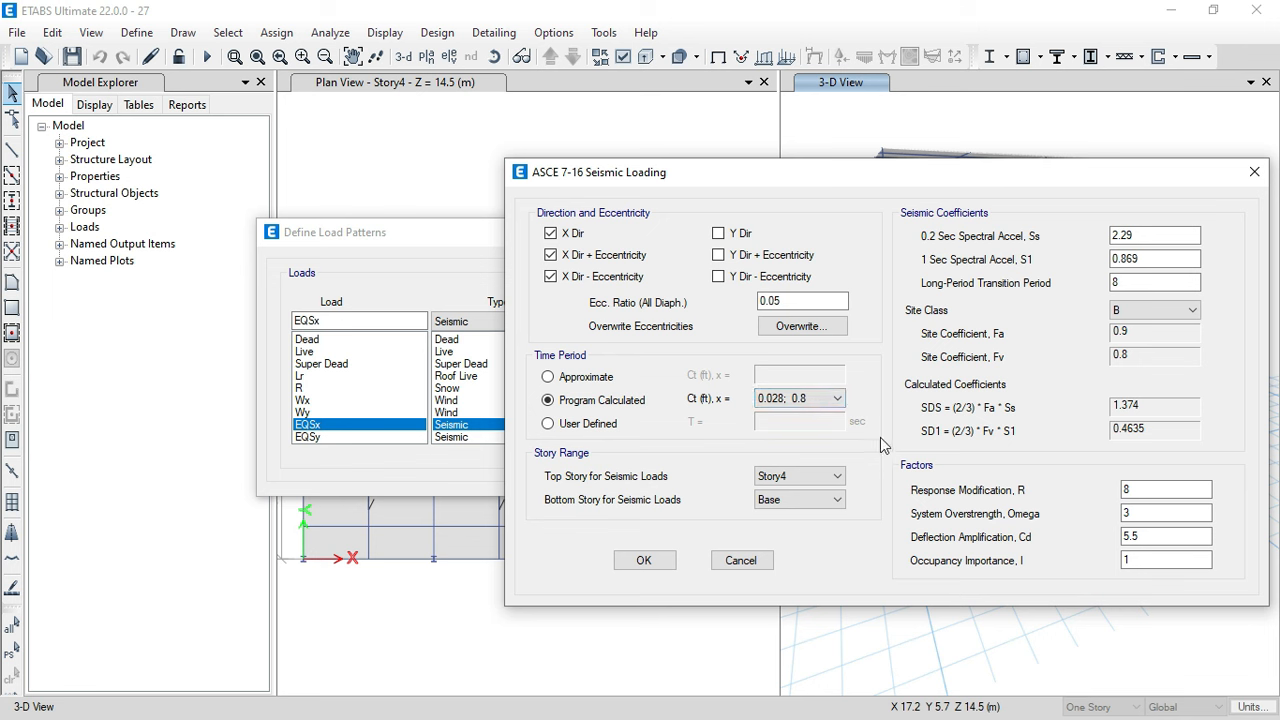
pyautogui.click(815, 478)
pyautogui.click(815, 478)
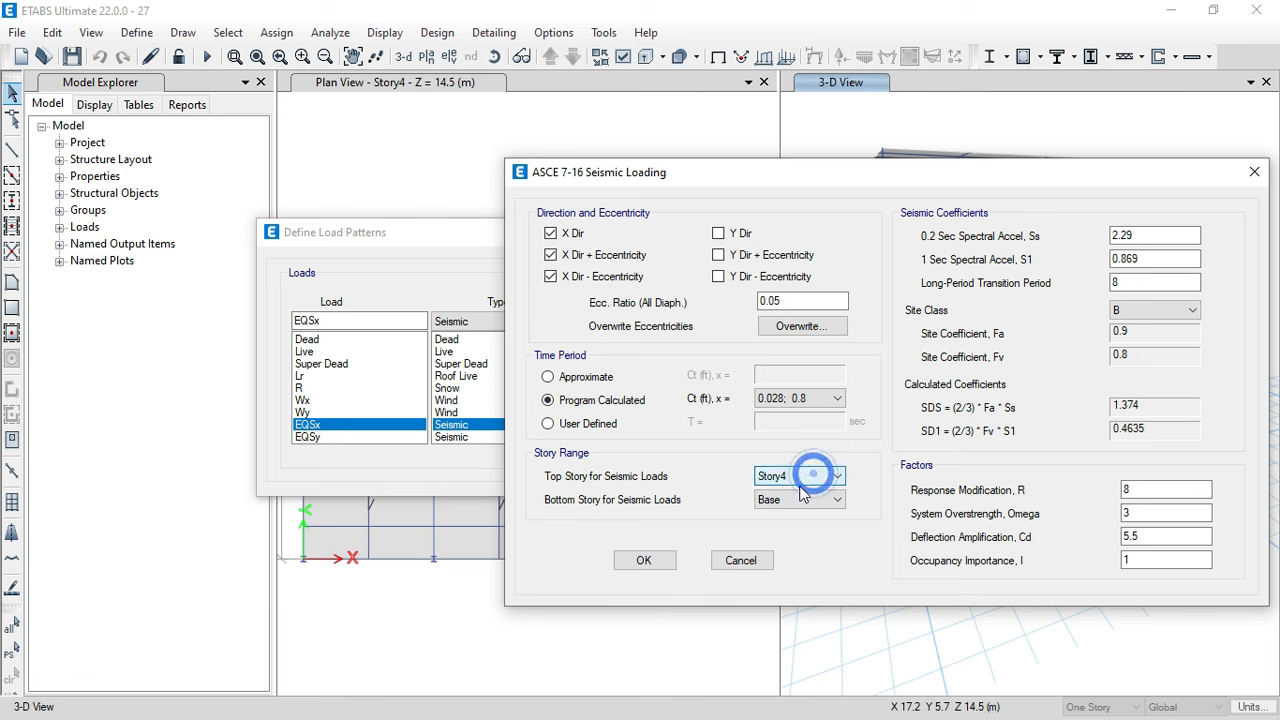
pyautogui.click(801, 499)
pyautogui.click(801, 499)
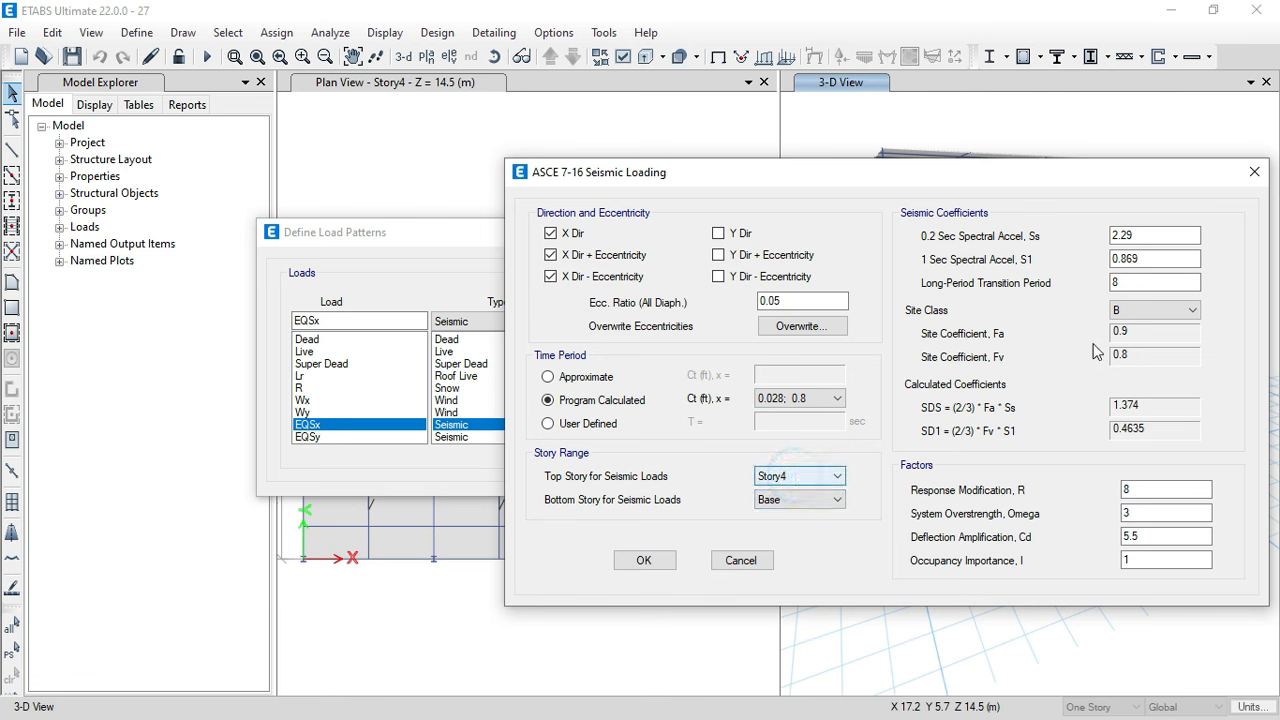
# - Set the 0.2 Sec Spectral Accel, Ss of EQSx to 0.2909 and accept the seismic loading and load pattern definitions
pyautogui.doubleClick(1143, 235)
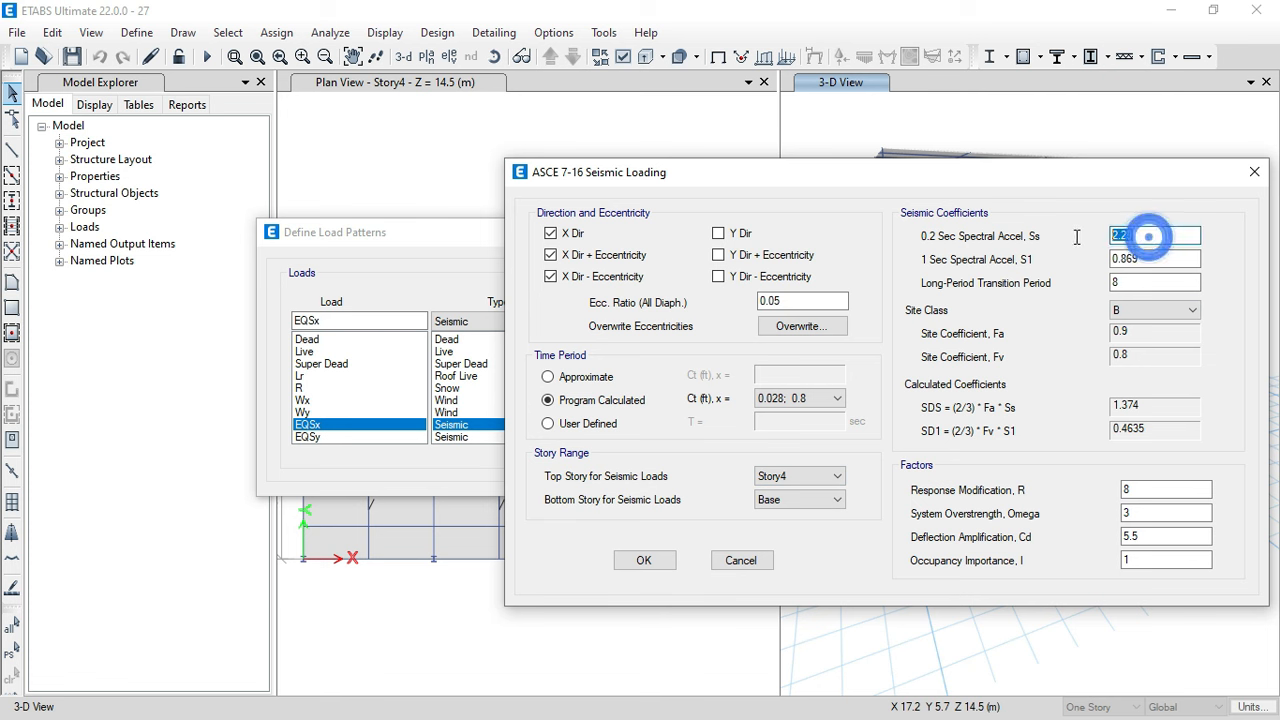
pyautogui.click(1143, 257)
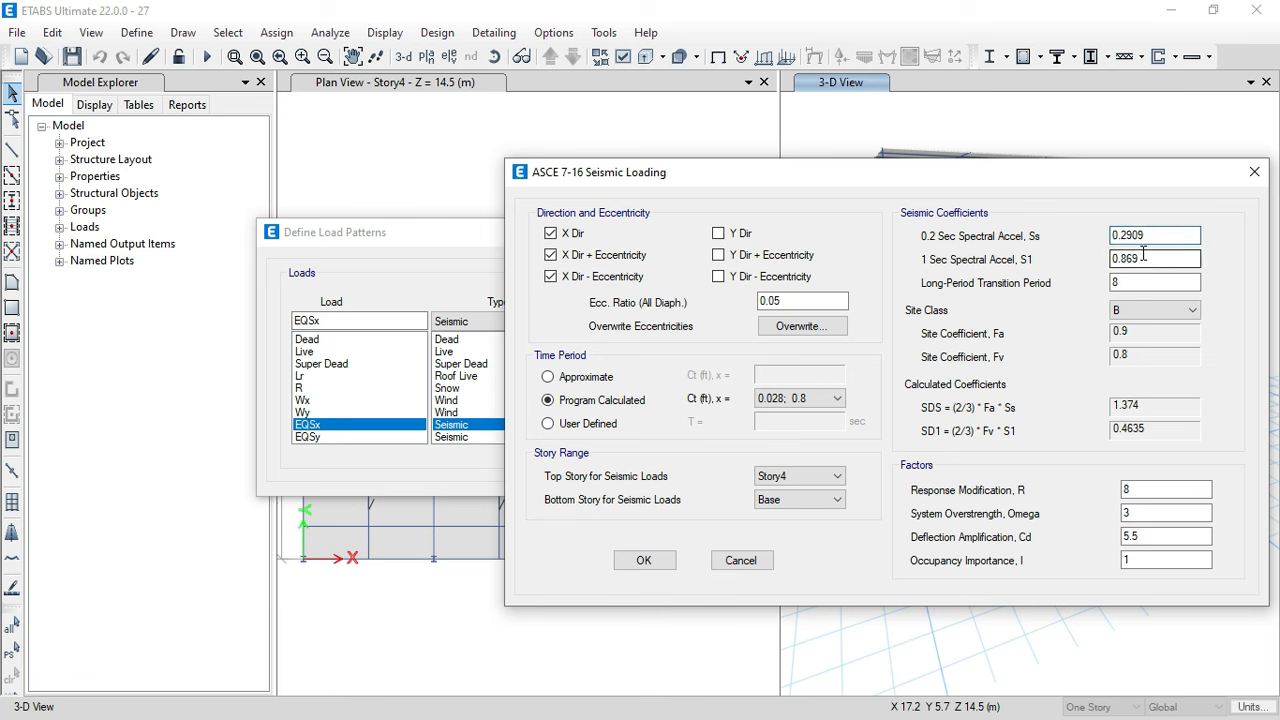
pyautogui.click(646, 562)
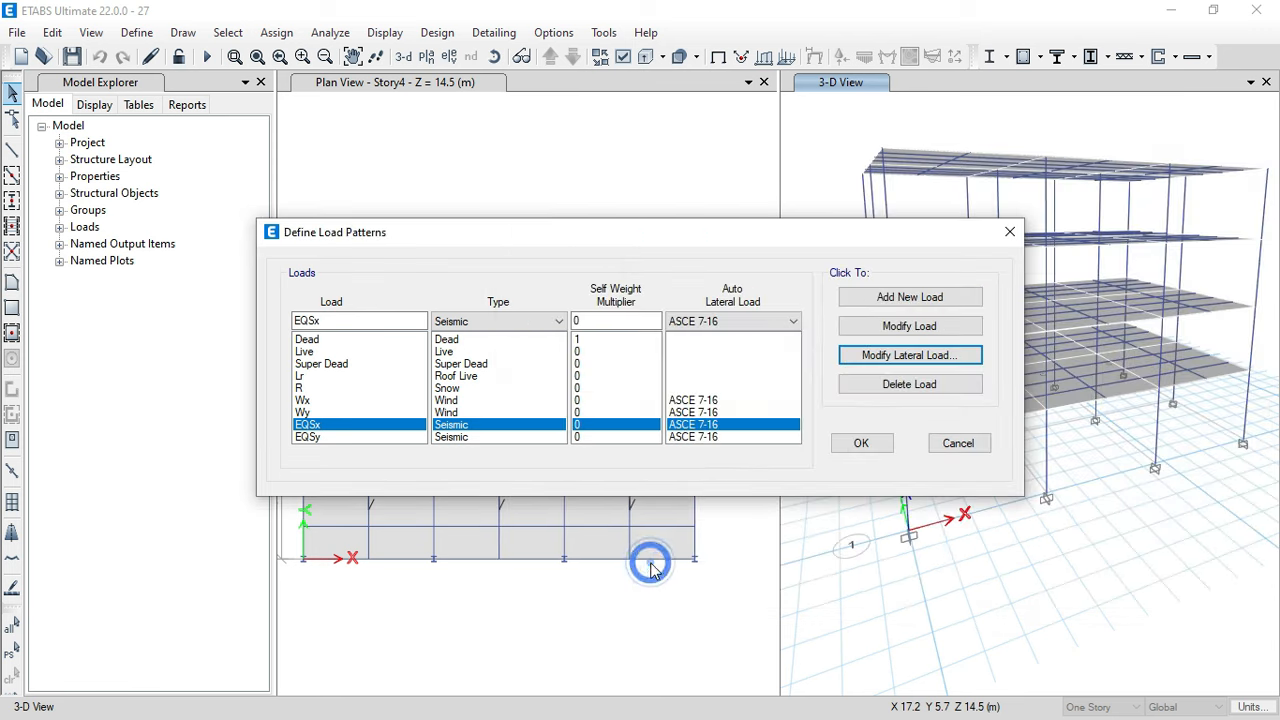
pyautogui.click(858, 445)
# - Switch to the Excel workbook, copy the 1-second spectral acceleration S1 of 0.2485 from section 2, and return to ETABS
pyautogui.click(1169, 10)
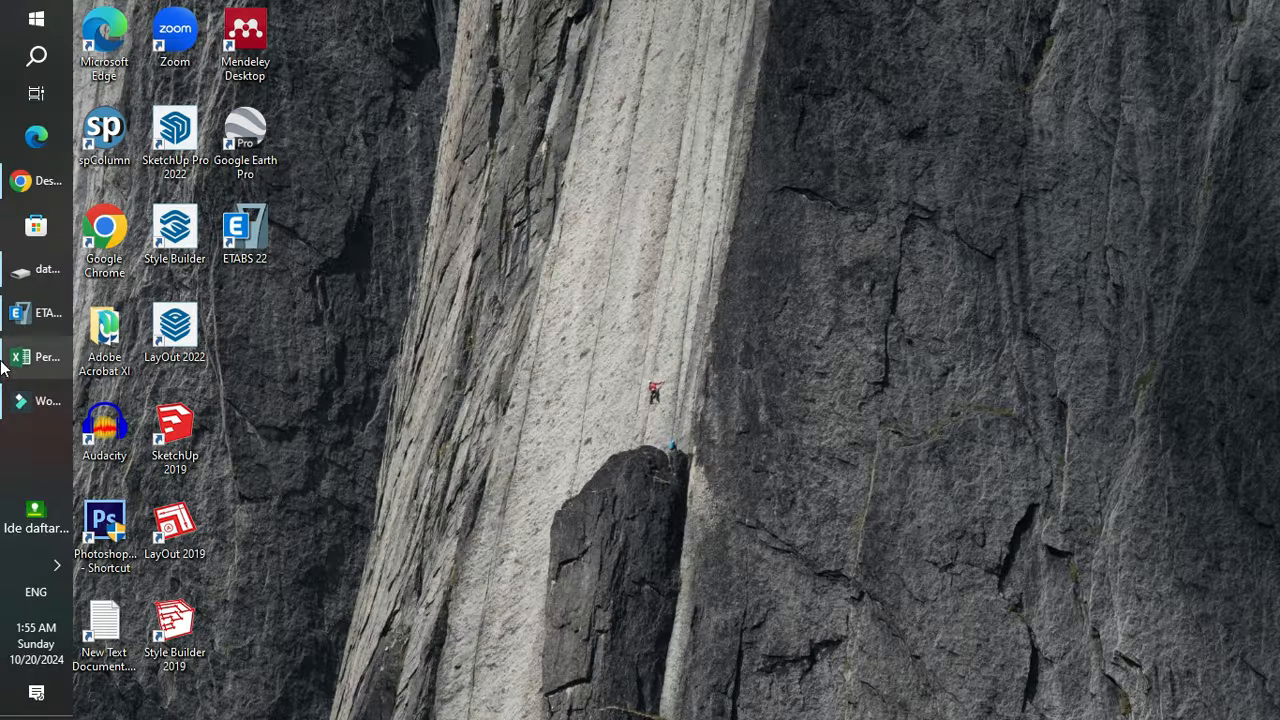
pyautogui.click(20, 357)
pyautogui.click(504, 420)
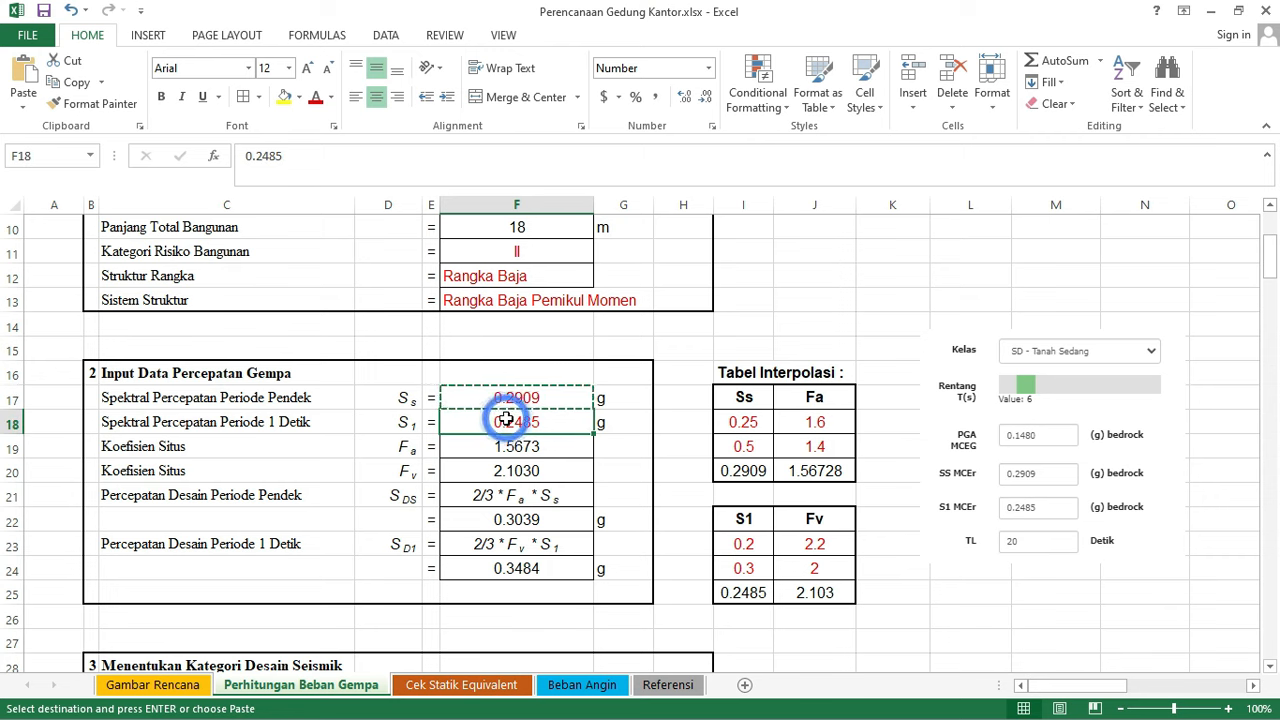
pyautogui.hotkey('ctrl', 'c')
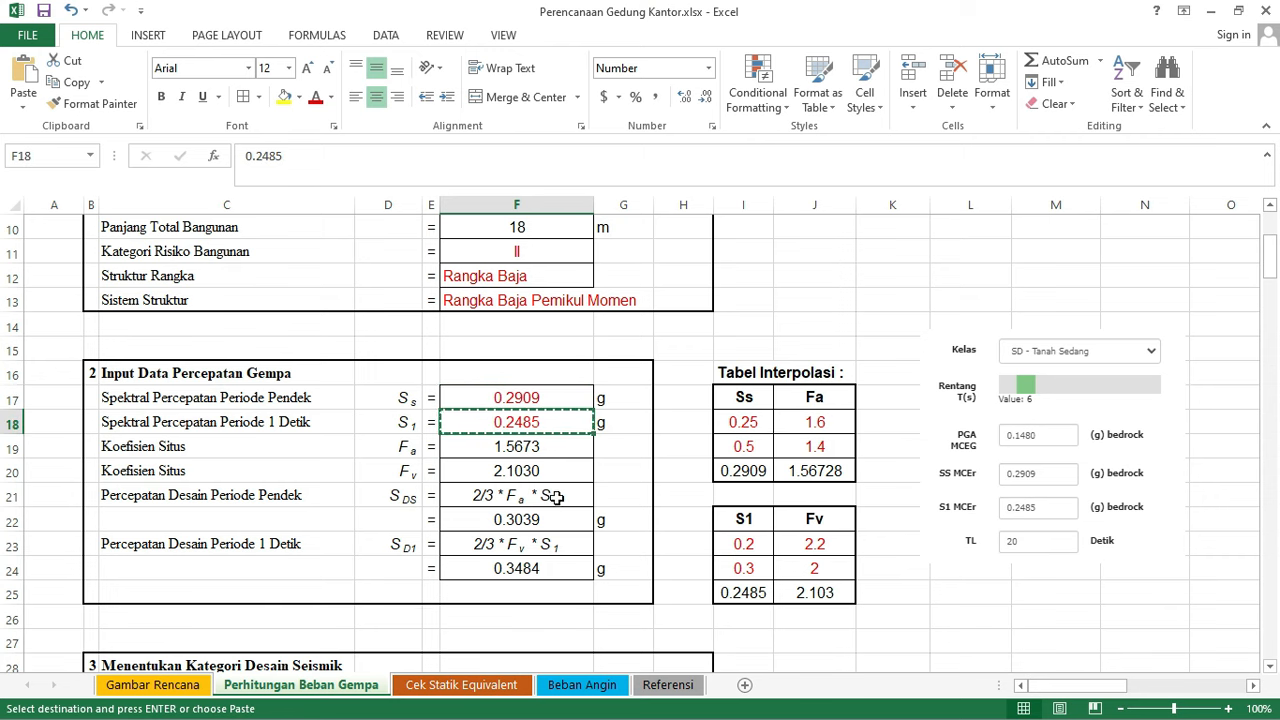
pyautogui.click(1210, 10)
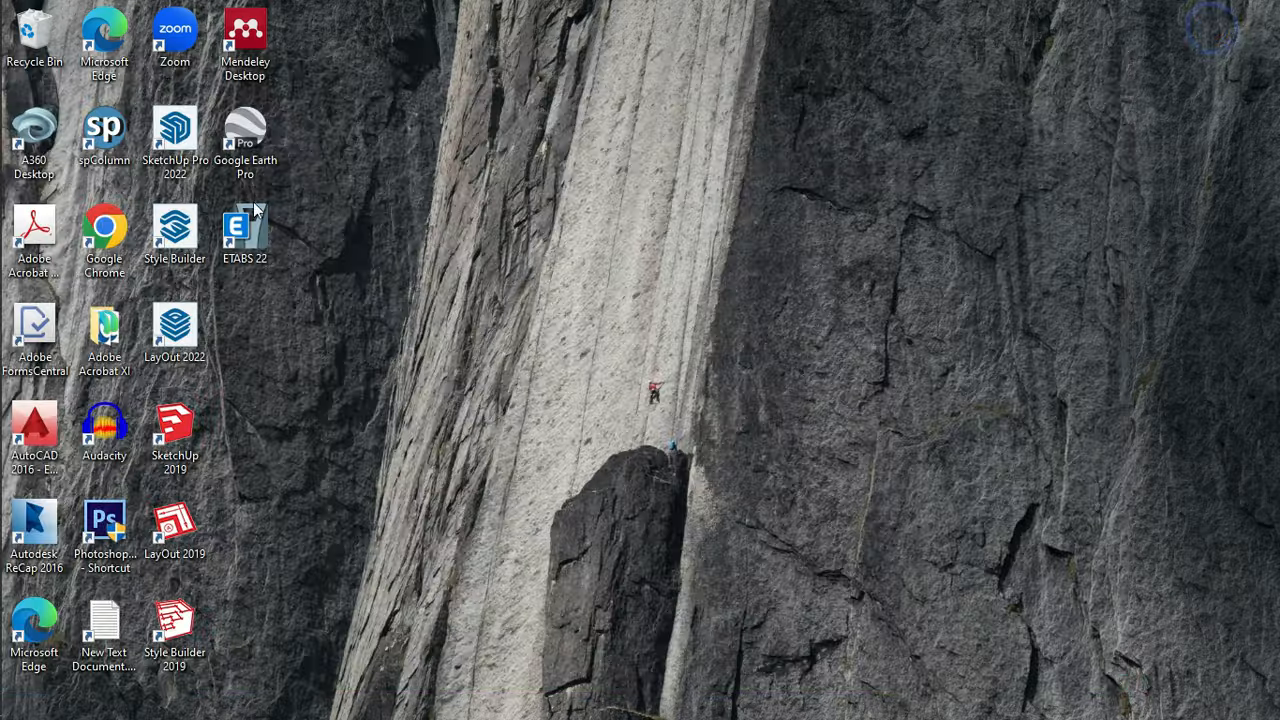
pyautogui.click(28, 295)
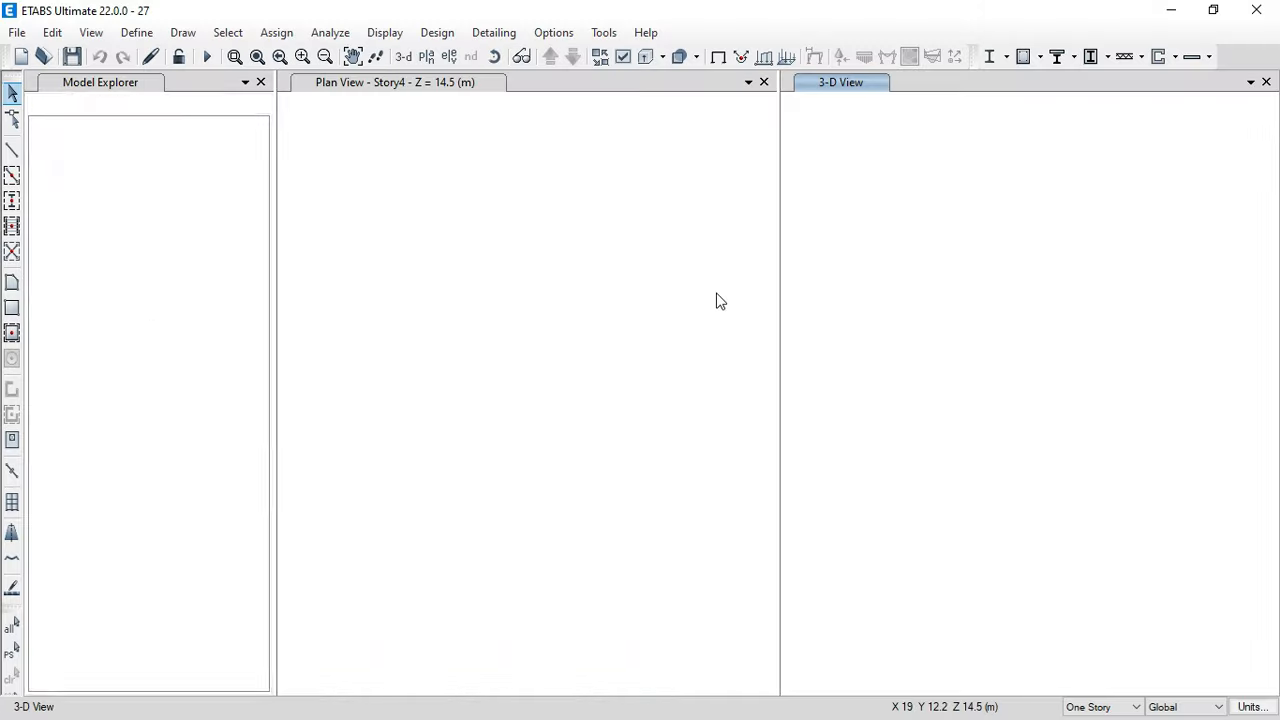
# - Reopen the lateral load settings of the EQSx load pattern and set the 1 Sec Spectral Accel, S1 to 0.2485
pyautogui.click(137, 32)
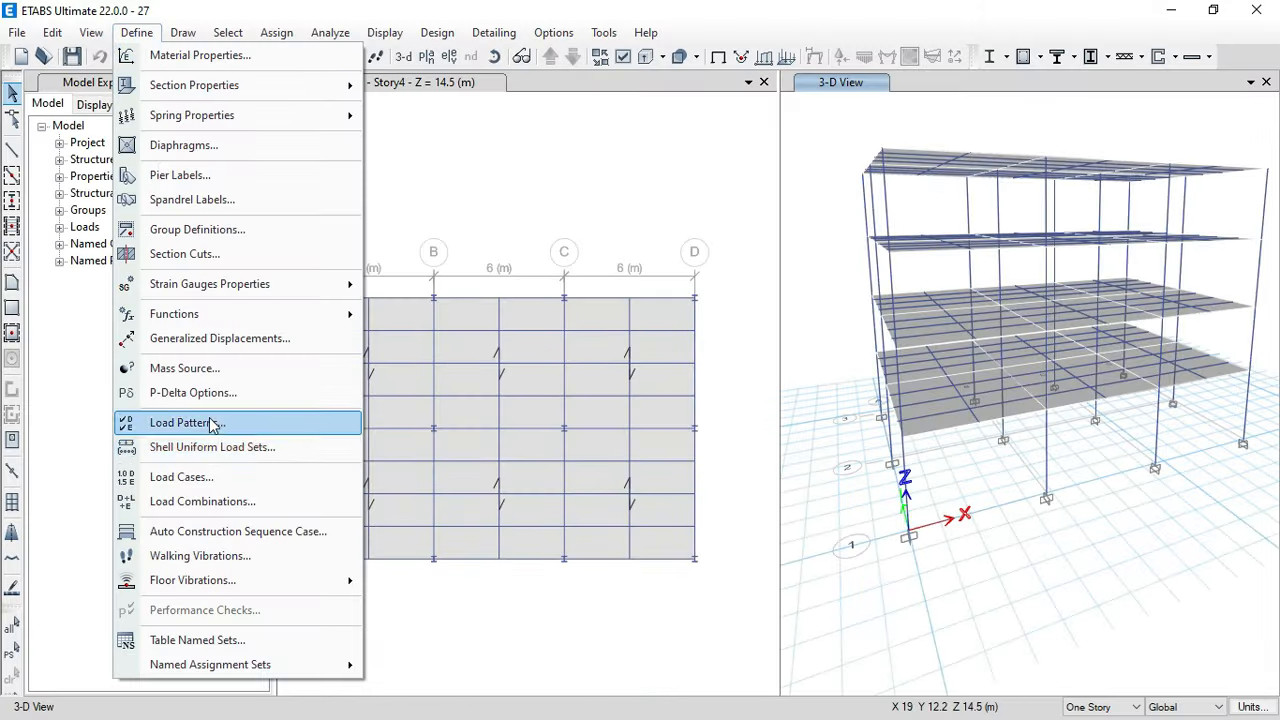
pyautogui.click(168, 423)
pyautogui.click(316, 425)
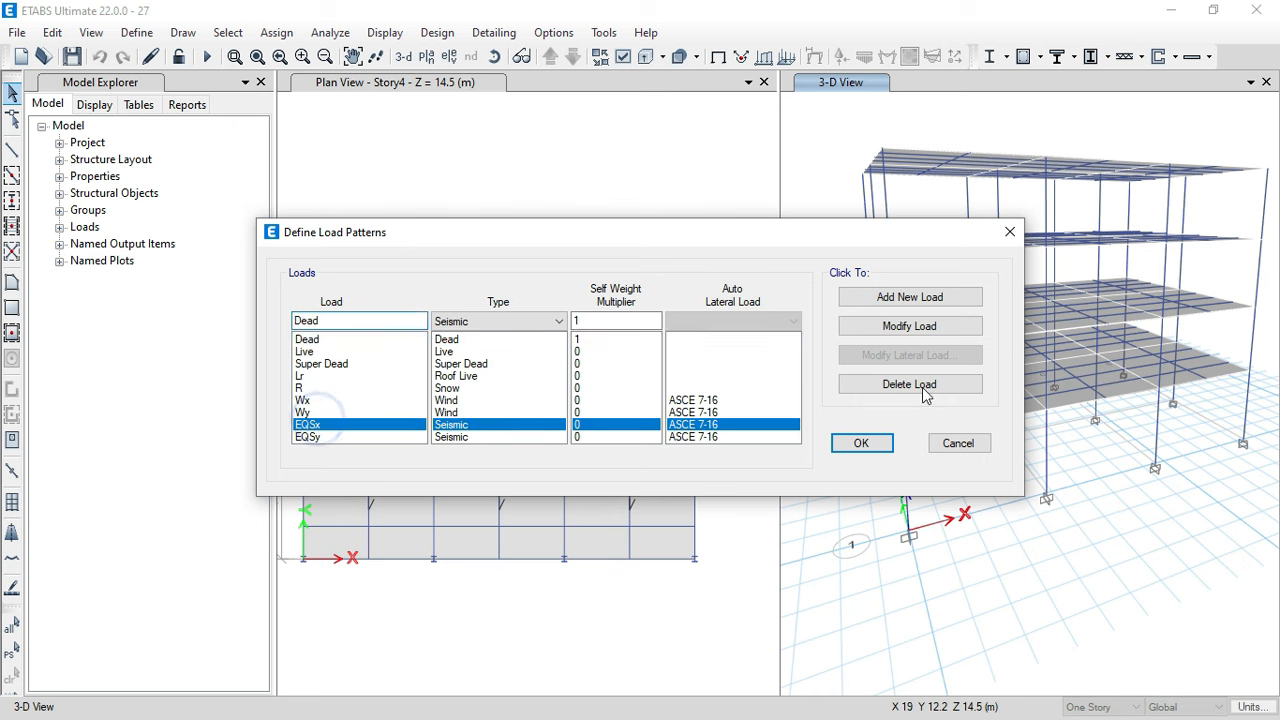
pyautogui.click(918, 355)
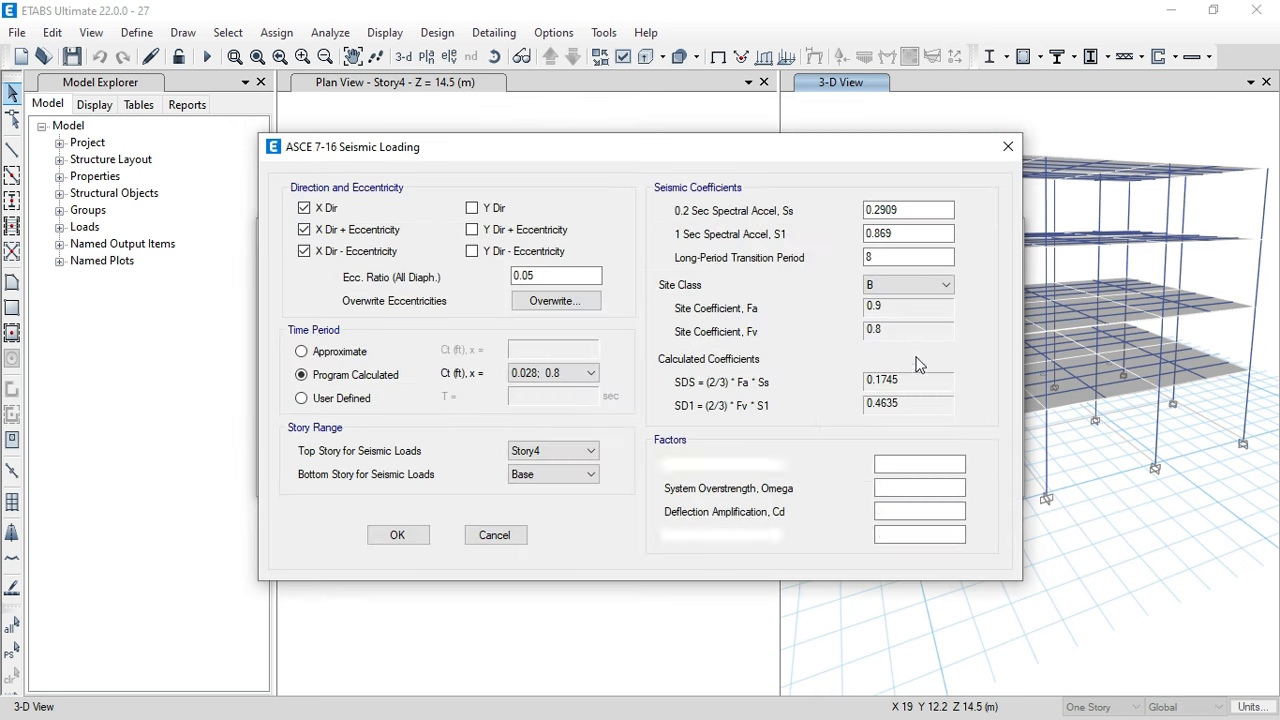
pyautogui.moveTo(886, 235); pyautogui.dragTo(834, 239)
pyautogui.write('0.2485')
# - Set the Long-Period Transition Period of EQSx to 20 and choose site class D
pyautogui.moveTo(886, 259); pyautogui.dragTo(857, 266)
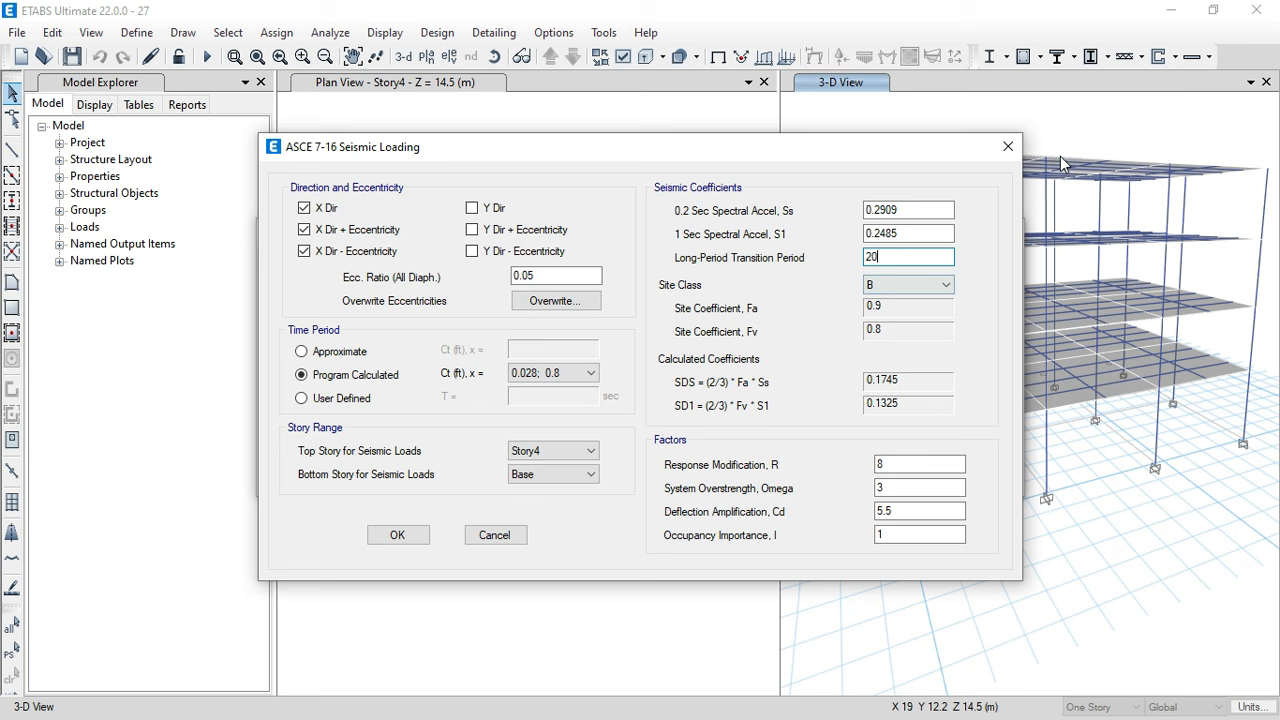
pyautogui.click(886, 285)
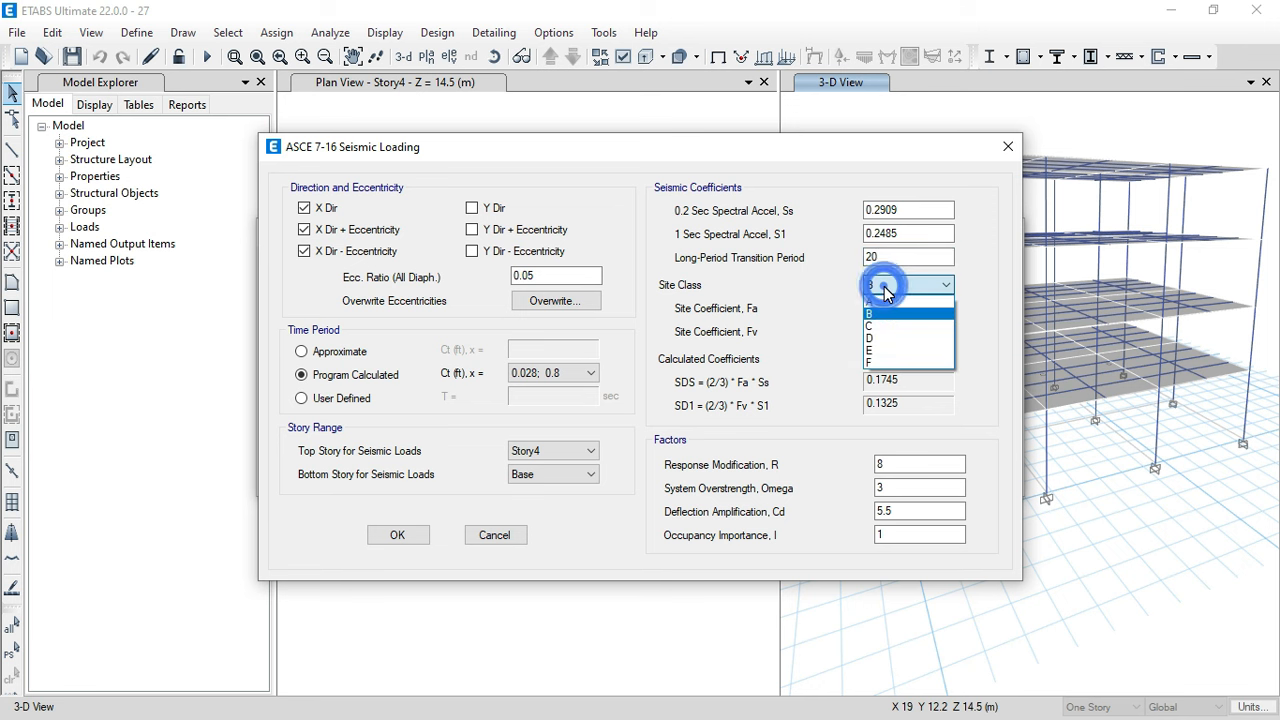
pyautogui.click(893, 338)
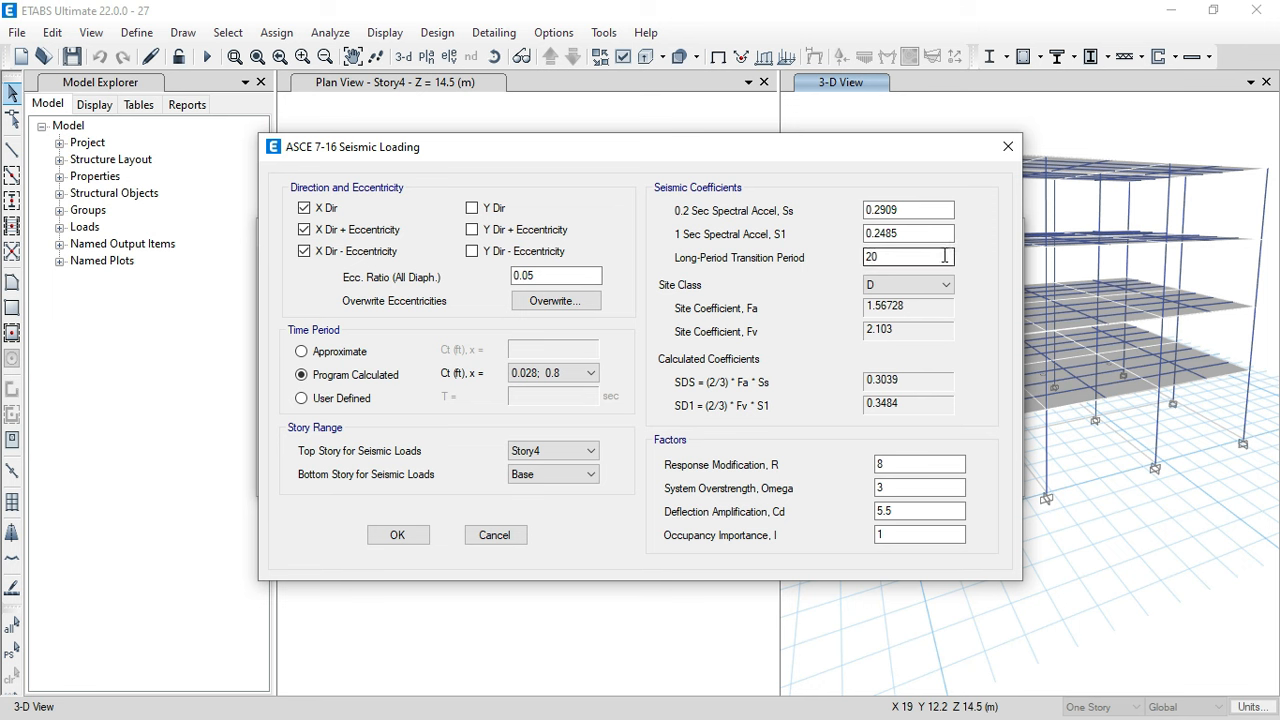
pyautogui.click(899, 259)
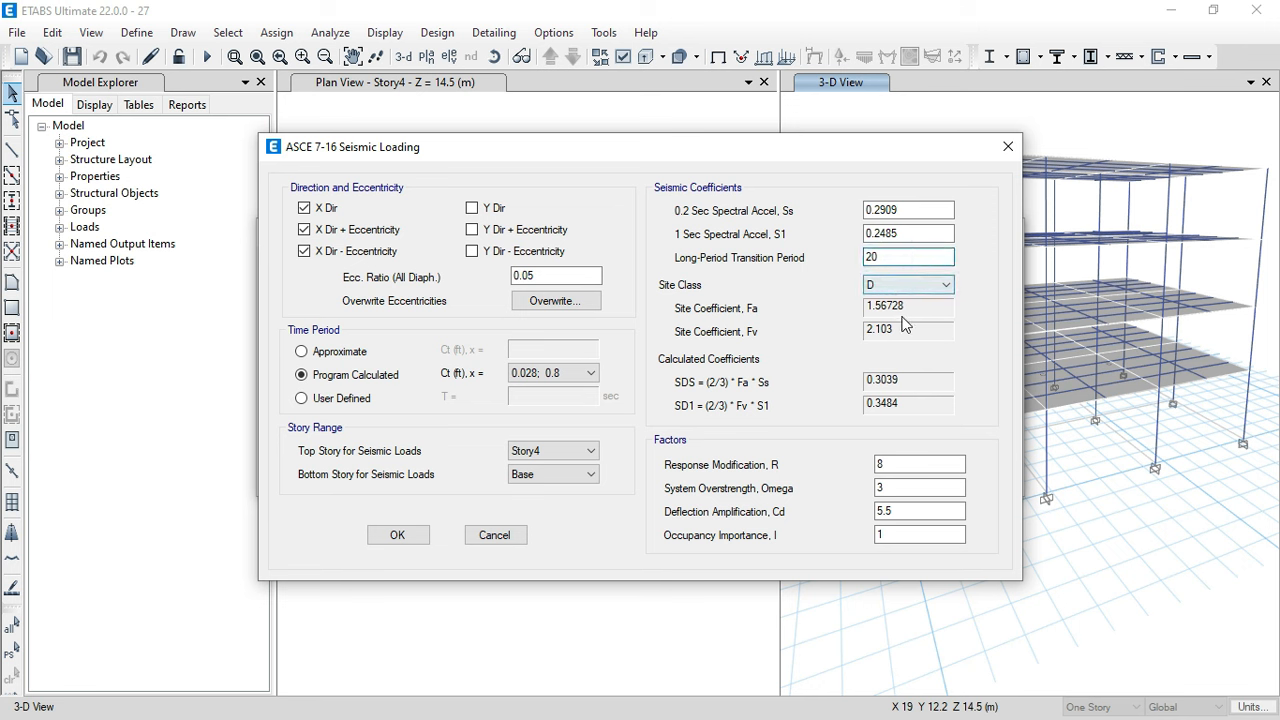
# - Check the Response Modification R, System Overstrength Omega, Deflection Amplification Cd and Occupancy Importance I factors of EQSx
pyautogui.click(898, 465)
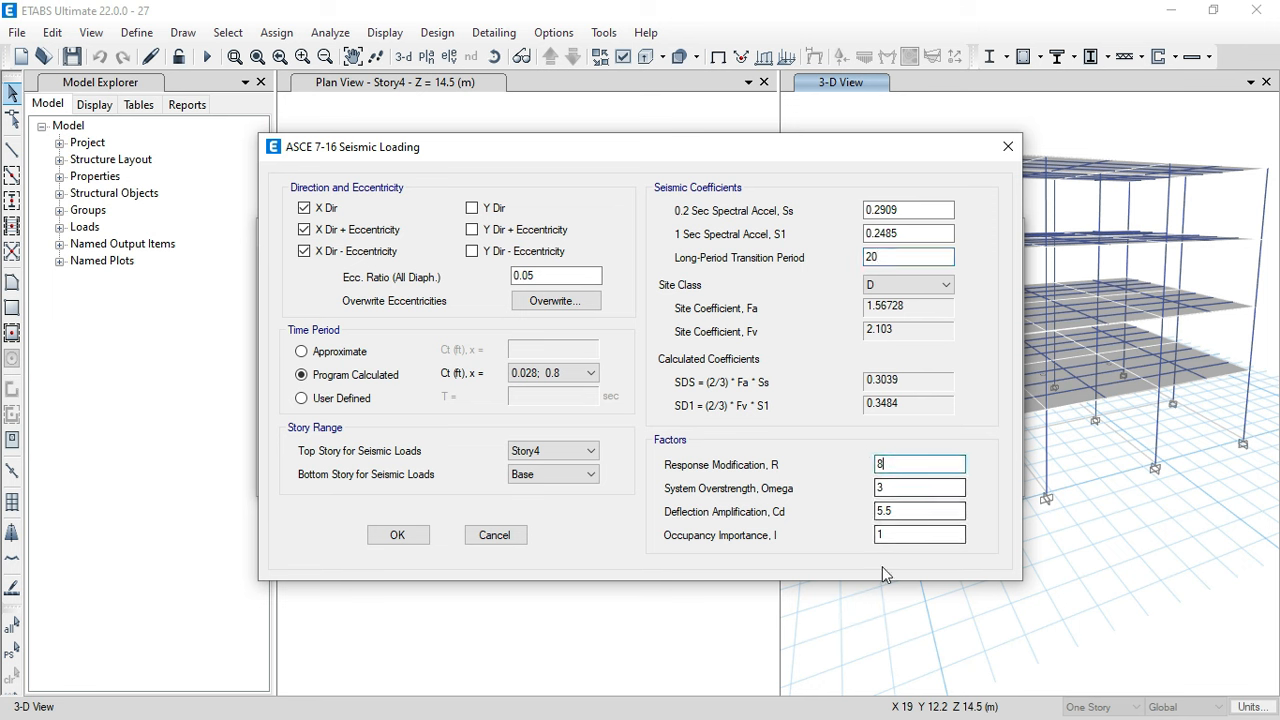
pyautogui.click(911, 488)
pyautogui.click(901, 514)
pyautogui.click(897, 532)
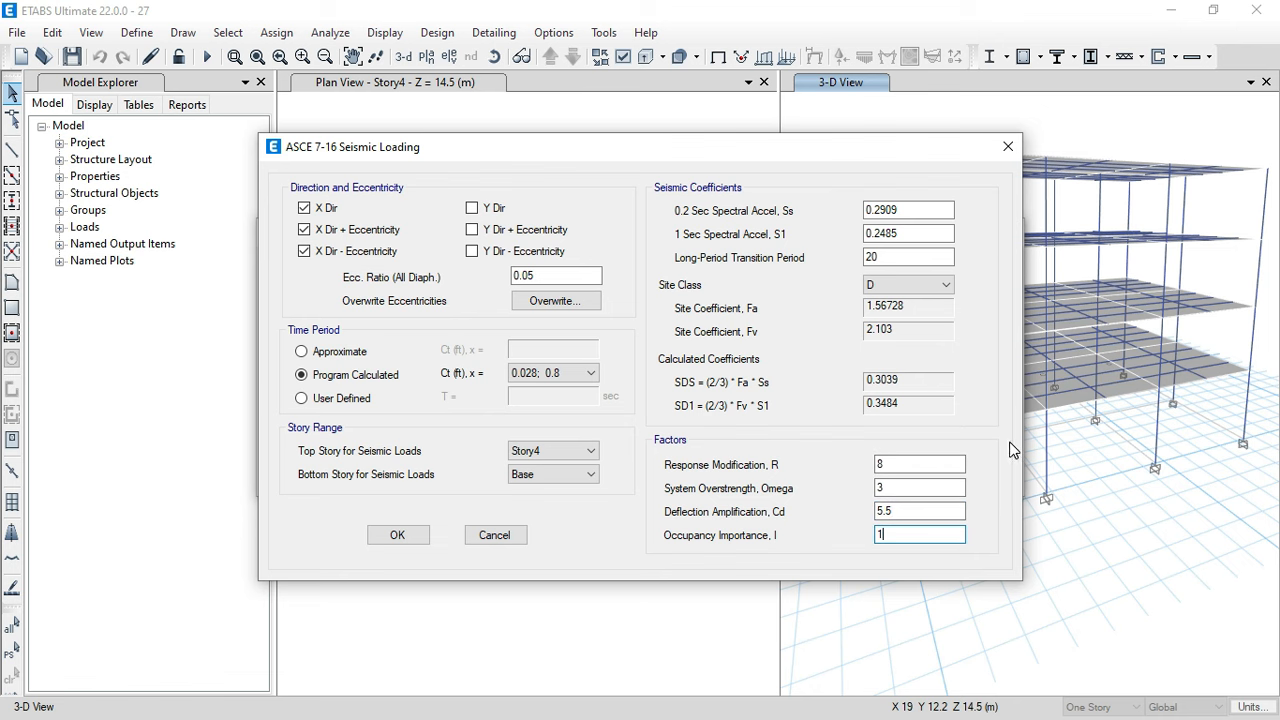
# - Capture a screen snip of the seismic coefficients and factors, and accept the EQSx seismic loading and load pattern definitions
pyautogui.press('shift+super+s')
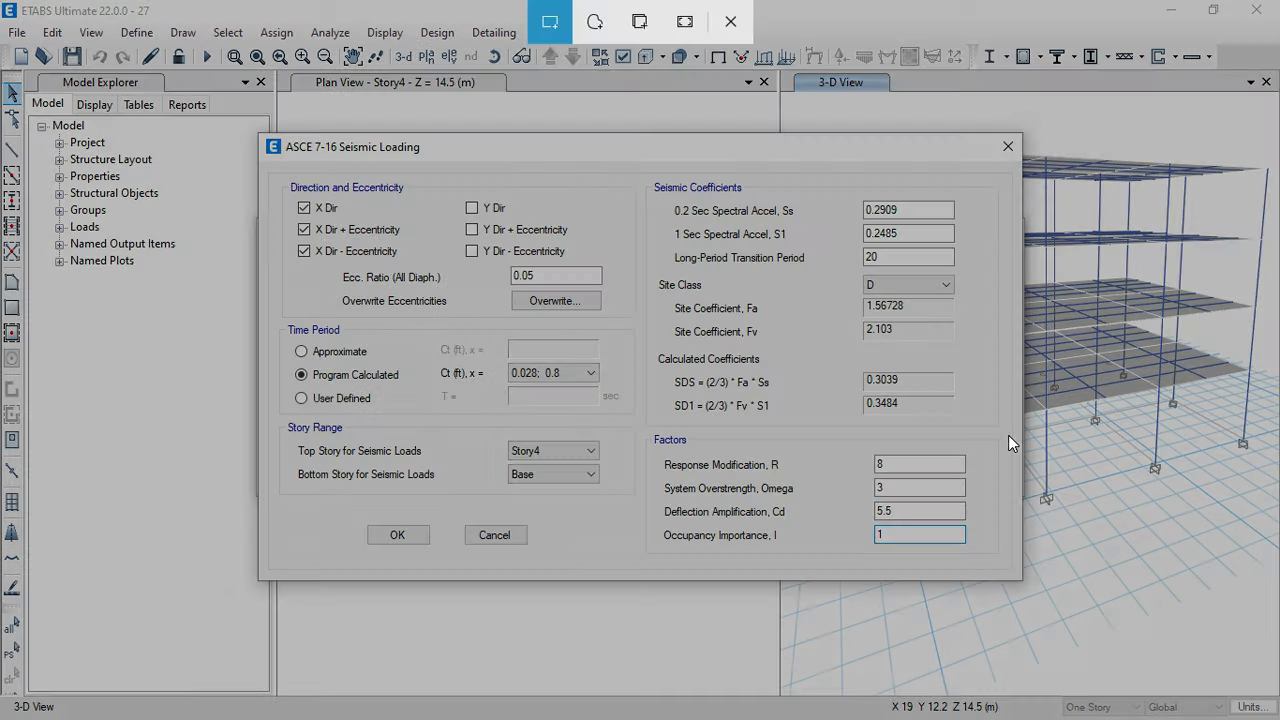
pyautogui.moveTo(637, 184); pyautogui.dragTo(974, 555)
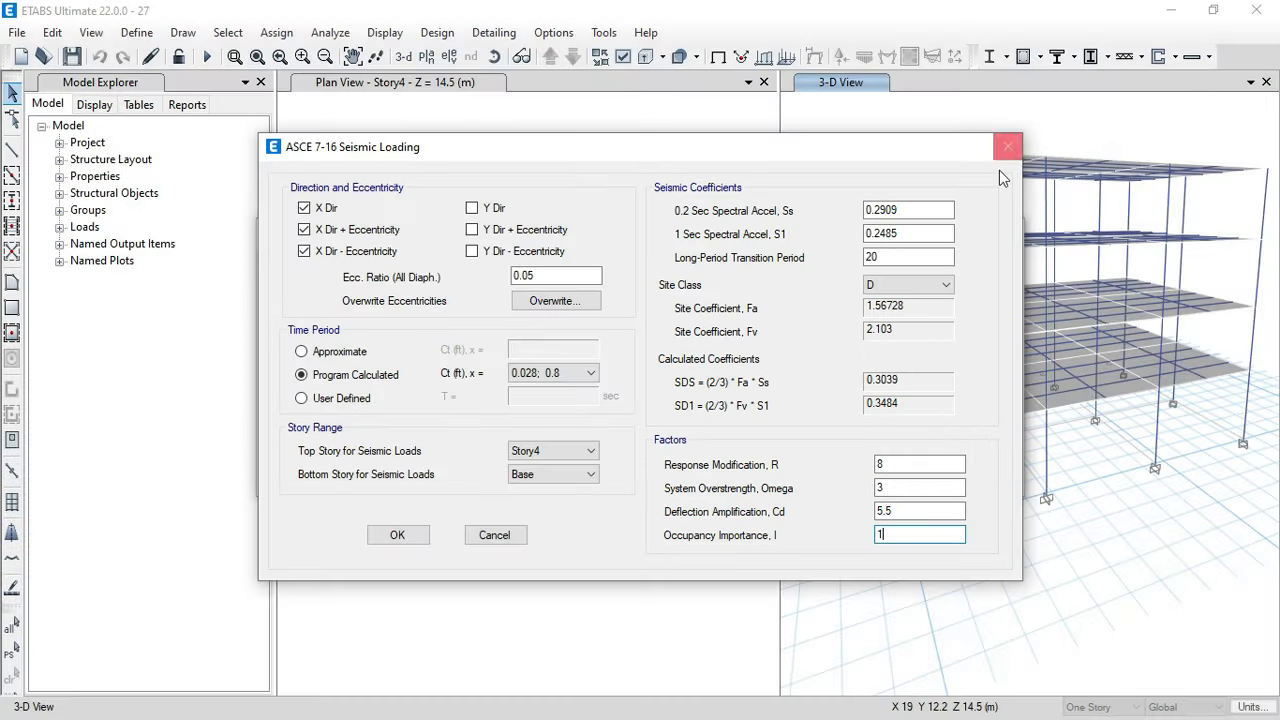
pyautogui.click(405, 536)
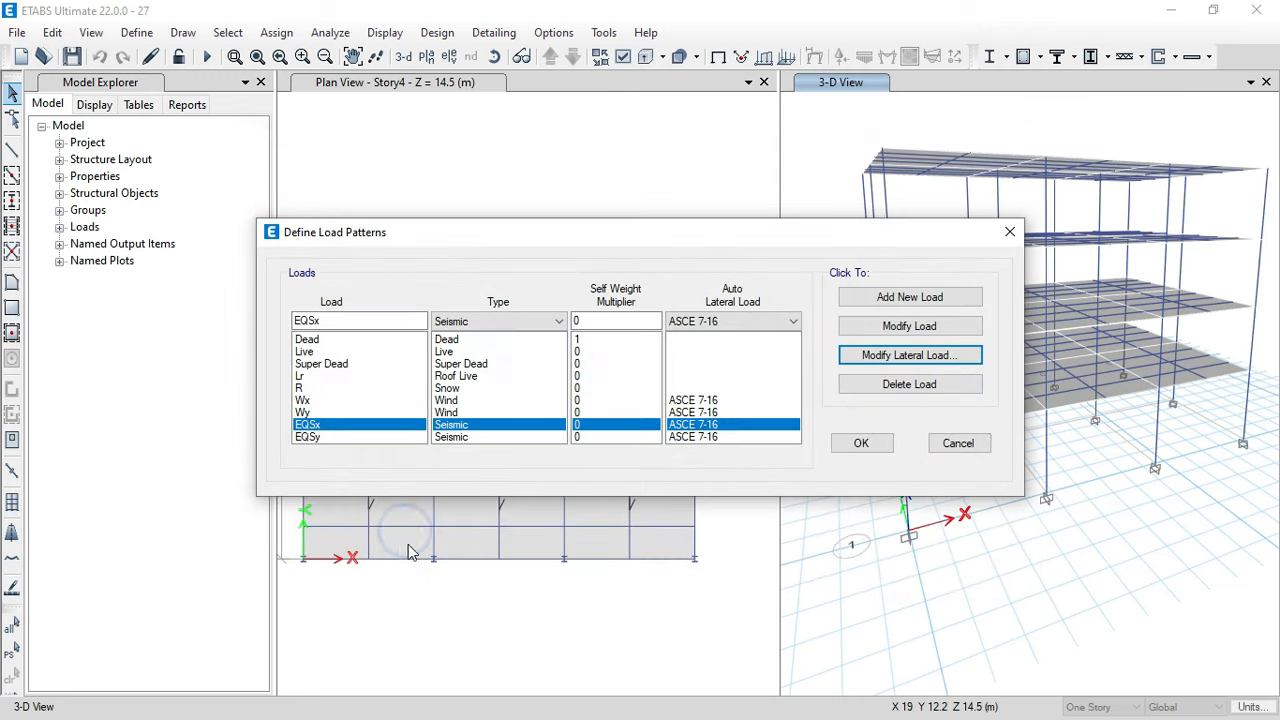
pyautogui.click(875, 447)
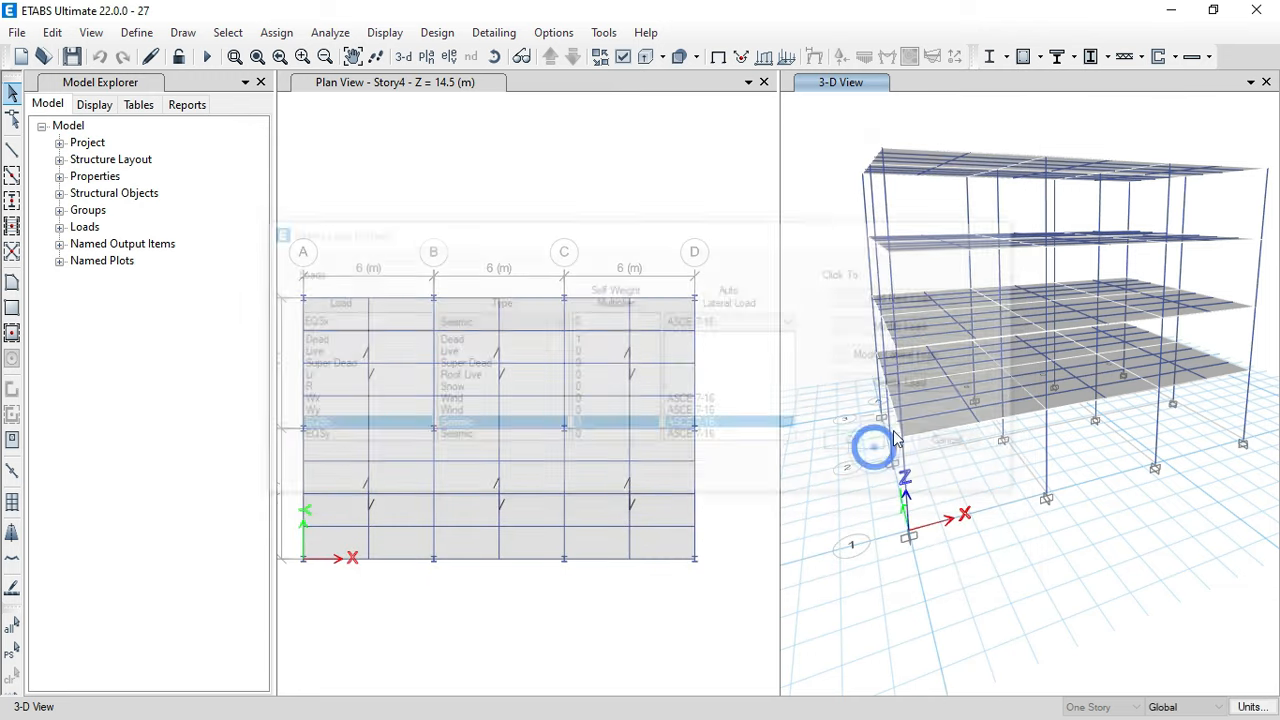
# - Switch to the Excel workbook, move the reference picture up and paste the captured ETABS coefficients beside section 2
pyautogui.click(1170, 10)
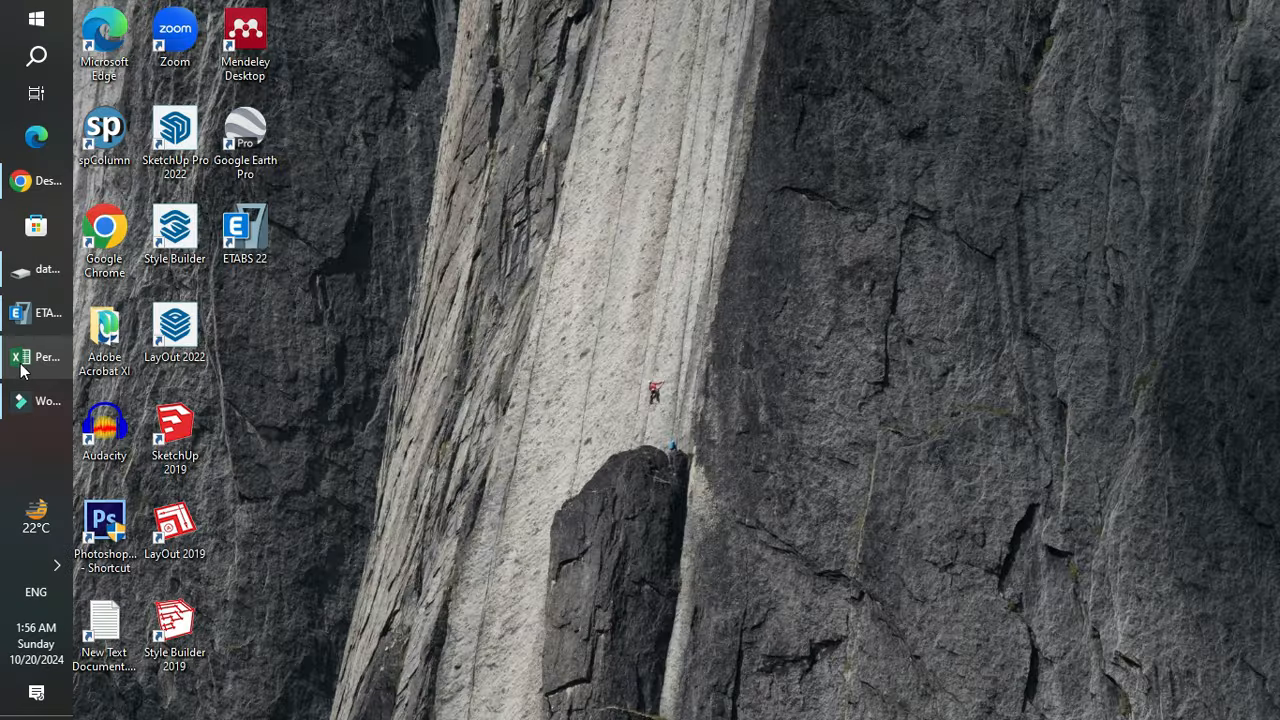
pyautogui.click(20, 360)
pyautogui.click(933, 588)
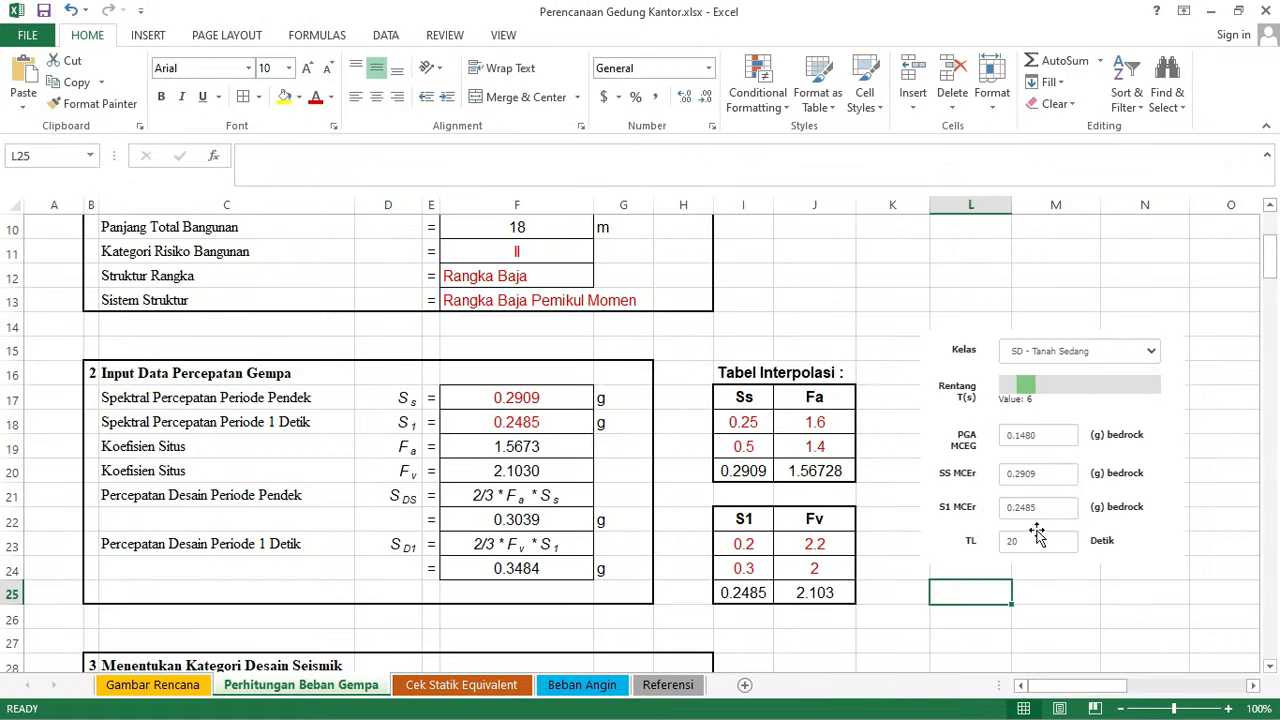
pyautogui.moveTo(1033, 555); pyautogui.dragTo(753, 490)
pyautogui.hotkey('ctrl', 'v')
pyautogui.moveTo(799, 360); pyautogui.dragTo(832, 466)
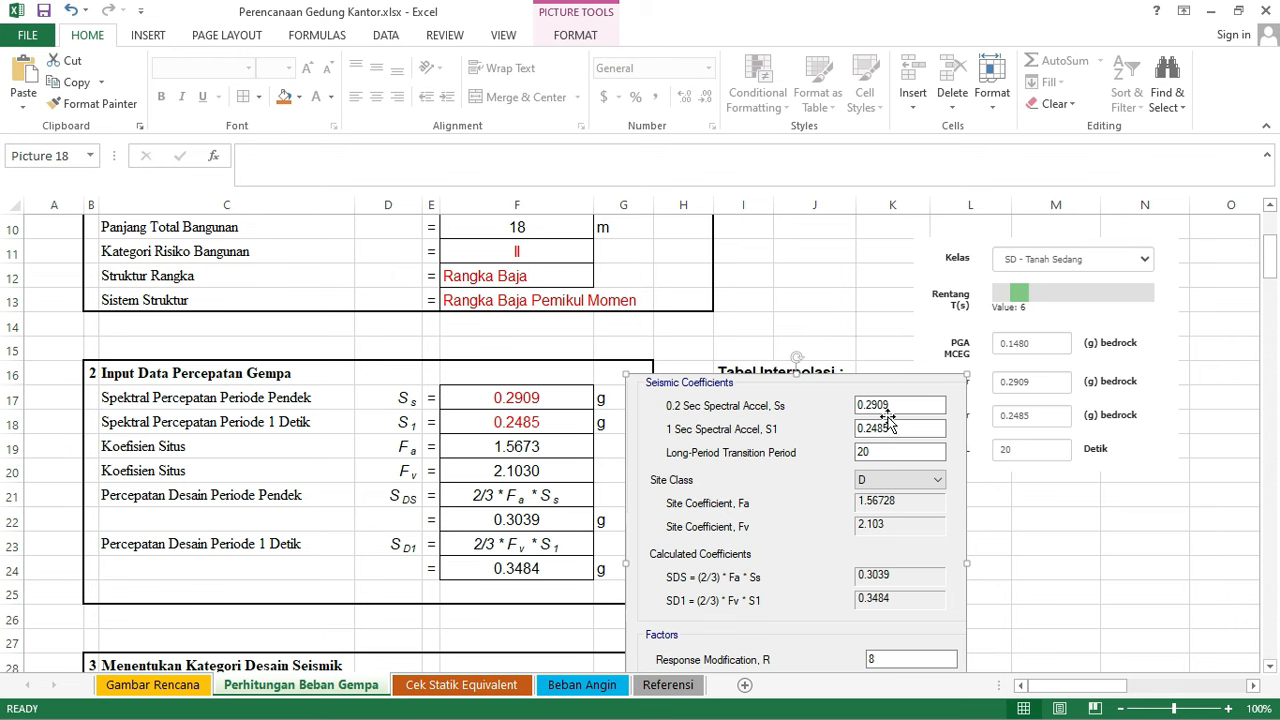
# - Compare the Fa, Fv, SDS and SD1 values and the section 4 seismic factors with the pasted ETABS picture
pyautogui.scroll(-1, 892, 440)
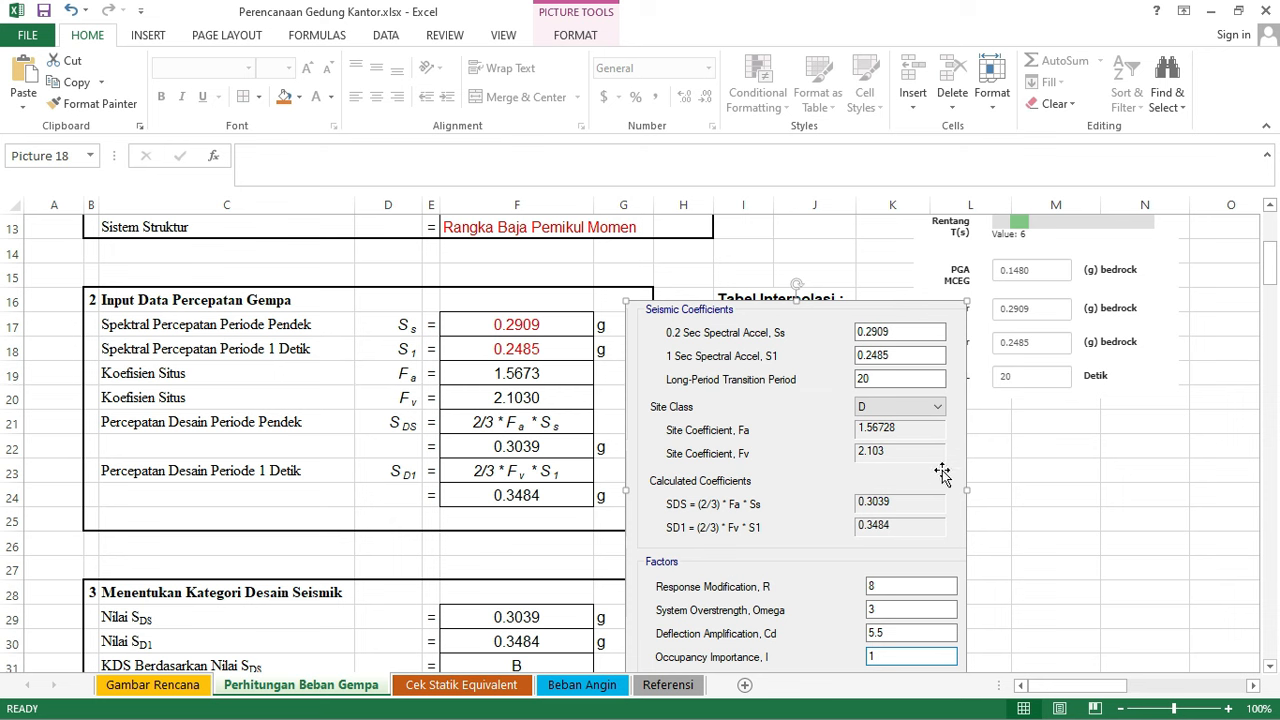
pyautogui.click(545, 375)
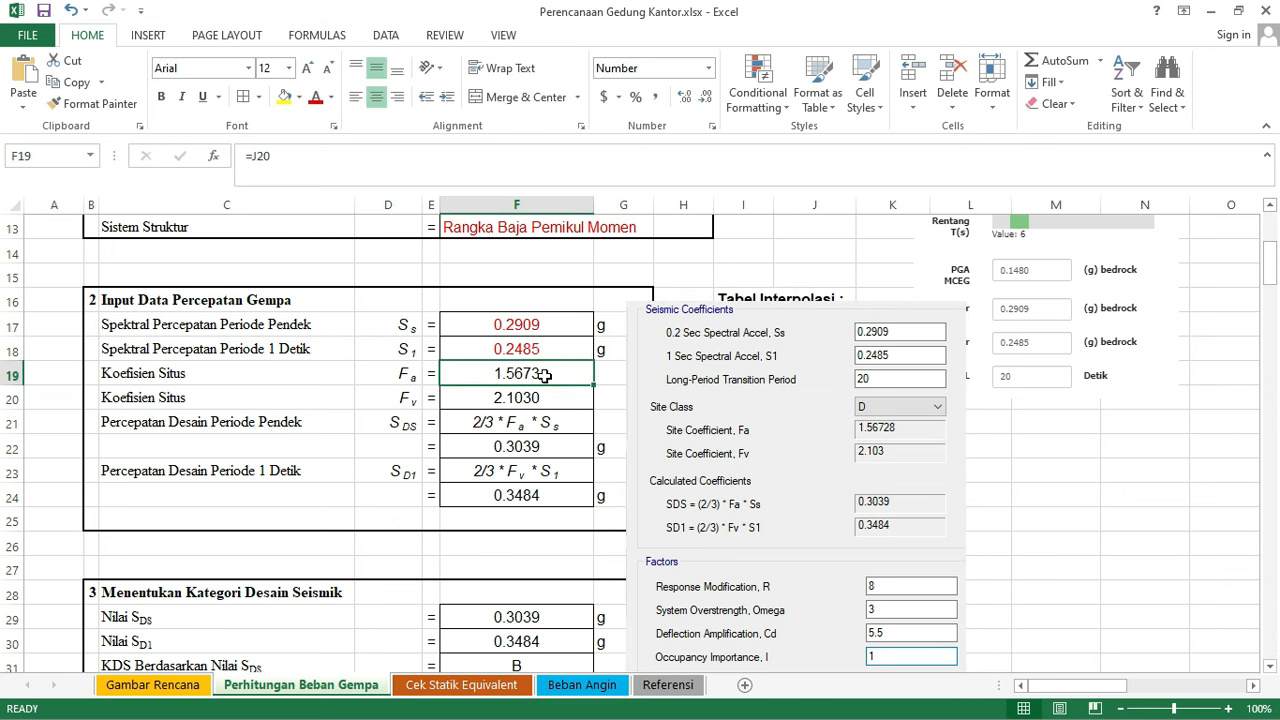
pyautogui.click(498, 400)
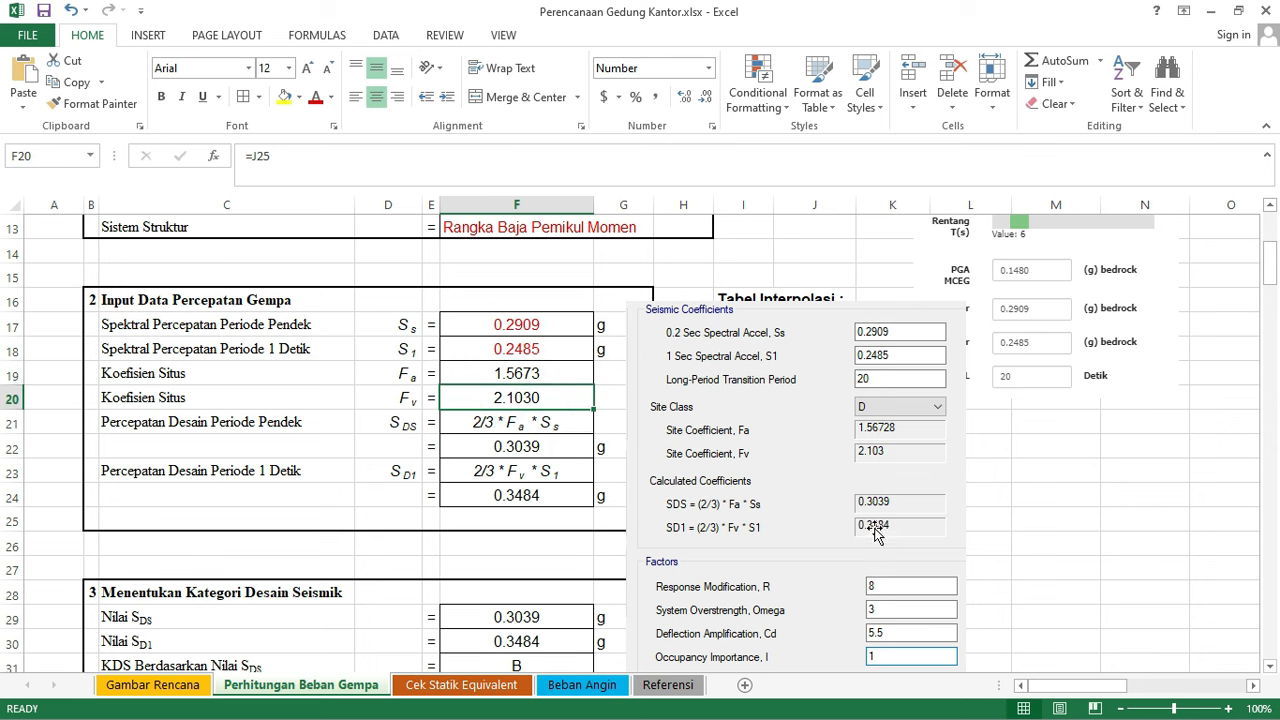
pyautogui.click(514, 448)
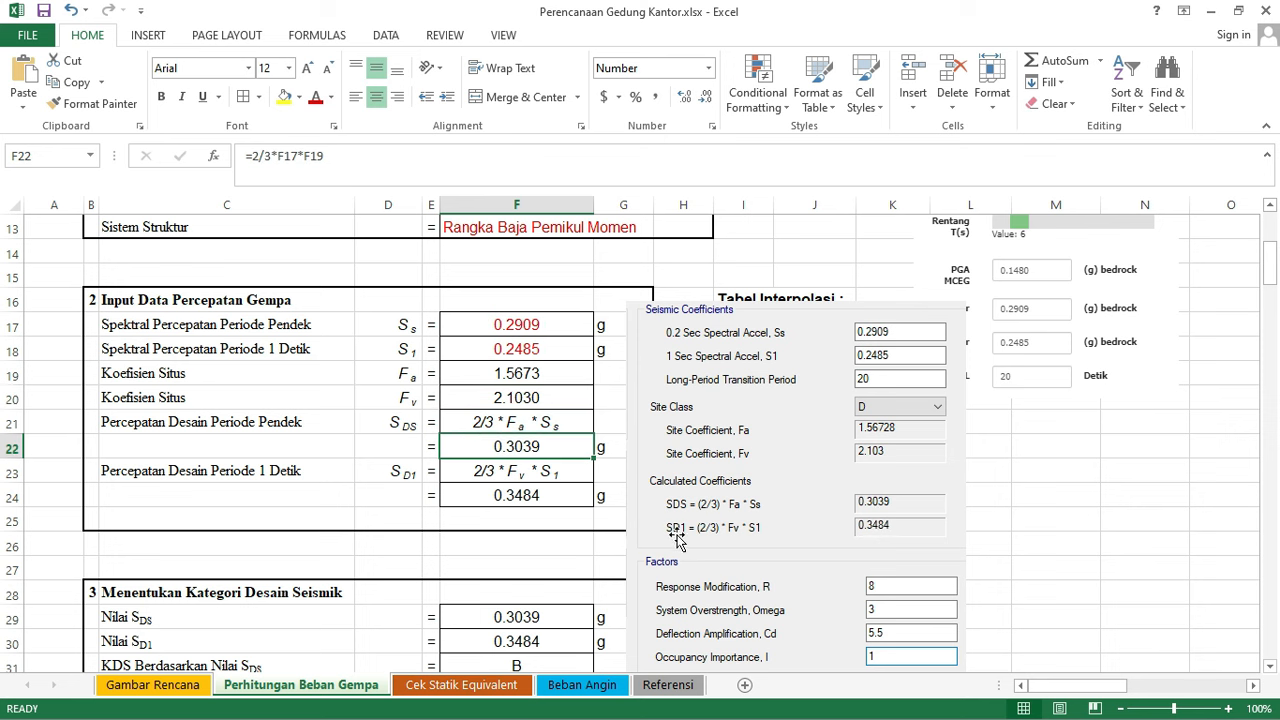
pyautogui.click(539, 492)
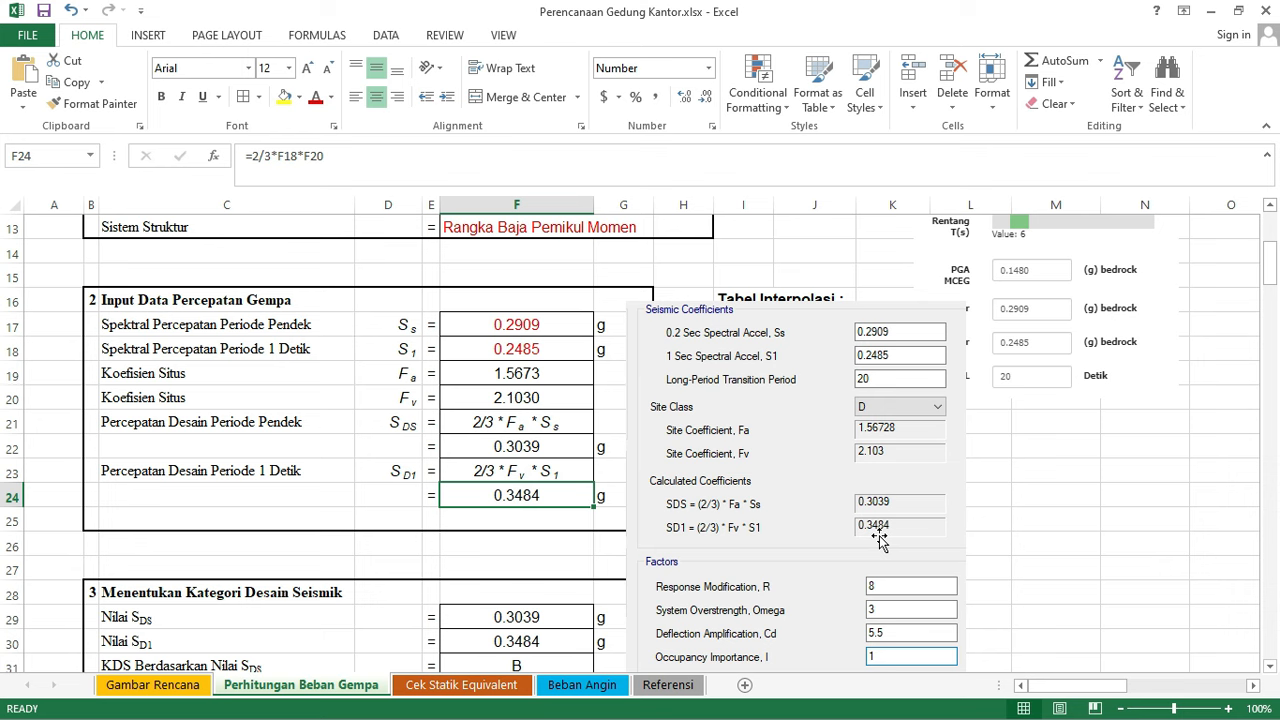
pyautogui.scroll(-1, 878, 538)
pyautogui.click(814, 520)
pyautogui.scroll(-3, 832, 490)
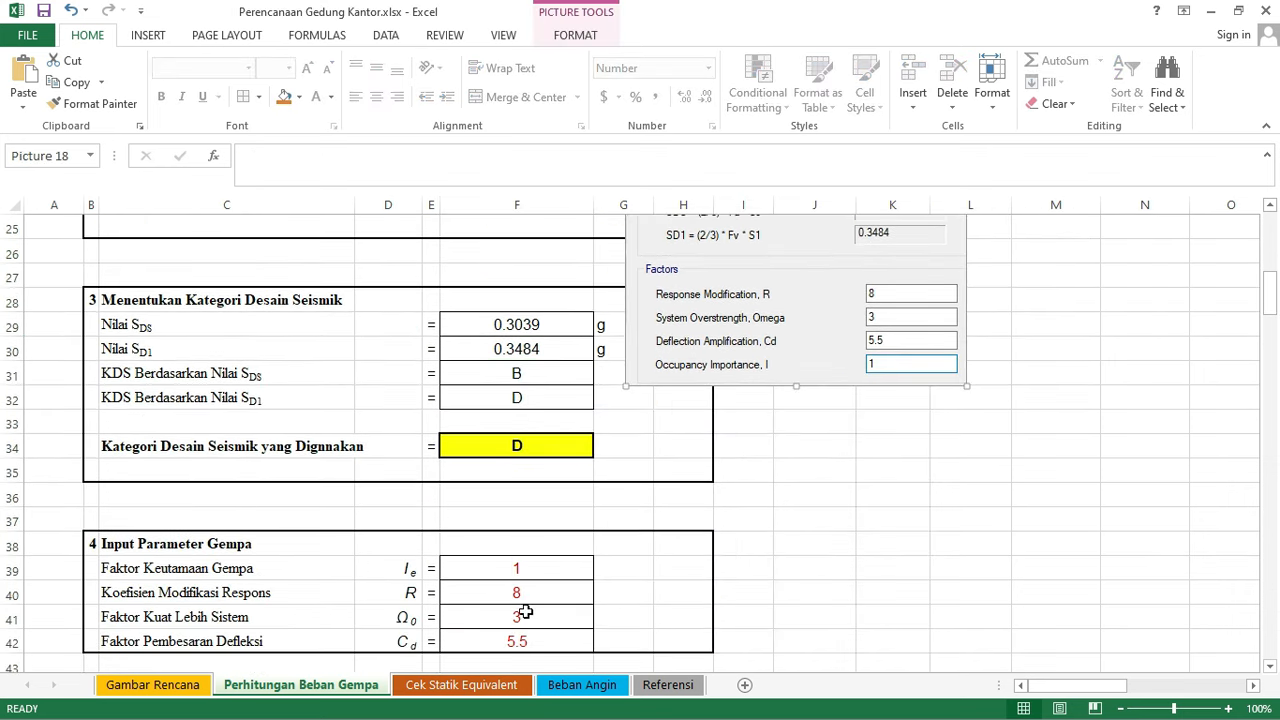
pyautogui.scroll(5, 525, 612)
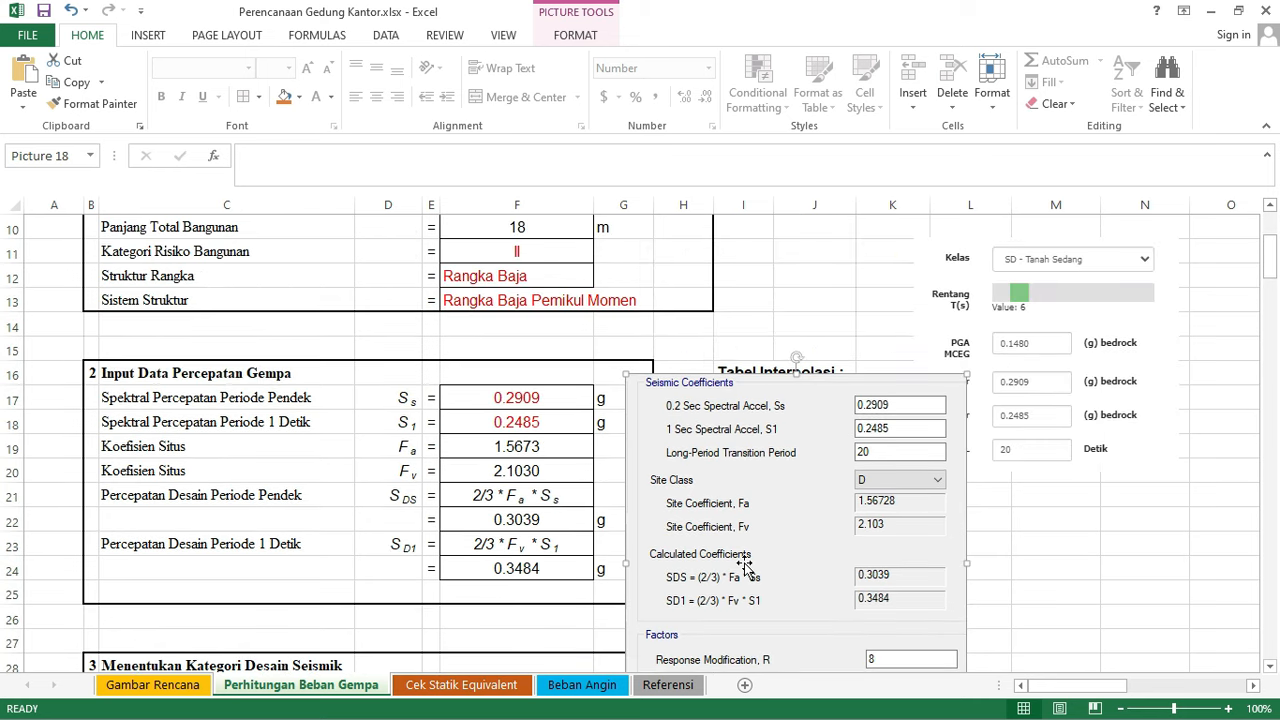
# - Delete the pasted ETABS picture from the worksheet and switch back to ETABS
pyautogui.press('Delete')
pyautogui.click(932, 543)
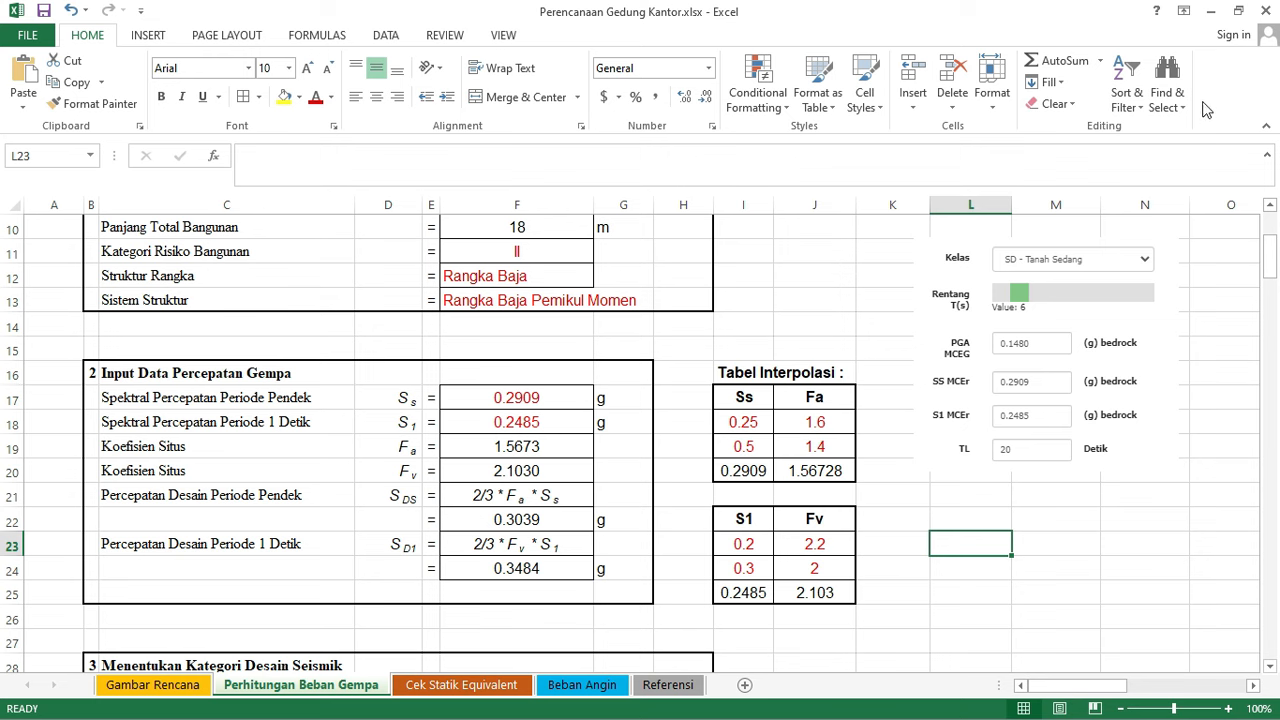
pyautogui.click(1210, 11)
pyautogui.click(20, 312)
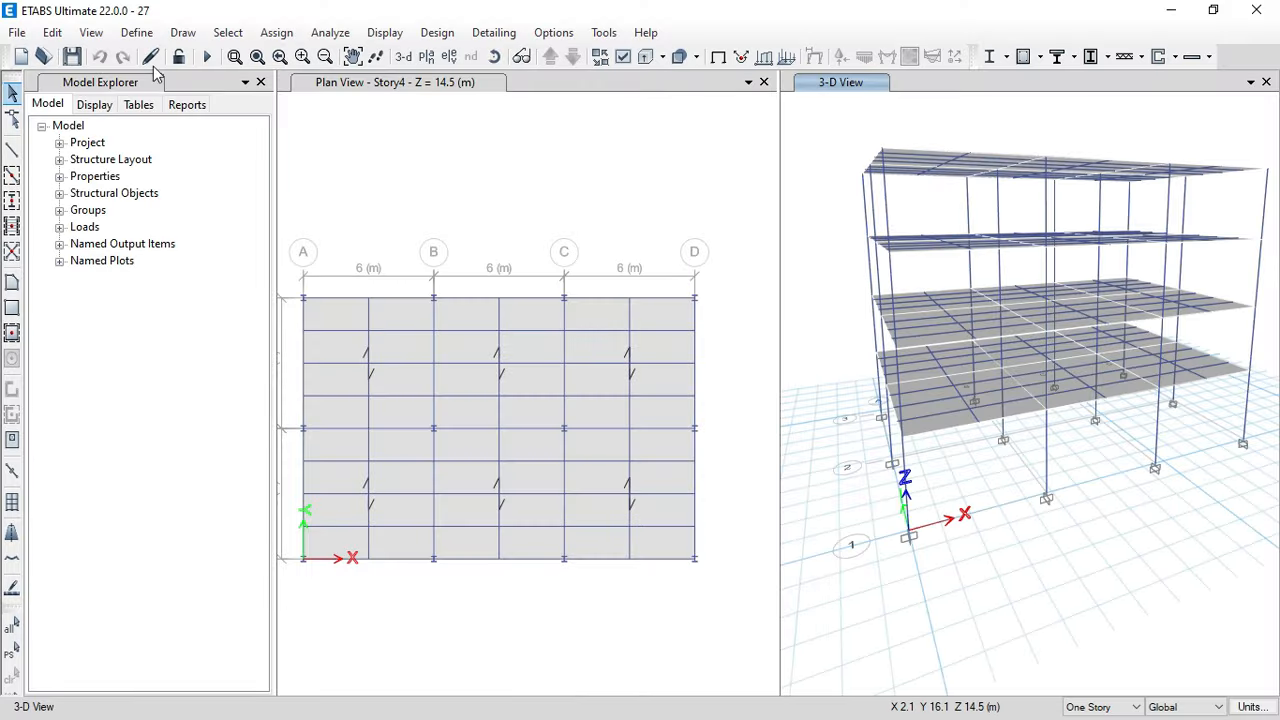
# - Open the lateral load settings of EQSy and disable X Dir, X Dir + Eccentricity and X Dir - Eccentricity
pyautogui.click(137, 32)
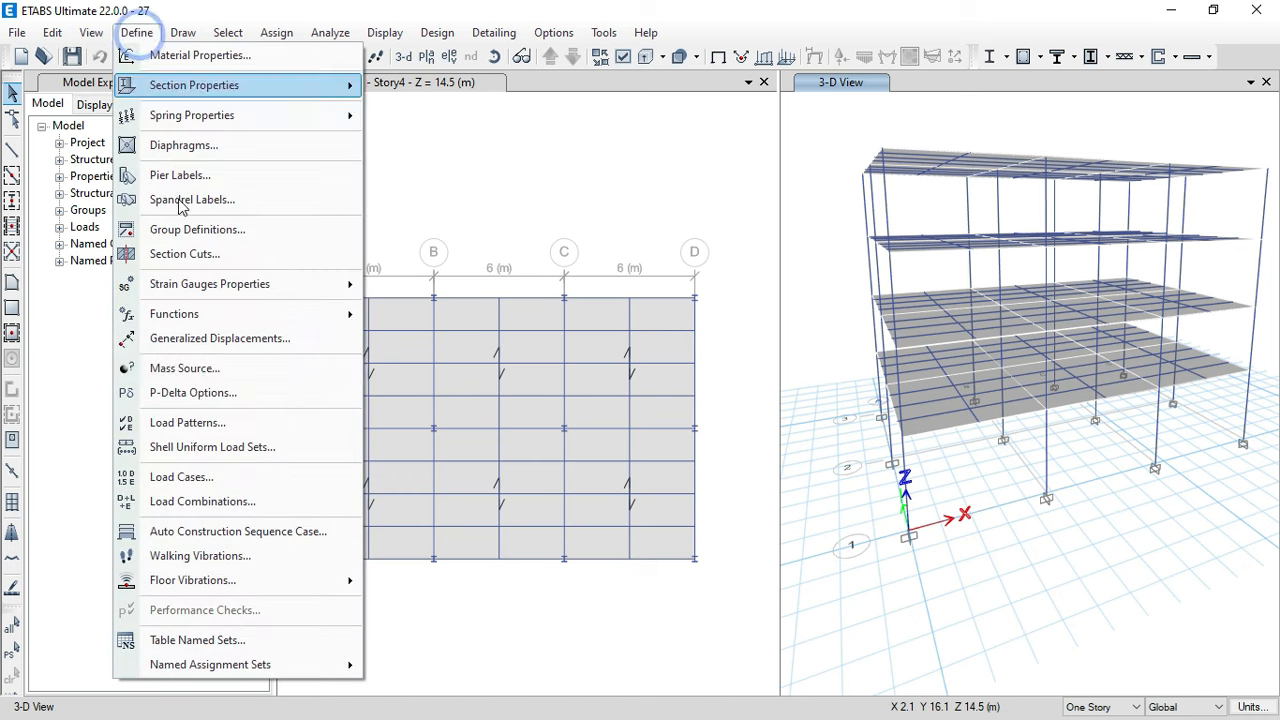
pyautogui.click(205, 425)
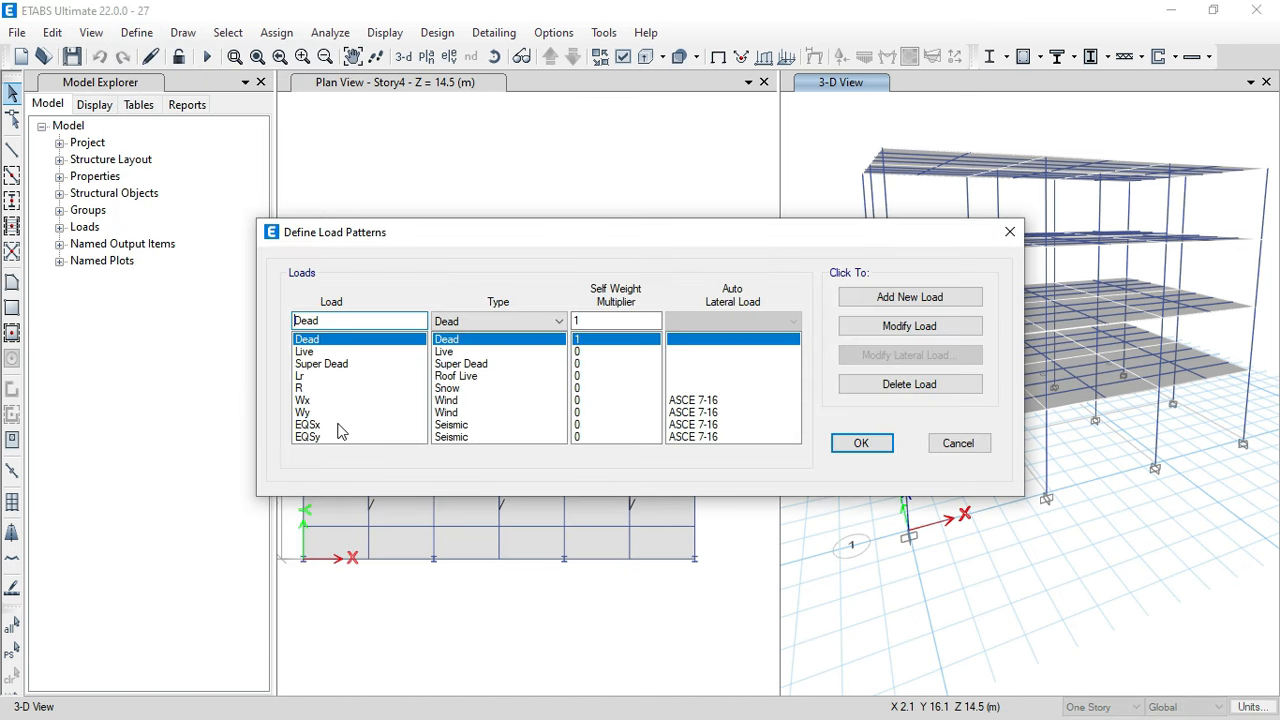
pyautogui.click(315, 437)
pyautogui.click(903, 357)
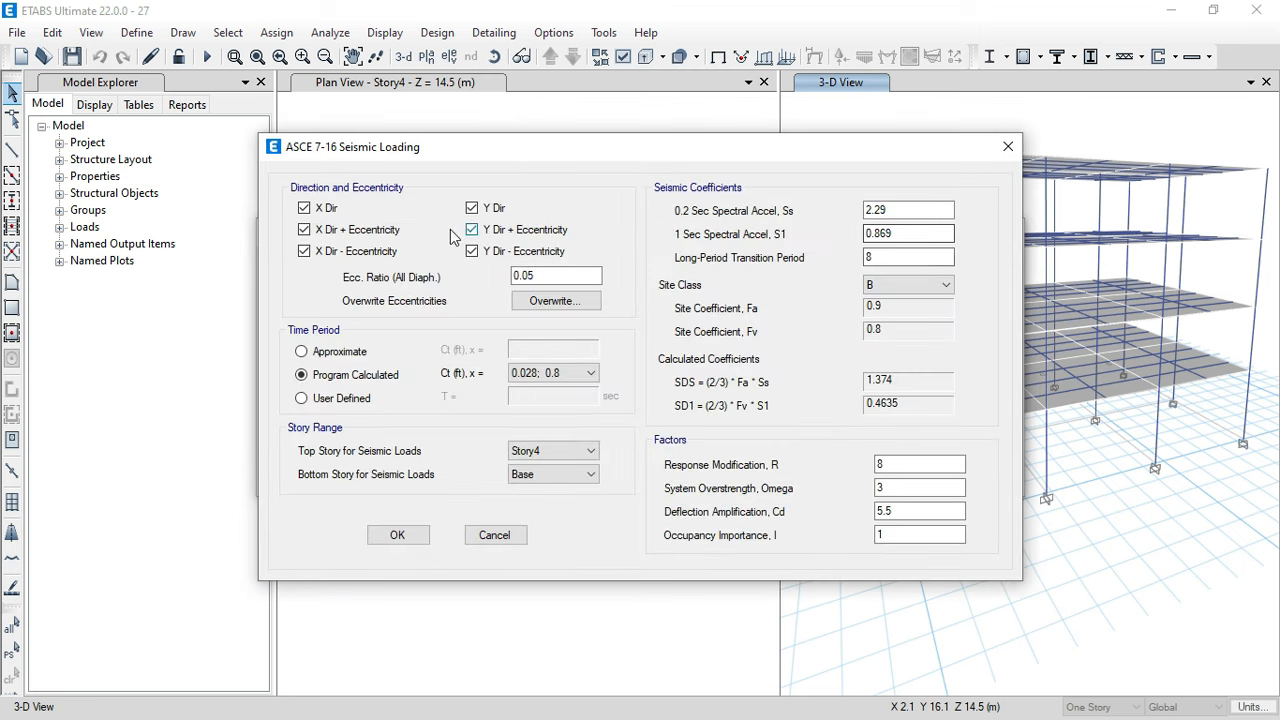
pyautogui.moveTo(383, 155); pyautogui.dragTo(763, 210)
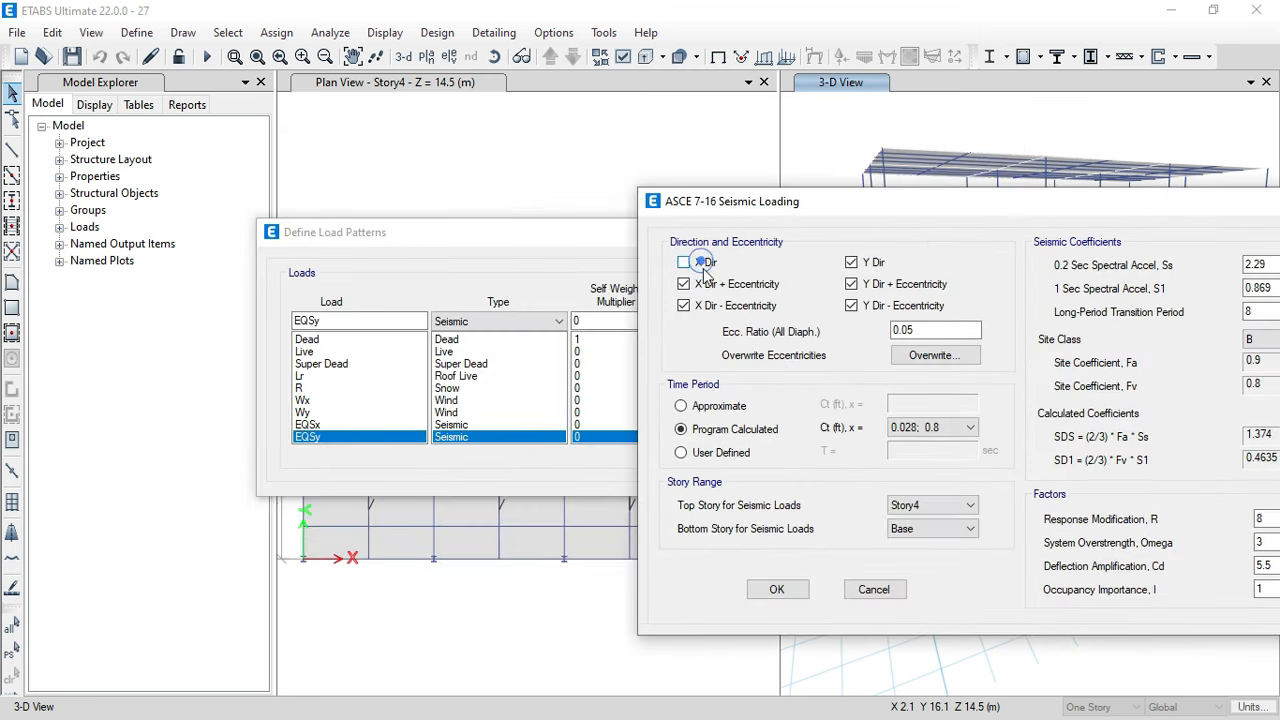
pyautogui.click(683, 284)
pyautogui.click(683, 305)
pyautogui.moveTo(870, 198); pyautogui.dragTo(663, 169)
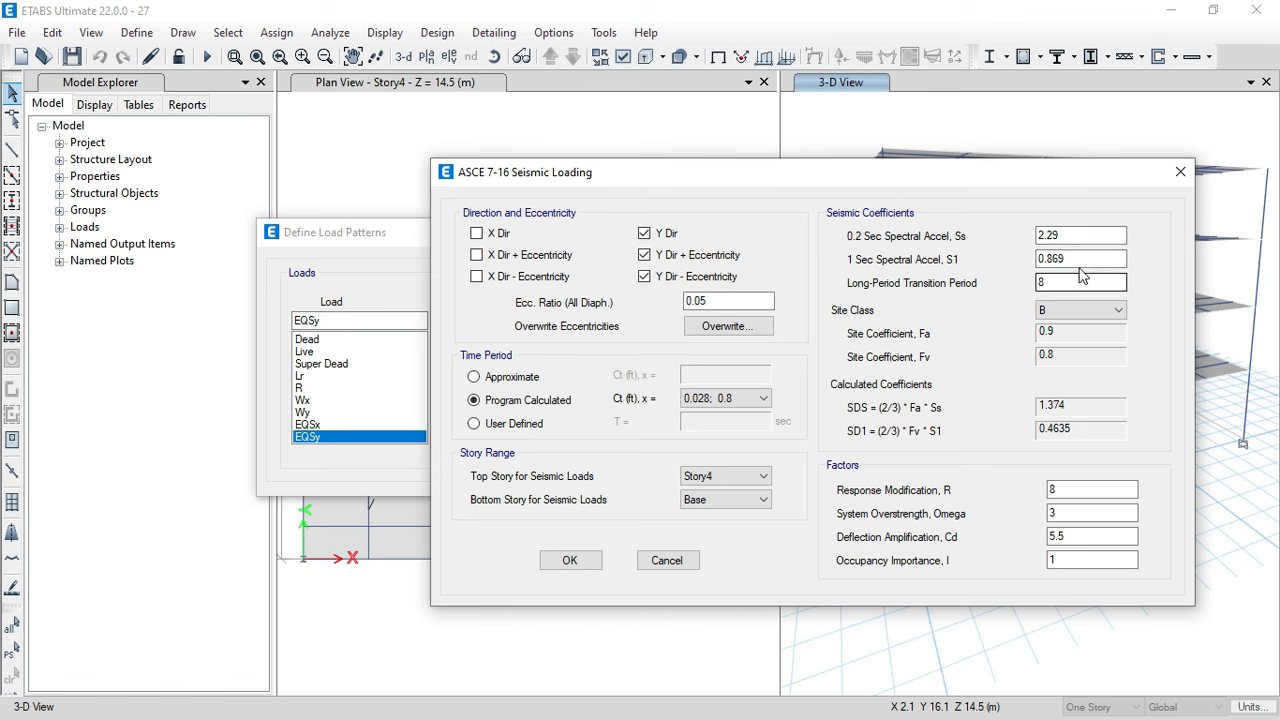
pyautogui.moveTo(980, 180); pyautogui.dragTo(1028, 146)
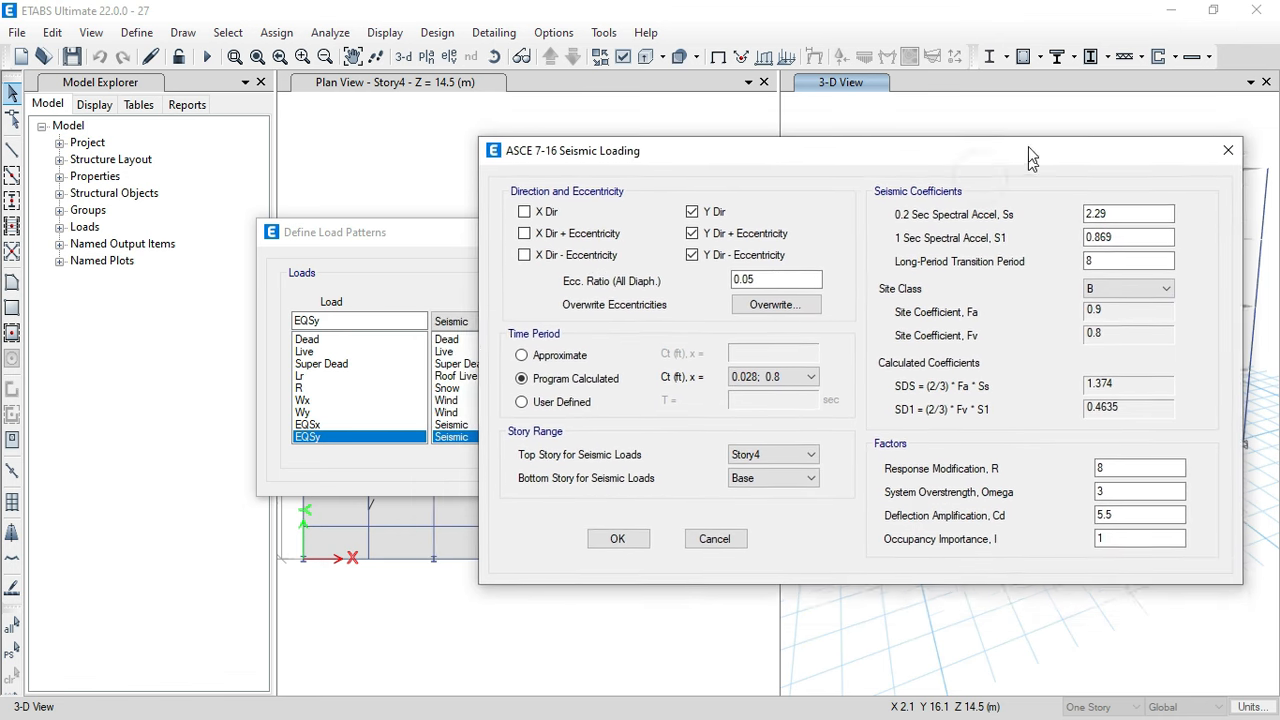
pyautogui.doubleClick(1137, 222)
pyautogui.press('BackSpace')
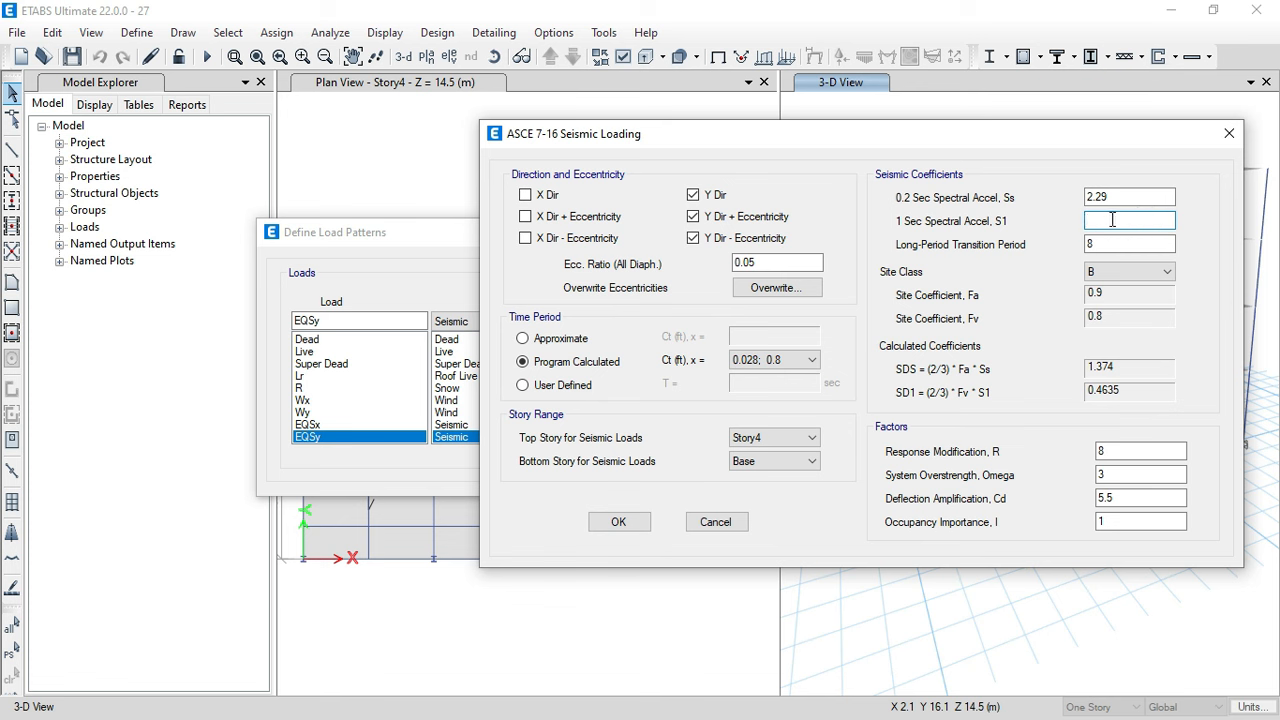
pyautogui.click(1121, 202)
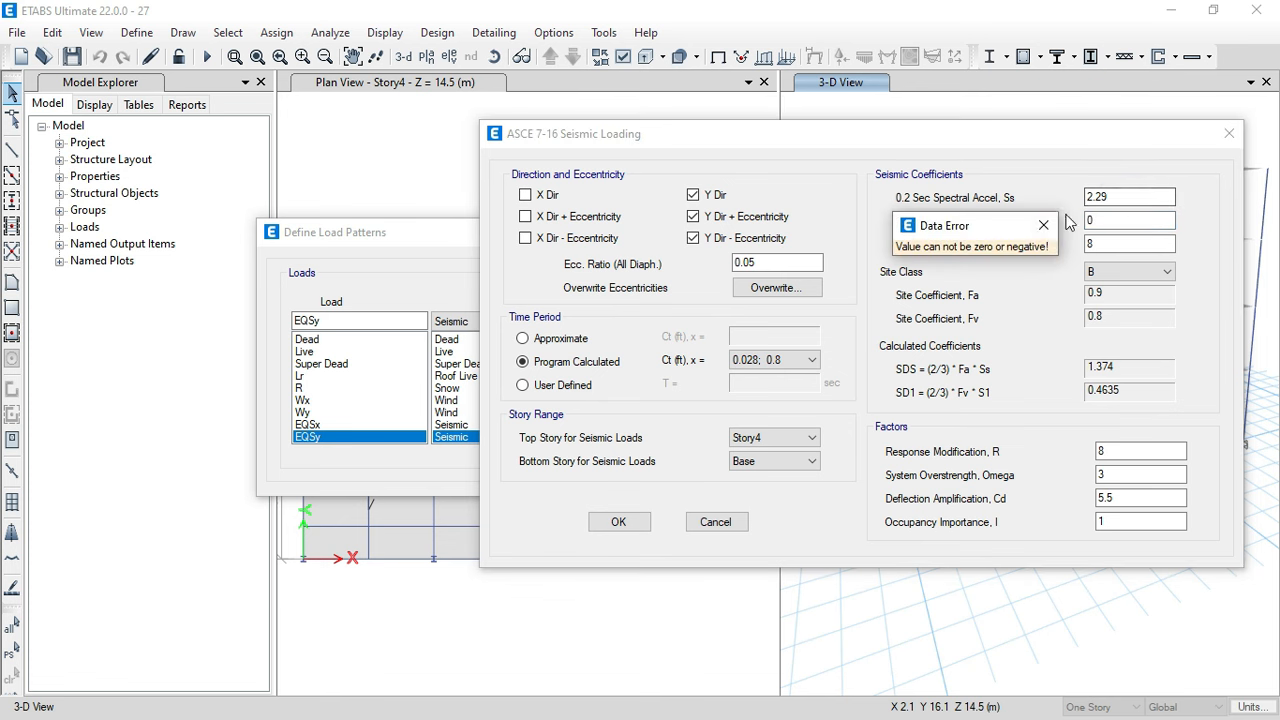
pyautogui.click(1045, 231)
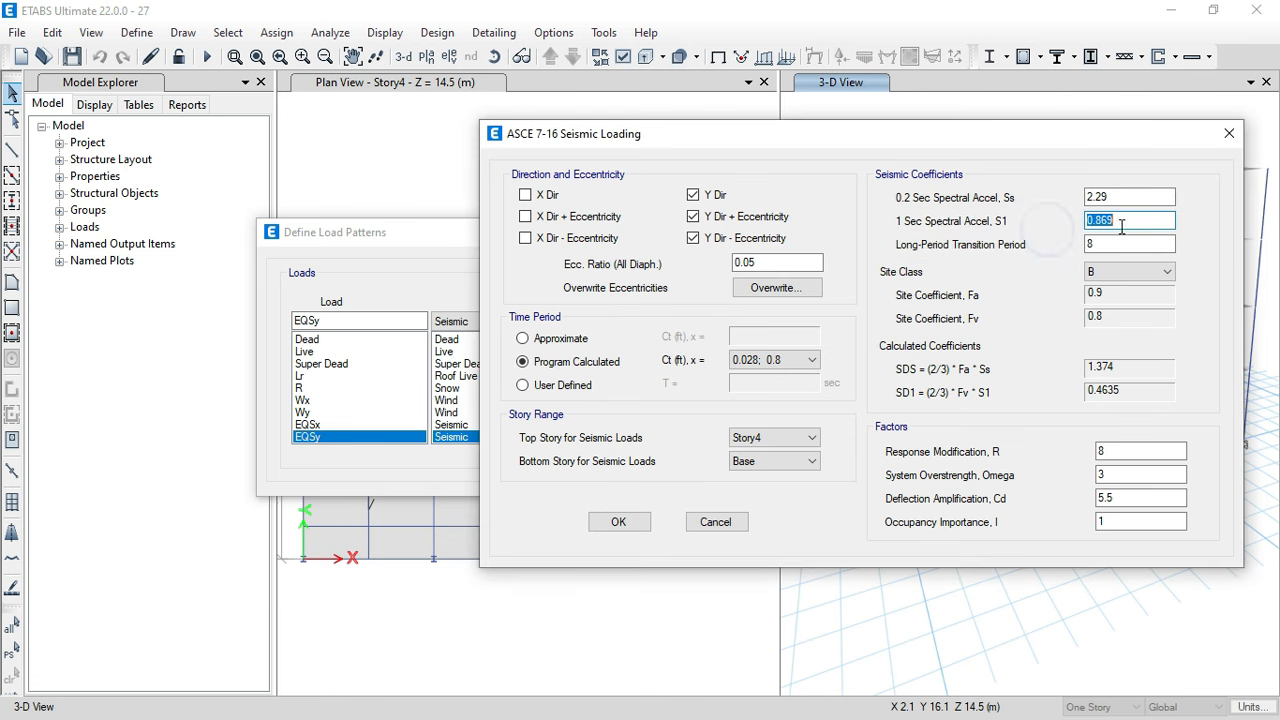
# - Accept the EQSy direction settings, then copy the Ss value 0.2909 from EQSx into EQSy's 0.2 Sec Spectral Accel
pyautogui.click(616, 533)
pyautogui.click(448, 425)
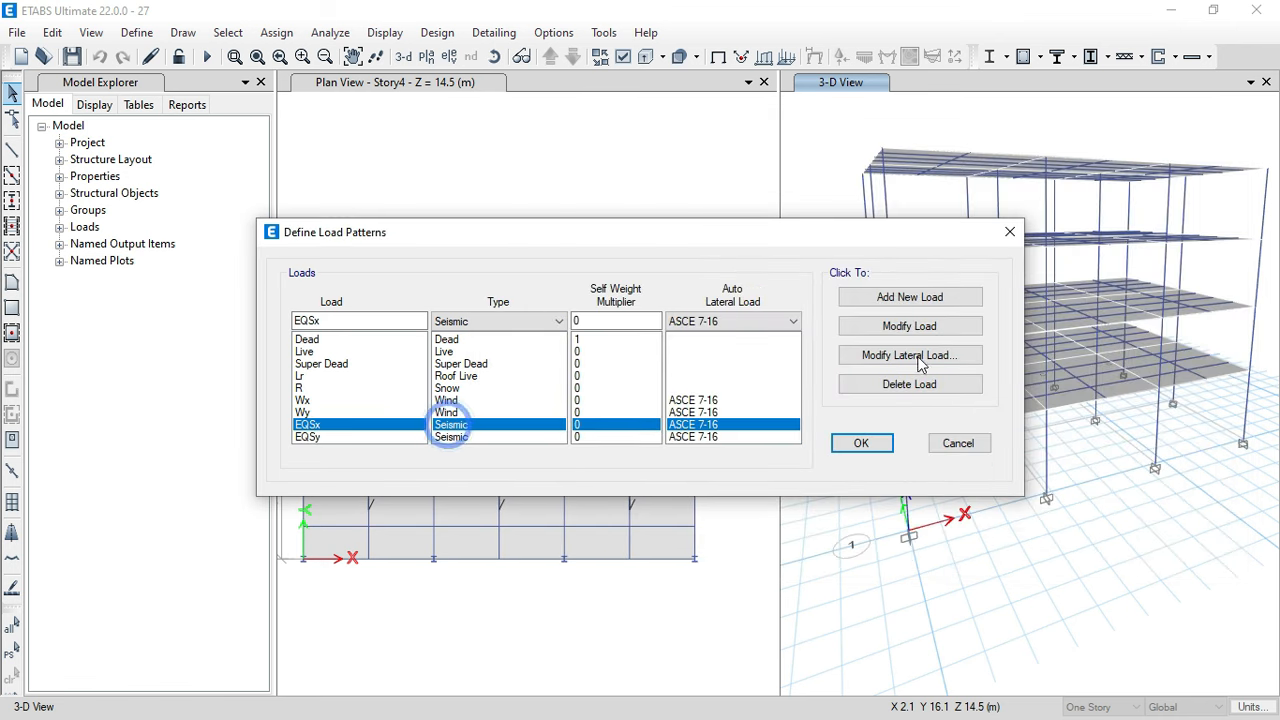
pyautogui.click(918, 352)
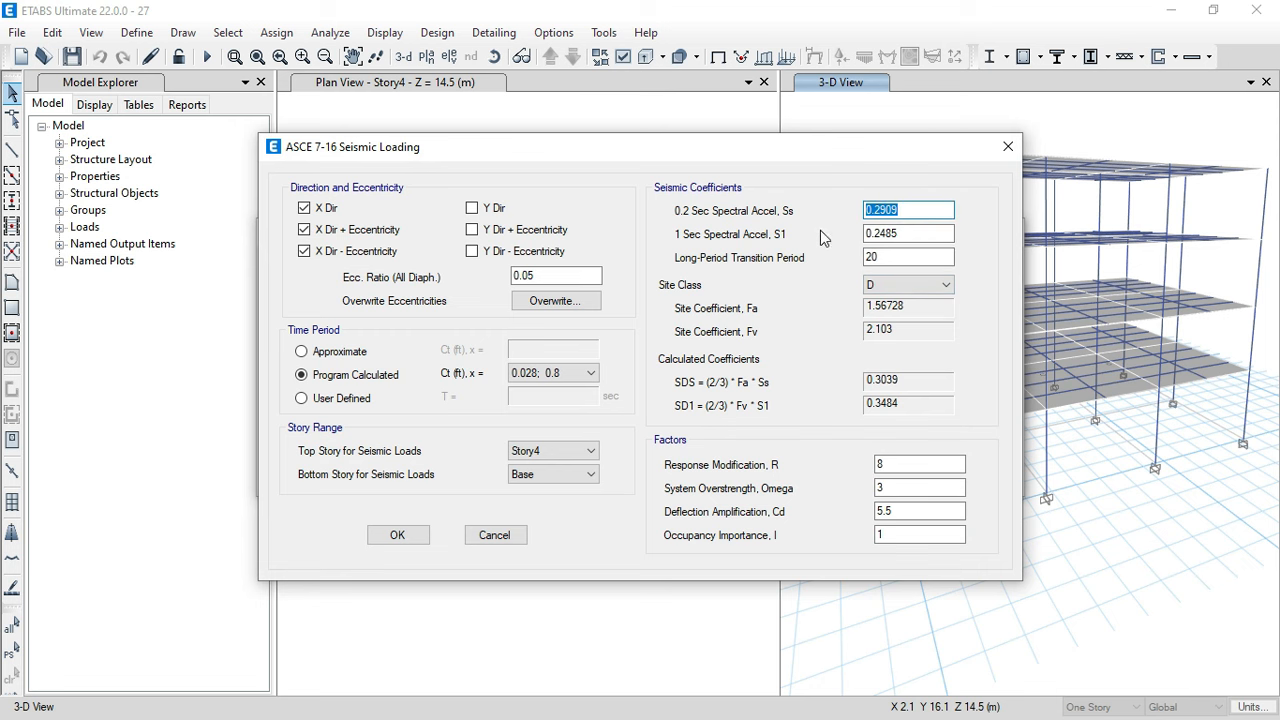
pyautogui.click(420, 532)
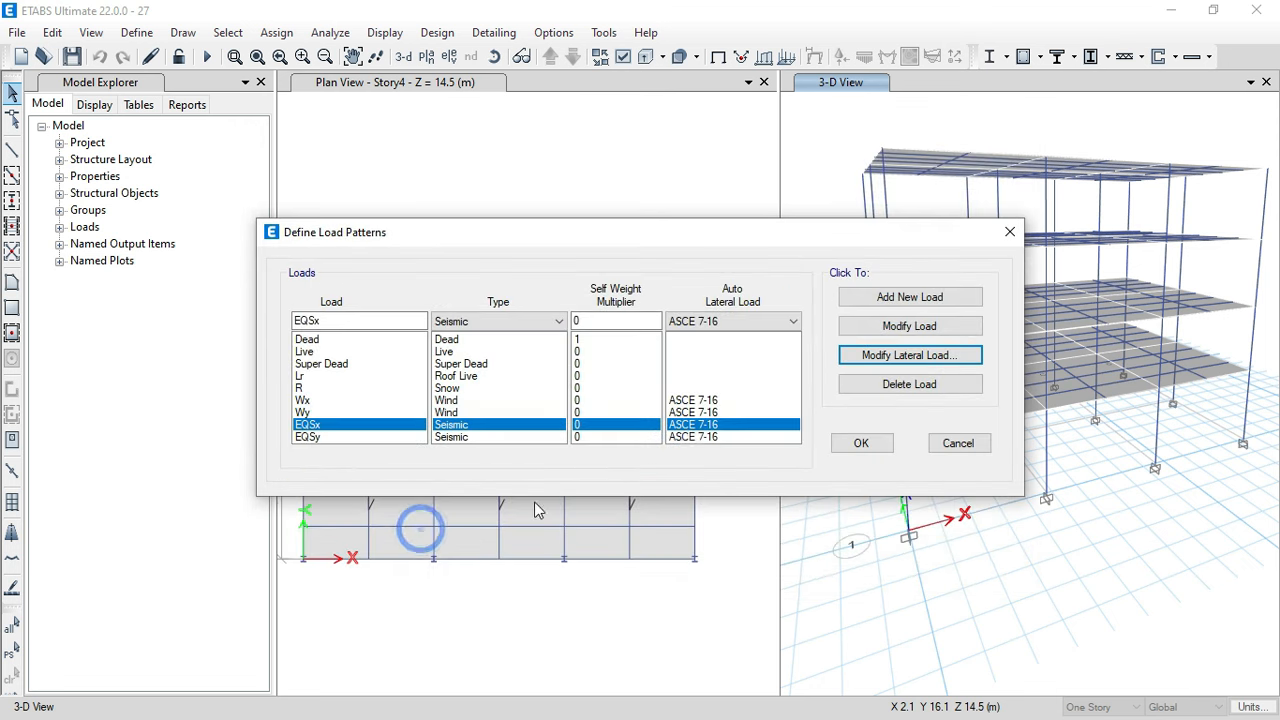
pyautogui.click(692, 437)
pyautogui.click(910, 355)
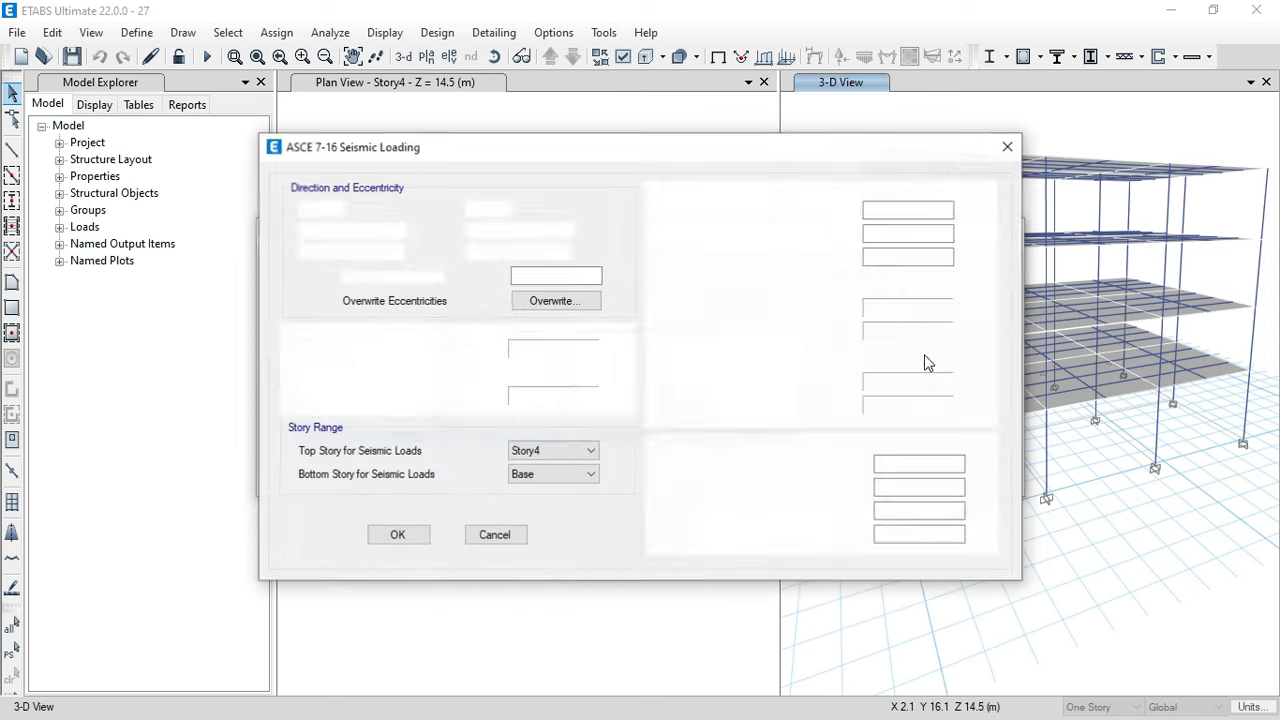
pyautogui.doubleClick(906, 210)
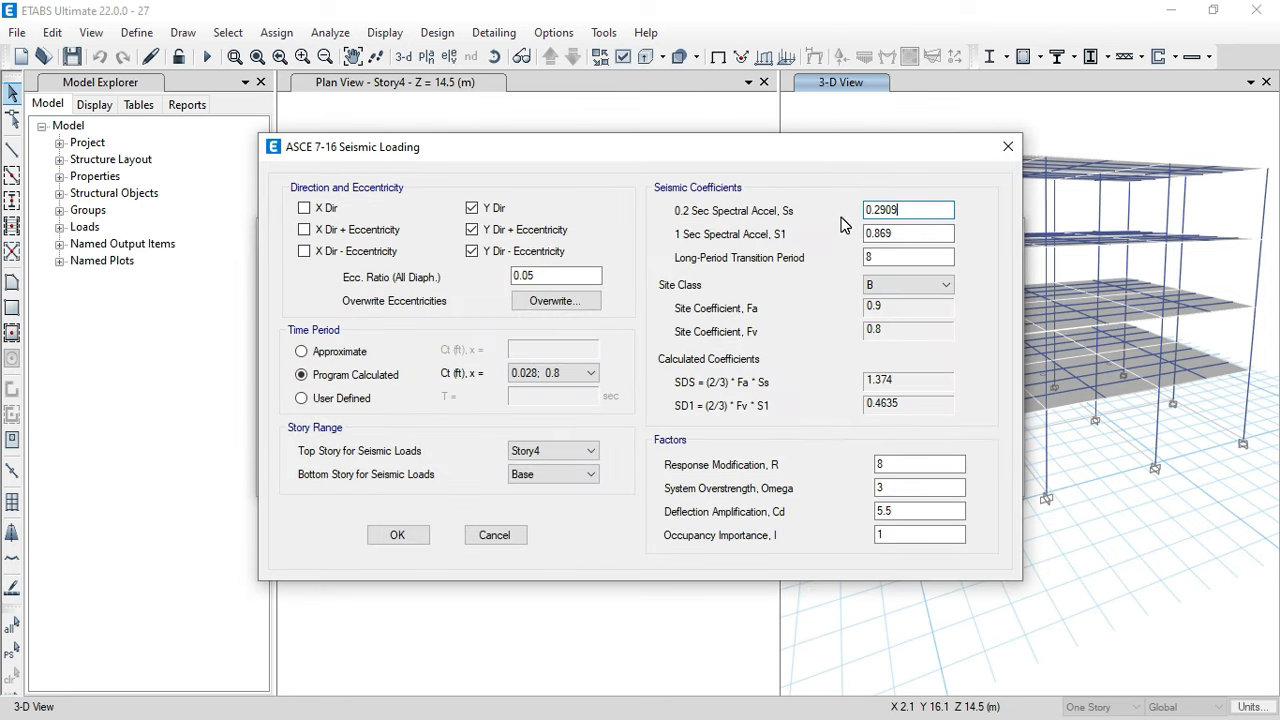
pyautogui.click(398, 534)
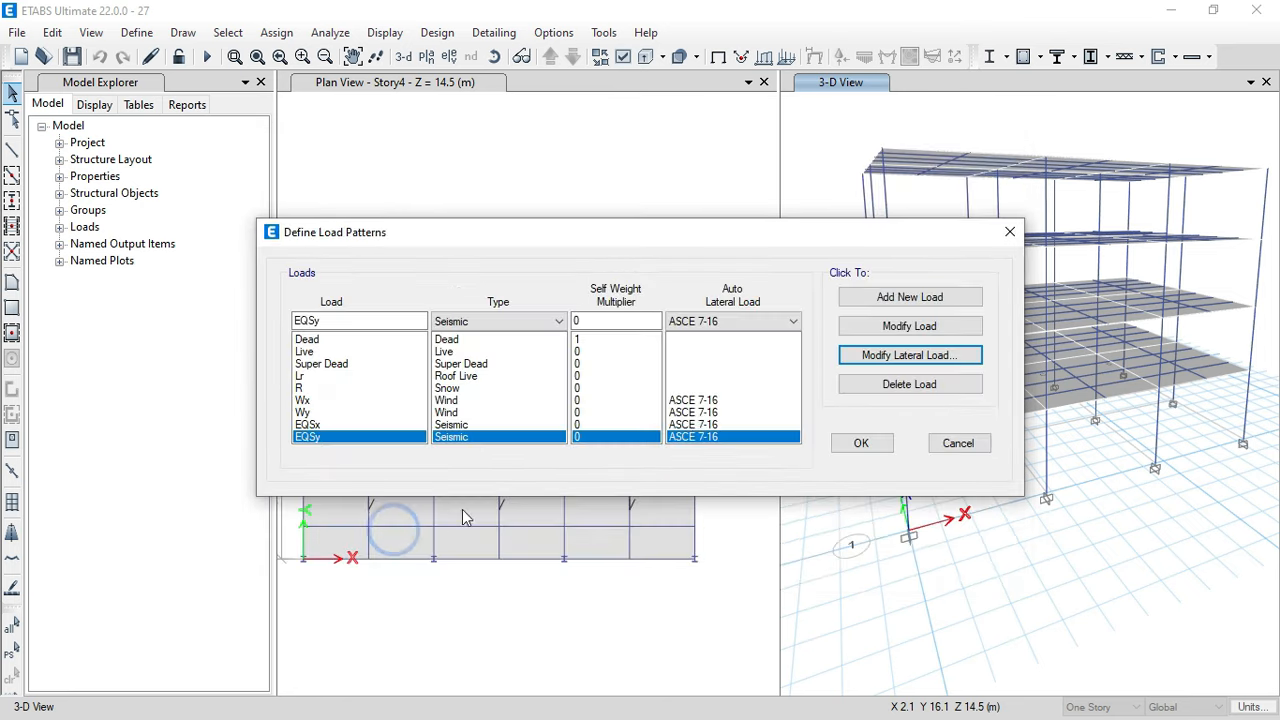
# - Copy the S1 value 0.2485 from EQSx into EQSy and set EQSy's long-period transition period to 20
pyautogui.click(682, 426)
pyautogui.click(888, 355)
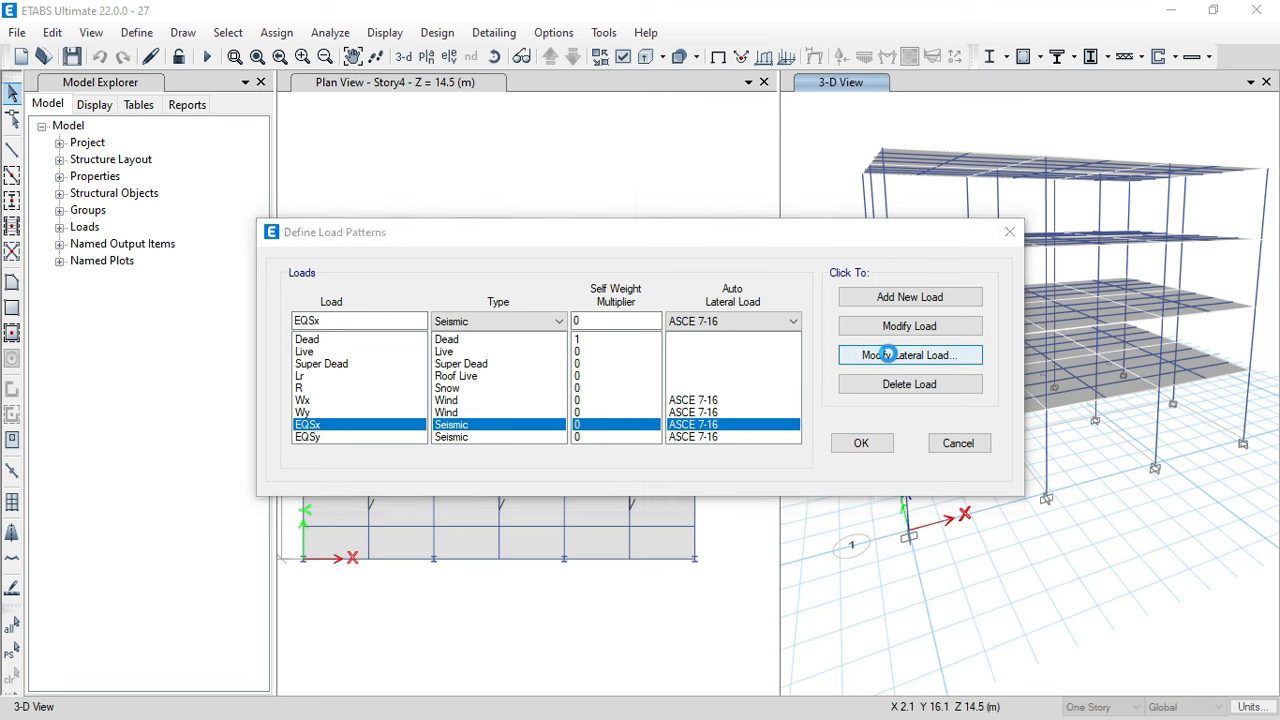
pyautogui.doubleClick(900, 233)
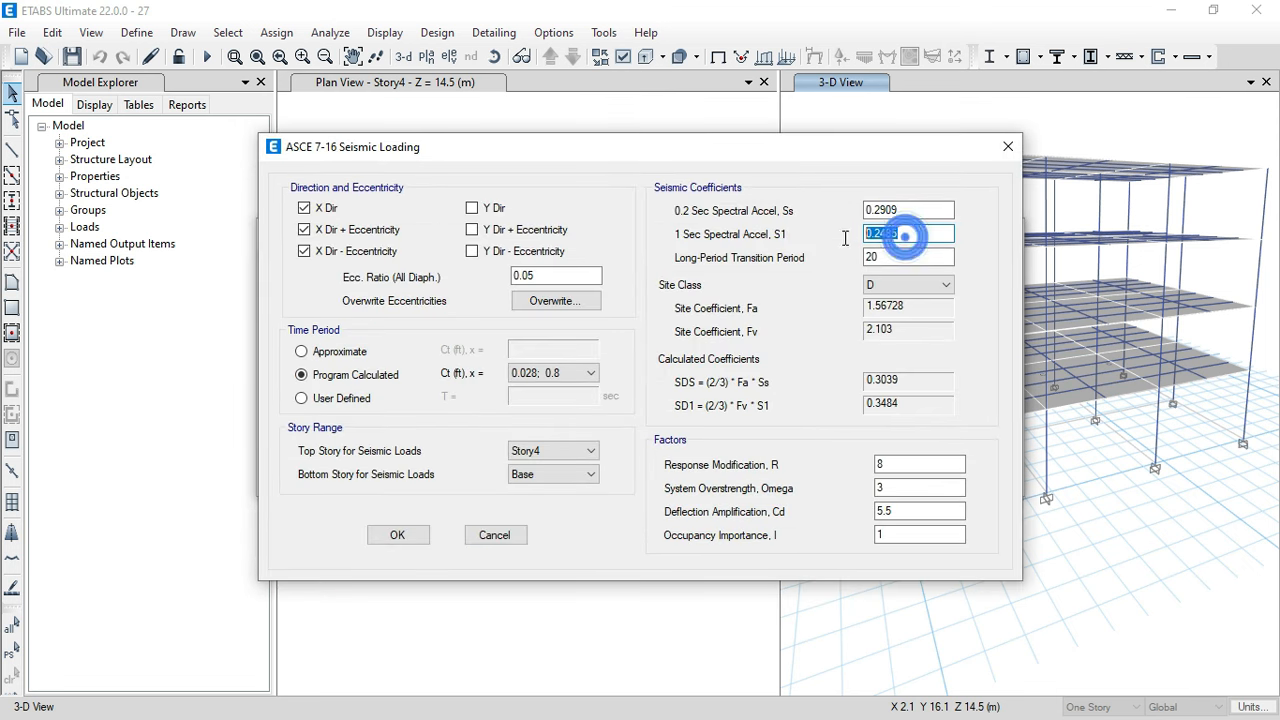
pyautogui.click(398, 535)
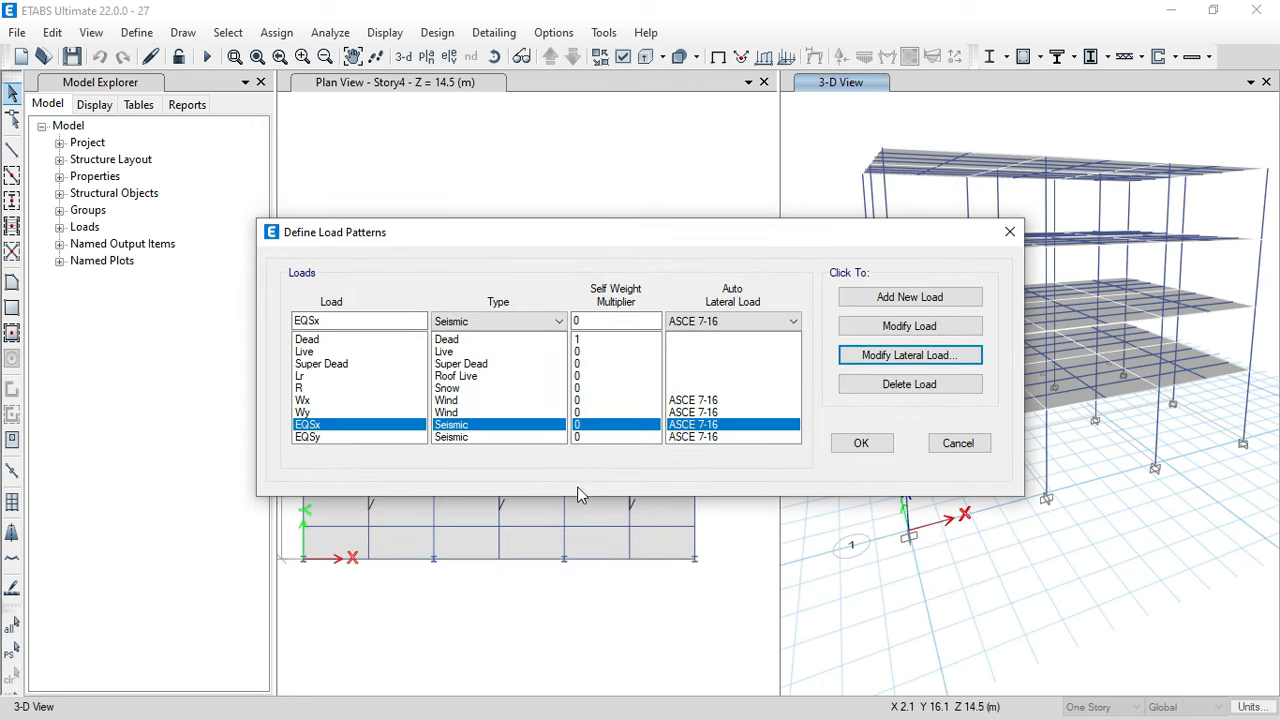
pyautogui.click(683, 437)
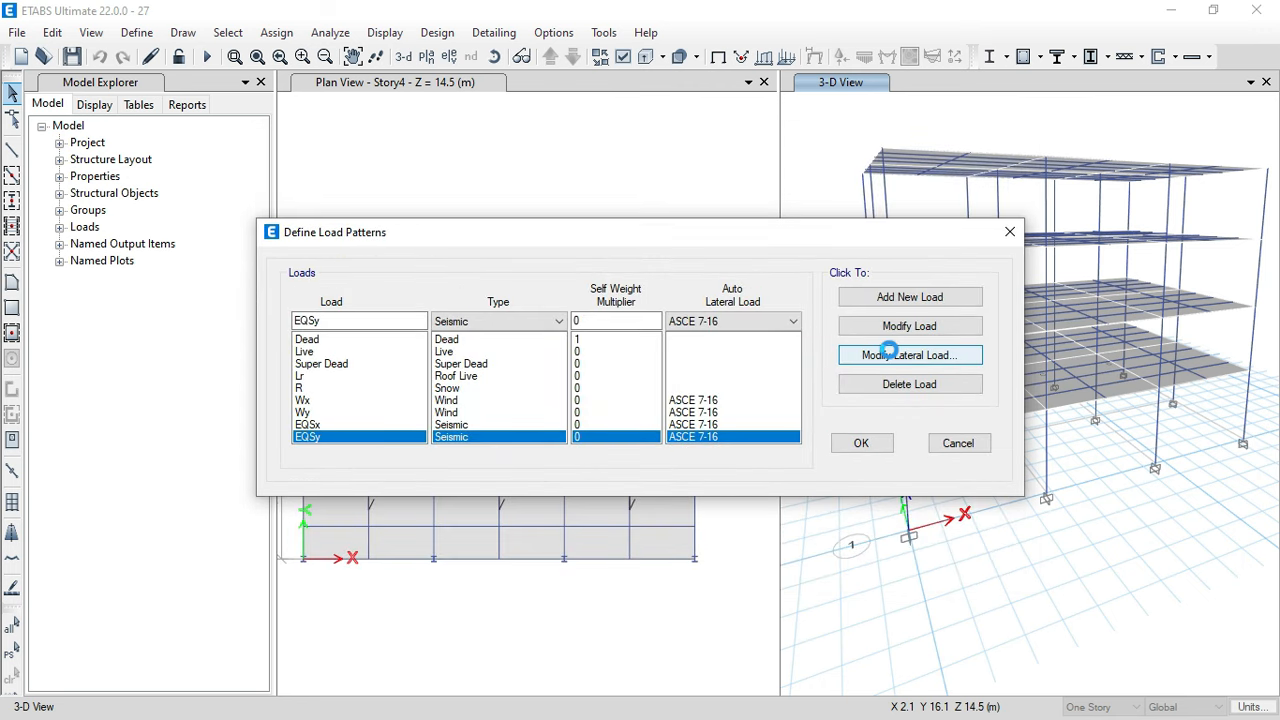
pyautogui.click(890, 356)
pyautogui.click(906, 257)
pyautogui.doubleClick(910, 234)
pyautogui.write('0.2485')
pyautogui.press('Tab')
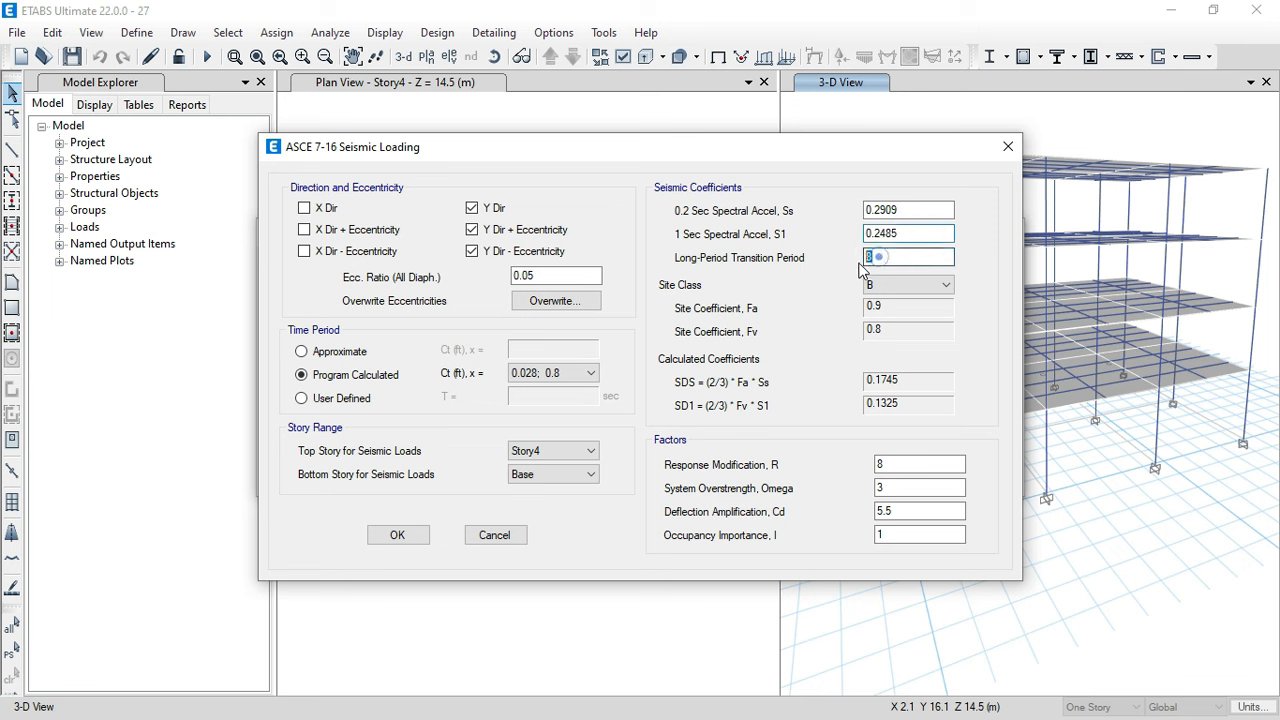
# - Set the EQSy site class to D and accept the seismic loading and load pattern definitions
pyautogui.click(907, 284)
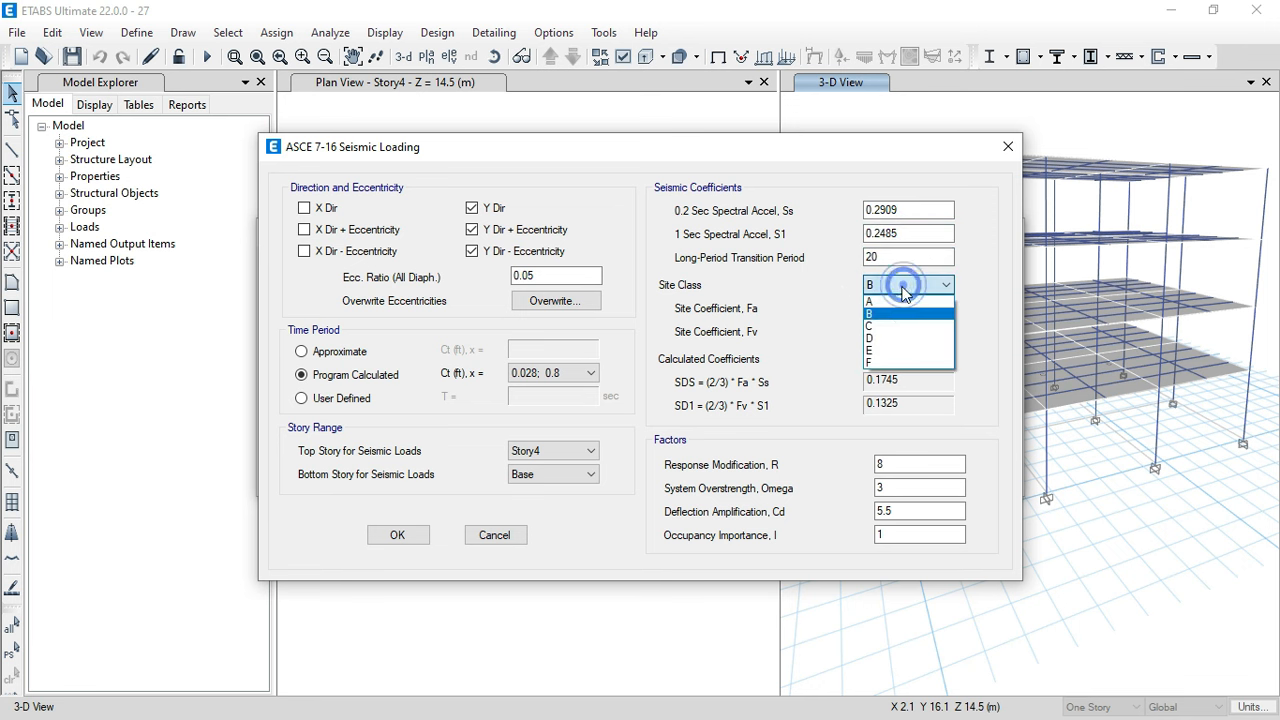
pyautogui.click(889, 338)
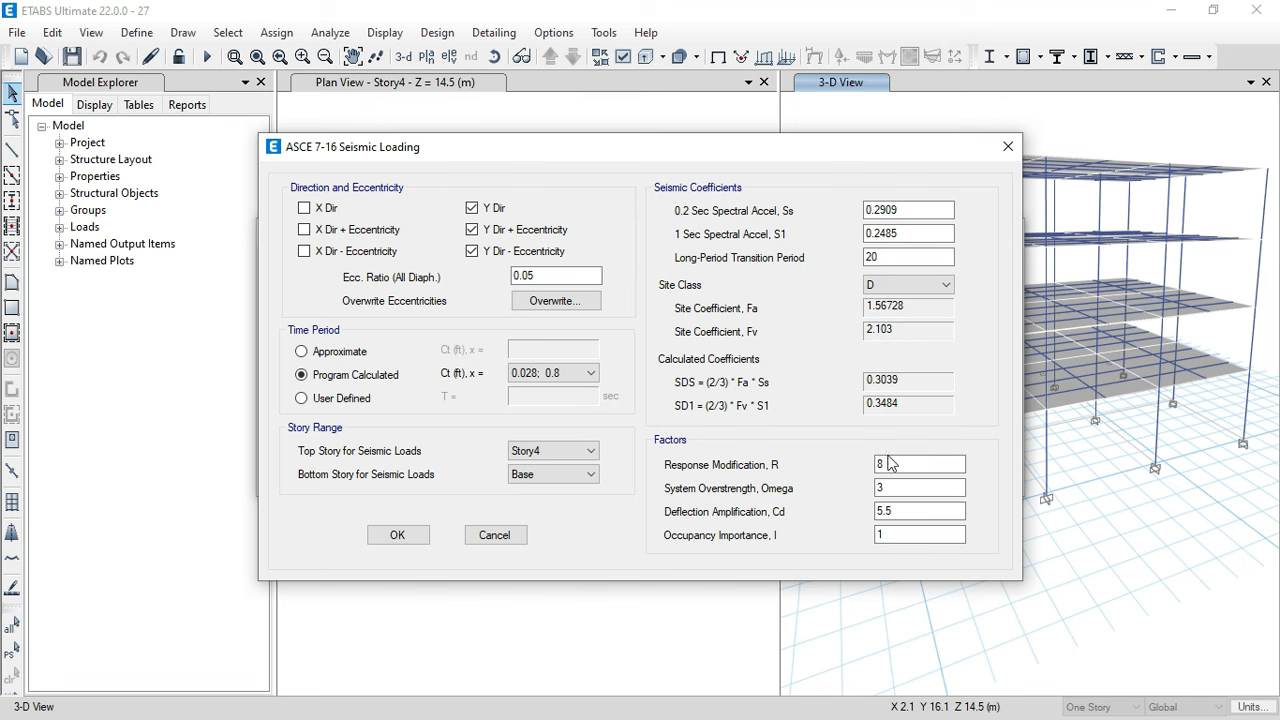
pyautogui.click(400, 537)
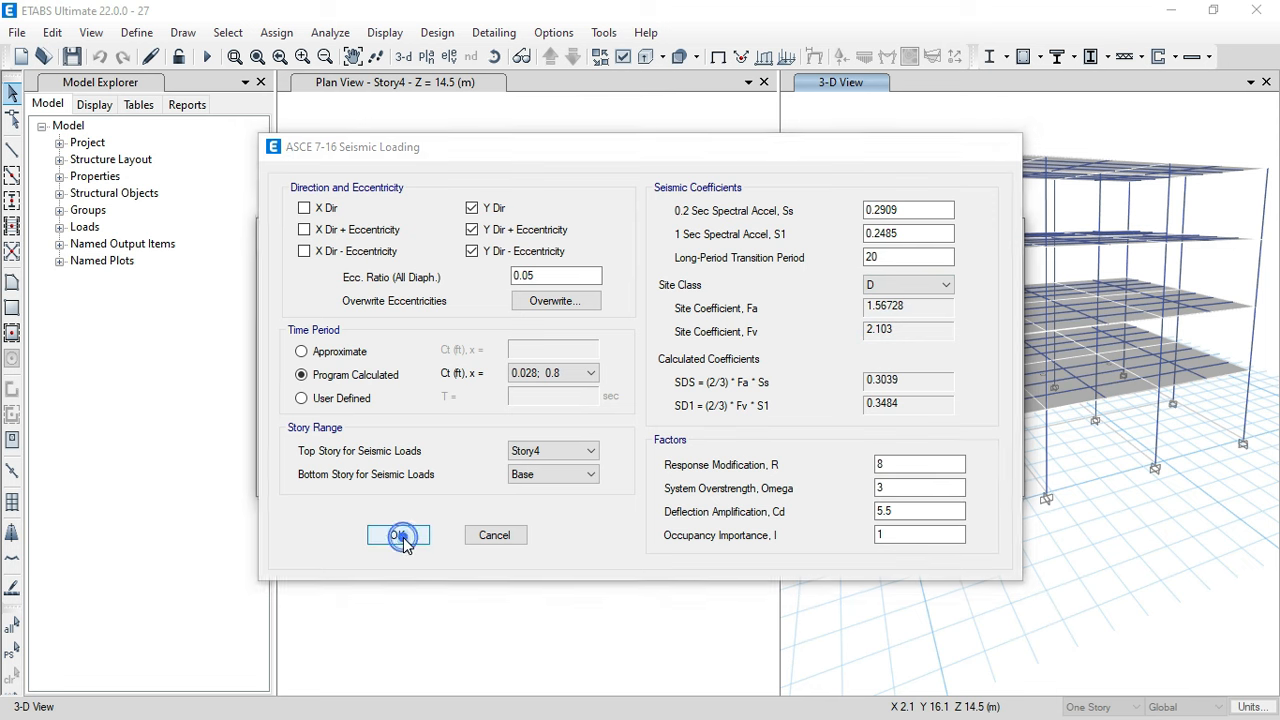
pyautogui.click(861, 443)
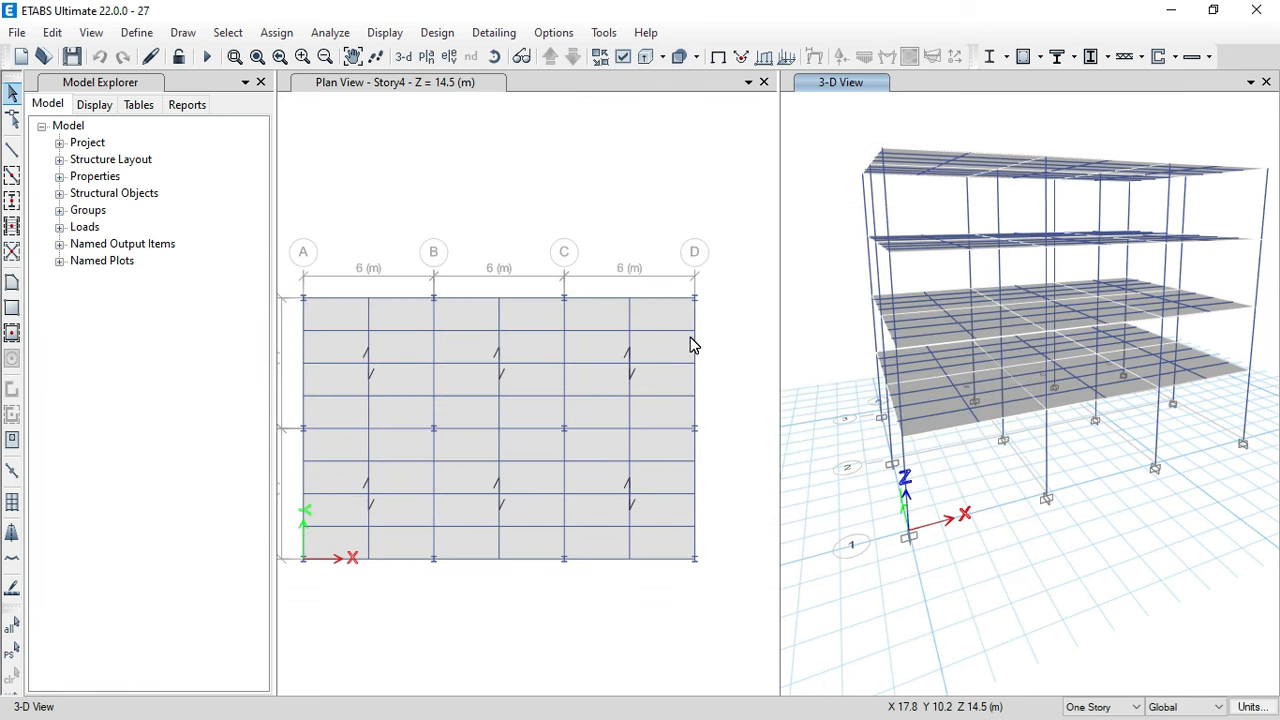
pyautogui.click(140, 33)
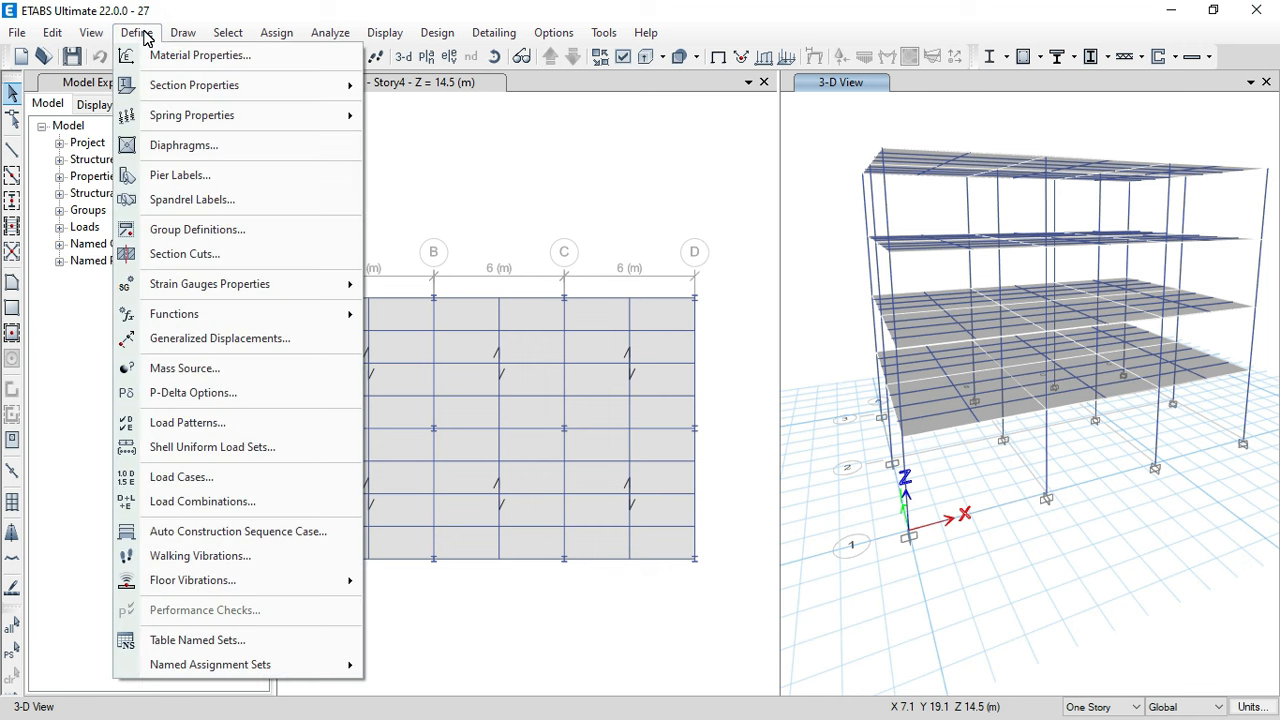
pyautogui.click(200, 10)
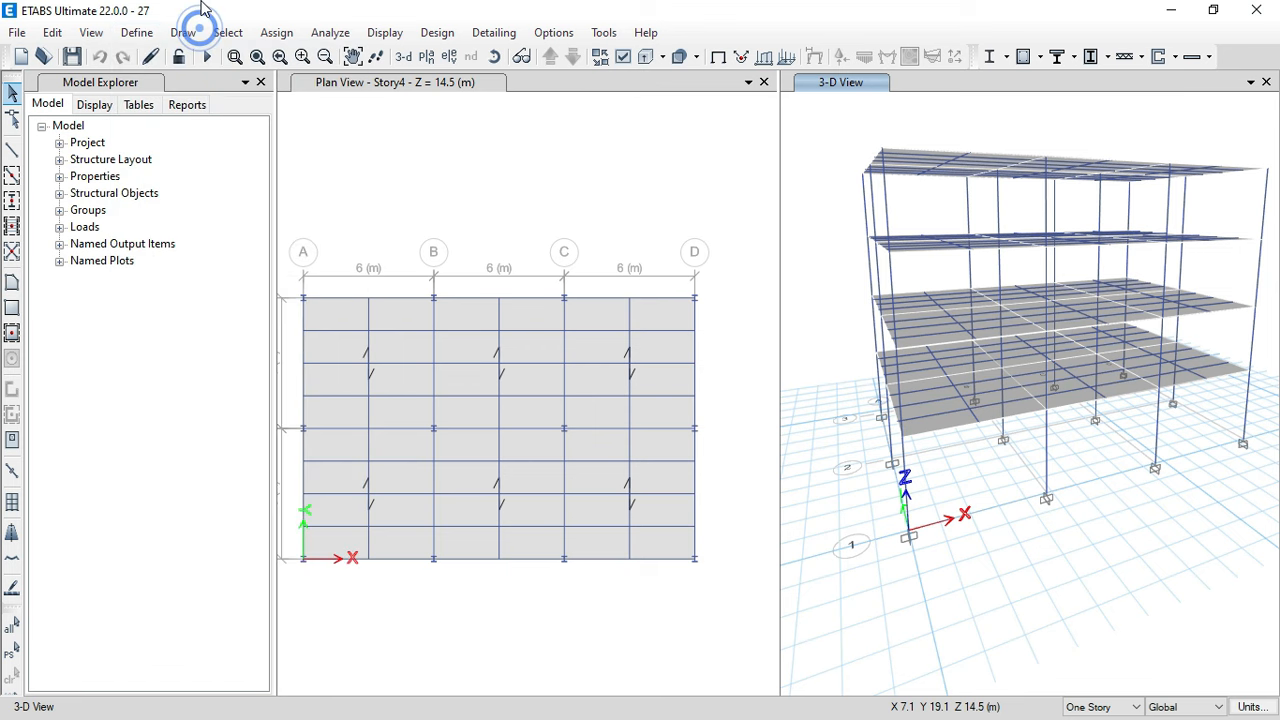
pyautogui.click(137, 32)
pyautogui.click(245, 15)
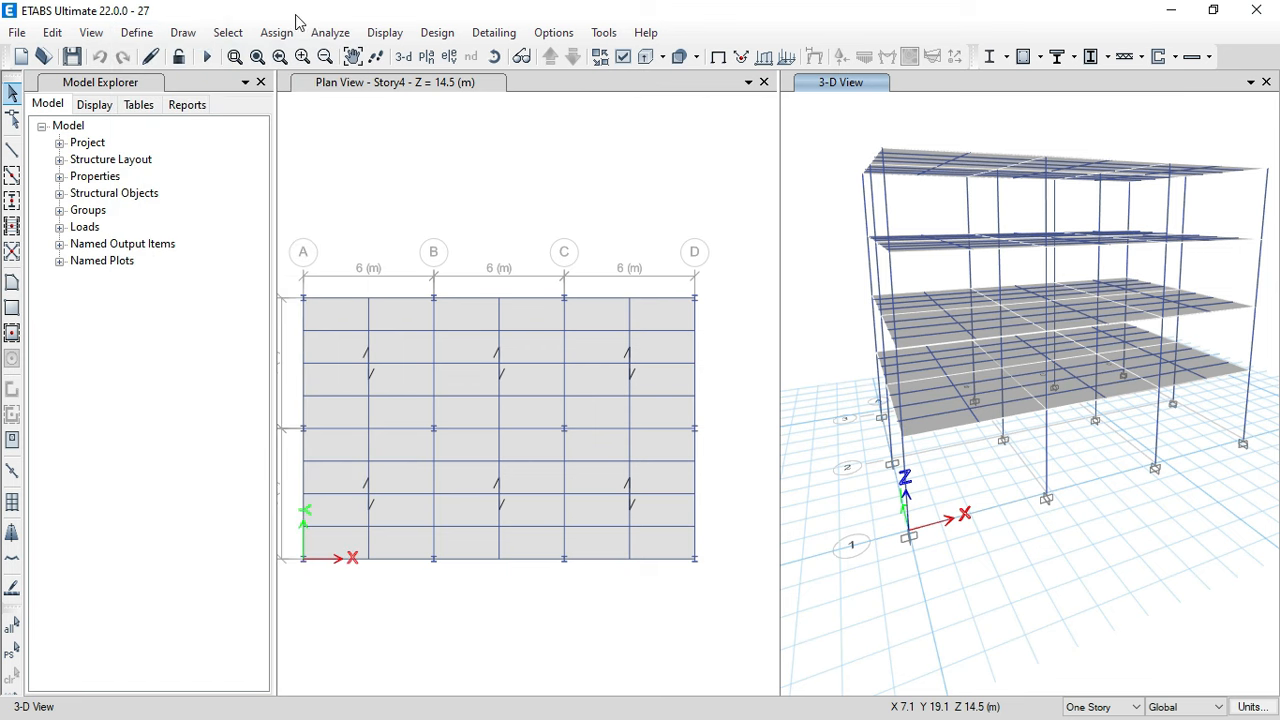
# - Select all floor shells that use the deck section D130
pyautogui.click(226, 33)
pyautogui.moveTo(257, 57)
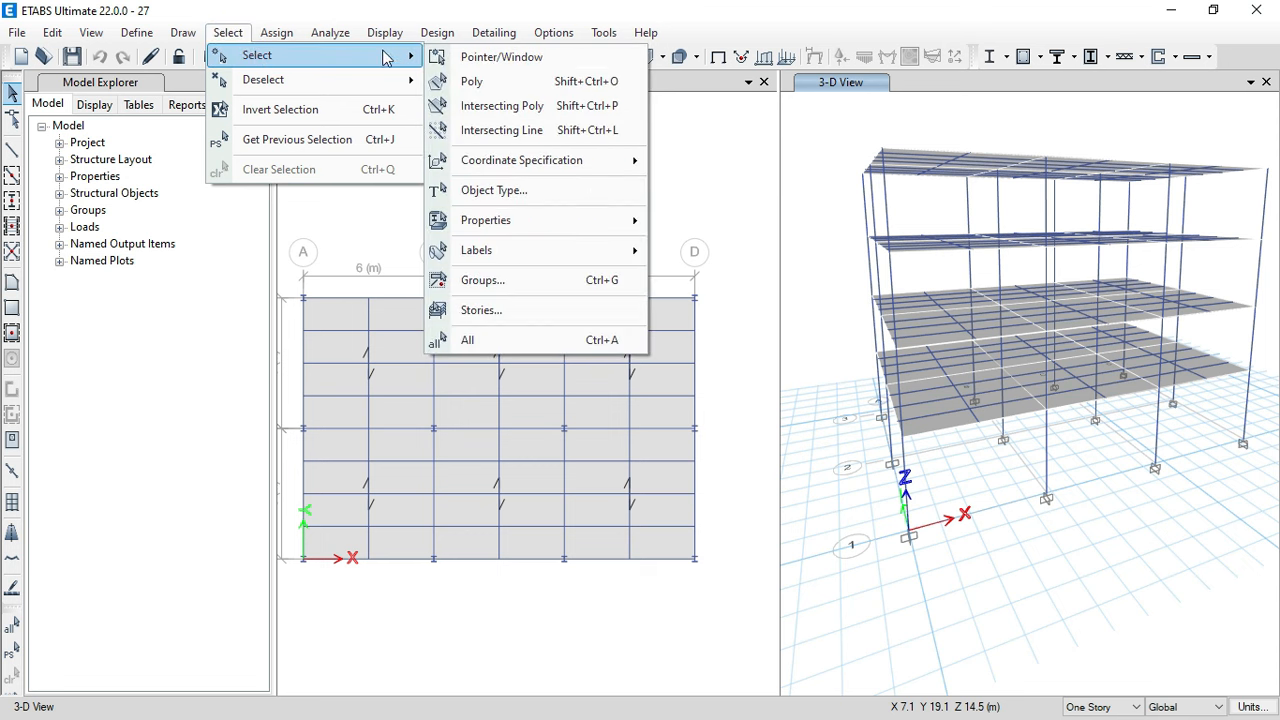
pyautogui.moveTo(577, 220)
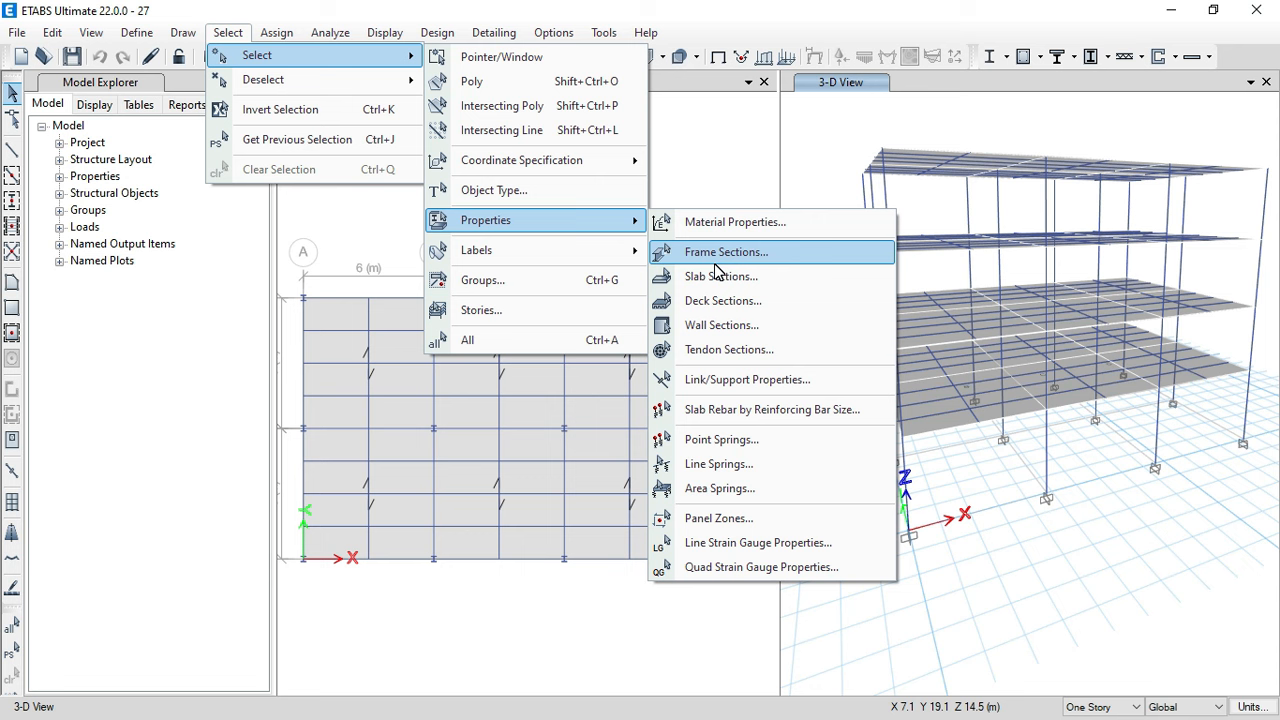
pyautogui.click(733, 301)
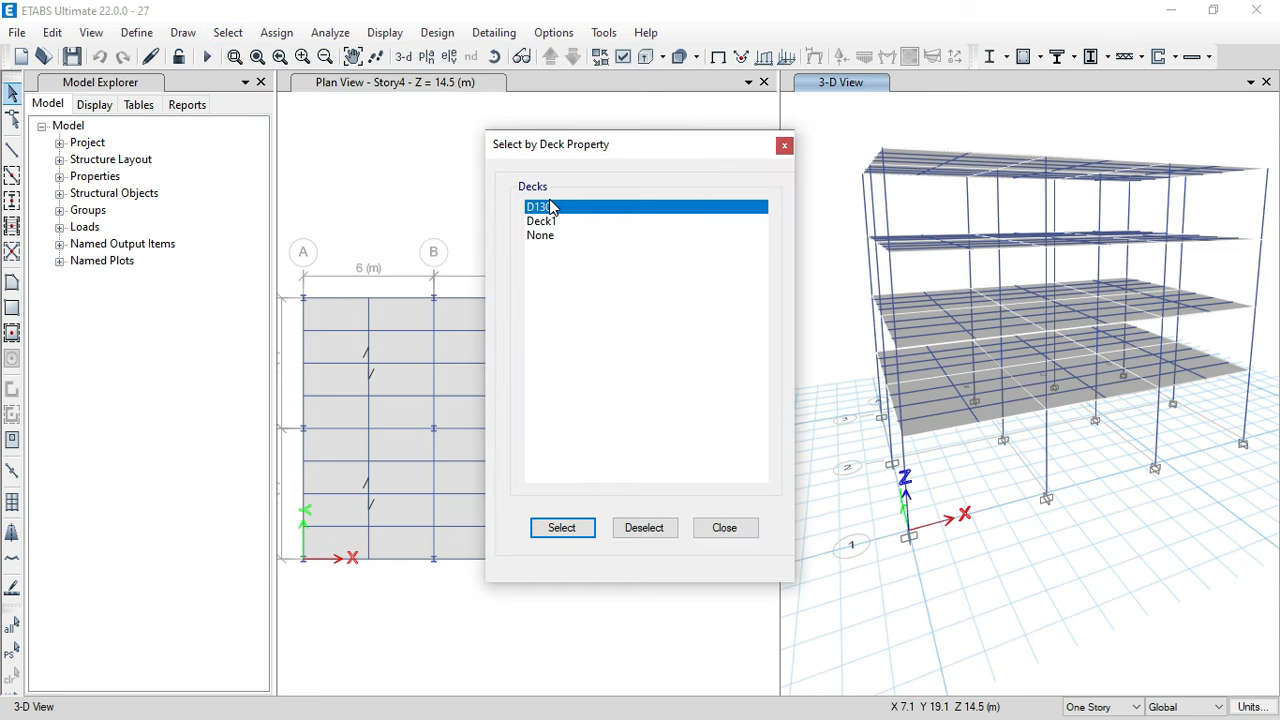
pyautogui.click(564, 530)
pyautogui.click(709, 532)
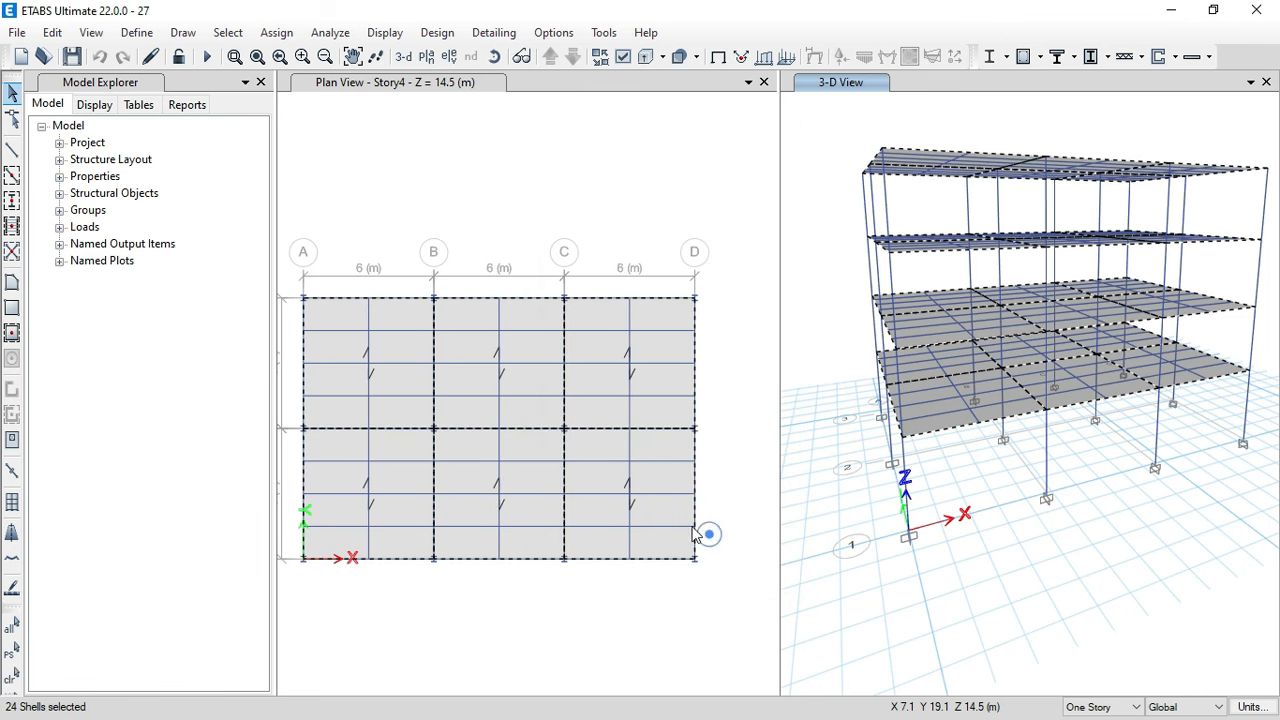
# - Assign diaphragm D1 to the selected deck shells
pyautogui.click(268, 32)
pyautogui.moveTo(364, 110)
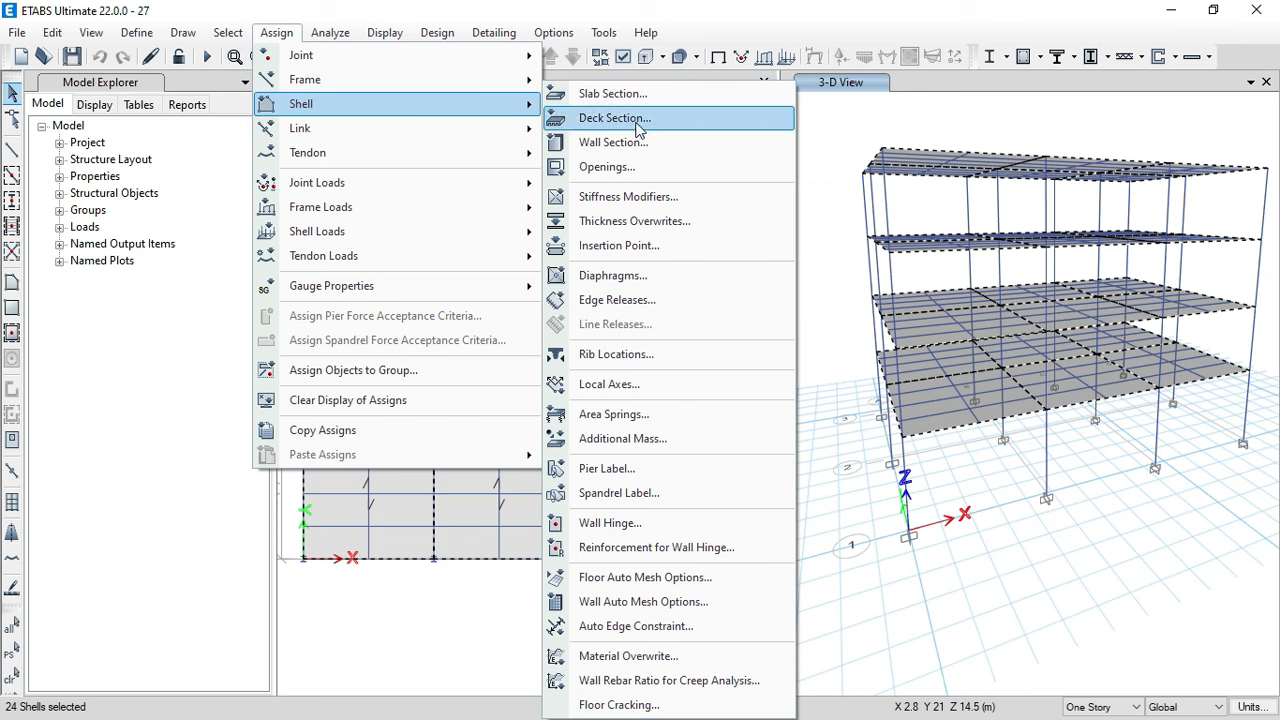
pyautogui.click(641, 275)
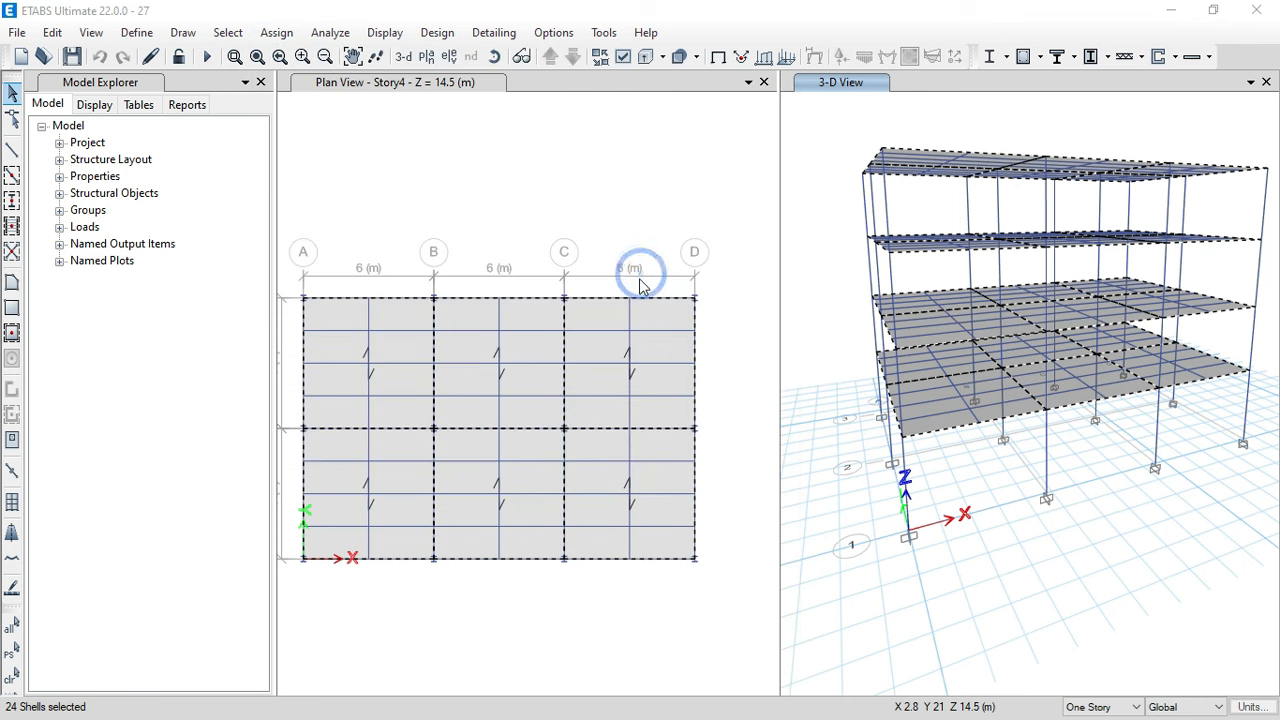
pyautogui.click(535, 219)
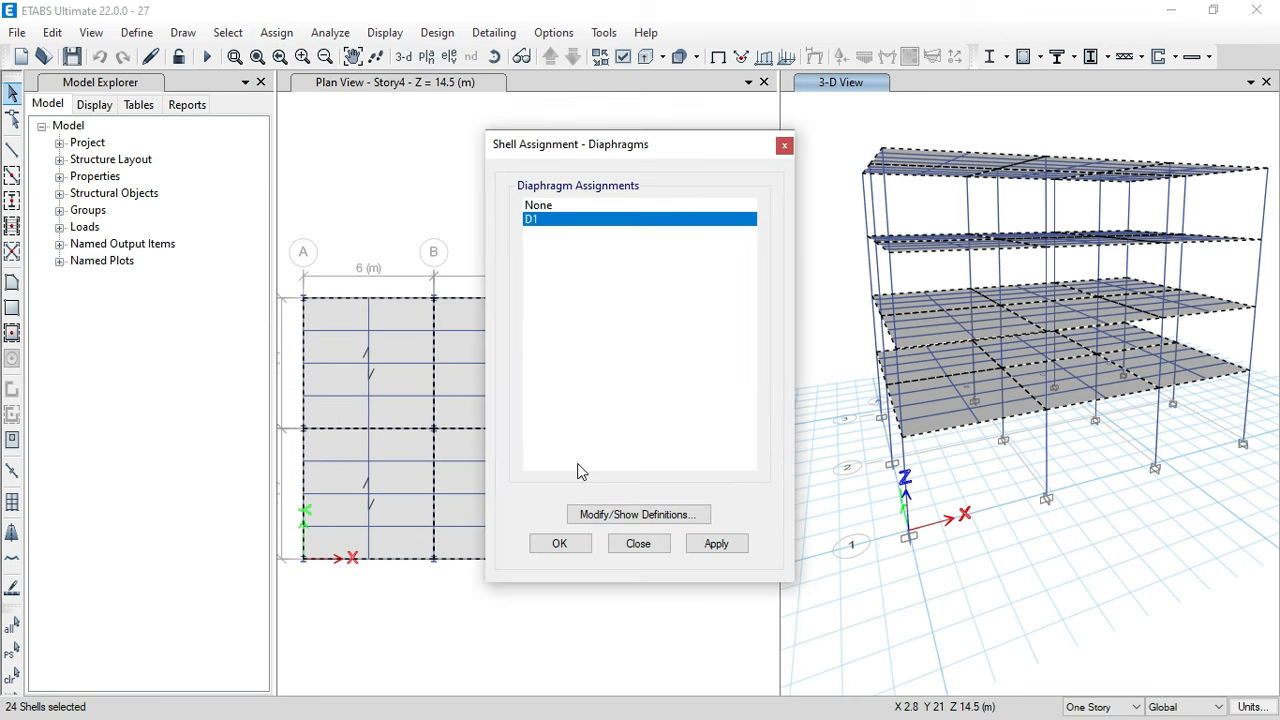
pyautogui.click(568, 547)
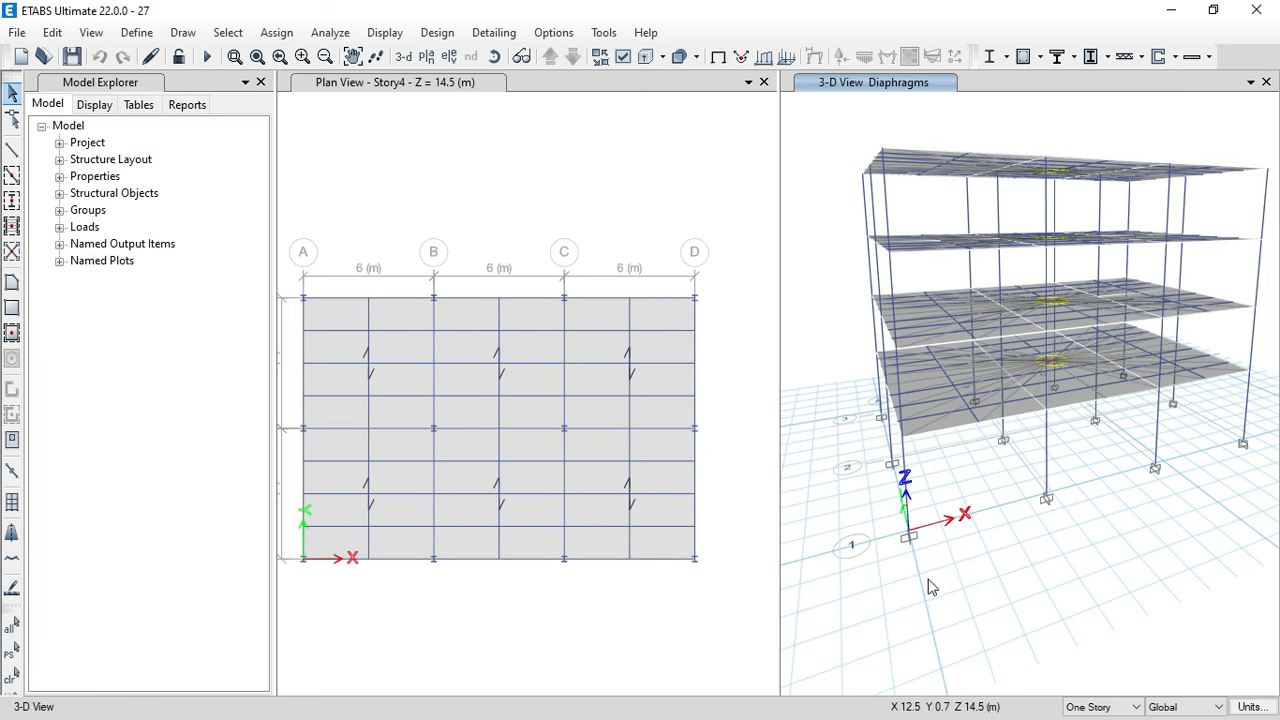
# - Examine the floor diaphragms from above in the 3-D view, then restore the undeformed shape display
pyautogui.click(494, 56)
pyautogui.moveTo(971, 575); pyautogui.dragTo(1008, 673)
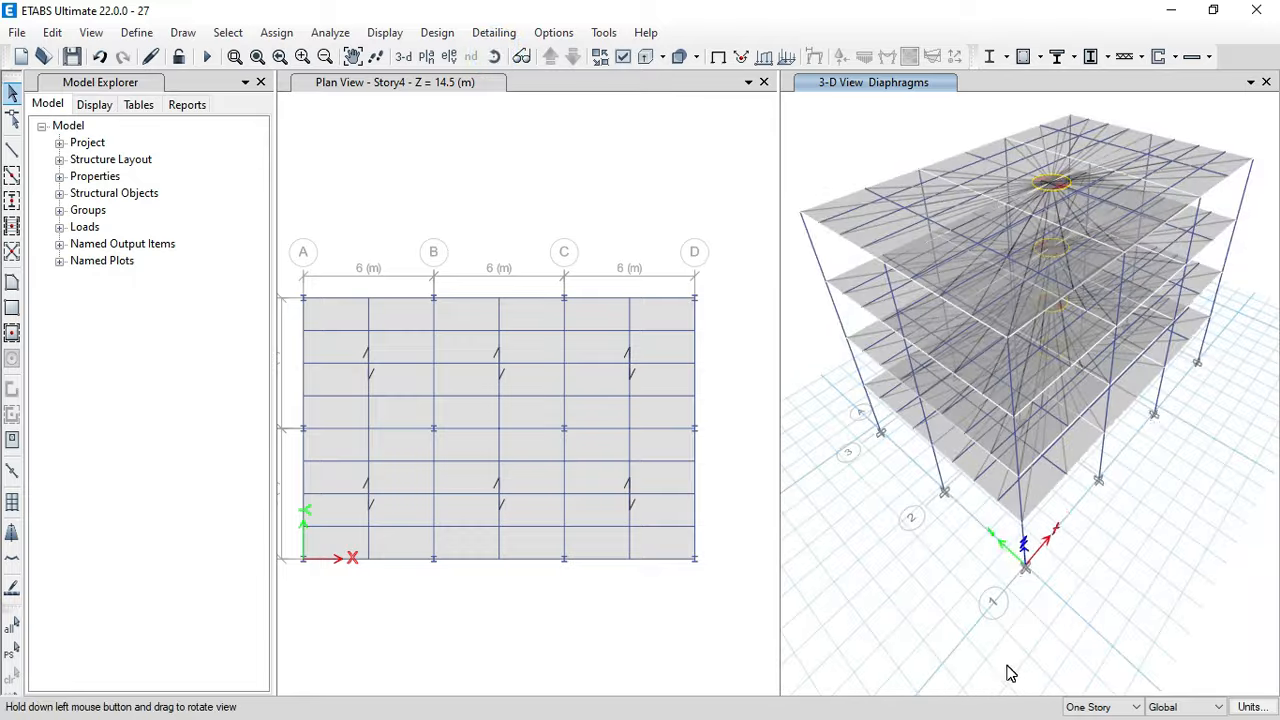
pyautogui.click(716, 60)
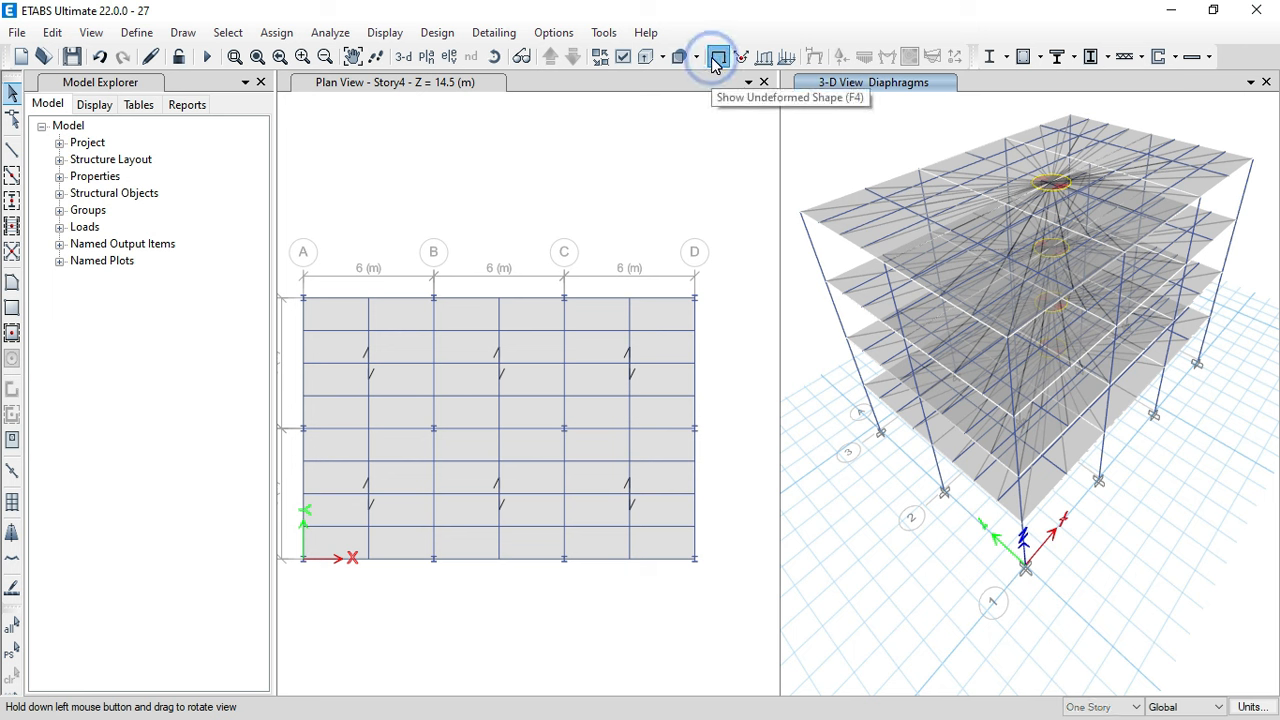
pyautogui.click(433, 161)
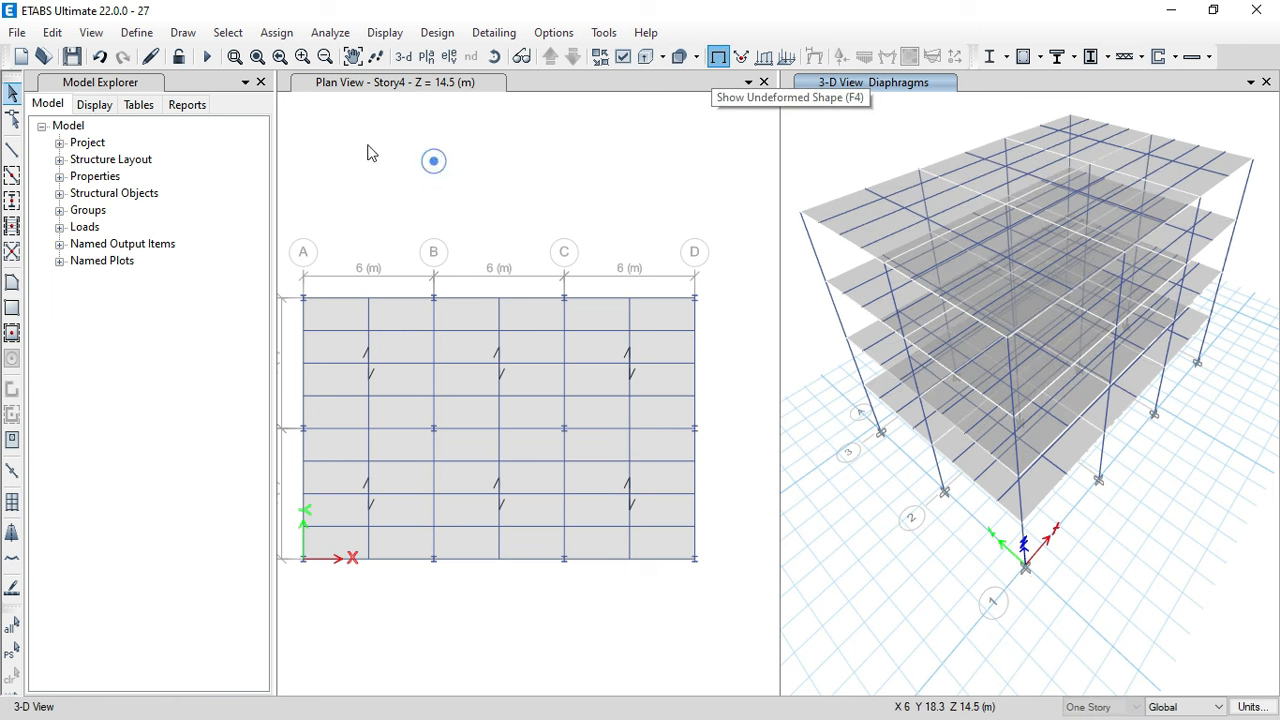
# - Review the list of defined load patterns and close it without changes
pyautogui.click(150, 35)
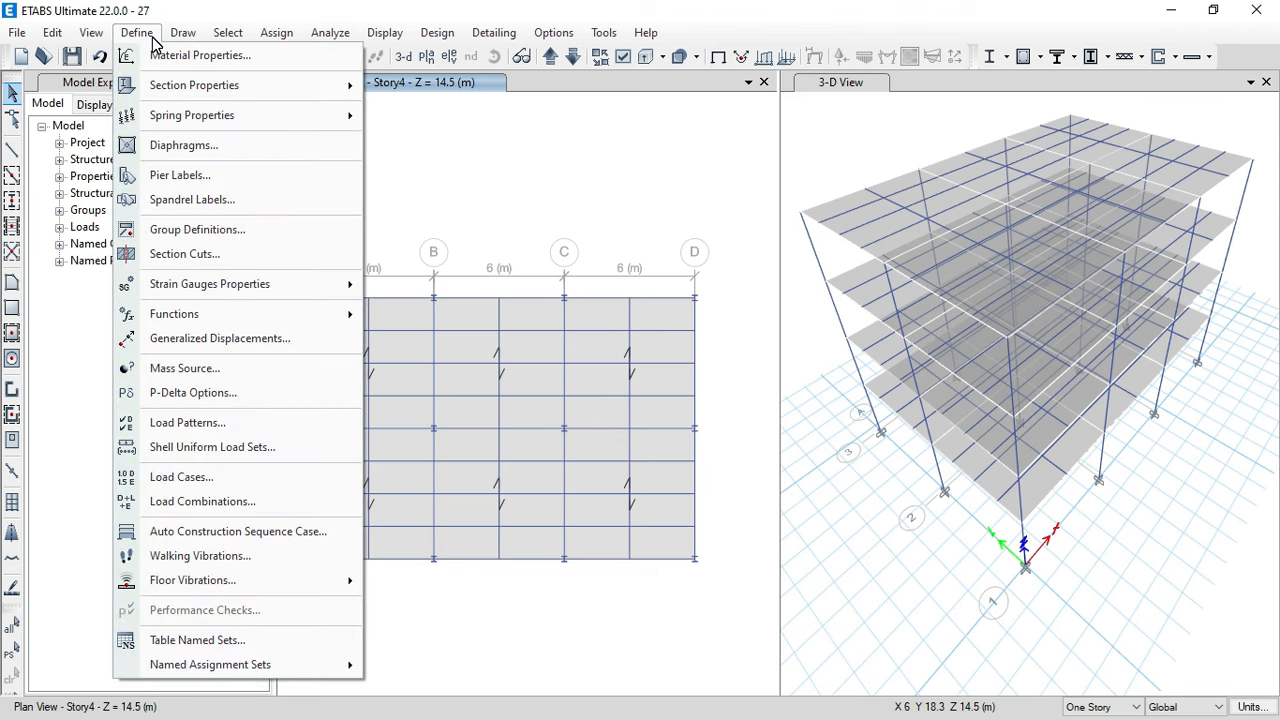
pyautogui.moveTo(173, 95)
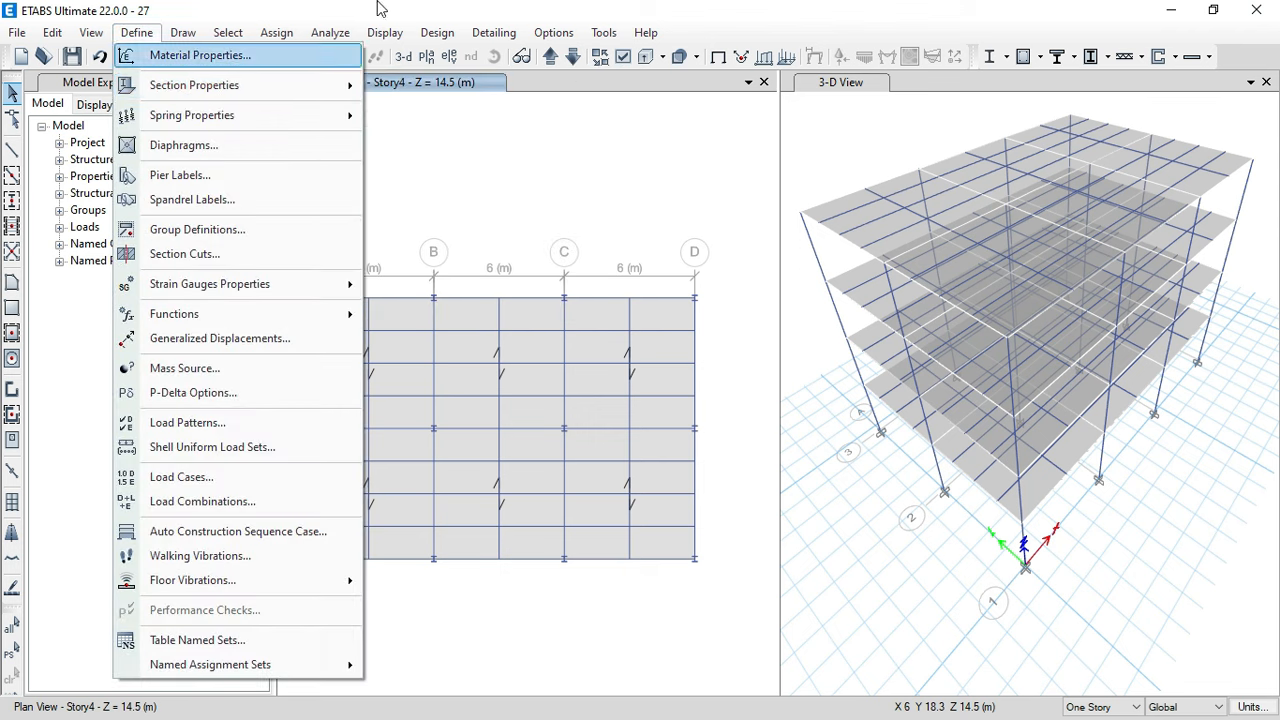
pyautogui.click(148, 29)
pyautogui.click(137, 32)
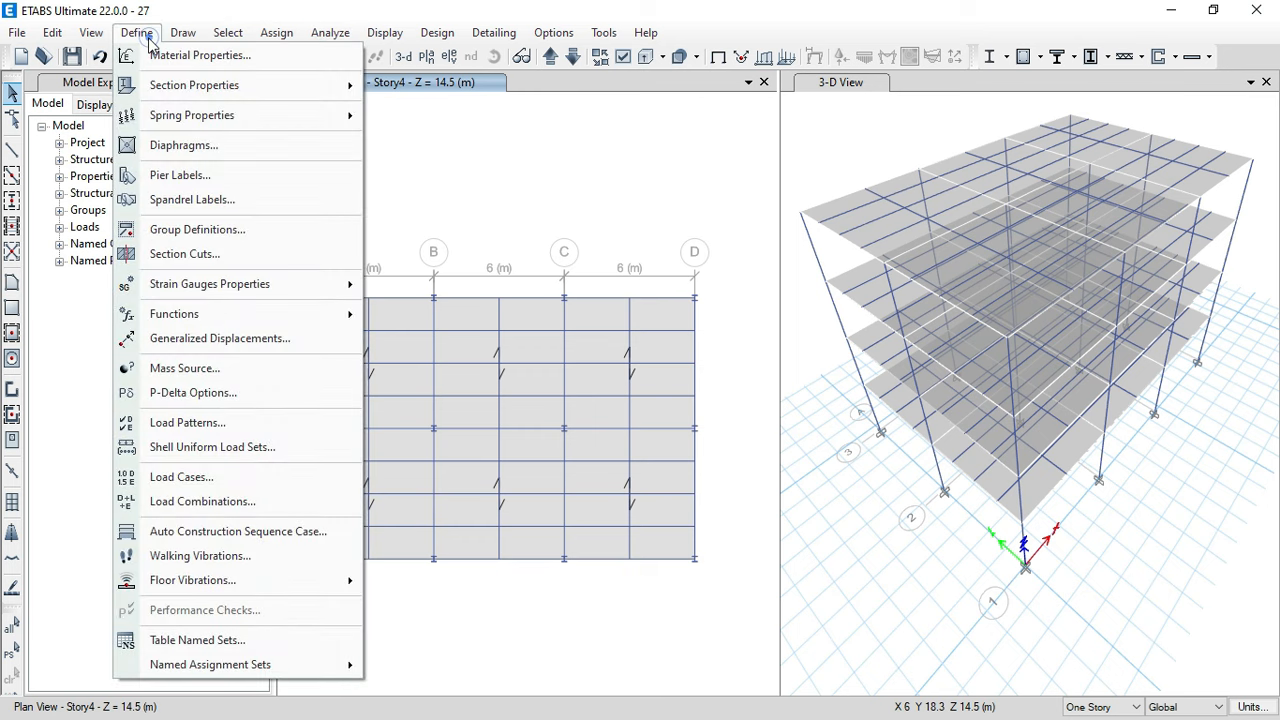
pyautogui.click(217, 428)
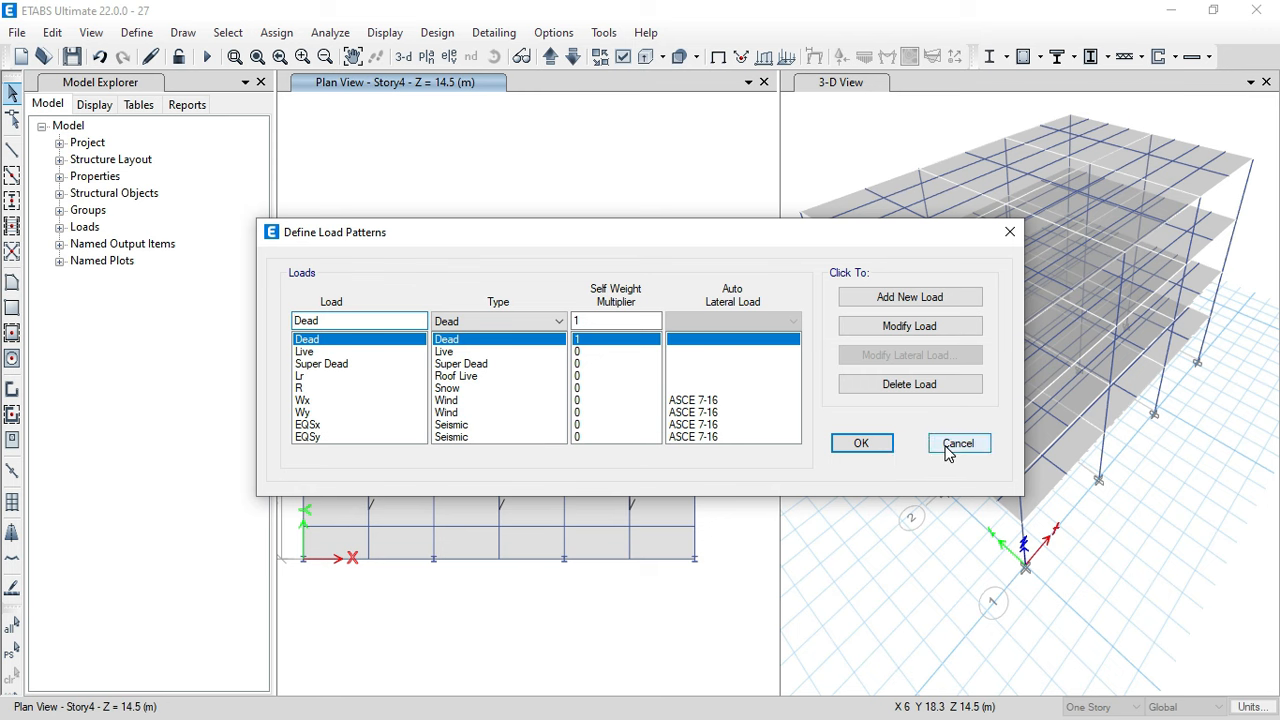
pyautogui.click(855, 442)
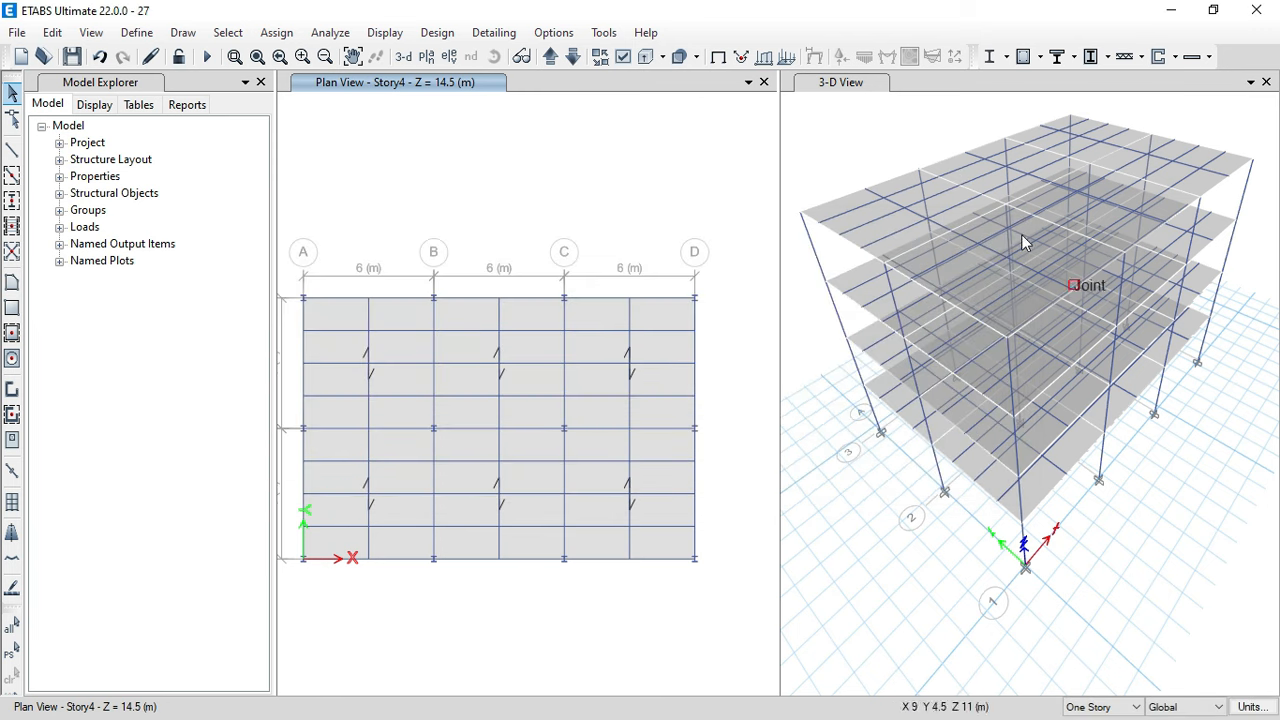
# - Add a new ASCE7-16 response spectrum function and name it Palembang
pyautogui.click(137, 32)
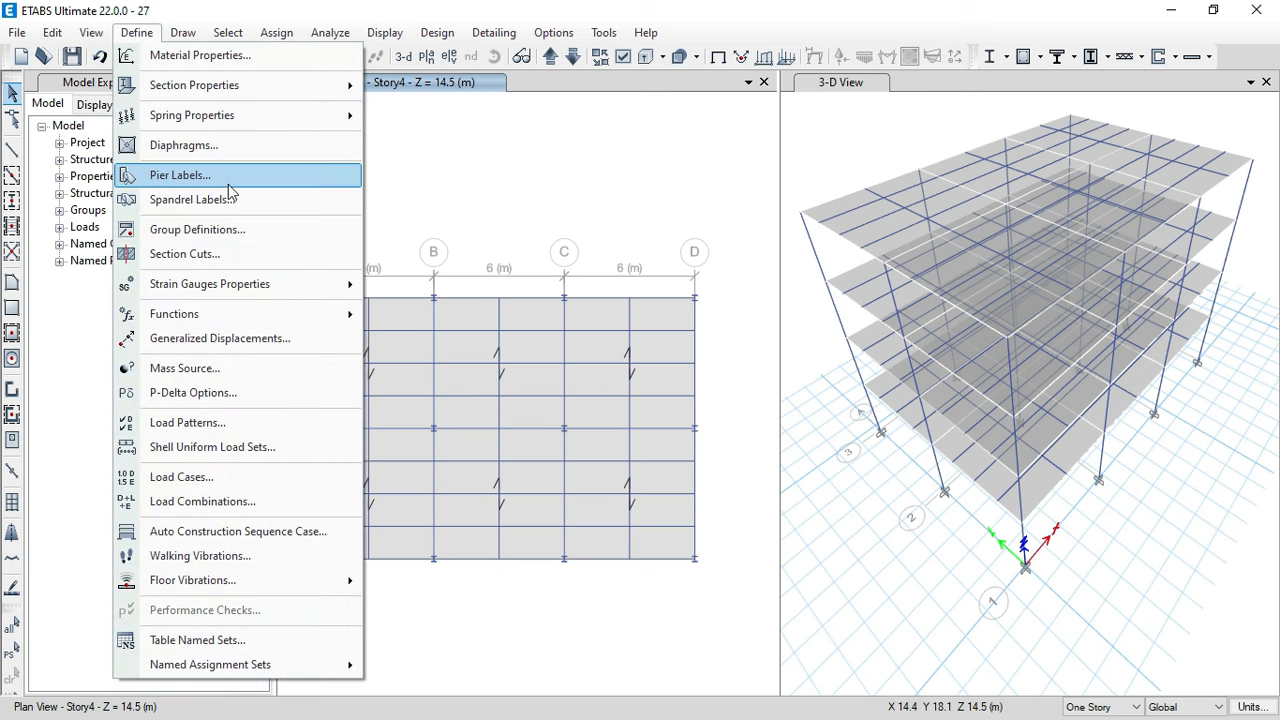
pyautogui.moveTo(244, 322)
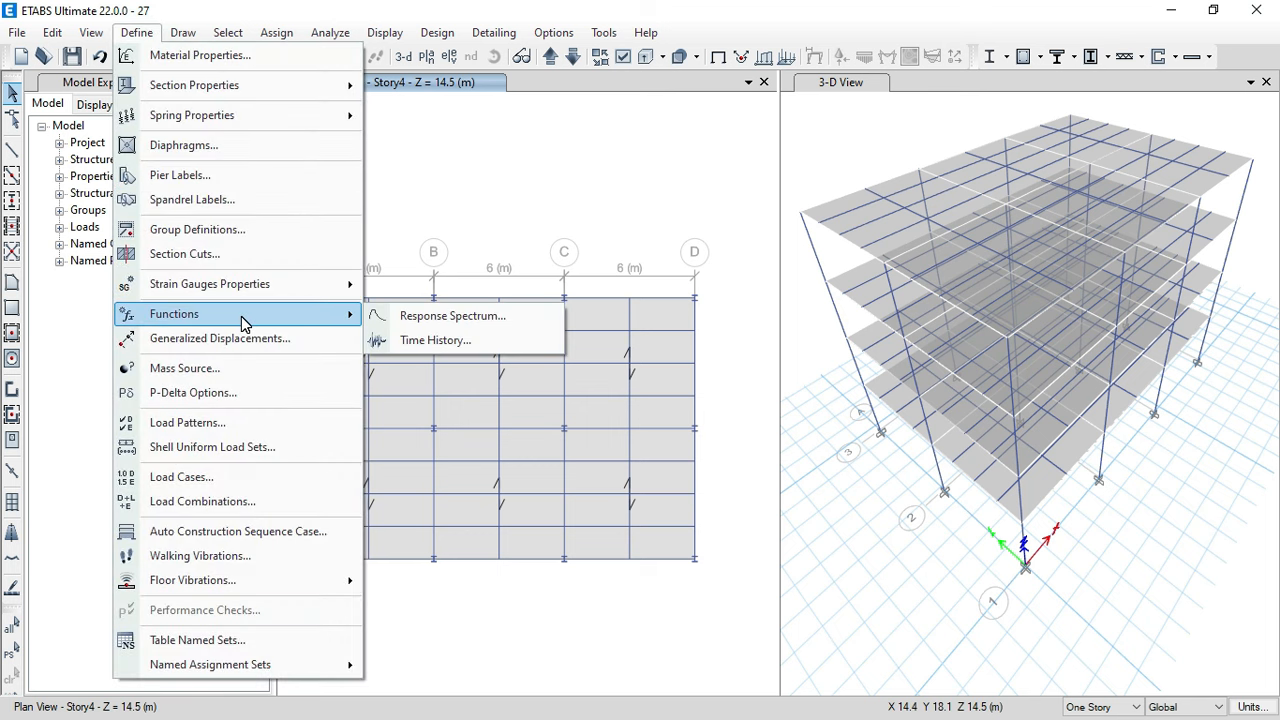
pyautogui.click(400, 318)
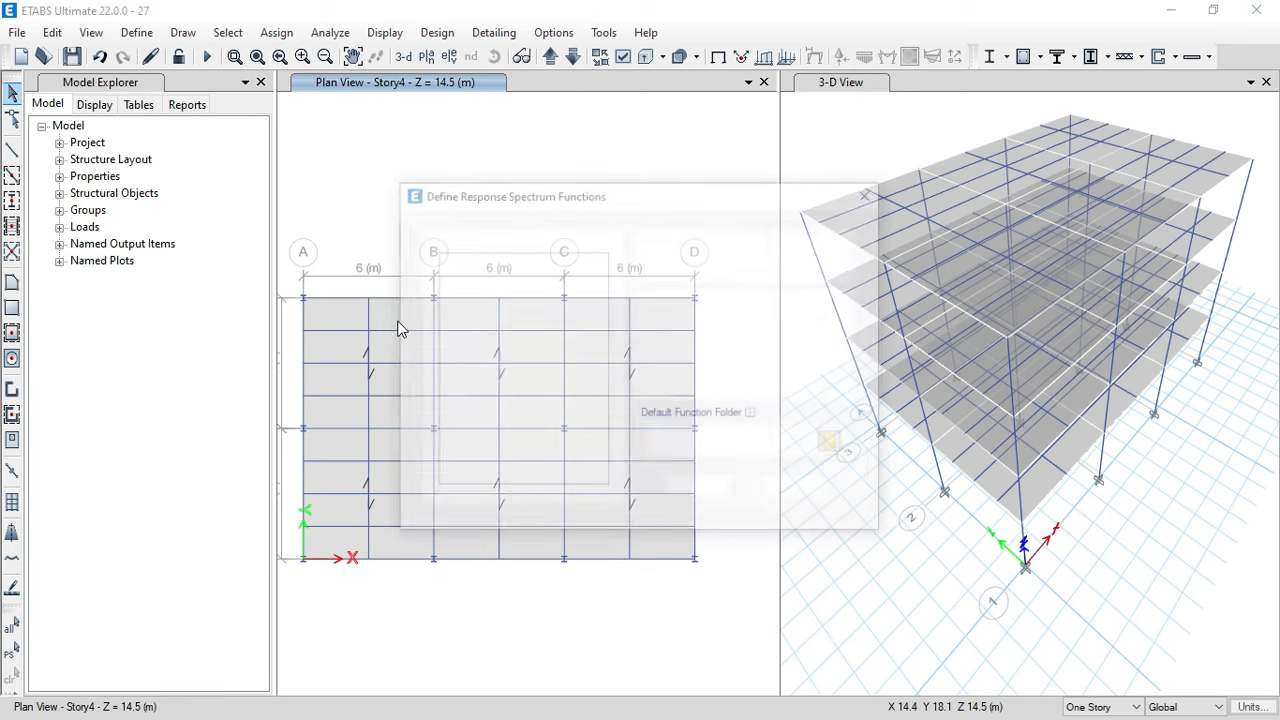
pyautogui.click(694, 260)
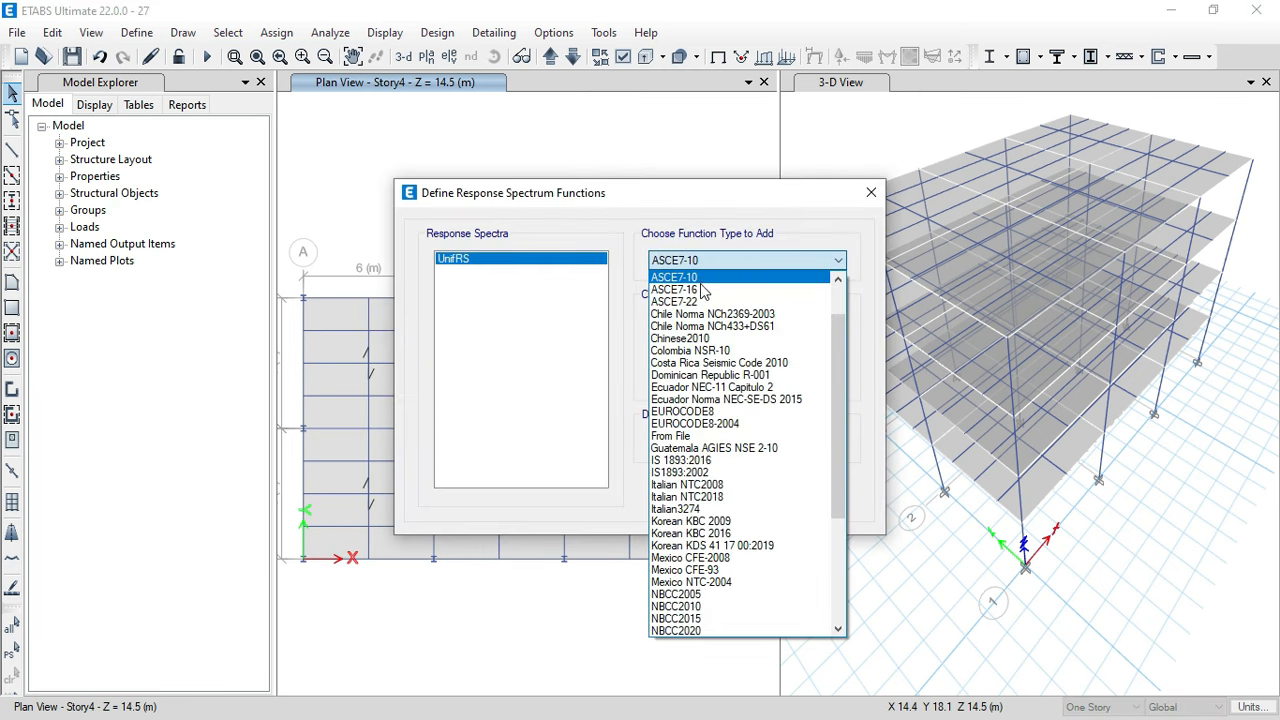
pyautogui.click(702, 275)
pyautogui.click(675, 316)
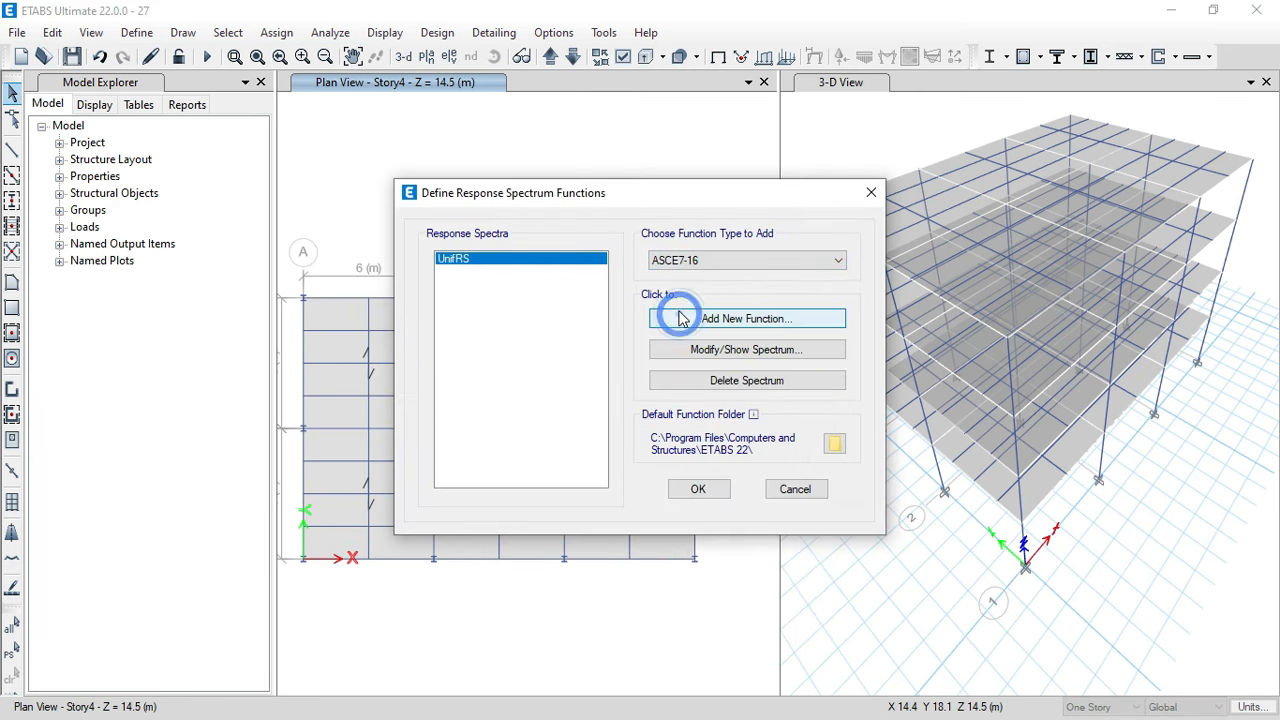
pyautogui.doubleClick(554, 153)
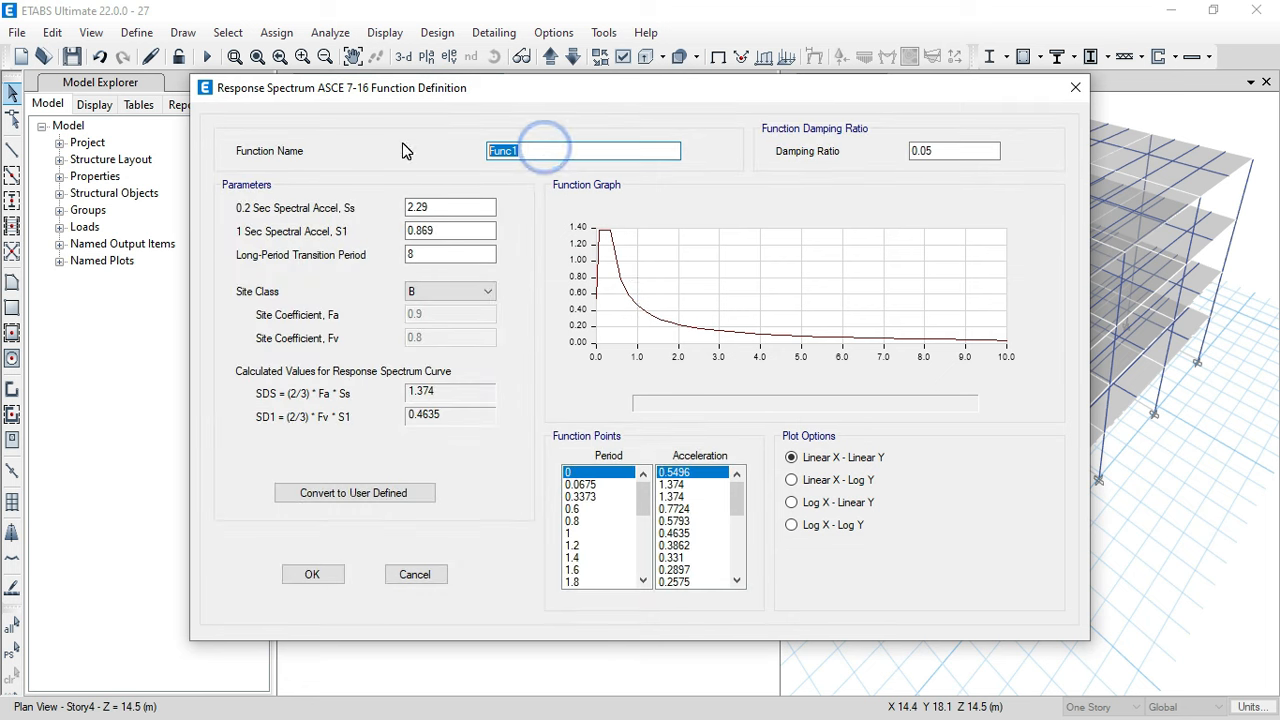
pyautogui.write('Palembang')
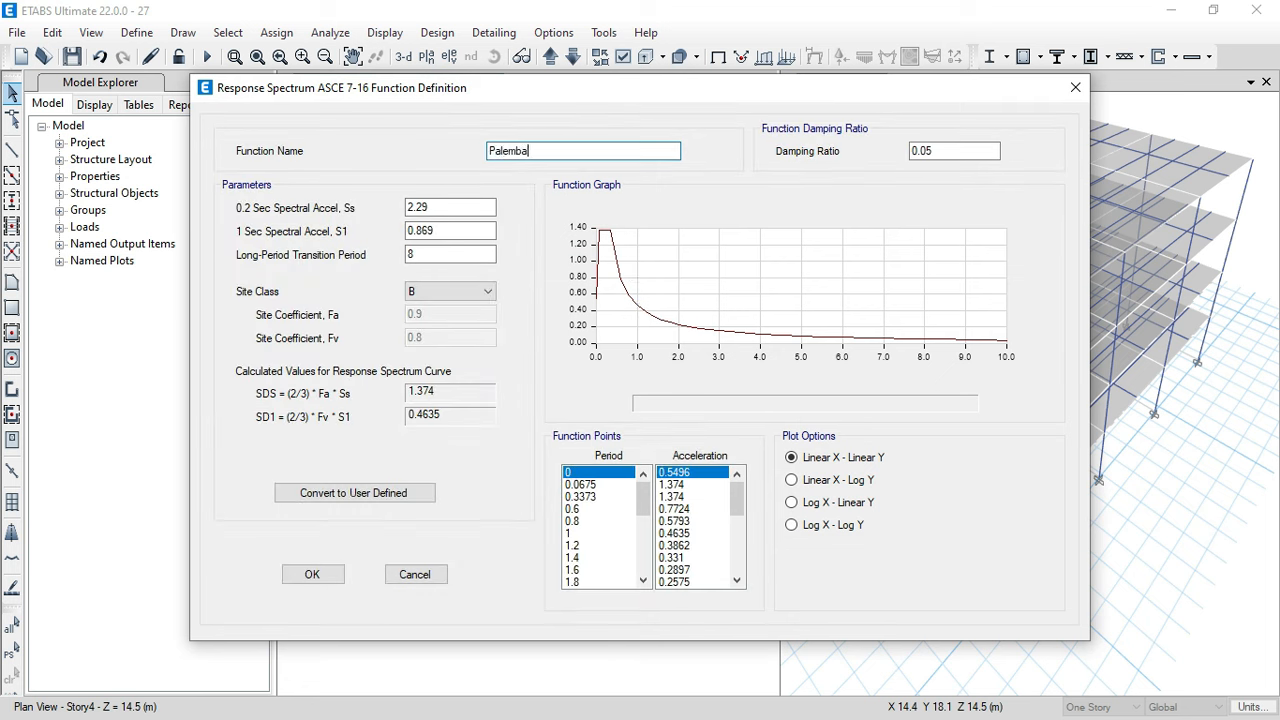
# - Copy the Ss value 0.2909 from the Excel seismic sheet into the Palembang function's 0.2-second spectral acceleration in ETABS
pyautogui.doubleClick(473, 206)
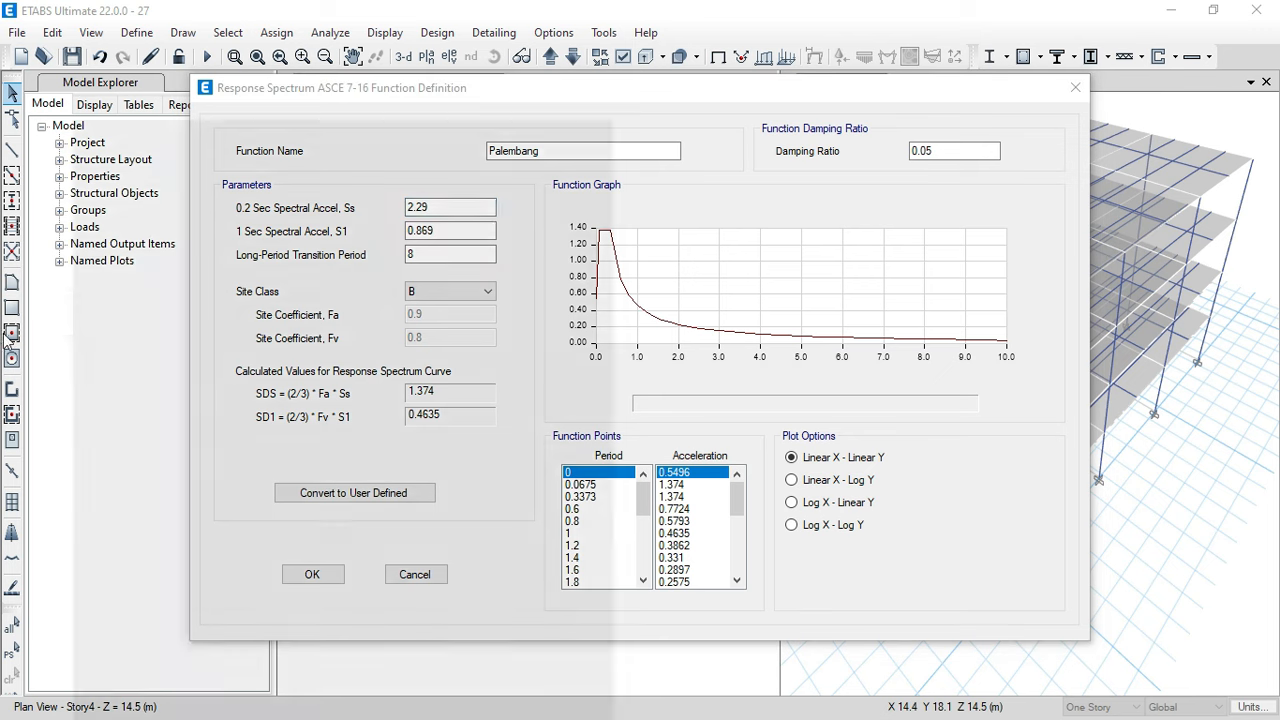
pyautogui.press('super')
pyautogui.click(37, 360)
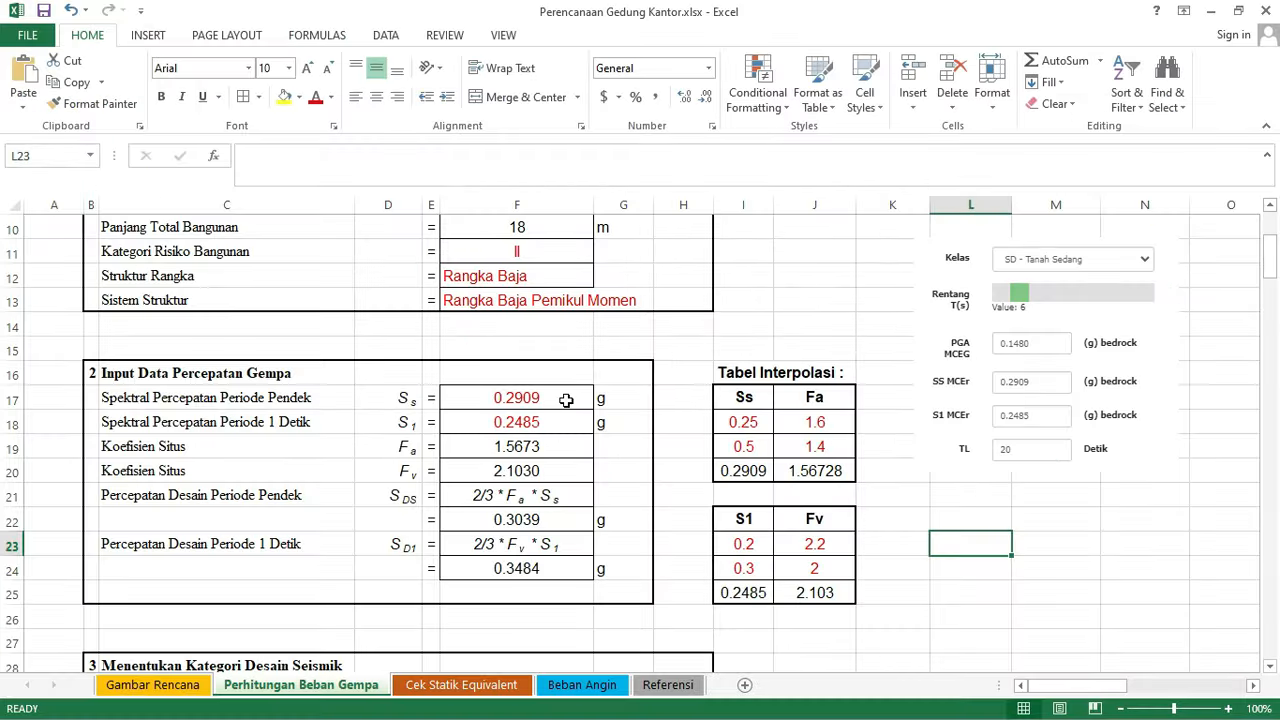
pyautogui.click(566, 398)
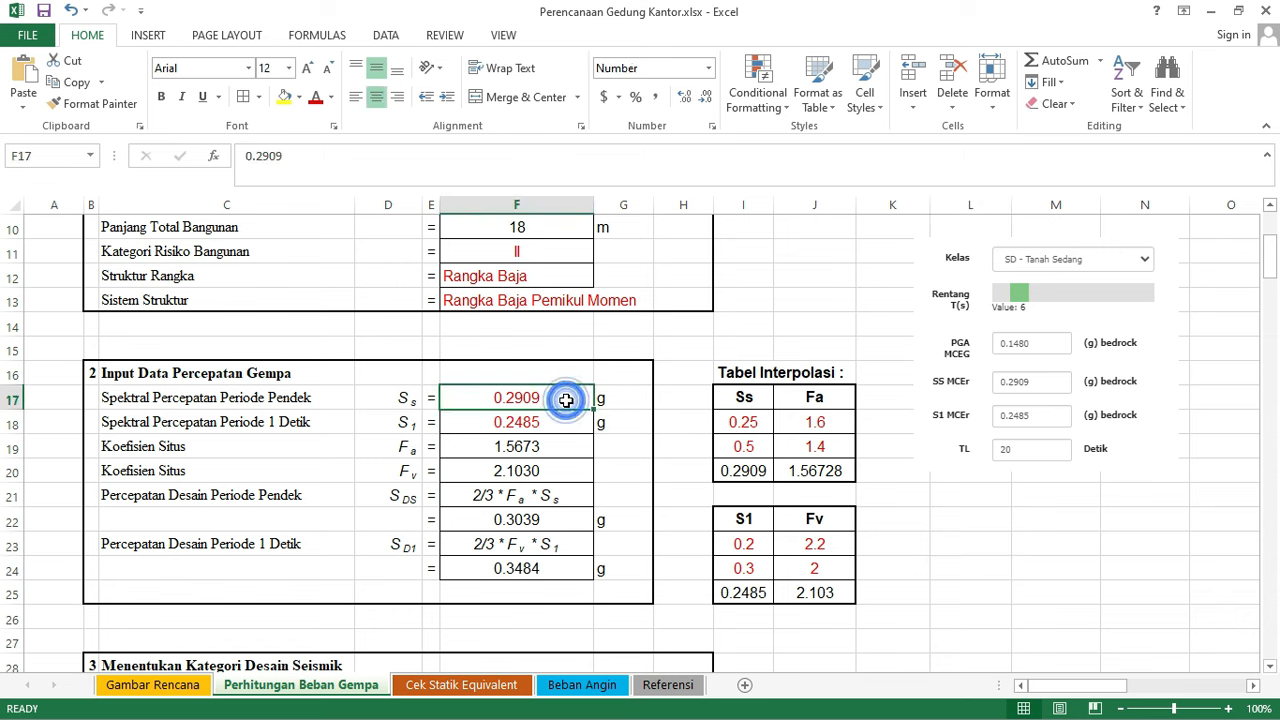
pyautogui.hotkey('ctrl', 'c')
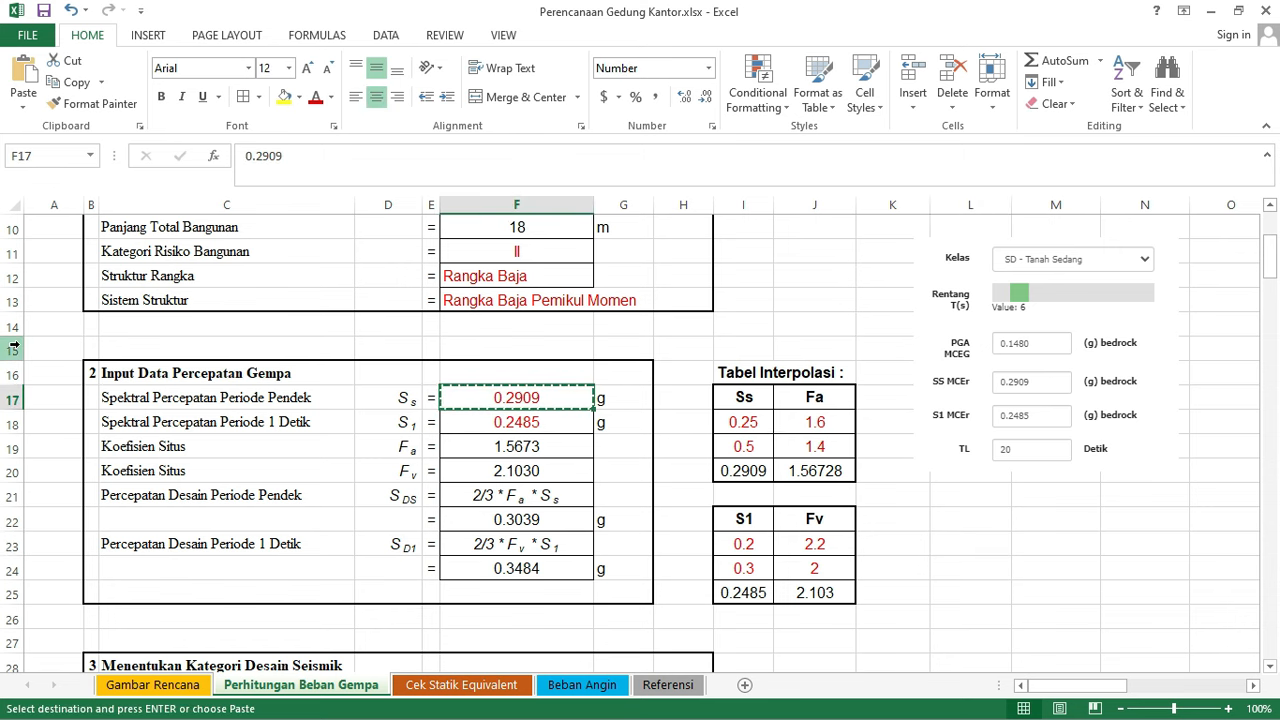
pyautogui.press('super')
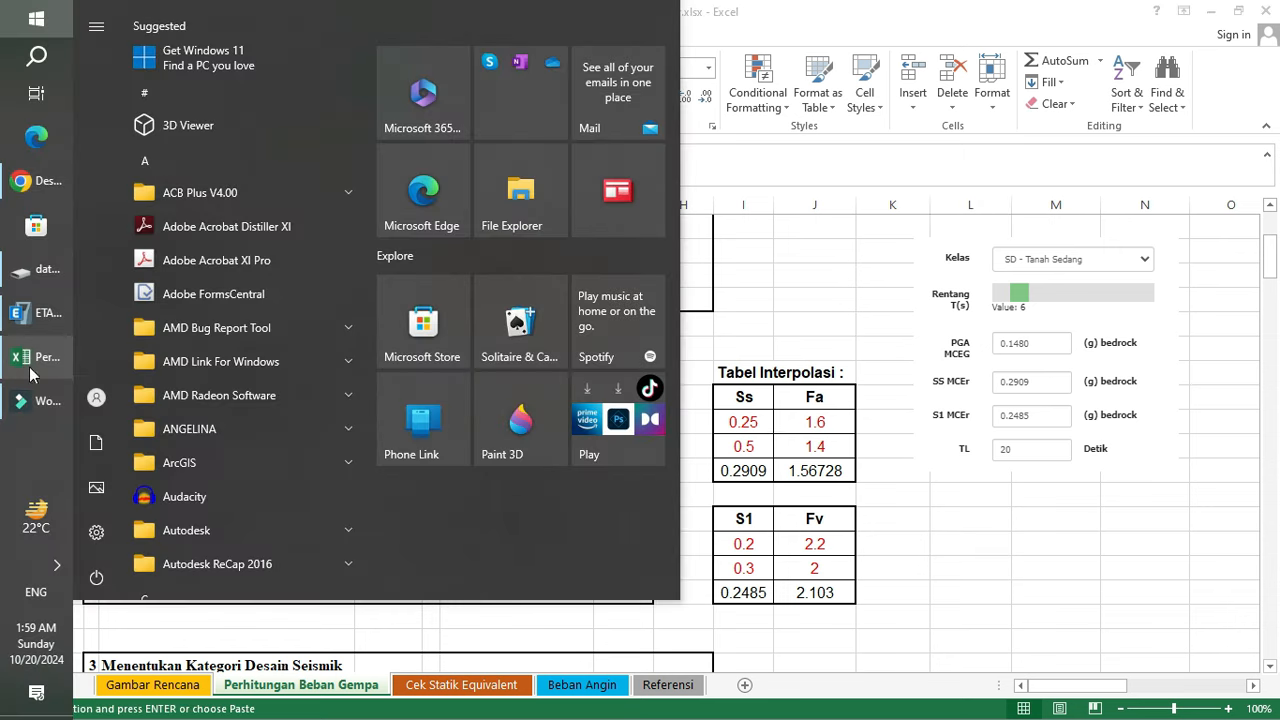
pyautogui.click(36, 312)
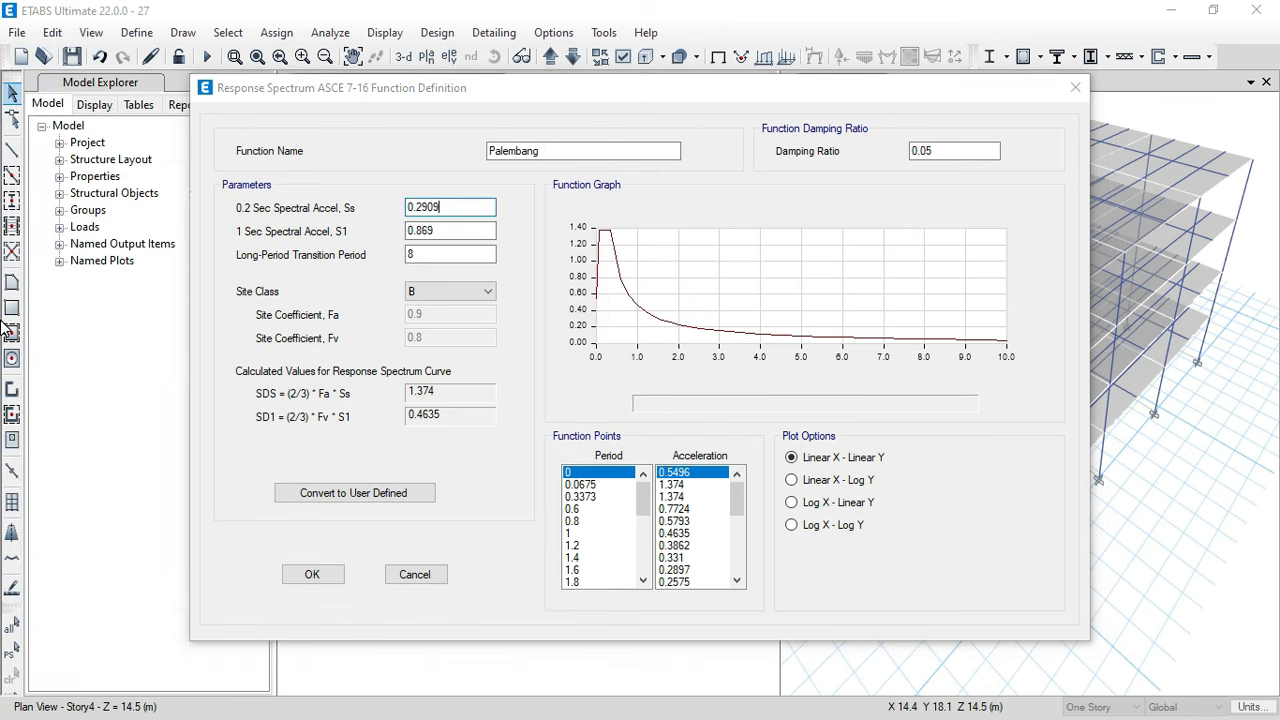
# - Copy the S1 value 0.2485 from the Excel sheet into the function's 1-second spectral acceleration in ETABS
pyautogui.press('super')
pyautogui.click(30, 352)
pyautogui.click(543, 420)
pyautogui.hotkey('ctrl', 'c')
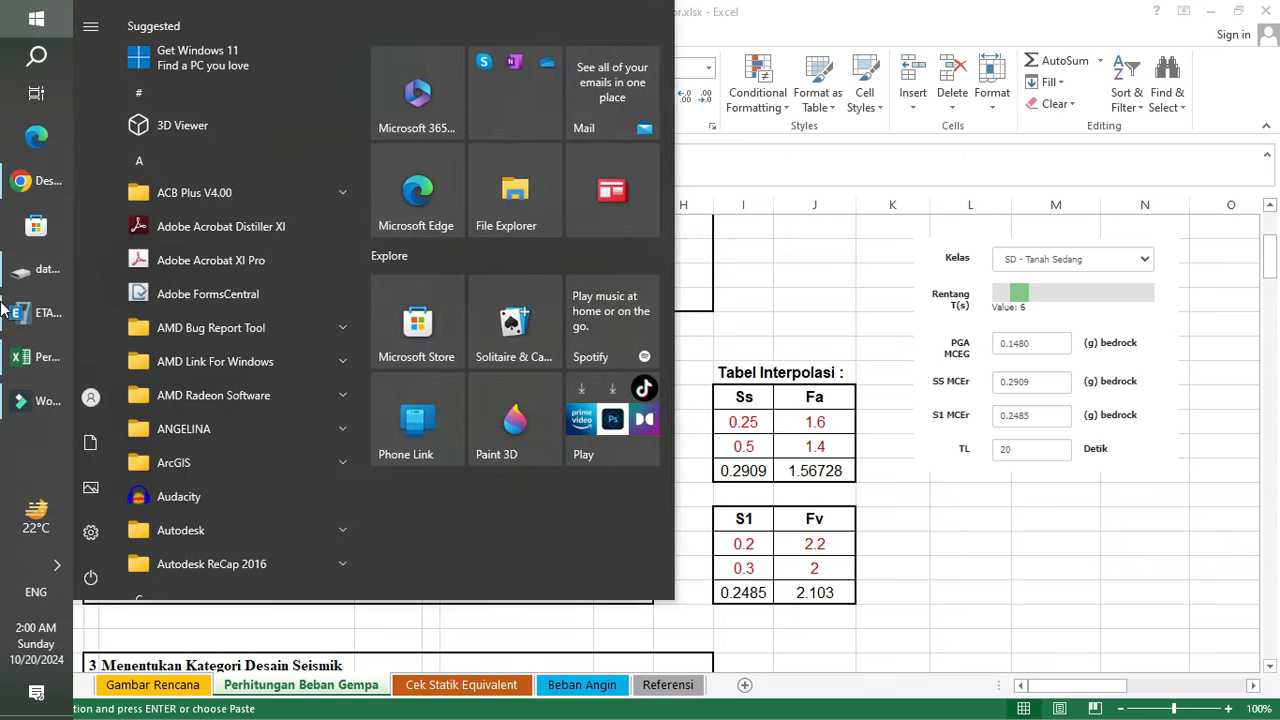
pyautogui.press('super')
pyautogui.click(18, 311)
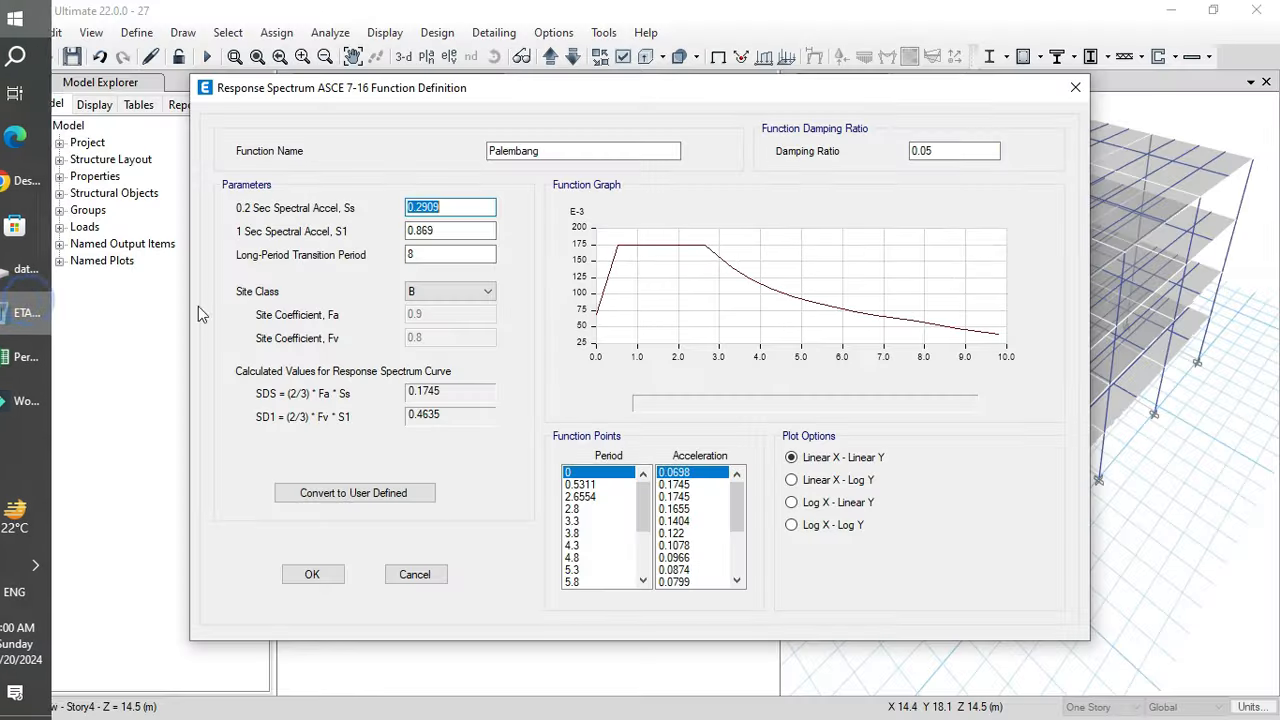
pyautogui.moveTo(449, 232); pyautogui.dragTo(380, 246)
pyautogui.hotkey('ctrl', 'v')
pyautogui.press('Tab')
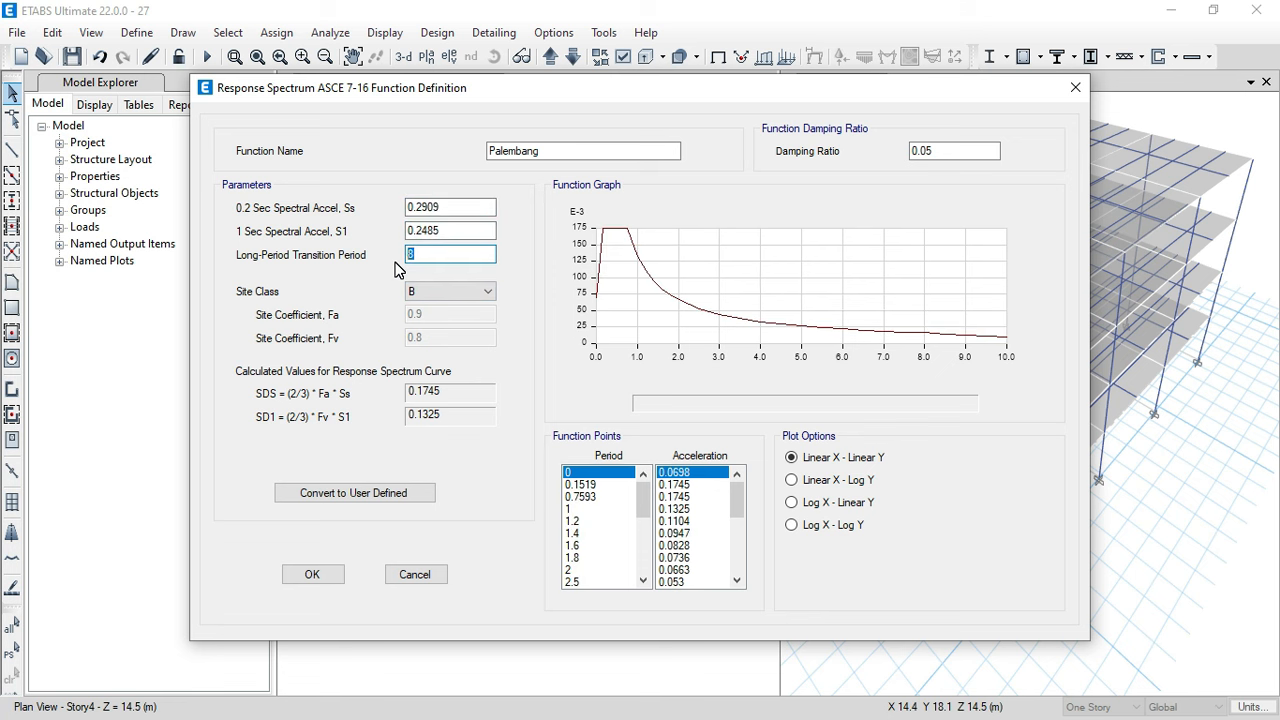
# - Set the long-period transition period to 20 and the site class to D, and save the Palembang response spectrum function
pyautogui.write('20')
pyautogui.click(445, 291)
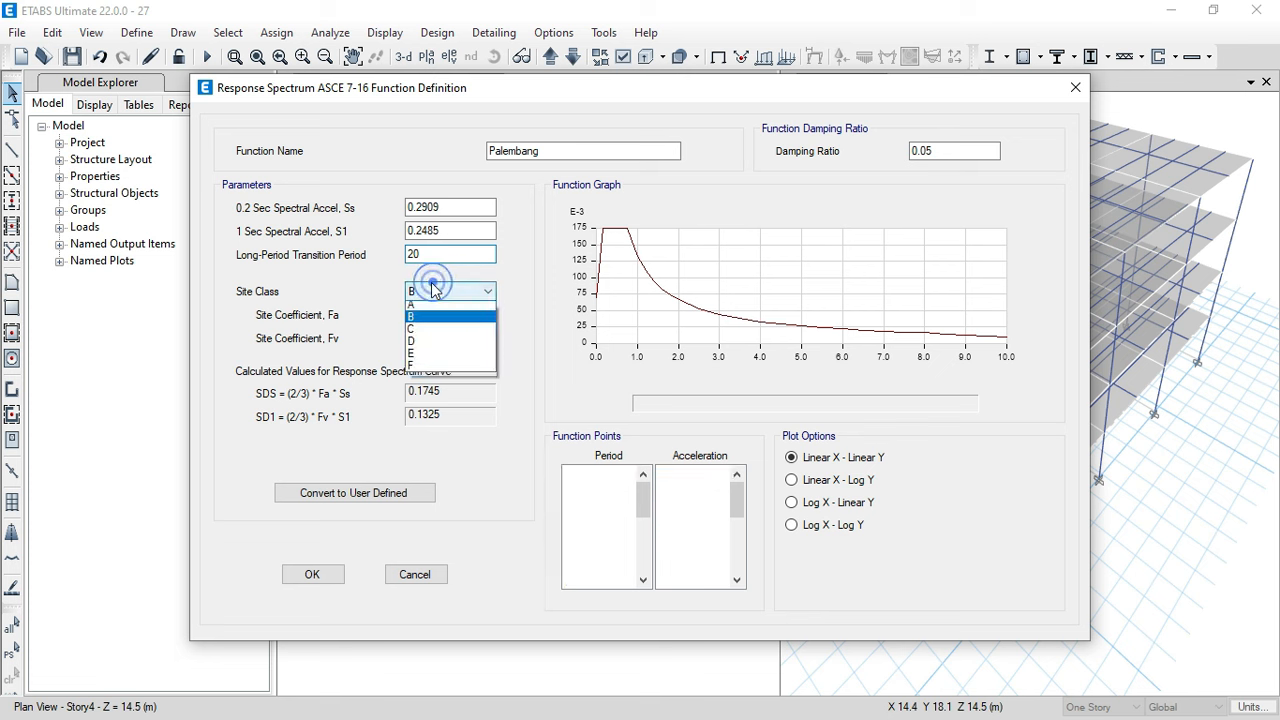
pyautogui.click(431, 345)
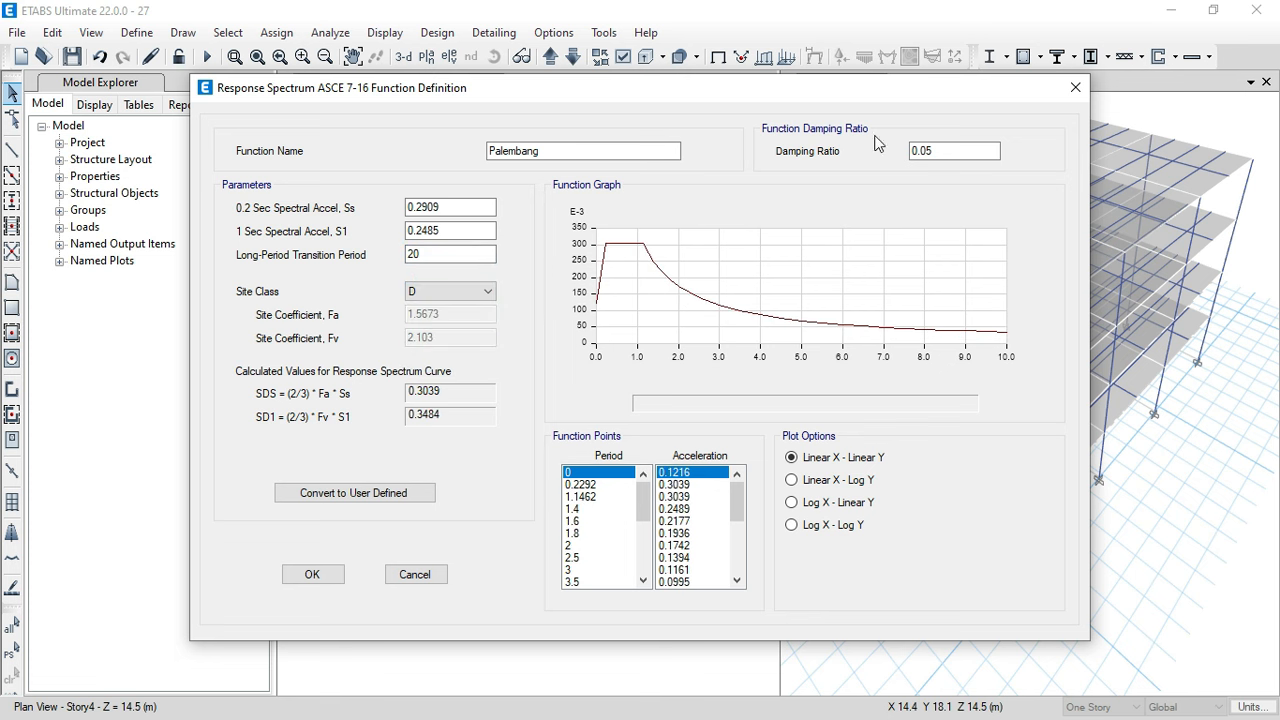
pyautogui.click(312, 573)
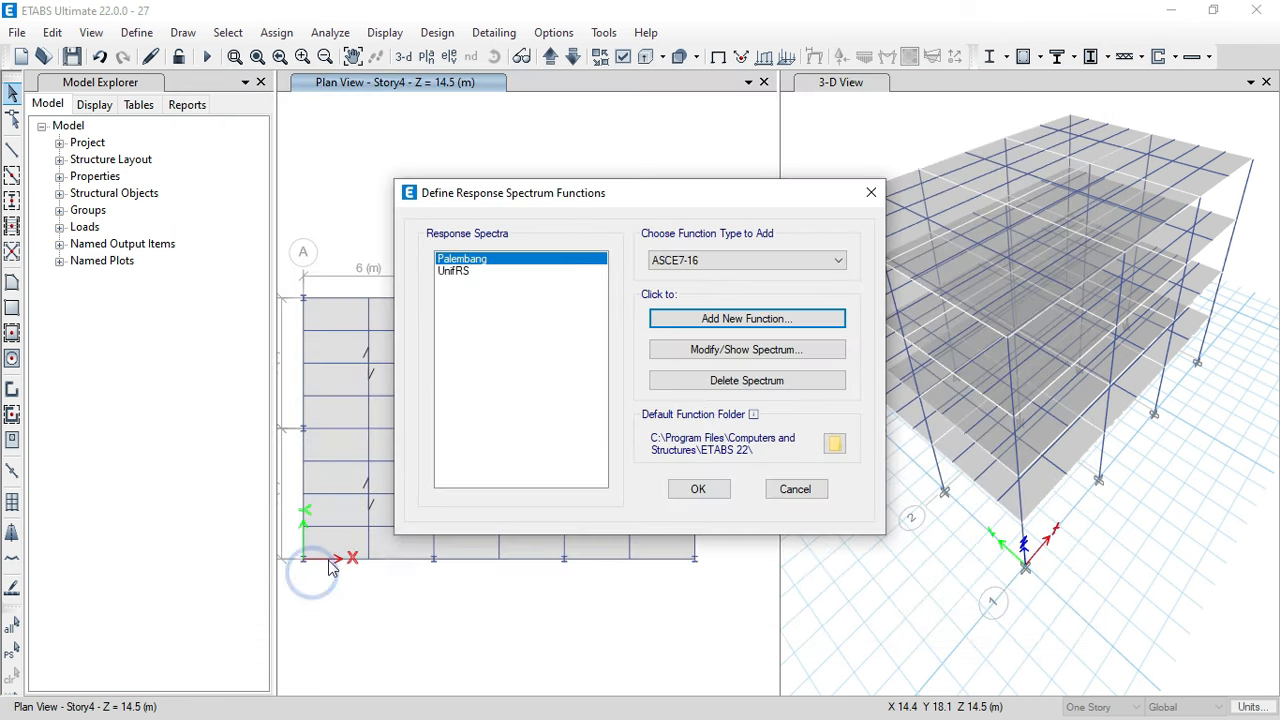
pyautogui.click(699, 489)
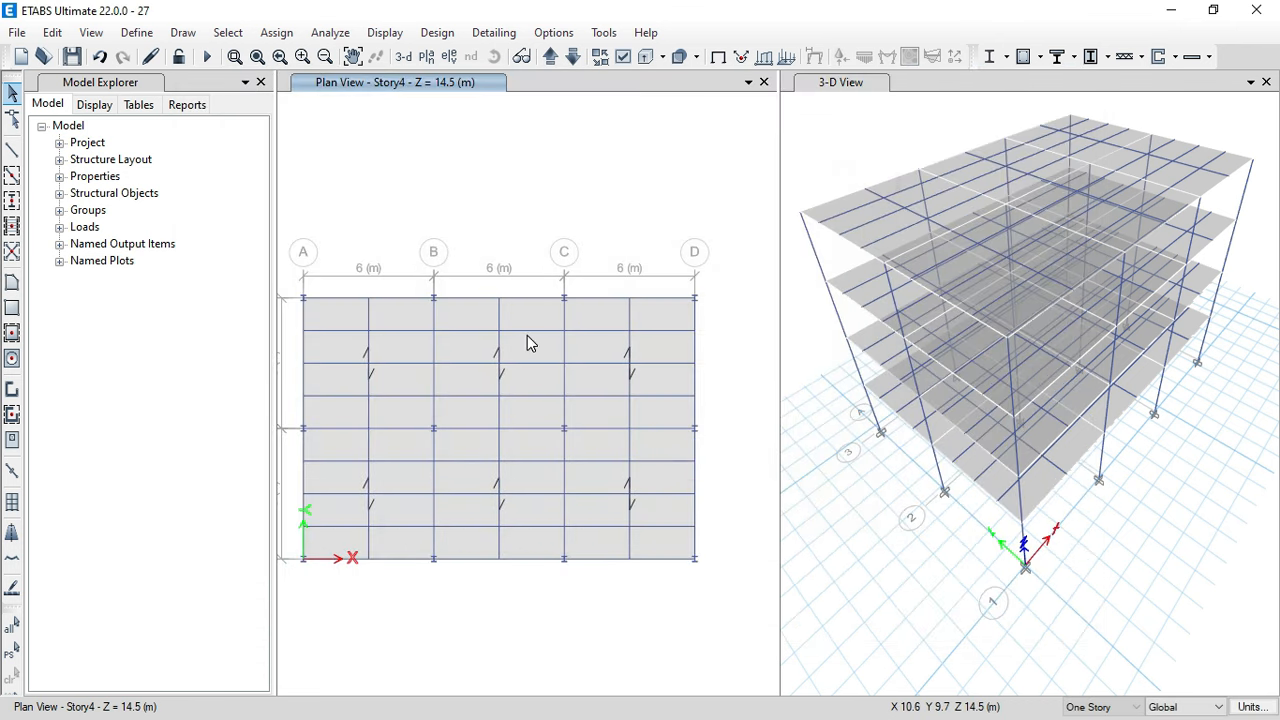
# - Edit mass source MsSrc1 to use specified load patterns only, excluding element self mass and additional mass
pyautogui.click(139, 33)
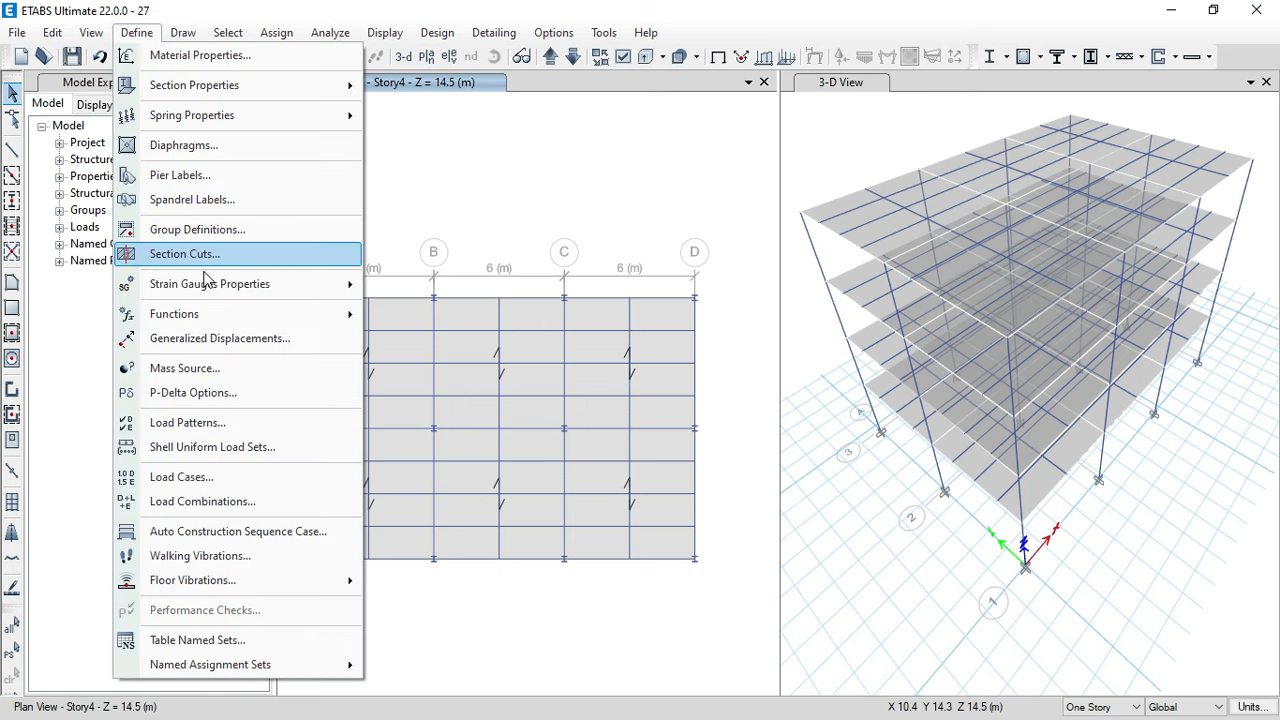
pyautogui.click(205, 367)
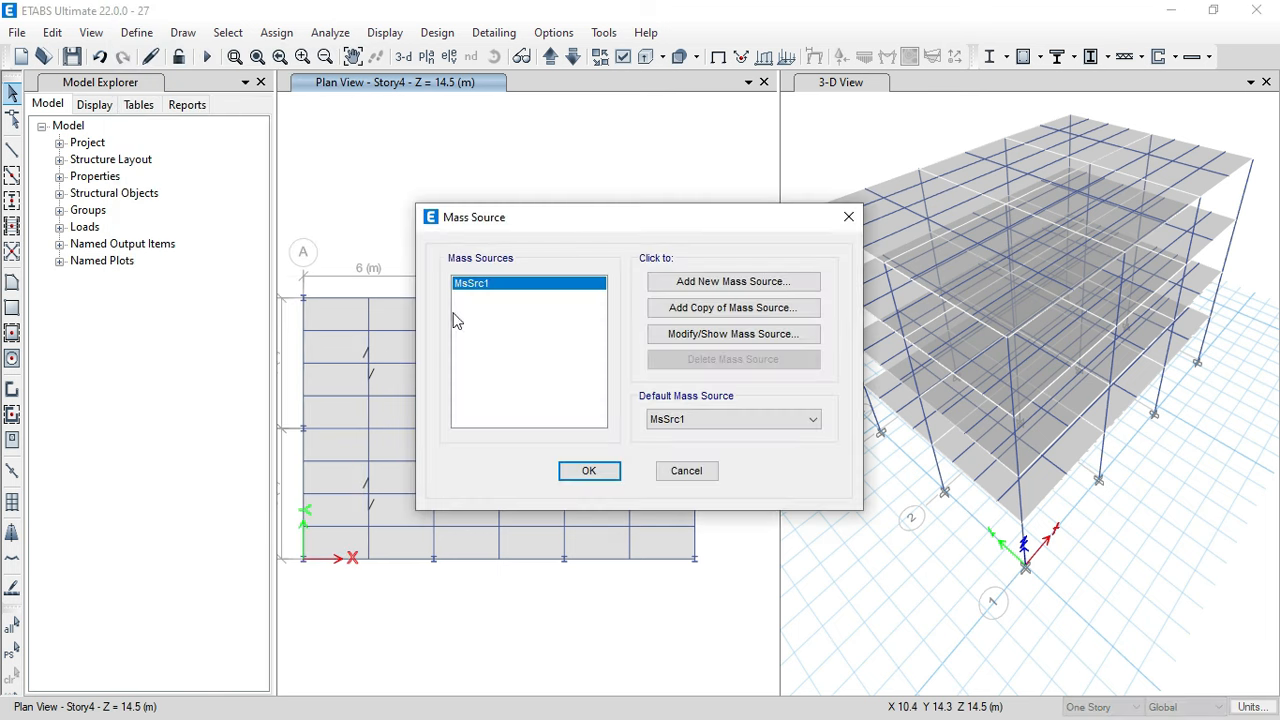
pyautogui.click(733, 335)
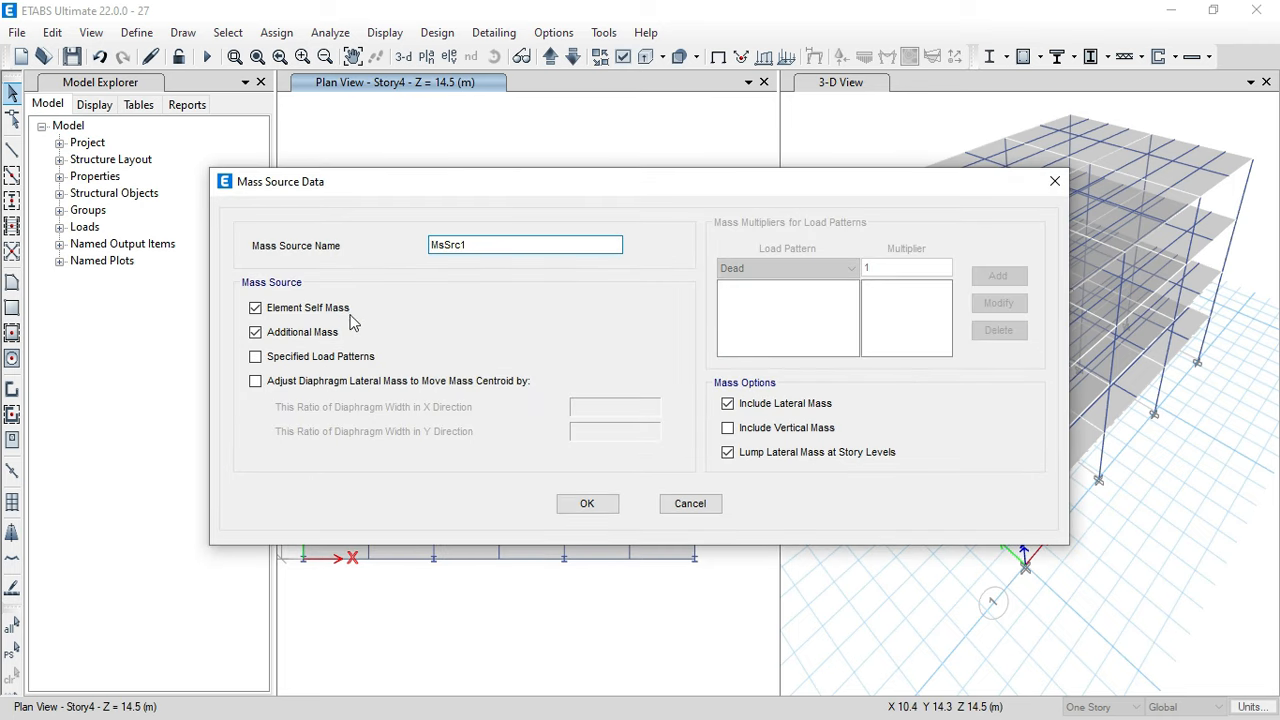
pyautogui.click(332, 309)
pyautogui.click(330, 336)
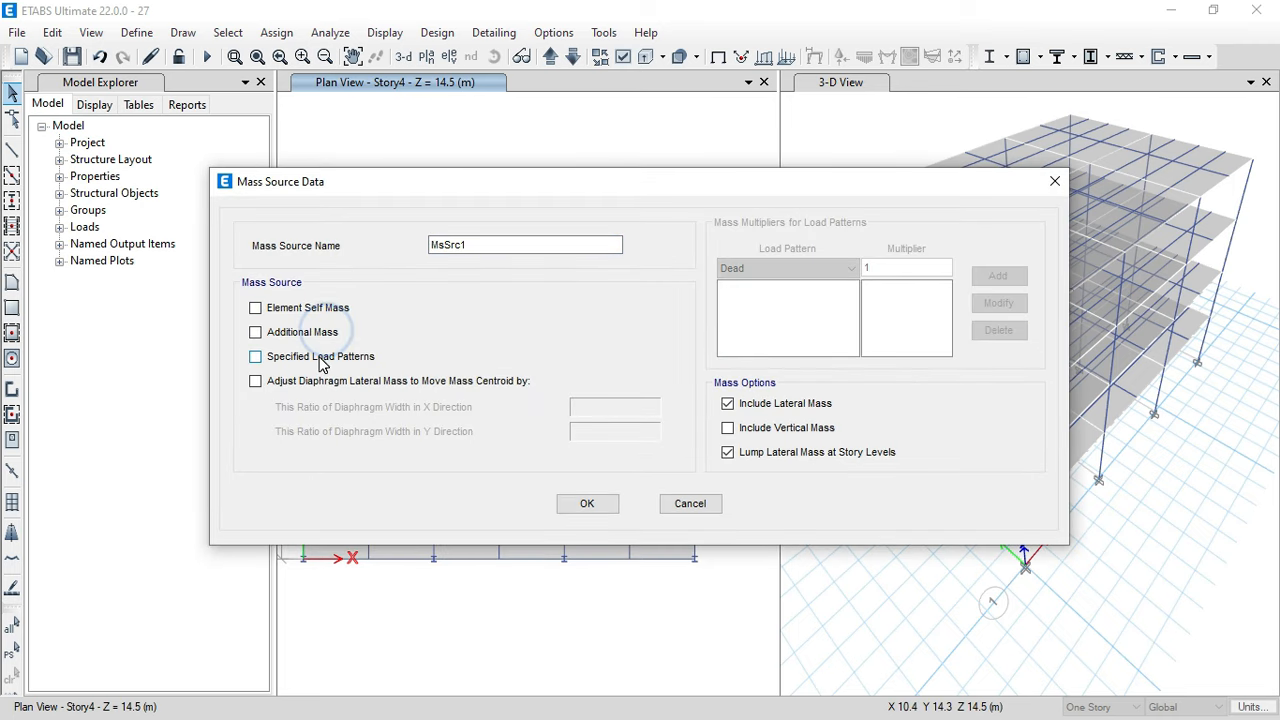
pyautogui.click(304, 357)
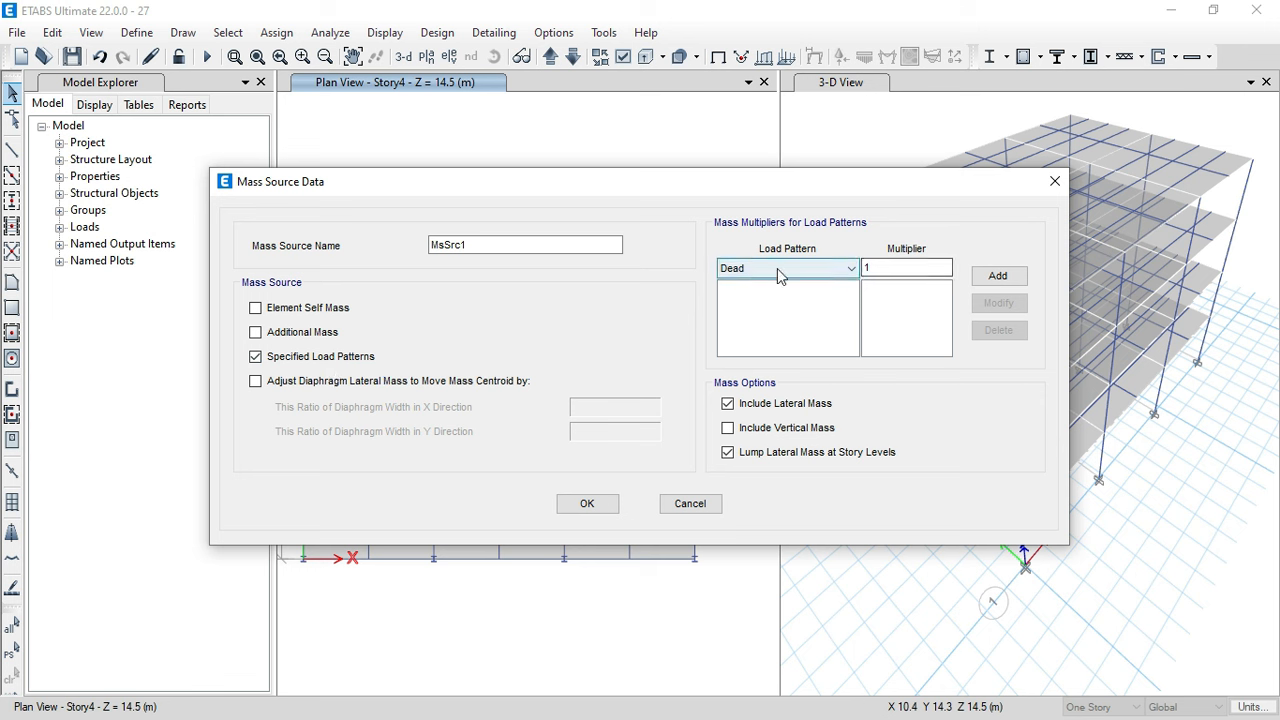
# - Add the Dead and Super Dead load patterns to the mass source, each with multiplier 1
pyautogui.click(1018, 277)
pyautogui.click(818, 270)
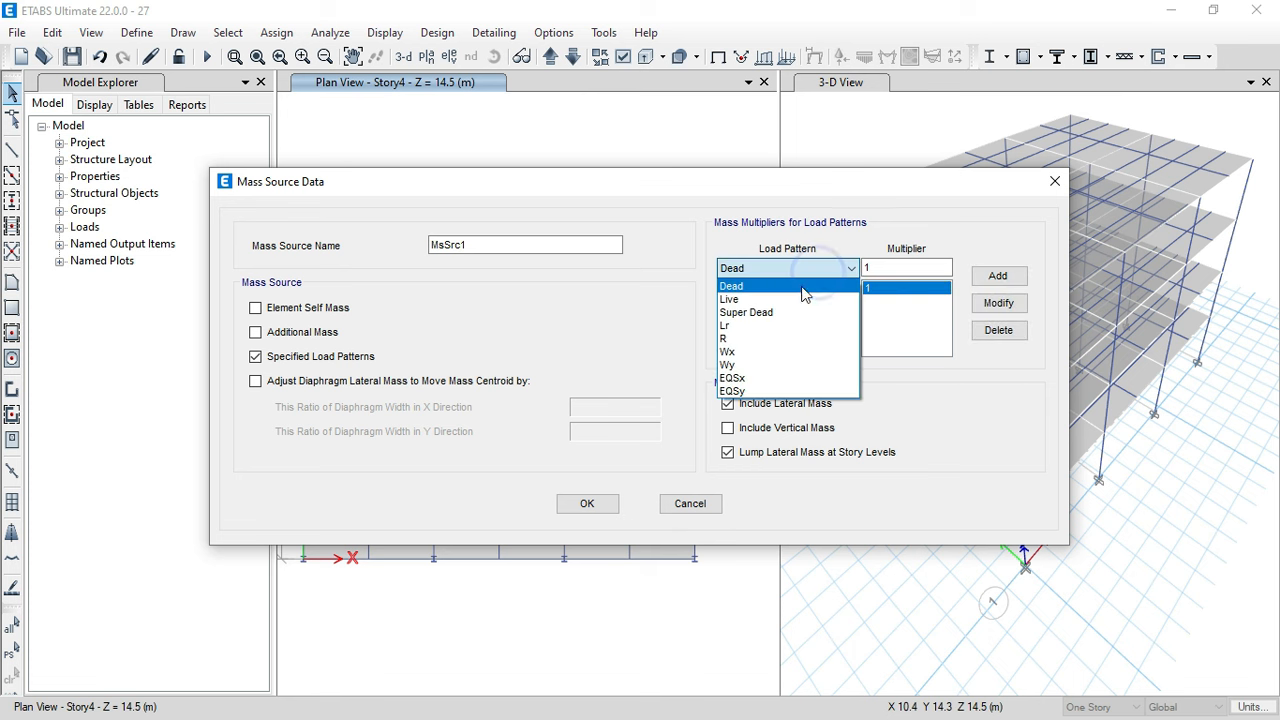
pyautogui.click(800, 317)
pyautogui.click(998, 277)
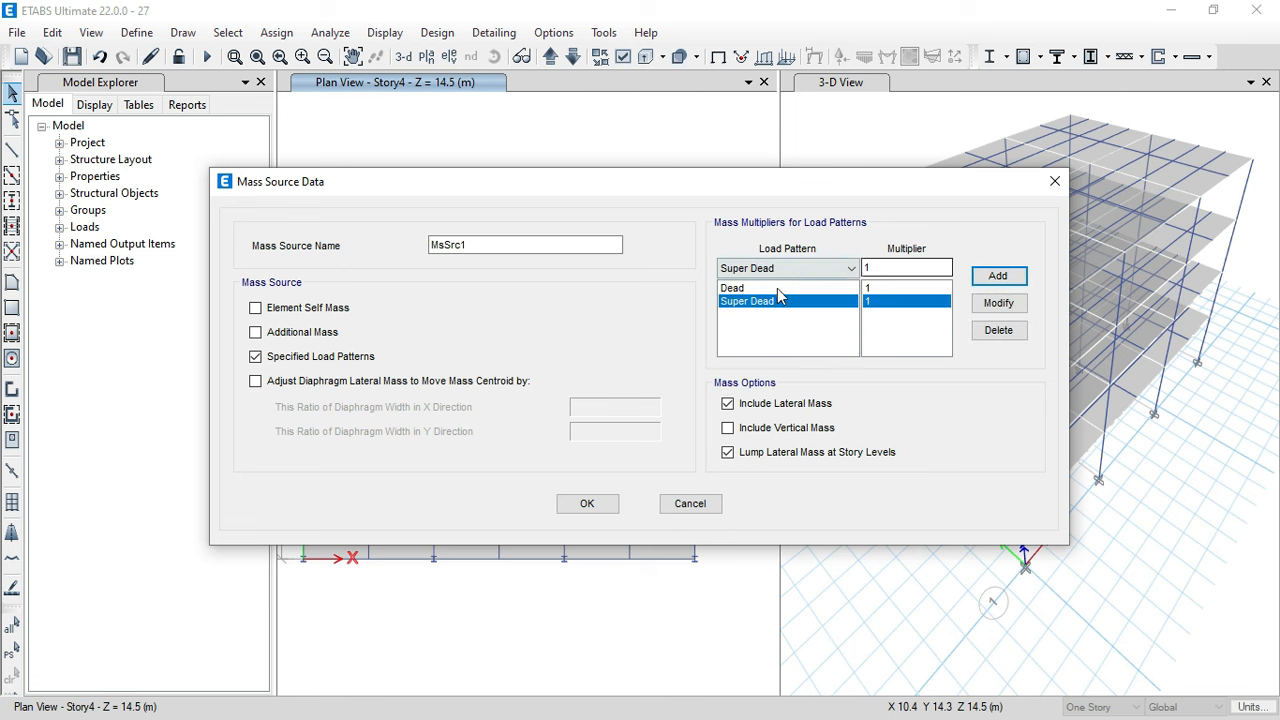
# - Remove the Super Dead load pattern from the mass source multipliers
pyautogui.click(786, 269)
pyautogui.click(760, 300)
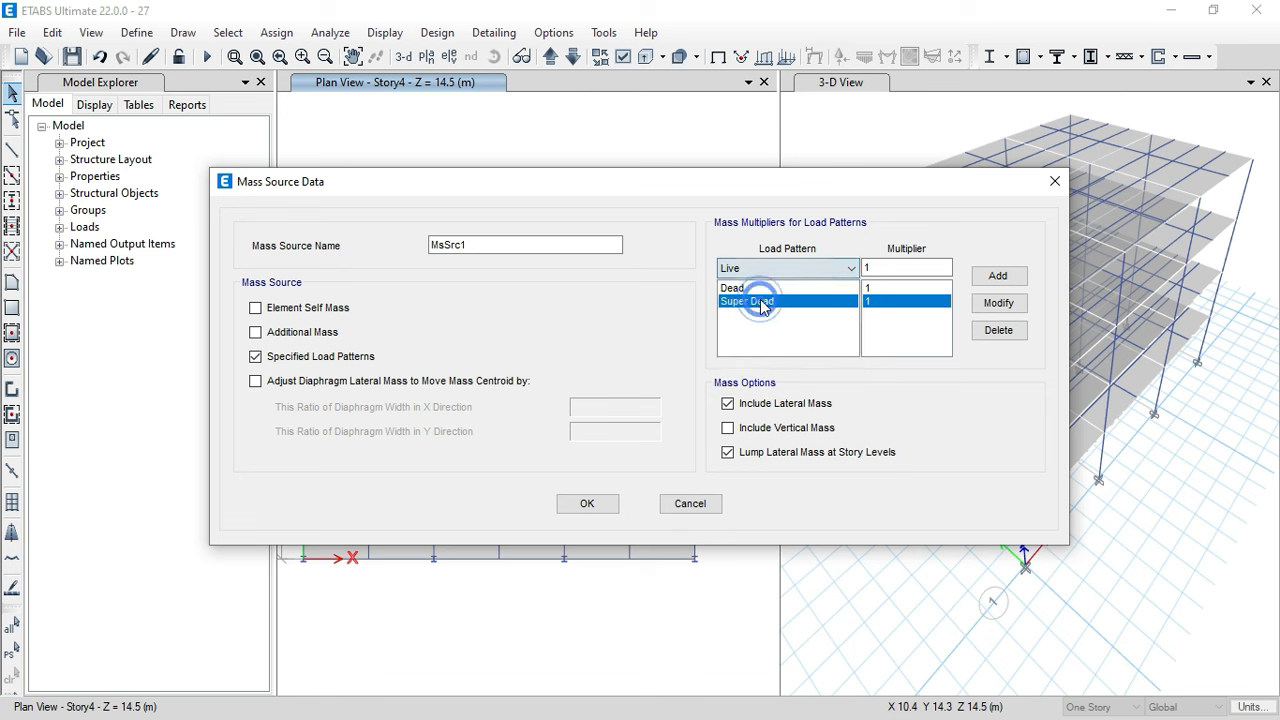
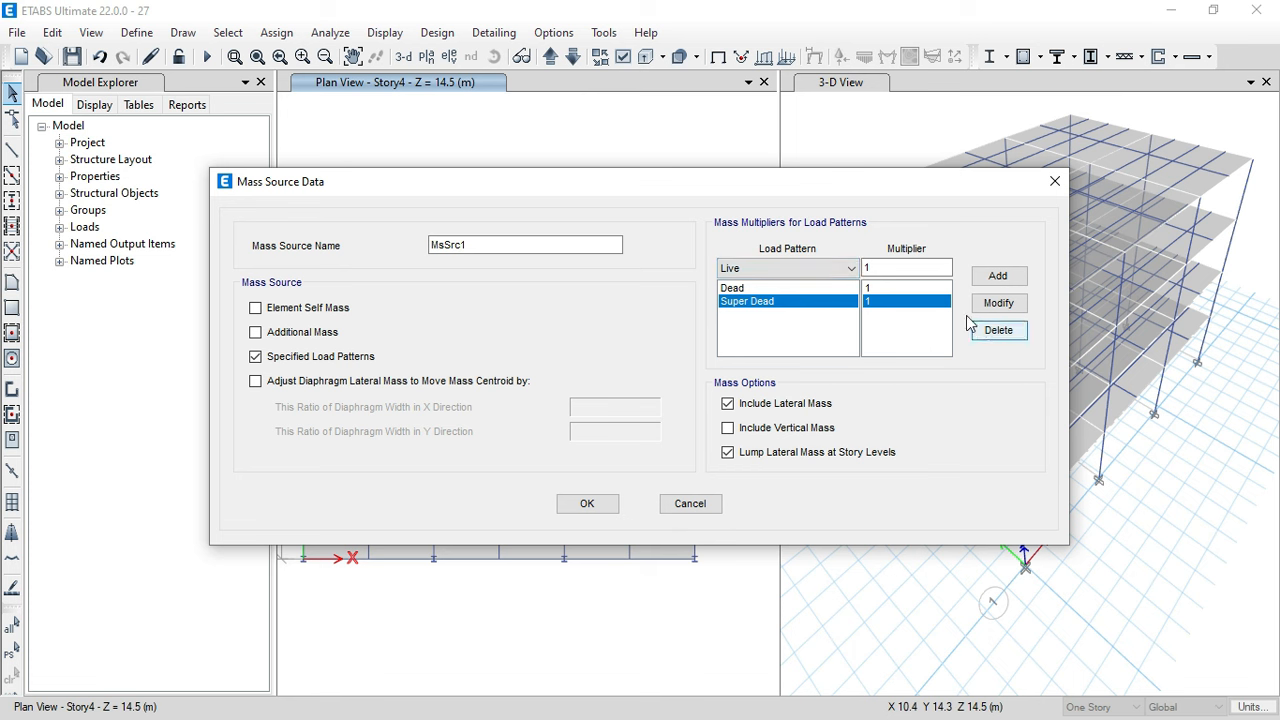
pyautogui.click(604, 507)
pyautogui.click(694, 434)
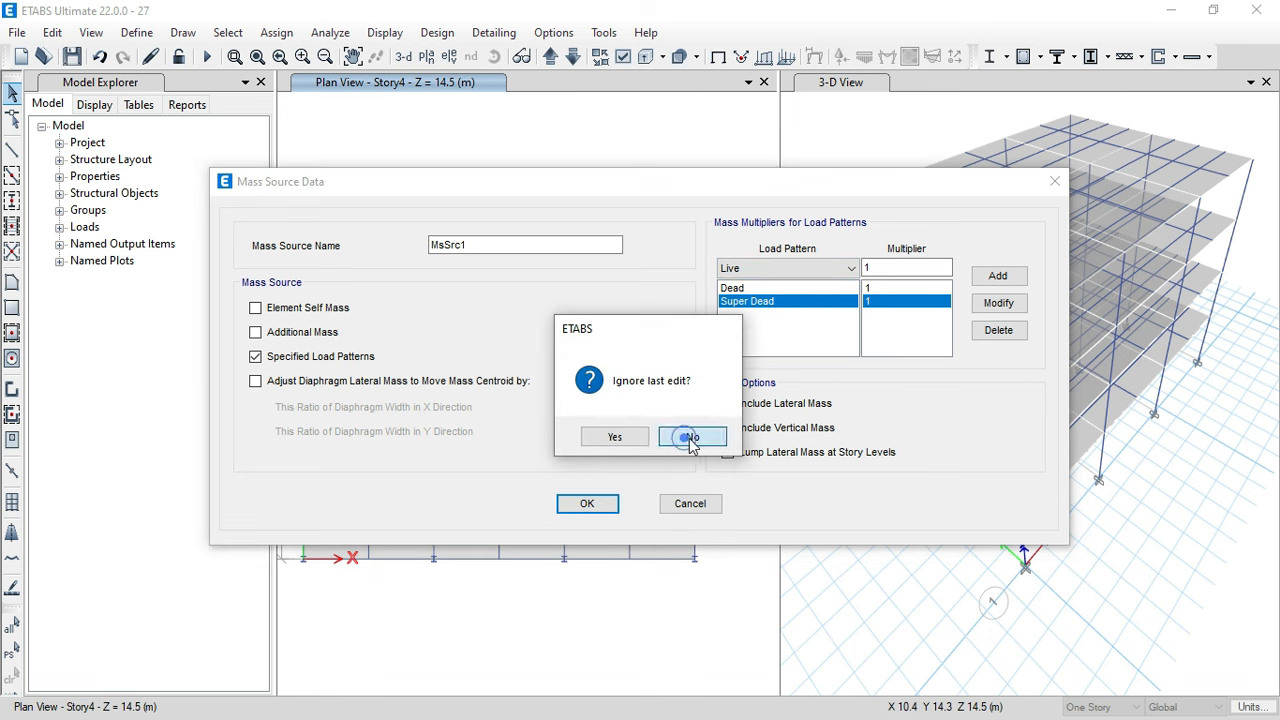
pyautogui.click(831, 267)
pyautogui.click(831, 265)
pyautogui.click(988, 332)
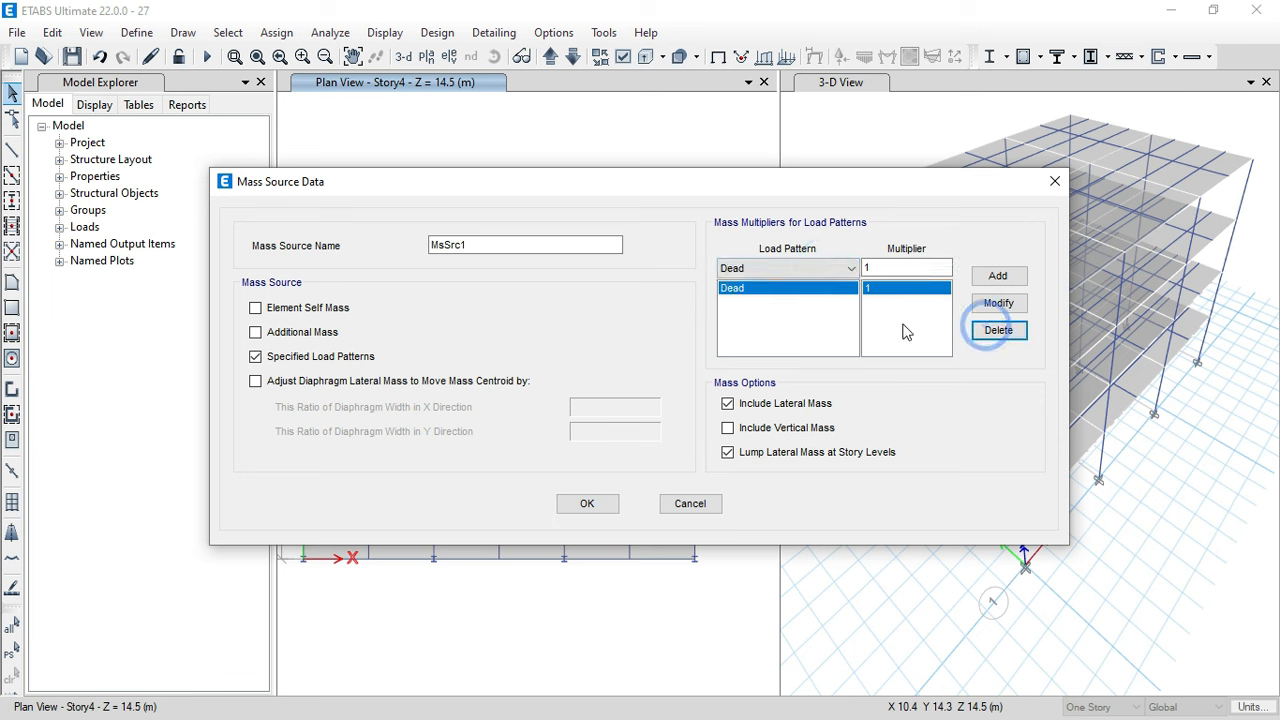
# - Add the Super Dead load pattern with multiplier 1 again and save the MsSrc1 mass source
pyautogui.click(826, 267)
pyautogui.click(786, 313)
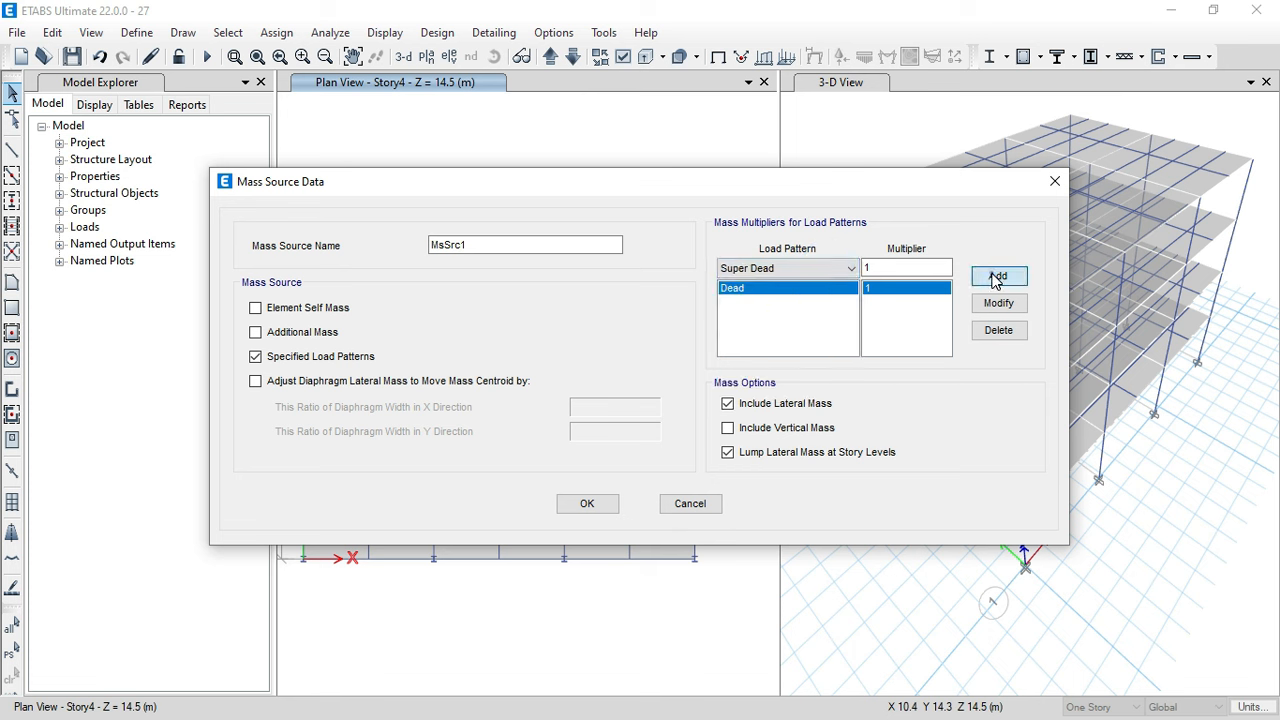
pyautogui.click(998, 276)
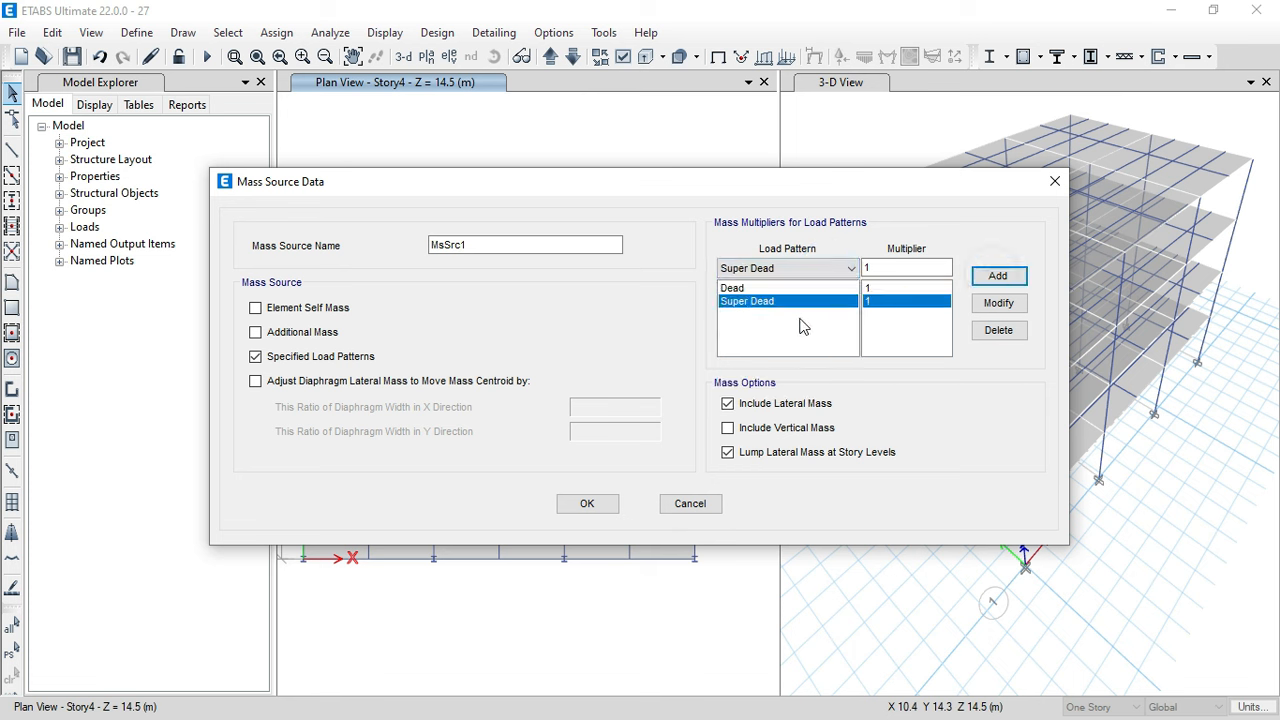
pyautogui.click(605, 505)
pyautogui.click(592, 470)
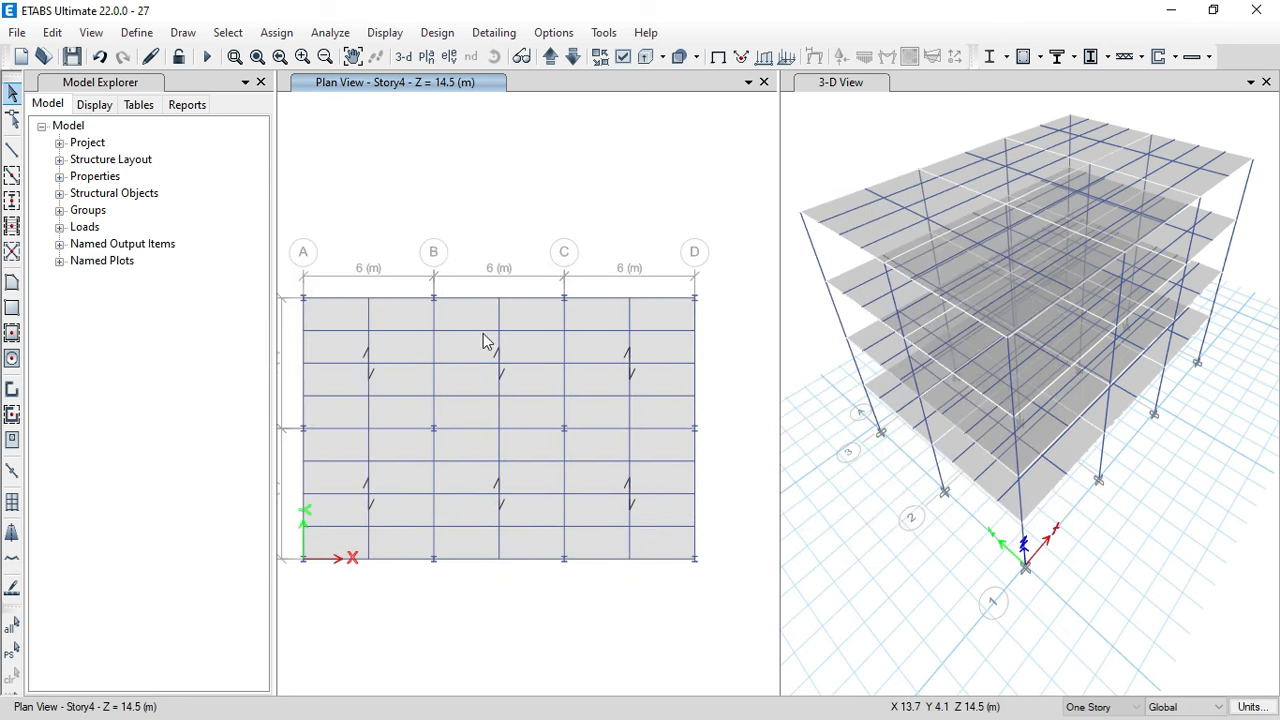
# - Add a new load case named EQDx and set its type to Response Spectrum
pyautogui.click(136, 32)
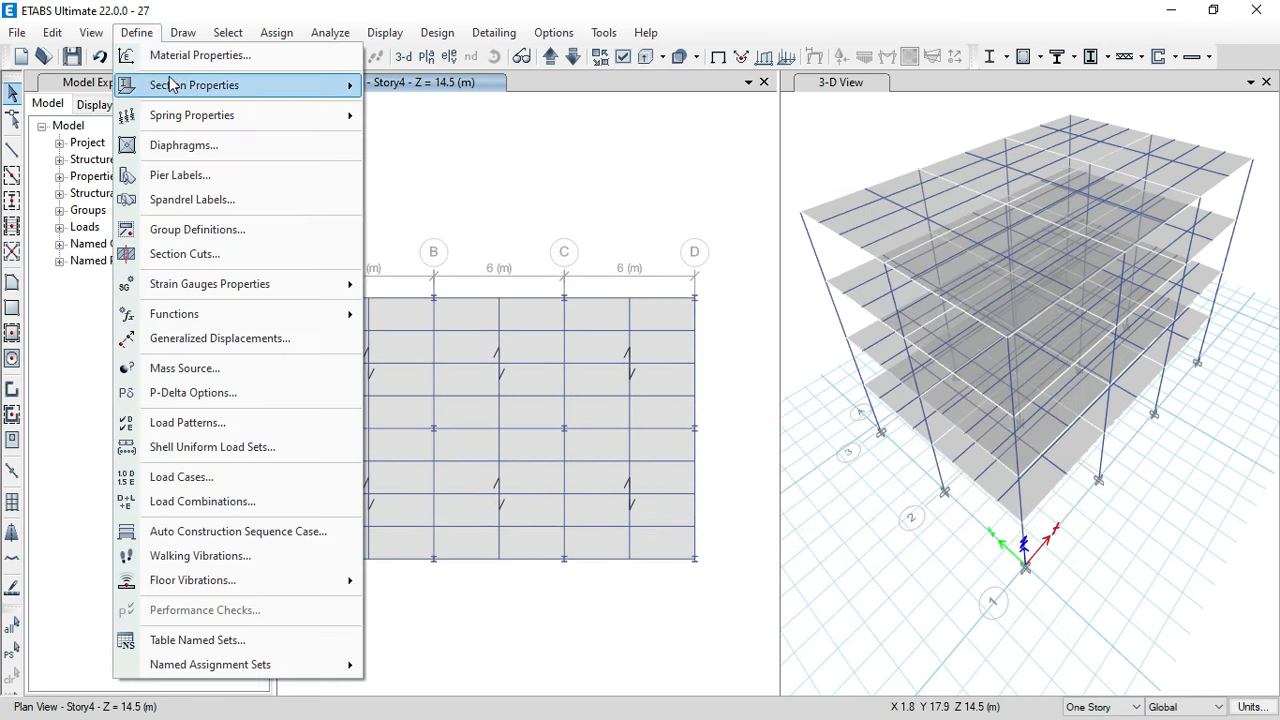
pyautogui.moveTo(274, 325)
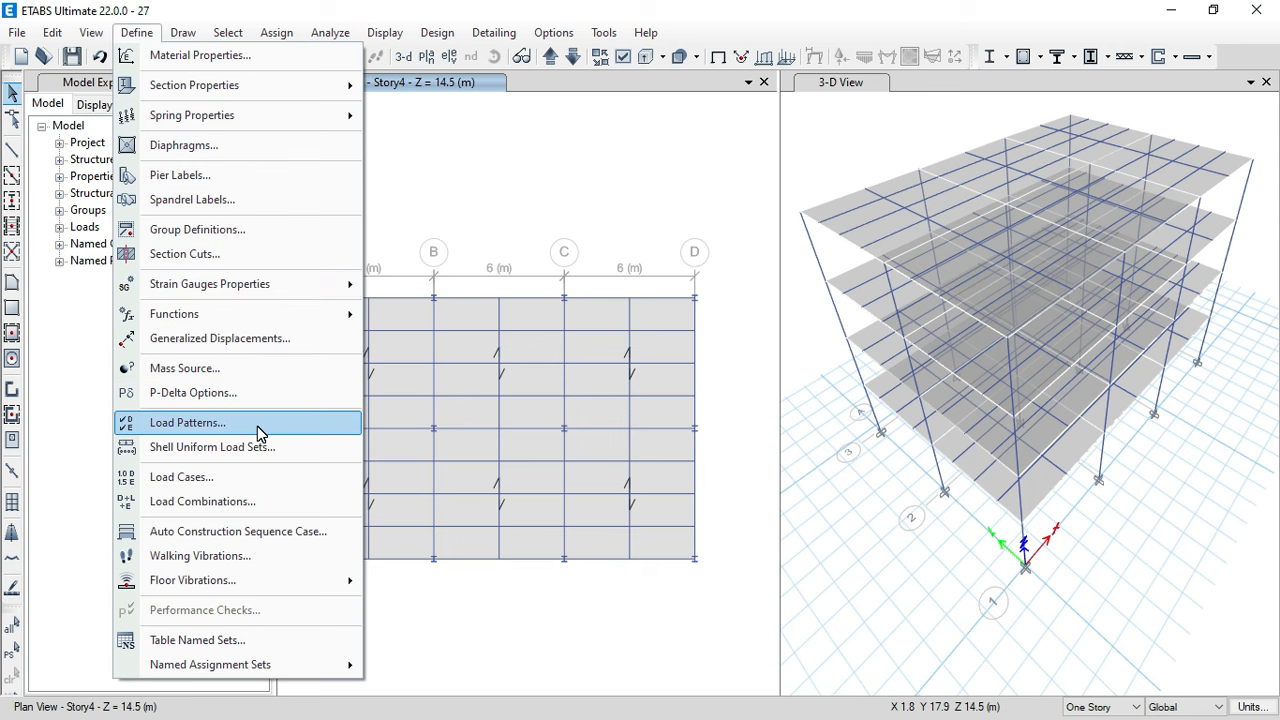
pyautogui.click(248, 478)
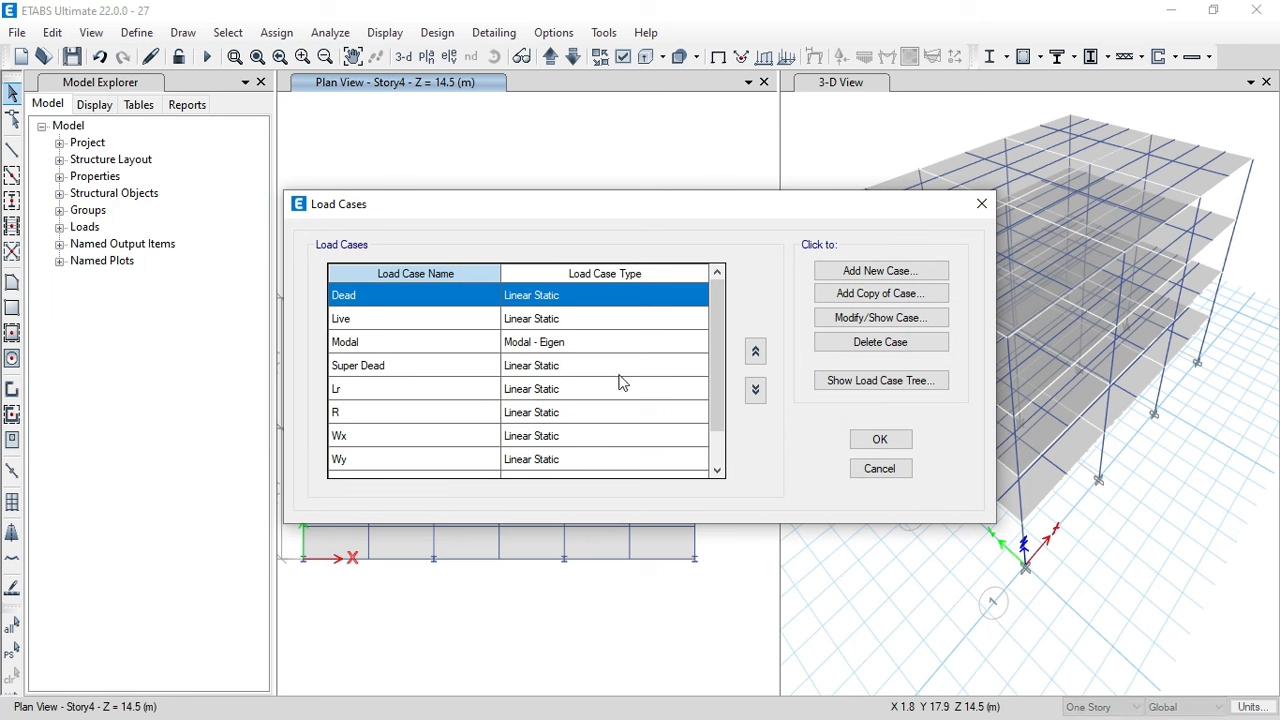
pyautogui.scroll(-1, 720, 355)
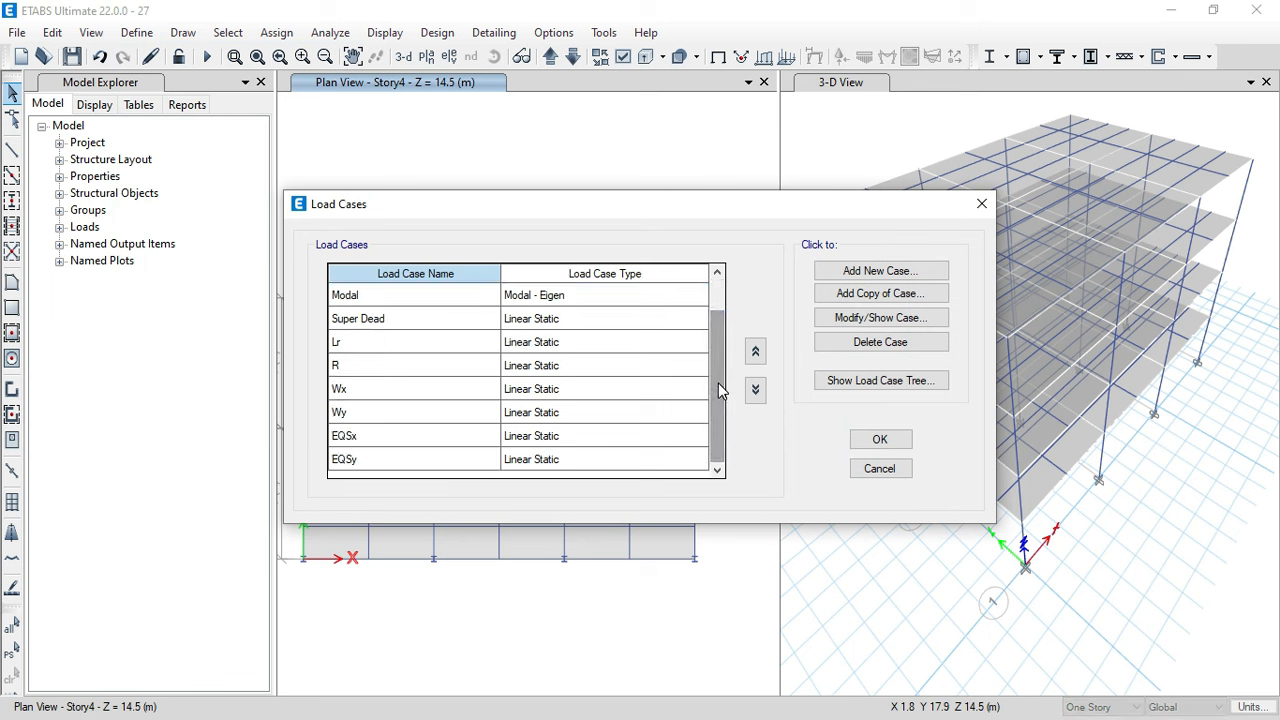
pyautogui.click(440, 456)
pyautogui.click(850, 272)
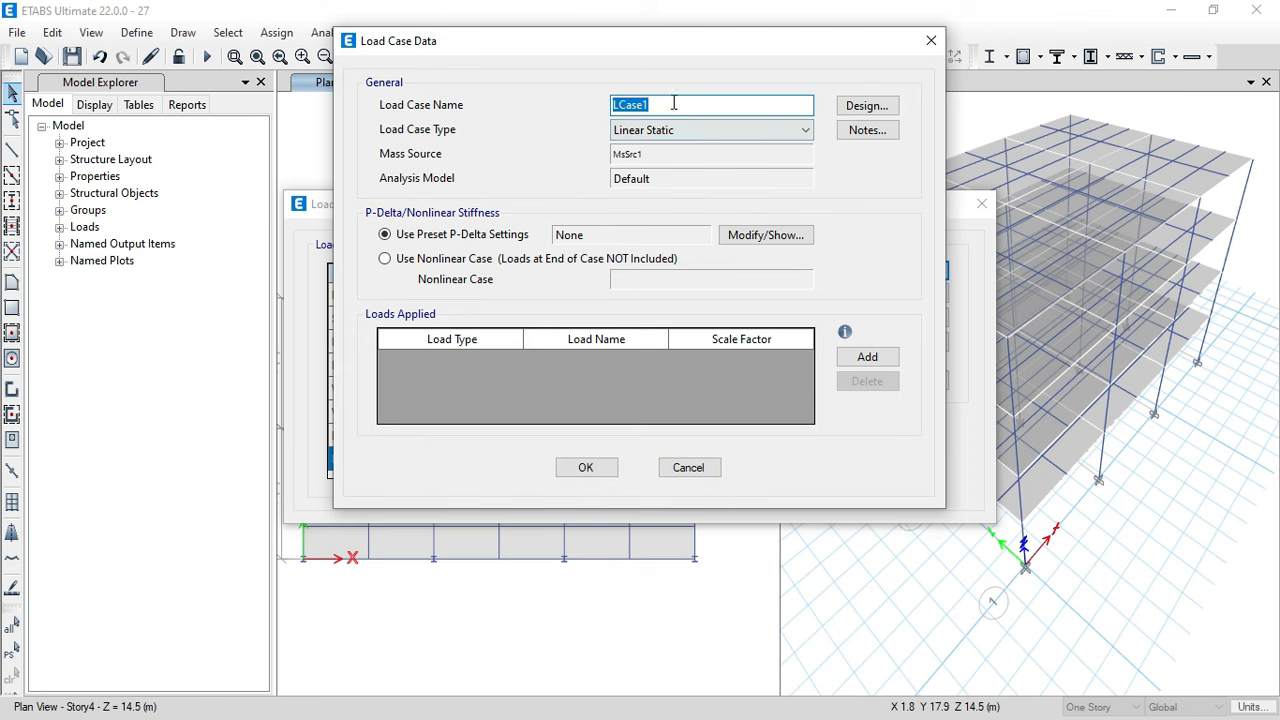
pyautogui.click(684, 133)
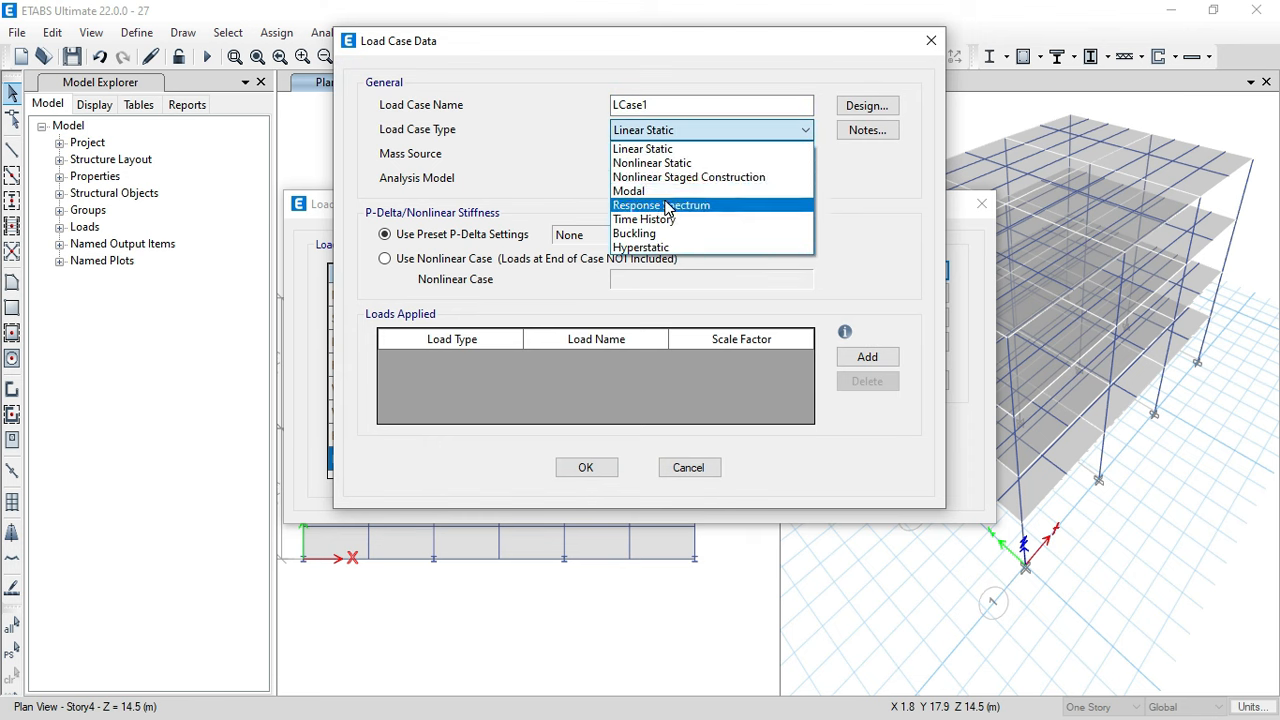
pyautogui.click(668, 205)
pyautogui.moveTo(675, 104); pyautogui.dragTo(616, 105)
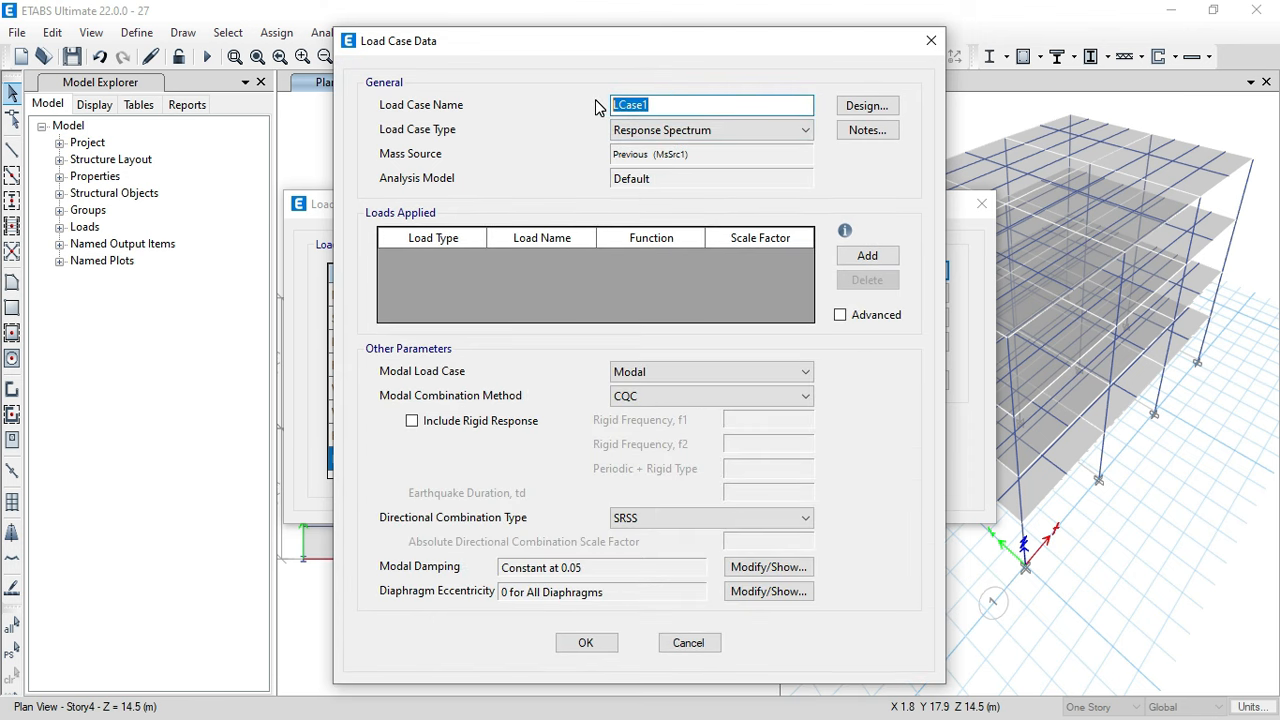
pyautogui.write('EQDx')
# - Add an acceleration load in direction U1 to EQDx using the Palembang response spectrum function
pyautogui.click(866, 256)
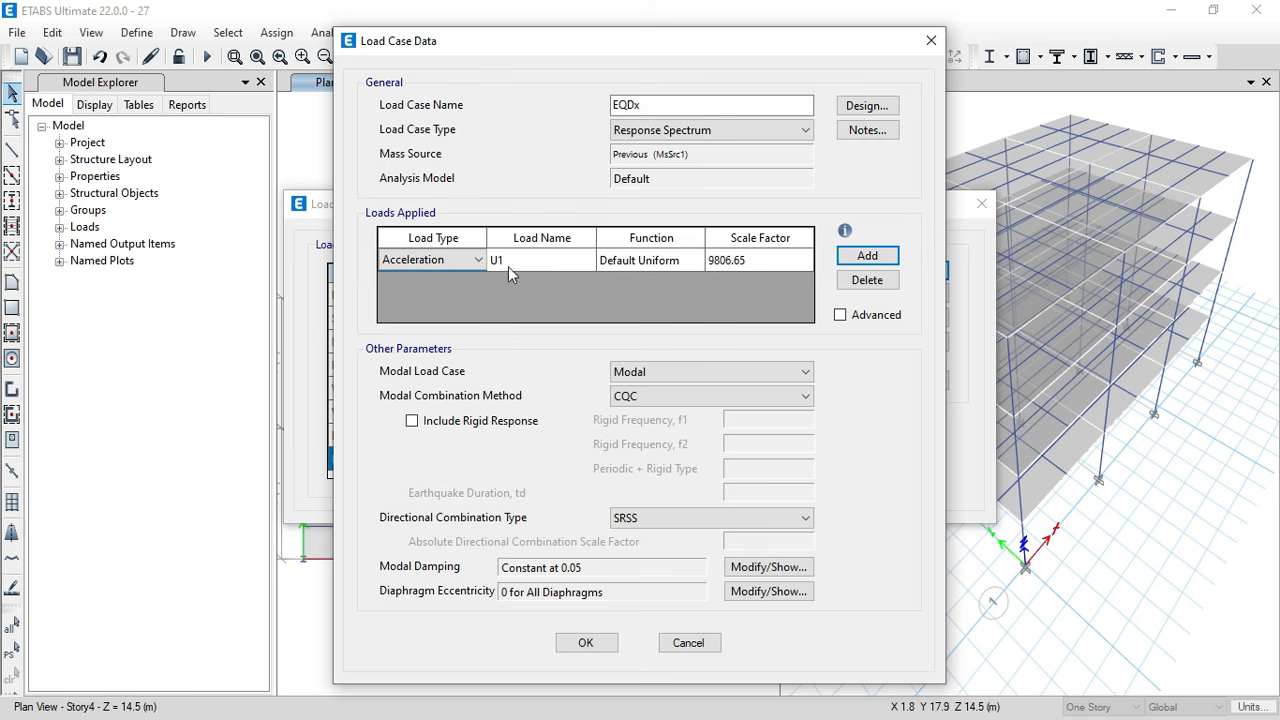
pyautogui.click(633, 264)
pyautogui.click(635, 308)
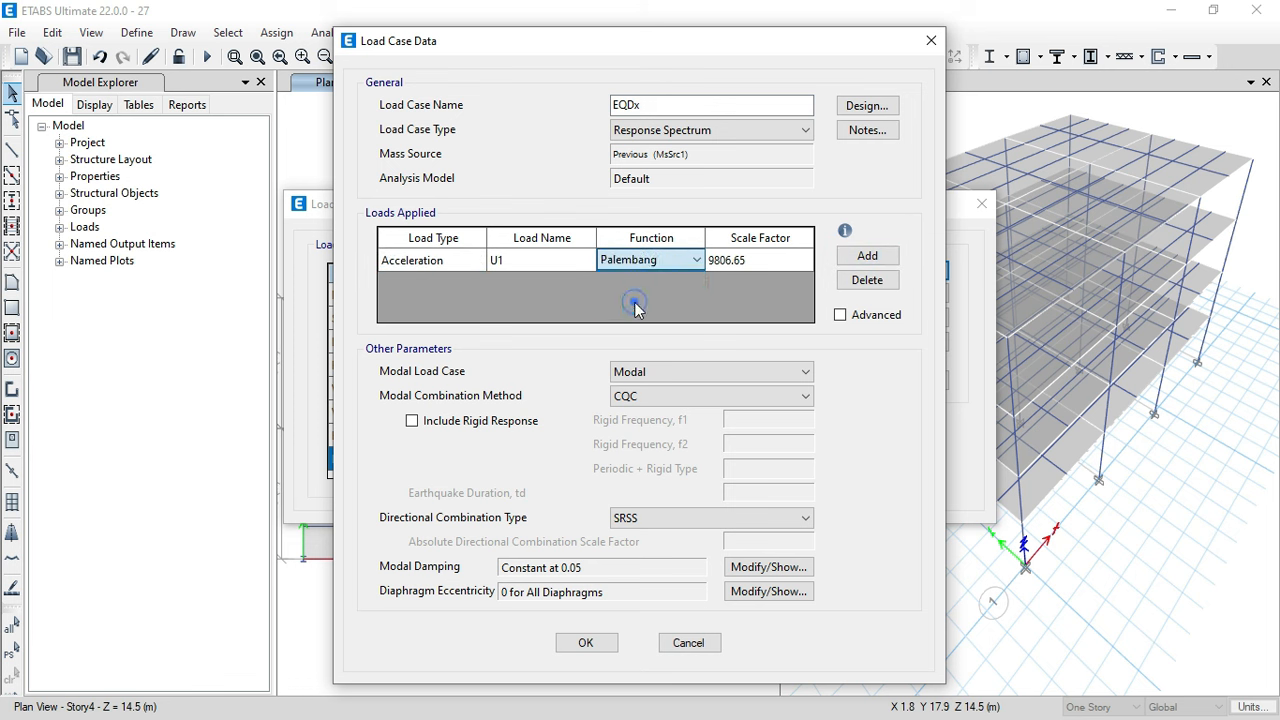
pyautogui.click(749, 259)
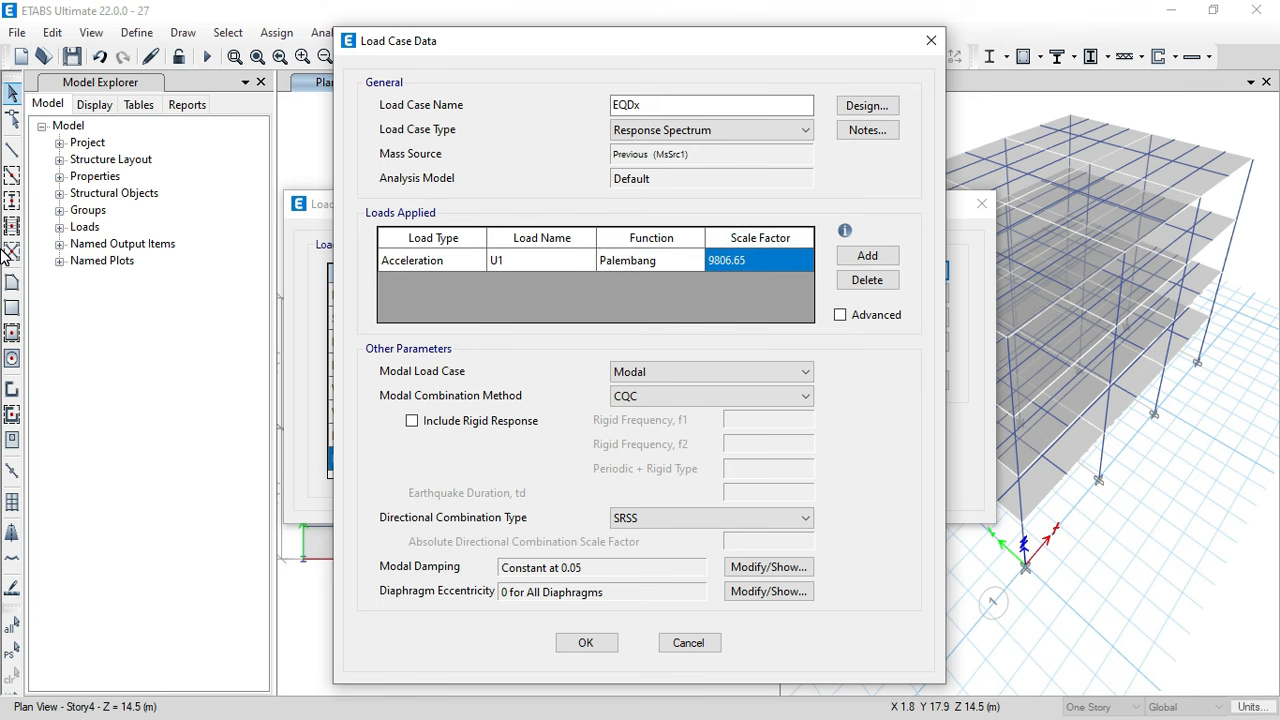
# - Switch to the Excel workbook and look through the seismic load sheet down to the Penskalaan Gaya section
pyautogui.press('super')
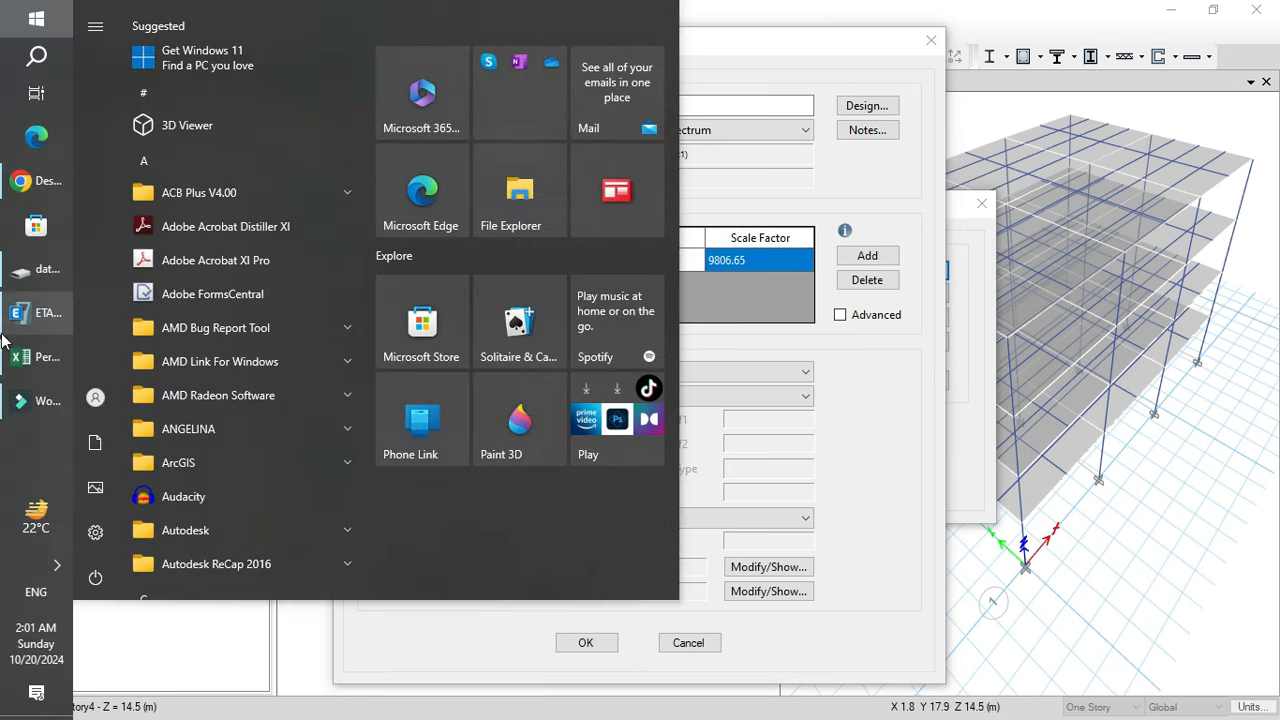
pyautogui.click(14, 354)
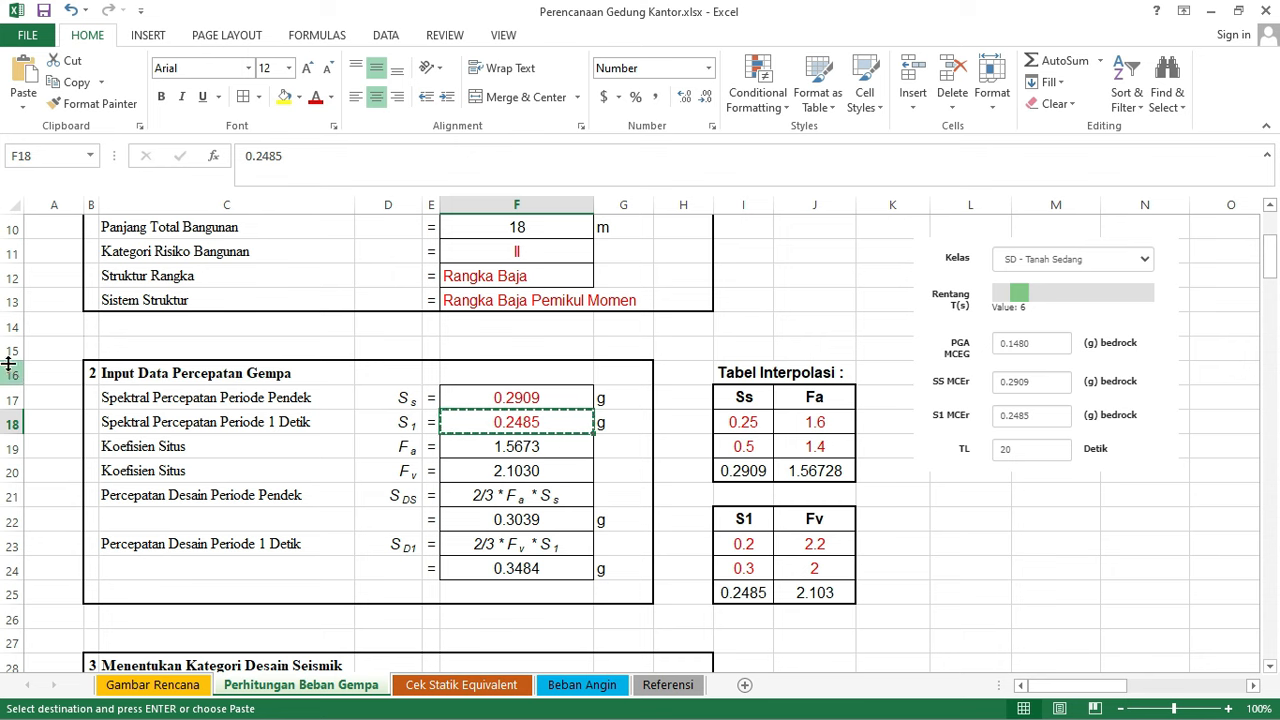
pyautogui.click(565, 448)
pyautogui.scroll(-8, 565, 448)
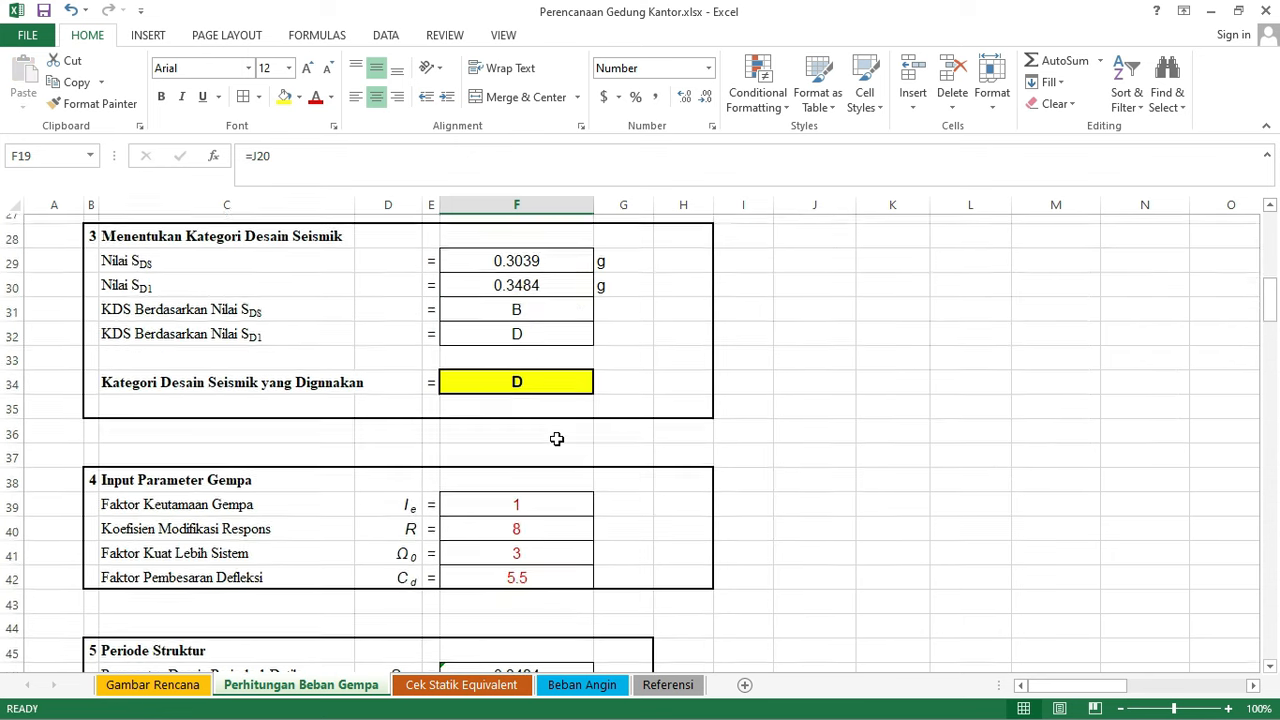
pyautogui.scroll(-5, 510, 395)
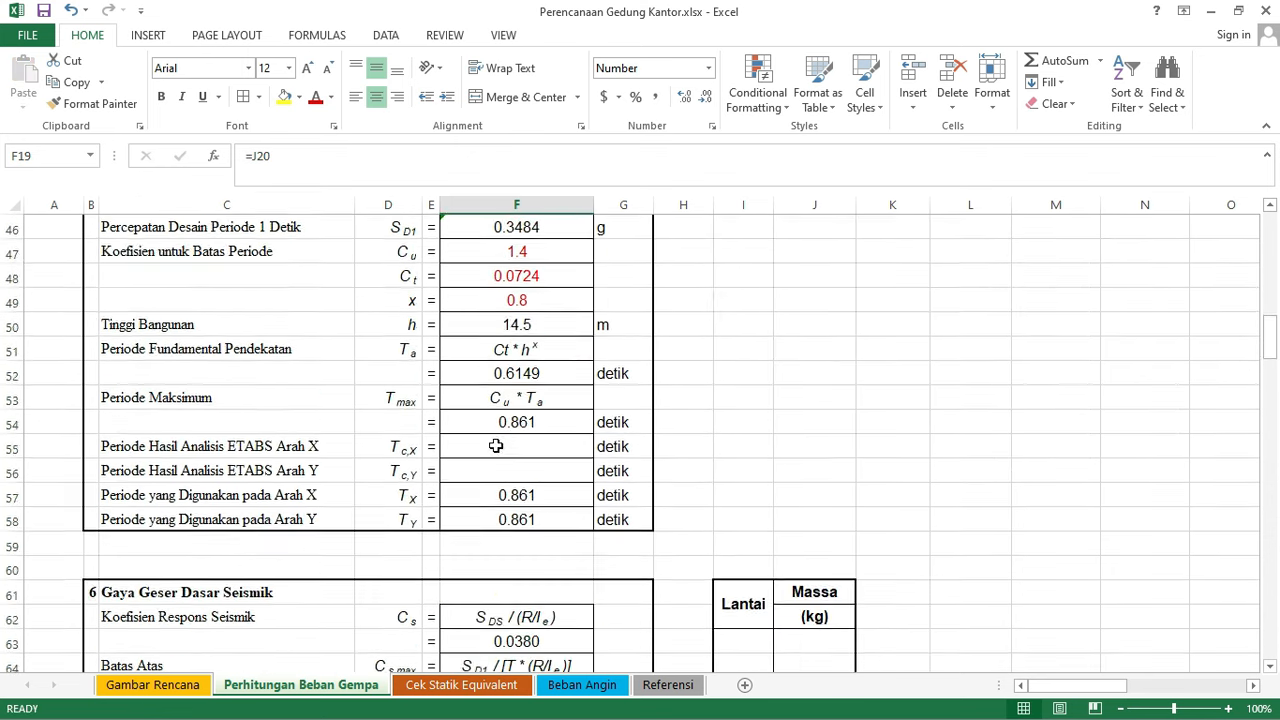
pyautogui.click(523, 373)
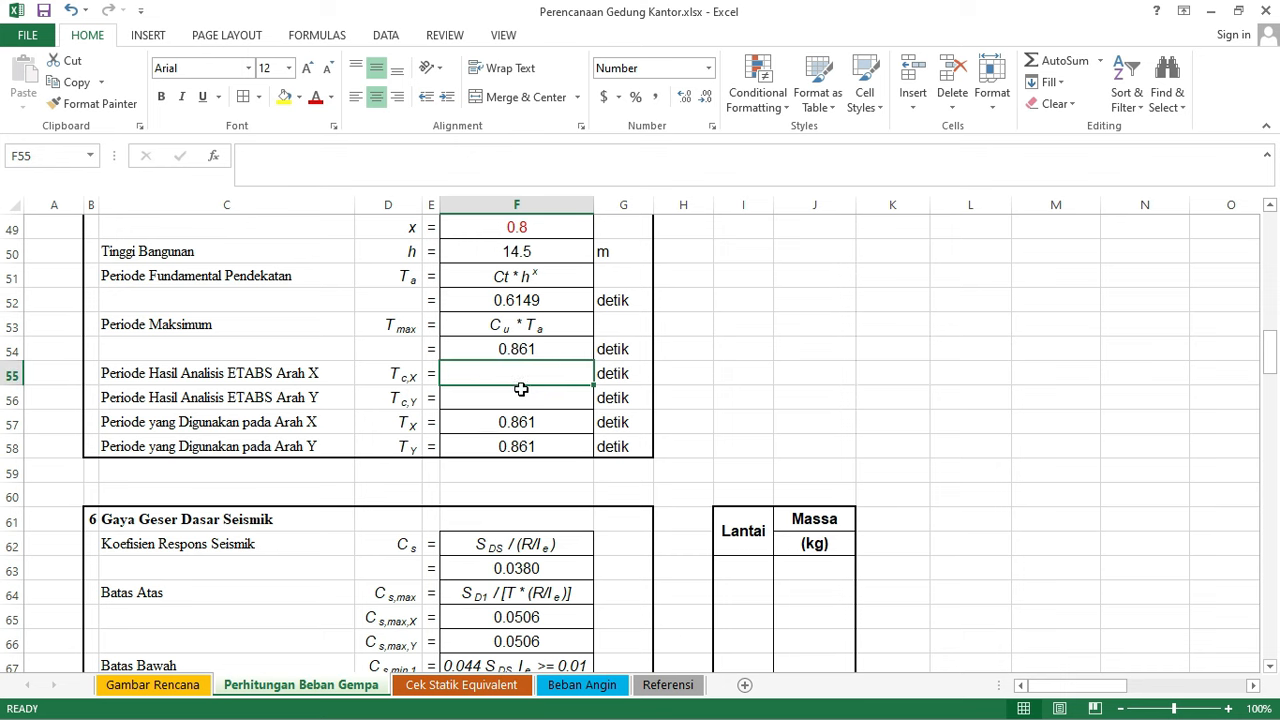
pyautogui.click(498, 397)
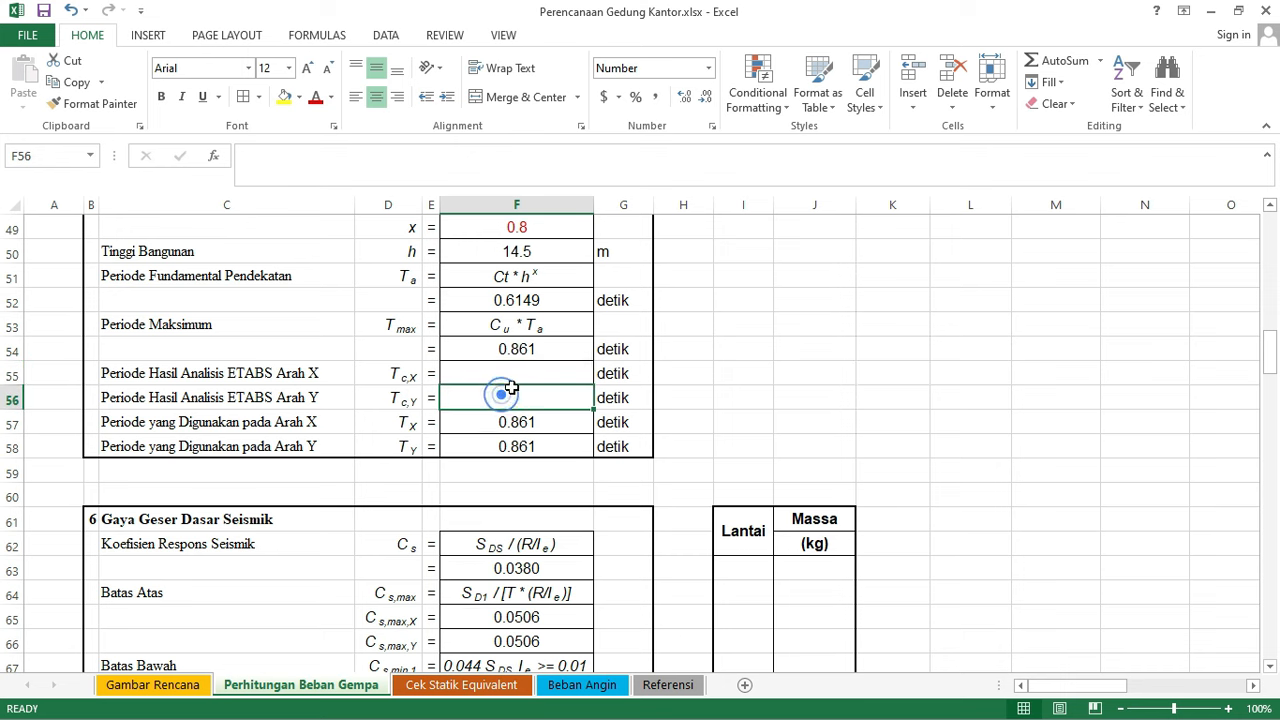
pyautogui.scroll(-3, 510, 395)
pyautogui.scroll(-6, 516, 390)
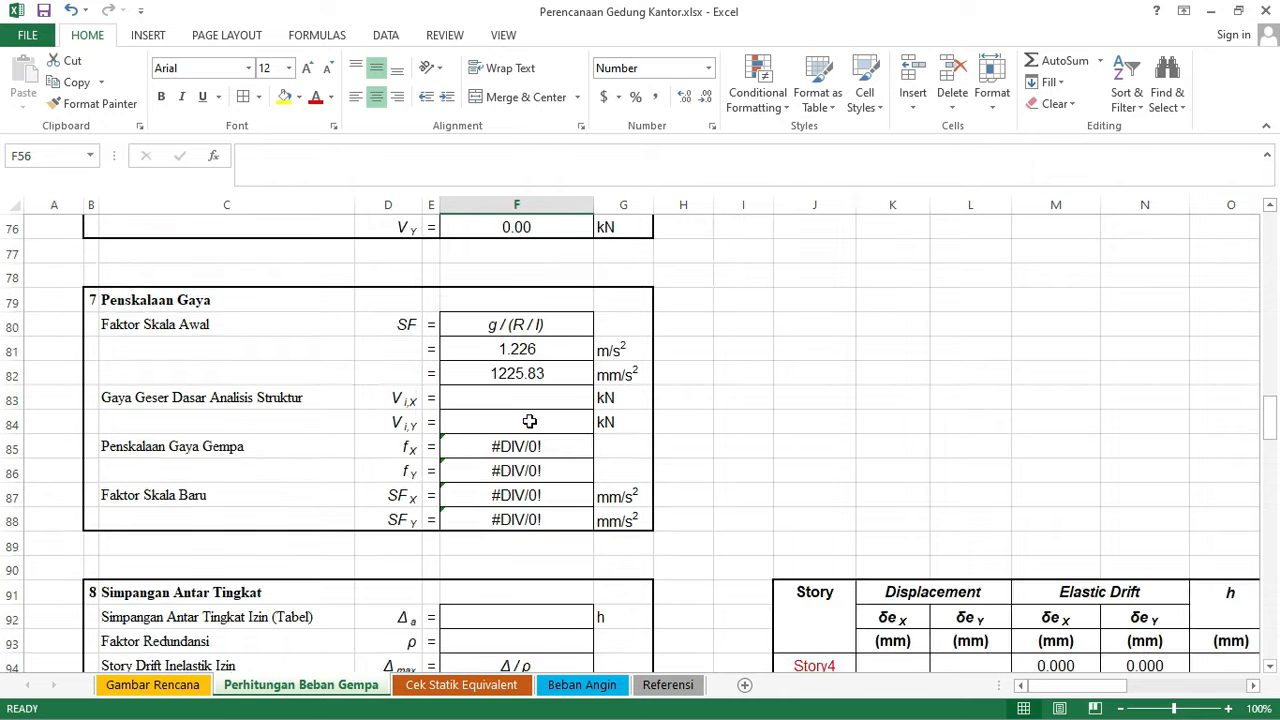
# - Examine the initial scale factor formulas in F81 and F82 and the importance factor and response modification cells they reference
pyautogui.click(540, 375)
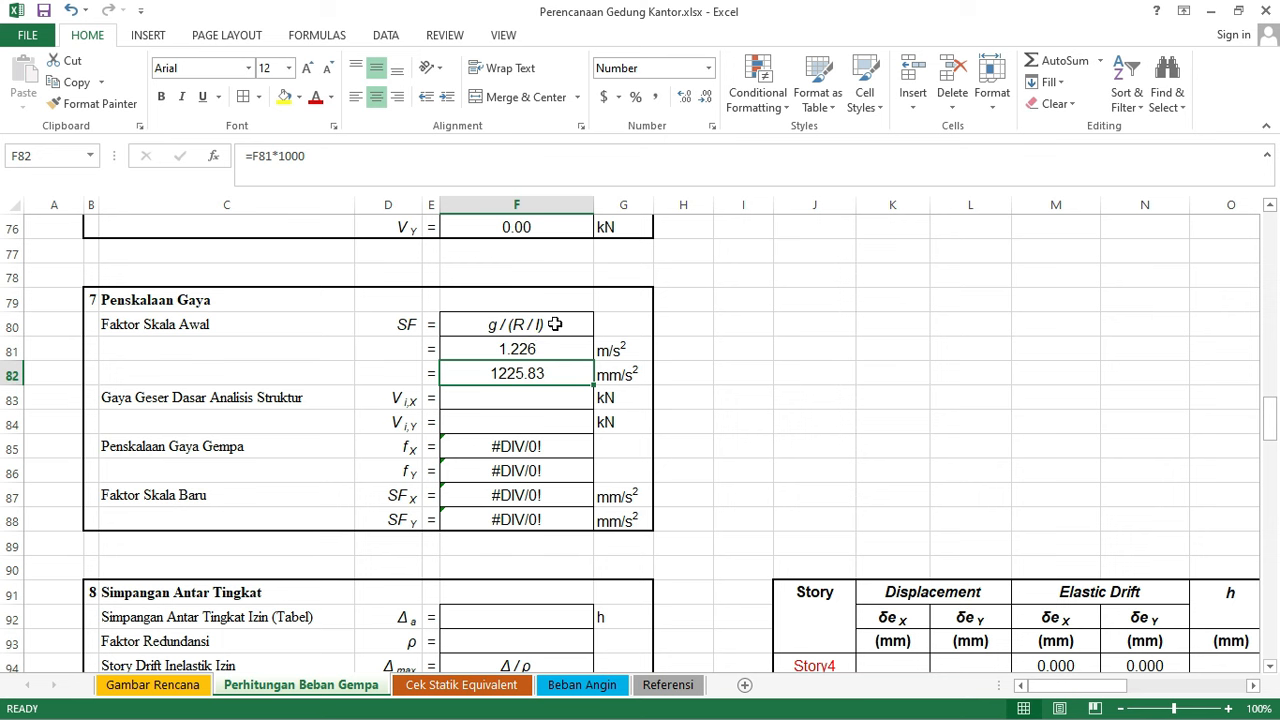
pyautogui.doubleClick(538, 366)
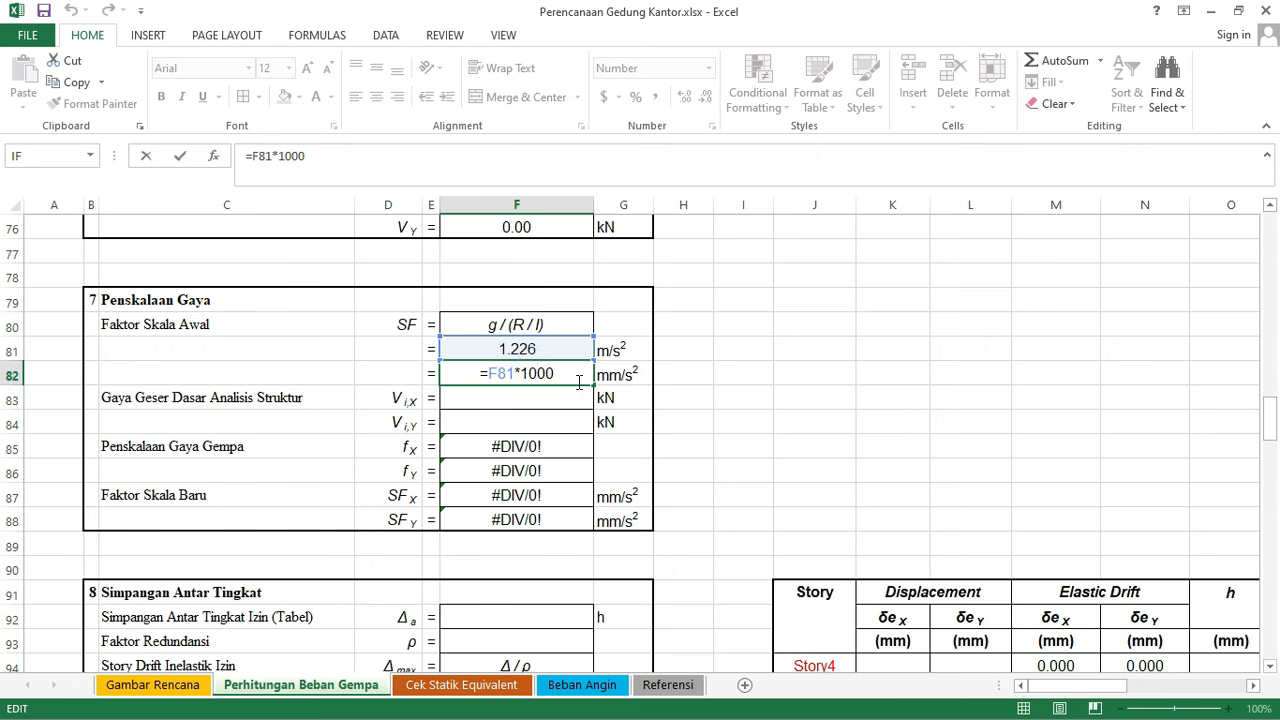
pyautogui.click(538, 349)
pyautogui.doubleClick(540, 349)
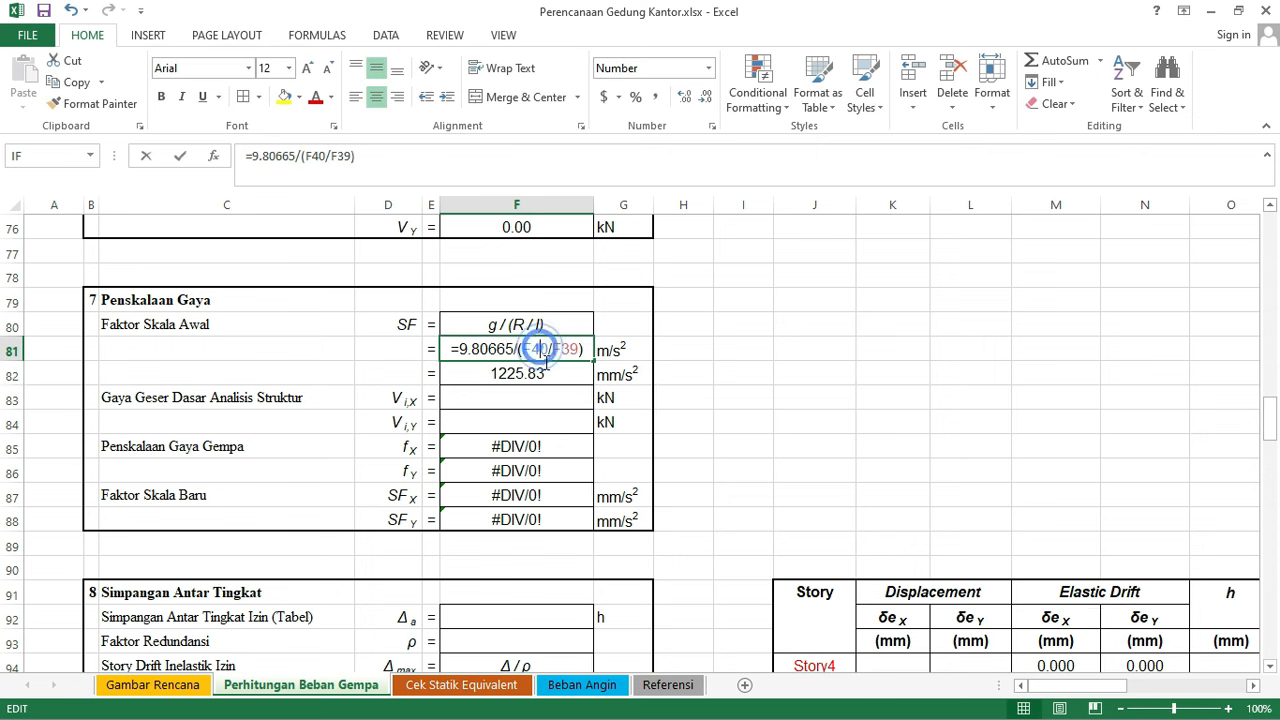
pyautogui.scroll(3, 576, 436)
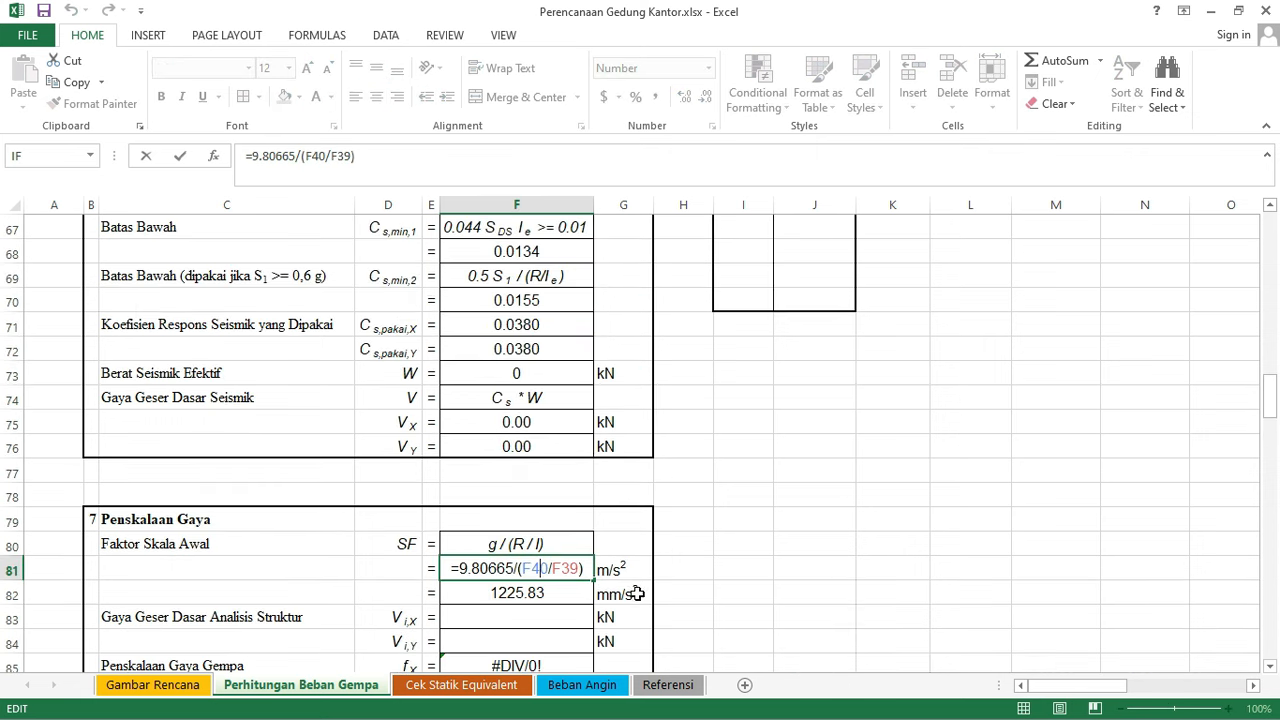
pyautogui.click(571, 598)
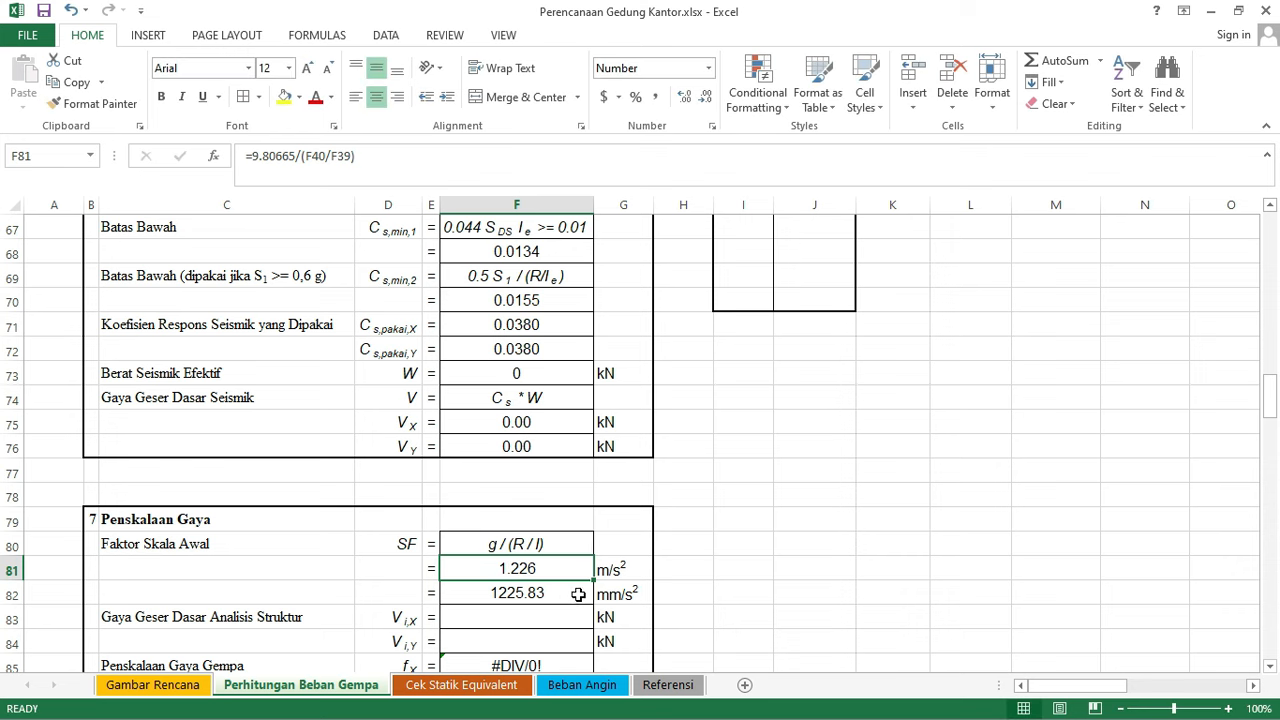
pyautogui.doubleClick(562, 569)
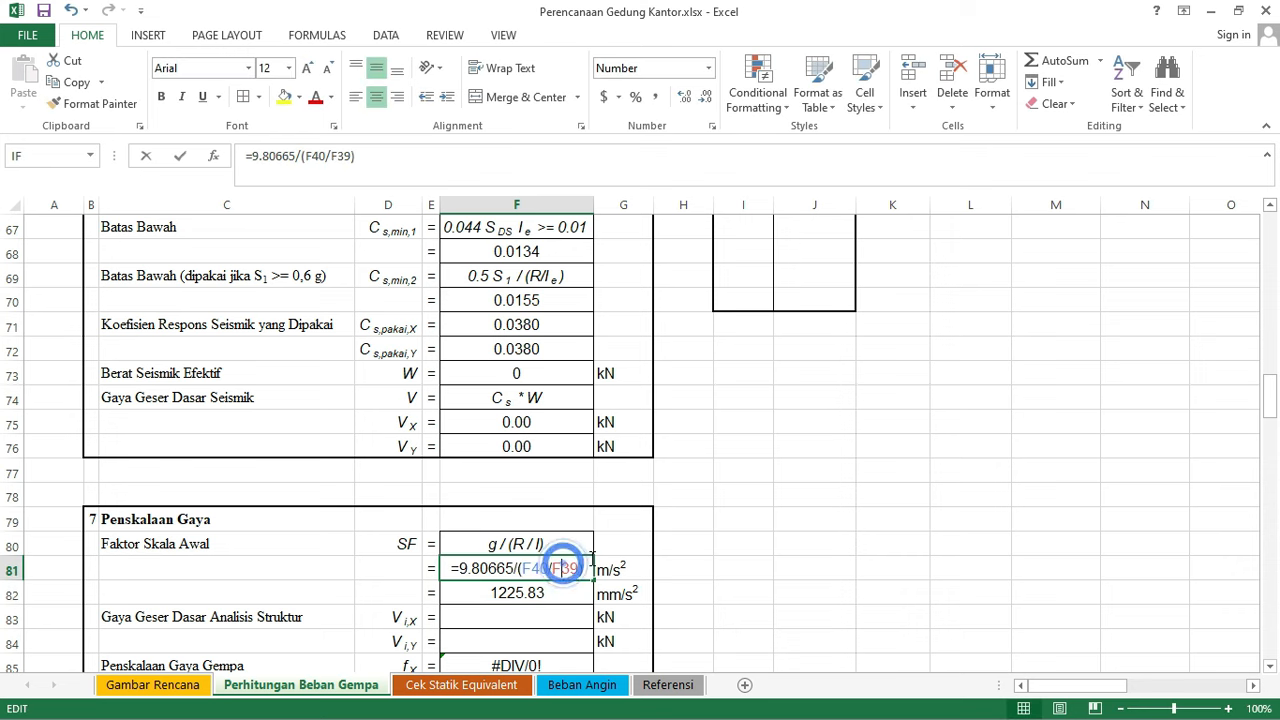
pyautogui.scroll(15, 585, 560)
pyautogui.scroll(-3, 591, 552)
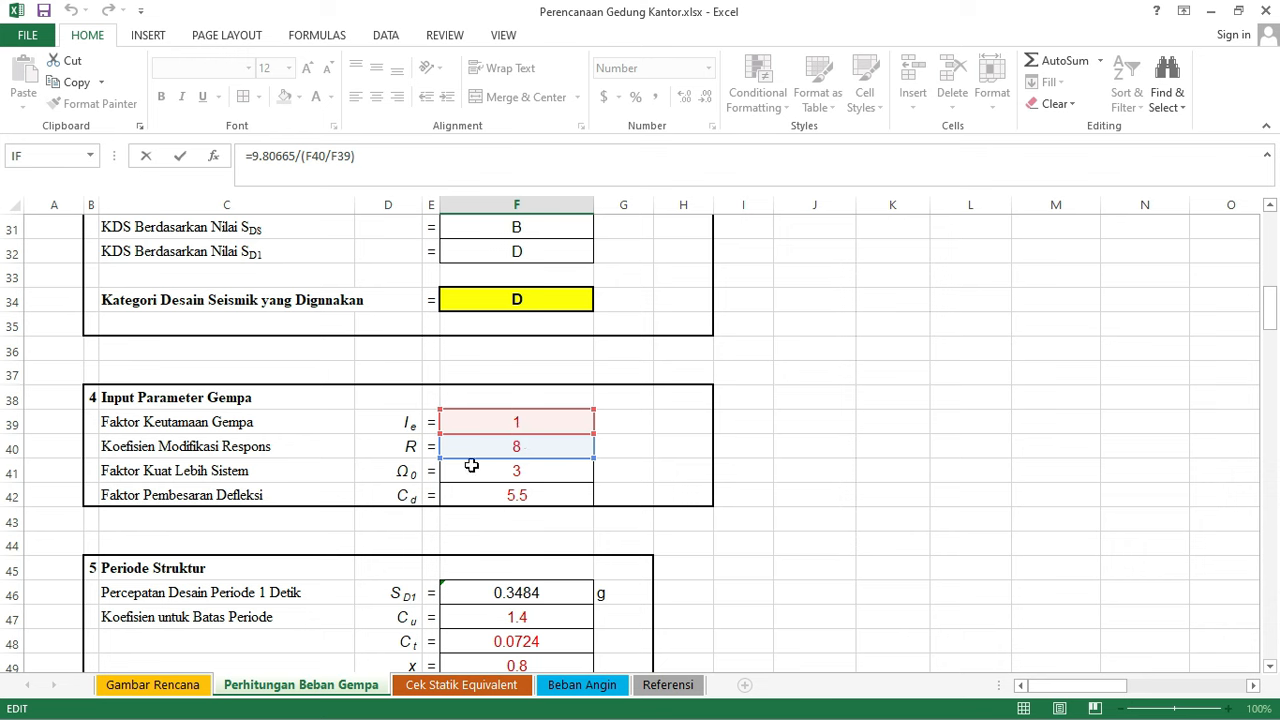
pyautogui.press('Escape')
pyautogui.scroll(-17, 519, 432)
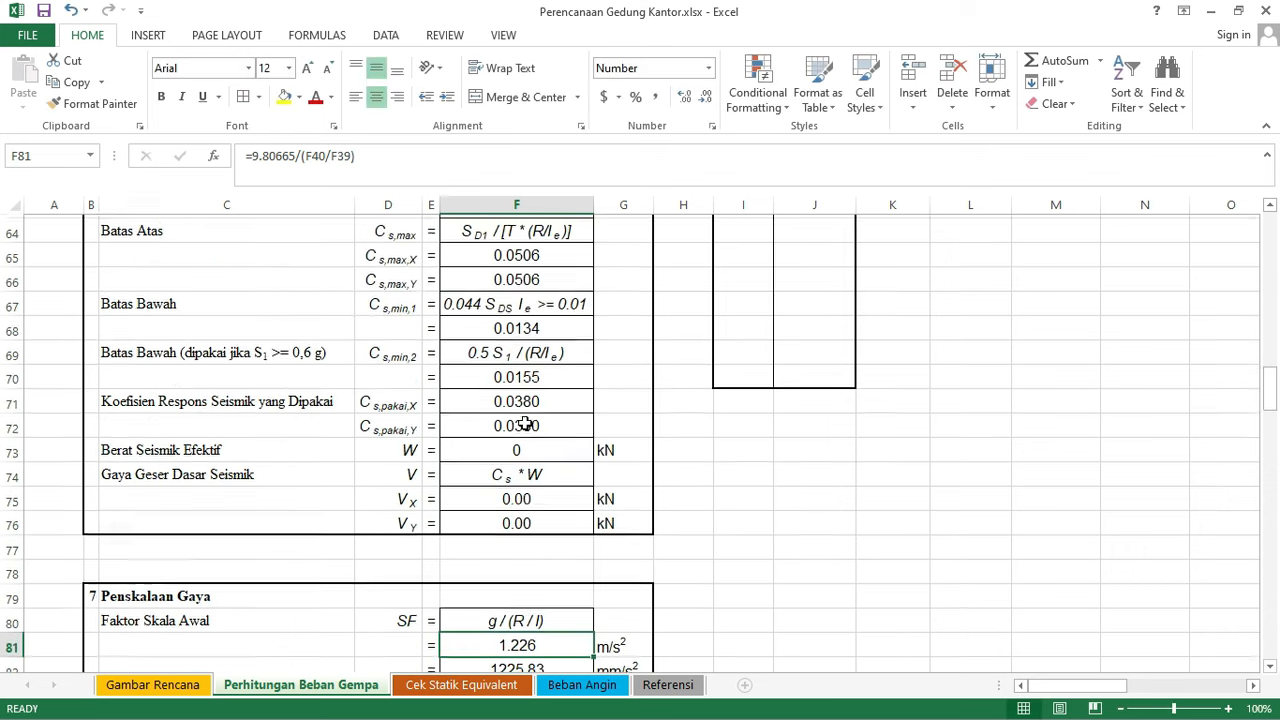
pyautogui.scroll(2, 524, 376)
# - Copy the initial scale factor in mm/s² from cell F82, paste 1225.83 as the EQDx scale factor in ETABS, and save the load case
pyautogui.click(524, 376)
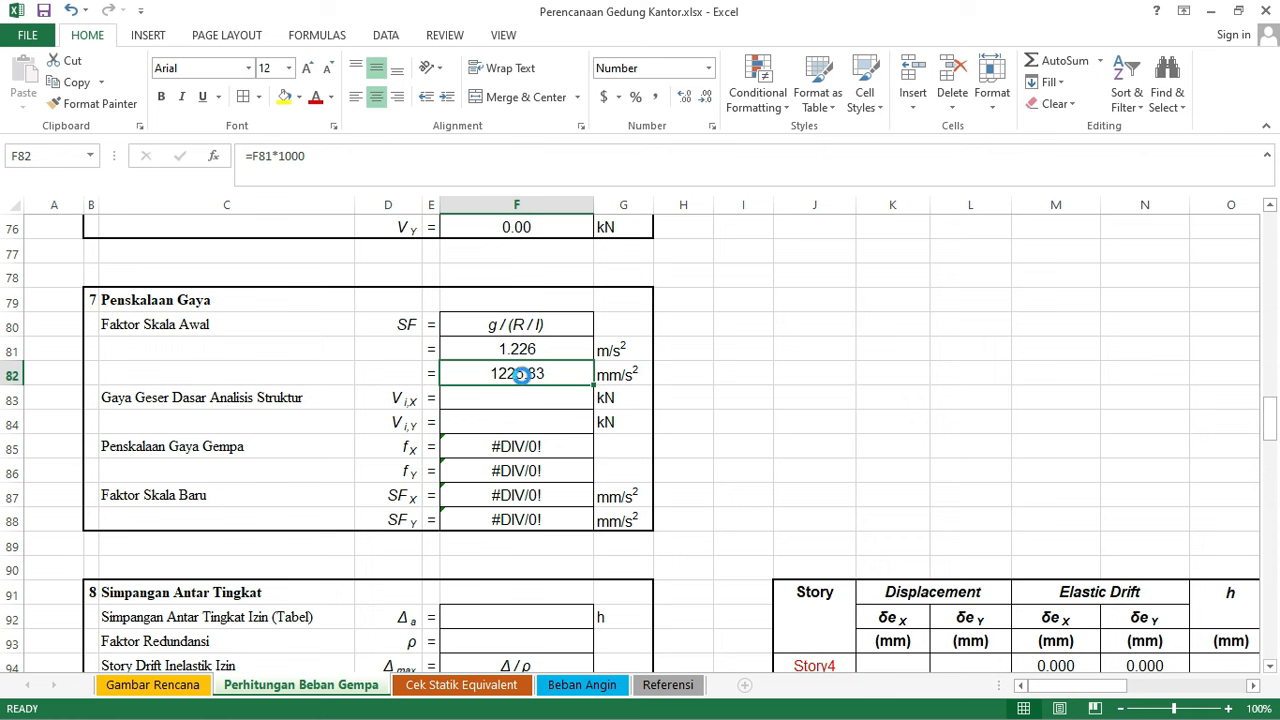
pyautogui.hotkey('ctrl', 'c')
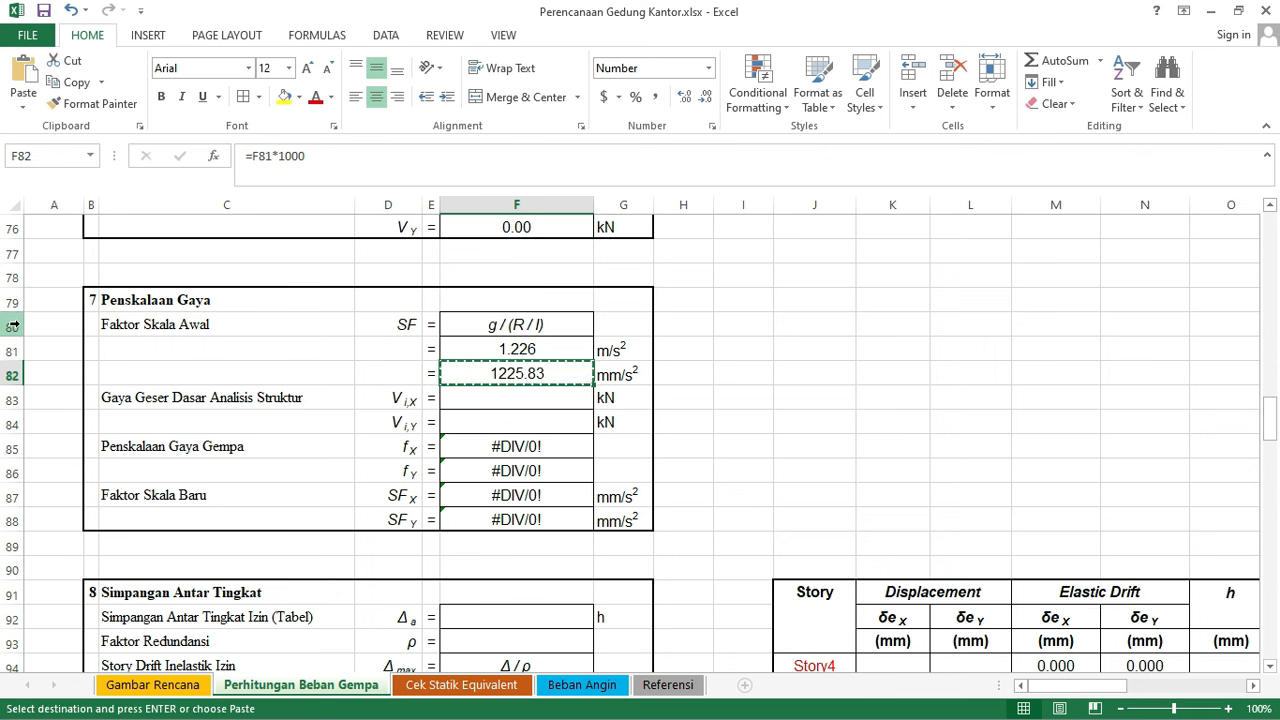
pyautogui.hotkey('alt', 'Tab')
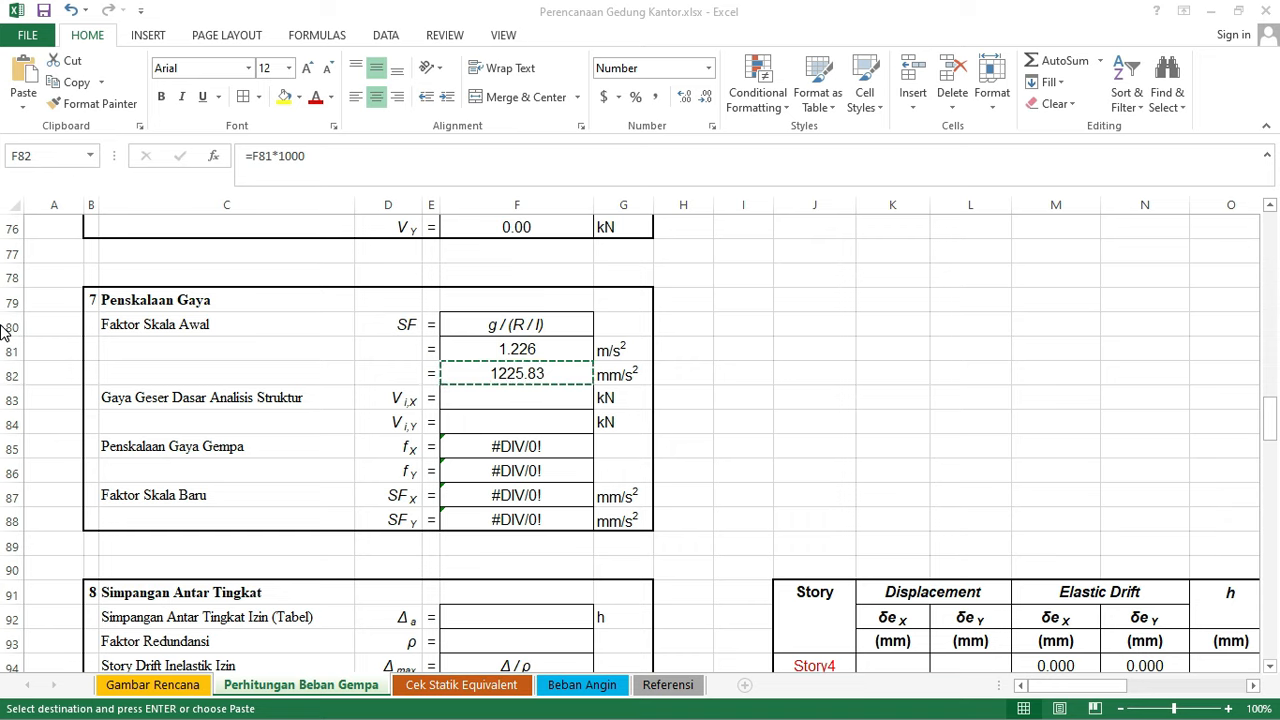
pyautogui.press('super')
pyautogui.click(40, 322)
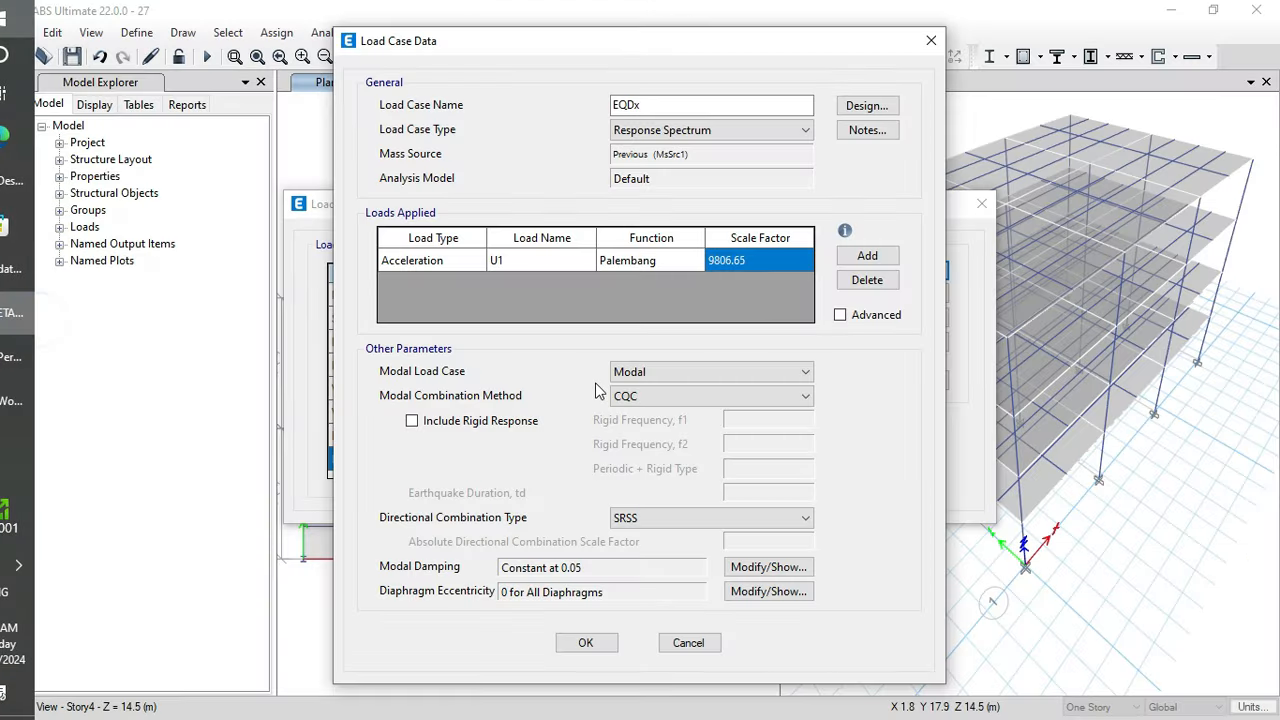
pyautogui.click(751, 258)
pyautogui.hotkey('ctrl', 'v')
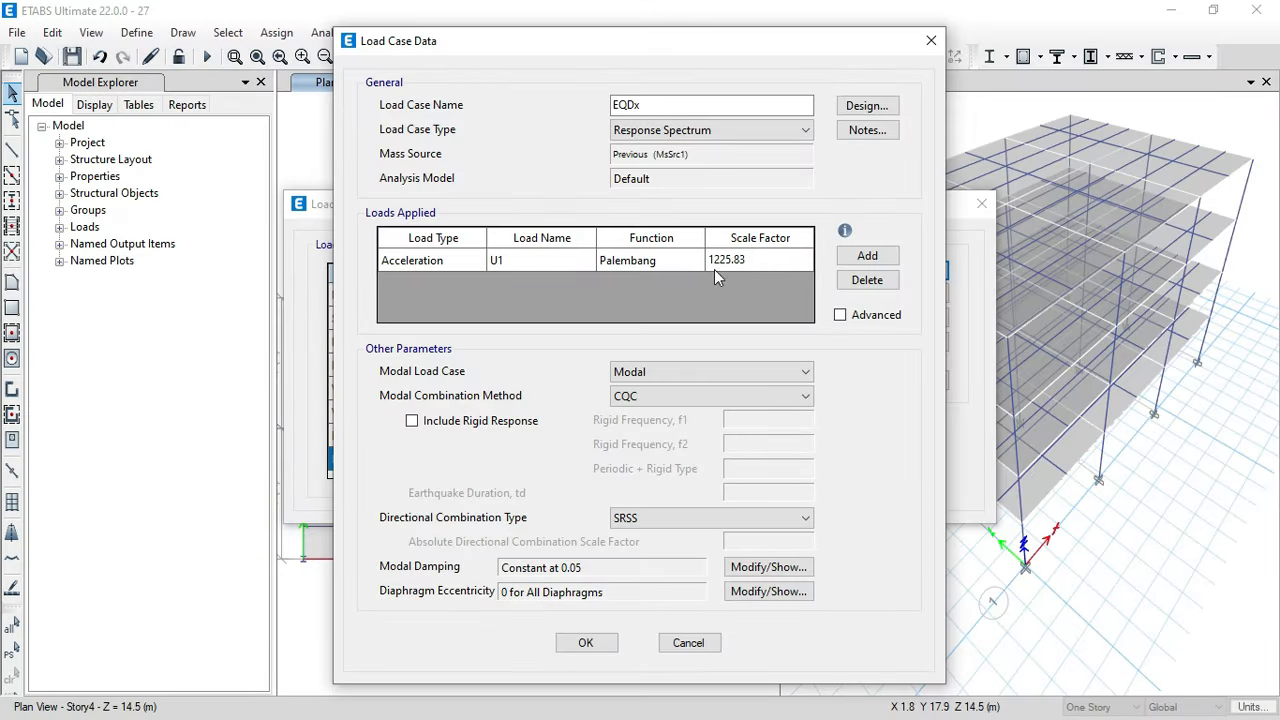
pyautogui.click(589, 643)
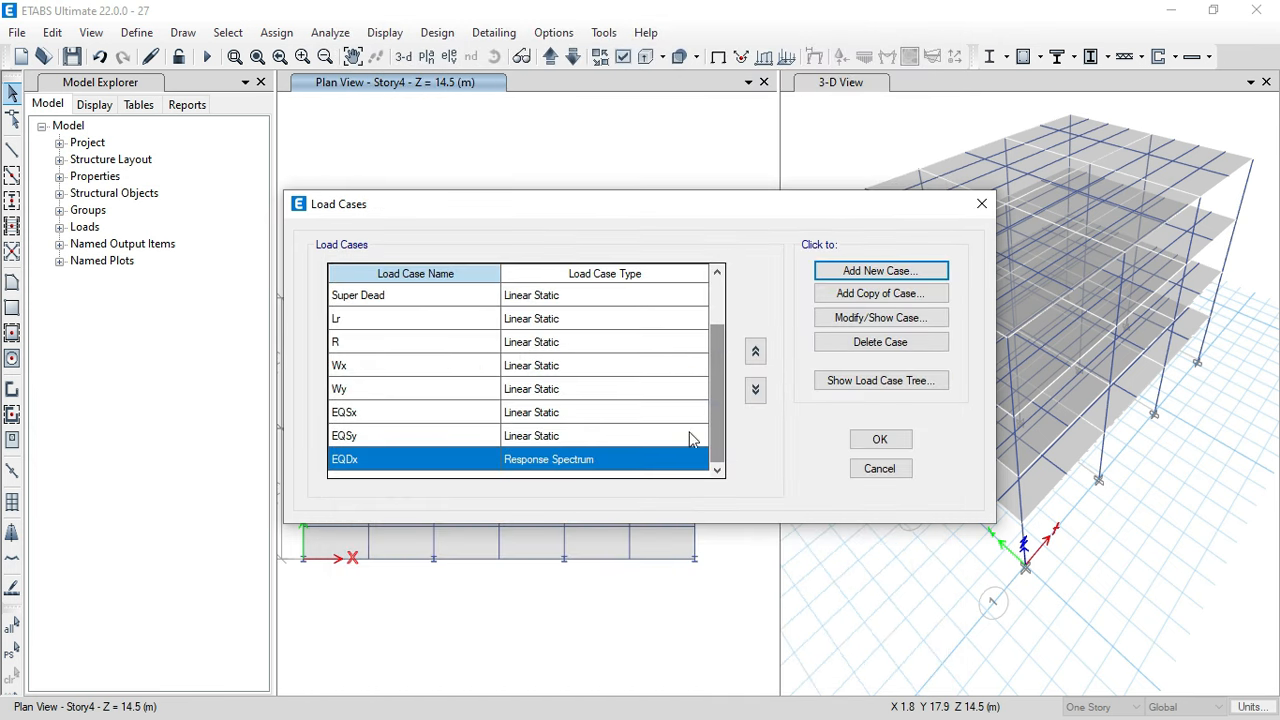
# - Copy the EQDx load case as EQDy, set its acceleration direction to U2, and save the load cases
pyautogui.click(858, 293)
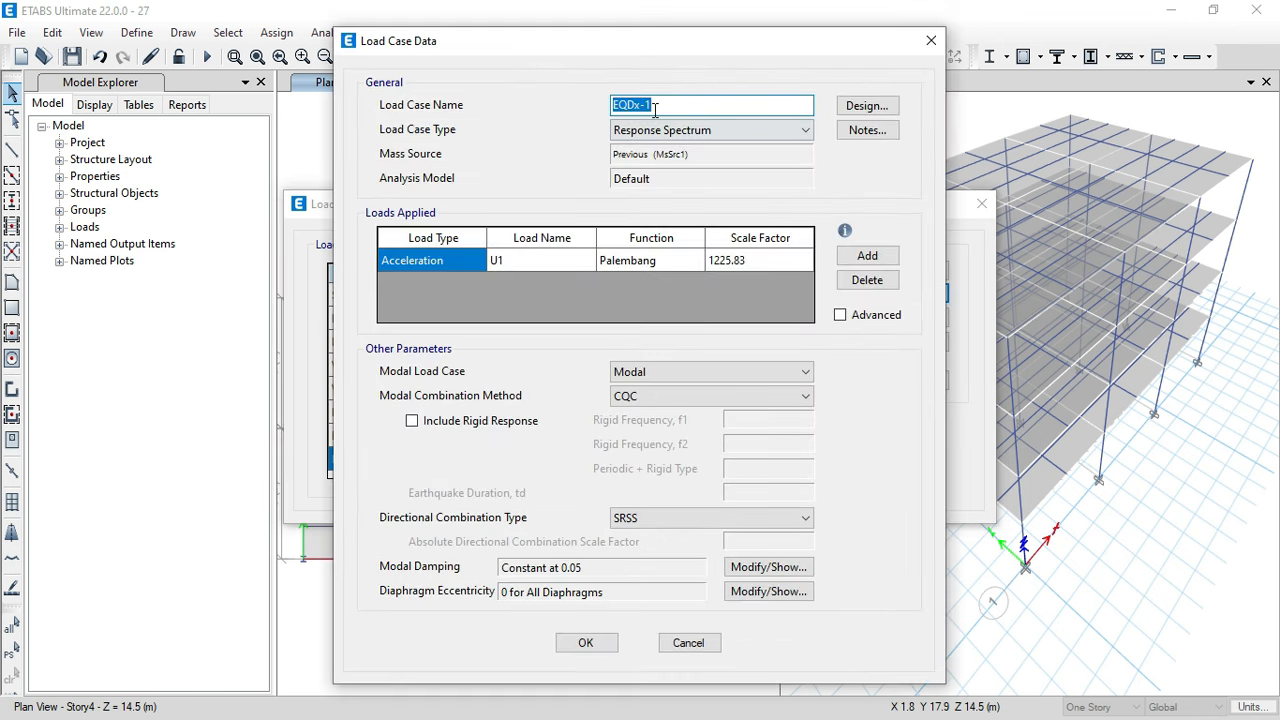
pyautogui.moveTo(655, 110); pyautogui.dragTo(636, 113)
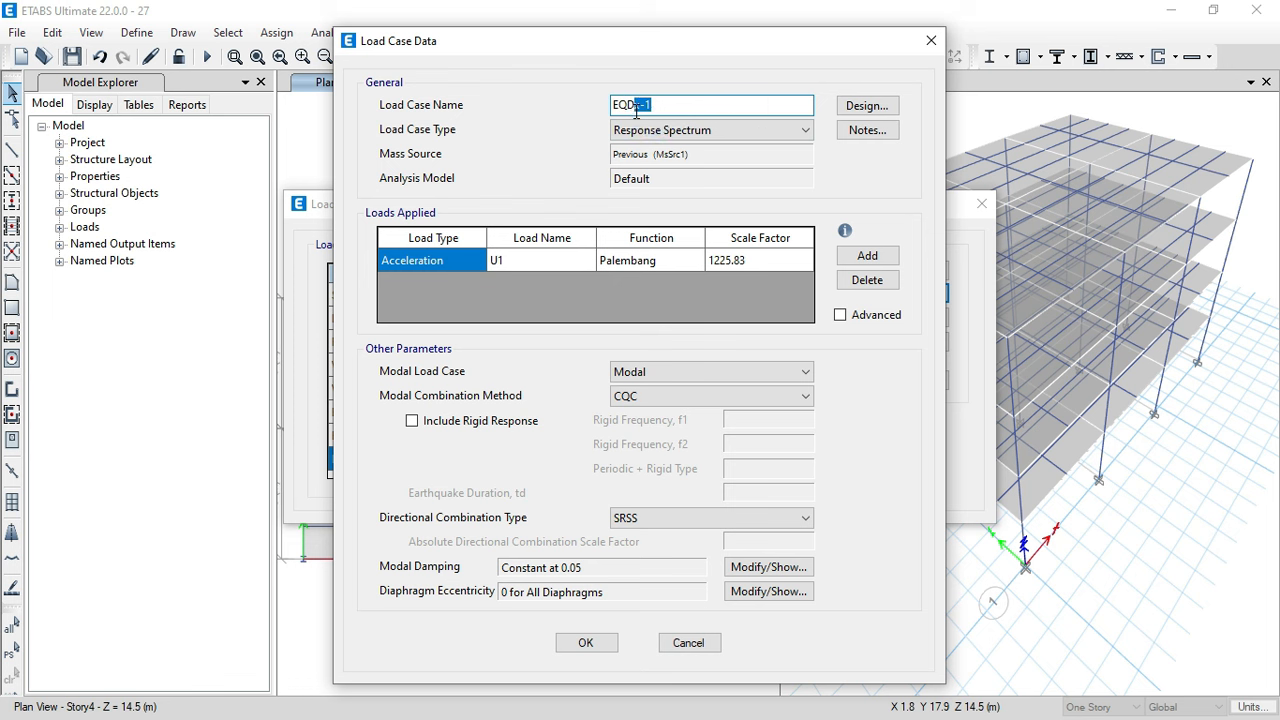
pyautogui.click(541, 262)
pyautogui.click(541, 262)
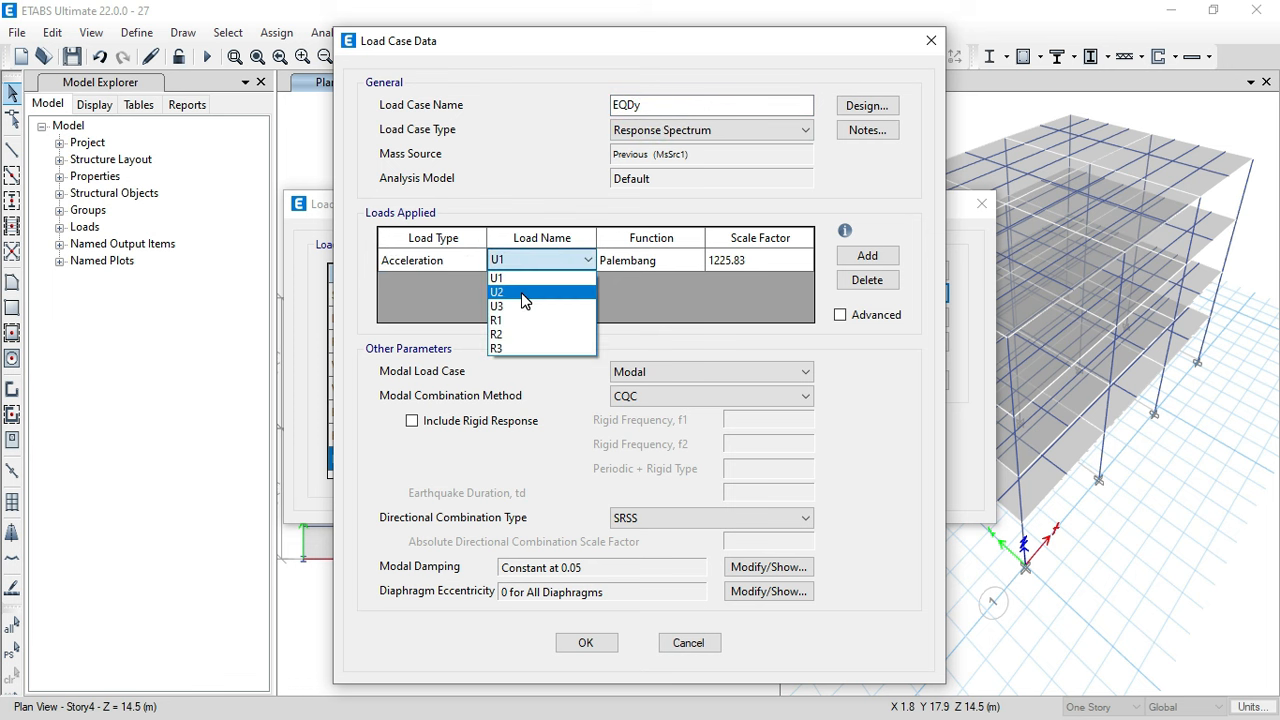
pyautogui.click(522, 293)
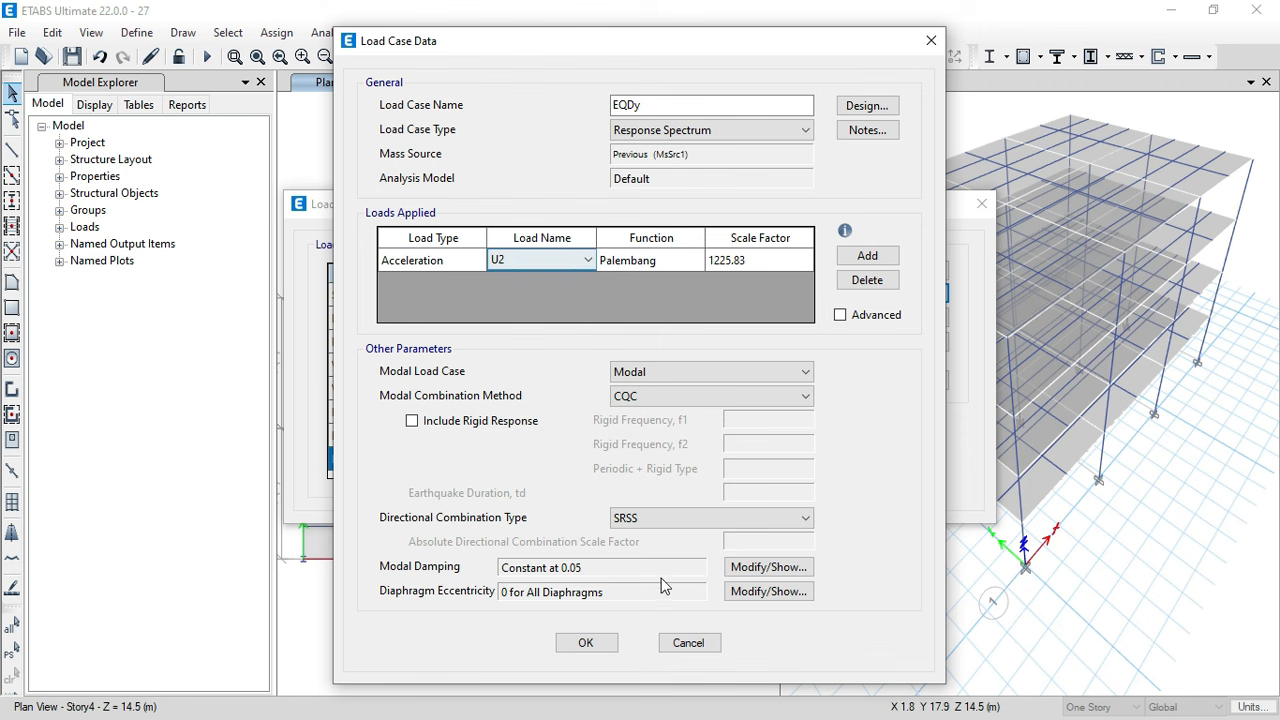
pyautogui.click(586, 643)
pyautogui.click(880, 443)
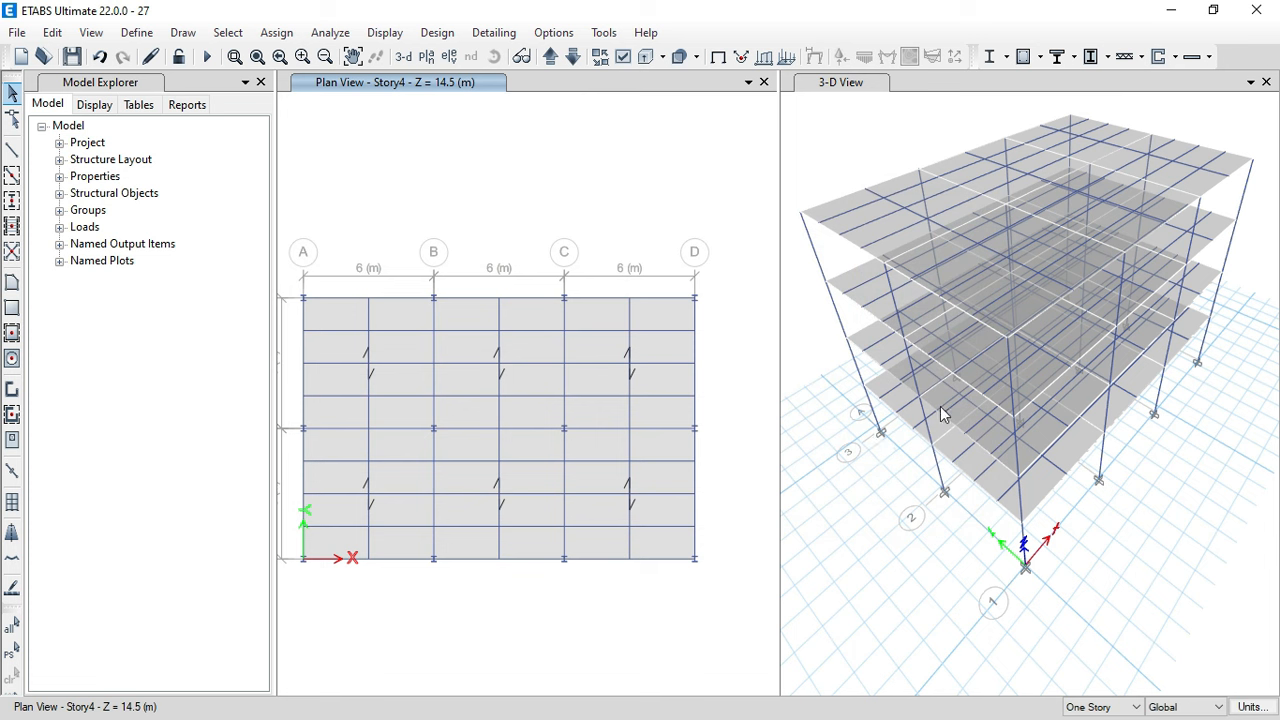
# - Run the structural analysis from the 3-D view
pyautogui.click(893, 110)
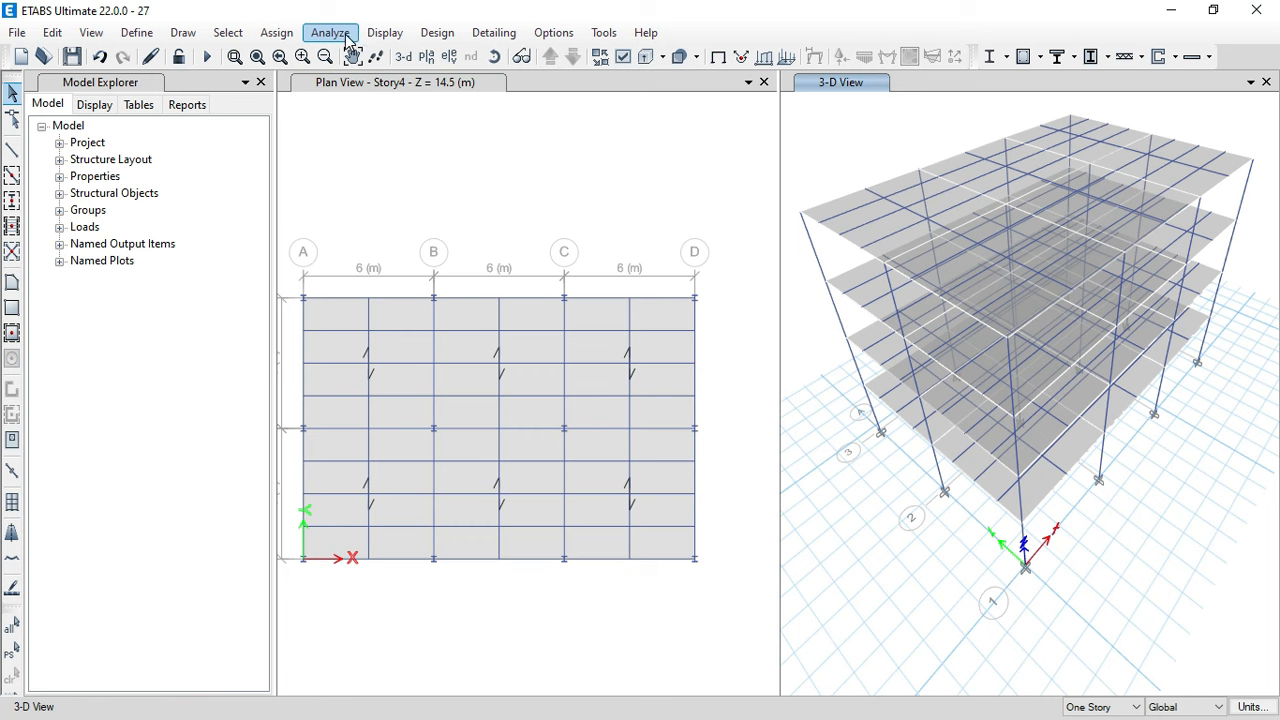
pyautogui.click(330, 32)
pyautogui.click(380, 297)
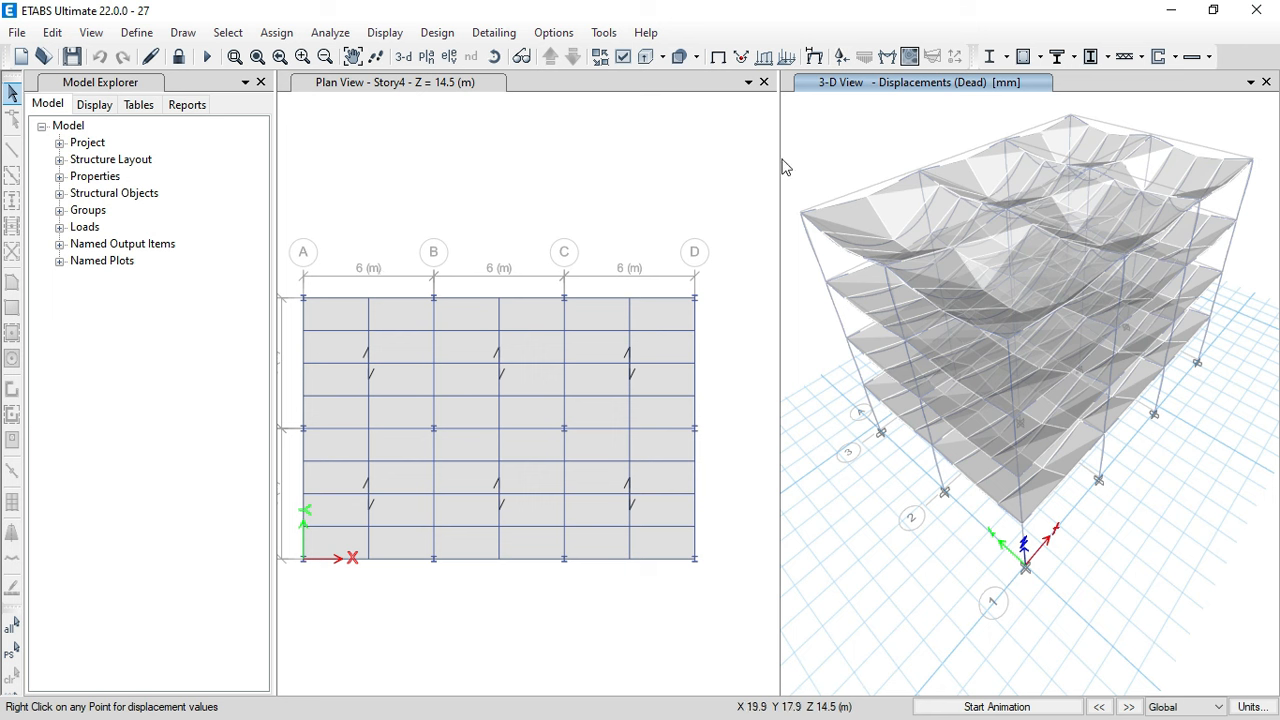
pyautogui.click(830, 158)
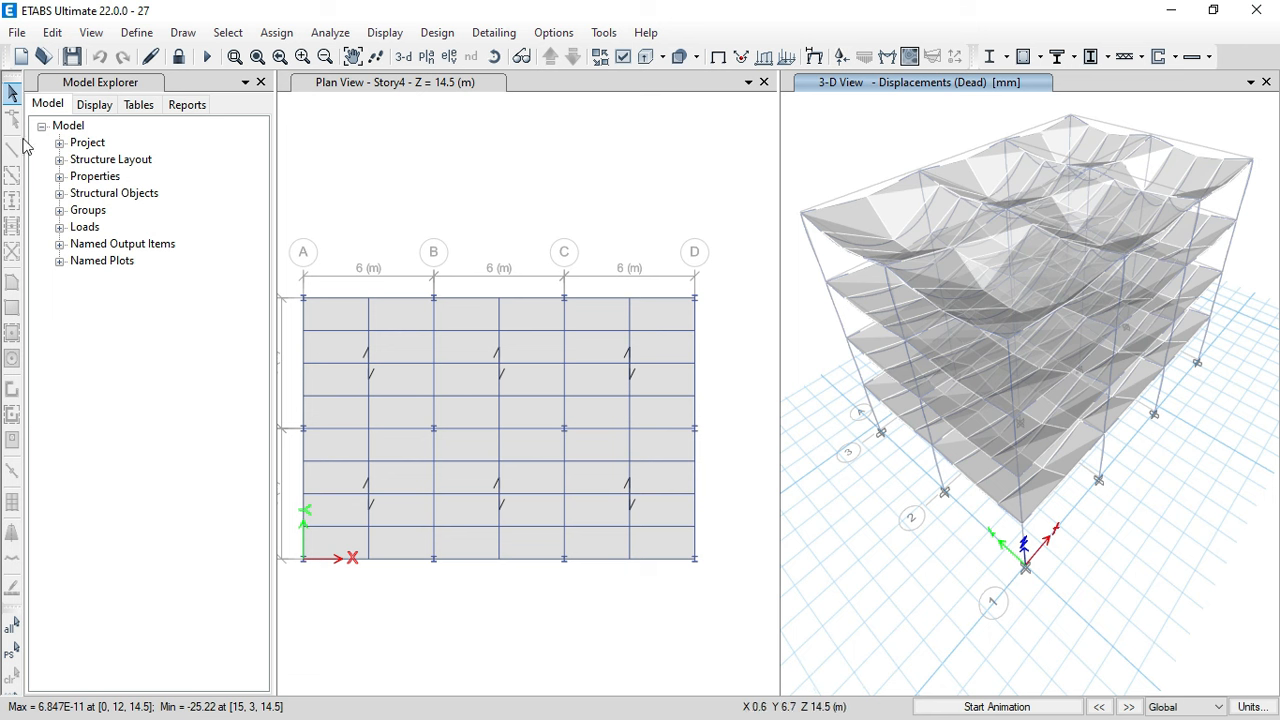
# - Open the Modal Participating Mass Ratios table from the structure output's modal information and look over the mode periods and UX/UY ratios
pyautogui.click(148, 106)
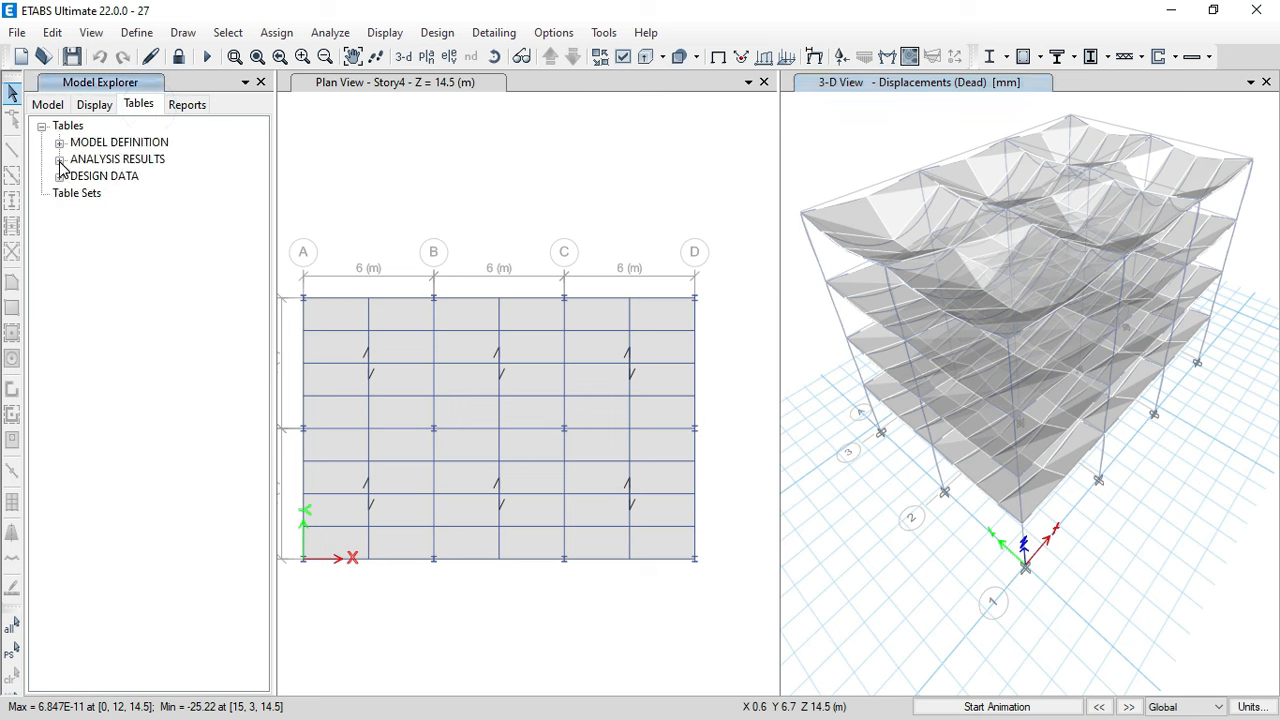
pyautogui.click(60, 160)
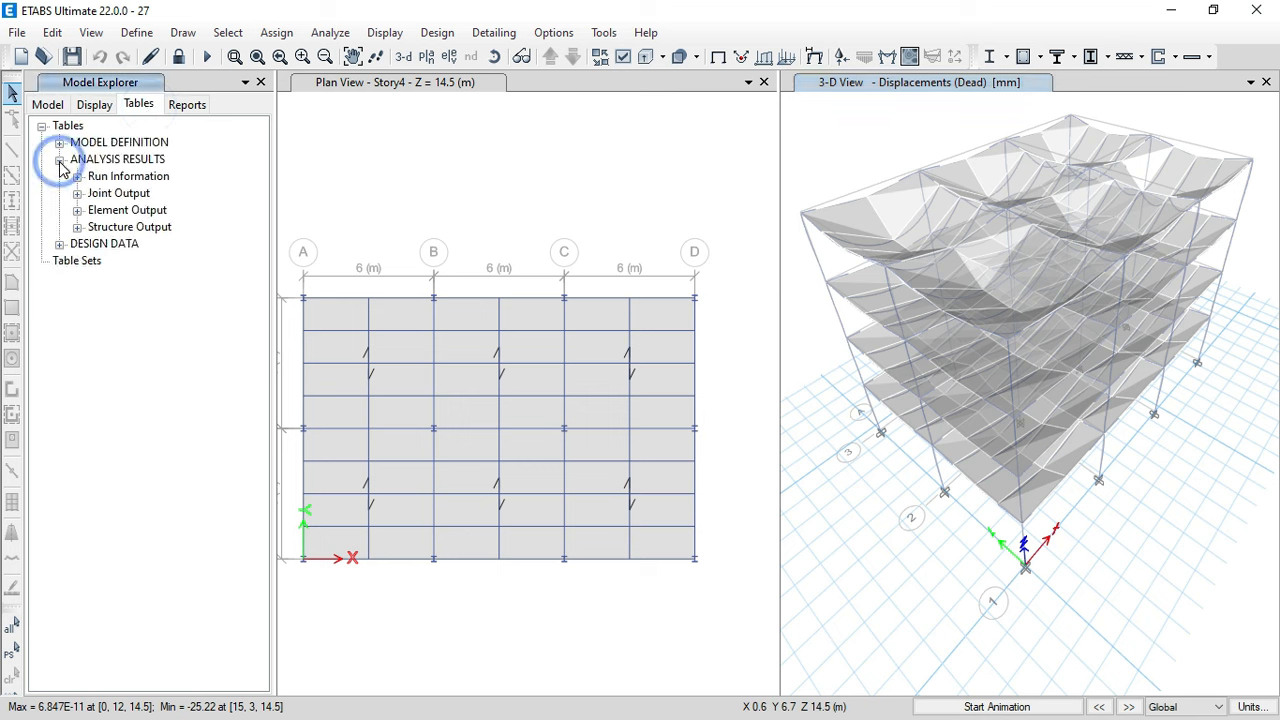
pyautogui.click(78, 227)
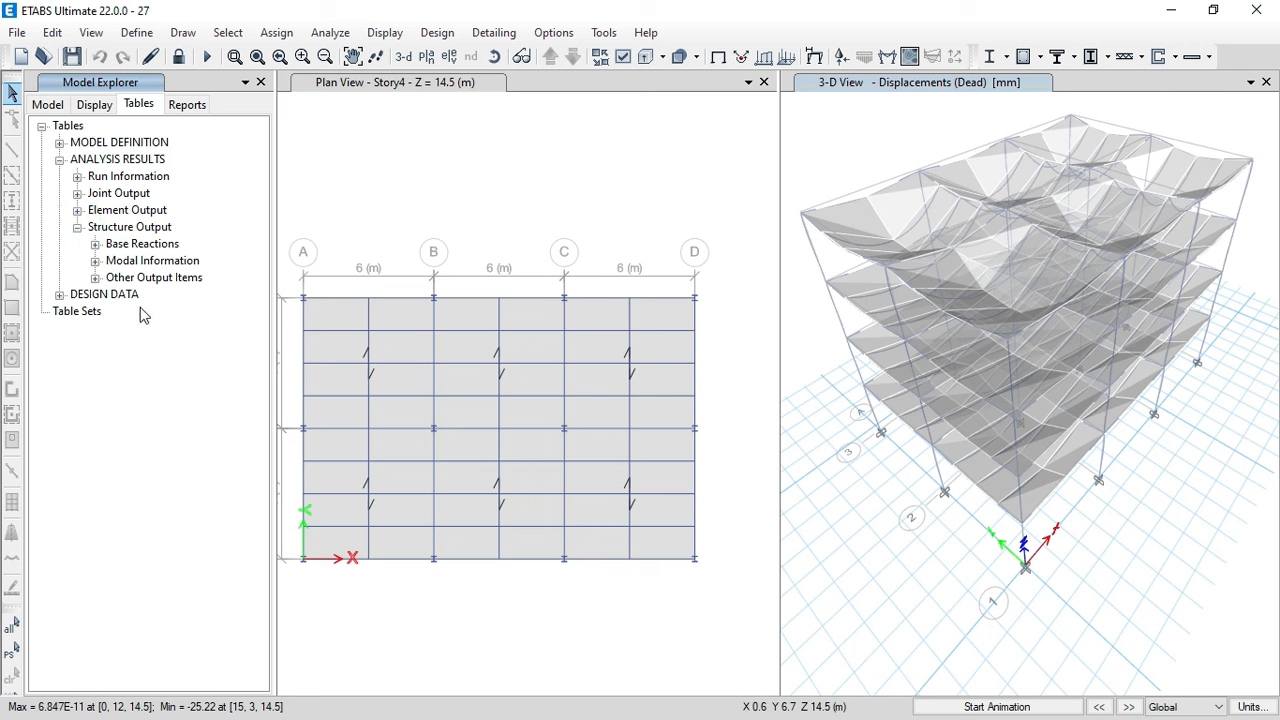
pyautogui.click(95, 261)
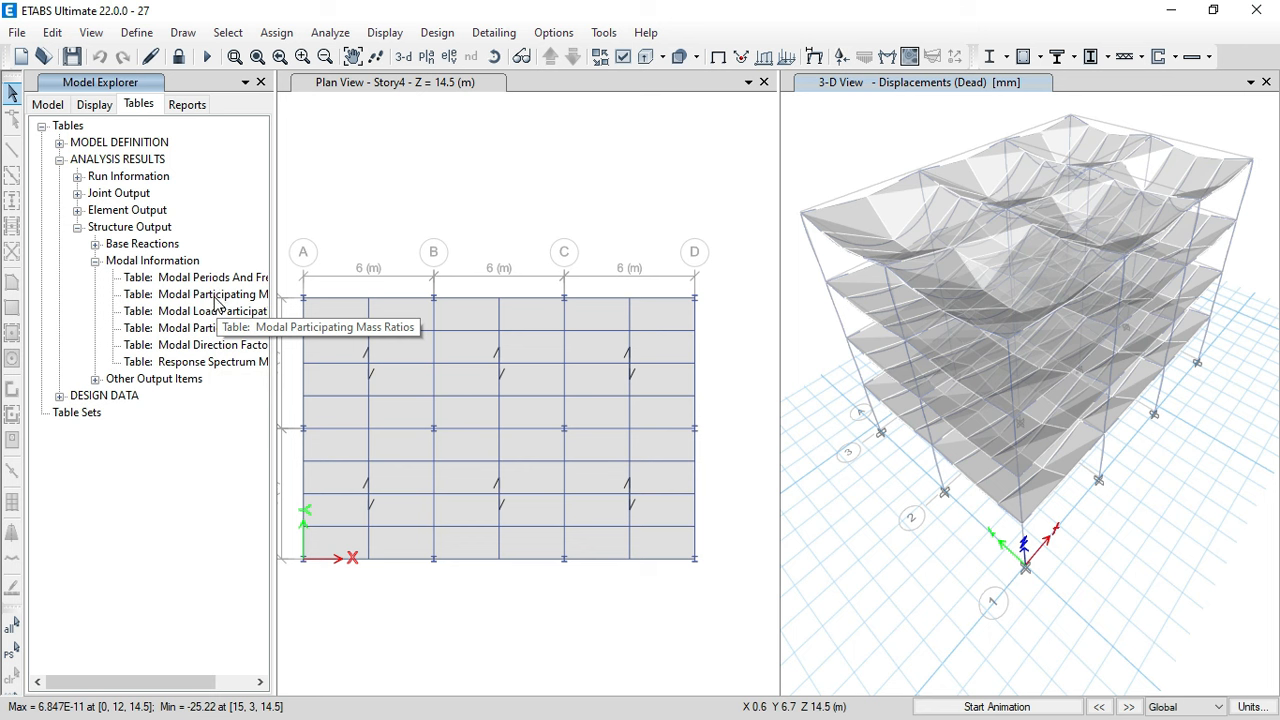
pyautogui.click(215, 298)
pyautogui.rightClick(214, 298)
pyautogui.click(266, 314)
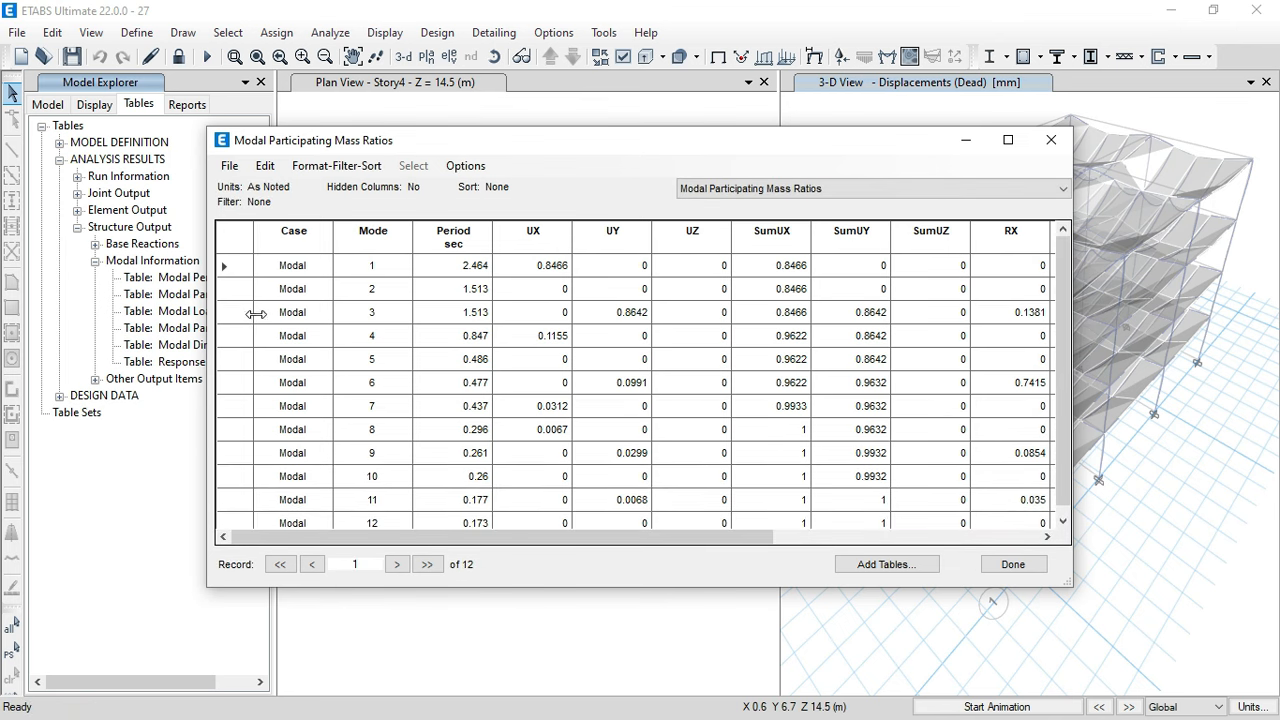
pyautogui.moveTo(665, 146); pyautogui.dragTo(625, 120)
pyautogui.scroll(-1, 683, 308)
pyautogui.scroll(1, 660, 412)
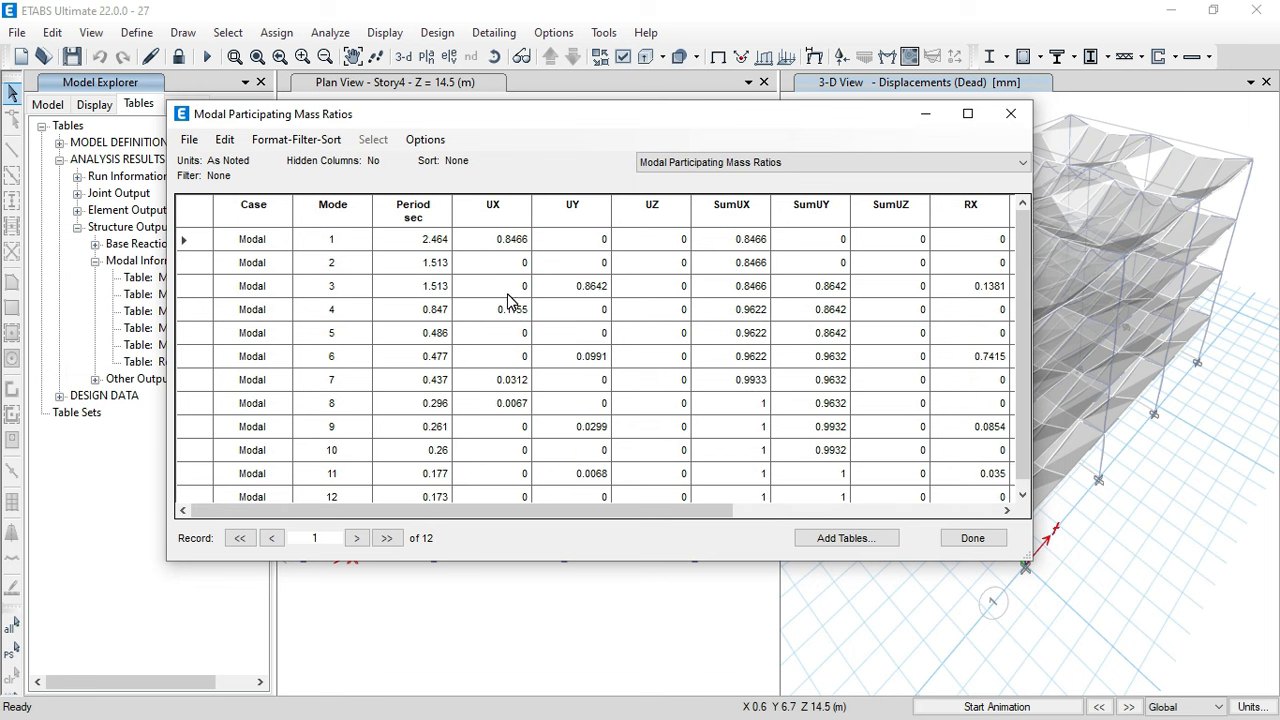
pyautogui.moveTo(680, 511); pyautogui.dragTo(617, 533)
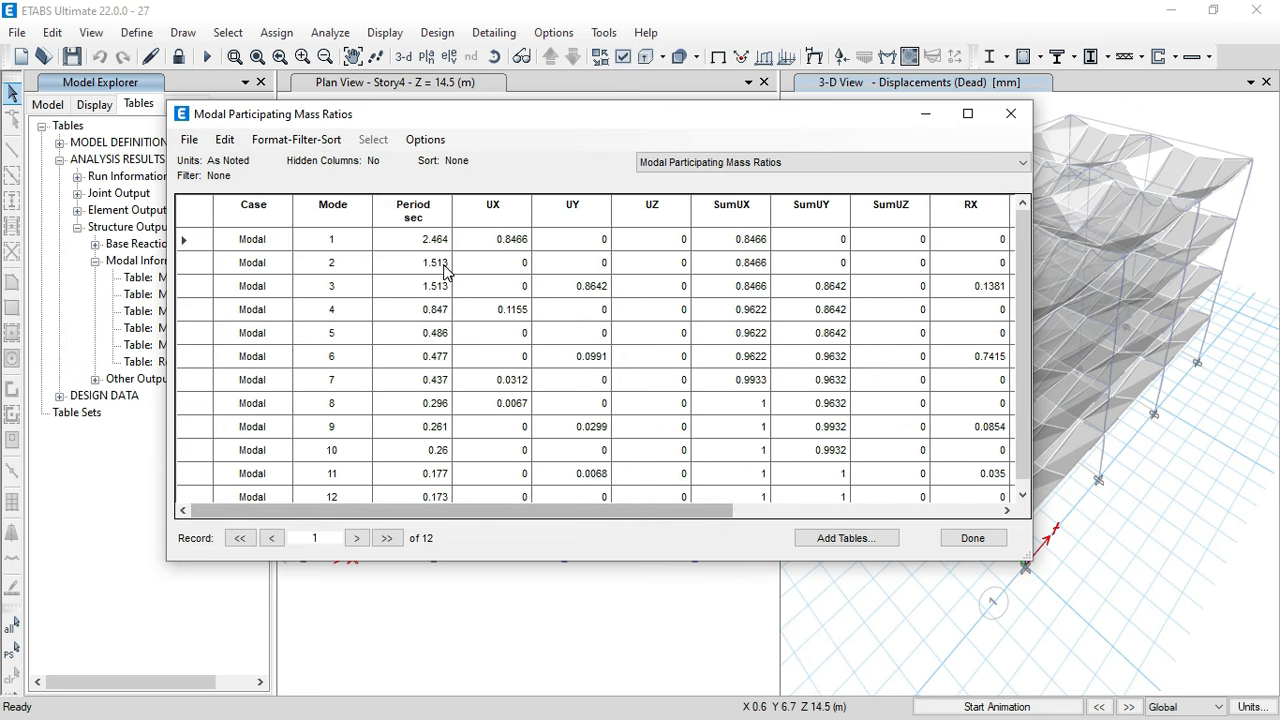
# - Copy the mode 1 period, 2.464, and paste it into cell F55 of the Excel sheet as the X-direction ETABS period
pyautogui.click(435, 244)
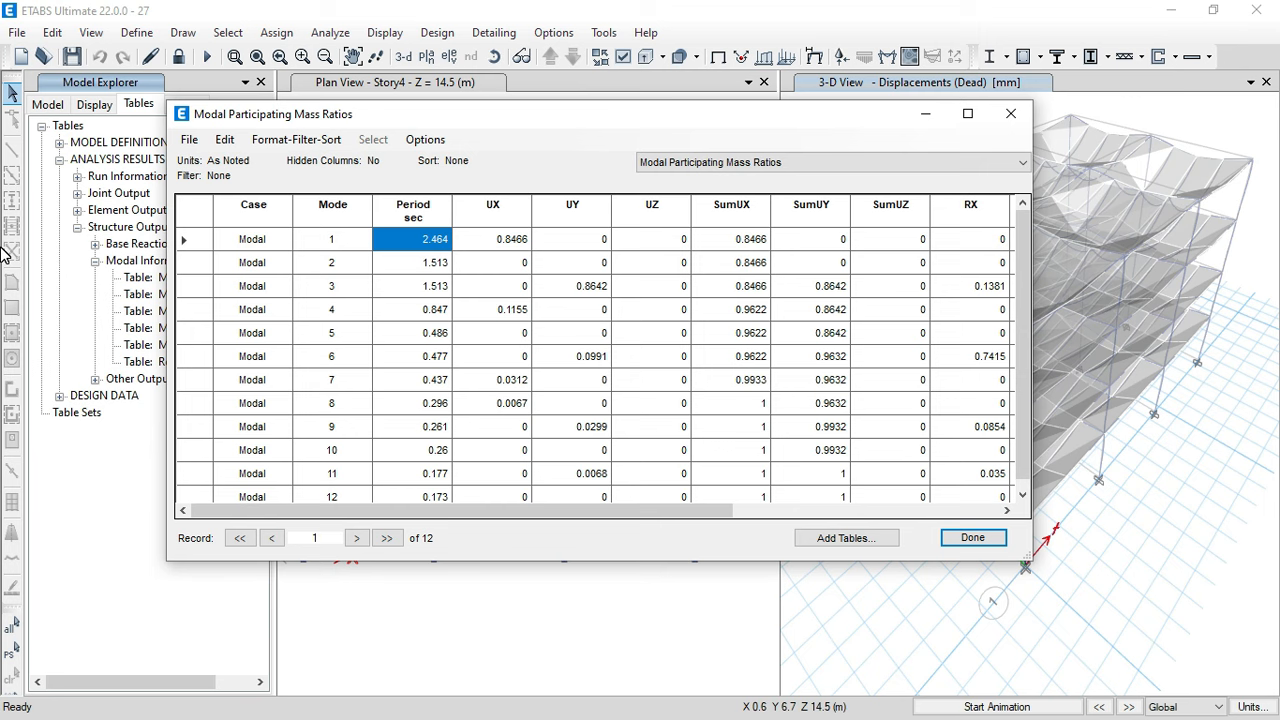
pyautogui.press('super')
pyautogui.click(18, 312)
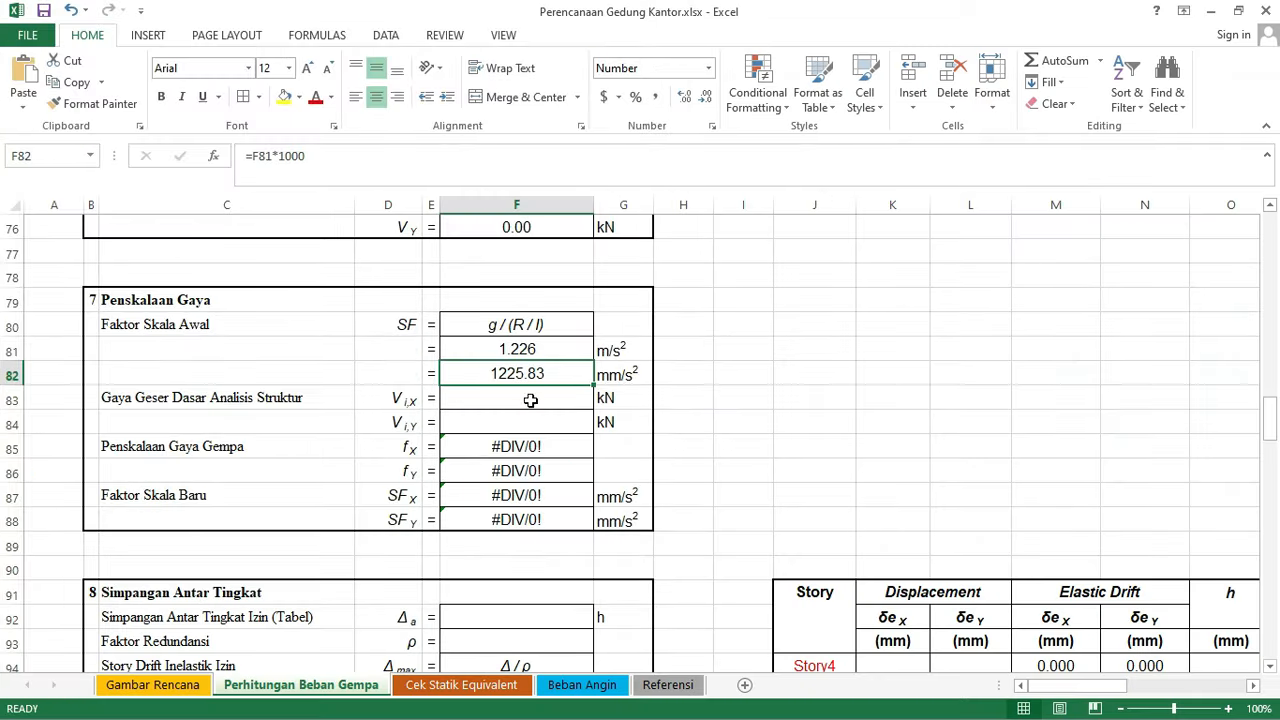
pyautogui.scroll(11, 527, 402)
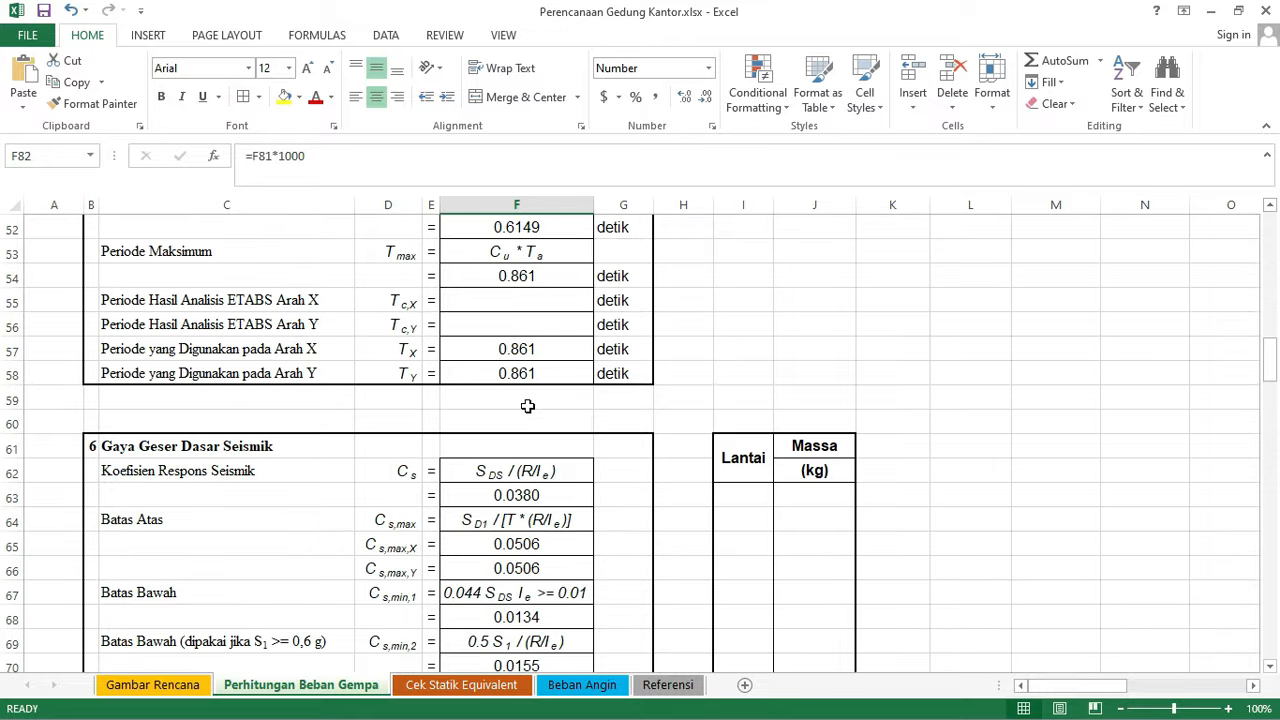
pyautogui.click(521, 519)
pyautogui.rightClick(521, 519)
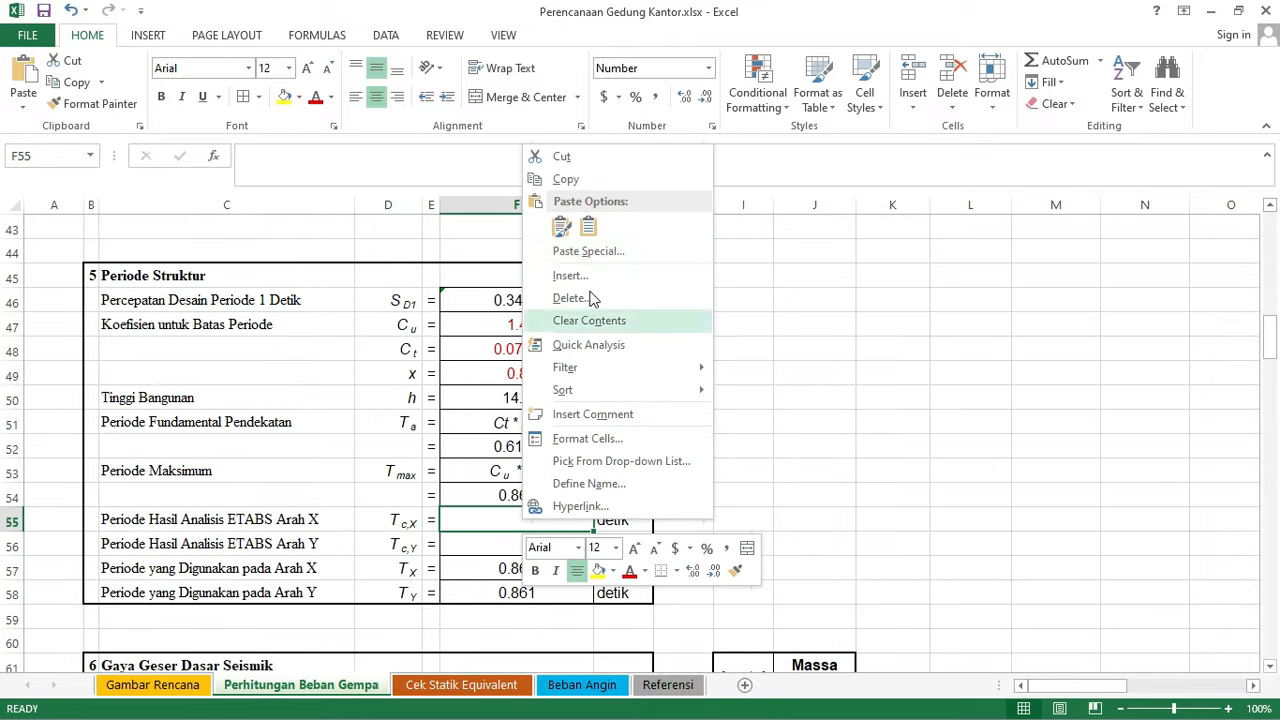
pyautogui.click(587, 230)
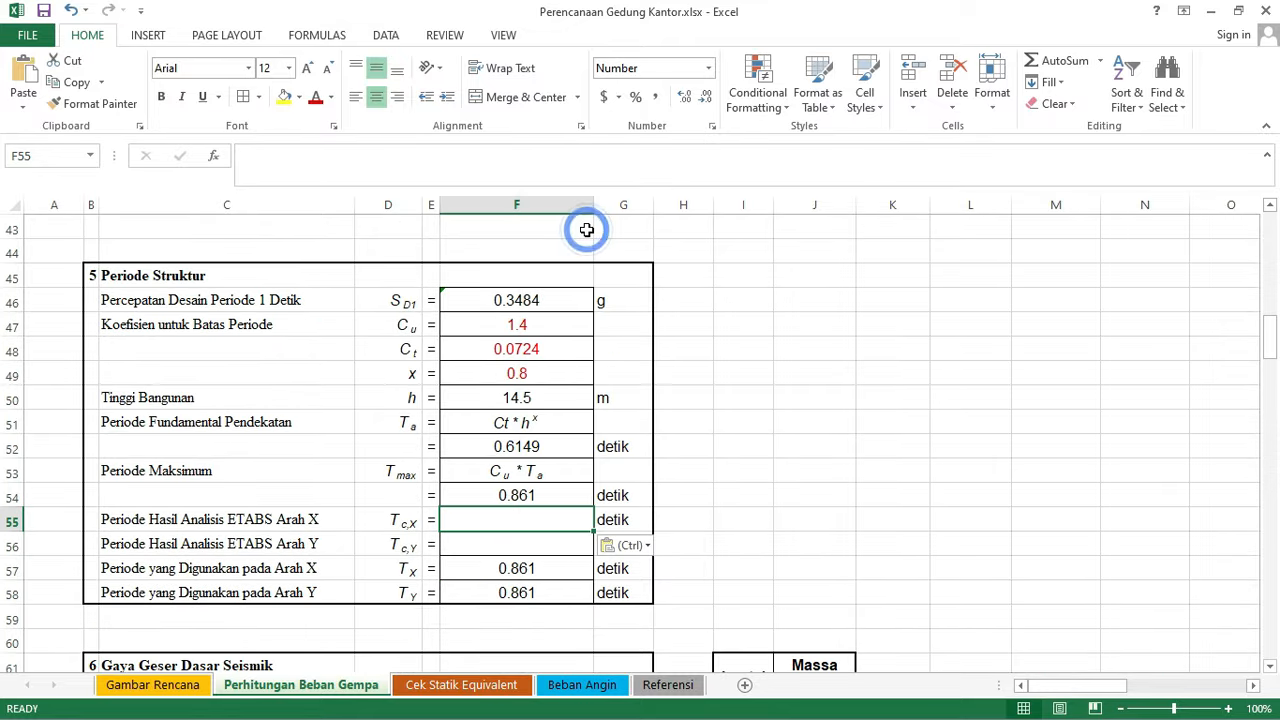
pyautogui.click(763, 460)
# - Switch back to ETABS and copy the mode 3 period, the one with the largest UY participation
pyautogui.press('super')
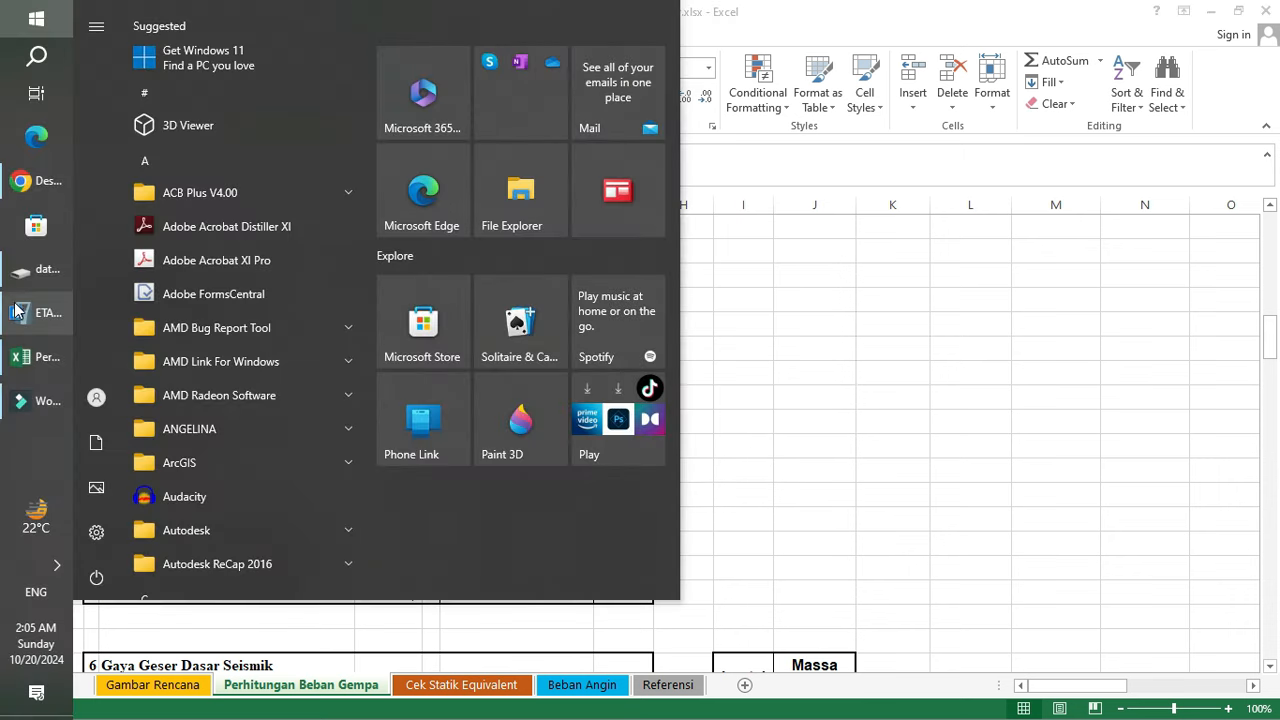
pyautogui.click(20, 312)
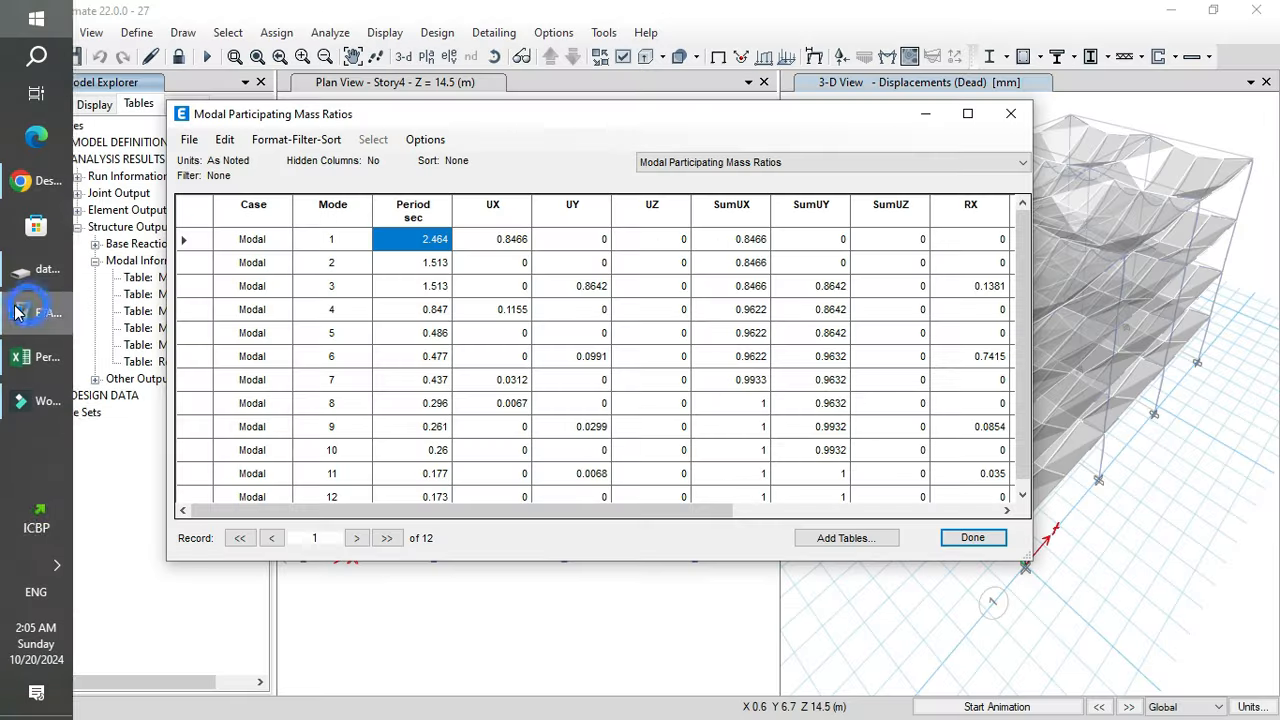
pyautogui.click(590, 290)
pyautogui.click(590, 264)
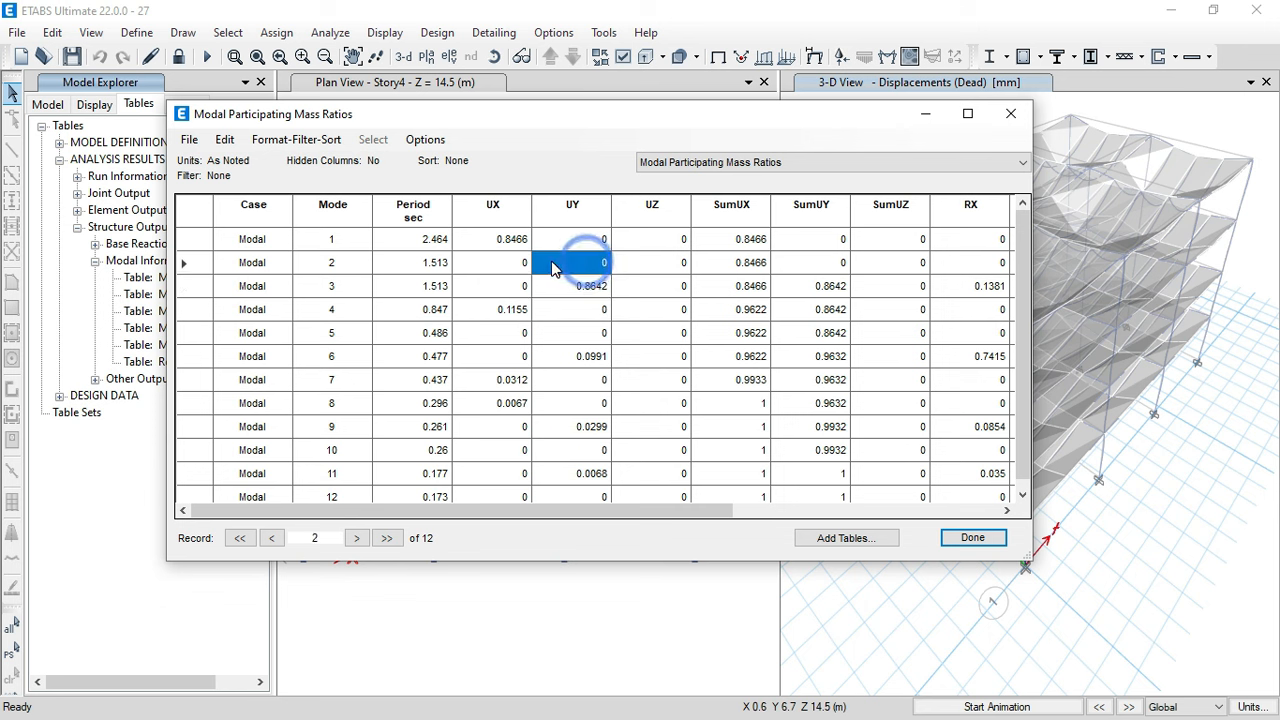
pyautogui.click(424, 287)
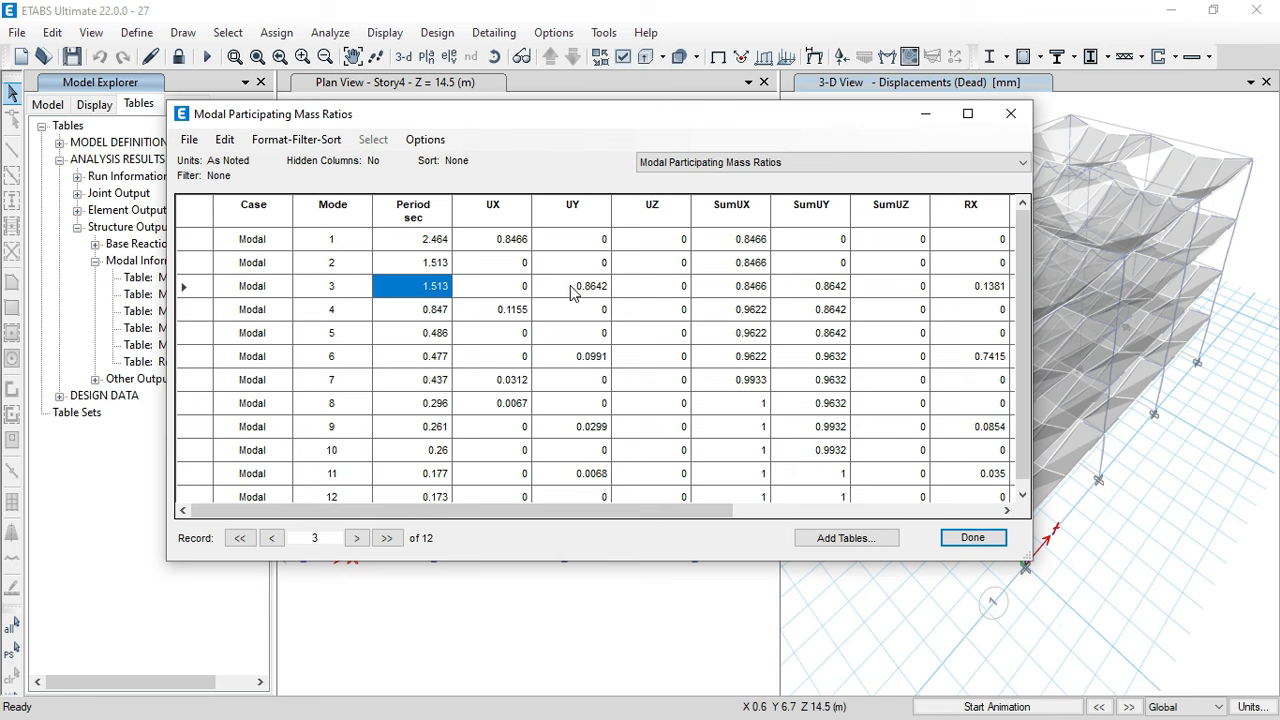
# - Switch to the Excel workbook and paste 1.513 into cell F56 as the Y-direction ETABS period
pyautogui.press('super')
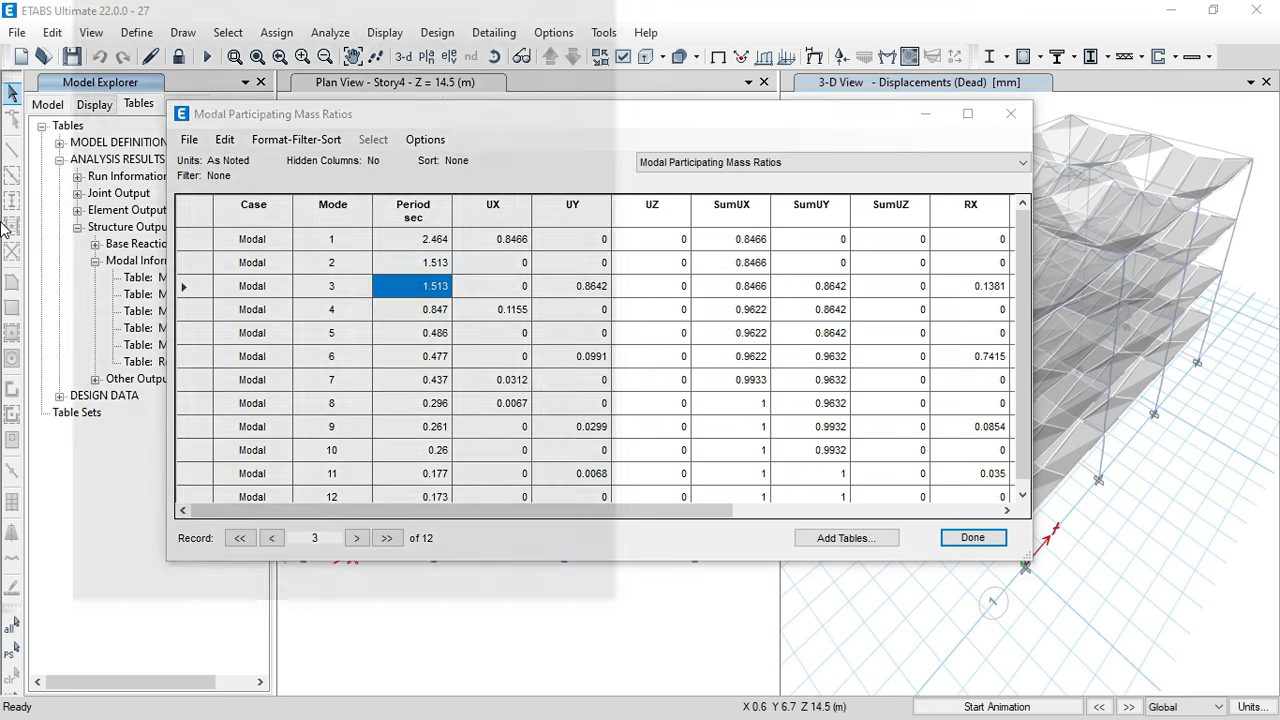
pyautogui.click(37, 320)
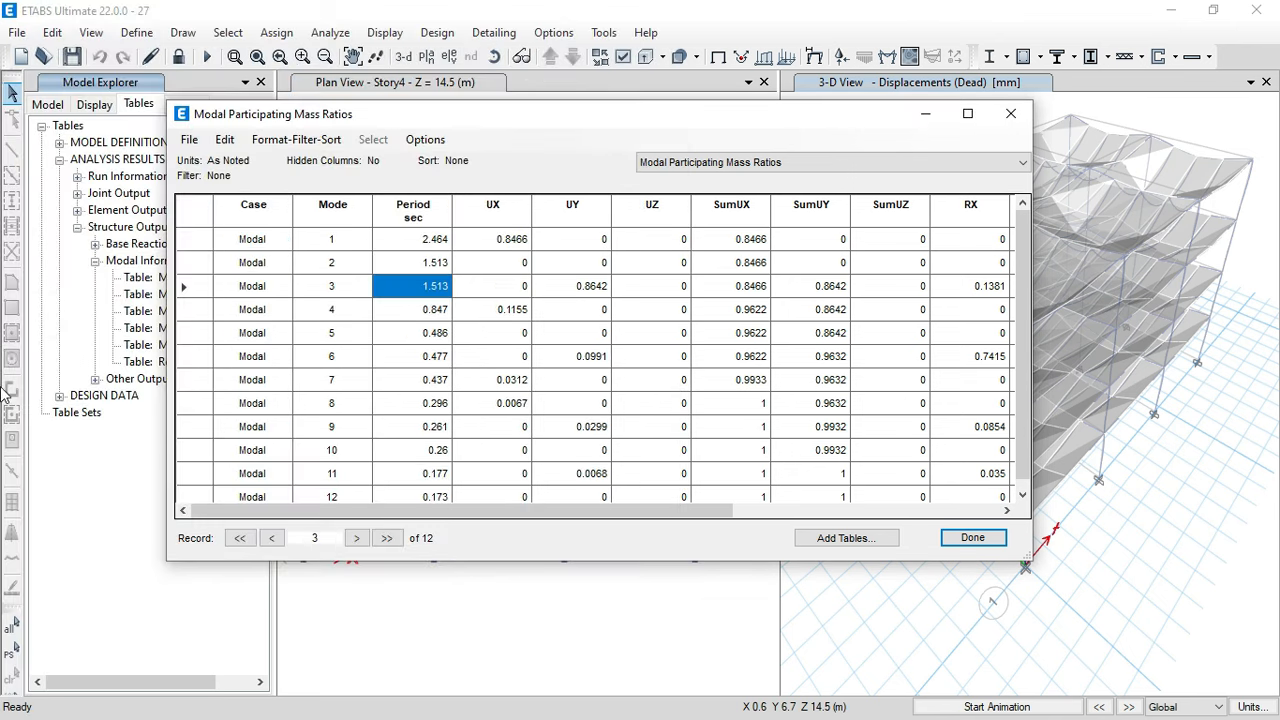
pyautogui.press('super')
pyautogui.click(34, 359)
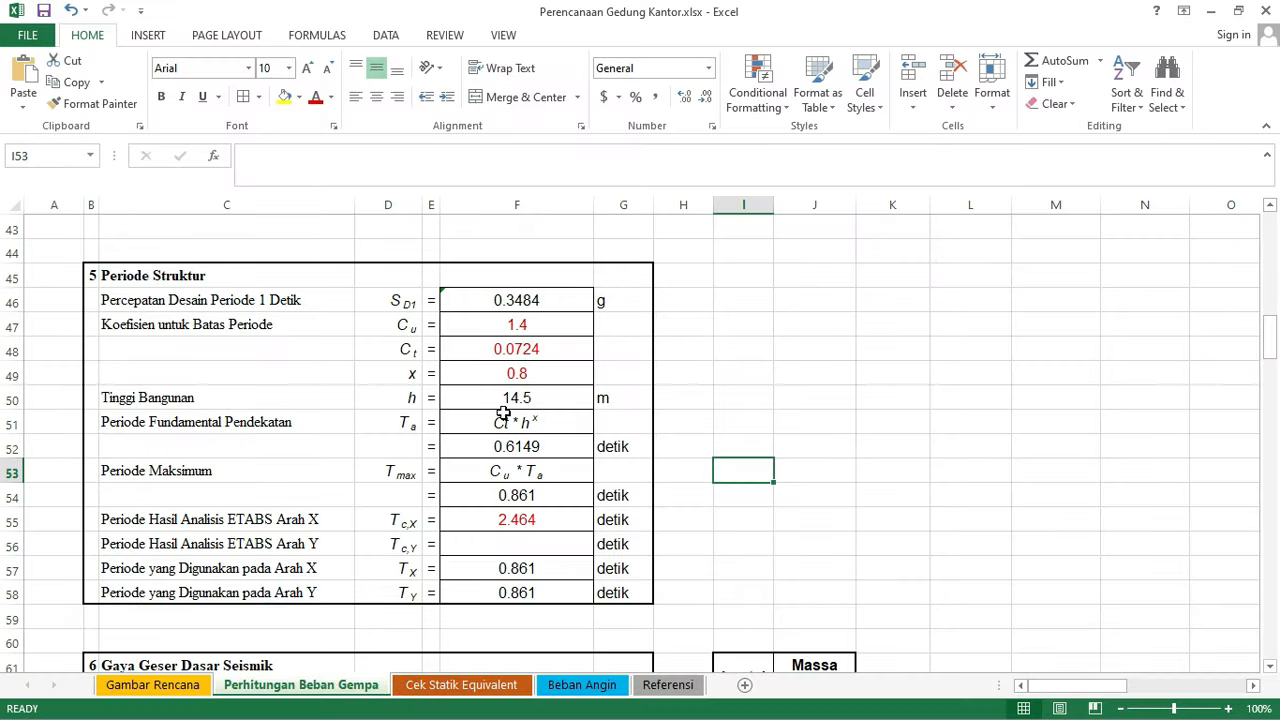
pyautogui.click(538, 548)
pyautogui.rightClick(540, 545)
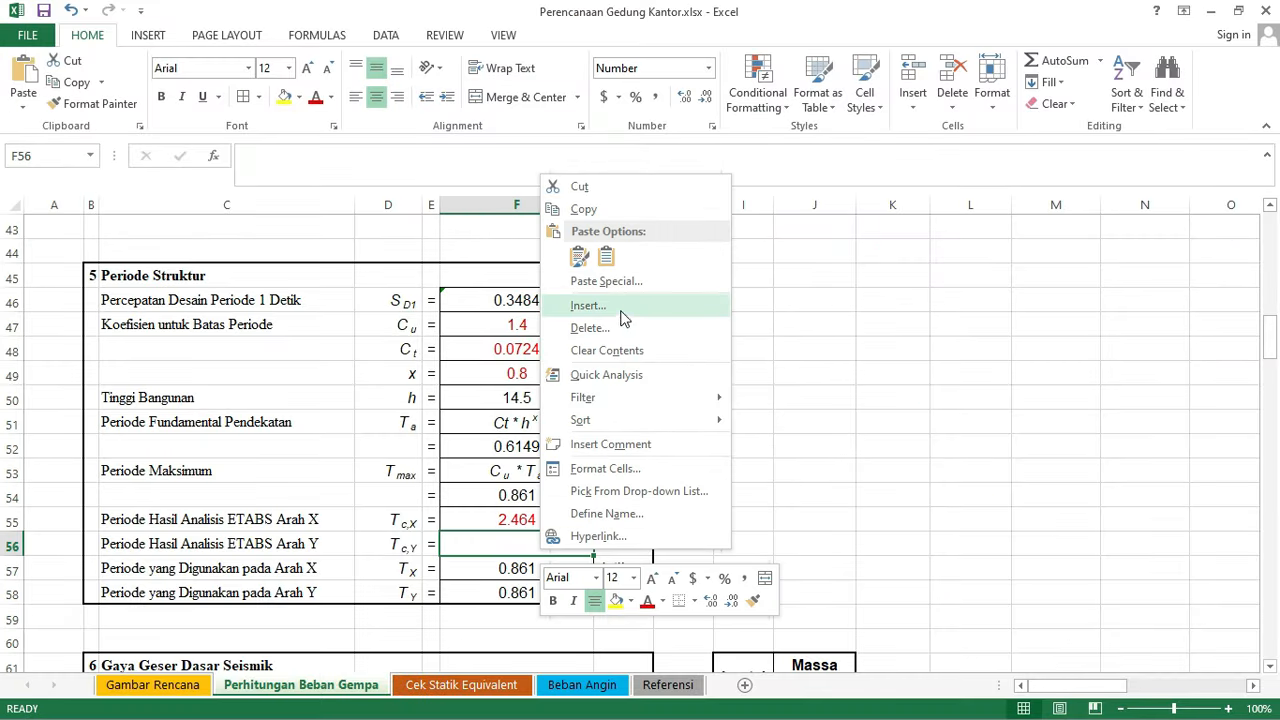
pyautogui.click(606, 252)
pyautogui.click(783, 416)
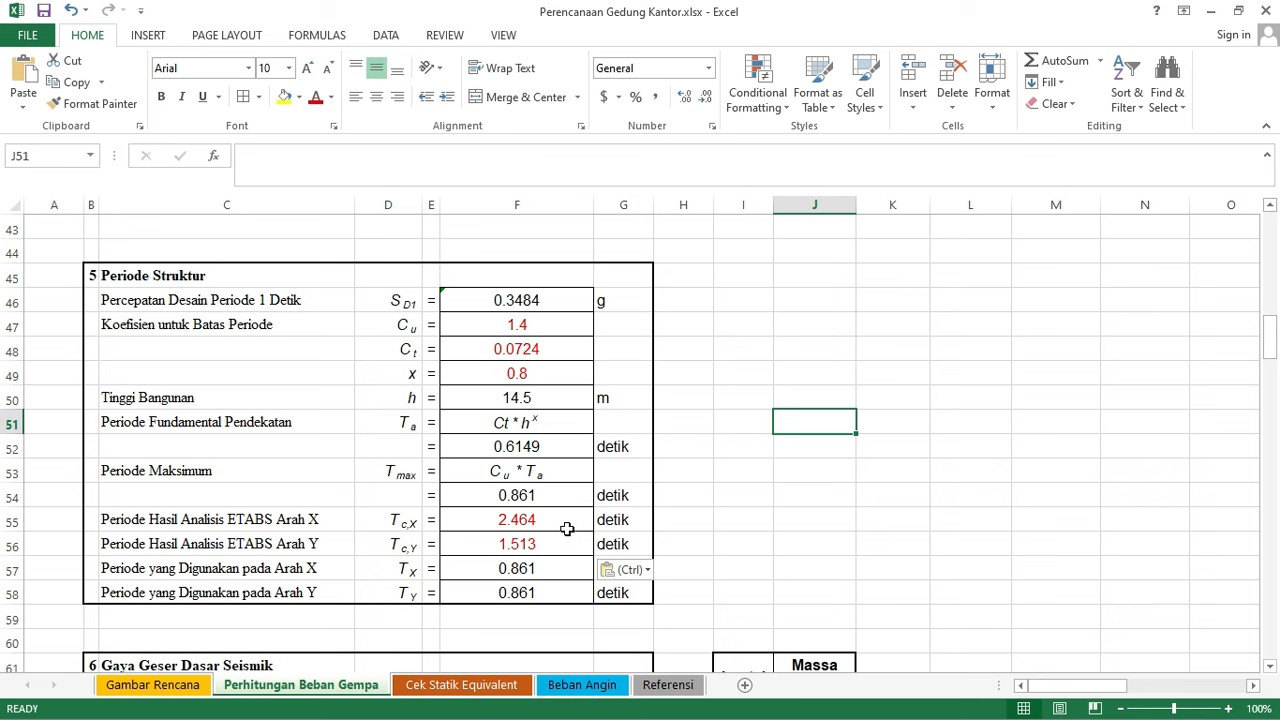
# - Compare the ETABS periods with the maximum period formula in F54 and review the Gaya Geser Dasar Seismik section
pyautogui.click(564, 522)
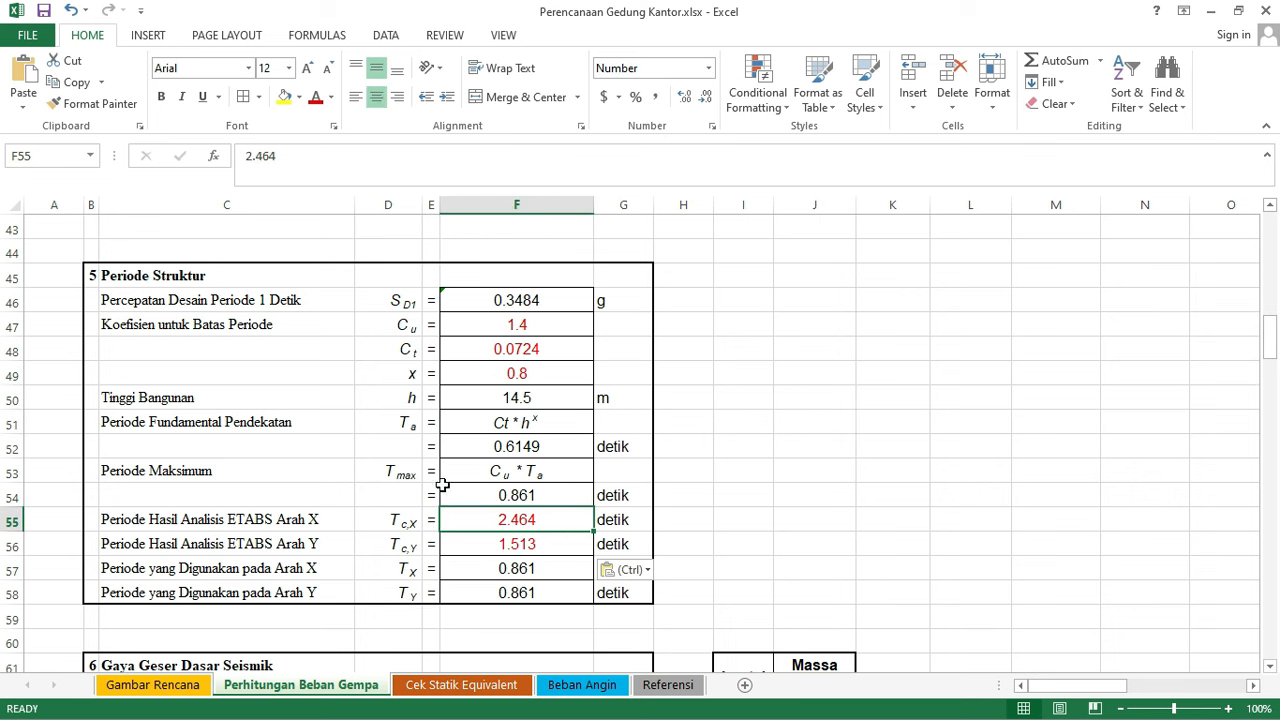
pyautogui.click(522, 497)
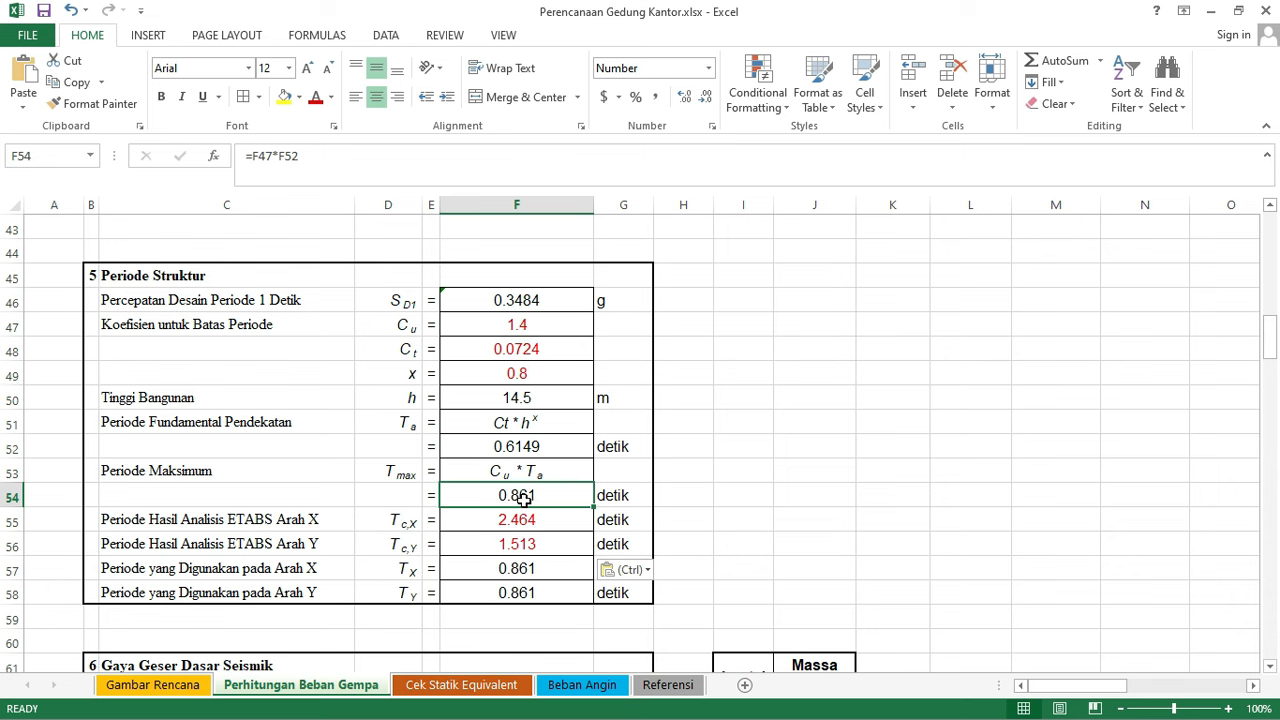
pyautogui.click(742, 520)
pyautogui.scroll(8, 664, 523)
pyautogui.scroll(-11, 662, 520)
pyautogui.scroll(-3, 656, 502)
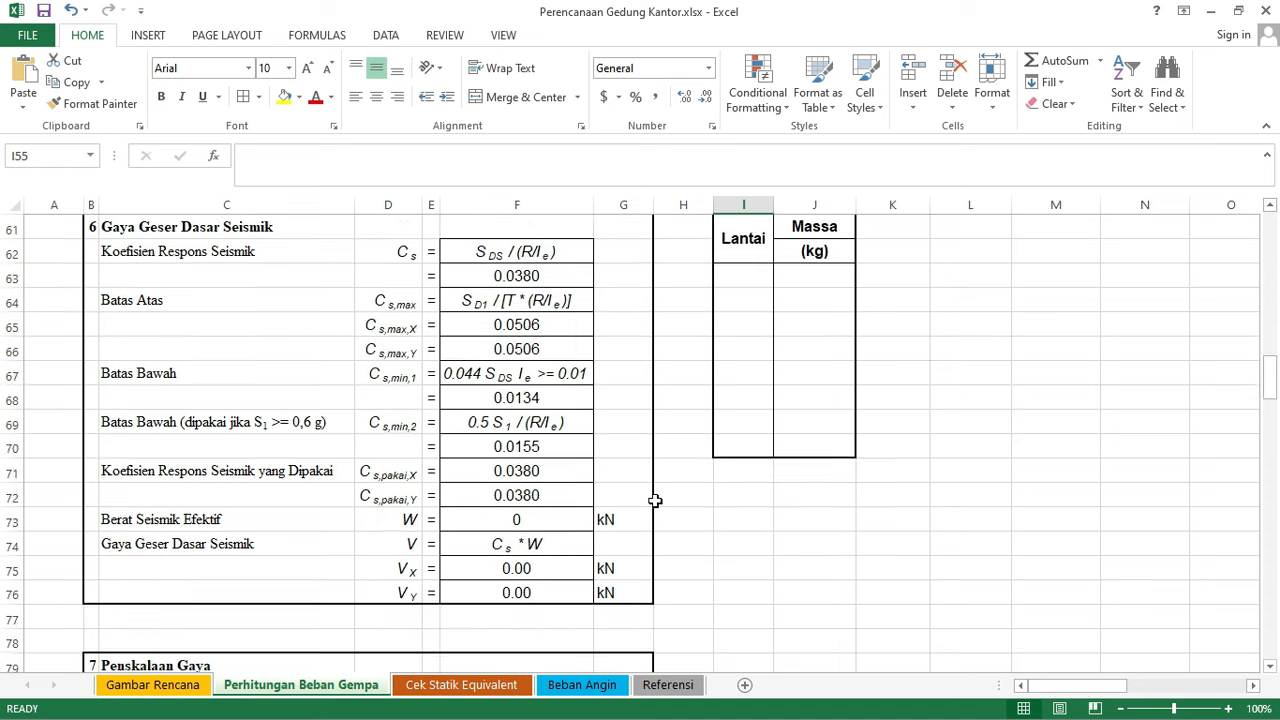
pyautogui.click(748, 566)
pyautogui.scroll(4, 560, 428)
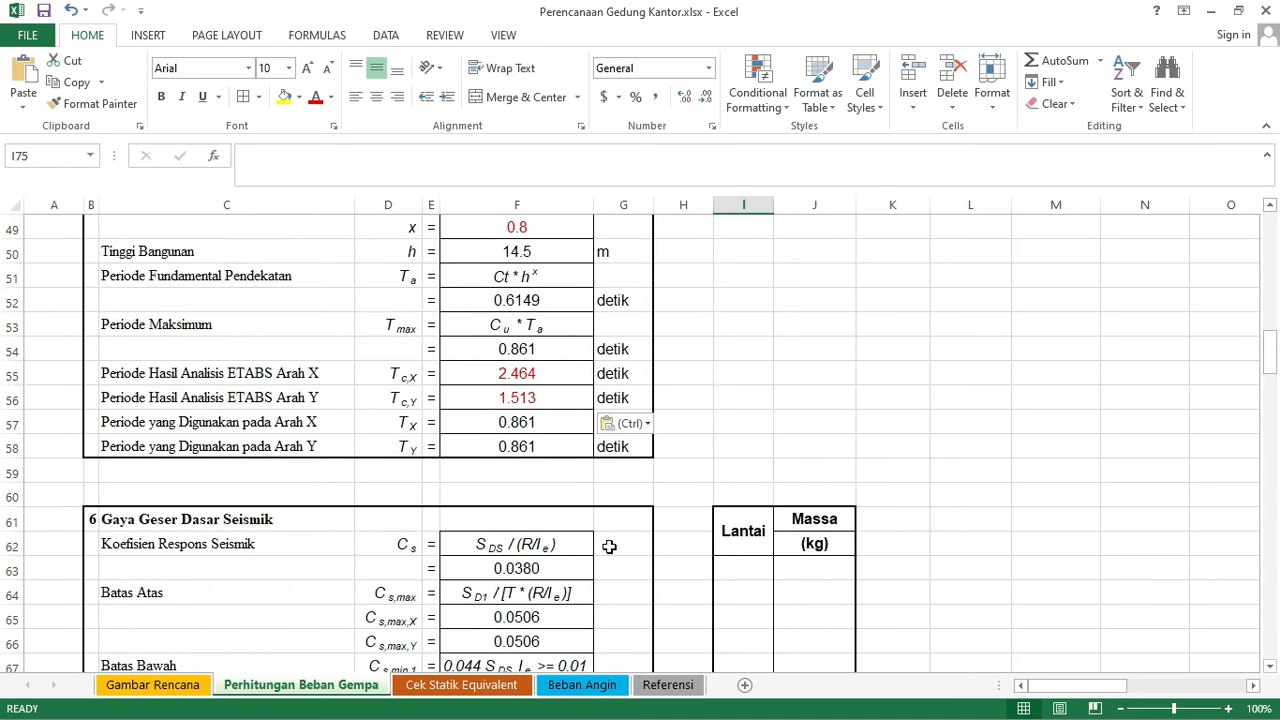
# - Switch to ETABS and check the cumulative SumUX and SumUY participation of mode 12 in the Modal Participating Mass Ratios table
pyautogui.press('super')
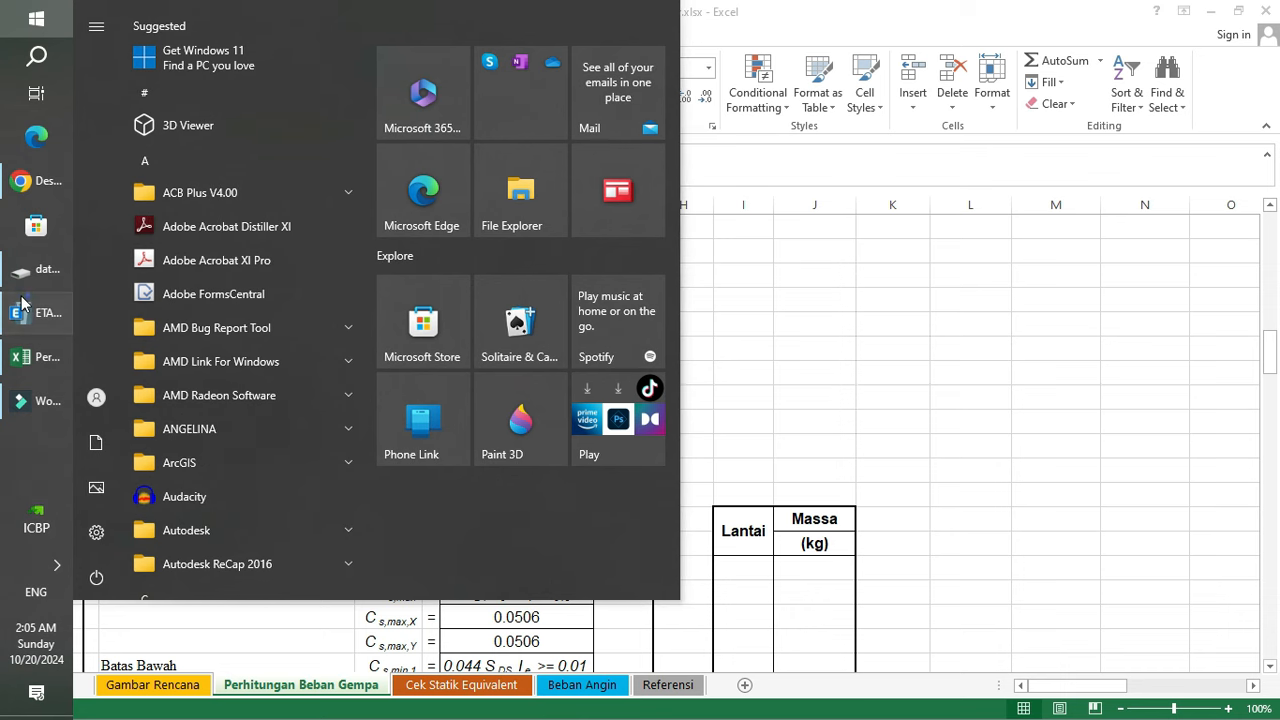
pyautogui.click(20, 303)
pyautogui.scroll(-1, 1020, 362)
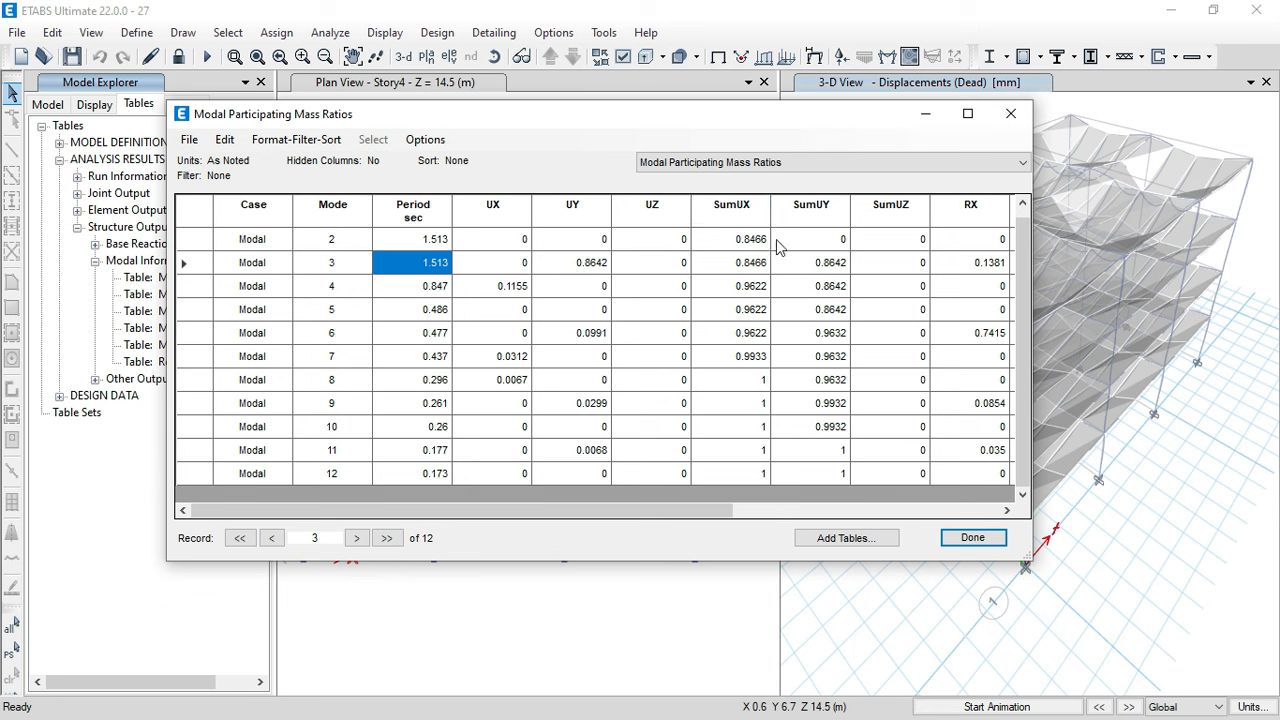
pyautogui.click(758, 475)
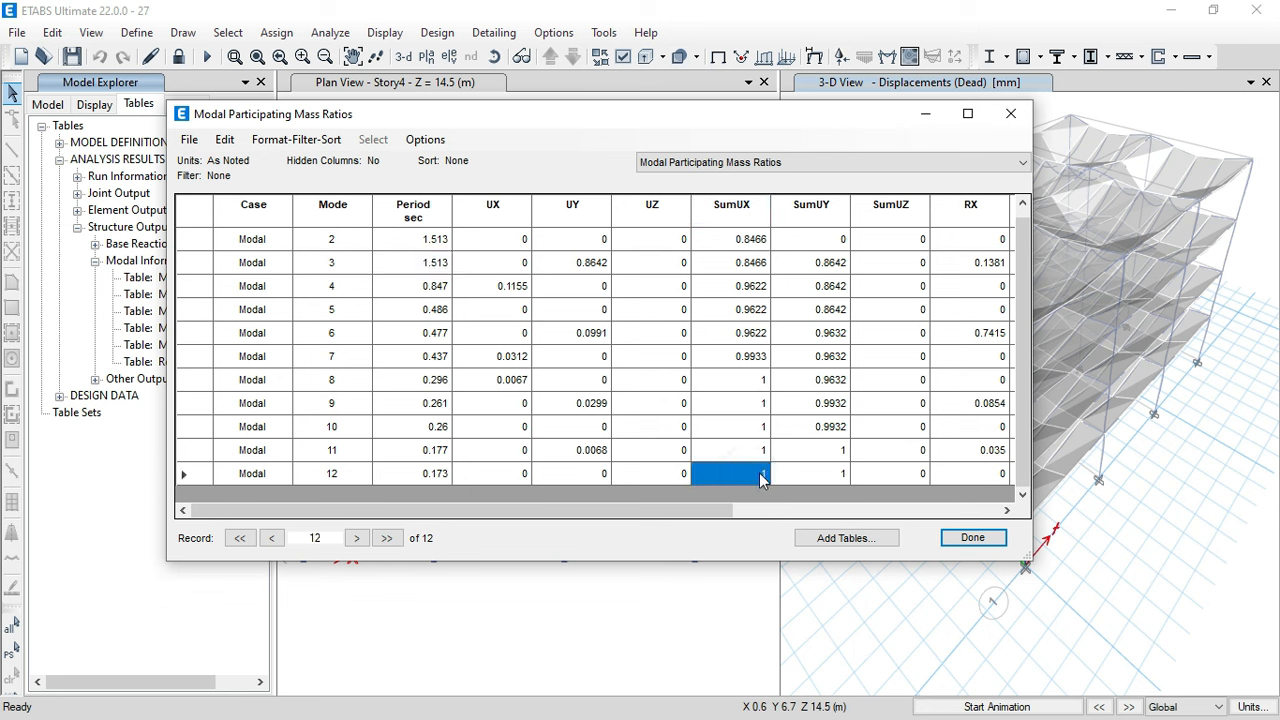
pyautogui.click(836, 474)
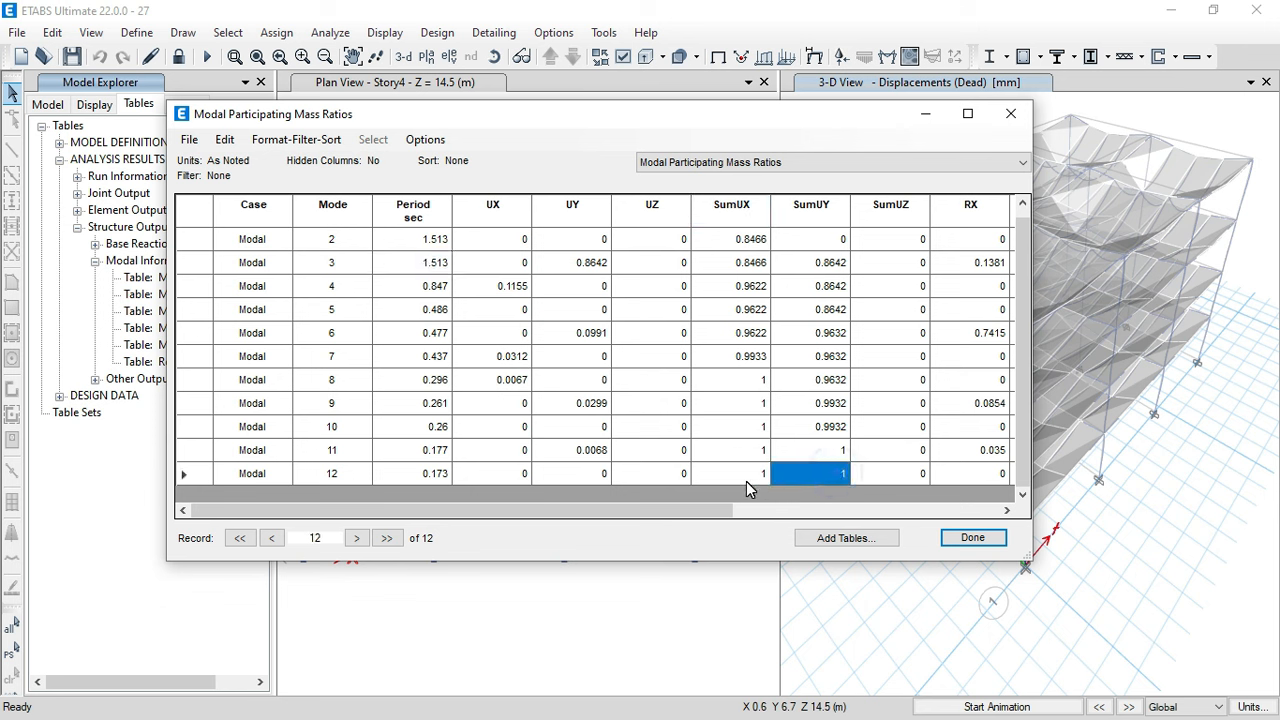
pyautogui.click(746, 478)
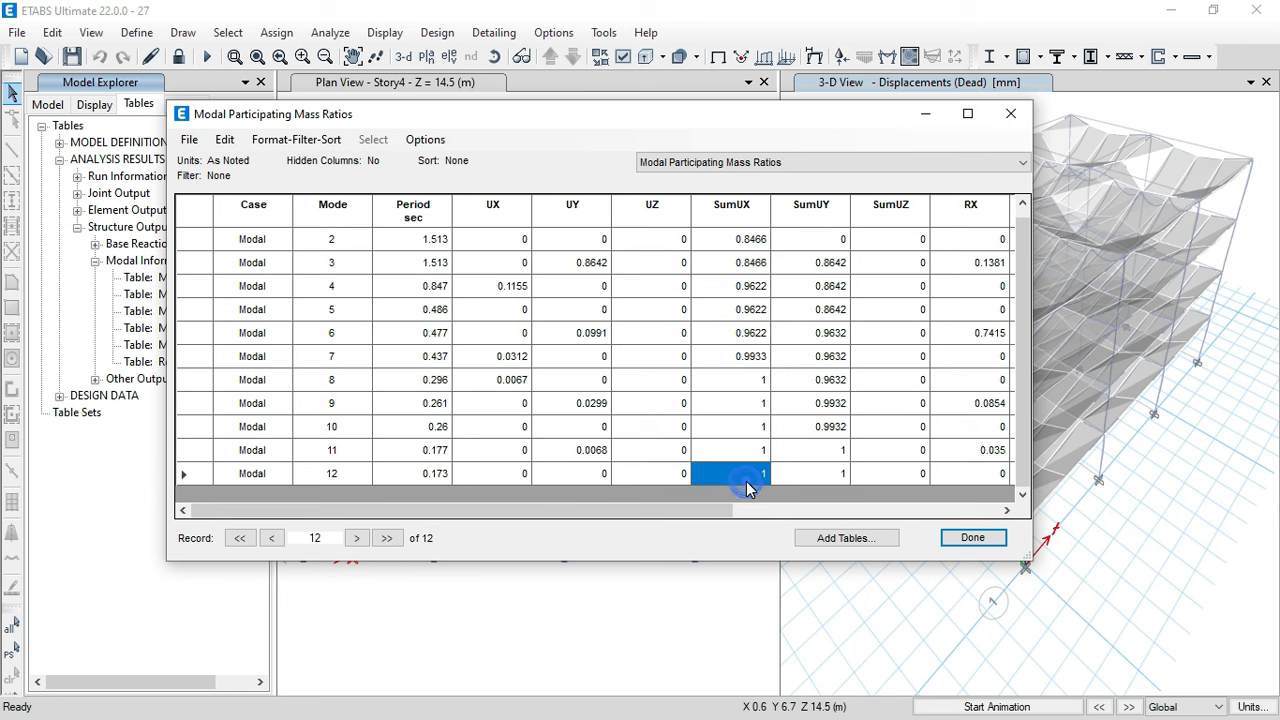
pyautogui.click(812, 470)
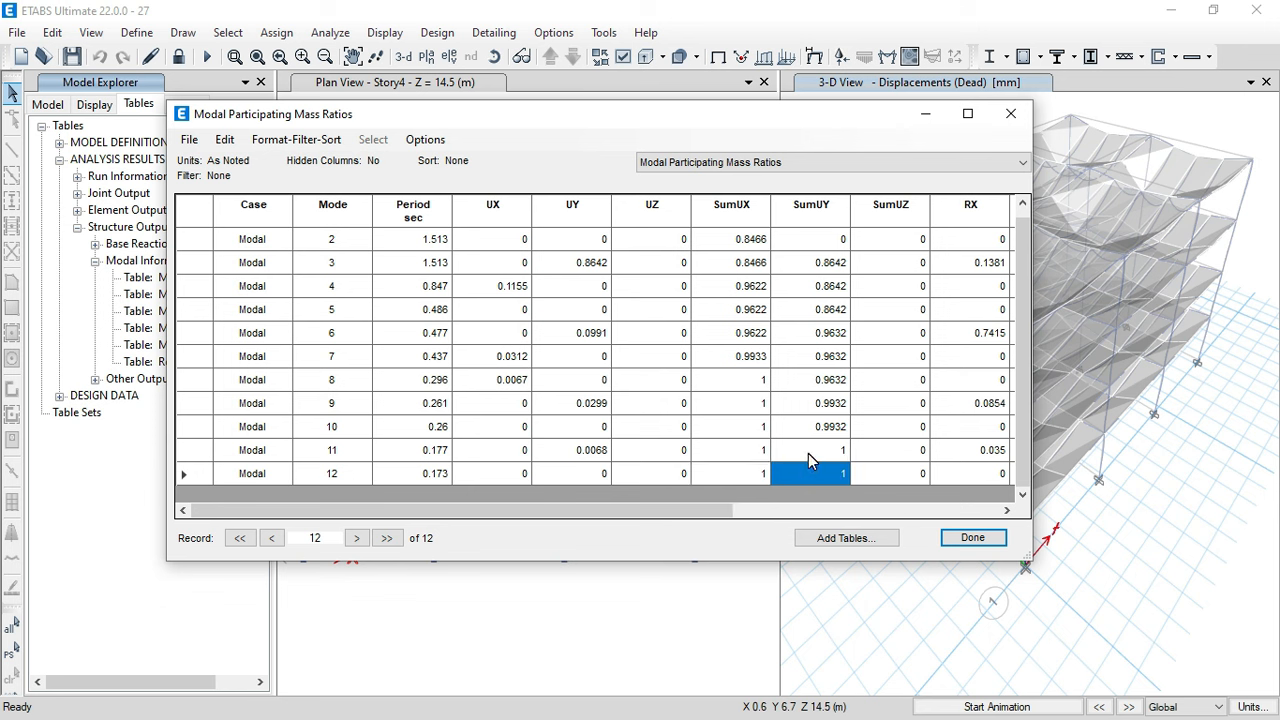
pyautogui.click(740, 478)
pyautogui.click(815, 475)
# - Switch to the Excel workbook and read clause 7.9.1.1 Jumlah ragam on the Referensi sheet for the required mass participation
pyautogui.press('super')
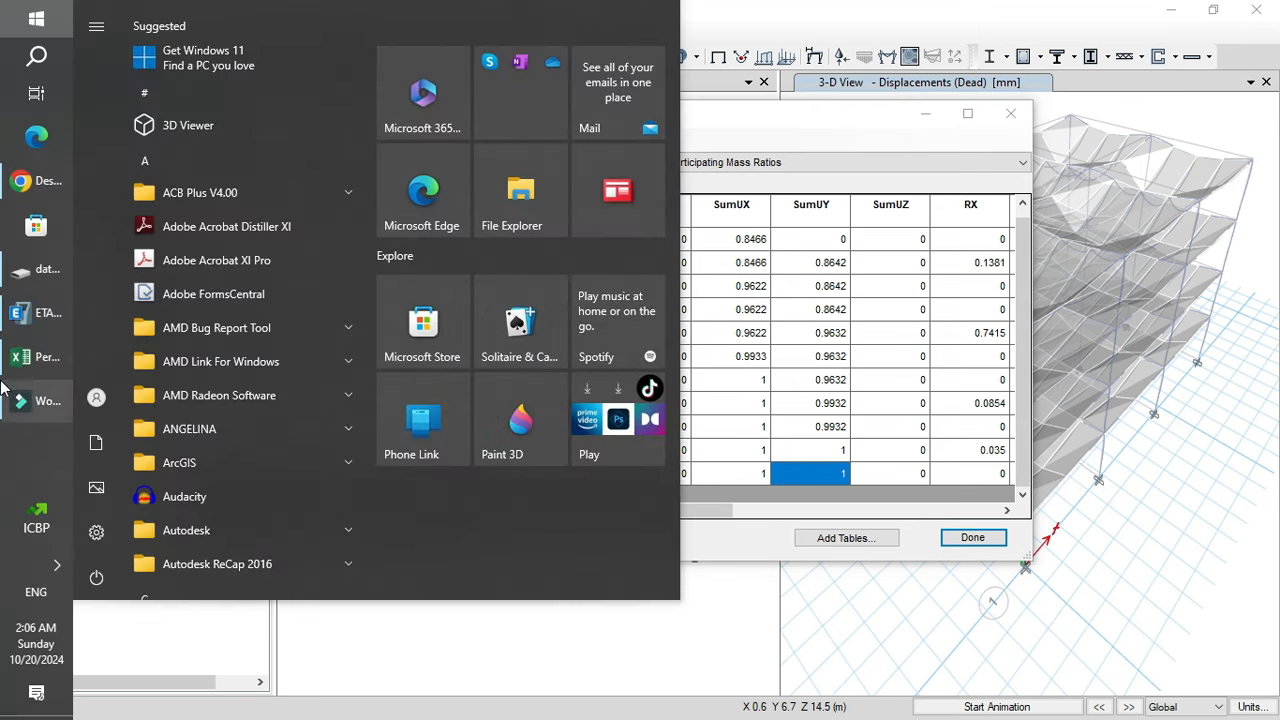
pyautogui.click(30, 357)
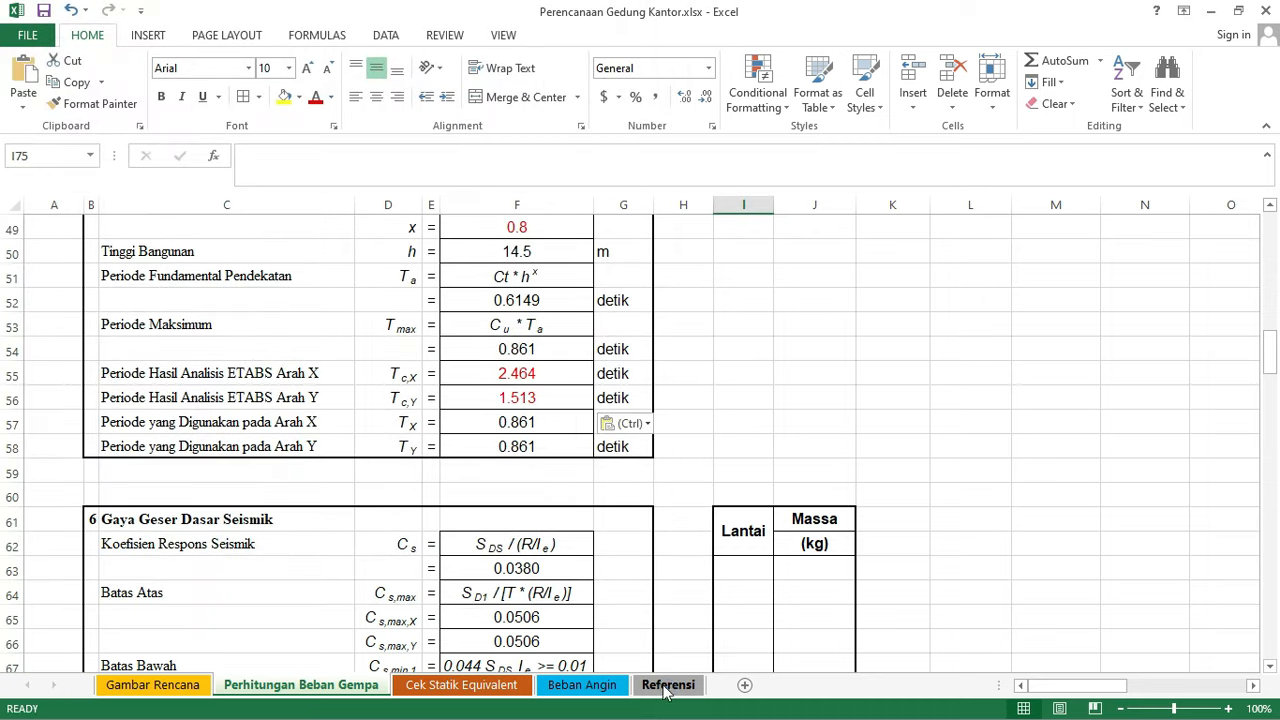
pyautogui.click(667, 685)
pyautogui.click(815, 480)
pyautogui.scroll(10, 723, 485)
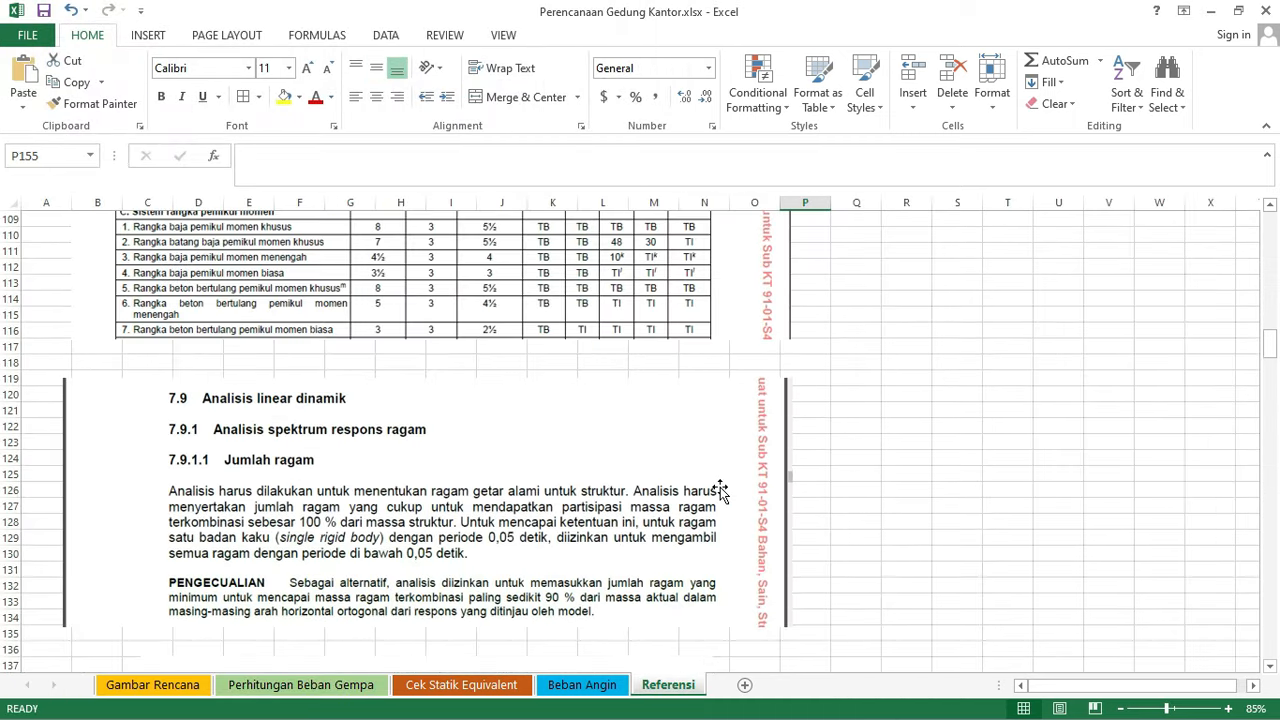
pyautogui.click(590, 490)
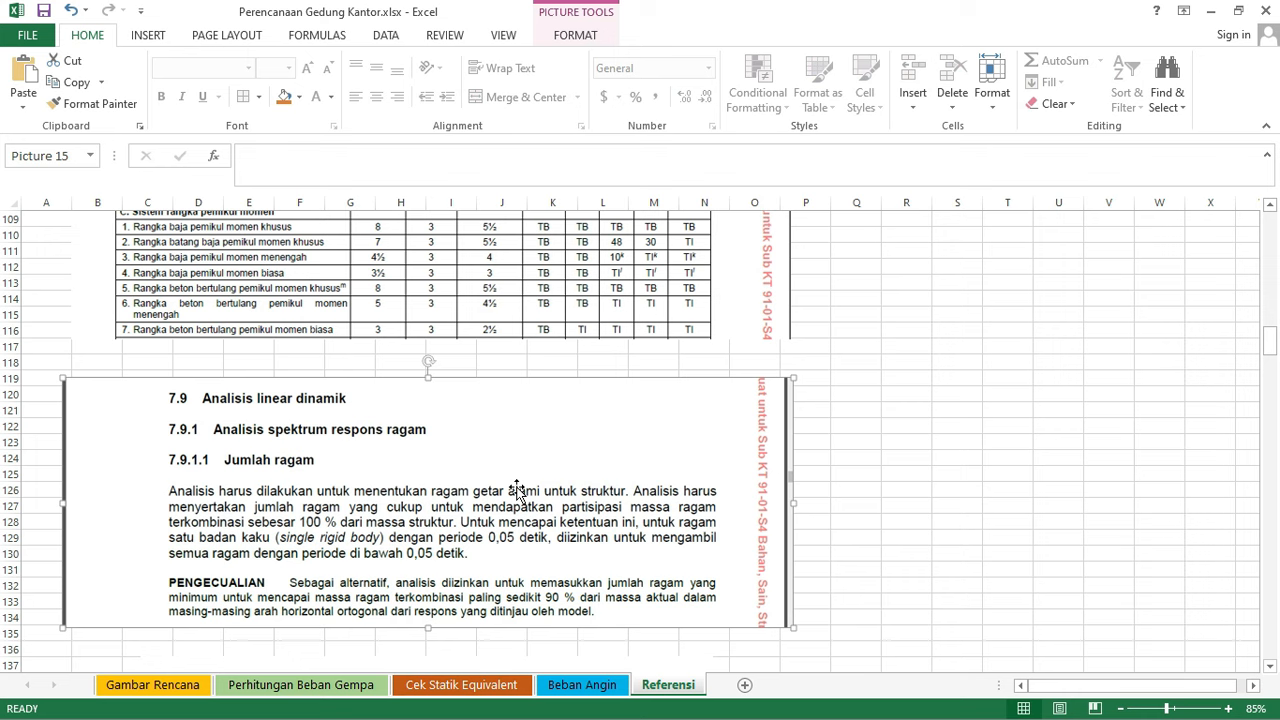
pyautogui.scroll(-1, 332, 488)
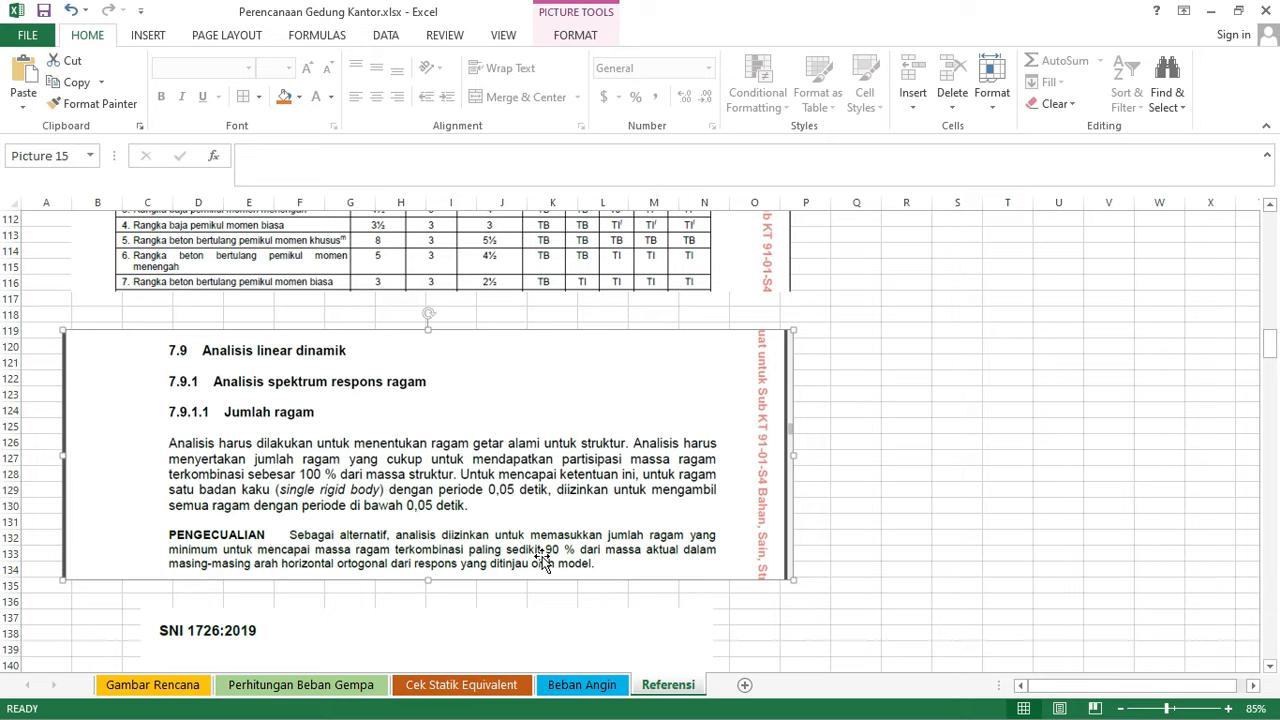
pyautogui.scroll(-1, 543, 565)
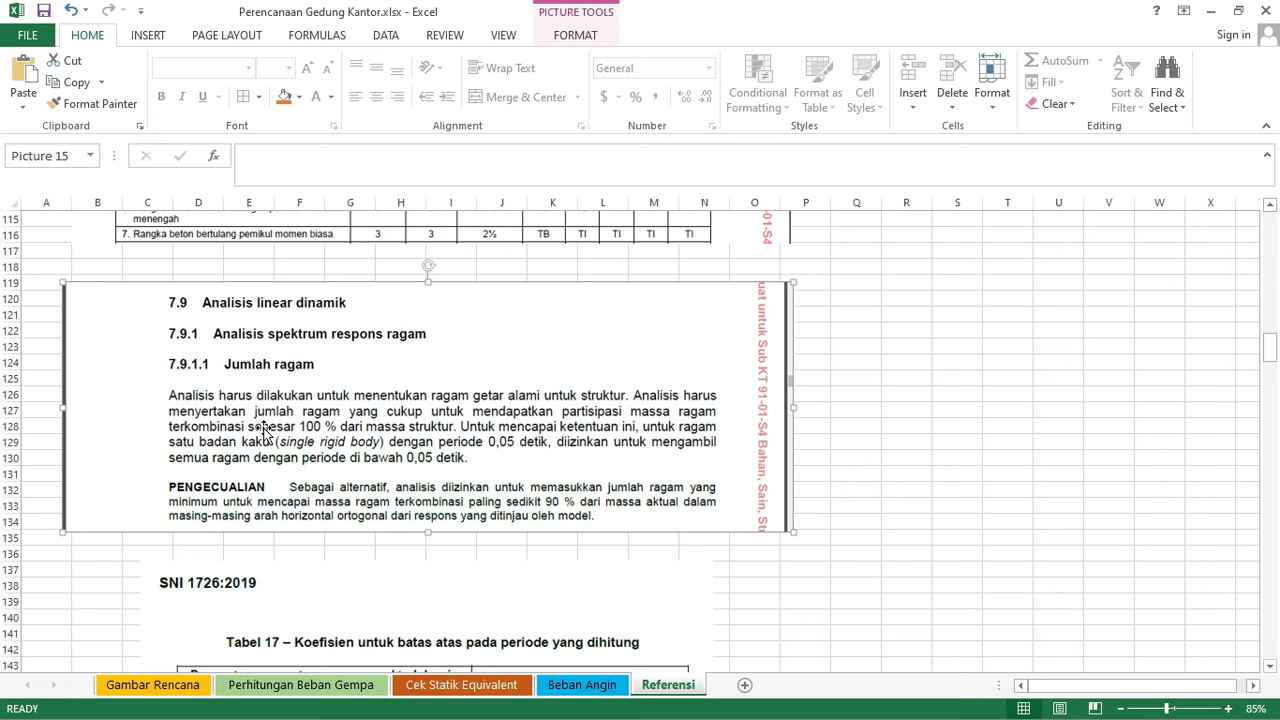
pyautogui.click(943, 486)
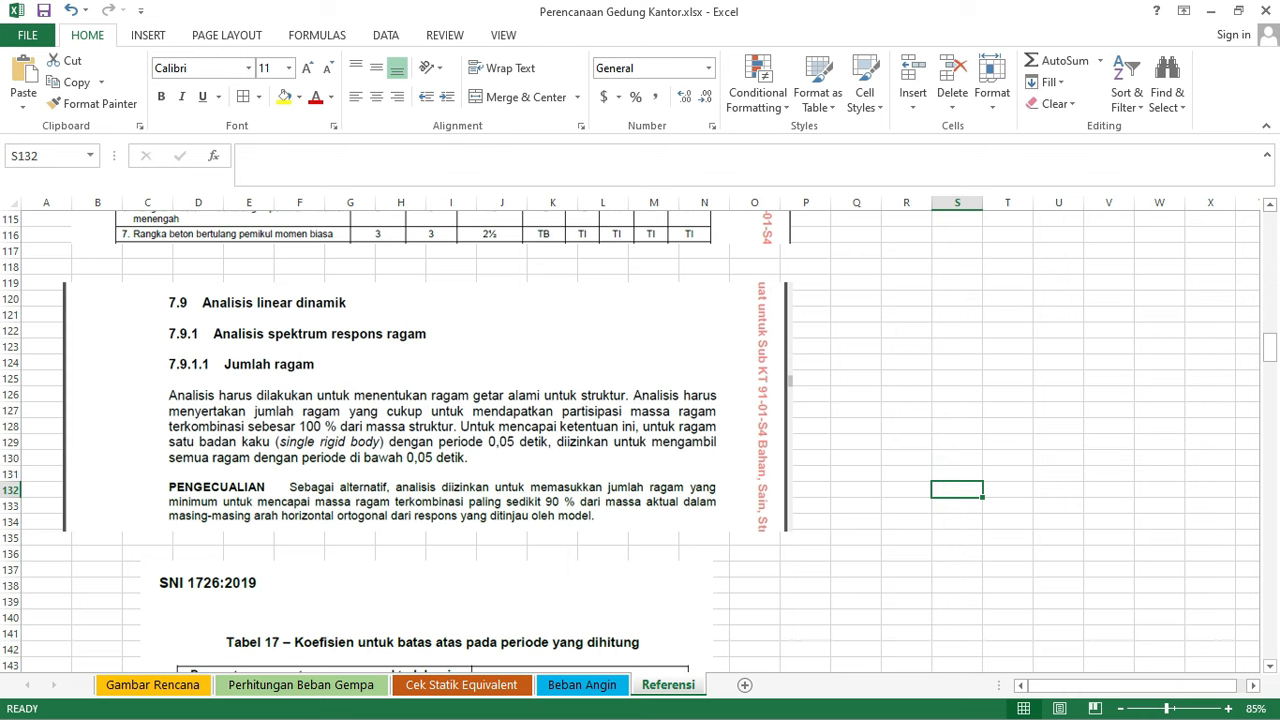
# - Return to ETABS, compare mode 12's SumUX and SumUY with the clause requirement, and close the mass ratios table
pyautogui.press('super')
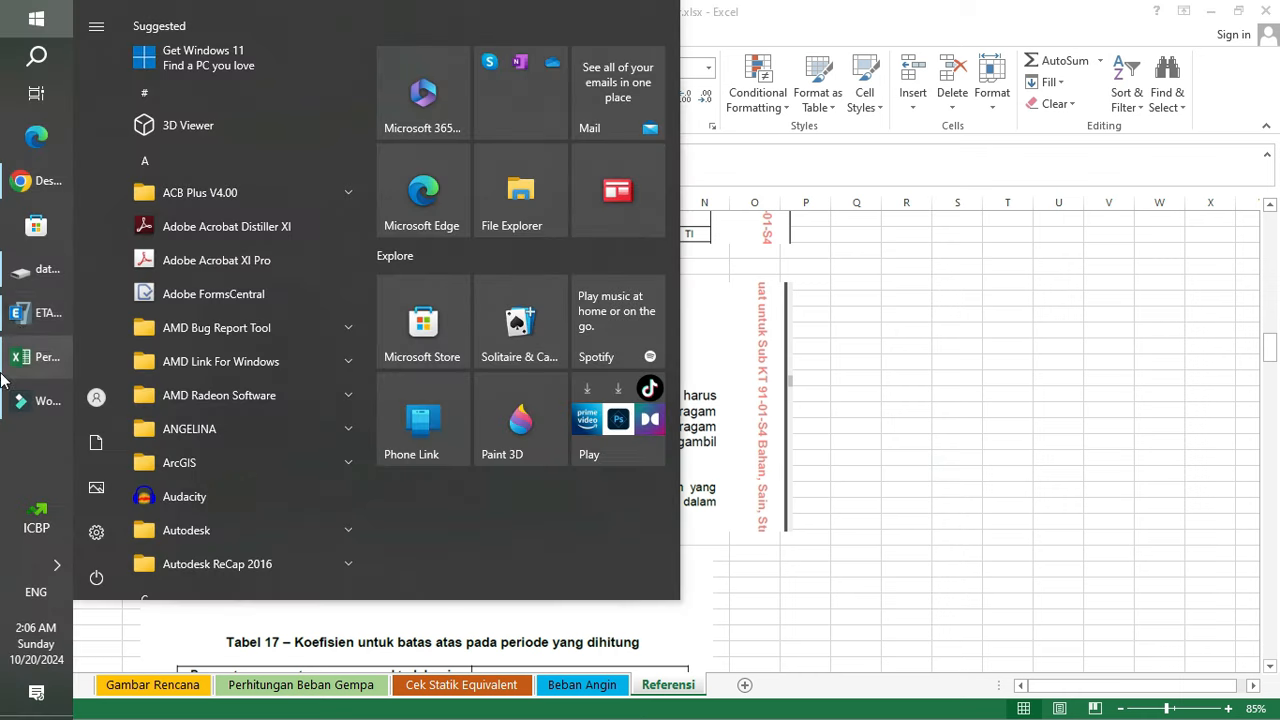
pyautogui.click(30, 312)
pyautogui.click(736, 482)
pyautogui.click(810, 478)
pyautogui.click(737, 474)
pyautogui.click(797, 474)
pyautogui.click(741, 476)
pyautogui.click(810, 478)
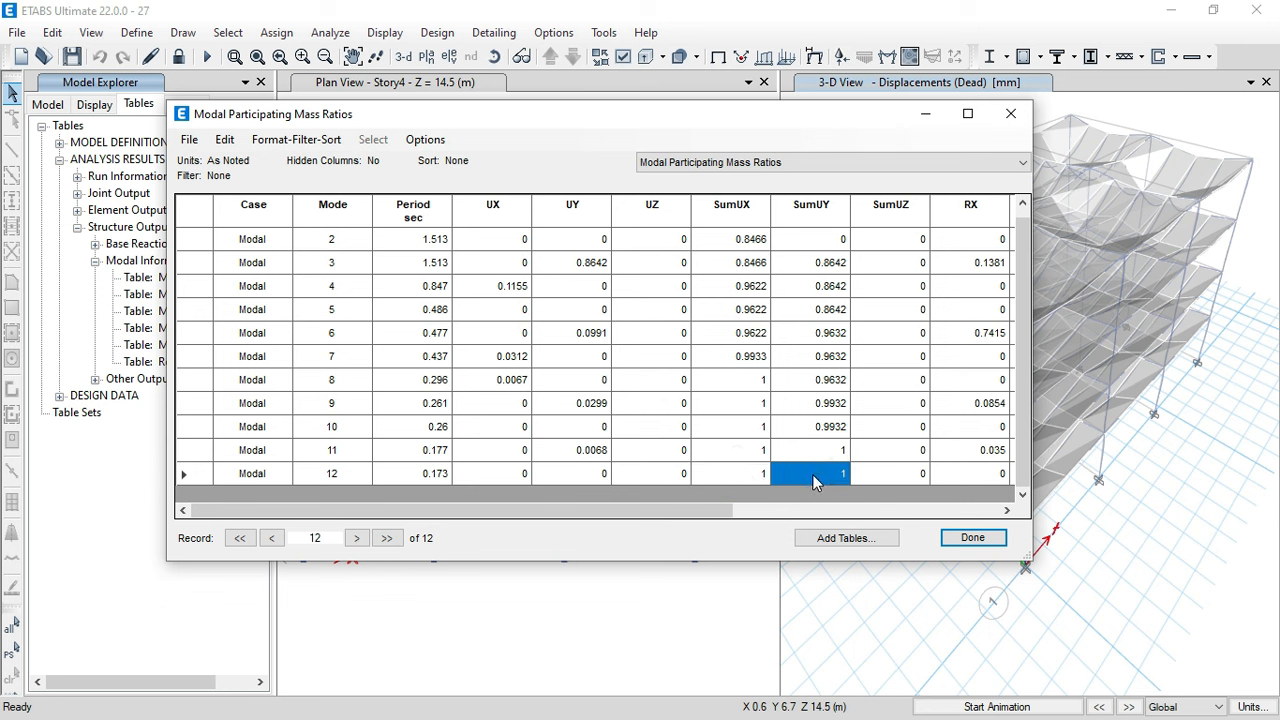
pyautogui.click(755, 480)
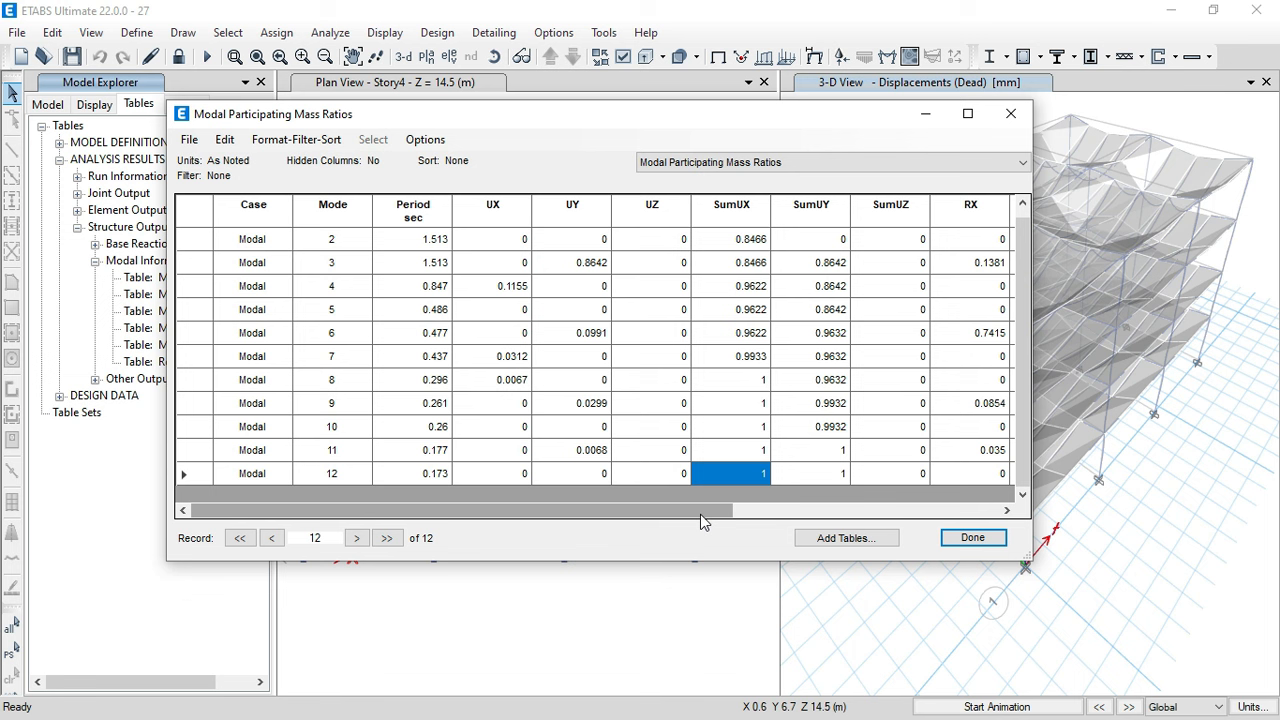
pyautogui.moveTo(700, 514); pyautogui.dragTo(712, 515)
pyautogui.click(968, 540)
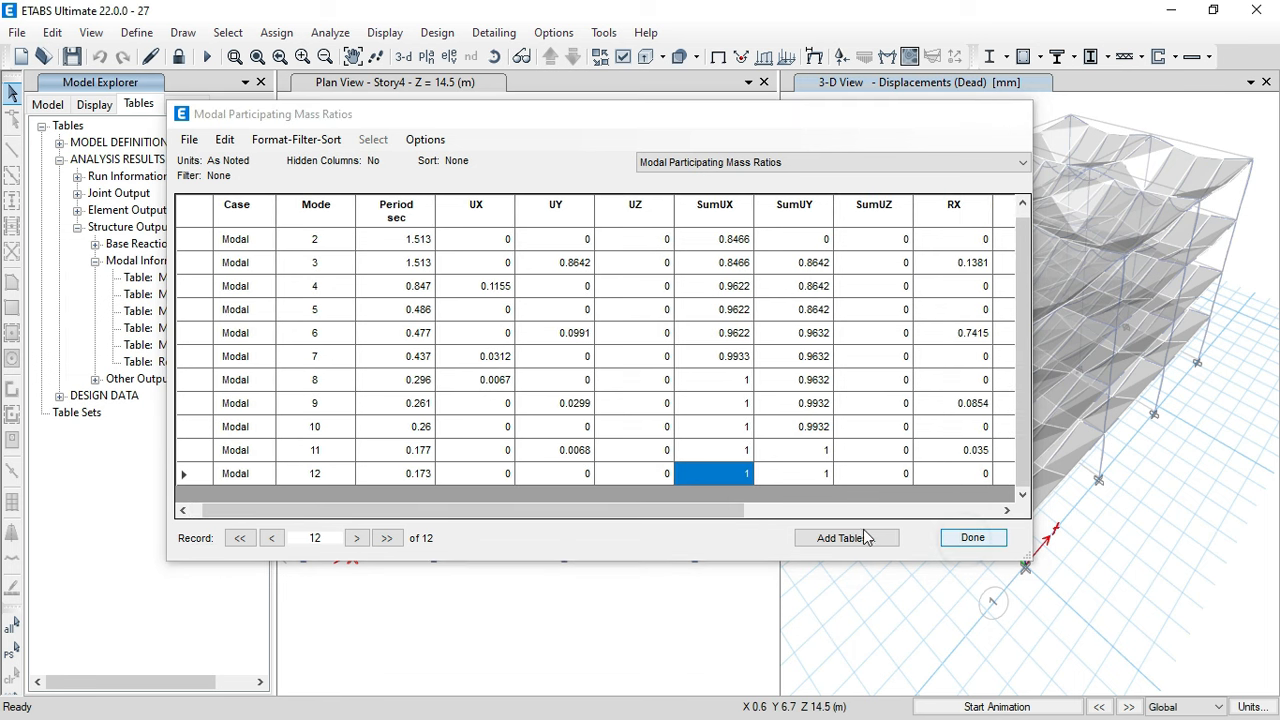
# - Go back to Excel's Perhitungan Beban Gempa sheet and review the Gaya Geser Dasar Seismik section beside the empty Lantai and Massa table
pyautogui.press('super')
pyautogui.click(23, 355)
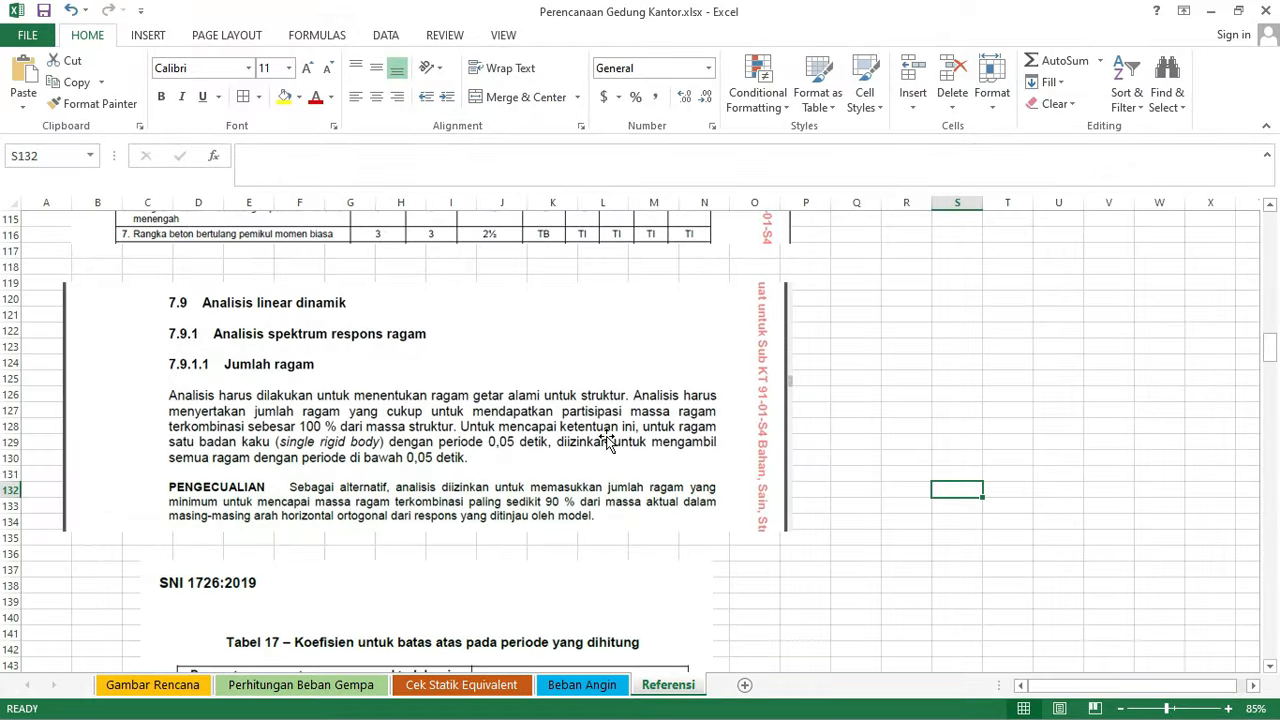
pyautogui.scroll(-5, 607, 443)
pyautogui.click(300, 685)
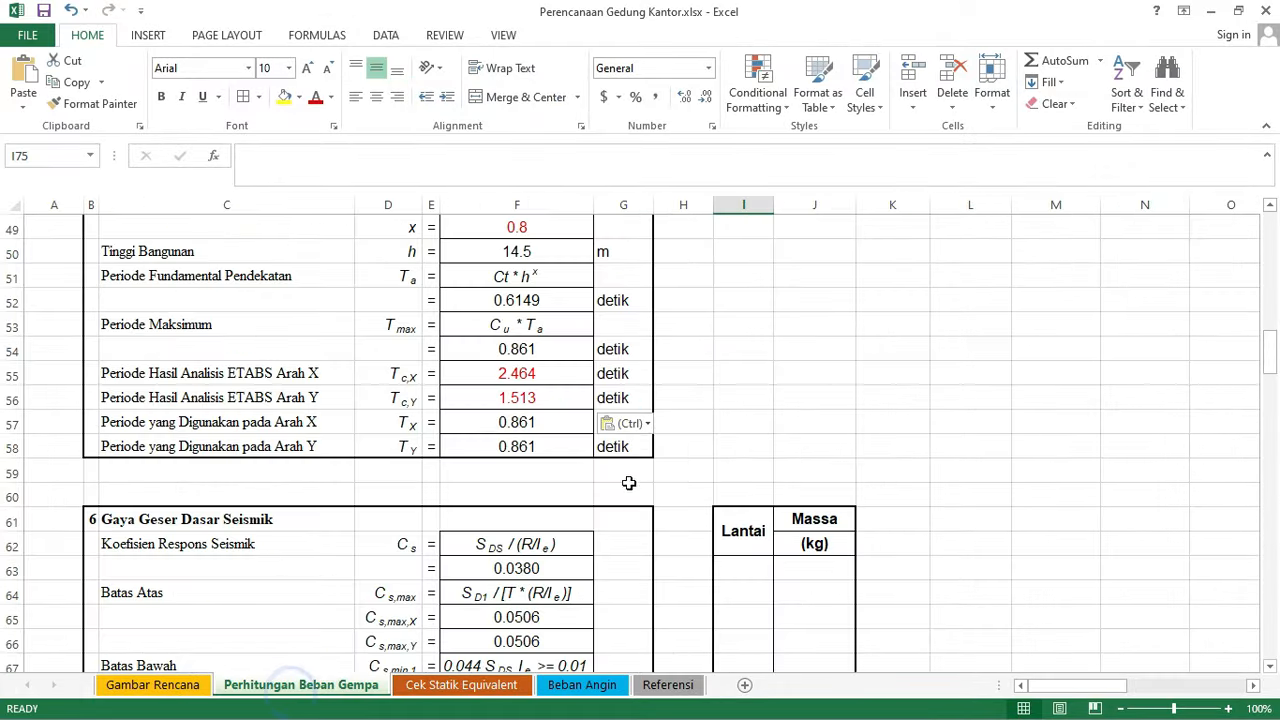
pyautogui.scroll(-3, 640, 434)
pyautogui.click(949, 415)
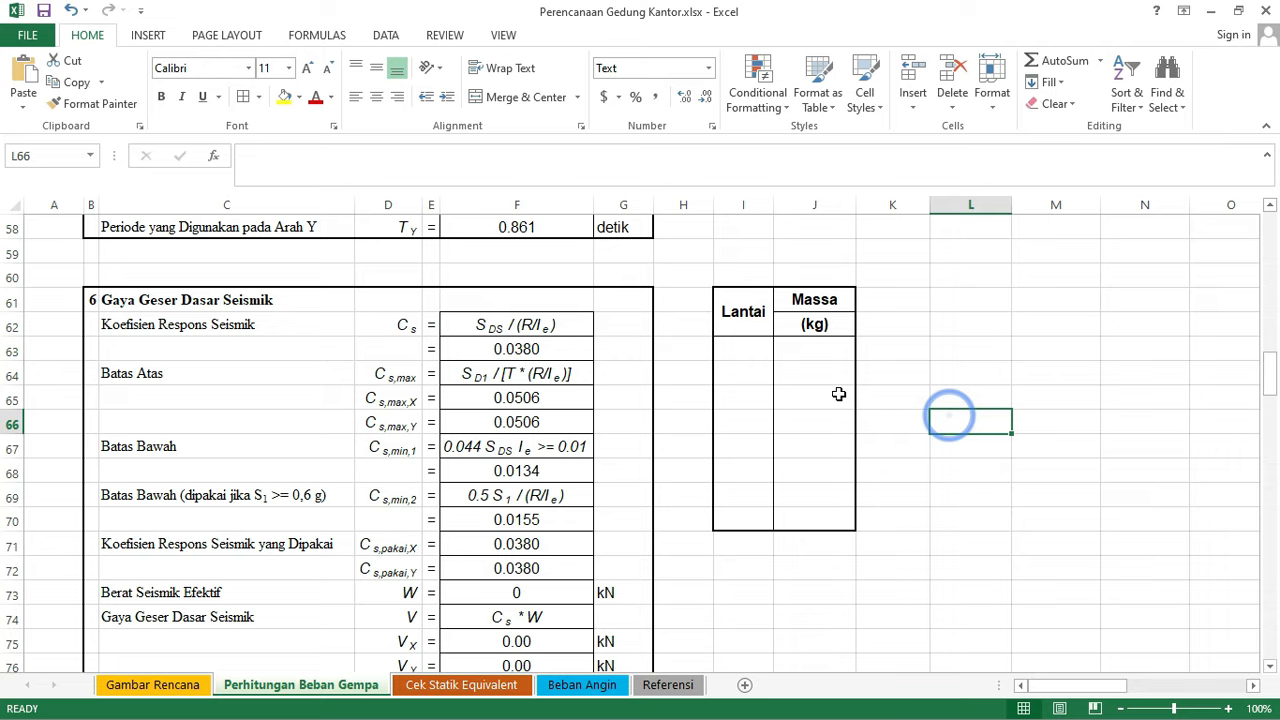
pyautogui.scroll(-1, 817, 403)
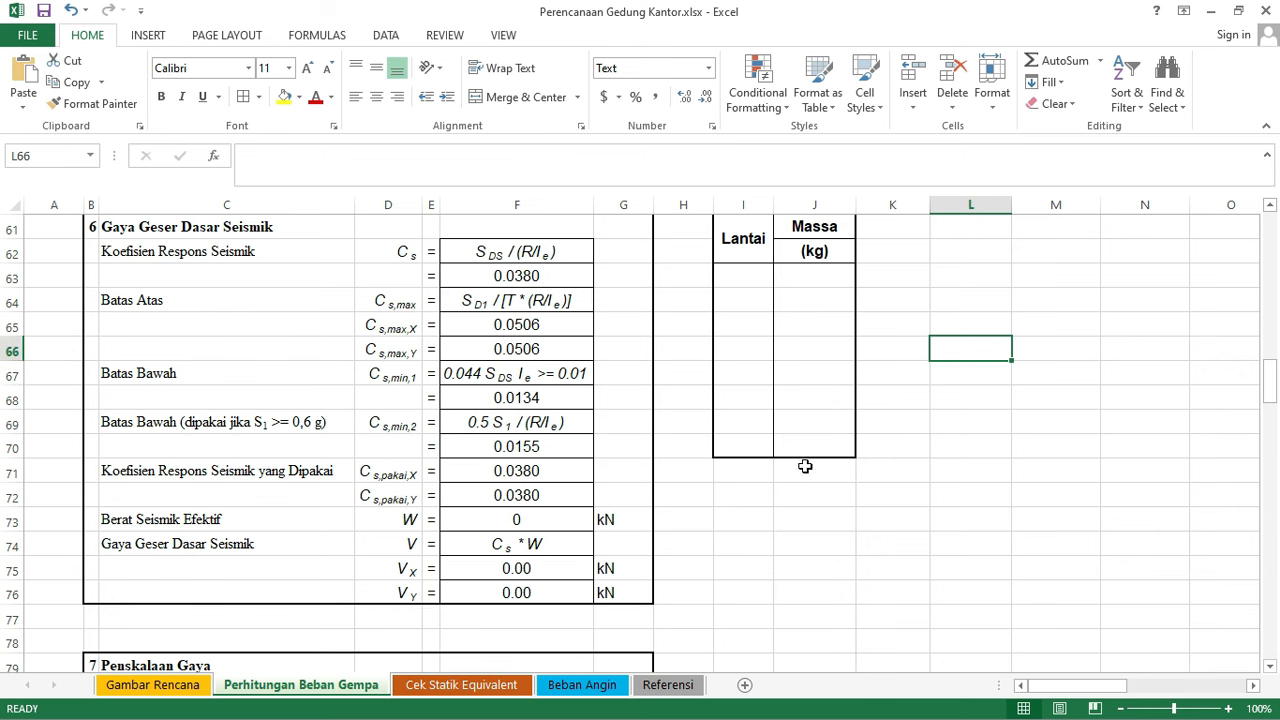
# - Switch to ETABS and open the Mass Summary by Story table from the Mass Data under Other Definitions
pyautogui.press('super')
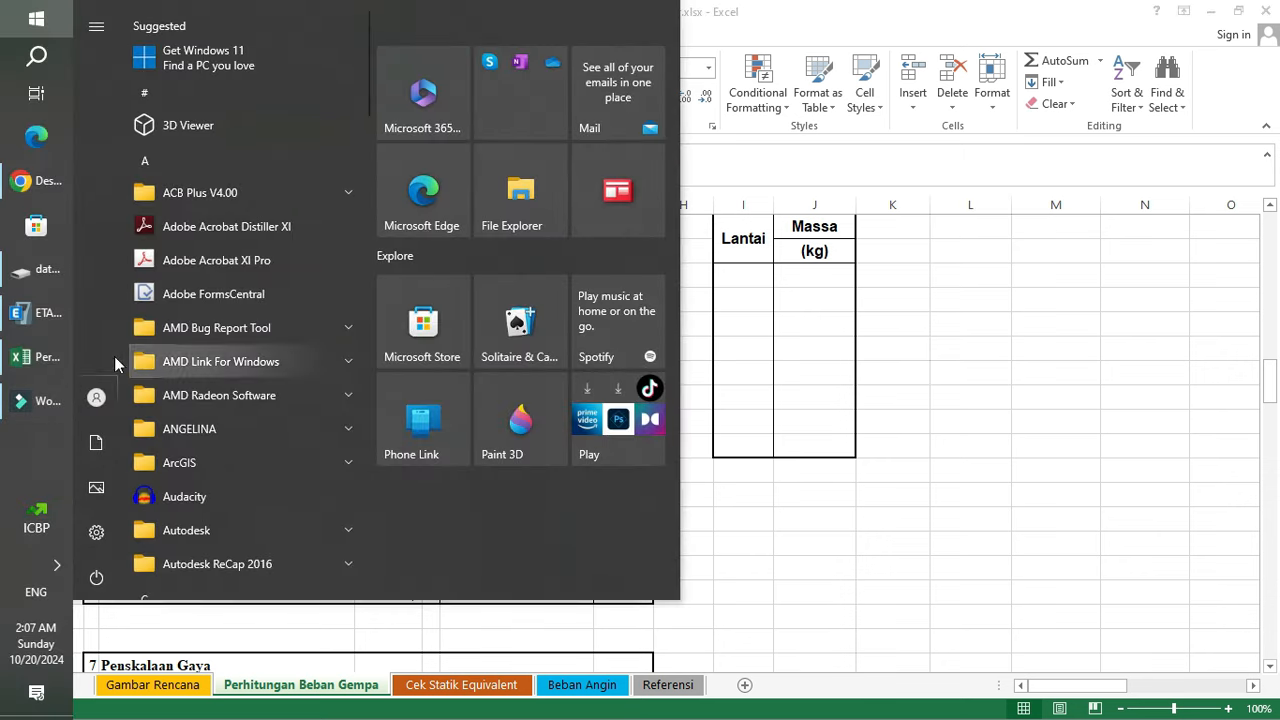
pyautogui.click(34, 320)
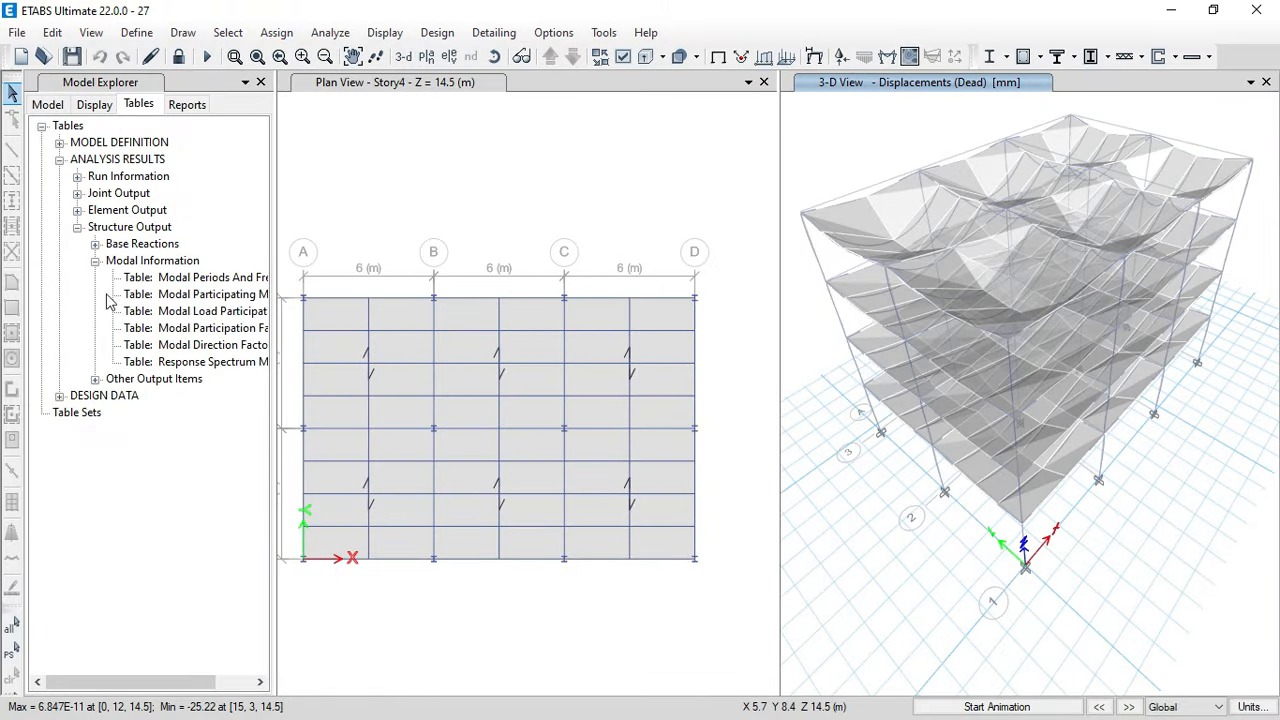
pyautogui.click(60, 143)
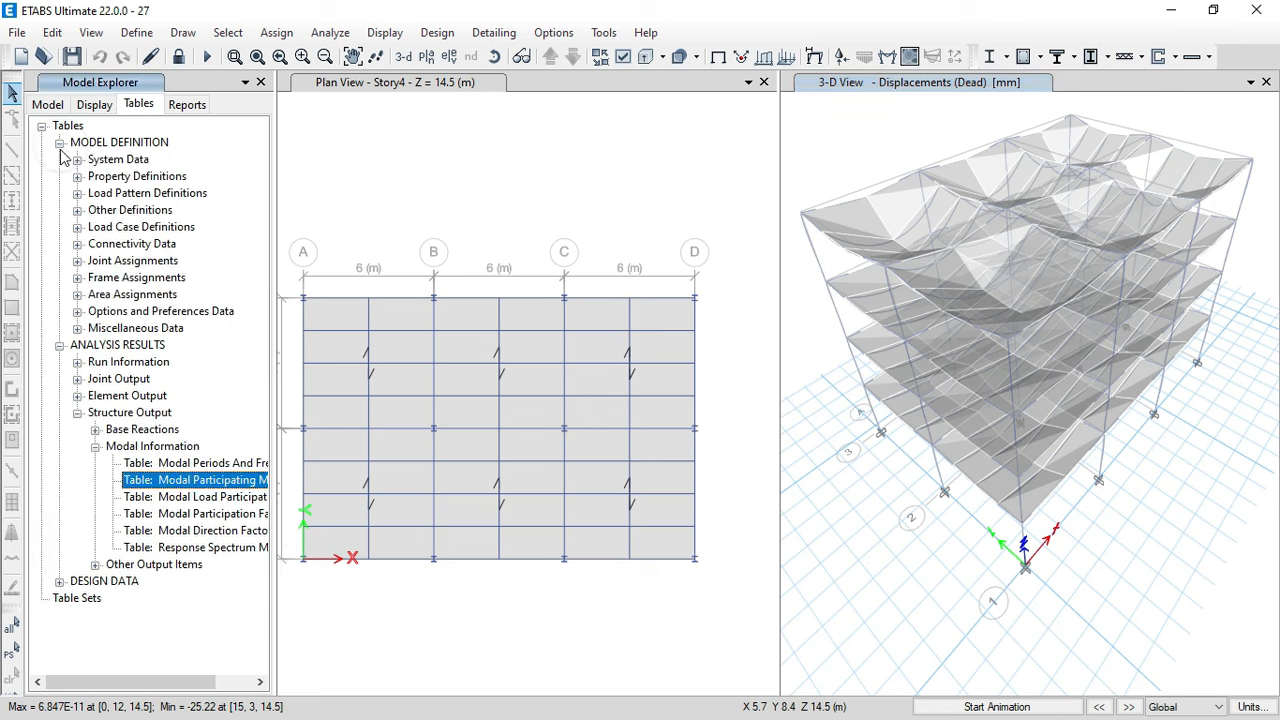
pyautogui.click(78, 211)
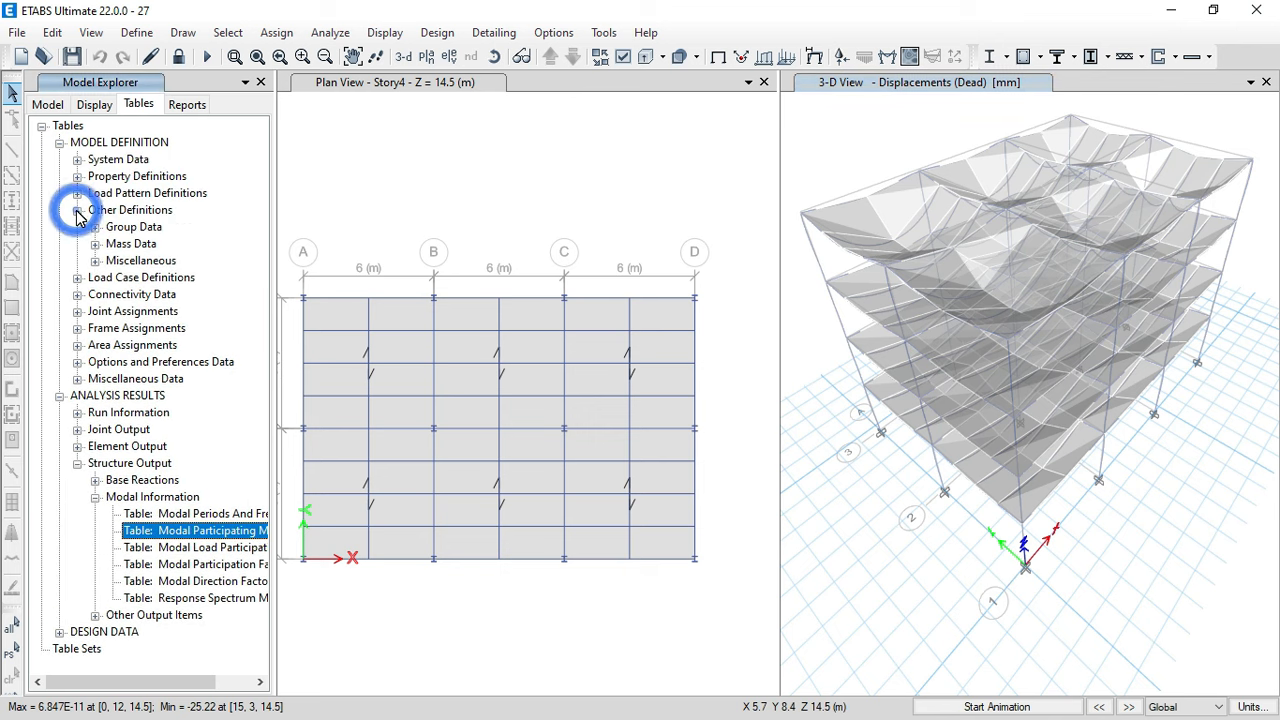
pyautogui.click(95, 244)
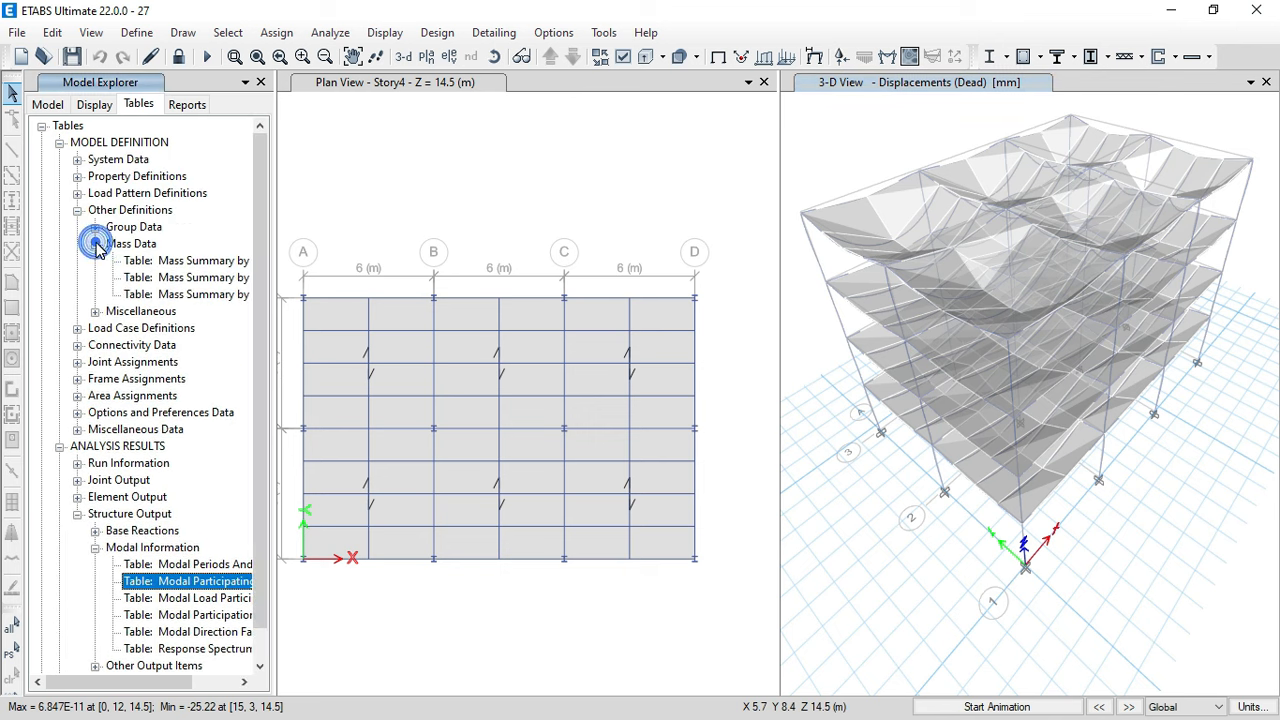
pyautogui.click(198, 261)
pyautogui.rightClick(198, 262)
pyautogui.click(295, 273)
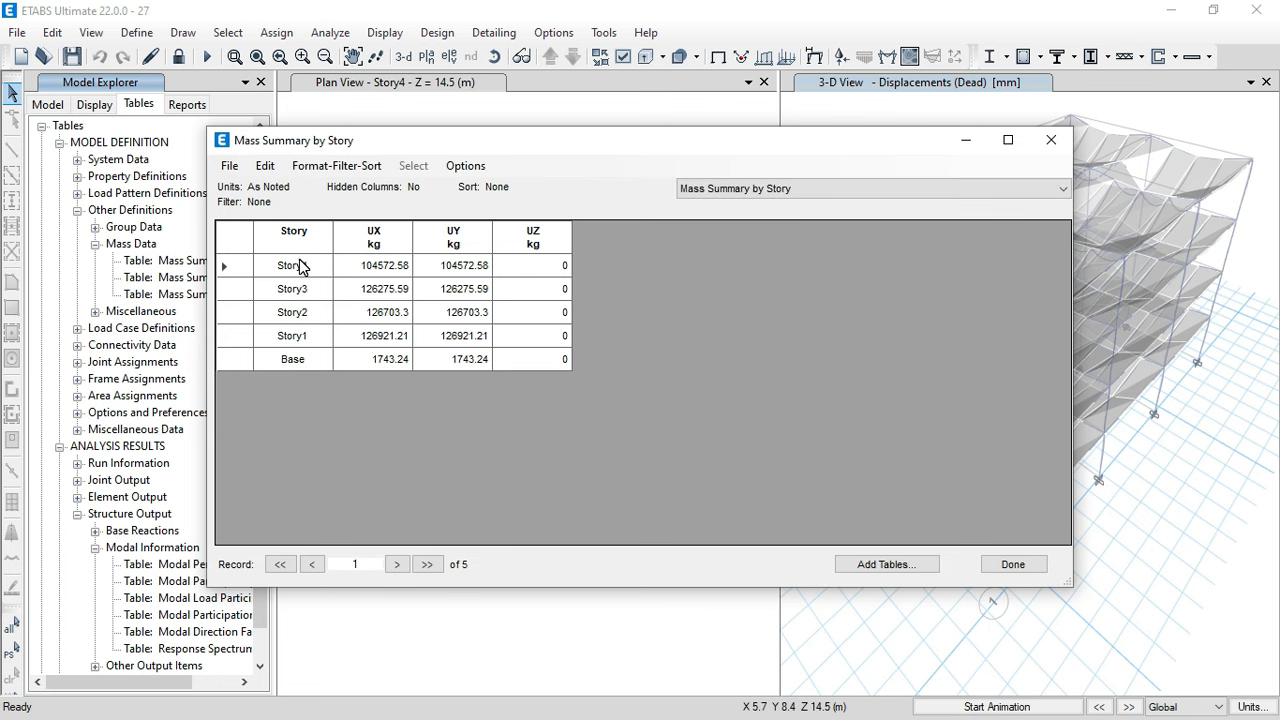
# - Copy the story names Story4 through Base and paste them into the Excel Lantai column starting at cell I63
pyautogui.click(300, 266)
pyautogui.keyDown('shift'); pyautogui.click(314, 365); pyautogui.keyUp('shift')
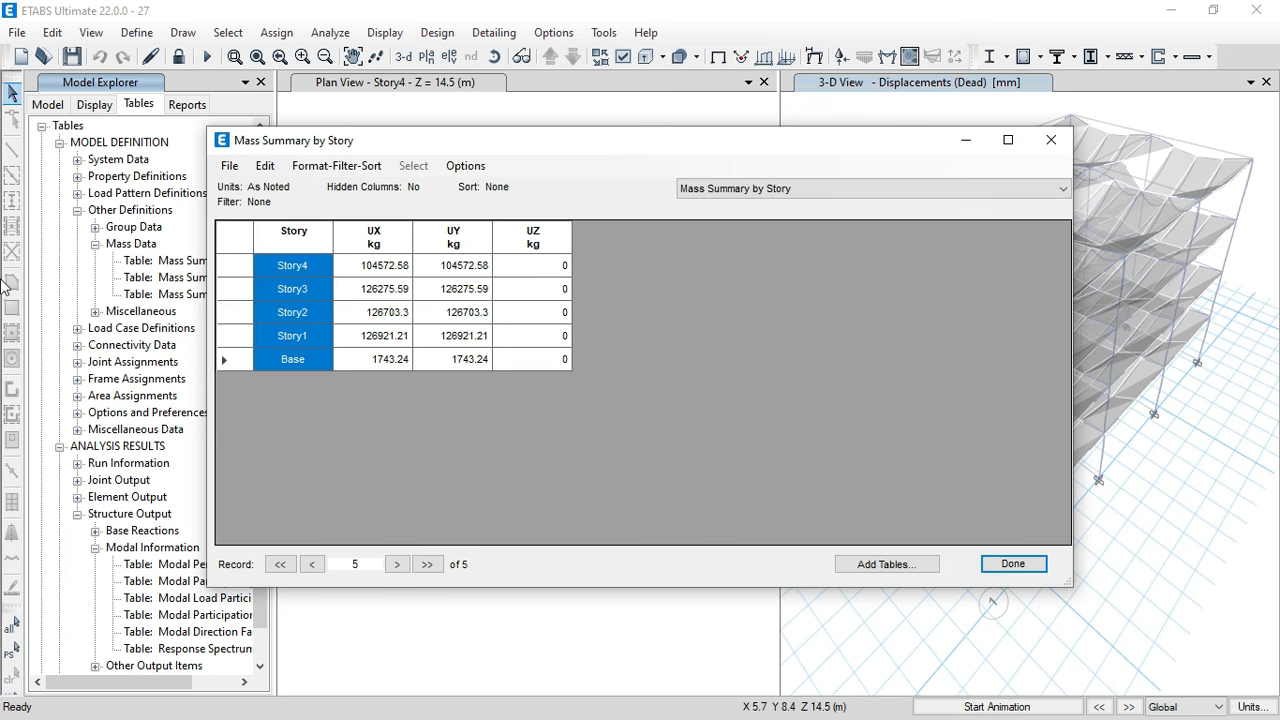
pyautogui.press('super')
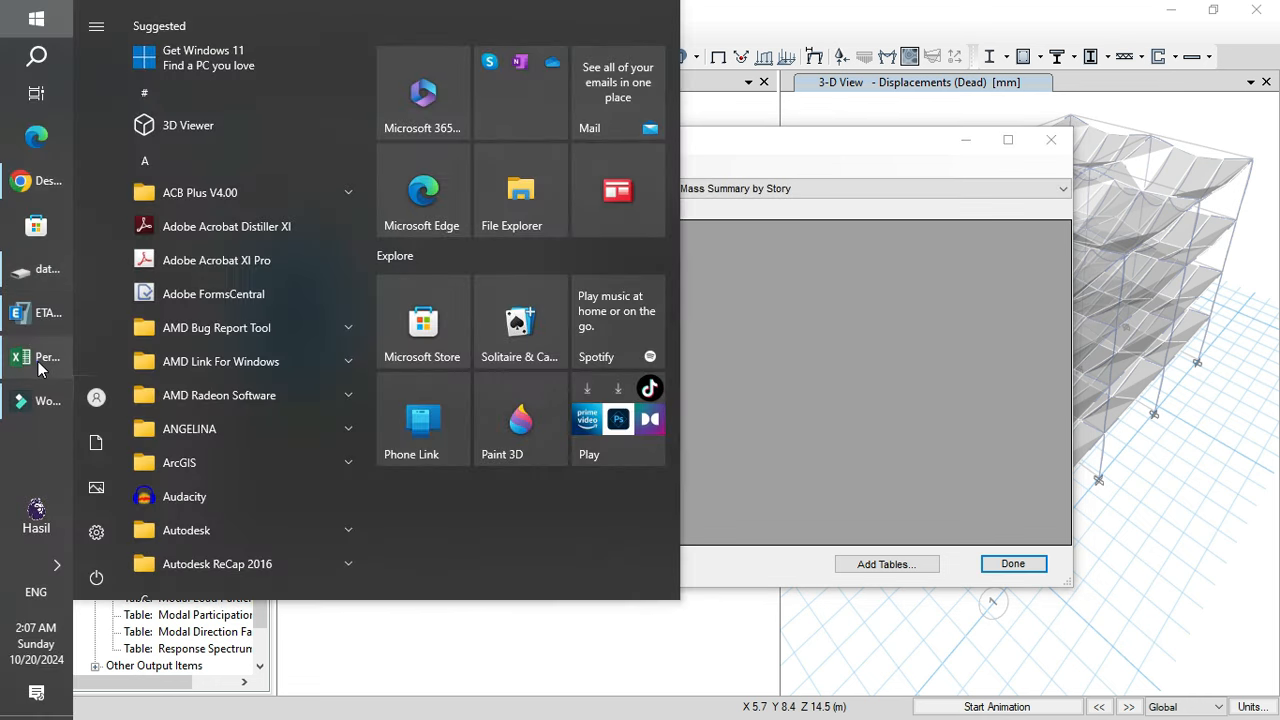
pyautogui.click(15, 357)
pyautogui.click(757, 286)
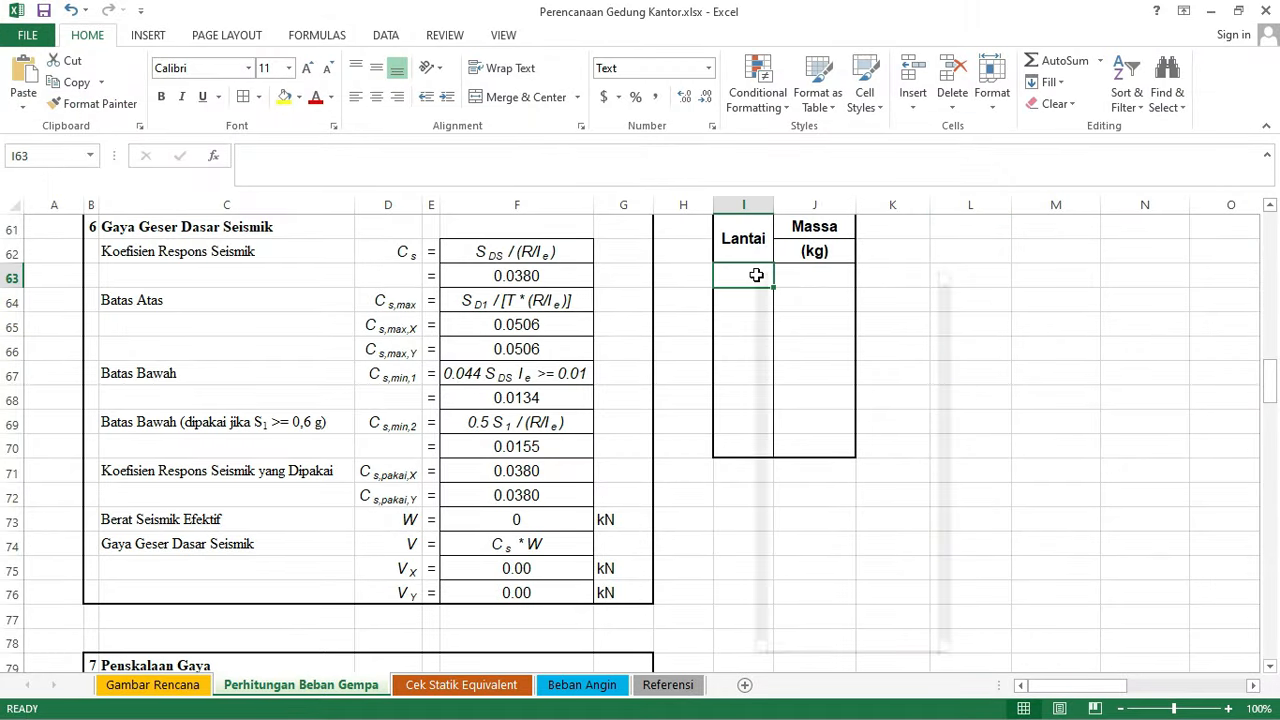
pyautogui.rightClick(757, 283)
pyautogui.click(828, 335)
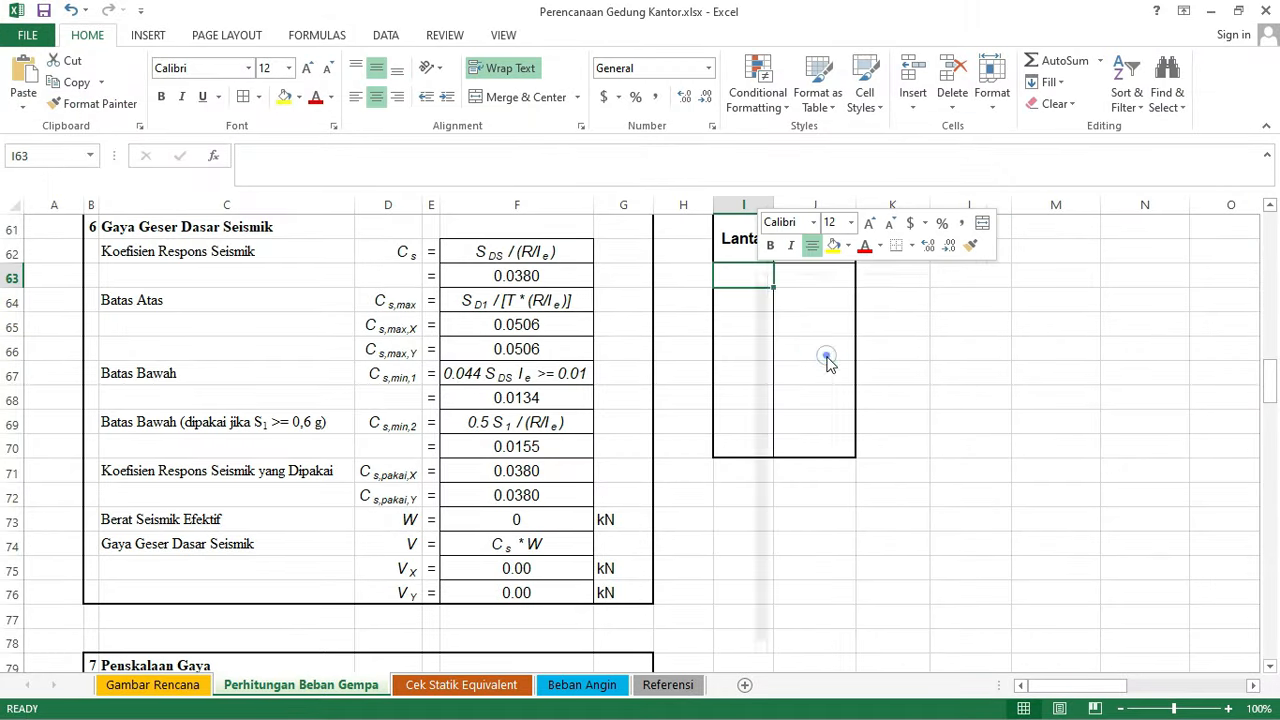
# - Copy the ETABS UX masses of Story4 through Story1 and paste them into the Excel Massa column starting at cell J63
pyautogui.press('super')
pyautogui.click(30, 314)
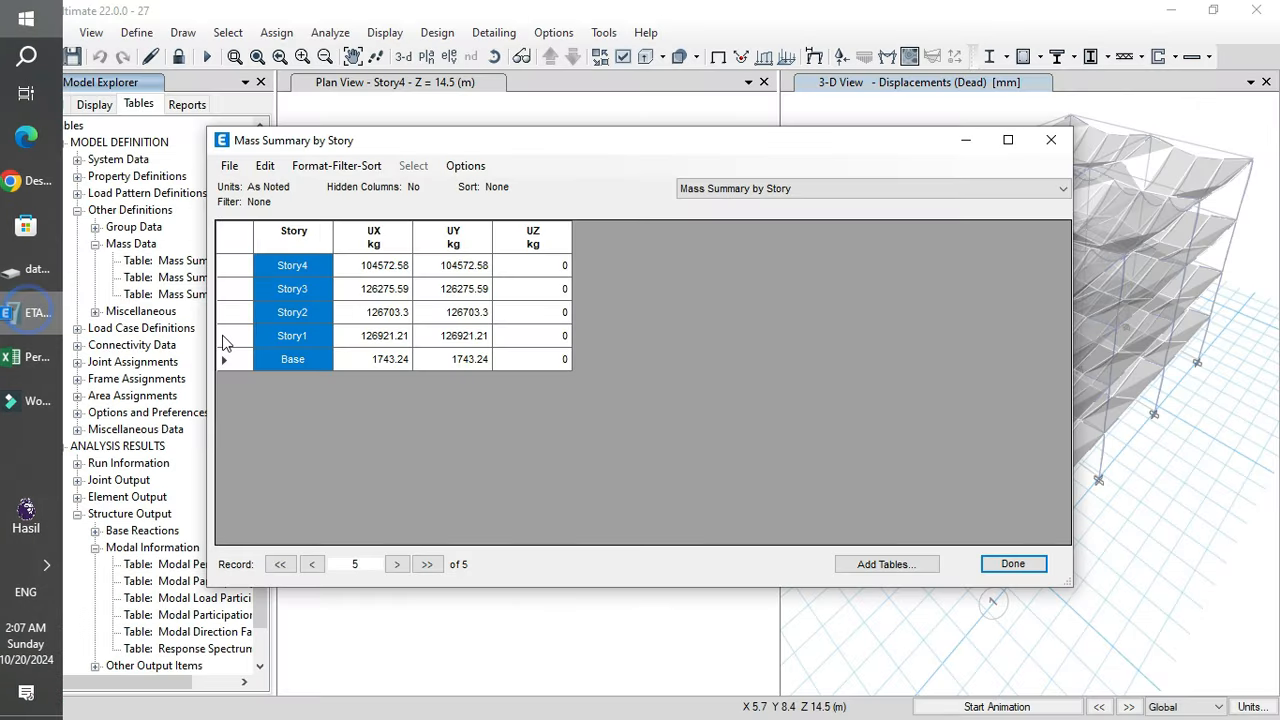
pyautogui.moveTo(380, 268); pyautogui.dragTo(385, 337)
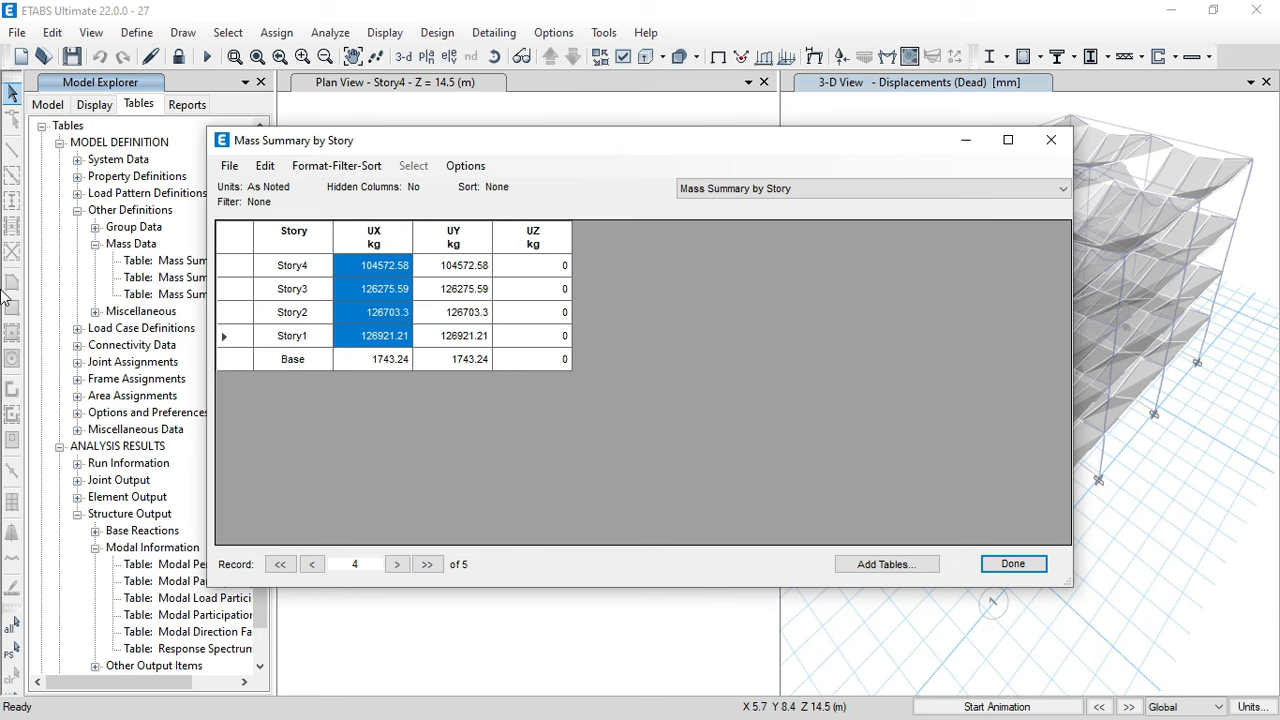
pyautogui.press('super')
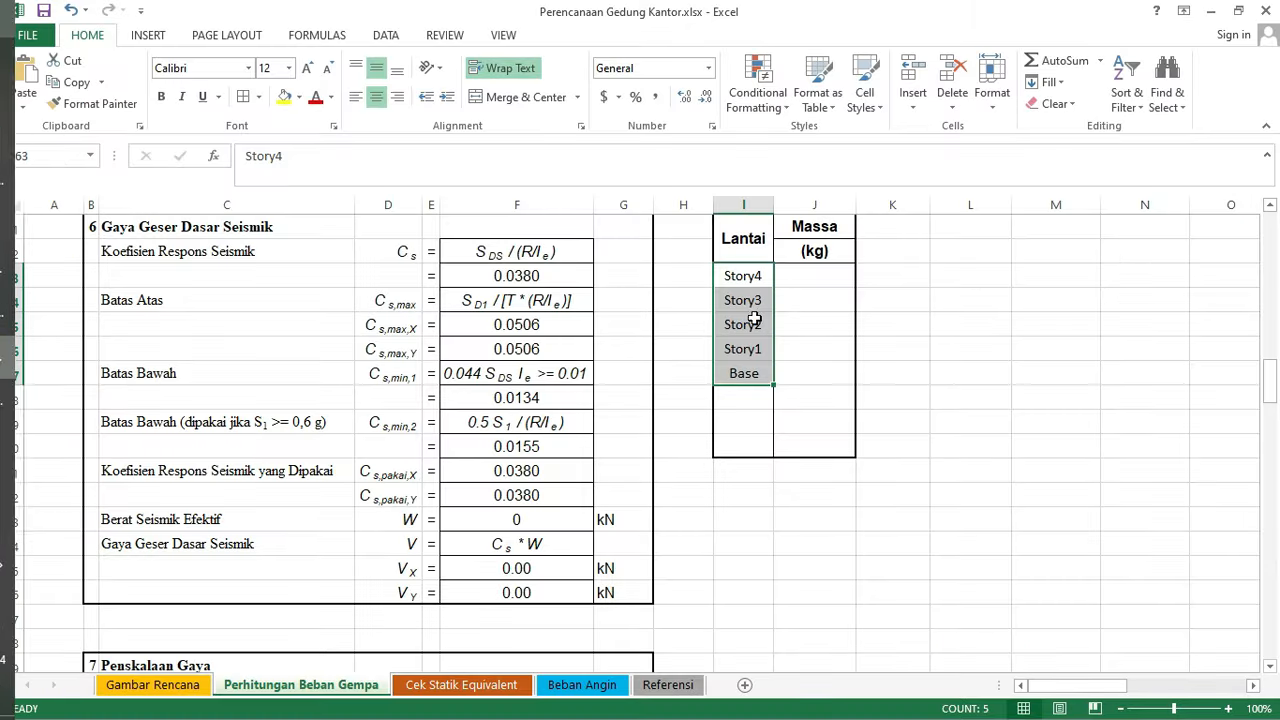
pyautogui.click(829, 272)
pyautogui.rightClick(829, 272)
pyautogui.click(910, 357)
pyautogui.click(963, 418)
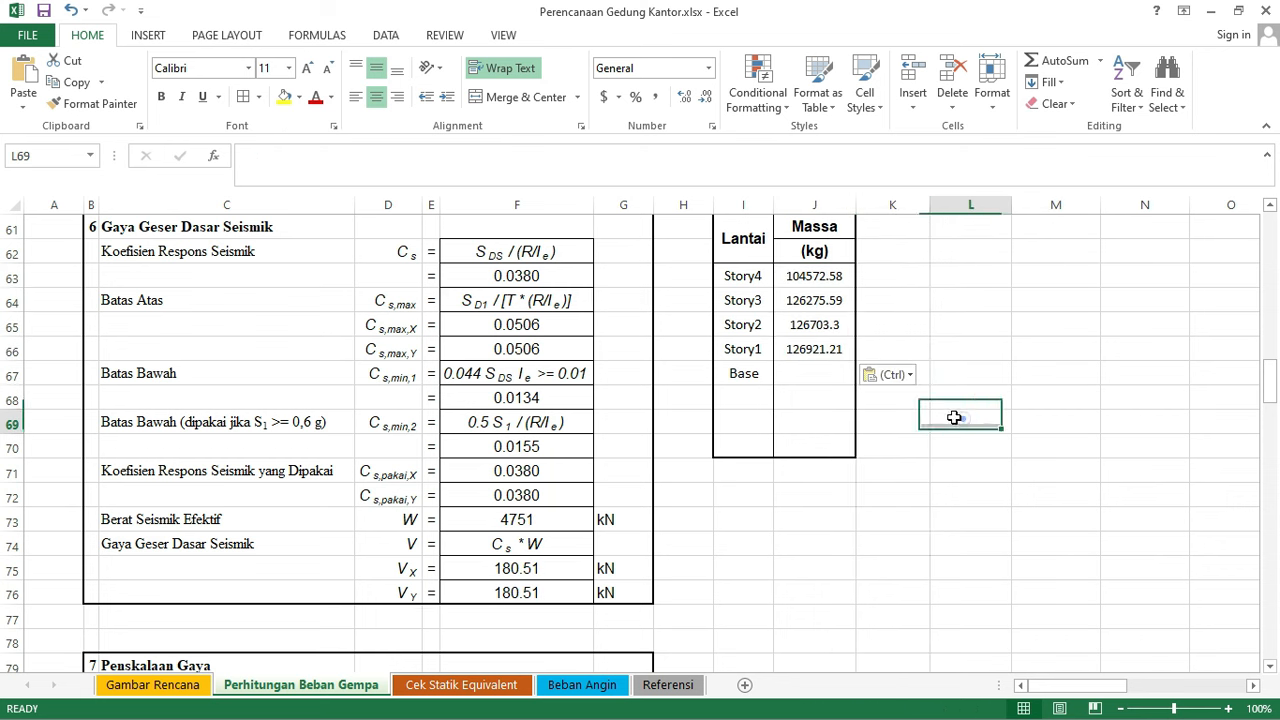
# - Inspect the formulas for the effective seismic weight W and the base shears VX and VY in the Gaya Geser Dasar Seismik section
pyautogui.click(566, 523)
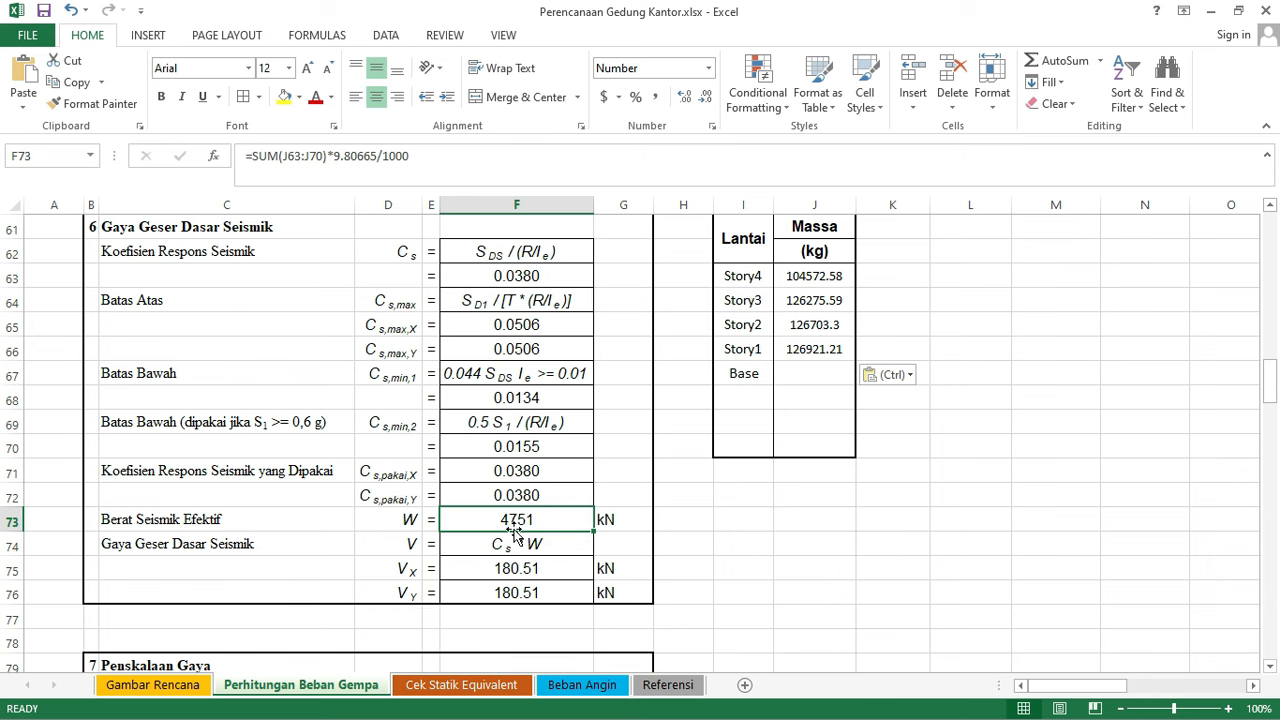
pyautogui.scroll(-1, 516, 521)
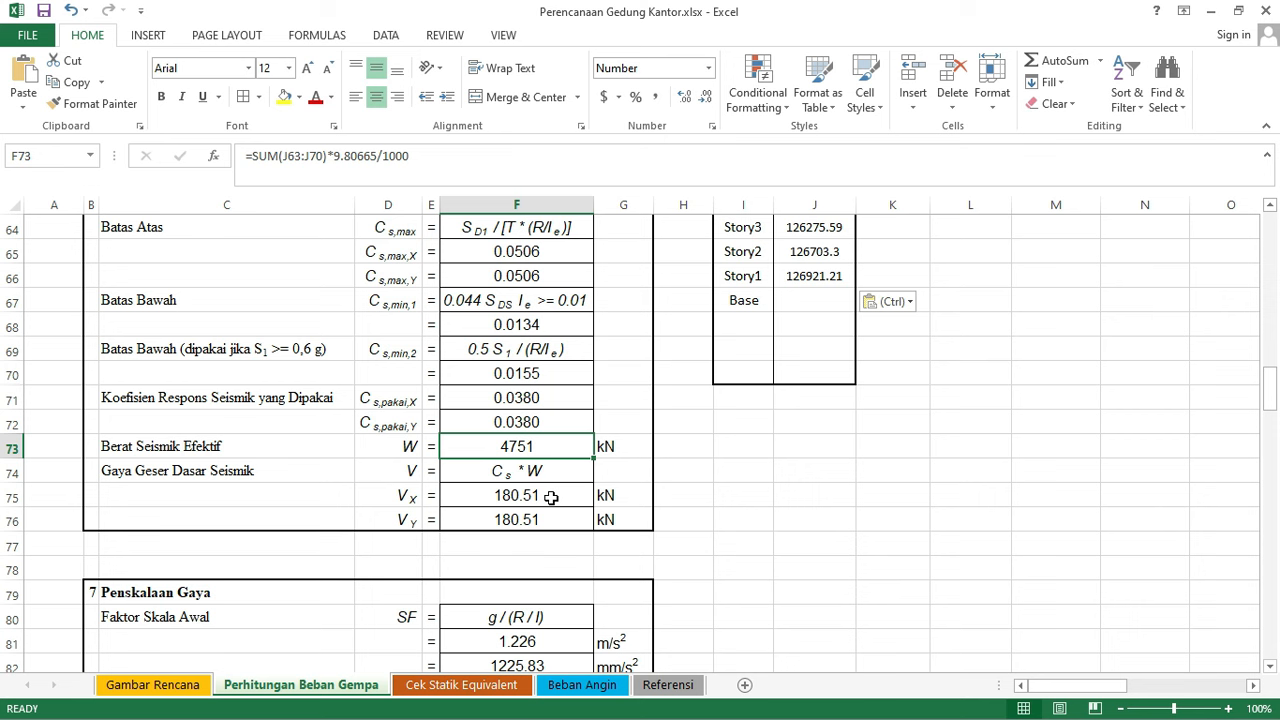
pyautogui.click(551, 498)
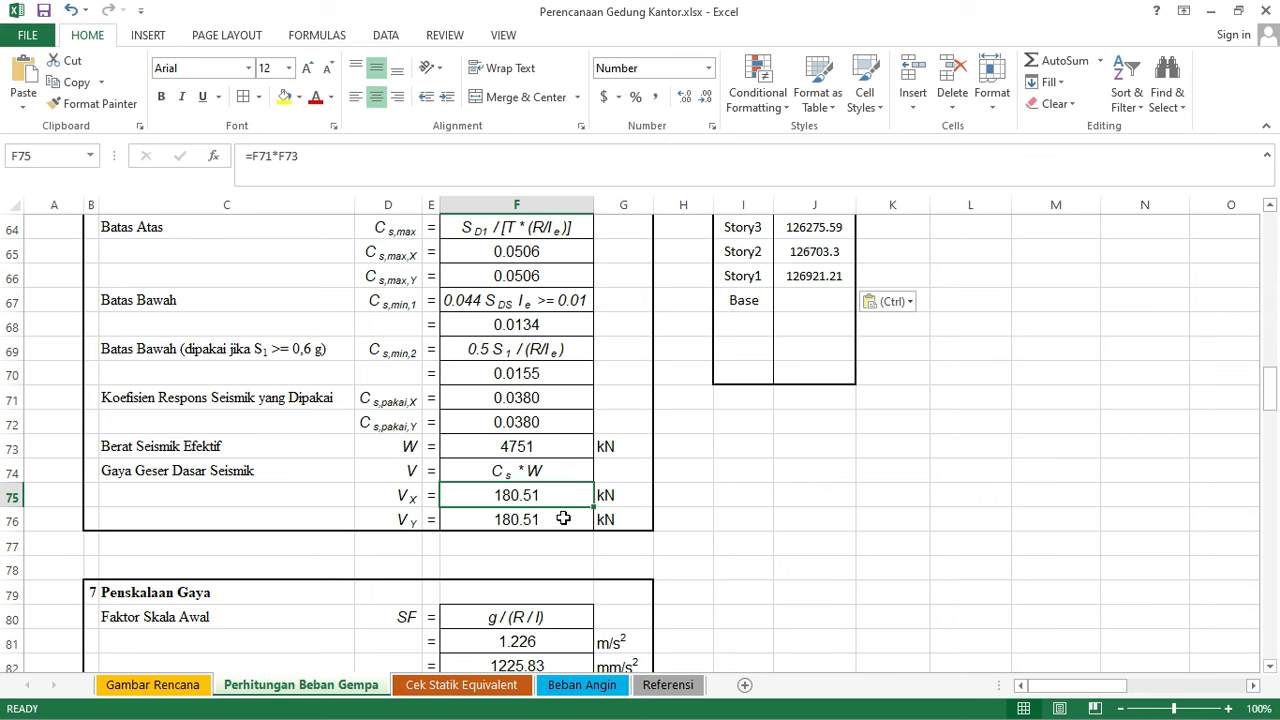
pyautogui.click(563, 518)
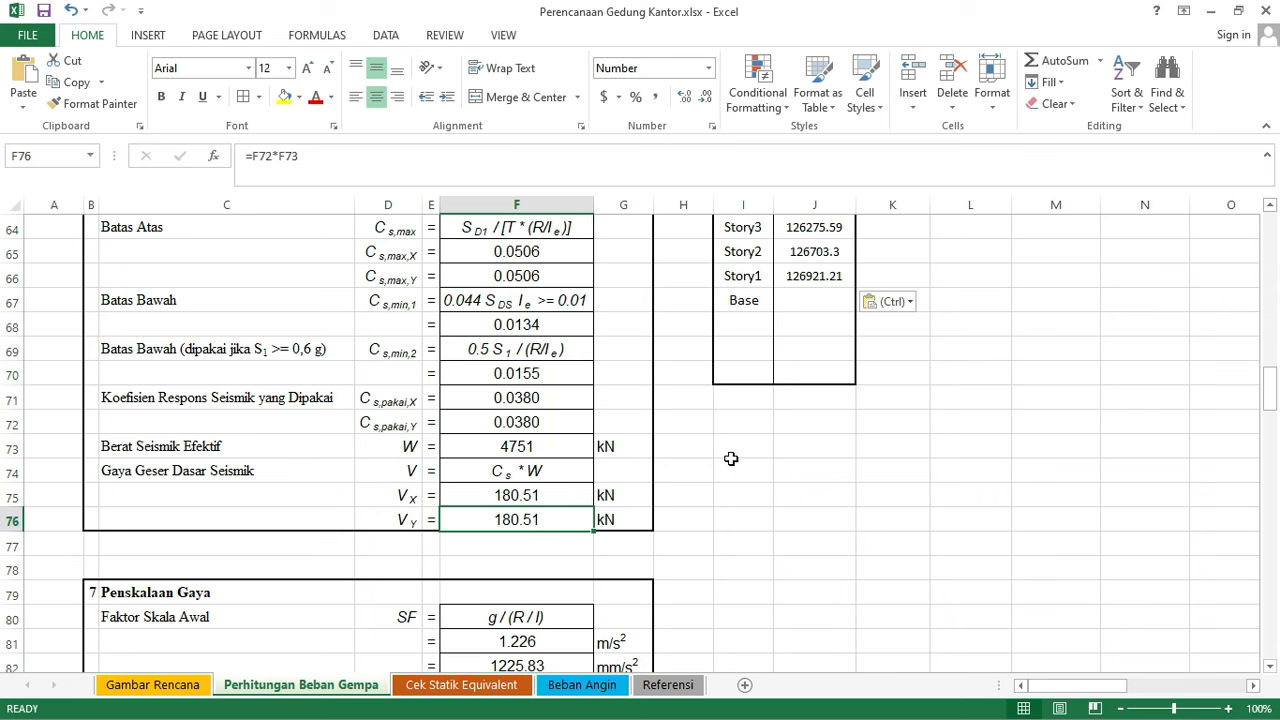
pyautogui.click(778, 492)
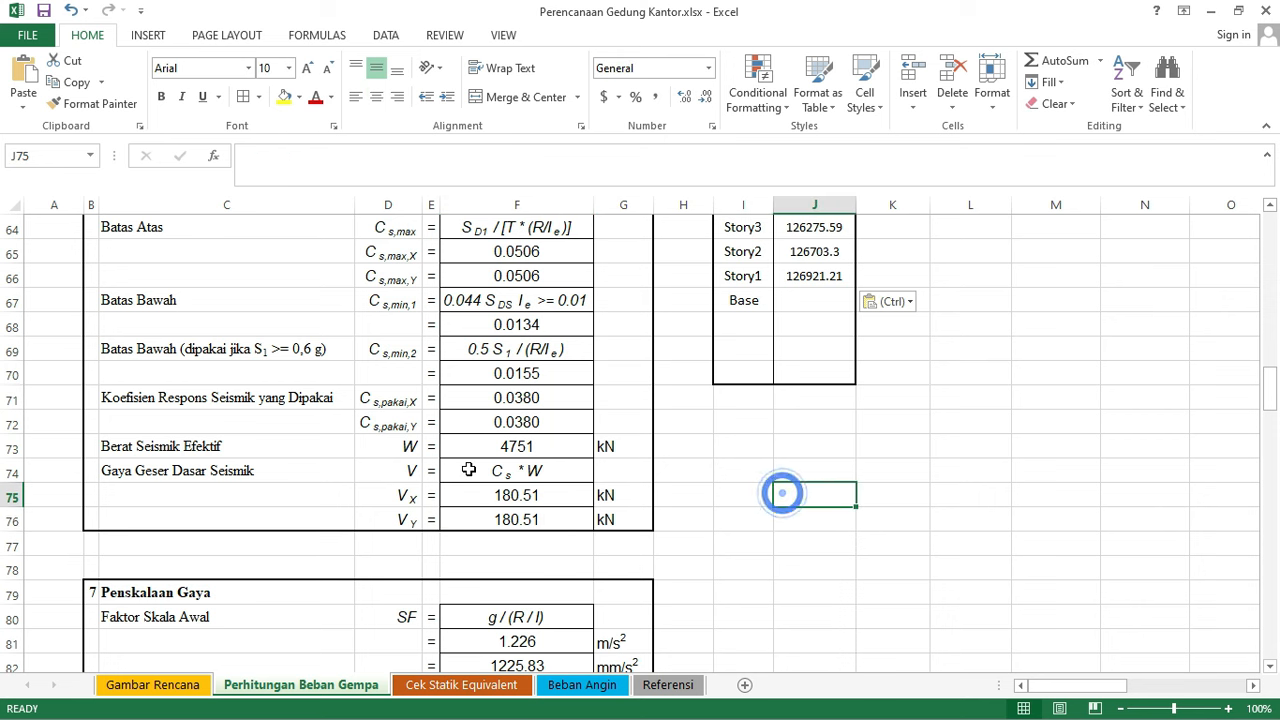
pyautogui.click(743, 540)
# - Switch to ETABS, close the Mass Summary by Story table and open the Base Reactions table from Structure Output
pyautogui.press('super')
pyautogui.click(27, 312)
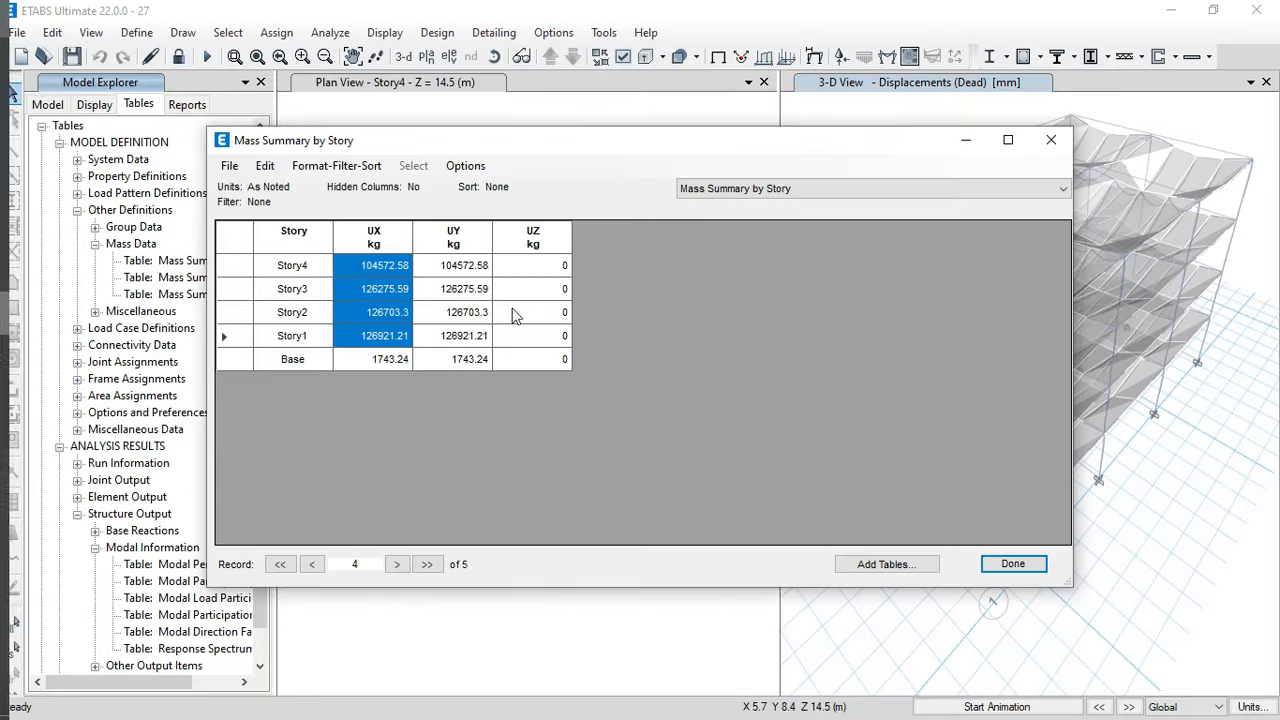
pyautogui.click(1013, 564)
pyautogui.click(95, 531)
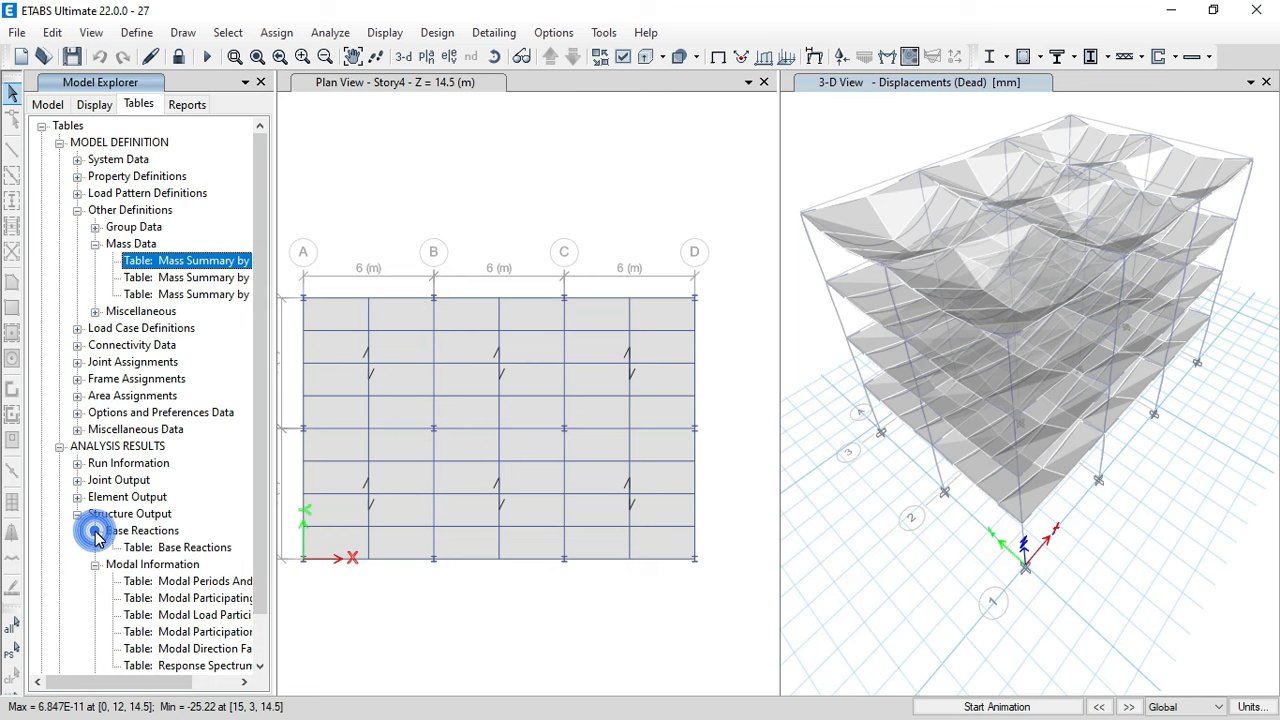
pyautogui.scroll(-1, 97, 535)
pyautogui.rightClick(205, 497)
pyautogui.click(268, 505)
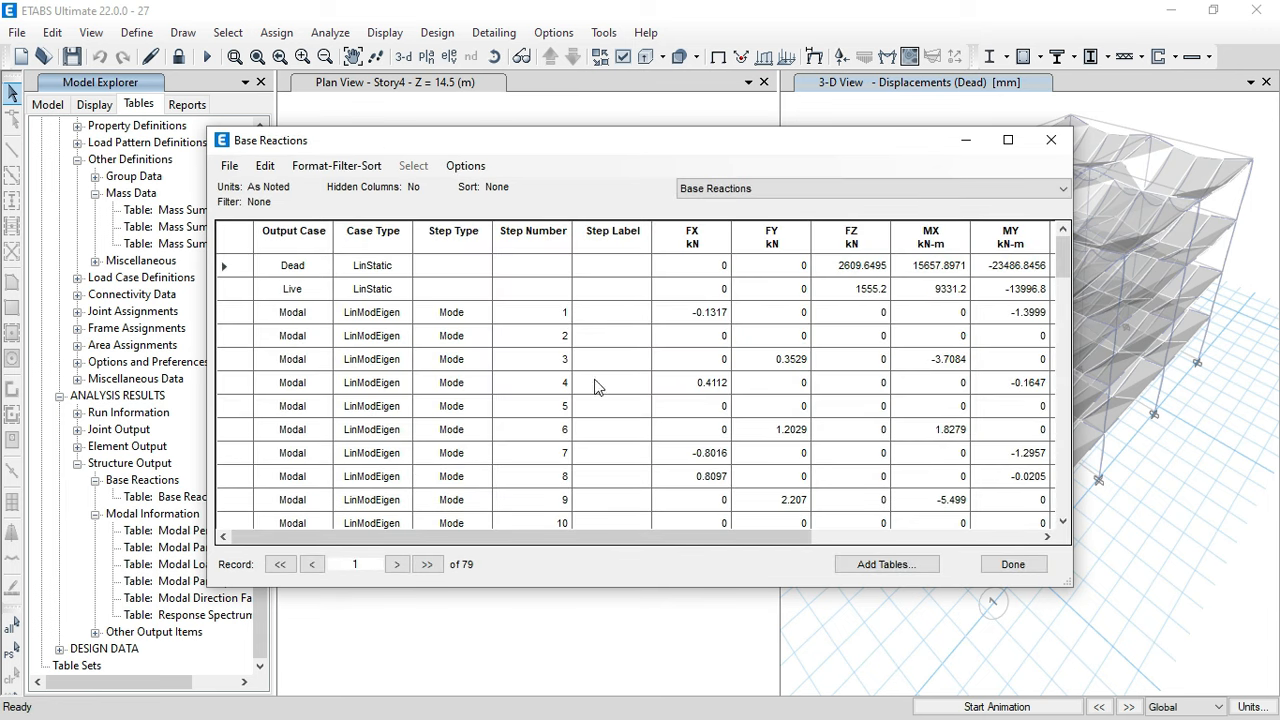
# - Filter the Base Reactions table's Output Case column to the EQSx and EQSy load cases
pyautogui.rightClick(311, 240)
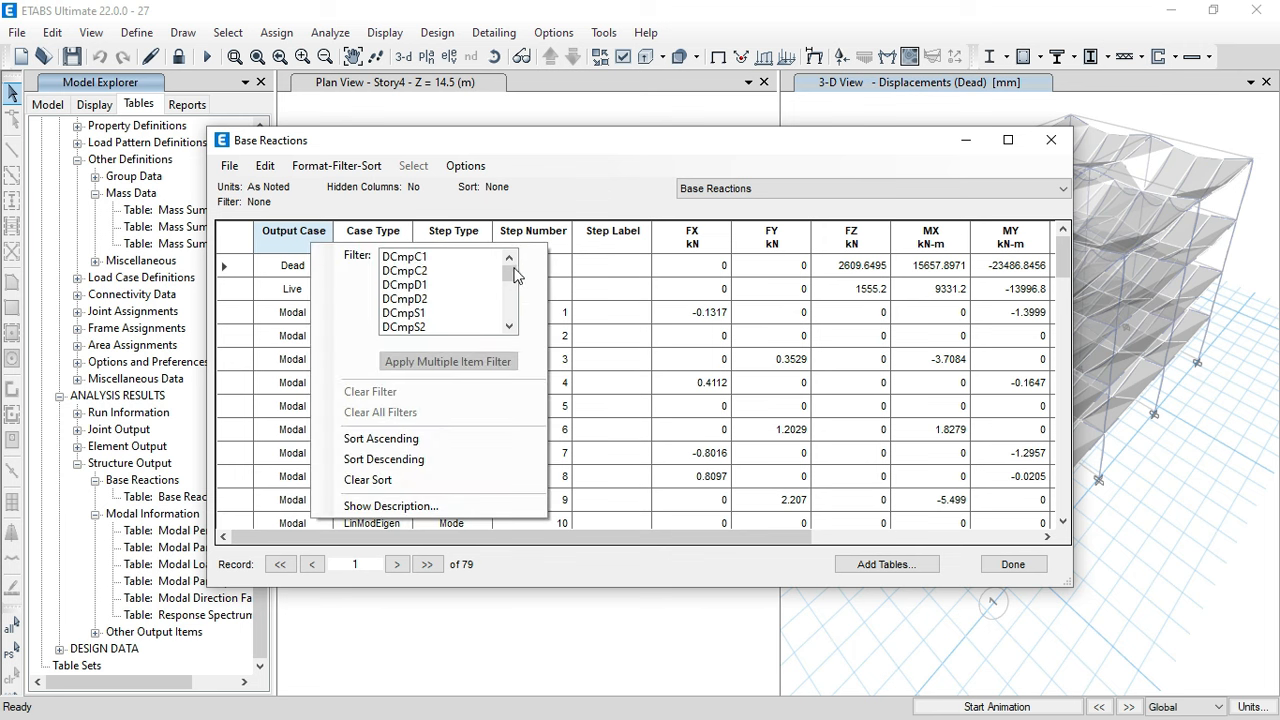
pyautogui.moveTo(508, 268); pyautogui.dragTo(508, 300)
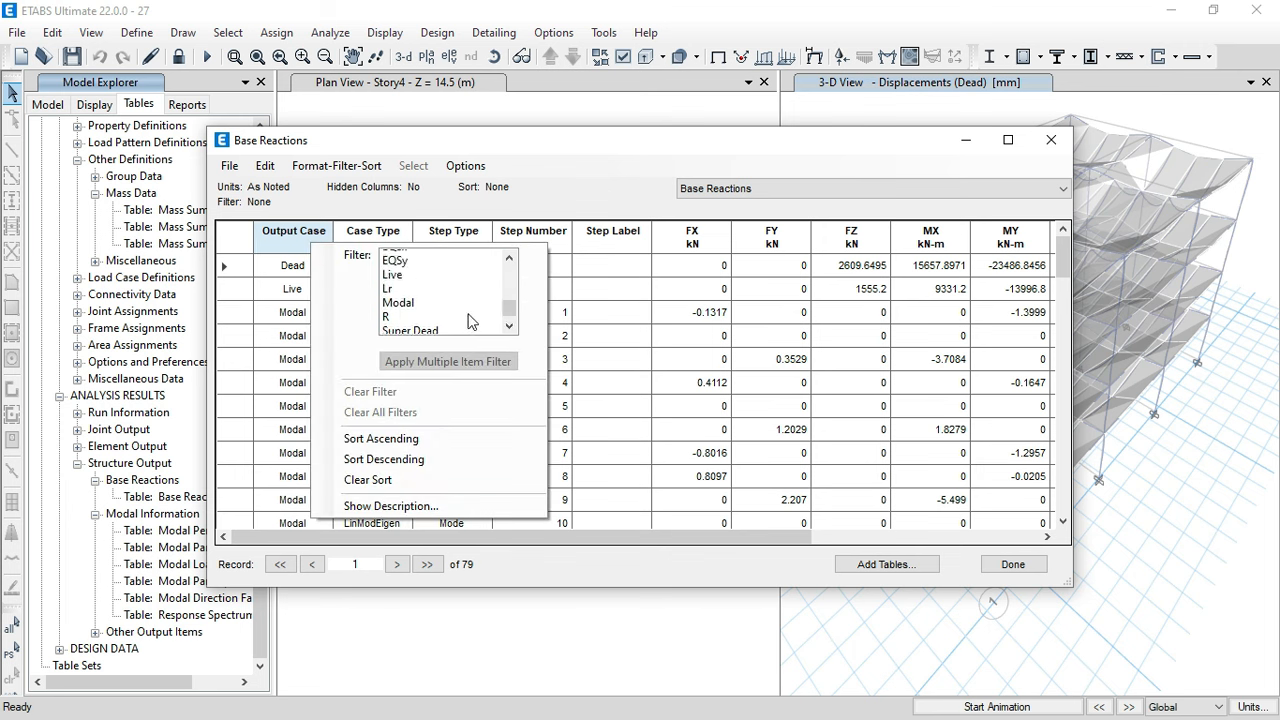
pyautogui.click(396, 286)
pyautogui.click(462, 362)
pyautogui.click(771, 443)
# - Highlight the FX values of EQSx and the FY values of EQSy, and capture that table area as a screen snip
pyautogui.moveTo(700, 266); pyautogui.dragTo(712, 312)
pyautogui.keyDown('ctrl'); pyautogui.moveTo(789, 359); pyautogui.dragTo(800, 395); pyautogui.keyUp('ctrl')
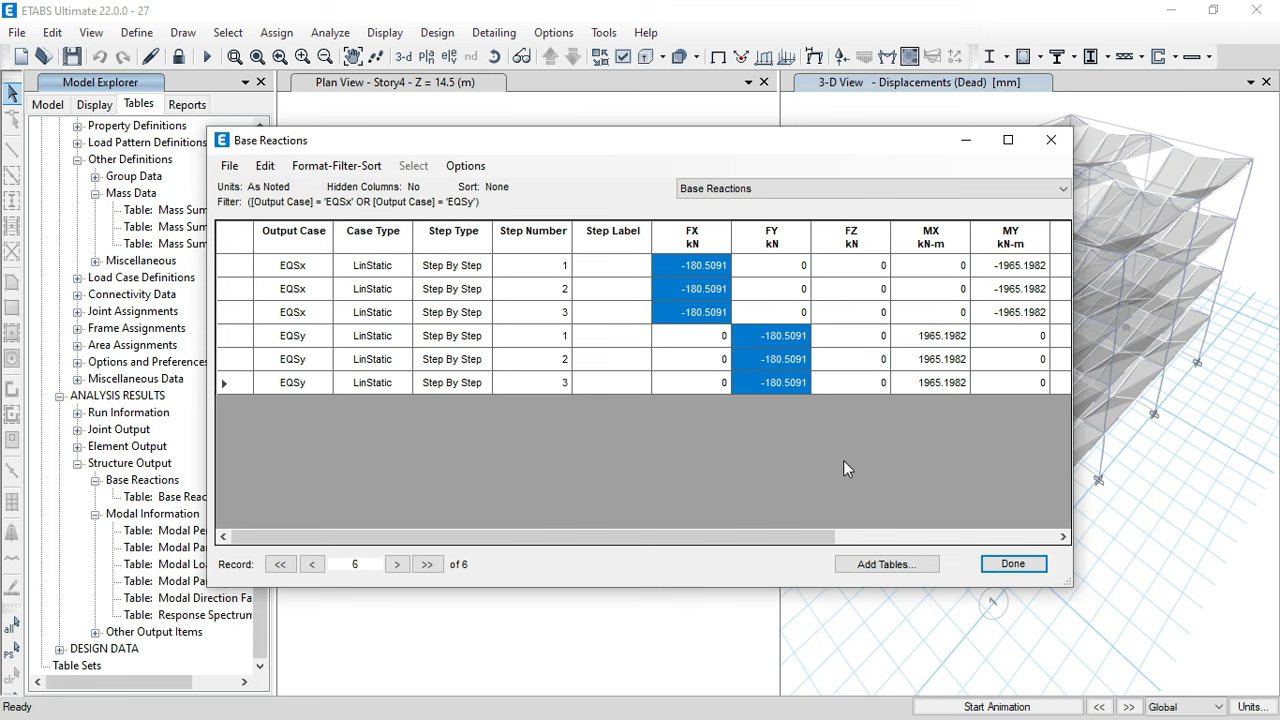
pyautogui.press('super+shift+s')
pyautogui.moveTo(205, 125); pyautogui.dragTo(811, 396)
# - Switch to Excel, paste the Base Reactions snip and position it beside the Gaya Geser Dasar Seismik section for comparison with VX and VY
pyautogui.press('super')
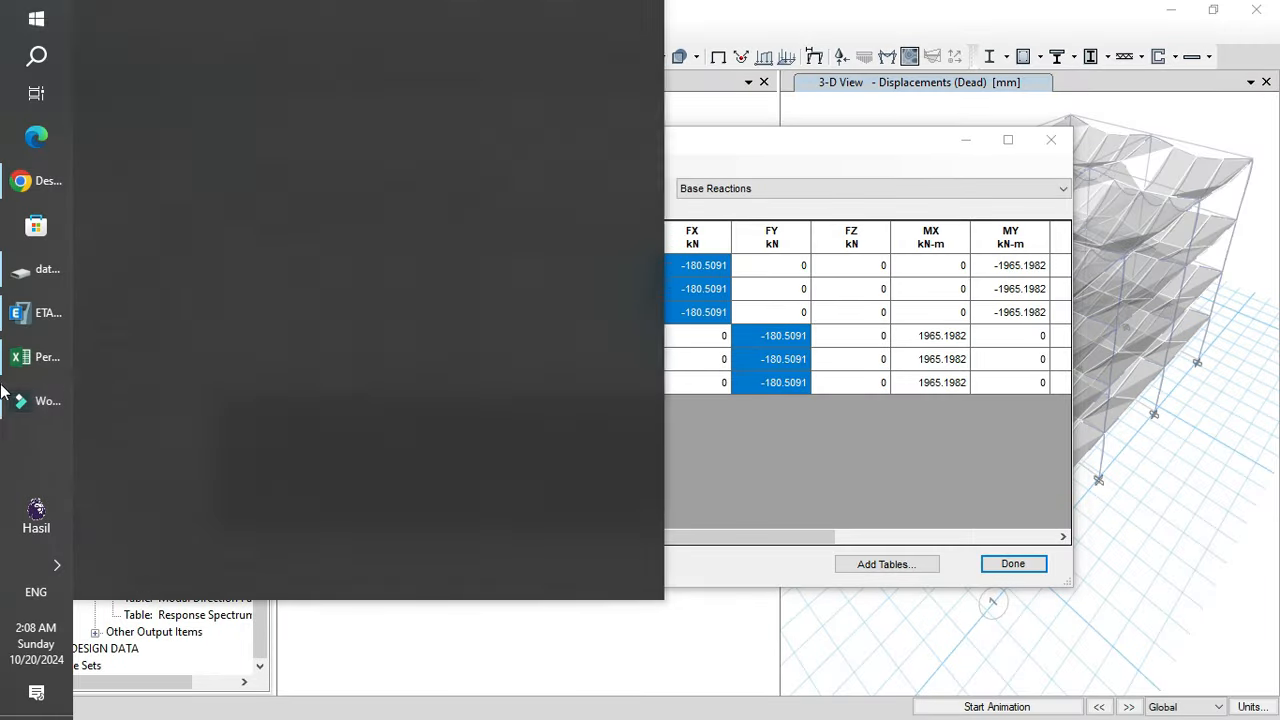
pyautogui.click(22, 355)
pyautogui.click(877, 465)
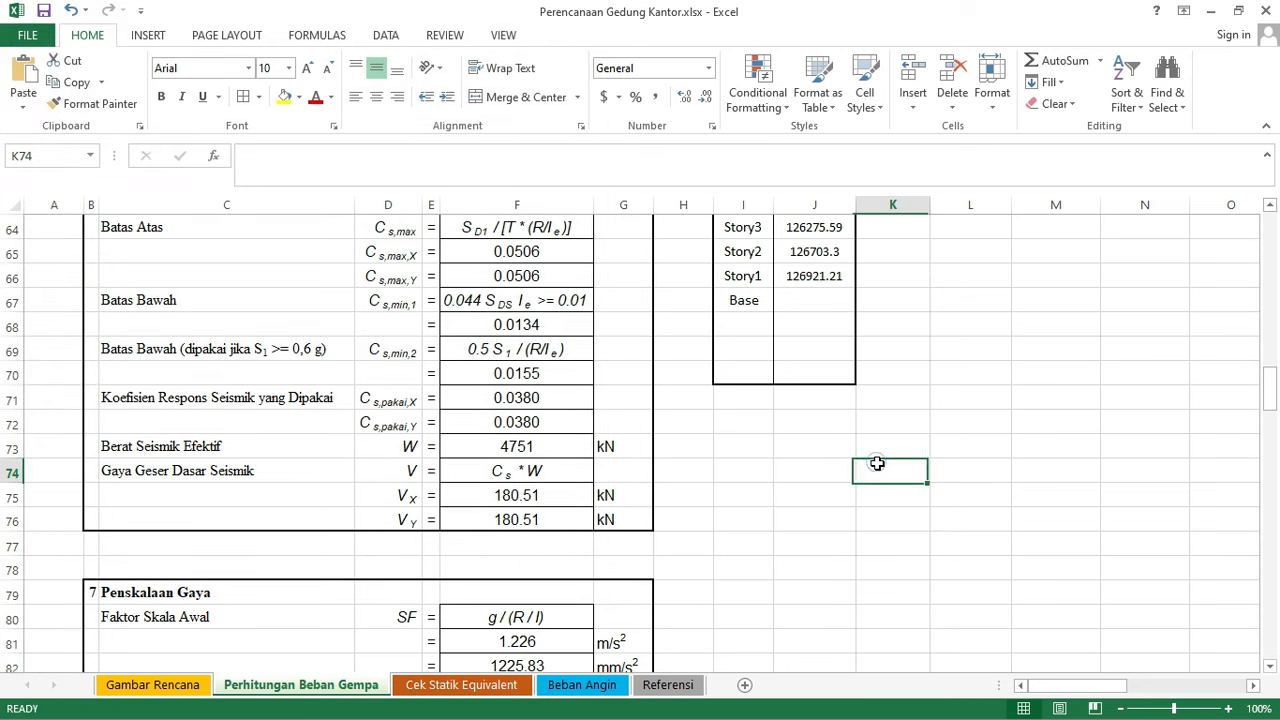
pyautogui.hotkey('ctrl', 'v')
pyautogui.moveTo(960, 522); pyautogui.dragTo(862, 340)
pyautogui.moveTo(1078, 681); pyautogui.dragTo(1093, 690)
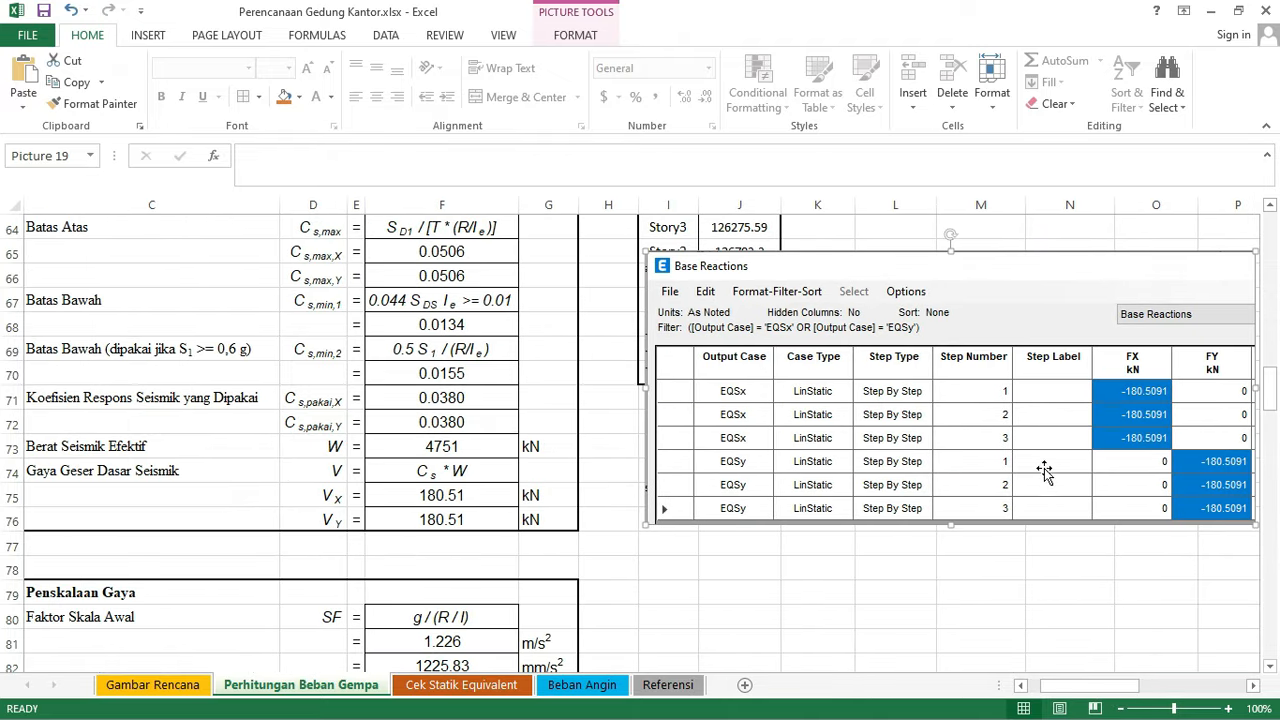
# - Move the Base Reactions picture clear of the calculation and compare it with the base shears VX and VY
pyautogui.moveTo(1046, 471); pyautogui.dragTo(1011, 451)
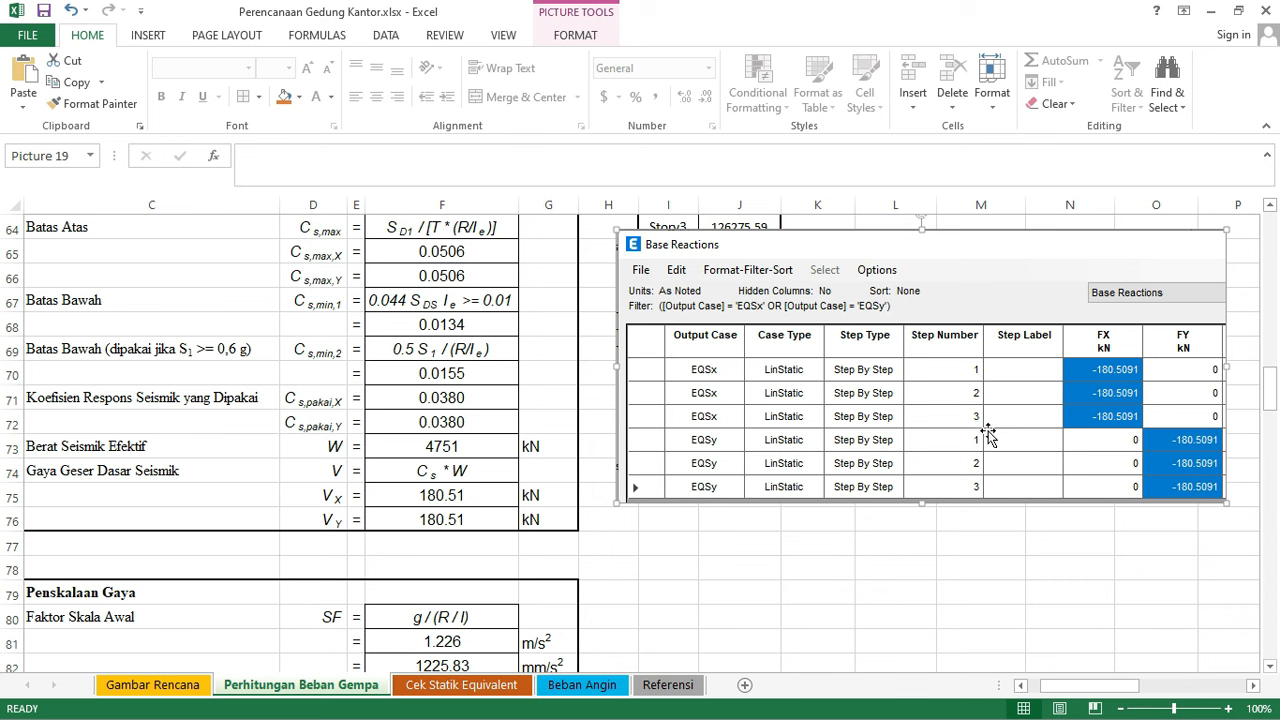
pyautogui.moveTo(466, 505); pyautogui.dragTo(466, 520)
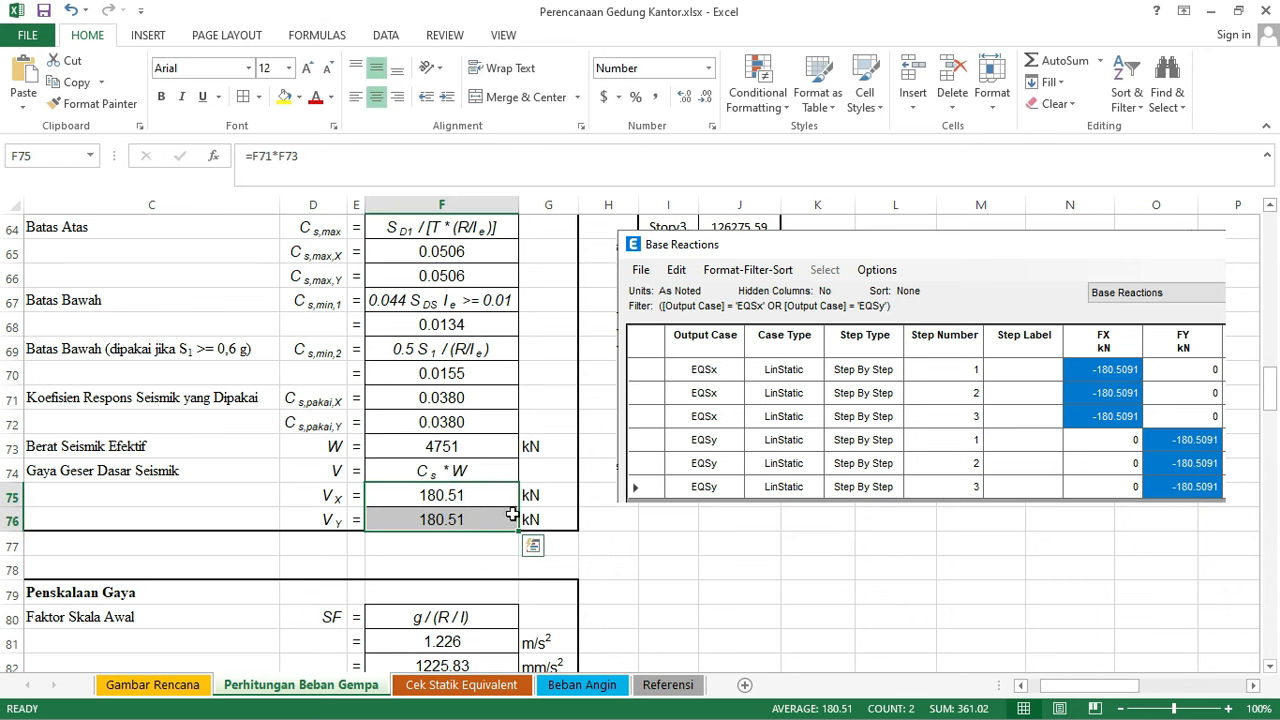
pyautogui.click(712, 590)
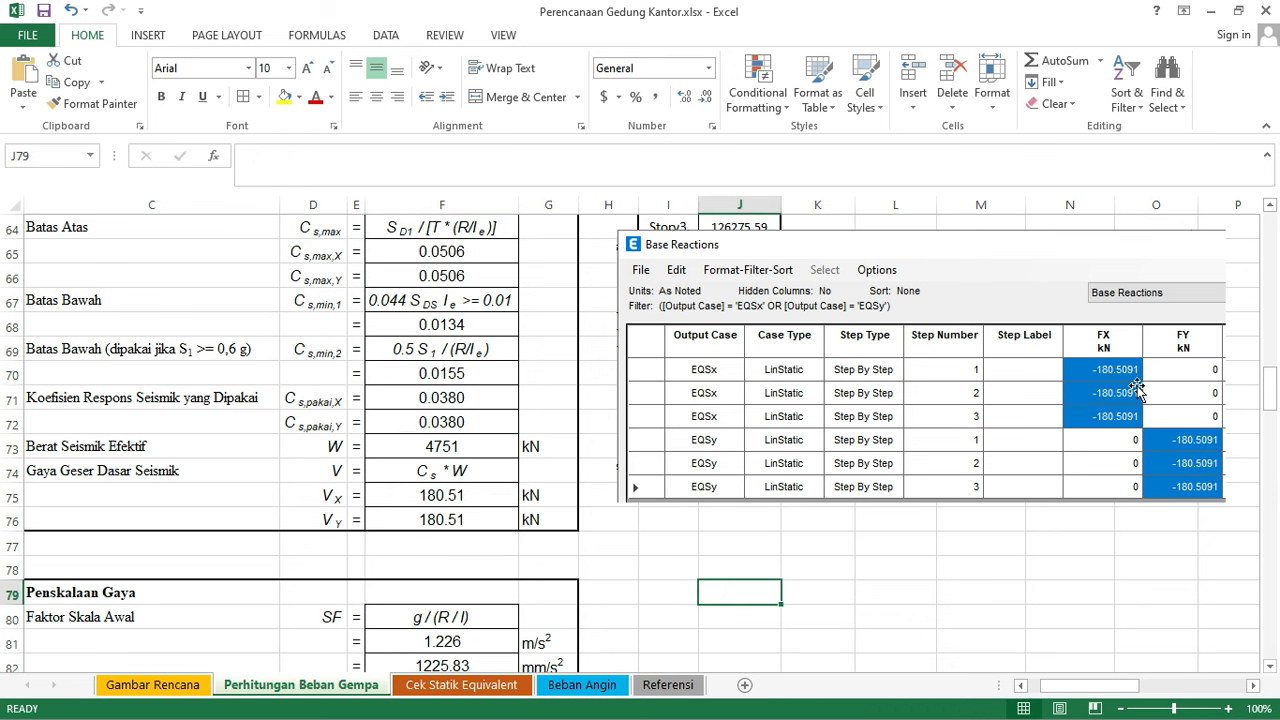
# - Show VX in F75 with three decimals and VY in F76 with four decimals
pyautogui.click(466, 492)
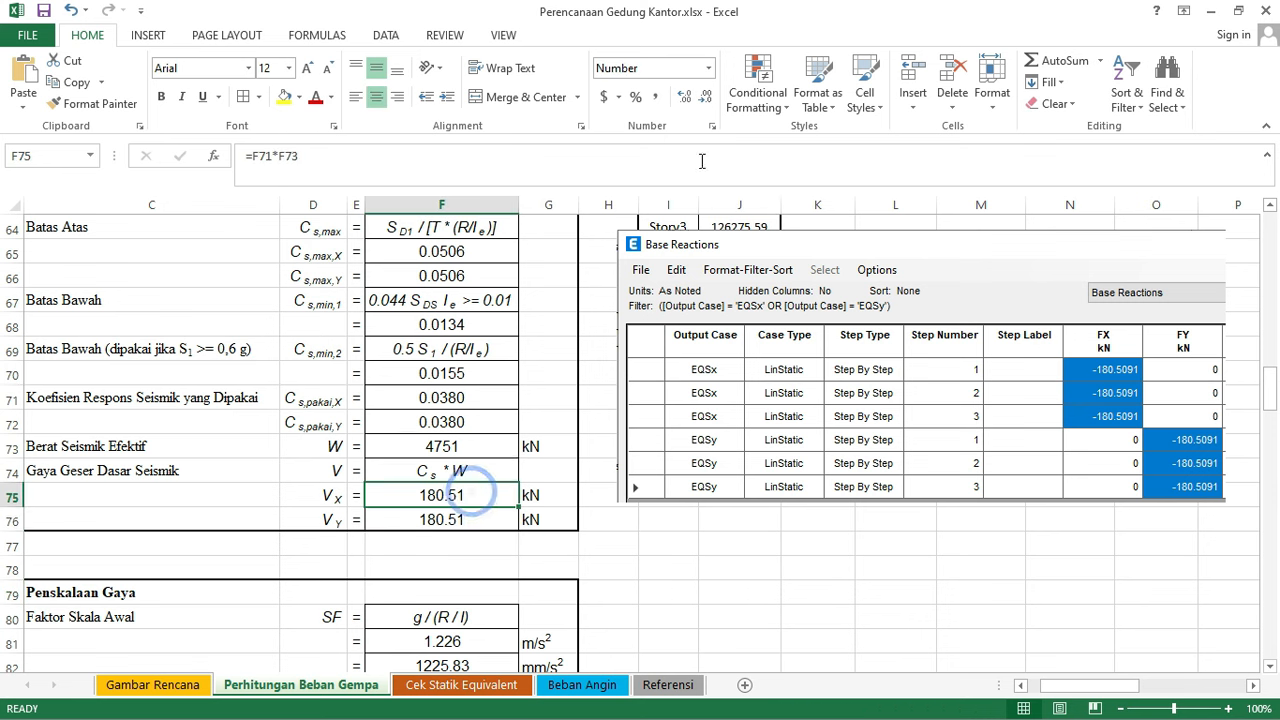
pyautogui.click(686, 97)
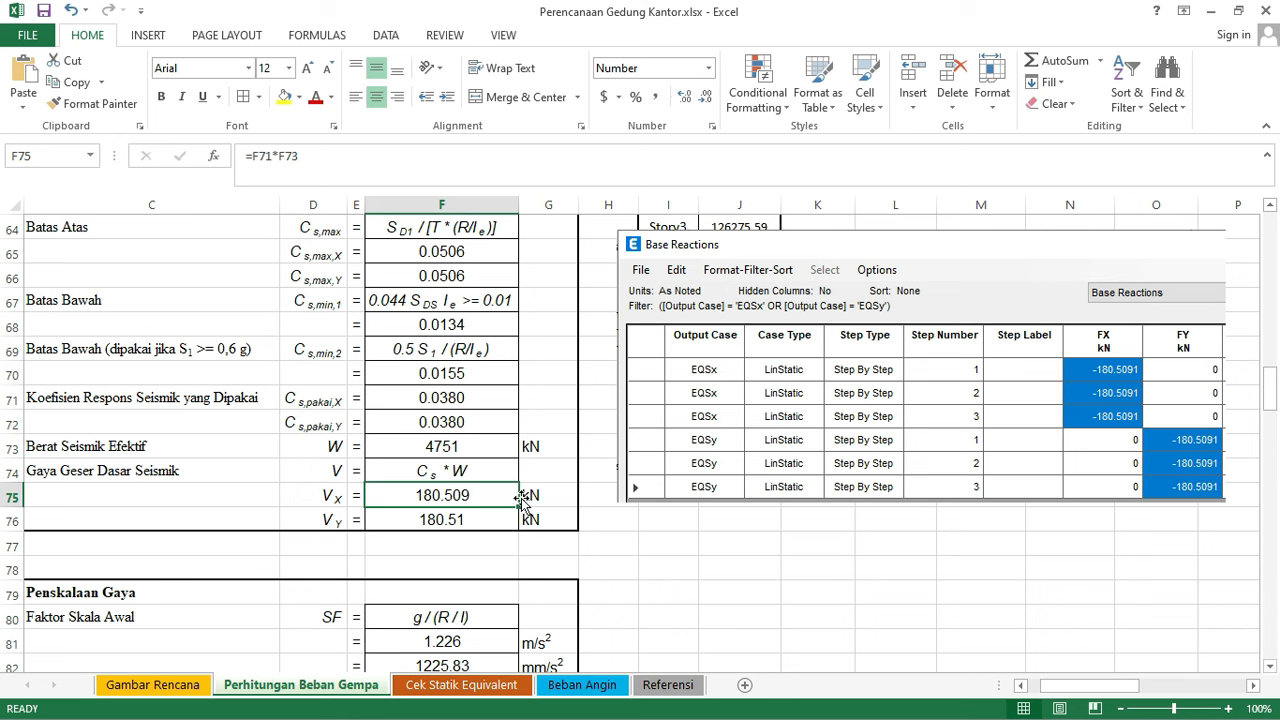
pyautogui.click(482, 516)
pyautogui.click(686, 97)
pyautogui.click(686, 97)
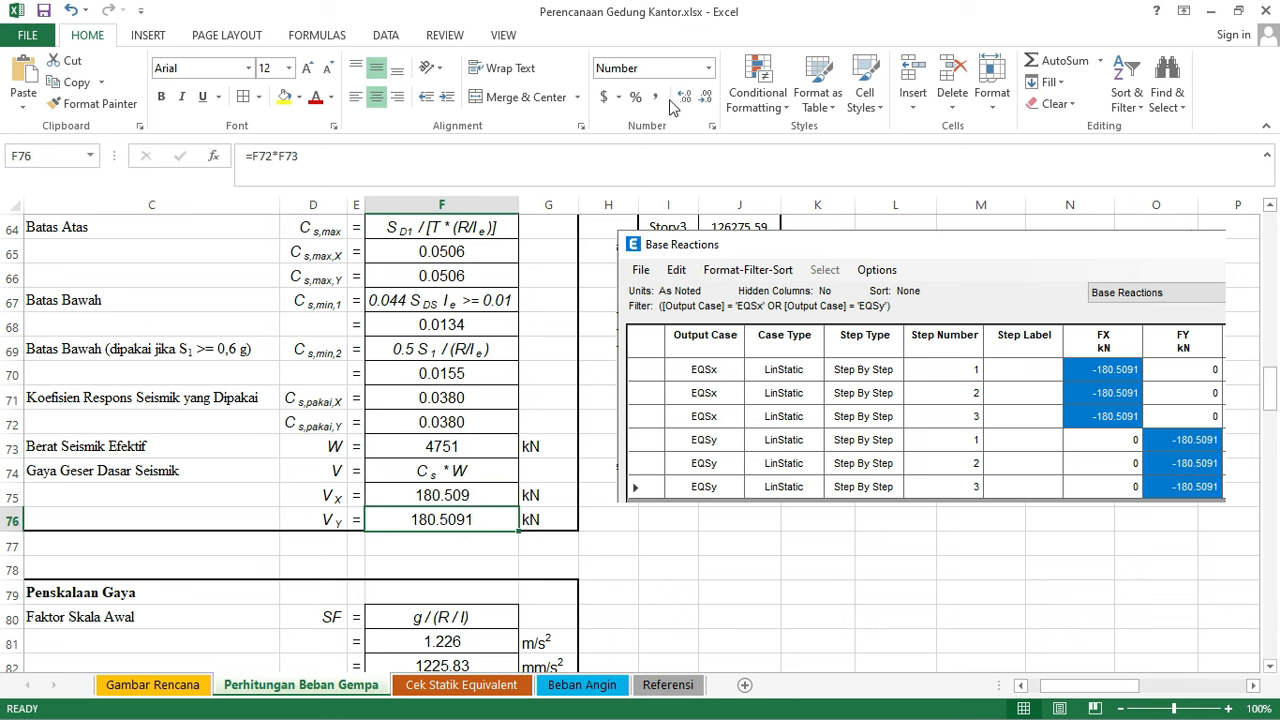
# - Reduce the displayed precision of VY in F76 and VX in F75 to two decimals
pyautogui.click(705, 97)
pyautogui.click(705, 97)
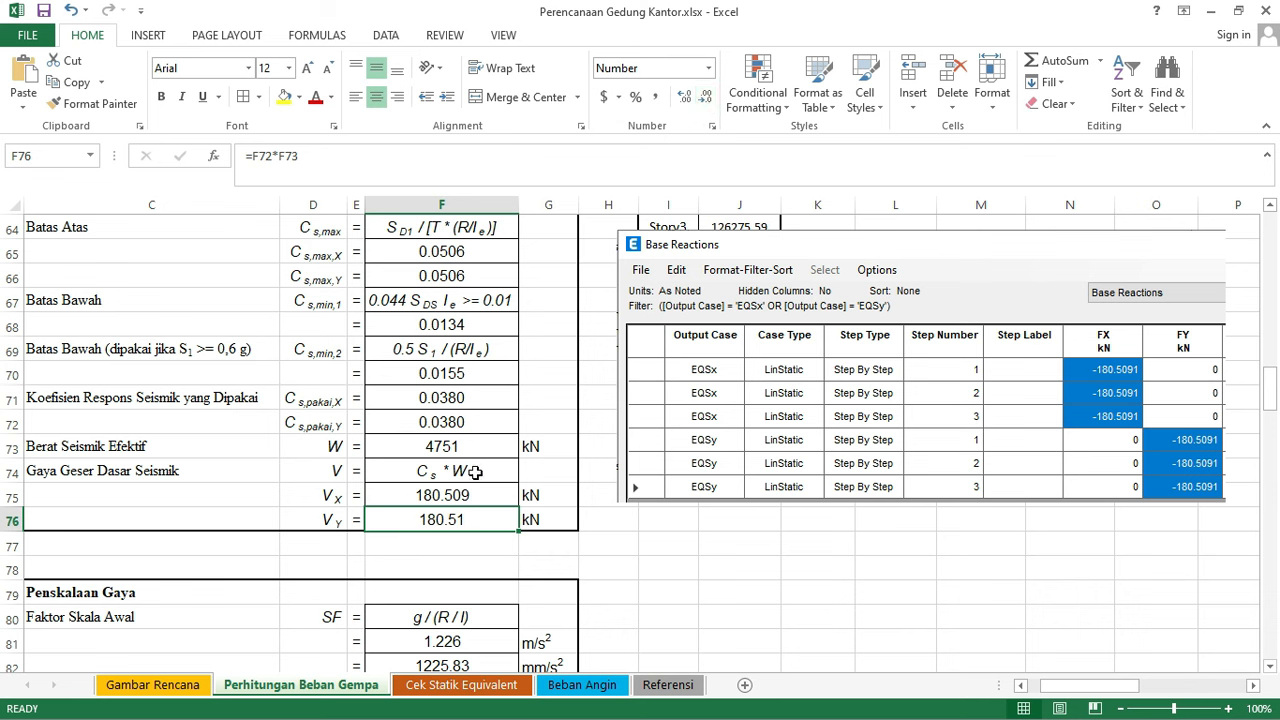
pyautogui.click(466, 495)
pyautogui.click(705, 97)
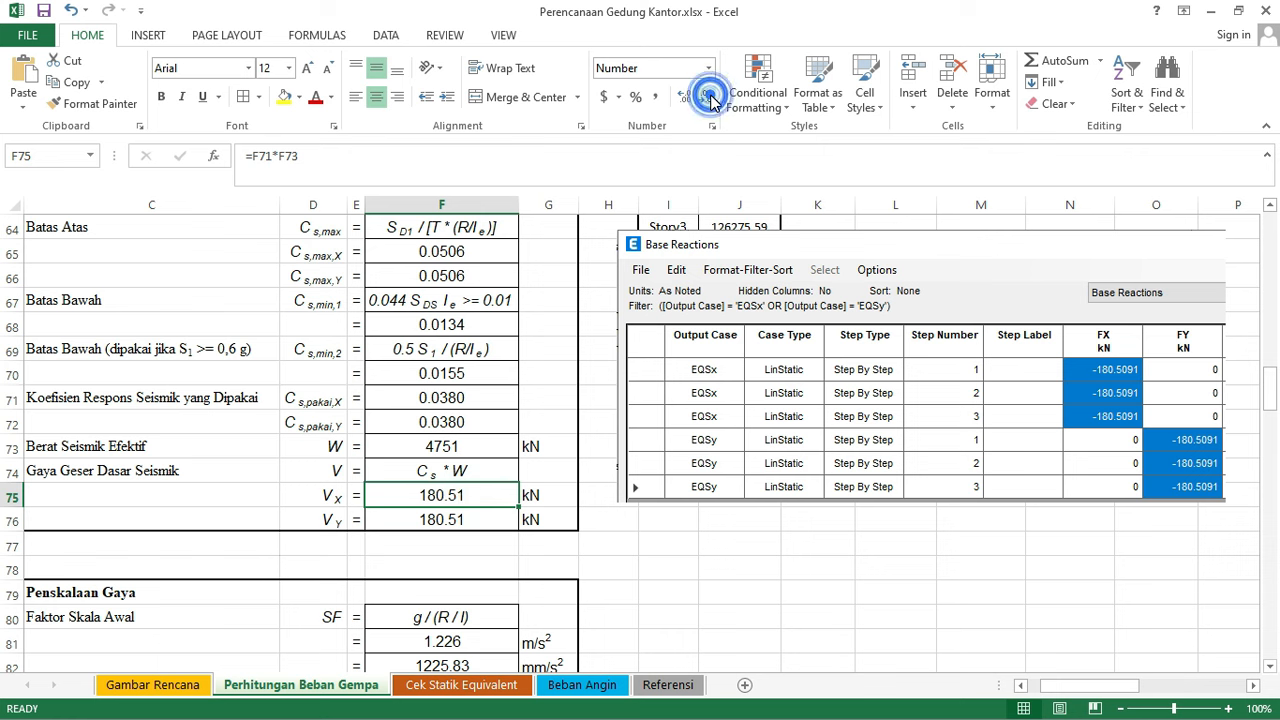
pyautogui.click(1028, 611)
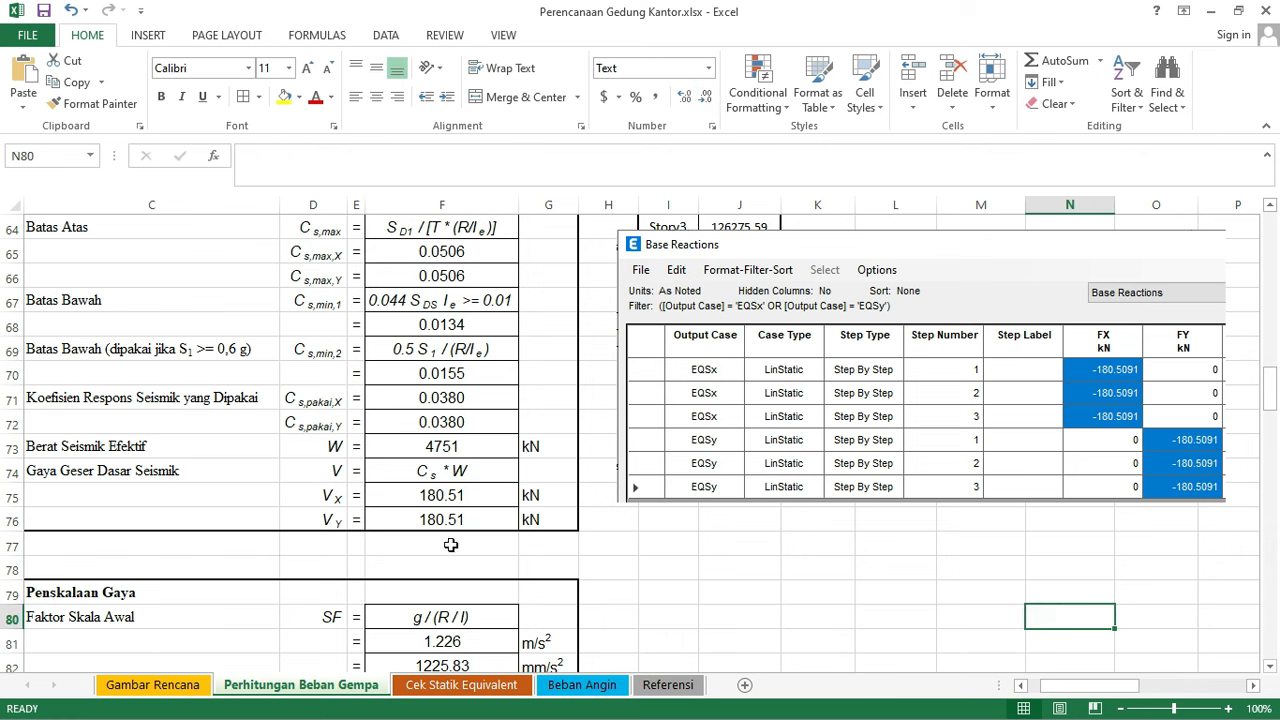
# - Inspect the formulas behind VX and the effective seismic weight W, moving the picture off the story mass table
pyautogui.doubleClick(471, 494)
pyautogui.click(435, 447)
pyautogui.doubleClick(449, 446)
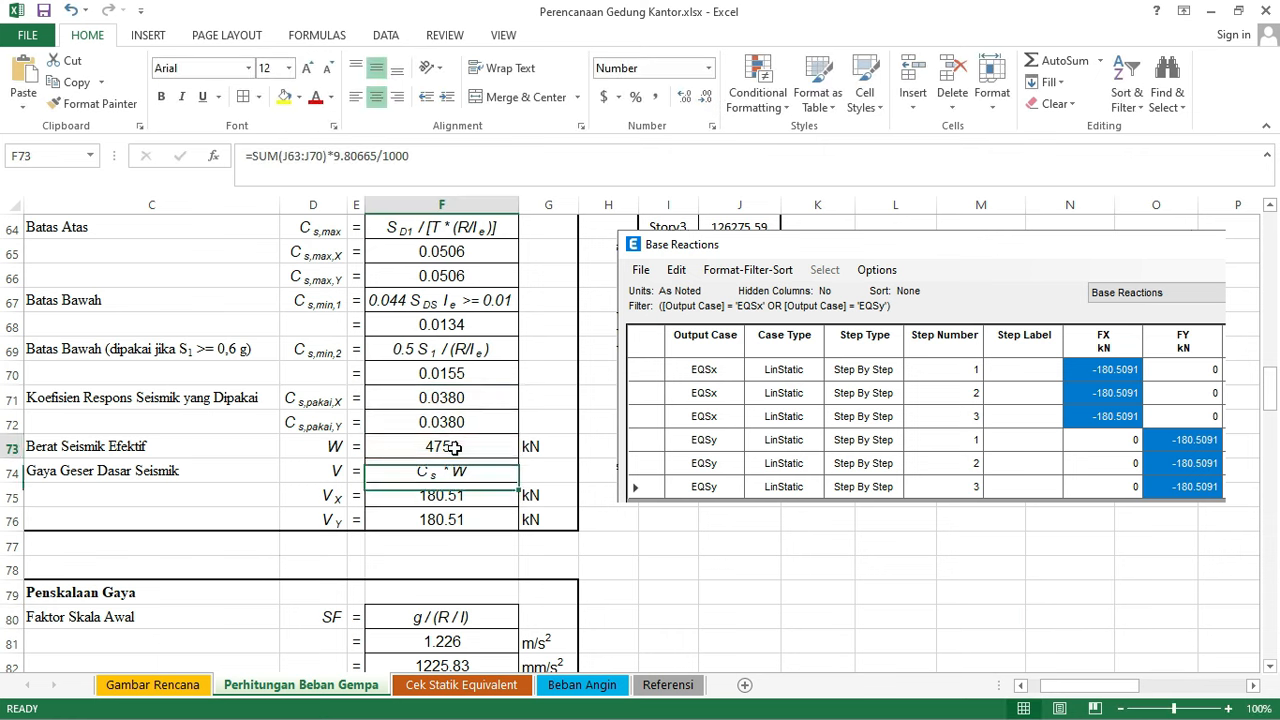
pyautogui.scroll(3, 440, 487)
pyautogui.moveTo(700, 413); pyautogui.dragTo(836, 523)
pyautogui.click(846, 417)
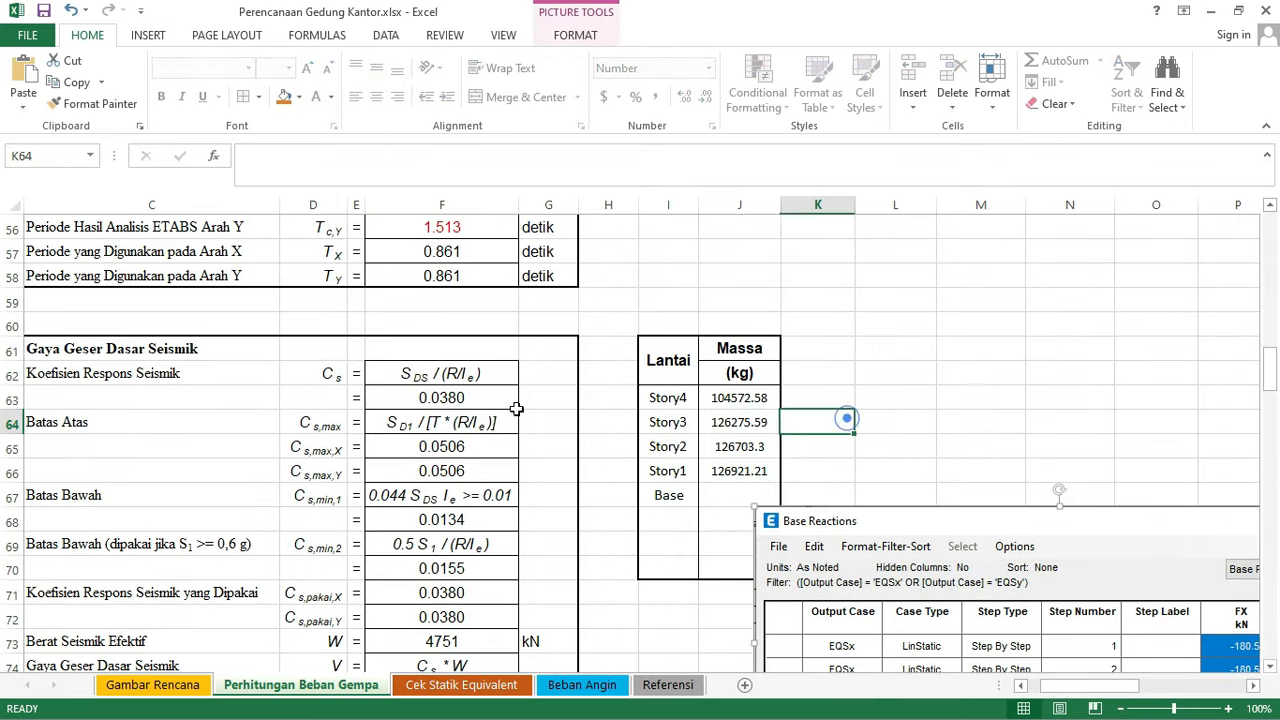
# - Delete the Base Reactions picture and go to the Penskalaan Gaya section of the sheet
pyautogui.click(449, 446)
pyautogui.moveTo(1097, 593); pyautogui.dragTo(786, 386)
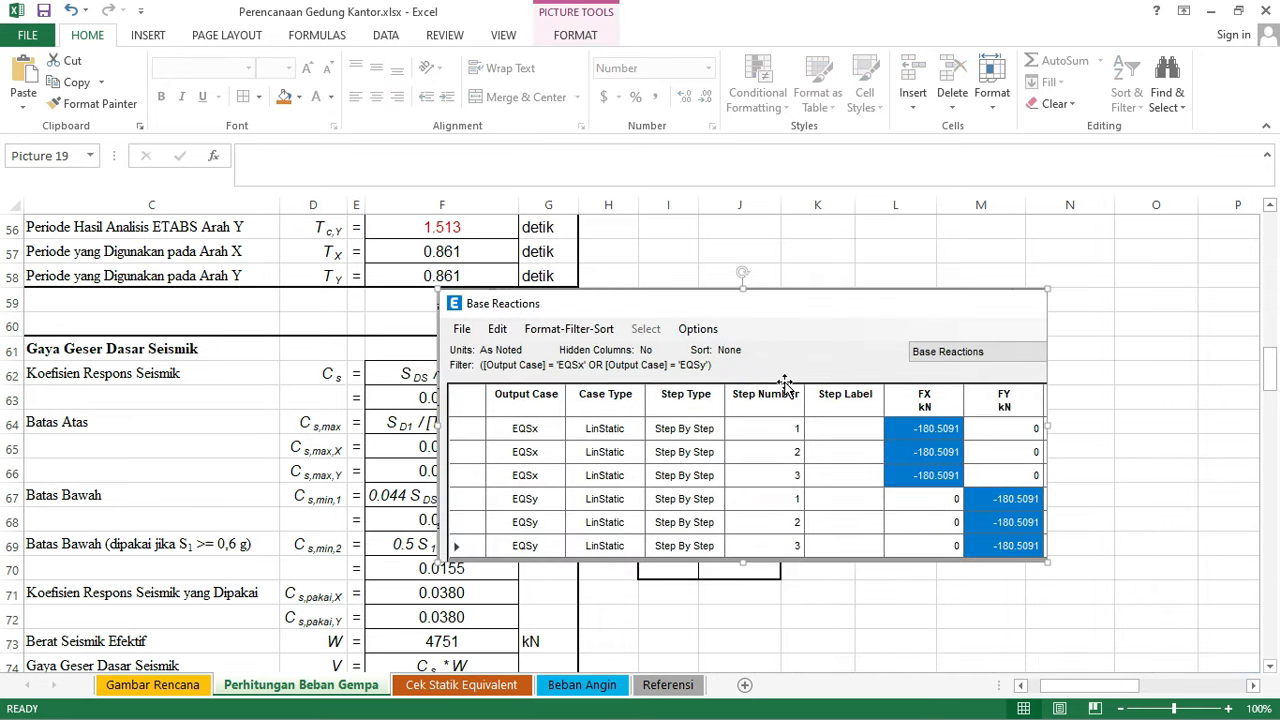
pyautogui.press('Delete')
pyautogui.scroll(-5, 780, 413)
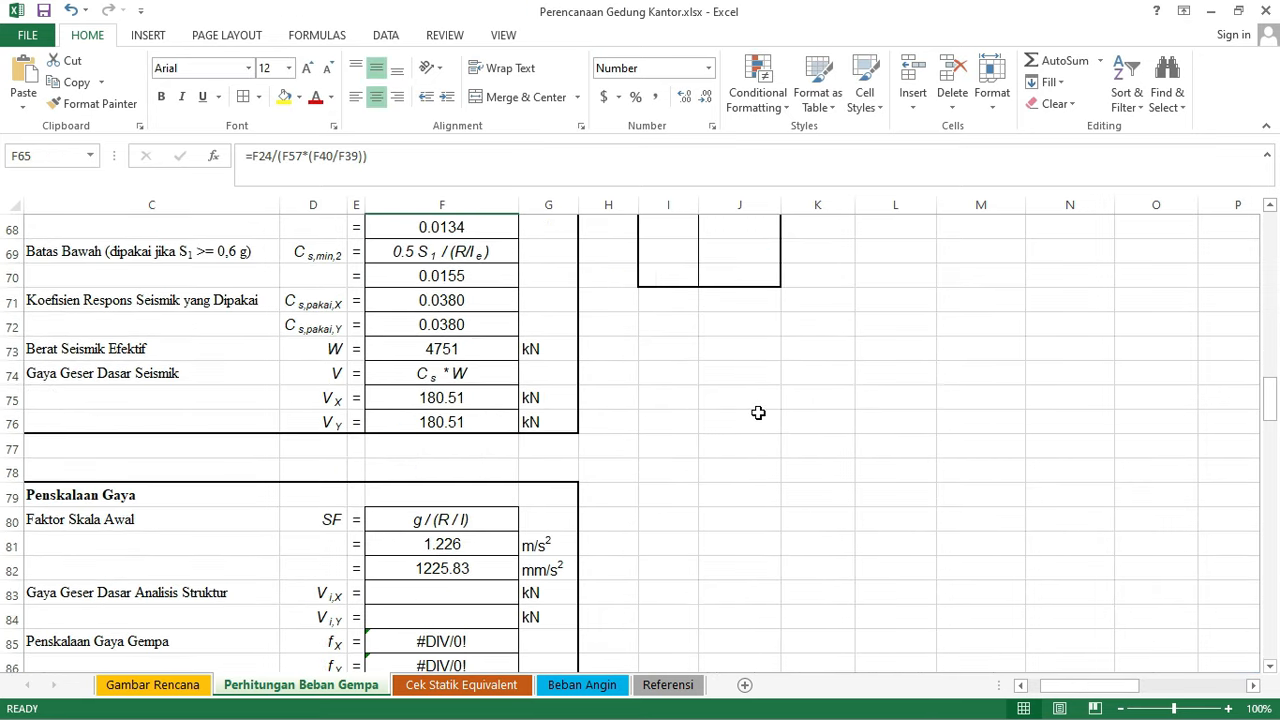
pyautogui.moveTo(1060, 686); pyautogui.dragTo(1050, 686)
pyautogui.click(756, 493)
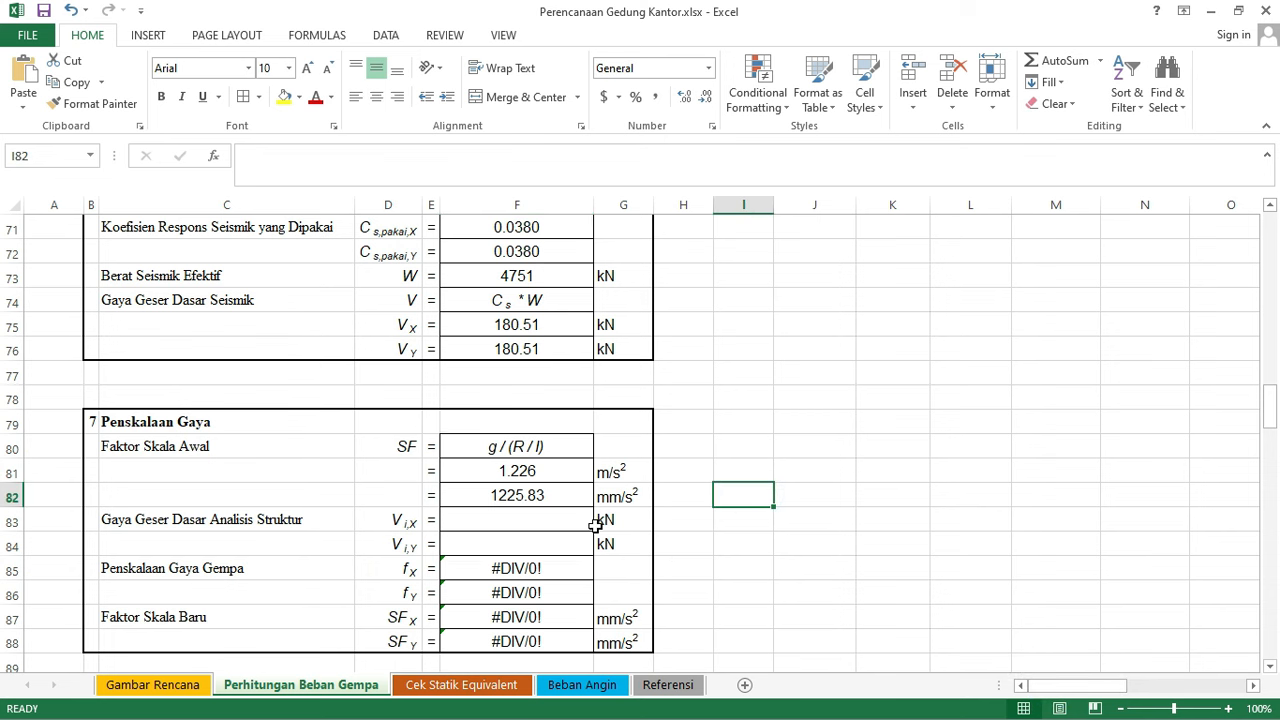
# - Read clause 7.9.1.4.1 Penskalaan gaya on the Referensi sheet for the base shear scaling requirement
pyautogui.click(541, 327)
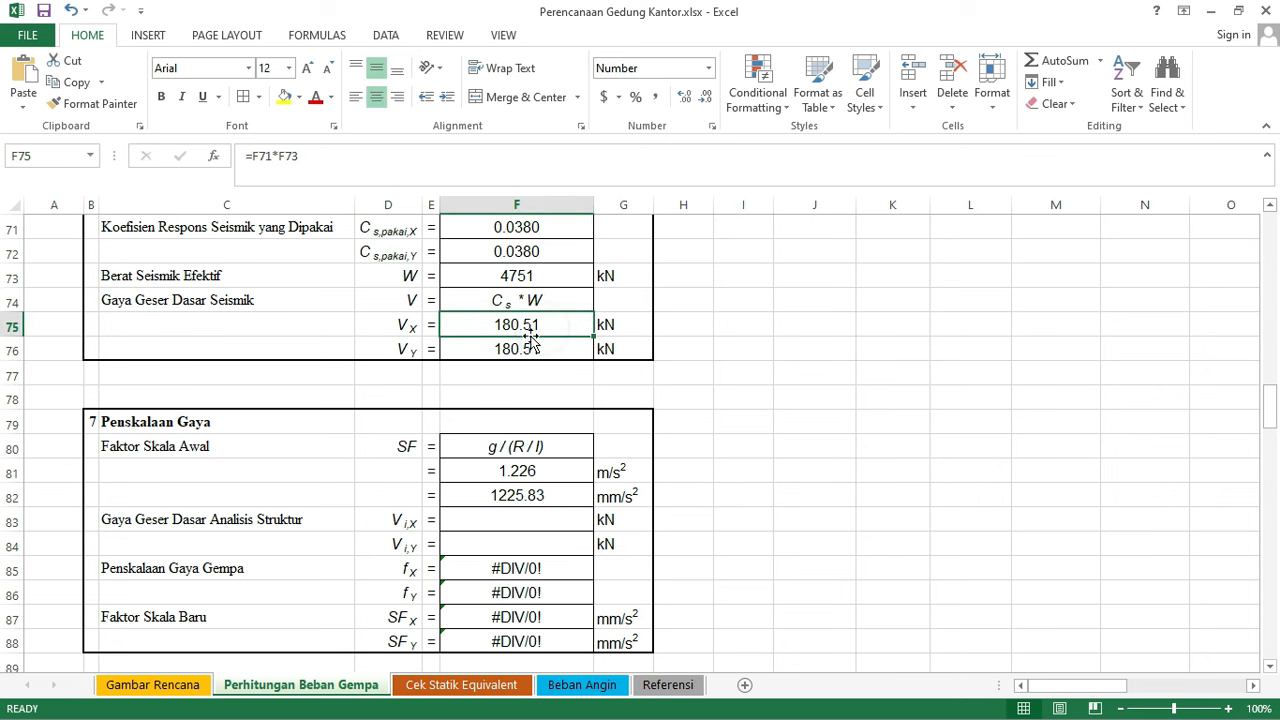
pyautogui.click(990, 400)
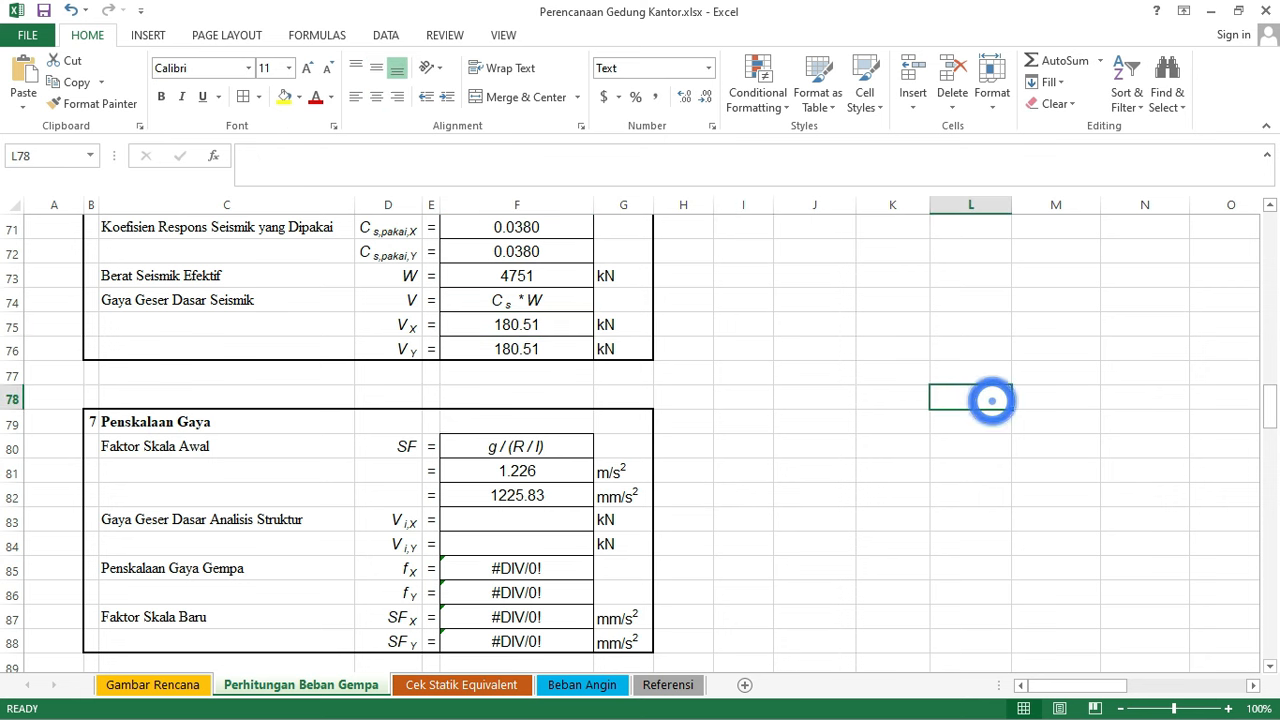
pyautogui.press('super')
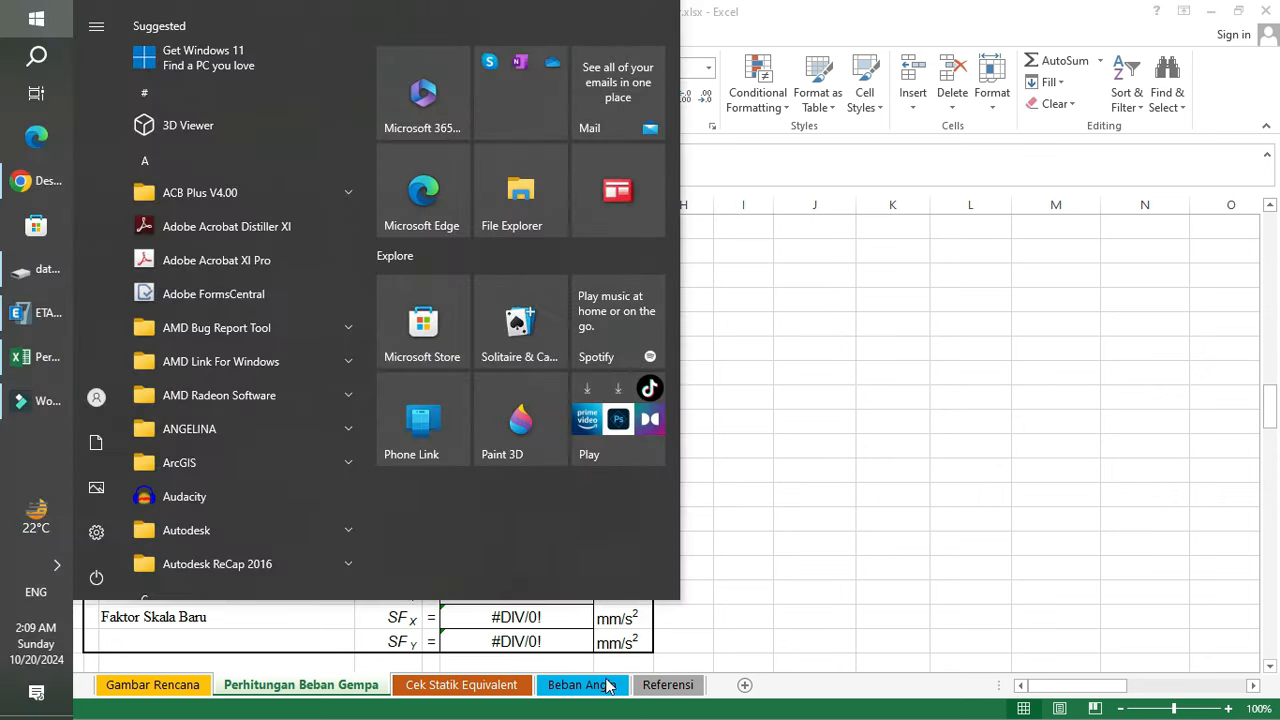
pyautogui.click(667, 685)
pyautogui.scroll(-20, 620, 520)
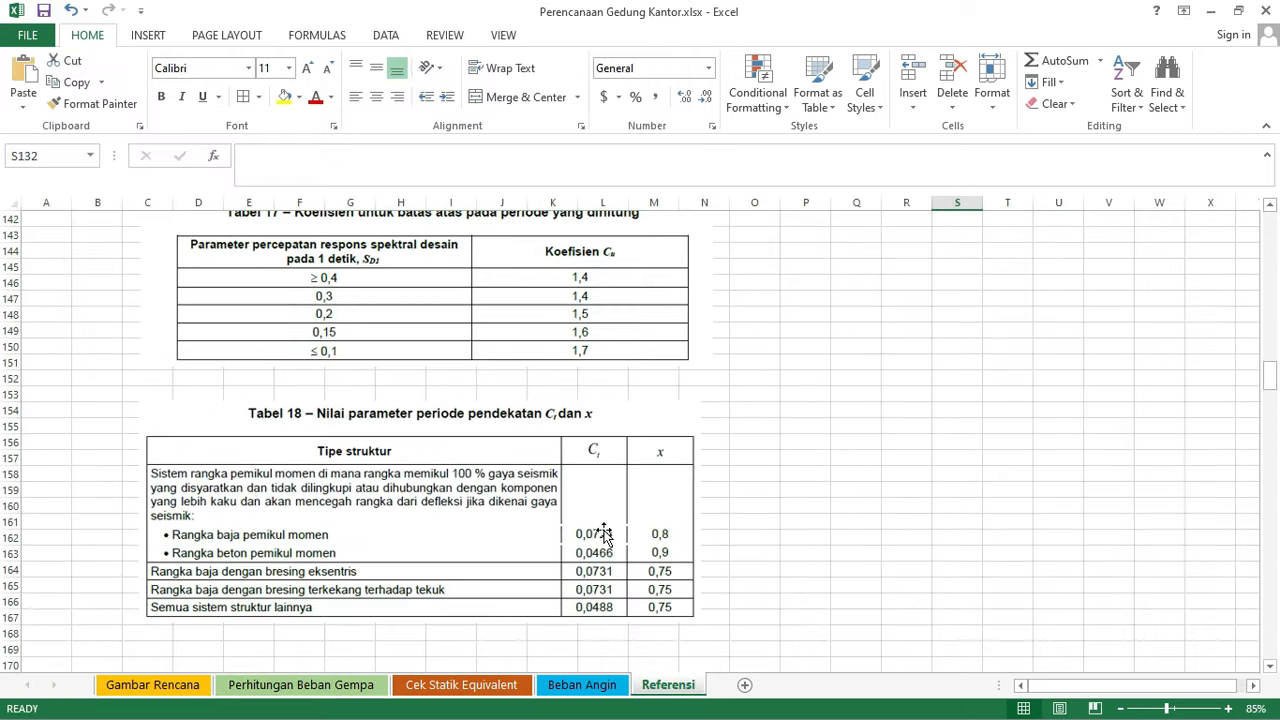
pyautogui.scroll(-3, 598, 498)
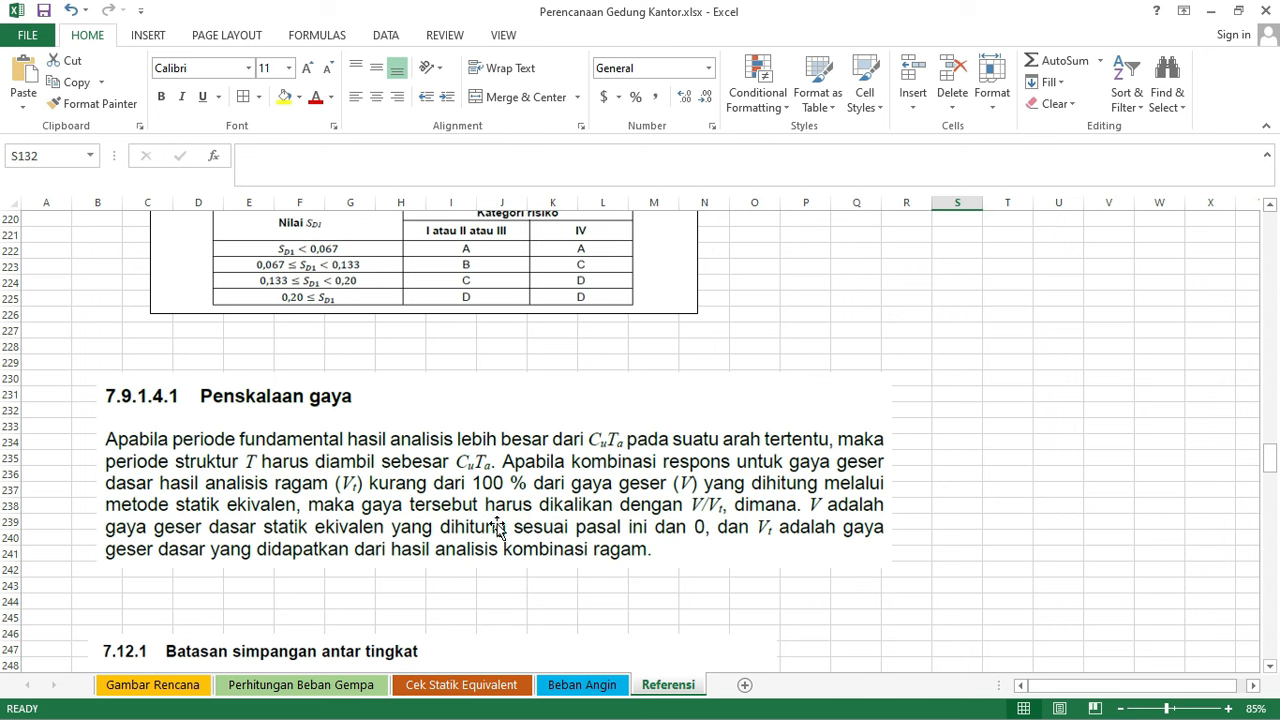
pyautogui.click(562, 472)
pyautogui.click(987, 472)
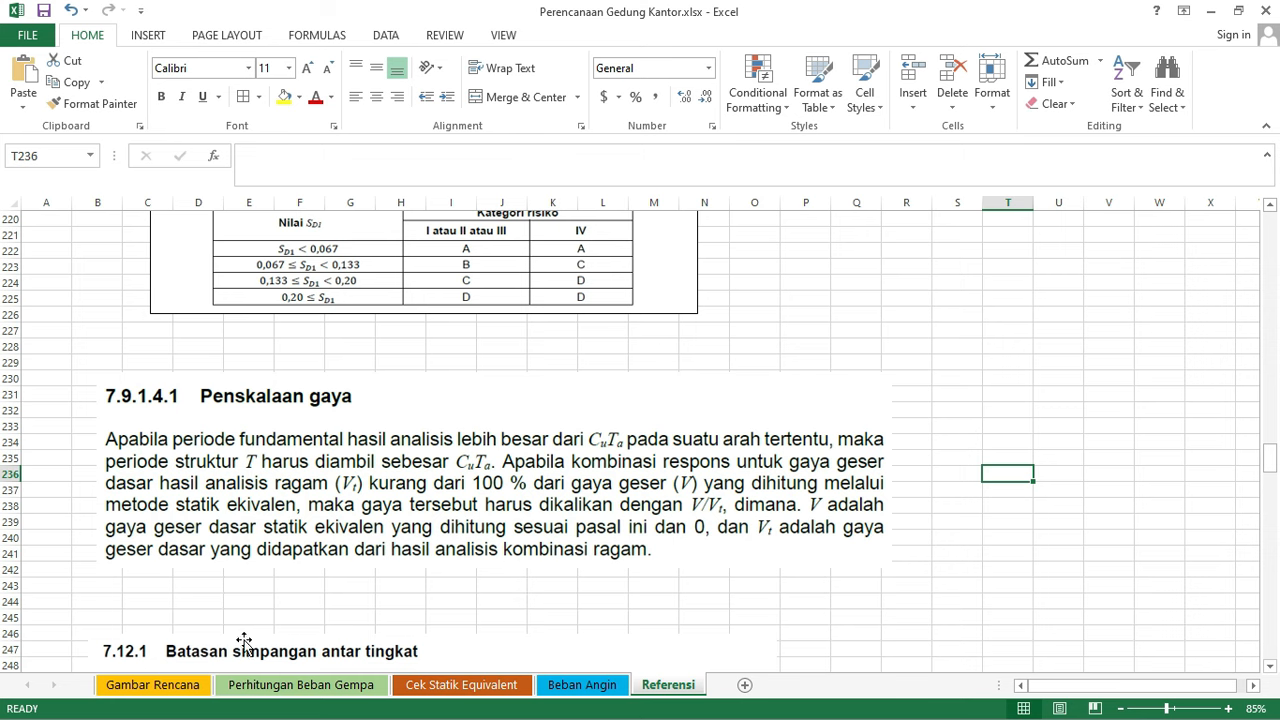
# - Return to the Perhitungan Beban Gempa sheet and locate the empty Vi,X and Vi,Y cells under Penskalaan Gaya
pyautogui.click(300, 684)
pyautogui.click(745, 520)
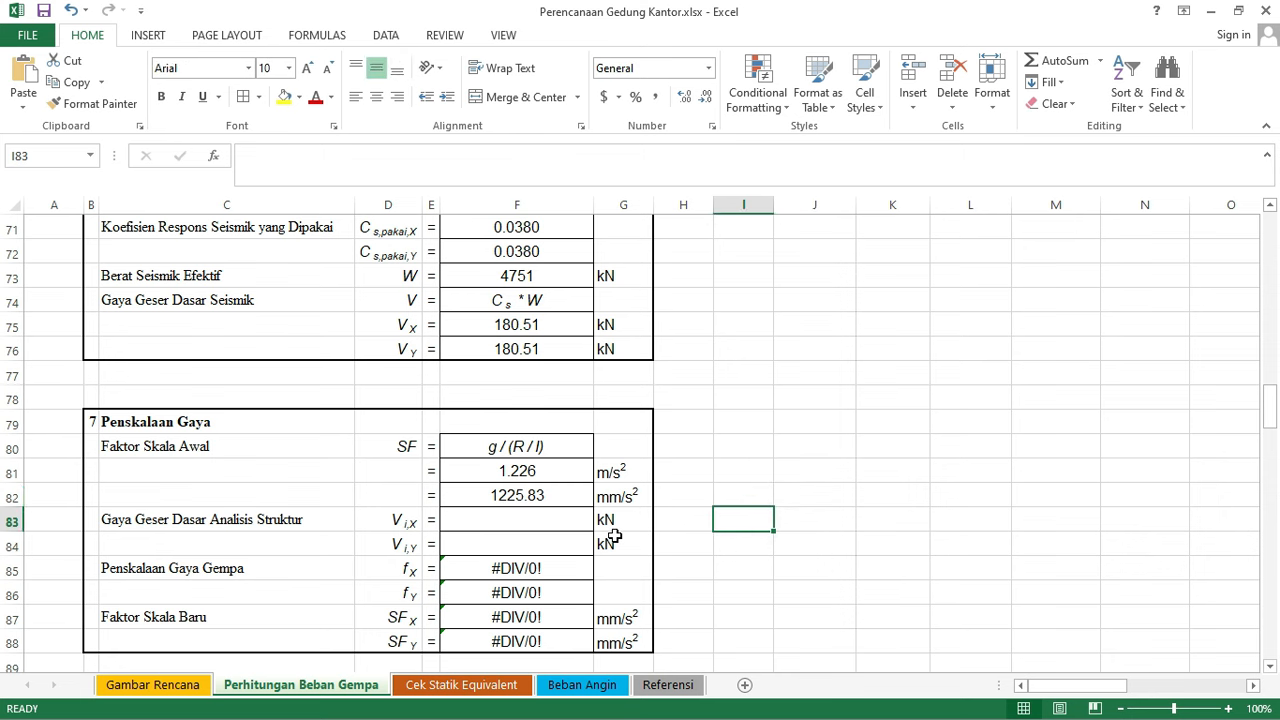
pyautogui.scroll(-1, 650, 525)
pyautogui.click(731, 516)
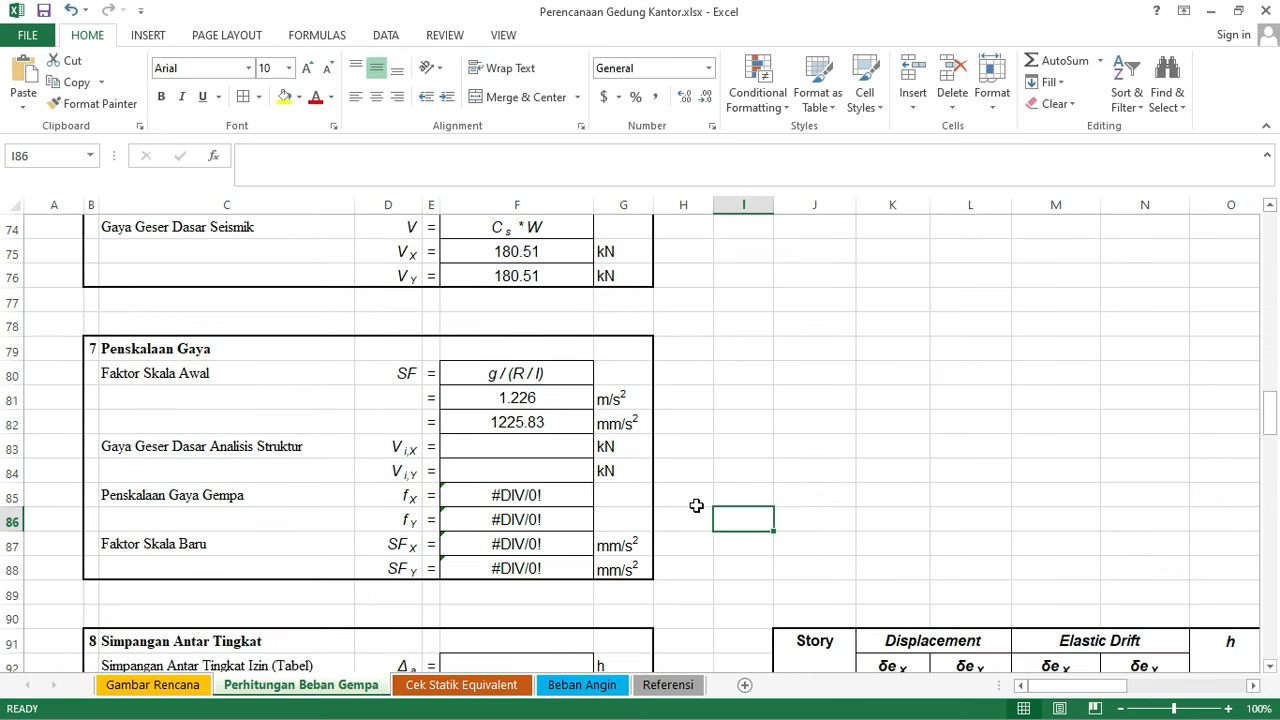
pyautogui.moveTo(505, 448); pyautogui.dragTo(509, 467)
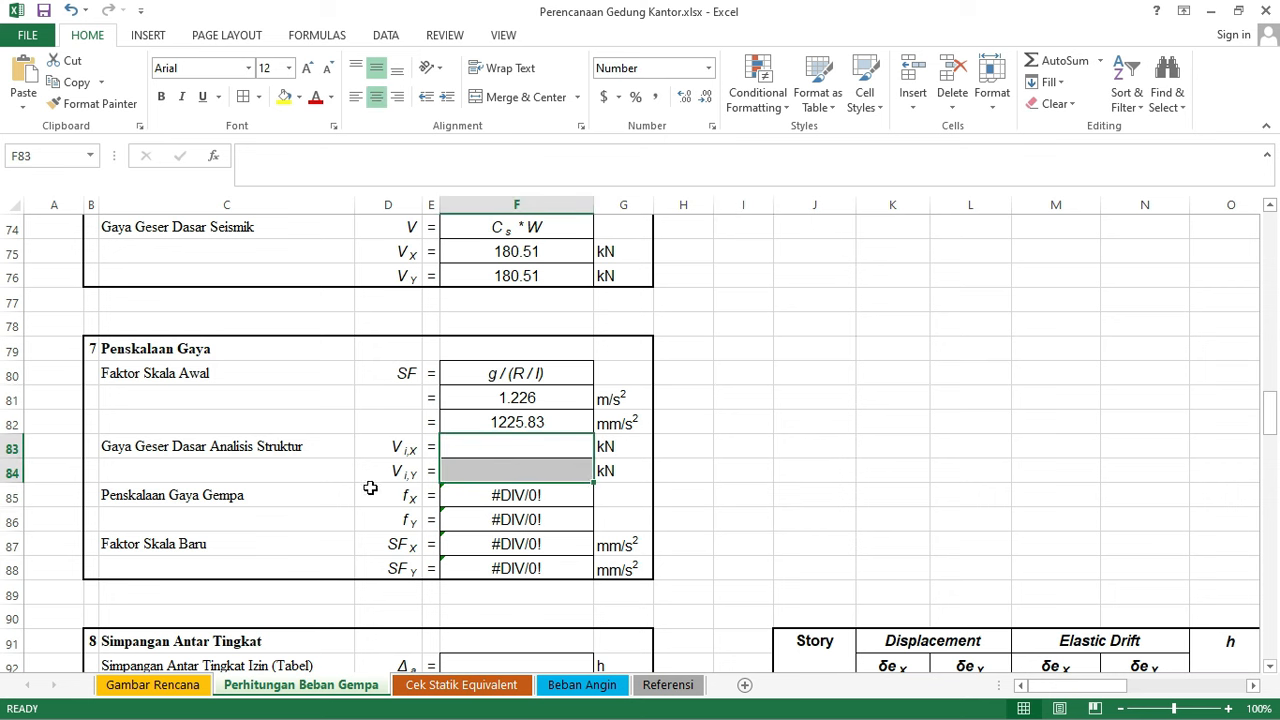
pyautogui.click(813, 455)
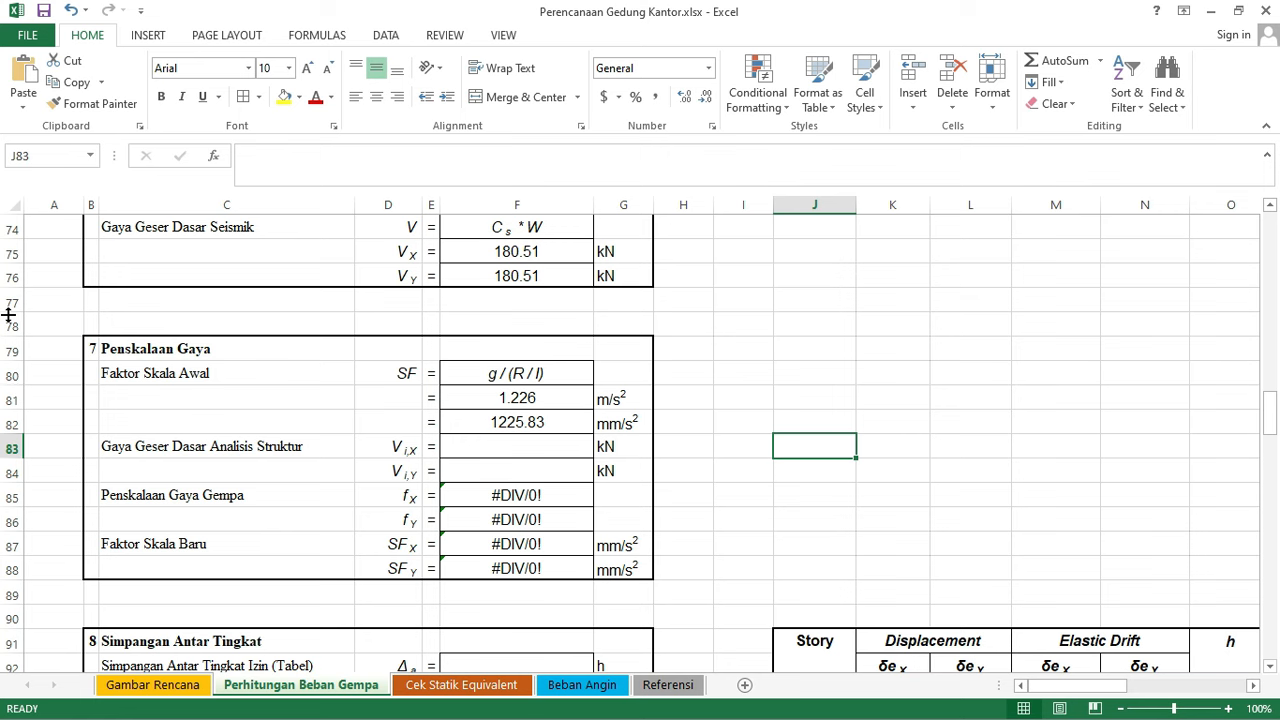
# - Switch to ETABS and filter the Base Reactions table to the output cases EQDx and EQDy
pyautogui.press('super')
pyautogui.click(43, 320)
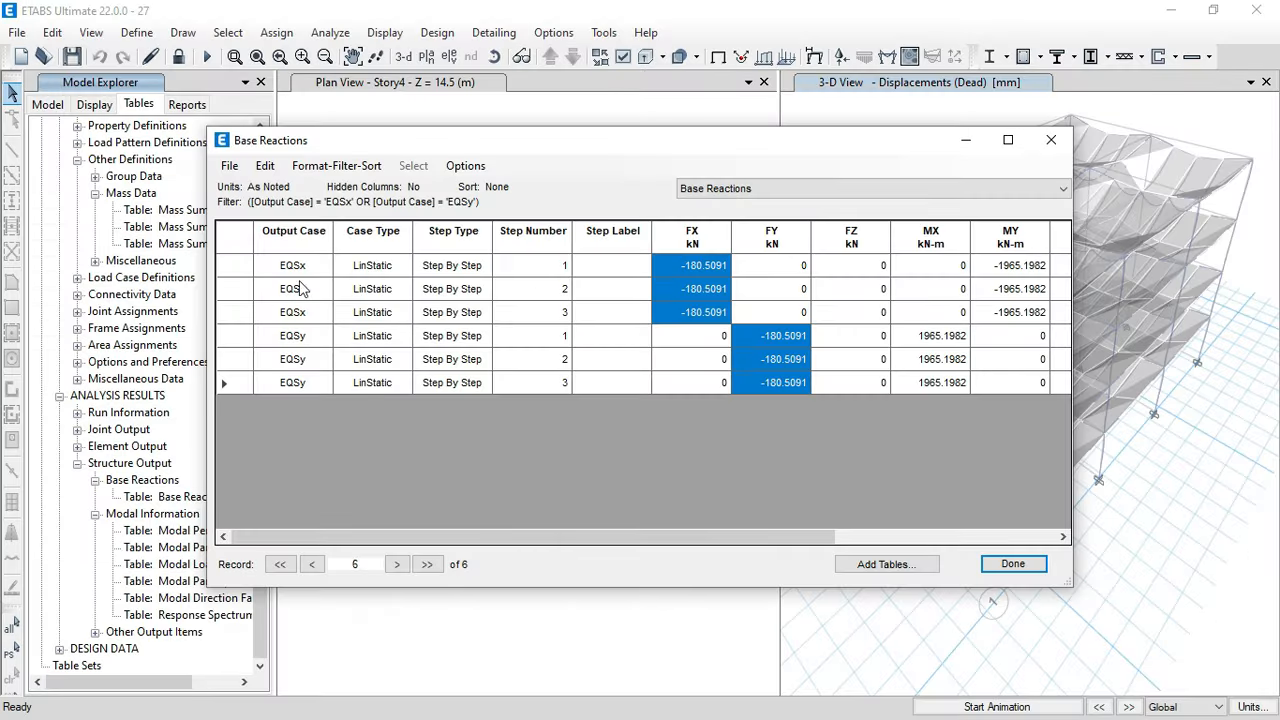
pyautogui.moveTo(305, 137); pyautogui.dragTo(377, 176)
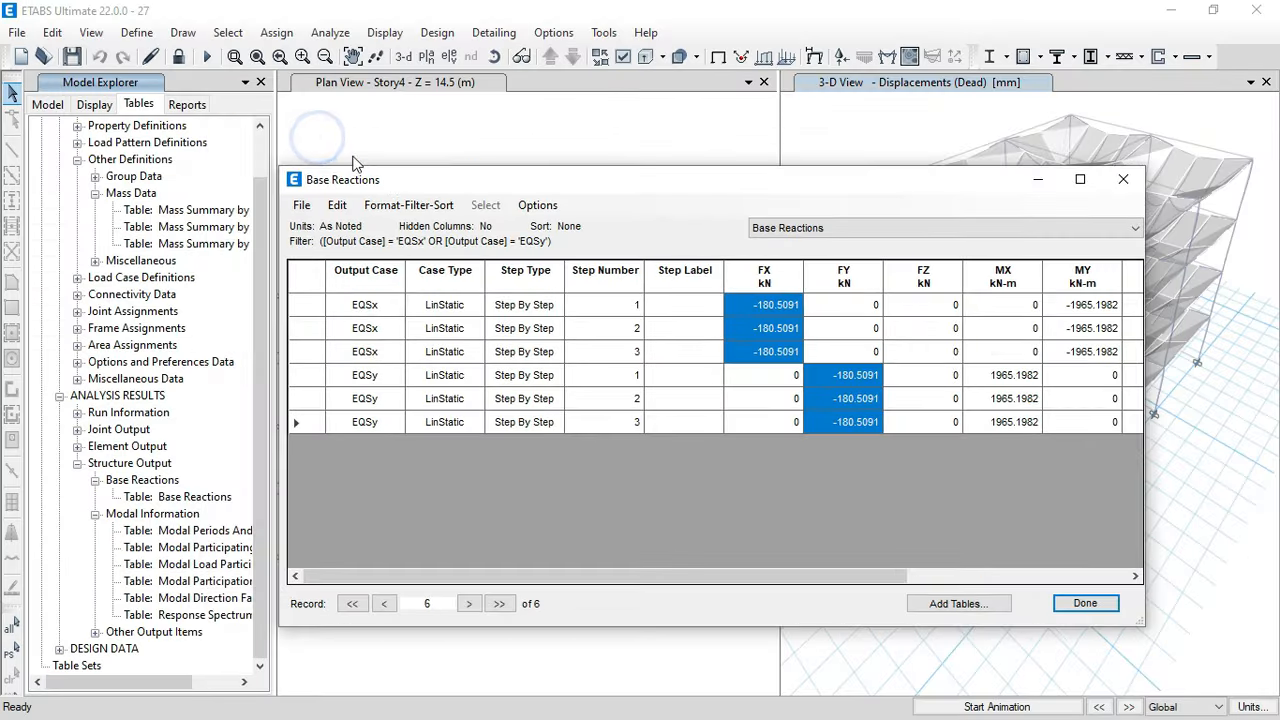
pyautogui.click(365, 285)
pyautogui.click(466, 320)
pyautogui.keyDown('ctrl'); pyautogui.click(470, 334); pyautogui.keyUp('ctrl')
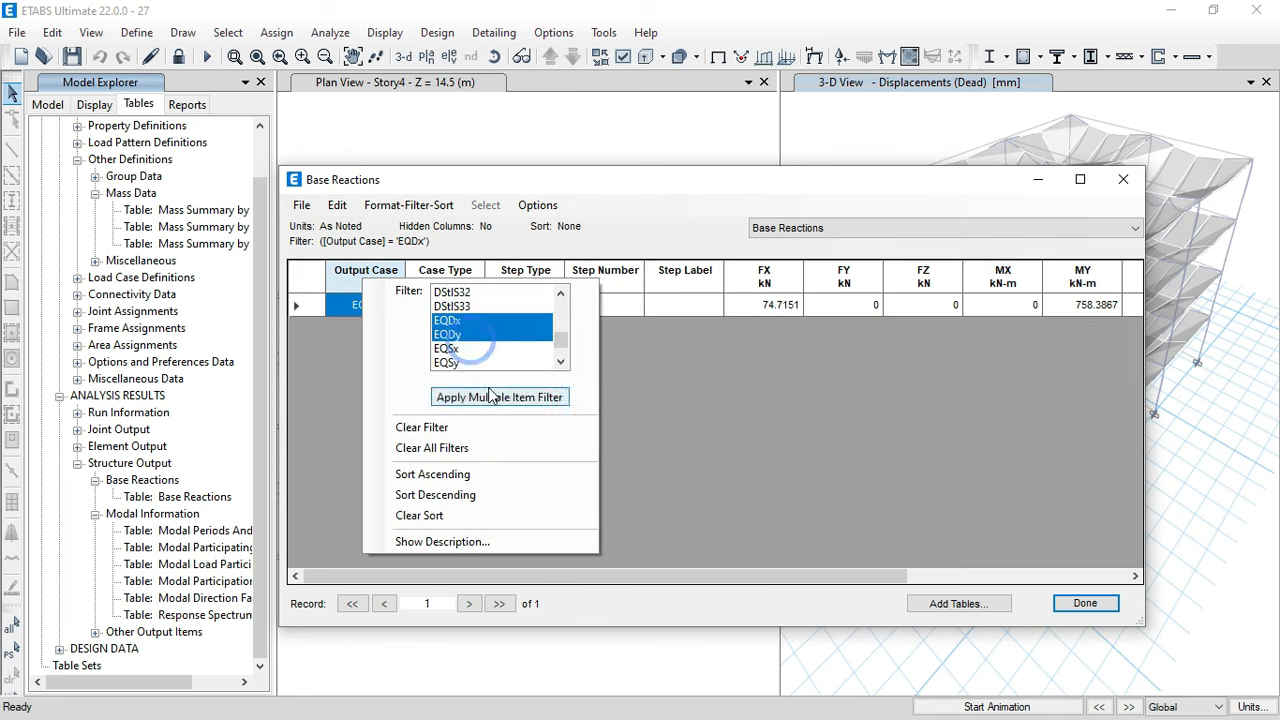
pyautogui.click(497, 397)
pyautogui.click(815, 440)
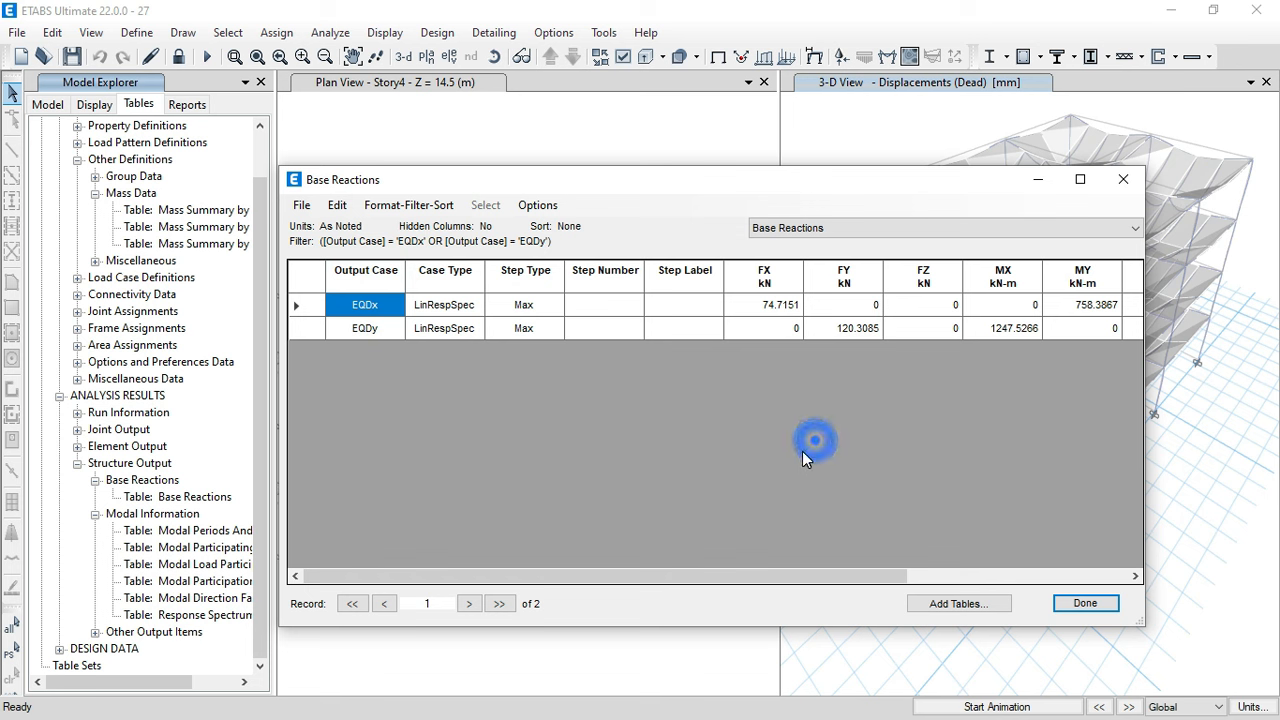
# - Copy the EQDx base reaction FX of 74.7151 kN and paste it into Excel cell F83 as Vi,X
pyautogui.click(766, 303)
pyautogui.click(846, 329)
pyautogui.click(778, 304)
pyautogui.click(830, 329)
pyautogui.click(786, 305)
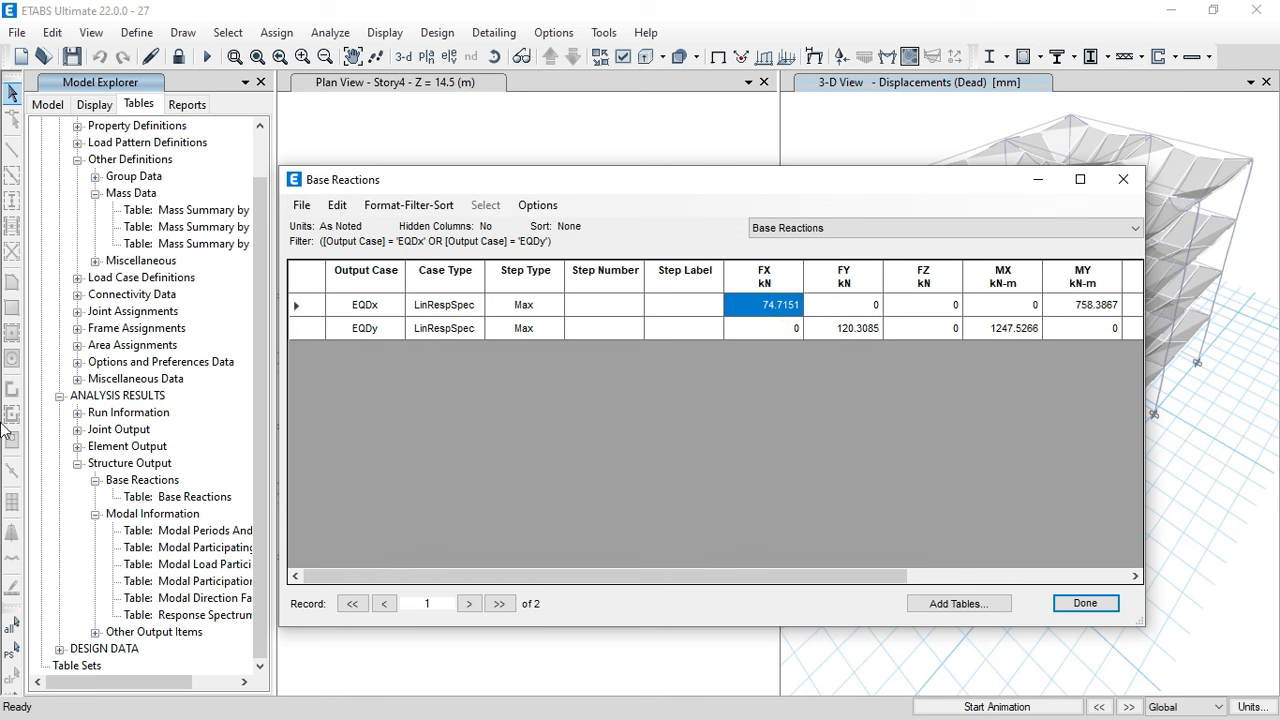
pyautogui.press('super')
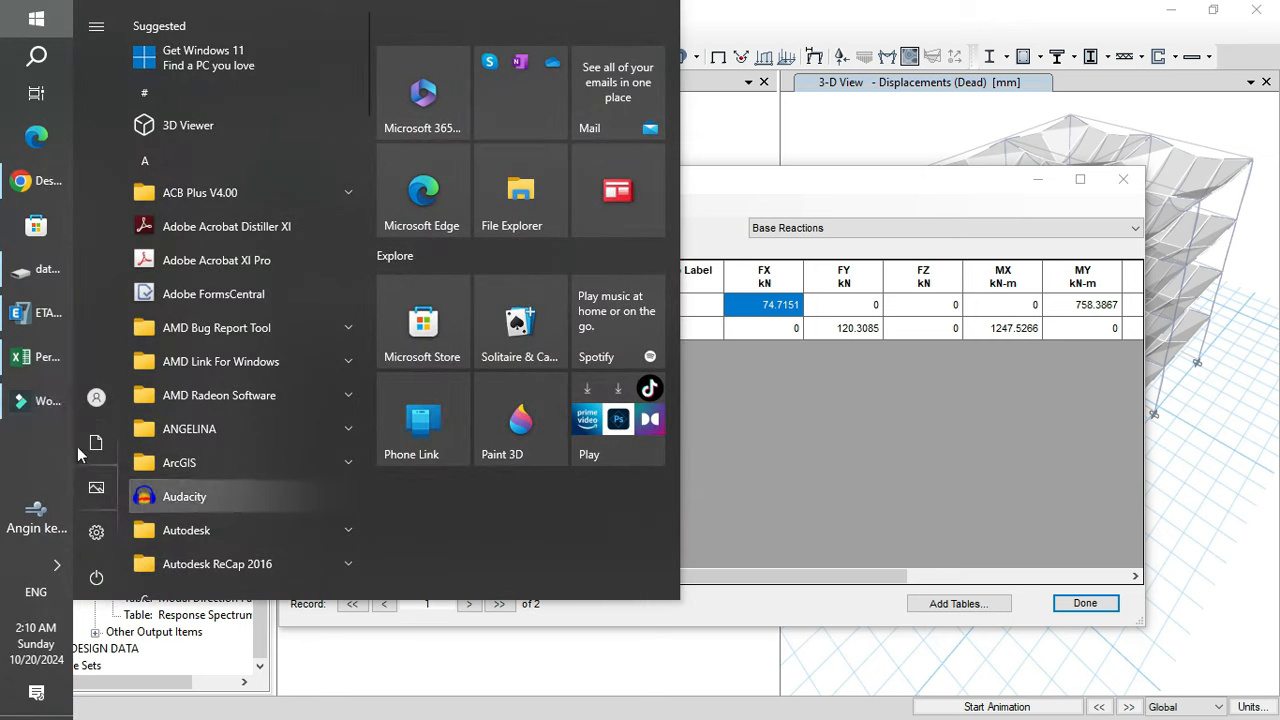
pyautogui.click(25, 357)
pyautogui.click(472, 447)
pyautogui.rightClick(472, 448)
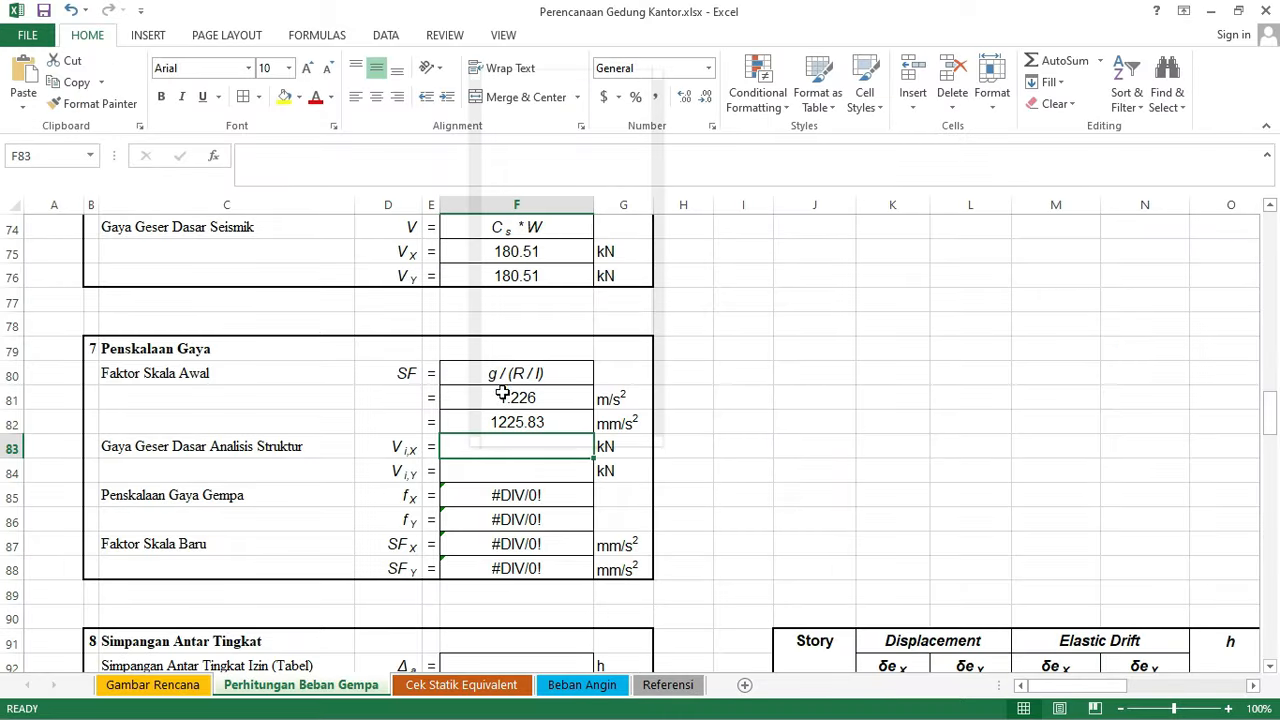
pyautogui.click(535, 152)
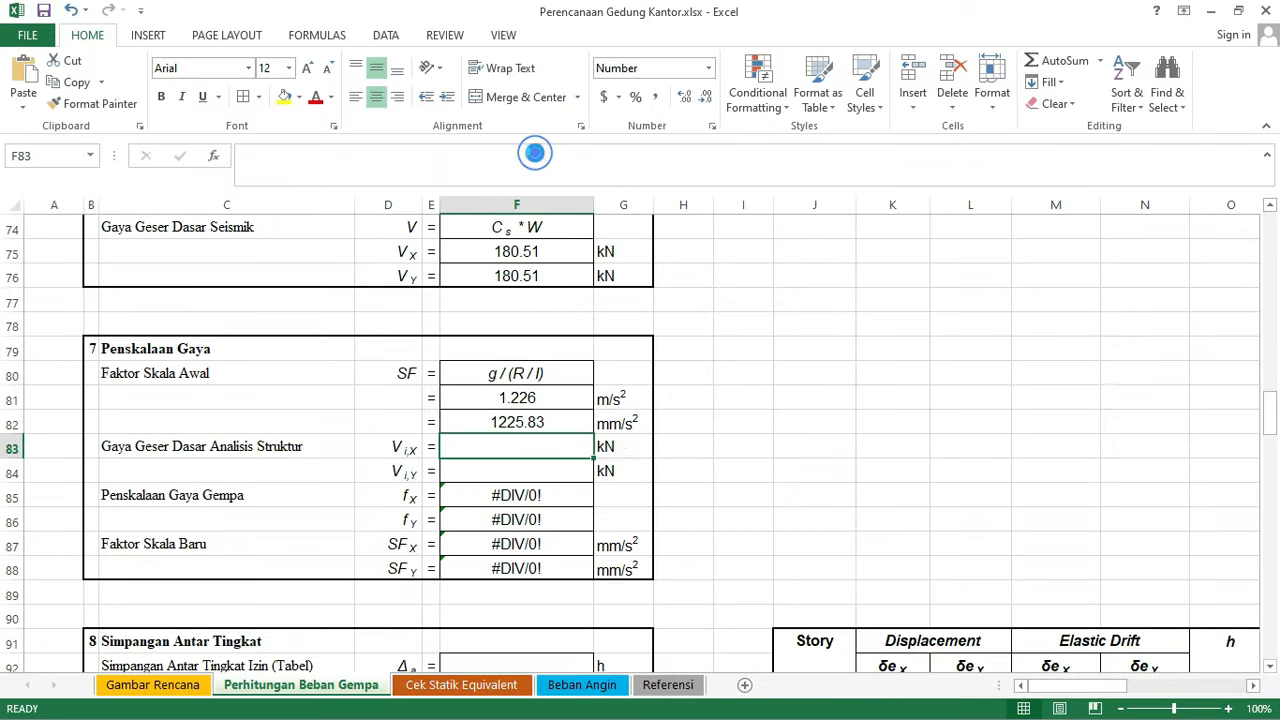
# - Copy the EQDy base reaction FY of 120.3085 kN from ETABS and paste it into Excel cell F84 as Vi,Y
pyautogui.press('super')
pyautogui.click(25, 310)
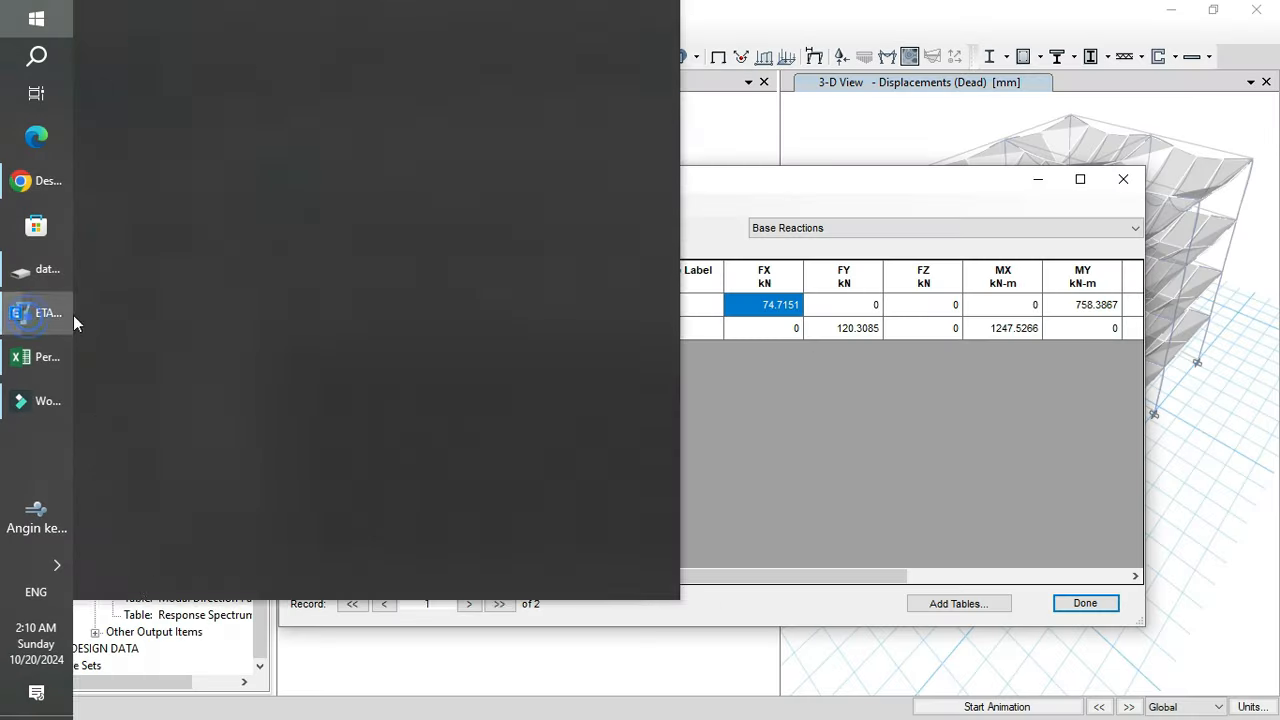
pyautogui.click(850, 330)
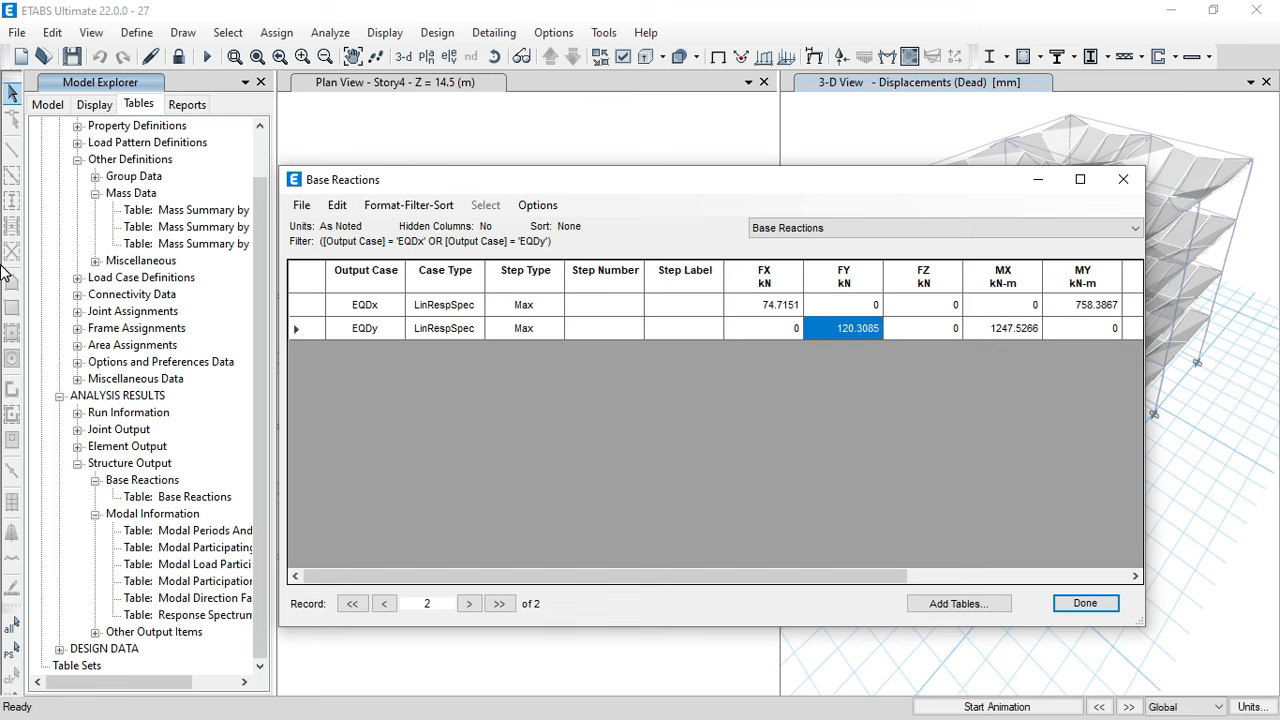
pyautogui.press('super')
pyautogui.click(25, 362)
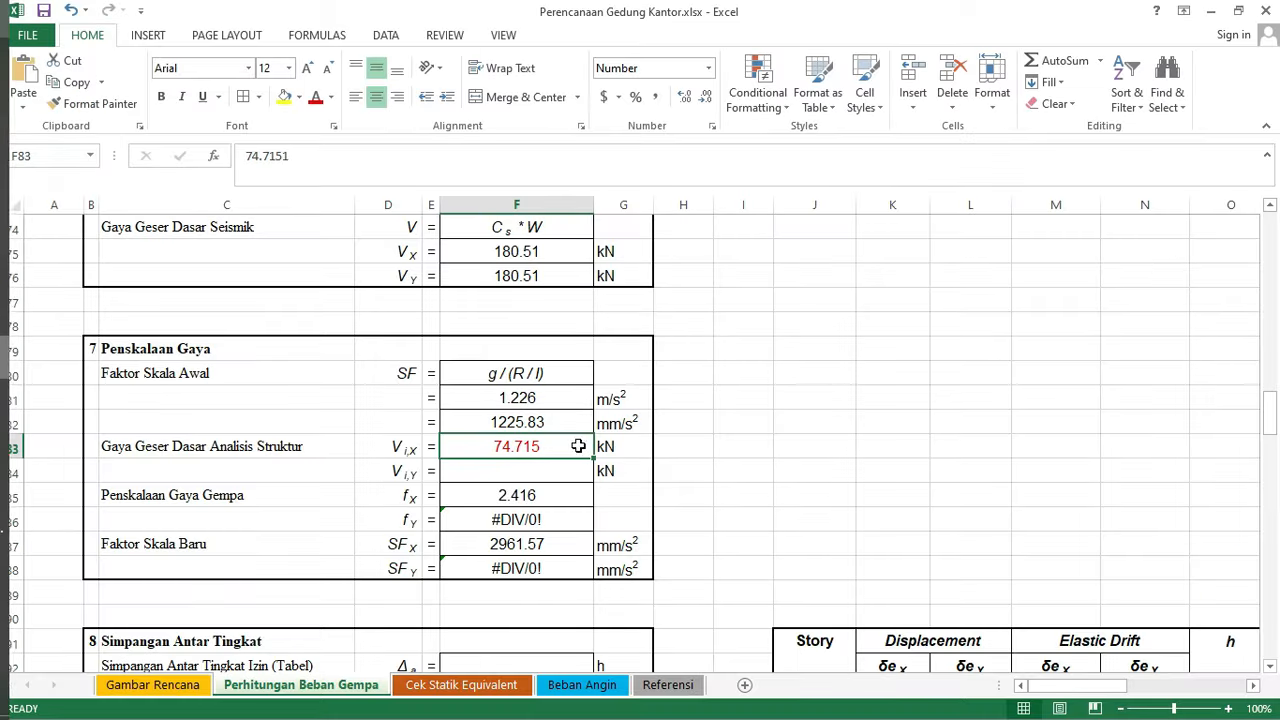
pyautogui.click(528, 474)
pyautogui.rightClick(532, 473)
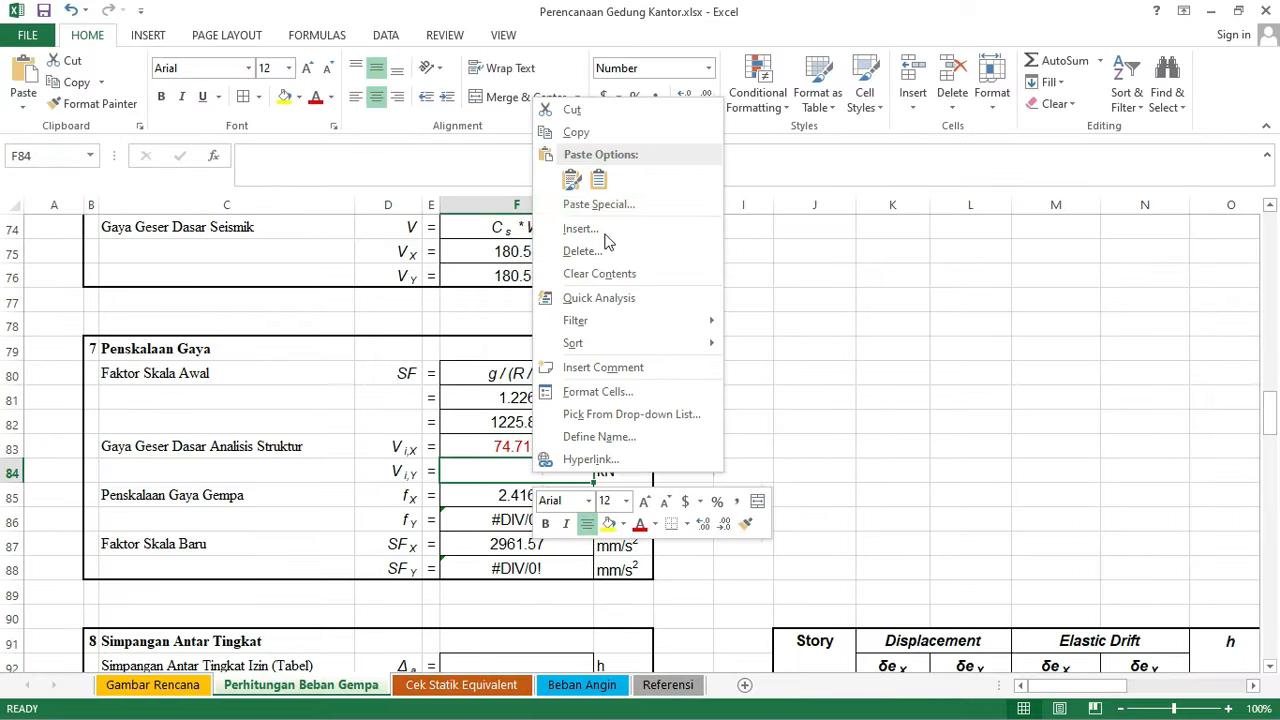
pyautogui.click(598, 180)
pyautogui.click(788, 500)
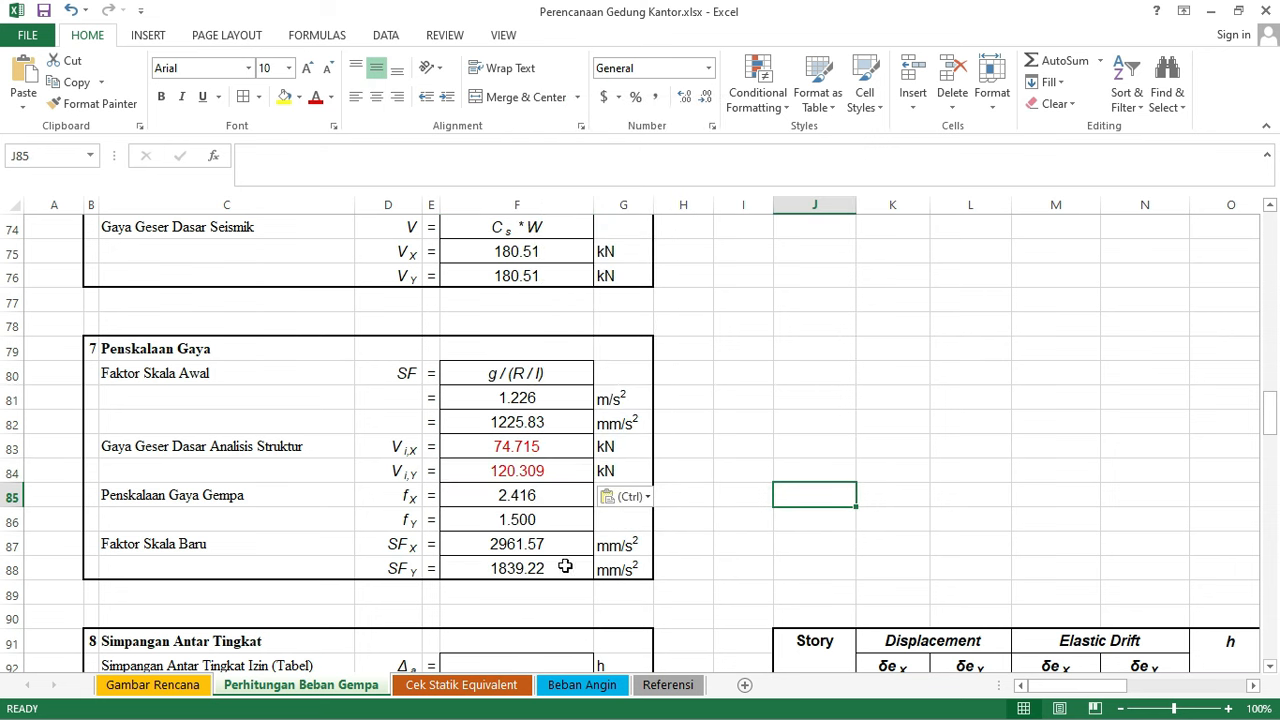
# - Examine the new scale factors SFX and SFY and their formulas in the Faktor Skala Baru rows
pyautogui.click(530, 544)
pyautogui.click(534, 567)
pyautogui.click(533, 542)
pyautogui.click(533, 568)
pyautogui.click(532, 543)
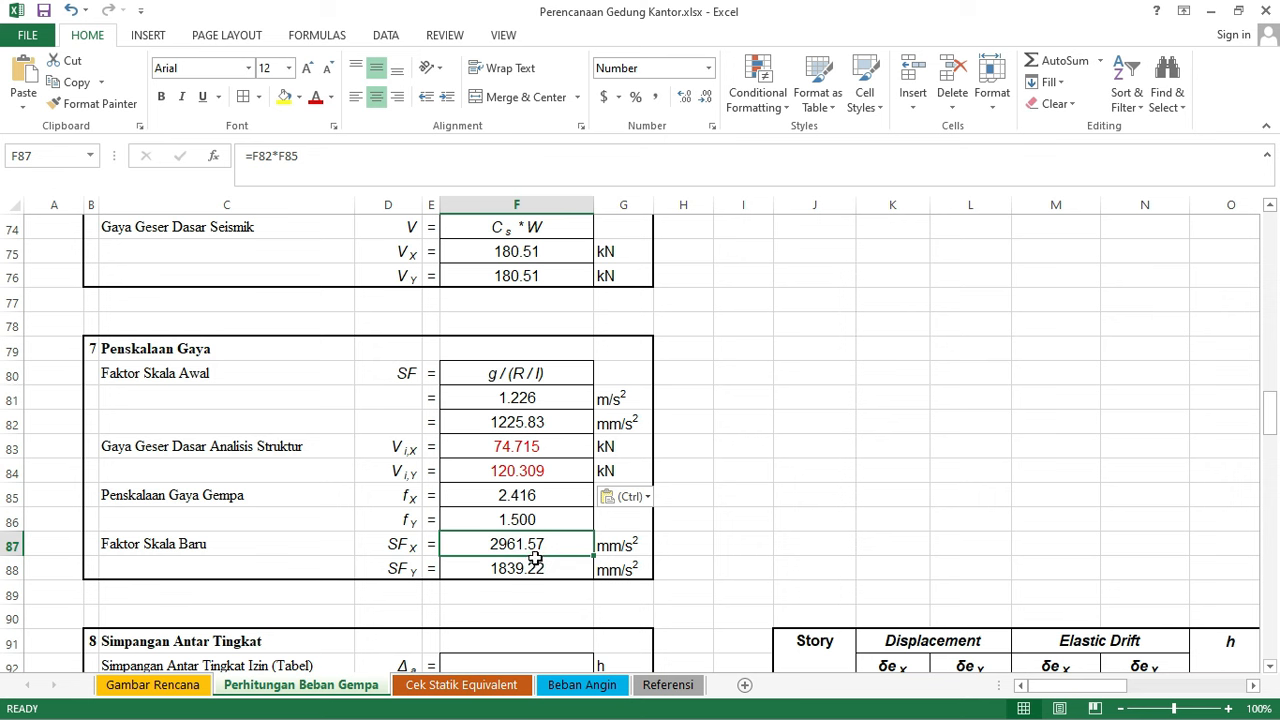
pyautogui.click(538, 565)
pyautogui.click(541, 550)
pyautogui.click(546, 572)
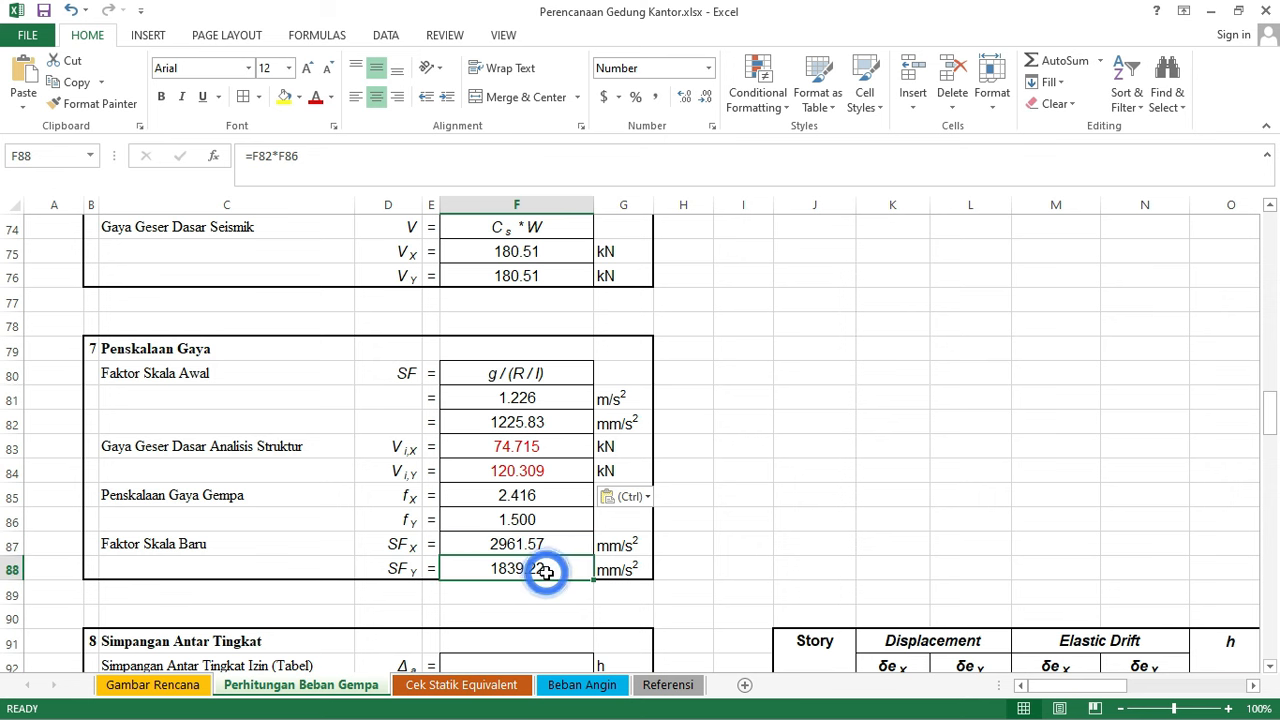
pyautogui.click(833, 440)
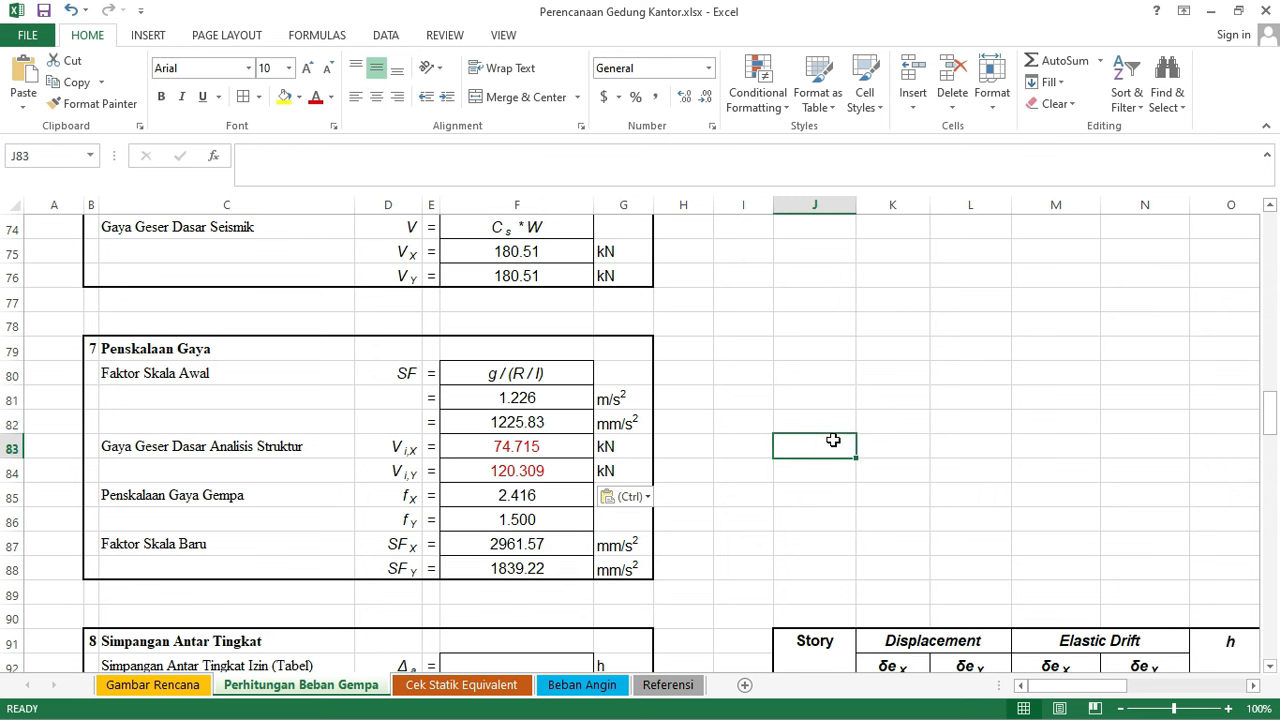
pyautogui.click(484, 549)
pyautogui.moveTo(94, 543); pyautogui.dragTo(607, 565)
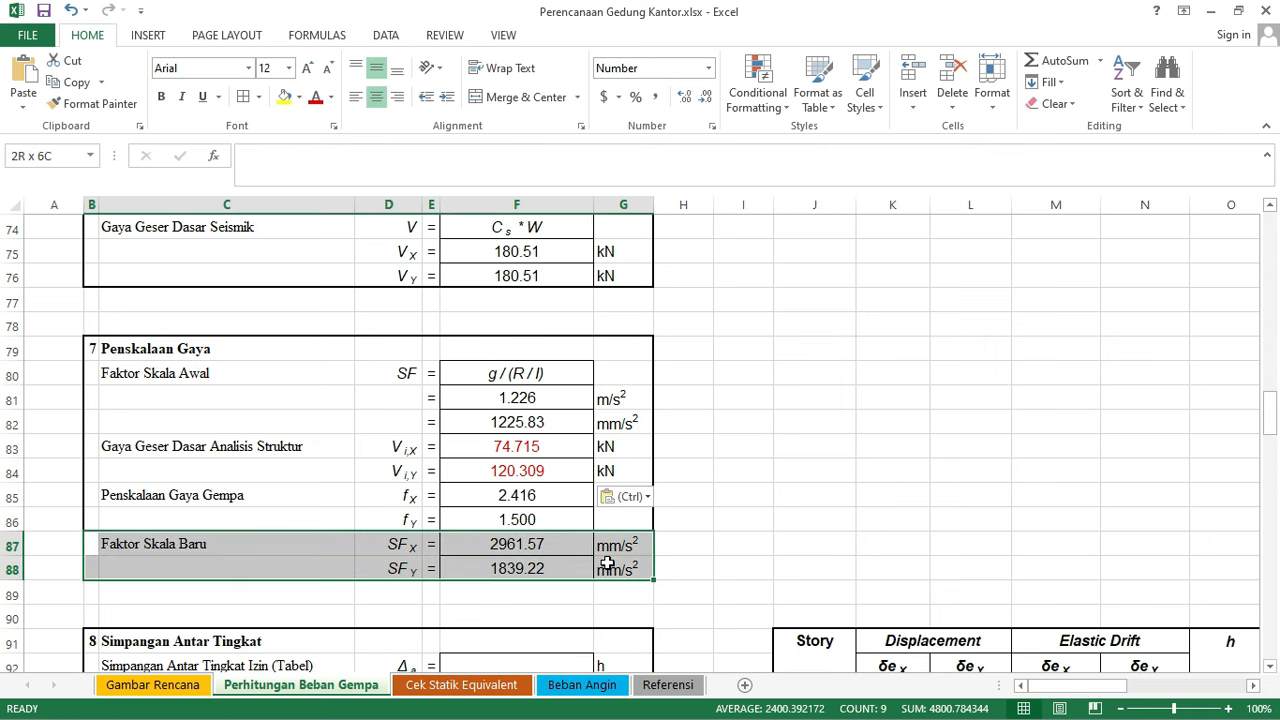
pyautogui.hotkey('ctrl', 'v')
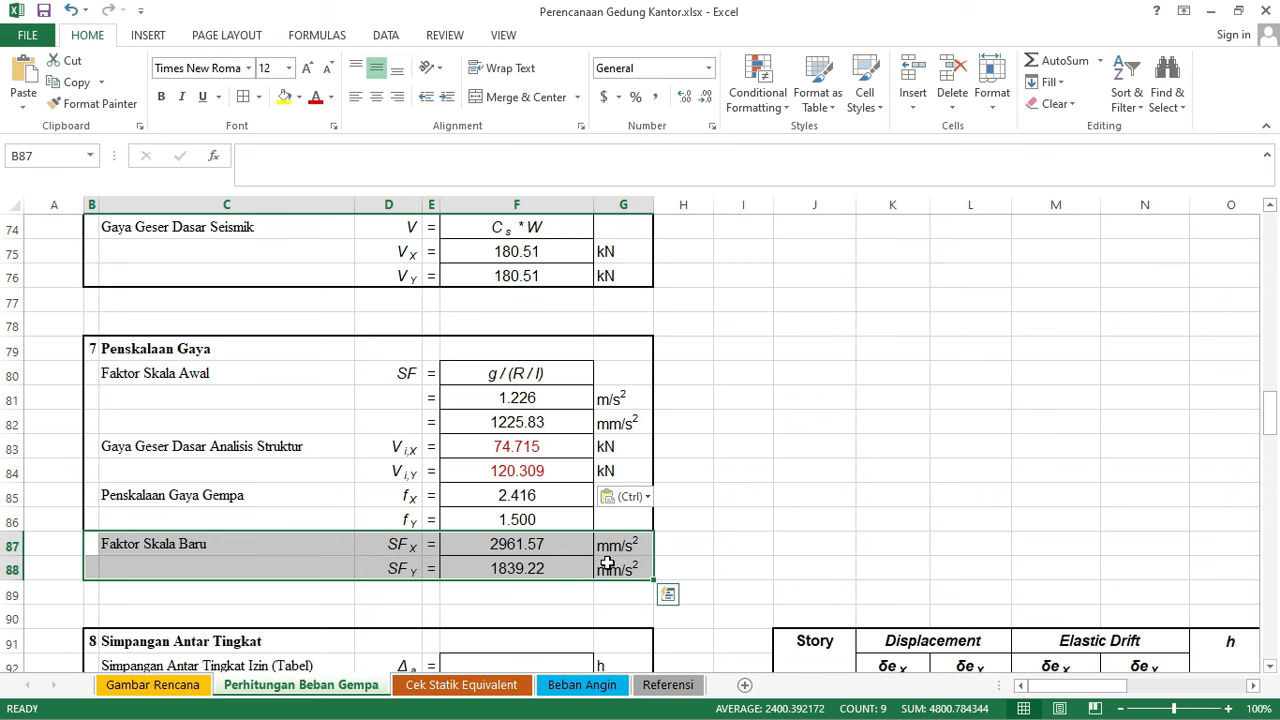
pyautogui.click(718, 513)
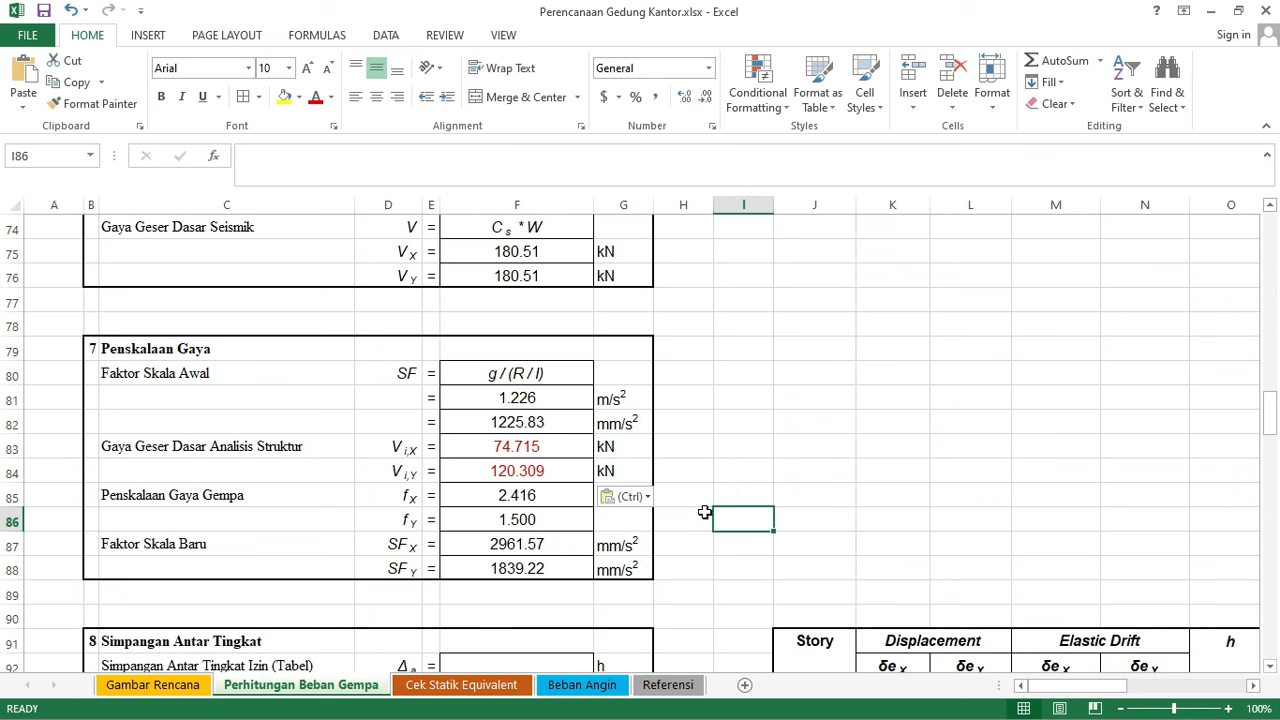
pyautogui.click(715, 404)
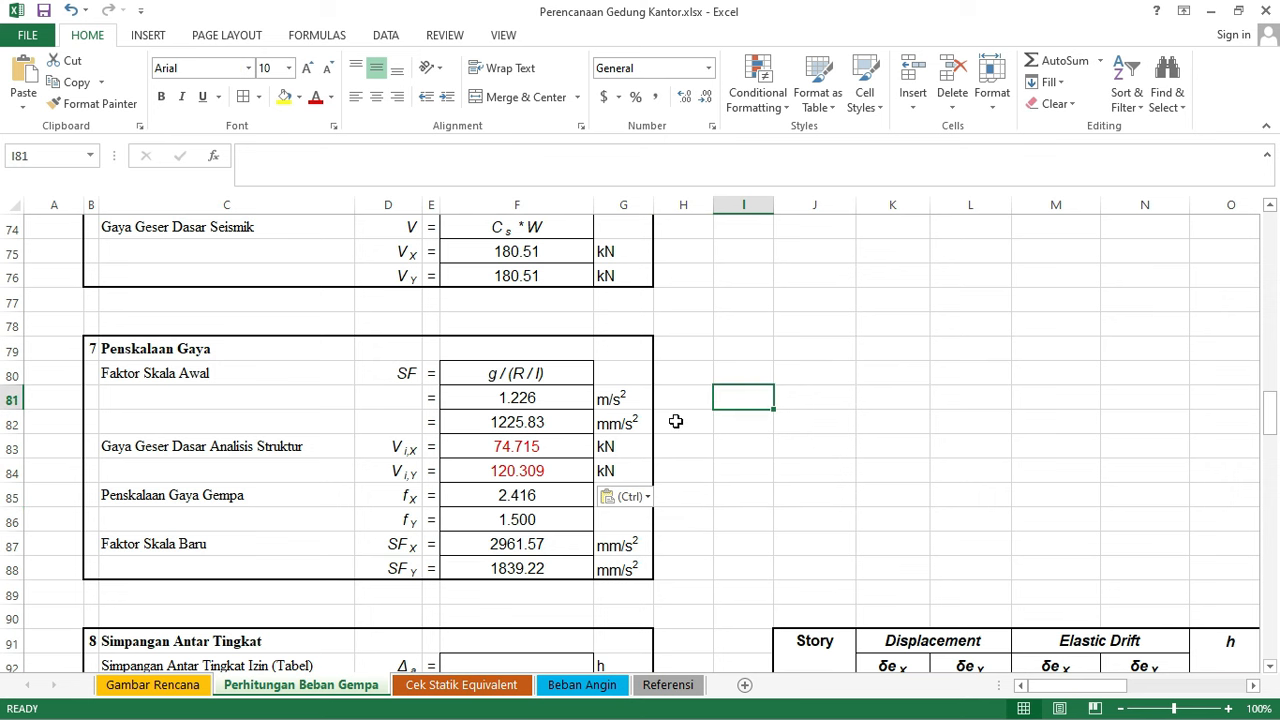
# - Copy the SFX value from cell F87, then switch to ETABS and unlock the model, accepting deletion of its analysis results
pyautogui.click(498, 548)
pyautogui.hotkey('ctrl', 'c')
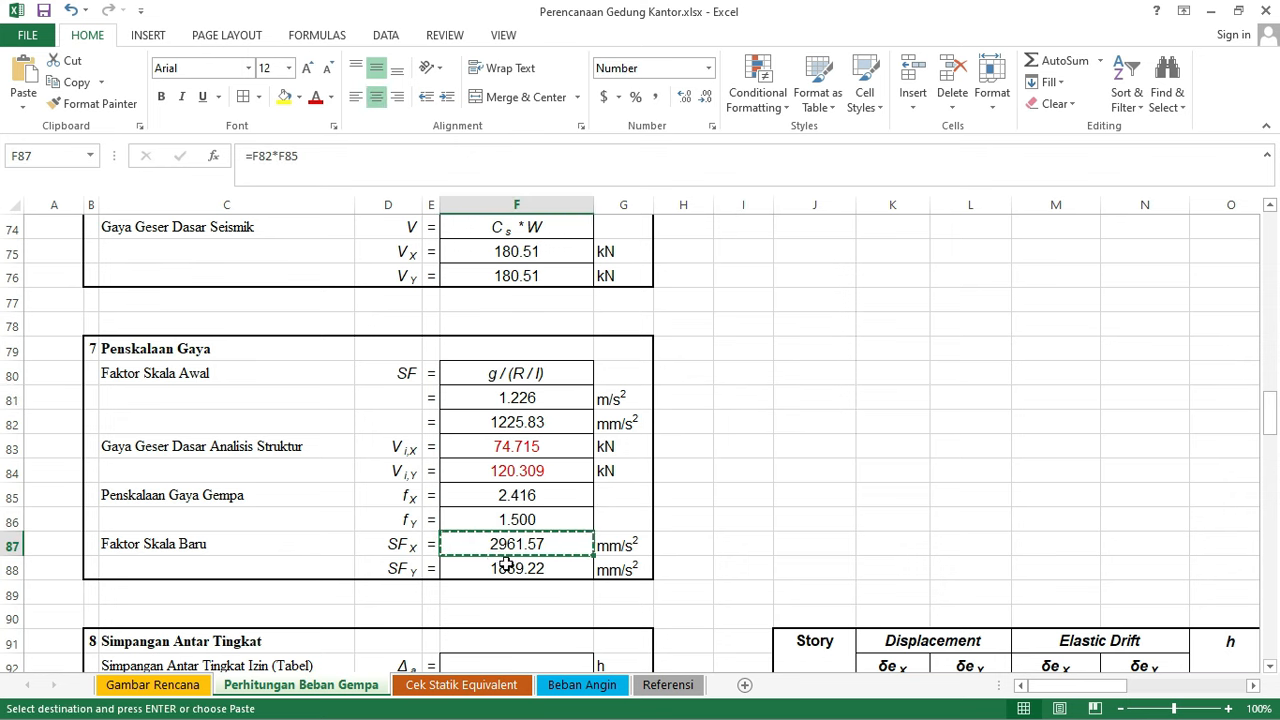
pyautogui.press('super')
pyautogui.click(40, 318)
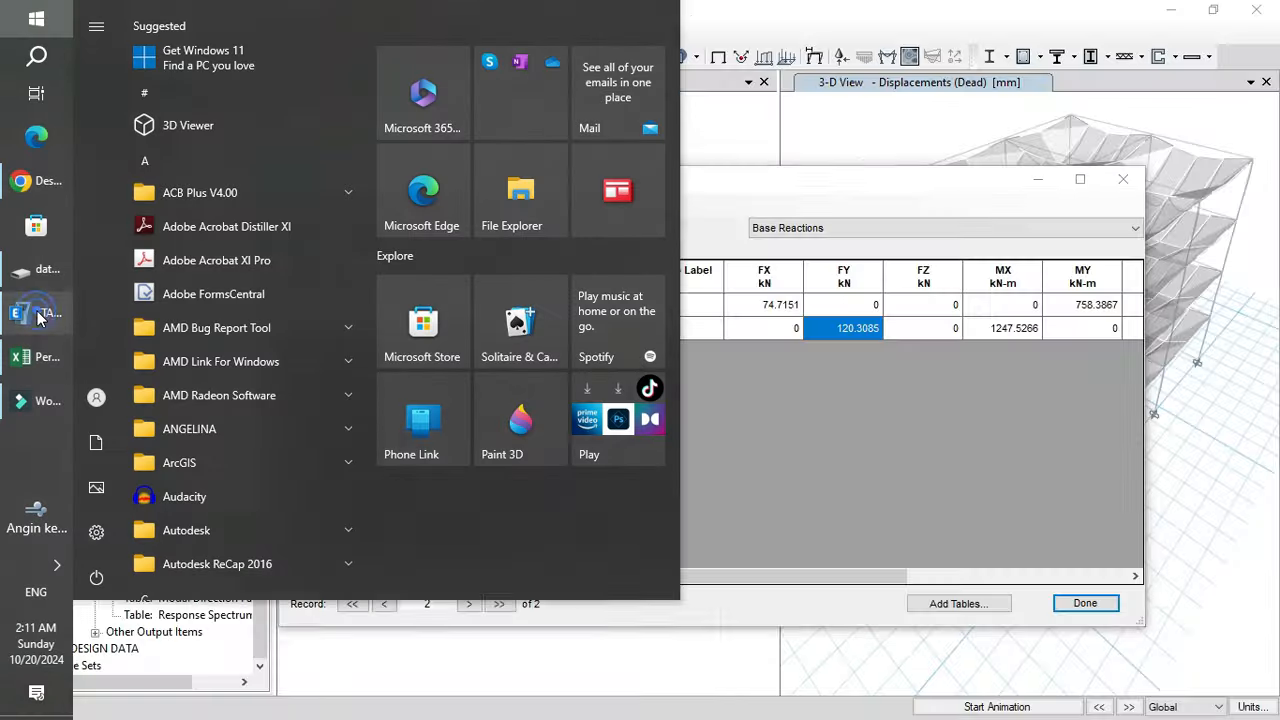
pyautogui.click(1095, 604)
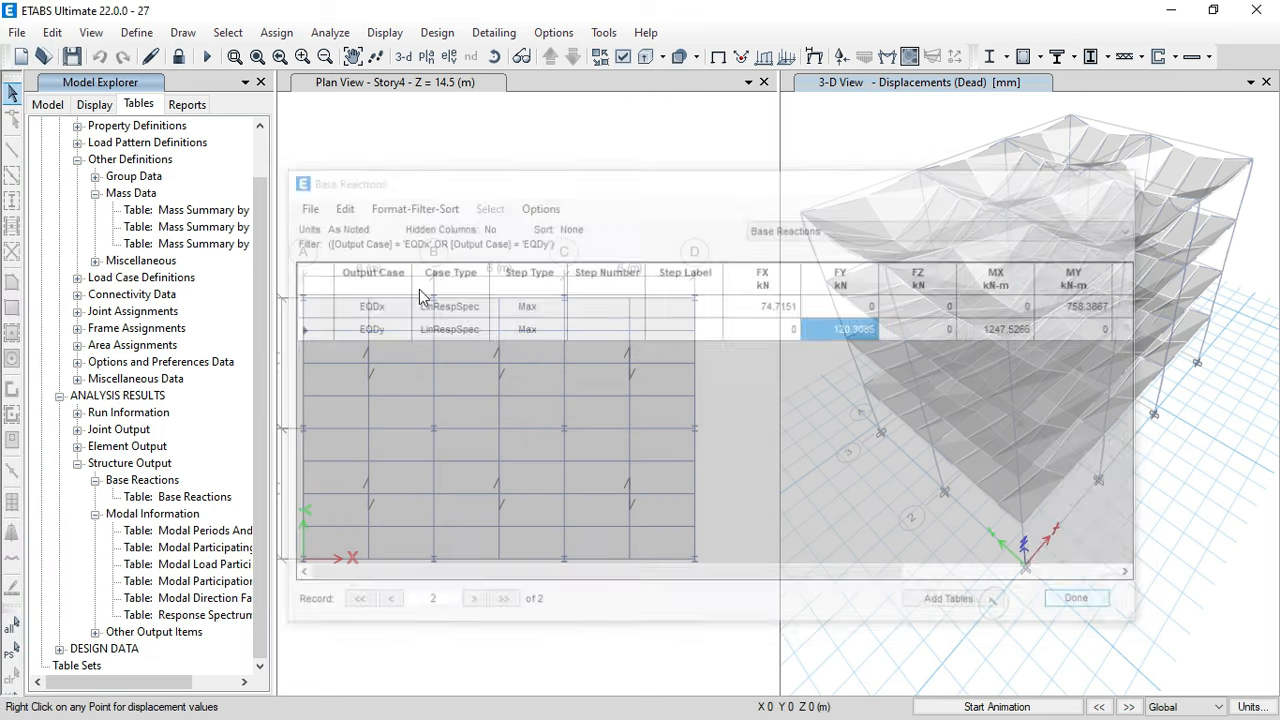
pyautogui.click(178, 56)
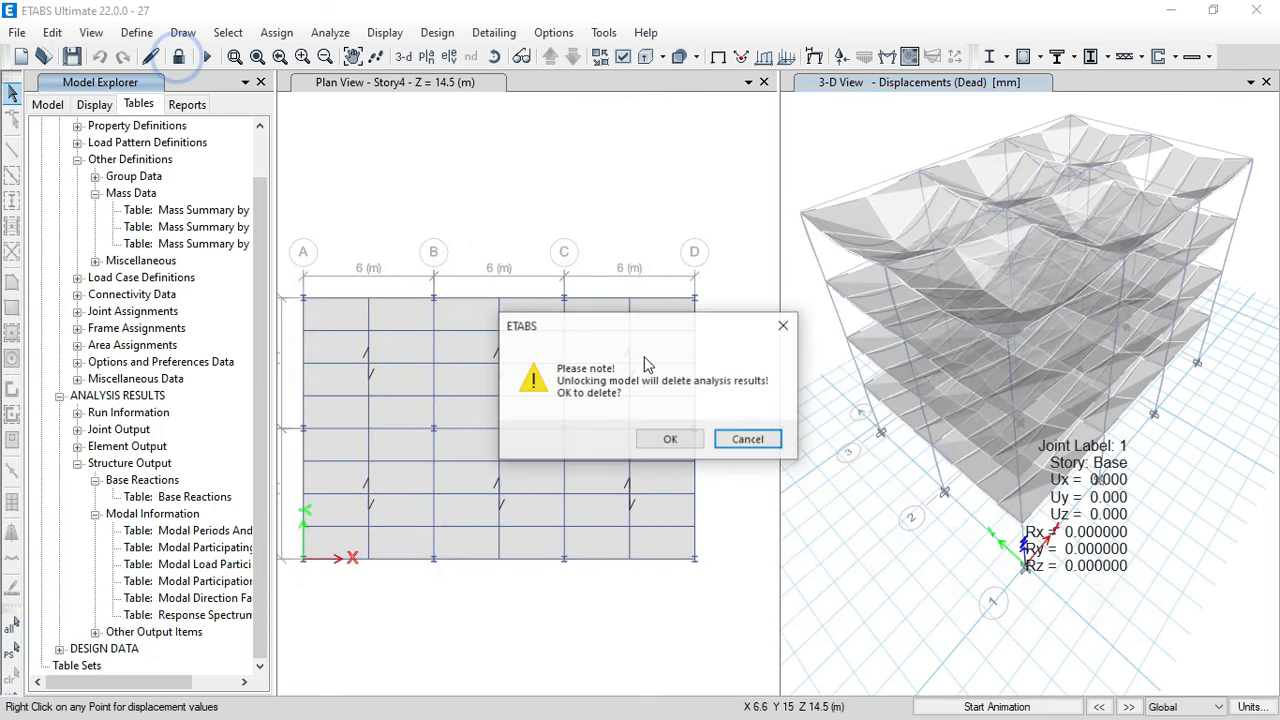
pyautogui.click(668, 436)
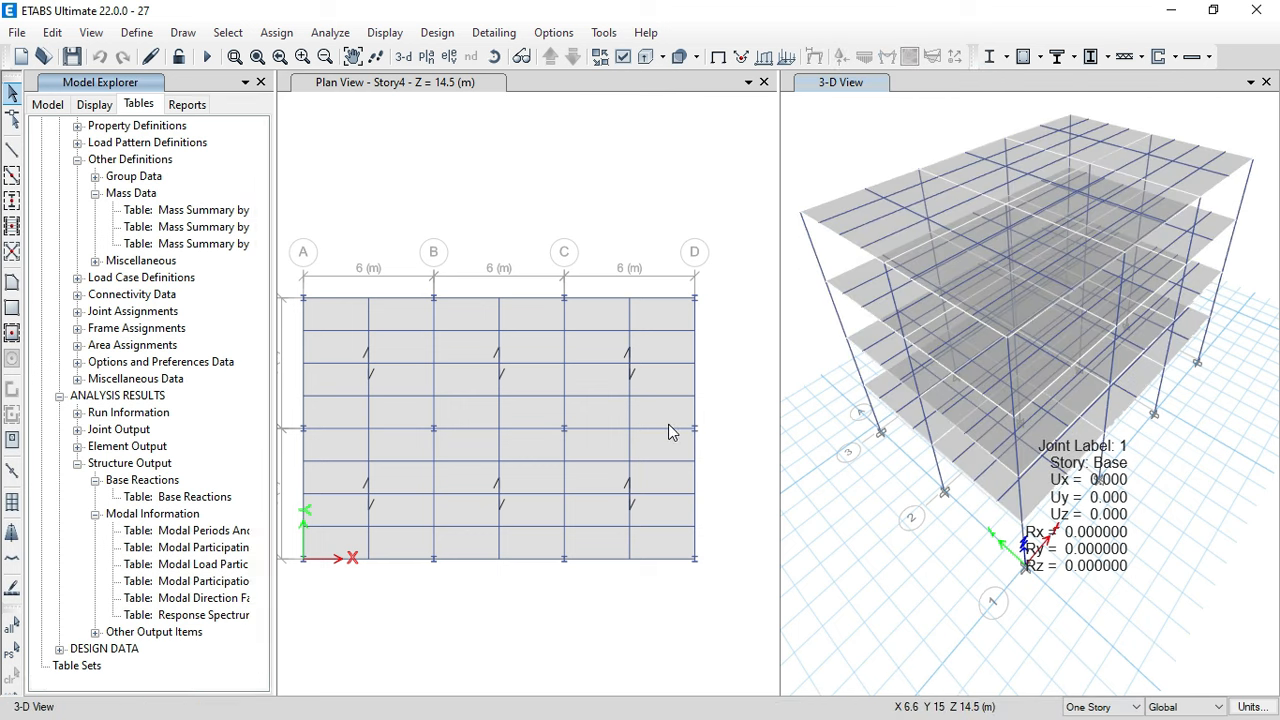
# - Add a copy of the response spectrum load case EQDx and name it EQDx-Pakai
pyautogui.click(137, 33)
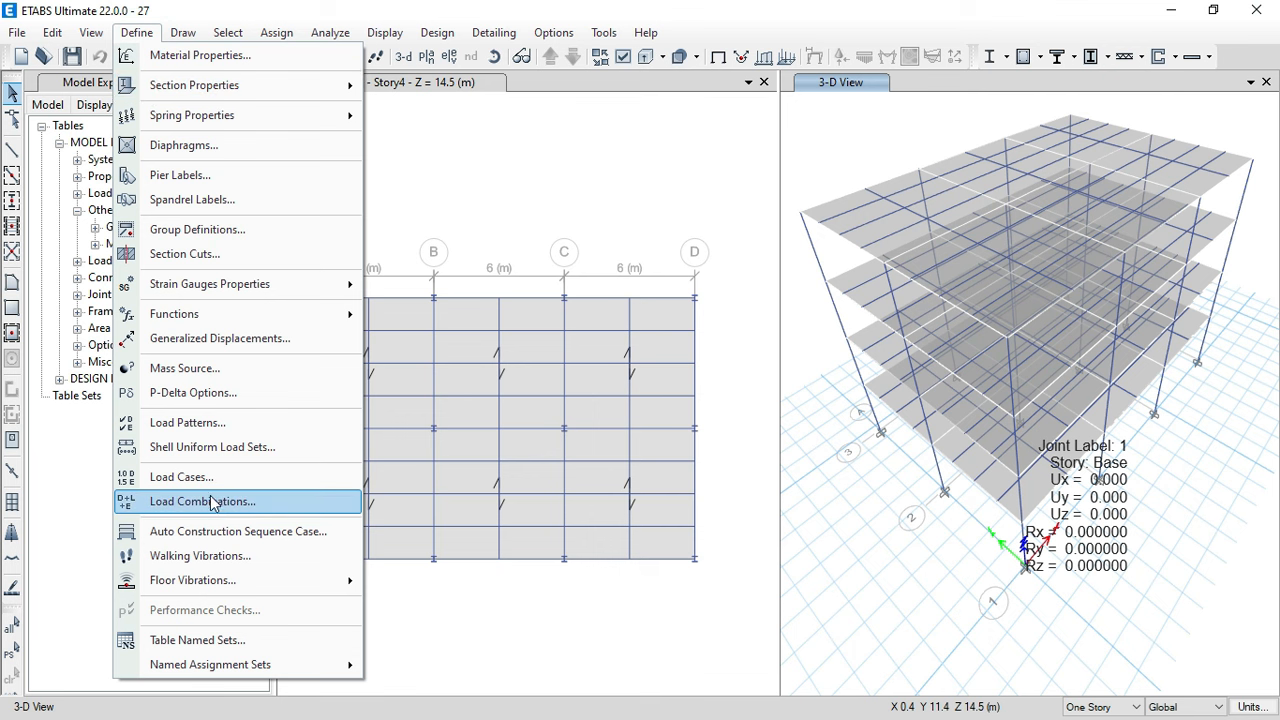
pyautogui.click(195, 477)
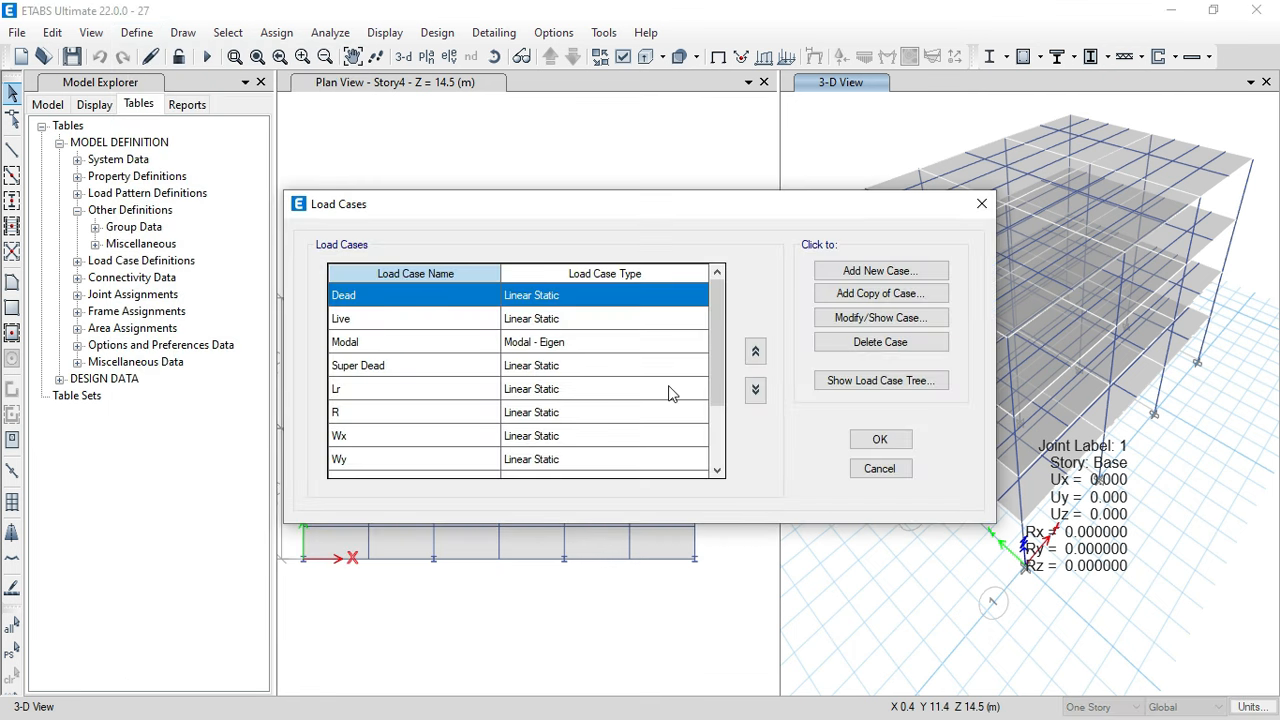
pyautogui.moveTo(726, 345); pyautogui.dragTo(726, 405)
pyautogui.click(423, 440)
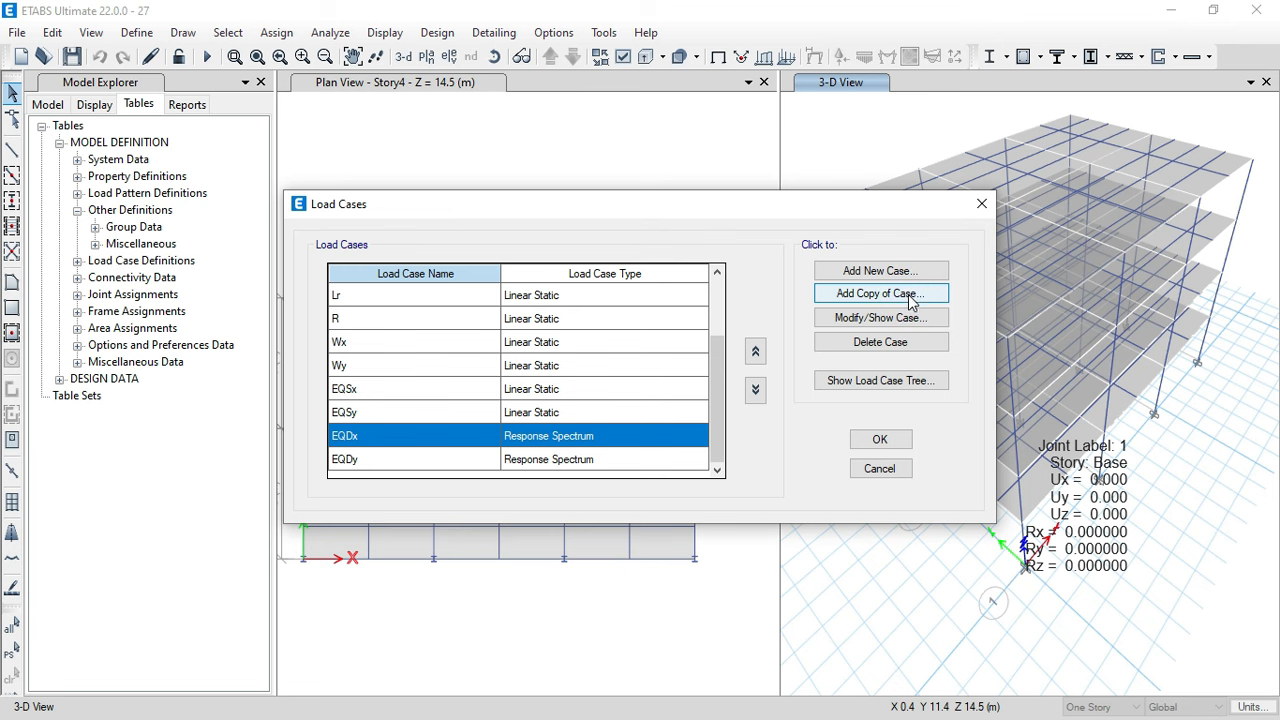
pyautogui.click(851, 316)
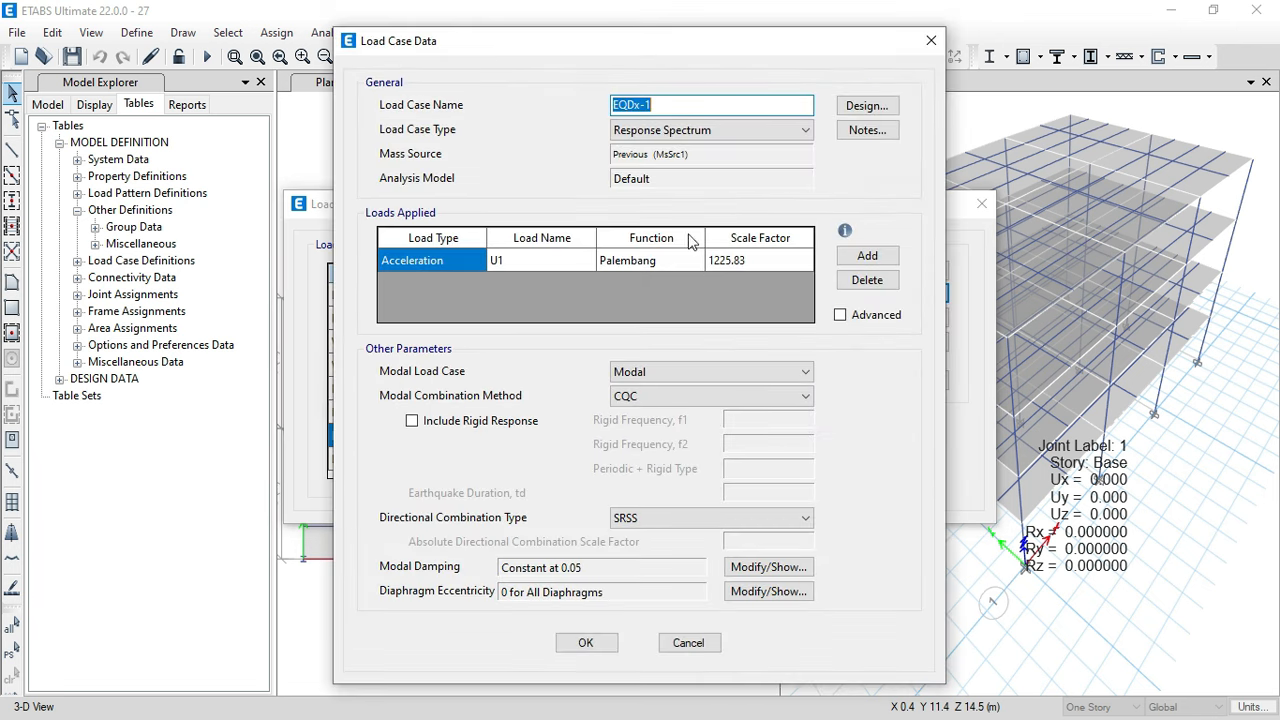
pyautogui.moveTo(652, 106); pyautogui.dragTo(637, 114)
pyautogui.moveTo(653, 105); pyautogui.dragTo(646, 112)
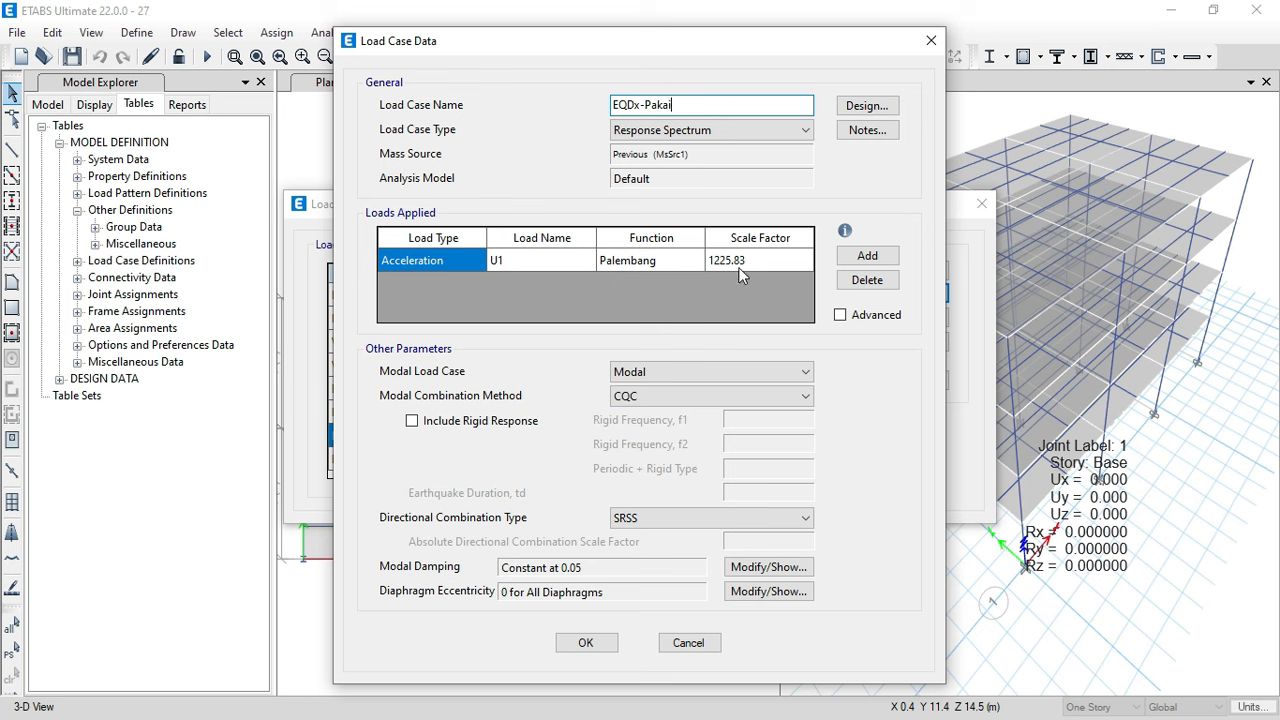
# - Set the U1 acceleration scale factor of EQDx-Pakai to the copied 2961.57 and save the load case
pyautogui.click(769, 265)
pyautogui.click(773, 258)
pyautogui.hotkey('ctrl', 'v')
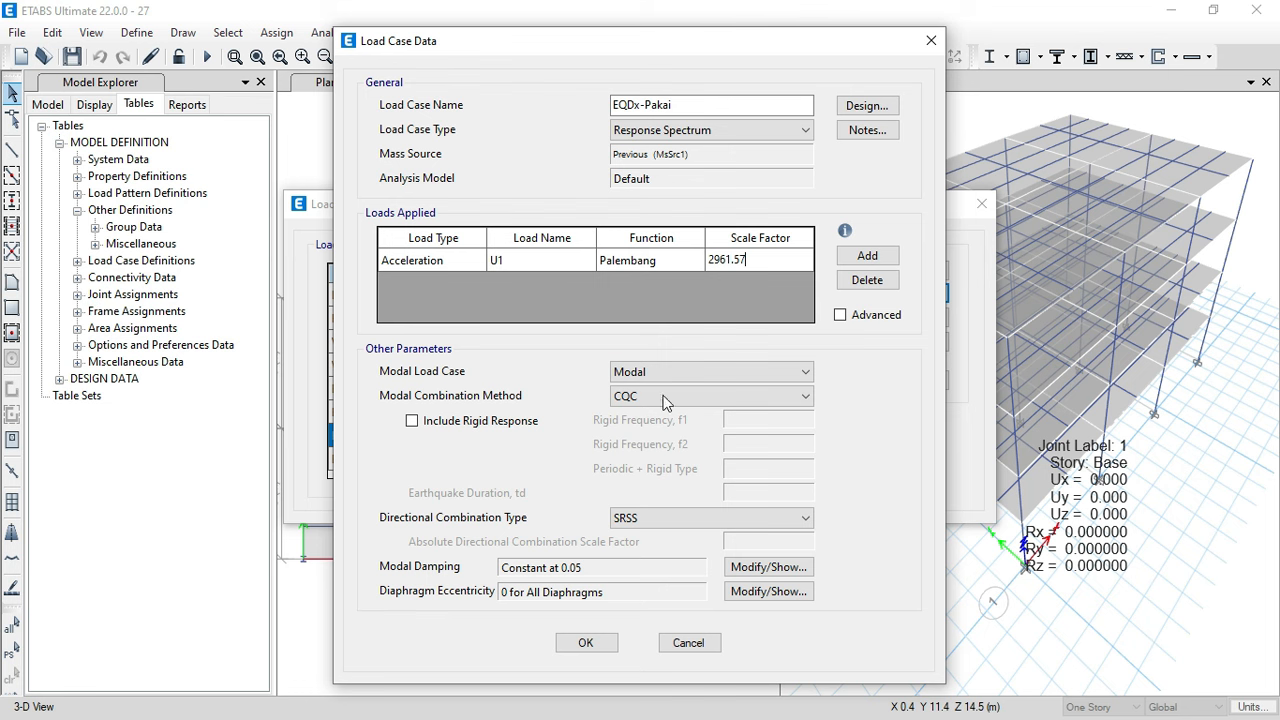
pyautogui.click(598, 645)
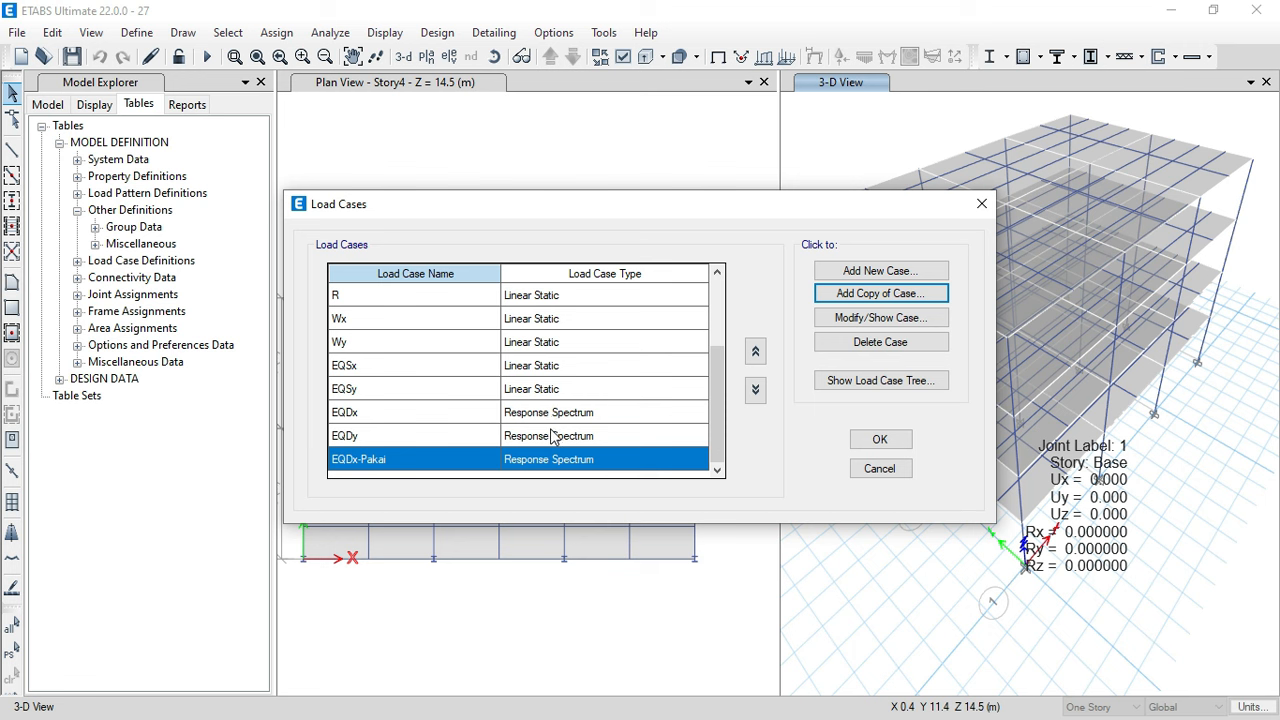
# - Add a copy of the response spectrum load case EQDy and name it EQDy-Pakai
pyautogui.click(507, 440)
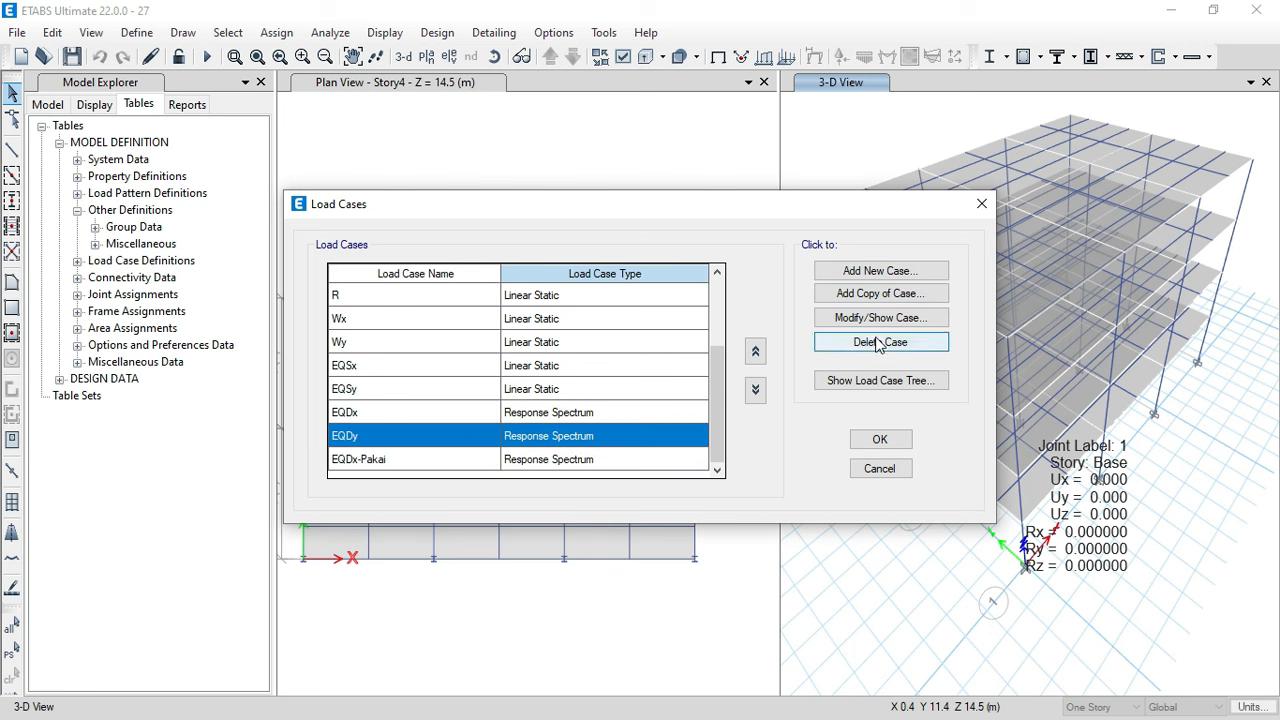
pyautogui.click(884, 297)
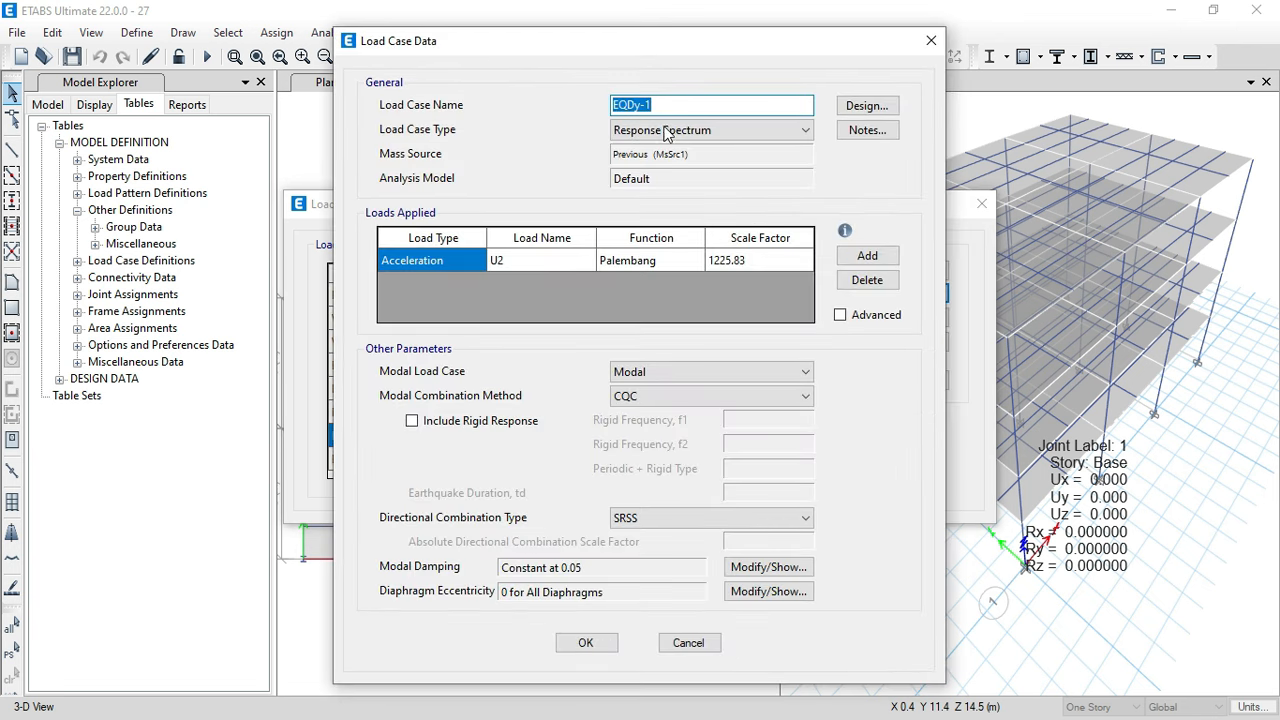
pyautogui.moveTo(737, 104); pyautogui.dragTo(647, 108)
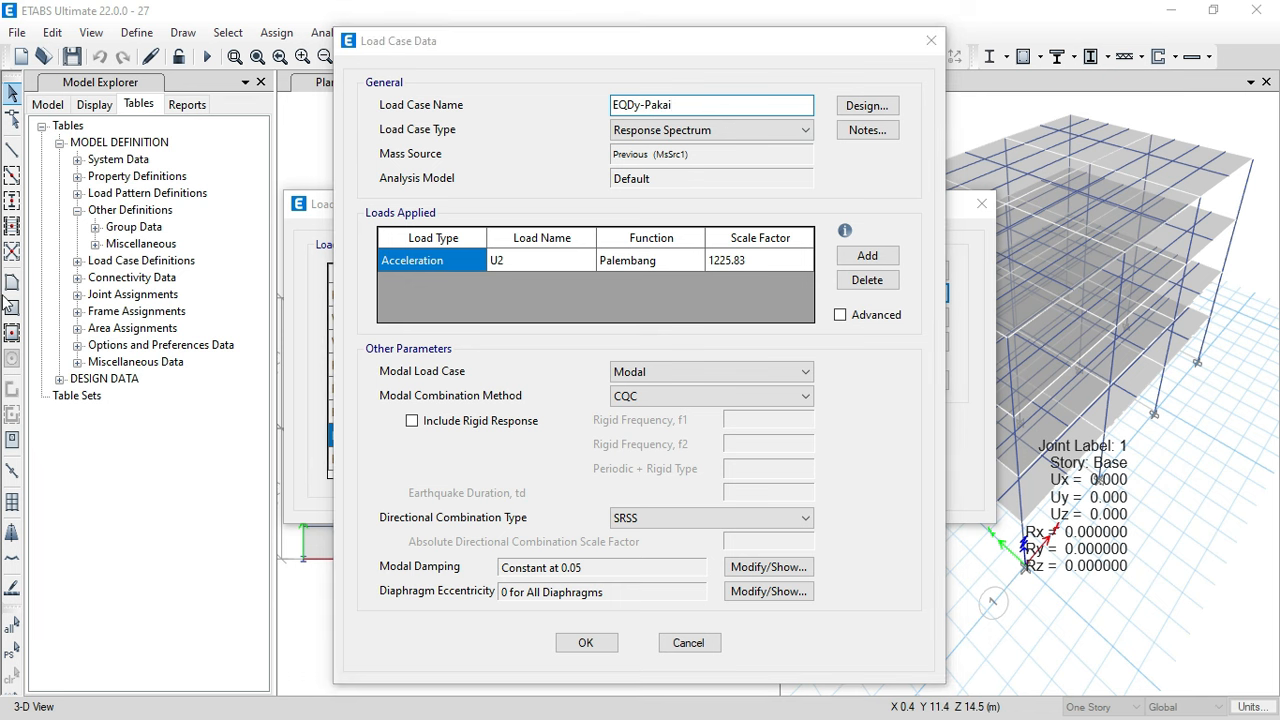
# - Switch to Excel and copy the new scale factor SFY of 1839.22 from cell F88
pyautogui.press('super')
pyautogui.click(27, 360)
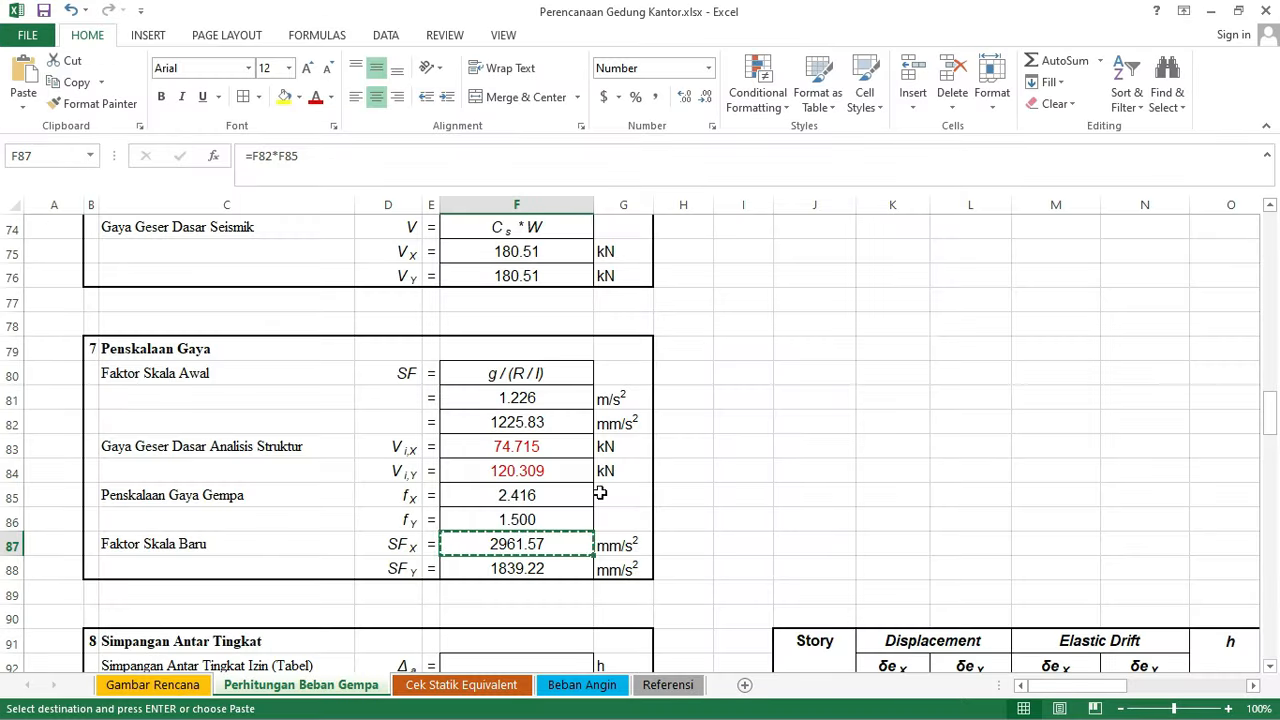
pyautogui.click(540, 568)
pyautogui.press('Escape')
pyautogui.hotkey('ctrl', 'c')
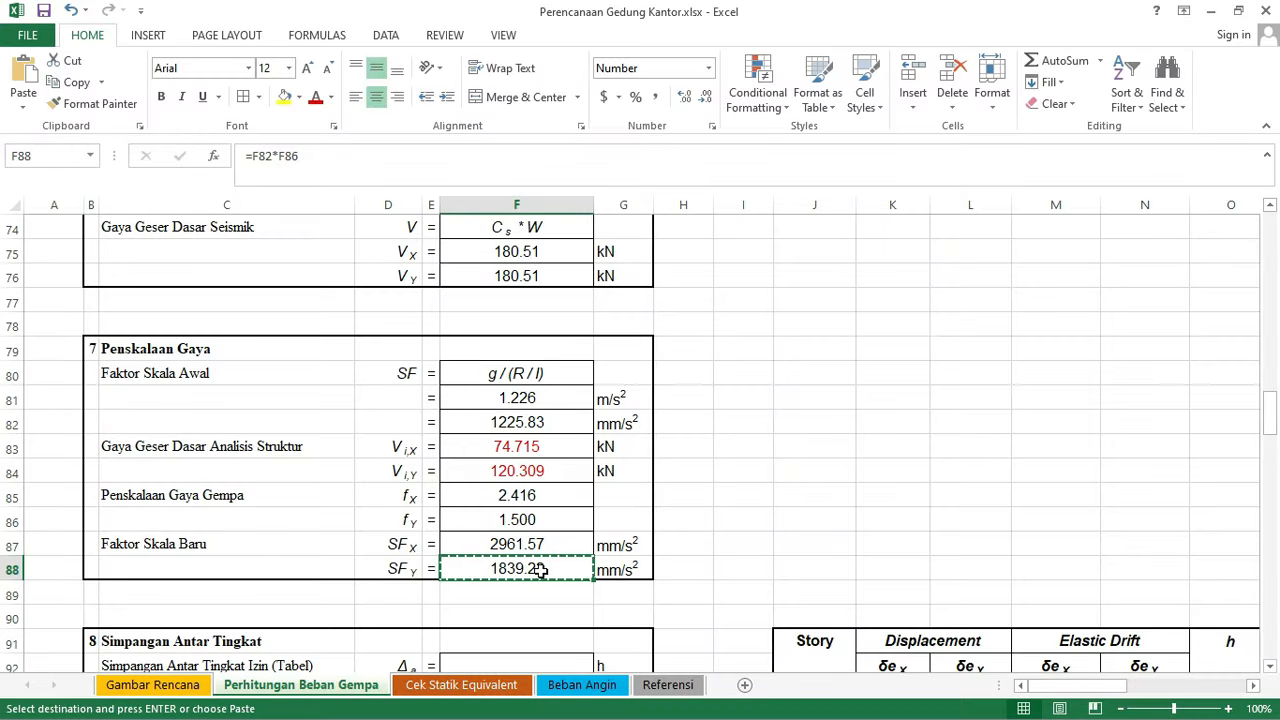
pyautogui.press('super')
pyautogui.click(27, 366)
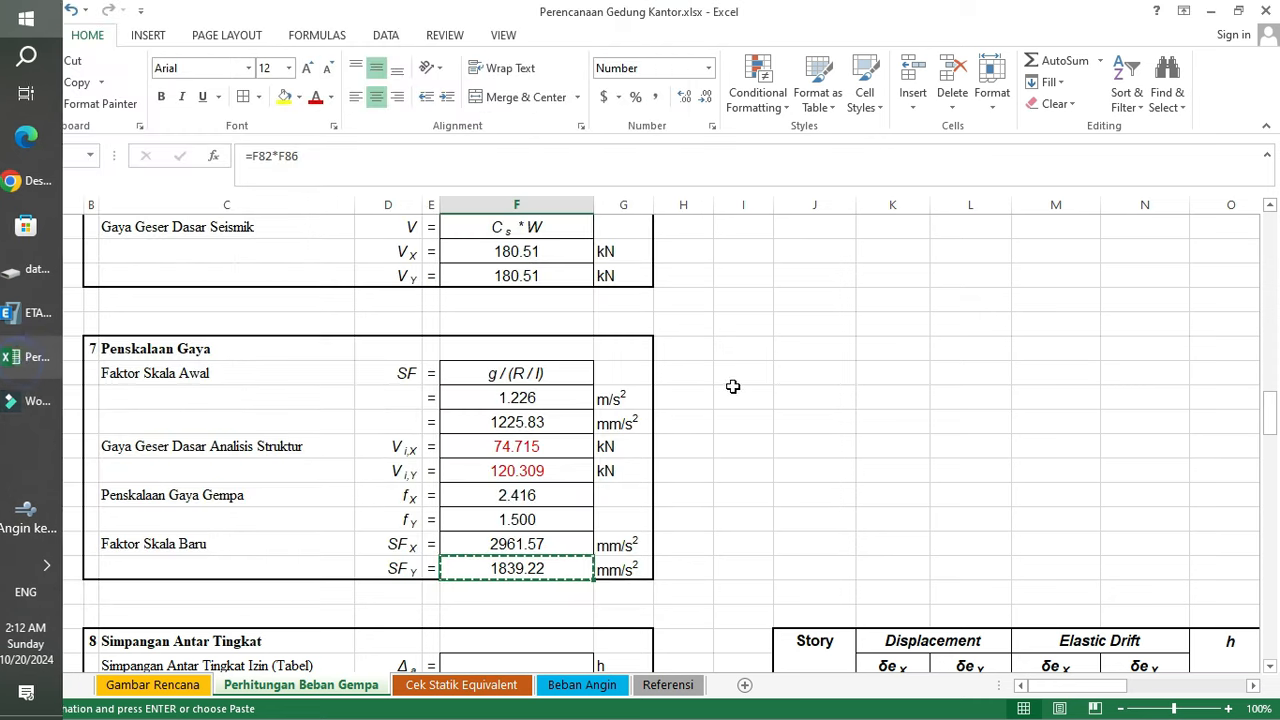
# - Back in ETABS, set the U2 scale factor of EQDy-Pakai to 1839.22, save the load case and review its data
pyautogui.press('super')
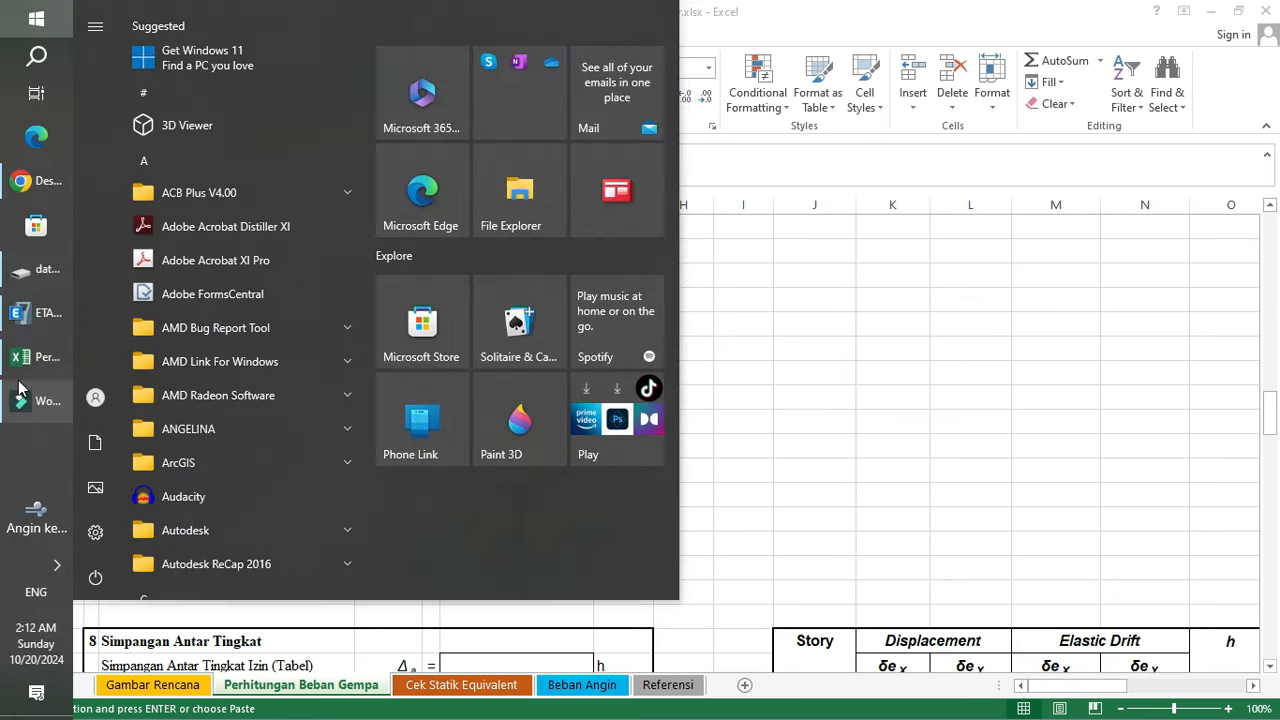
pyautogui.click(27, 322)
pyautogui.click(756, 259)
pyautogui.click(760, 257)
pyautogui.hotkey('ctrl', 'v')
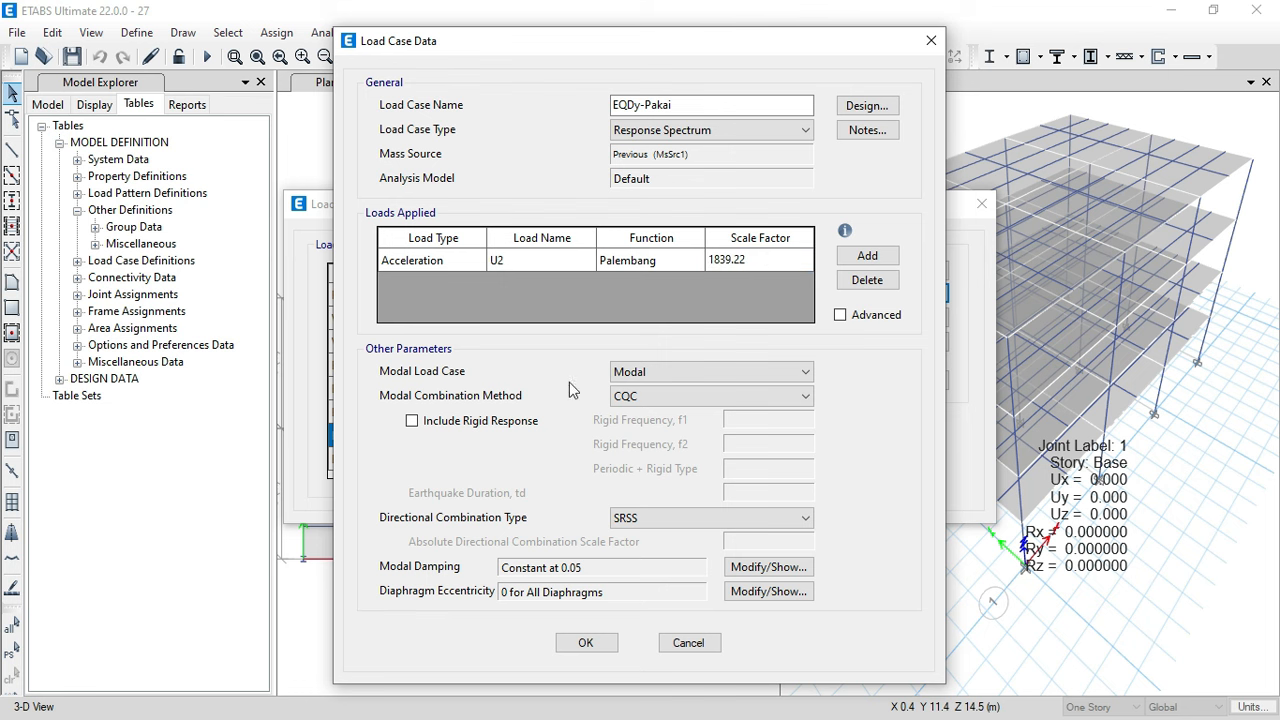
pyautogui.click(586, 642)
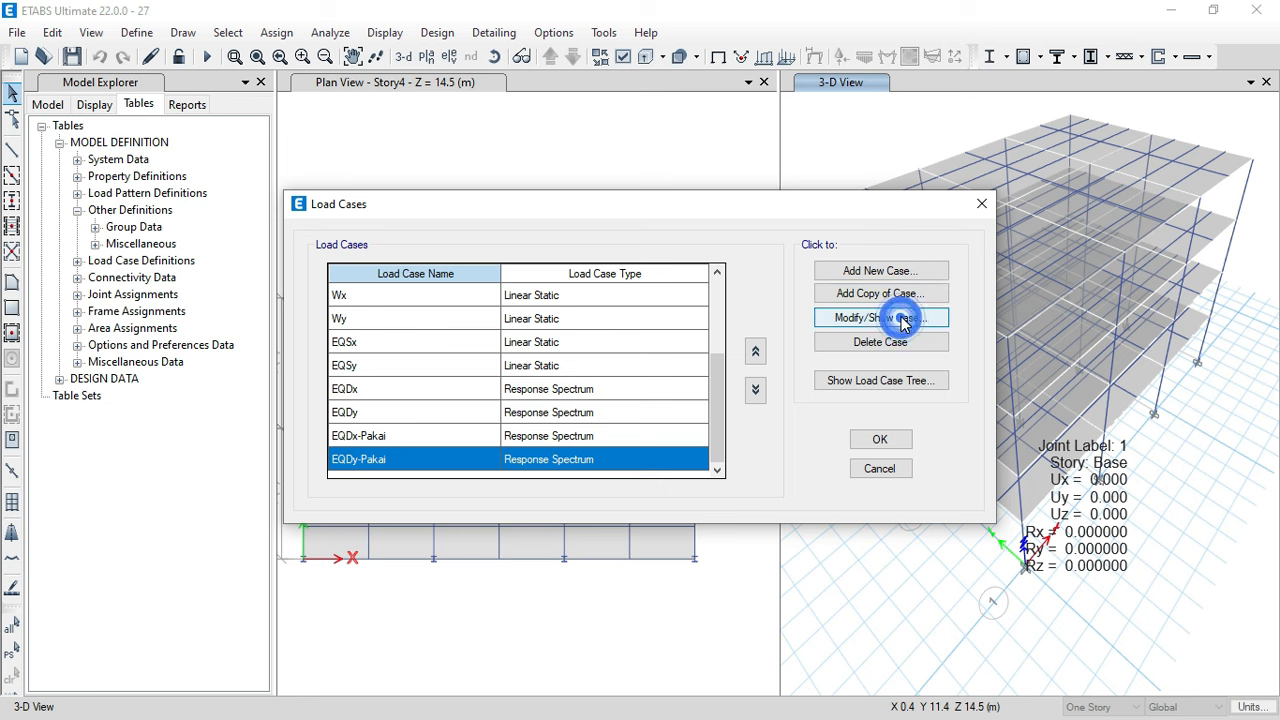
pyautogui.click(816, 318)
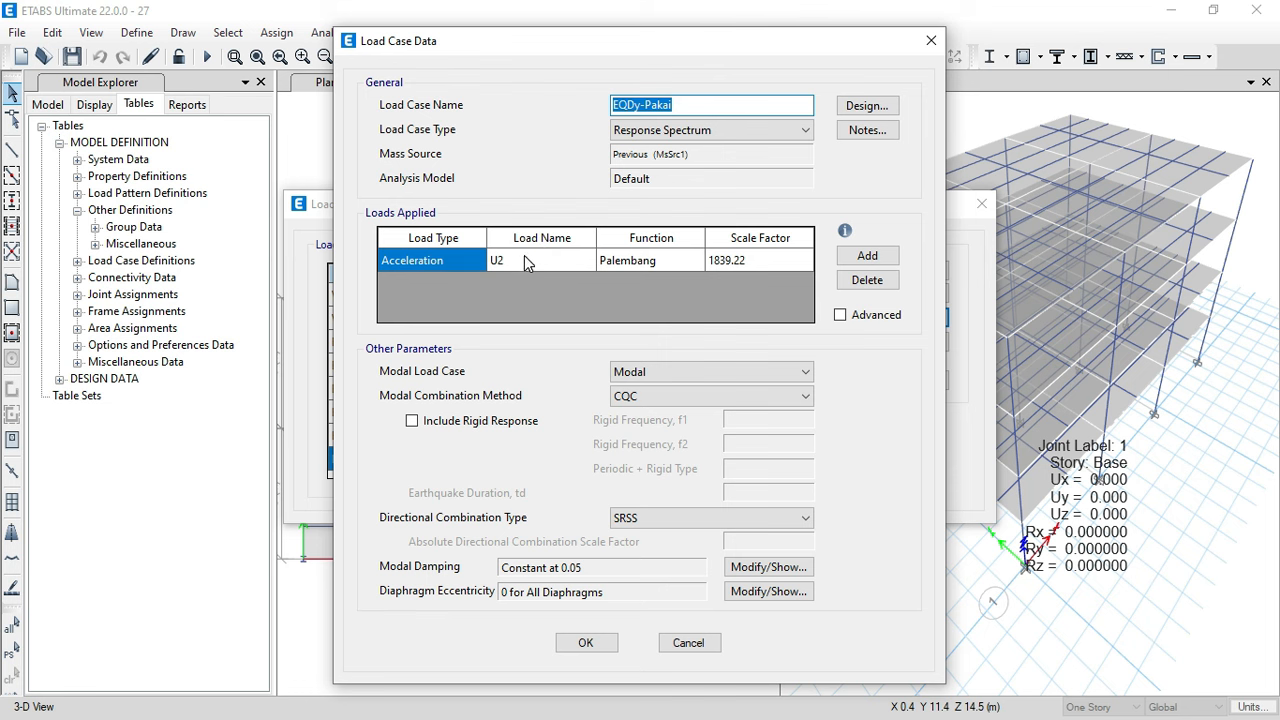
pyautogui.click(586, 643)
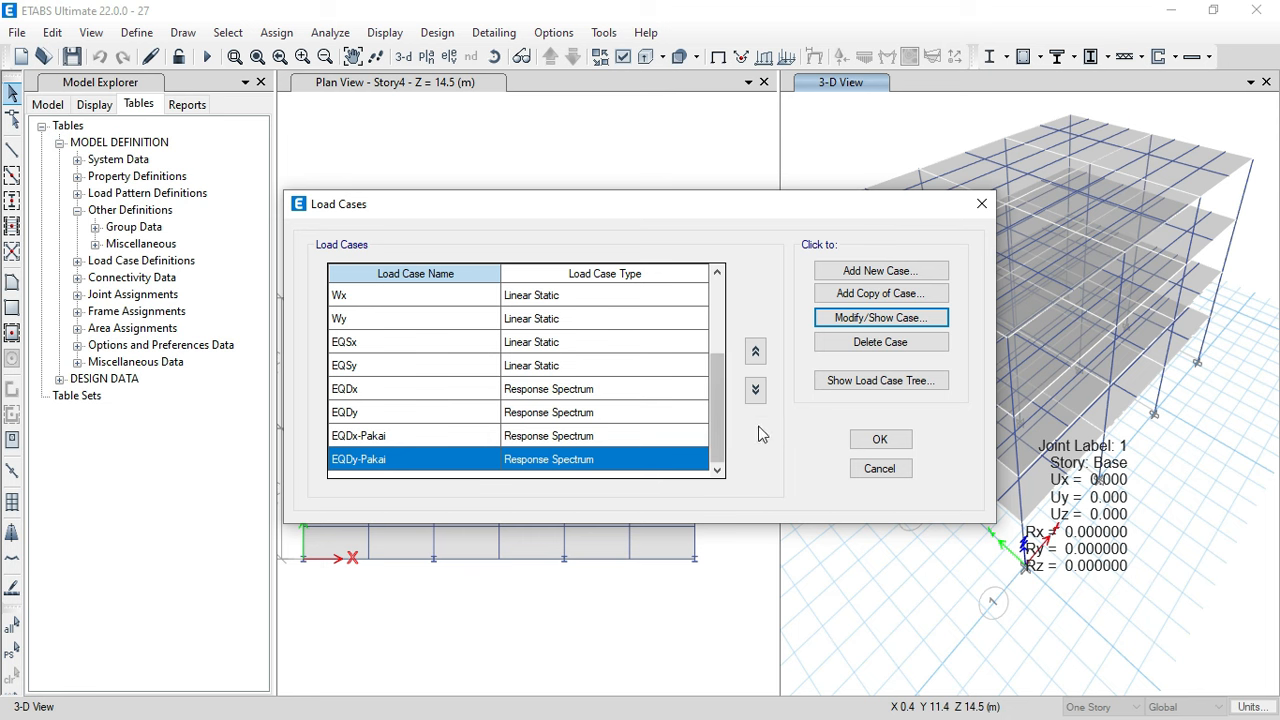
# - Save the load case definitions, close the joint information display and run the analysis of the model
pyautogui.click(880, 443)
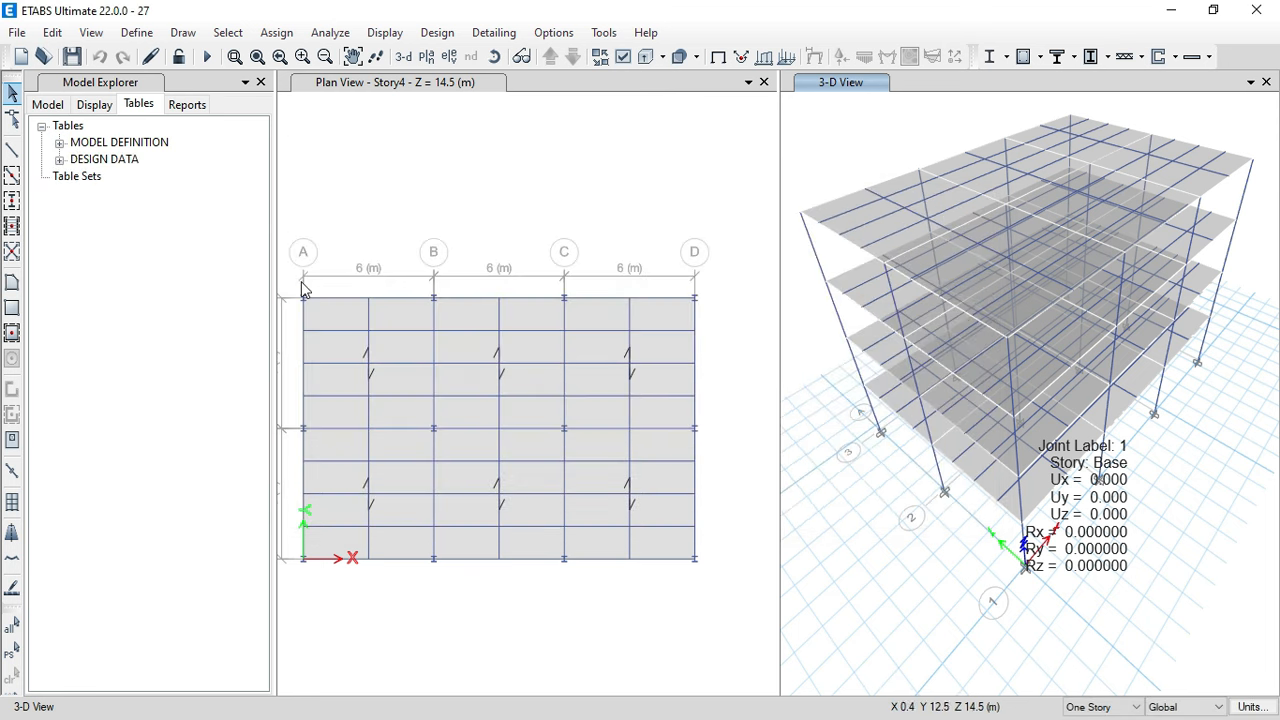
pyautogui.click(878, 133)
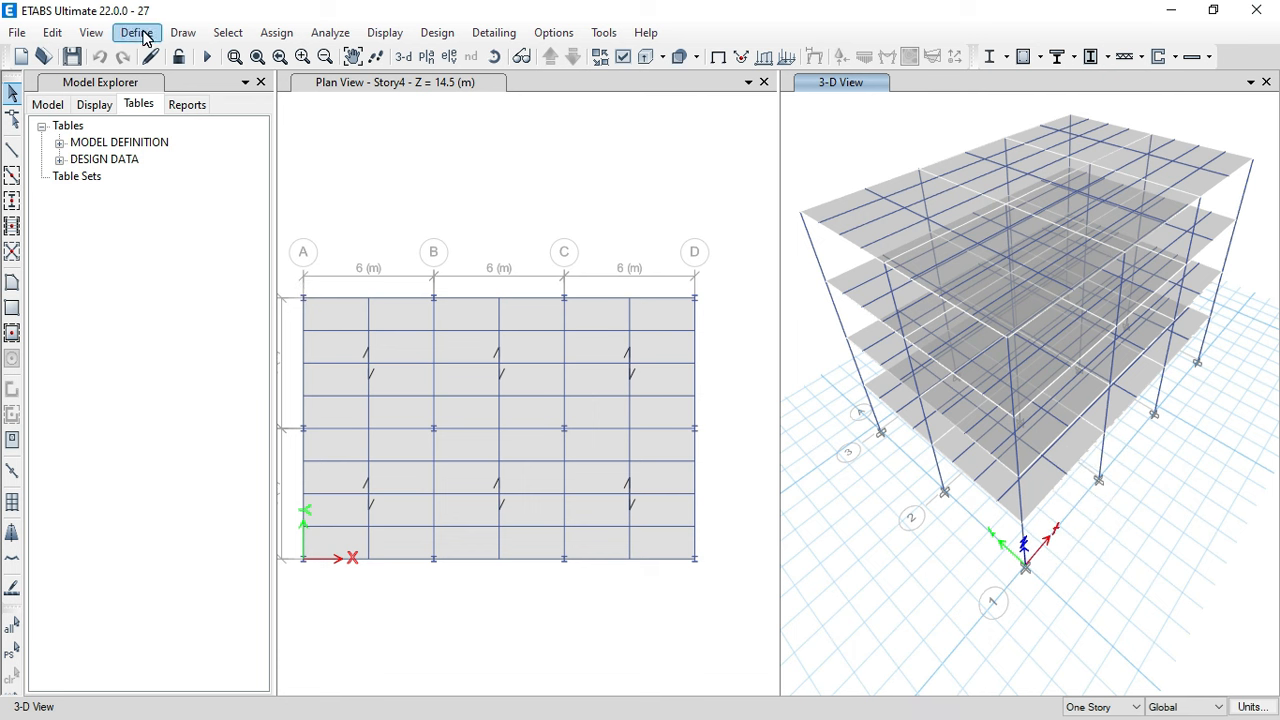
pyautogui.click(330, 33)
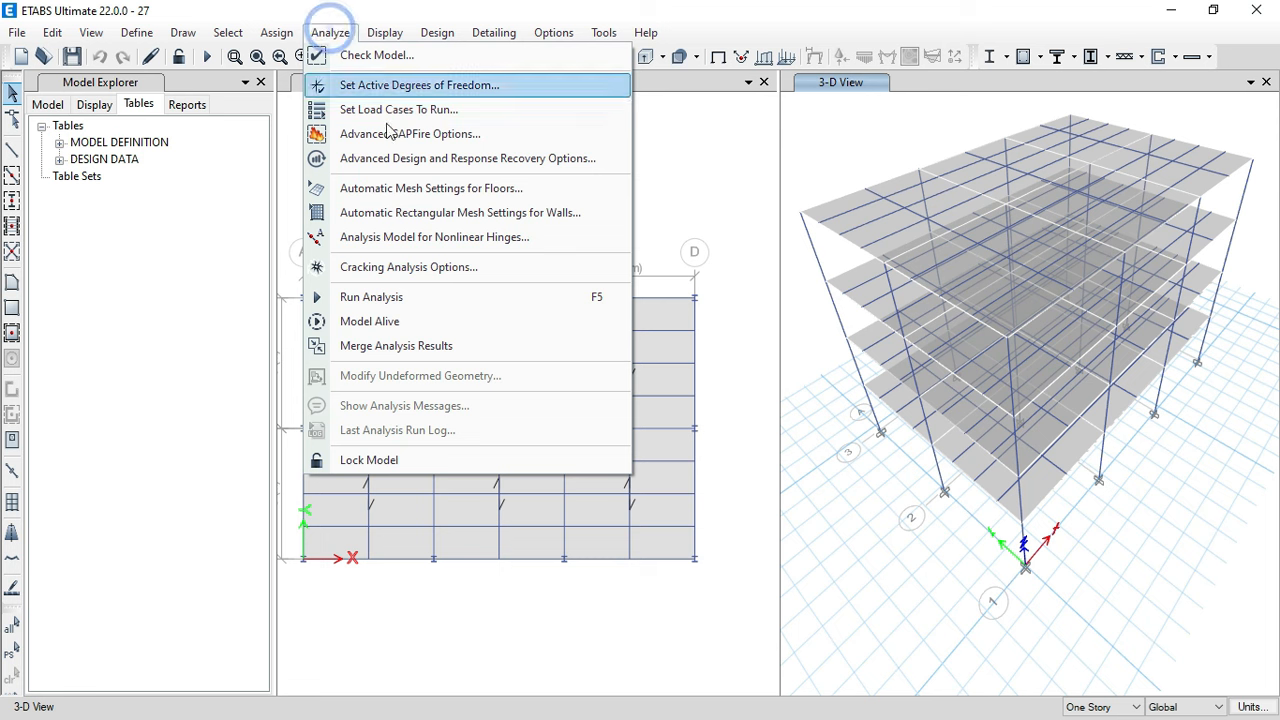
pyautogui.click(405, 296)
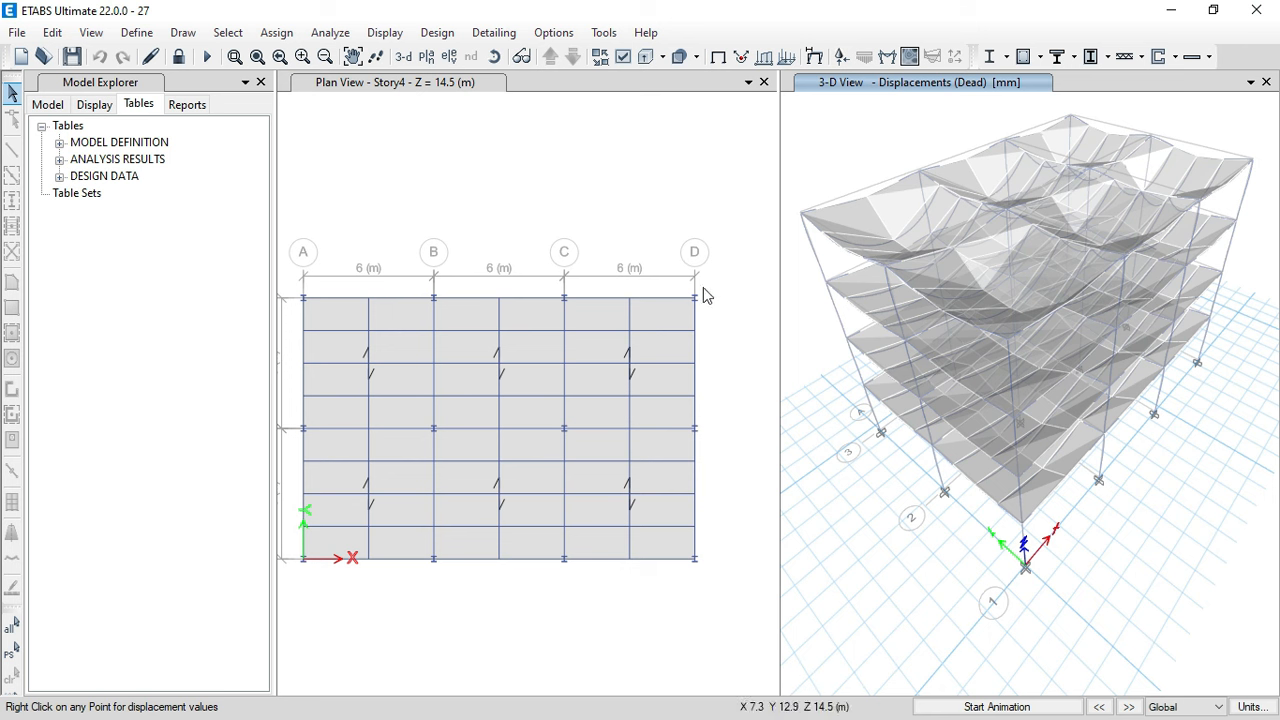
pyautogui.click(837, 600)
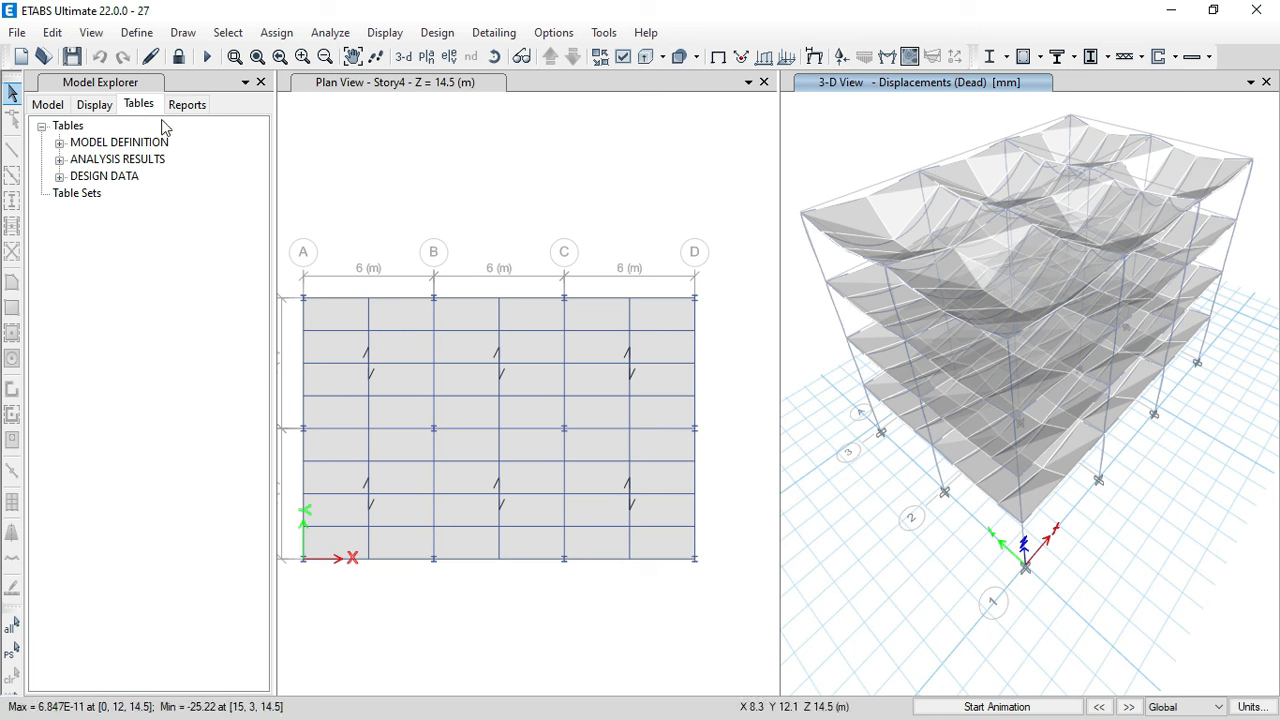
# - Show the Base Reactions table from the structure output of the analysis results
pyautogui.click(59, 159)
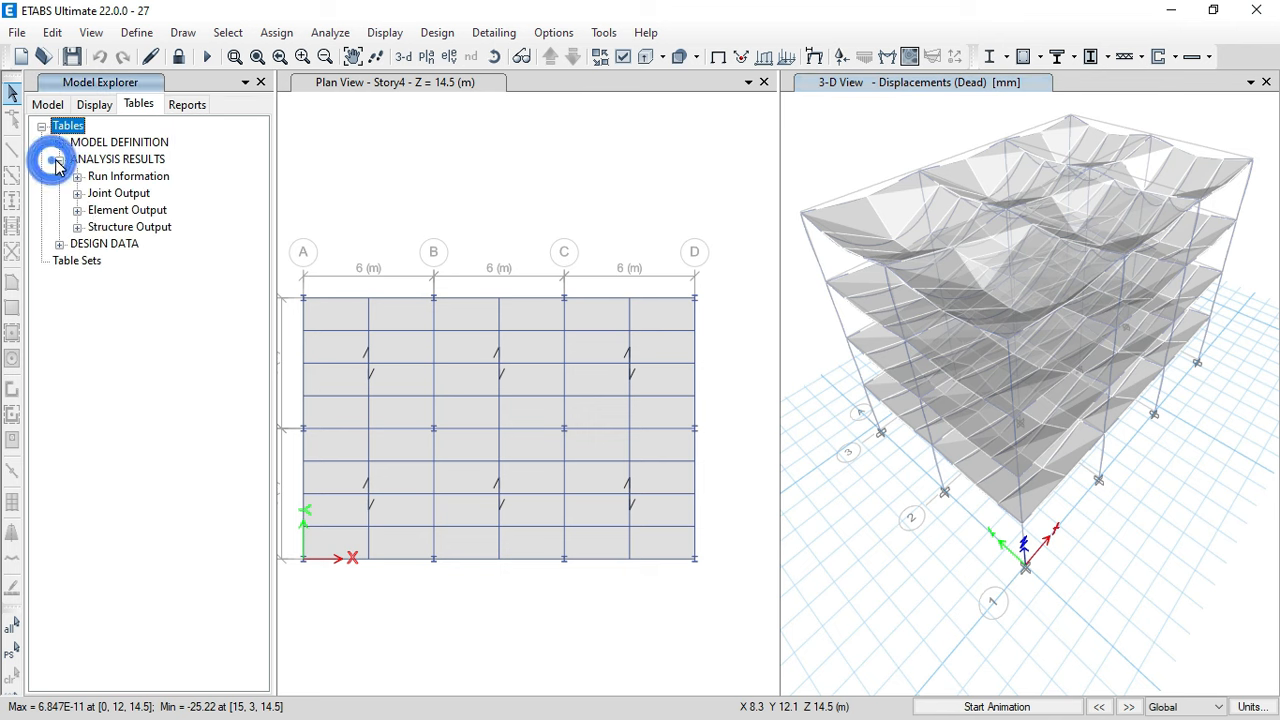
pyautogui.click(77, 227)
pyautogui.click(95, 244)
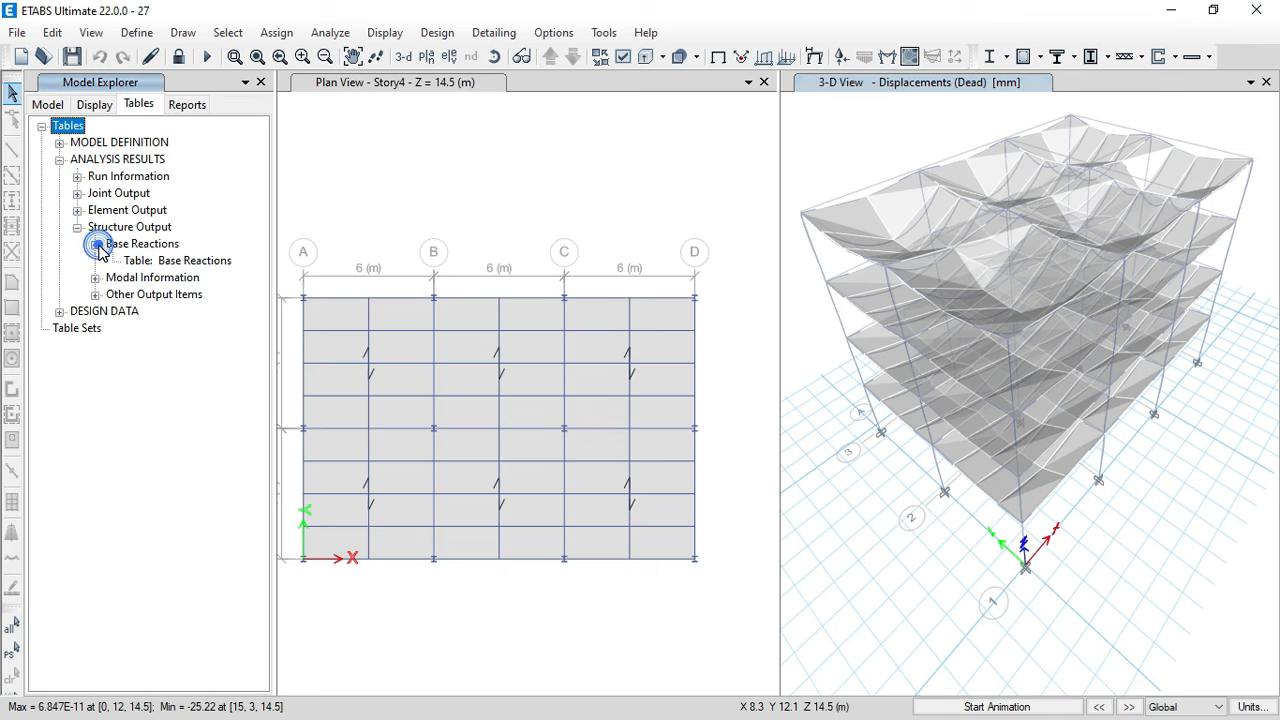
pyautogui.rightClick(214, 260)
pyautogui.click(241, 268)
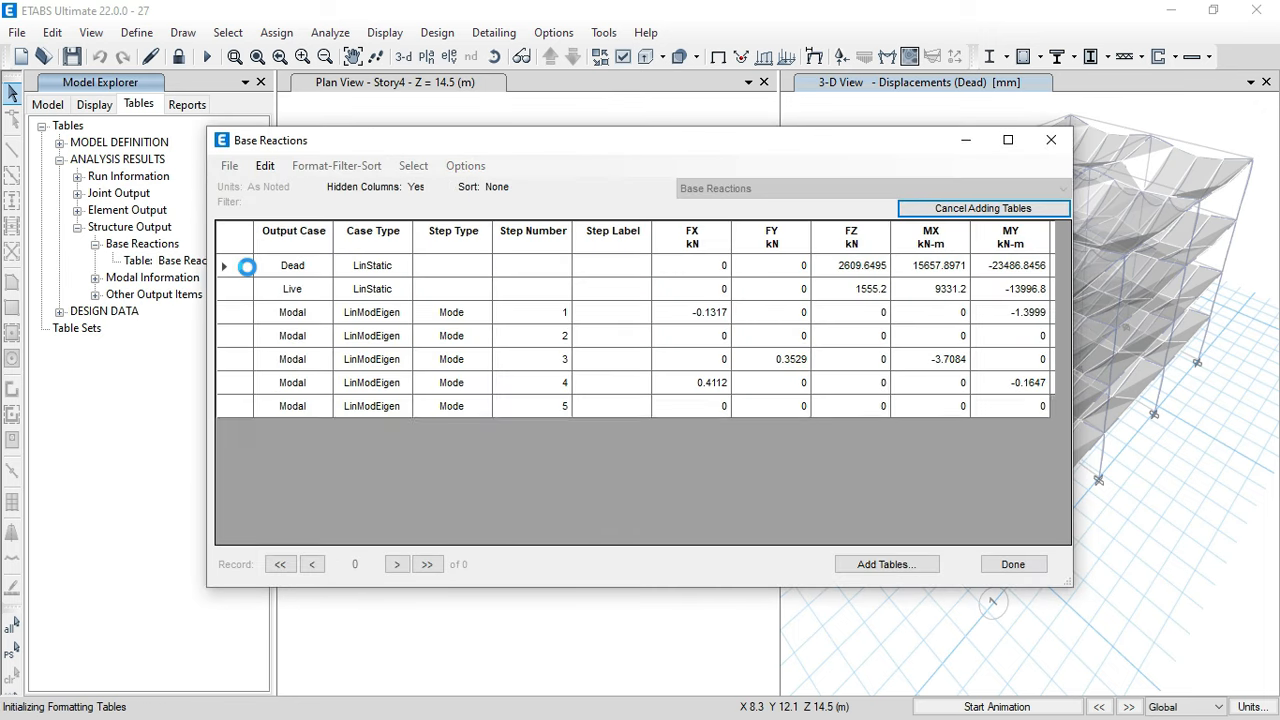
# - Filter the Base Reactions table by output case to EQSx, EQSy, EQDx-Pakai and EQDy-Pakai
pyautogui.click(305, 239)
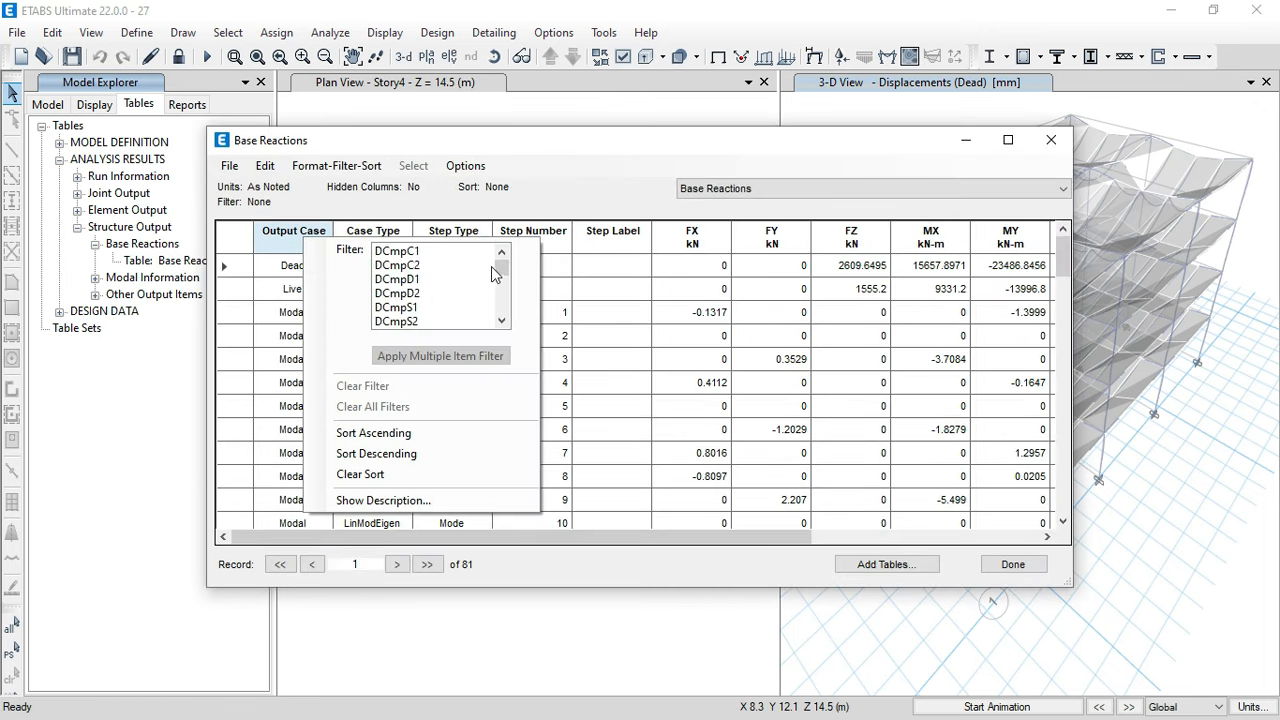
pyautogui.moveTo(502, 274); pyautogui.dragTo(415, 298)
pyautogui.click(405, 280)
pyautogui.keyDown('ctrl'); pyautogui.click(408, 293); pyautogui.keyUp('ctrl')
pyautogui.keyDown('ctrl'); pyautogui.click(408, 268); pyautogui.keyUp('ctrl')
pyautogui.scroll(1, 410, 272)
pyautogui.keyDown('ctrl'); pyautogui.click(405, 279); pyautogui.keyUp('ctrl')
pyautogui.click(455, 358)
pyautogui.click(719, 489)
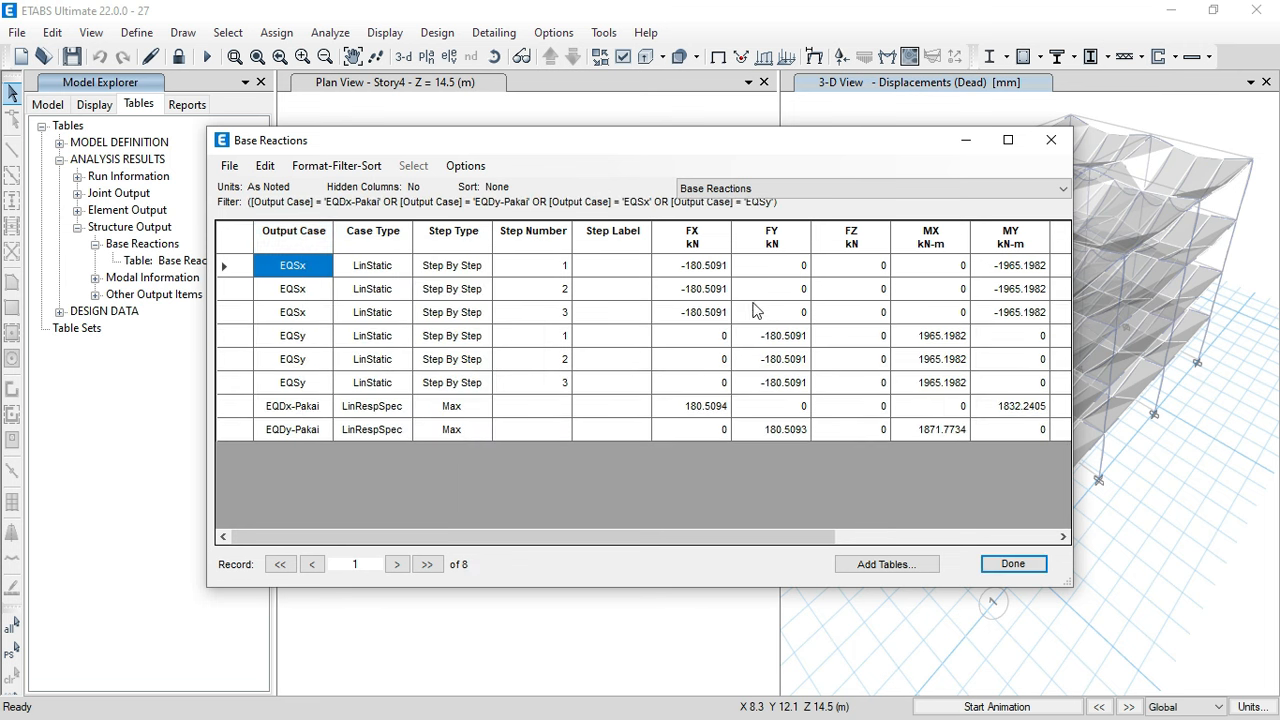
# - Compare the FX reactions of EQSx and EQDx-Pakai and the FY reactions of EQSy and EQDy-Pakai, and capture the highlighted values
pyautogui.moveTo(712, 270); pyautogui.dragTo(716, 316)
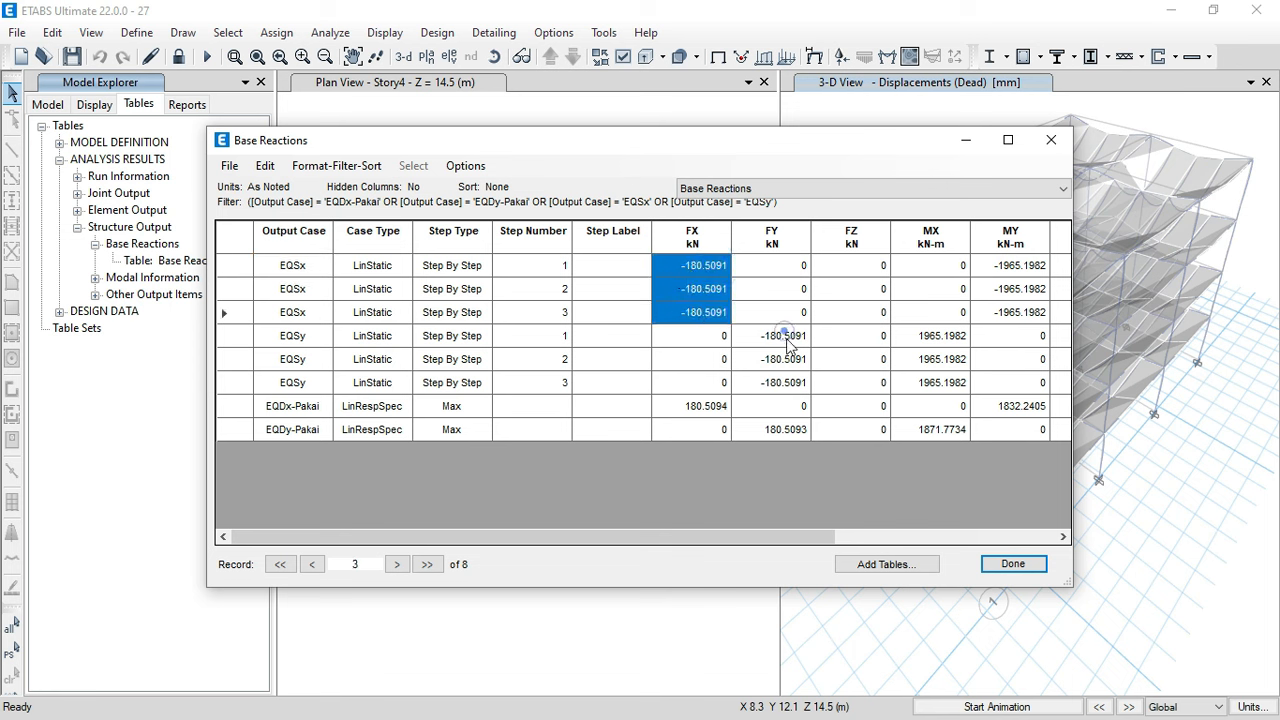
pyautogui.moveTo(788, 333); pyautogui.dragTo(791, 388)
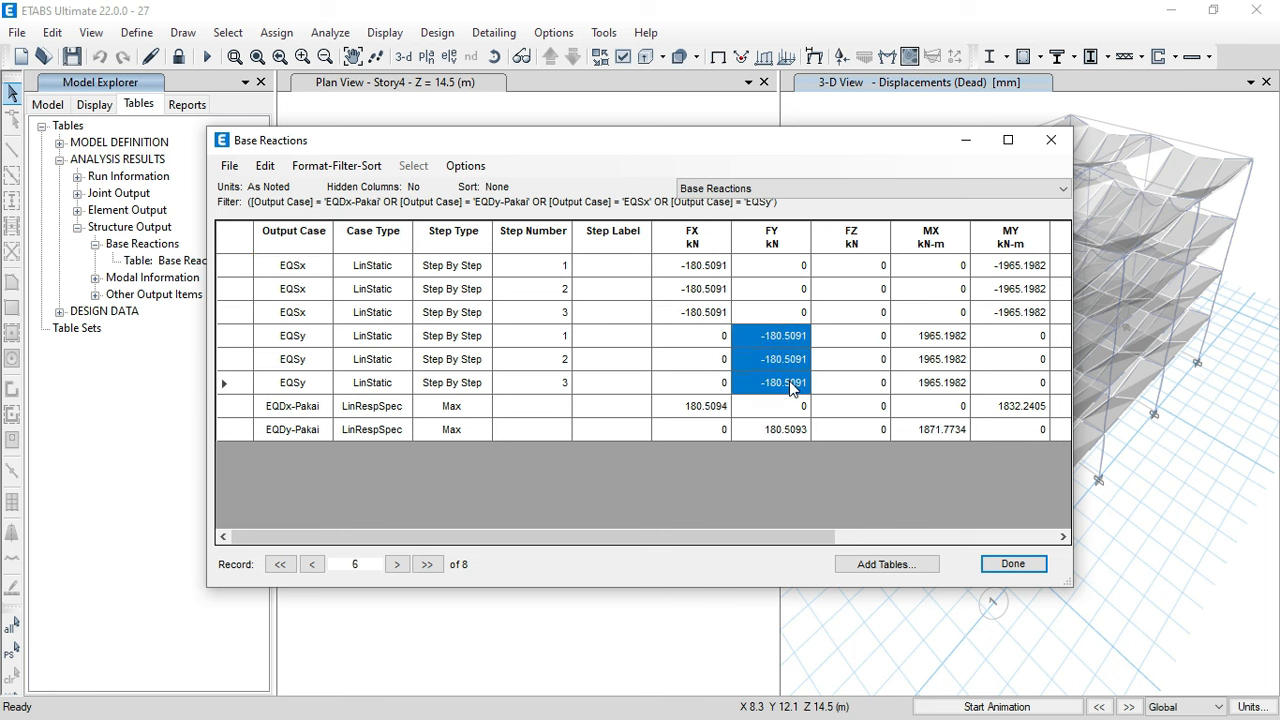
pyautogui.click(711, 406)
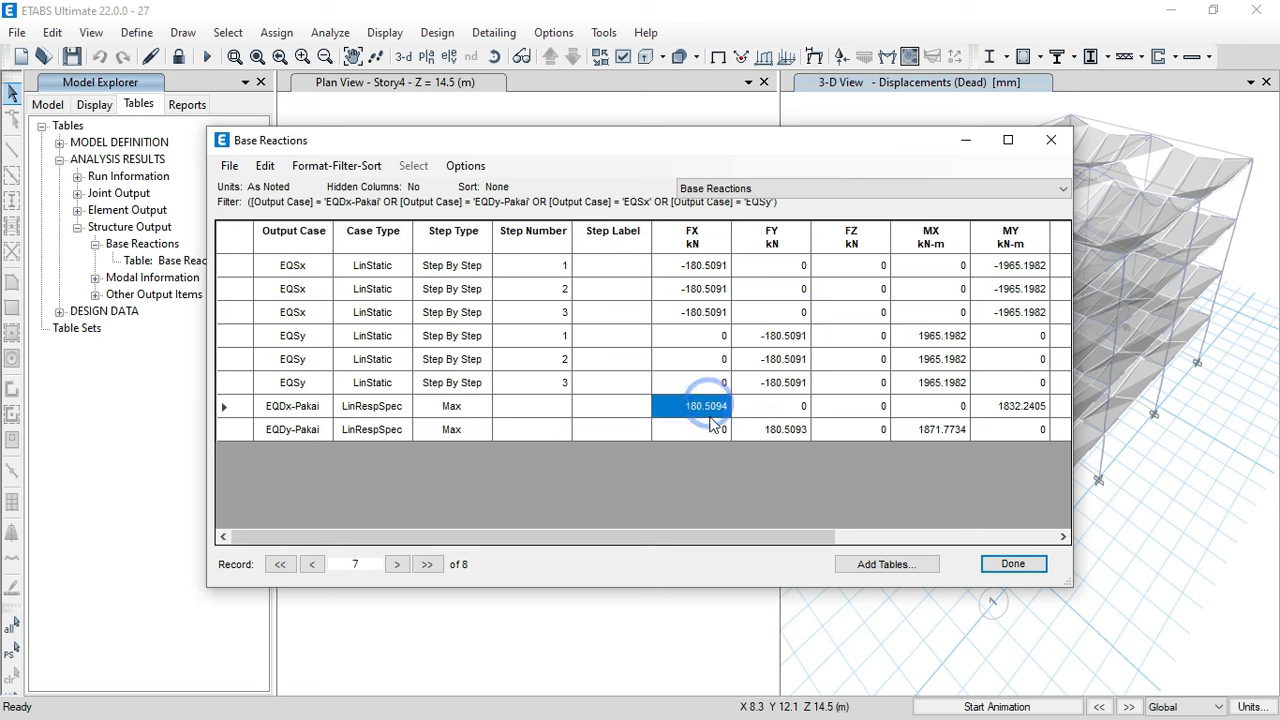
pyautogui.click(787, 433)
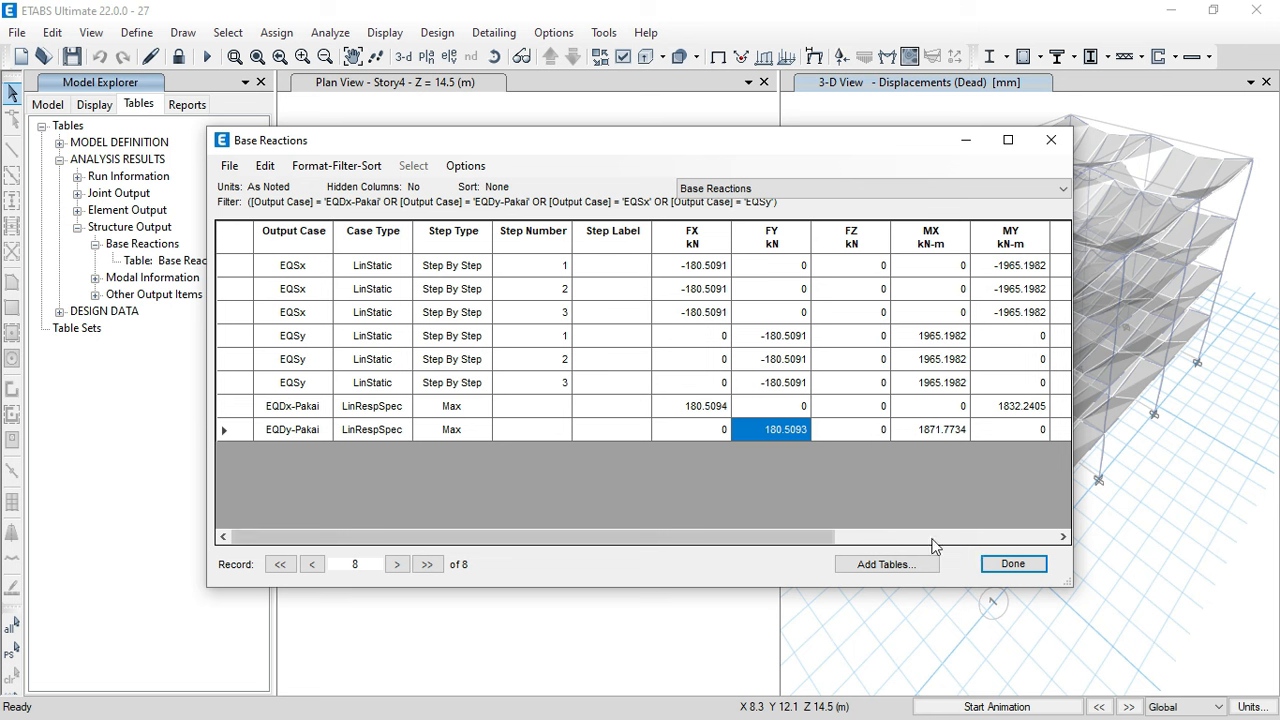
pyautogui.keyDown('ctrl'); pyautogui.click(712, 406); pyautogui.keyUp('ctrl')
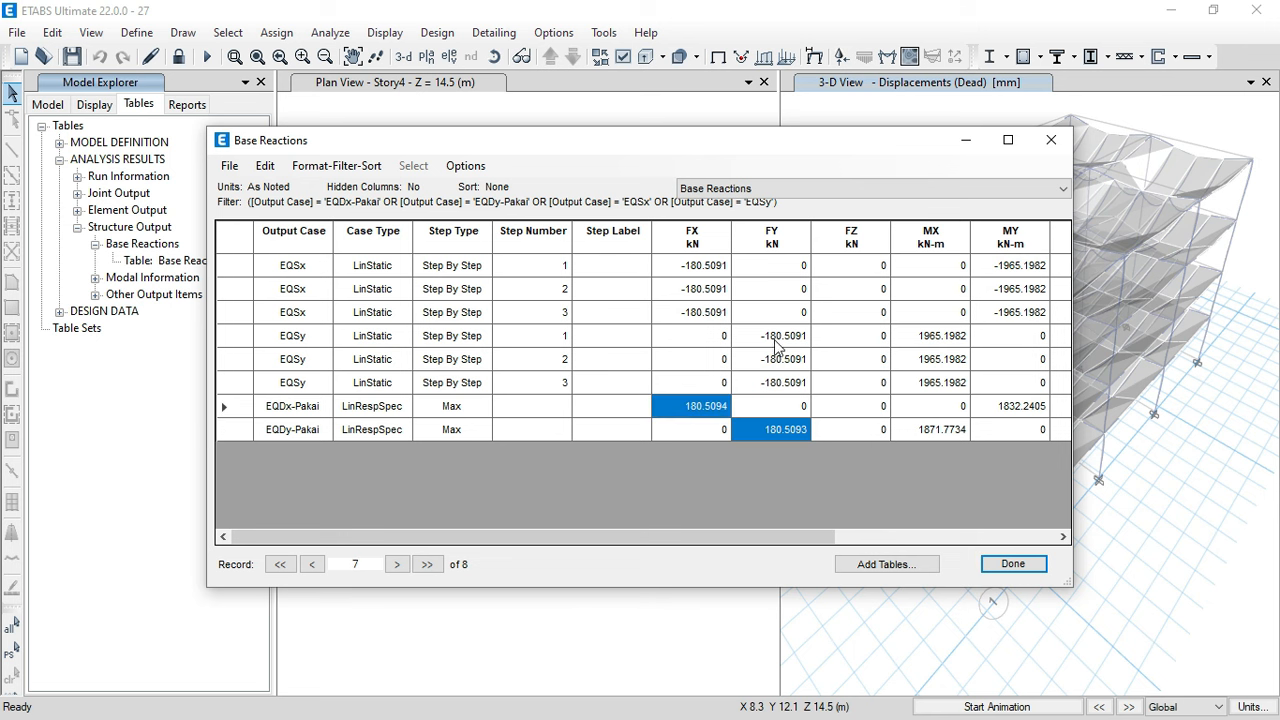
pyautogui.keyDown('ctrl'); pyautogui.moveTo(771, 335); pyautogui.dragTo(778, 392); pyautogui.keyUp('ctrl')
pyautogui.keyDown('ctrl'); pyautogui.moveTo(708, 268); pyautogui.dragTo(715, 314); pyautogui.keyUp('ctrl')
pyautogui.press('super+shift+s')
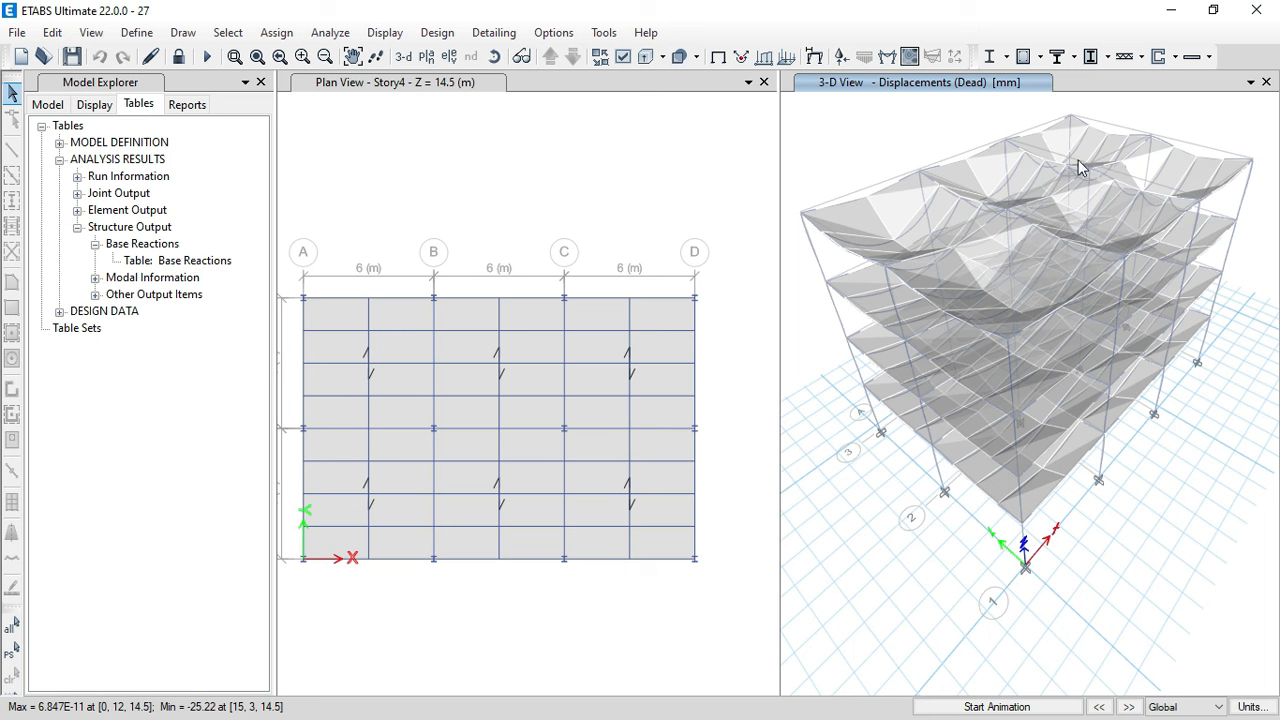
# - Run the steel frame design check, accept reiterating analysis and design for the differing sections, and clear the frame selection
pyautogui.click(1006, 57)
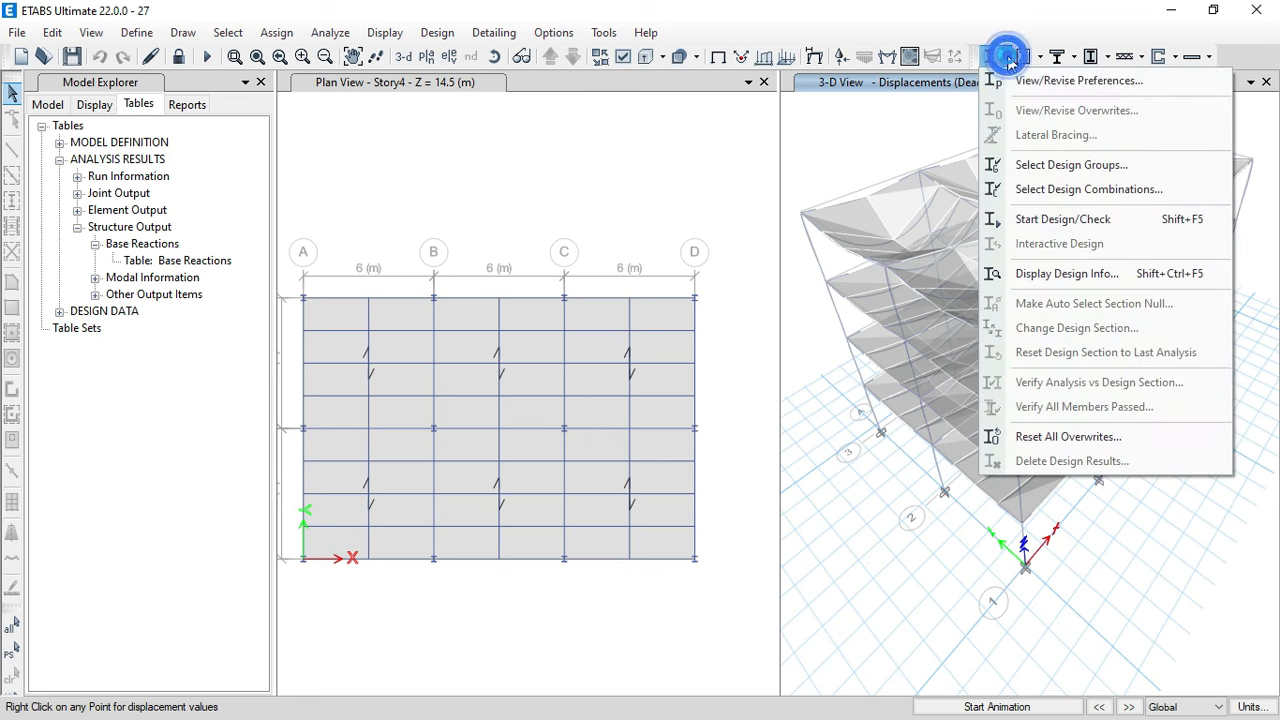
pyautogui.click(1044, 217)
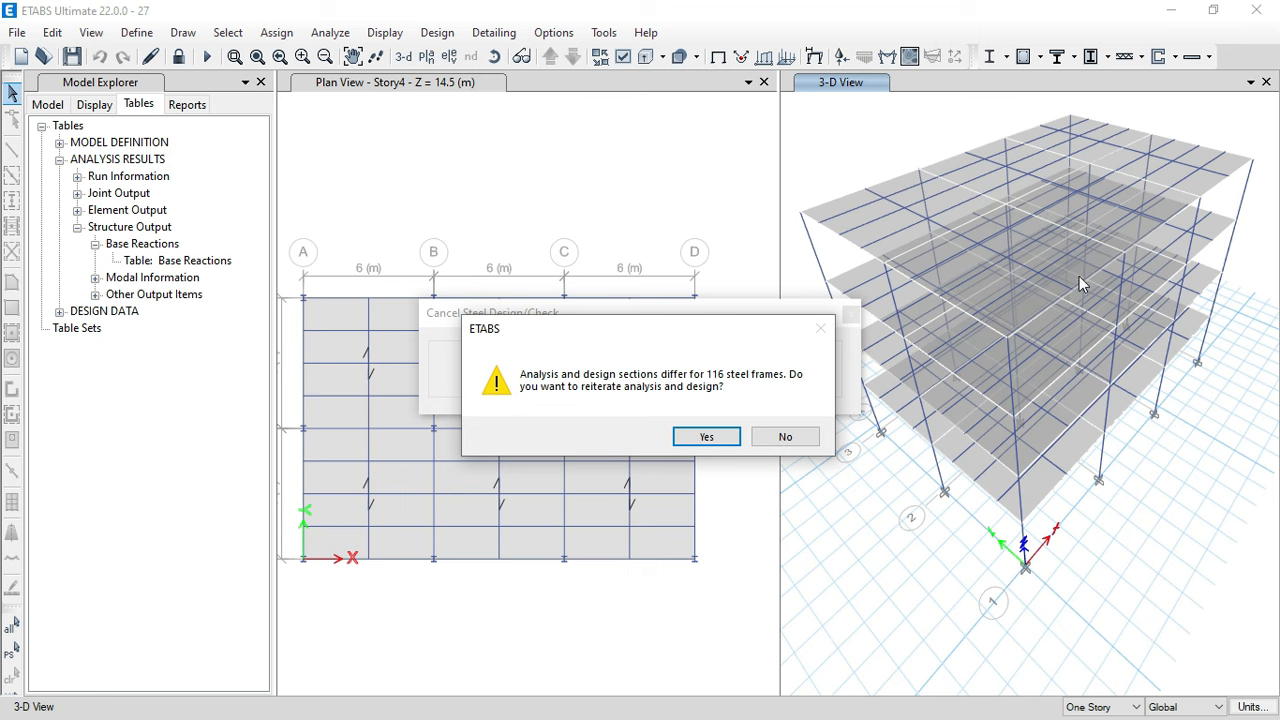
pyautogui.click(707, 437)
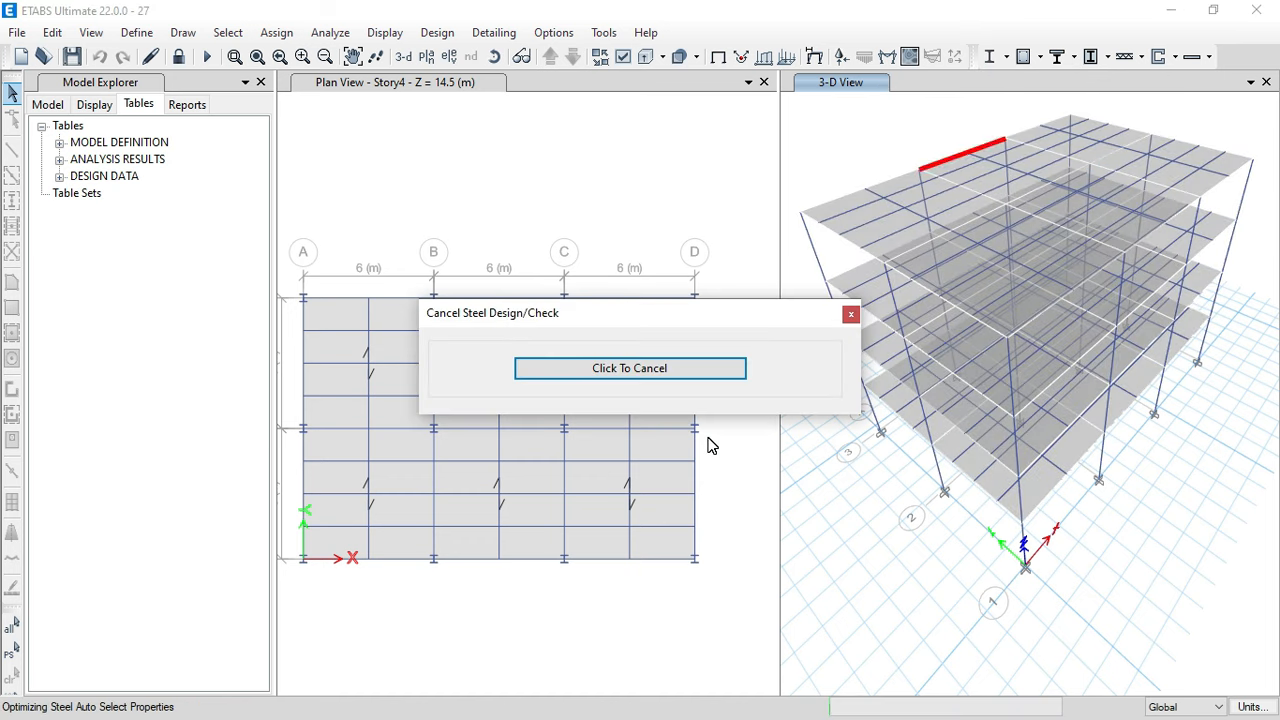
pyautogui.click(708, 440)
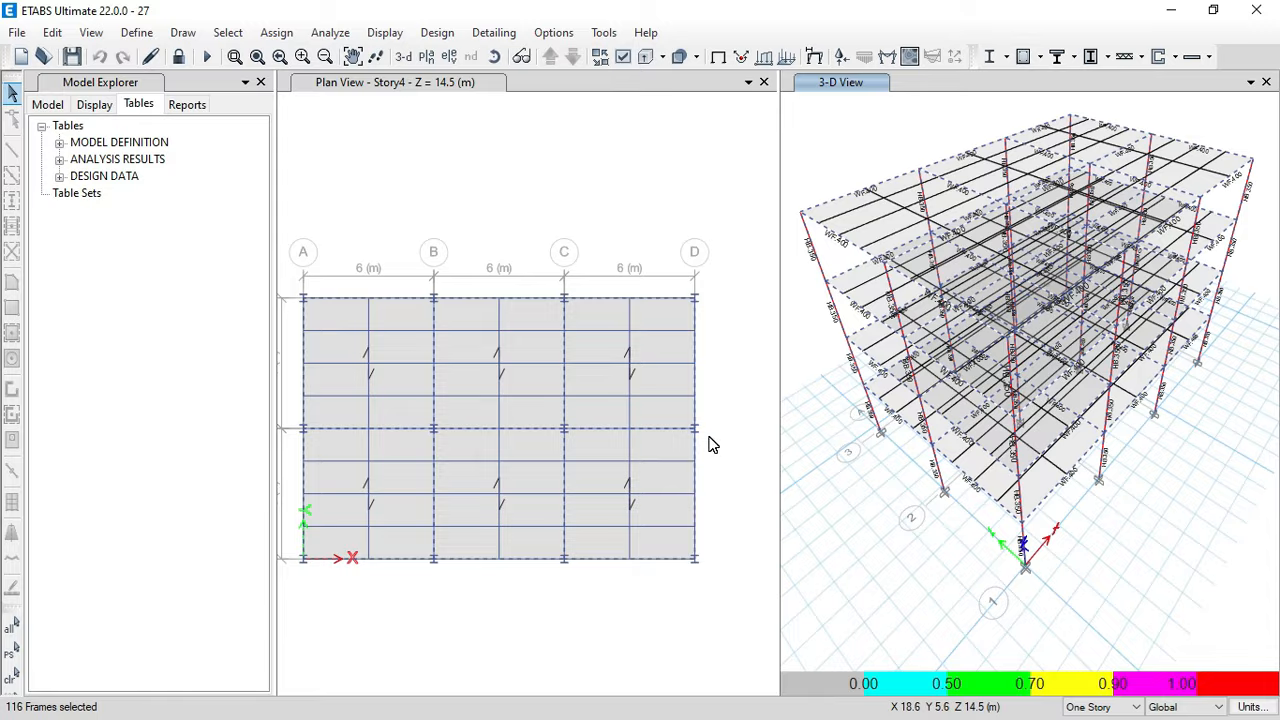
pyautogui.click(708, 440)
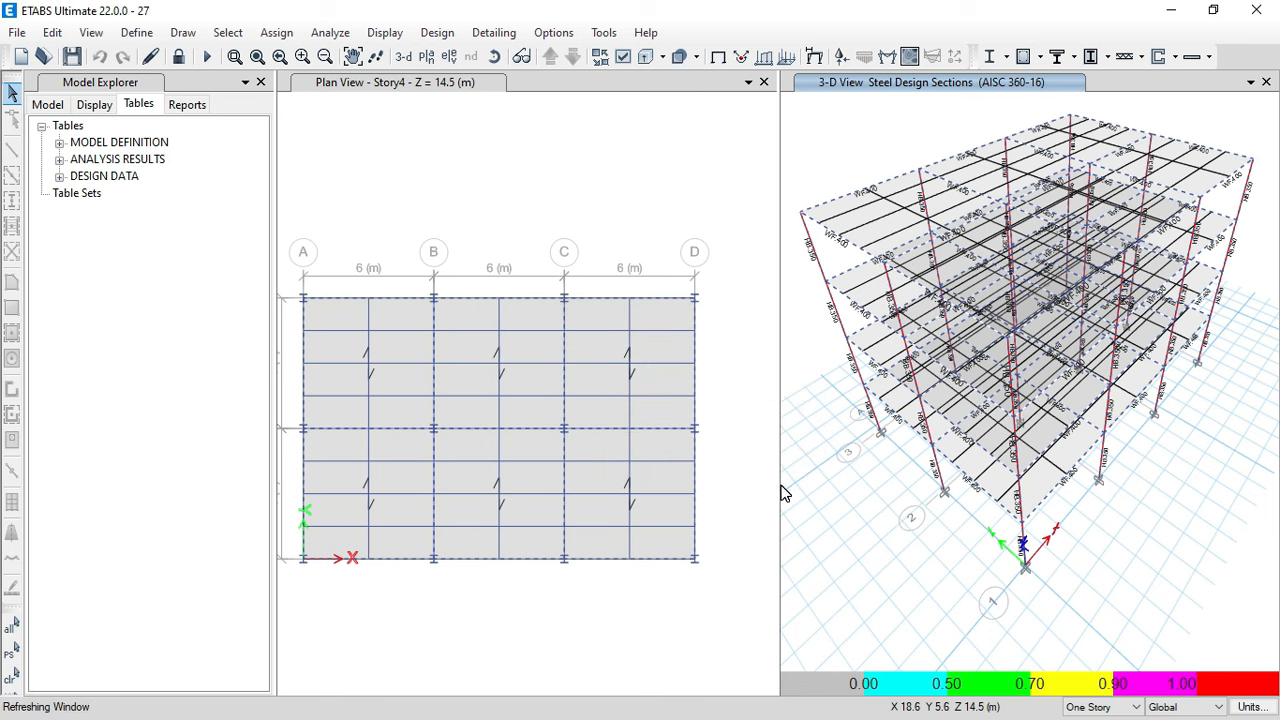
pyautogui.click(884, 543)
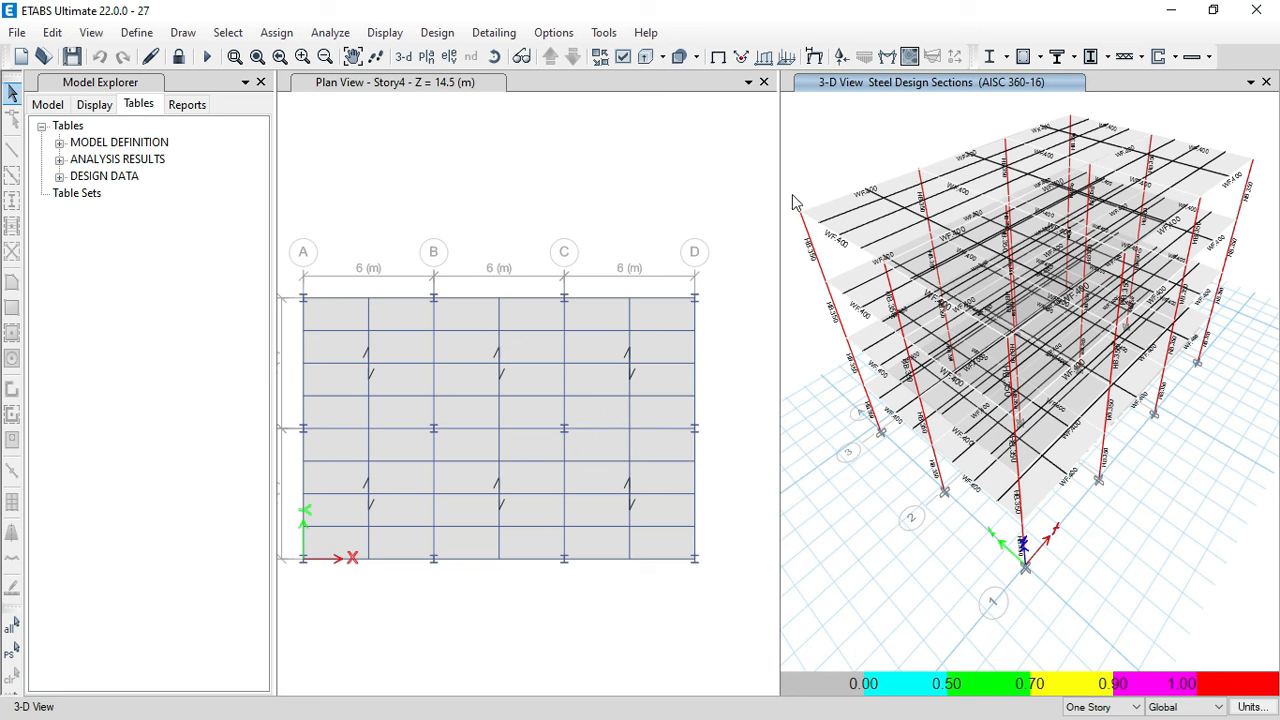
# - Unlock the model and accept deleting its analysis results
pyautogui.click(178, 56)
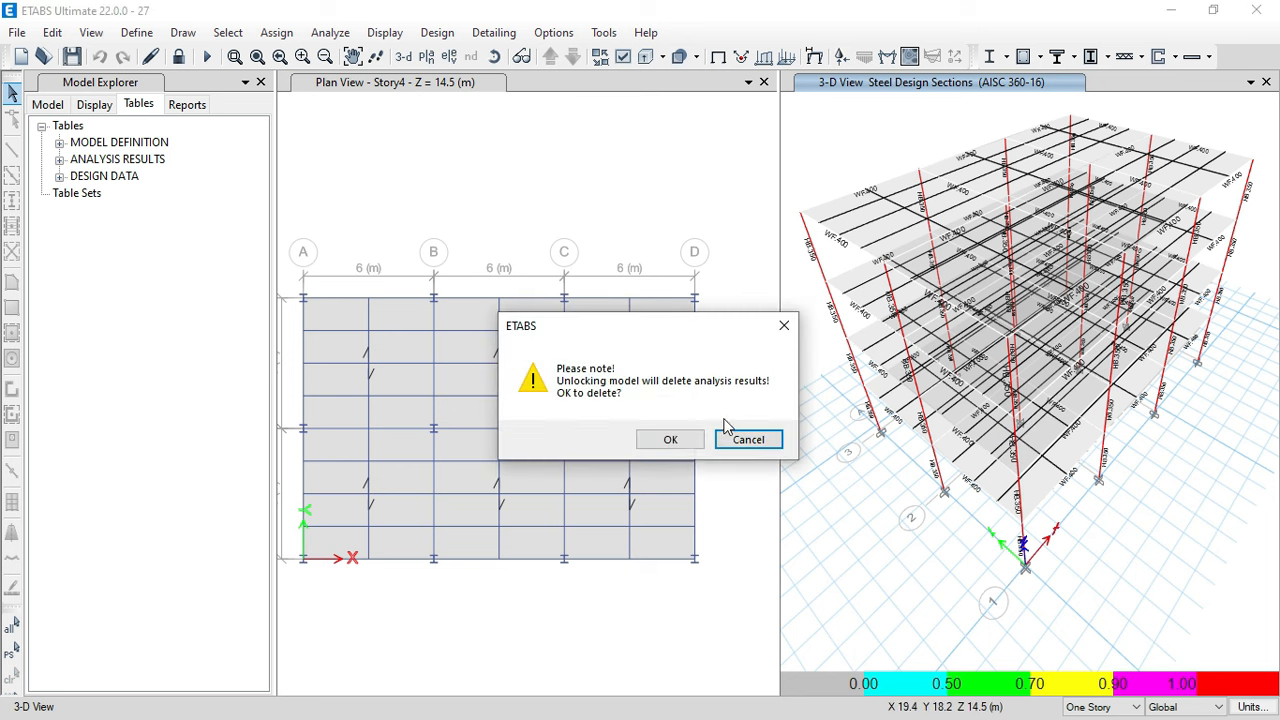
pyautogui.click(670, 440)
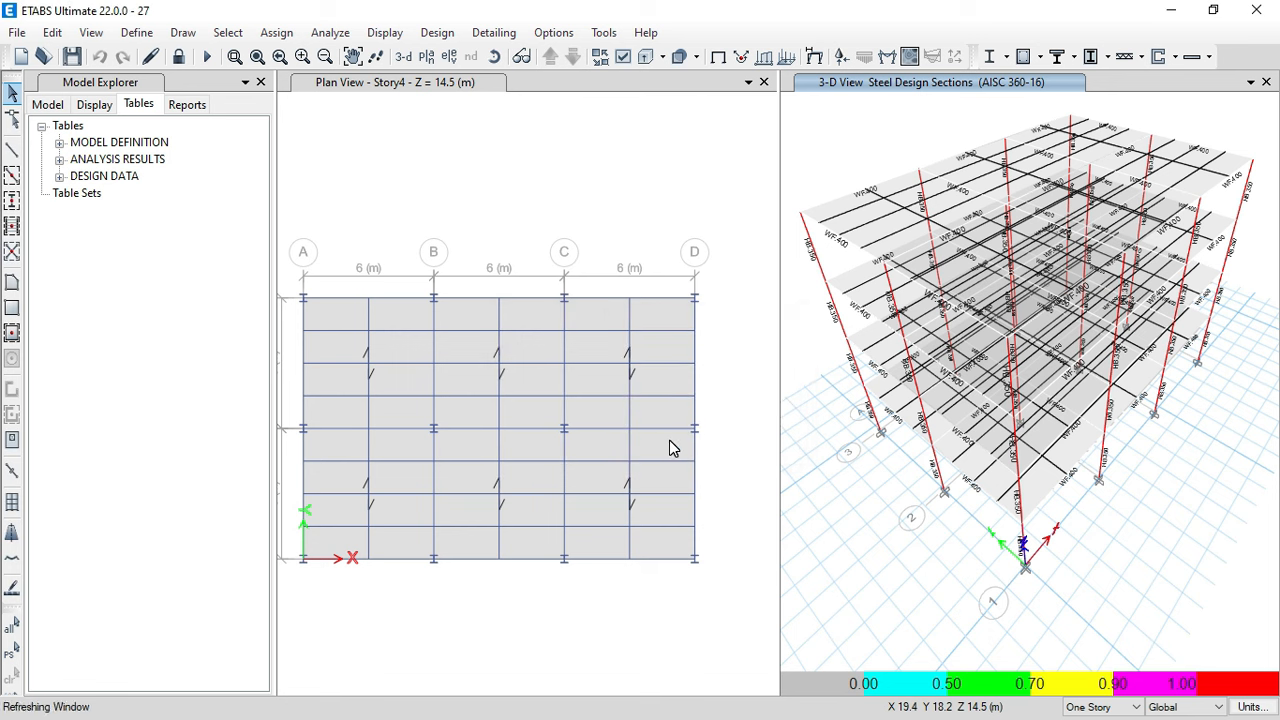
pyautogui.click(1005, 57)
pyautogui.click(1003, 60)
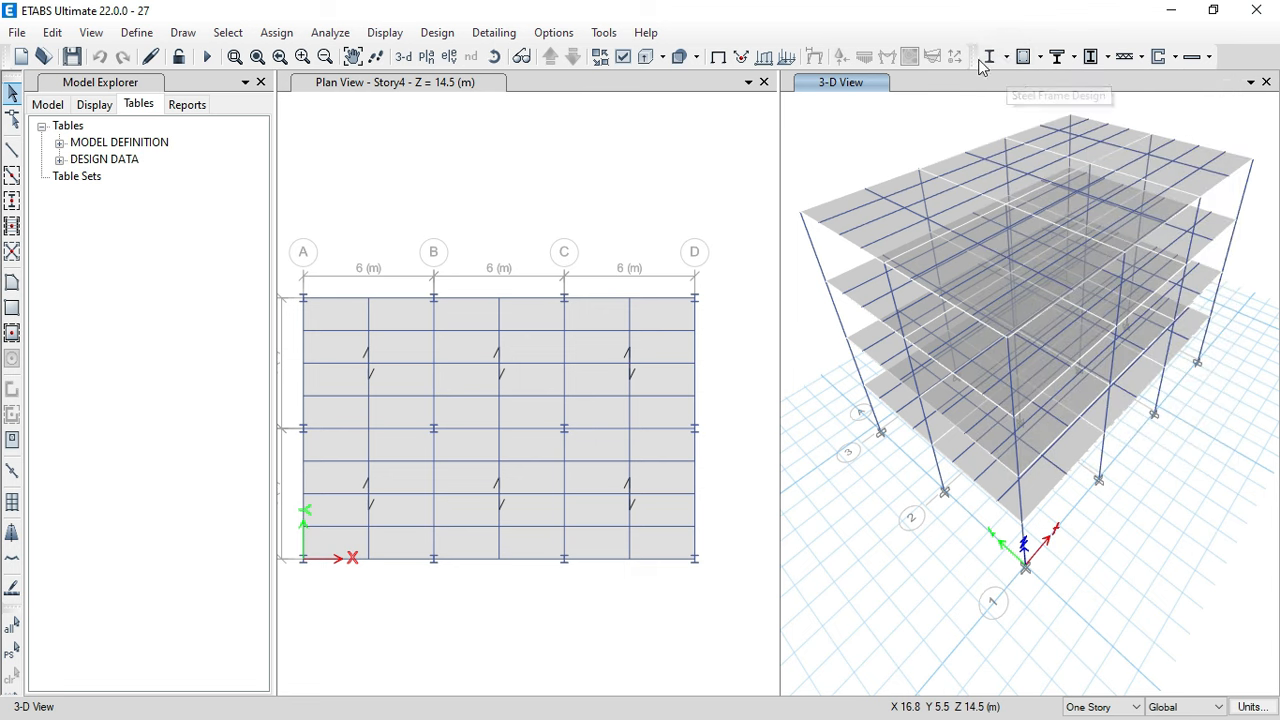
# - Set the Framing Type to IMF in the AISC 360-16 steel frame design preferences
pyautogui.click(1005, 57)
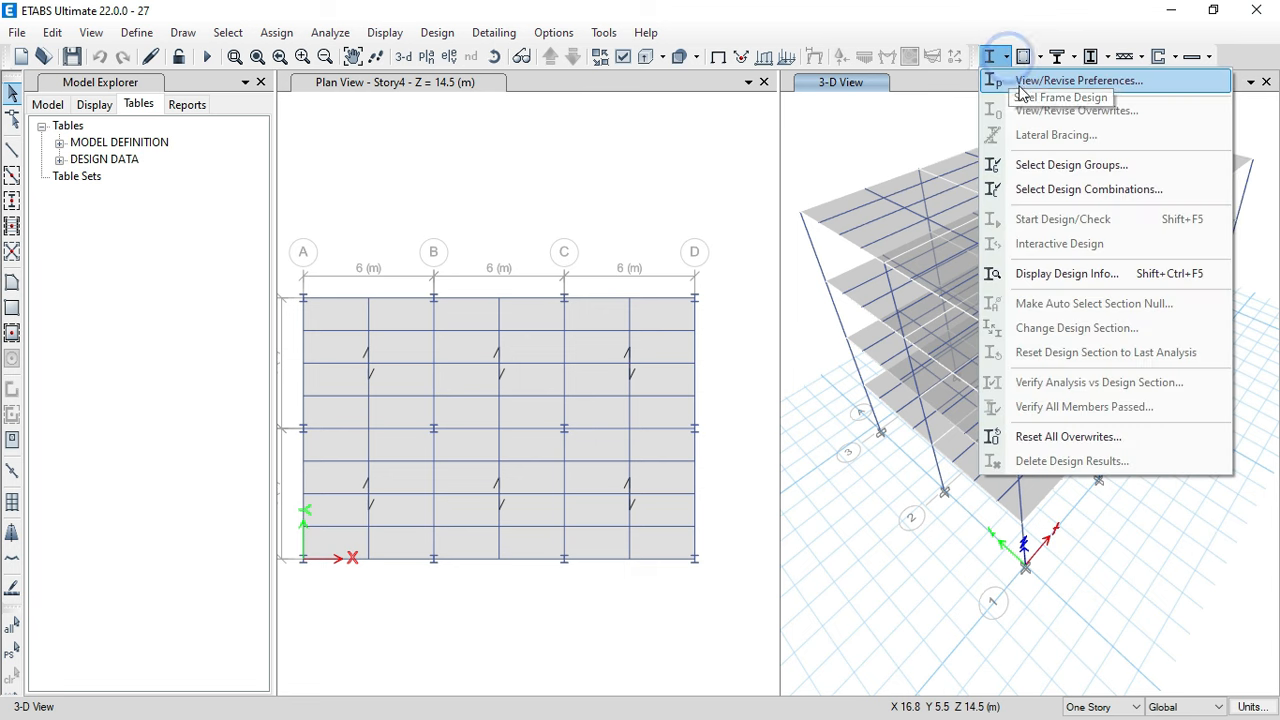
pyautogui.click(1023, 80)
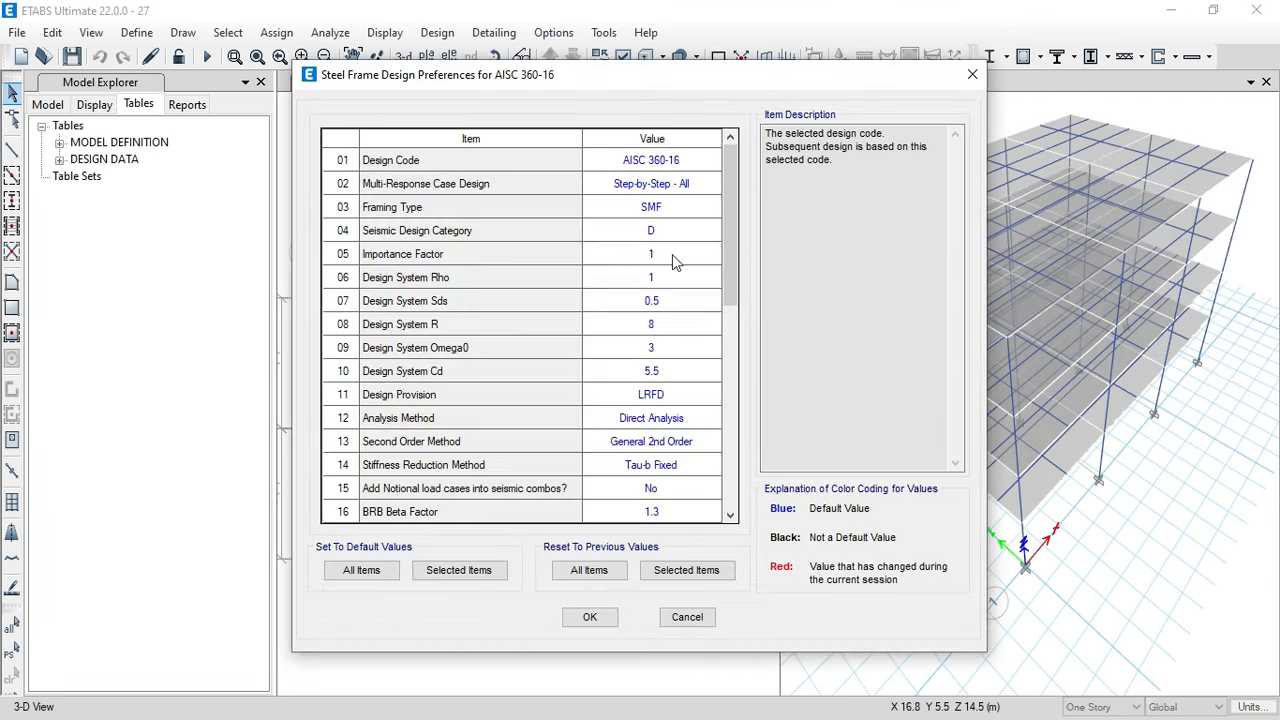
pyautogui.click(672, 207)
pyautogui.click(672, 205)
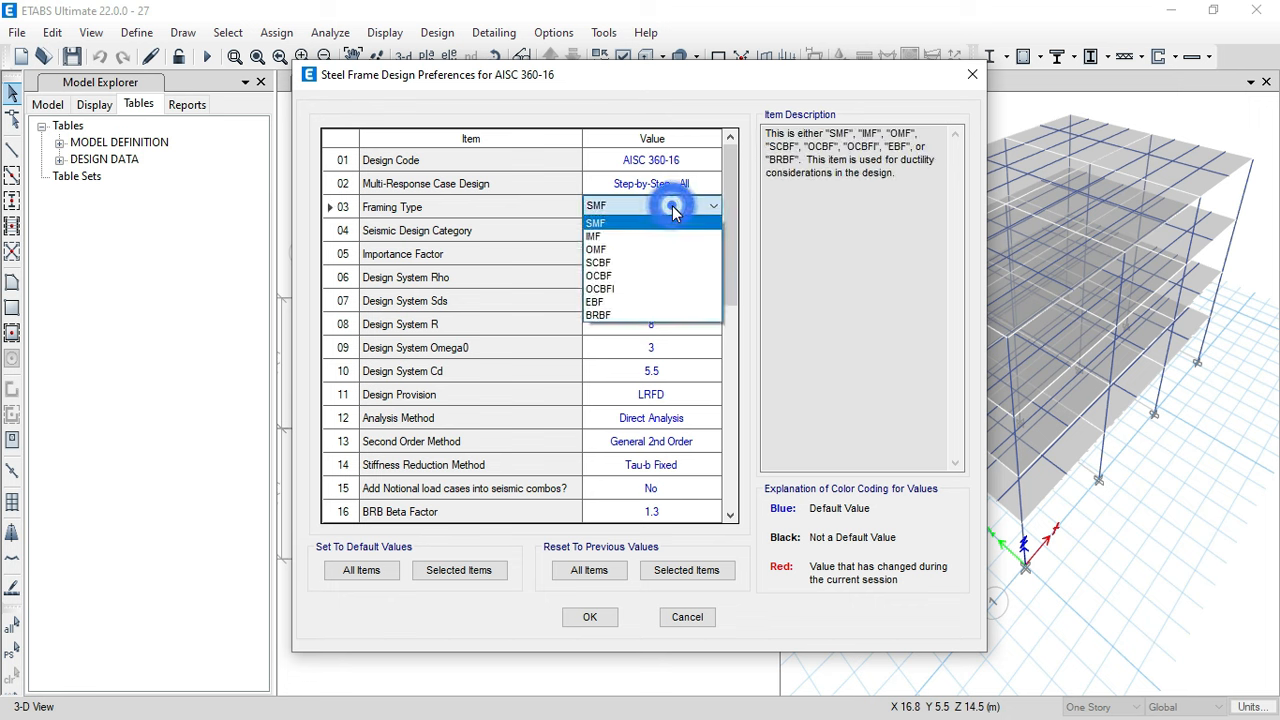
pyautogui.click(670, 236)
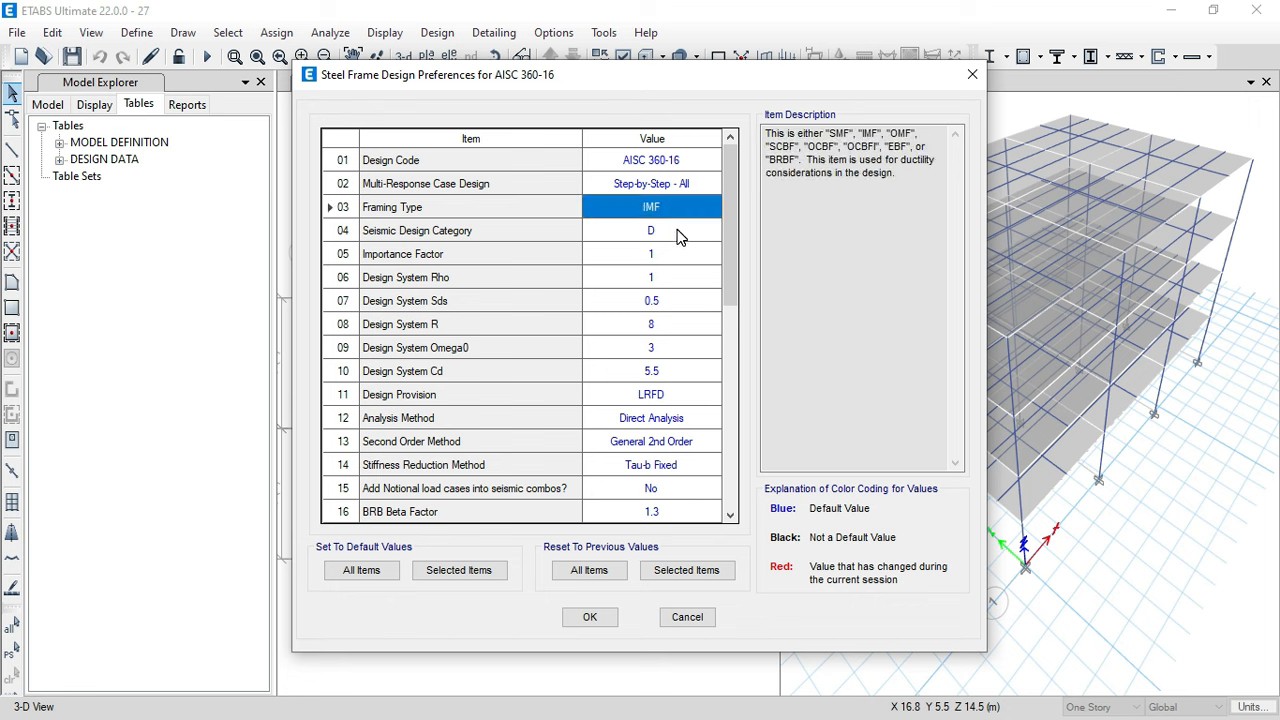
# - Open the Design System Sds value for editing, switch to Excel and copy the SDS value of 0.3039 from cell F22
pyautogui.click(672, 302)
pyautogui.click(672, 300)
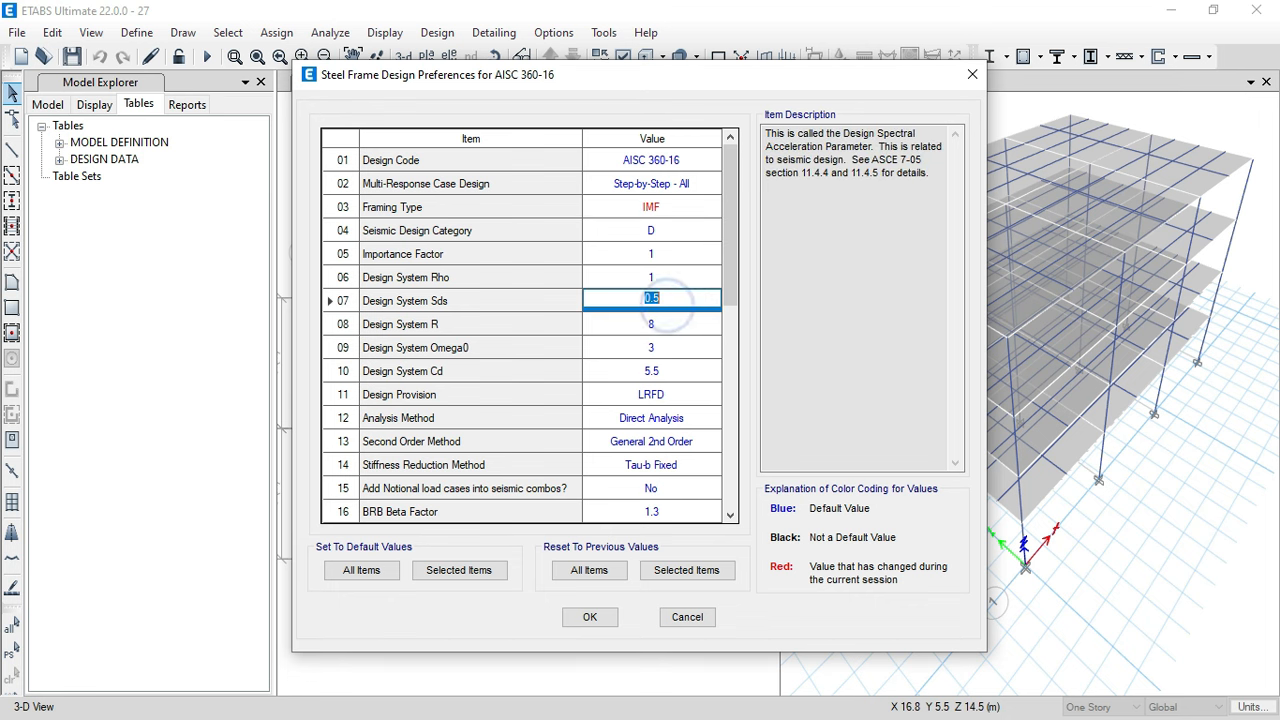
pyautogui.press('super')
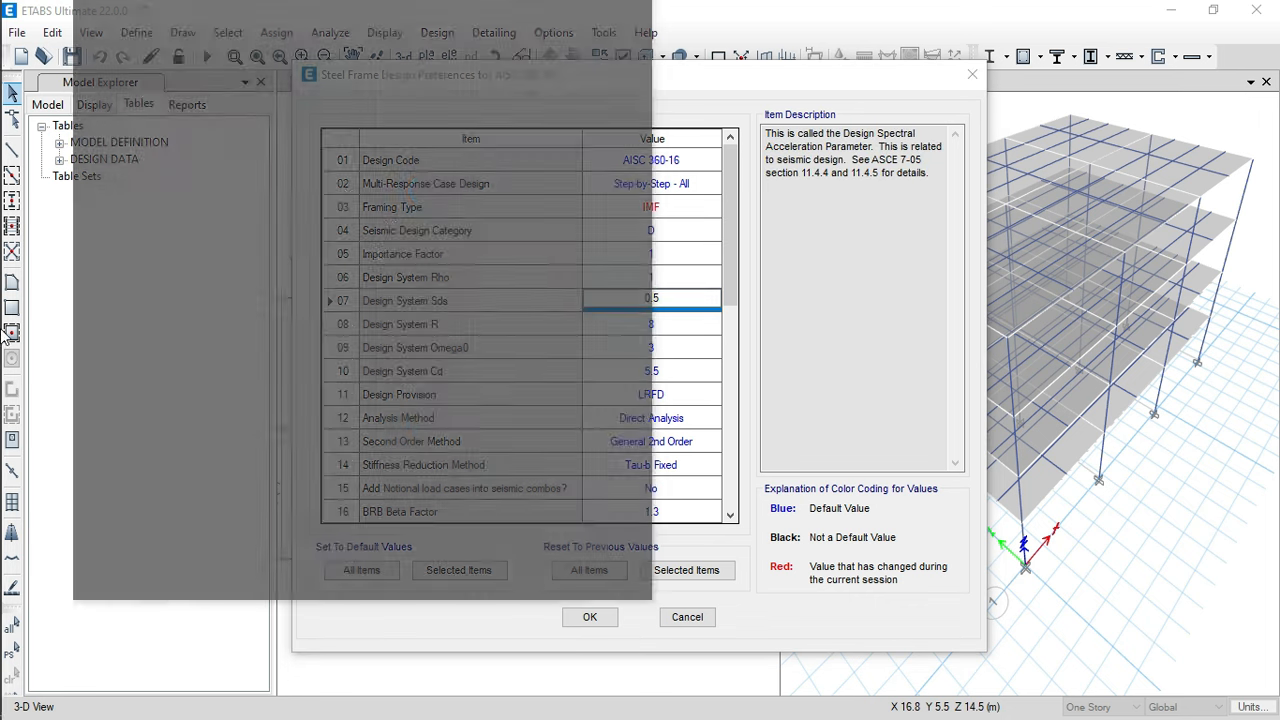
pyautogui.click(14, 328)
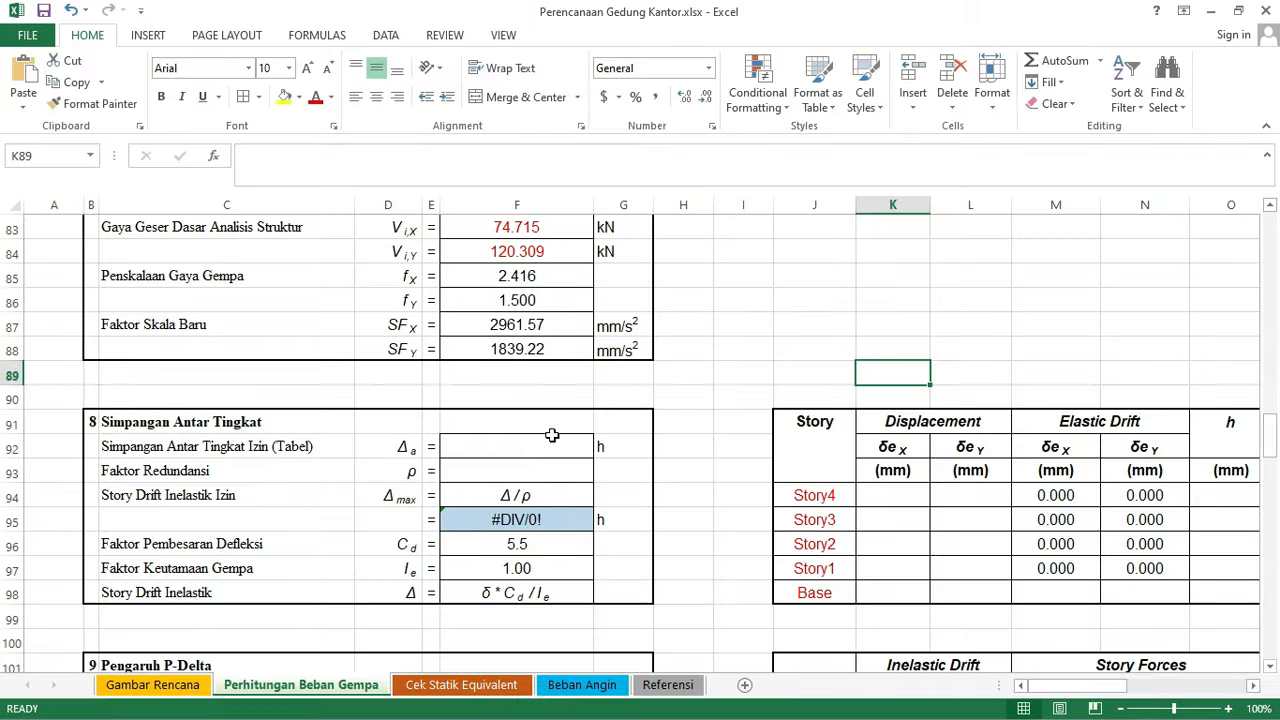
pyautogui.scroll(16, 560, 430)
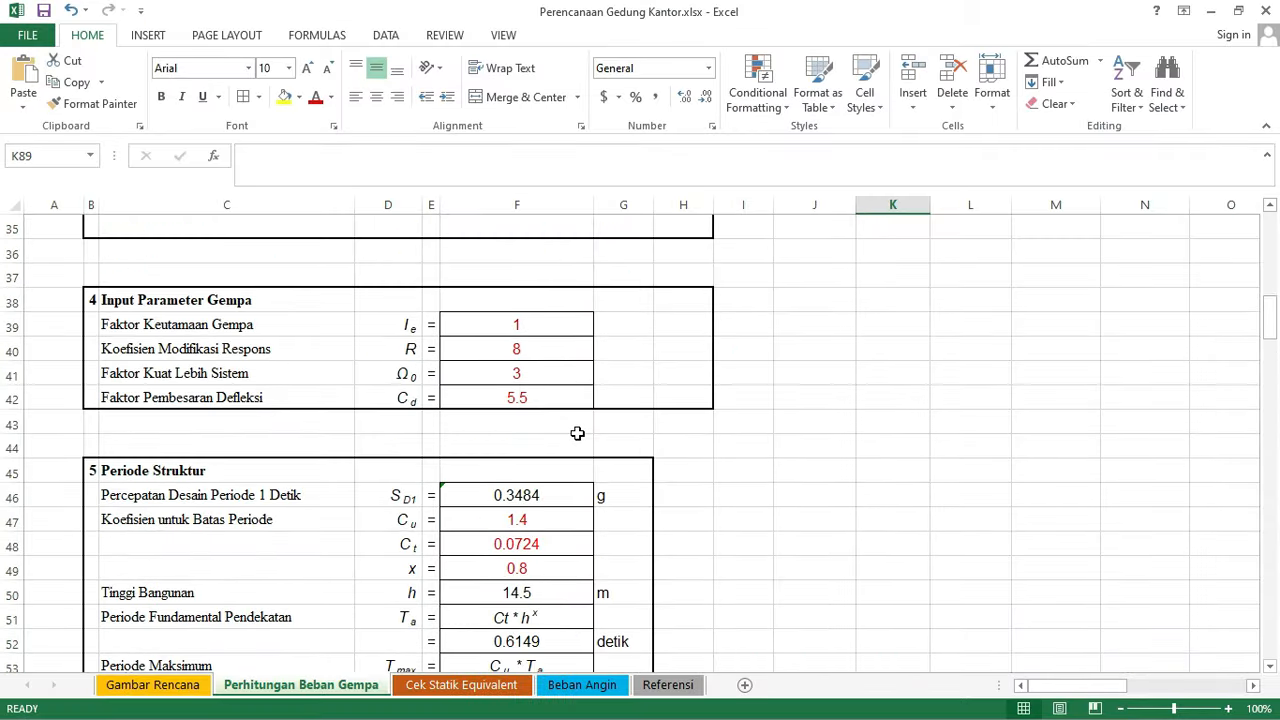
pyautogui.scroll(7, 577, 433)
pyautogui.click(540, 421)
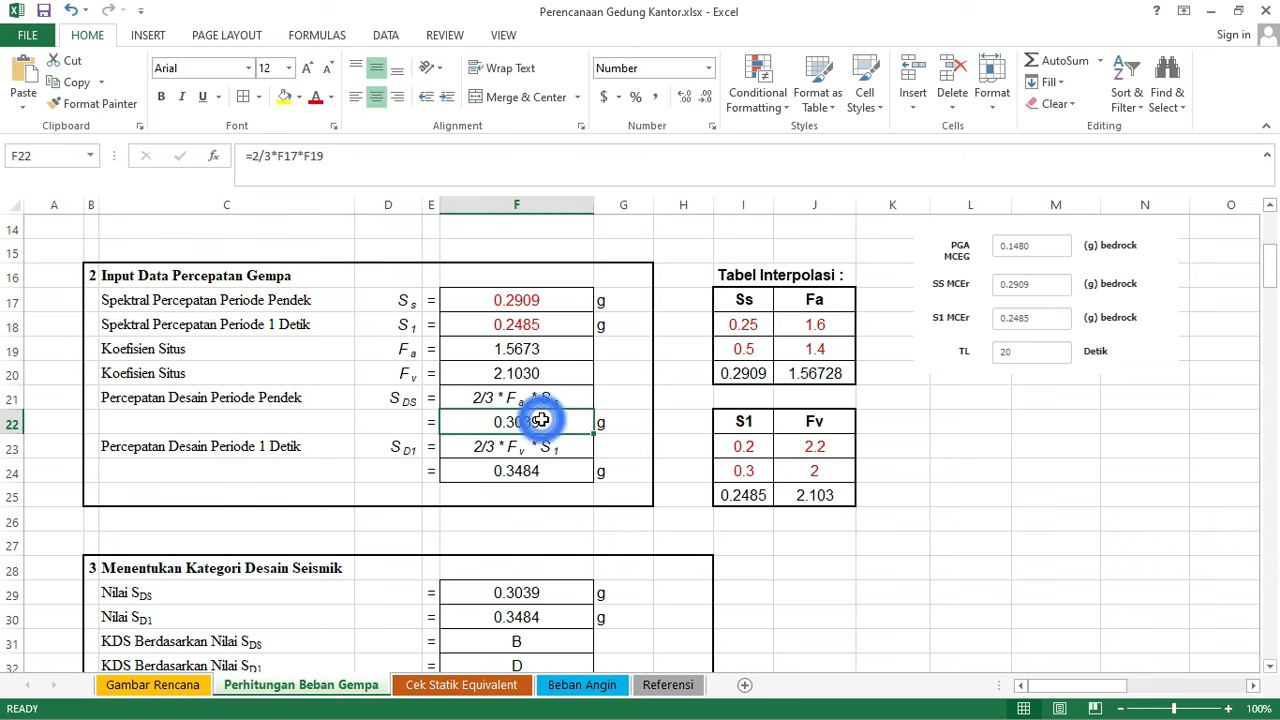
pyautogui.hotkey('ctrl', 'c')
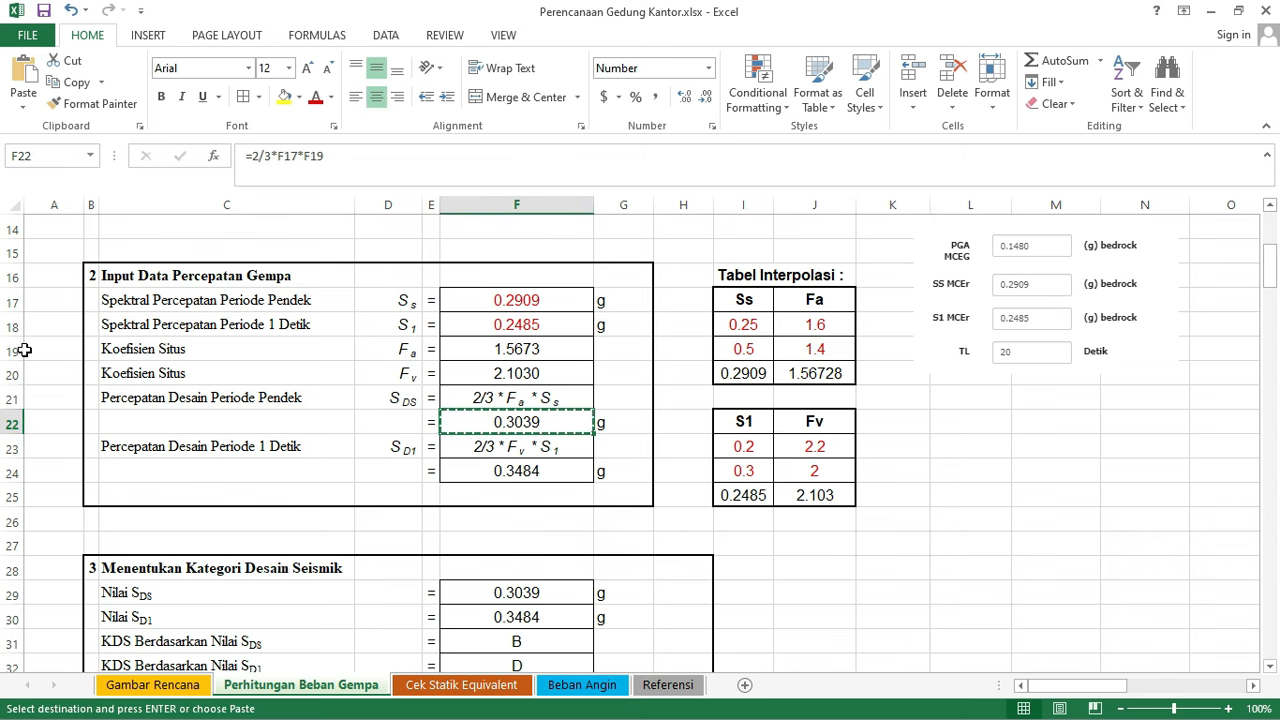
# - Switch back to ETABS, set Design System Sds to 0.3039 and accept the steel frame design preferences
pyautogui.press('super')
pyautogui.click(35, 318)
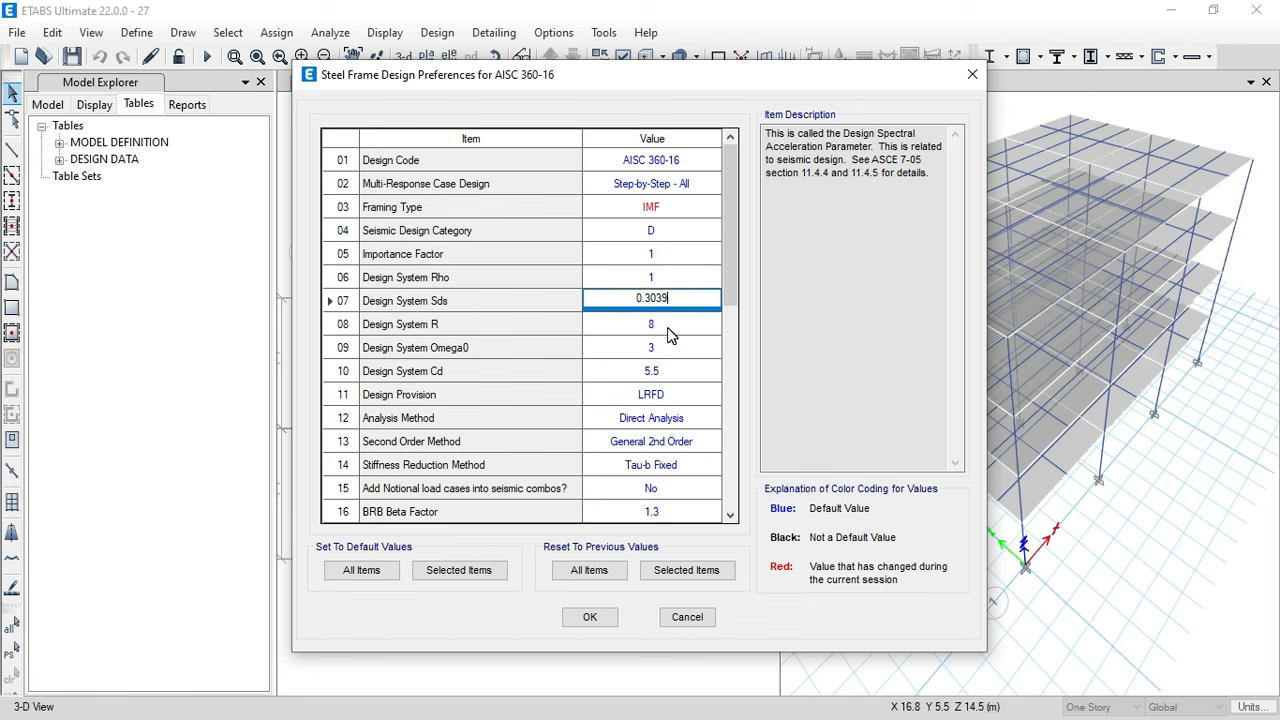
pyautogui.click(667, 327)
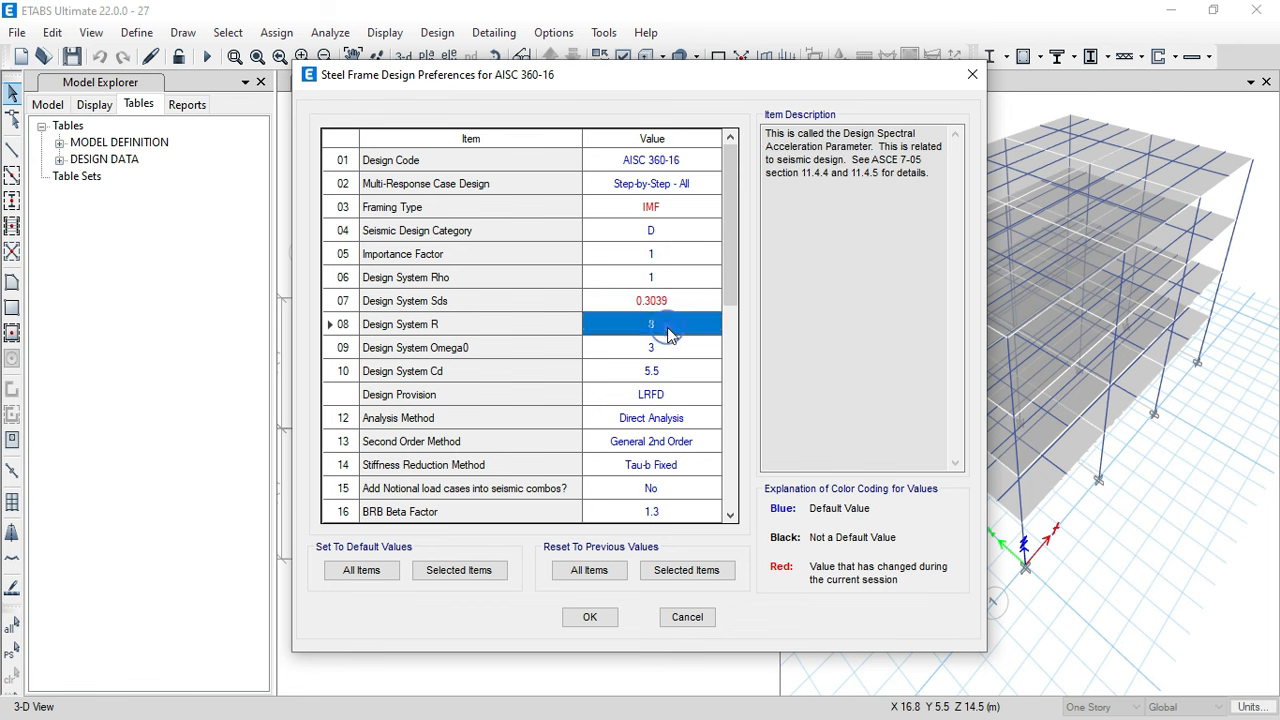
pyautogui.click(590, 618)
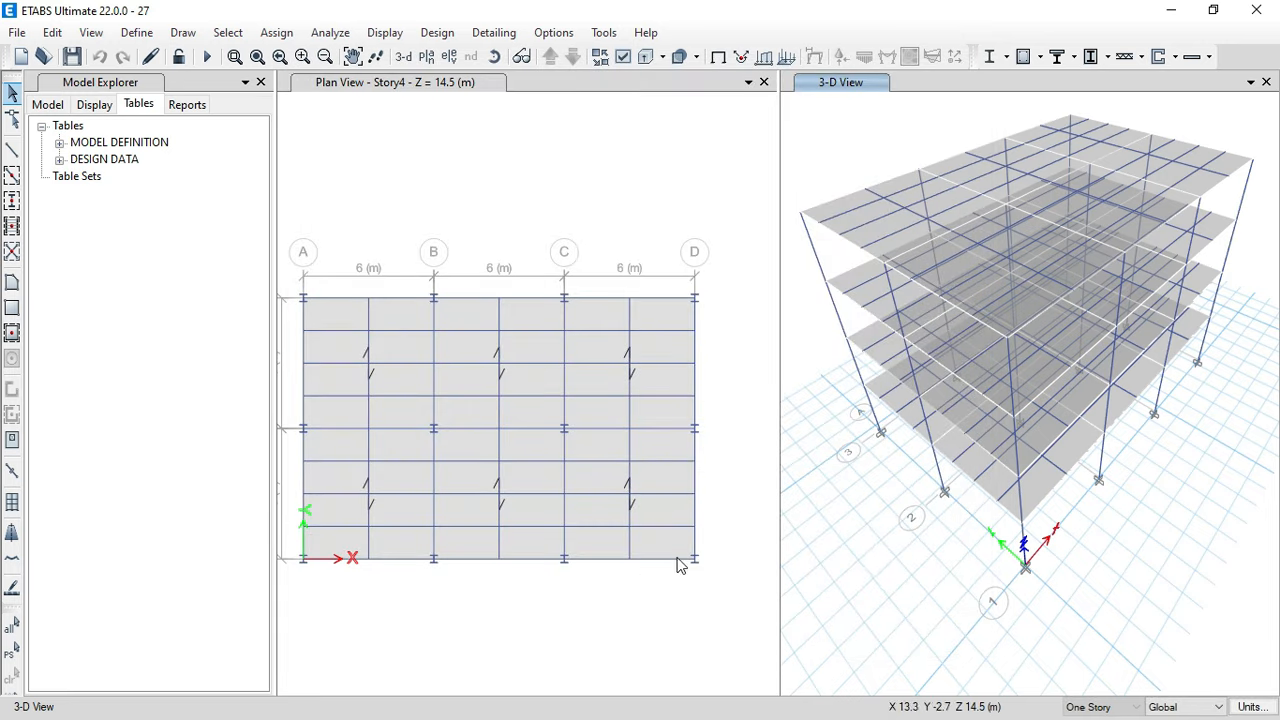
# - Run the analysis of the building model with the 3-D view active
pyautogui.click(866, 554)
pyautogui.click(872, 130)
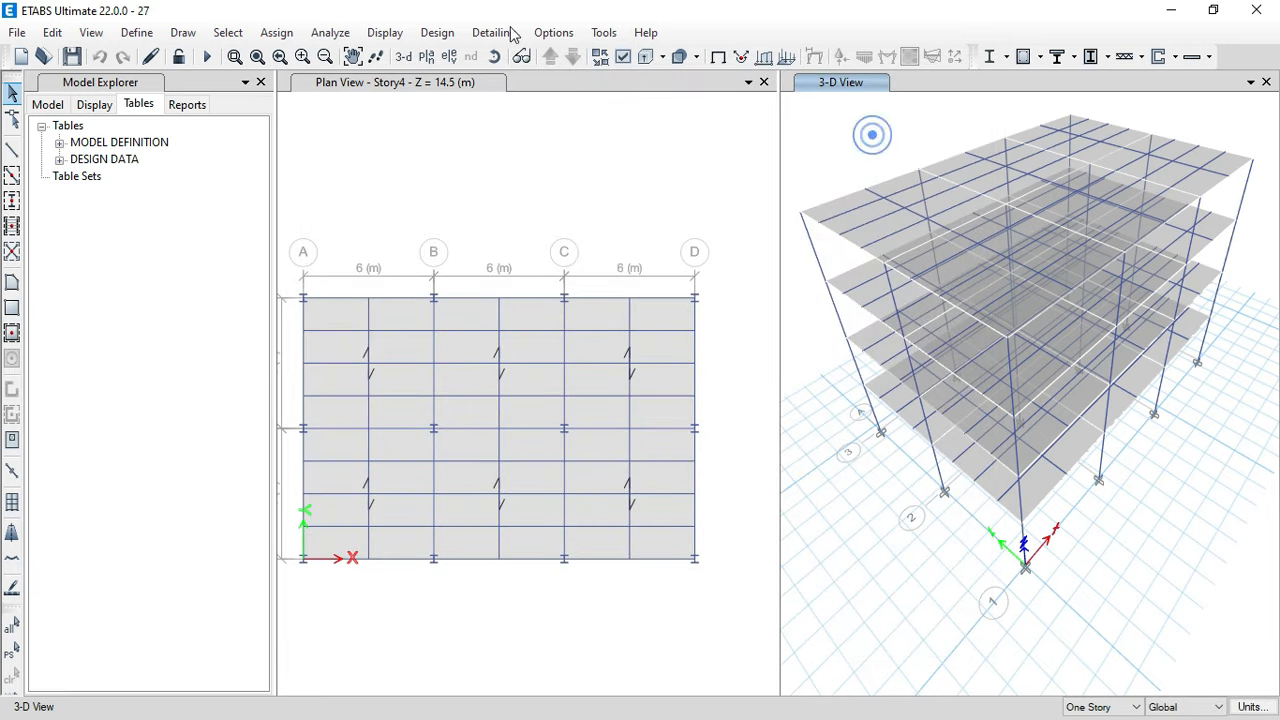
pyautogui.click(332, 33)
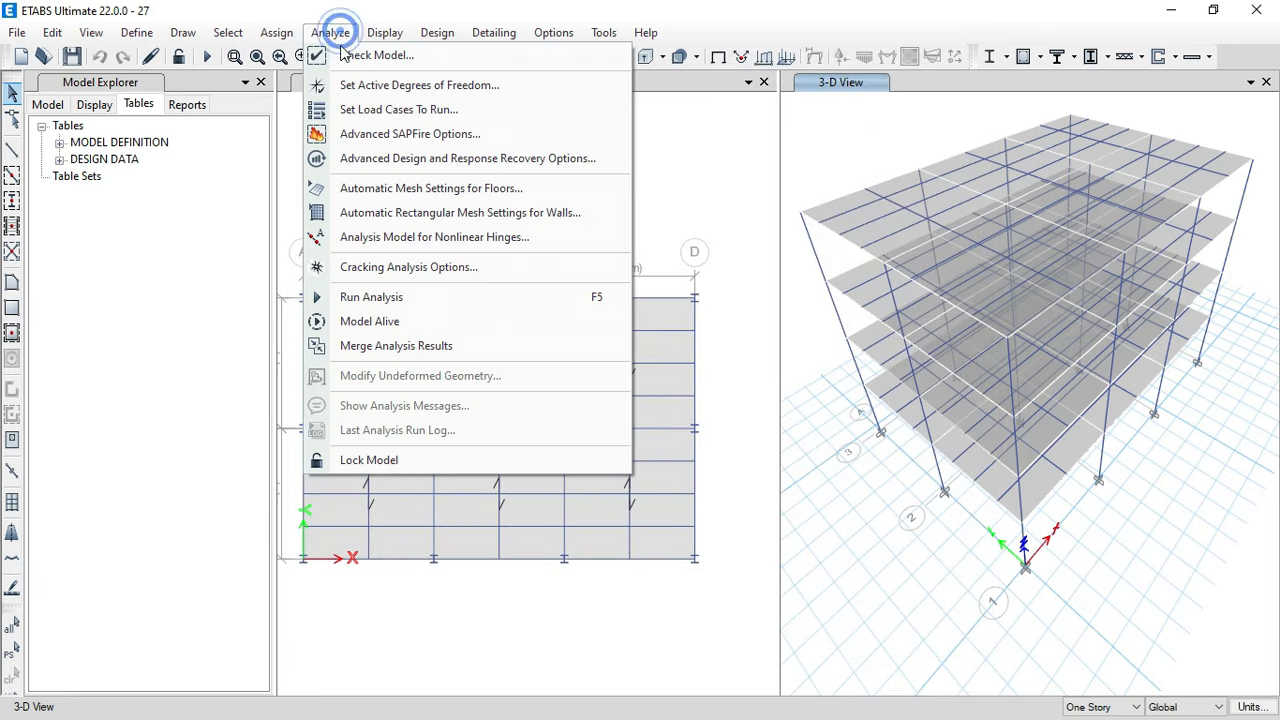
pyautogui.click(389, 297)
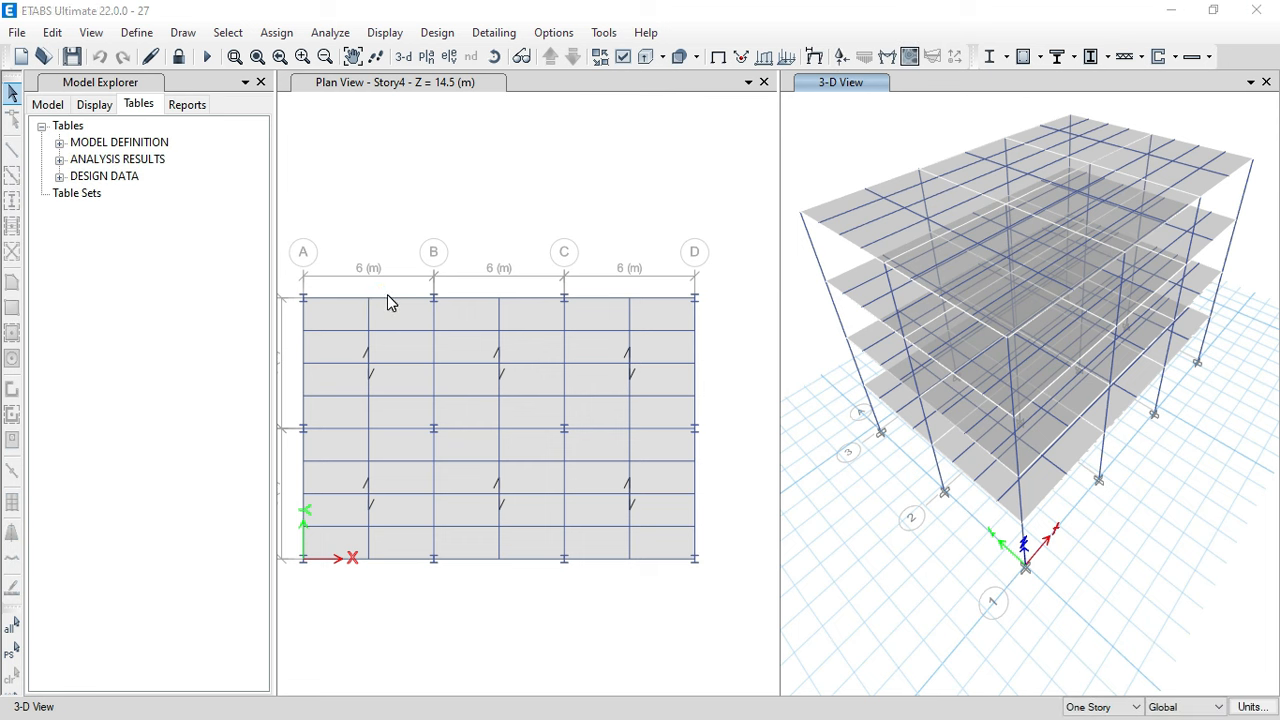
# - Start the steel frame design check and accept repeating the analysis and design for the differing sections
pyautogui.click(991, 56)
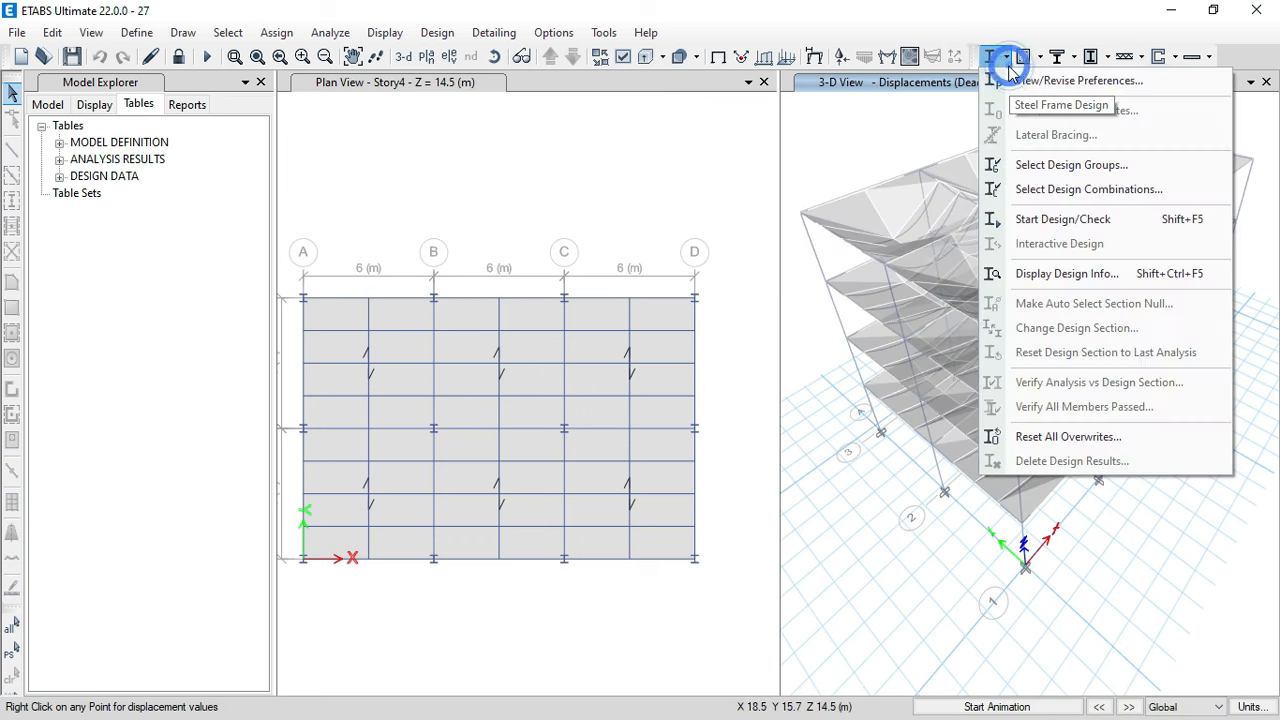
pyautogui.click(1058, 228)
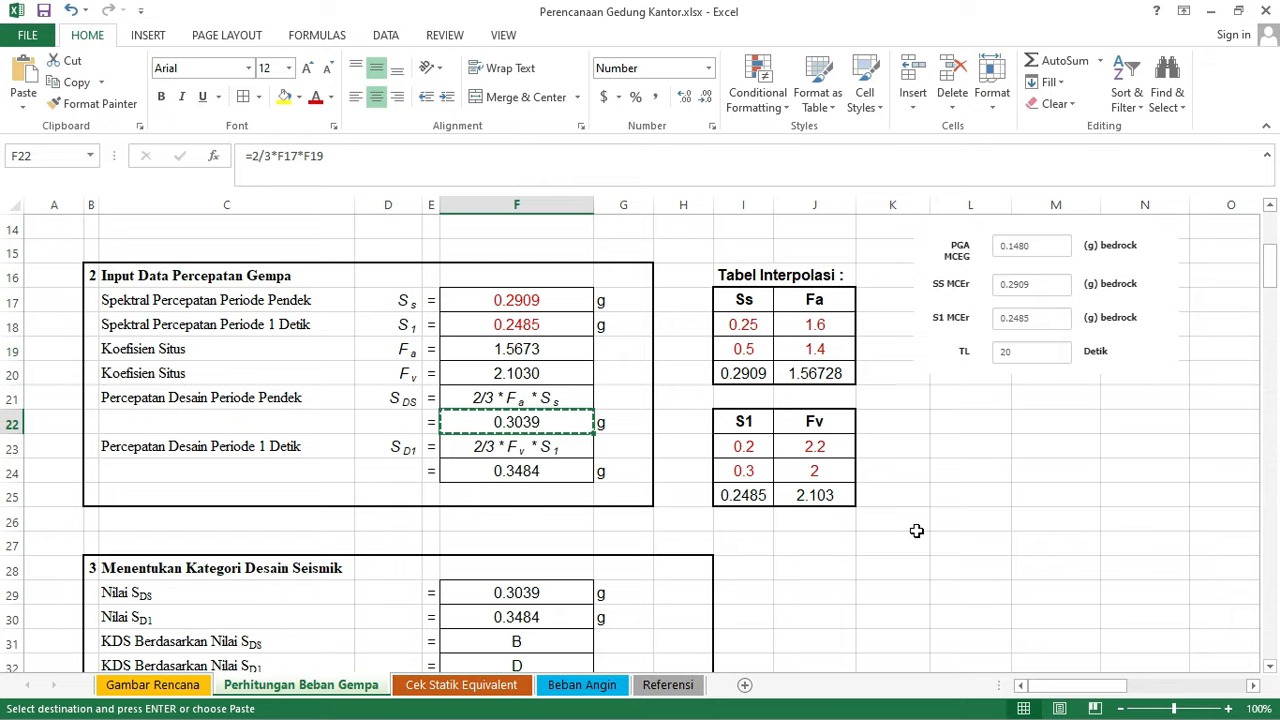
pyautogui.hotkey('alt', 'Tab')
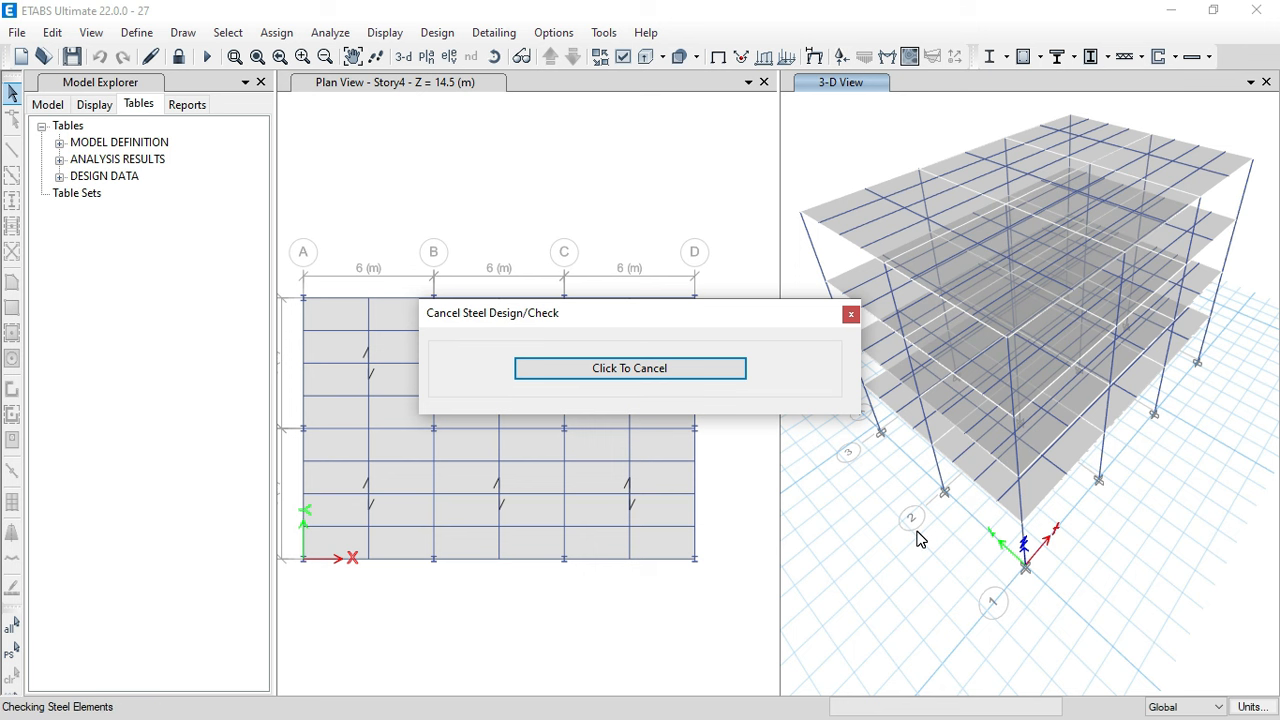
pyautogui.click(712, 438)
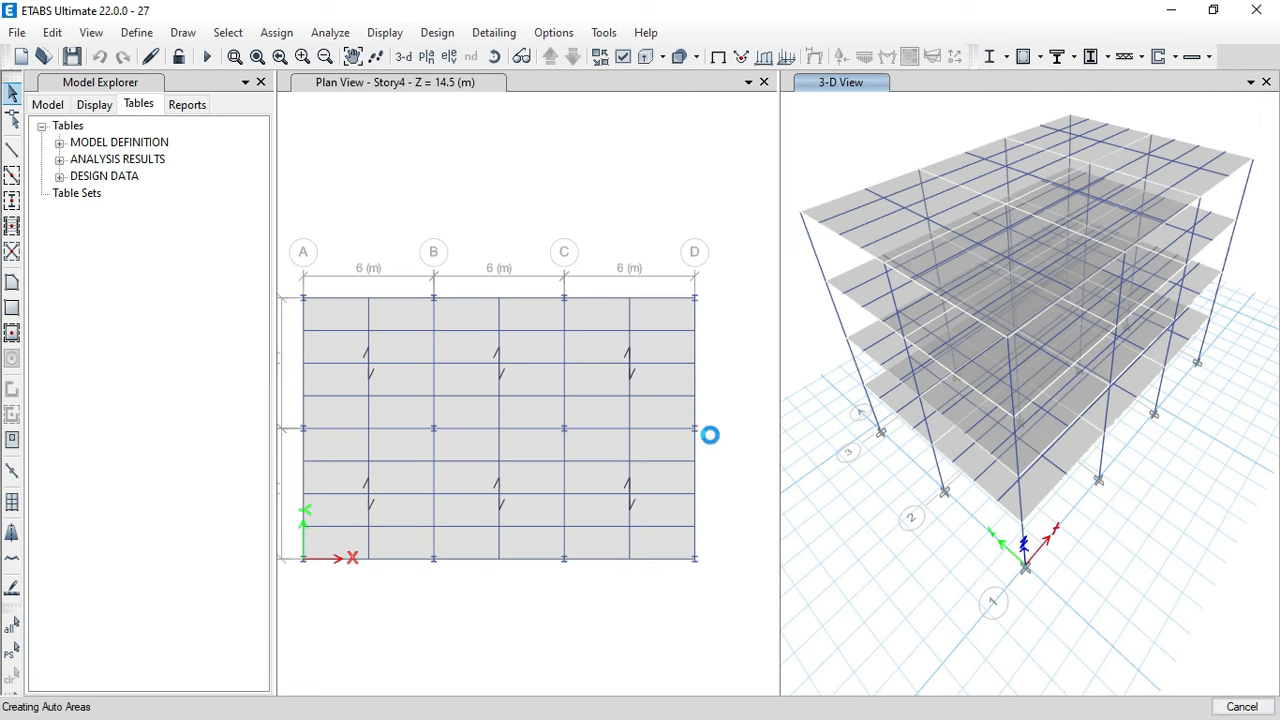
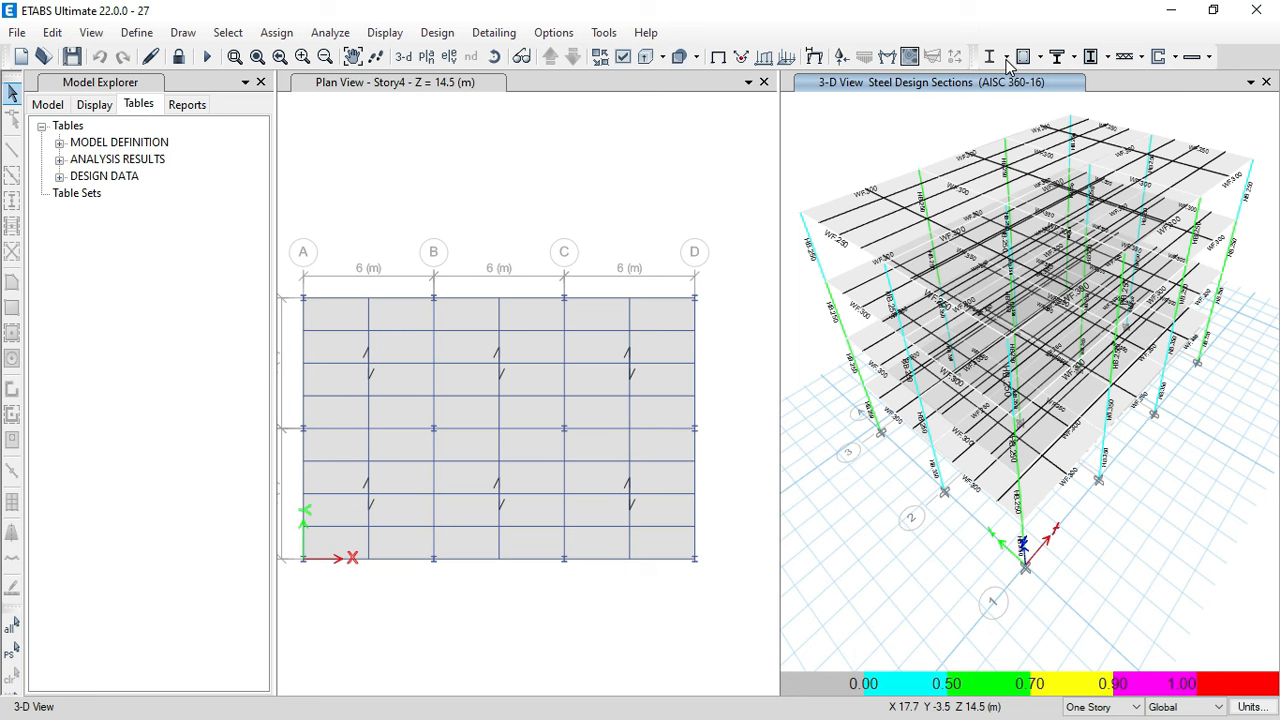
# - Examine the design sections and capacity-ratio colours of the ground-storey columns around the 3-D model
pyautogui.click(522, 57)
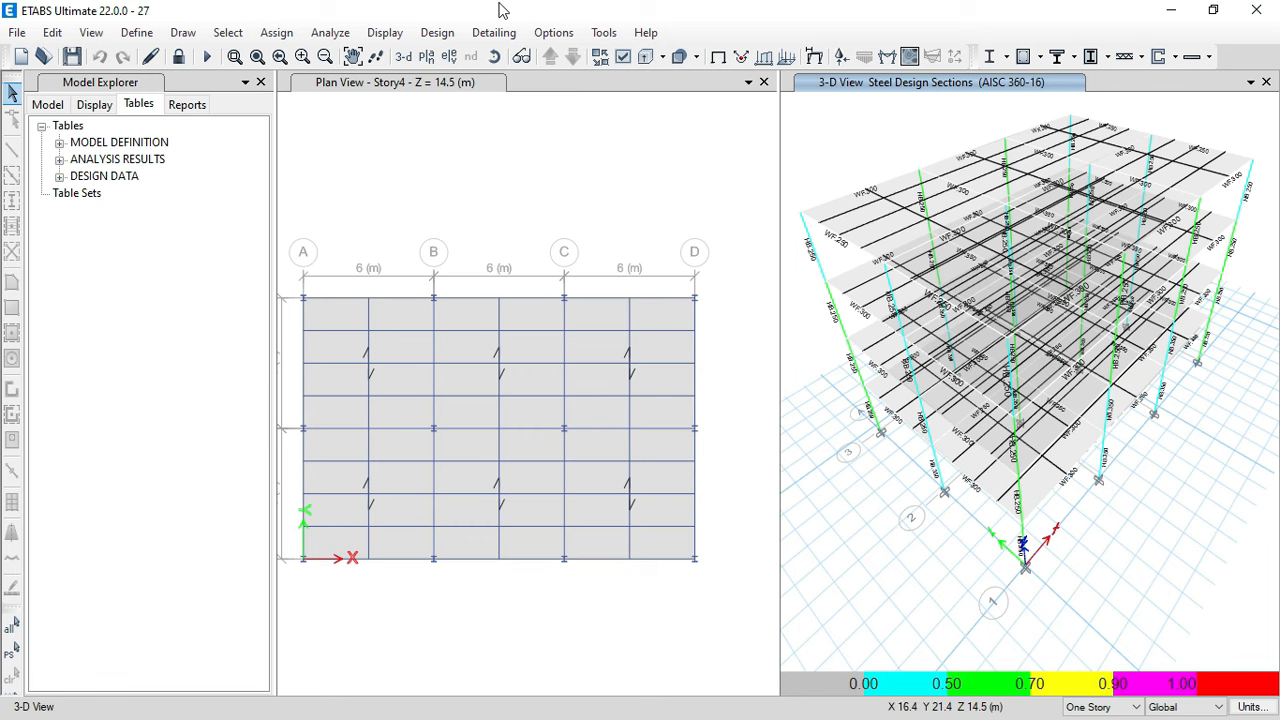
pyautogui.click(494, 57)
pyautogui.moveTo(913, 535); pyautogui.dragTo(920, 458)
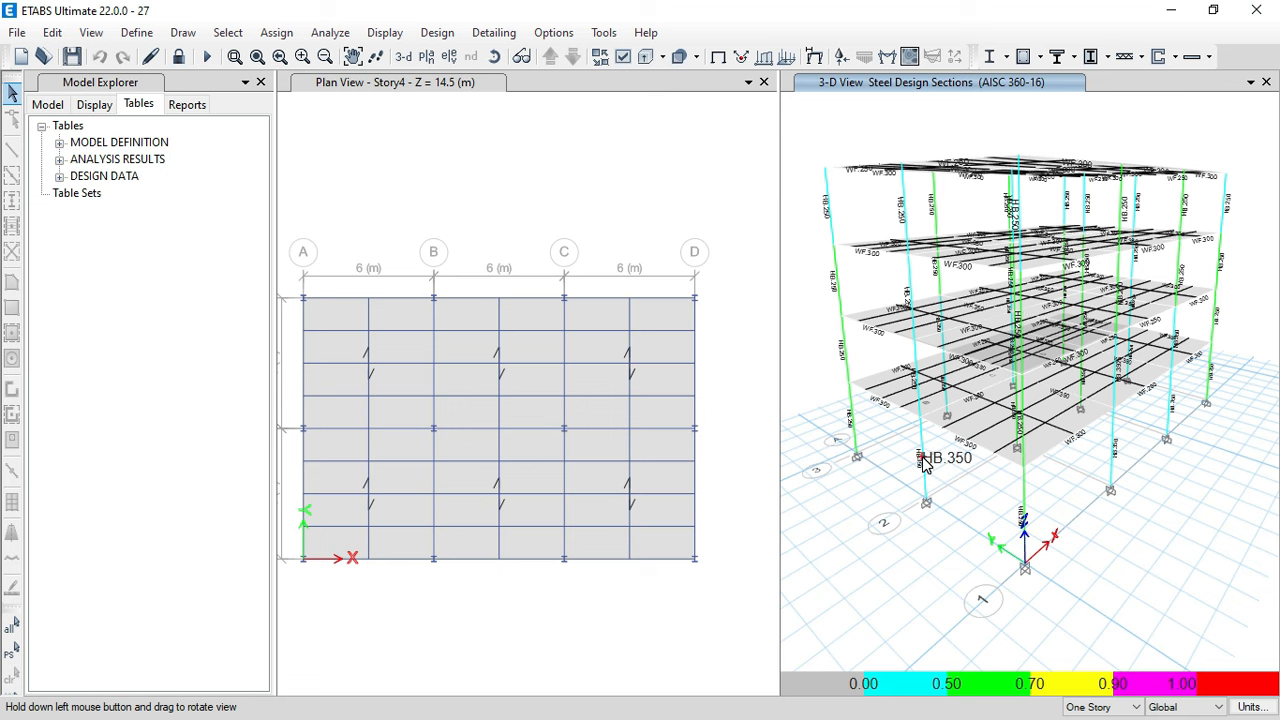
pyautogui.scroll(3, 923, 455)
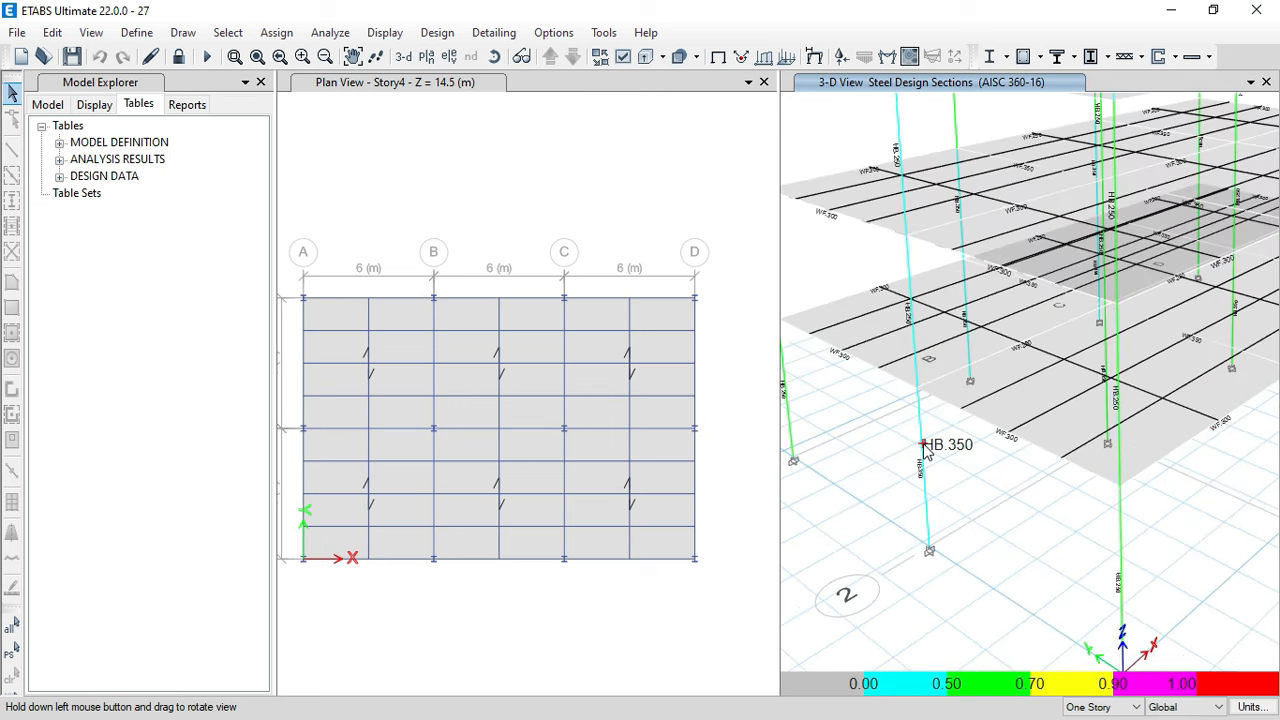
pyautogui.scroll(-4, 924, 446)
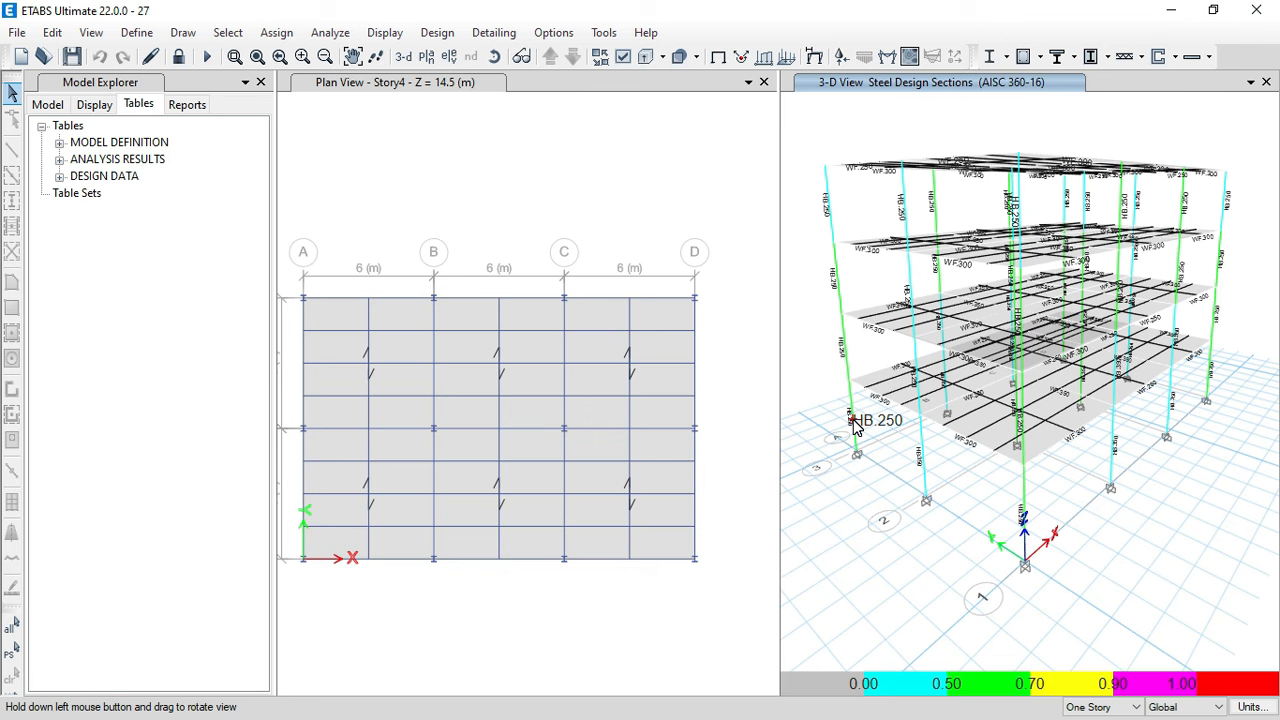
pyautogui.scroll(3, 851, 421)
pyautogui.scroll(-3, 851, 421)
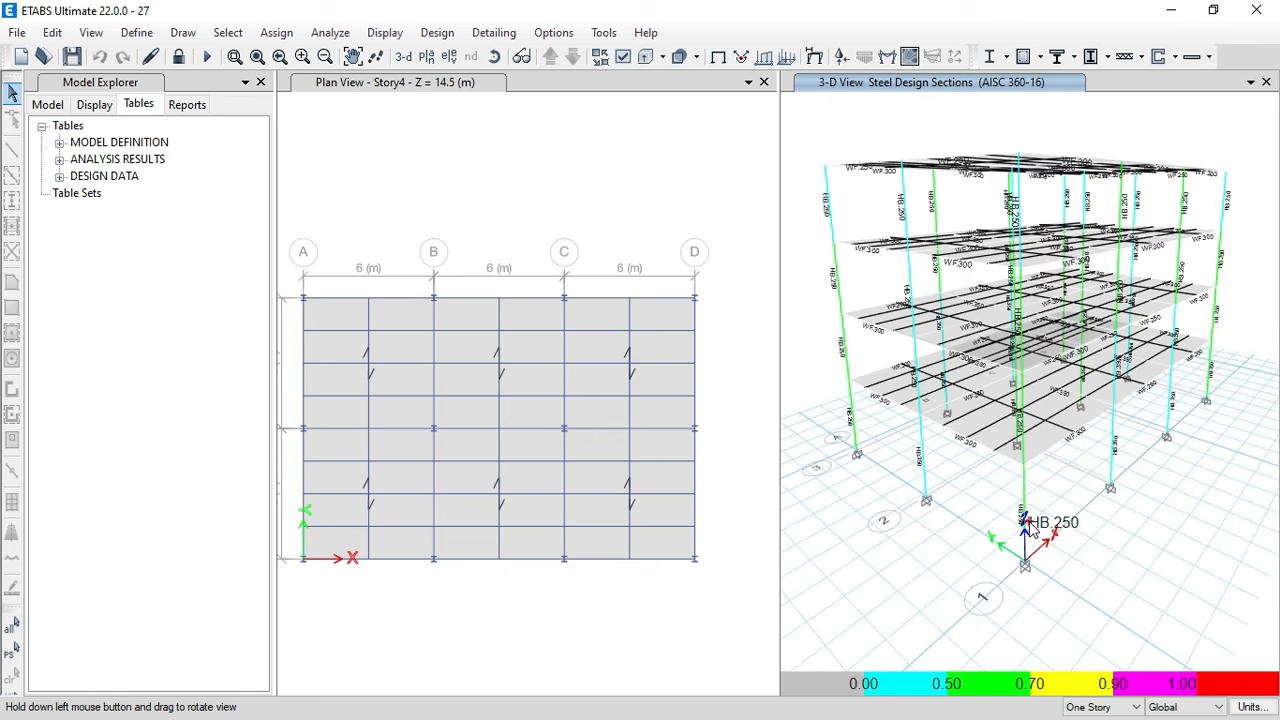
pyautogui.scroll(3, 1025, 522)
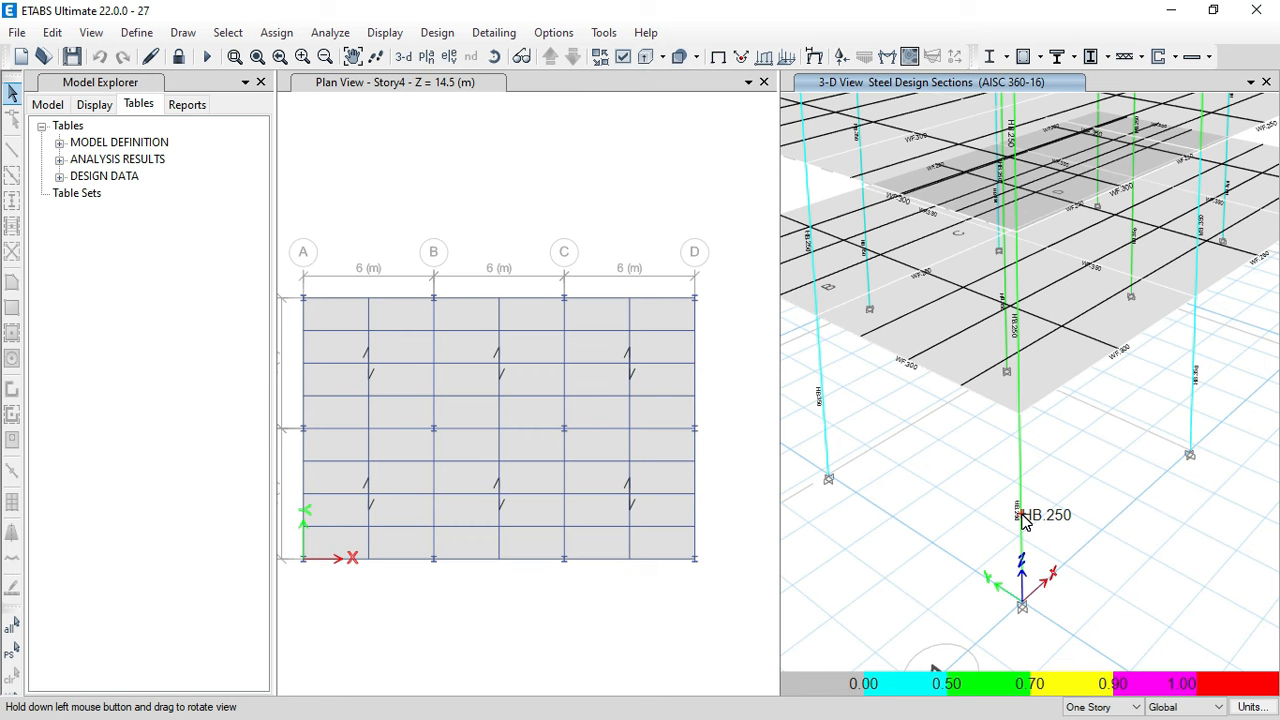
pyautogui.scroll(-5, 1134, 509)
pyautogui.scroll(6, 1120, 478)
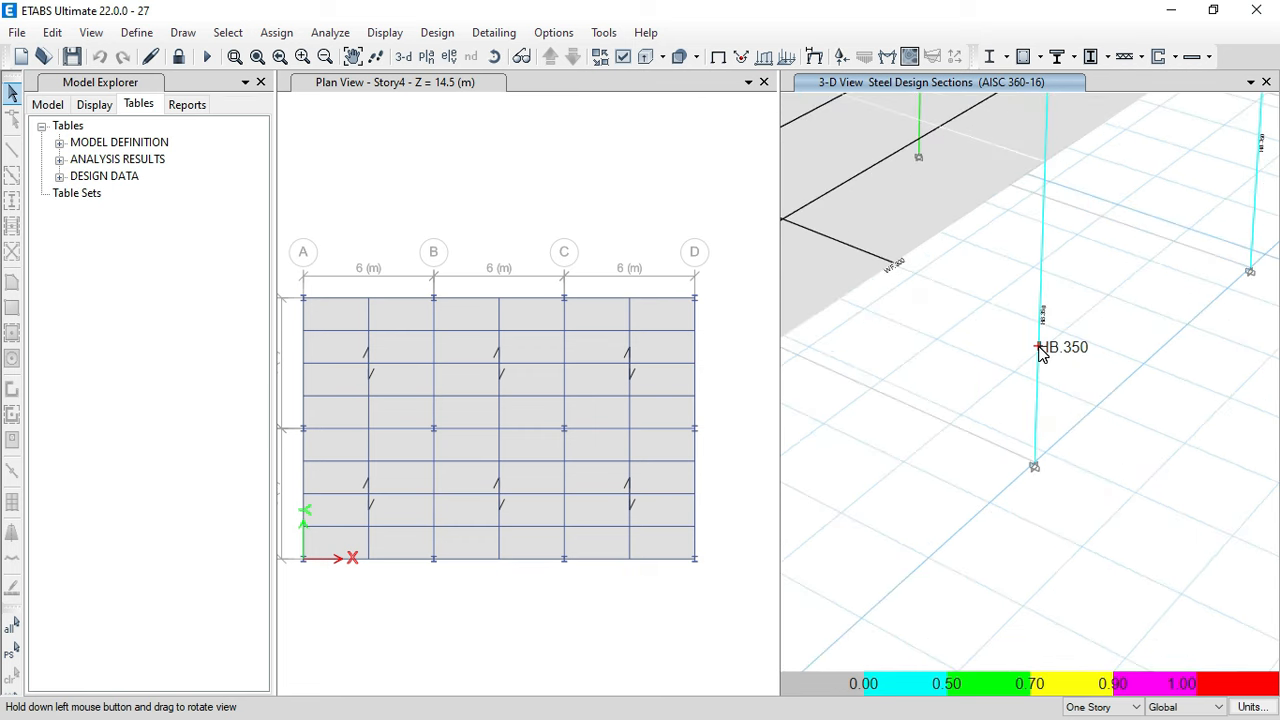
pyautogui.scroll(-6, 1037, 372)
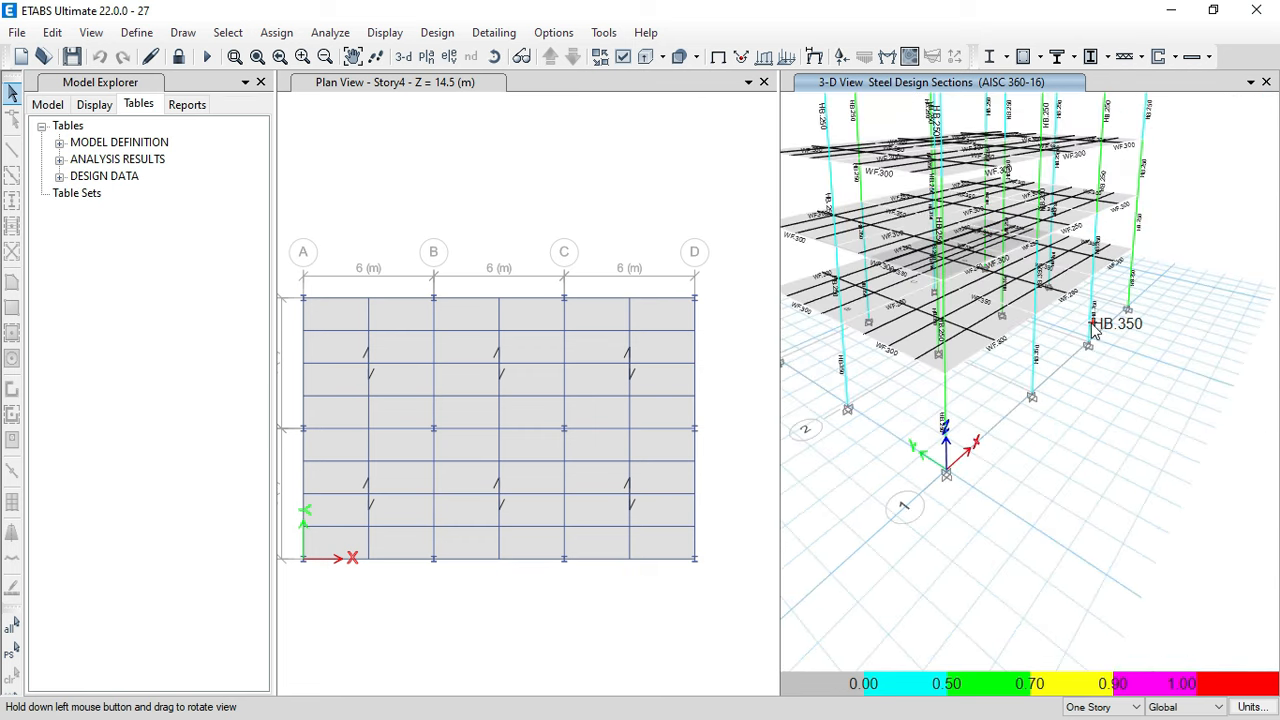
pyautogui.scroll(-5, 1108, 420)
pyautogui.moveTo(1083, 491); pyautogui.dragTo(1057, 440)
pyautogui.scroll(5, 975, 263)
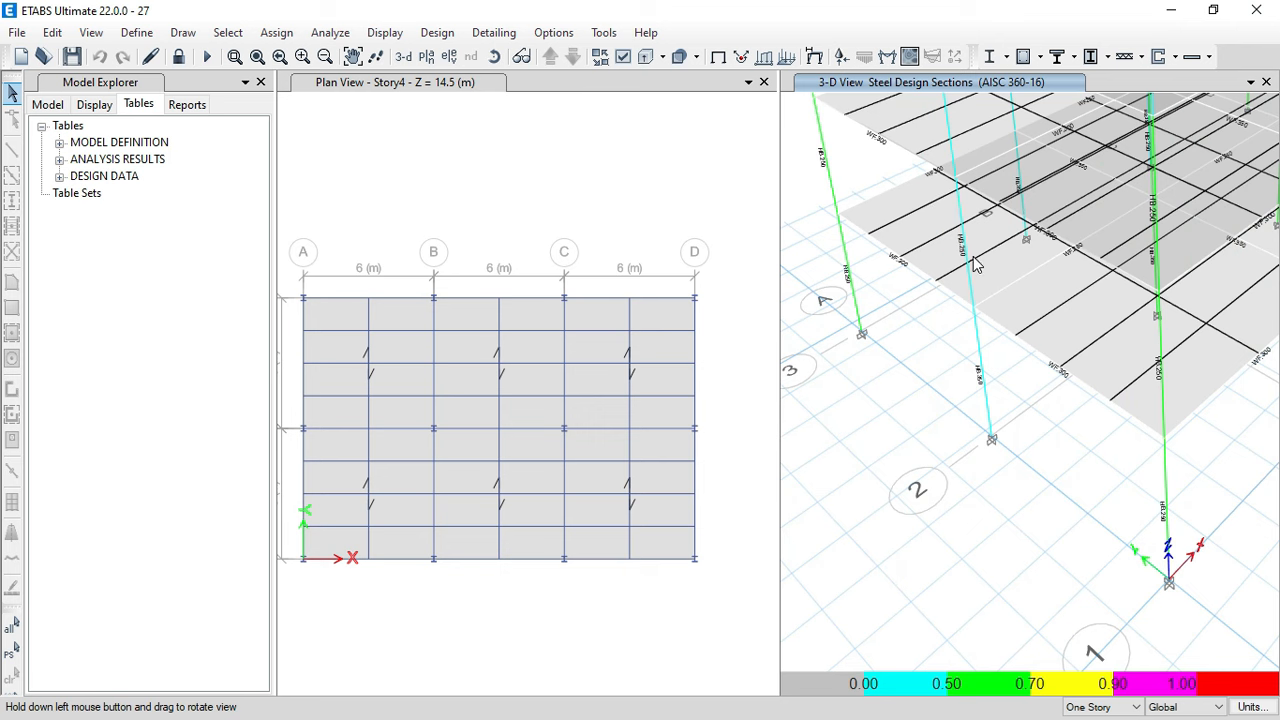
pyautogui.scroll(-2, 965, 423)
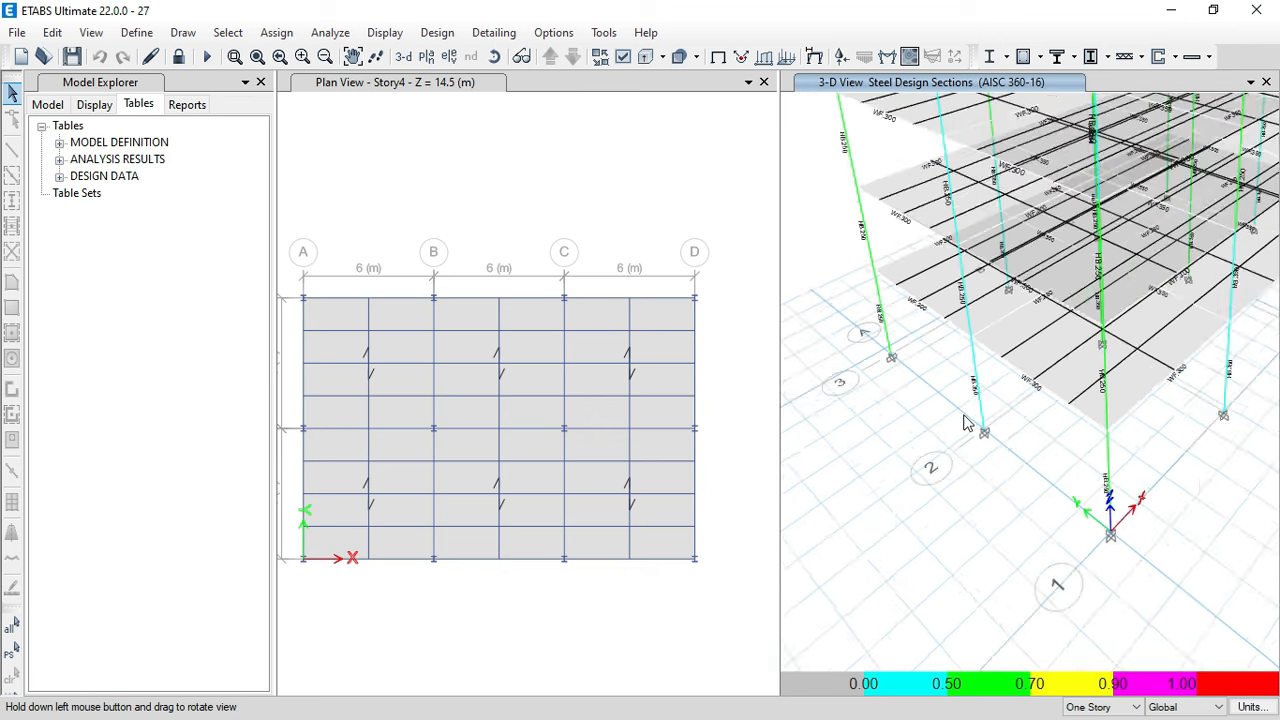
pyautogui.scroll(-3, 965, 423)
pyautogui.moveTo(1034, 476); pyautogui.dragTo(931, 483)
pyautogui.scroll(4, 1095, 438)
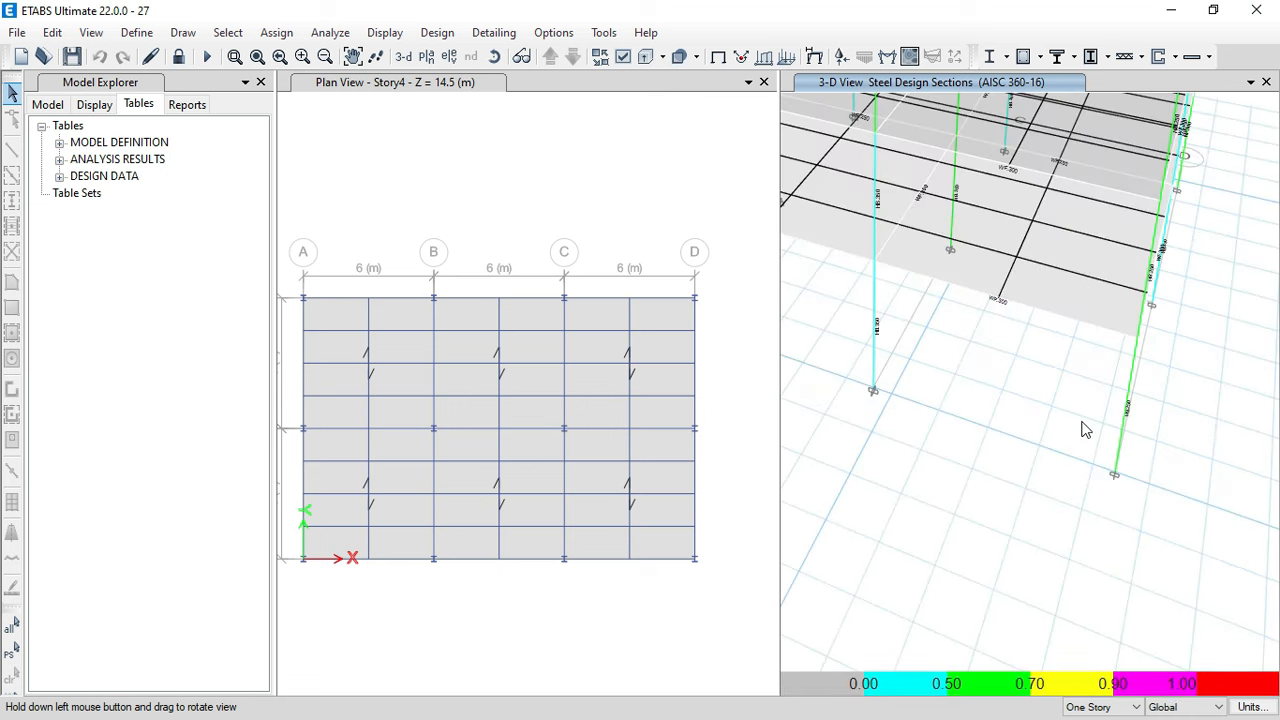
# - Replace the 3-D design sections view with the Story2 plan to examine its beam sections and ratio colours
pyautogui.click(594, 177)
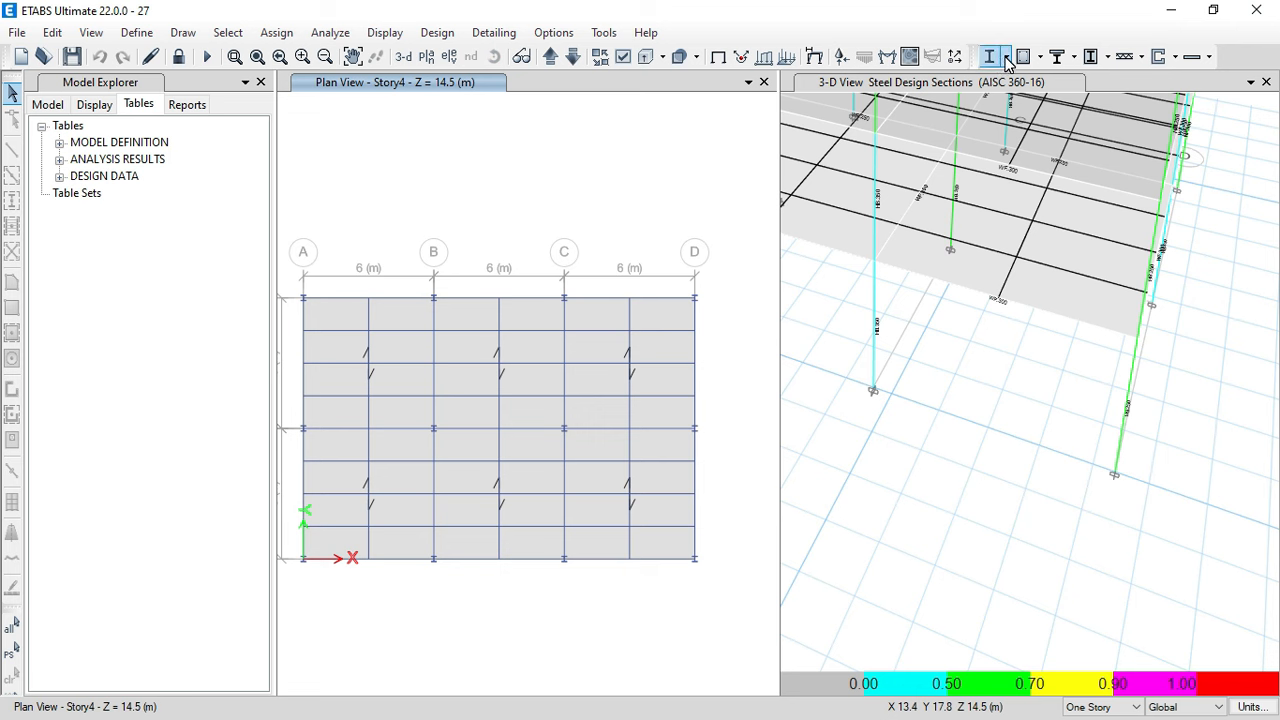
pyautogui.click(997, 363)
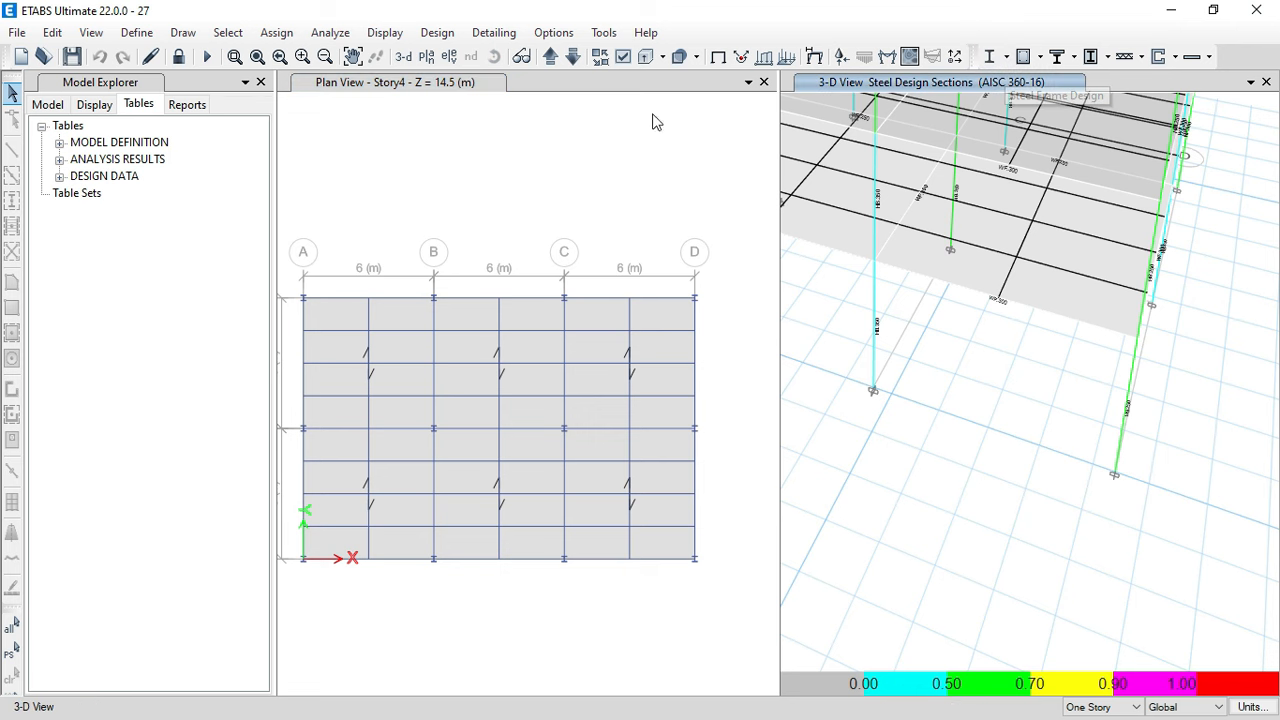
pyautogui.click(428, 58)
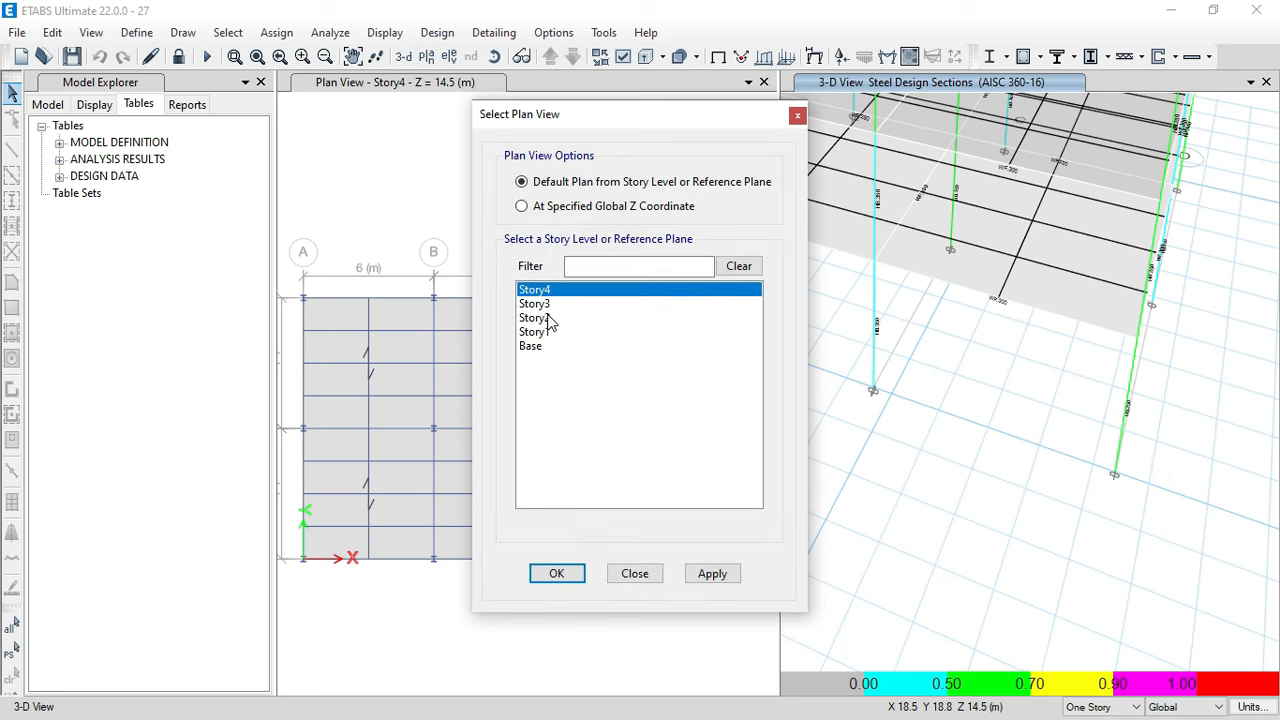
pyautogui.click(546, 304)
pyautogui.click(544, 317)
pyautogui.click(569, 567)
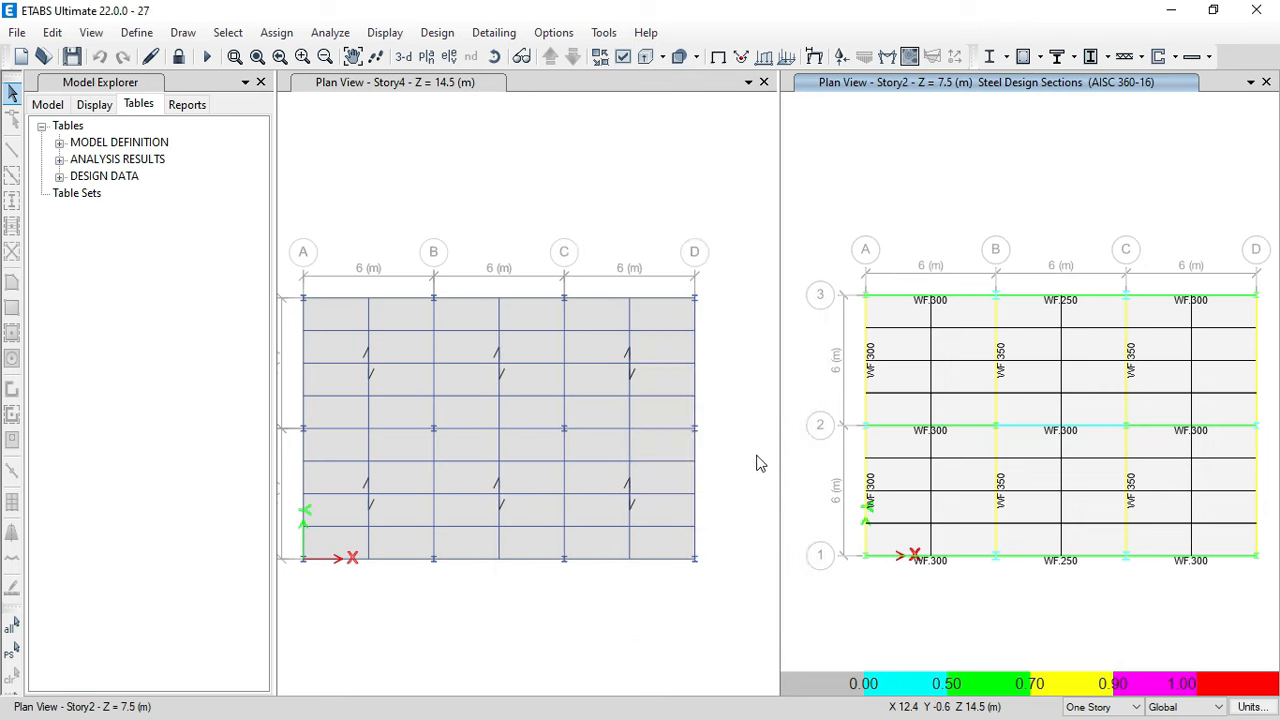
pyautogui.moveTo(985, 645); pyautogui.dragTo(949, 589, button='middle')
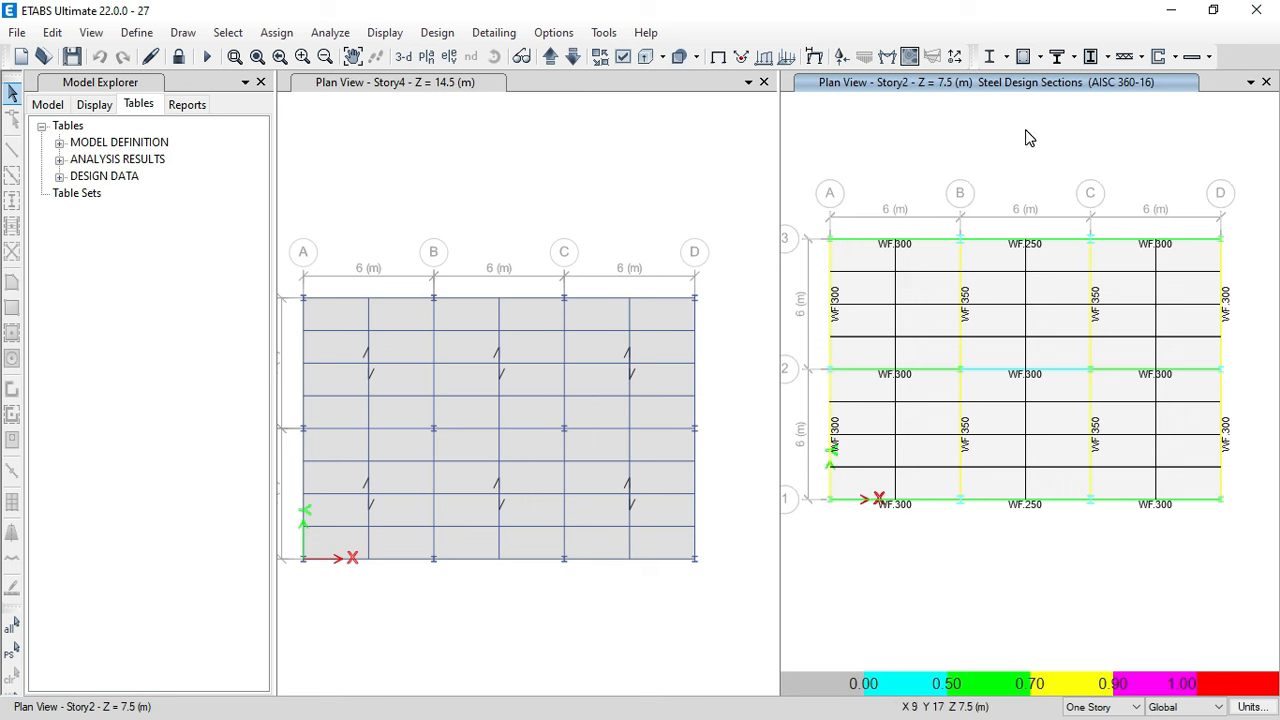
# - Examine the beam design sections and ratio colours on the Story1, Story2, Story3 and Story4 plans
pyautogui.click(573, 58)
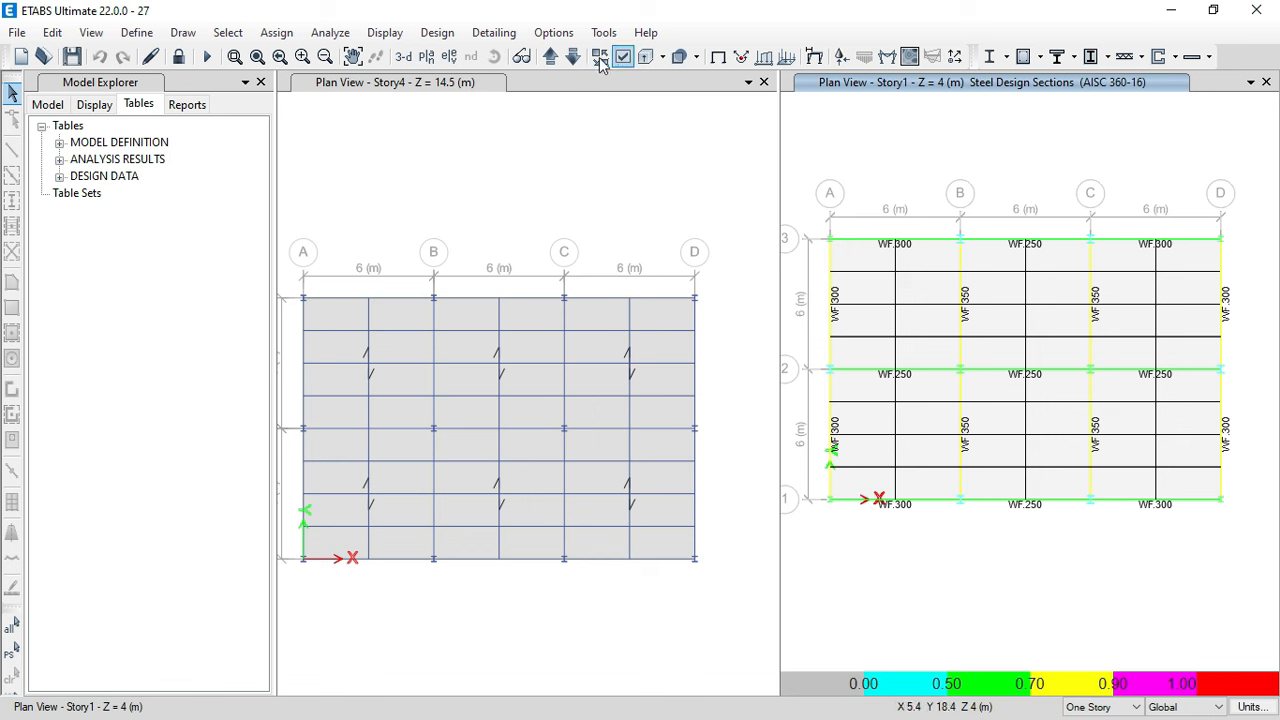
pyautogui.click(548, 58)
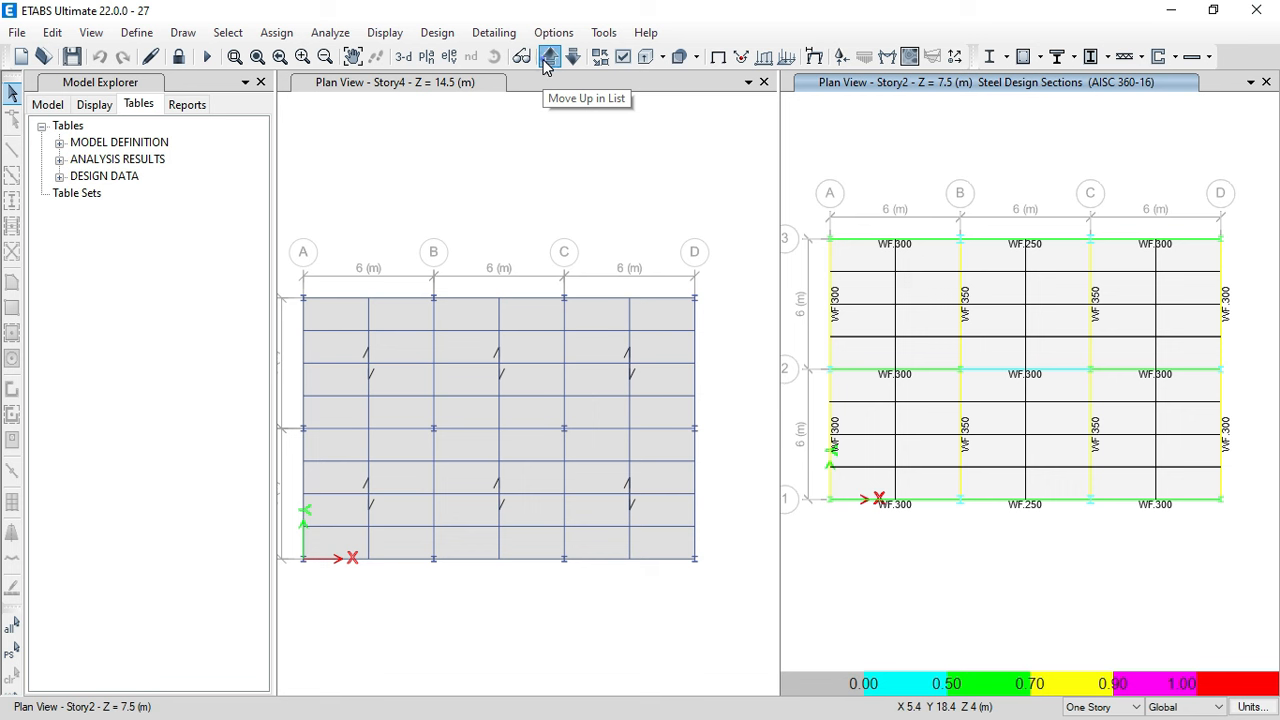
pyautogui.click(548, 58)
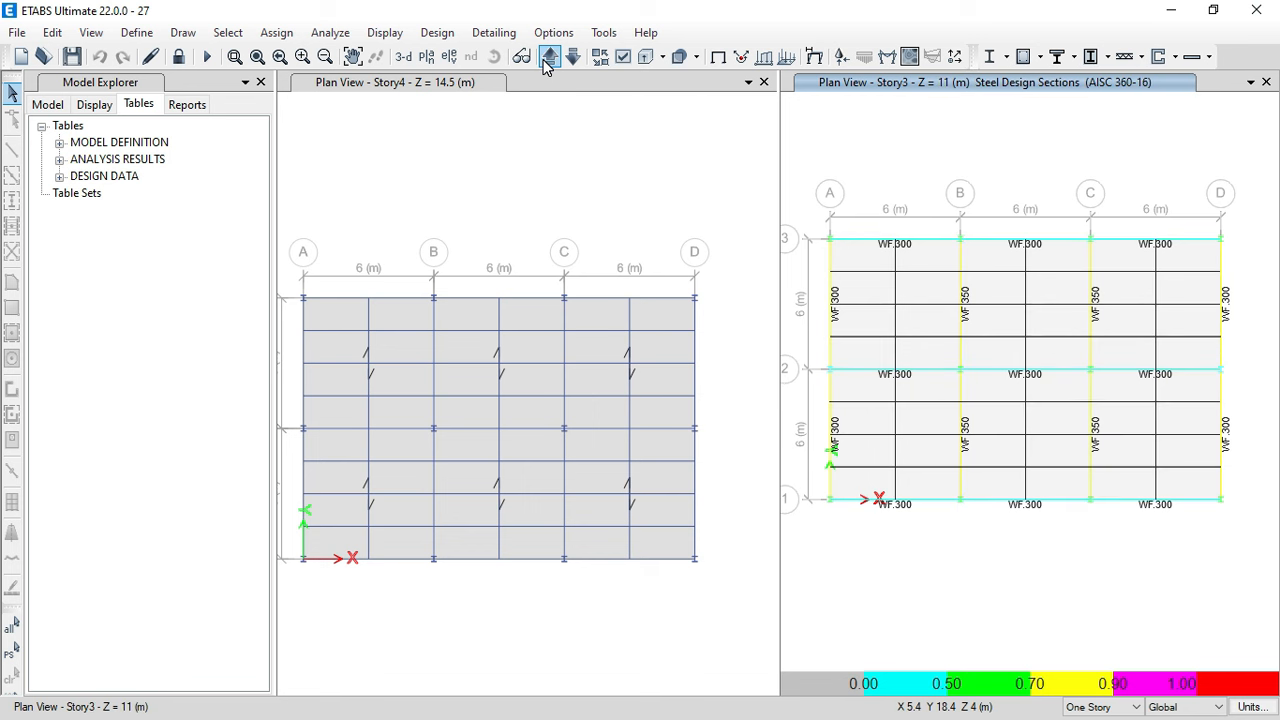
pyautogui.click(548, 58)
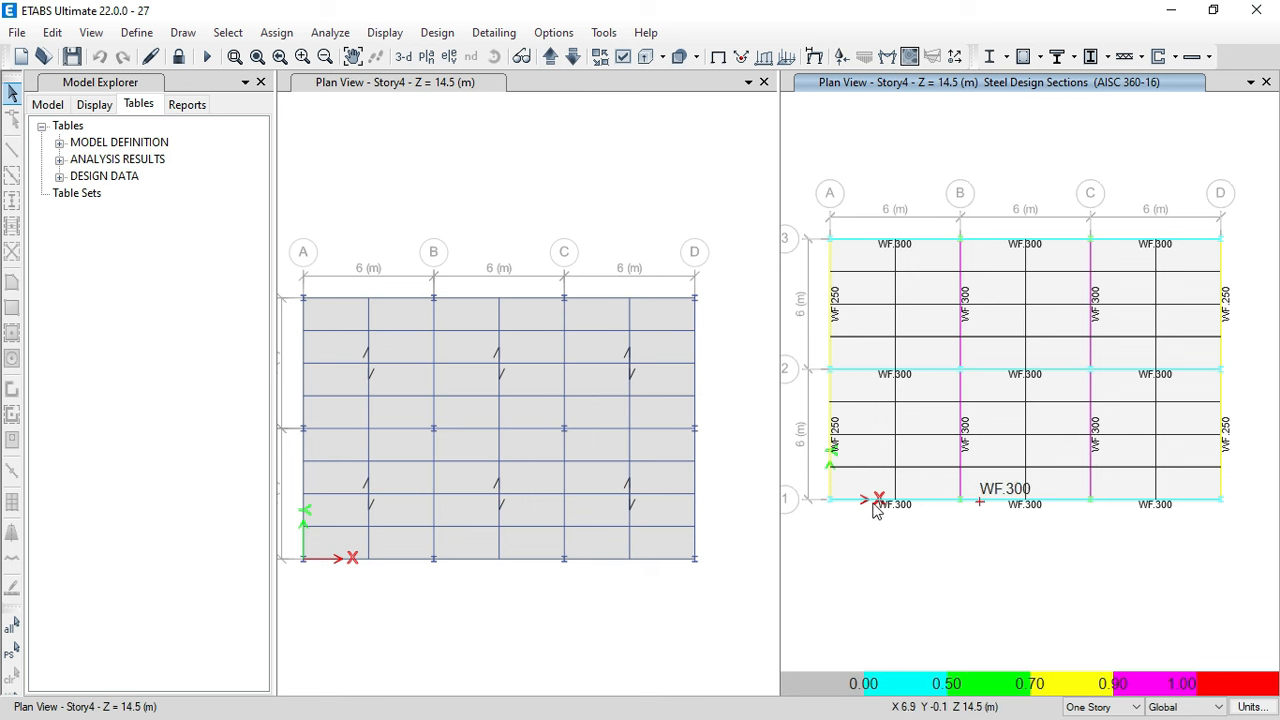
pyautogui.click(573, 57)
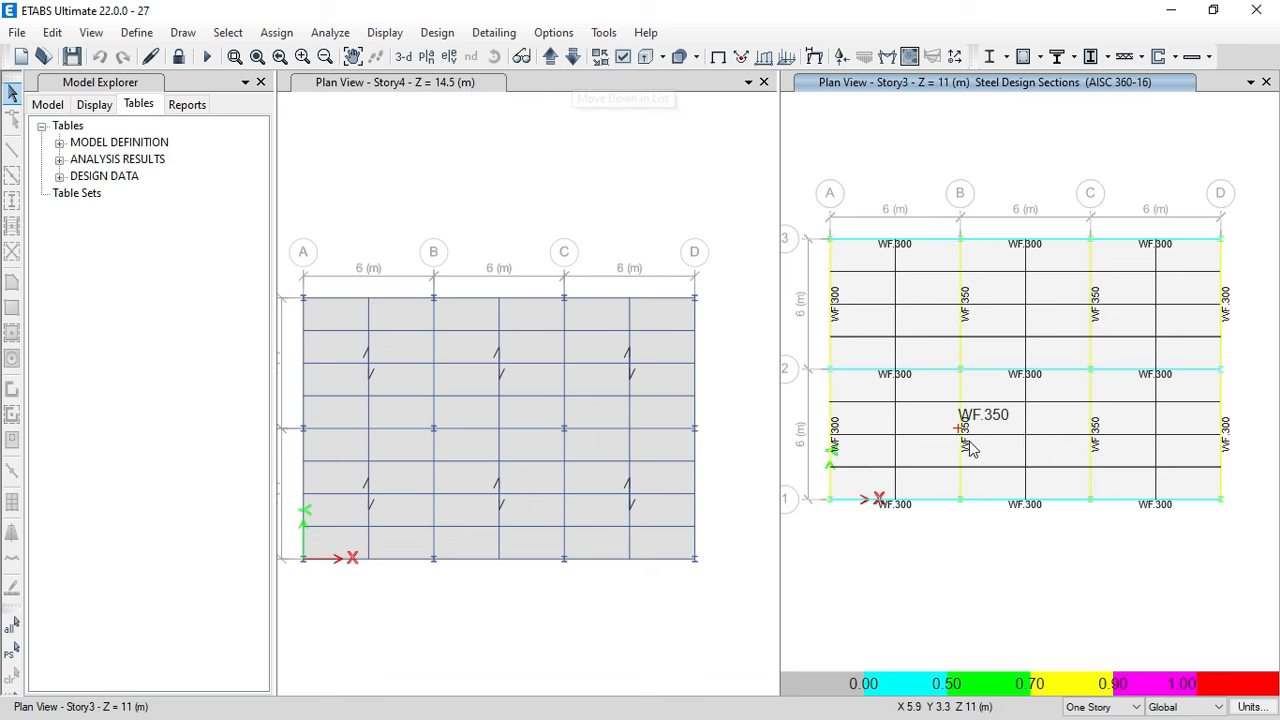
pyautogui.click(549, 58)
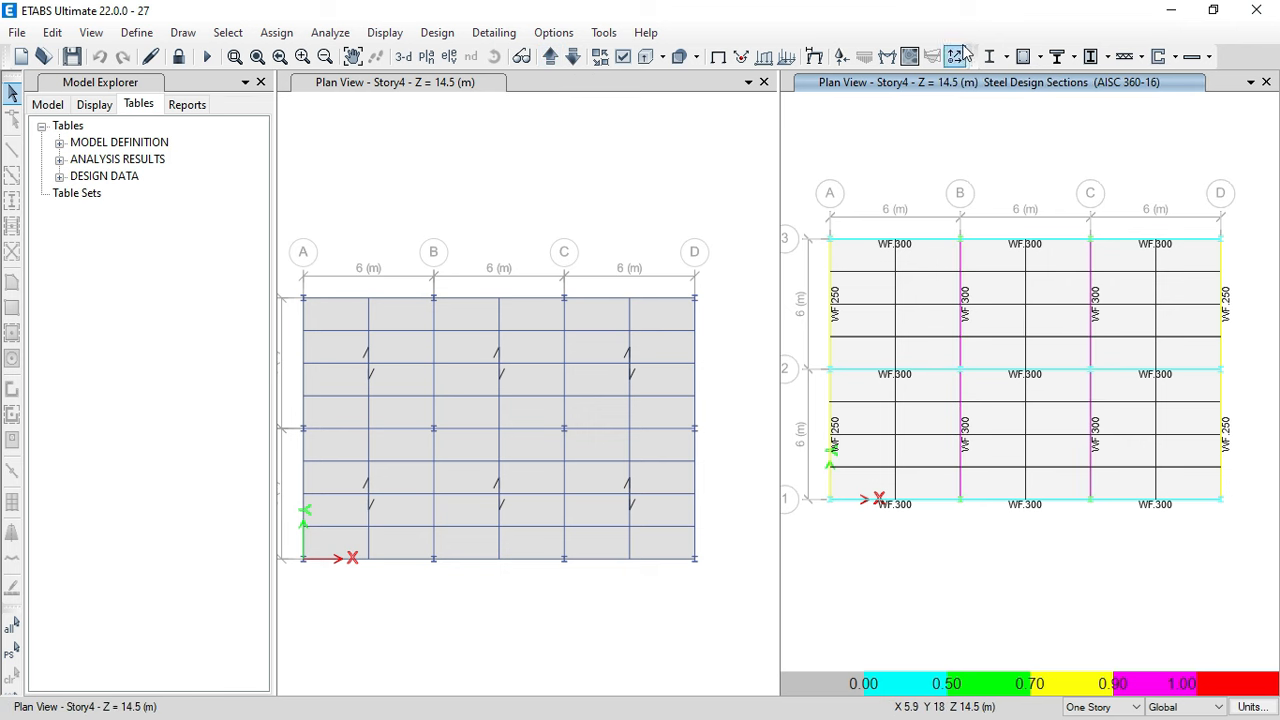
# - Verify whether all steel frame members pass the stress/capacity check
pyautogui.click(1007, 58)
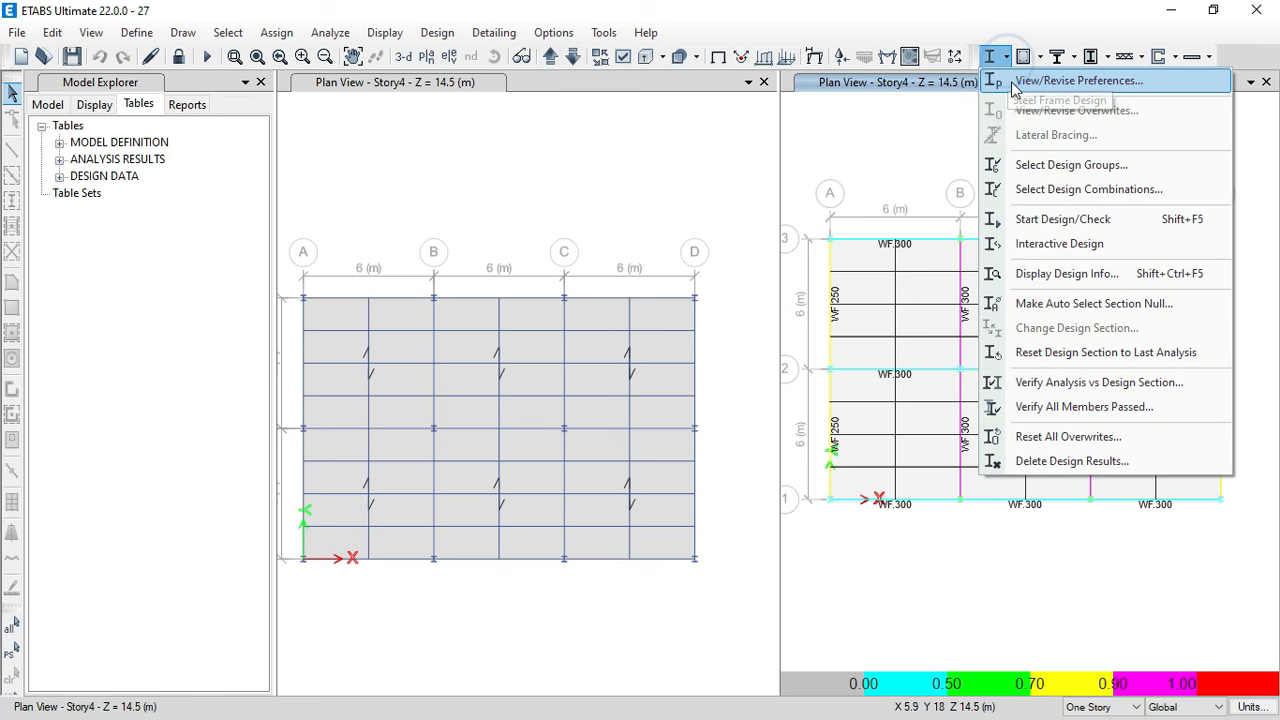
pyautogui.click(1067, 409)
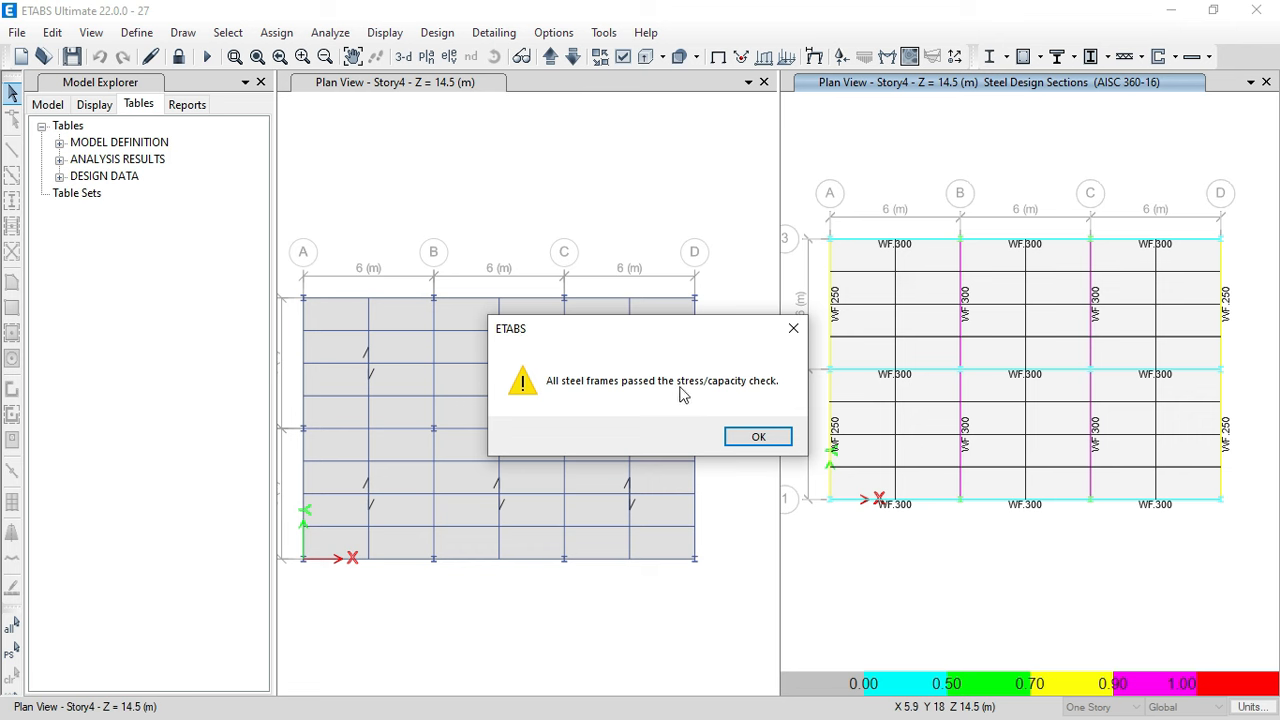
# - Display the composite beam design data on the Story4 plan and examine the beam sections and shear stud labels
pyautogui.click(754, 436)
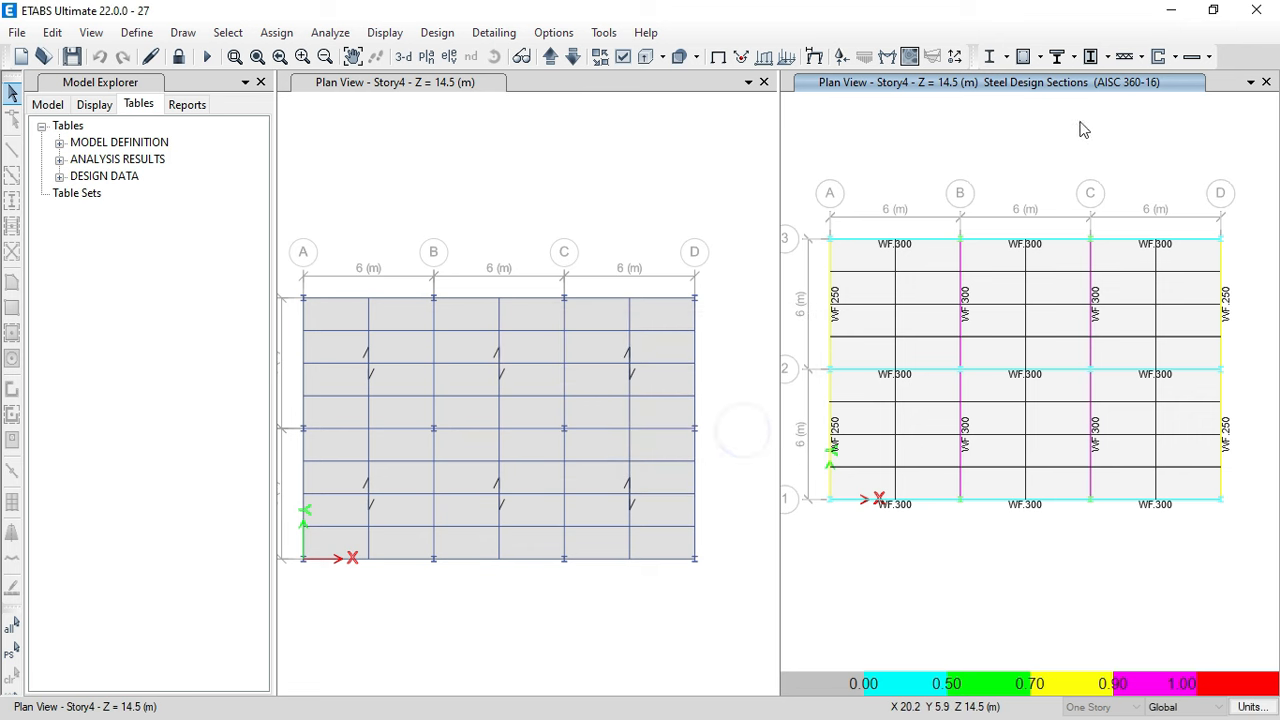
pyautogui.click(1073, 58)
pyautogui.click(1103, 195)
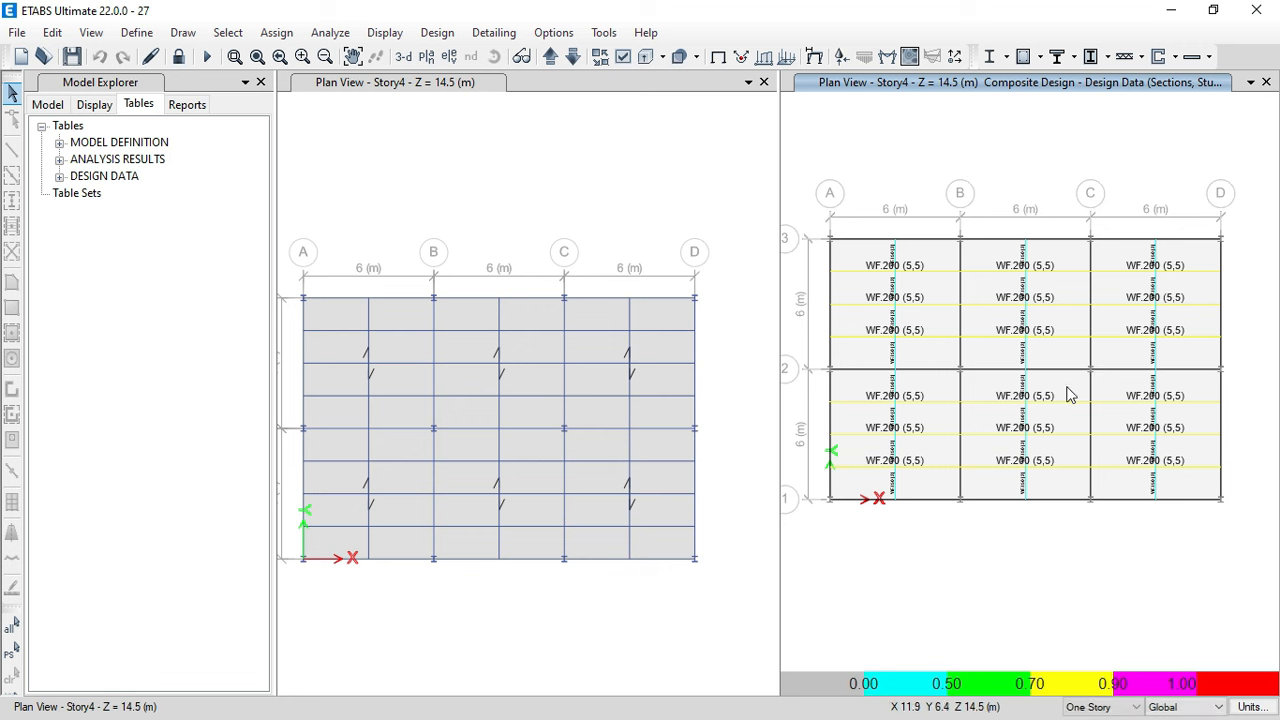
pyautogui.scroll(5, 1040, 497)
pyautogui.moveTo(1010, 478)
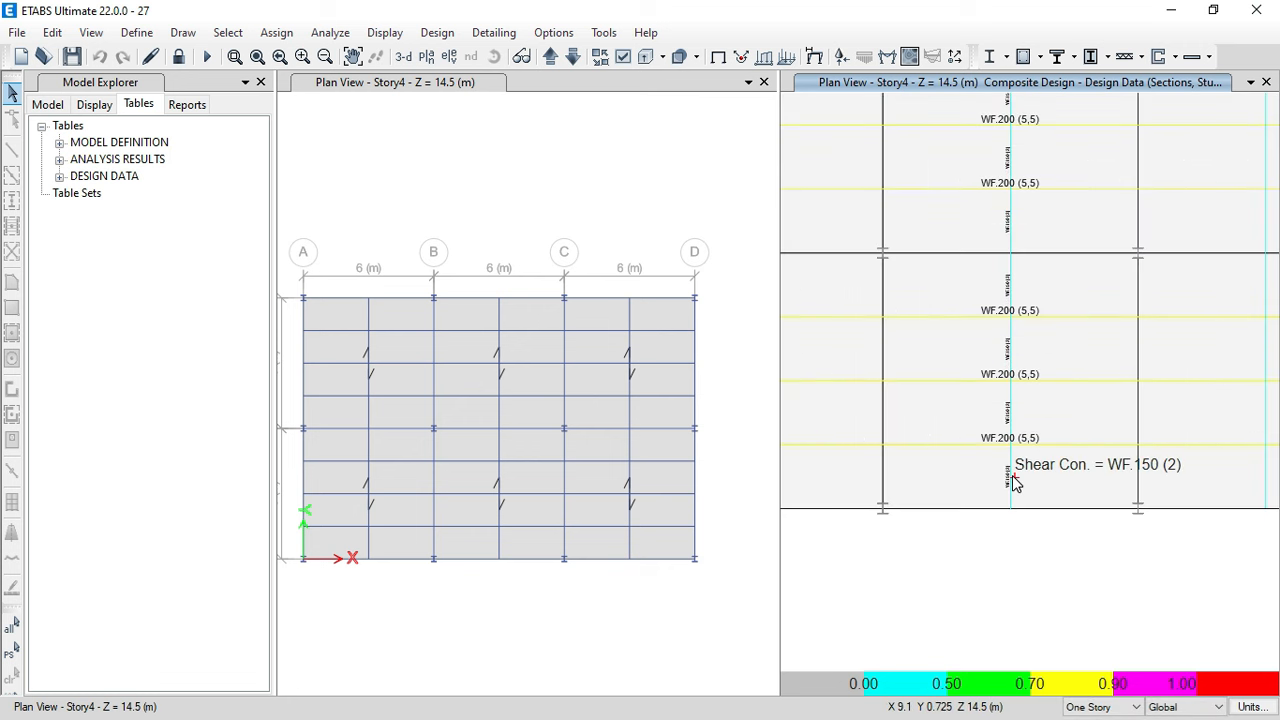
pyautogui.scroll(-6, 1010, 480)
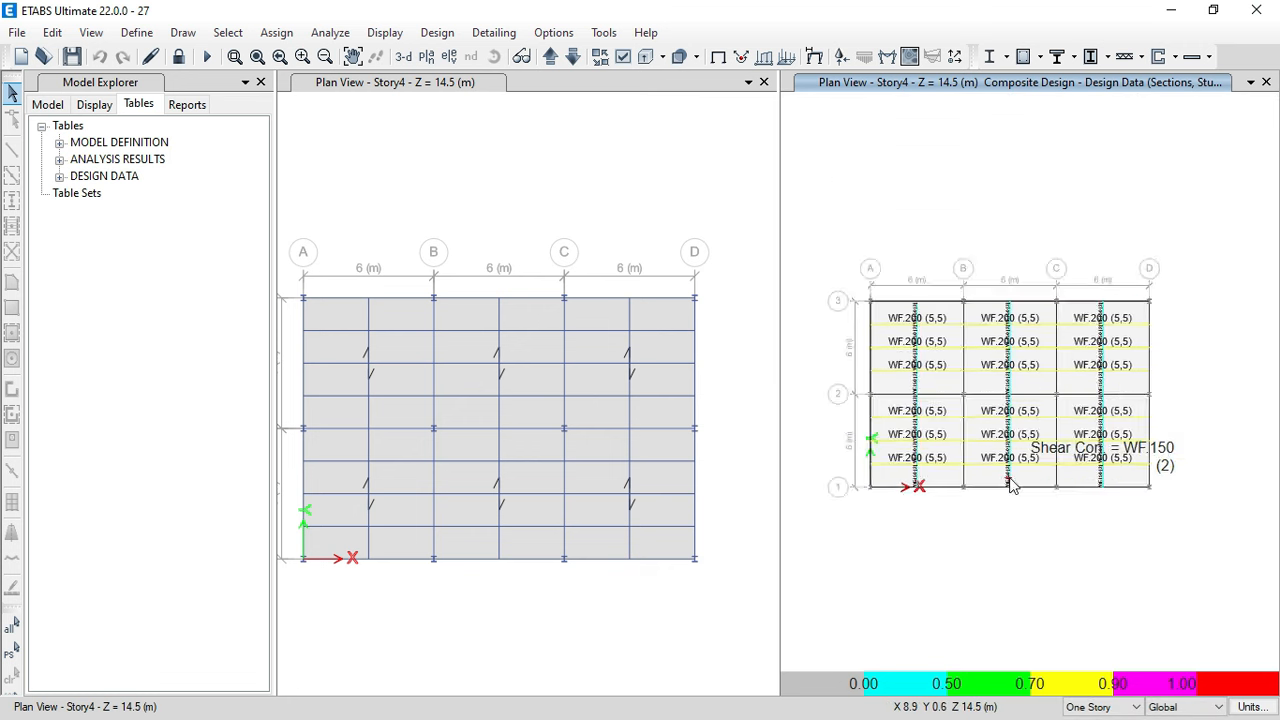
# - Show the composite design data in the 3-D view and rotate the model to examine the secondary beams of all storeys
pyautogui.click(403, 60)
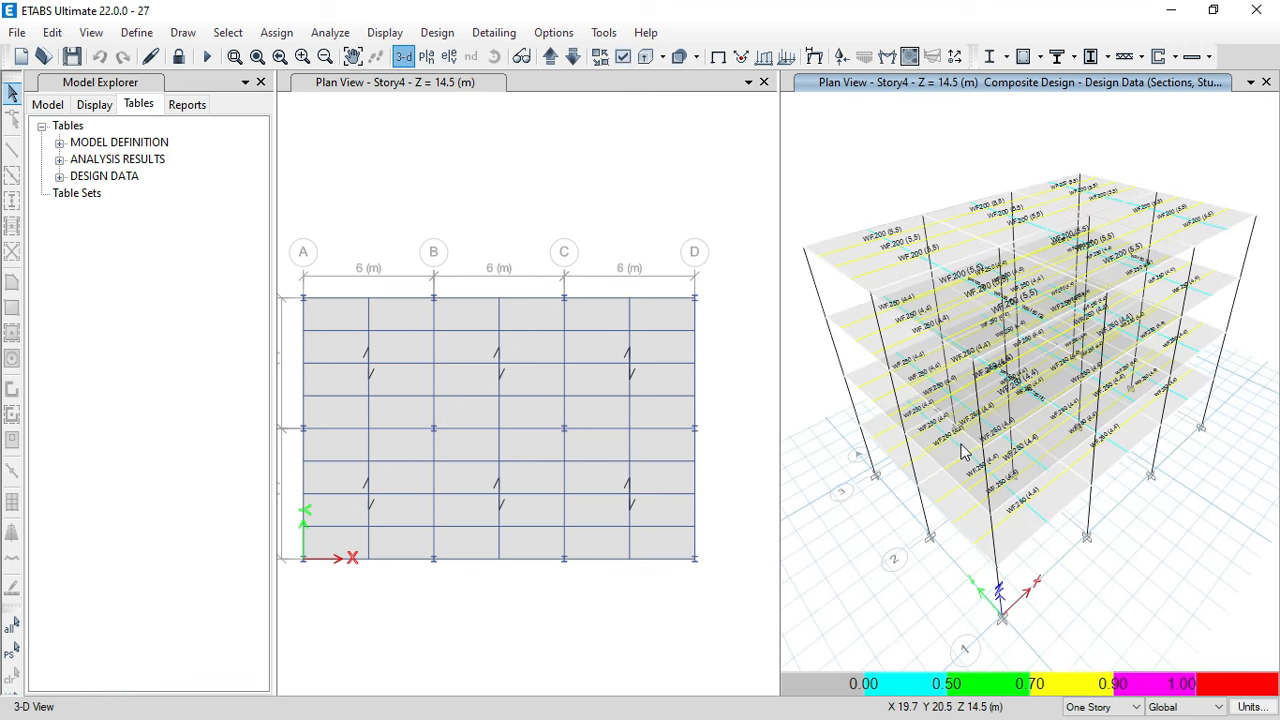
pyautogui.click(494, 58)
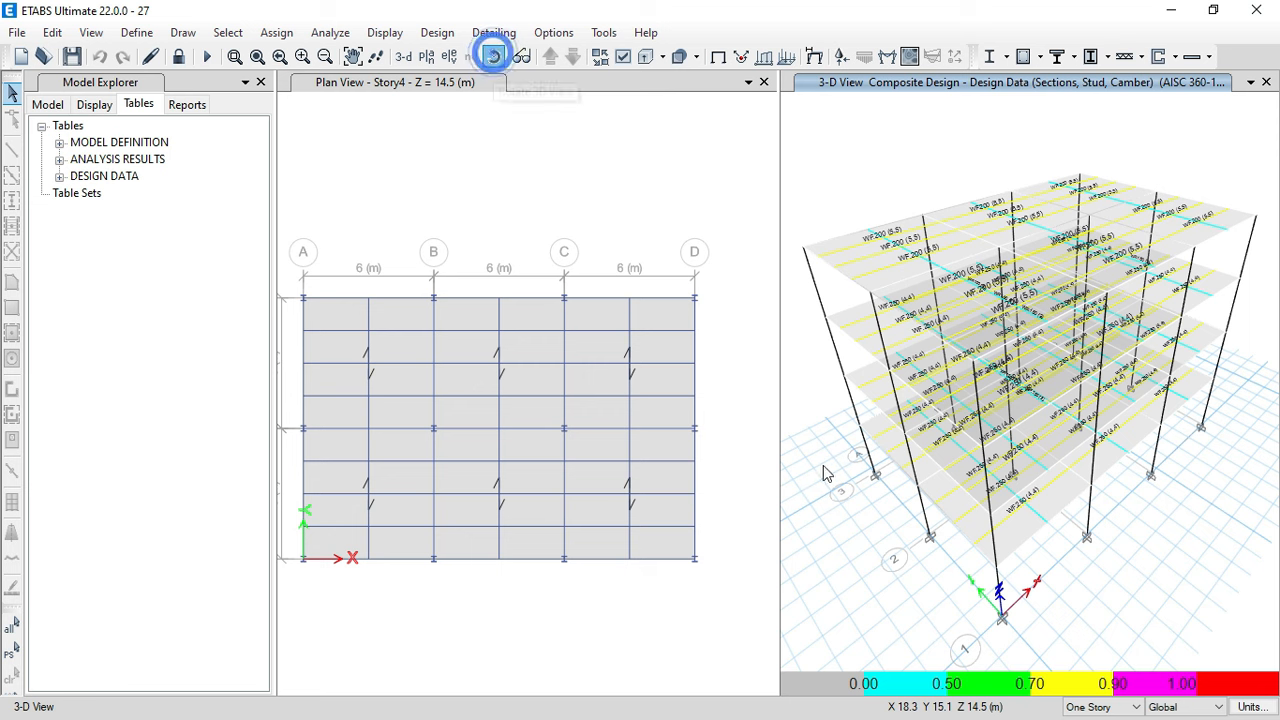
pyautogui.moveTo(828, 474); pyautogui.dragTo(884, 503)
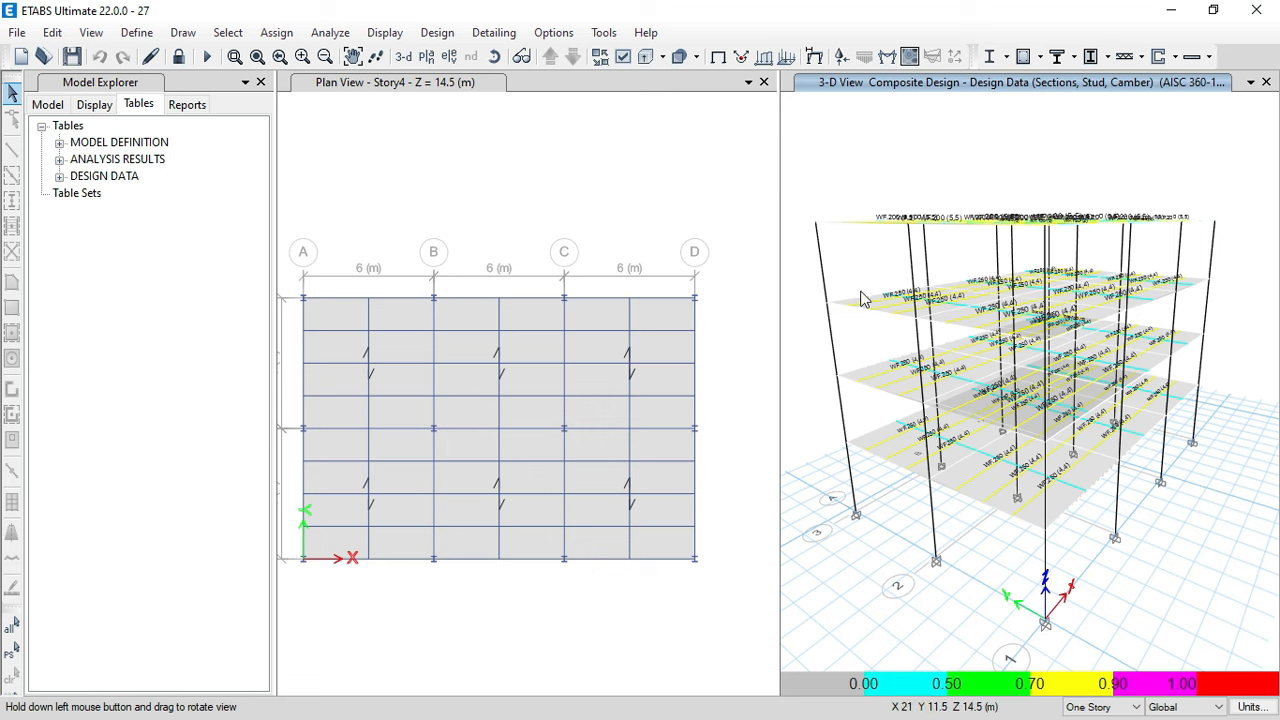
pyautogui.click(494, 56)
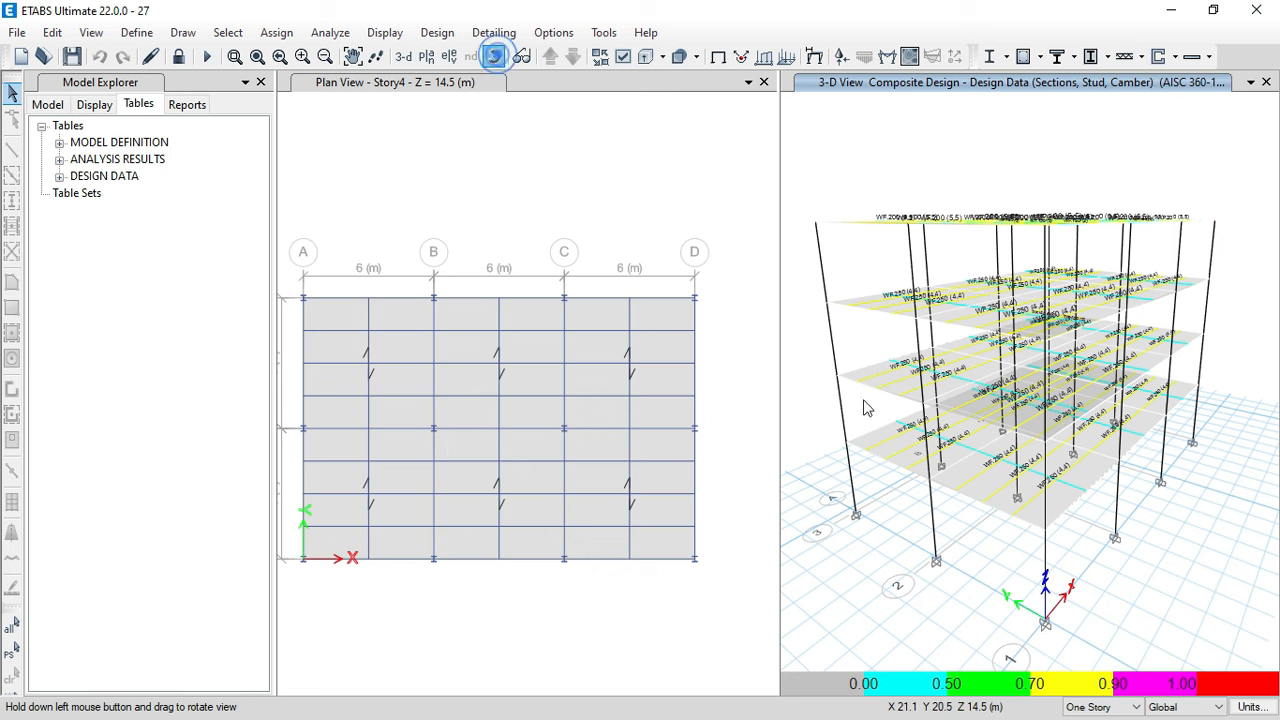
pyautogui.moveTo(903, 520); pyautogui.dragTo(897, 532)
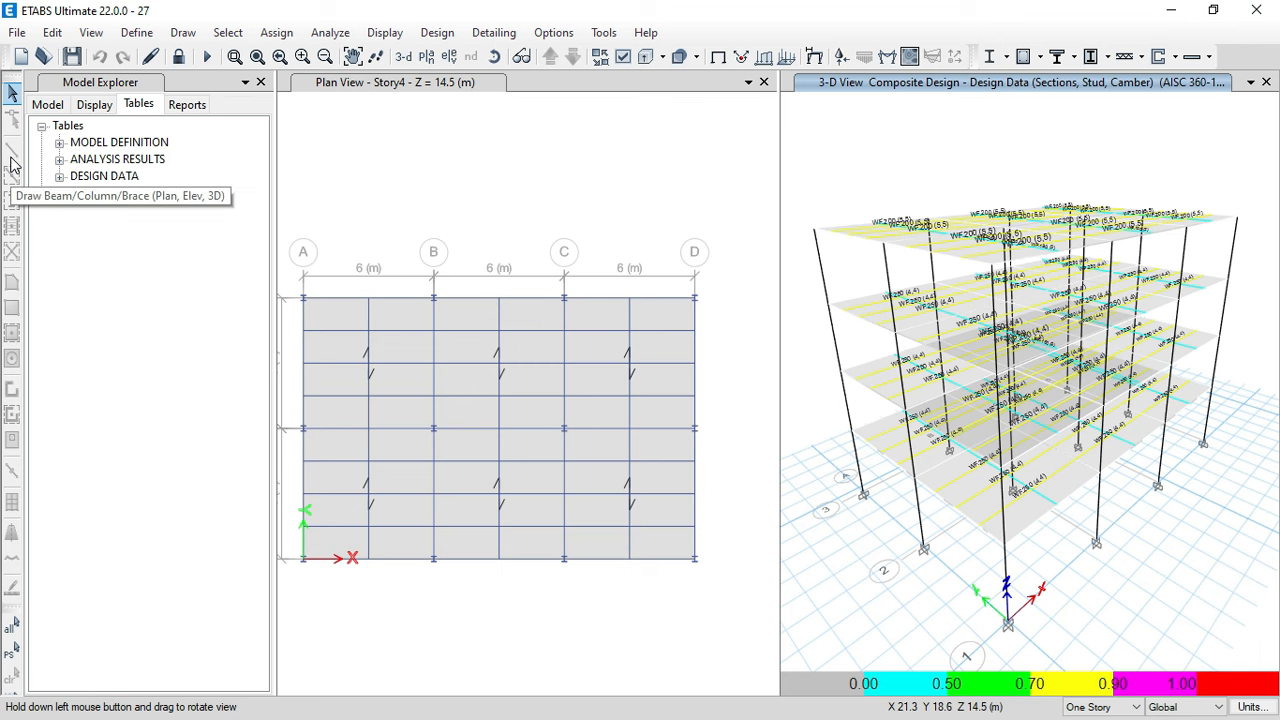
# - Switch to the Perencanaan Gedung Kantor.xlsx workbook in Excel and examine the Simpangan Antar Tingkat and Pengaruh P-Delta sections of the seismic load sheet
pyautogui.press('super')
pyautogui.click(32, 365)
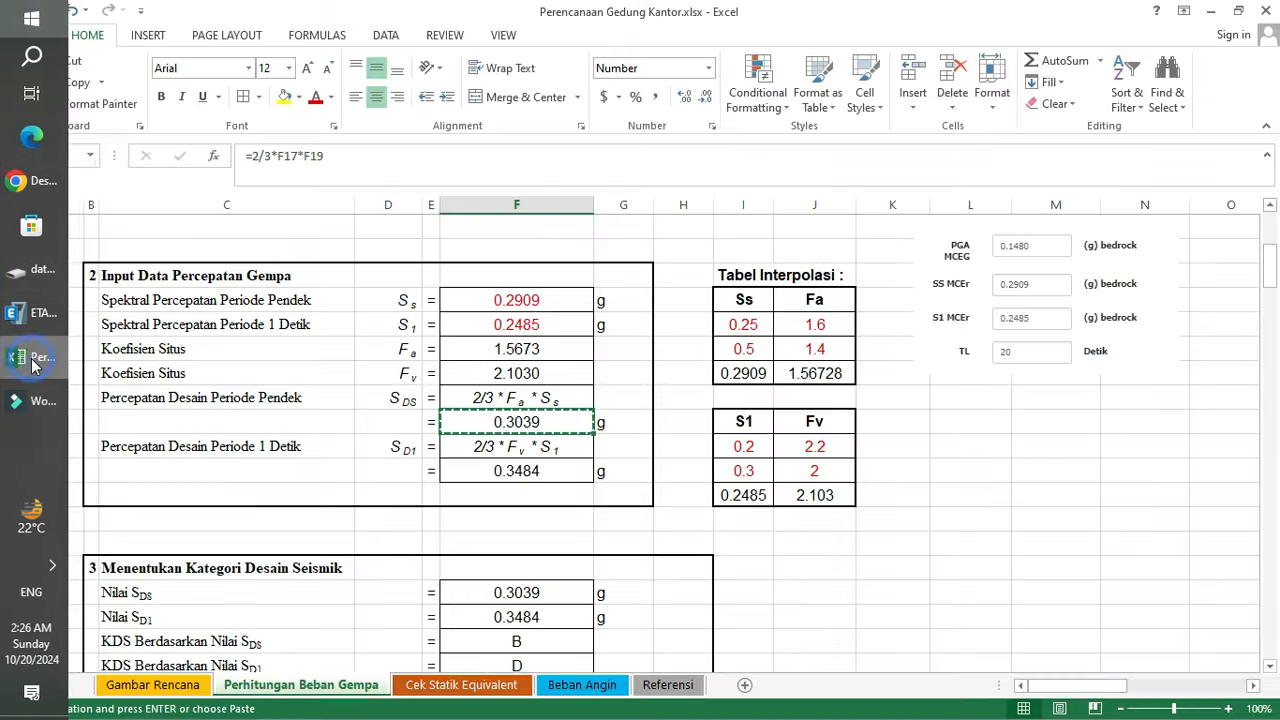
pyautogui.click(880, 515)
pyautogui.press('Escape')
pyautogui.scroll(-3, 753, 457)
pyautogui.scroll(-18, 753, 457)
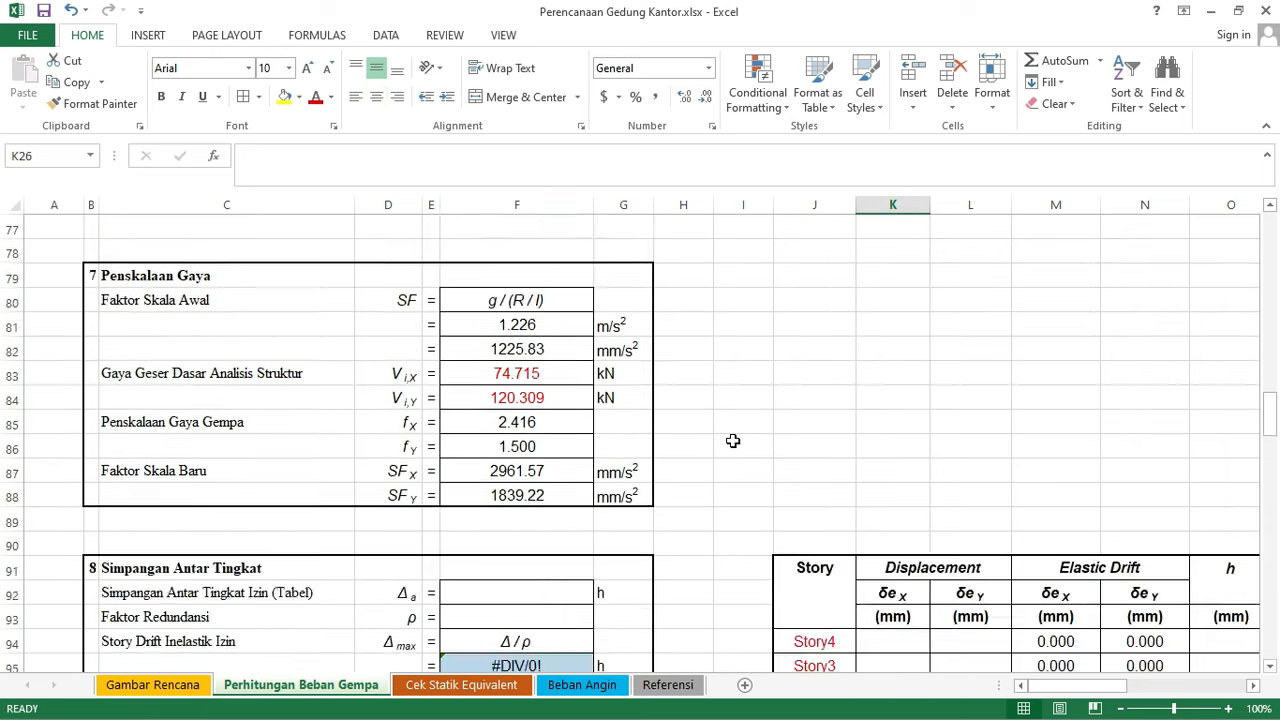
pyautogui.scroll(-6, 733, 441)
pyautogui.click(733, 441)
pyautogui.scroll(3, 733, 441)
pyautogui.scroll(-2, 733, 441)
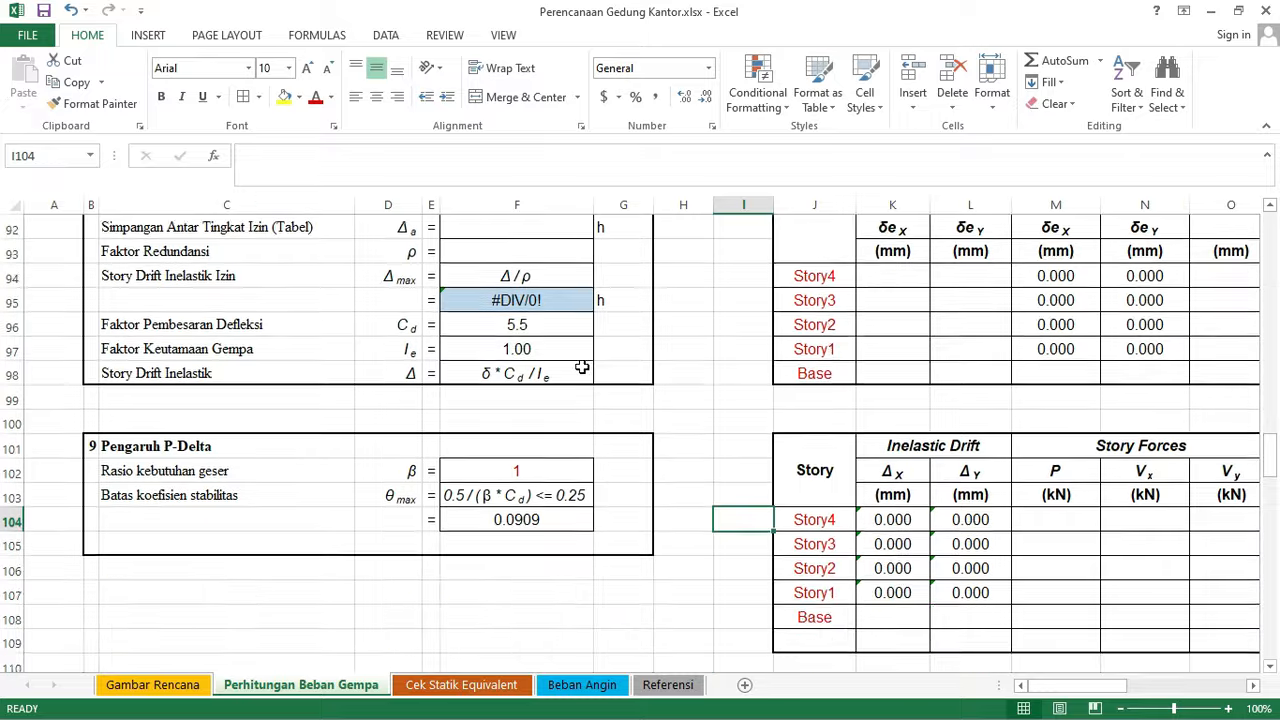
pyautogui.scroll(1, 581, 368)
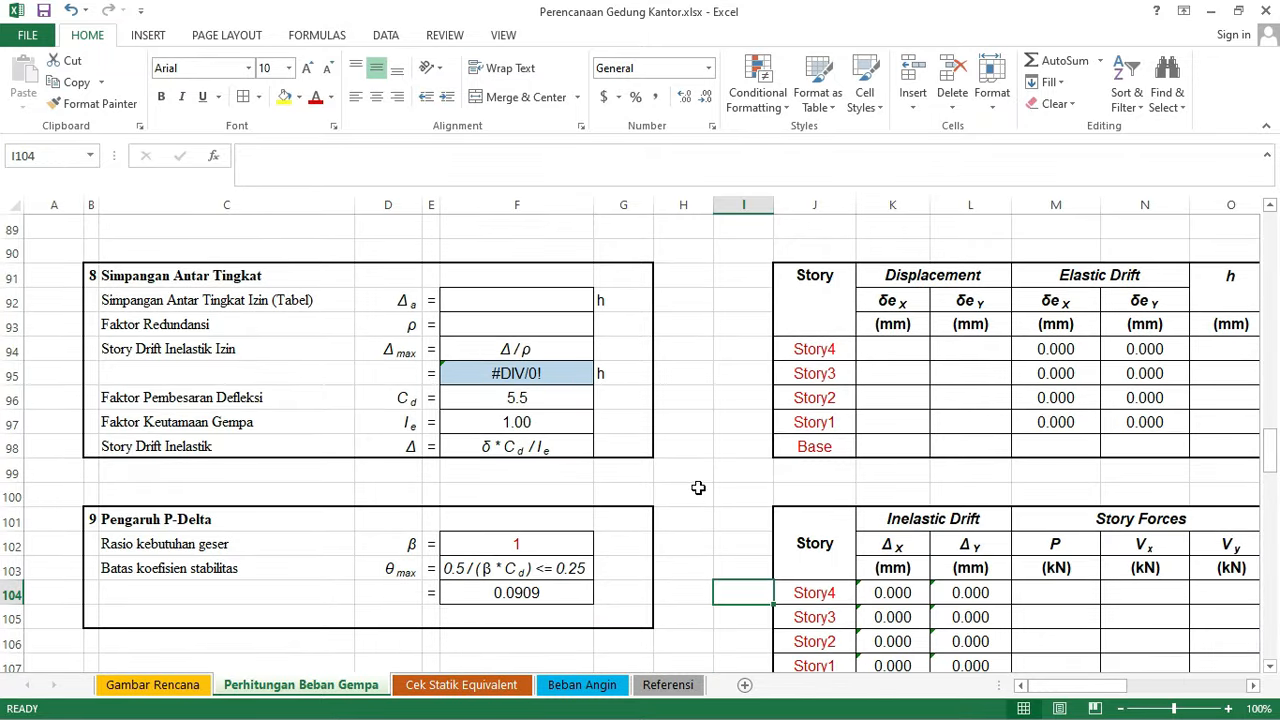
pyautogui.scroll(1, 720, 492)
pyautogui.scroll(1, 788, 508)
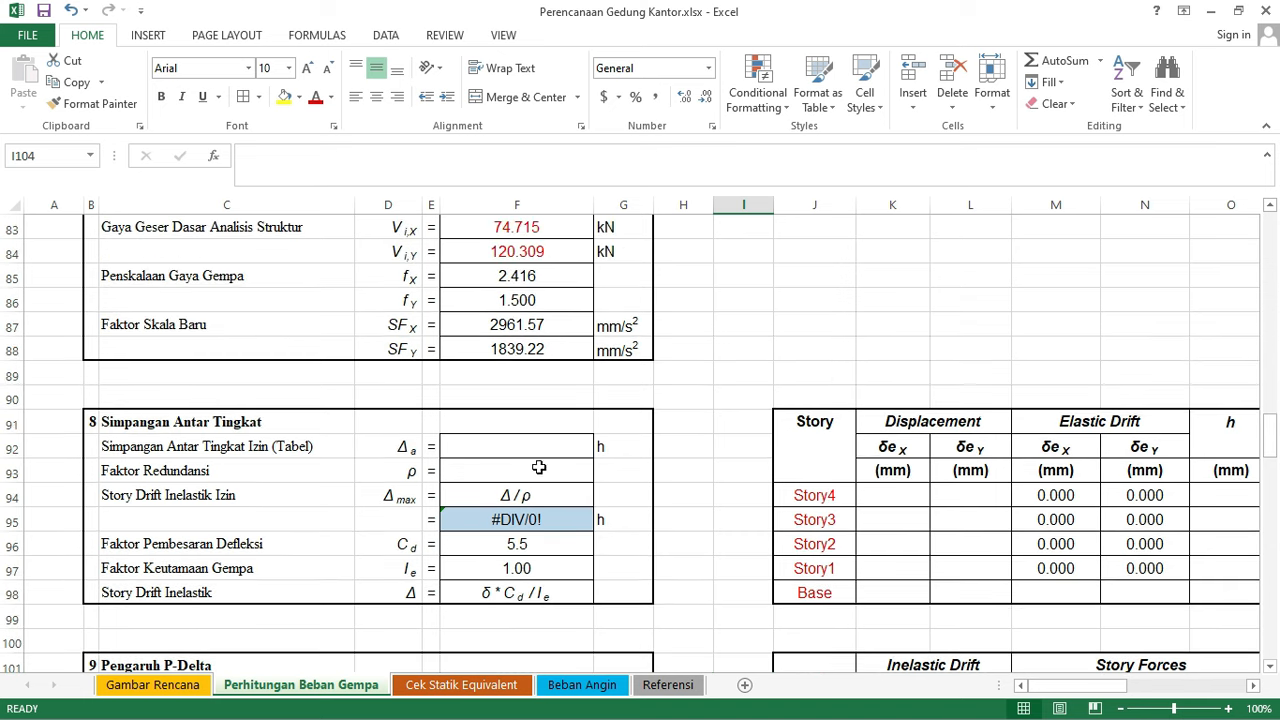
# - Copy the Tabel 20 allowable drift picture from the Referensi sheet and paste it beside the Simpangan Antar Tingkat section, clear of its input cells
pyautogui.click(537, 445)
pyautogui.click(645, 686)
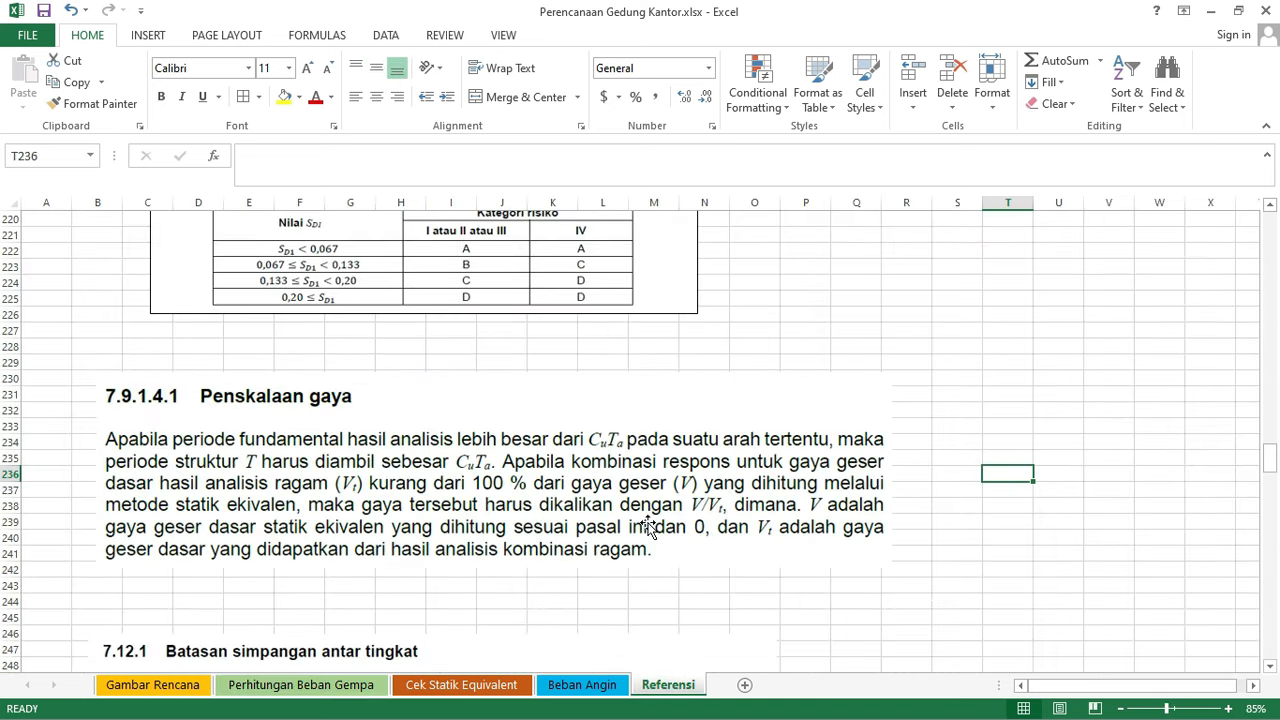
pyautogui.scroll(-9, 640, 506)
pyautogui.click(626, 456)
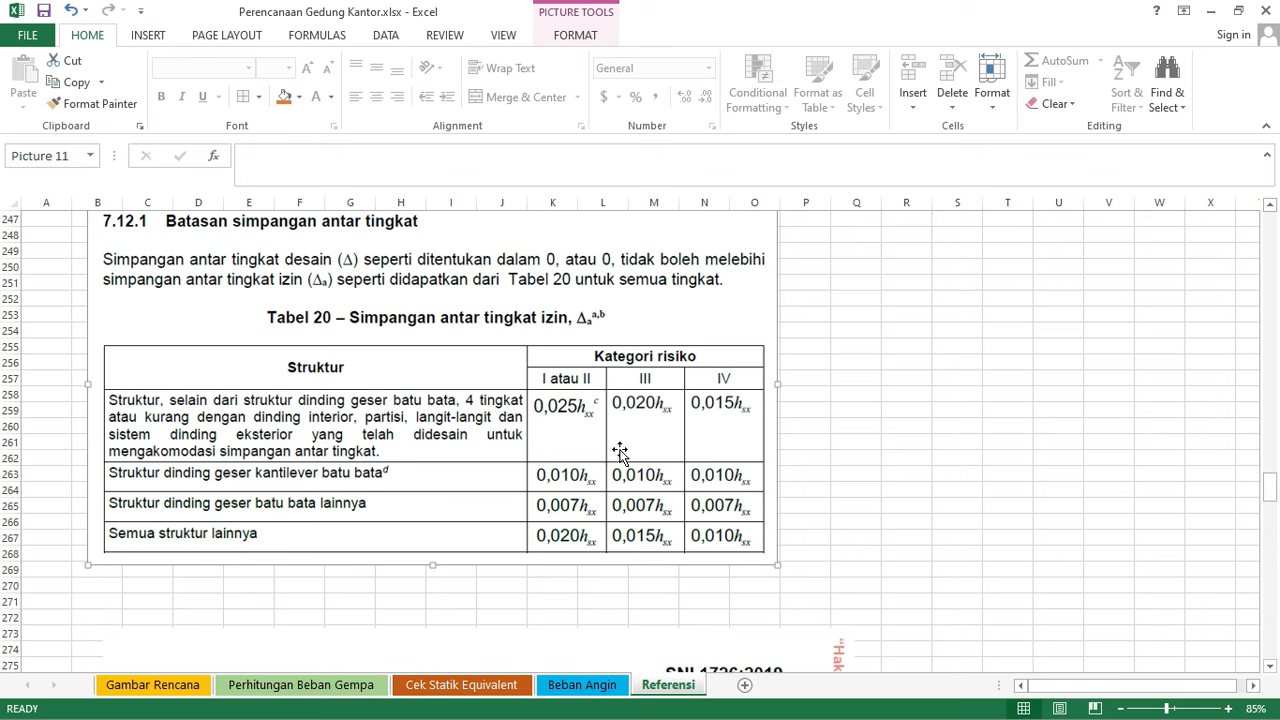
pyautogui.hotkey('ctrl', 'c')
pyautogui.click(290, 684)
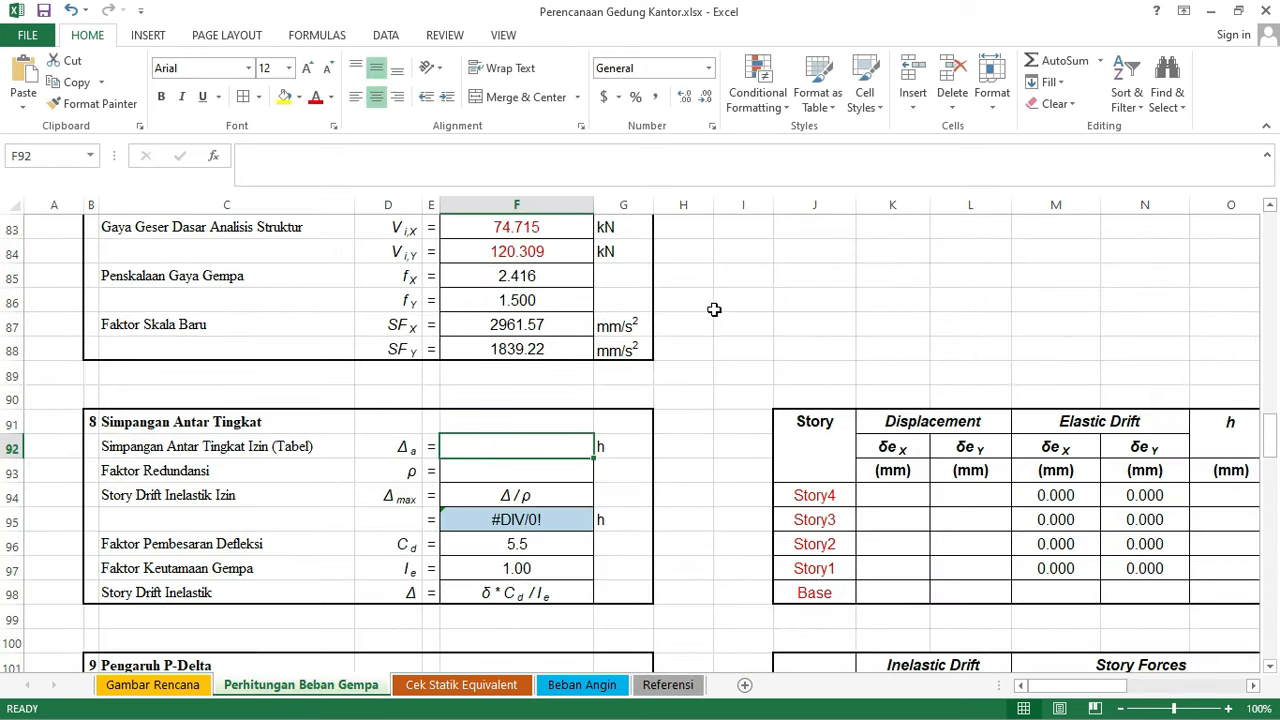
pyautogui.click(716, 300)
pyautogui.hotkey('ctrl', 'v')
pyautogui.moveTo(829, 345); pyautogui.dragTo(447, 306)
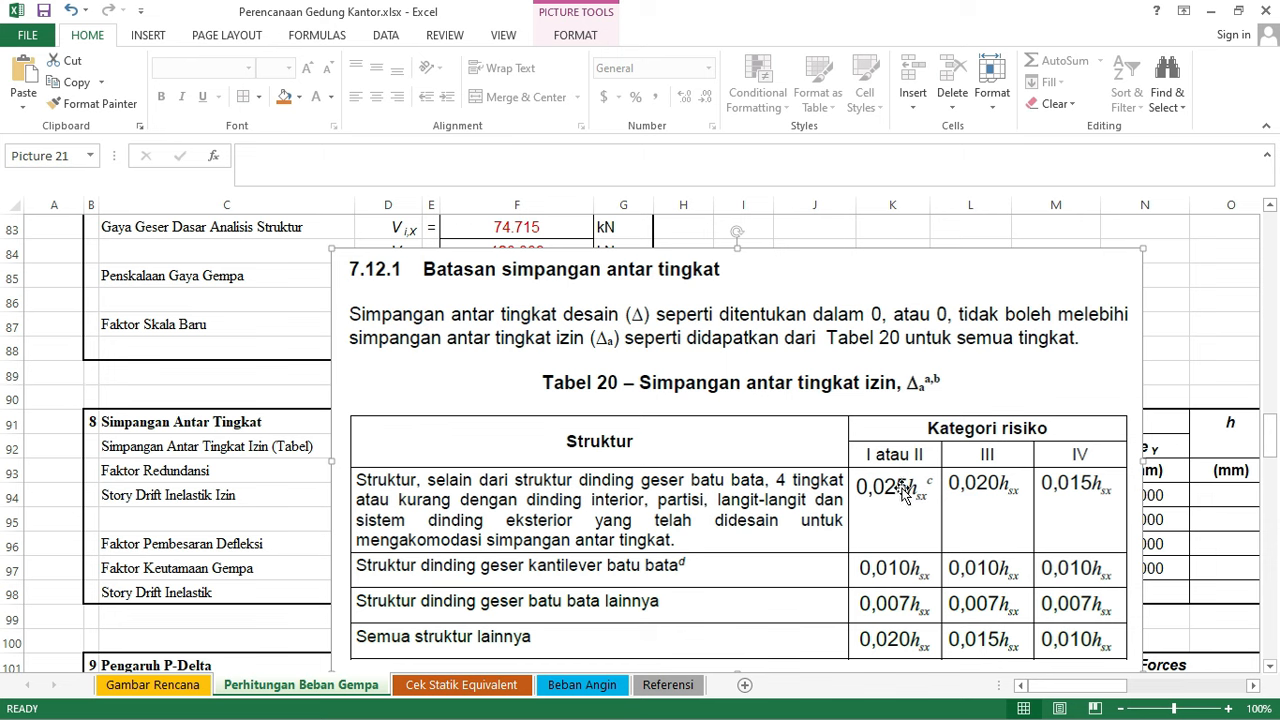
pyautogui.moveTo(860, 509); pyautogui.dragTo(1258, 386)
# - Enter 0.025 as the allowable story drift Δa in cell F92 and move the pasted Tabel 20 picture farther from the section
pyautogui.click(530, 444)
pyautogui.write('0')
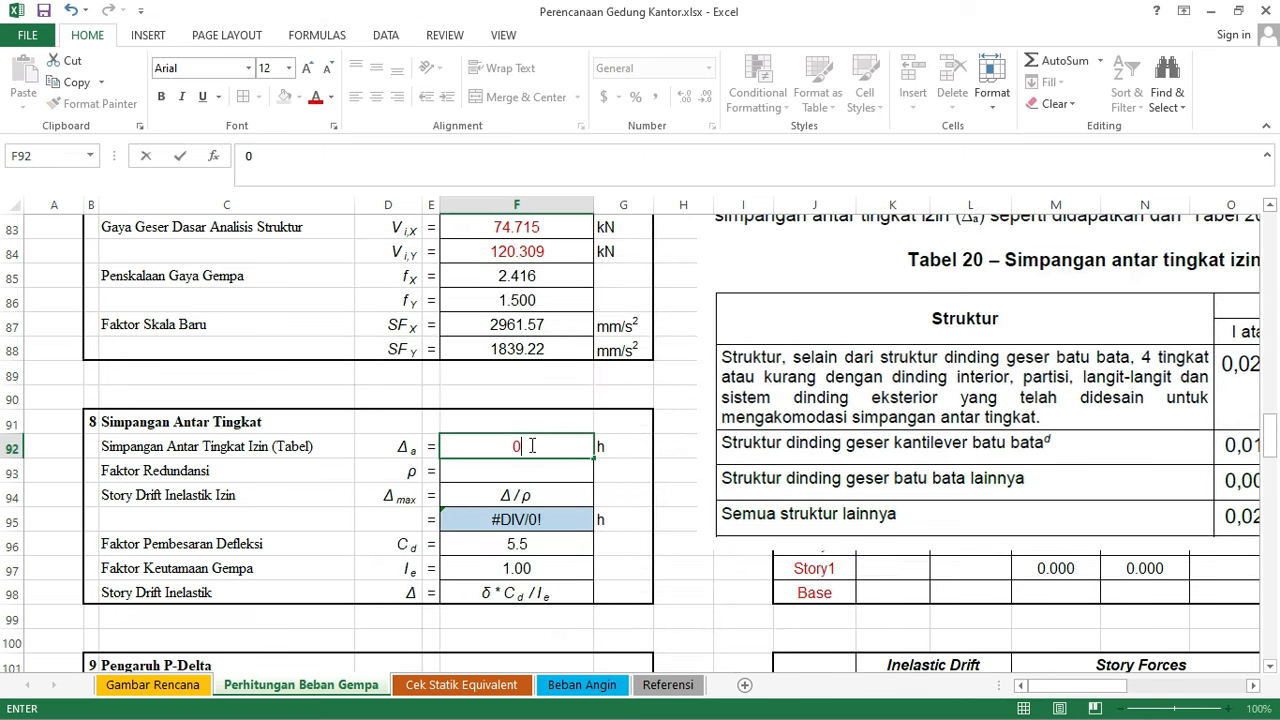
pyautogui.write('.025')
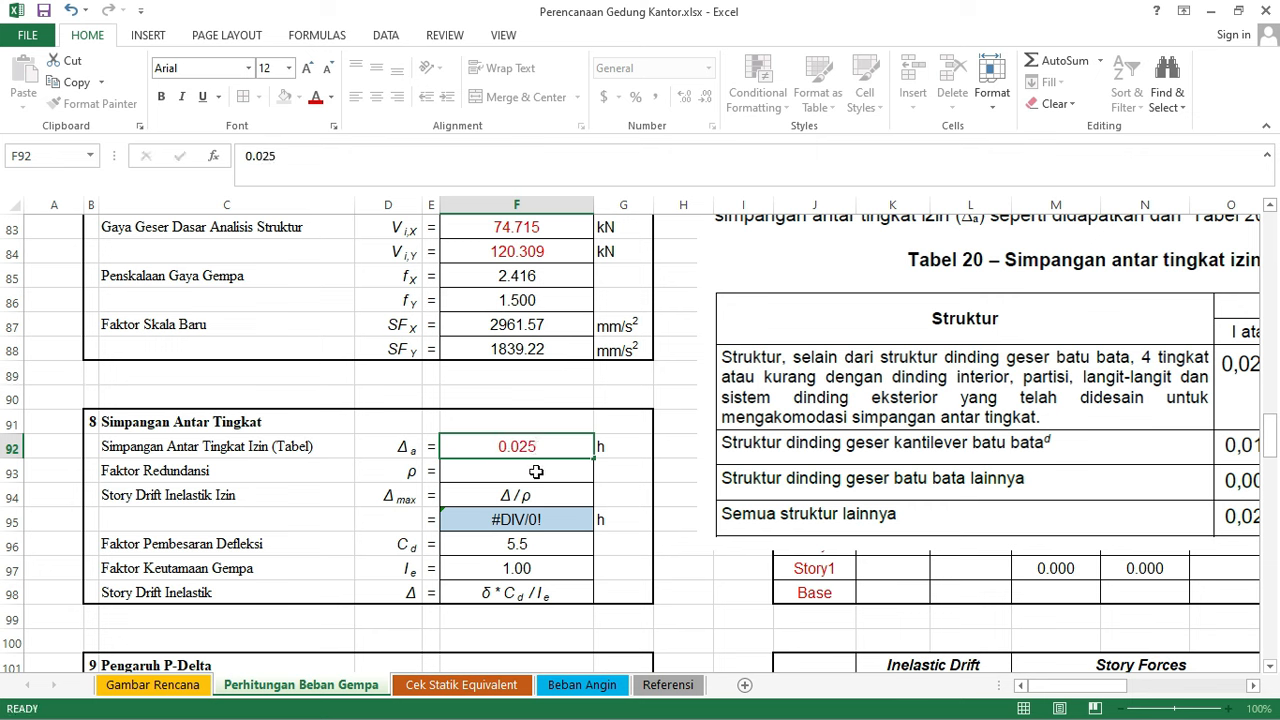
pyautogui.click(536, 472)
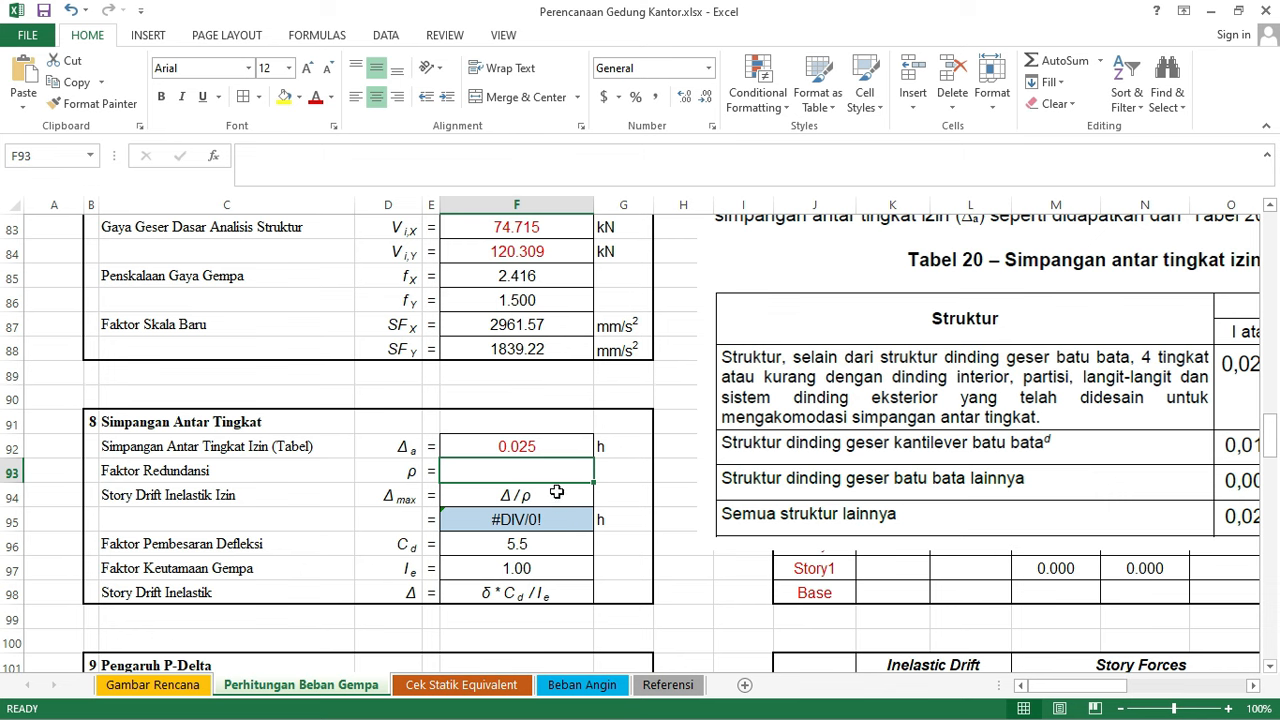
pyautogui.moveTo(988, 422); pyautogui.dragTo(1087, 423)
# - Read clauses 7.3.4.1 and 7.3.4.2 on the redundancy factor ρ in the Referensi sheet
pyautogui.click(576, 469)
pyautogui.click(668, 685)
pyautogui.scroll(-4, 475, 482)
pyautogui.scroll(-6, 475, 482)
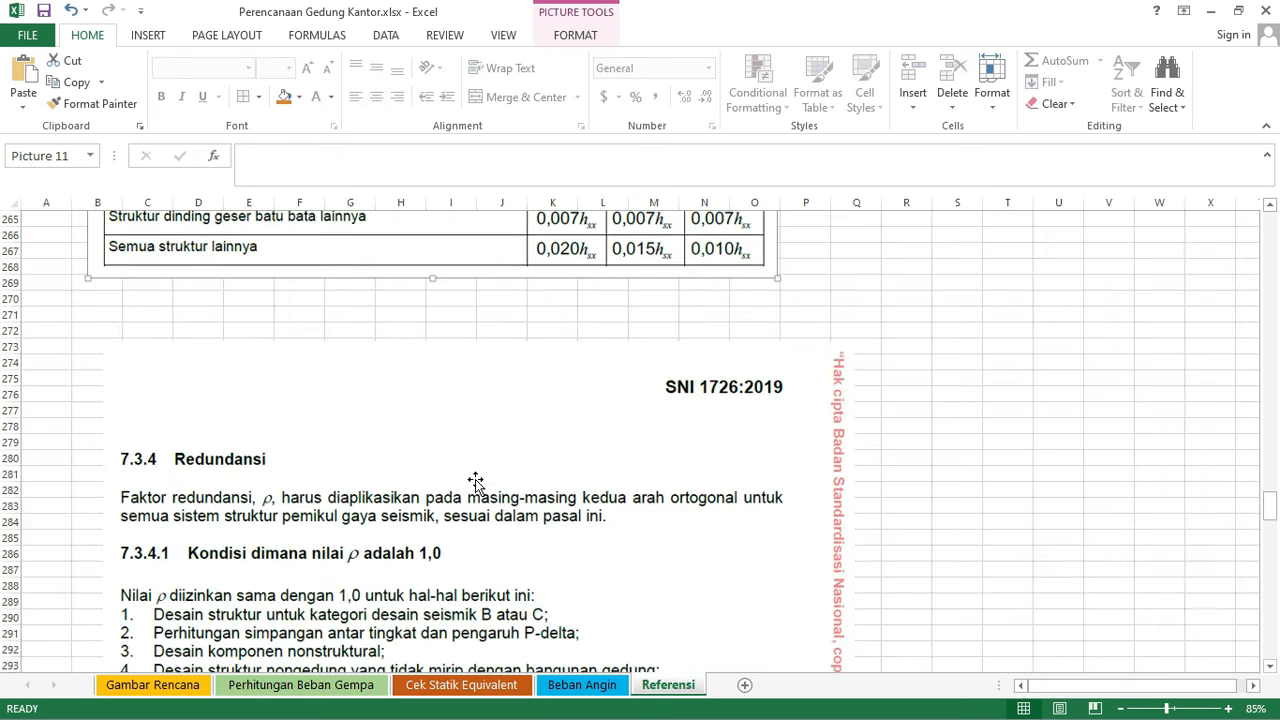
pyautogui.scroll(-3, 283, 357)
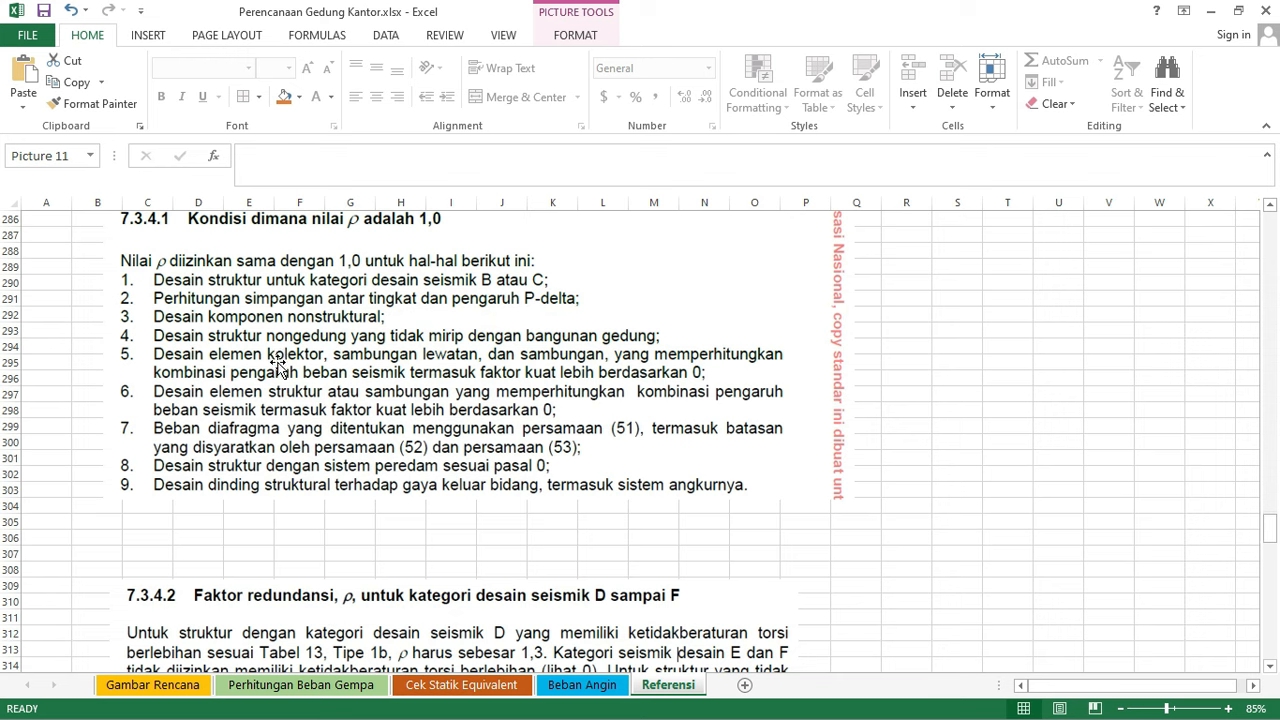
pyautogui.scroll(-4, 283, 375)
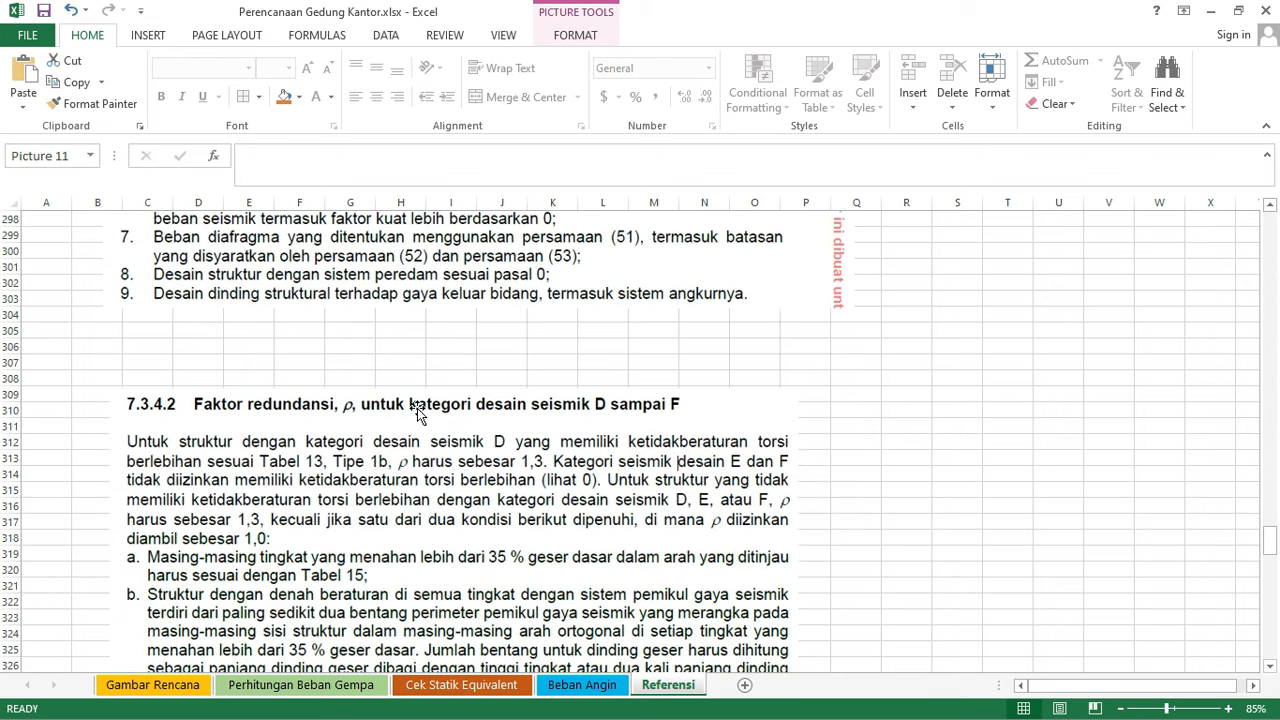
pyautogui.scroll(-1, 410, 413)
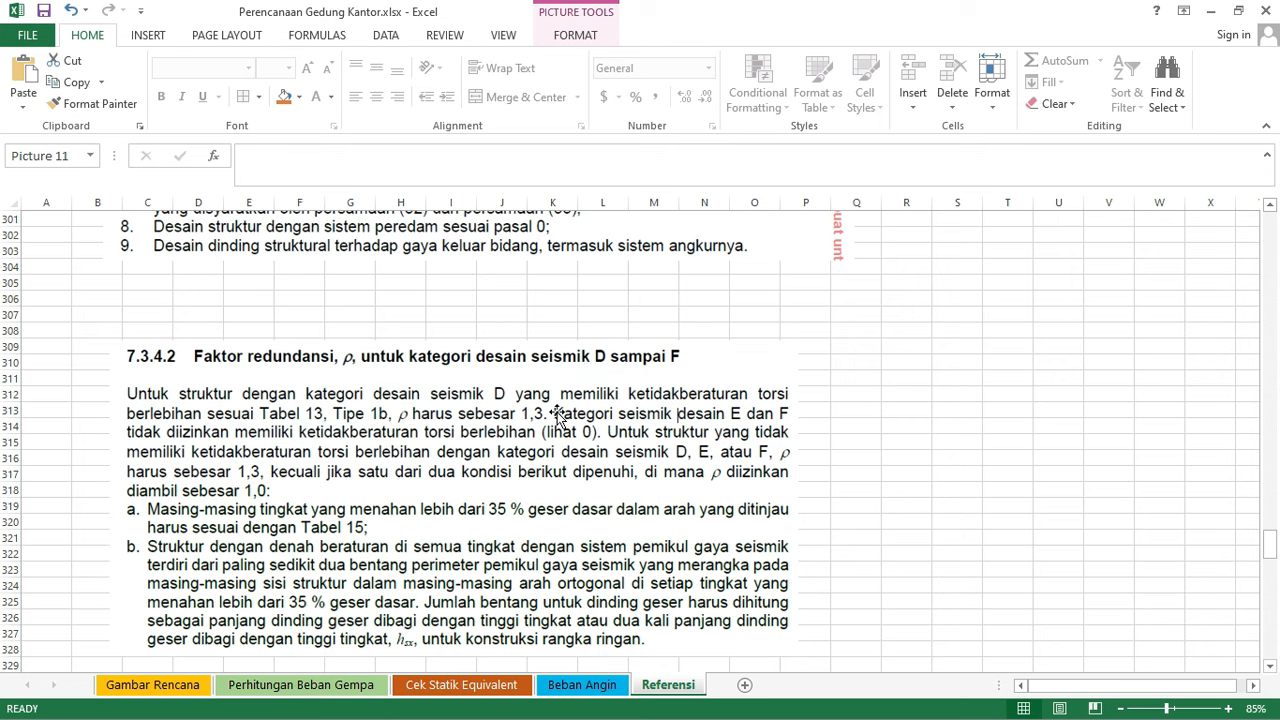
pyautogui.scroll(4, 472, 455)
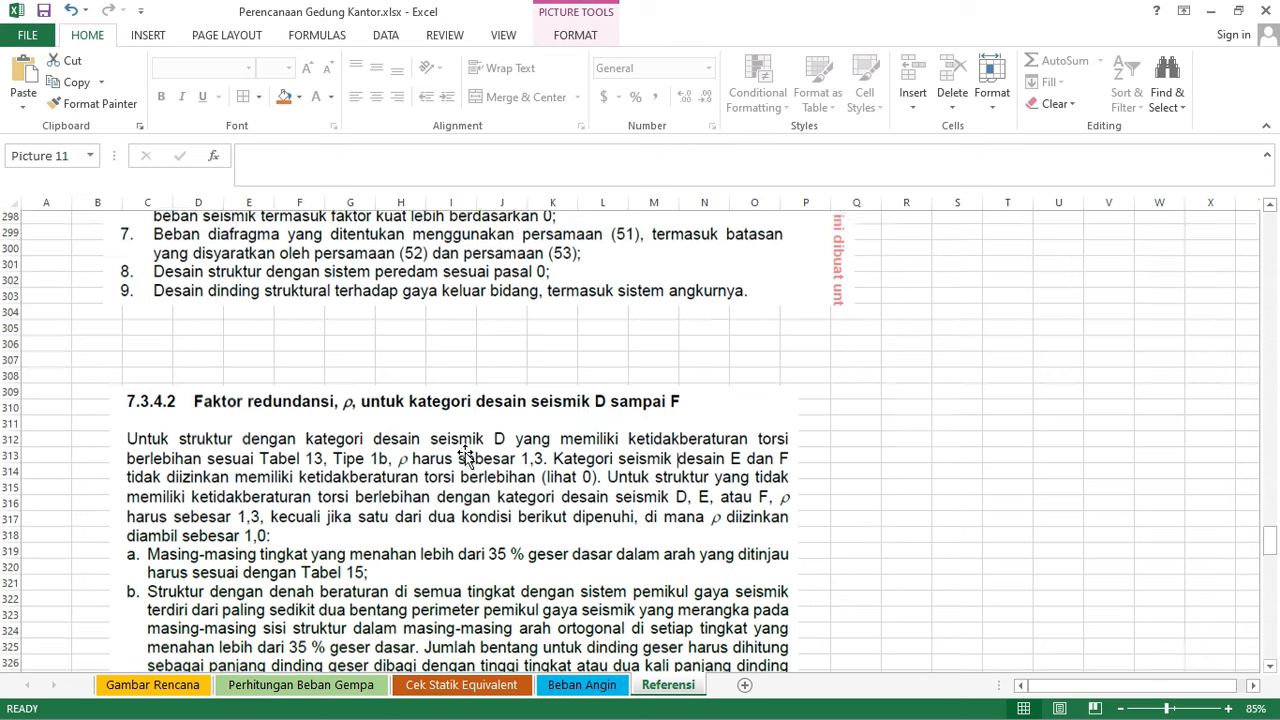
pyautogui.scroll(4, 443, 525)
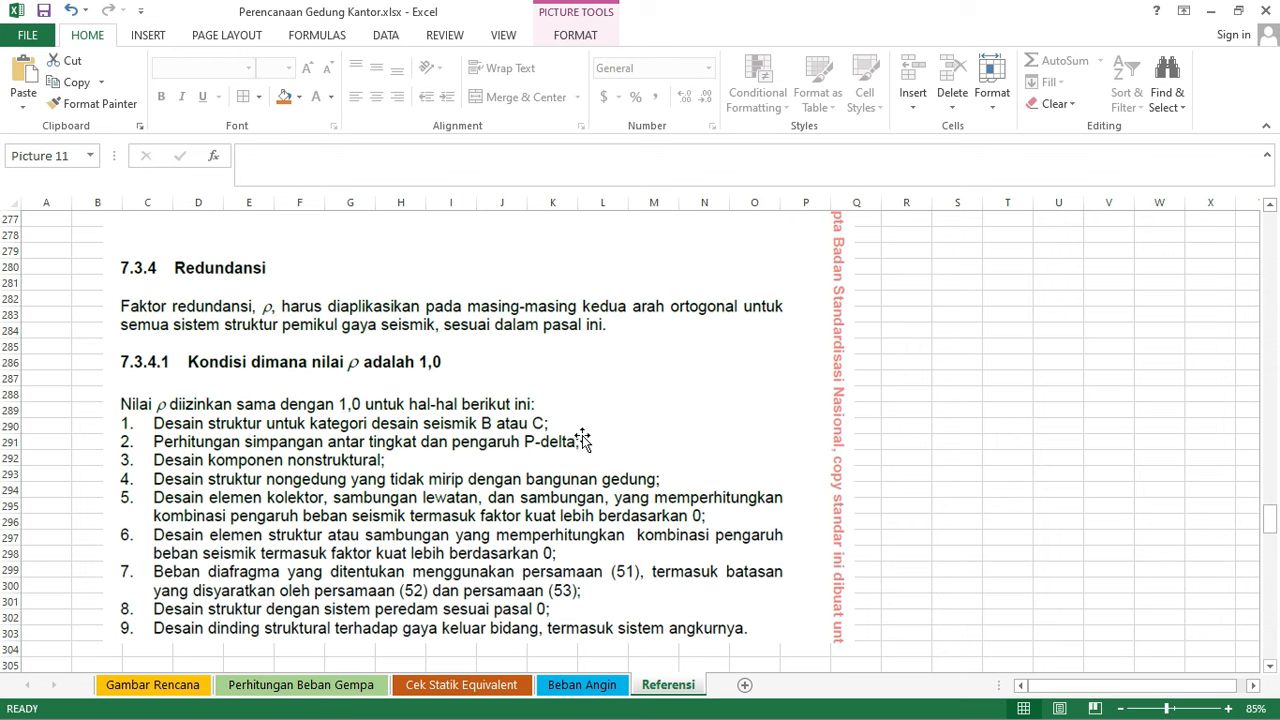
# - Check the seismic design category in section 3 of the Perhitungan Beban Gempa sheet
pyautogui.click(342, 683)
pyautogui.scroll(-6, 592, 515)
pyautogui.scroll(14, 590, 512)
pyautogui.scroll(12, 590, 512)
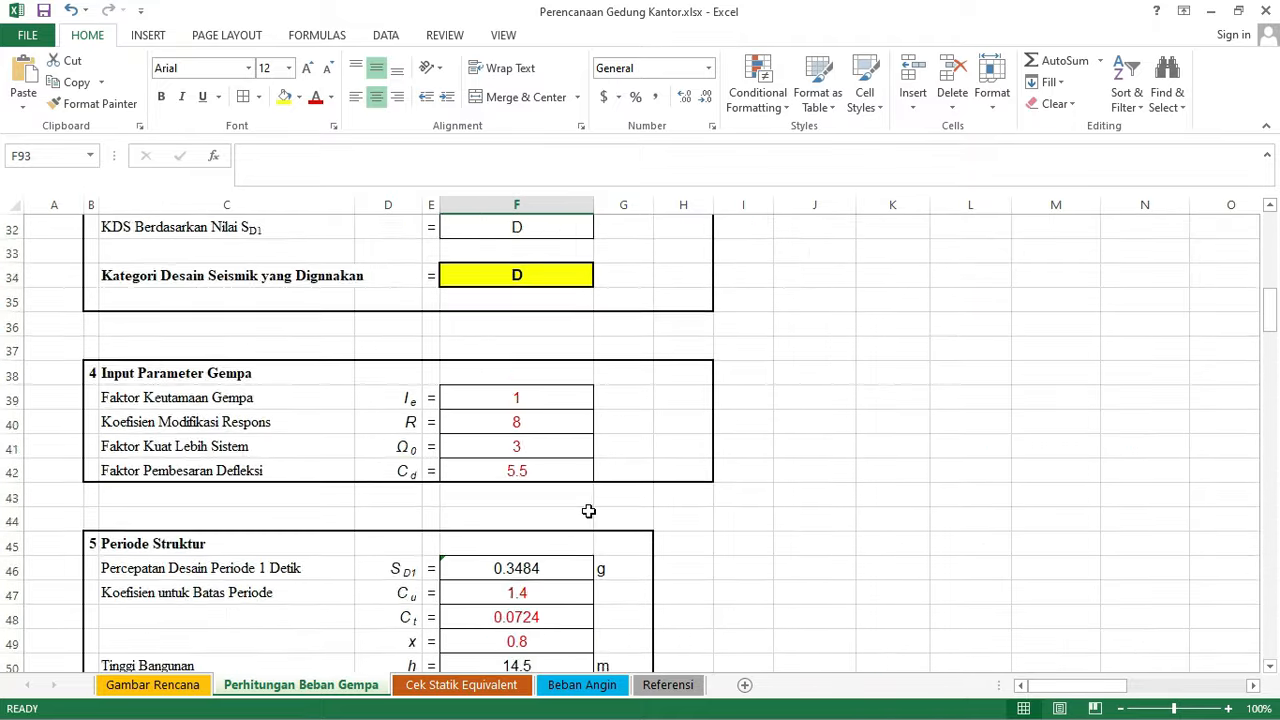
pyautogui.click(560, 422)
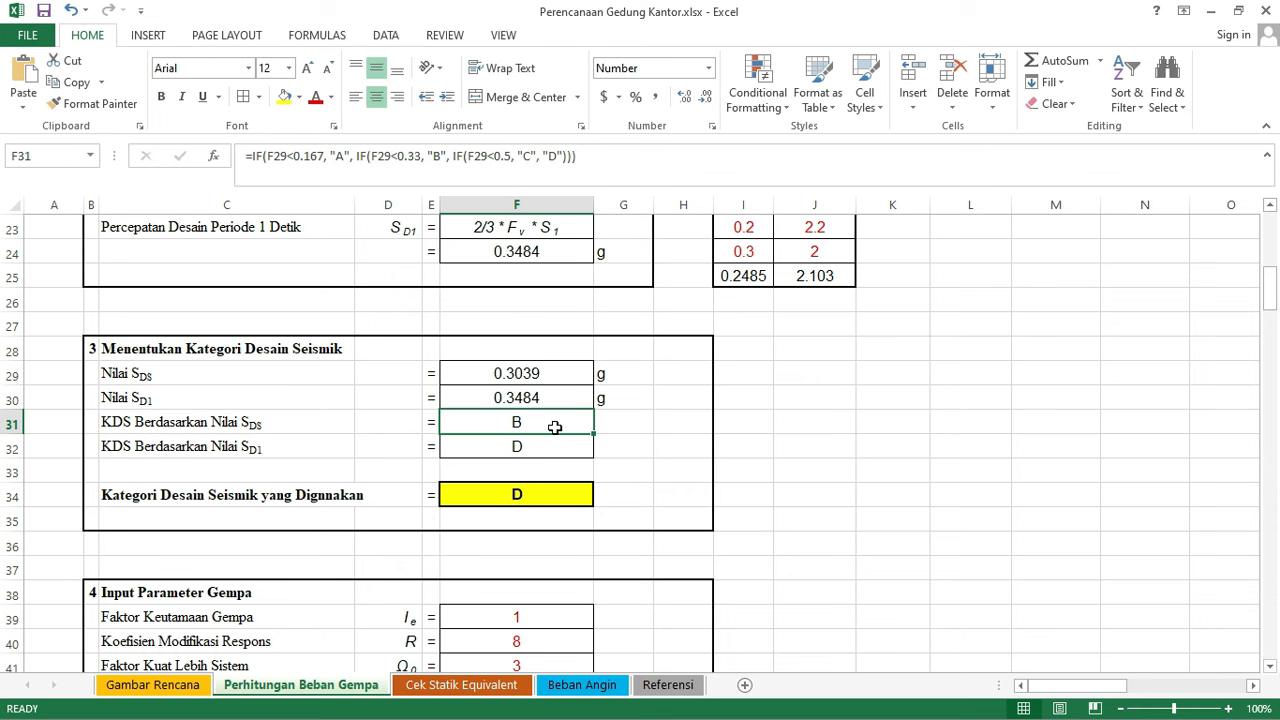
pyautogui.scroll(-2, 555, 427)
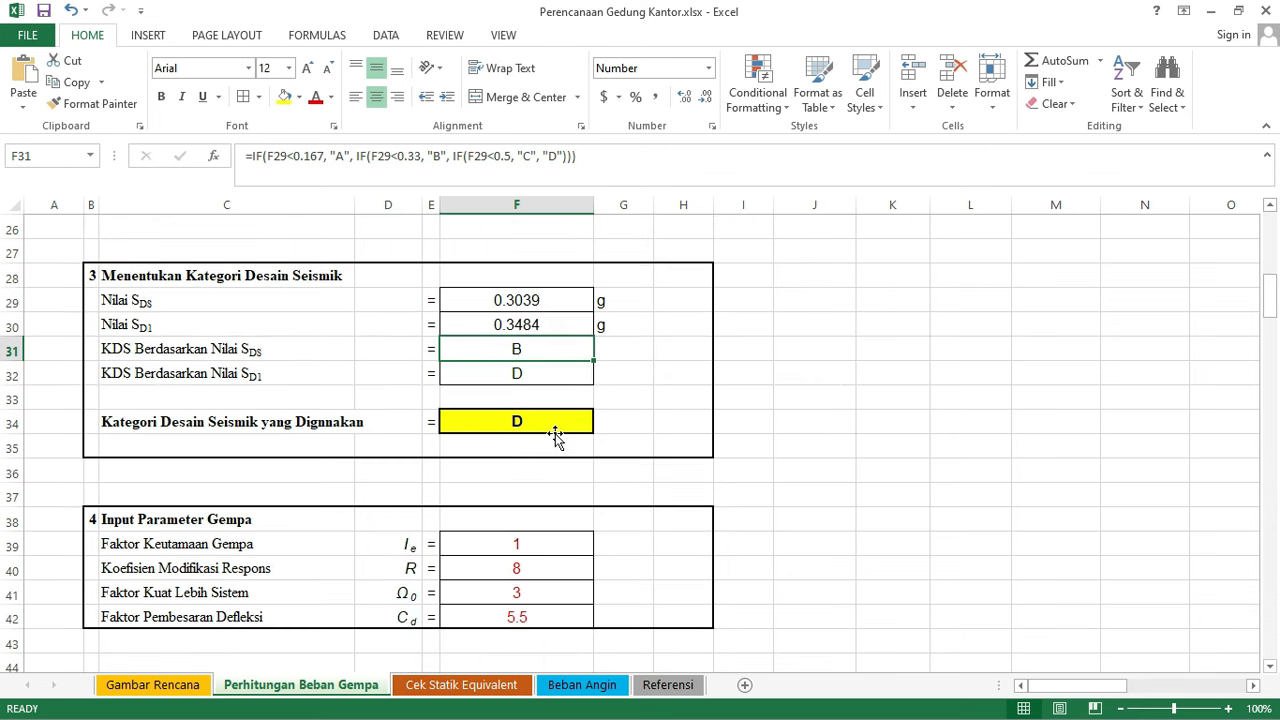
# - Enter 1 as the redundancy factor ρ in cell F93 of the Simpangan Antar Tingkat section
pyautogui.scroll(-2, 556, 432)
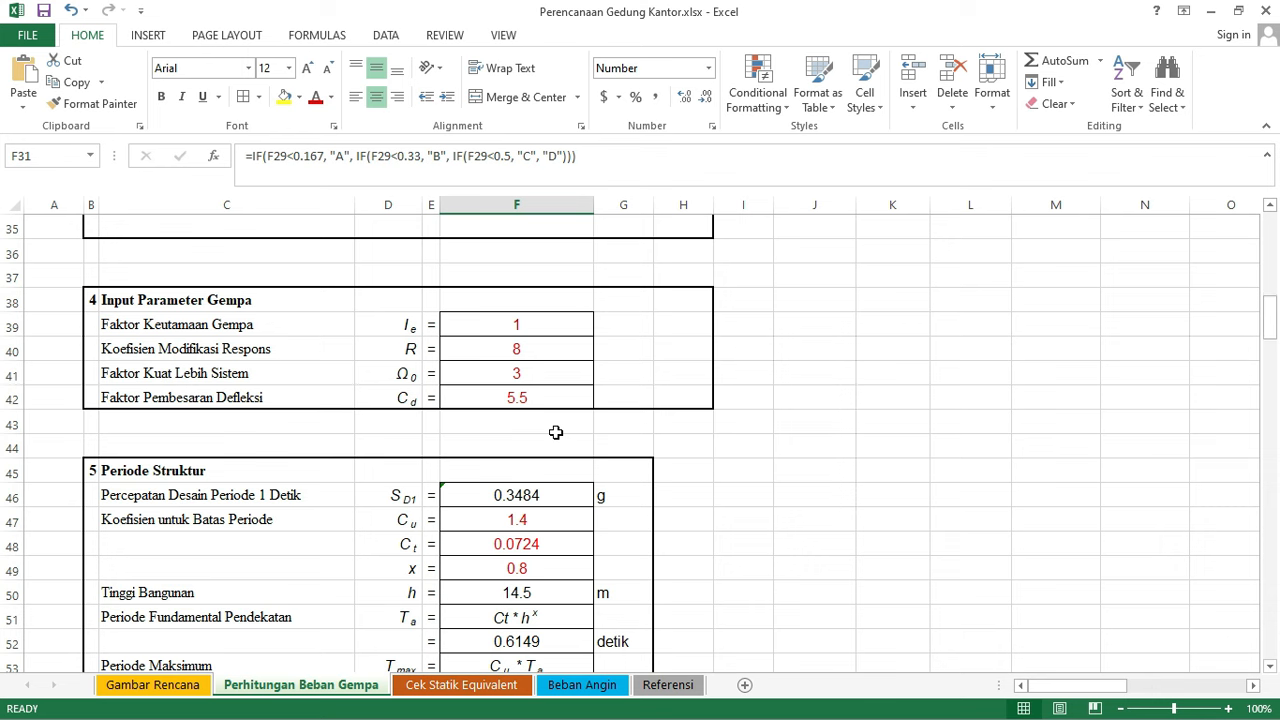
pyautogui.scroll(-1, 556, 432)
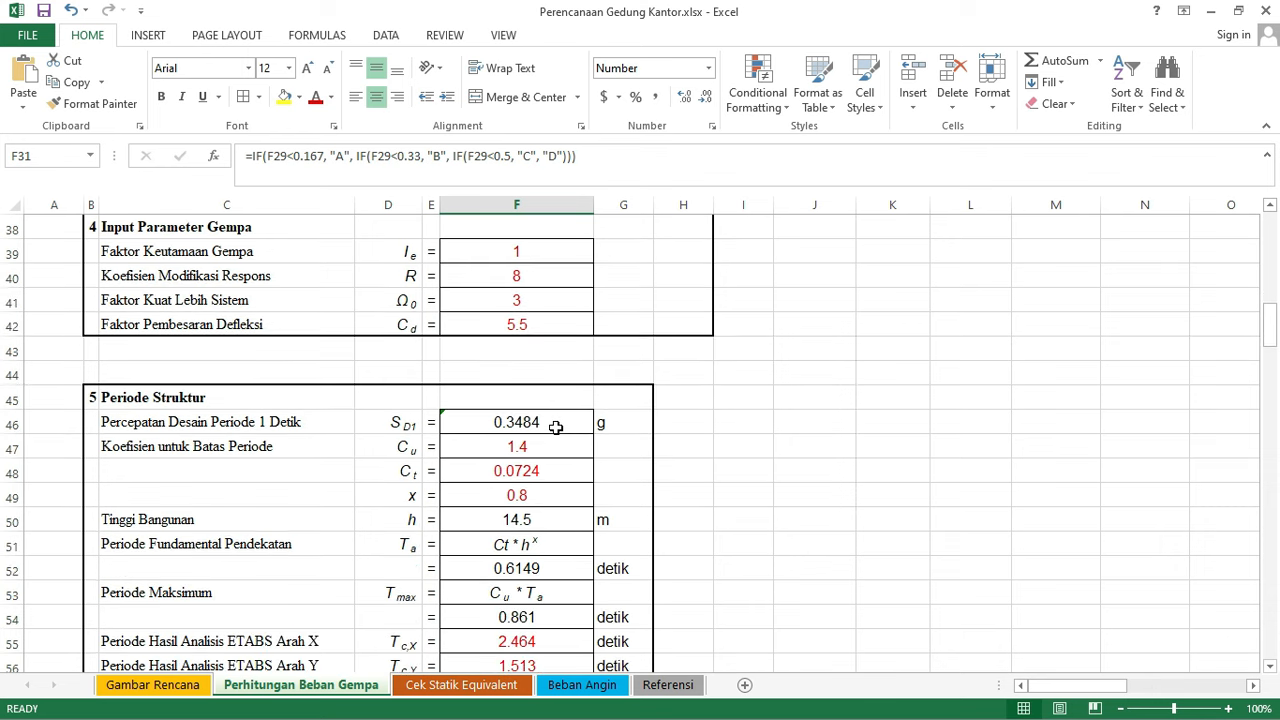
pyautogui.scroll(-14, 556, 424)
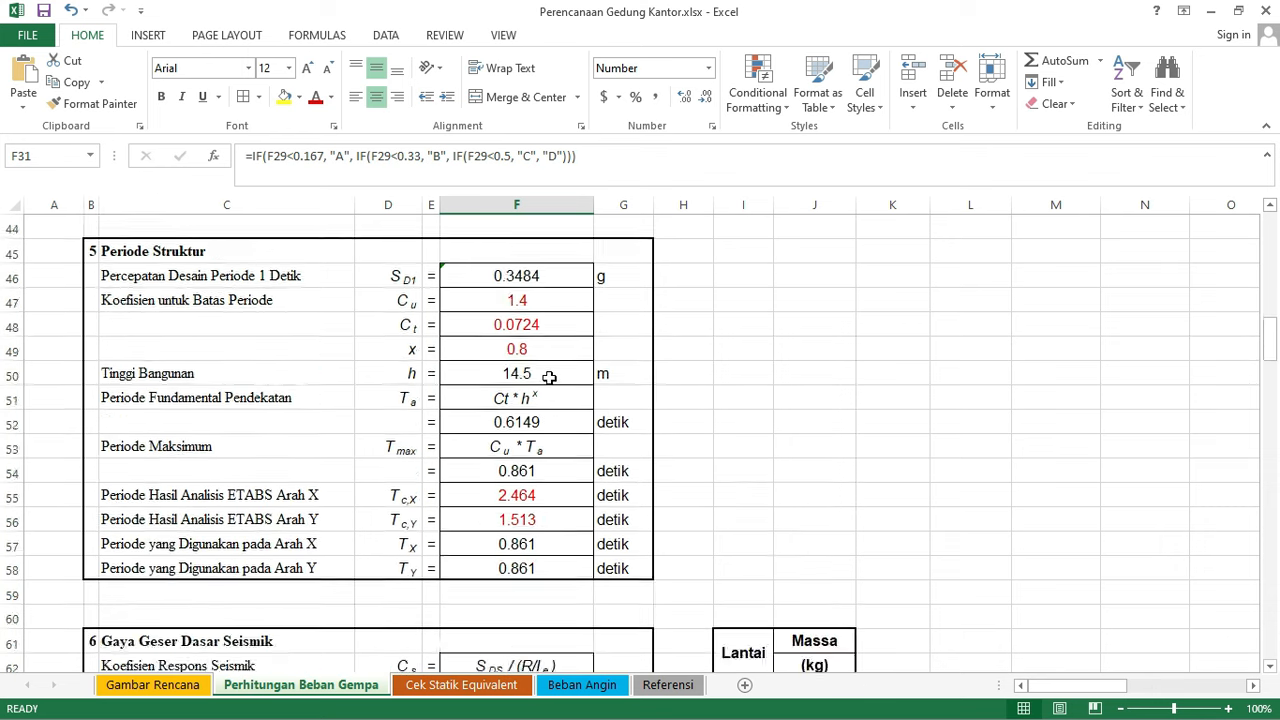
pyautogui.scroll(-4, 539, 402)
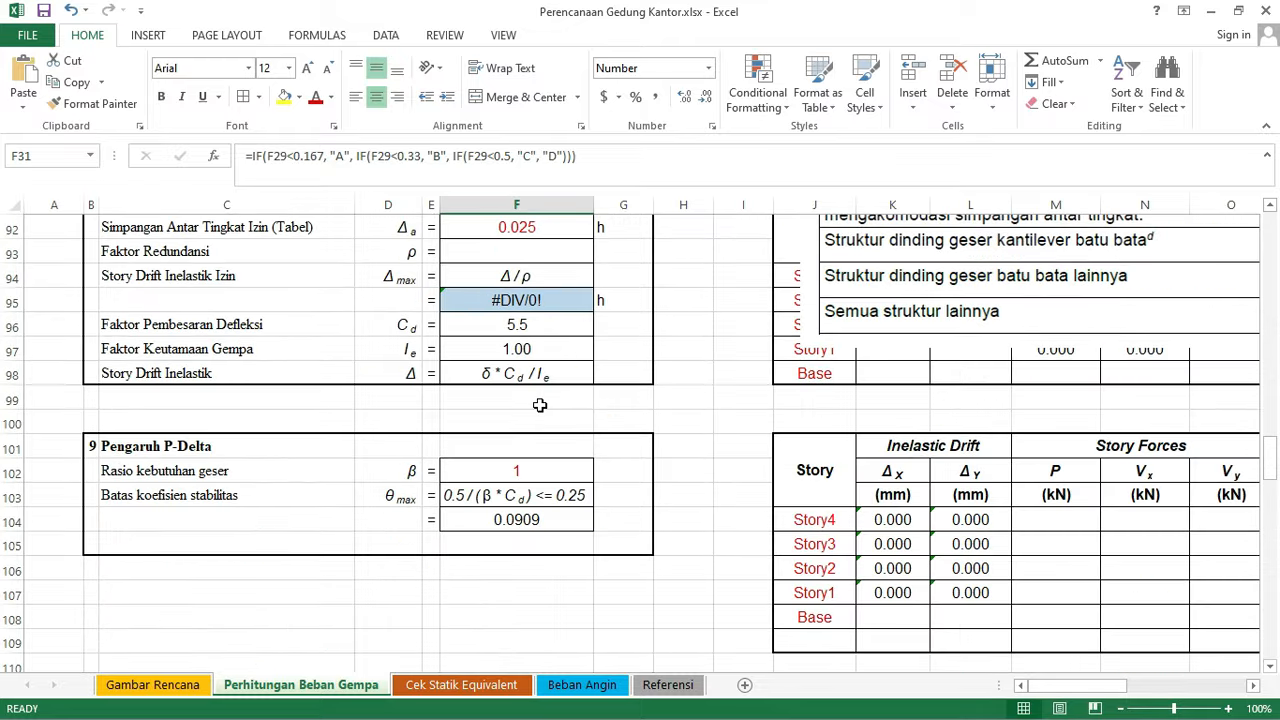
pyautogui.scroll(1, 543, 320)
pyautogui.click(542, 330)
pyautogui.write('1')
pyautogui.click(726, 366)
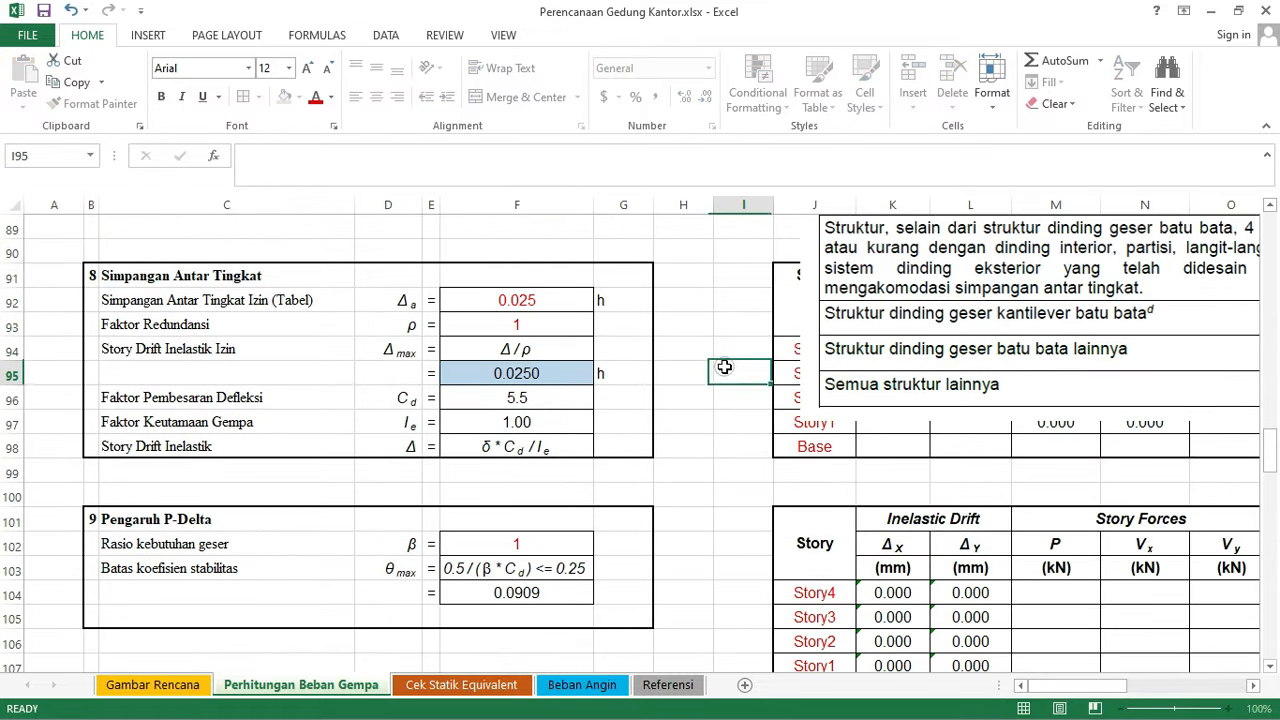
# - Review Tabel 20 allowable drifts and the risk category table in the Referensi sheet against section 8, Simpangan Antar Tingkat
pyautogui.click(667, 685)
pyautogui.click(370, 685)
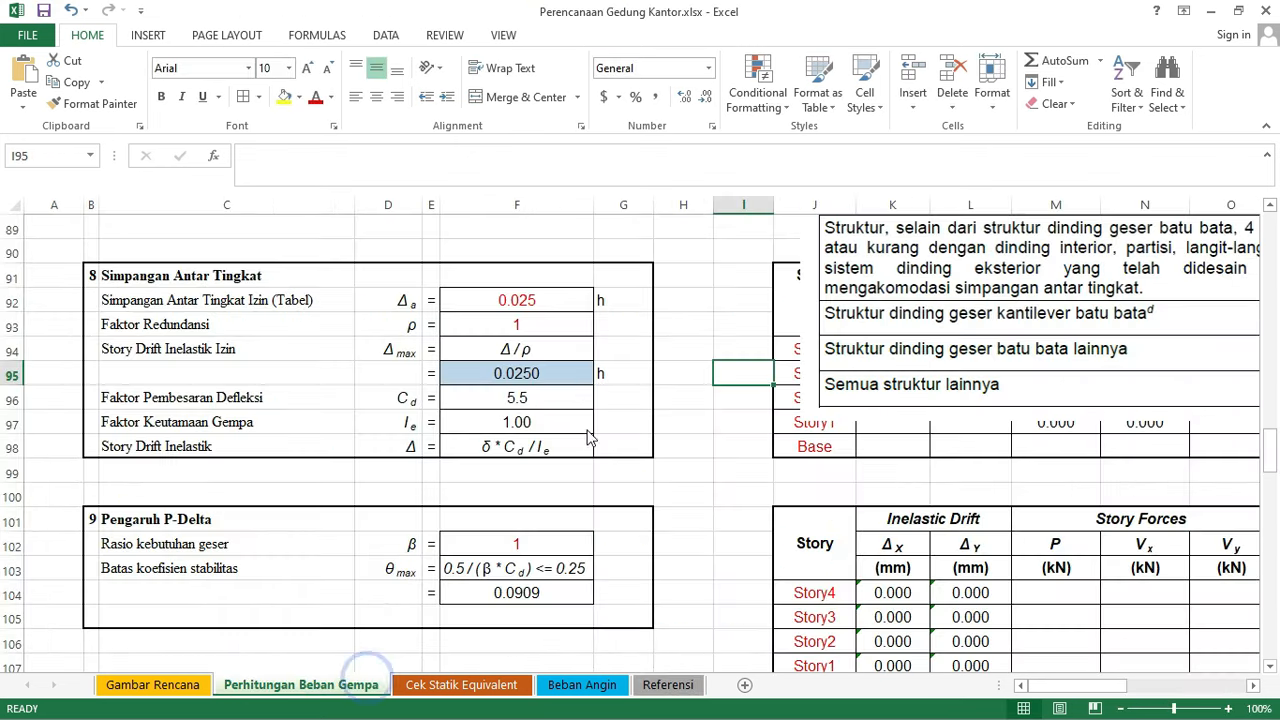
pyautogui.click(572, 336)
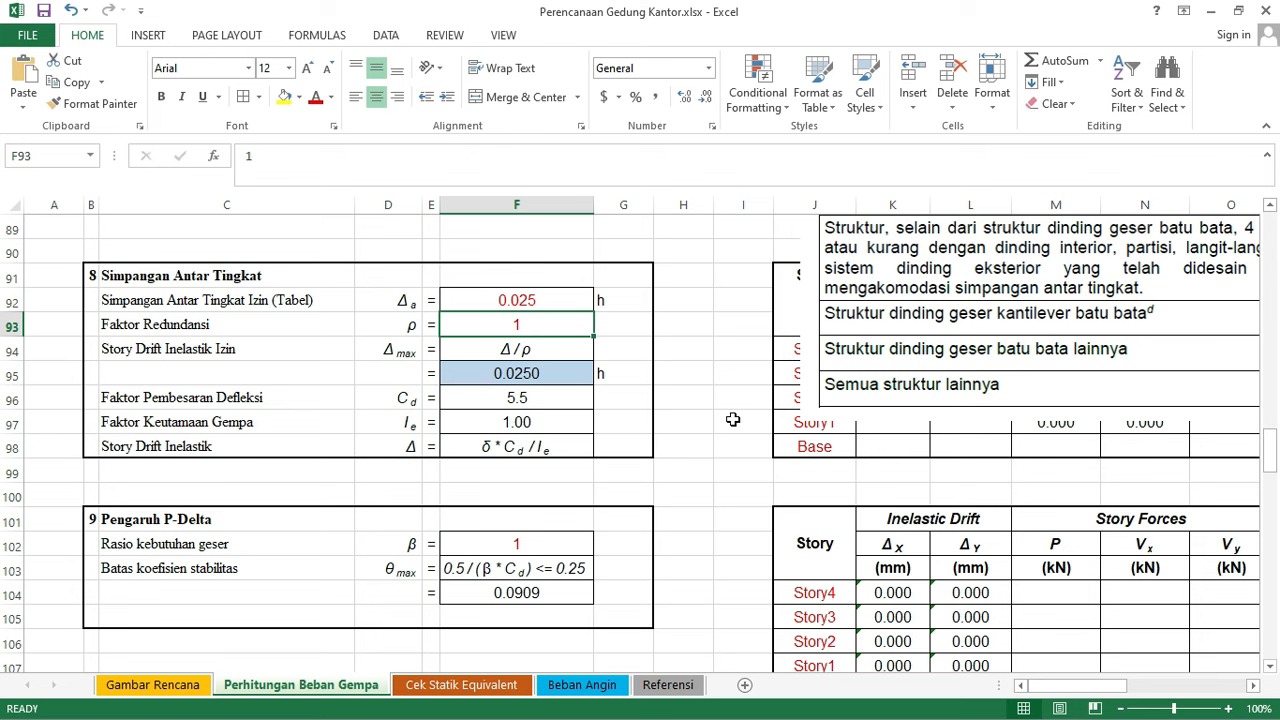
pyautogui.scroll(3, 918, 505)
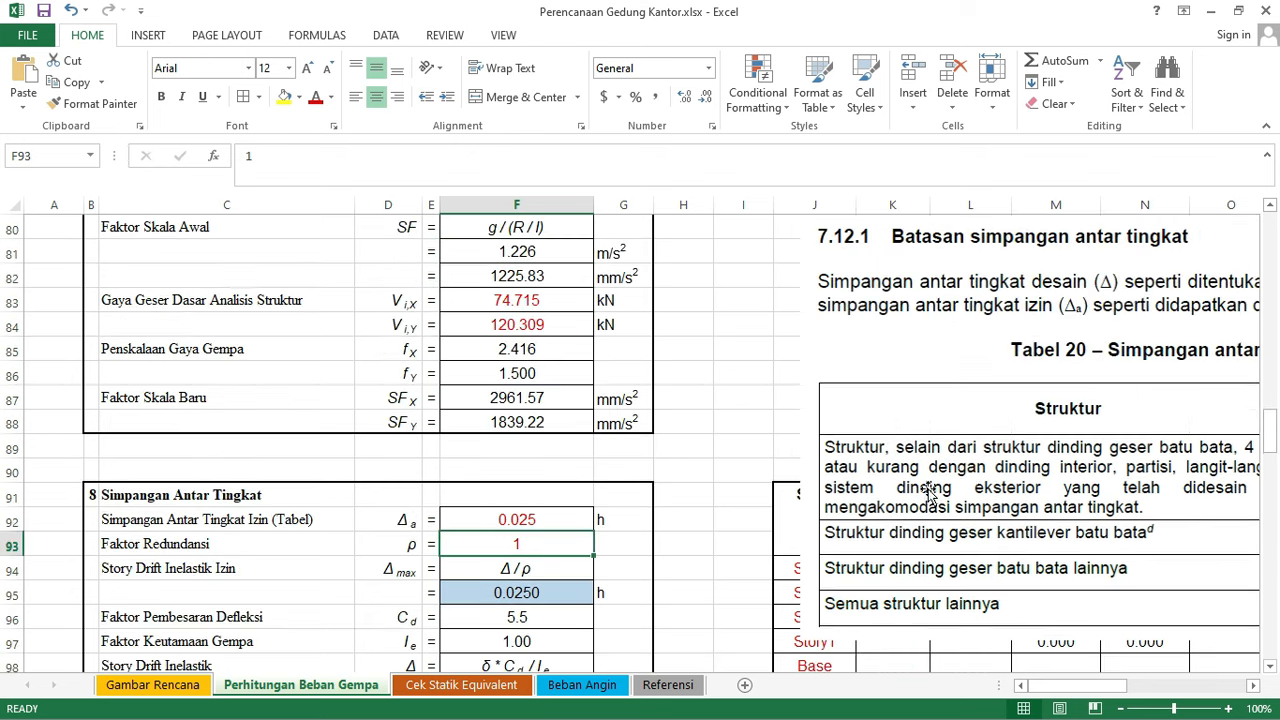
pyautogui.click(980, 449)
pyautogui.scroll(6, 694, 480)
pyautogui.click(665, 685)
pyautogui.scroll(10, 540, 515)
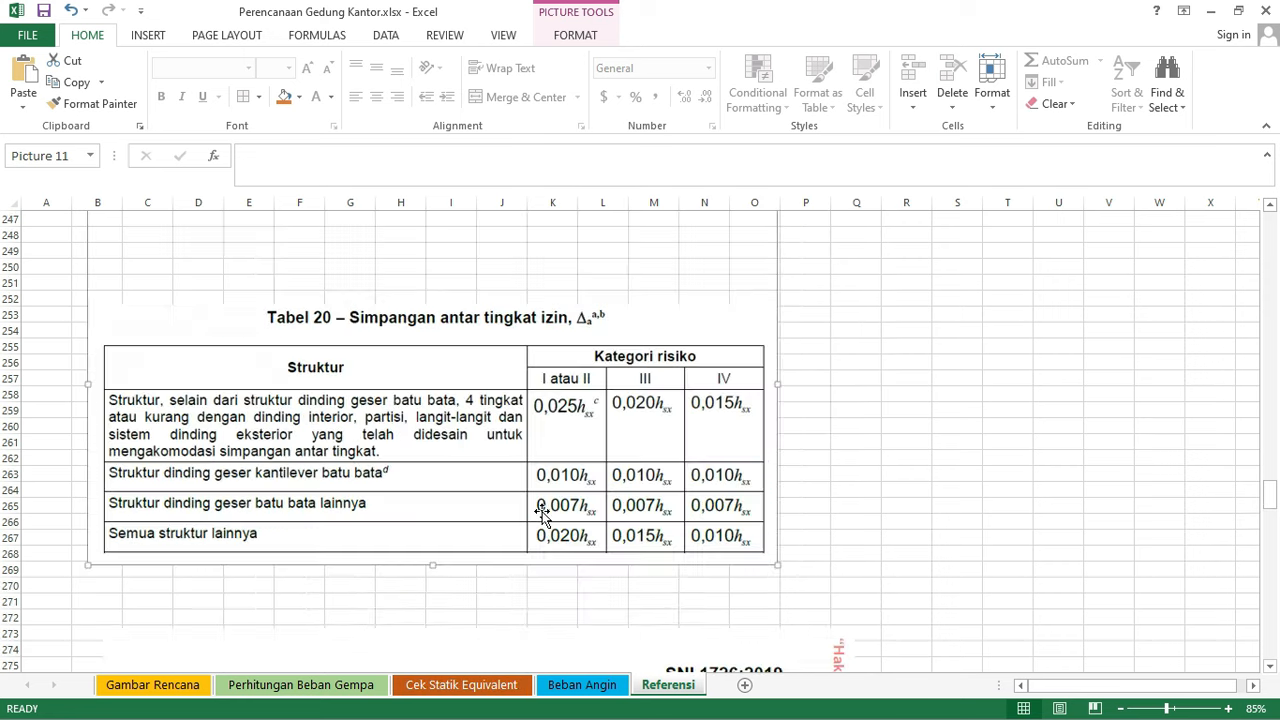
pyautogui.moveTo(1266, 466); pyautogui.dragTo(1270, 325)
pyautogui.scroll(15, 660, 430)
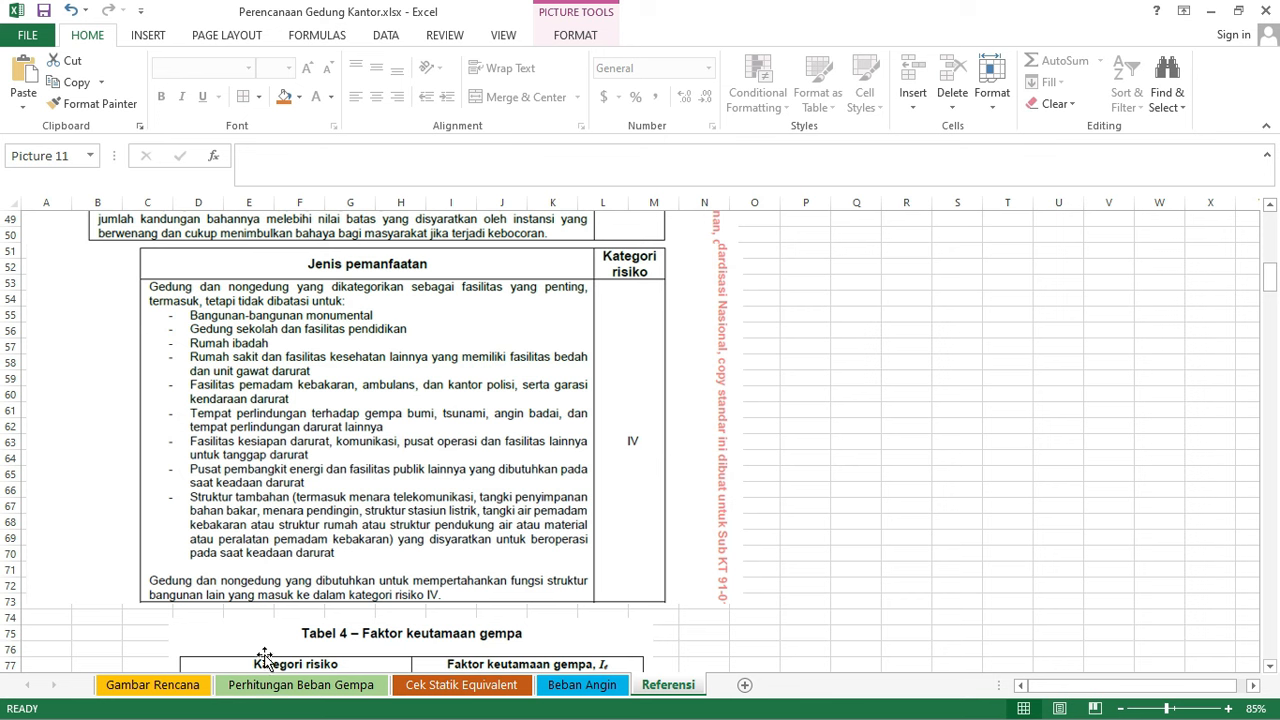
pyautogui.click(222, 697)
pyautogui.scroll(-11, 593, 379)
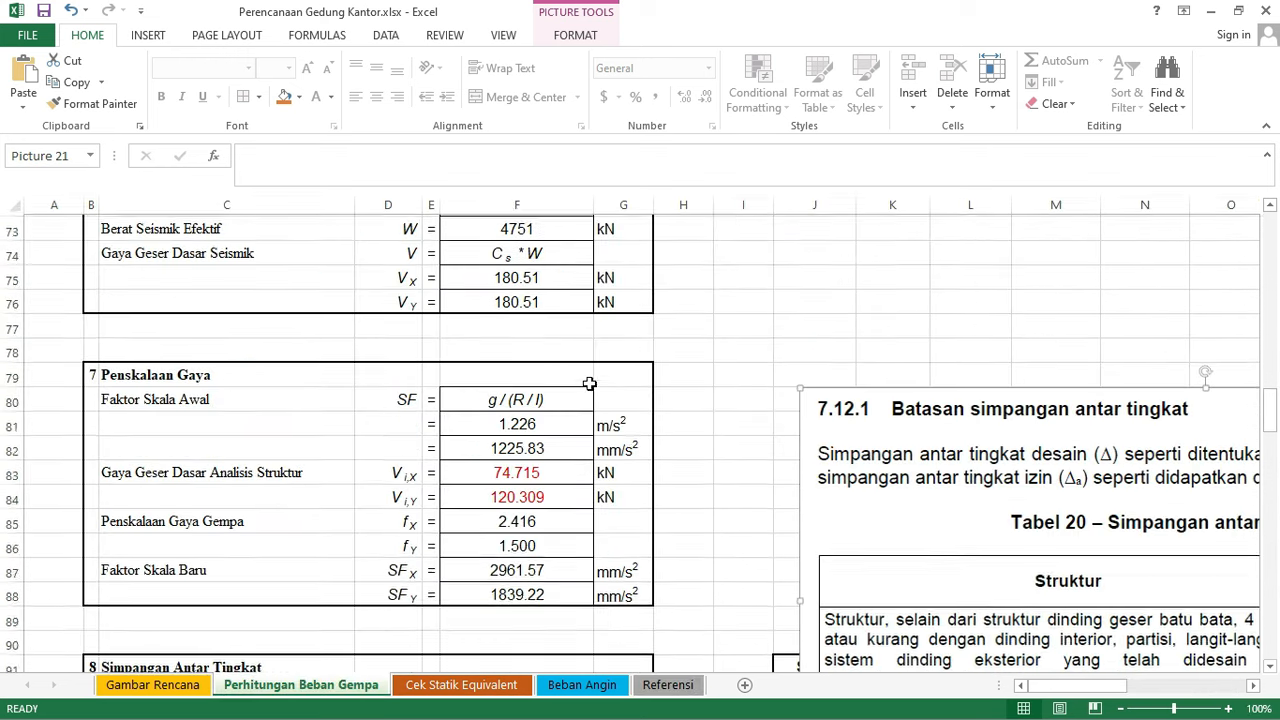
pyautogui.scroll(3, 571, 291)
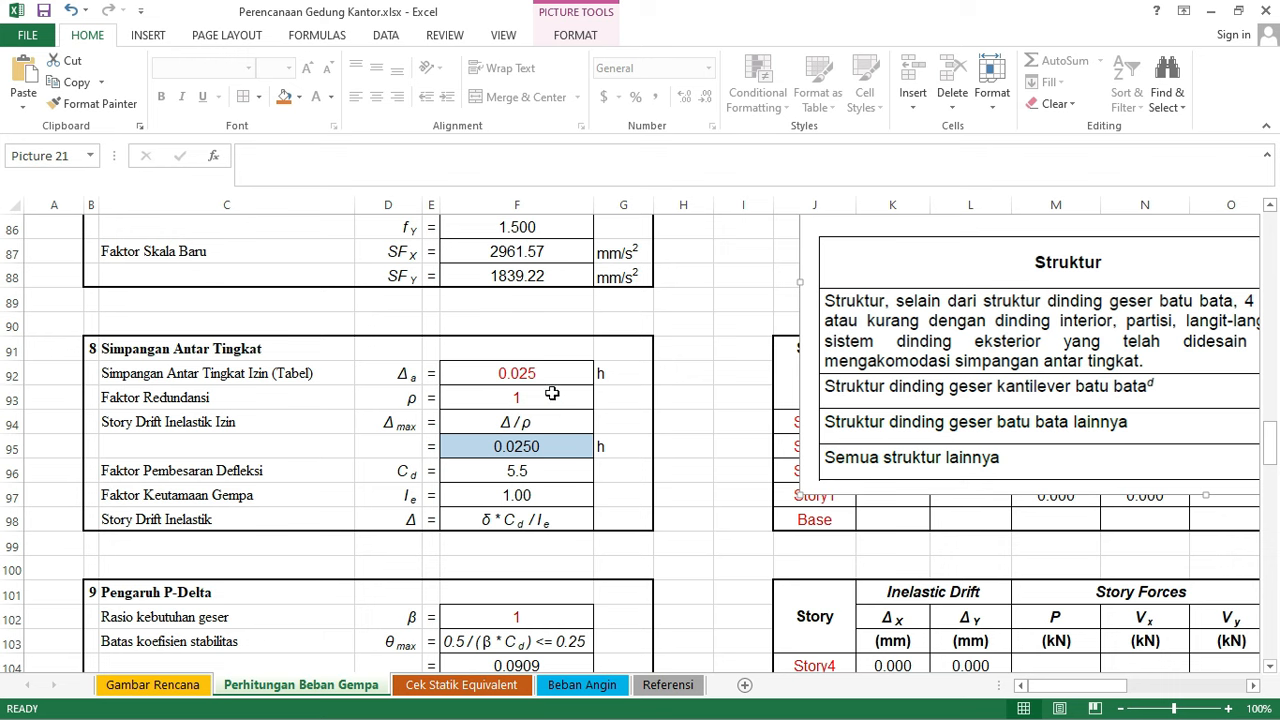
pyautogui.click(552, 394)
pyautogui.click(718, 396)
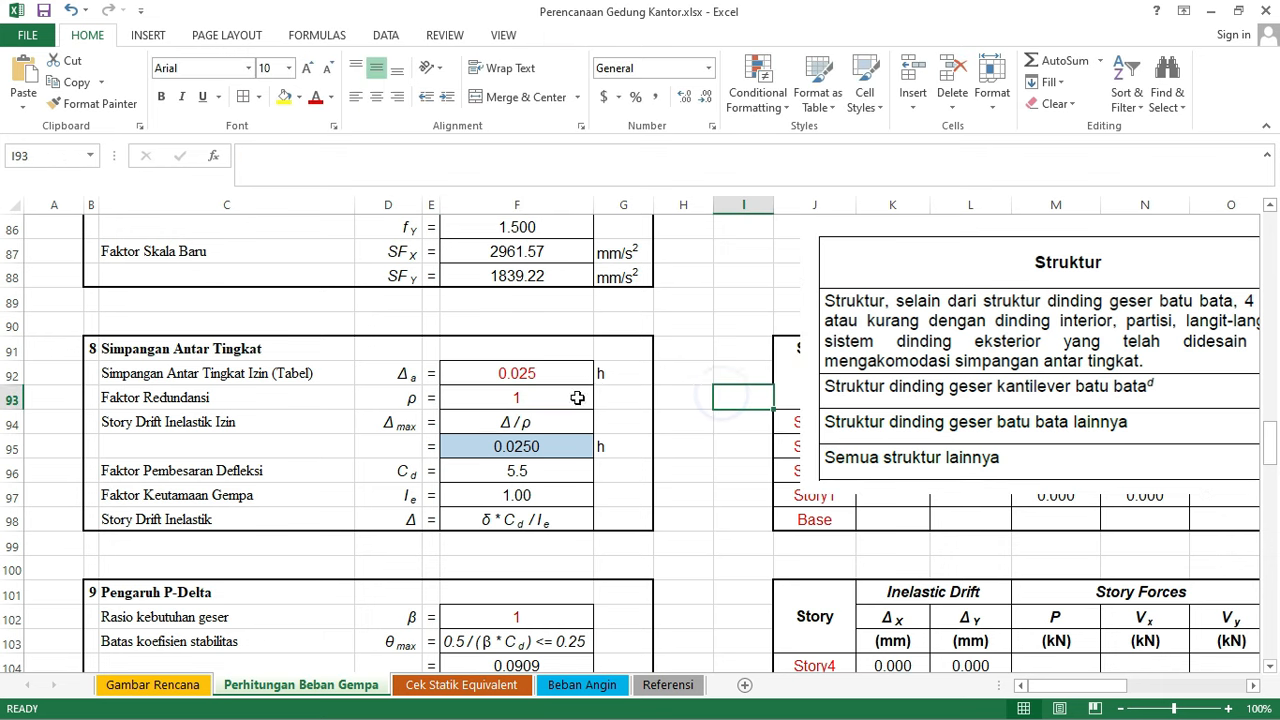
# - Delete the pasted clause 7.12.1 and Tabel 20 picture covering the story drift table in Perhitungan Beban Gempa
pyautogui.click(987, 392)
pyautogui.scroll(3, 995, 453)
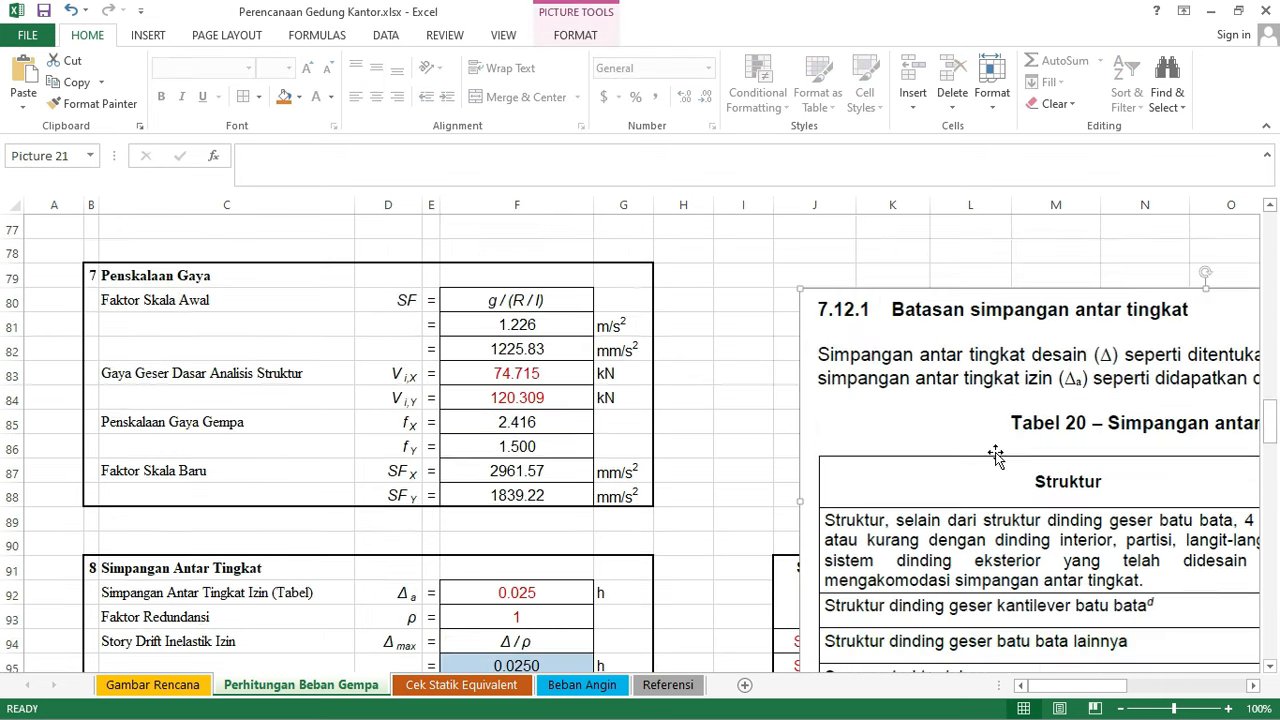
pyautogui.press('Delete')
pyautogui.moveTo(1046, 687); pyautogui.dragTo(1110, 692)
pyautogui.scroll(-3, 725, 410)
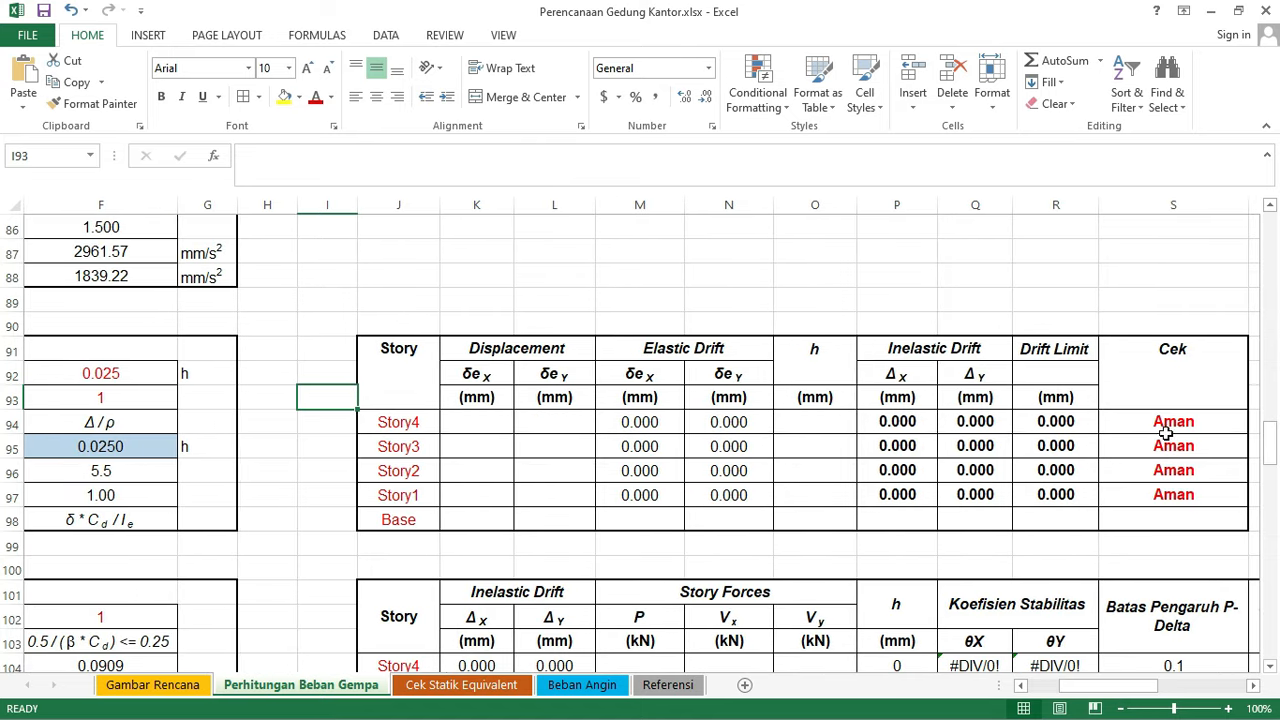
pyautogui.moveTo(1150, 687); pyautogui.dragTo(1138, 687)
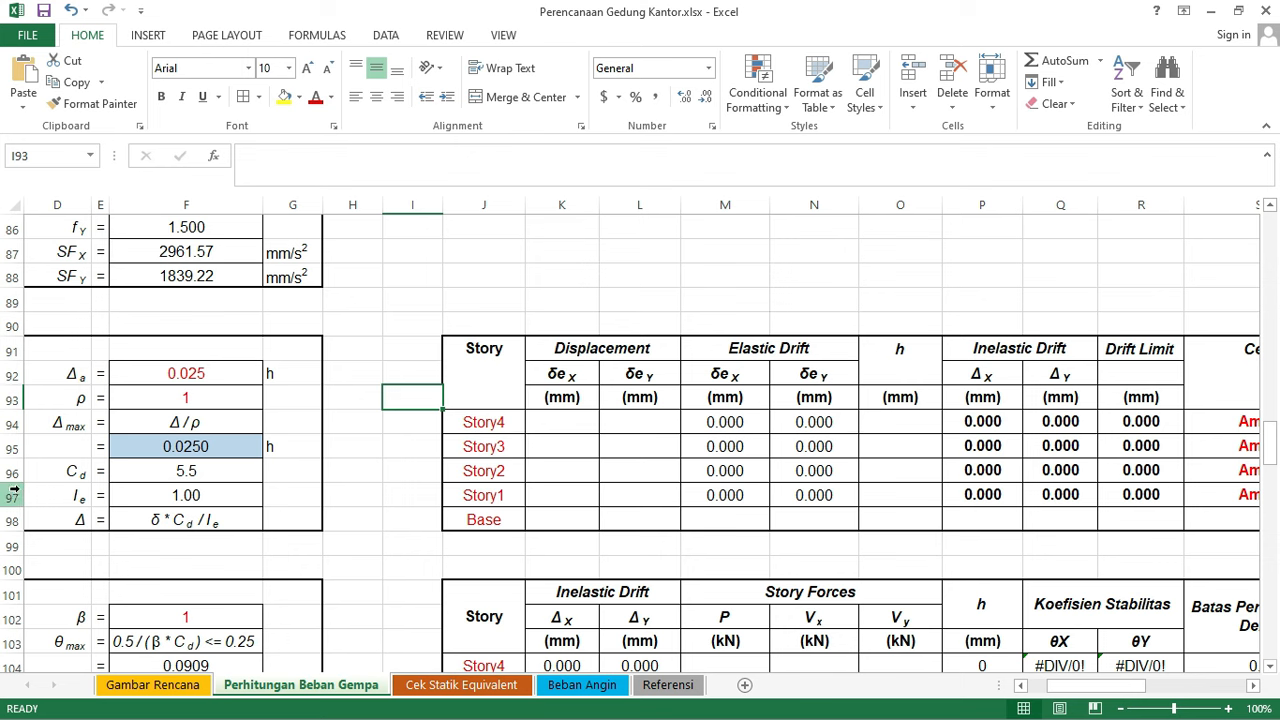
# - Switch to ETABS and show the Diaphragm Center Of Mass Displacements table from the joint displacement results
pyautogui.press('super')
pyautogui.click(40, 312)
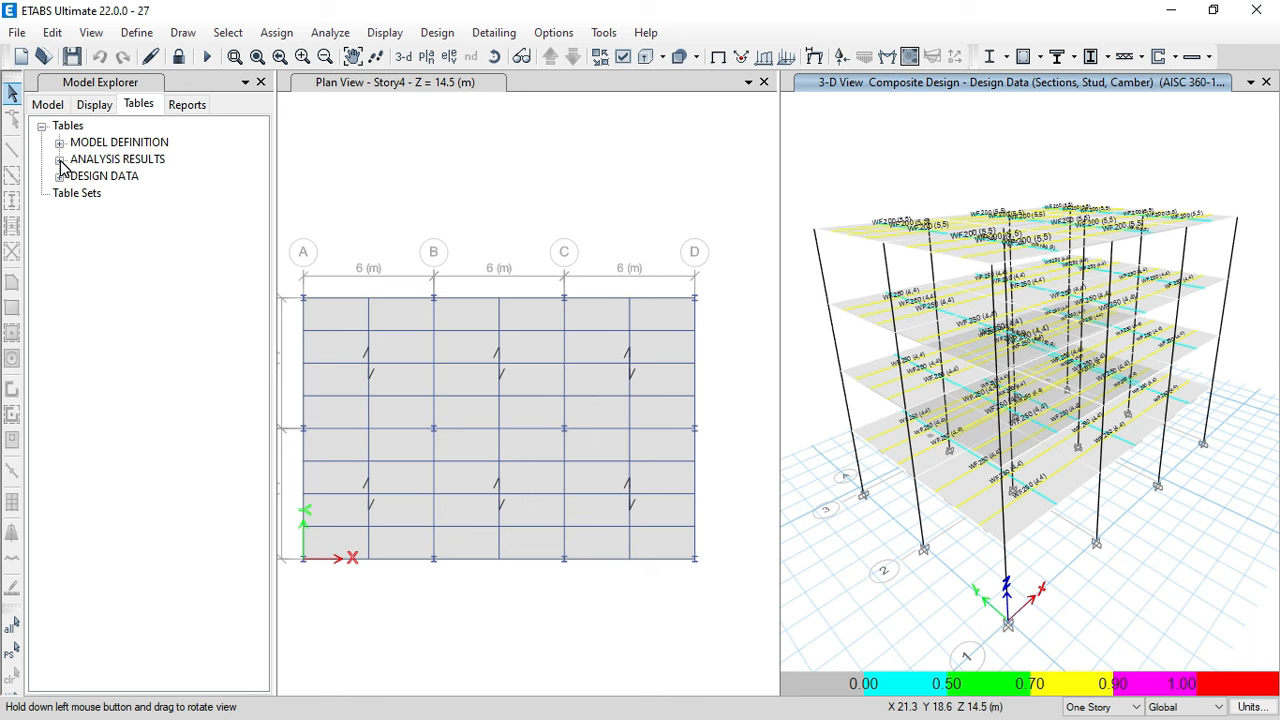
pyautogui.click(59, 160)
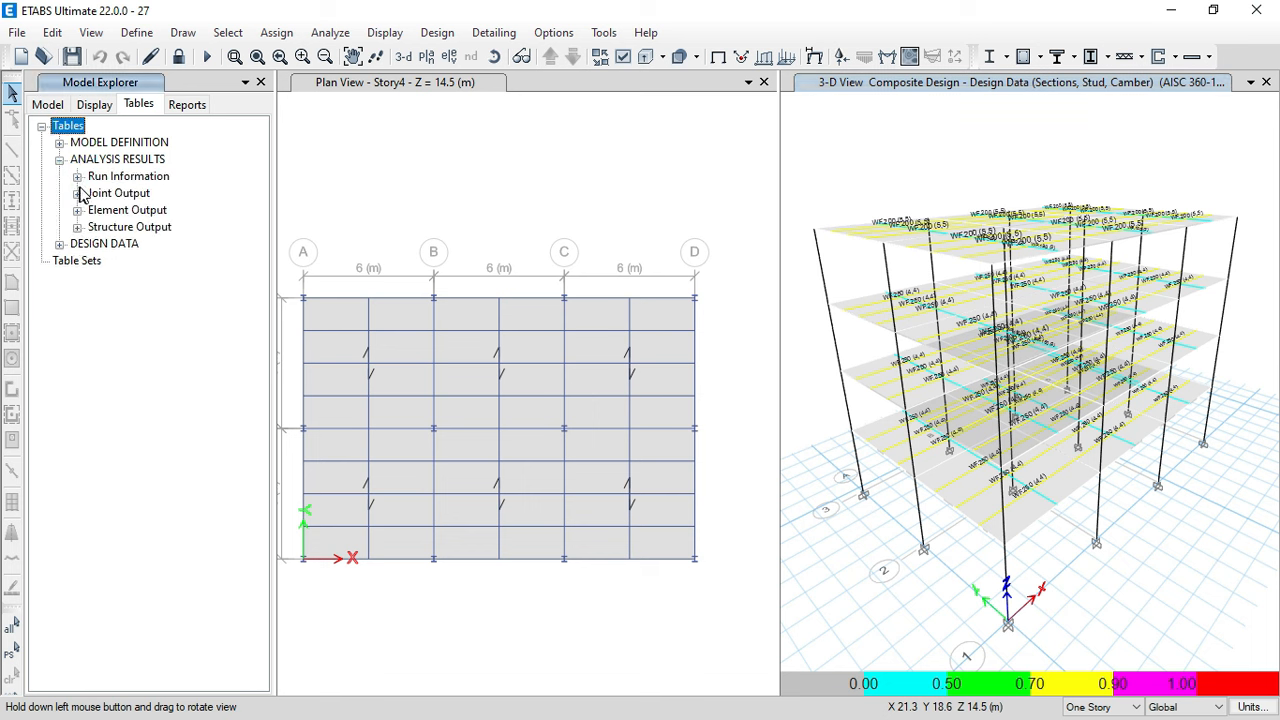
pyautogui.click(78, 194)
pyautogui.click(95, 227)
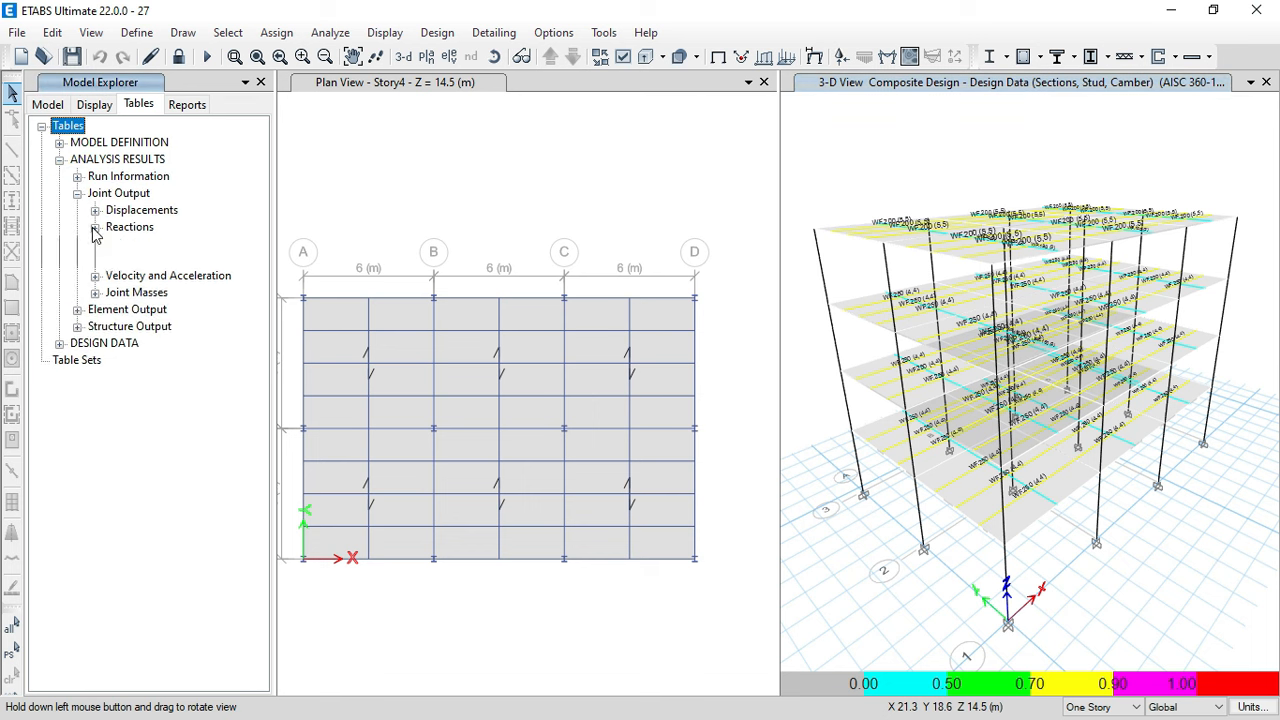
pyautogui.click(95, 211)
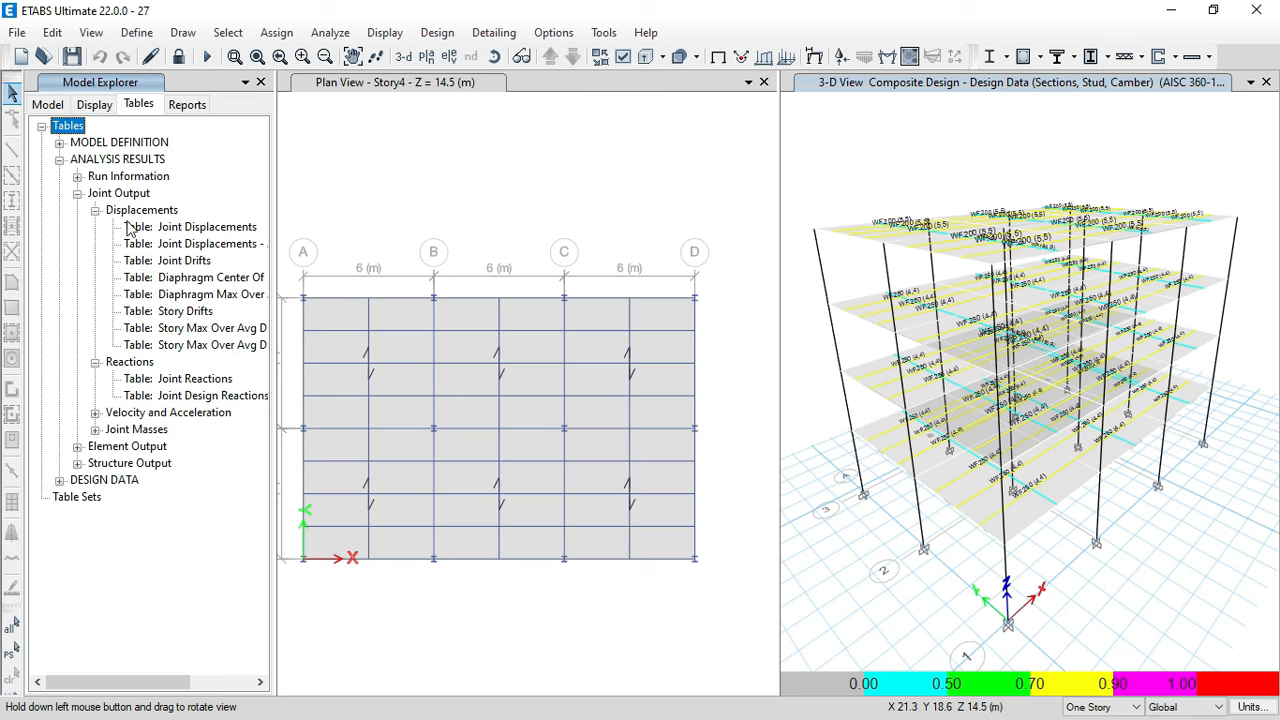
pyautogui.rightClick(148, 286)
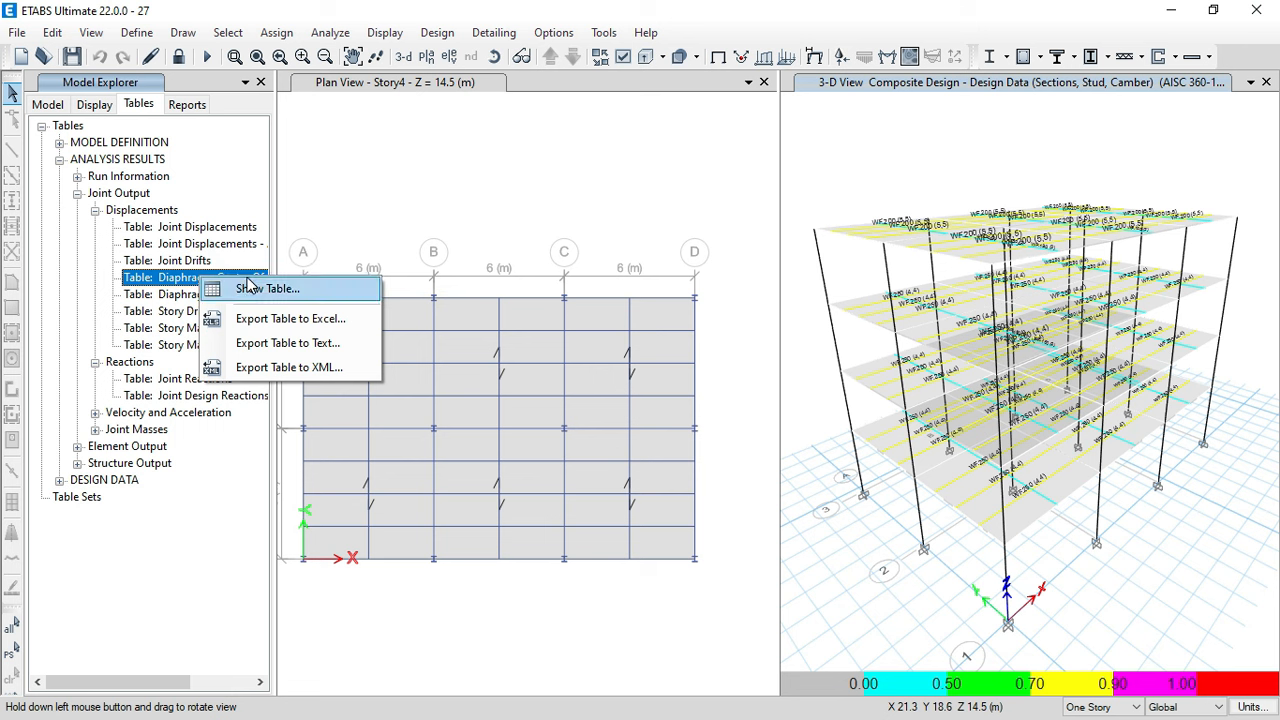
pyautogui.click(171, 279)
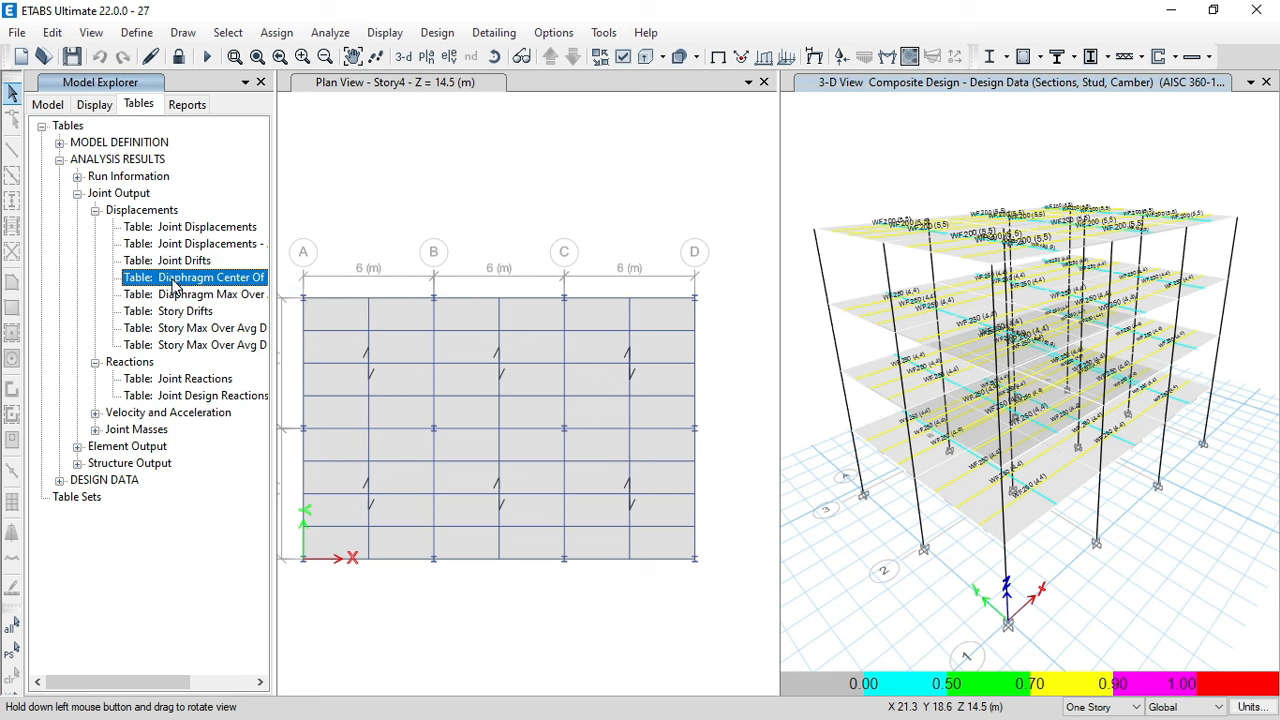
pyautogui.rightClick(241, 280)
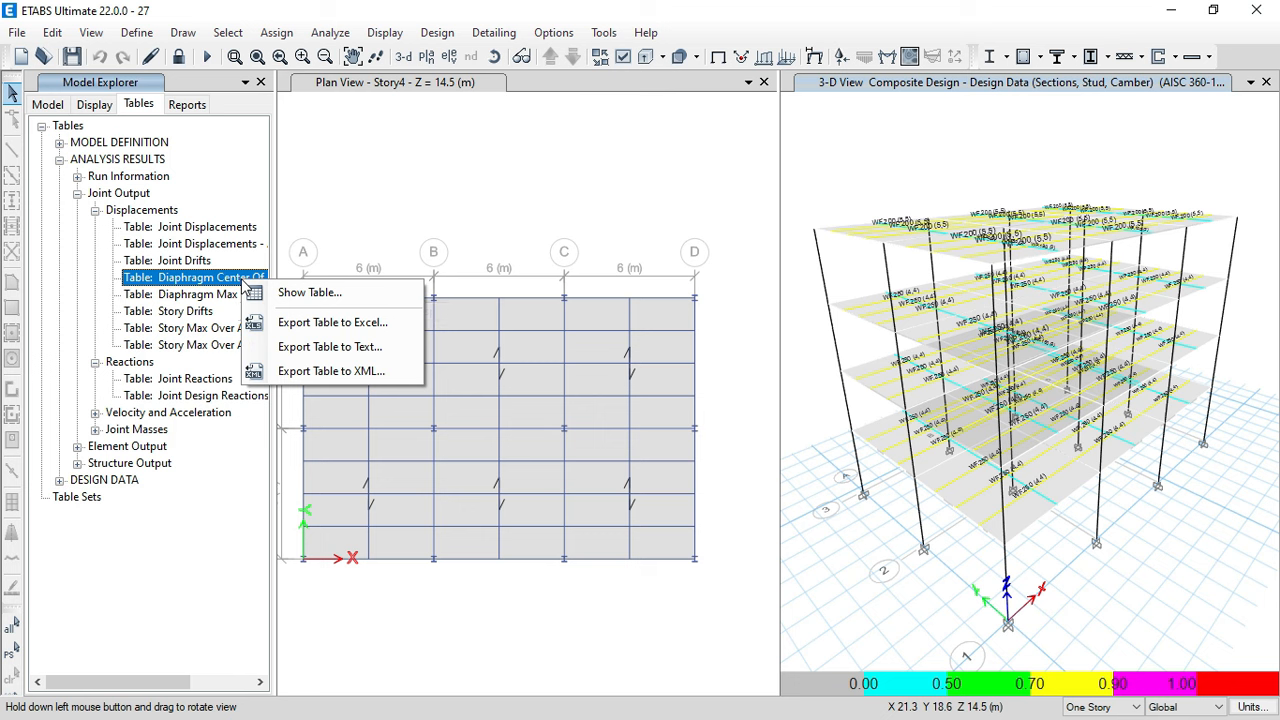
pyautogui.click(286, 294)
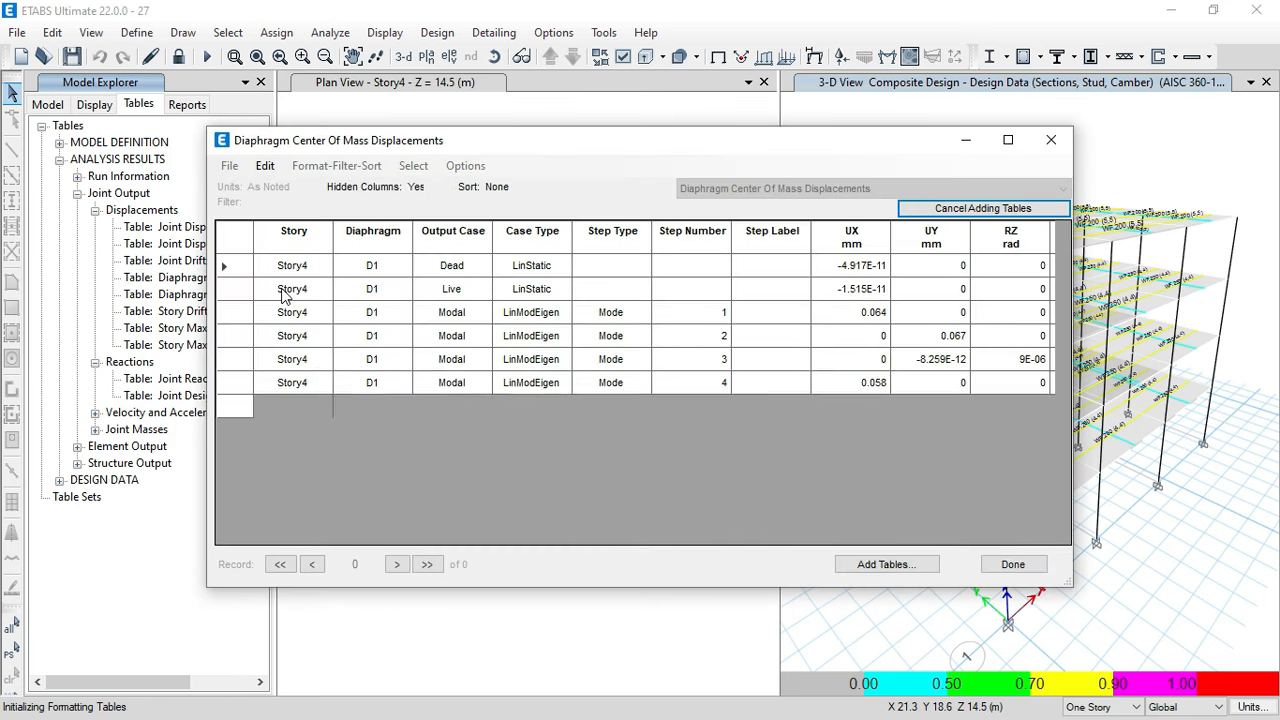
# - Filter the table to output case EQDx and copy the UX displacements of Story4 through Story1
pyautogui.click(455, 248)
pyautogui.moveTo(648, 264); pyautogui.dragTo(655, 302)
pyautogui.click(553, 270)
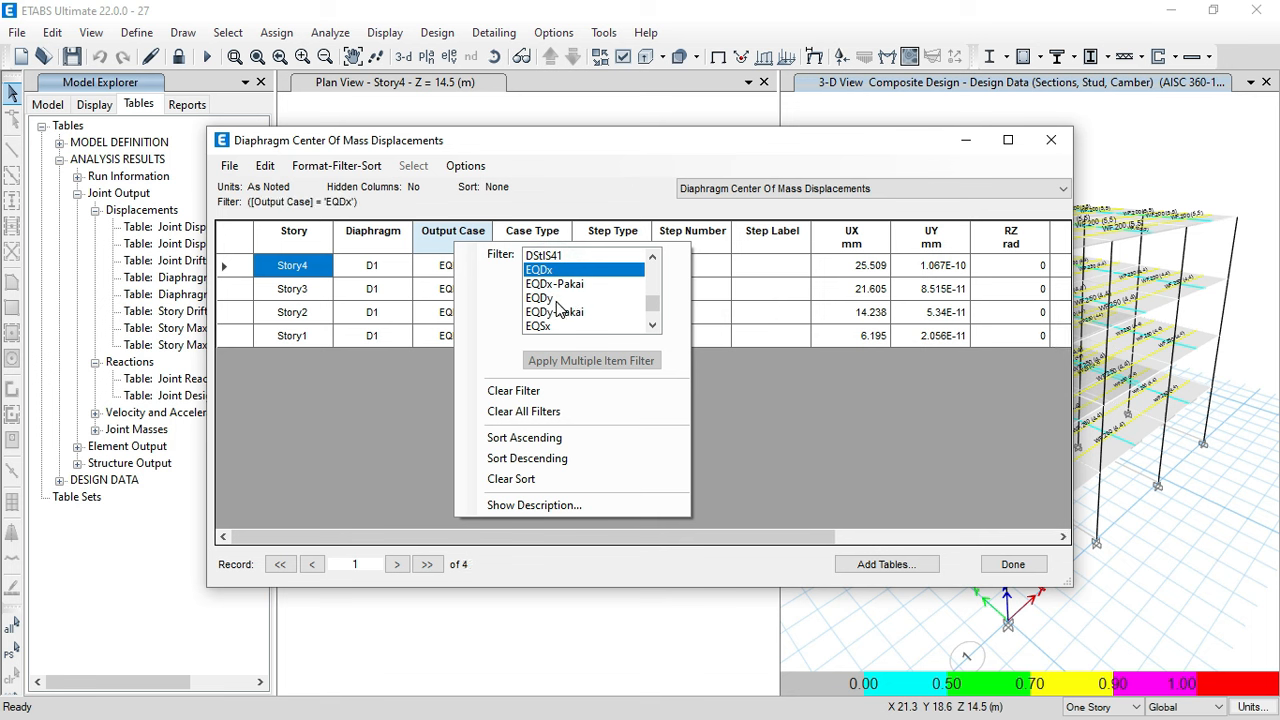
pyautogui.click(785, 393)
pyautogui.click(880, 265)
pyautogui.keyDown('shift'); pyautogui.click(877, 335); pyautogui.keyUp('shift')
pyautogui.press('super+c')
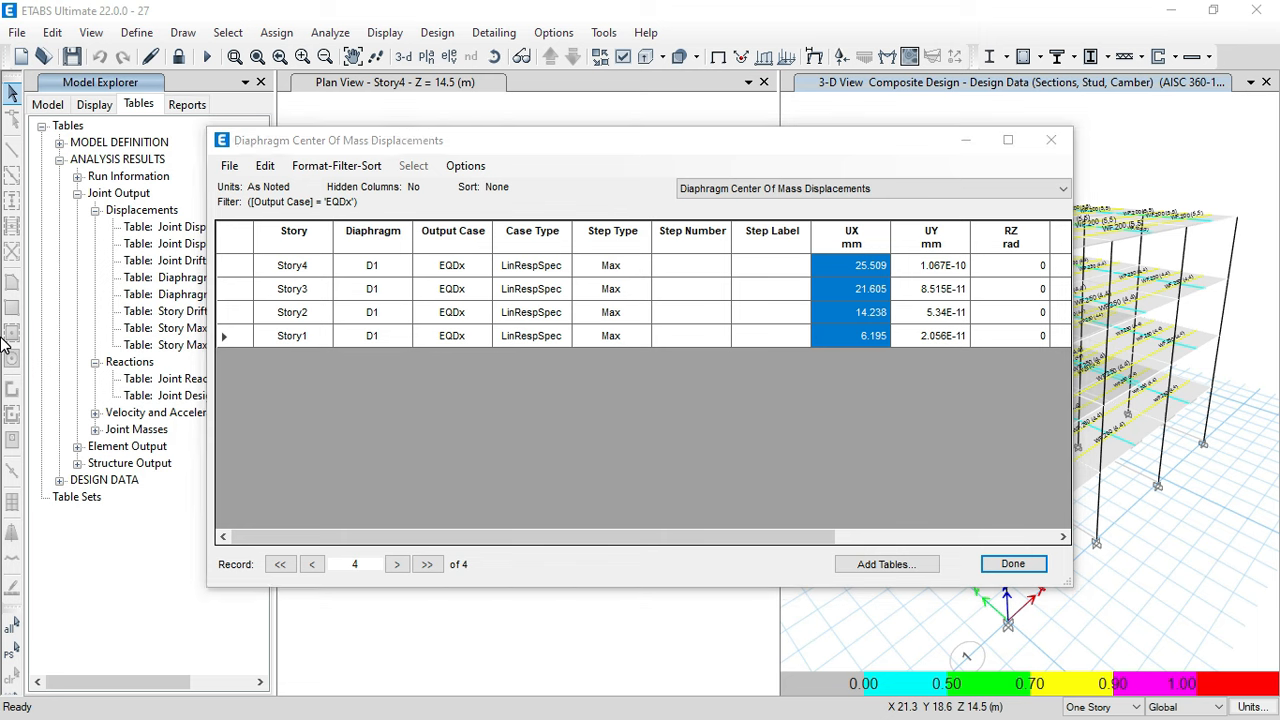
# - Switch to Excel and paste the copied UX displacements into the δeX cells K94:K97 of the story drift table
pyautogui.press('super')
pyautogui.click(30, 360)
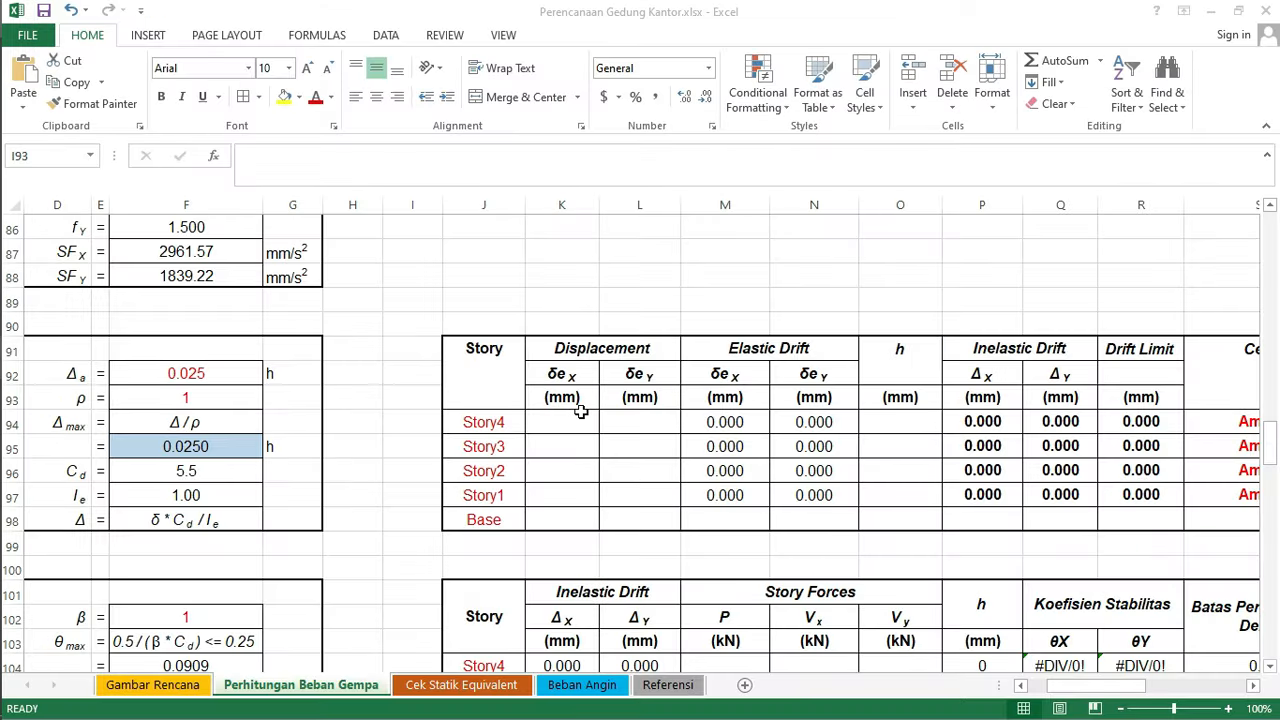
pyautogui.rightClick(573, 421)
pyautogui.click(639, 124)
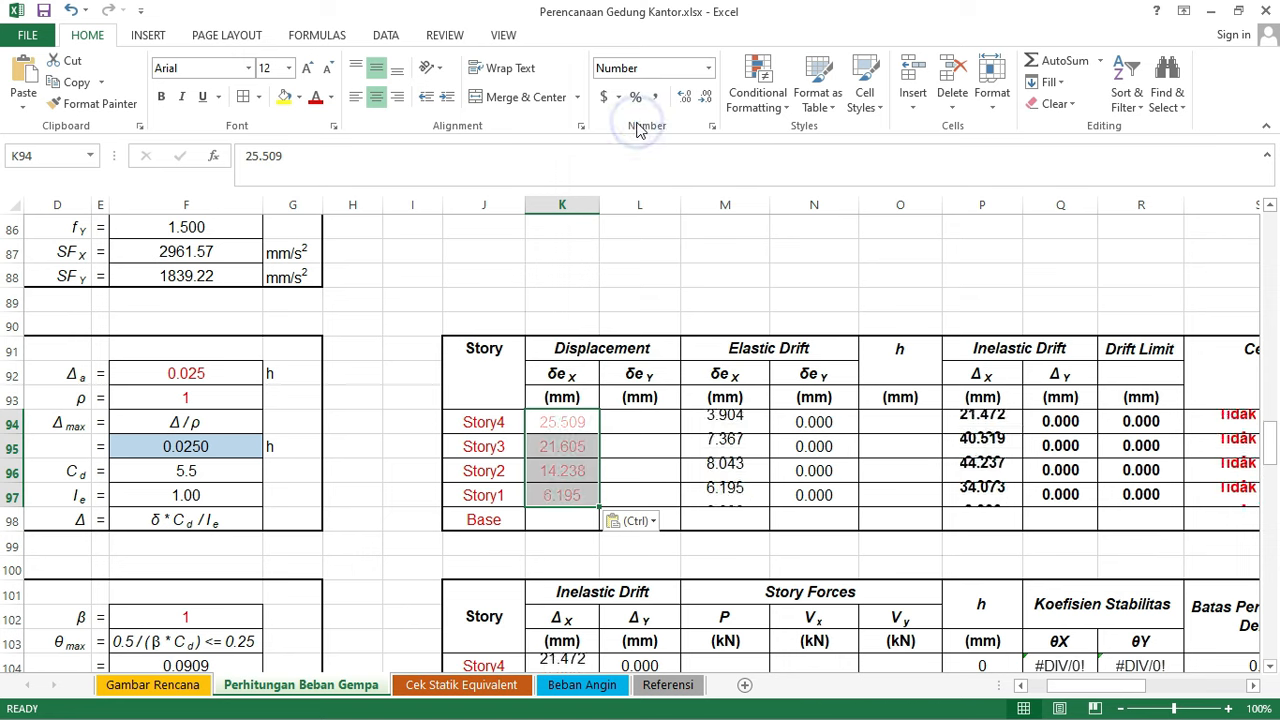
pyautogui.moveTo(1063, 687); pyautogui.dragTo(1089, 688)
# - Return to ETABS, filter the displacement table to output case EQDy, and copy the UY values of Story4 through Story1
pyautogui.press('super')
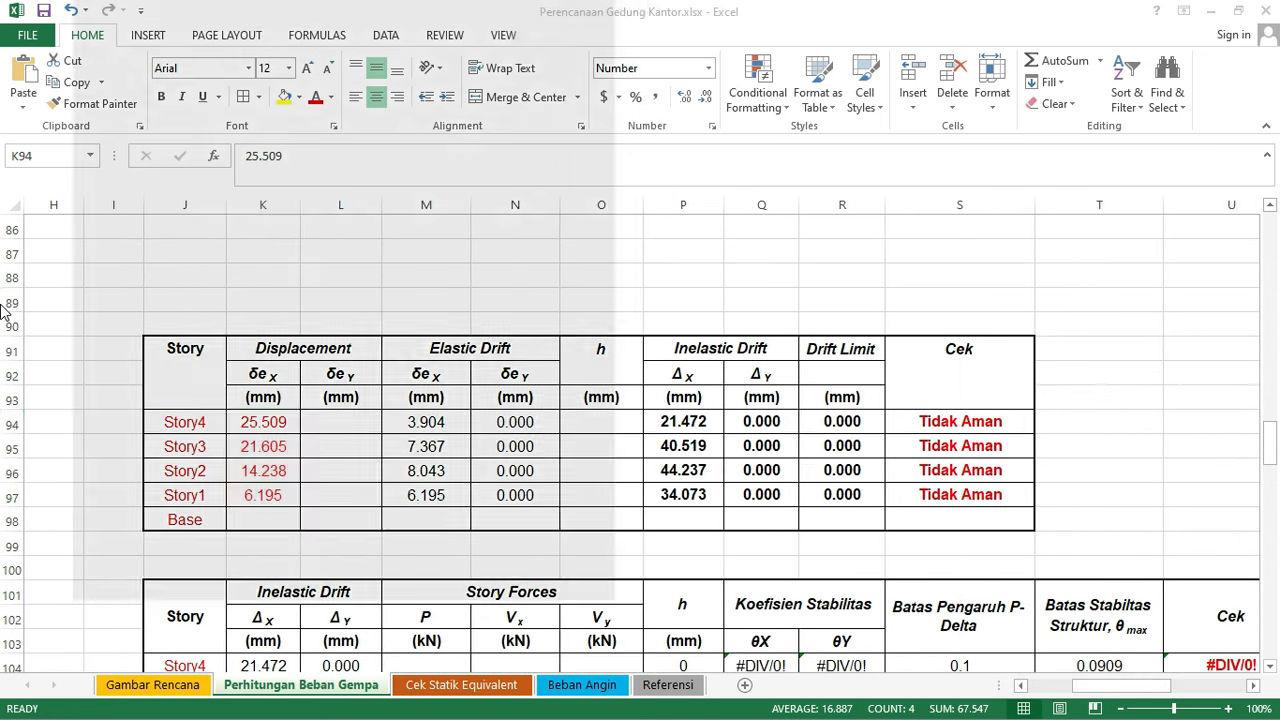
pyautogui.click(42, 312)
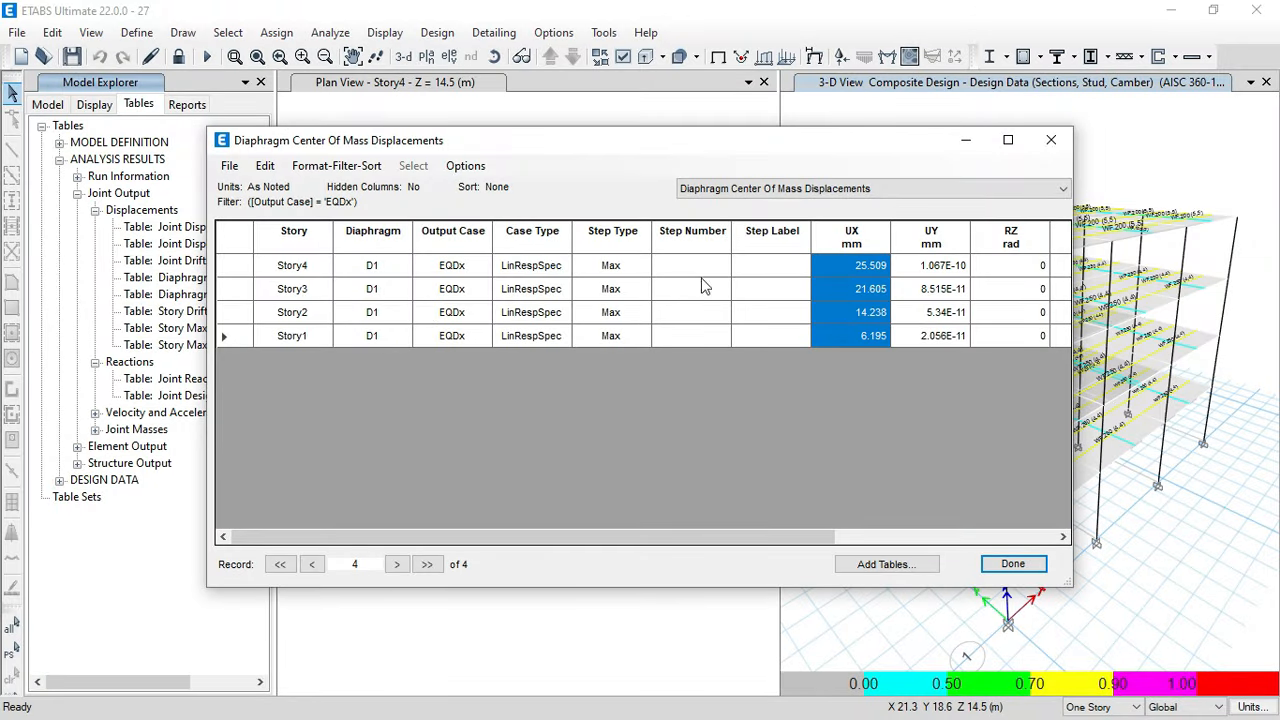
pyautogui.click(478, 240)
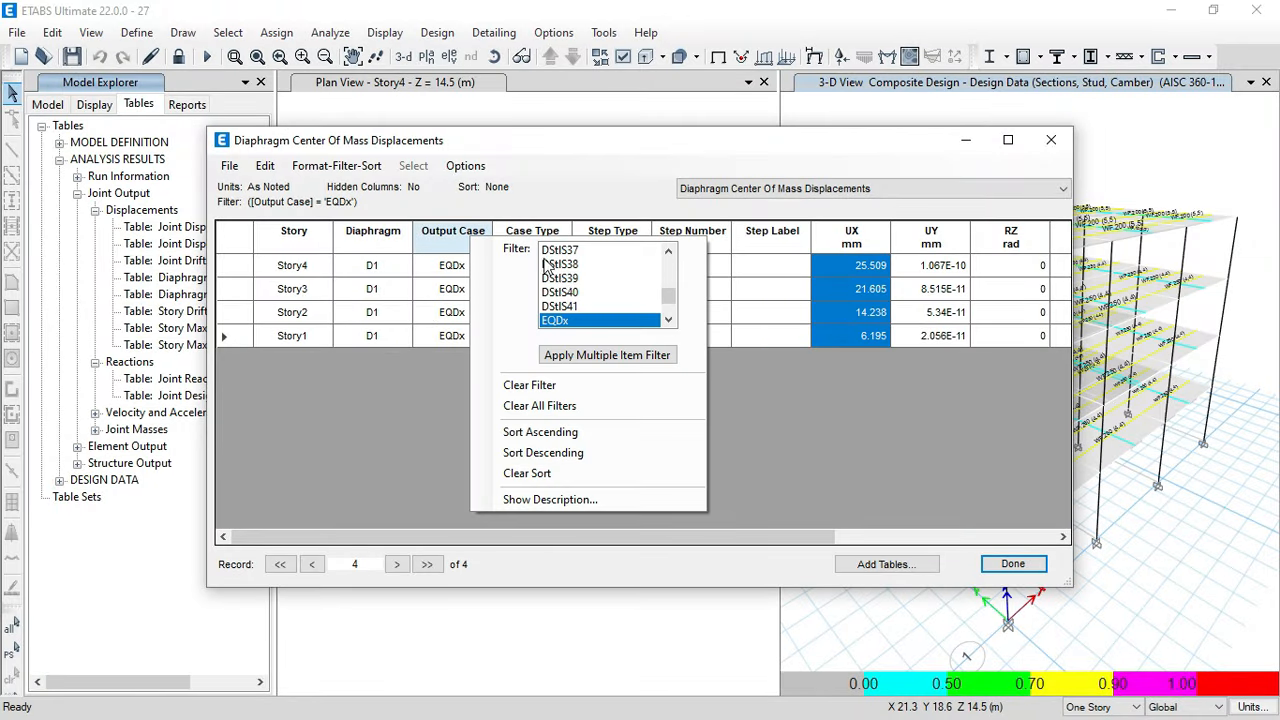
pyautogui.scroll(-1, 572, 320)
pyautogui.click(565, 306)
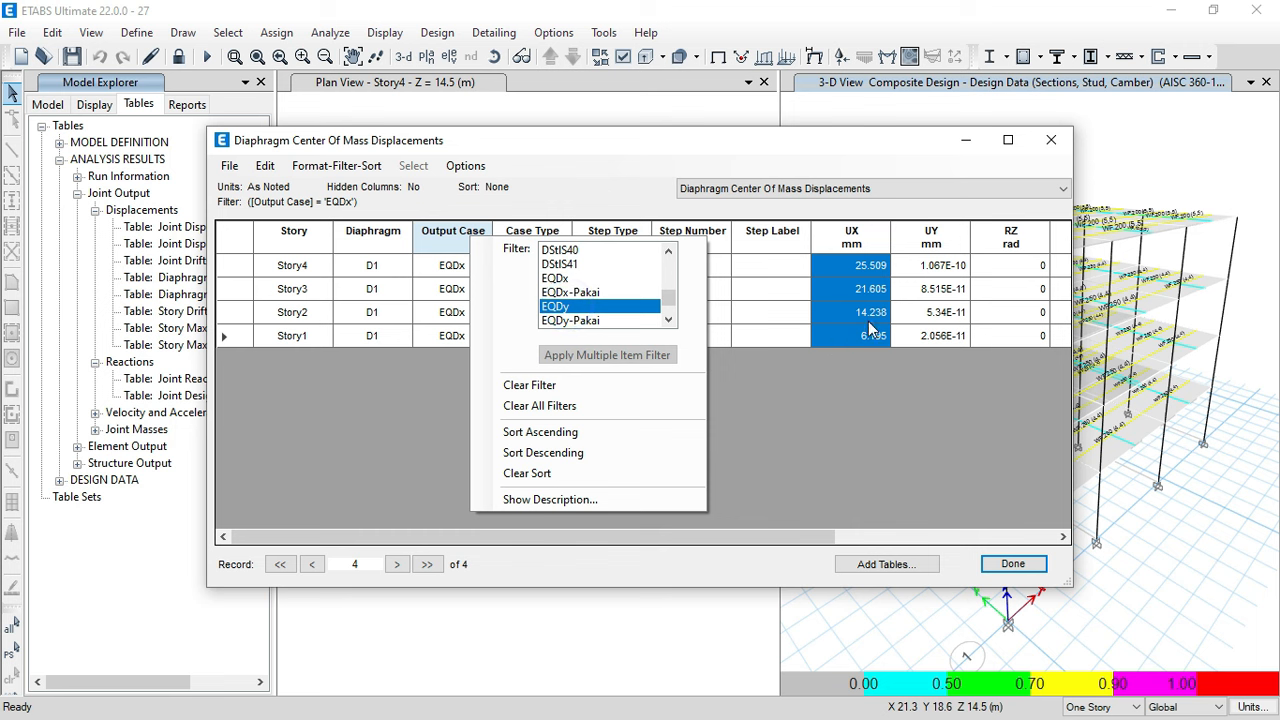
pyautogui.click(940, 332)
pyautogui.click(955, 265)
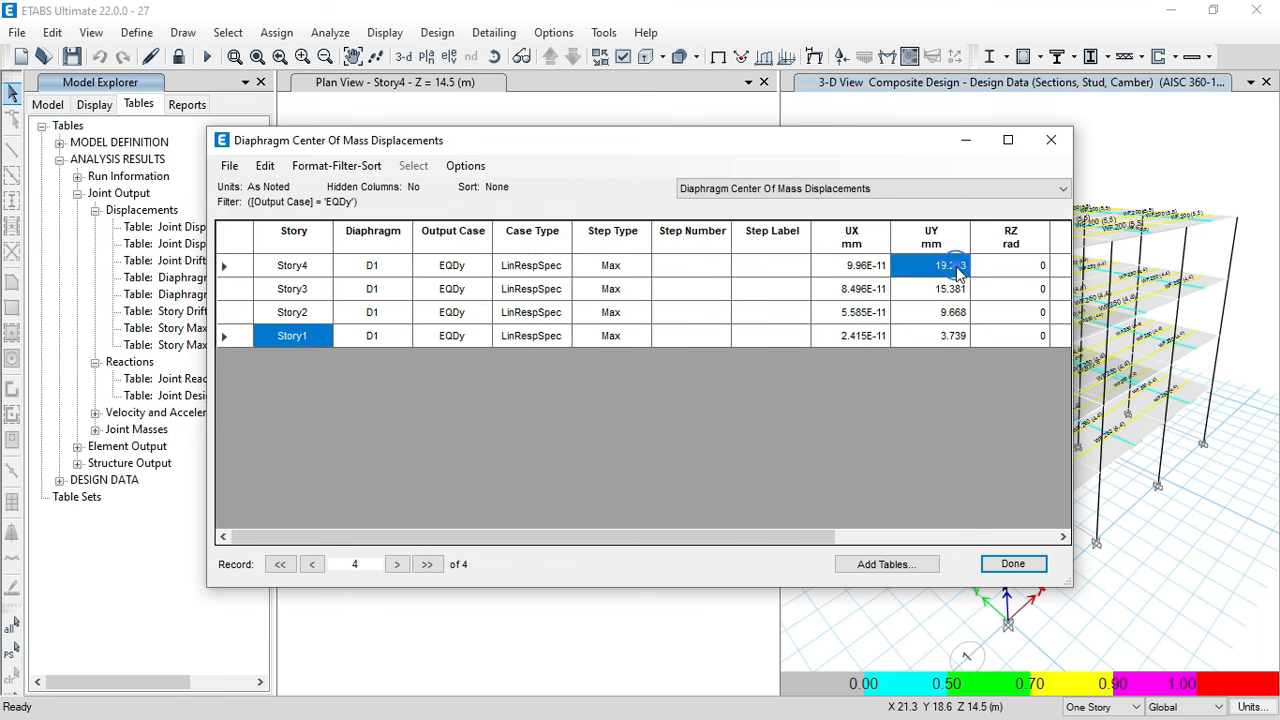
pyautogui.keyDown('shift'); pyautogui.click(957, 339); pyautogui.keyUp('shift')
pyautogui.press('super+c')
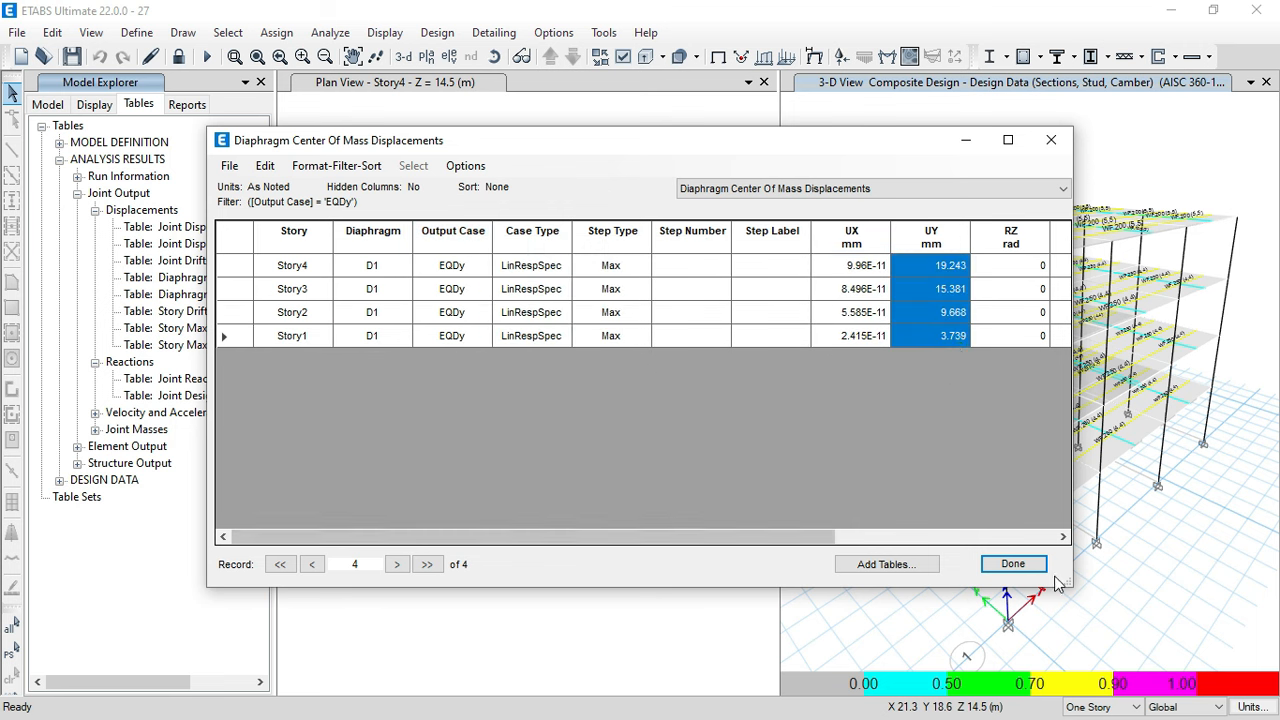
pyautogui.click(1013, 564)
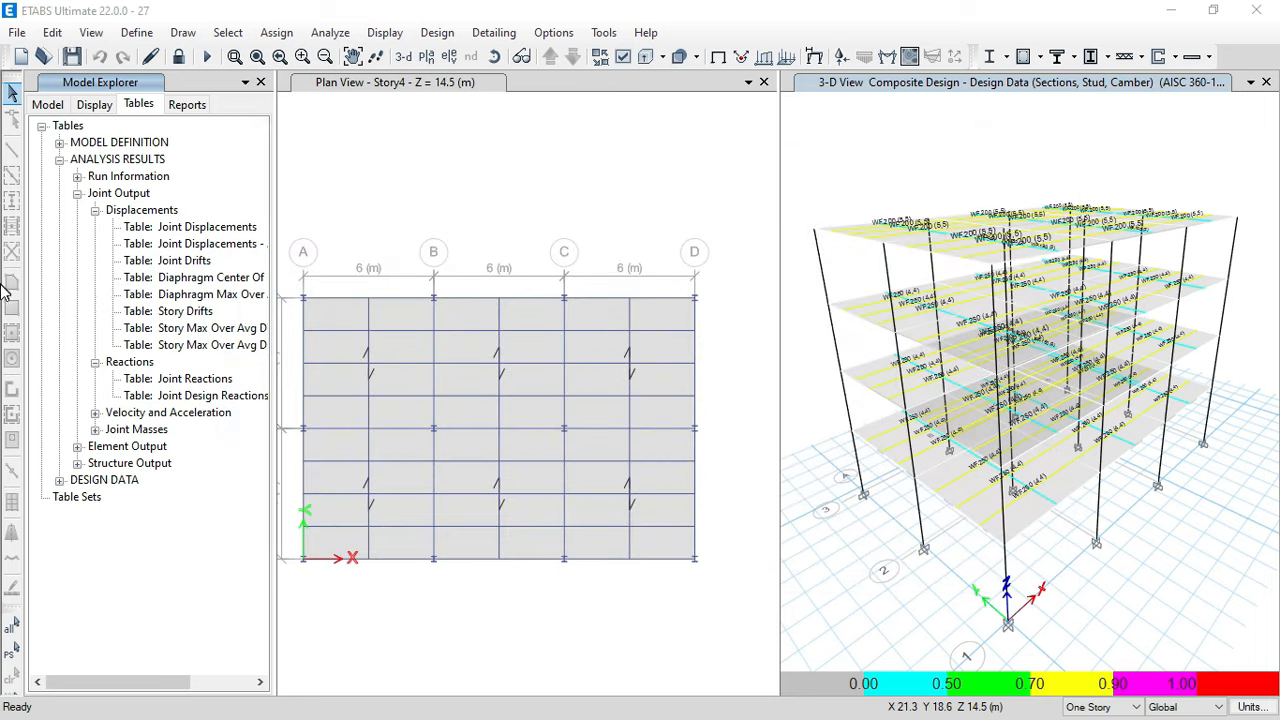
# - Switch to Excel and paste the copied UY displacements into the δeY cells L94:L97, matching the destination formatting
pyautogui.press('super')
pyautogui.click(32, 360)
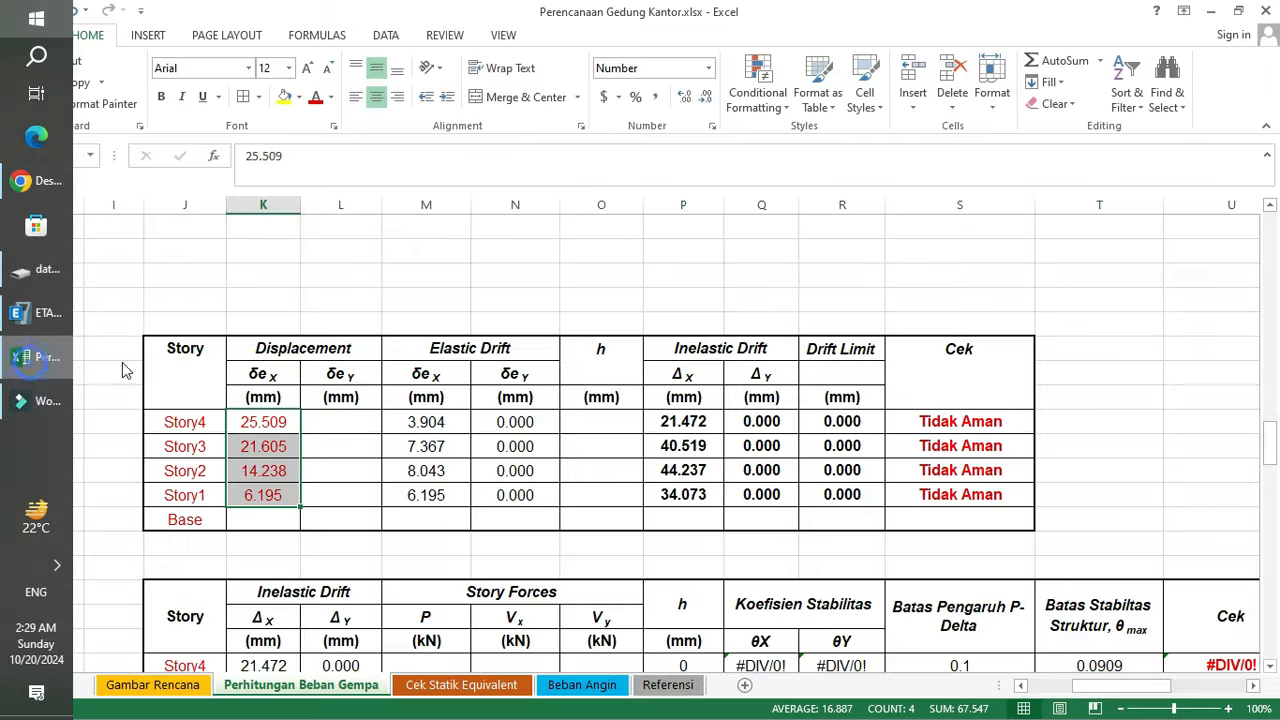
pyautogui.click(357, 430)
pyautogui.rightClick(355, 430)
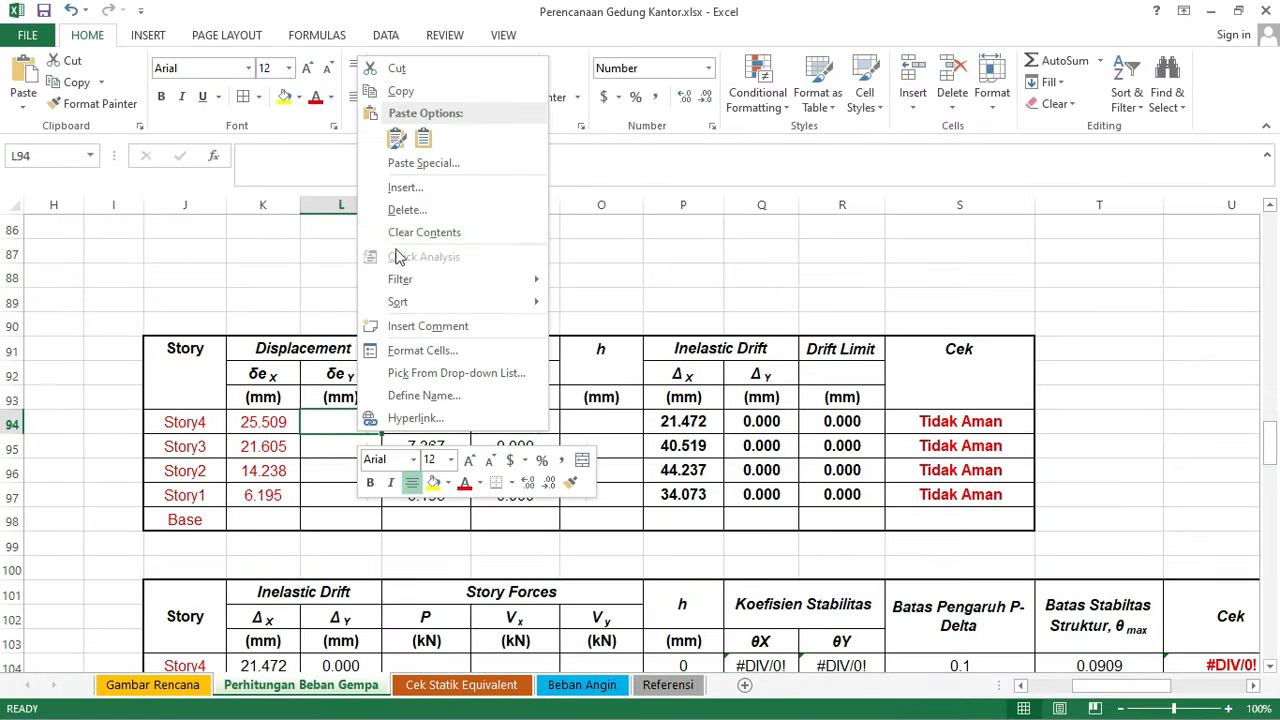
pyautogui.click(428, 136)
pyautogui.click(617, 277)
# - Enter a height h of 3500 mm for Story4 in the story drift table and copy it to Story3 and Story2
pyautogui.click(613, 423)
pyautogui.doubleClick(617, 427)
pyautogui.write('3500')
pyautogui.click(632, 320)
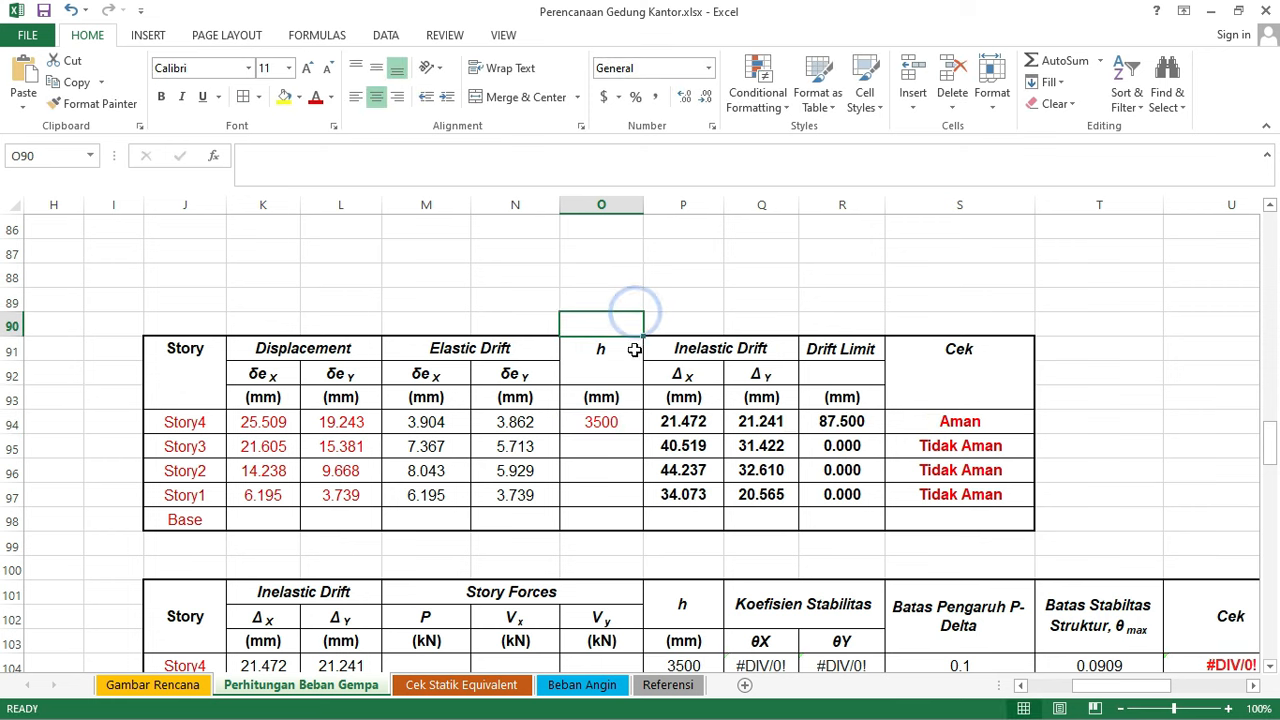
pyautogui.click(619, 428)
pyautogui.hotkey('ctrl', 'c')
pyautogui.moveTo(611, 443); pyautogui.dragTo(614, 474)
pyautogui.hotkey('ctrl', 'v')
# - Set the height h of Story1 in the drift table to 4000 mm and save the workbook
pyautogui.click(617, 494)
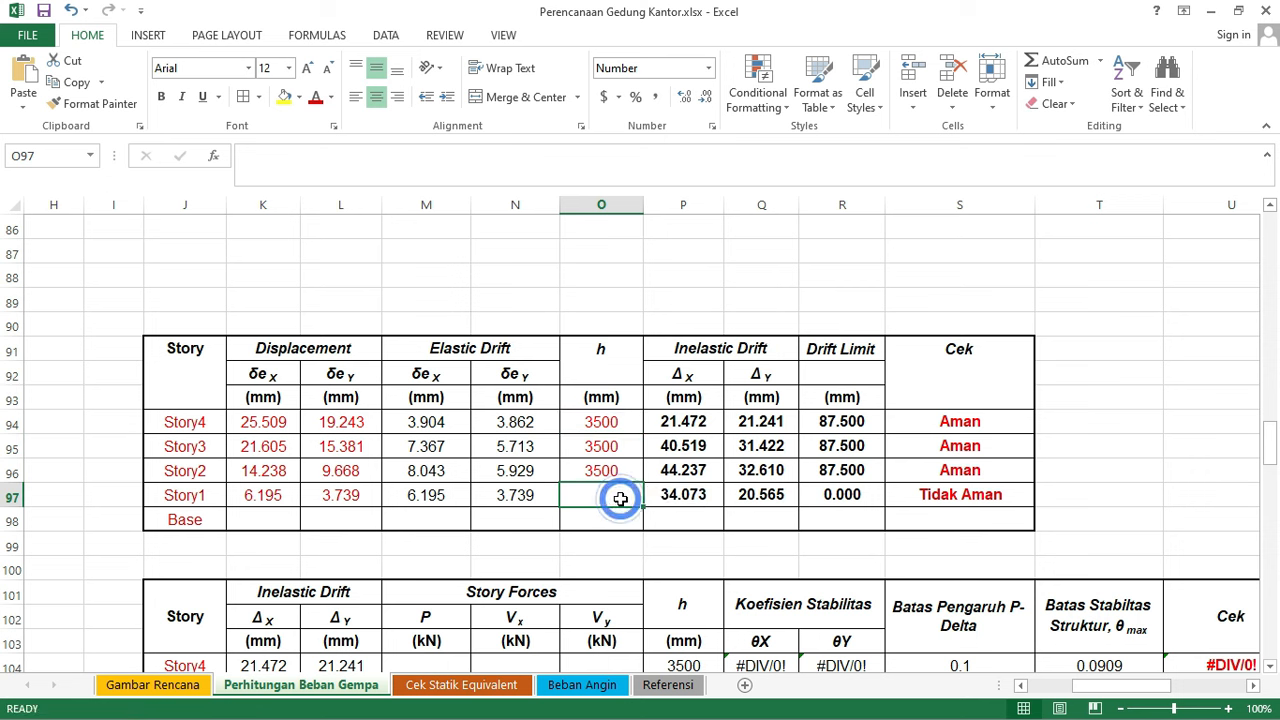
pyautogui.write('4000')
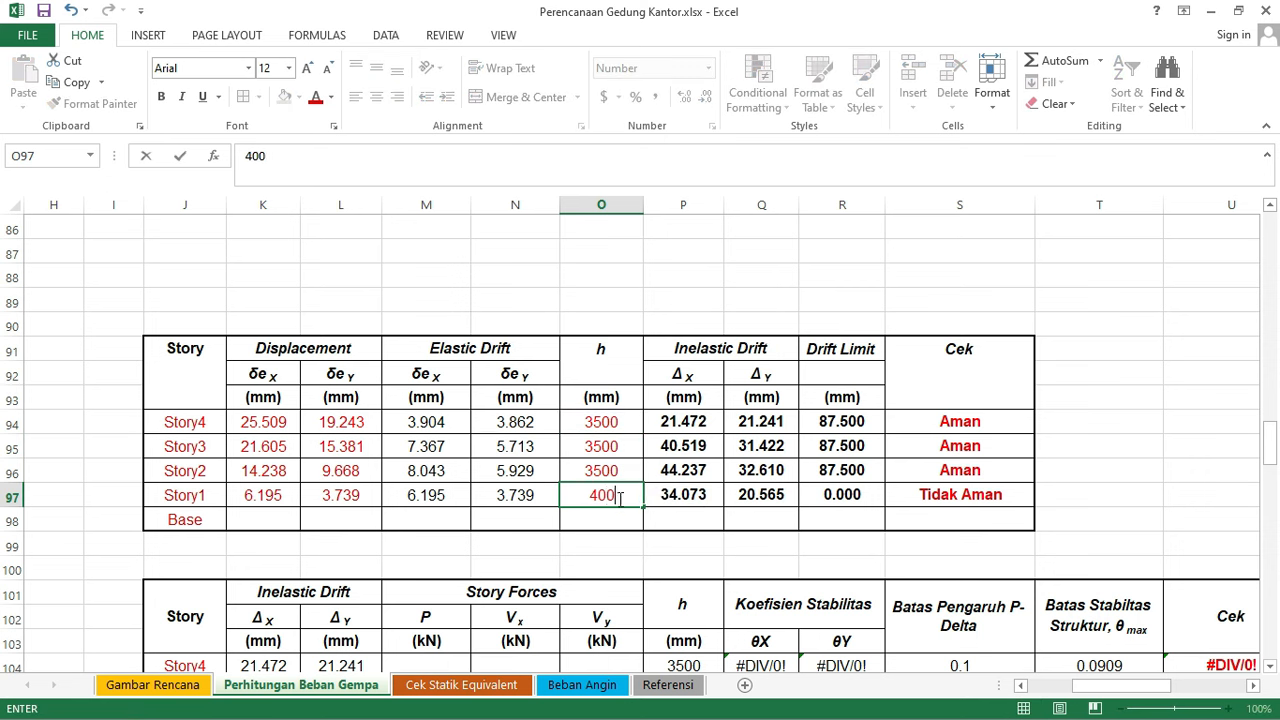
pyautogui.click(636, 540)
pyautogui.click(768, 456)
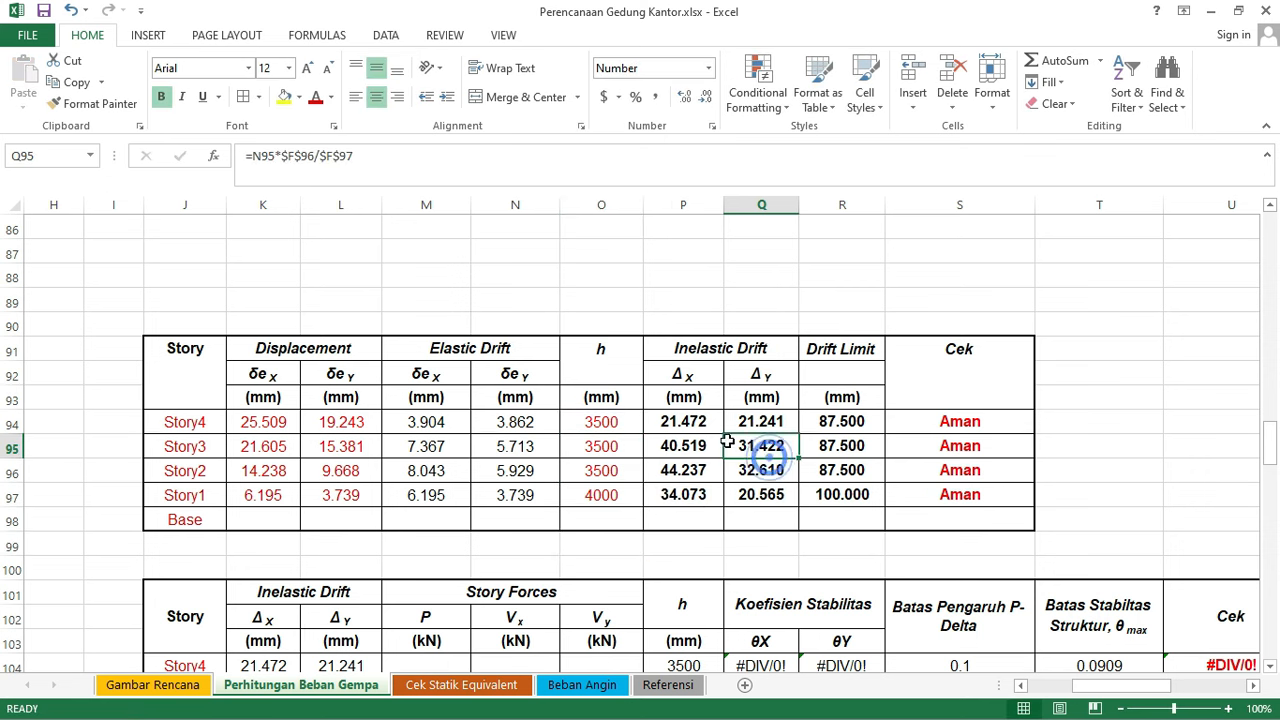
pyautogui.click(709, 427)
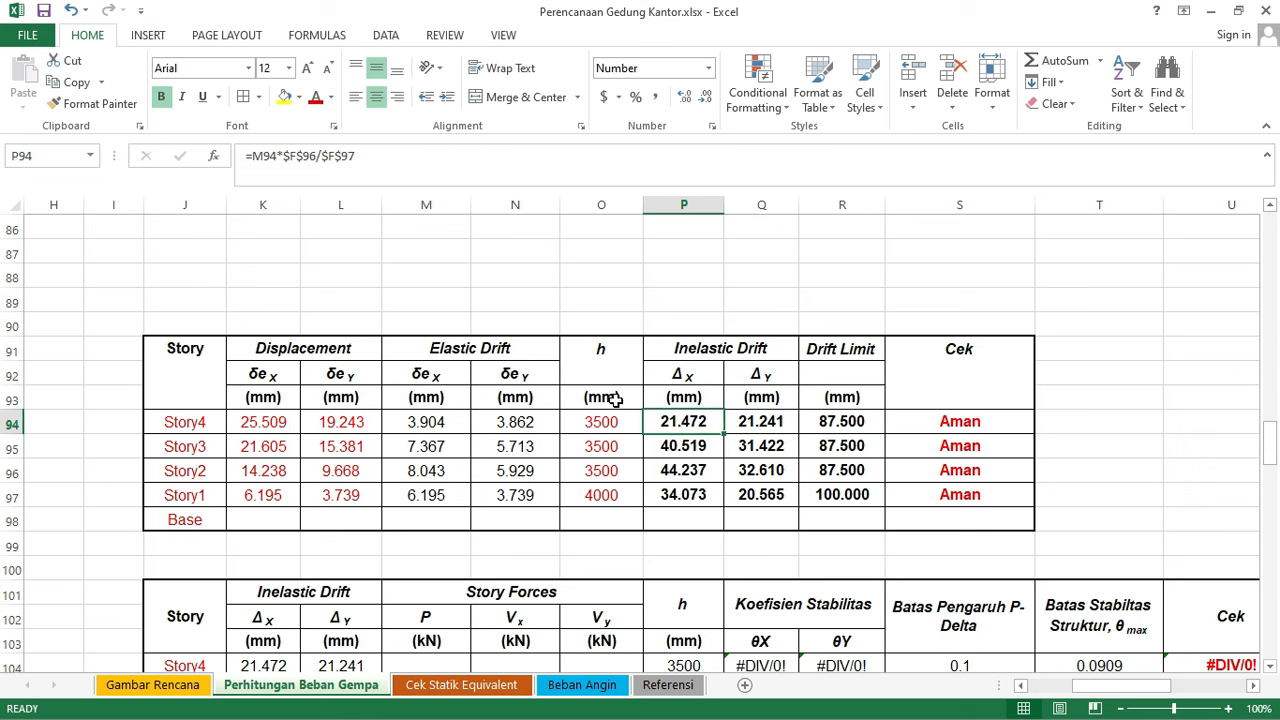
pyautogui.click(40, 10)
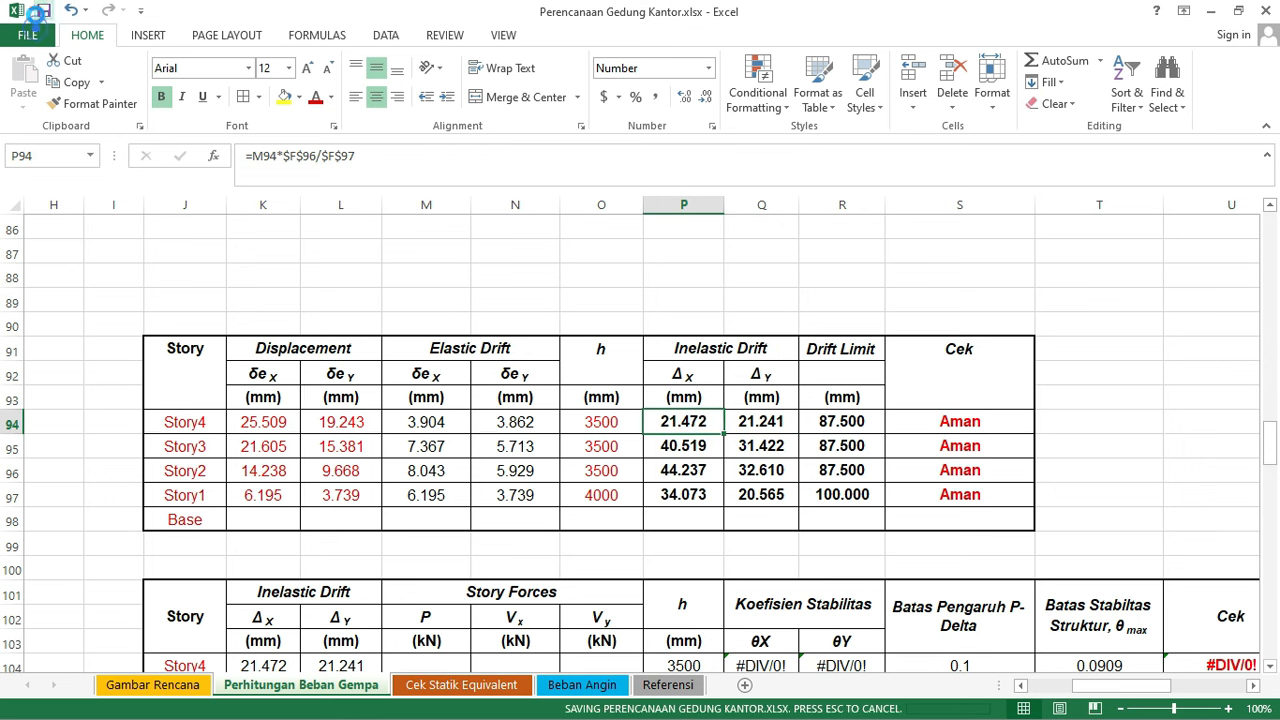
# - Examine the elastic drift, inelastic drift and drift limit formulas for the stories in the drift table
pyautogui.click(441, 462)
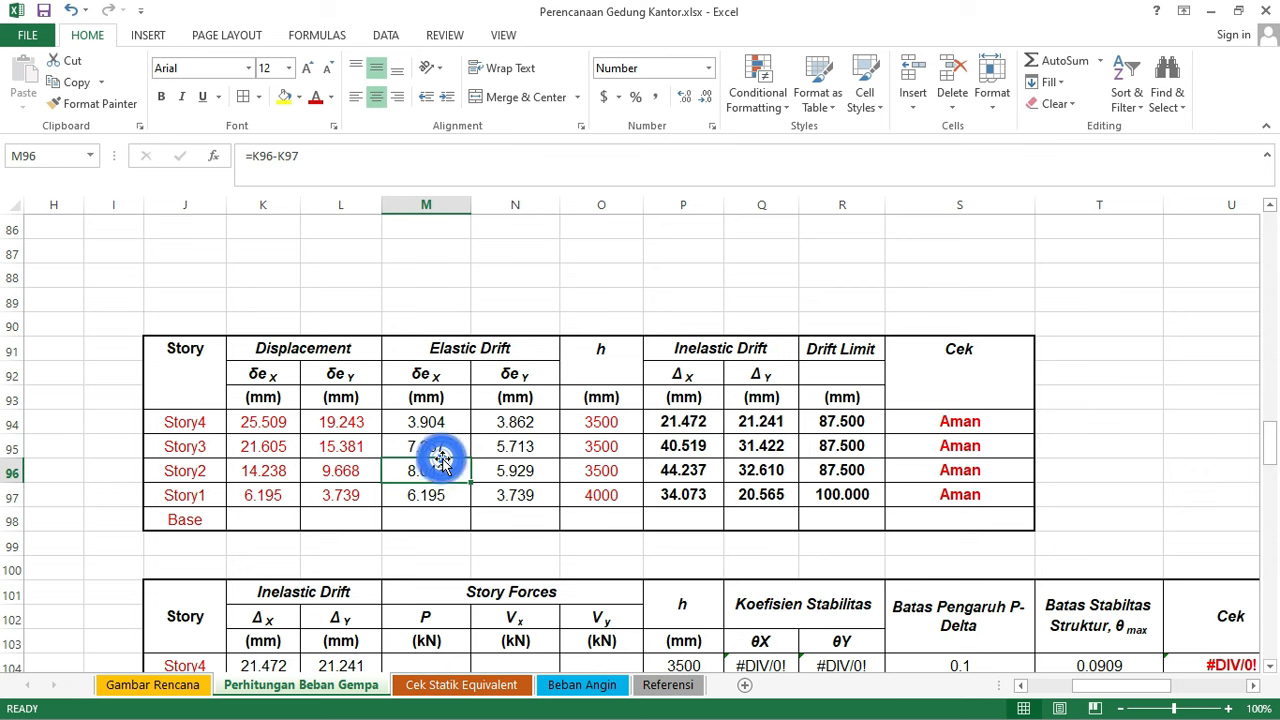
pyautogui.click(449, 445)
pyautogui.click(453, 425)
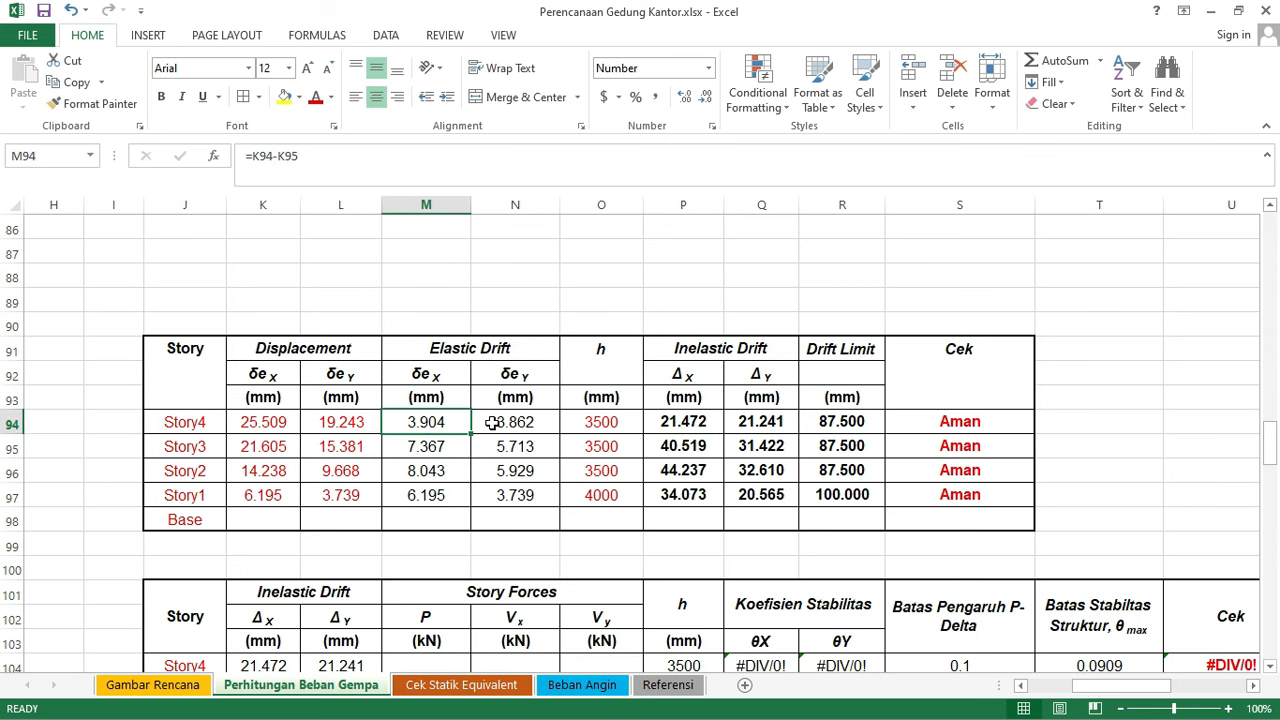
pyautogui.click(492, 424)
pyautogui.click(518, 445)
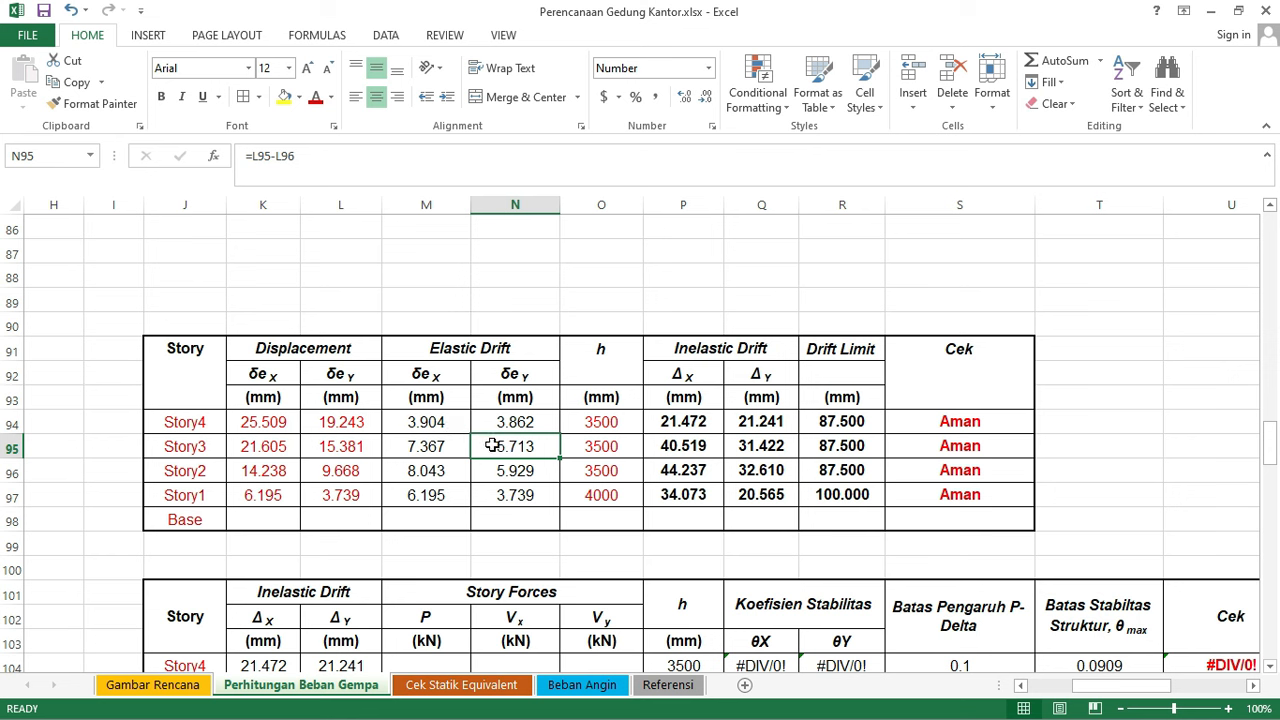
pyautogui.click(750, 328)
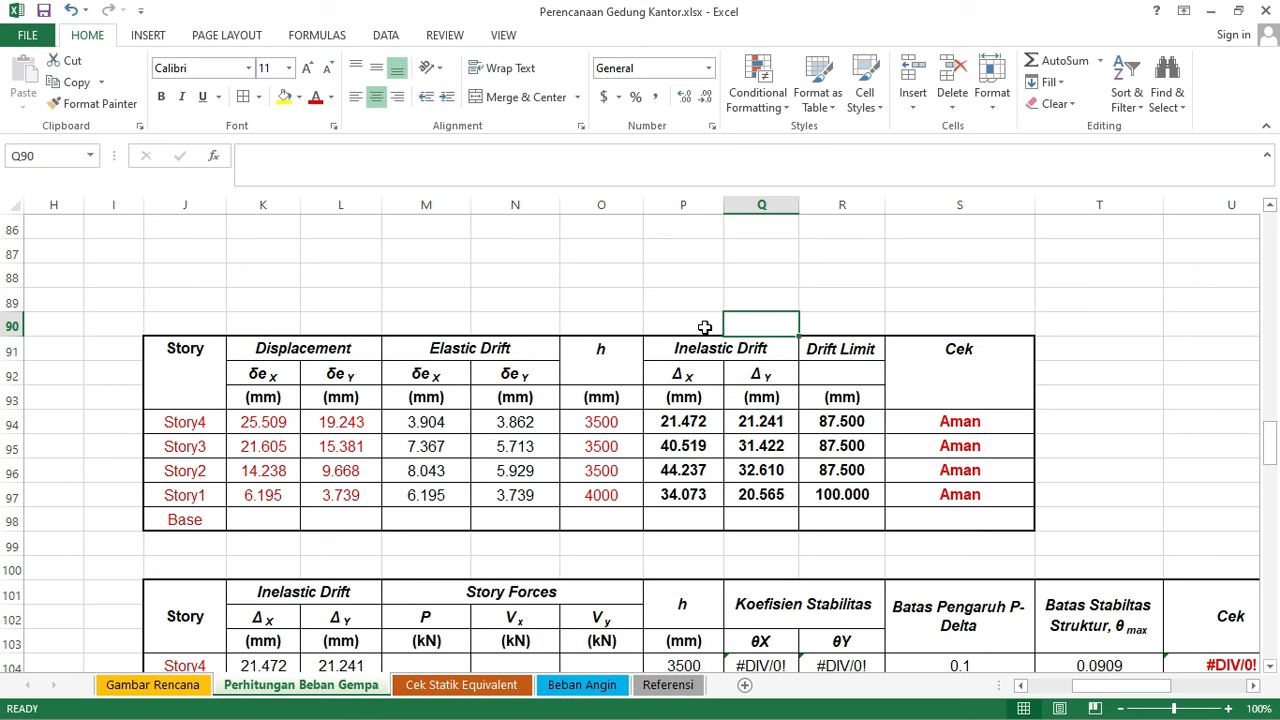
pyautogui.click(751, 318)
pyautogui.click(755, 288)
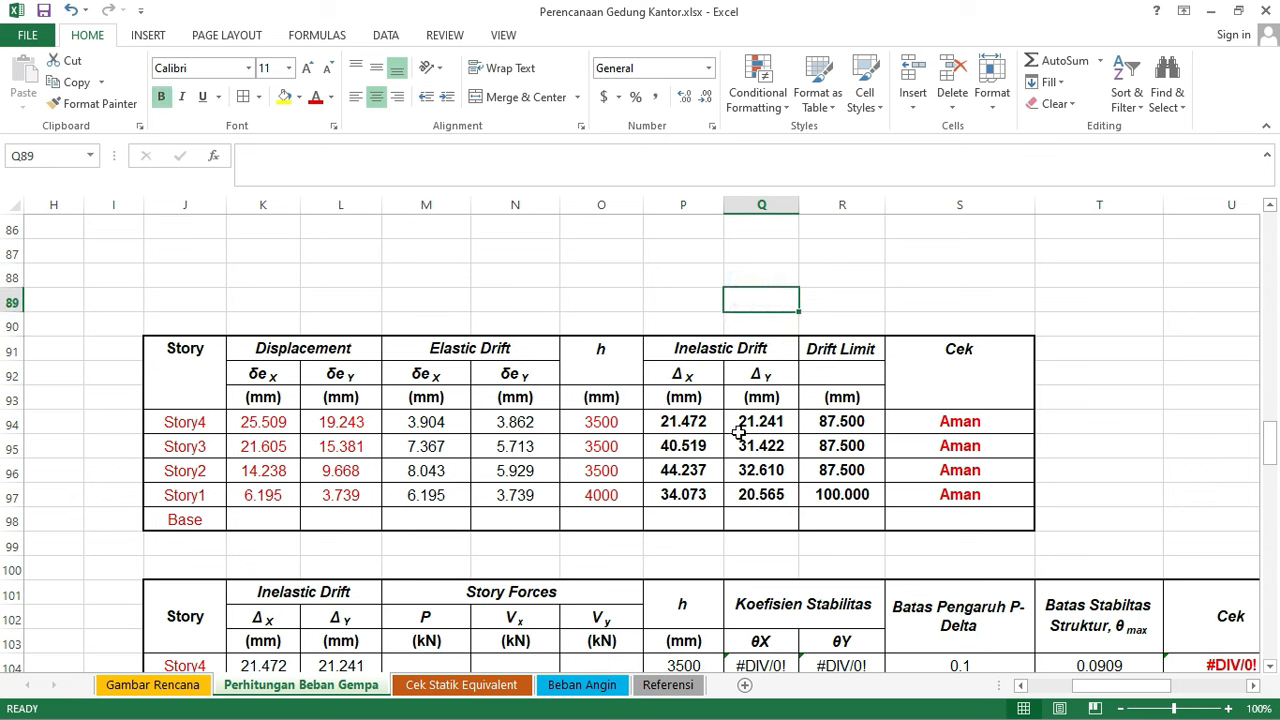
pyautogui.click(690, 421)
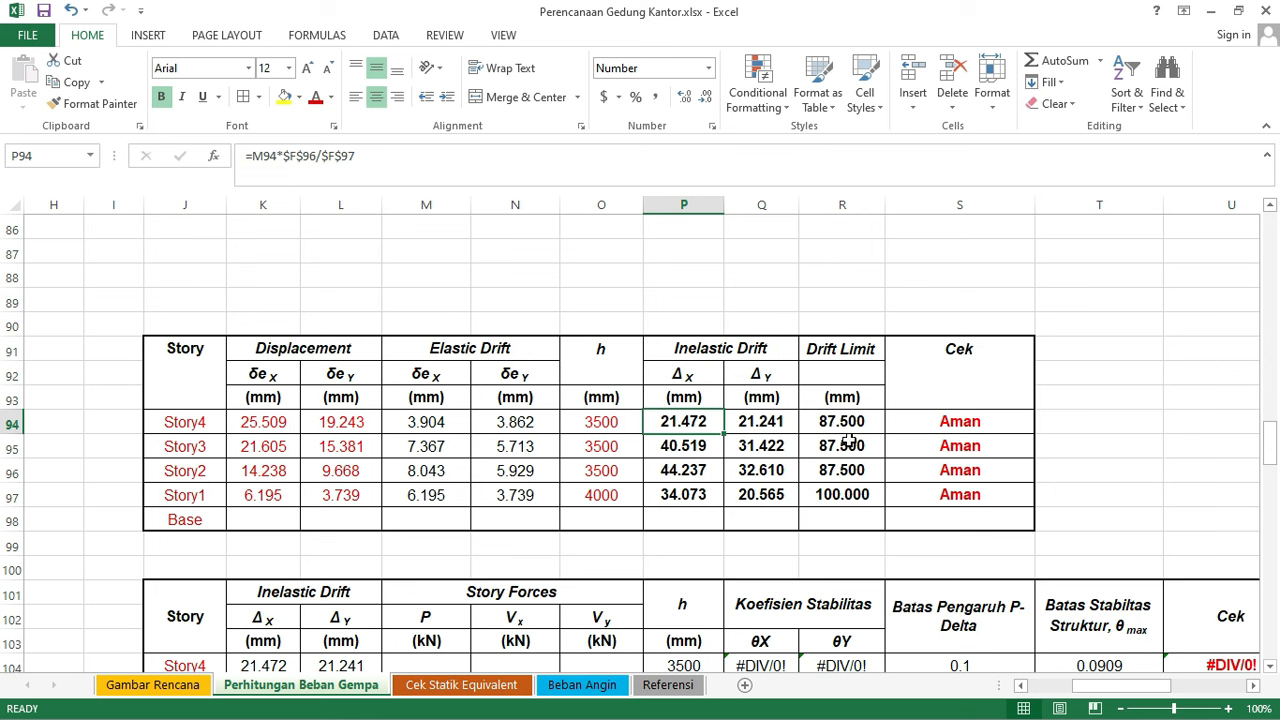
pyautogui.moveTo(853, 424); pyautogui.dragTo(840, 494)
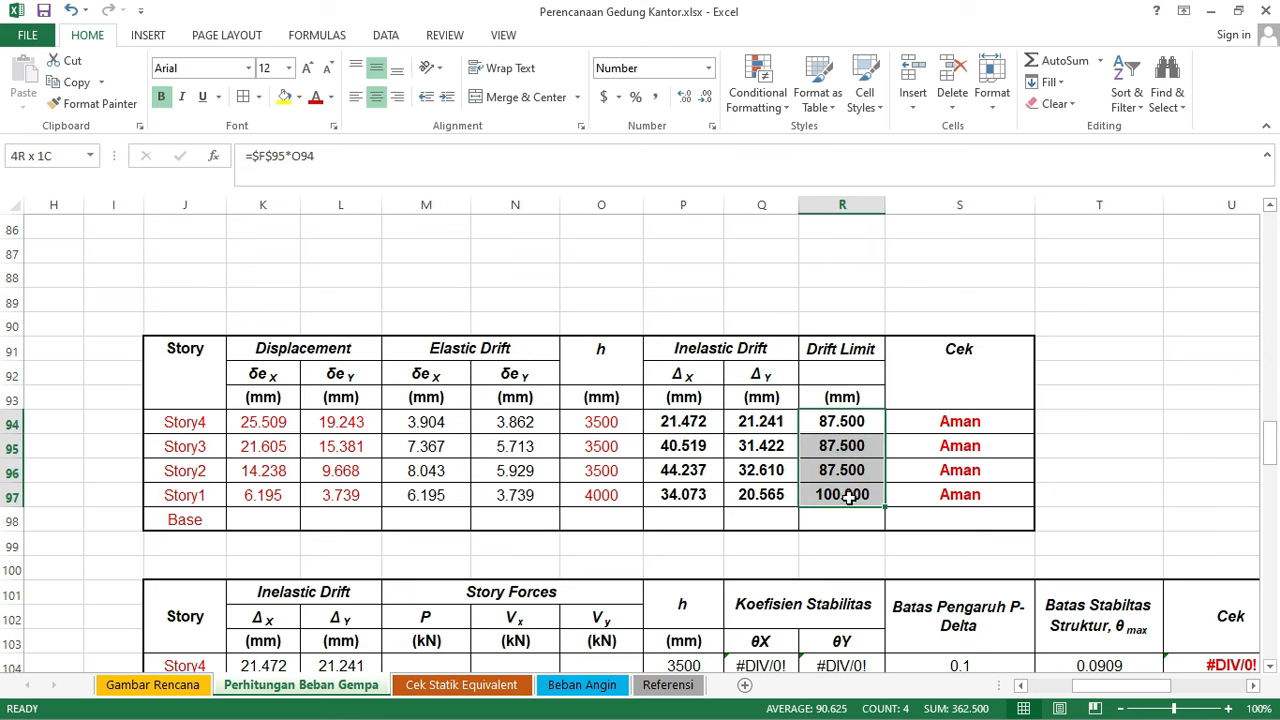
pyautogui.click(843, 425)
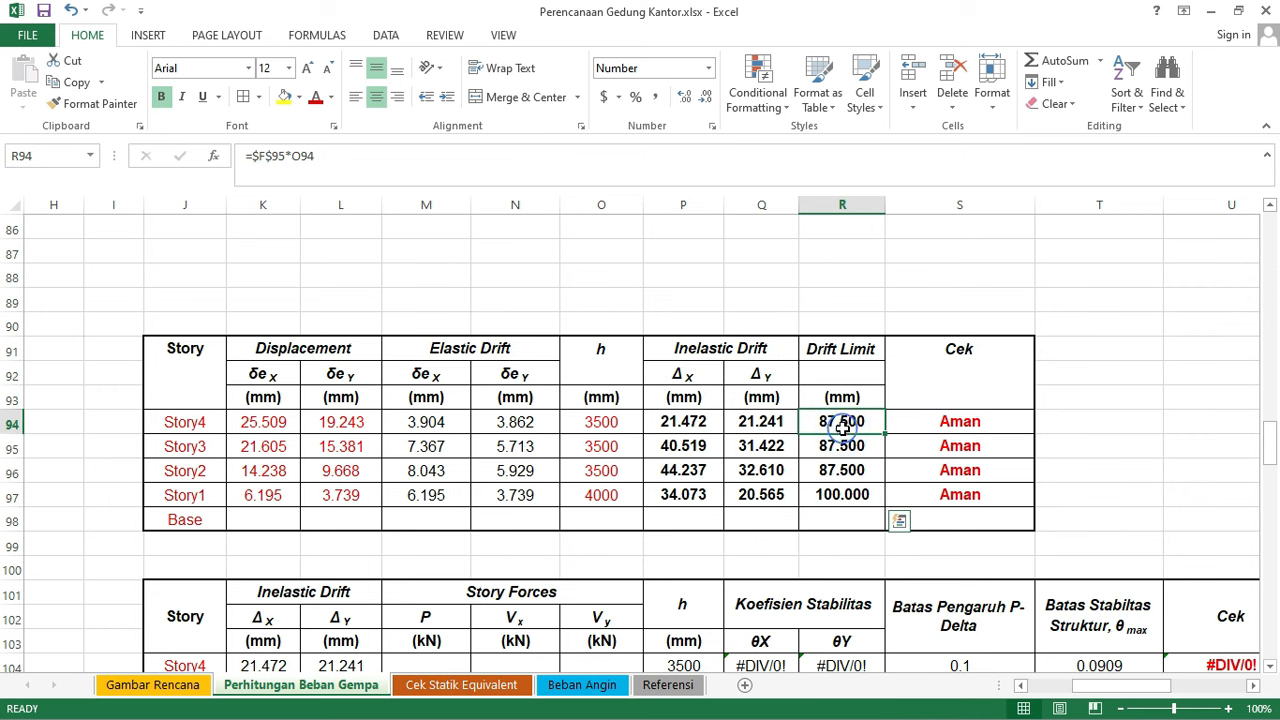
pyautogui.click(1094, 512)
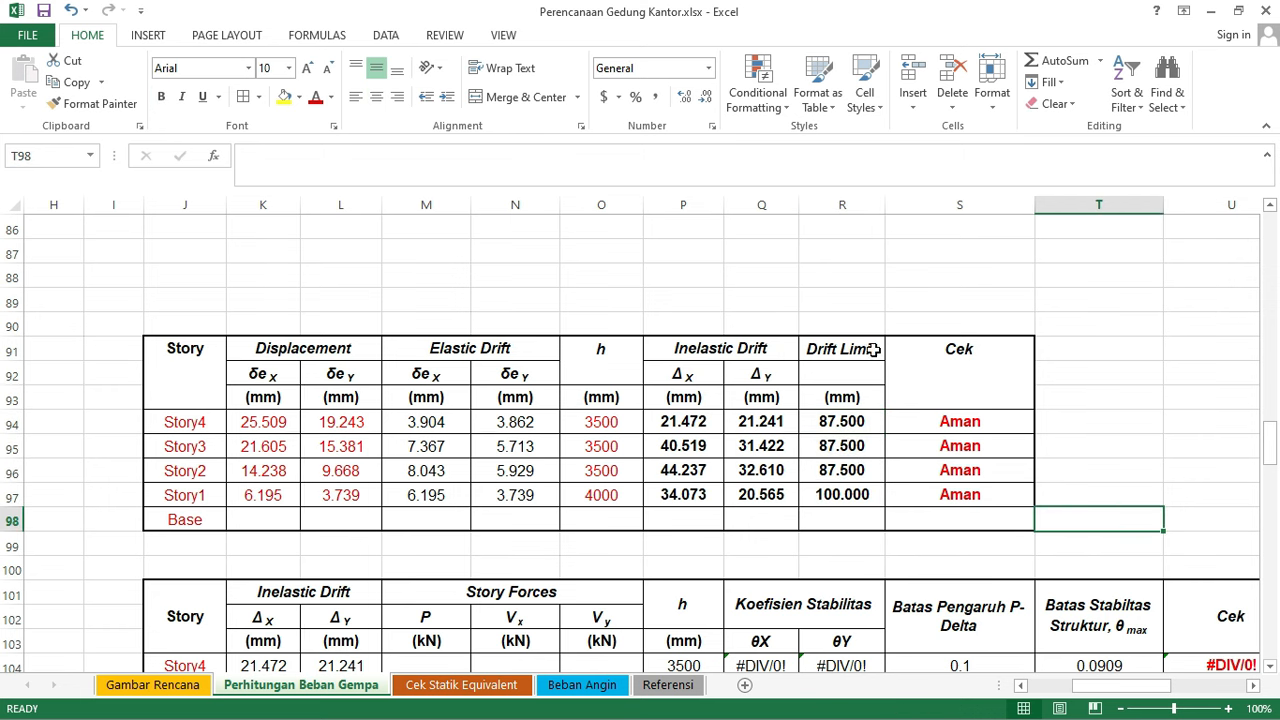
# - Examine the shear demand ratio β and the stability coefficient limit in the Pengaruh P-Delta section
pyautogui.moveTo(1100, 688); pyautogui.dragTo(1085, 697)
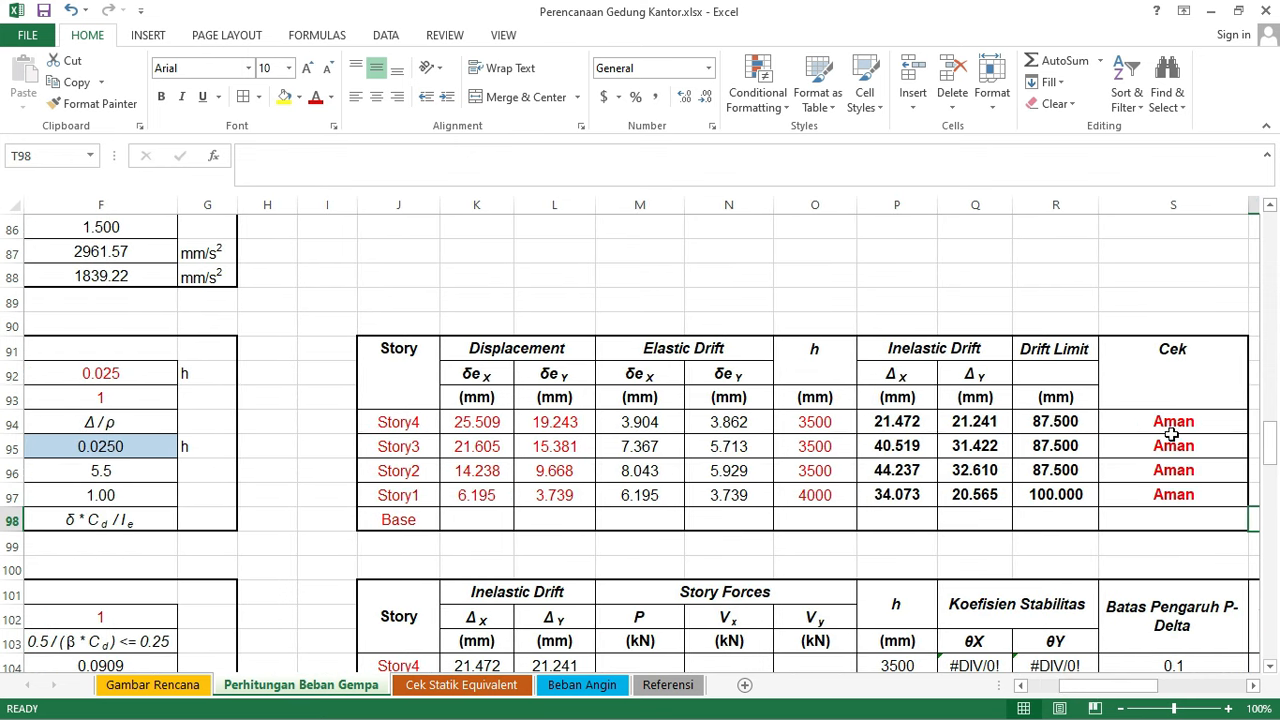
pyautogui.scroll(-2, 886, 517)
pyautogui.moveTo(1120, 697); pyautogui.dragTo(1080, 693)
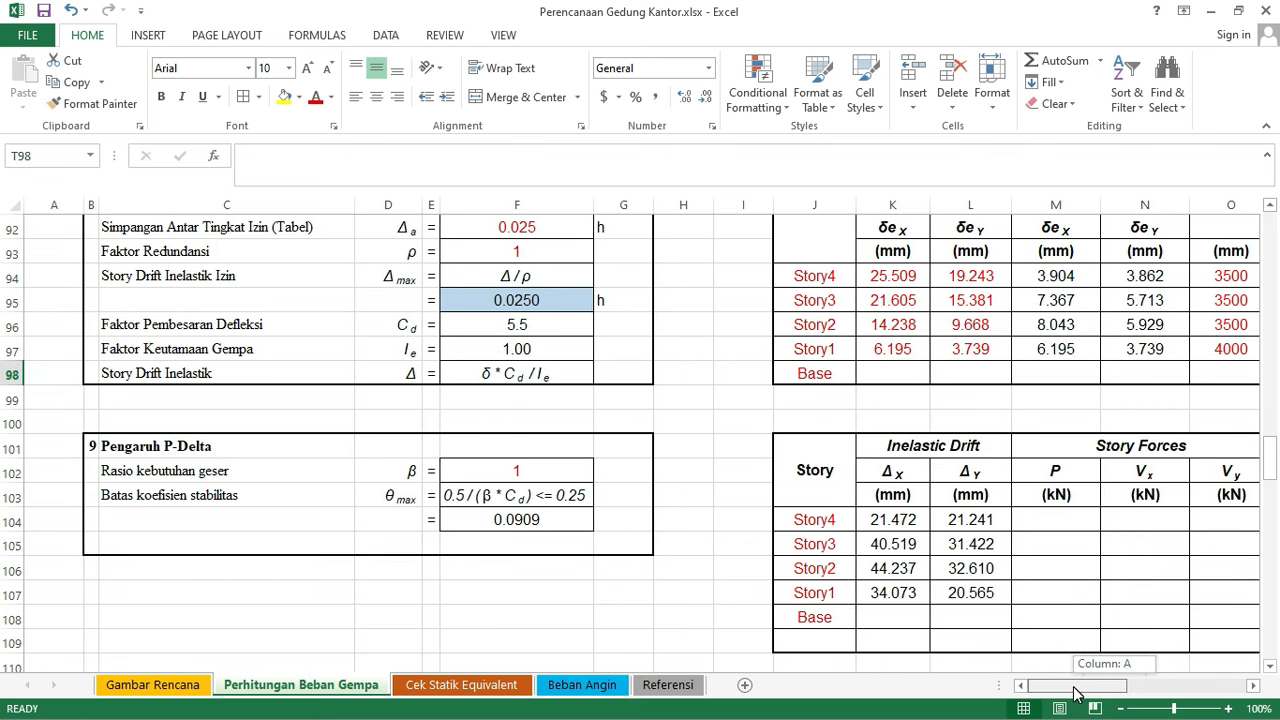
pyautogui.moveTo(1073, 693); pyautogui.dragTo(1072, 693)
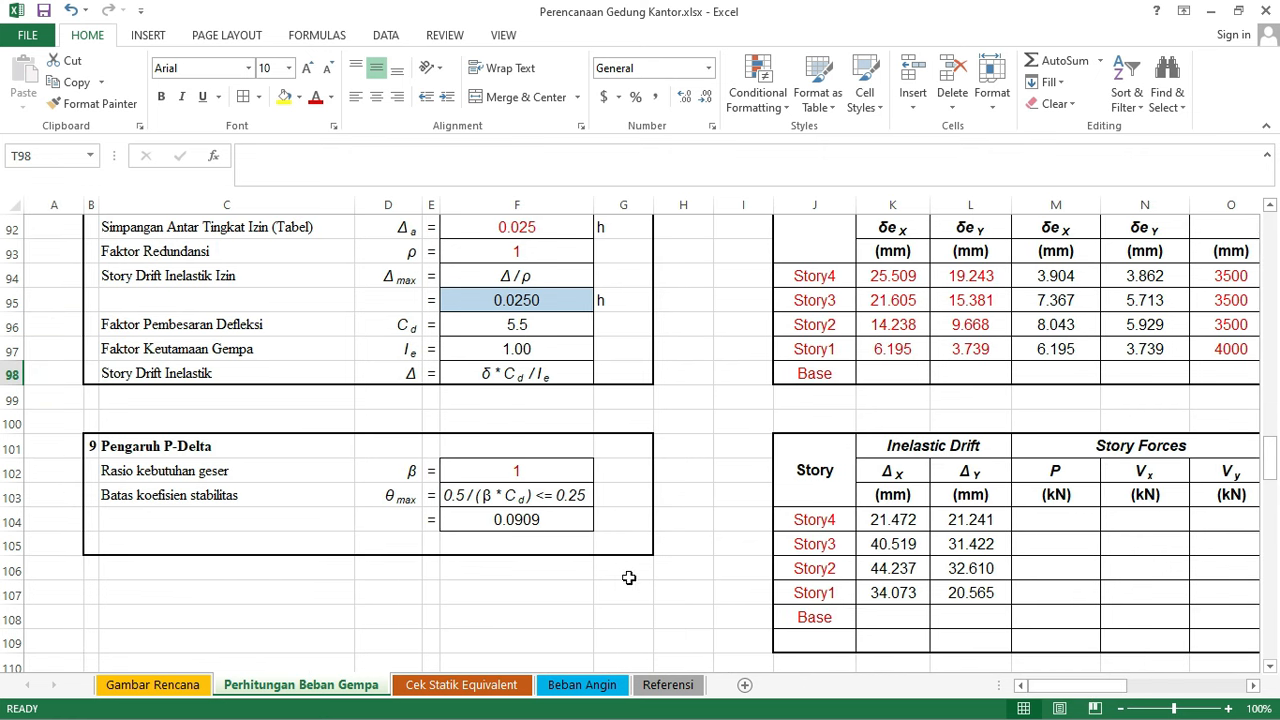
pyautogui.click(556, 471)
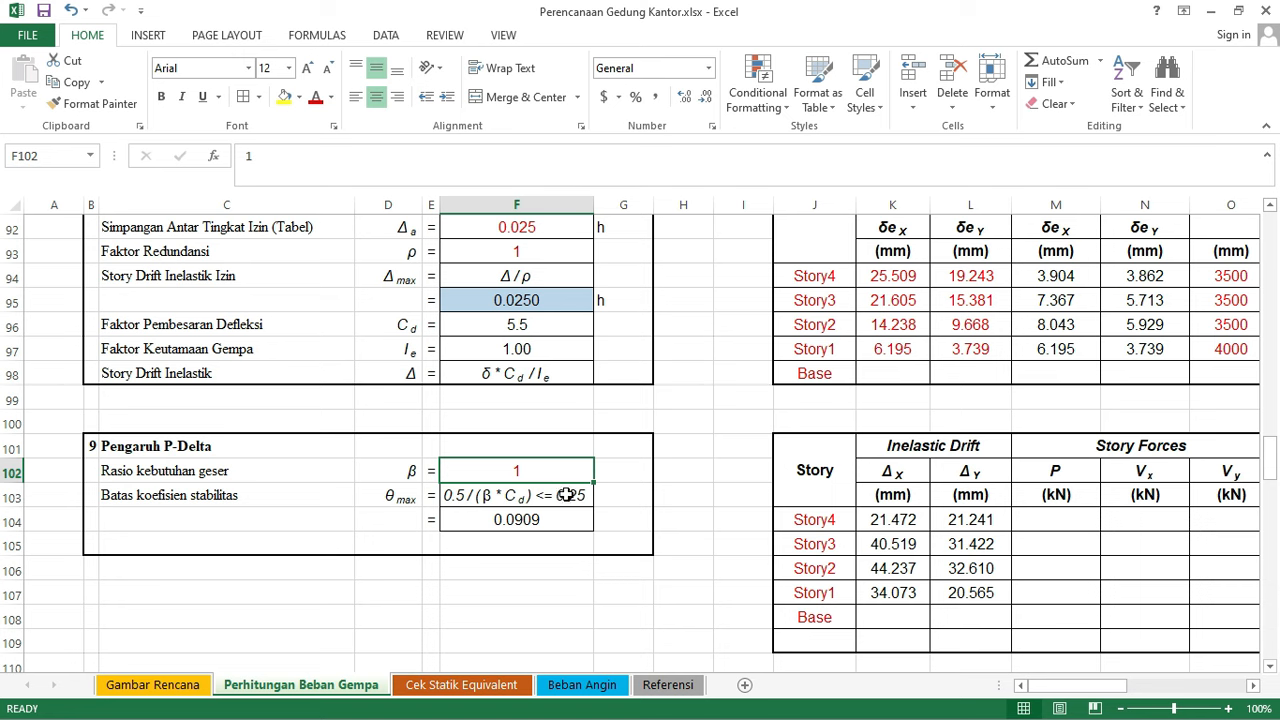
# - Look up the SNI 1726:2019 rule for θmax and β on the Referensi sheet and return to the β cell F102
pyautogui.click(666, 685)
pyautogui.scroll(-10, 572, 532)
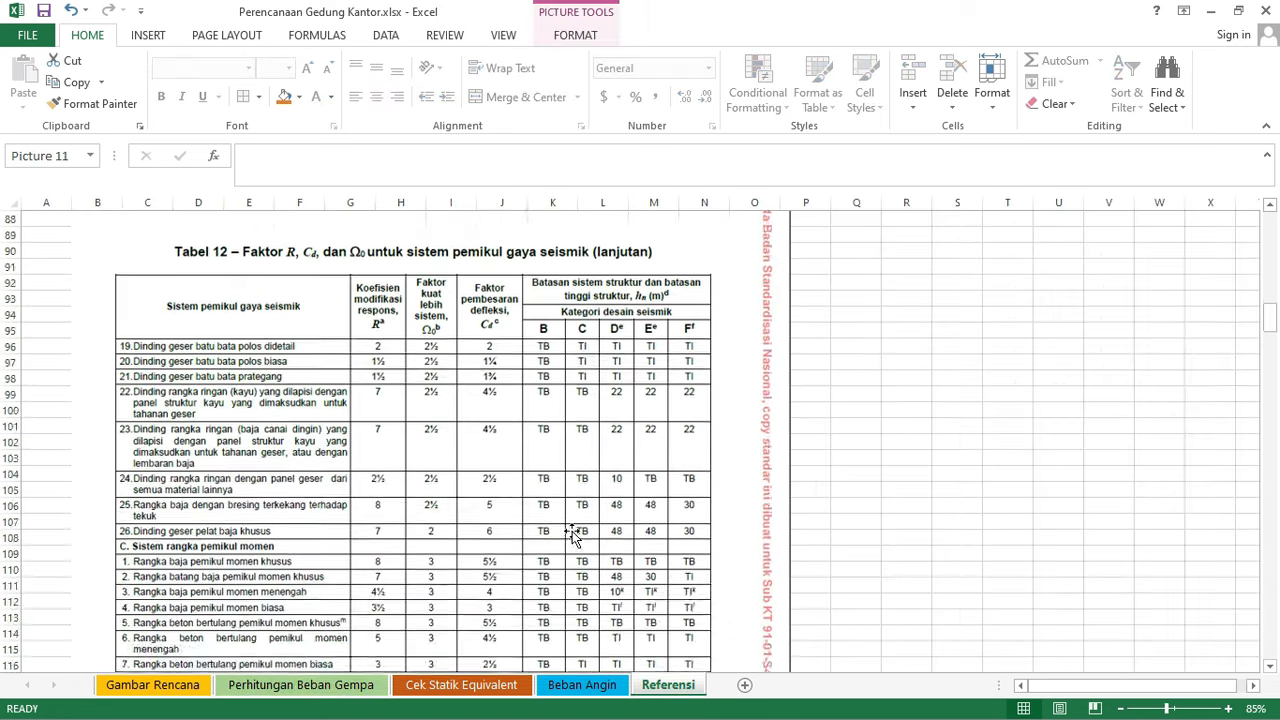
pyautogui.scroll(-18, 563, 535)
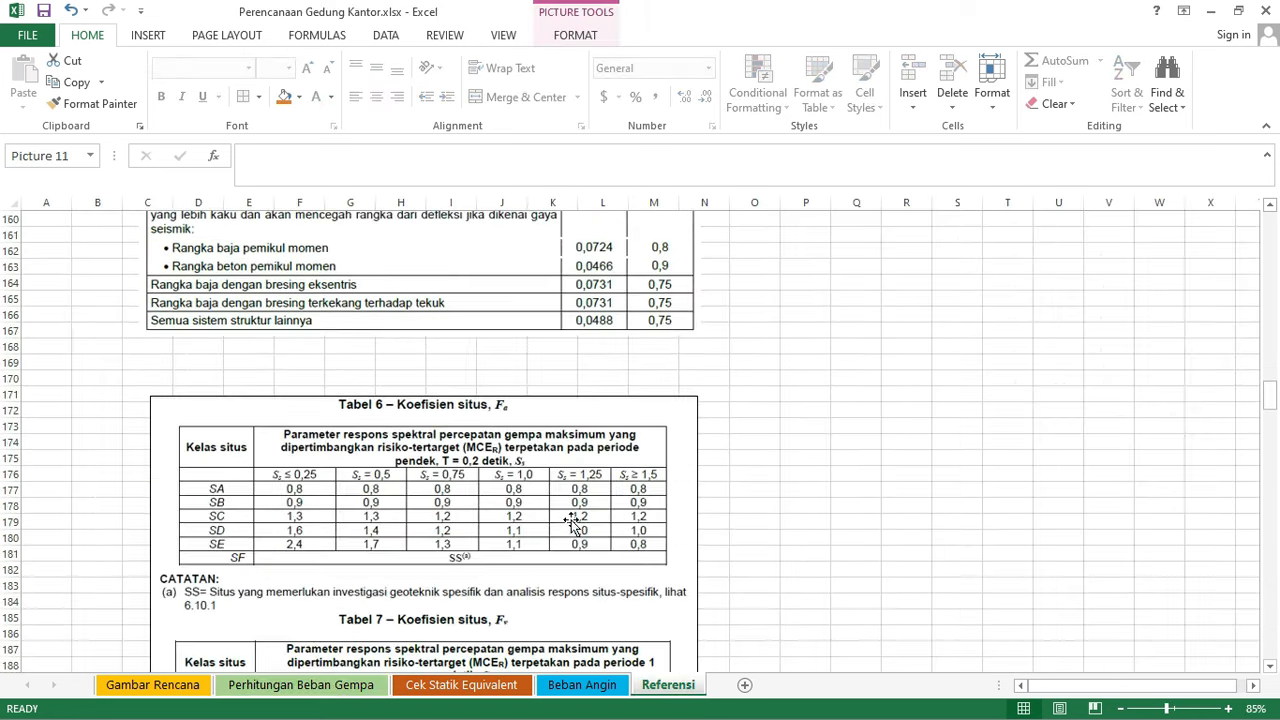
pyautogui.moveTo(1265, 410); pyautogui.dragTo(640, 573)
pyautogui.scroll(-14, 660, 470)
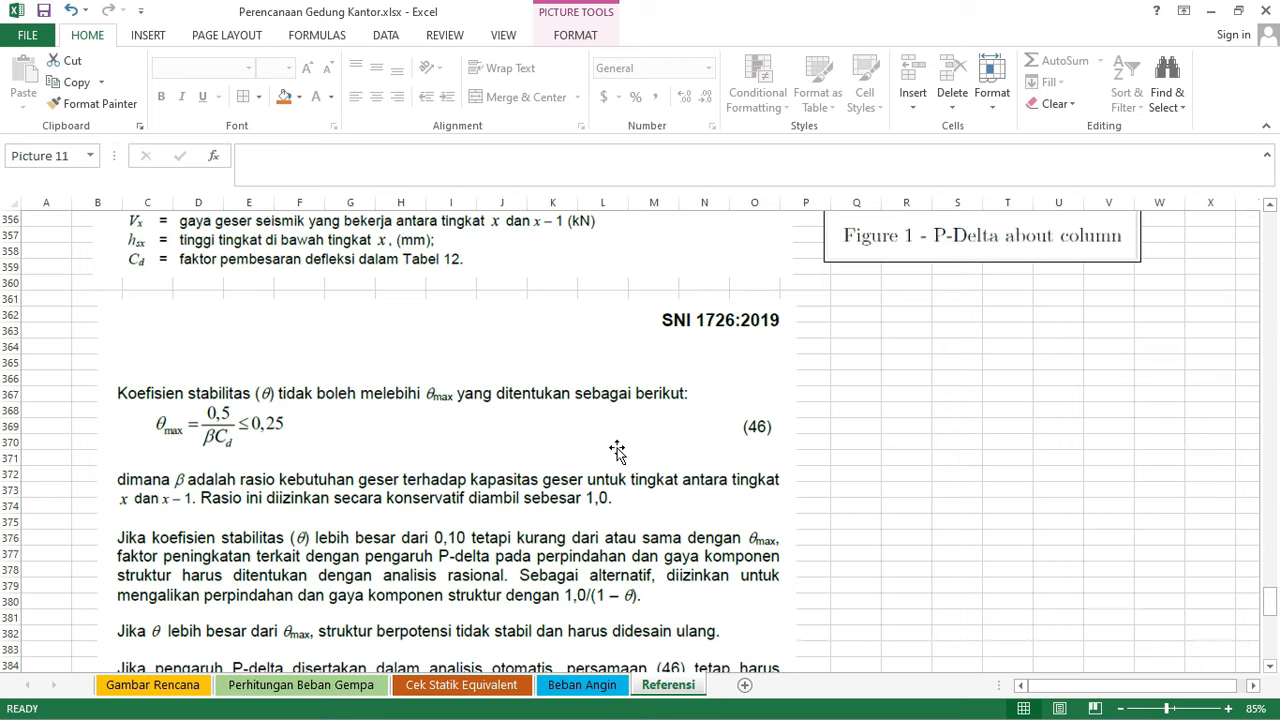
pyautogui.scroll(-11, 615, 450)
pyautogui.scroll(10, 605, 485)
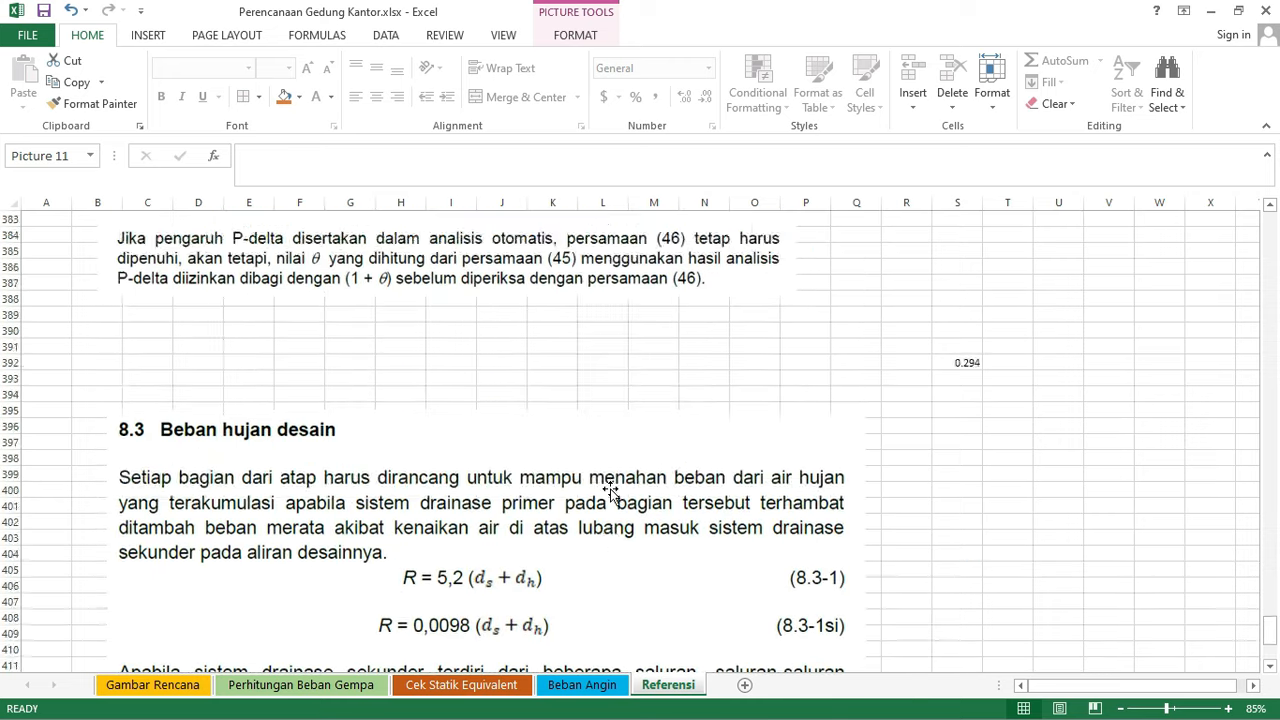
pyautogui.scroll(5, 600, 488)
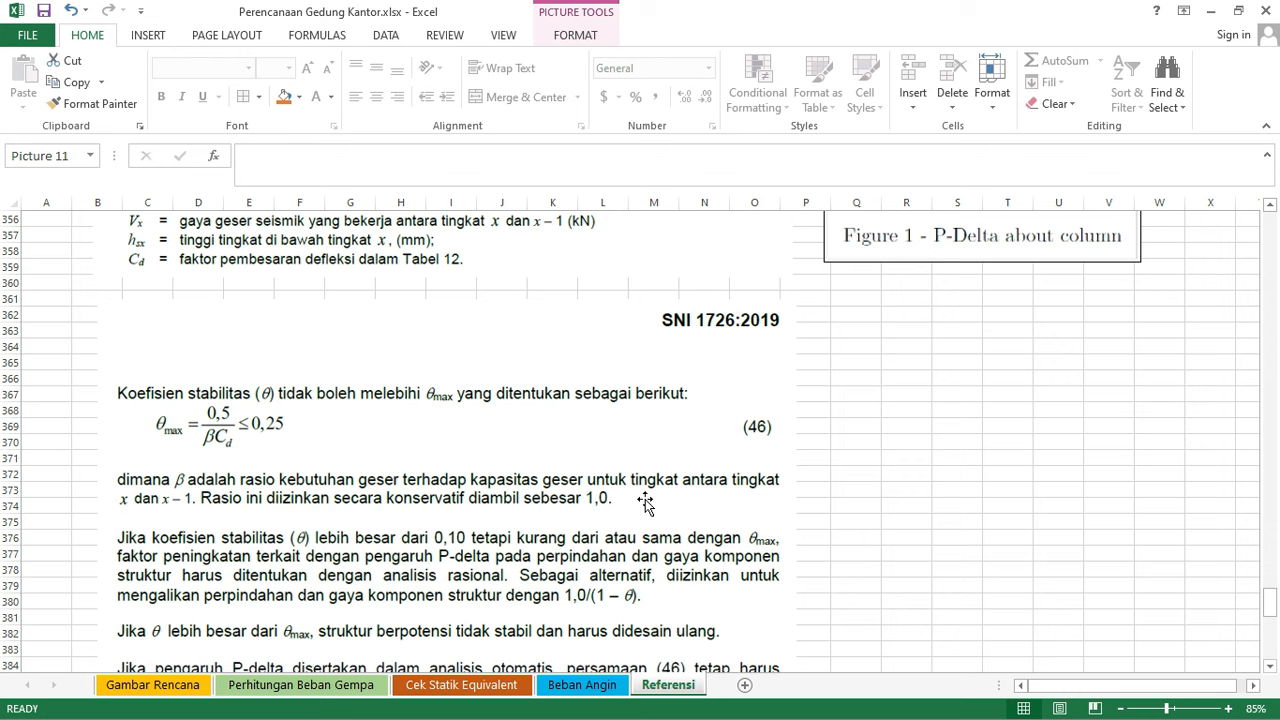
pyautogui.click(288, 684)
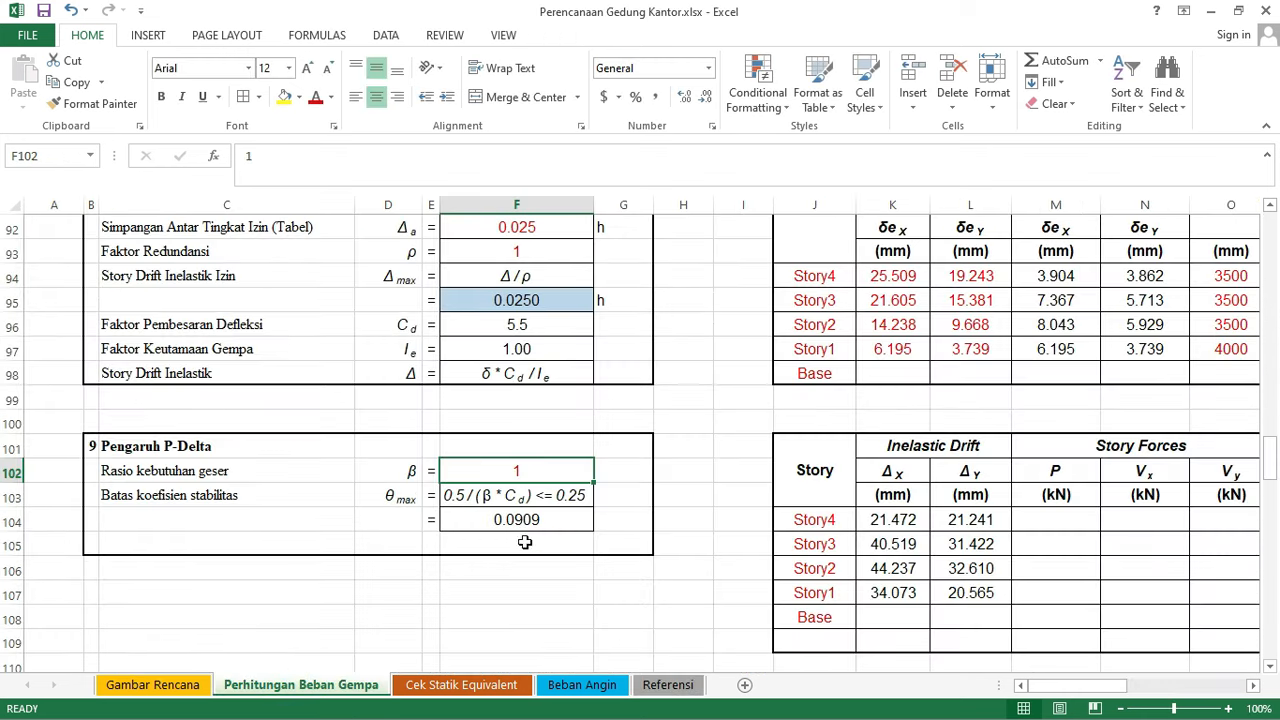
pyautogui.click(532, 472)
# - Check which drift table cells feed the inelastic drift values in K104:L107 of the P-Delta table
pyautogui.moveTo(1040, 686); pyautogui.dragTo(1060, 694)
pyautogui.scroll(1, 1056, 630)
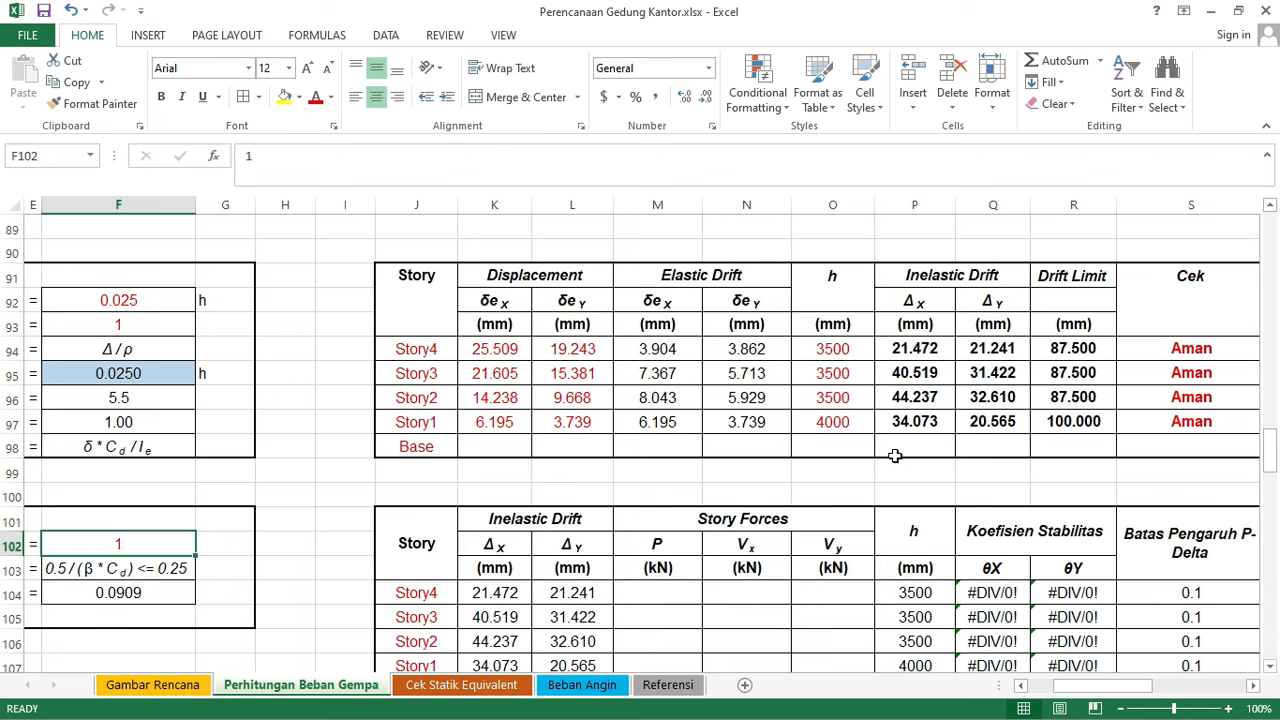
pyautogui.scroll(-1, 822, 328)
pyautogui.moveTo(503, 516); pyautogui.dragTo(571, 592)
pyautogui.doubleClick(509, 519)
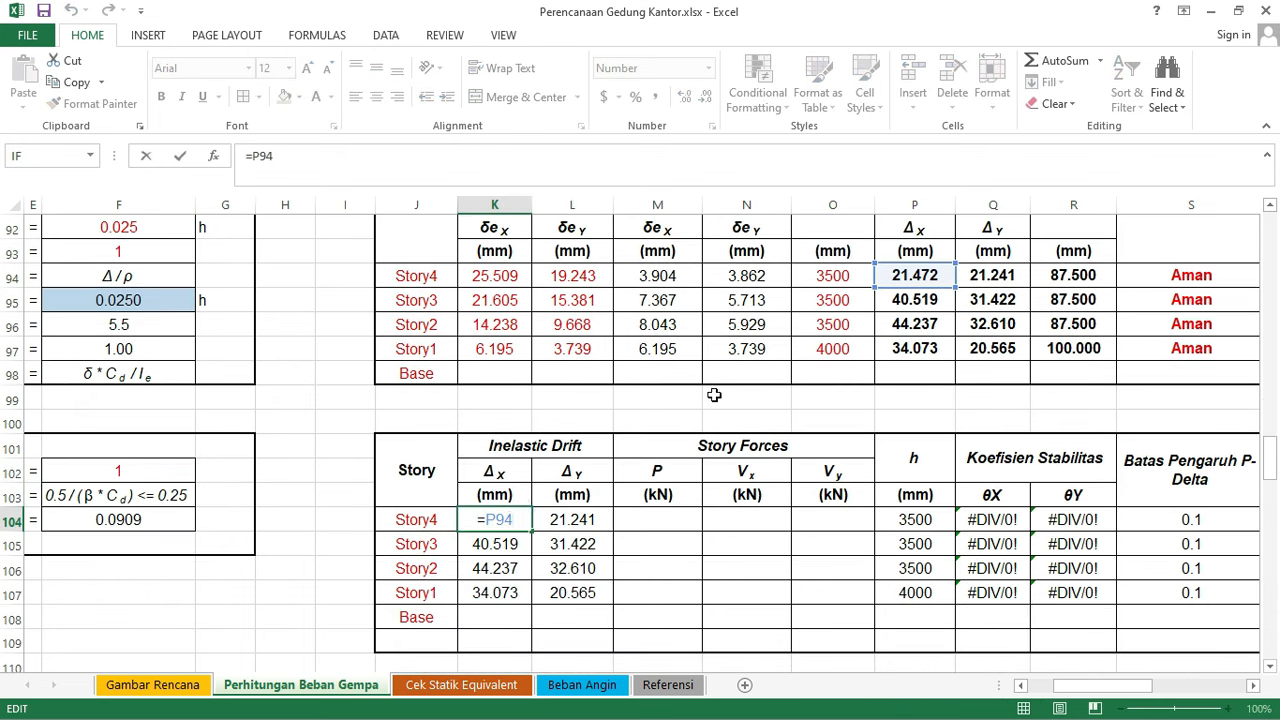
pyautogui.click(722, 545)
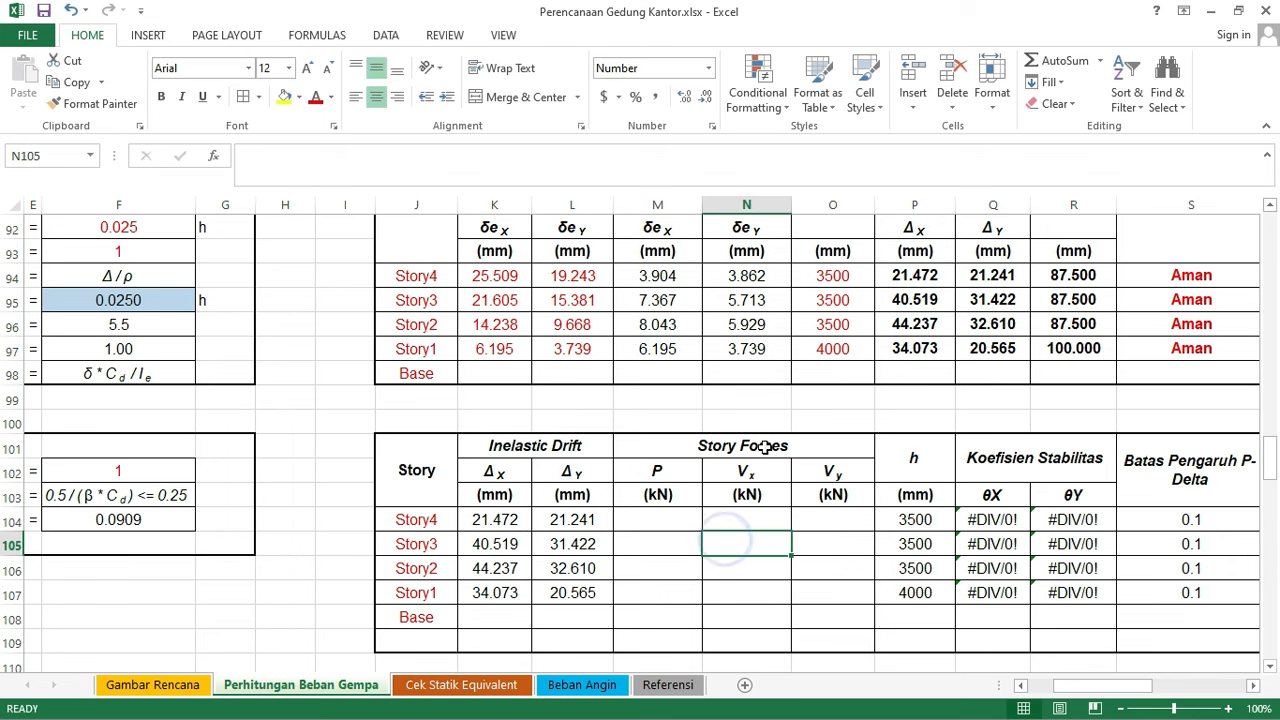
# - Look up section 7.8.7 Pengaruh P-delta with the stability coefficient equation (45) on the Referensi sheet
pyautogui.moveTo(1085, 695); pyautogui.dragTo(1065, 700)
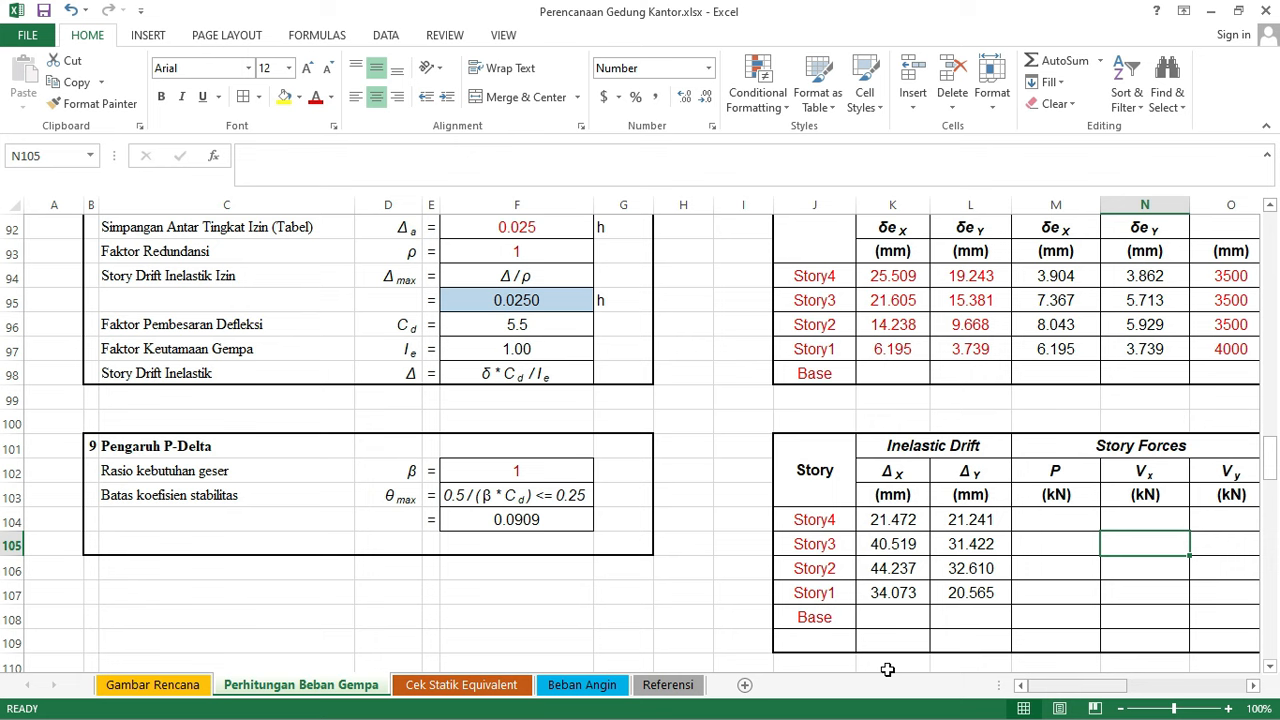
pyautogui.click(668, 685)
pyautogui.scroll(7, 413, 512)
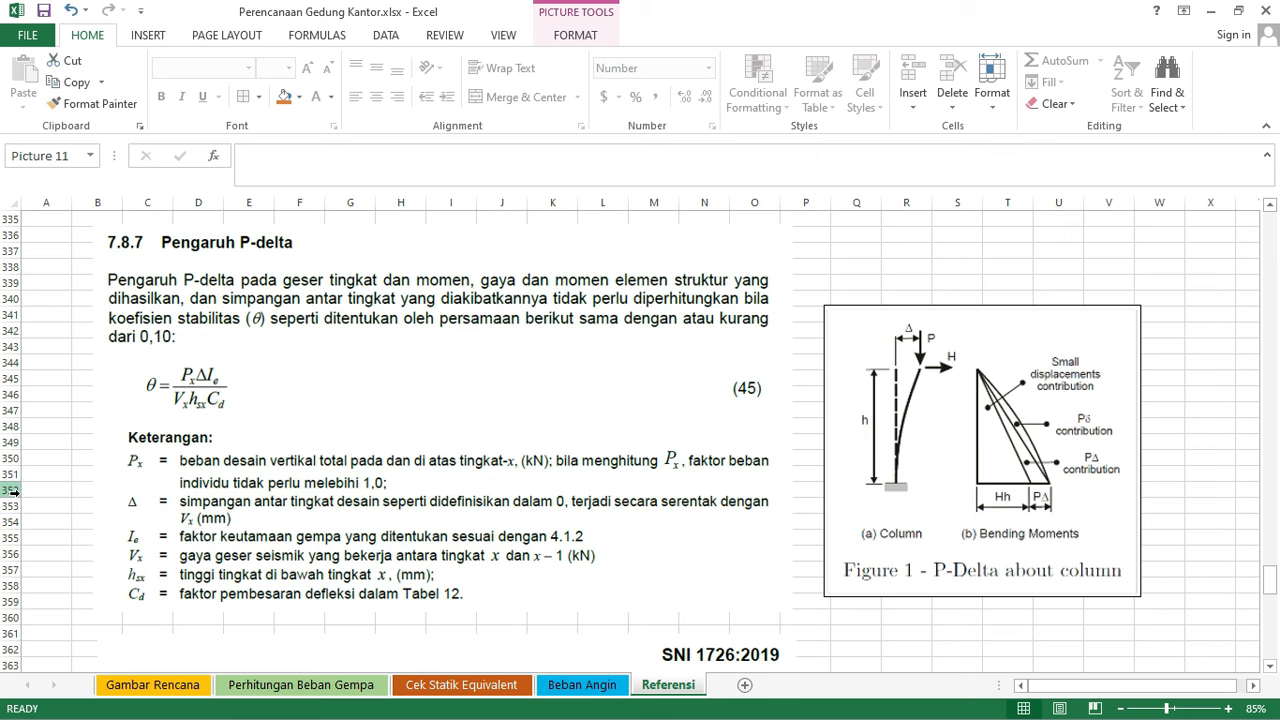
# - Switch to ETABS and unlock the model, accepting deletion of the analysis results
pyautogui.press('super')
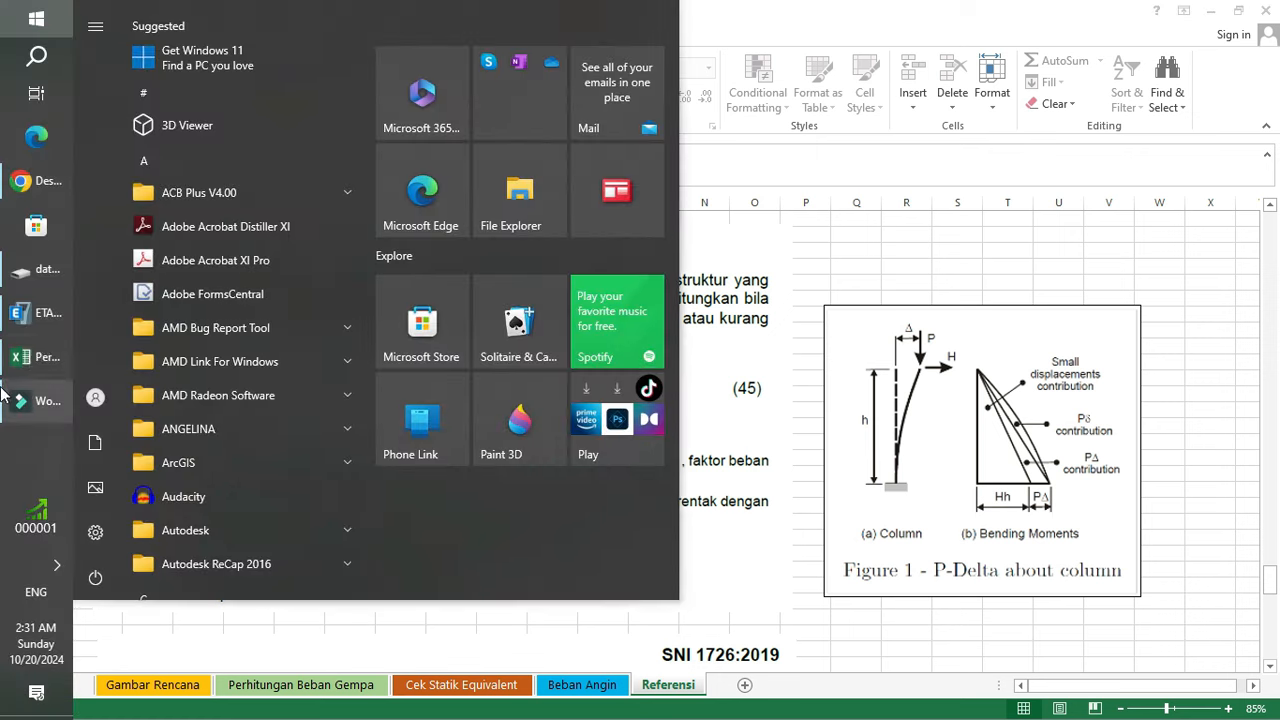
pyautogui.click(18, 312)
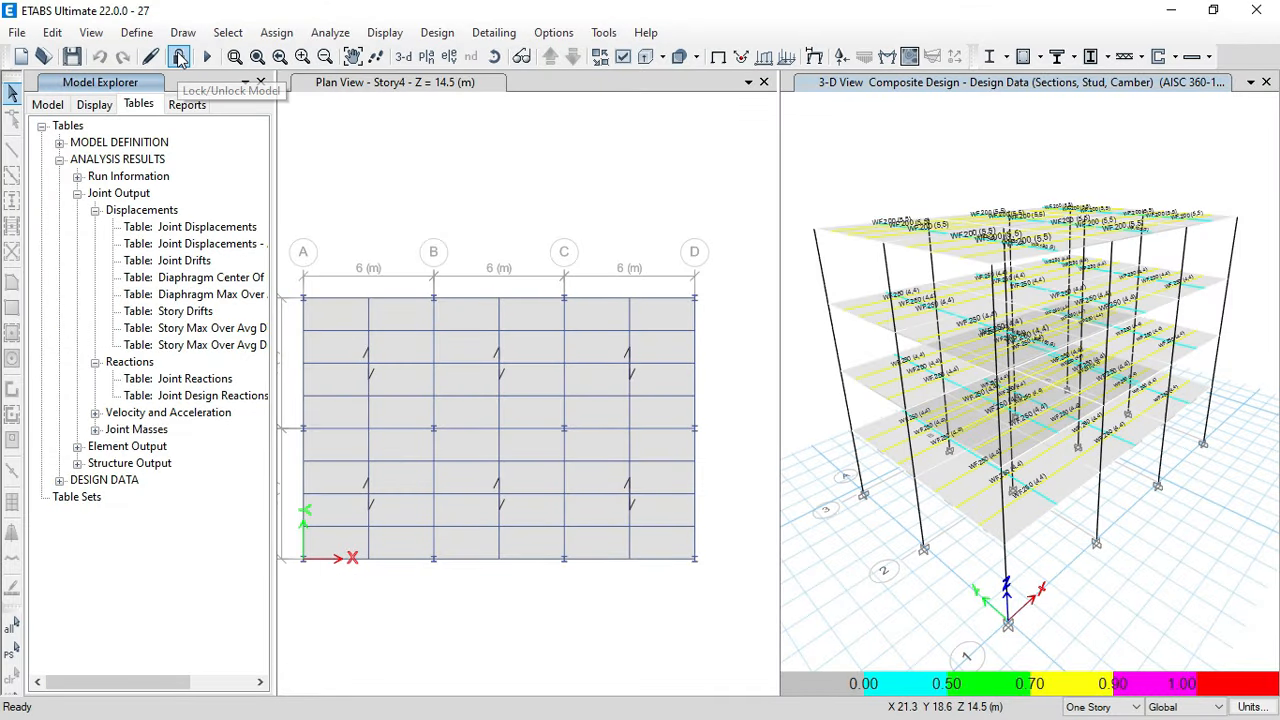
pyautogui.click(178, 58)
pyautogui.click(670, 442)
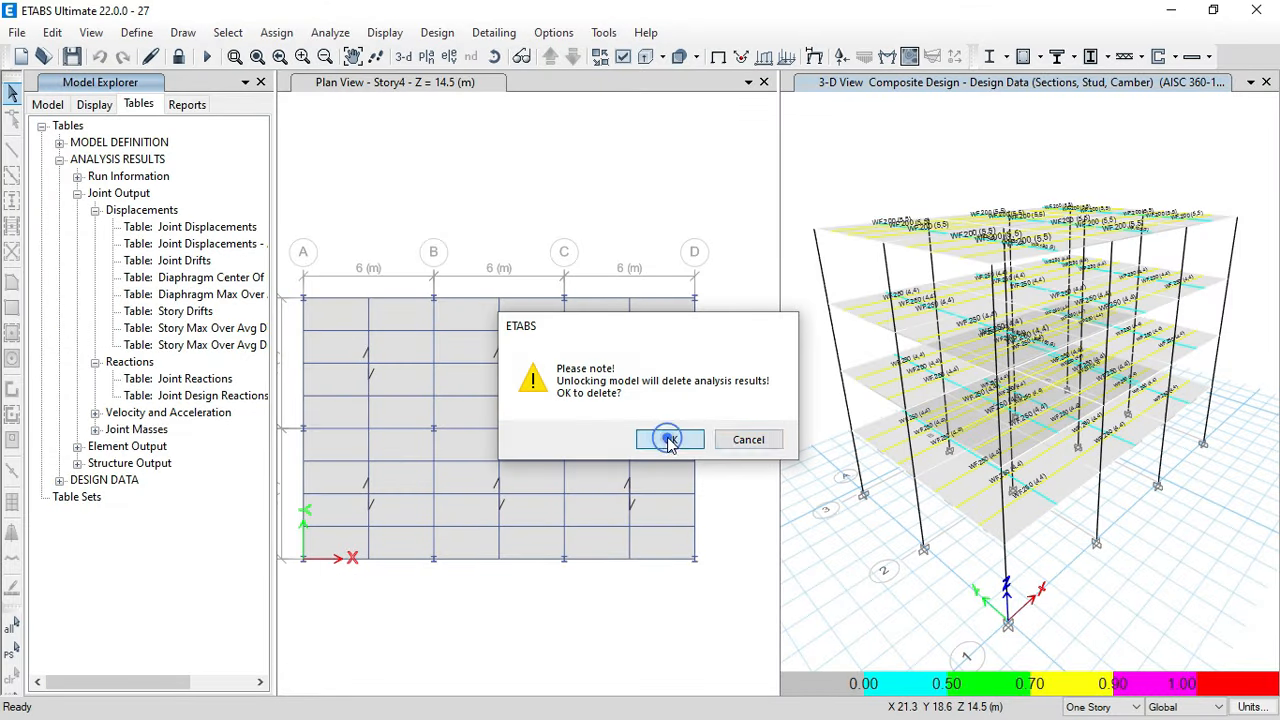
# - Start a new Linear Add load combination and name it SERVICE
pyautogui.click(137, 32)
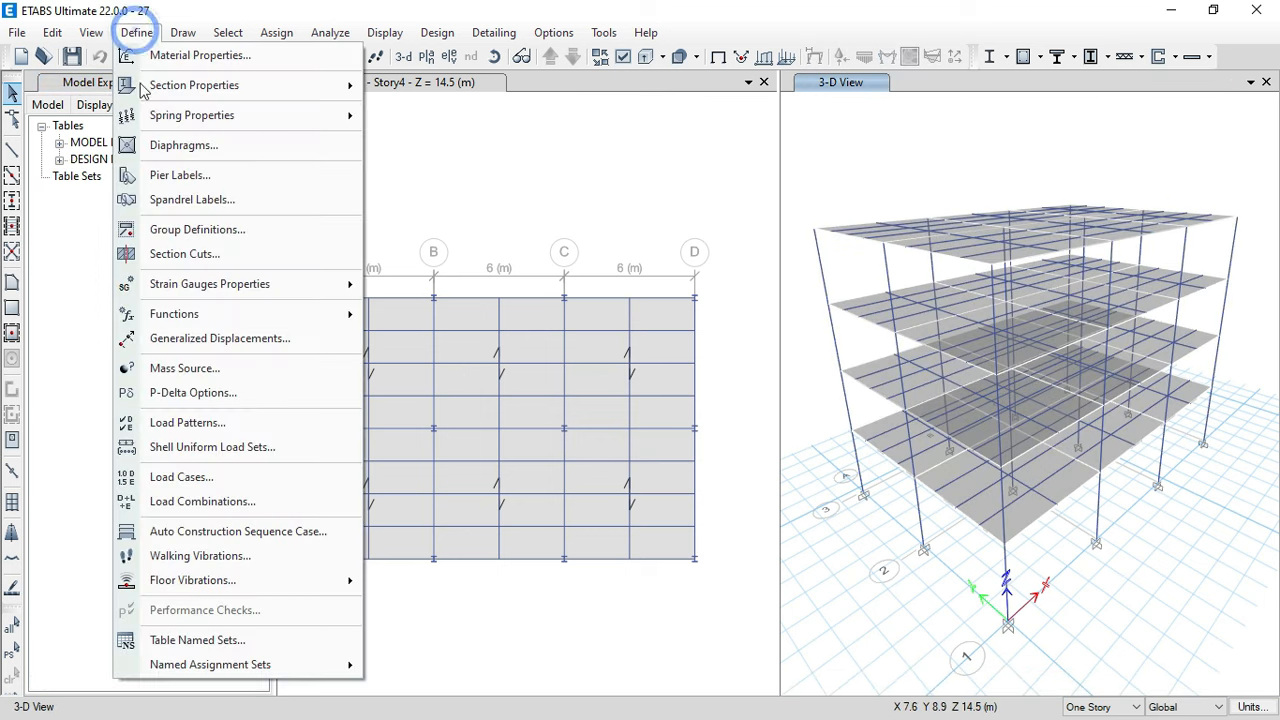
pyautogui.click(180, 501)
pyautogui.scroll(-1, 621, 362)
pyautogui.scroll(-10, 622, 362)
pyautogui.click(745, 289)
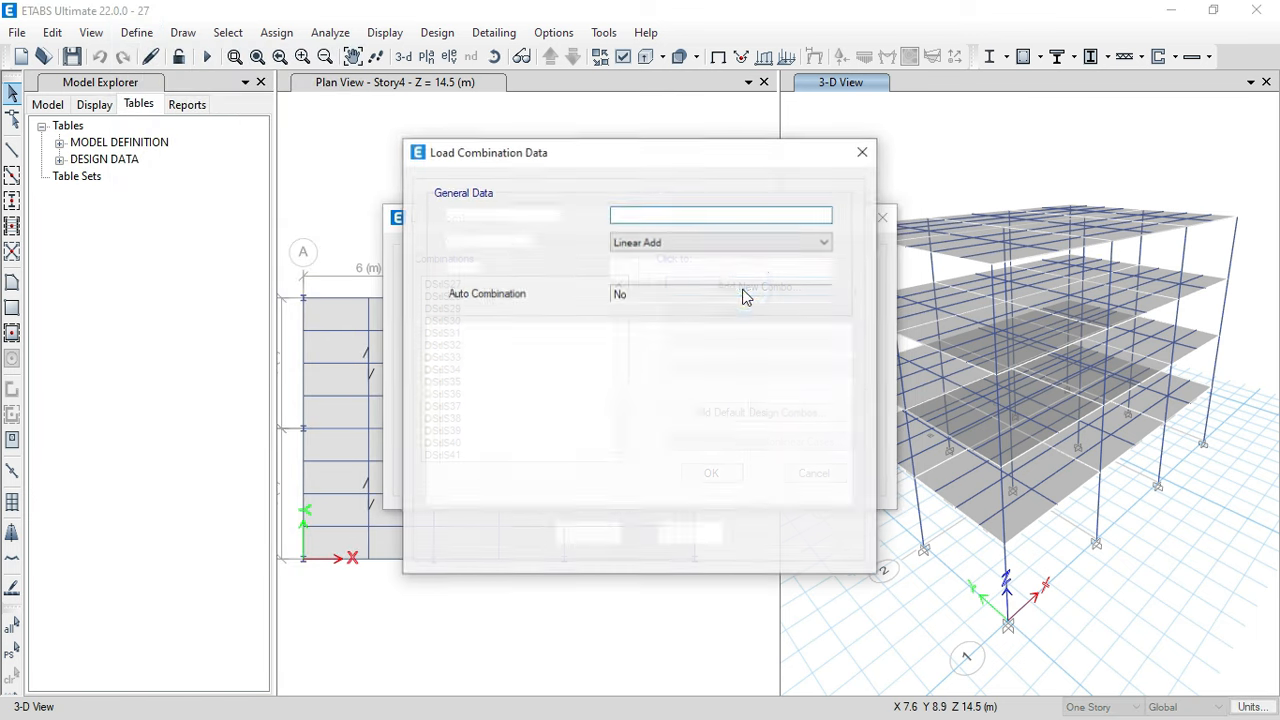
pyautogui.doubleClick(614, 214)
pyautogui.write('SERVICE')
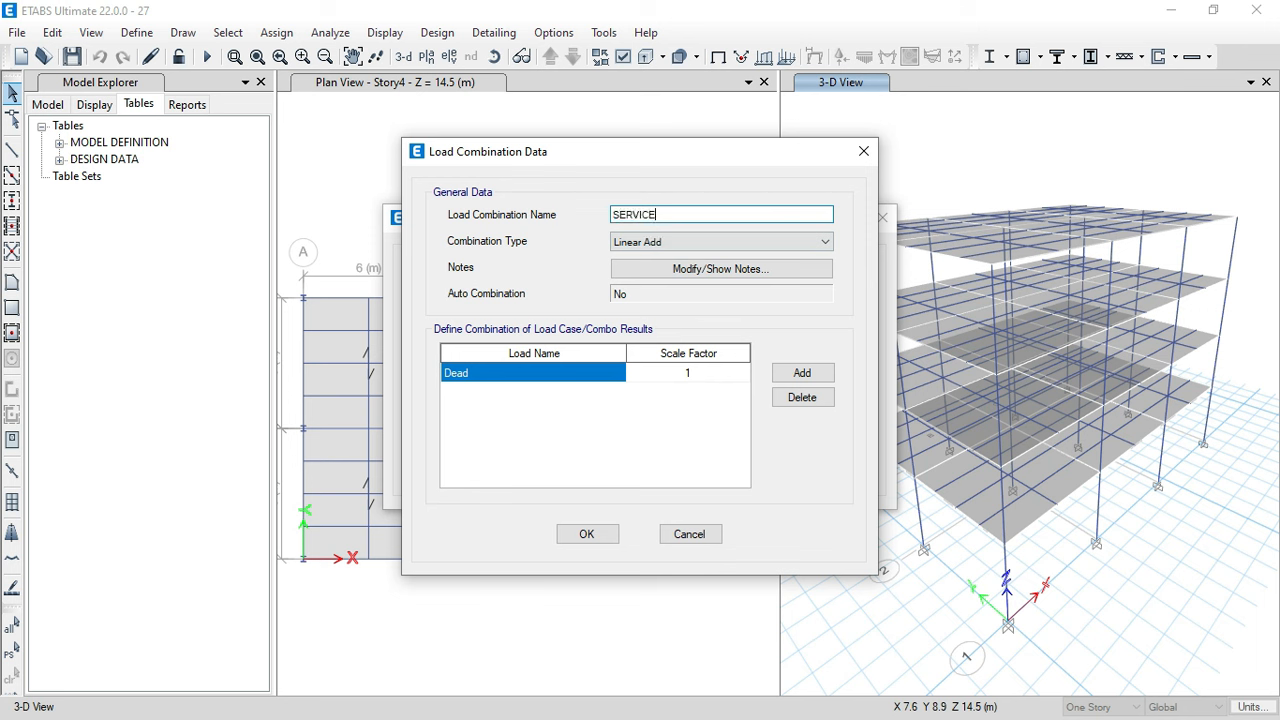
# - Build the SERVICE combination from Dead, Super Dead and Live with scale factor 1 each, and accept it
pyautogui.click(801, 372)
pyautogui.click(601, 392)
pyautogui.click(551, 449)
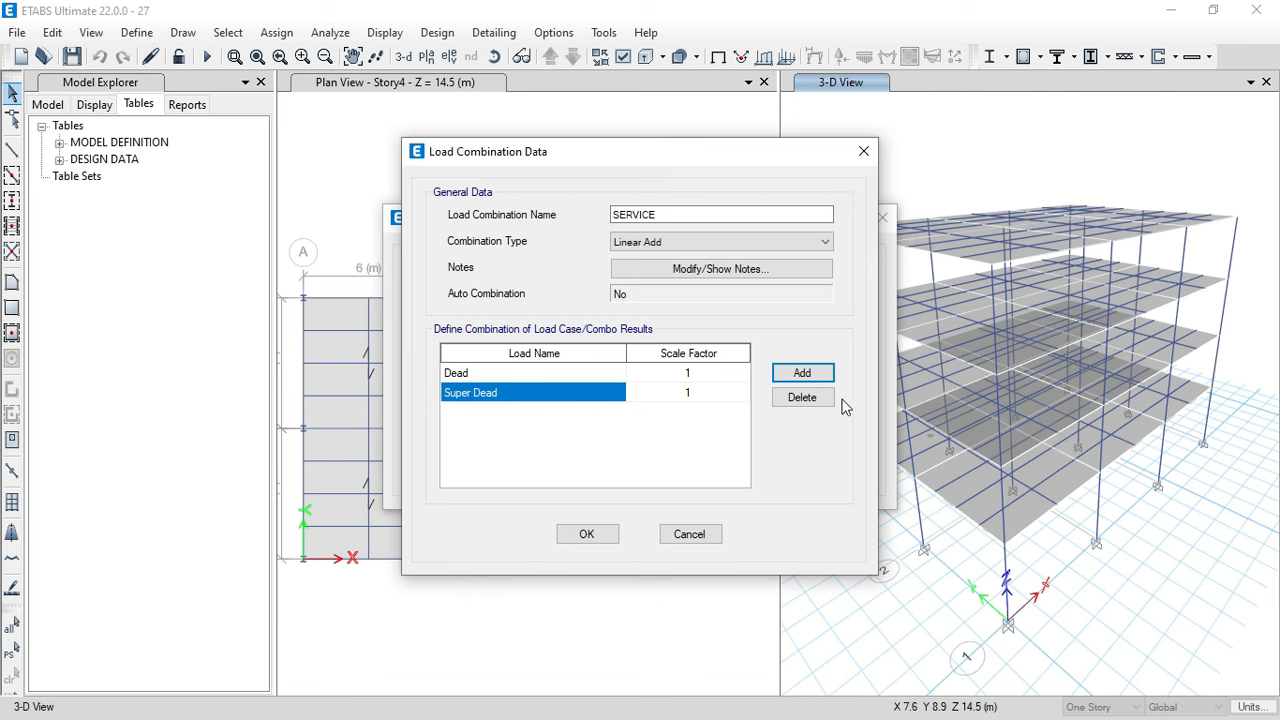
pyautogui.click(802, 372)
pyautogui.click(570, 411)
pyautogui.click(518, 443)
pyautogui.click(586, 534)
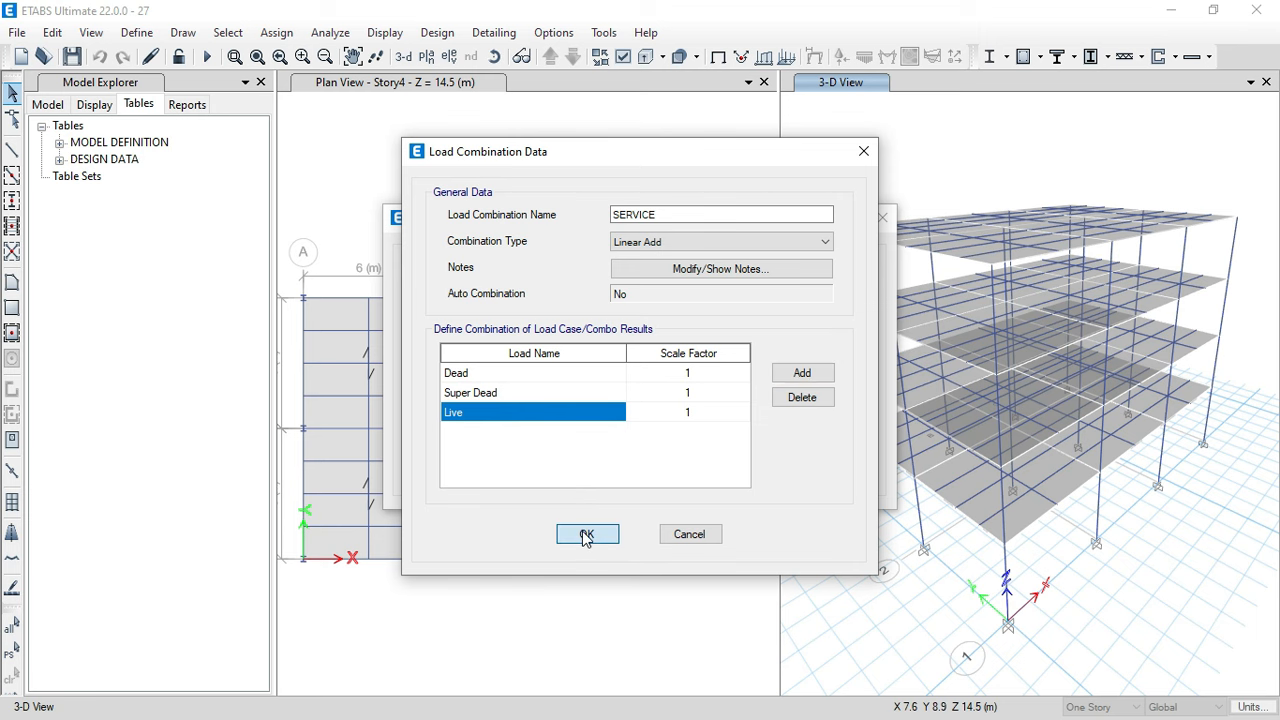
pyautogui.click(702, 480)
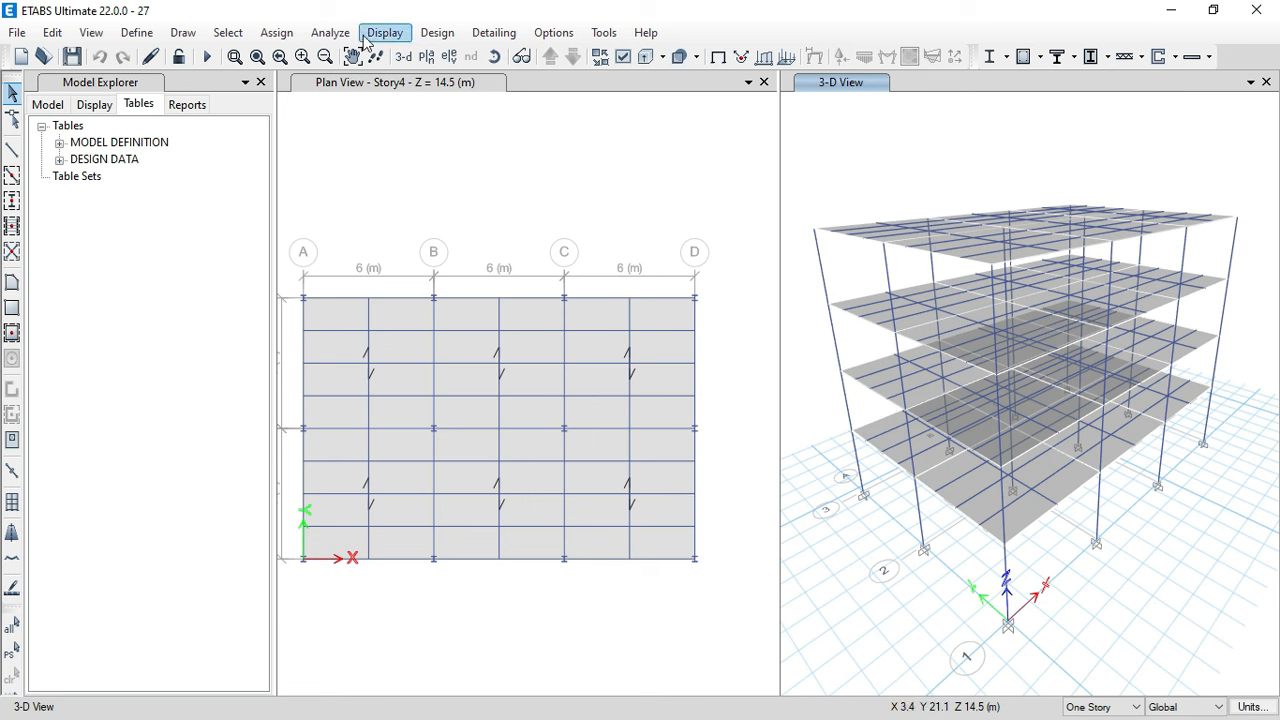
# - Run the analysis and open the Story Forces results table from the structure output
pyautogui.click(330, 32)
pyautogui.click(421, 297)
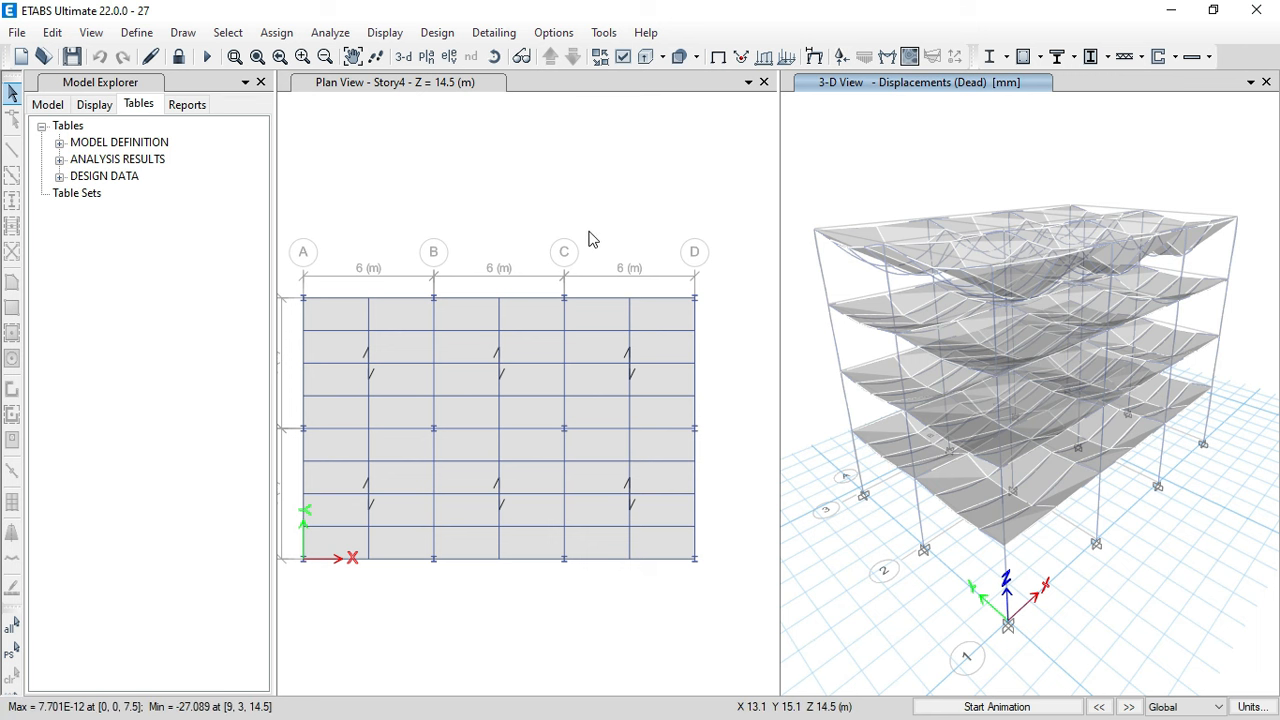
pyautogui.click(59, 160)
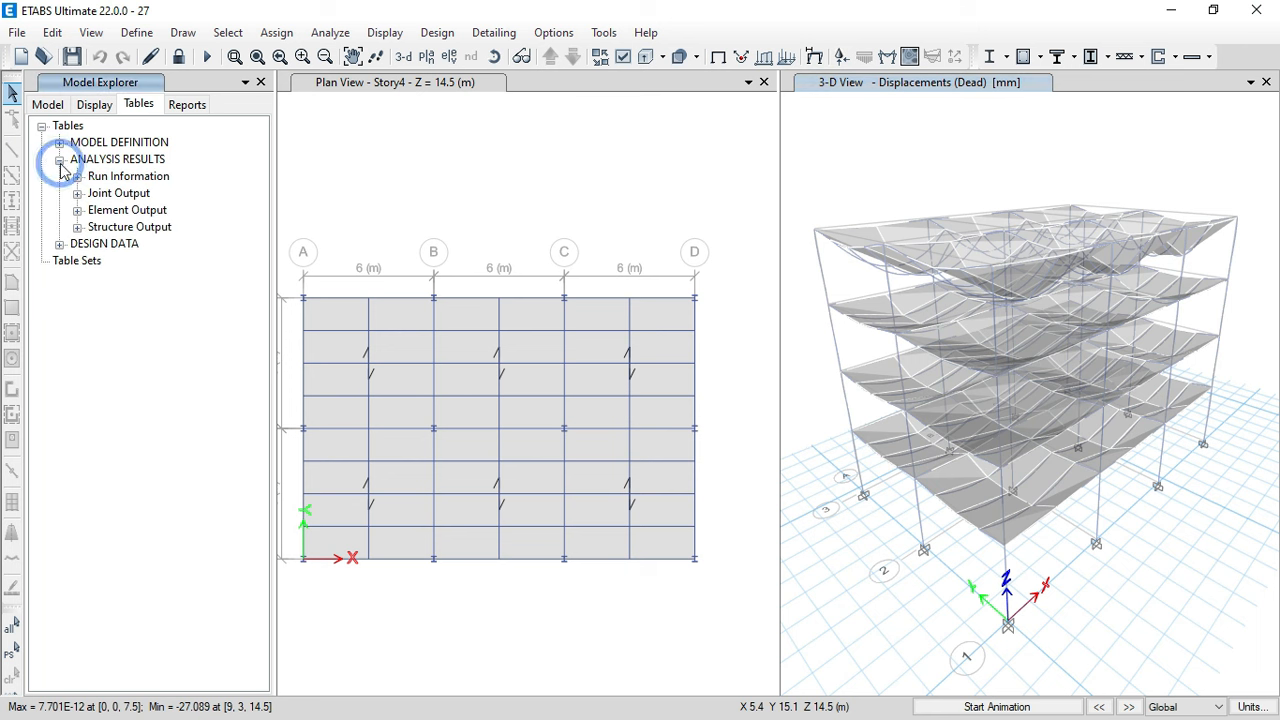
pyautogui.click(78, 228)
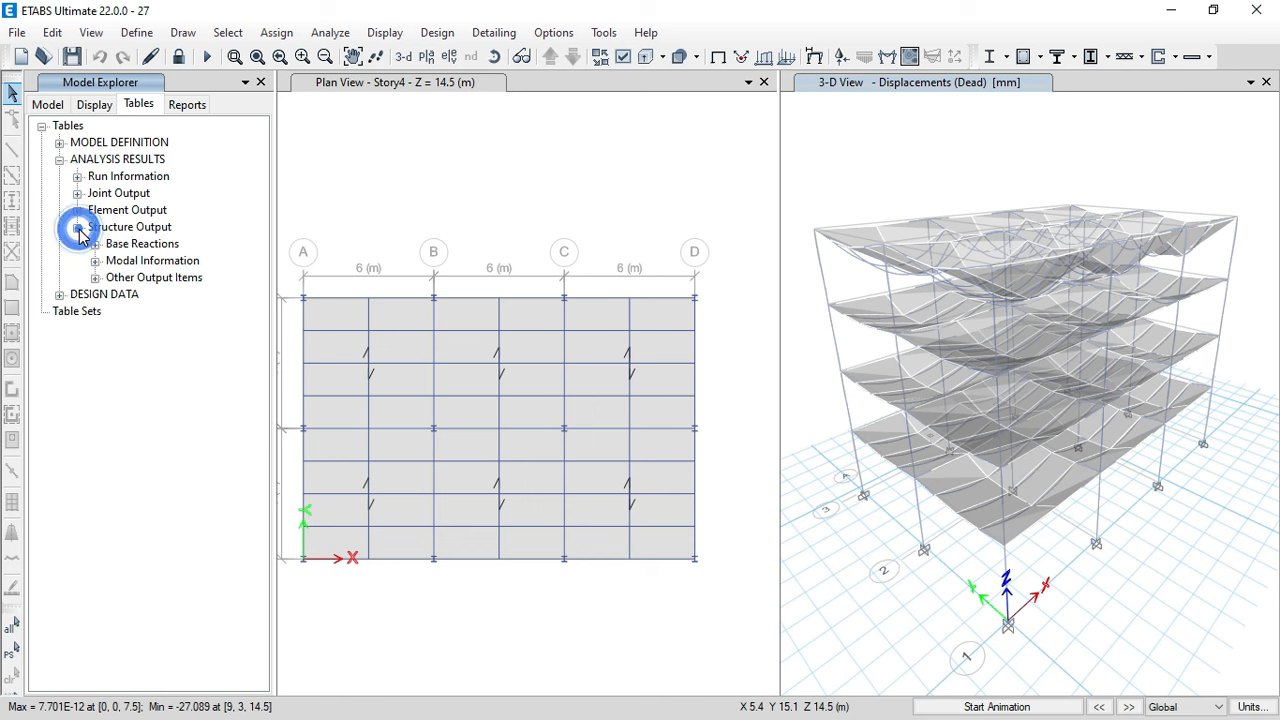
pyautogui.click(95, 278)
pyautogui.rightClick(178, 314)
pyautogui.click(205, 320)
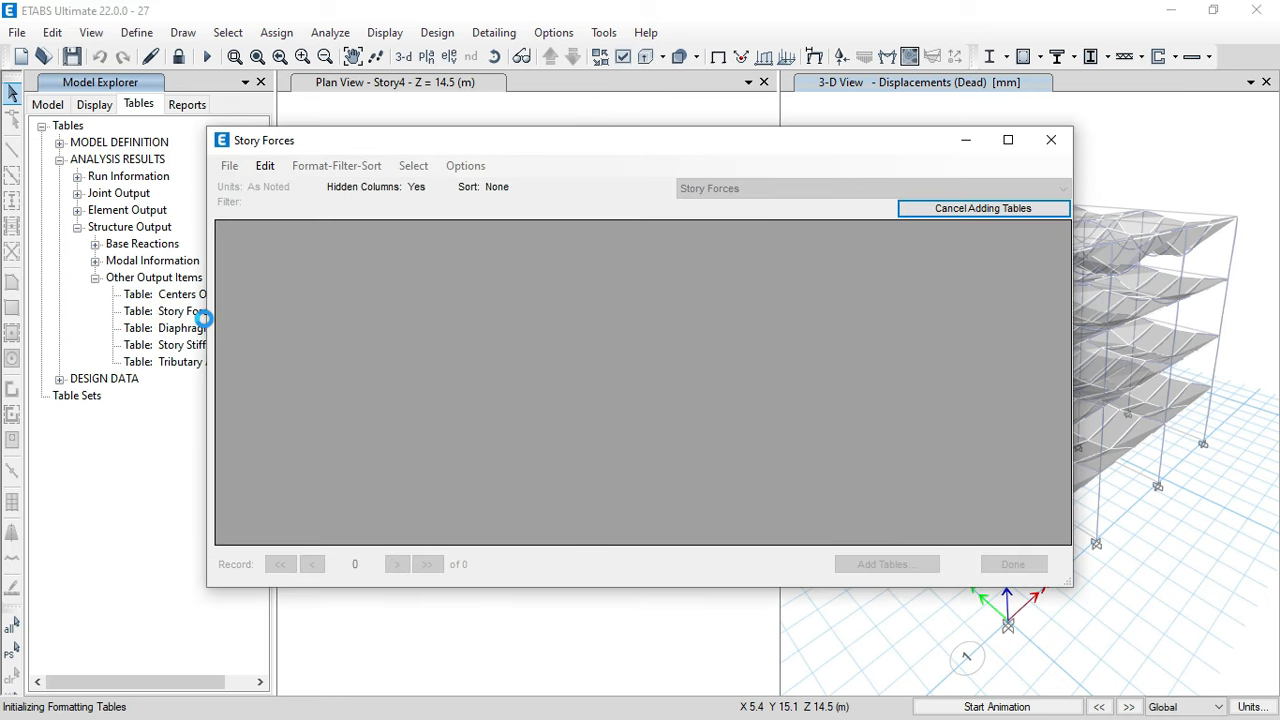
# - Filter the Story Forces table to output case SERVICE and location Top
pyautogui.click(385, 238)
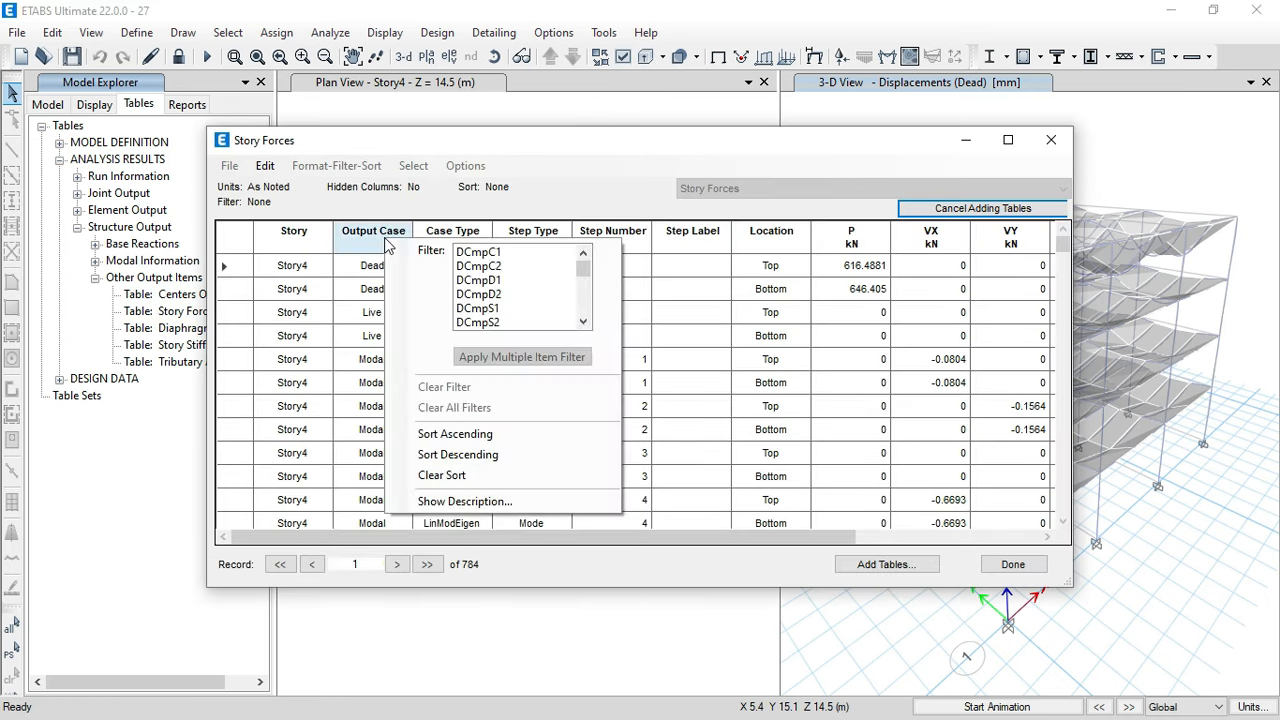
pyautogui.moveTo(581, 271); pyautogui.dragTo(583, 312)
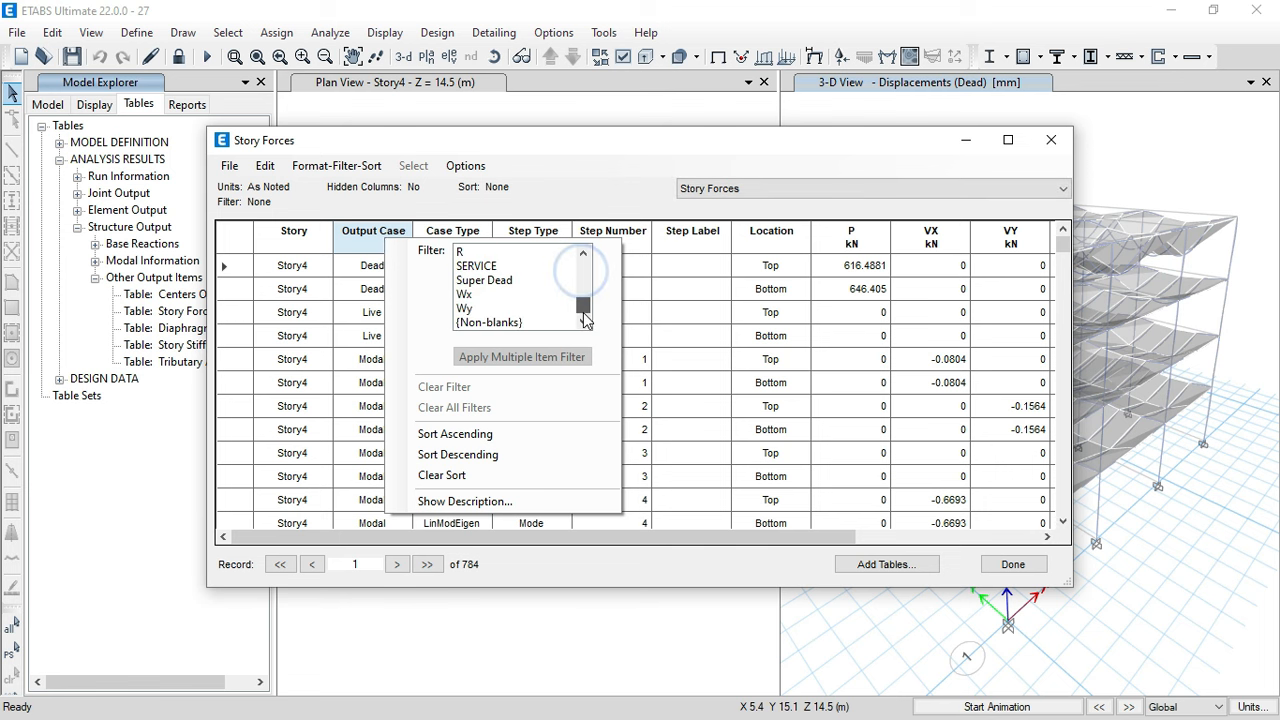
pyautogui.click(476, 265)
pyautogui.click(606, 134)
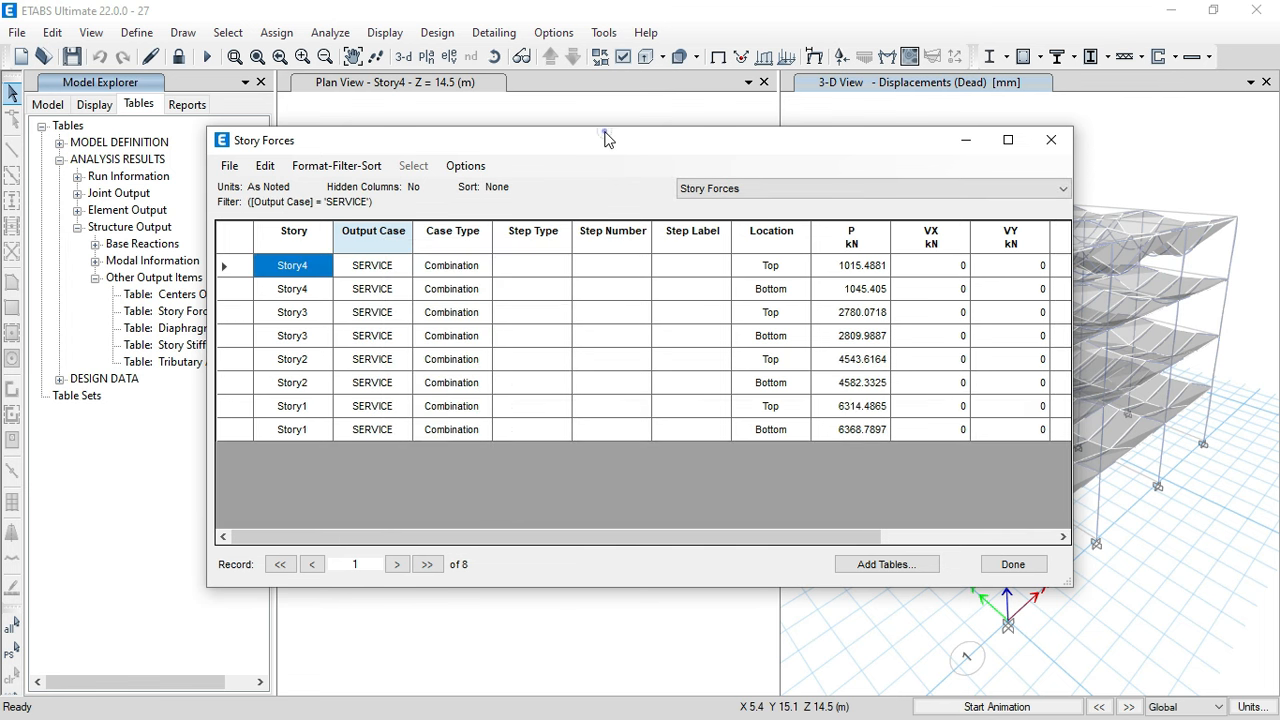
pyautogui.click(788, 238)
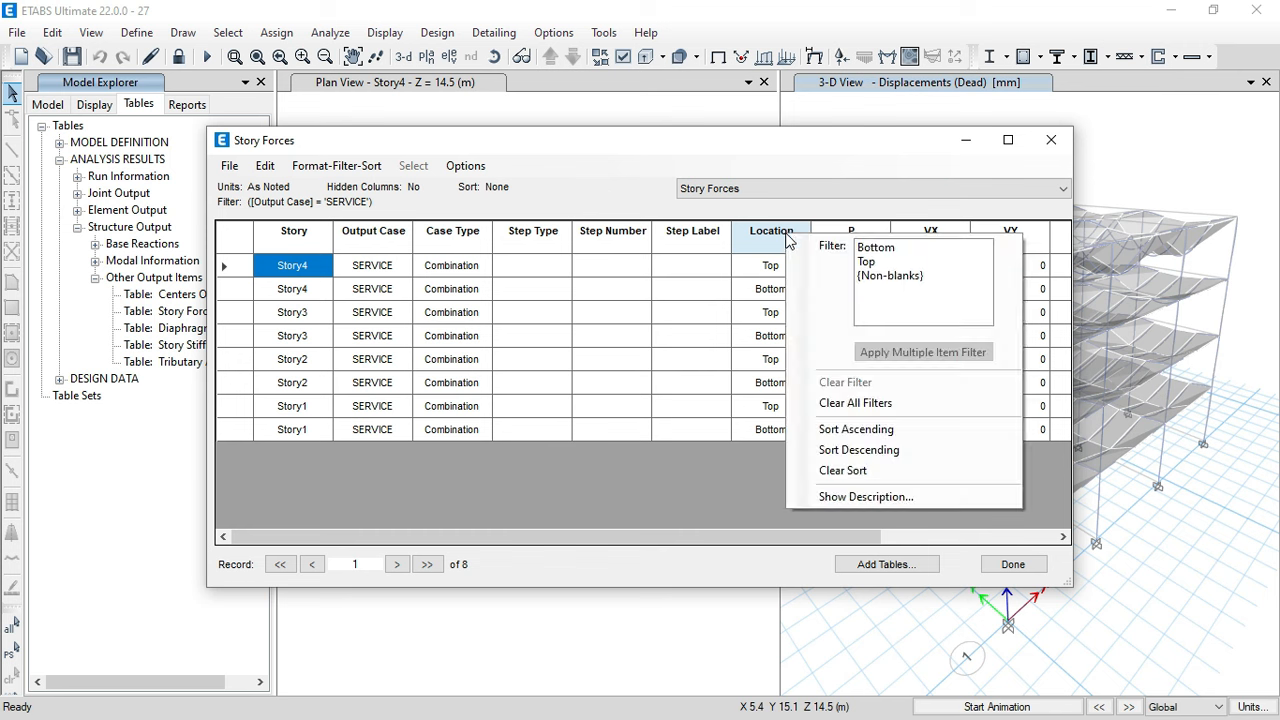
pyautogui.click(866, 262)
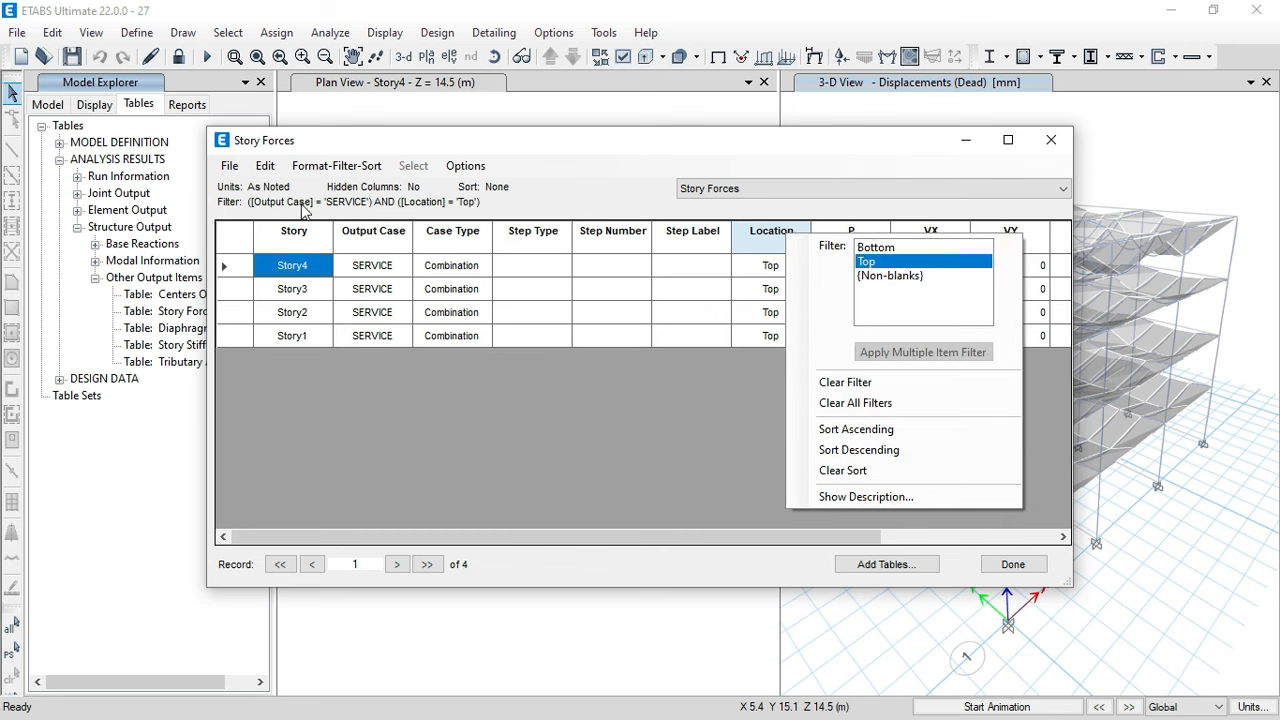
pyautogui.click(497, 143)
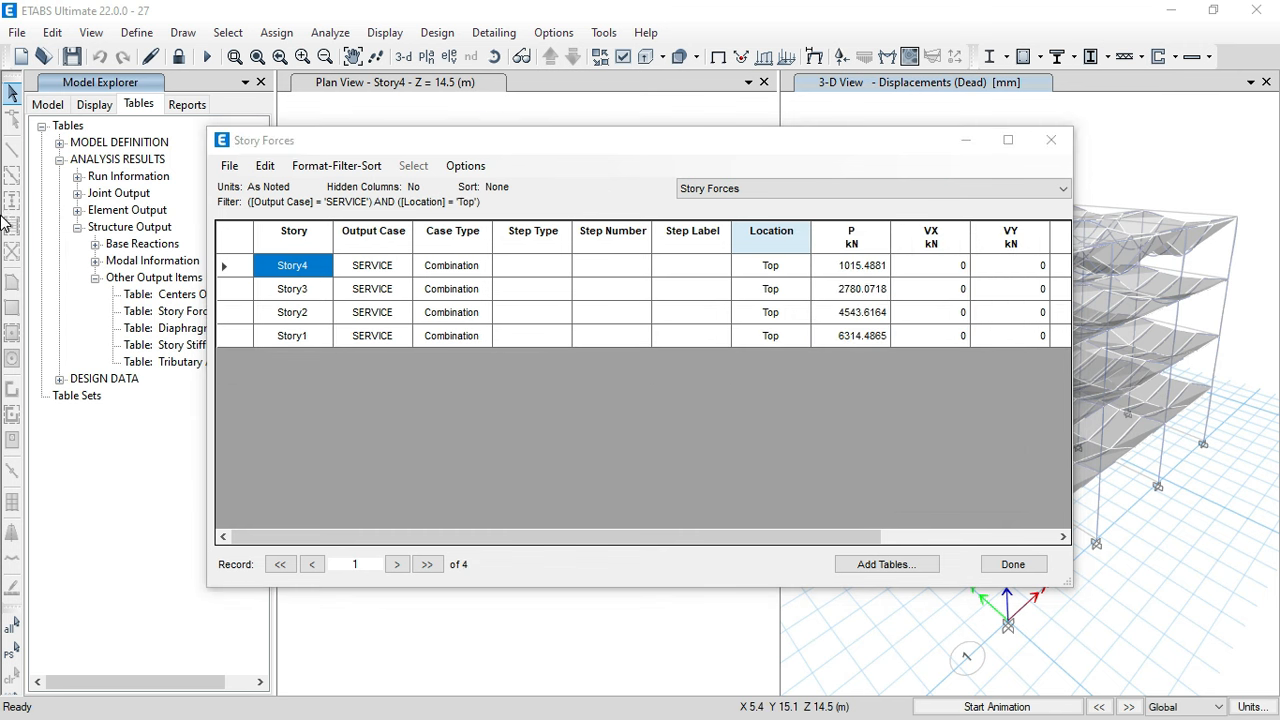
# - Switch to Excel and examine the P-Delta column figure beside section 7.8.7 on the Referensi sheet
pyautogui.press('super')
pyautogui.click(20, 357)
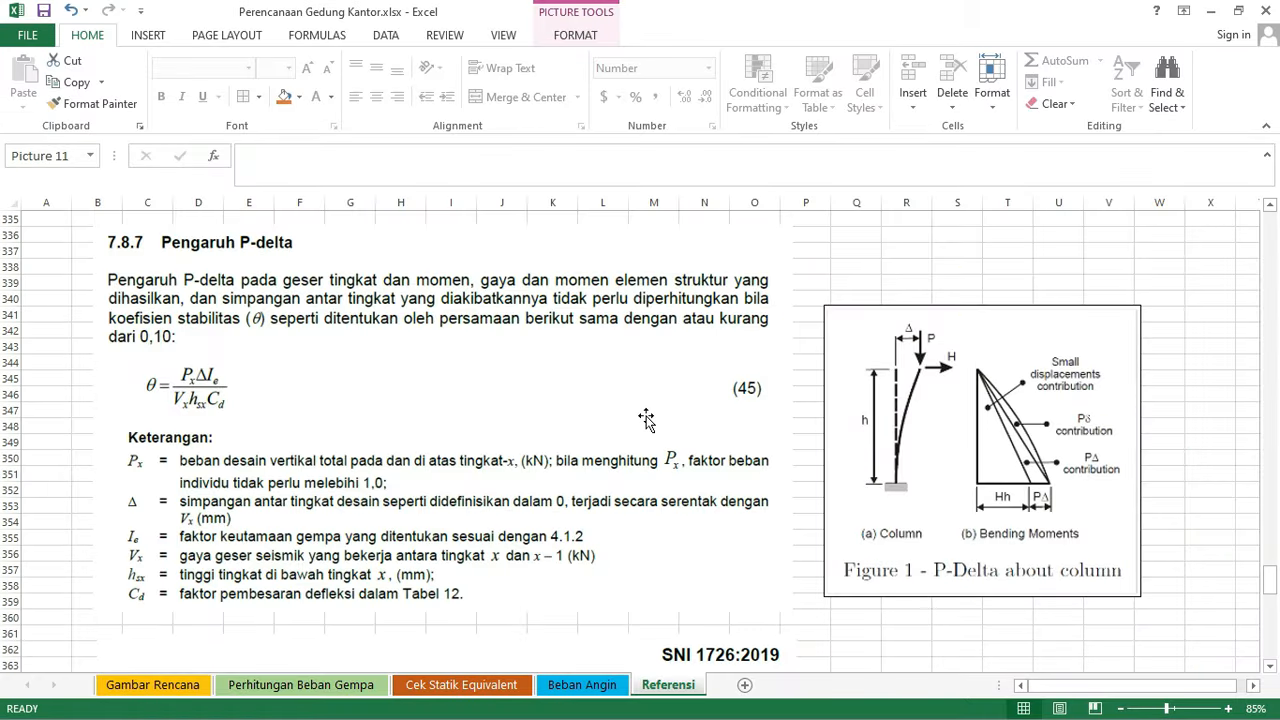
pyautogui.click(1079, 457)
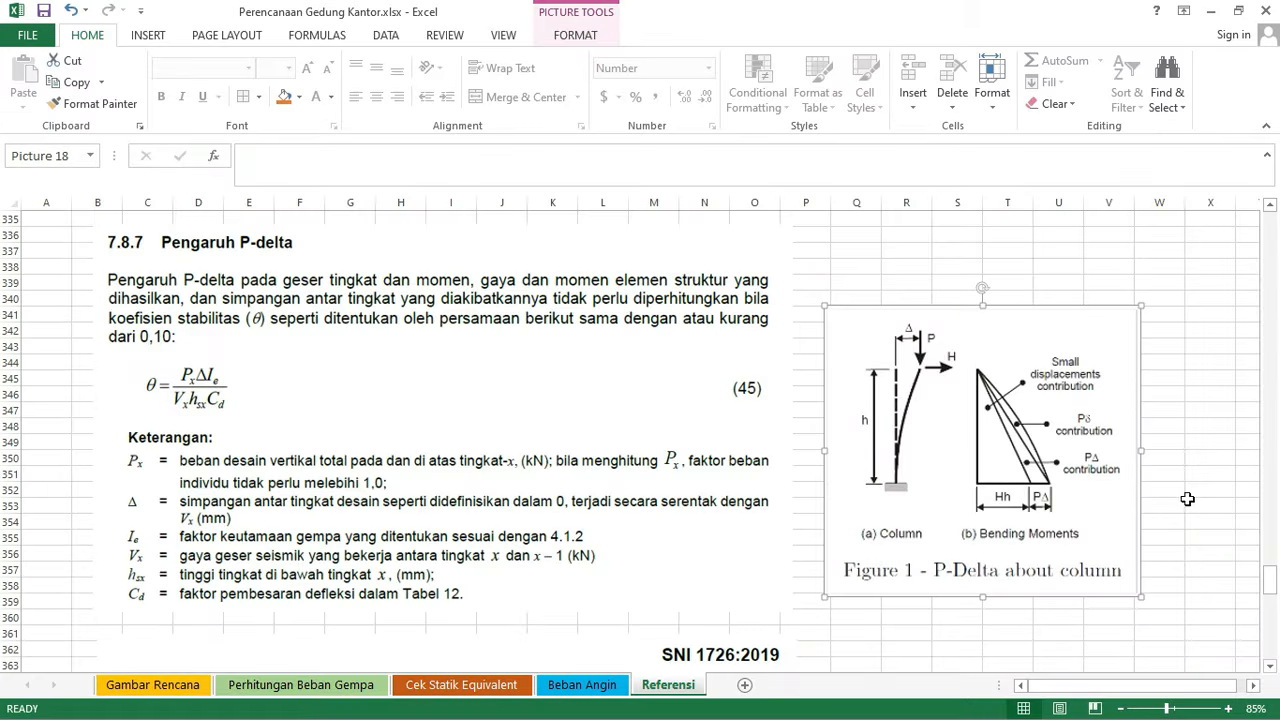
pyautogui.click(1182, 497)
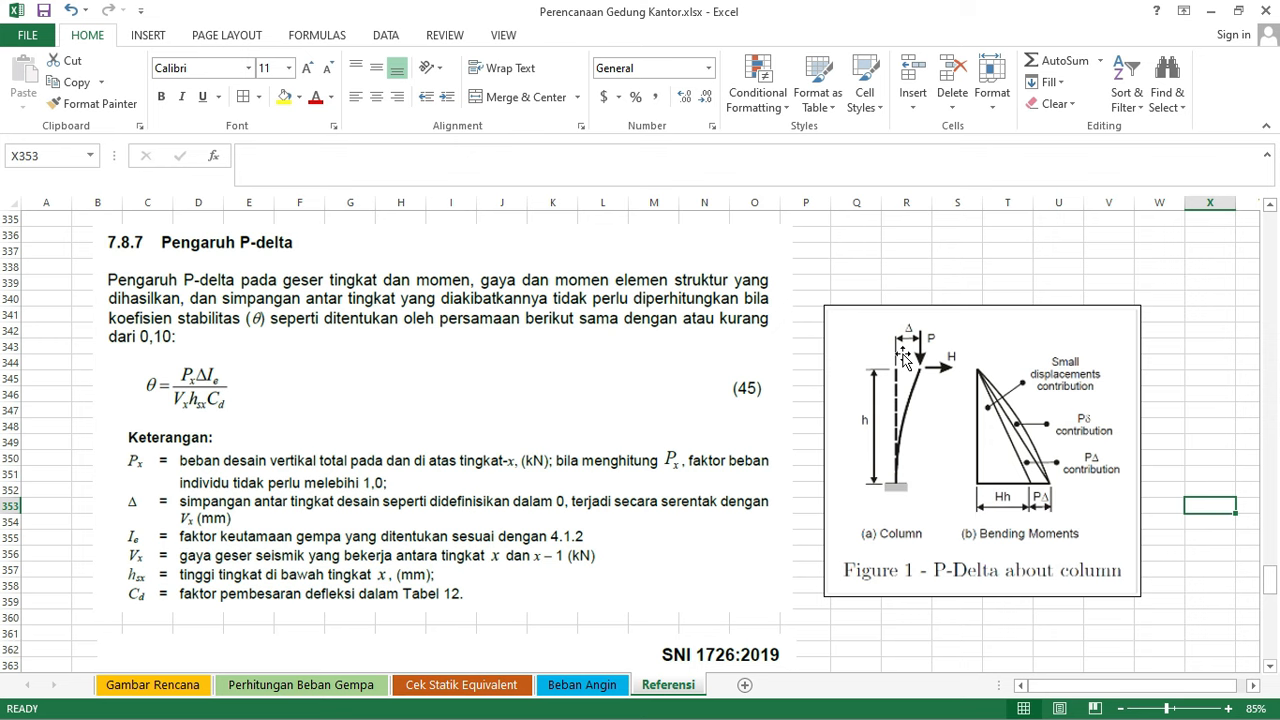
# - Switch to ETABS and copy the P values of Story4 to Story1 from the Story Forces table
pyautogui.press('super')
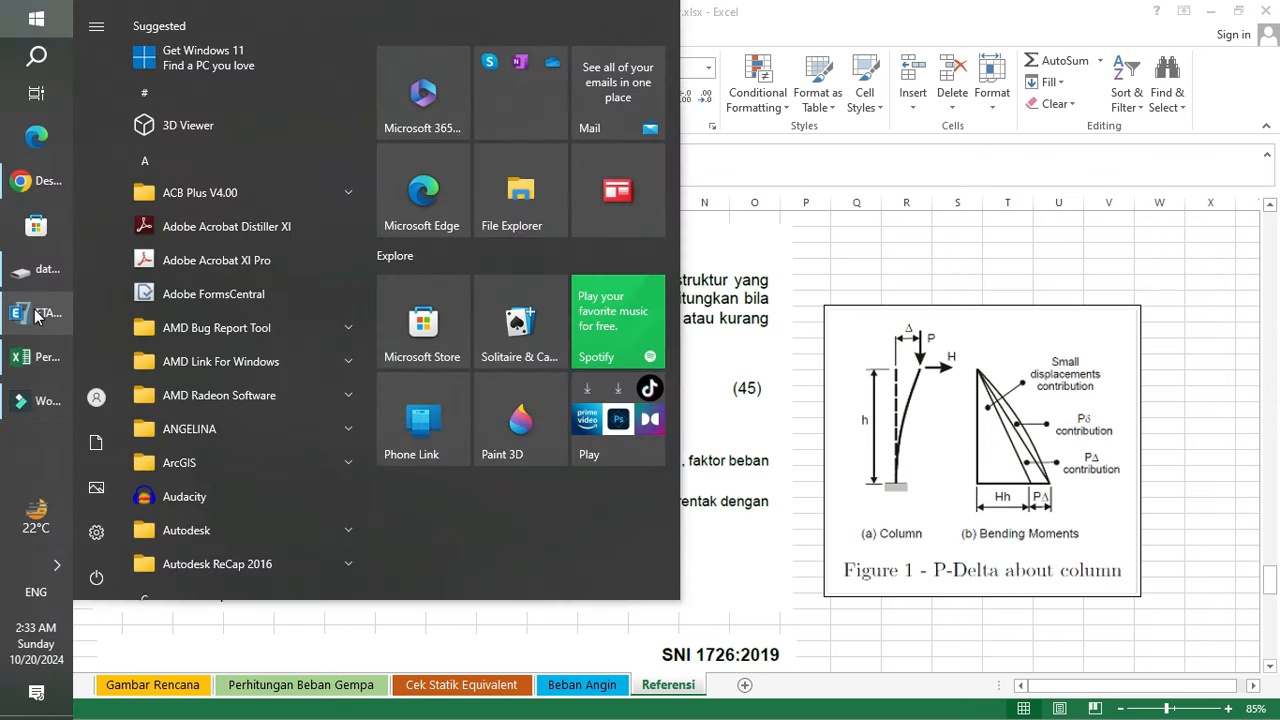
pyautogui.click(28, 312)
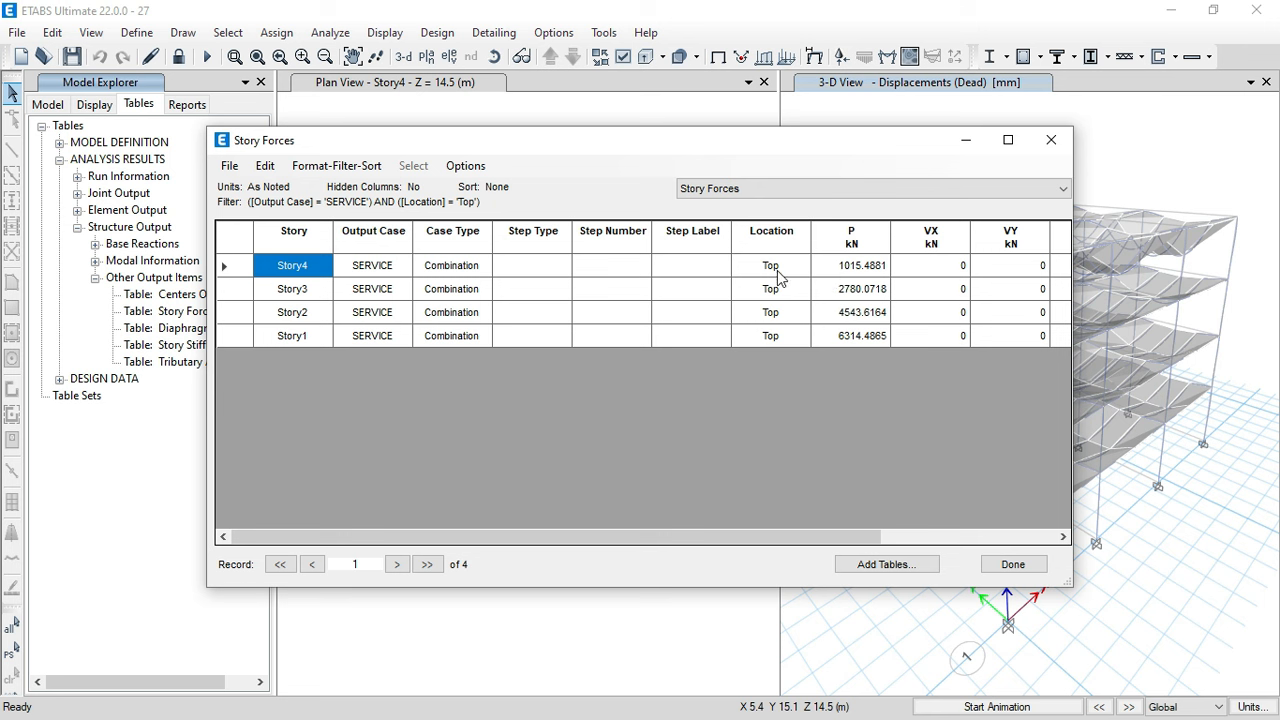
pyautogui.moveTo(845, 270); pyautogui.dragTo(845, 341)
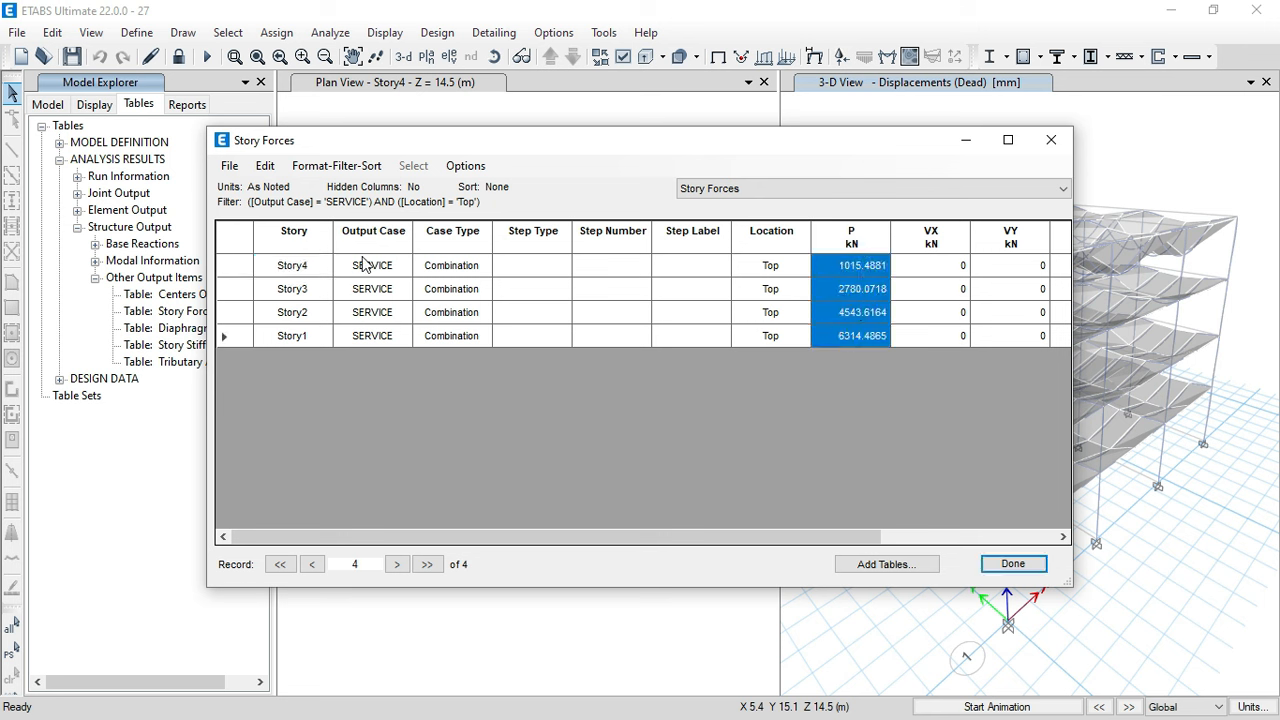
# - Switch to Excel and paste the P values into M104:M107 of the Perhitungan Beban Gempa sheet, matching the destination formatting
pyautogui.press('super')
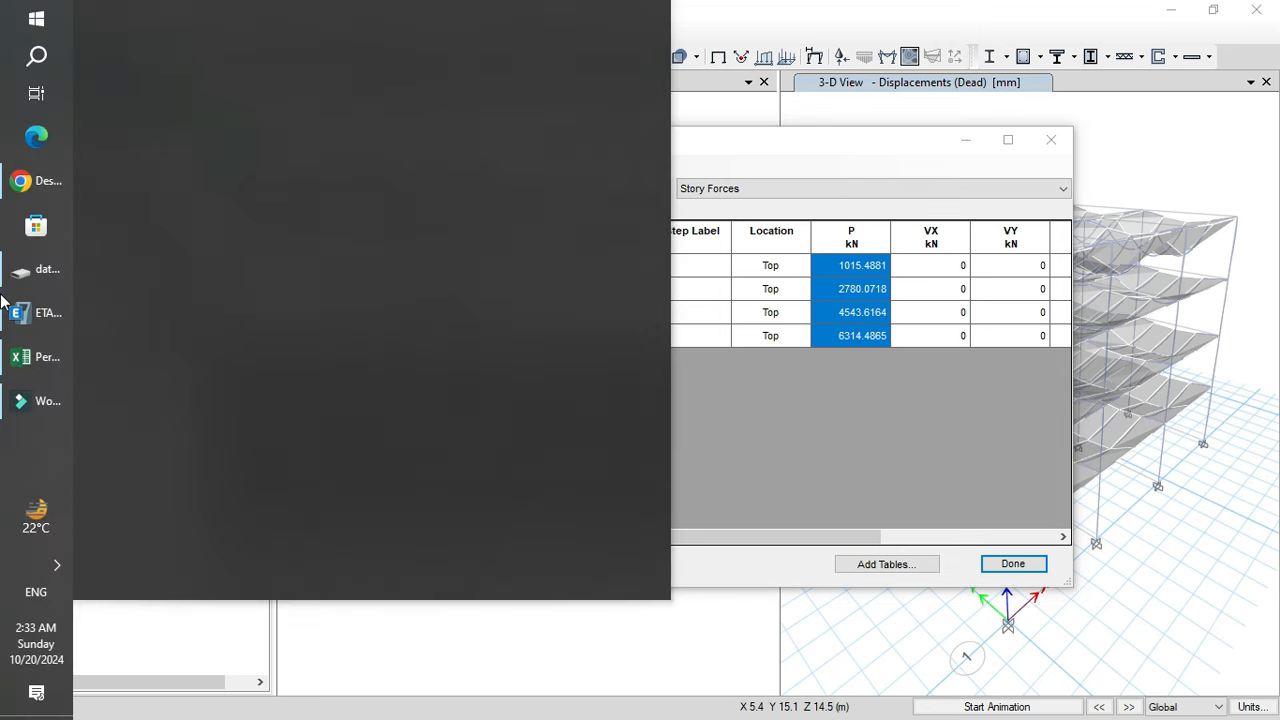
pyautogui.click(30, 357)
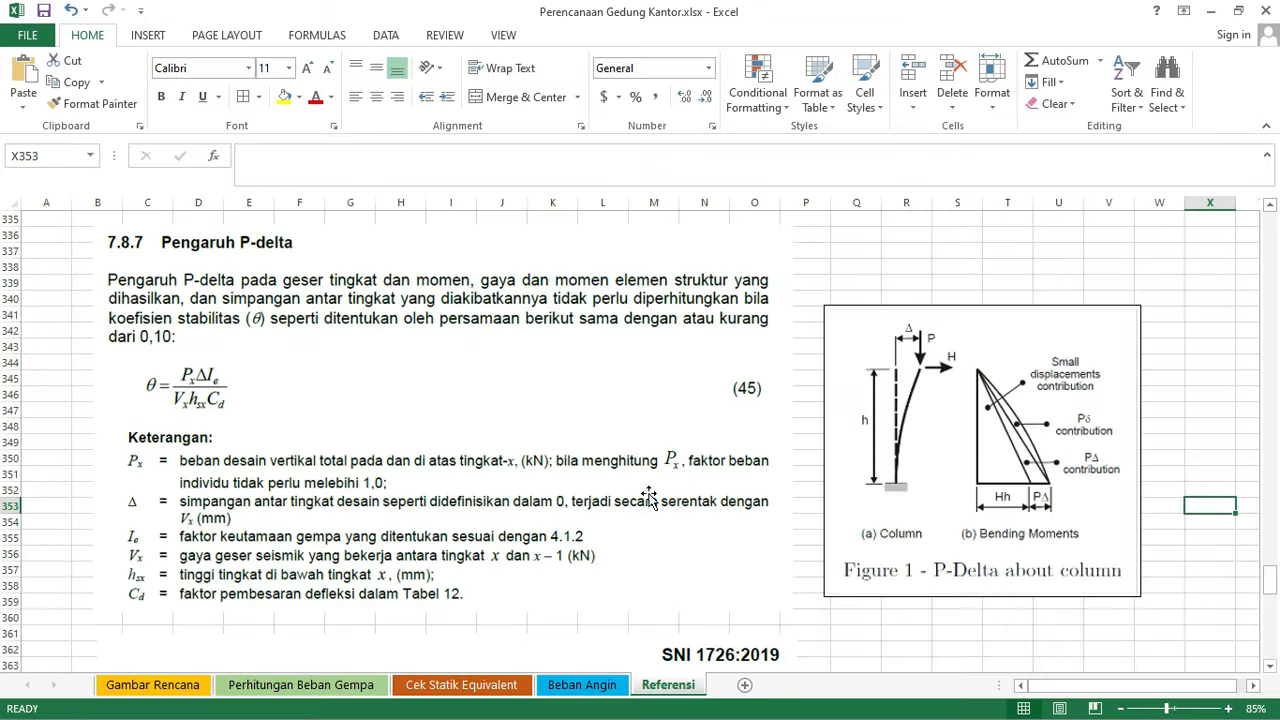
pyautogui.scroll(-4, 620, 520)
pyautogui.click(313, 685)
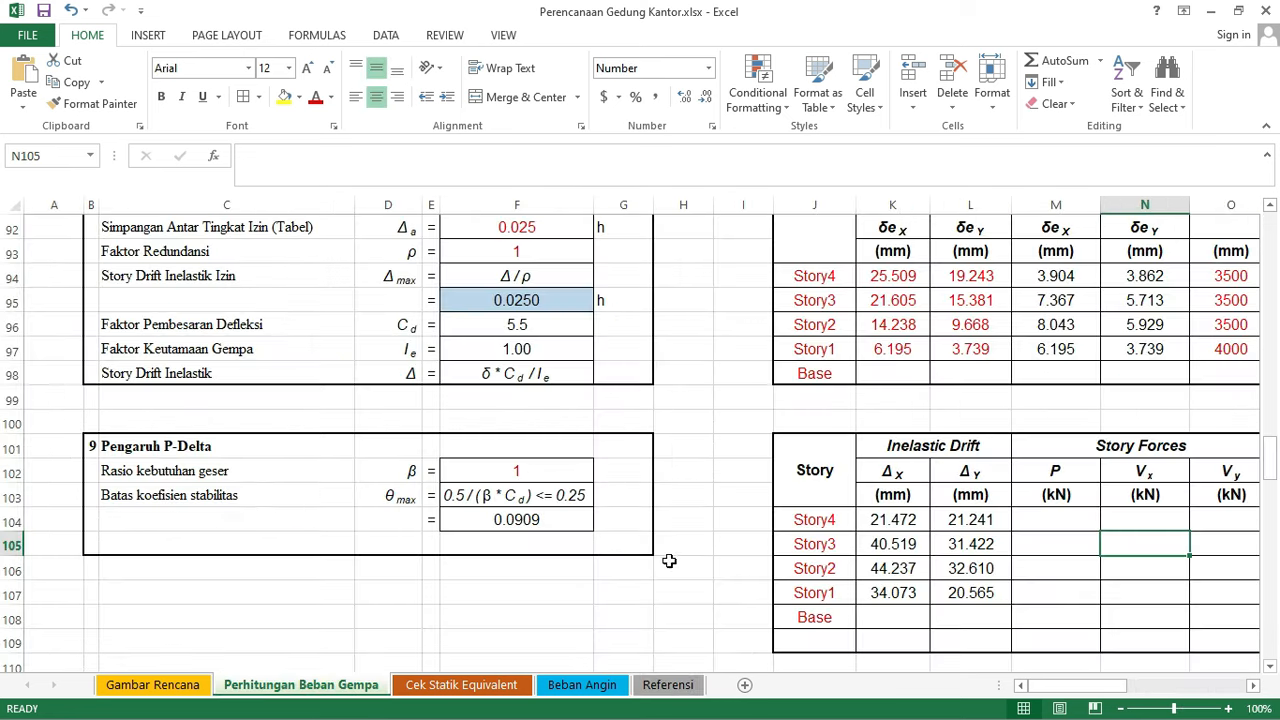
pyautogui.rightClick(1045, 521)
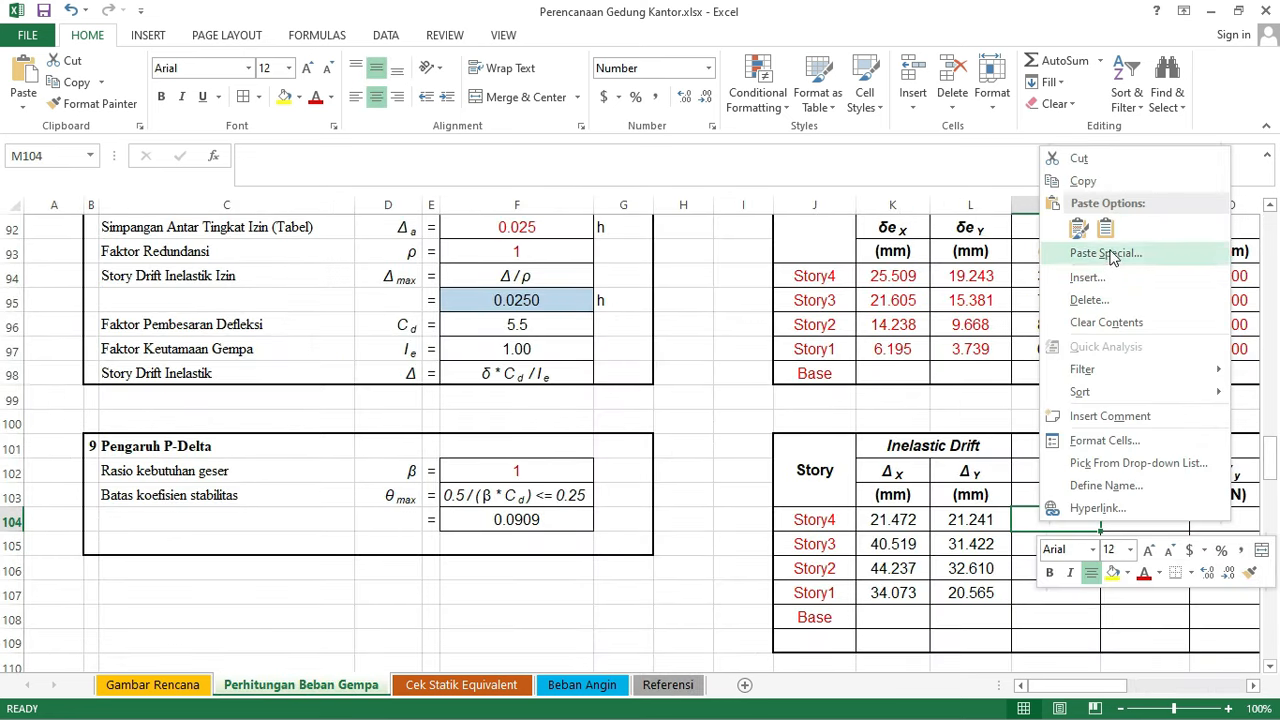
pyautogui.click(1100, 228)
pyautogui.moveTo(1110, 690); pyautogui.dragTo(1148, 677)
pyautogui.click(489, 523)
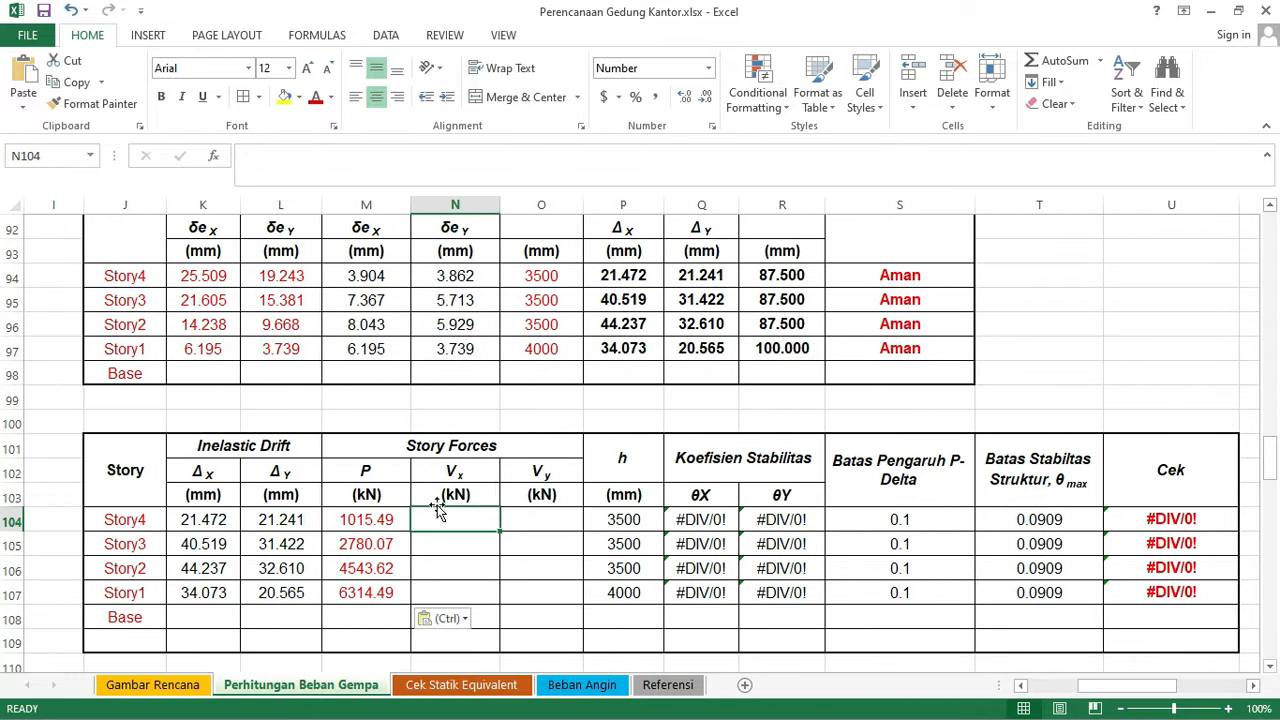
pyautogui.click(363, 401)
# - Switch to ETABS, filter the Story Forces table to output case EQDx-Pakai and copy the four VX values
pyautogui.press('super')
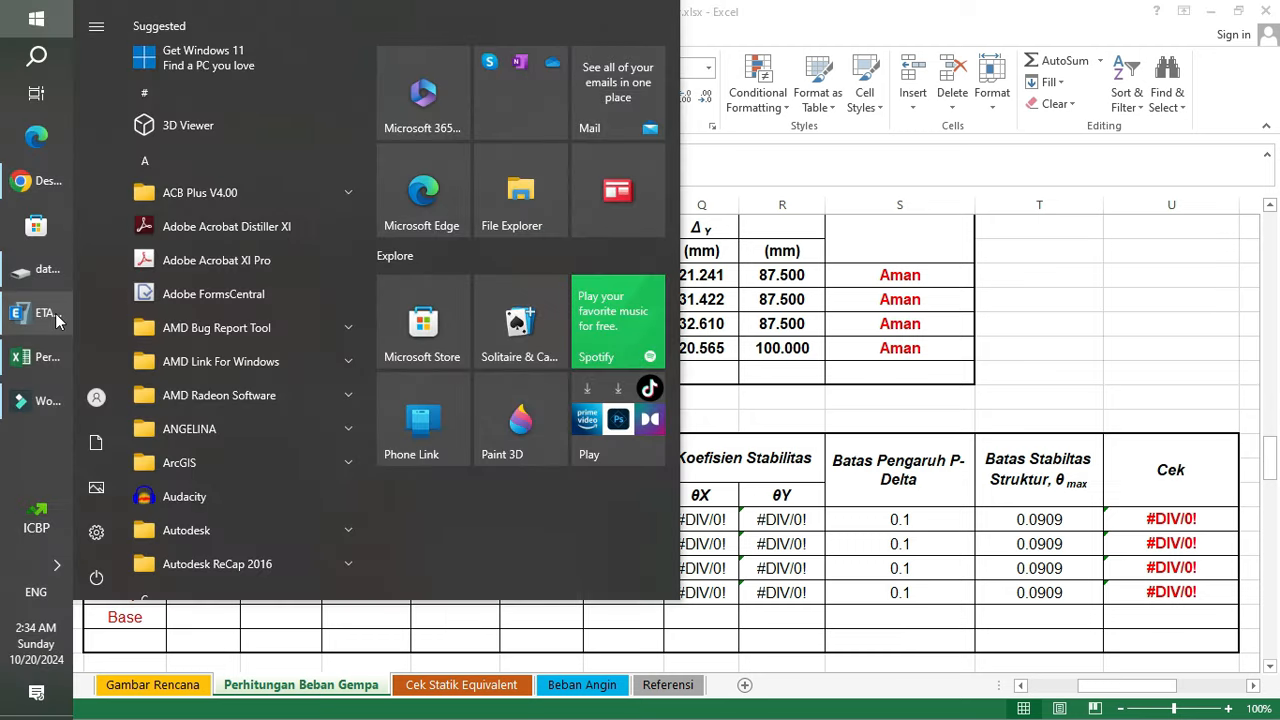
pyautogui.click(20, 309)
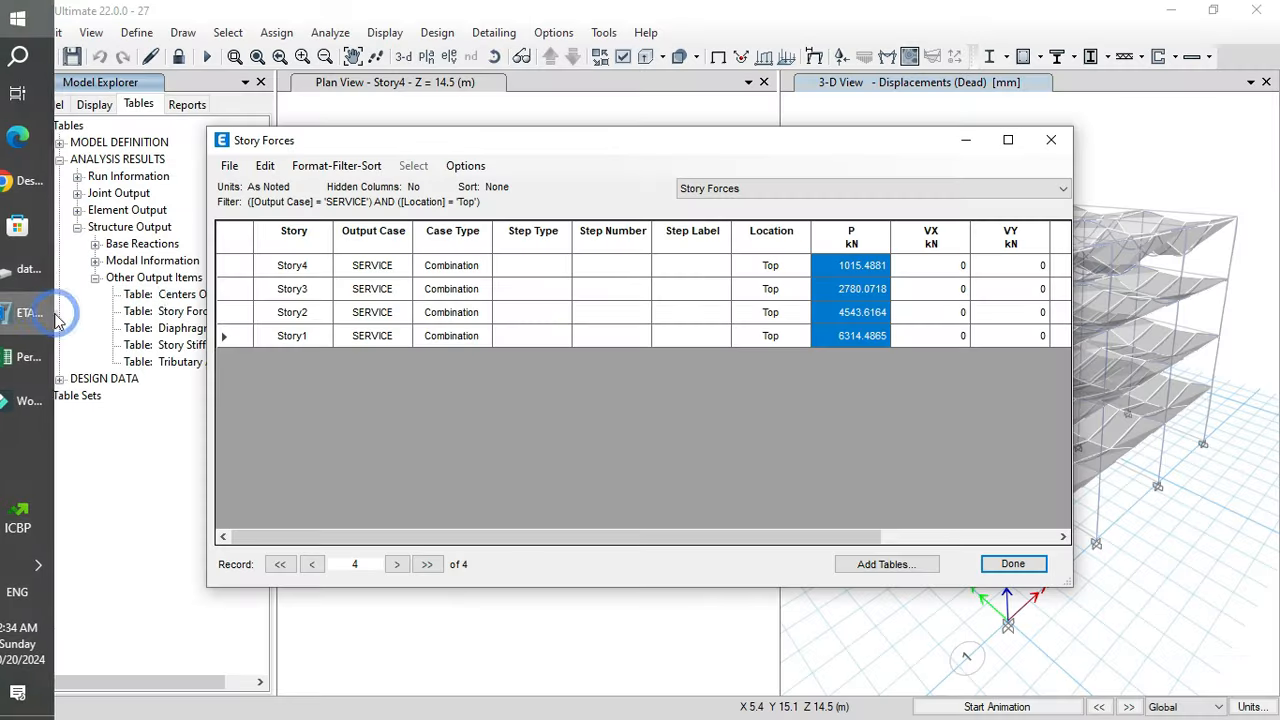
pyautogui.click(379, 238)
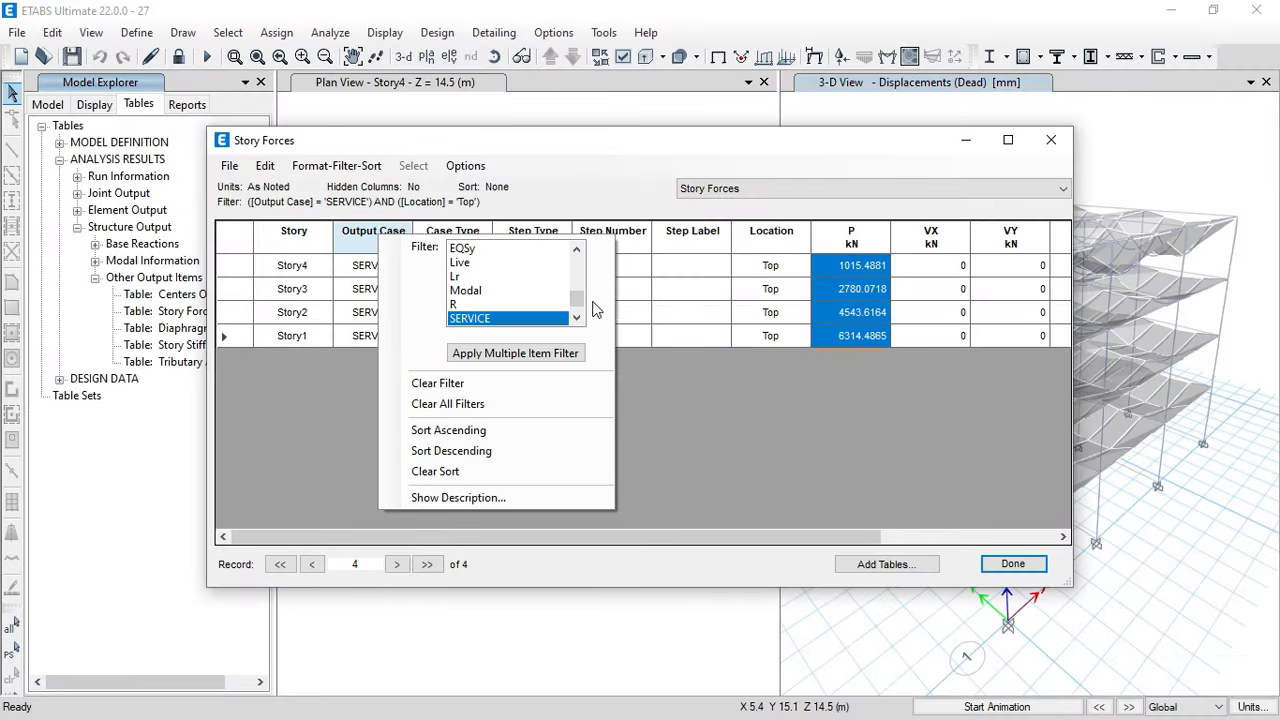
pyautogui.scroll(3, 577, 297)
pyautogui.click(488, 305)
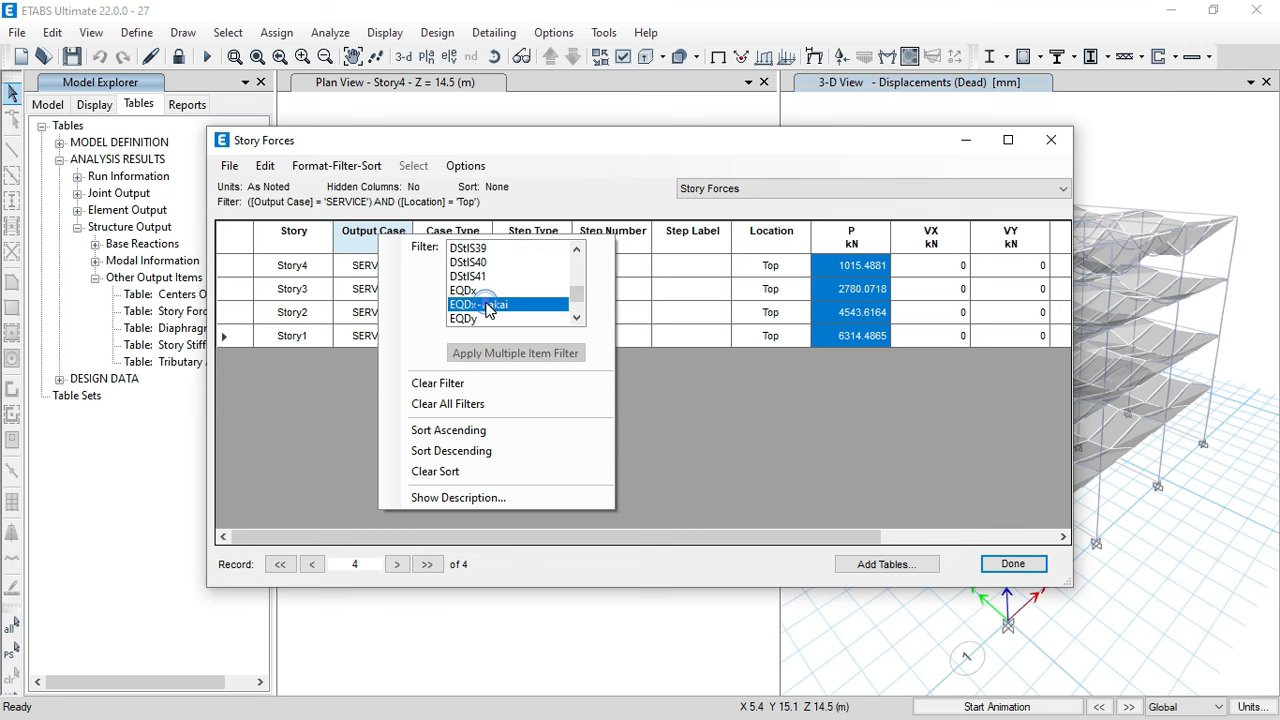
pyautogui.click(772, 350)
pyautogui.moveTo(965, 268); pyautogui.dragTo(947, 341)
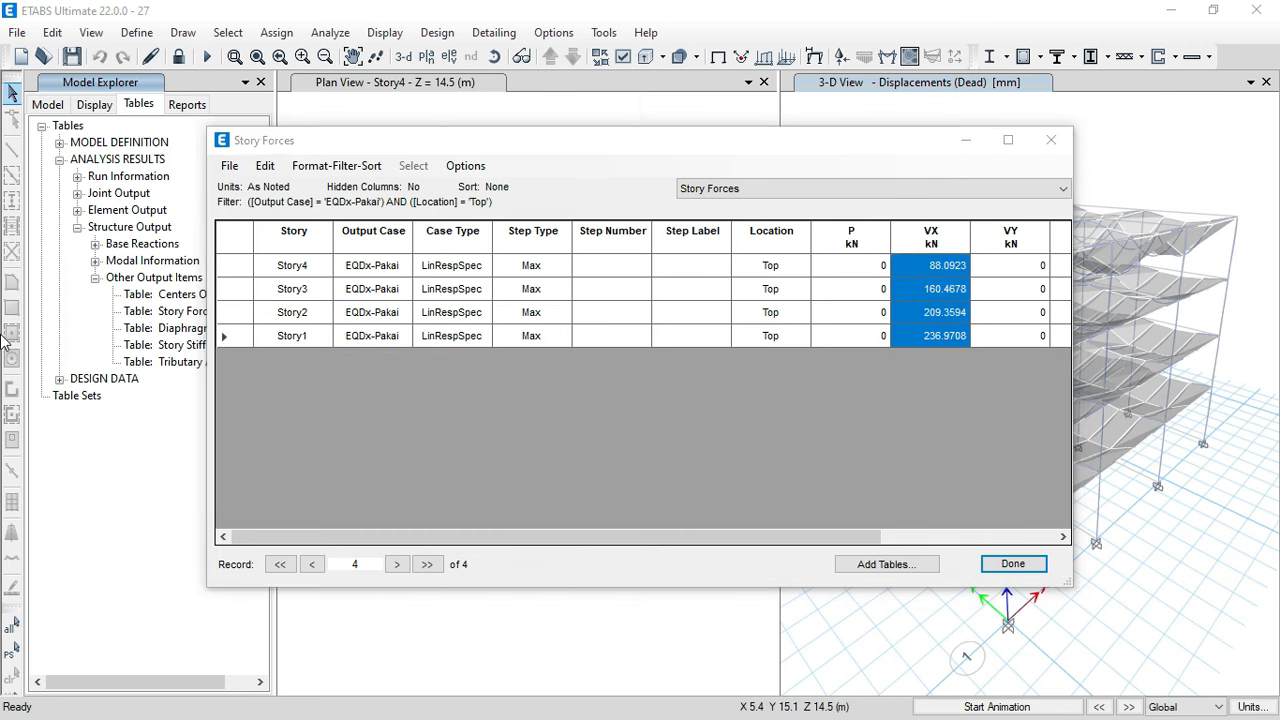
# - Switch to Excel and paste the VX values into the Vx column cells N104:N107, matching the destination formatting
pyautogui.press('super')
pyautogui.click(40, 357)
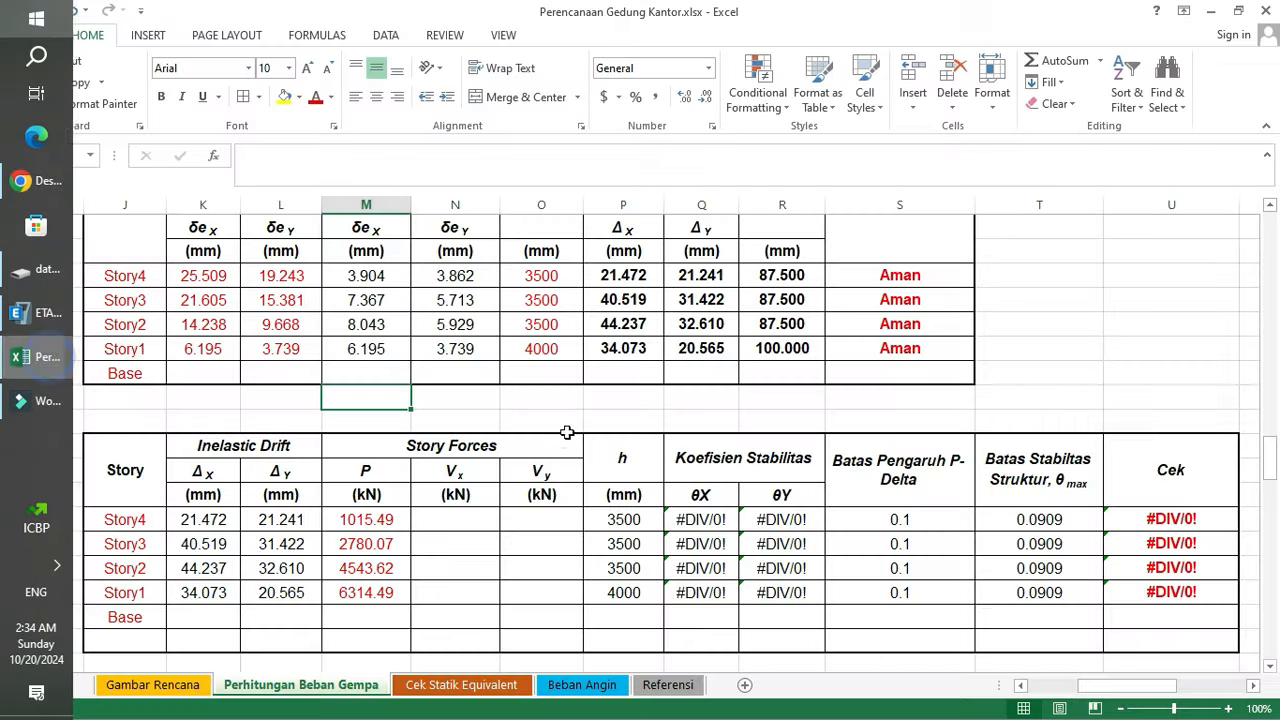
pyautogui.click(453, 520)
pyautogui.rightClick(453, 520)
pyautogui.click(518, 235)
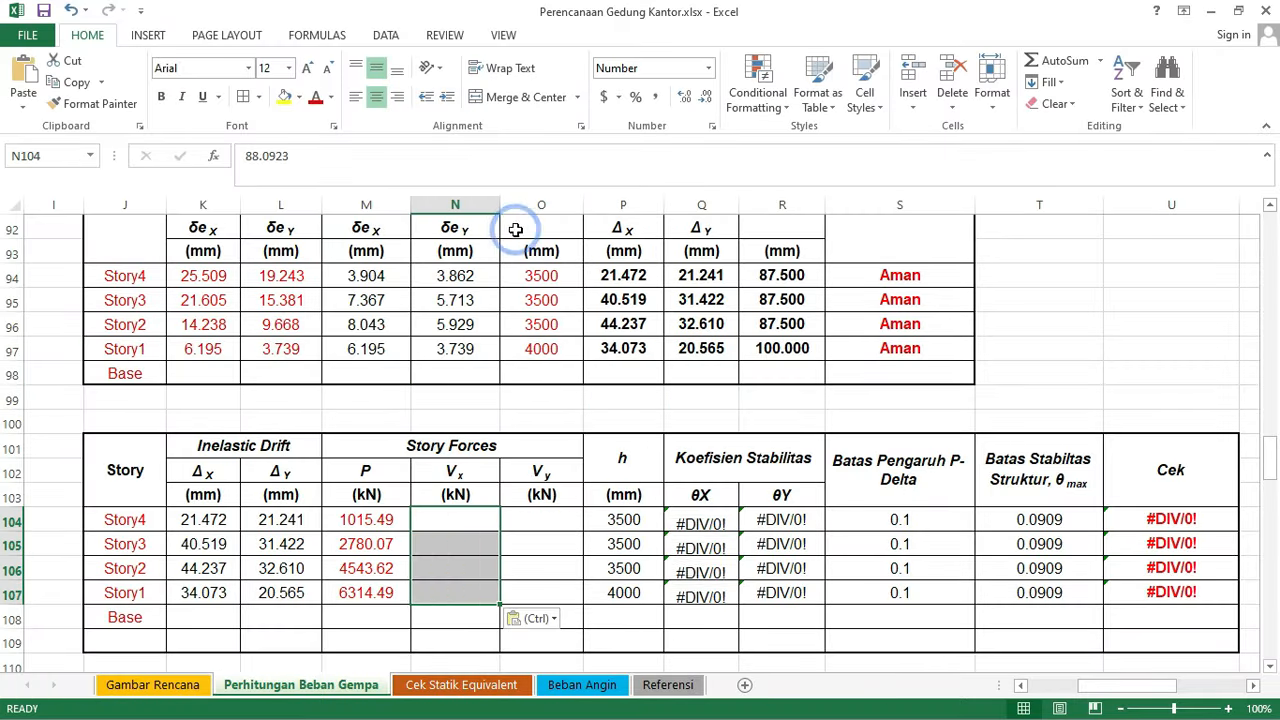
# - Switch to ETABS, filter the Story Forces table to output case EQDy-Pakai and copy the VY values of Story4 to Story1
pyautogui.press('super')
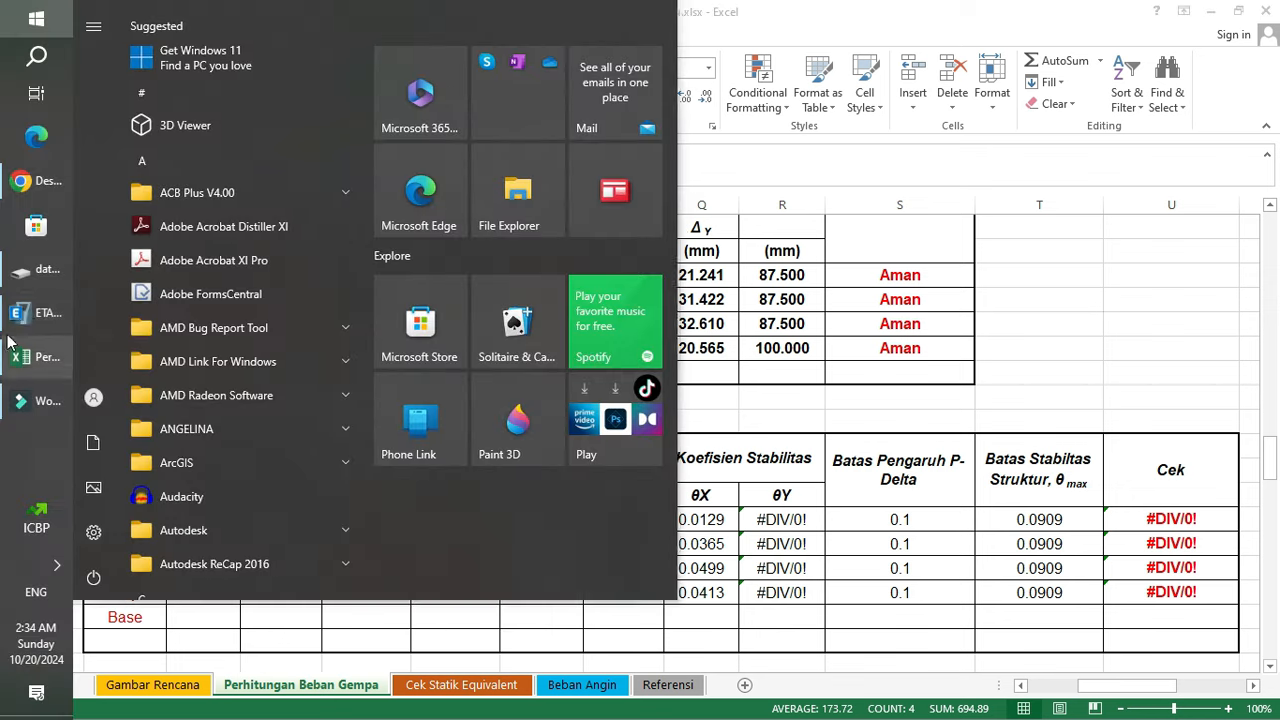
pyautogui.click(24, 226)
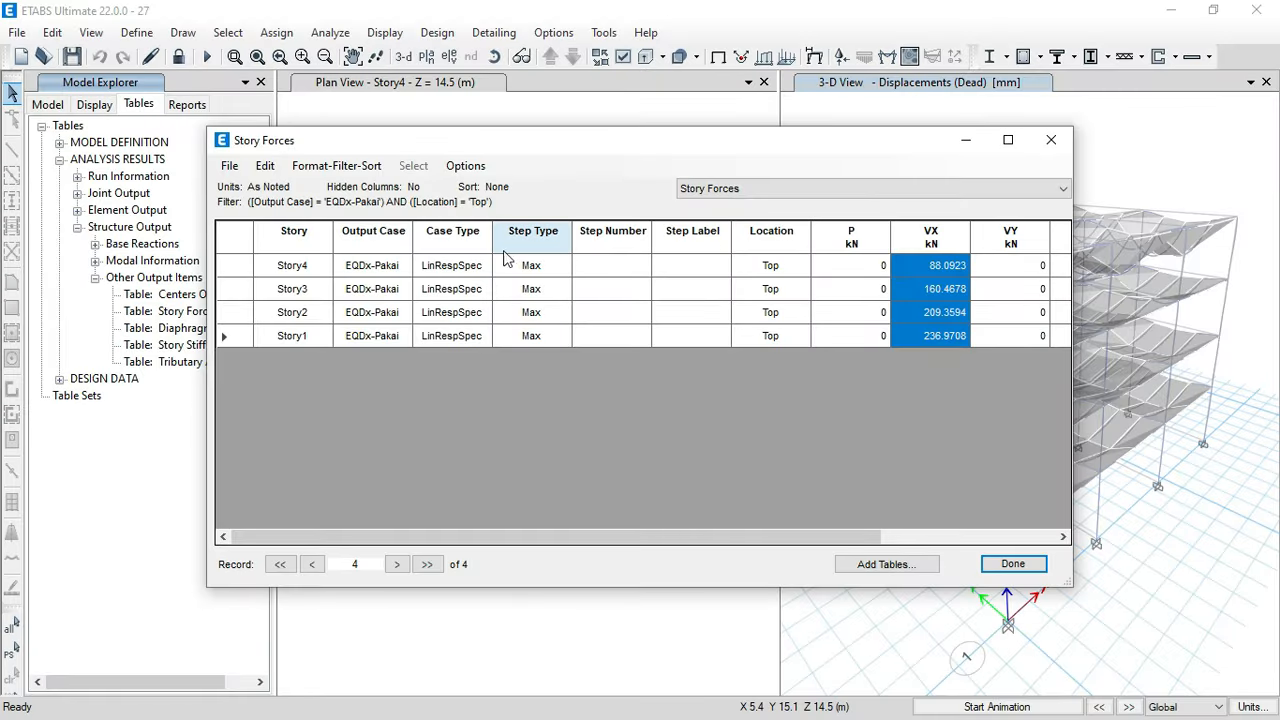
pyautogui.click(378, 249)
pyautogui.scroll(-1, 478, 305)
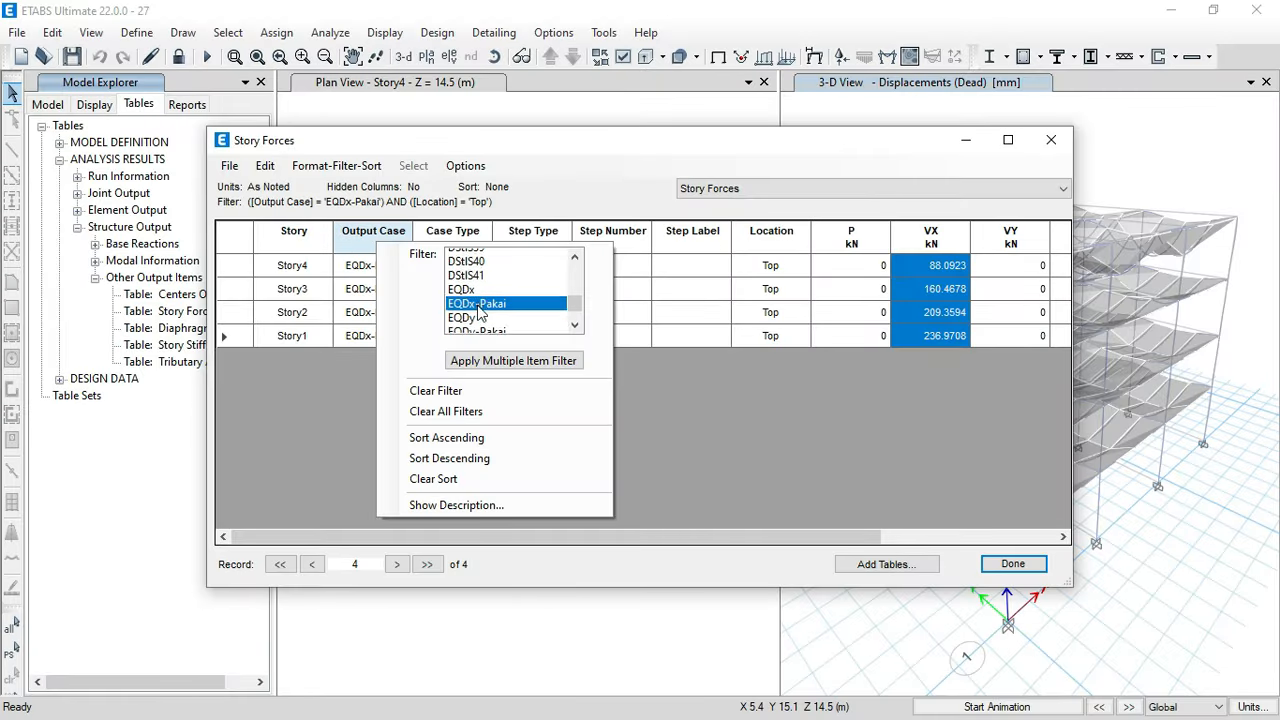
pyautogui.click(480, 313)
pyautogui.click(880, 434)
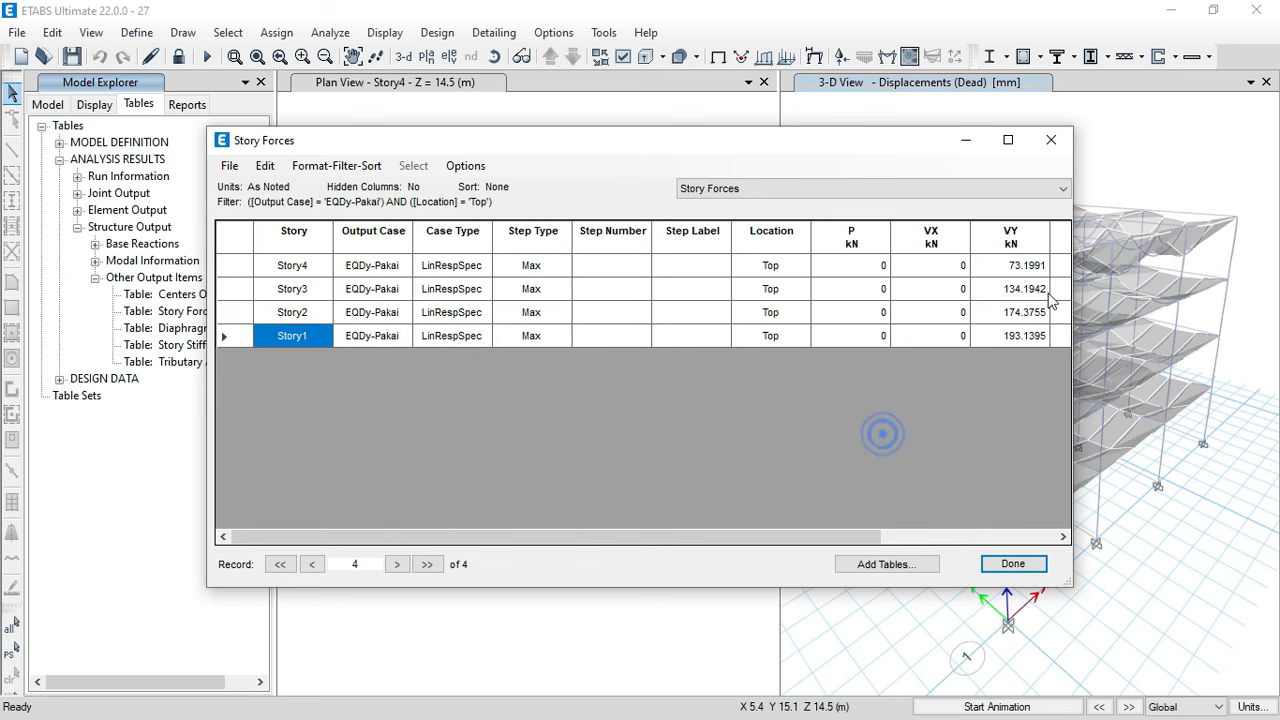
pyautogui.click(1008, 266)
pyautogui.moveTo(1010, 313); pyautogui.dragTo(1008, 337)
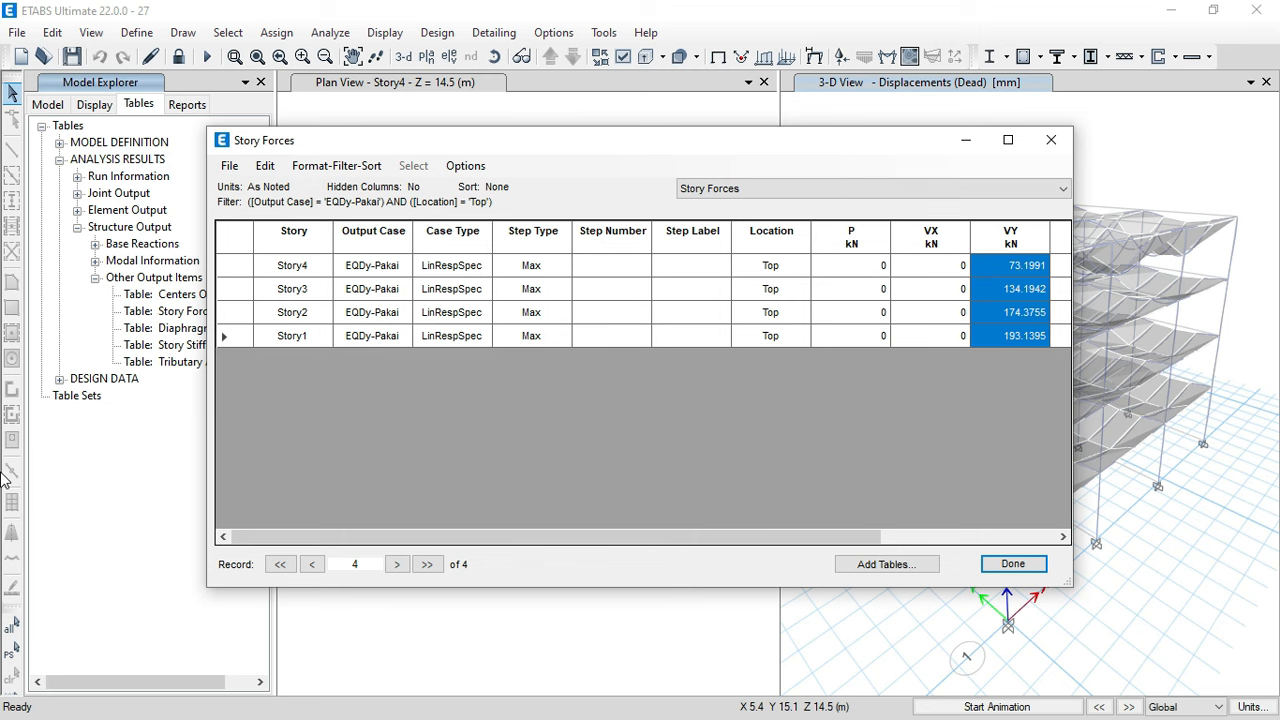
# - Switch to Excel and paste the VY values into the Vy column cells O104:O107, matching the destination formatting
pyautogui.press('super')
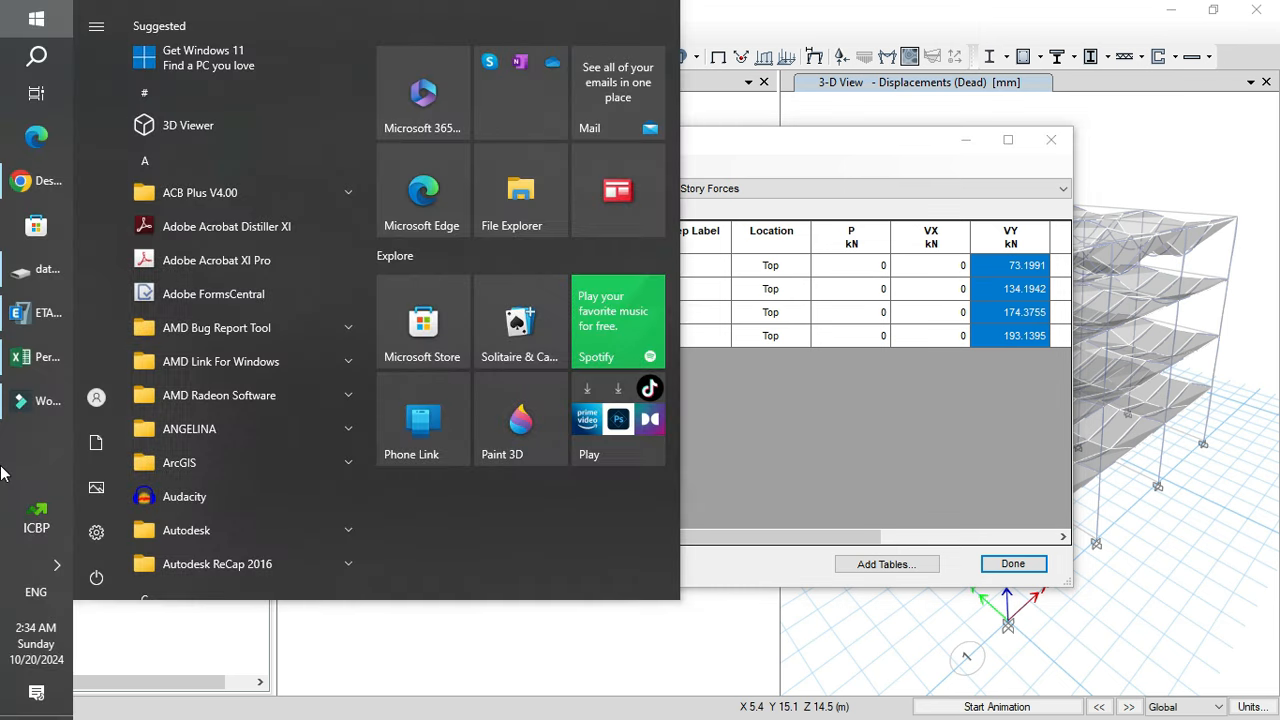
pyautogui.click(27, 358)
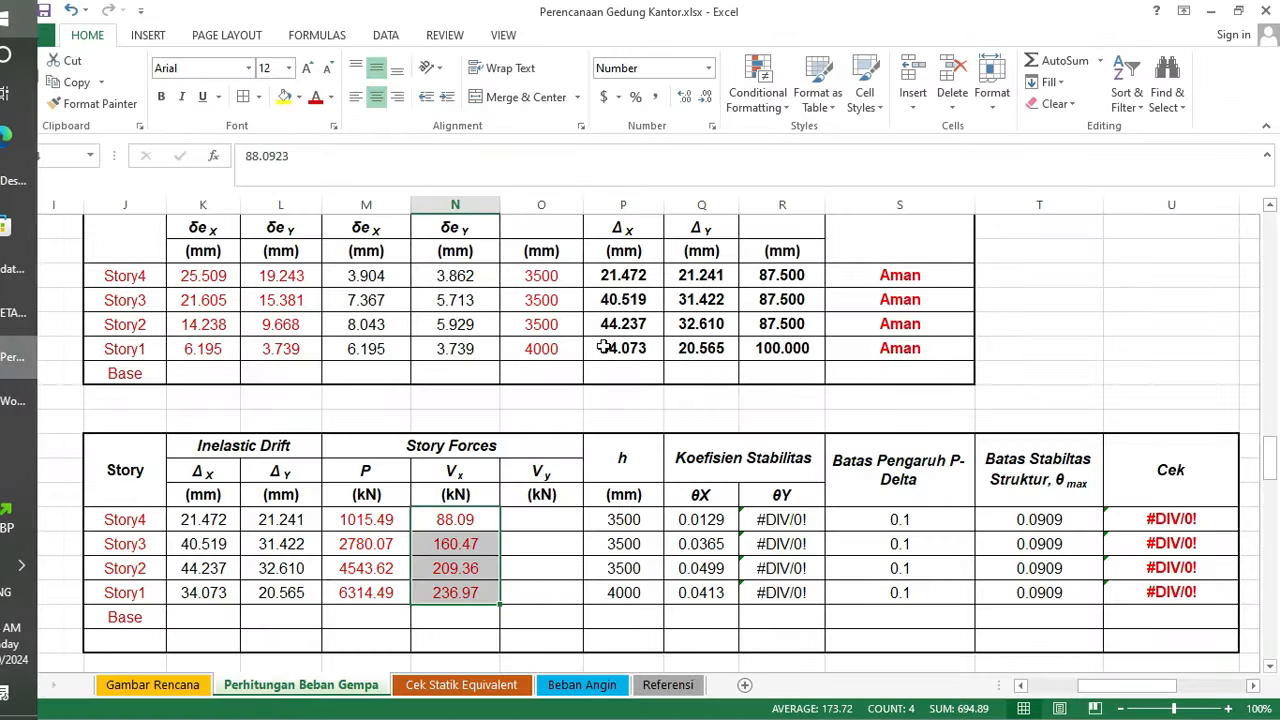
pyautogui.click(527, 520)
pyautogui.rightClick(527, 520)
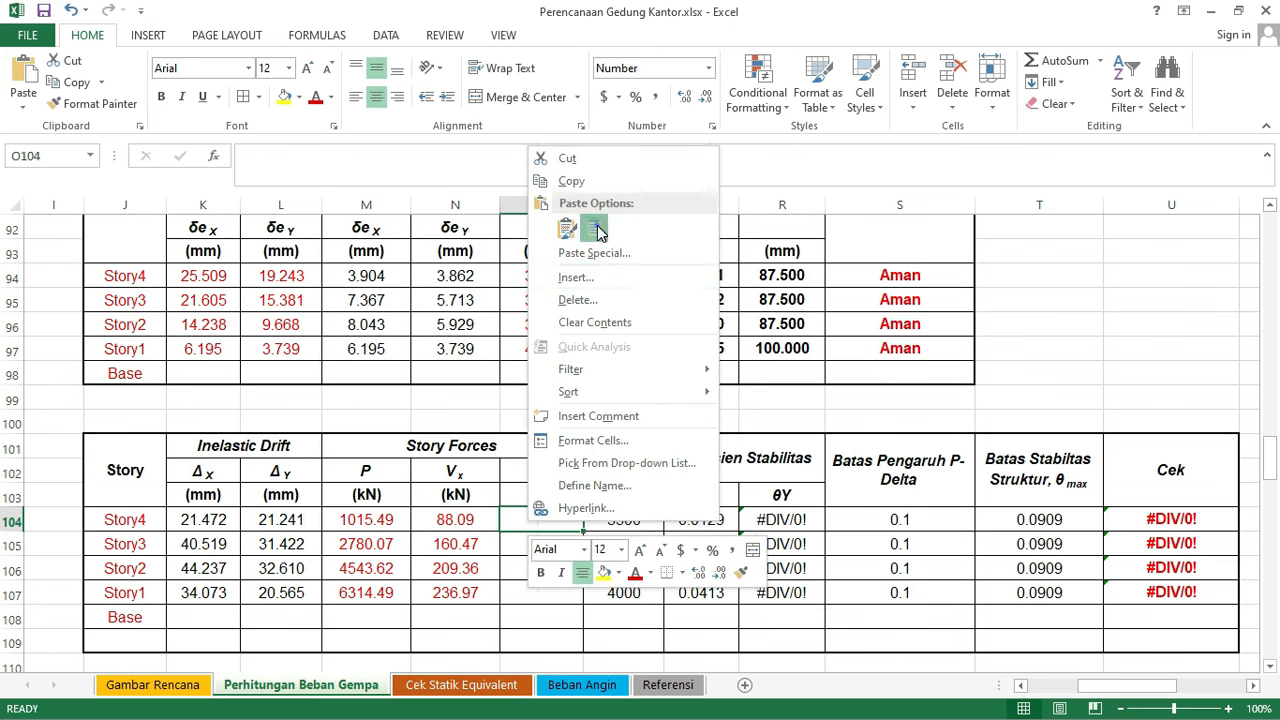
pyautogui.click(596, 227)
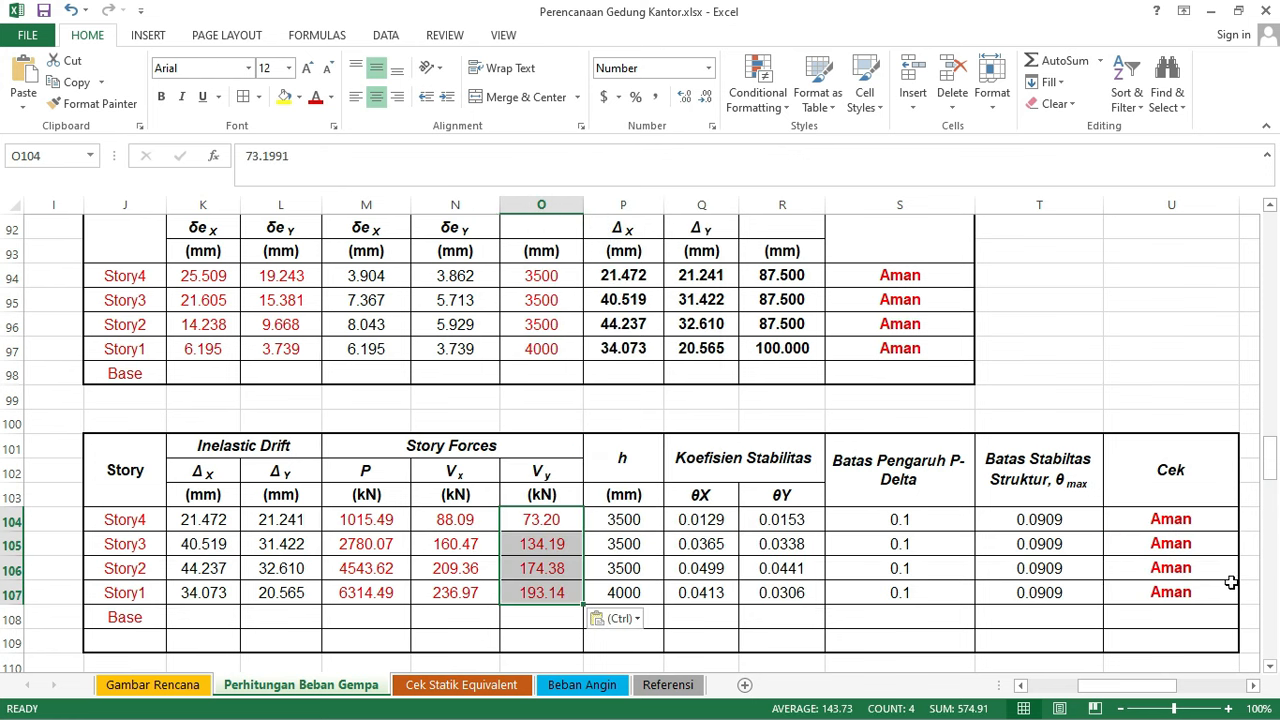
# - Review the drift and P-Delta check tables and the earlier seismic load sections of the Perhitungan Beban Gempa sheet
pyautogui.click(1172, 353)
pyautogui.scroll(1, 1090, 400)
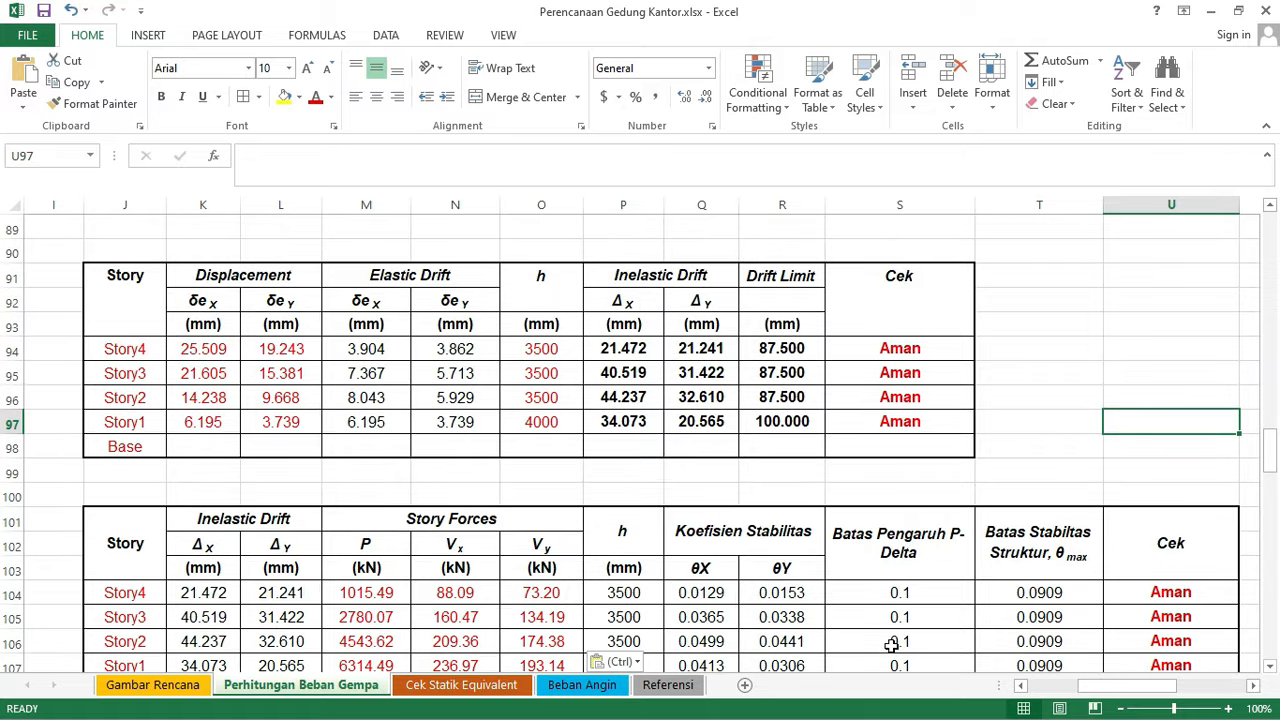
pyautogui.scroll(-2, 870, 577)
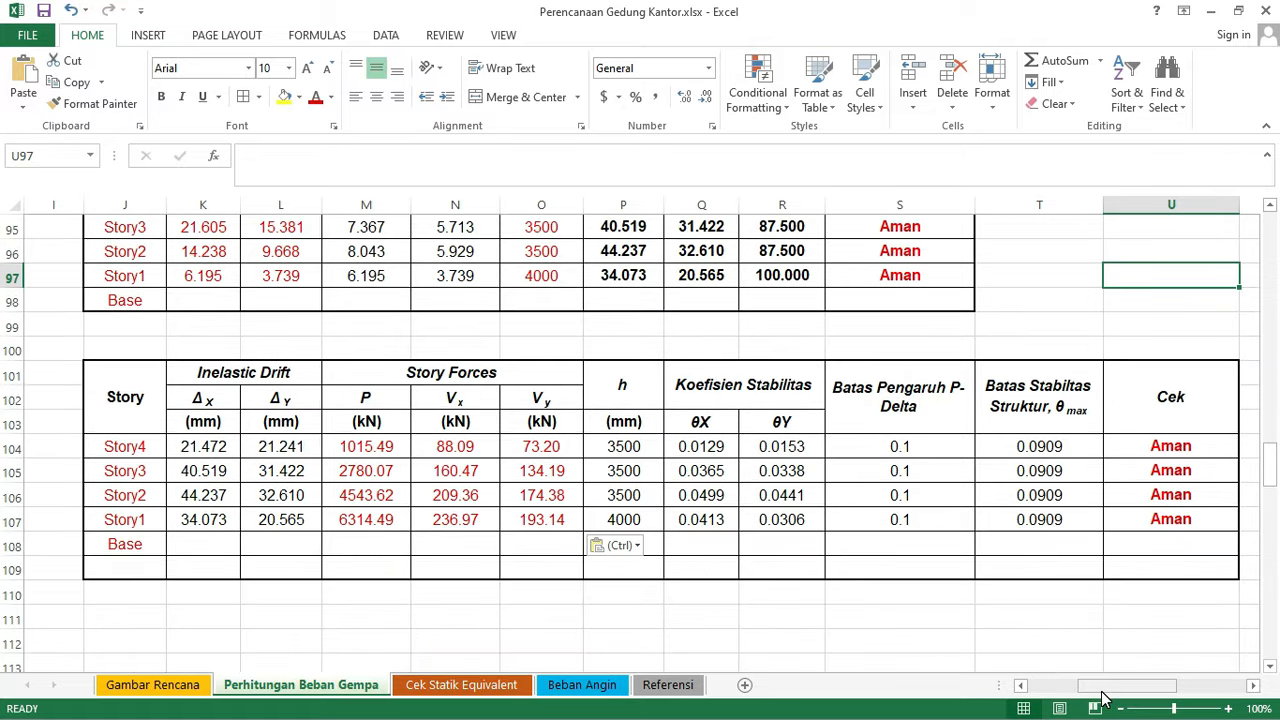
pyautogui.scroll(2, 1020, 586)
pyautogui.scroll(-2, 857, 297)
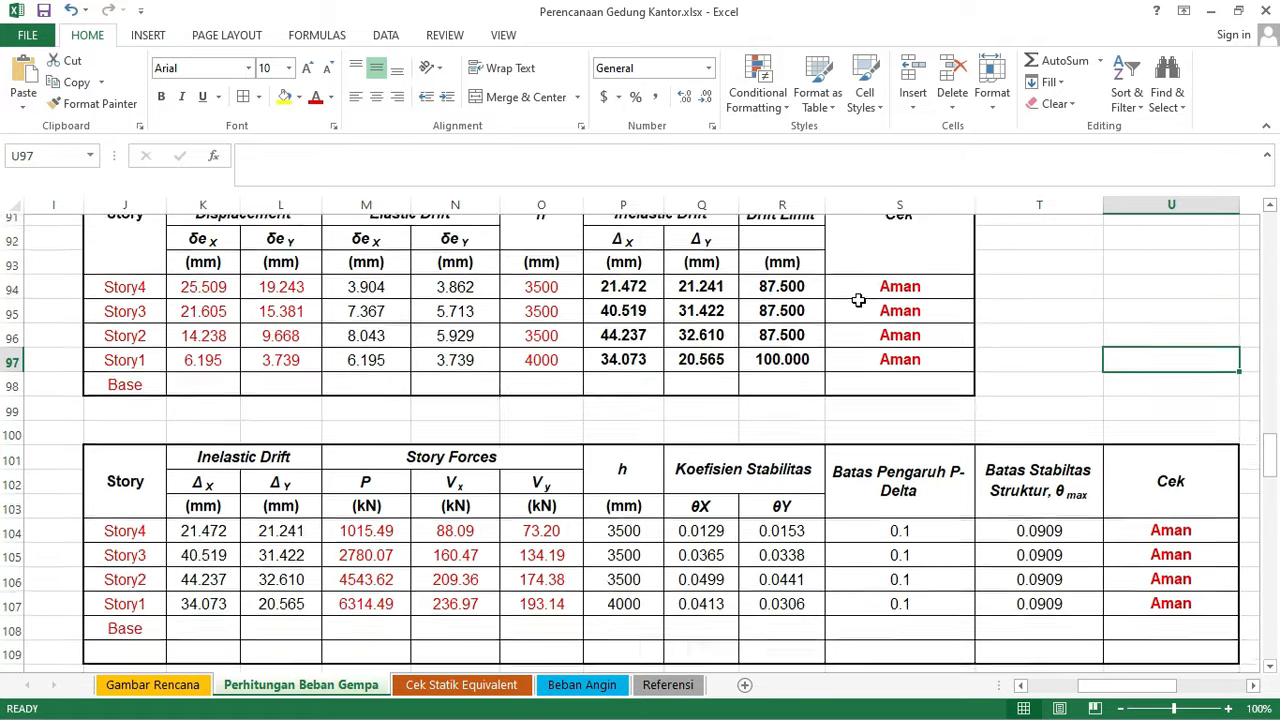
pyautogui.scroll(3, 1070, 595)
pyautogui.scroll(-1, 1072, 597)
pyautogui.moveTo(1116, 686); pyautogui.dragTo(1035, 688)
pyautogui.scroll(5, 822, 564)
pyautogui.scroll(15, 822, 564)
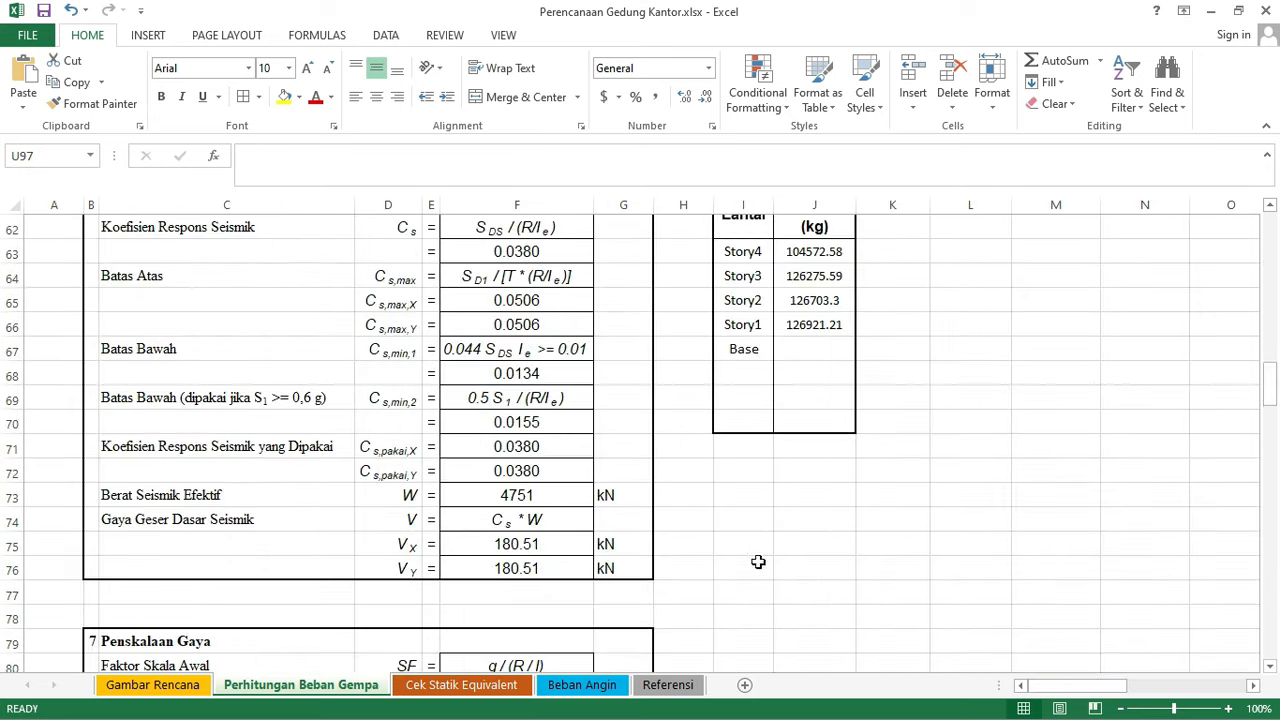
pyautogui.scroll(9, 565, 466)
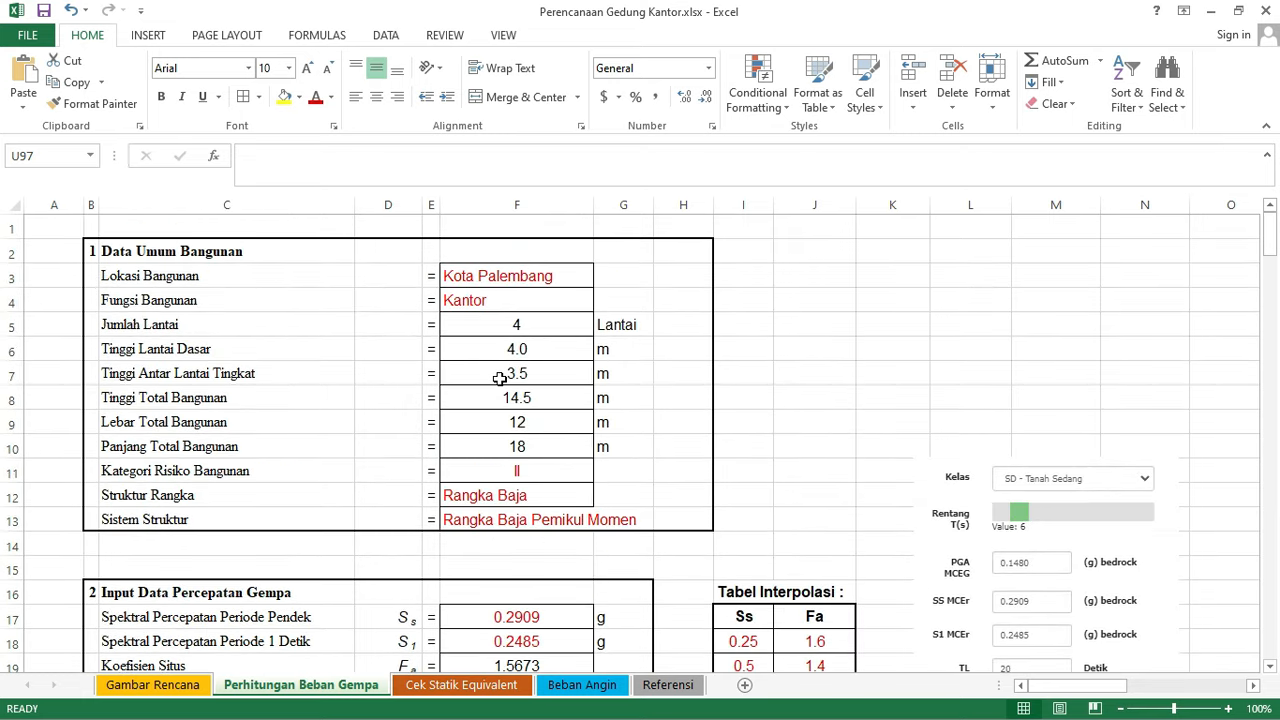
pyautogui.scroll(-13, 506, 374)
pyautogui.scroll(-5, 544, 410)
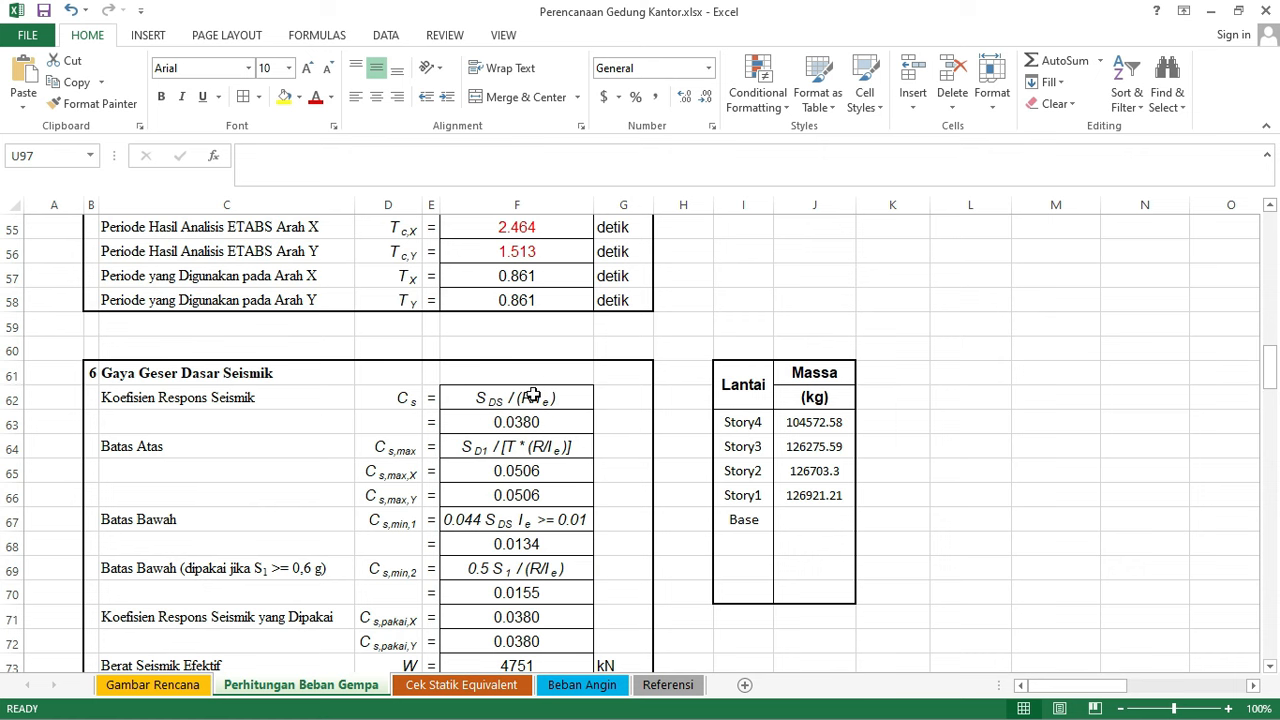
pyautogui.click(1020, 382)
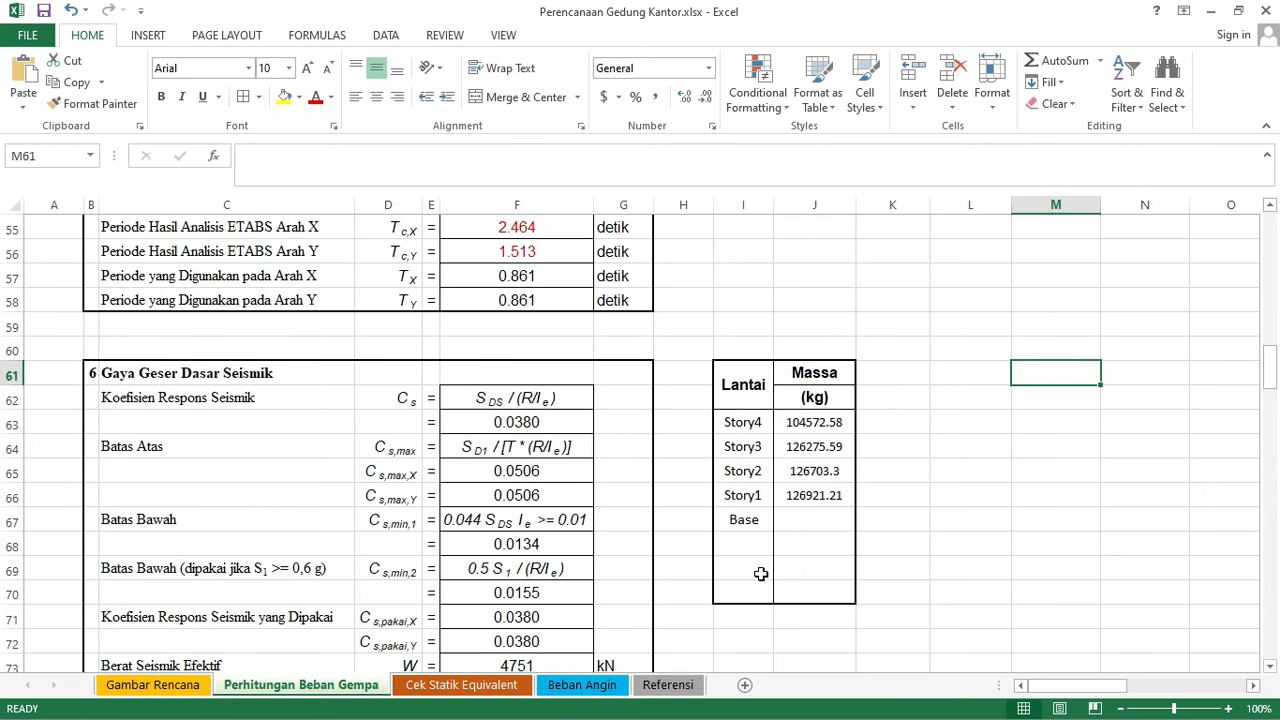
pyautogui.press('super')
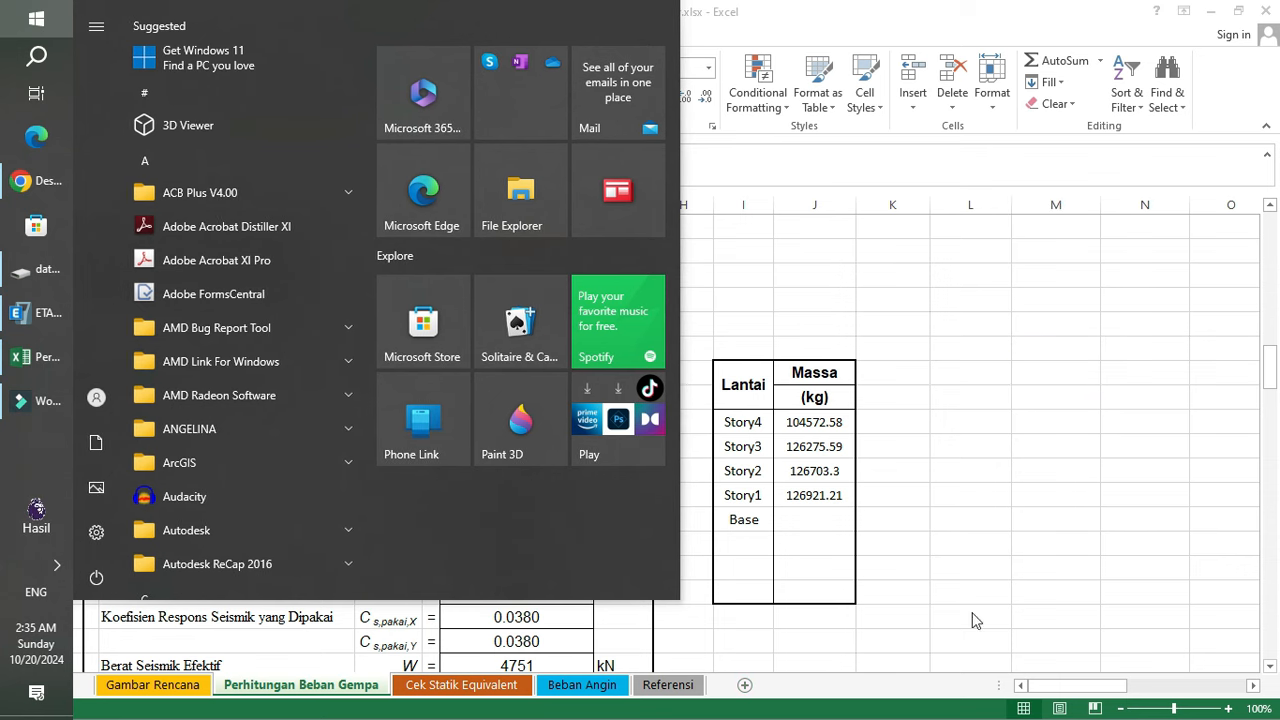
pyautogui.click(1061, 533)
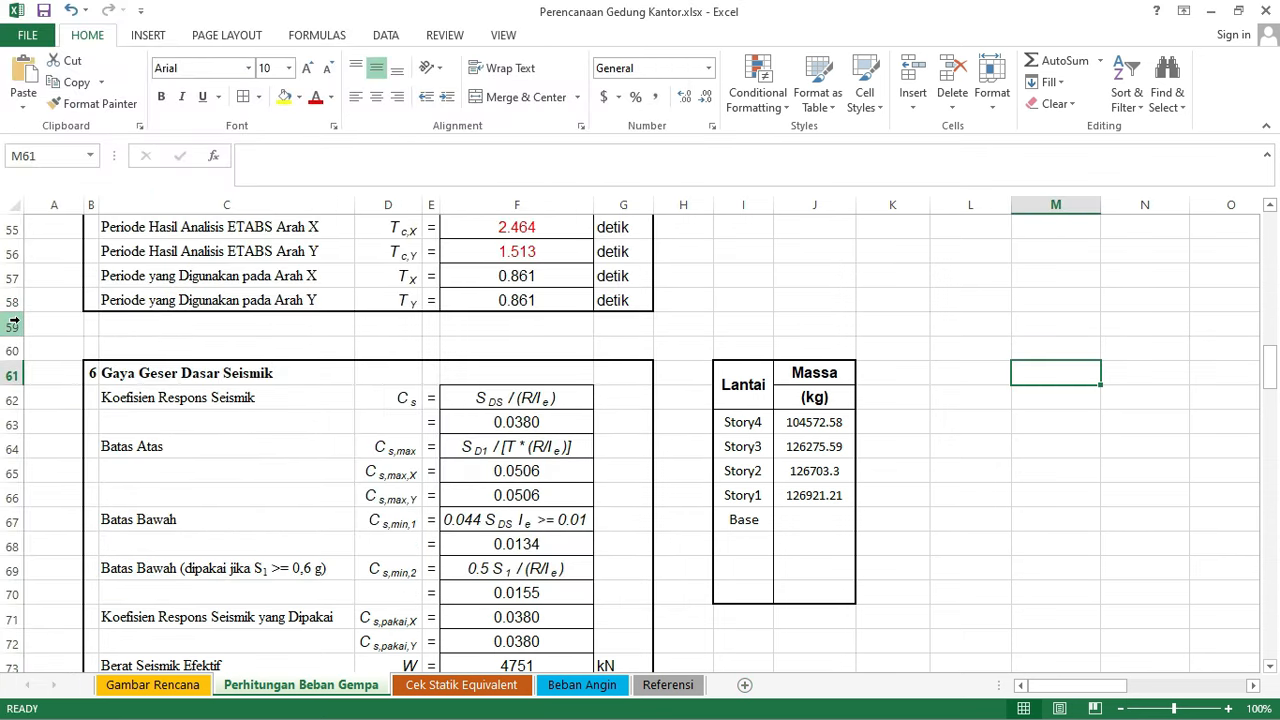
# - Open the Cek Statik Equivalent sheet and look over its lateral force distribution tables
pyautogui.click(461, 685)
pyautogui.click(806, 502)
pyautogui.scroll(2, 663, 525)
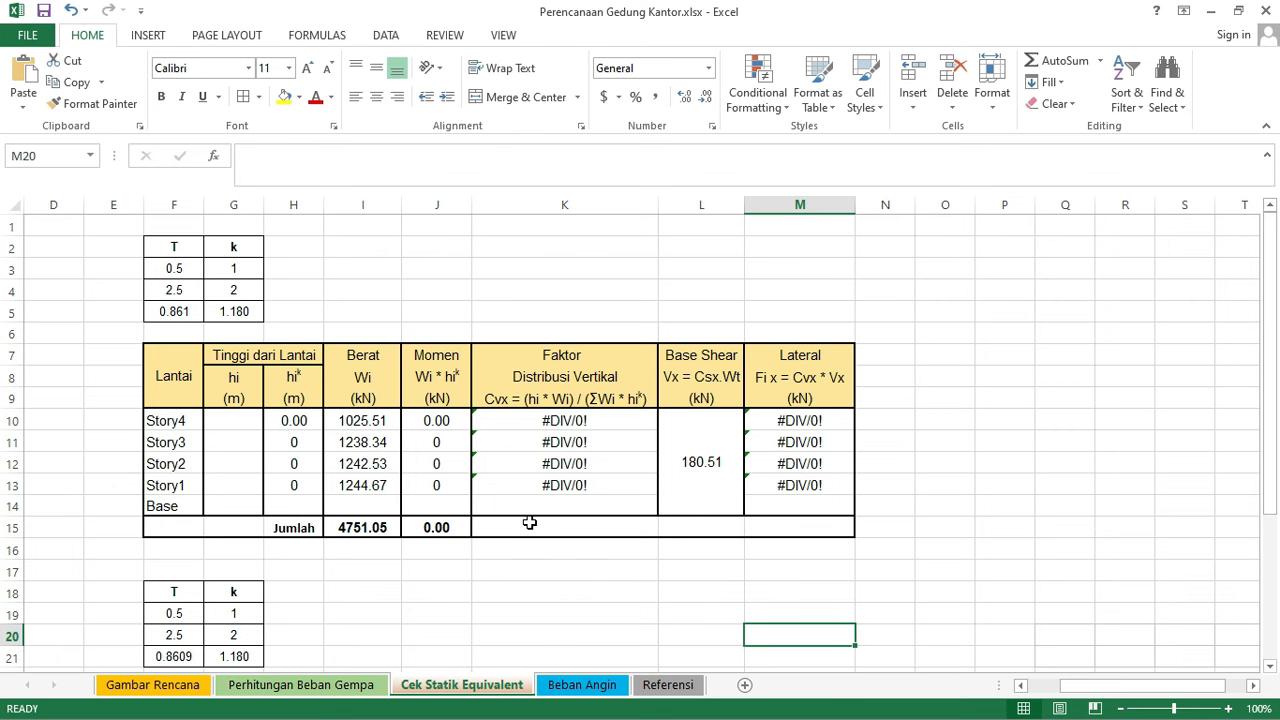
pyautogui.scroll(-6, 529, 522)
pyautogui.scroll(6, 512, 523)
pyautogui.click(935, 427)
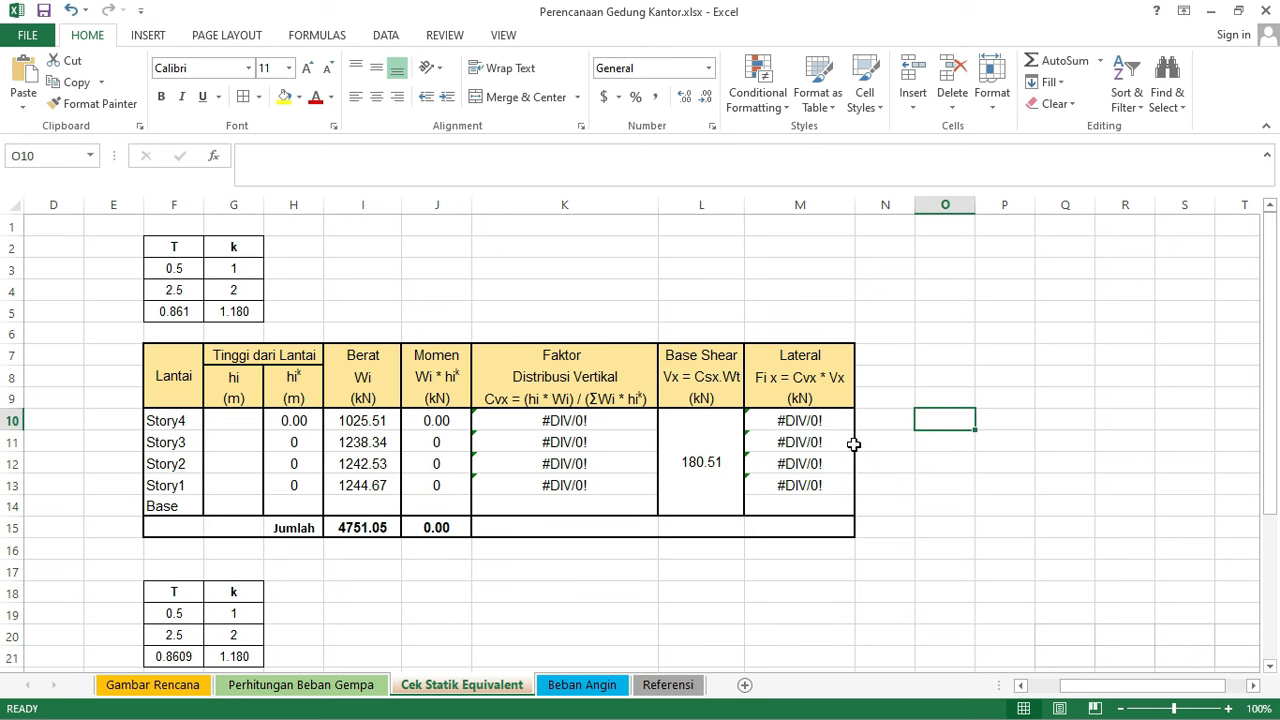
pyautogui.click(512, 288)
# - Enter the floor heights hi of 14.5, 11, 7.5 and 4 m for Story4 to Story1 in G10:G13 of the Cek Statik Equivalent sheet
pyautogui.click(240, 420)
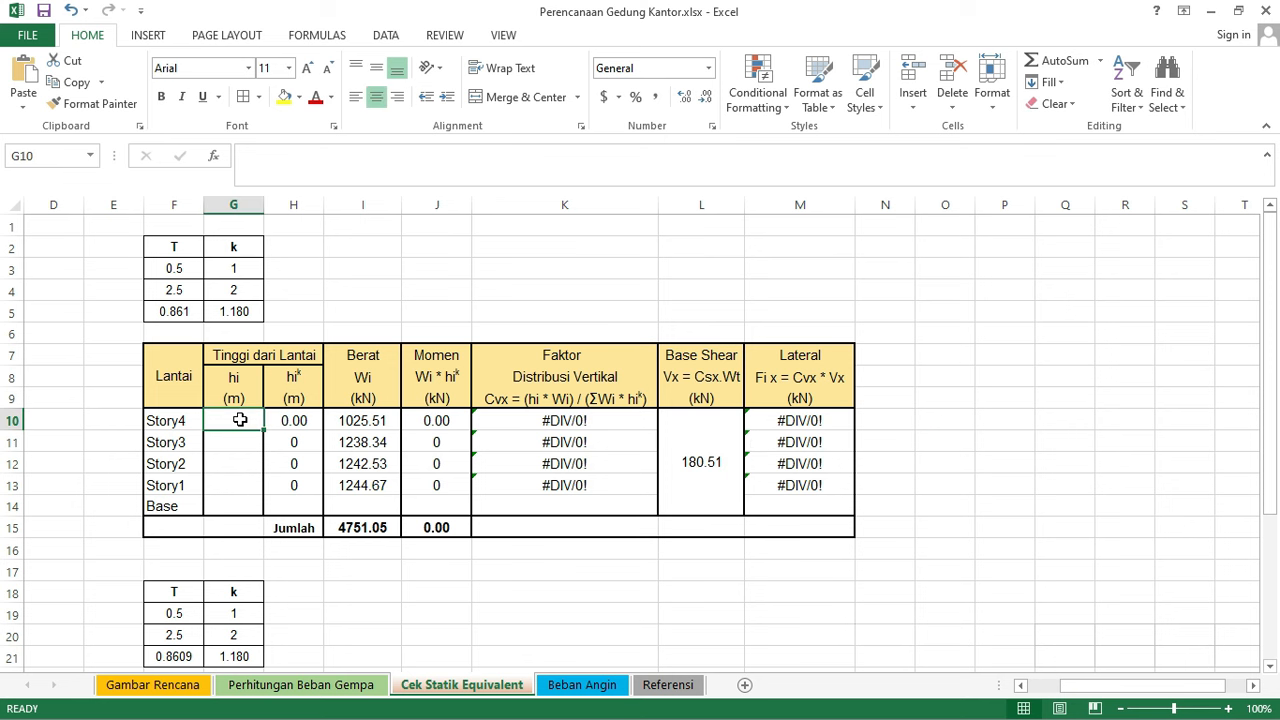
pyautogui.write('14.5')
pyautogui.press('Return')
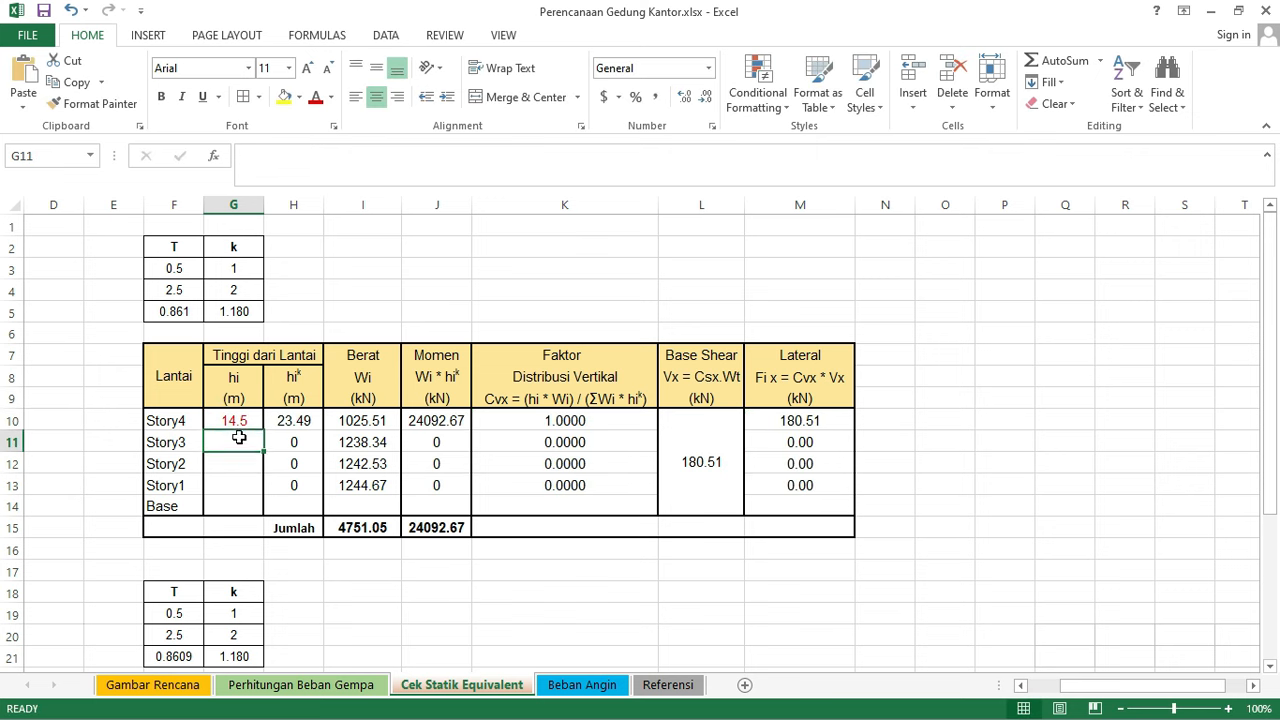
pyautogui.write('11')
pyautogui.press('Return')
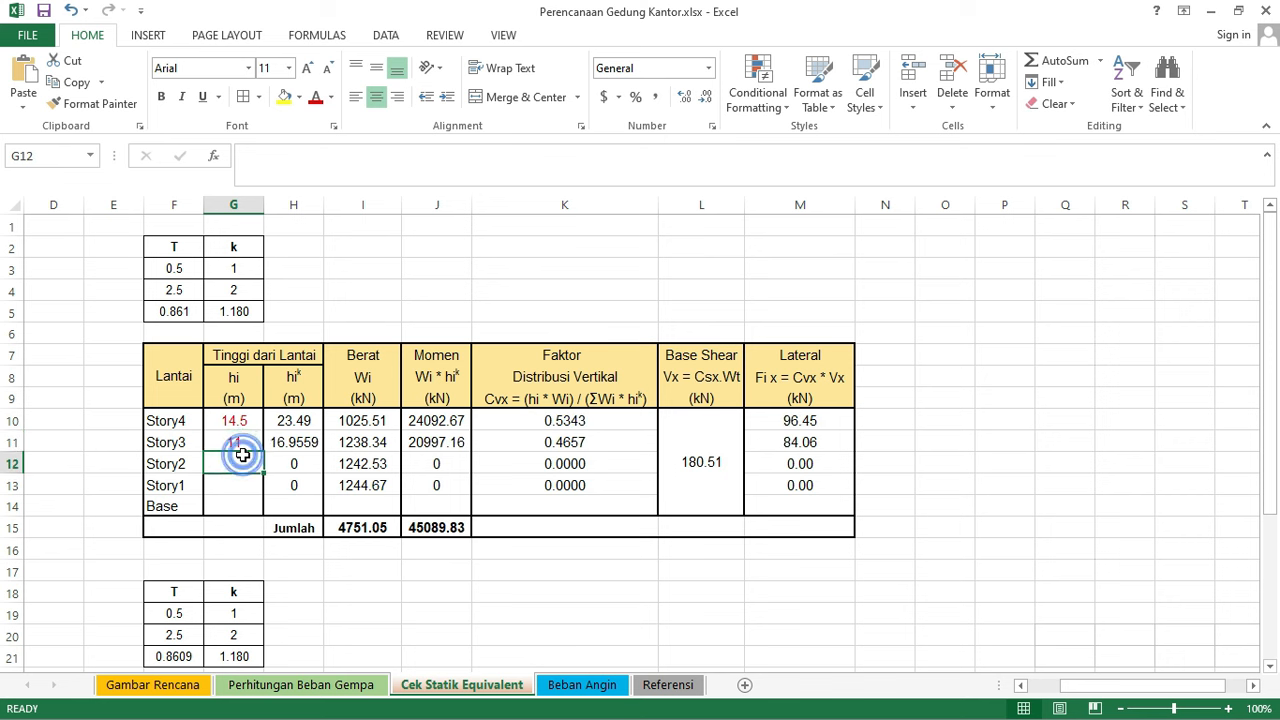
pyautogui.write('7.5')
pyautogui.press('Return')
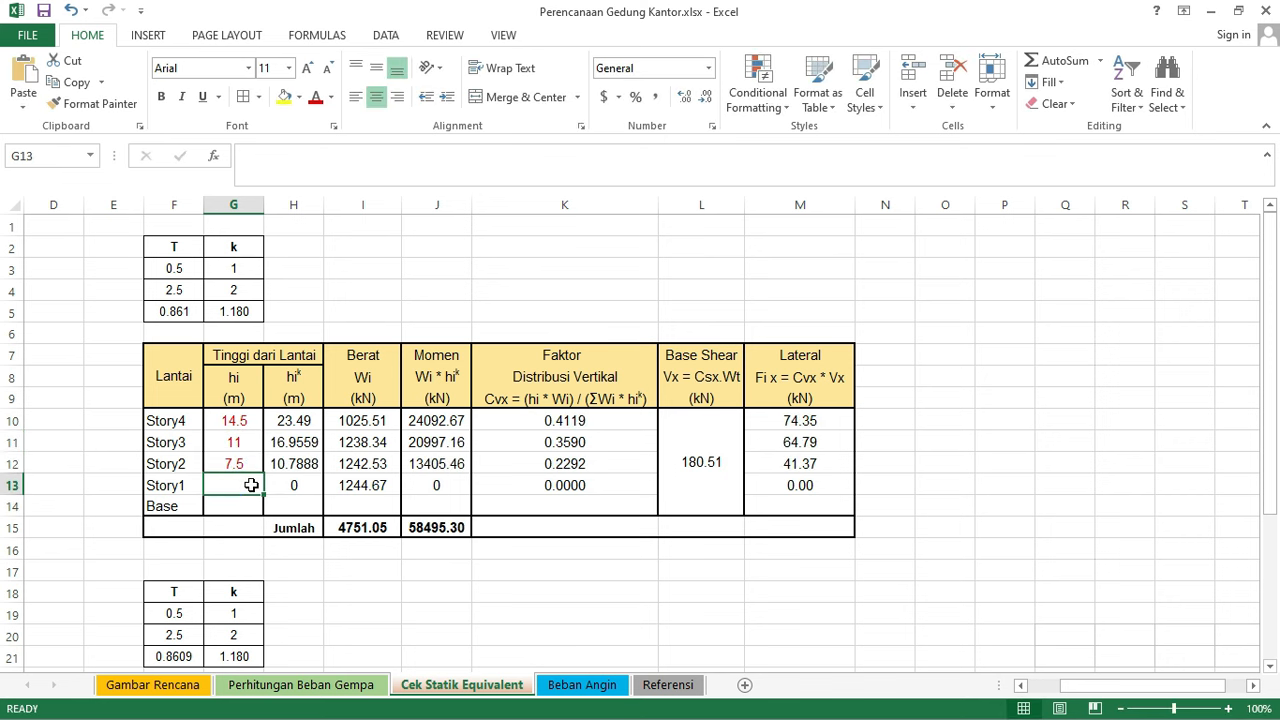
pyautogui.write('4')
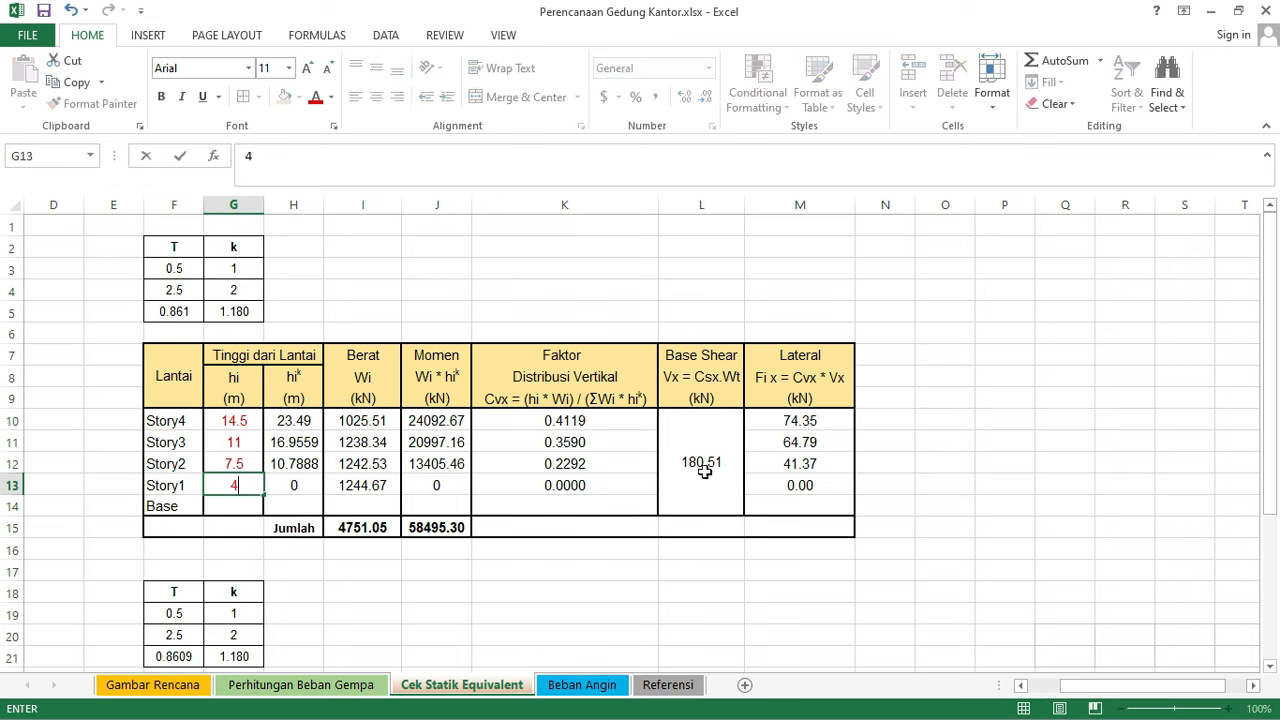
pyautogui.click(955, 425)
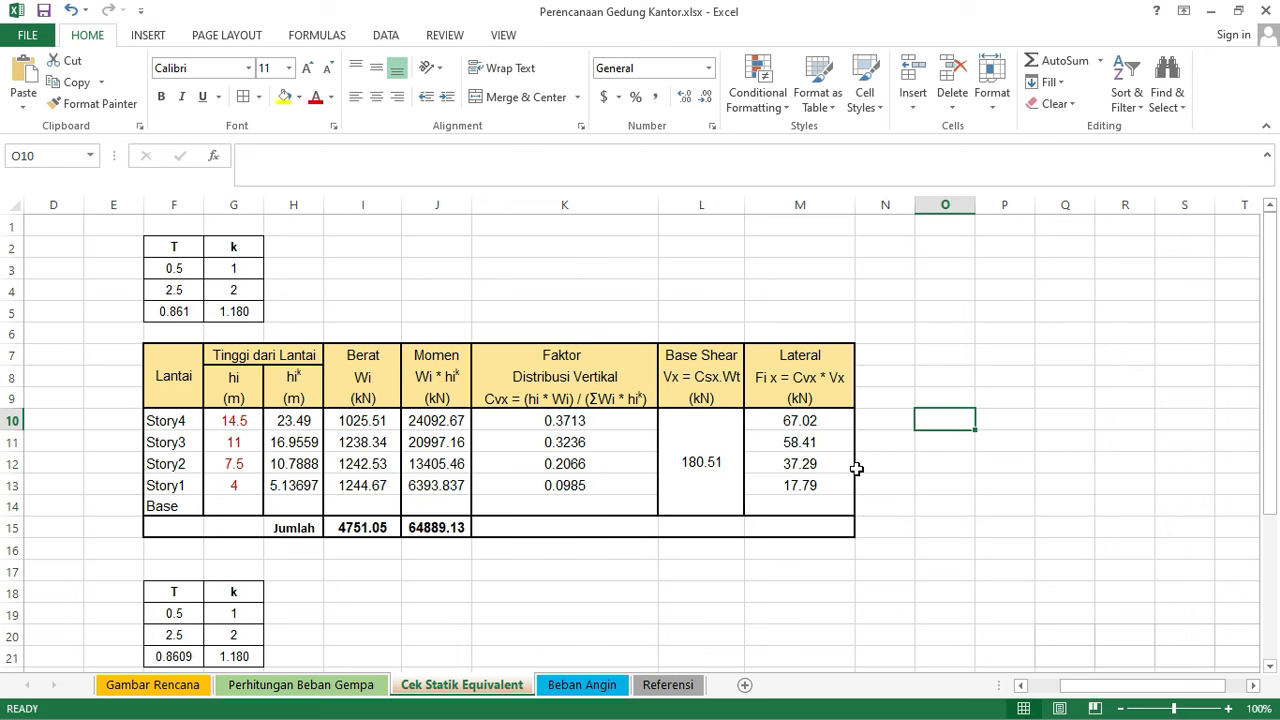
# - Examine the vertical distribution factor, base shear and lateral force cells in the X-direction table, plus the lateral forces in the Y-direction table
pyautogui.click(600, 442)
pyautogui.click(705, 462)
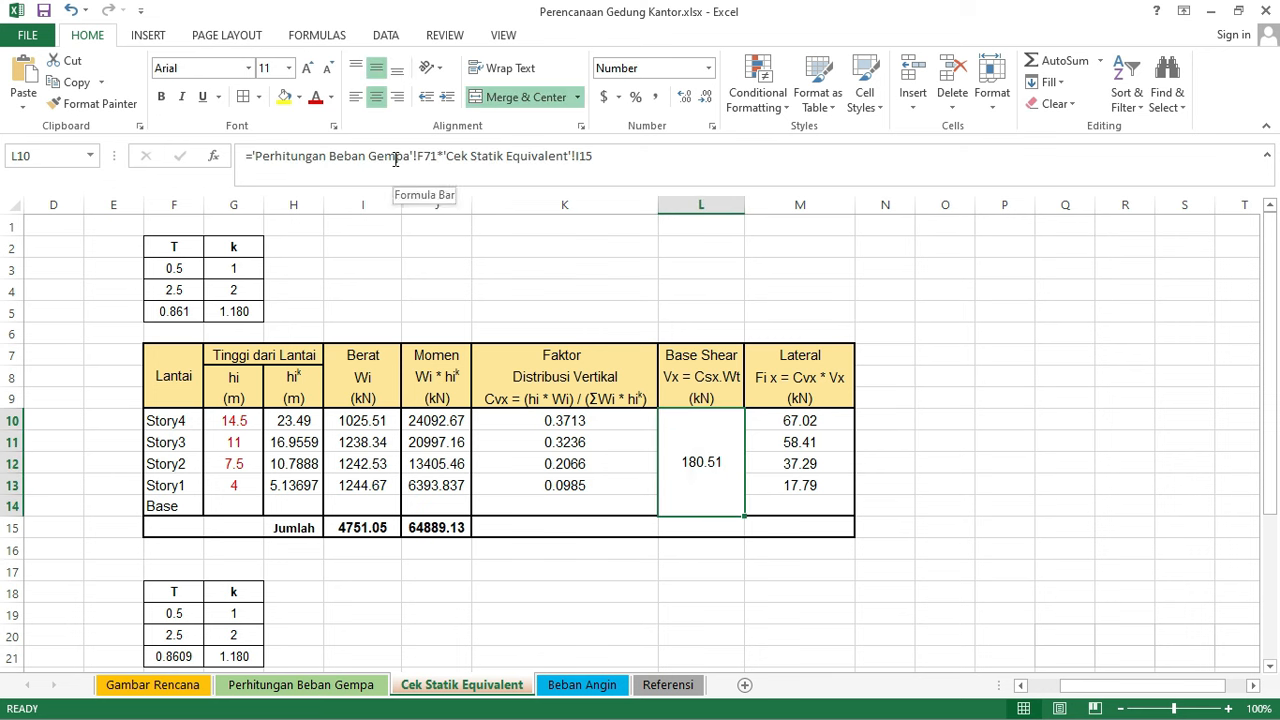
pyautogui.click(580, 425)
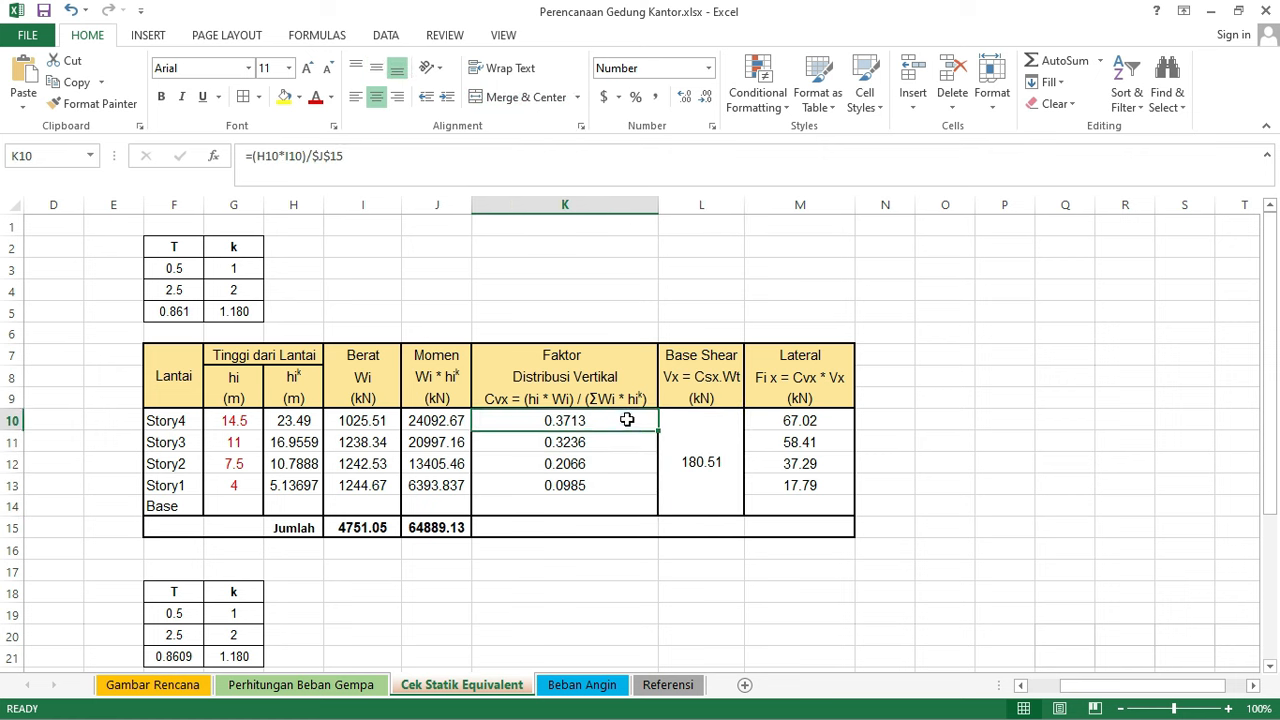
pyautogui.click(724, 460)
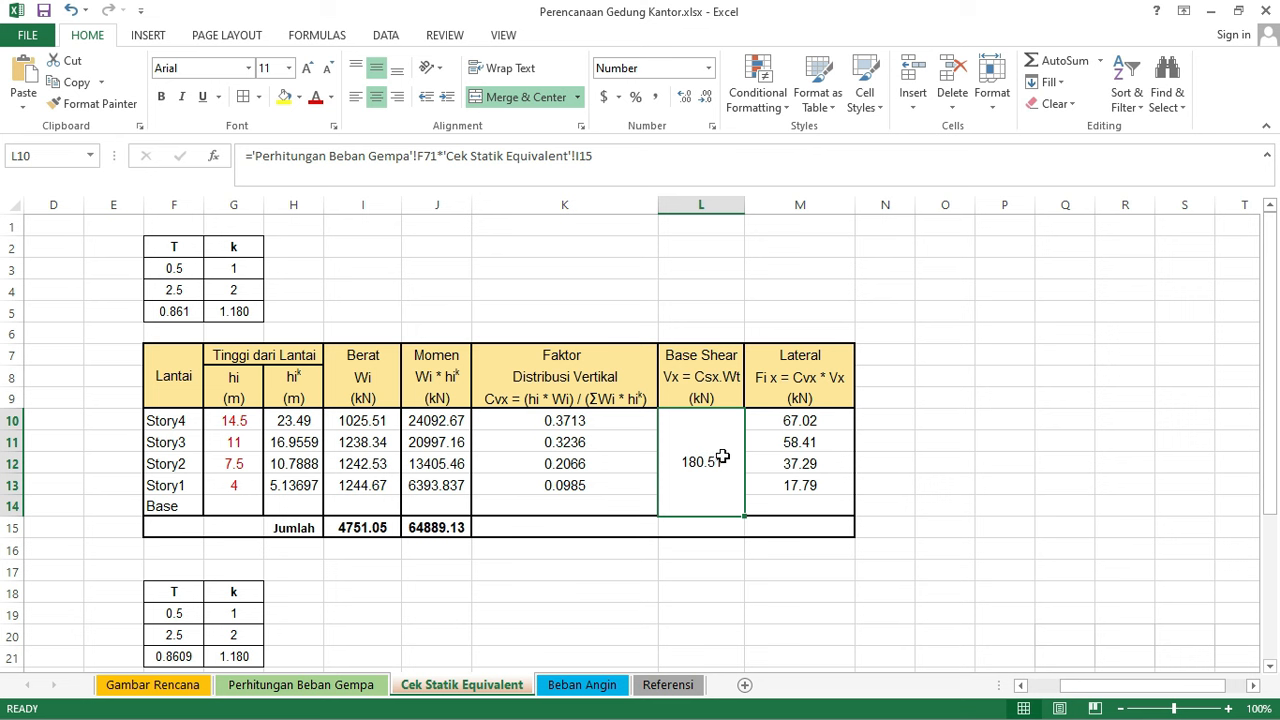
pyautogui.moveTo(810, 420); pyautogui.dragTo(822, 485)
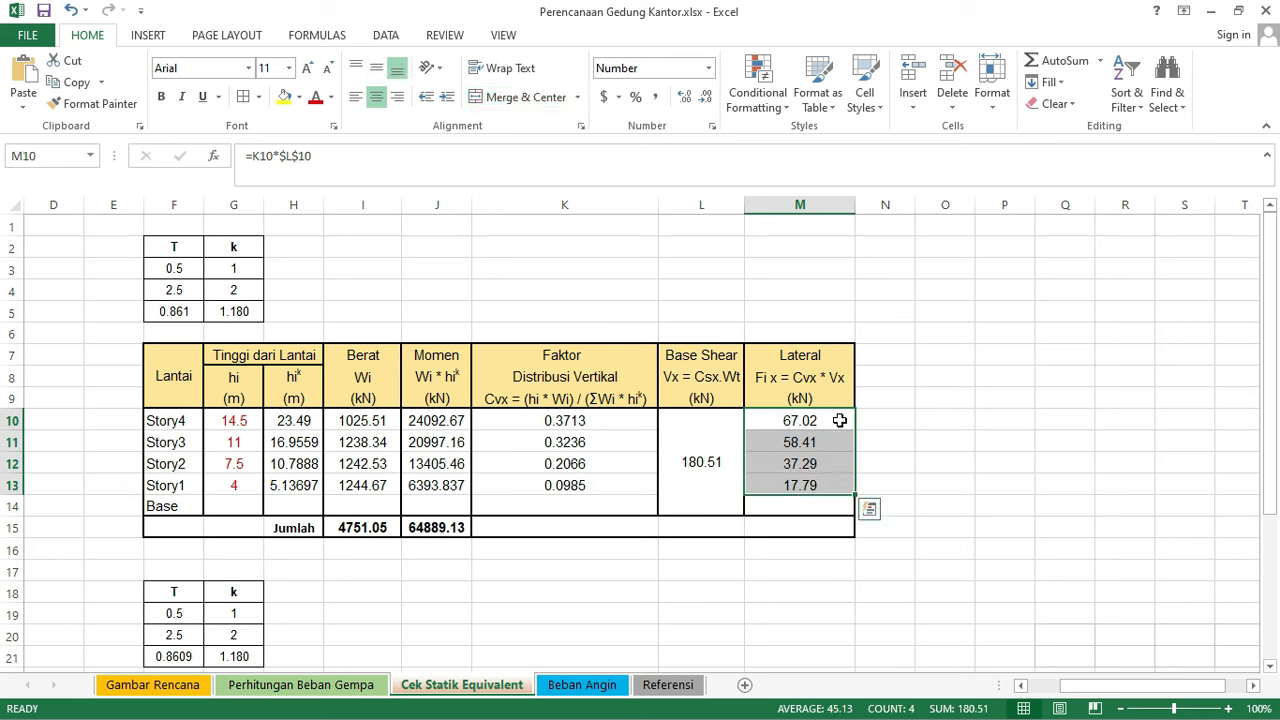
pyautogui.click(1016, 504)
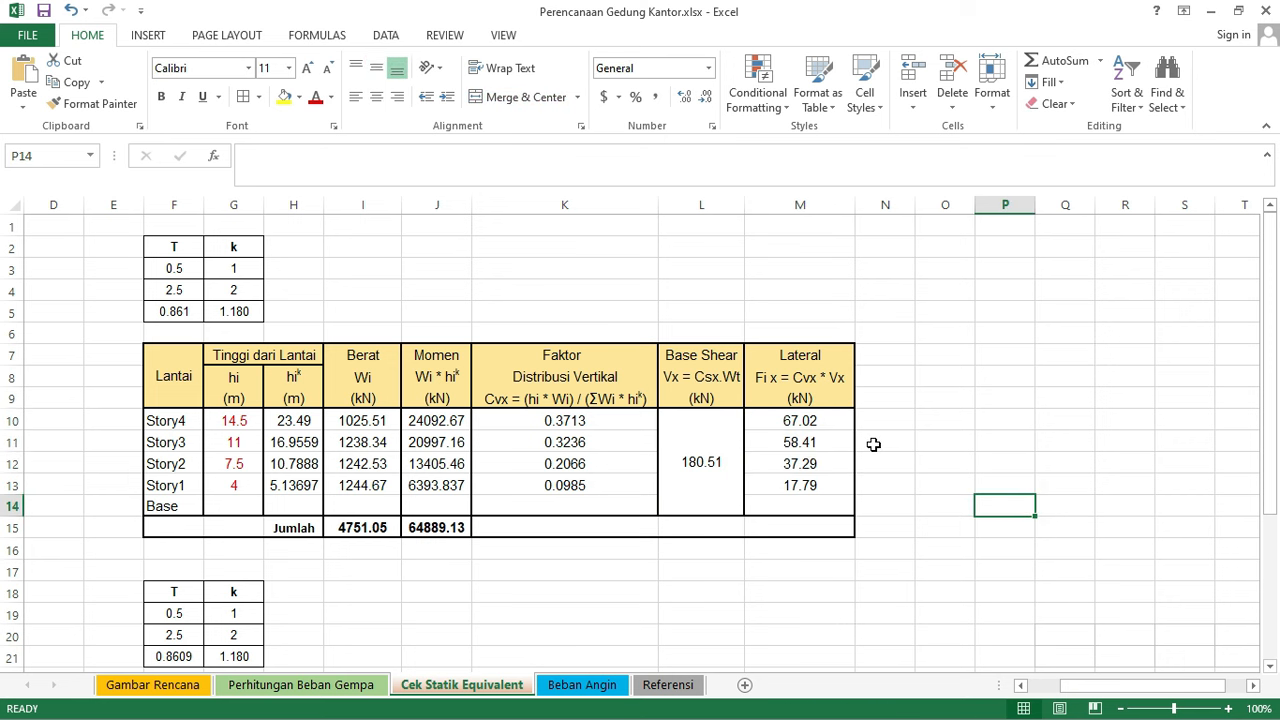
pyautogui.scroll(-4, 840, 459)
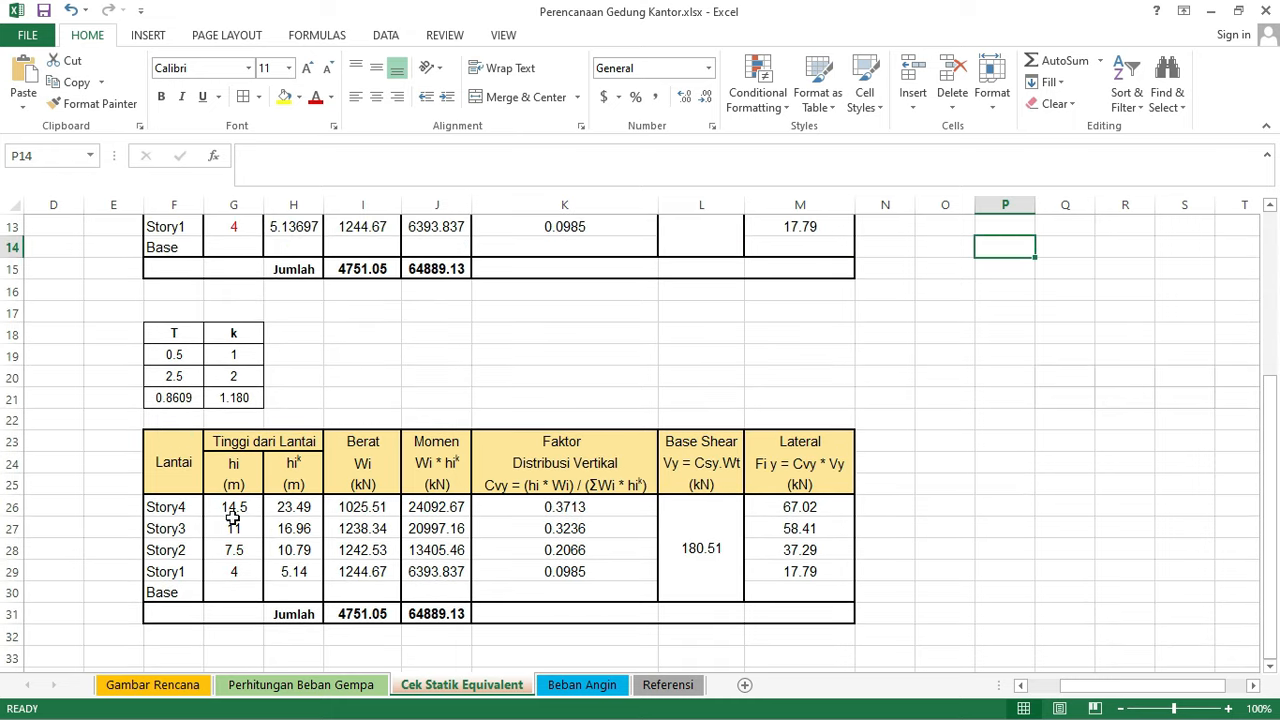
pyautogui.click(841, 508)
pyautogui.click(838, 552)
pyautogui.click(829, 561)
pyautogui.click(937, 563)
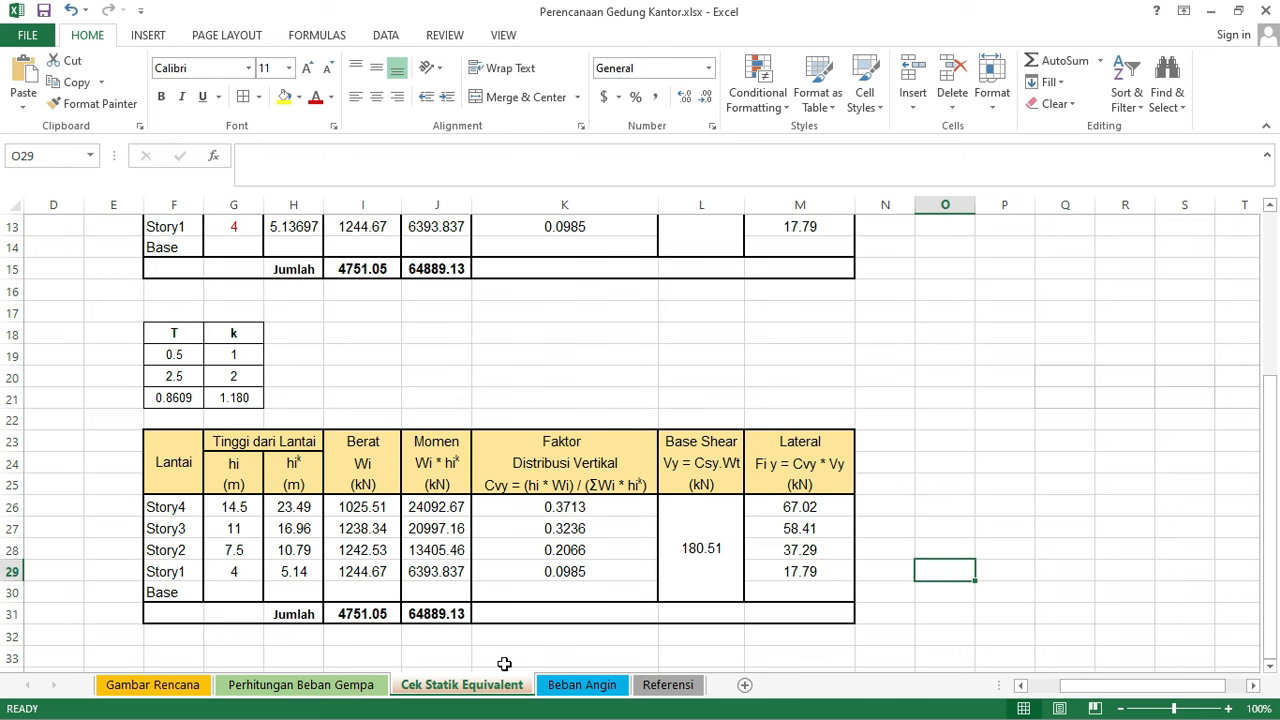
# - Switch to ETABS, tabulate the auto lateral story loads for load pattern EQSx, and select the X-direction forces of Story4 to Story1
pyautogui.press('super')
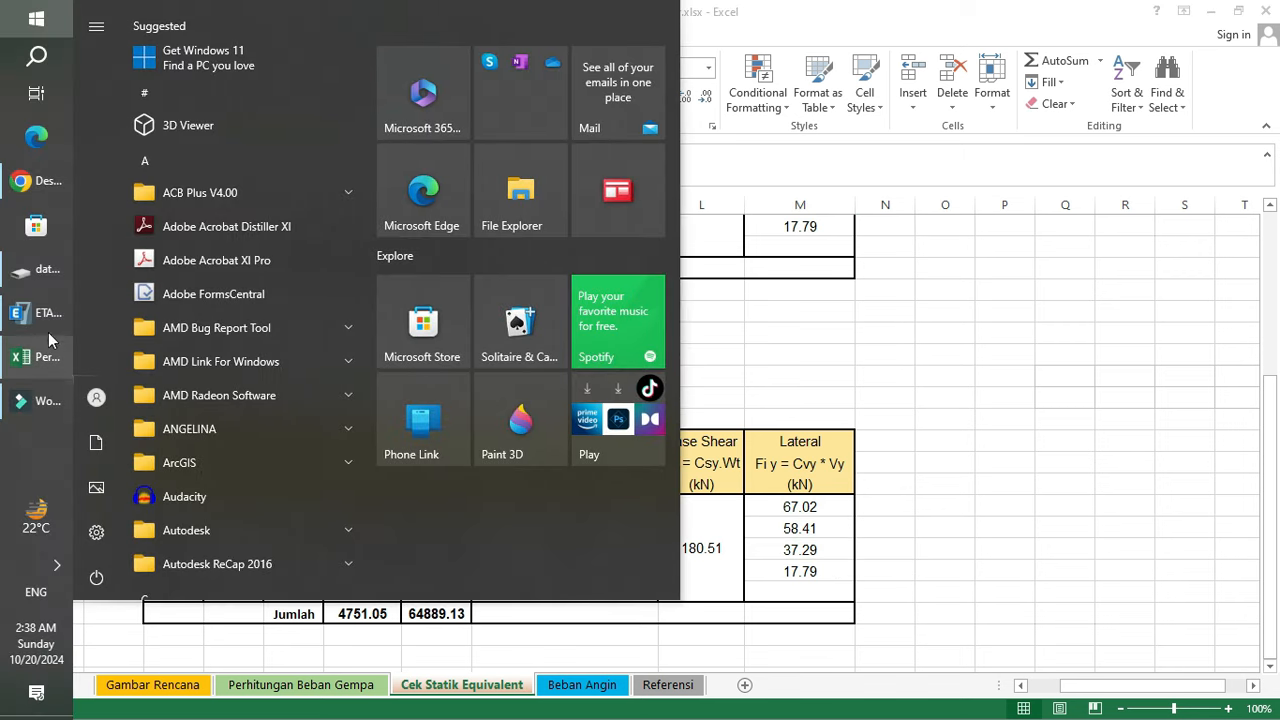
pyautogui.click(43, 321)
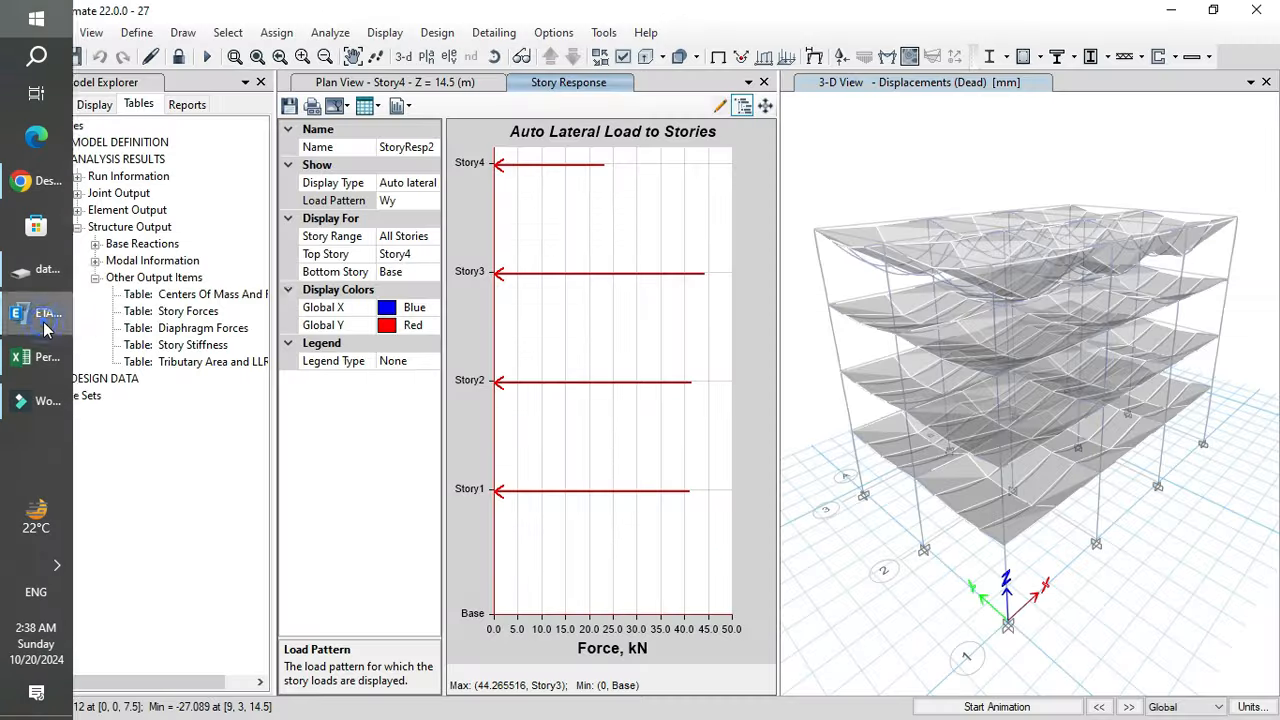
pyautogui.click(410, 200)
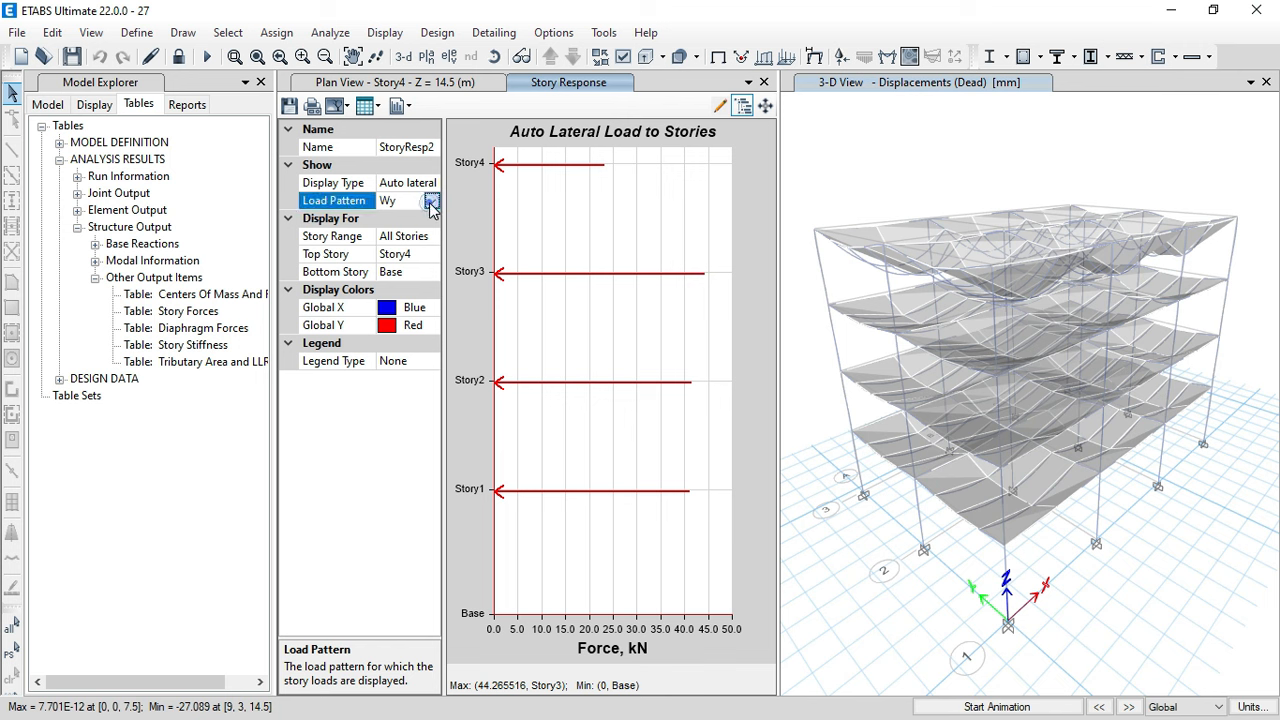
pyautogui.click(431, 200)
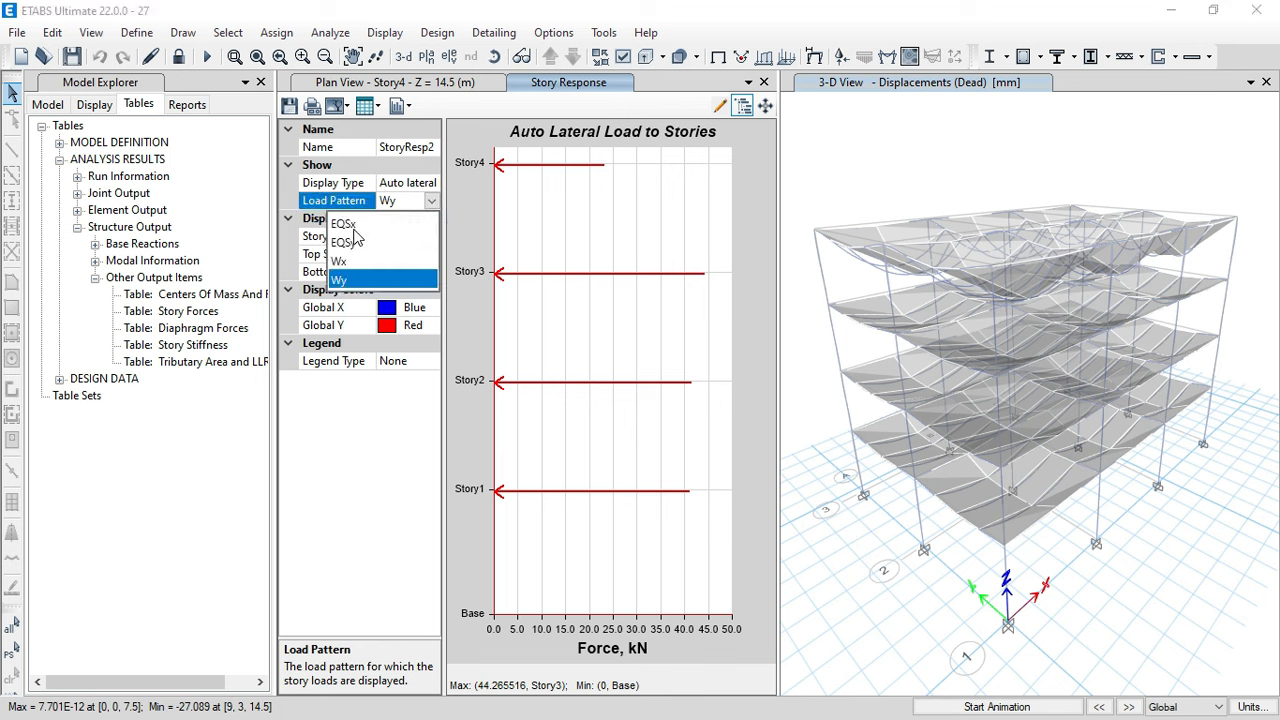
pyautogui.click(354, 229)
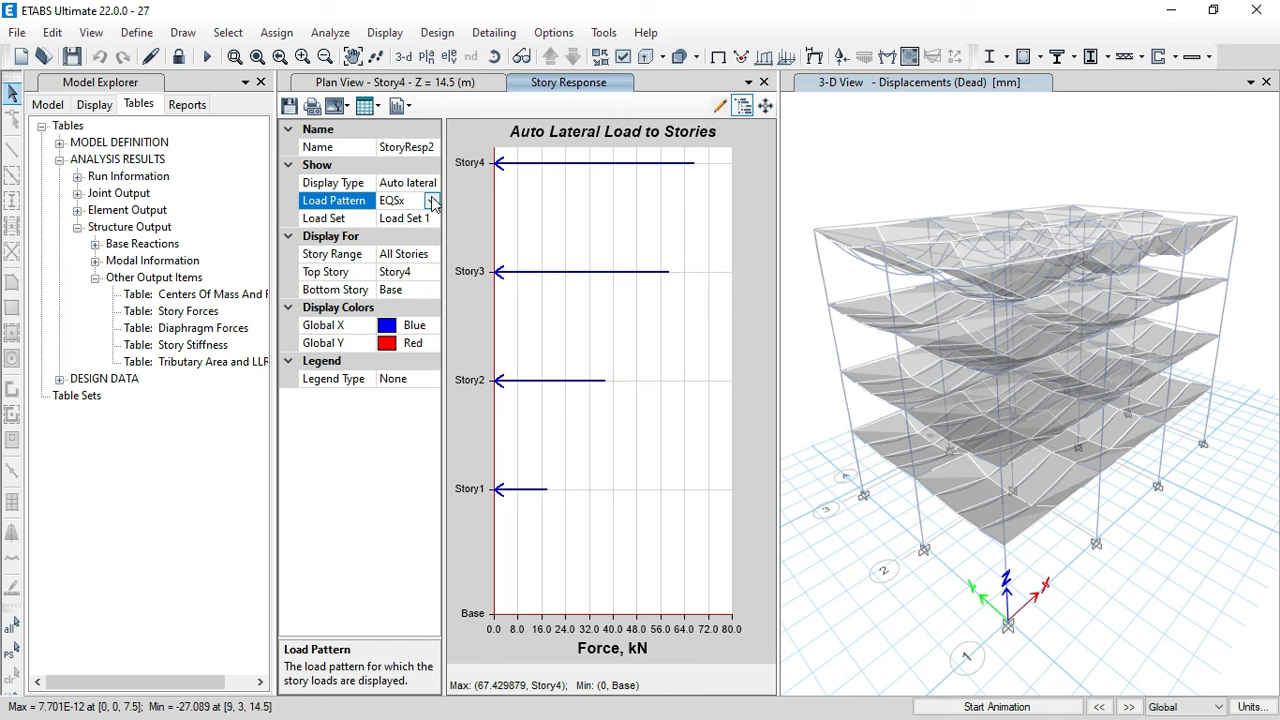
pyautogui.click(373, 106)
pyautogui.click(377, 106)
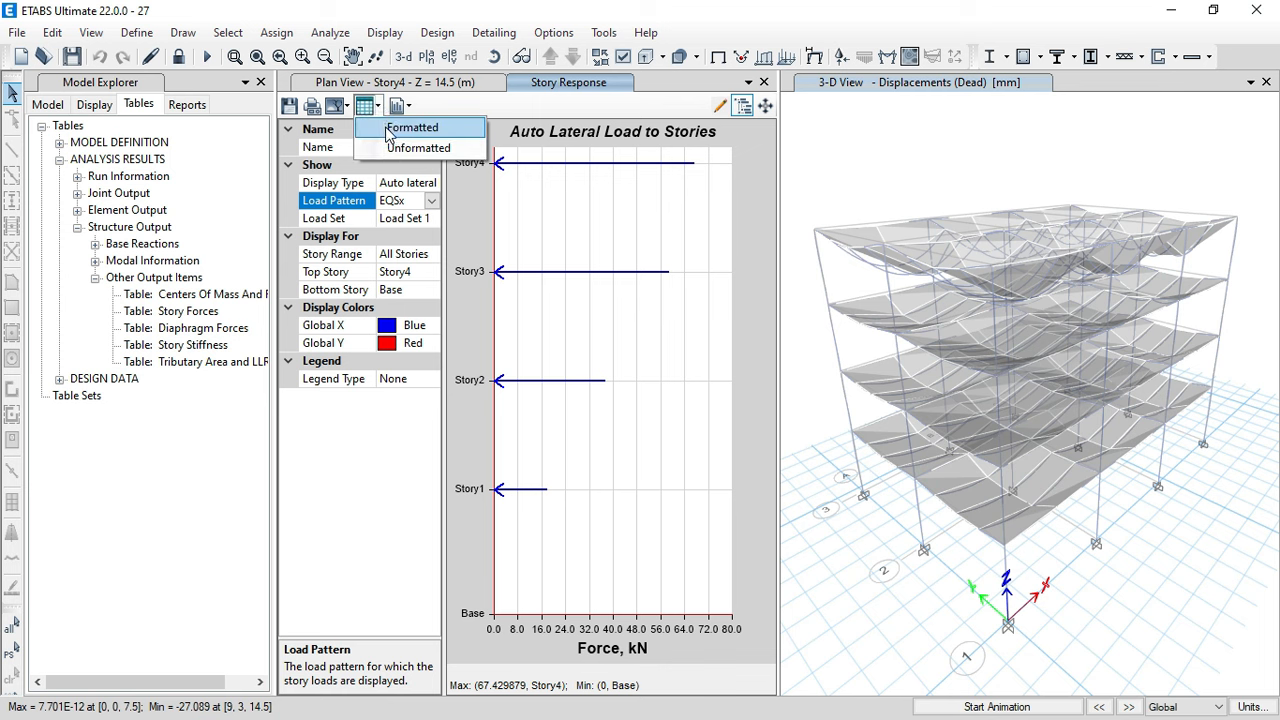
pyautogui.click(389, 126)
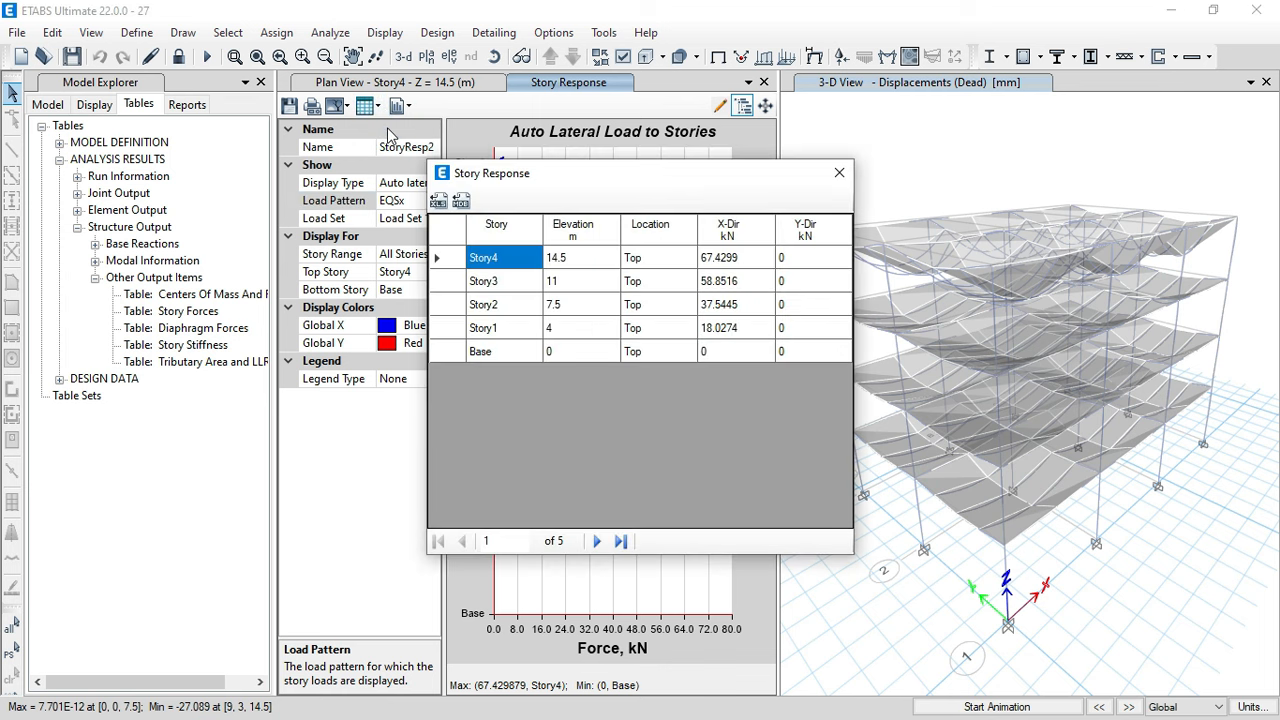
pyautogui.moveTo(728, 259); pyautogui.dragTo(735, 335)
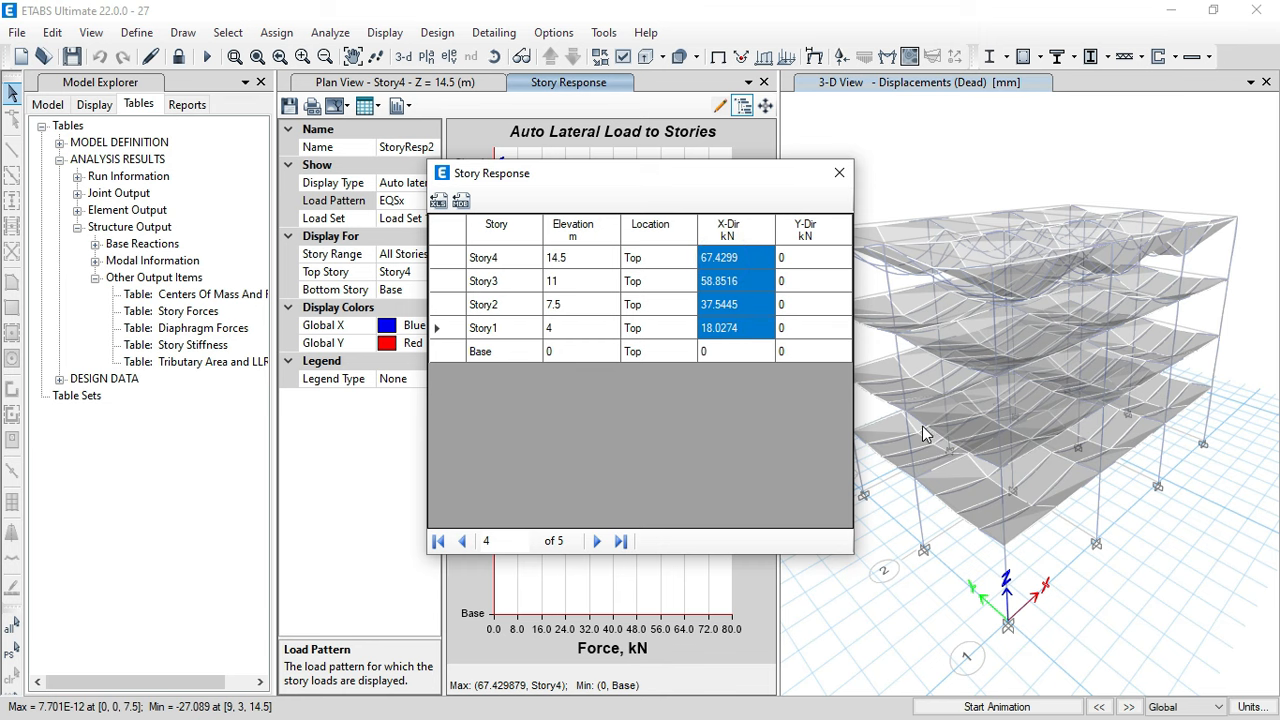
# - Capture the EQSx Story Response table and paste it into the Excel Cek Statik Equivalent sheet near the X-direction table
pyautogui.press('super+shift+s')
pyautogui.moveTo(429, 158); pyautogui.dragTo(852, 358)
pyautogui.press('super')
pyautogui.click(16, 364)
pyautogui.click(1091, 441)
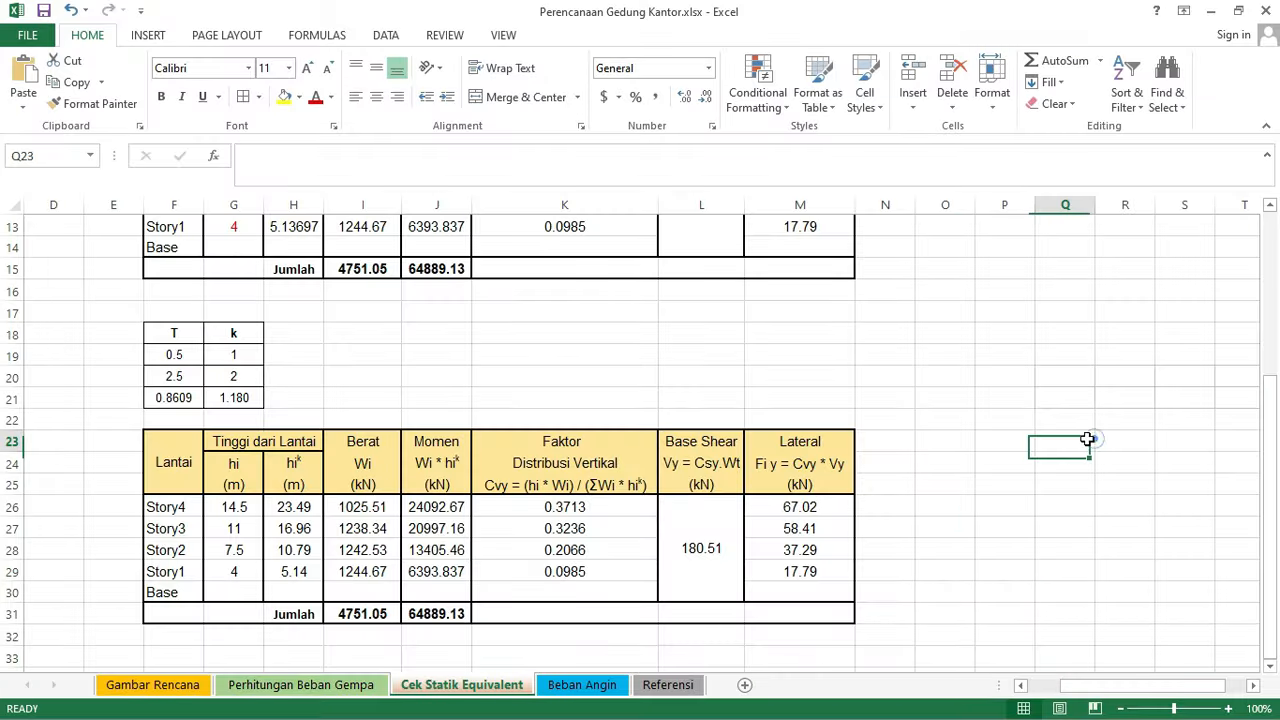
pyautogui.scroll(3, 1029, 443)
pyautogui.hotkey('ctrl', 'v')
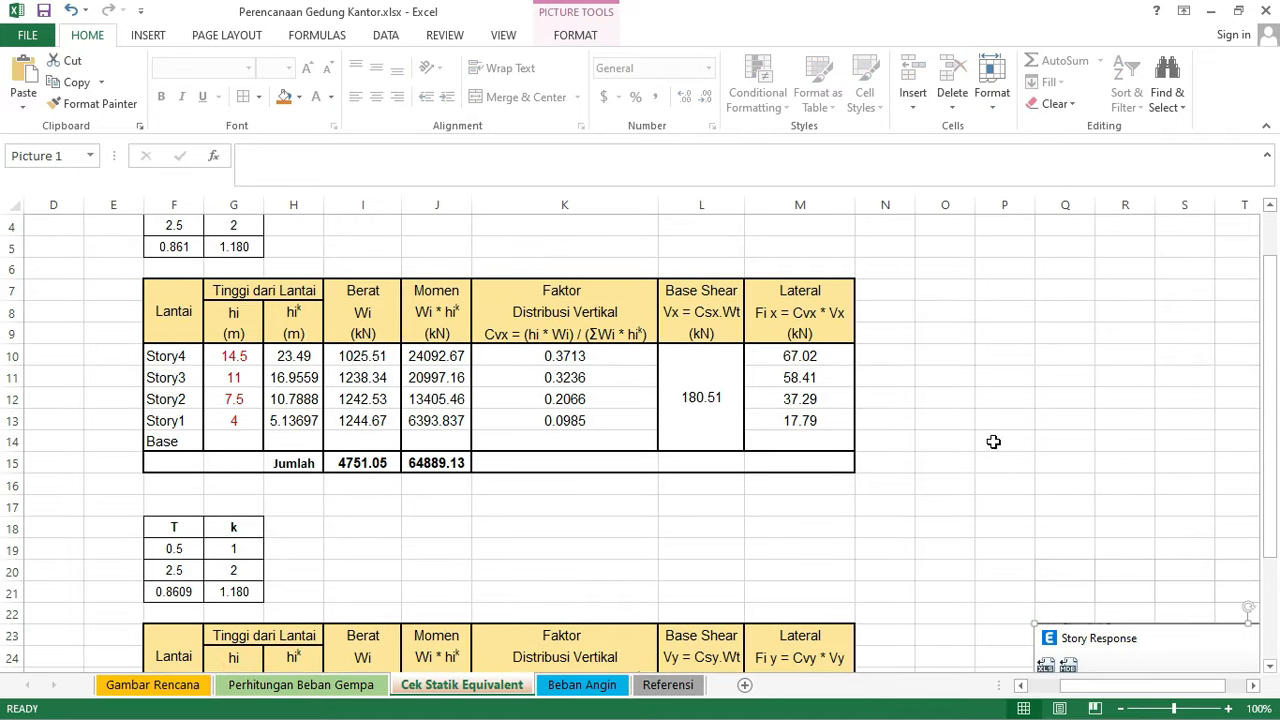
pyautogui.moveTo(1143, 640); pyautogui.dragTo(1033, 403)
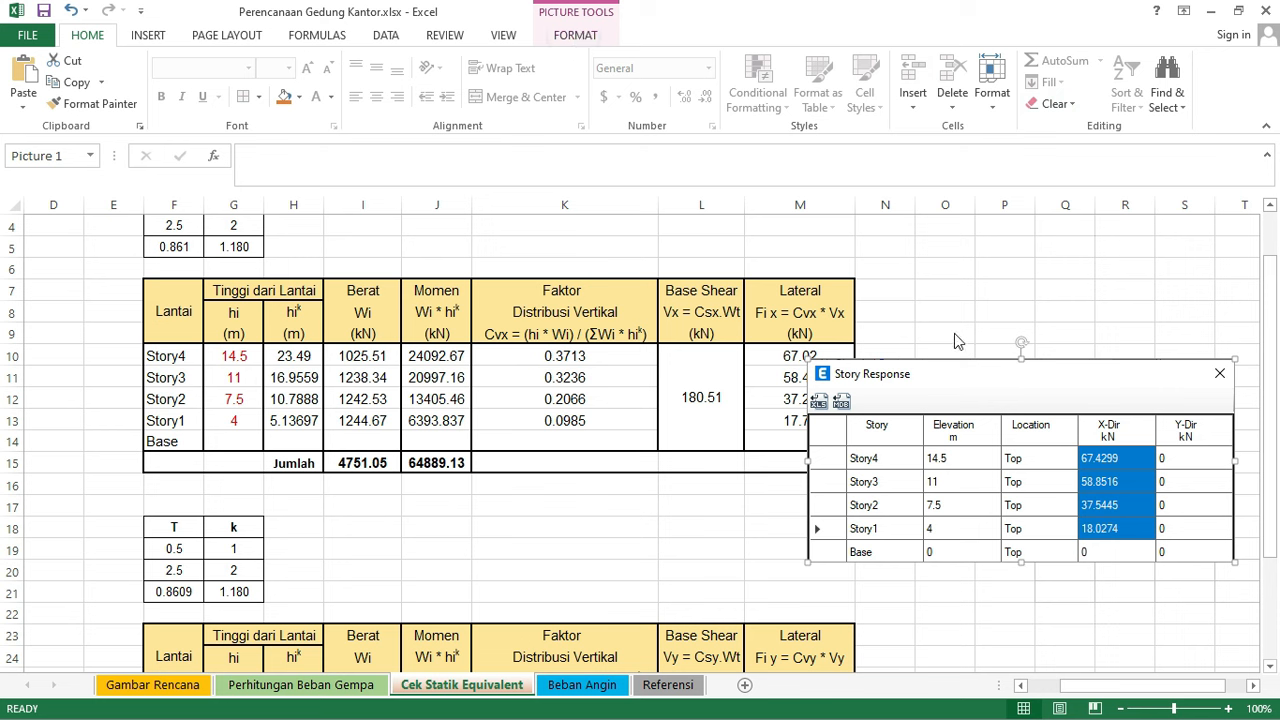
# - Crop the pasted picture to its X-Dir and Y-Dir columns and place it beside the Lateral Fi x column
pyautogui.click(575, 35)
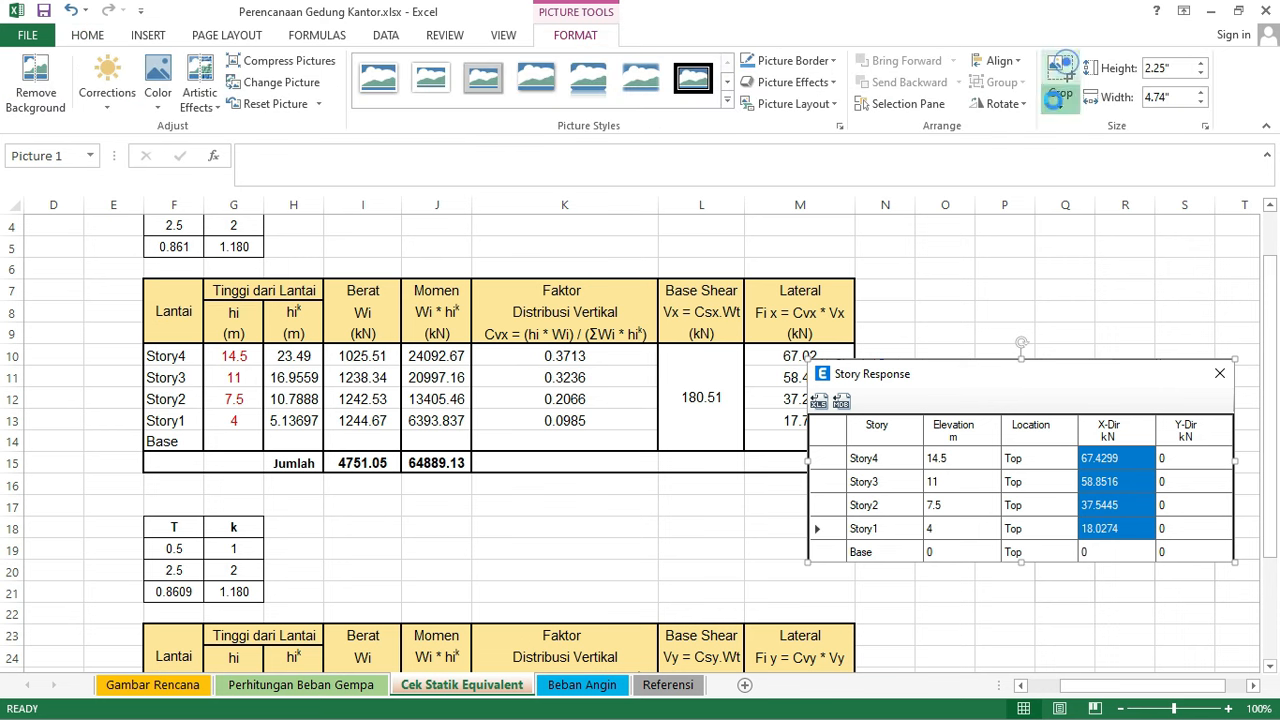
pyautogui.click(1060, 80)
pyautogui.moveTo(807, 462); pyautogui.dragTo(1068, 485)
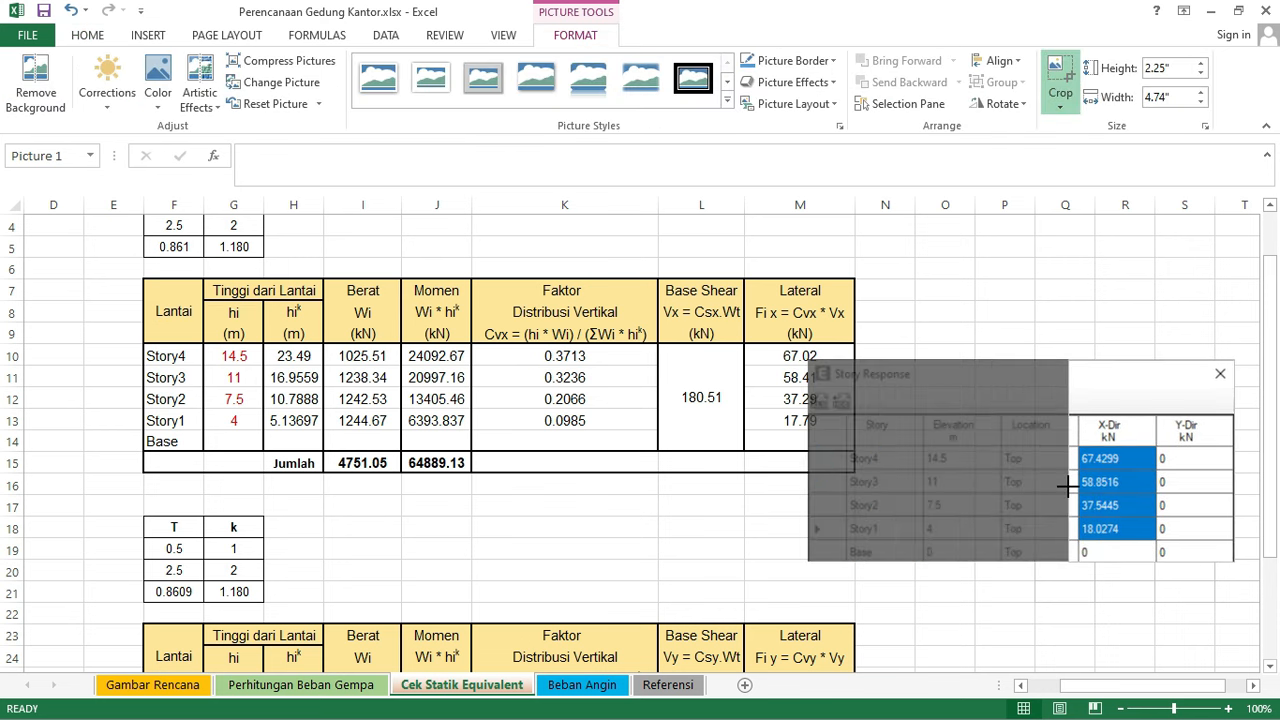
pyautogui.click(1062, 75)
pyautogui.moveTo(1125, 491); pyautogui.dragTo(932, 389)
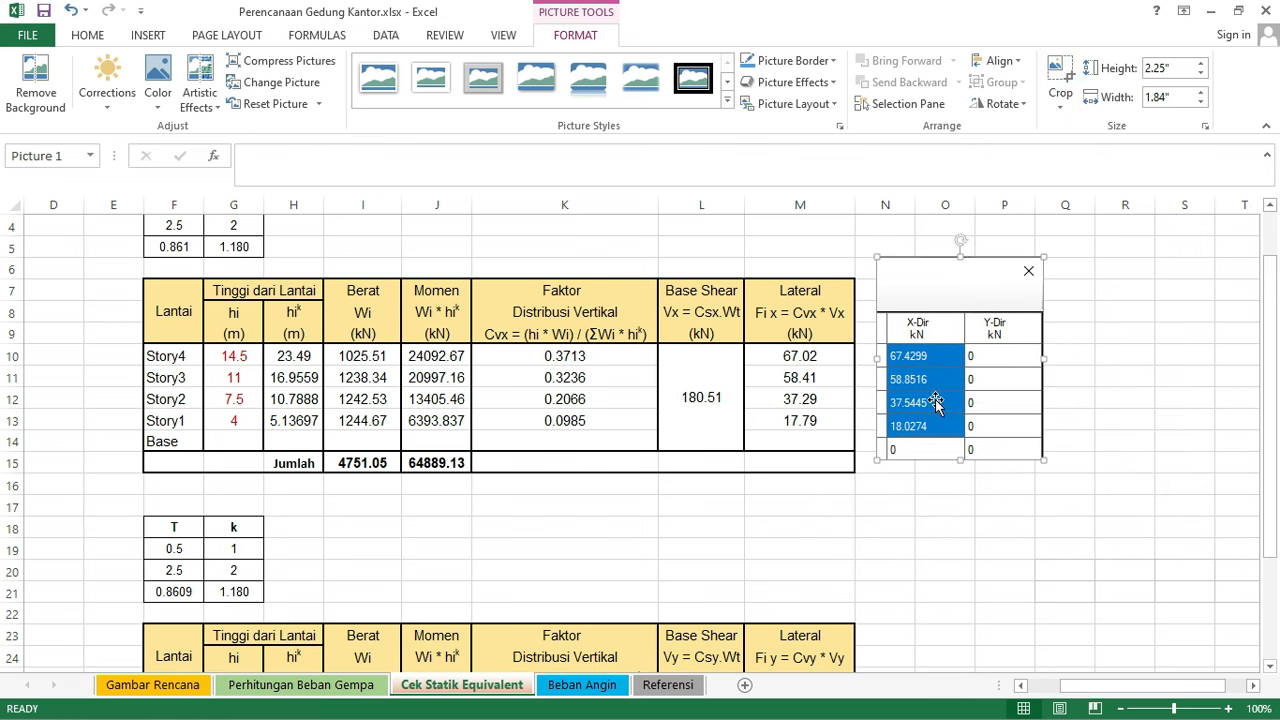
pyautogui.click(945, 487)
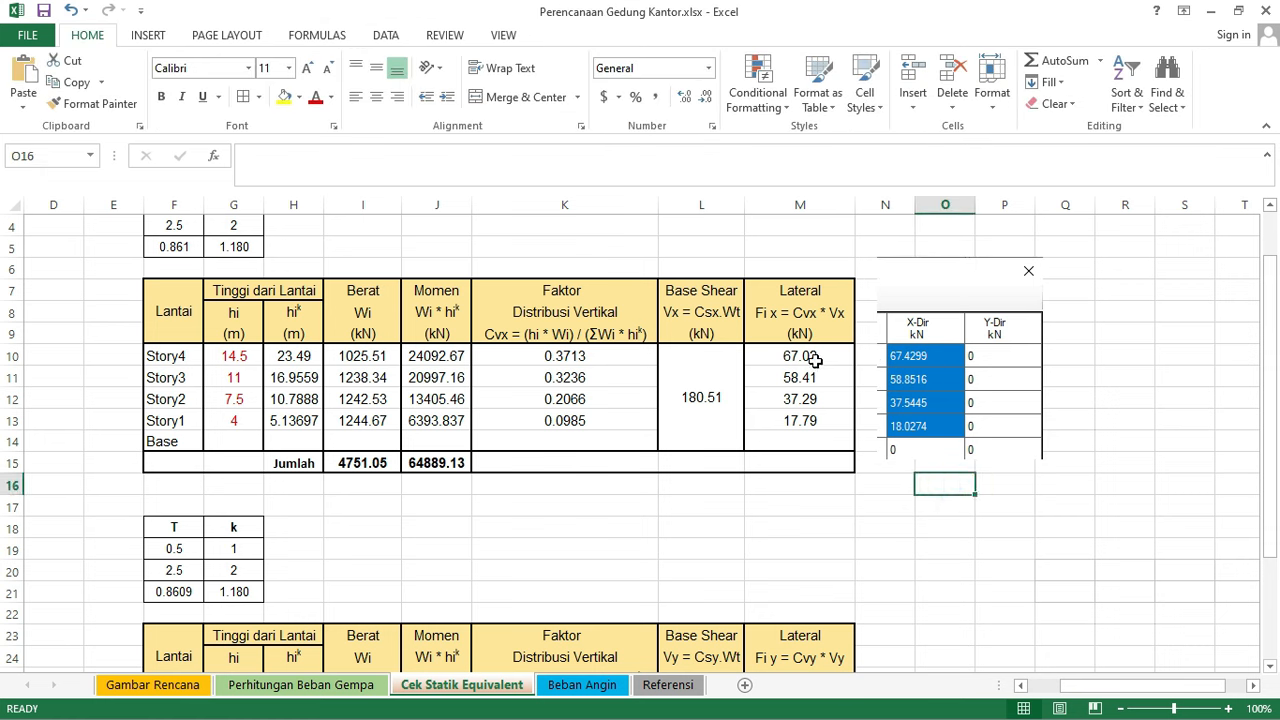
# - Show the lateral forces in M10:M13 with three decimals and compare them with the ETABS X-direction forces
pyautogui.moveTo(800, 355); pyautogui.dragTo(818, 420)
pyautogui.click(684, 97)
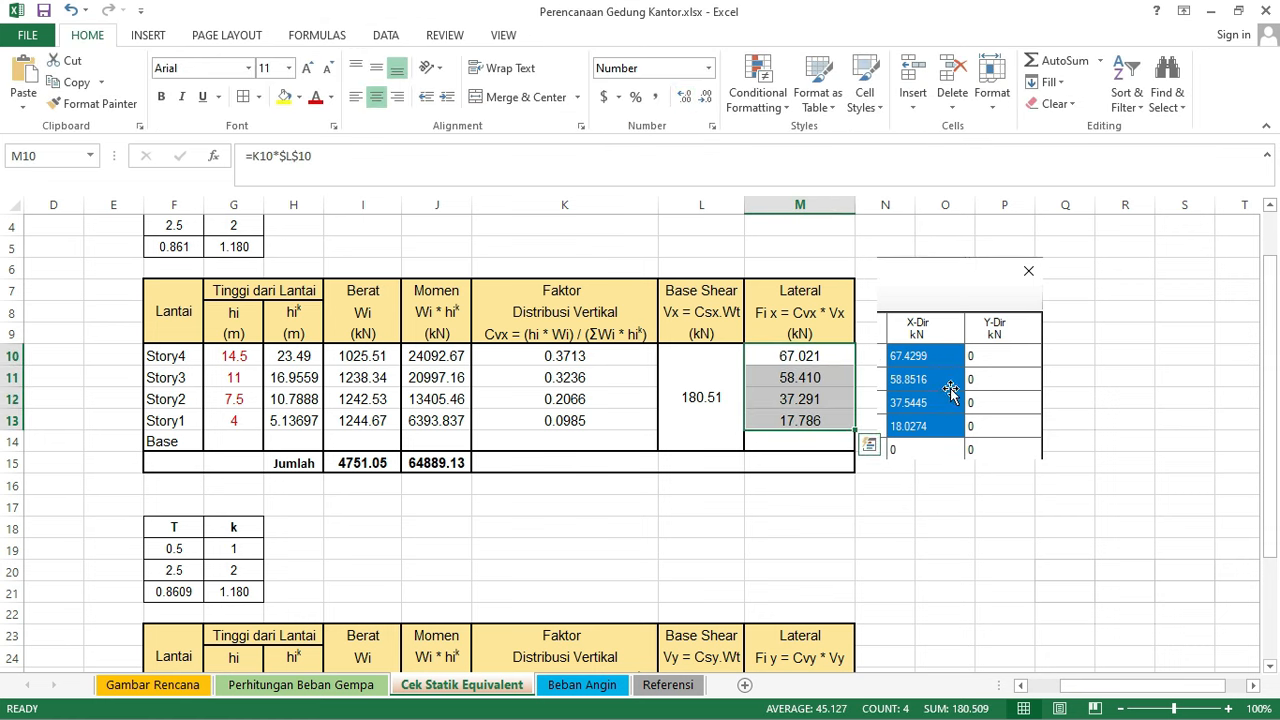
pyautogui.click(890, 505)
pyautogui.click(826, 356)
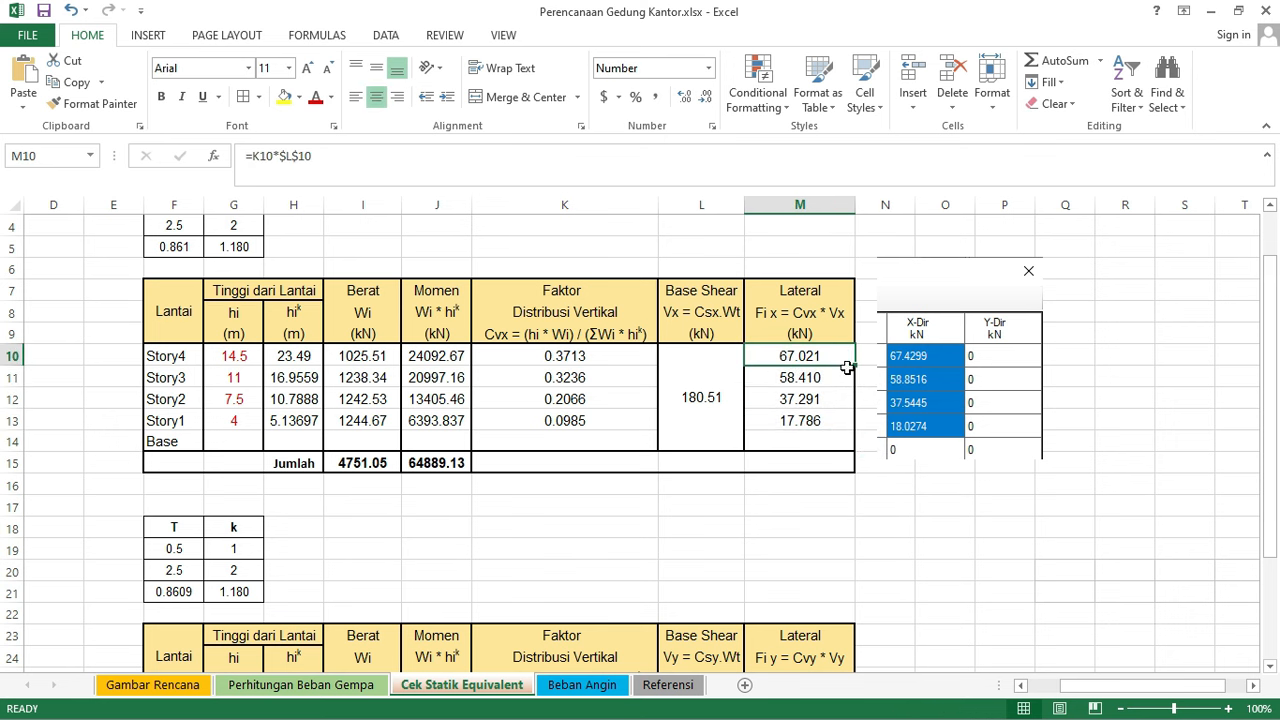
pyautogui.click(830, 404)
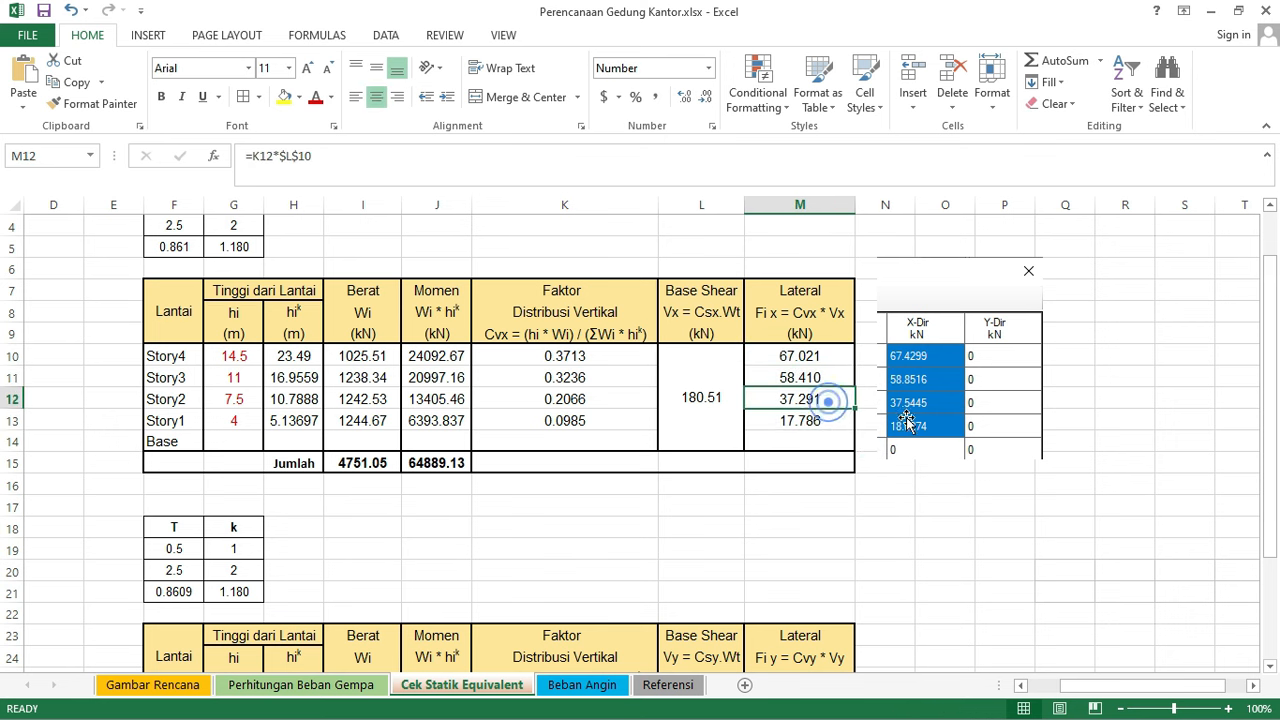
pyautogui.click(818, 420)
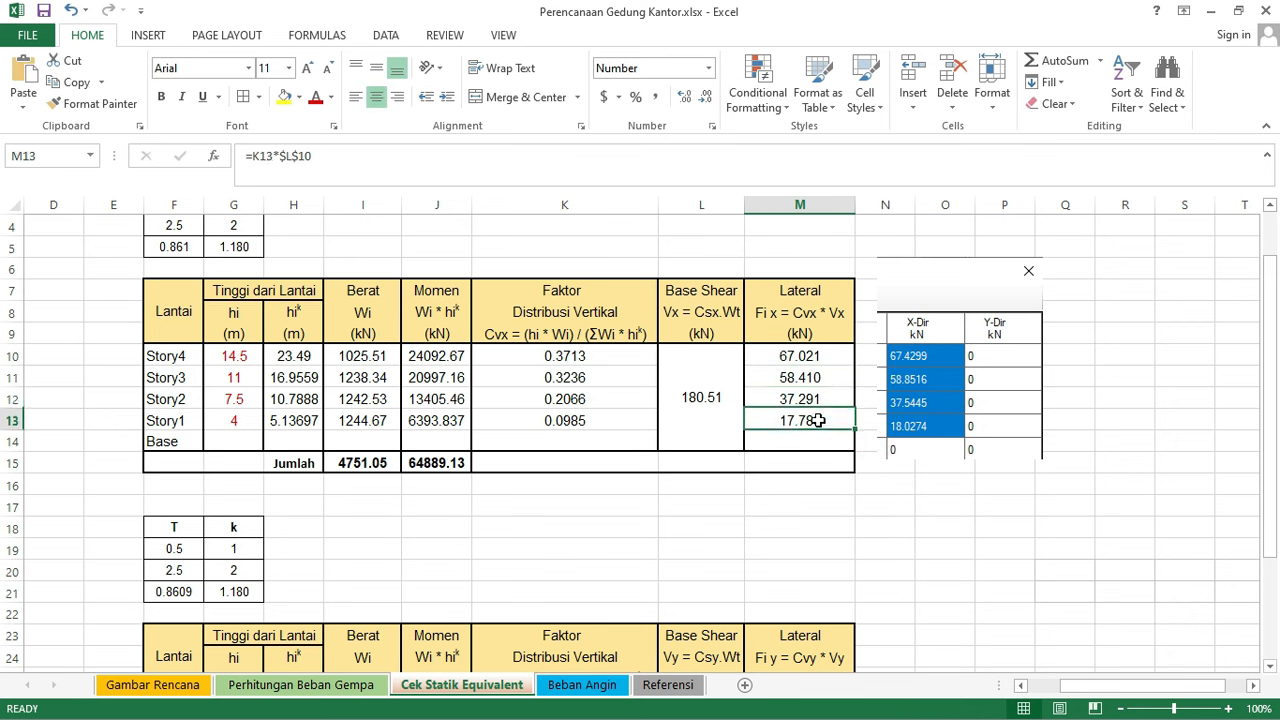
# - Round the Story1 lateral force in M13 to a whole number for comparison and return it to three decimals
pyautogui.click(705, 100)
pyautogui.click(705, 100)
pyautogui.click(705, 100)
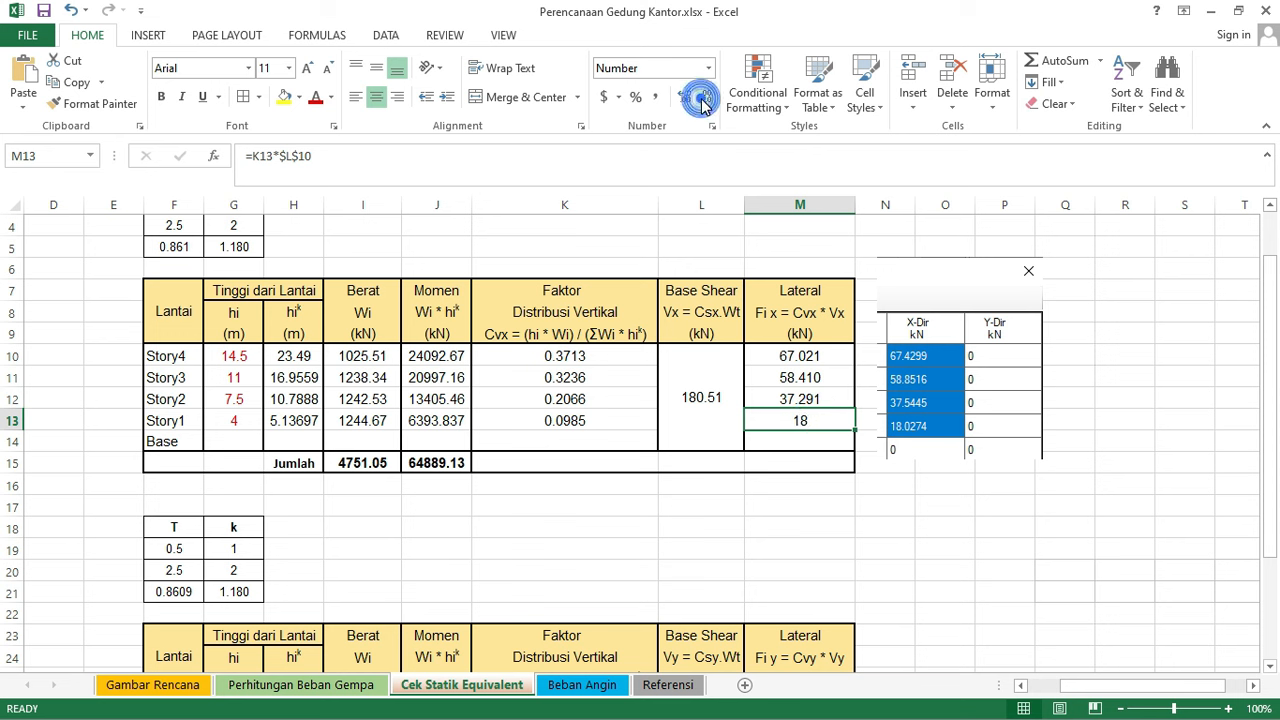
pyautogui.click(681, 98)
pyautogui.click(681, 98)
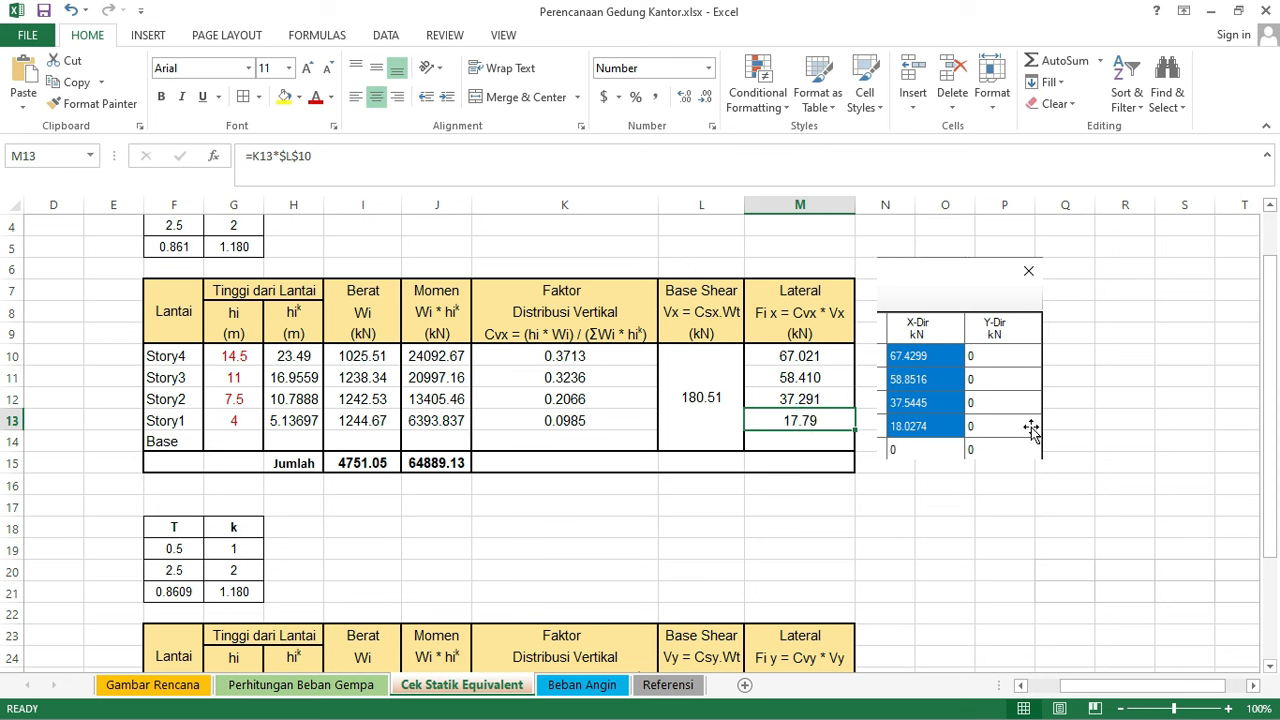
pyautogui.click(684, 97)
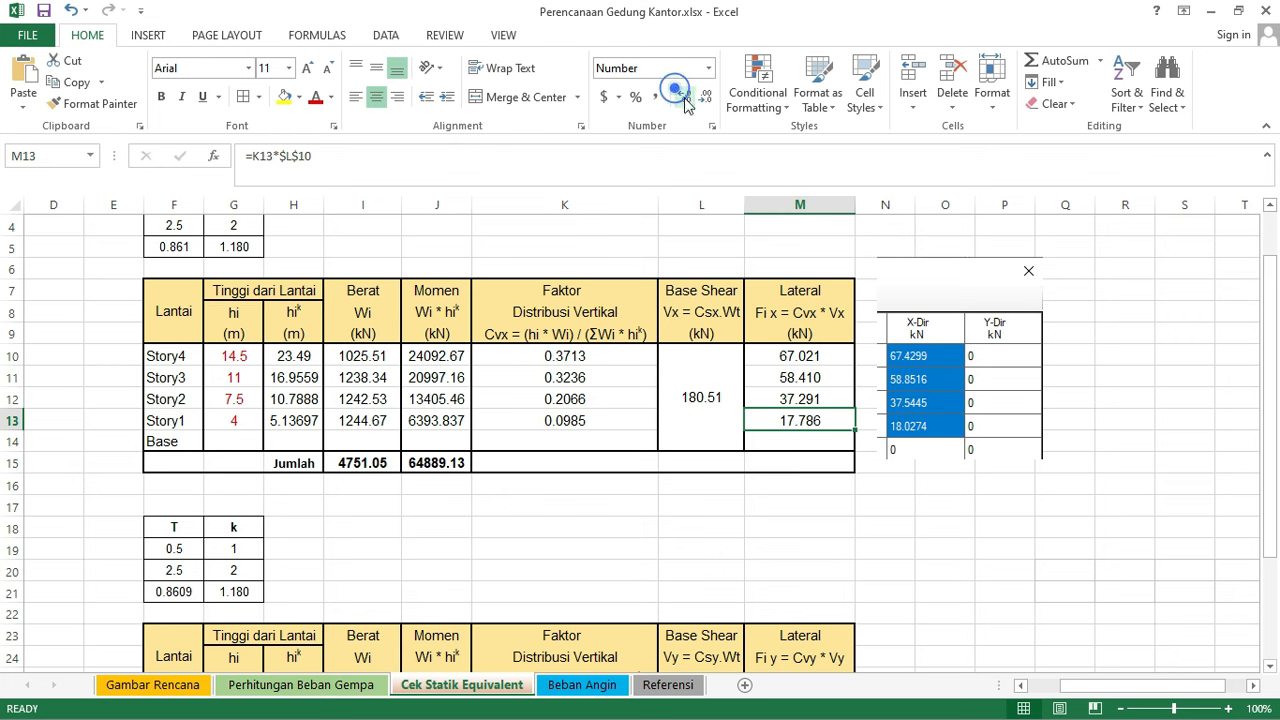
# - Delete the cropped ETABS picture from the Cek Statik Equivalent sheet
pyautogui.click(1017, 345)
pyautogui.press('Delete')
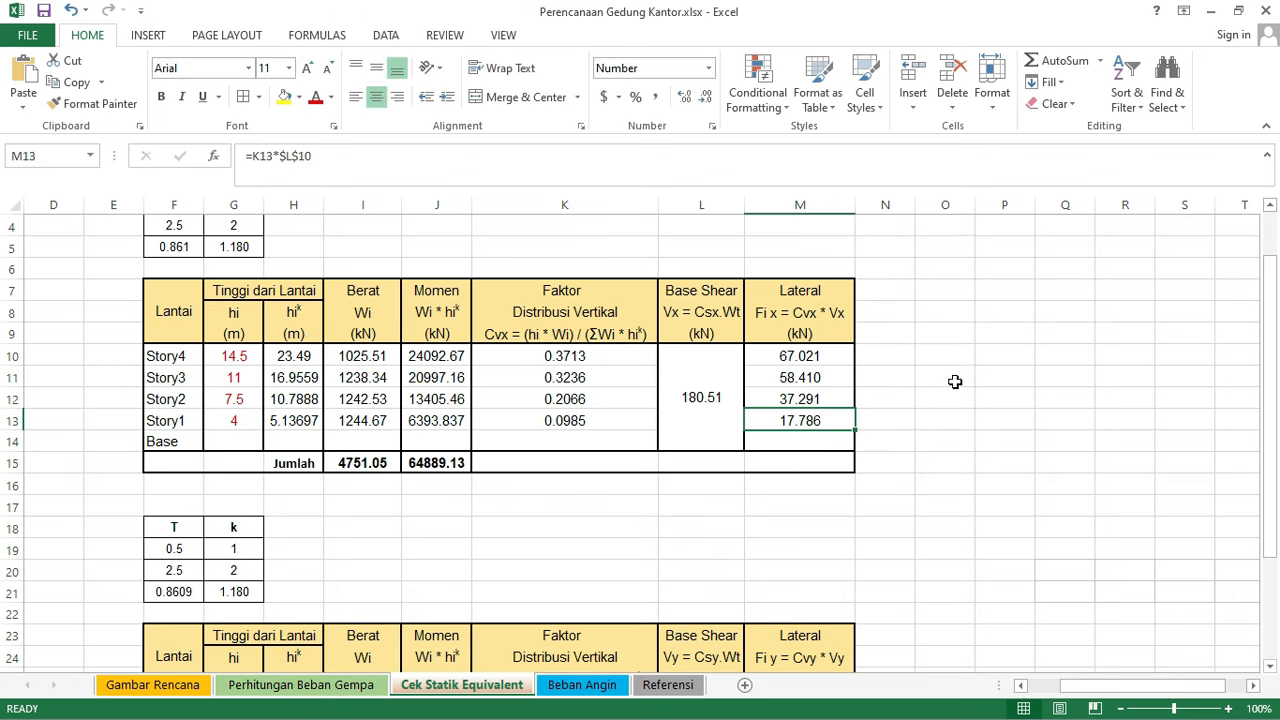
pyautogui.scroll(-3, 949, 386)
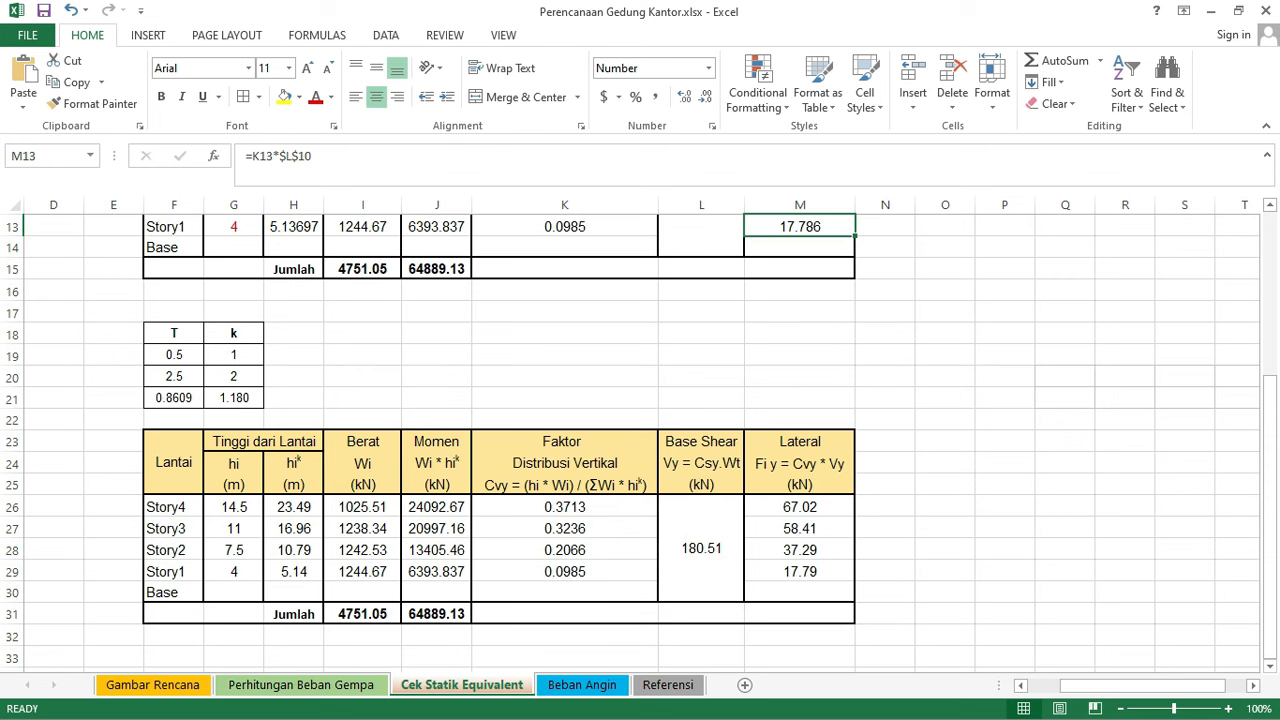
# - Return to ETABS, replace the EQSx story table with the EQSy one, and select the Y-direction forces of Story4 to Story1
pyautogui.press('super')
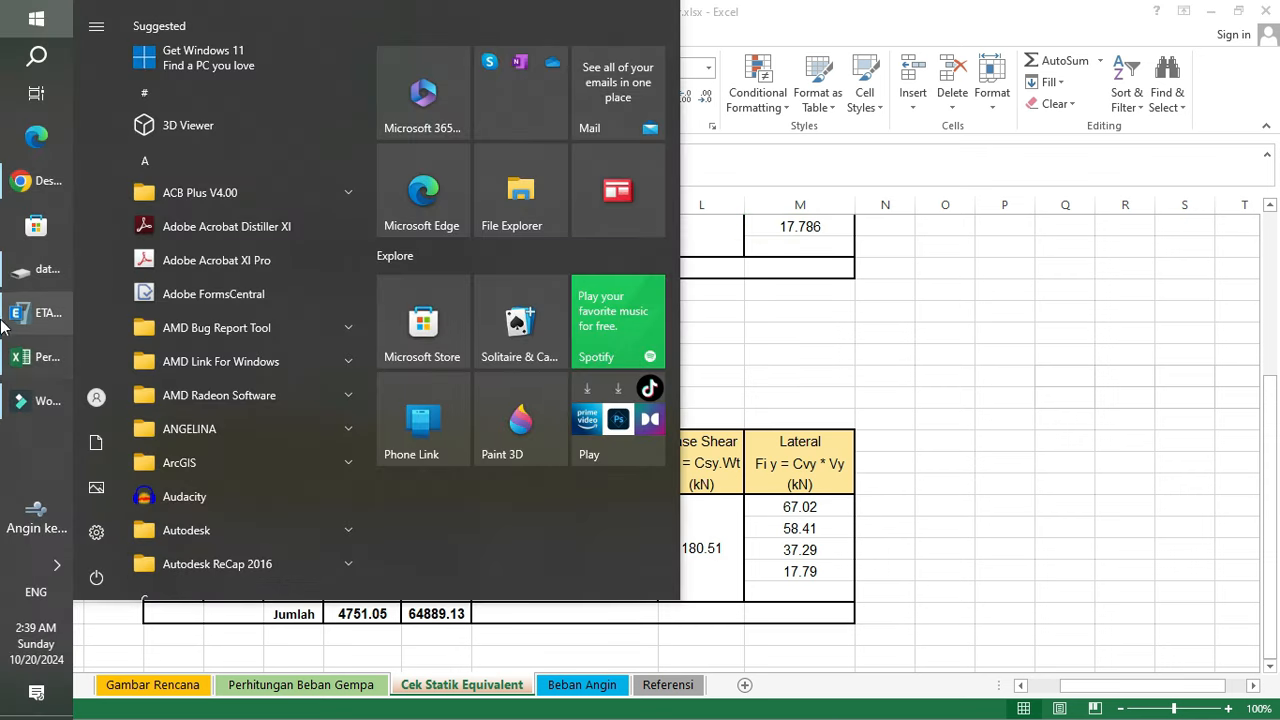
pyautogui.click(21, 318)
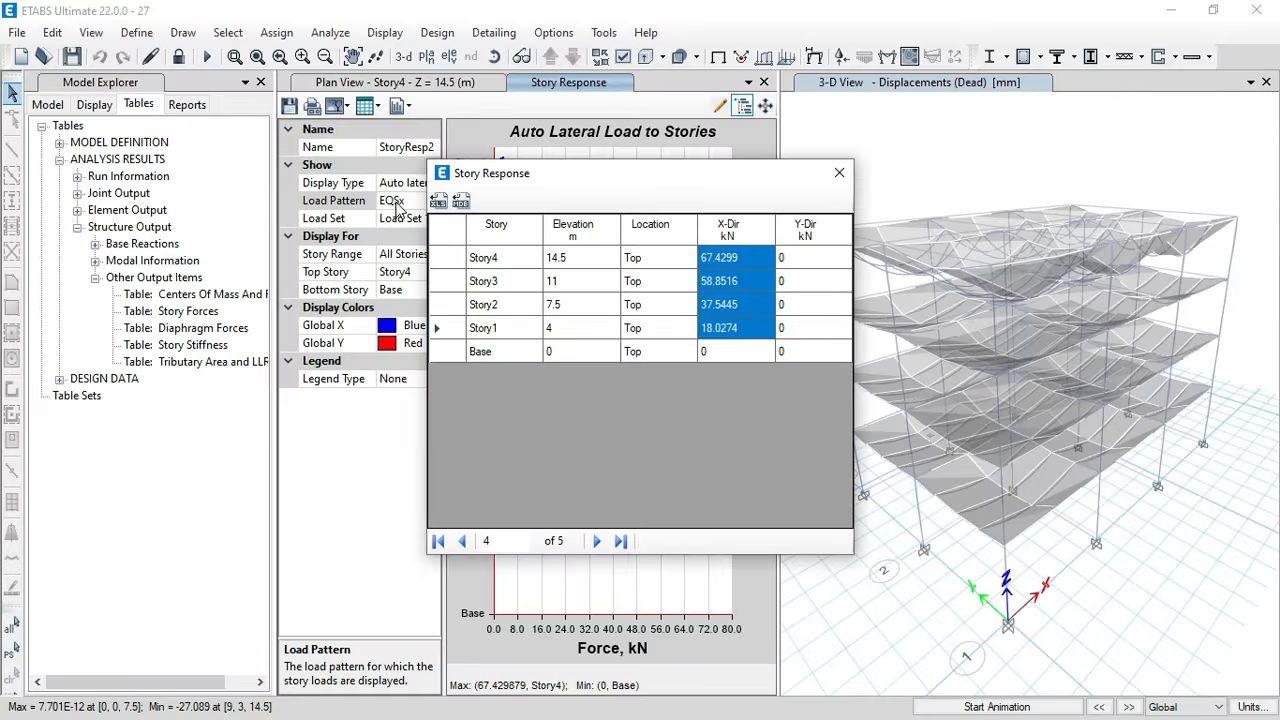
pyautogui.moveTo(516, 180); pyautogui.dragTo(750, 187)
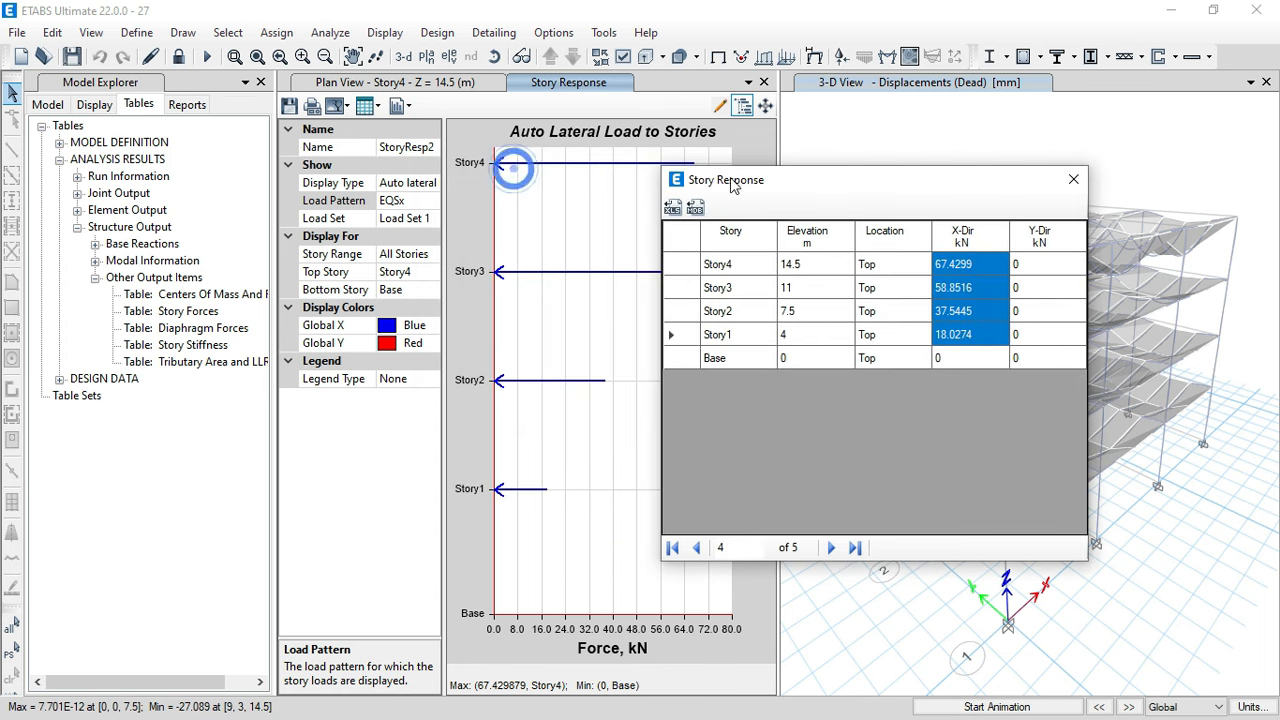
pyautogui.click(1073, 179)
pyautogui.click(436, 202)
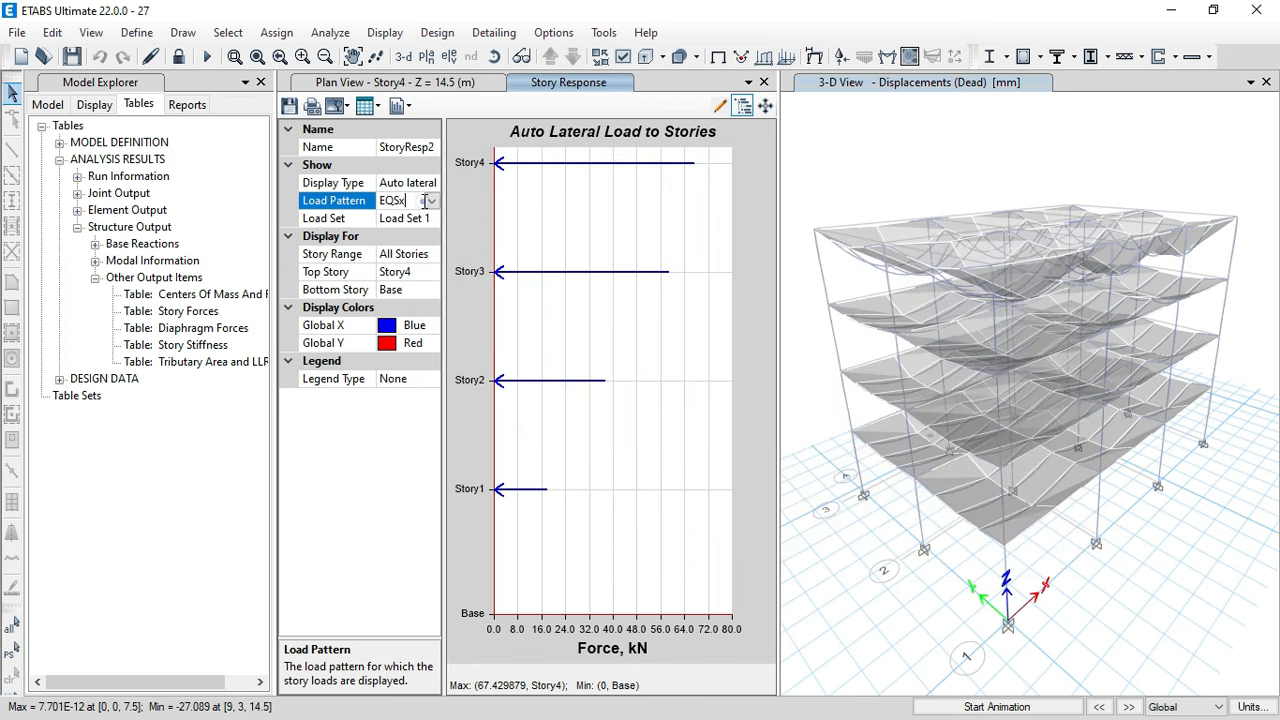
pyautogui.click(432, 201)
pyautogui.click(380, 243)
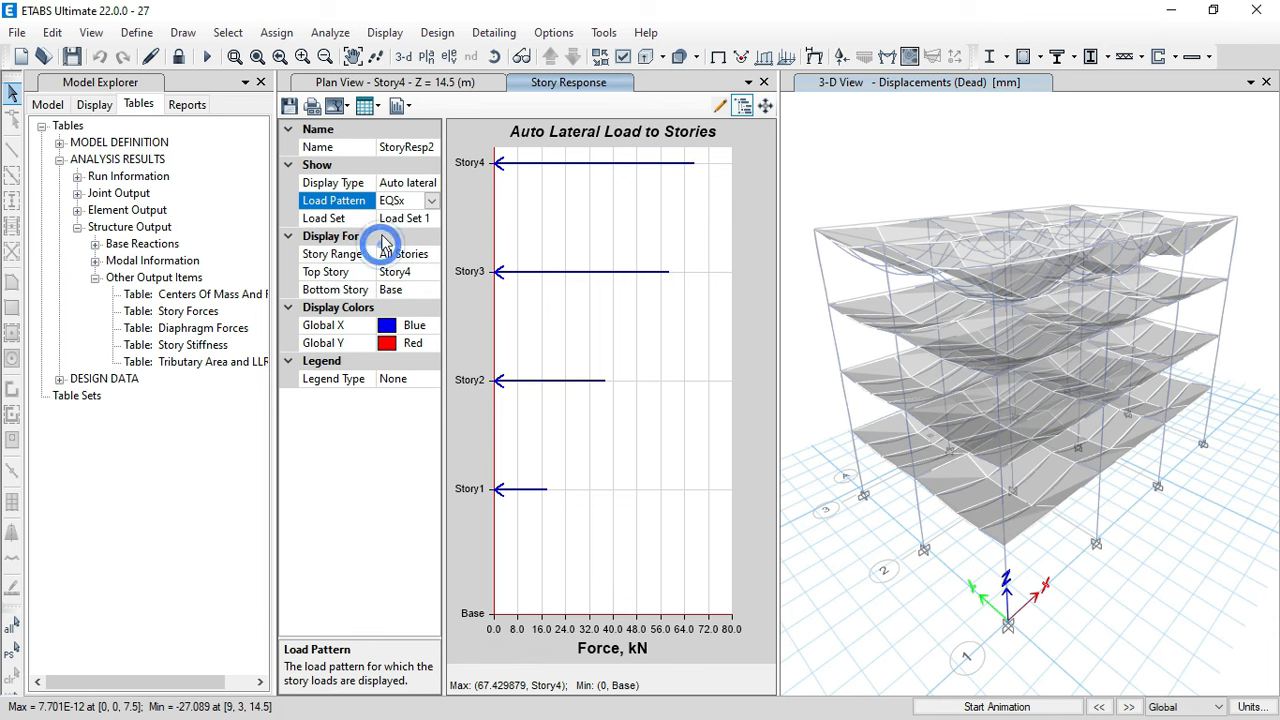
pyautogui.click(365, 106)
pyautogui.click(380, 128)
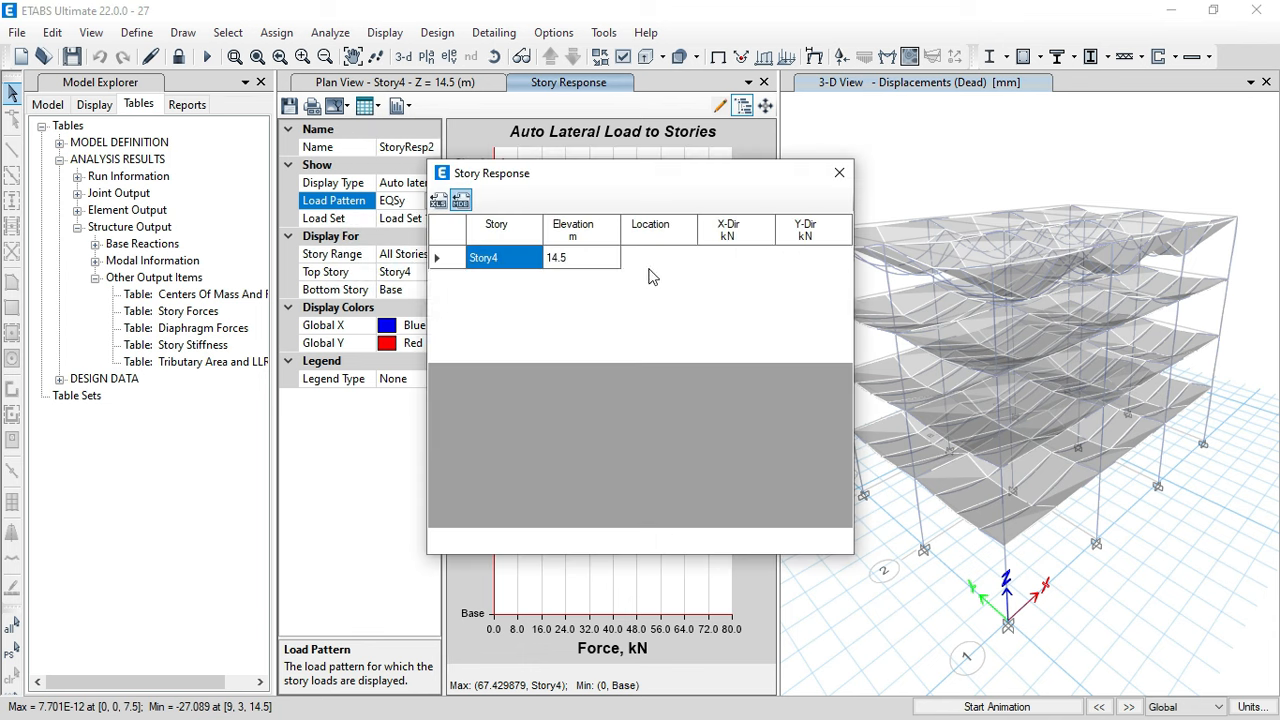
pyautogui.moveTo(806, 258); pyautogui.dragTo(819, 330)
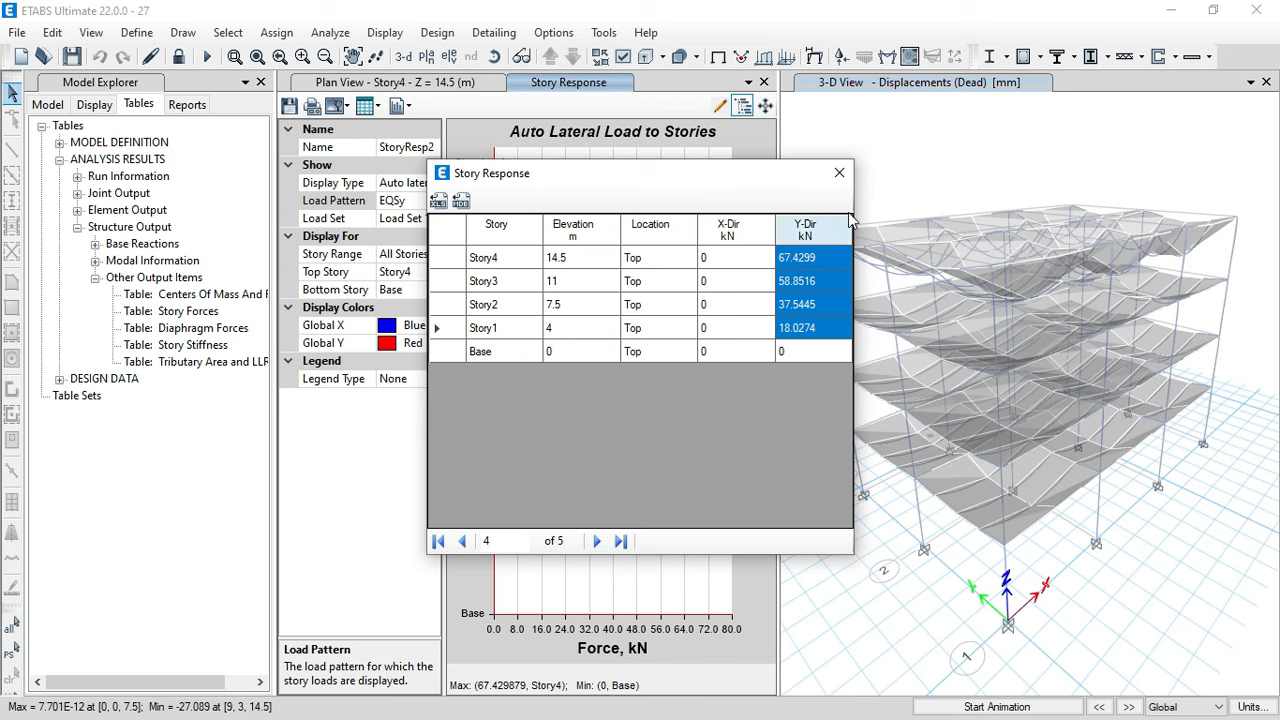
# - Close the story response table and plot, and activate the Story4 plan view
pyautogui.click(840, 175)
pyautogui.click(764, 82)
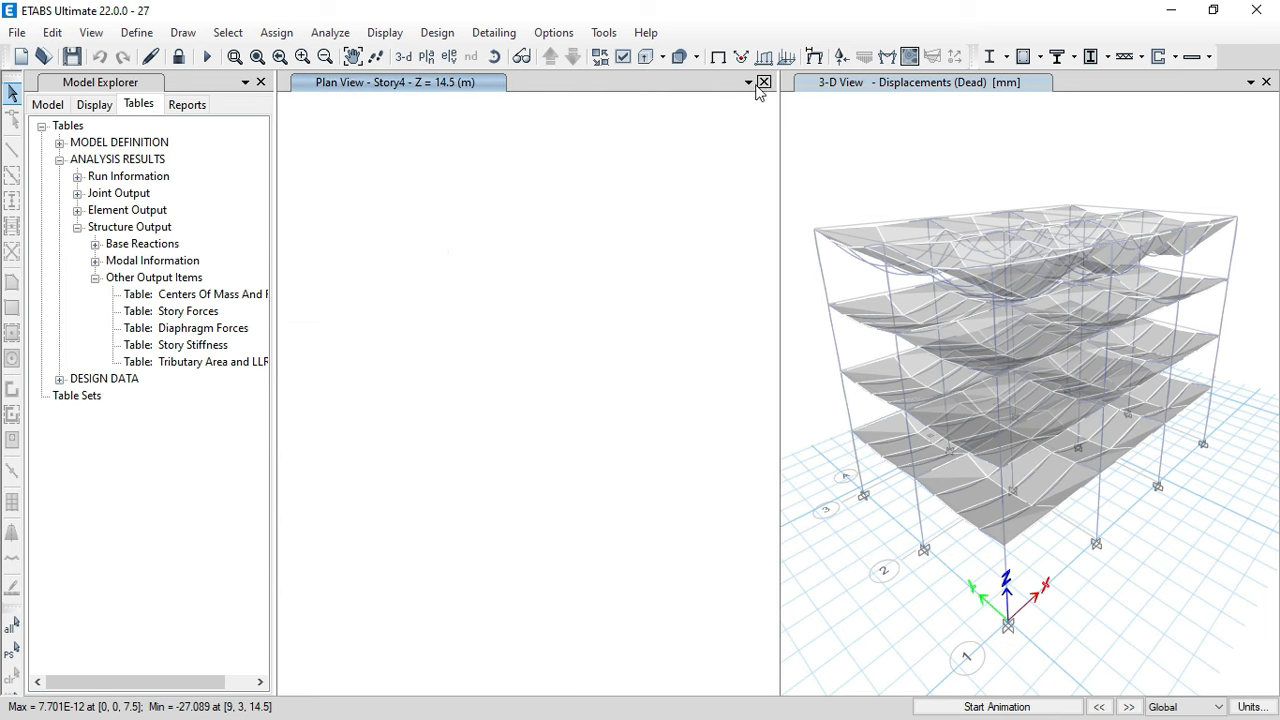
pyautogui.click(687, 199)
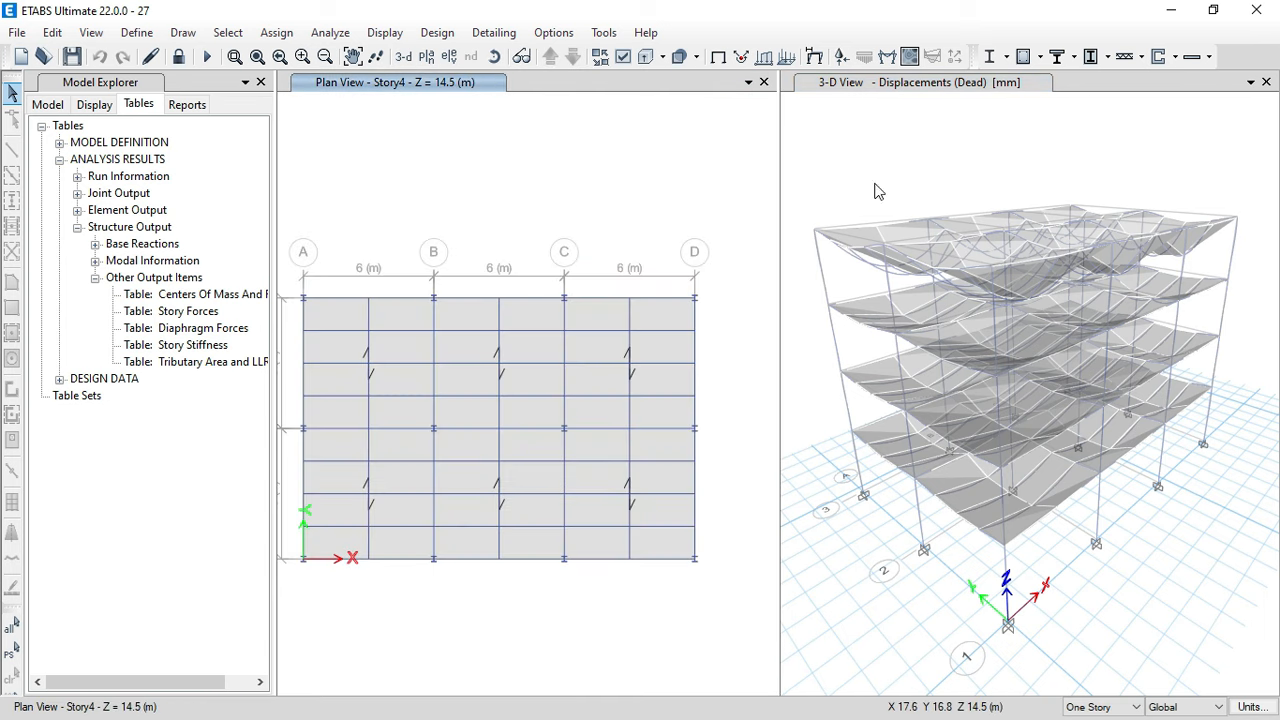
# - Examine a Story4 joint's displacement values in the 3-D view of the Dead load displacements
pyautogui.click(935, 162)
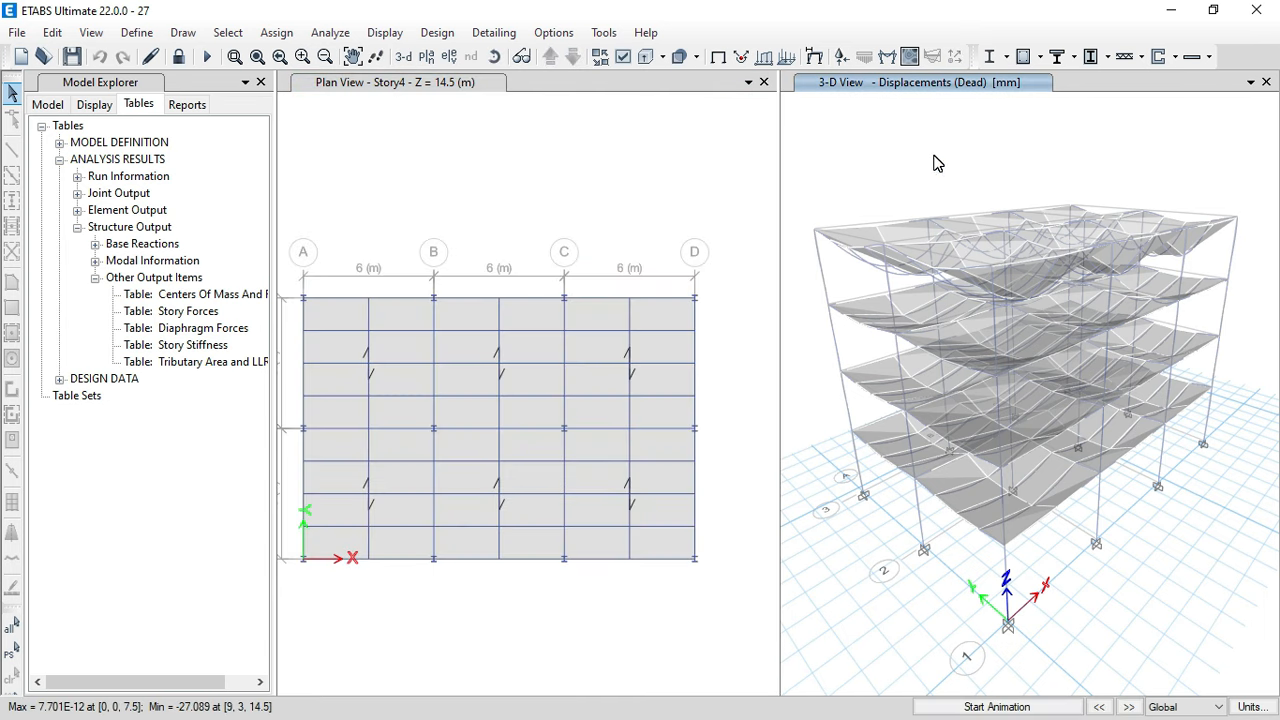
pyautogui.click(415, 160)
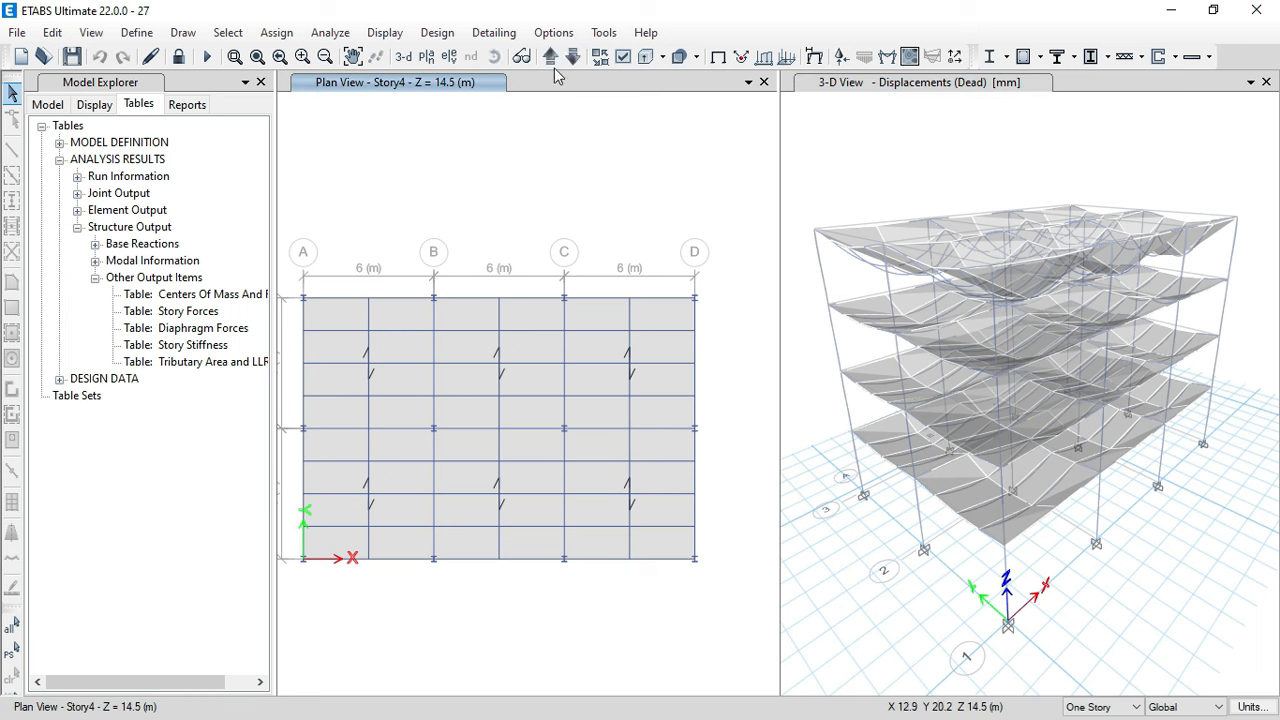
pyautogui.click(893, 166)
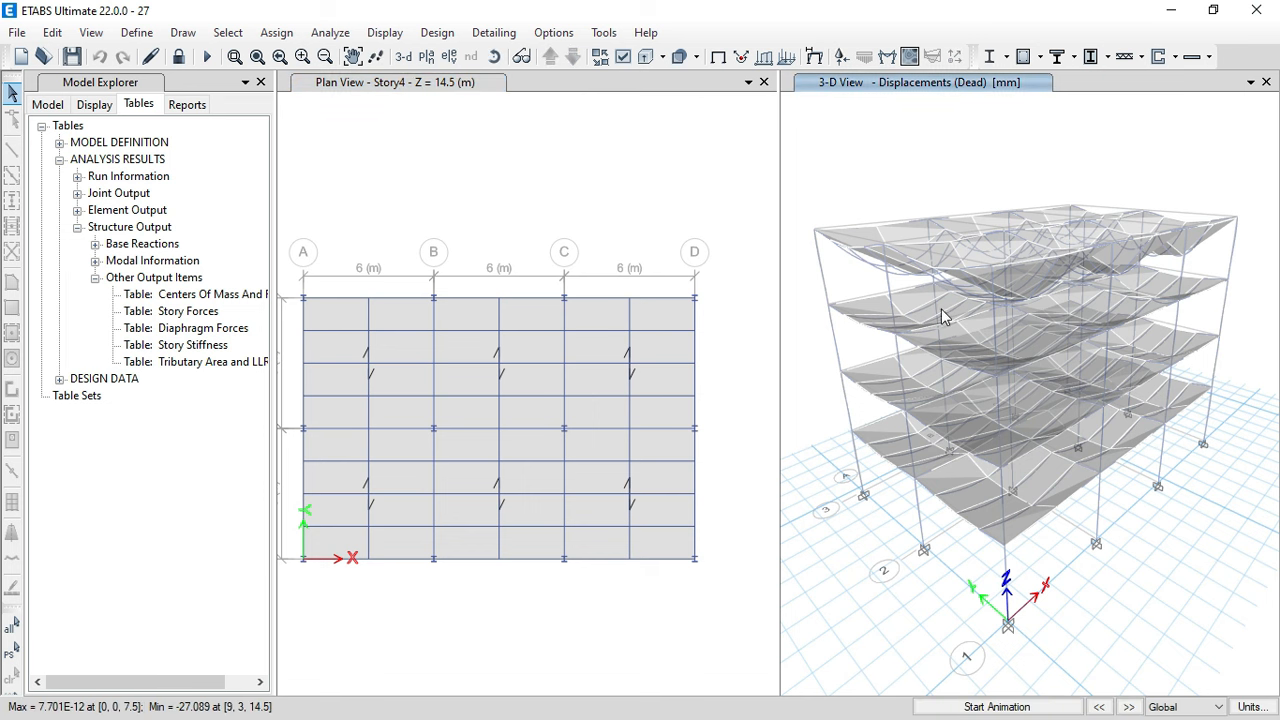
pyautogui.moveTo(942, 226)
pyautogui.moveTo(914, 274)
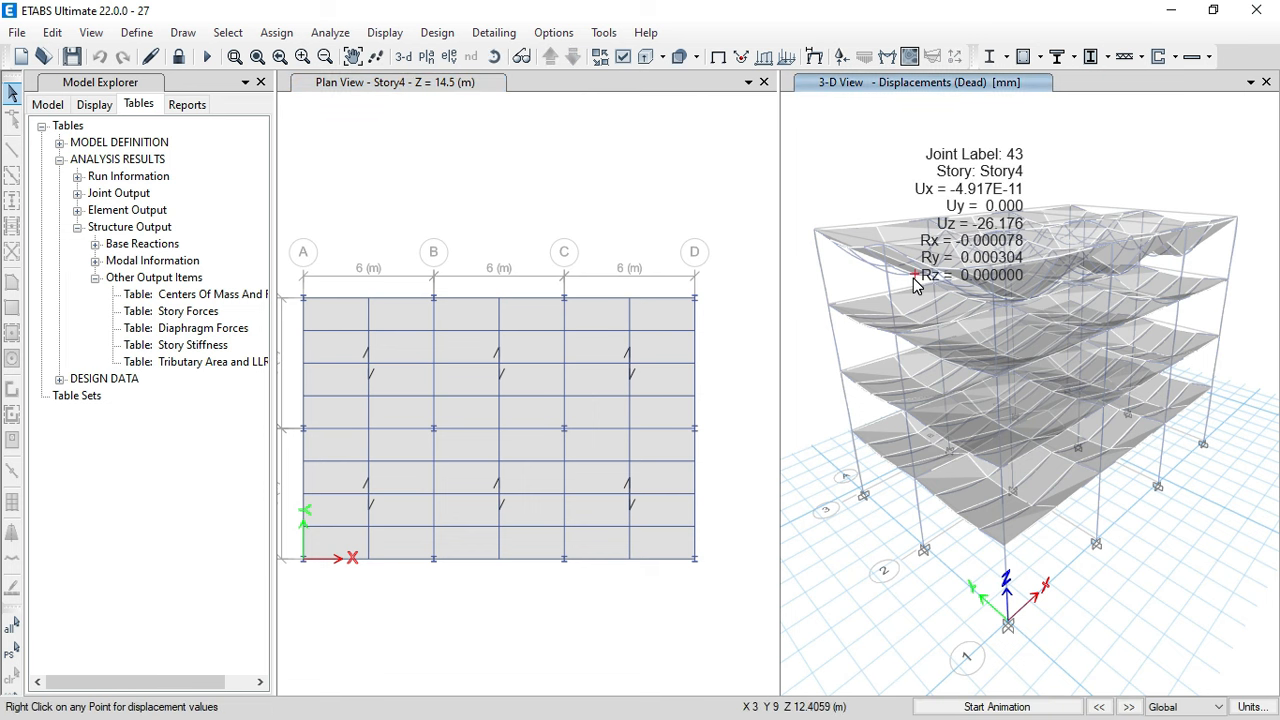